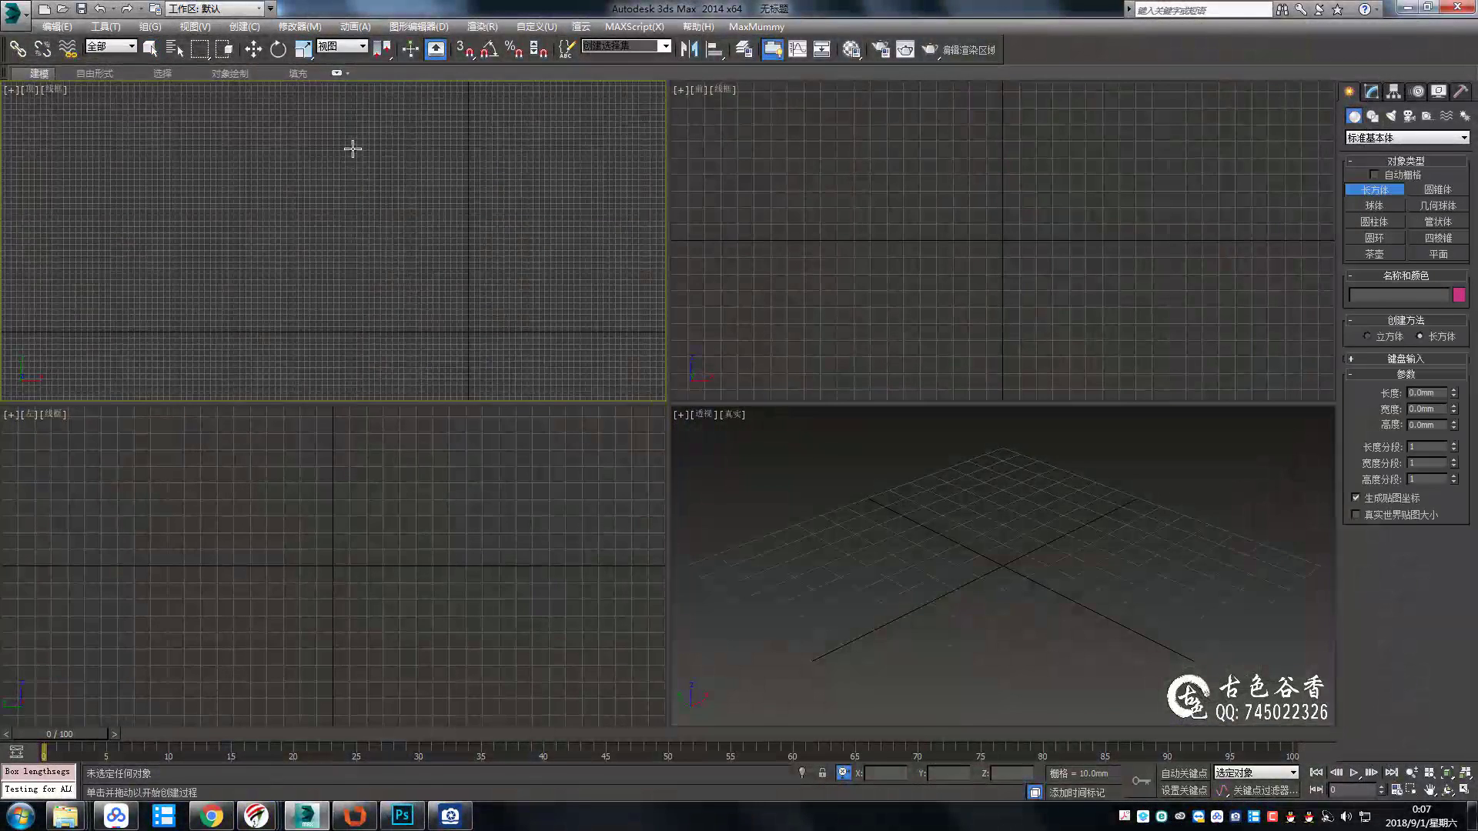
# Draw a box 2180 mm long, 2000 mm wide and 1500 mm high as the bed's overall volume.
pyautogui.moveTo(353, 149); pyautogui.dragTo(615, 405)
pyautogui.scroll(-4, 411, 327)
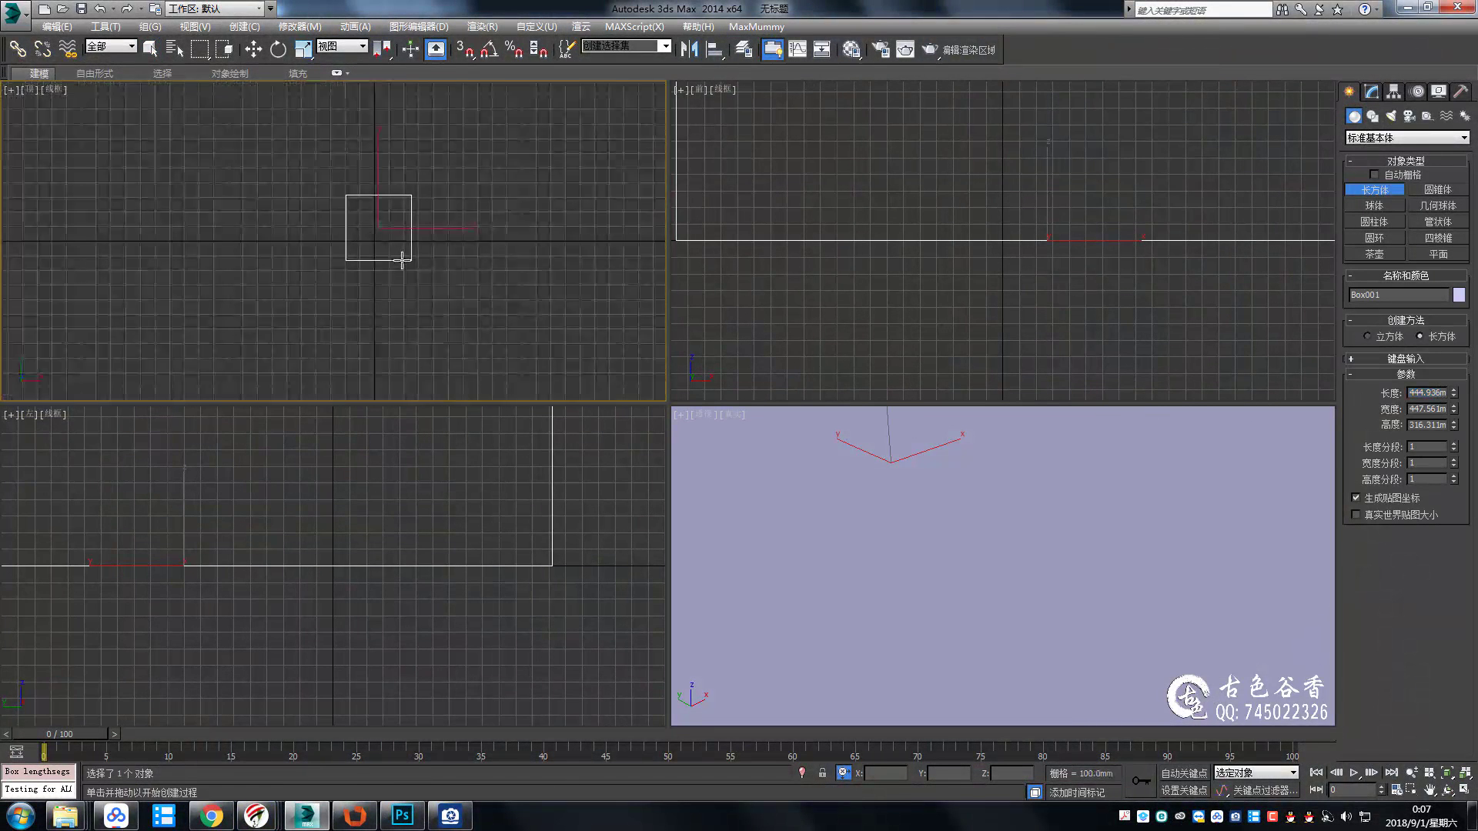
pyautogui.scroll(2, 402, 264)
pyautogui.write('80')
pyautogui.press('Return')
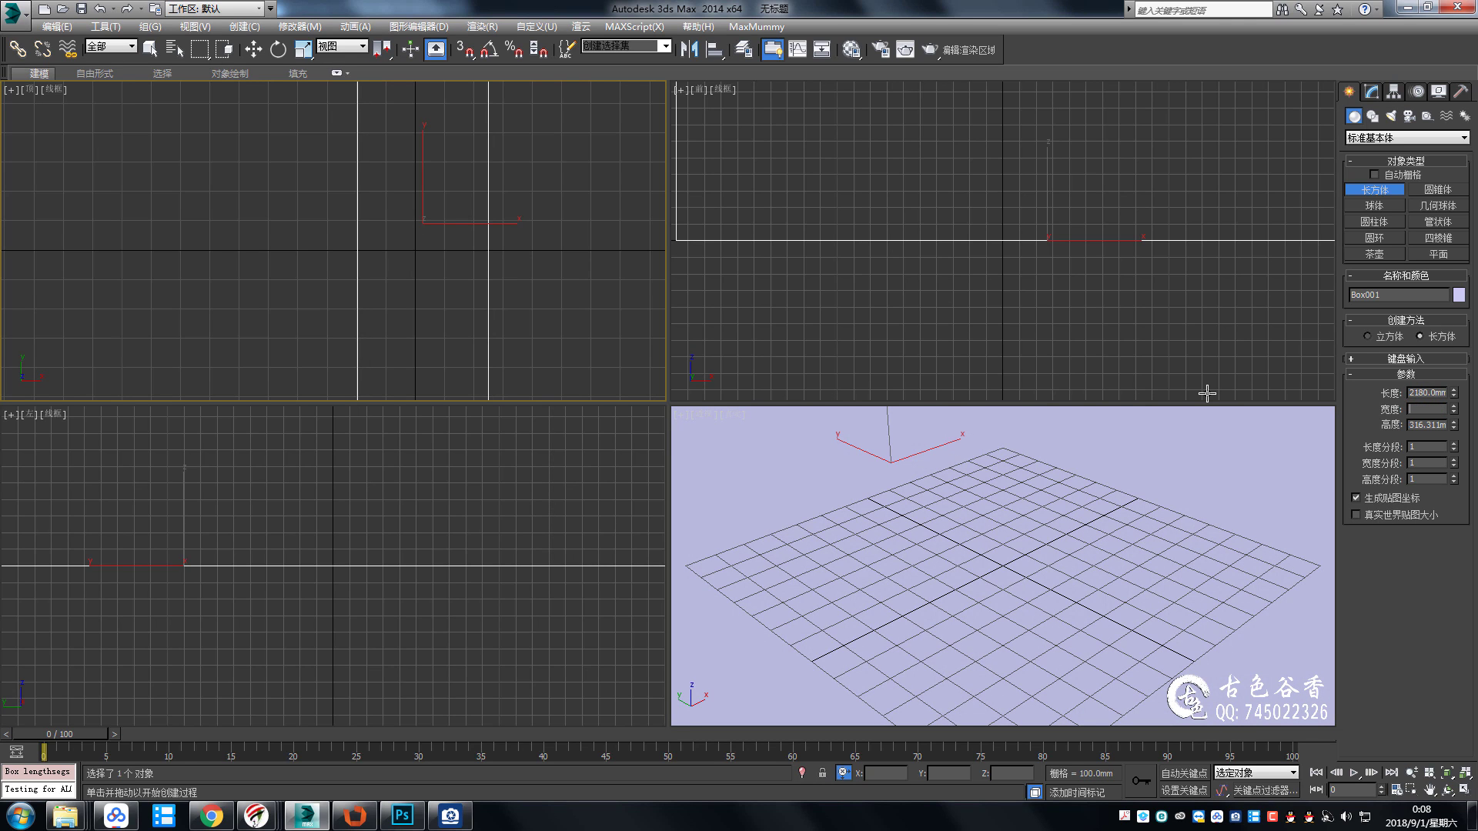
pyautogui.write('2000')
pyautogui.press('Tab')
pyautogui.write('15')
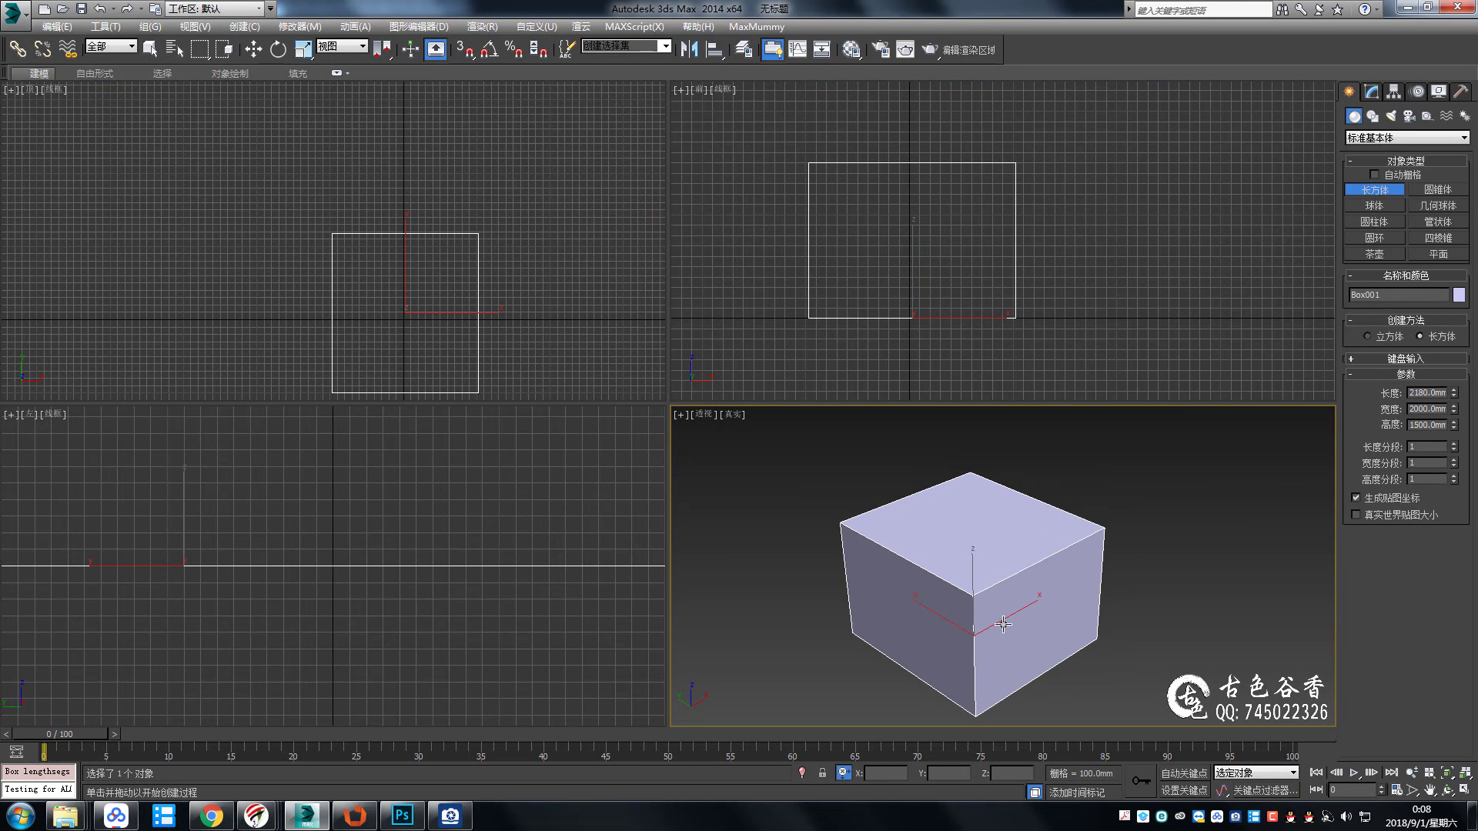
pyautogui.hotkey('alt', 'w')
# Select all of the box's edges and create a spline shape from them with the default name.
pyautogui.press('2')
pyautogui.hotkey('ctrl', 'a')
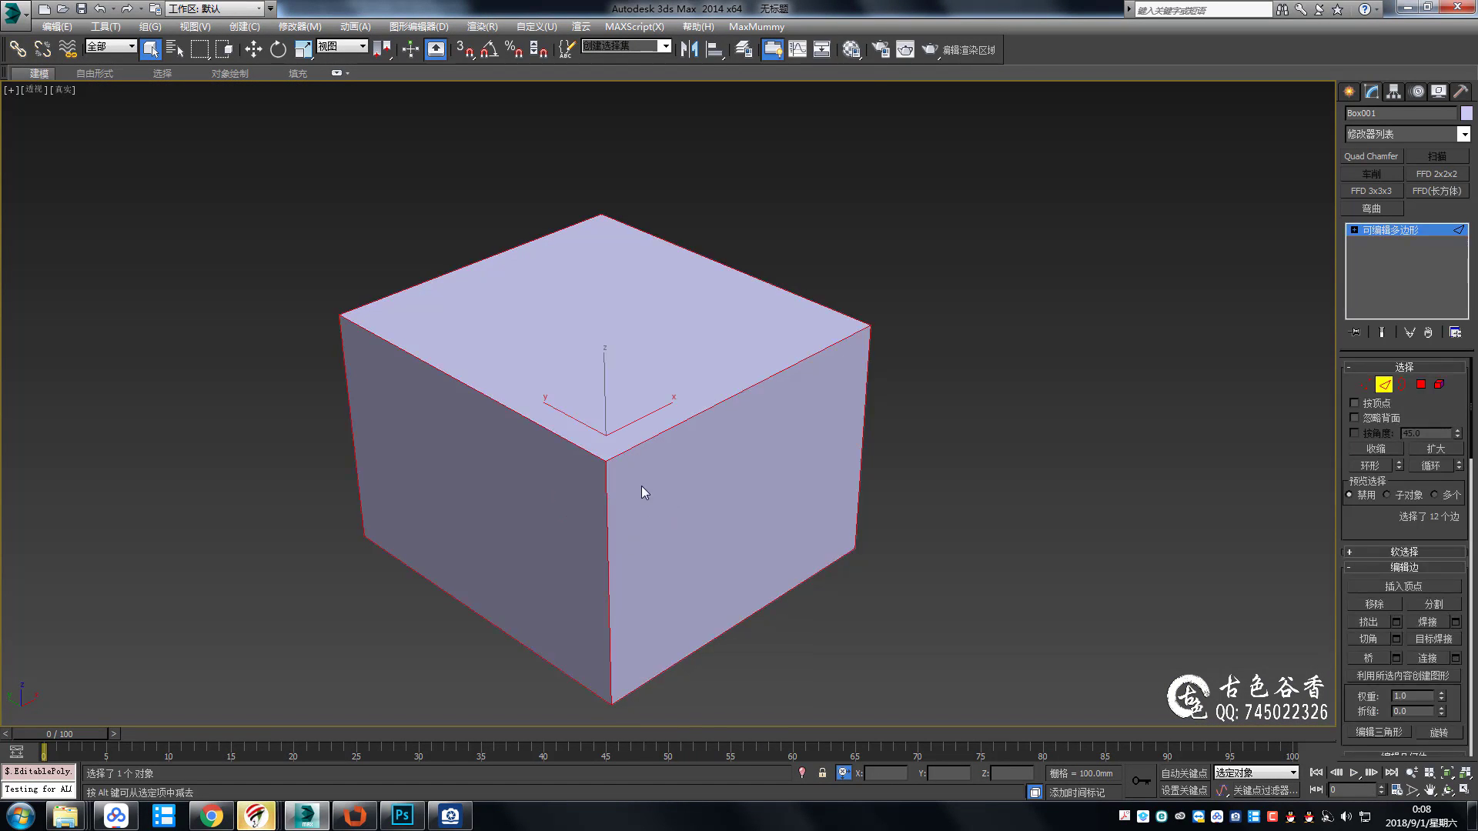
pyautogui.rightClick(637, 482)
pyautogui.click(618, 630)
pyautogui.click(703, 472)
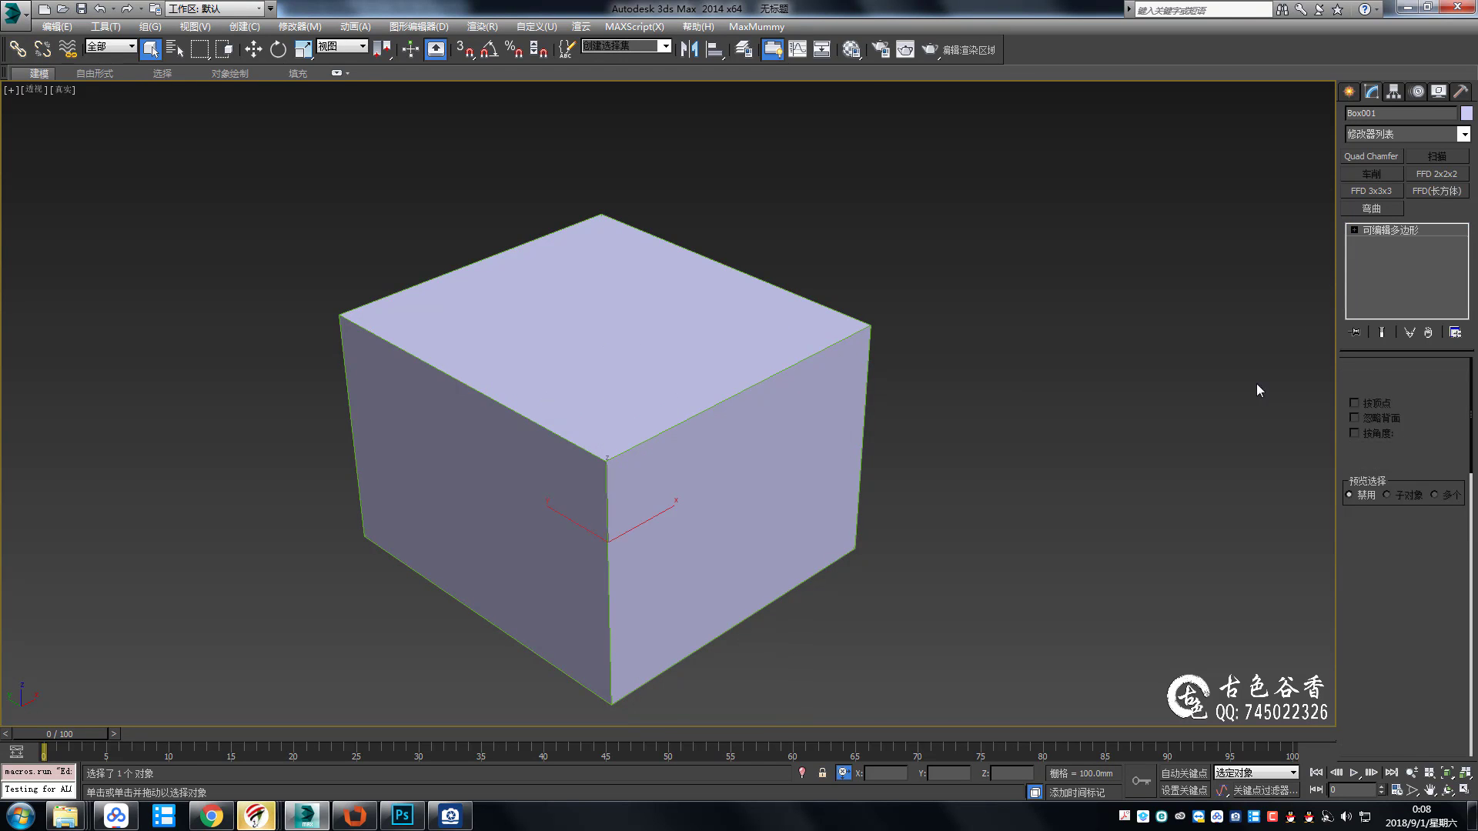
# Move the new outline shape to the origin in Front view, then start Save As.
pyautogui.click(620, 420)
pyautogui.press('f')
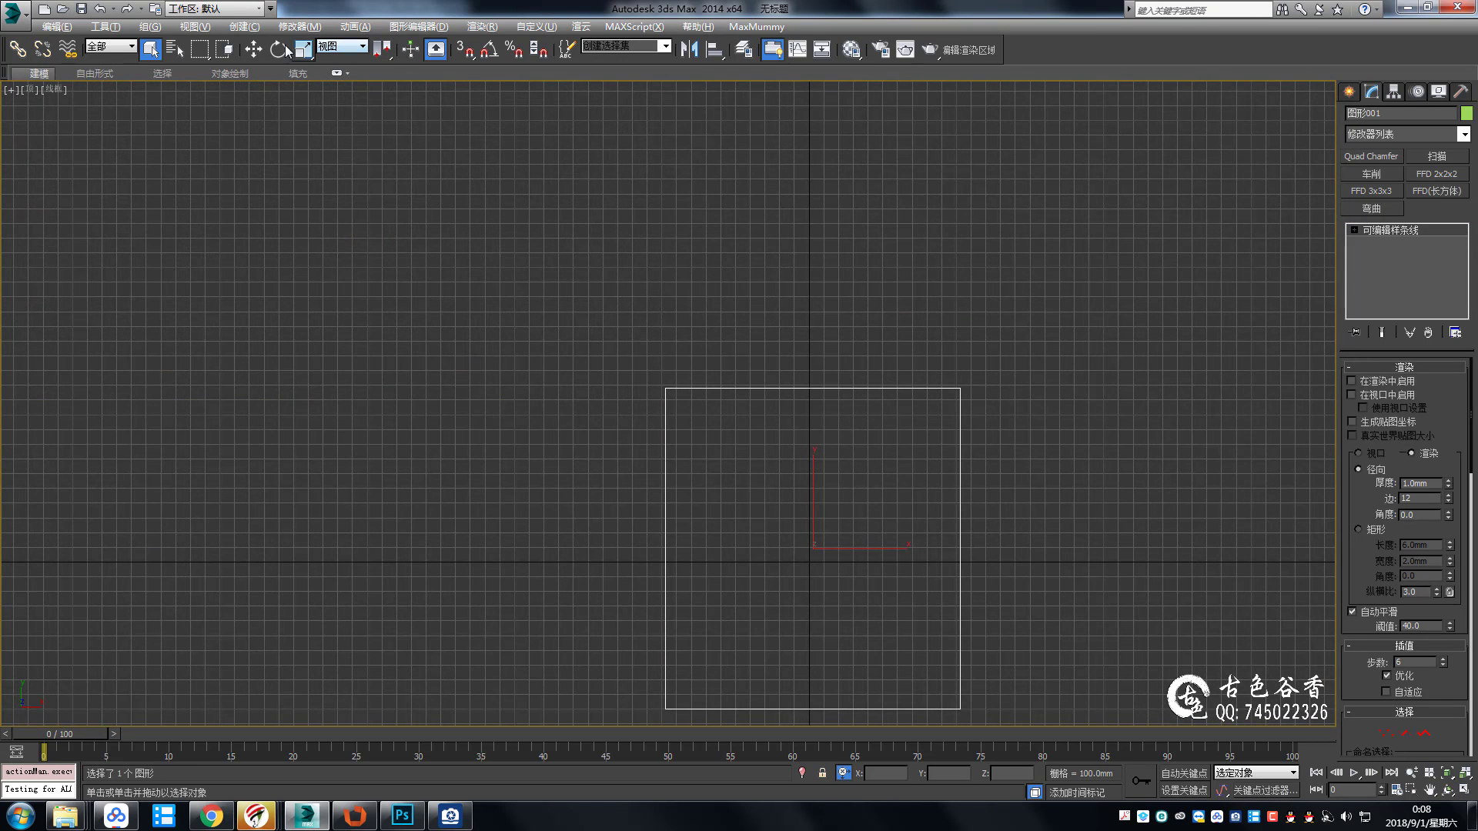
pyautogui.rightClick(251, 53)
pyautogui.click(1127, 187)
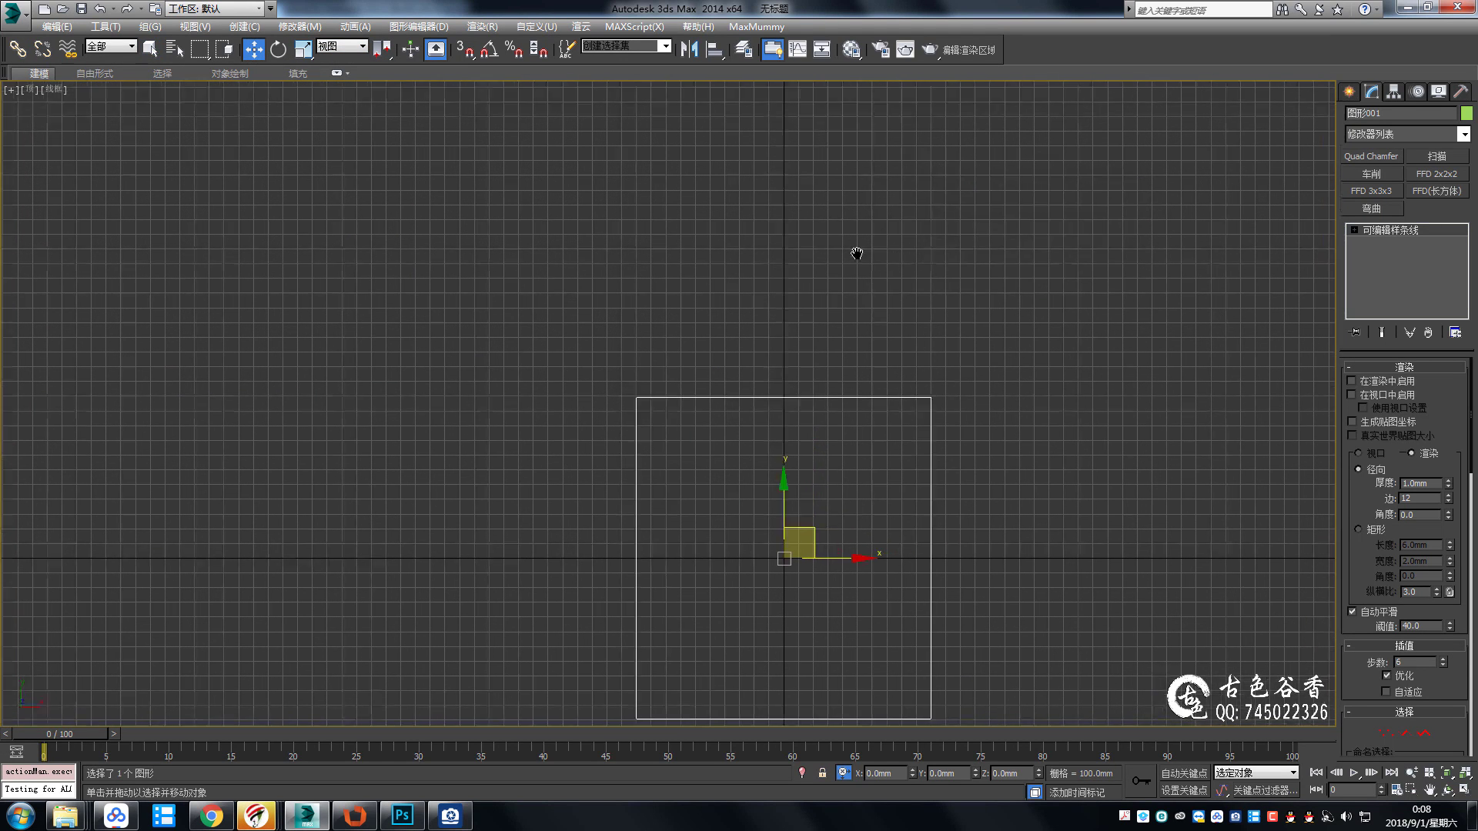
pyautogui.scroll(-2, 746, 282)
pyautogui.hotkey('ctrl', 's')
pyautogui.click(275, 64)
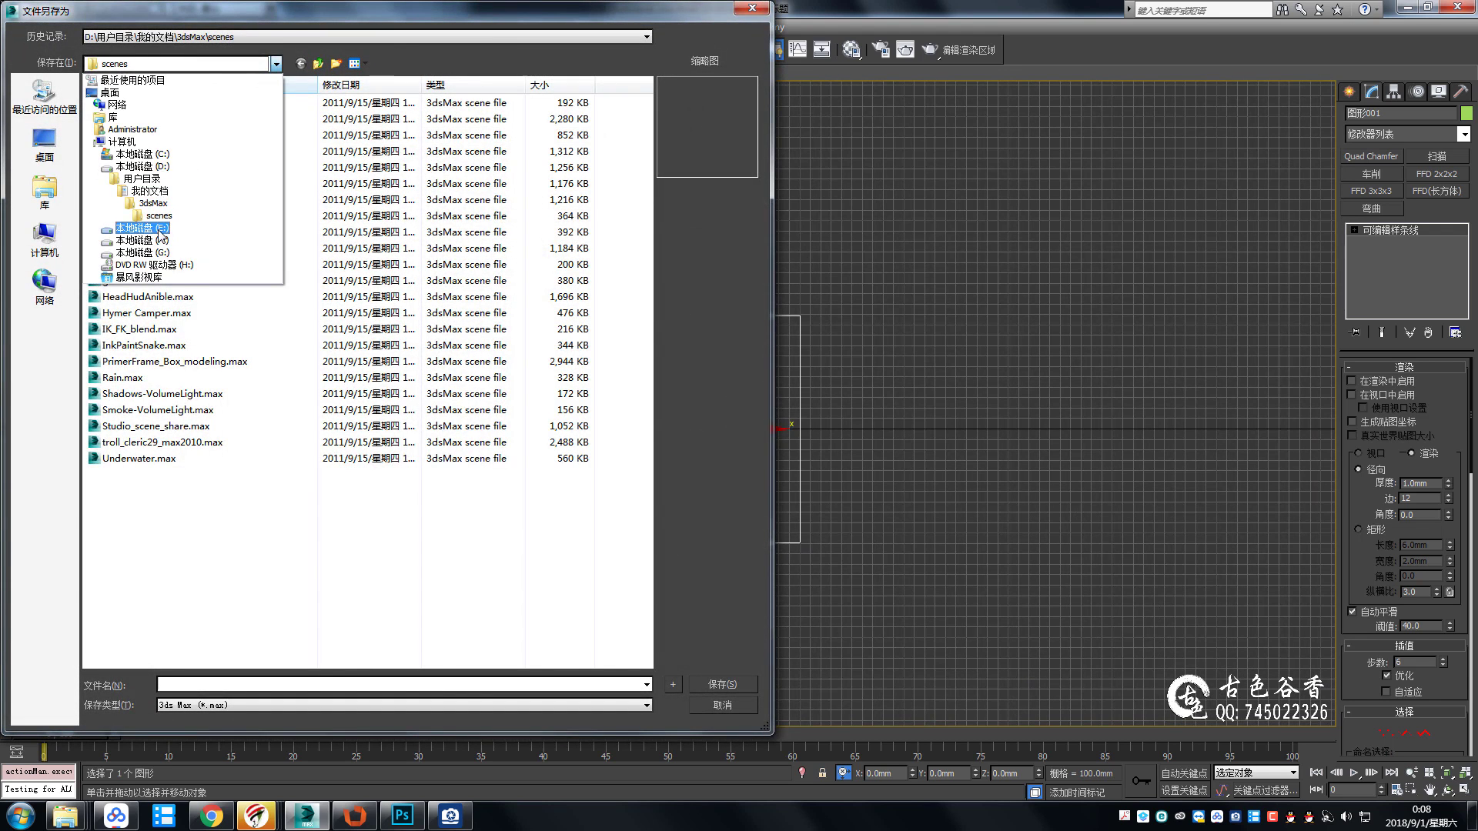
# Browse on drive E through 2018年 and the project folders to the 美式 folder.
pyautogui.click(162, 223)
pyautogui.doubleClick(161, 221)
pyautogui.doubleClick(124, 137)
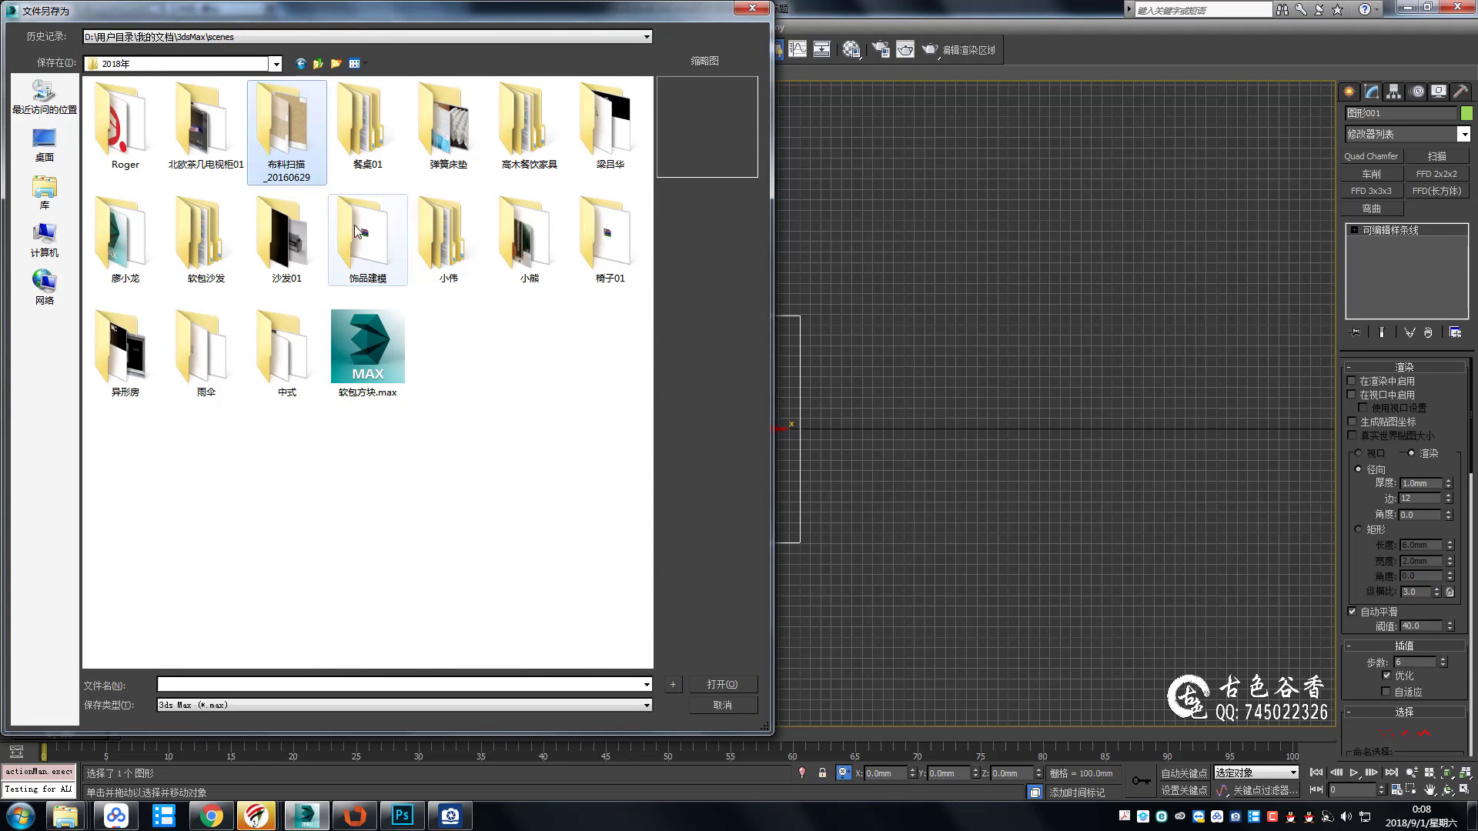
pyautogui.doubleClick(131, 254)
pyautogui.doubleClick(510, 158)
pyautogui.doubleClick(177, 108)
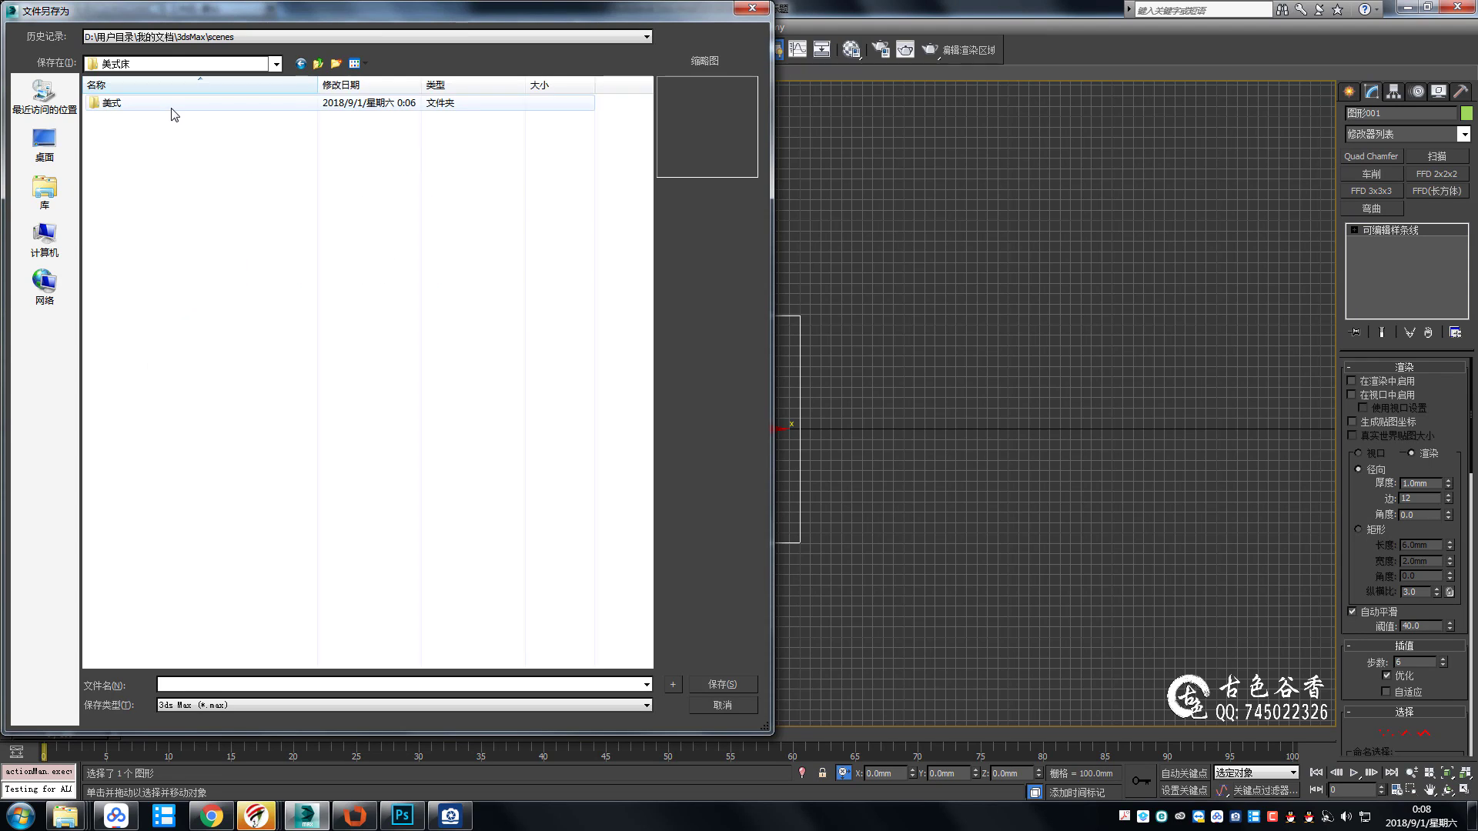
# Create a new folder named 美式床02 inside 美式 and open it.
pyautogui.rightClick(228, 312)
pyautogui.click(414, 454)
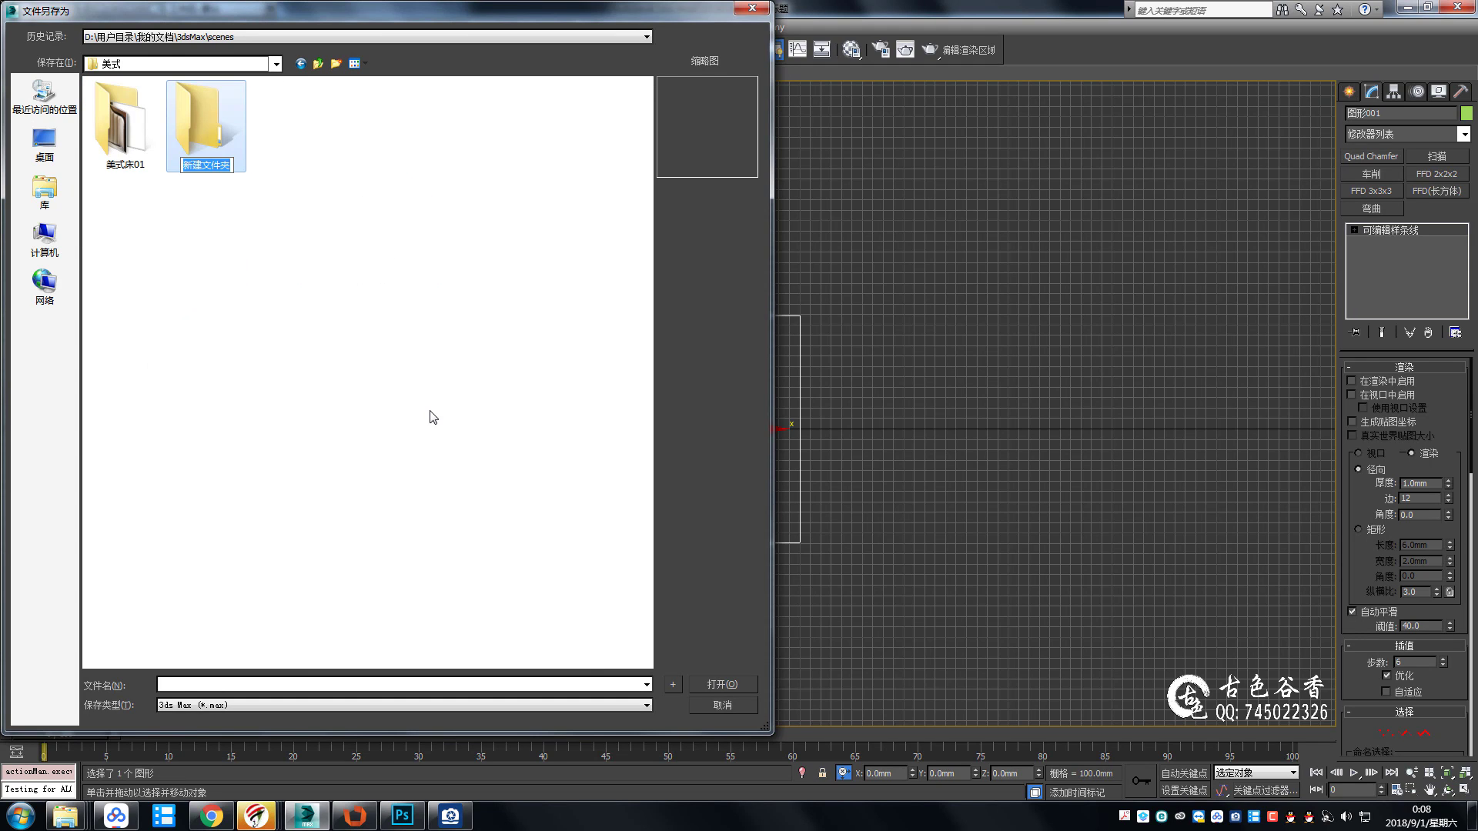
pyautogui.write('uga美式')
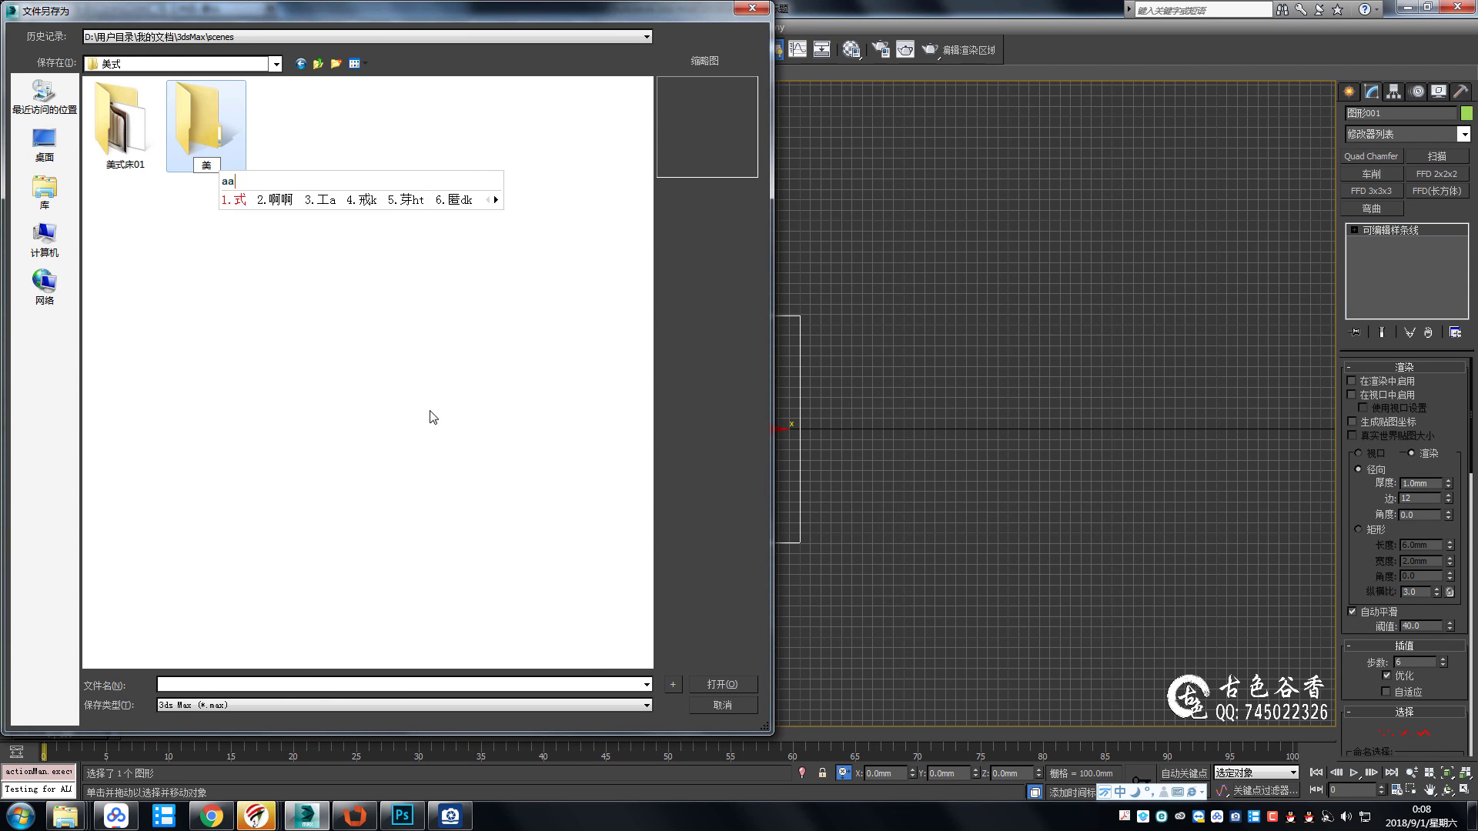
pyautogui.write('床02')
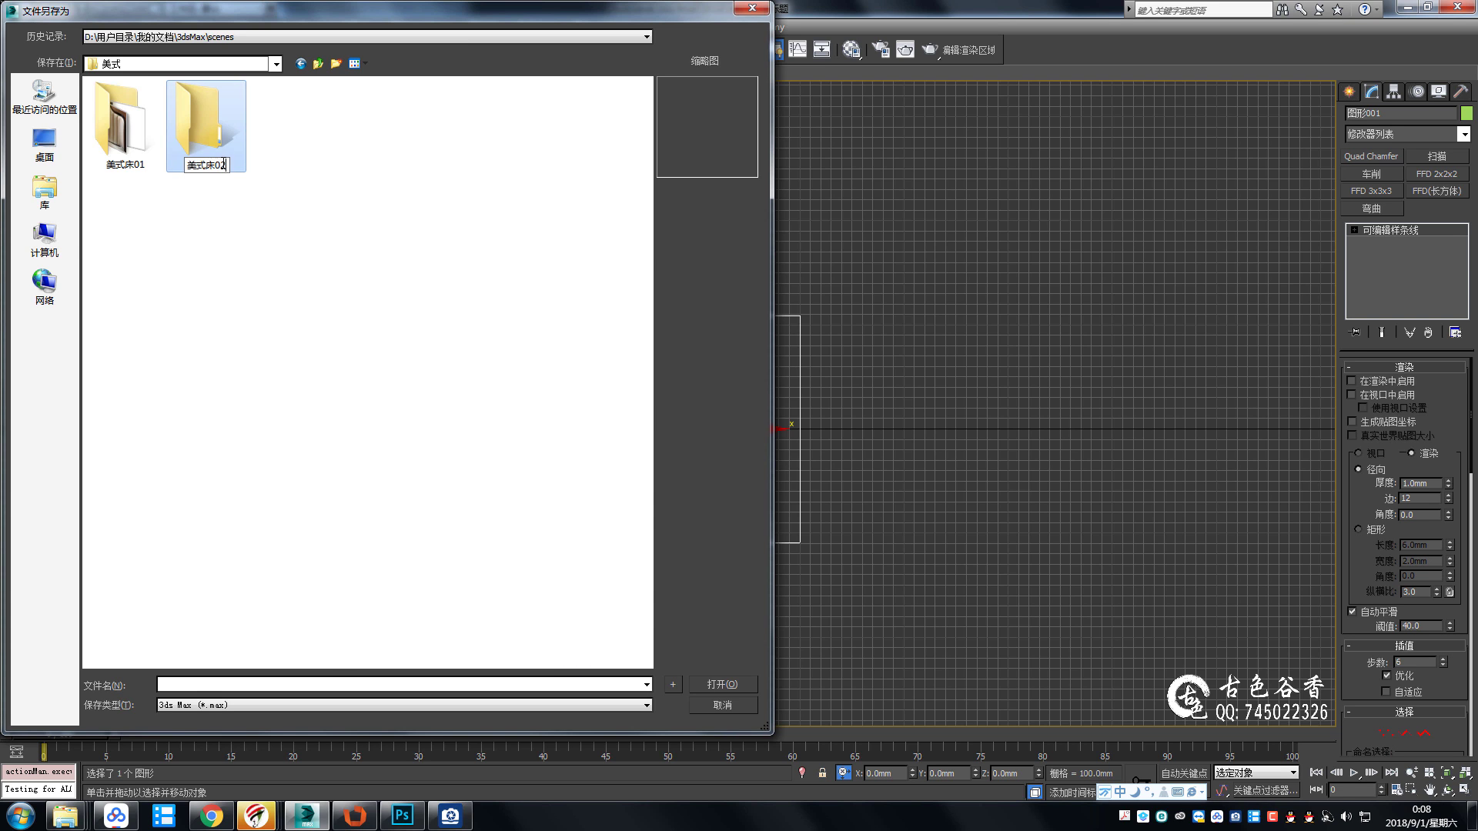
pyautogui.hotkey('ctrl', 'a')
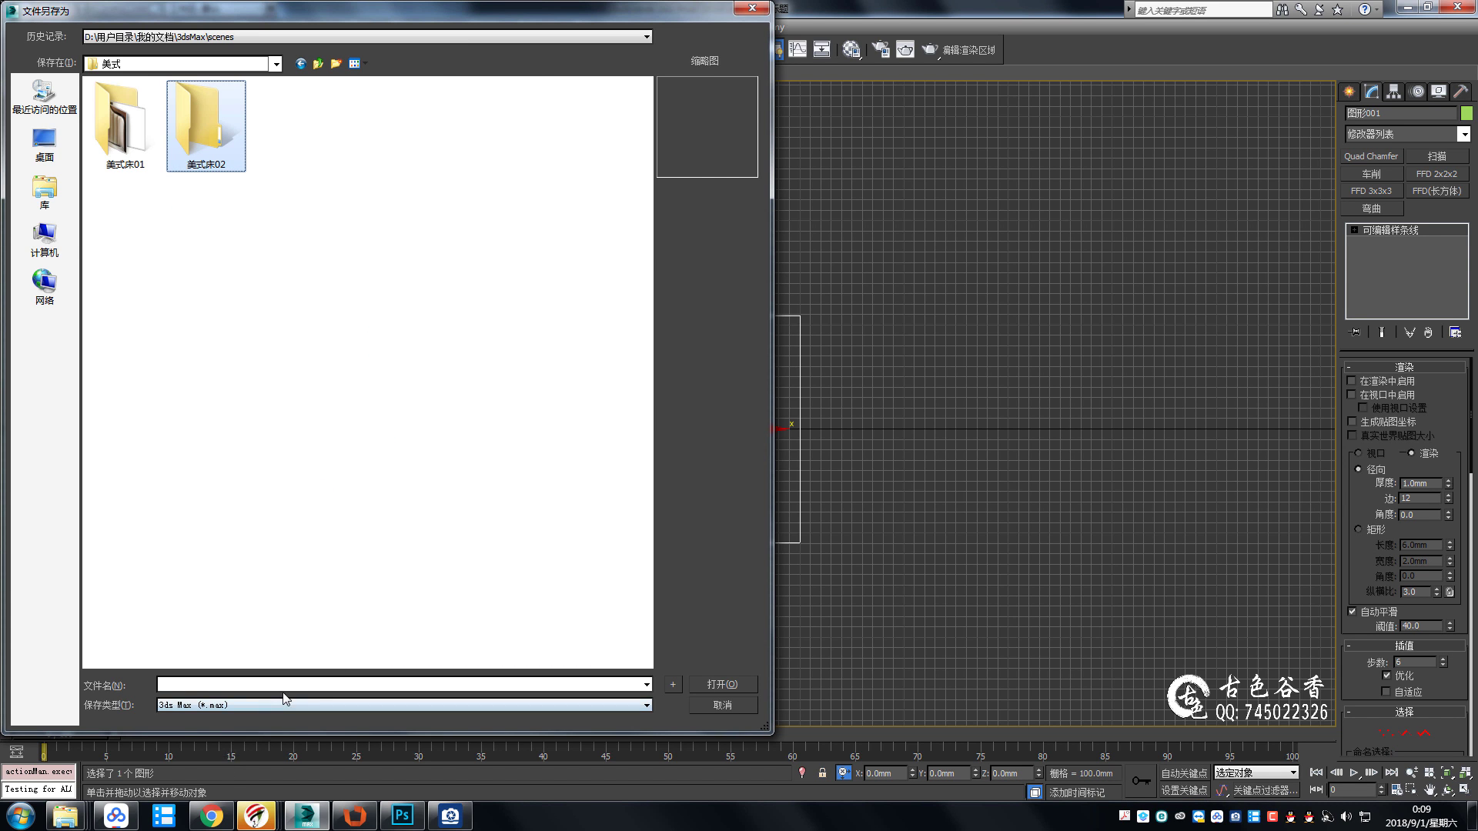
pyautogui.doubleClick(227, 134)
# Save as 美式床02.max and set the box outline's object properties in a maximized Perspective view.
pyautogui.click(705, 684)
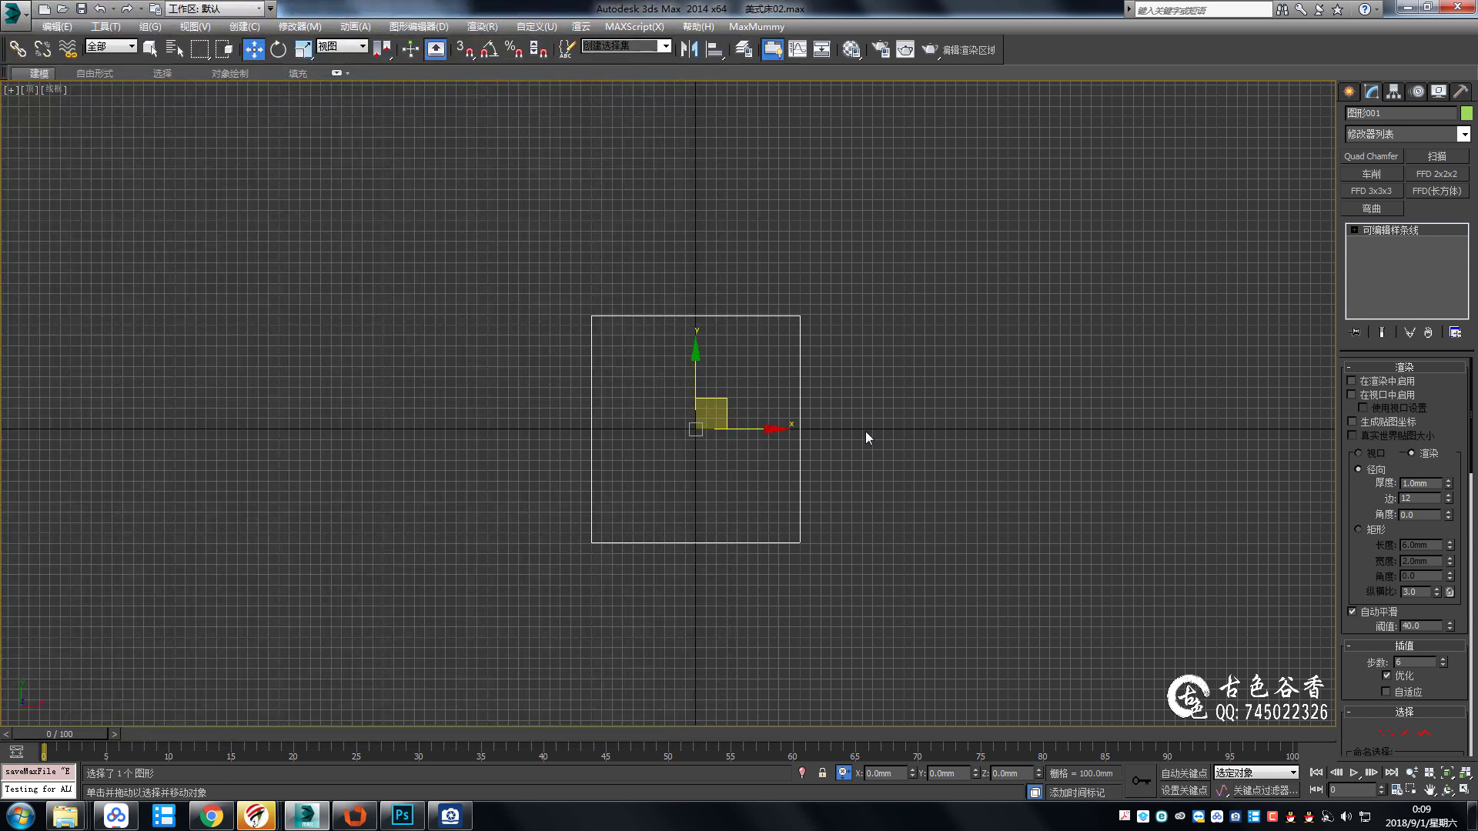
pyautogui.press('p')
pyautogui.hotkey('alt', 'w')
pyautogui.hotkey('alt', 'w')
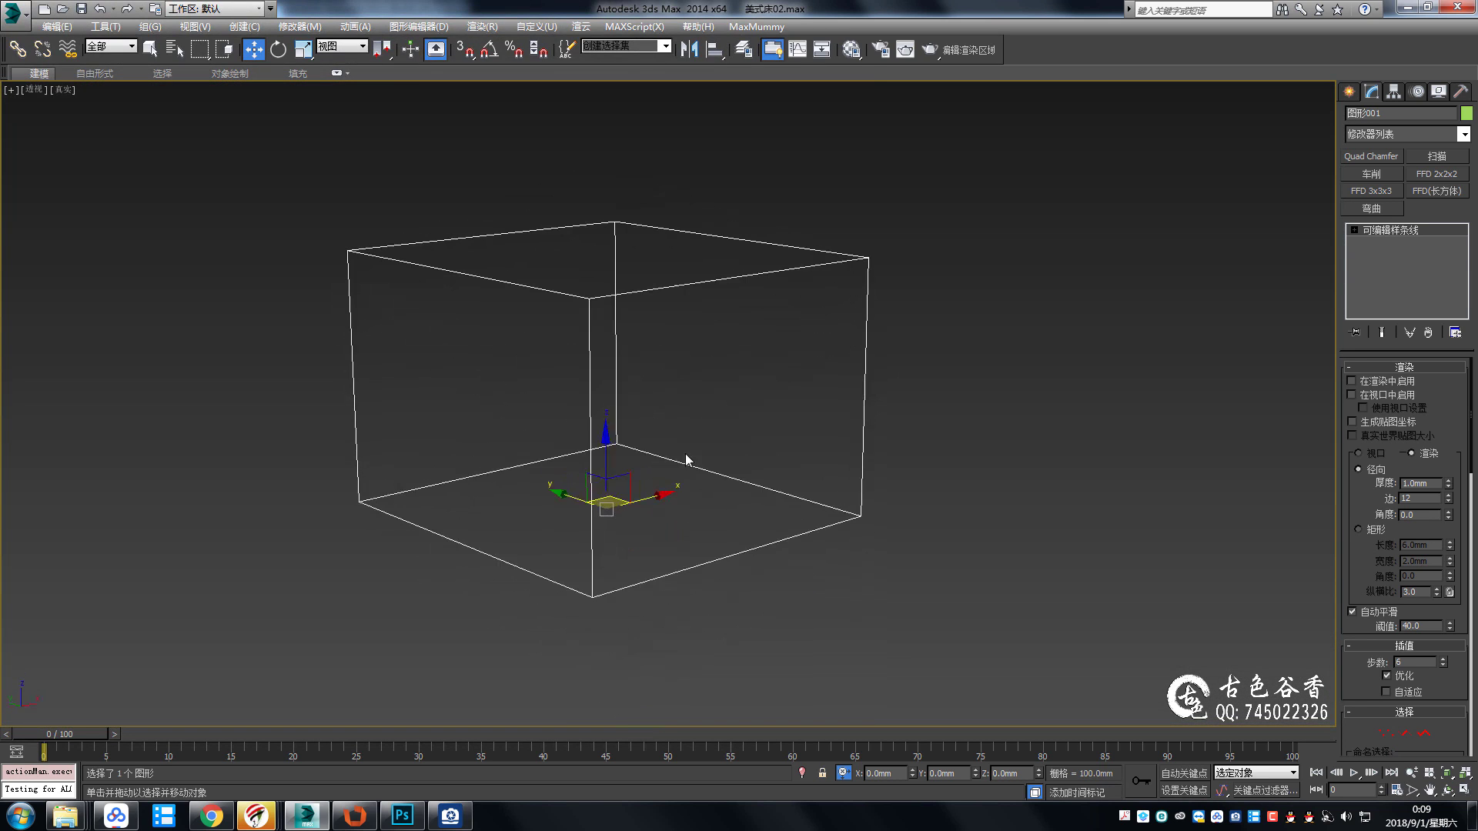
pyautogui.rightClick(687, 460)
pyautogui.click(714, 538)
pyautogui.click(807, 622)
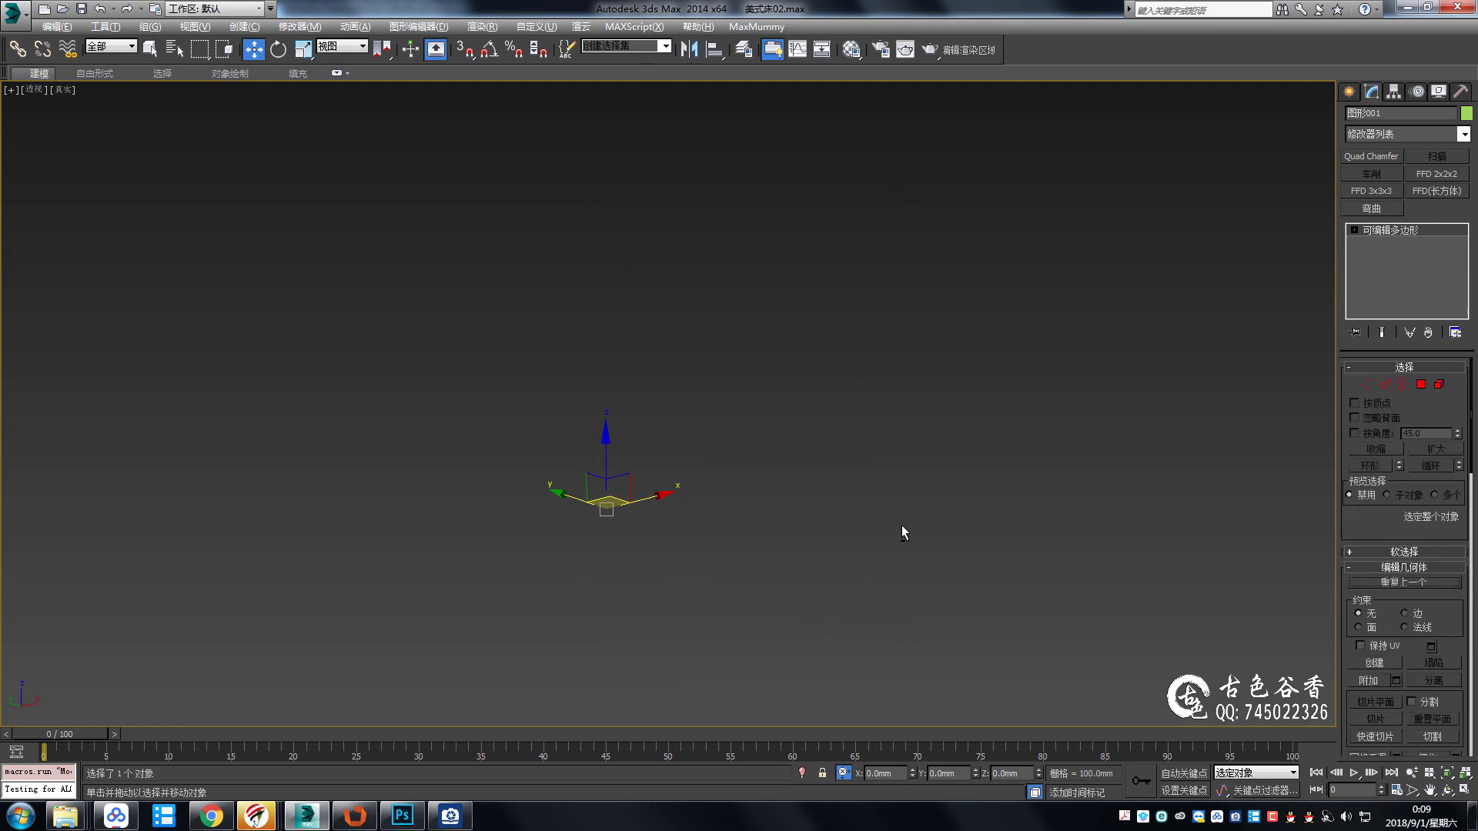
pyautogui.click(857, 522)
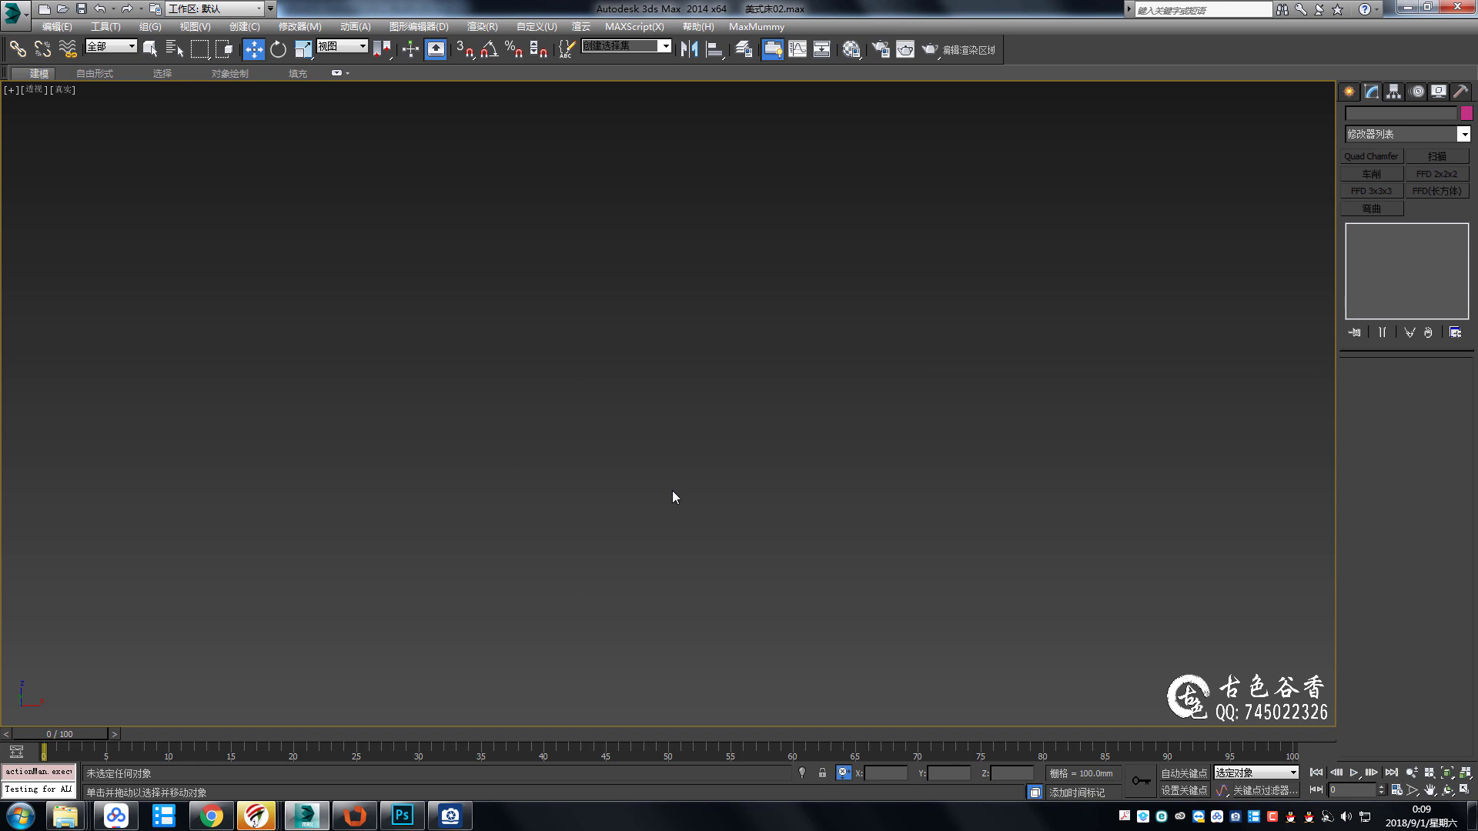
# Unhide the box outline and adjust its object properties again.
pyautogui.rightClick(751, 482)
pyautogui.click(800, 415)
pyautogui.click(625, 450)
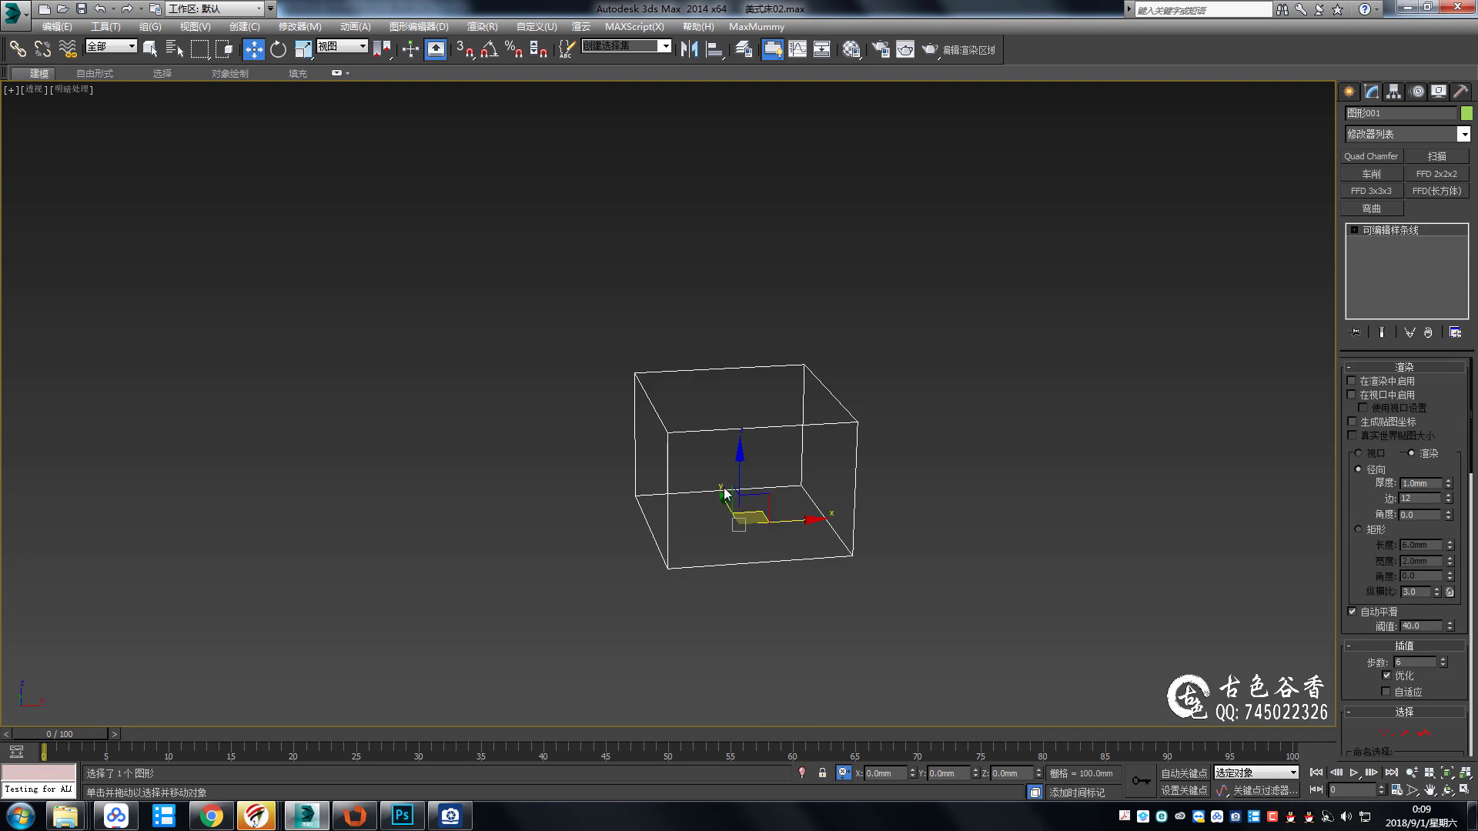
pyautogui.rightClick(771, 491)
pyautogui.click(808, 597)
pyautogui.click(797, 621)
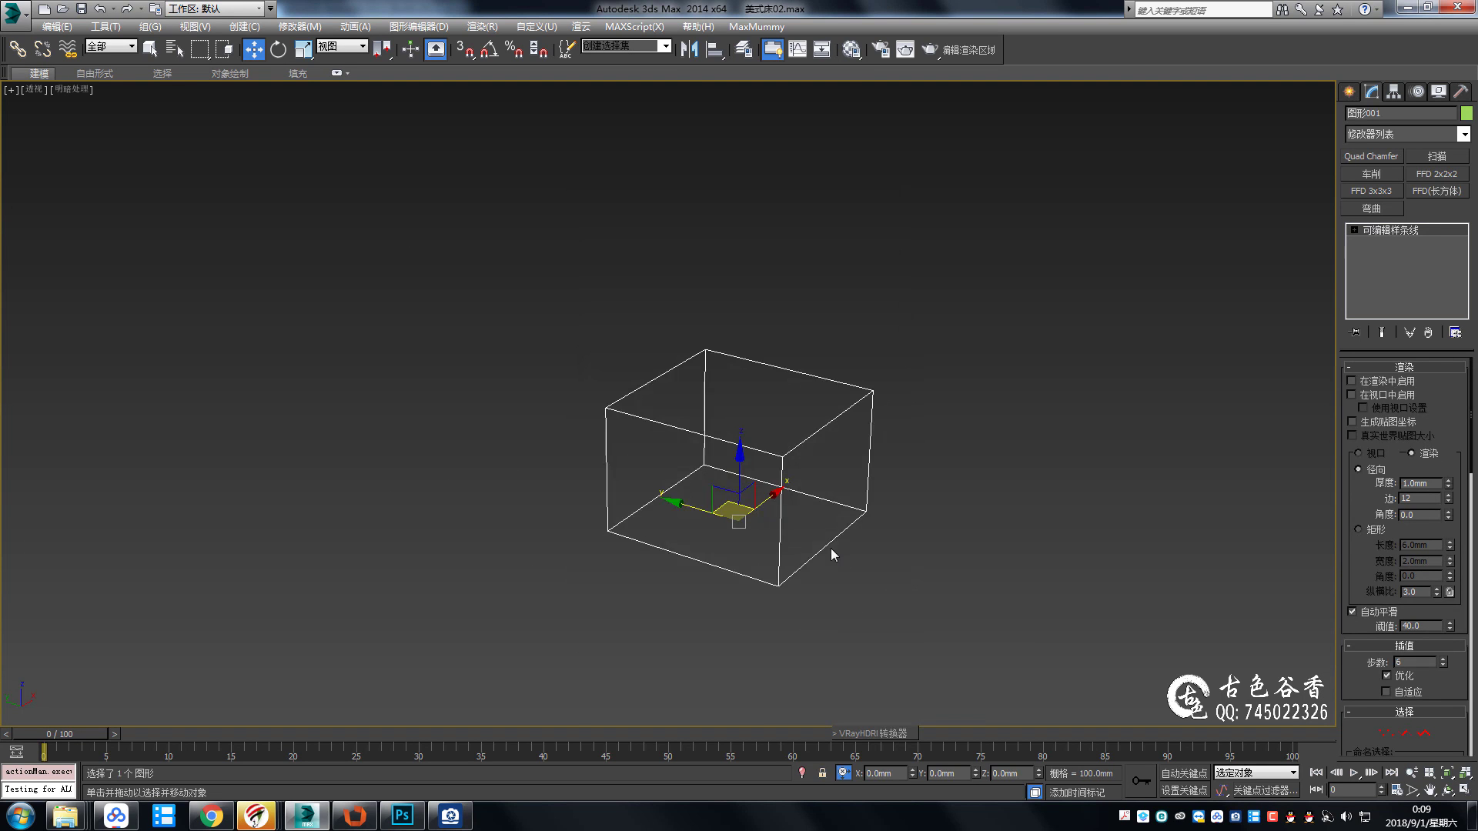
pyautogui.click(827, 569)
# Switch to Top view and pick the Rectangle spline tool.
pyautogui.press('t')
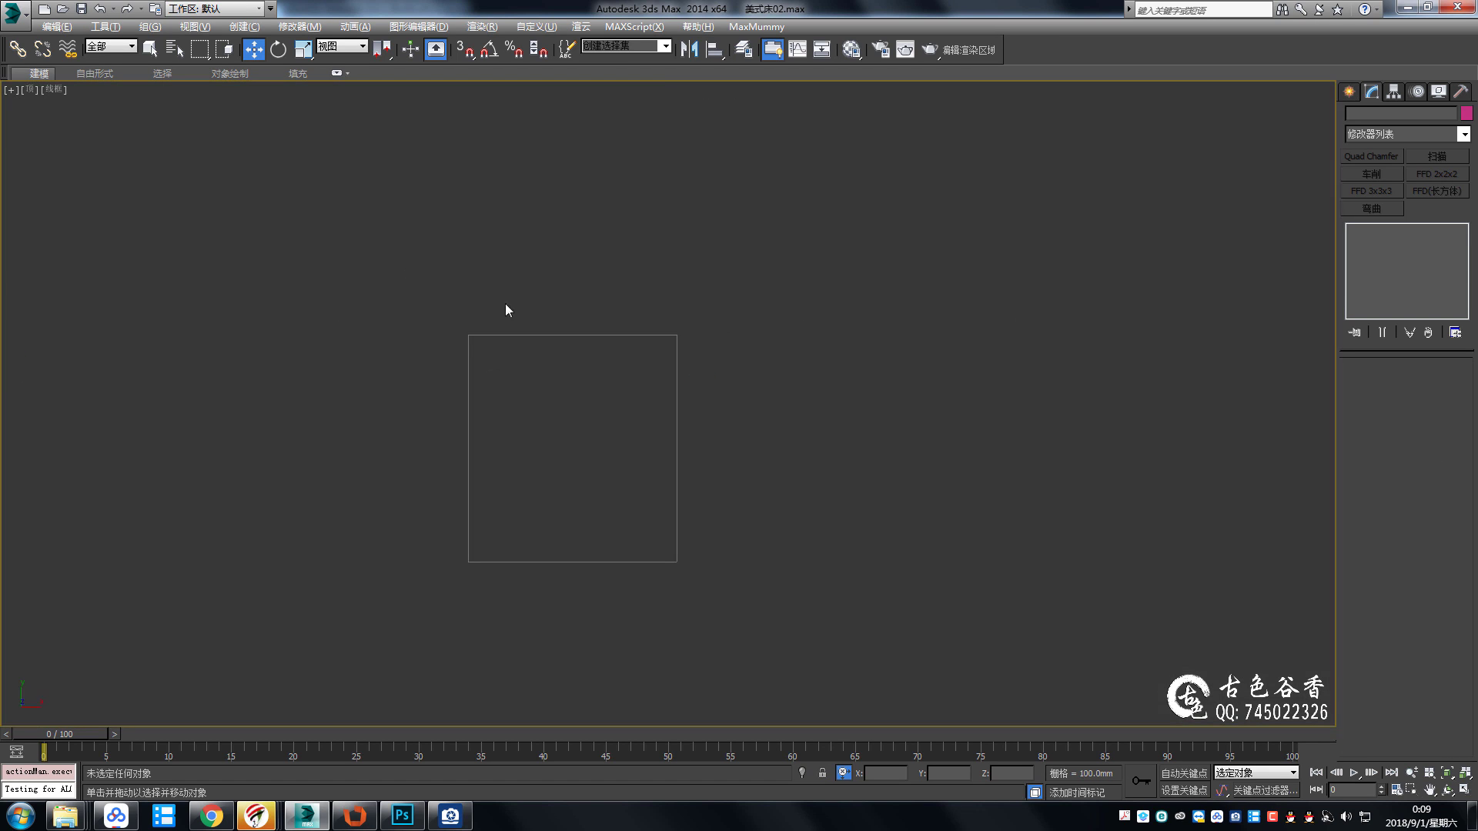
pyautogui.click(1349, 90)
pyautogui.click(1372, 186)
pyautogui.click(1370, 140)
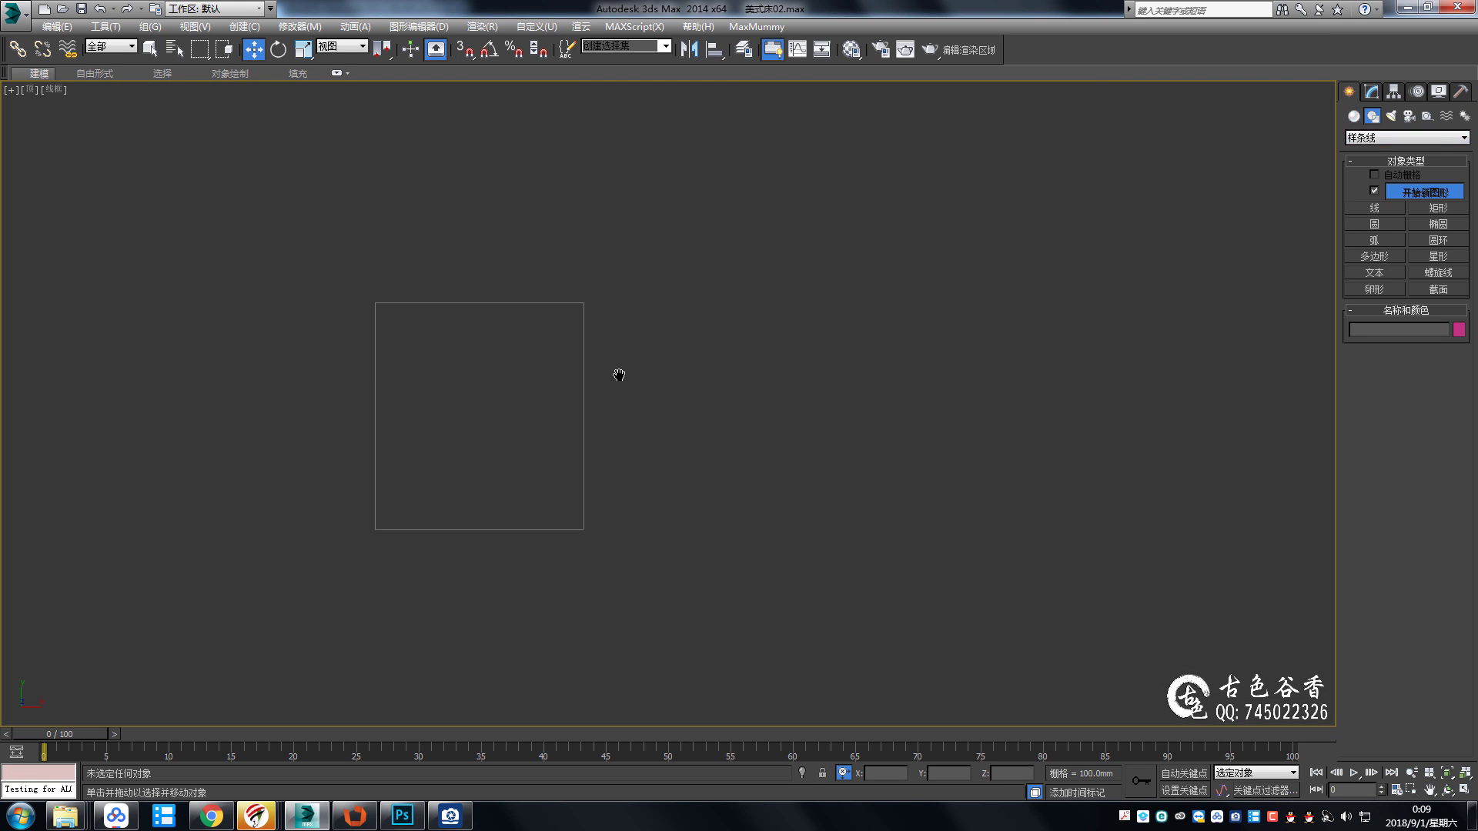
pyautogui.scroll(5, 508, 547)
pyautogui.click(1373, 116)
pyautogui.click(1439, 208)
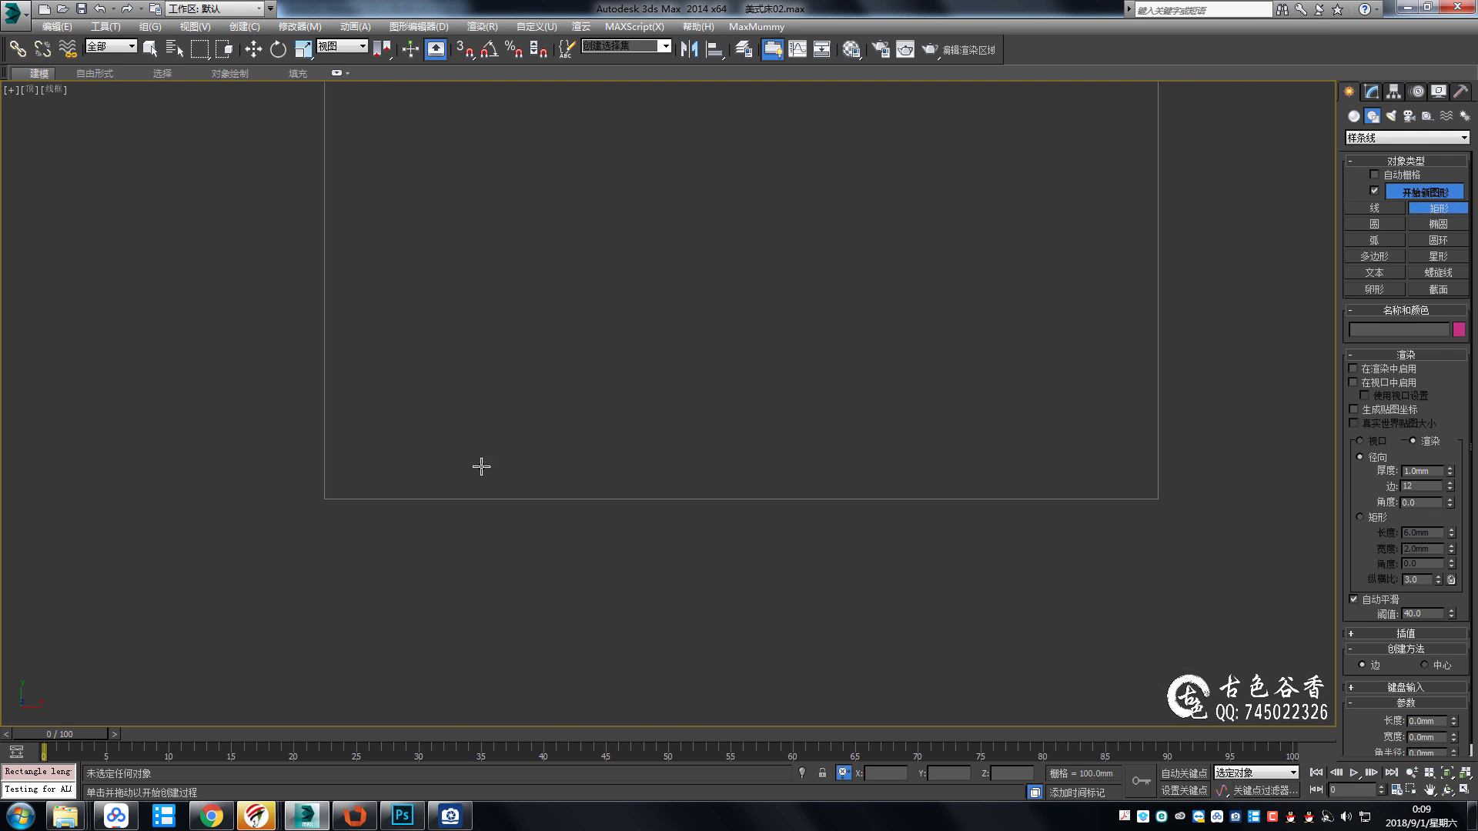
# Browse the bed reference photos in ACDSee.
pyautogui.click(450, 816)
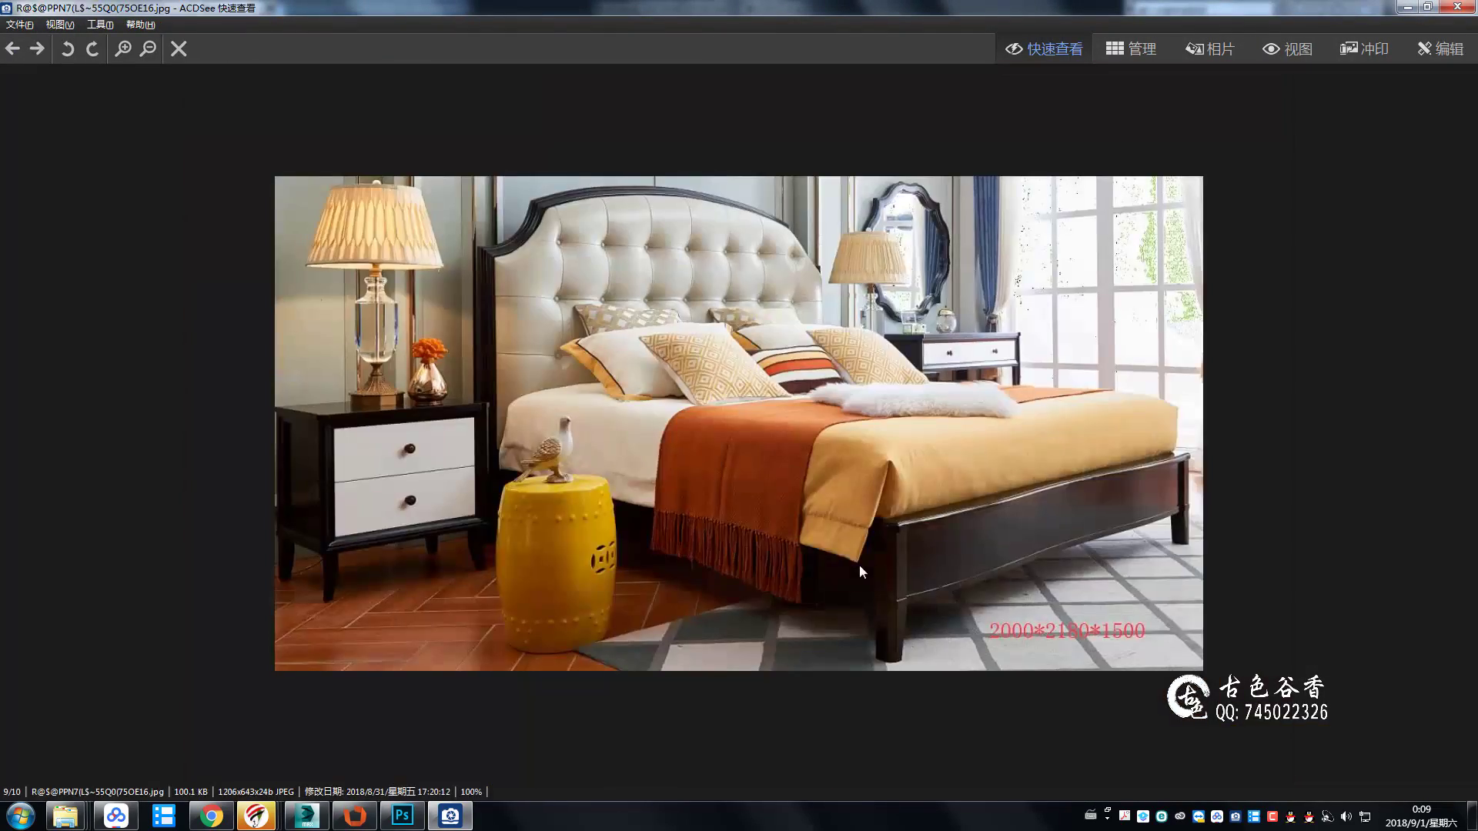
pyautogui.scroll(2, 858, 565)
pyautogui.press('pageup')
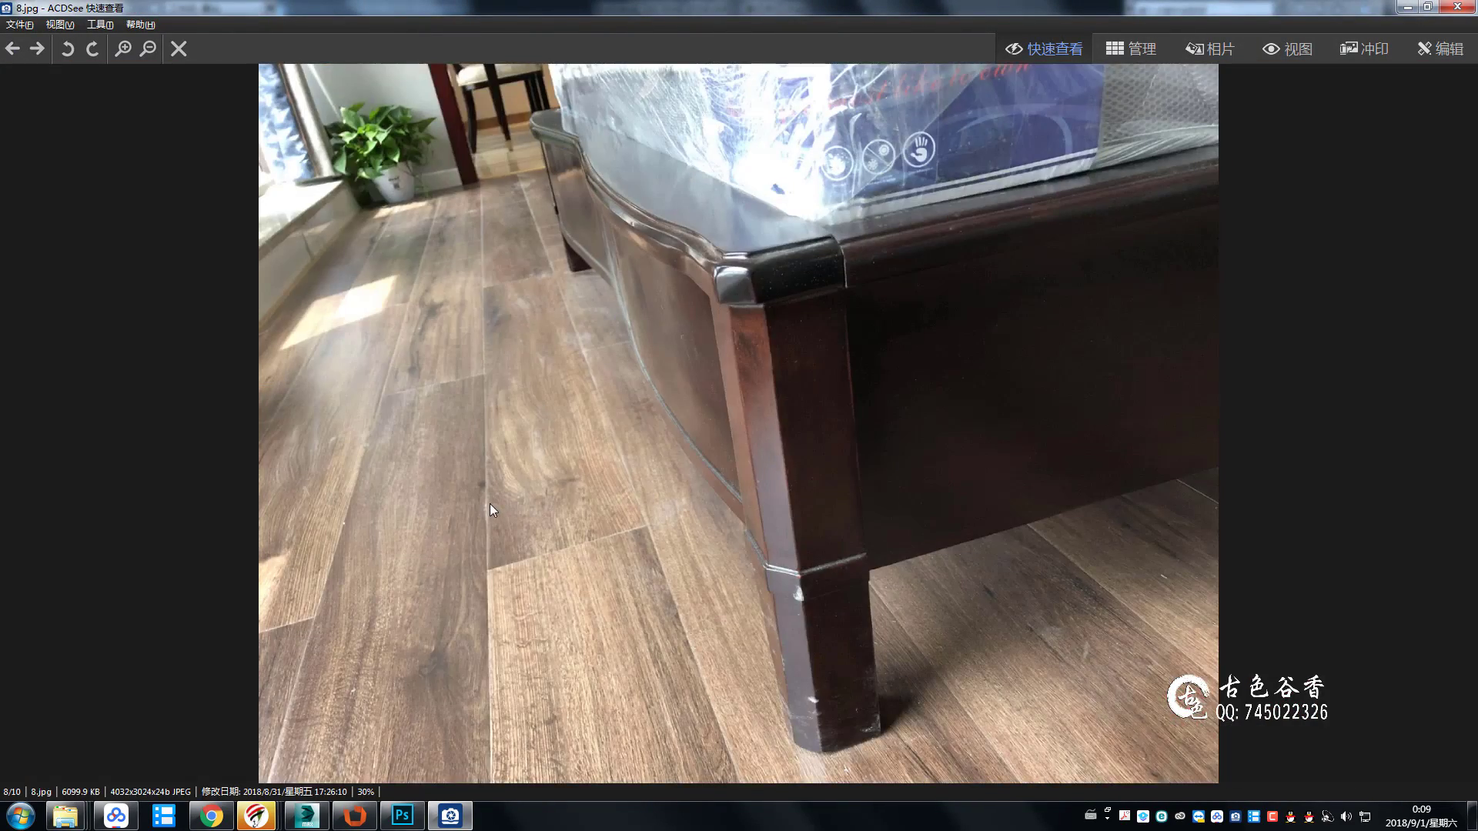
pyautogui.press('pageup')
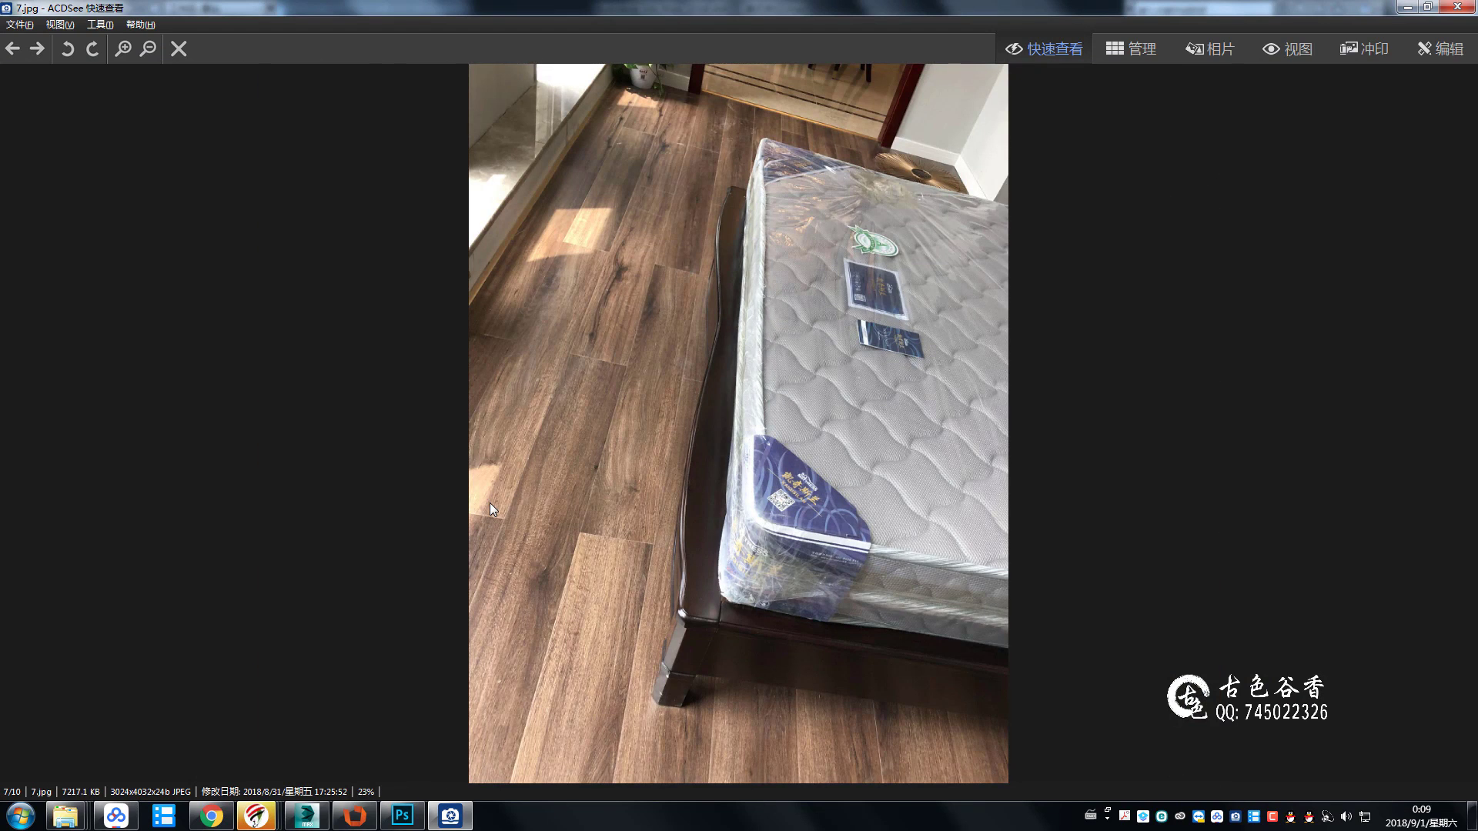
# Draw a rectangle across the box and set it to 100 mm length and 2000 mm width.
pyautogui.click(308, 817)
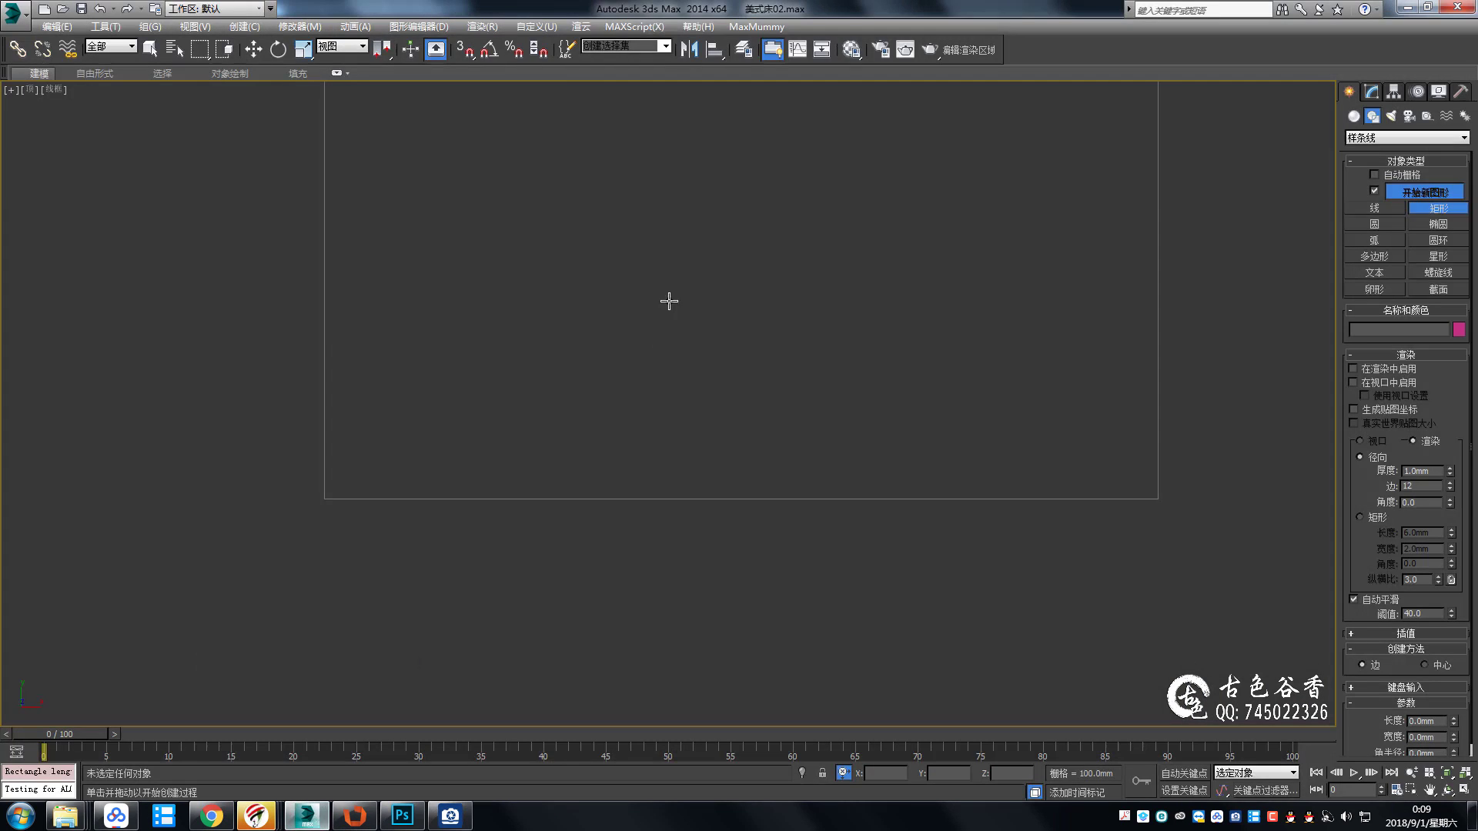
pyautogui.moveTo(256, 417); pyautogui.dragTo(1086, 338)
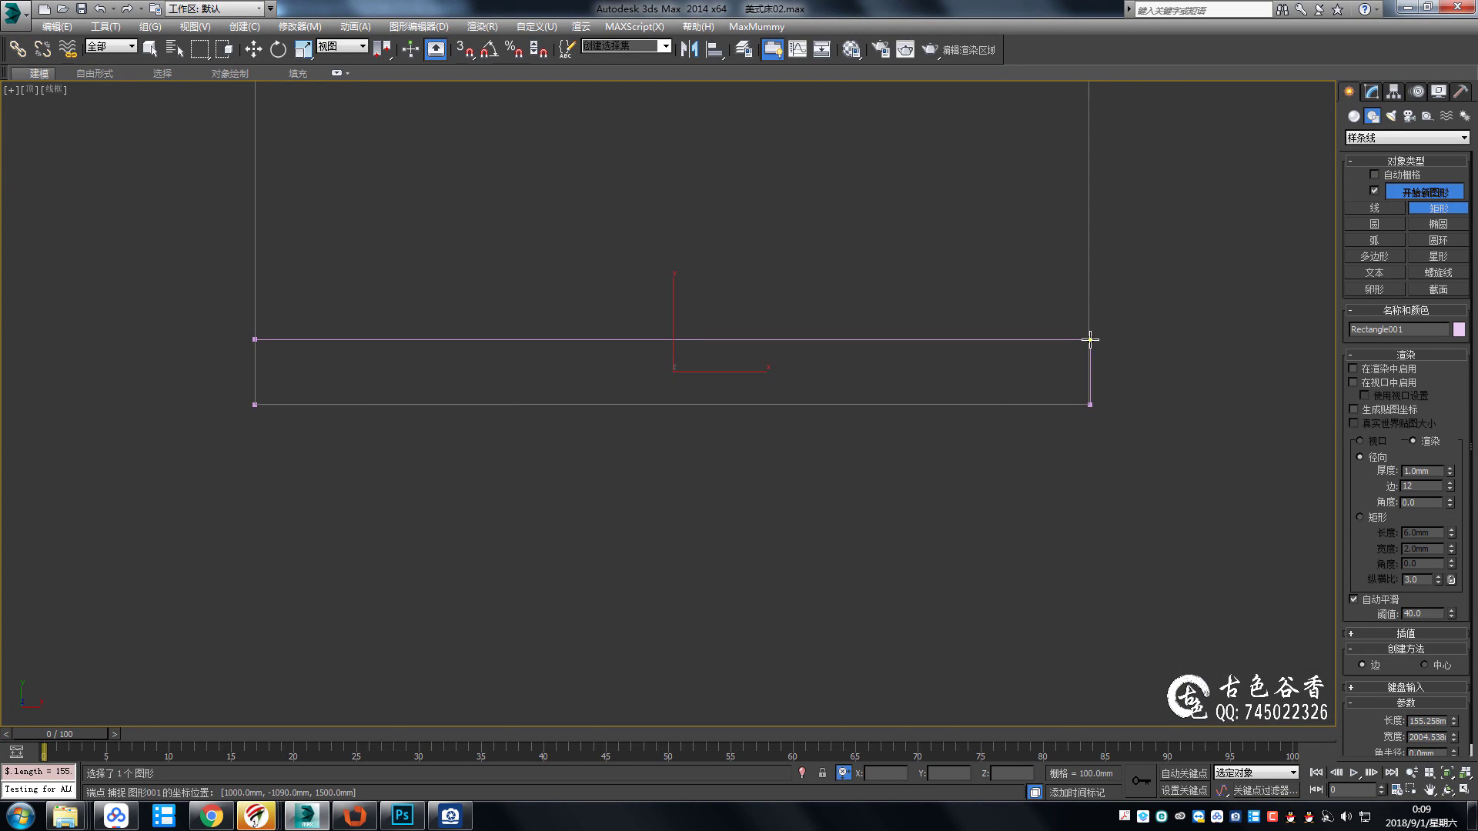
pyautogui.click(1371, 91)
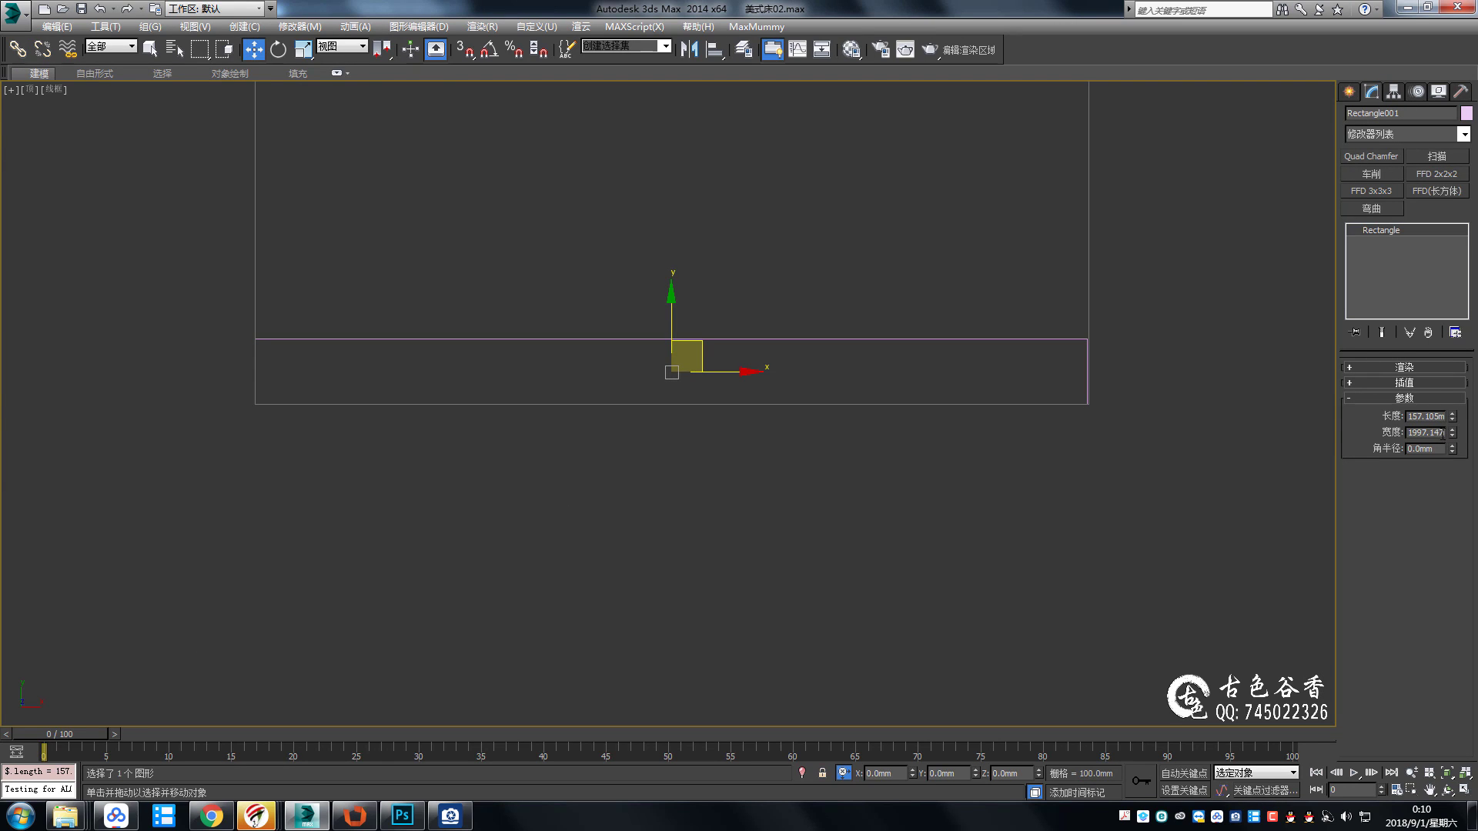
pyautogui.doubleClick(1425, 417)
pyautogui.write('100mm')
pyautogui.press('Return')
pyautogui.press('Tab')
pyautogui.write('2000')
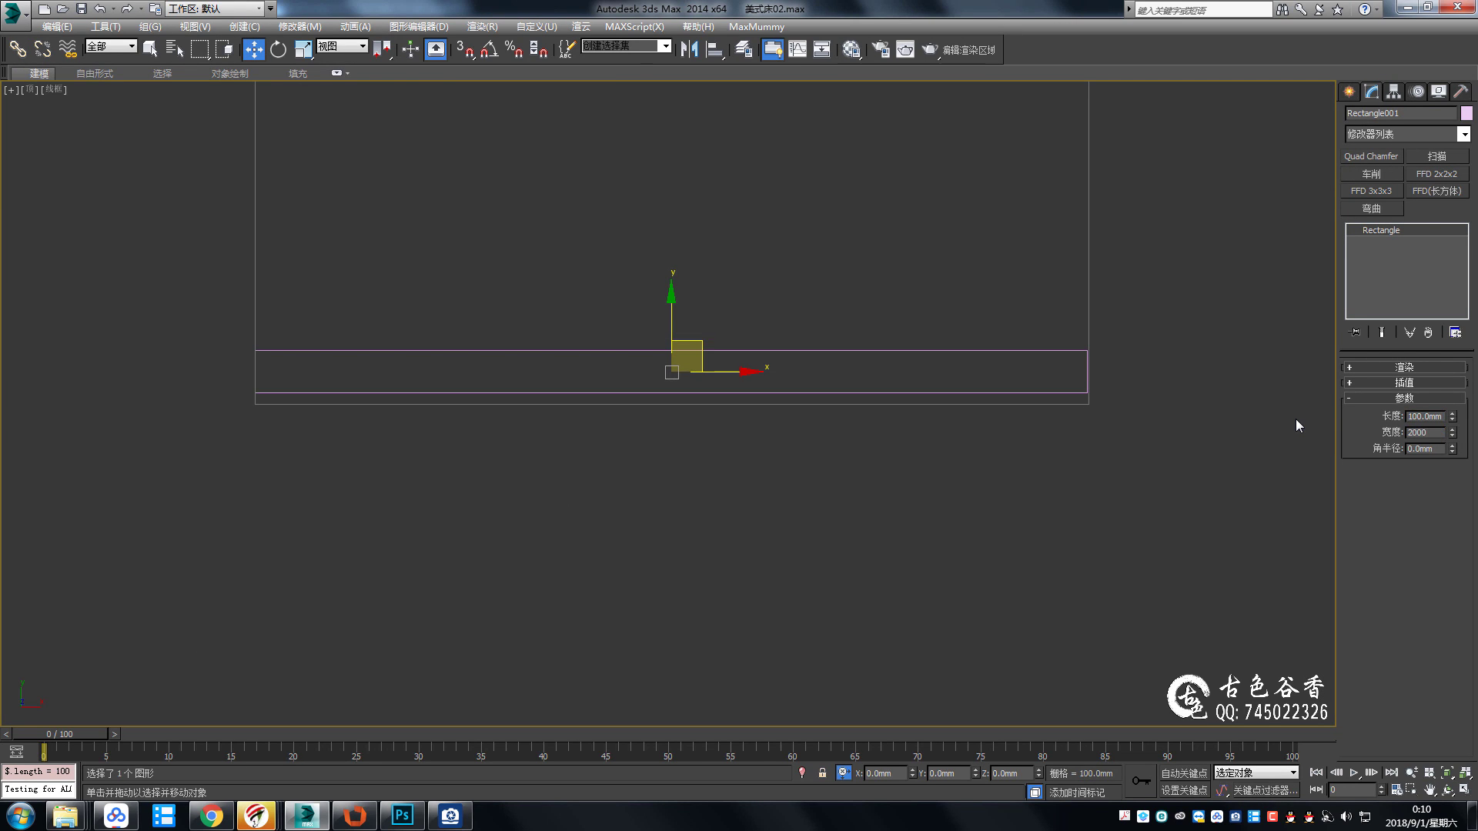
pyautogui.press('Return')
# Convert the rectangle to an editable spline and change its vertex type.
pyautogui.moveTo(315, 480); pyautogui.dragTo(455, 445, button='middle')
pyautogui.rightClick(455, 445)
pyautogui.click(385, 422)
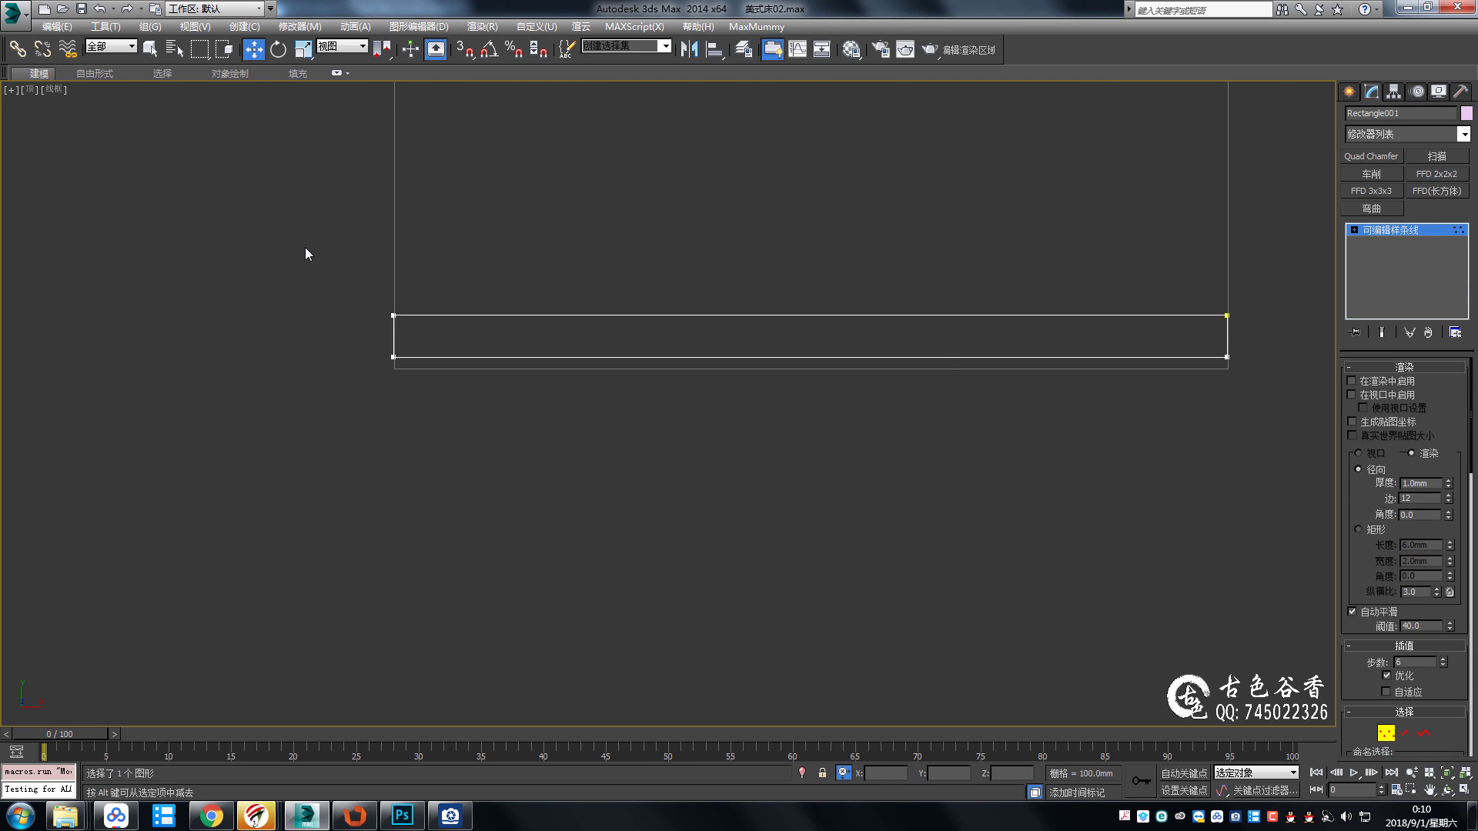
pyautogui.press('1')
pyautogui.rightClick(879, 357)
pyautogui.click(854, 278)
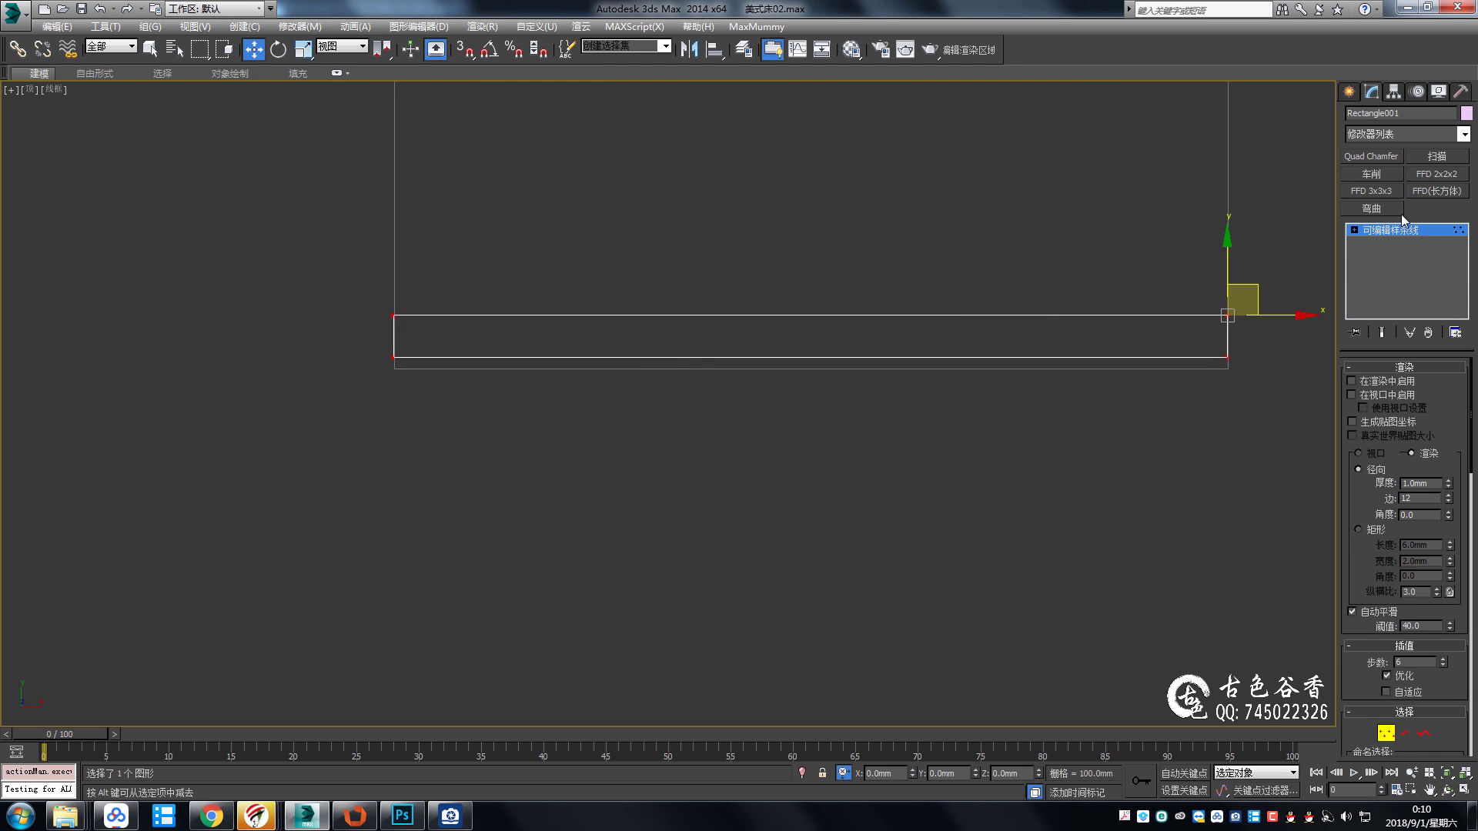
# Snap the rectangle's corner onto the world origin with snapping toggled on and off.
pyautogui.press('s')
pyautogui.moveTo(397, 313); pyautogui.dragTo(624, 314)
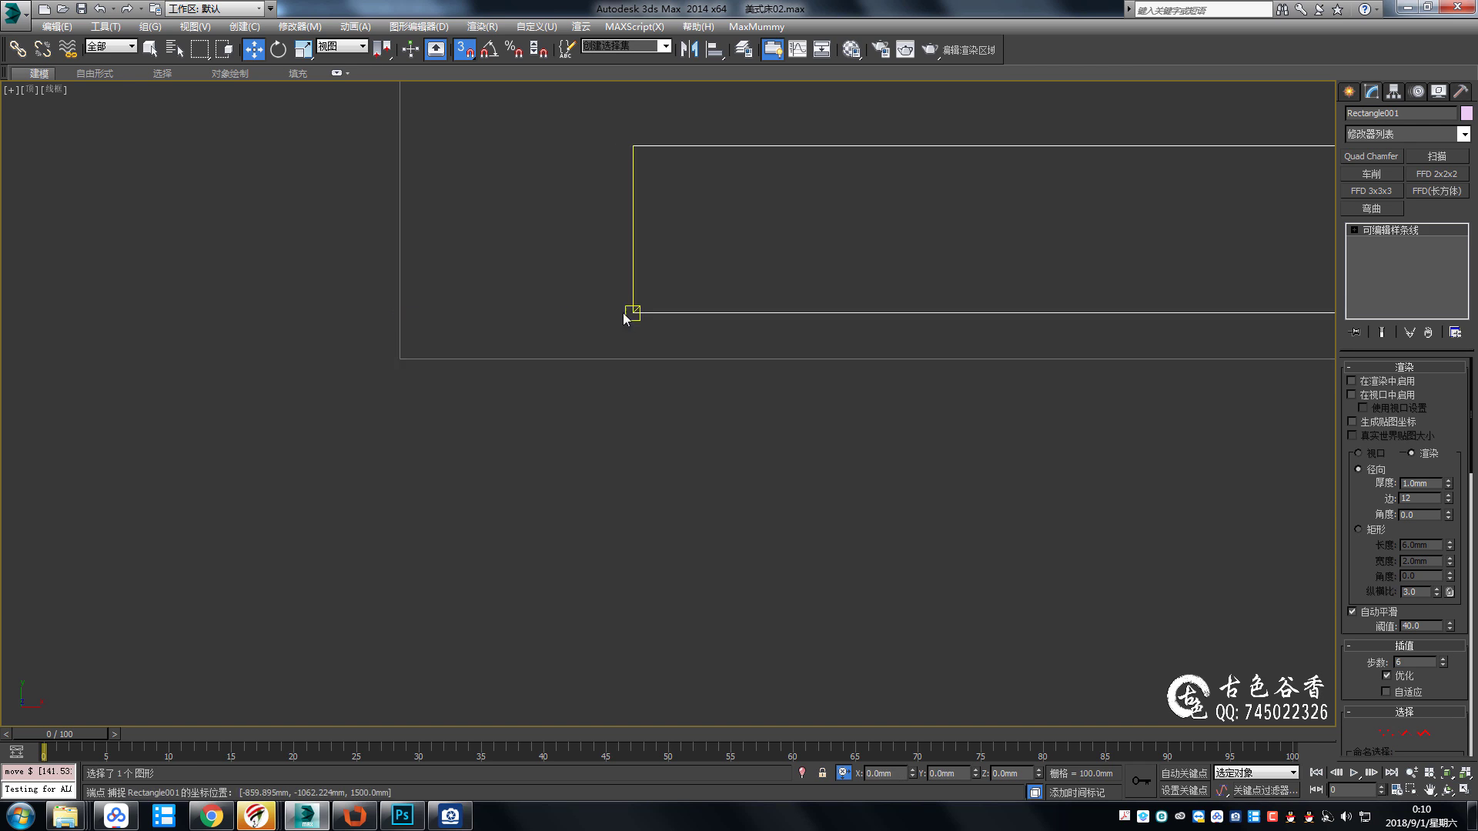
pyautogui.press('s')
pyautogui.moveTo(1023, 238); pyautogui.dragTo(1311, 526)
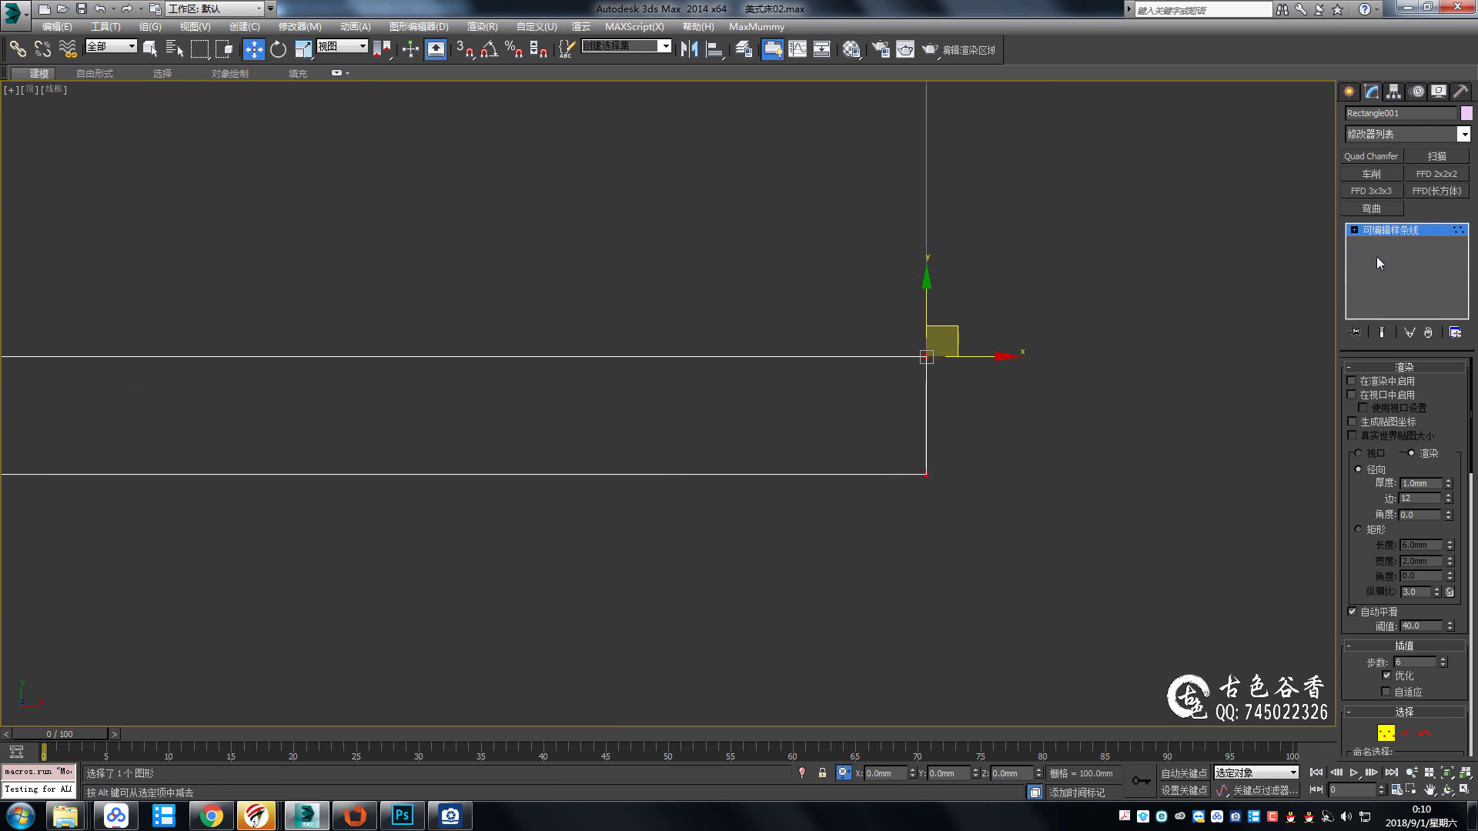
pyautogui.click(450, 816)
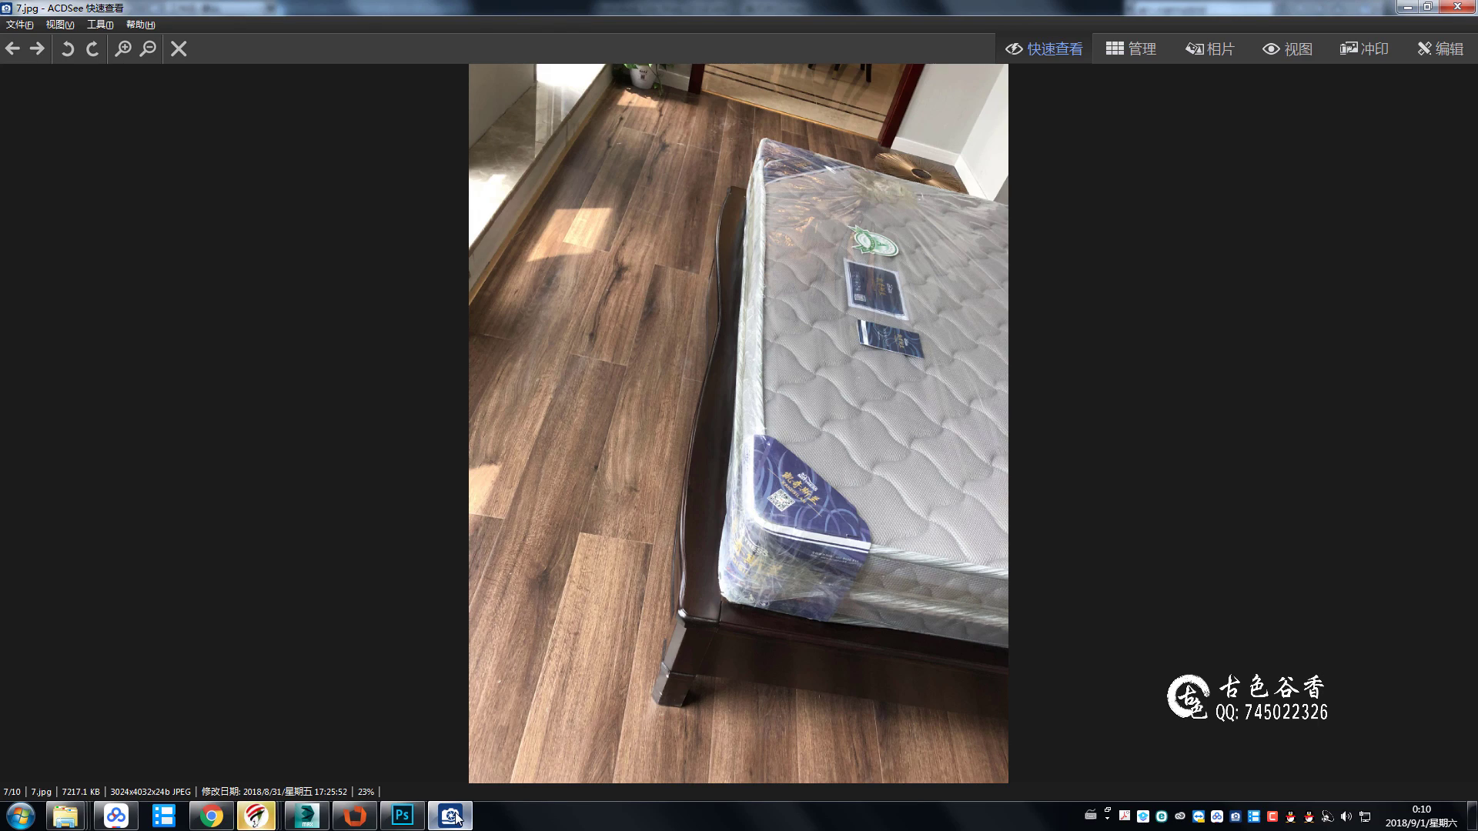
pyautogui.click(451, 816)
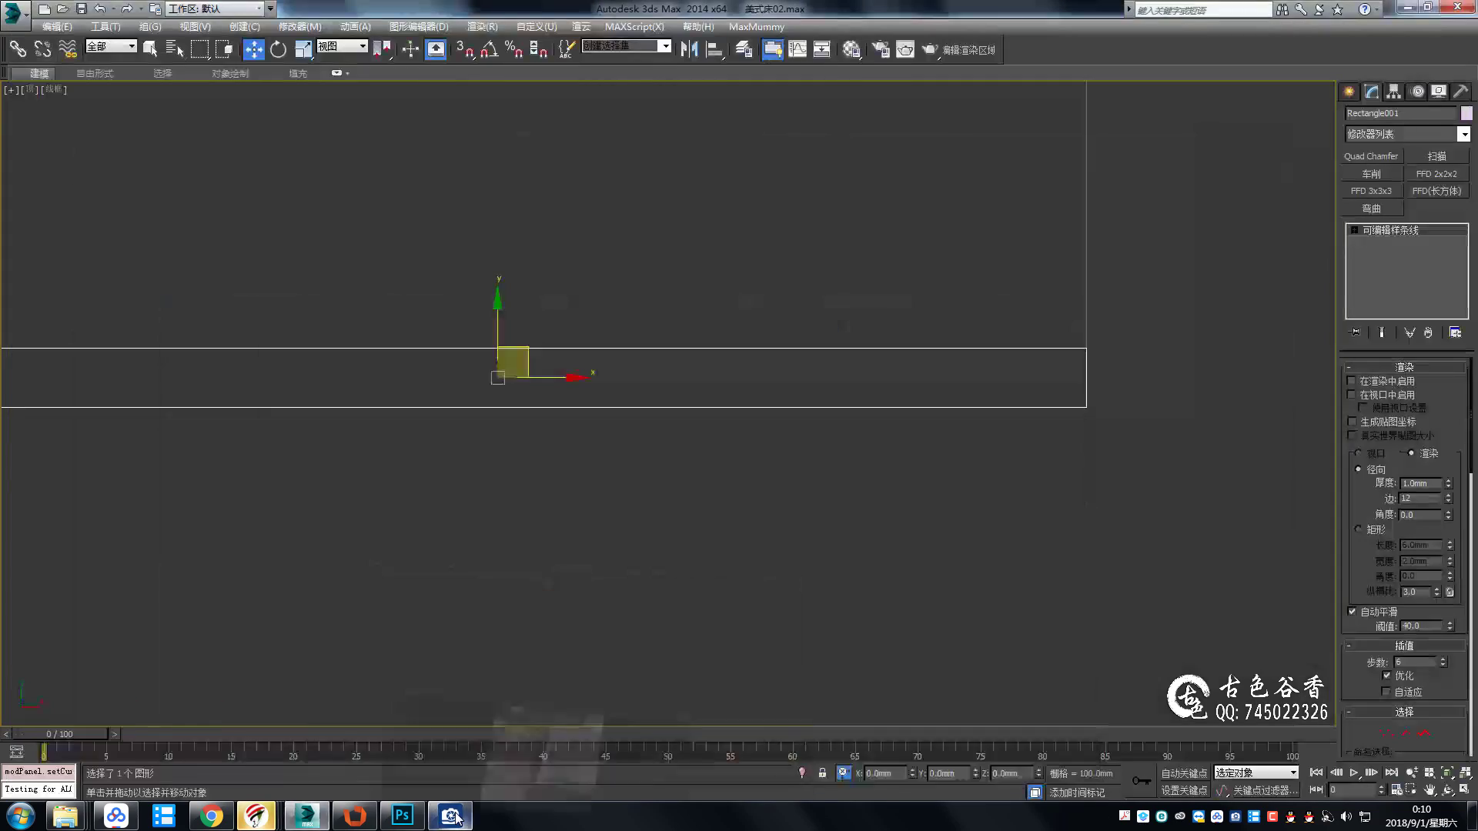
pyautogui.scroll(1, 800, 555)
pyautogui.keyDown('ctrl'); pyautogui.scroll(1, 777, 557); pyautogui.keyUp('ctrl')
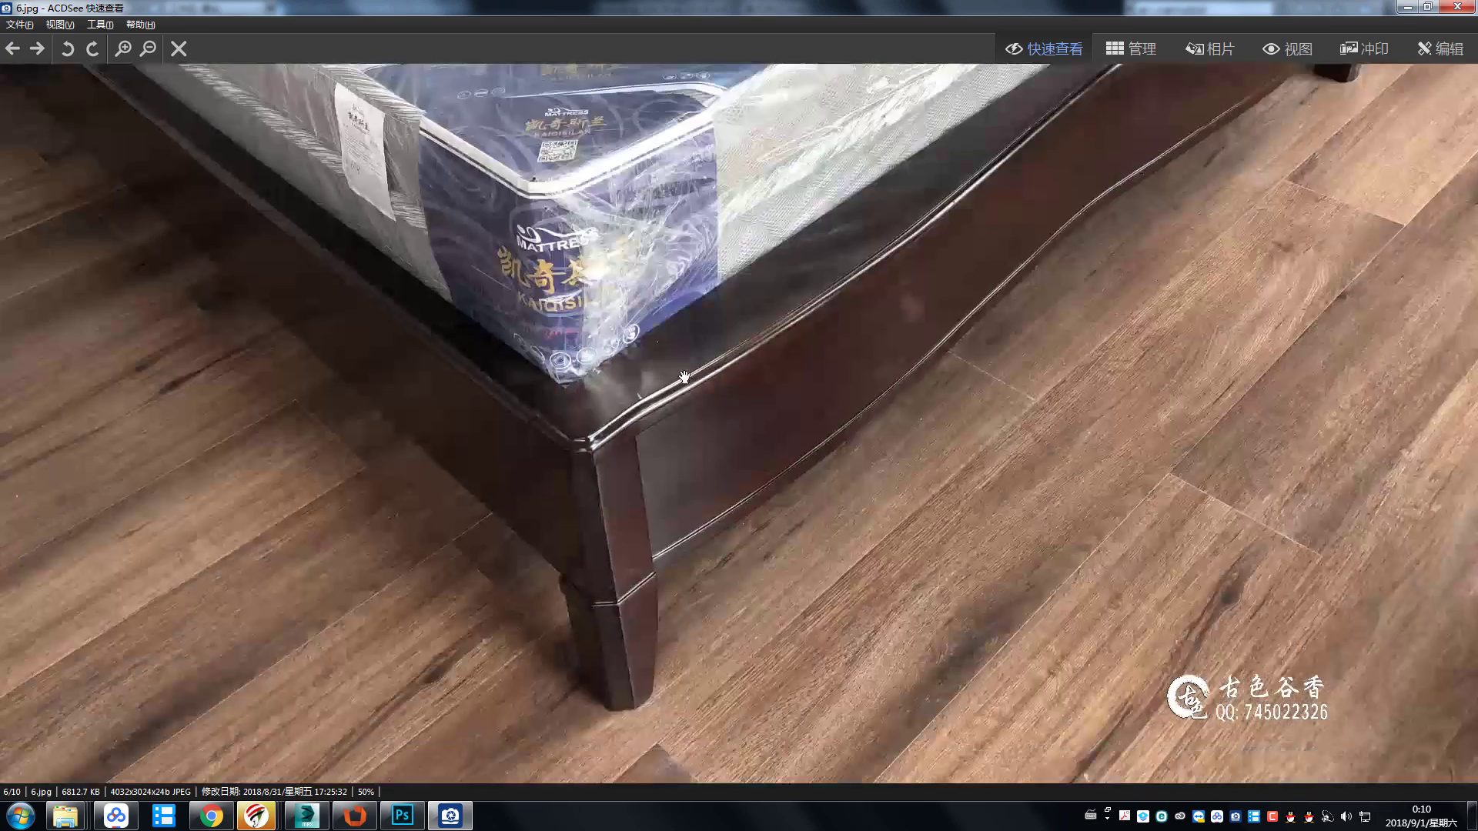
pyautogui.click(306, 816)
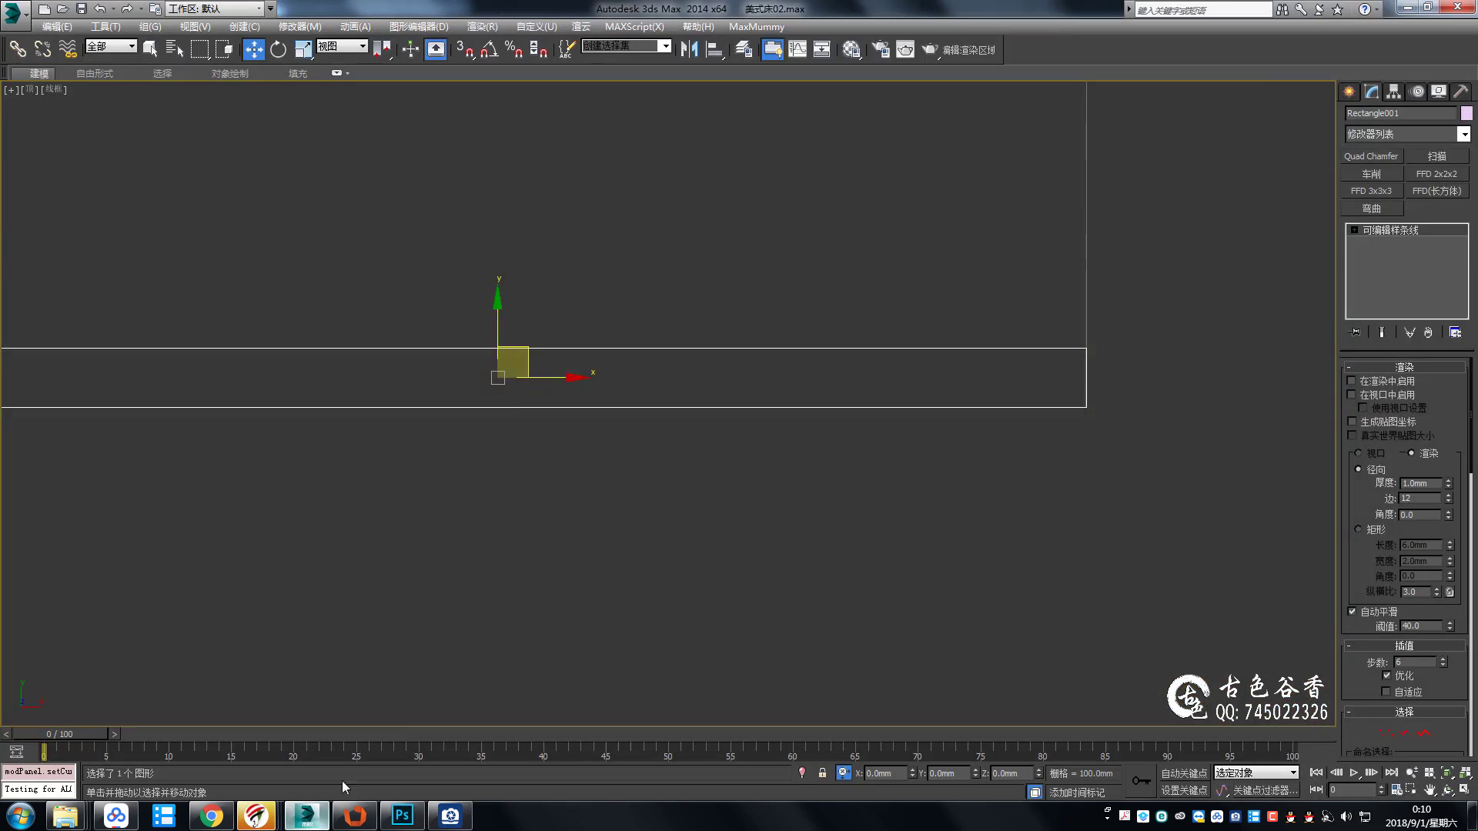
pyautogui.scroll(-2, 819, 400)
# Refine the spline in Vertex mode, adding a vertex near the bottom edge's right end.
pyautogui.scroll(3, 528, 423)
pyautogui.moveTo(547, 435); pyautogui.dragTo(557, 439, button='middle')
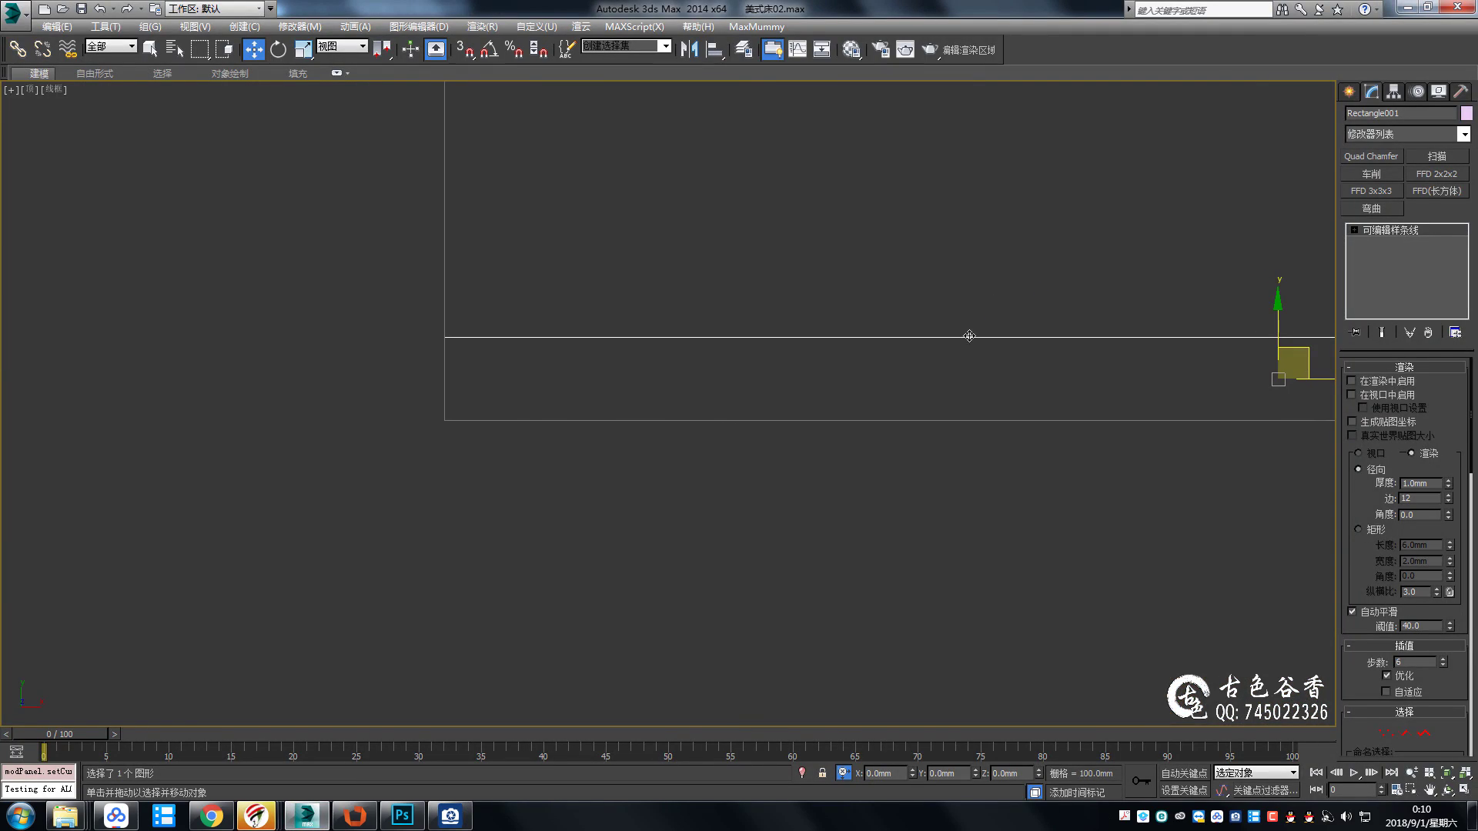
pyautogui.scroll(-3, 1385, 450)
pyautogui.click(1379, 485)
pyautogui.scroll(-1, 1385, 539)
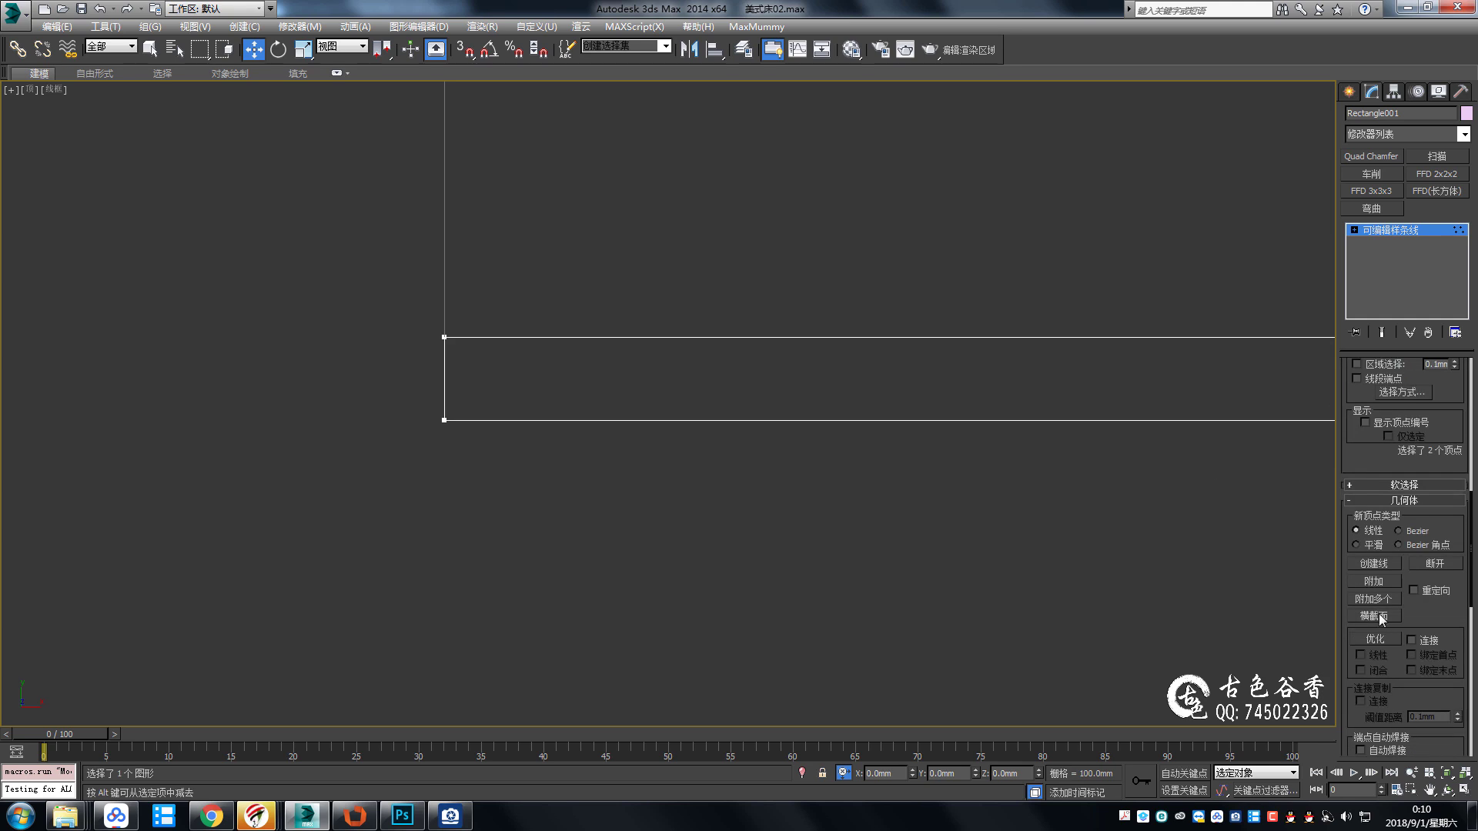
pyautogui.click(1375, 639)
pyautogui.scroll(-3, 839, 457)
pyautogui.click(1073, 439)
pyautogui.scroll(3, 727, 468)
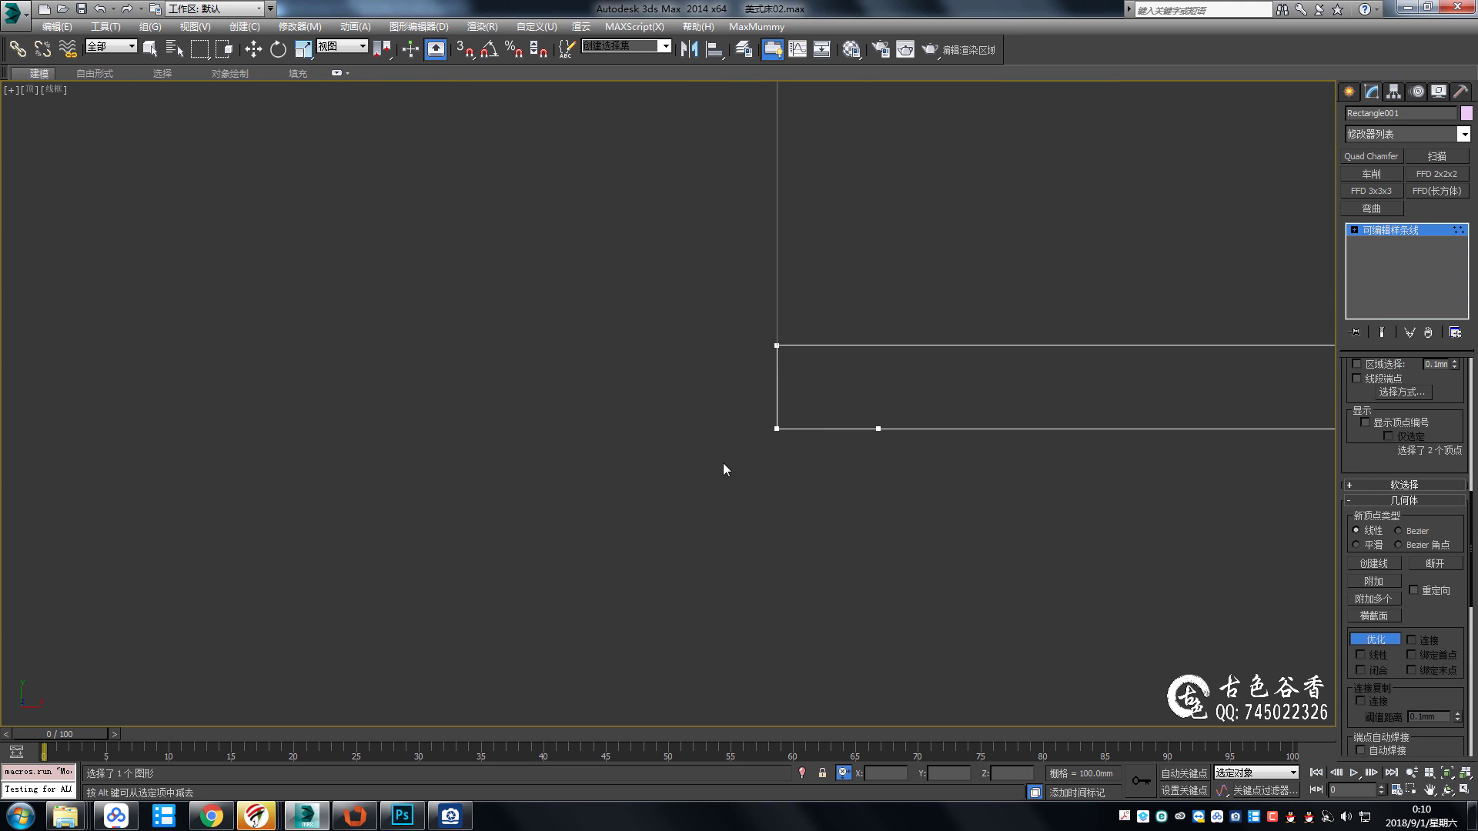
pyautogui.scroll(-2, 821, 431)
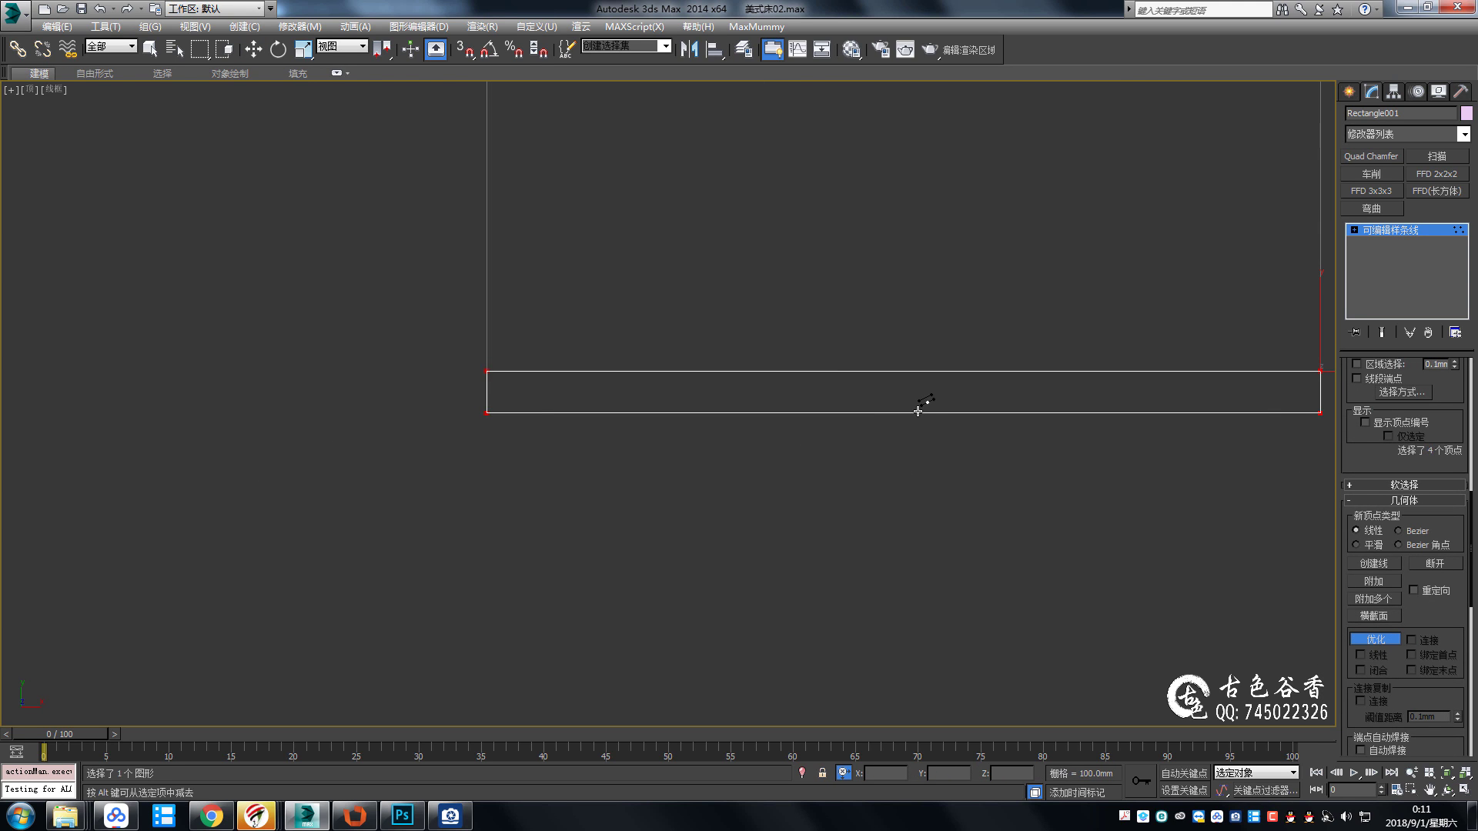
# Set snapping to 2.5D with Midpoint snapping enabled.
pyautogui.moveTo(464, 50); pyautogui.dragTo(464, 78)
pyautogui.rightClick(464, 49)
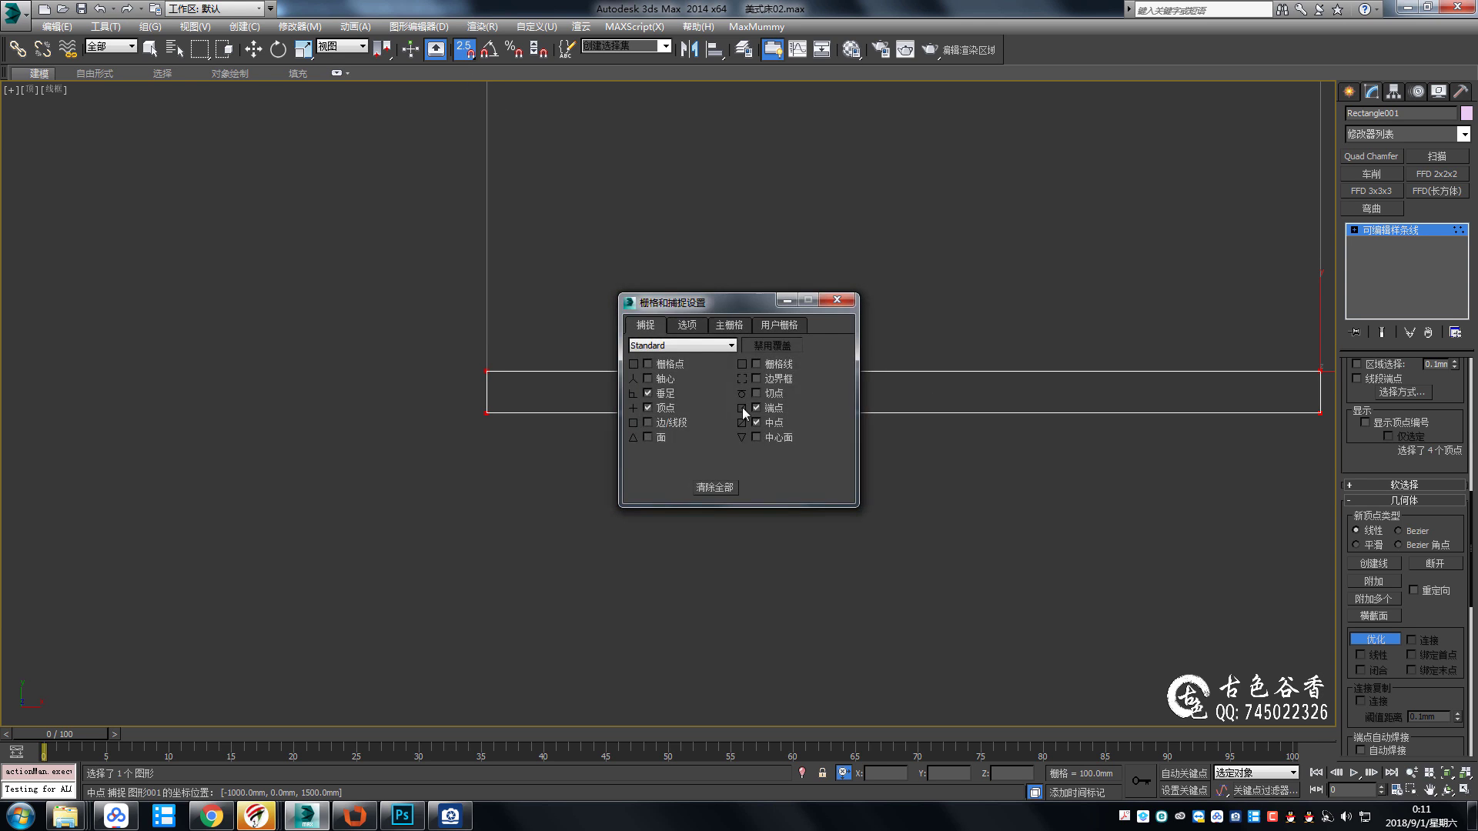
pyautogui.click(837, 299)
pyautogui.scroll(-2, 773, 412)
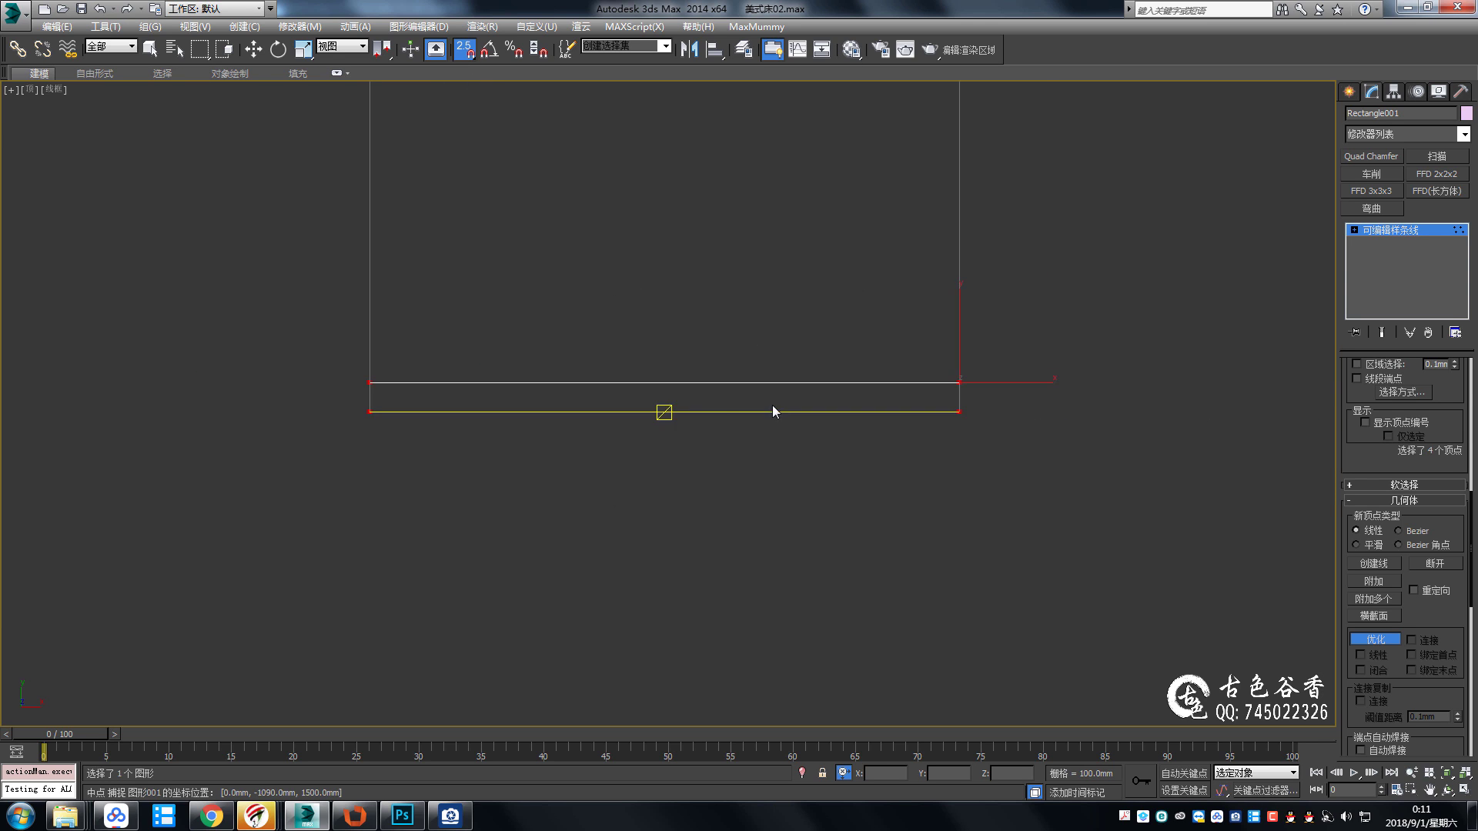
pyautogui.moveTo(661, 412); pyautogui.dragTo(739, 419, button='middle')
pyautogui.scroll(2, 639, 488)
# Insert more vertices at segment midpoints along the rectangle's bottom edge.
pyautogui.press('w')
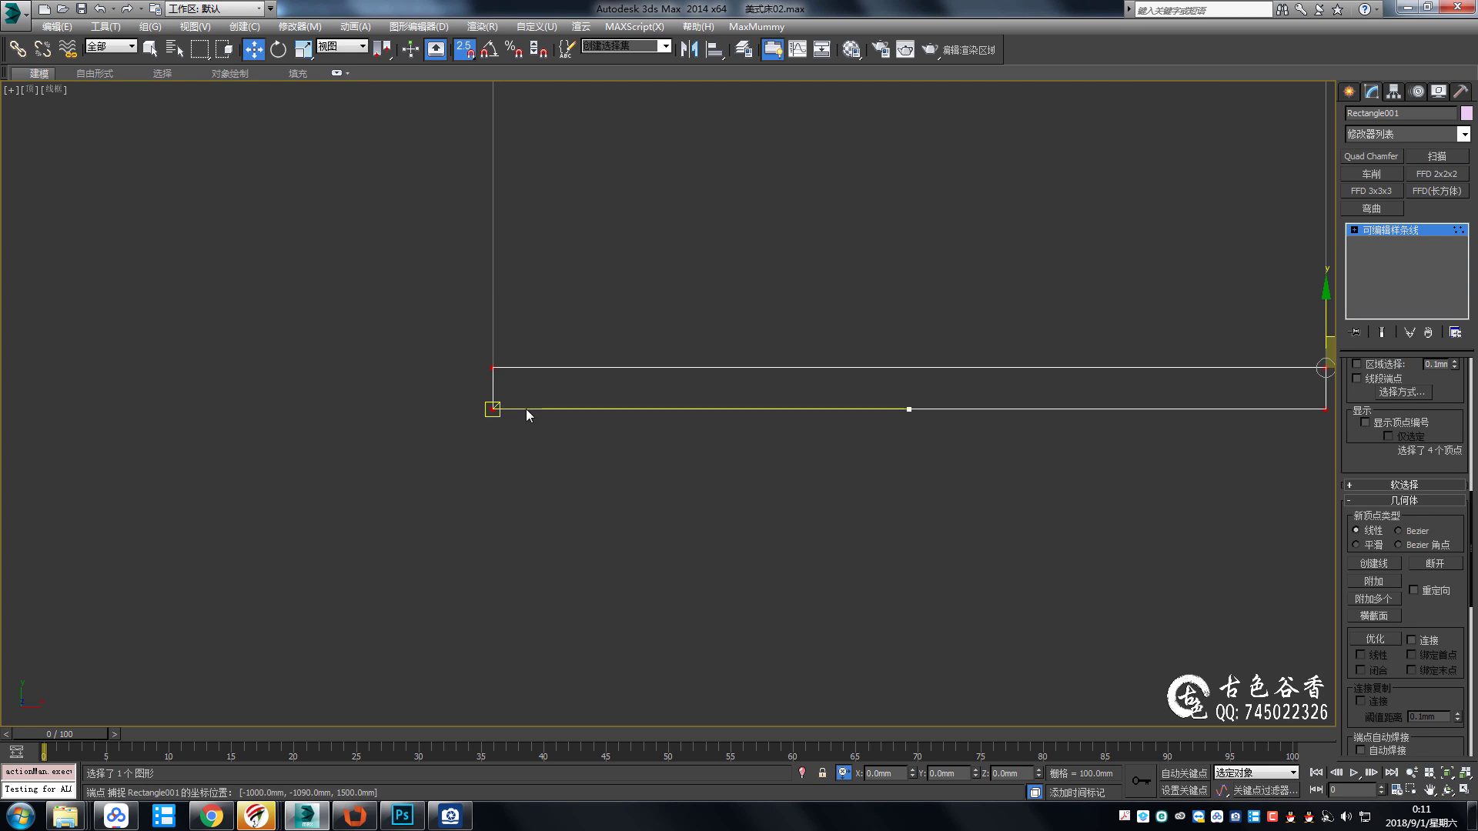
pyautogui.click(1374, 639)
pyautogui.click(550, 409)
pyautogui.rightClick(614, 468)
pyautogui.moveTo(1194, 438); pyautogui.dragTo(967, 437, button='middle')
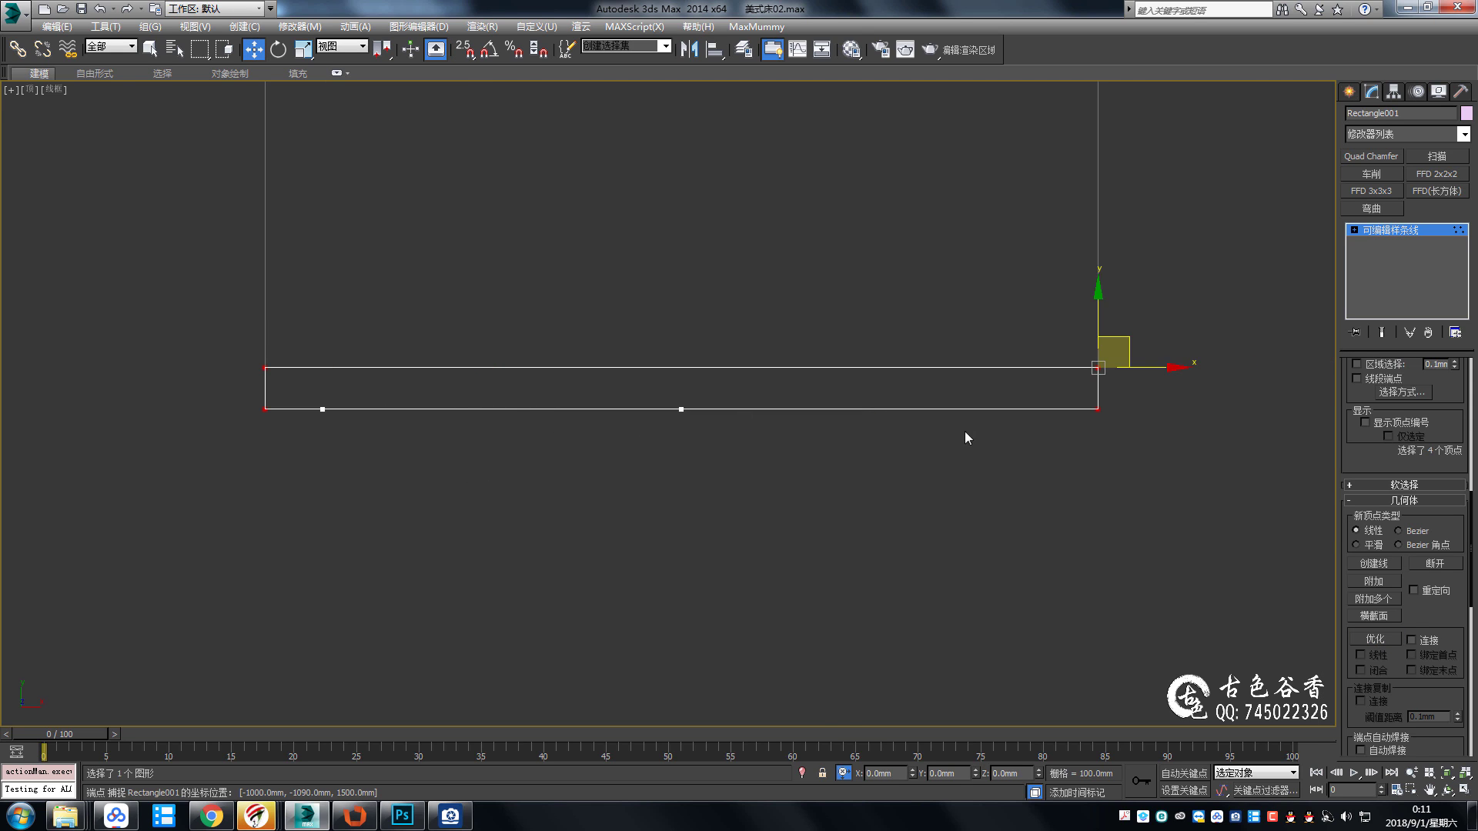
pyautogui.click(1375, 639)
pyautogui.click(1032, 407)
pyautogui.rightClick(1032, 407)
# Slide bottom-edge vertices toward the corners, snapping the right one in line with the corner.
pyautogui.scroll(2, 752, 480)
pyautogui.click(692, 465)
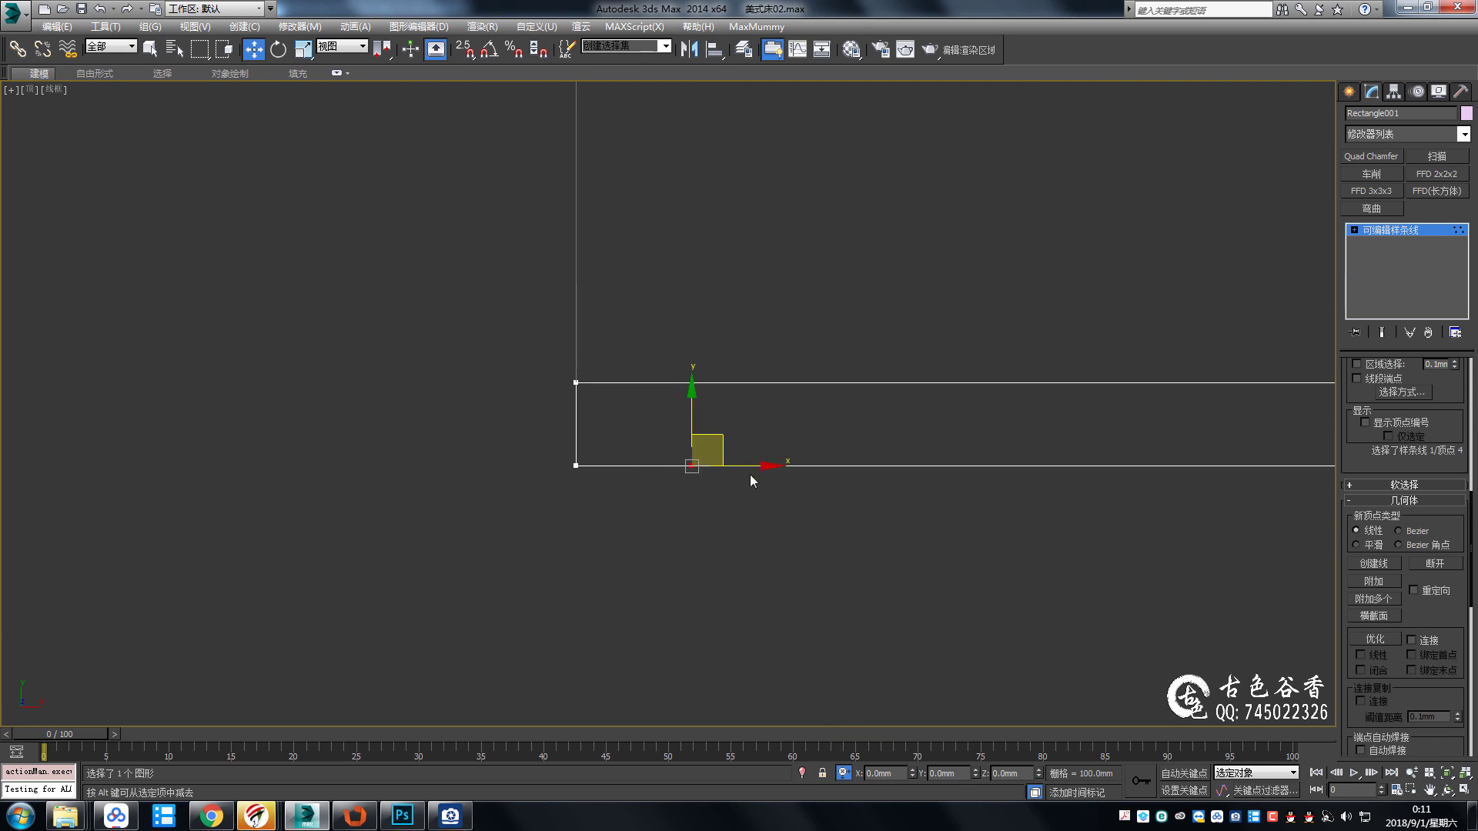
pyautogui.moveTo(731, 465); pyautogui.dragTo(577, 465)
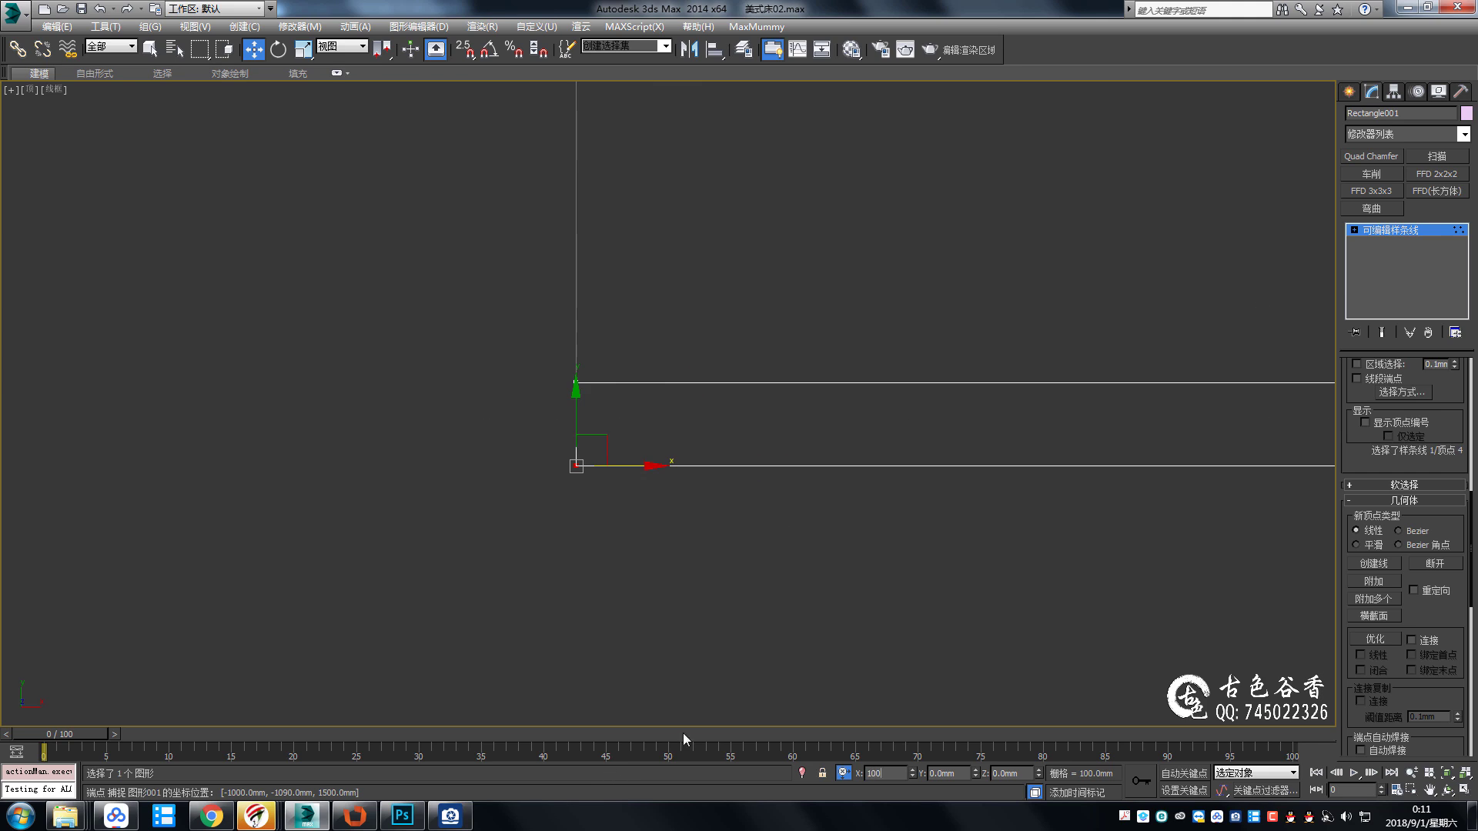
pyautogui.scroll(-2, 981, 493)
pyautogui.scroll(2, 993, 477)
pyautogui.click(1001, 476)
pyautogui.press('s')
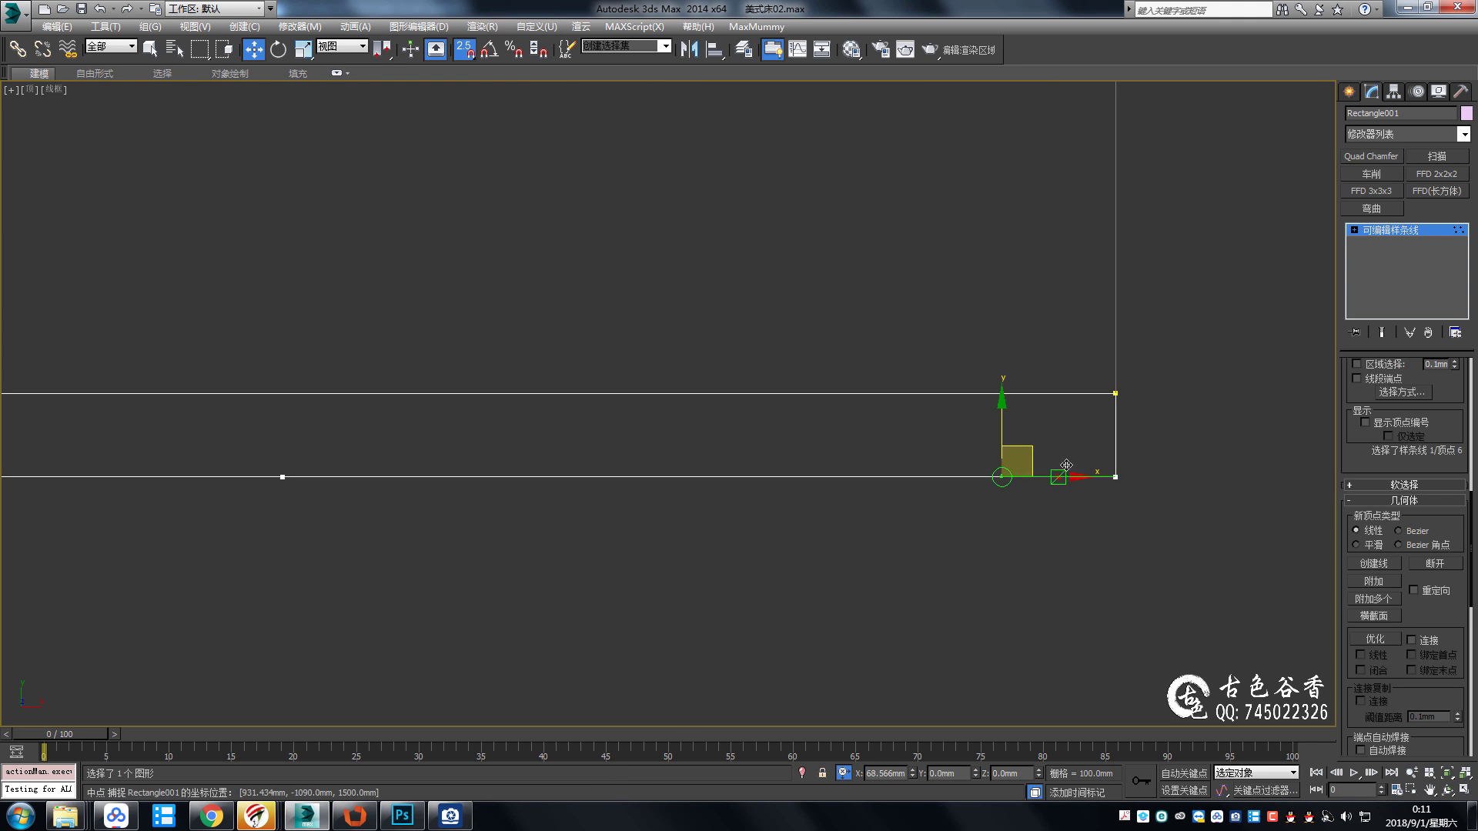
pyautogui.moveTo(1066, 465); pyautogui.dragTo(1115, 476)
pyautogui.press('s')
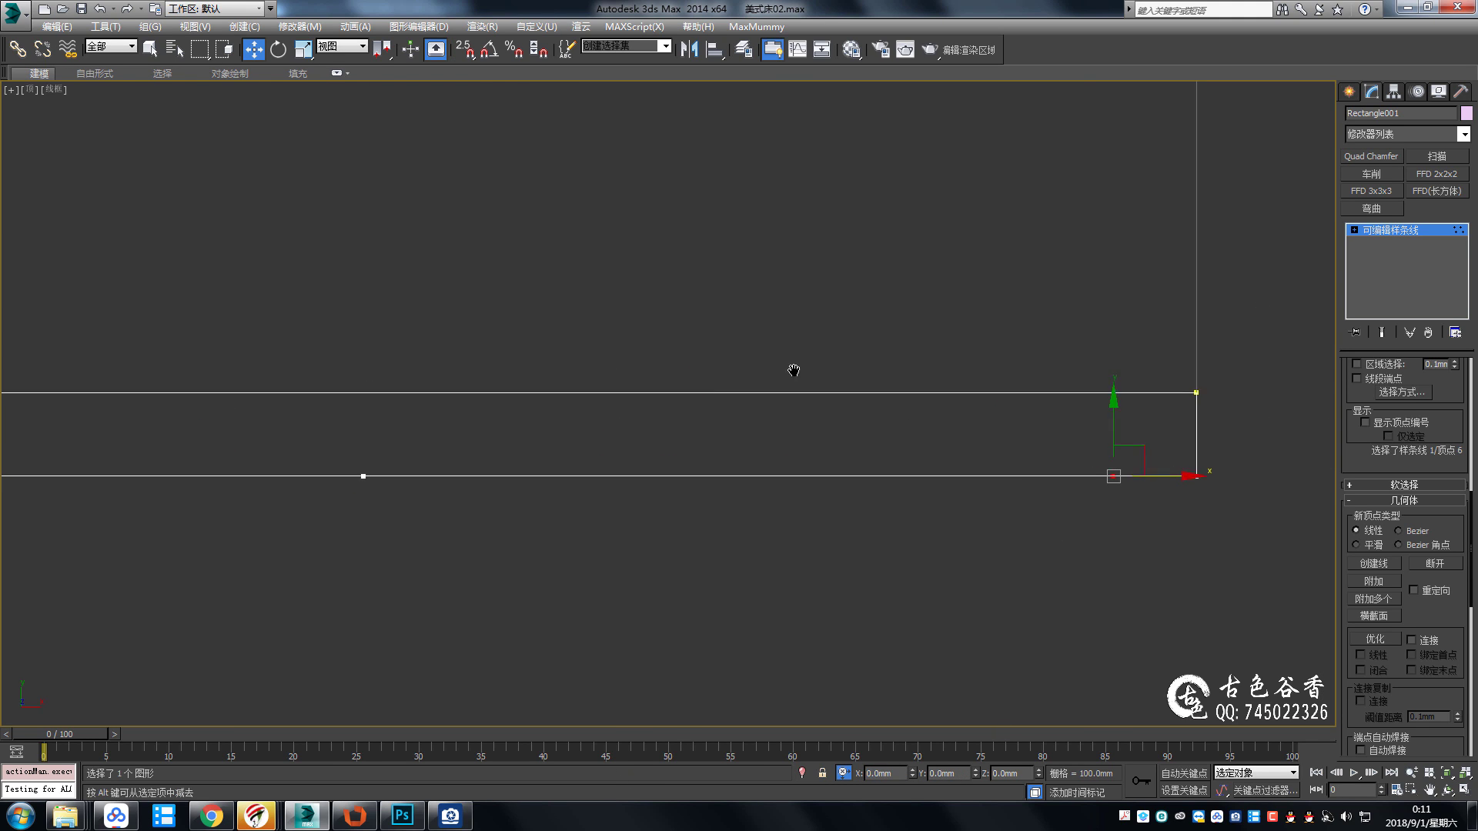
# Check the reference photo and raise the middle bottom vertex by 30 in Y.
pyautogui.scroll(-3, 792, 370)
pyautogui.click(779, 389)
pyautogui.moveTo(822, 445); pyautogui.dragTo(756, 419, button='middle')
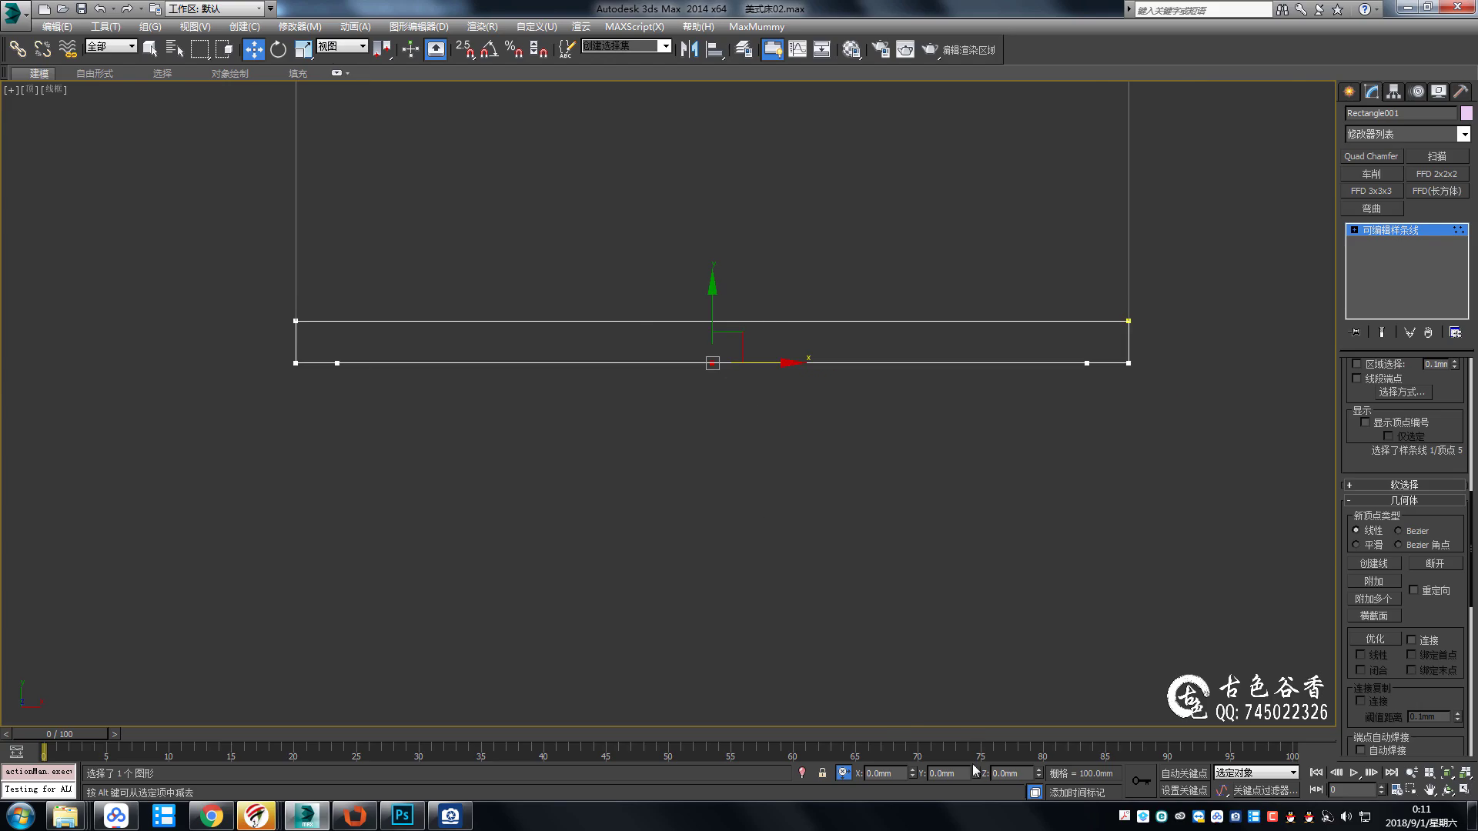
pyautogui.click(450, 816)
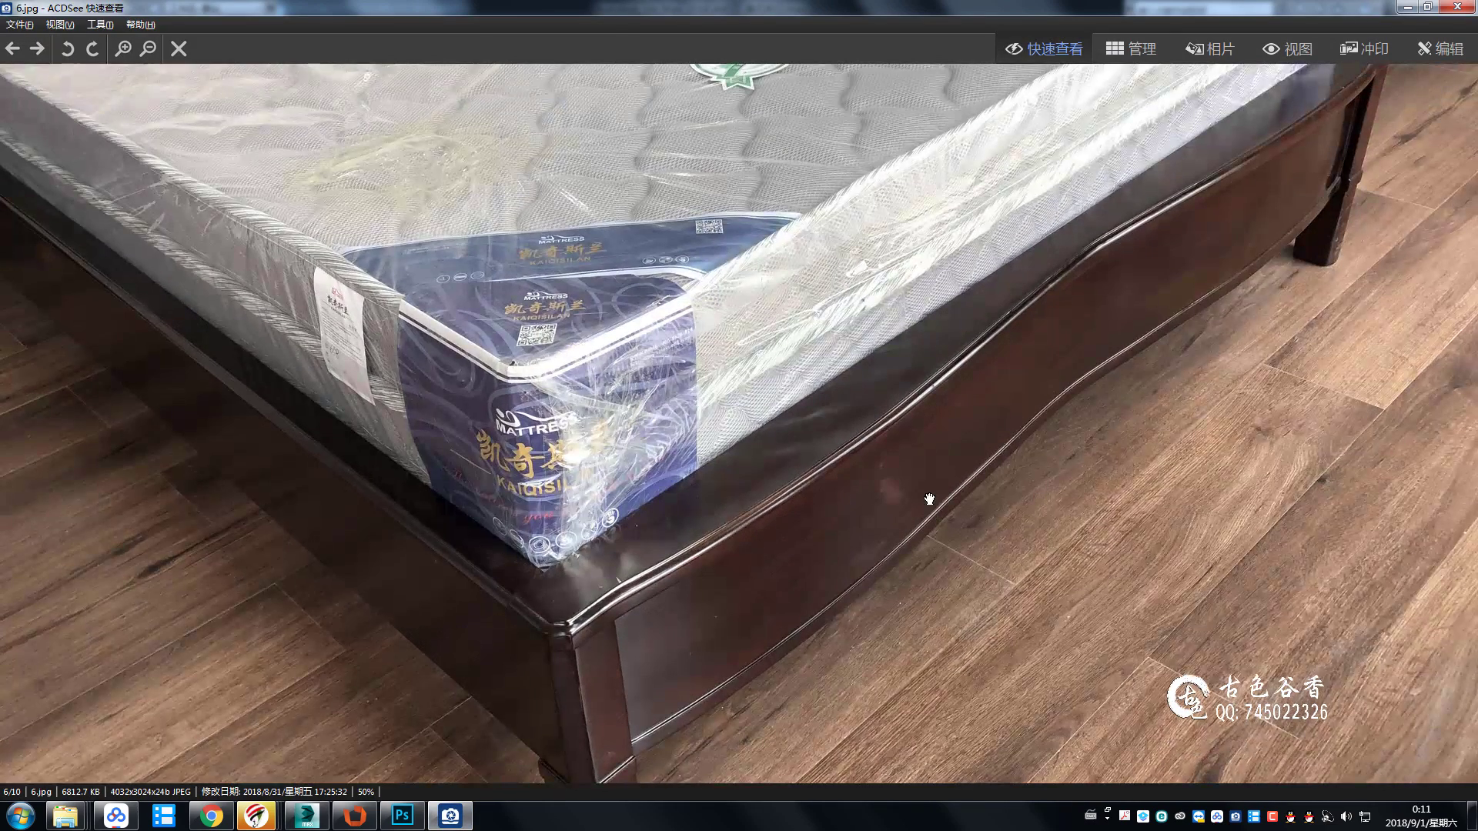
pyautogui.scroll(2, 931, 500)
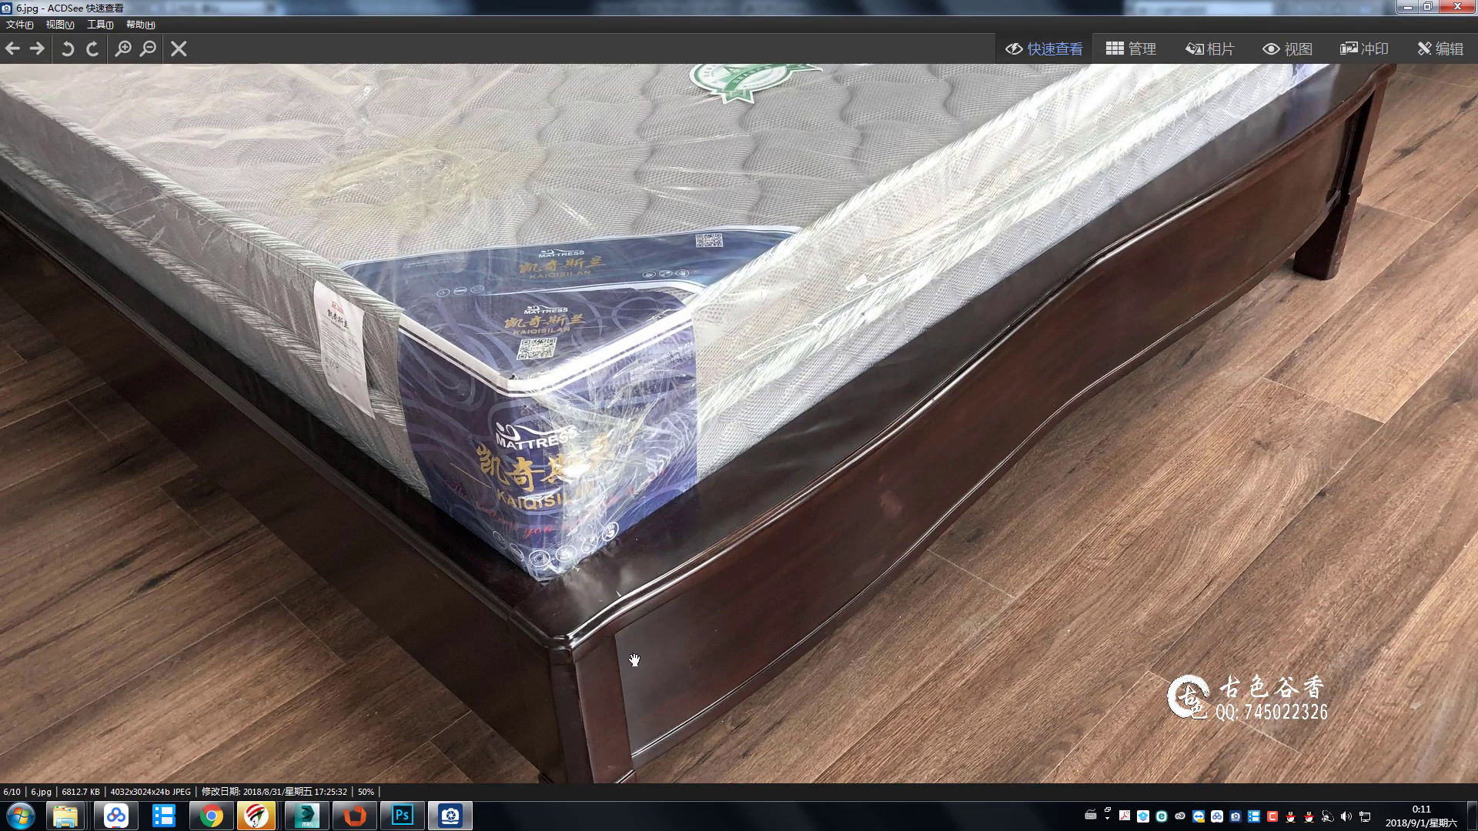
pyautogui.click(450, 816)
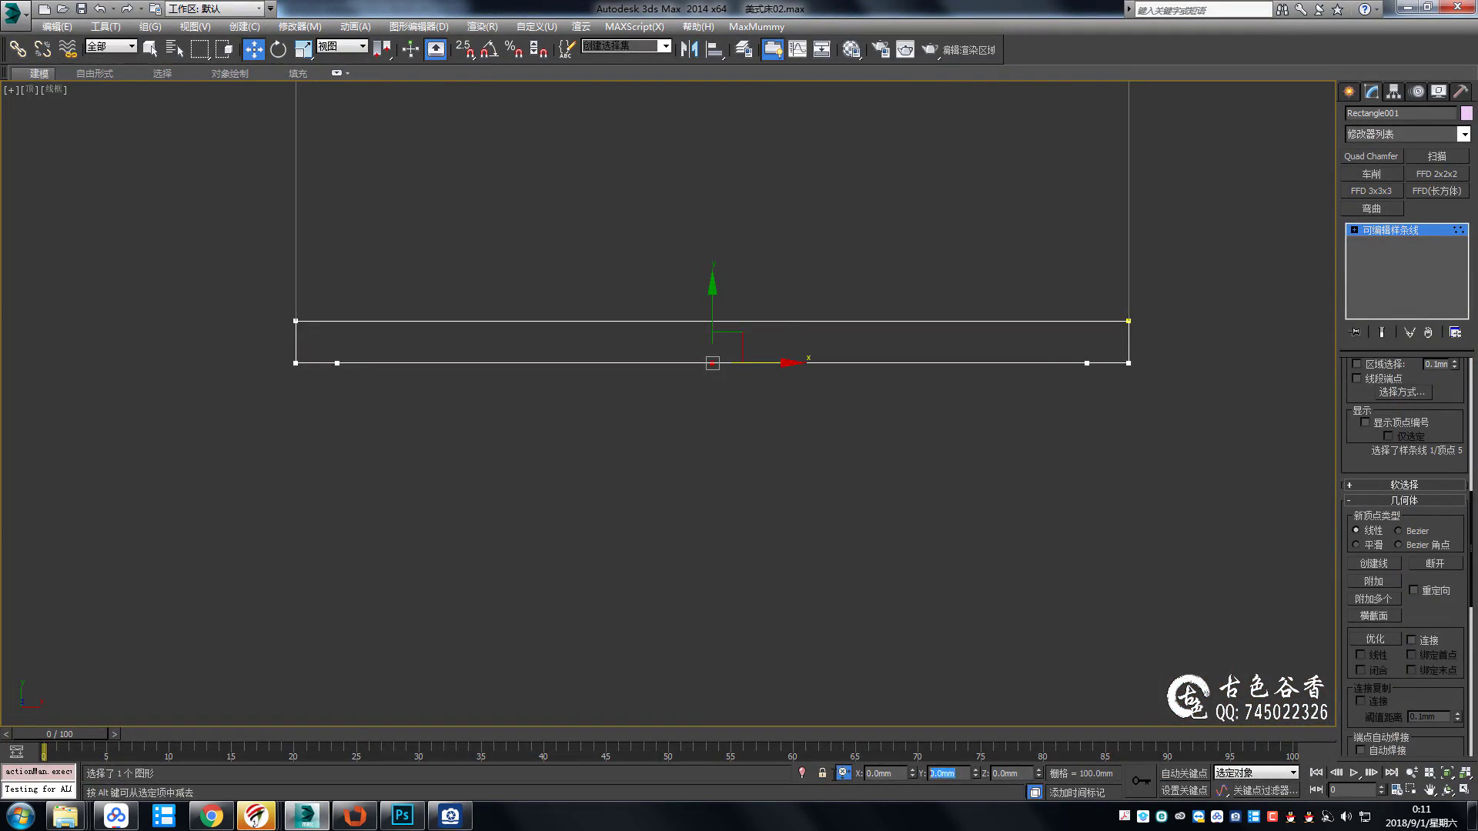
pyautogui.write('30')
pyautogui.press('Return')
# Compare with the reference photo and undo the 30 raise, leaving the bottom edge straight.
pyautogui.scroll(2, 695, 683)
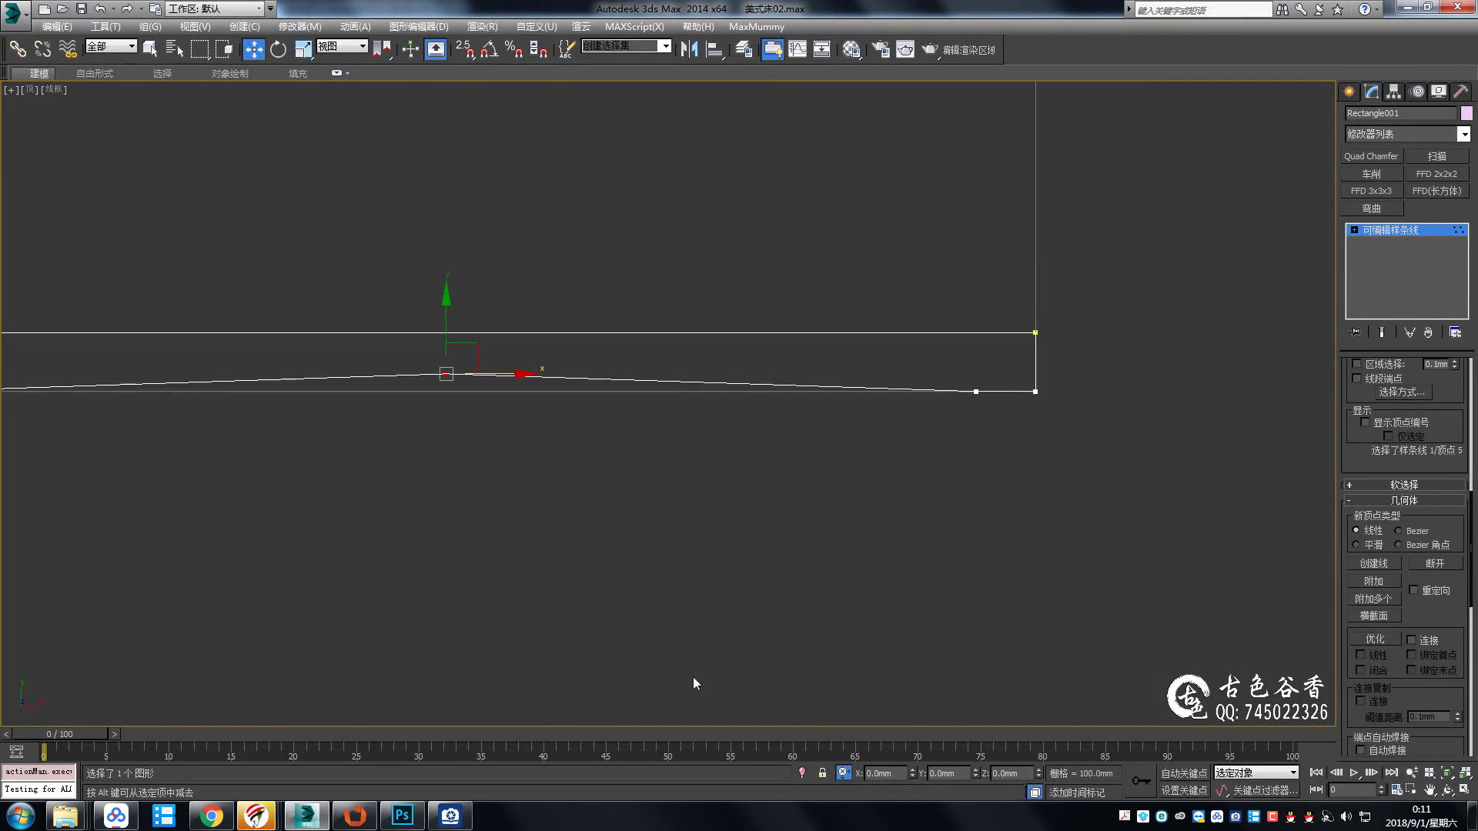
pyautogui.click(456, 822)
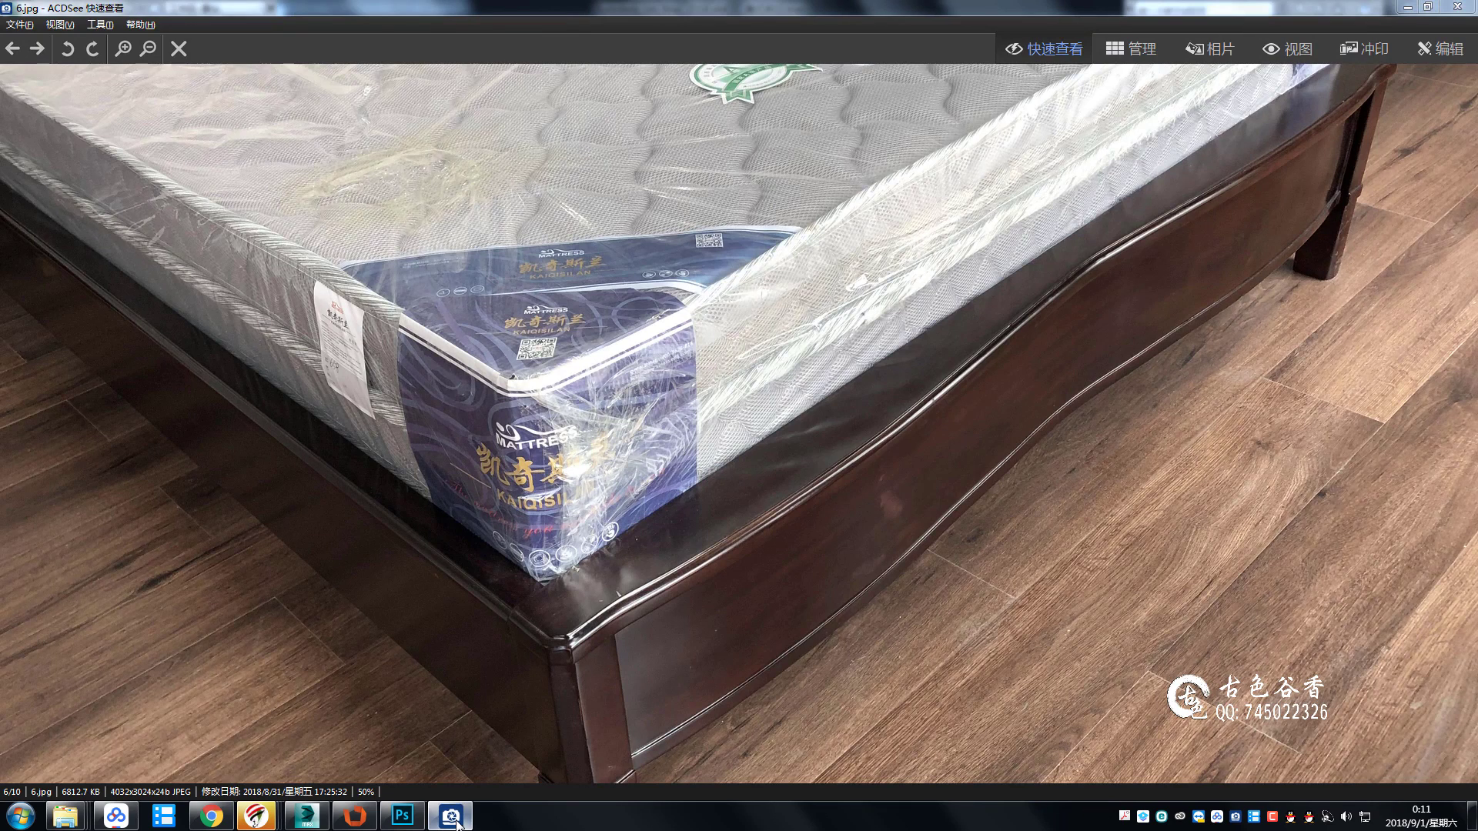
pyautogui.click(456, 822)
pyautogui.hotkey('ctrl', 'z')
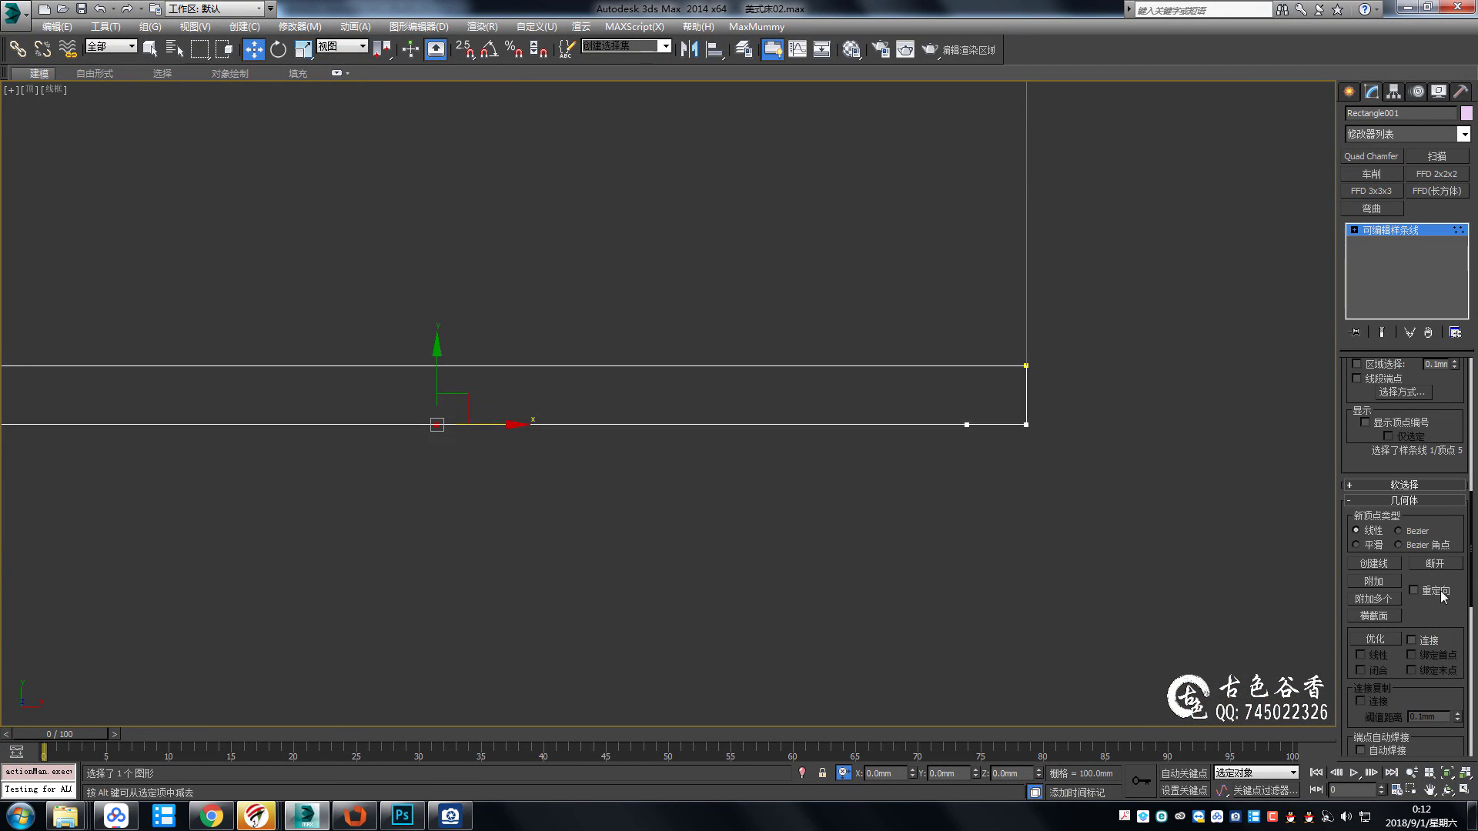
pyautogui.click(1375, 639)
pyautogui.moveTo(187, 445); pyautogui.dragTo(528, 389, button='middle')
# With snapping on, insert vertices at two segment midpoints along the rail's bottom edge.
pyautogui.press('s')
pyautogui.click(513, 368)
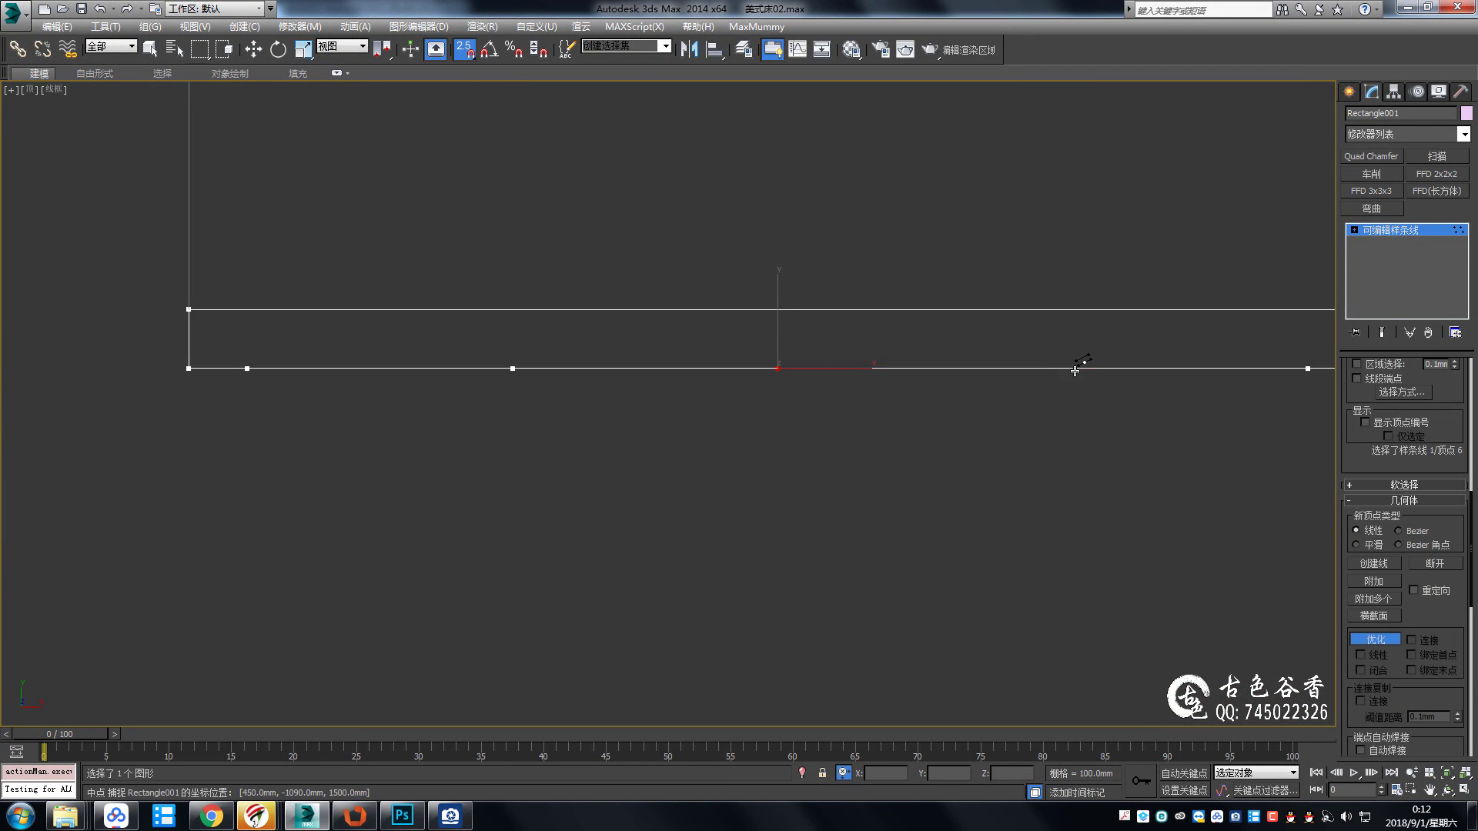
pyautogui.click(1042, 369)
pyautogui.rightClick(1042, 369)
pyautogui.moveTo(1259, 341); pyautogui.dragTo(1033, 351, button='middle')
# Raise the middle bottom vertex by 30 in Y and select the two right-end vertices.
pyautogui.hotkey('ctrl', 'z')
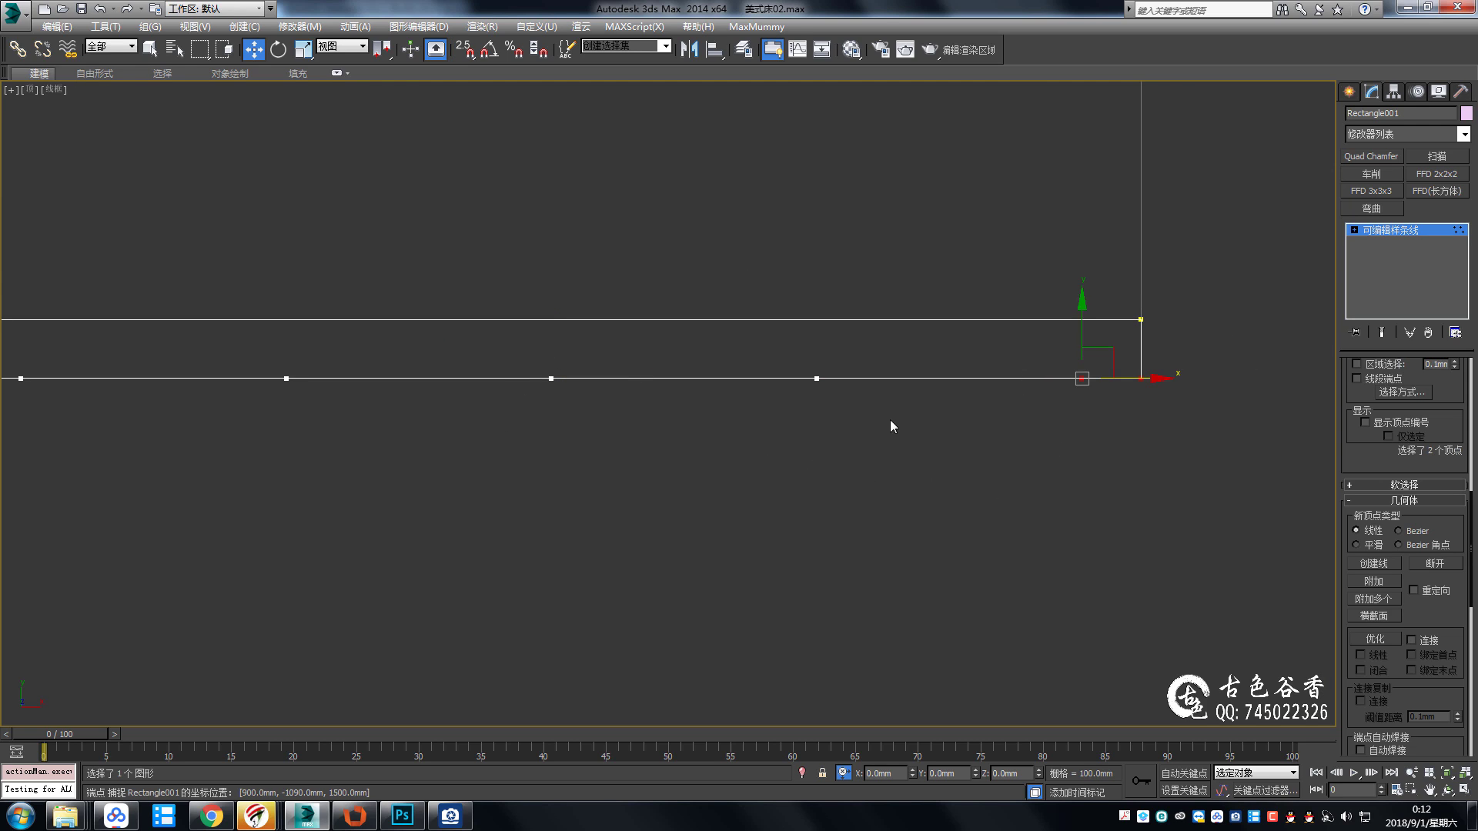
pyautogui.hotkey('ctrl', 'y')
pyautogui.press('Return')
pyautogui.moveTo(1040, 373); pyautogui.dragTo(1162, 439)
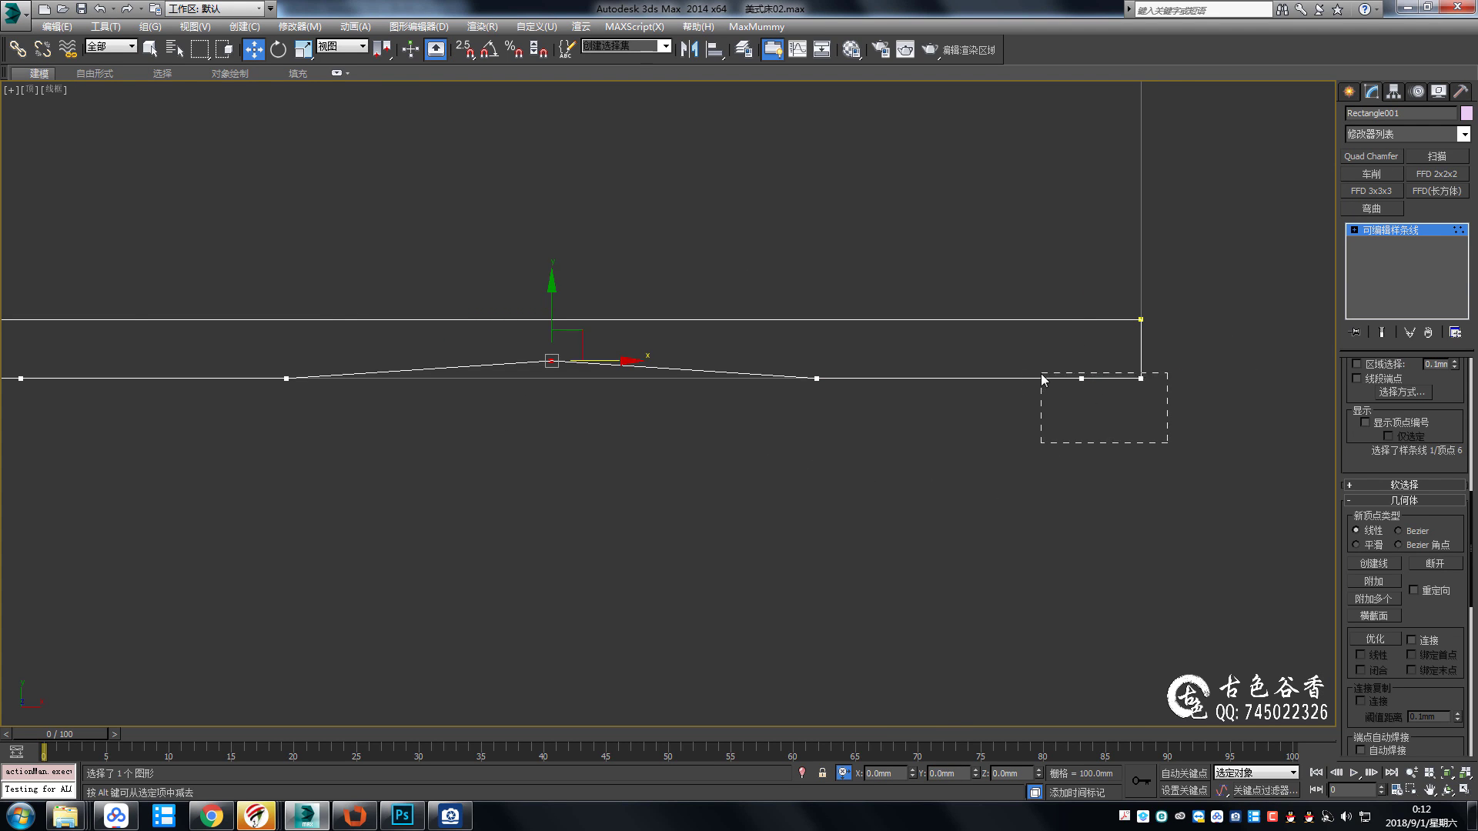
pyautogui.moveTo(80, 453); pyautogui.dragTo(700, 452, button='middle')
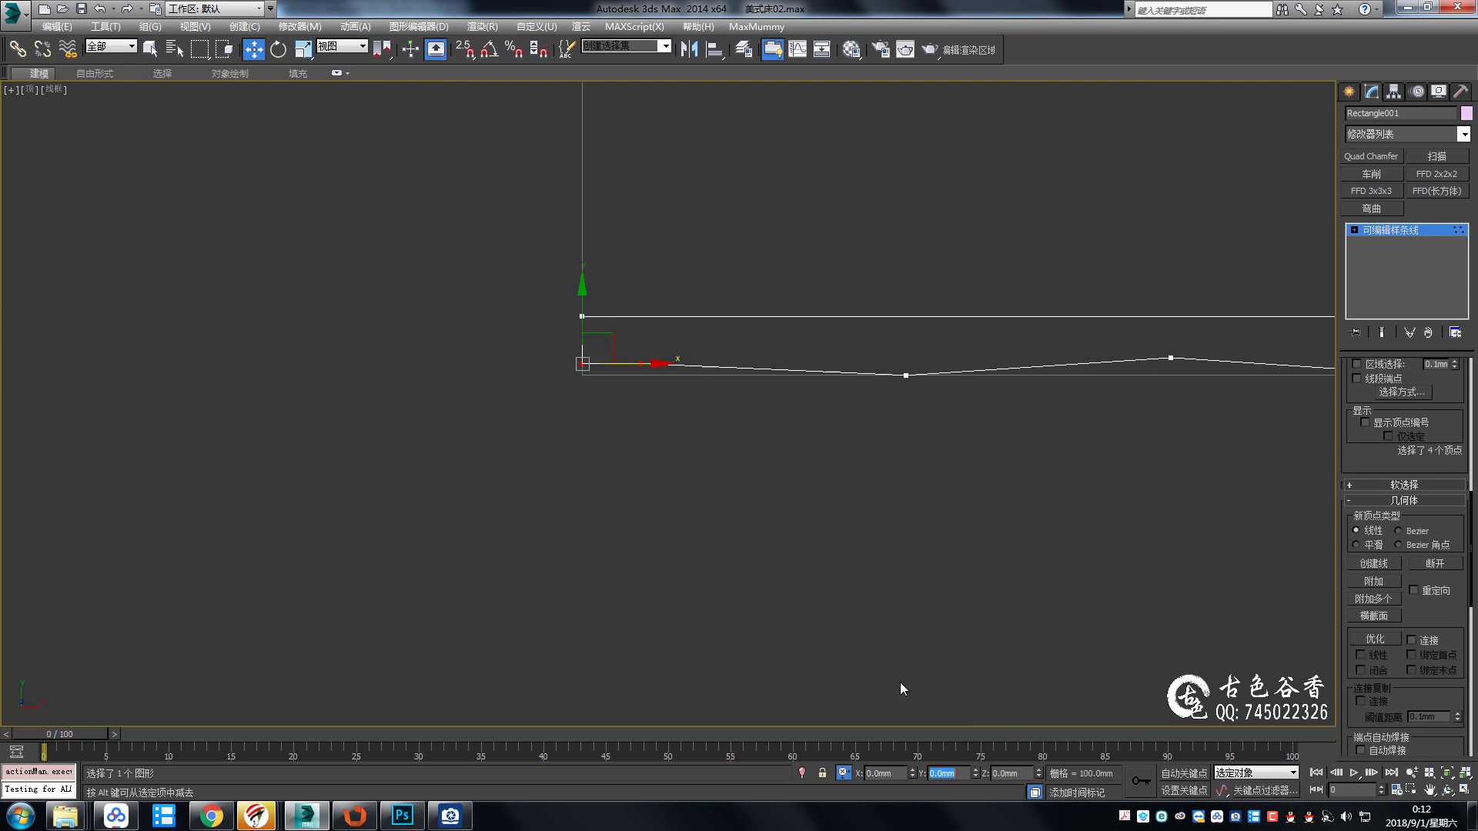
# Select the alternating bottom vertices that will form the wave's peaks, including the middle one.
pyautogui.moveTo(900, 686); pyautogui.dragTo(721, 686, button='middle')
pyautogui.click(726, 367)
pyautogui.moveTo(941, 428)
pyautogui.mouseDown(button='middle')
pyautogui.moveTo(958, 447)
pyautogui.moveTo(861, 446)
pyautogui.mouseUp(button='middle')
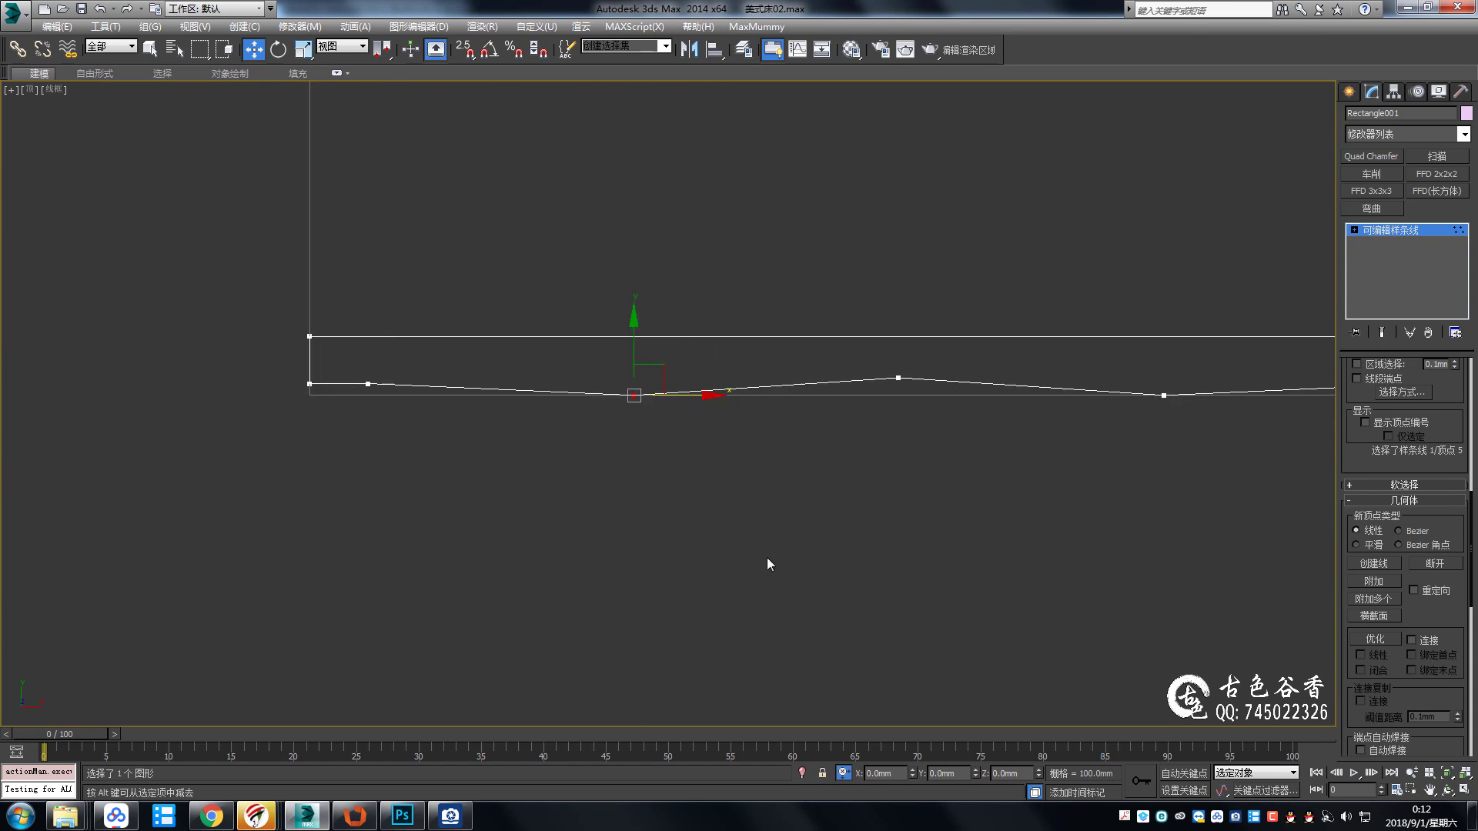
pyautogui.moveTo(768, 561); pyautogui.dragTo(621, 569, button='middle')
pyautogui.keyDown('ctrl'); pyautogui.click(1014, 400); pyautogui.keyUp('ctrl')
pyautogui.rightClick(716, 418)
pyautogui.press('Escape')
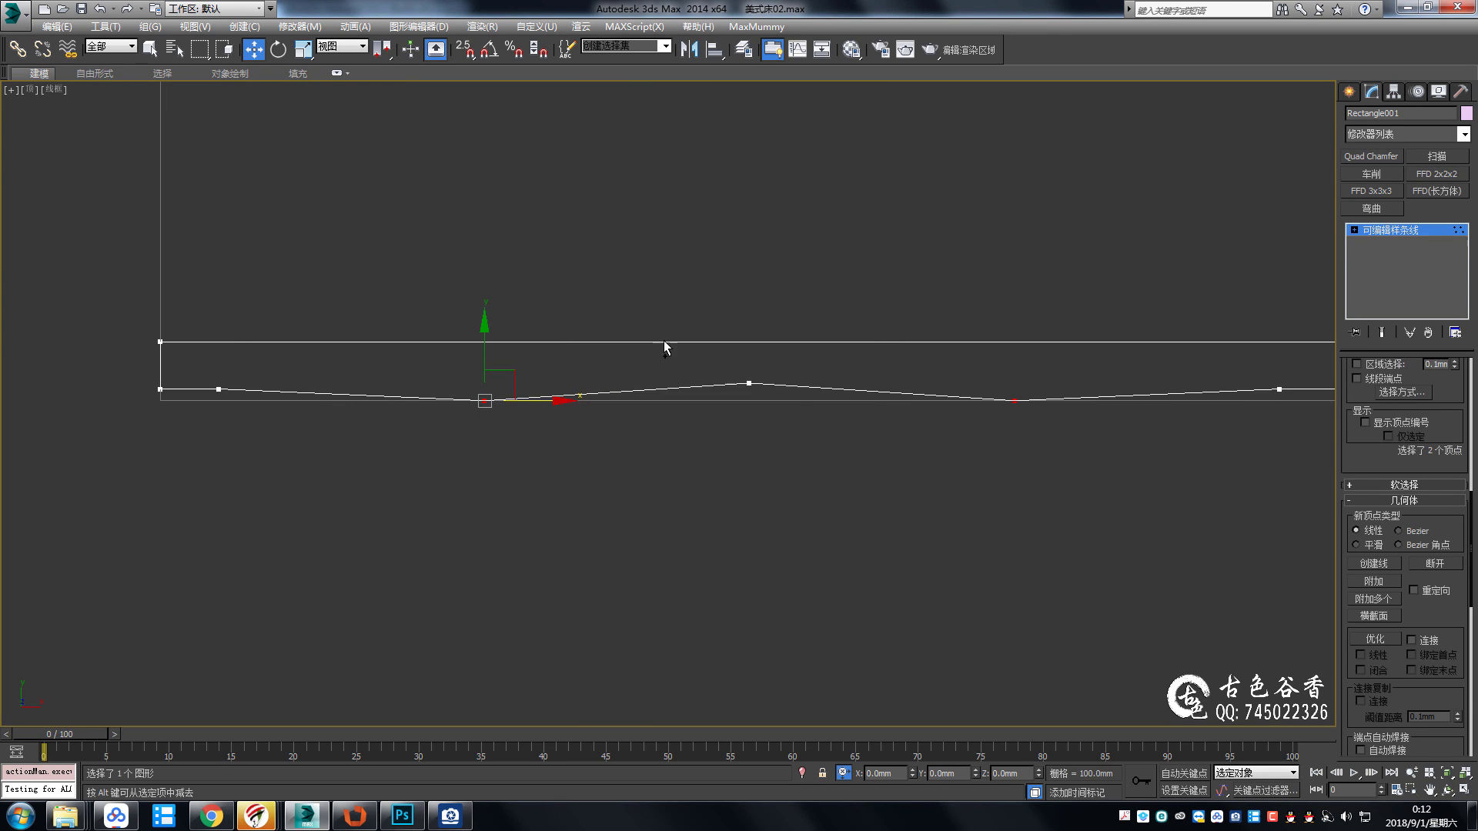
pyautogui.keyDown('ctrl'); pyautogui.click(749, 383); pyautogui.keyUp('ctrl')
pyautogui.rightClick(732, 364)
pyautogui.click(749, 383)
# Convert the three selected vertices to Bezier Corner.
pyautogui.rightClick(749, 383)
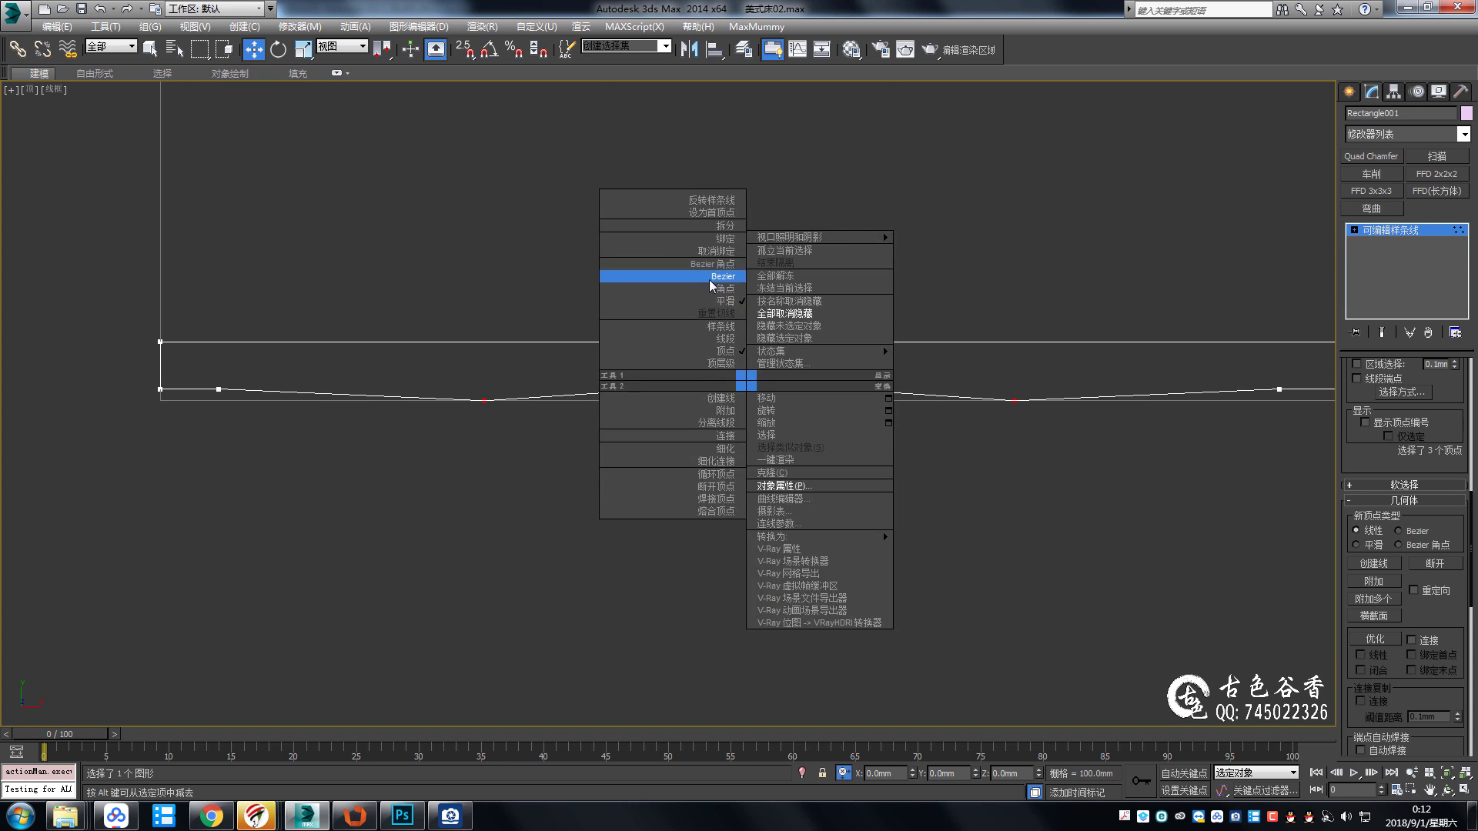
pyautogui.click(709, 286)
pyautogui.moveTo(699, 320); pyautogui.dragTo(776, 337, button='middle')
pyautogui.moveTo(923, 415); pyautogui.dragTo(802, 413, button='middle')
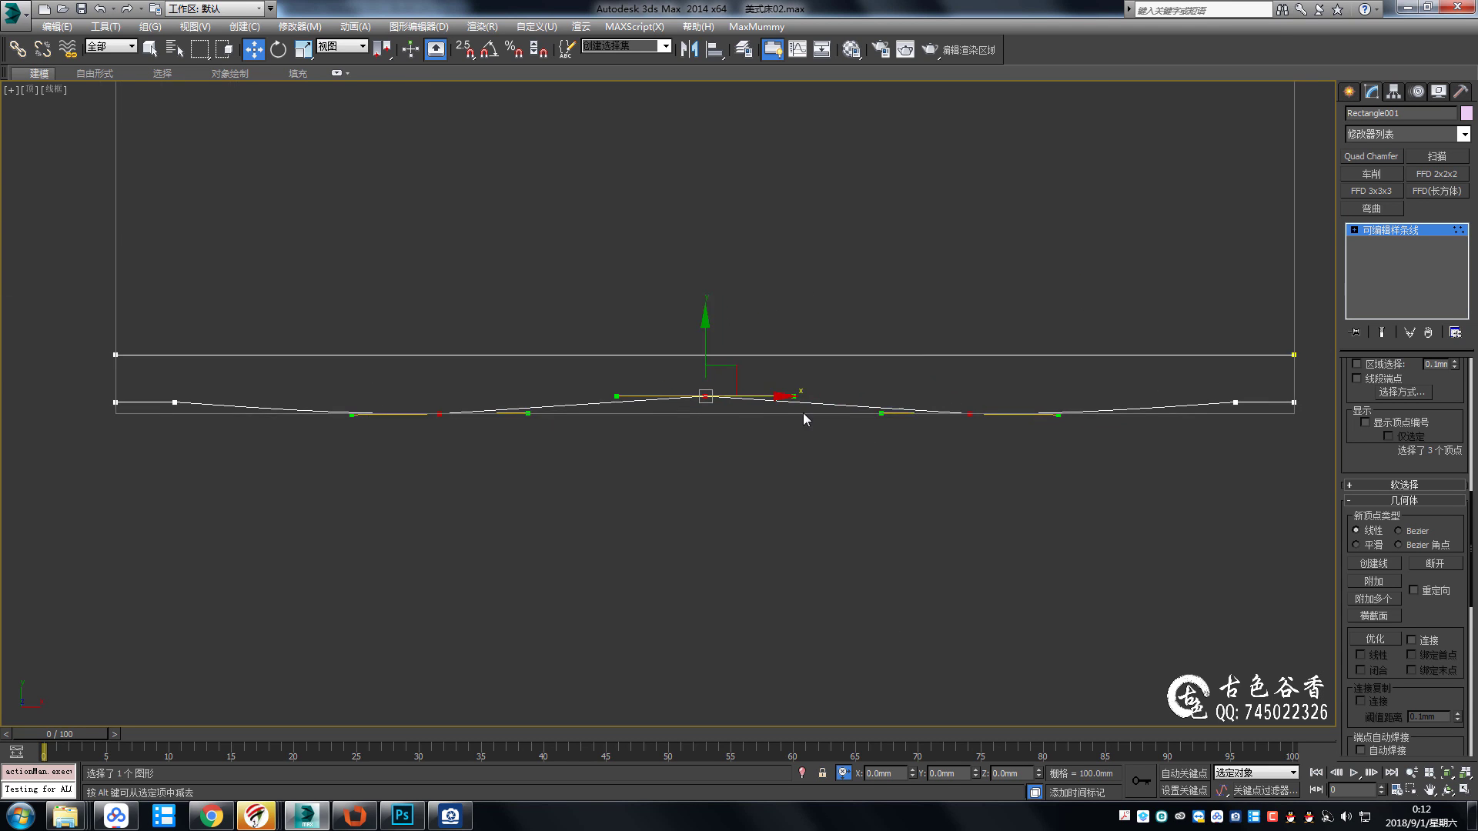
pyautogui.scroll(2, 796, 400)
pyautogui.moveTo(970, 490); pyautogui.dragTo(875, 414, button='middle')
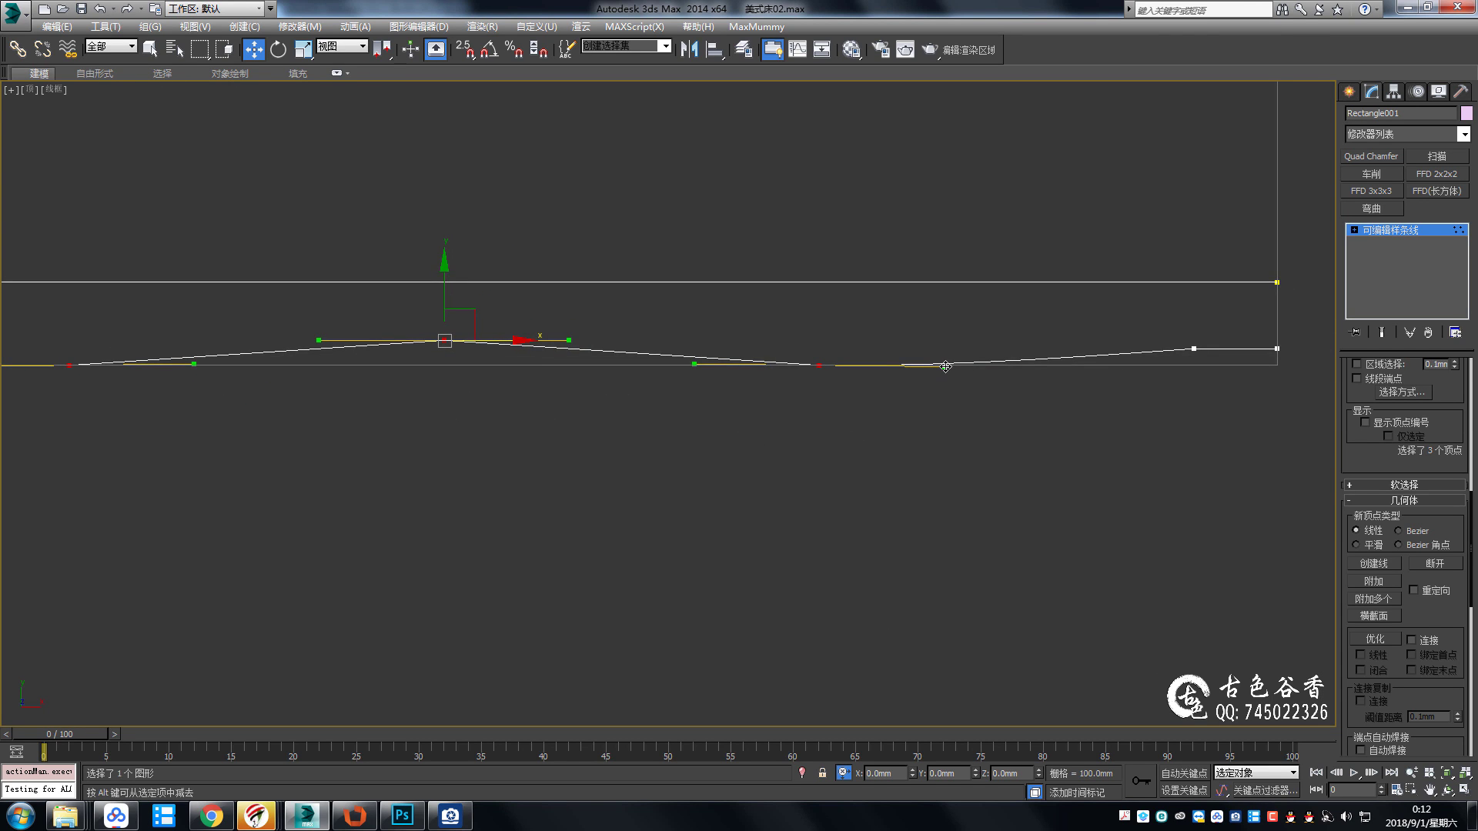
# Pull the peak and dip Bezier handles outward to round the wave.
pyautogui.moveTo(946, 366); pyautogui.dragTo(1021, 367)
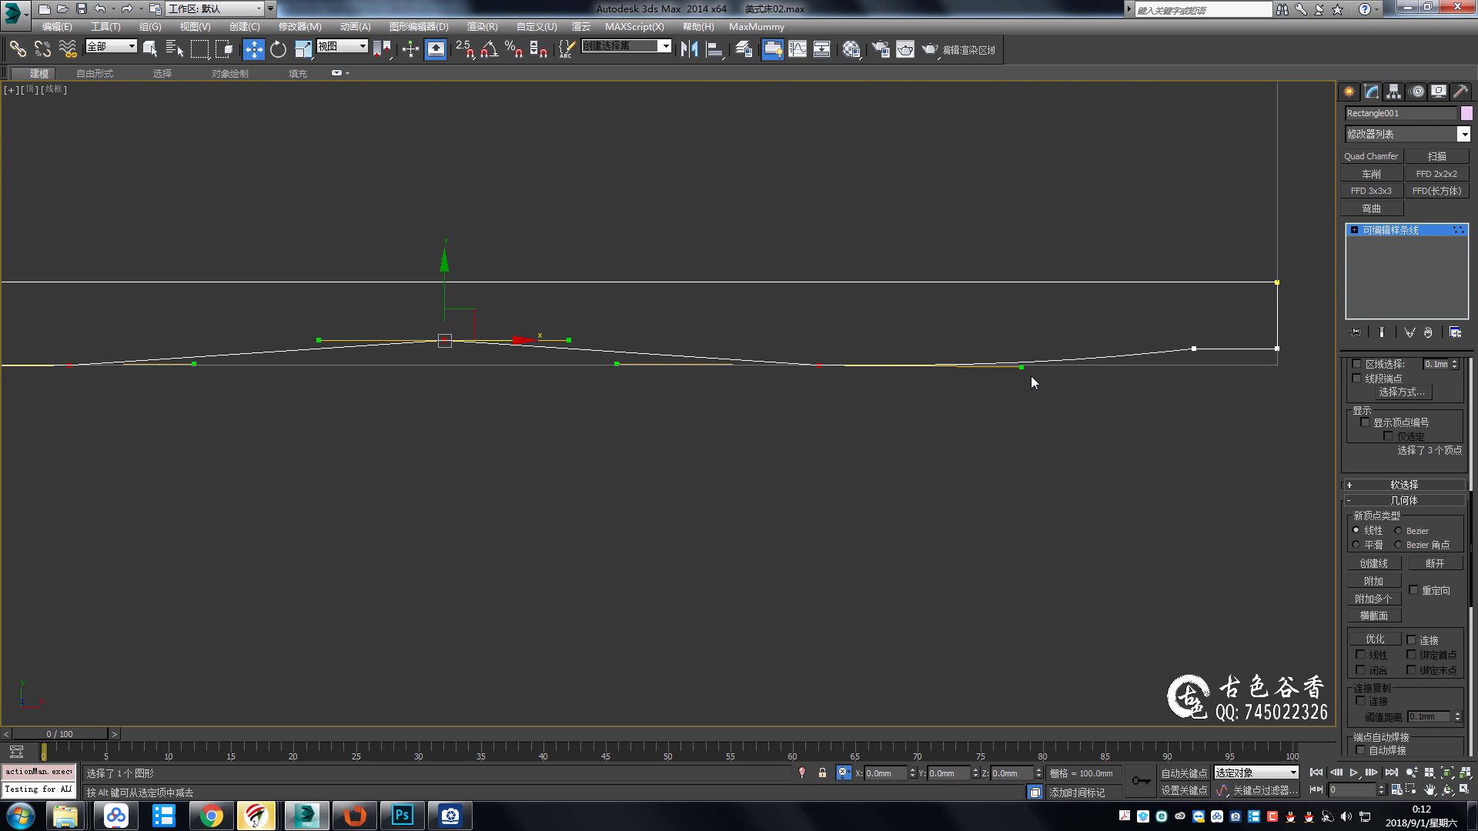
pyautogui.moveTo(547, 378); pyautogui.dragTo(955, 372, button='middle')
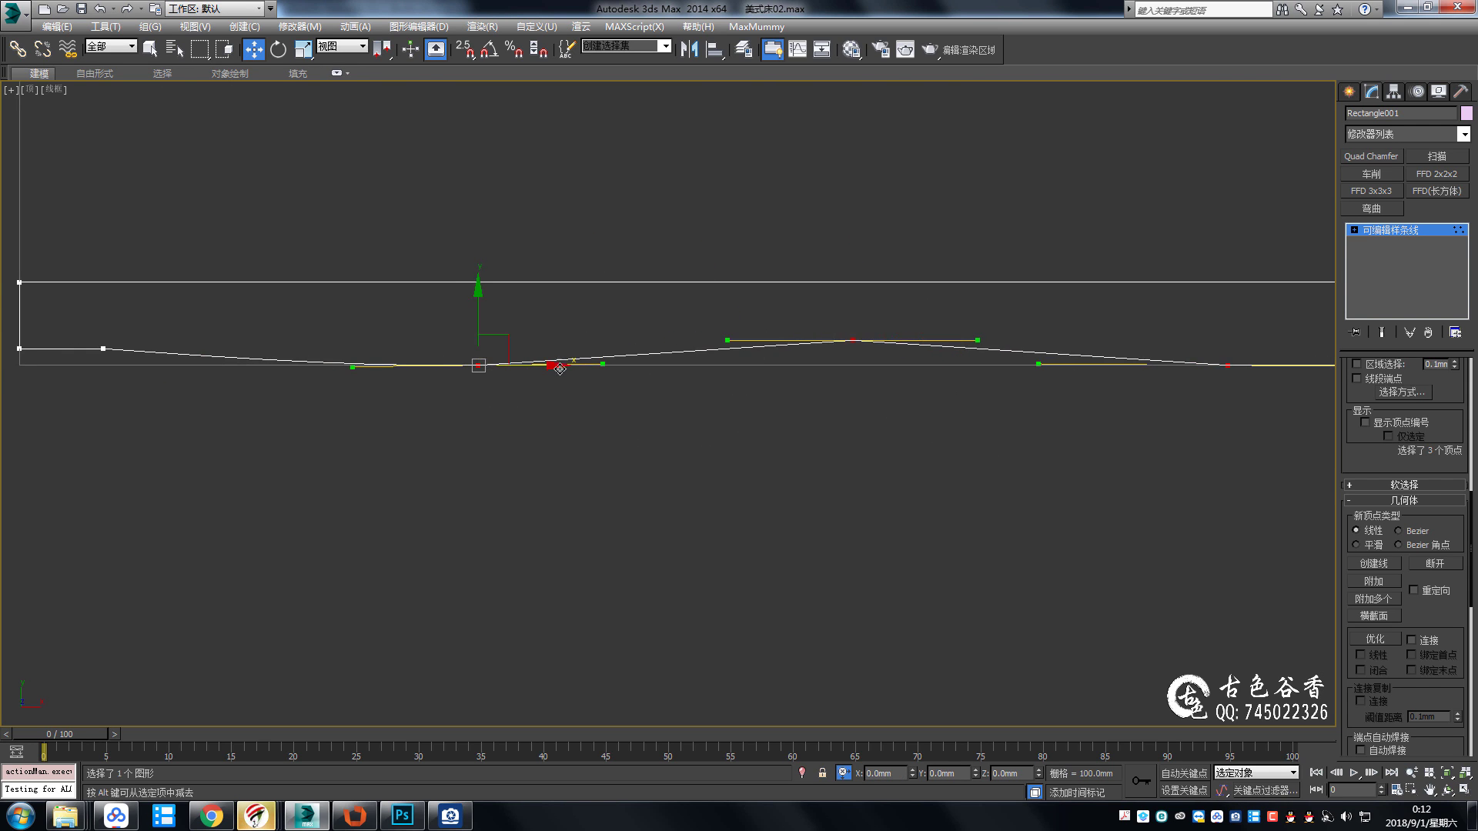
pyautogui.moveTo(613, 363); pyautogui.dragTo(658, 364)
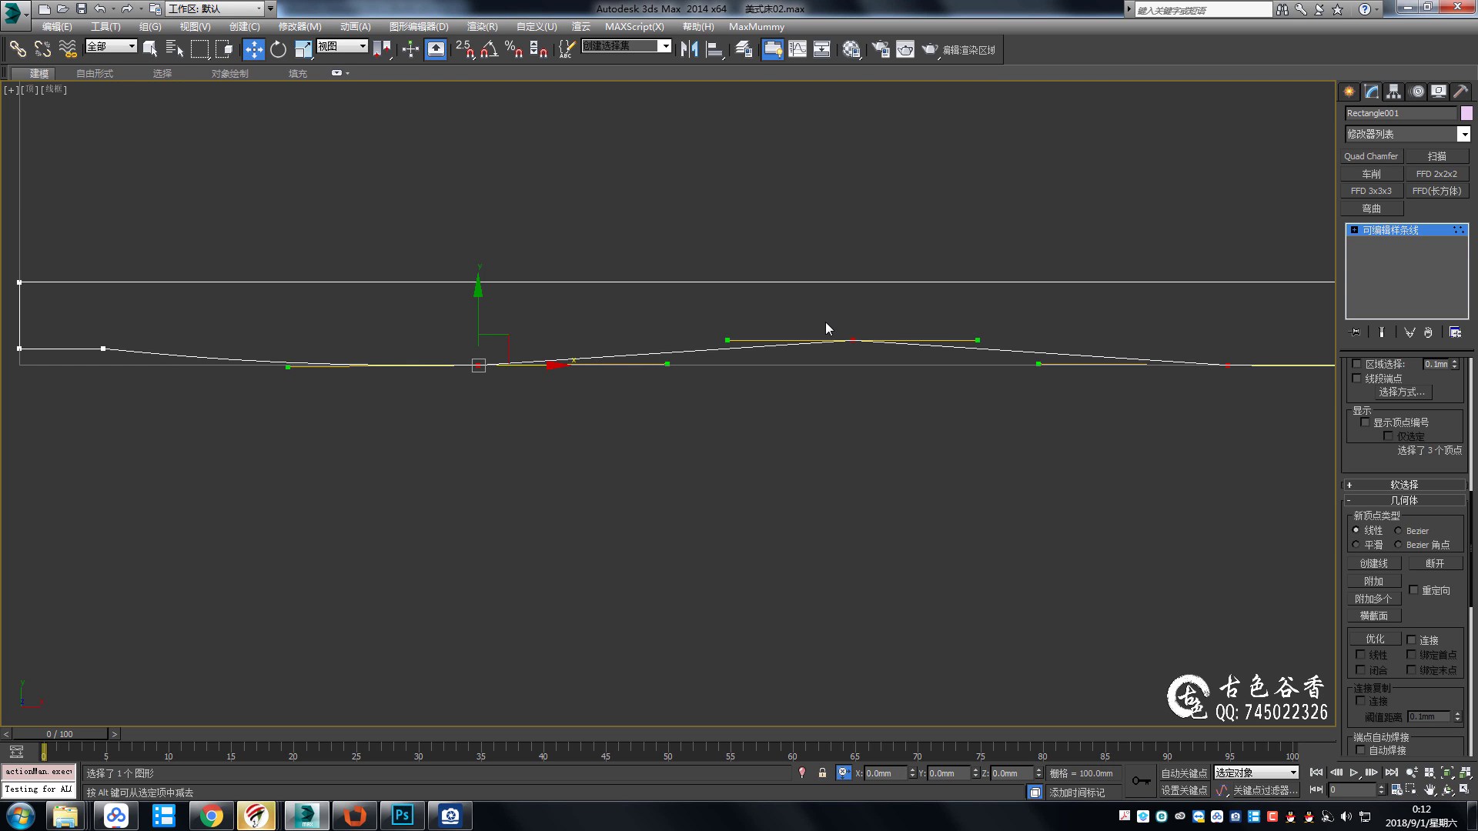
pyautogui.click(853, 339)
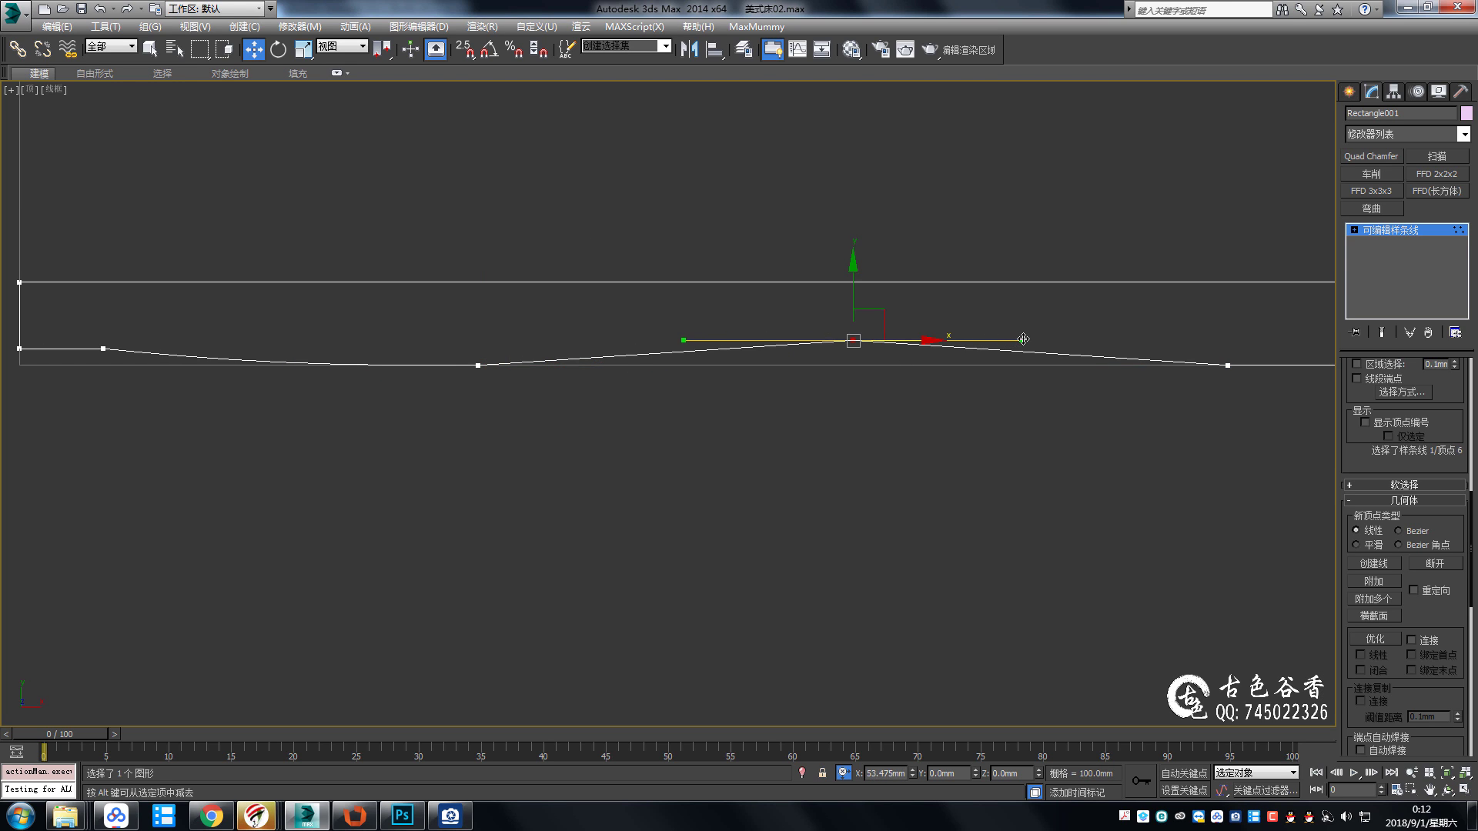
pyautogui.scroll(-2, 1010, 350)
pyautogui.moveTo(958, 430); pyautogui.dragTo(765, 390, button='middle')
pyautogui.moveTo(962, 369); pyautogui.dragTo(766, 367, button='middle')
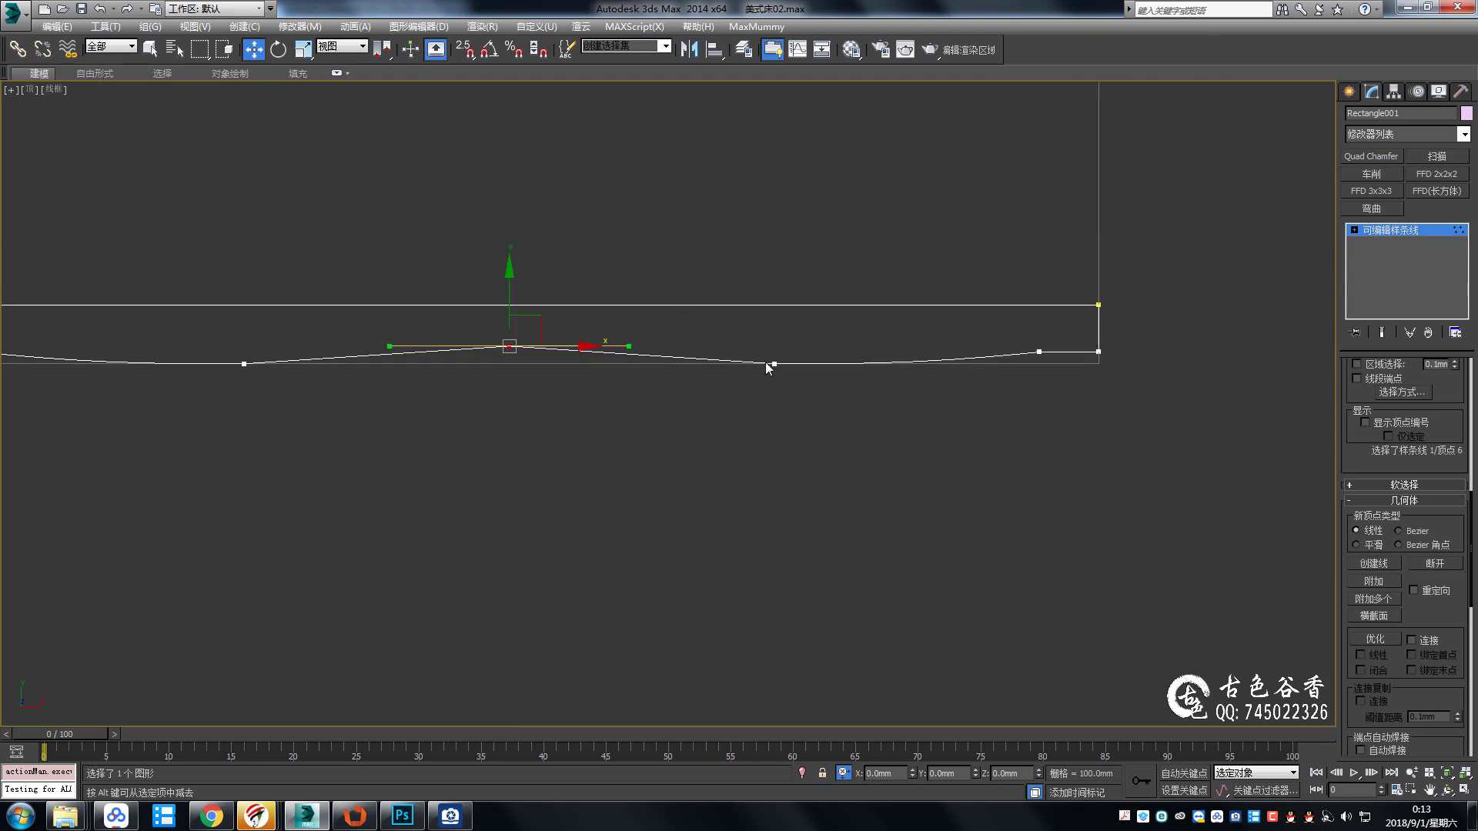
# Check the bed photo, then move the dip vertex near the right end to X 100.
pyautogui.click(455, 817)
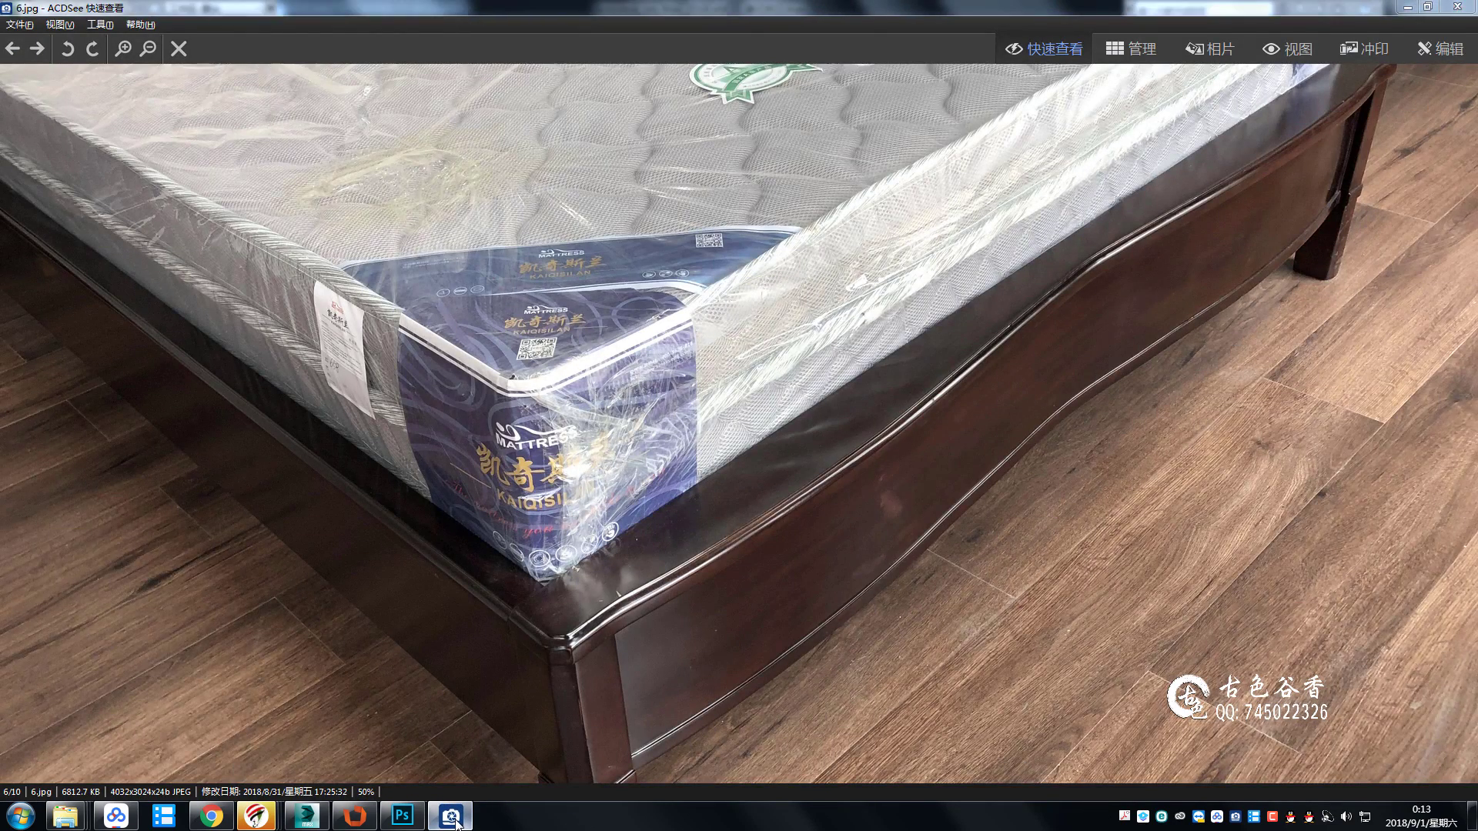
pyautogui.click(455, 817)
pyautogui.click(768, 362)
pyautogui.moveTo(804, 370); pyautogui.dragTo(821, 385, button='middle')
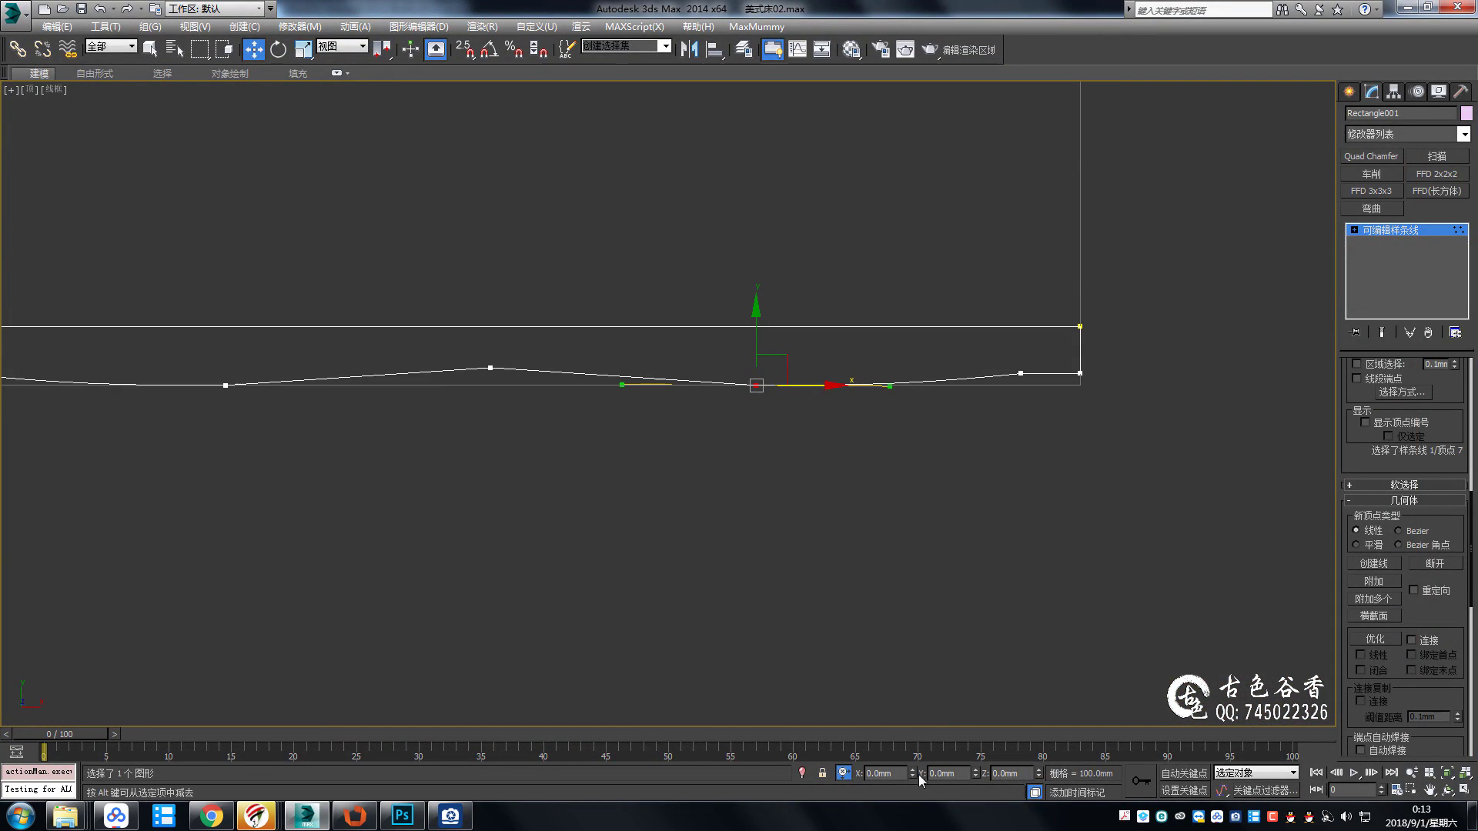
pyautogui.write('100')
pyautogui.press('Return')
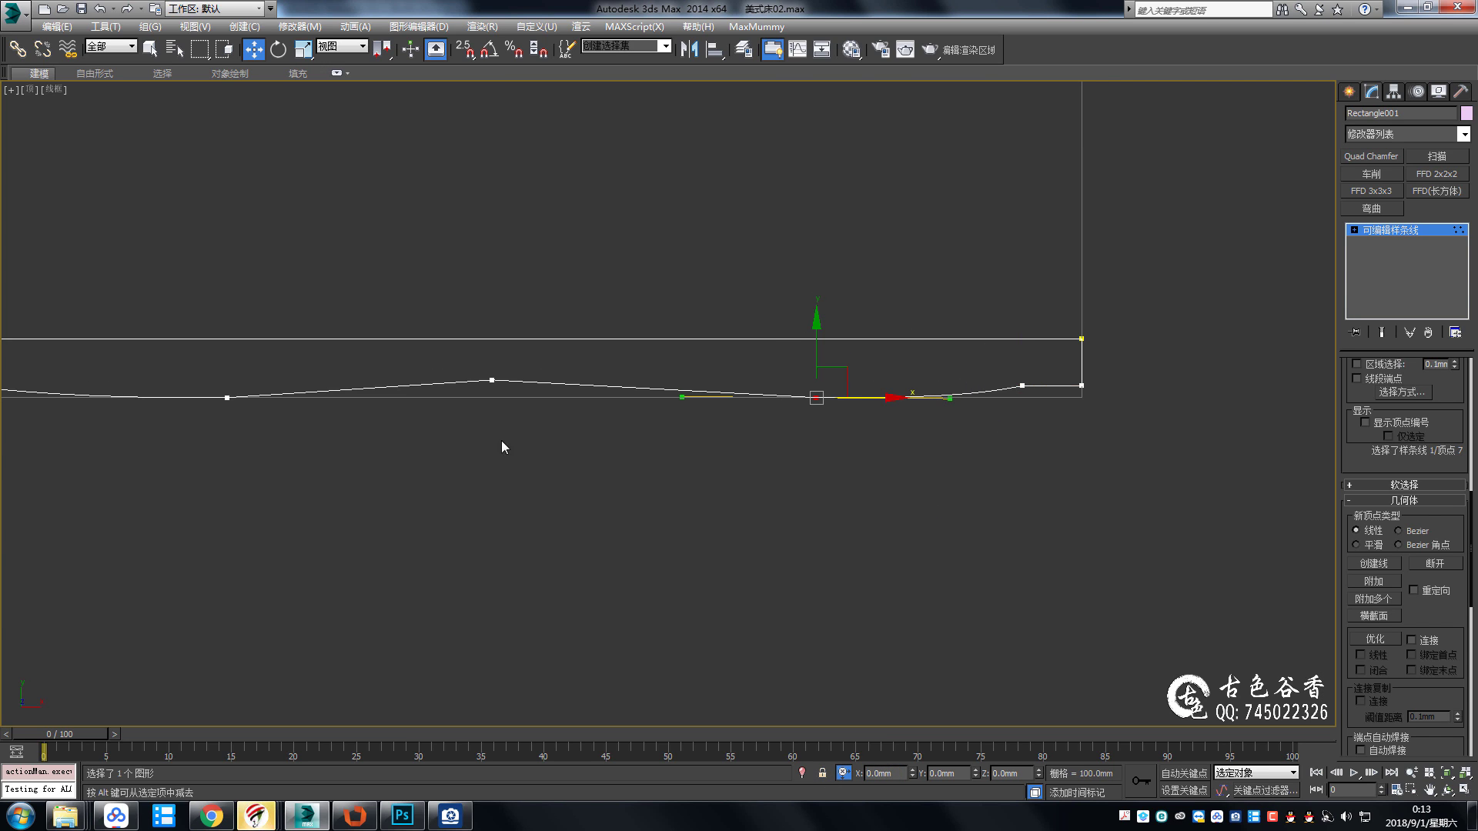
# Mirror the matching left vertex to X -100, then undo the recent vertex changes.
pyautogui.moveTo(502, 447)
pyautogui.mouseDown(button='middle')
pyautogui.moveTo(770, 461)
pyautogui.moveTo(779, 497)
pyautogui.mouseUp(button='middle')
pyautogui.click(529, 430)
pyautogui.write('-100')
pyautogui.press('Return')
pyautogui.hotkey('ctrl', 'z')
pyautogui.hotkey('ctrl', 'z')
pyautogui.hotkey('shift', 'z')
pyautogui.hotkey('ctrl', 'z')
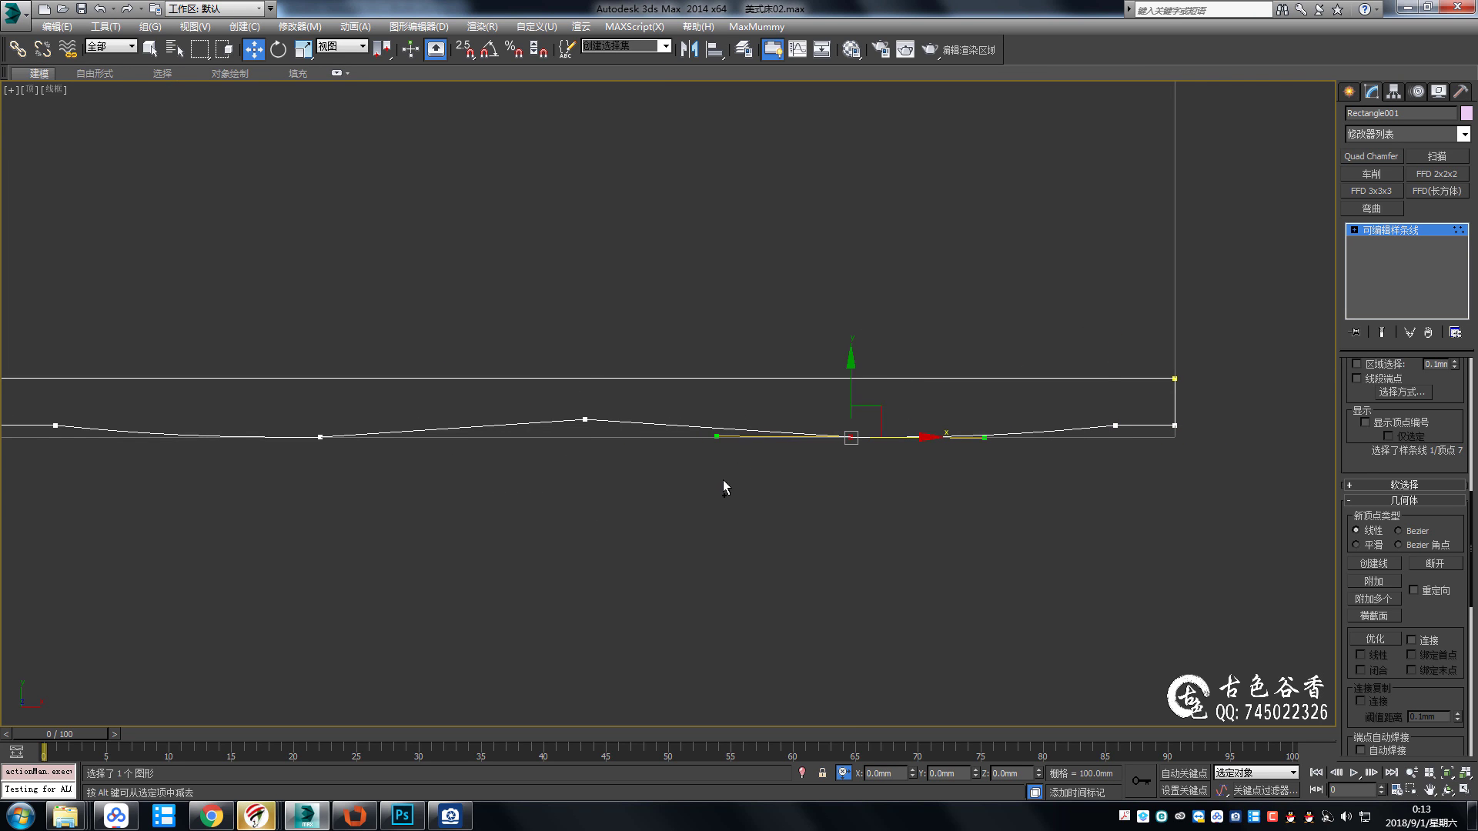
pyautogui.hotkey('ctrl', 'z')
# Select the dip vertices flanking the peak, then the peak alone, and switch to Perspective.
pyautogui.scroll(4, 810, 459)
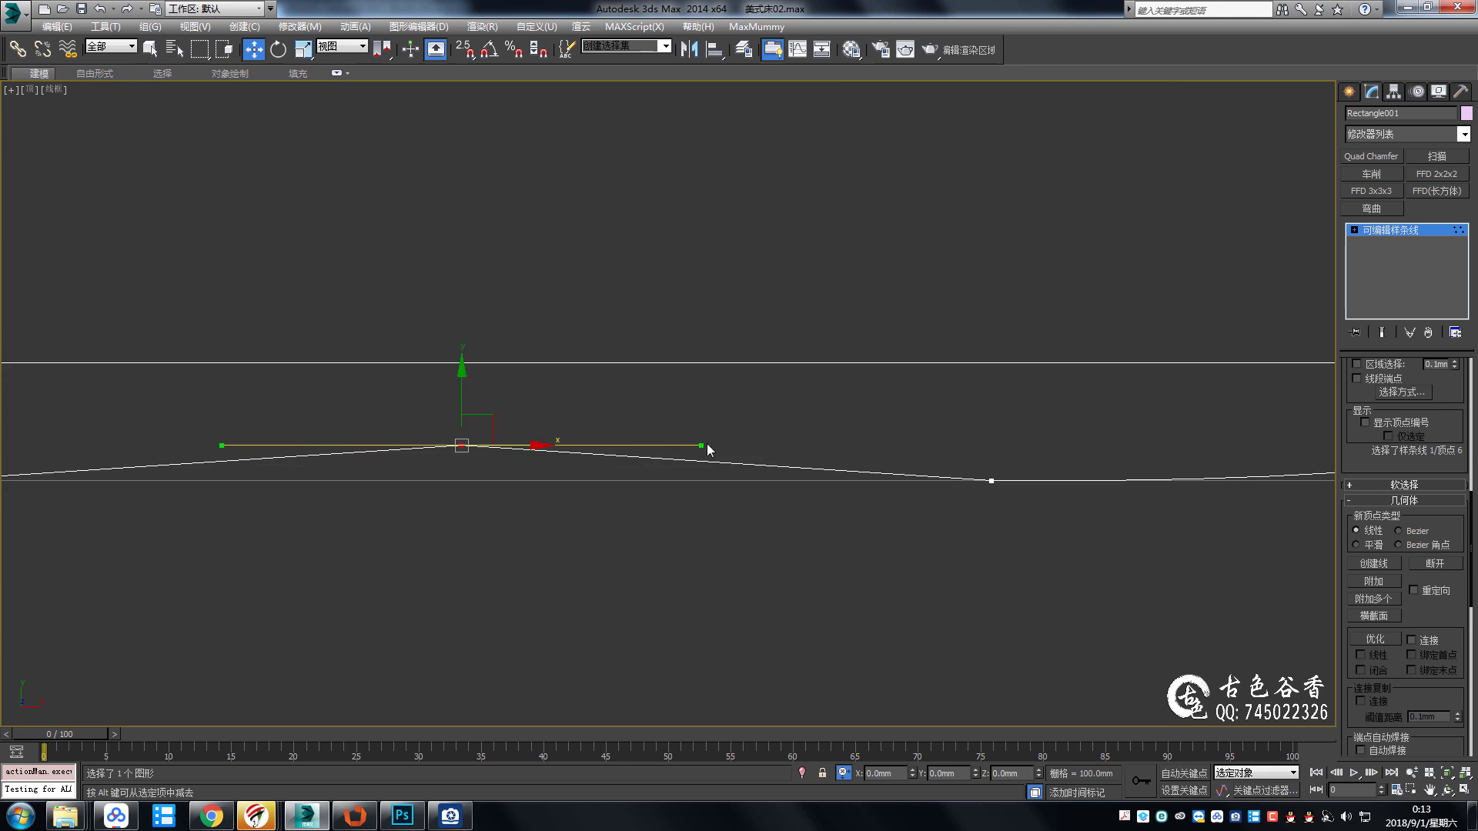
pyautogui.moveTo(674, 464); pyautogui.dragTo(872, 441, button='middle')
pyautogui.scroll(-2, 872, 441)
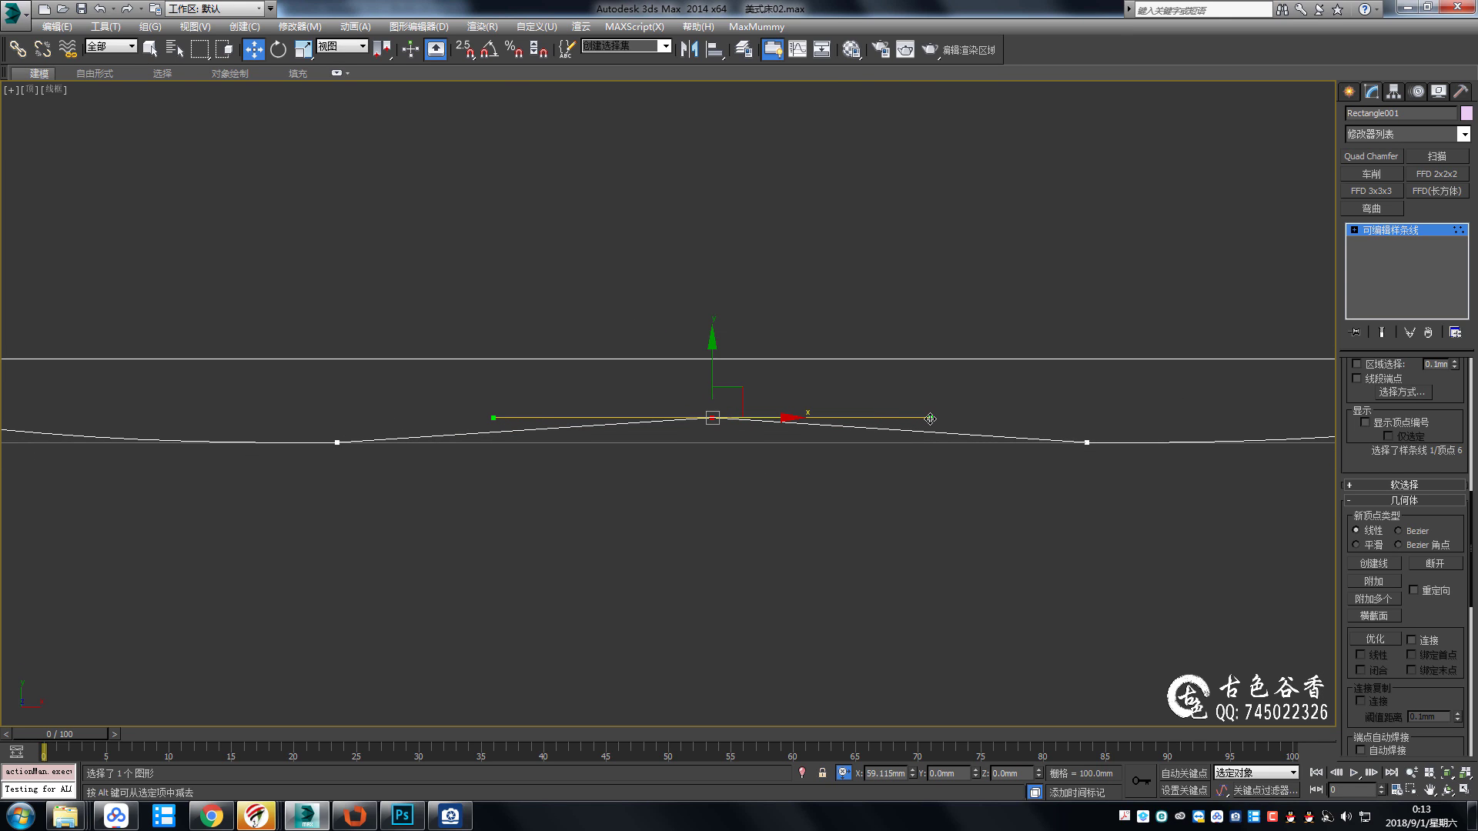
pyautogui.click(1086, 442)
pyautogui.moveTo(1281, 444); pyautogui.dragTo(1110, 443, button='middle')
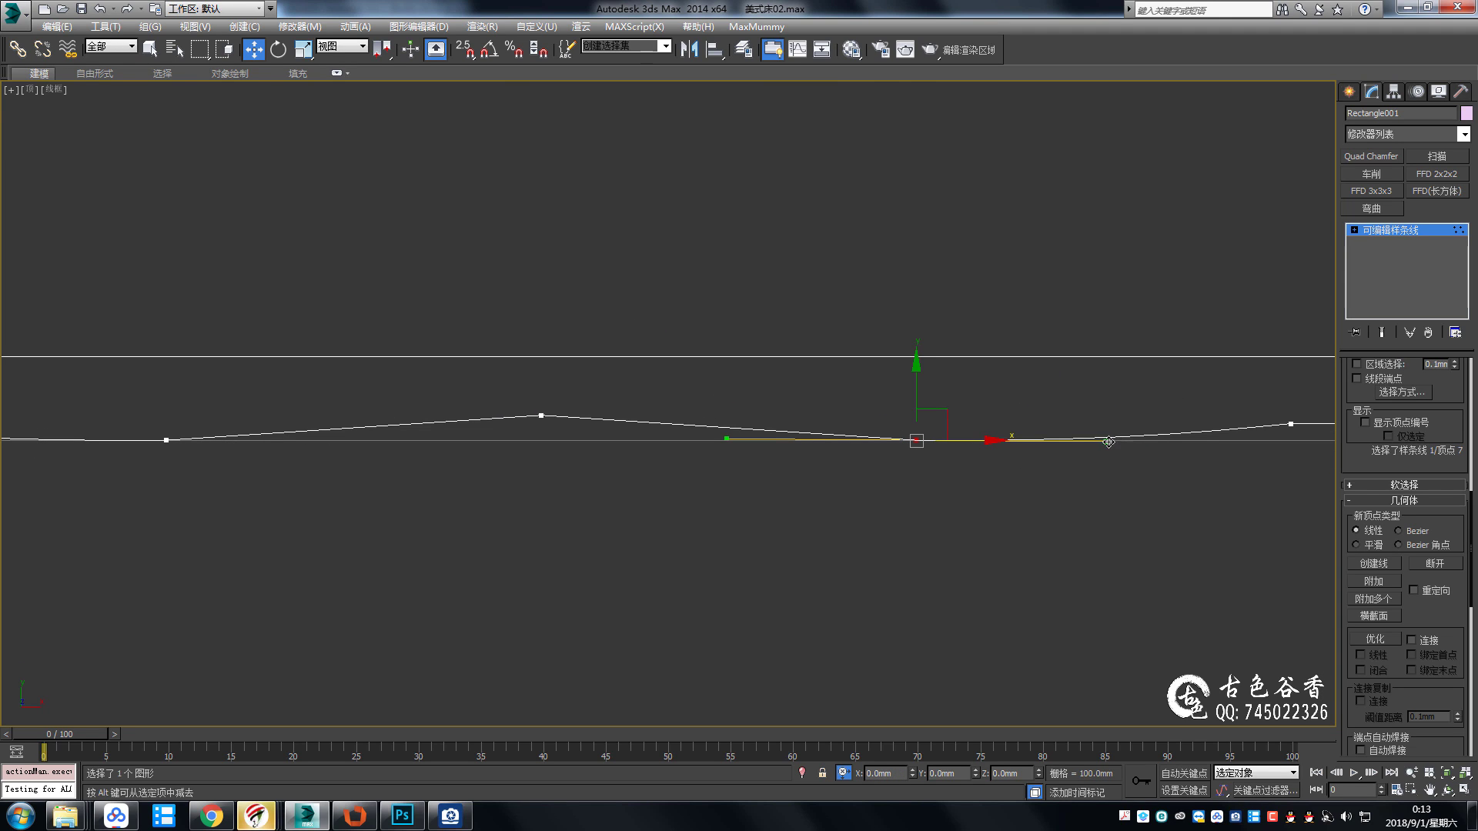
pyautogui.click(167, 440)
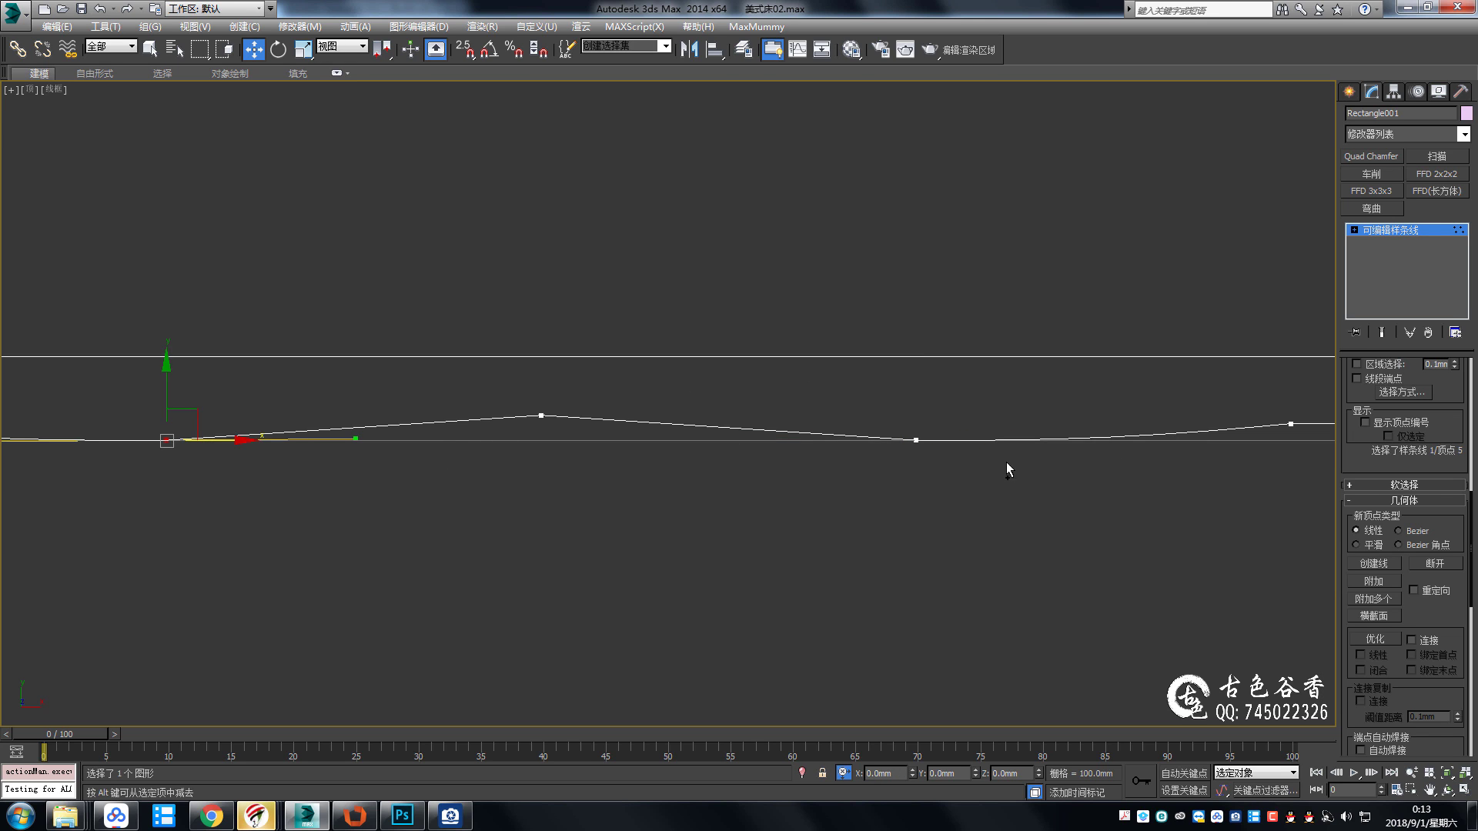
pyautogui.keyDown('ctrl'); pyautogui.click(916, 440); pyautogui.keyUp('ctrl')
pyautogui.moveTo(409, 440); pyautogui.dragTo(616, 439, button='middle')
pyautogui.click(747, 418)
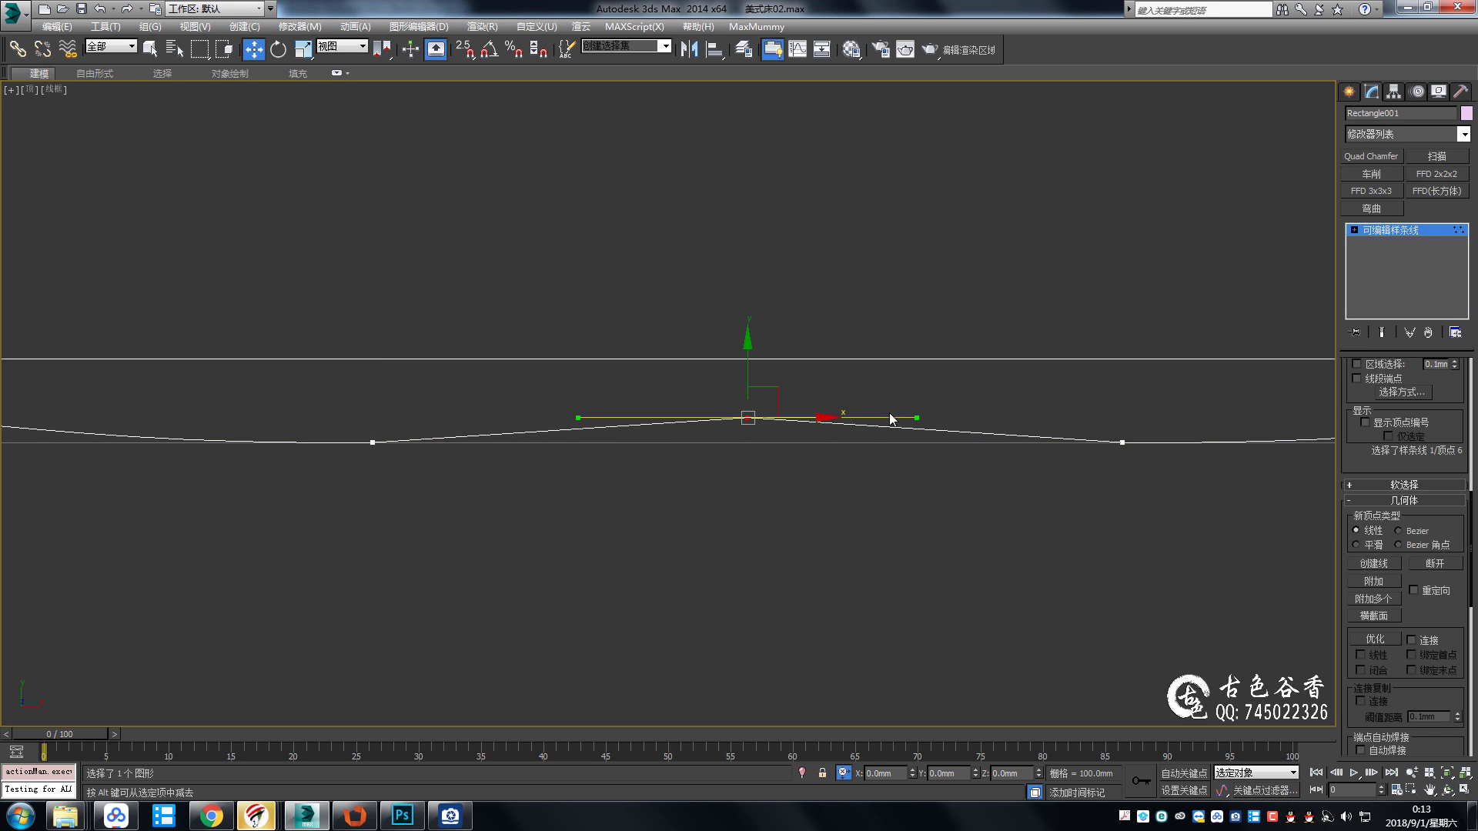
pyautogui.moveTo(1014, 440)
pyautogui.mouseDown(button='middle')
pyautogui.moveTo(852, 439)
pyautogui.moveTo(792, 471)
pyautogui.moveTo(844, 461)
pyautogui.moveTo(846, 504)
pyautogui.moveTo(950, 425)
pyautogui.mouseUp(button='middle')
pyautogui.press('p')
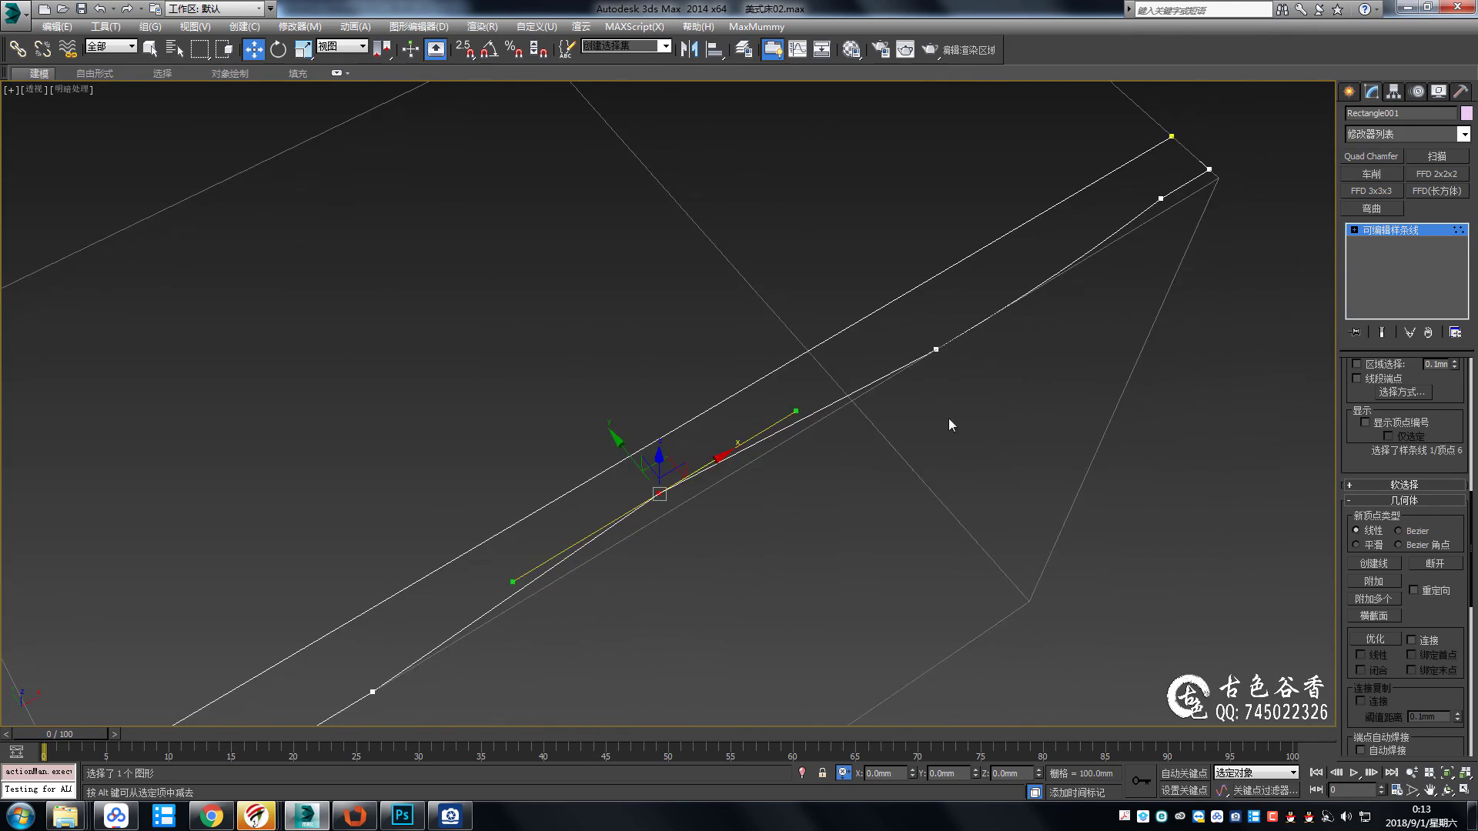
# Compare the wavy rail against the bed photo while orbiting the Perspective view.
pyautogui.click(459, 822)
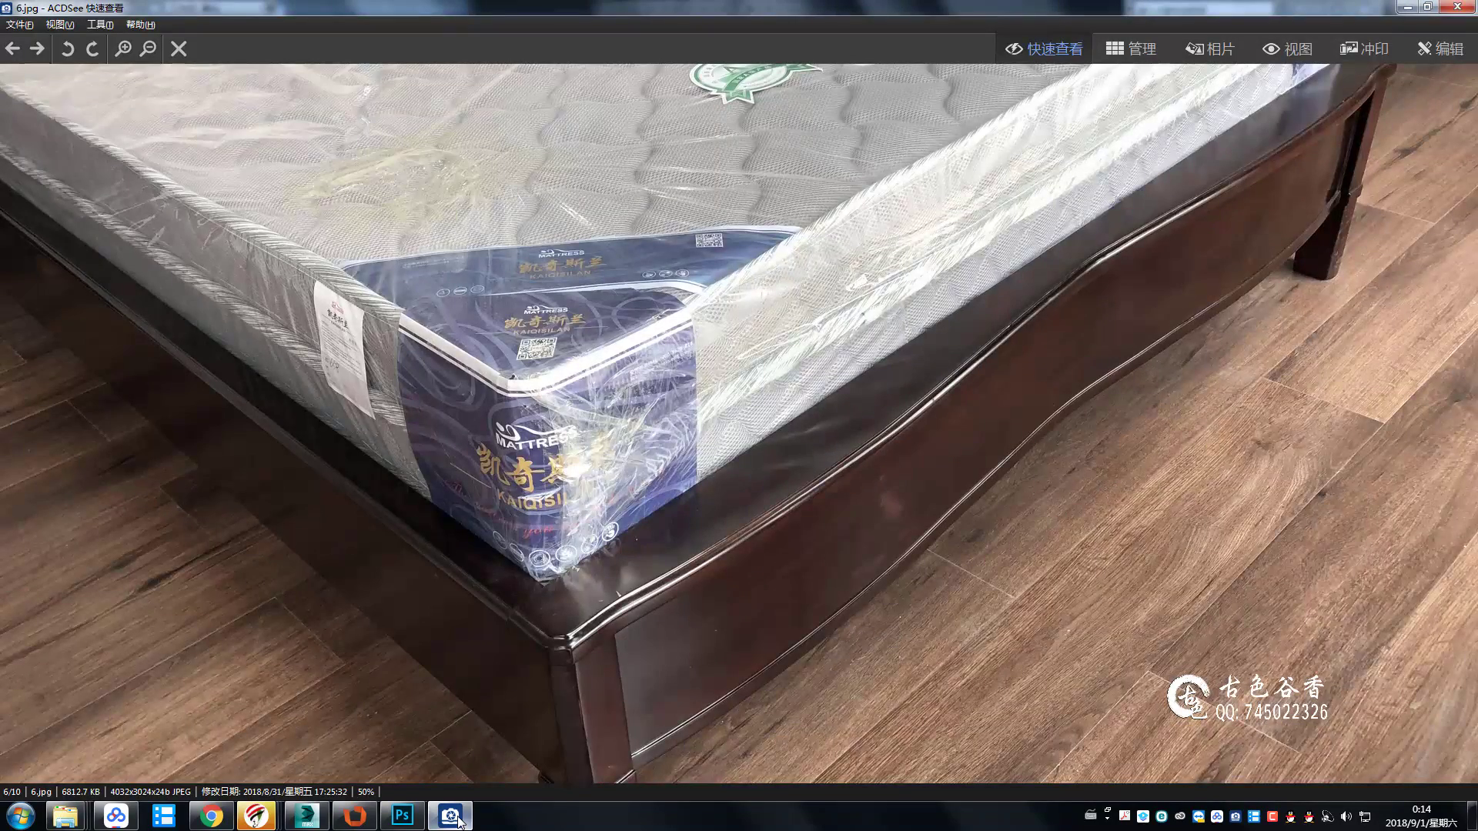
pyautogui.click(459, 822)
pyautogui.moveTo(755, 459)
pyautogui.keyDown('alt'); pyautogui.mouseDown(button='middle')
pyautogui.moveTo(891, 353)
pyautogui.moveTo(880, 348)
pyautogui.mouseUp(button='middle'); pyautogui.keyUp('alt')
pyautogui.moveTo(769, 431)
pyautogui.keyDown('alt'); pyautogui.mouseDown(button='middle')
pyautogui.moveTo(702, 458)
pyautogui.moveTo(539, 654)
pyautogui.mouseUp(button='middle'); pyautogui.keyUp('alt')
pyautogui.click(450, 816)
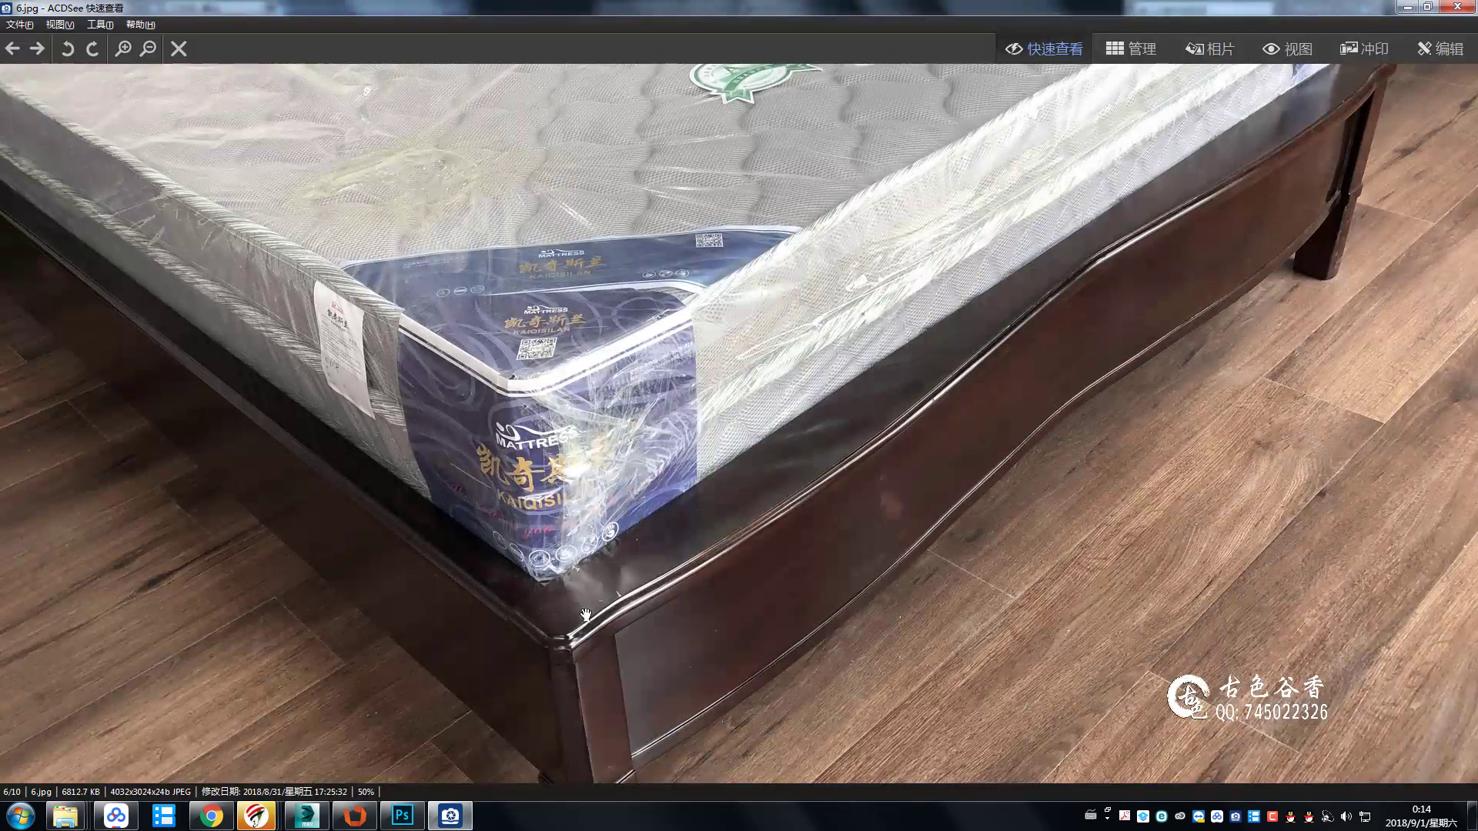
pyautogui.click(450, 818)
pyautogui.keyDown('alt'); pyautogui.moveTo(639, 517); pyautogui.dragTo(485, 354, button='middle'); pyautogui.keyUp('alt')
# Leave segment editing and maximize the Front viewport full size.
pyautogui.press('t')
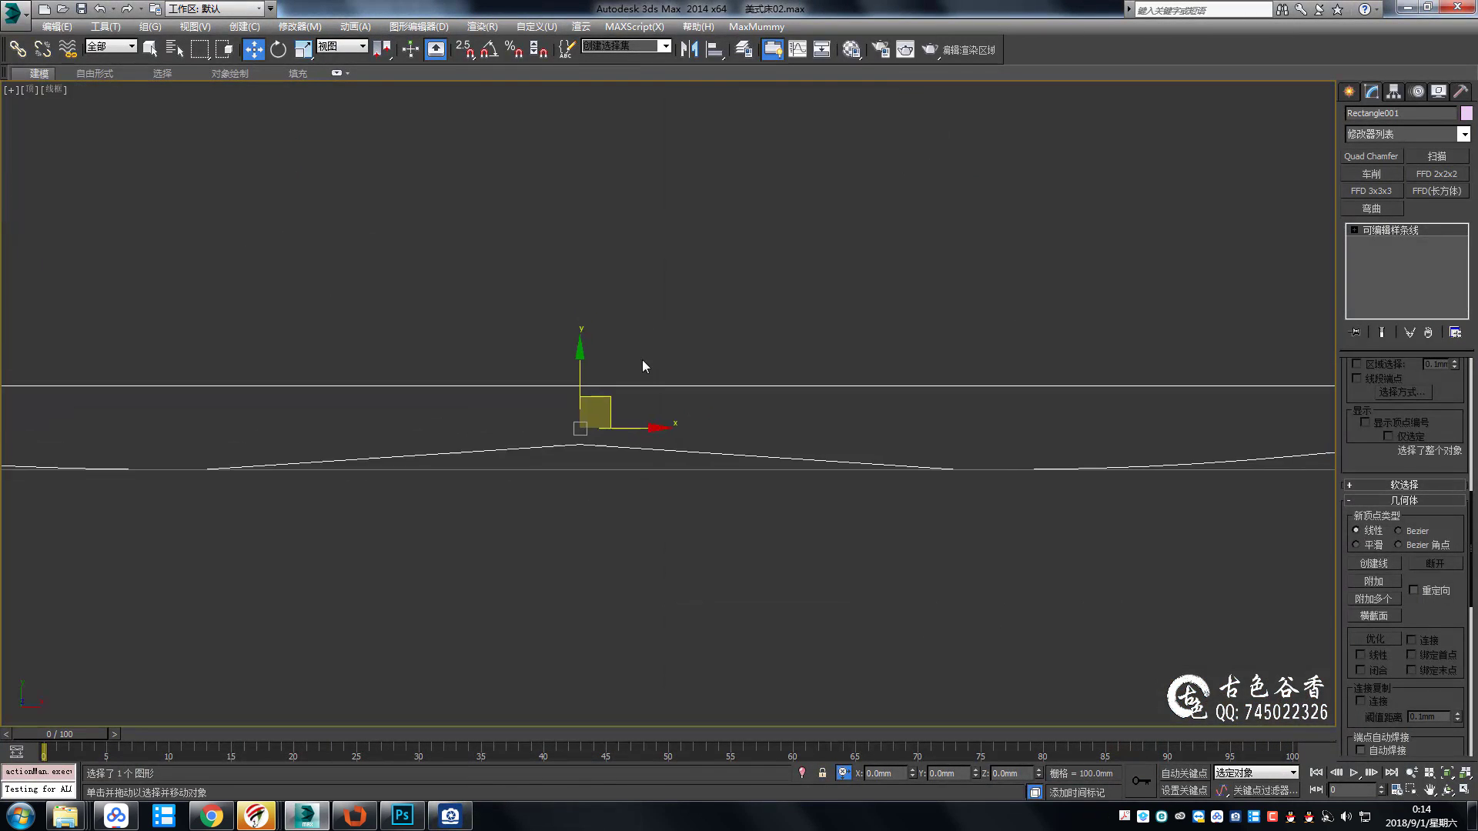
pyautogui.scroll(-3, 643, 365)
pyautogui.press('2')
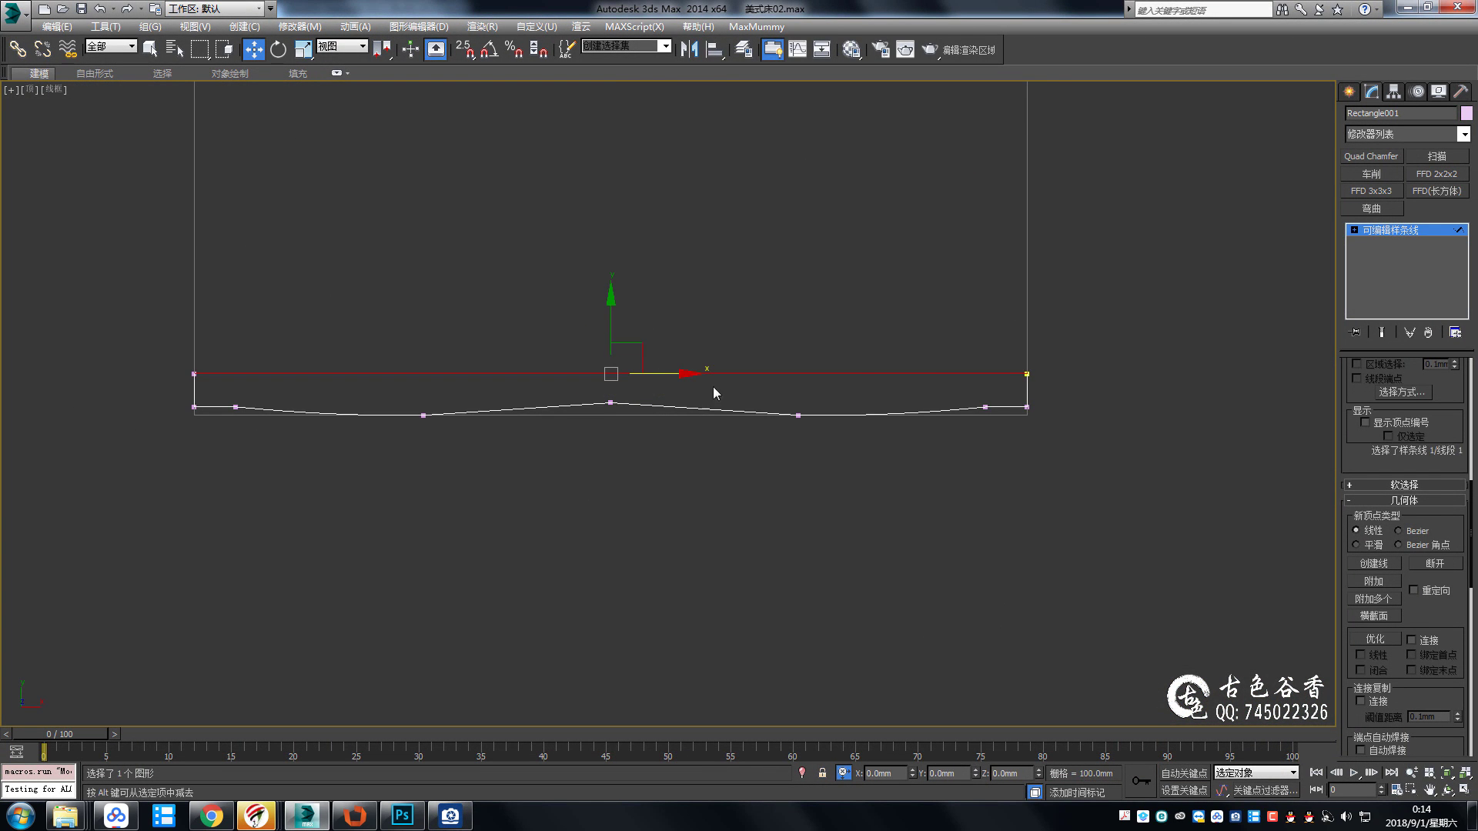
pyautogui.click(714, 393)
pyautogui.moveTo(1005, 431); pyautogui.dragTo(1124, 369, button='middle')
pyautogui.press('2')
pyautogui.hotkey('alt', 'w')
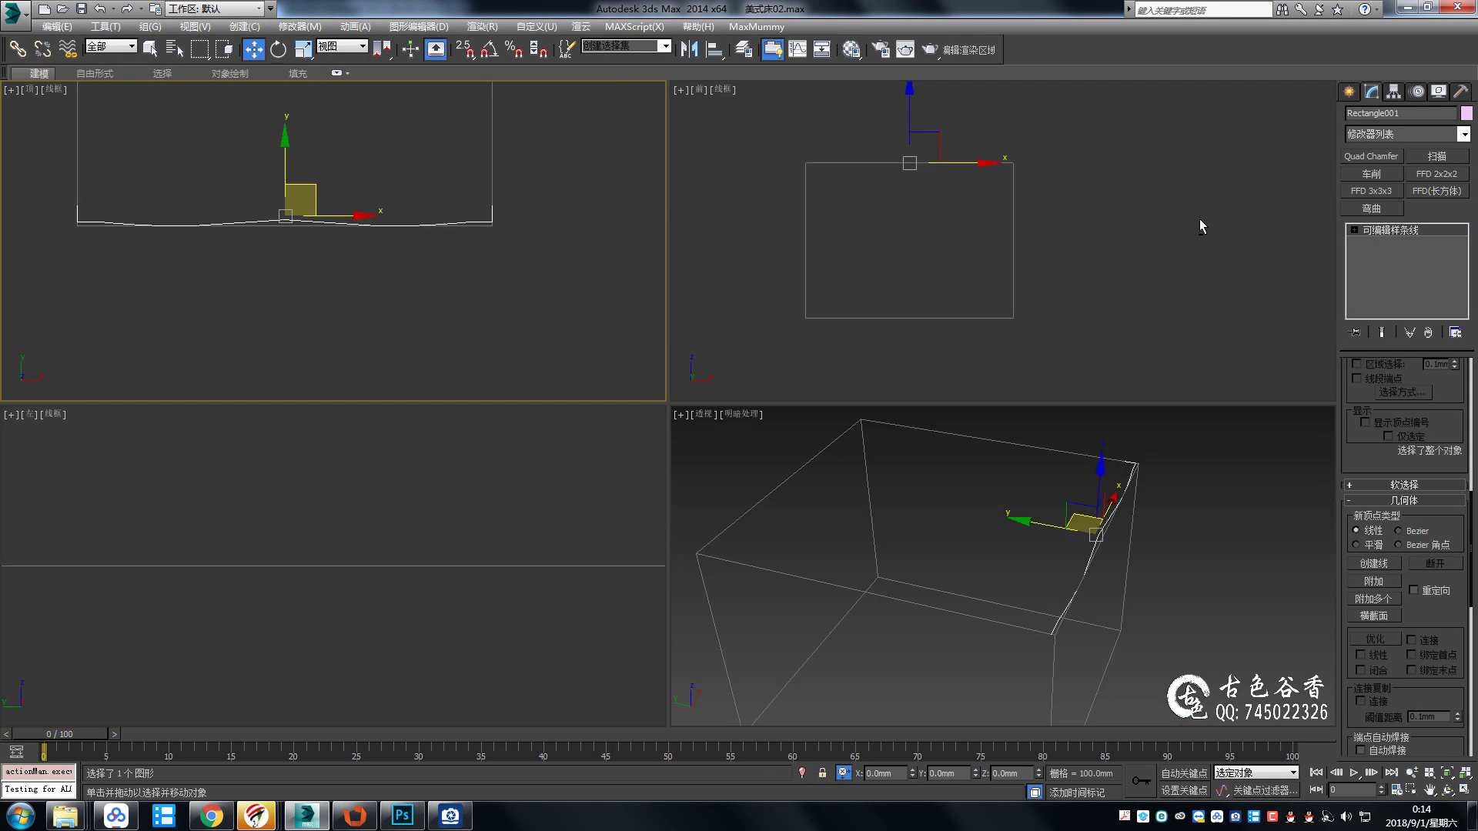
pyautogui.rightClick(1199, 219)
pyautogui.hotkey('alt', 'w')
pyautogui.click(1348, 92)
# Choose the Rectangle shape tool and check the bed reference photo.
pyautogui.click(1438, 208)
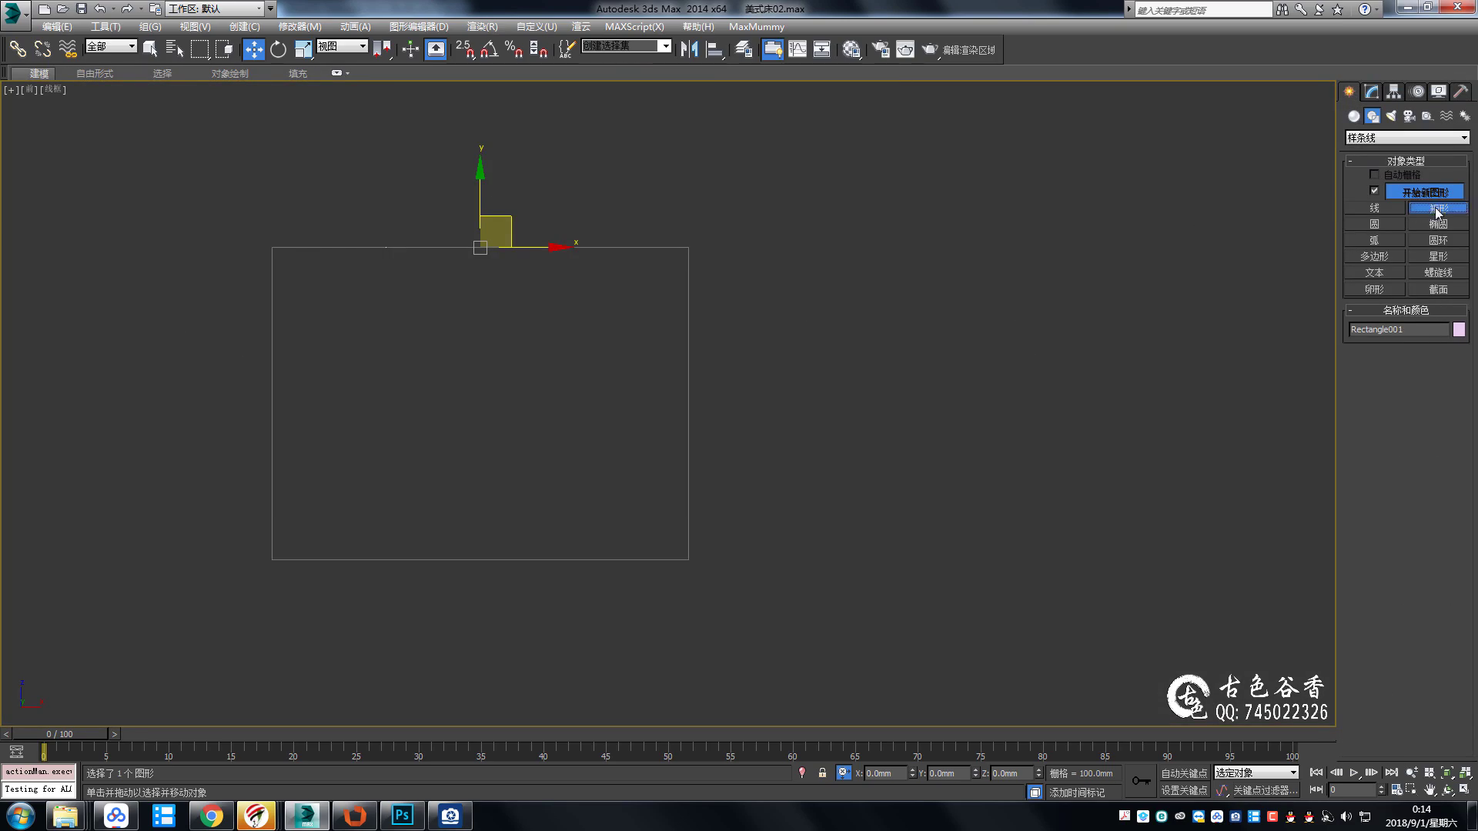
pyautogui.moveTo(610, 576); pyautogui.dragTo(666, 504, button='middle')
pyautogui.click(454, 820)
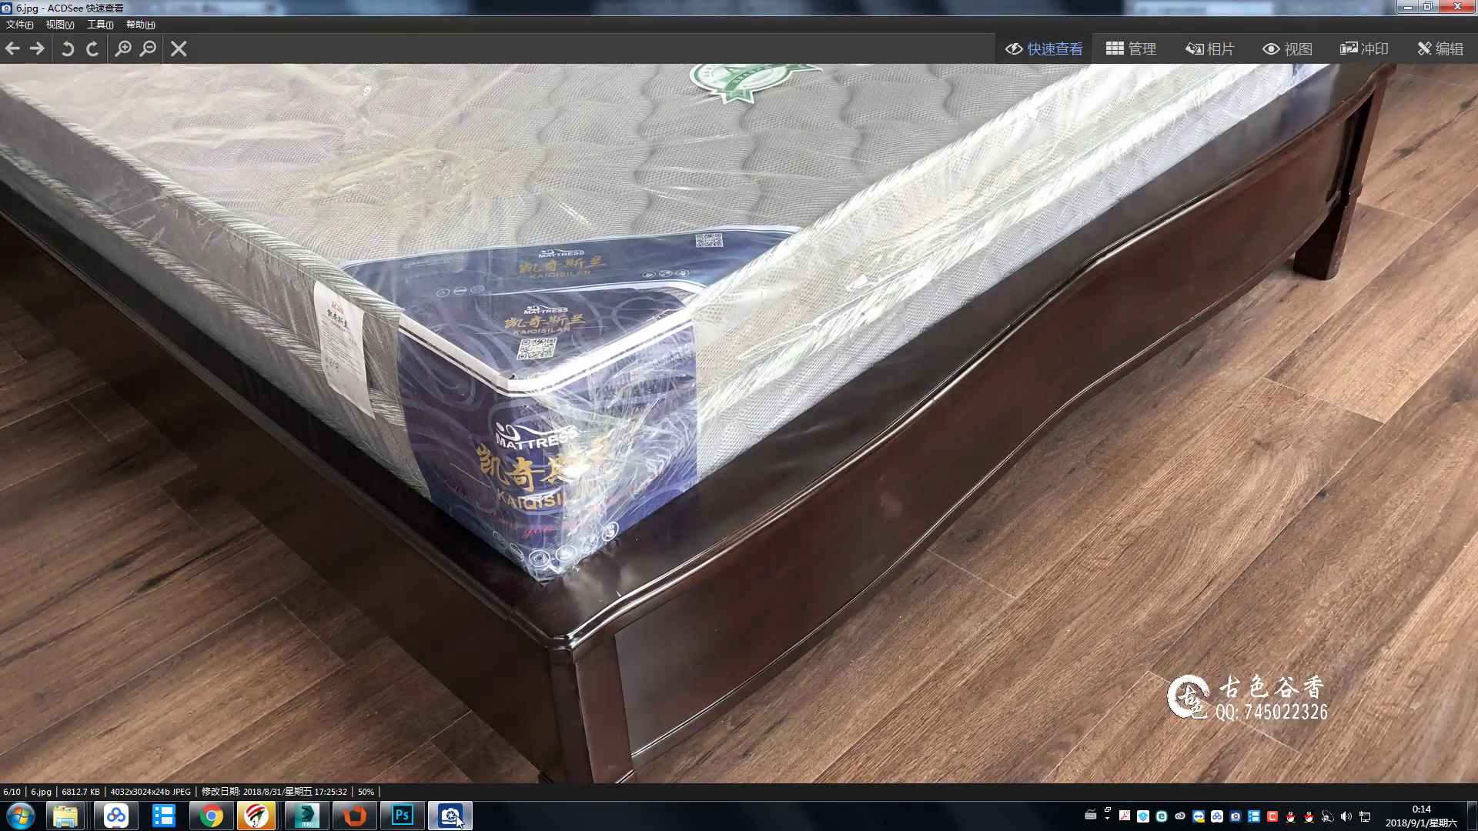
pyautogui.scroll(-1, 815, 528)
pyautogui.scroll(-1, 739, 538)
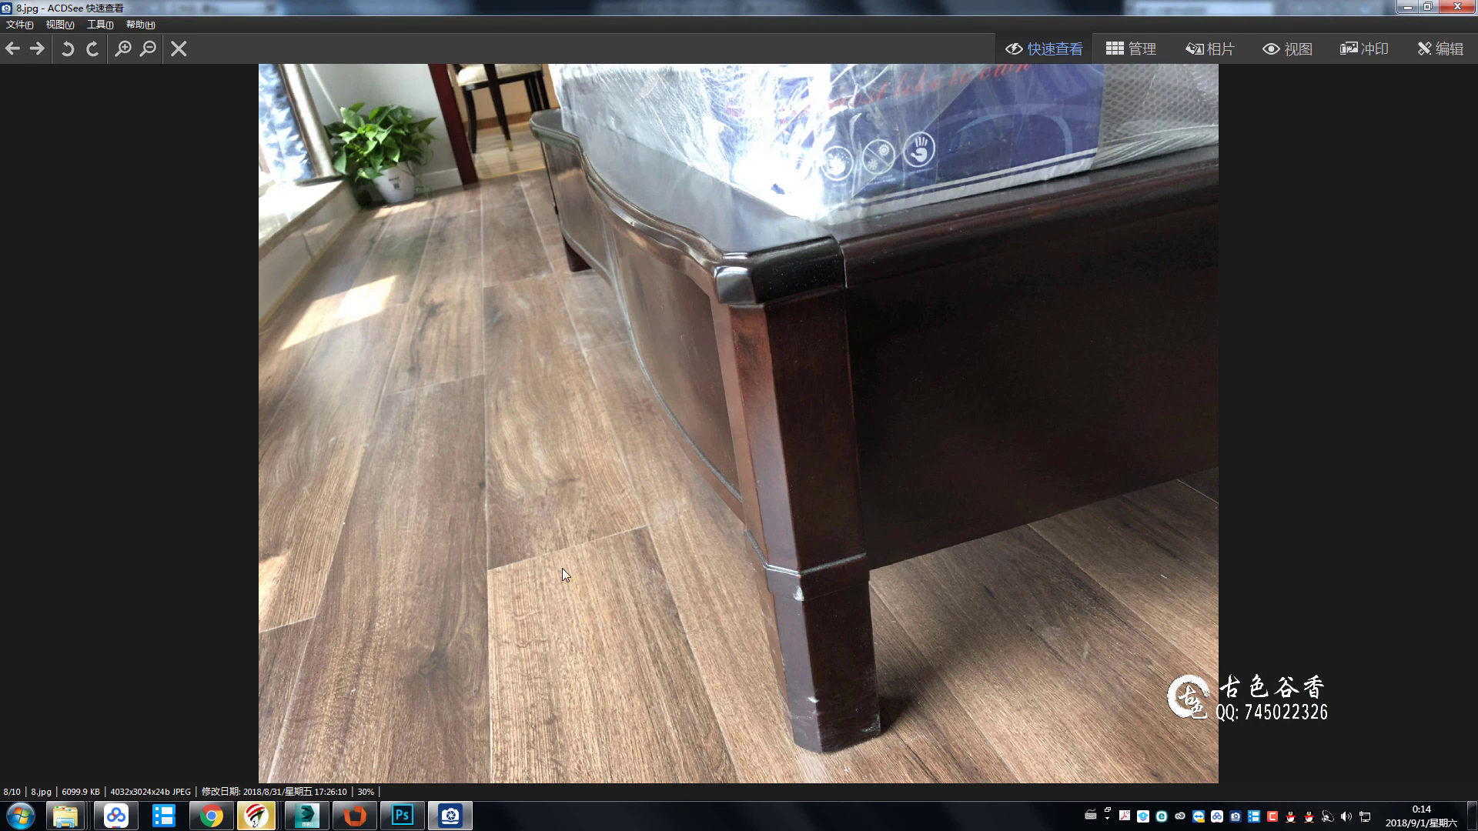
pyautogui.moveTo(304, 816)
pyautogui.click(308, 731)
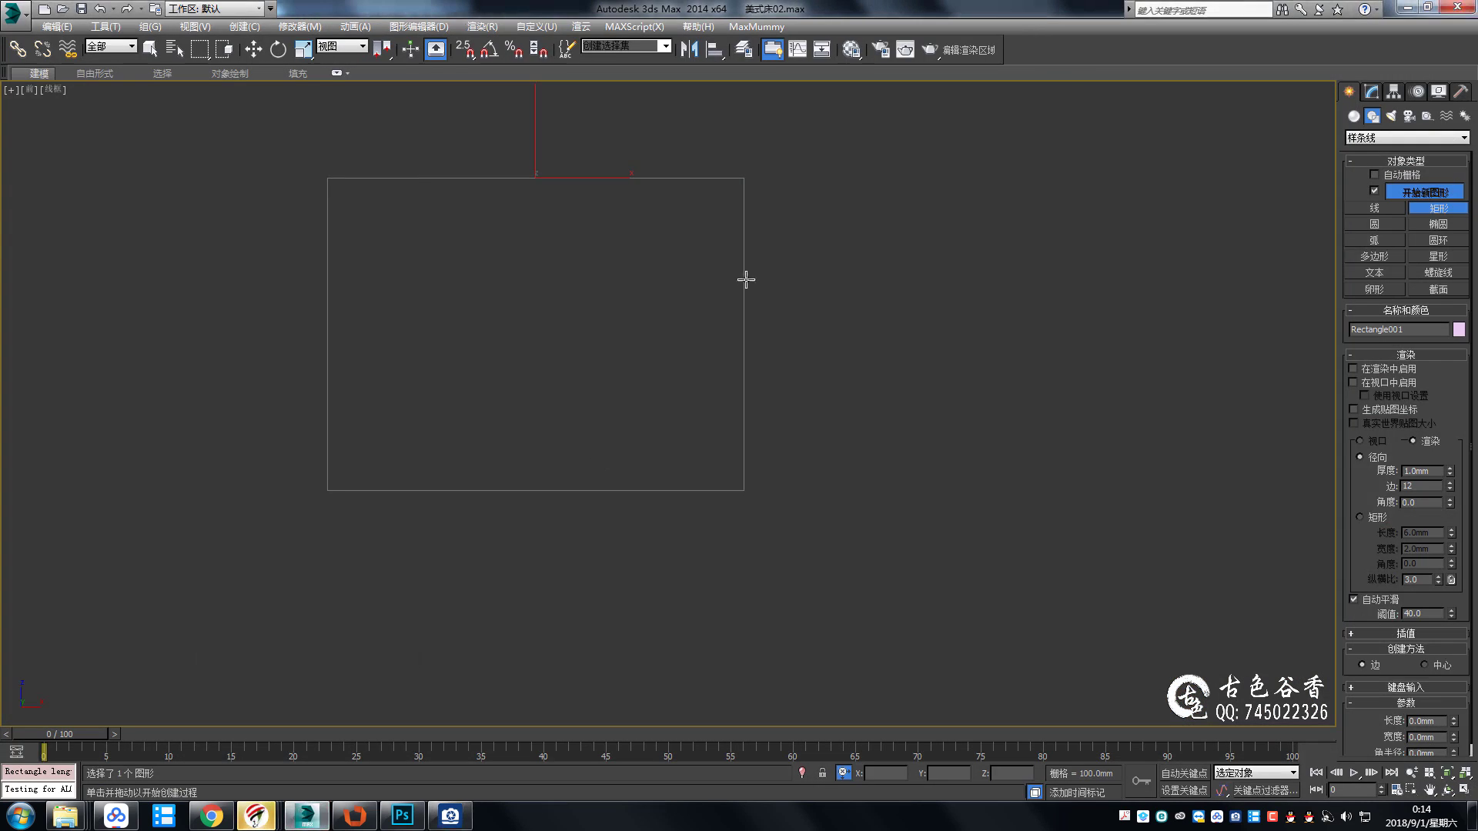
pyautogui.scroll(3, 677, 452)
# Draw a rectangle, set Length and Width to 25, and convert it to Editable Spline.
pyautogui.moveTo(739, 364); pyautogui.dragTo(778, 403)
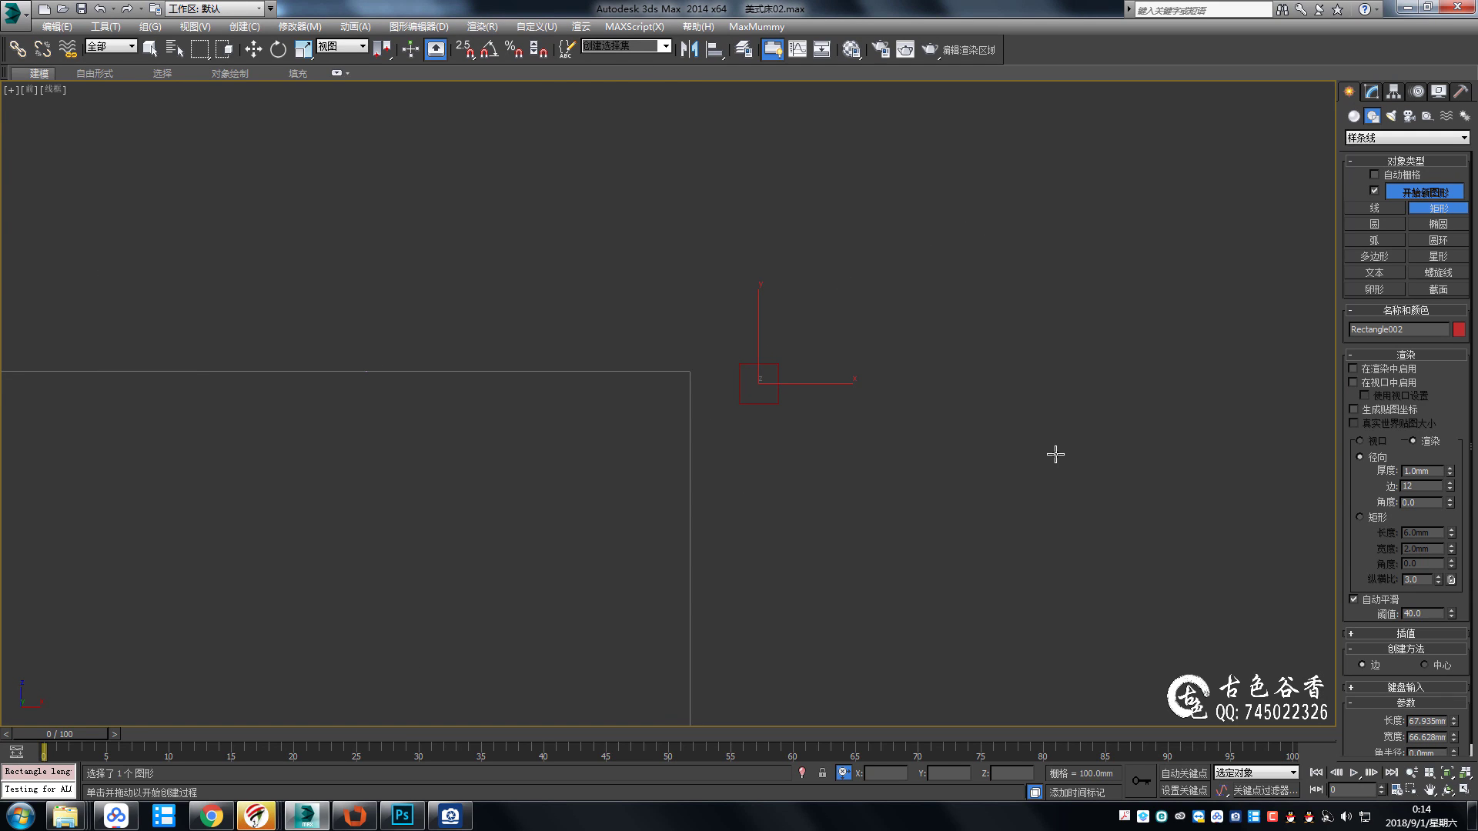
pyautogui.click(1369, 95)
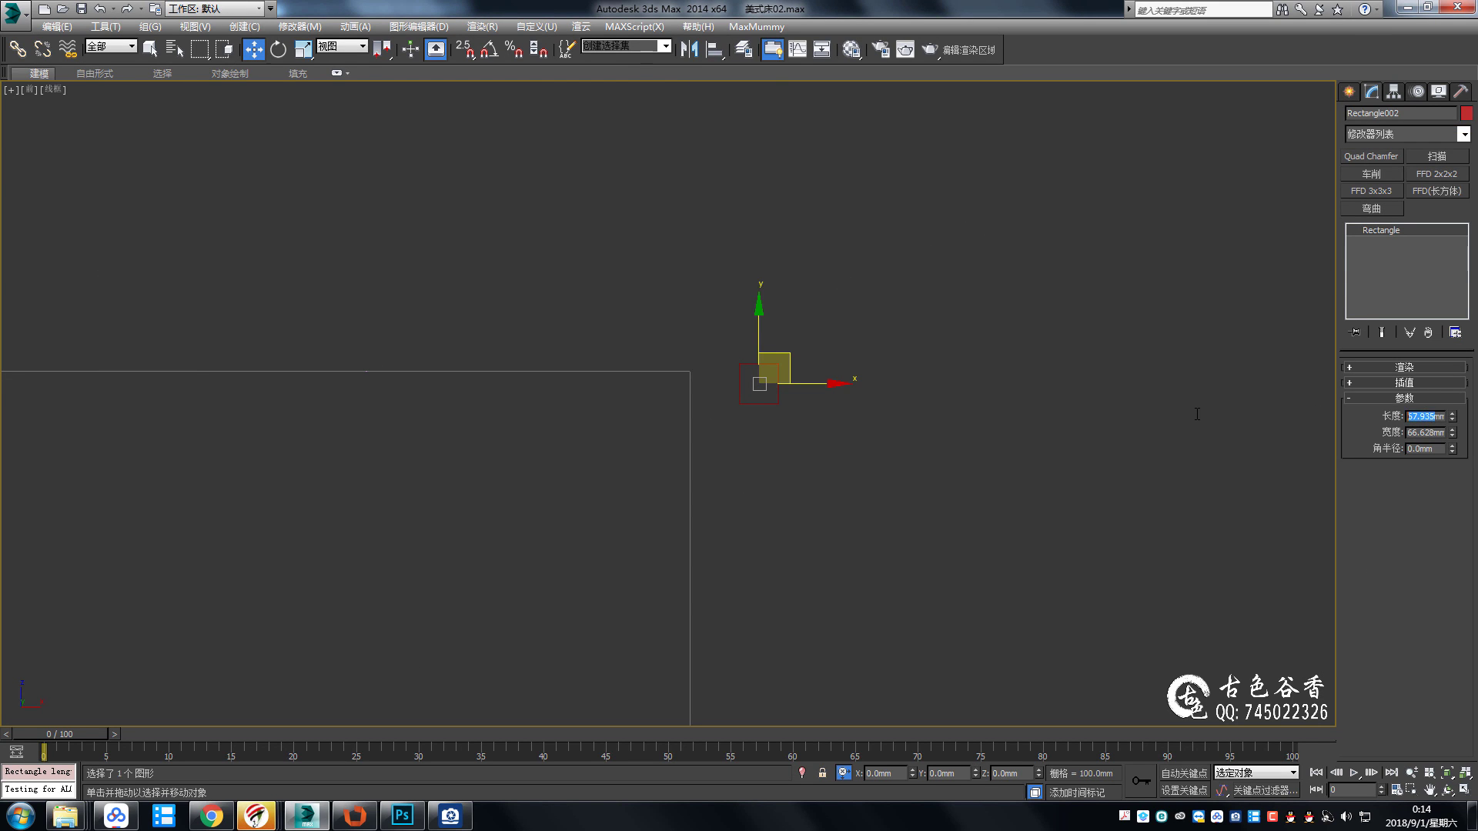
pyautogui.write('25')
pyautogui.press('Tab')
pyautogui.write('25')
pyautogui.press('Return')
pyautogui.rightClick(835, 389)
# Zoom through the 6.jpg corner close-up in the reference photos.
pyautogui.scroll(5, 835, 392)
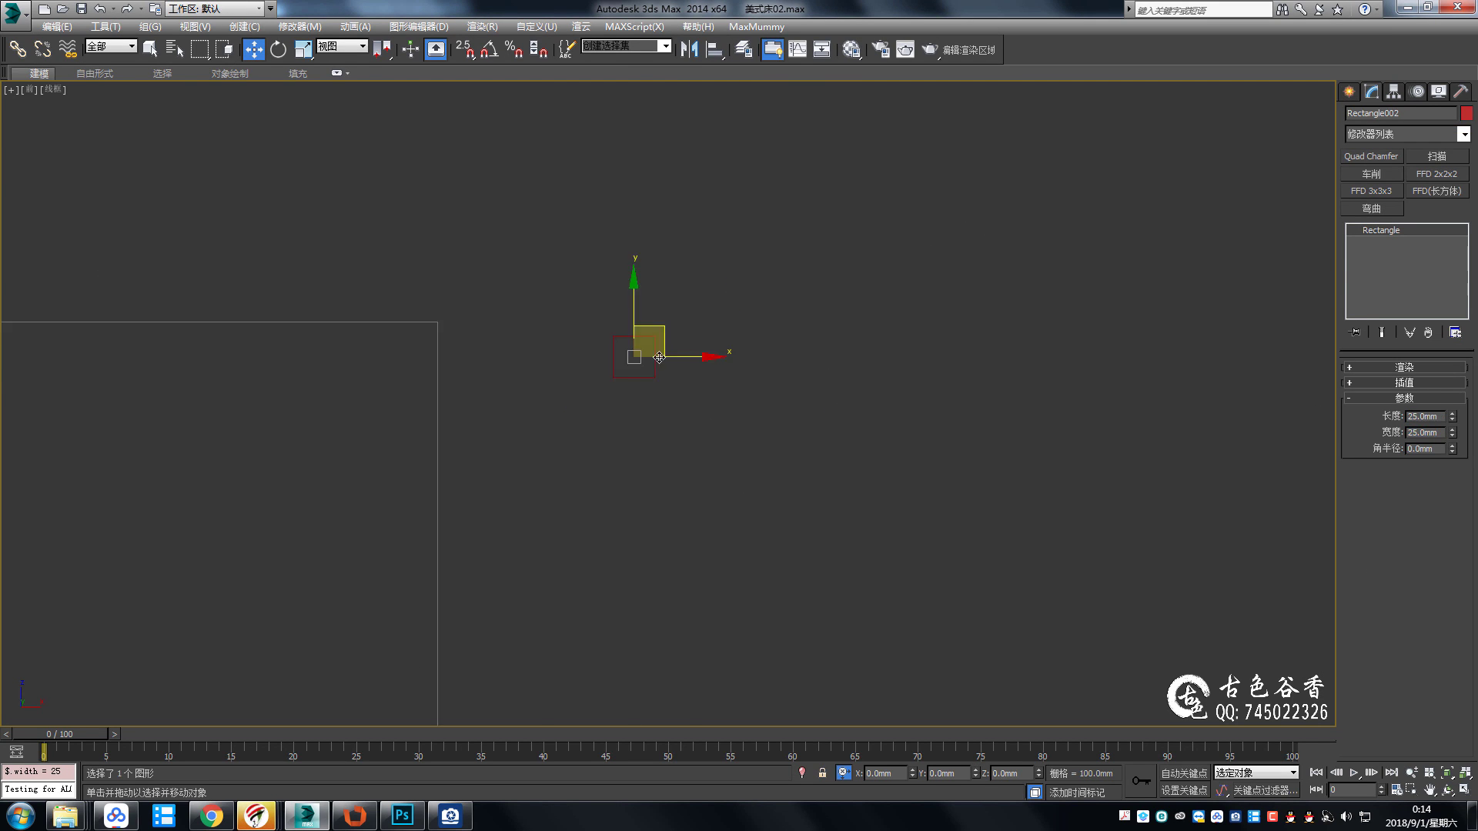
pyautogui.scroll(4, 829, 366)
pyautogui.click(451, 817)
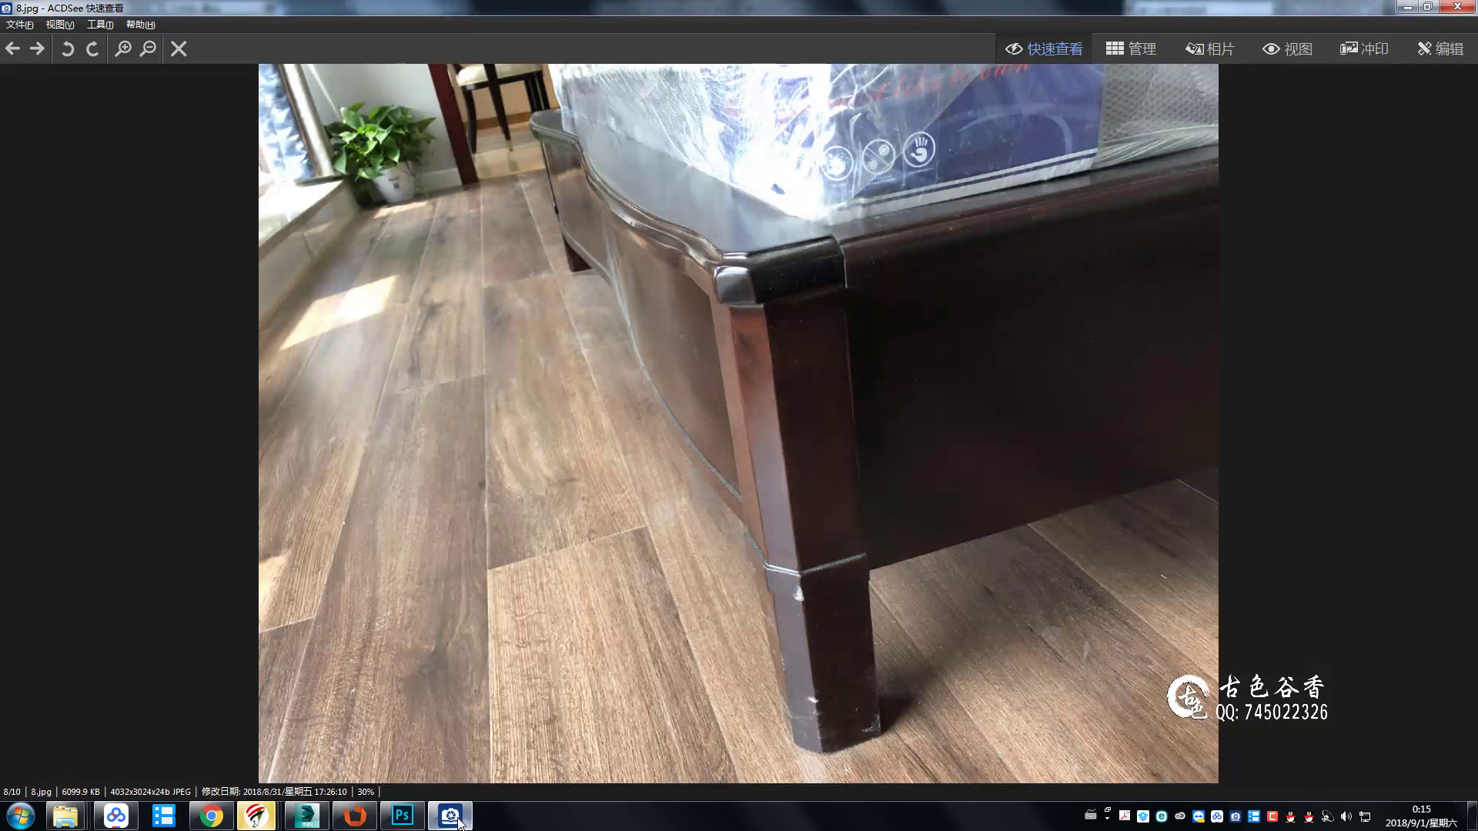
pyautogui.click(448, 819)
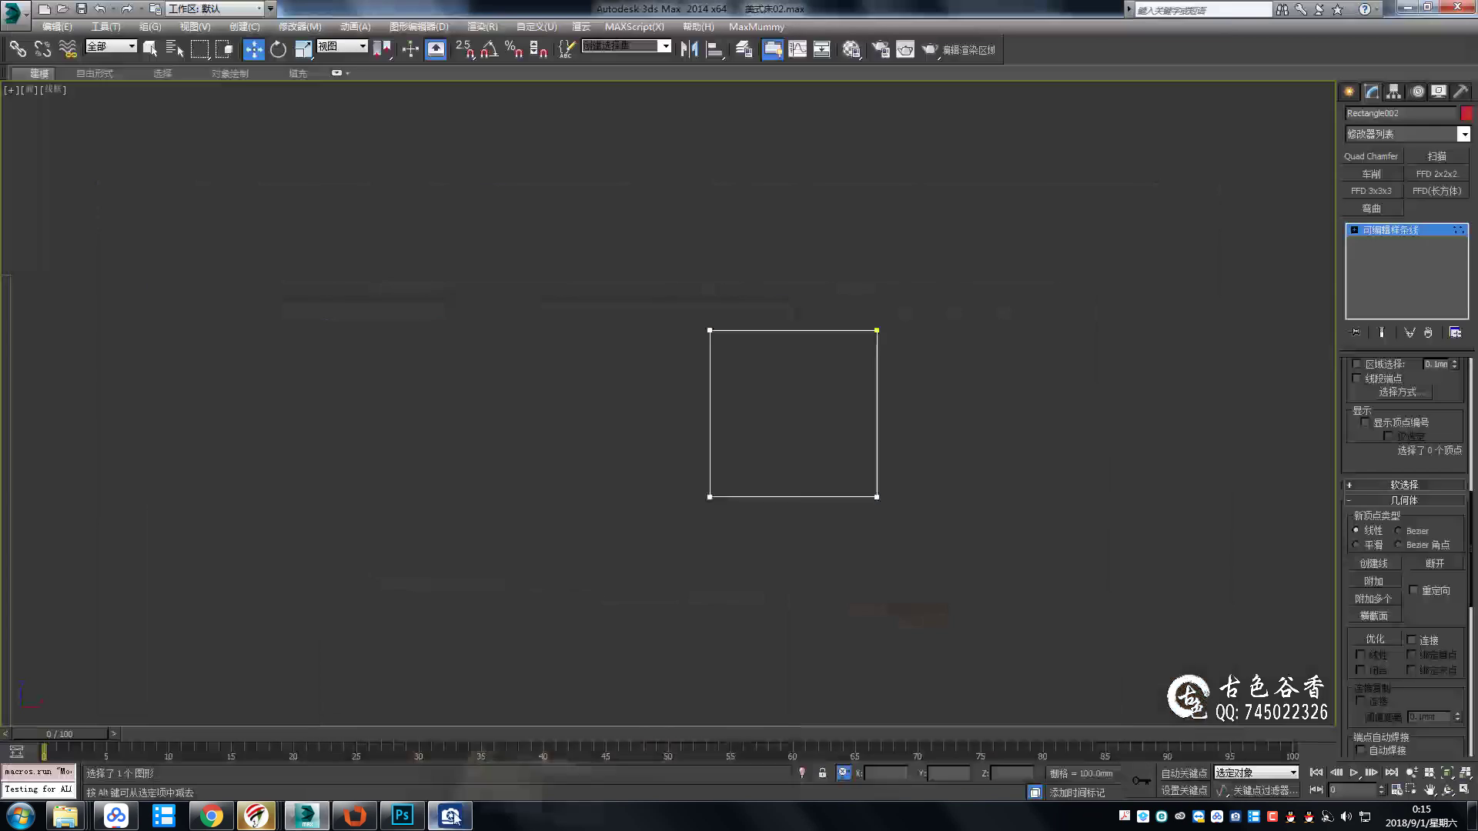
pyautogui.scroll(-1, 811, 440)
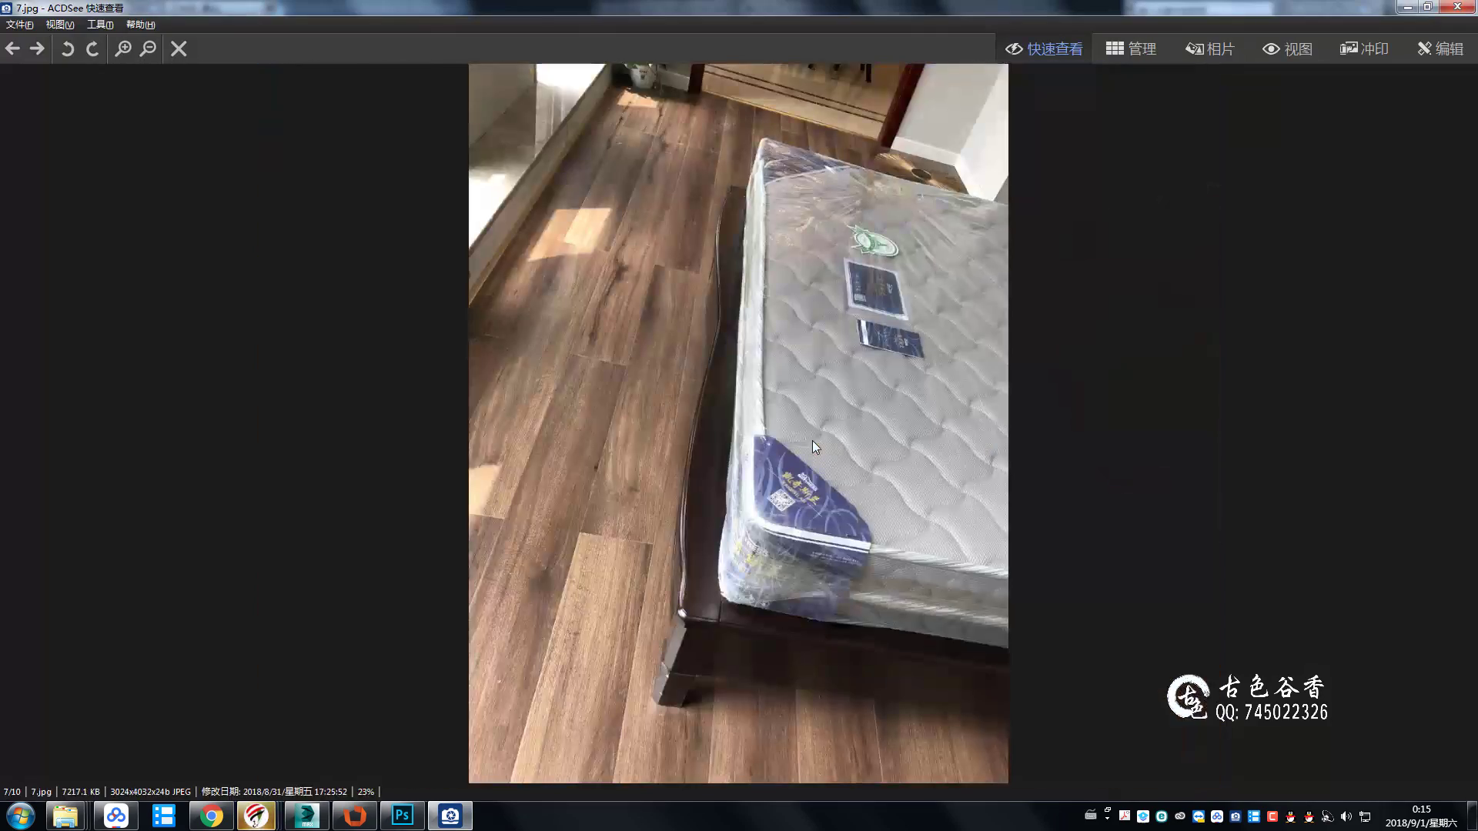
pyautogui.scroll(-1, 811, 440)
pyautogui.scroll(-1, 811, 440)
# Make the added right-edge vertex a Corner and snap it up to the top-right corner.
pyautogui.keyDown('ctrl'); pyautogui.scroll(3, 674, 570); pyautogui.keyUp('ctrl')
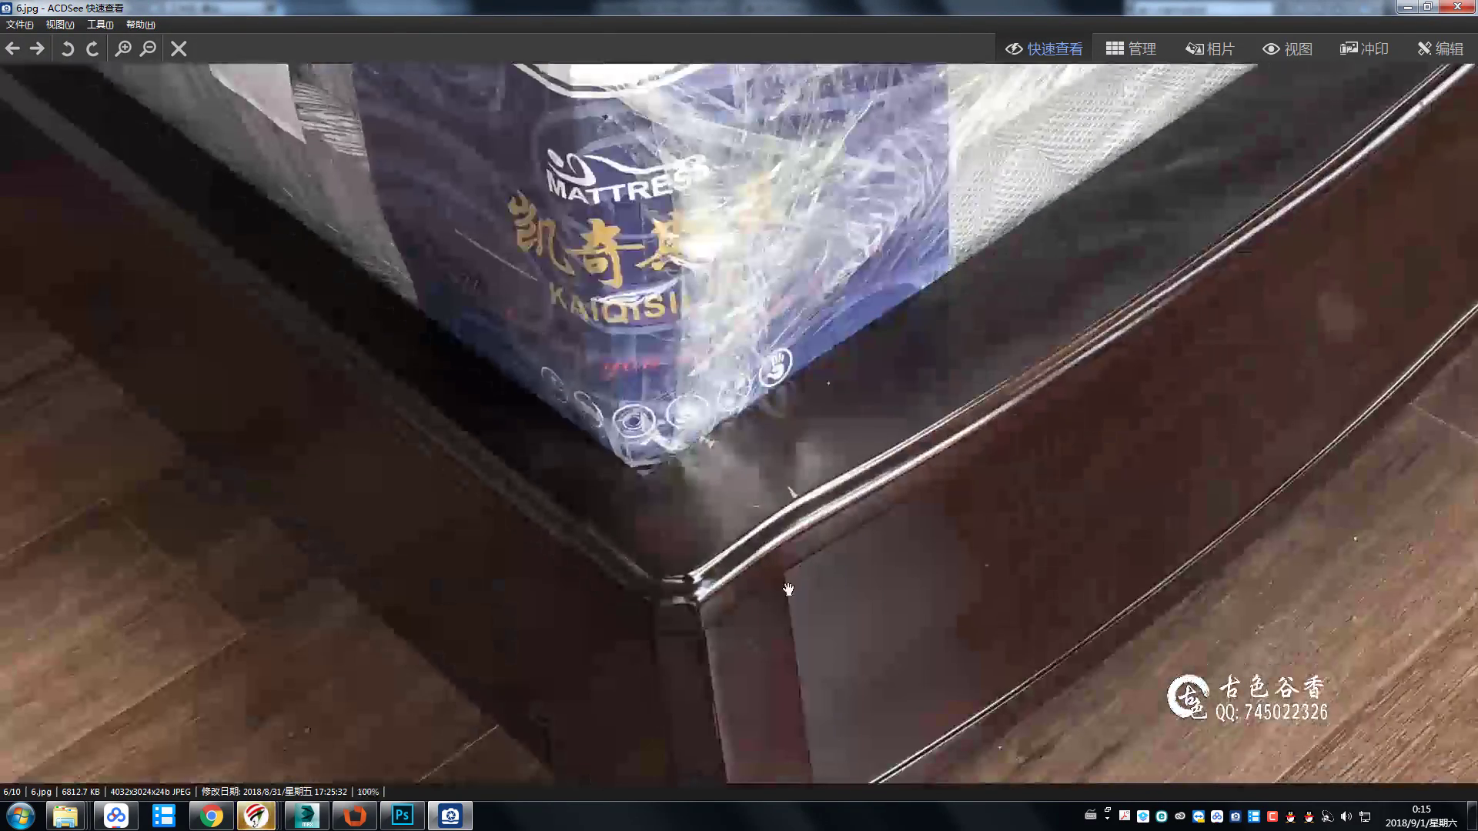
pyautogui.keyDown('ctrl'); pyautogui.scroll(2, 674, 570); pyautogui.keyUp('ctrl')
pyautogui.click(448, 816)
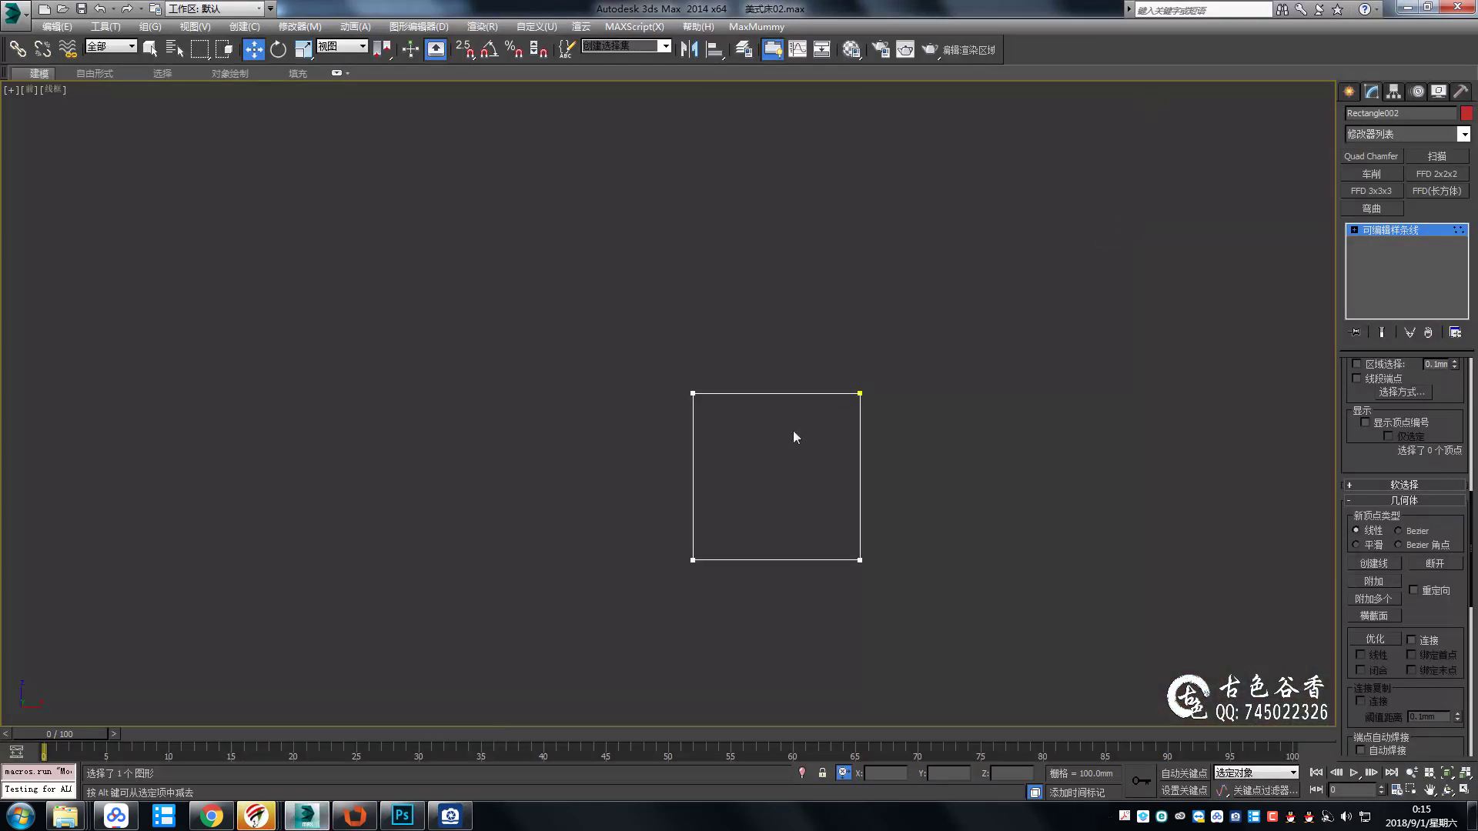
pyautogui.moveTo(793, 431); pyautogui.dragTo(763, 461, button='middle')
pyautogui.scroll(3, 769, 471)
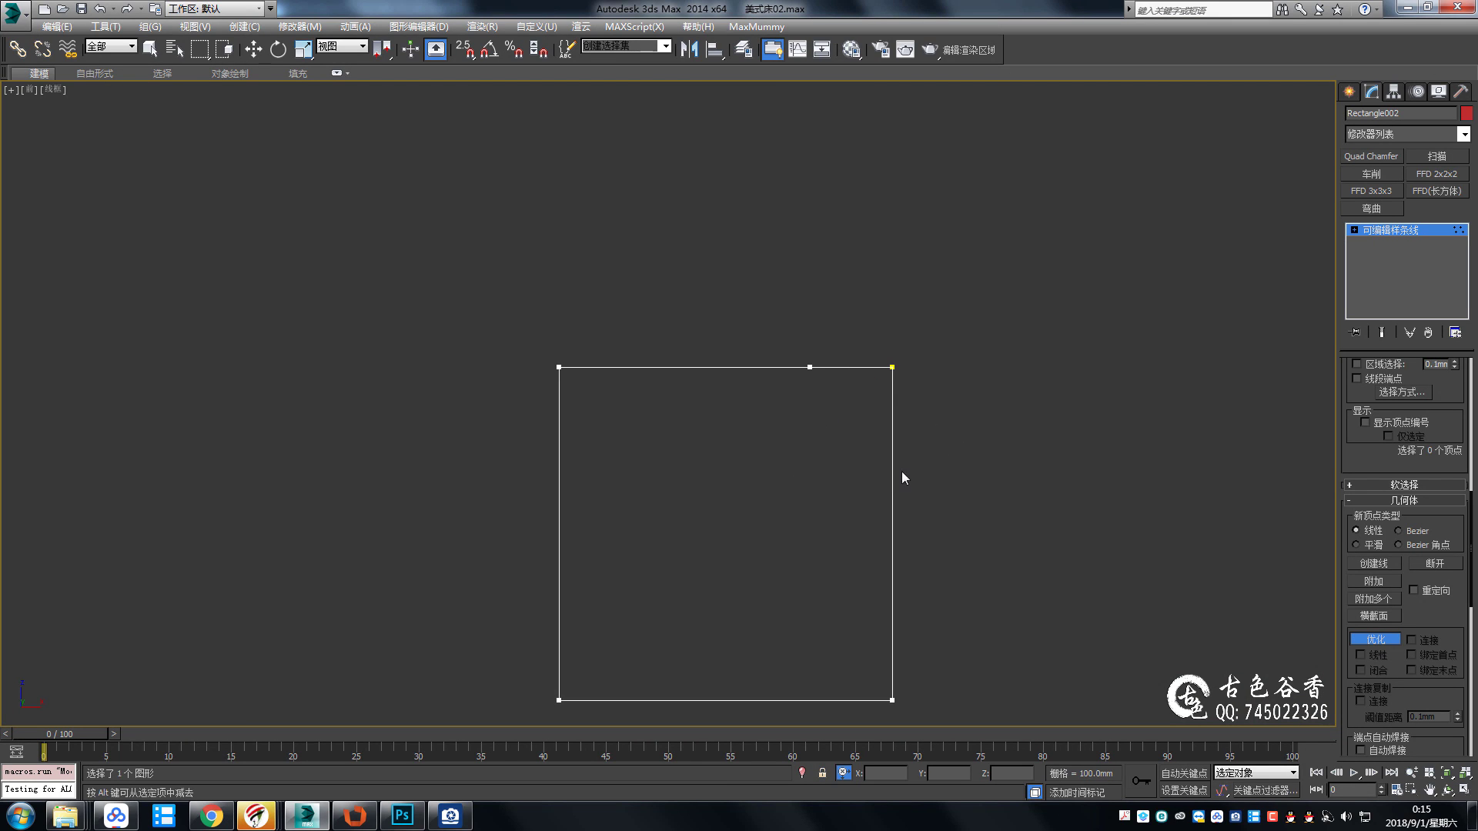
pyautogui.press('w')
pyautogui.click(892, 402)
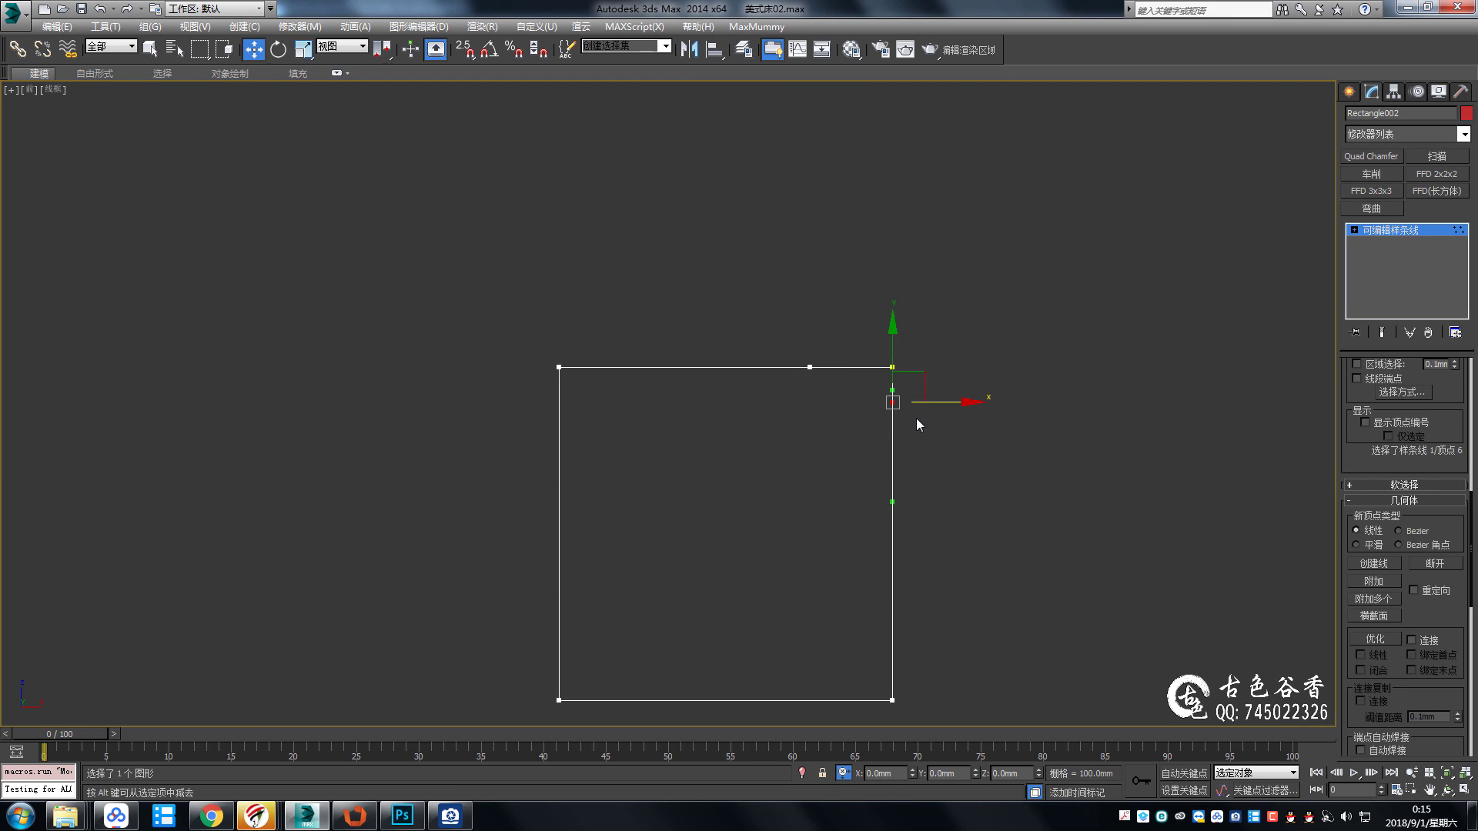
pyautogui.rightClick(889, 450)
pyautogui.click(838, 352)
pyautogui.press('s')
pyautogui.moveTo(892, 401); pyautogui.dragTo(892, 368)
pyautogui.press('s')
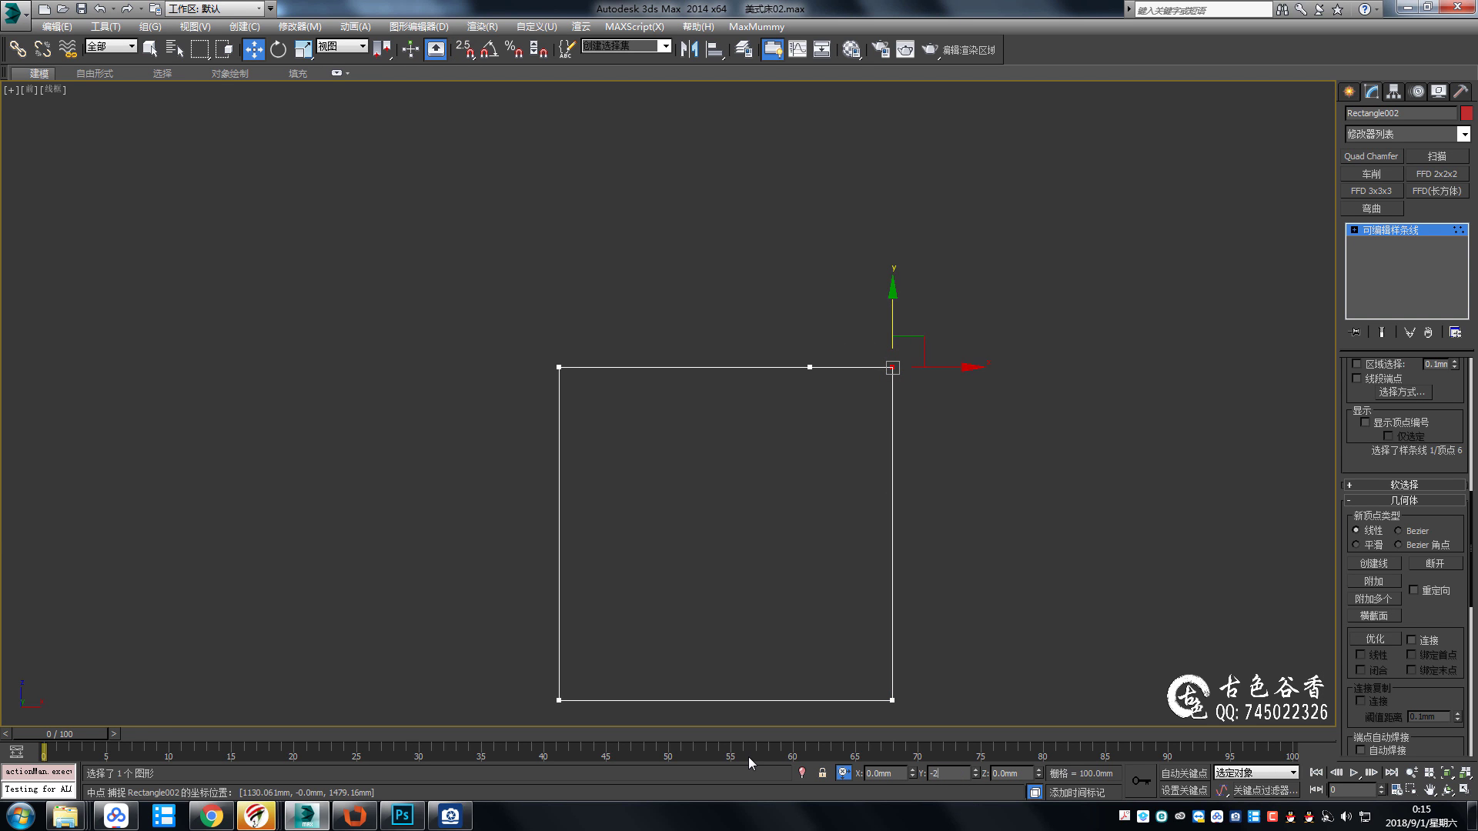
# Snap the top-right corner vertex down to form a step notch, then recheck the bed photo.
pyautogui.moveTo(885, 397); pyautogui.dragTo(881, 357, button='middle')
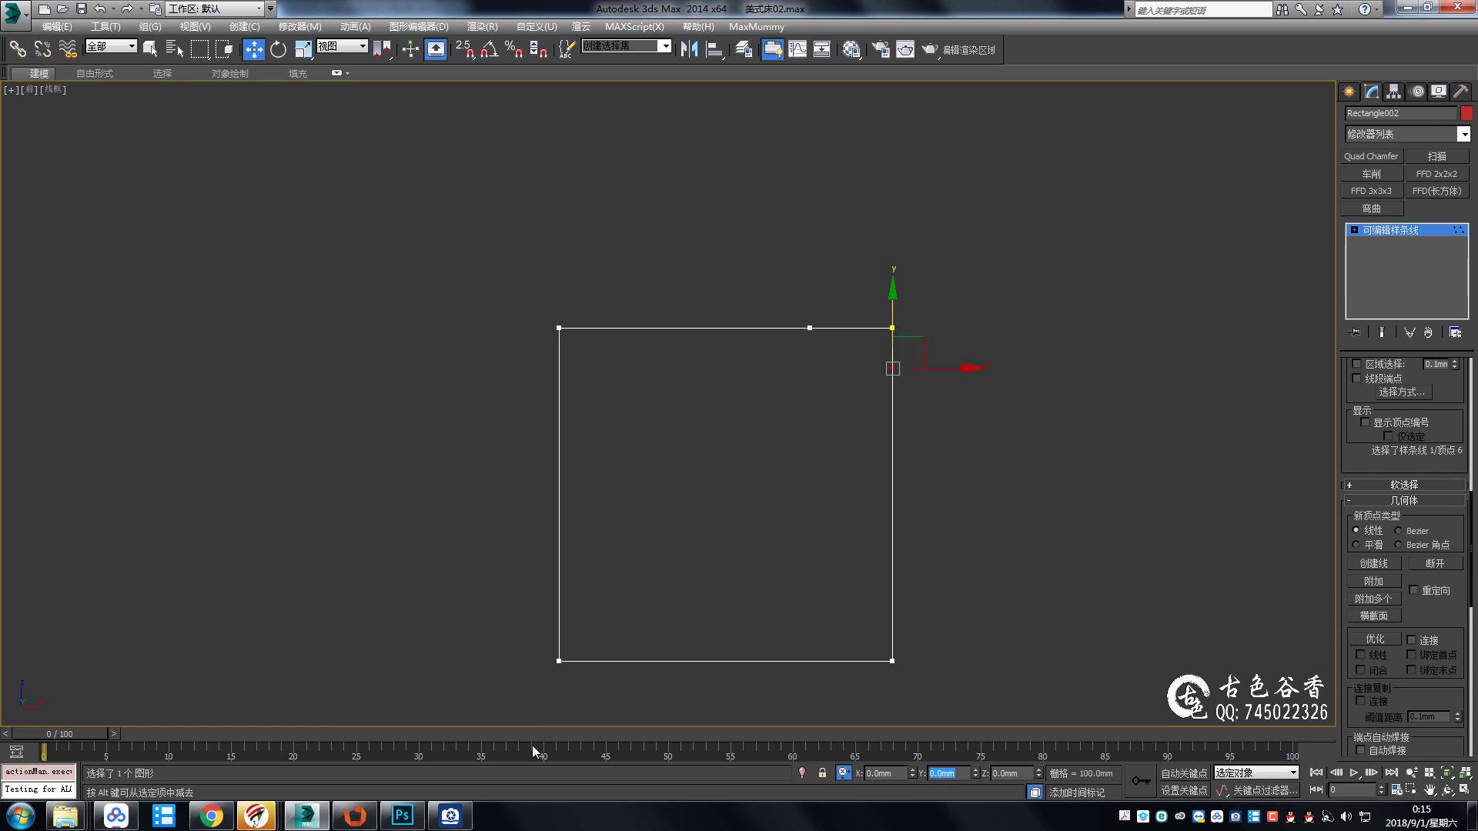
pyautogui.moveTo(748, 296); pyautogui.dragTo(755, 325, button='middle')
pyautogui.click(817, 357)
pyautogui.press('s')
pyautogui.press('s')
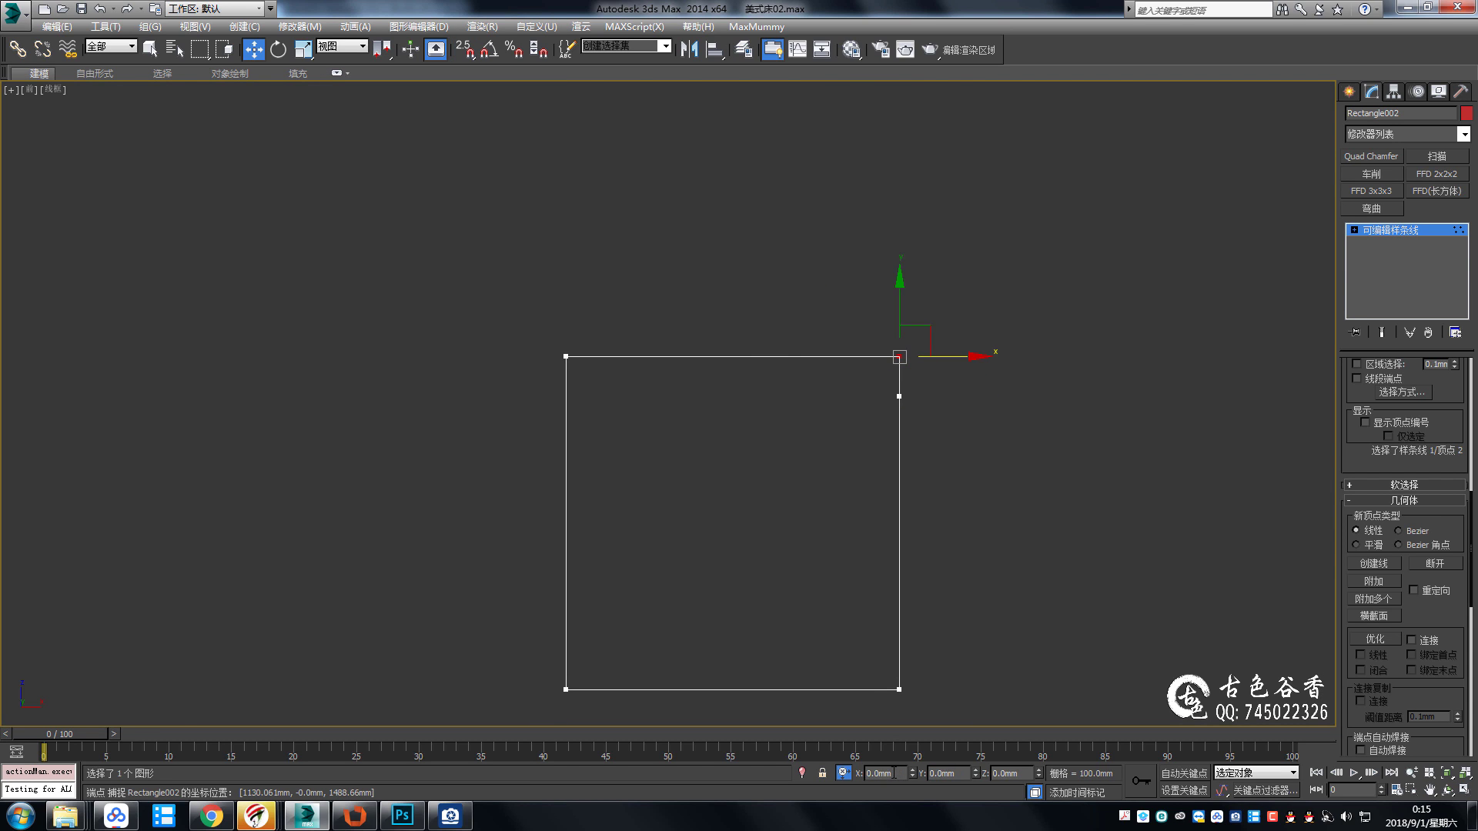
pyautogui.moveTo(844, 353); pyautogui.dragTo(852, 293, button='middle')
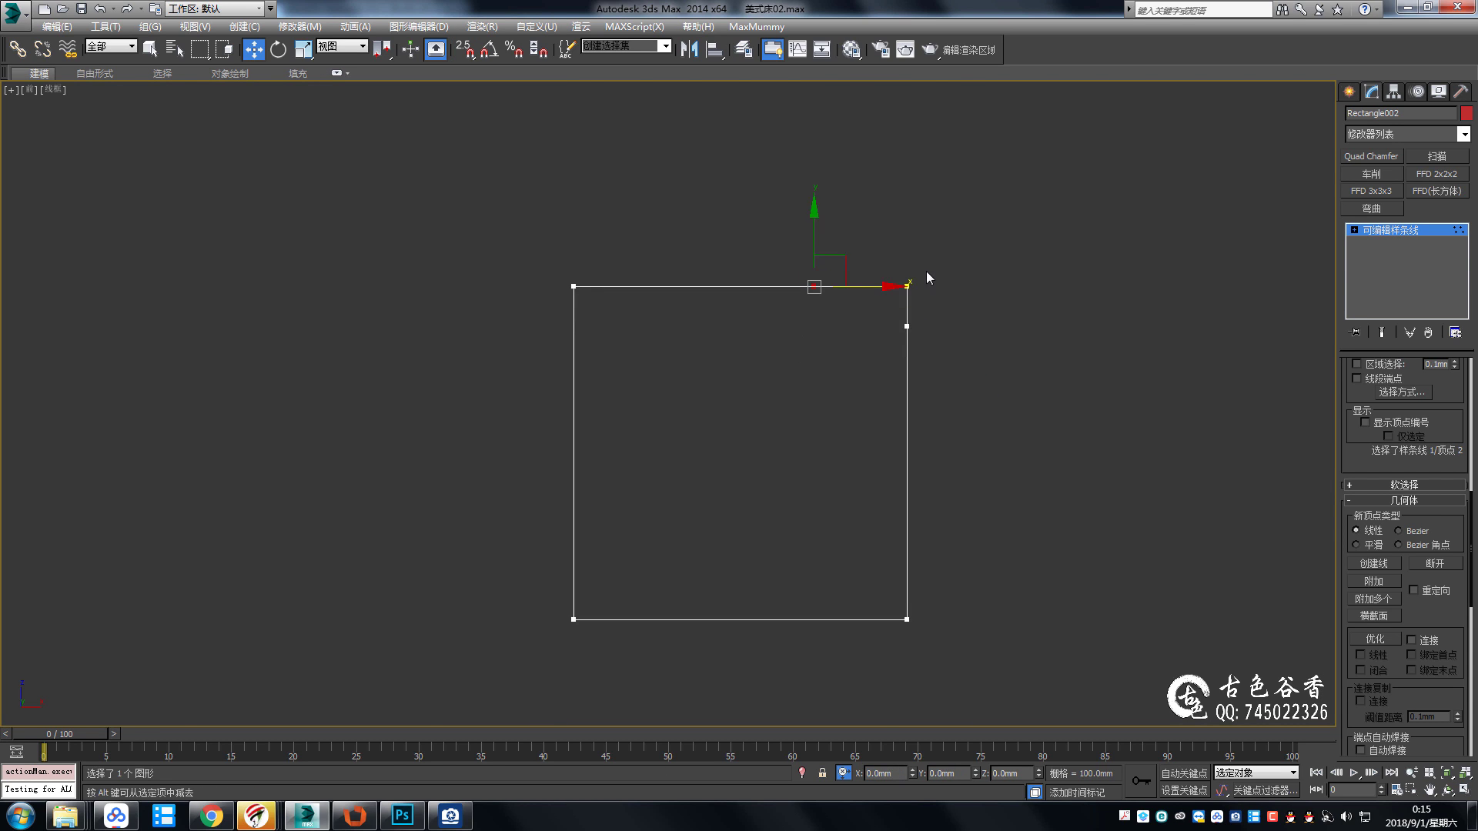
pyautogui.scroll(2, 927, 279)
pyautogui.press('s')
pyautogui.click(898, 291)
pyautogui.moveTo(927, 269); pyautogui.dragTo(797, 325)
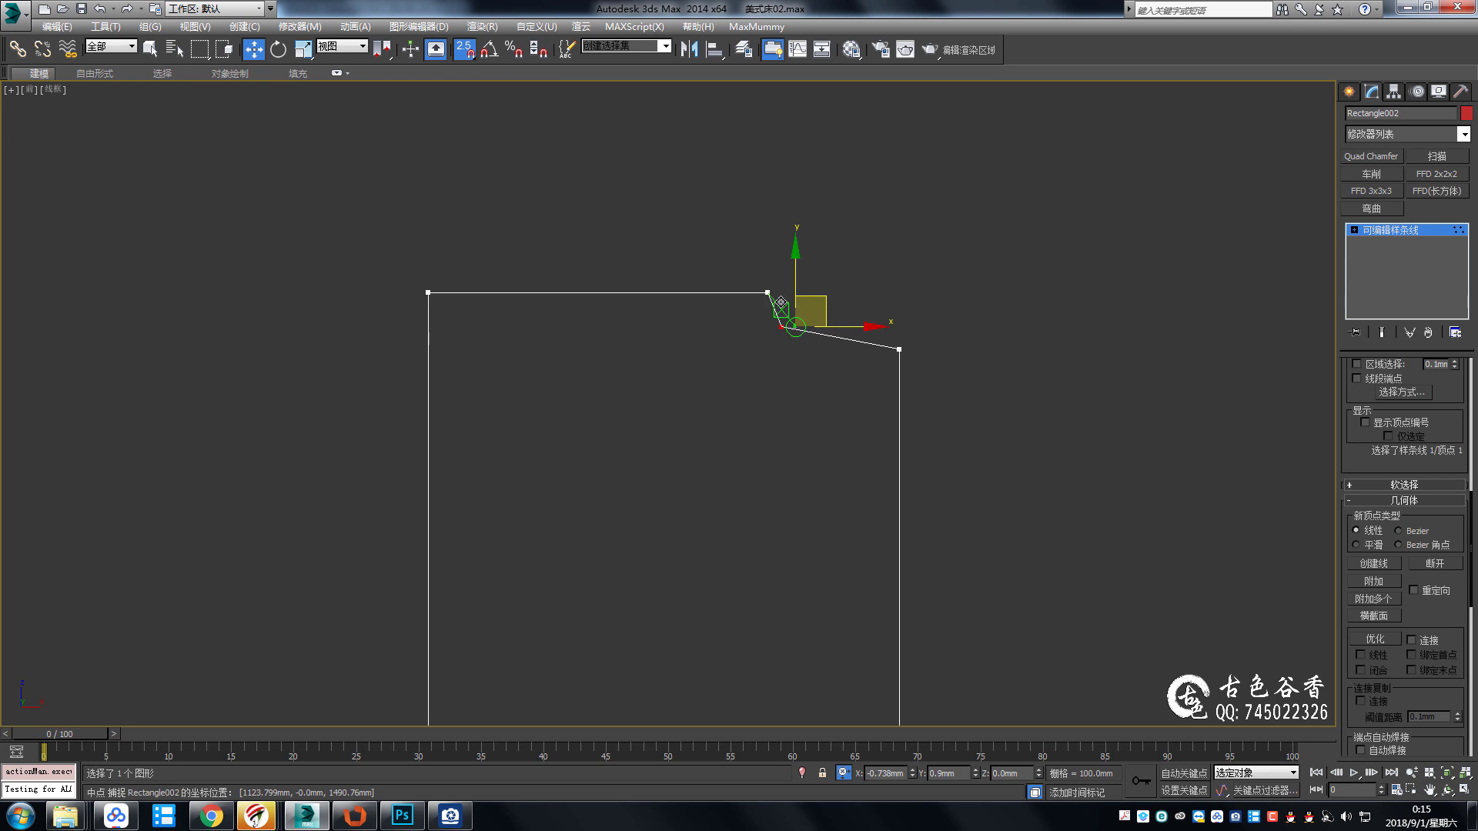
pyautogui.press('s')
pyautogui.moveTo(823, 405)
pyautogui.mouseDown(button='middle')
pyautogui.moveTo(824, 355)
pyautogui.moveTo(825, 392)
pyautogui.mouseUp(button='middle')
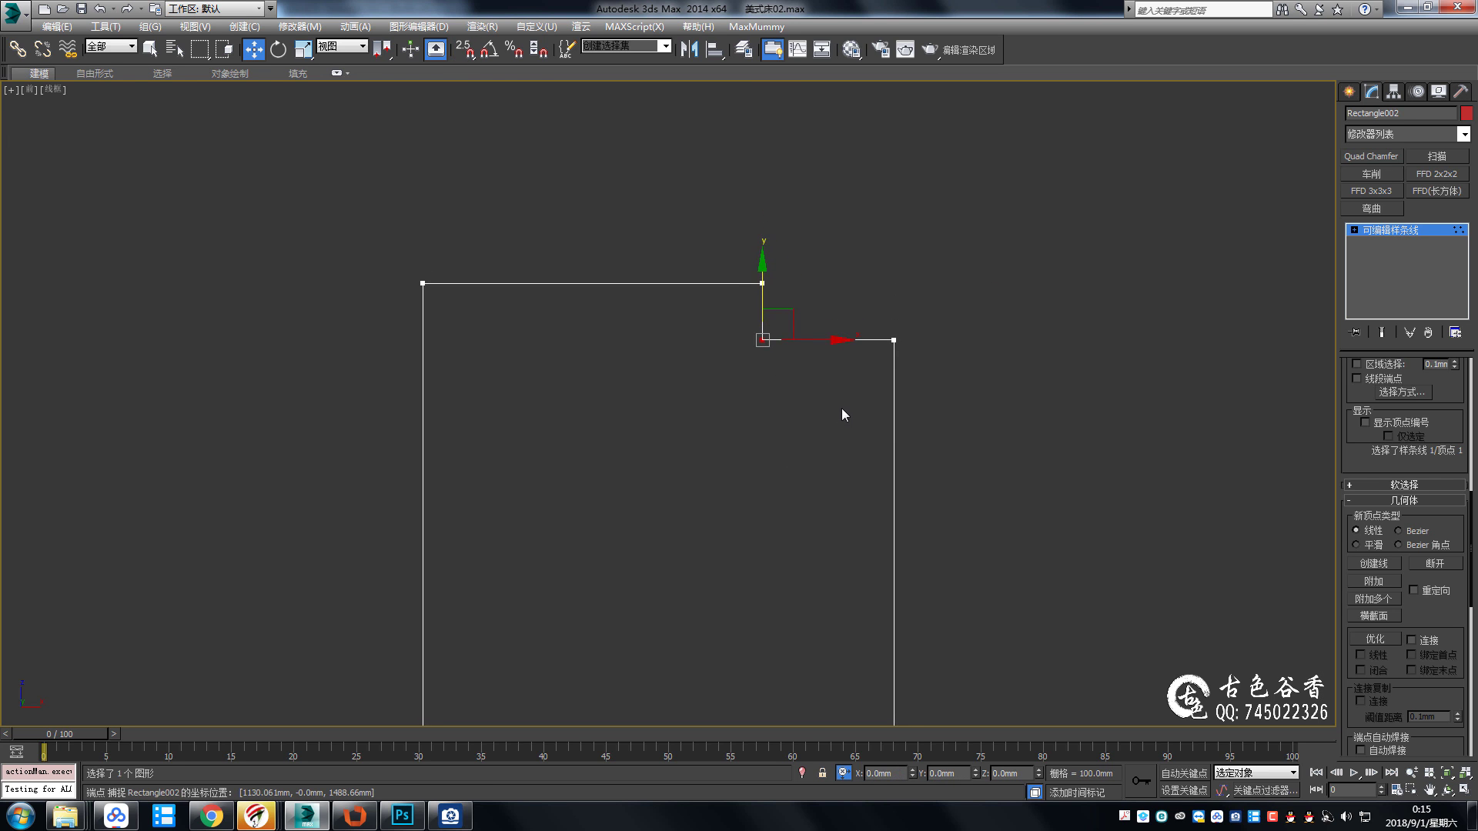
pyautogui.scroll(-2, 854, 412)
pyautogui.click(454, 820)
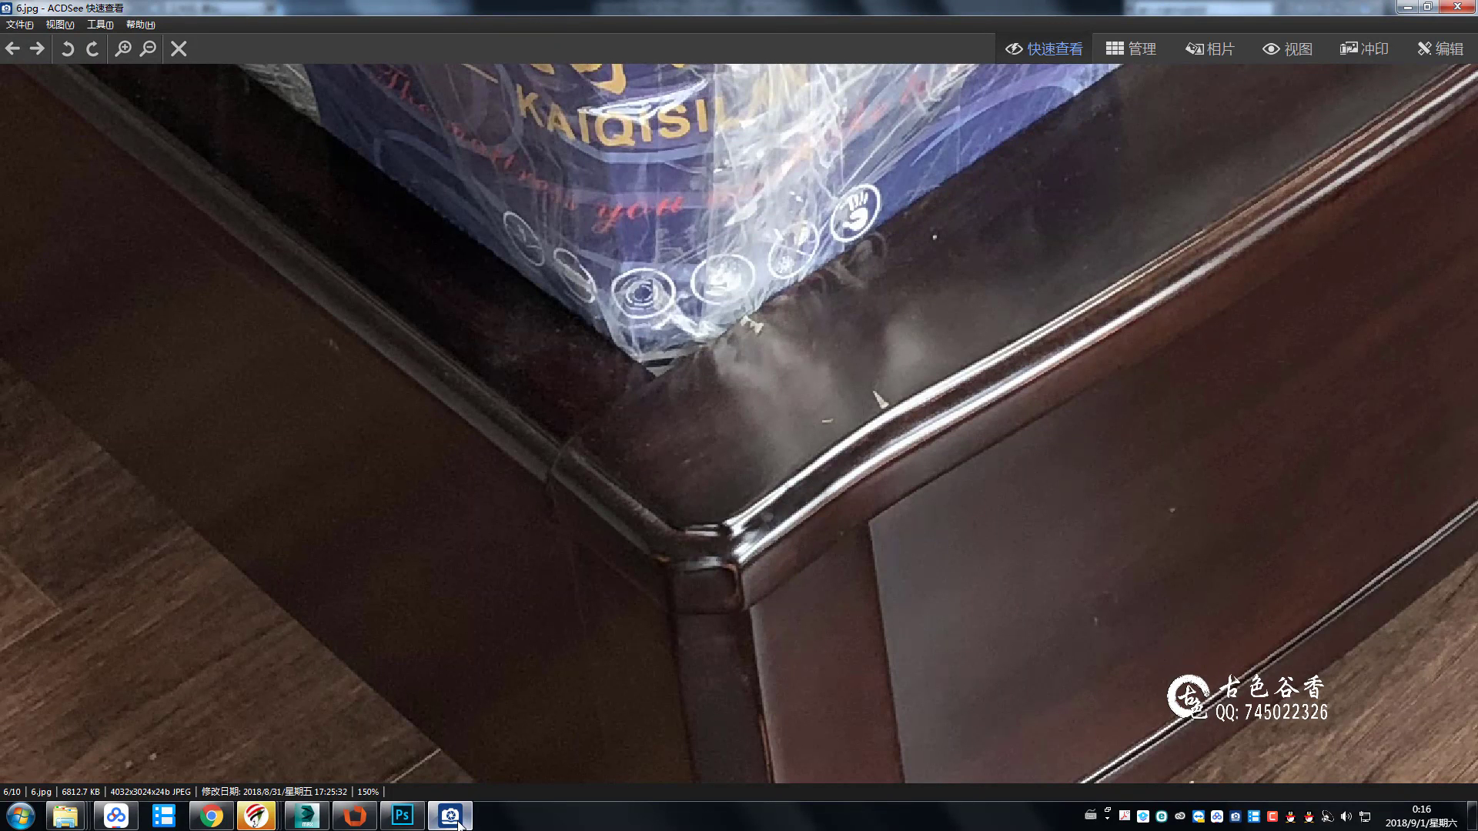
# Select the wavy rail path, then pan 6.jpg to show where the rail meets the leg.
pyautogui.click(454, 820)
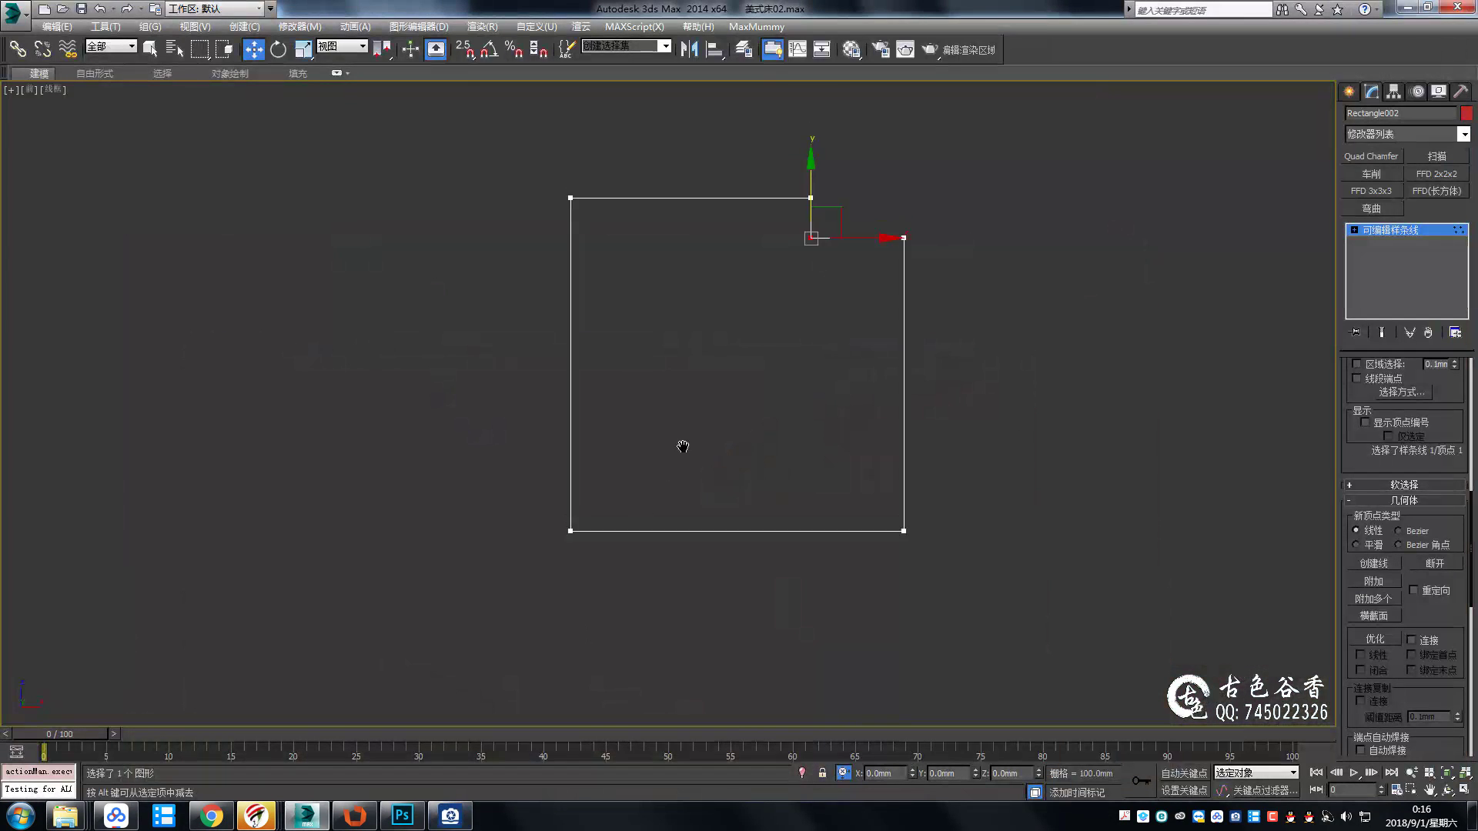
pyautogui.scroll(-2, 688, 385)
pyautogui.hotkey('shift', 'z')
pyautogui.click(972, 409)
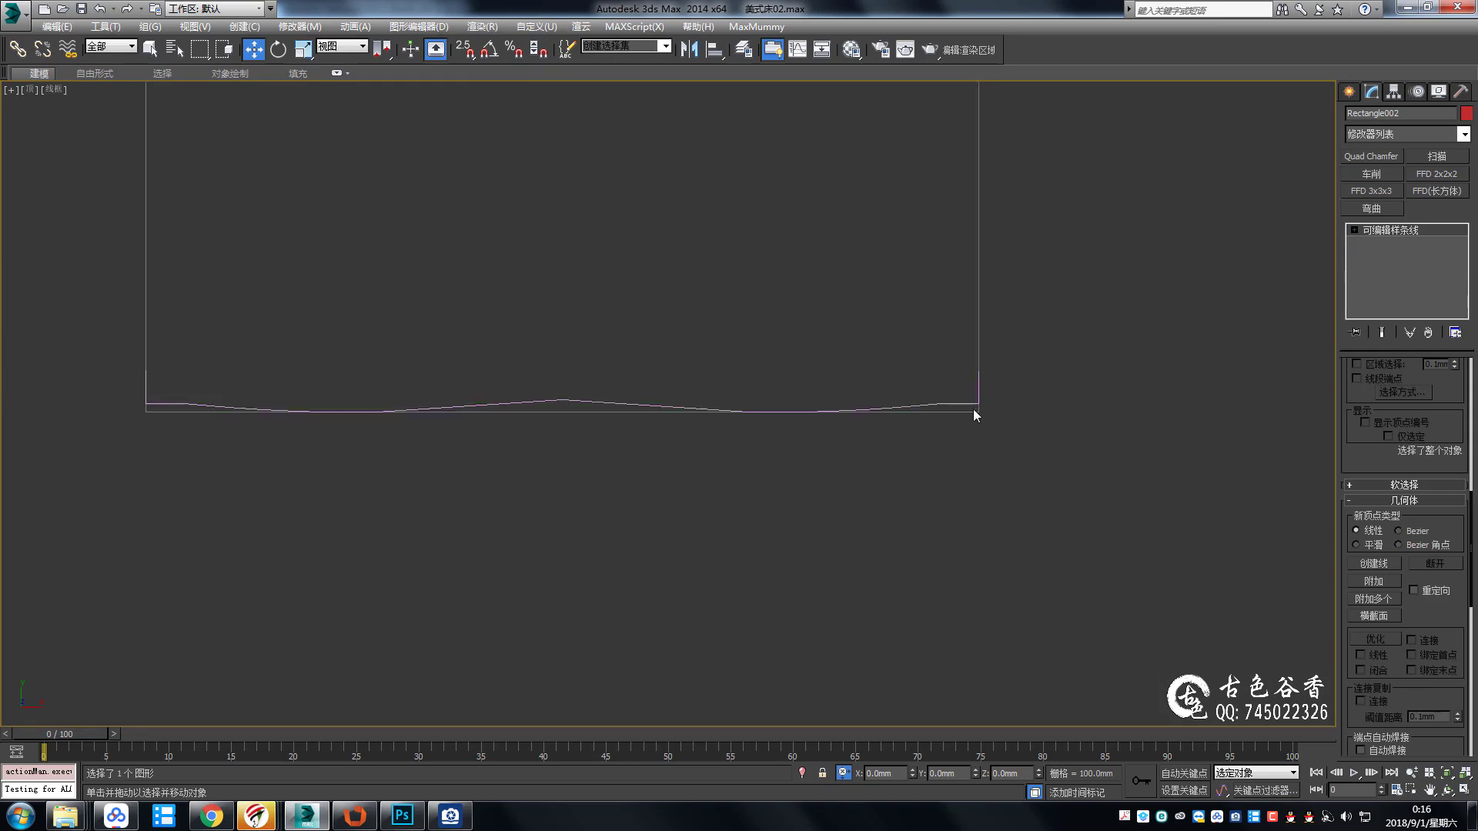
pyautogui.scroll(2, 973, 408)
pyautogui.click(454, 818)
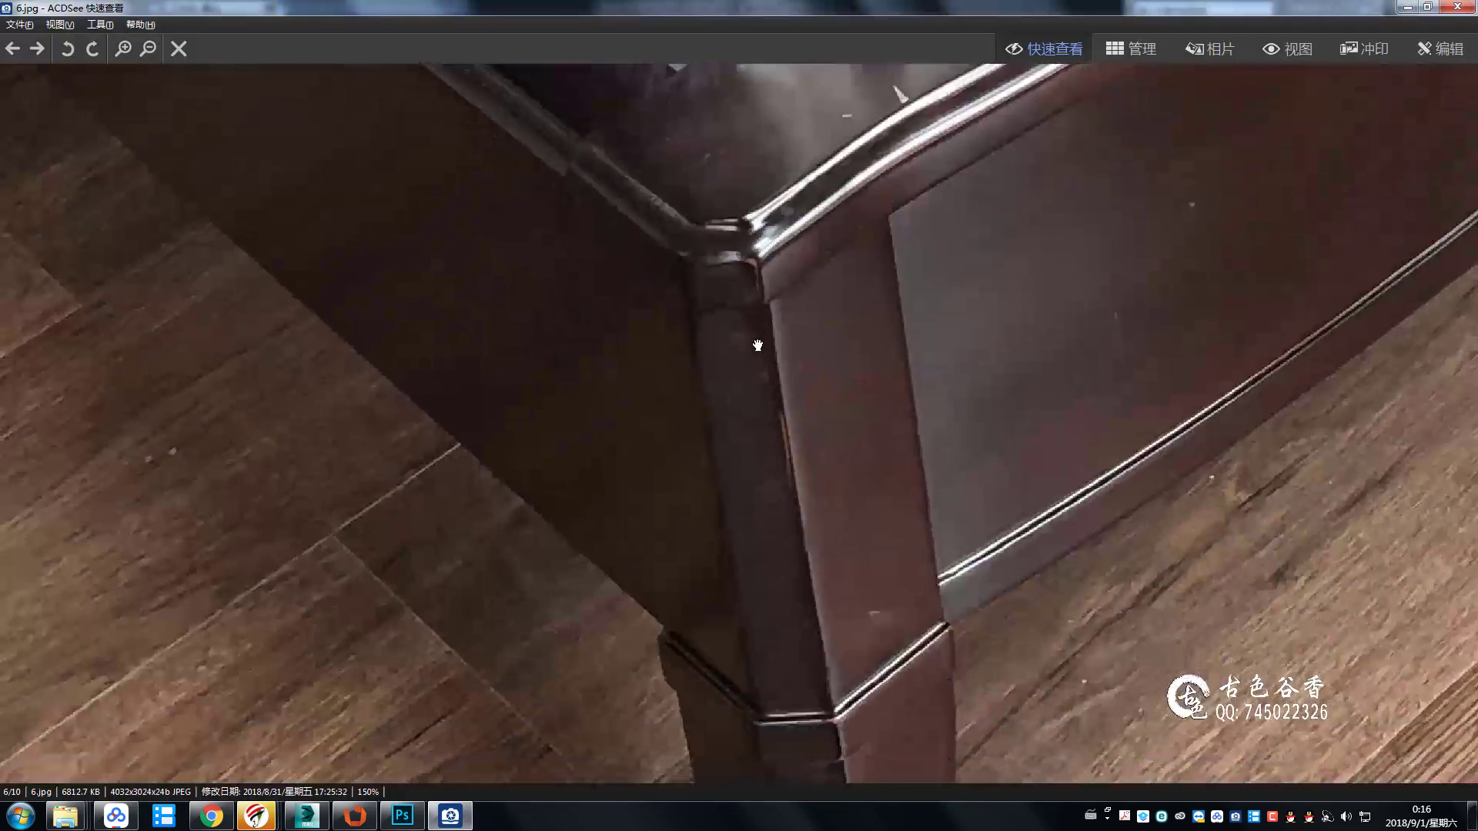
pyautogui.moveTo(777, 531)
pyautogui.mouseDown()
pyautogui.moveTo(777, 648)
pyautogui.moveTo(777, 461)
pyautogui.mouseUp()
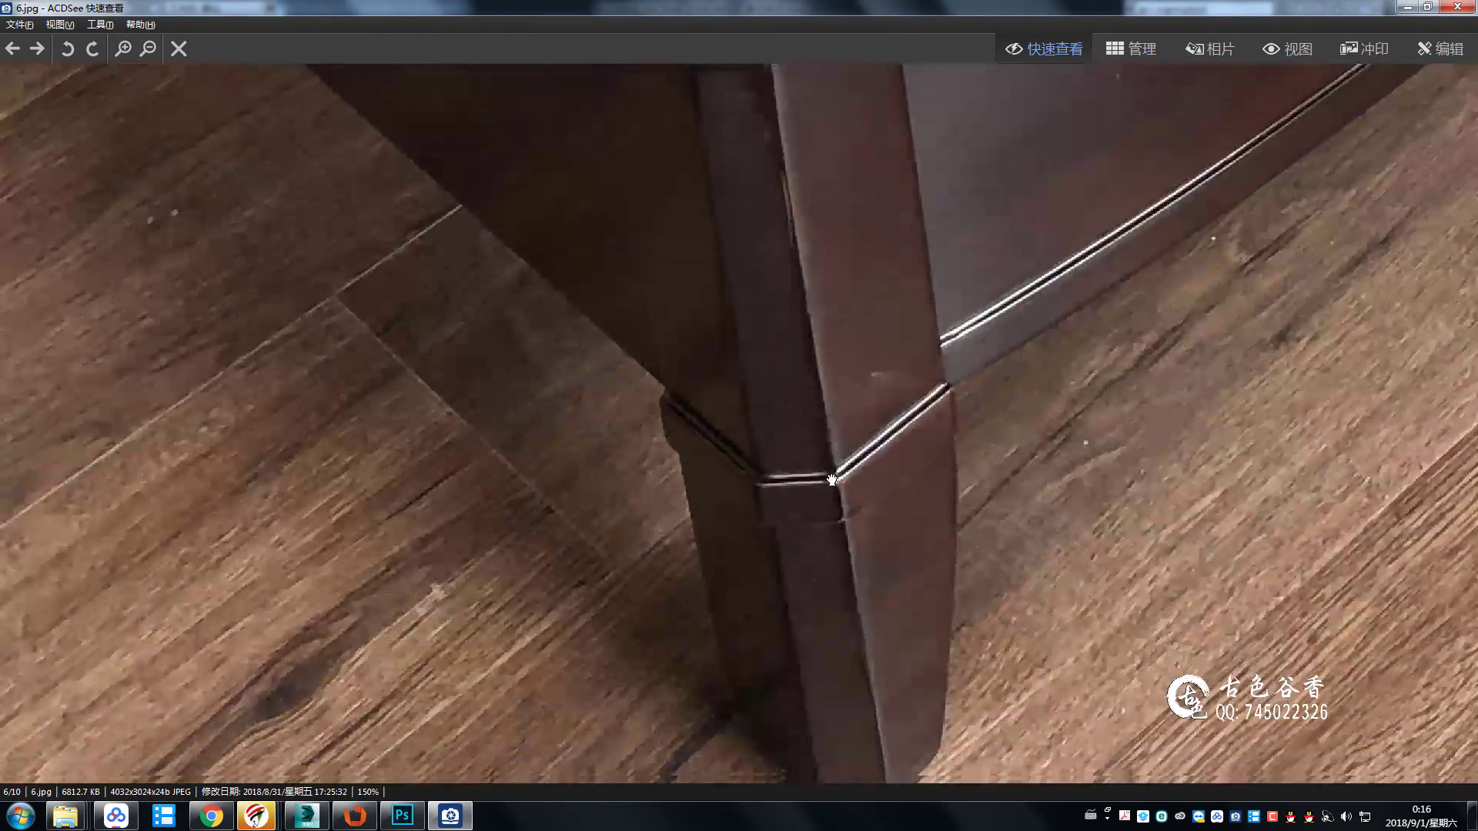
# Chamfer the bottom-right corner vertex of the wavy rail path.
pyautogui.click(450, 817)
pyautogui.press('1')
pyautogui.moveTo(916, 381); pyautogui.dragTo(999, 528)
pyautogui.scroll(-2, 999, 528)
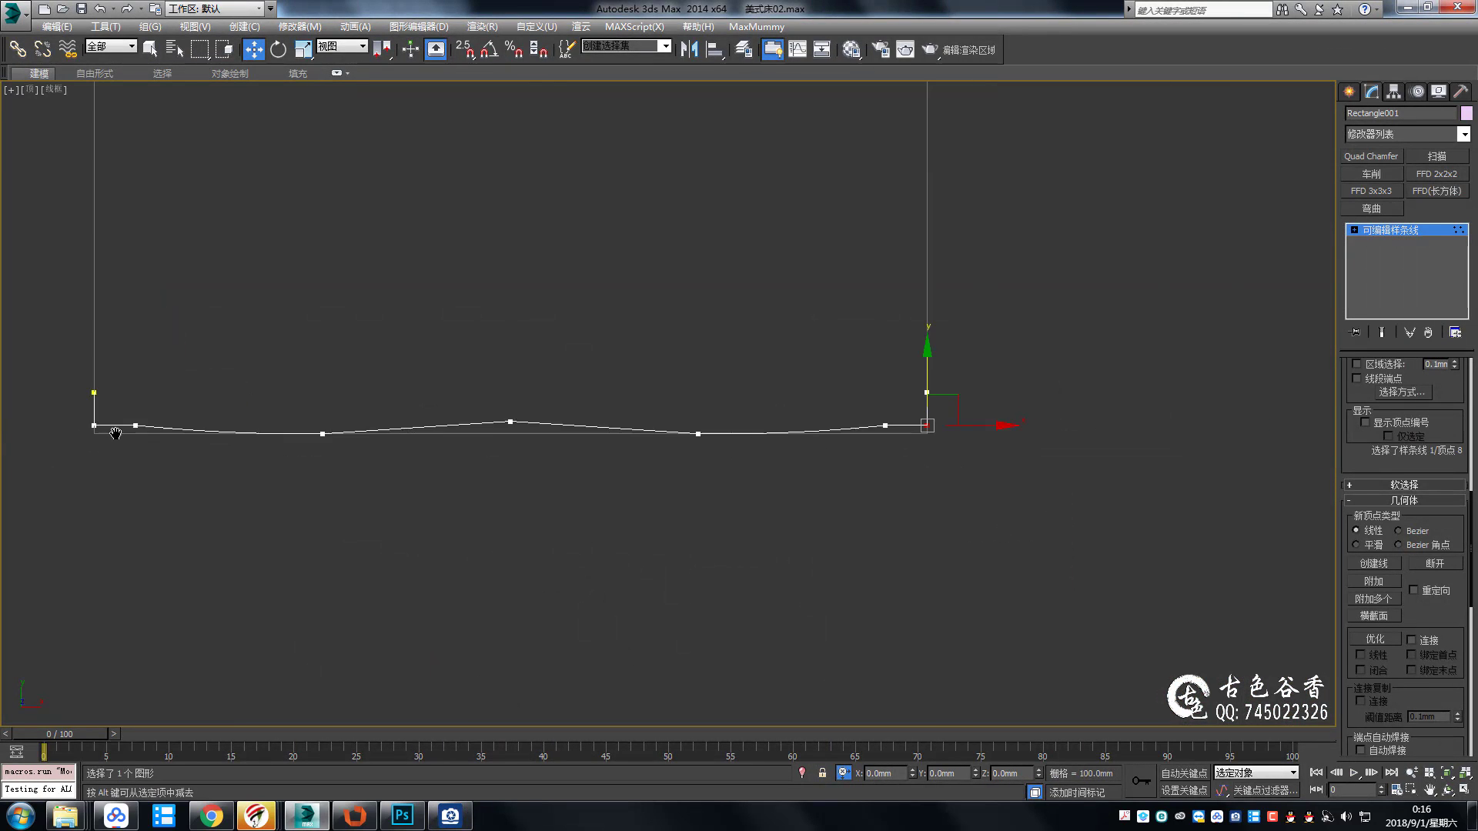
pyautogui.scroll(2, 885, 477)
pyautogui.scroll(-5, 1377, 472)
pyautogui.scroll(-2, 1402, 472)
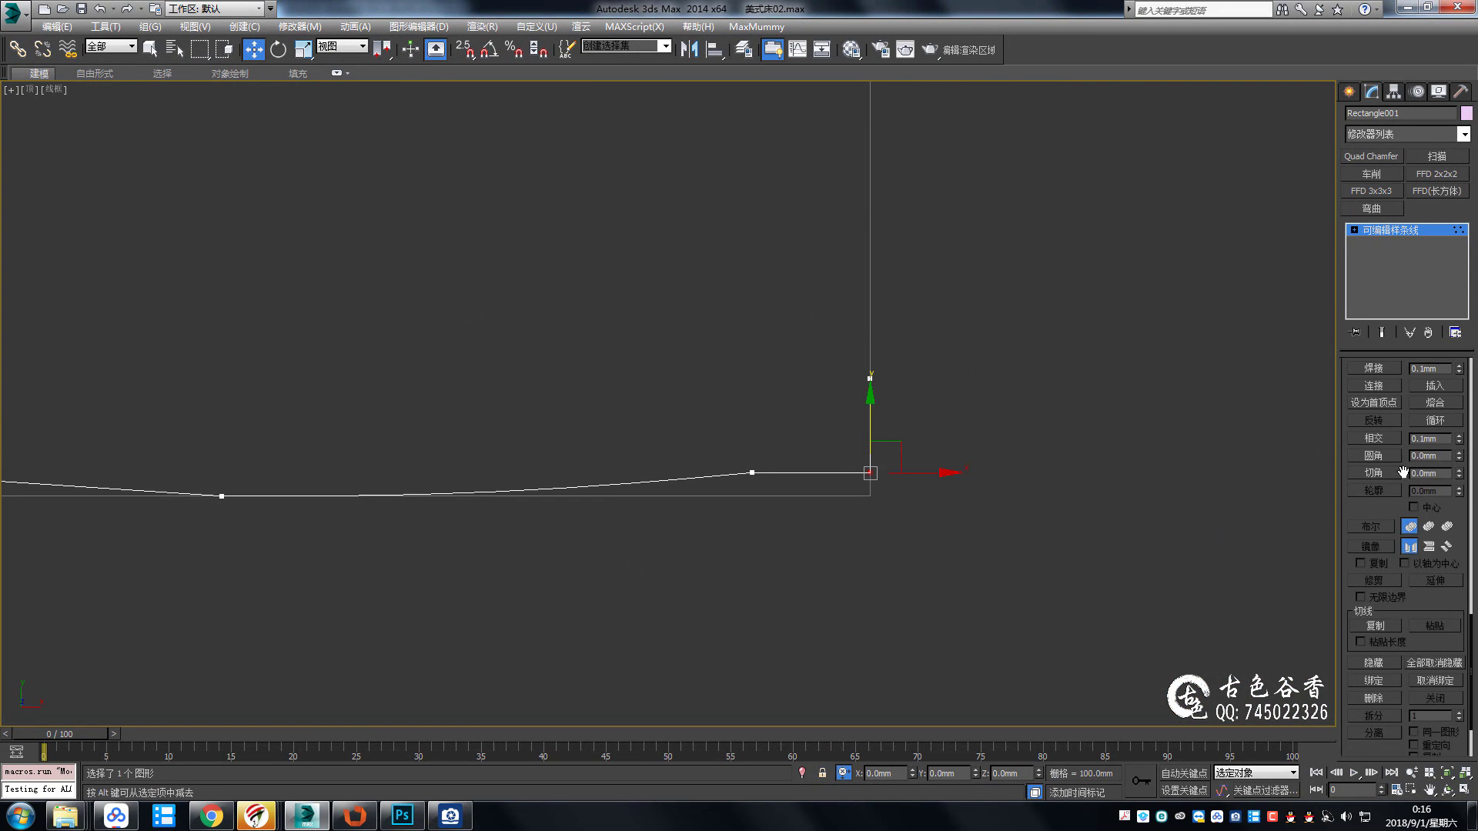
pyautogui.click(1428, 474)
pyautogui.press('Return')
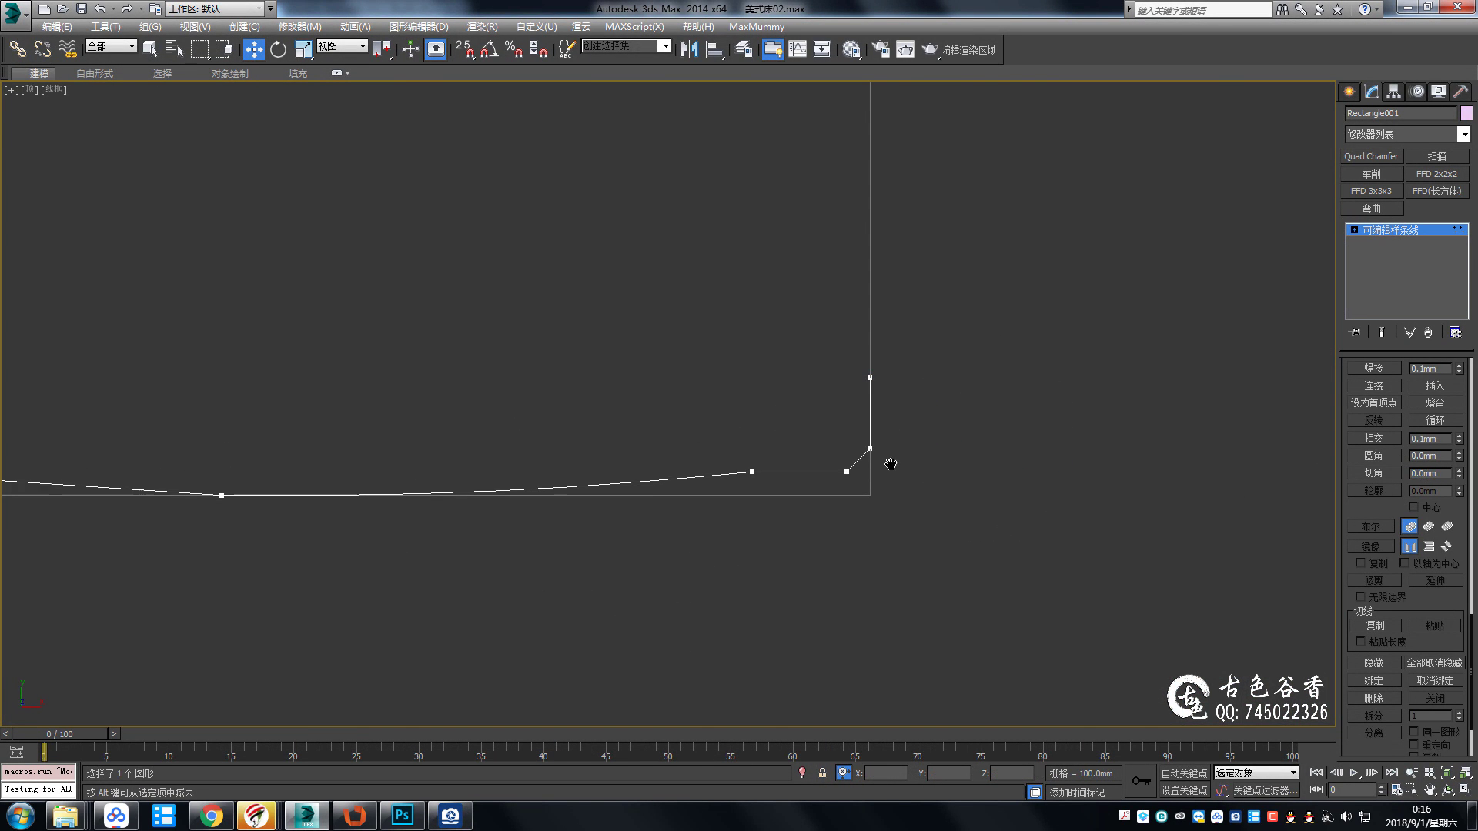
pyautogui.scroll(5, 884, 468)
pyautogui.scroll(-5, 955, 457)
pyautogui.press('1')
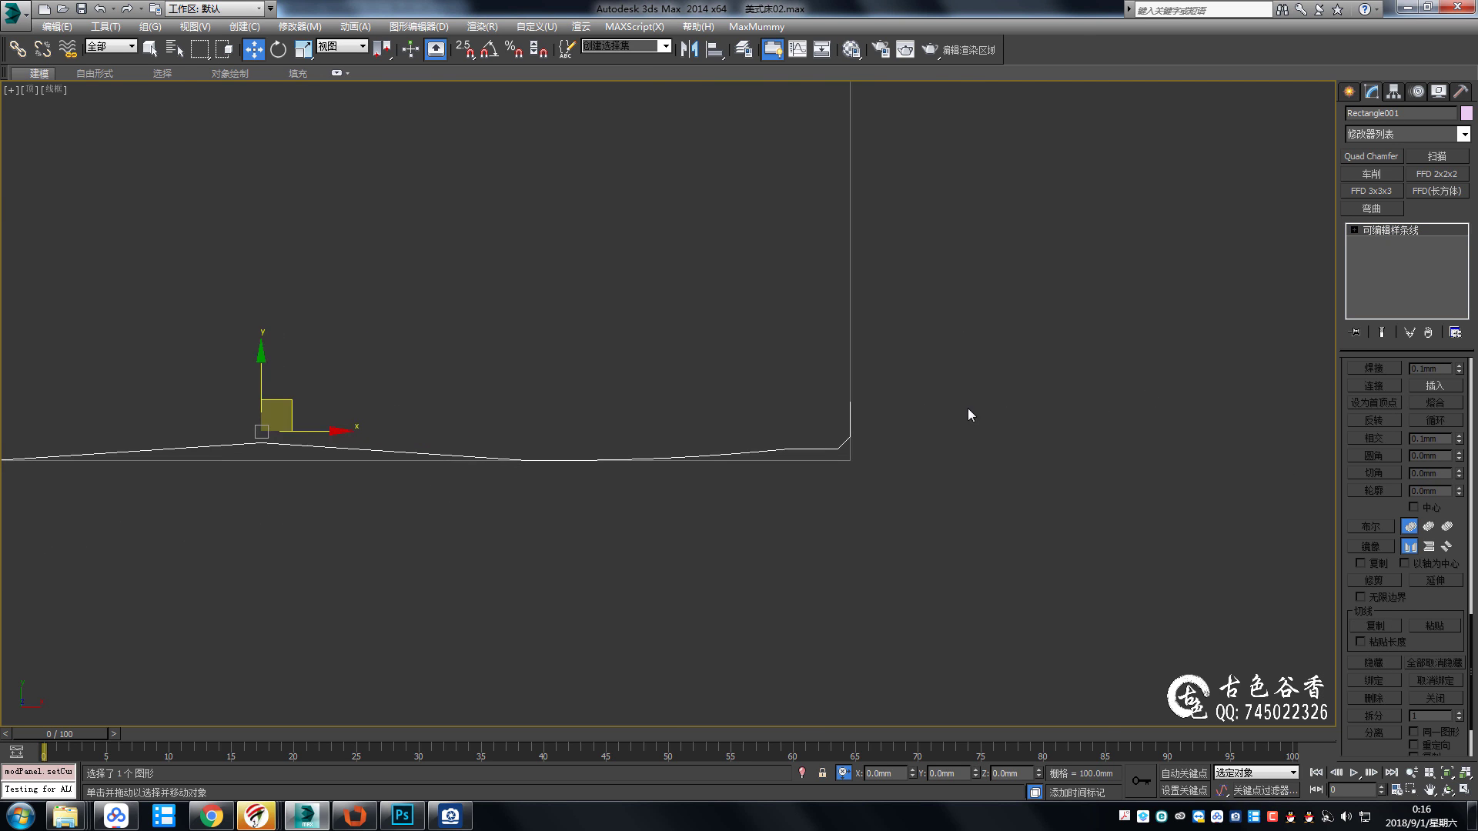
# In the Front view, clone the notched Rectangle002 profile beside the original.
pyautogui.press('q')
pyautogui.scroll(3, 968, 408)
pyautogui.press('super+shift')
pyautogui.hotkey('alt', 'w')
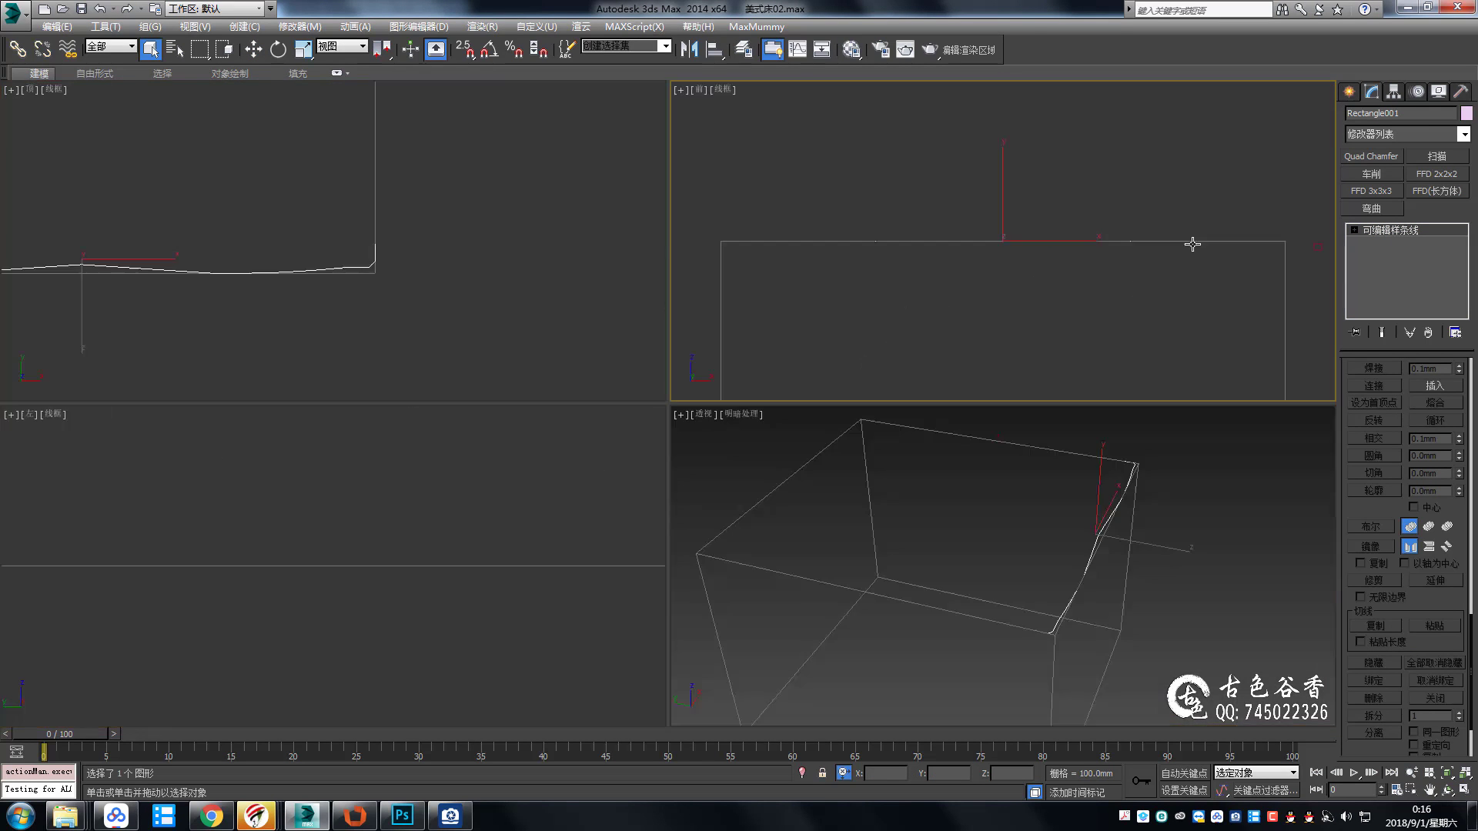
pyautogui.hotkey('alt', 'w')
pyautogui.scroll(5, 960, 422)
pyautogui.scroll(-4, 839, 372)
pyautogui.click(839, 372)
pyautogui.scroll(4, 844, 366)
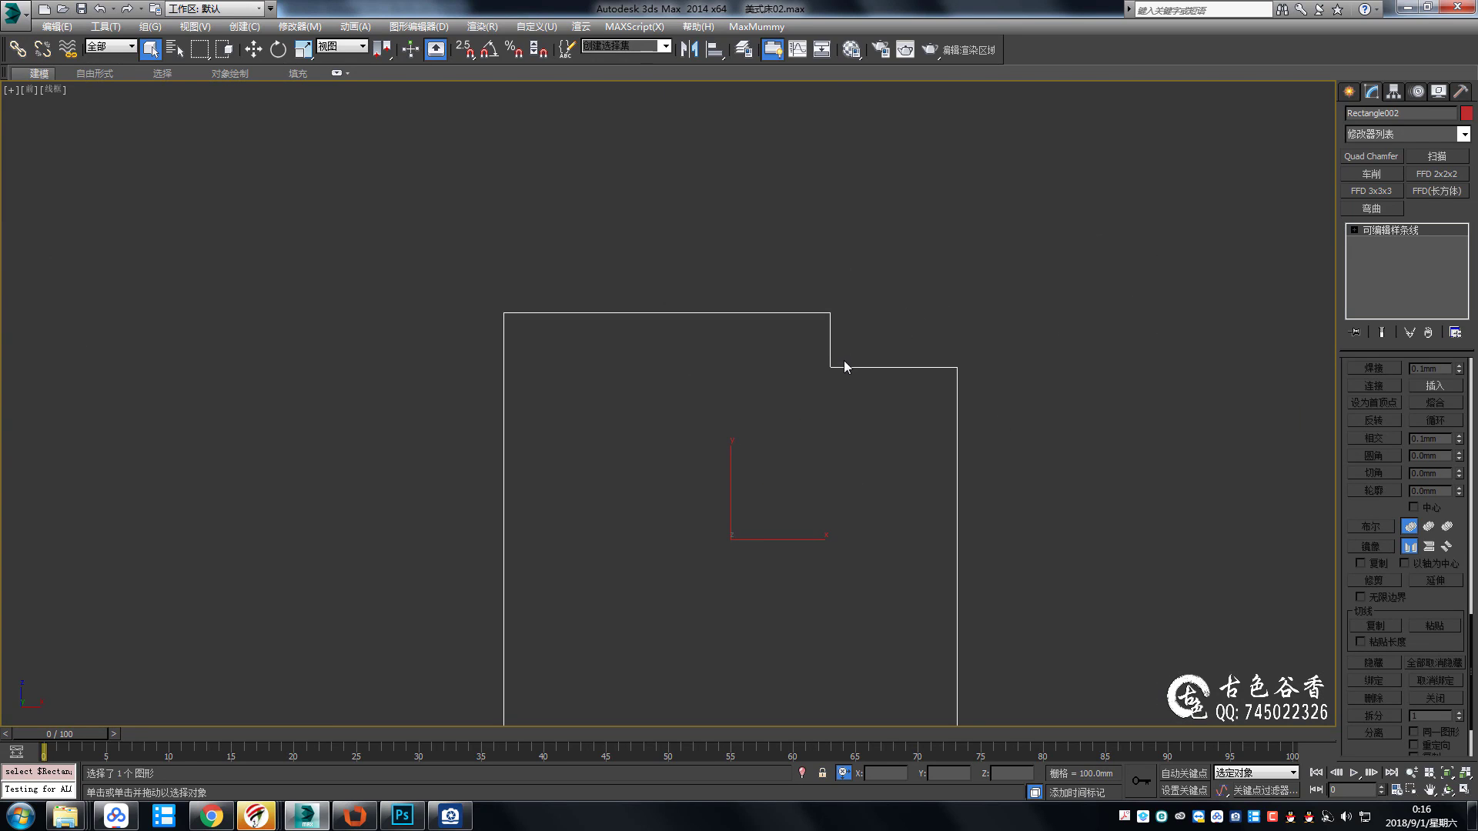
pyautogui.scroll(-5, 917, 361)
pyautogui.press('w')
pyautogui.keyDown('shift'); pyautogui.moveTo(917, 344); pyautogui.dragTo(1307, 345); pyautogui.keyUp('shift')
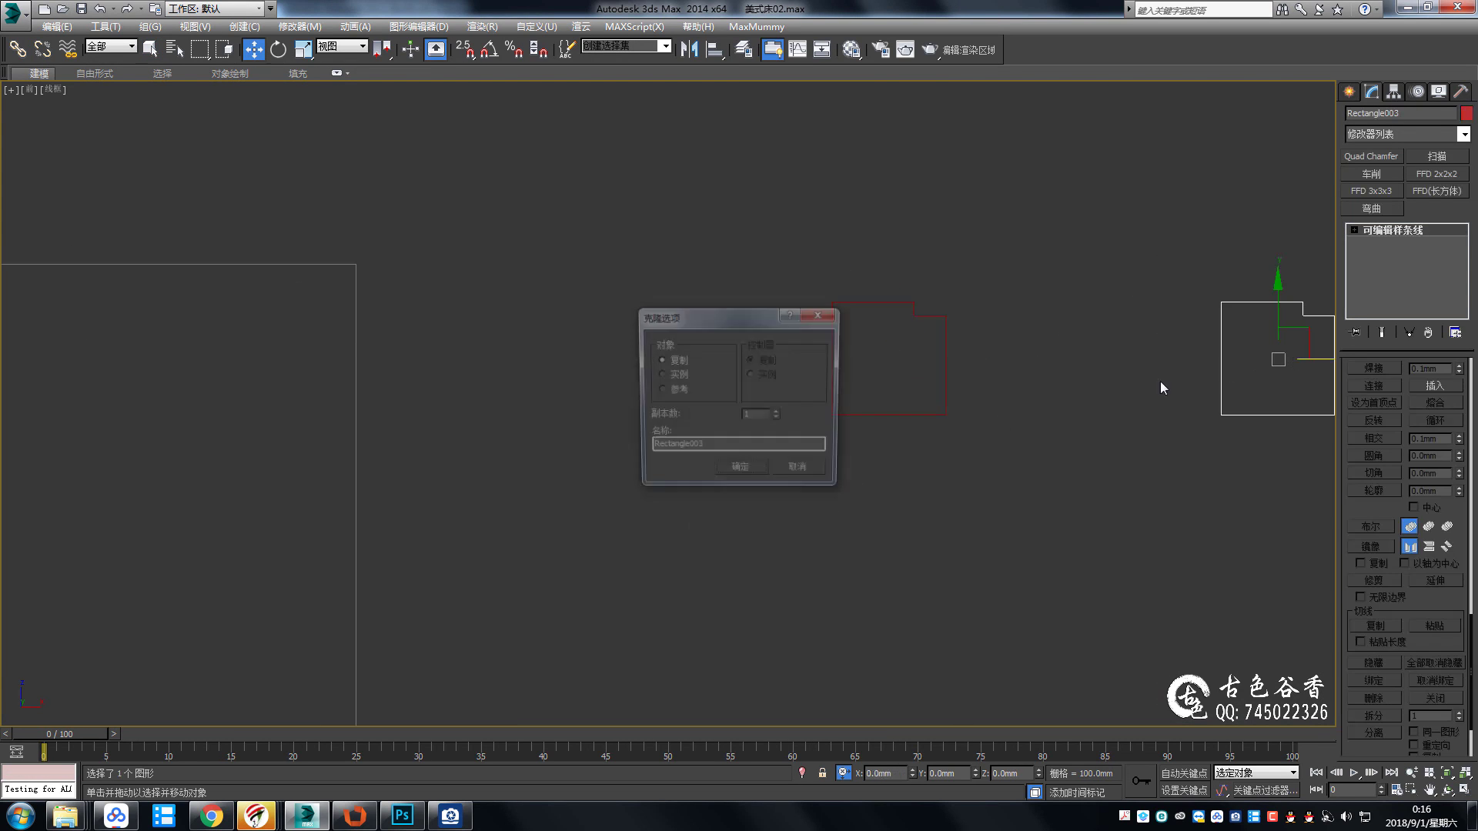
pyautogui.click(725, 460)
# Select the wavy rail path in the Top view.
pyautogui.press('t')
pyautogui.scroll(5, 865, 452)
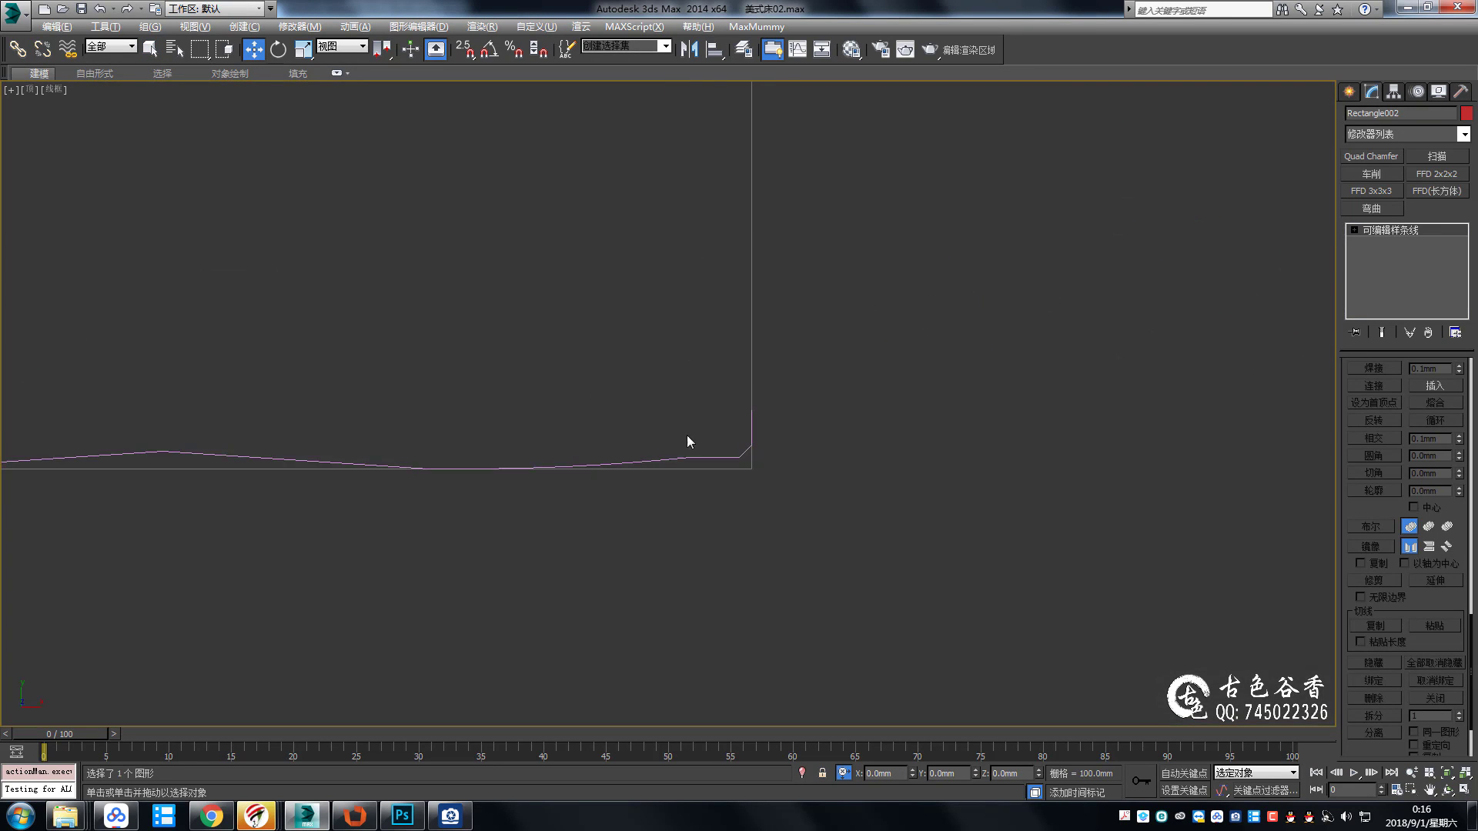
pyautogui.press('q')
pyautogui.click(687, 459)
# Add a Sweep modifier to the path using Rectangle002 as the custom section.
pyautogui.press('f')
pyautogui.press('w')
pyautogui.rightClick(1039, 774)
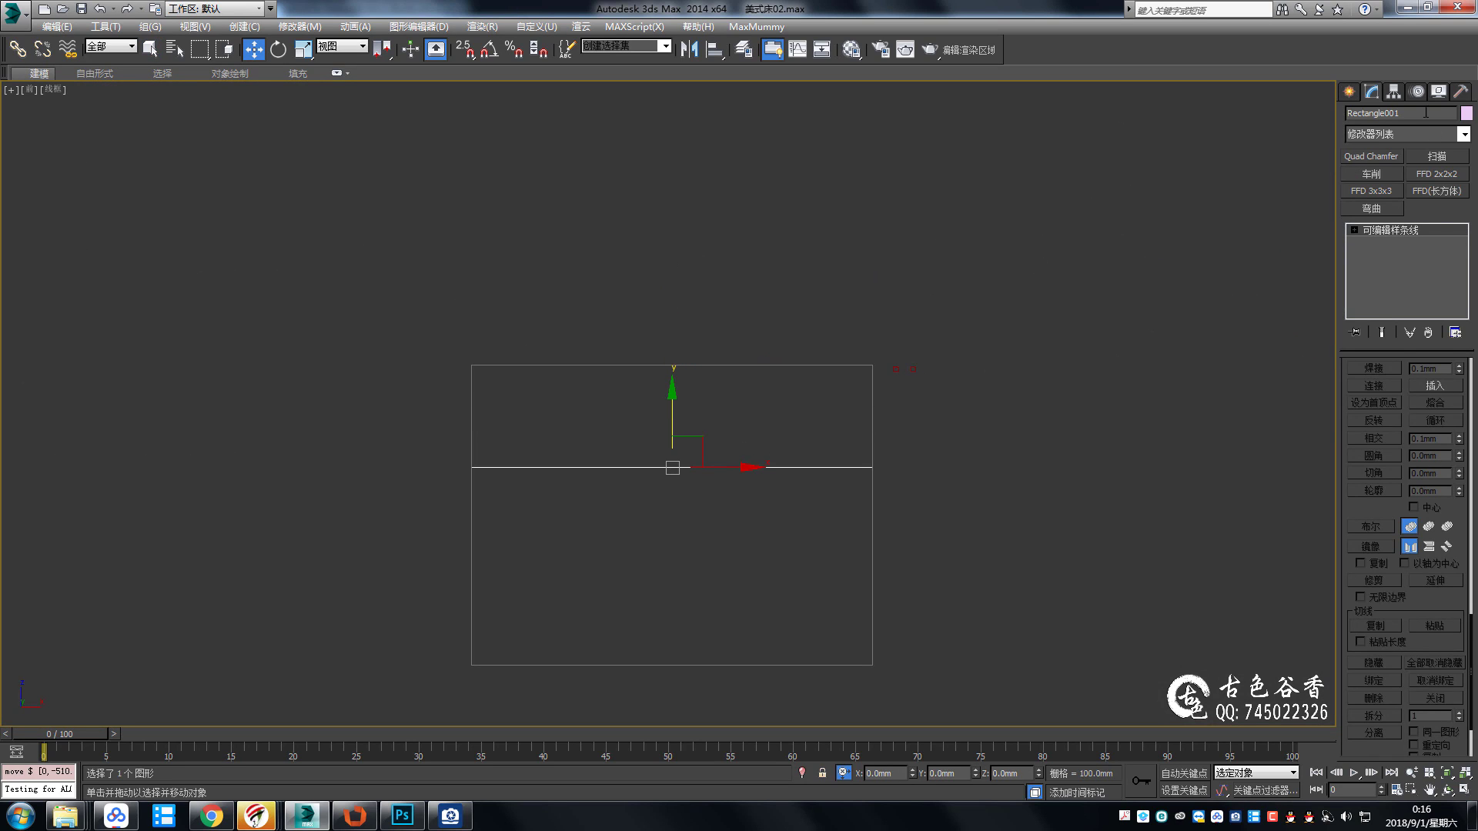
pyautogui.click(1436, 156)
pyautogui.click(1356, 396)
pyautogui.click(1371, 490)
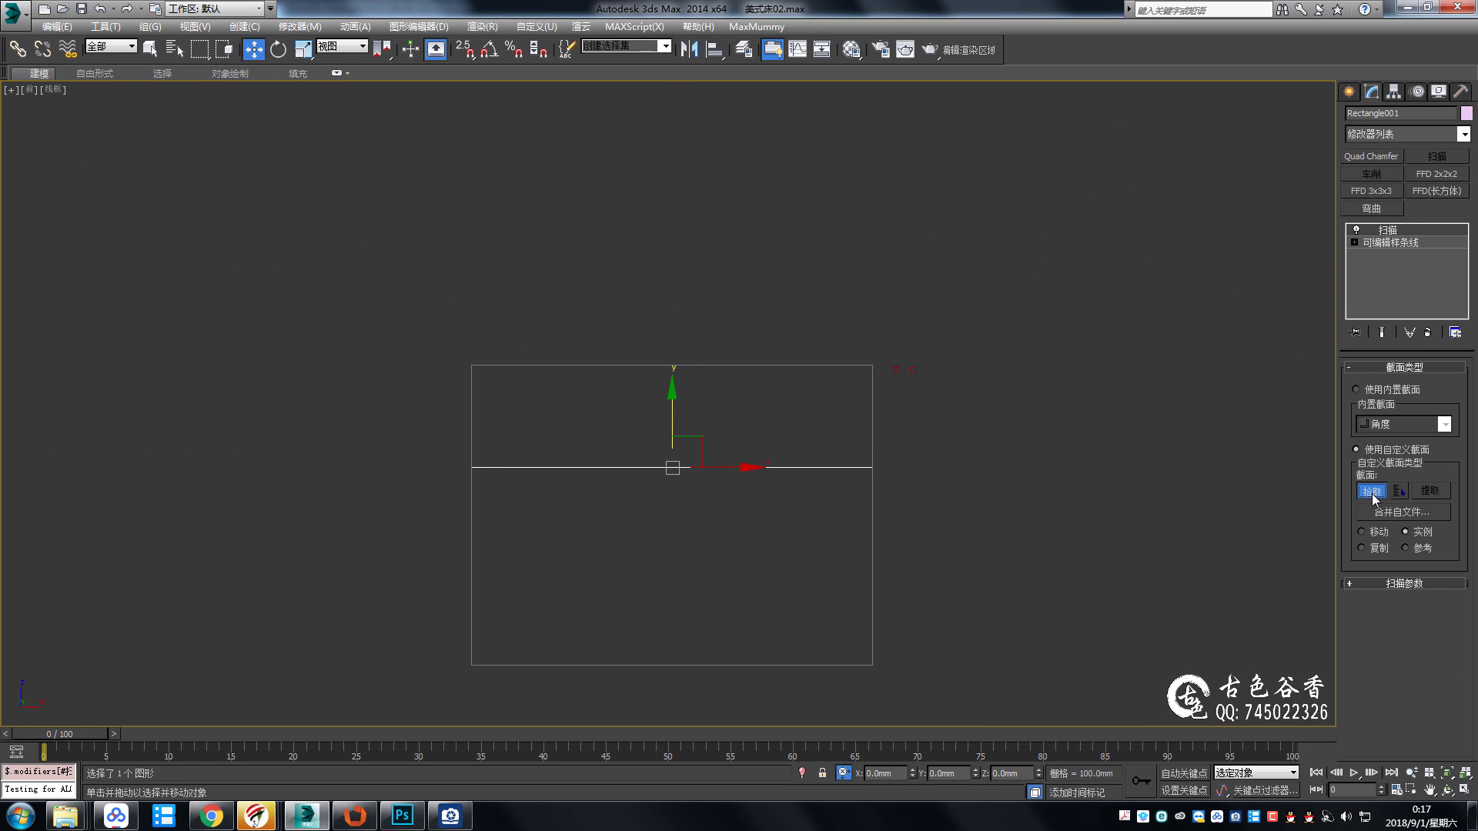
pyautogui.click(898, 369)
pyautogui.moveTo(796, 414); pyautogui.dragTo(836, 299, button='middle')
pyautogui.click(1397, 583)
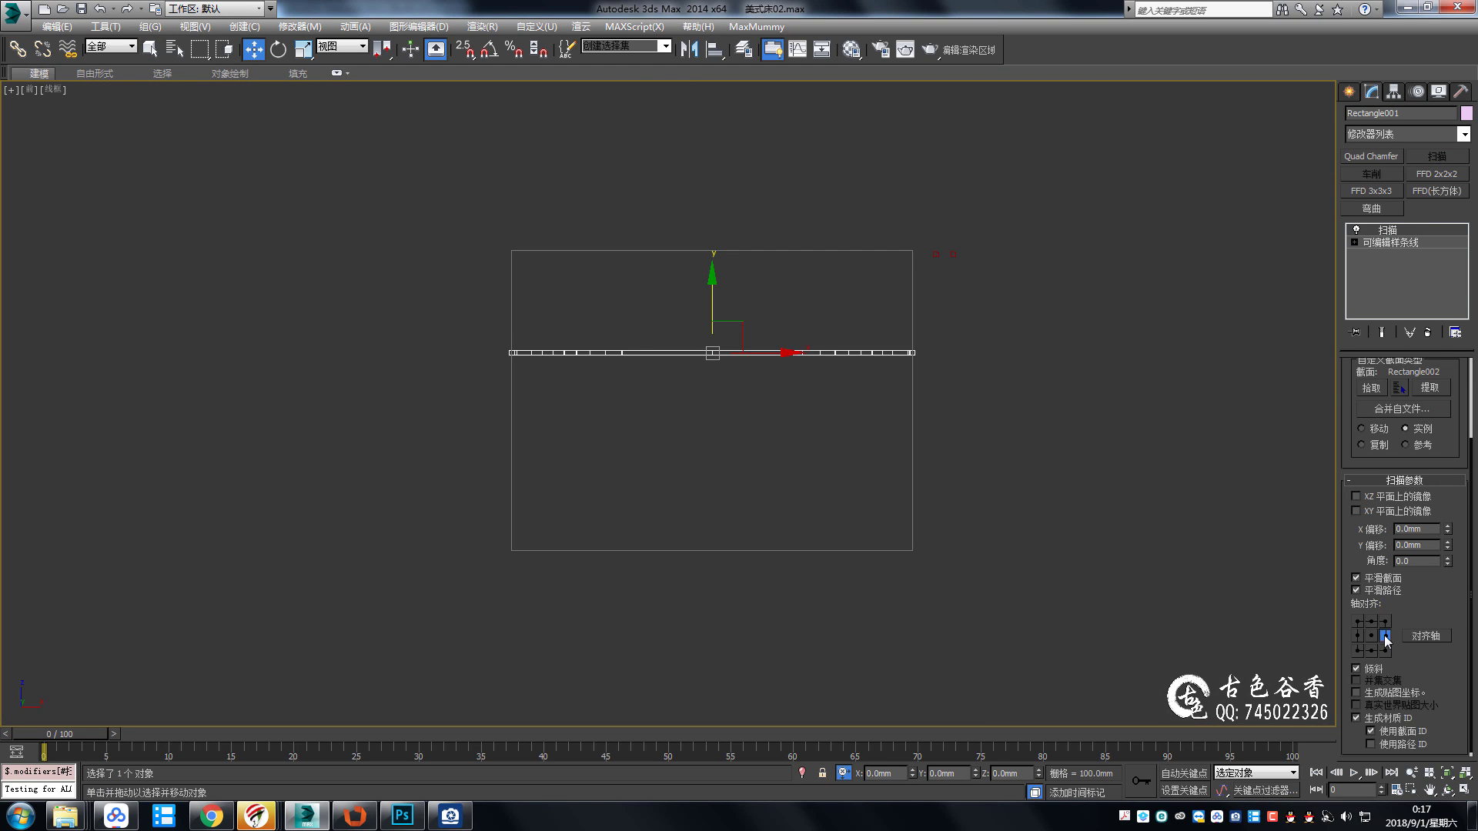
# Check the swept rail in Perspective, briefly reviewing the underlying path vertices.
pyautogui.hotkey('alt', 'w')
pyautogui.rightClick(939, 505)
pyautogui.hotkey('alt', 'w')
pyautogui.scroll(5, 788, 462)
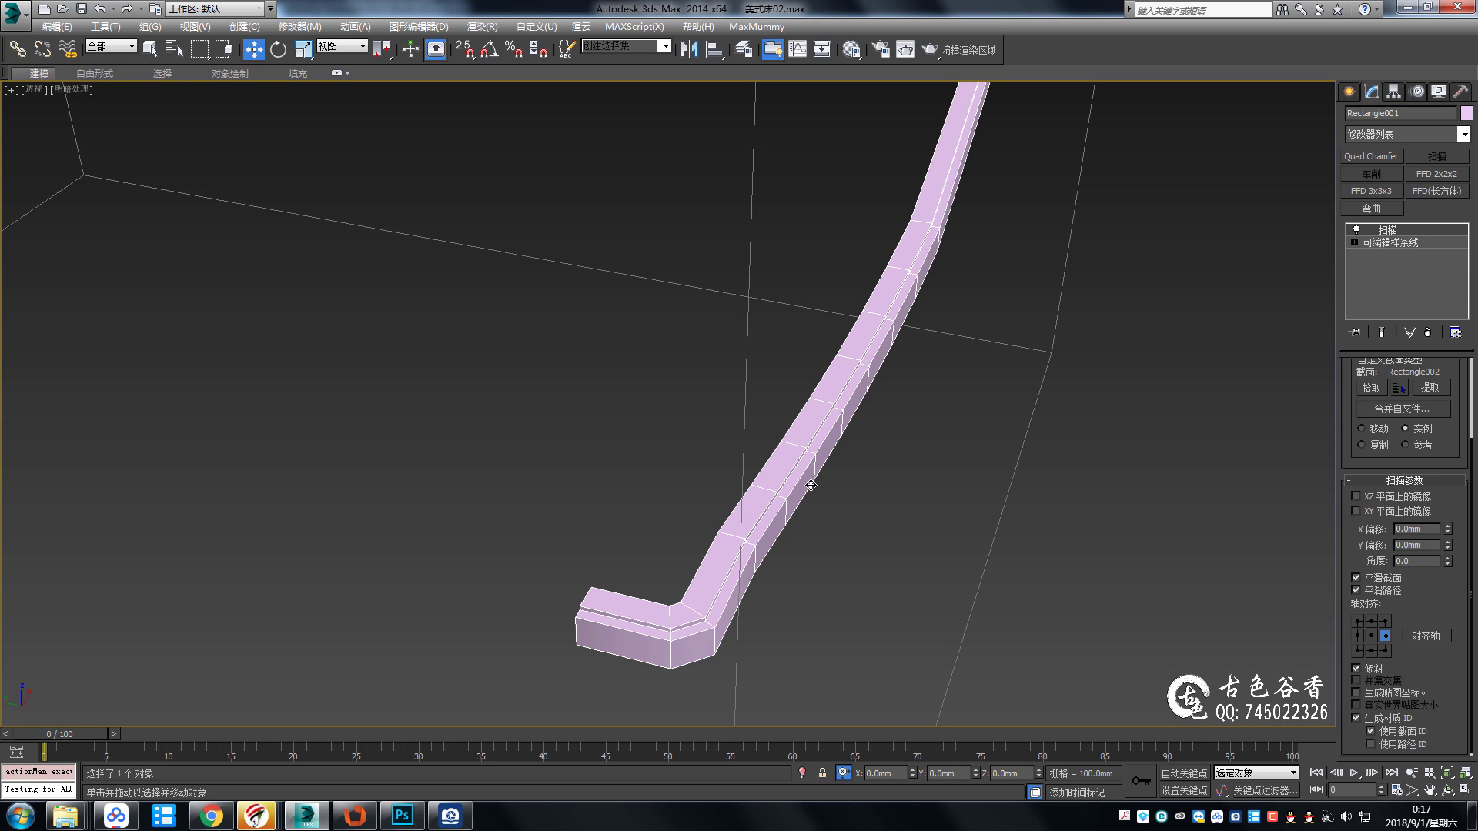
pyautogui.click(1402, 243)
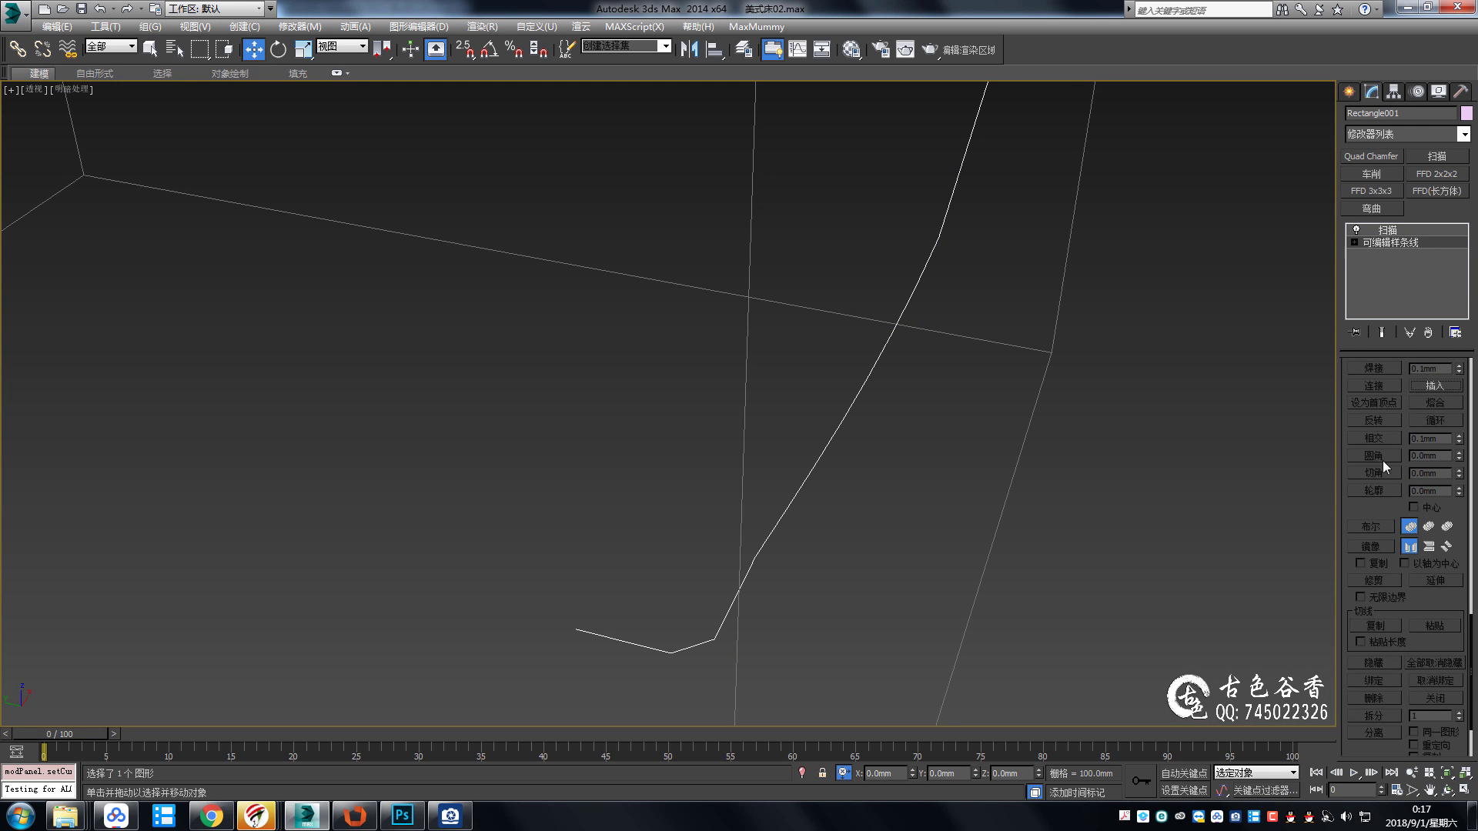
pyautogui.press('1')
pyautogui.scroll(5, 1392, 509)
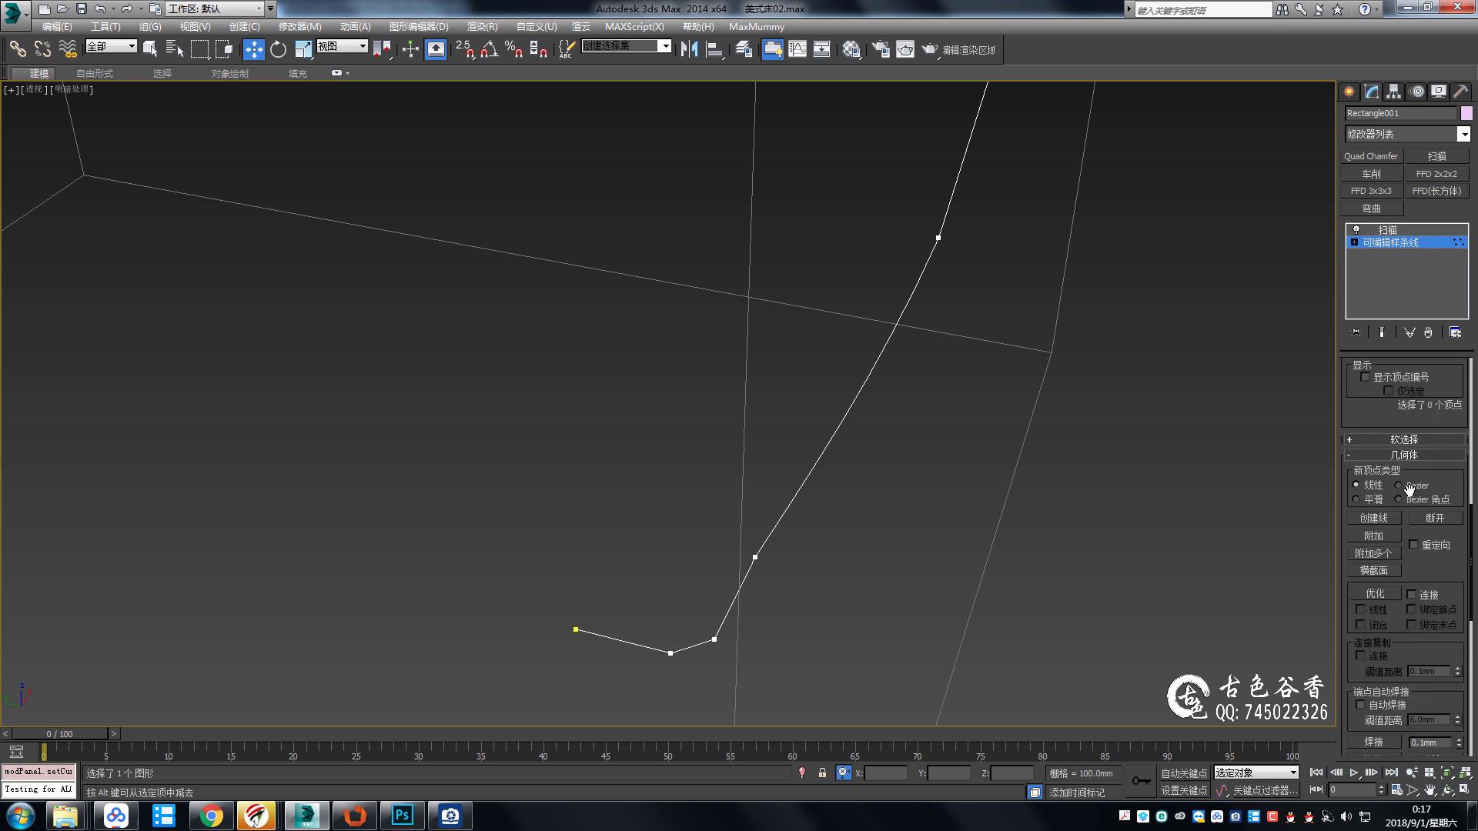
pyautogui.scroll(5, 1408, 490)
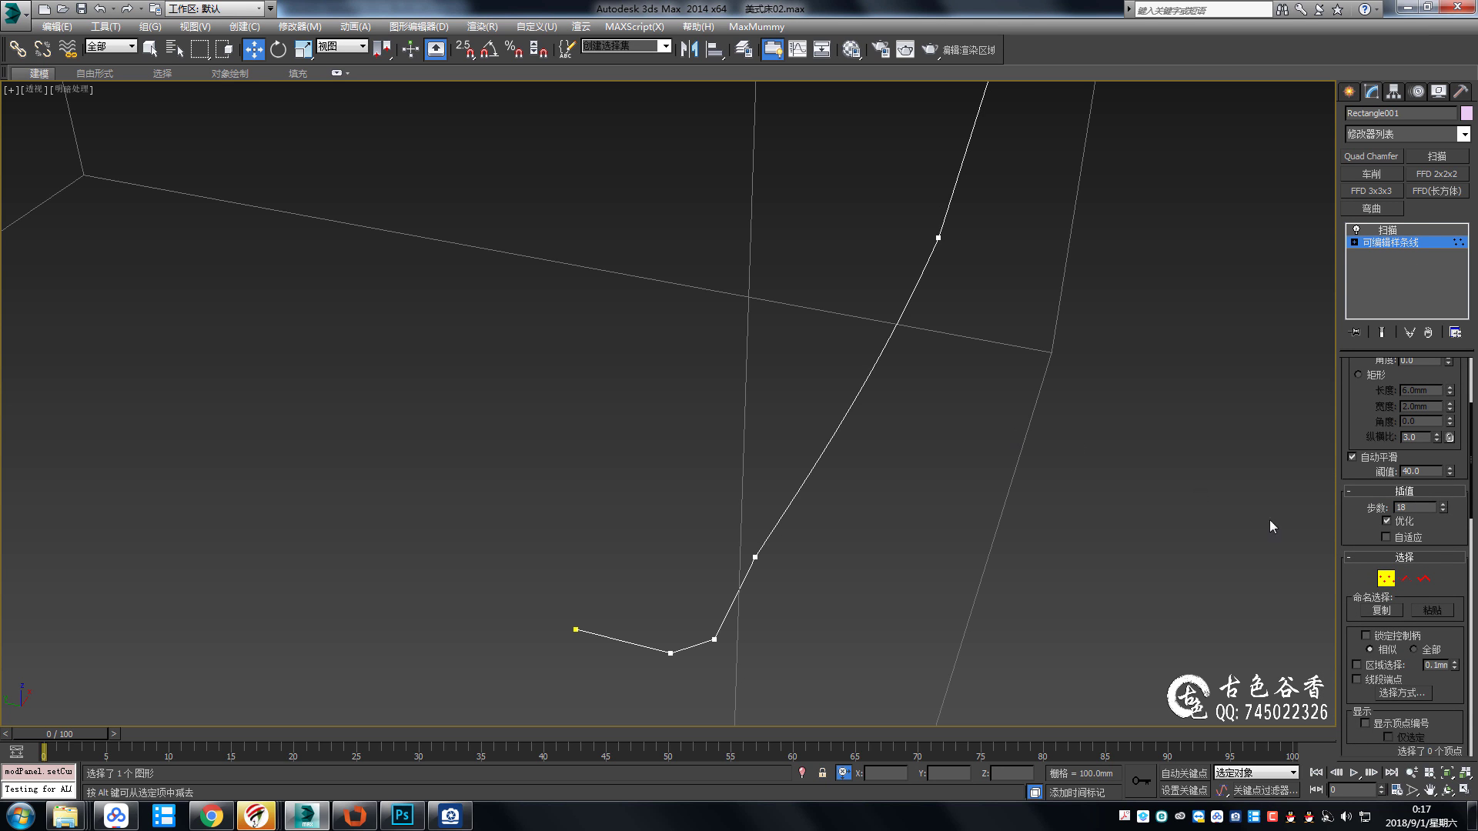
pyautogui.click(1403, 230)
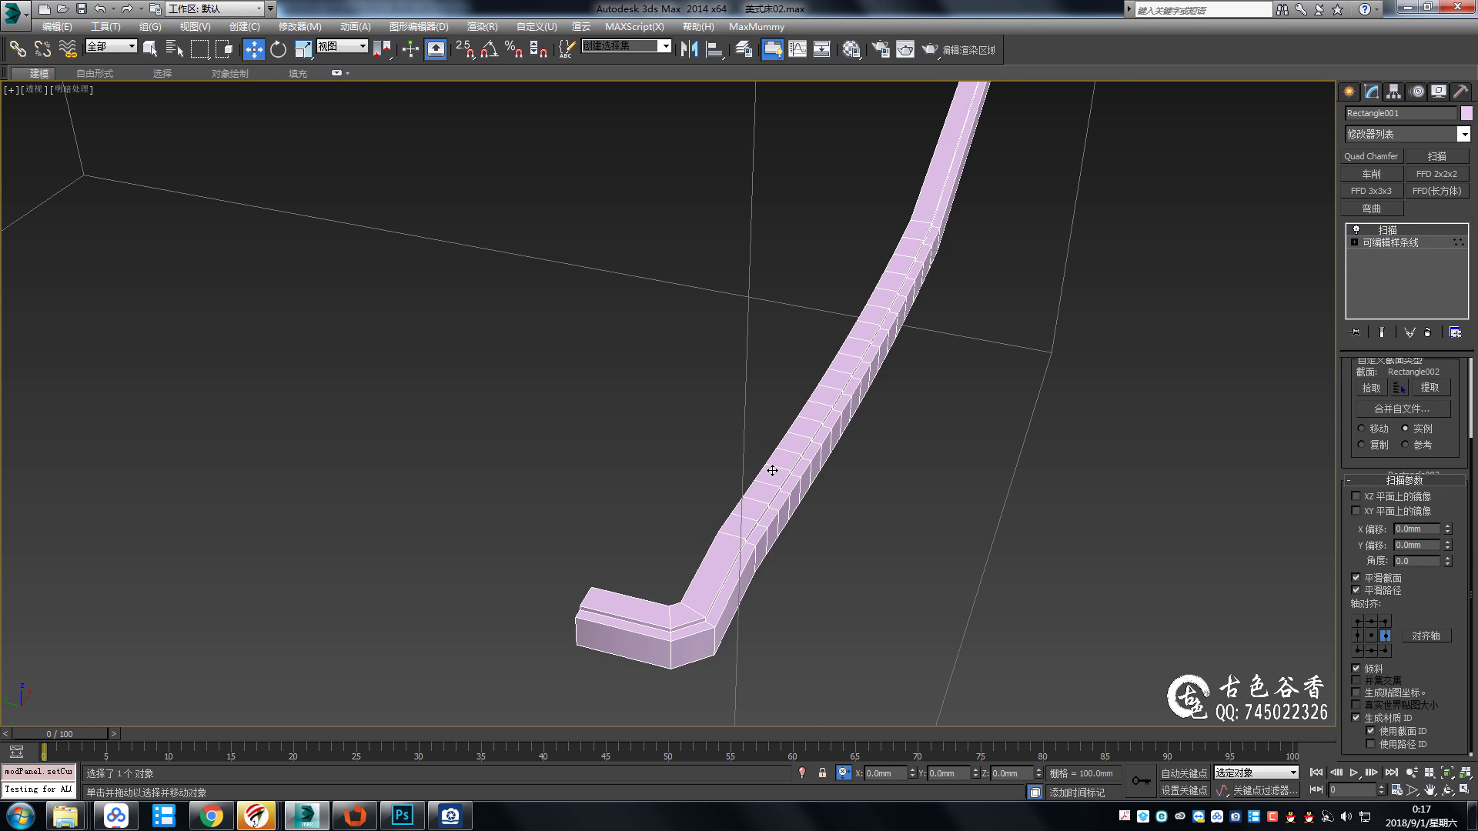
pyautogui.scroll(3, 717, 461)
pyautogui.moveTo(717, 460)
pyautogui.keyDown('alt'); pyautogui.mouseDown(button='middle')
pyautogui.moveTo(654, 478)
pyautogui.moveTo(872, 316)
pyautogui.moveTo(865, 360)
pyautogui.moveTo(865, 336)
pyautogui.moveTo(973, 263)
pyautogui.moveTo(1003, 285)
pyautogui.moveTo(907, 396)
pyautogui.mouseUp(button='middle'); pyautogui.keyUp('alt')
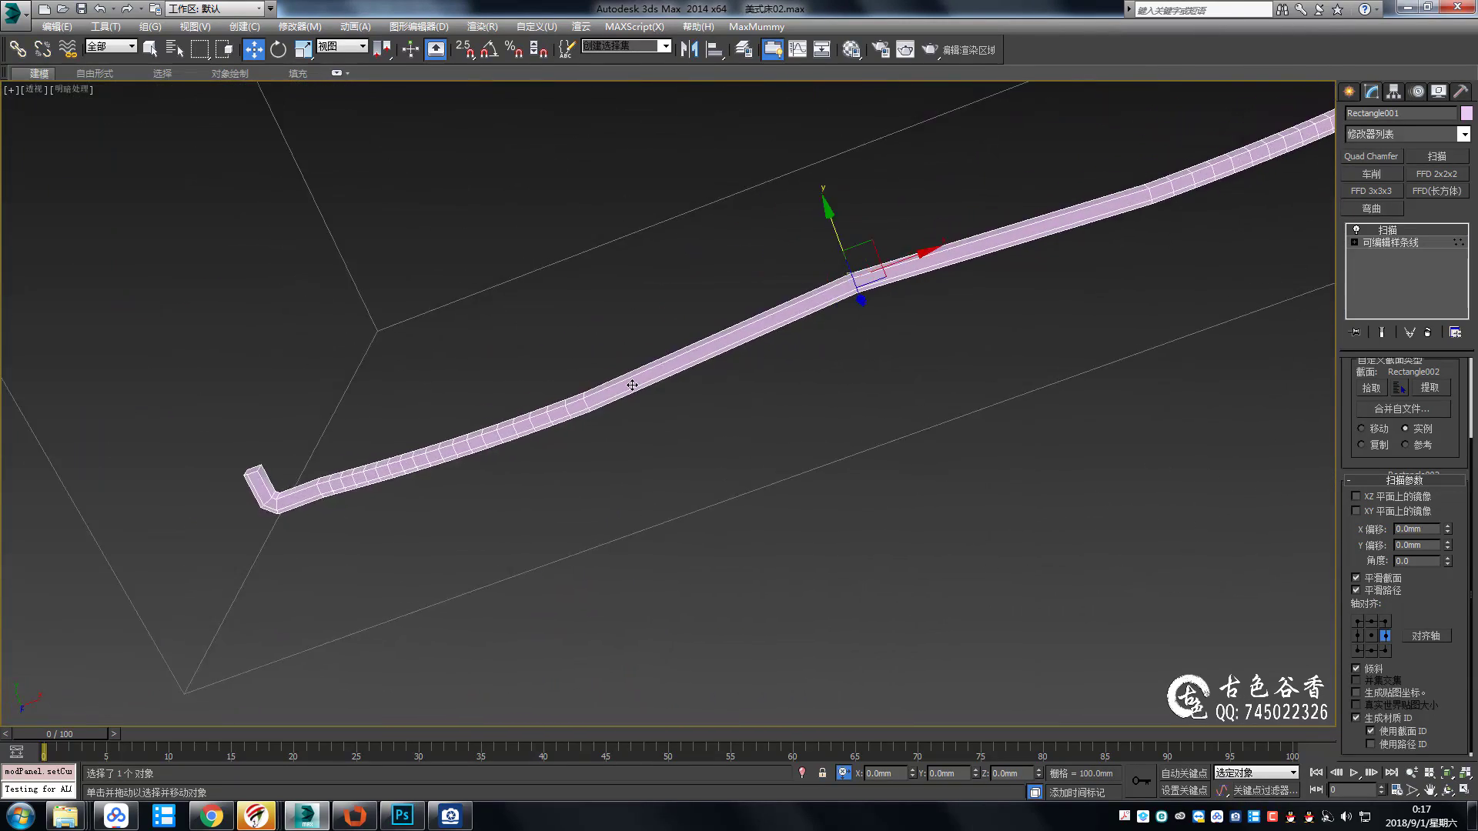
# Set the curved vertices along the rail path to Corner type.
pyautogui.moveTo(857, 307)
pyautogui.keyDown('alt'); pyautogui.mouseDown(button='middle')
pyautogui.moveTo(898, 284)
pyautogui.moveTo(824, 280)
pyautogui.moveTo(604, 400)
pyautogui.mouseUp(button='middle'); pyautogui.keyUp('alt')
pyautogui.press('t')
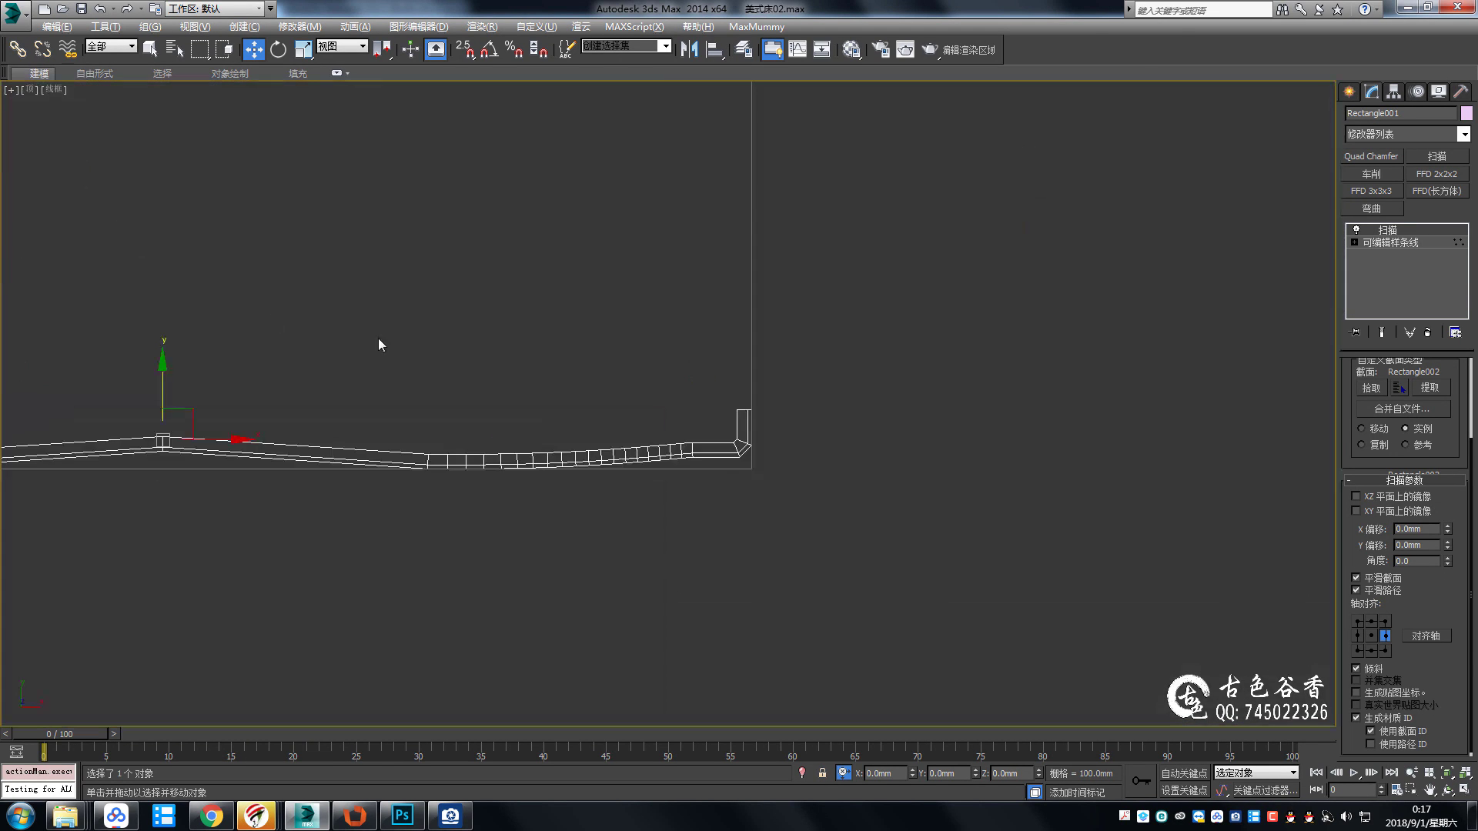
pyautogui.moveTo(379, 344); pyautogui.dragTo(682, 304, button='middle')
pyautogui.scroll(3, 786, 413)
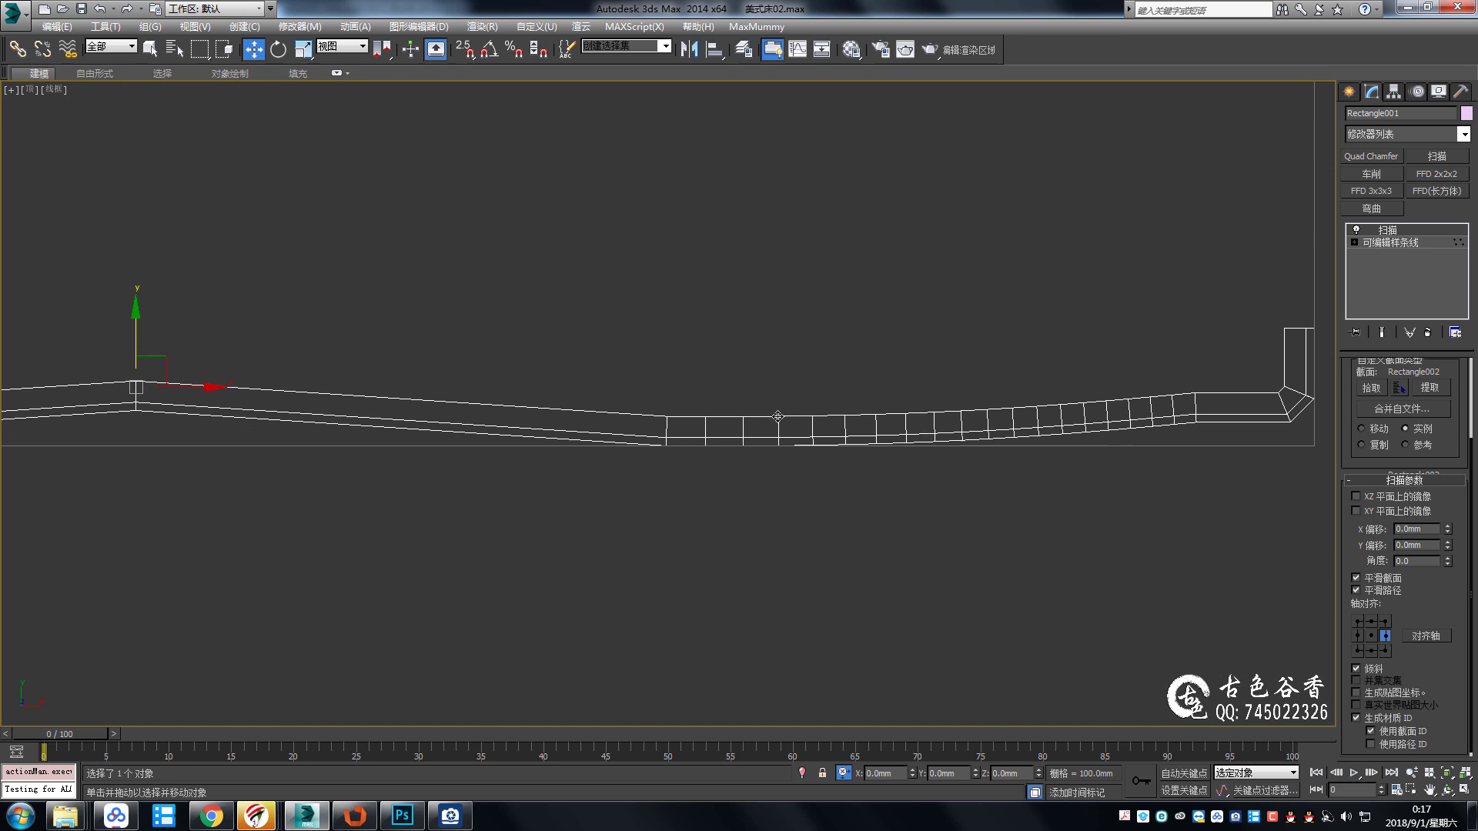
pyautogui.moveTo(773, 428); pyautogui.dragTo(907, 409, button='middle')
pyautogui.scroll(-3, 931, 414)
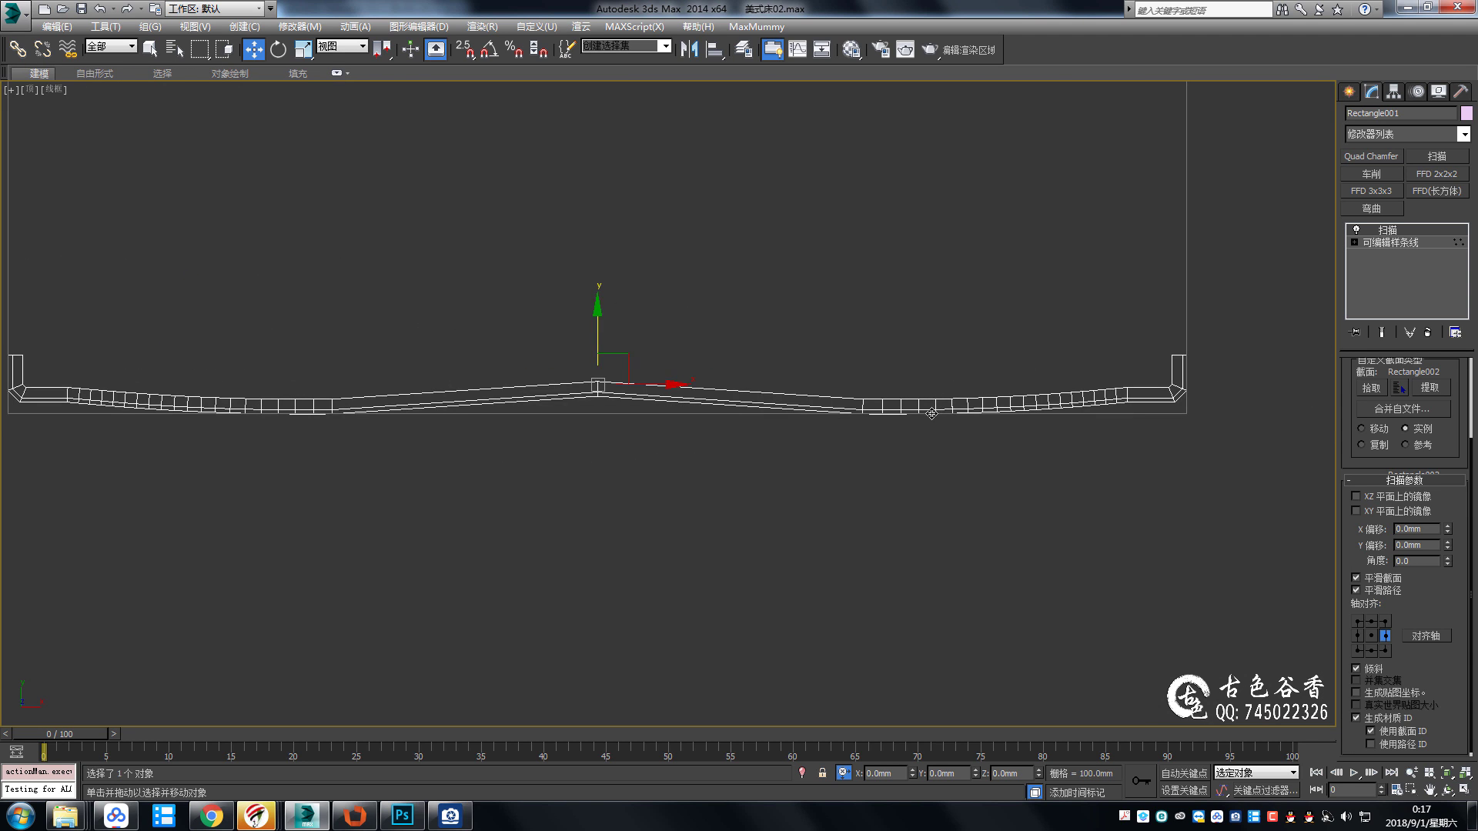
pyautogui.click(1370, 243)
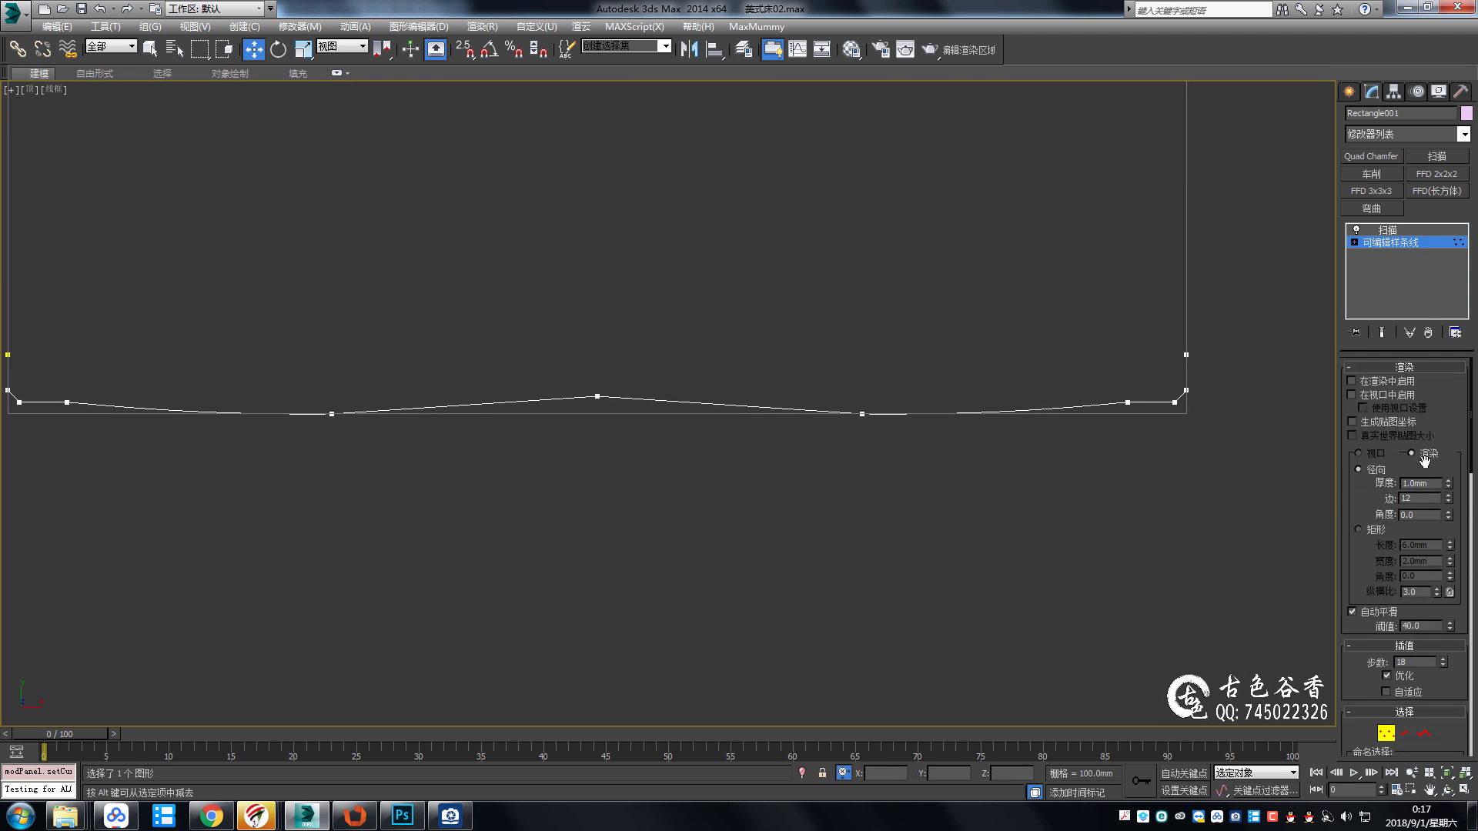
pyautogui.click(862, 414)
pyautogui.moveTo(869, 414); pyautogui.dragTo(1216, 408, button='middle')
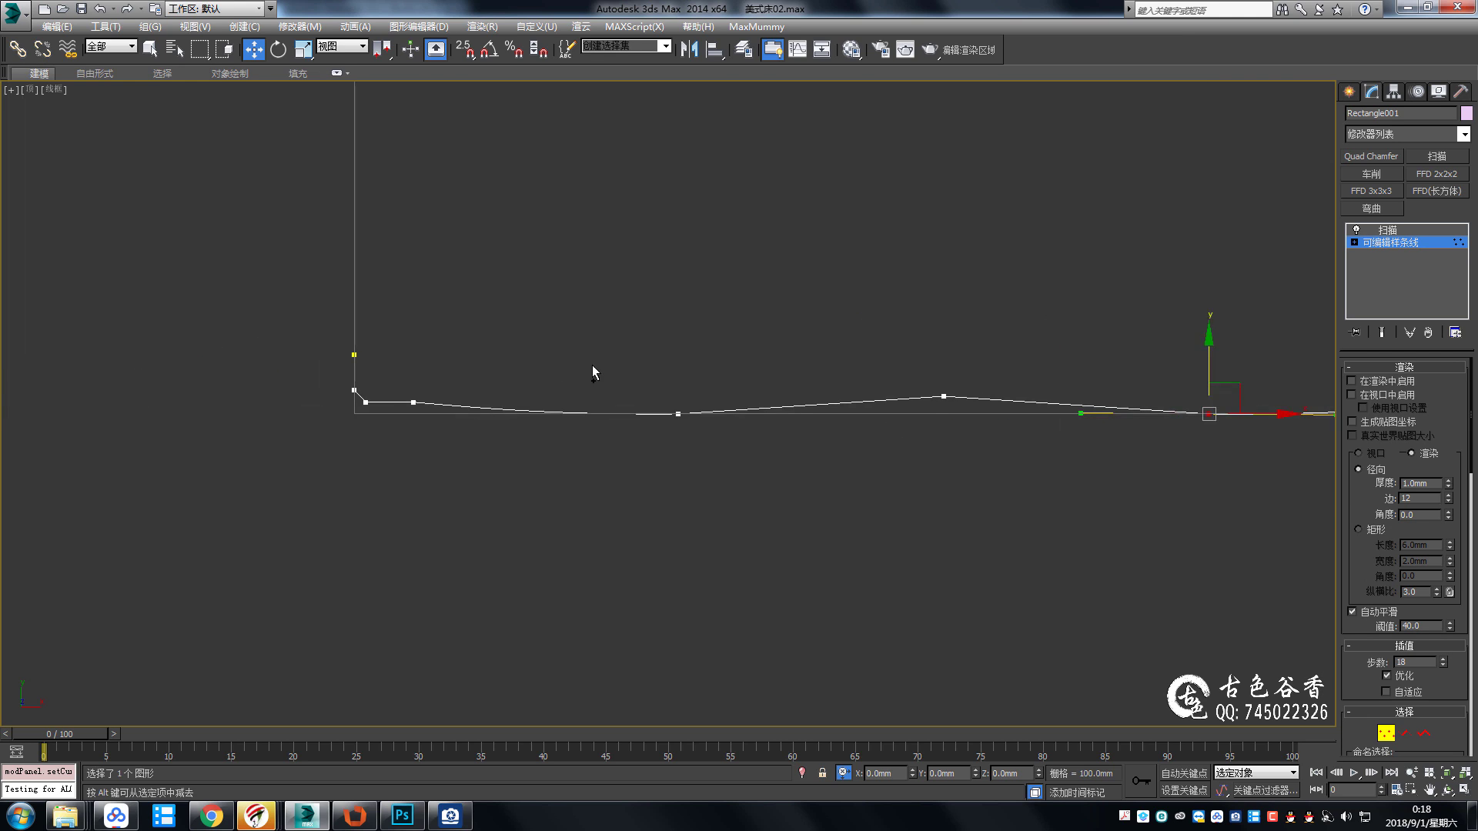
pyautogui.click(508, 397)
pyautogui.keyDown('ctrl'); pyautogui.click(741, 385); pyautogui.keyUp('ctrl')
pyautogui.rightClick(1008, 406)
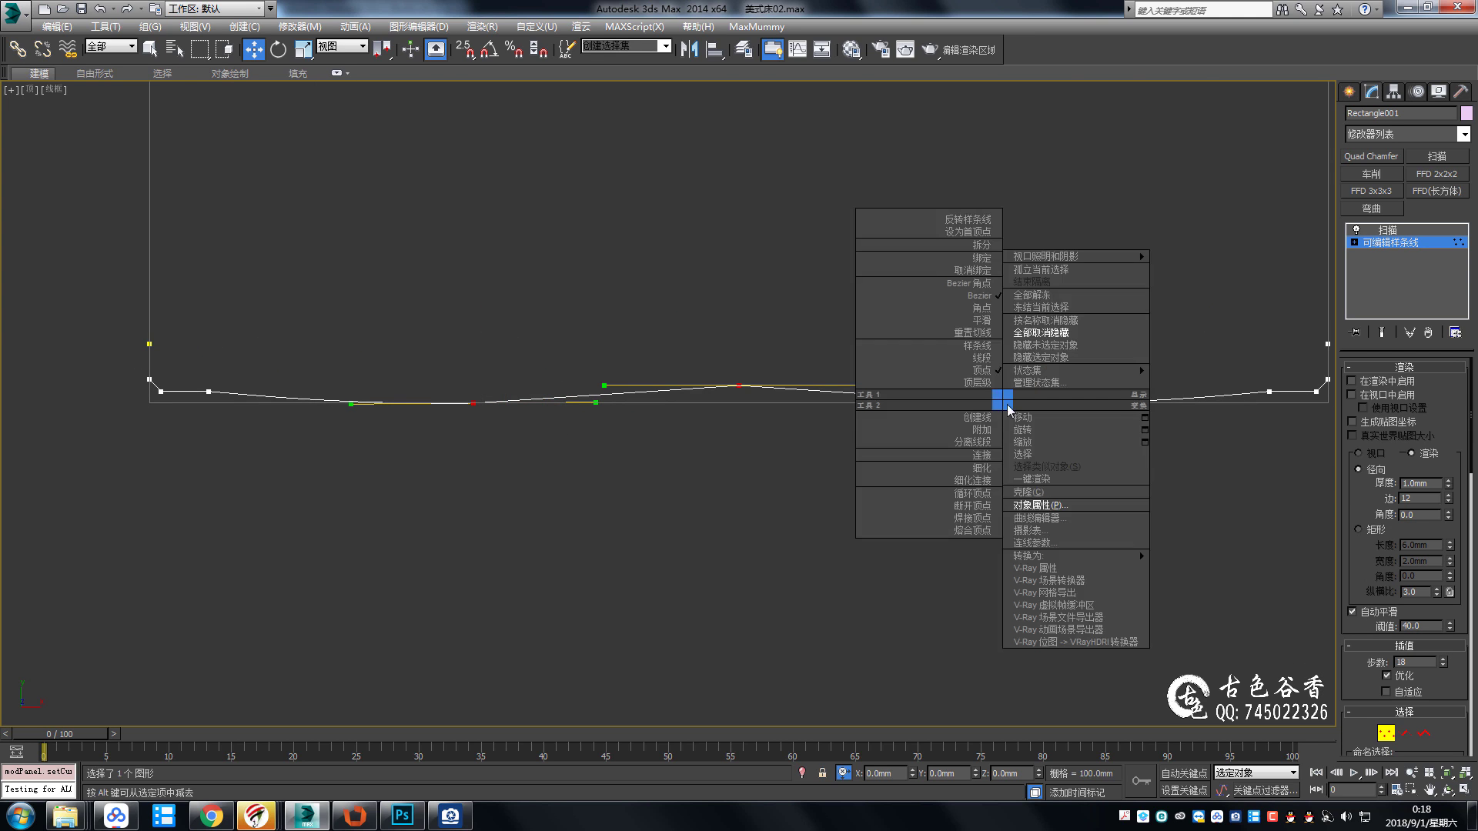
pyautogui.click(981, 310)
pyautogui.click(982, 310)
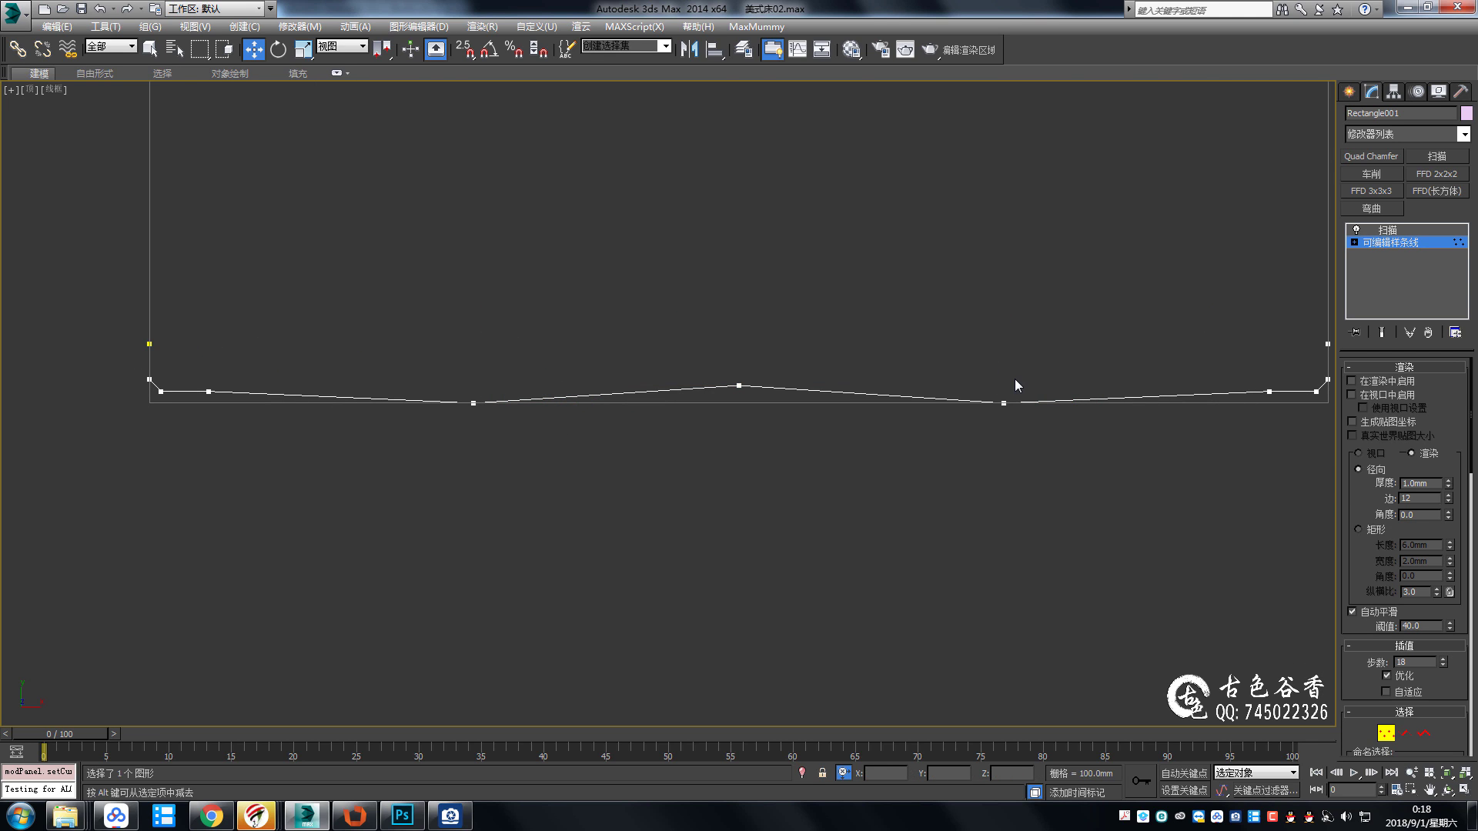
# Set the path's left-end vertices to Corner type as well.
pyautogui.moveTo(1143, 383); pyautogui.dragTo(1031, 383, button='middle')
pyautogui.moveTo(88, 400); pyautogui.dragTo(392, 399, button='middle')
pyautogui.moveTo(392, 399); pyautogui.dragTo(783, 528)
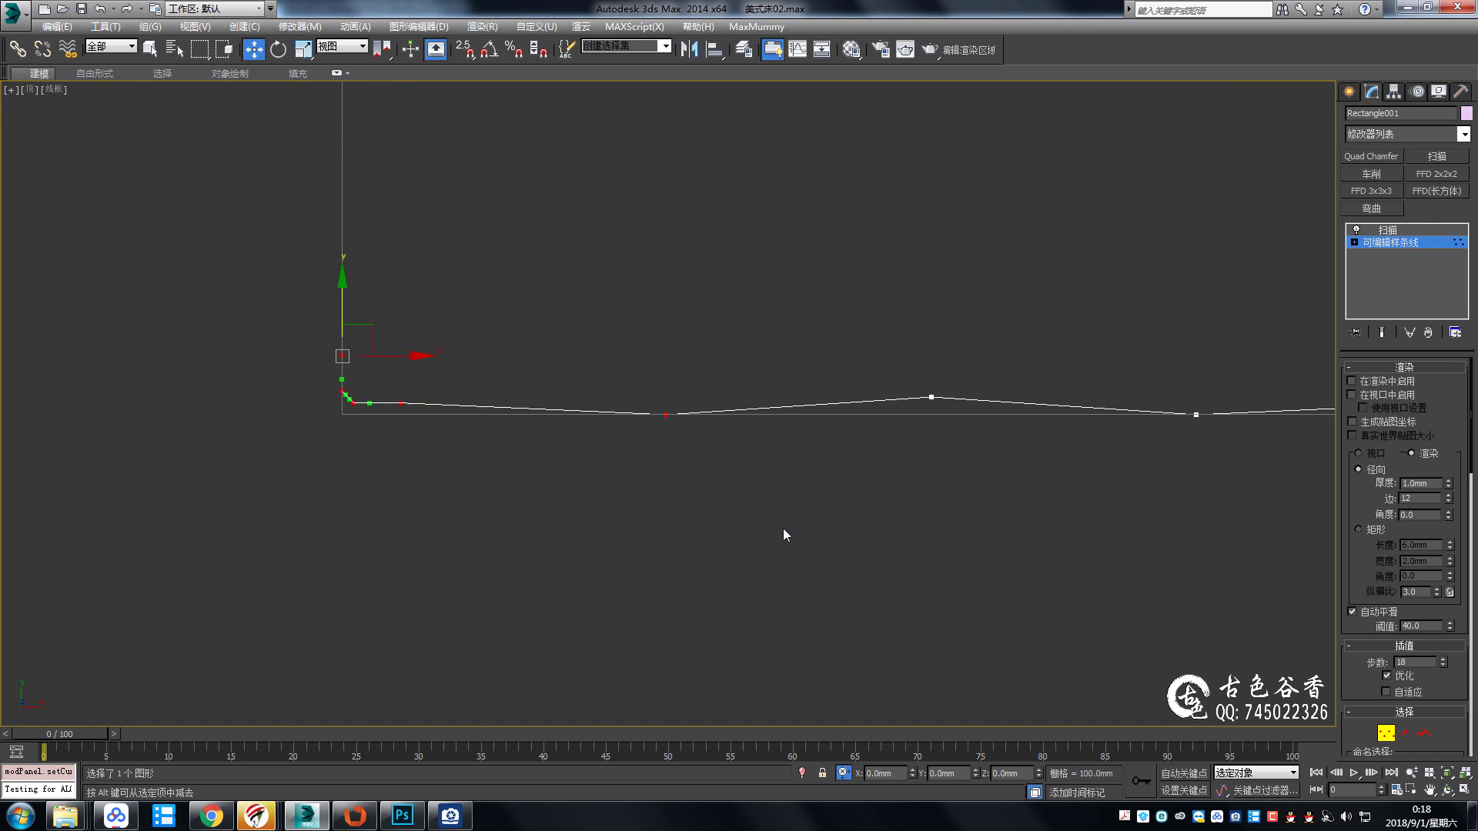
pyautogui.scroll(-3, 783, 529)
pyautogui.scroll(3, 1077, 428)
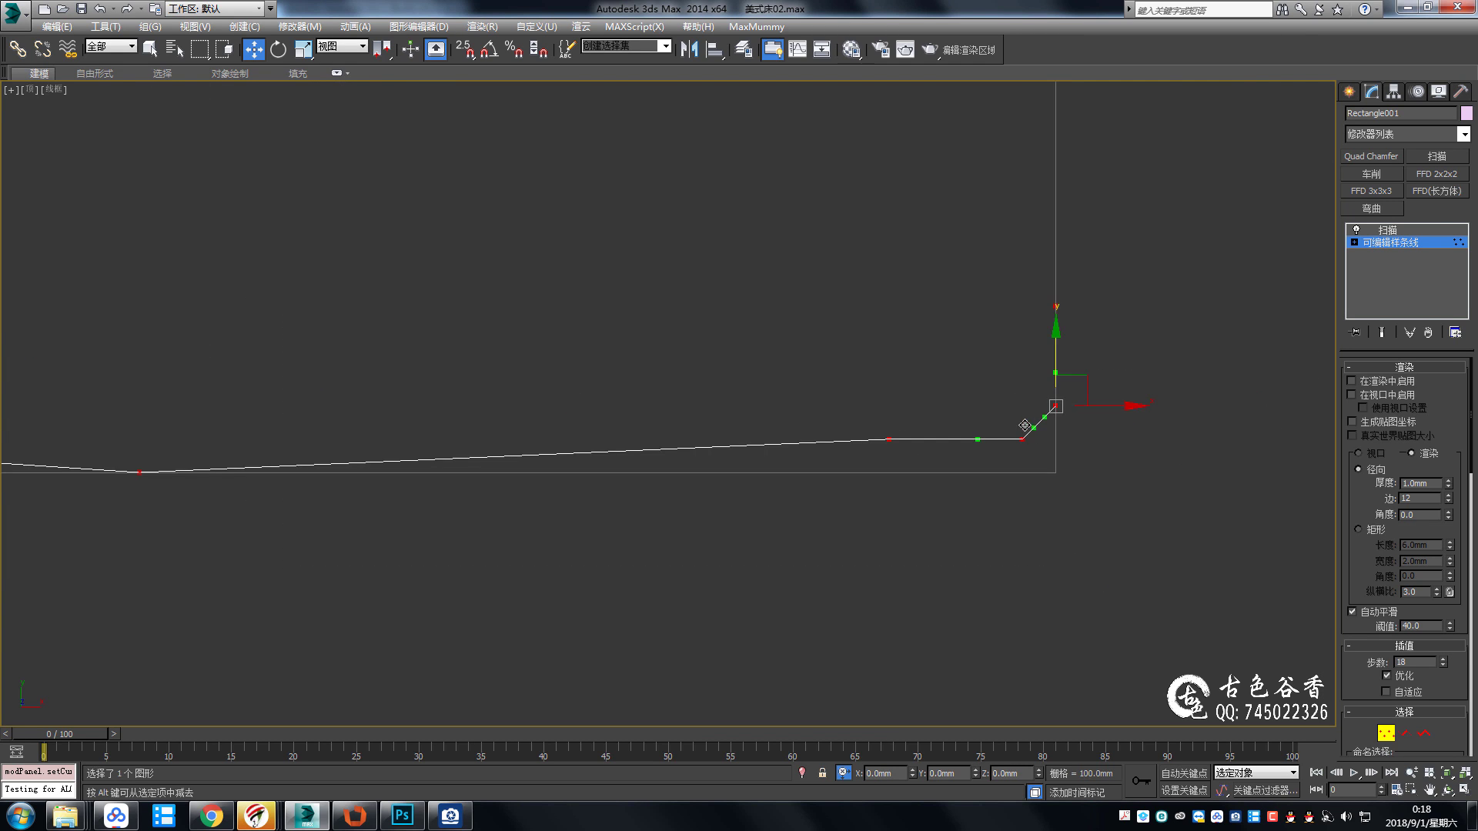
pyautogui.rightClick(1087, 413)
pyautogui.click(1185, 554)
# Raise the centre peak vertex by 20.
pyautogui.scroll(-5, 935, 363)
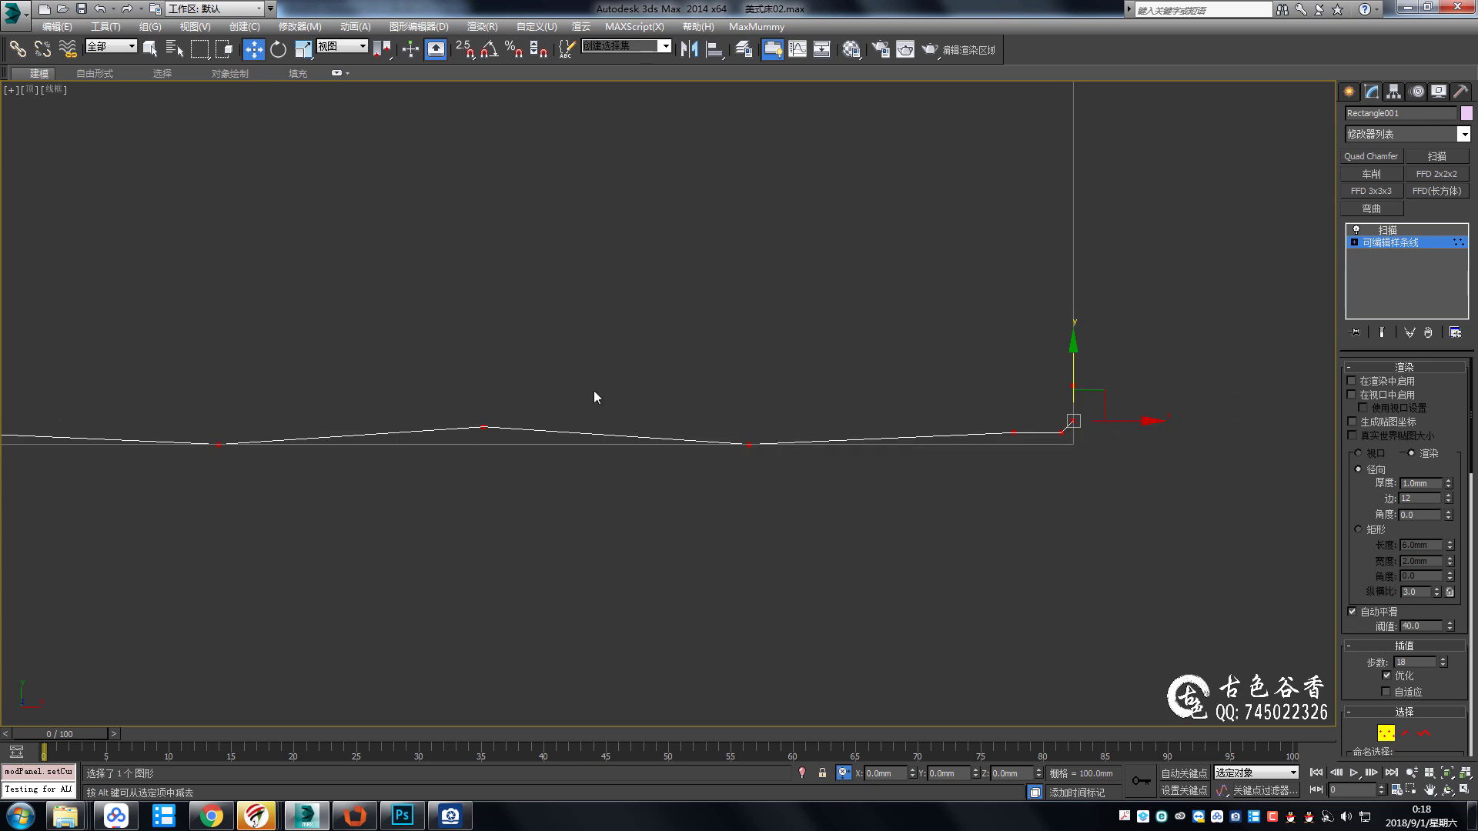
pyautogui.moveTo(480, 414); pyautogui.dragTo(623, 448, button='middle')
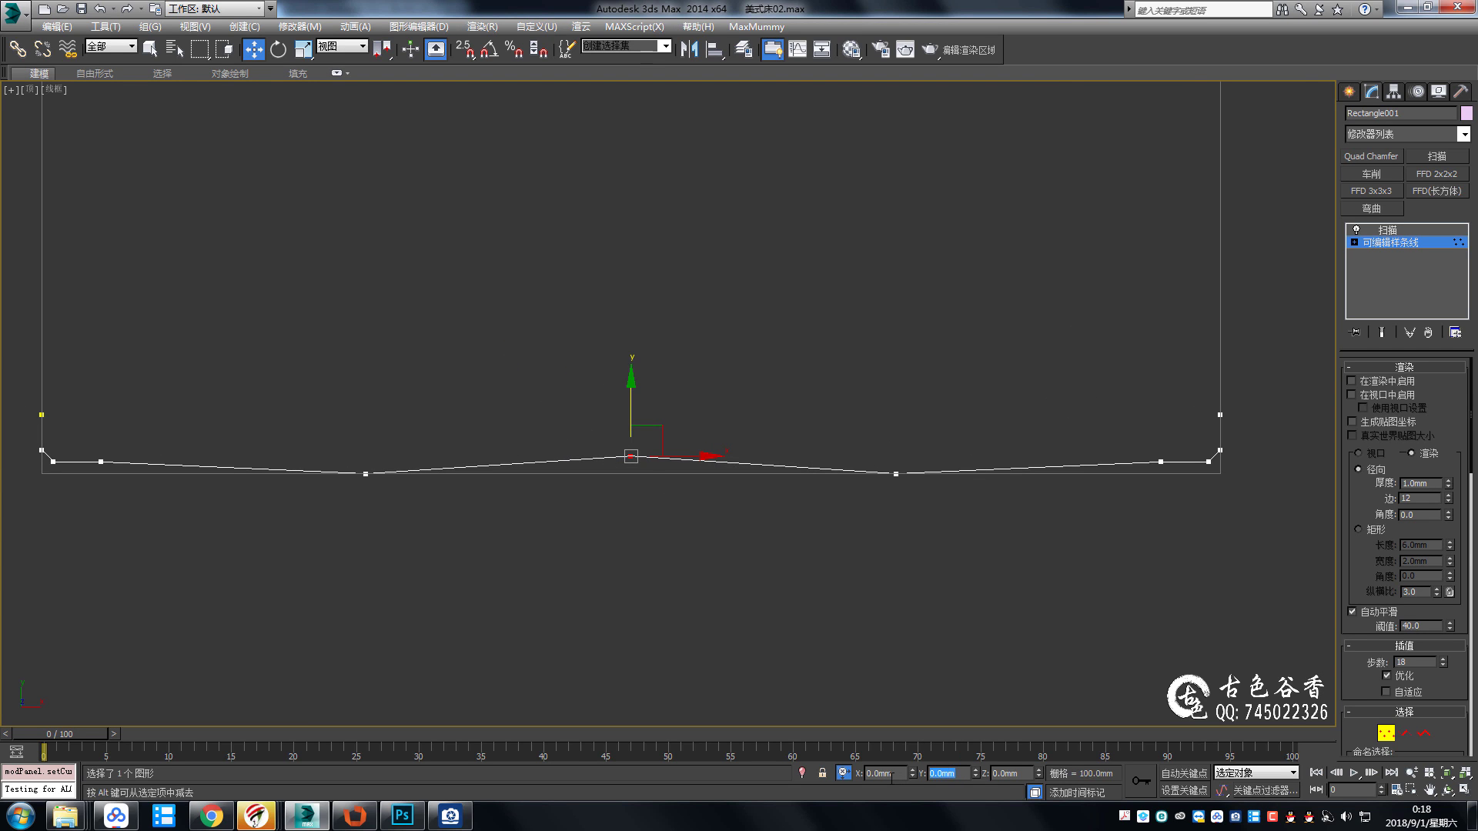
pyautogui.moveTo(695, 541); pyautogui.dragTo(781, 536, button='middle')
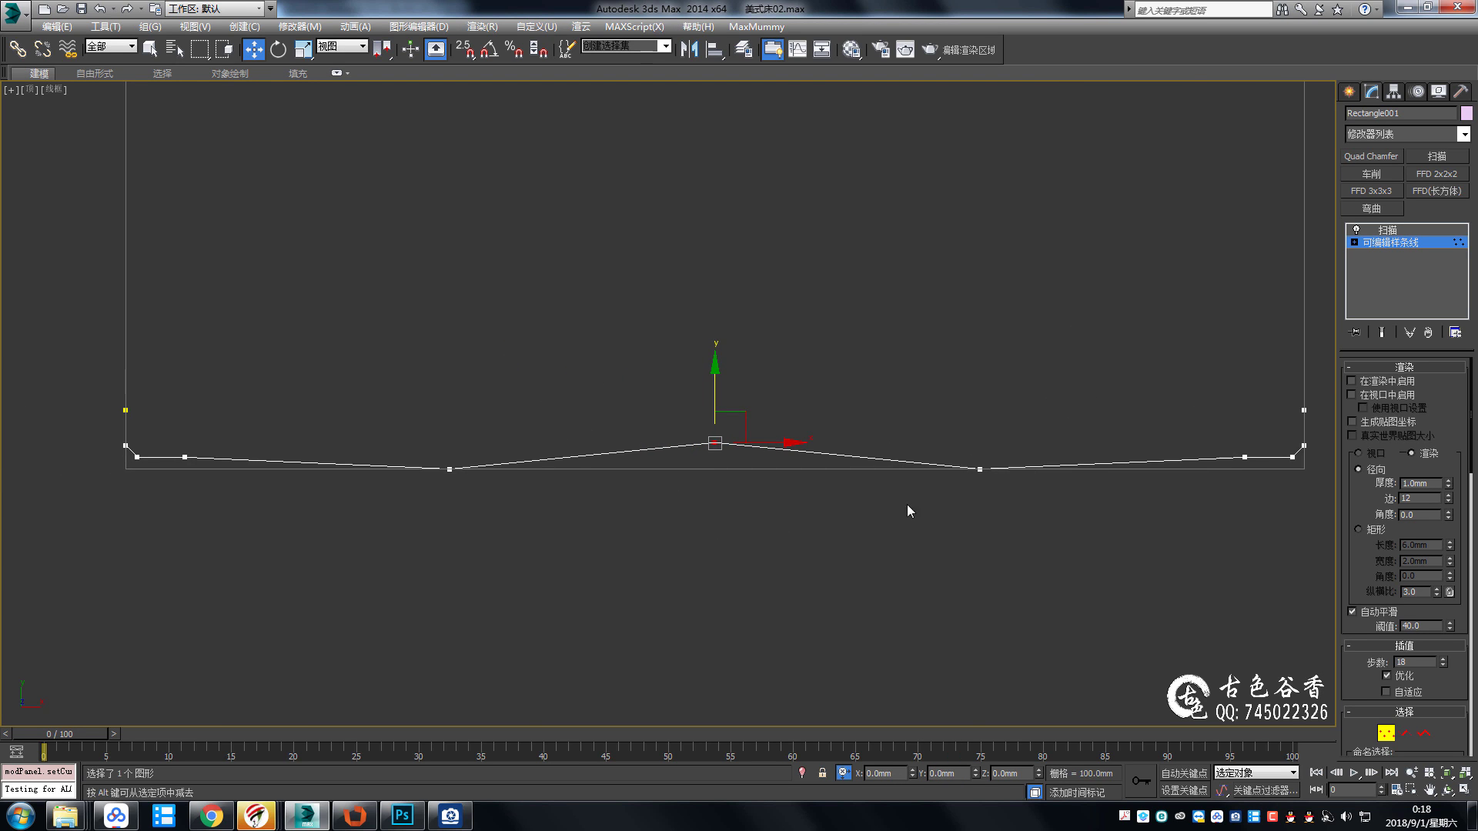
pyautogui.click(980, 469)
pyautogui.keyDown('ctrl'); pyautogui.click(449, 469); pyautogui.keyUp('ctrl')
pyautogui.click(714, 443)
pyautogui.write('20')
pyautogui.press('Return')
# Lower both valley vertices in Y to deepen the dips.
pyautogui.click(980, 469)
pyautogui.keyDown('ctrl'); pyautogui.click(449, 469); pyautogui.keyUp('ctrl')
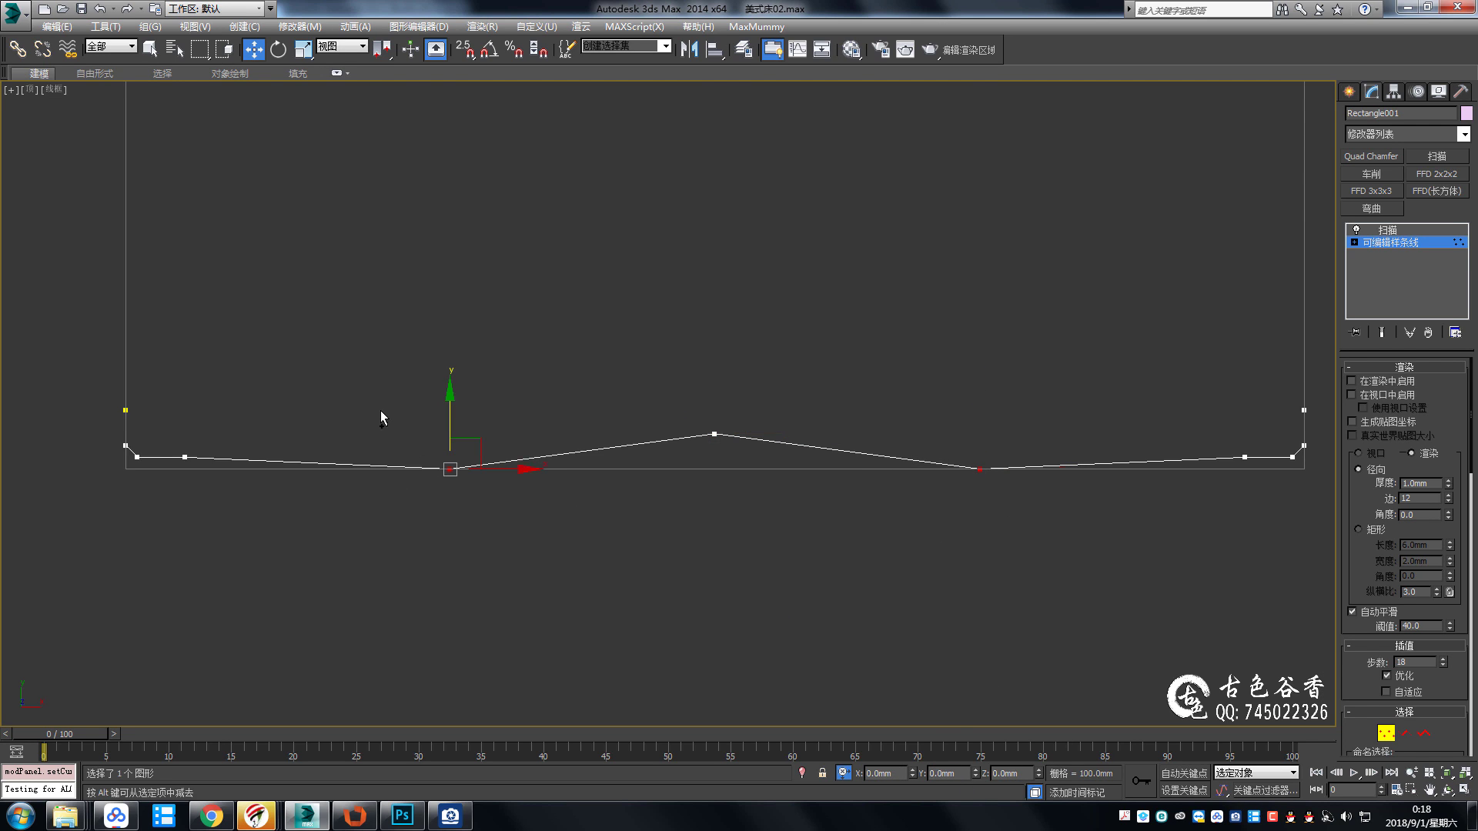
pyautogui.doubleClick(960, 773)
pyautogui.write('-20')
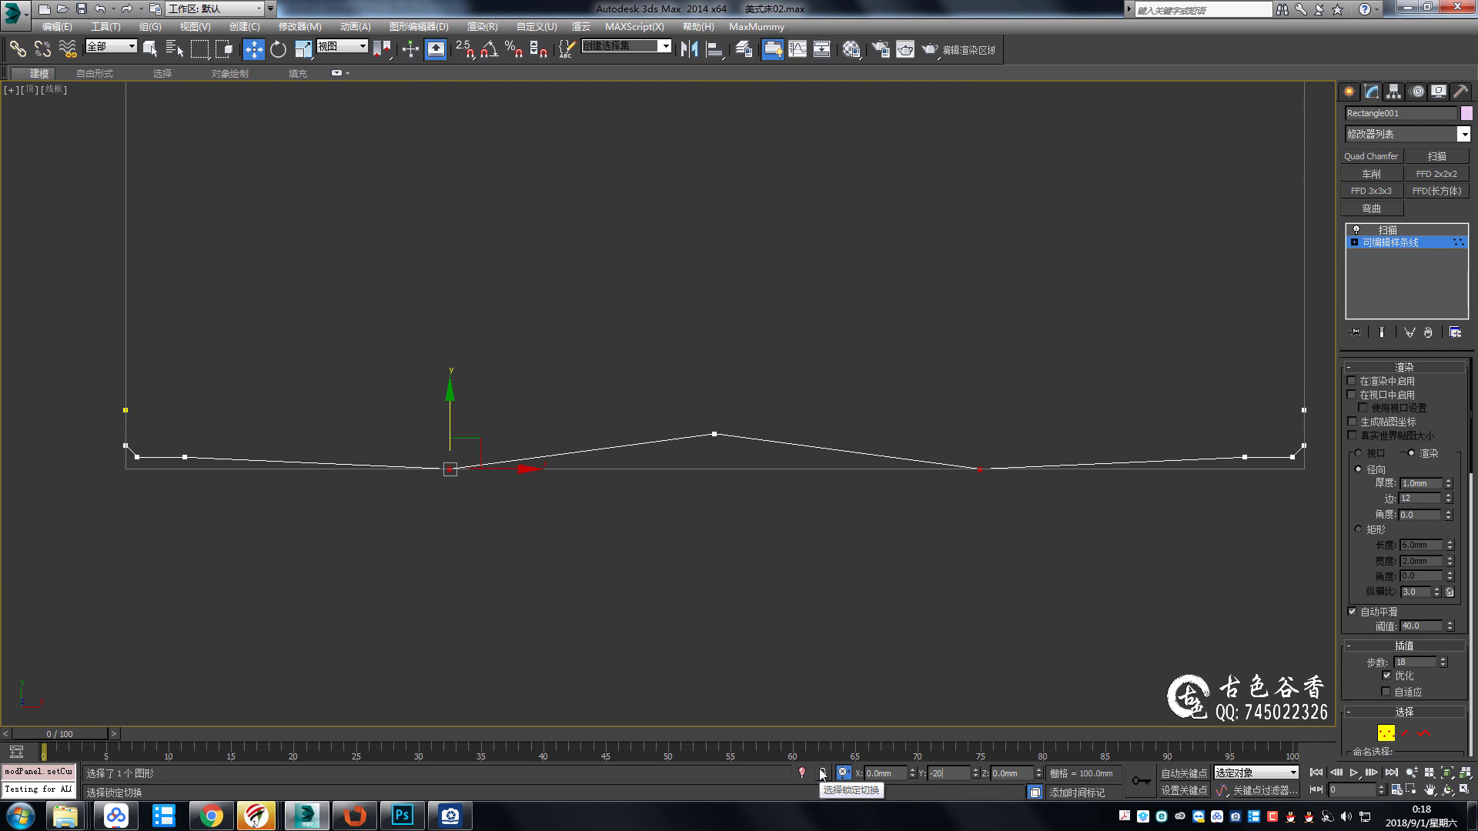
pyautogui.press('Return')
pyautogui.click(980, 486)
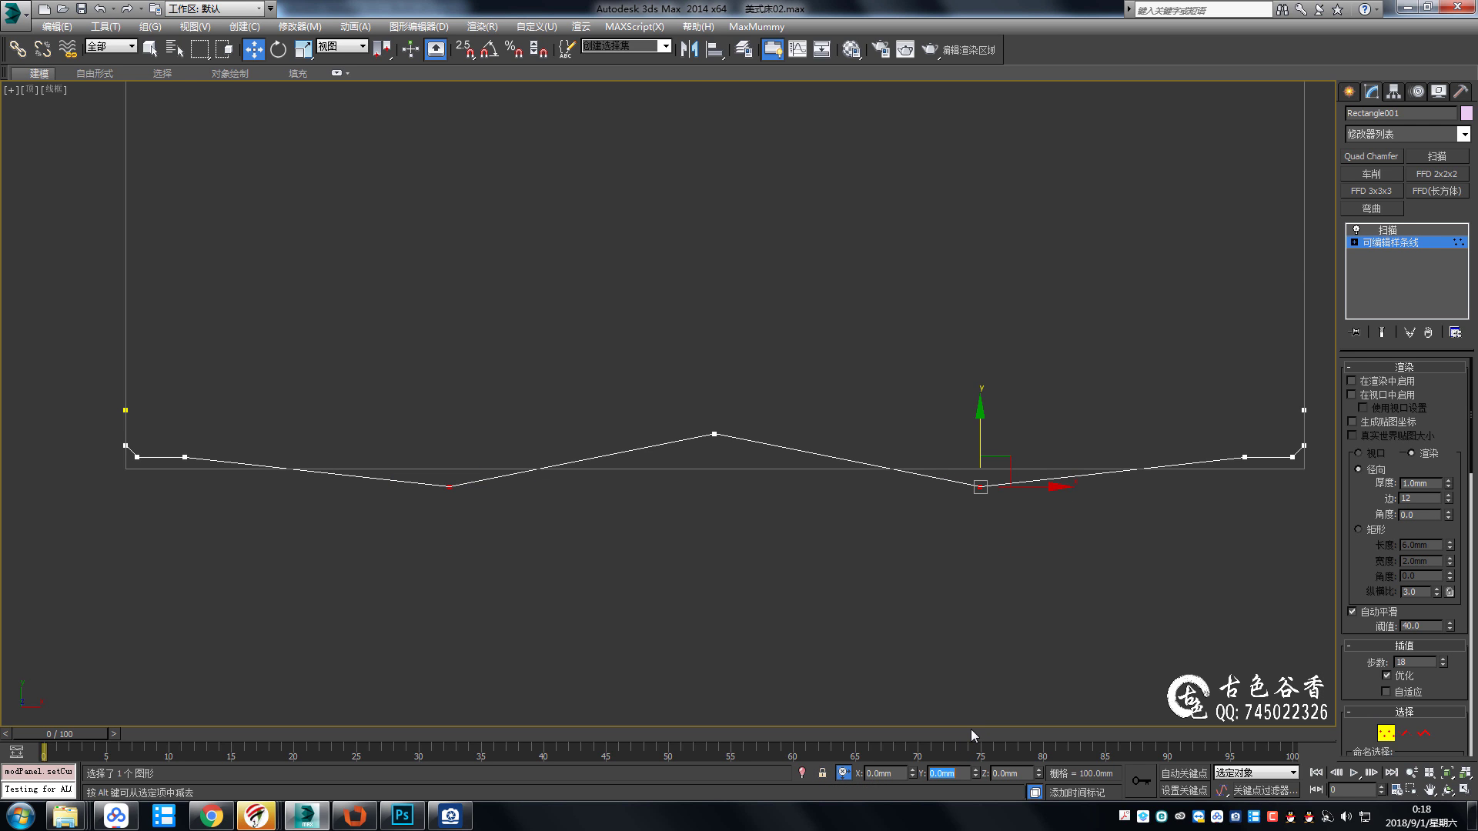
# Return to the Sweep result and view the rail in Perspective.
pyautogui.click(1388, 229)
pyautogui.moveTo(1002, 391); pyautogui.dragTo(971, 378, button='middle')
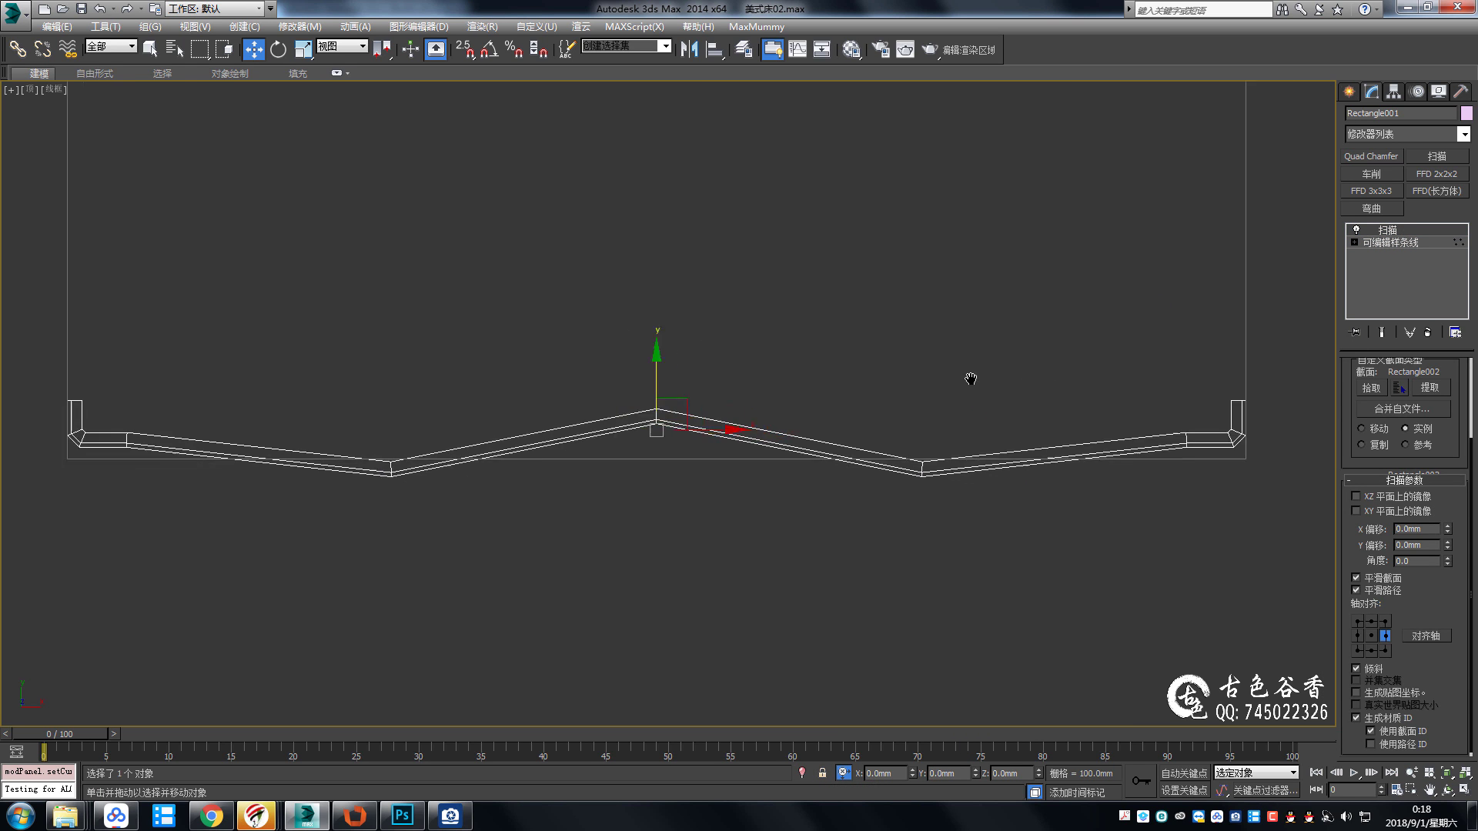
pyautogui.press('p')
pyautogui.scroll(-2, 925, 371)
pyautogui.scroll(-5, 925, 371)
# Clone the rail below the original, then view the original in top wireframe.
pyautogui.keyDown('shift'); pyautogui.moveTo(854, 377); pyautogui.dragTo(781, 714); pyautogui.keyUp('shift')
pyautogui.click(758, 473)
pyautogui.click(844, 353)
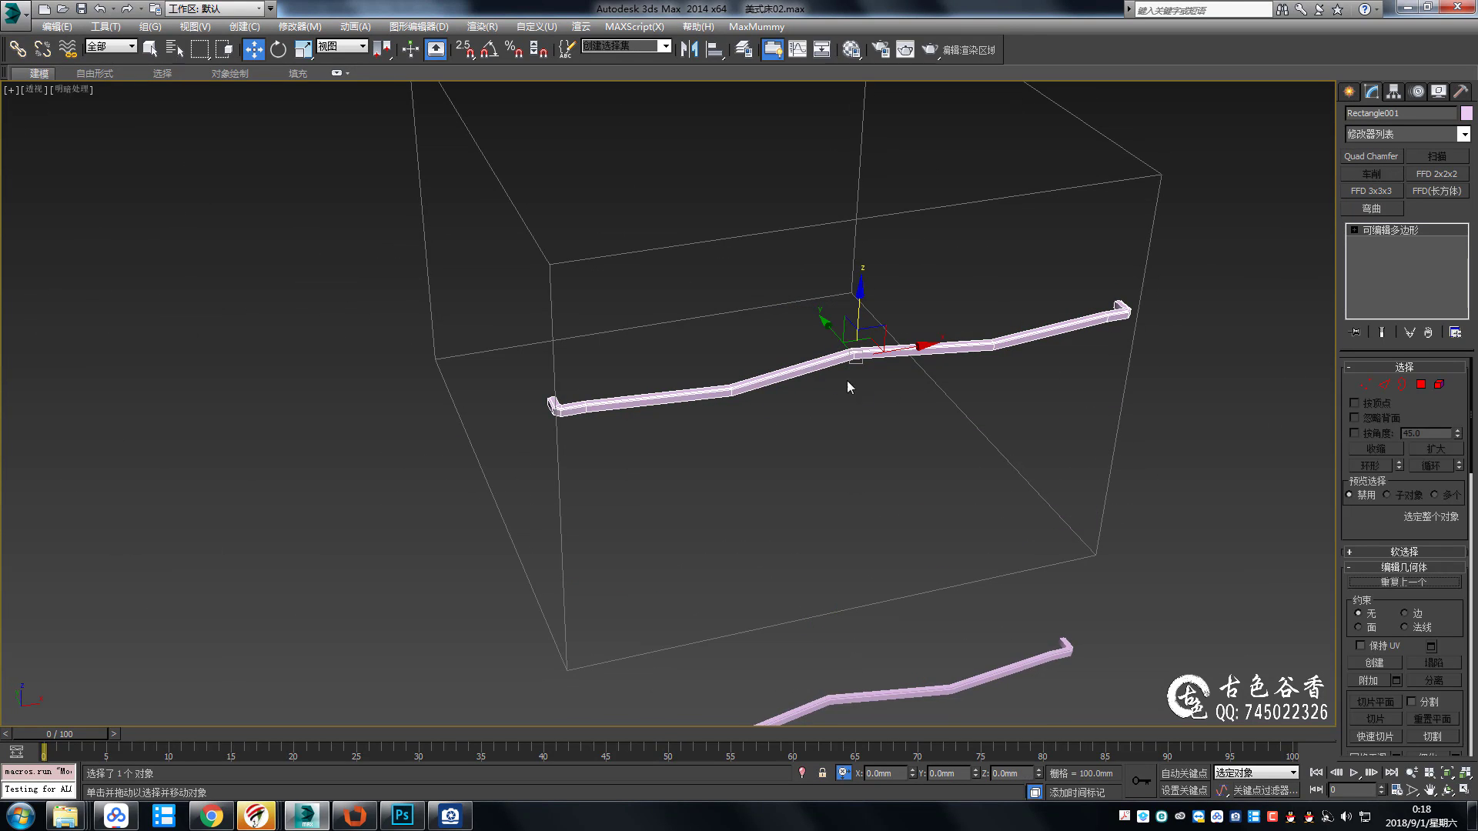
pyautogui.press('t')
pyautogui.press('z')
pyautogui.scroll(2, 745, 386)
# Select the edge loops at the rail's bends in Edge mode.
pyautogui.press('2')
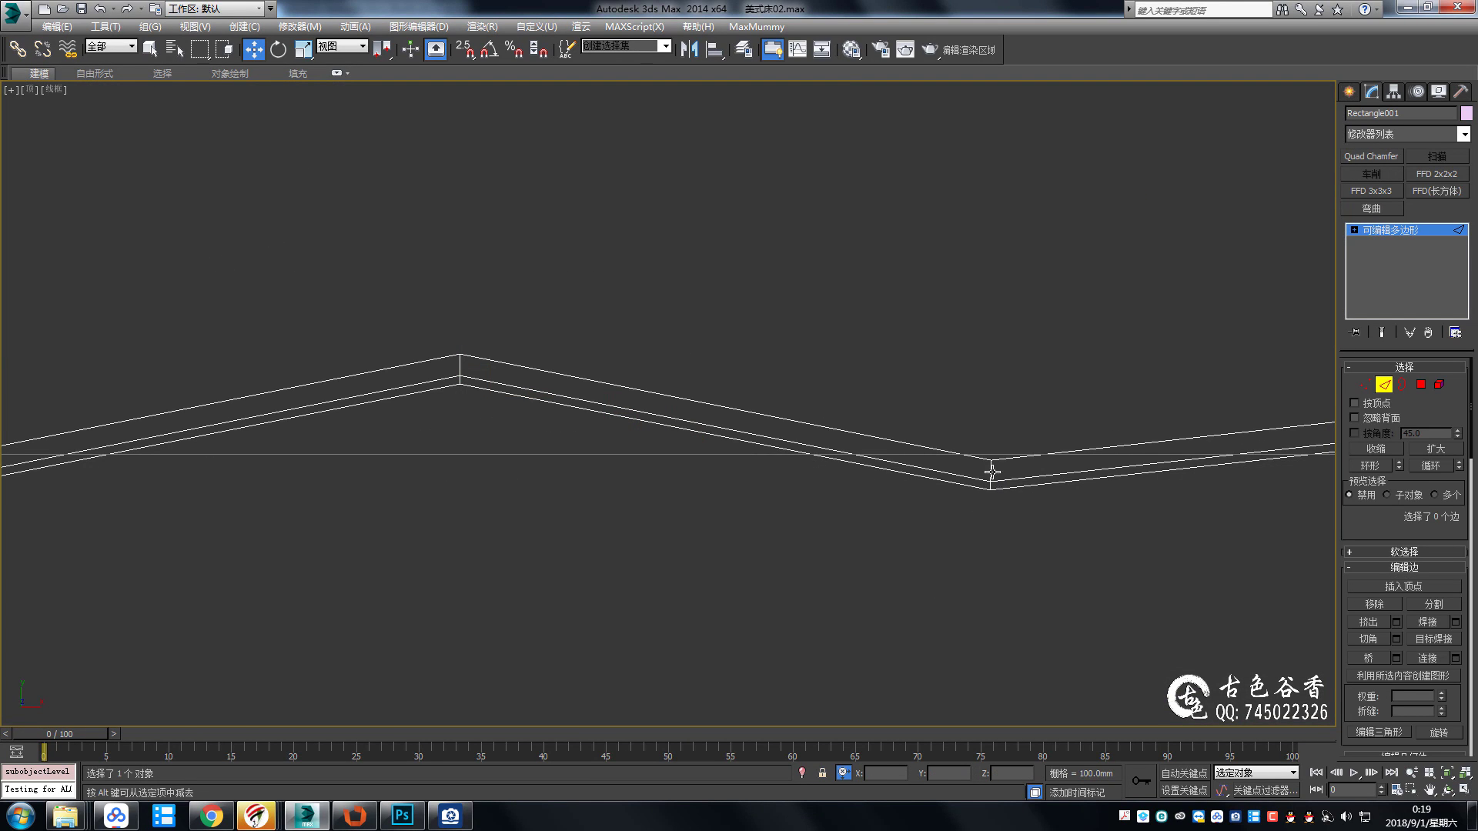
pyautogui.click(993, 471)
pyautogui.doubleClick(573, 399)
pyautogui.scroll(-5, 815, 376)
pyautogui.scroll(3, 518, 423)
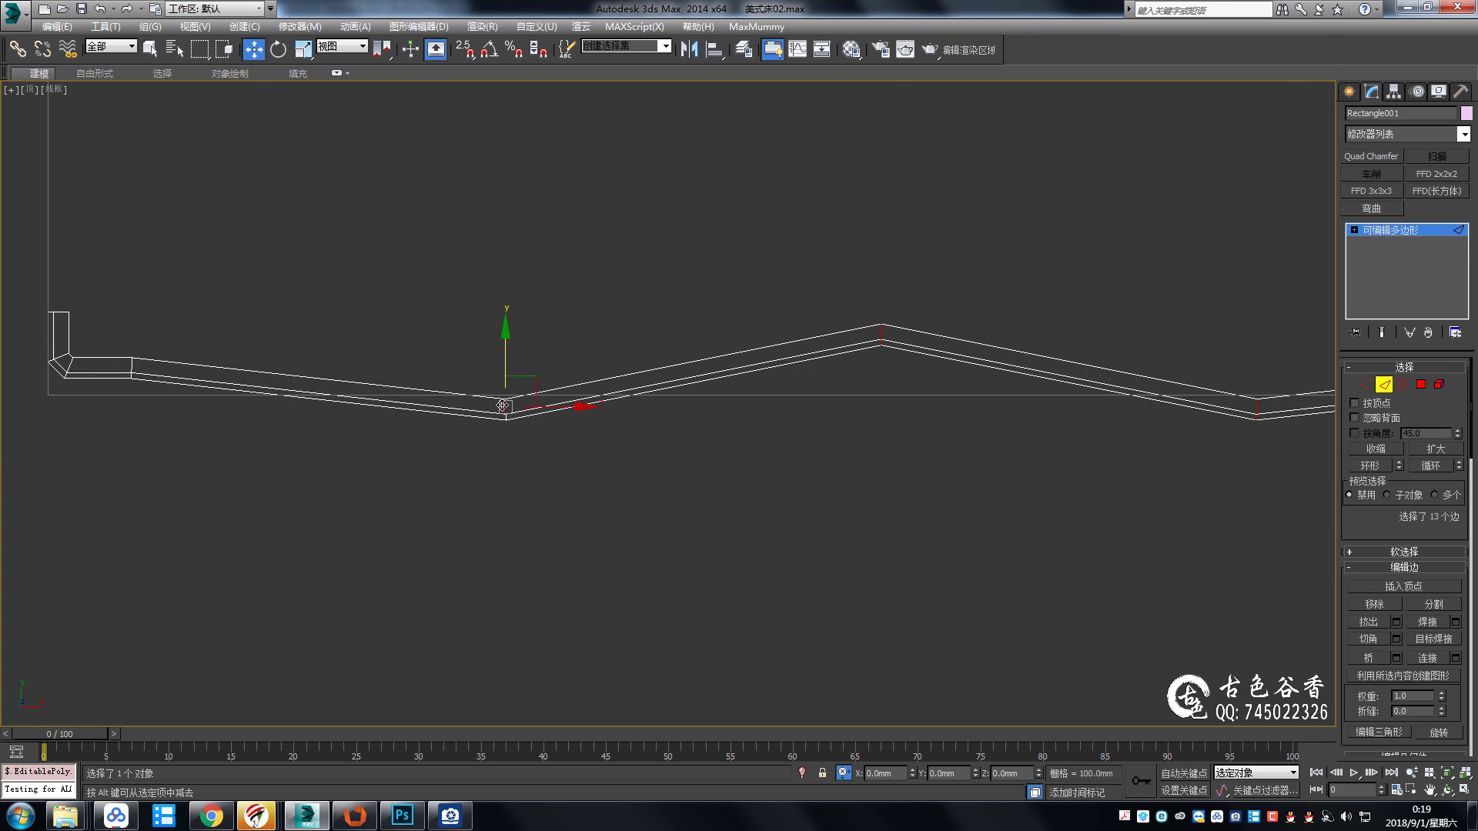
pyautogui.scroll(-2, 770, 438)
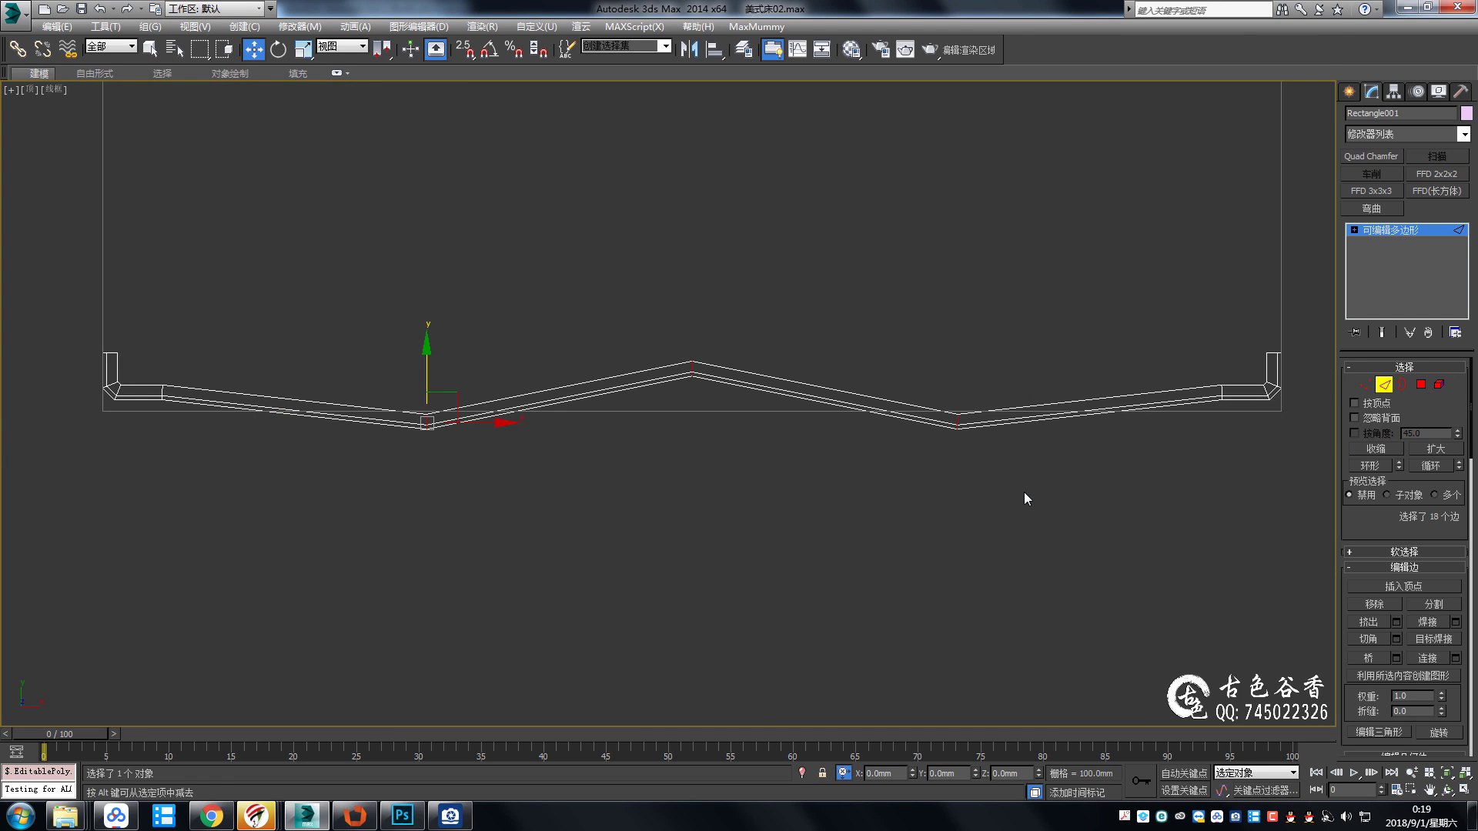
pyautogui.moveTo(955, 421); pyautogui.dragTo(1206, 419, button='middle')
pyautogui.scroll(2, 986, 425)
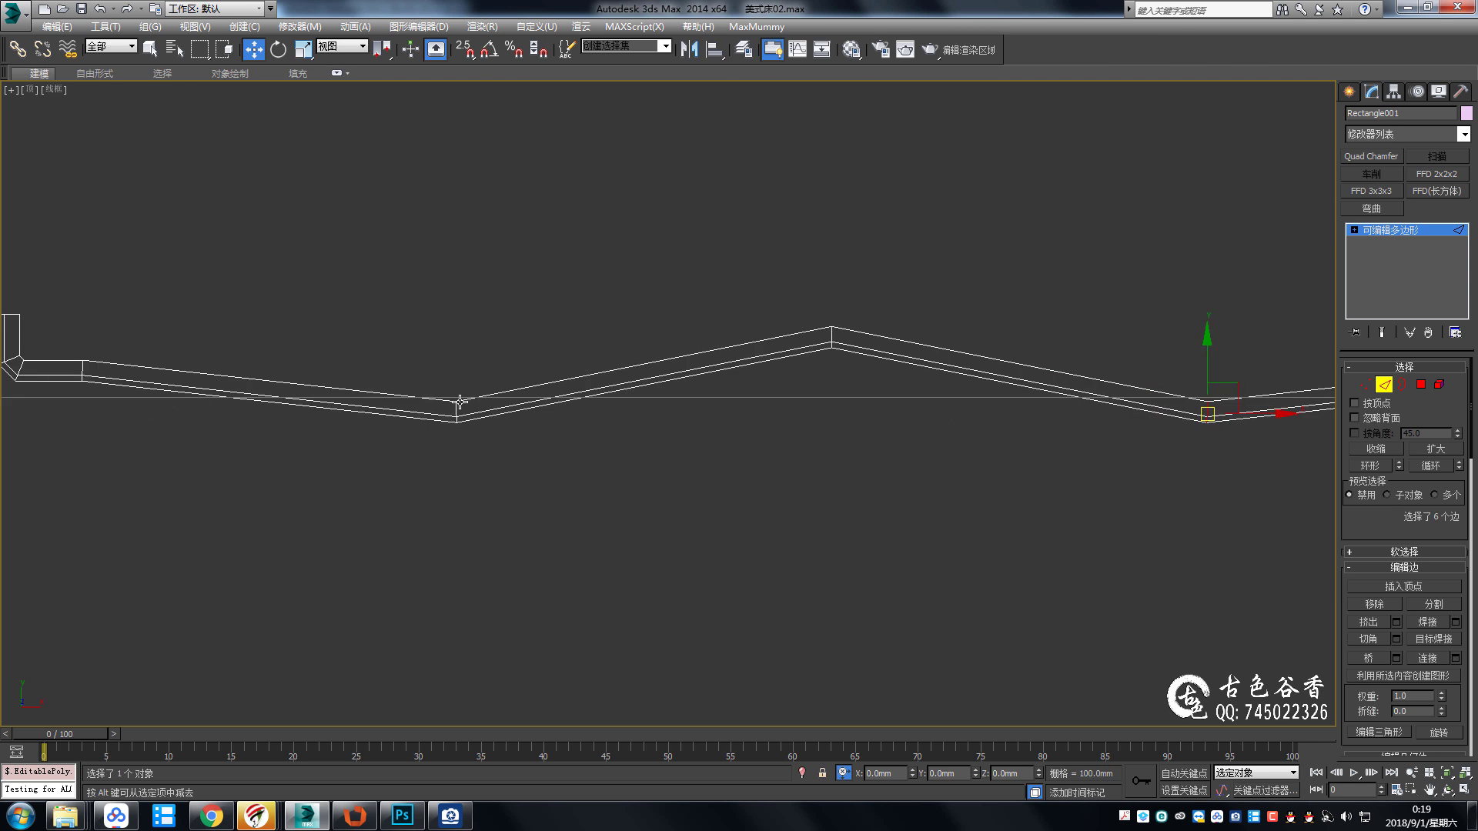
pyautogui.click(455, 409)
# Reselect the rail's bend edges and add the centre peak's edge loop.
pyautogui.moveTo(450, 375); pyautogui.dragTo(250, 378, button='middle')
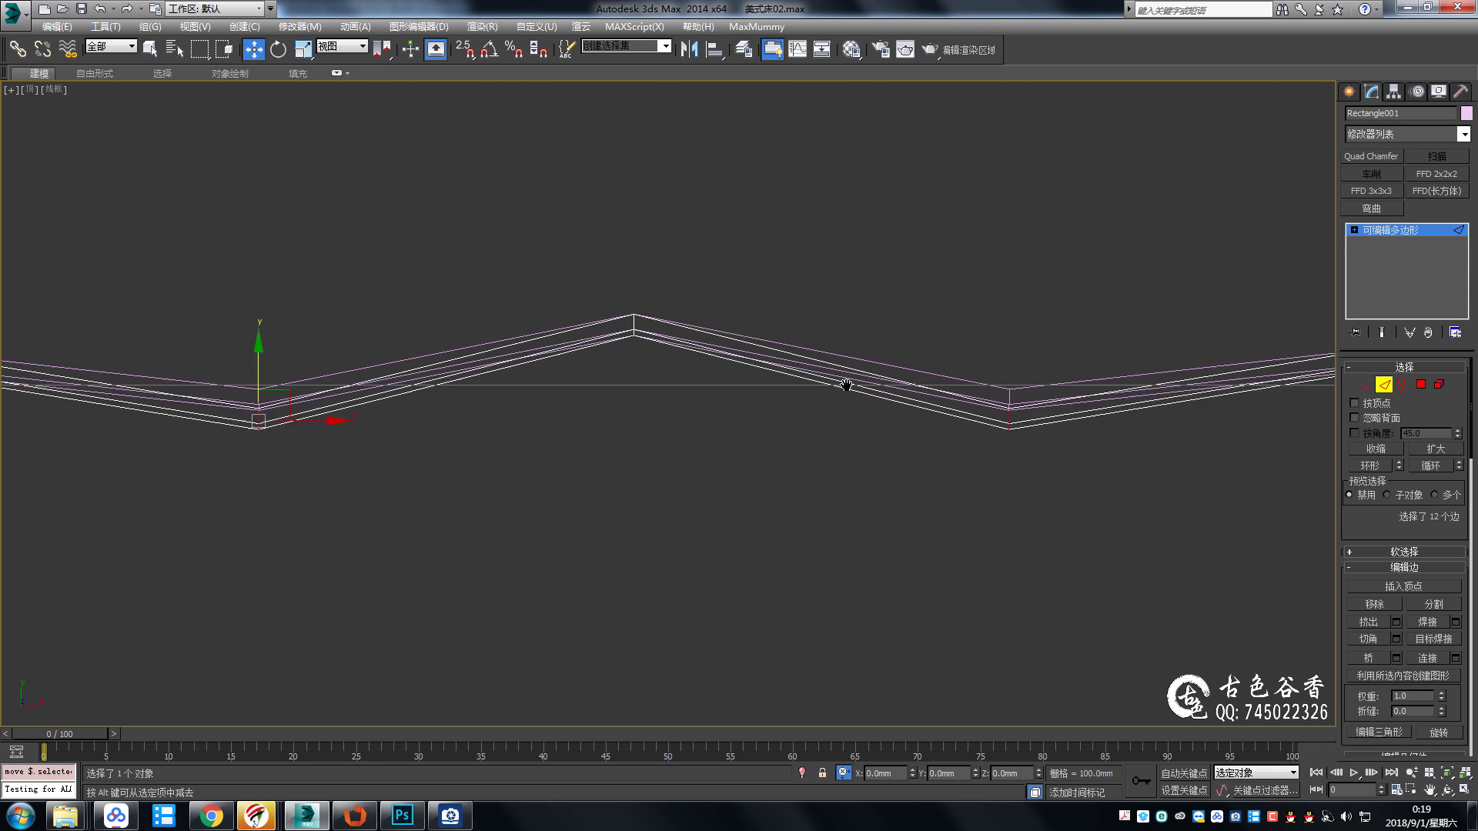
pyautogui.press('q')
pyautogui.click(1006, 397)
pyautogui.rightClick(1002, 388)
pyautogui.click(999, 405)
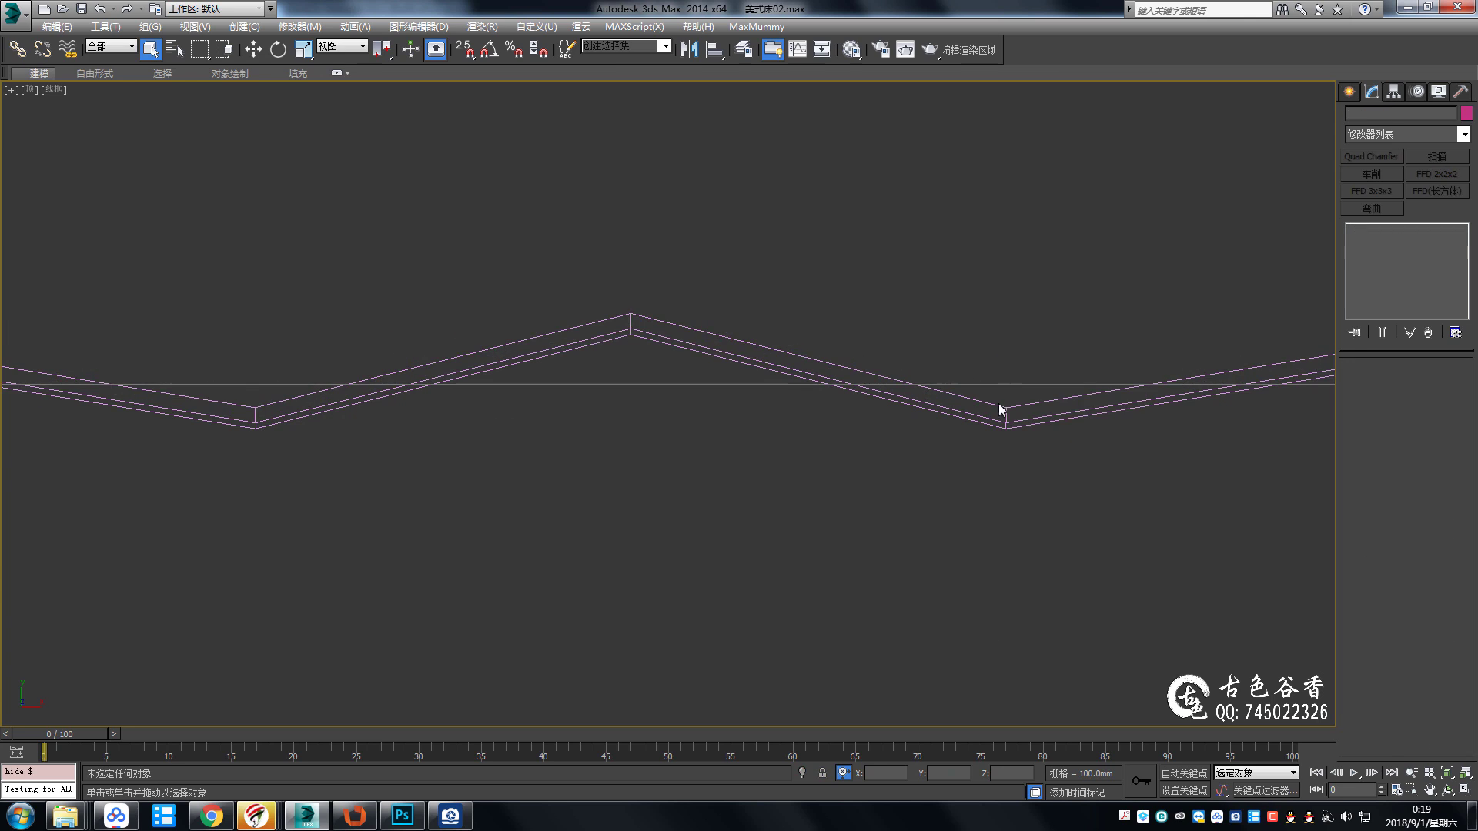
pyautogui.moveTo(1040, 441); pyautogui.dragTo(1042, 372, button='middle')
pyautogui.scroll(-3, 1041, 409)
pyautogui.scroll(4, 846, 346)
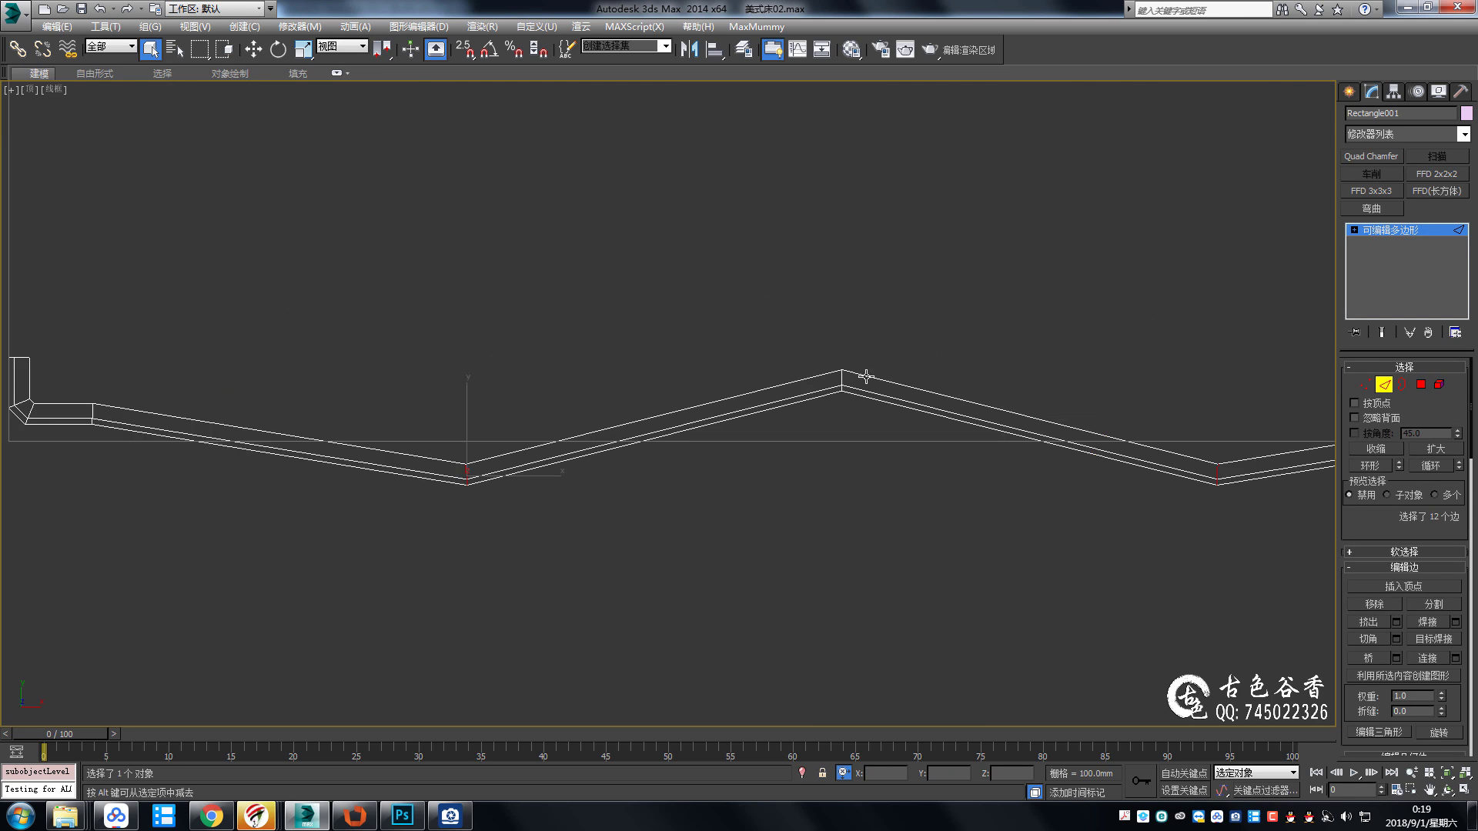
pyautogui.keyDown('ctrl'); pyautogui.click(840, 375); pyautogui.keyUp('ctrl')
pyautogui.moveTo(843, 377); pyautogui.dragTo(804, 343, button='middle')
pyautogui.hotkey('ctrl', 'shift', 'c')
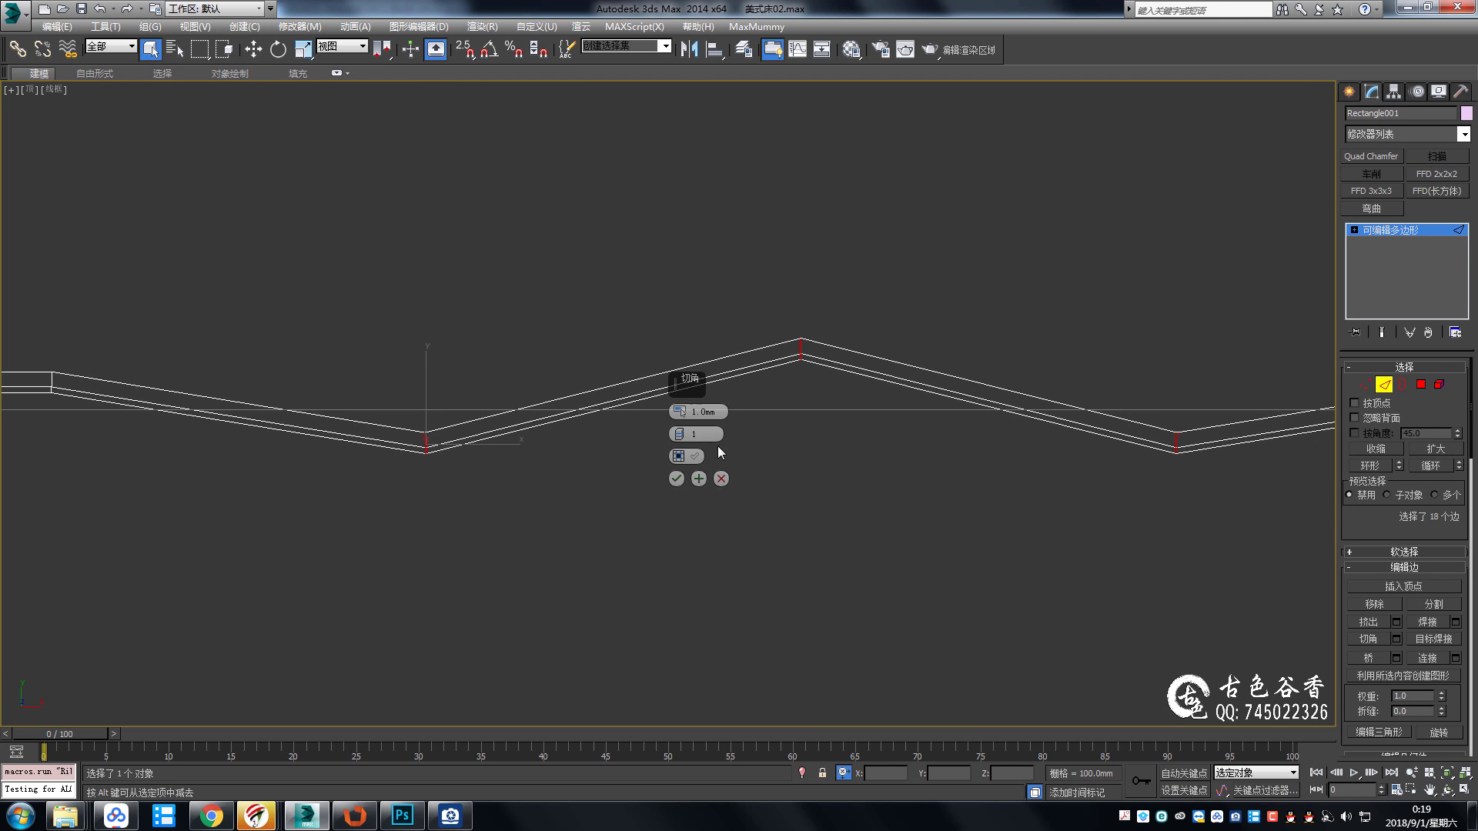
pyautogui.moveTo(678, 411); pyautogui.dragTo(671, 216)
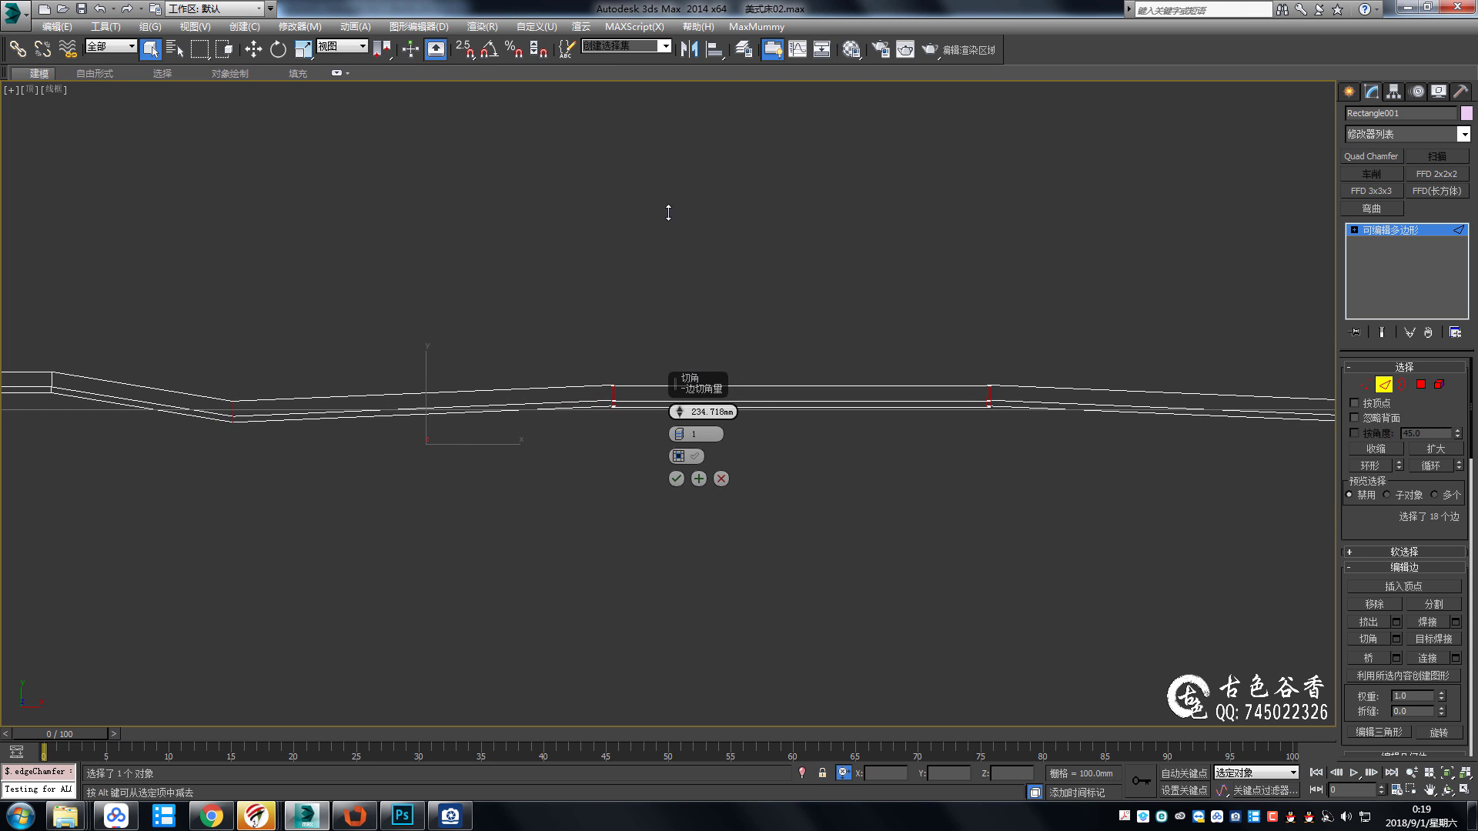
pyautogui.moveTo(679, 433); pyautogui.dragTo(679, 415)
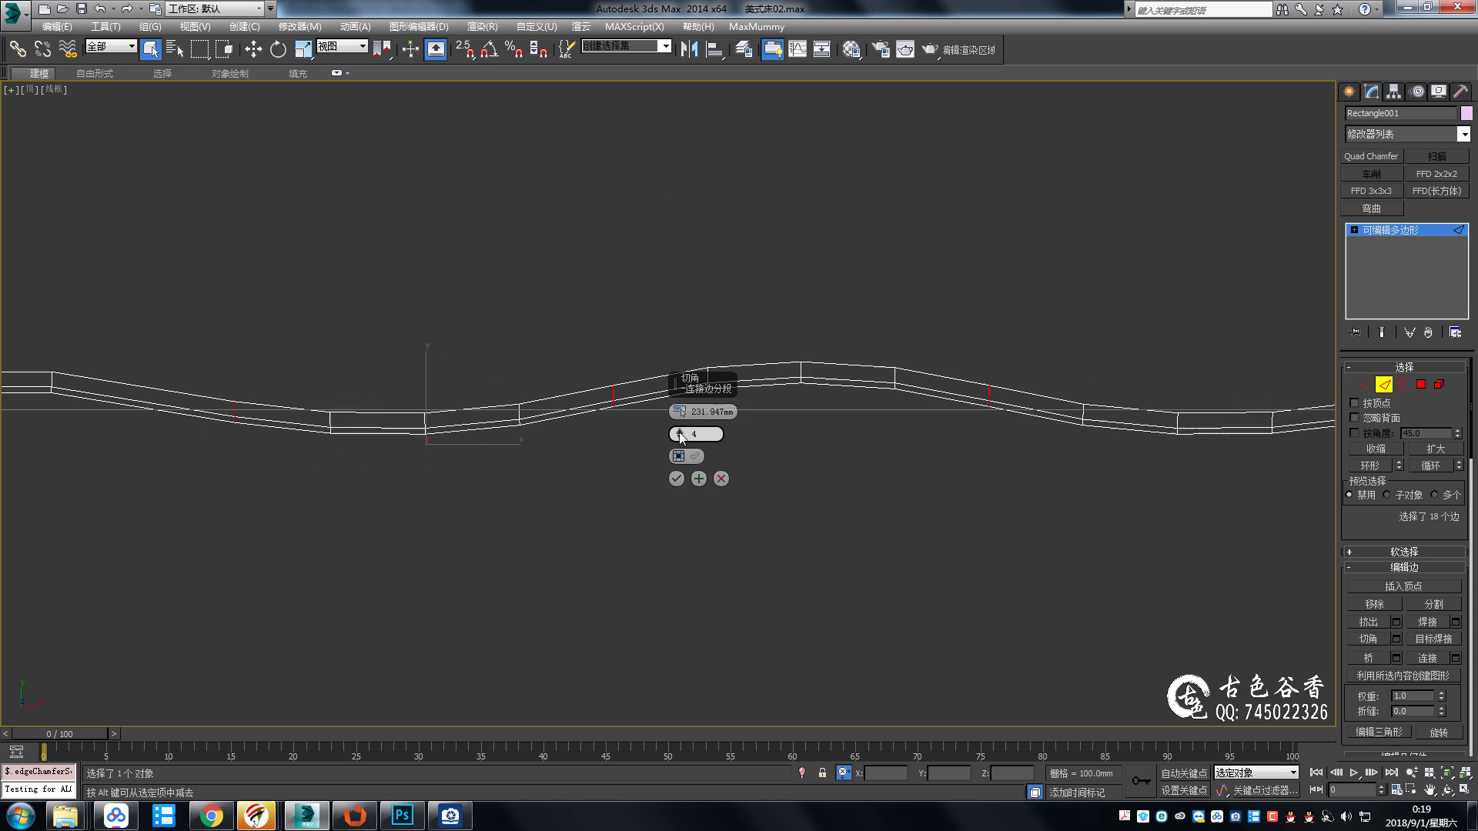
pyautogui.moveTo(1063, 363); pyautogui.dragTo(972, 340, button='middle')
pyautogui.scroll(-3, 978, 339)
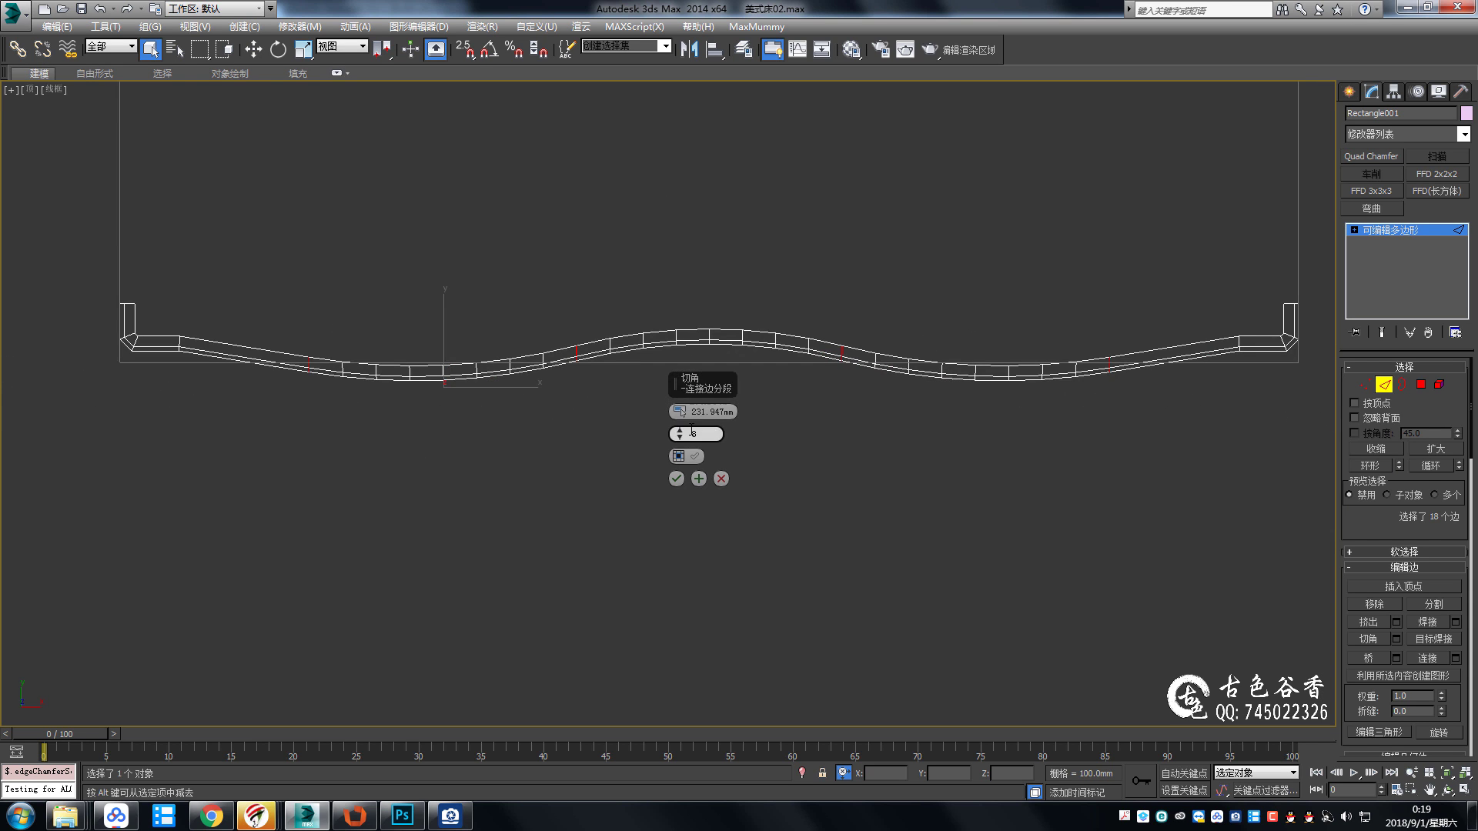
pyautogui.moveTo(682, 436); pyautogui.dragTo(678, 418)
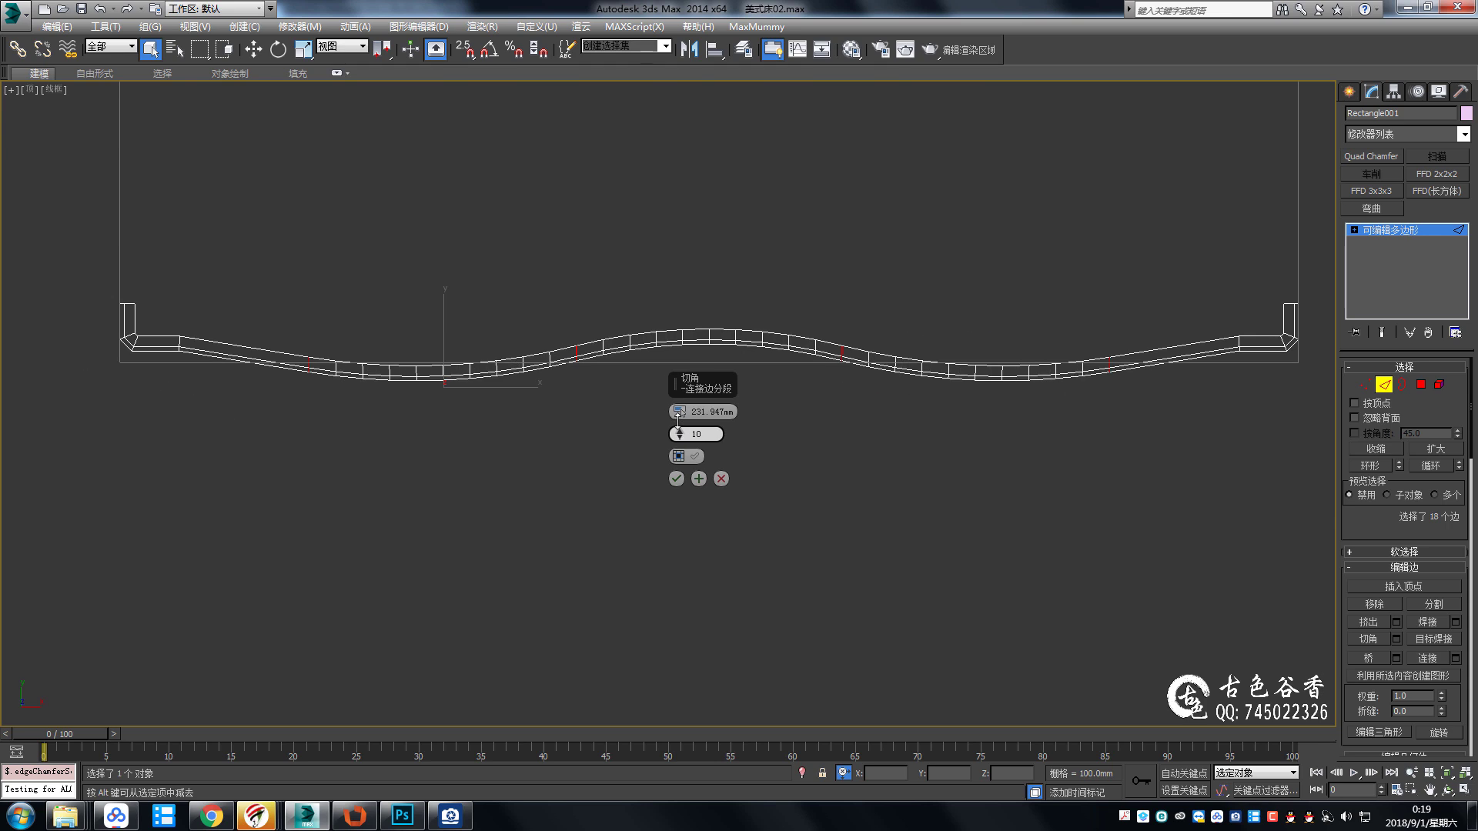
pyautogui.click(720, 479)
# Raise the valley vertices slightly to flatten the zigzag.
pyautogui.press('1')
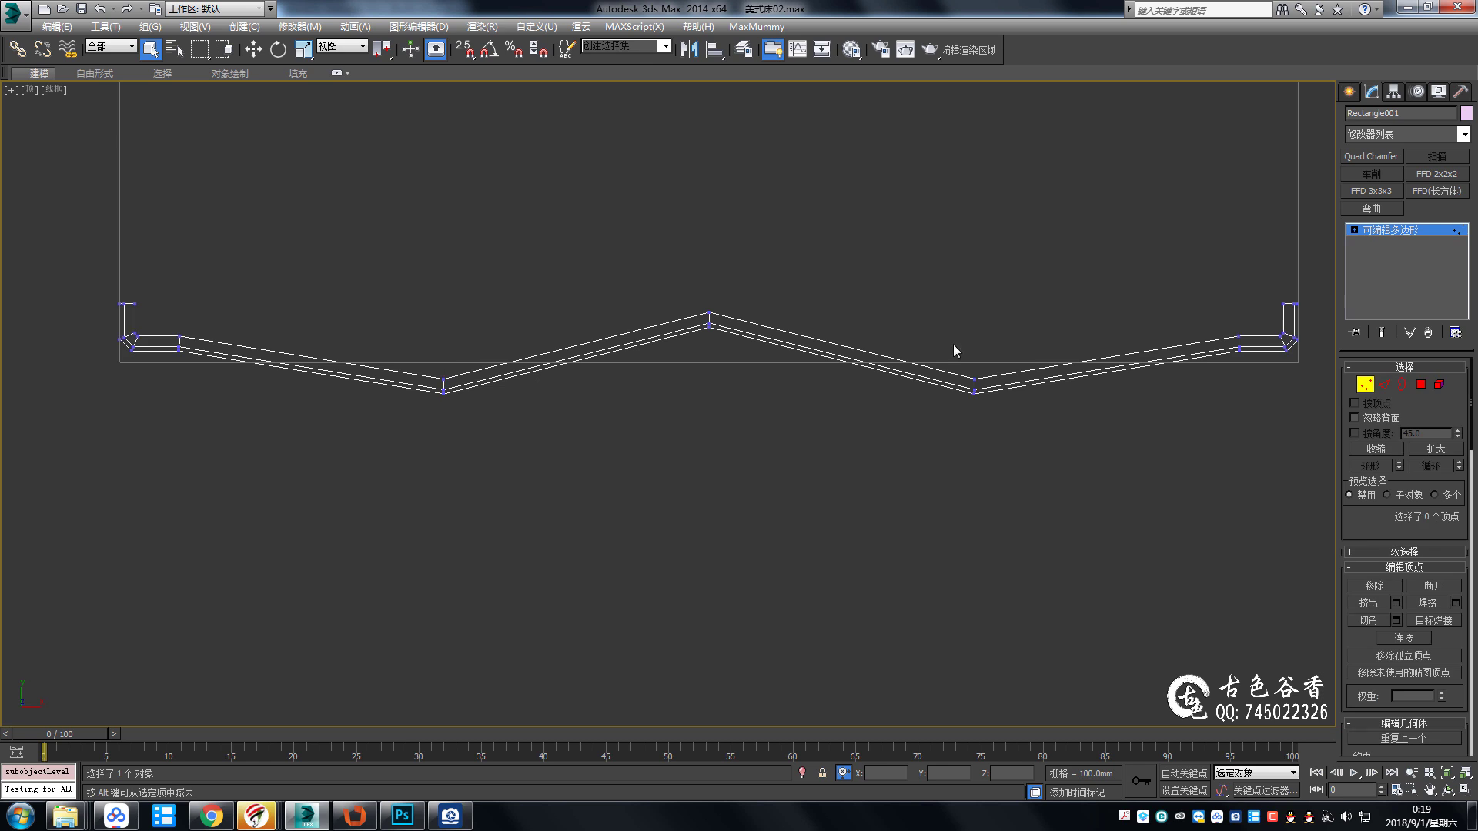
pyautogui.moveTo(951, 346); pyautogui.dragTo(1000, 408)
pyautogui.keyDown('ctrl'); pyautogui.moveTo(521, 445); pyautogui.dragTo(392, 373); pyautogui.keyUp('ctrl')
pyautogui.press('w')
pyautogui.moveTo(708, 327); pyautogui.dragTo(708, 315)
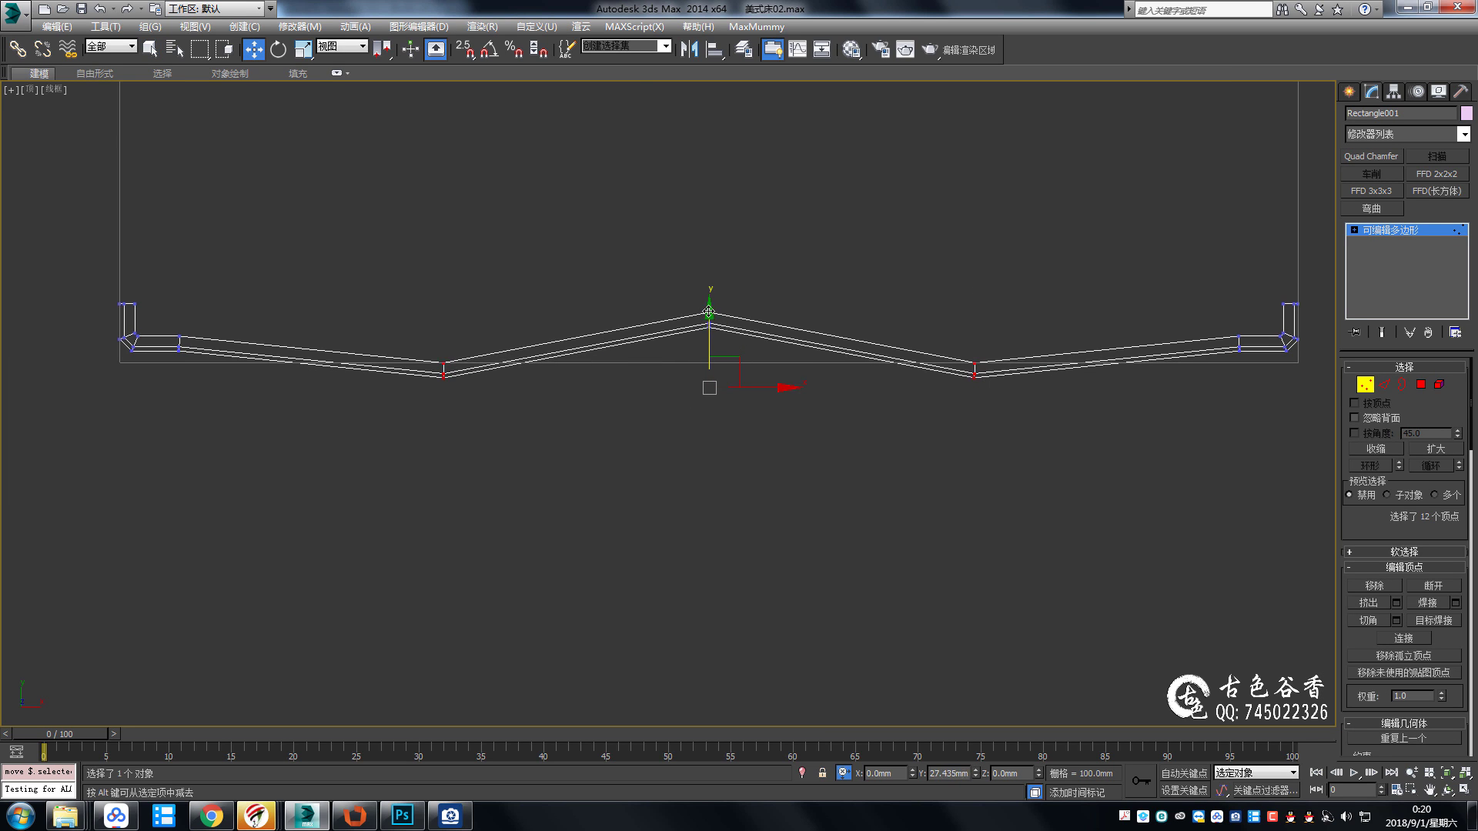
pyautogui.scroll(2, 714, 344)
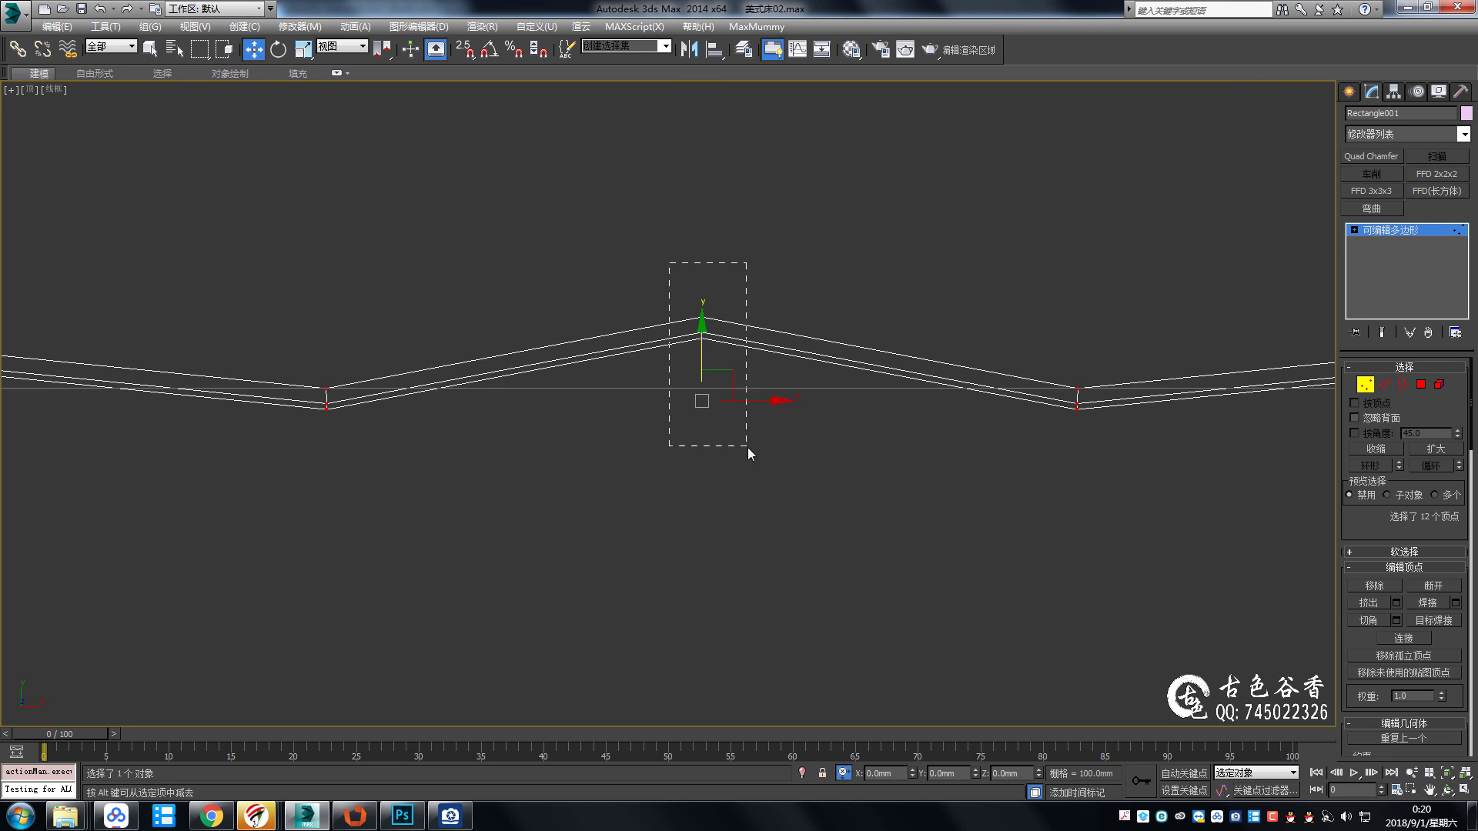
# Select the edges at the centre peak and the other V corner.
pyautogui.moveTo(747, 446); pyautogui.dragTo(748, 447)
pyautogui.moveTo(1044, 399); pyautogui.dragTo(921, 391, button='middle')
pyautogui.press('2')
pyautogui.press('q')
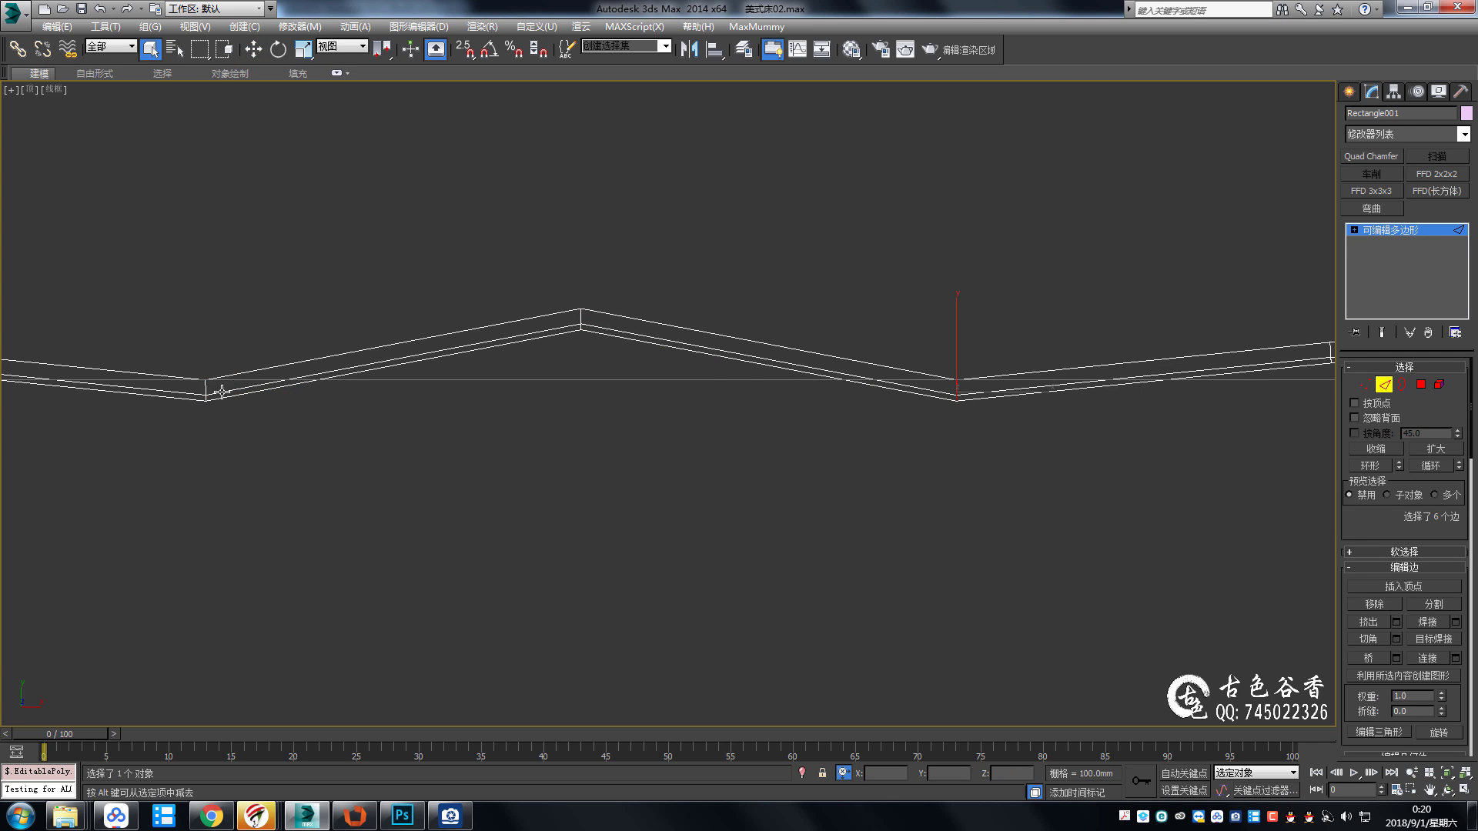
pyautogui.keyDown('ctrl'); pyautogui.moveTo(221, 392); pyautogui.dragTo(207, 390); pyautogui.keyUp('ctrl')
pyautogui.moveTo(904, 383)
pyautogui.mouseDown(button='middle')
pyautogui.moveTo(783, 380)
pyautogui.moveTo(870, 385)
pyautogui.mouseUp(button='middle')
# Scale the V-corner vertices apart along X and add a Symmetry modifier.
pyautogui.press('1')
pyautogui.keyDown('ctrl'); pyautogui.moveTo(238, 280); pyautogui.dragTo(303, 409); pyautogui.keyUp('ctrl')
pyautogui.scroll(-2, 676, 368)
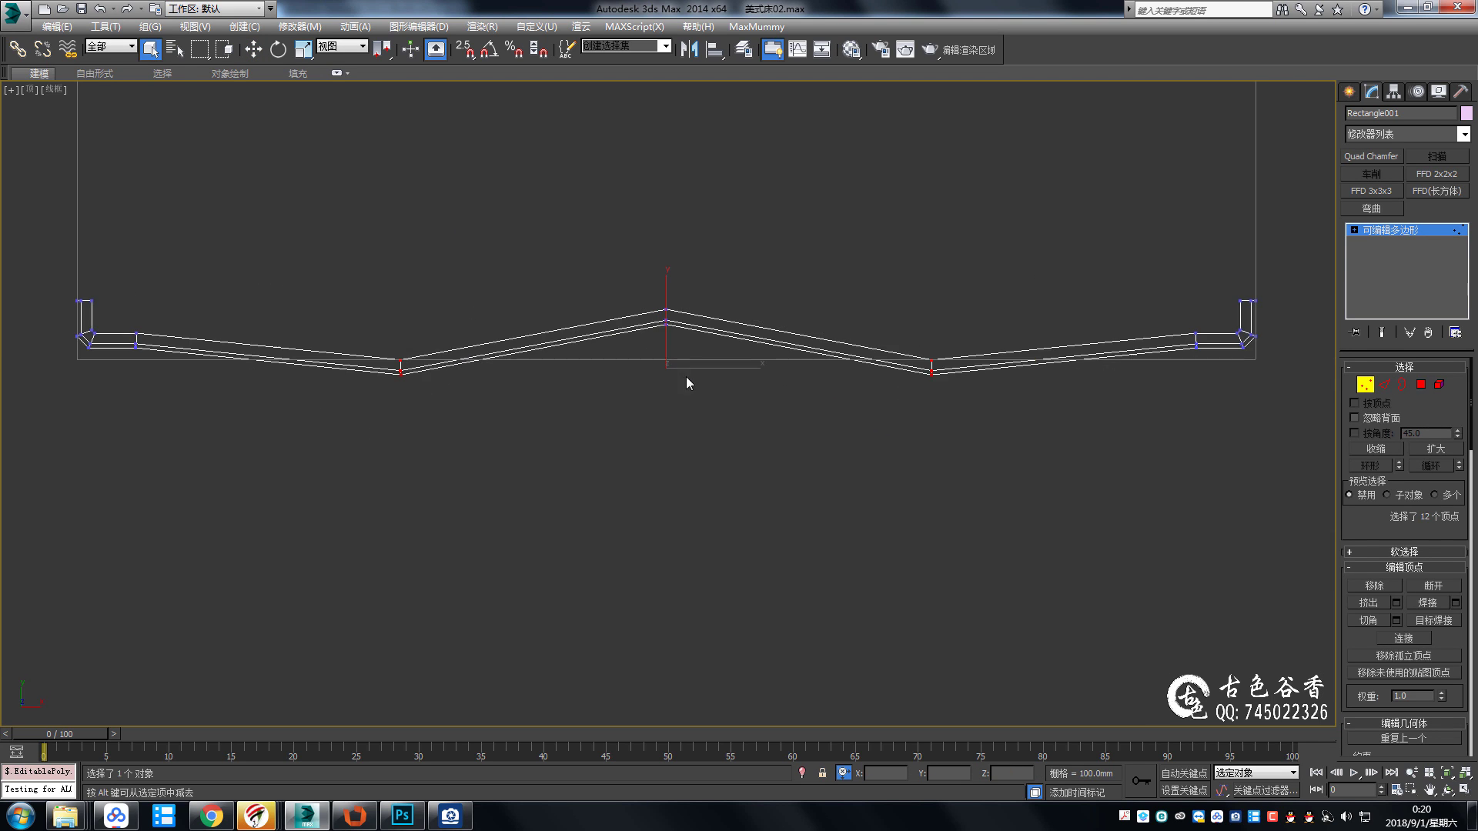
pyautogui.press('r')
pyautogui.moveTo(382, 49); pyautogui.dragTo(382, 123)
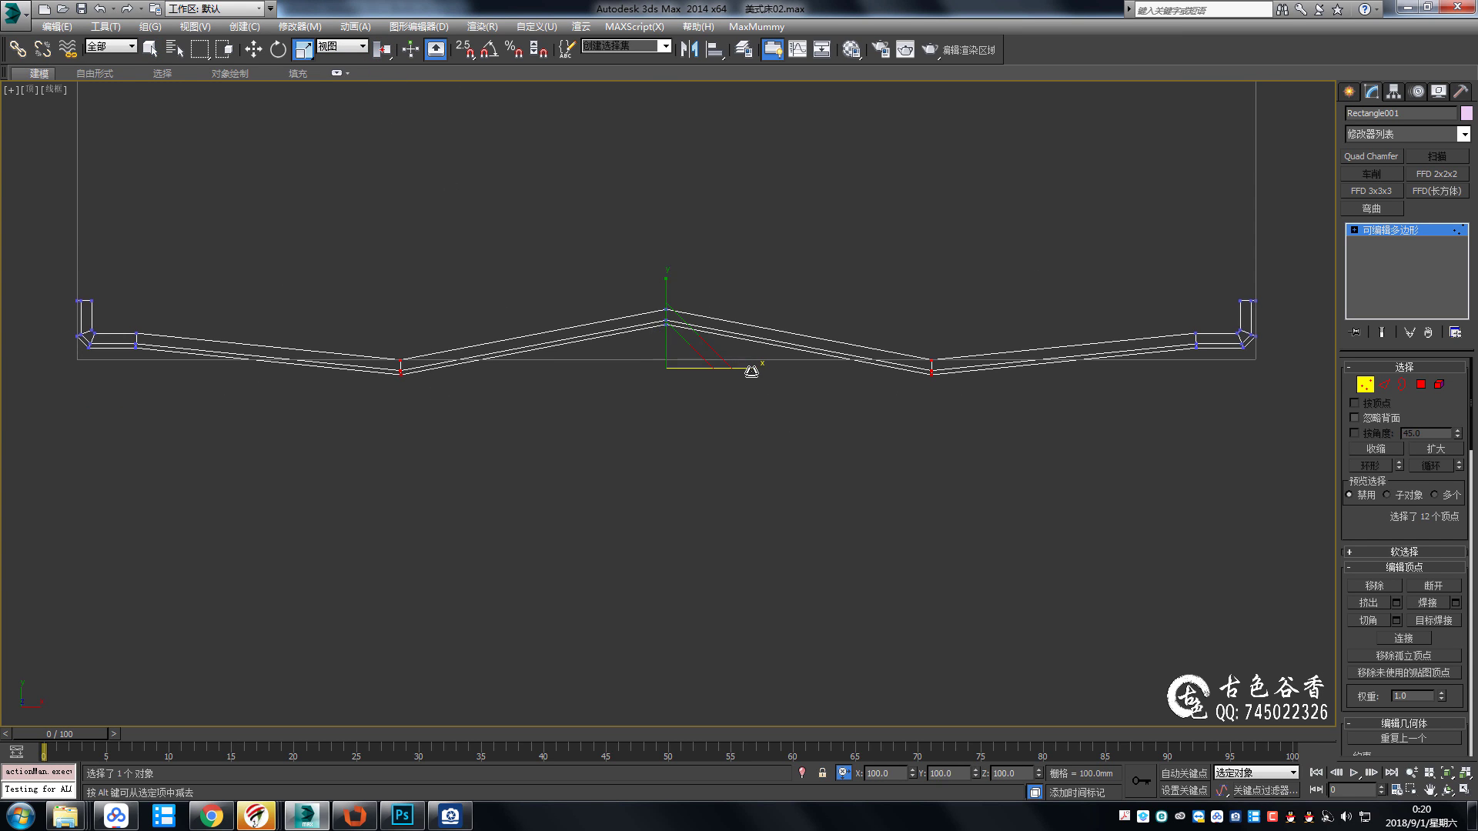
pyautogui.moveTo(751, 371); pyautogui.dragTo(762, 371)
pyautogui.press('w')
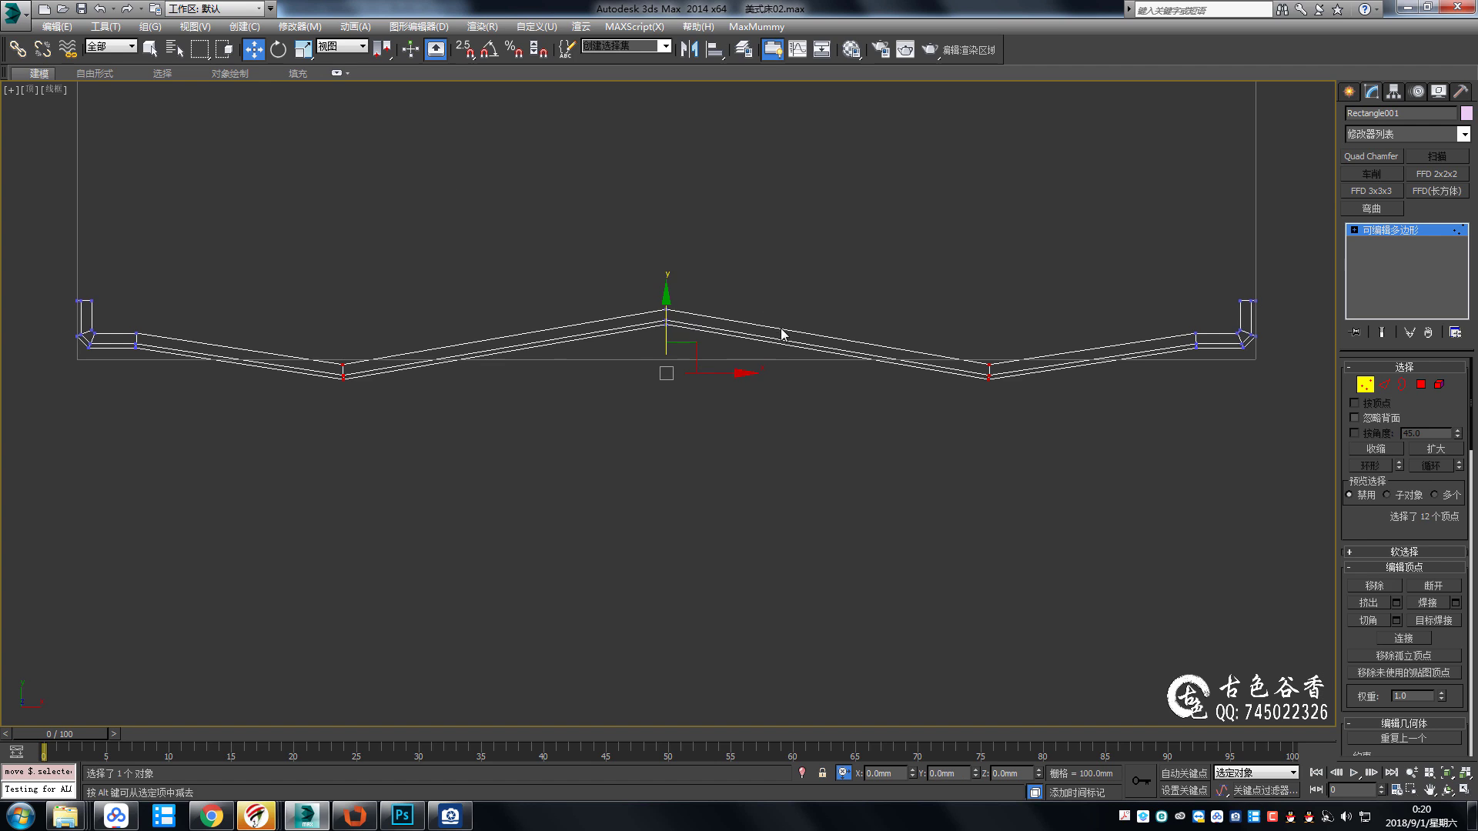
pyautogui.hotkey('alt', 's')
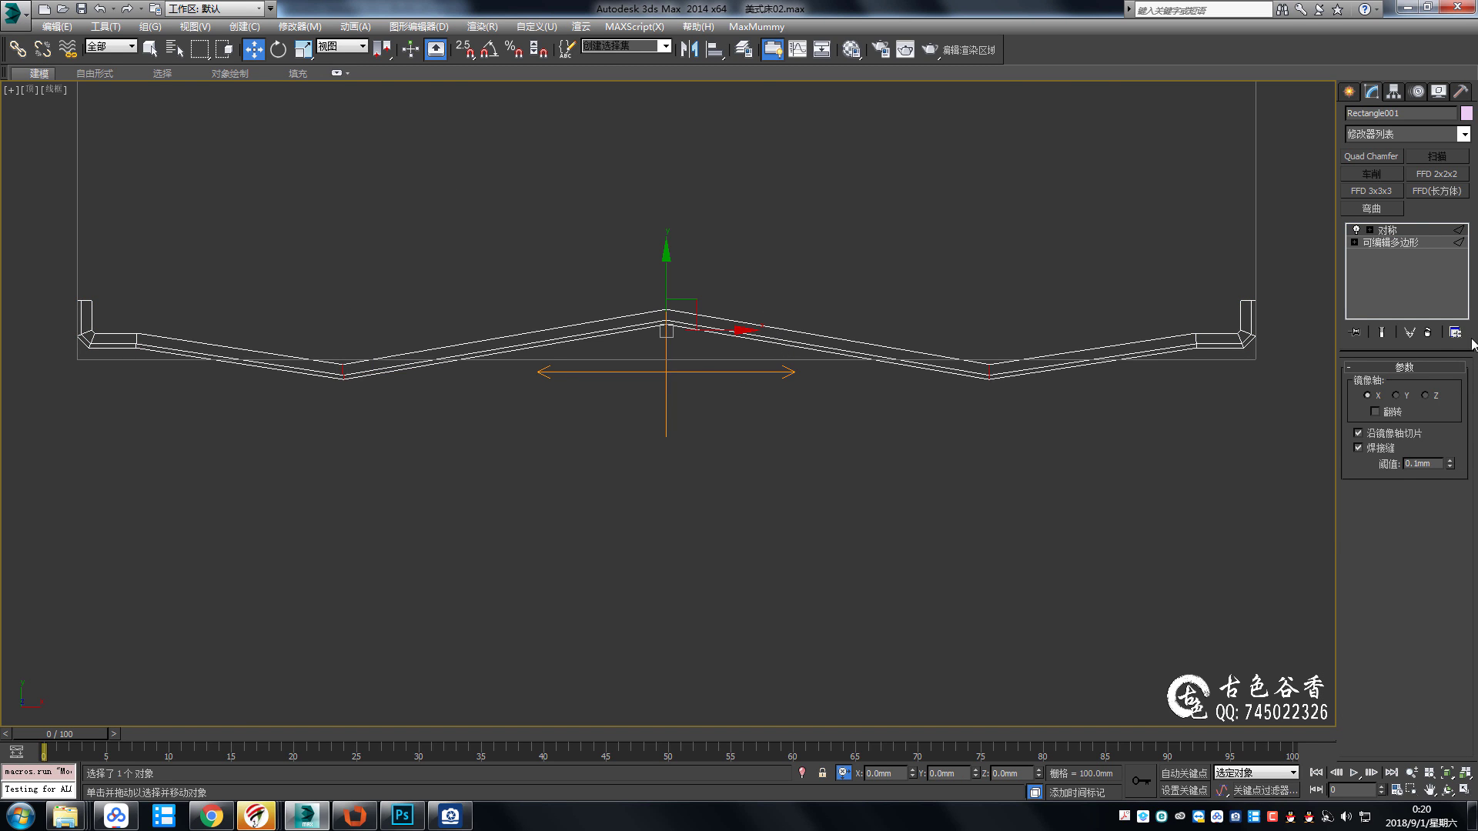
# Delete the Symmetry modifier and chamfer the corner edges about 318 mm with 15 segments.
pyautogui.click(1427, 331)
pyautogui.rightClick(639, 446)
pyautogui.click(574, 430)
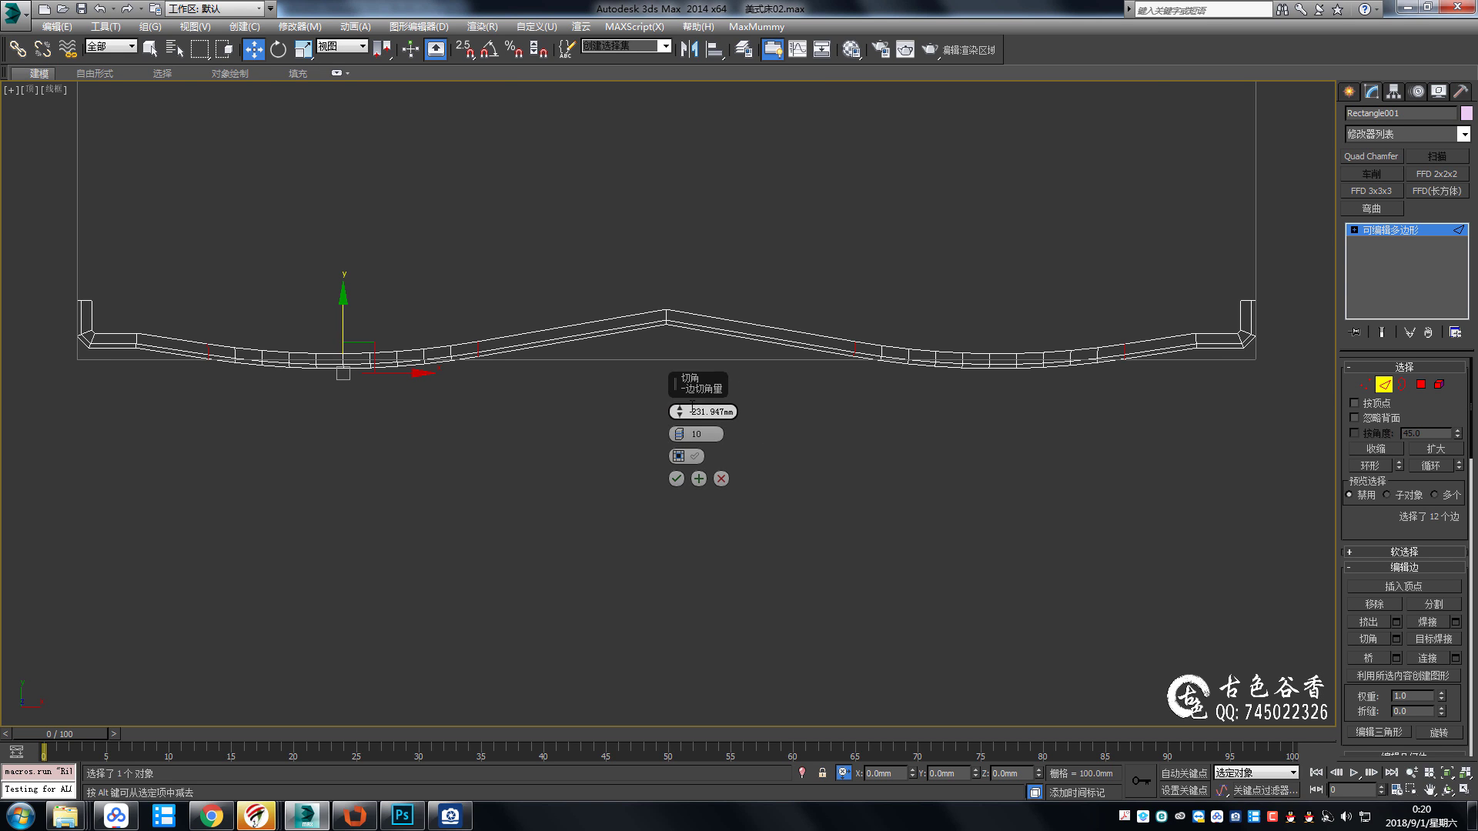
pyautogui.moveTo(679, 411); pyautogui.dragTo(680, 335)
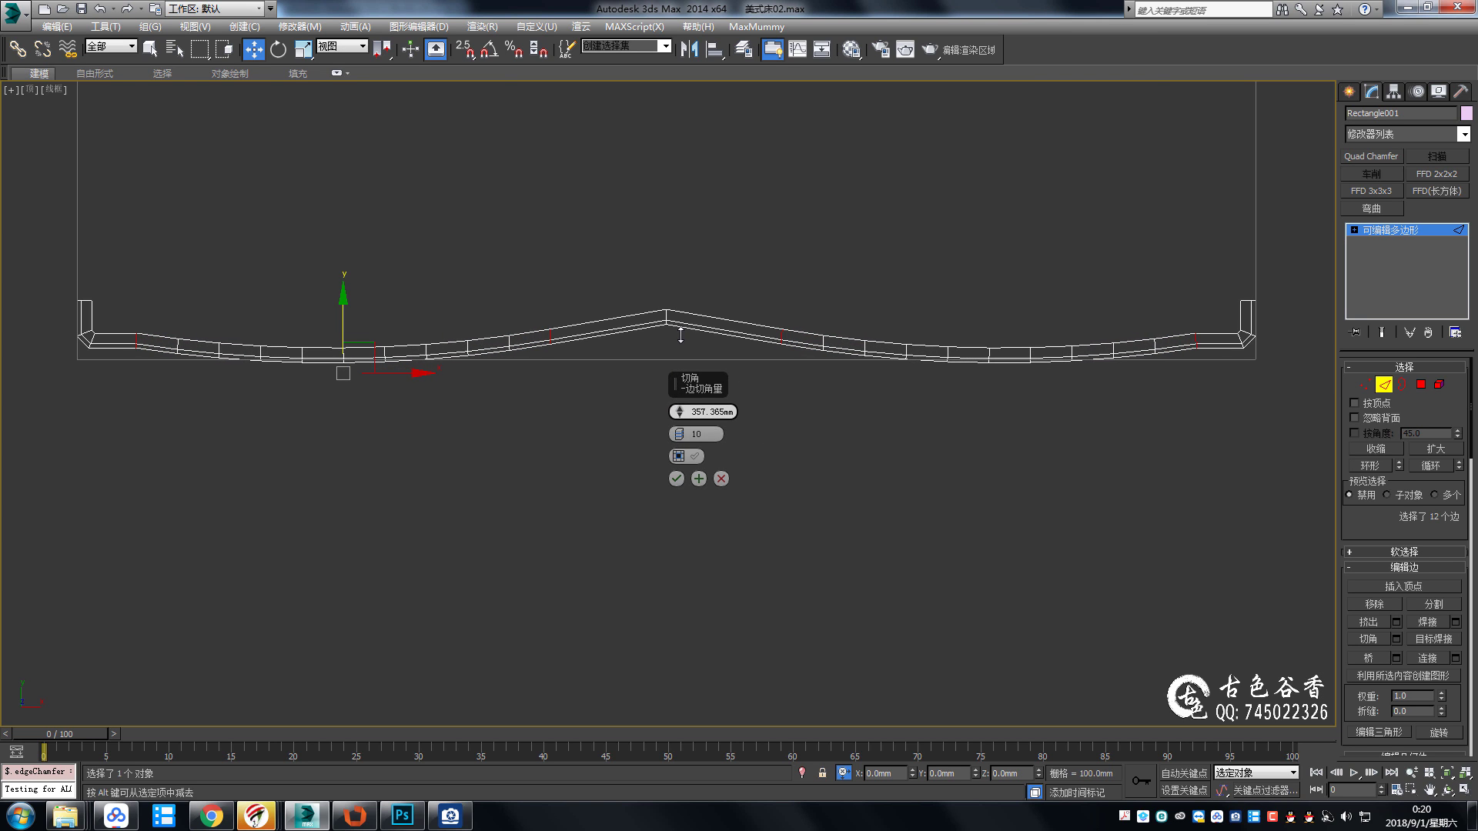
pyautogui.moveTo(677, 435); pyautogui.dragTo(677, 430)
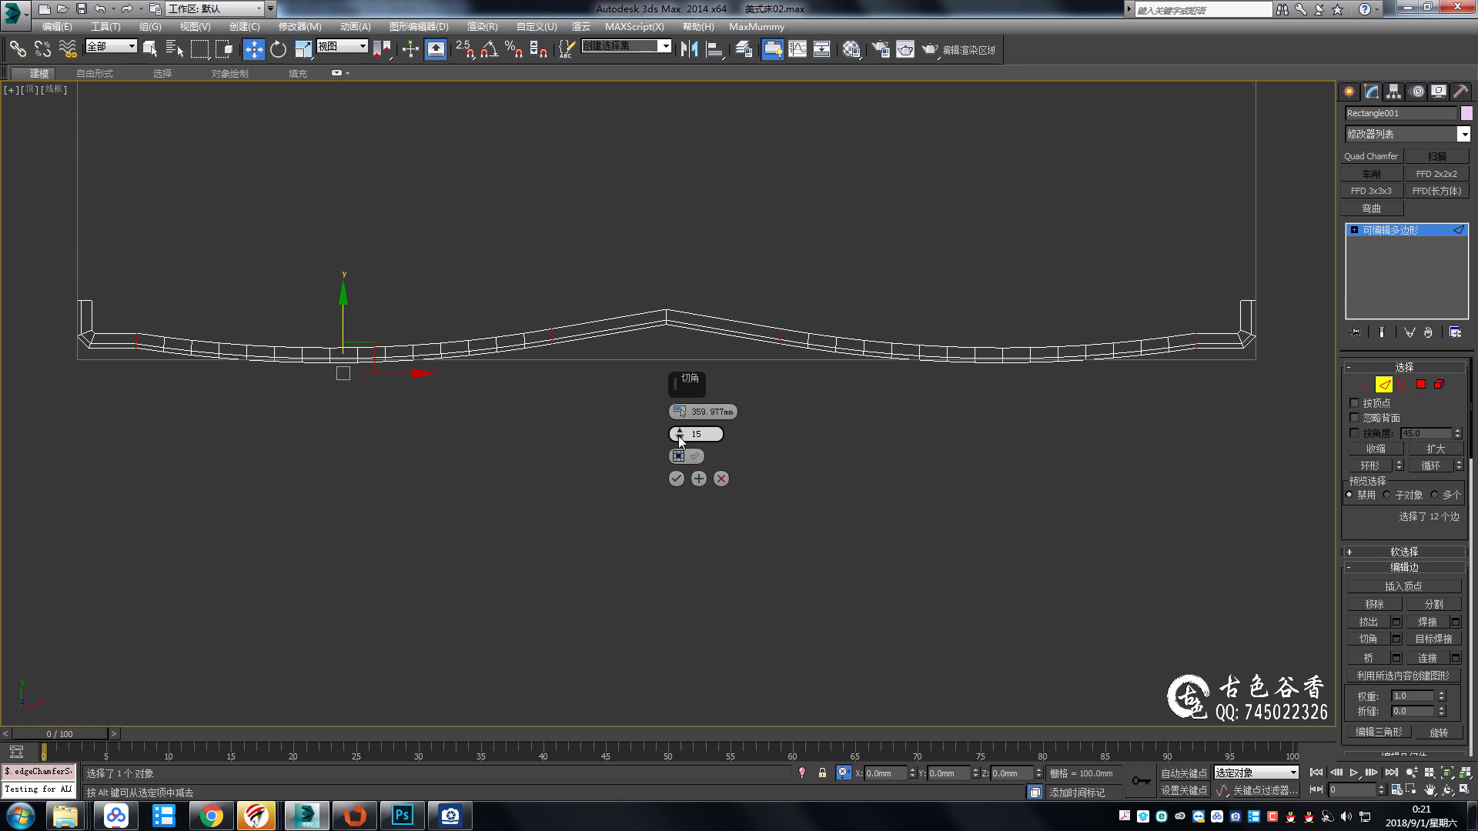
pyautogui.moveTo(677, 412); pyautogui.dragTo(679, 438)
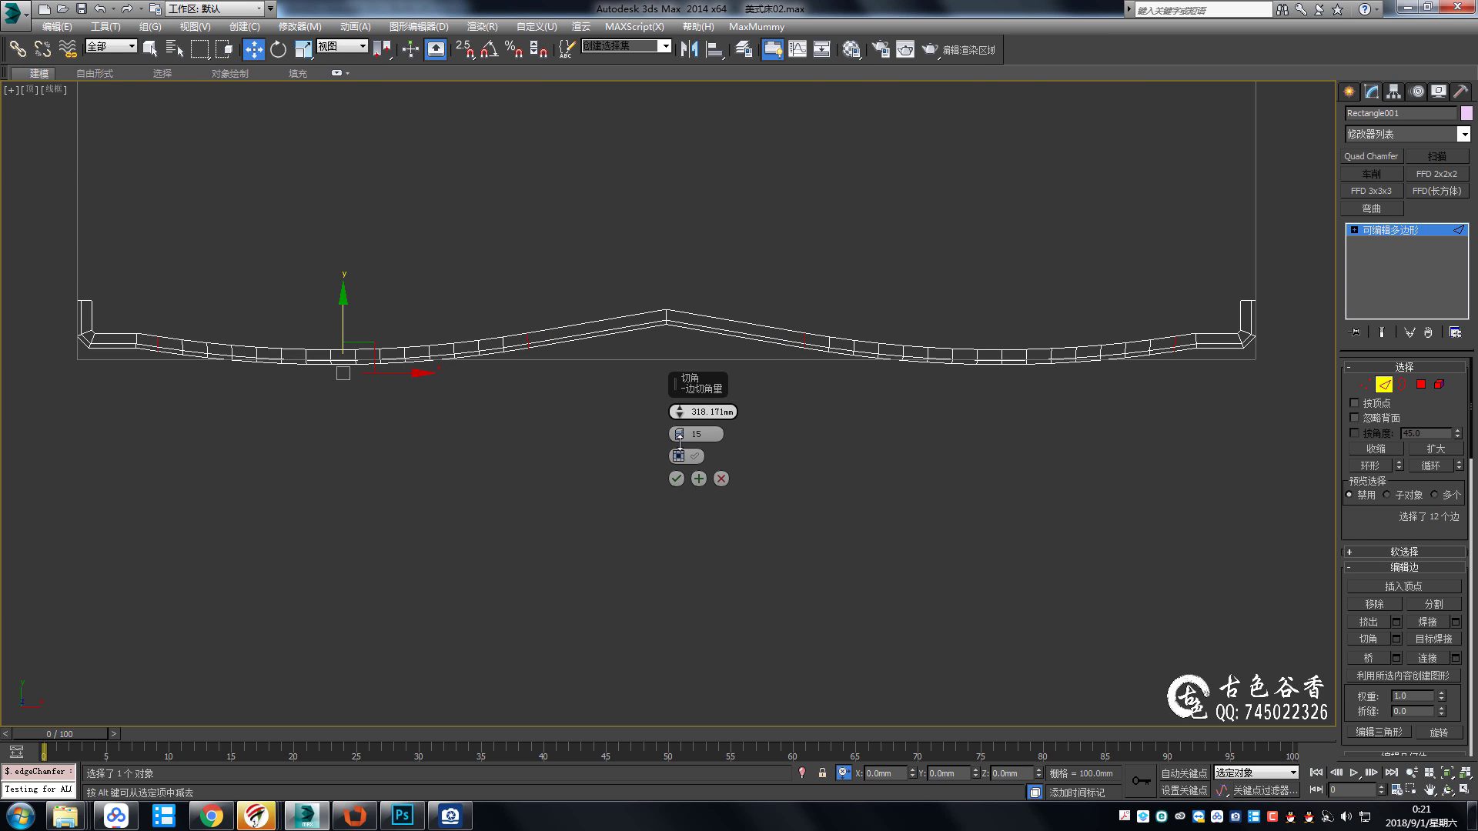
pyautogui.click(670, 477)
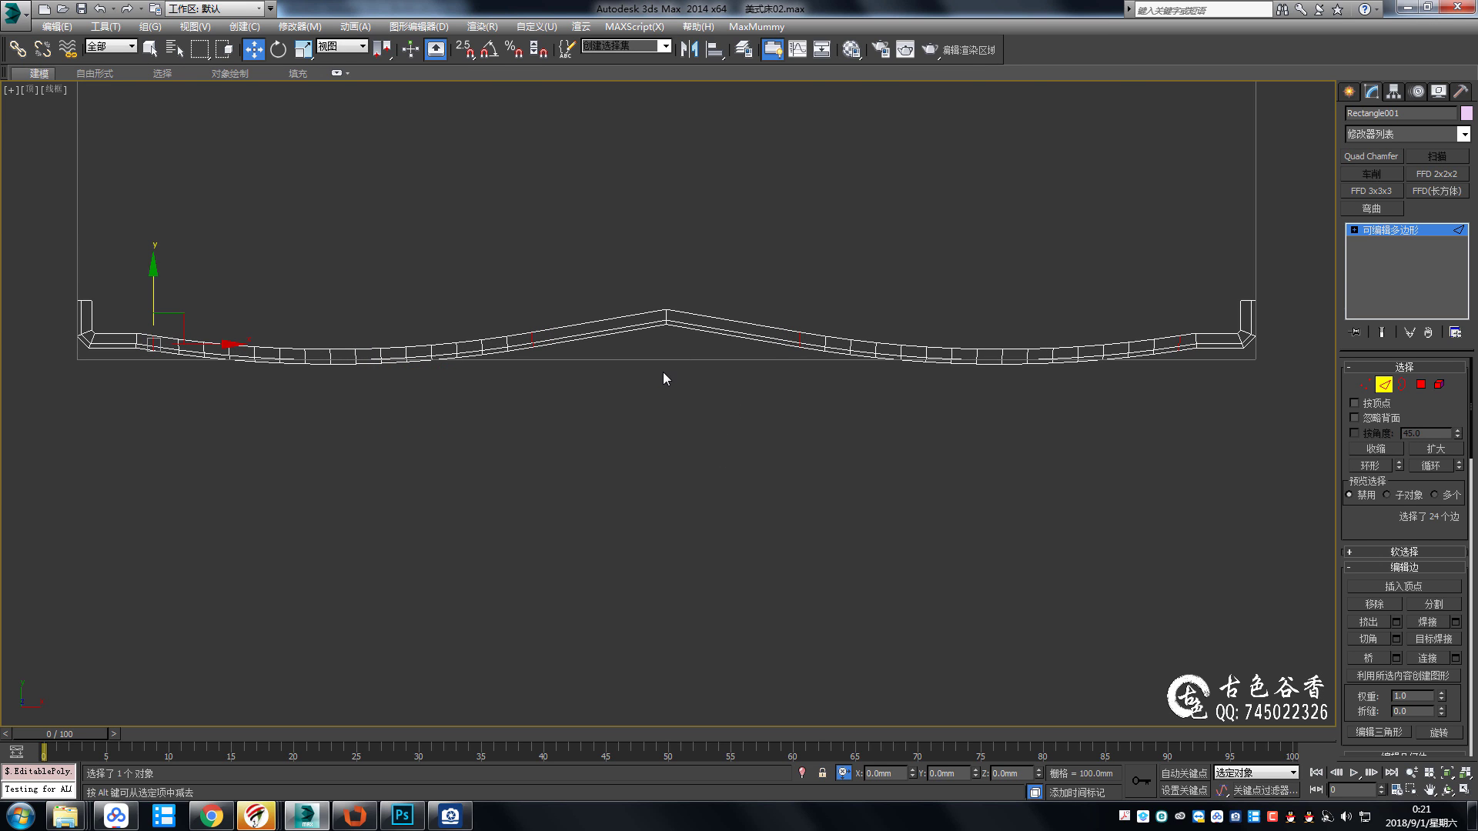
# Chamfer the central peak's edges so the peak rounds into a curve.
pyautogui.scroll(3, 1245, 377)
pyautogui.scroll(3, 1173, 358)
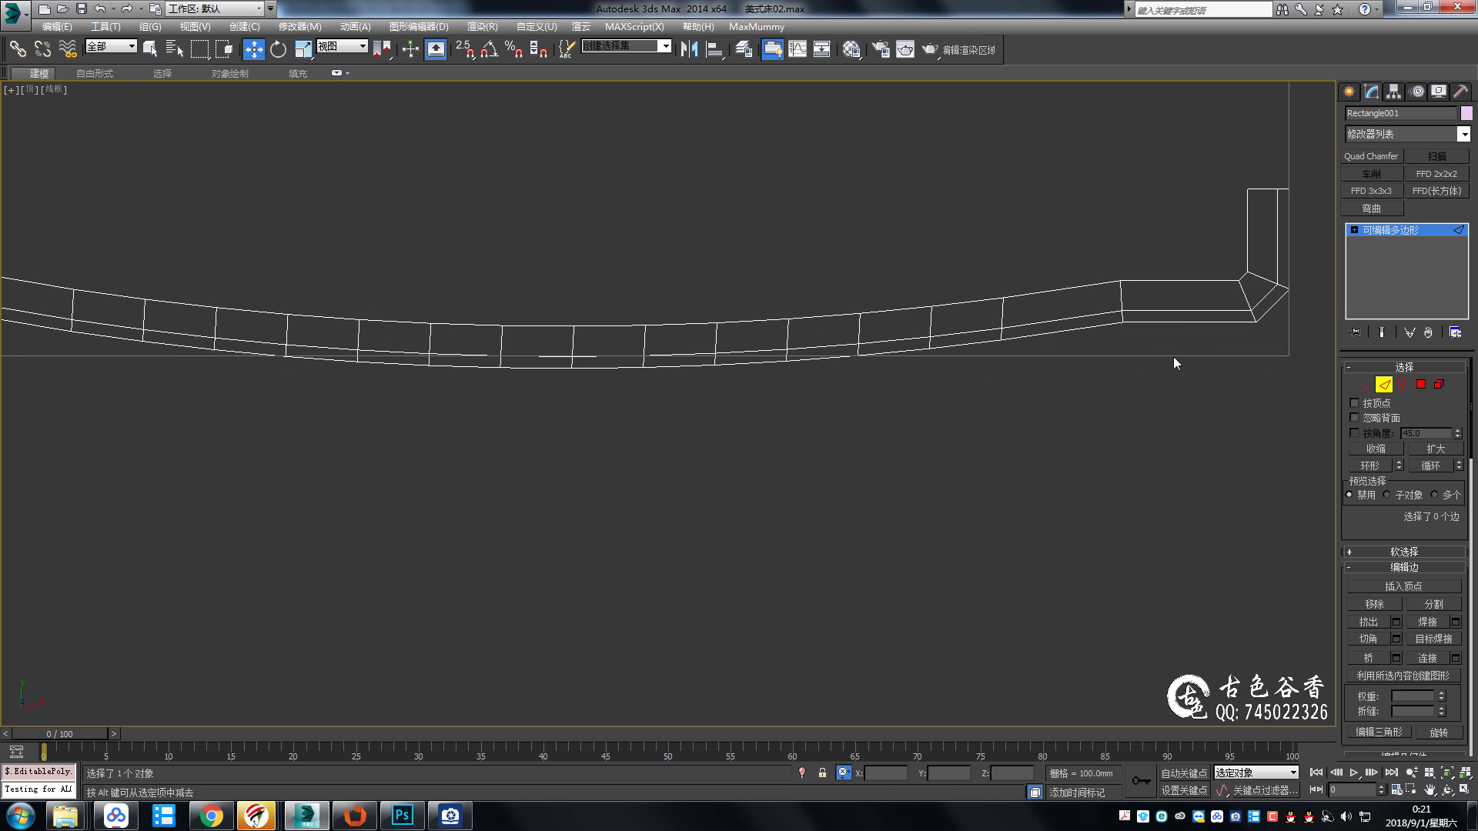
pyautogui.hotkey('ctrl', 'z')
pyautogui.scroll(-3, 1121, 378)
pyautogui.scroll(-3, 921, 382)
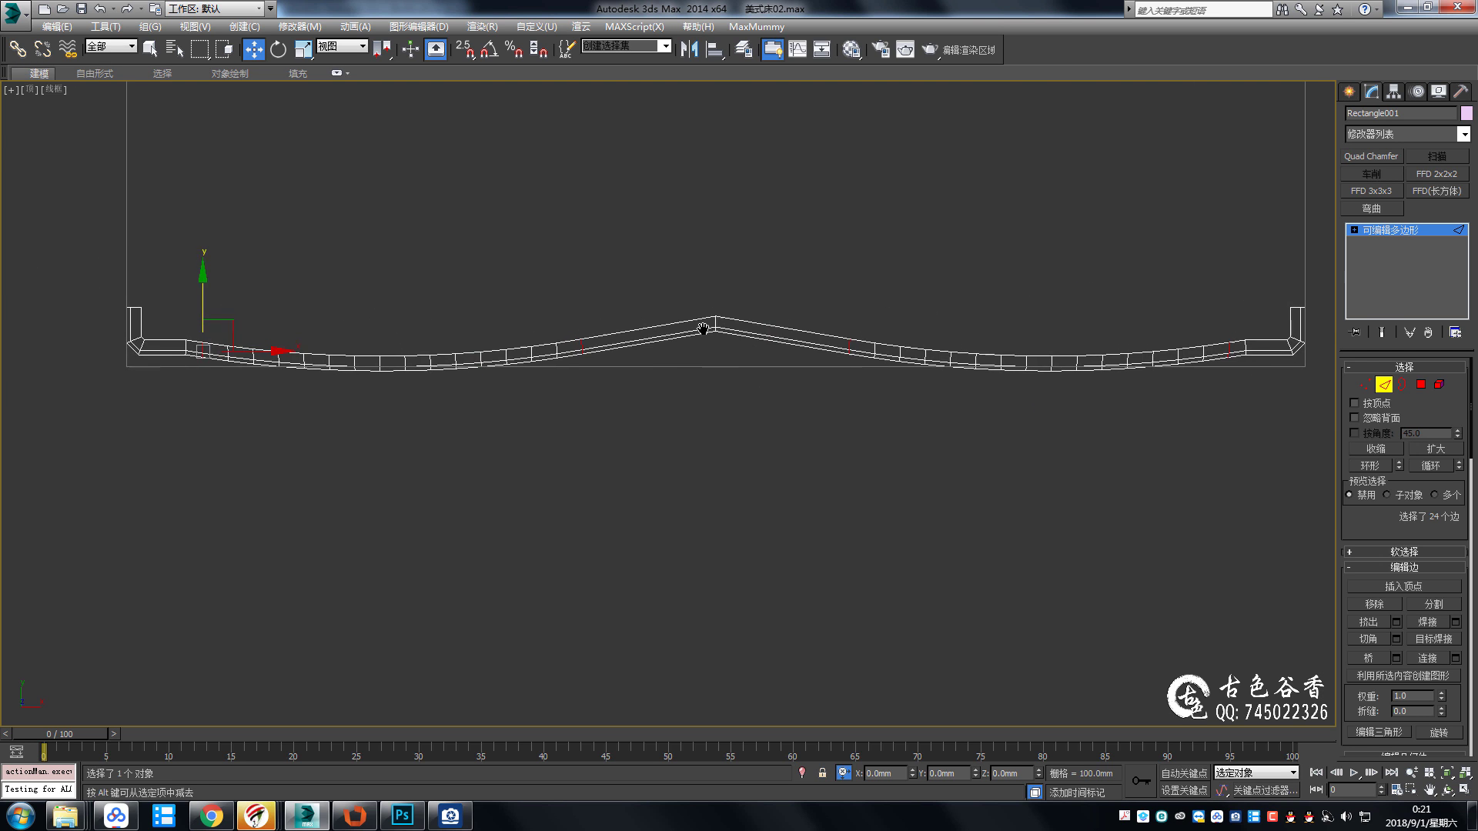
pyautogui.scroll(4, 1202, 362)
pyautogui.scroll(-3, 1202, 362)
pyautogui.hotkey('ctrl', 'z')
pyautogui.scroll(3, 627, 459)
pyautogui.hotkey('ctrl', 'shift', 'c')
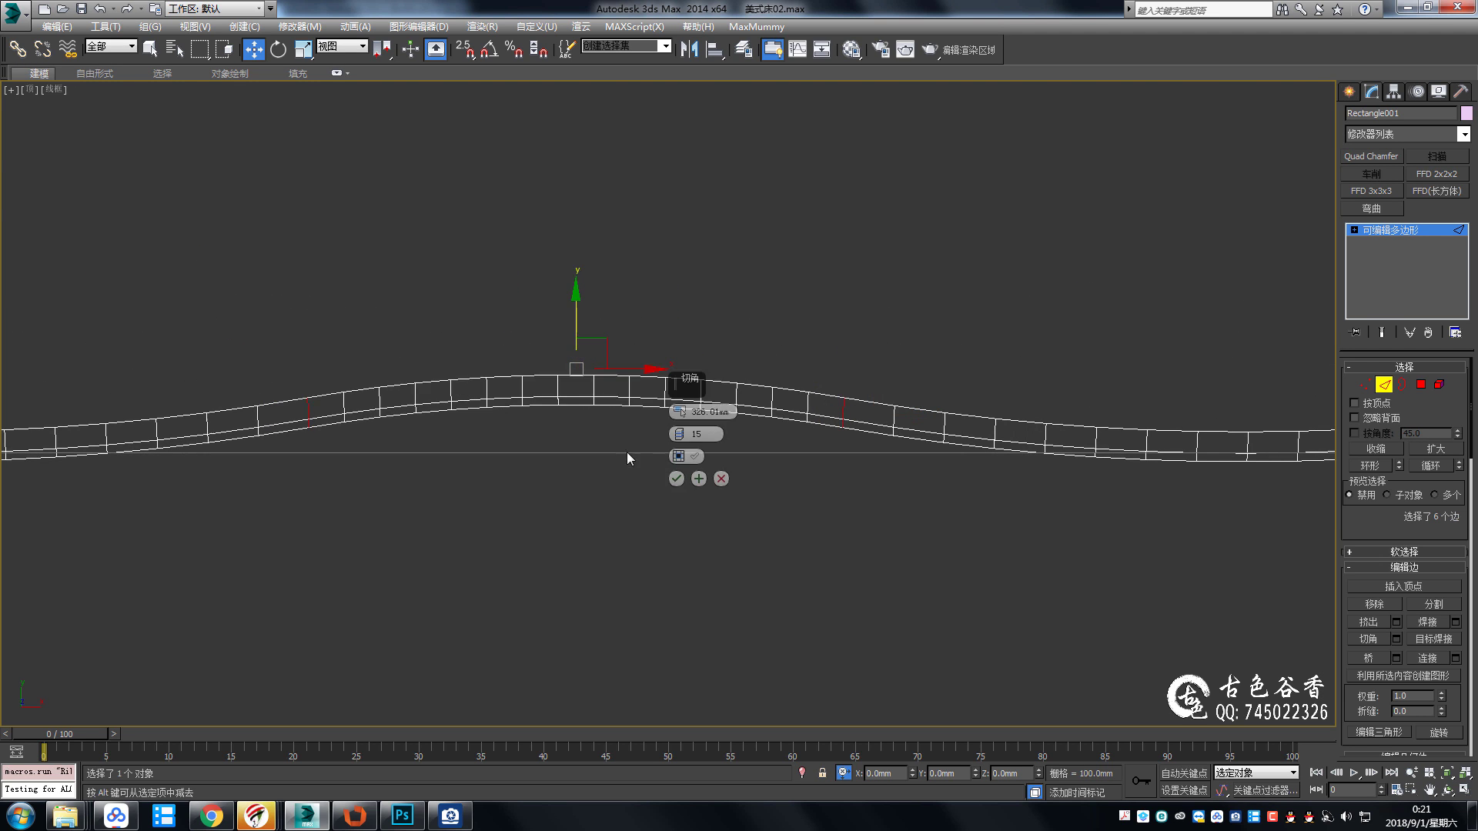
pyautogui.click(679, 478)
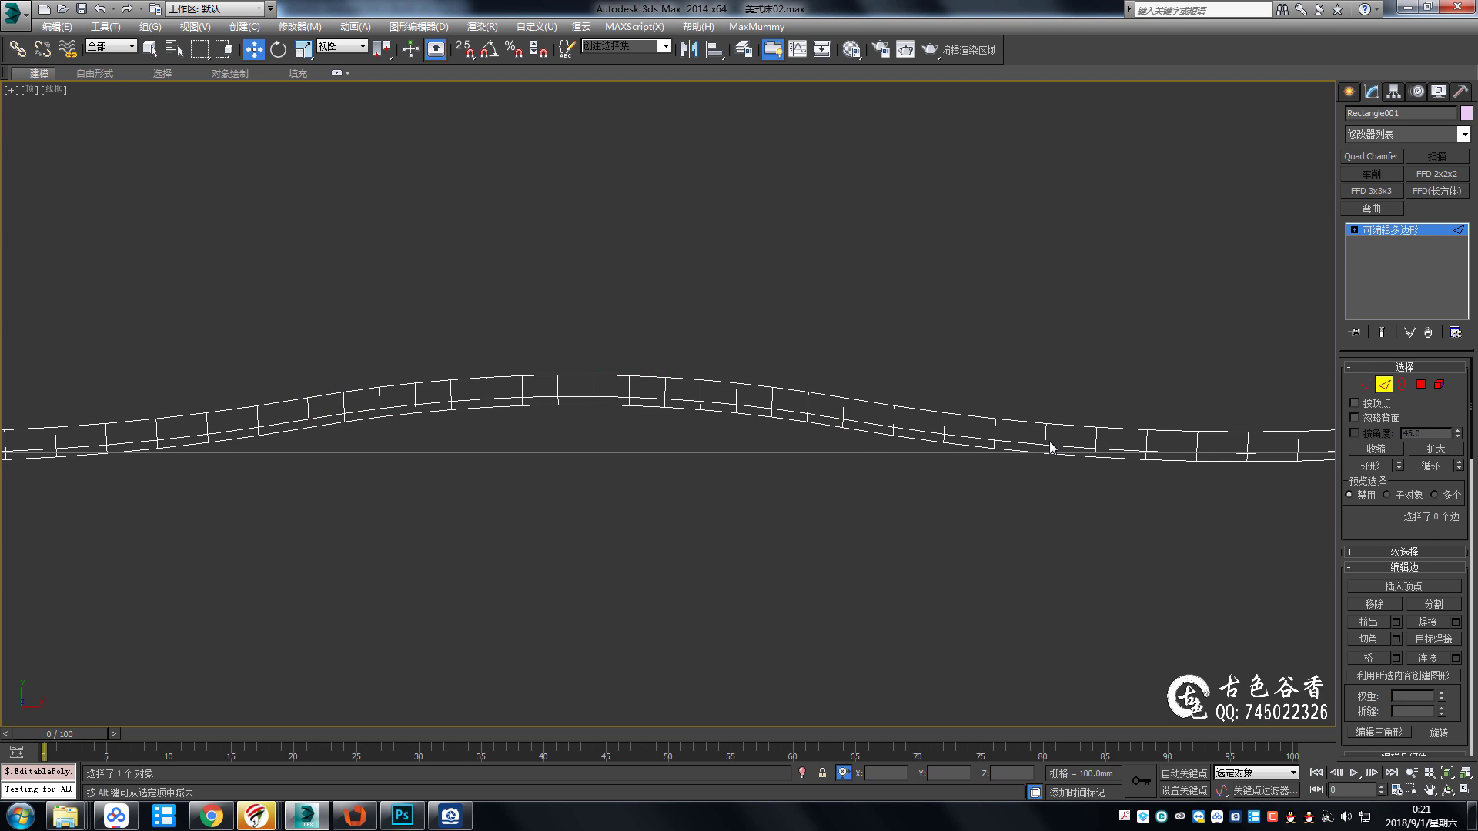
# Delete the end-cap face at the rail's bent end in the Perspective view.
pyautogui.hotkey('alt', 'w')
pyautogui.hotkey('alt', 'w')
pyautogui.scroll(4, 802, 400)
pyautogui.moveTo(539, 392)
pyautogui.mouseDown(button='middle')
pyautogui.moveTo(788, 389)
pyautogui.moveTo(779, 486)
pyautogui.moveTo(1003, 314)
pyautogui.moveTo(797, 462)
pyautogui.moveTo(751, 412)
pyautogui.moveTo(1087, 455)
pyautogui.mouseUp(button='middle')
pyautogui.scroll(4, 1086, 455)
pyautogui.scroll(-3, 1087, 456)
pyautogui.moveTo(873, 432)
pyautogui.keyDown('alt'); pyautogui.mouseDown(button='middle')
pyautogui.moveTo(898, 446)
pyautogui.moveTo(1091, 421)
pyautogui.moveTo(978, 525)
pyautogui.mouseUp(button='middle'); pyautogui.keyUp('alt')
pyautogui.scroll(2, 977, 524)
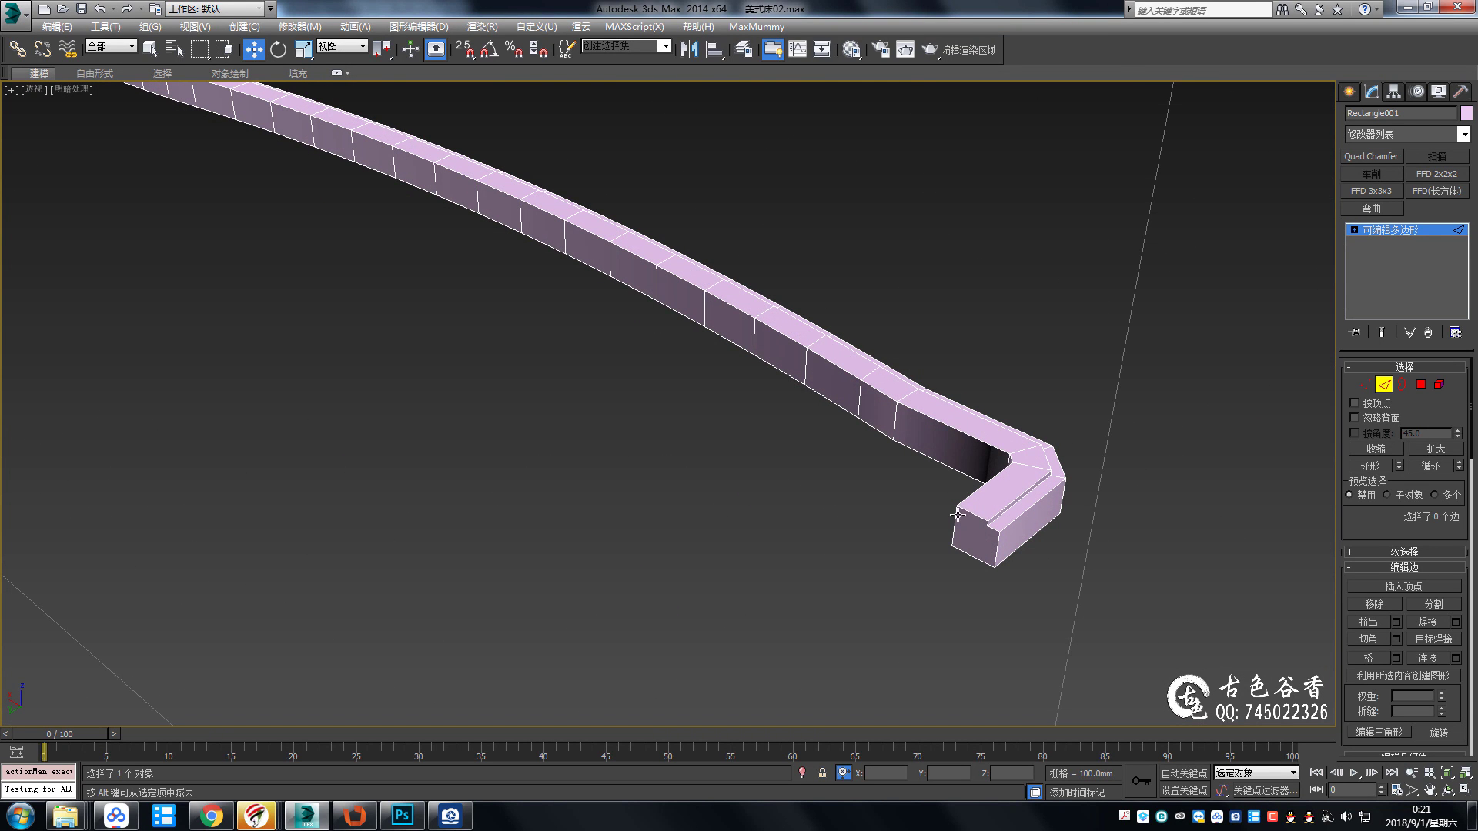
pyautogui.press('4')
pyautogui.click(977, 545)
pyautogui.press('Delete')
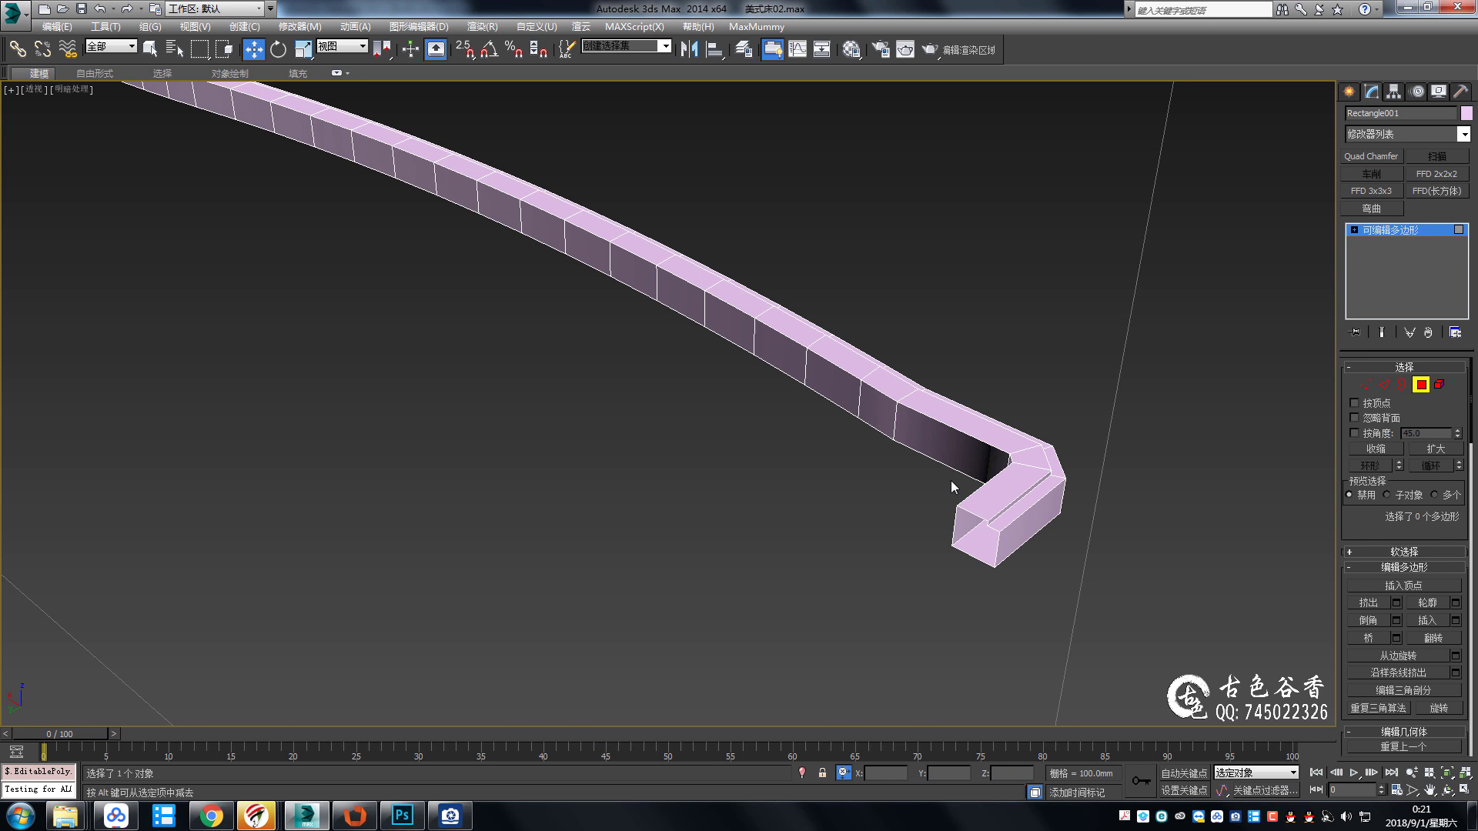
# Remove the face at the rail's other end and check its open border edges.
pyautogui.scroll(-2, 950, 480)
pyautogui.scroll(-5, 742, 407)
pyautogui.scroll(5, 681, 373)
pyautogui.press('q')
pyautogui.click(691, 346)
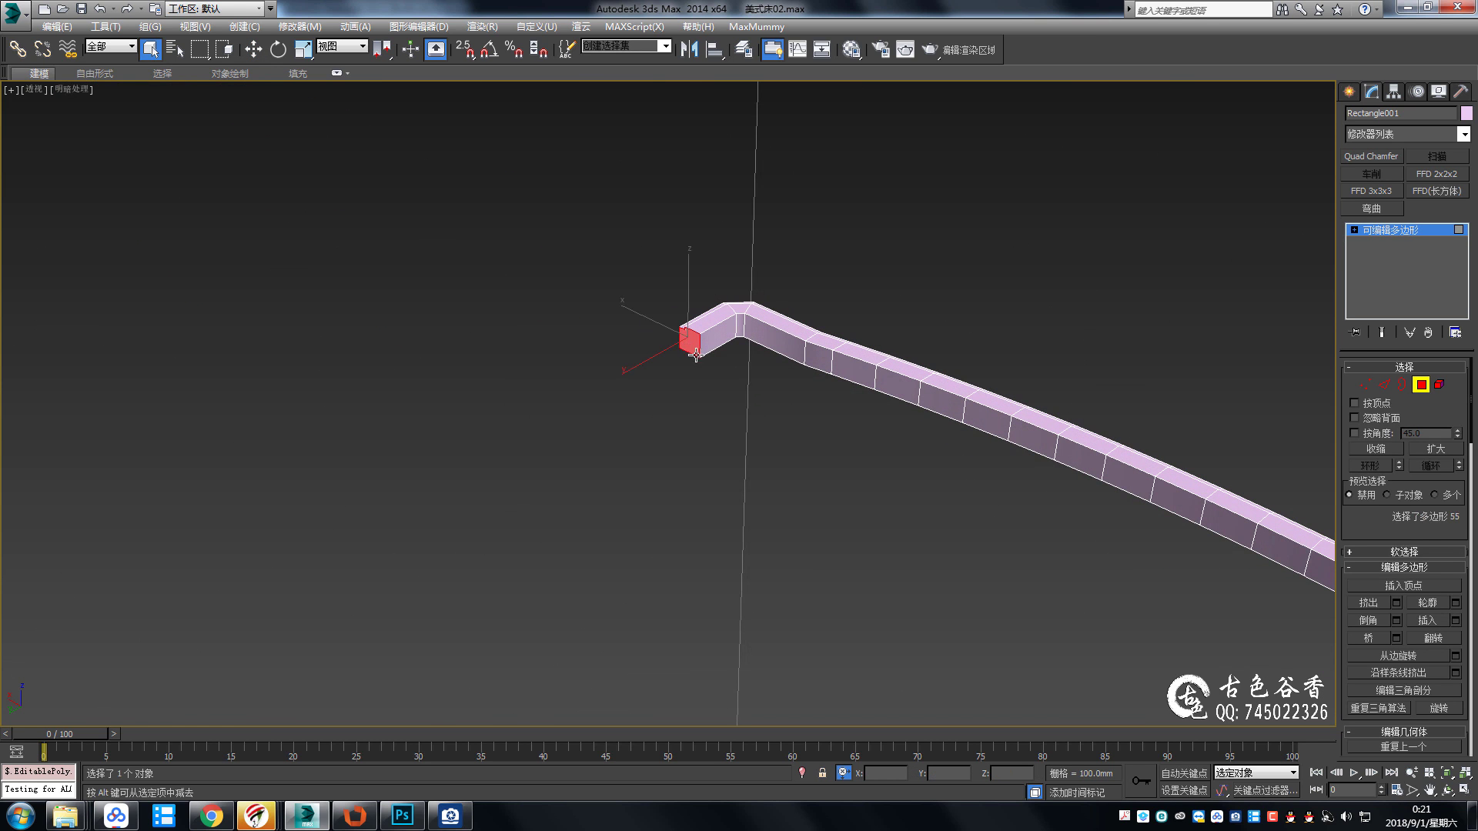
pyautogui.press('3')
pyautogui.click(698, 345)
pyautogui.press('2')
pyautogui.click(698, 351)
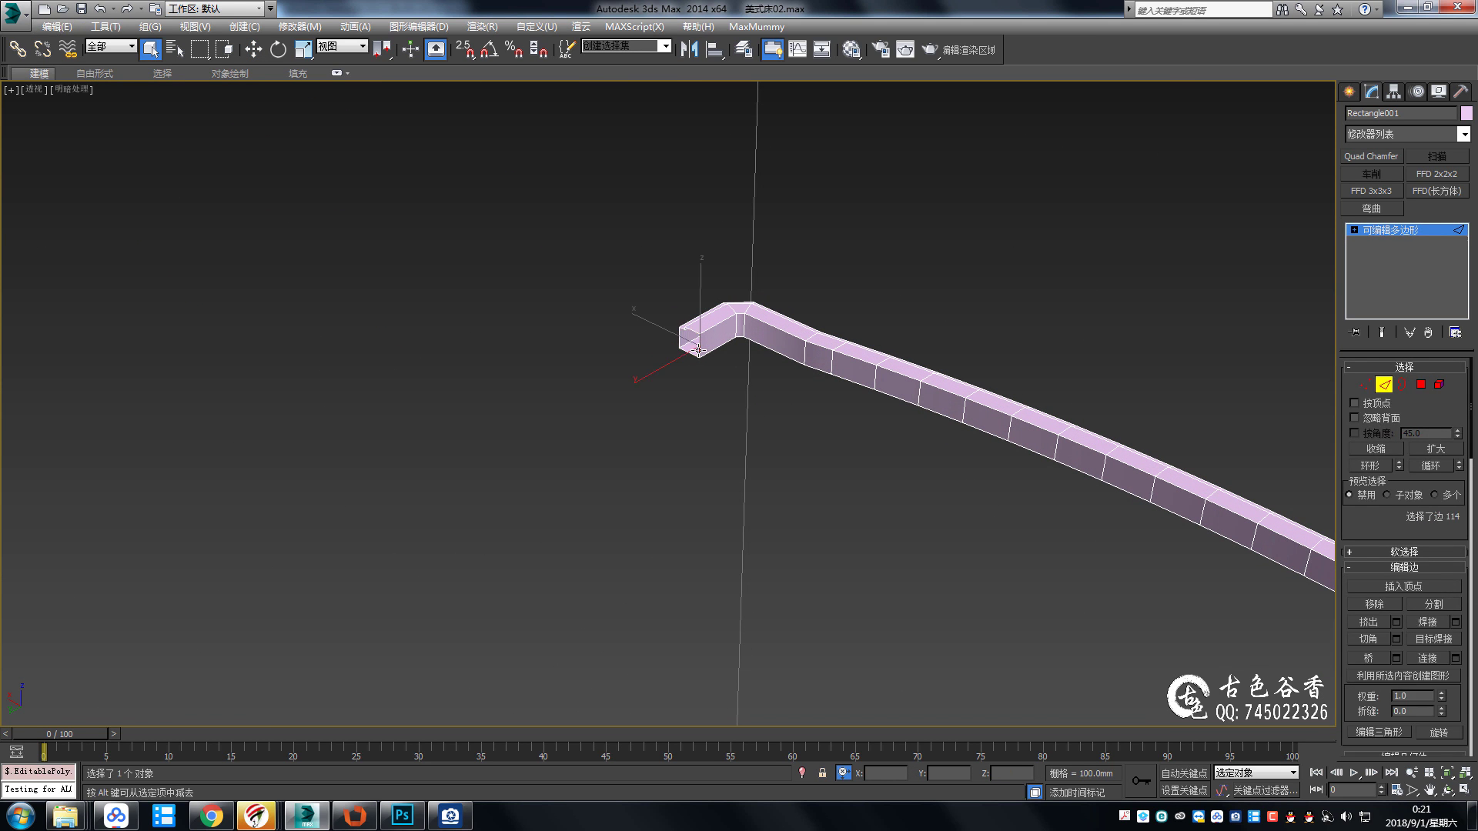
pyautogui.scroll(-5, 698, 350)
pyautogui.keyDown('alt'); pyautogui.moveTo(698, 351); pyautogui.dragTo(511, 314, button='middle'); pyautogui.keyUp('alt')
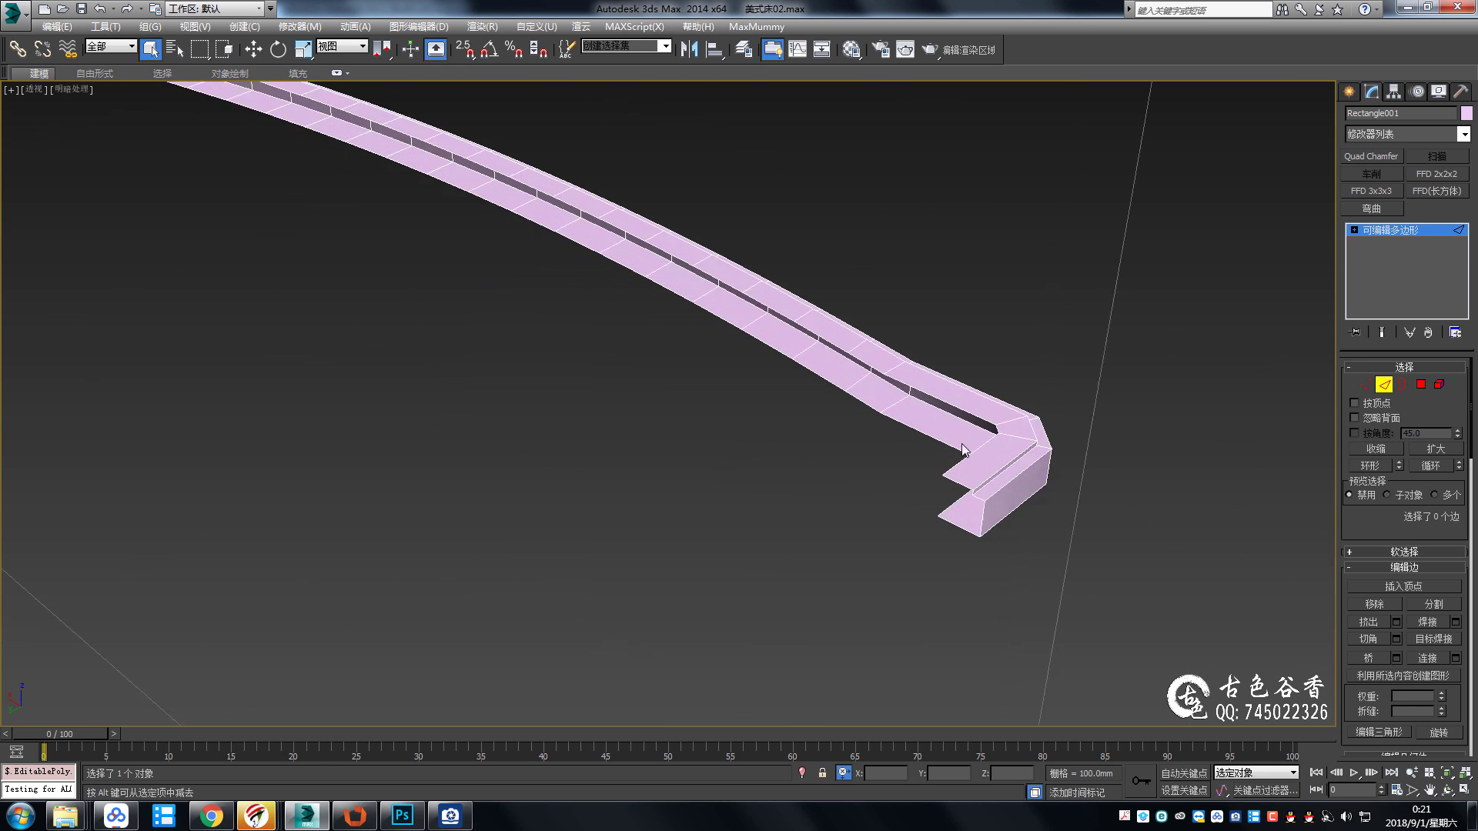
pyautogui.hotkey('alt', 'w')
pyautogui.hotkey('alt', 'w')
# Select the rail's back edge loop in the Top view and drop the corner edges.
pyautogui.scroll(3, 976, 400)
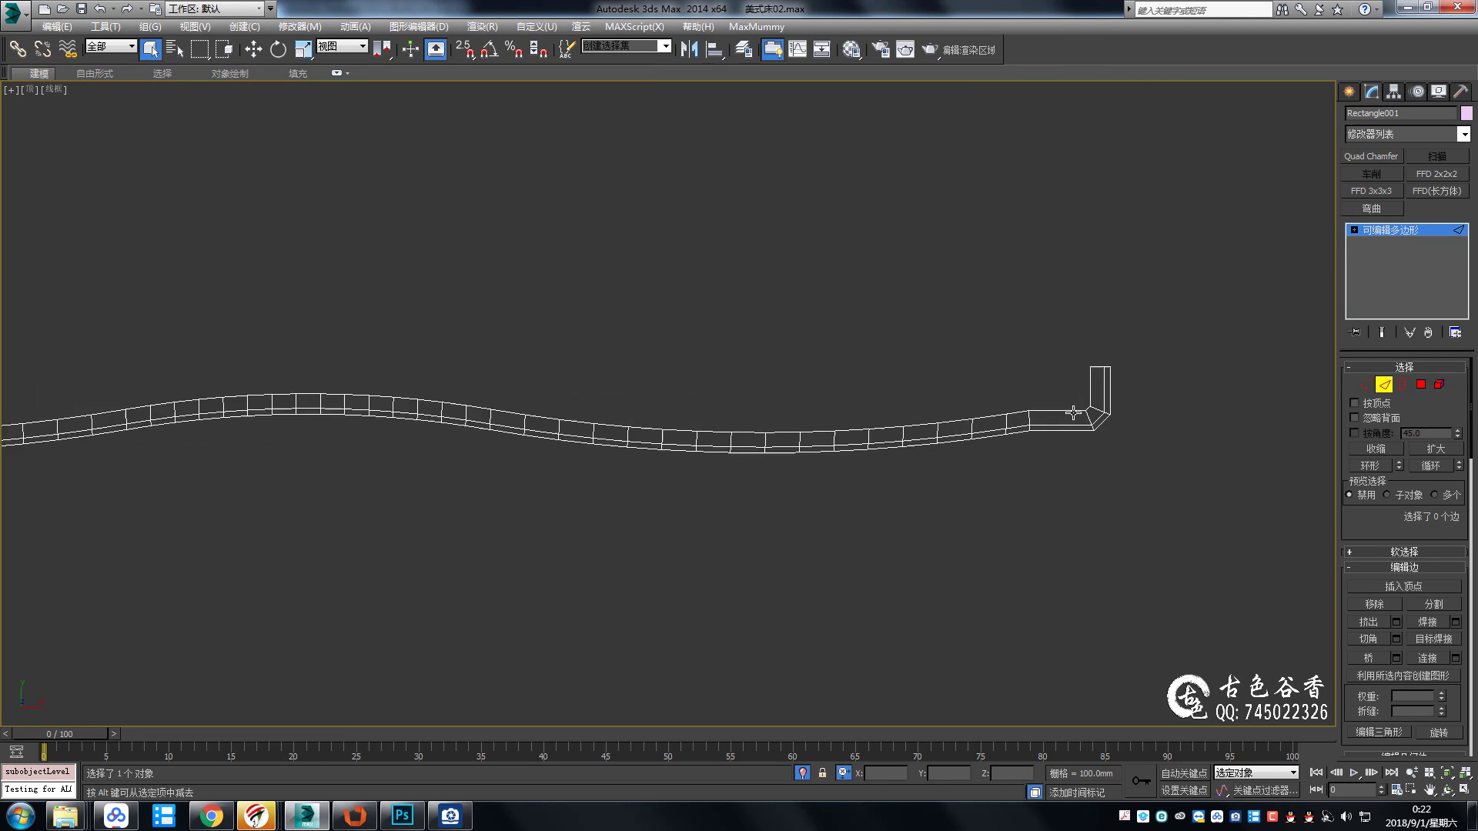
pyautogui.scroll(2, 976, 400)
pyautogui.click(1097, 377)
pyautogui.scroll(-3, 976, 400)
pyautogui.moveTo(976, 400); pyautogui.dragTo(1080, 421, button='middle')
pyautogui.scroll(1, 625, 437)
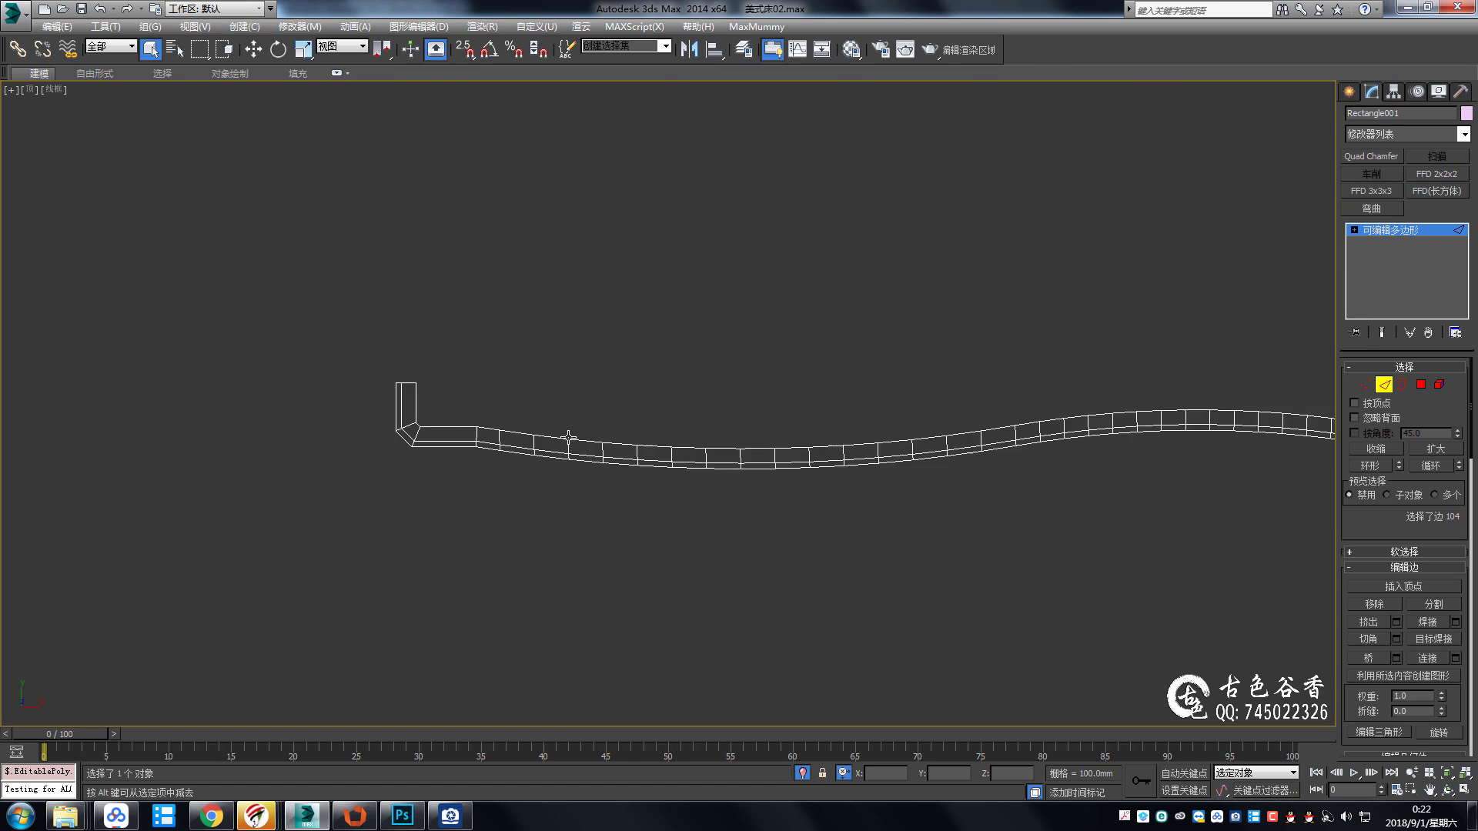
pyautogui.scroll(3, 567, 439)
pyautogui.doubleClick(543, 435)
pyautogui.scroll(2, 247, 380)
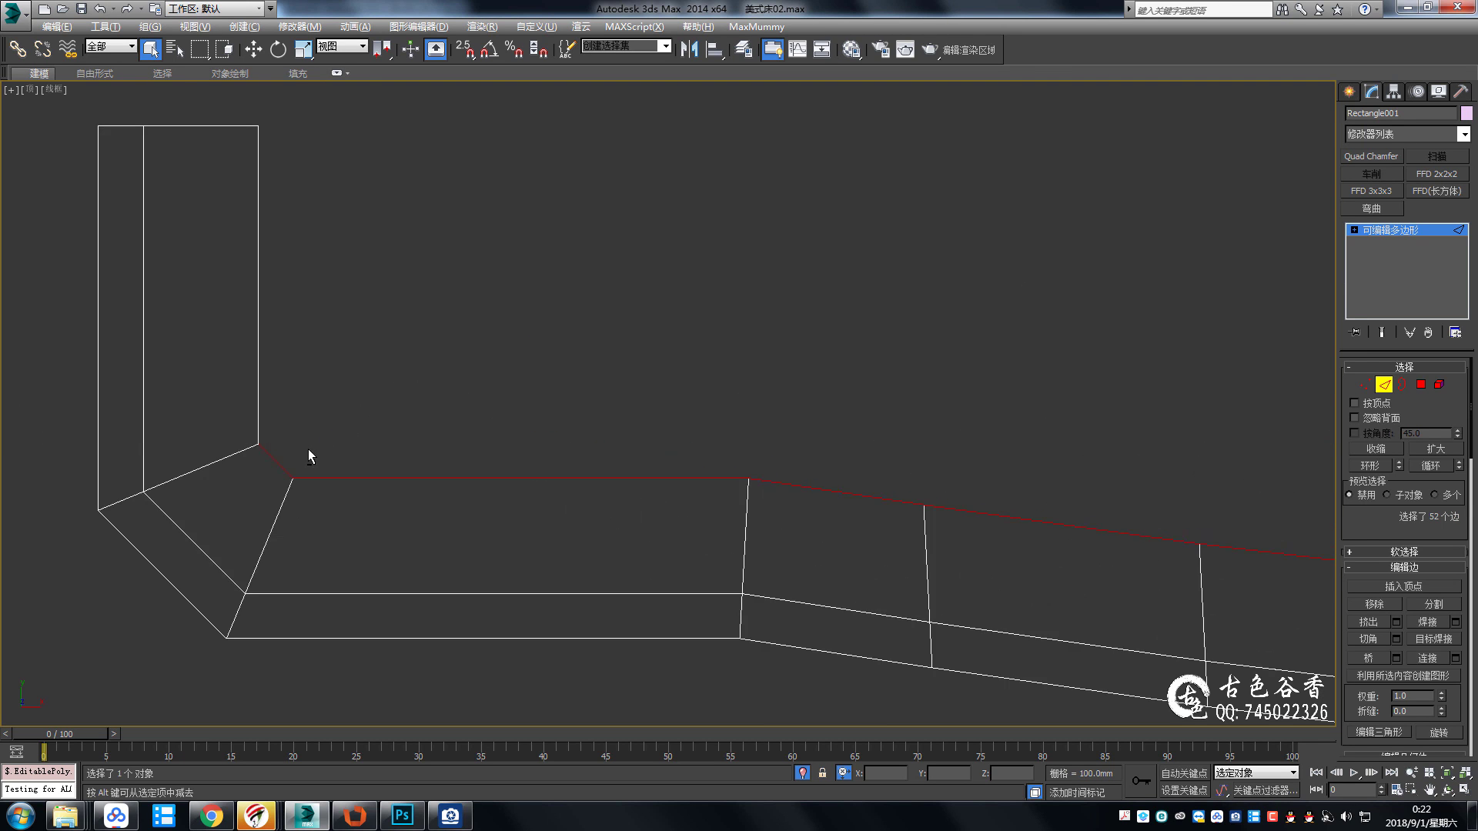
pyautogui.scroll(-3, 307, 449)
pyautogui.moveTo(580, 482); pyautogui.dragTo(597, 396, button='middle')
pyautogui.scroll(2, 998, 398)
pyautogui.keyDown('alt'); pyautogui.moveTo(1070, 356); pyautogui.dragTo(999, 295); pyautogui.keyUp('alt')
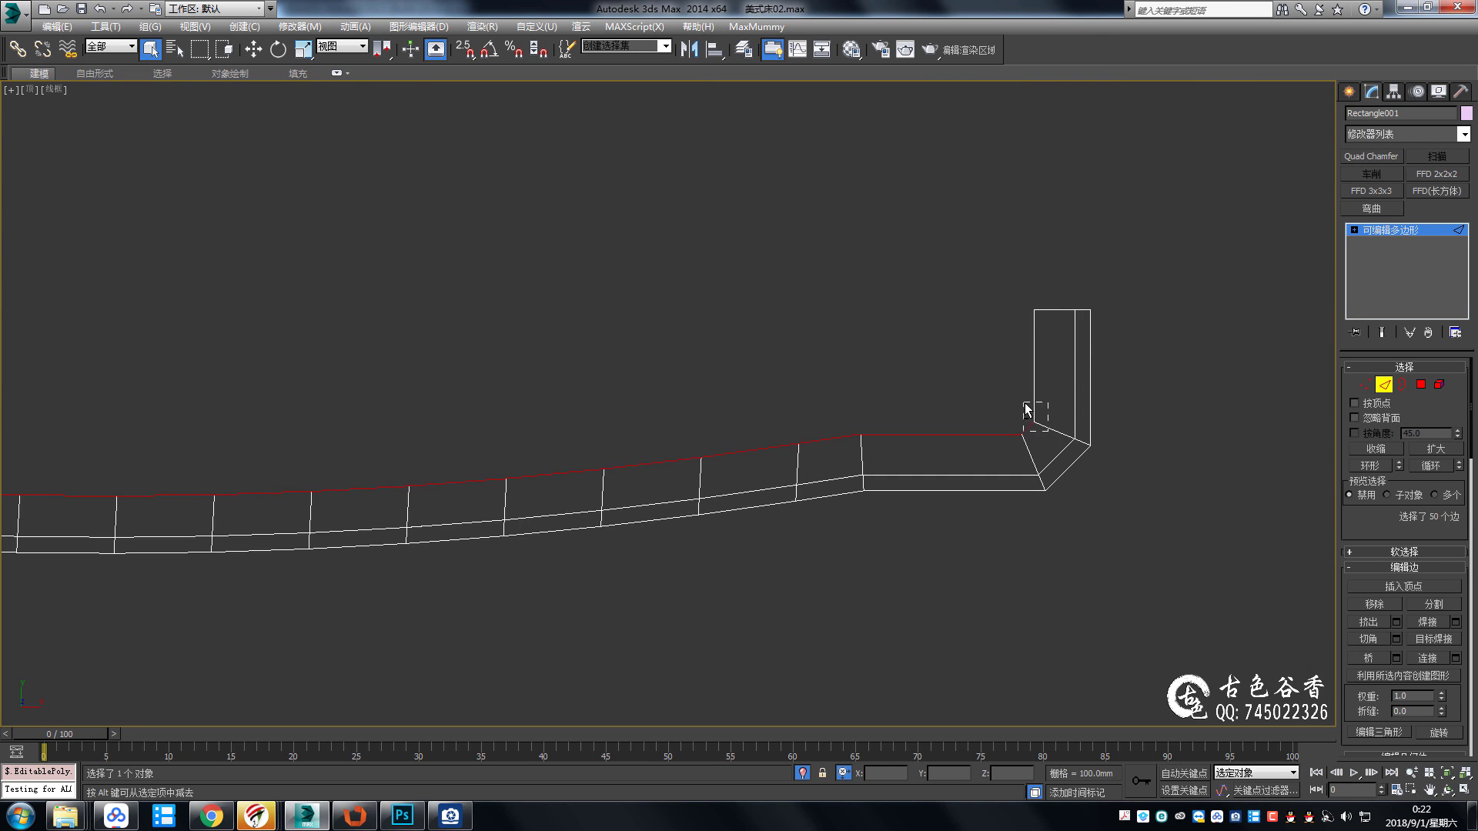
# Check the selection in Perspective, then deselect the end edges in the Top view.
pyautogui.hotkey('alt', 'w')
pyautogui.keyDown('alt'); pyautogui.moveTo(891, 512); pyautogui.dragTo(1107, 238, button='middle'); pyautogui.keyUp('alt')
pyautogui.hotkey('alt', 'w')
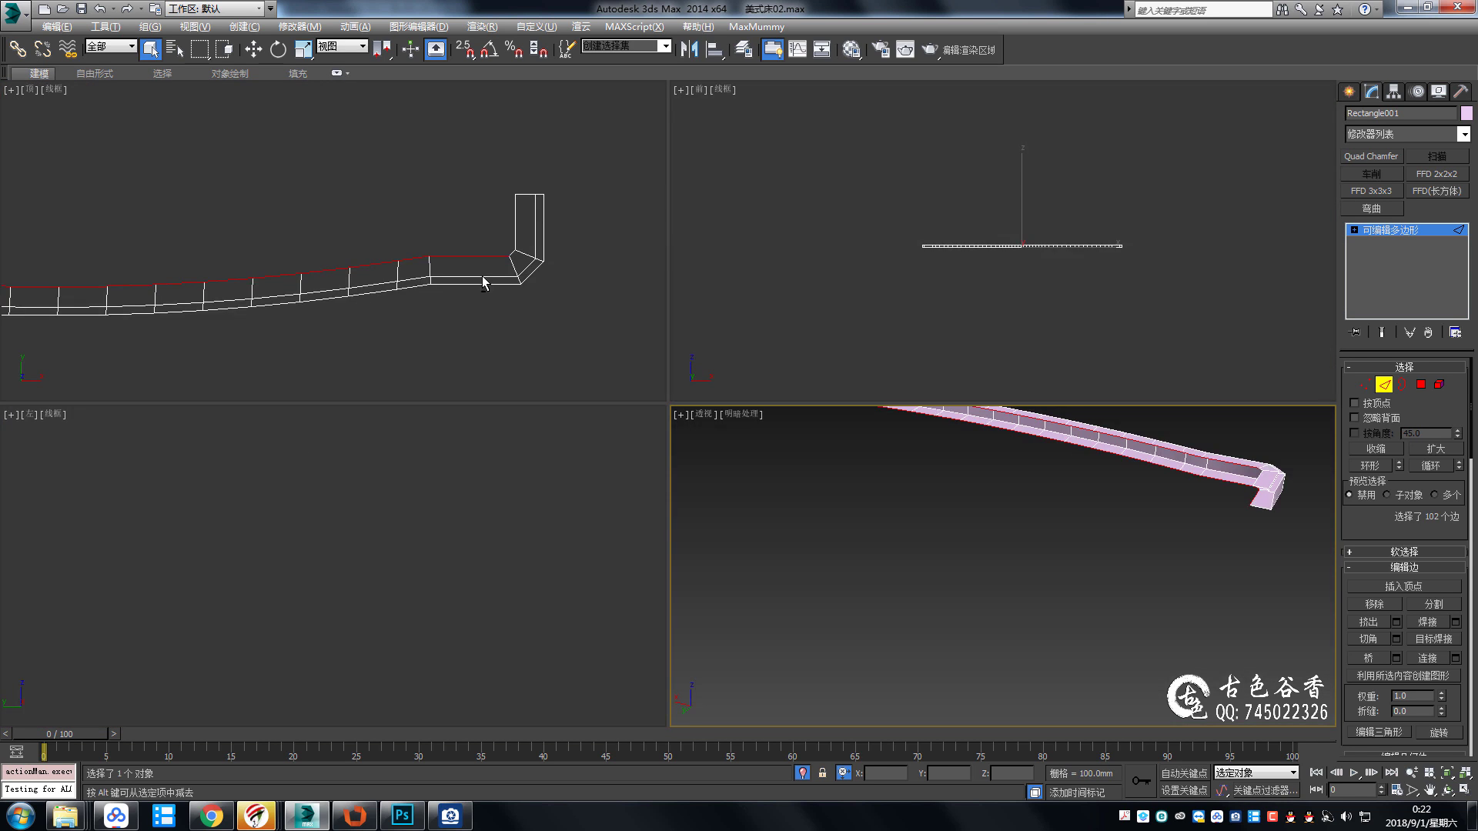
pyautogui.hotkey('alt', 'w')
pyautogui.keyDown('alt'); pyautogui.moveTo(1088, 478); pyautogui.dragTo(1033, 290); pyautogui.keyUp('alt')
pyautogui.scroll(2, 1019, 395)
pyautogui.scroll(-4, 1027, 456)
pyautogui.moveTo(1027, 455); pyautogui.dragTo(646, 450, button='middle')
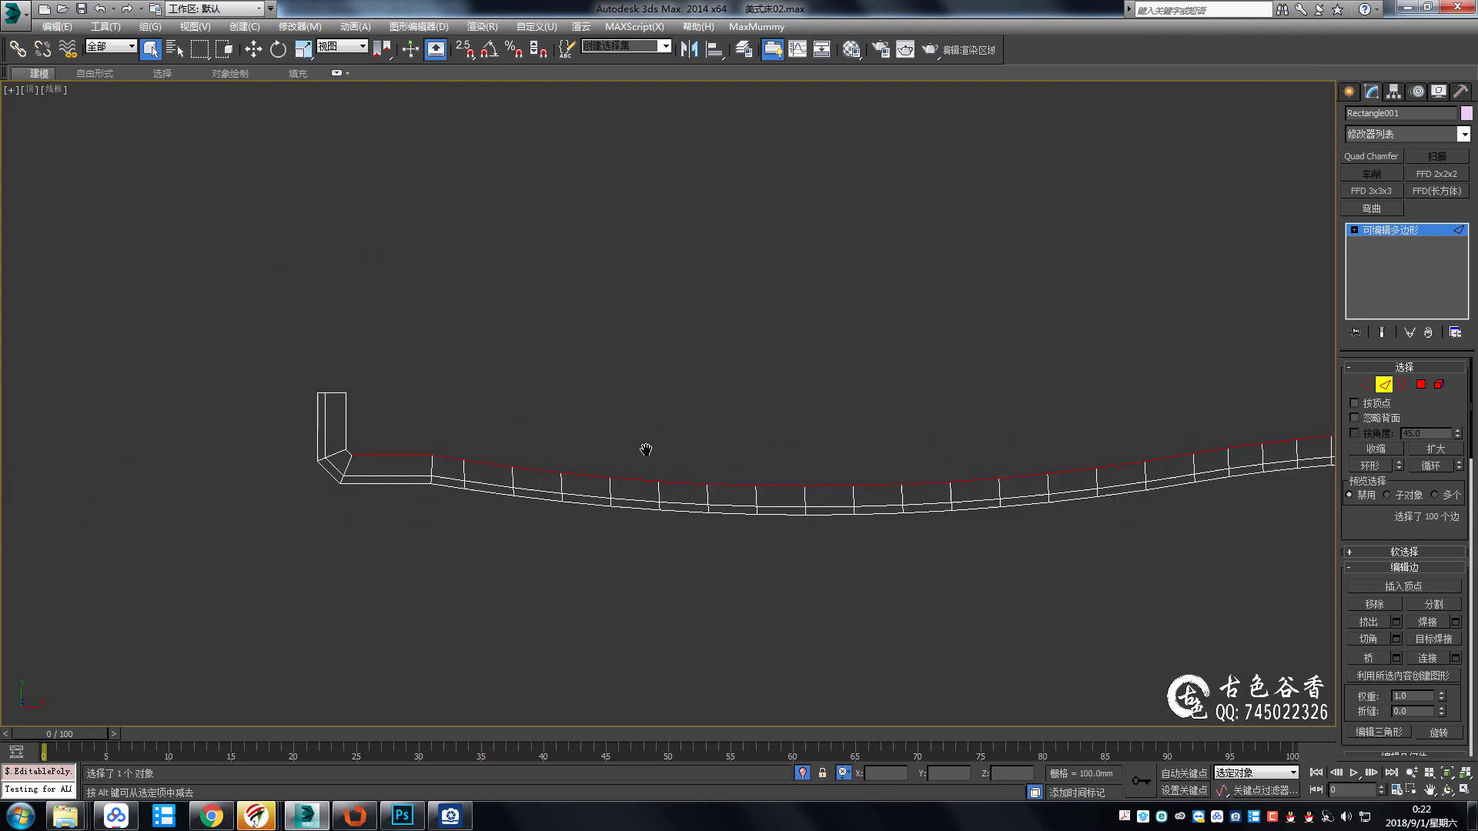
pyautogui.scroll(5, 540, 460)
pyautogui.scroll(-5, 931, 450)
pyautogui.scroll(-1, 676, 452)
# Move the back edge loop upward along Y to widen the rail.
pyautogui.press('w')
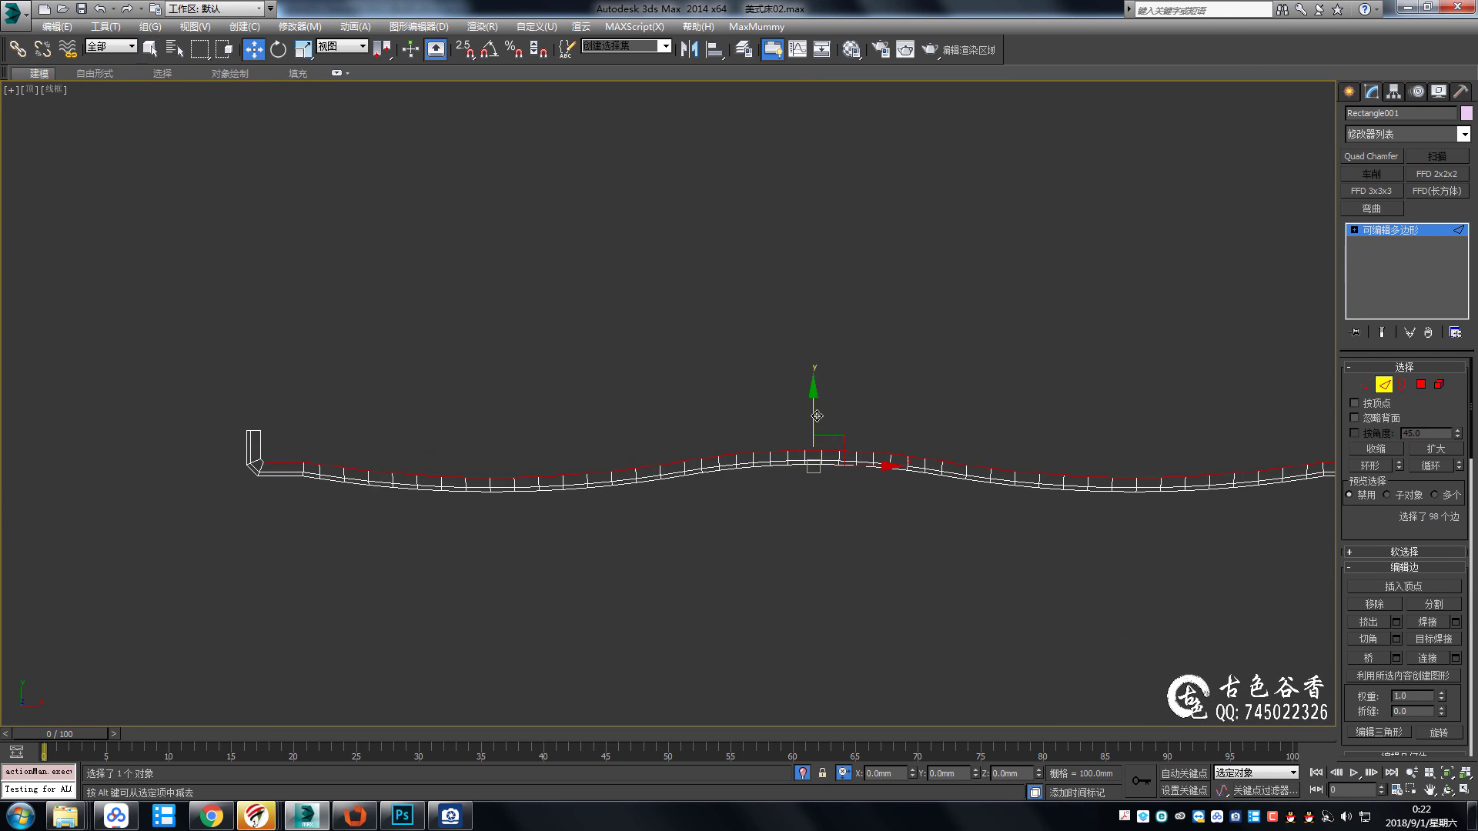
pyautogui.moveTo(811, 431); pyautogui.dragTo(813, 379)
pyautogui.scroll(-3, 1421, 445)
pyautogui.scroll(-5, 1456, 545)
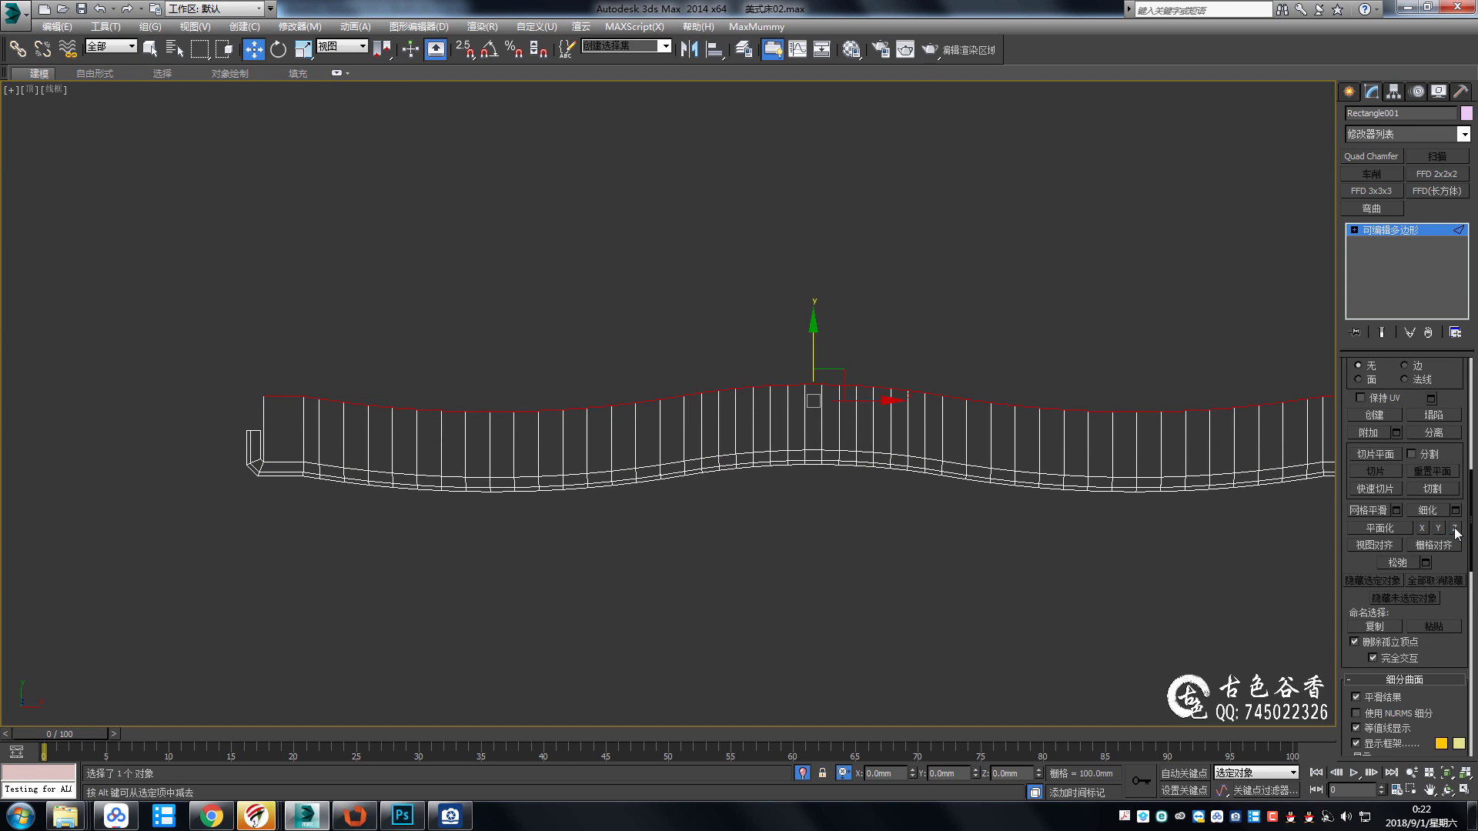
# Pan along the rail and frame it in the shaded Perspective view.
pyautogui.moveTo(1185, 500); pyautogui.dragTo(1328, 508, button='middle')
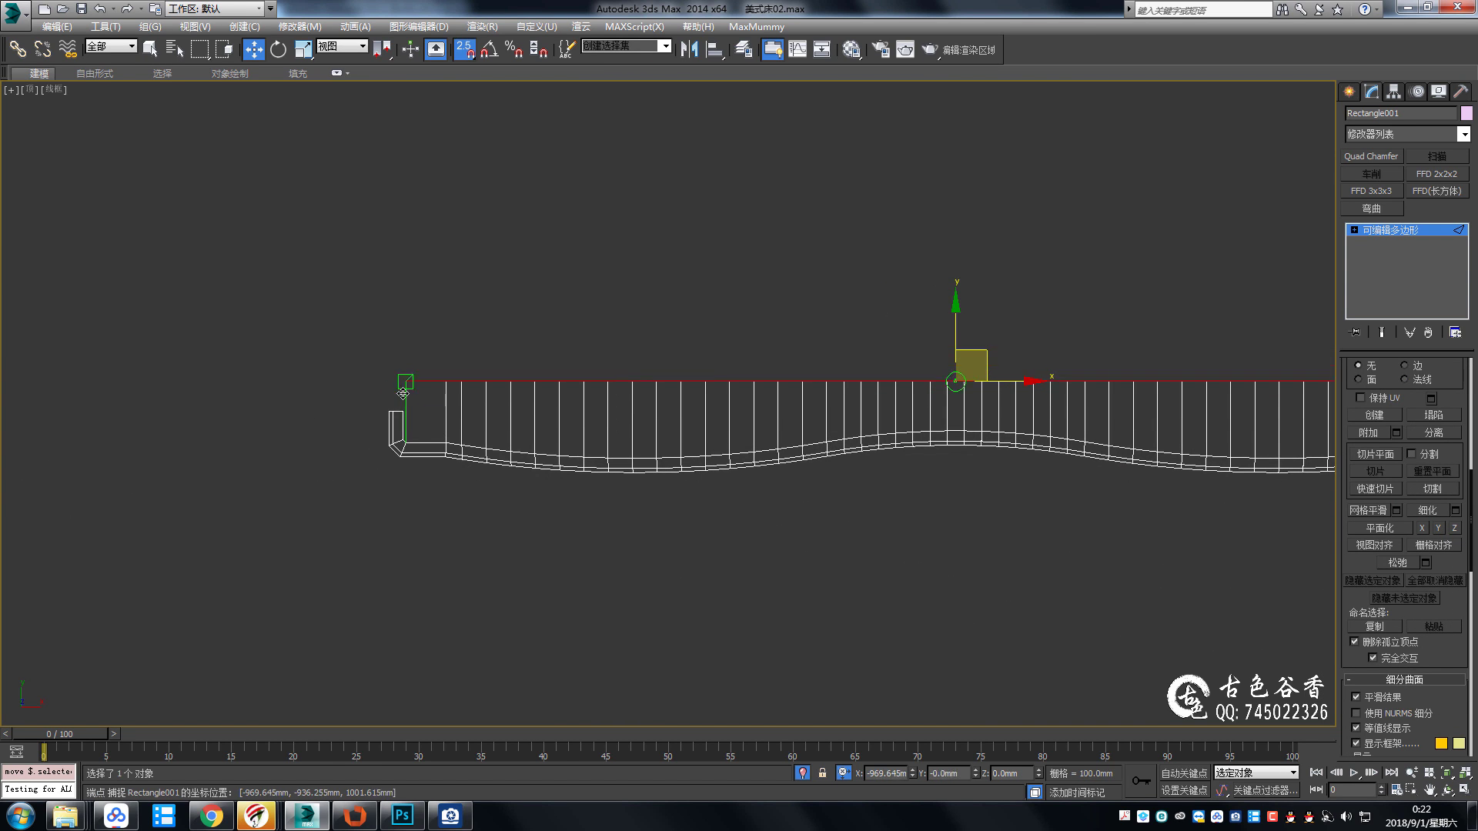
pyautogui.moveTo(921, 469); pyautogui.dragTo(885, 483, button='middle')
pyautogui.press('p')
pyautogui.press('F3')
pyautogui.scroll(4, 992, 446)
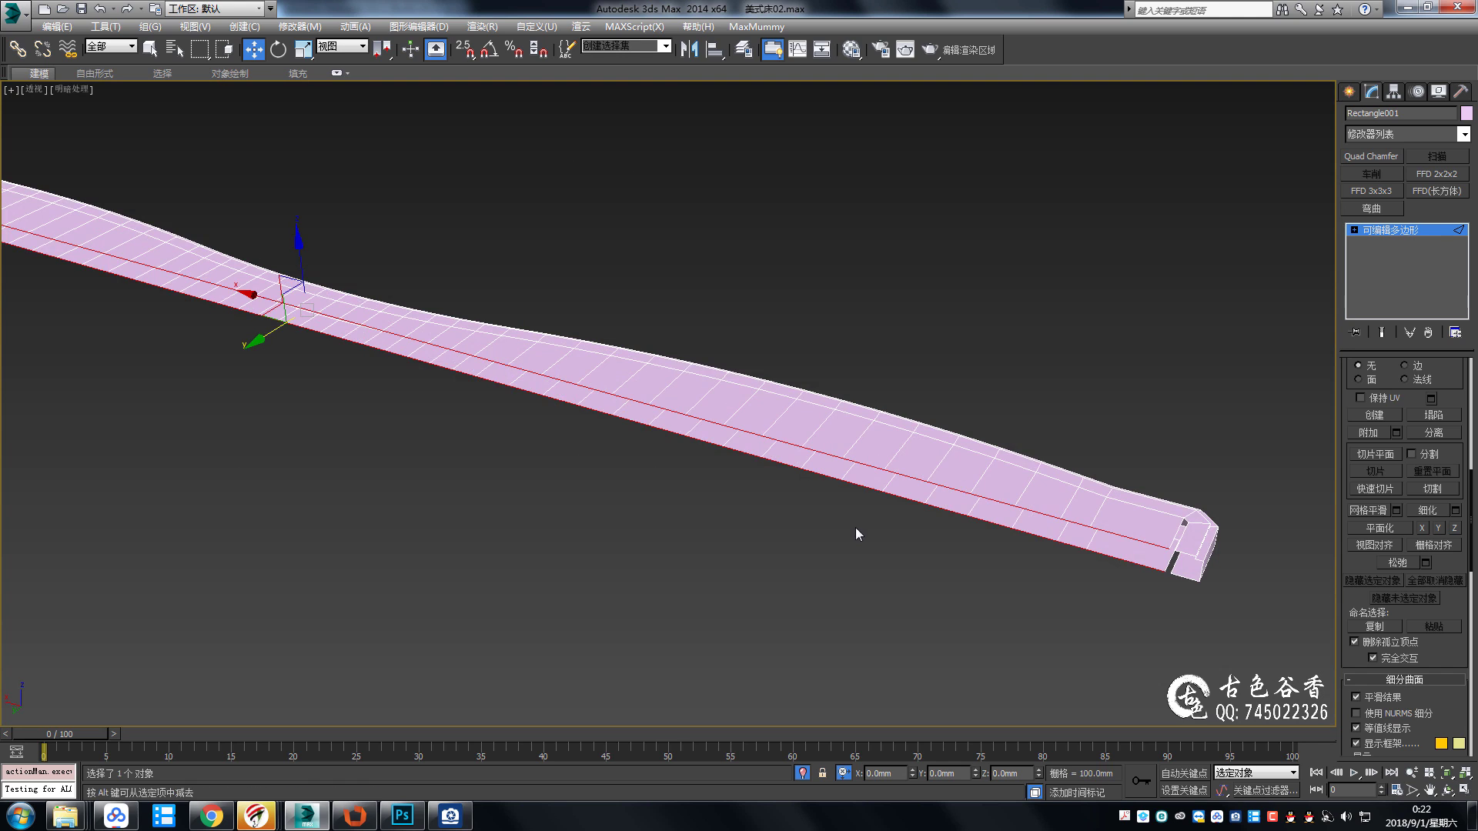
pyautogui.scroll(2, 1020, 510)
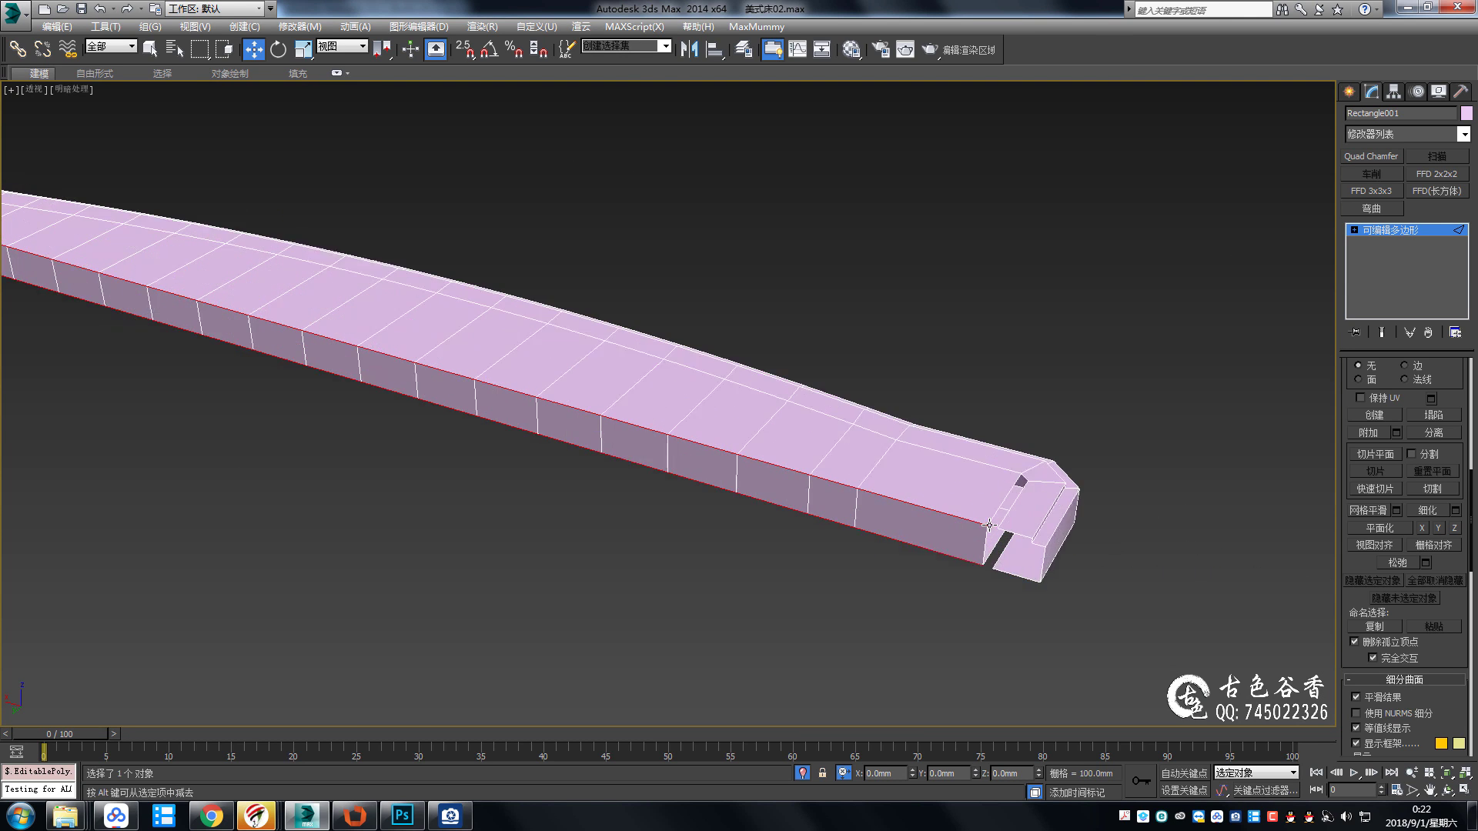
pyautogui.scroll(3, 1021, 510)
# Chamfer an edge near the rail's end and fill the resulting gap with a face.
pyautogui.press('2')
pyautogui.click(1007, 497)
pyautogui.press('q')
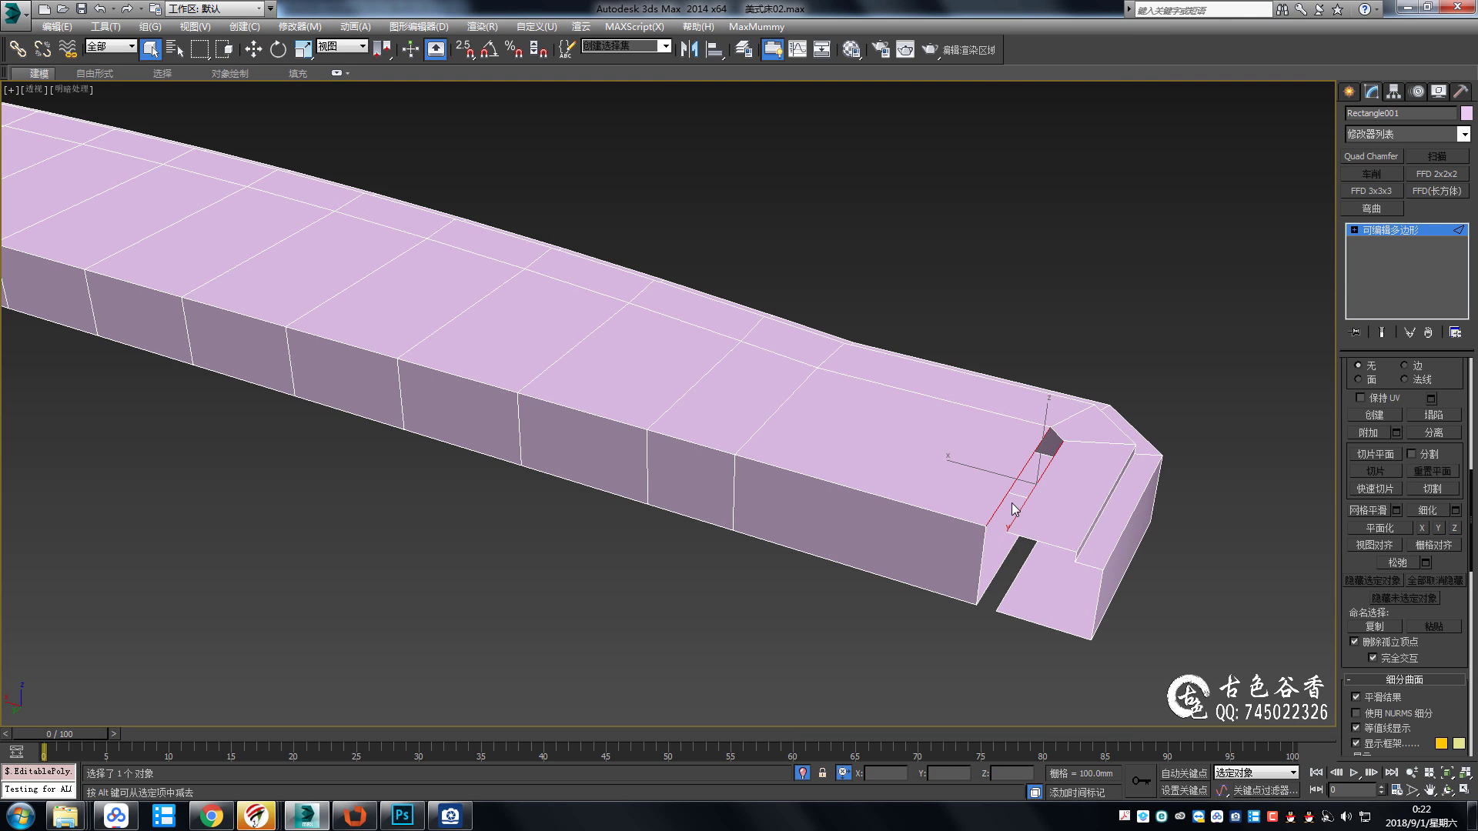
pyautogui.hotkey('ctrl', 'shift', 'c')
pyautogui.click(678, 481)
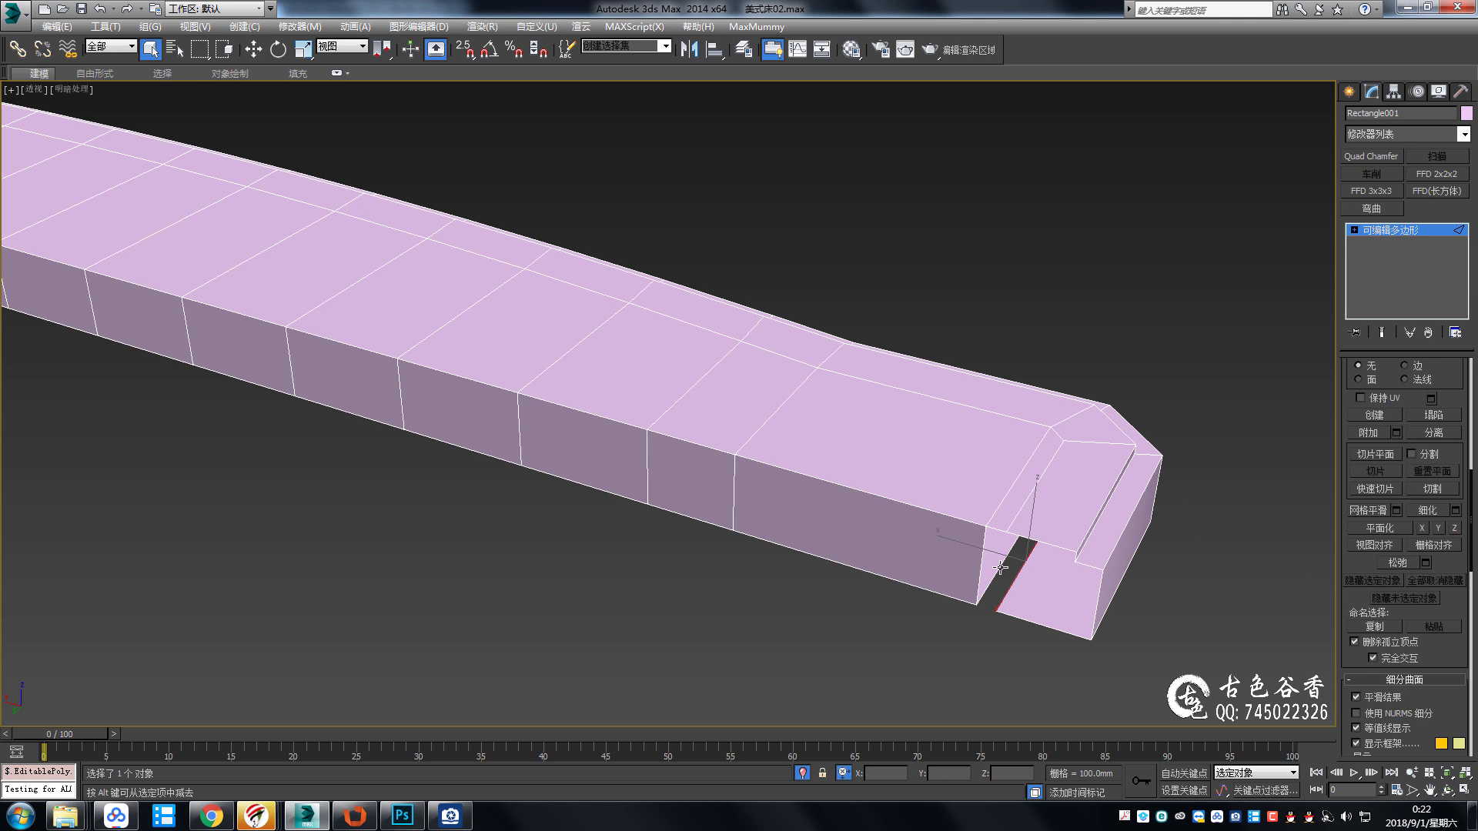
pyautogui.hotkey('ctrl', 'shift', 'c')
pyautogui.click(703, 481)
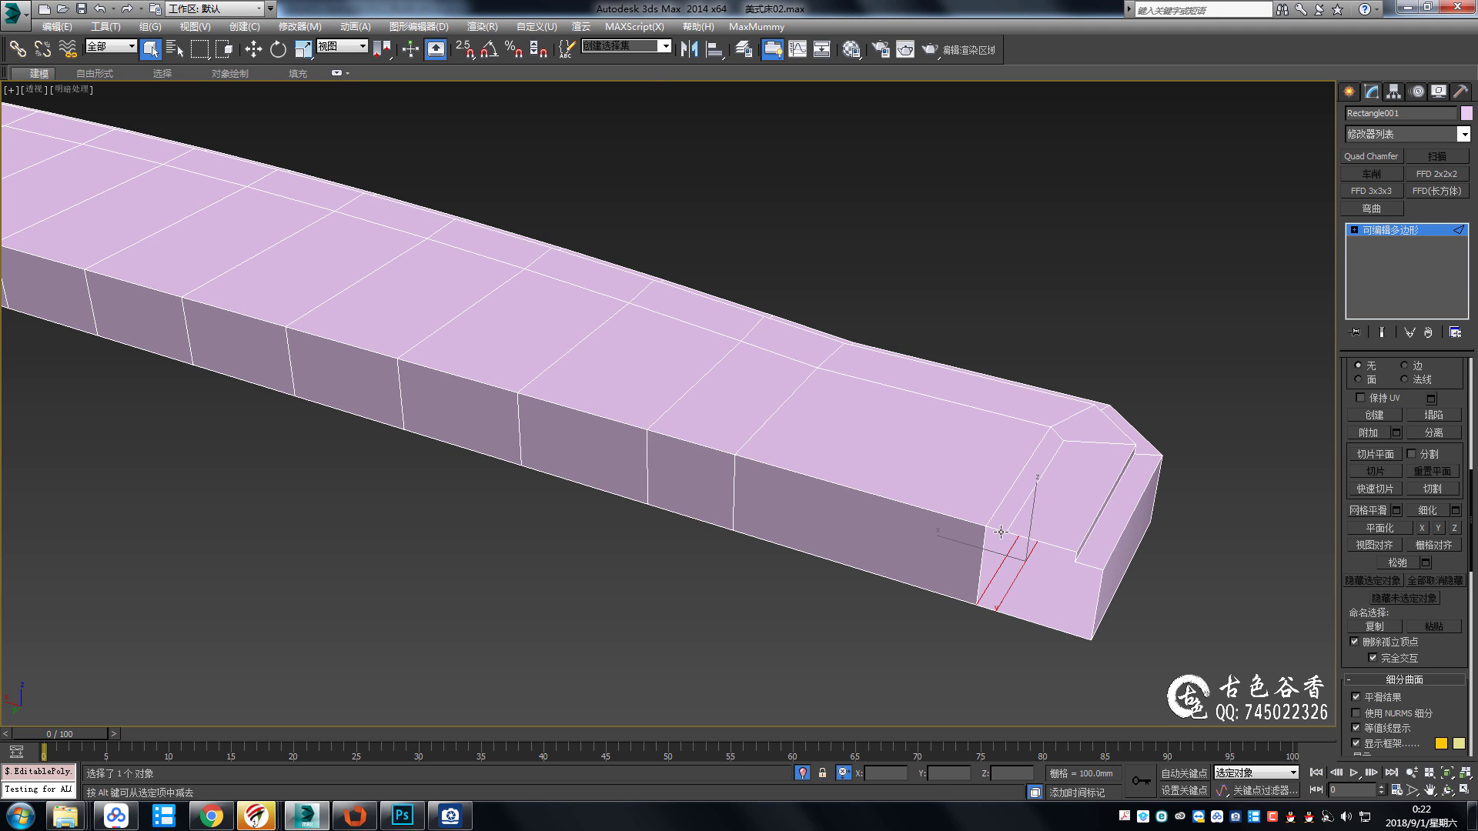
# Select the corner vertex at the rail's end, then enlarge the Top view.
pyautogui.press('1')
pyautogui.click(1006, 531)
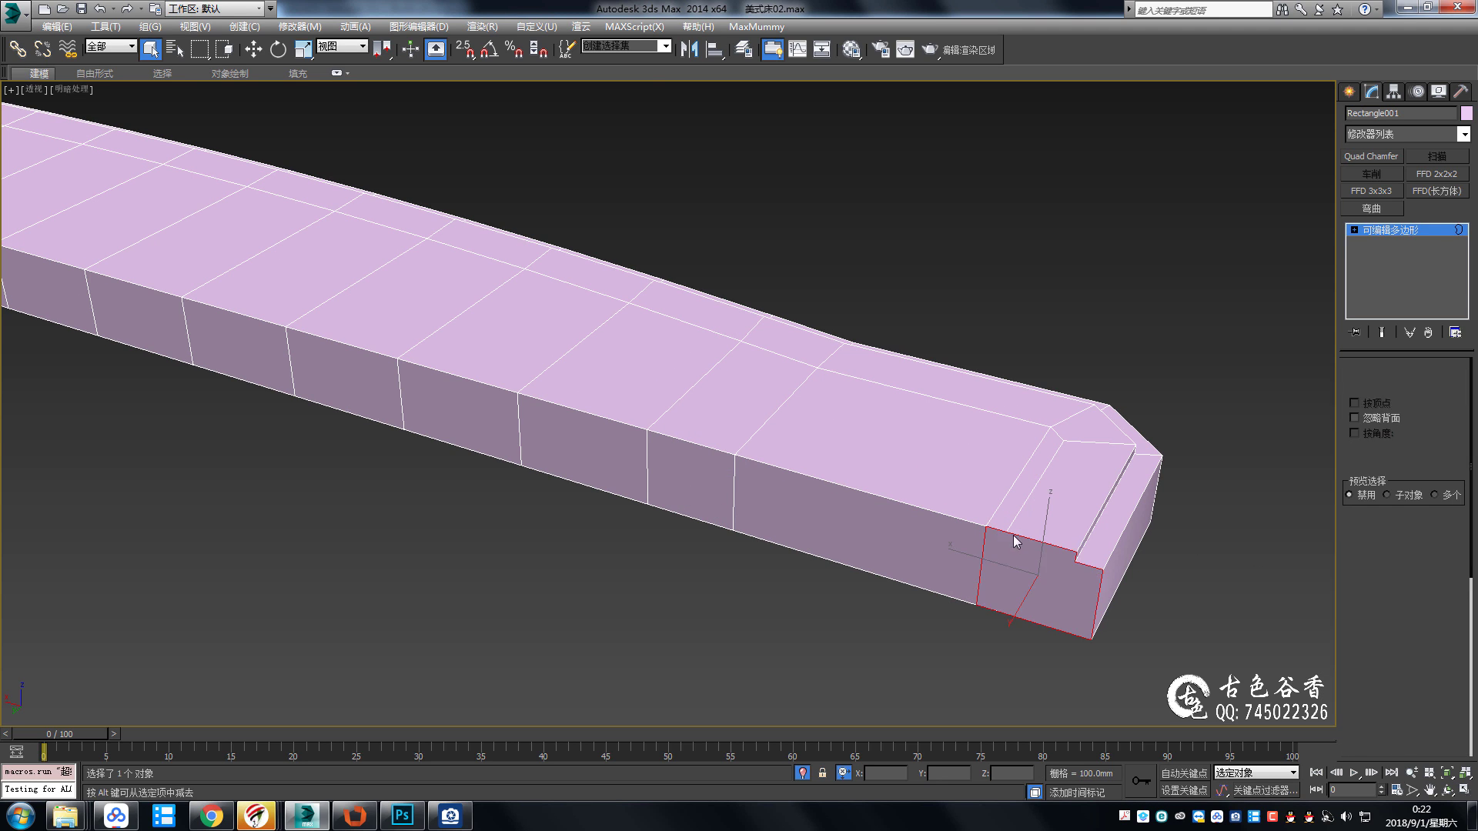
pyautogui.scroll(-5, 916, 587)
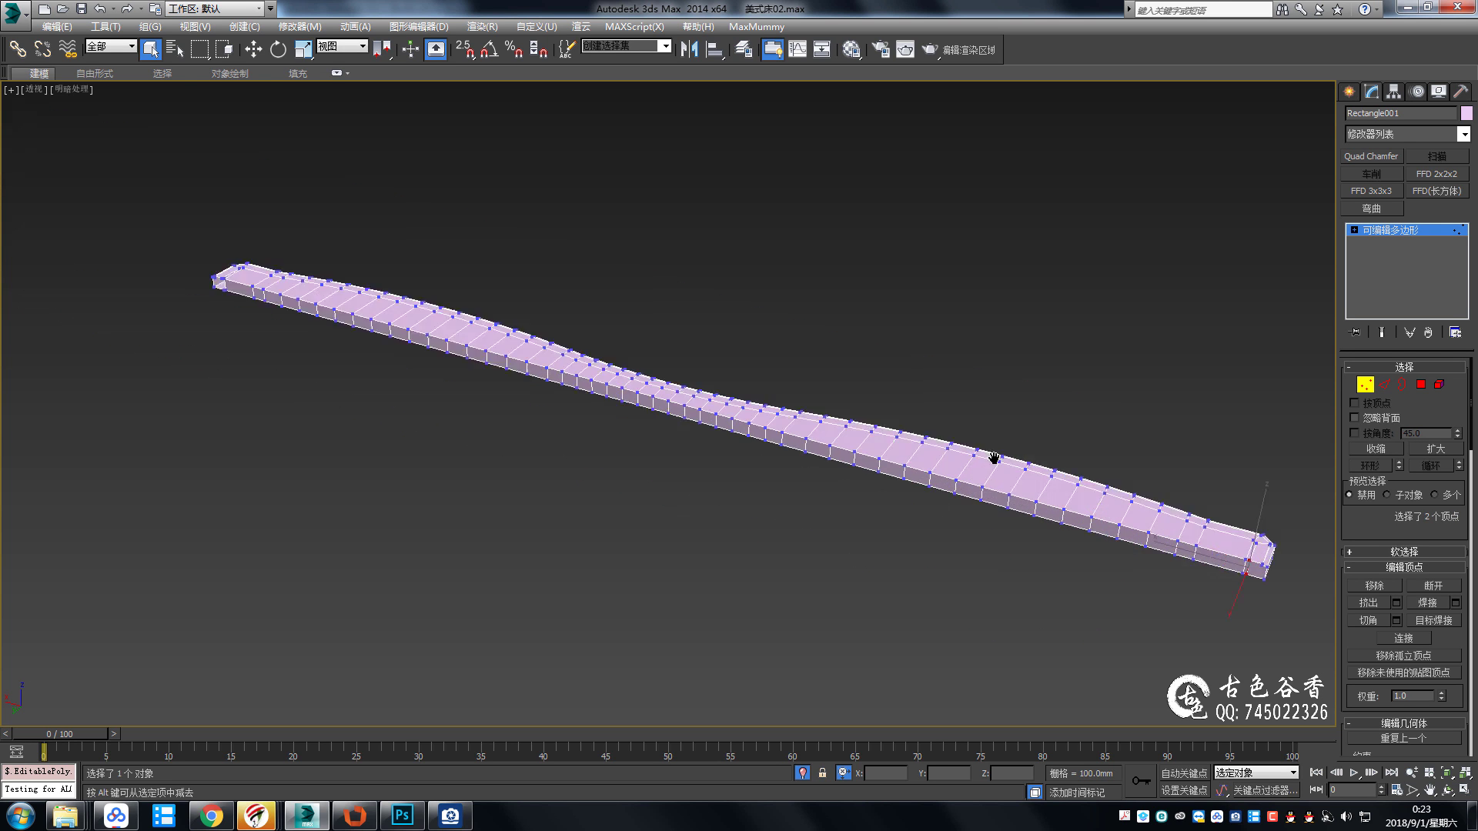
pyautogui.scroll(4, 666, 344)
pyautogui.scroll(-4, 807, 350)
pyautogui.hotkey('alt', 'w')
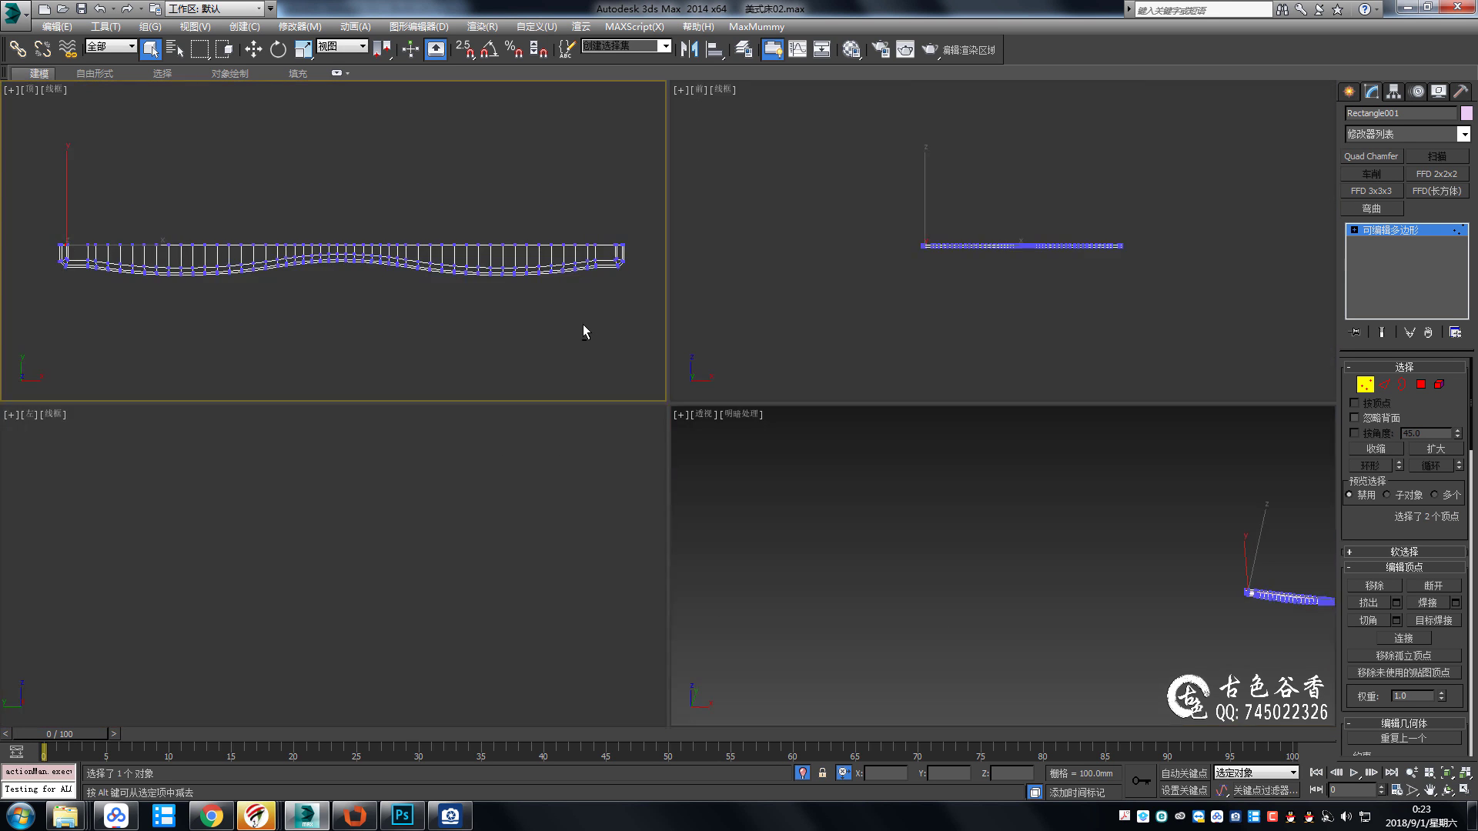
pyautogui.hotkey('alt', 'w')
pyautogui.scroll(3, 679, 428)
pyautogui.press('2')
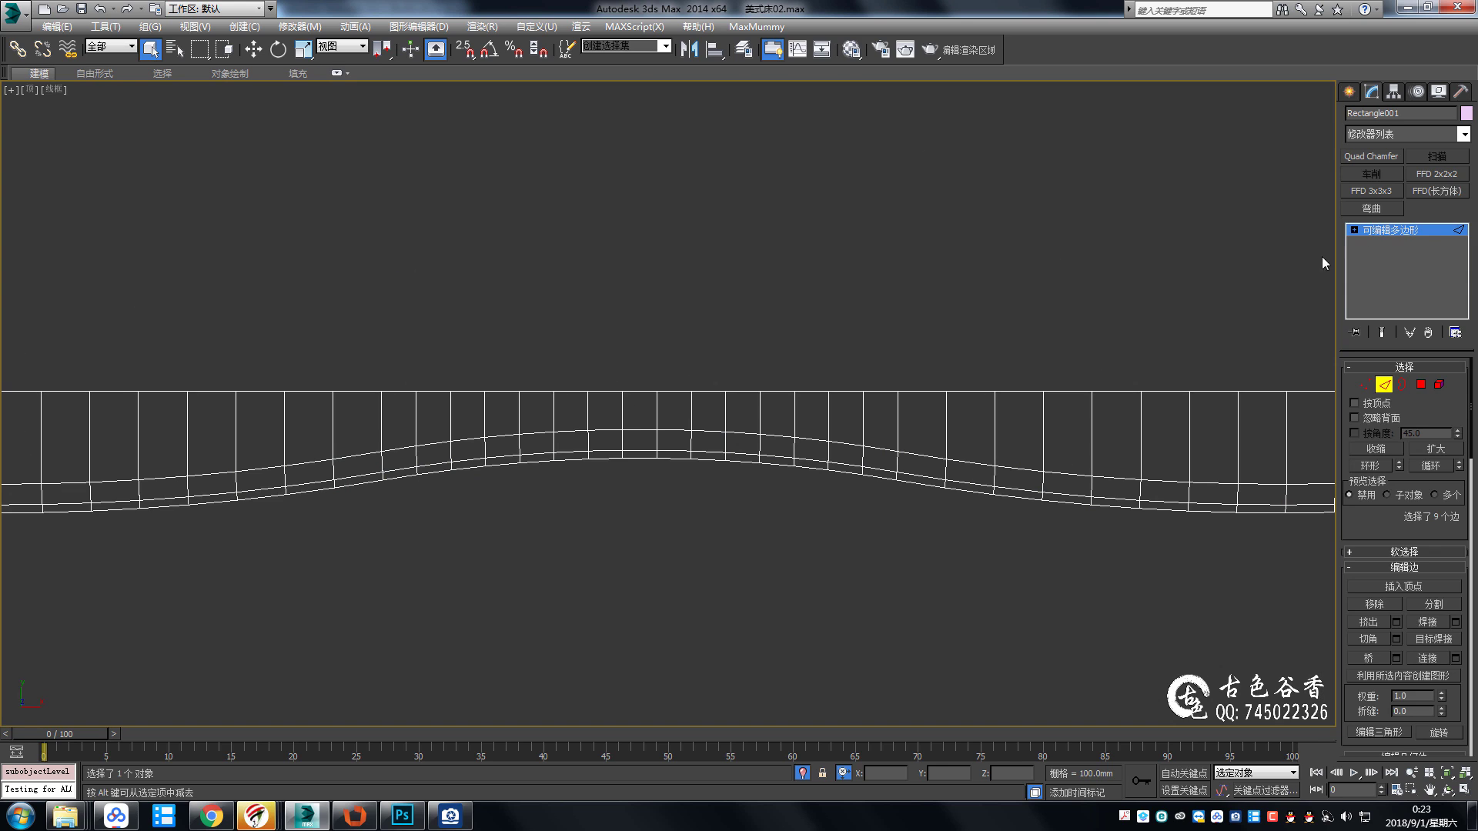
pyautogui.press('2')
pyautogui.press('2')
pyautogui.scroll(-5, 661, 411)
# Select the polygons of the rail's right half and delete them.
pyautogui.press('4')
pyautogui.moveTo(610, 352); pyautogui.dragTo(611, 361)
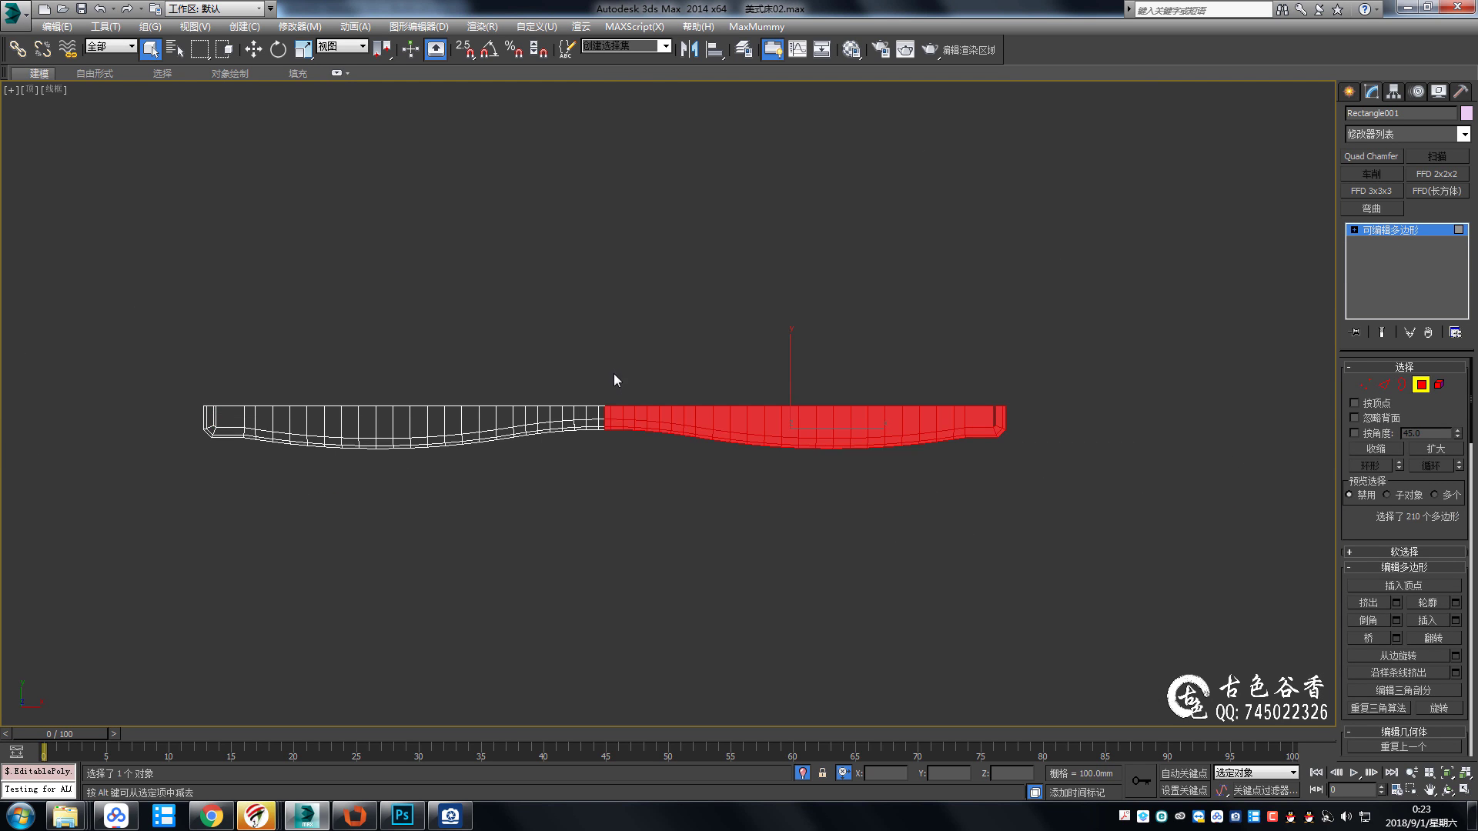
pyautogui.hotkey('ctrl', 'i')
pyautogui.press('Delete')
pyautogui.scroll(5, 602, 422)
# Back in Perspective, orbit the remaining half rail and pick a vertex at its end.
pyautogui.hotkey('alt', 'w')
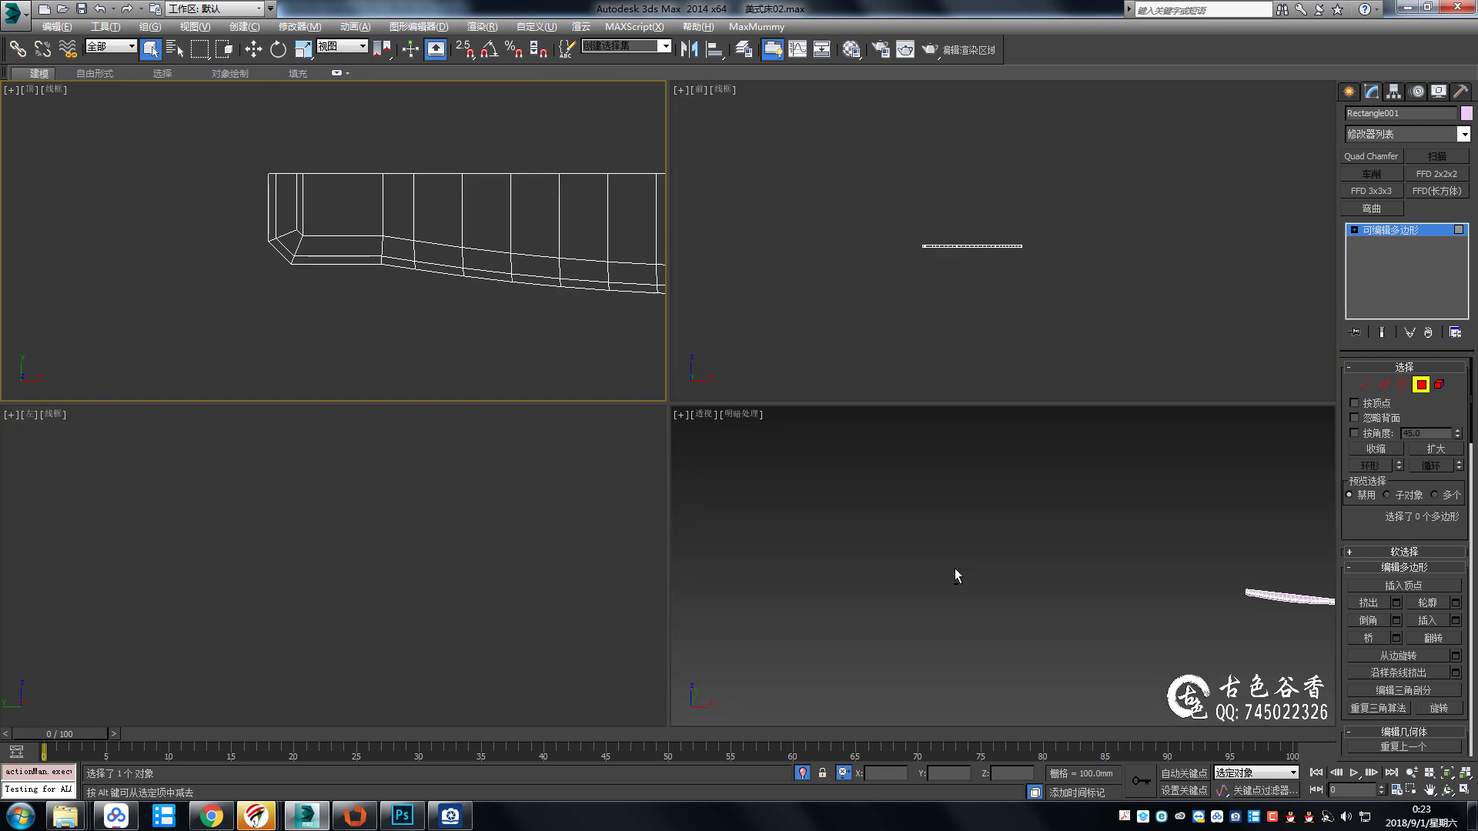
pyautogui.rightClick(955, 568)
pyautogui.hotkey('alt', 'w')
pyautogui.keyDown('alt'); pyautogui.moveTo(404, 434); pyautogui.dragTo(718, 441, button='middle'); pyautogui.keyUp('alt')
pyautogui.scroll(3, 718, 442)
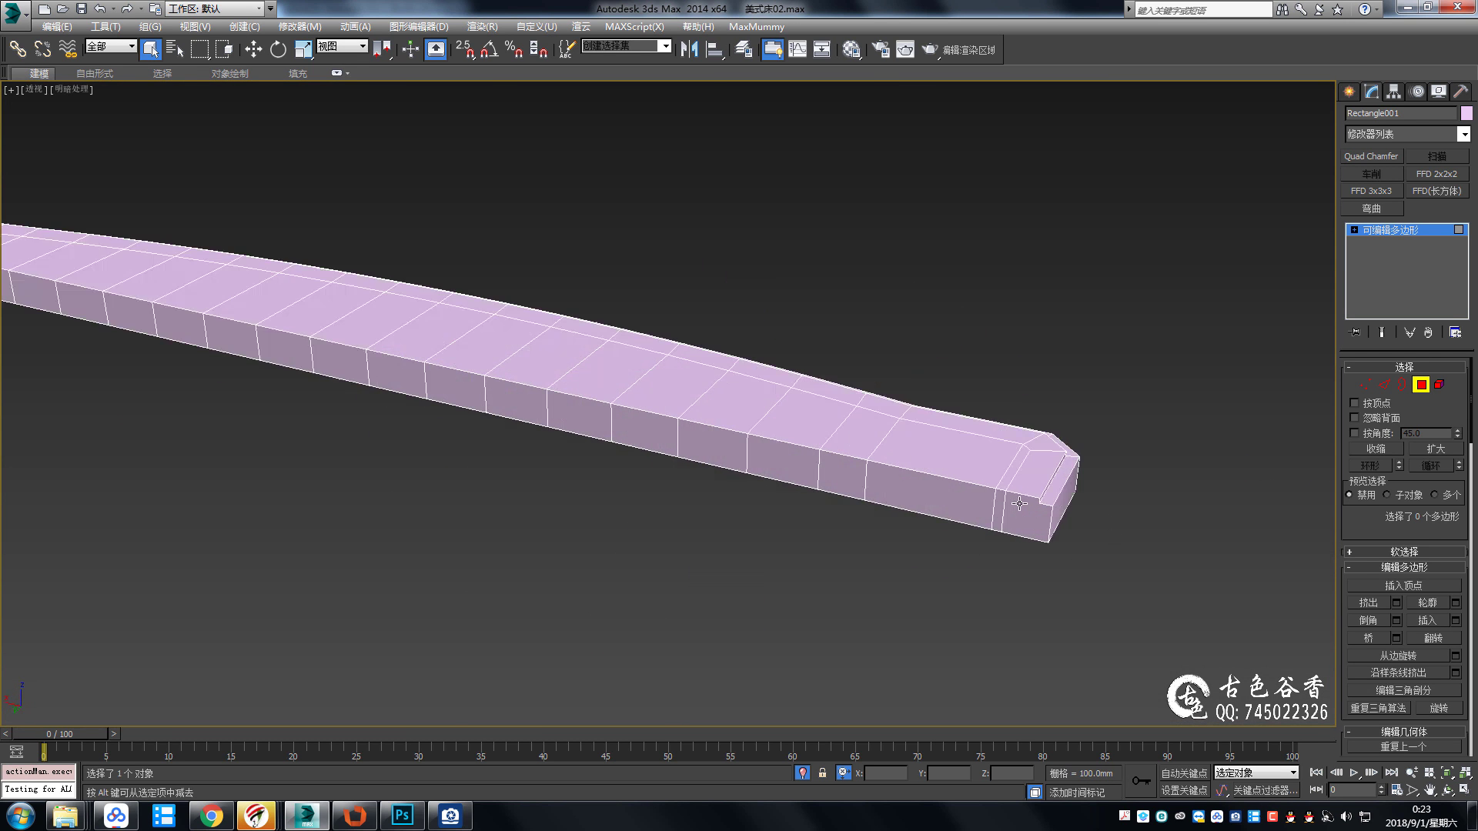
pyautogui.scroll(3, 718, 442)
pyautogui.press('1')
pyautogui.click(1027, 486)
pyautogui.keyDown('alt'); pyautogui.moveTo(997, 511); pyautogui.dragTo(984, 512, button='middle'); pyautogui.keyUp('alt')
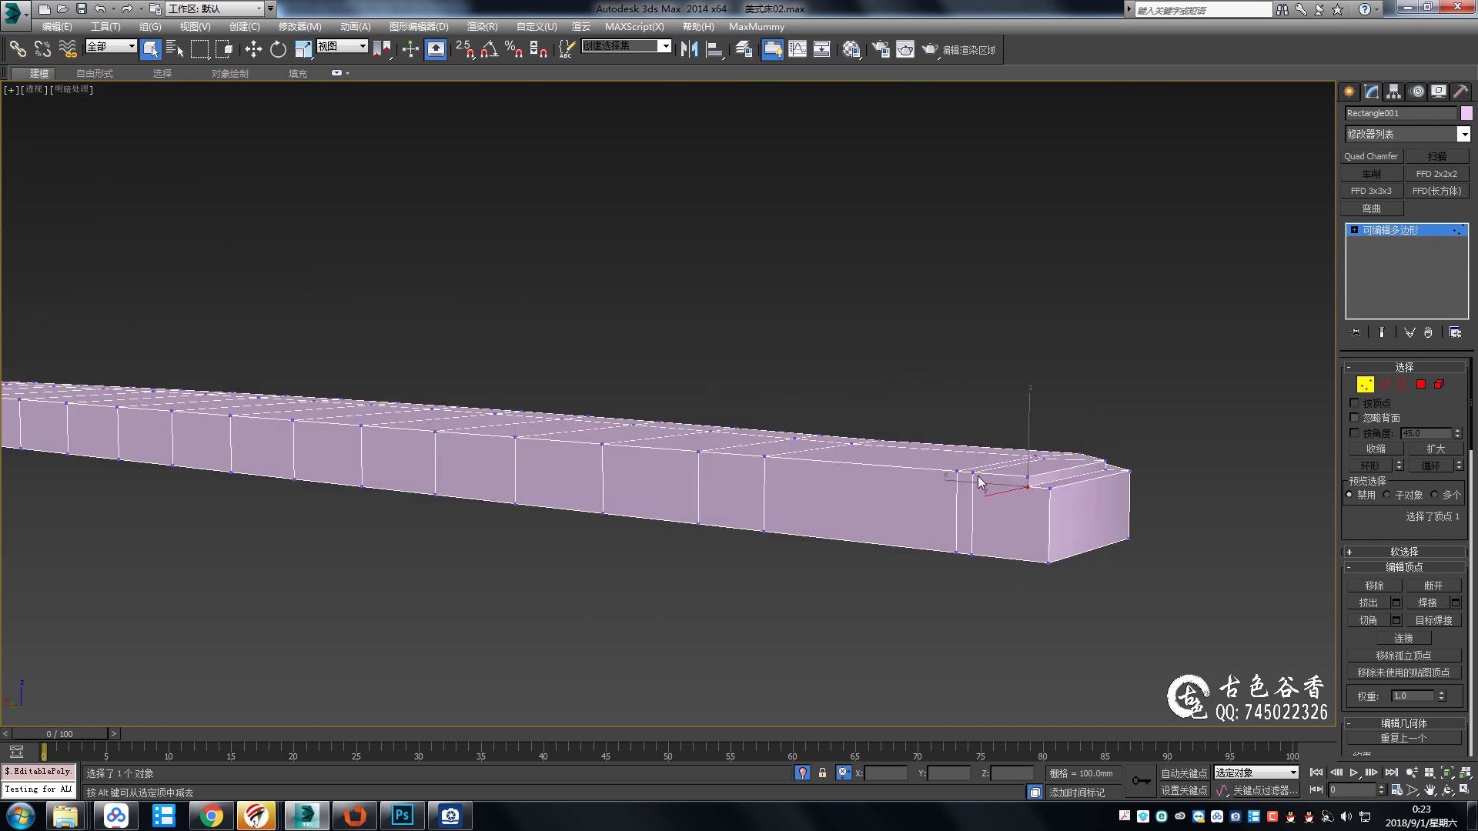
pyautogui.press('2')
pyautogui.scroll(3, 984, 511)
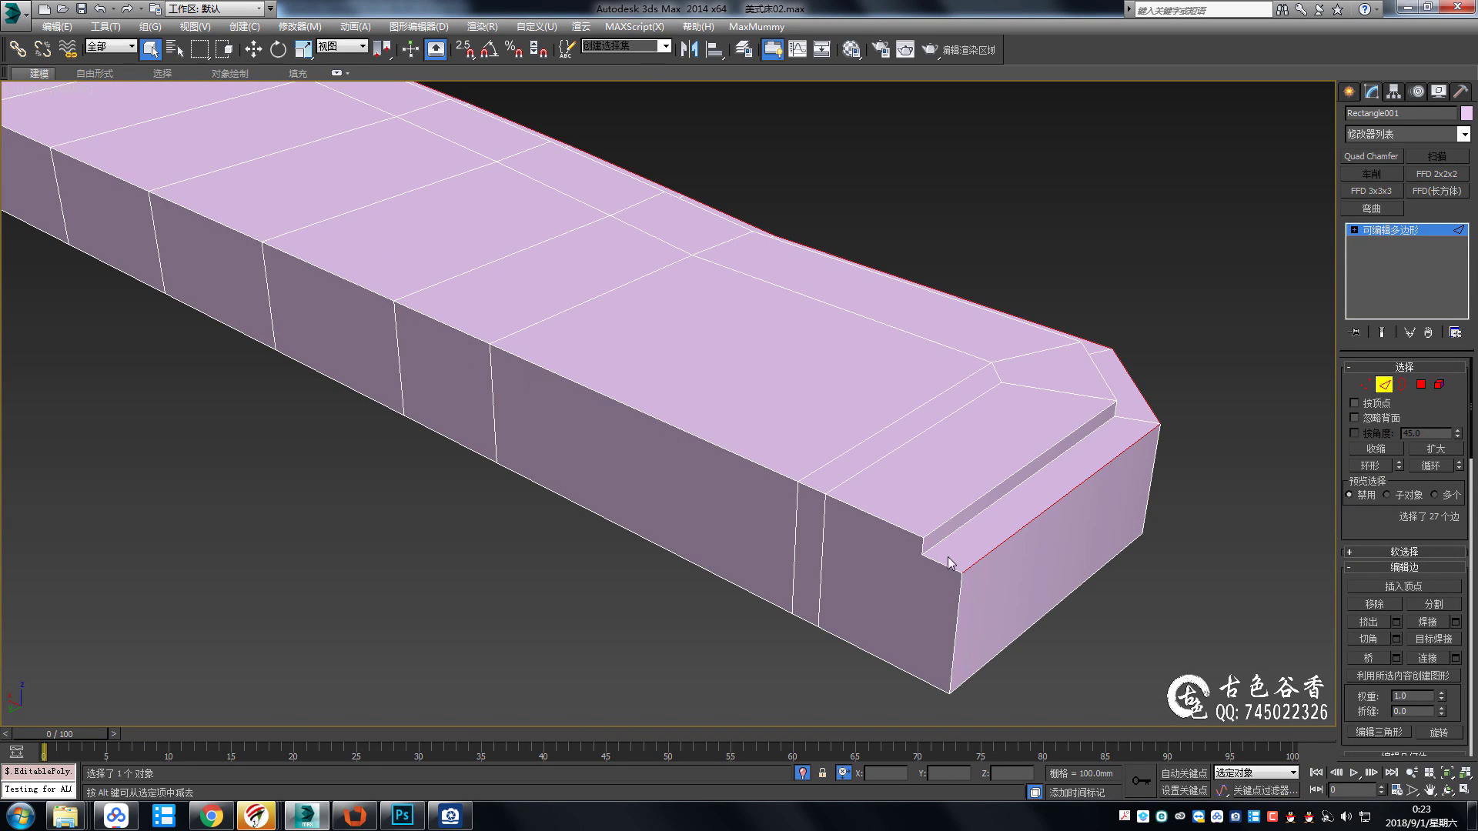
# Check the bed reference photo, then select the lip, top front and bottom front edge loops.
pyautogui.click(453, 822)
pyautogui.click(453, 822)
pyautogui.keyDown('ctrl'); pyautogui.doubleClick(938, 530); pyautogui.keyUp('ctrl')
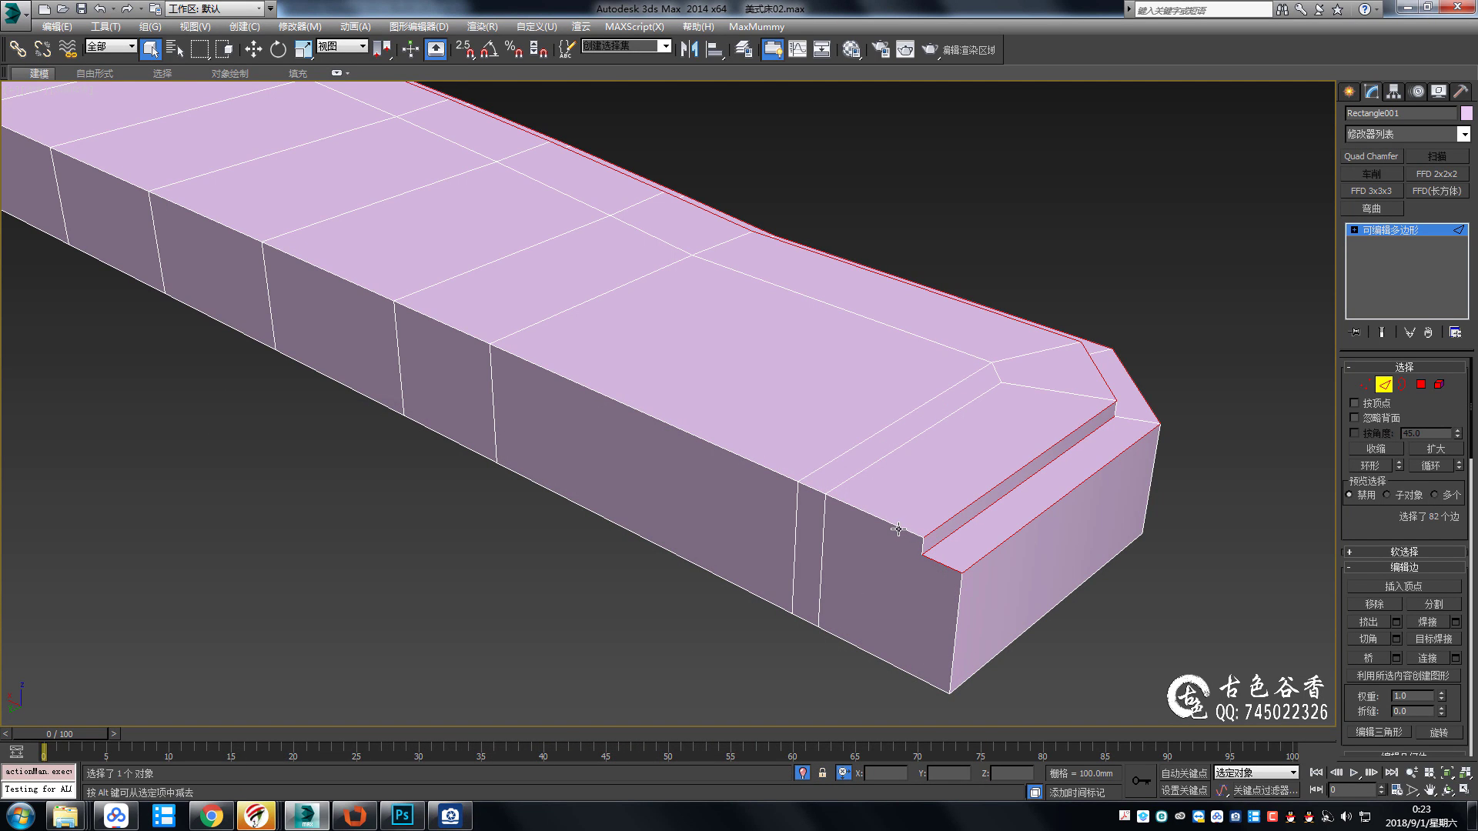
pyautogui.keyDown('ctrl'); pyautogui.doubleClick(921, 544); pyautogui.keyUp('ctrl')
pyautogui.keyDown('ctrl'); pyautogui.doubleClick(900, 668); pyautogui.keyUp('ctrl')
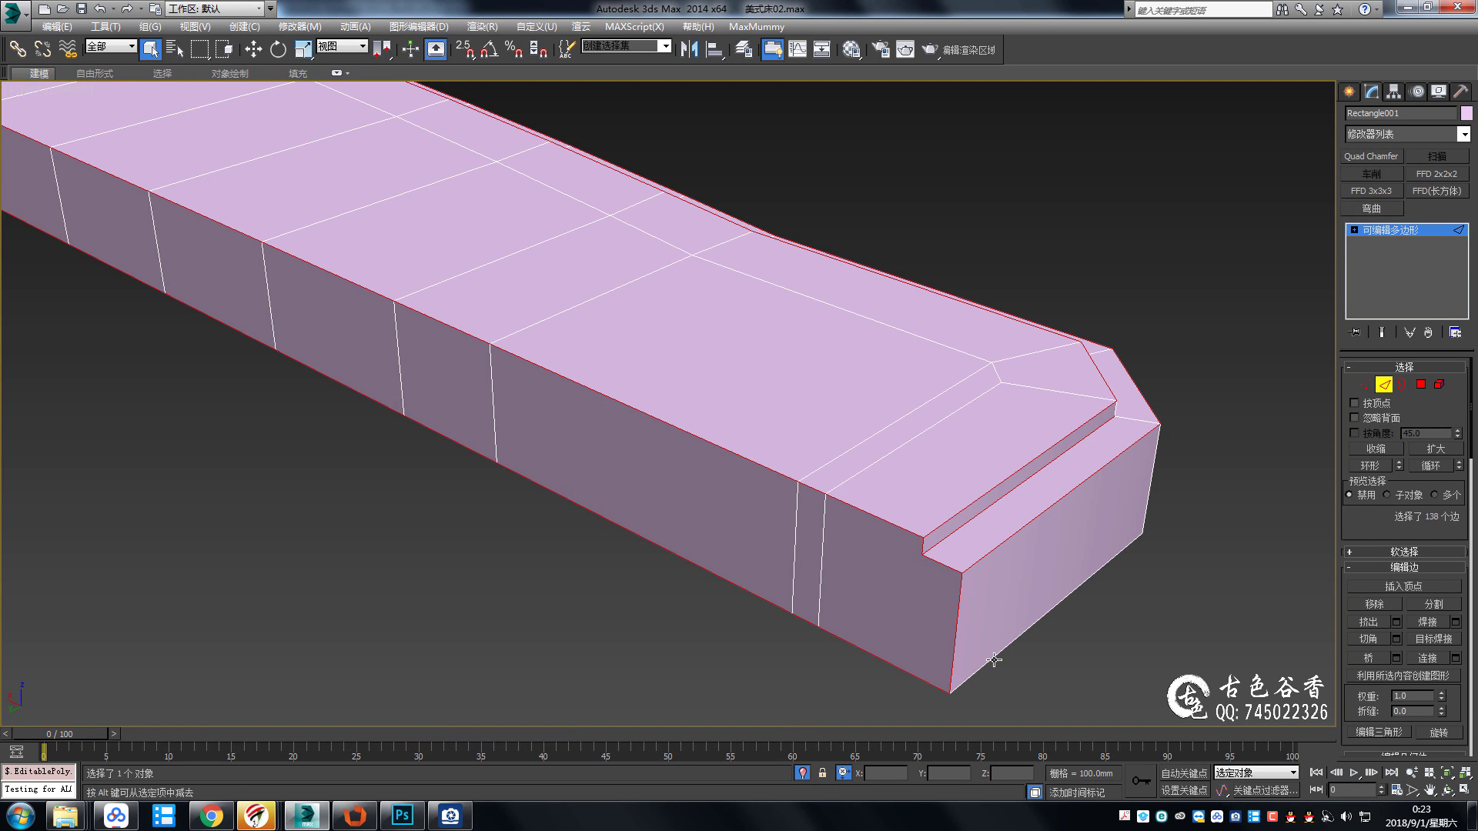
# Add the corner step's edge loop and another step loop to the selection.
pyautogui.moveTo(1088, 514)
pyautogui.keyDown('alt'); pyautogui.mouseDown(button='middle')
pyautogui.moveTo(940, 587)
pyautogui.moveTo(731, 591)
pyautogui.moveTo(722, 520)
pyautogui.mouseUp(button='middle'); pyautogui.keyUp('alt')
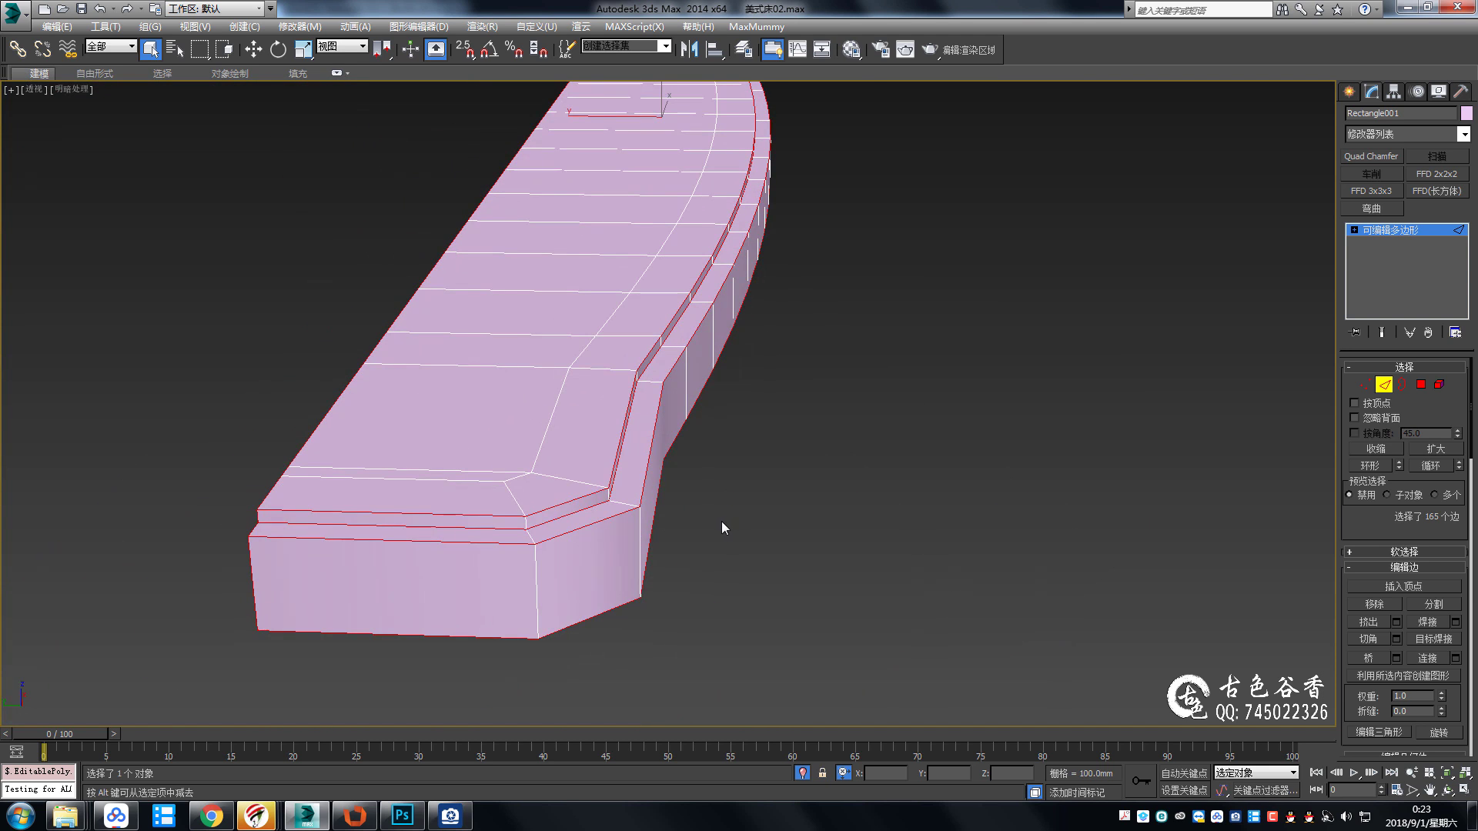
pyautogui.scroll(2, 666, 526)
pyautogui.scroll(3, 620, 558)
pyautogui.scroll(3, 570, 500)
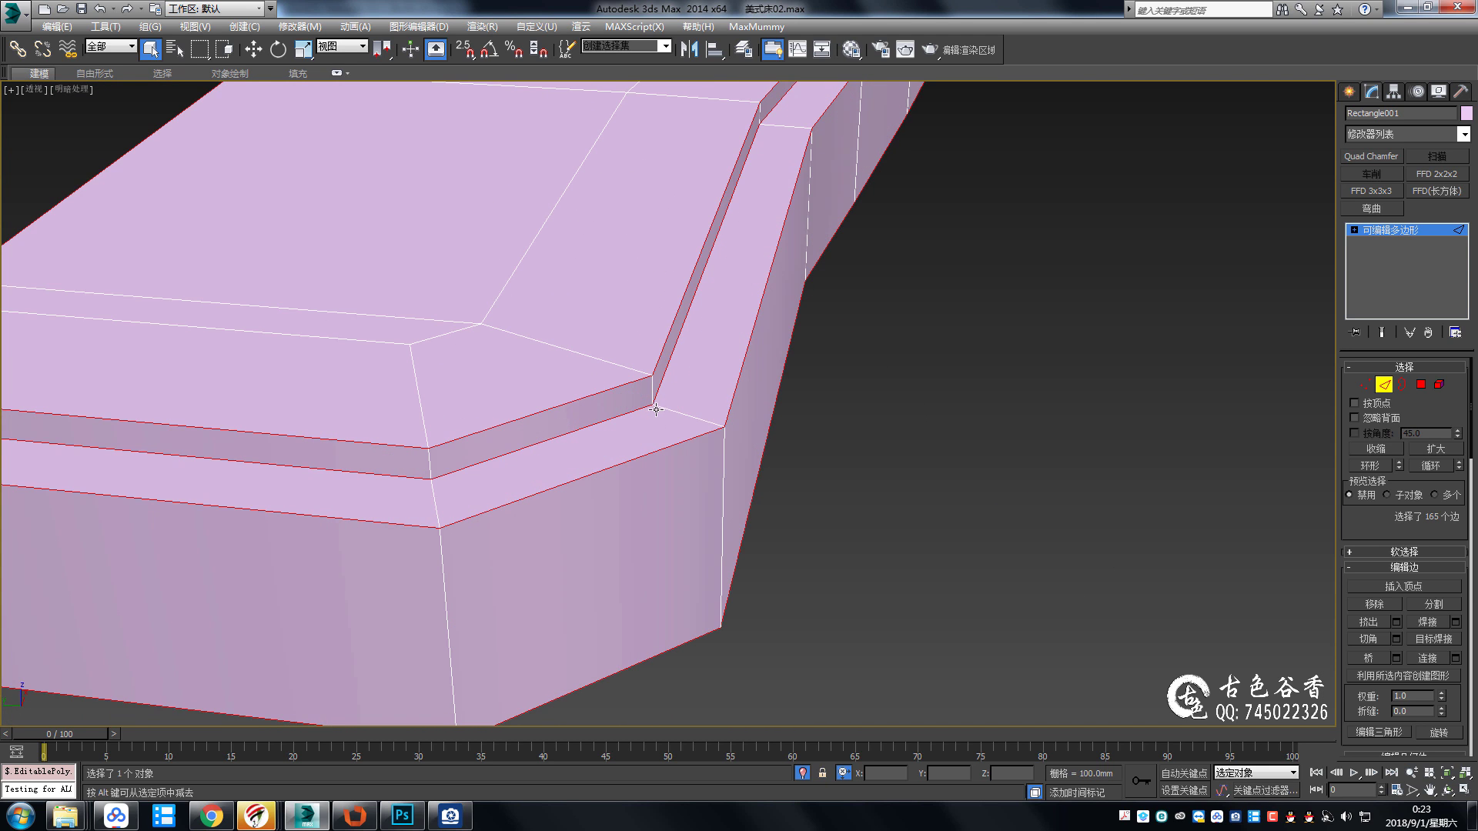
pyautogui.keyDown('ctrl'); pyautogui.doubleClick(525, 447); pyautogui.keyUp('ctrl')
pyautogui.keyDown('ctrl'); pyautogui.doubleClick(432, 496); pyautogui.keyUp('ctrl')
# Inspect the rail's underside and end, deselecting a stray edge.
pyautogui.scroll(-2, 623, 505)
pyautogui.scroll(-5, 600, 462)
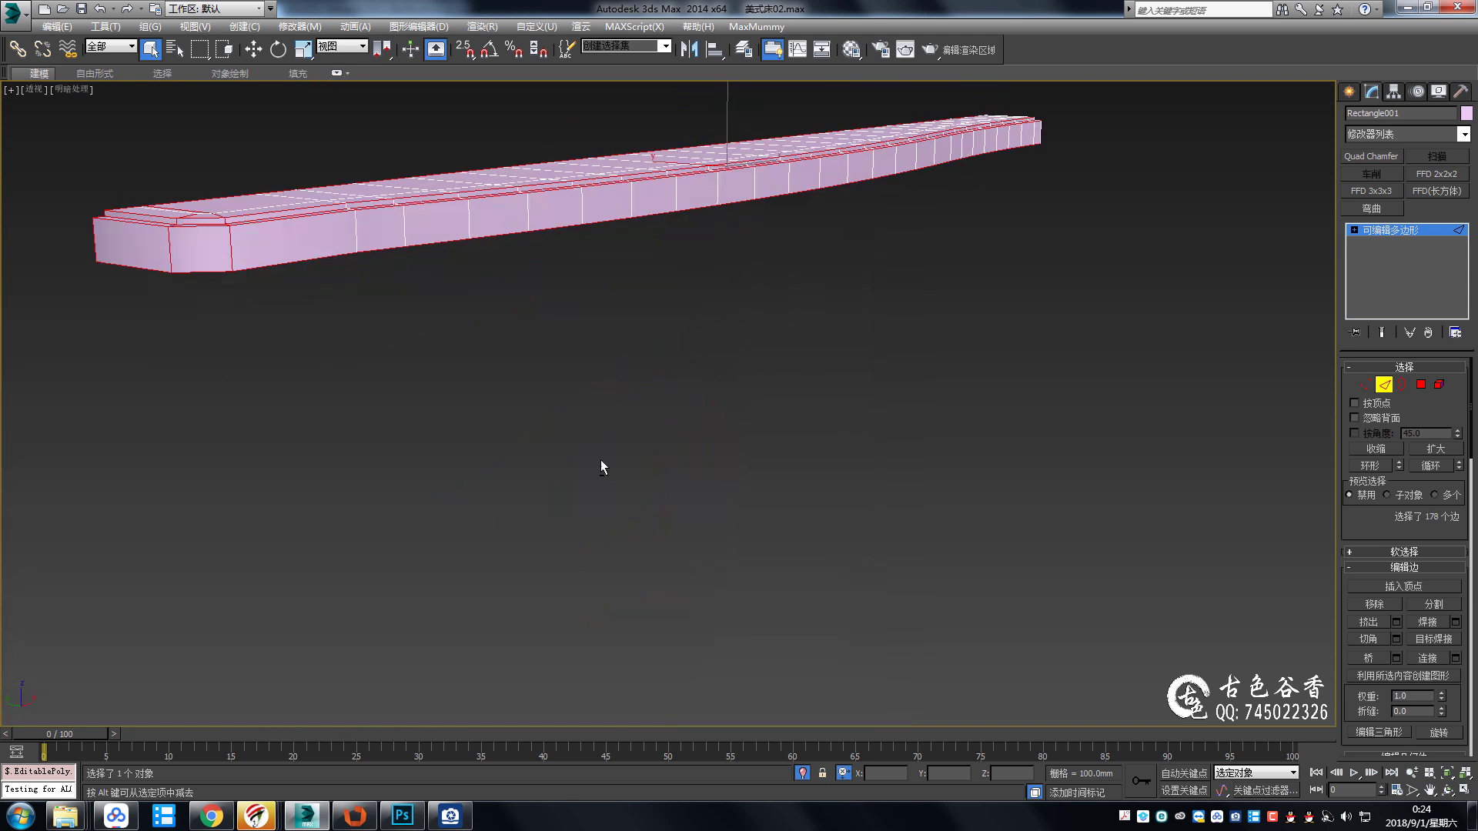
pyautogui.moveTo(600, 462)
pyautogui.keyDown('alt'); pyautogui.mouseDown(button='middle')
pyautogui.moveTo(755, 244)
pyautogui.moveTo(743, 372)
pyautogui.moveTo(1013, 485)
pyautogui.mouseUp(button='middle'); pyautogui.keyUp('alt')
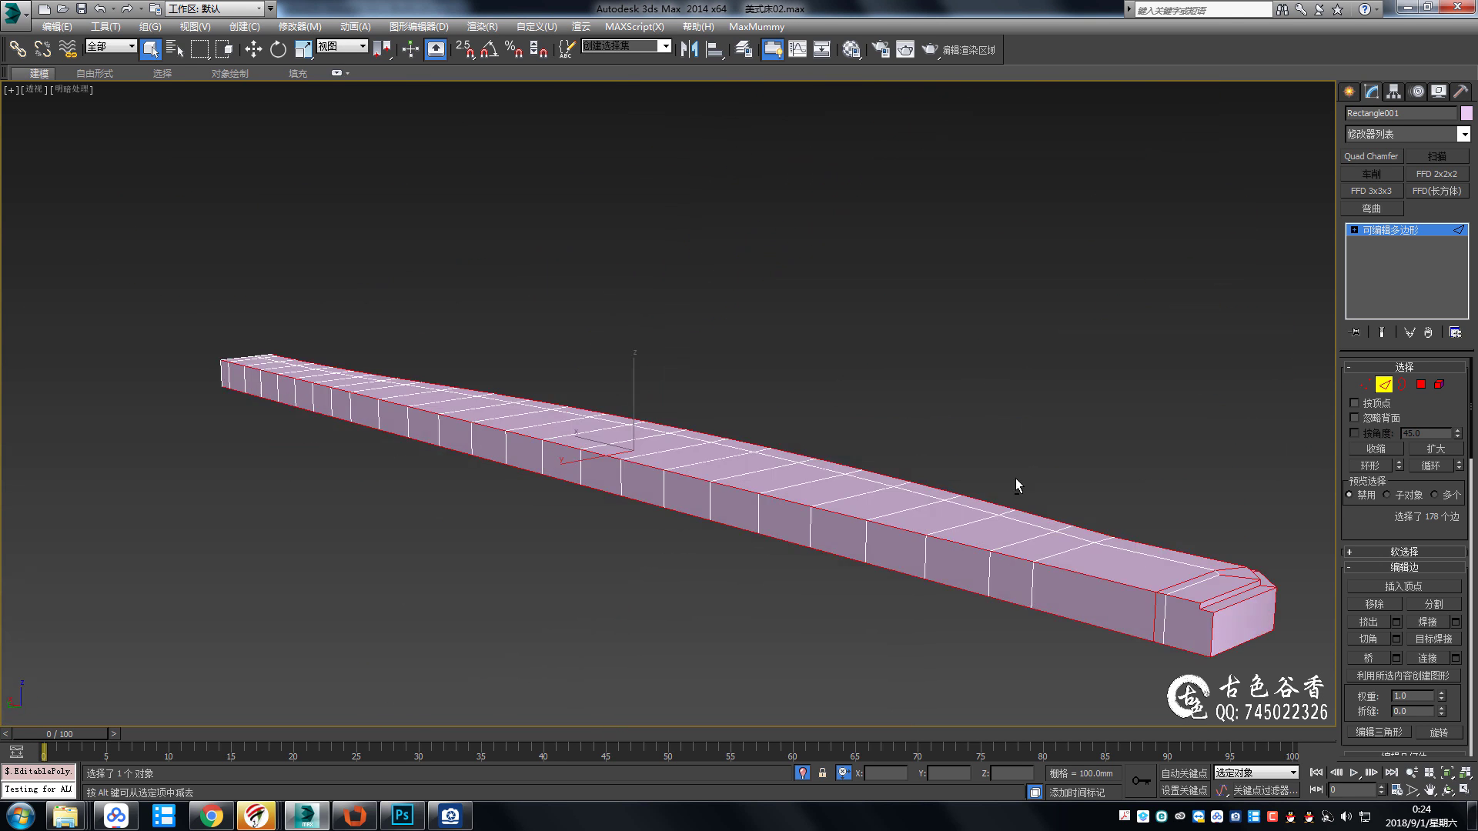
pyautogui.scroll(4, 1054, 469)
pyautogui.moveTo(1080, 452)
pyautogui.keyDown('alt'); pyautogui.mouseDown(button='middle')
pyautogui.moveTo(1078, 353)
pyautogui.moveTo(1099, 521)
pyautogui.mouseUp(button='middle'); pyautogui.keyUp('alt')
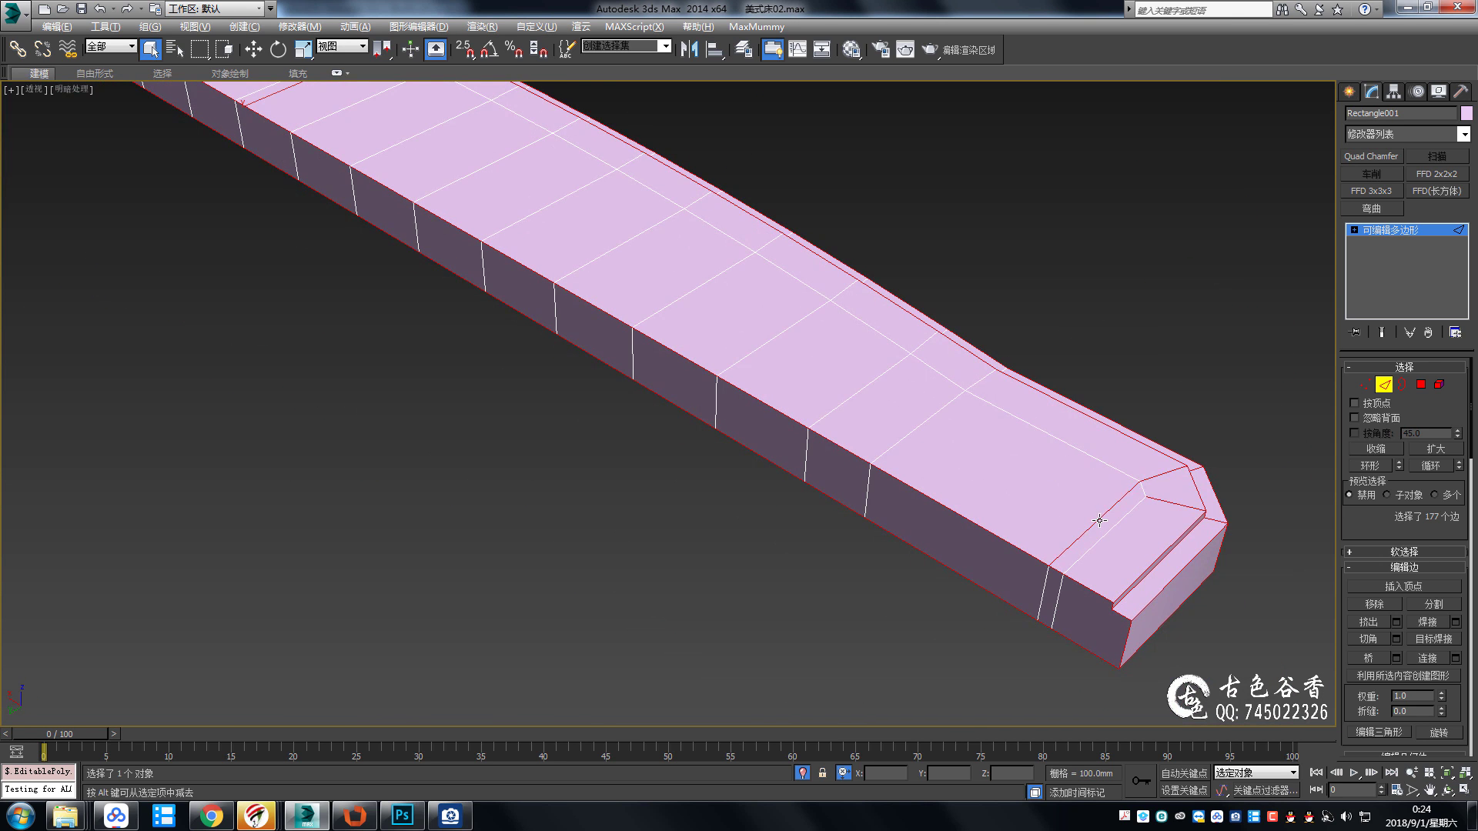
pyautogui.scroll(-3, 1168, 502)
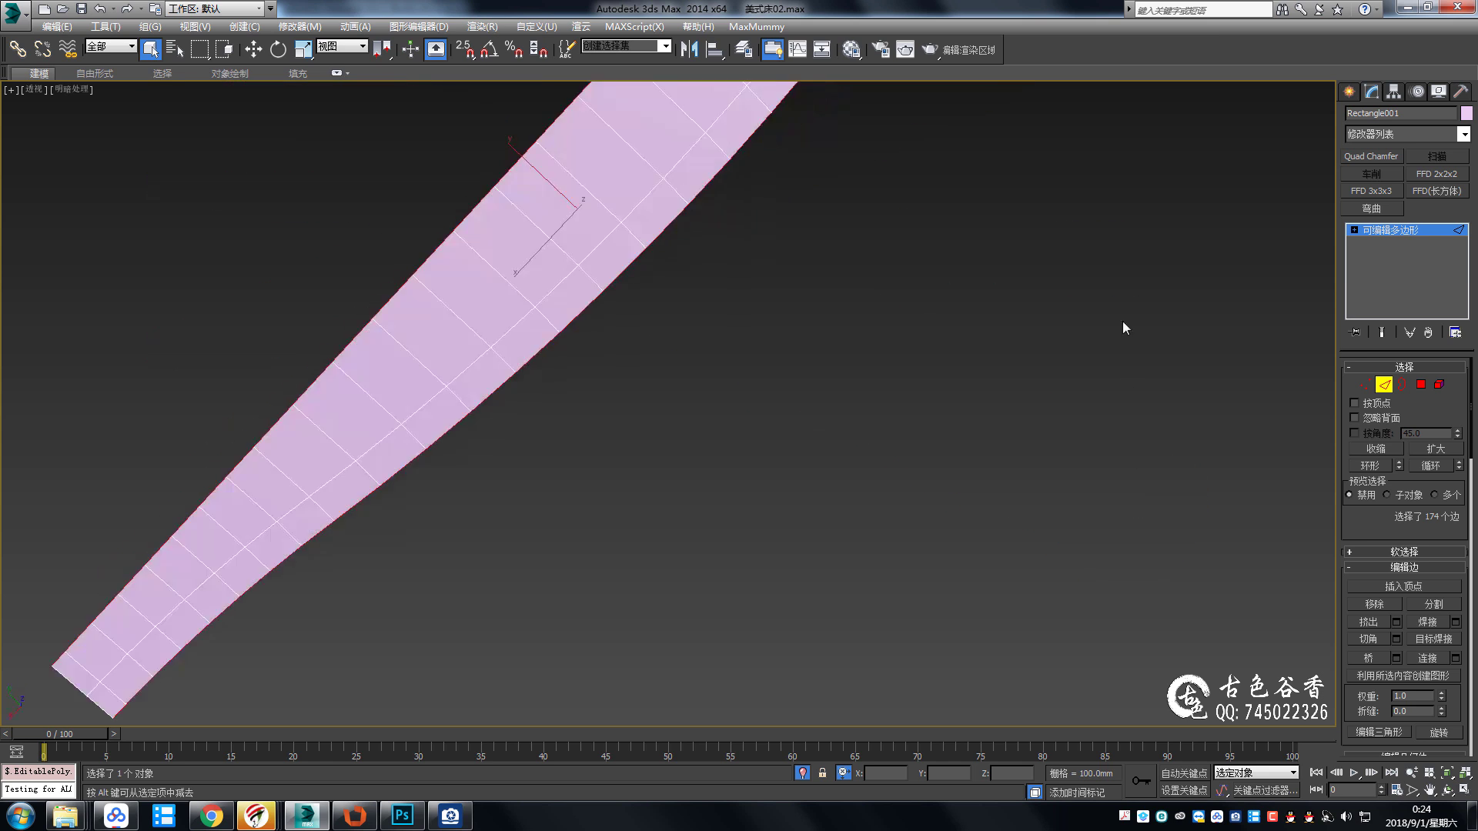
pyautogui.scroll(4, 963, 439)
pyautogui.moveTo(1126, 326)
pyautogui.keyDown('alt'); pyautogui.mouseDown(button='middle')
pyautogui.moveTo(964, 439)
pyautogui.moveTo(851, 551)
pyautogui.moveTo(914, 449)
pyautogui.moveTo(762, 501)
pyautogui.mouseUp(button='middle'); pyautogui.keyUp('alt')
pyautogui.keyDown('alt'); pyautogui.click(920, 386); pyautogui.keyUp('alt')
# Drop one more stray edge and apply Quad Chamfer with amount 2.0 and 2 iterations.
pyautogui.keyDown('alt'); pyautogui.click(937, 407); pyautogui.keyUp('alt')
pyautogui.scroll(-3, 953, 455)
pyautogui.scroll(3, 851, 551)
pyautogui.scroll(2, 873, 515)
pyautogui.scroll(-3, 873, 516)
pyautogui.scroll(3, 885, 518)
pyautogui.click(1379, 160)
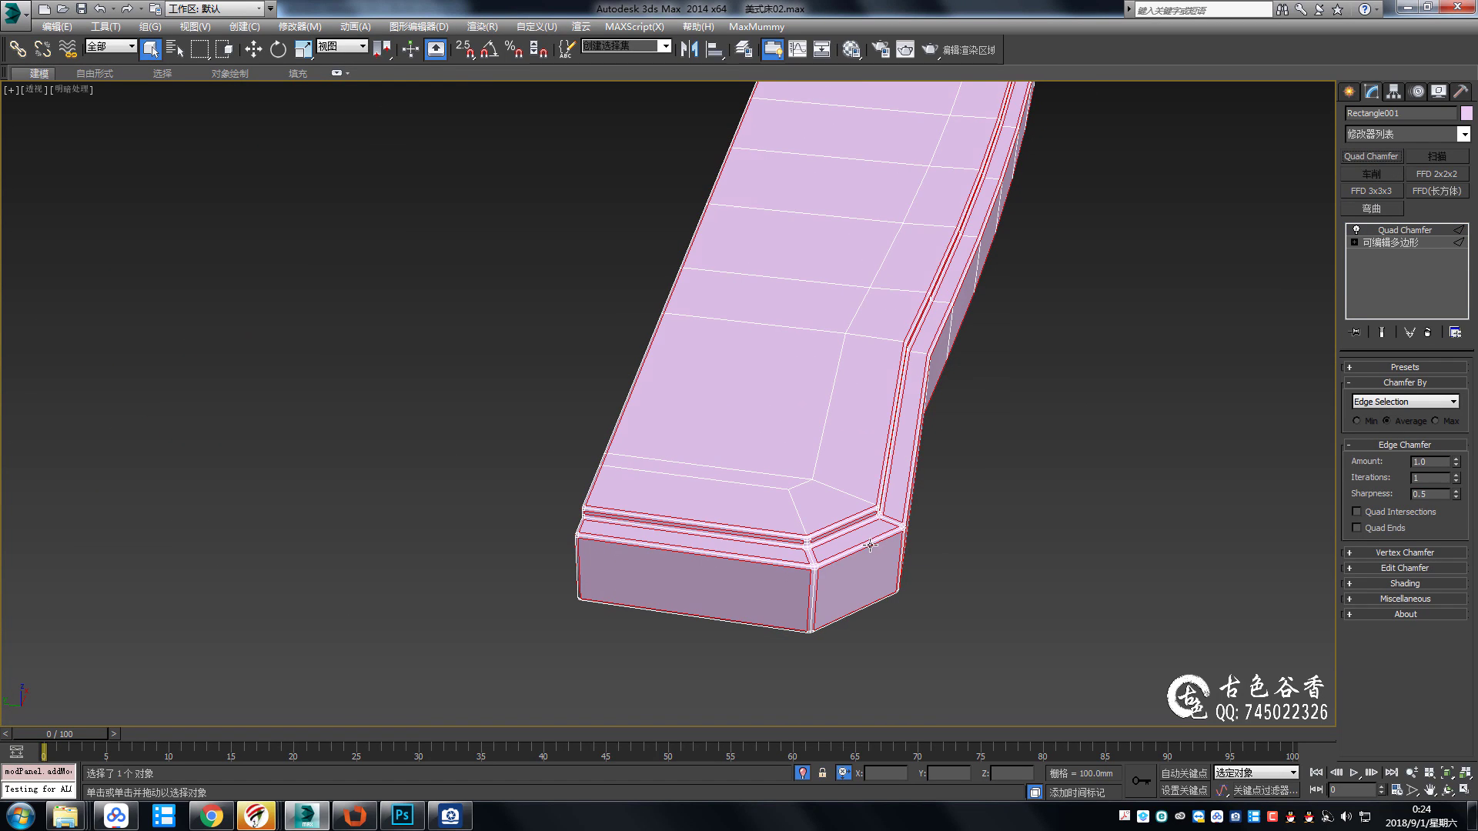
pyautogui.scroll(2, 907, 538)
pyautogui.scroll(3, 921, 560)
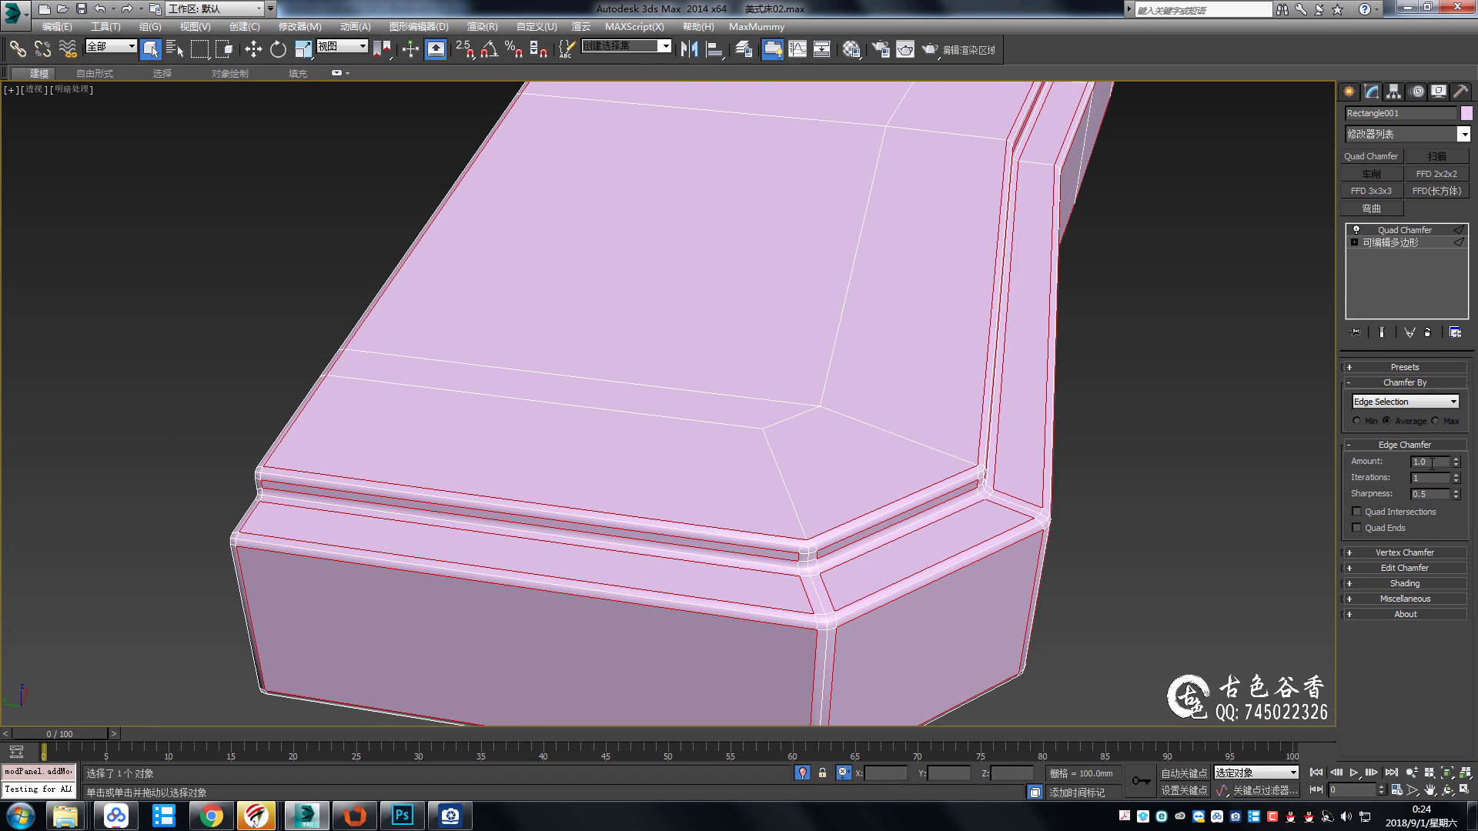
pyautogui.write('2')
pyautogui.click(1456, 475)
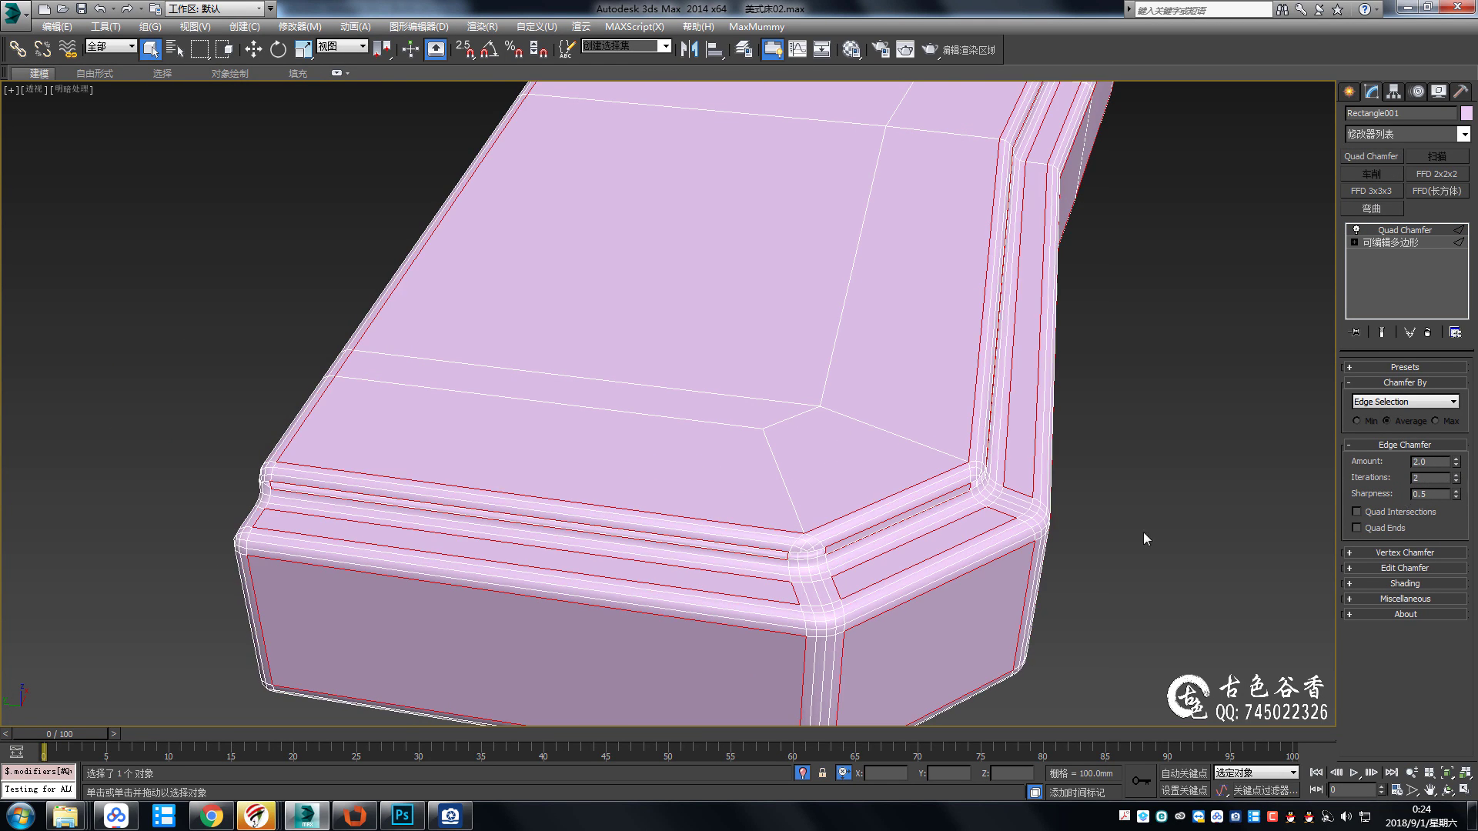
pyautogui.moveTo(938, 541); pyautogui.dragTo(931, 508, button='middle')
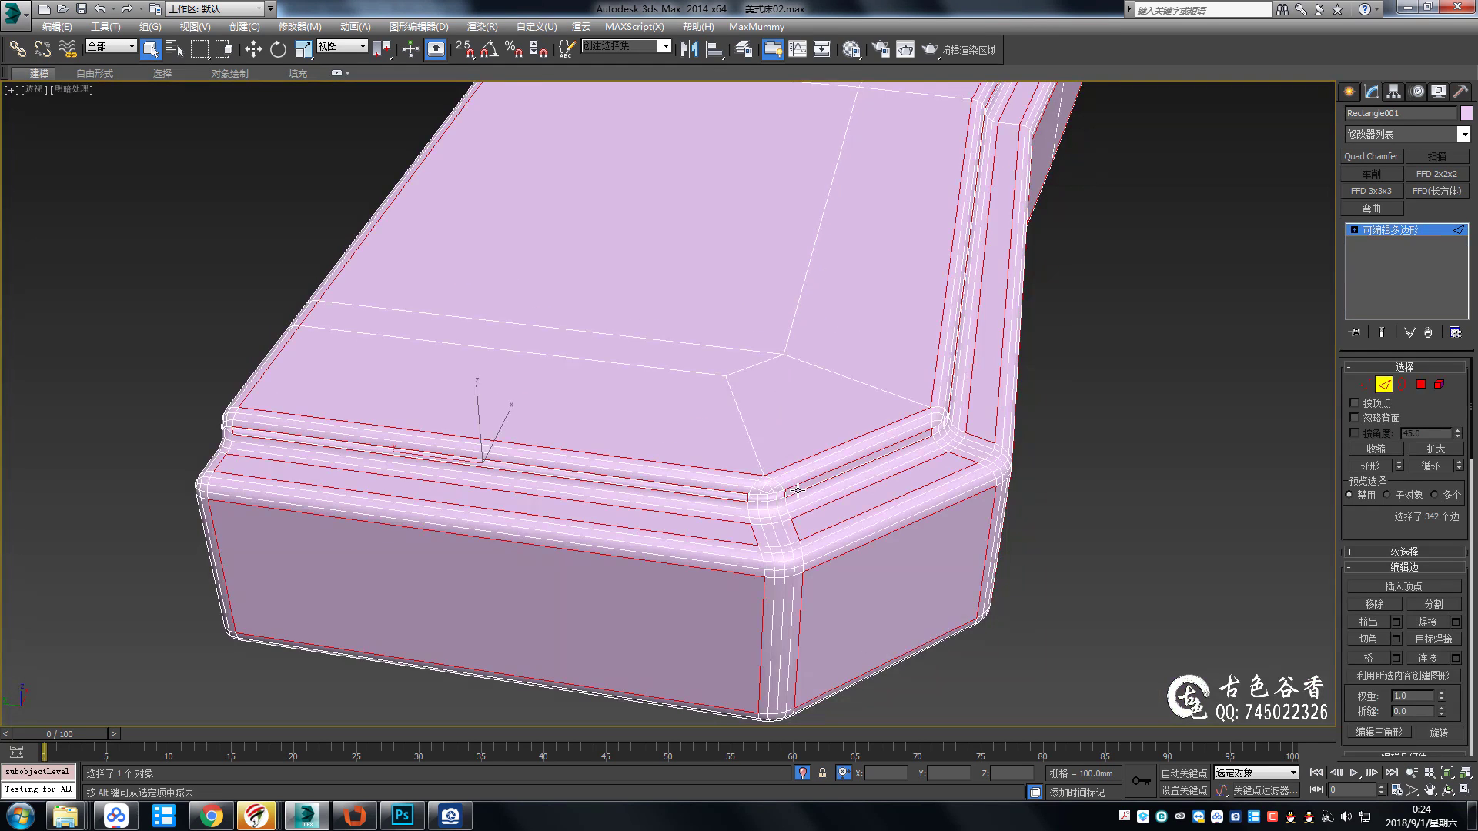
# Collapse the chamfer into the mesh and remove the selected edge loop.
pyautogui.doubleClick(798, 482)
pyautogui.scroll(-5, 809, 462)
pyautogui.scroll(5, 685, 592)
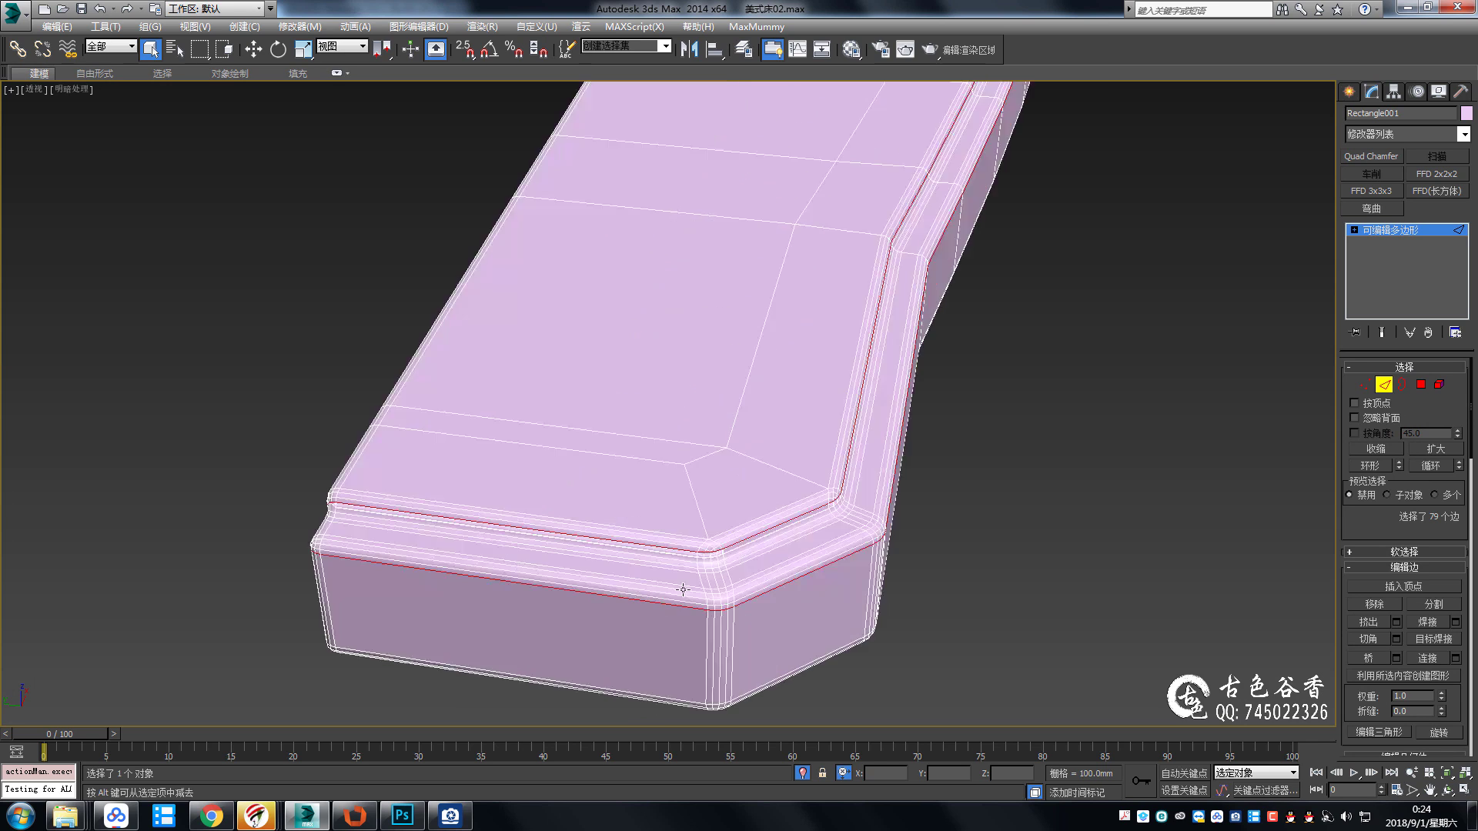
pyautogui.scroll(4, 726, 545)
pyautogui.hotkey('ctrl', 'BackSpace')
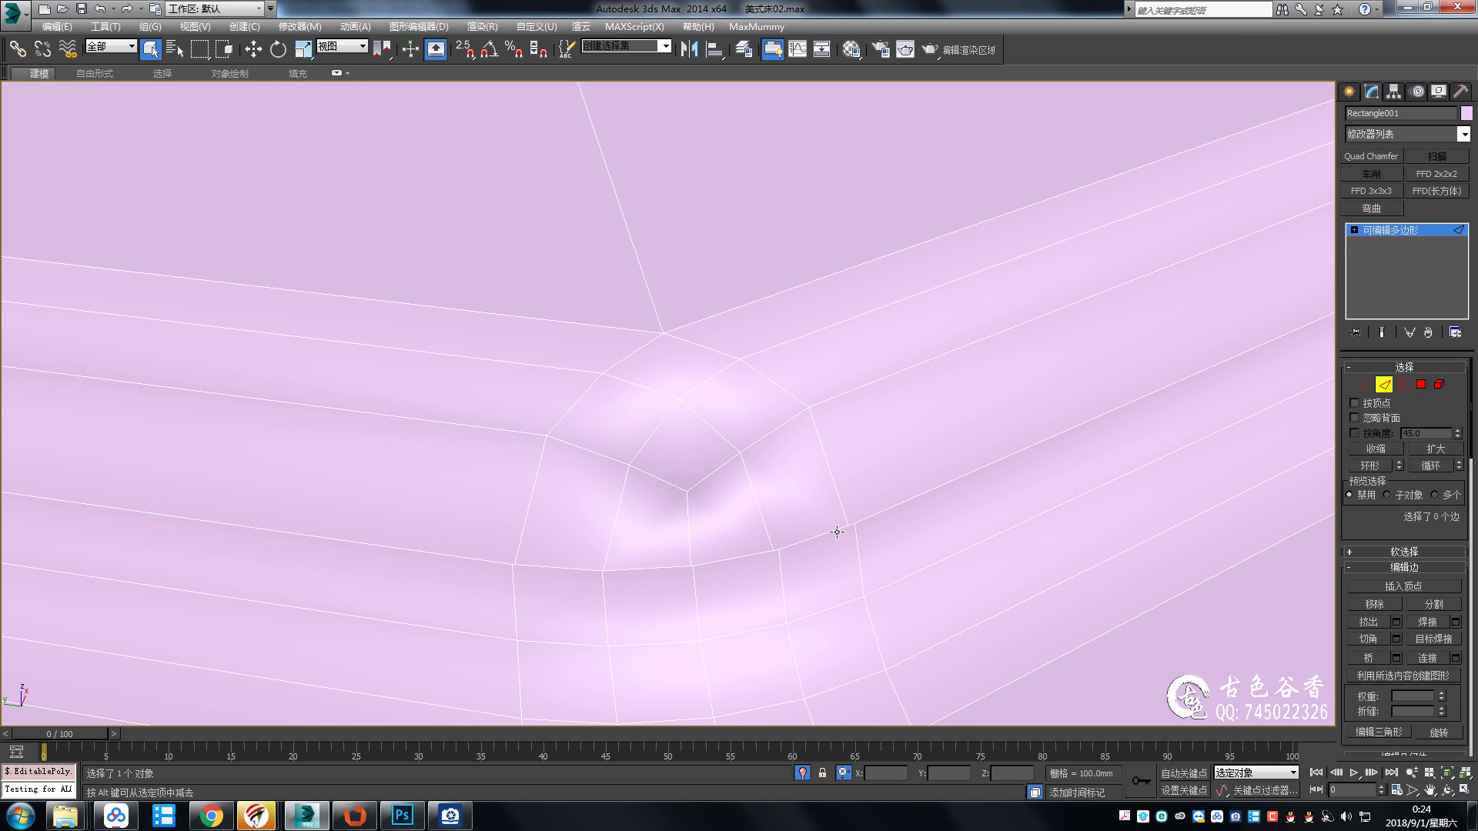
# Select the edge loop at the rounded corner, then undo twice to restore the smooth corner.
pyautogui.doubleClick(837, 532)
pyautogui.hotkey('ctrl', 'z')
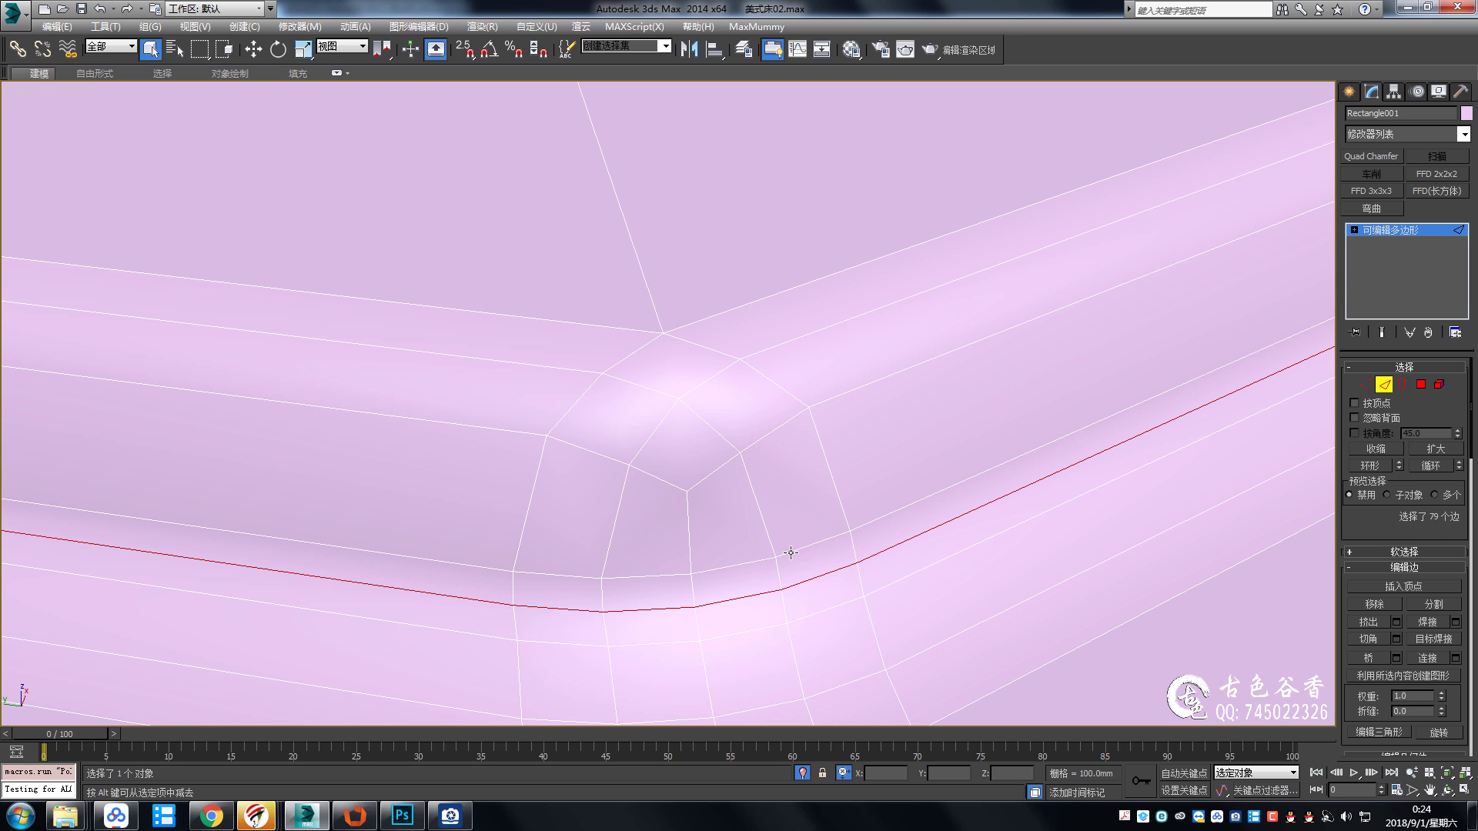
pyautogui.hotkey('ctrl', 'z')
pyautogui.hotkey('ctrl', 'z')
pyautogui.scroll(-5, 804, 581)
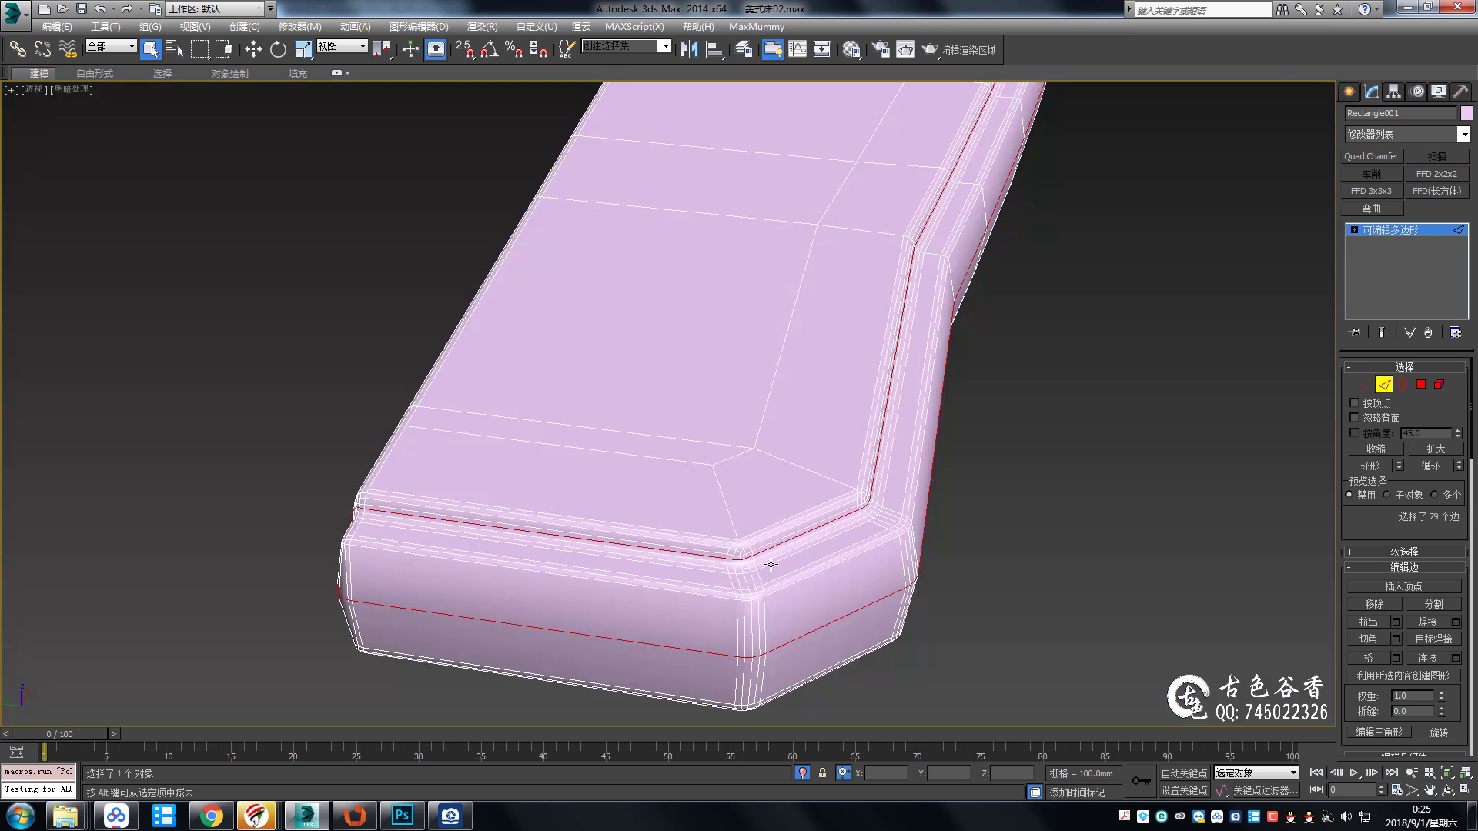
pyautogui.scroll(6, 773, 556)
pyautogui.scroll(-5, 691, 565)
pyautogui.scroll(3, 797, 603)
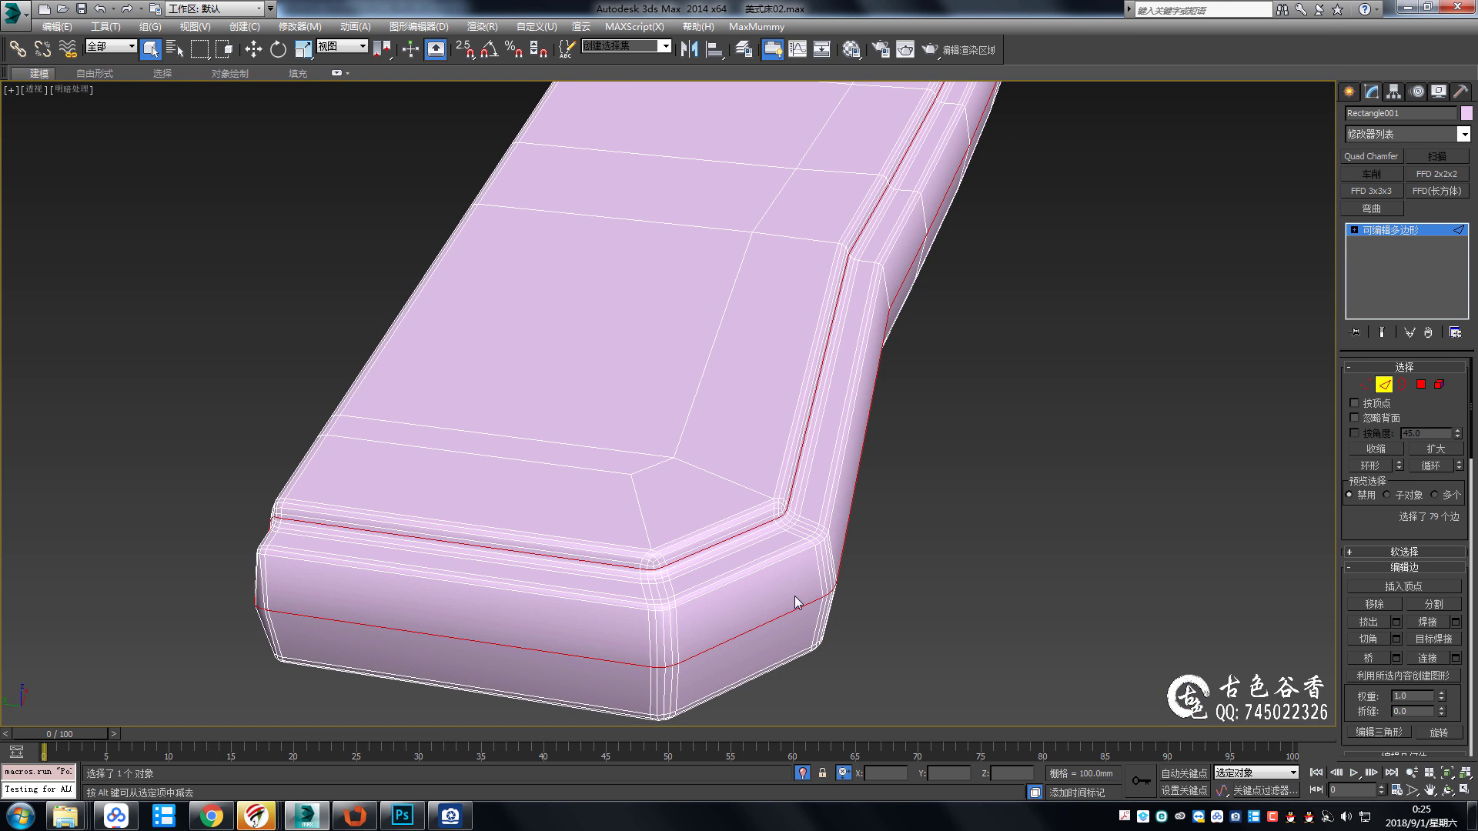
# Select a vertical corner edge and its loop, then inspect the rail's side.
pyautogui.click(796, 603)
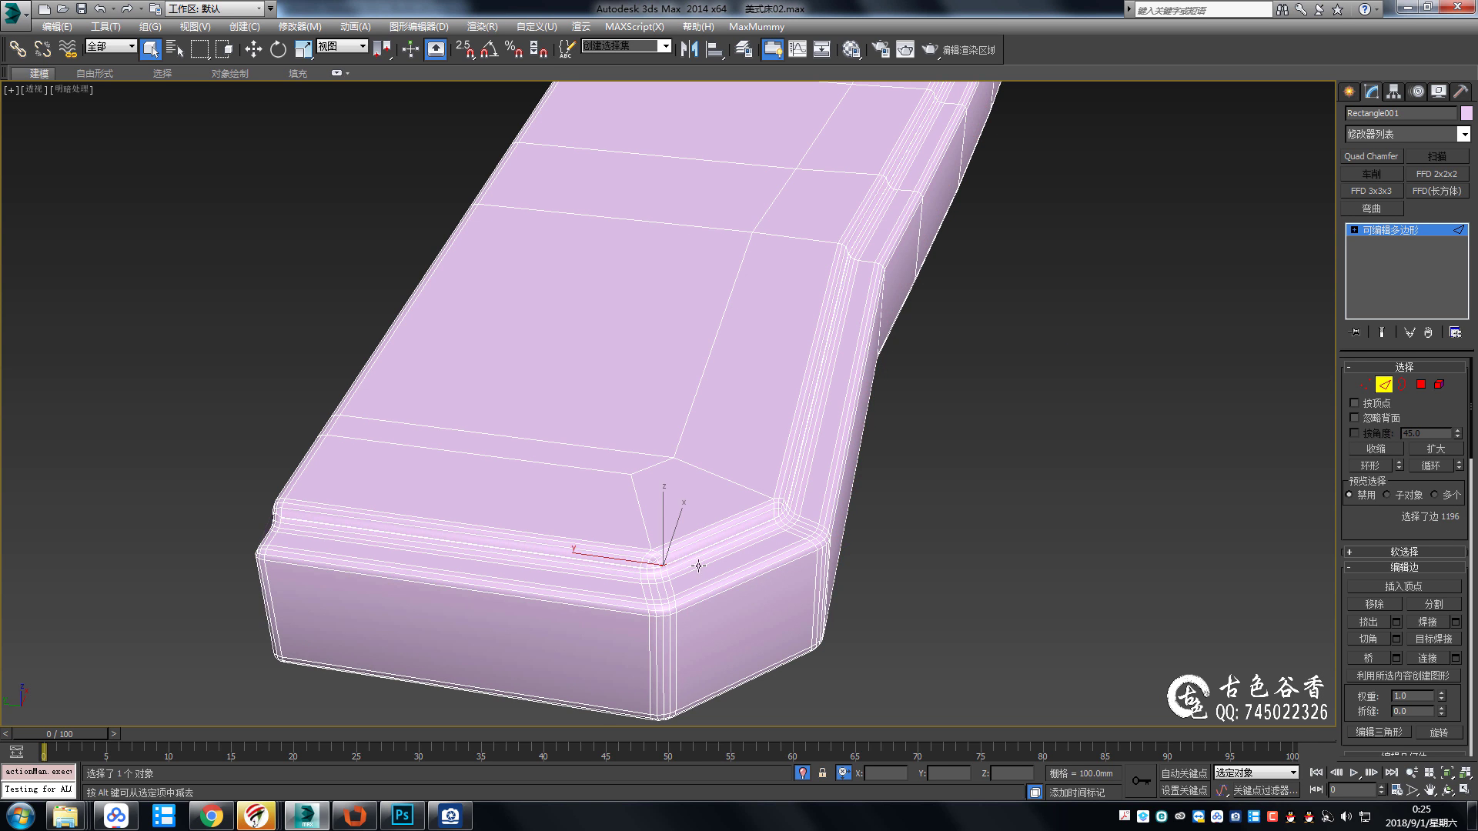
pyautogui.scroll(6, 677, 565)
pyautogui.scroll(-5, 678, 564)
pyautogui.scroll(2, 889, 519)
pyautogui.scroll(2, 888, 519)
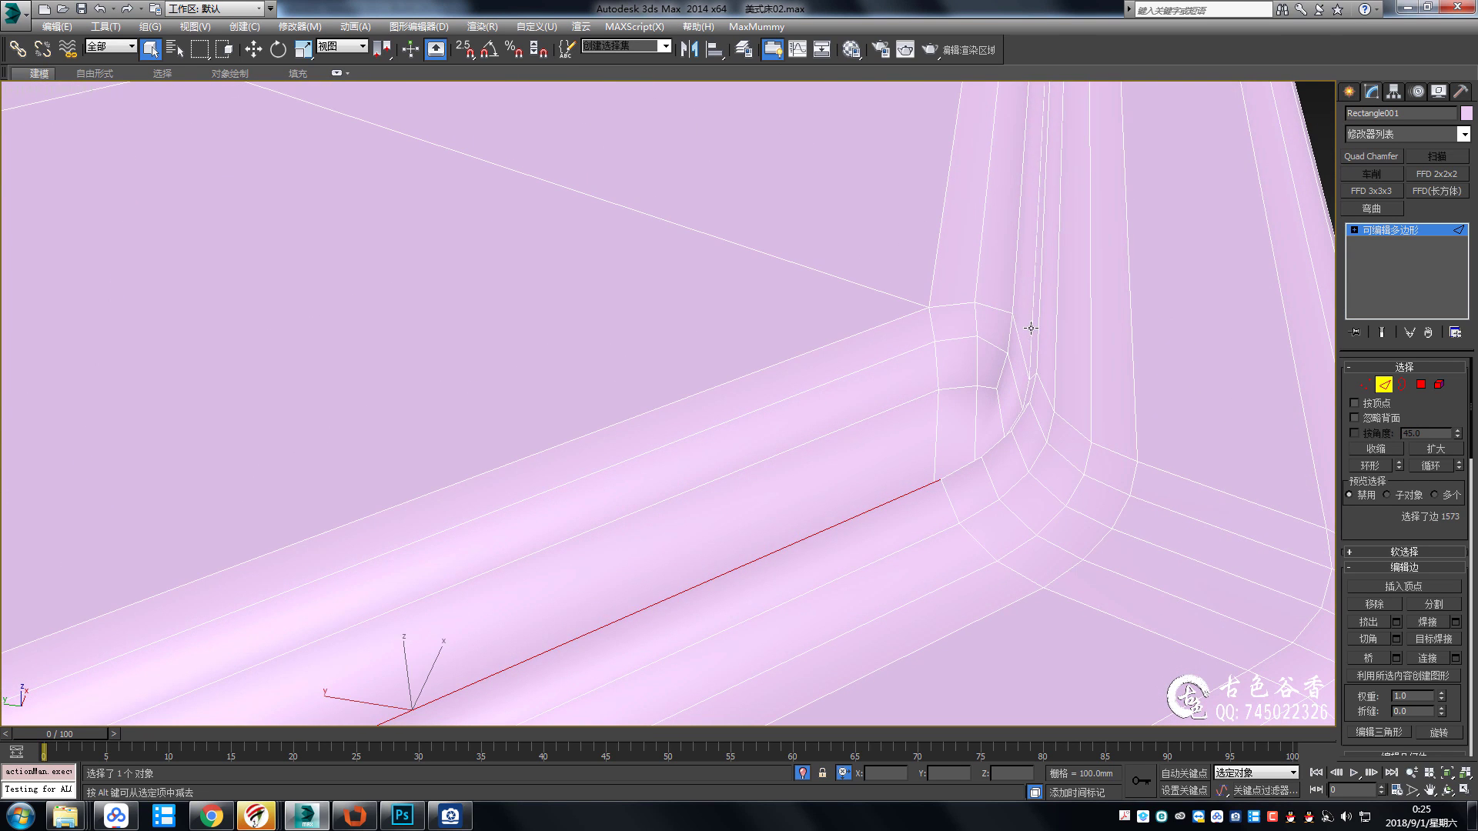
pyautogui.click(1037, 342)
pyautogui.doubleClick(1036, 341)
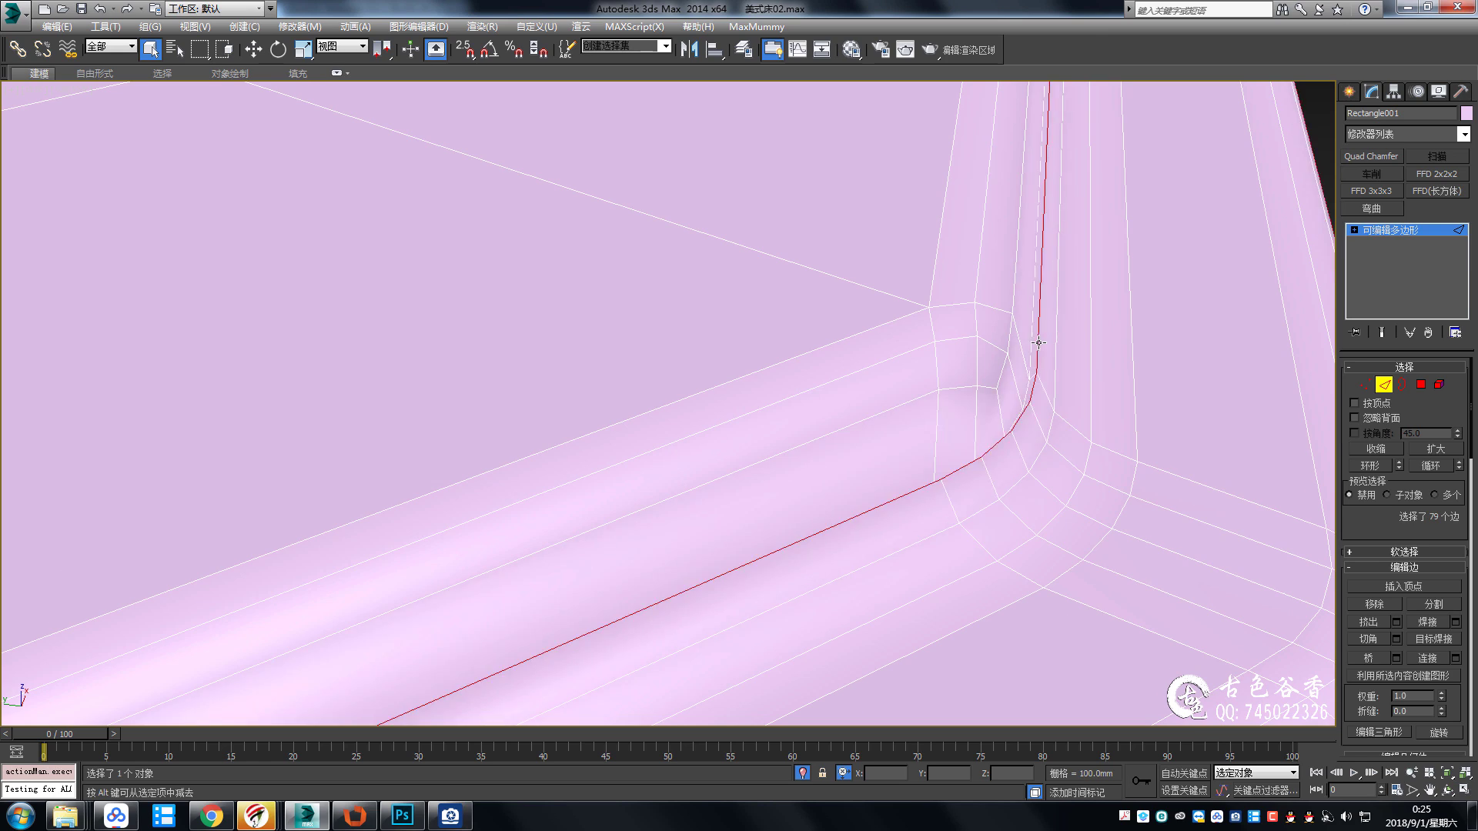
pyautogui.scroll(-2, 1033, 341)
pyautogui.moveTo(1032, 340); pyautogui.dragTo(953, 413, button='middle')
pyautogui.scroll(-3, 954, 412)
pyautogui.moveTo(831, 438)
pyautogui.keyDown('alt'); pyautogui.mouseDown(button='middle')
pyautogui.moveTo(670, 472)
pyautogui.moveTo(538, 264)
pyautogui.mouseUp(button='middle'); pyautogui.keyUp('alt')
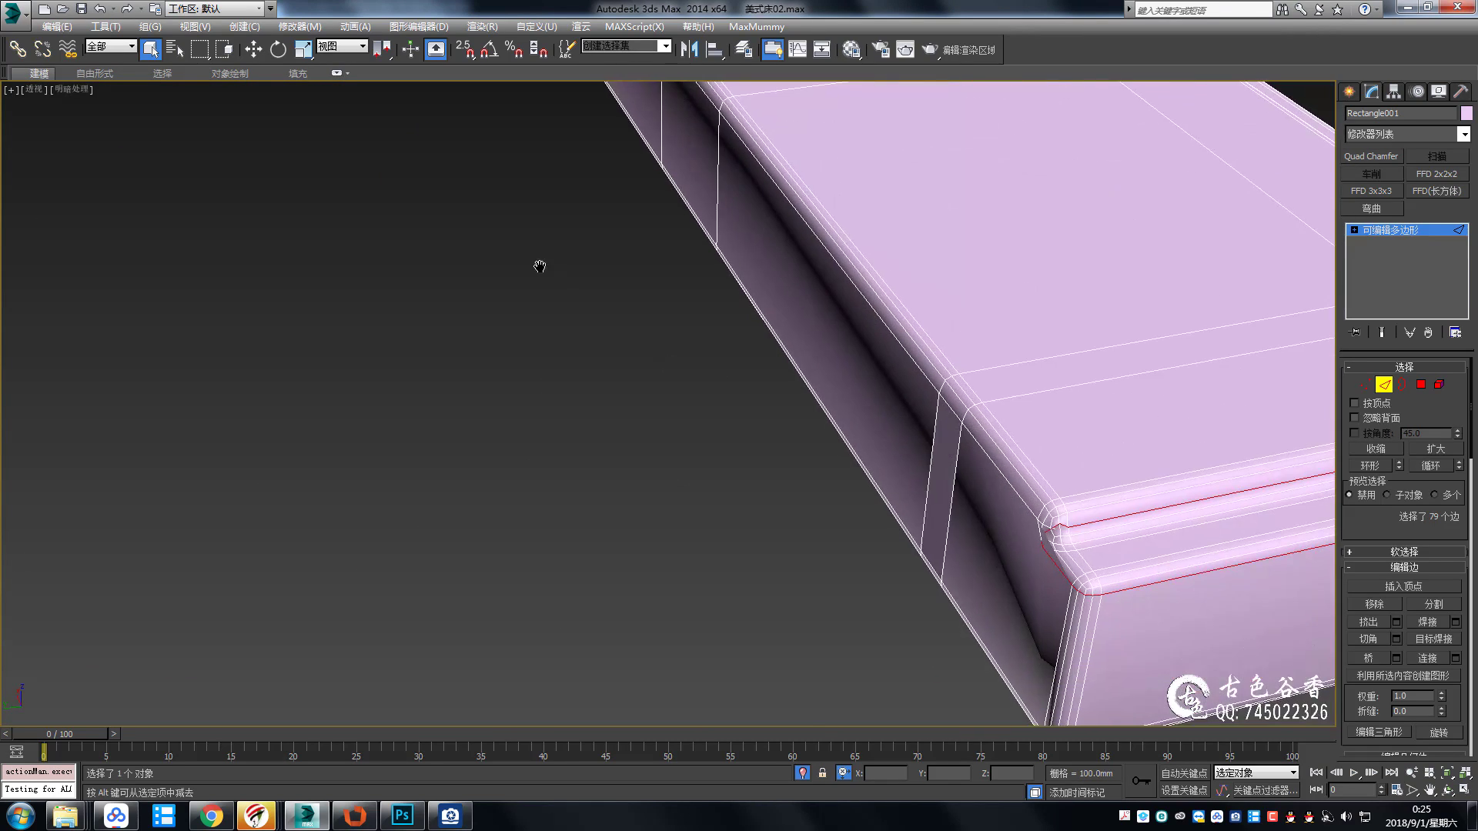
pyautogui.scroll(3, 984, 499)
# Select an edge at the rail's rounded corner and extend it to its full loop.
pyautogui.click(986, 496)
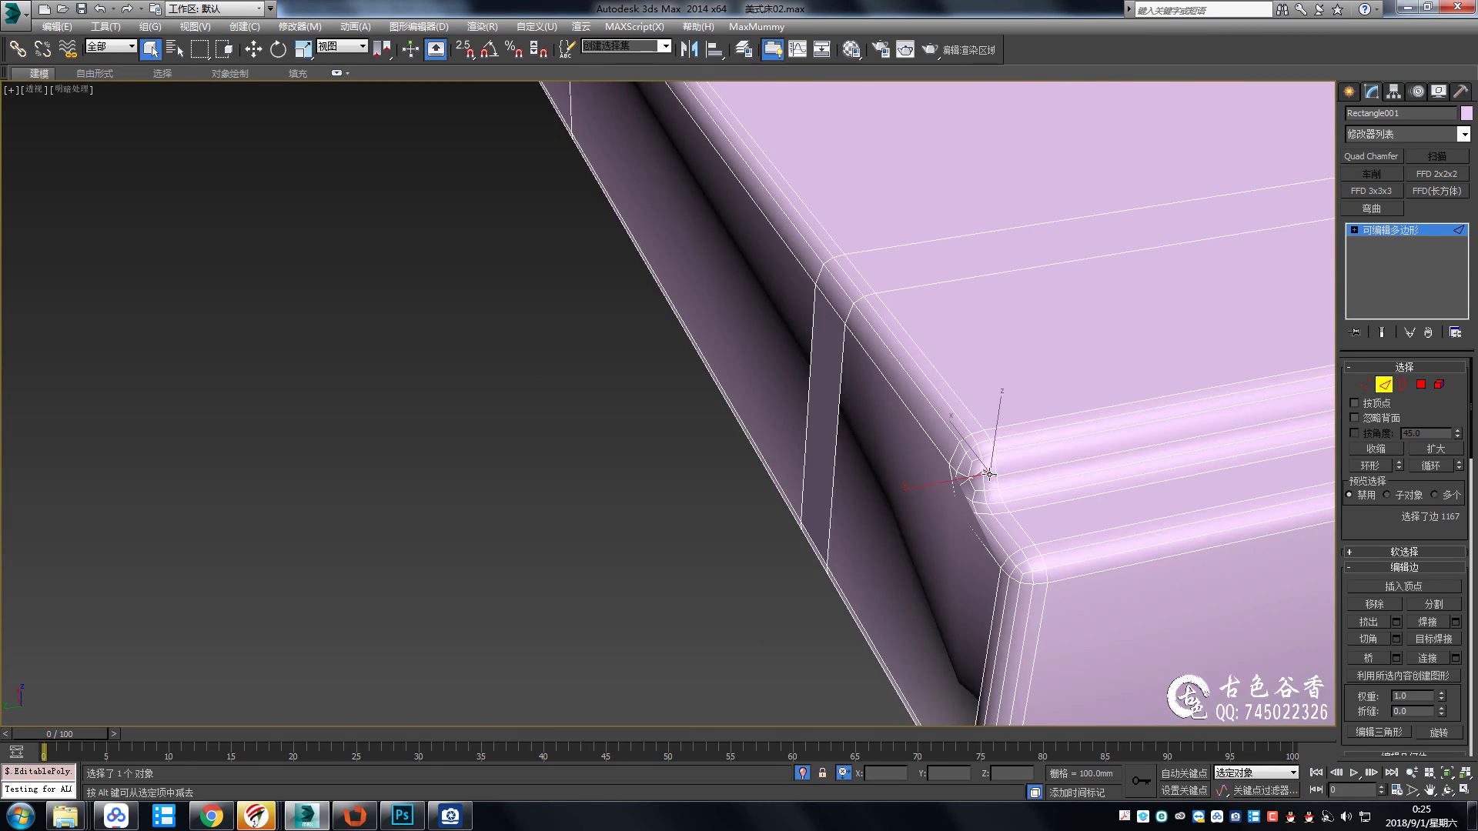
pyautogui.scroll(5, 983, 498)
pyautogui.scroll(-3, 834, 520)
pyautogui.keyDown('alt'); pyautogui.moveTo(835, 520); pyautogui.dragTo(851, 600, button='middle'); pyautogui.keyUp('alt')
pyautogui.scroll(3, 913, 533)
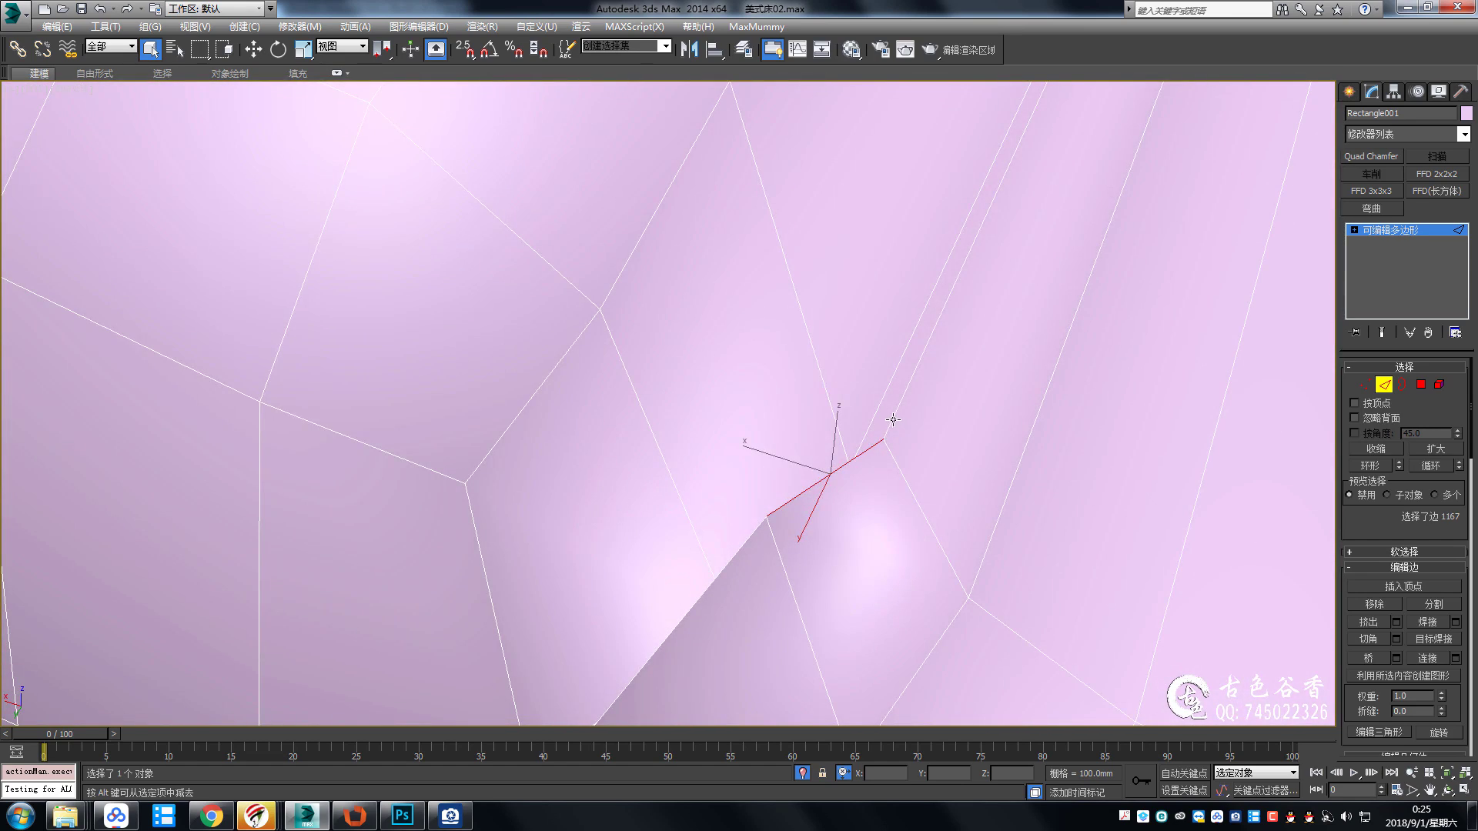
pyautogui.hotkey('alt', 'l')
pyautogui.scroll(-3, 893, 419)
pyautogui.keyDown('alt'); pyautogui.moveTo(943, 511); pyautogui.dragTo(793, 323, button='middle'); pyautogui.keyUp('alt')
pyautogui.scroll(3, 786, 369)
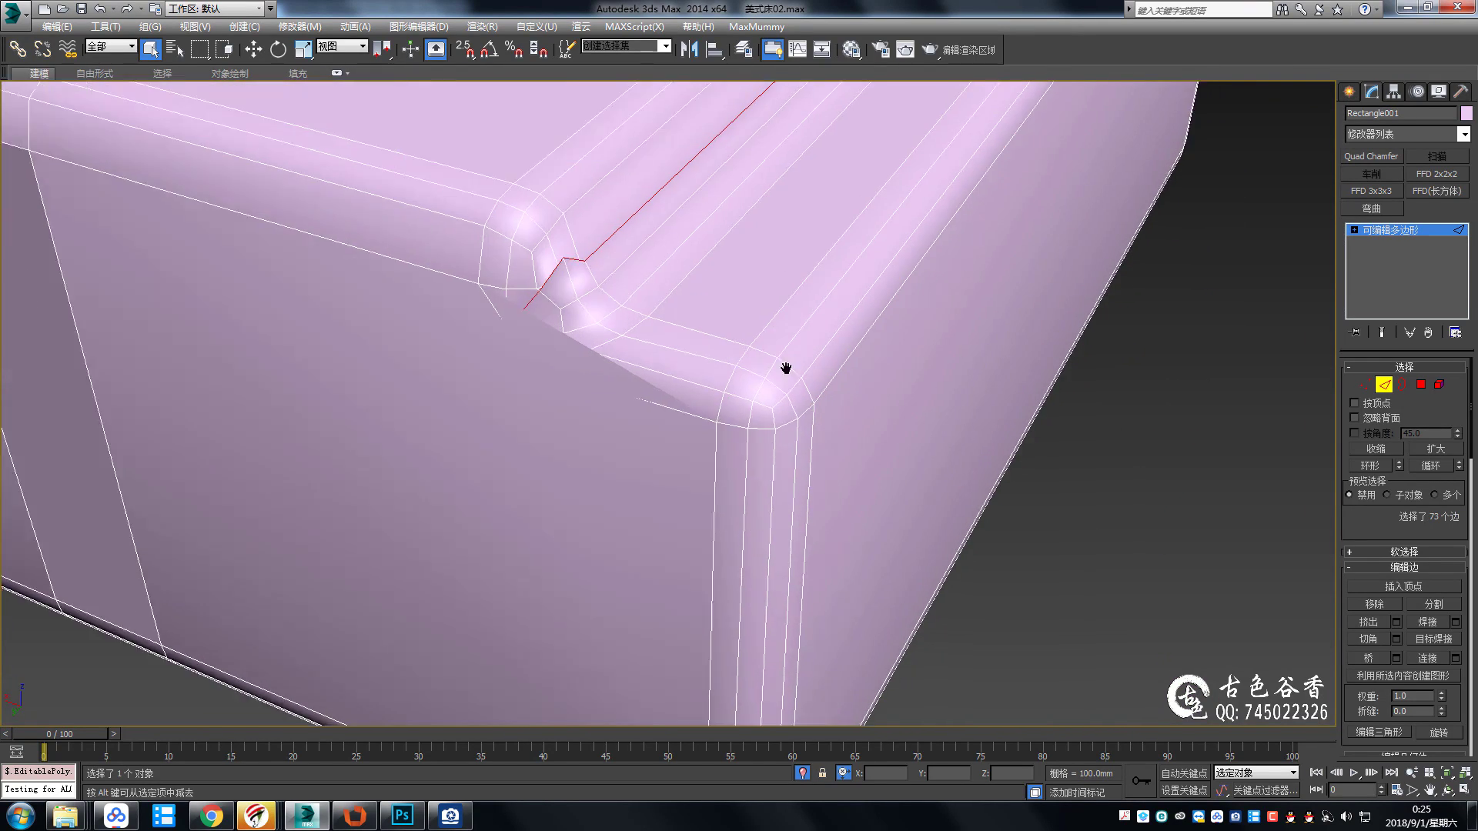
pyautogui.scroll(-5, 785, 369)
pyautogui.keyDown('alt'); pyautogui.moveTo(656, 504); pyautogui.dragTo(914, 368, button='middle'); pyautogui.keyUp('alt')
pyautogui.scroll(3, 914, 368)
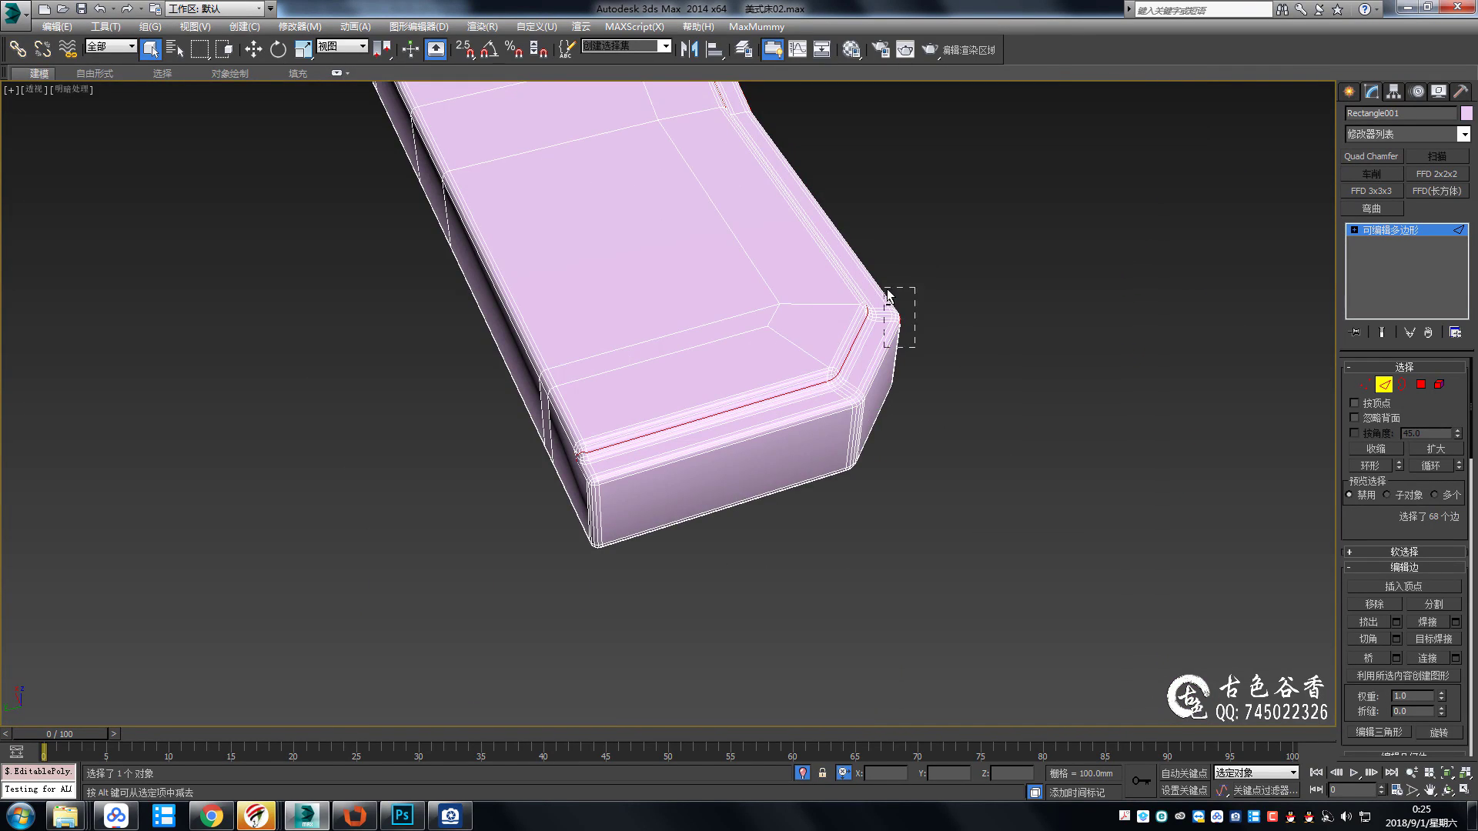
# Deselect stray bed-end edges and remove the top-edge loop, leaving a pinched corner.
pyautogui.keyDown('alt'); pyautogui.moveTo(889, 296); pyautogui.dragTo(889, 297); pyautogui.keyUp('alt')
pyautogui.scroll(-3, 890, 381)
pyautogui.keyDown('alt'); pyautogui.moveTo(889, 380); pyautogui.dragTo(658, 326, button='middle'); pyautogui.keyUp('alt')
pyautogui.scroll(5, 904, 402)
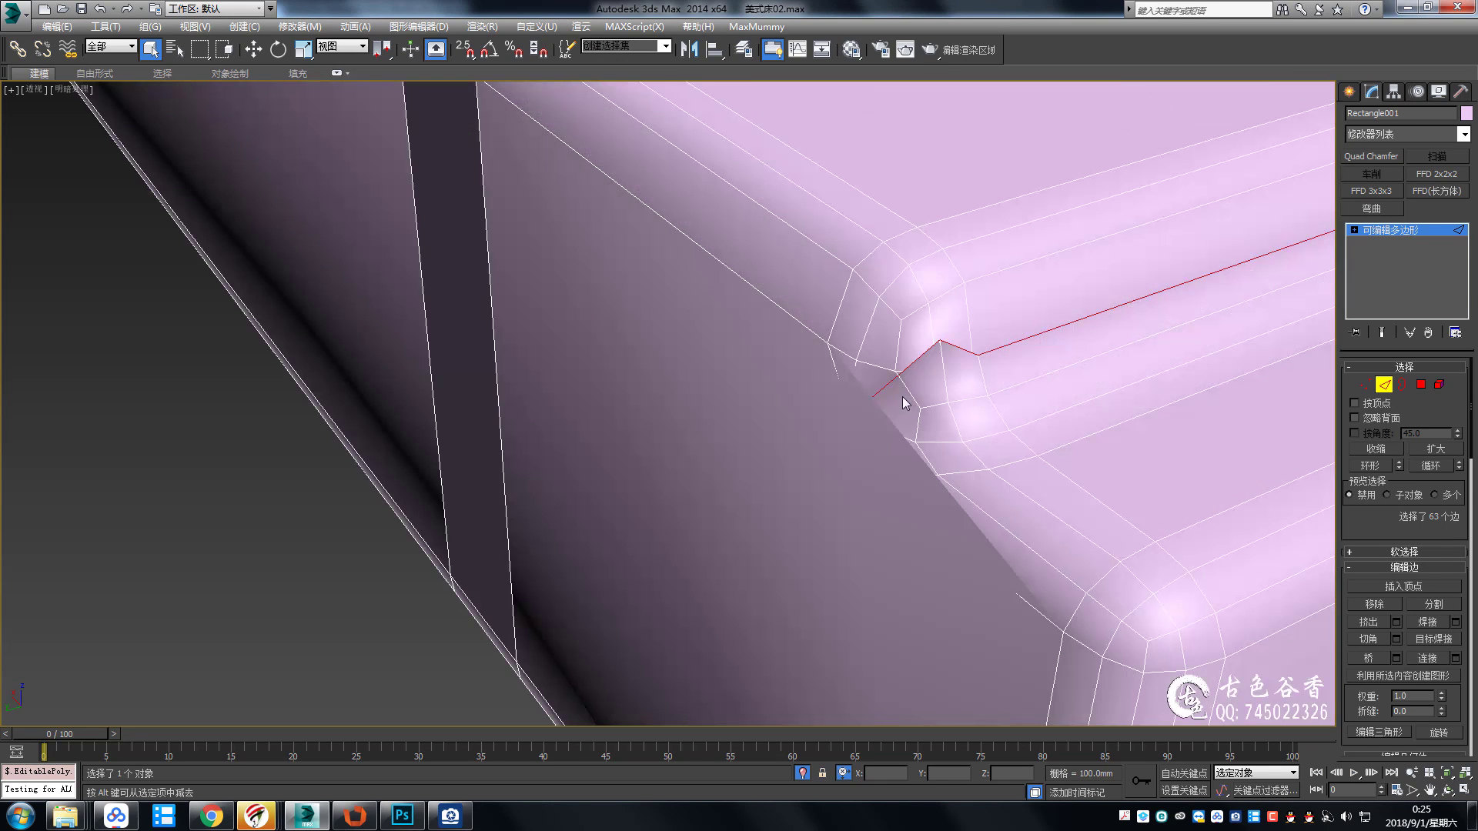
pyautogui.press('BackSpace')
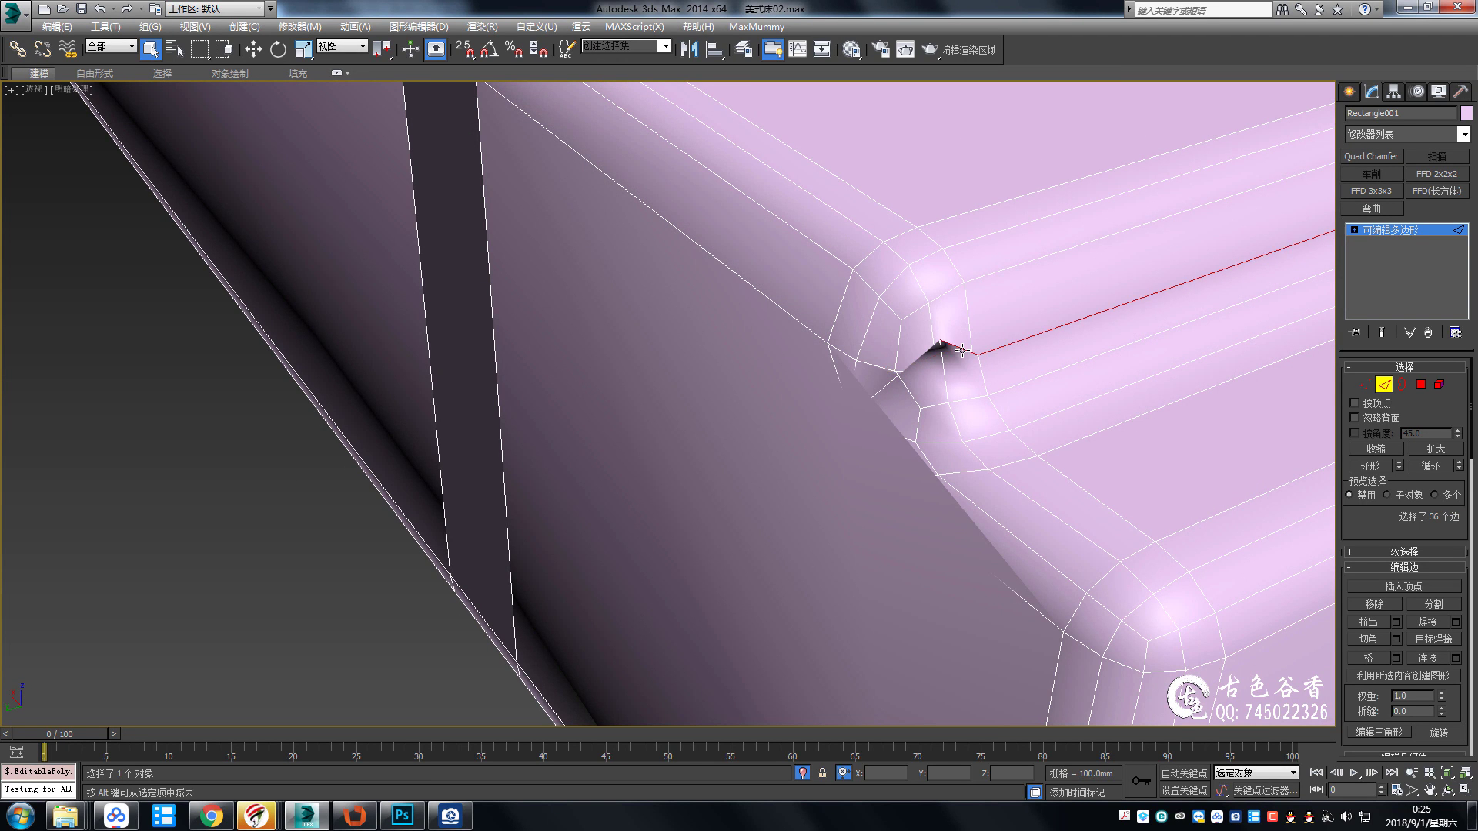
pyautogui.scroll(-4, 961, 350)
pyautogui.scroll(4, 972, 351)
pyautogui.moveTo(972, 351); pyautogui.dragTo(957, 351, button='middle')
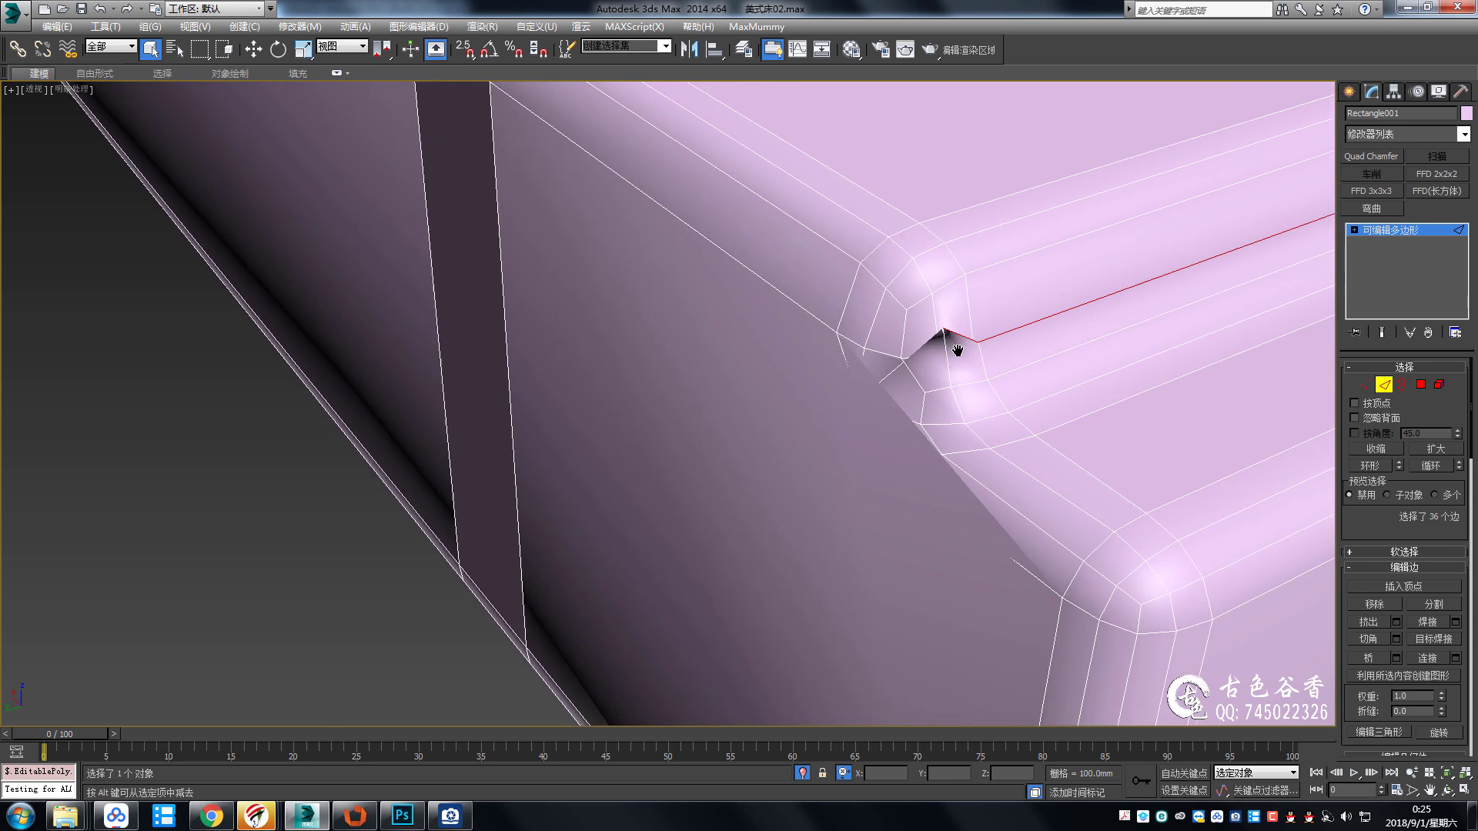
pyautogui.scroll(-1, 910, 409)
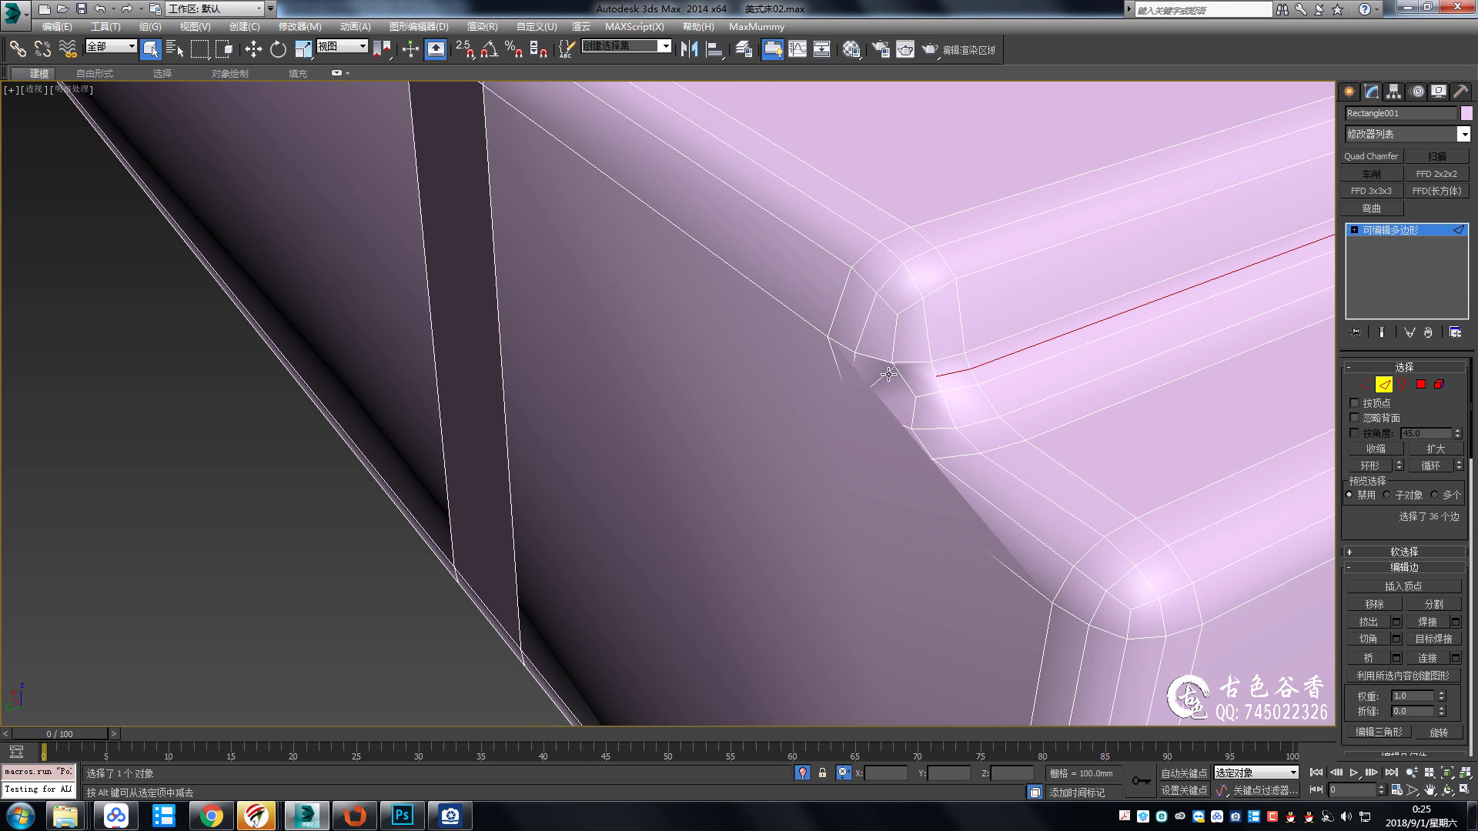
pyautogui.scroll(-5, 874, 392)
pyautogui.keyDown('alt'); pyautogui.moveTo(874, 395); pyautogui.dragTo(865, 396, button='middle'); pyautogui.keyUp('alt')
# Select and reposition the vertices at the rail's pinched corner.
pyautogui.press('1')
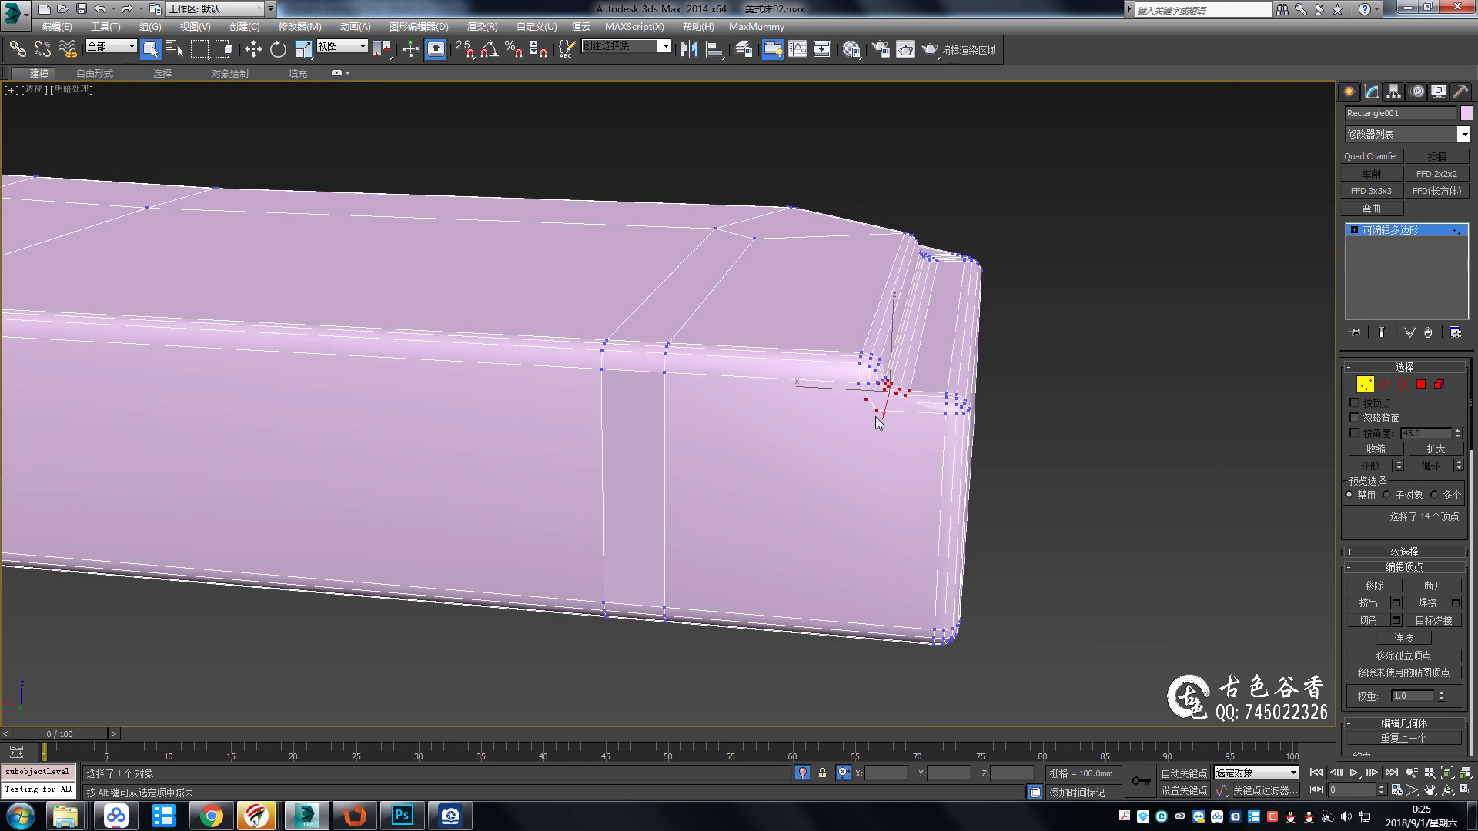
pyautogui.click(875, 417)
pyautogui.moveTo(878, 543)
pyautogui.keyDown('alt'); pyautogui.mouseDown(button='middle')
pyautogui.moveTo(880, 473)
pyautogui.moveTo(826, 575)
pyautogui.moveTo(878, 375)
pyautogui.moveTo(879, 632)
pyautogui.mouseUp(button='middle'); pyautogui.keyUp('alt')
pyautogui.press('2')
pyautogui.scroll(-2, 842, 500)
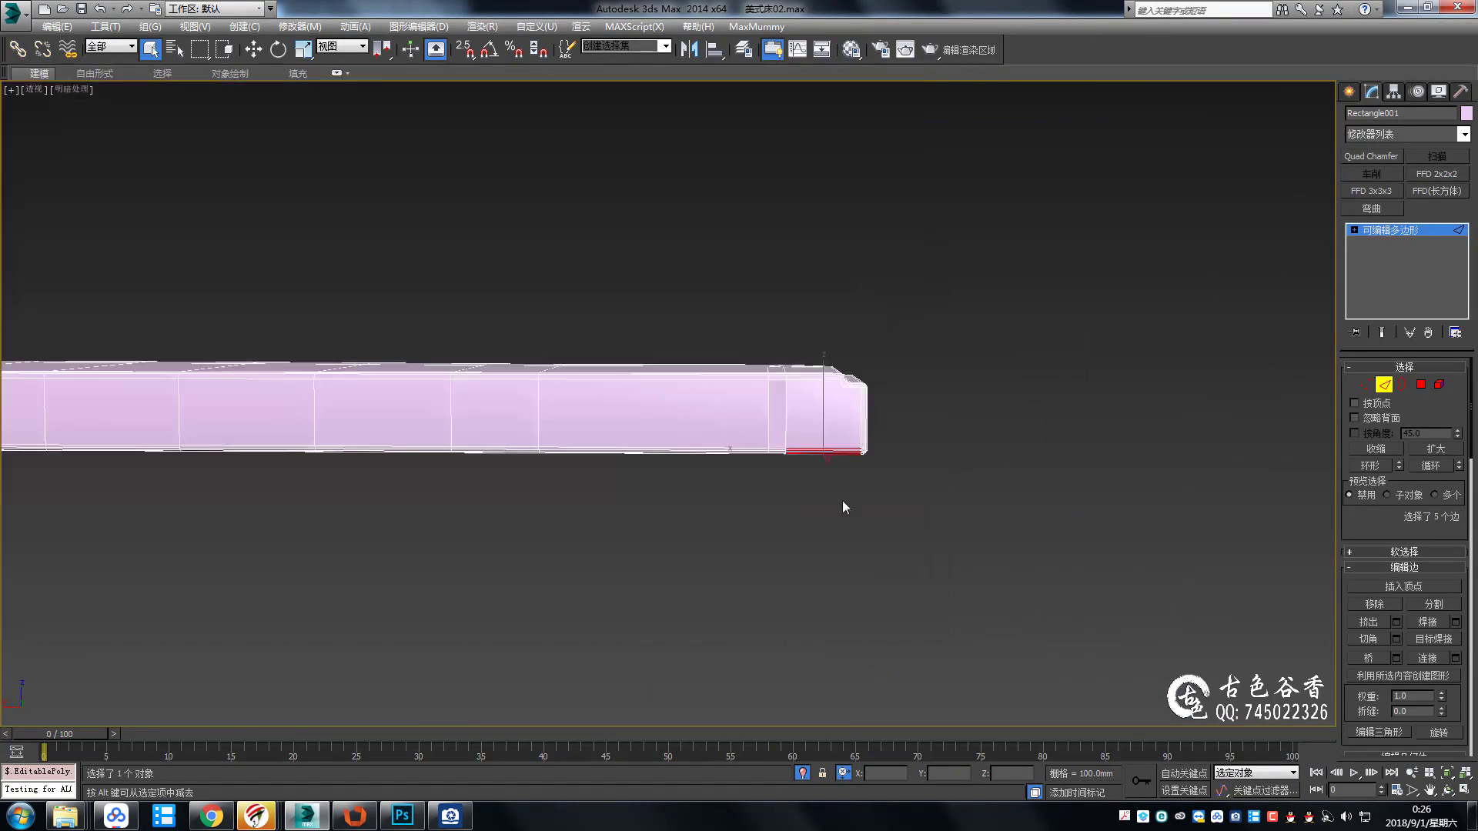
pyautogui.moveTo(842, 500)
pyautogui.keyDown('alt'); pyautogui.mouseDown(button='middle')
pyautogui.moveTo(939, 601)
pyautogui.moveTo(857, 505)
pyautogui.moveTo(852, 383)
pyautogui.moveTo(959, 400)
pyautogui.mouseUp(button='middle'); pyautogui.keyUp('alt')
pyautogui.press('1')
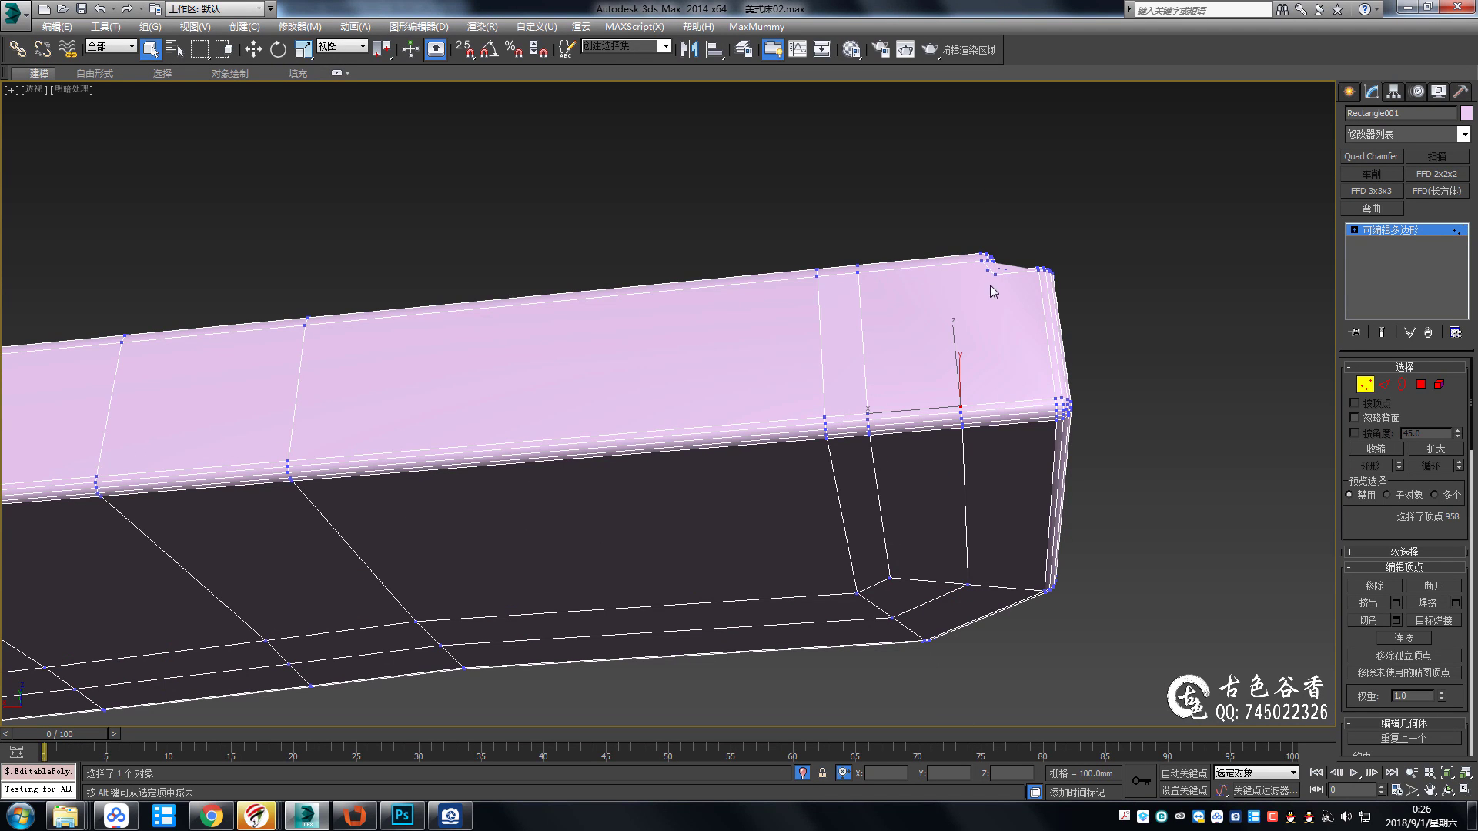
pyautogui.keyDown('ctrl'); pyautogui.click(994, 274); pyautogui.keyUp('ctrl')
pyautogui.keyDown('alt'); pyautogui.moveTo(994, 273); pyautogui.dragTo(958, 377, button='middle'); pyautogui.keyUp('alt')
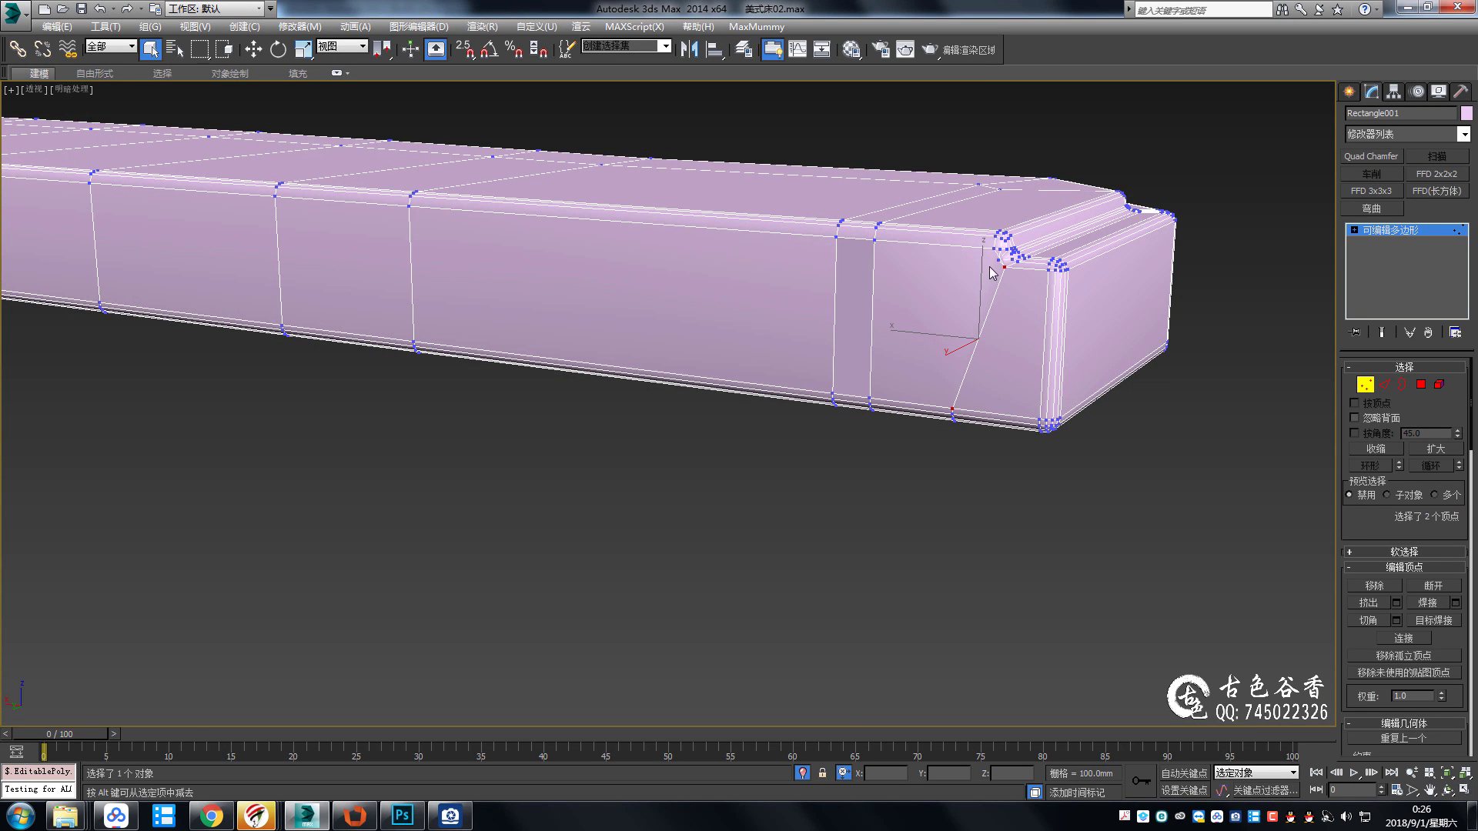
pyautogui.click(999, 260)
pyautogui.keyDown('ctrl'); pyautogui.click(952, 405); pyautogui.keyUp('ctrl')
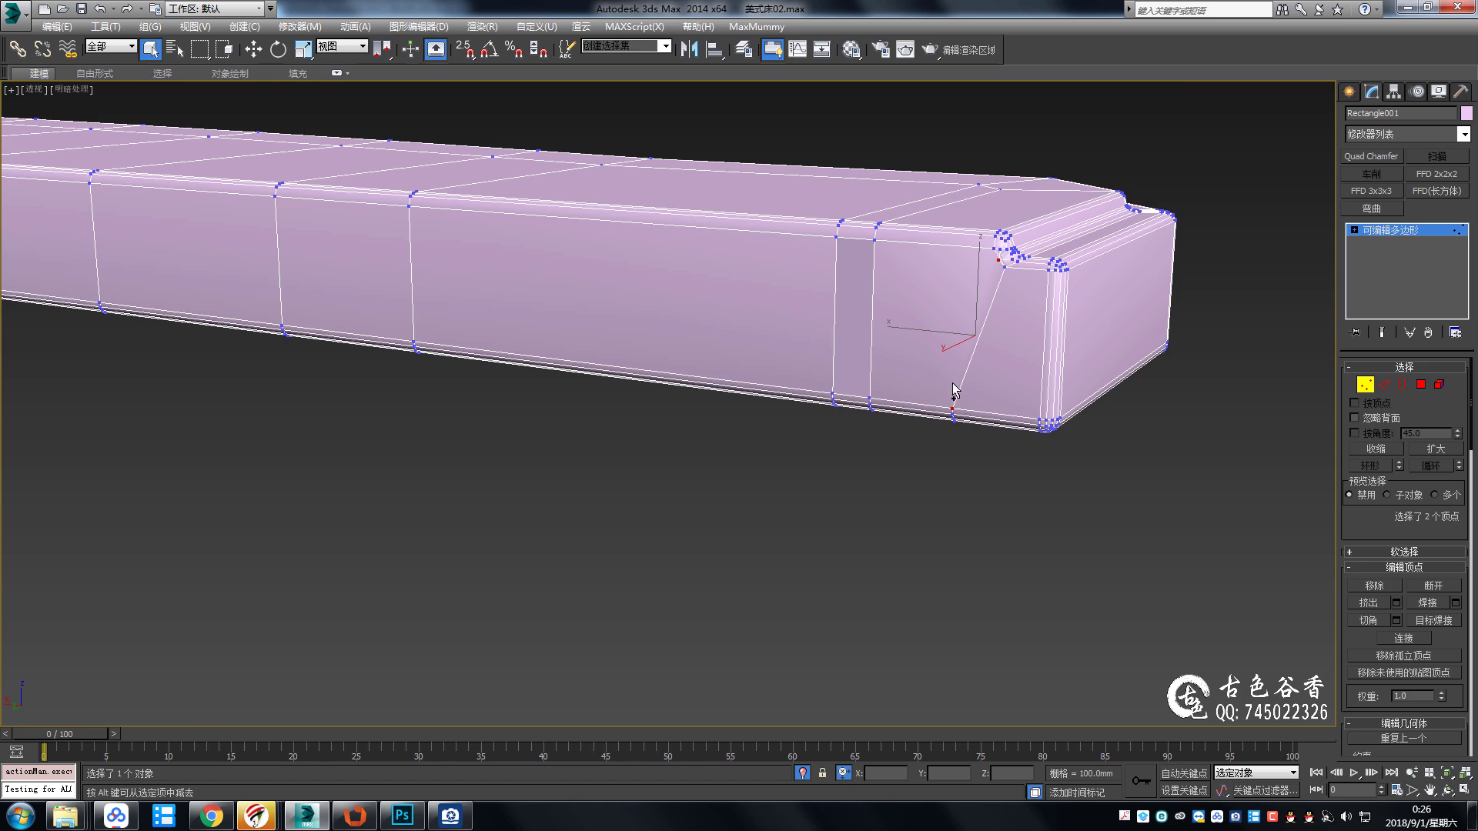
pyautogui.scroll(5, 952, 389)
# Select the edge loop along the rail's top edge, then undo the change.
pyautogui.press('2')
pyautogui.click(966, 389)
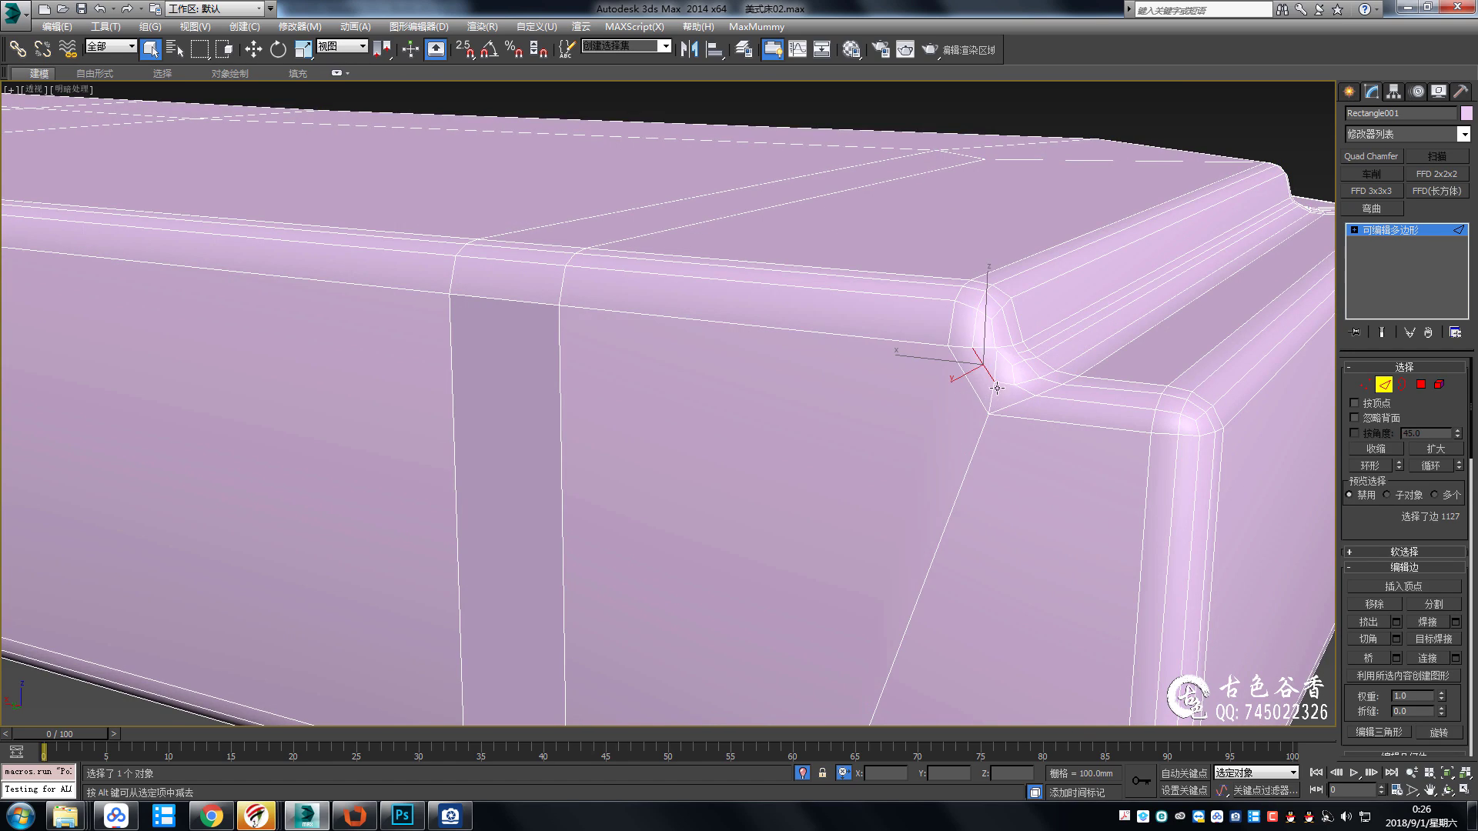
pyautogui.moveTo(965, 388)
pyautogui.keyDown('alt'); pyautogui.mouseDown(button='middle')
pyautogui.moveTo(987, 400)
pyautogui.moveTo(1059, 344)
pyautogui.mouseUp(button='middle'); pyautogui.keyUp('alt')
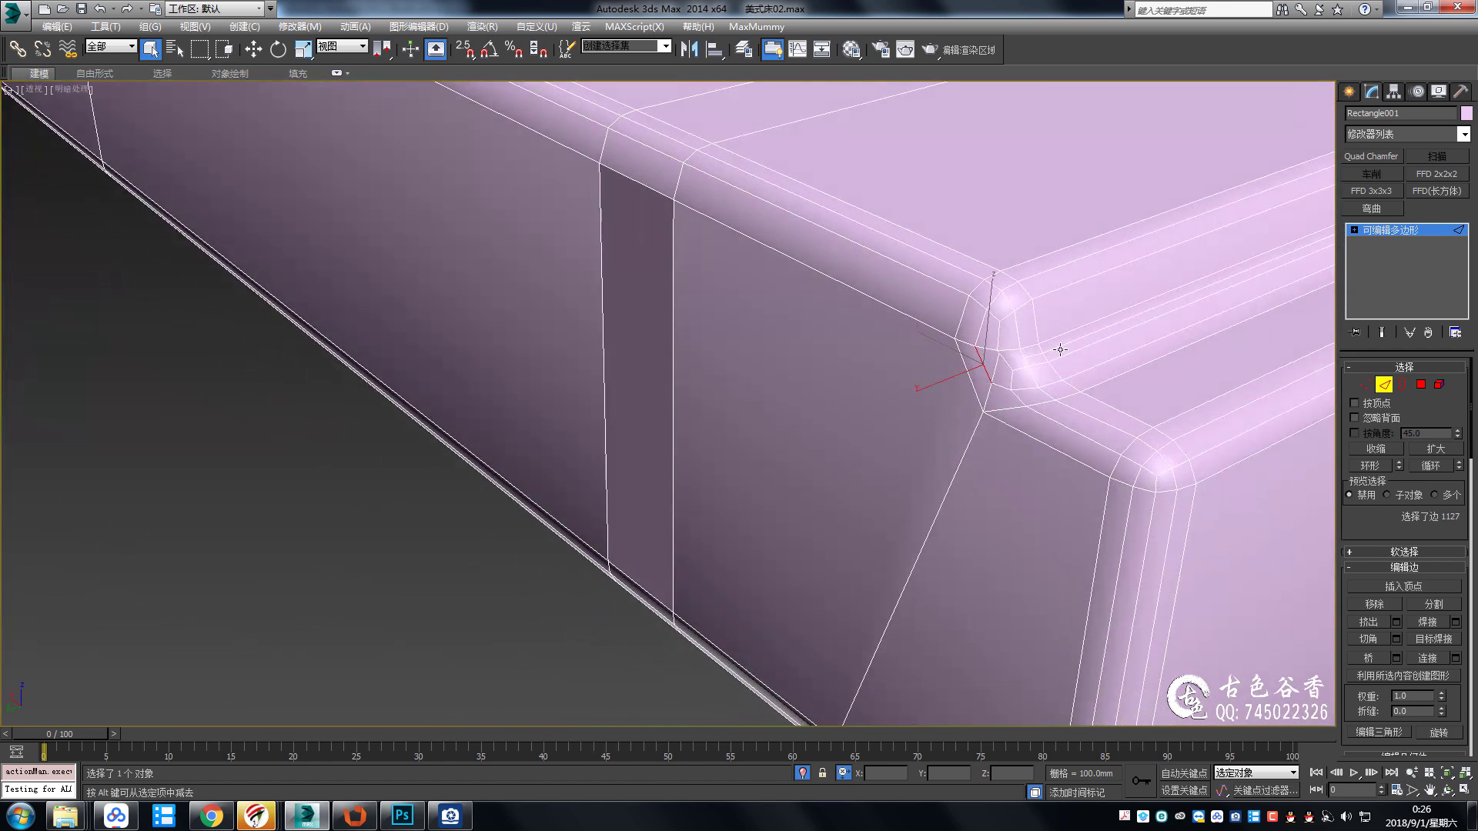
pyautogui.doubleClick(1054, 341)
pyautogui.scroll(-5, 847, 385)
pyautogui.scroll(3, 700, 423)
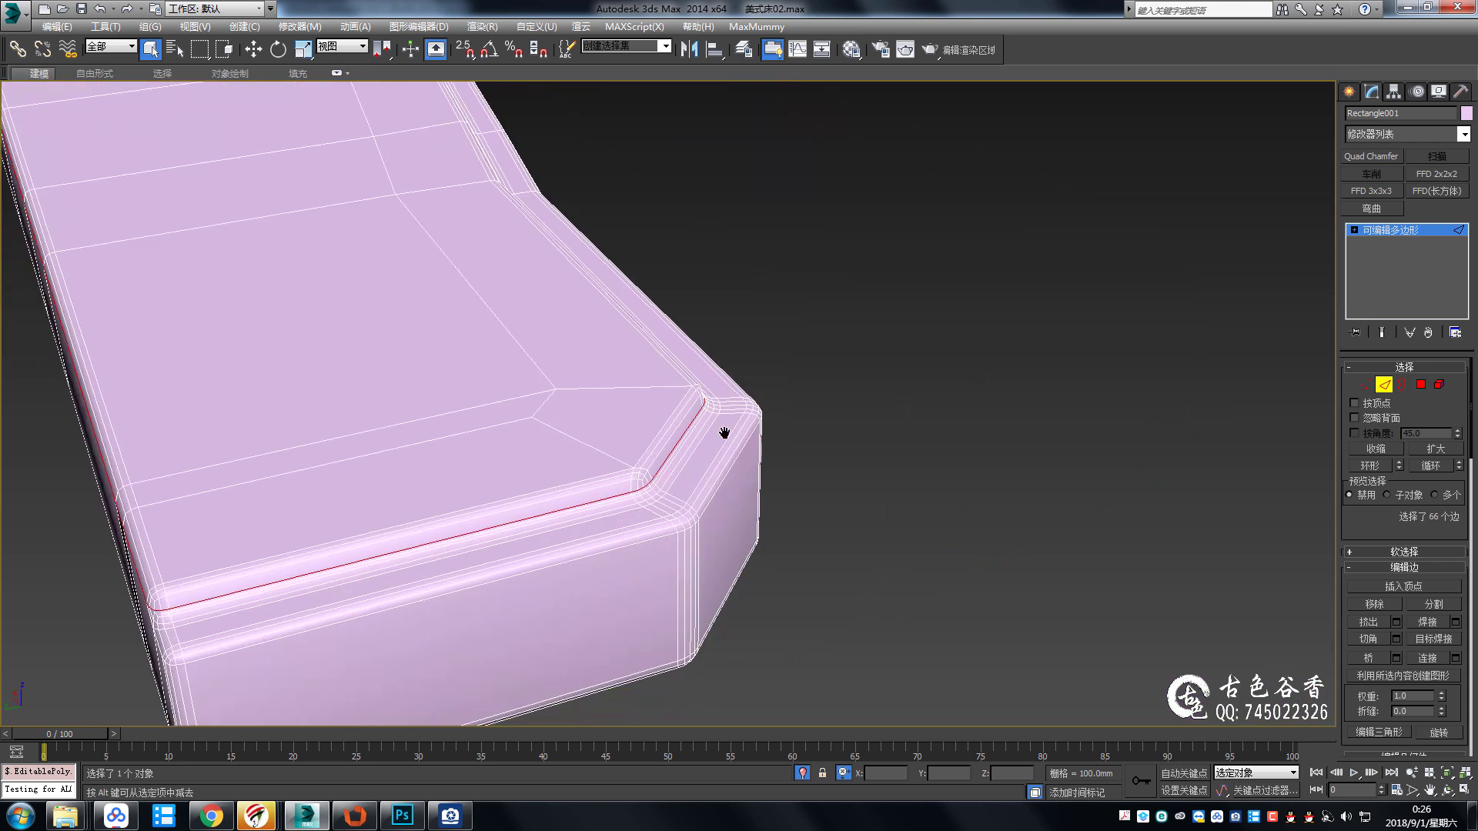
pyautogui.scroll(2, 637, 472)
pyautogui.scroll(-3, 664, 475)
pyautogui.keyDown('alt'); pyautogui.moveTo(664, 475); pyautogui.dragTo(971, 347, button='middle'); pyautogui.keyUp('alt')
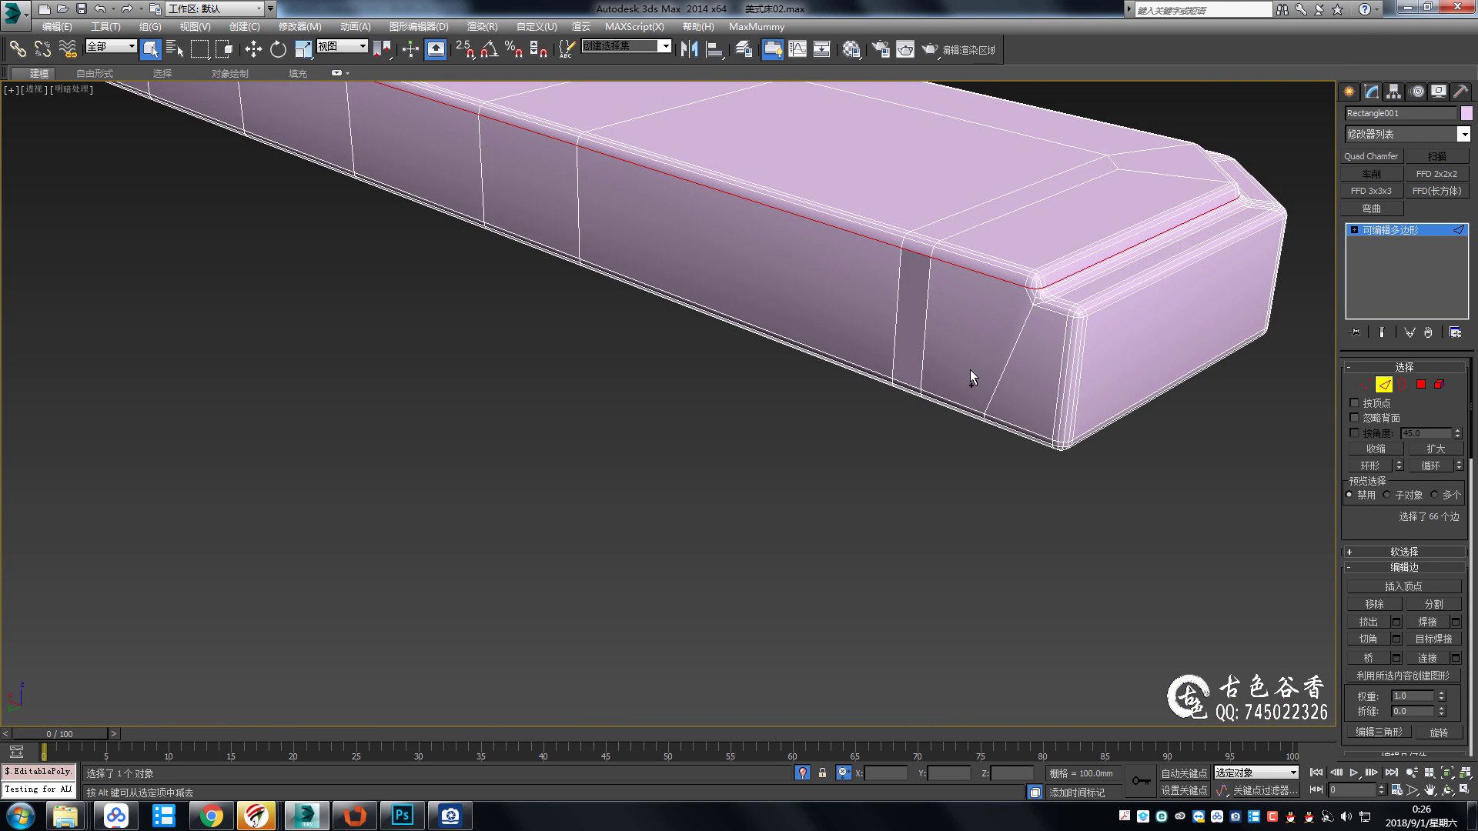
pyautogui.hotkey('ctrl', 'z')
# Add more rail edges and check them in front wireframe view, then return to shaded perspective.
pyautogui.scroll(-4, 864, 221)
pyautogui.scroll(-2, 990, 321)
pyautogui.moveTo(929, 344); pyautogui.dragTo(779, 283)
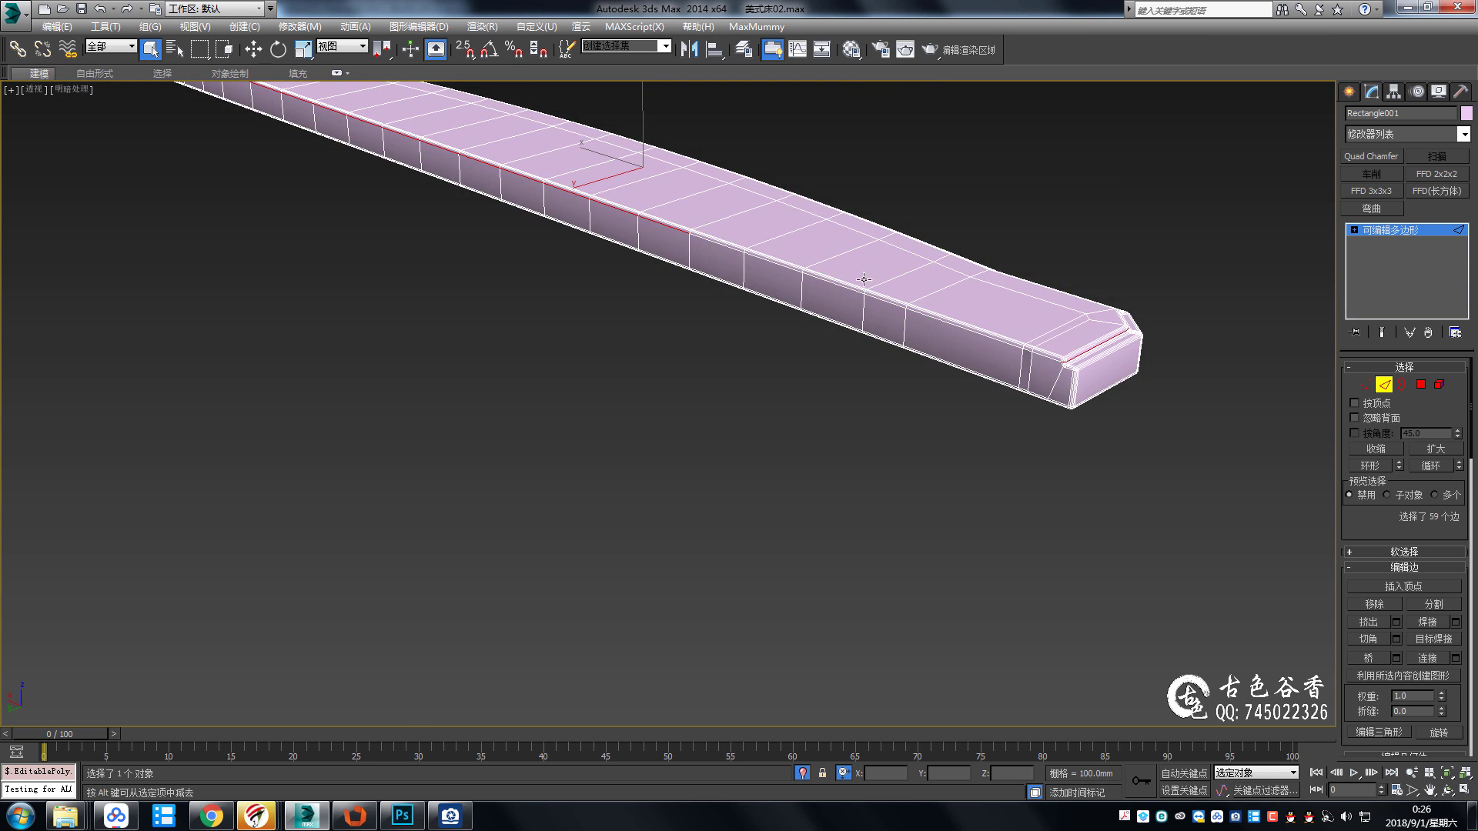
pyautogui.moveTo(863, 279); pyautogui.dragTo(264, 300, button='middle')
pyautogui.scroll(4, 567, 283)
pyautogui.scroll(3, 699, 320)
pyautogui.scroll(2, 689, 349)
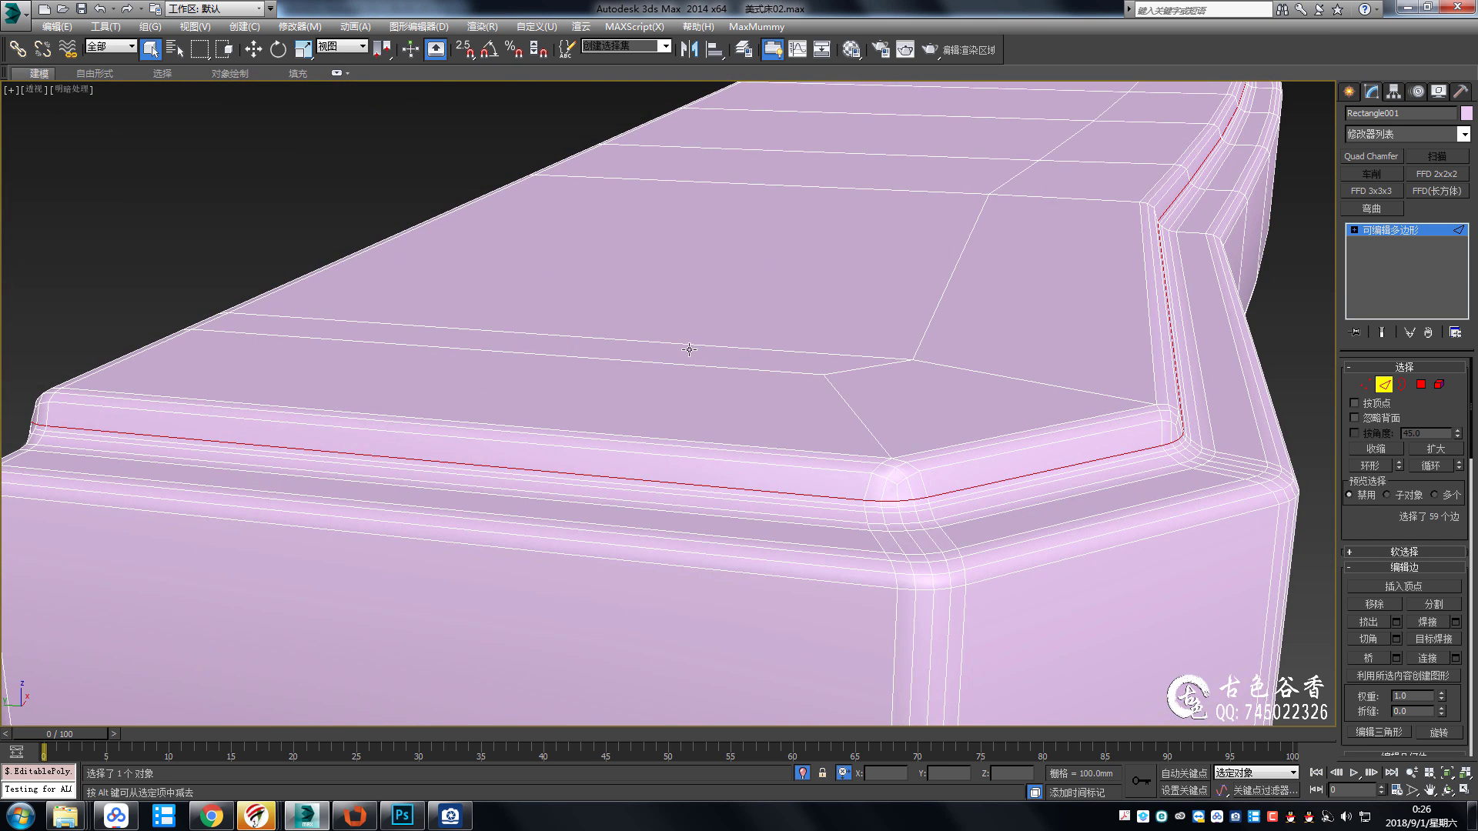
pyautogui.press('f')
pyautogui.press('F3')
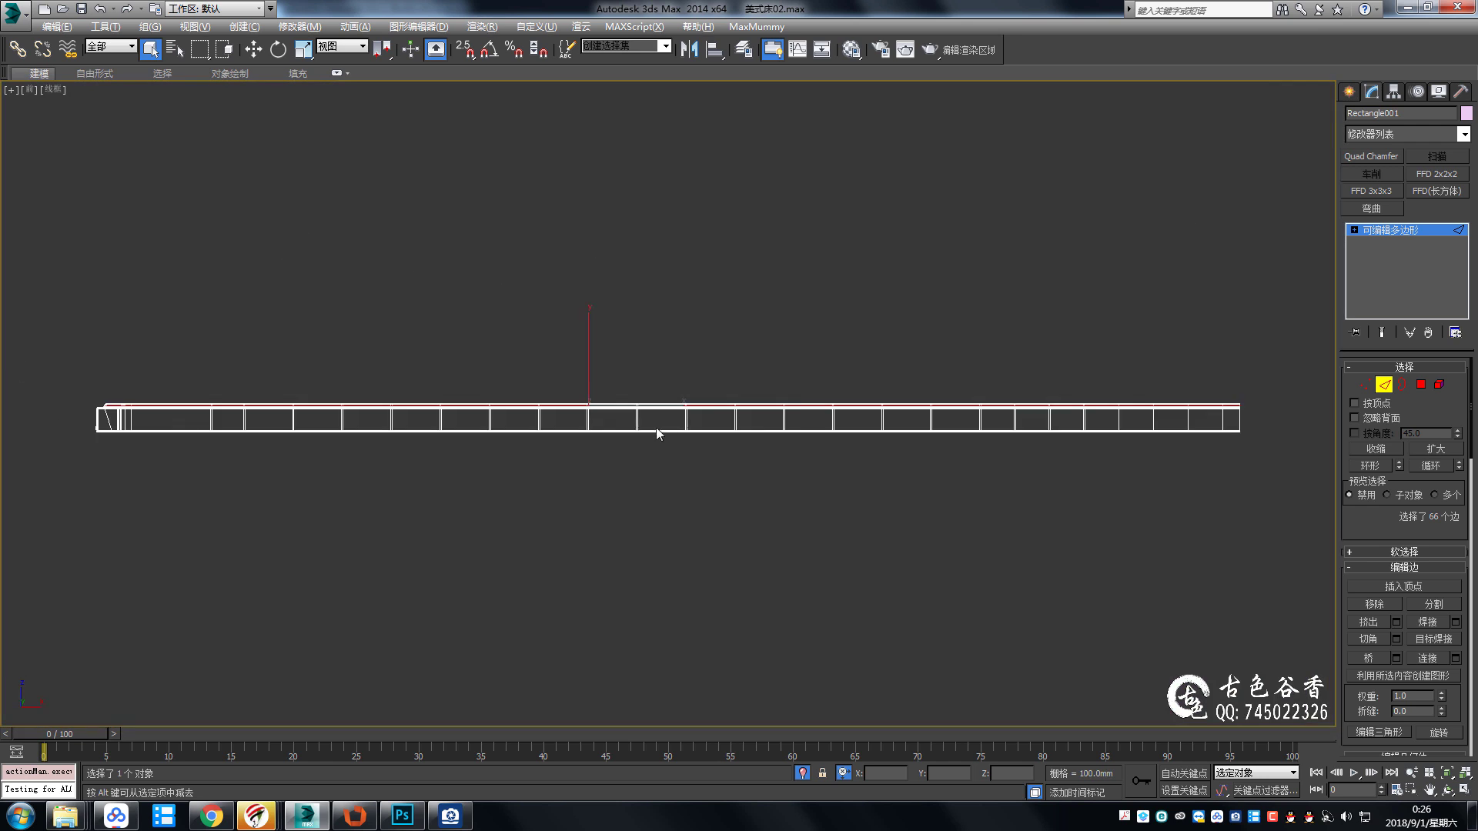
pyautogui.scroll(3, 808, 428)
pyautogui.scroll(3, 911, 406)
pyautogui.press('w')
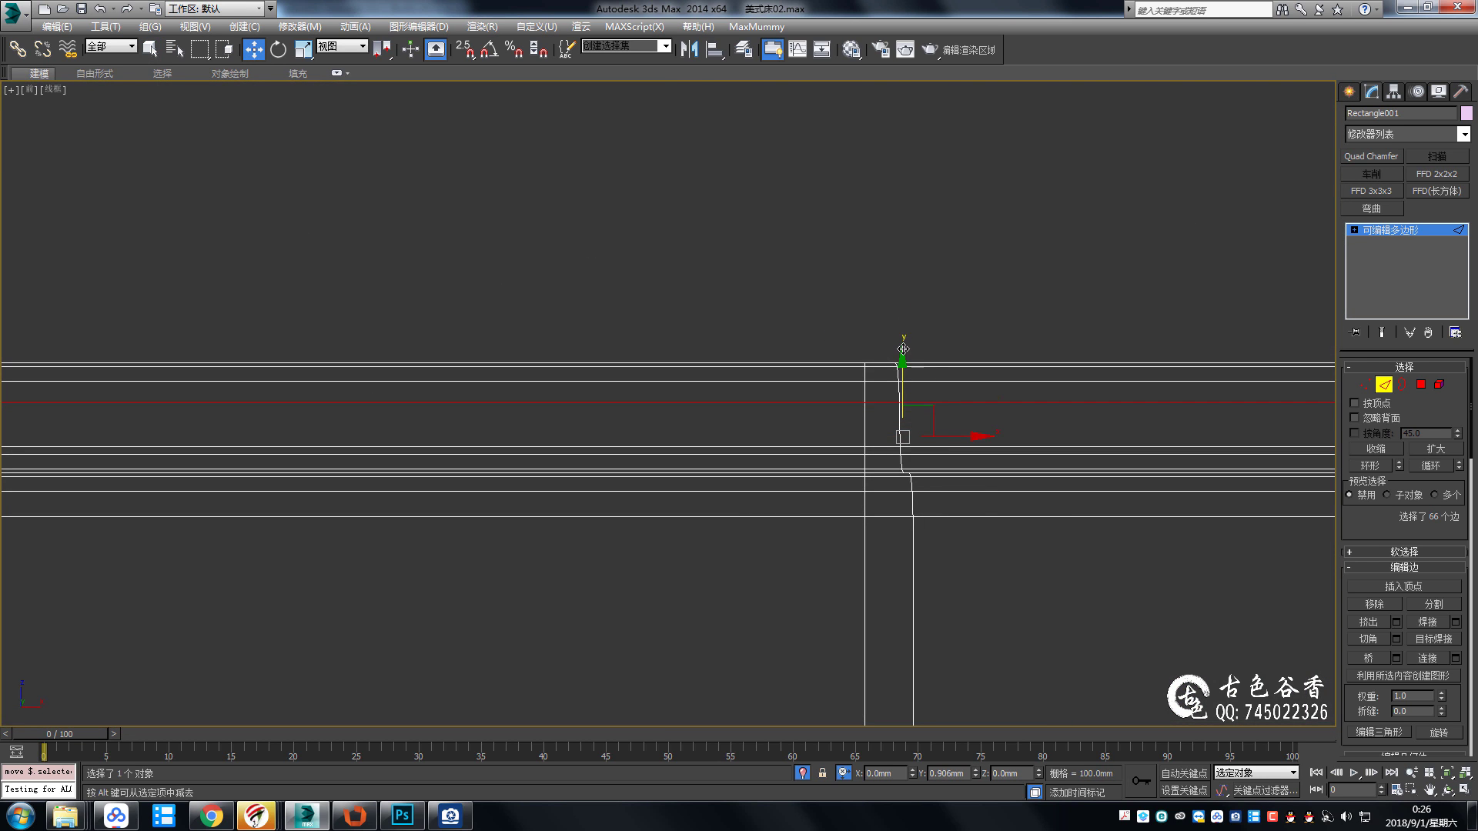
pyautogui.press('p')
pyautogui.press('F3')
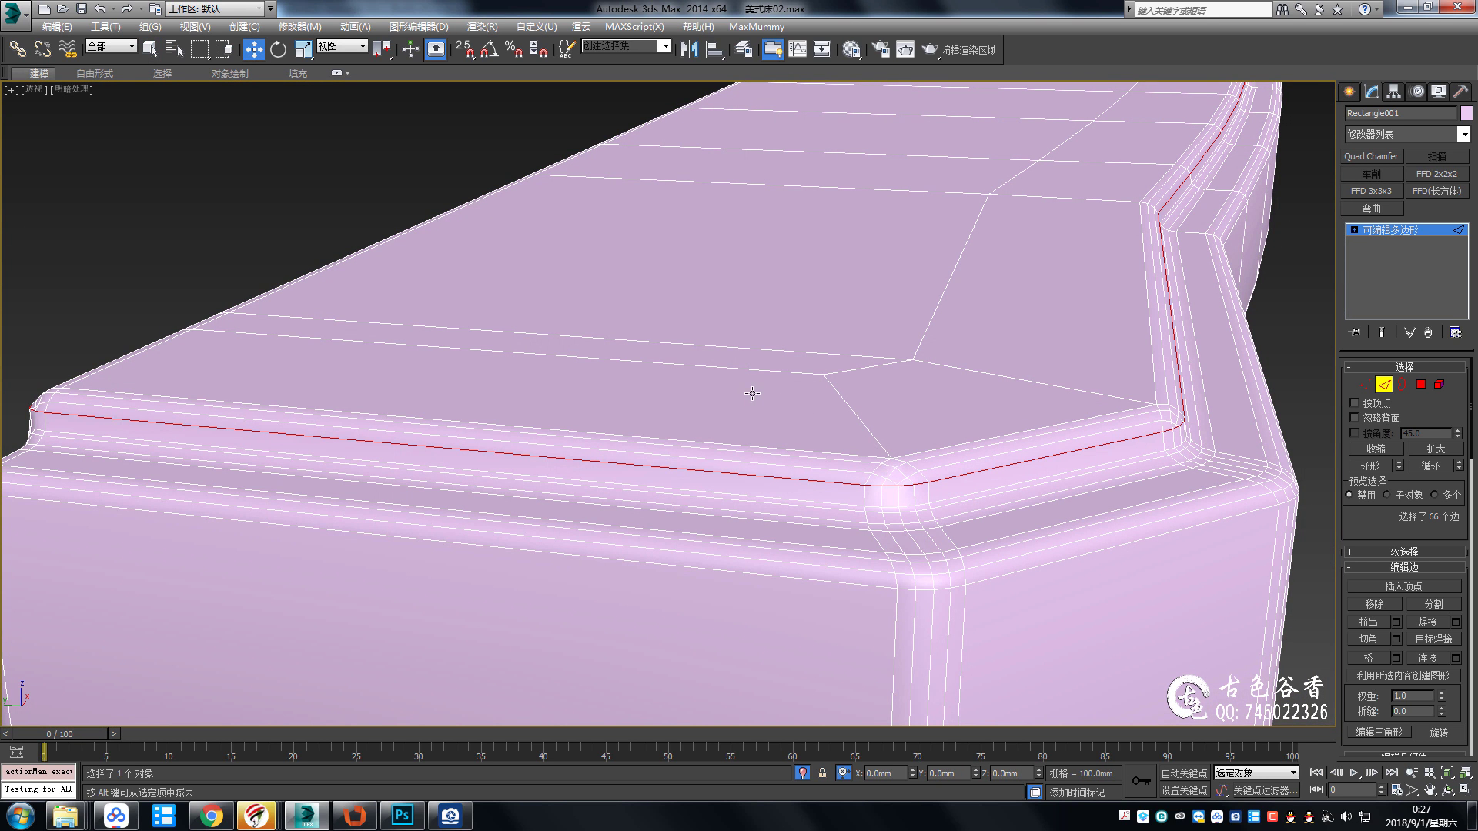
# Frame a corner vertex and collapse the two selected vertices, then undo the merge.
pyautogui.press('1')
pyautogui.click(894, 487)
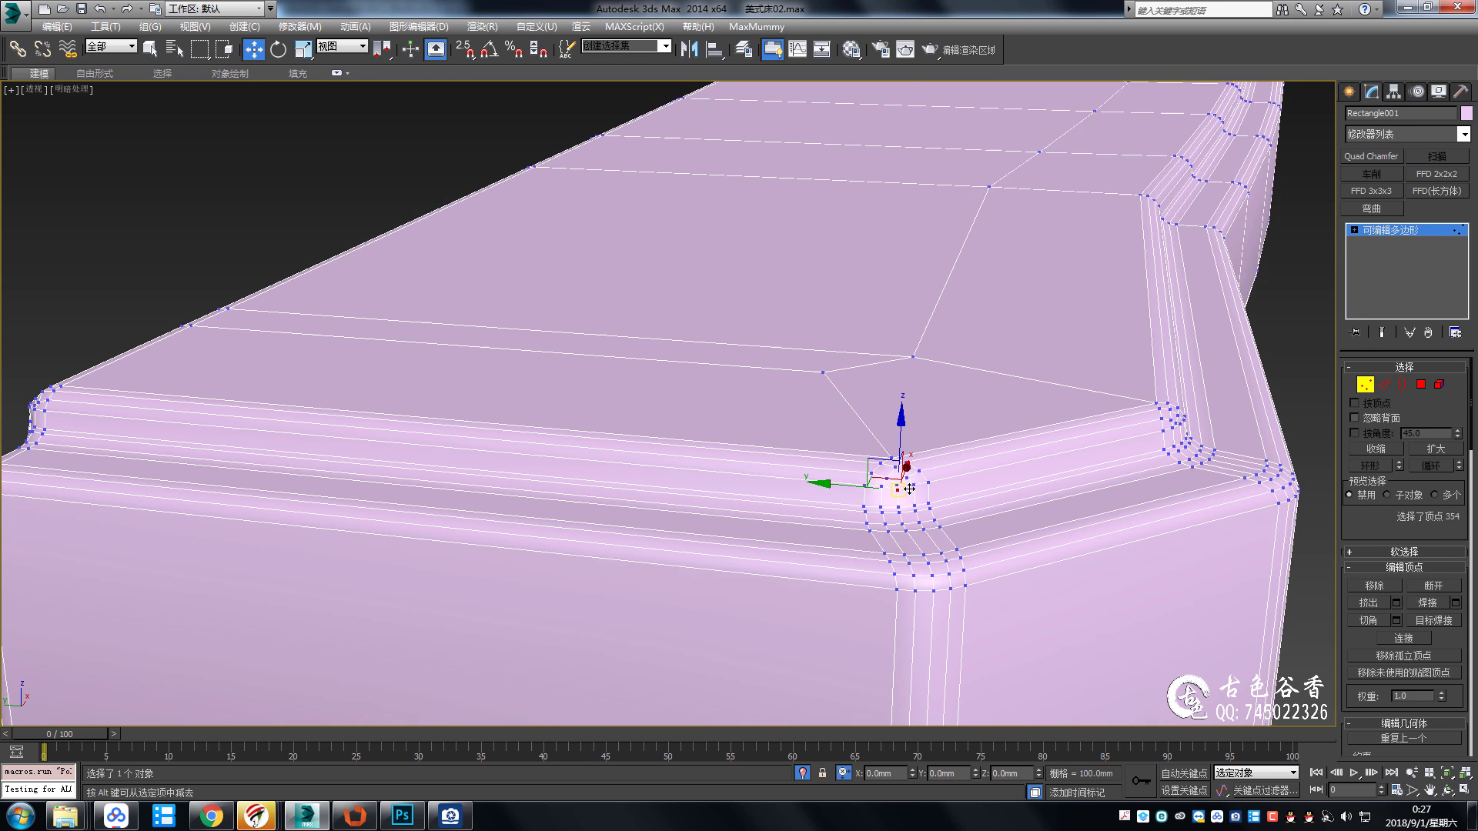
pyautogui.press('z')
pyautogui.scroll(-5, 898, 487)
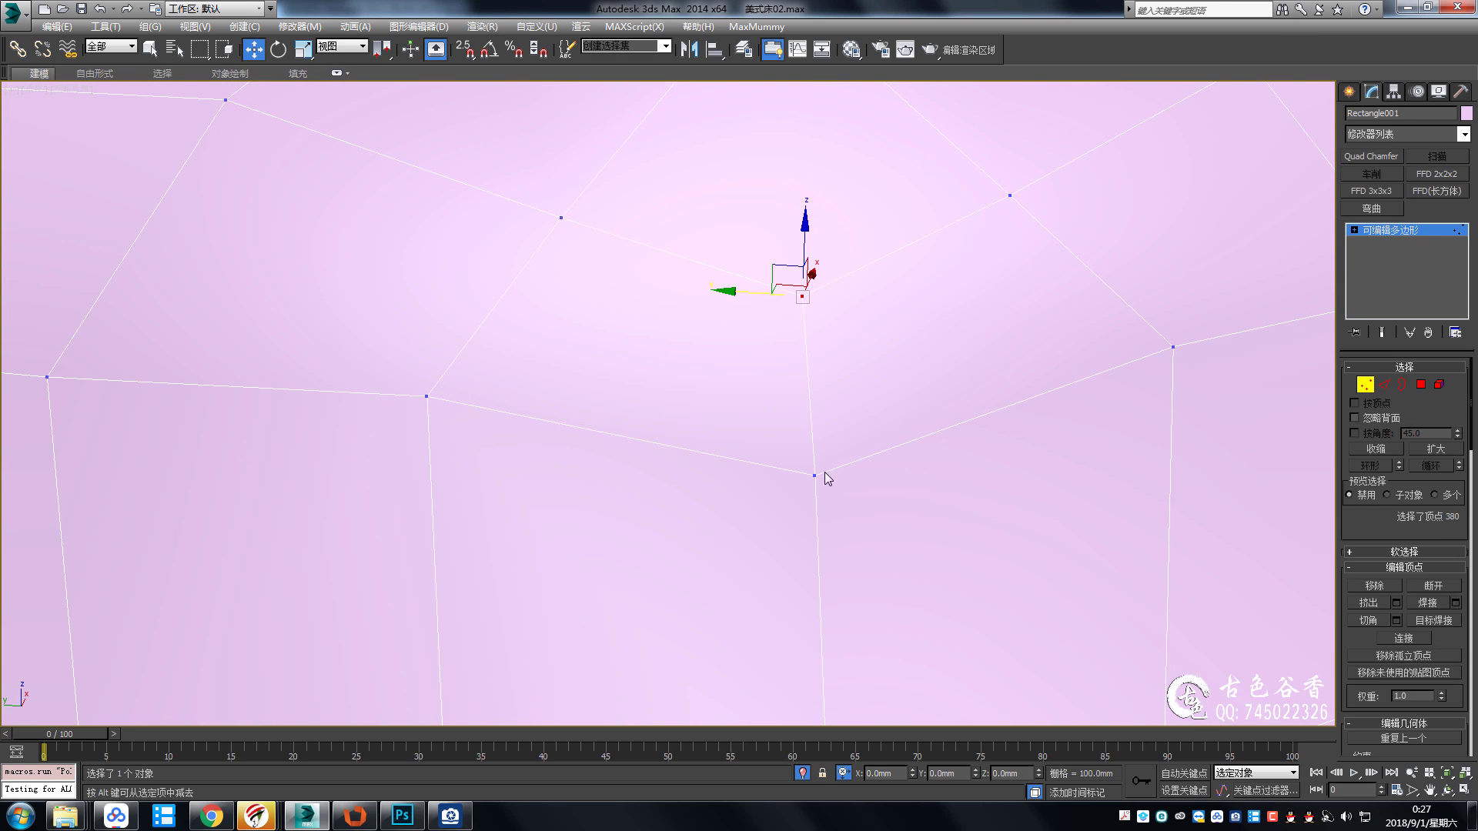
pyautogui.scroll(-5, 824, 476)
pyautogui.press('q')
pyautogui.keyDown('alt'); pyautogui.moveTo(871, 488); pyautogui.dragTo(591, 527, button='middle'); pyautogui.keyUp('alt')
pyautogui.scroll(4, 656, 539)
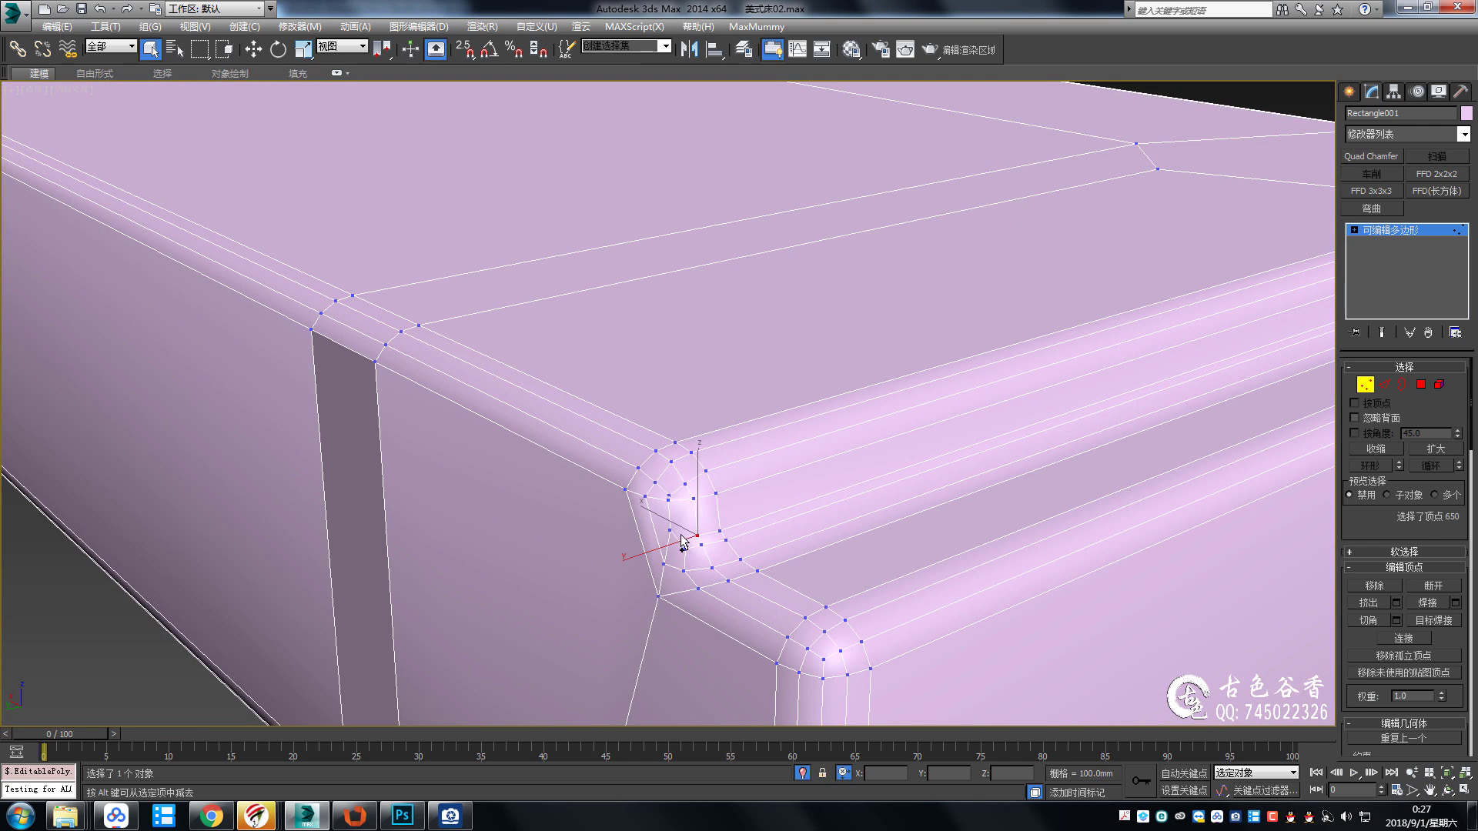
pyautogui.scroll(-2, 701, 531)
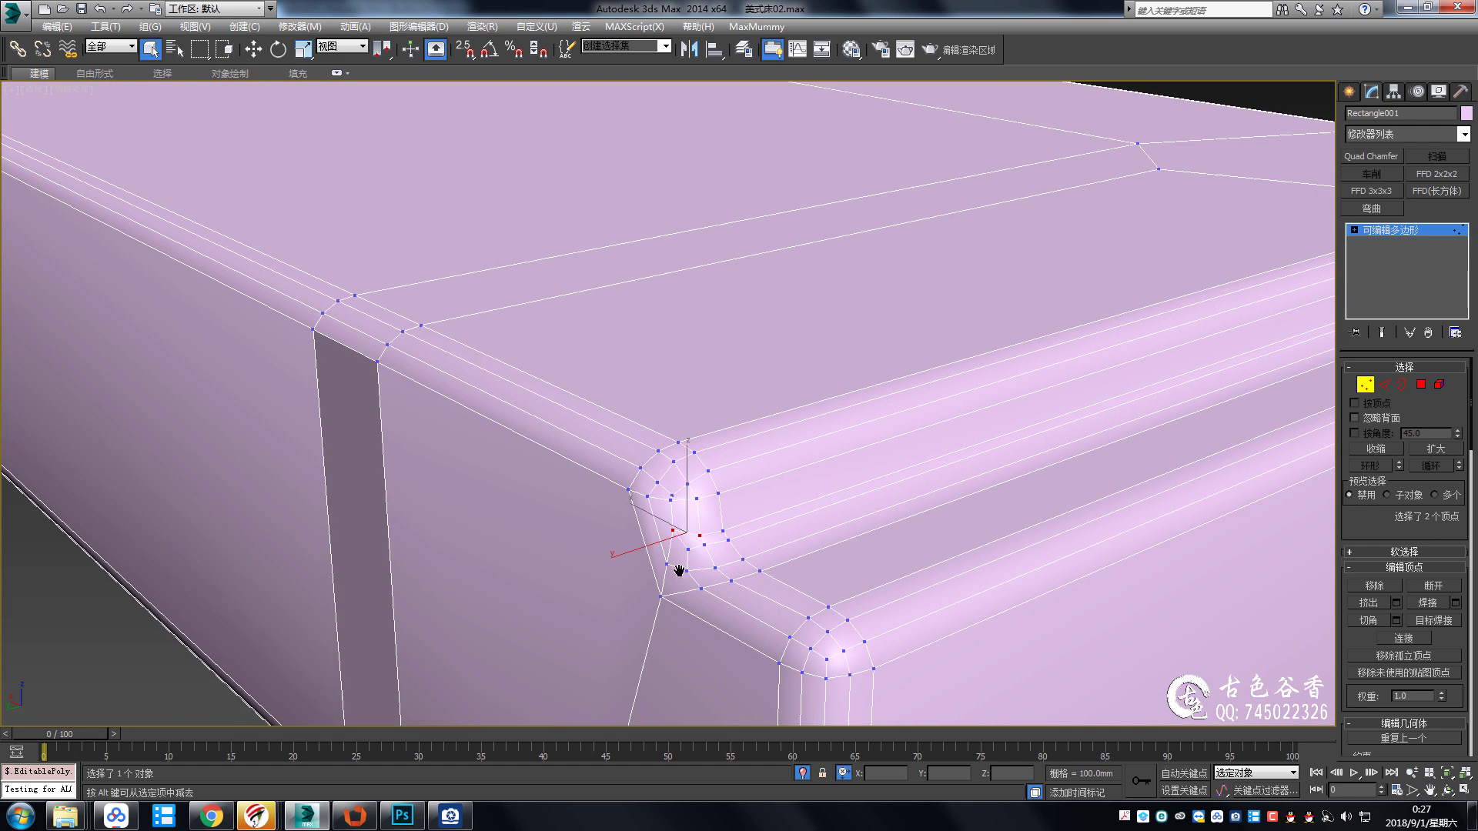
pyautogui.moveTo(685, 538)
pyautogui.keyDown('alt'); pyautogui.mouseDown(button='middle')
pyautogui.moveTo(678, 508)
pyautogui.moveTo(690, 546)
pyautogui.mouseUp(button='middle'); pyautogui.keyUp('alt')
pyautogui.scroll(5, 690, 546)
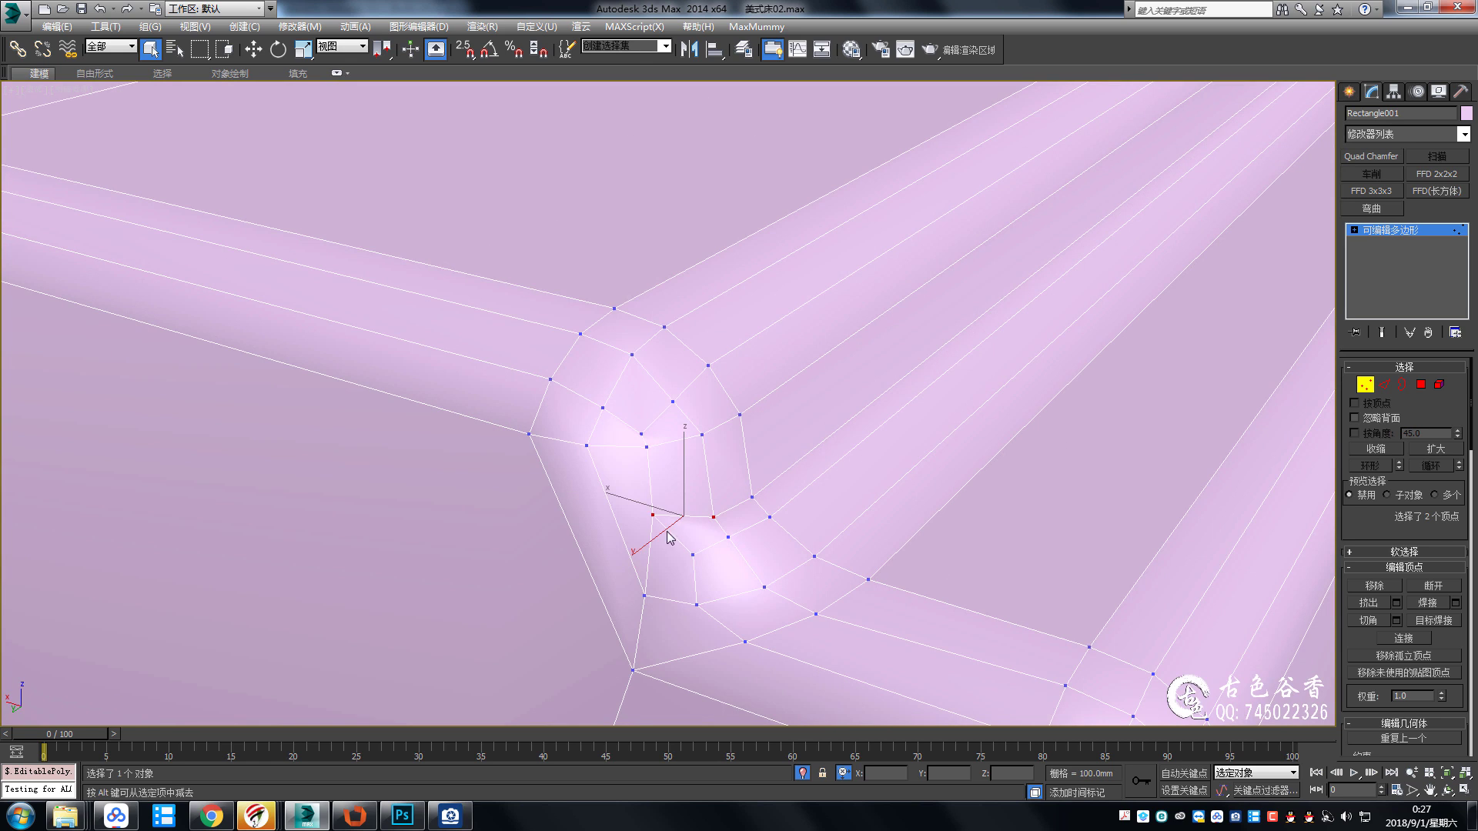
pyautogui.hotkey('ctrl', 'alt', 'c')
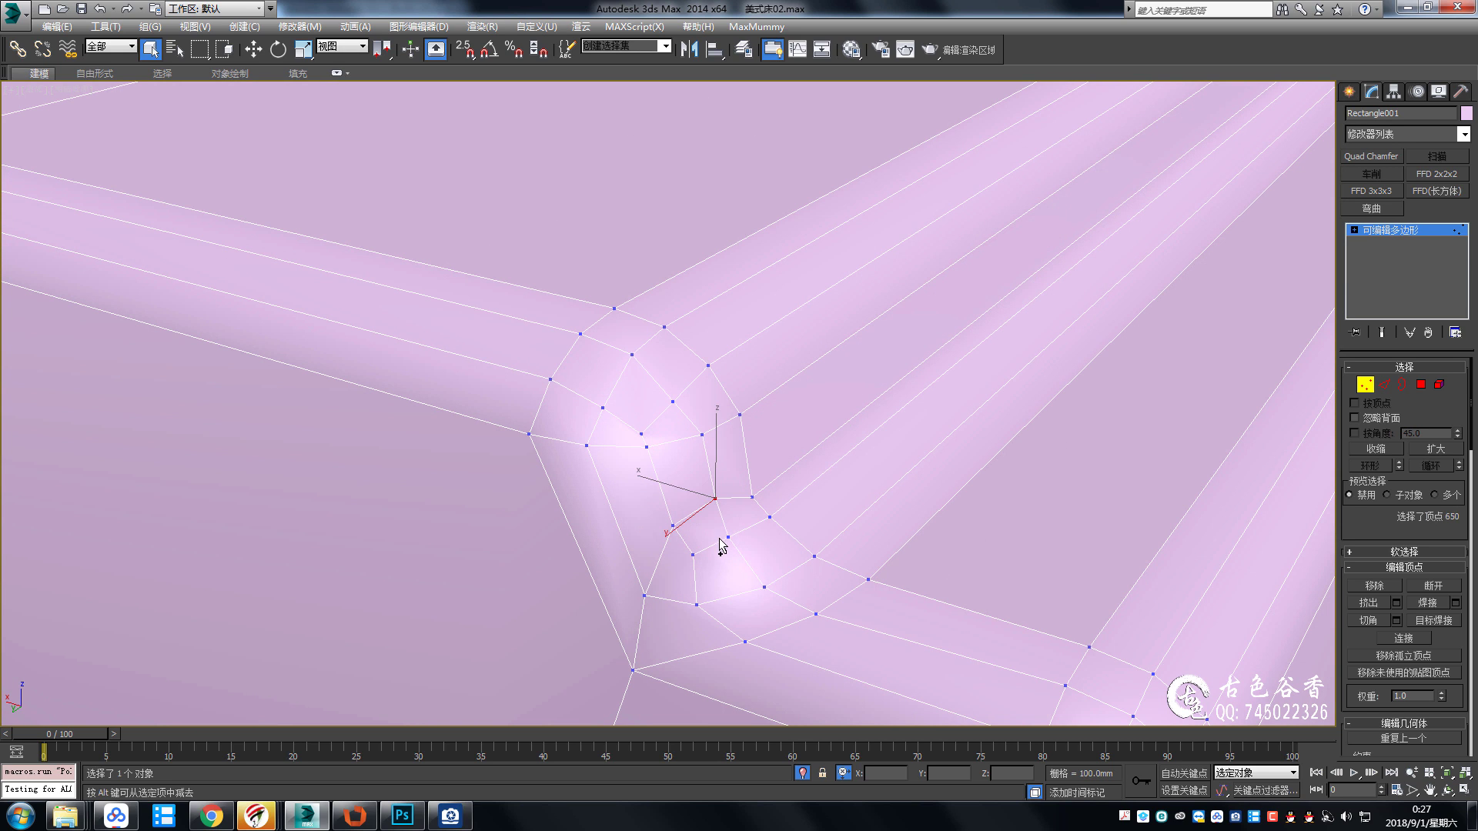
pyautogui.hotkey('ctrl', 'z')
pyautogui.press('2')
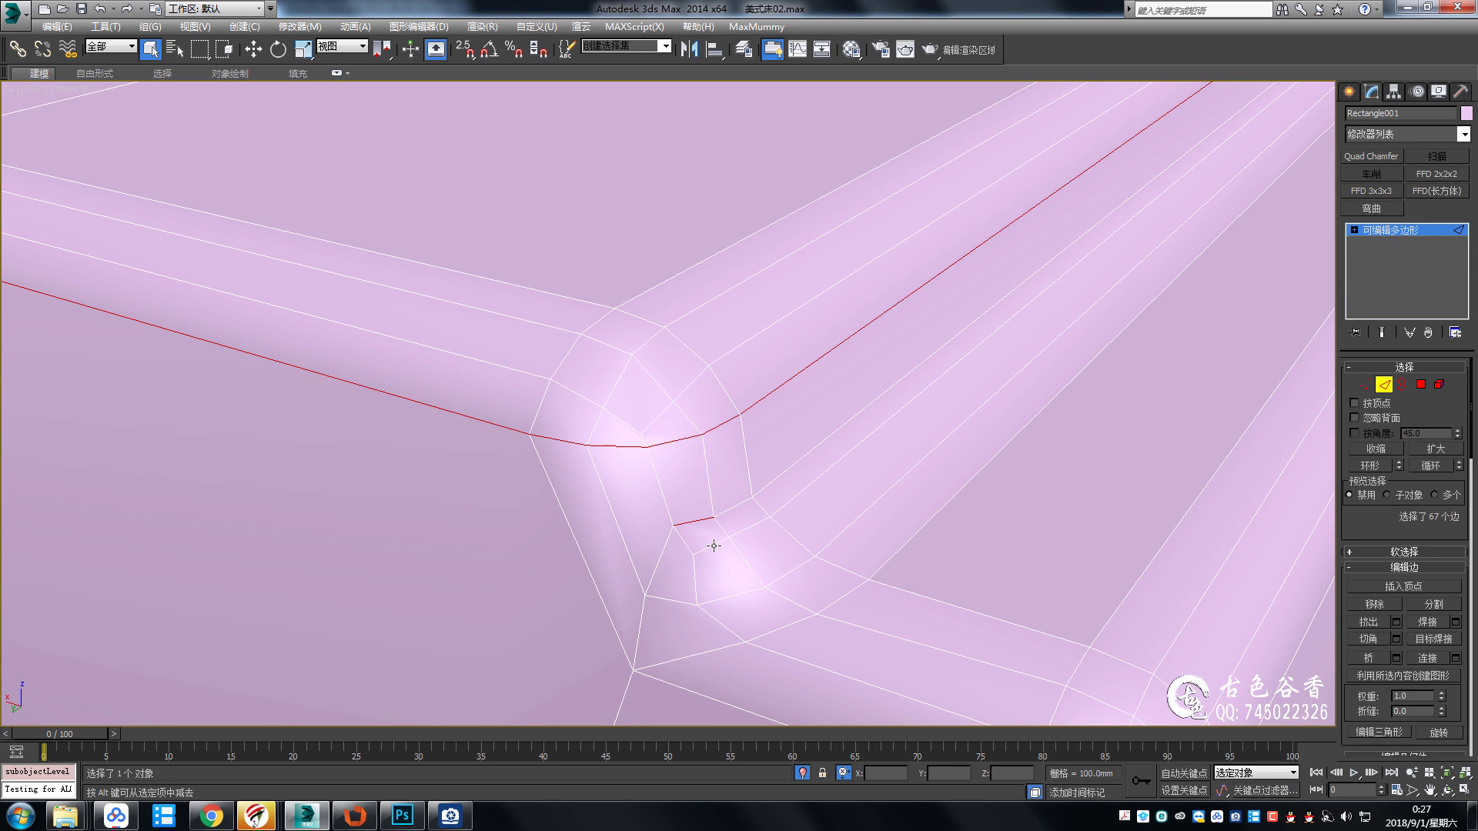
pyautogui.press('1')
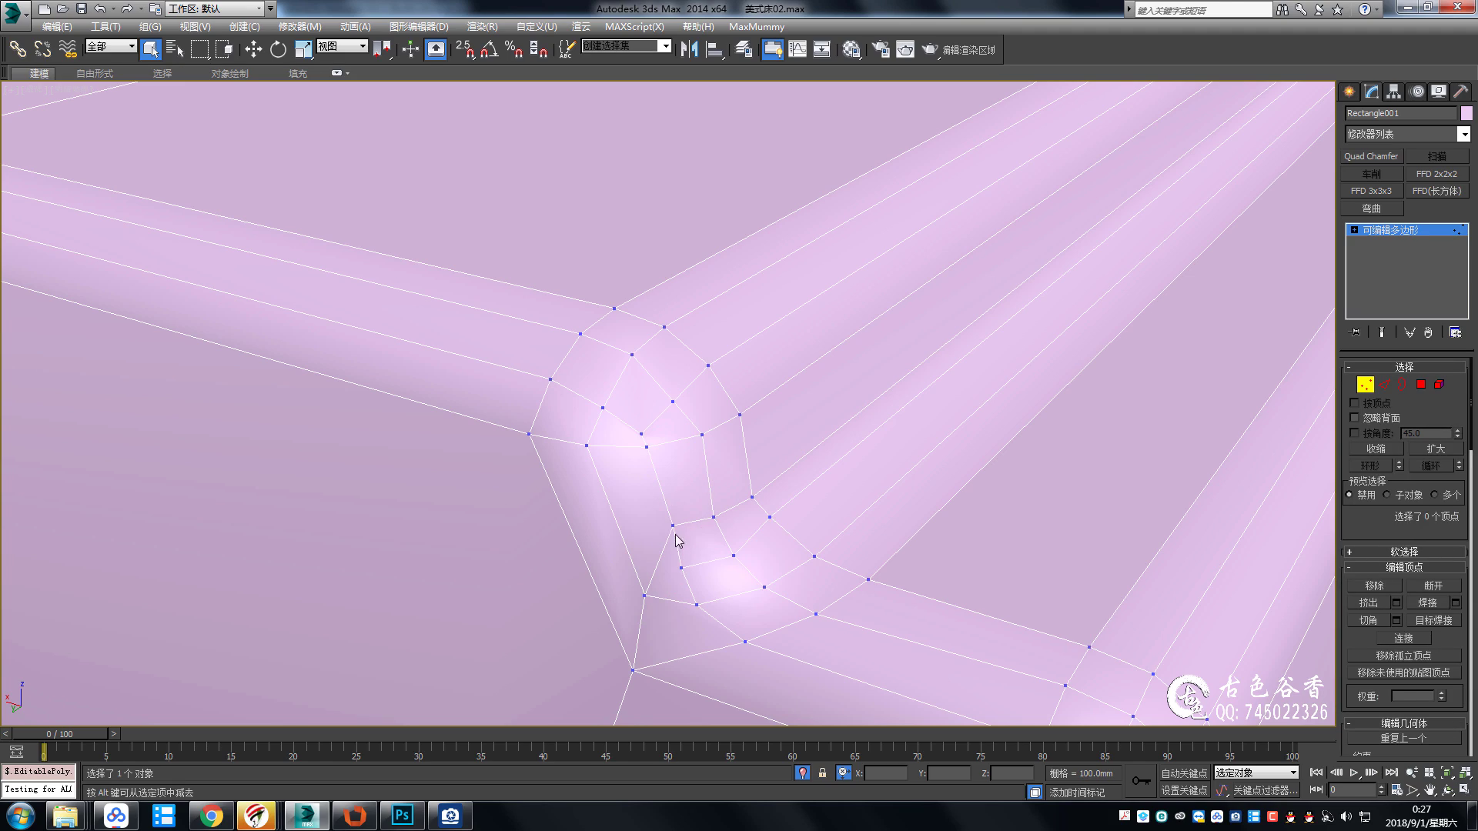
# Select and move several vertices around the rail's inner corner.
pyautogui.keyDown('alt'); pyautogui.moveTo(677, 525); pyautogui.dragTo(634, 438, button='middle'); pyautogui.keyUp('alt')
pyautogui.moveTo(640, 469)
pyautogui.keyDown('alt'); pyautogui.mouseDown(button='middle')
pyautogui.moveTo(660, 511)
pyautogui.moveTo(676, 505)
pyautogui.moveTo(647, 538)
pyautogui.moveTo(704, 528)
pyautogui.mouseUp(button='middle'); pyautogui.keyUp('alt')
pyautogui.click(629, 565)
pyautogui.scroll(-3, 652, 582)
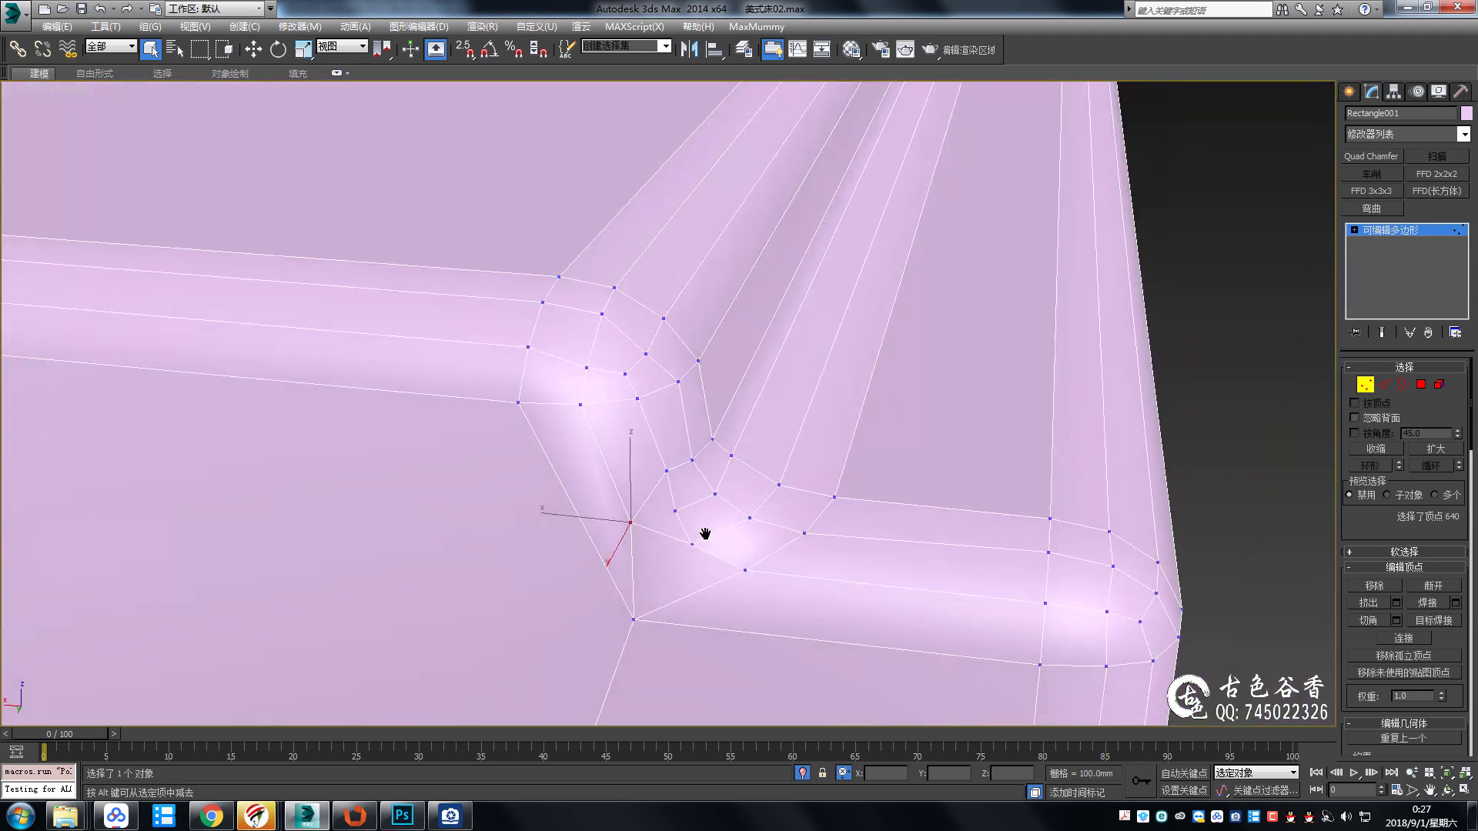
pyautogui.scroll(3, 722, 514)
pyautogui.click(674, 504)
pyautogui.press('w')
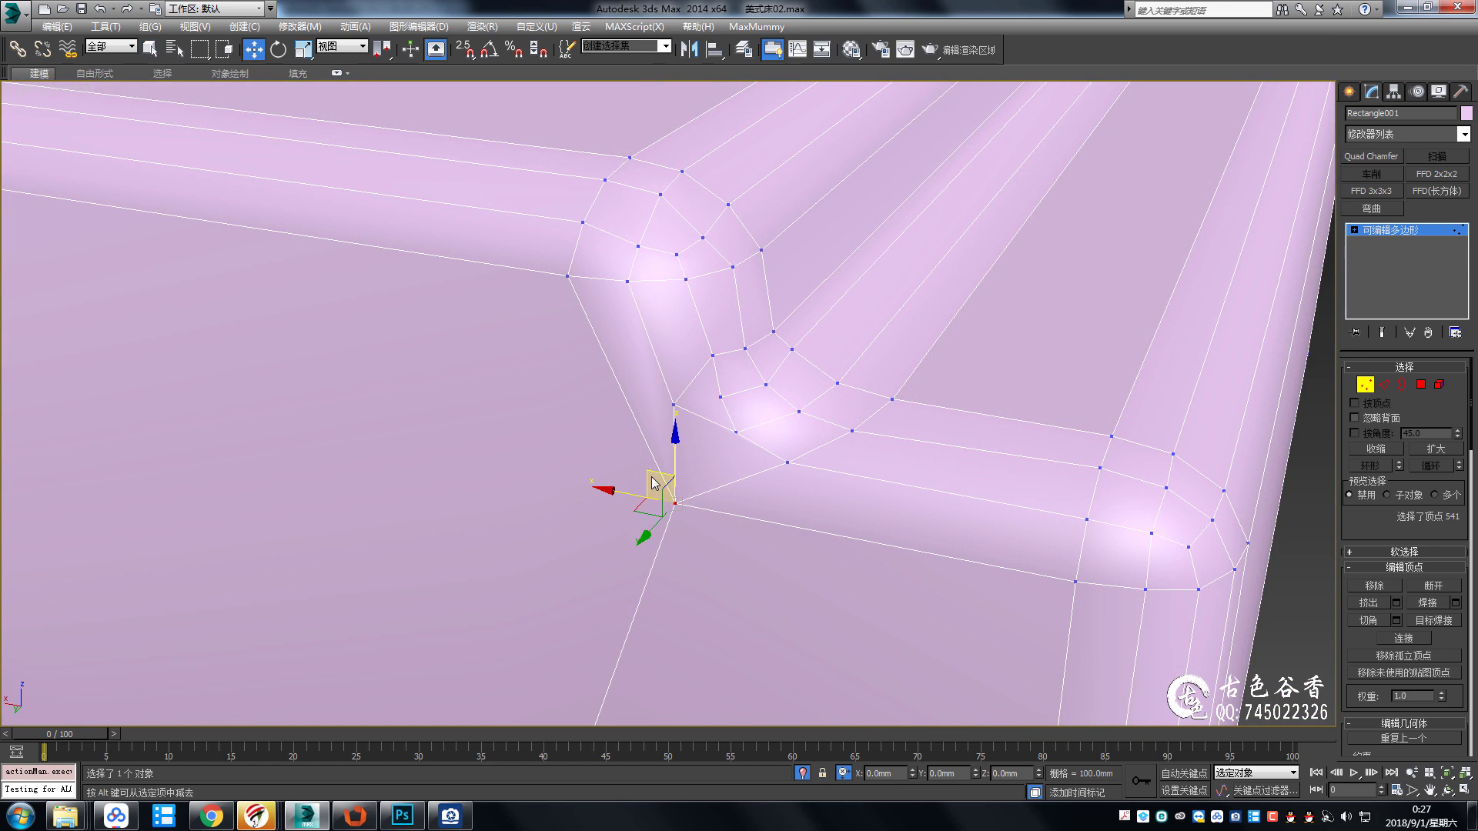
pyautogui.scroll(-2, 654, 483)
pyautogui.moveTo(659, 488)
pyautogui.keyDown('alt'); pyautogui.mouseDown(button='middle')
pyautogui.moveTo(745, 511)
pyautogui.moveTo(729, 439)
pyautogui.moveTo(758, 481)
pyautogui.mouseUp(button='middle'); pyautogui.keyUp('alt')
pyautogui.click(731, 437)
pyautogui.keyDown('alt'); pyautogui.moveTo(698, 412); pyautogui.dragTo(741, 418, button='middle'); pyautogui.keyUp('alt')
pyautogui.click(779, 412)
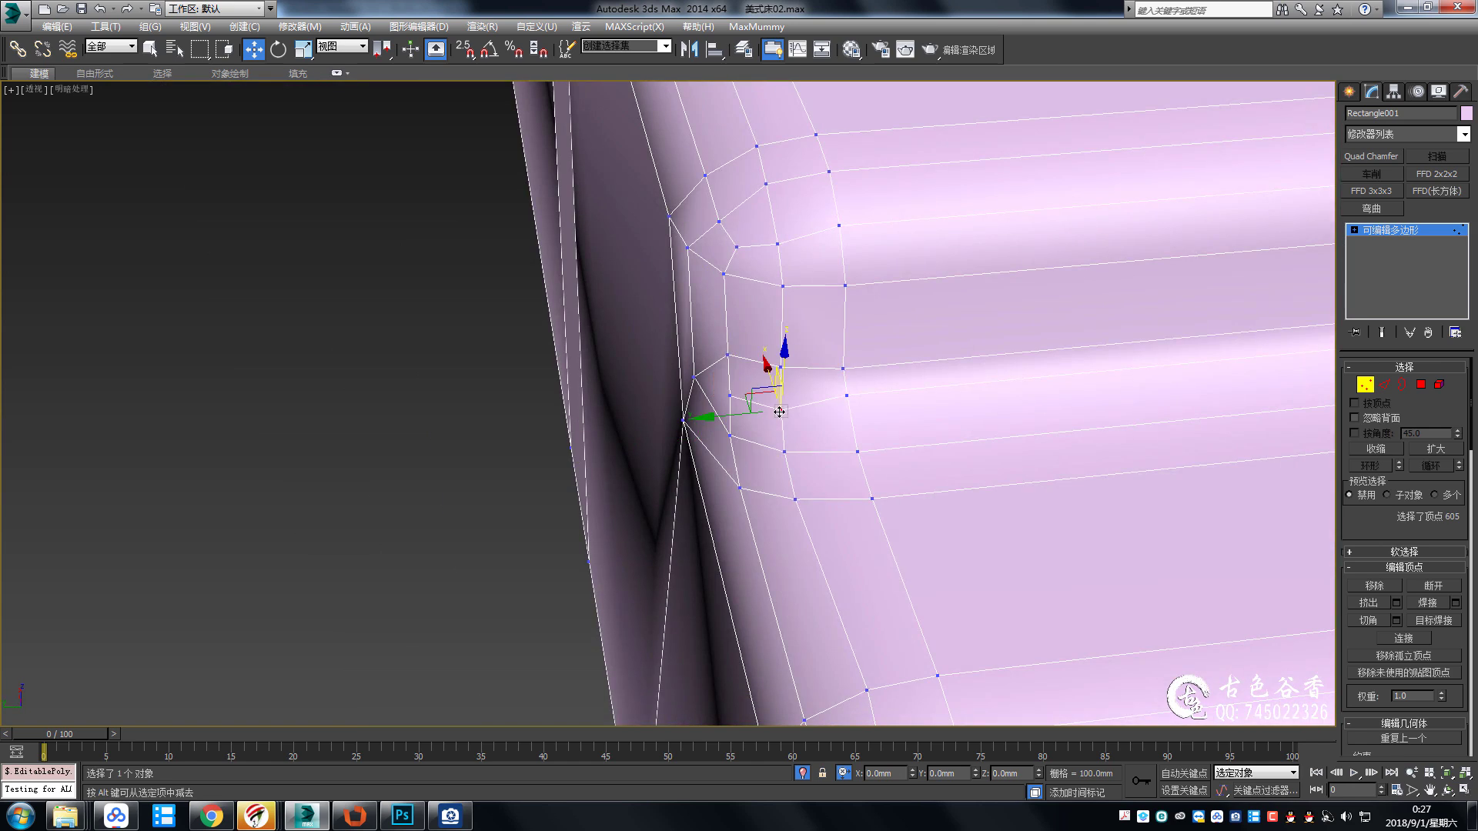
pyautogui.press('q')
pyautogui.scroll(-5, 779, 411)
pyautogui.moveTo(850, 422)
pyautogui.keyDown('alt'); pyautogui.mouseDown(button='middle')
pyautogui.moveTo(661, 429)
pyautogui.moveTo(769, 442)
pyautogui.moveTo(733, 473)
pyautogui.mouseUp(button='middle'); pyautogui.keyUp('alt')
# Select the thin strip polygon and its border to inspect the opening.
pyautogui.press('4')
pyautogui.keyDown('alt'); pyautogui.click(754, 483); pyautogui.keyUp('alt')
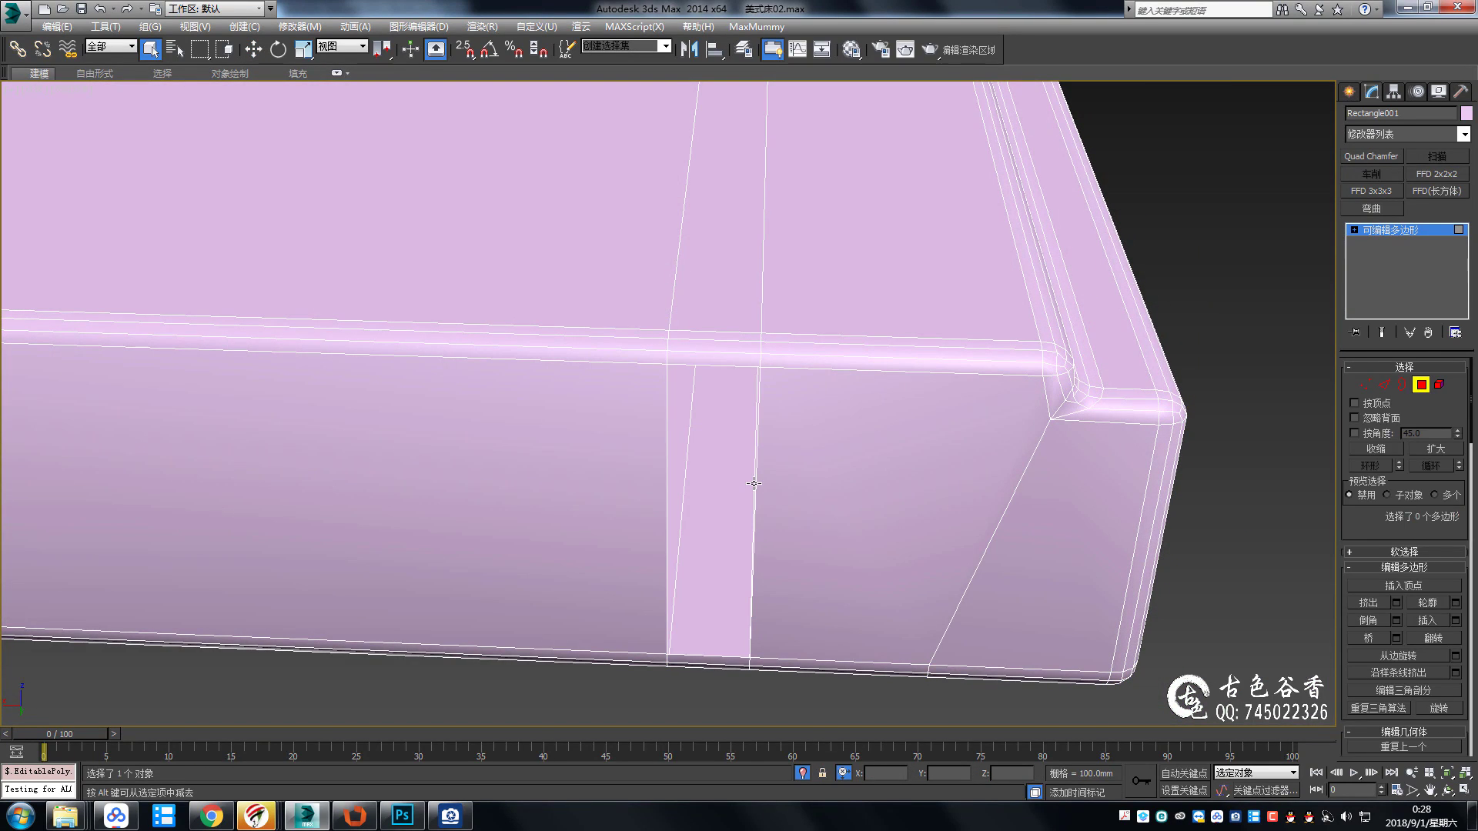
pyautogui.press('3')
pyautogui.click(753, 483)
pyautogui.moveTo(963, 434)
pyautogui.keyDown('alt'); pyautogui.mouseDown(button='middle')
pyautogui.moveTo(792, 477)
pyautogui.moveTo(759, 339)
pyautogui.moveTo(814, 360)
pyautogui.moveTo(859, 422)
pyautogui.moveTo(977, 465)
pyautogui.moveTo(930, 431)
pyautogui.moveTo(923, 382)
pyautogui.mouseUp(button='middle'); pyautogui.keyUp('alt')
# Collapse the short corner edge at the rail's far end into a single vertex.
pyautogui.press('2')
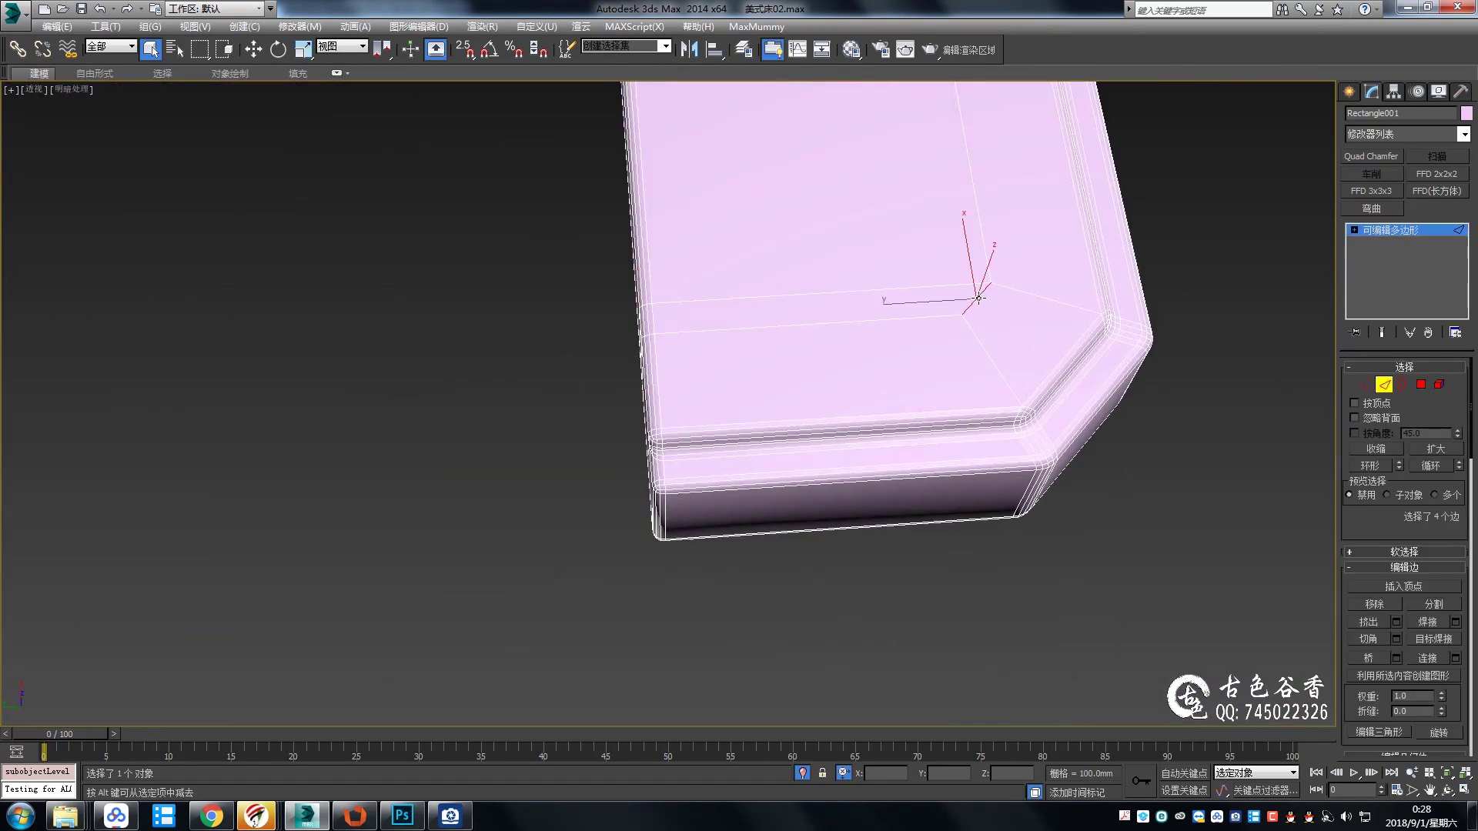
pyautogui.click(827, 362)
pyautogui.scroll(-5, 826, 362)
pyautogui.press('1')
pyautogui.keyDown('alt'); pyautogui.moveTo(875, 495); pyautogui.dragTo(852, 396, button='middle'); pyautogui.keyUp('alt')
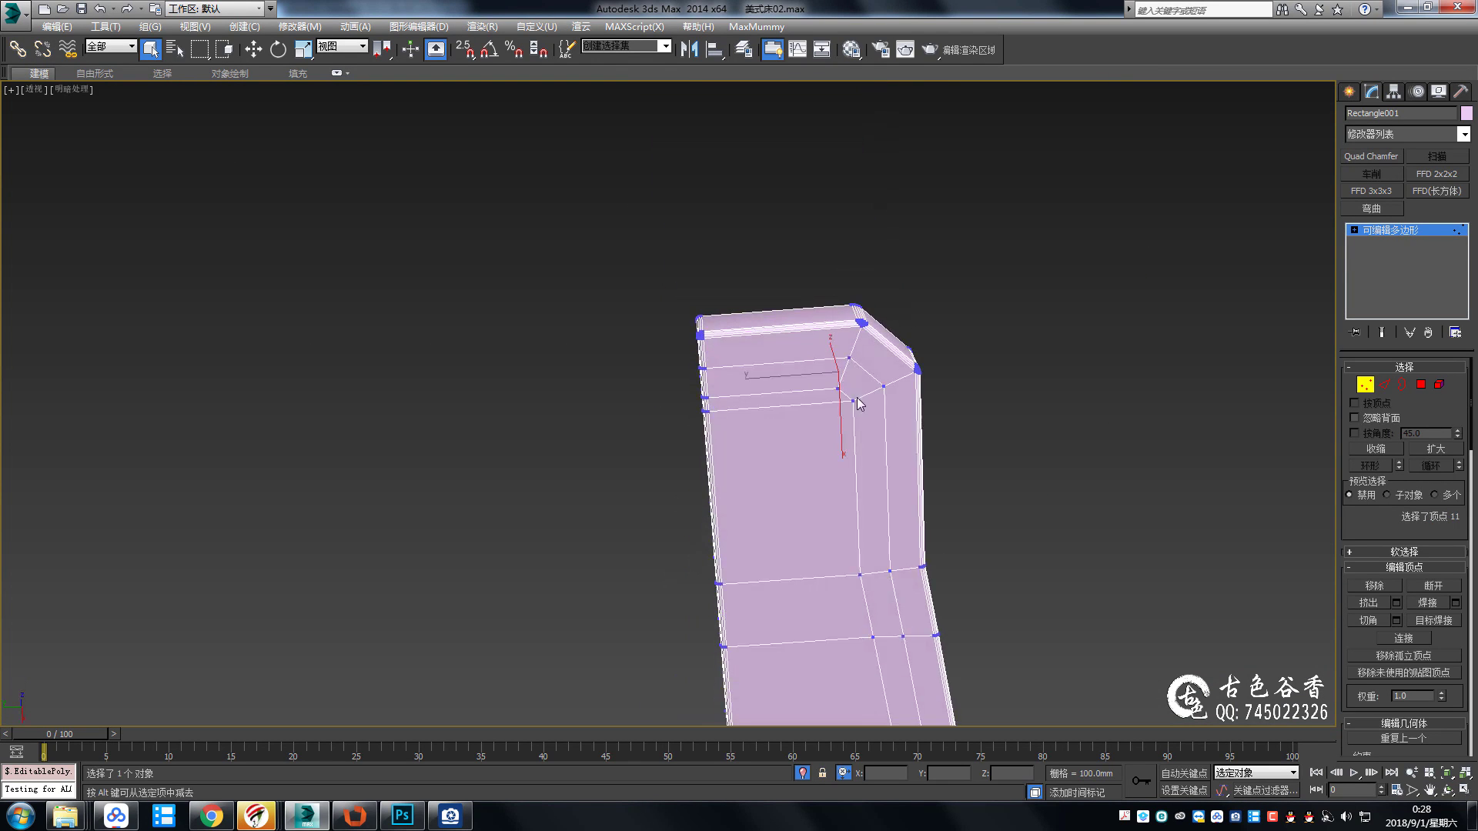
pyautogui.scroll(3, 842, 404)
pyautogui.press('2')
pyautogui.click(839, 396)
pyautogui.hotkey('ctrl', 'alt', 'c')
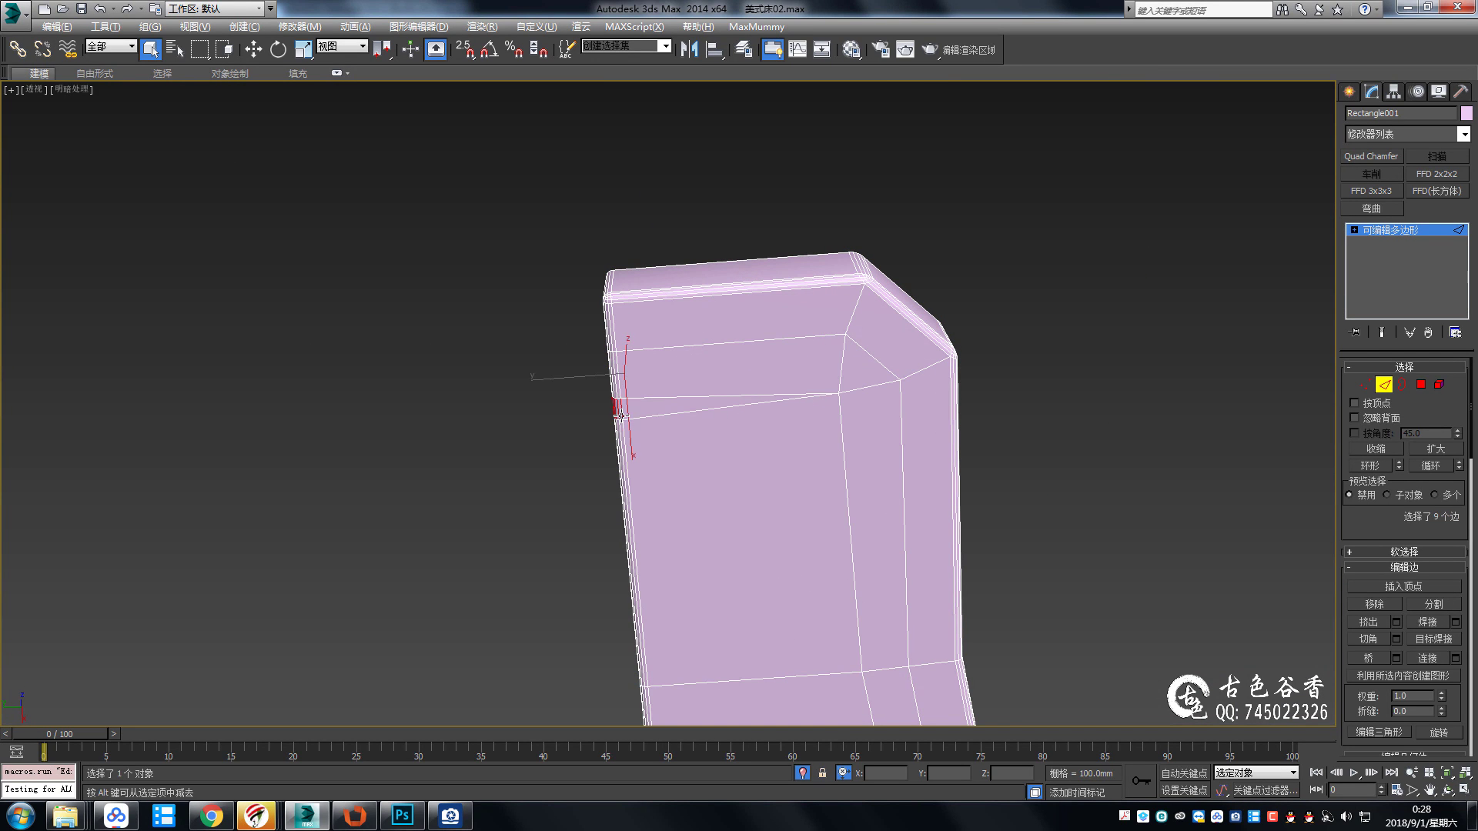
# Chamfer the edge loop across the rail near the board's end by 10 mm with 3 segments.
pyautogui.press('1')
pyautogui.scroll(-4, 839, 377)
pyautogui.moveTo(840, 377)
pyautogui.keyDown('alt'); pyautogui.mouseDown(button='middle')
pyautogui.moveTo(898, 390)
pyautogui.moveTo(921, 426)
pyautogui.mouseUp(button='middle'); pyautogui.keyUp('alt')
pyautogui.scroll(4, 899, 389)
pyautogui.scroll(-4, 903, 399)
pyautogui.scroll(4, 460, 556)
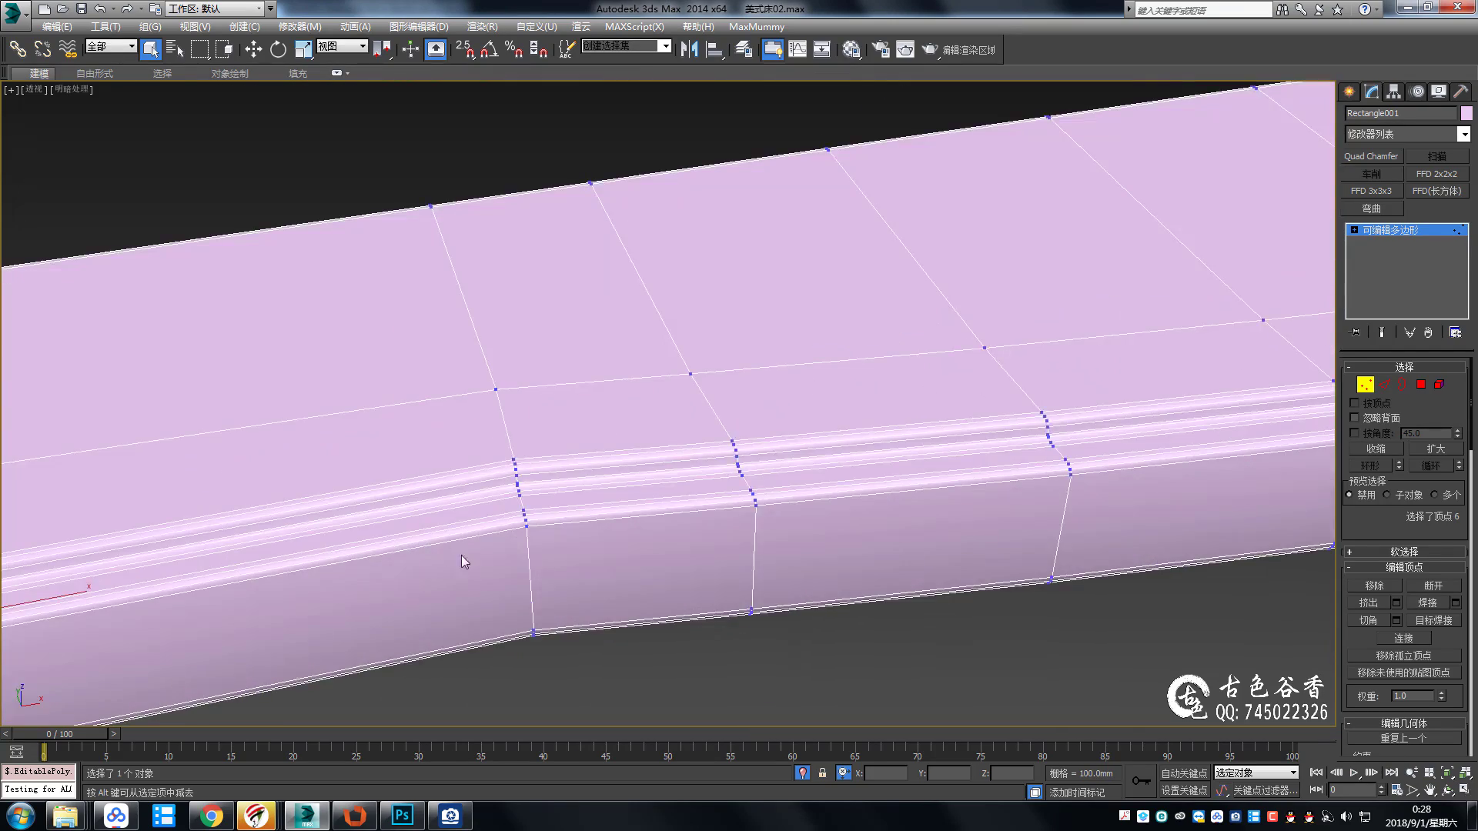
pyautogui.press('2')
pyautogui.doubleClick(528, 542)
pyautogui.scroll(-4, 527, 543)
pyautogui.keyDown('alt'); pyautogui.moveTo(660, 571); pyautogui.dragTo(597, 548, button='middle'); pyautogui.keyUp('alt')
pyautogui.scroll(4, 597, 547)
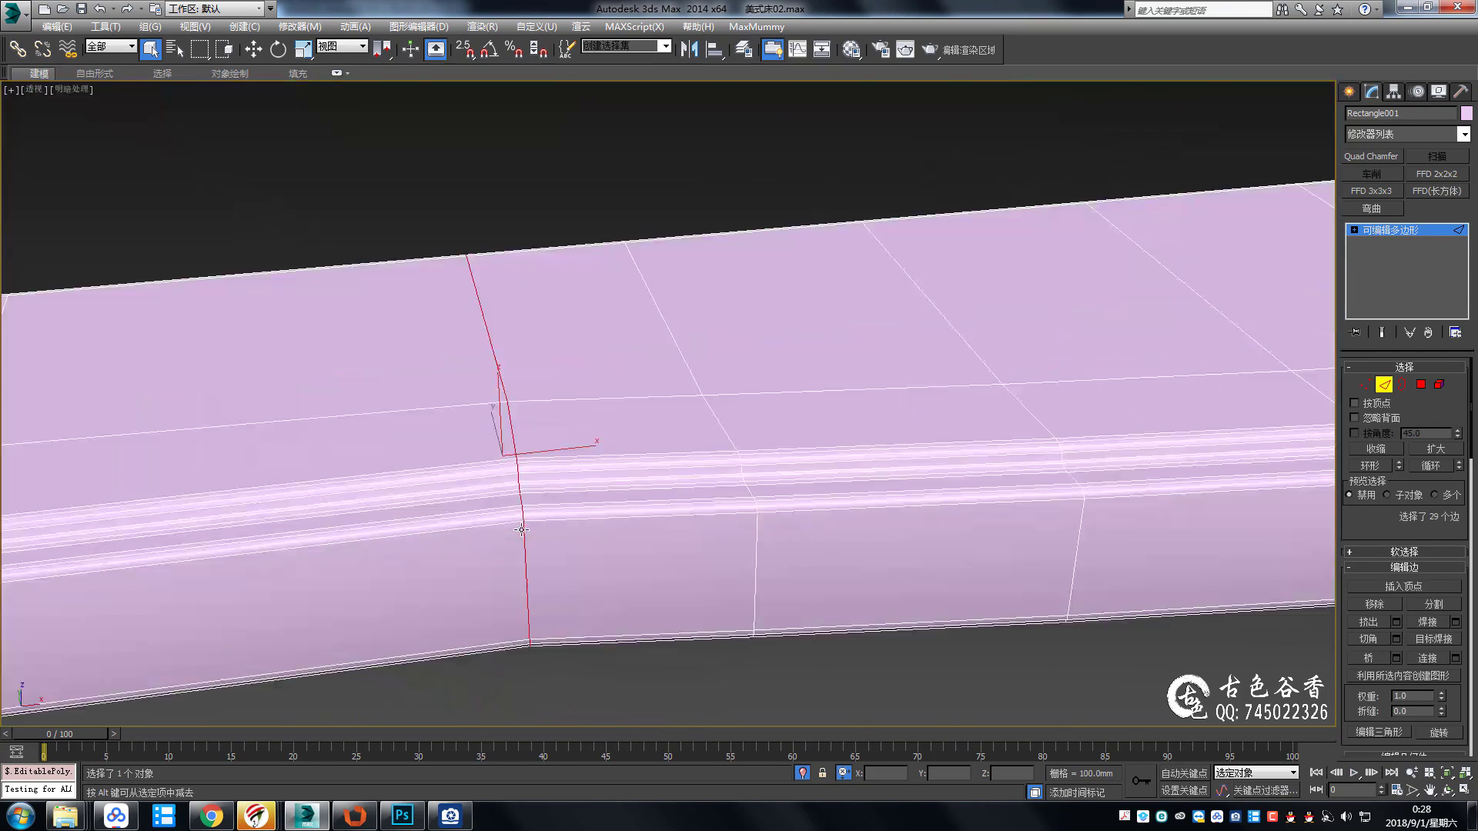
pyautogui.moveTo(508, 539); pyautogui.dragTo(544, 545, button='middle')
pyautogui.hotkey('ctrl', 'shift', 'c')
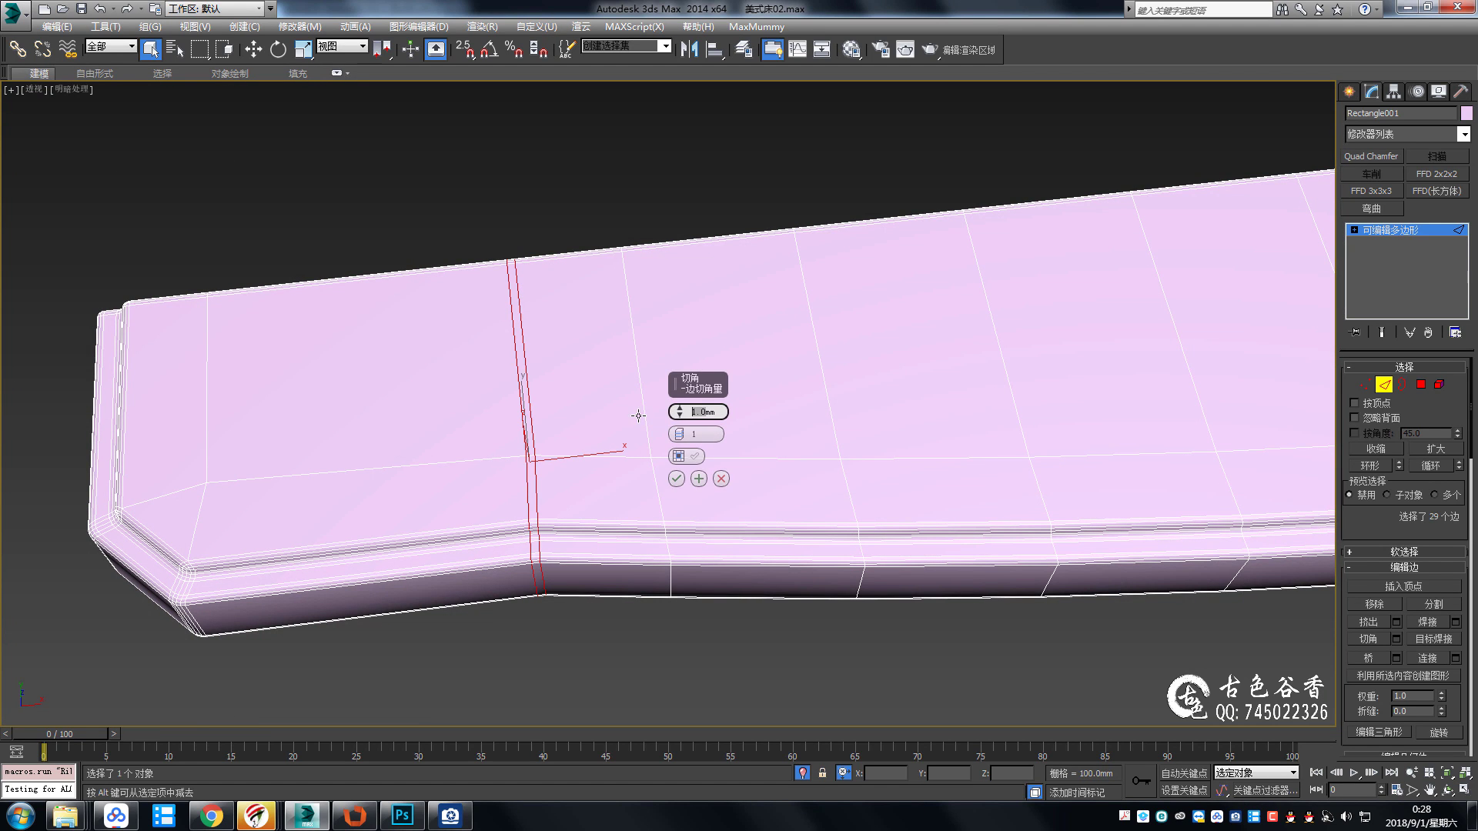
pyautogui.moveTo(682, 436); pyautogui.dragTo(681, 429)
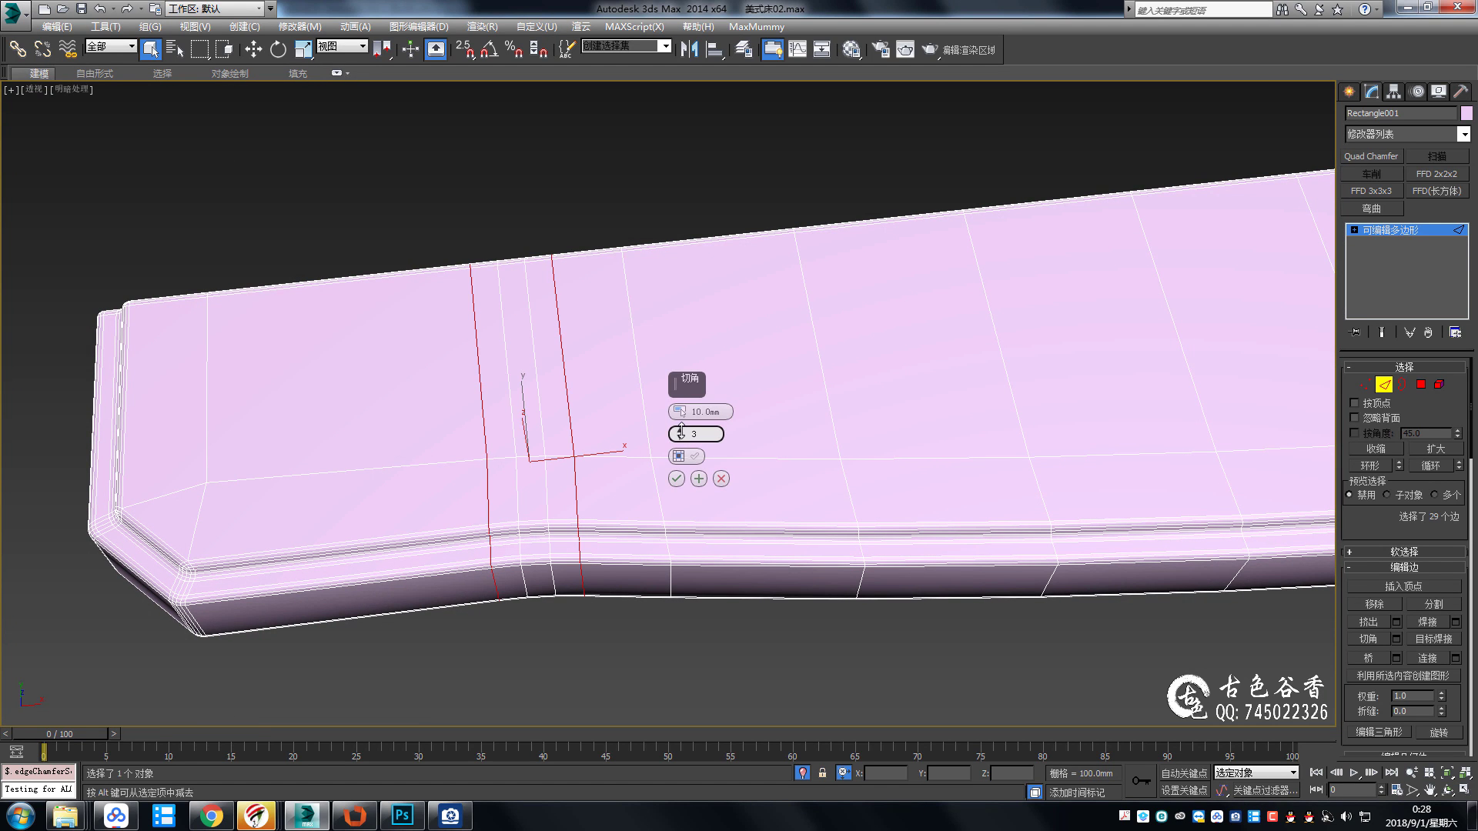
pyautogui.click(672, 480)
# Add a Symmetry modifier to the rail.
pyautogui.scroll(-3, 793, 475)
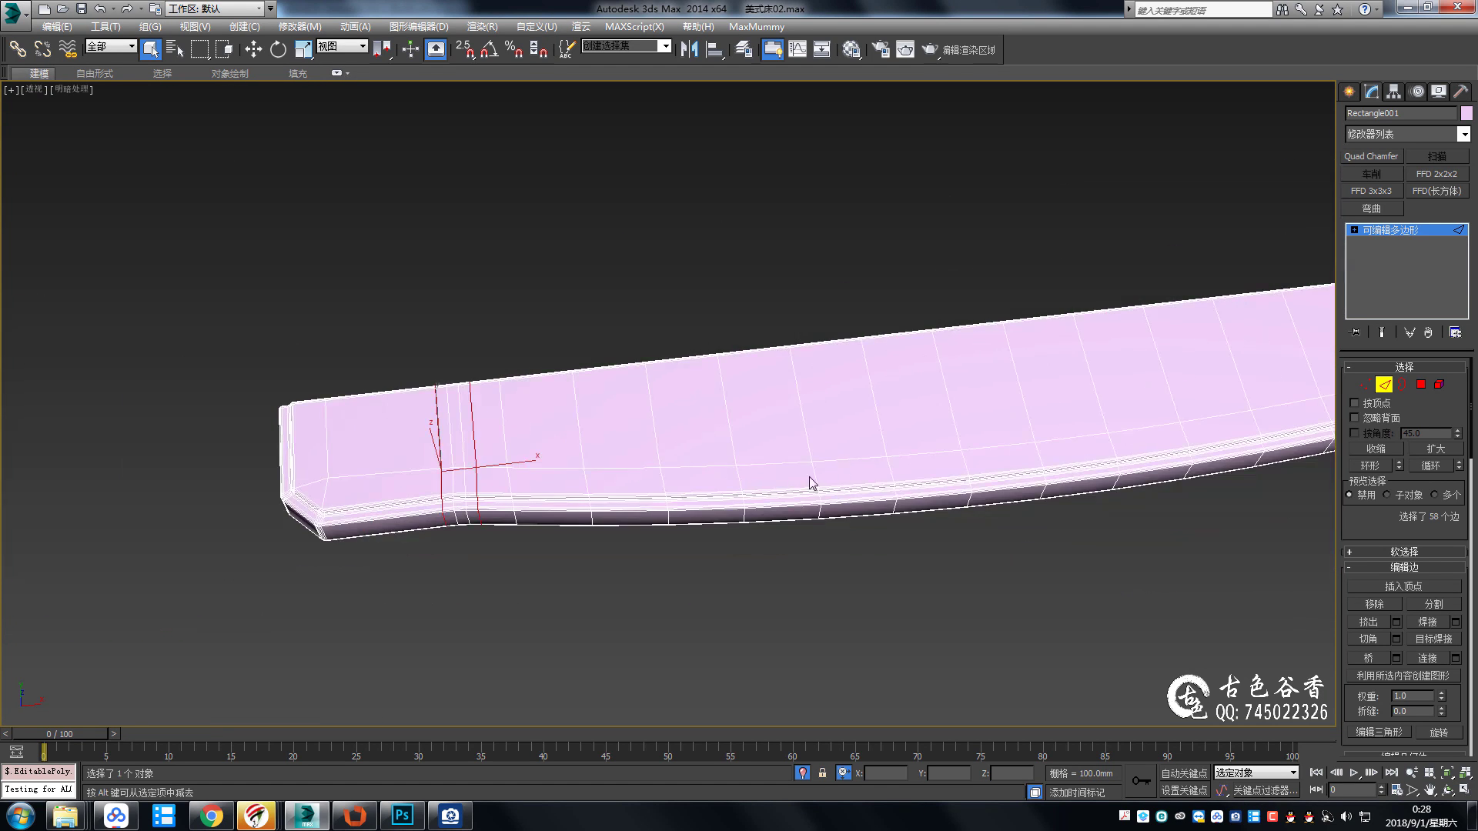
pyautogui.scroll(-3, 847, 466)
pyautogui.keyDown('alt'); pyautogui.moveTo(889, 455); pyautogui.dragTo(883, 371, button='middle'); pyautogui.keyUp('alt')
pyautogui.scroll(8, 956, 586)
pyautogui.scroll(-3, 957, 587)
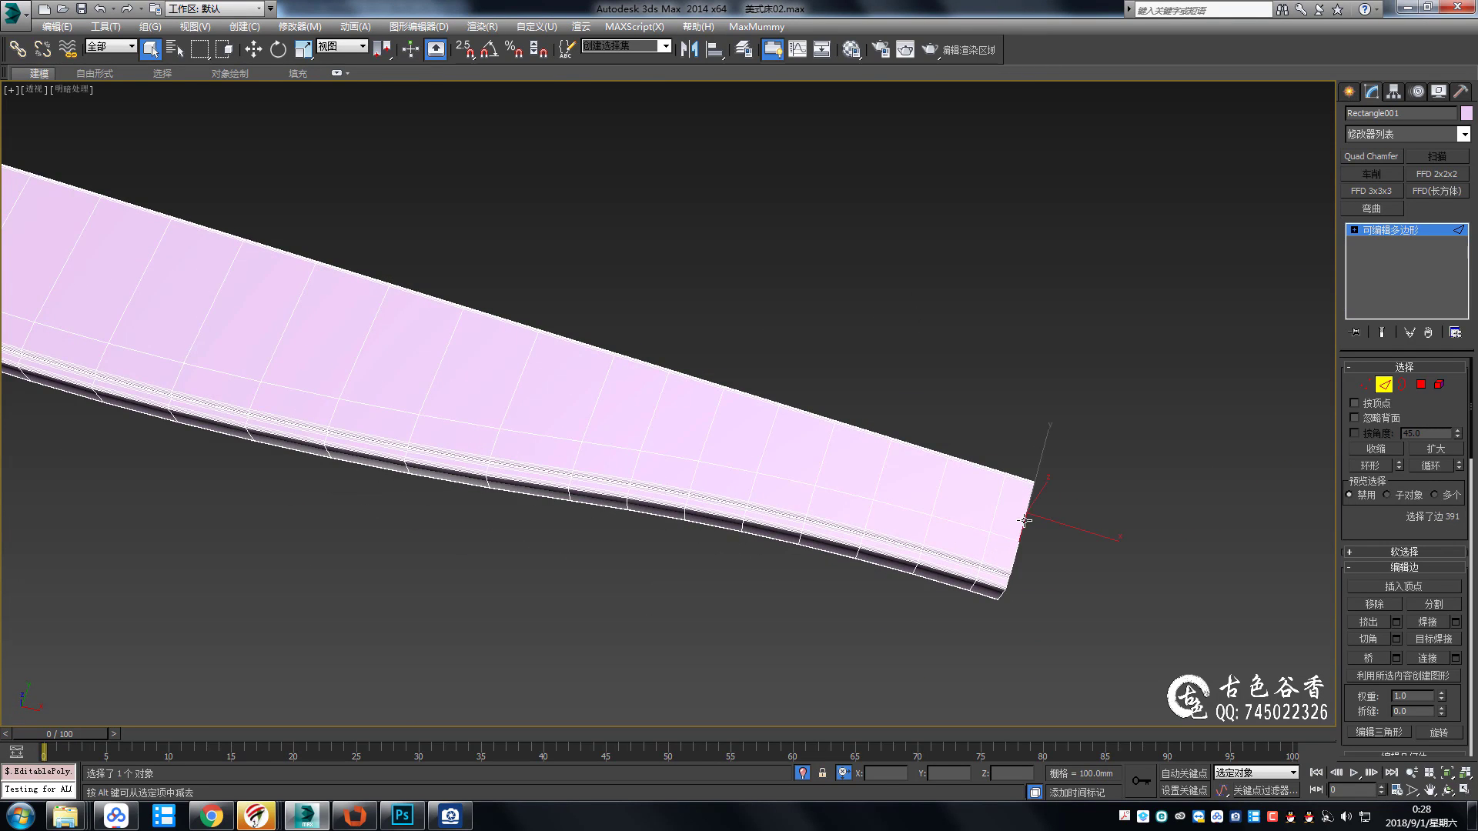
pyautogui.scroll(-3, 983, 528)
pyautogui.click(1389, 229)
pyautogui.click(1463, 134)
# Flip the Symmetry mirror so the rail reappears, then collapse it to Editable Poly.
pyautogui.click(1375, 412)
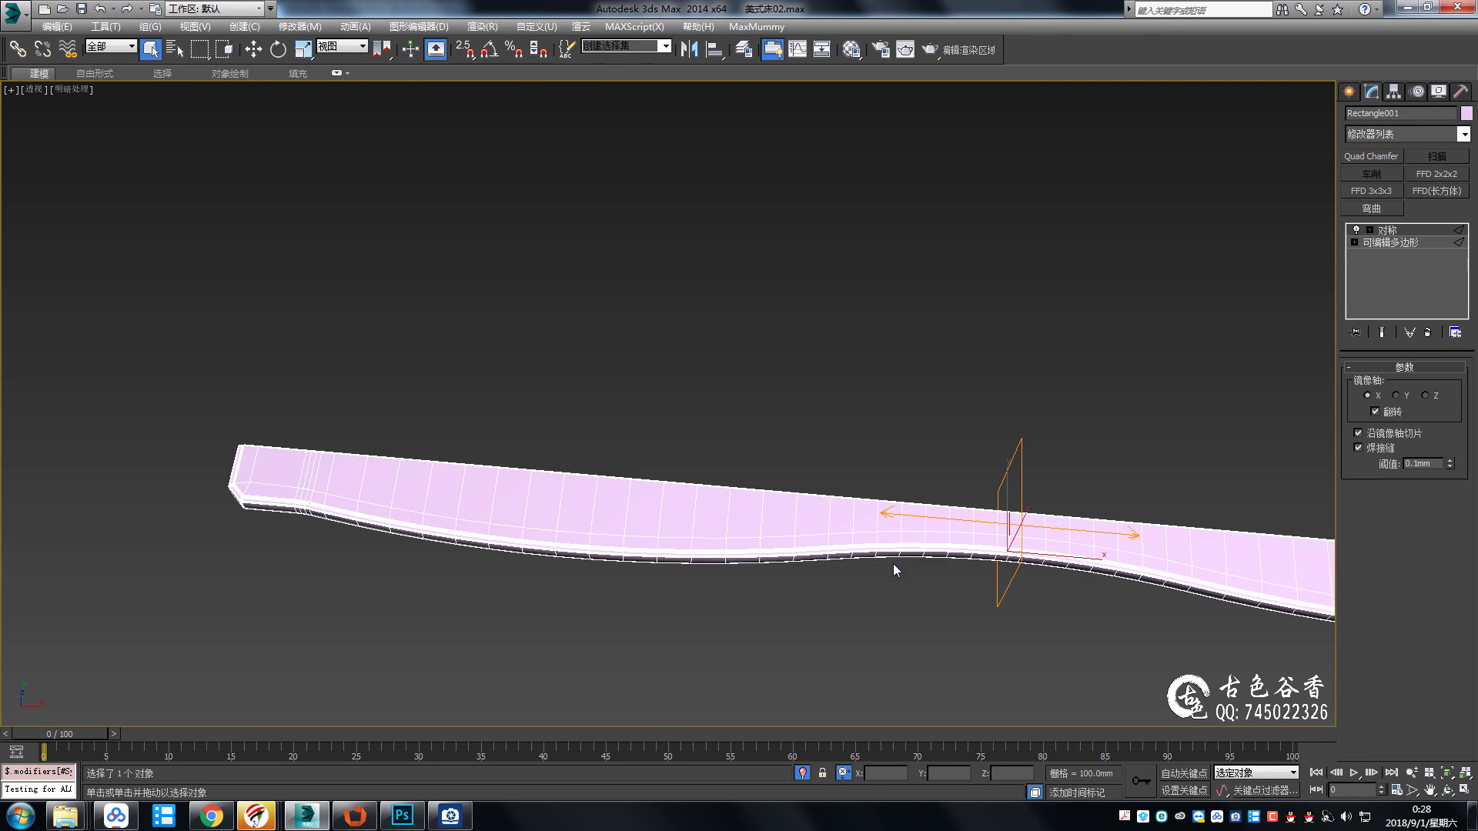
pyautogui.press('f')
pyautogui.scroll(2, 846, 439)
pyautogui.scroll(4, 752, 419)
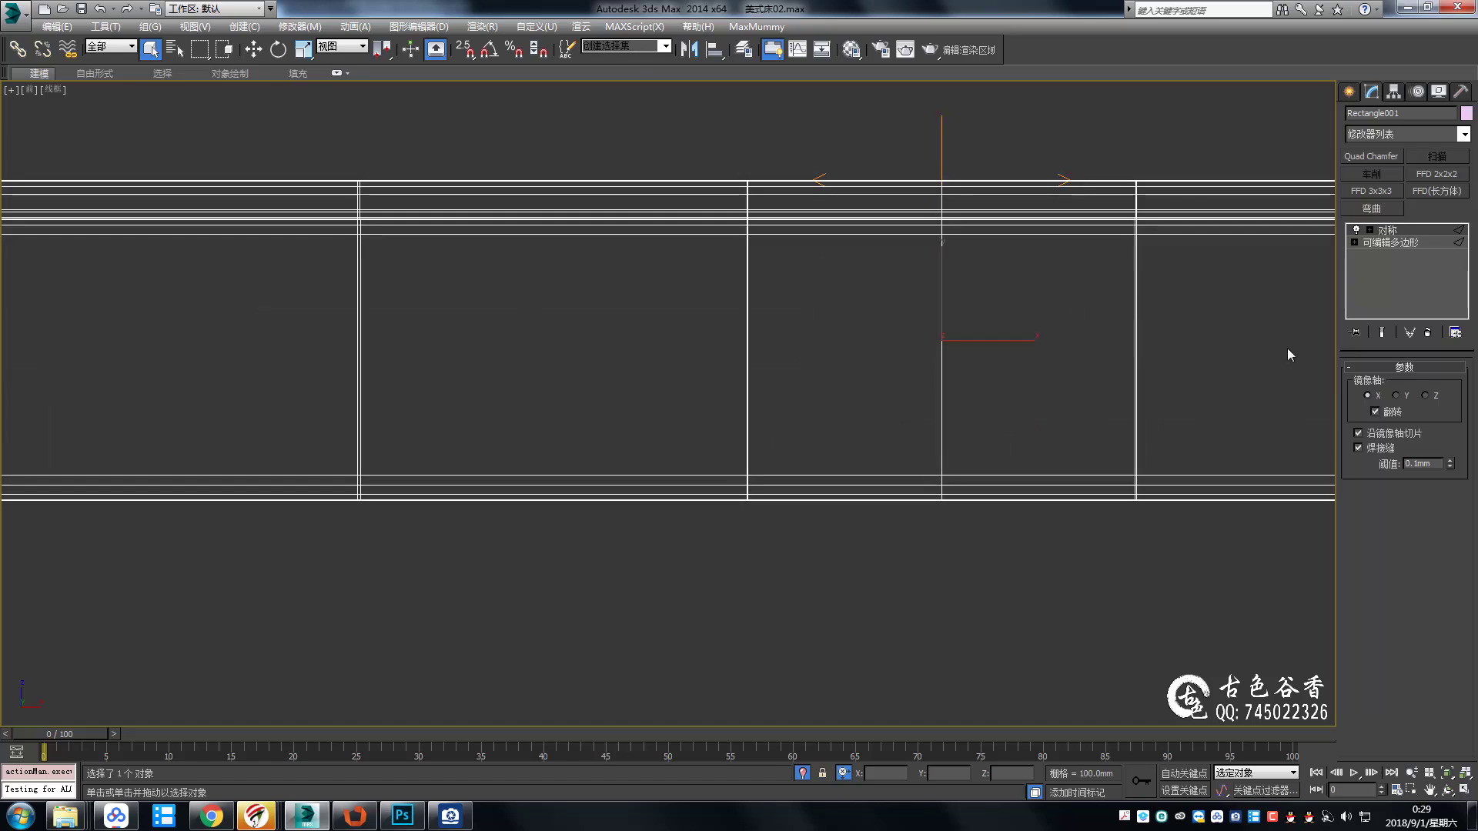
pyautogui.press('w')
pyautogui.press('p')
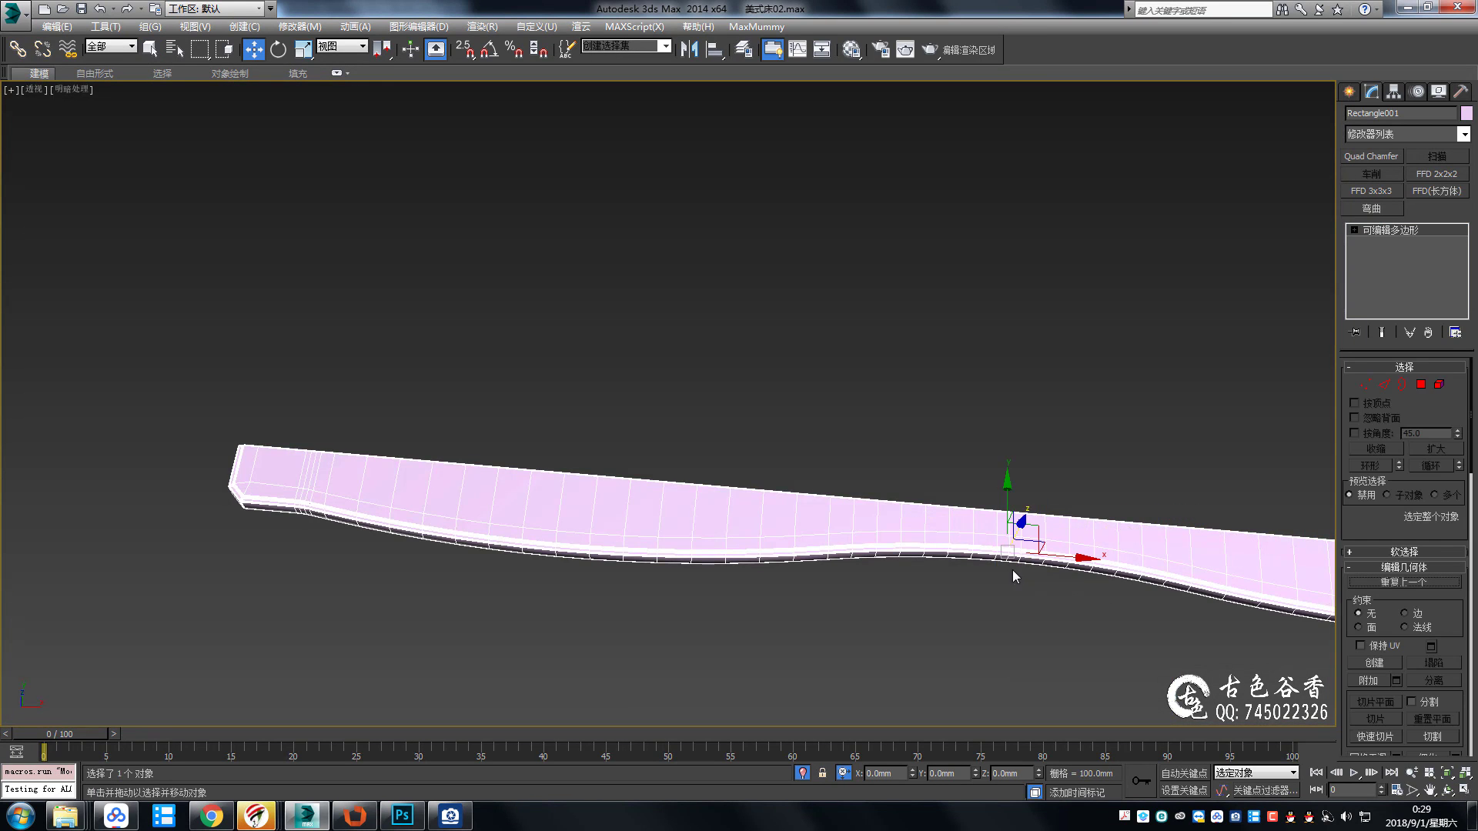
# Select the mirrored rail and show edged faces to check its mesh.
pyautogui.press('2')
pyautogui.moveTo(963, 493)
pyautogui.keyDown('alt'); pyautogui.mouseDown(button='middle')
pyautogui.moveTo(1041, 505)
pyautogui.moveTo(993, 508)
pyautogui.mouseUp(button='middle'); pyautogui.keyUp('alt')
pyautogui.click(795, 580)
pyautogui.scroll(4, 694, 628)
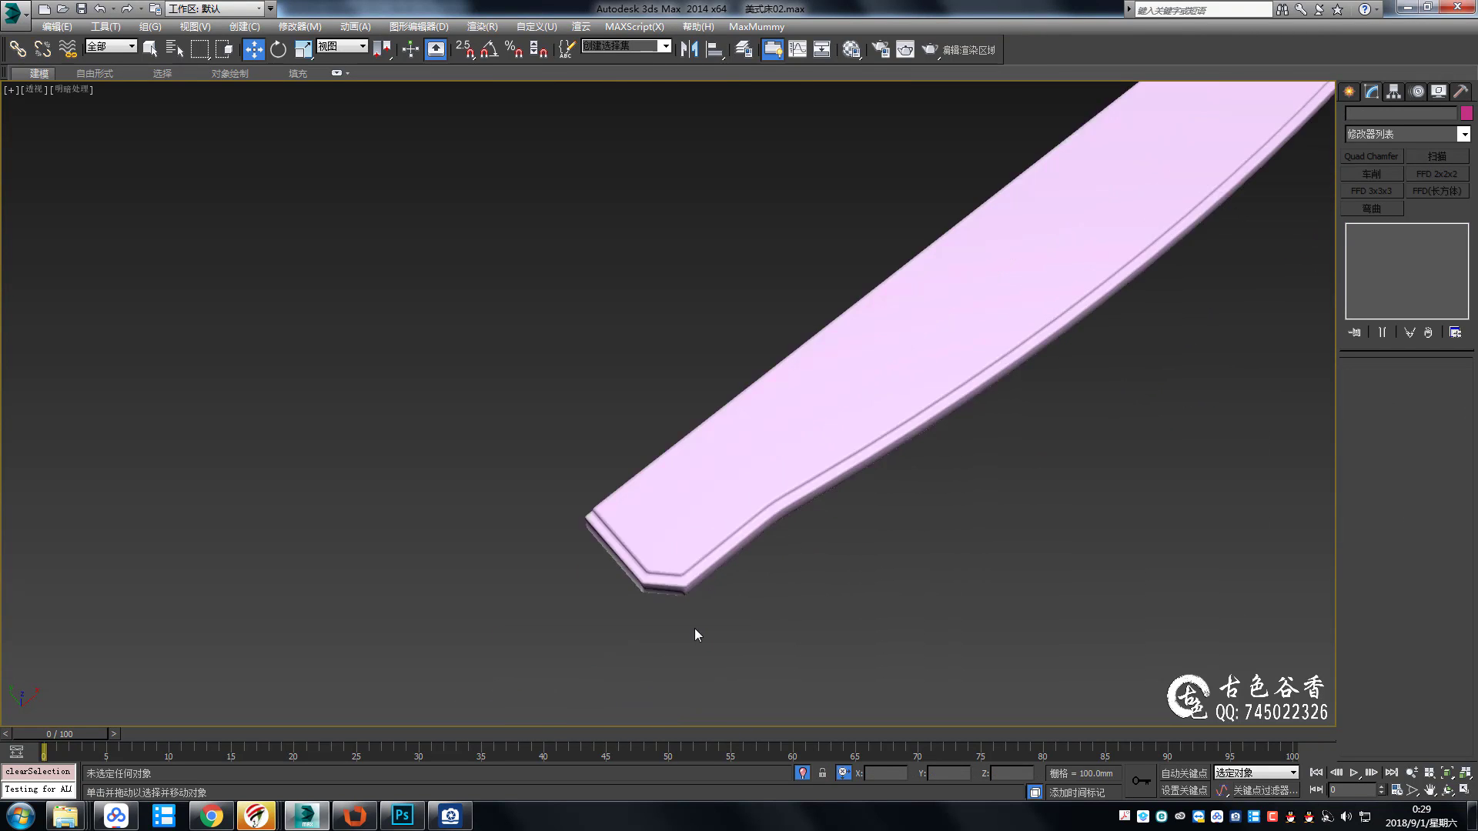
pyautogui.scroll(3, 672, 543)
pyautogui.click(672, 543)
pyautogui.press('F4')
# Review the whole full-length rail, then hide the edged faces.
pyautogui.scroll(-8, 671, 542)
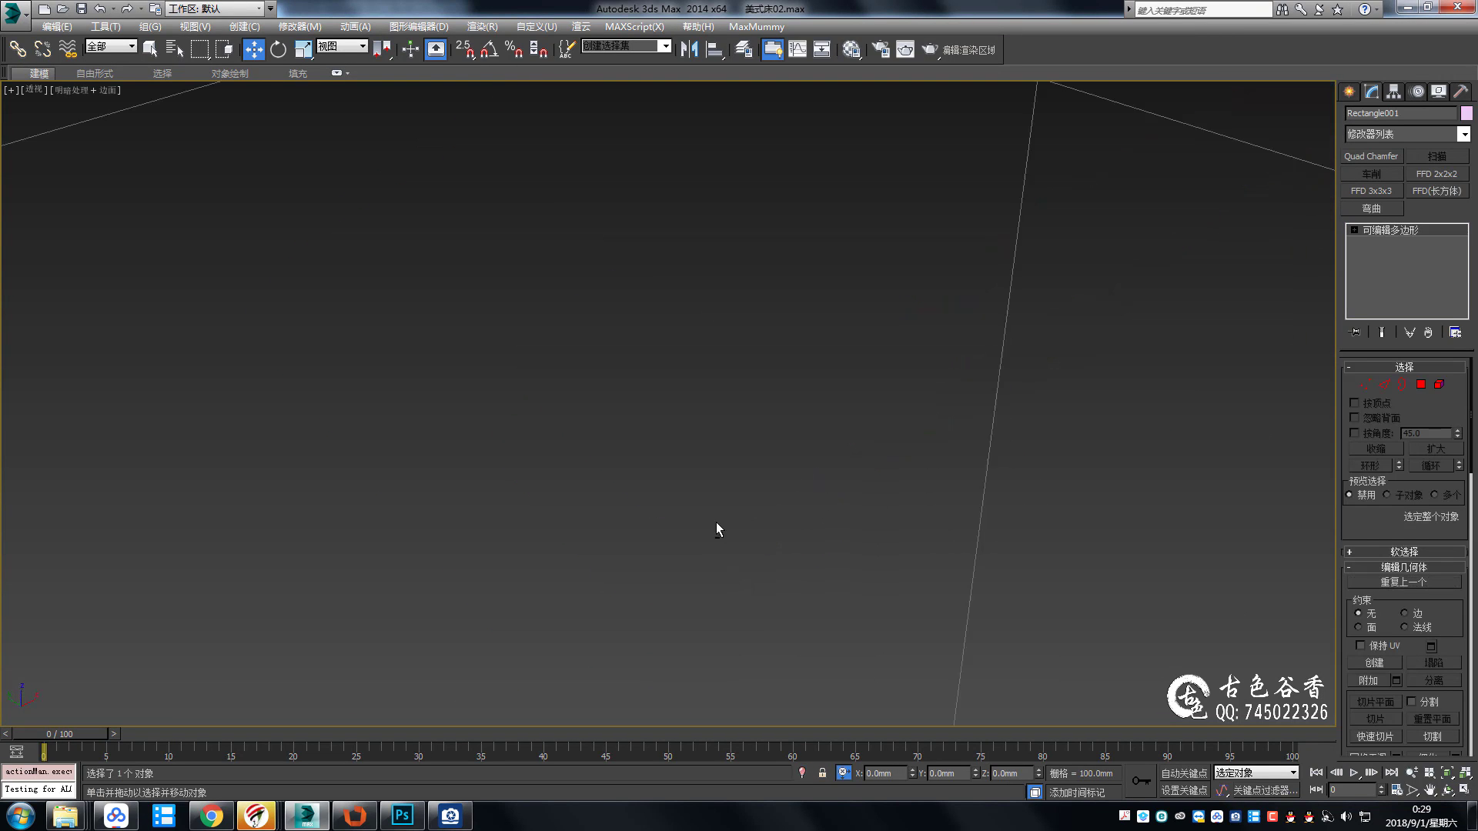
pyautogui.moveTo(716, 521)
pyautogui.mouseDown(button='middle')
pyautogui.moveTo(680, 490)
pyautogui.moveTo(508, 574)
pyautogui.mouseUp(button='middle')
pyautogui.click(508, 574)
pyautogui.press('F4')
pyautogui.scroll(5, 507, 575)
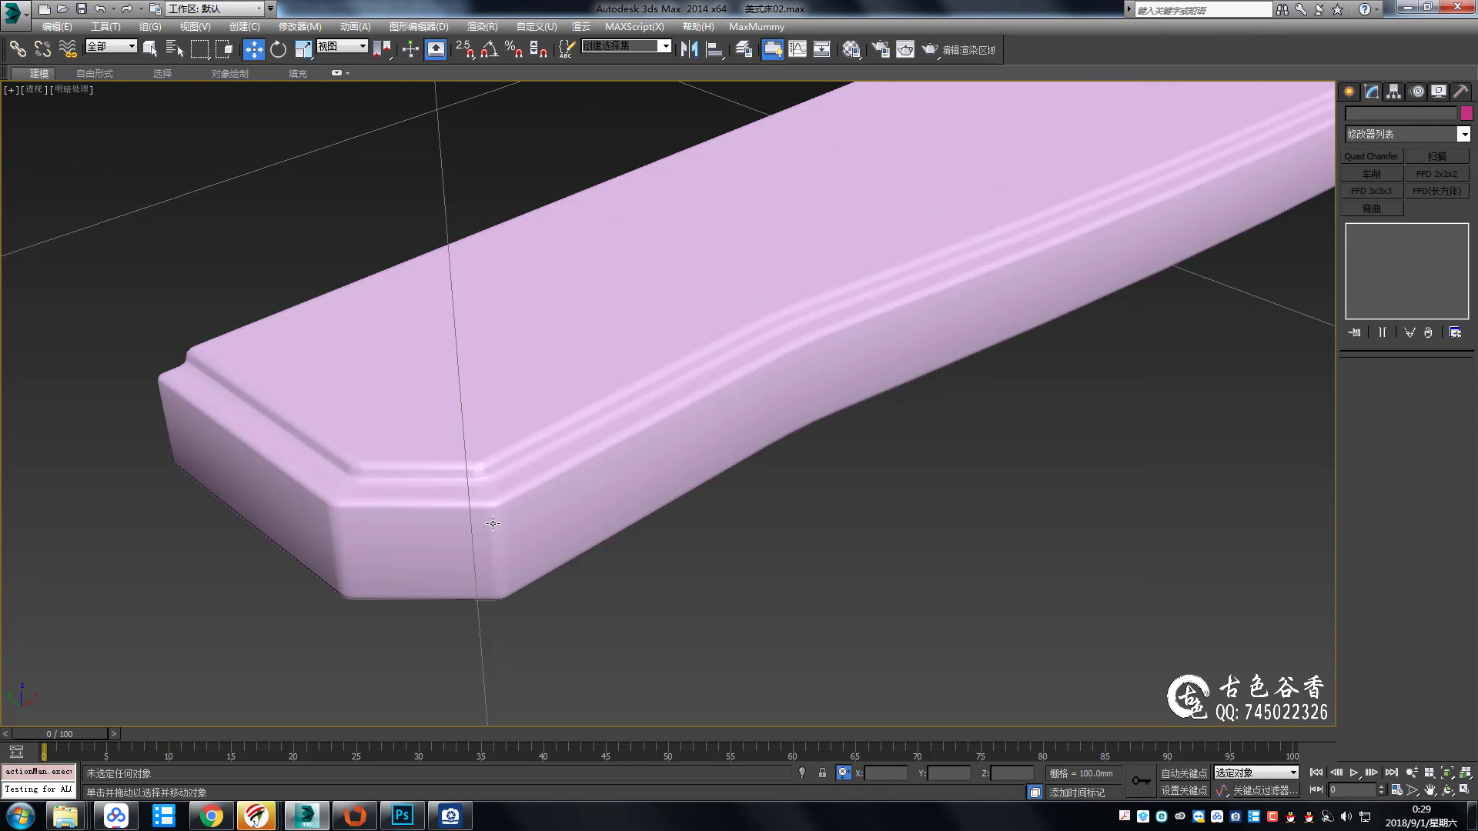
pyautogui.scroll(-6, 545, 543)
pyautogui.keyDown('alt'); pyautogui.moveTo(681, 535); pyautogui.dragTo(709, 527, button='middle'); pyautogui.keyUp('alt')
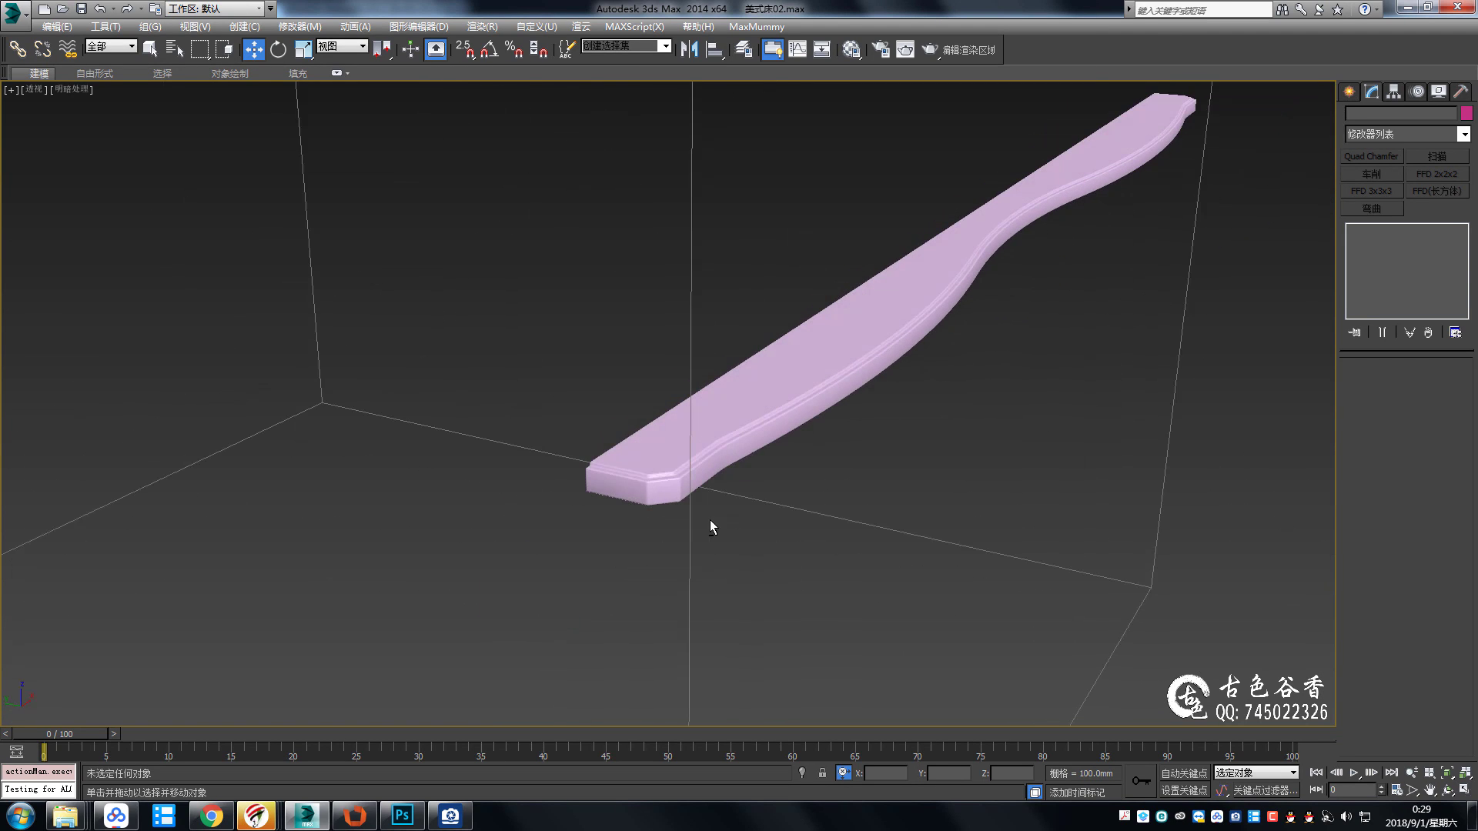
# In Front view, snap the rail down to the outline's bottom corner.
pyautogui.press('f')
pyautogui.scroll(-5, 902, 298)
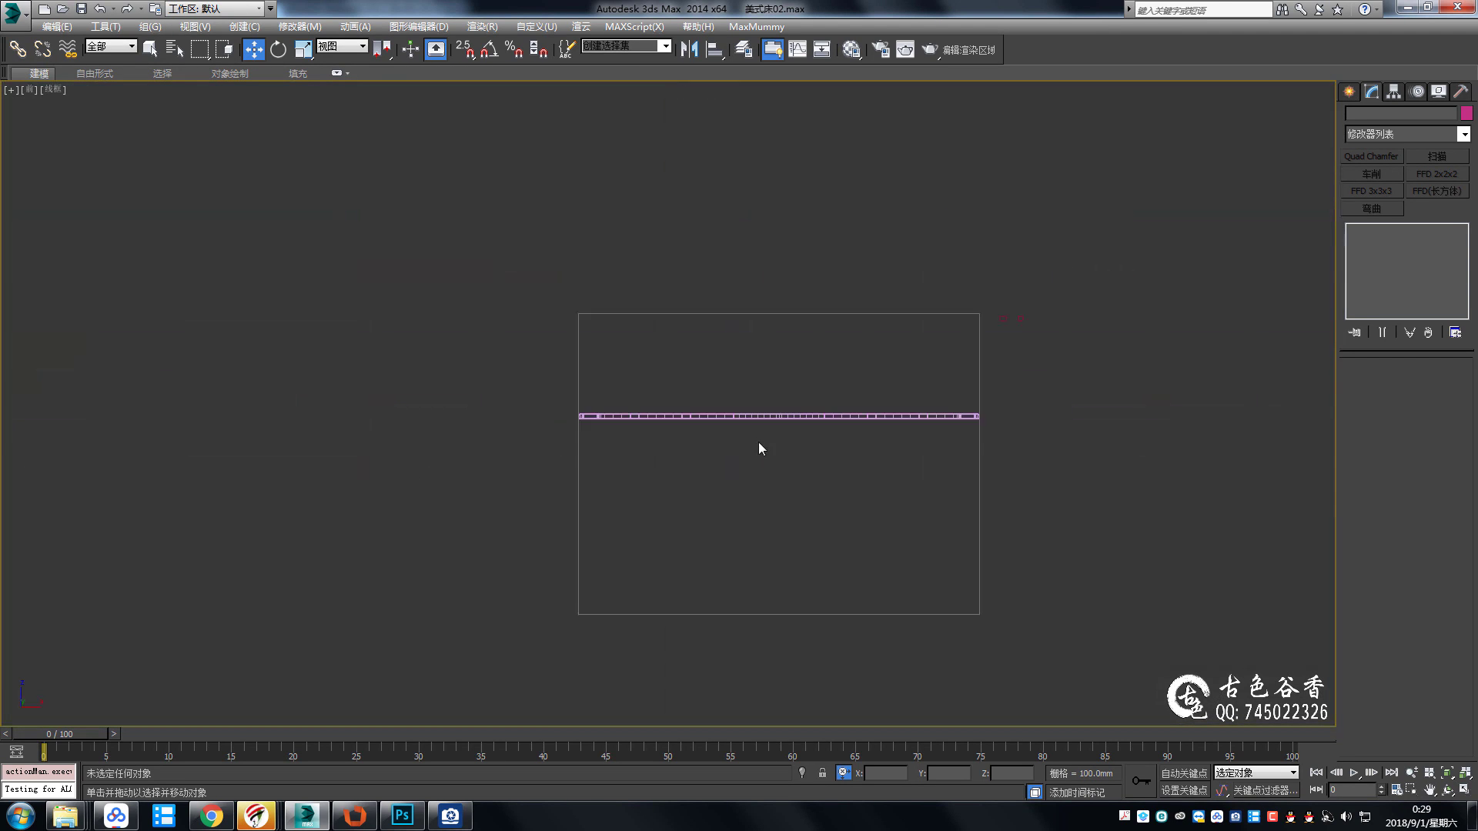
pyautogui.click(1348, 91)
pyautogui.click(785, 395)
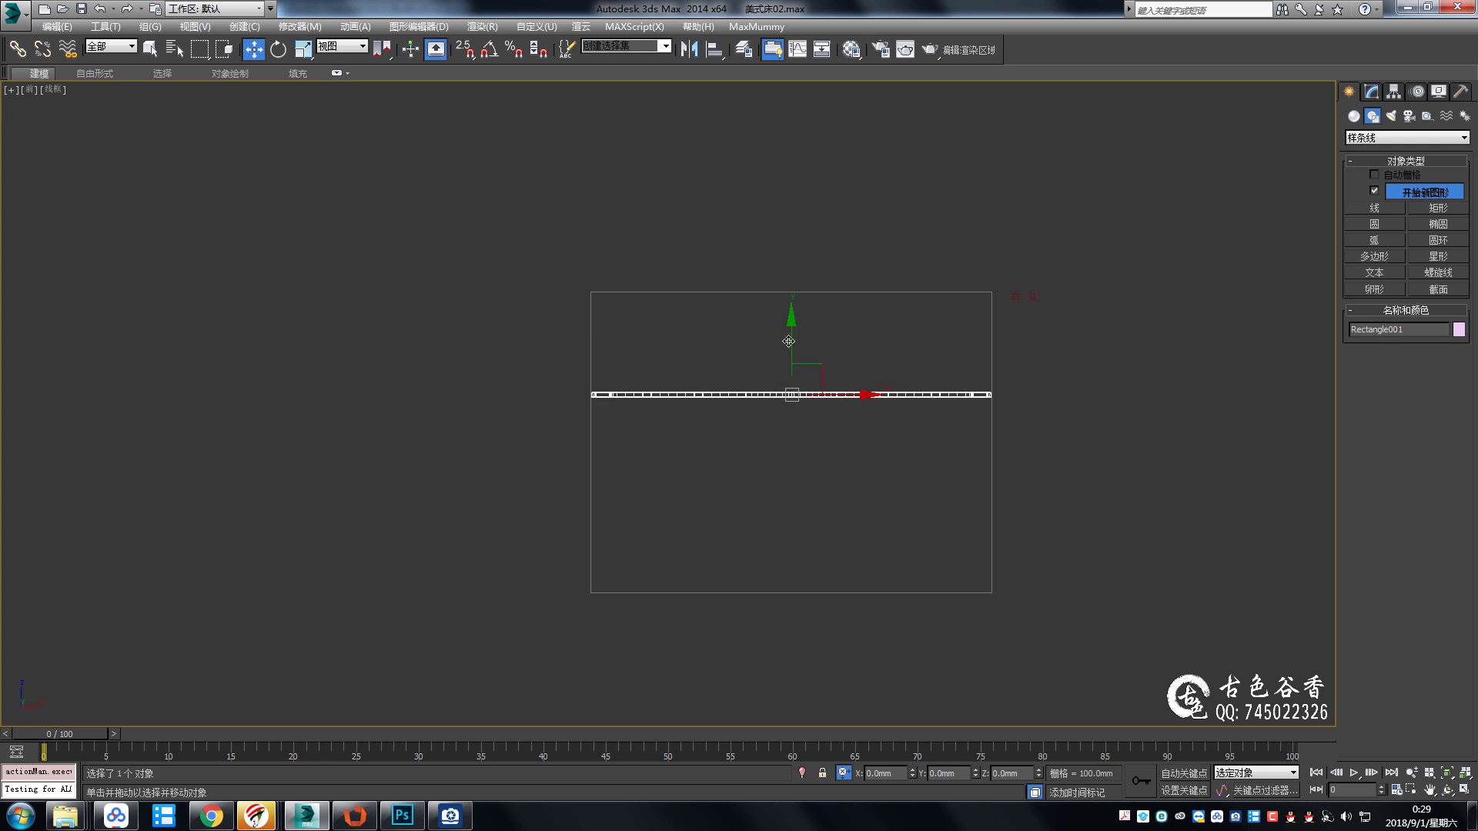
pyautogui.moveTo(785, 395); pyautogui.dragTo(785, 587)
pyautogui.scroll(5, 698, 323)
pyautogui.scroll(4, 699, 323)
pyautogui.scroll(2, 699, 323)
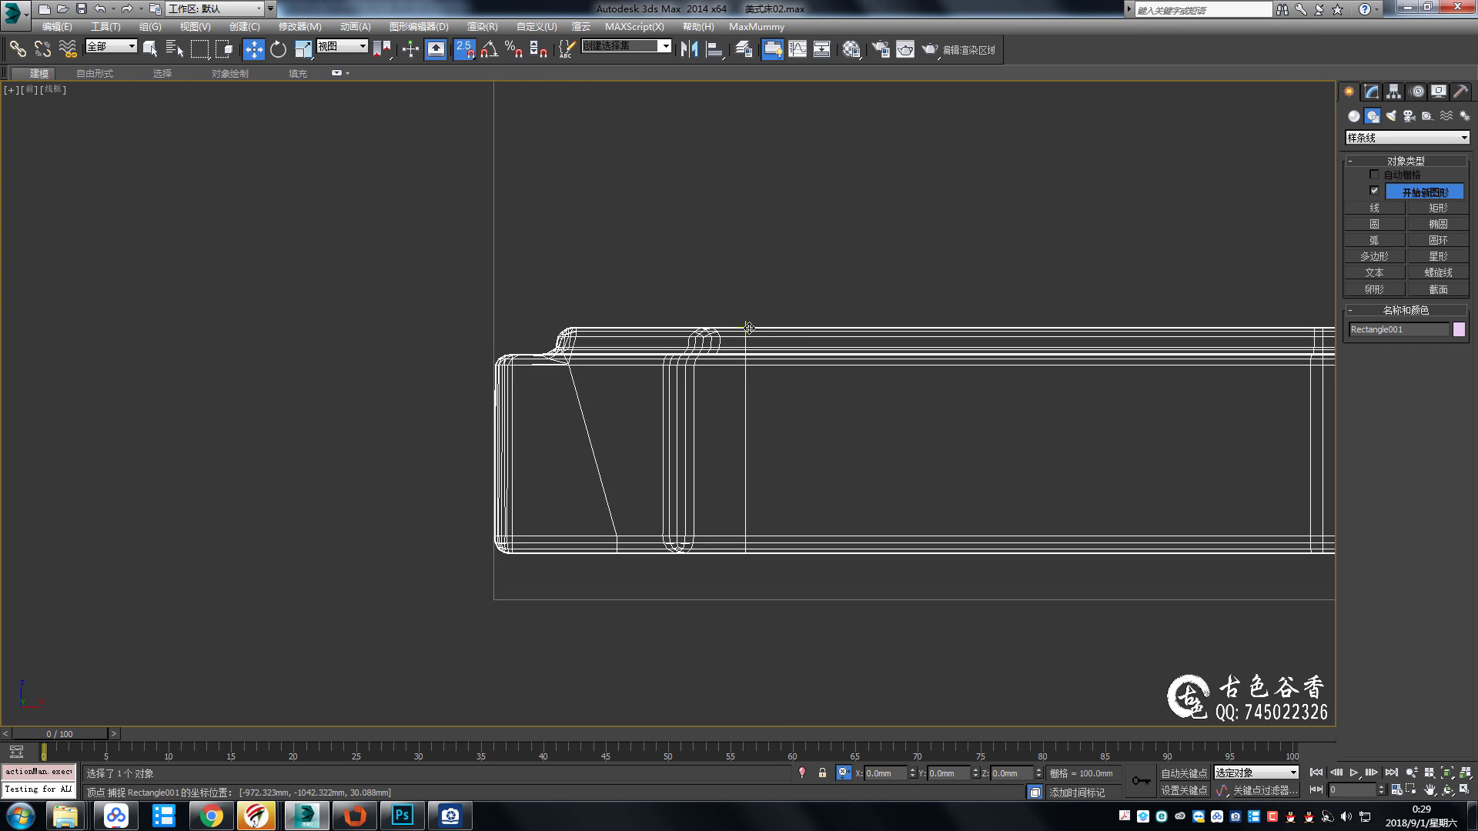
pyautogui.moveTo(742, 324); pyautogui.dragTo(495, 597)
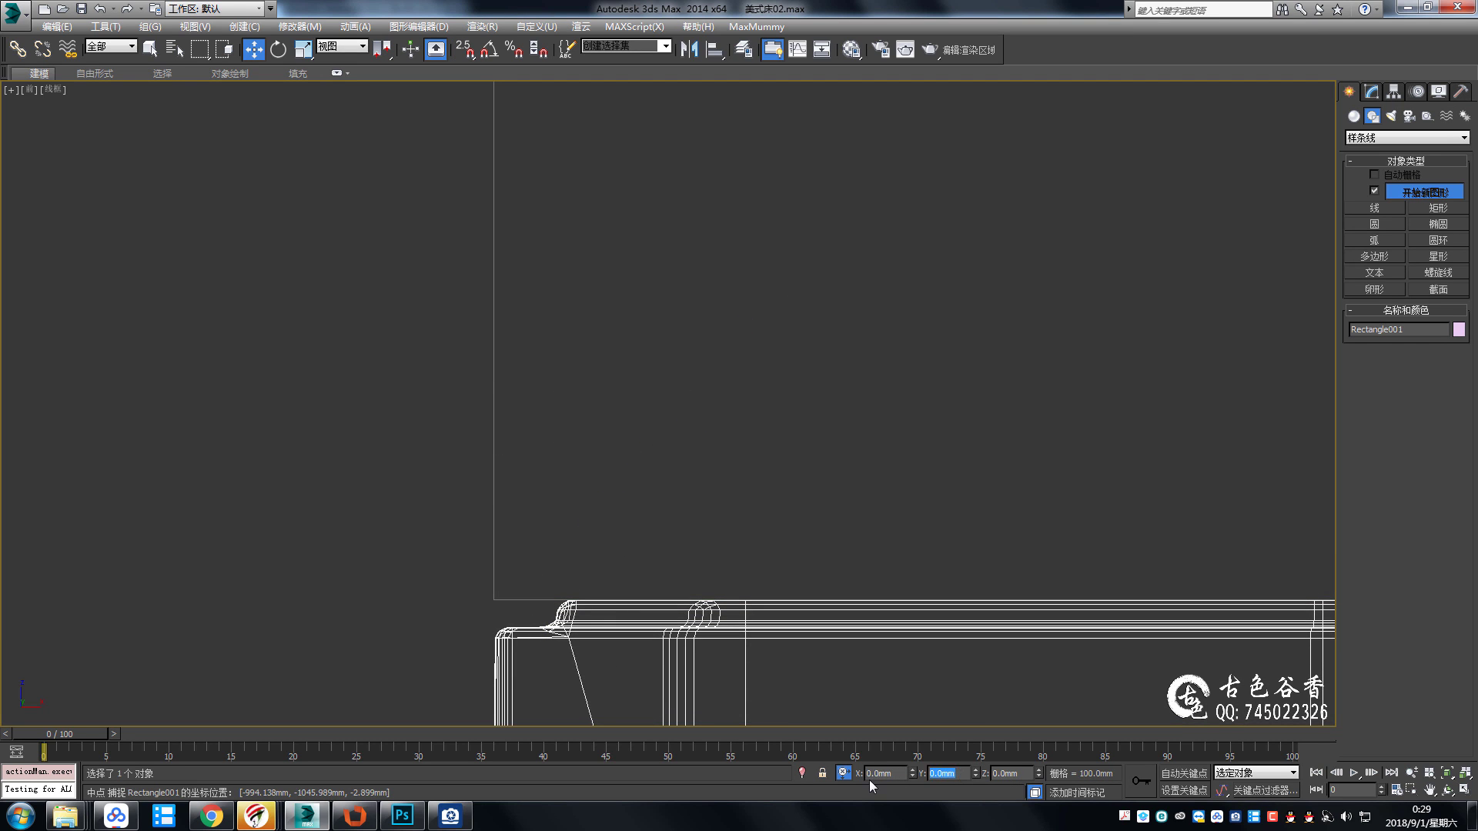
pyautogui.press('Return')
pyautogui.scroll(-5, 655, 412)
pyautogui.press('q')
pyautogui.press('p')
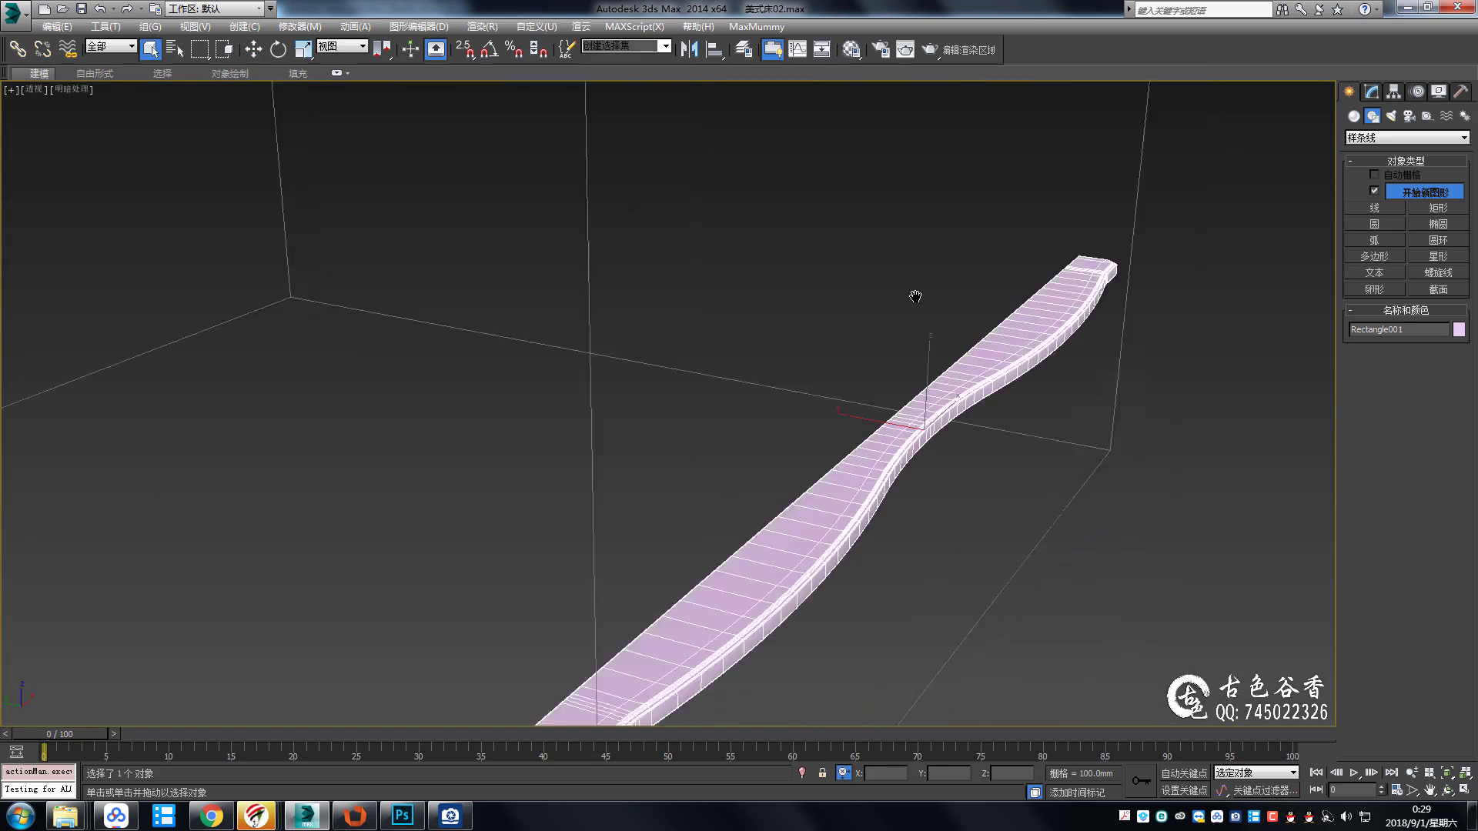
pyautogui.scroll(-5, 915, 296)
# Browse the bed reference photos in ACDSee.
pyautogui.click(450, 815)
pyautogui.scroll(-1, 739, 555)
pyautogui.scroll(-1, 739, 555)
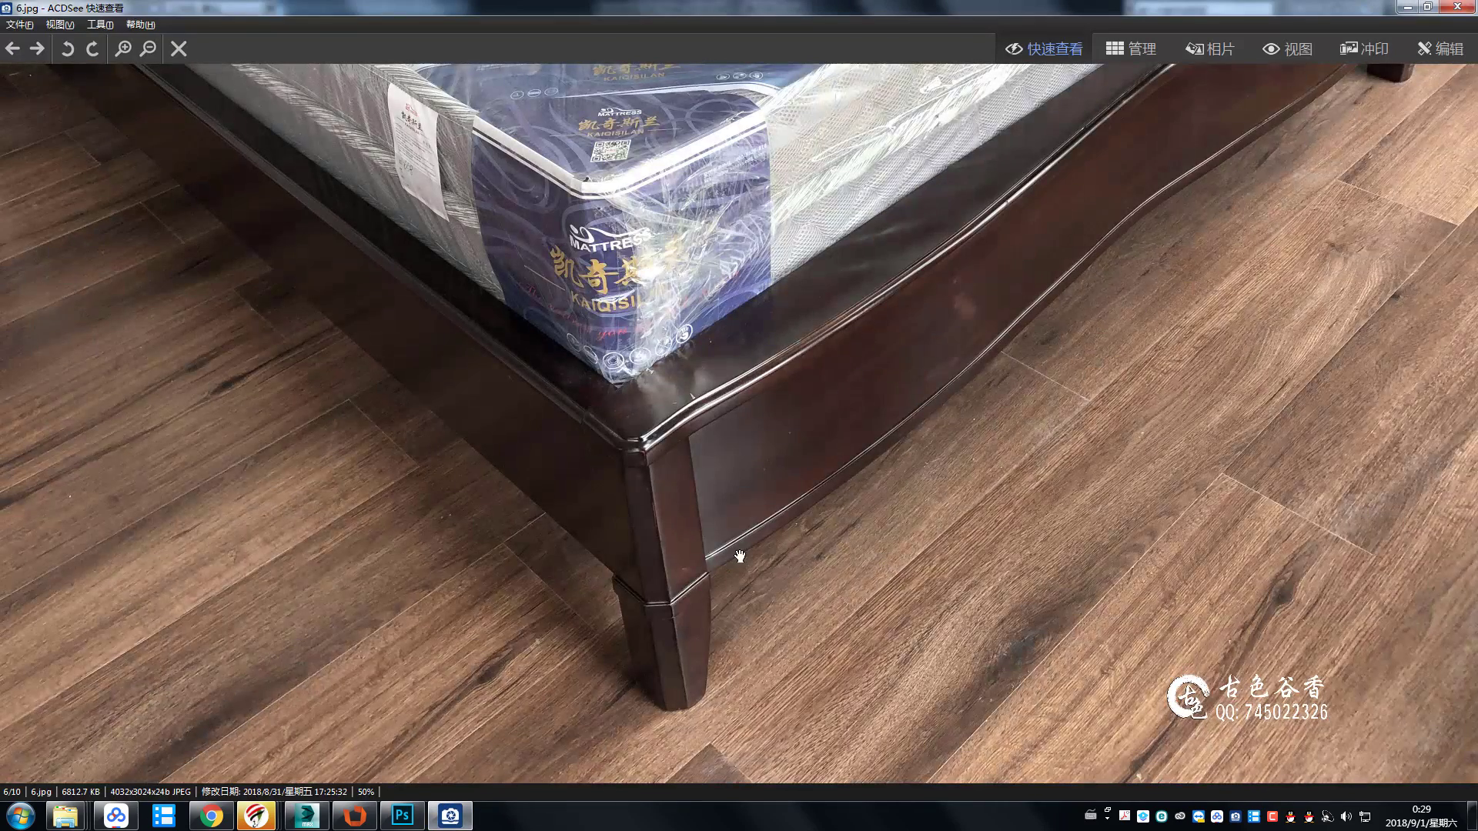
pyautogui.scroll(-1, 842, 551)
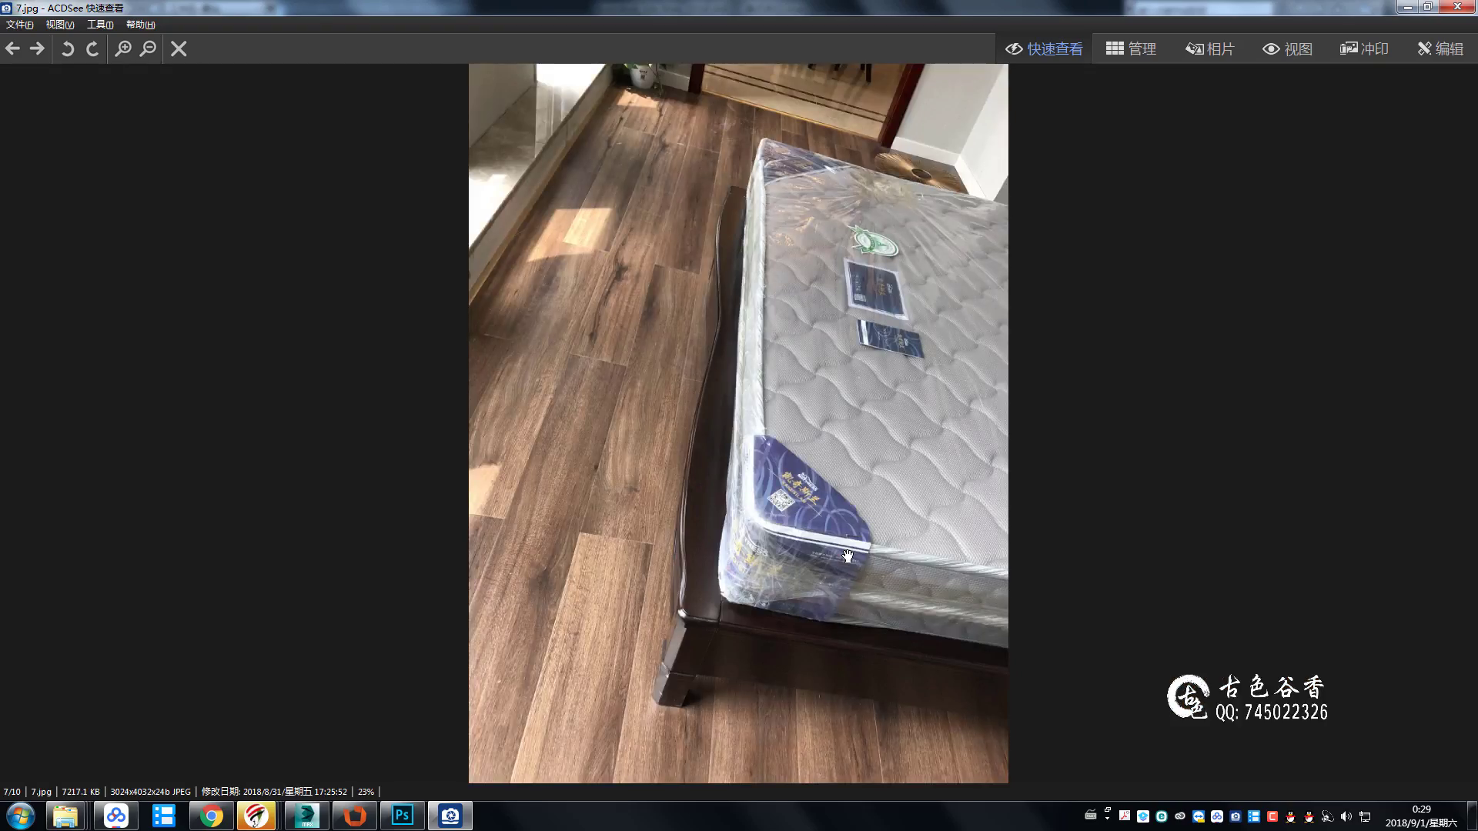
pyautogui.scroll(-1, 842, 551)
pyautogui.hotkey('alt', 'Tab')
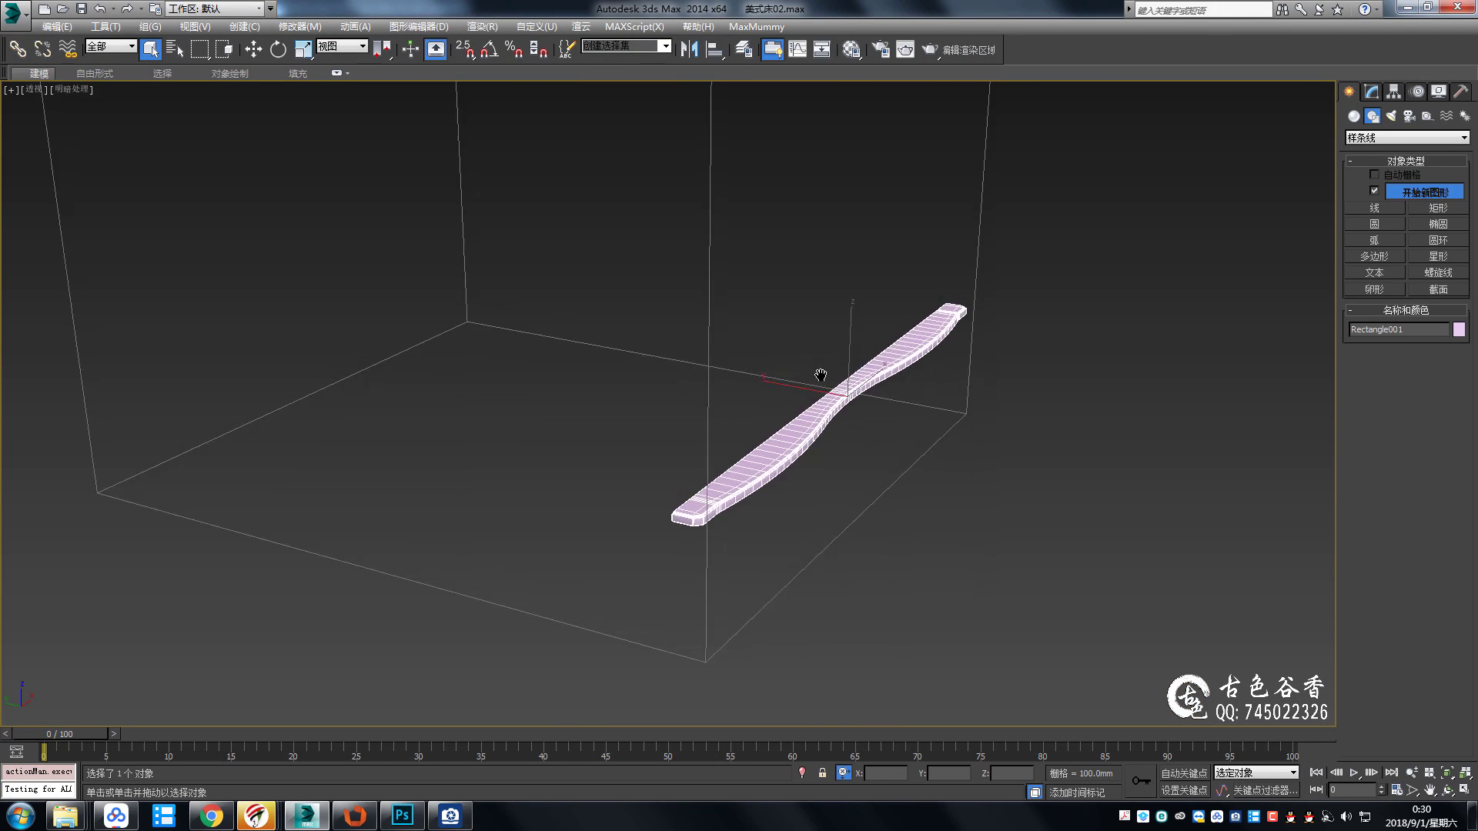
# Compare the rail's end with photo 8.jpg, zoomed onto the rail-to-post corner.
pyautogui.keyDown('alt'); pyautogui.moveTo(914, 372); pyautogui.dragTo(755, 452, button='middle'); pyautogui.keyUp('alt')
pyautogui.scroll(5, 976, 436)
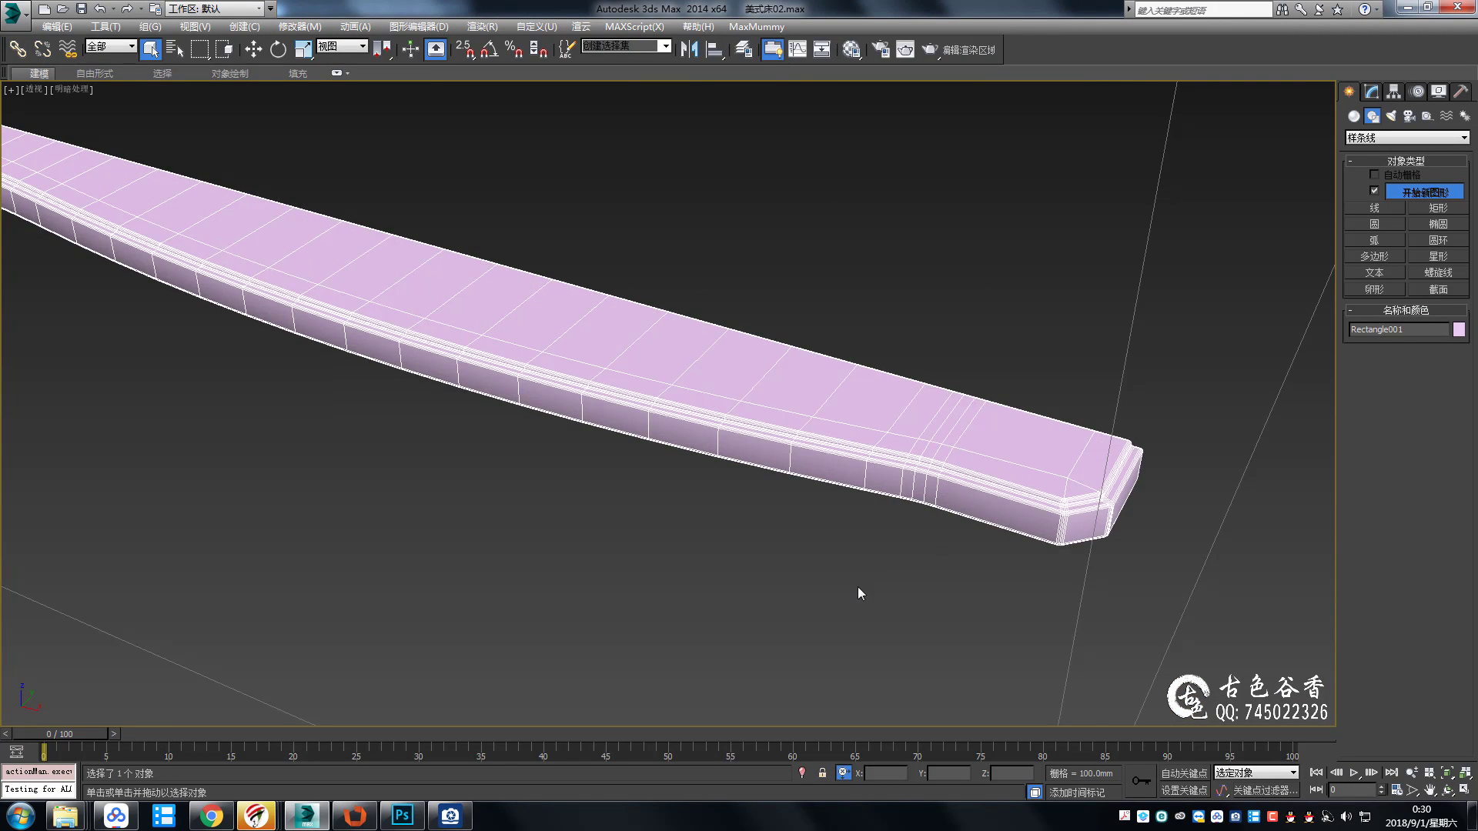
pyautogui.scroll(-2, 860, 593)
pyautogui.scroll(2, 876, 570)
pyautogui.scroll(2, 876, 569)
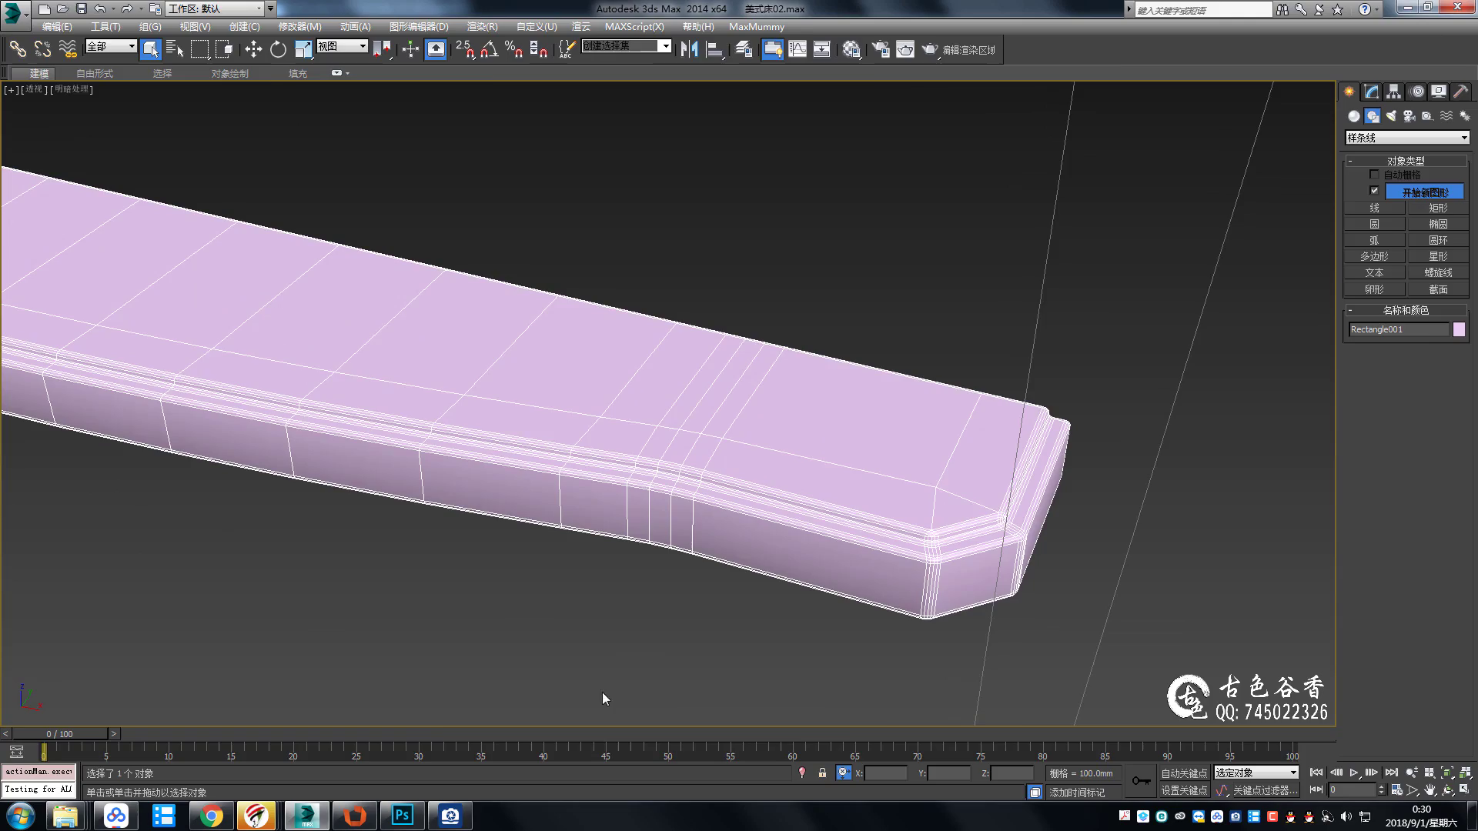
pyautogui.click(461, 819)
pyautogui.scroll(3, 962, 347)
pyautogui.moveTo(999, 304); pyautogui.dragTo(881, 451)
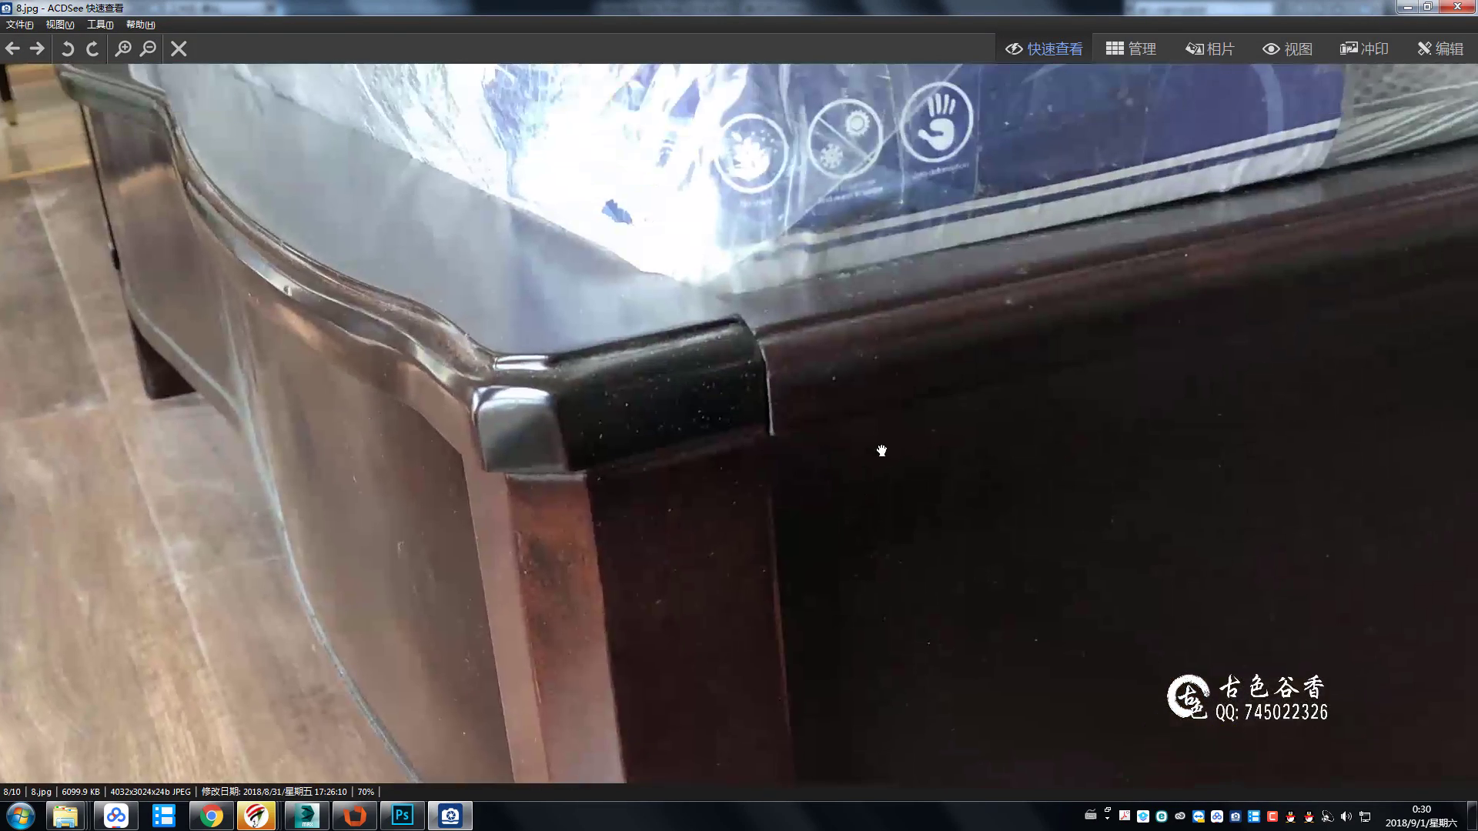
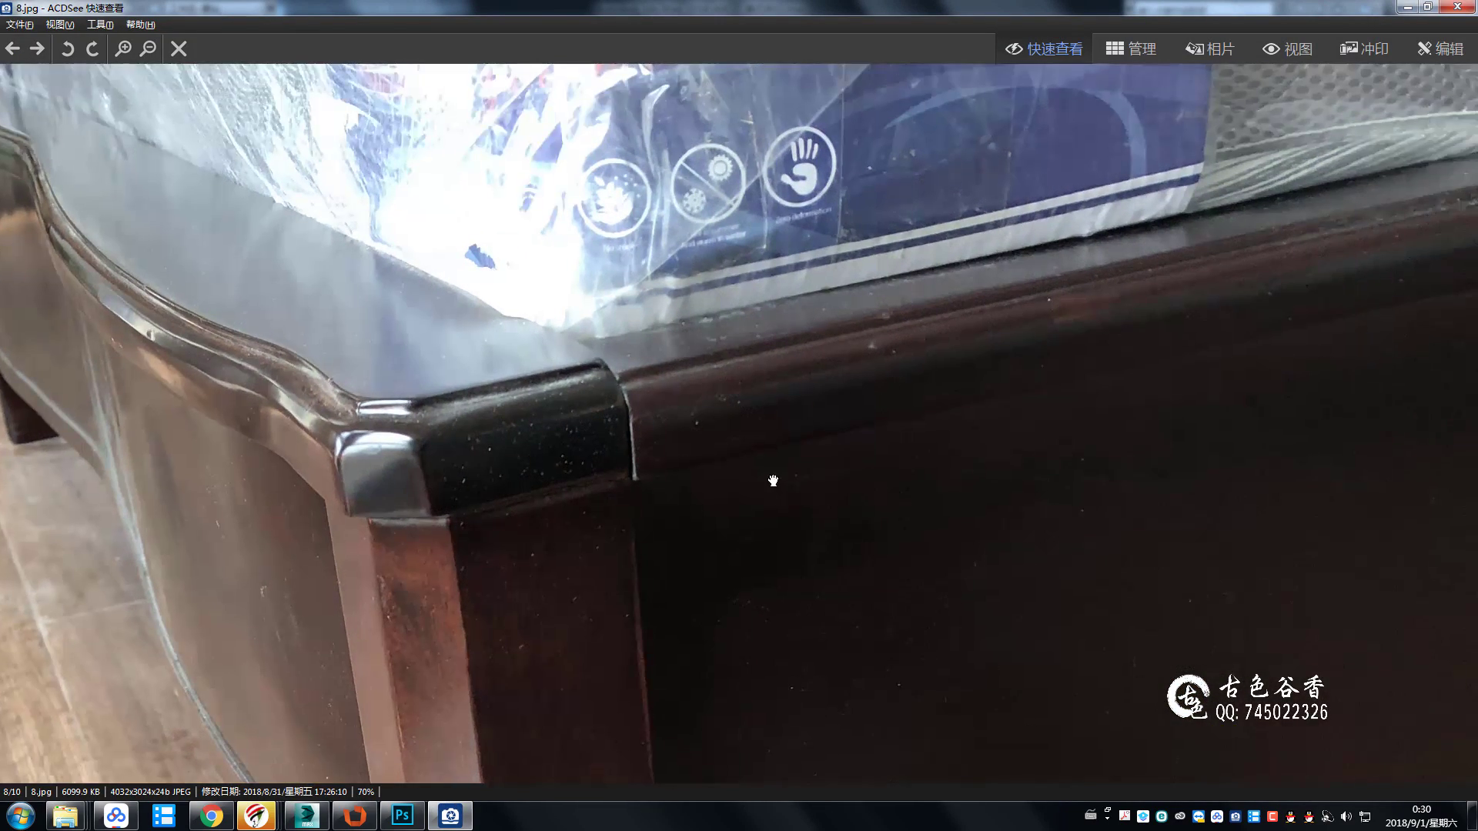
# Zoom and pan the 8.jpg photo in ACDSee to show more of the mattress top.
pyautogui.scroll(-2, 754, 508)
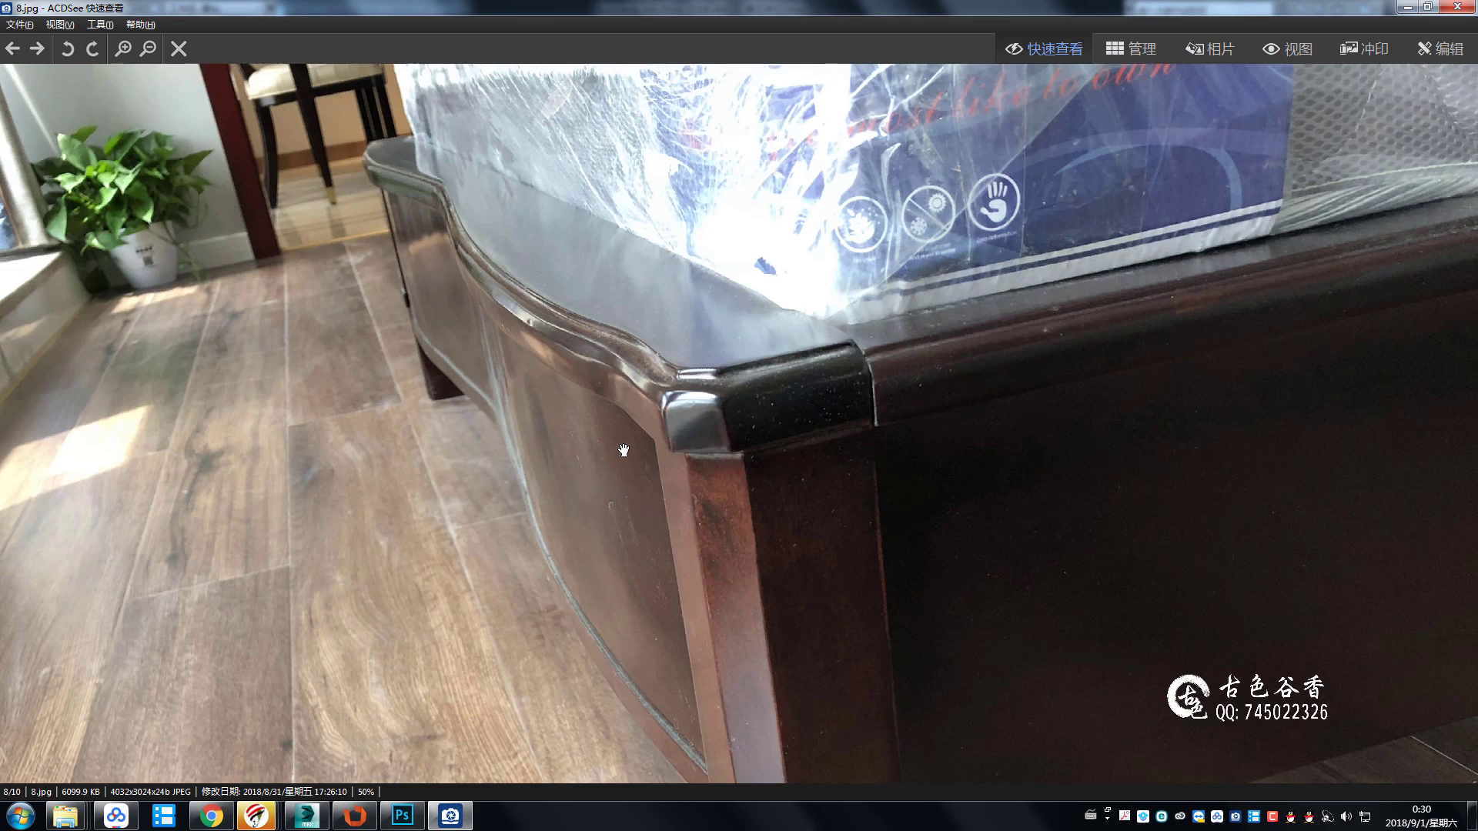
pyautogui.scroll(1, 623, 450)
pyautogui.scroll(2, 616, 472)
pyautogui.scroll(1, 637, 488)
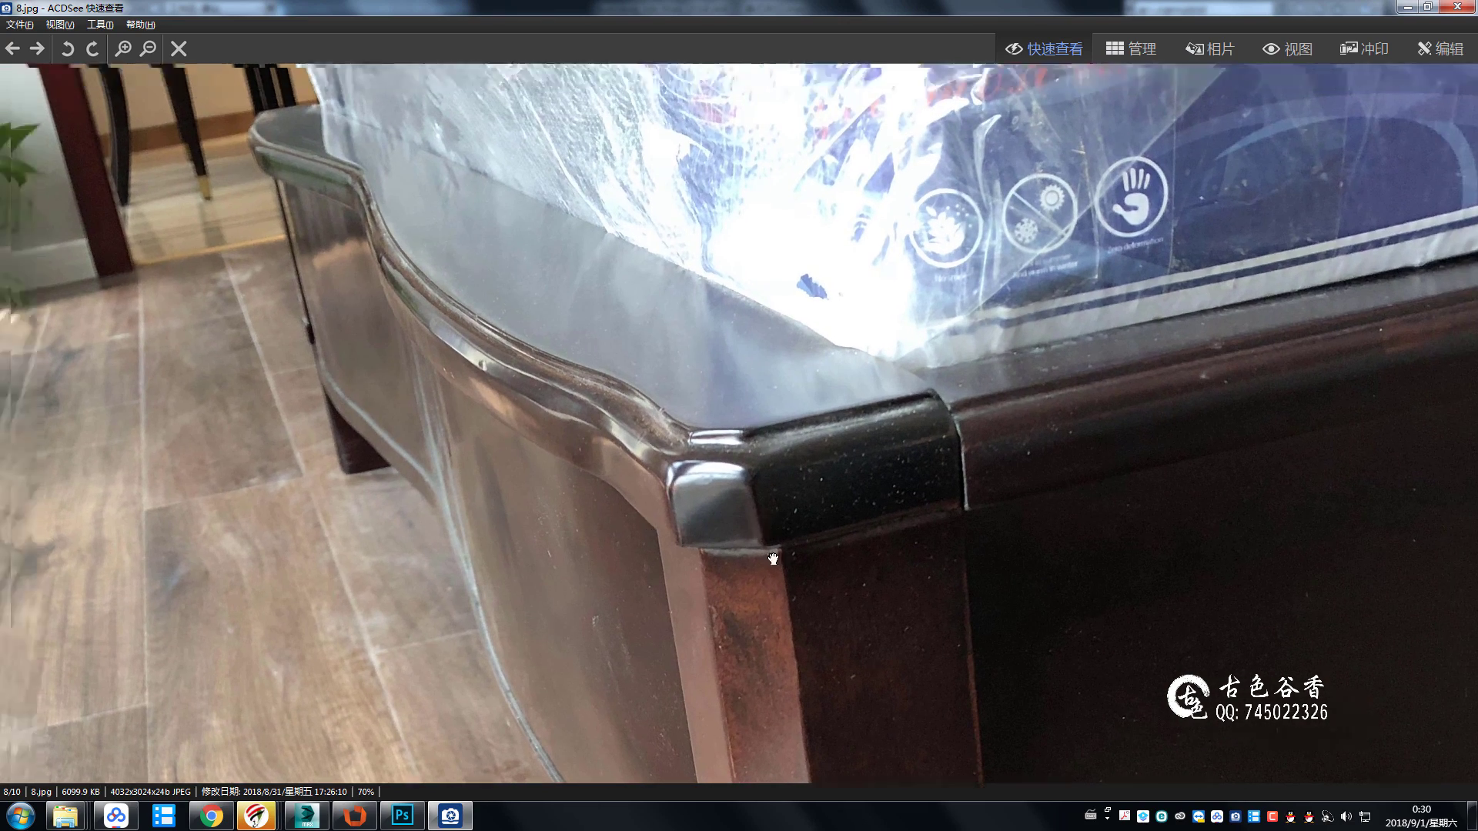
pyautogui.moveTo(691, 495); pyautogui.dragTo(673, 587)
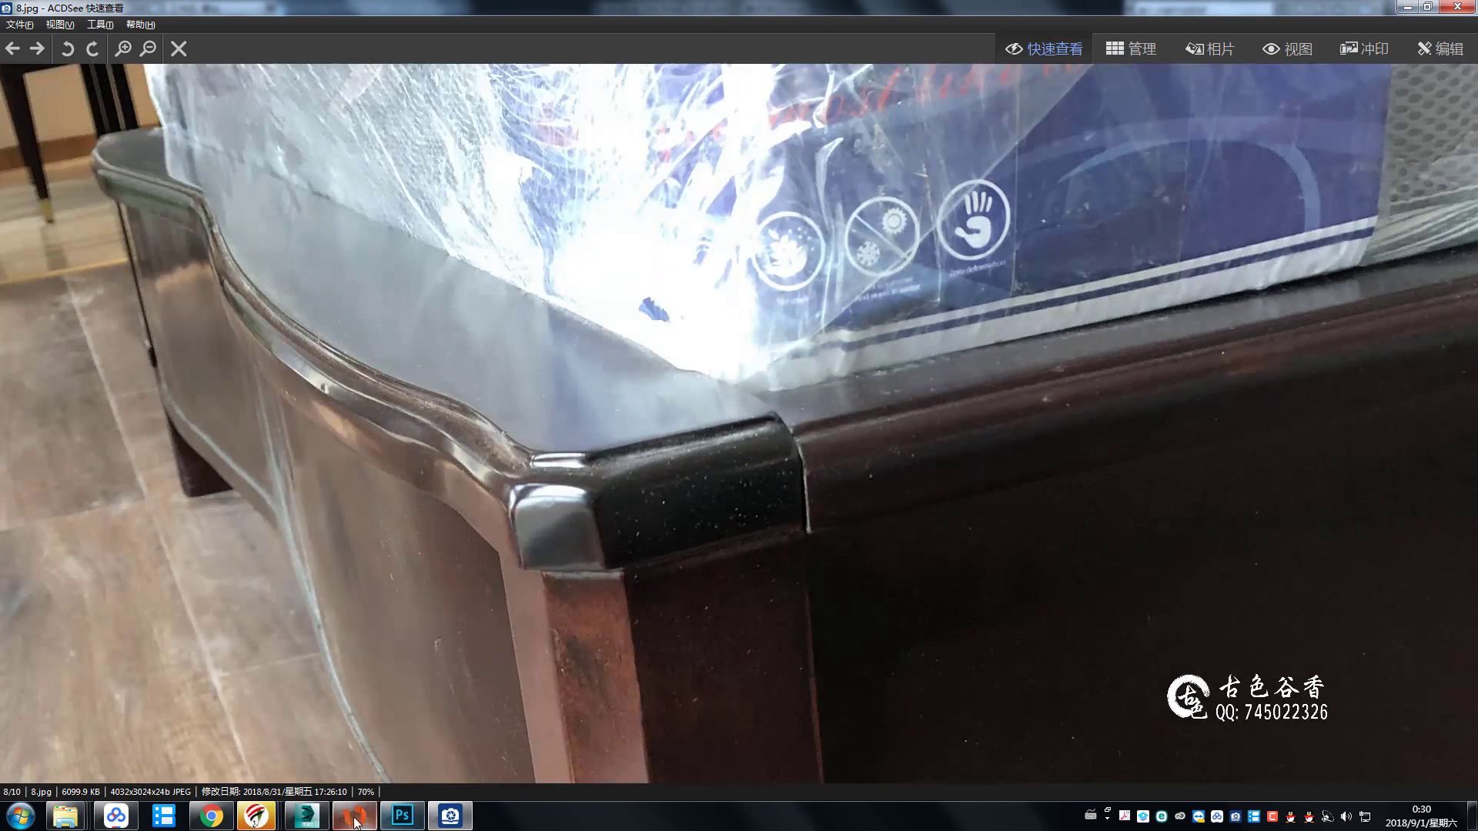
# In 3ds Max, select the bed rail and an edge loop around it at edge level.
pyautogui.click(306, 816)
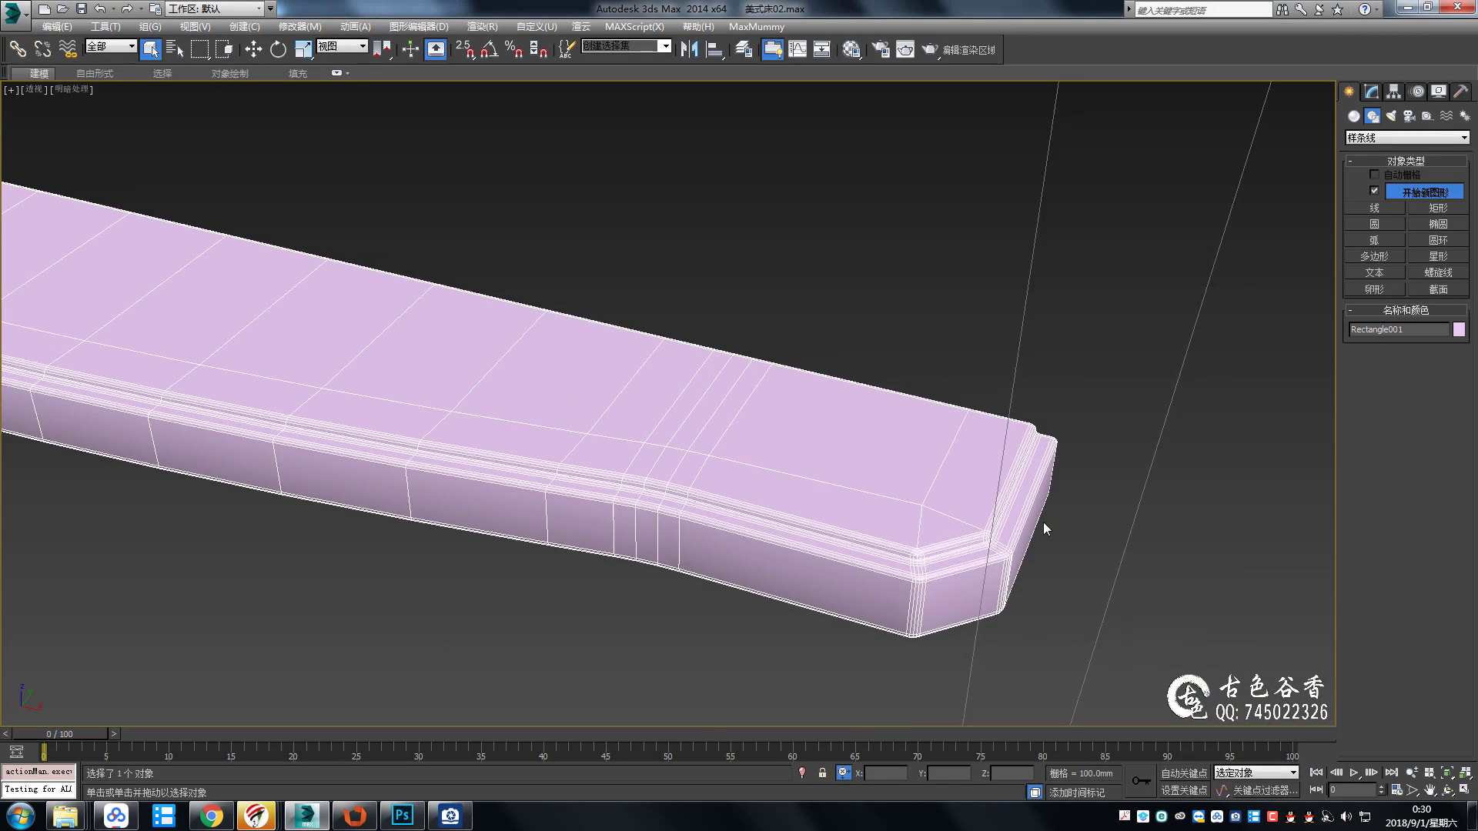
pyautogui.scroll(1, 1043, 522)
pyautogui.scroll(-3, 981, 529)
pyautogui.click(980, 529)
pyautogui.scroll(2, 980, 530)
pyautogui.moveTo(980, 529); pyautogui.dragTo(927, 516, button='middle')
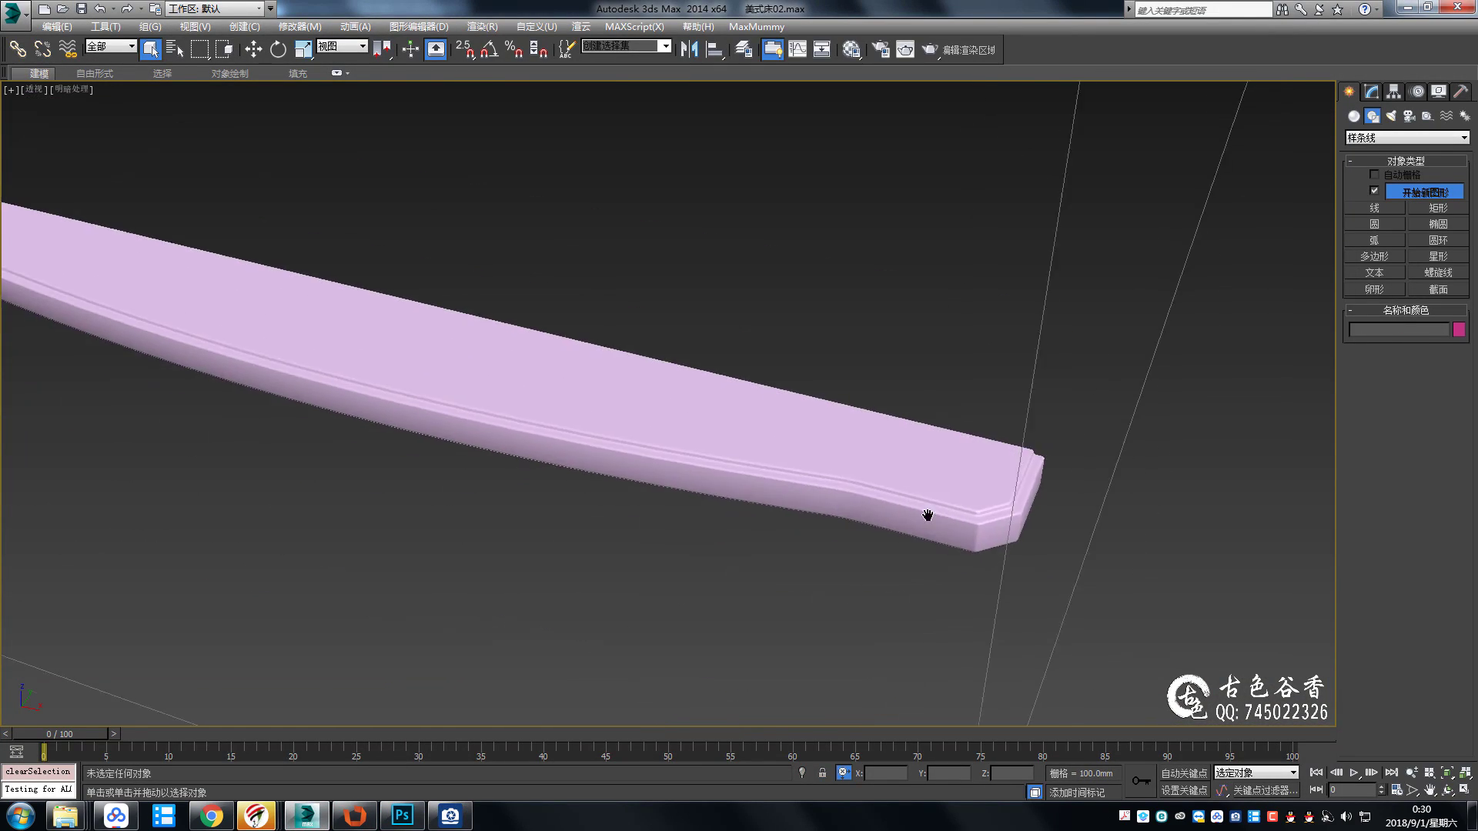
pyautogui.scroll(2, 928, 516)
pyautogui.click(1018, 506)
pyautogui.press('2')
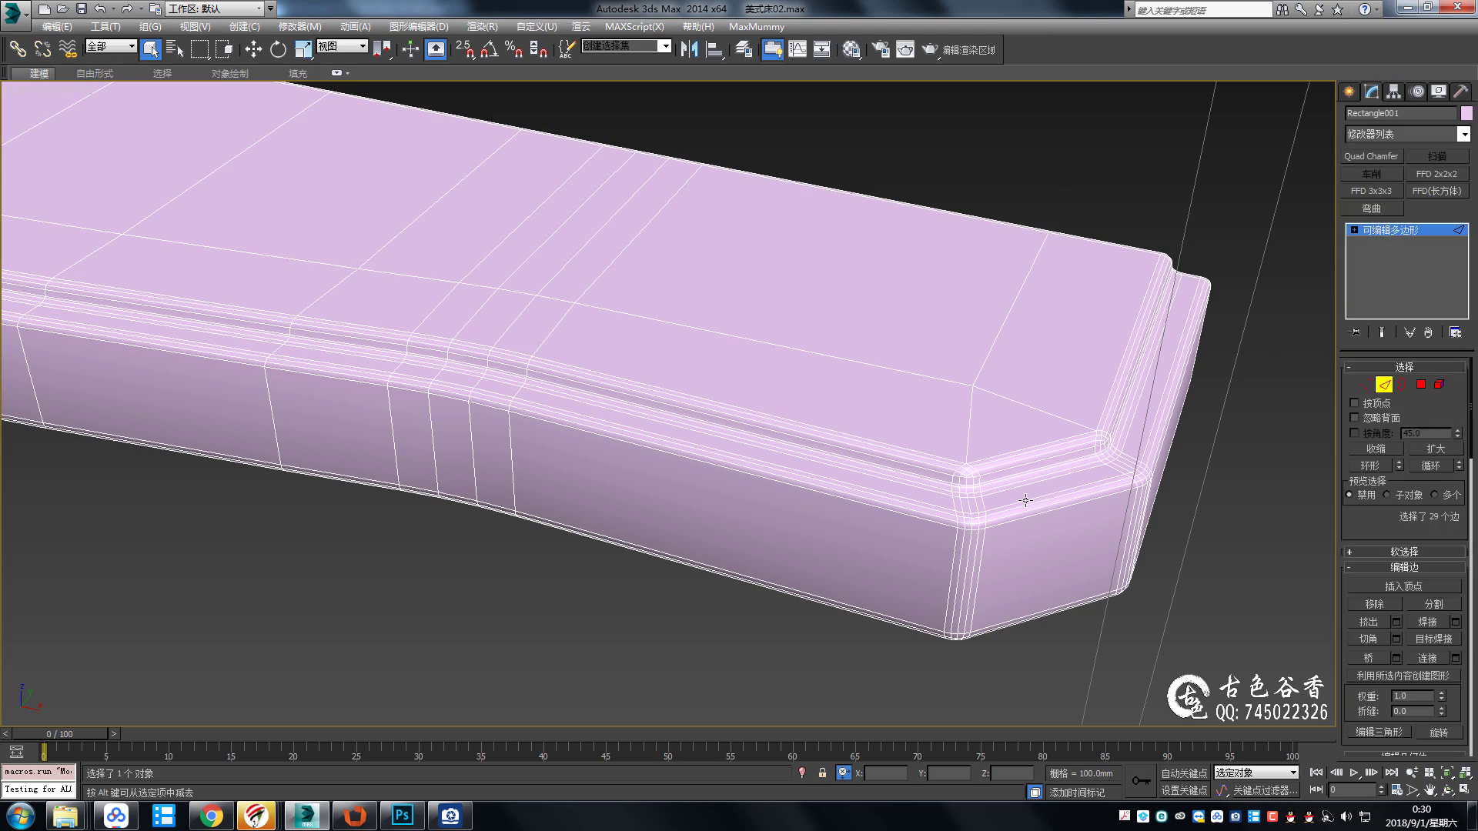
pyautogui.doubleClick(1025, 501)
# Zoom the photo to full size on the rail corner trim, then return to 3ds Max.
pyautogui.click(457, 814)
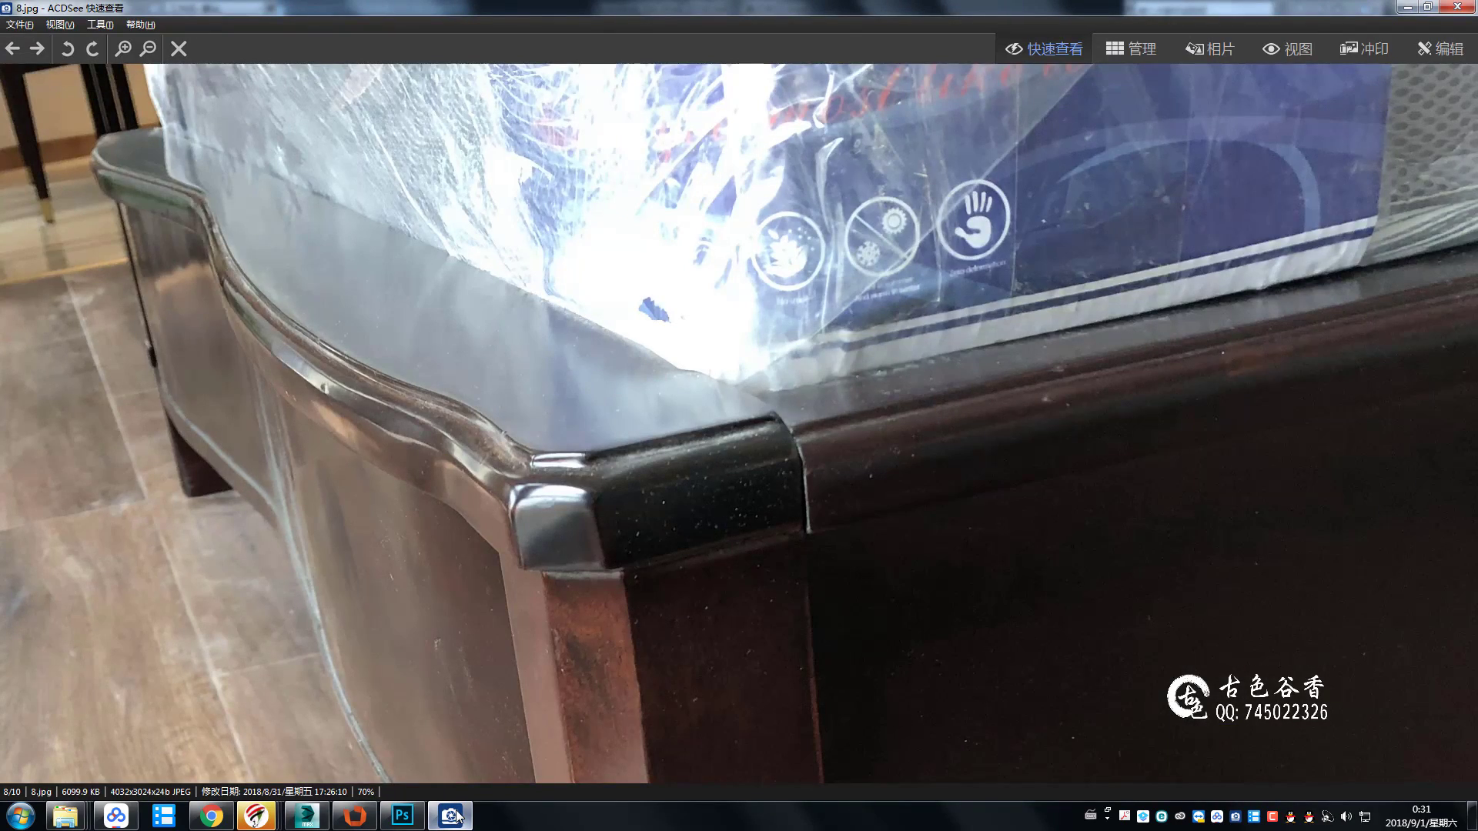
pyautogui.scroll(-1, 879, 529)
pyautogui.scroll(1, 879, 530)
pyautogui.click(759, 210)
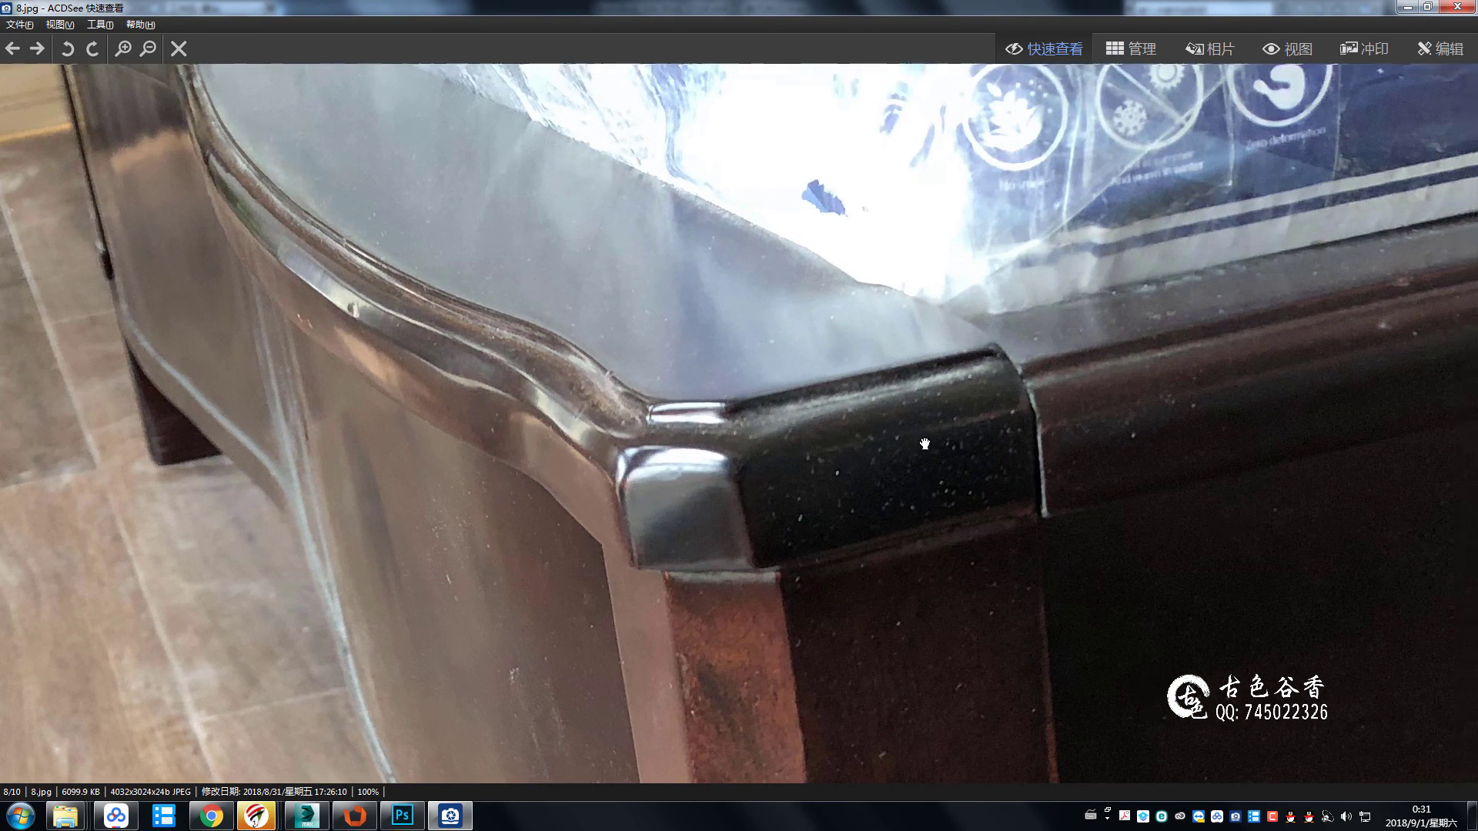
pyautogui.moveTo(595, 447); pyautogui.dragTo(756, 511)
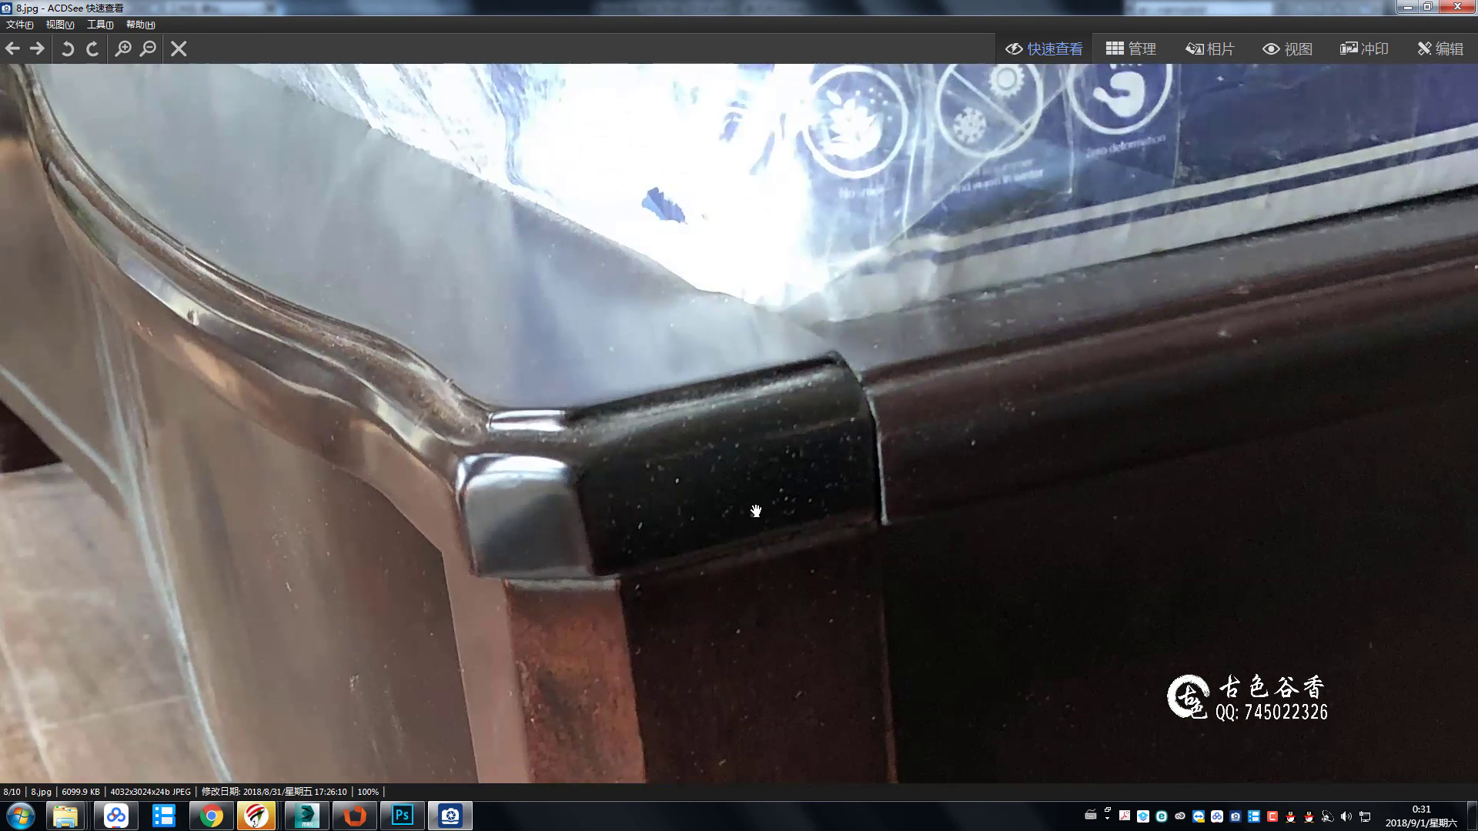
pyautogui.click(307, 814)
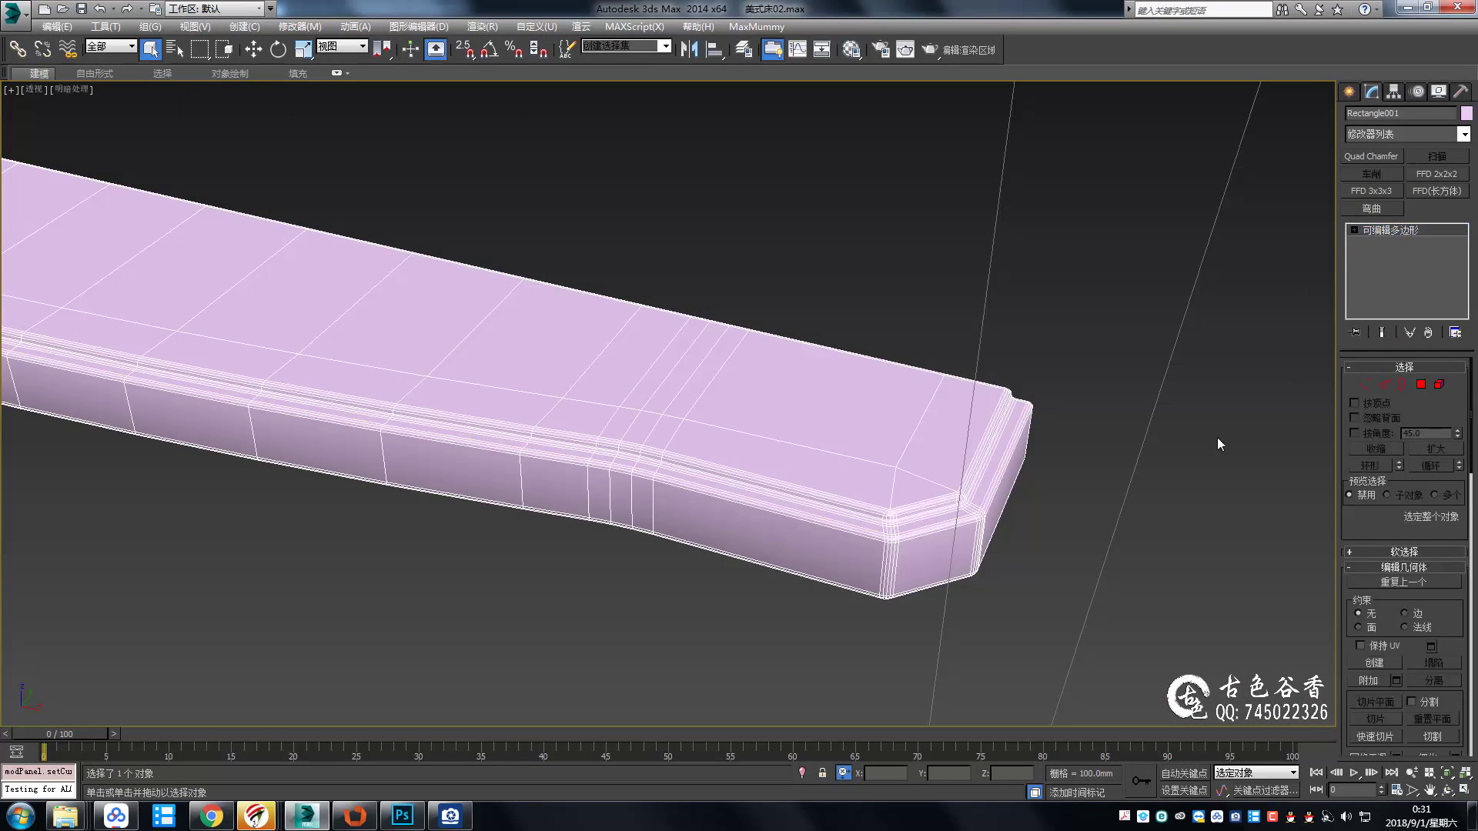
# Orbit out, select the rail and centre the view on its chamfered end.
pyautogui.click(1217, 437)
pyautogui.moveTo(650, 528)
pyautogui.keyDown('alt'); pyautogui.mouseDown(button='middle')
pyautogui.moveTo(578, 485)
pyautogui.moveTo(669, 495)
pyautogui.mouseUp(button='middle'); pyautogui.keyUp('alt')
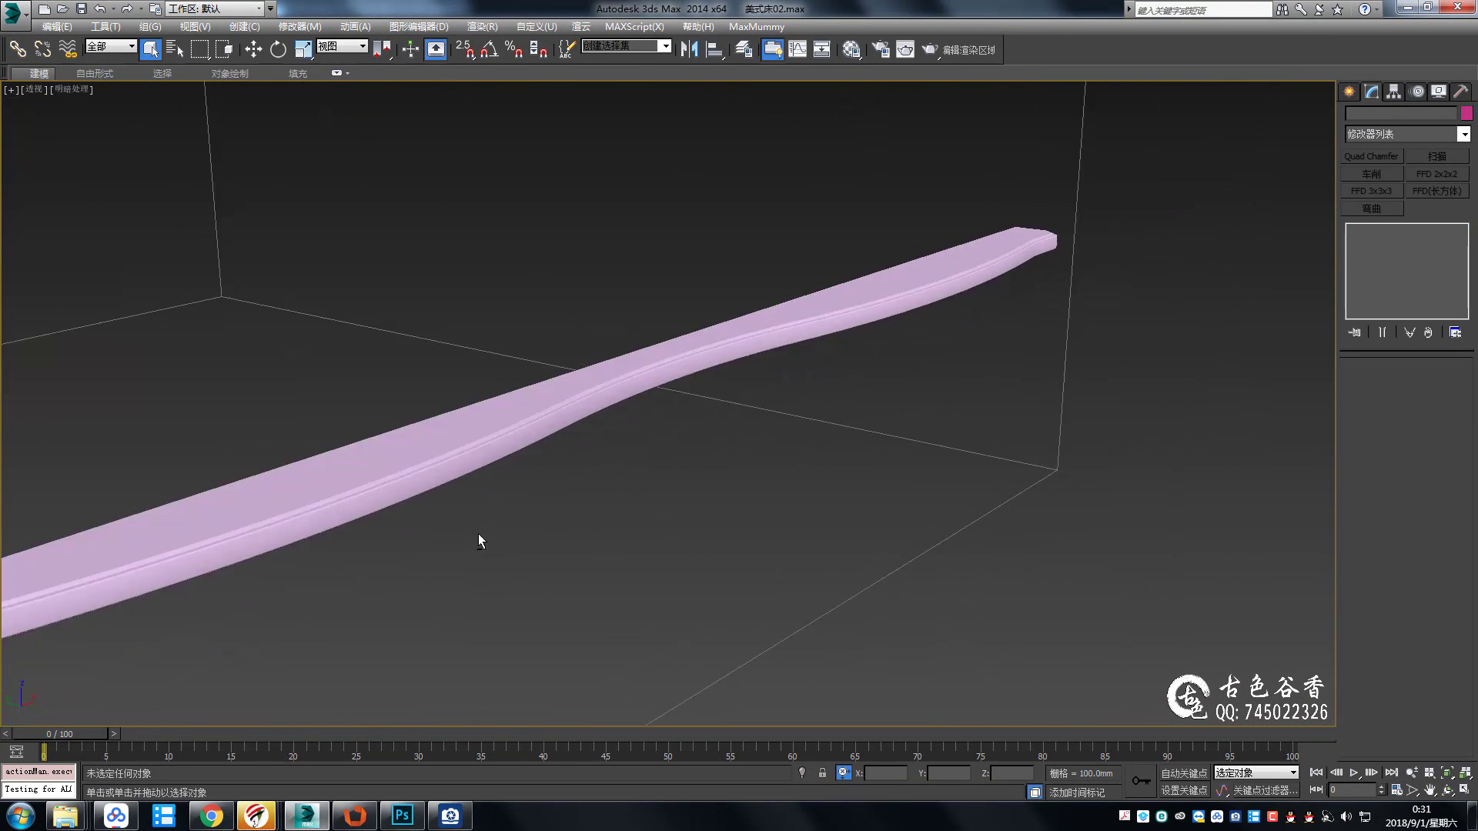
pyautogui.scroll(5, 469, 612)
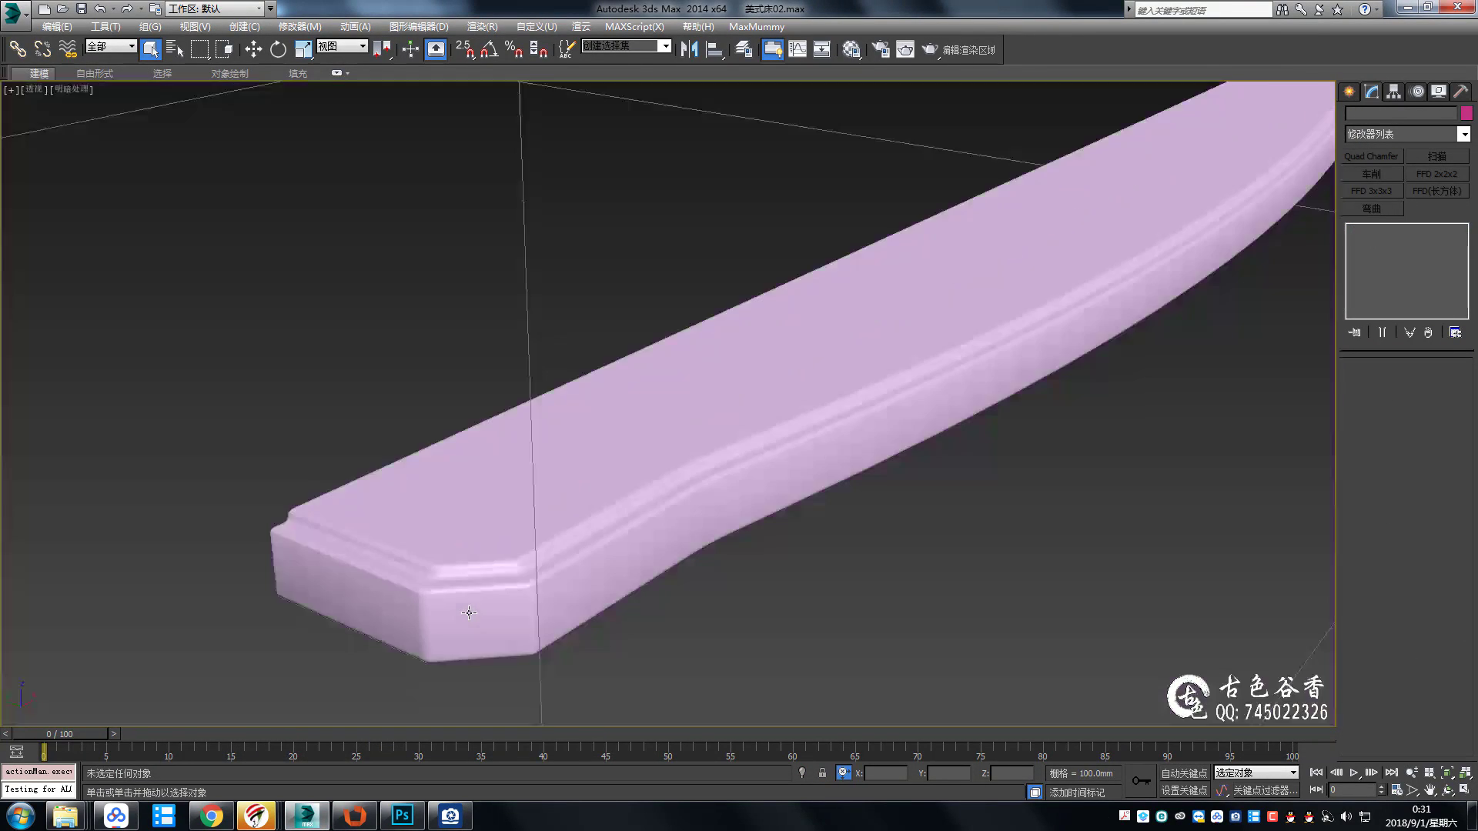
pyautogui.click(559, 562)
pyautogui.scroll(3, 577, 567)
pyautogui.moveTo(577, 568)
pyautogui.mouseDown(button='middle')
pyautogui.moveTo(834, 403)
pyautogui.moveTo(901, 410)
pyautogui.mouseUp(button='middle')
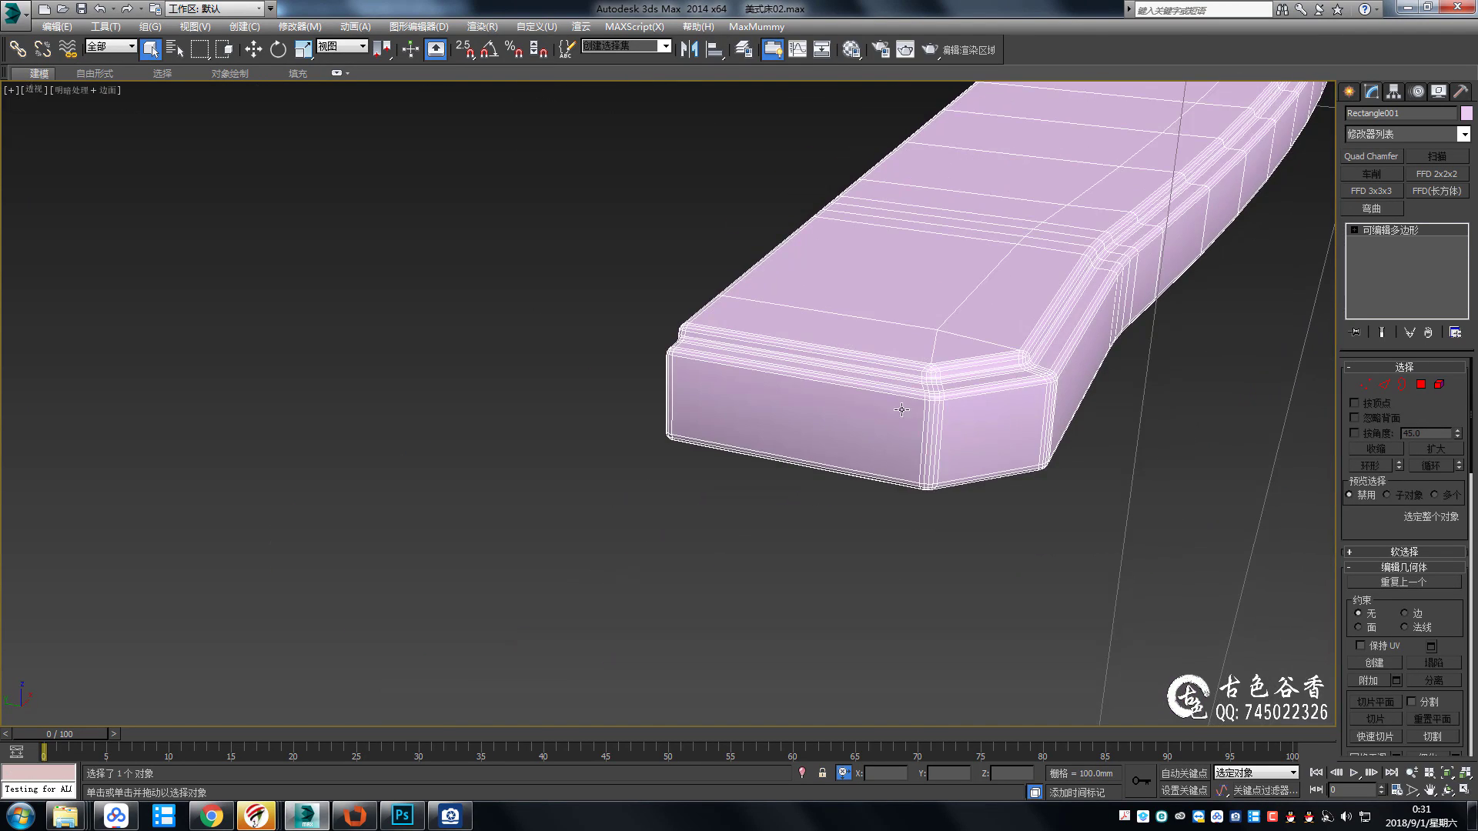
# Select the rail end's corner vertices, then maximize the Front viewport in wireframe.
pyautogui.press('1')
pyautogui.moveTo(901, 409); pyautogui.dragTo(950, 387)
pyautogui.moveTo(951, 387)
pyautogui.keyDown('alt'); pyautogui.mouseDown(button='middle')
pyautogui.moveTo(885, 408)
pyautogui.moveTo(860, 394)
pyautogui.mouseUp(button='middle'); pyautogui.keyUp('alt')
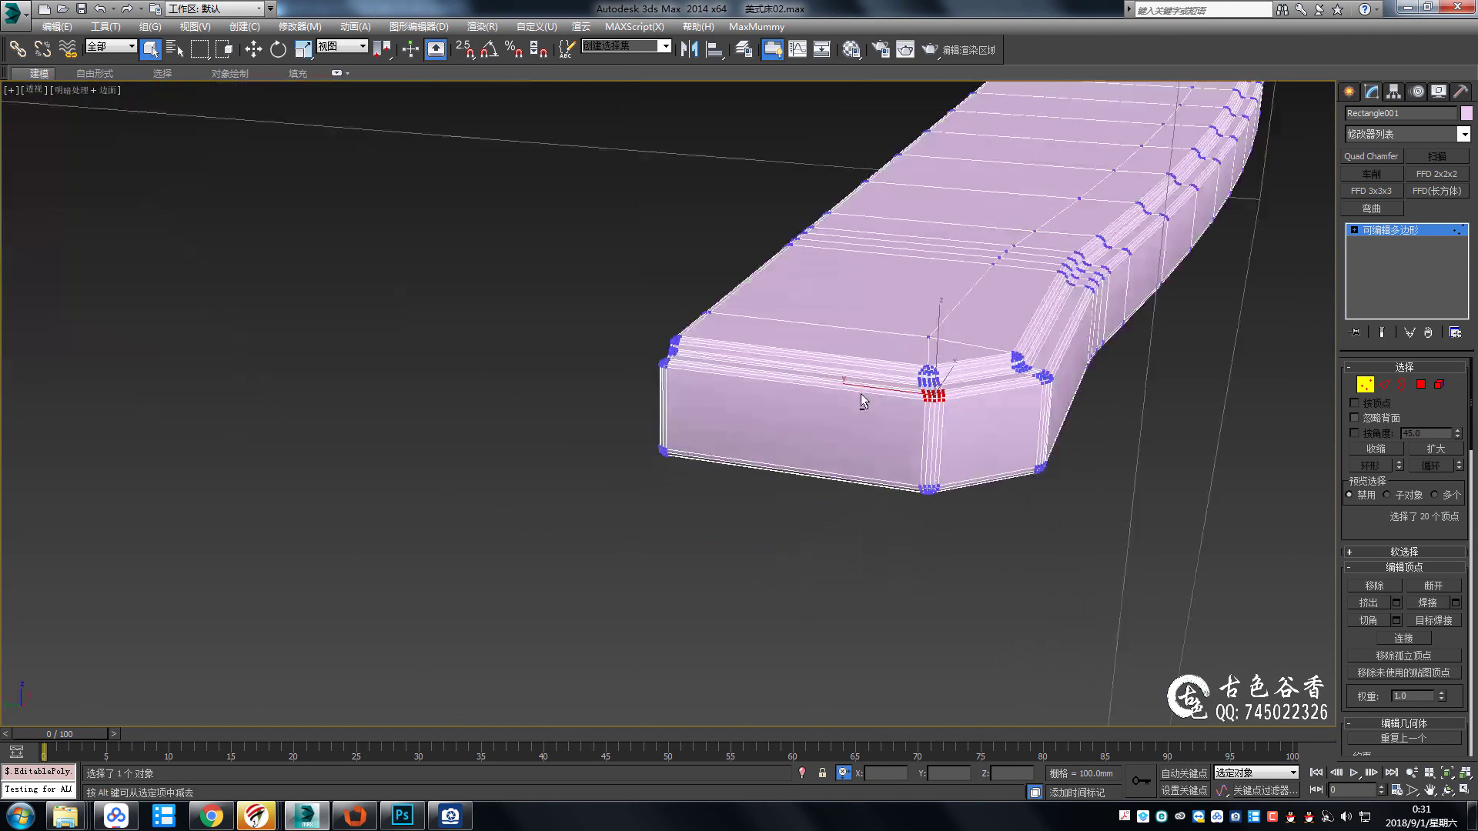
pyautogui.scroll(-3, 860, 394)
pyautogui.press('1')
pyautogui.hotkey('alt', 'w')
pyautogui.hotkey('alt', 'w')
pyautogui.scroll(-3, 584, 302)
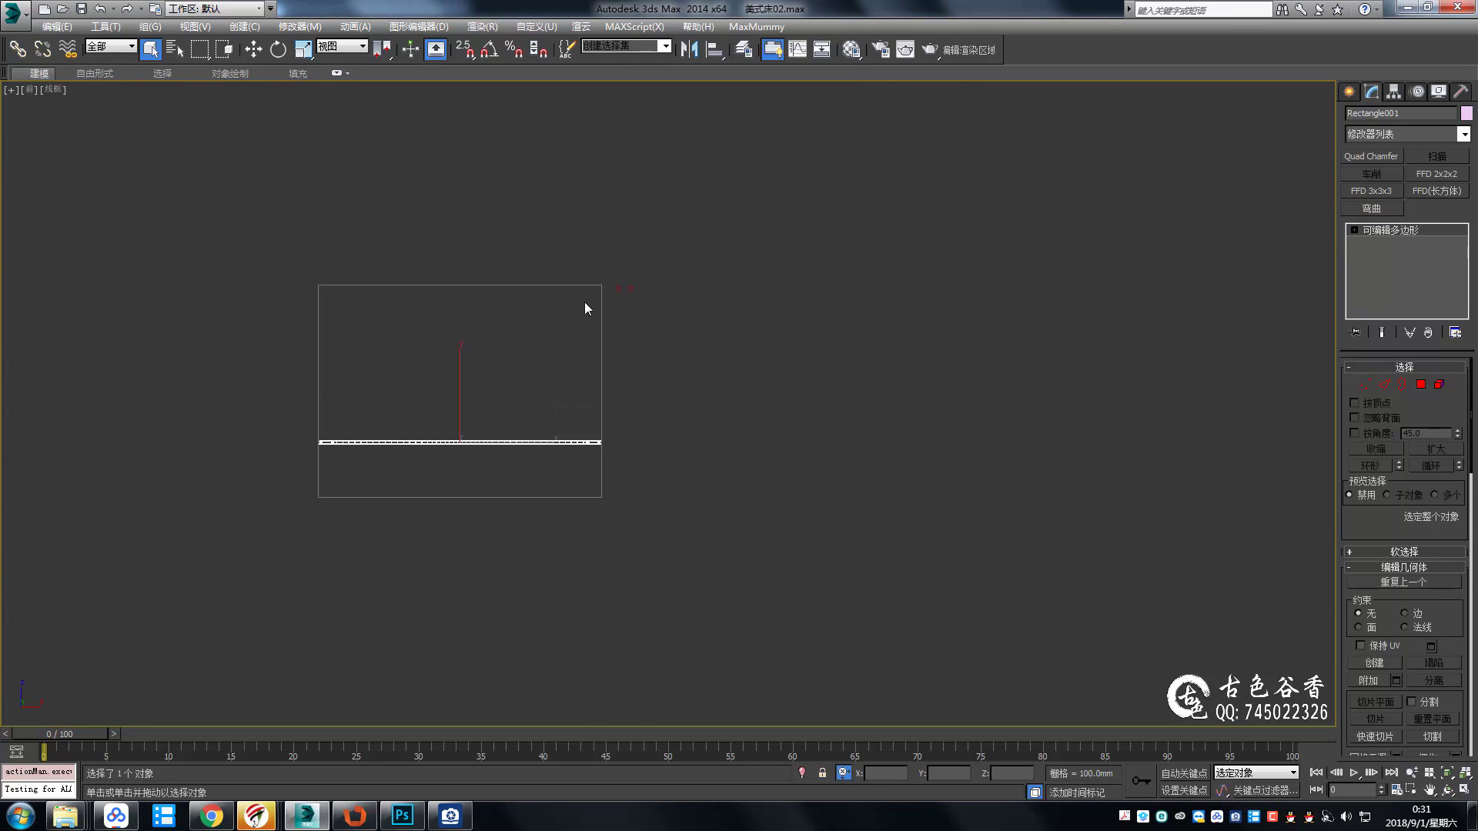
pyautogui.scroll(4, 584, 308)
# Move Rectangle002 with 2.5 snapping onto the rail end's corner.
pyautogui.click(681, 223)
pyautogui.press('w')
pyautogui.moveTo(691, 220); pyautogui.dragTo(686, 286)
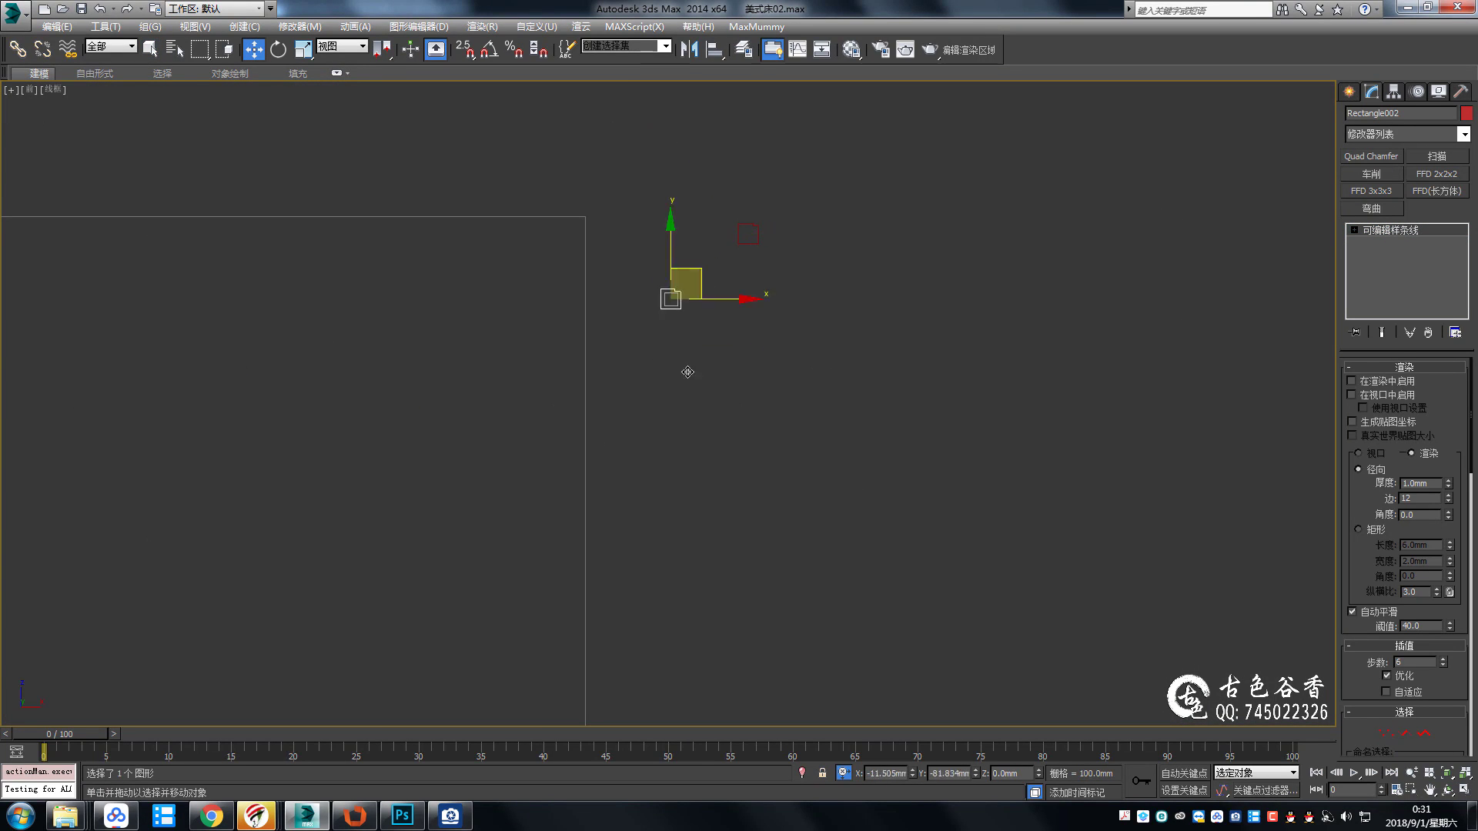
pyautogui.moveTo(686, 286); pyautogui.dragTo(878, 194, button='middle')
pyautogui.moveTo(877, 194); pyautogui.dragTo(862, 579)
pyautogui.moveTo(857, 686); pyautogui.dragTo(946, 356, button='middle')
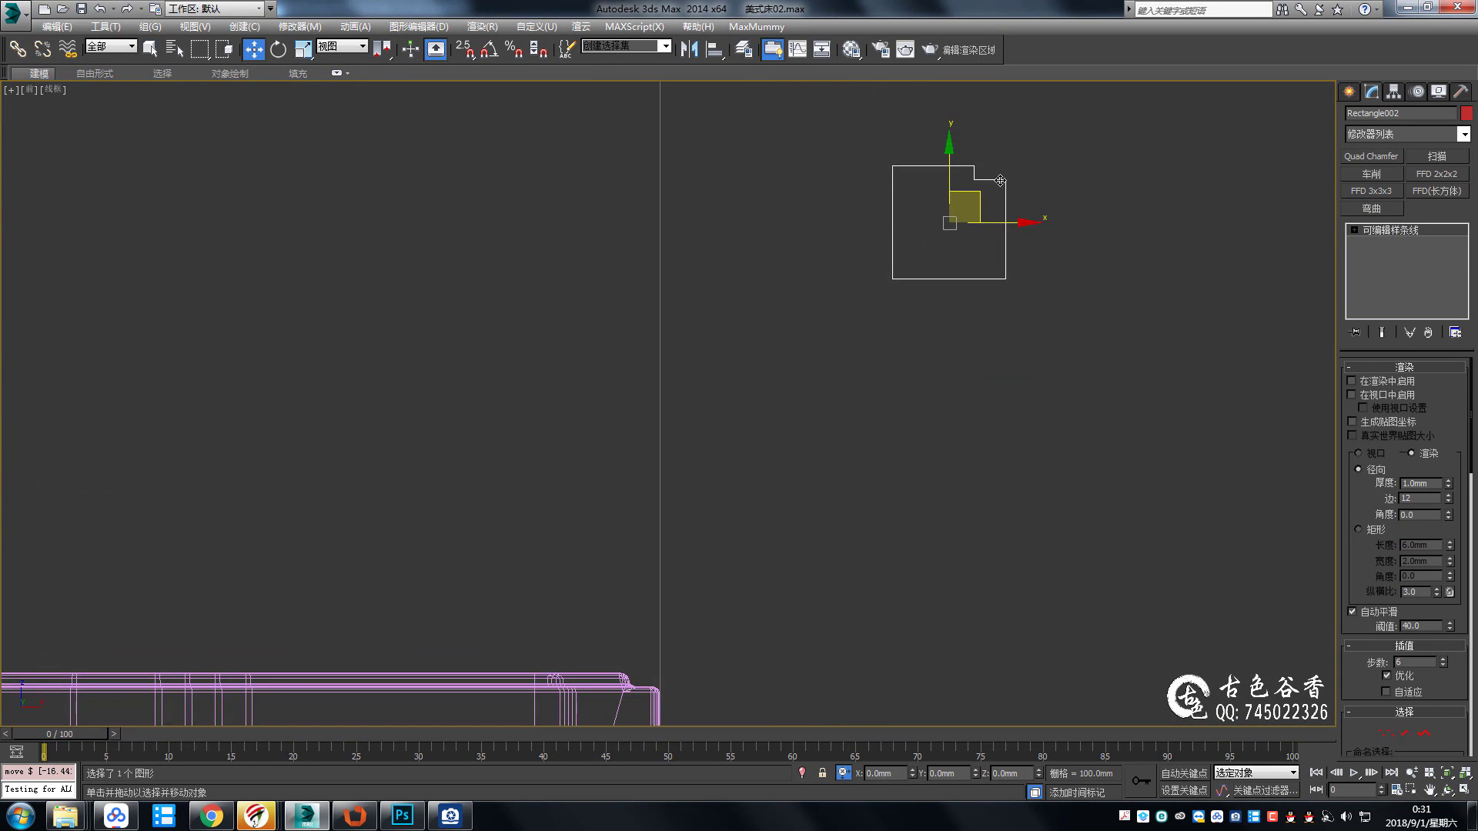
pyautogui.scroll(5, 945, 356)
pyautogui.press('s')
pyautogui.moveTo(1065, 131); pyautogui.dragTo(767, 414)
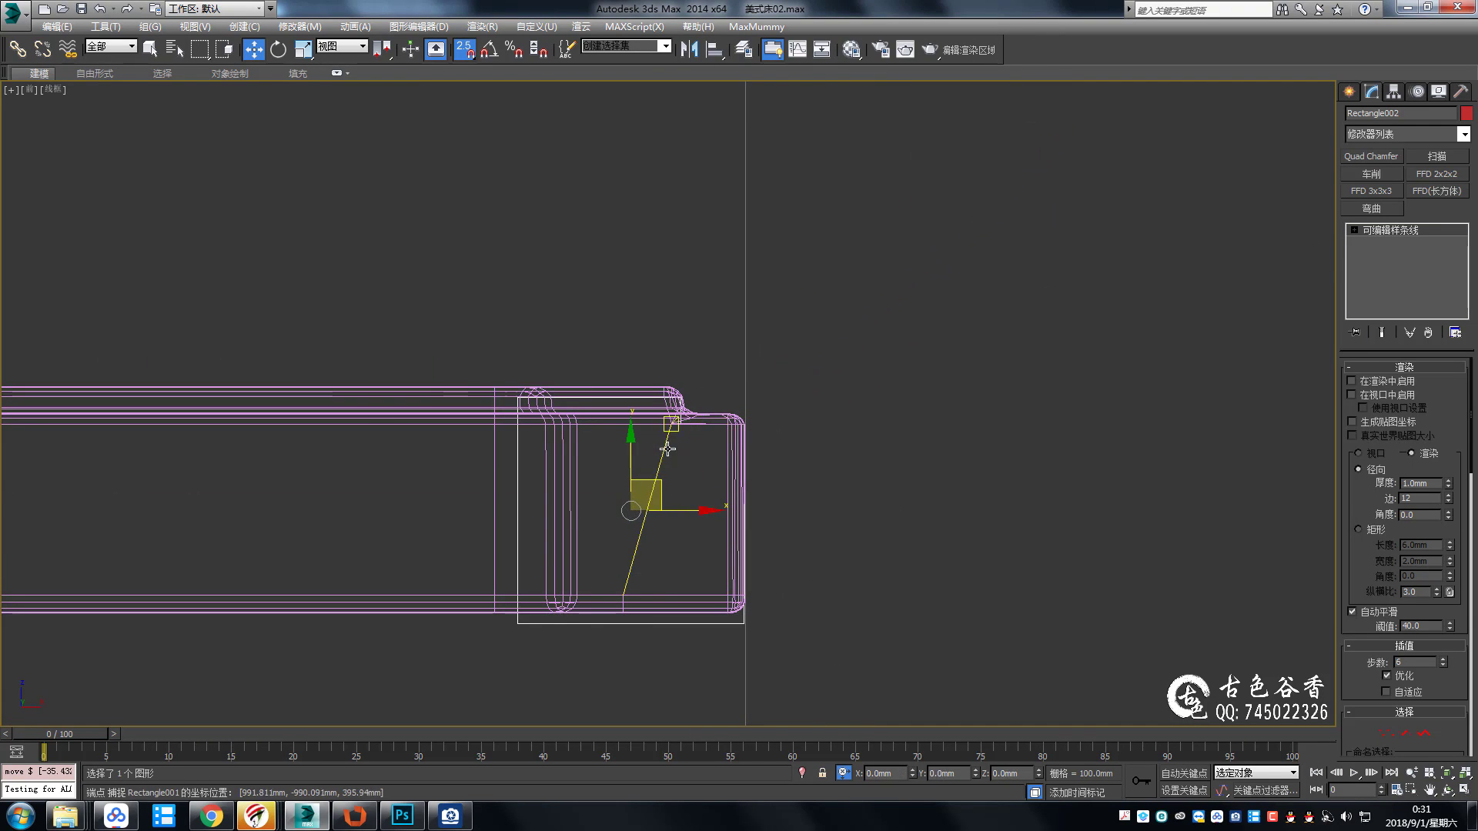
pyautogui.scroll(2, 451, 631)
# Select the rectangle's corner vertices at vertex level.
pyautogui.moveTo(590, 615)
pyautogui.mouseDown()
pyautogui.moveTo(636, 602)
pyautogui.moveTo(589, 620)
pyautogui.moveTo(583, 591)
pyautogui.mouseUp()
pyautogui.press('s')
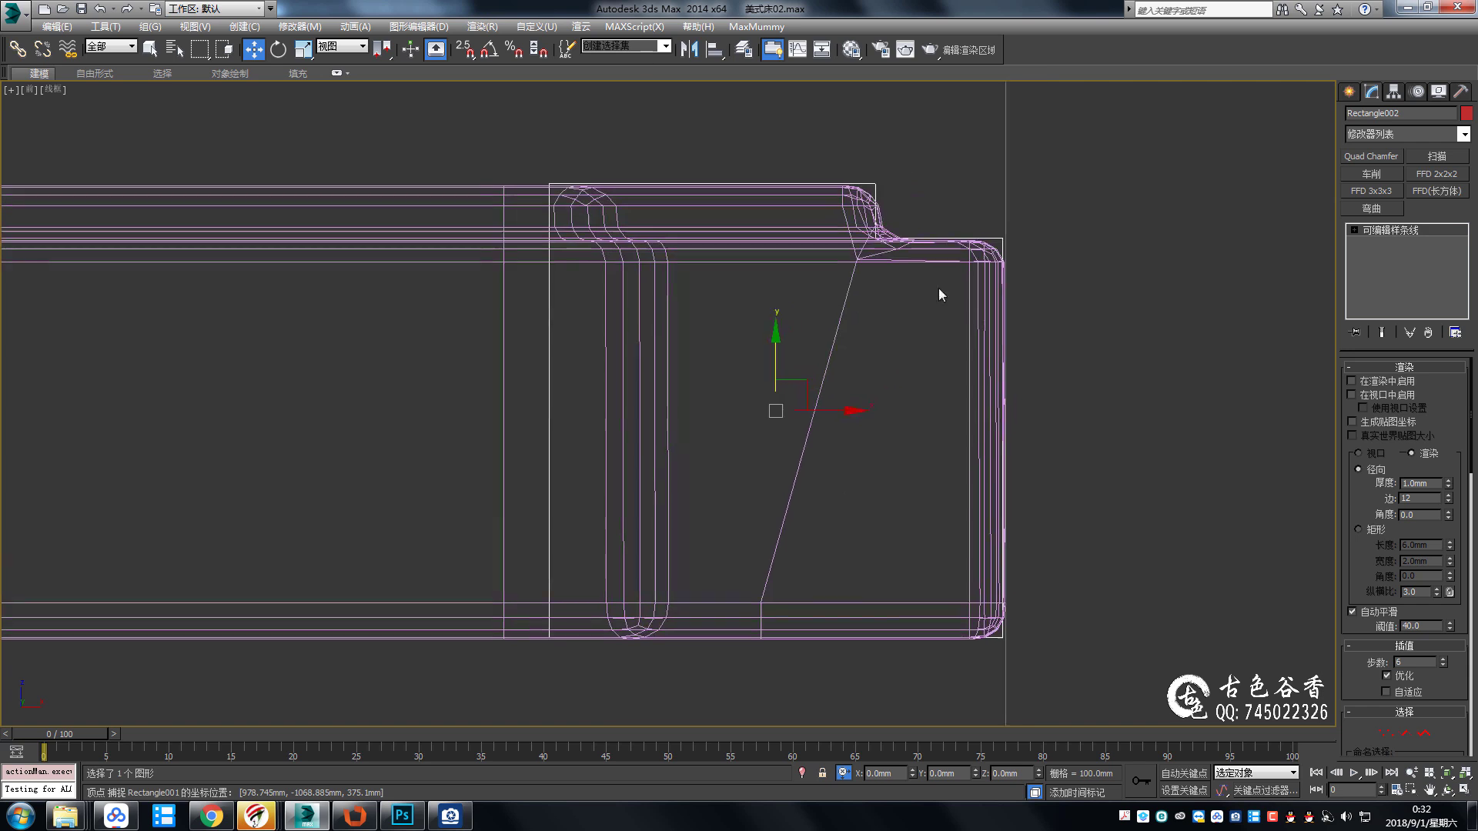
pyautogui.press('q')
pyautogui.press('1')
pyautogui.scroll(2, 1069, 329)
pyautogui.moveTo(1069, 329); pyautogui.dragTo(934, 404)
pyautogui.moveTo(931, 399); pyautogui.dragTo(938, 371, button='middle')
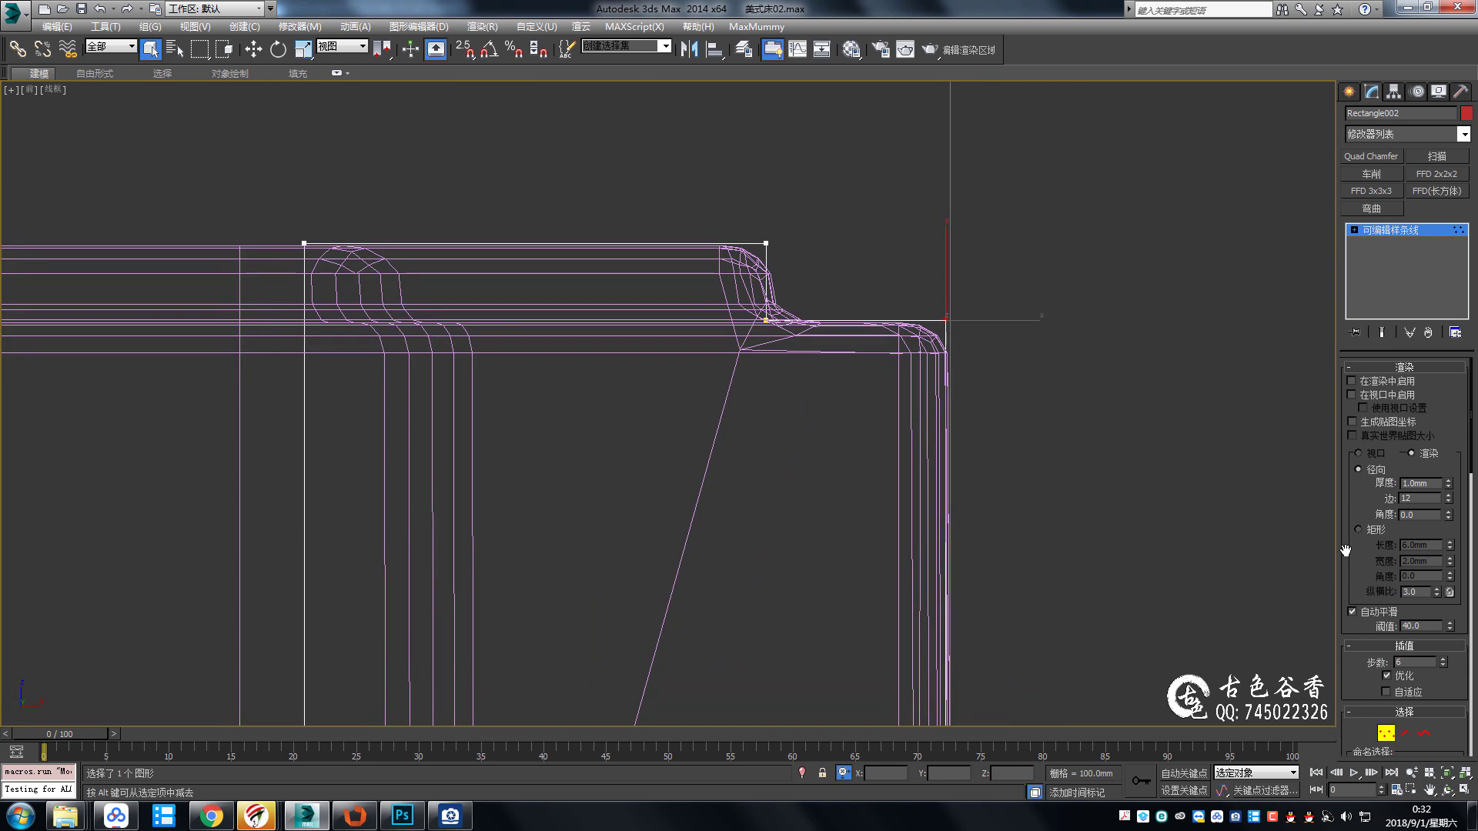
pyautogui.scroll(-5, 1378, 646)
pyautogui.scroll(-3, 1378, 663)
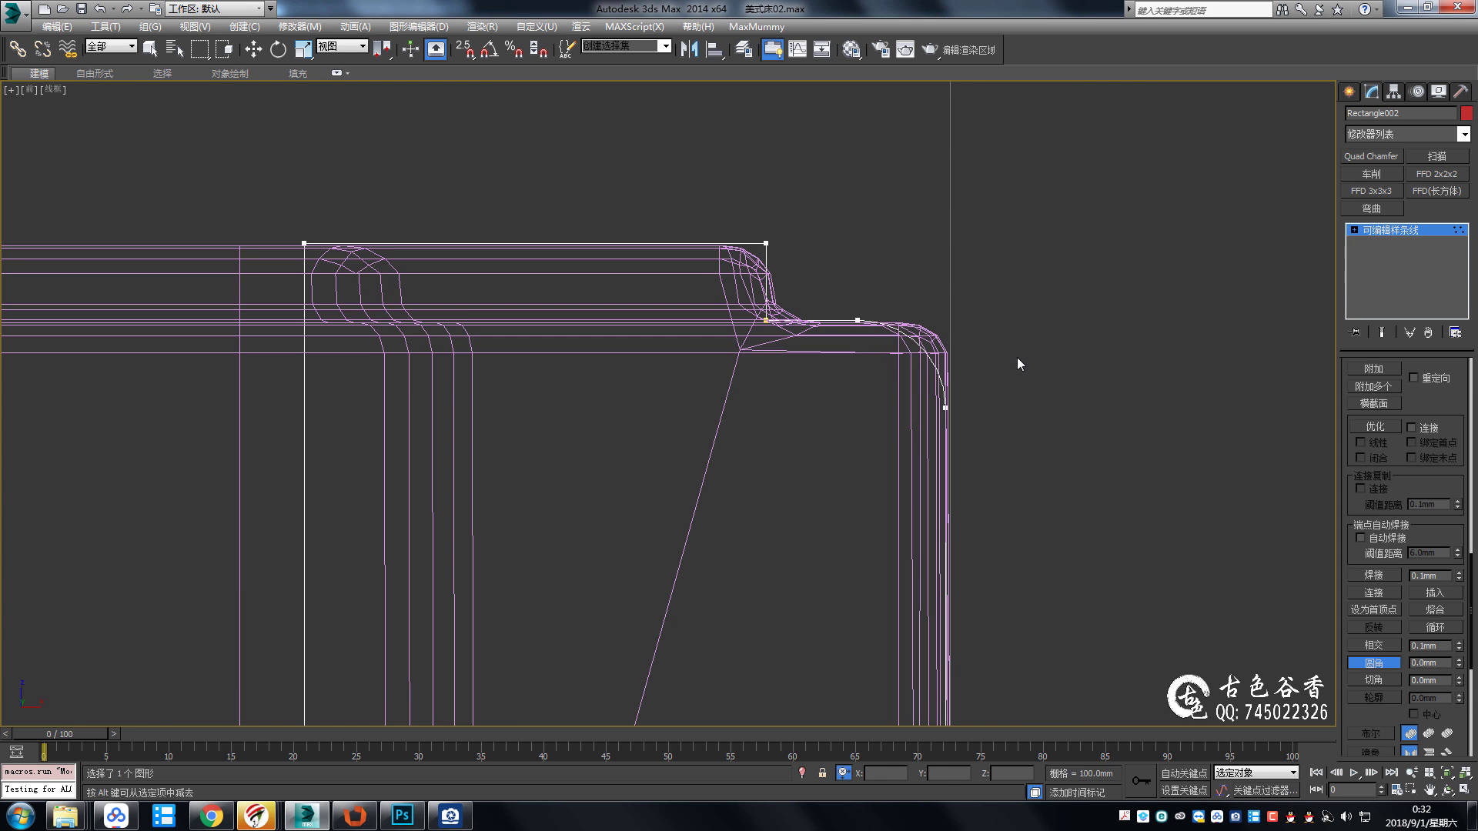
# Offset the selected vertices by -50 horizontally in the transform field.
pyautogui.press('w')
pyautogui.scroll(2, 824, 434)
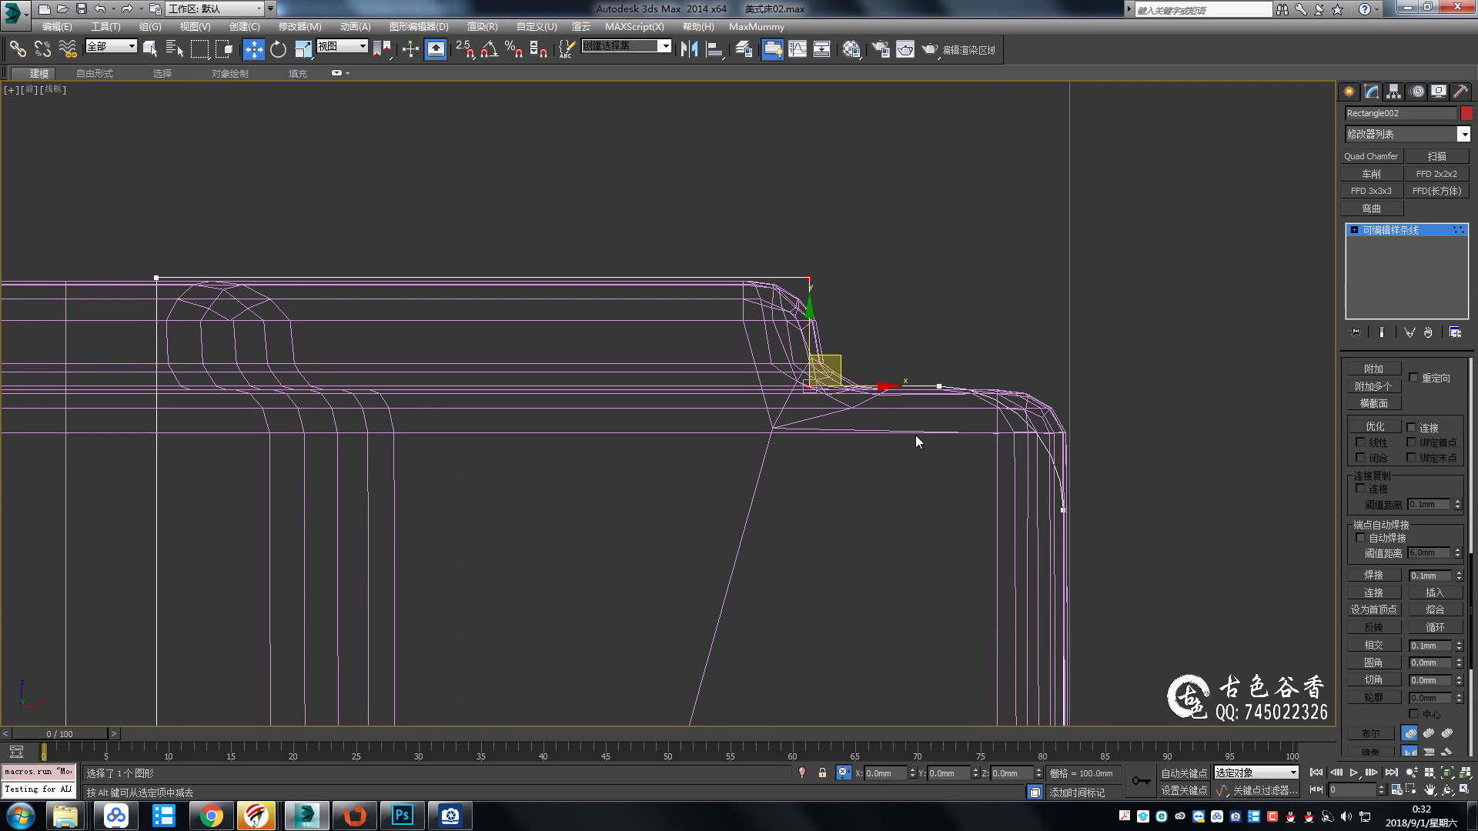
pyautogui.moveTo(1022, 452); pyautogui.dragTo(1049, 320, button='middle')
pyautogui.scroll(-3, 1049, 320)
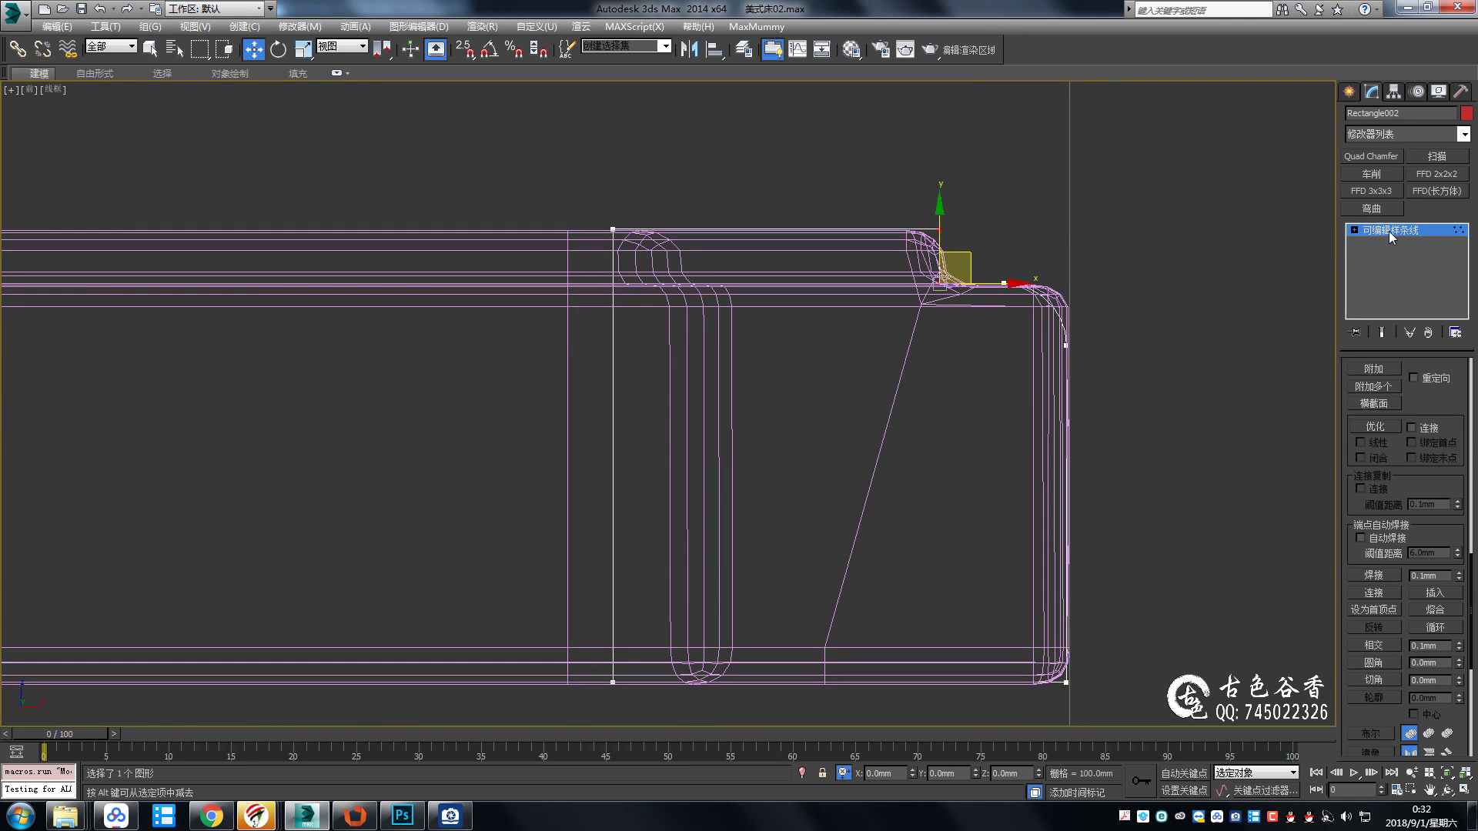
pyautogui.scroll(-3, 779, 258)
pyautogui.scroll(-3, 816, 254)
pyautogui.moveTo(712, 204); pyautogui.dragTo(913, 394, button='middle')
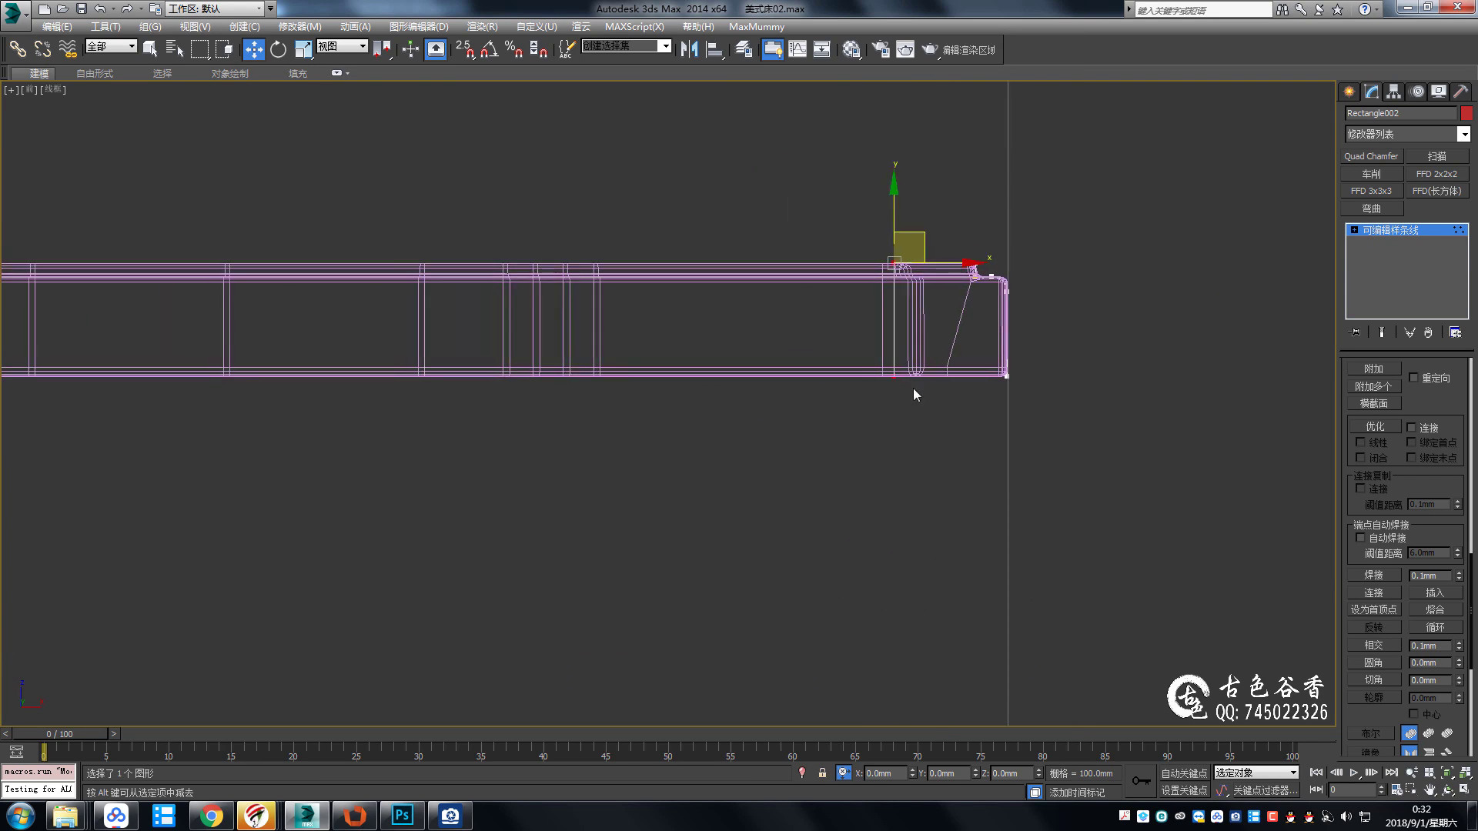
pyautogui.scroll(-3, 913, 394)
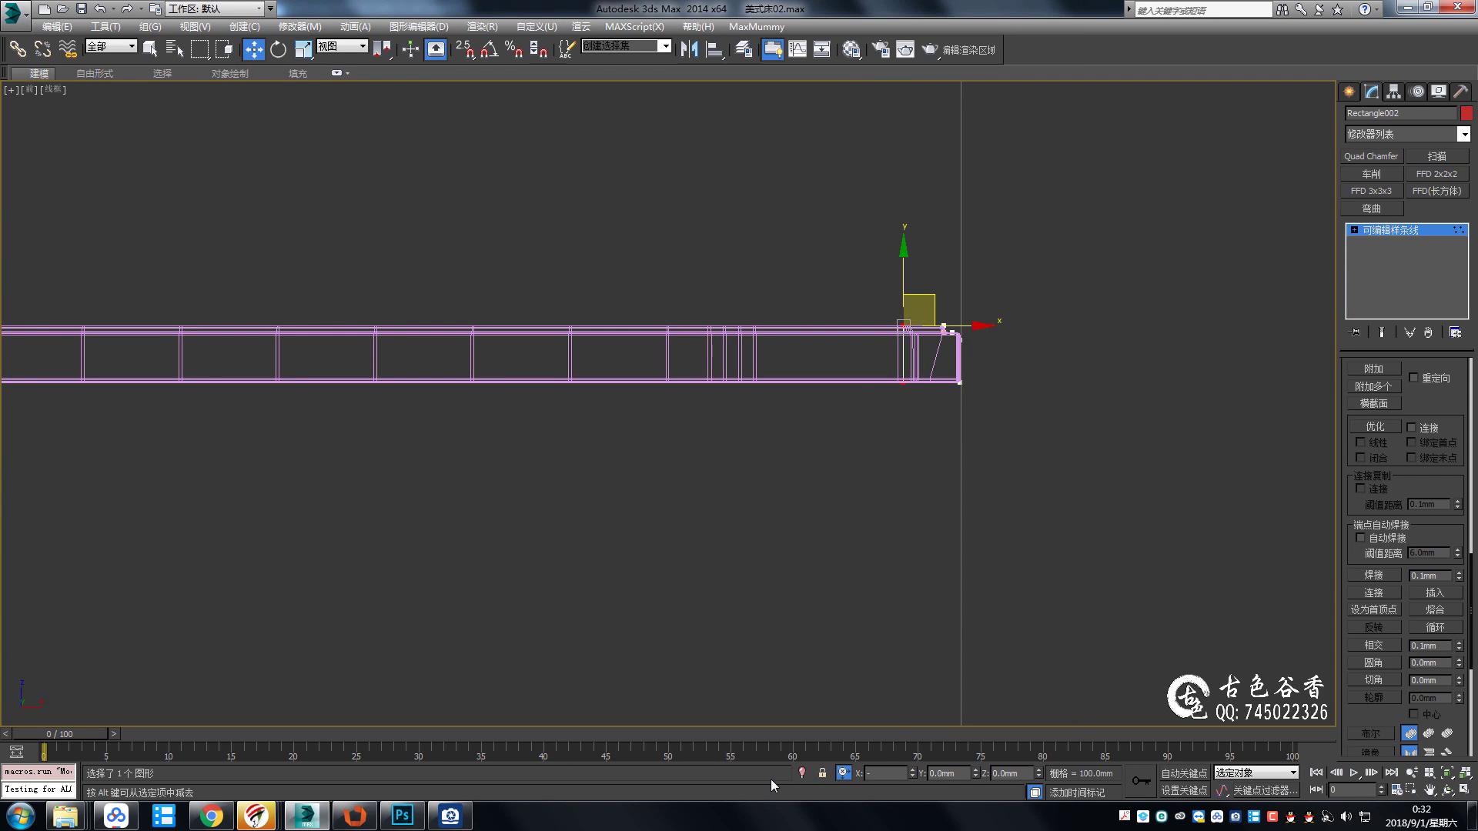
pyautogui.write('-50')
pyautogui.press('Return')
pyautogui.moveTo(859, 374); pyautogui.dragTo(849, 185, button='middle')
pyautogui.scroll(-2, 849, 185)
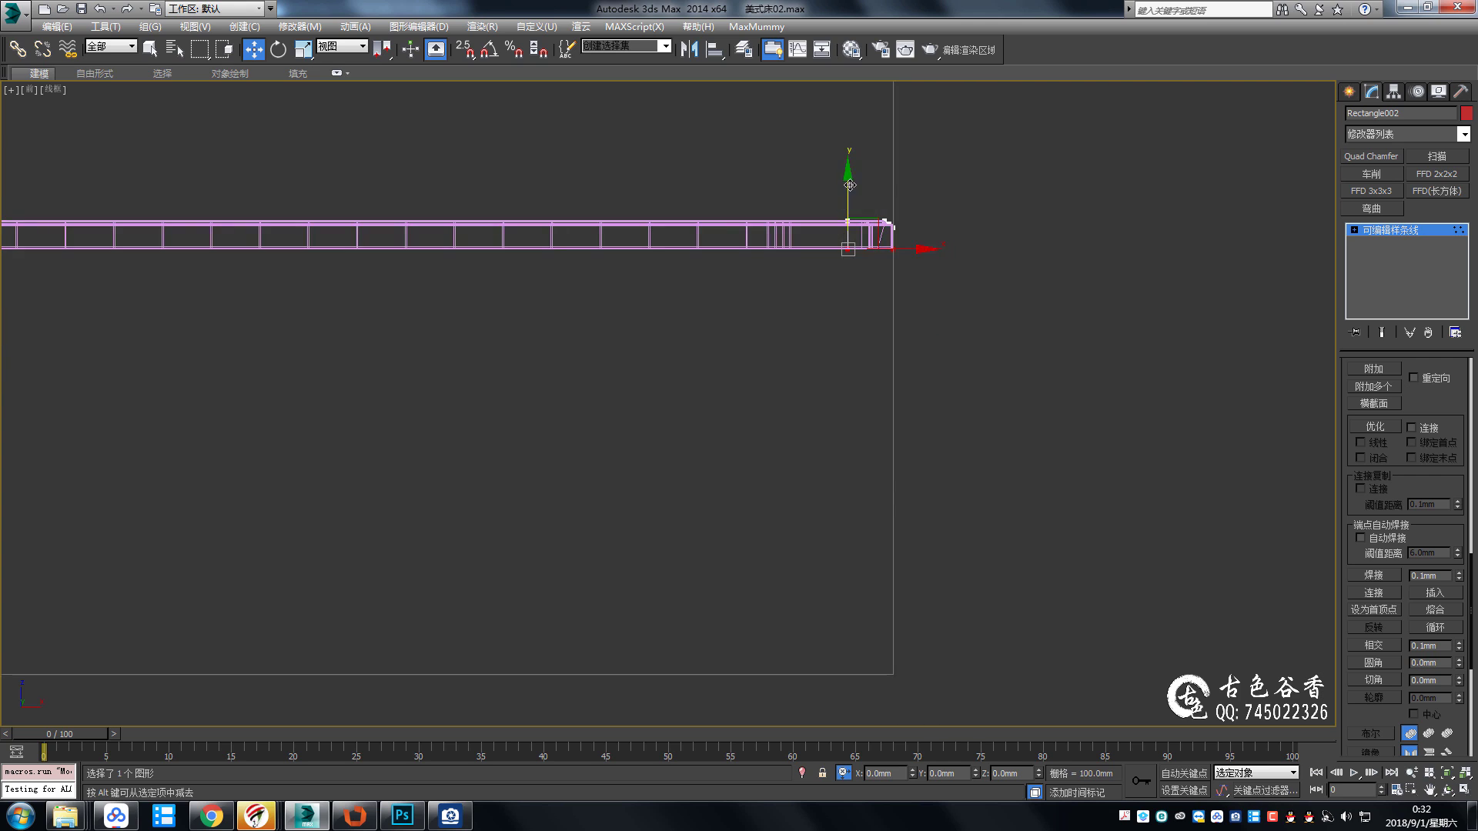
pyautogui.hotkey('ctrl', 'z')
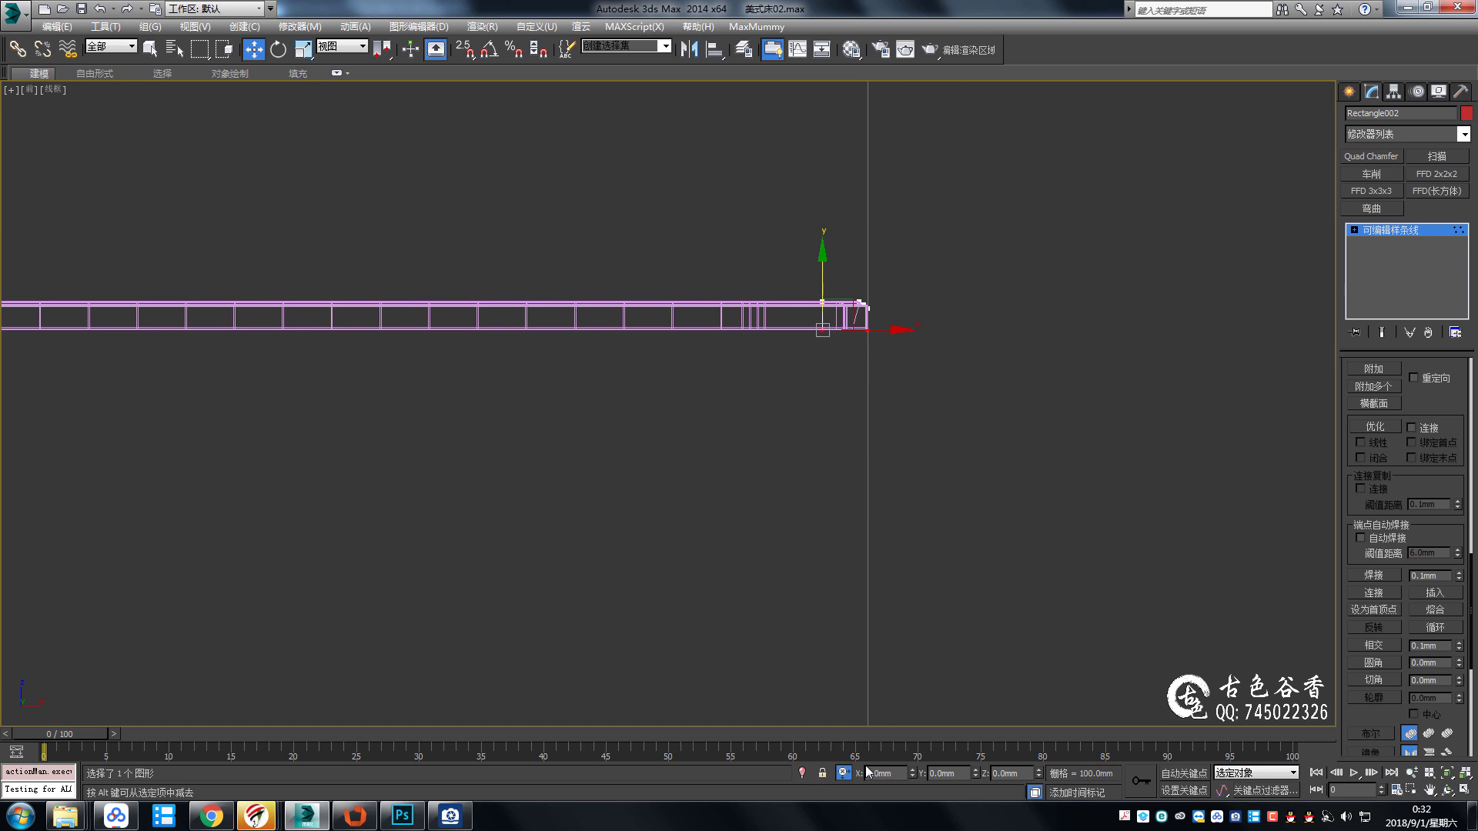
# Drop the vertices by -800 to the leg length, then view the bed photo fitted in ACDSee.
pyautogui.doubleClick(939, 774)
pyautogui.write('-')
pyautogui.write('800')
pyautogui.press('Return')
pyautogui.moveTo(791, 554); pyautogui.dragTo(778, 377, button='middle')
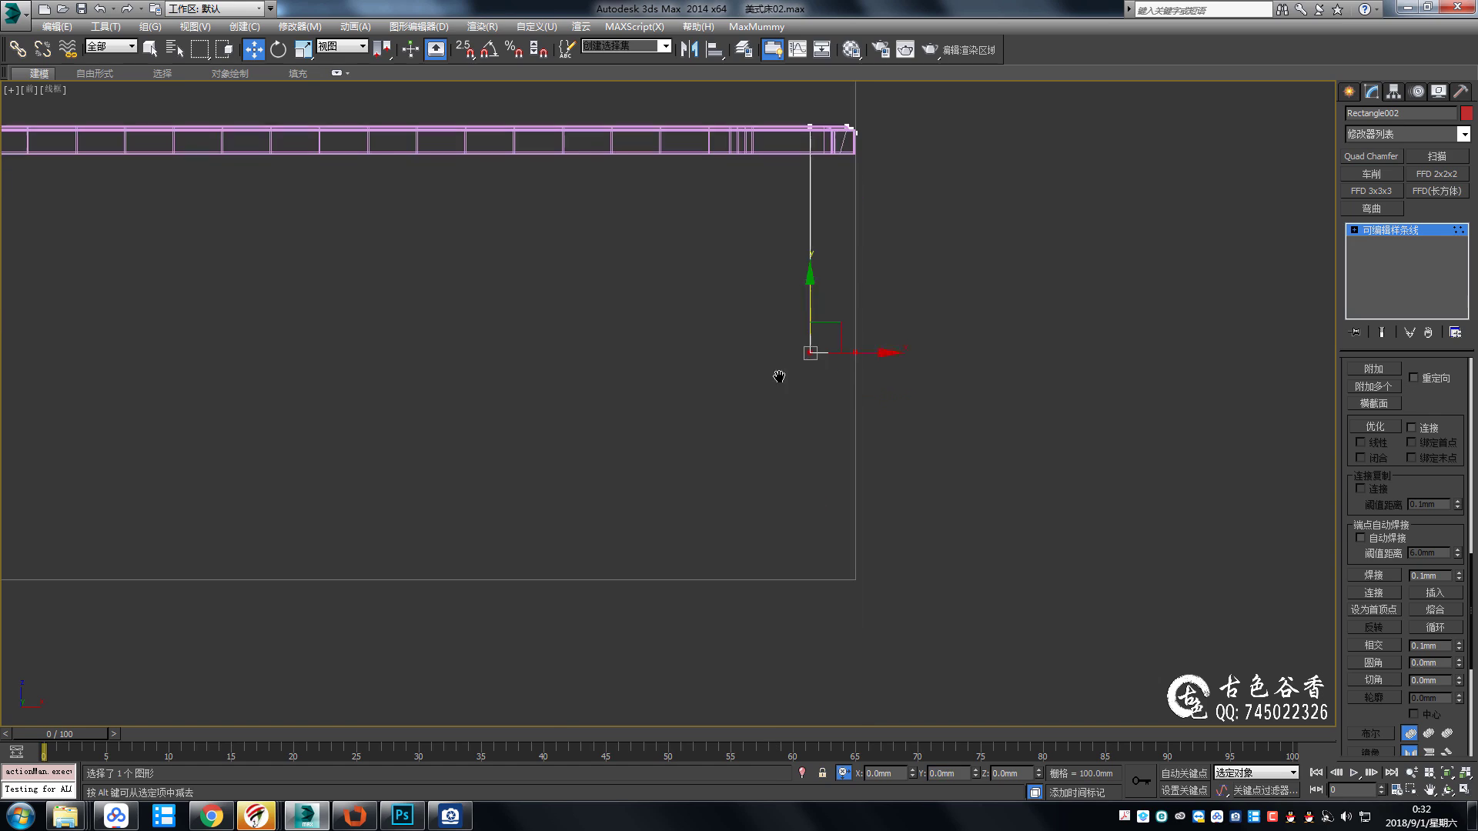
pyautogui.click(461, 823)
pyautogui.click(911, 532)
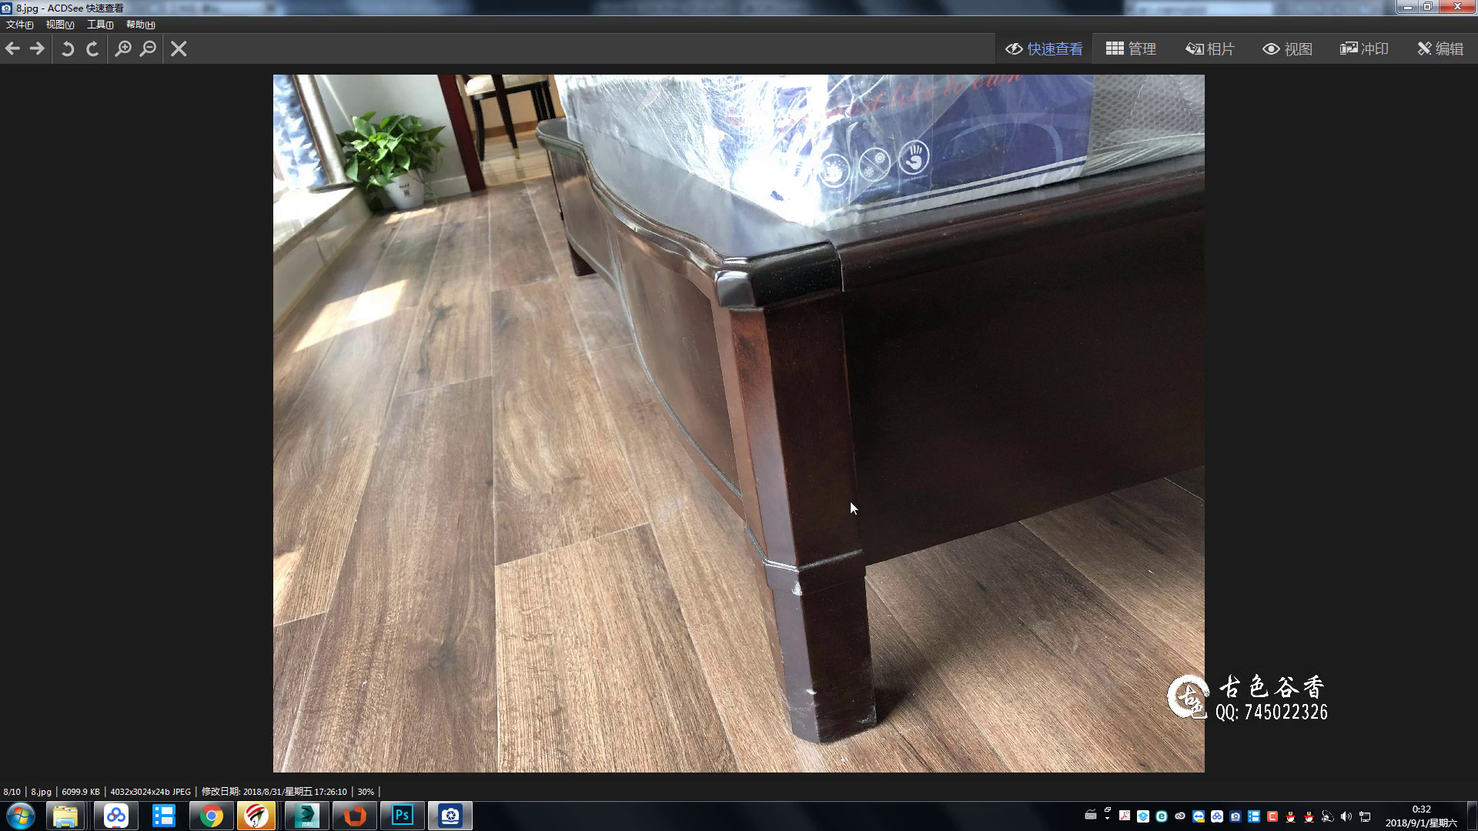
# Back in 3ds Max, measure from the leg bottom up to the rail with a snapped Tape helper.
pyautogui.hotkey('alt', 'Tab')
pyautogui.click(1348, 91)
pyautogui.click(1427, 117)
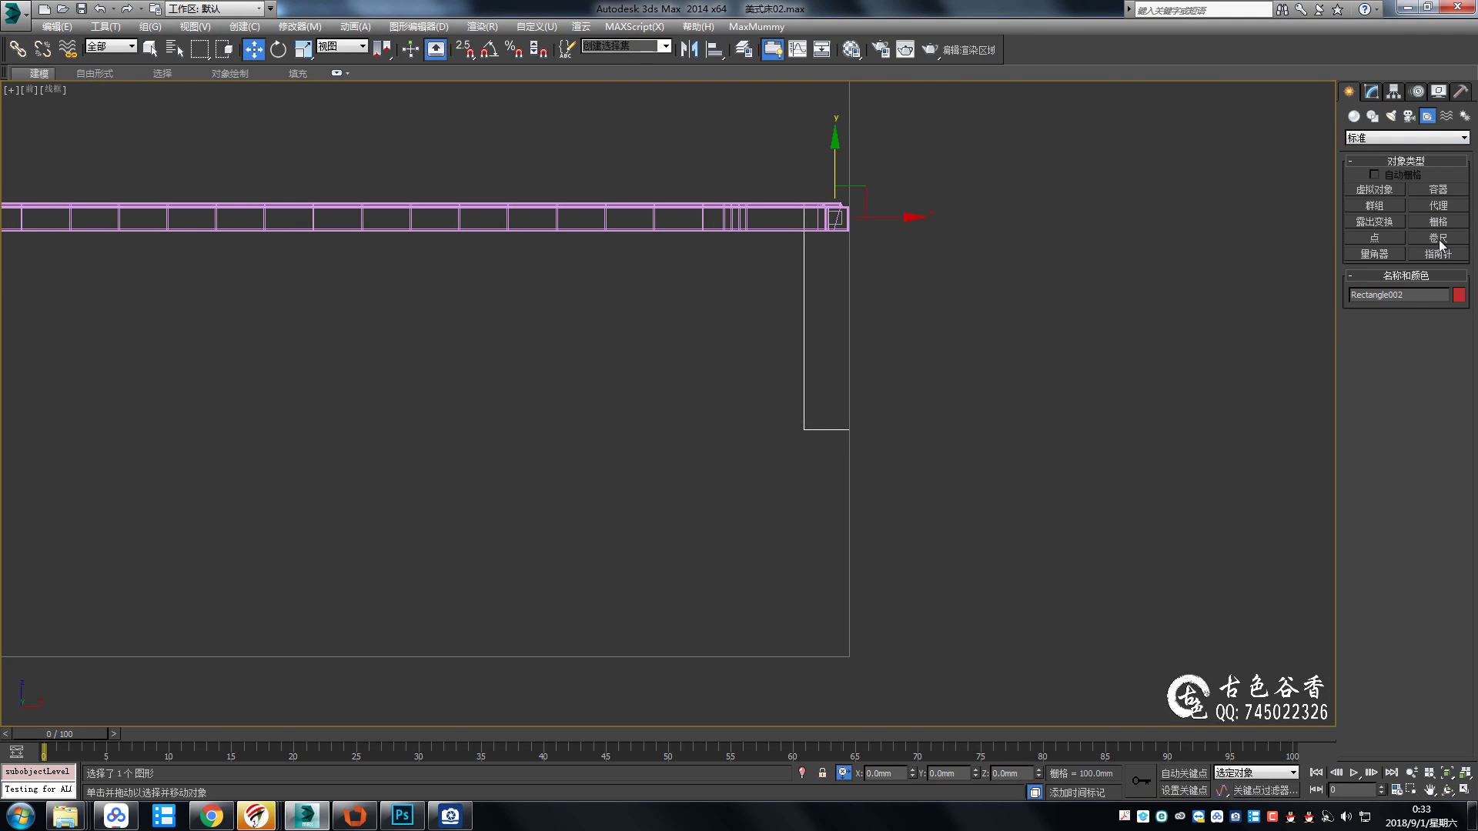
pyautogui.click(1437, 238)
pyautogui.moveTo(720, 411); pyautogui.dragTo(743, 458, button='middle')
pyautogui.press('s')
pyautogui.moveTo(827, 470); pyautogui.dragTo(823, 248)
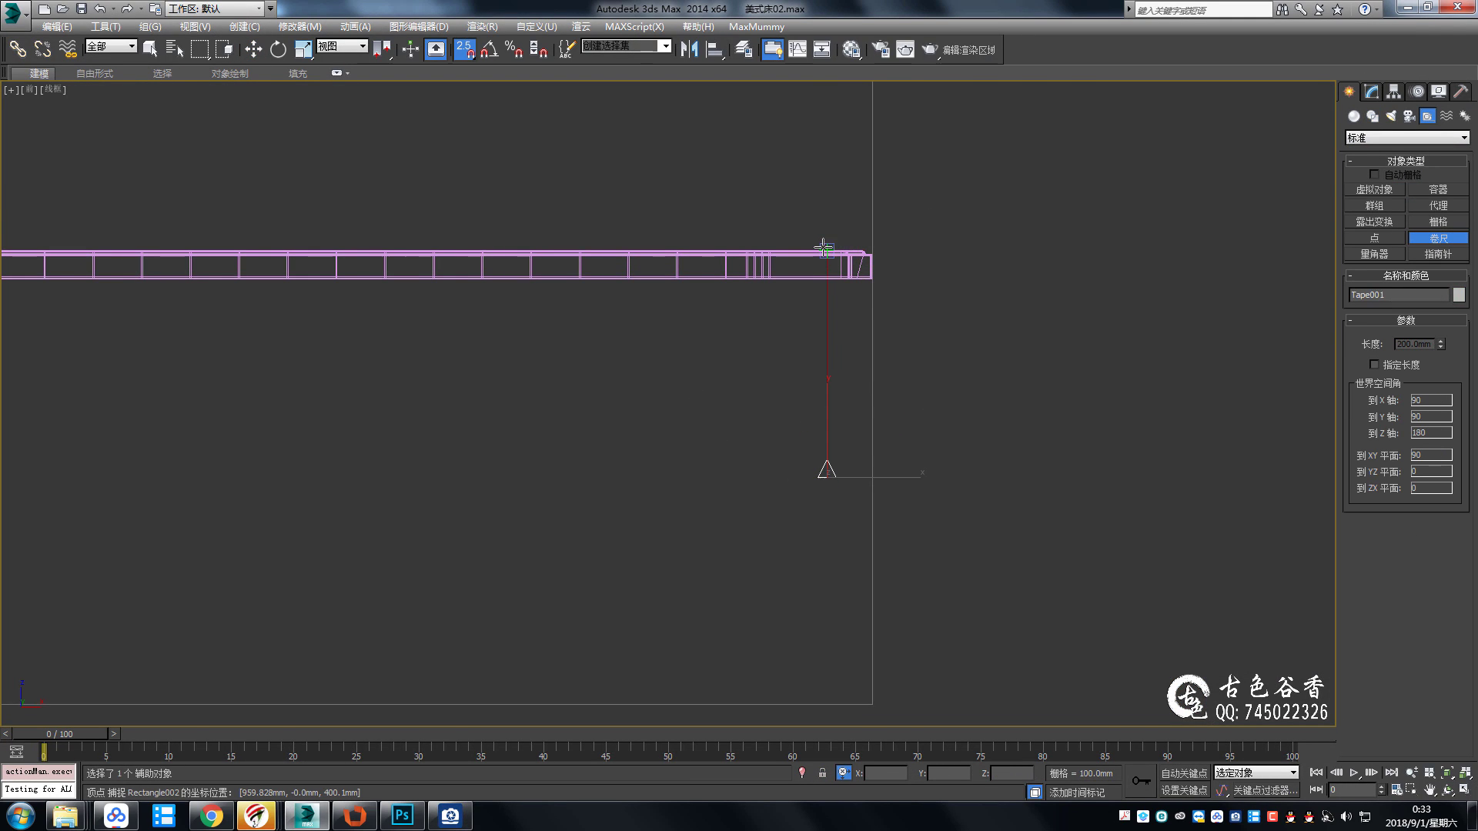
pyautogui.press('s')
# Select the leg rectangle, check the reference photo, then isolate it in Perspective view.
pyautogui.moveTo(851, 436); pyautogui.dragTo(785, 396)
pyautogui.press('w')
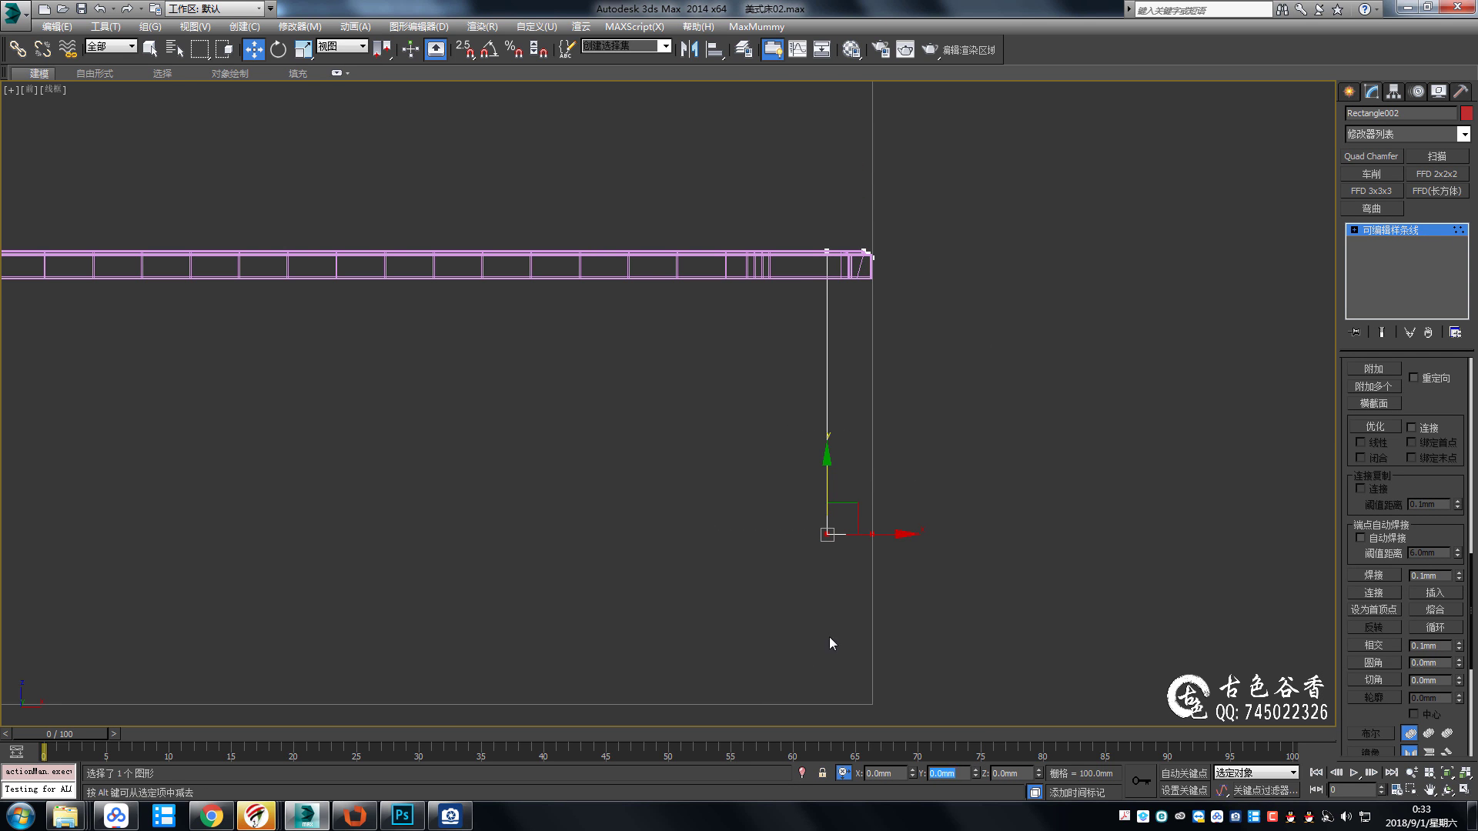
pyautogui.click(449, 816)
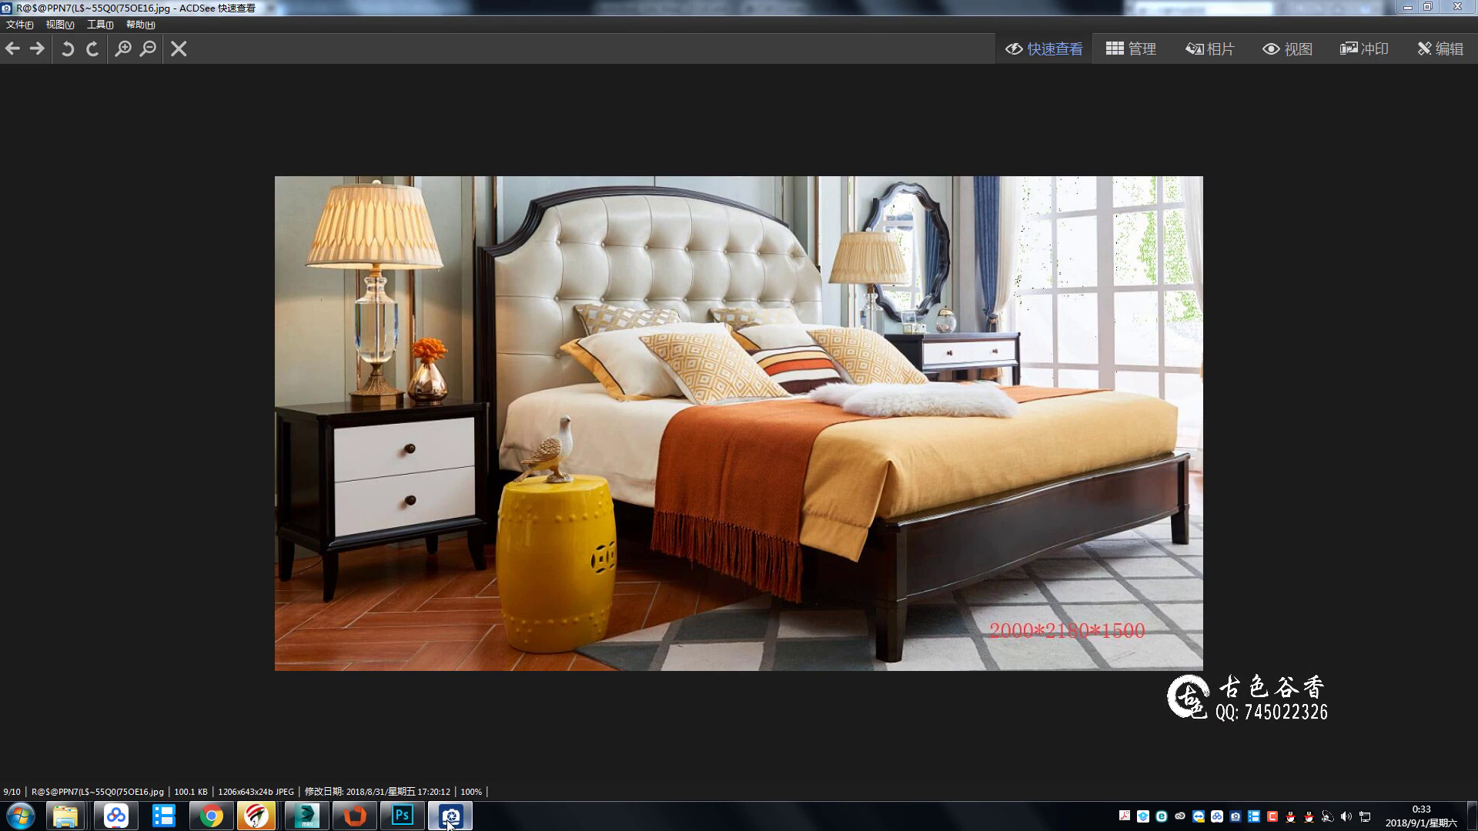
pyautogui.click(450, 816)
pyautogui.moveTo(926, 340); pyautogui.dragTo(914, 424, button='middle')
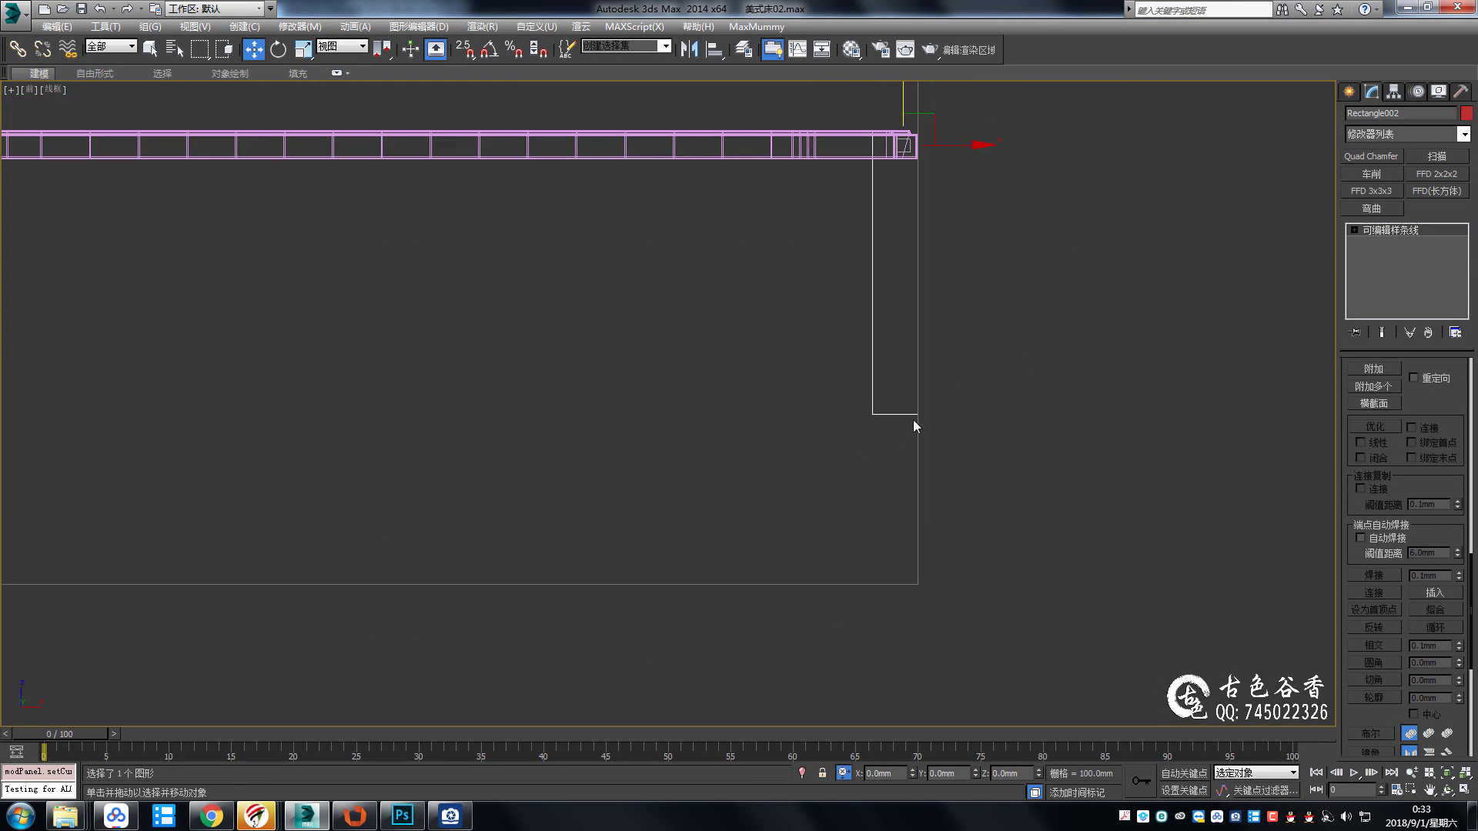
pyautogui.press('p')
pyautogui.hotkey('alt', 'q')
# Revert the leg to its flat outline and view it in perspective without thickness.
pyautogui.keyDown('alt'); pyautogui.moveTo(870, 497); pyautogui.dragTo(793, 504, button='middle'); pyautogui.keyUp('alt')
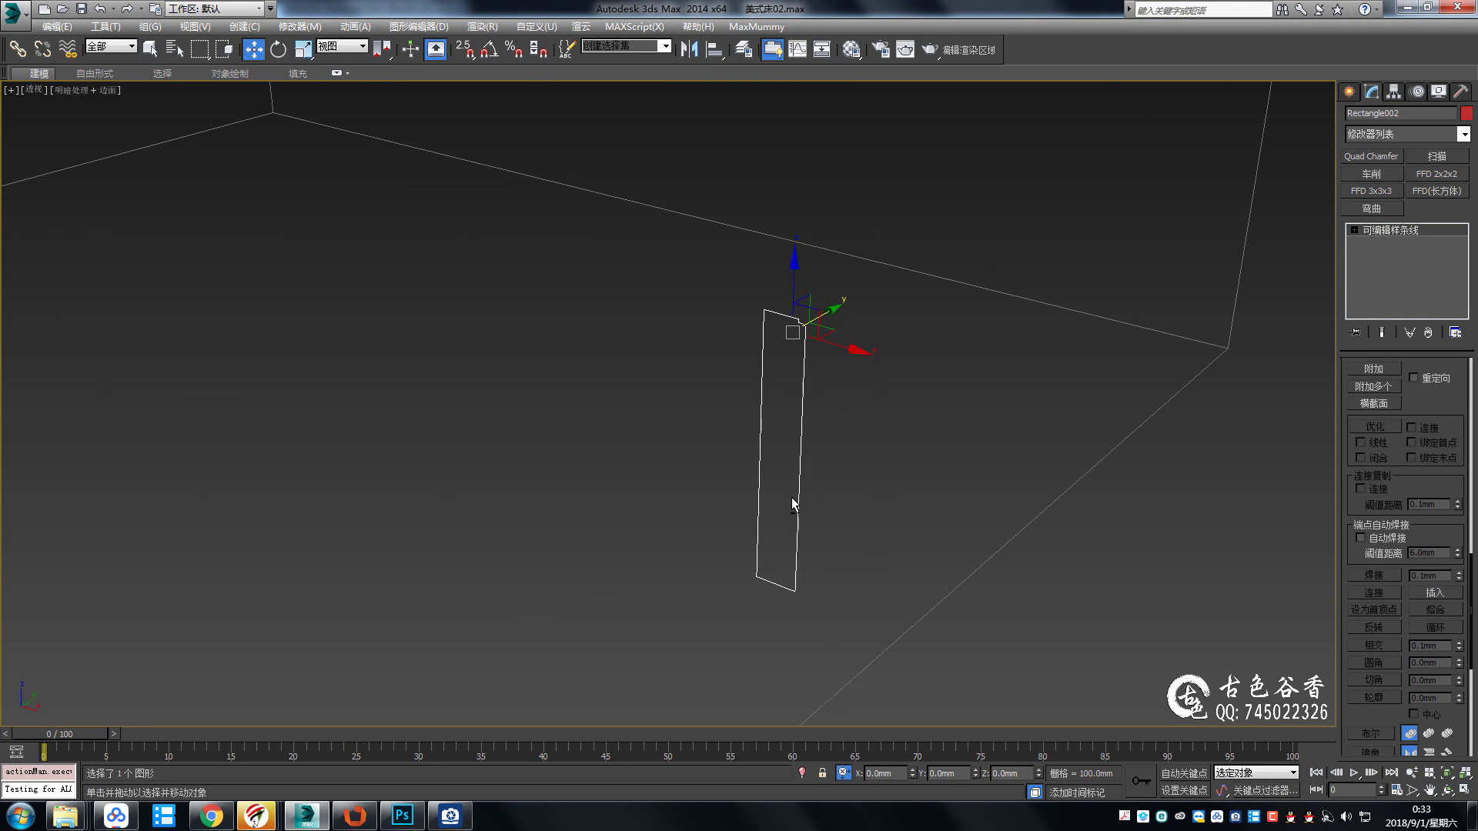
pyautogui.scroll(4, 796, 400)
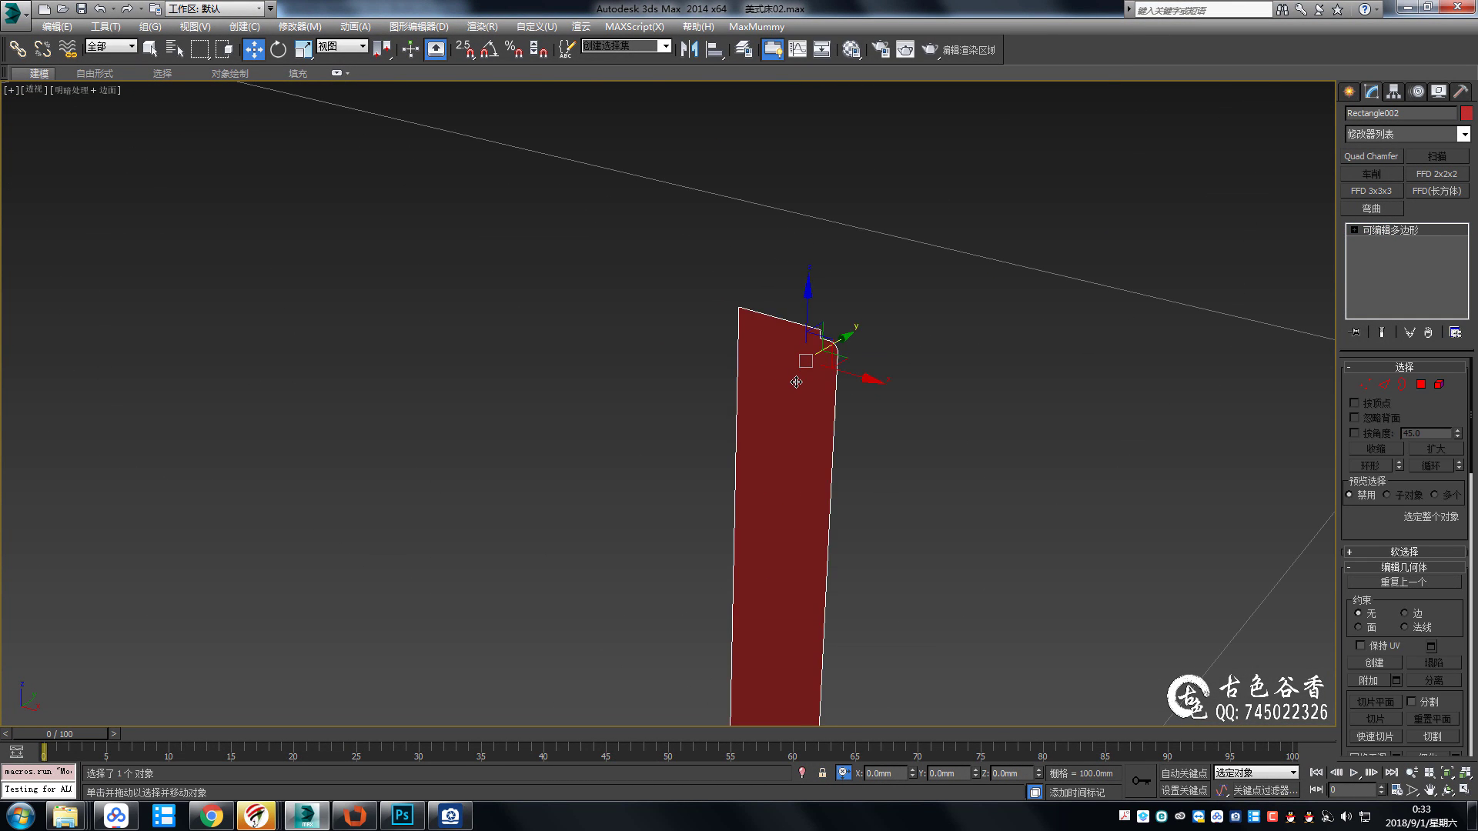
pyautogui.scroll(2, 834, 378)
pyautogui.keyDown('alt'); pyautogui.moveTo(833, 378); pyautogui.dragTo(810, 324, button='middle'); pyautogui.keyUp('alt')
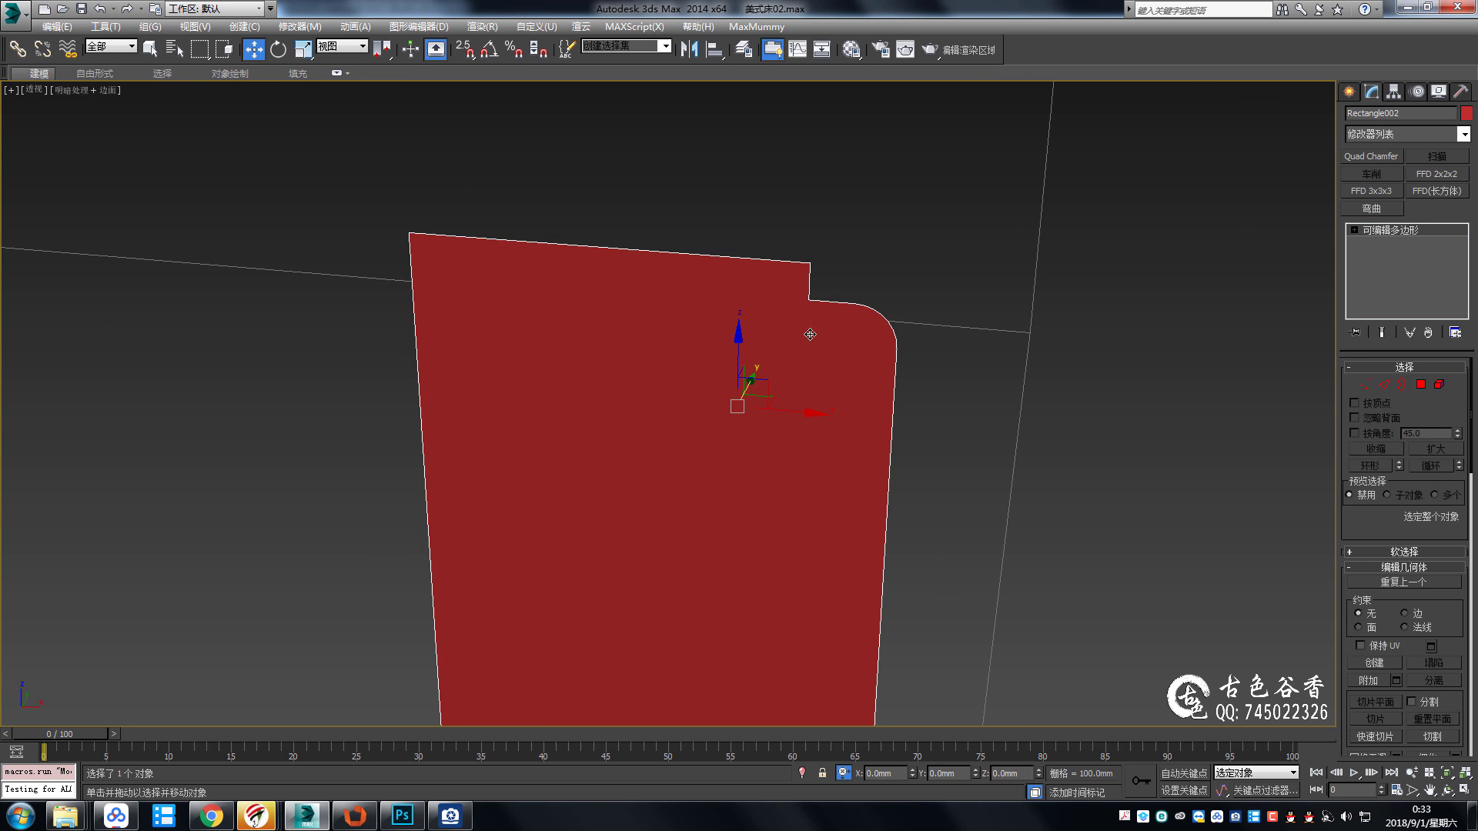
pyautogui.hotkey('ctrl', 'z')
pyautogui.hotkey('alt', 'w')
pyautogui.hotkey('alt', 'w')
pyautogui.press('f')
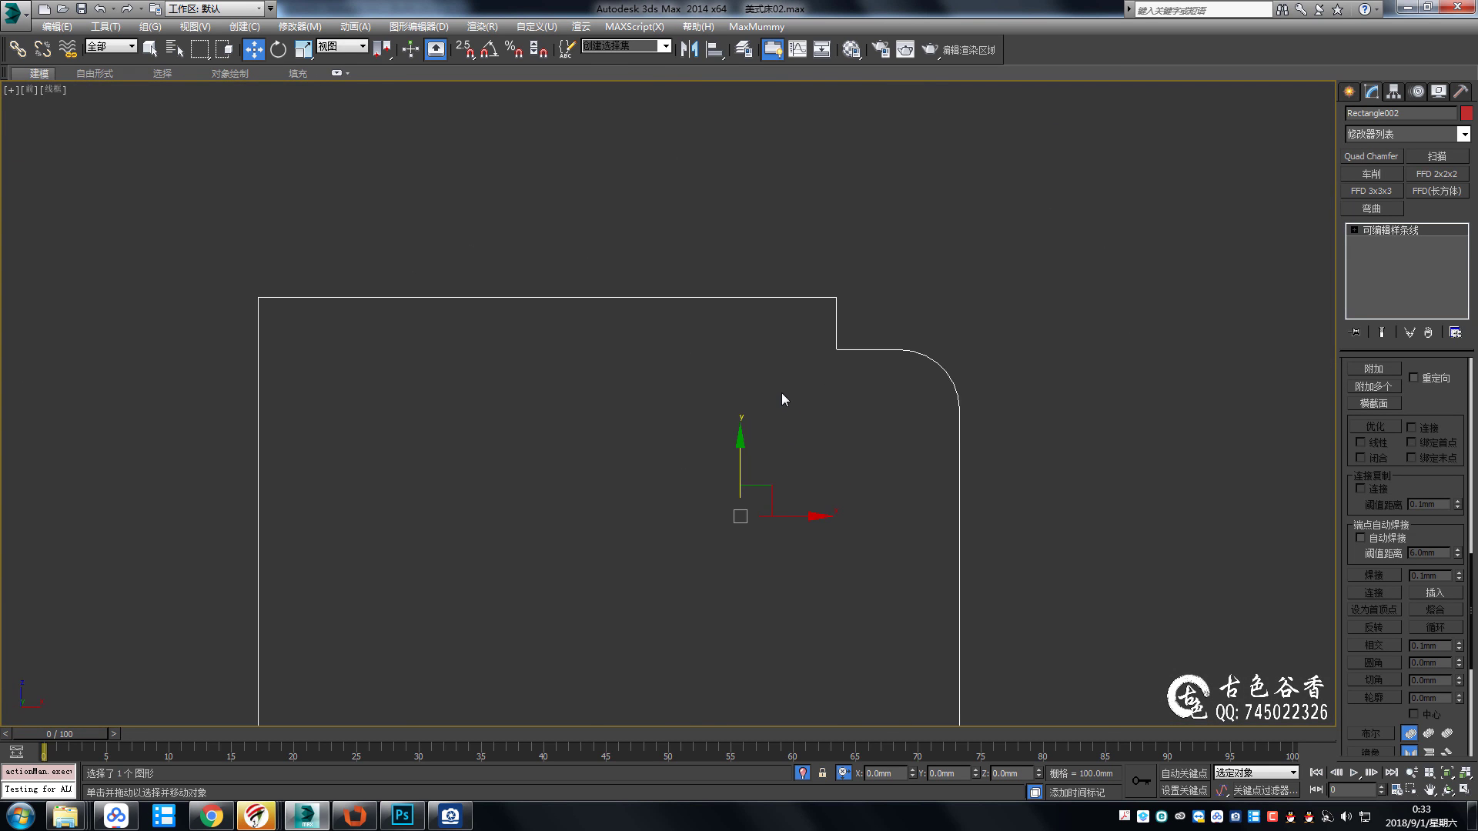
pyautogui.press('p')
pyautogui.press('s')
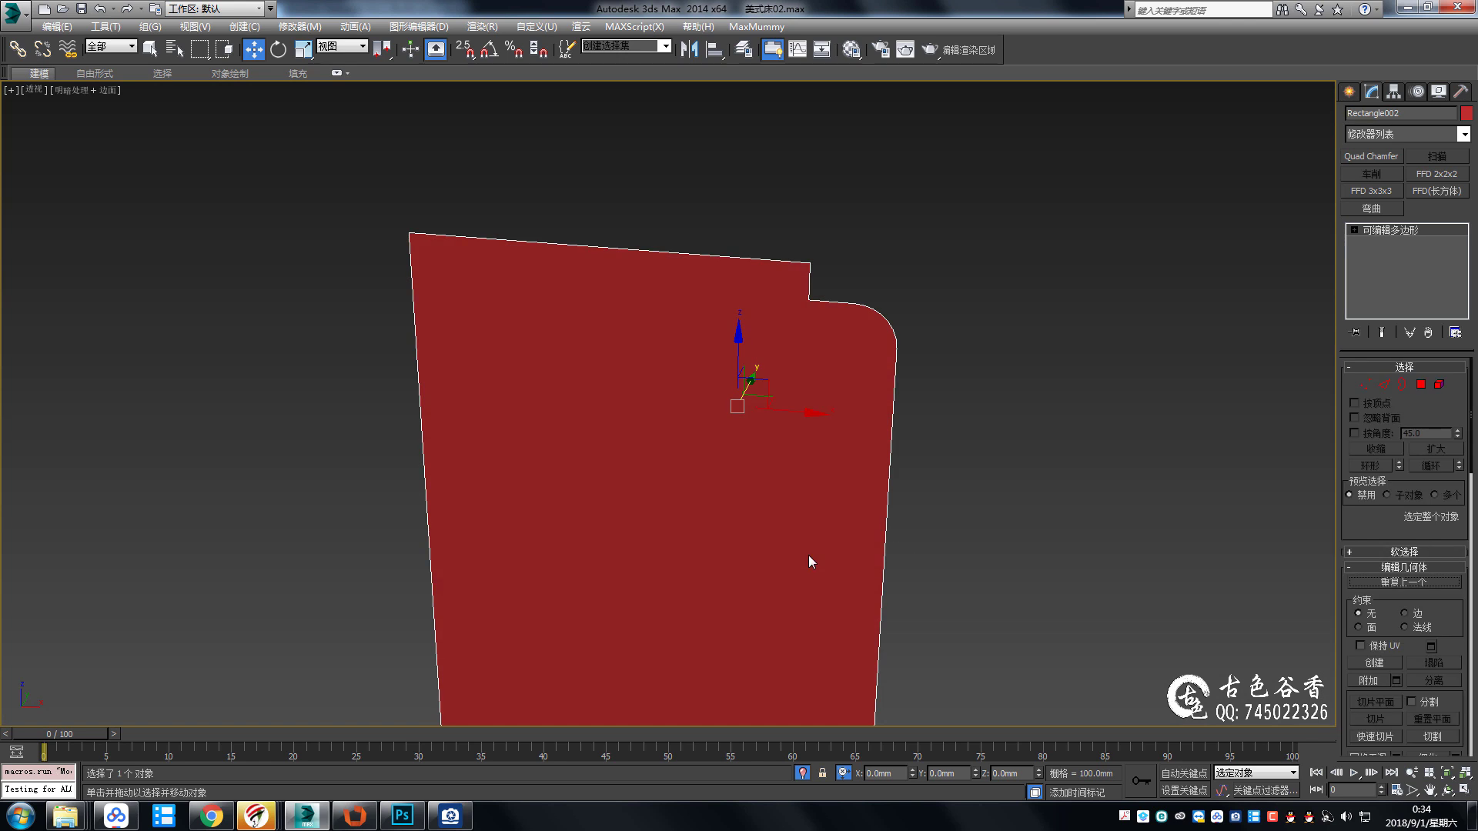
pyautogui.click(1428, 333)
# Inset the leg's polygon to create an inner border.
pyautogui.press('4')
pyautogui.click(664, 493)
pyautogui.press('i')
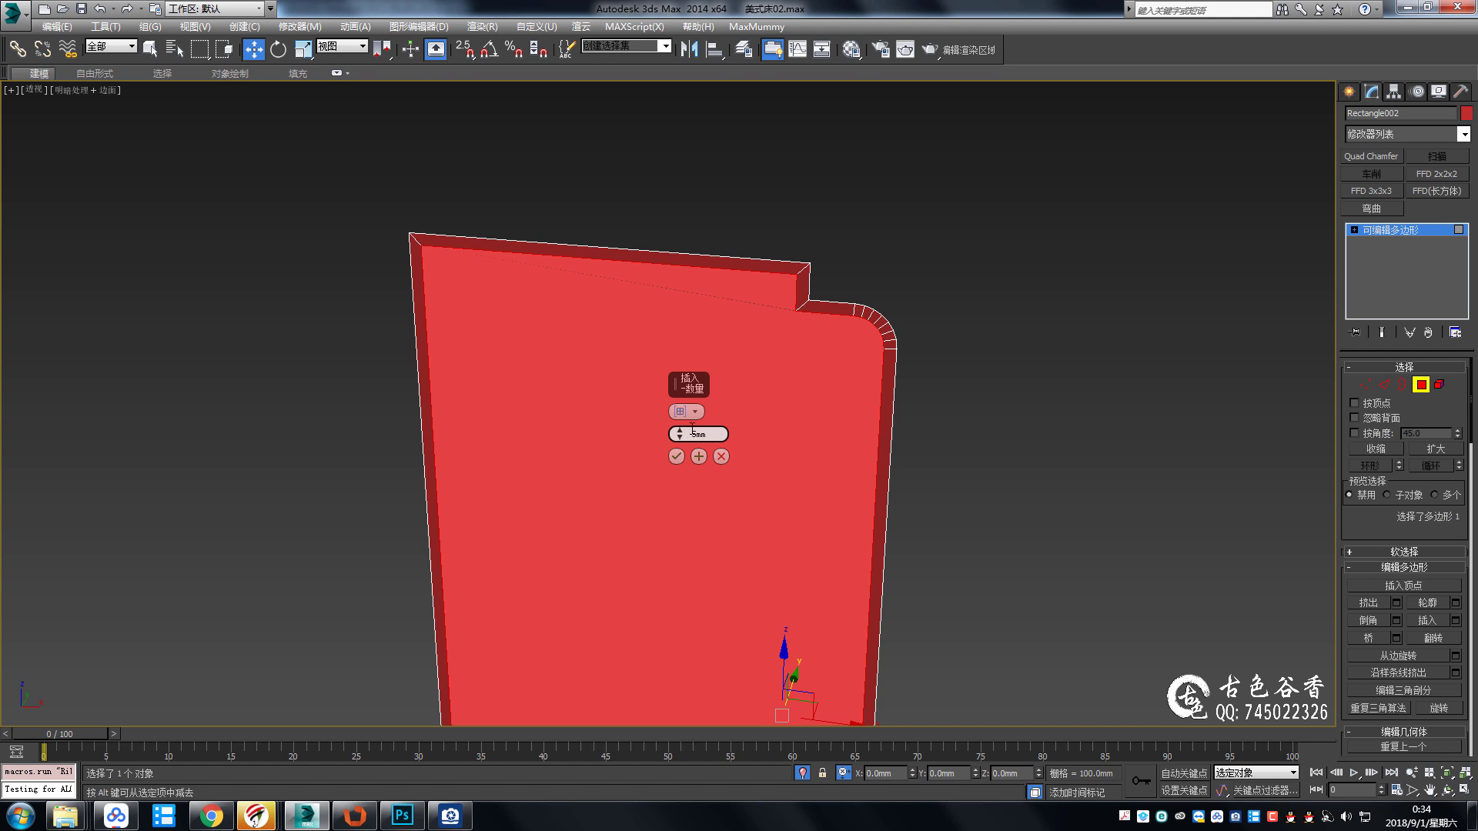
pyautogui.click(676, 457)
# Select the notch corner vertex and frame the leg's top corners.
pyautogui.press('1')
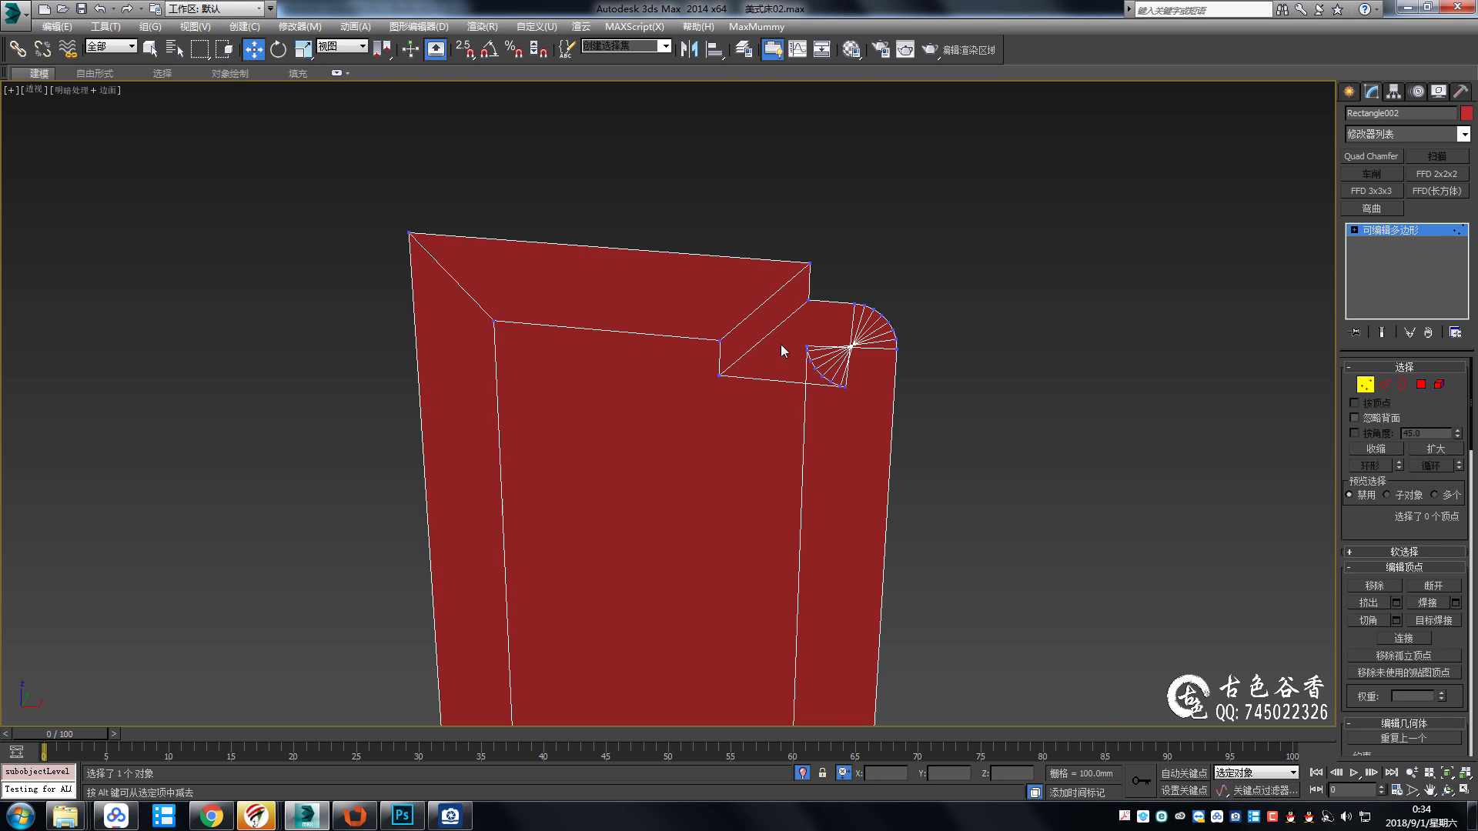
pyautogui.hotkey('alt', 'w')
pyautogui.click(1022, 290)
pyautogui.hotkey('alt', 'w')
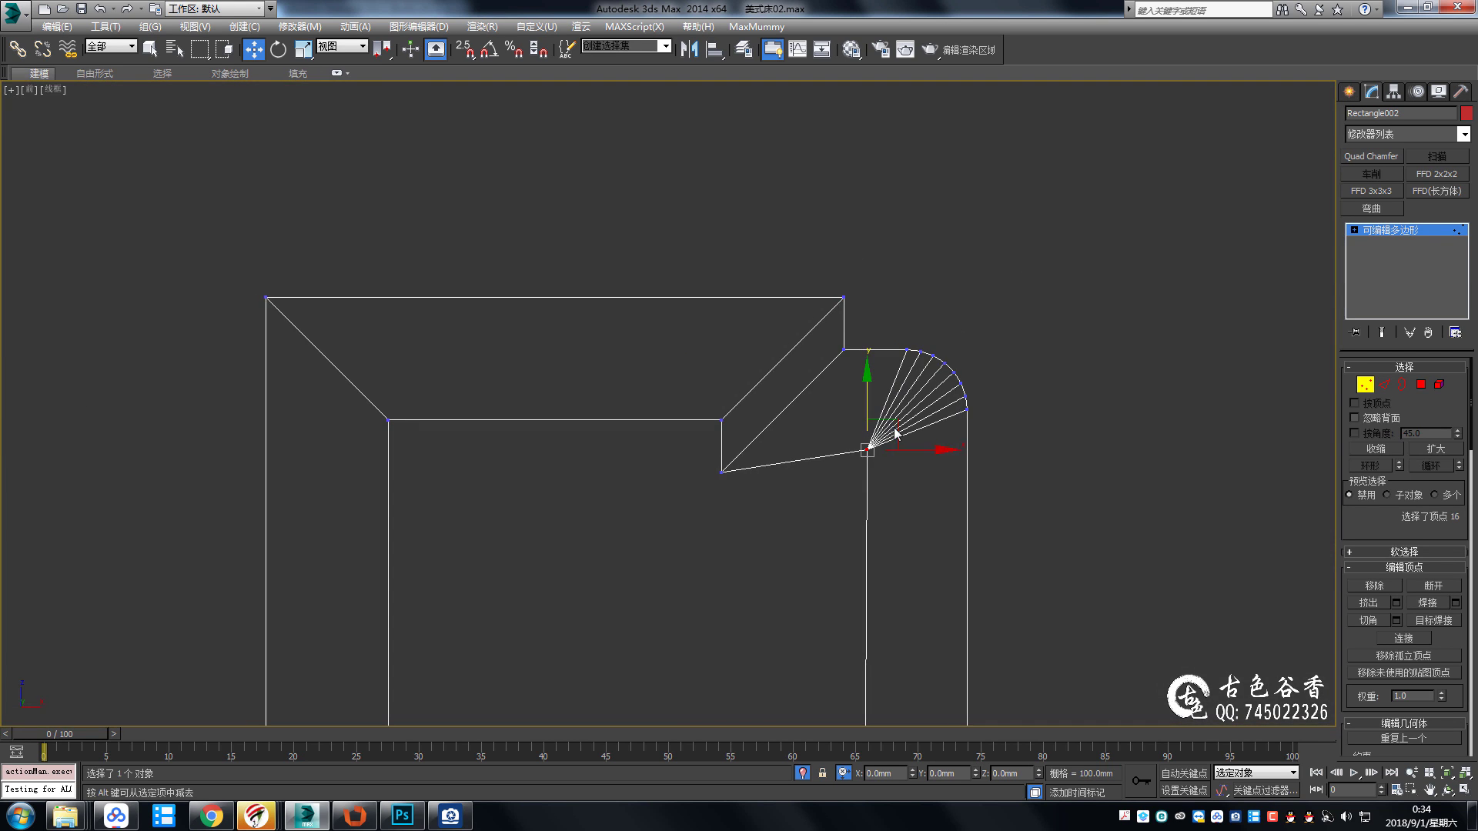
pyautogui.scroll(-5, 808, 300)
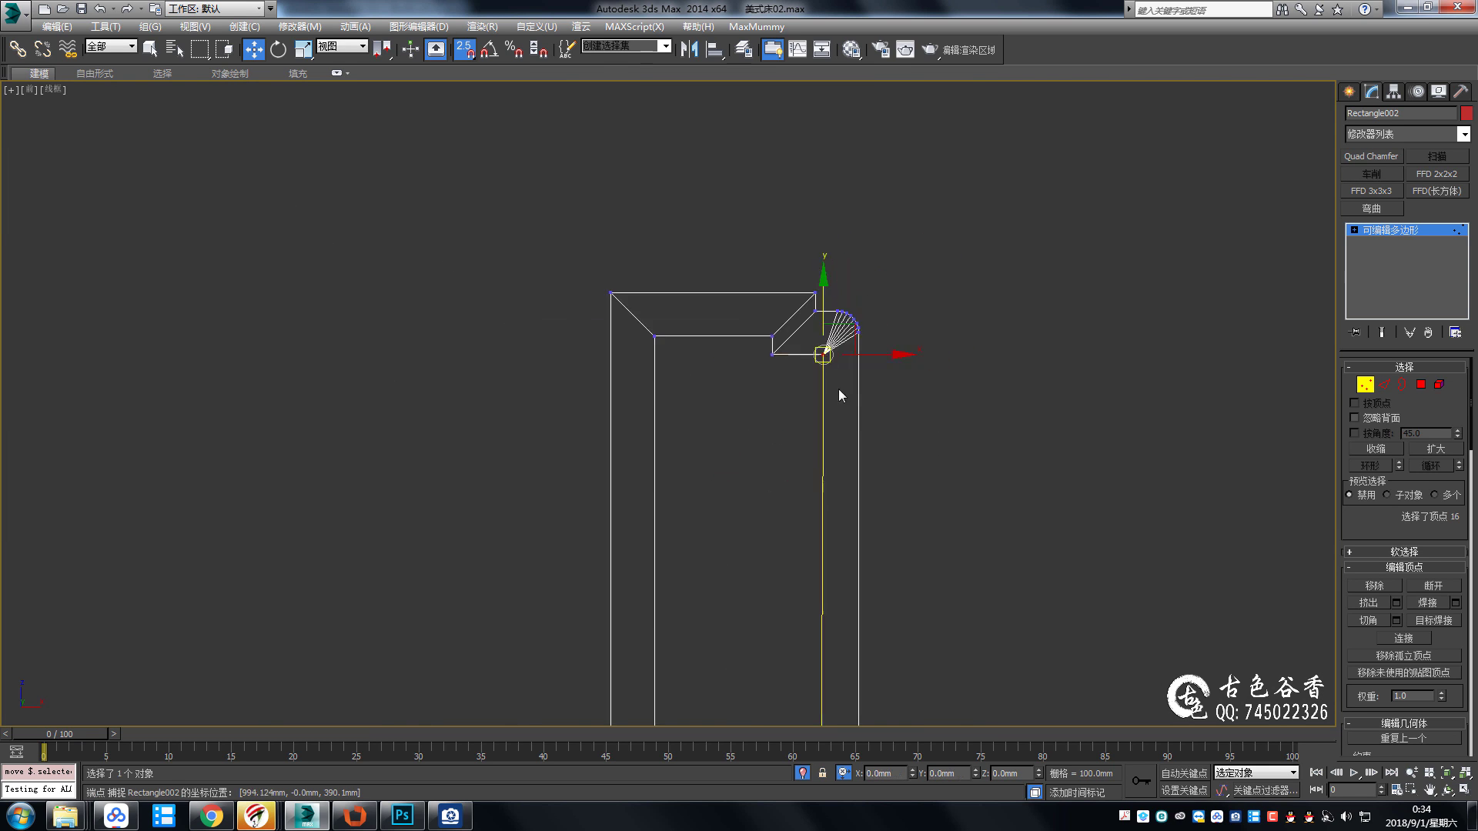
pyautogui.scroll(-4, 855, 201)
pyautogui.scroll(-5, 854, 201)
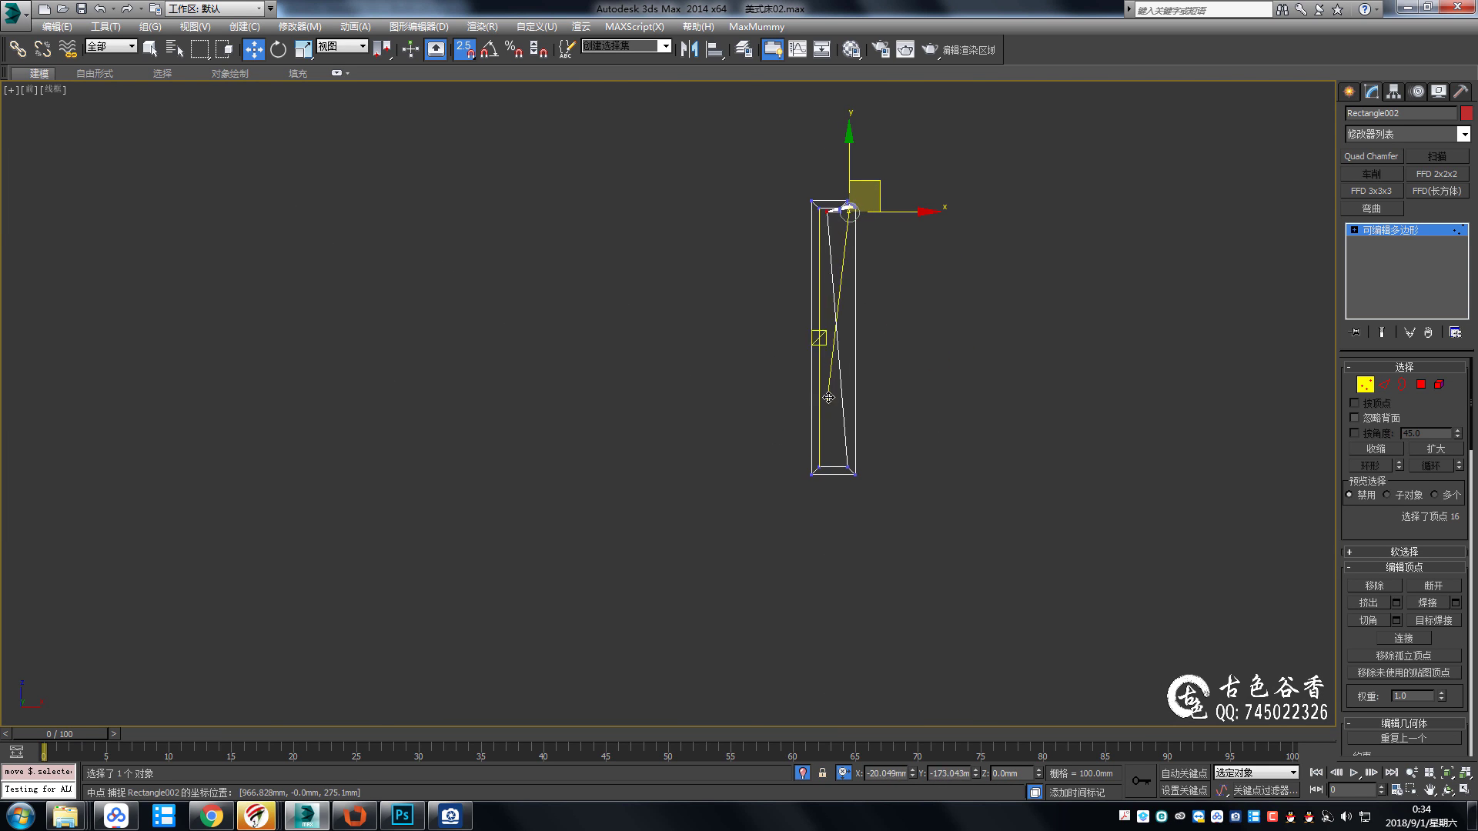
pyautogui.moveTo(843, 216)
pyautogui.mouseDown(button='middle')
pyautogui.moveTo(827, 358)
pyautogui.moveTo(802, 397)
pyautogui.mouseUp(button='middle')
pyautogui.scroll(8, 825, 362)
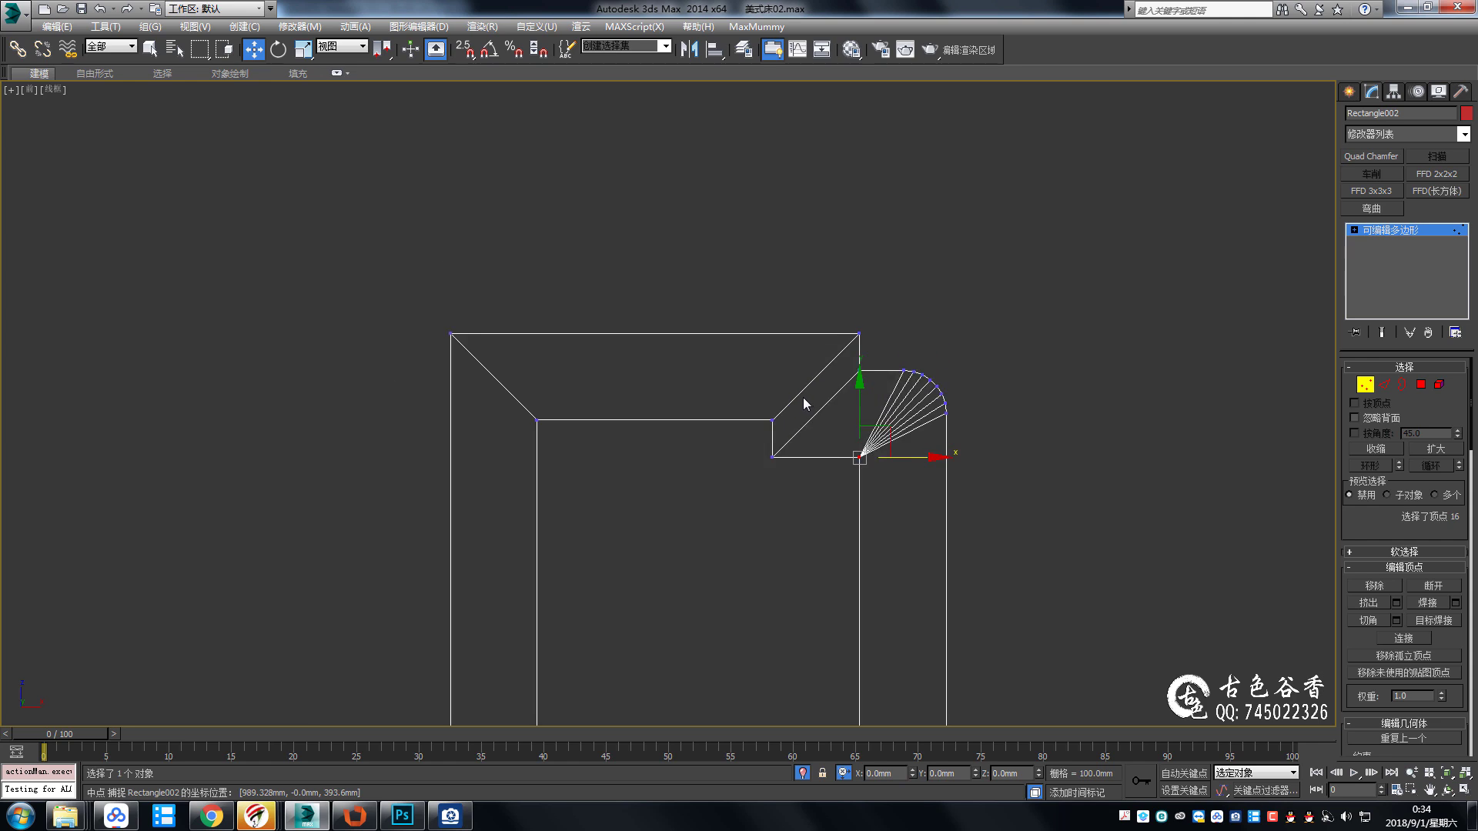
pyautogui.scroll(3, 802, 397)
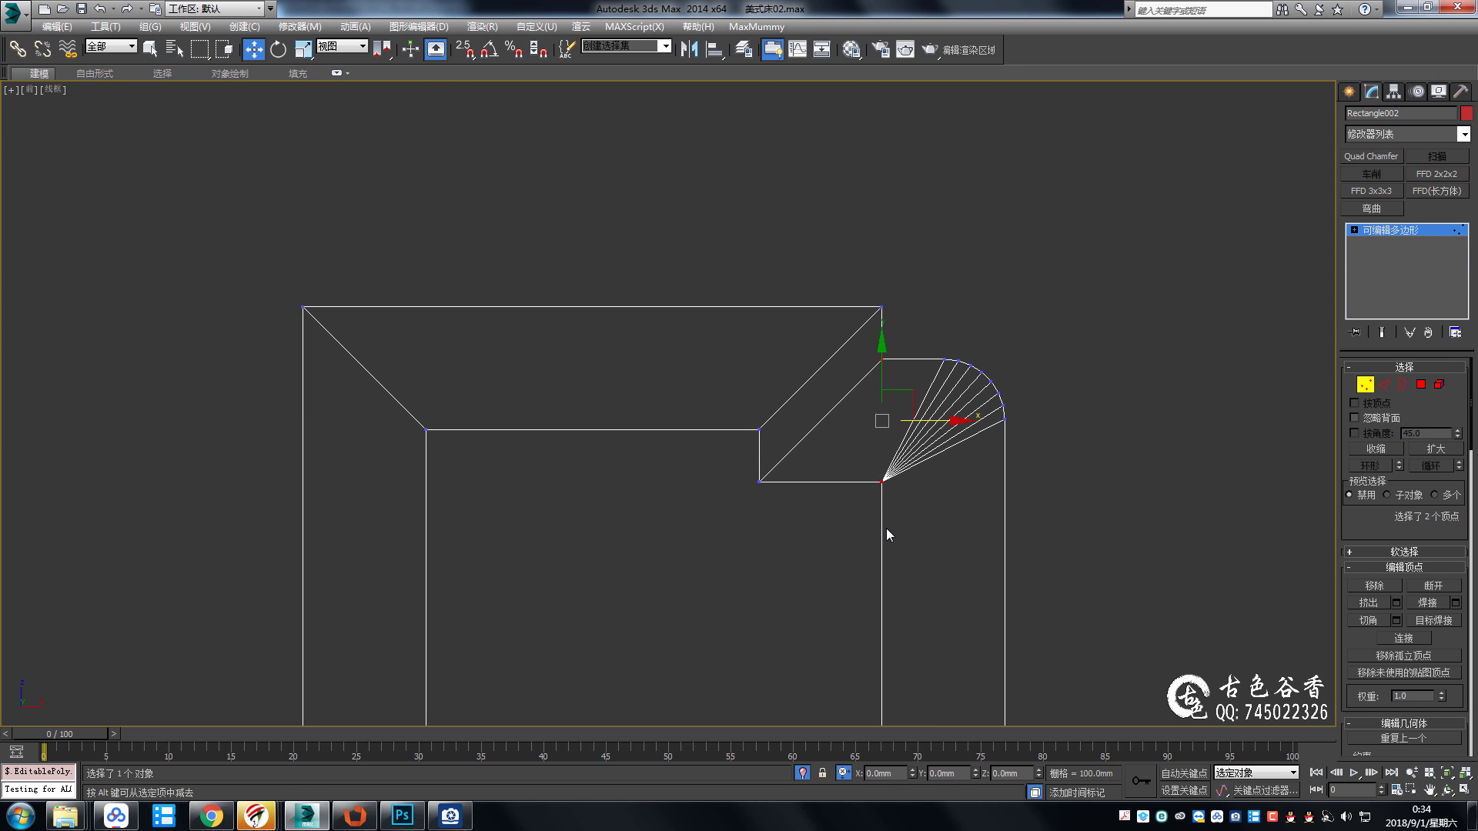
pyautogui.moveTo(839, 491)
pyautogui.mouseDown(button='middle')
pyautogui.moveTo(849, 501)
pyautogui.moveTo(858, 377)
pyautogui.mouseUp(button='middle')
pyautogui.moveTo(623, 462); pyautogui.dragTo(659, 412, button='middle')
pyautogui.scroll(-1, 410, 345)
# Select the outline's left edges and prepare the Cut tool in vertex mode.
pyautogui.press('2')
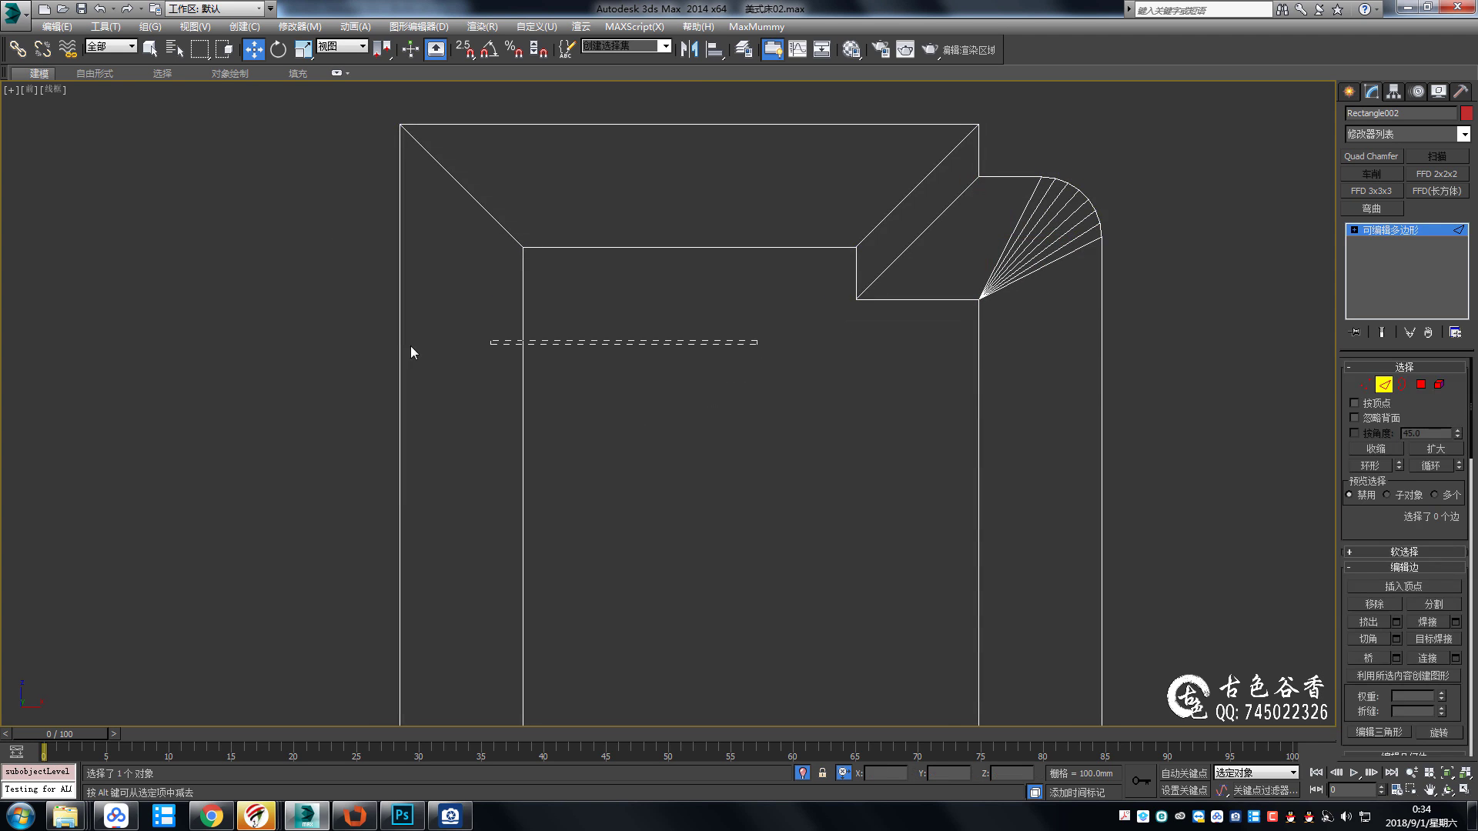
pyautogui.scroll(-4, 469, 409)
pyautogui.moveTo(519, 436); pyautogui.dragTo(580, 425, button='middle')
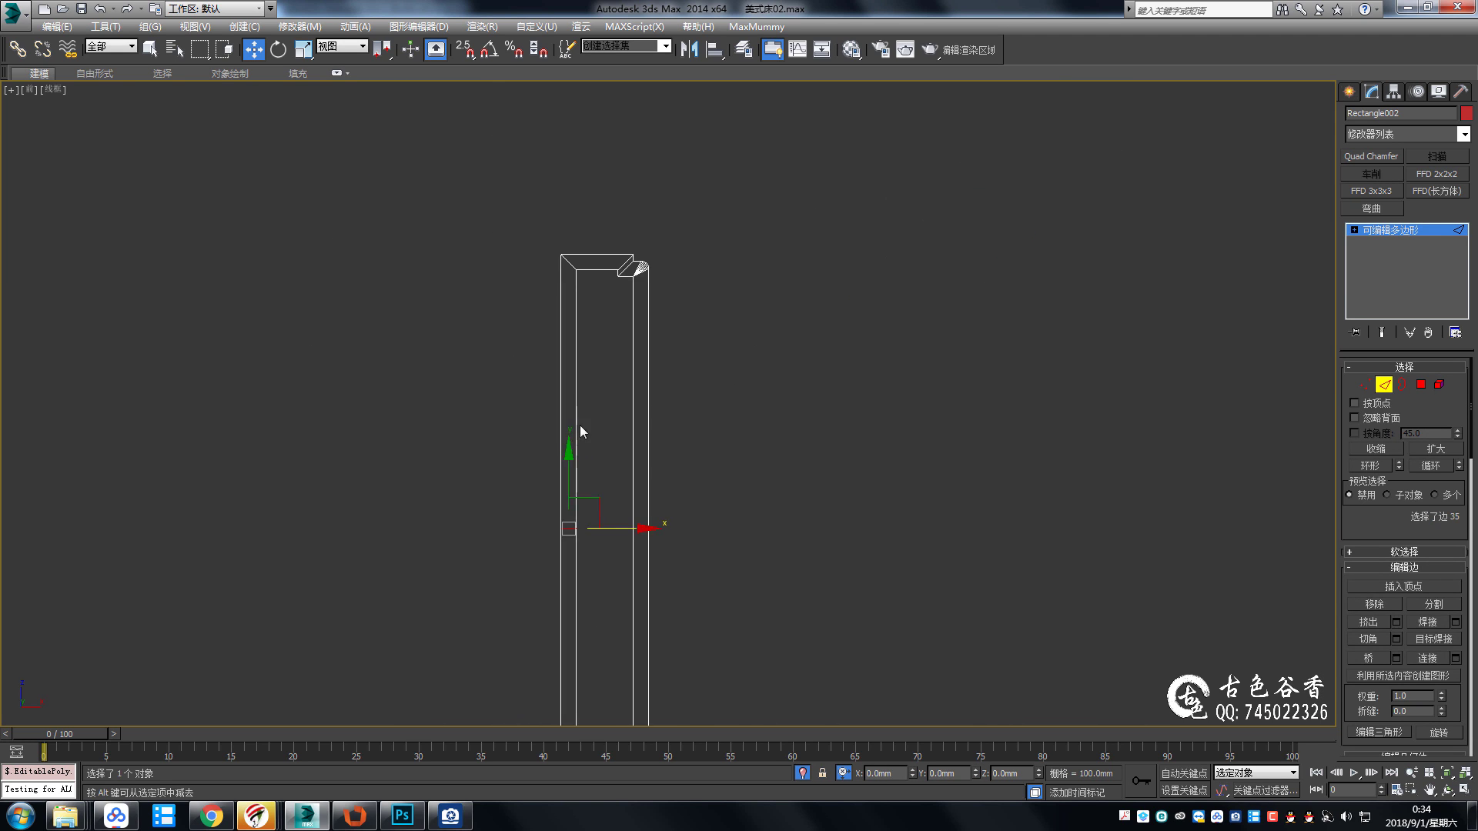
pyautogui.click(580, 358)
pyautogui.press('1')
pyautogui.scroll(2, 564, 331)
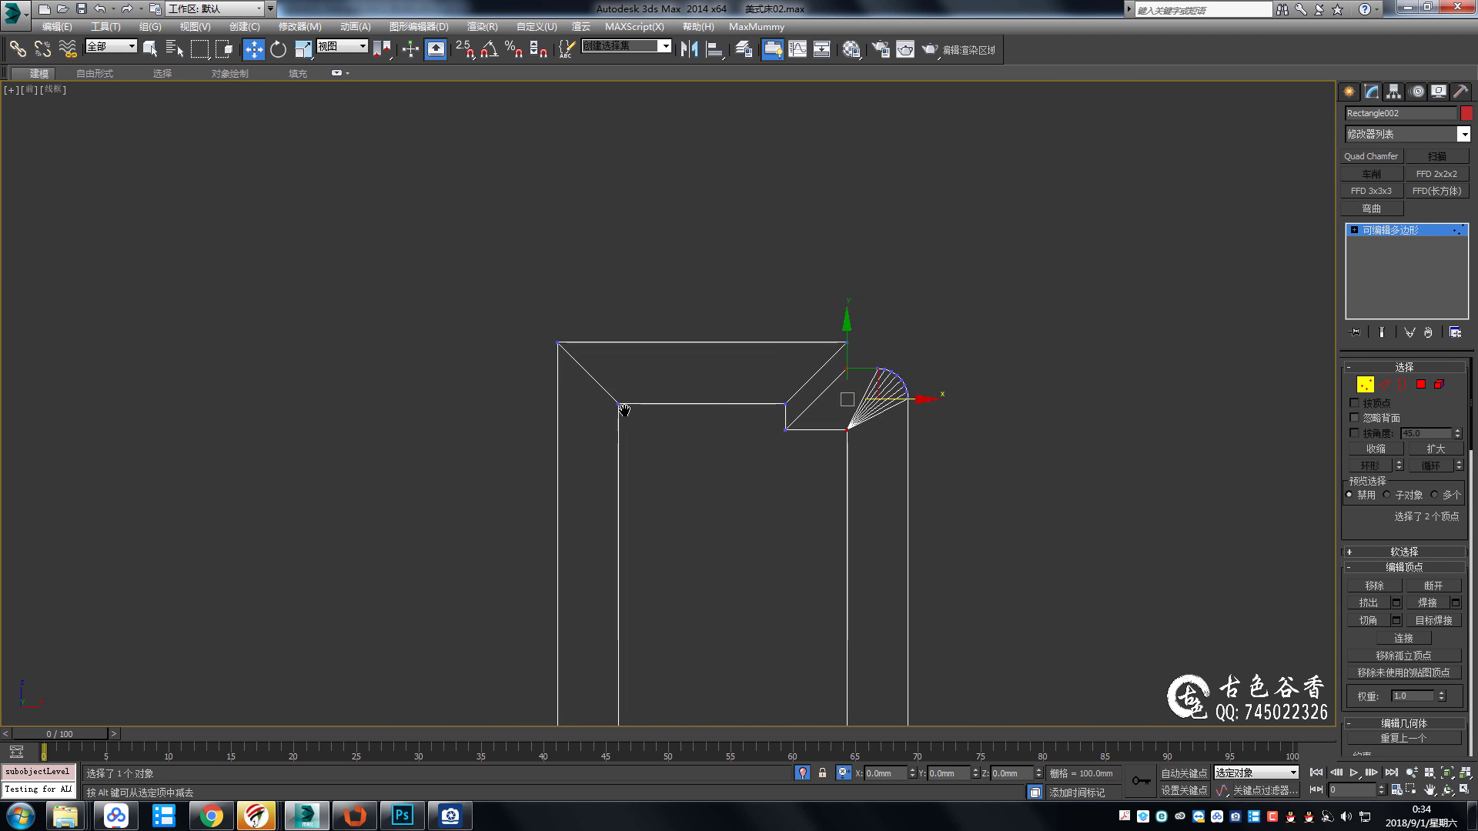
pyautogui.hotkey('alt', 'c')
pyautogui.press('w')
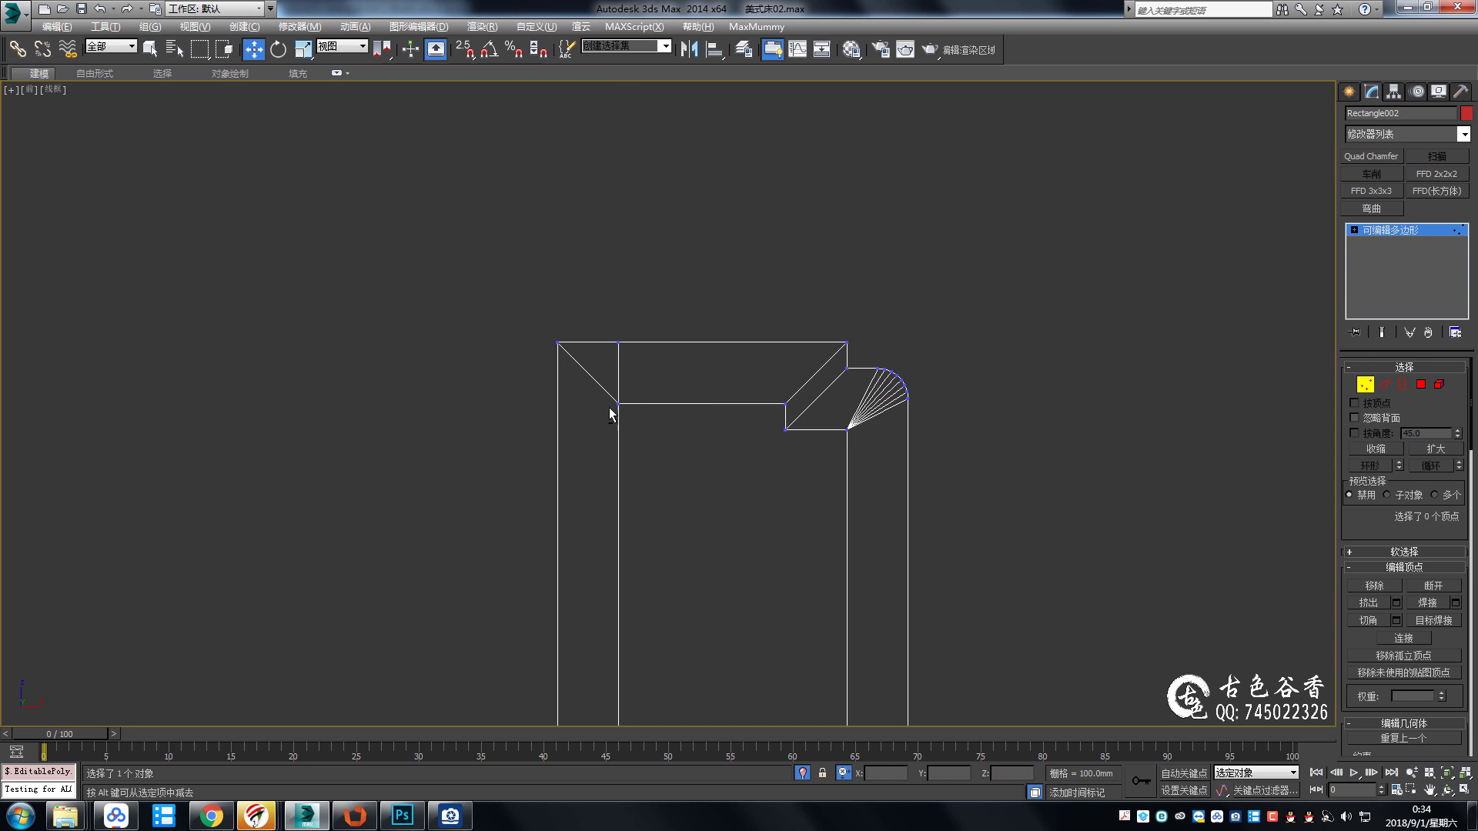
pyautogui.hotkey('alt', 'c')
# Cut a diagonal edge from the top-left inner corner to the bottom corner with point snapping.
pyautogui.moveTo(527, 372); pyautogui.dragTo(580, 447)
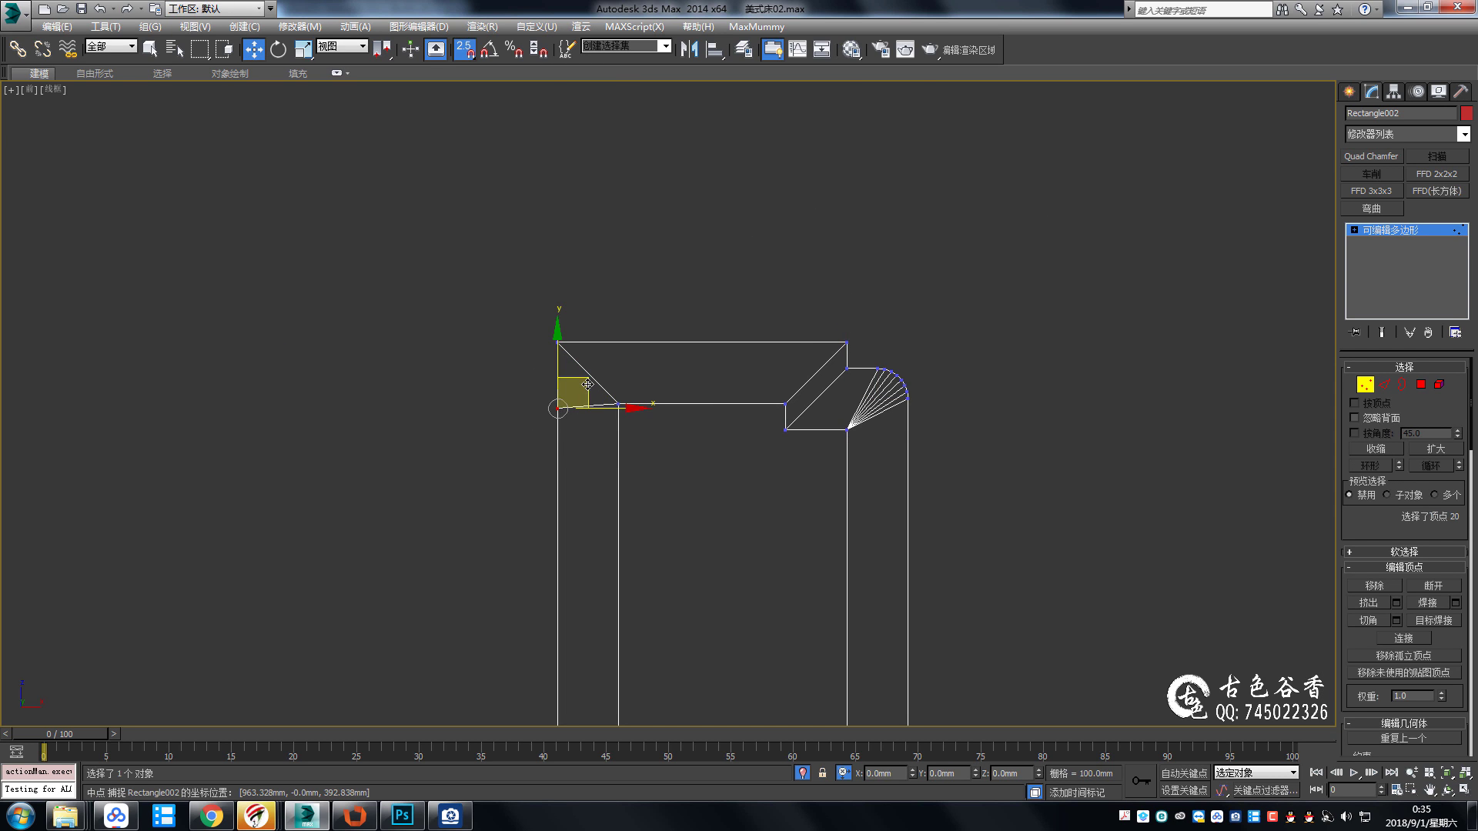
pyautogui.scroll(-4, 659, 301)
pyautogui.scroll(1, 741, 471)
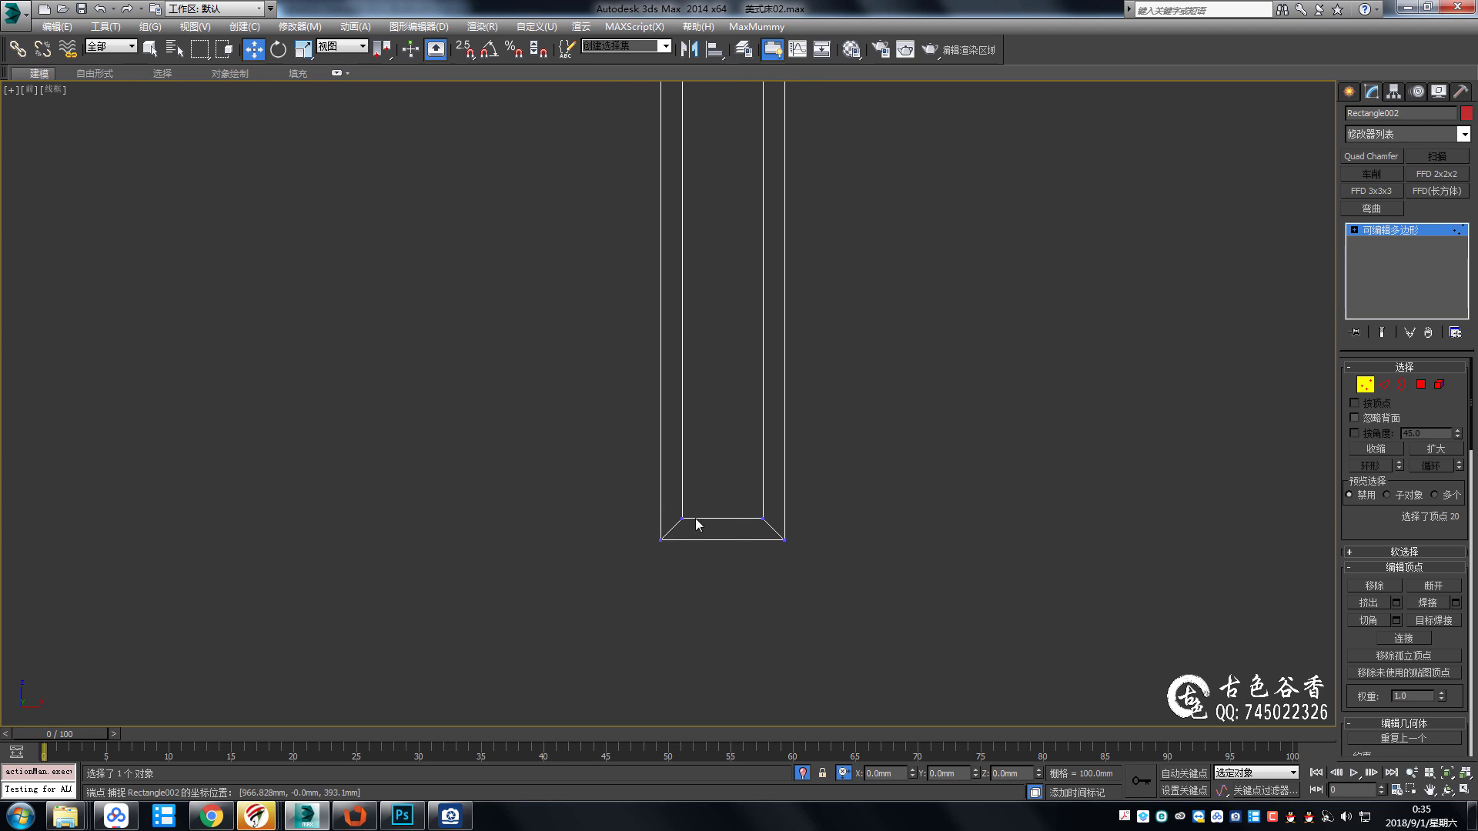
pyautogui.scroll(4, 847, 431)
pyautogui.scroll(2, 880, 422)
pyautogui.hotkey('alt', 'c')
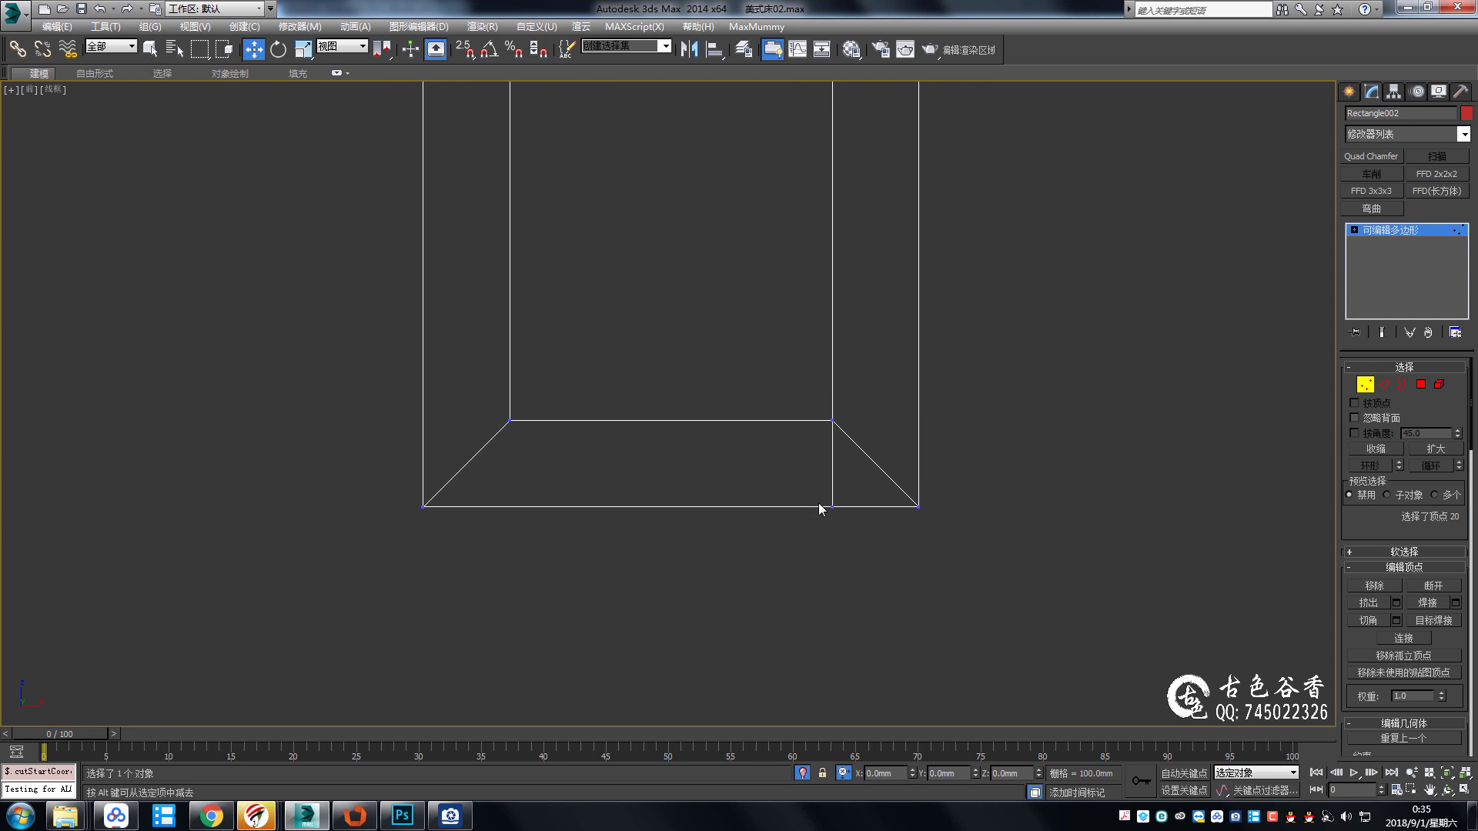
pyautogui.click(825, 508)
pyautogui.press('s')
# Select the corner and inner edges, then return to vertices and clear the selection.
pyautogui.press('2')
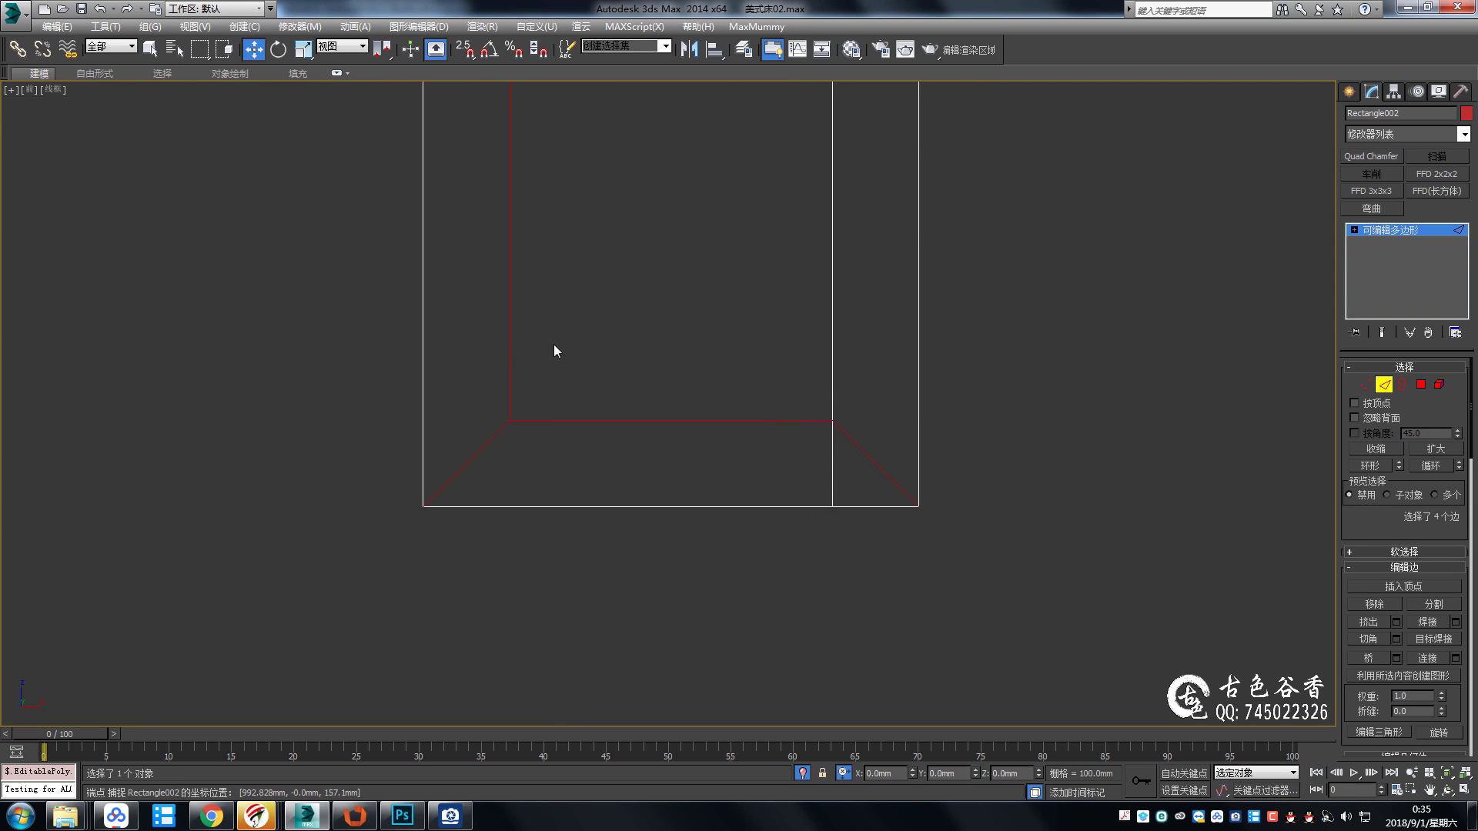
pyautogui.scroll(-2, 554, 351)
pyautogui.moveTo(644, 521); pyautogui.dragTo(656, 432, button='middle')
pyautogui.scroll(2, 603, 384)
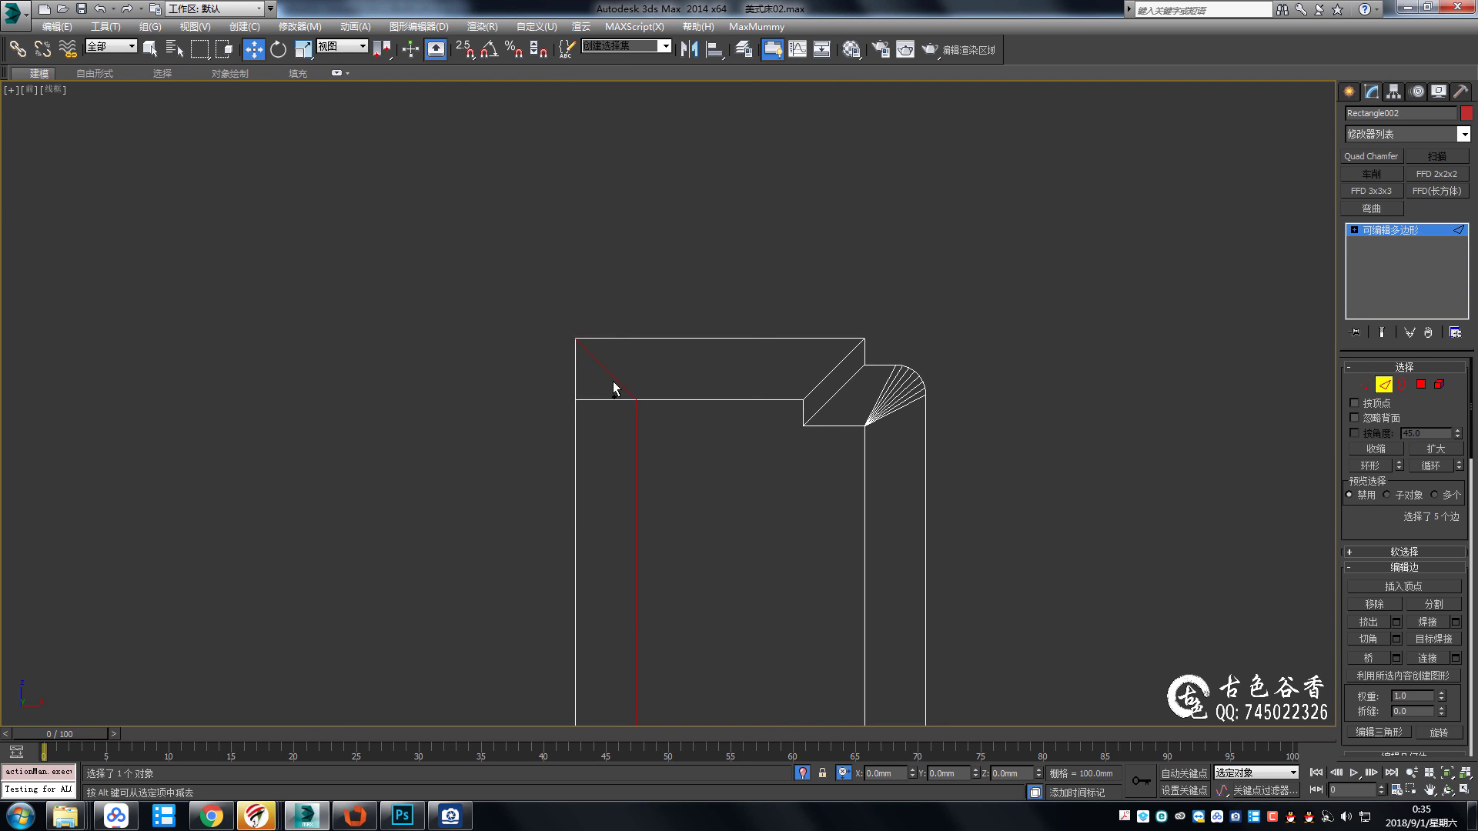
pyautogui.rightClick(615, 389)
pyautogui.click(531, 419)
pyautogui.scroll(-4, 662, 446)
pyautogui.scroll(2, 763, 456)
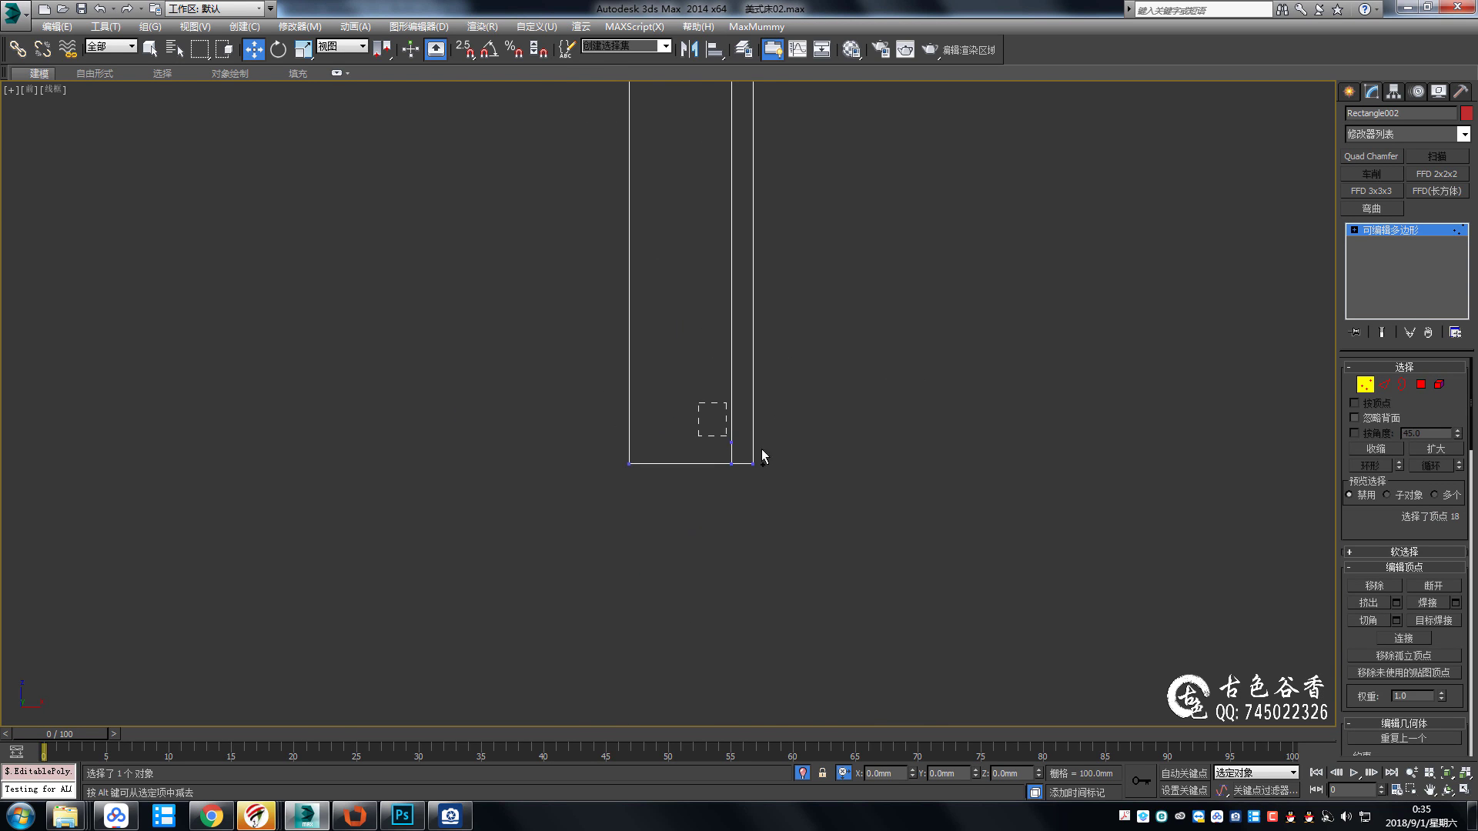
pyautogui.click(771, 456)
pyautogui.scroll(-2, 763, 308)
pyautogui.scroll(1, 766, 402)
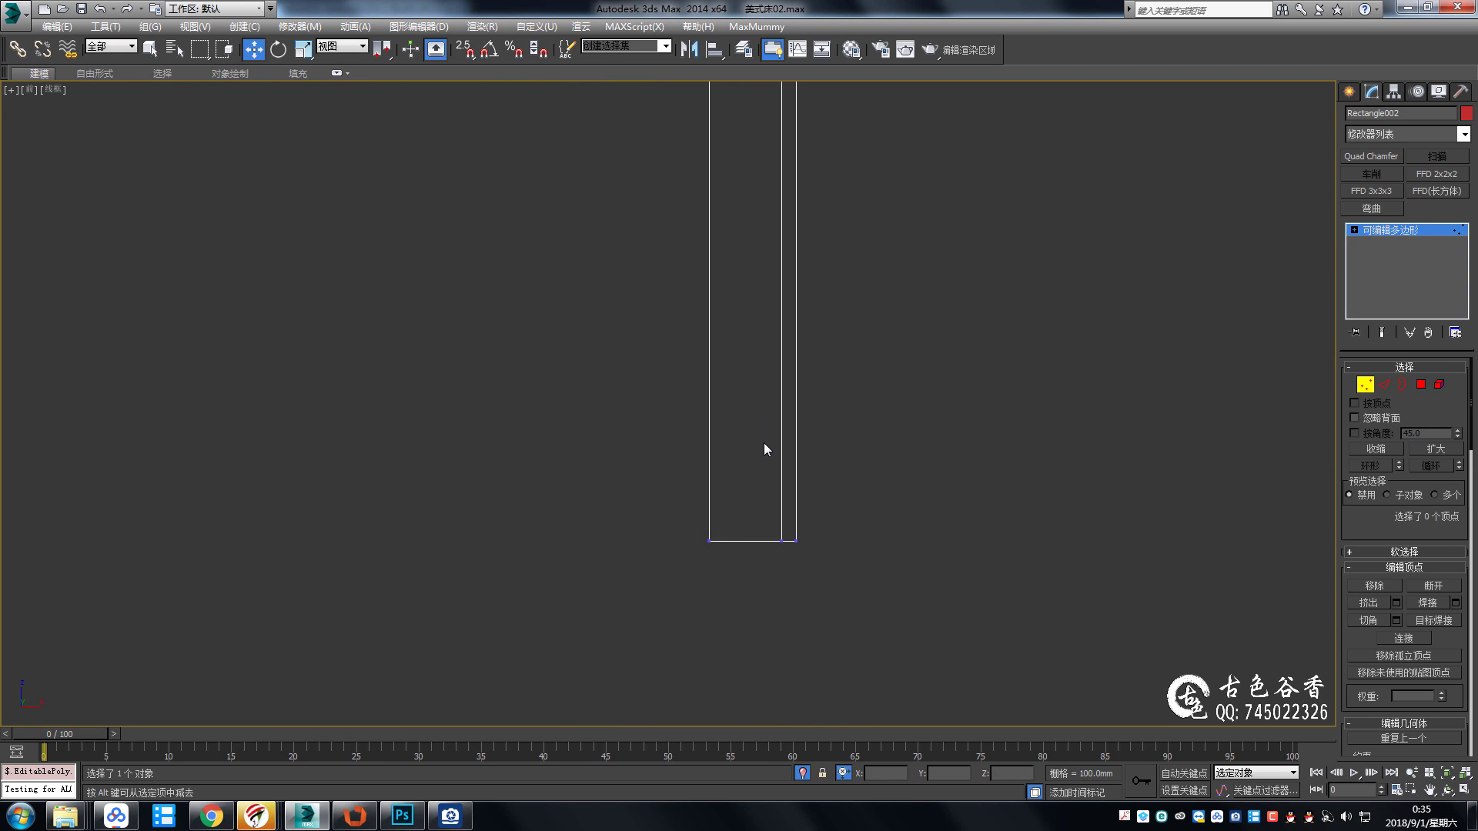
pyautogui.scroll(-1, 763, 441)
# Cut a diagonal edge from the top corner vertex down to the leg's bottom vertex.
pyautogui.hotkey('alt', 'c')
pyautogui.click(764, 140)
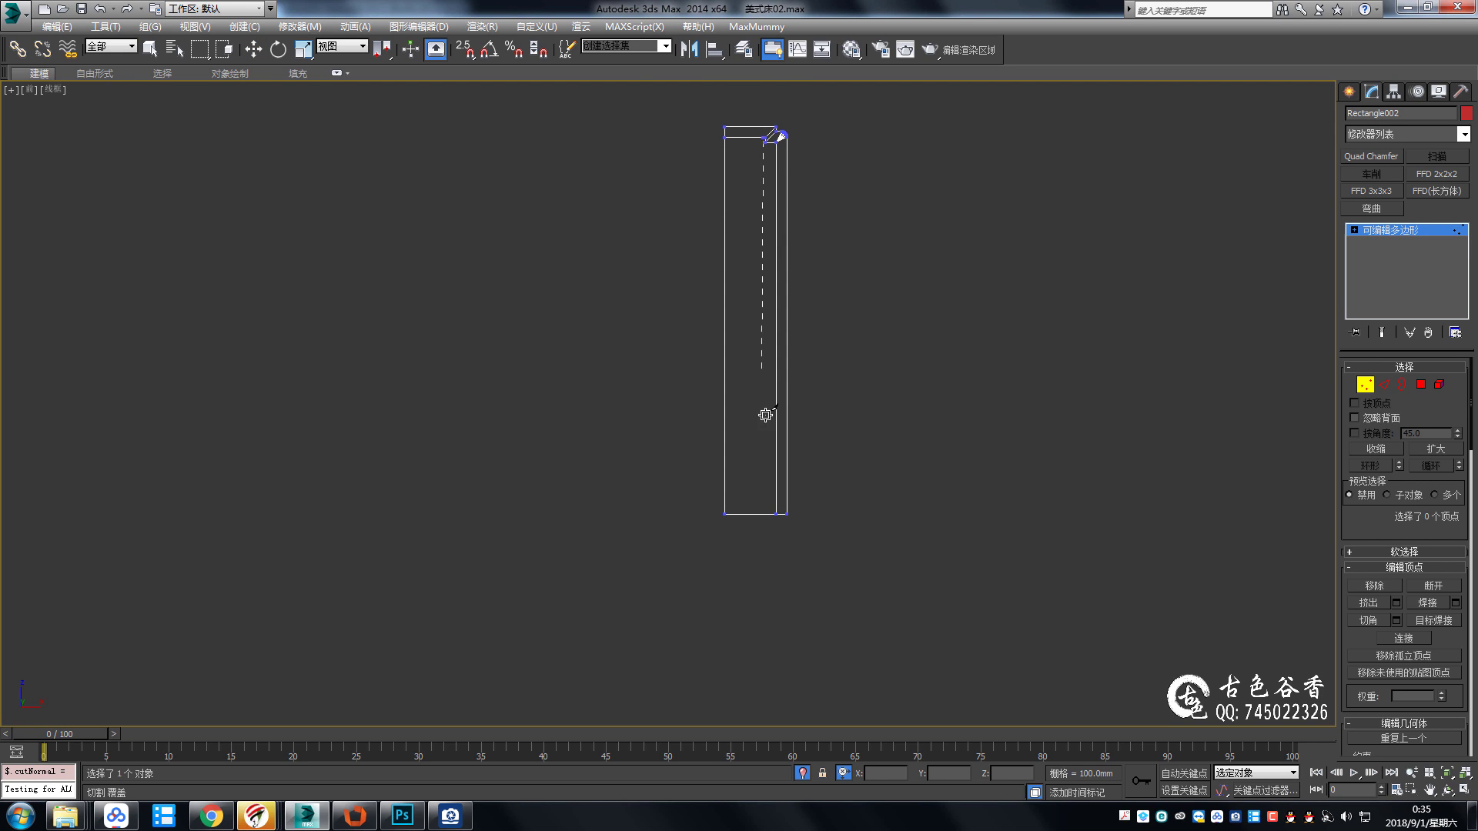
pyautogui.moveTo(744, 497); pyautogui.dragTo(773, 537)
pyautogui.moveTo(772, 536); pyautogui.dragTo(772, 583, button='middle')
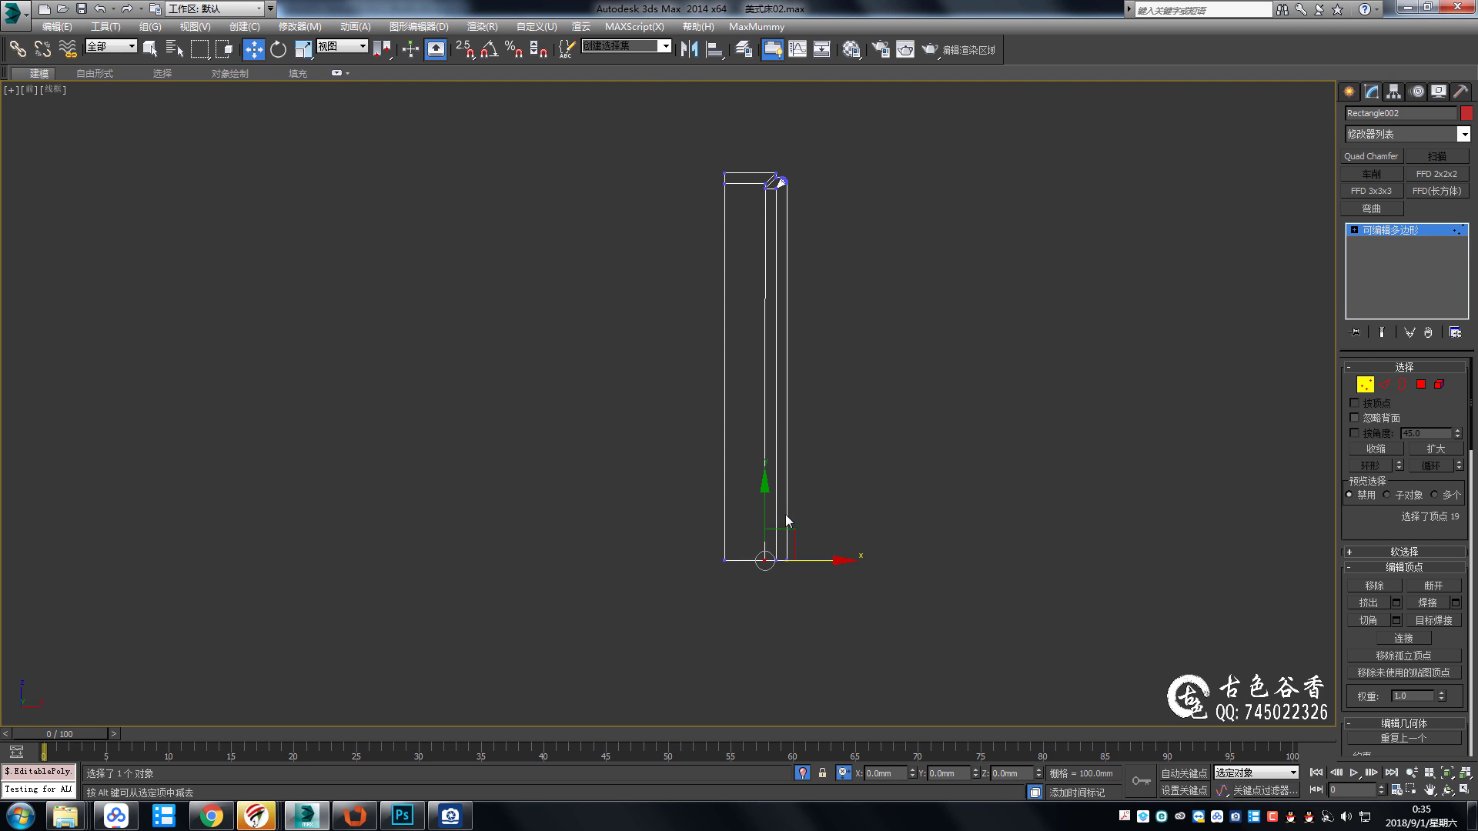
pyautogui.press('s')
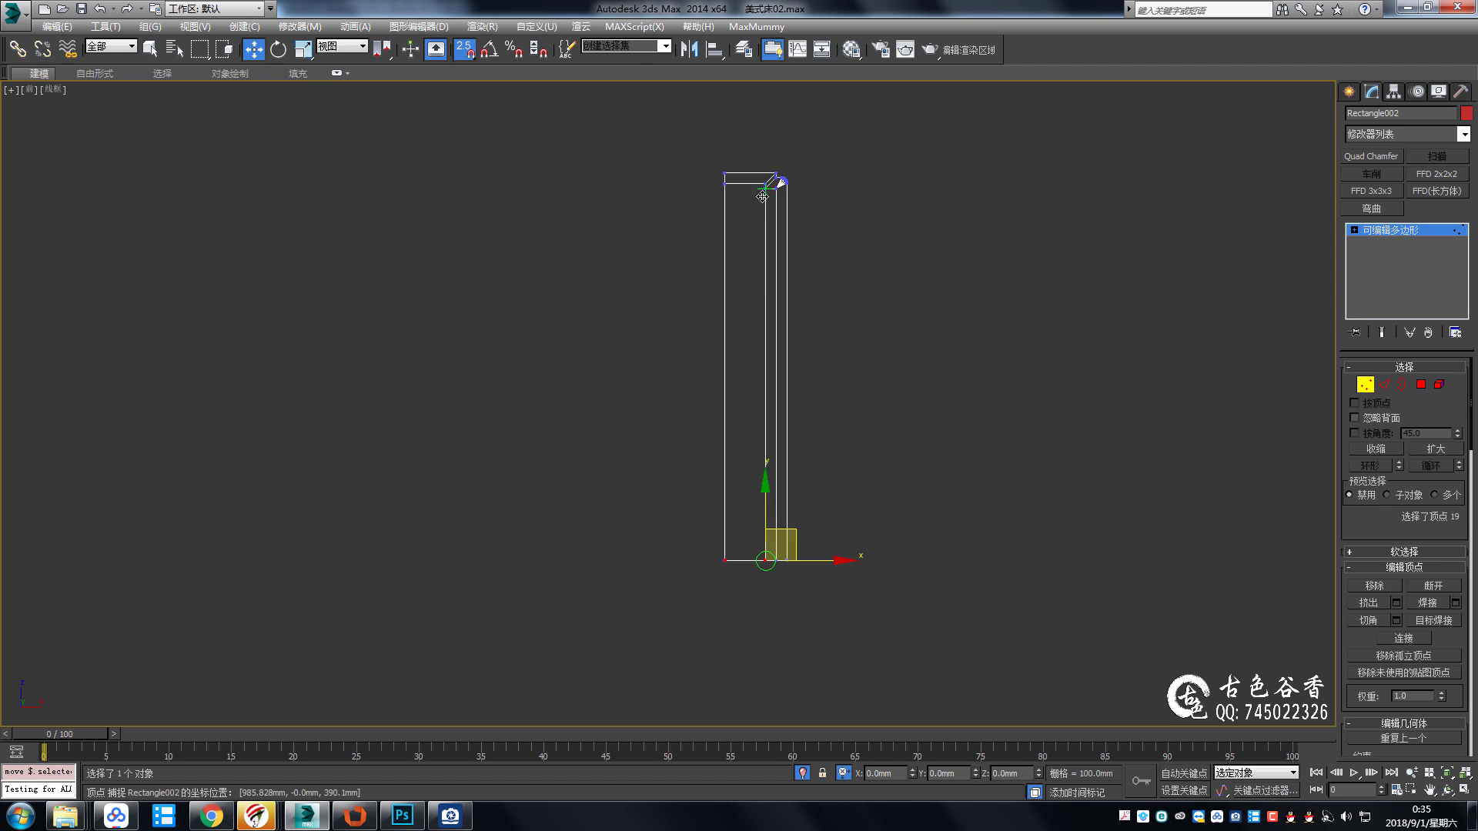
pyautogui.press('s')
pyautogui.scroll(4, 762, 197)
pyautogui.scroll(4, 729, 393)
# Cut a final diagonal edge onto the left edge and exit vertex editing.
pyautogui.hotkey('alt', 'c')
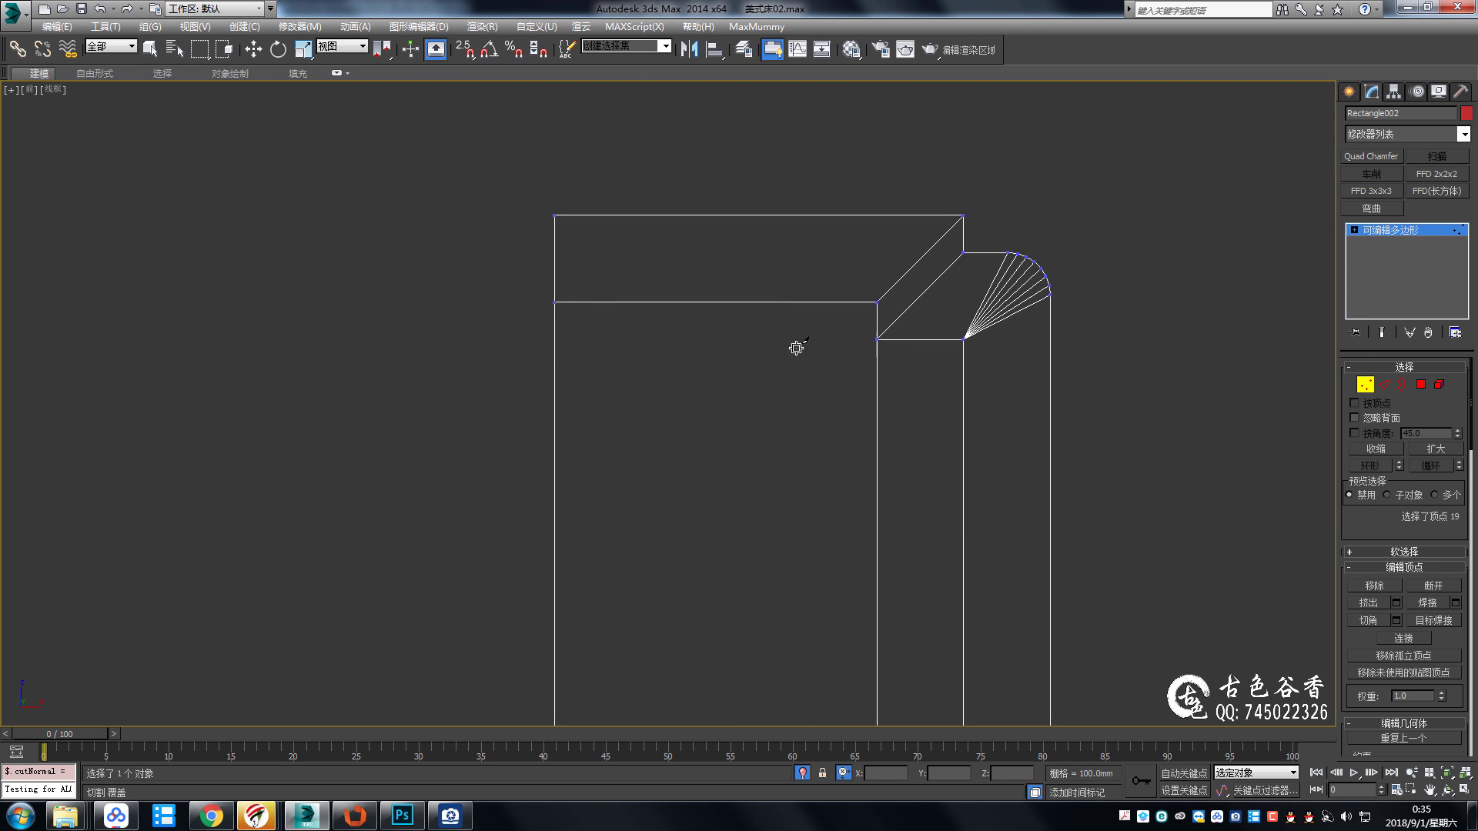
pyautogui.click(554, 348)
pyautogui.press('w')
pyautogui.press('s')
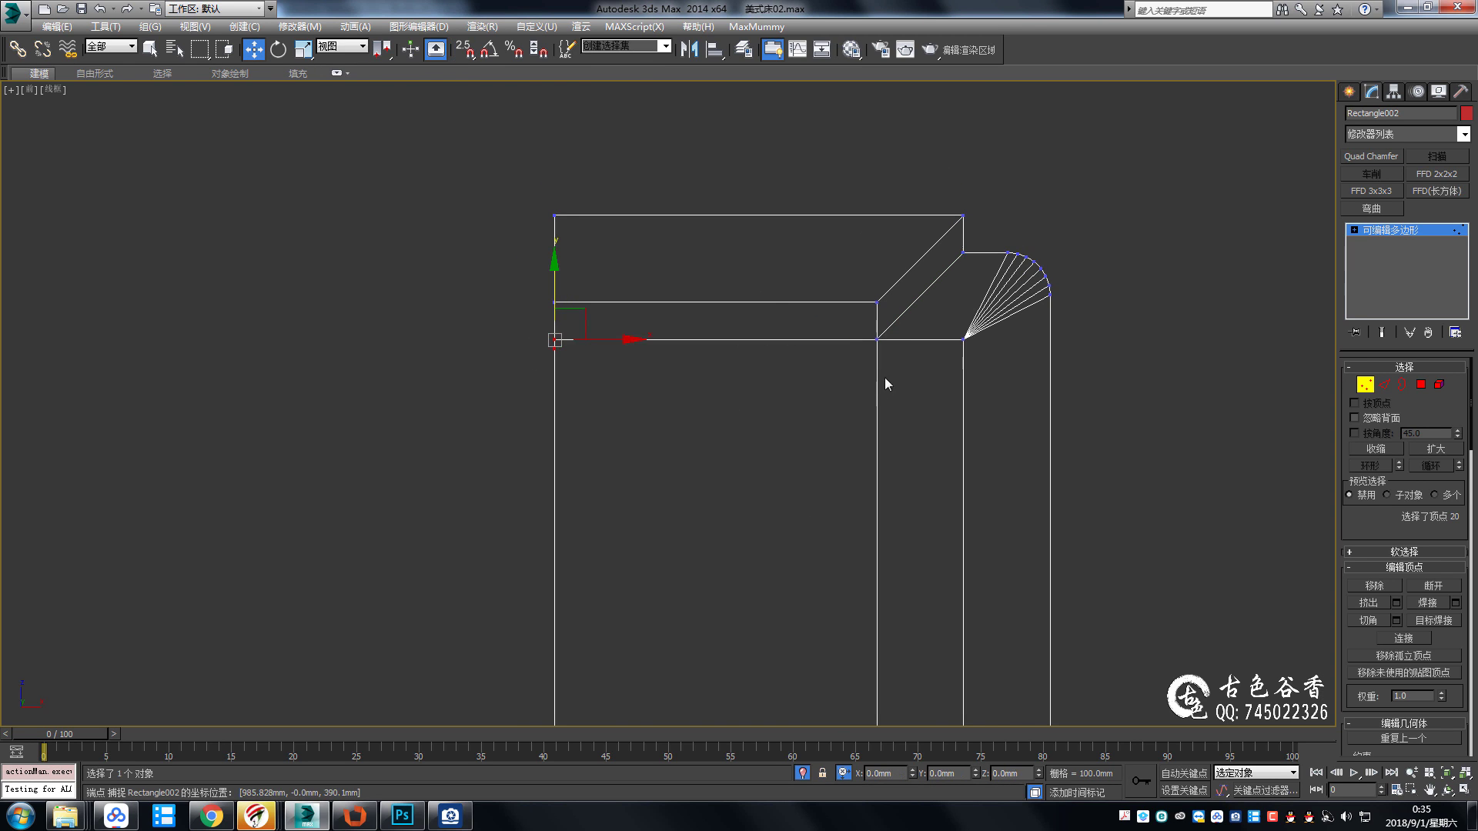
pyautogui.press('1')
pyautogui.press('q')
pyautogui.press('s')
pyautogui.moveTo(1184, 316); pyautogui.dragTo(1049, 311, button='middle')
# Add a Shell modifier to give the leg panel thickness.
pyautogui.scroll(-8, 1050, 311)
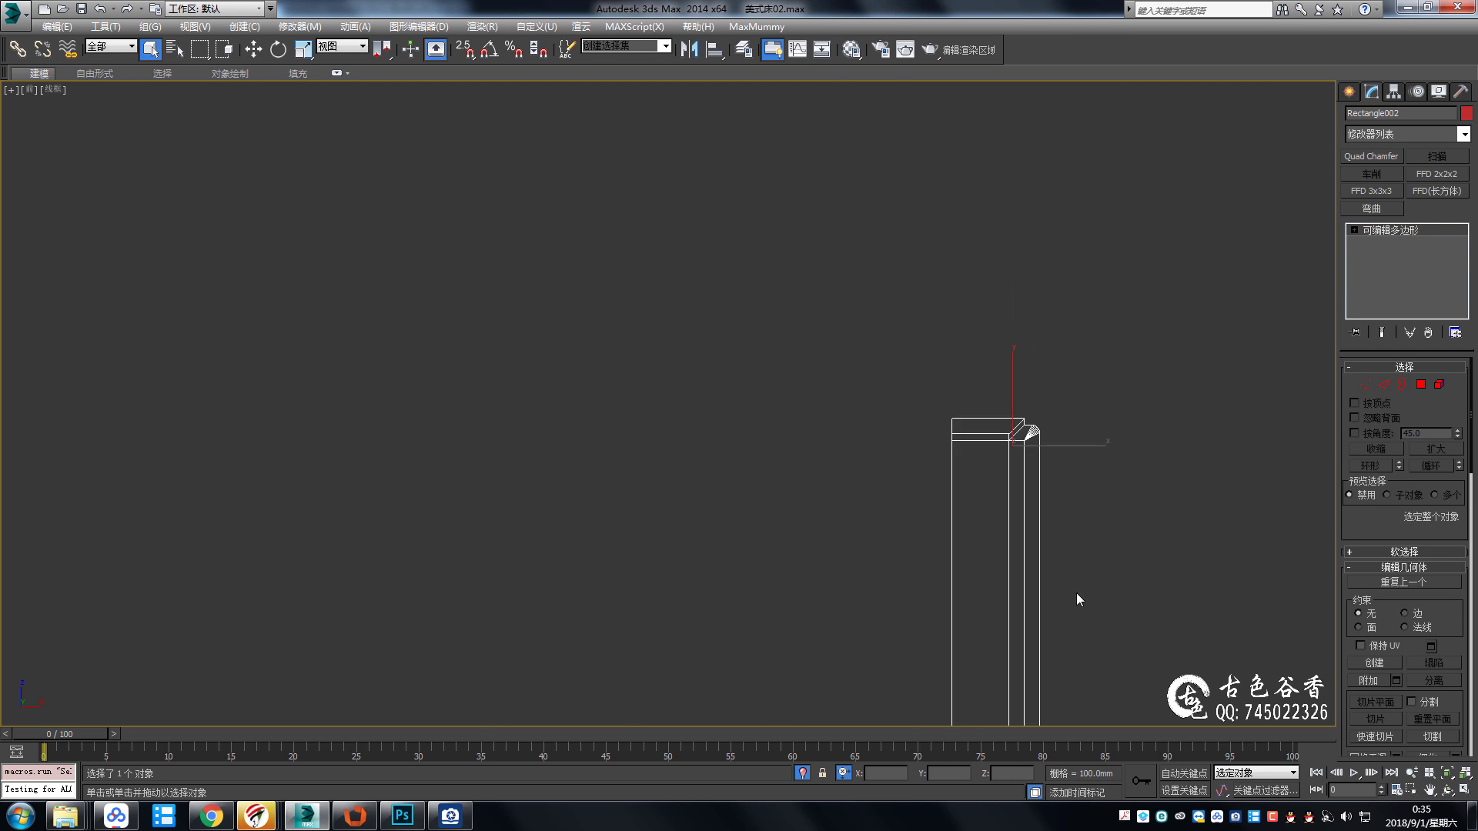
pyautogui.moveTo(1078, 597); pyautogui.dragTo(944, 409, button='middle')
pyautogui.click(1462, 134)
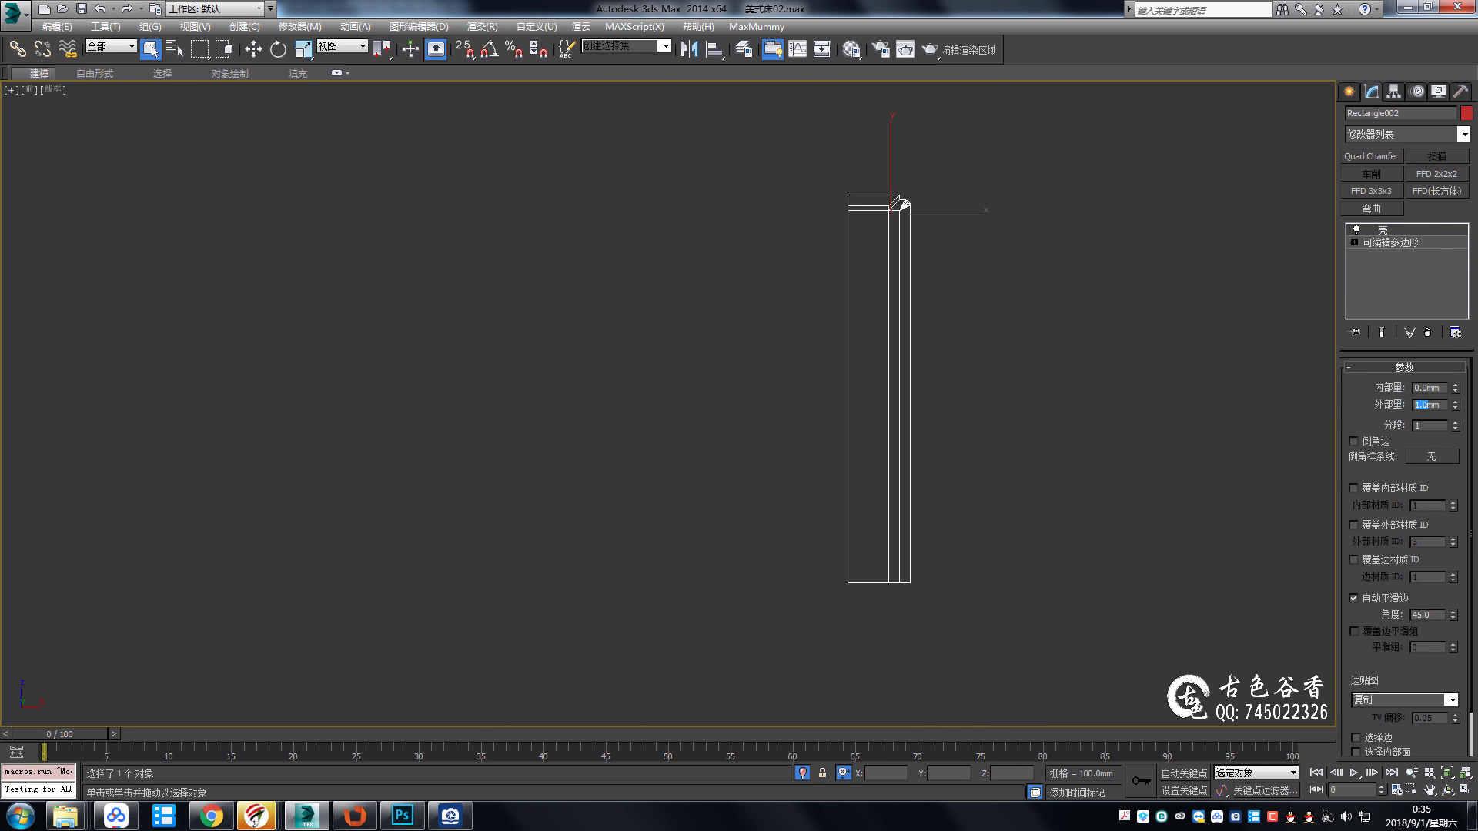
pyautogui.hotkey('alt', 'w')
pyautogui.hotkey('alt', 'w')
pyautogui.moveTo(914, 539)
pyautogui.keyDown('alt'); pyautogui.mouseDown(button='middle')
pyautogui.moveTo(795, 409)
pyautogui.moveTo(778, 339)
pyautogui.moveTo(739, 370)
pyautogui.mouseUp(button='middle'); pyautogui.keyUp('alt')
pyautogui.scroll(-5, 795, 409)
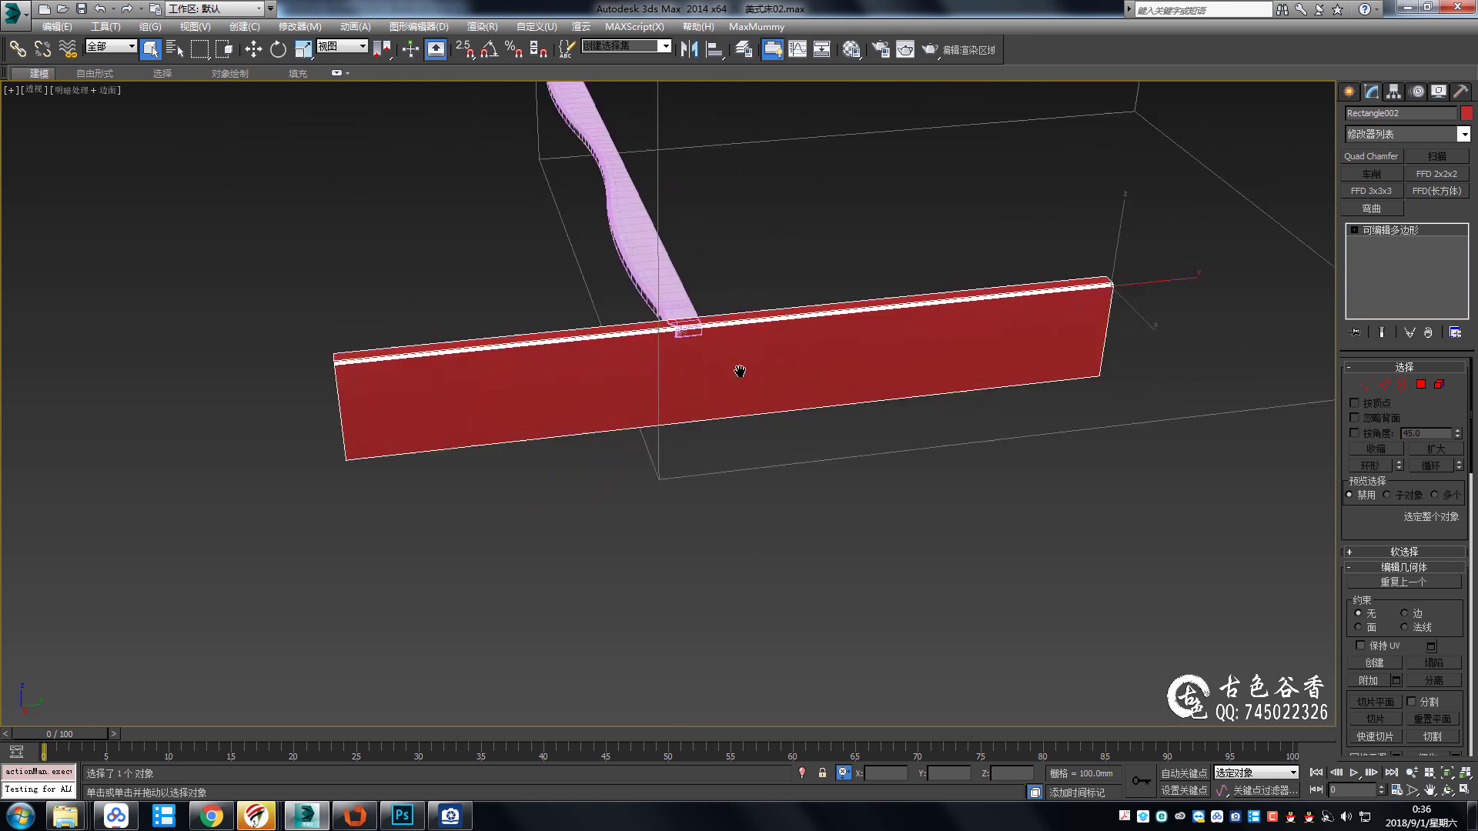
# Mirror the panel across Y with No Clone in the Top view.
pyautogui.press('t')
pyautogui.scroll(-3, 951, 339)
pyautogui.moveTo(750, 197); pyautogui.dragTo(749, 294, button='middle')
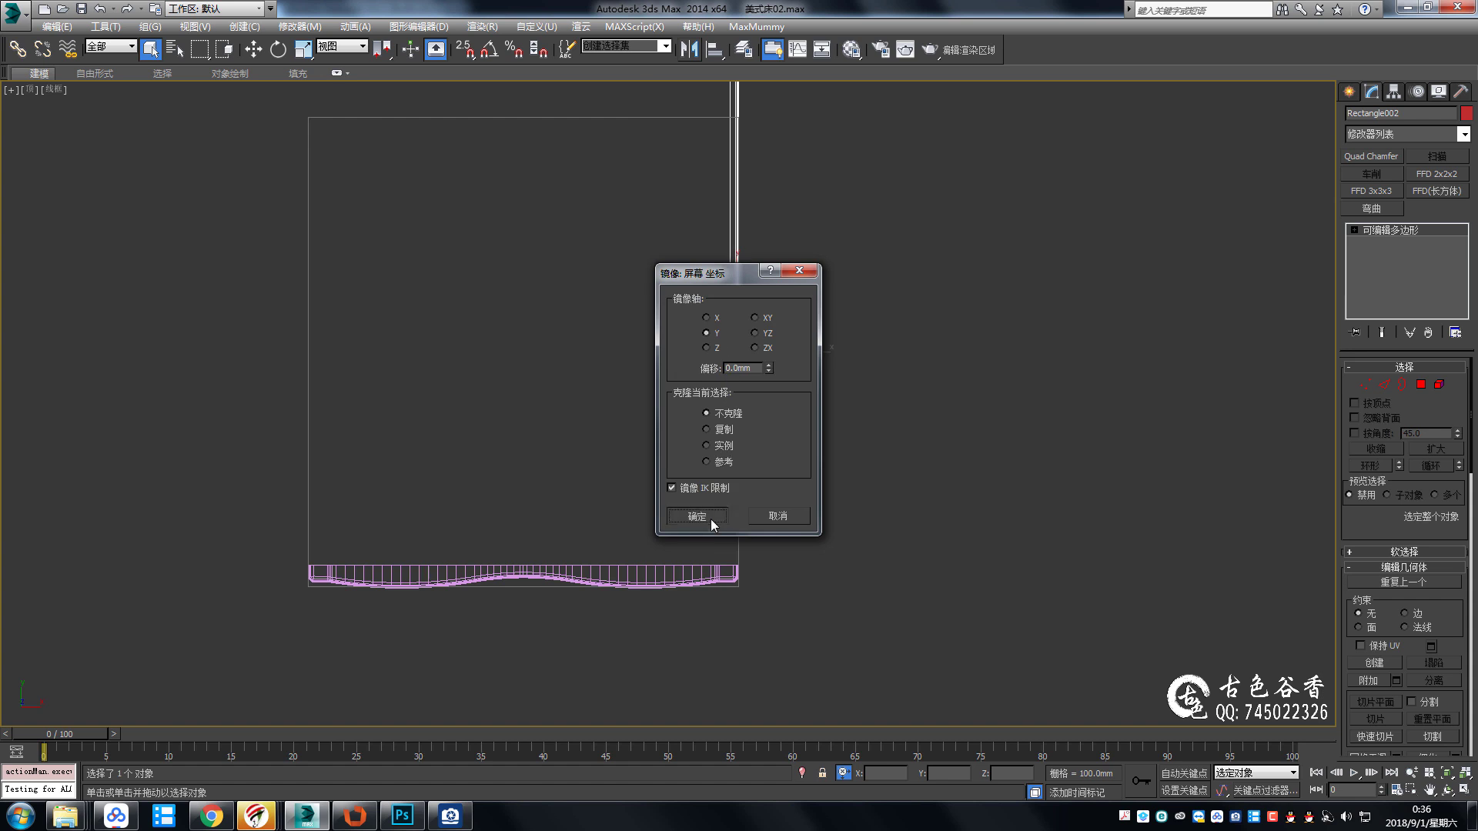
pyautogui.click(712, 524)
# Snap-move the panel onto the bed's front corner.
pyautogui.press('w')
pyautogui.moveTo(733, 346); pyautogui.dragTo(733, 511)
pyautogui.scroll(3, 771, 445)
pyautogui.scroll(2, 771, 446)
pyautogui.press('s')
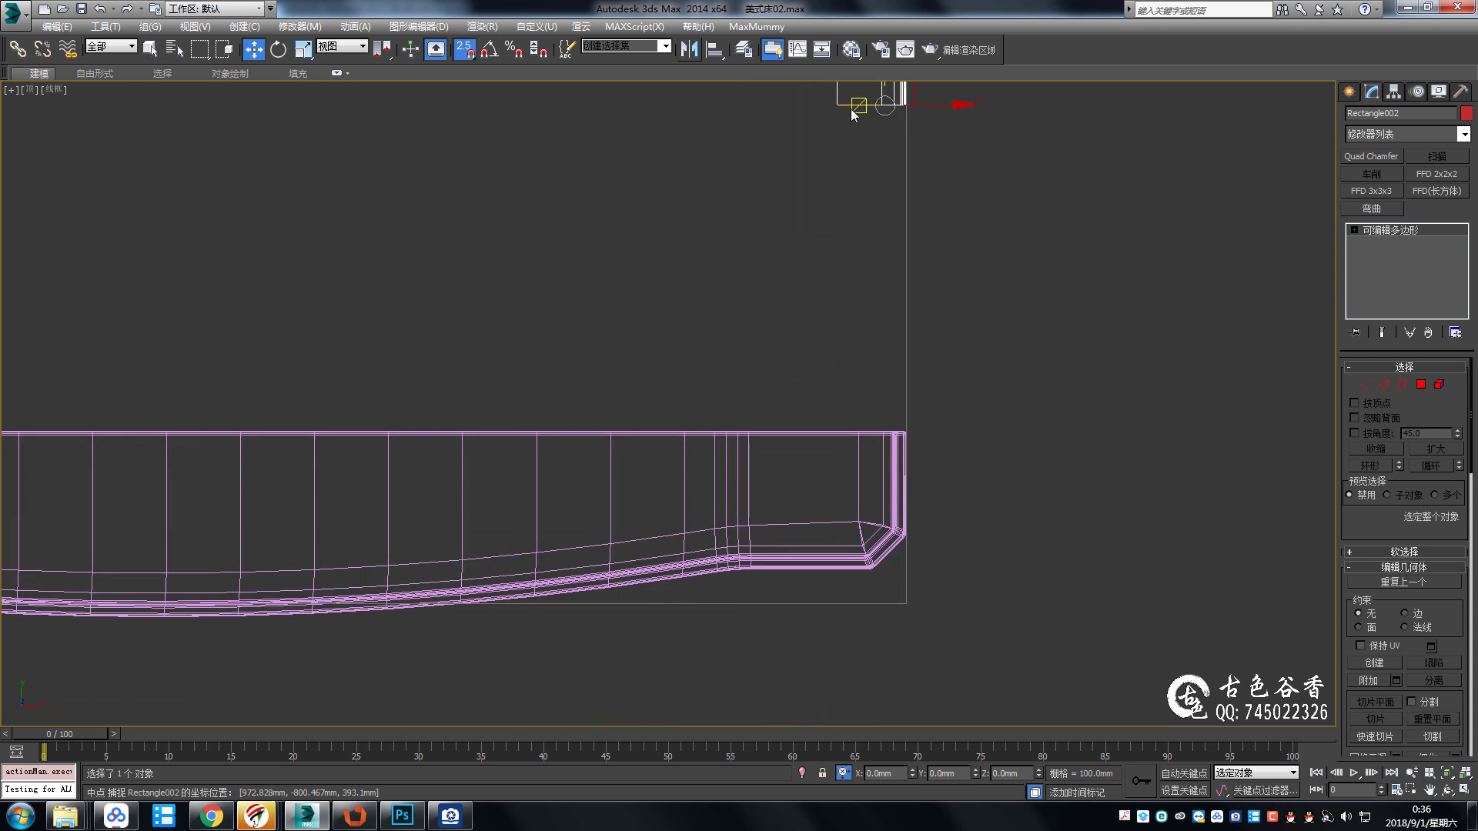
pyautogui.moveTo(849, 181); pyautogui.dragTo(848, 477)
pyautogui.press('s')
# Select the vertices at the panel's end.
pyautogui.scroll(-3, 983, 297)
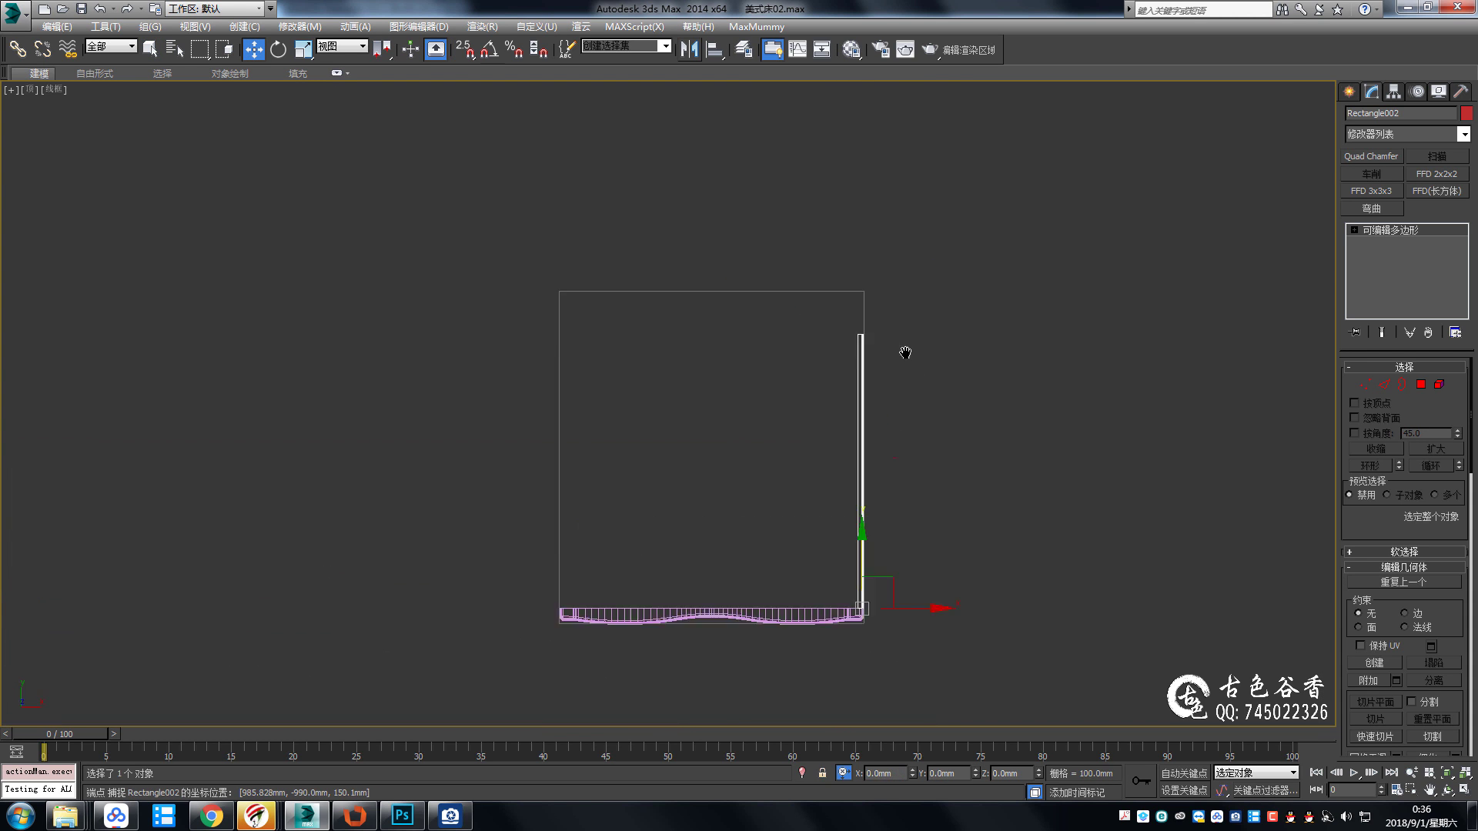
pyautogui.scroll(2, 903, 353)
pyautogui.press('1')
pyautogui.moveTo(808, 354); pyautogui.dragTo(854, 418)
pyautogui.scroll(1, 849, 446)
# Browse the ACDSee reference photos to 6.jpg, showing the dark wooden frame's corner leg.
pyautogui.click(451, 823)
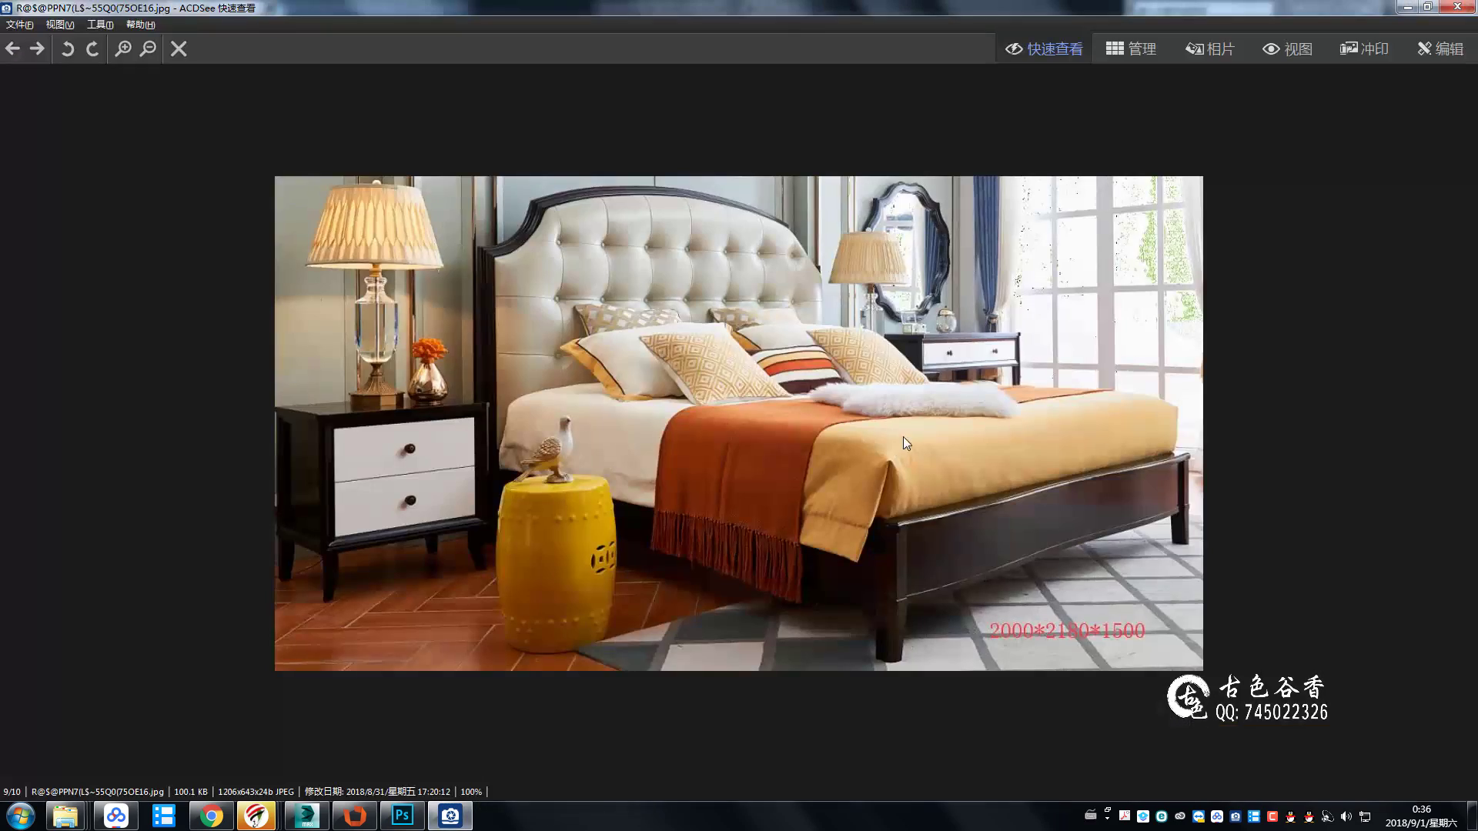
pyautogui.scroll(1, 582, 350)
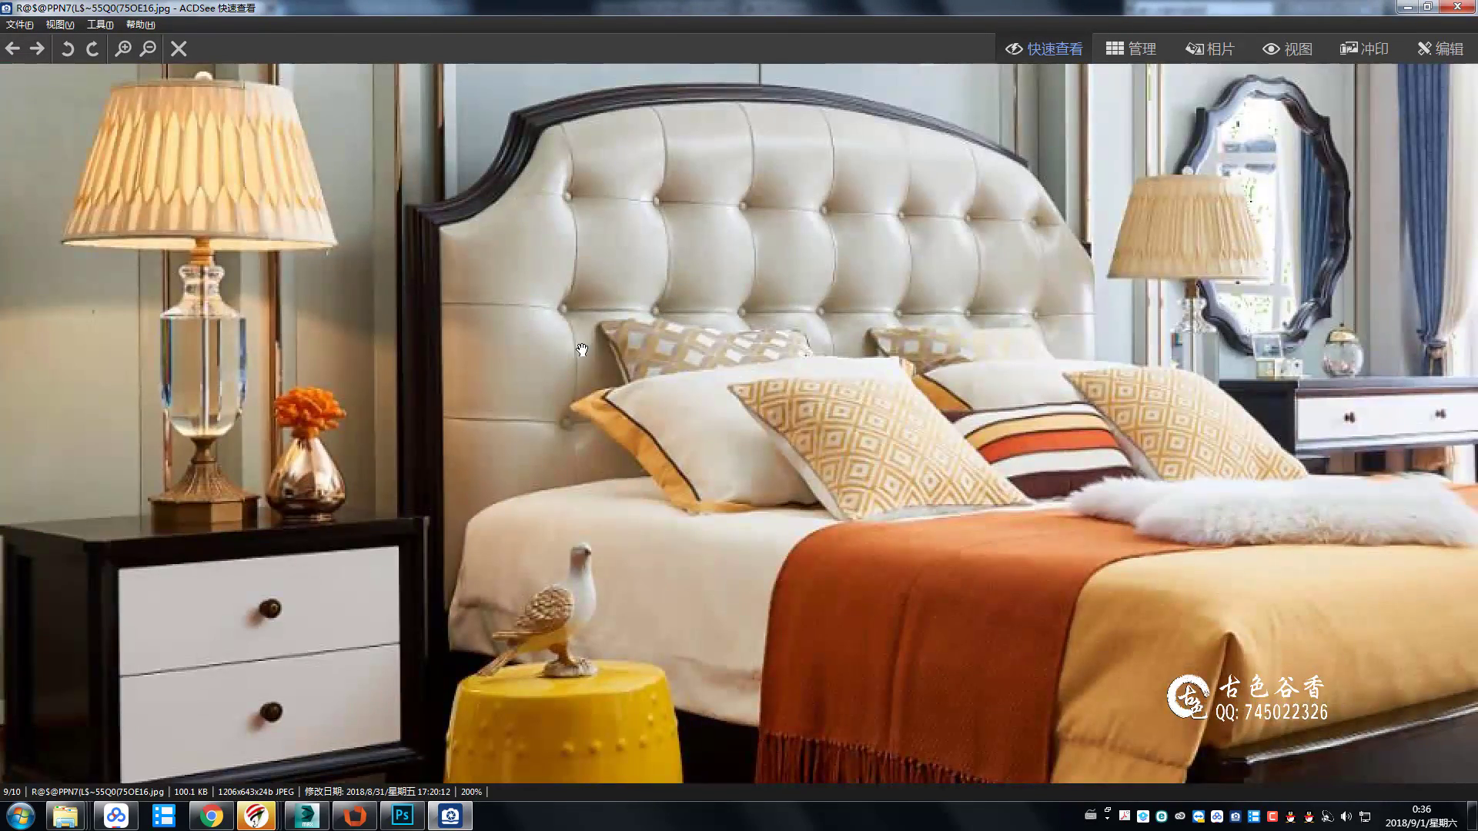
pyautogui.scroll(2, 847, 468)
pyautogui.scroll(1, 665, 440)
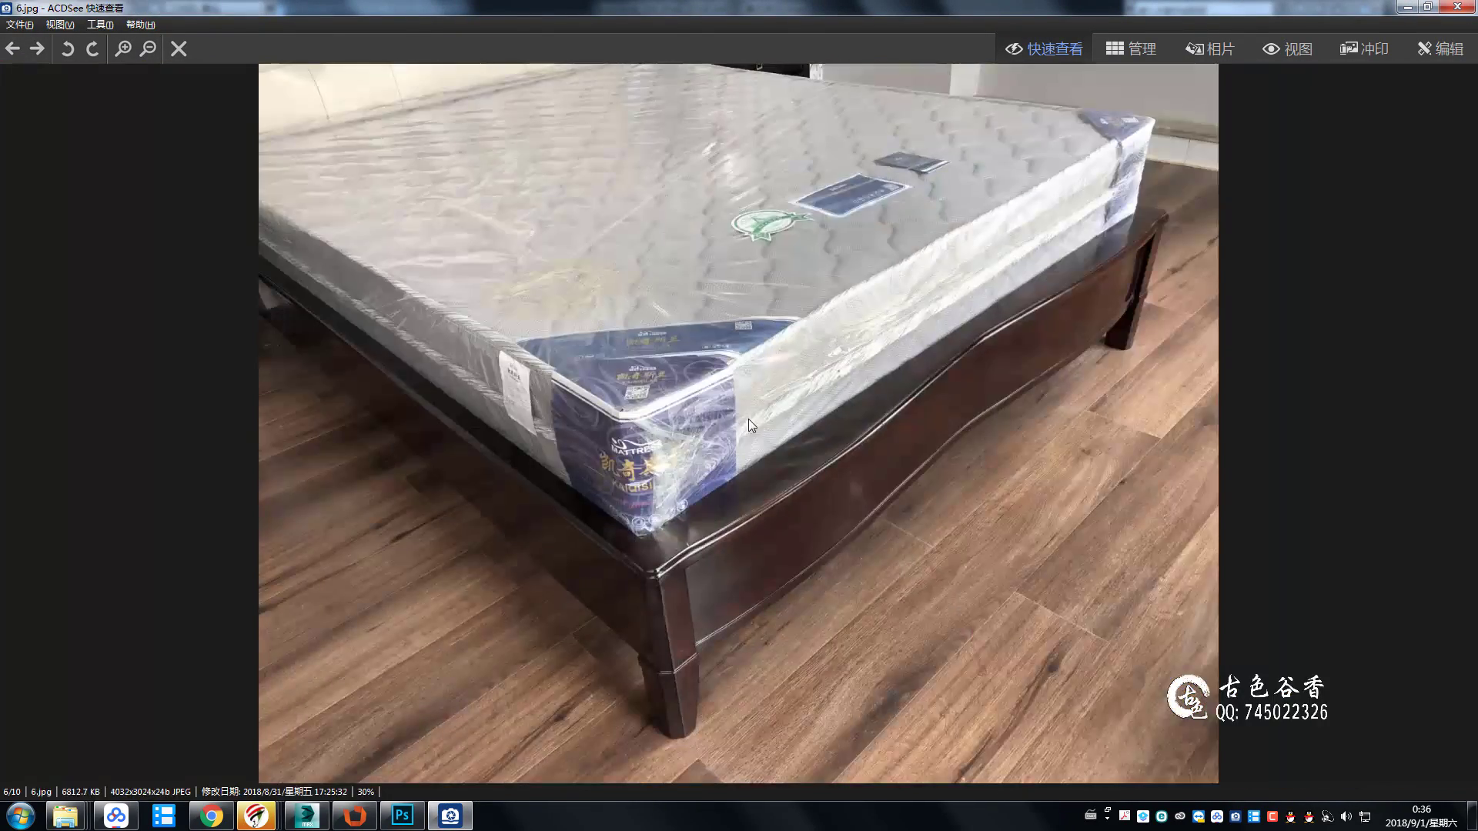
pyautogui.scroll(2, 608, 453)
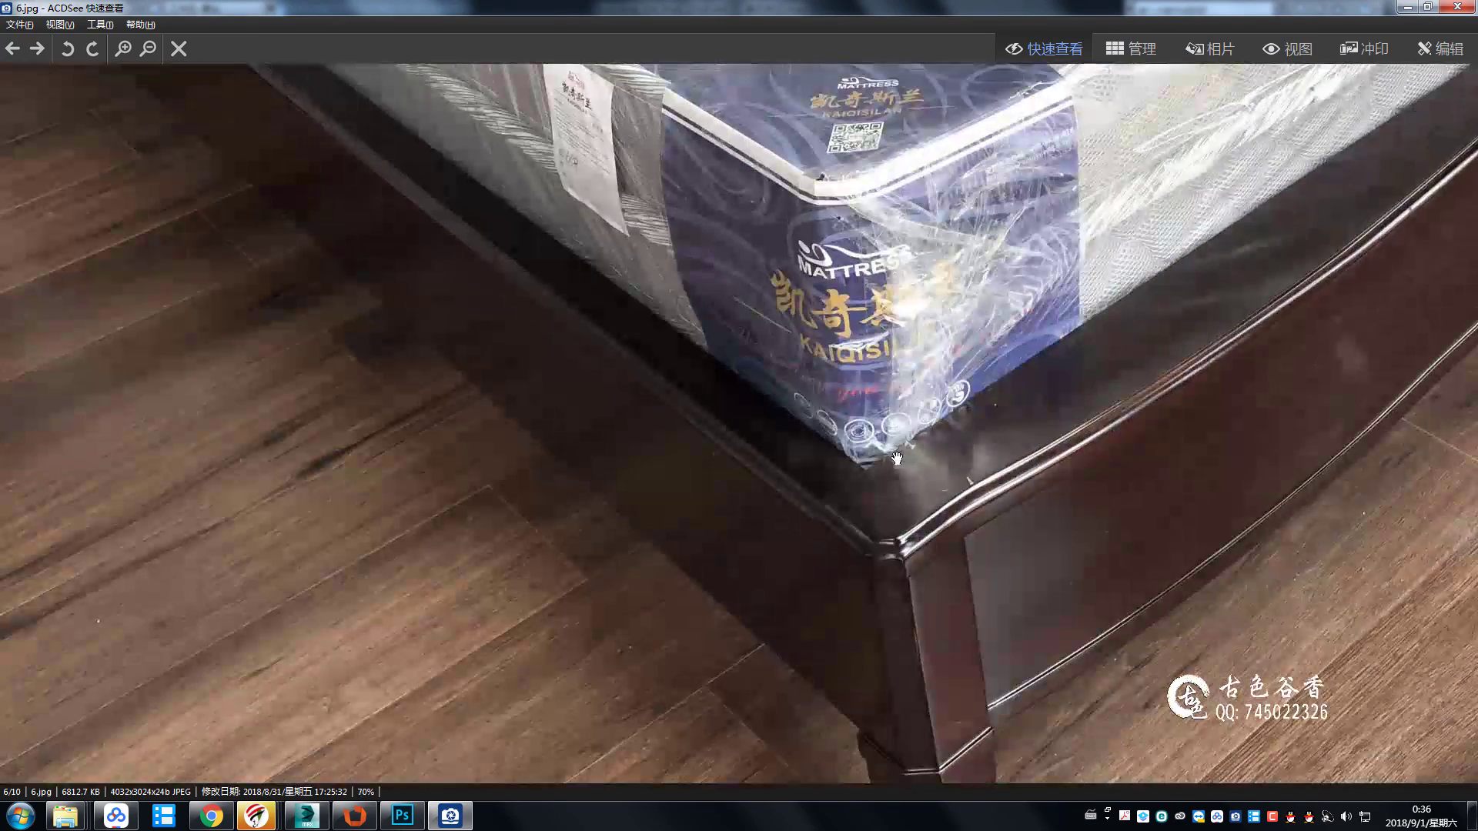
# Shift the panel's outer-side vertices by -20 mm in X.
pyautogui.click(319, 824)
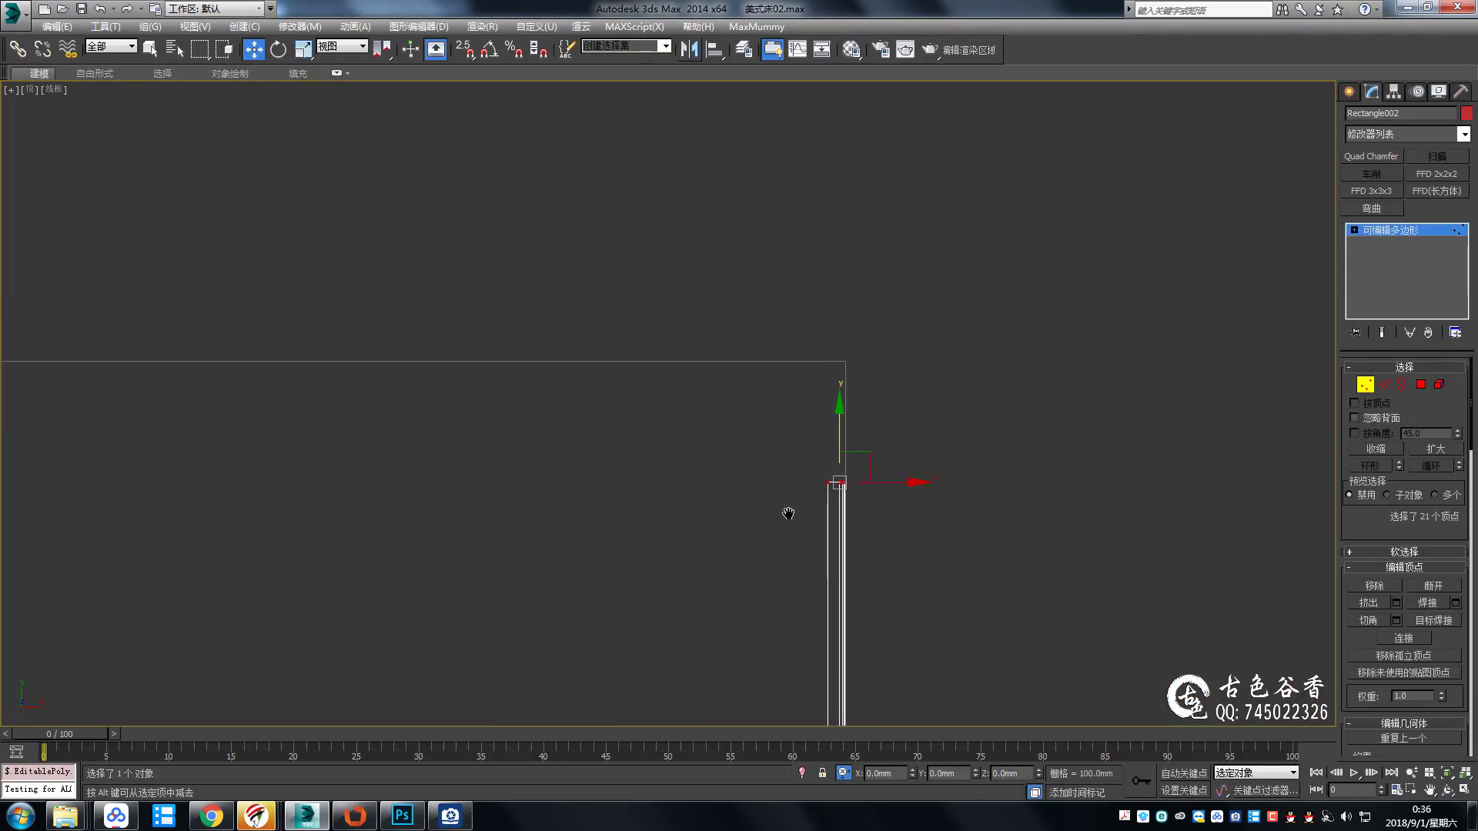
pyautogui.scroll(-2, 789, 508)
pyautogui.hotkey('alt', 'w')
pyautogui.hotkey('alt', 'w')
pyautogui.scroll(2, 837, 172)
pyautogui.moveTo(805, 127); pyautogui.dragTo(859, 588)
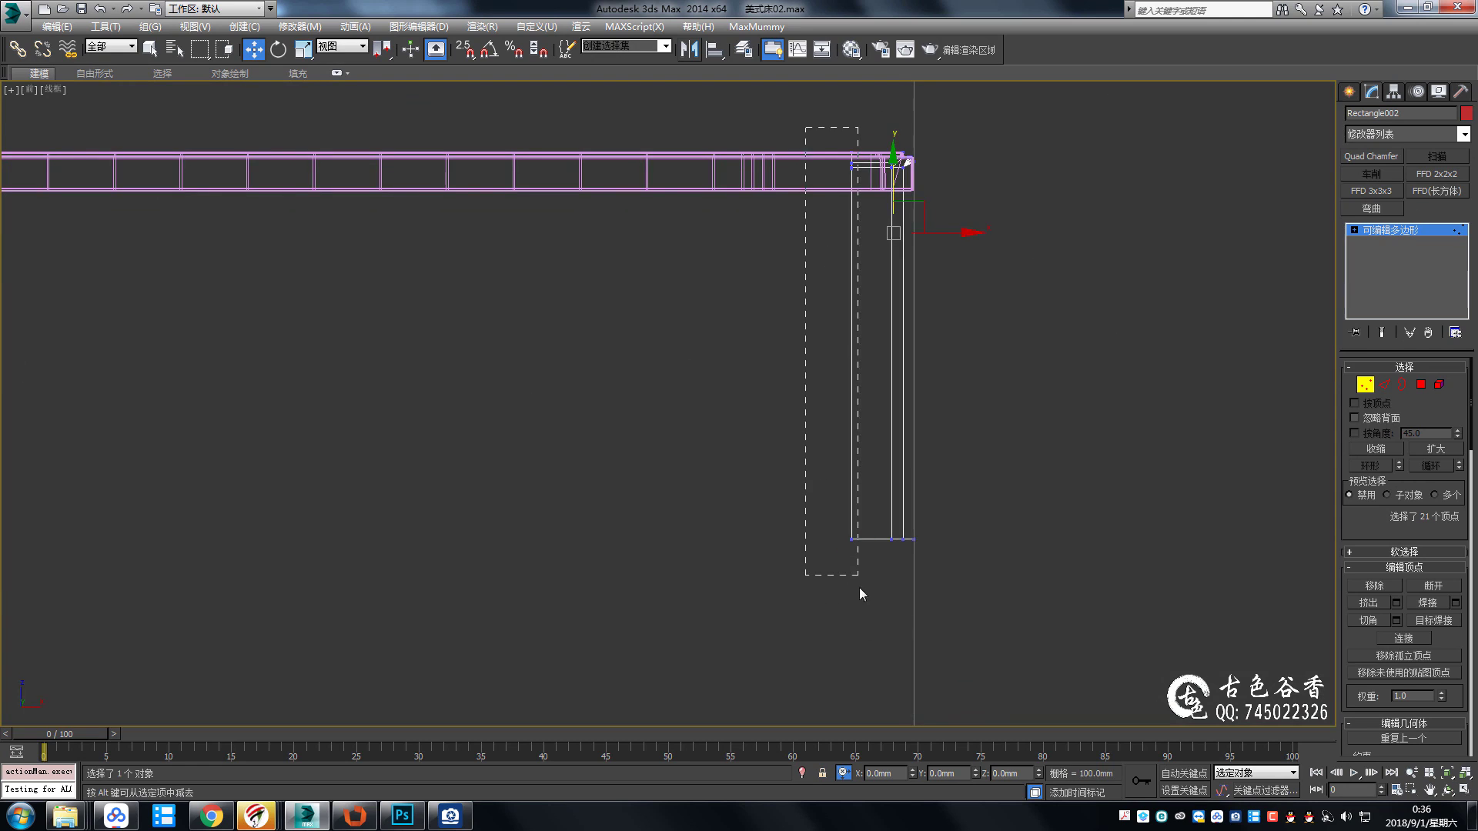
pyautogui.write('-20')
pyautogui.press('Return')
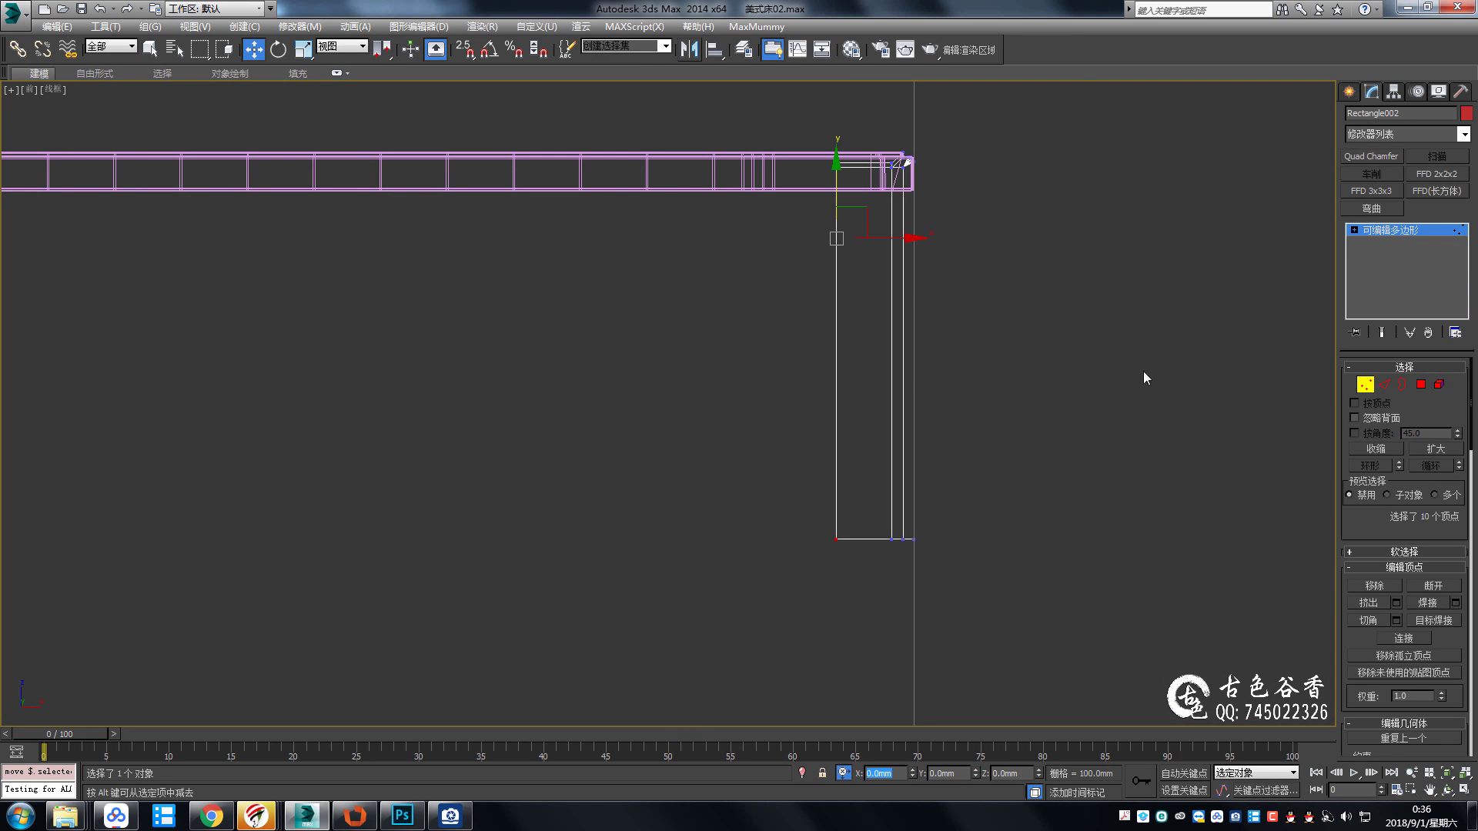
# Snap the panel's end vertices onto the bed outline in Top view.
pyautogui.click(1391, 235)
pyautogui.scroll(-3, 853, 345)
pyautogui.press('t')
pyautogui.press('1')
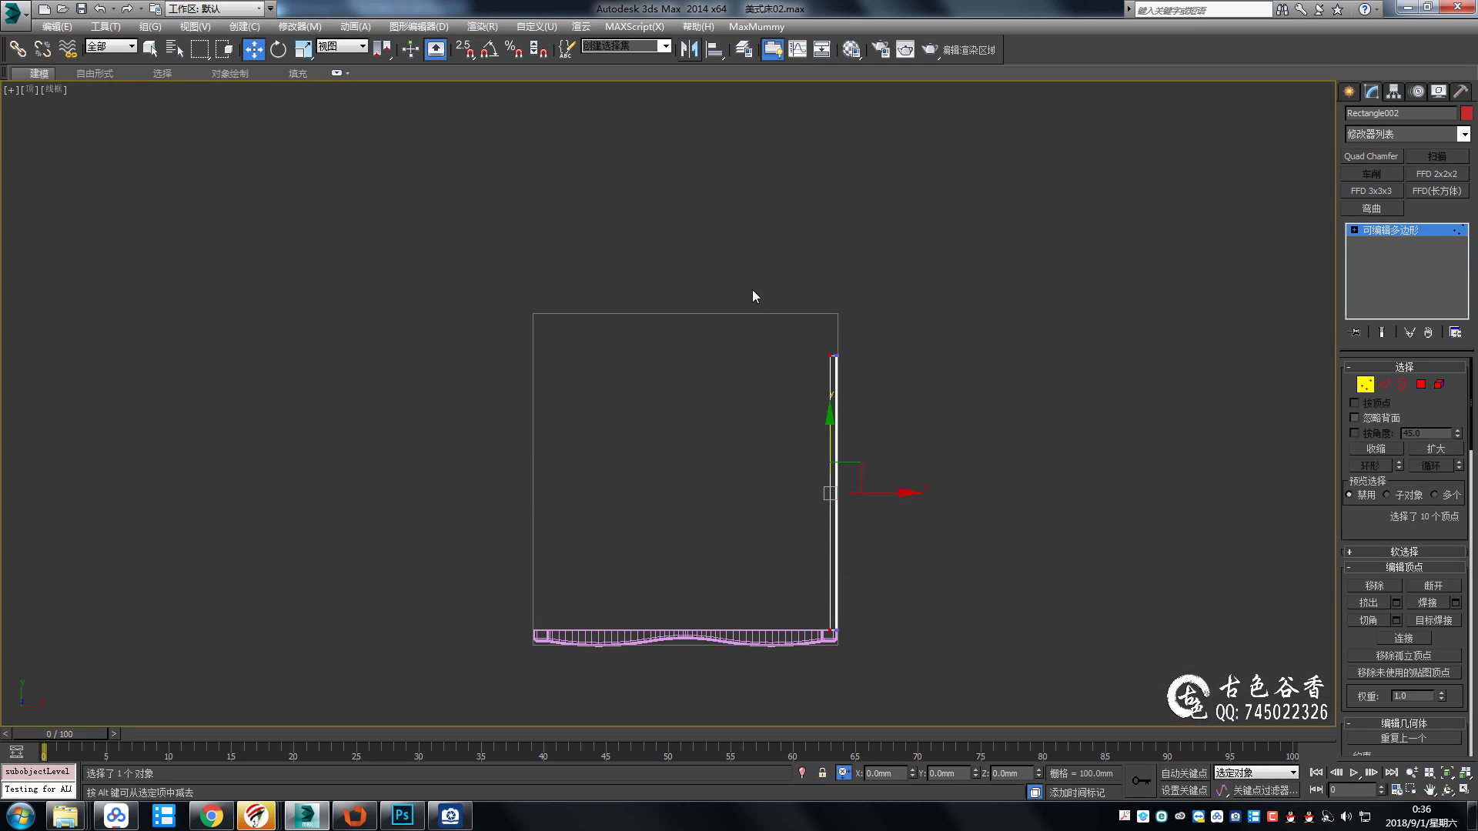
pyautogui.scroll(3, 827, 441)
pyautogui.press('s')
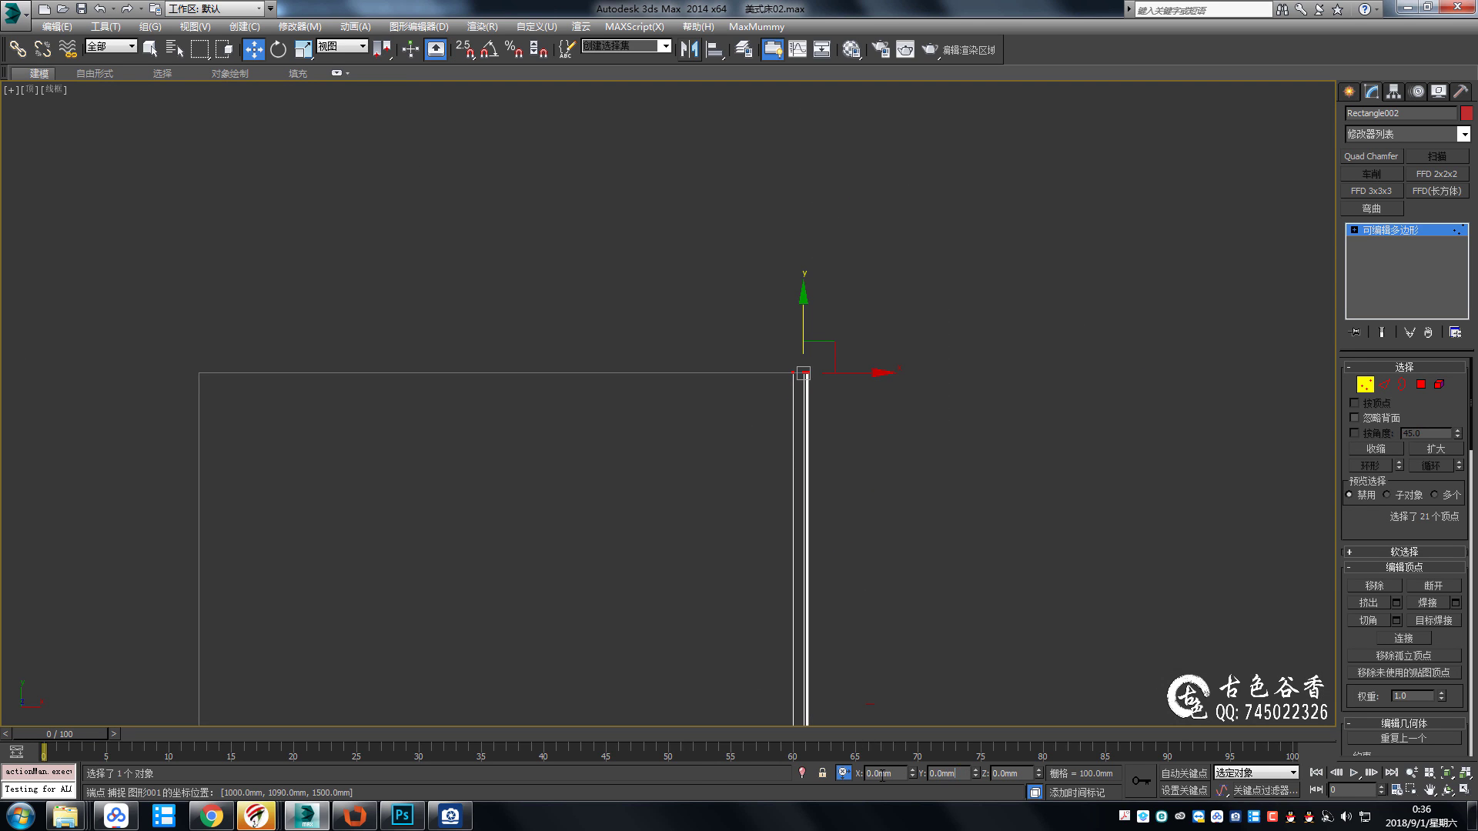
pyautogui.write('-5')
pyautogui.press('Return')
# Exit vertex editing and isolate the red panel in perspective.
pyautogui.scroll(-3, 875, 385)
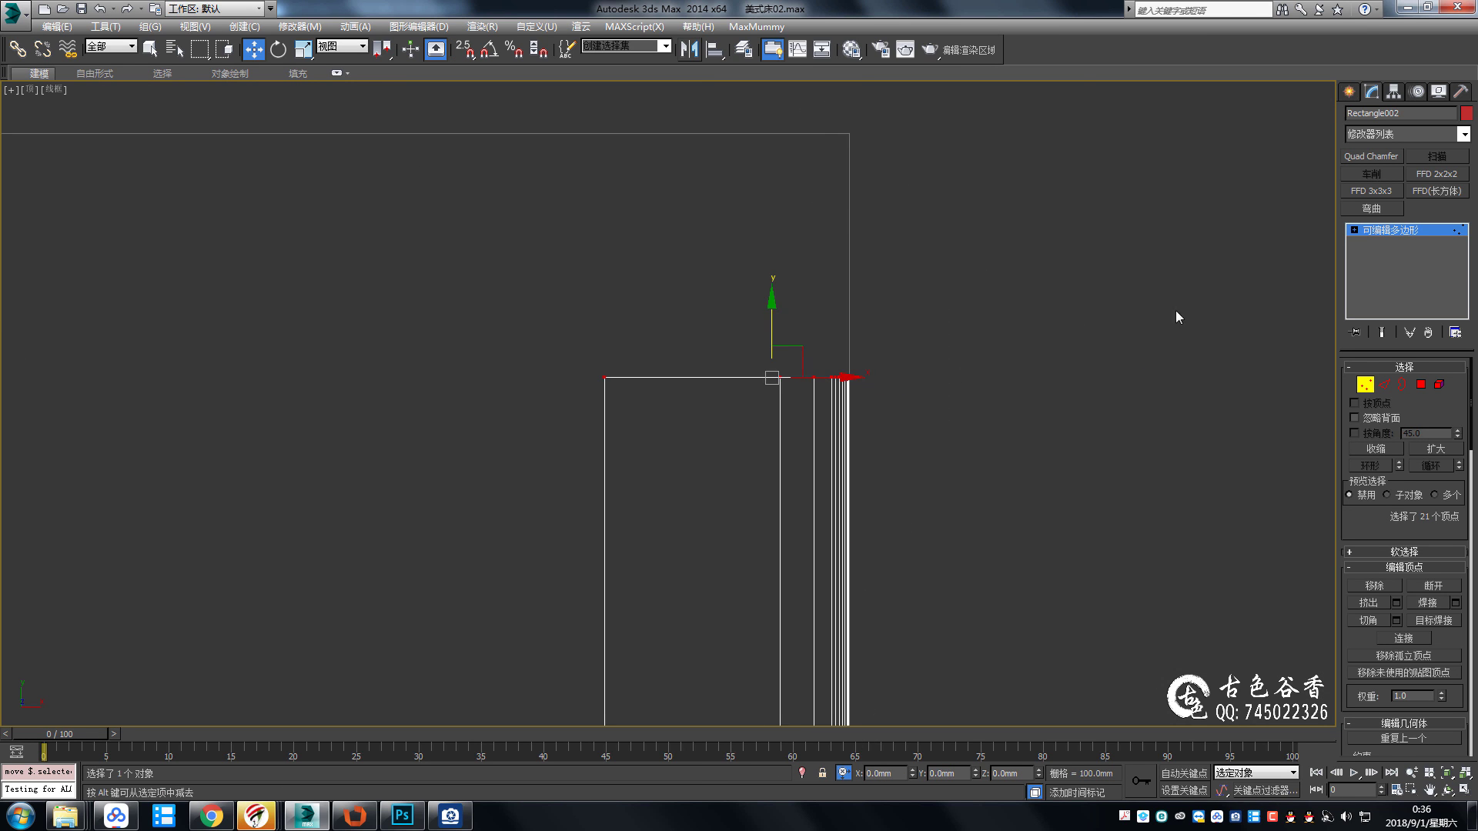
pyautogui.press('1')
pyautogui.press('q')
pyautogui.press('p')
pyautogui.moveTo(818, 471)
pyautogui.keyDown('alt'); pyautogui.mouseDown(button='middle')
pyautogui.moveTo(729, 445)
pyautogui.moveTo(758, 450)
pyautogui.mouseUp(button='middle'); pyautogui.keyUp('alt')
pyautogui.scroll(4, 770, 474)
pyautogui.hotkey('alt', 'q')
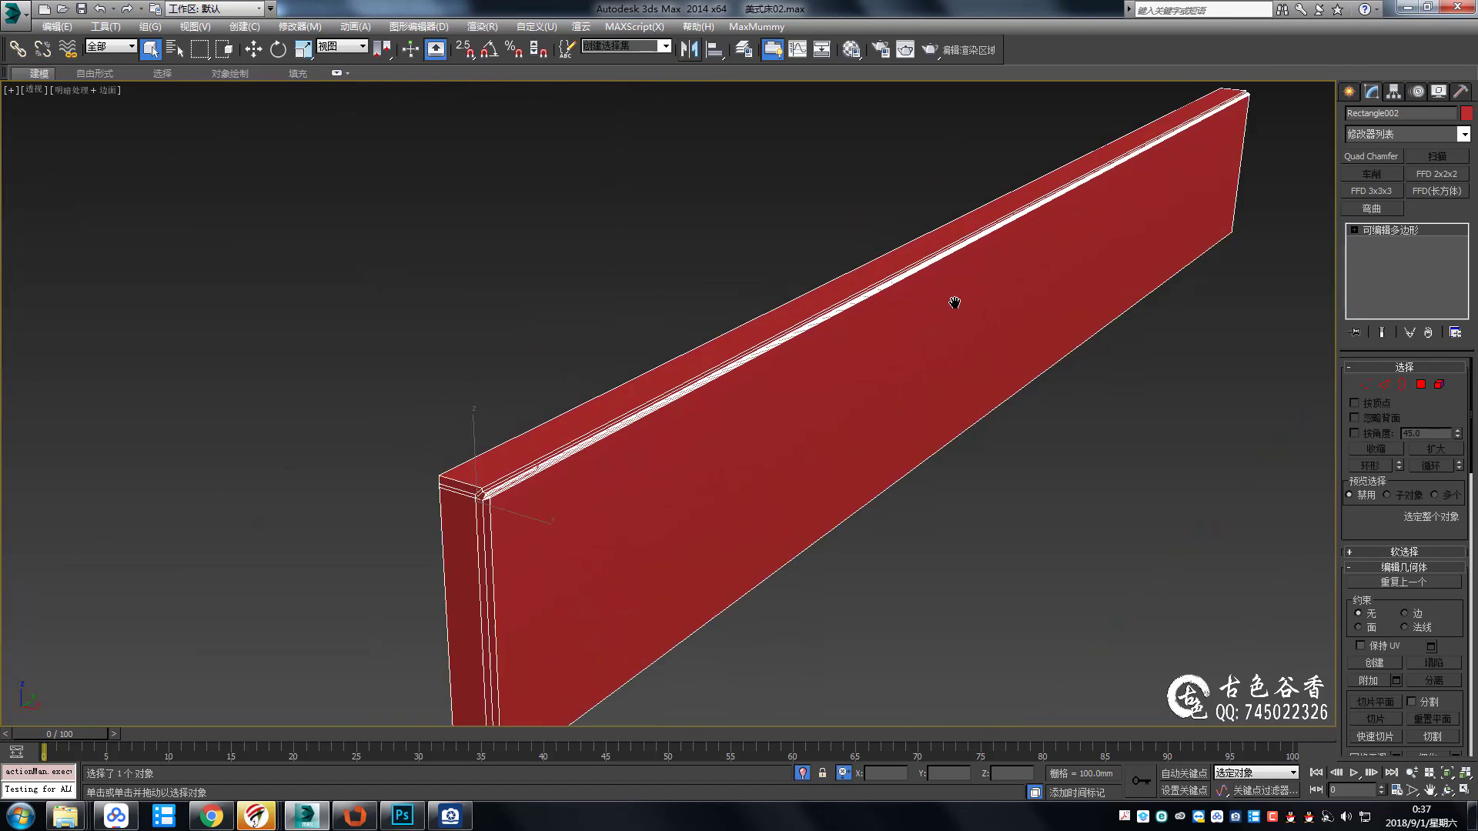
pyautogui.scroll(5, 524, 495)
# Switch the panel to Edge level and change its object colour to teal.
pyautogui.press('2')
pyautogui.click(1466, 116)
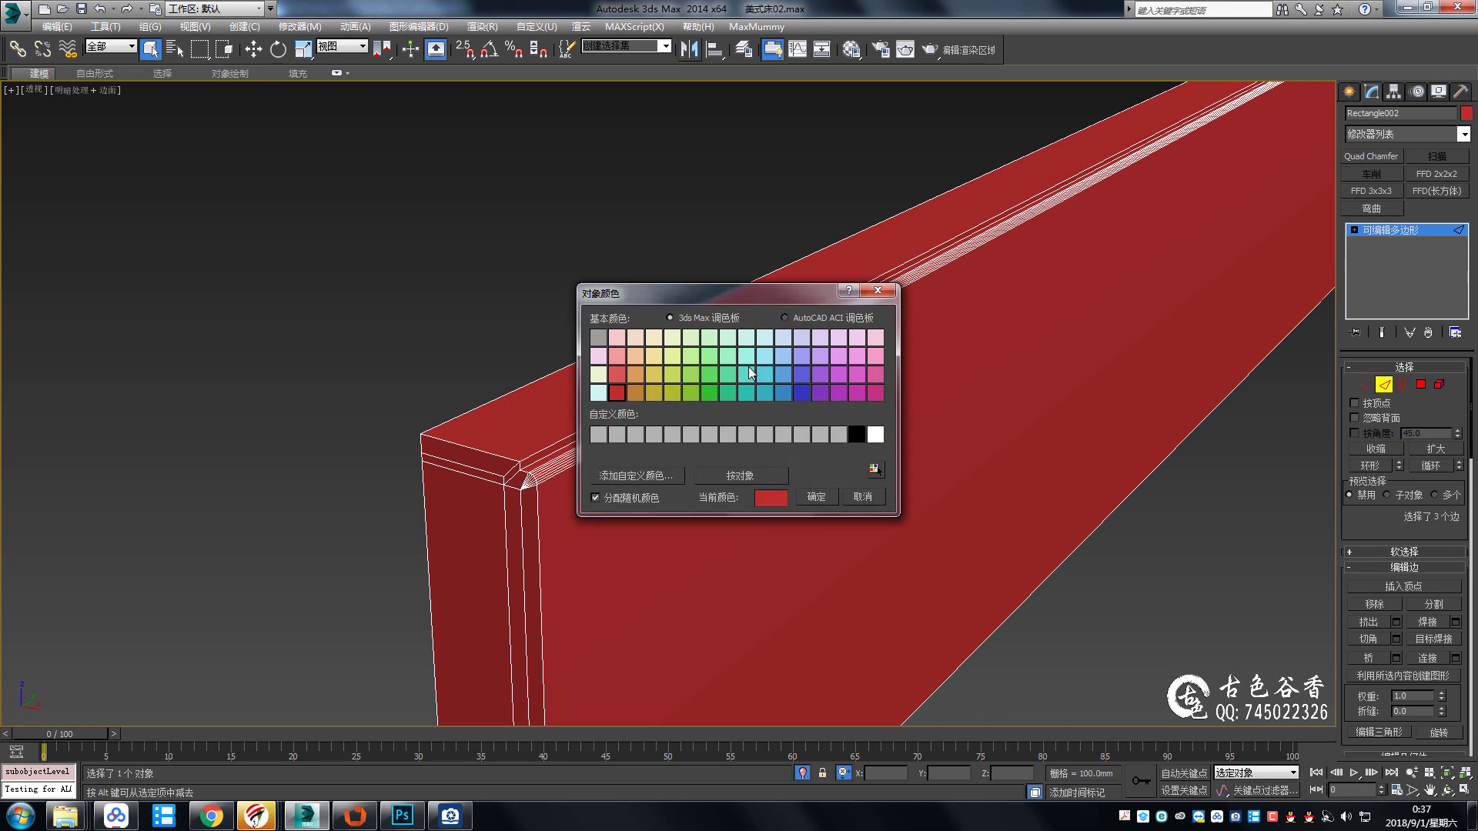
pyautogui.click(818, 498)
pyautogui.scroll(5, 684, 383)
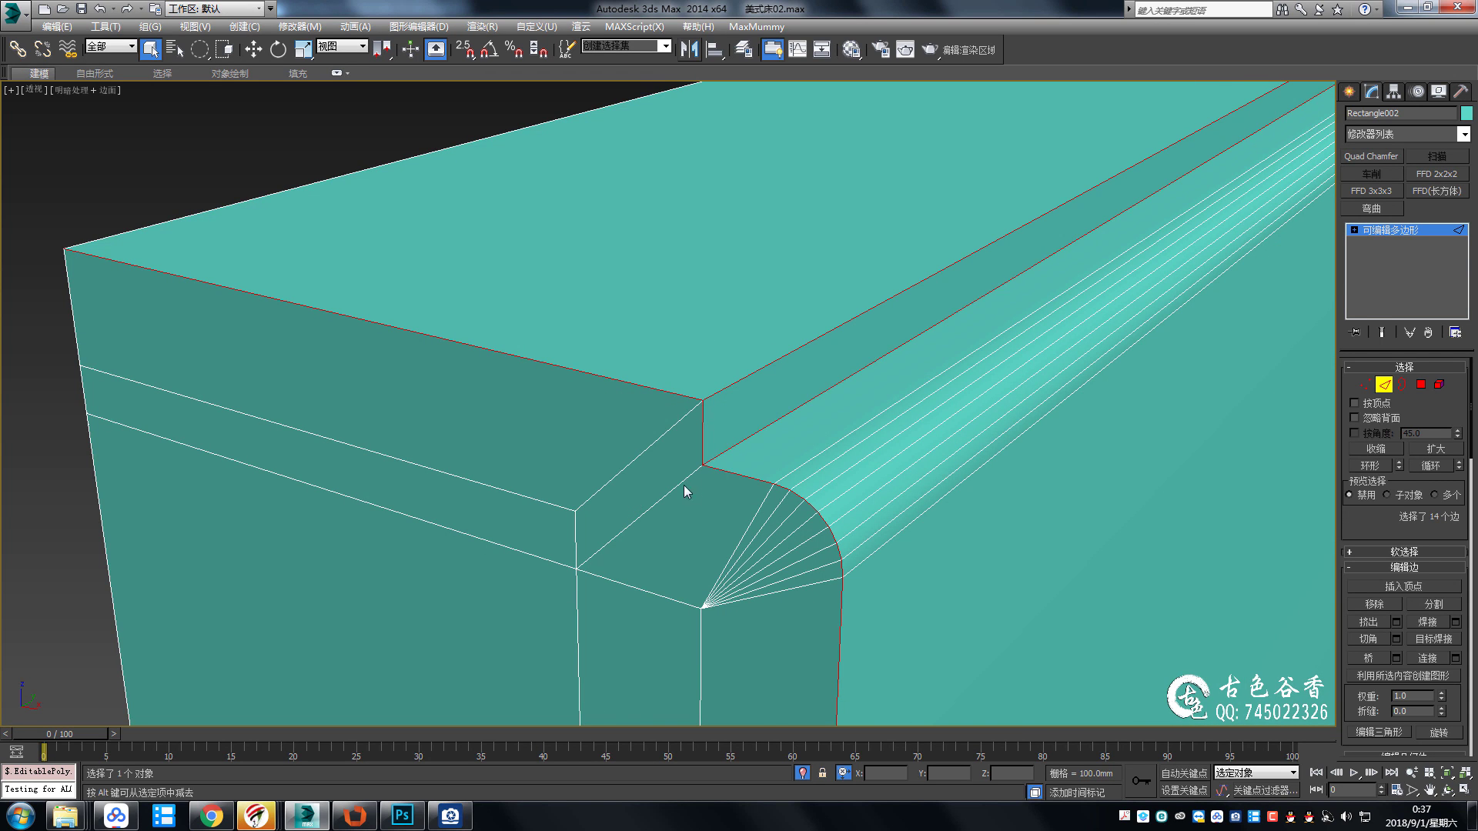
pyautogui.scroll(-5, 687, 492)
pyautogui.scroll(5, 690, 452)
# Add the far corner's top edge, then try a drag selection across the panel and clear it.
pyautogui.keyDown('ctrl'); pyautogui.click(553, 359); pyautogui.keyUp('ctrl')
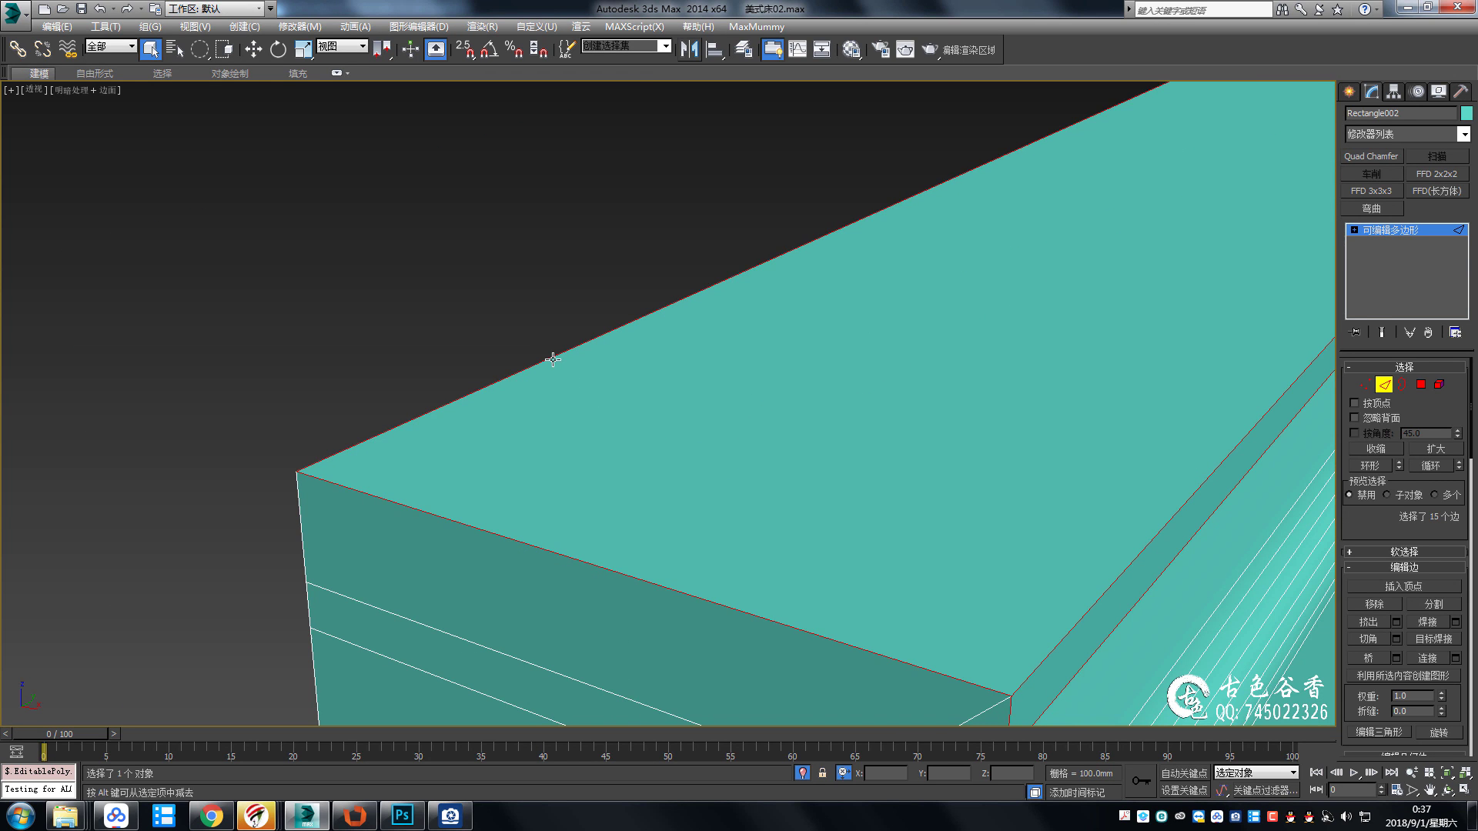
pyautogui.scroll(-5, 482, 598)
pyautogui.scroll(3, 462, 511)
pyautogui.scroll(3, 482, 472)
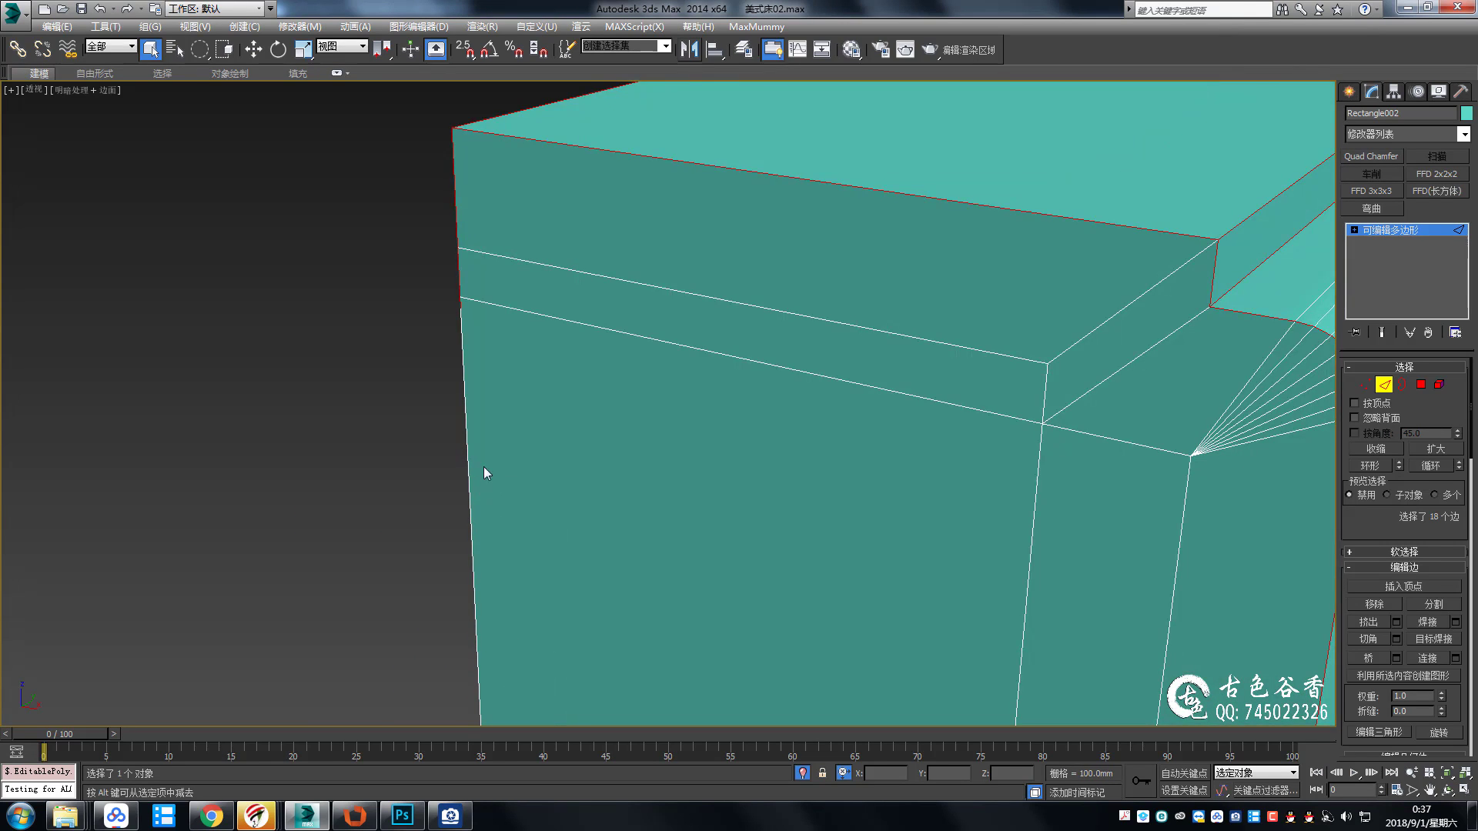
pyautogui.press('1')
pyautogui.scroll(-3, 475, 325)
pyautogui.press('2')
pyautogui.scroll(-5, 431, 304)
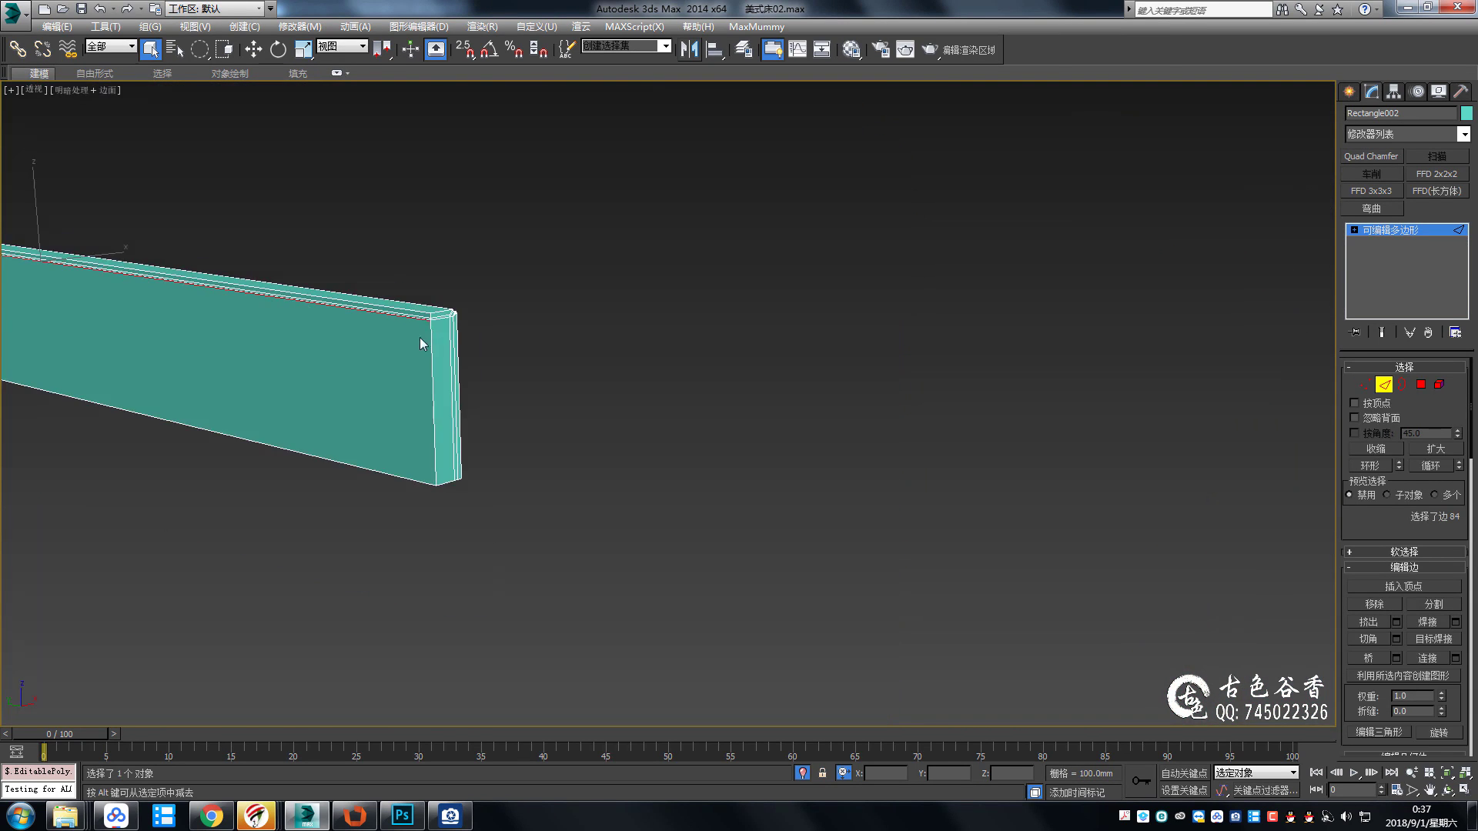
pyautogui.moveTo(419, 337); pyautogui.dragTo(843, 353, button='middle')
pyautogui.click(843, 353)
pyautogui.scroll(5, 1009, 360)
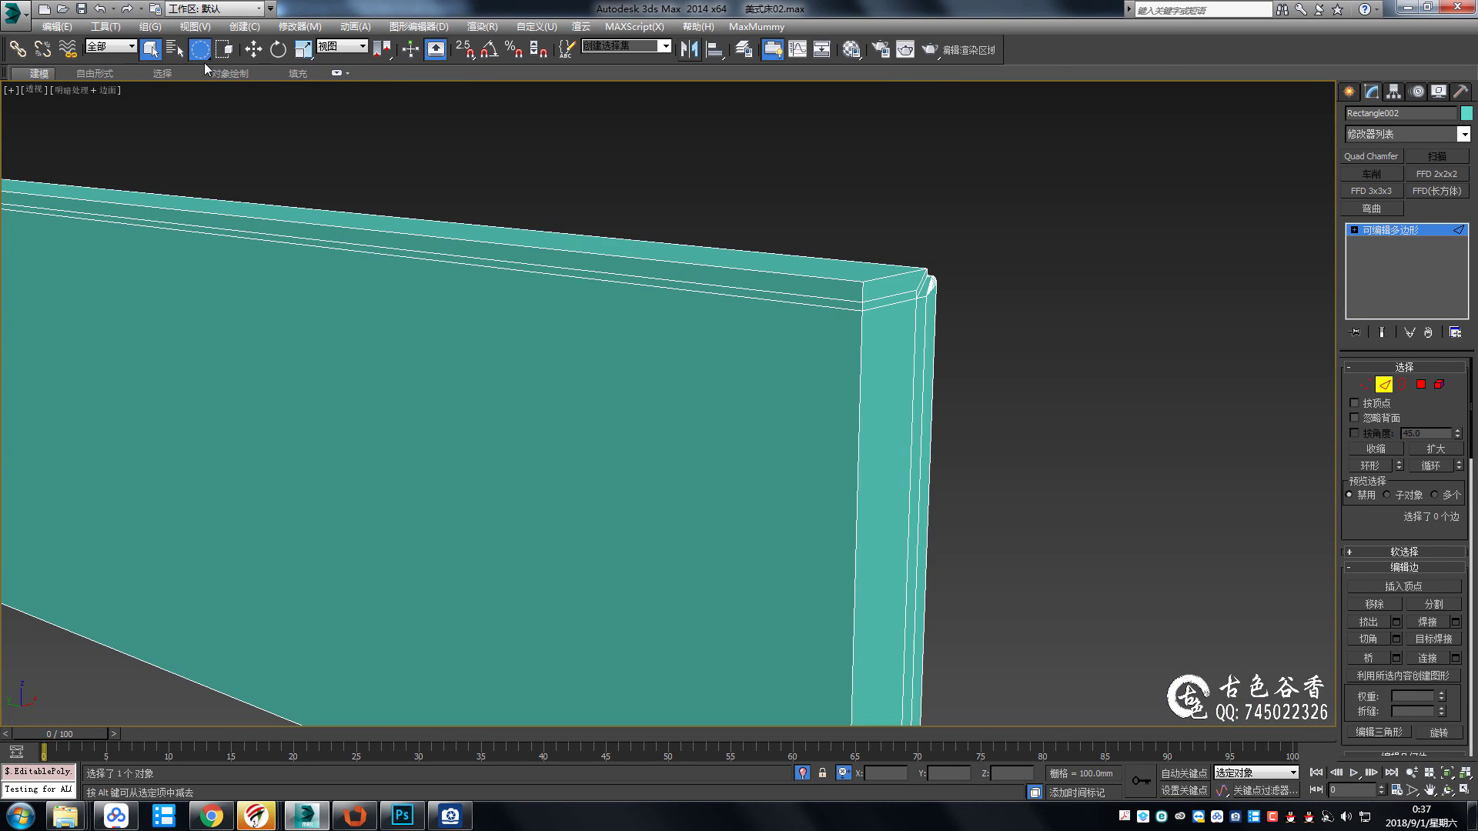
# Use rectangular region selection and add the long top front edge, corner and bottom border edges.
pyautogui.moveTo(200, 51); pyautogui.dragTo(199, 49)
pyautogui.keyDown('ctrl'); pyautogui.click(863, 281); pyautogui.keyUp('ctrl')
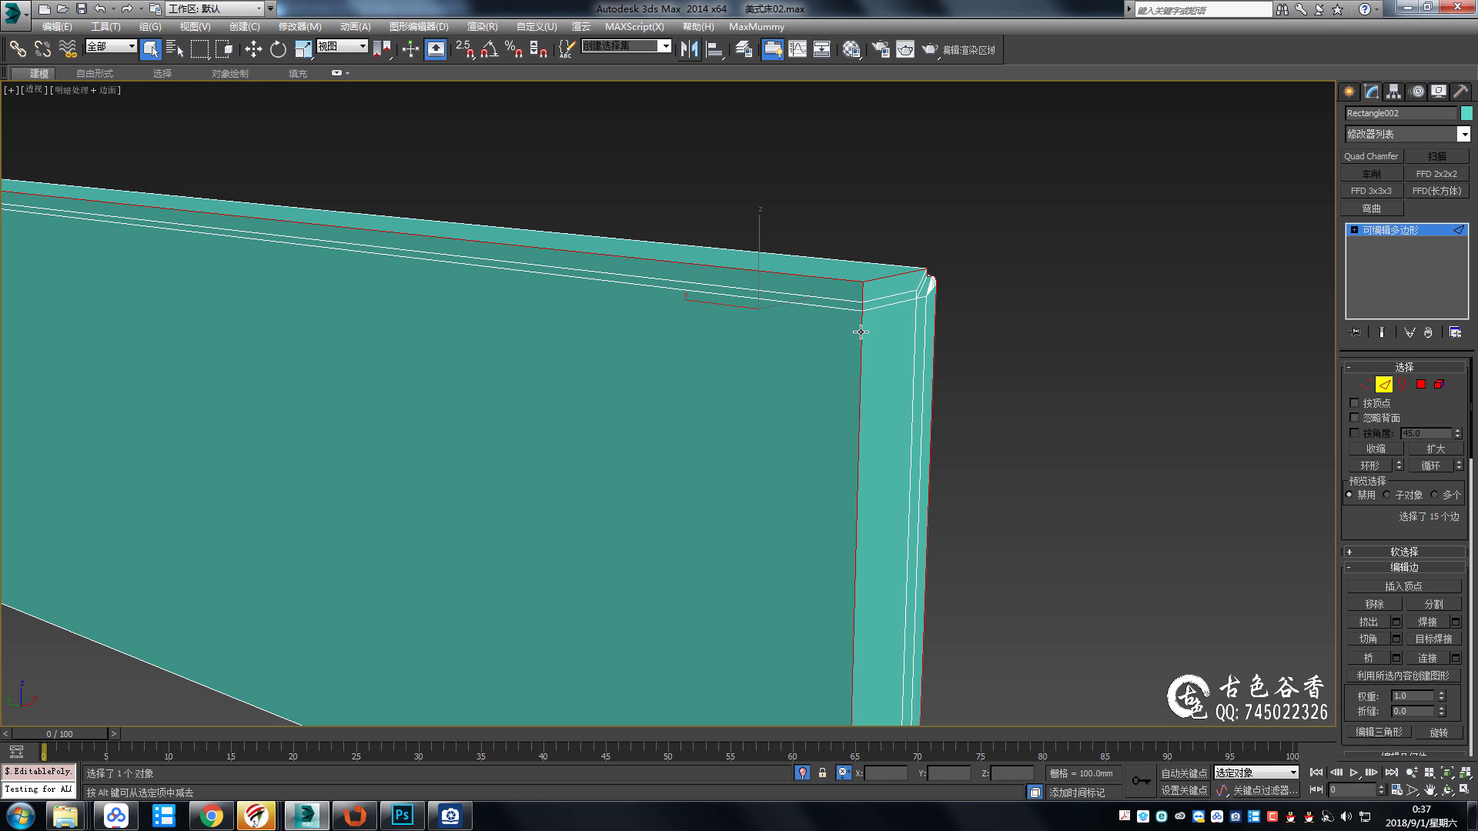
pyautogui.keyDown('alt'); pyautogui.moveTo(860, 332); pyautogui.dragTo(818, 430, button='middle'); pyautogui.keyUp('alt')
pyautogui.keyDown('ctrl'); pyautogui.click(801, 499); pyautogui.keyUp('ctrl')
pyautogui.scroll(-5, 801, 498)
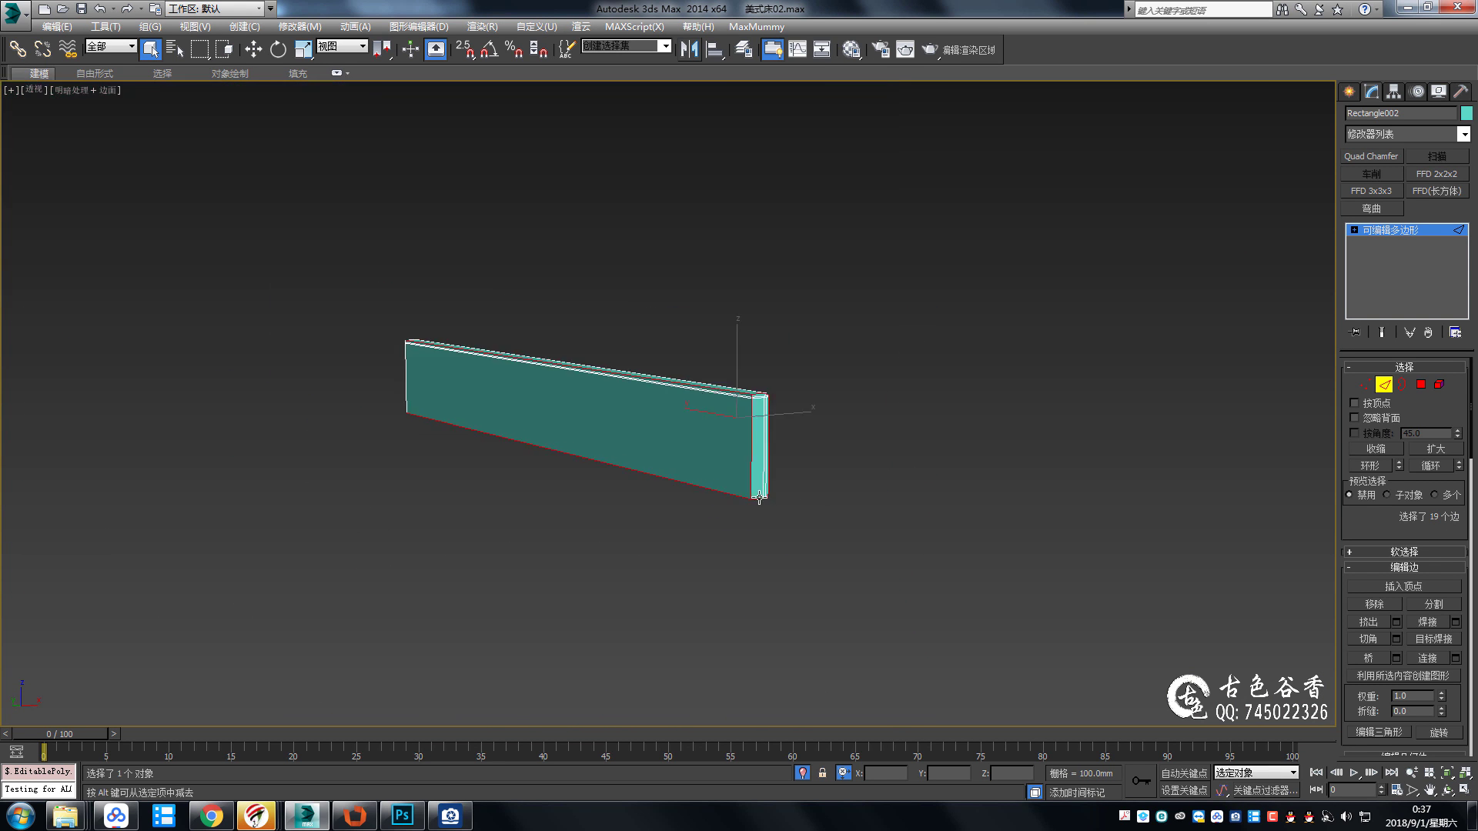
pyautogui.keyDown('alt'); pyautogui.moveTo(801, 499); pyautogui.dragTo(728, 487, button='middle'); pyautogui.keyUp('alt')
pyautogui.scroll(5, 663, 482)
pyautogui.keyDown('ctrl'); pyautogui.click(574, 536); pyautogui.keyUp('ctrl')
pyautogui.scroll(-5, 702, 352)
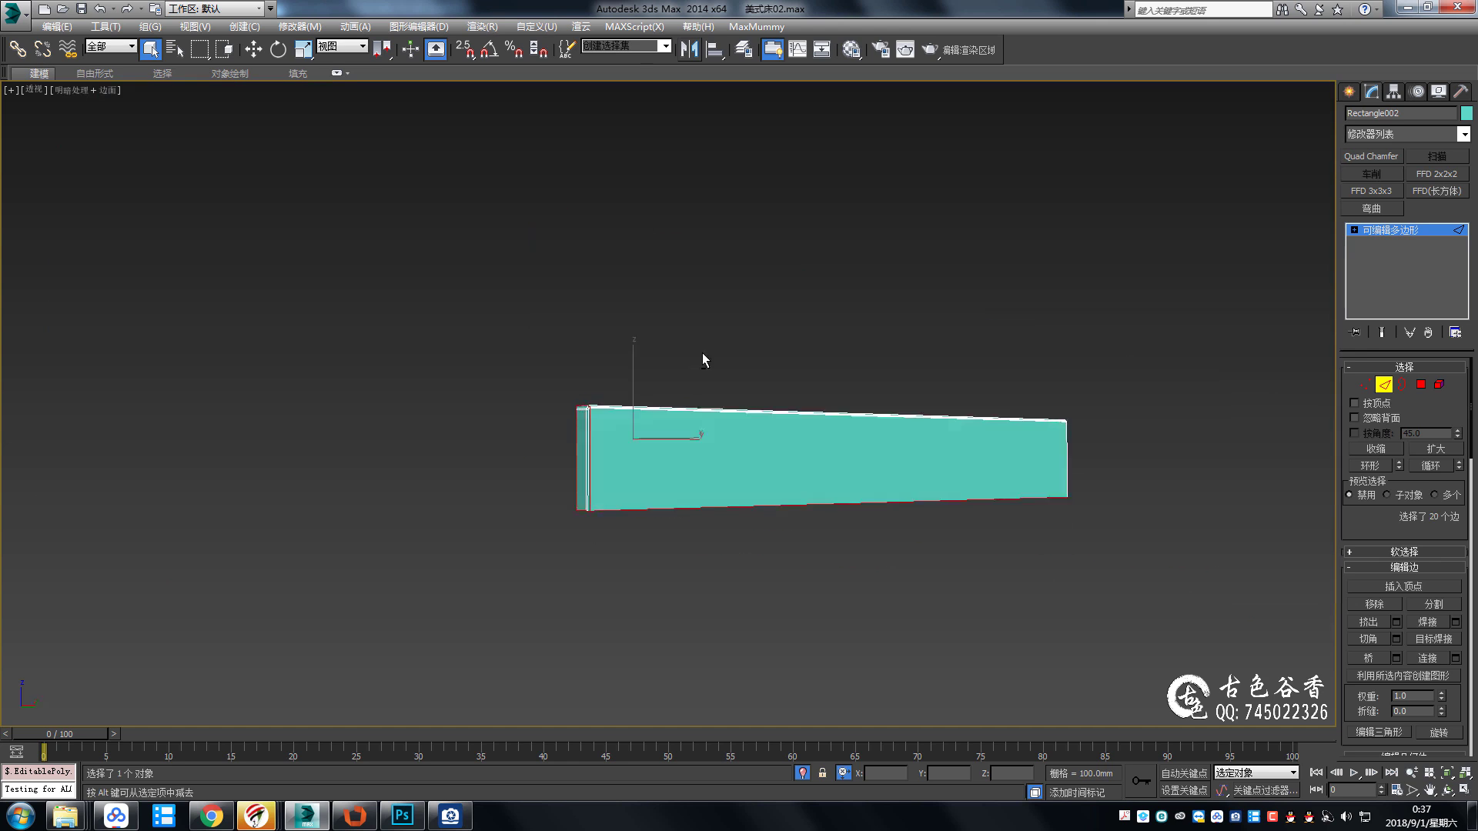
pyautogui.keyDown('alt'); pyautogui.moveTo(702, 352); pyautogui.dragTo(579, 361, button='middle'); pyautogui.keyUp('alt')
pyautogui.scroll(5, 578, 361)
pyautogui.keyDown('ctrl'); pyautogui.click(530, 324); pyautogui.keyUp('ctrl')
pyautogui.scroll(-5, 594, 423)
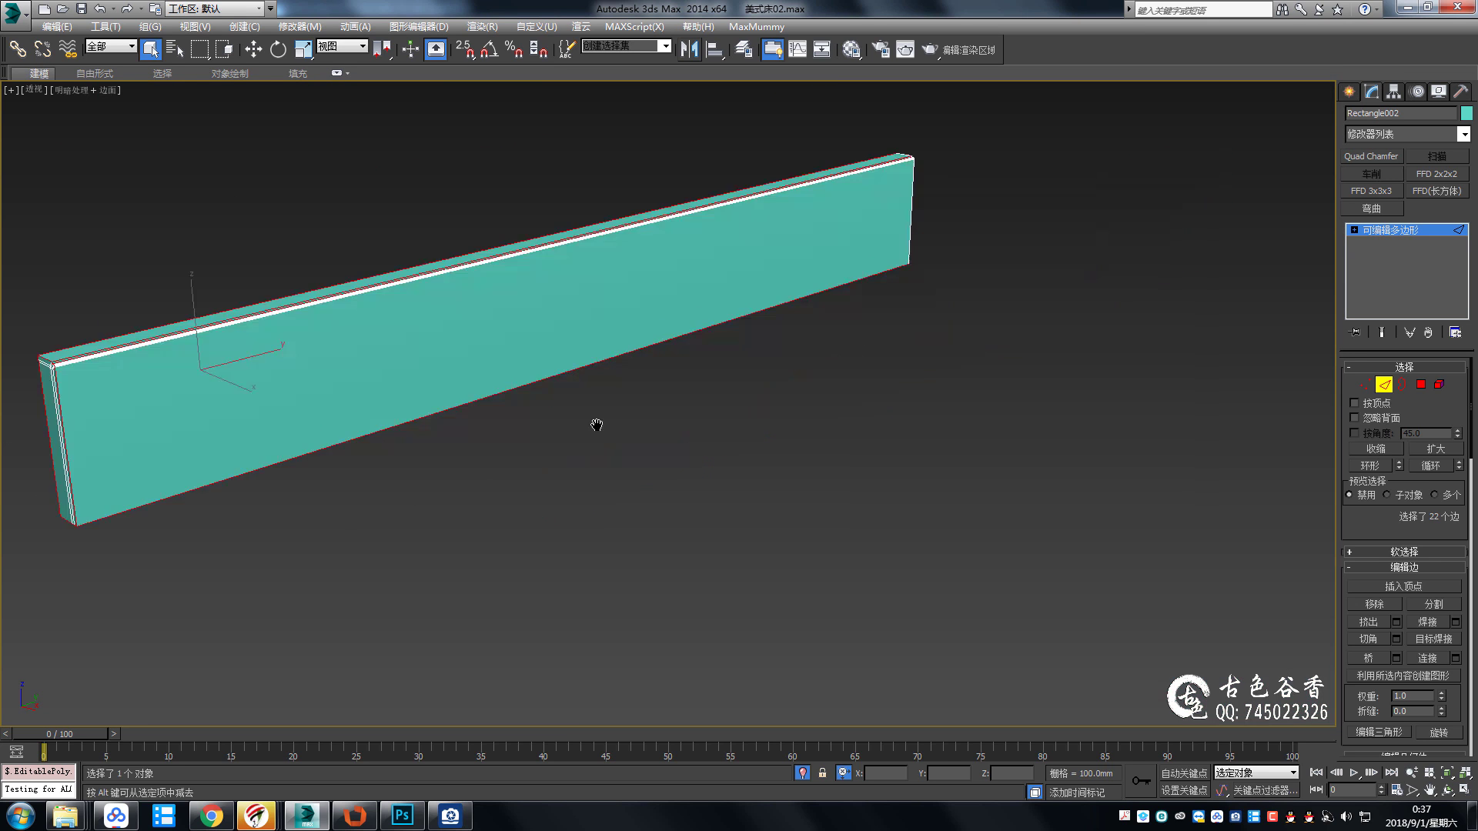
pyautogui.keyDown('alt'); pyautogui.moveTo(593, 422); pyautogui.dragTo(735, 423, button='middle'); pyautogui.keyUp('alt')
pyautogui.scroll(5, 590, 379)
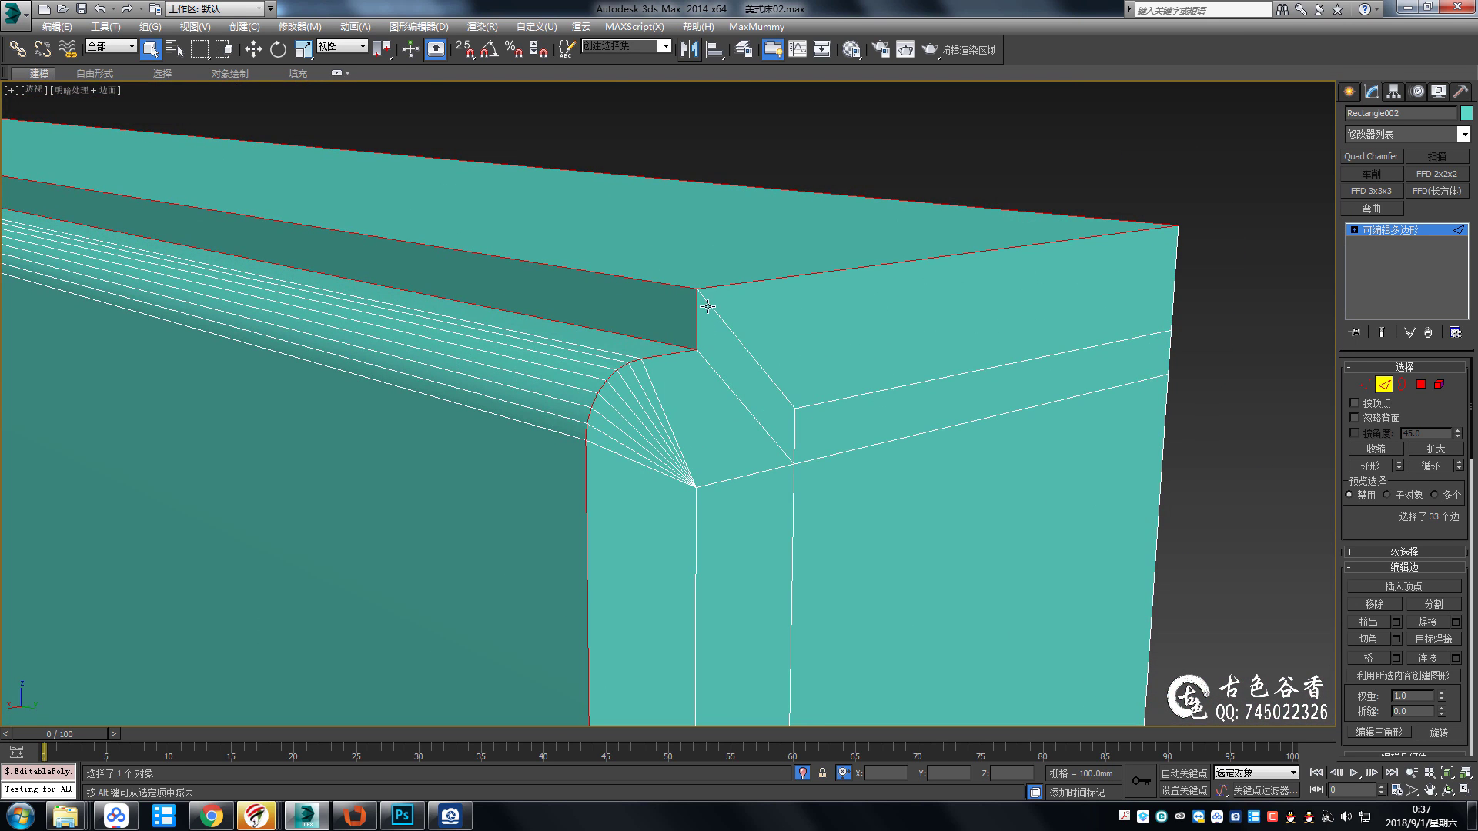
# Add the remaining corner edges at the panel's other end to the selection.
pyautogui.scroll(-5, 976, 547)
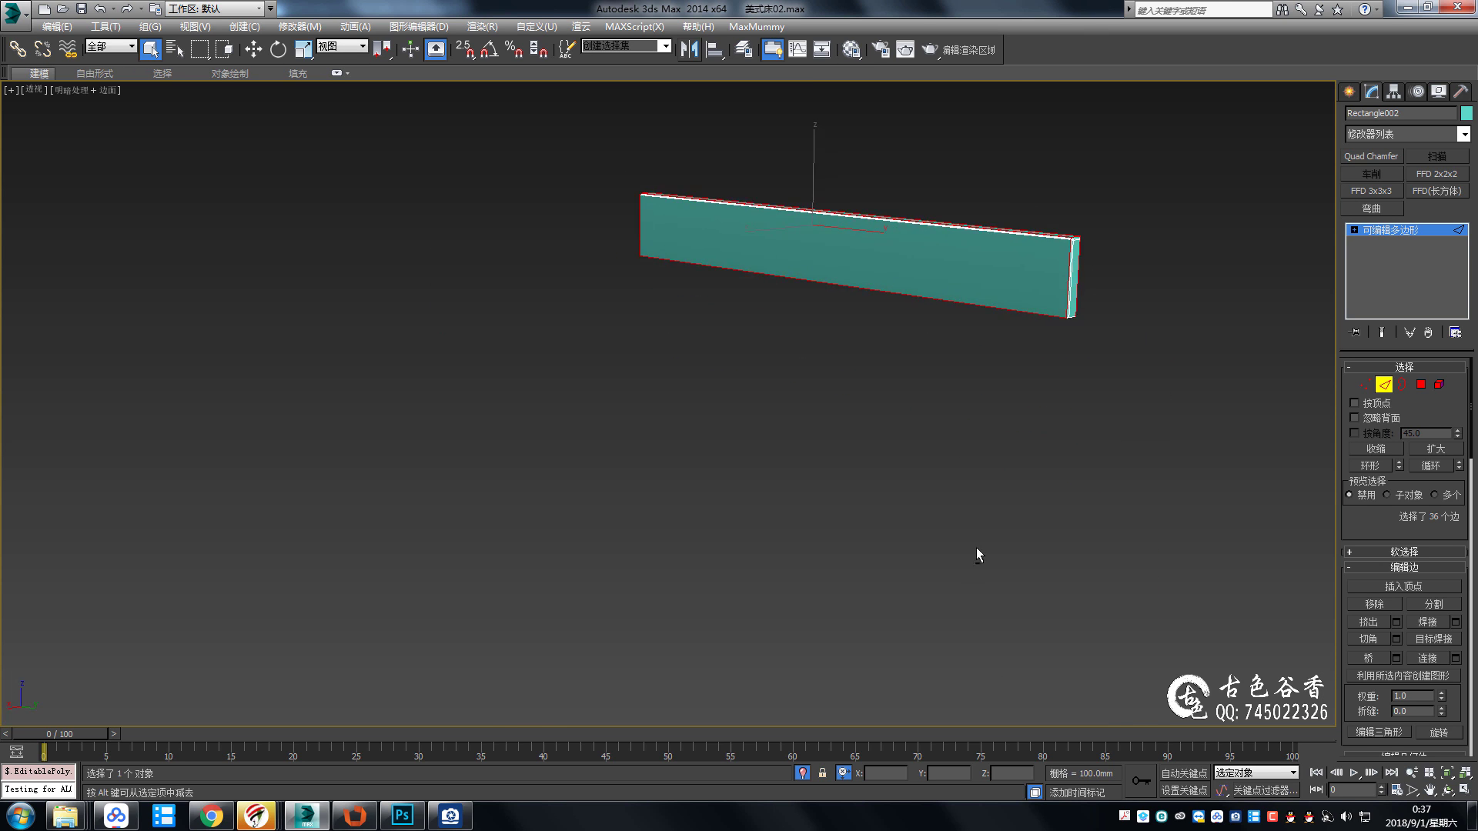
pyautogui.moveTo(976, 548)
pyautogui.keyDown('alt'); pyautogui.mouseDown(button='middle')
pyautogui.moveTo(921, 334)
pyautogui.moveTo(823, 350)
pyautogui.mouseUp(button='middle'); pyautogui.keyUp('alt')
pyautogui.scroll(3, 920, 334)
pyautogui.scroll(3, 947, 353)
pyautogui.scroll(-5, 948, 353)
pyautogui.keyDown('ctrl'); pyautogui.click(834, 339); pyautogui.keyUp('ctrl')
pyautogui.press('1')
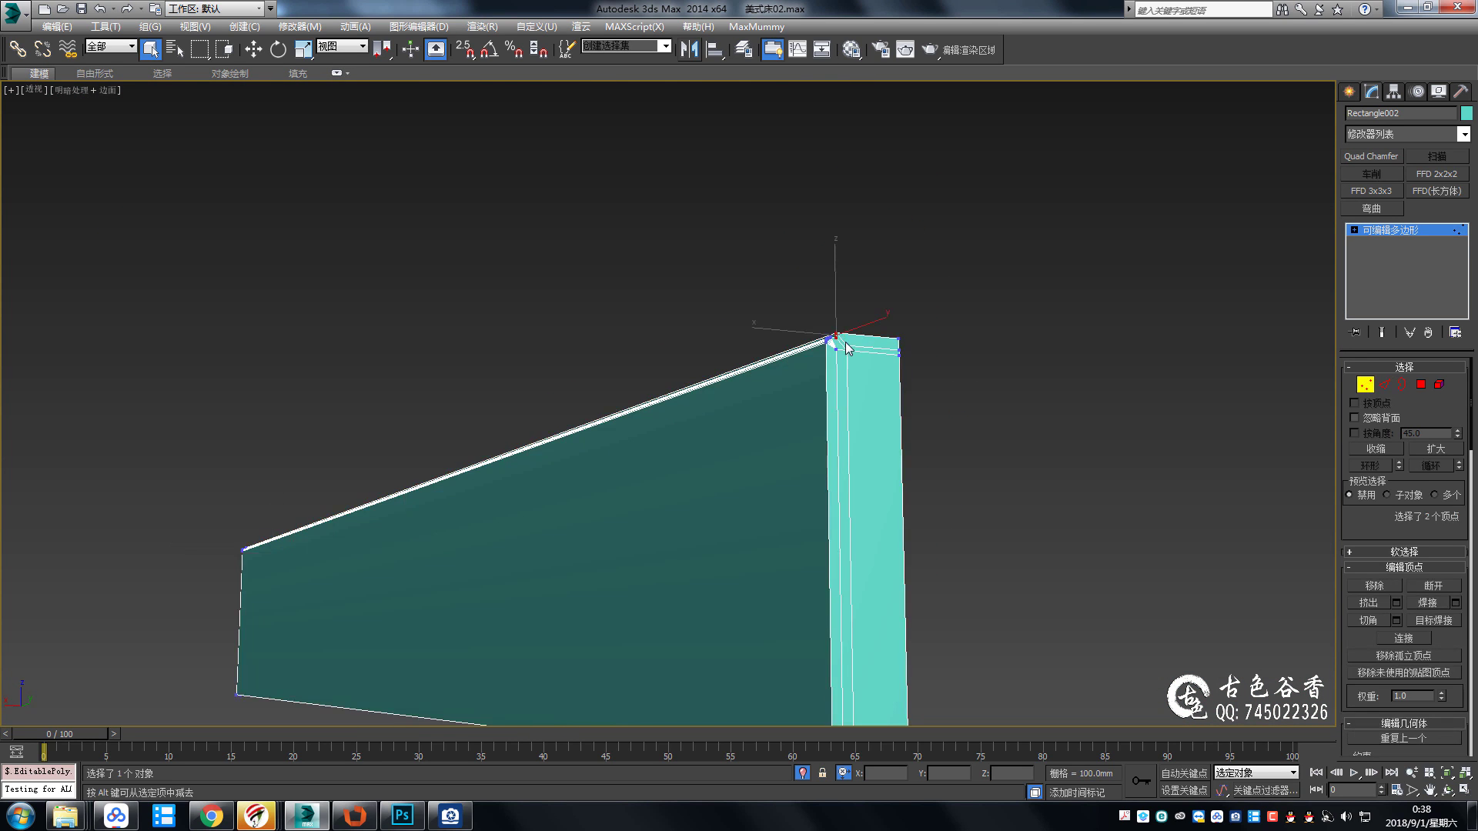
pyautogui.scroll(5, 835, 338)
pyautogui.scroll(-2, 837, 419)
pyautogui.scroll(2, 760, 441)
pyautogui.scroll(-3, 741, 422)
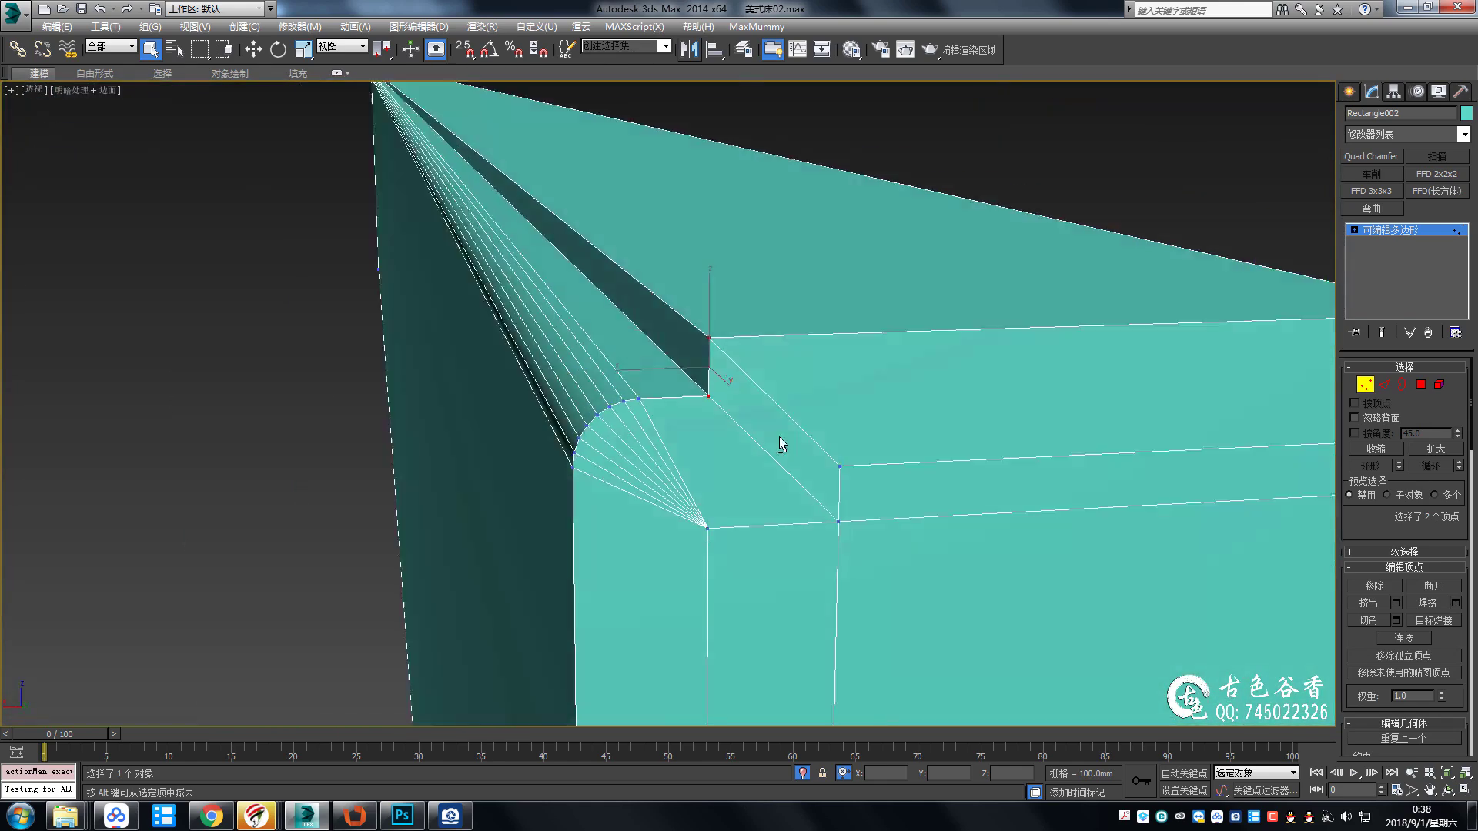
pyautogui.press('2')
pyautogui.moveTo(782, 439)
pyautogui.keyDown('alt'); pyautogui.mouseDown(button='middle')
pyautogui.moveTo(814, 451)
pyautogui.moveTo(861, 434)
pyautogui.moveTo(847, 477)
pyautogui.moveTo(876, 508)
pyautogui.moveTo(862, 362)
pyautogui.mouseUp(button='middle'); pyautogui.keyUp('alt')
pyautogui.scroll(5, 786, 345)
pyautogui.scroll(-3, 787, 345)
pyautogui.scroll(3, 847, 477)
pyautogui.scroll(2, 862, 361)
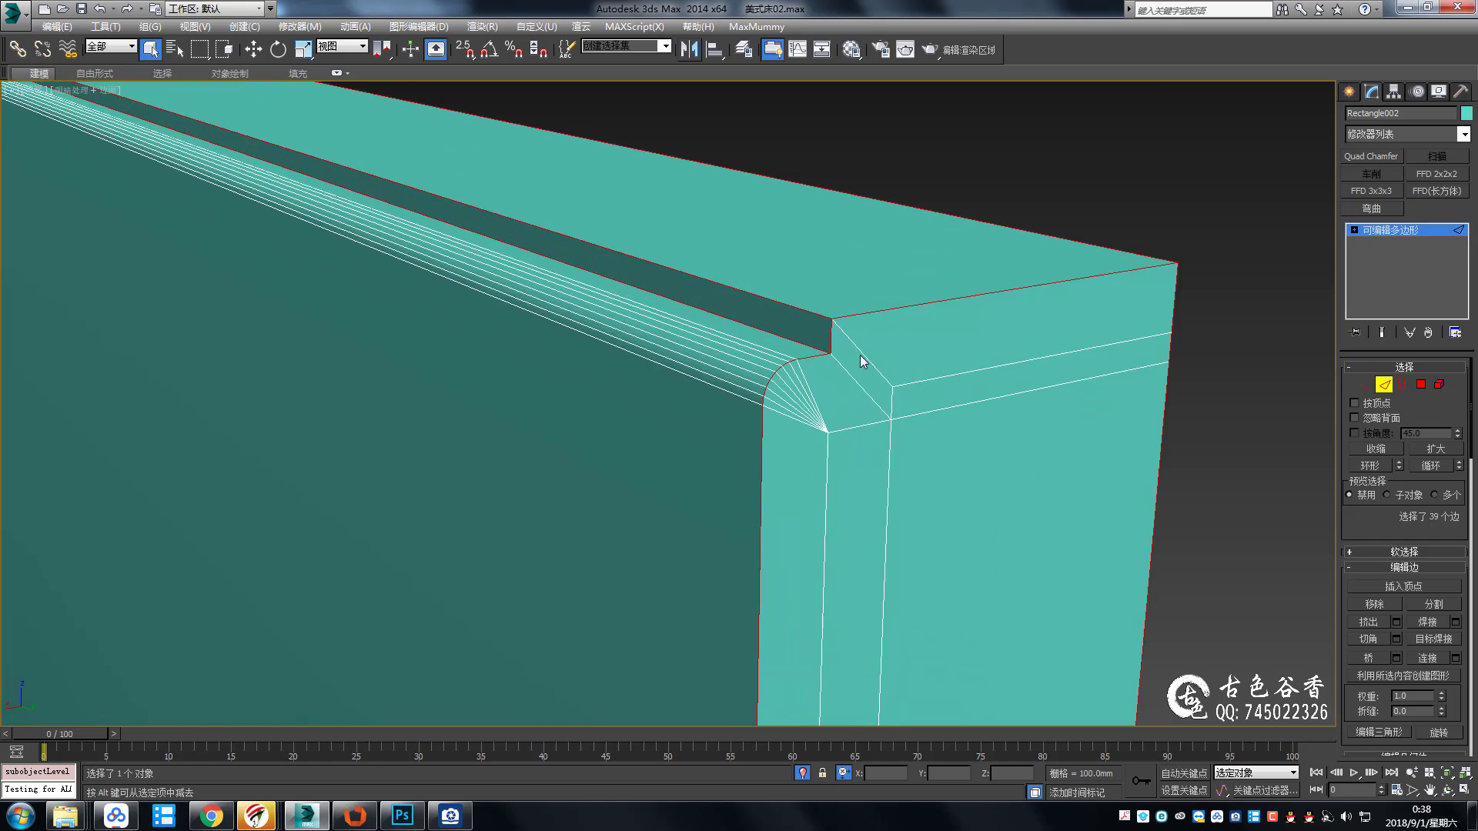
# Quad Chamfer the selected edges with 2 iterations and 2.0 amount, then remove the modifier, leaving Editable Poly.
pyautogui.click(1391, 162)
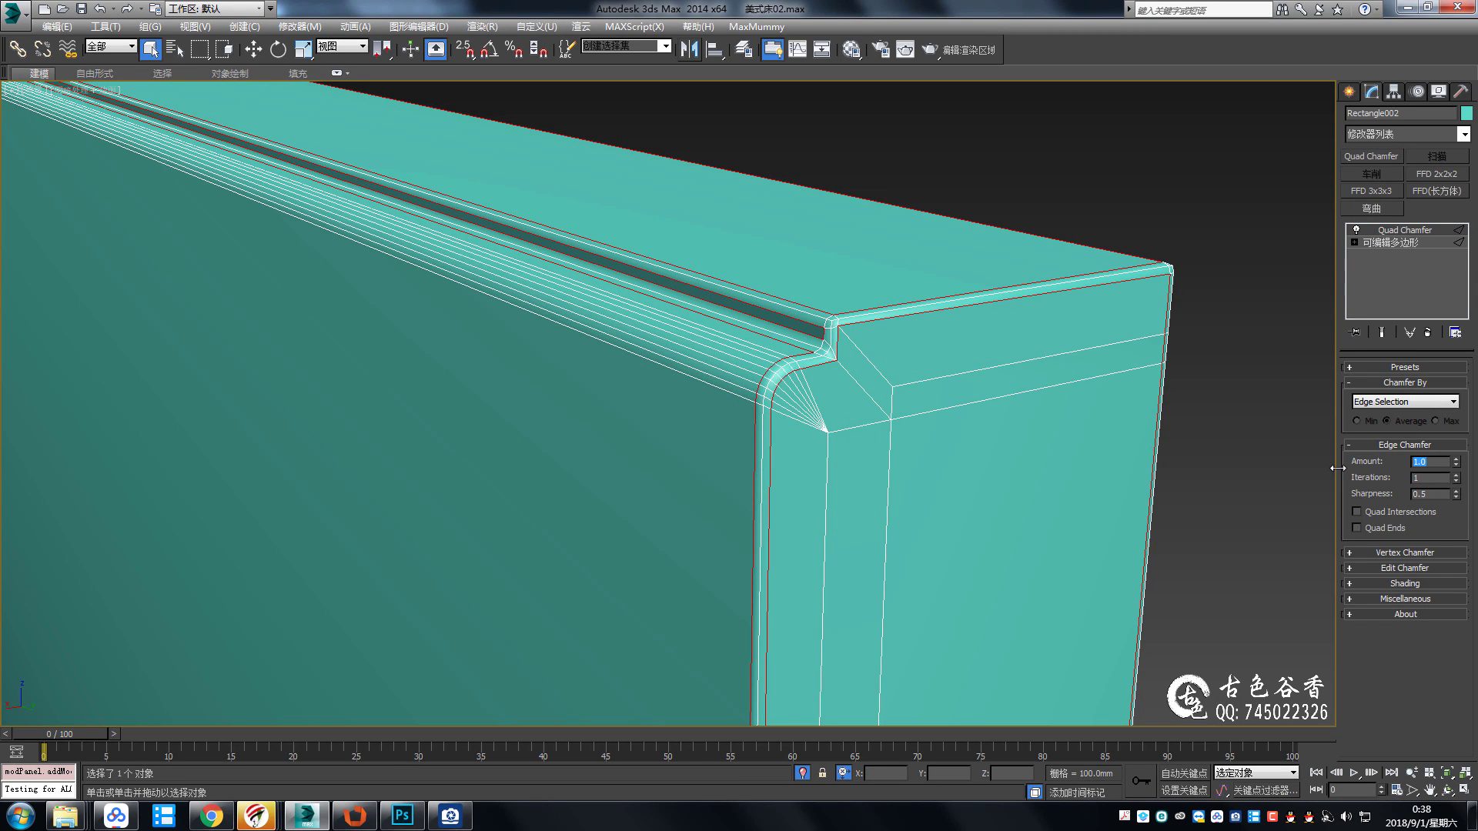
pyautogui.click(1456, 474)
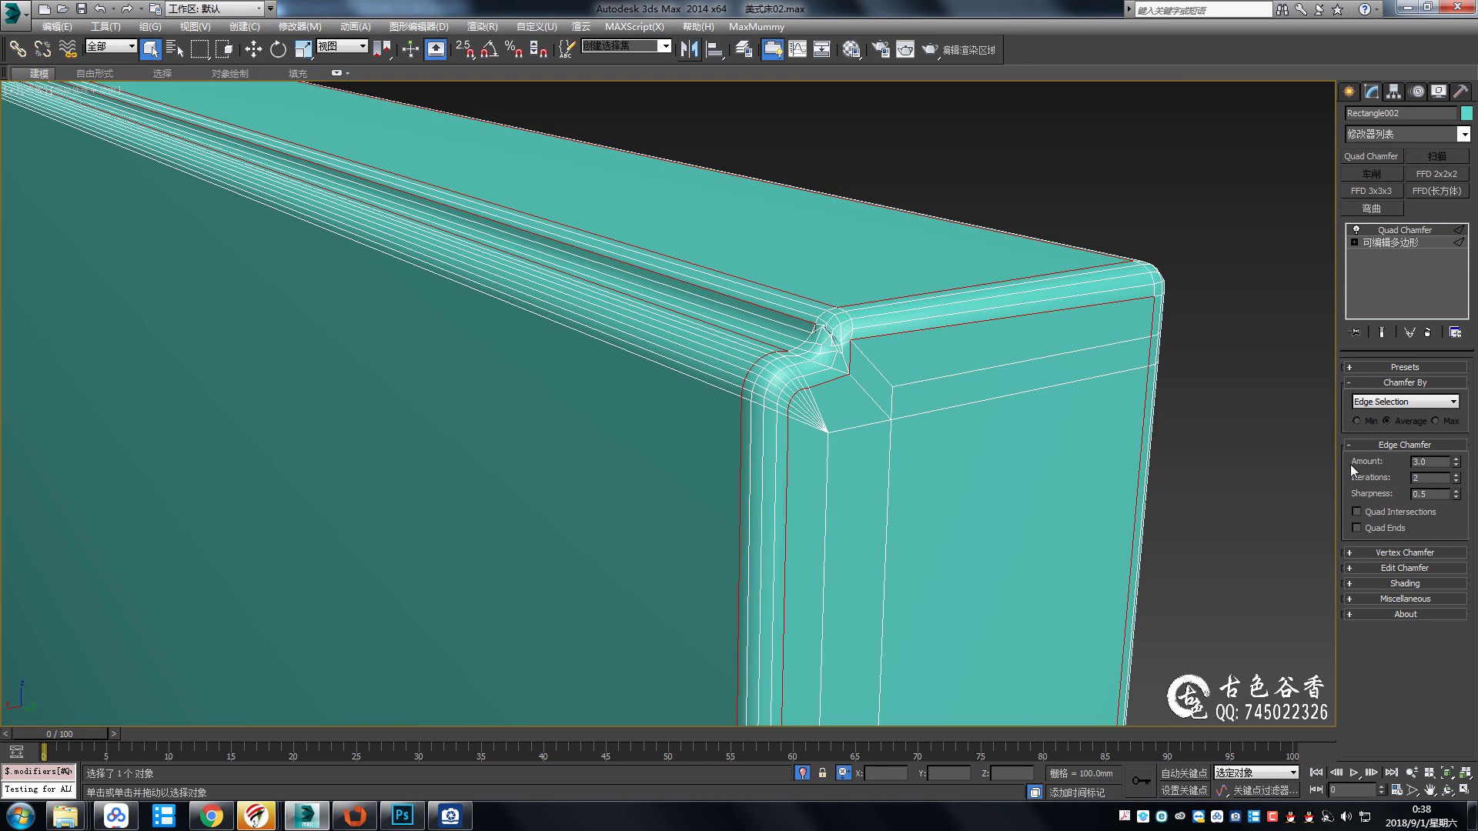
pyautogui.write('2')
pyautogui.press('Return')
pyautogui.scroll(1, 939, 432)
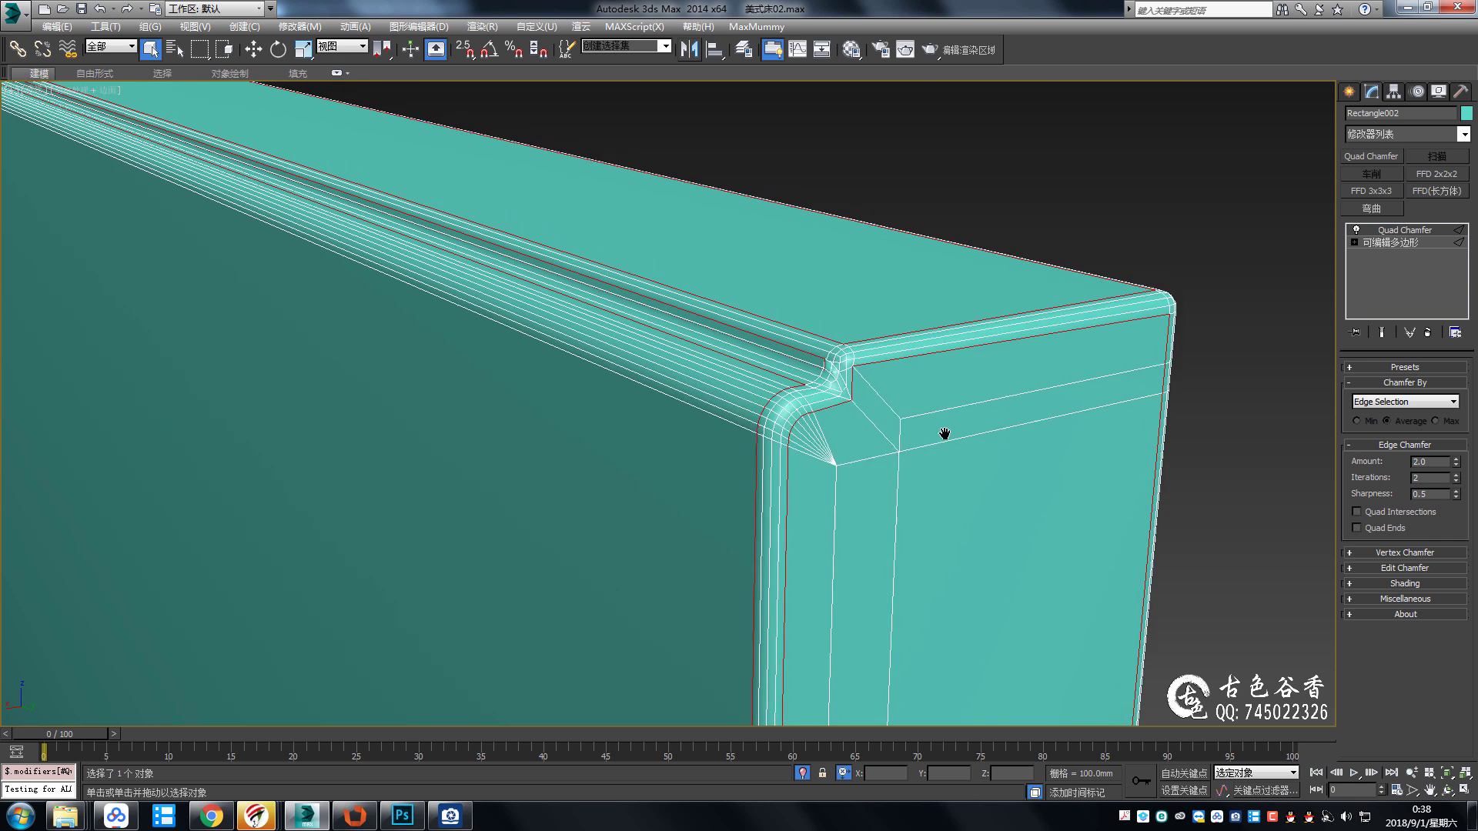
pyautogui.scroll(3, 862, 445)
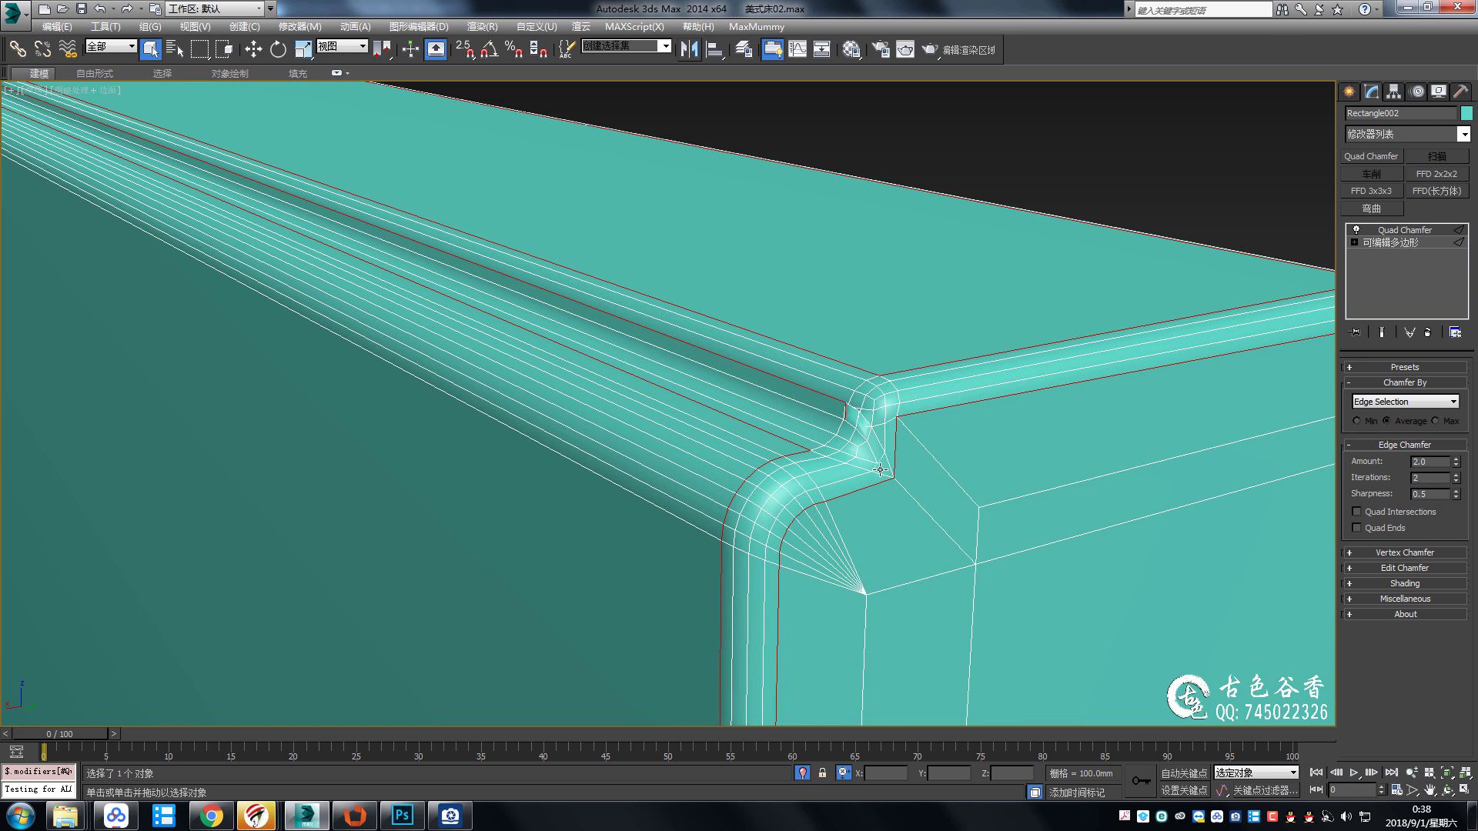
pyautogui.hotkey('ctrl', 'shift', 'c')
pyautogui.scroll(3, 847, 404)
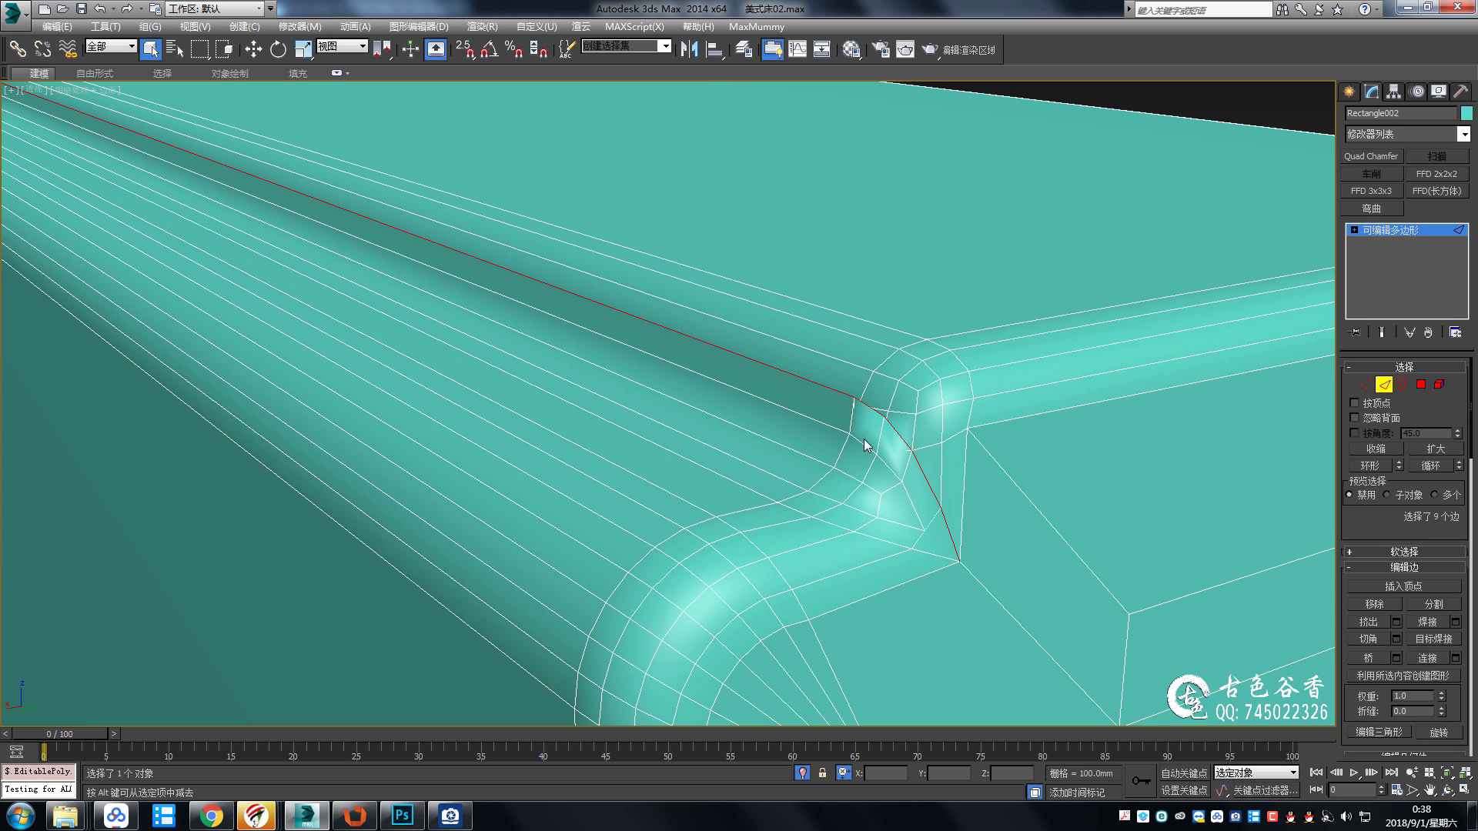
# In the Front wireframe view, select the vertices at the notch and move them down.
pyautogui.press('f')
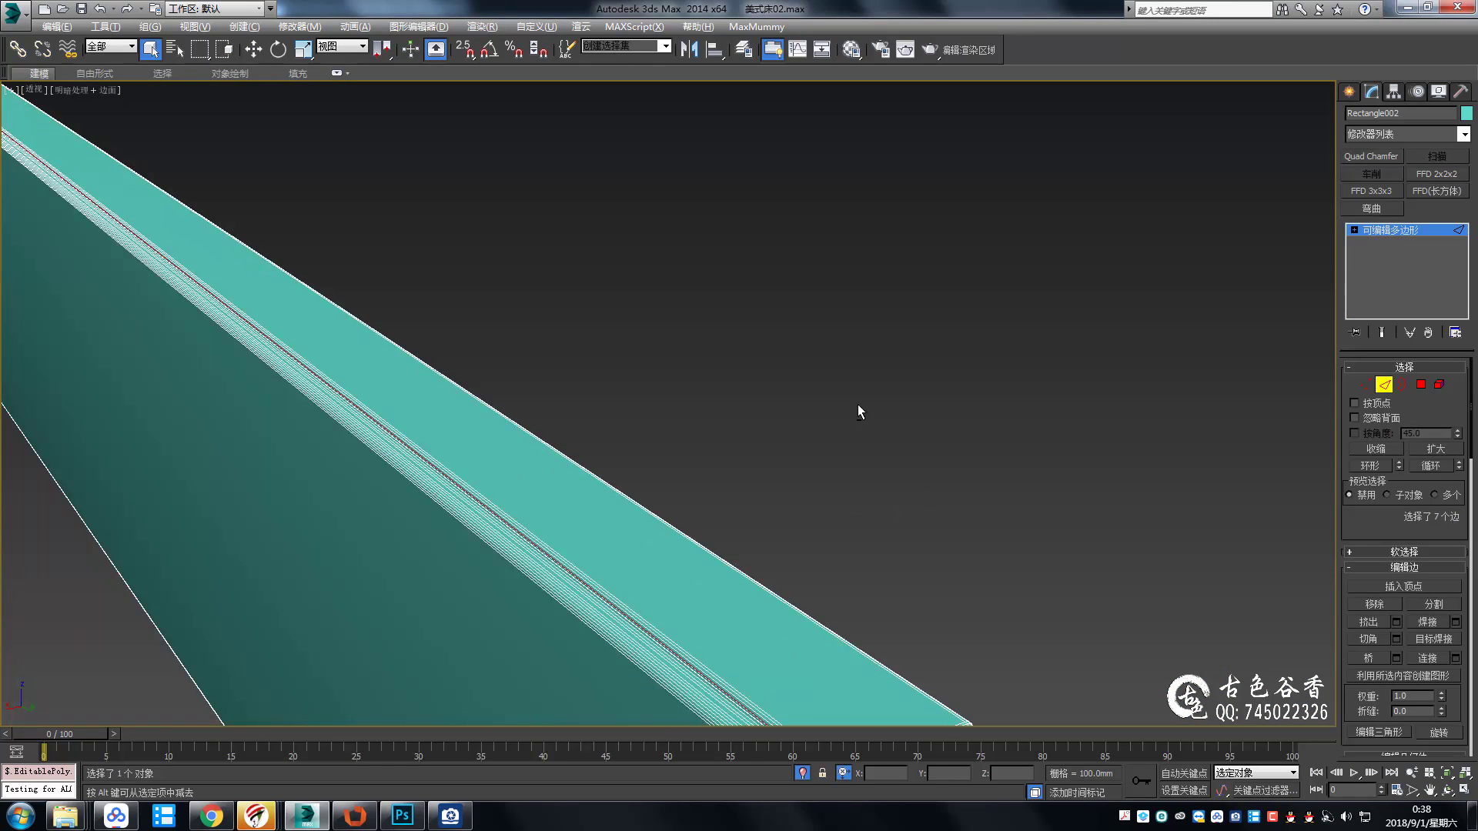
pyautogui.press('F3')
pyautogui.scroll(3, 626, 405)
pyautogui.moveTo(626, 406); pyautogui.dragTo(934, 303, button='middle')
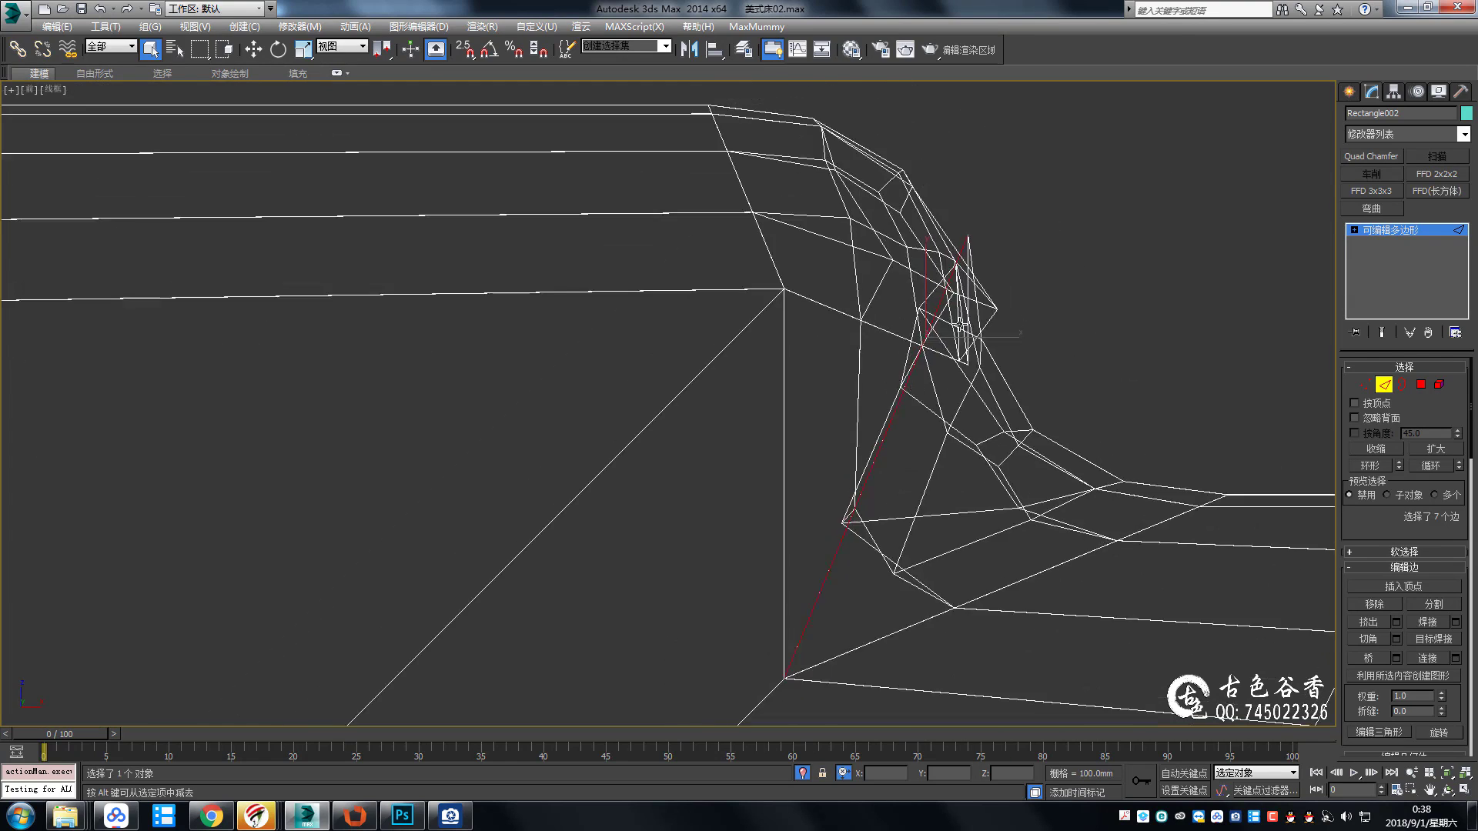
pyautogui.scroll(2, 934, 303)
pyautogui.press('1')
pyautogui.moveTo(958, 127)
pyautogui.mouseDown()
pyautogui.moveTo(997, 143)
pyautogui.moveTo(1001, 208)
pyautogui.mouseUp()
pyautogui.press('w')
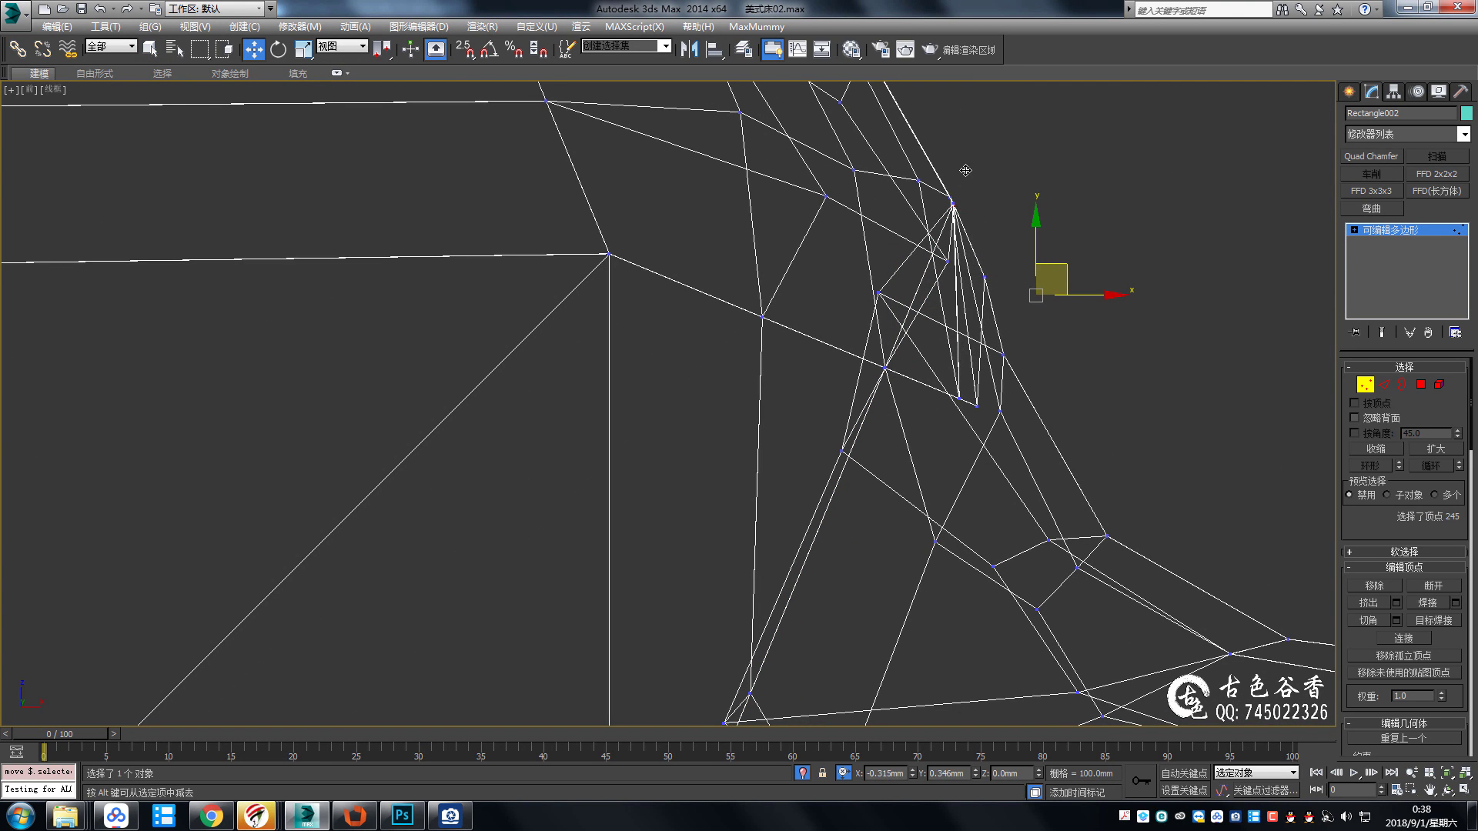
pyautogui.scroll(2, 965, 170)
pyautogui.moveTo(966, 171); pyautogui.dragTo(950, 357, button='middle')
# Move three more corner vertices into line and return to the shaded Perspective view.
pyautogui.click(969, 362)
pyautogui.moveTo(969, 363); pyautogui.dragTo(891, 283)
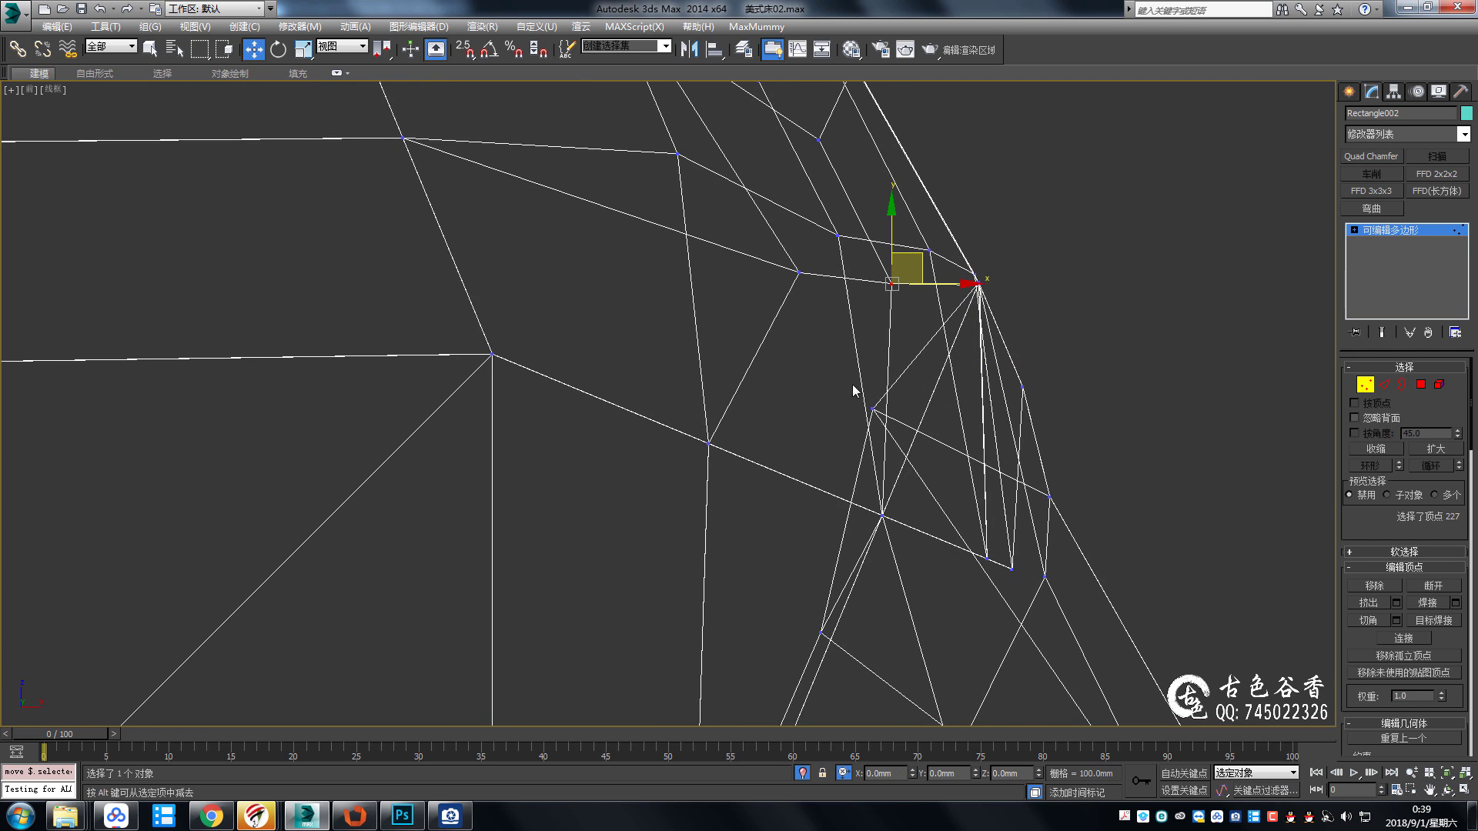
pyautogui.click(873, 410)
pyautogui.moveTo(872, 409); pyautogui.dragTo(836, 276, button='middle')
pyautogui.moveTo(877, 272)
pyautogui.mouseDown()
pyautogui.moveTo(826, 495)
pyautogui.moveTo(917, 483)
pyautogui.mouseUp()
pyautogui.click(964, 305)
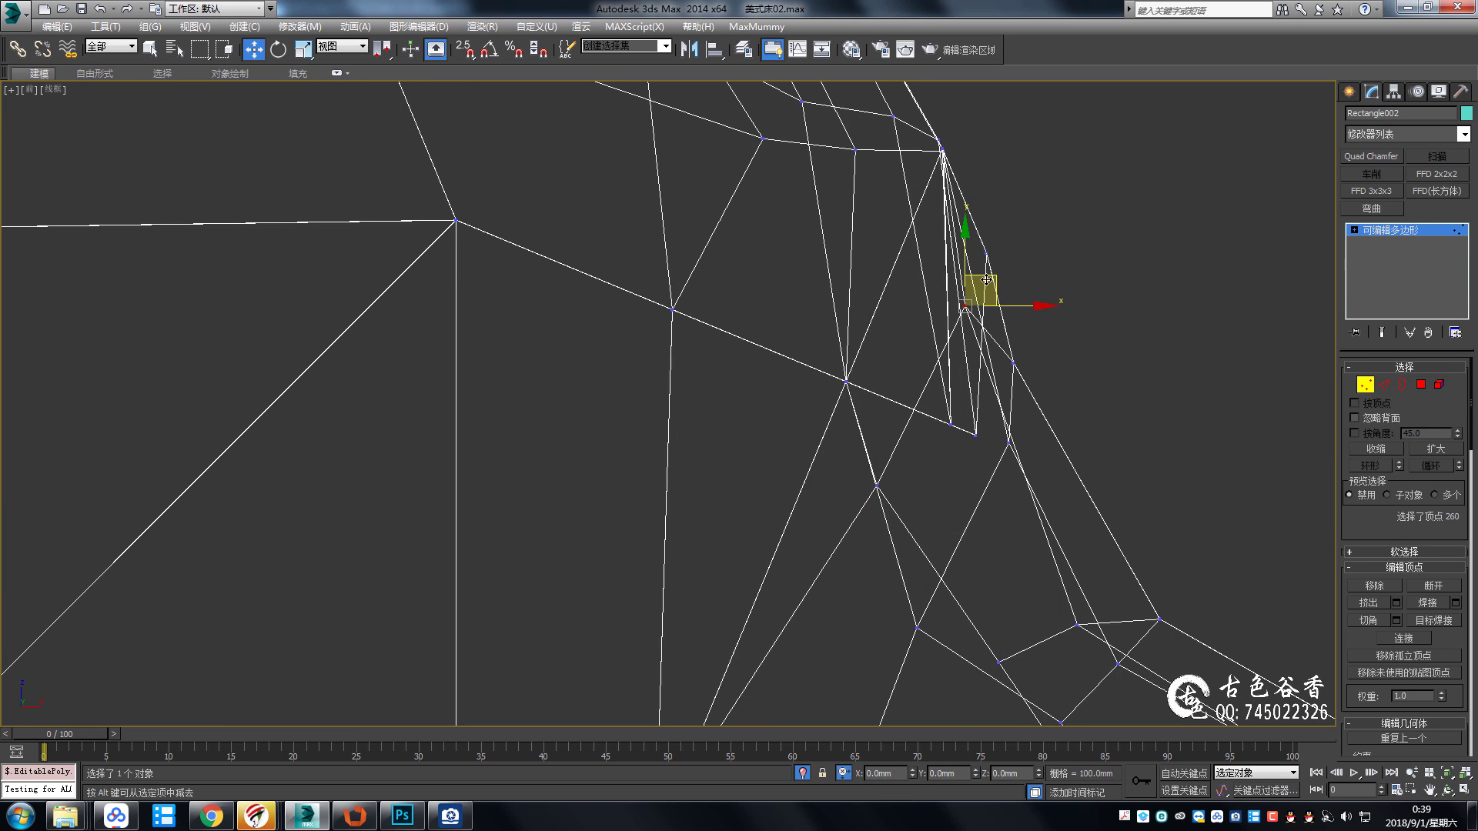
pyautogui.moveTo(986, 279)
pyautogui.mouseDown()
pyautogui.moveTo(999, 331)
pyautogui.moveTo(997, 222)
pyautogui.mouseUp()
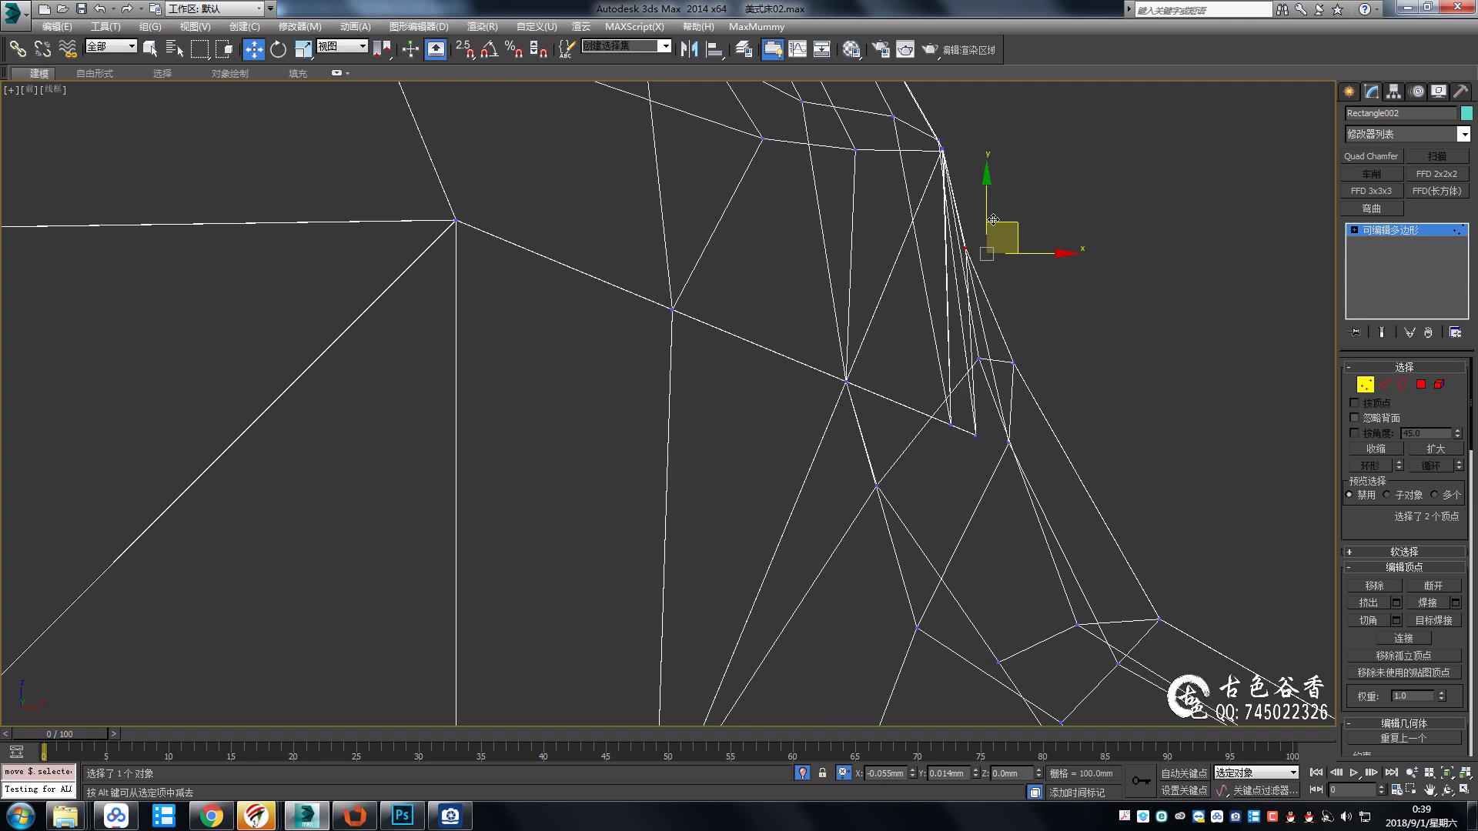
pyautogui.press('p')
pyautogui.press('F3')
pyautogui.scroll(-3, 1152, 503)
pyautogui.scroll(5, 1122, 523)
# Select the vertex inside the corner notch and lower it slightly.
pyautogui.moveTo(1122, 523); pyautogui.dragTo(835, 314, button='middle')
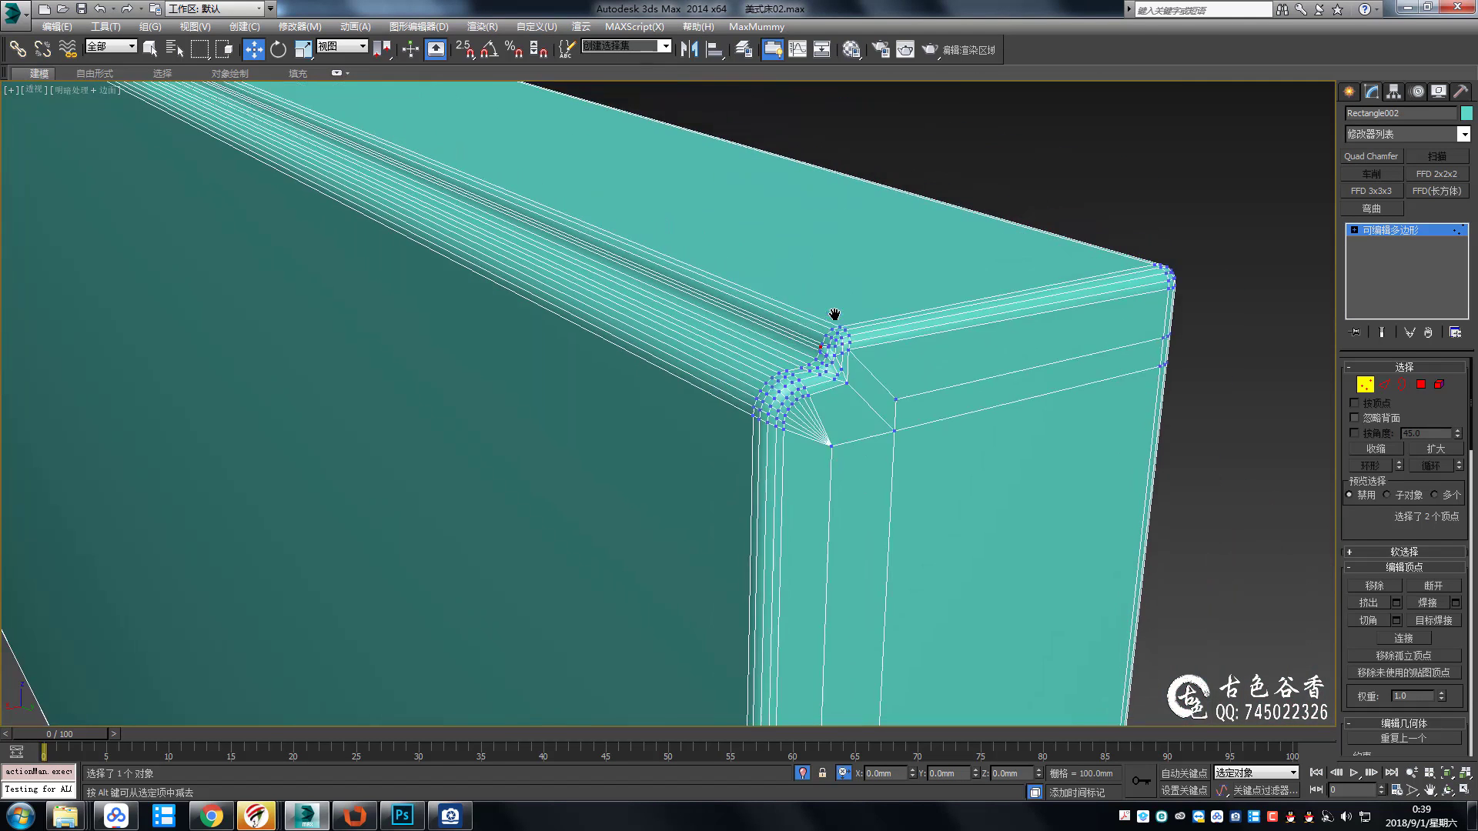
pyautogui.scroll(-5, 834, 314)
pyautogui.scroll(5, 973, 523)
pyautogui.click(973, 523)
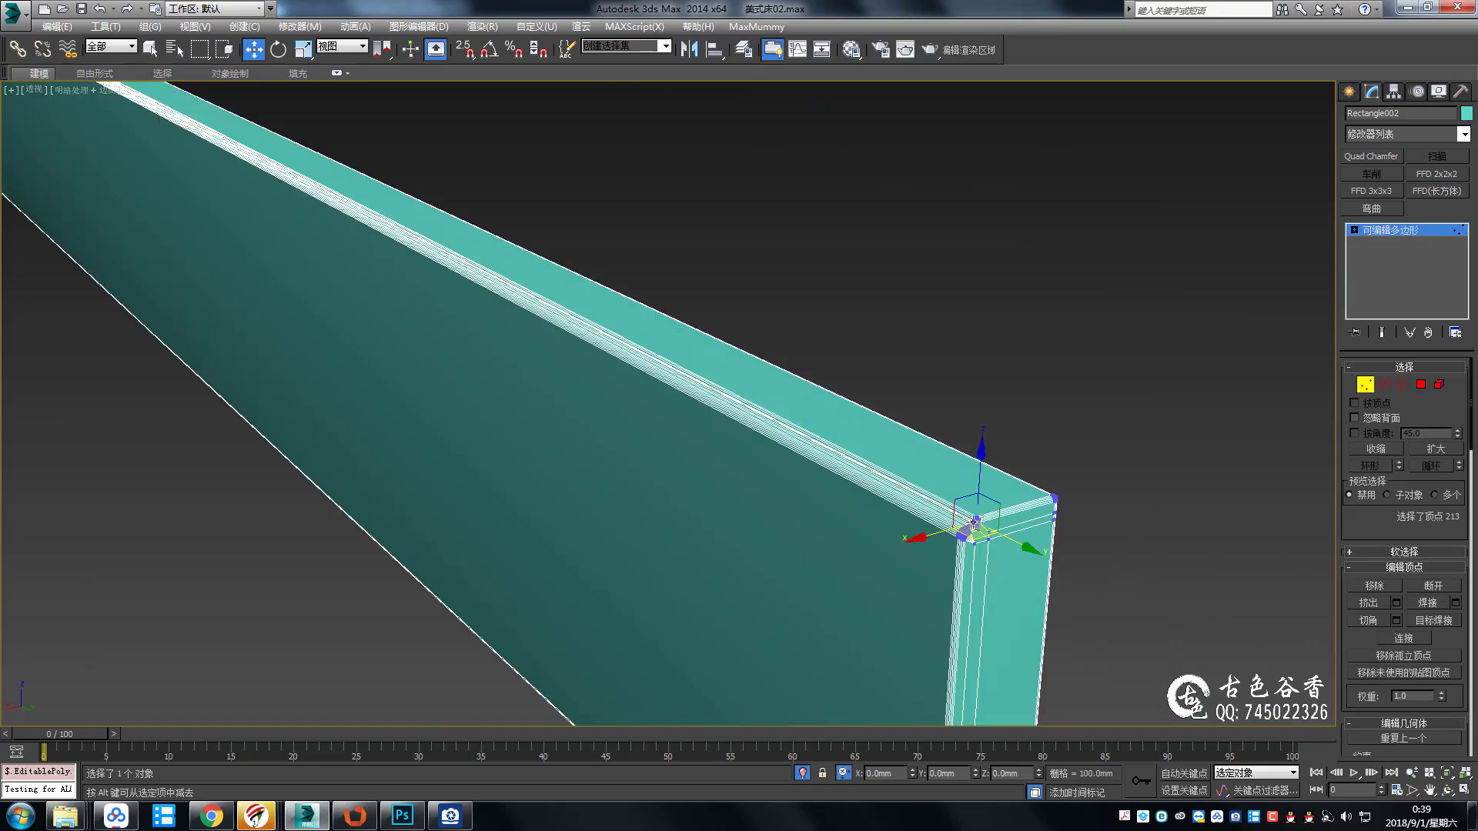
pyautogui.scroll(4, 974, 523)
pyautogui.scroll(-2, 939, 512)
pyautogui.moveTo(893, 533); pyautogui.dragTo(883, 455, button='middle')
pyautogui.click(886, 491)
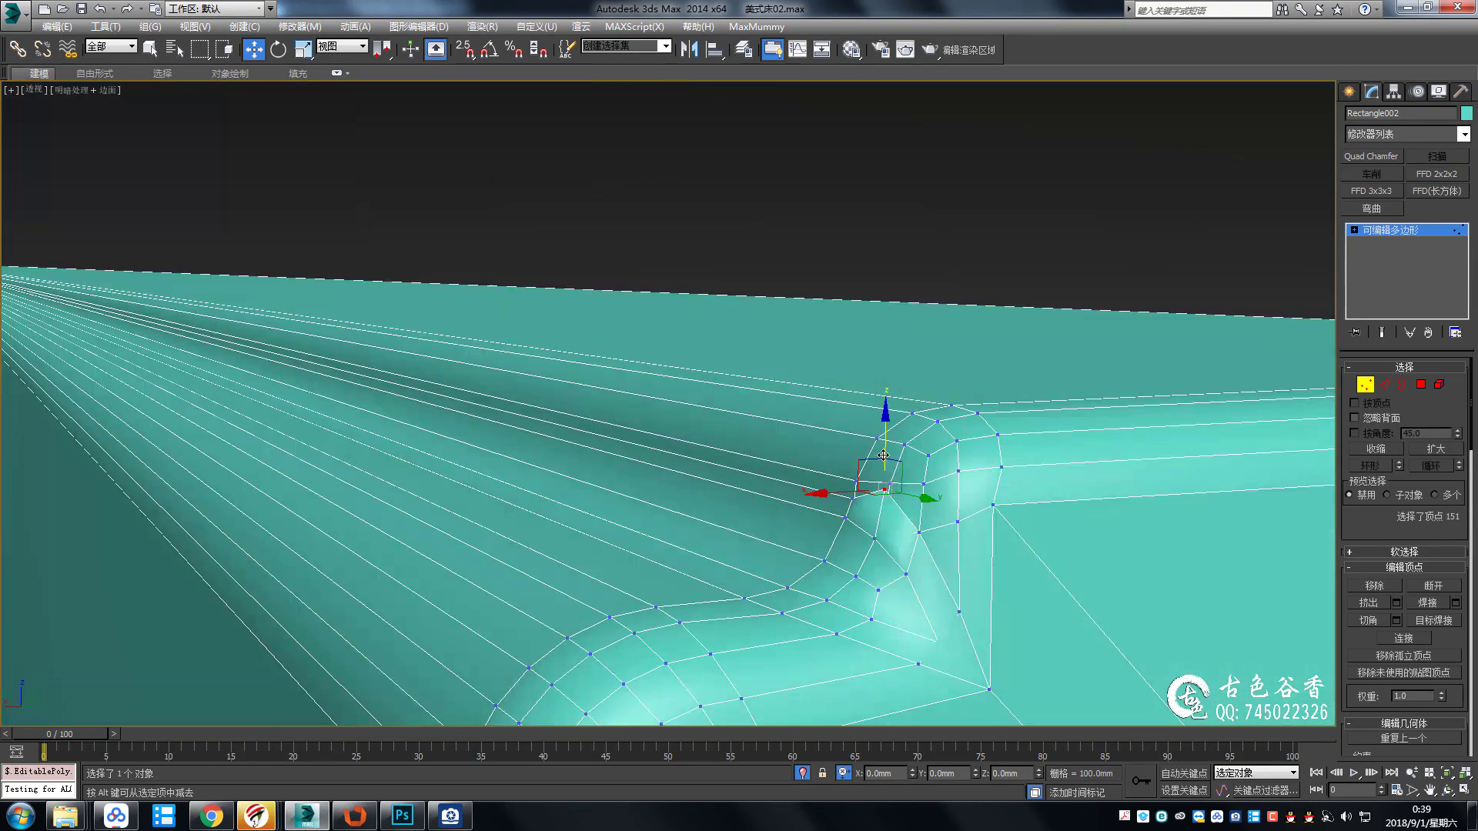
pyautogui.moveTo(883, 455); pyautogui.dragTo(879, 459)
pyautogui.keyDown('alt'); pyautogui.moveTo(881, 491); pyautogui.dragTo(885, 469, button='middle'); pyautogui.keyUp('alt')
# At Edge level, select the groove edges and the short loop at the corner.
pyautogui.press('2')
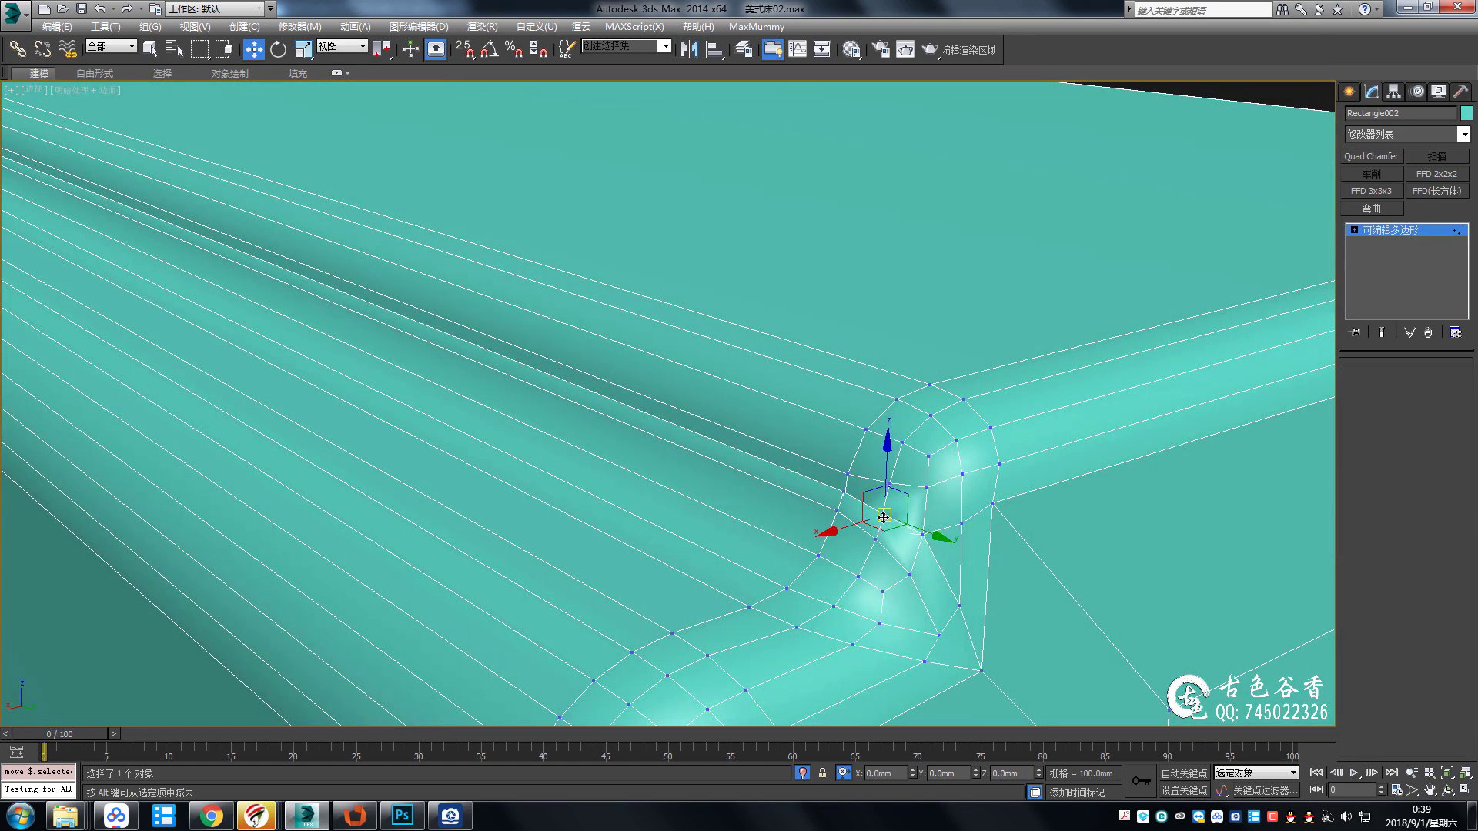
pyautogui.click(824, 483)
pyautogui.keyDown('alt'); pyautogui.moveTo(879, 544); pyautogui.dragTo(886, 537, button='middle'); pyautogui.keyUp('alt')
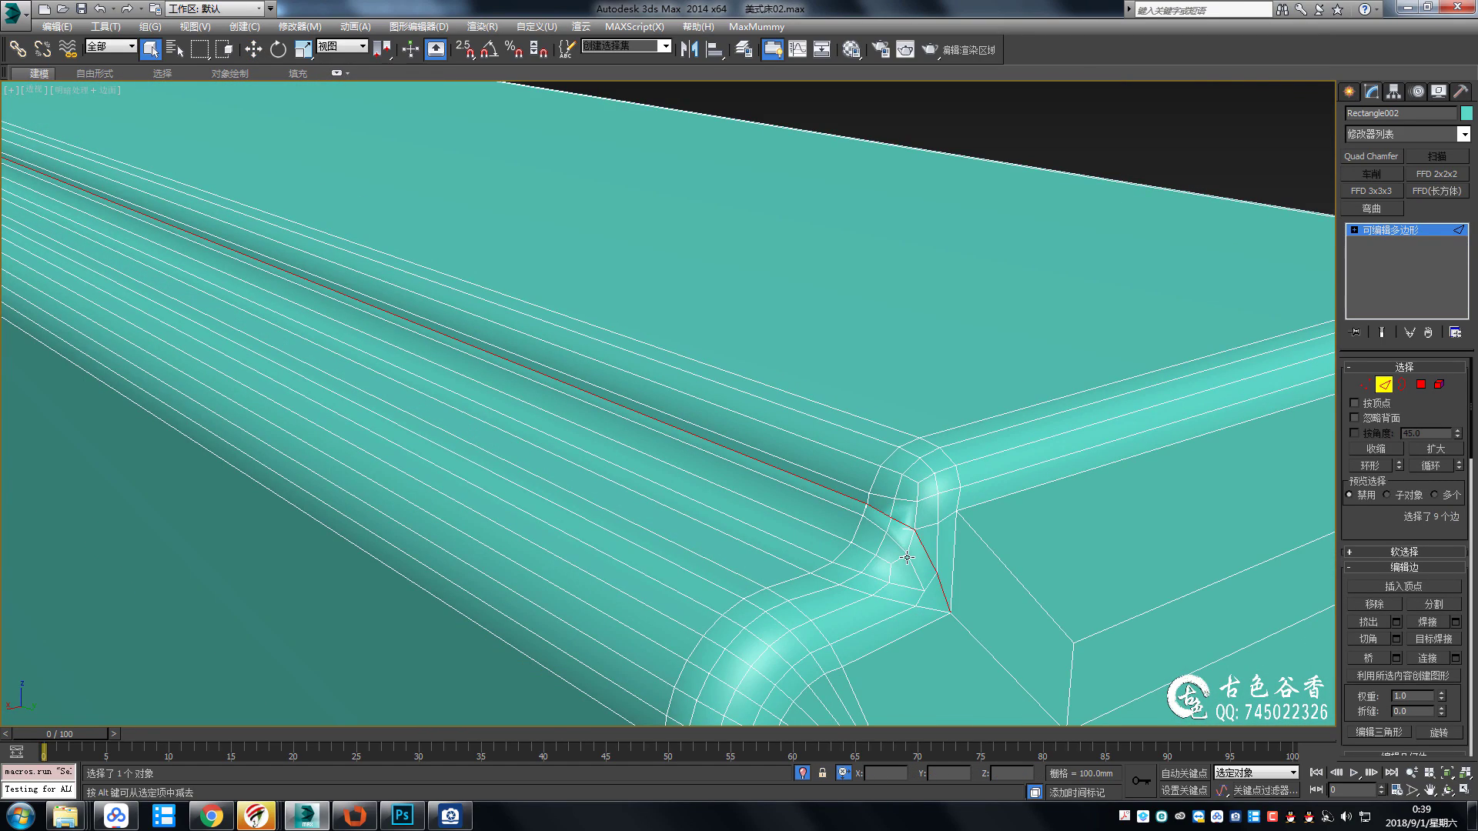
pyautogui.click(911, 542)
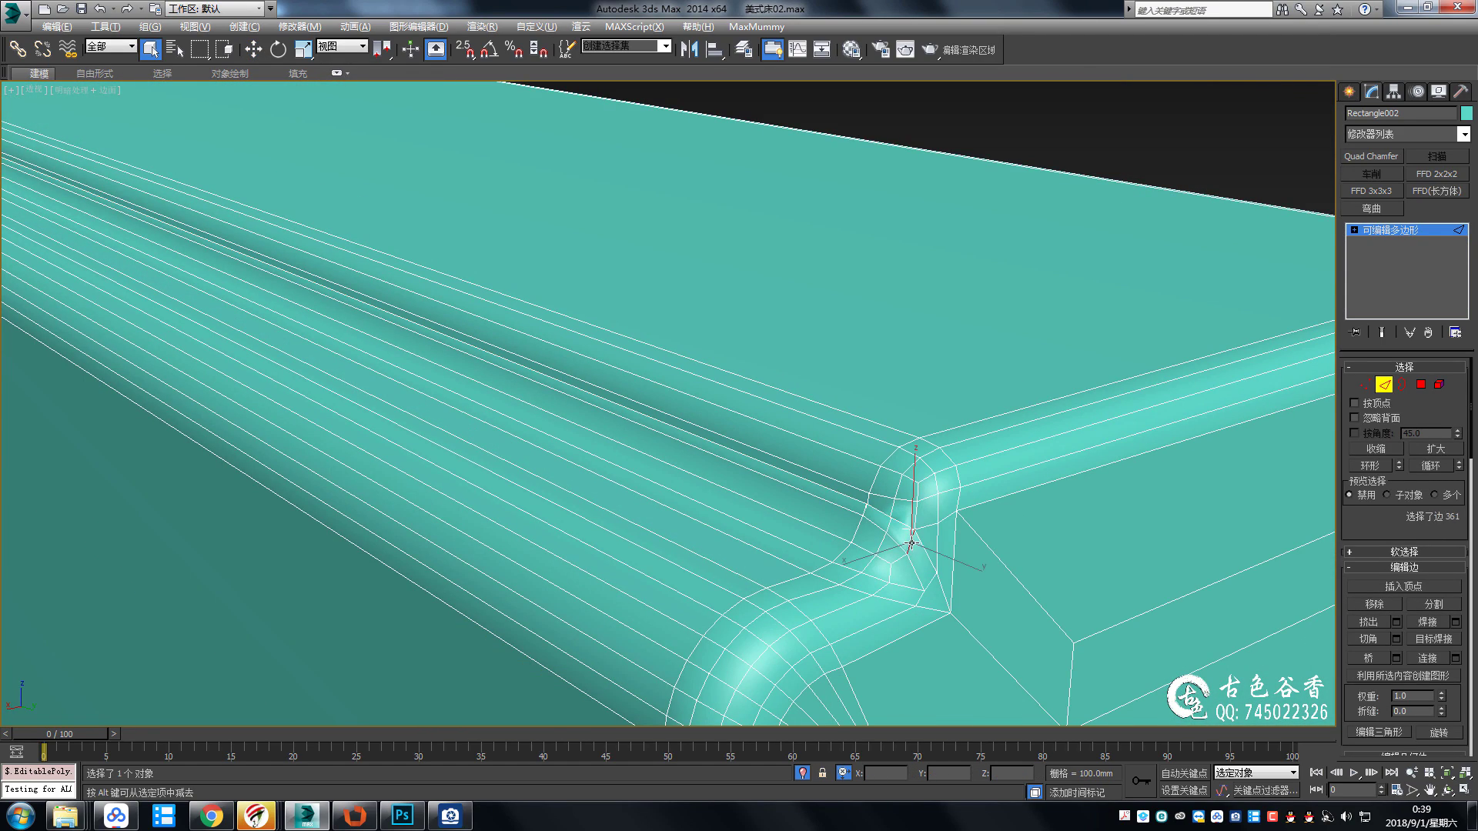
pyautogui.doubleClick(849, 496)
pyautogui.click(848, 511)
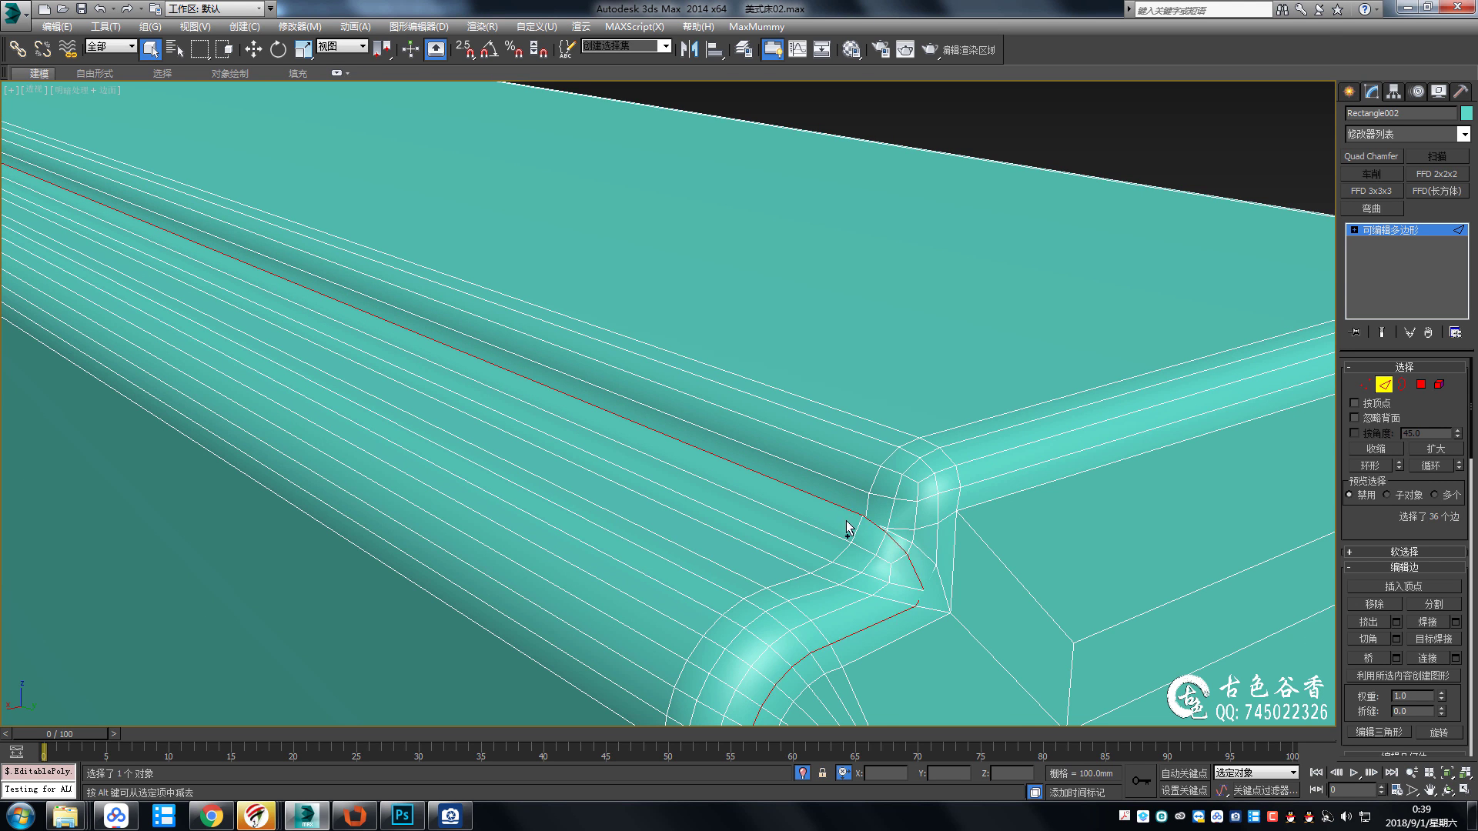
pyautogui.scroll(-2, 853, 525)
pyautogui.scroll(2, 865, 504)
pyautogui.scroll(2, 885, 500)
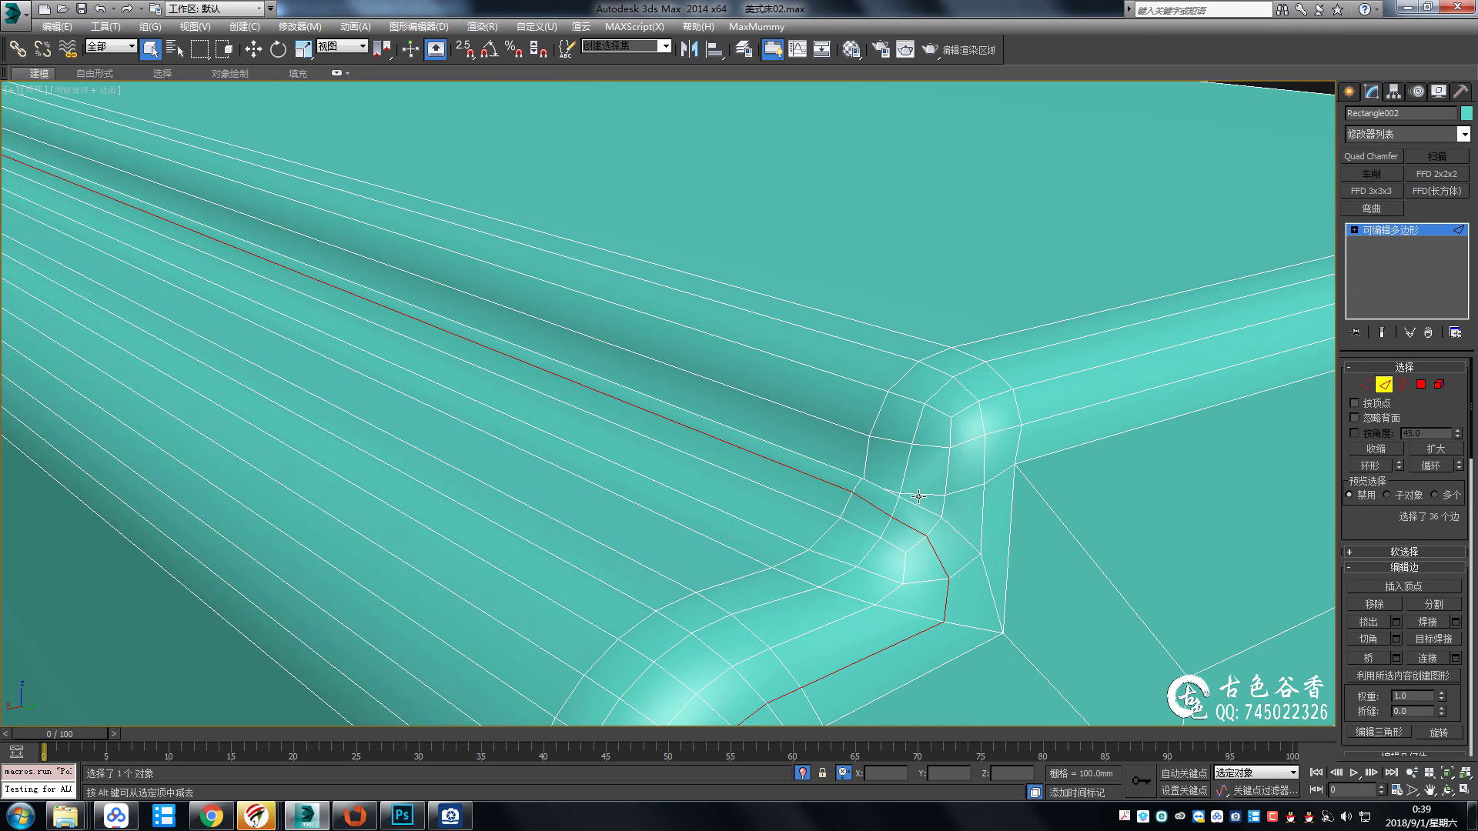
pyautogui.doubleClick(918, 496)
# Check the edge loops running along the top, side and groove around the corner.
pyautogui.press('1')
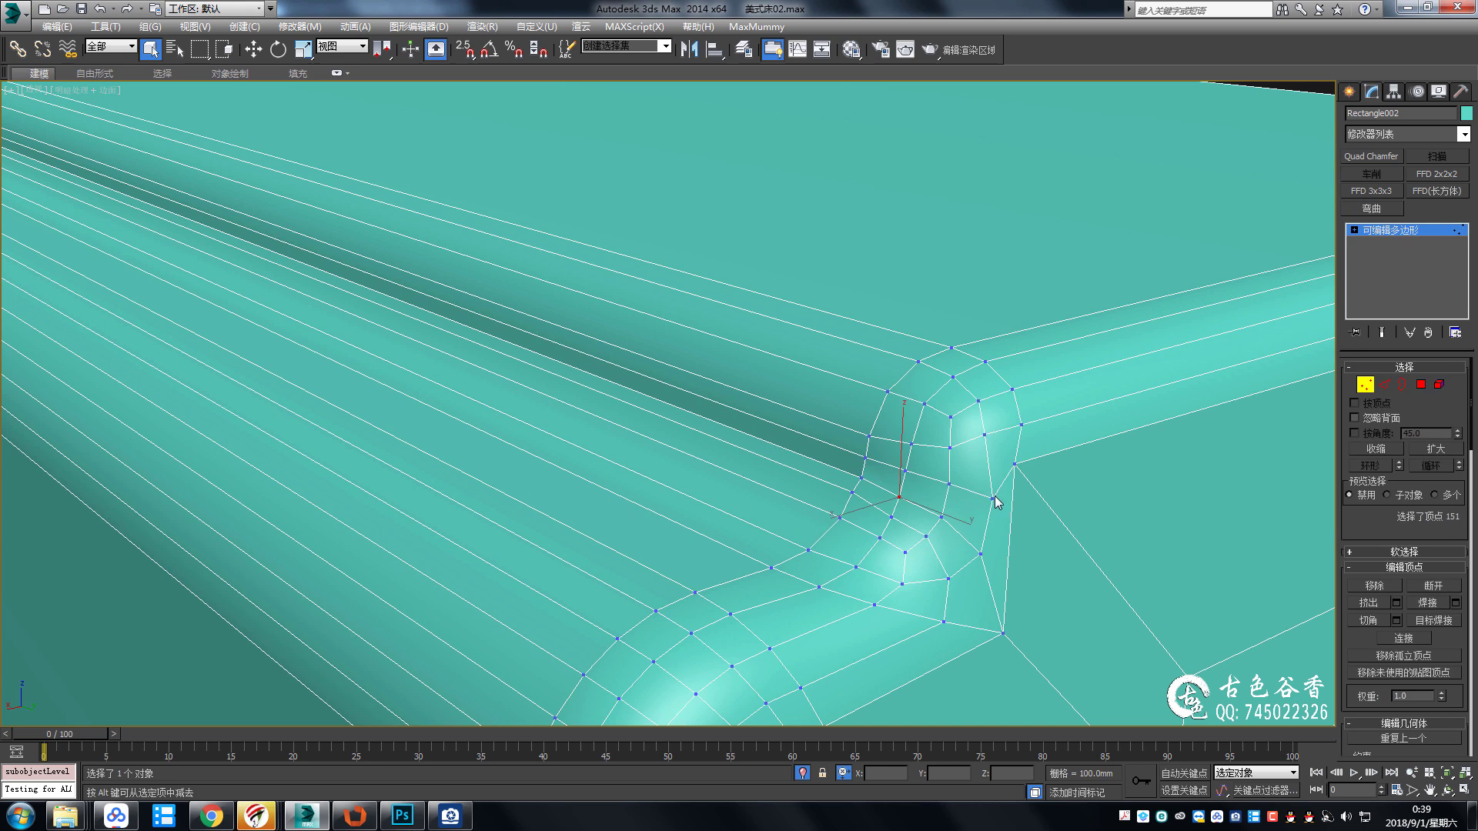
pyautogui.press('2')
pyautogui.doubleClick(846, 472)
pyautogui.doubleClick(848, 490)
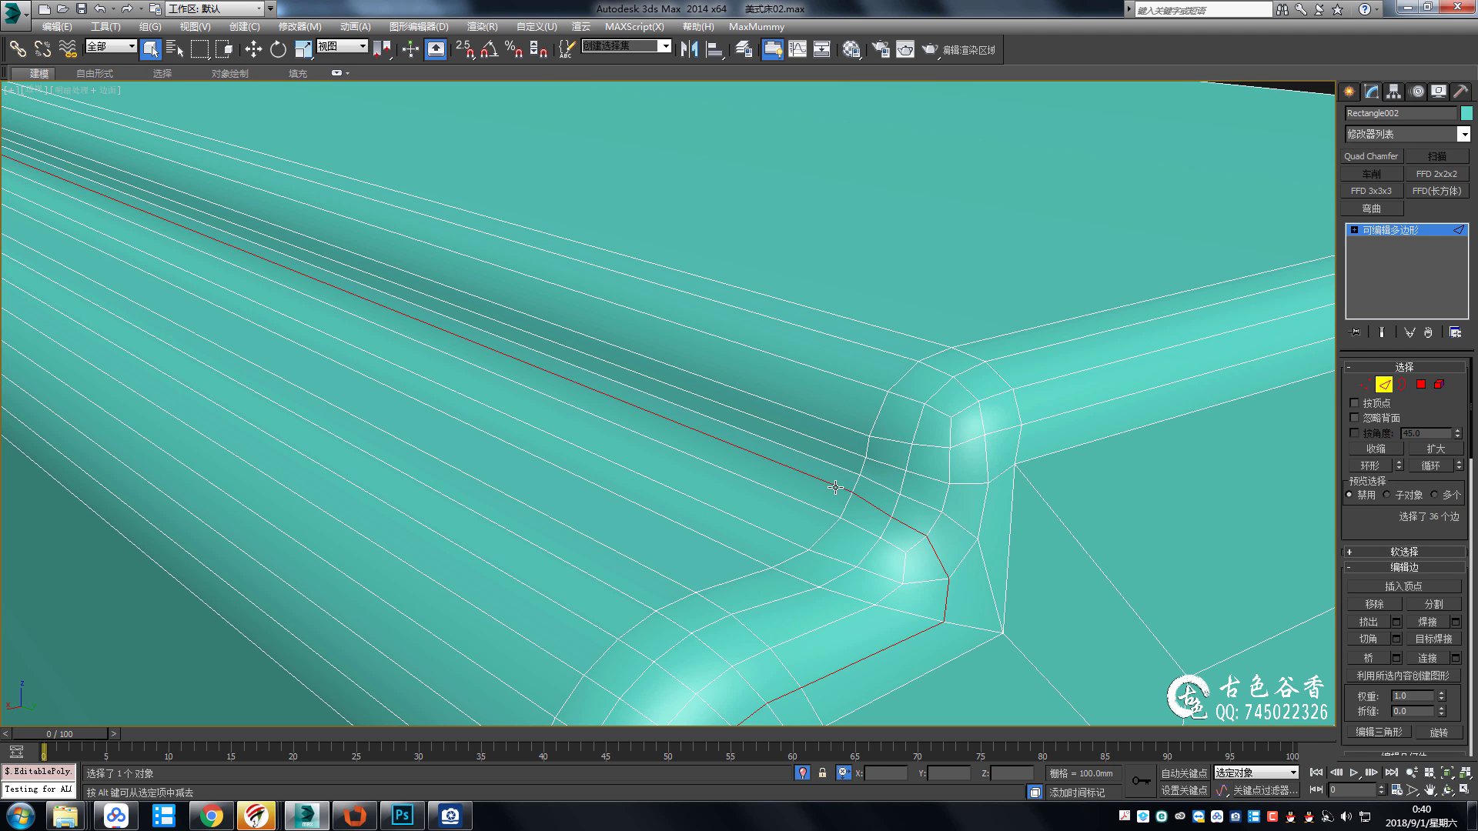
pyautogui.moveTo(851, 488)
pyautogui.keyDown('alt'); pyautogui.mouseDown(button='middle')
pyautogui.moveTo(849, 431)
pyautogui.moveTo(870, 395)
pyautogui.mouseUp(button='middle'); pyautogui.keyUp('alt')
pyautogui.doubleClick(839, 420)
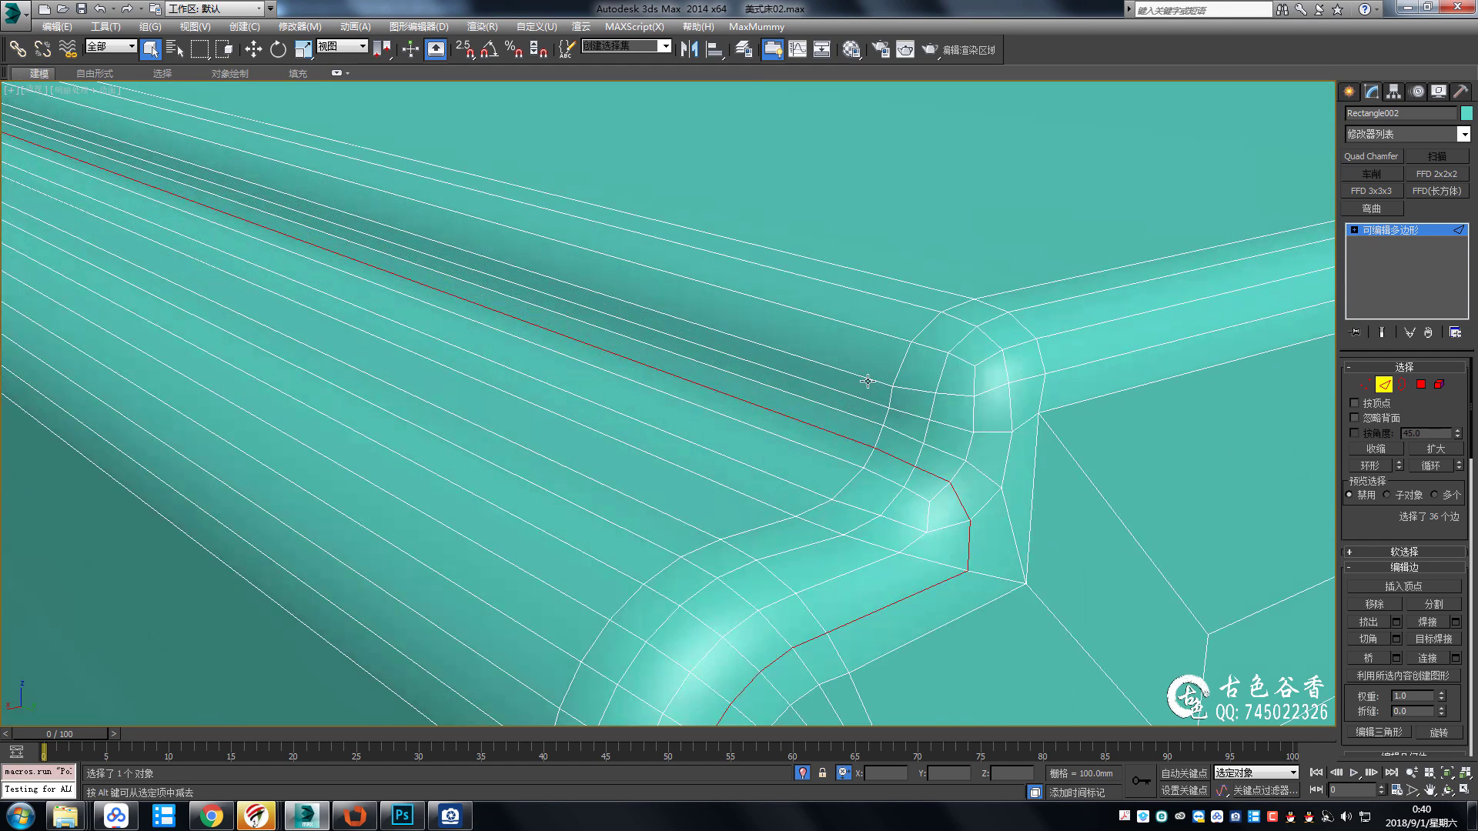
pyautogui.click(869, 395)
pyautogui.scroll(2, 866, 398)
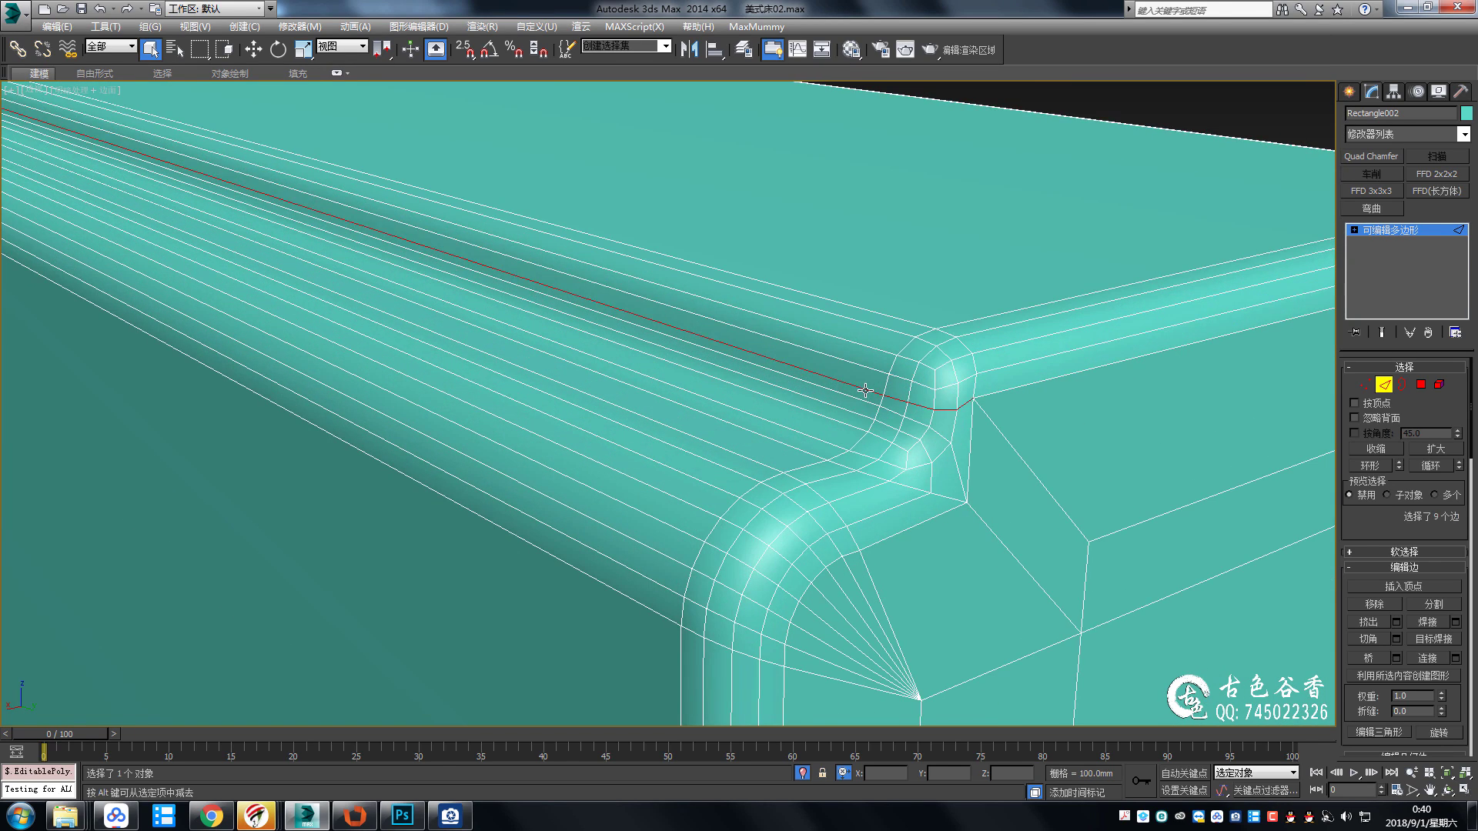
pyautogui.doubleClick(861, 401)
pyautogui.doubleClick(856, 414)
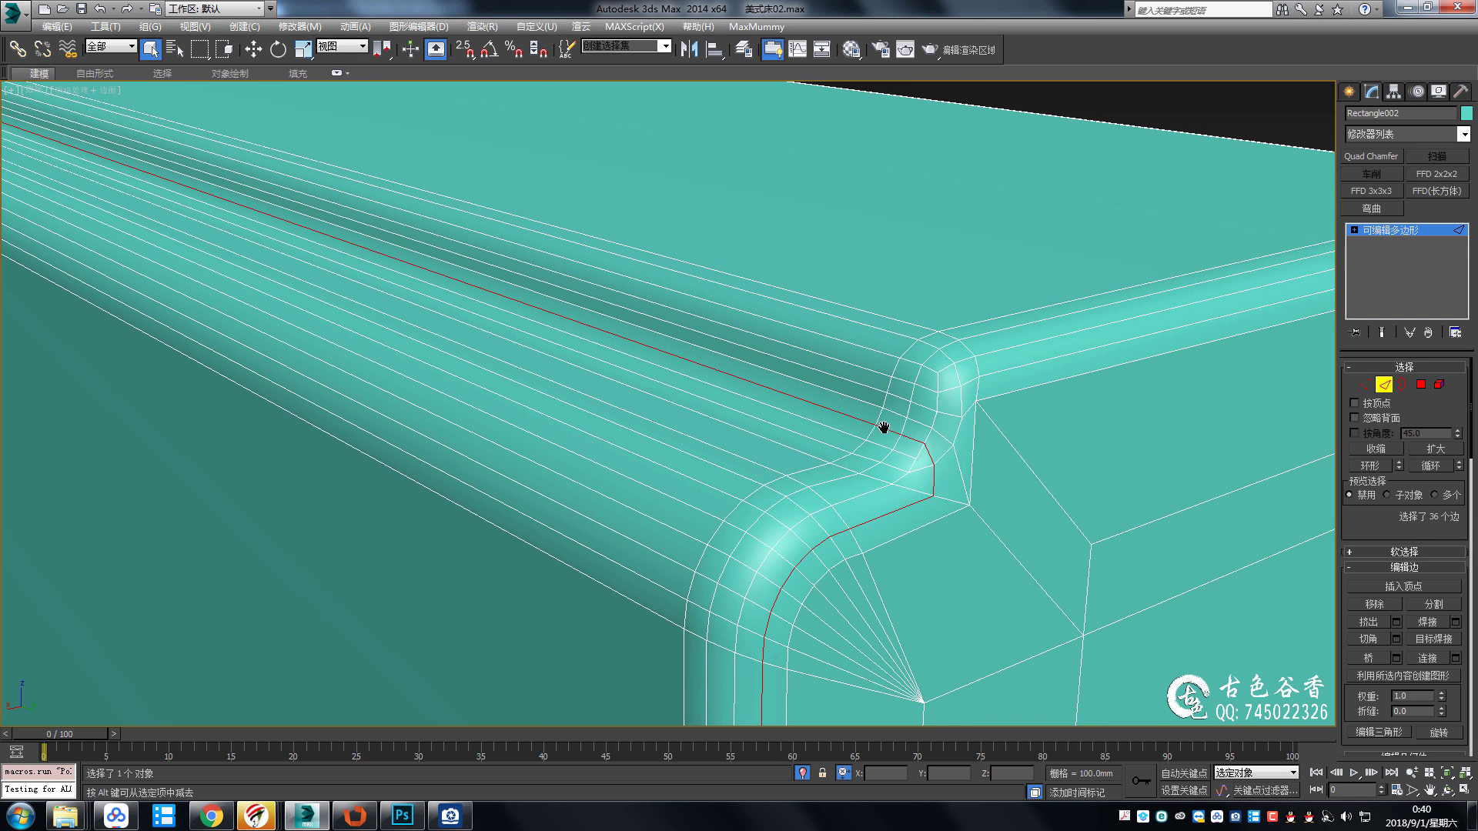
pyautogui.moveTo(884, 426); pyautogui.dragTo(888, 434, button='middle')
pyautogui.scroll(-5, 1212, 222)
pyautogui.click(1211, 222)
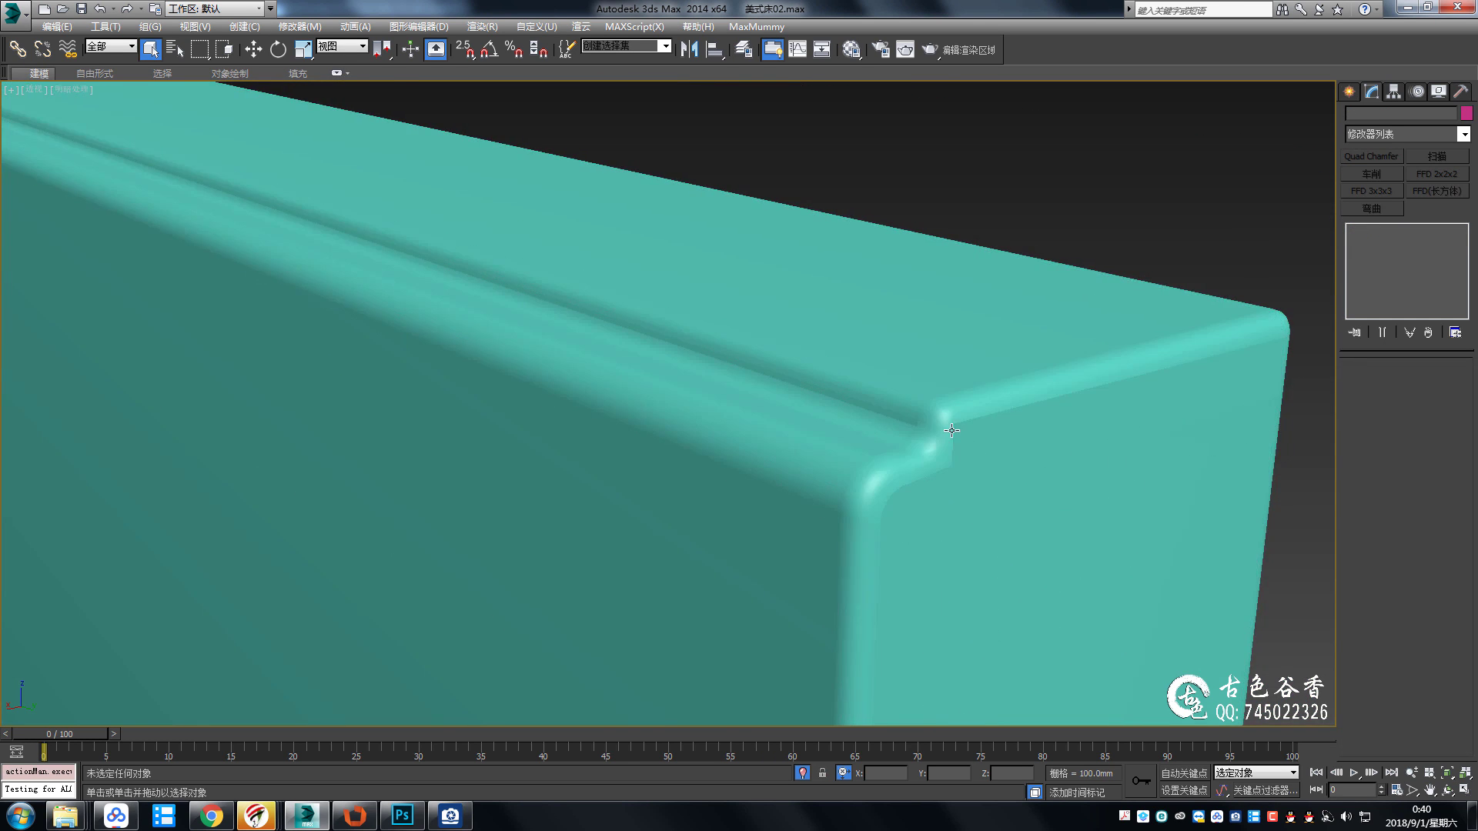
pyautogui.scroll(-3, 778, 452)
pyautogui.moveTo(778, 452)
pyautogui.keyDown('alt'); pyautogui.mouseDown(button='middle')
pyautogui.moveTo(729, 527)
pyautogui.moveTo(702, 485)
pyautogui.mouseUp(button='middle'); pyautogui.keyUp('alt')
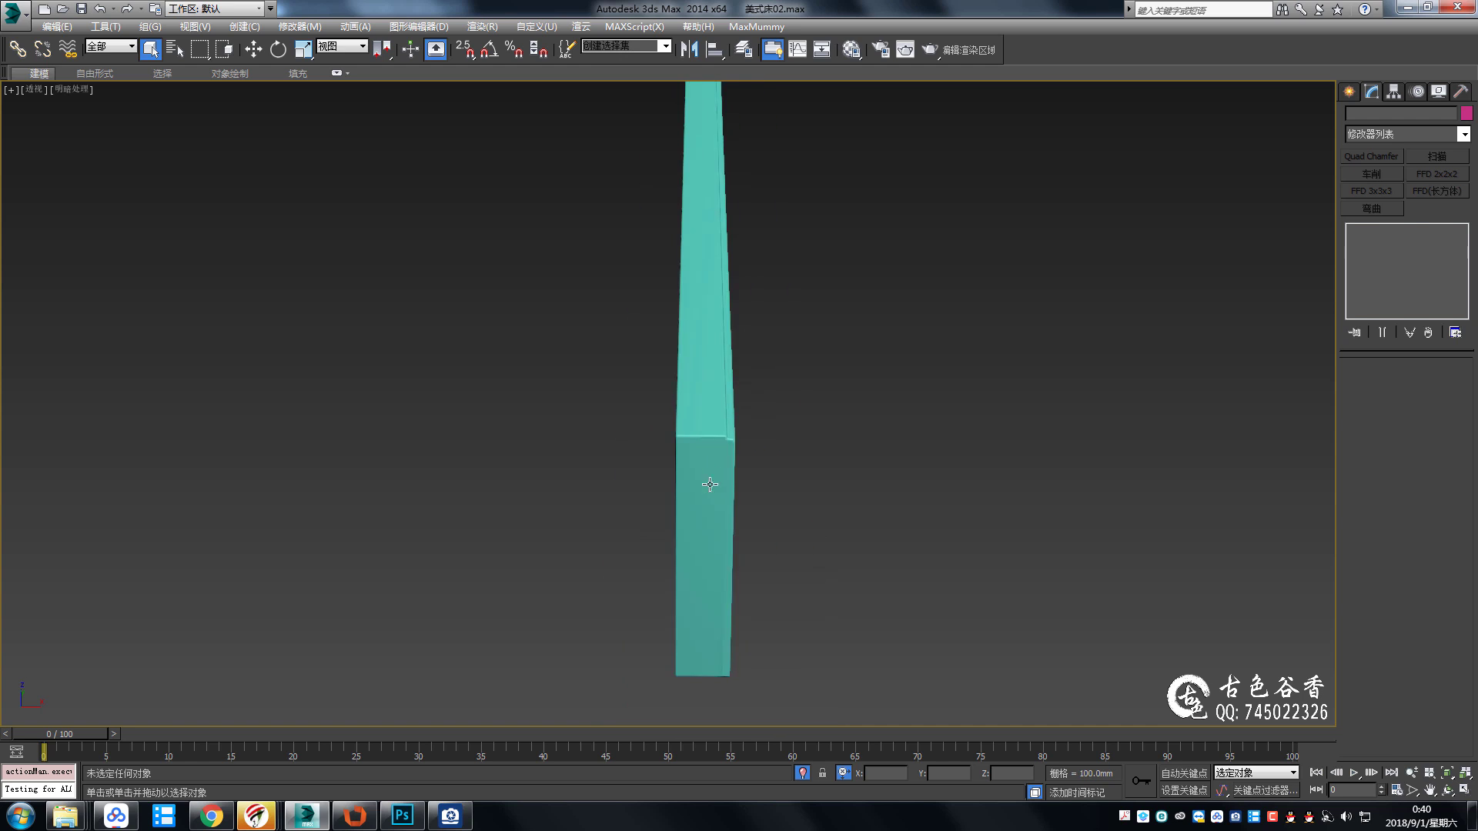
pyautogui.scroll(4, 703, 485)
pyautogui.click(768, 491)
pyautogui.press('4')
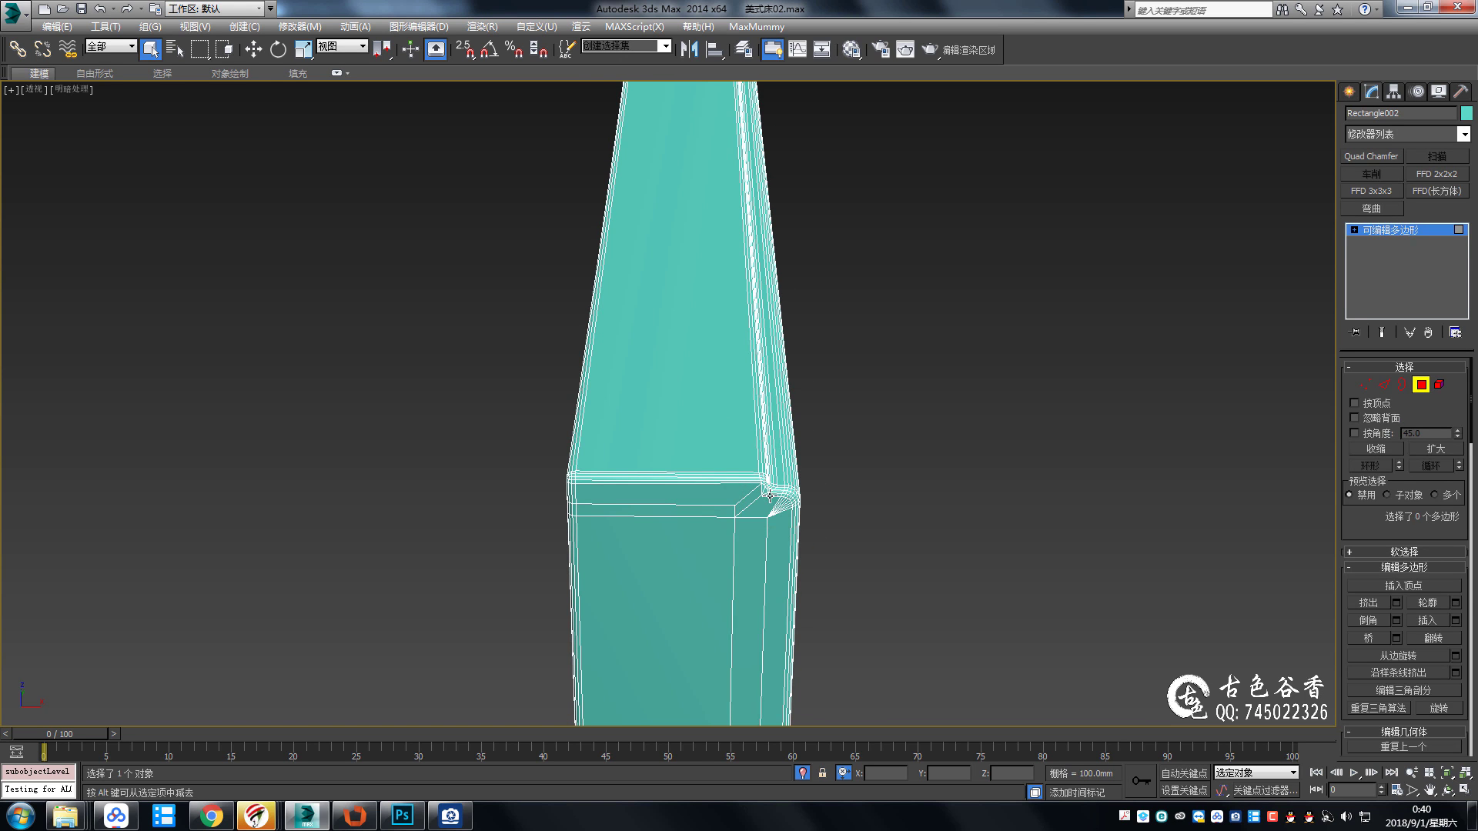
pyautogui.hotkey('ctrl', 'a')
pyautogui.hotkey('ctrl', 'd')
pyautogui.moveTo(769, 493)
pyautogui.keyDown('alt'); pyautogui.mouseDown(button='middle')
pyautogui.moveTo(793, 511)
pyautogui.moveTo(605, 448)
pyautogui.mouseUp(button='middle'); pyautogui.keyUp('alt')
pyautogui.scroll(-2, 604, 446)
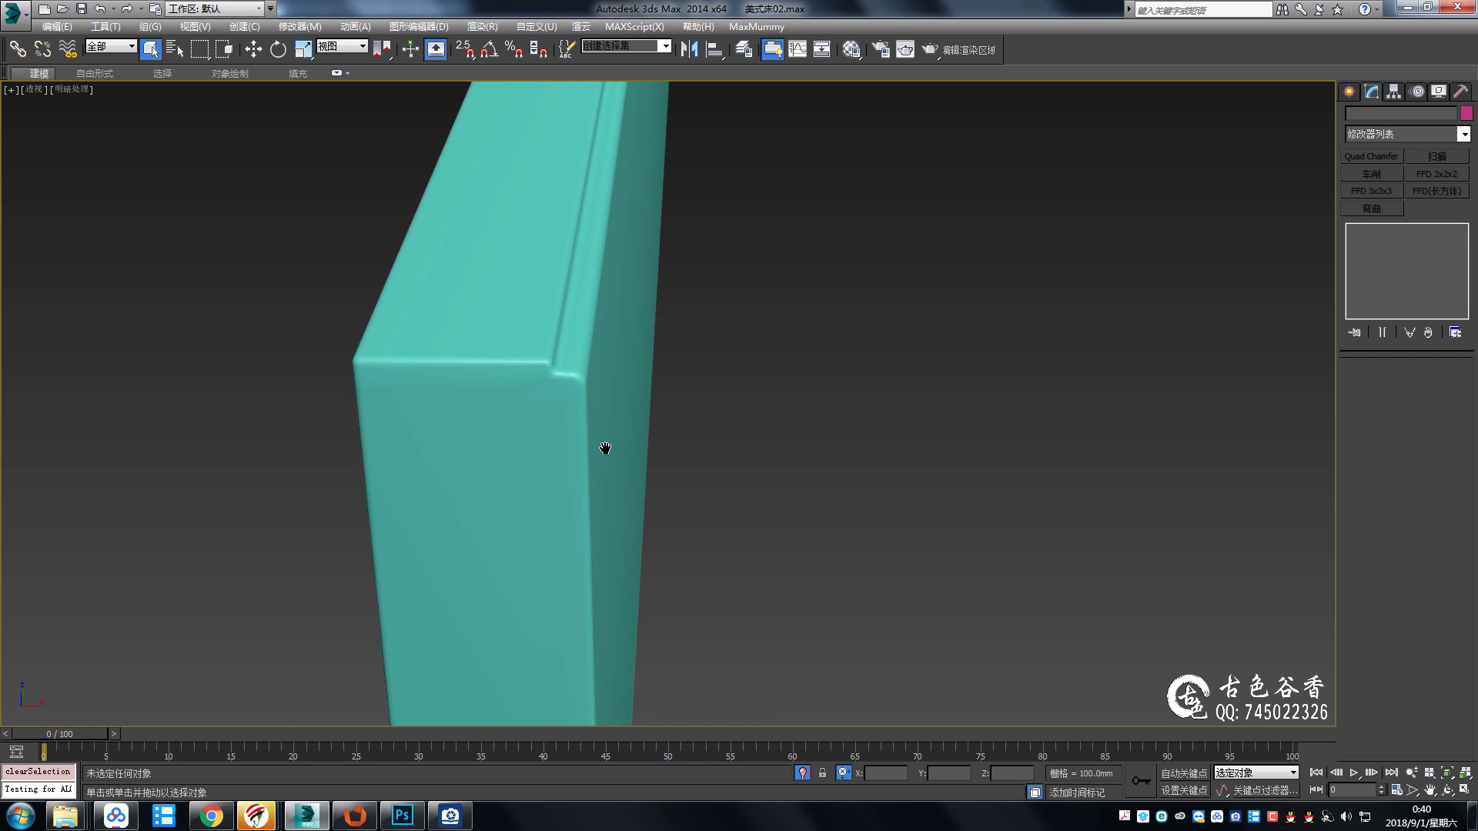
pyautogui.scroll(-5, 742, 444)
pyautogui.keyDown('alt'); pyautogui.moveTo(742, 445); pyautogui.dragTo(439, 419, button='middle'); pyautogui.keyUp('alt')
pyautogui.scroll(5, 530, 381)
pyautogui.scroll(-5, 530, 381)
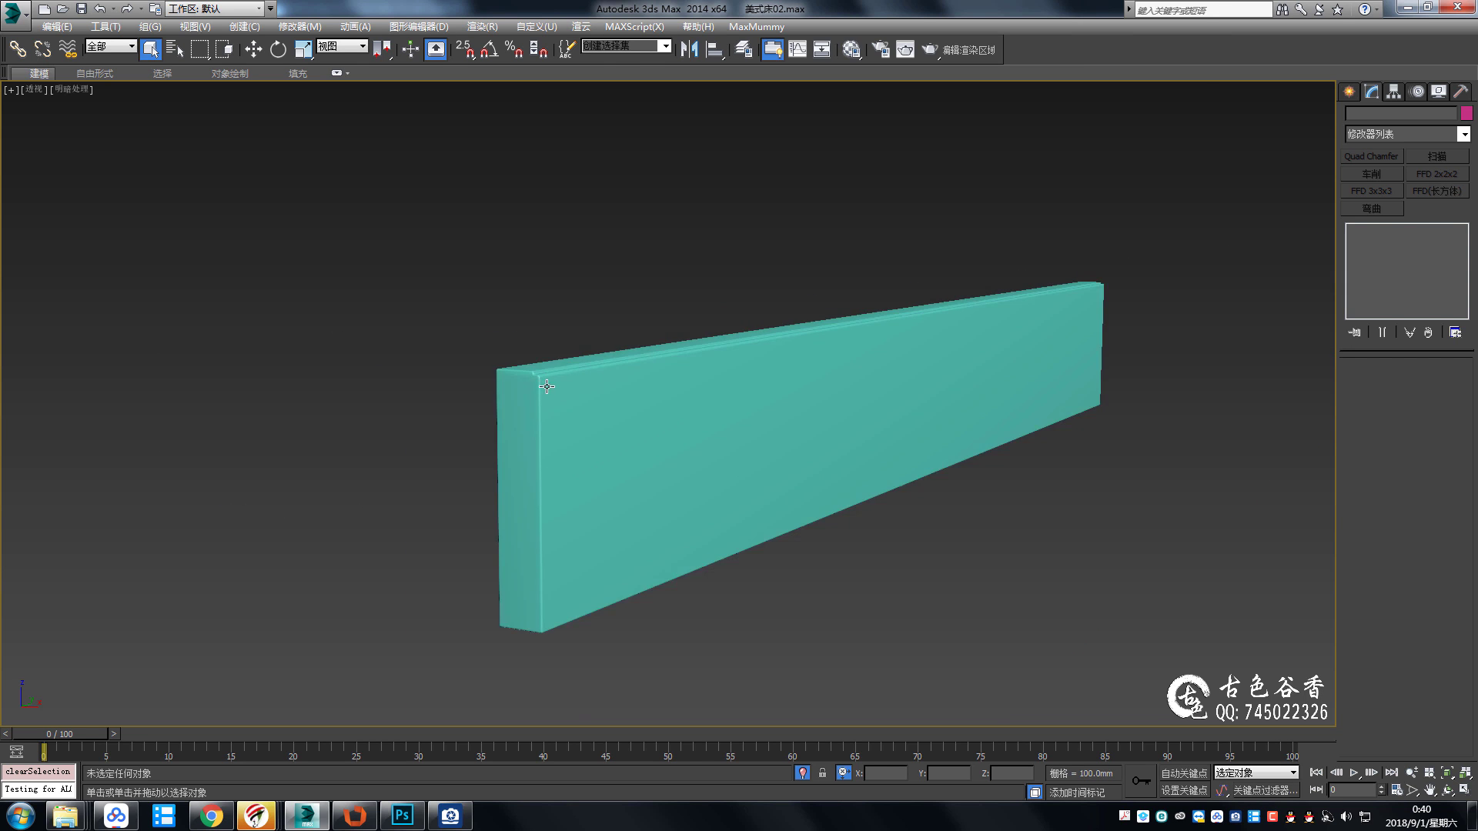
pyautogui.moveTo(530, 381)
pyautogui.keyDown('alt'); pyautogui.mouseDown(button='middle')
pyautogui.moveTo(893, 423)
pyautogui.moveTo(808, 439)
pyautogui.moveTo(808, 482)
pyautogui.mouseUp(button='middle'); pyautogui.keyUp('alt')
pyautogui.scroll(4, 808, 439)
pyautogui.scroll(1, 812, 445)
pyautogui.scroll(-5, 812, 445)
# Select the teal board and create a VRayMtl named 木 in the Material Editor.
pyautogui.click(947, 431)
pyautogui.keyDown('alt'); pyautogui.moveTo(947, 431); pyautogui.dragTo(970, 409, button='middle'); pyautogui.keyUp('alt')
pyautogui.press('m')
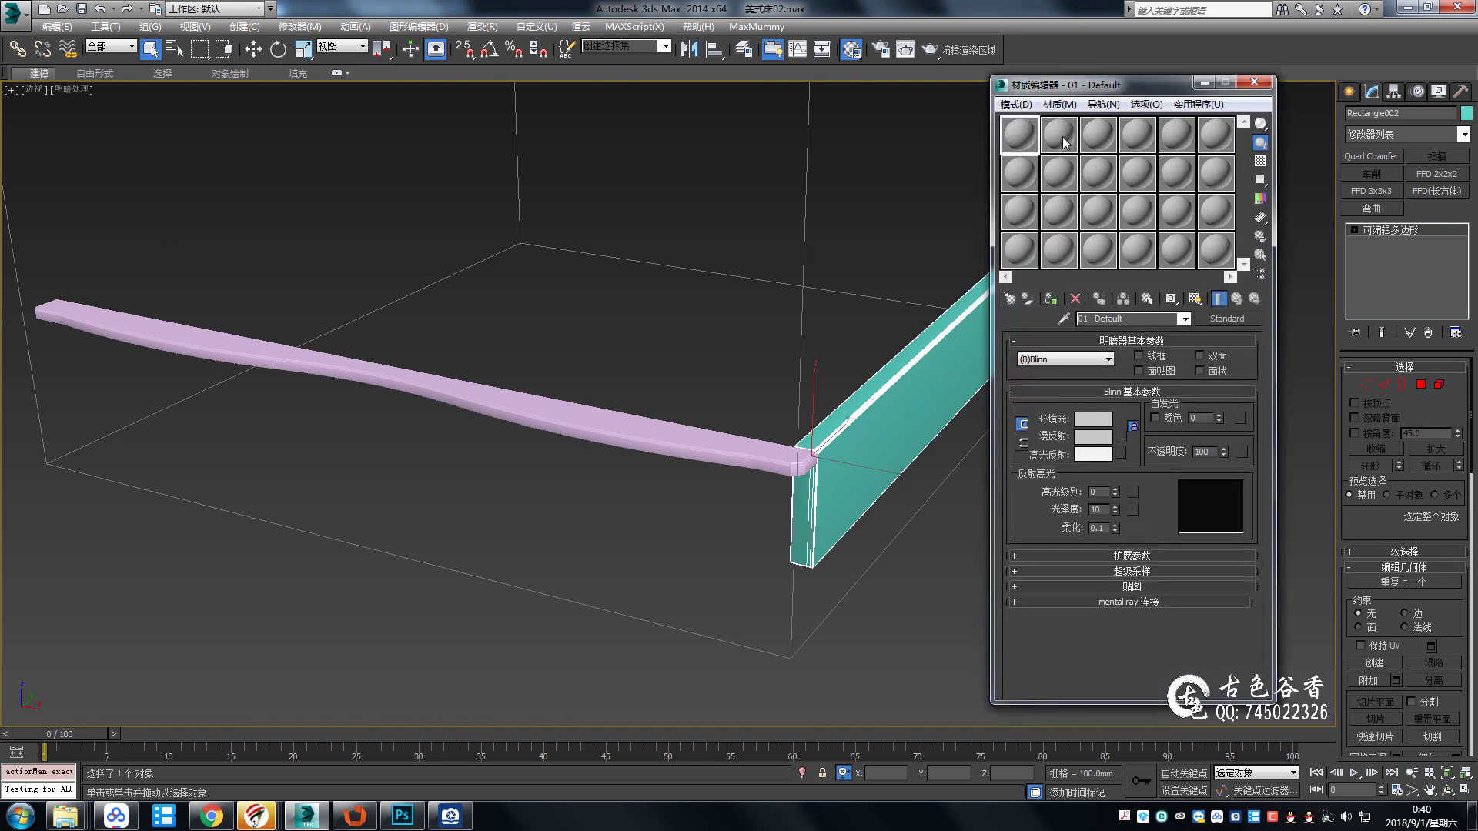
pyautogui.write('木')
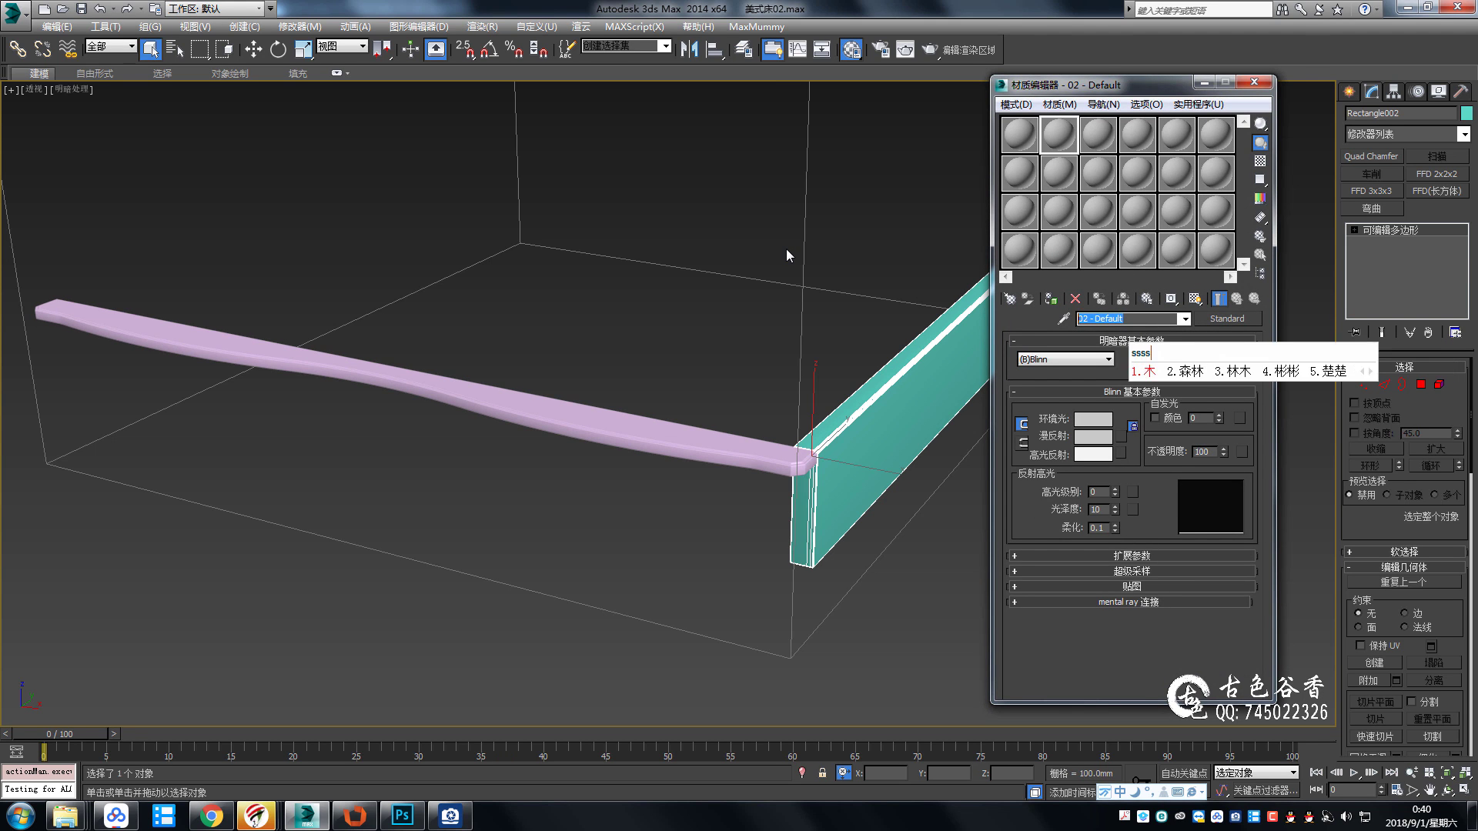
pyautogui.click(1239, 319)
pyautogui.doubleClick(635, 399)
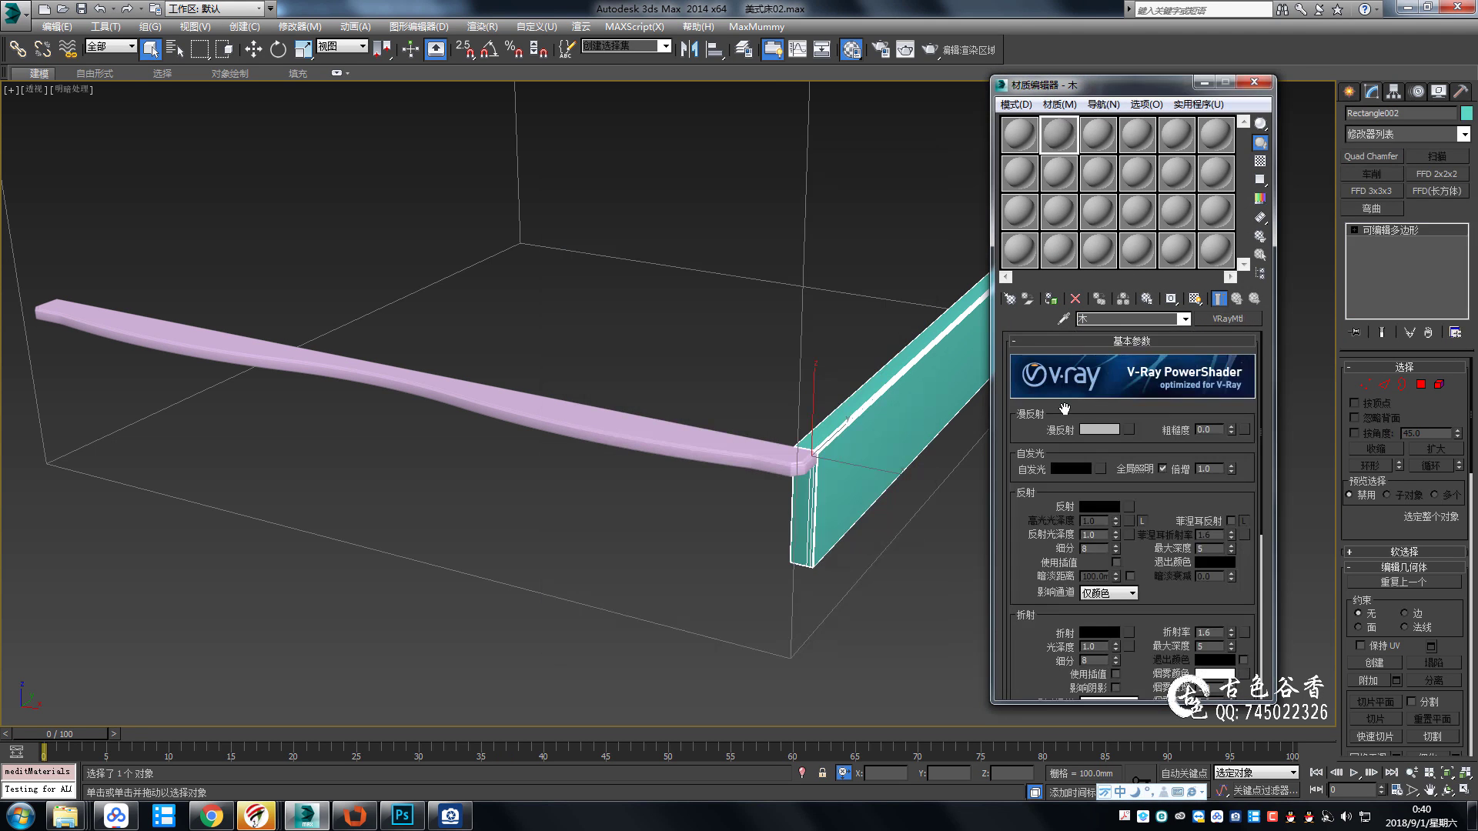
pyautogui.scroll(1, 850, 439)
pyautogui.scroll(3, 851, 439)
pyautogui.click(1124, 428)
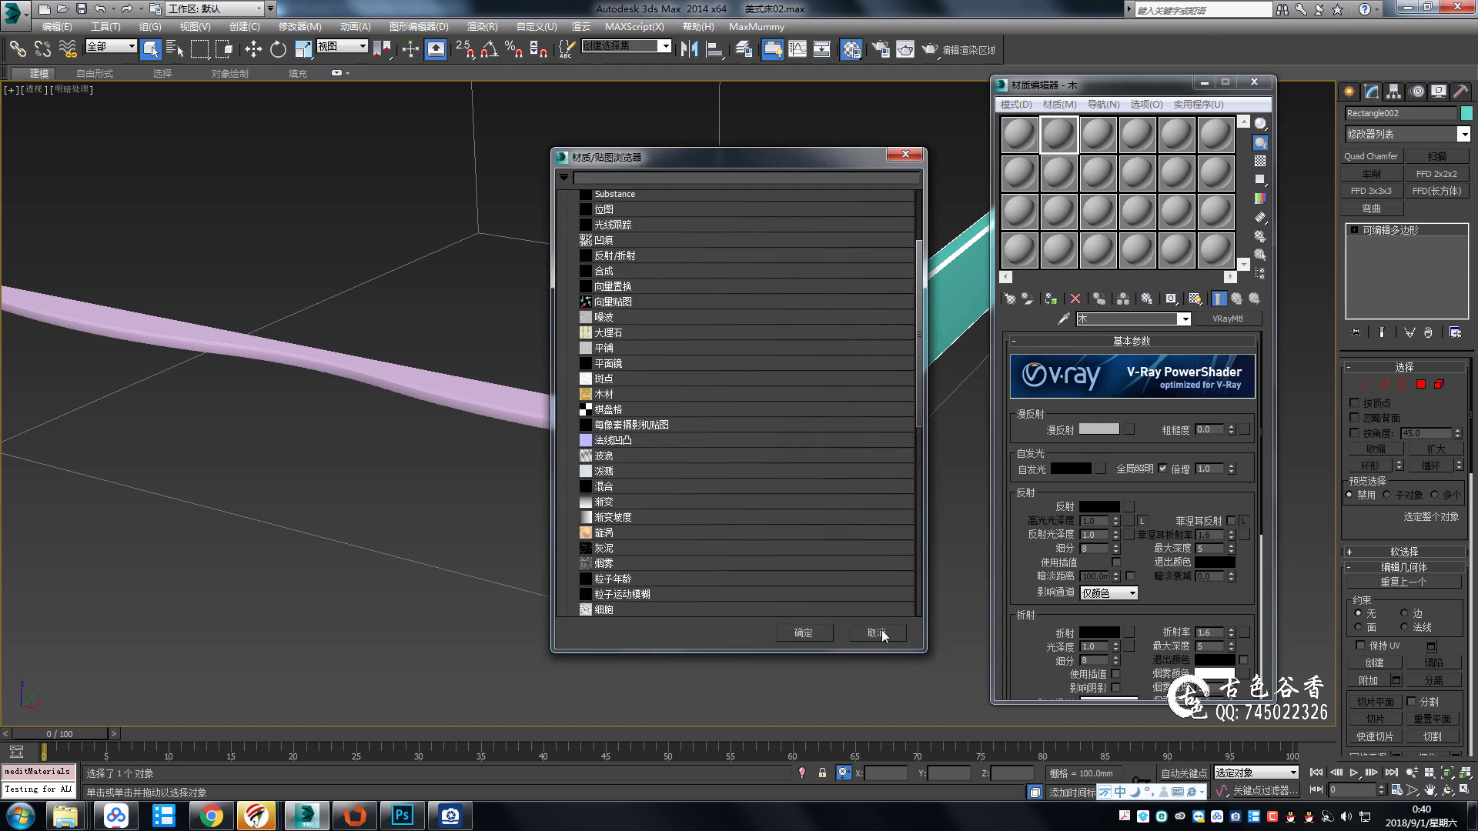
pyautogui.click(882, 631)
pyautogui.click(66, 816)
# Copy the wood texture 中式木纹01.jpg and paste it into the 美式床 bed folder.
pyautogui.click(413, 724)
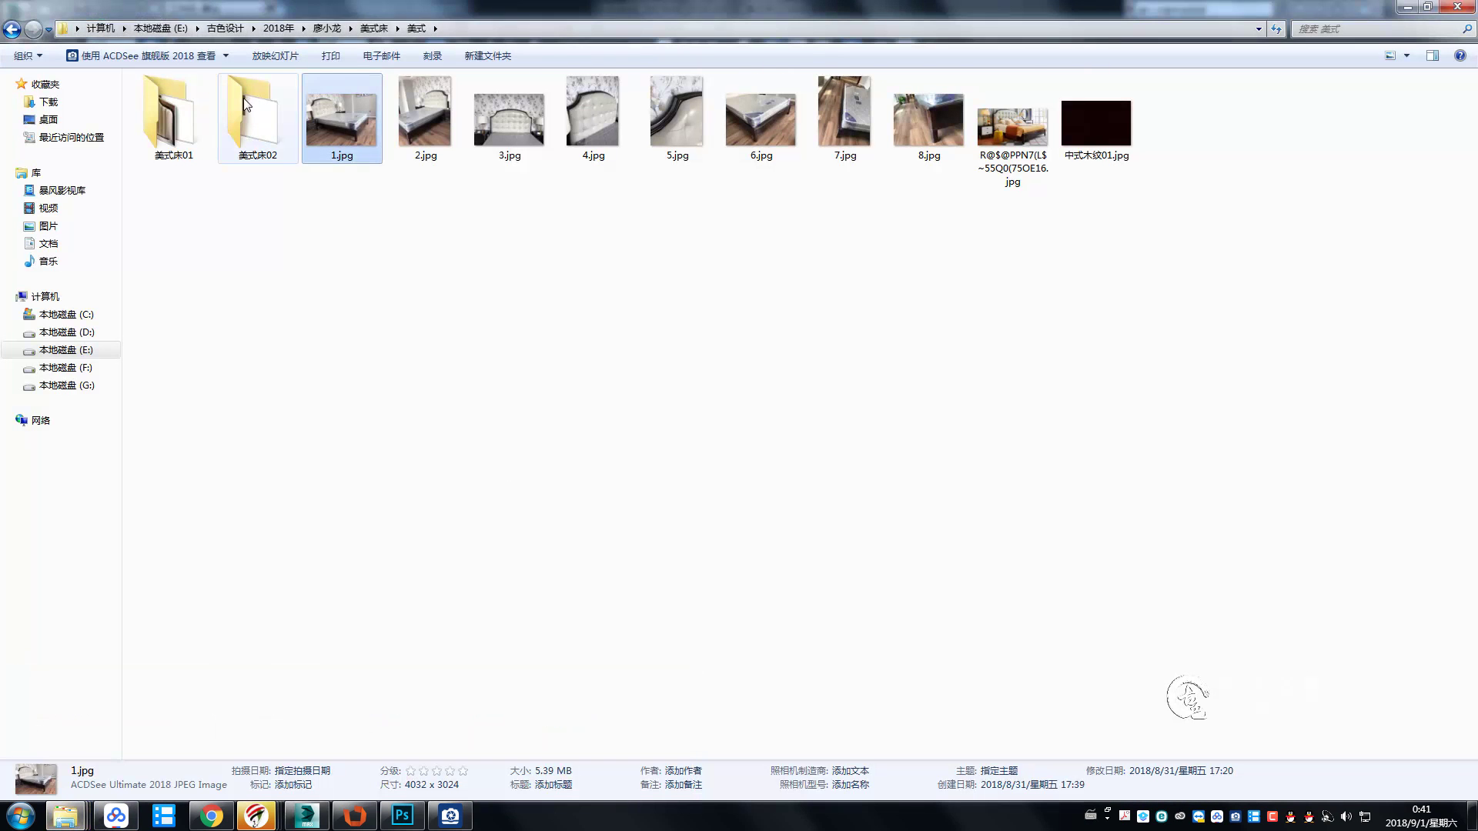
pyautogui.click(173, 115)
pyautogui.click(1101, 138)
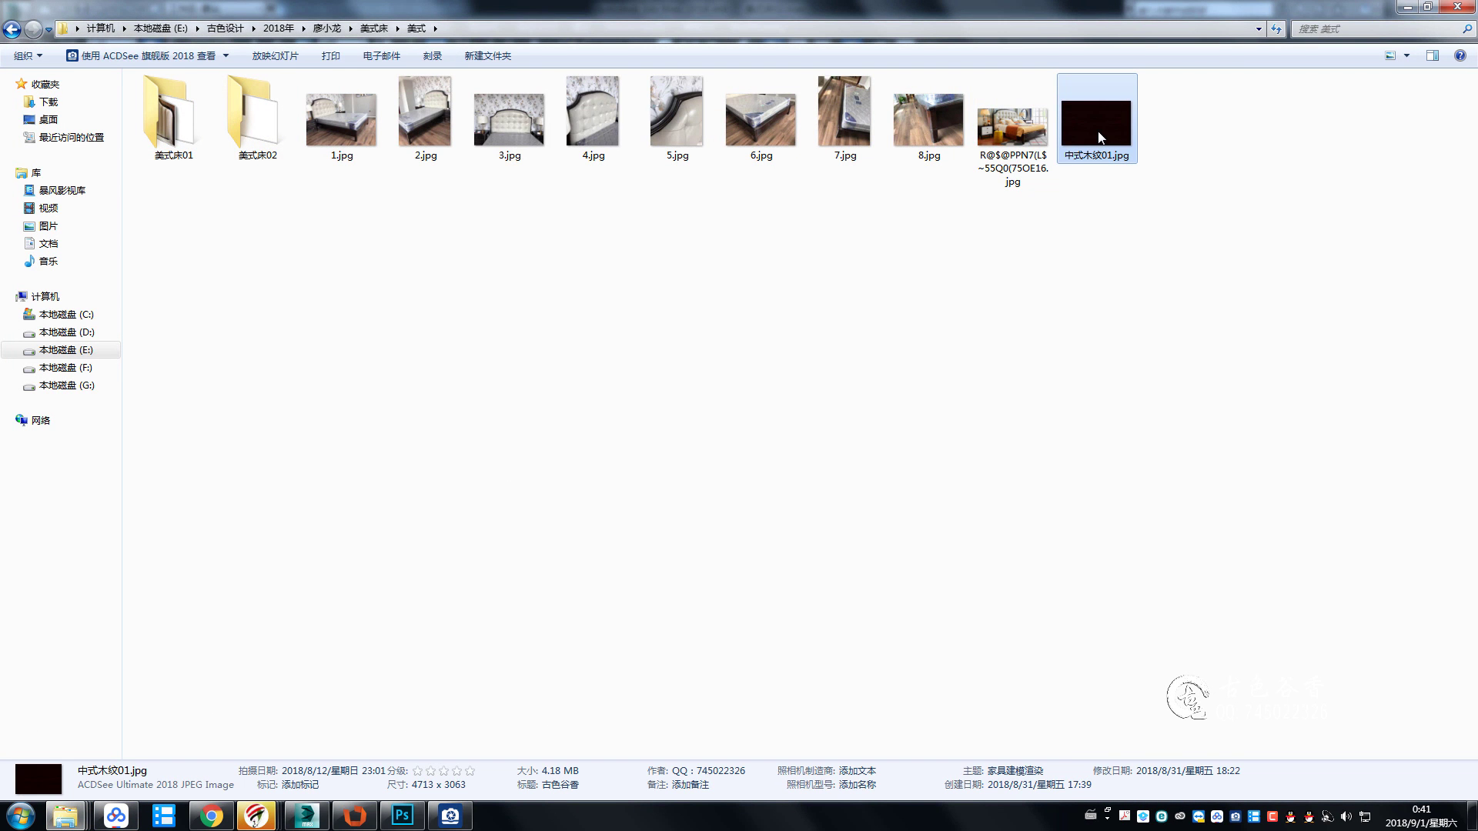
pyautogui.doubleClick(258, 115)
pyautogui.press('BackSpace')
pyautogui.doubleClick(191, 127)
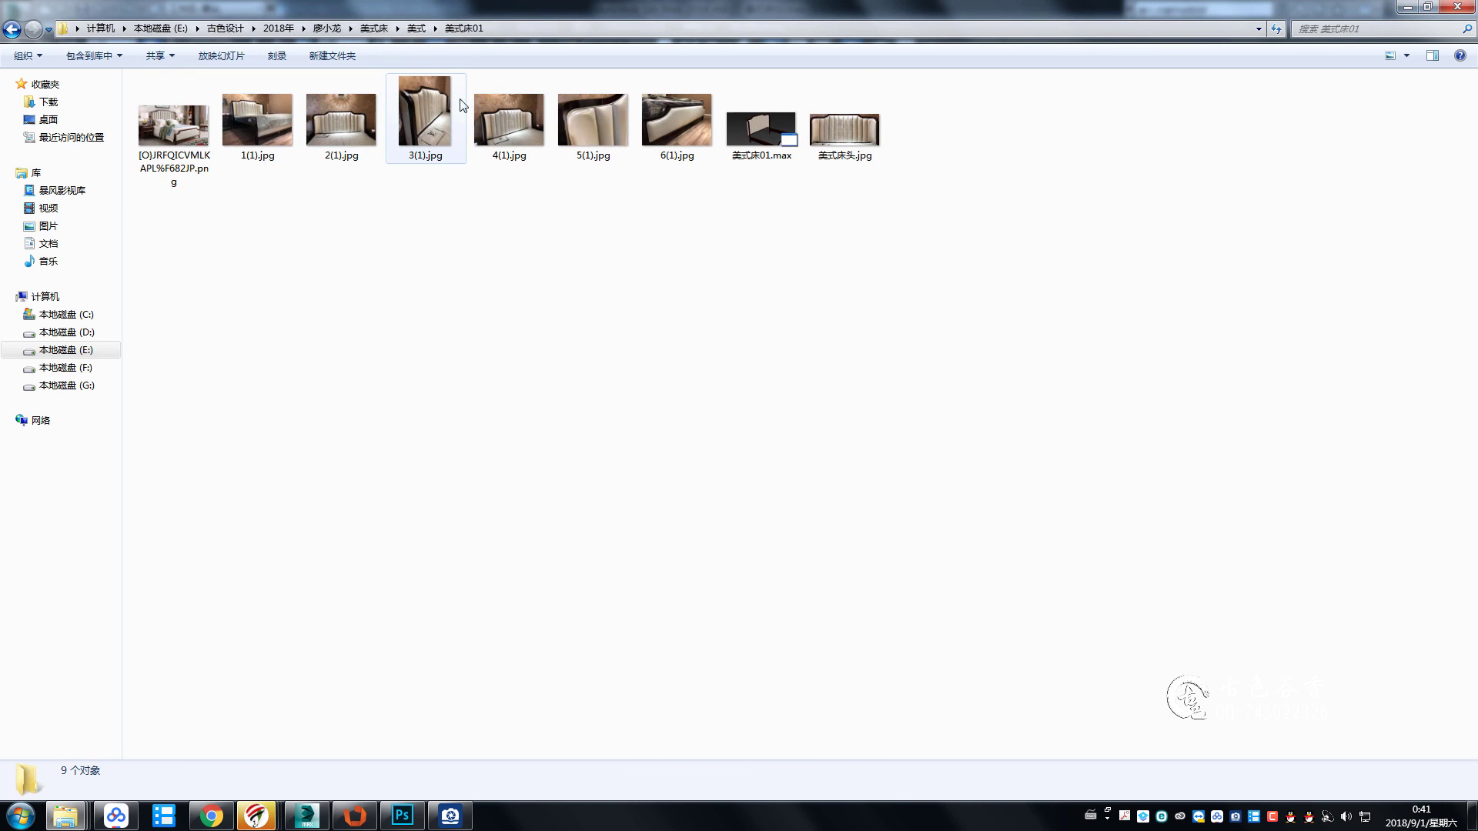
pyautogui.hotkey('ctrl', 'v')
# Show the 美式床02 folder as Large Icons and drag the texture into 木's diffuse slot.
pyautogui.press('BackSpace')
pyautogui.doubleClick(258, 115)
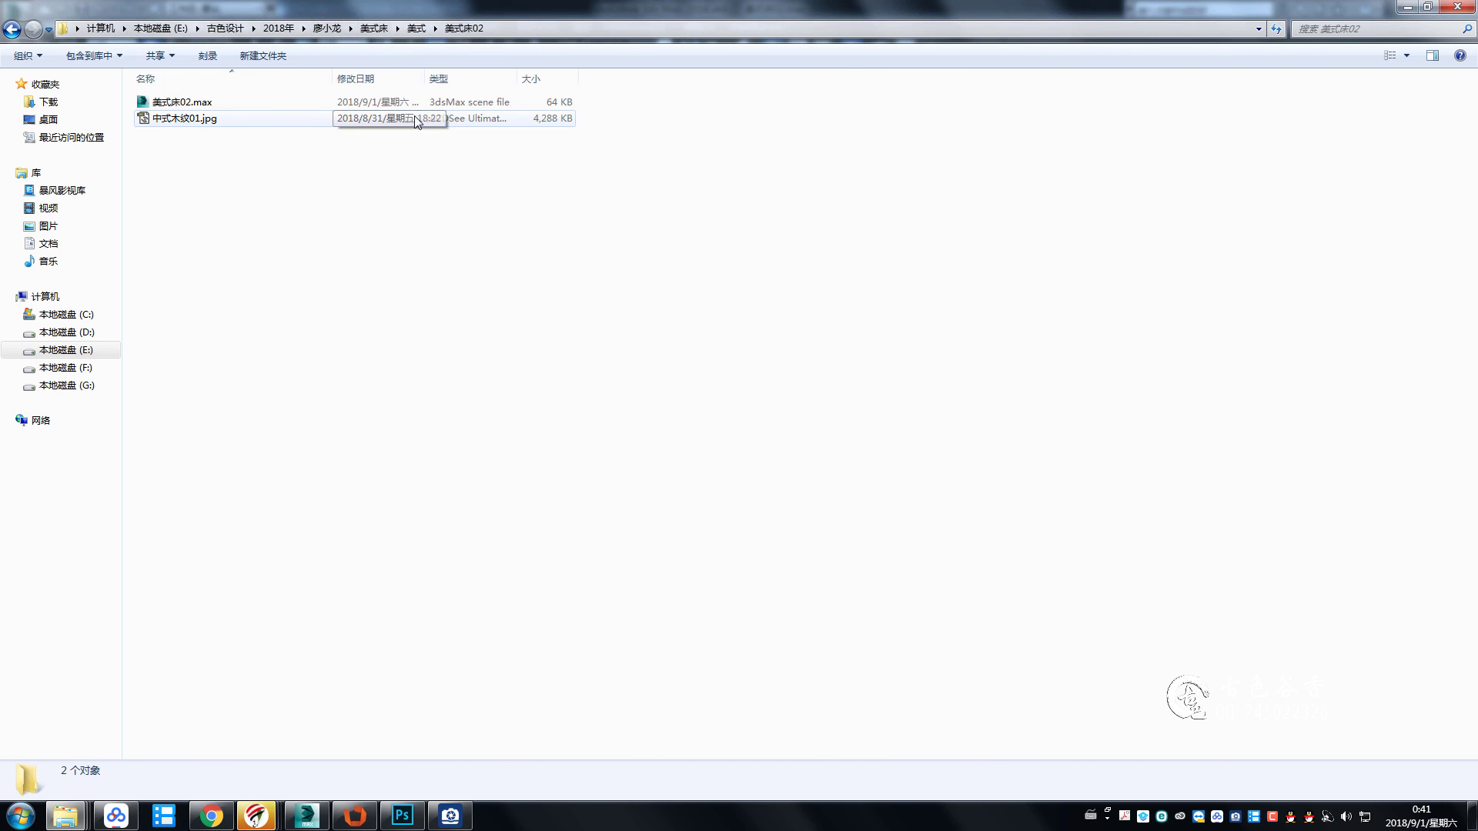
pyautogui.rightClick(362, 179)
pyautogui.click(554, 206)
pyautogui.moveTo(257, 123)
pyautogui.mouseDown()
pyautogui.moveTo(1142, 437)
pyautogui.moveTo(1128, 431)
pyautogui.mouseUp()
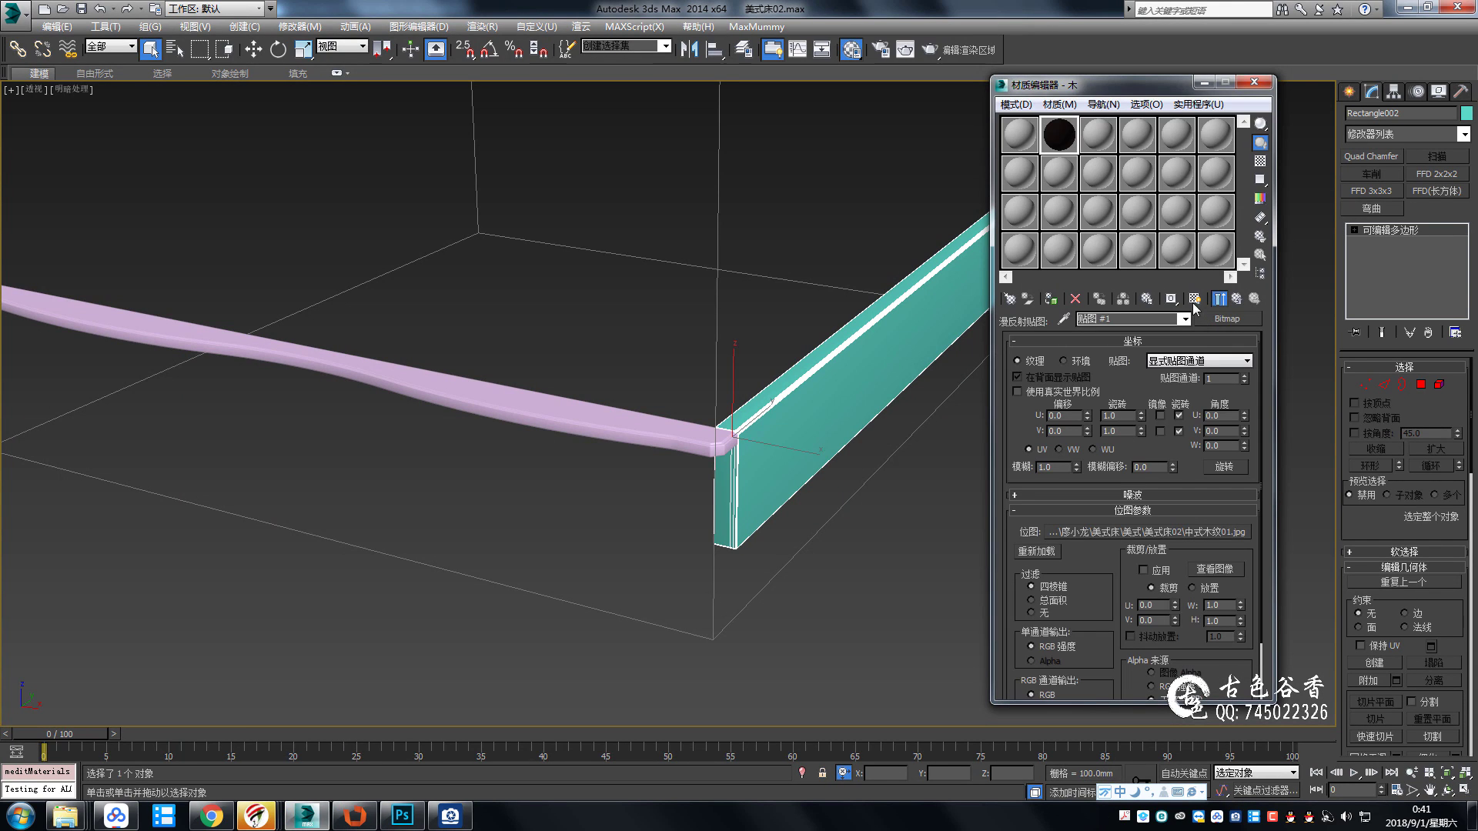
# Give the 木 material grey reflection with 0.7 highlight and 0.8 reflection glossiness, and assign it to the board.
pyautogui.click(1237, 298)
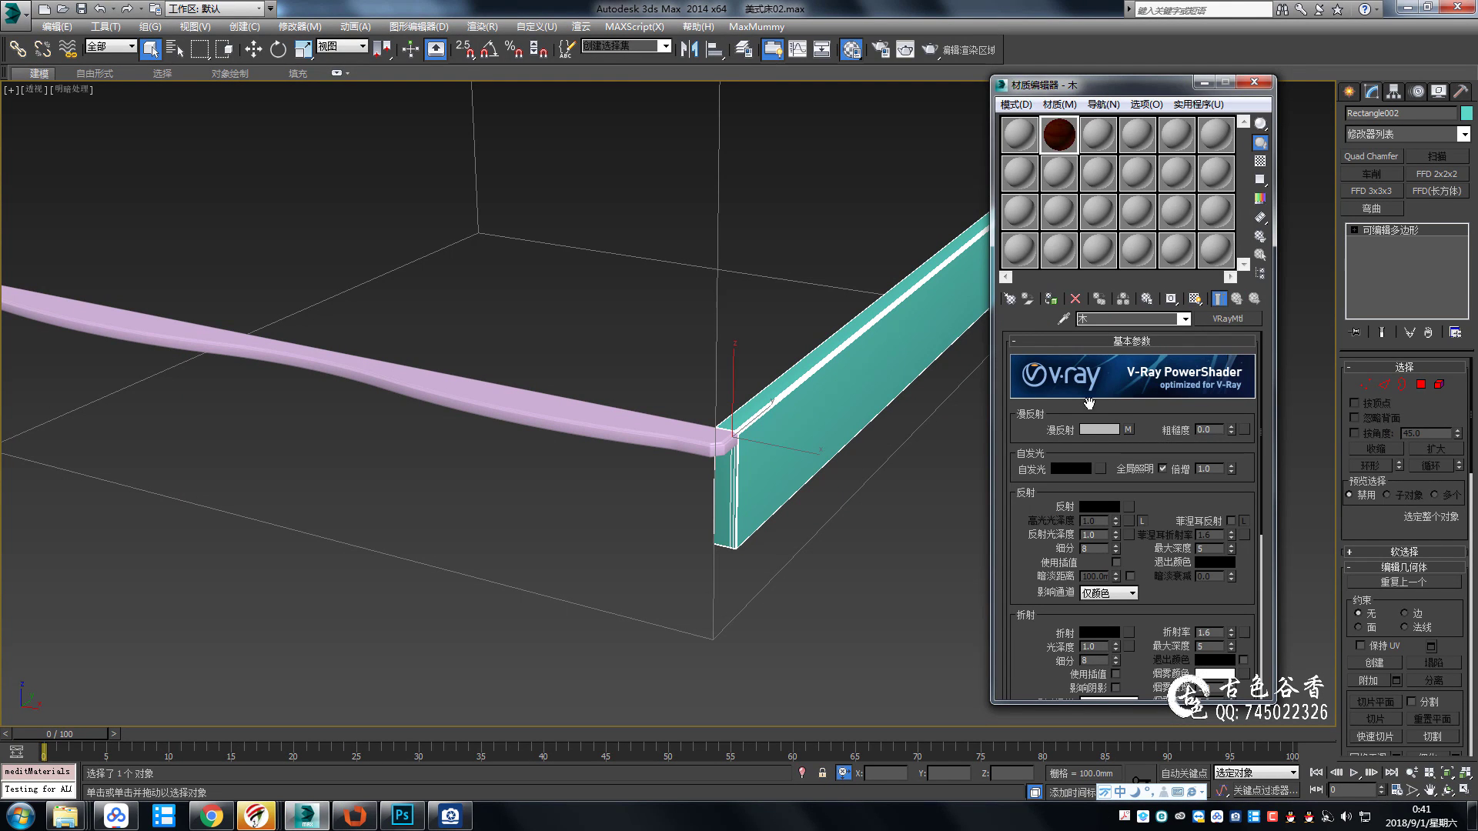
pyautogui.click(1099, 507)
pyautogui.click(565, 225)
pyautogui.doubleClick(1103, 521)
pyautogui.write('0.7')
pyautogui.write('0.8')
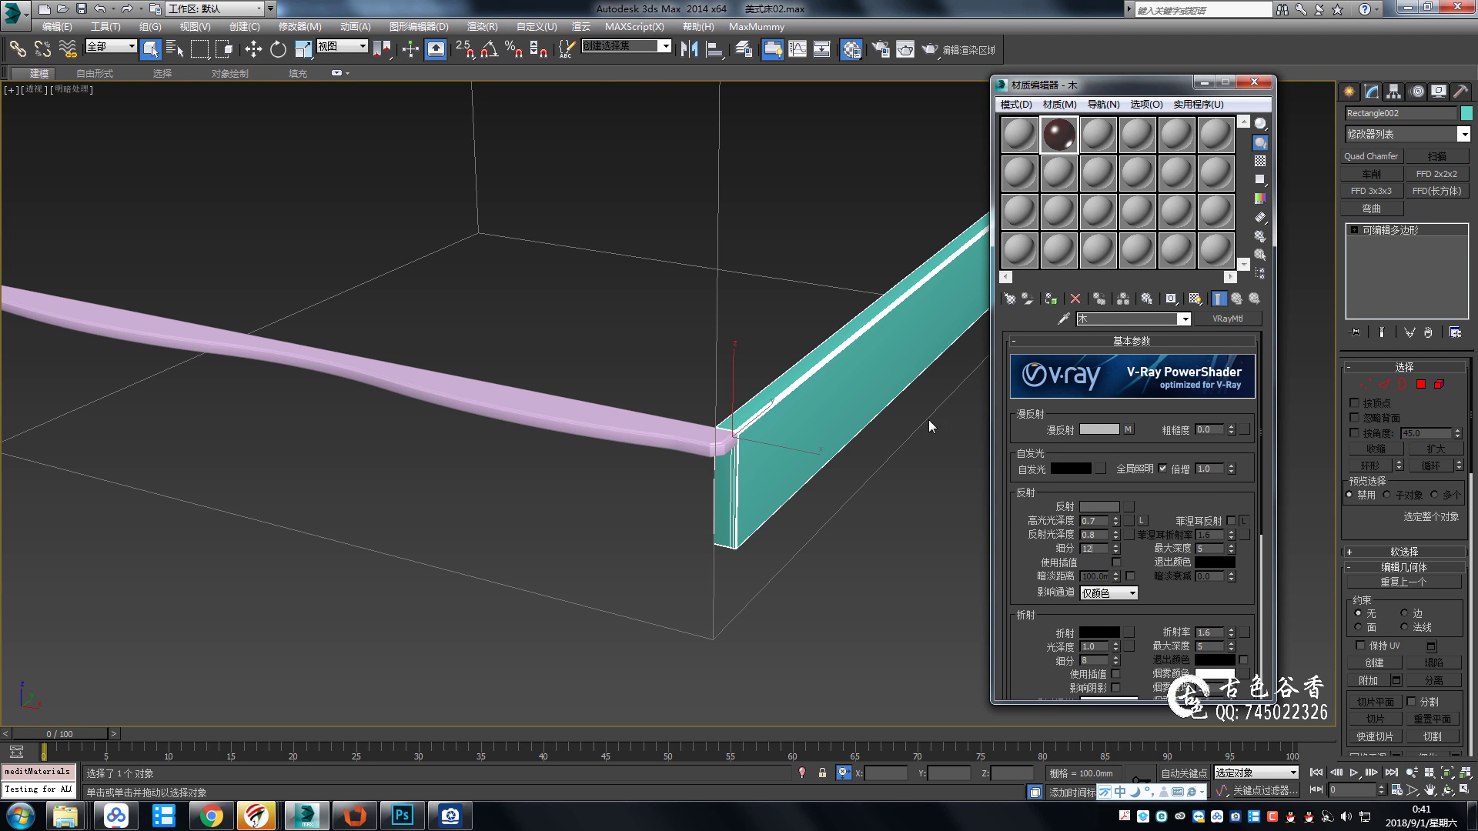
pyautogui.click(1051, 298)
# Add a Box UVW Map of 600 × 600 × 600 mm to the side rail, aligned to Y.
pyautogui.press('m')
pyautogui.keyDown('alt'); pyautogui.moveTo(850, 360); pyautogui.dragTo(781, 379, button='middle'); pyautogui.keyUp('alt')
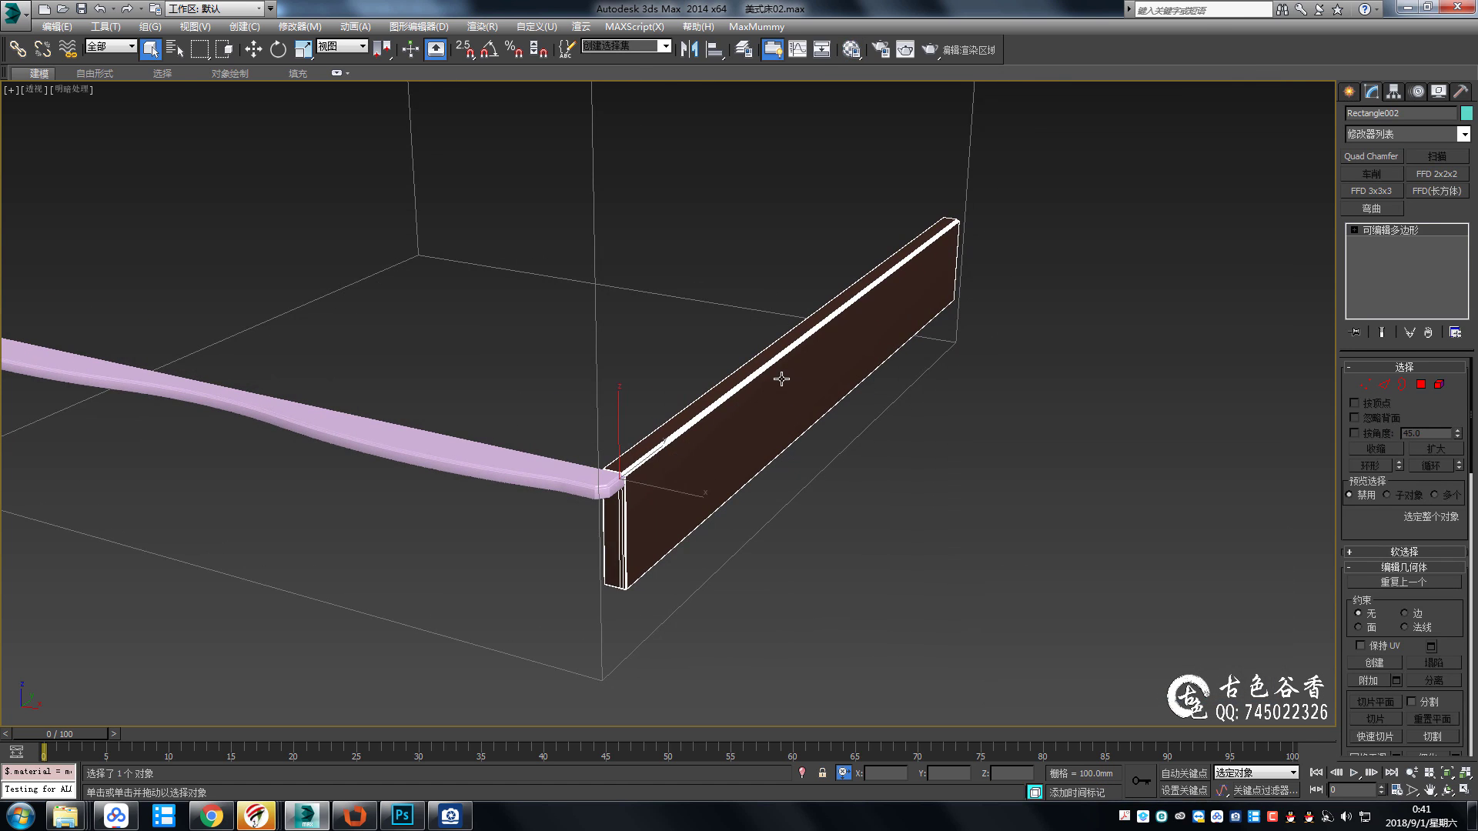
pyautogui.press('u')
pyautogui.write('600')
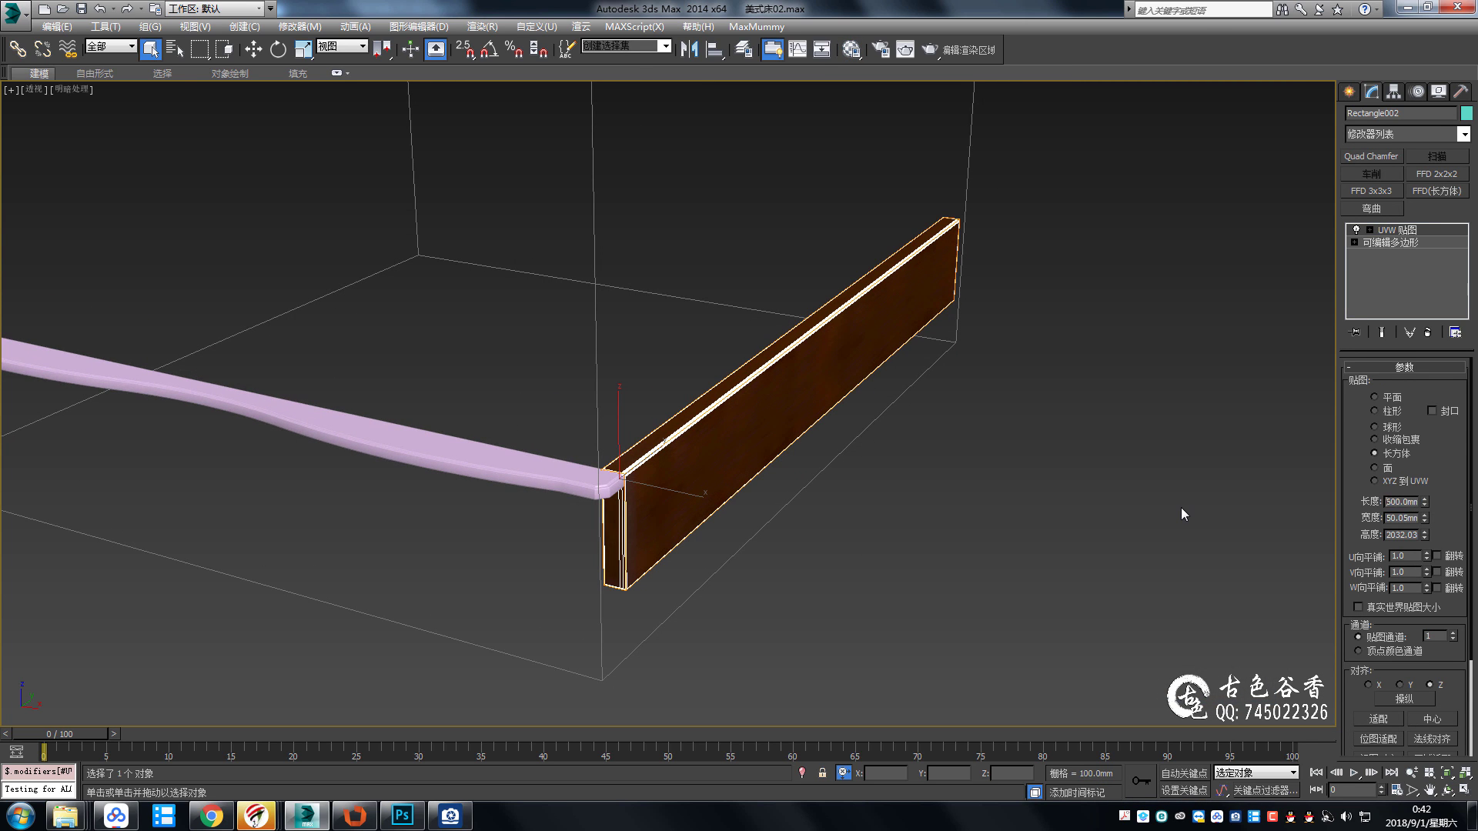
pyautogui.press('Tab')
pyautogui.write('600')
pyautogui.press('Tab')
pyautogui.write('600')
pyautogui.press('Return')
pyautogui.click(1398, 684)
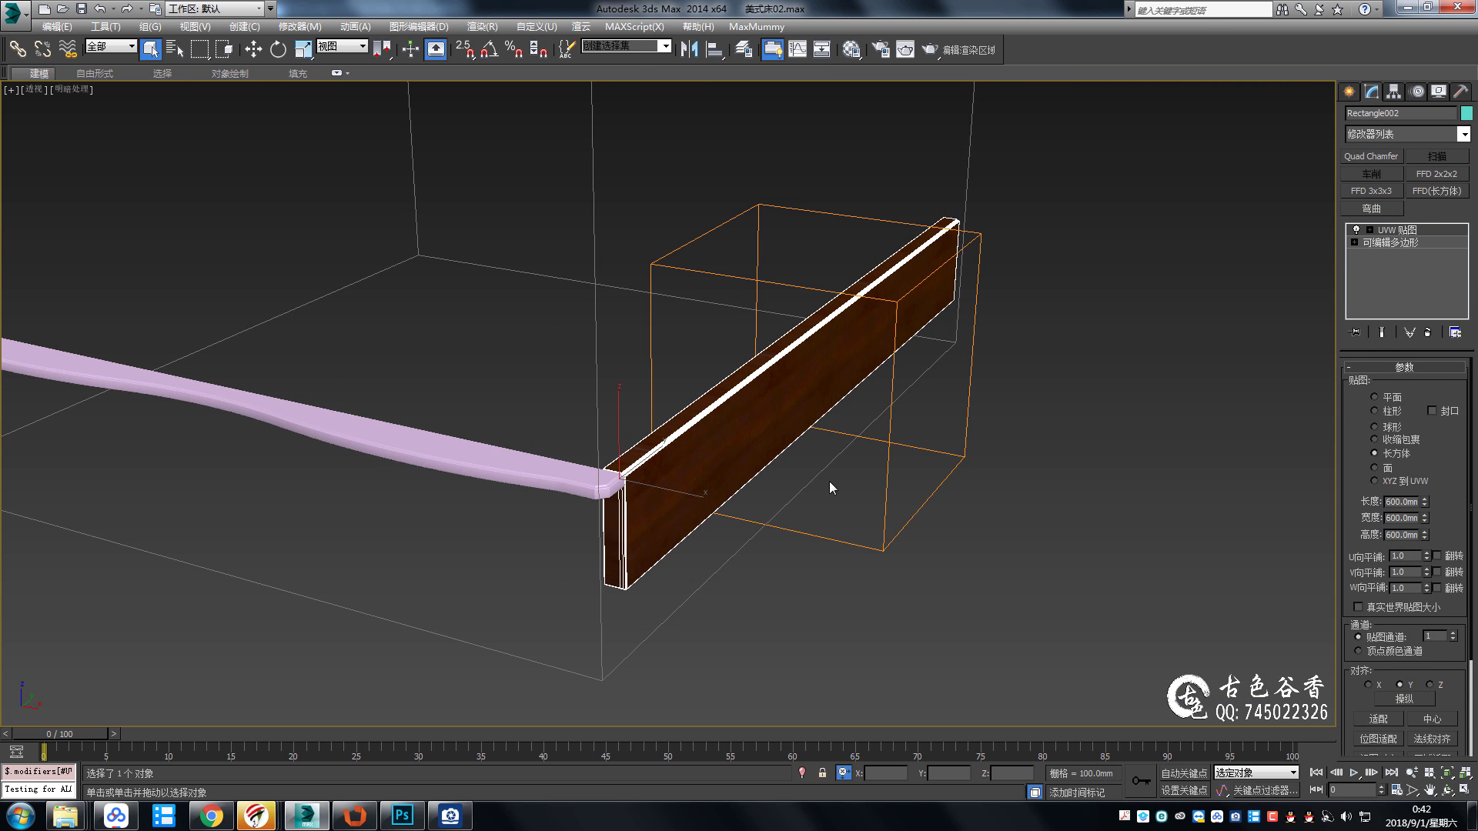
# Raise the UVW mapping gizmo along Z to reposition the wood grain.
pyautogui.keyDown('alt'); pyautogui.moveTo(828, 482); pyautogui.dragTo(774, 435, button='middle'); pyautogui.keyUp('alt')
pyautogui.press('w')
pyautogui.moveTo(822, 287); pyautogui.dragTo(827, 243)
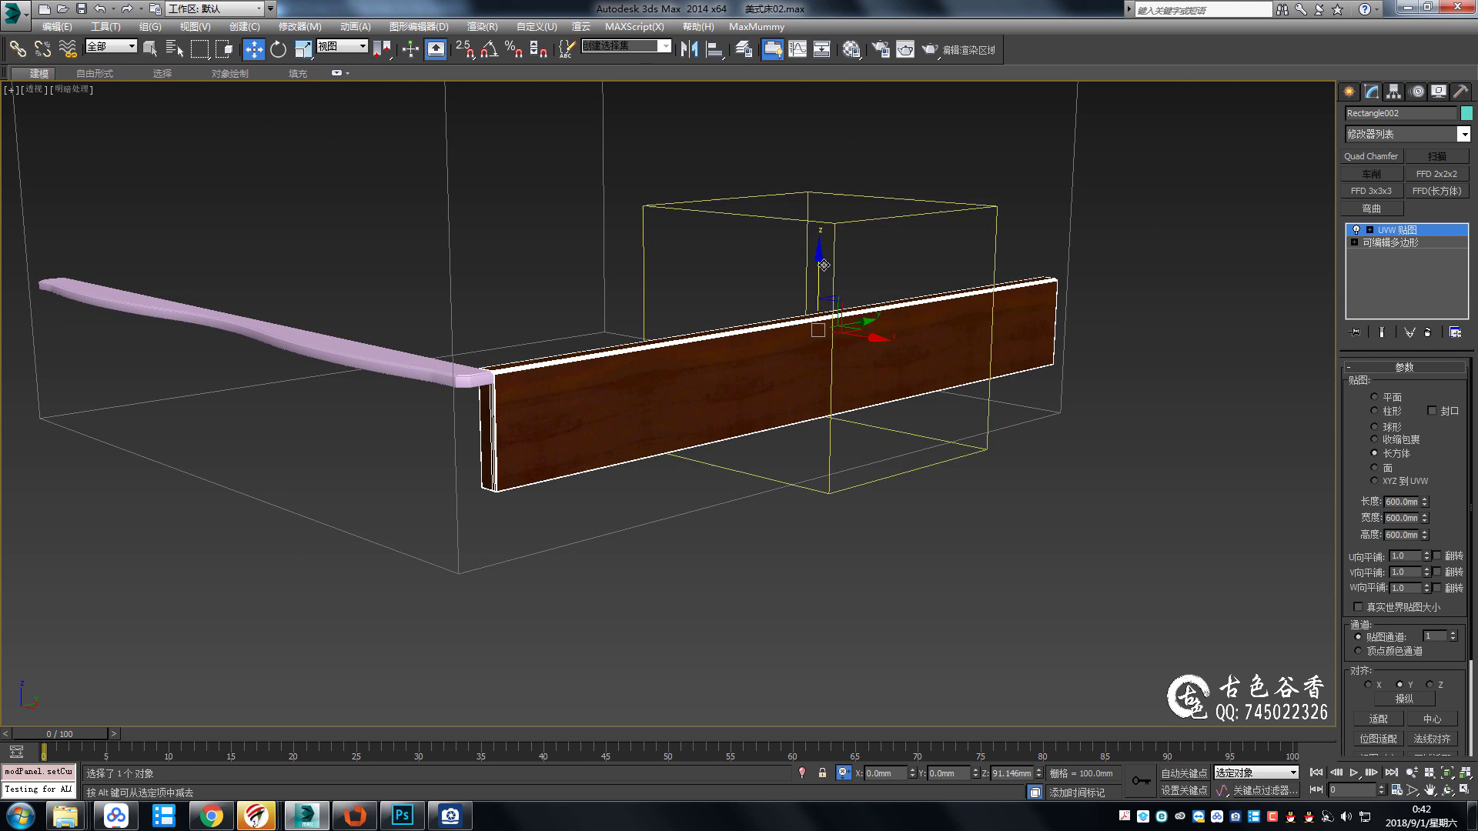
pyautogui.keyDown('alt'); pyautogui.moveTo(808, 286); pyautogui.dragTo(986, 284, button='middle'); pyautogui.keyUp('alt')
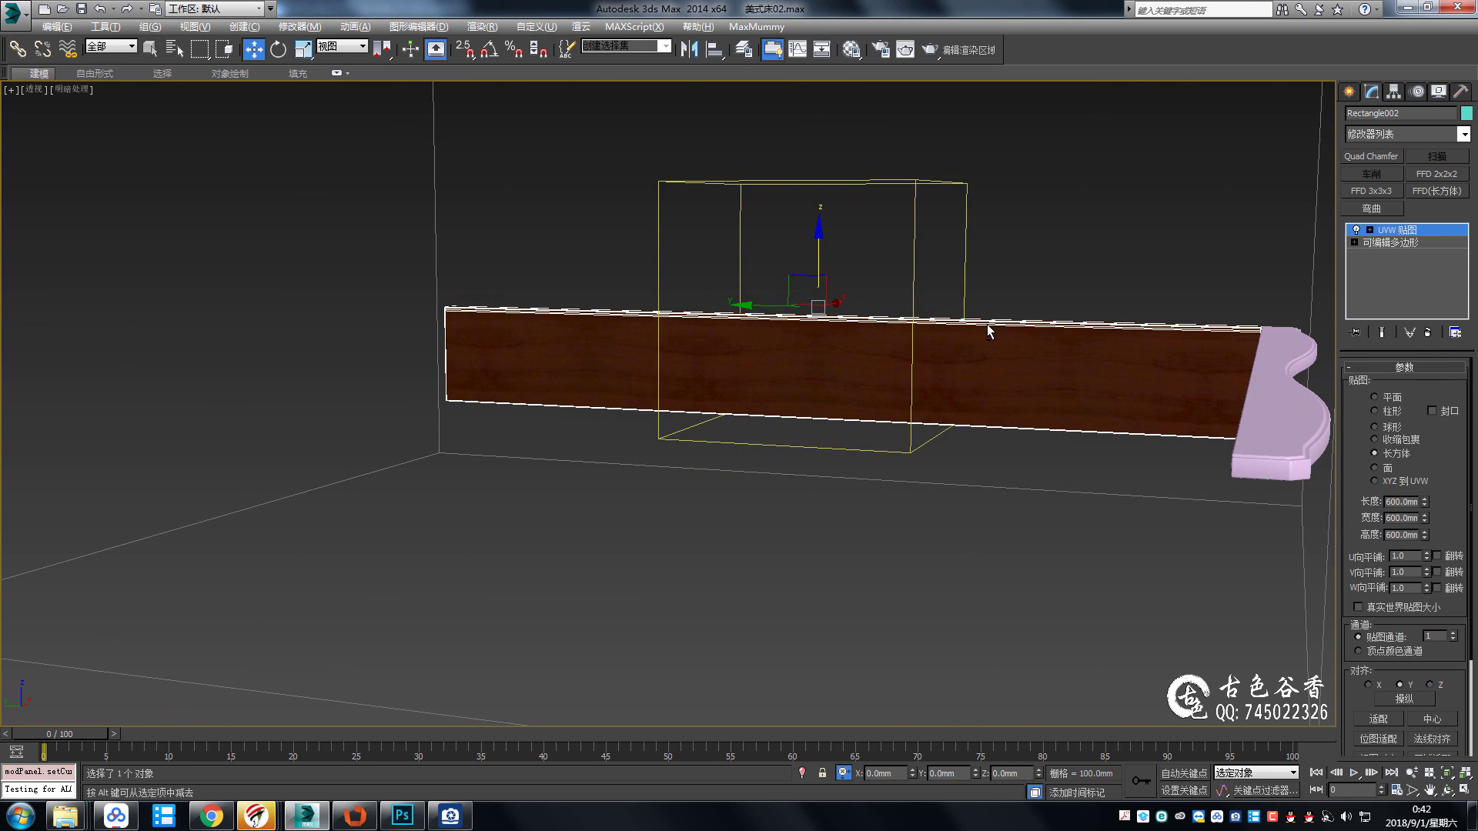
pyautogui.keyDown('alt'); pyautogui.moveTo(980, 422); pyautogui.dragTo(751, 482, button='middle'); pyautogui.keyUp('alt')
pyautogui.hotkey('ctrl', 'y')
pyautogui.scroll(5, 848, 450)
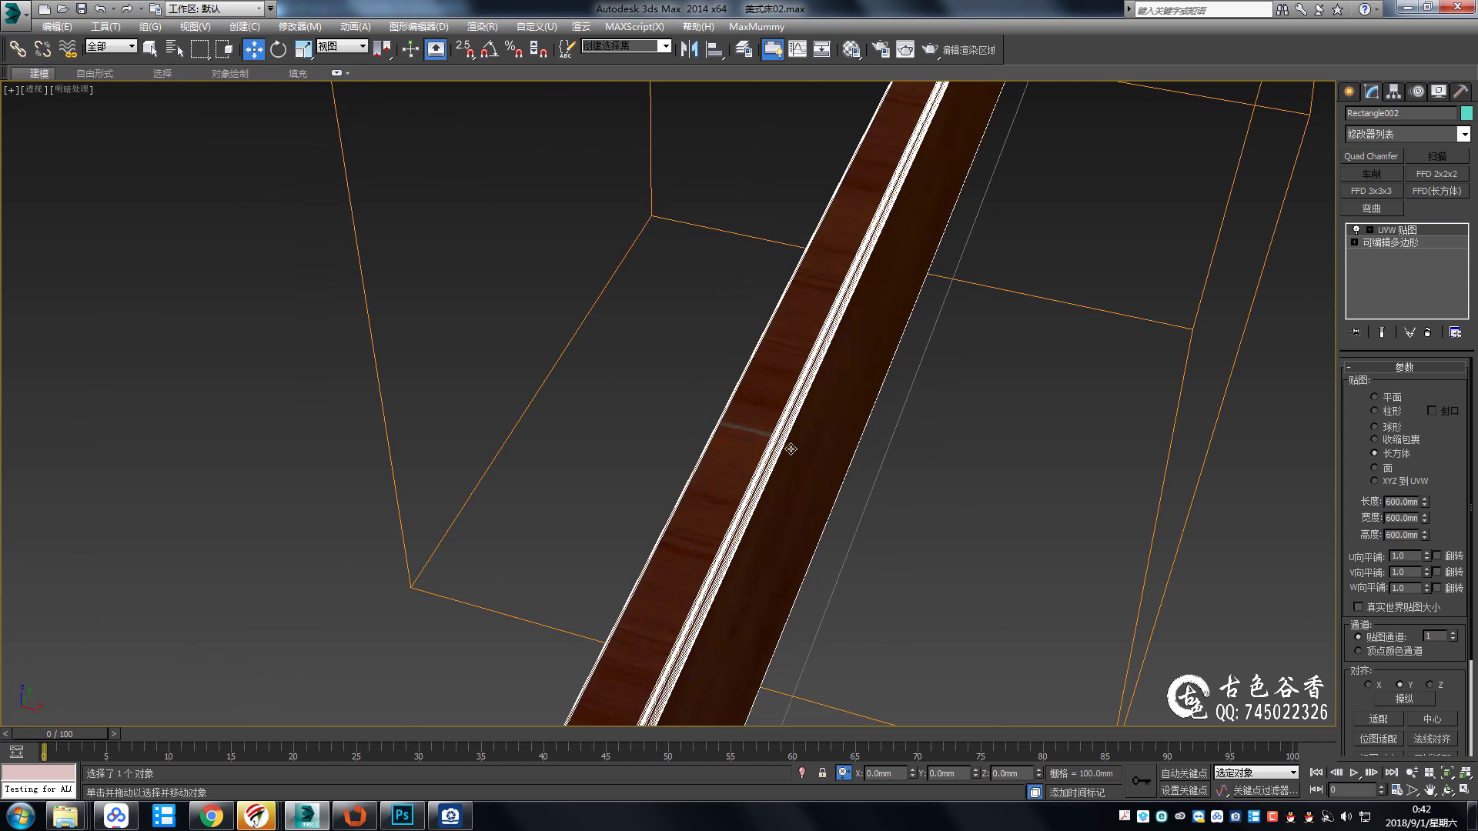
# Turn off Edged Faces in Viewport Configuration.
pyautogui.click(86, 90)
pyautogui.click(204, 90)
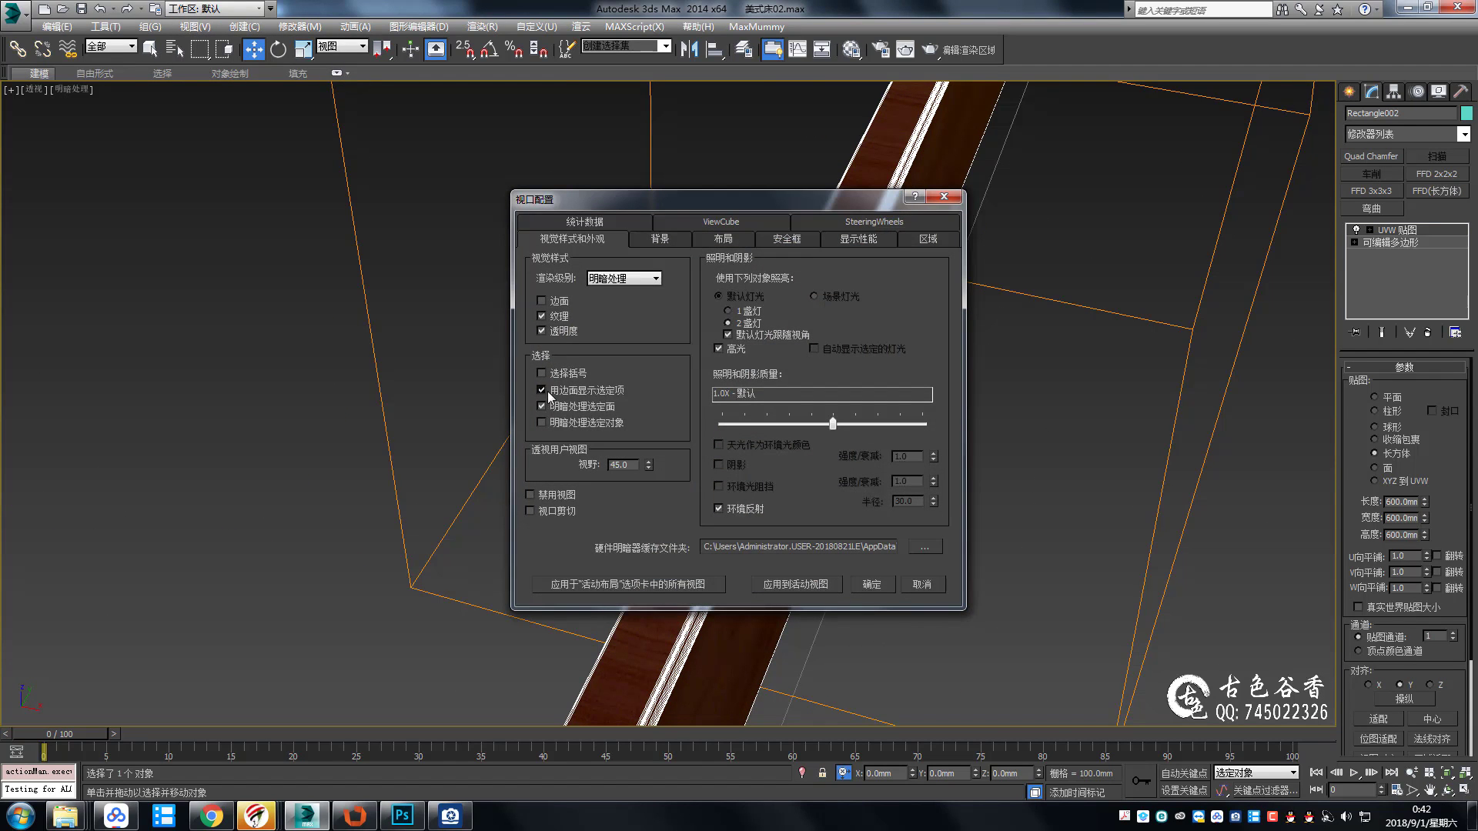
pyautogui.click(811, 588)
pyautogui.click(862, 584)
pyautogui.moveTo(1363, 588); pyautogui.dragTo(1362, 462)
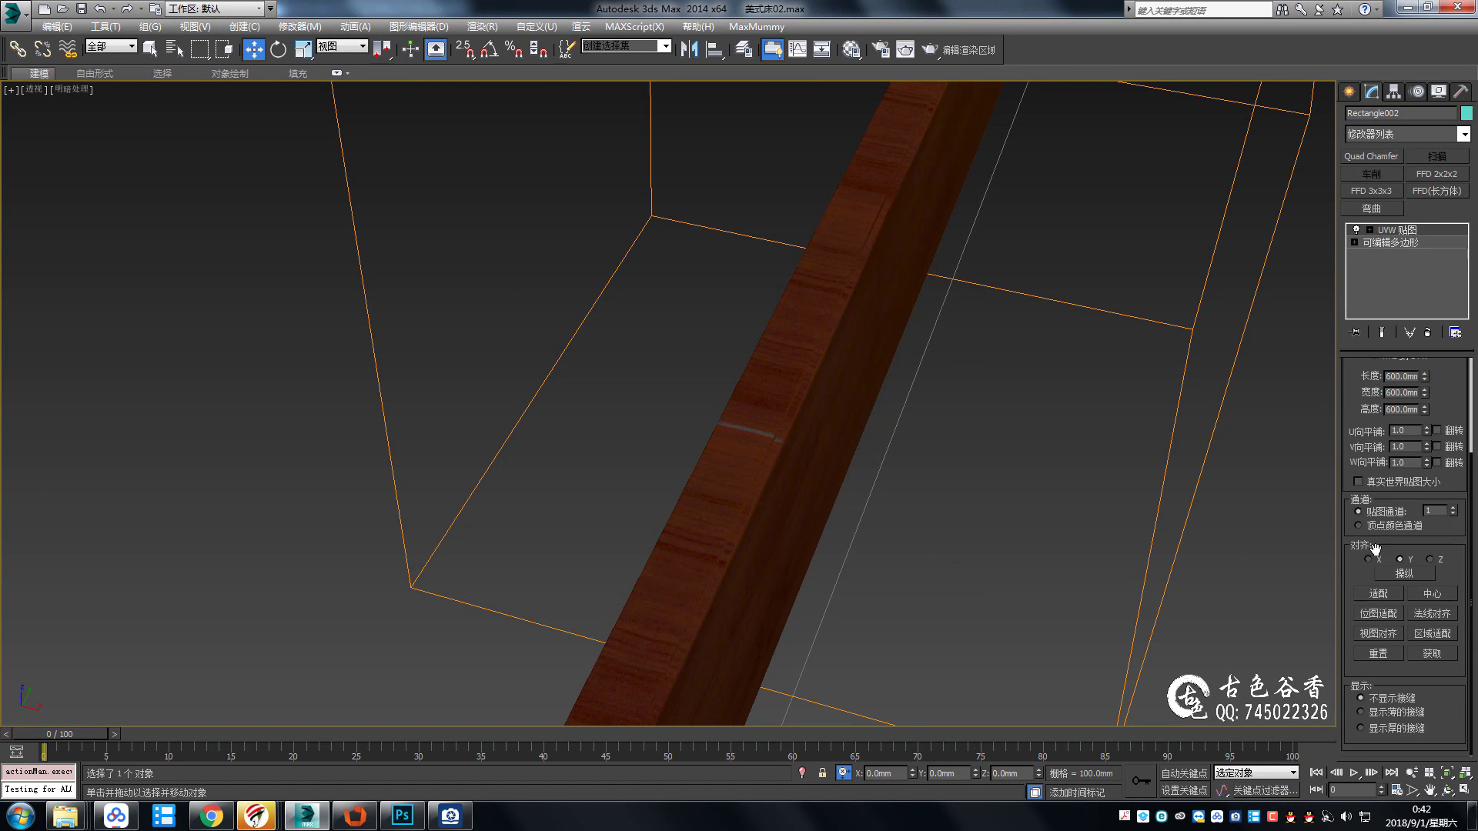
pyautogui.moveTo(1013, 494)
pyautogui.keyDown('alt'); pyautogui.mouseDown(button='middle')
pyautogui.moveTo(825, 411)
pyautogui.moveTo(924, 347)
pyautogui.moveTo(867, 238)
pyautogui.mouseUp(button='middle'); pyautogui.keyUp('alt')
# Lower the UVW Map gizmo slightly to shift the grain on the board.
pyautogui.click(1396, 229)
pyautogui.scroll(-3, 854, 200)
pyautogui.keyDown('alt'); pyautogui.moveTo(851, 174); pyautogui.dragTo(833, 211, button='middle'); pyautogui.keyUp('alt')
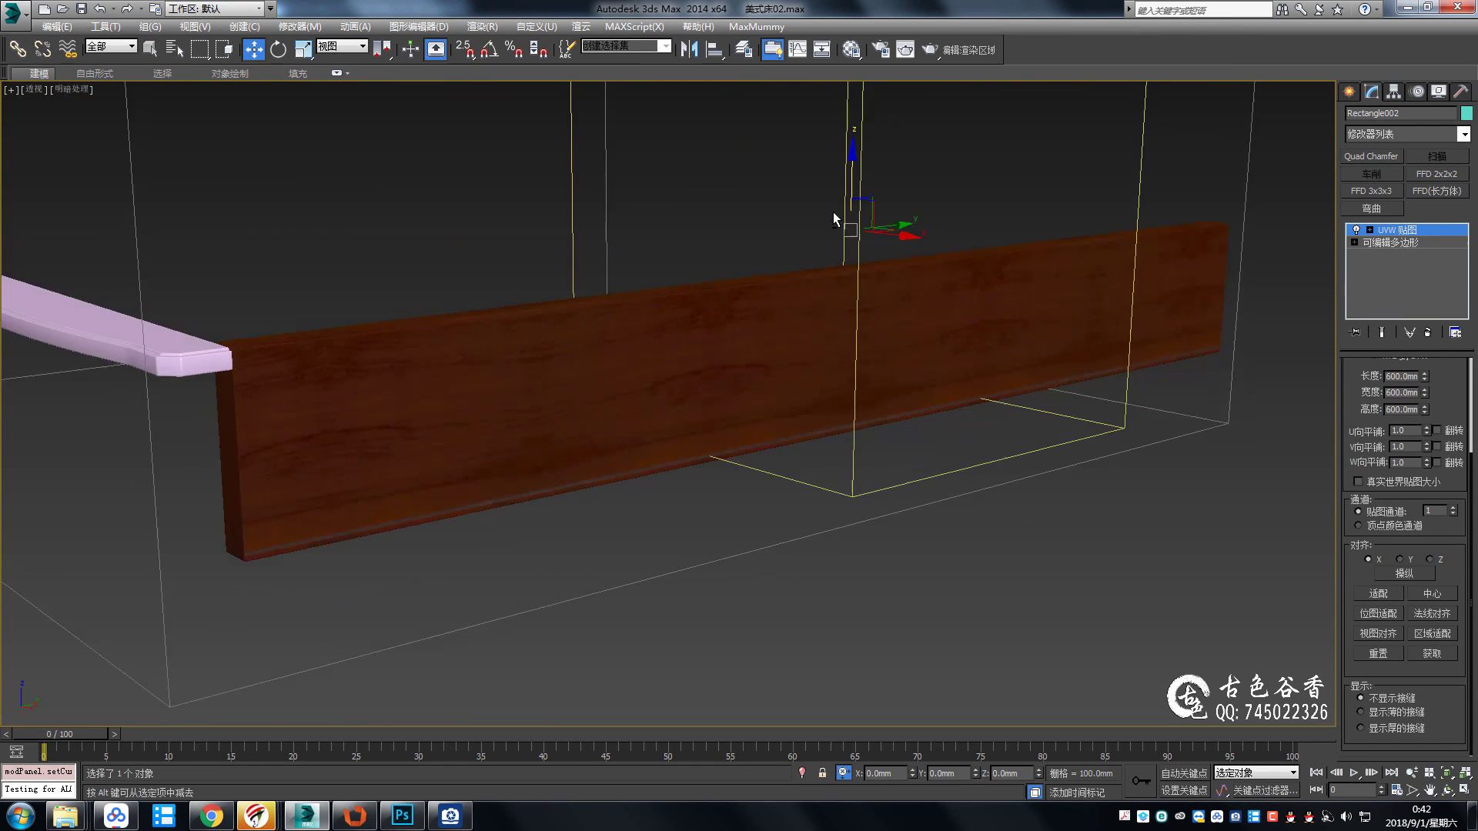
pyautogui.moveTo(852, 165); pyautogui.dragTo(862, 183)
pyautogui.scroll(-2, 841, 238)
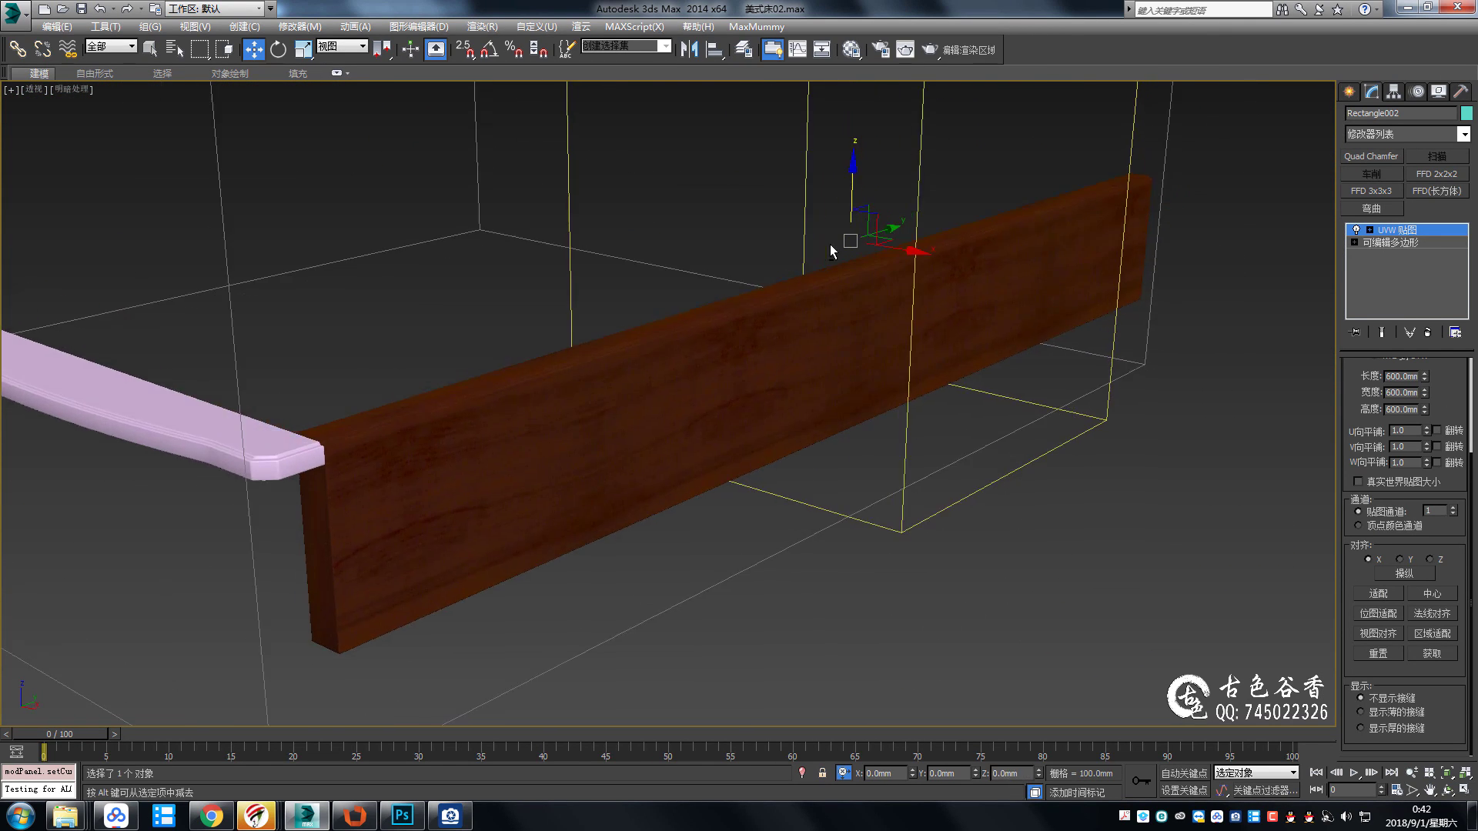
# Switch from 3ds Max to Photoshop through the taskbar.
pyautogui.click(1389, 242)
pyautogui.click(277, 723)
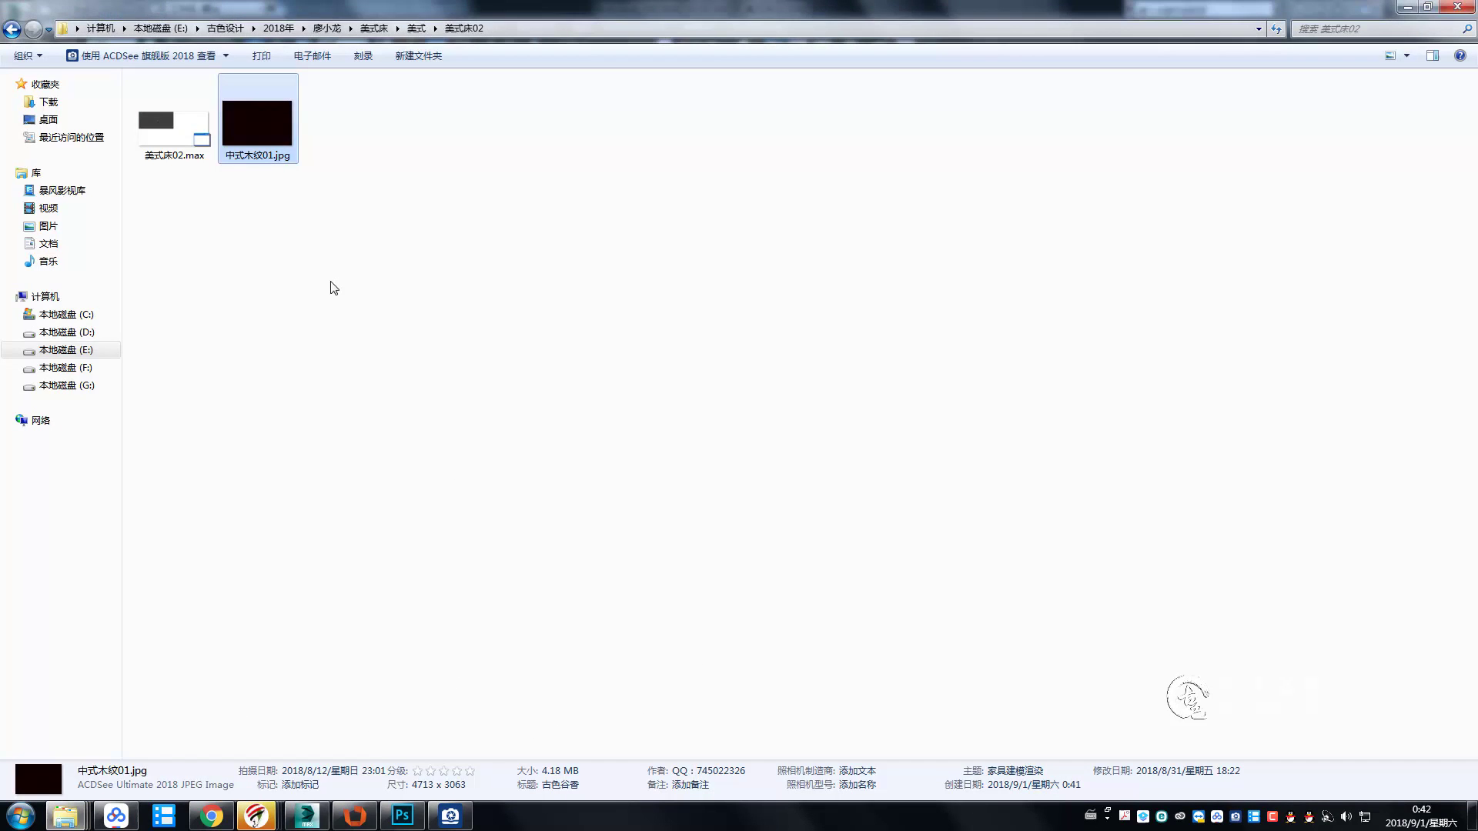
pyautogui.click(403, 819)
pyautogui.moveTo(67, 816)
pyautogui.click(243, 731)
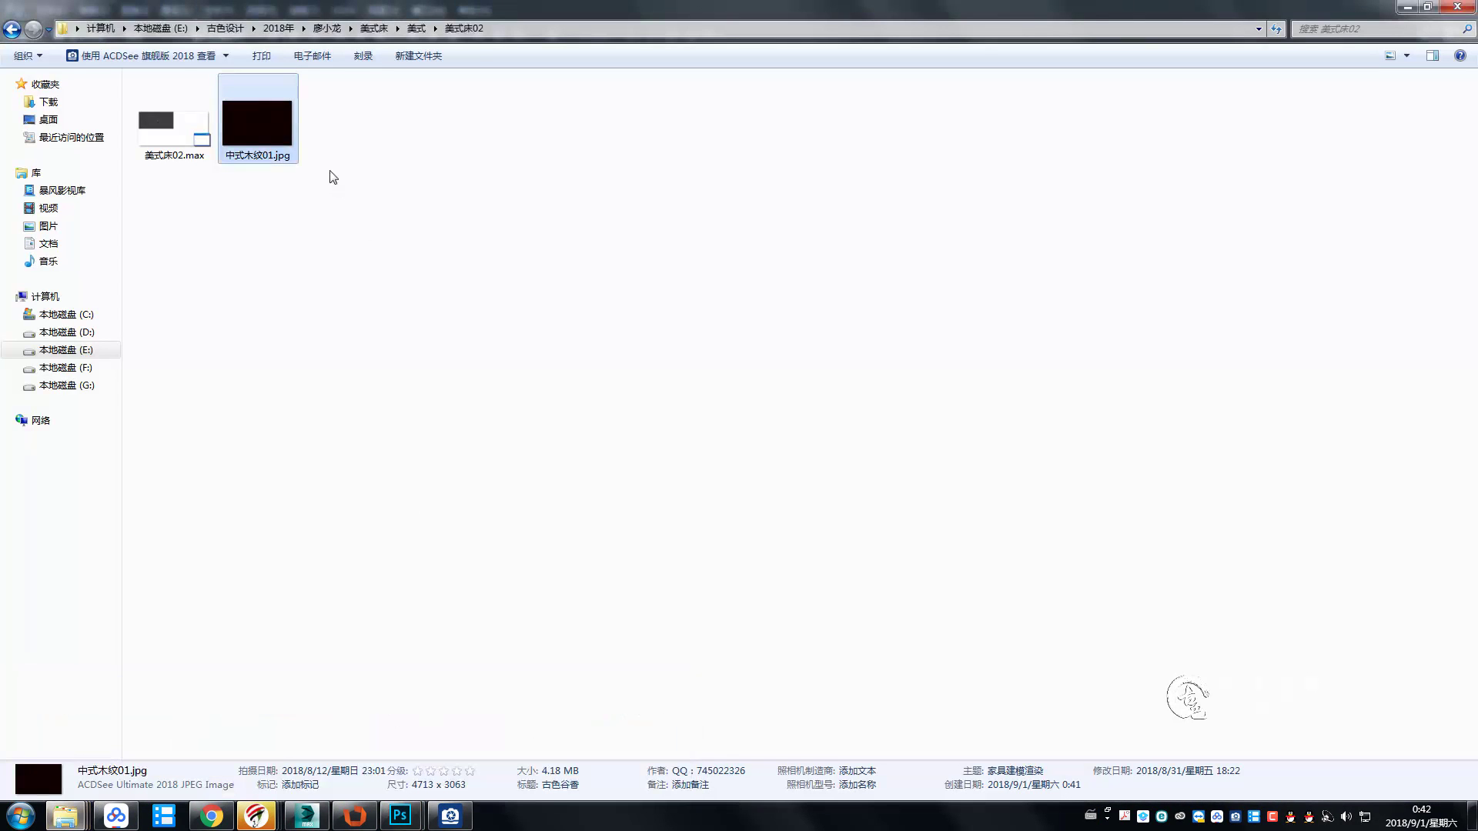
# Open the wood texture, duplicate its layer and apply a 500-pixel Offset filter.
pyautogui.moveTo(399, 816)
pyautogui.click(431, 764)
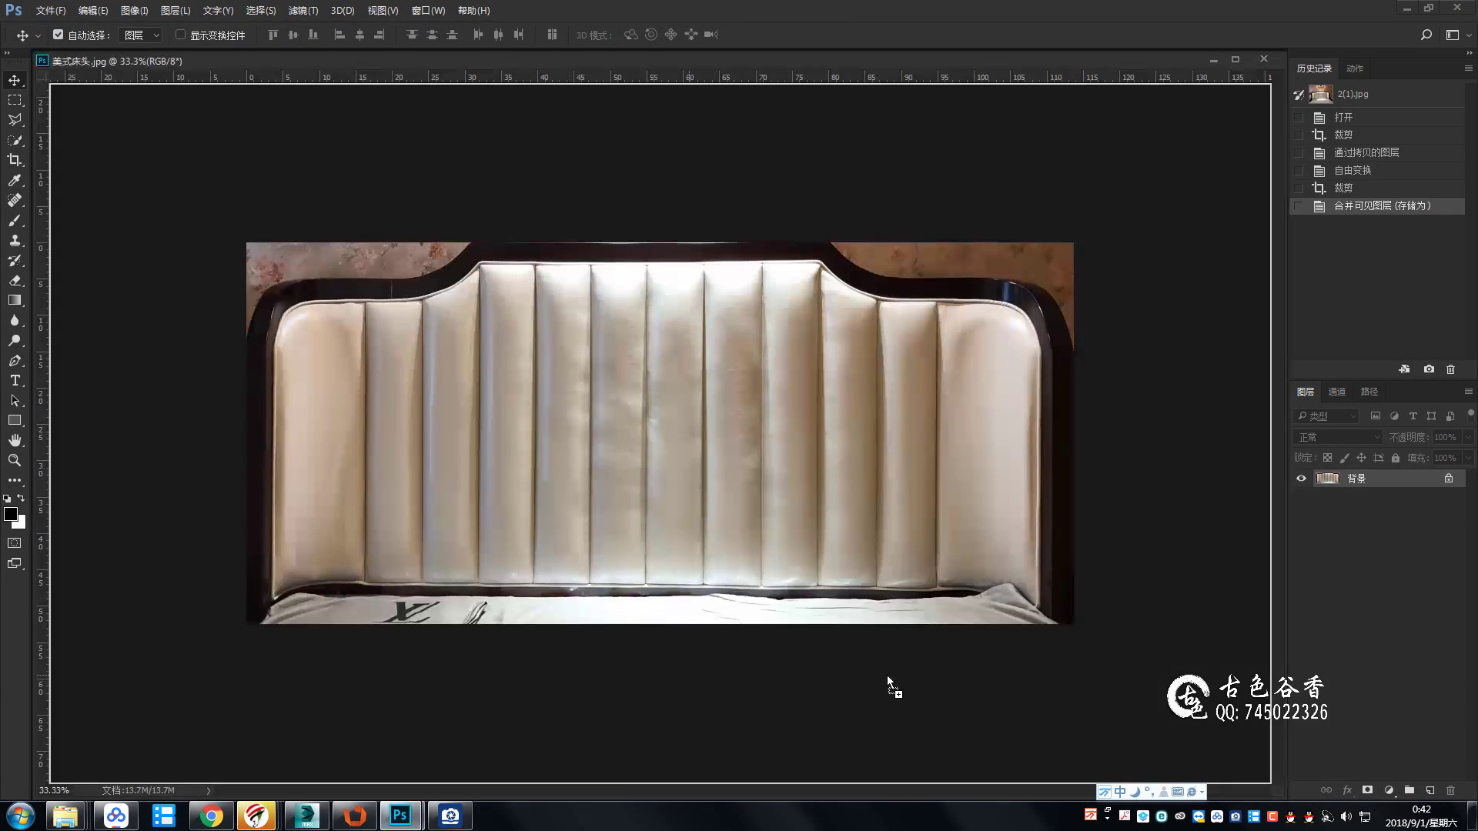
pyautogui.moveTo(887, 677); pyautogui.dragTo(859, 279)
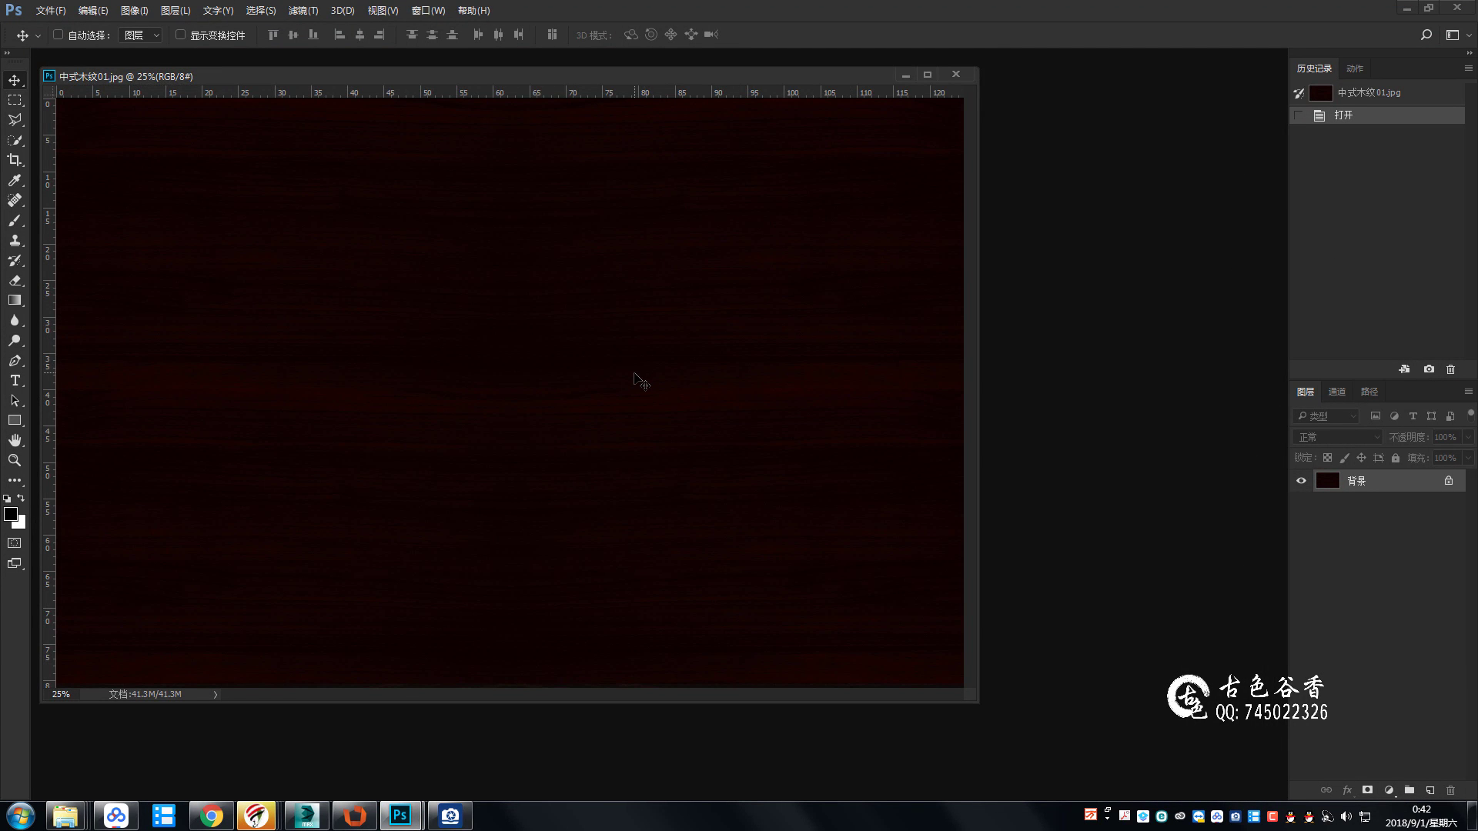
pyautogui.hotkey('ctrl', '-')
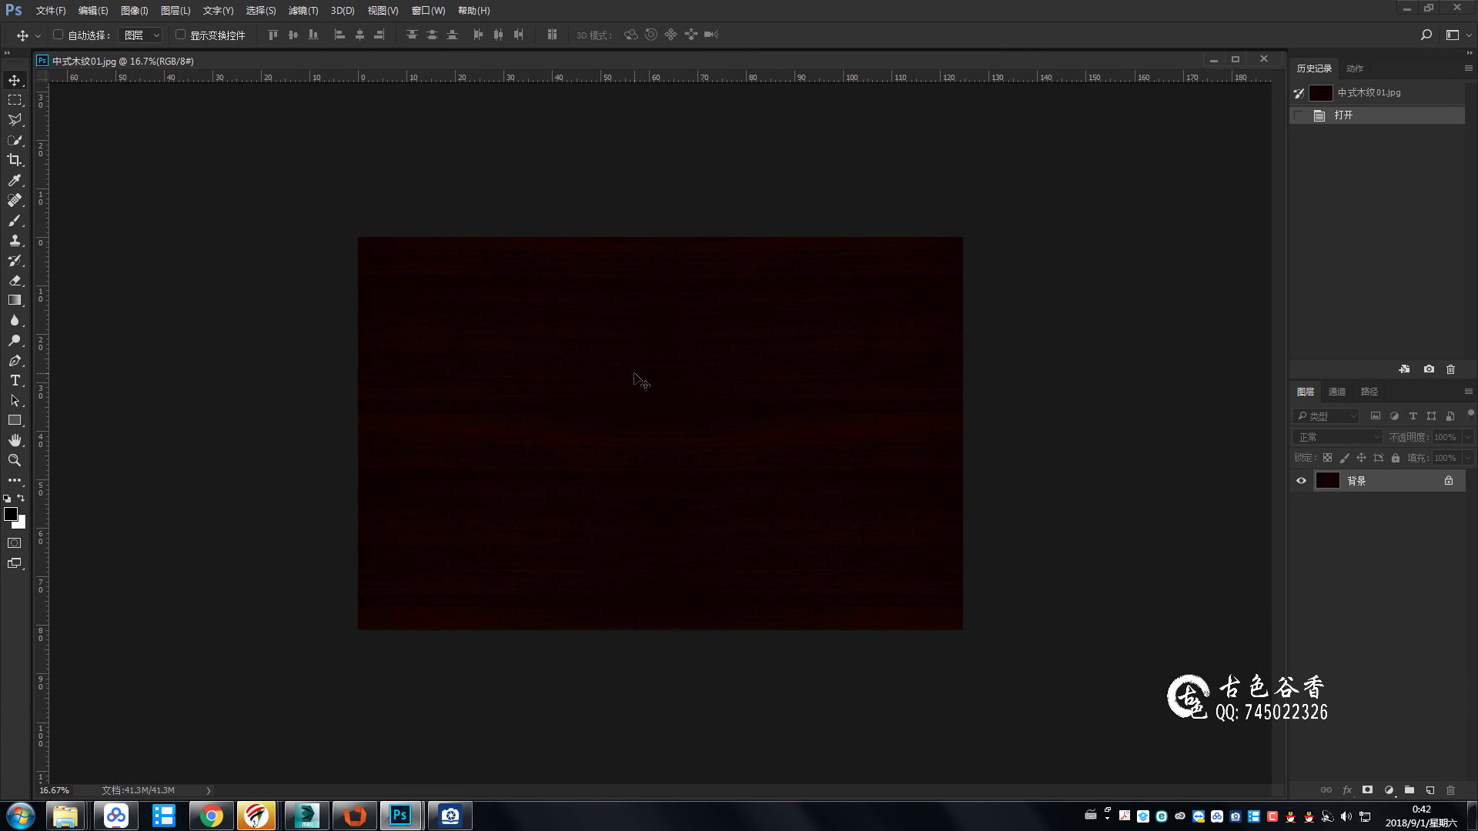
pyautogui.hotkey('ctrl', 'j')
pyautogui.click(306, 11)
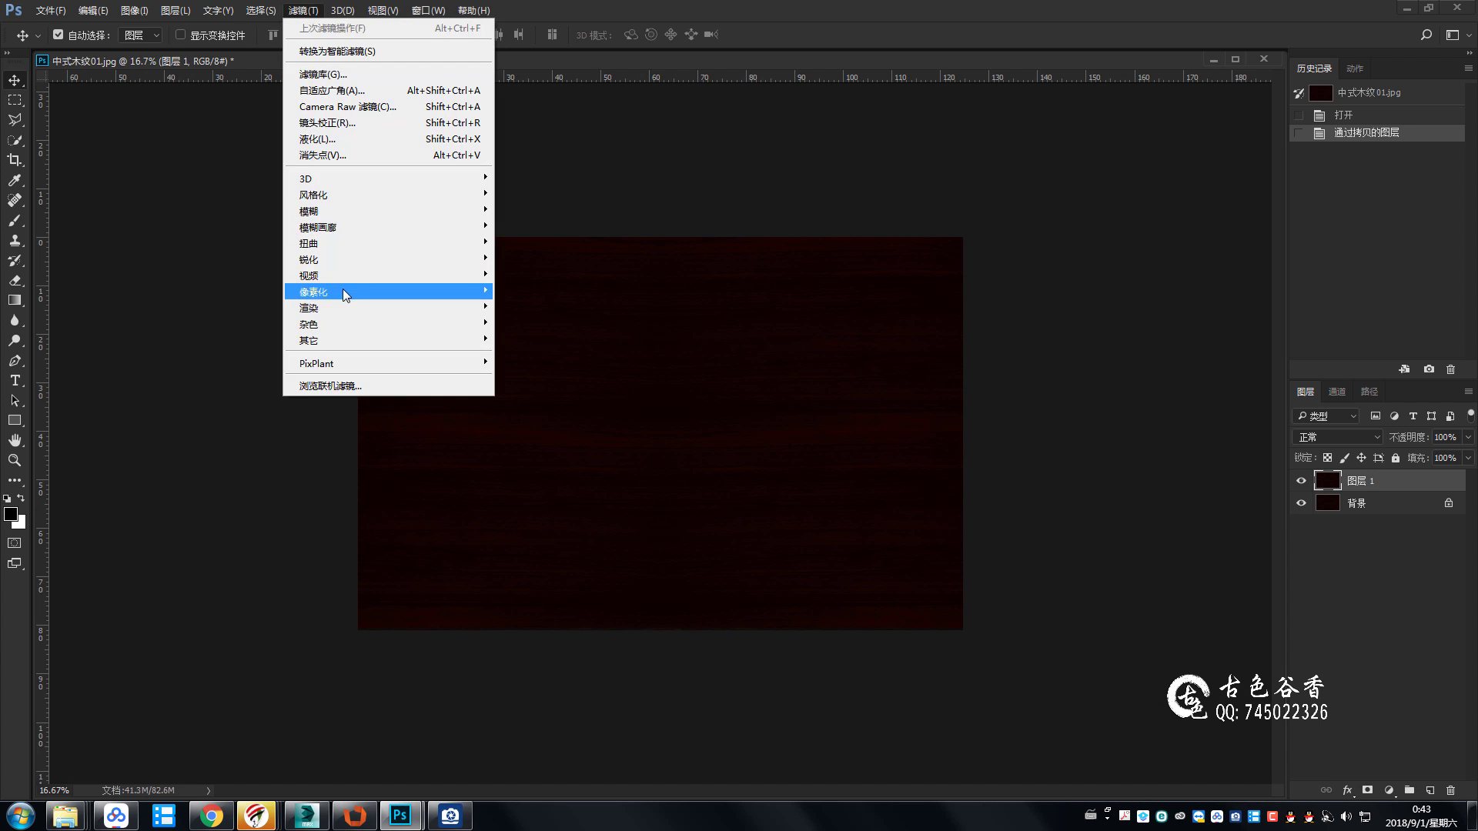
pyautogui.click(531, 372)
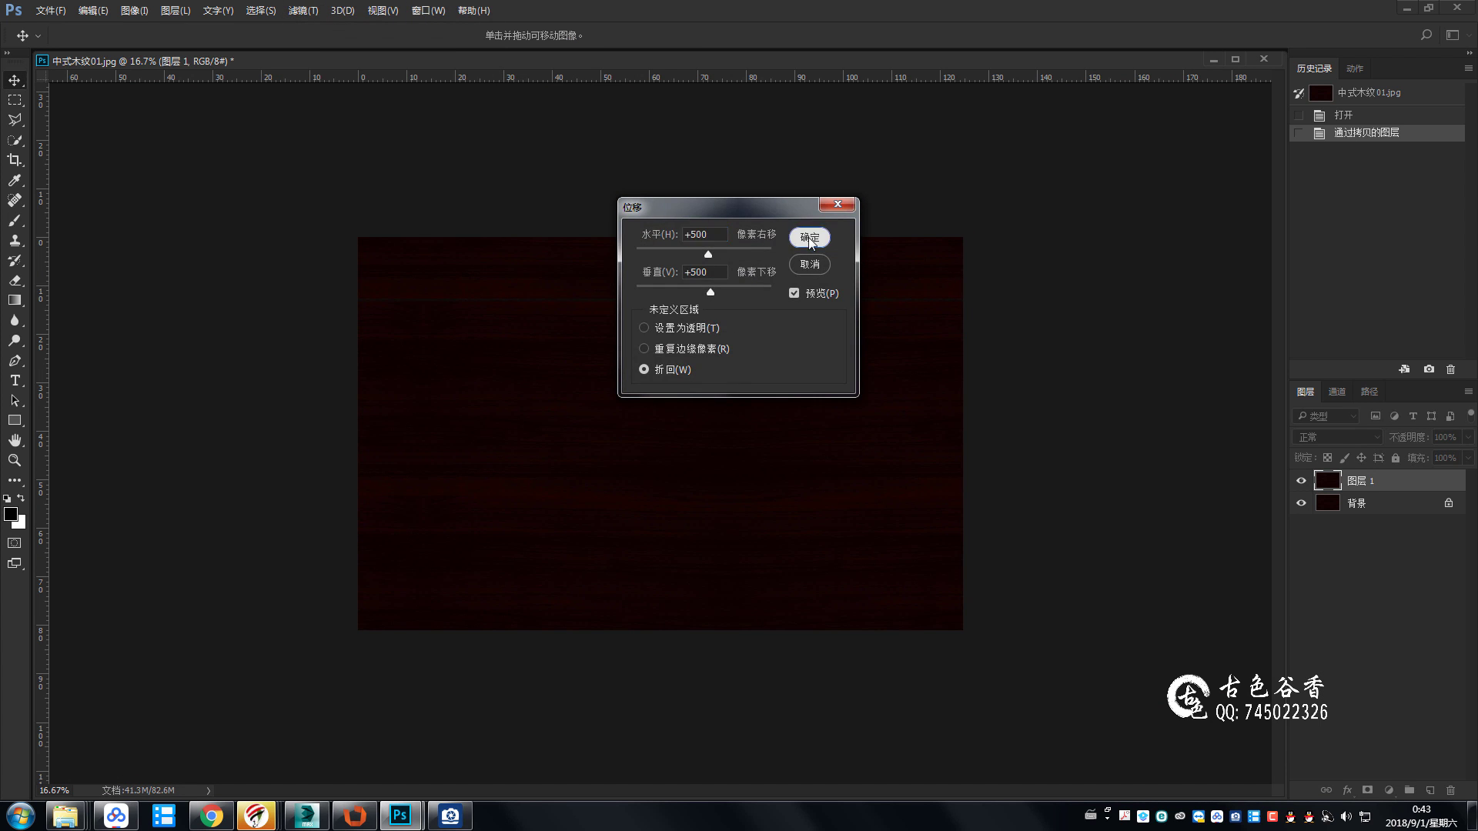
pyautogui.click(810, 239)
# Select a wide horizontal band across the seam of the offset texture.
pyautogui.hotkey('ctrl', '+')
pyautogui.hotkey('ctrl', '+')
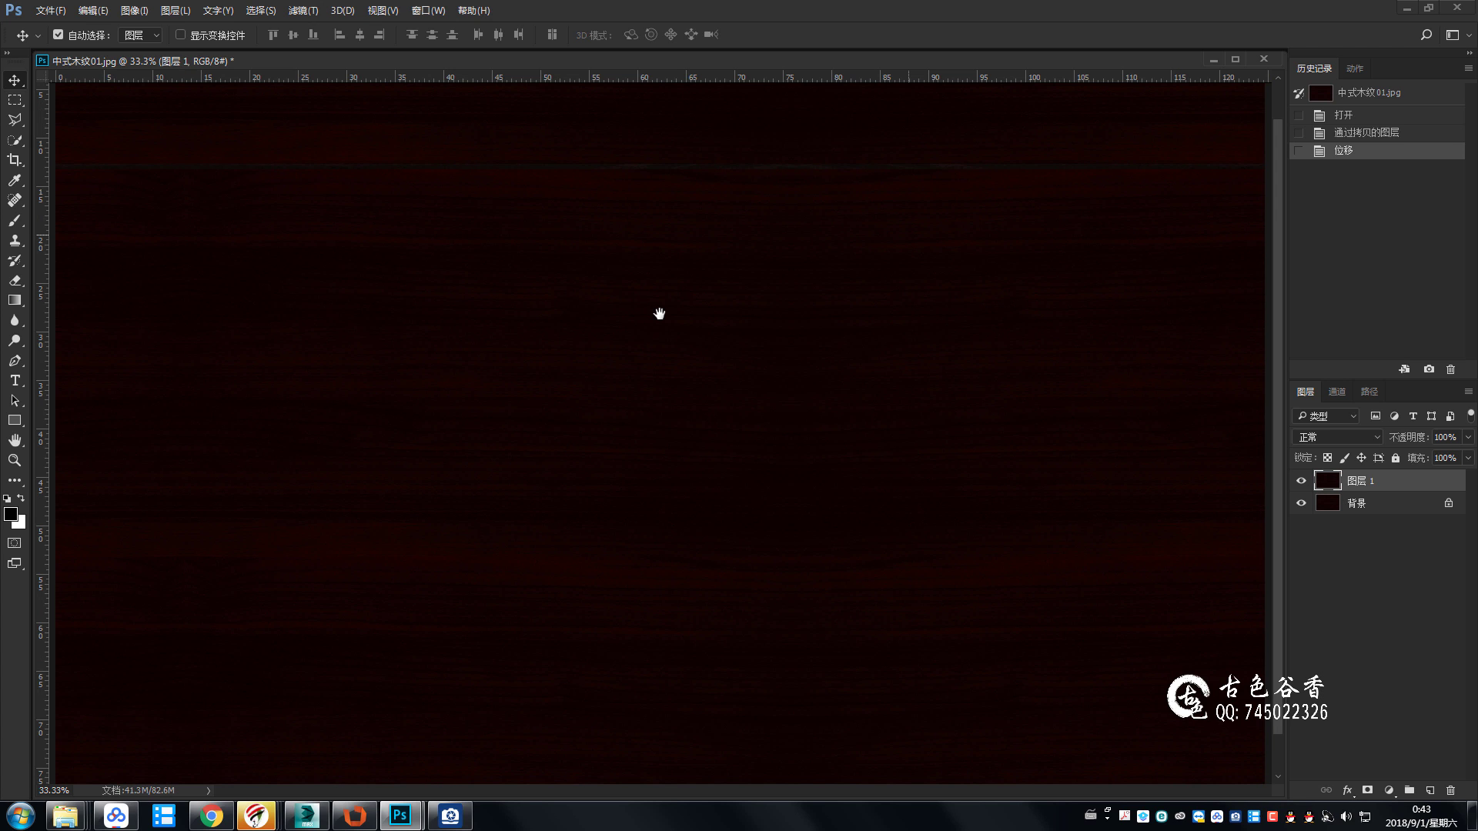
pyautogui.moveTo(659, 314); pyautogui.dragTo(732, 336)
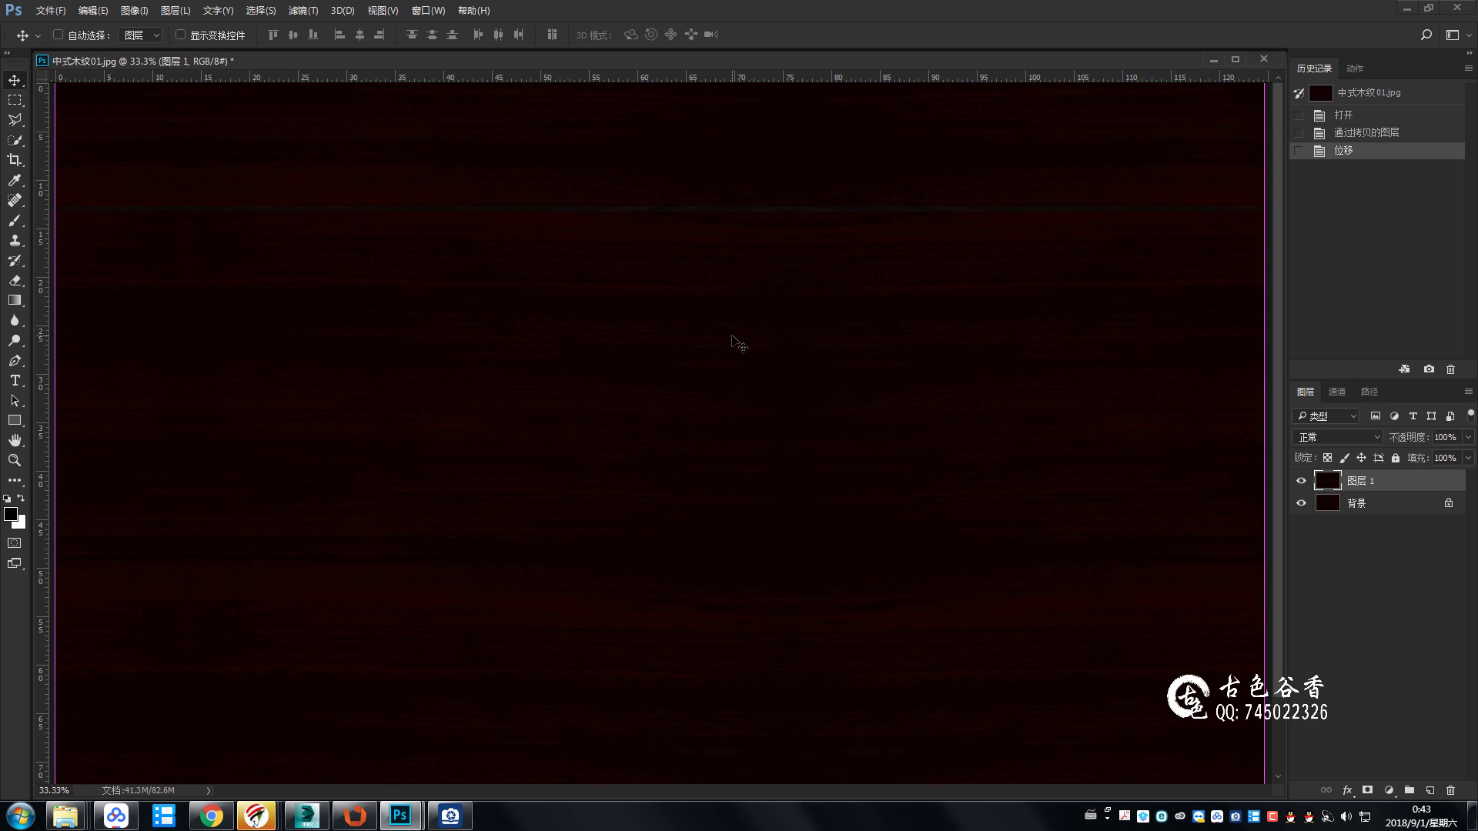
pyautogui.hotkey('ctrl', '-')
pyautogui.press('m')
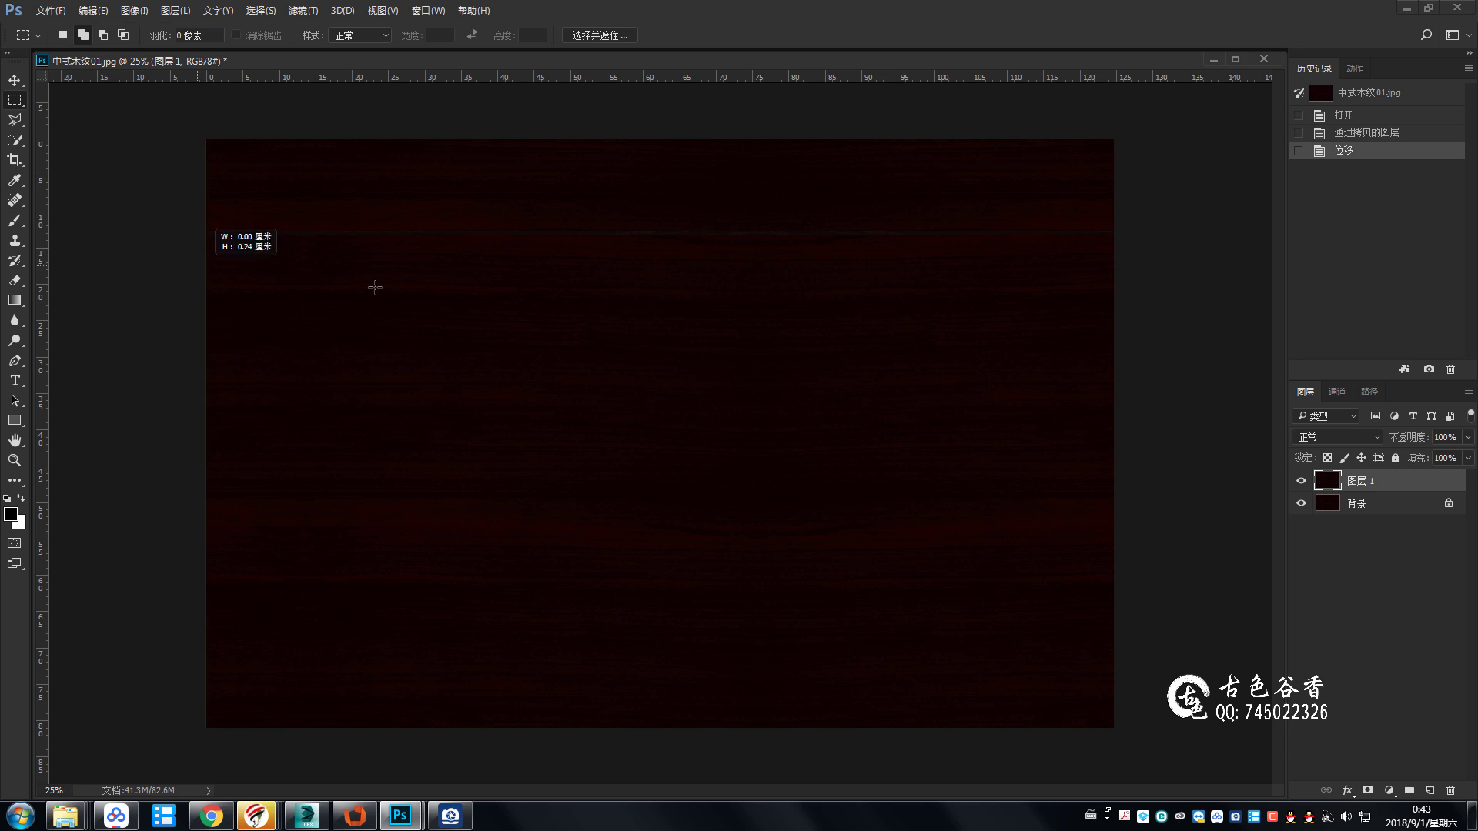
pyautogui.moveTo(375, 287); pyautogui.dragTo(1116, 312)
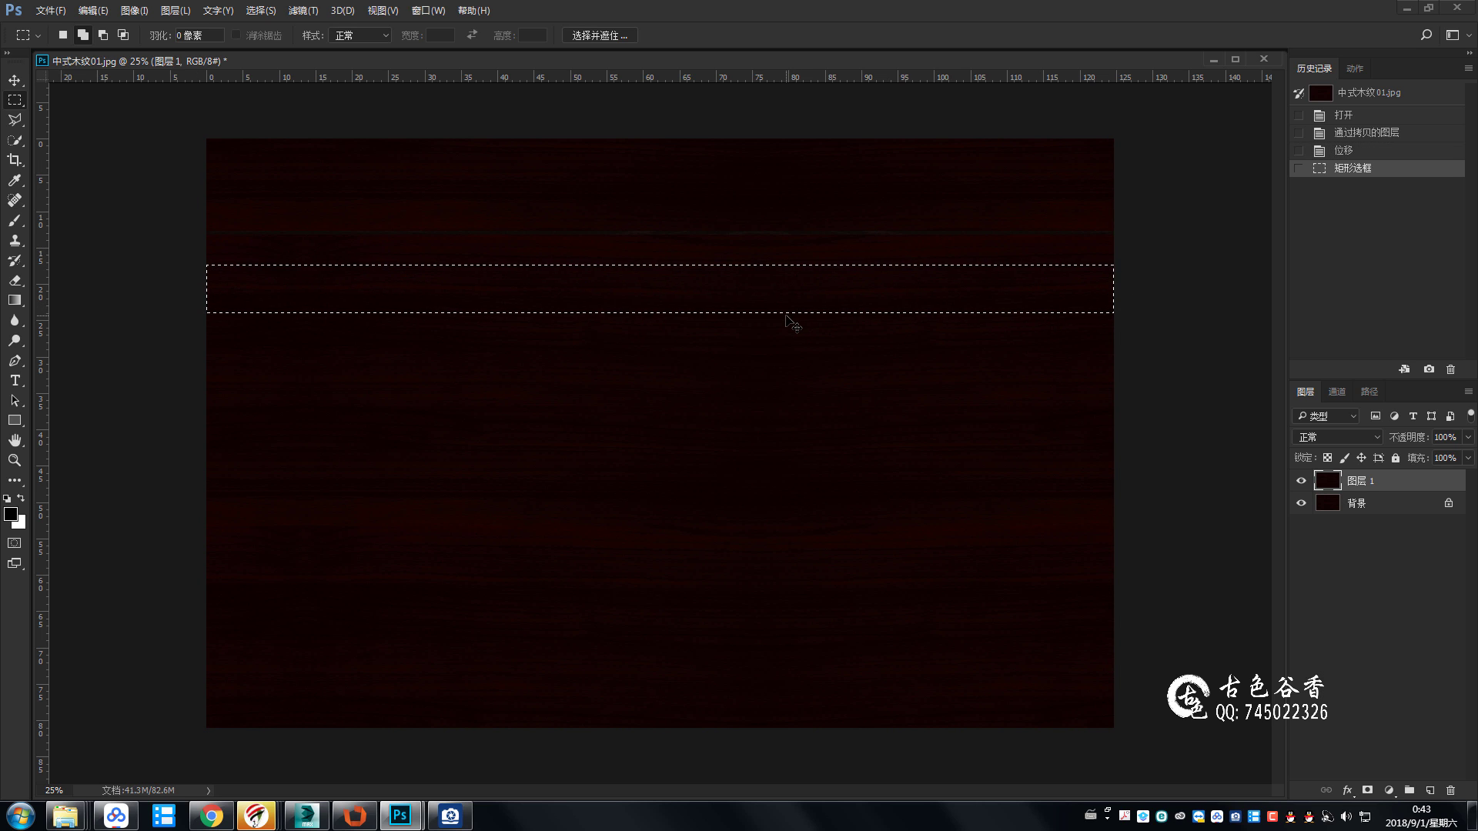
pyautogui.hotkey('ctrl', 'd')
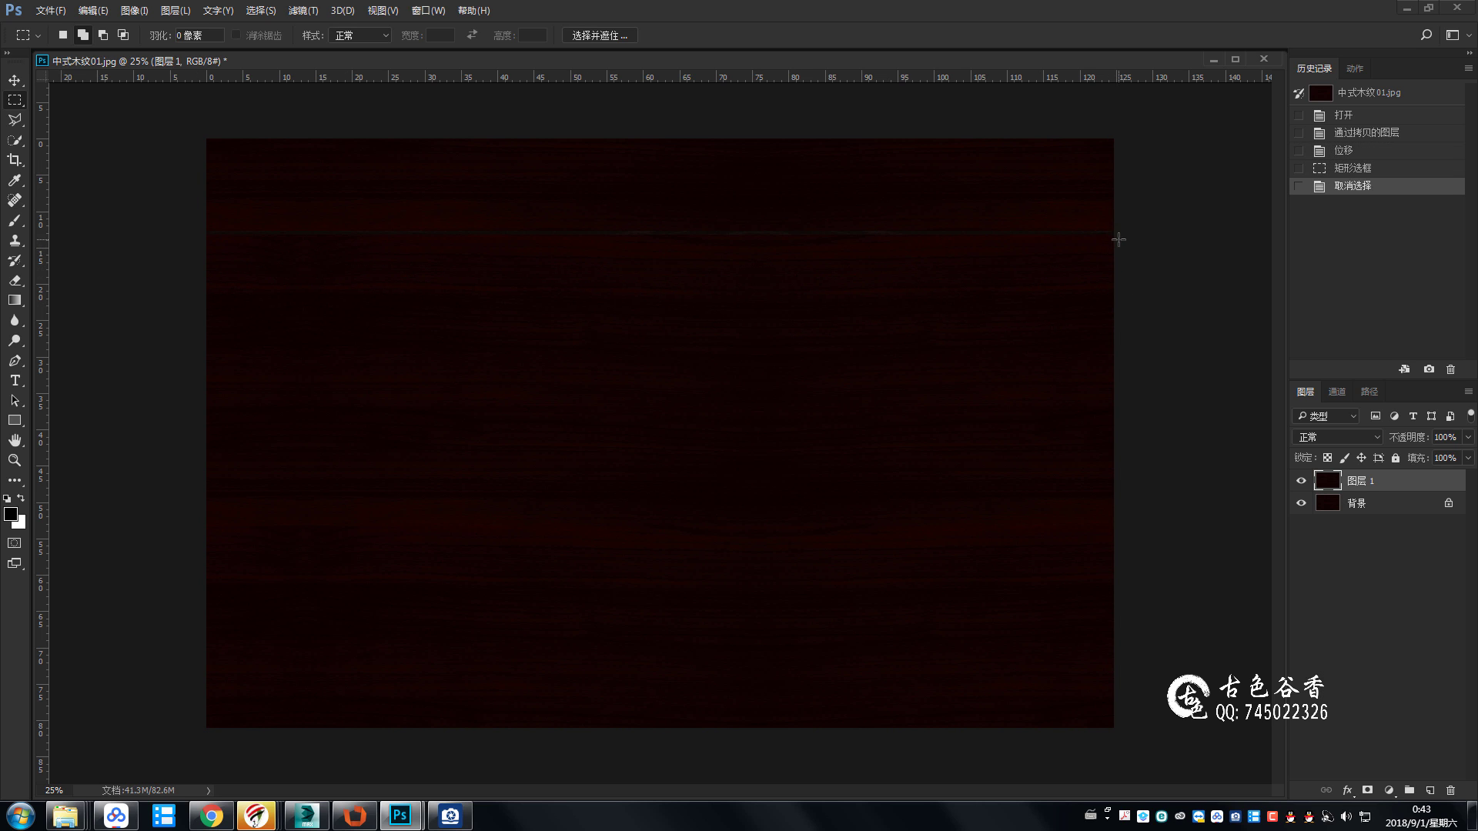
pyautogui.moveTo(1119, 239); pyautogui.dragTo(93, 318)
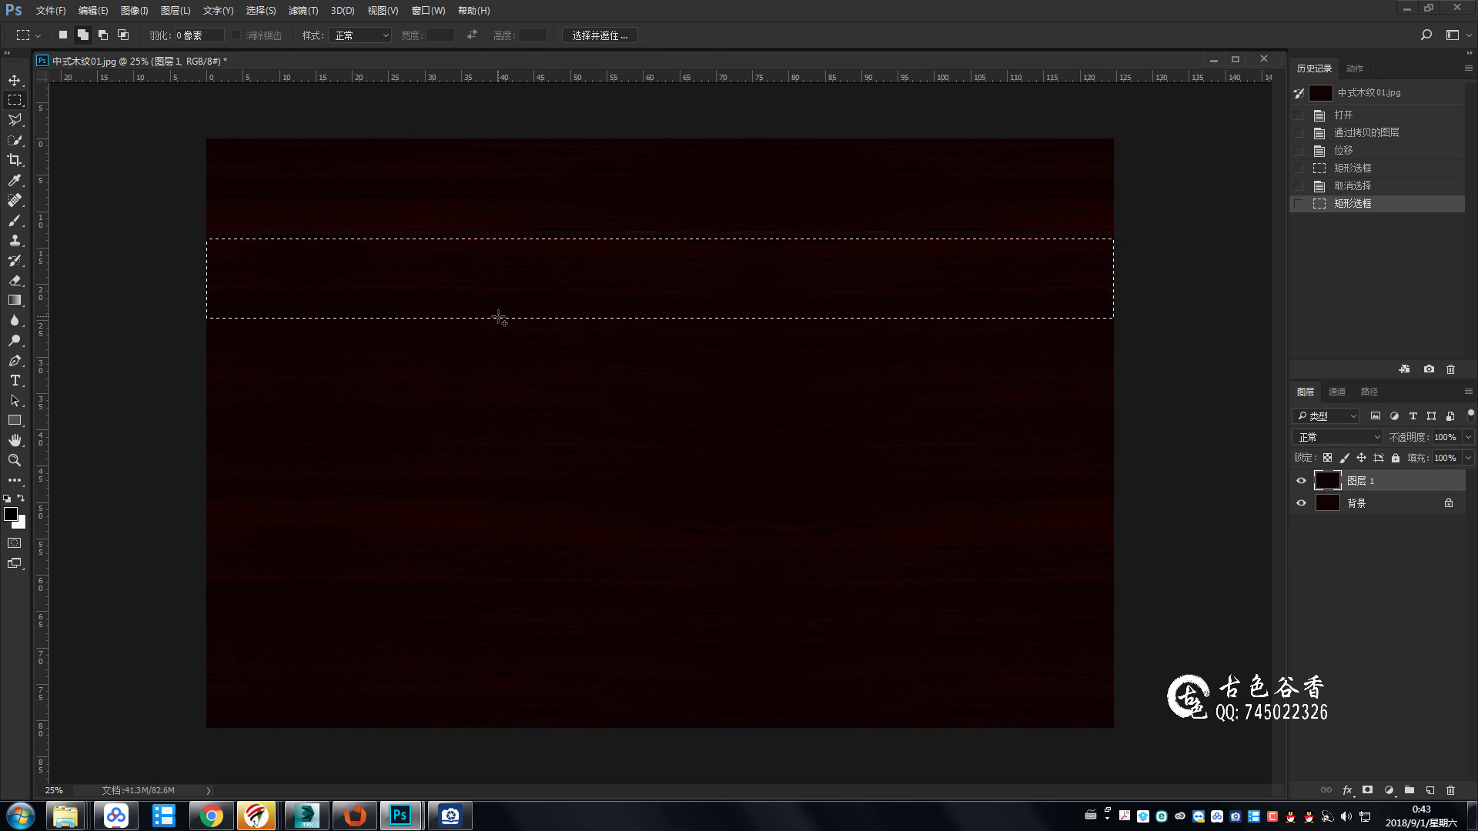
# Copy the seam band to a new layer, stretch it taller, and merge down.
pyautogui.hotkey('ctrl', 'j')
pyautogui.hotkey('ctrl', 't')
pyautogui.moveTo(655, 235); pyautogui.dragTo(656, 225)
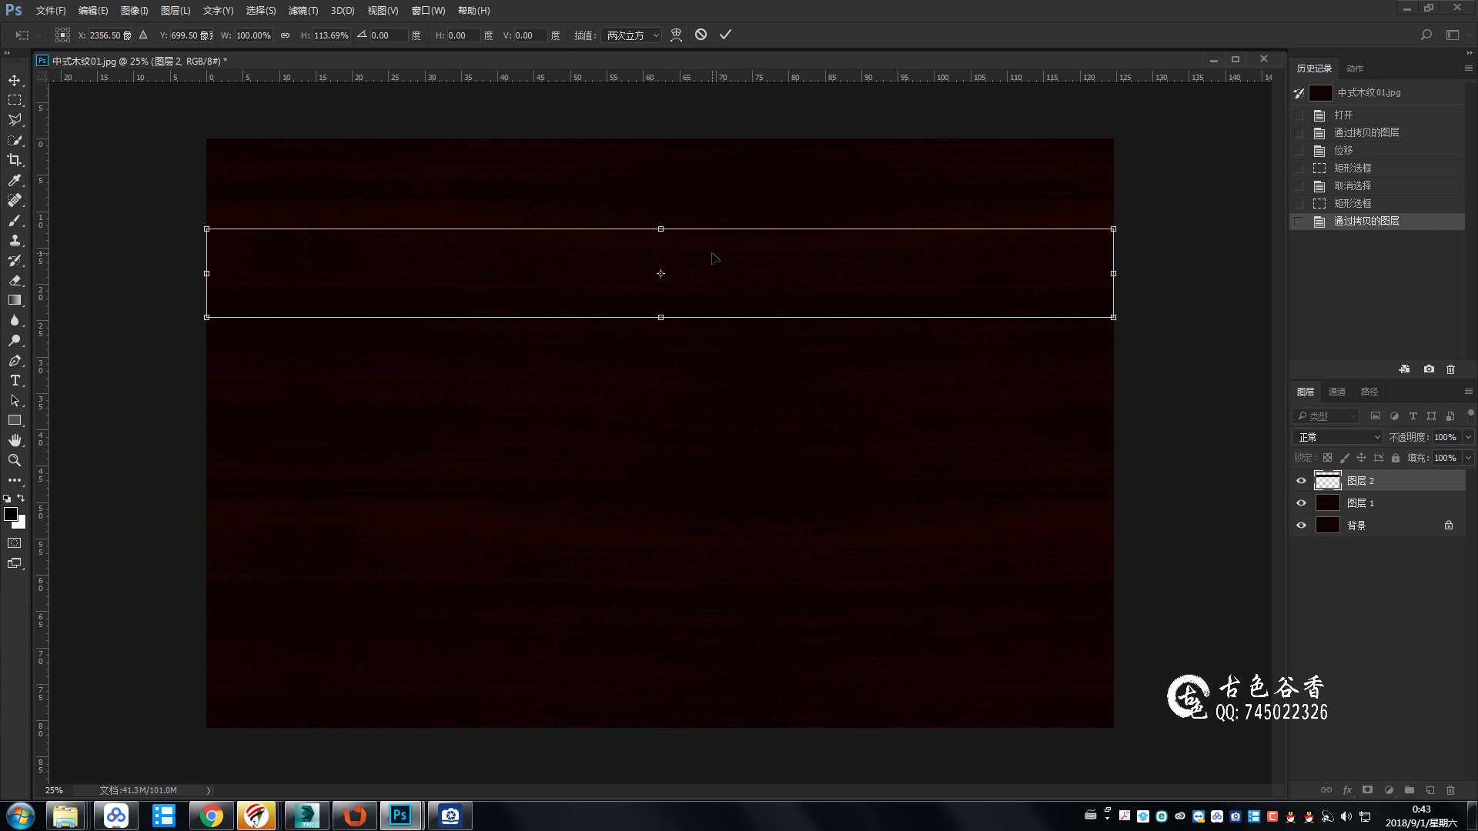
pyautogui.press('Return')
pyautogui.hotkey('ctrl', 'e')
pyautogui.hotkey('ctrl', 'e')
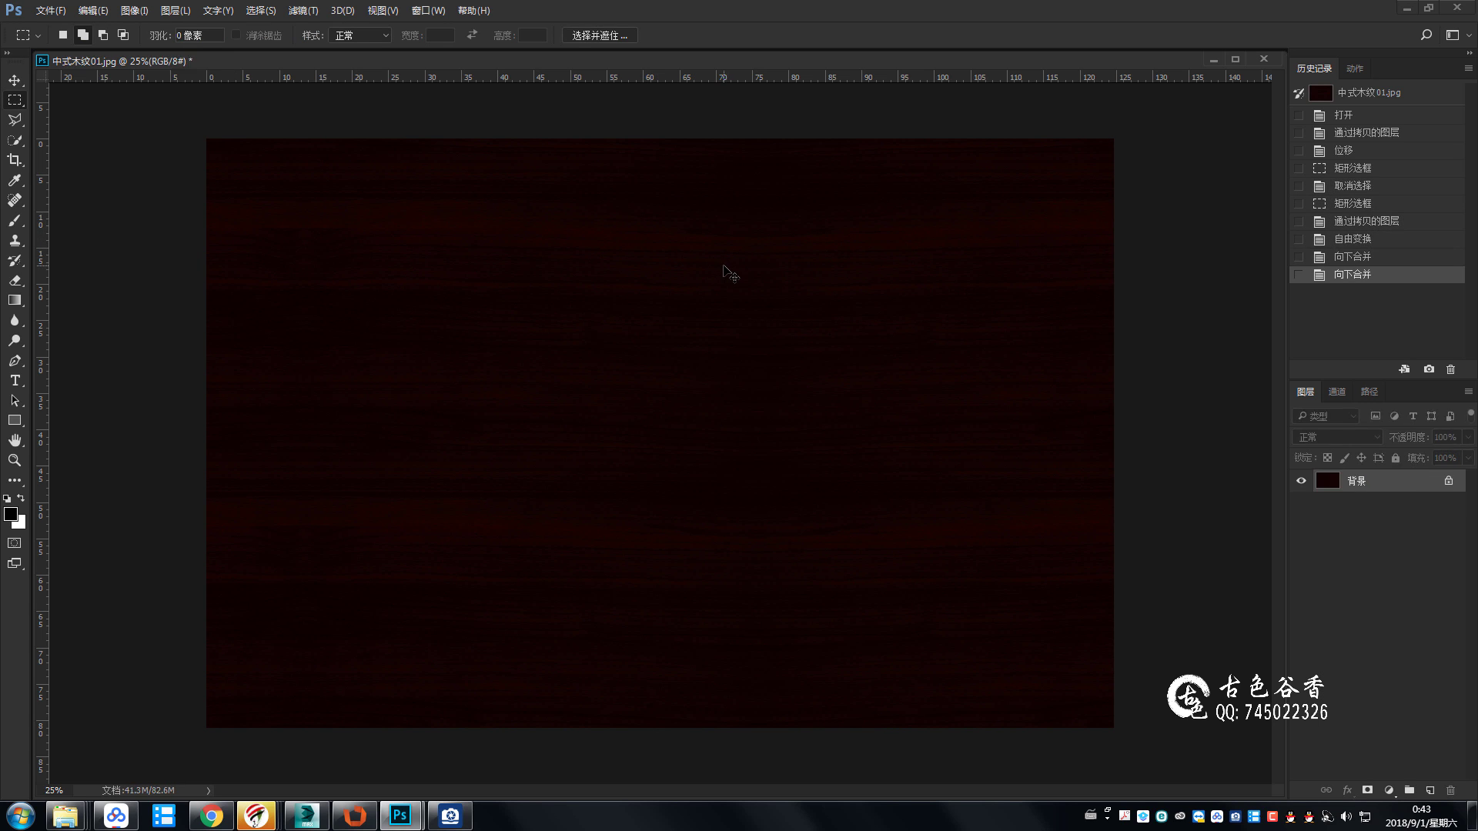
# Save the texture as JPEG 中式木纹01.jpg and close the document.
pyautogui.hotkey('ctrl', 's')
pyautogui.press('Return')
pyautogui.press('v')
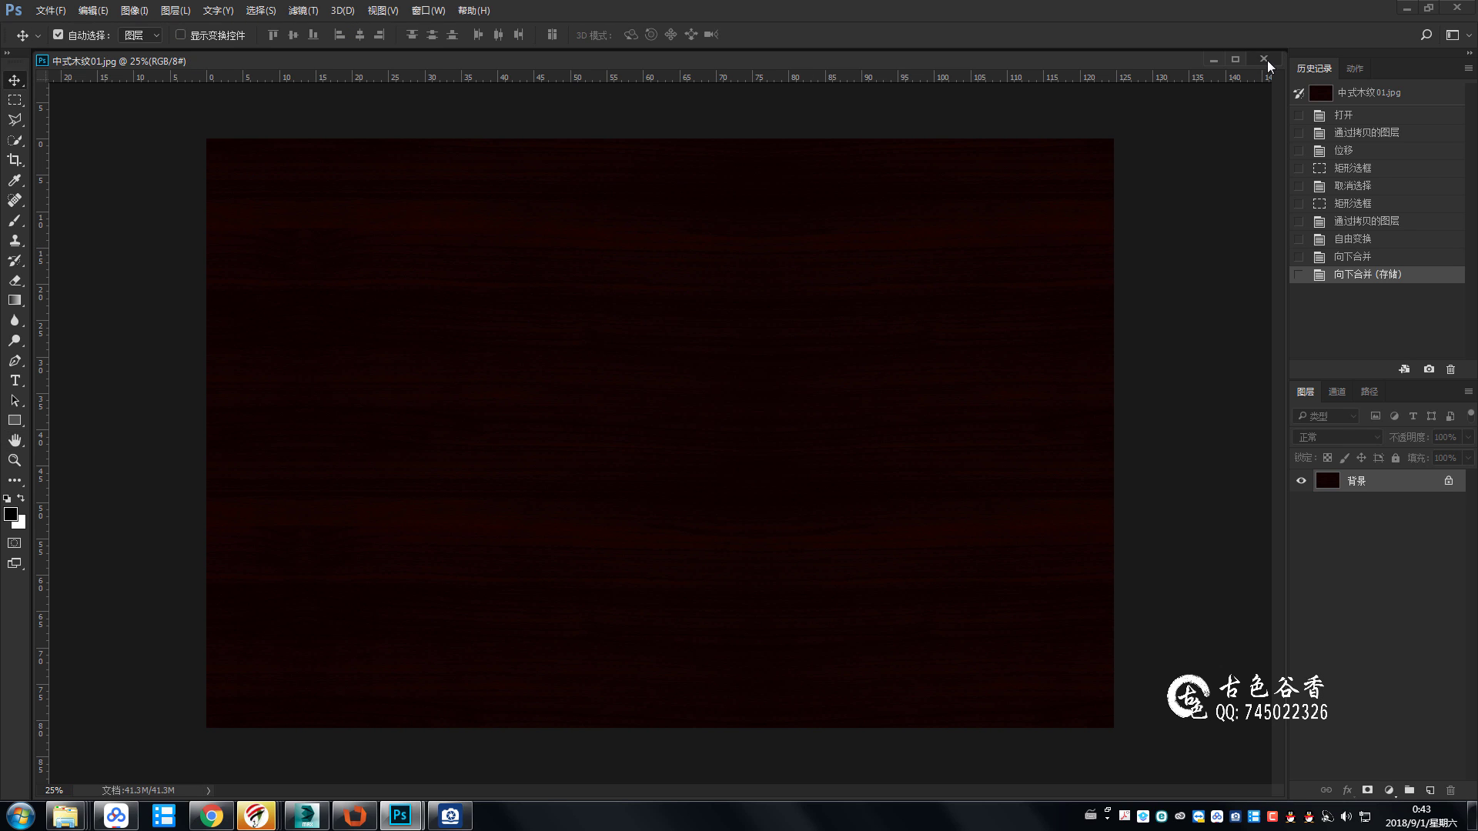
pyautogui.click(1264, 60)
# Copy 中式木纹01.jpg into the 美式 folder, replacing the older version.
pyautogui.moveTo(67, 816)
pyautogui.click(264, 732)
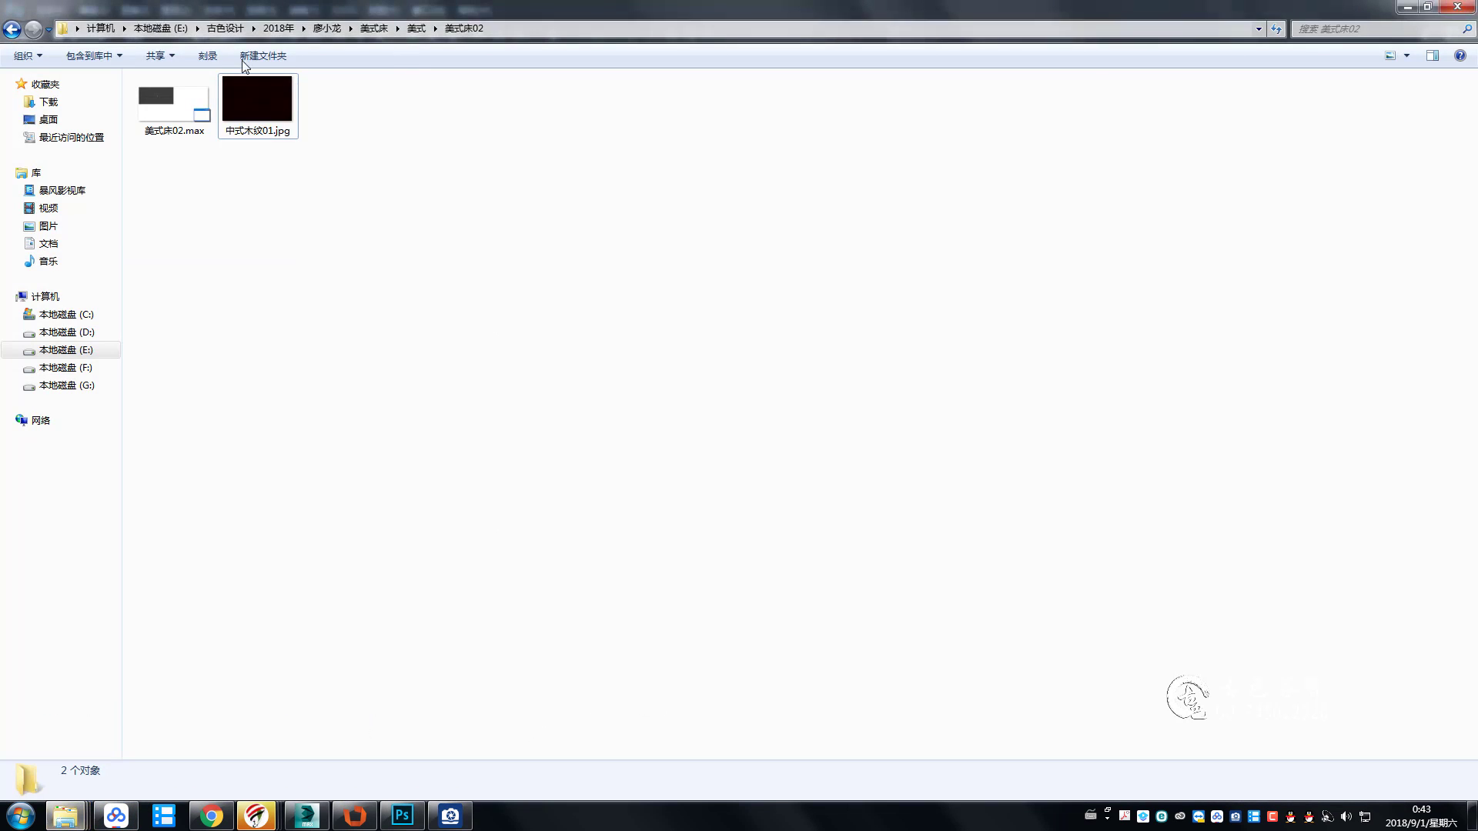
pyautogui.click(268, 117)
pyautogui.hotkey('ctrl', 'v')
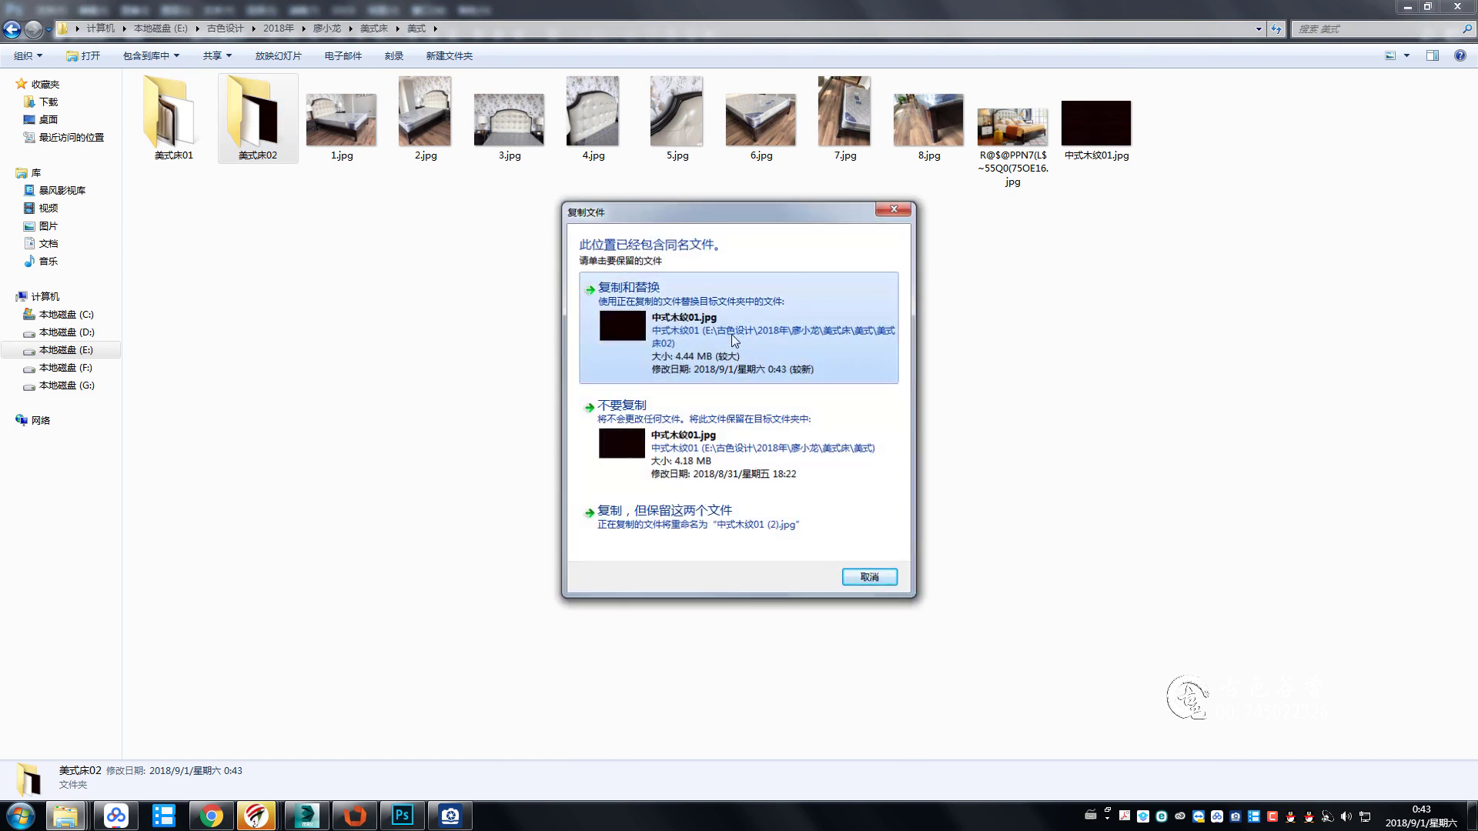
pyautogui.click(592, 289)
pyautogui.doubleClick(174, 116)
pyautogui.hotkey('ctrl', 'v')
pyautogui.click(593, 288)
pyautogui.click(418, 29)
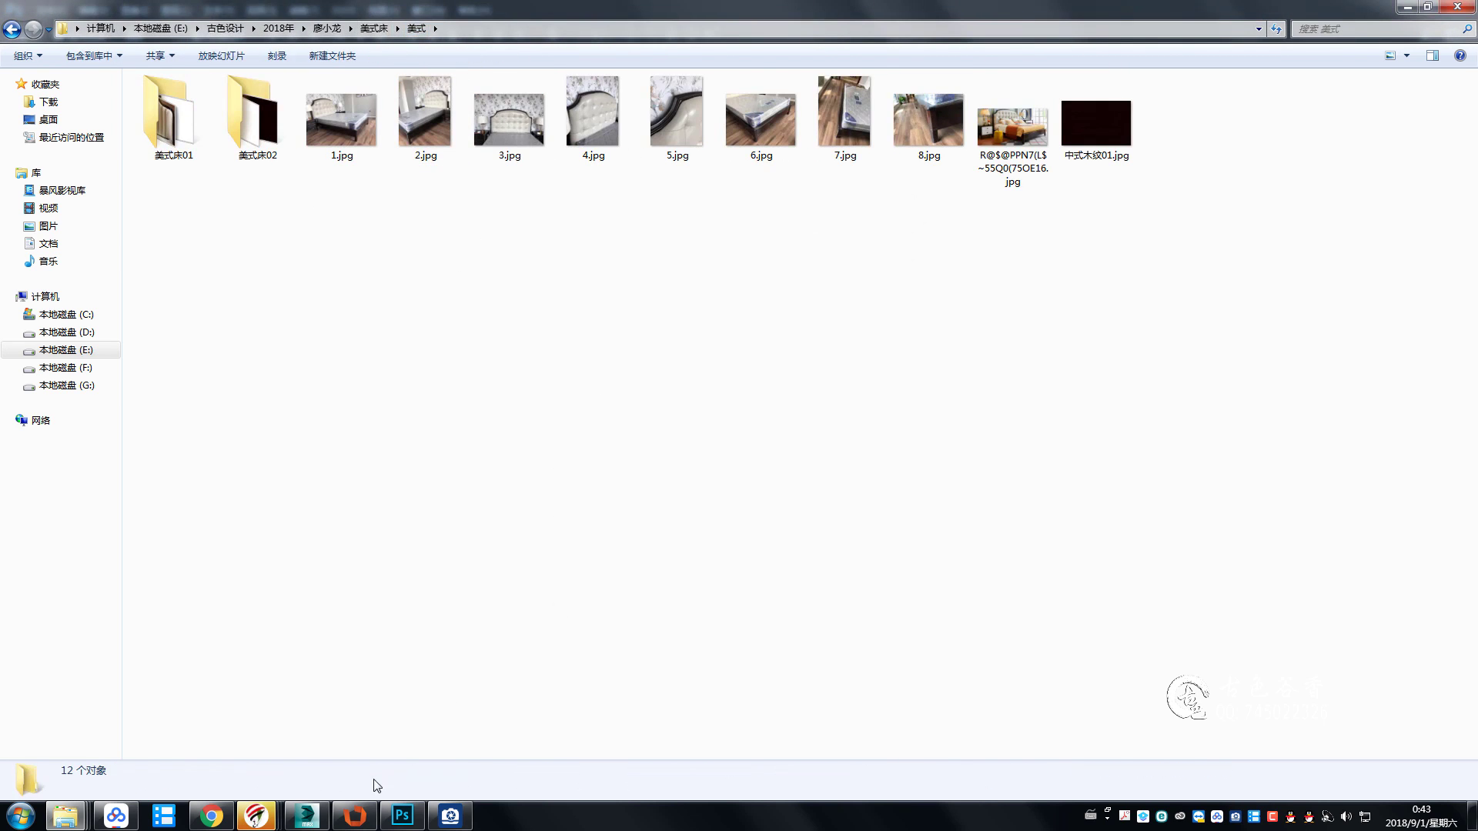
pyautogui.click(306, 816)
# Assign the wood material to the curved side rail.
pyautogui.press('q')
pyautogui.moveTo(660, 391)
pyautogui.keyDown('alt'); pyautogui.mouseDown(button='middle')
pyautogui.moveTo(613, 334)
pyautogui.moveTo(700, 413)
pyautogui.moveTo(669, 357)
pyautogui.moveTo(661, 376)
pyautogui.moveTo(785, 340)
pyautogui.moveTo(847, 353)
pyautogui.moveTo(888, 410)
pyautogui.mouseUp(button='middle'); pyautogui.keyUp('alt')
pyautogui.moveTo(973, 445)
pyautogui.keyDown('alt'); pyautogui.mouseDown(button='middle')
pyautogui.moveTo(663, 372)
pyautogui.moveTo(777, 373)
pyautogui.moveTo(1007, 421)
pyautogui.mouseUp(button='middle'); pyautogui.keyUp('alt')
pyautogui.press('m')
pyautogui.click(1076, 292)
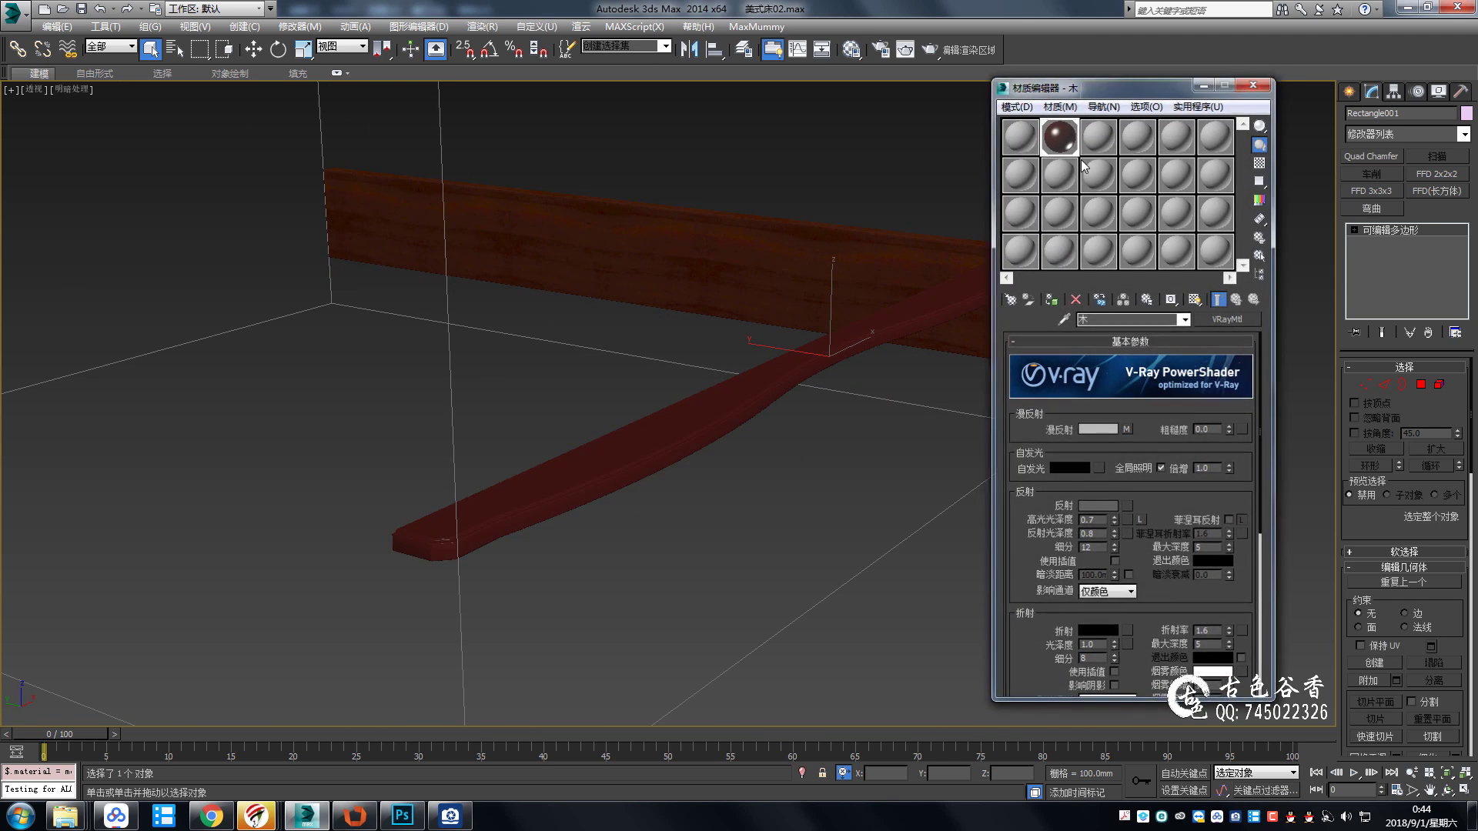
pyautogui.press('m')
# Set the rail's UVW Map to Box with 400 mm length, width and height.
pyautogui.keyDown('alt'); pyautogui.moveTo(617, 445); pyautogui.dragTo(1193, 454, button='middle'); pyautogui.keyUp('alt')
pyautogui.click(1375, 453)
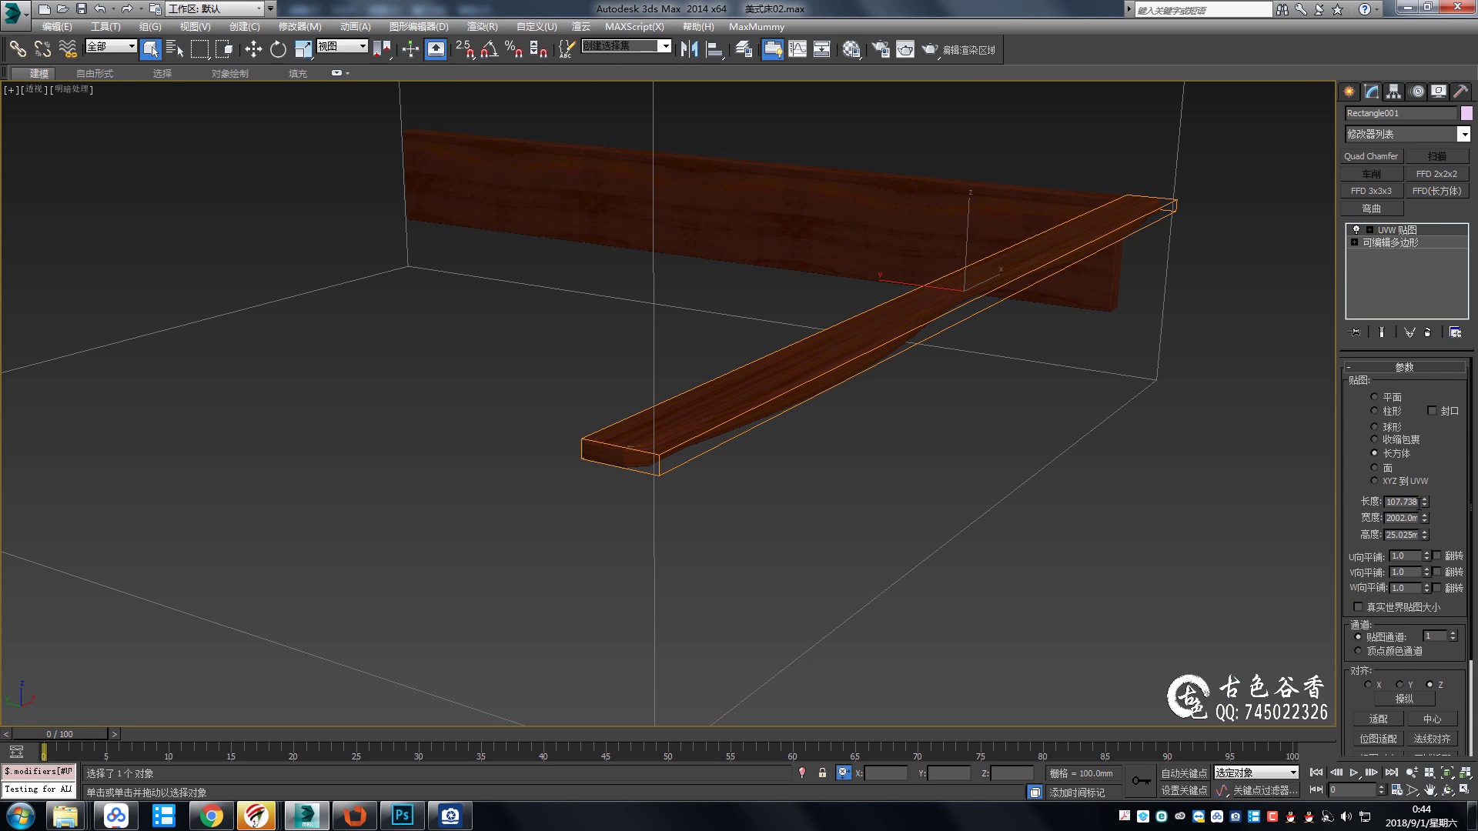
pyautogui.click(1400, 502)
pyautogui.write('400')
pyautogui.press('Tab')
pyautogui.write('400')
pyautogui.press('Tab')
pyautogui.write('400')
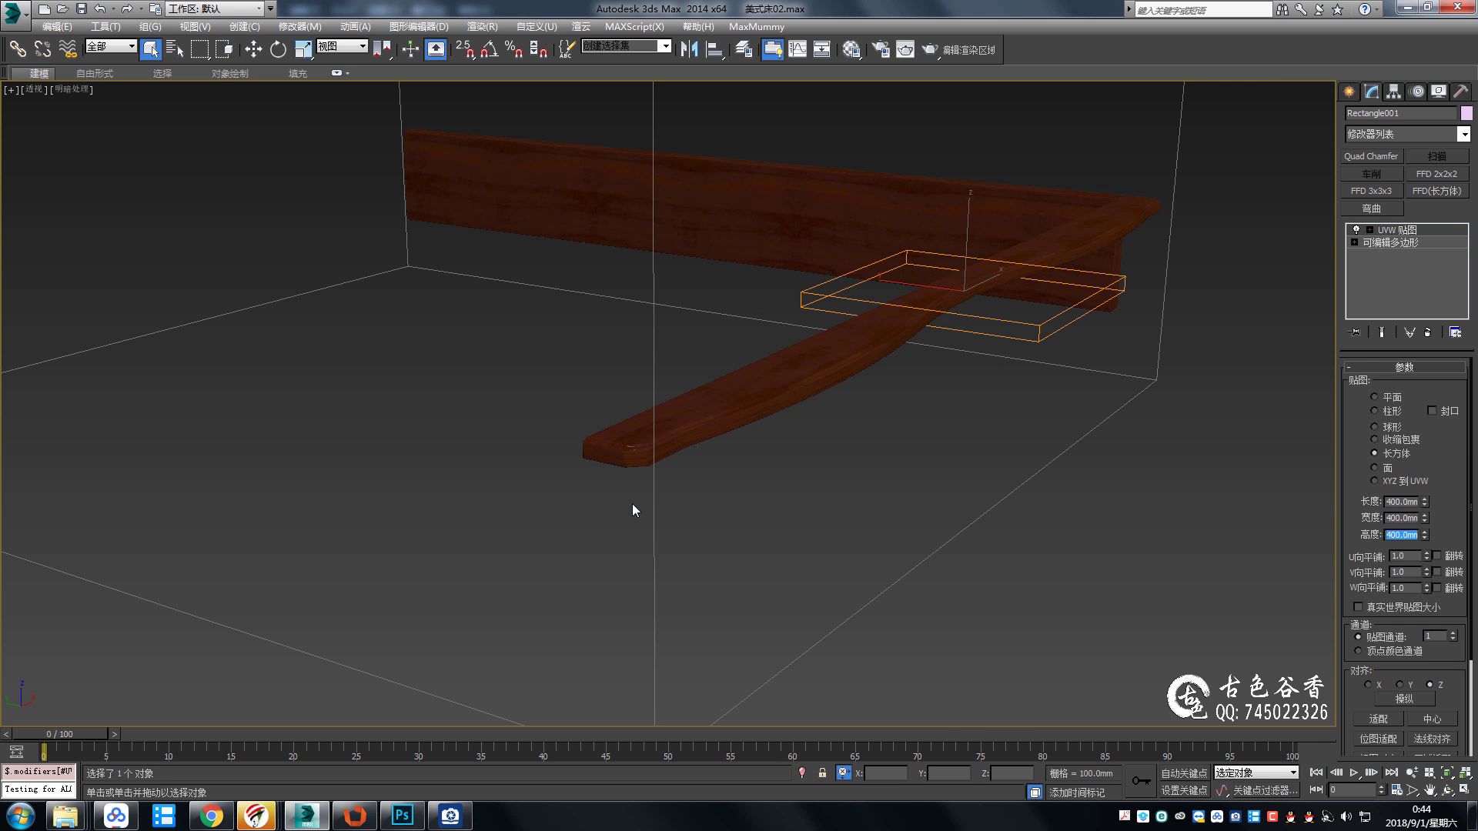
pyautogui.press('Return')
# Check the rail's wood grain and collapse the UVW Map into the Editable Poly.
pyautogui.scroll(10, 842, 472)
pyautogui.scroll(-6, 967, 512)
pyautogui.scroll(3, 925, 518)
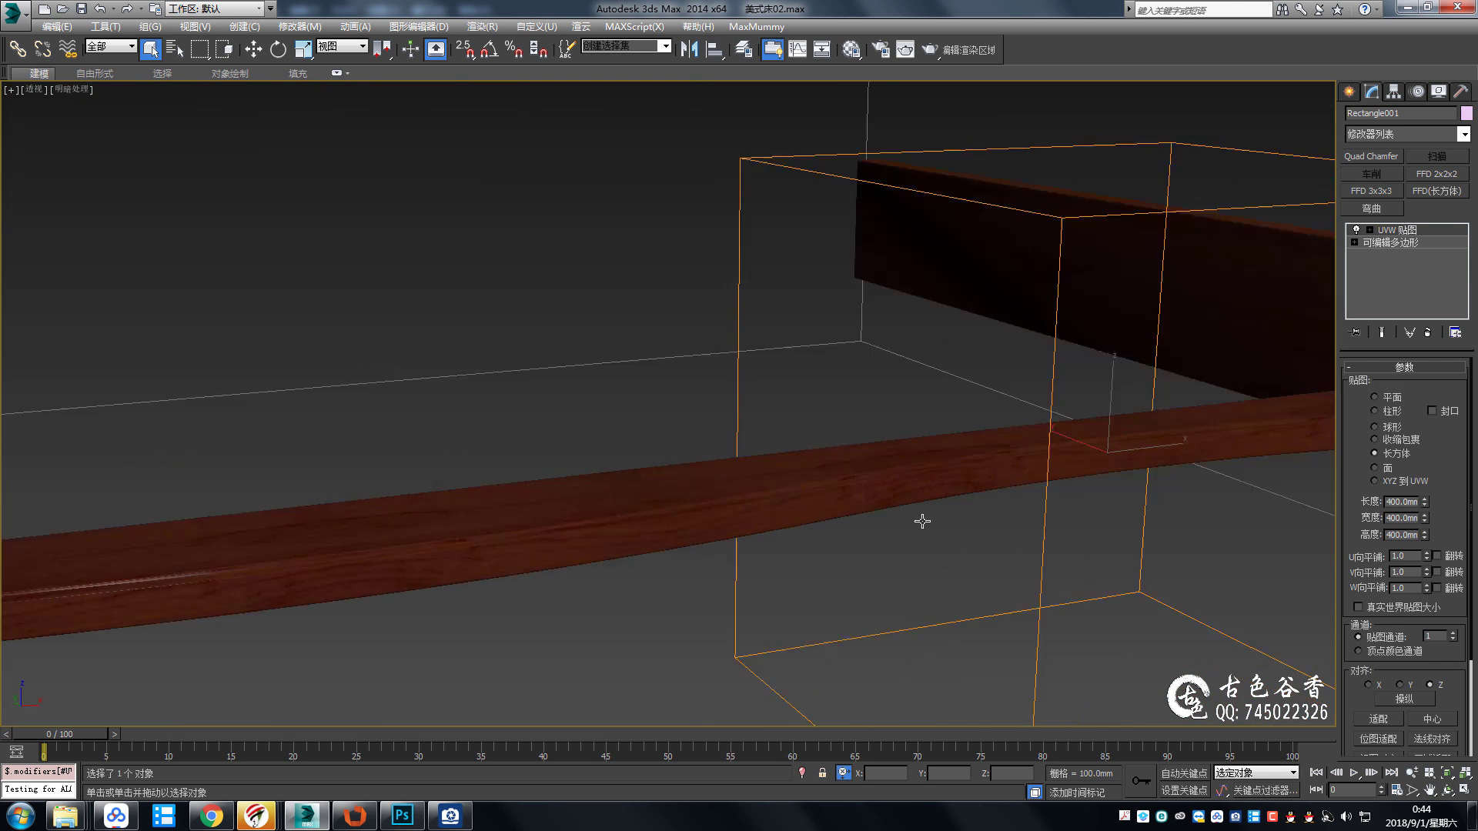
pyautogui.scroll(2, 969, 494)
pyautogui.keyDown('alt'); pyautogui.moveTo(969, 495); pyautogui.dragTo(739, 505, button='middle'); pyautogui.keyUp('alt')
pyautogui.scroll(3, 867, 500)
pyautogui.moveTo(867, 500)
pyautogui.keyDown('alt'); pyautogui.mouseDown(button='middle')
pyautogui.moveTo(924, 538)
pyautogui.moveTo(970, 489)
pyautogui.moveTo(770, 503)
pyautogui.moveTo(845, 465)
pyautogui.moveTo(693, 450)
pyautogui.moveTo(719, 419)
pyautogui.moveTo(718, 454)
pyautogui.moveTo(788, 443)
pyautogui.moveTo(832, 495)
pyautogui.moveTo(831, 525)
pyautogui.mouseUp(button='middle'); pyautogui.keyUp('alt')
pyautogui.hotkey('ctrl', 'z')
pyautogui.scroll(-5, 788, 443)
pyautogui.hotkey('alt', 'w')
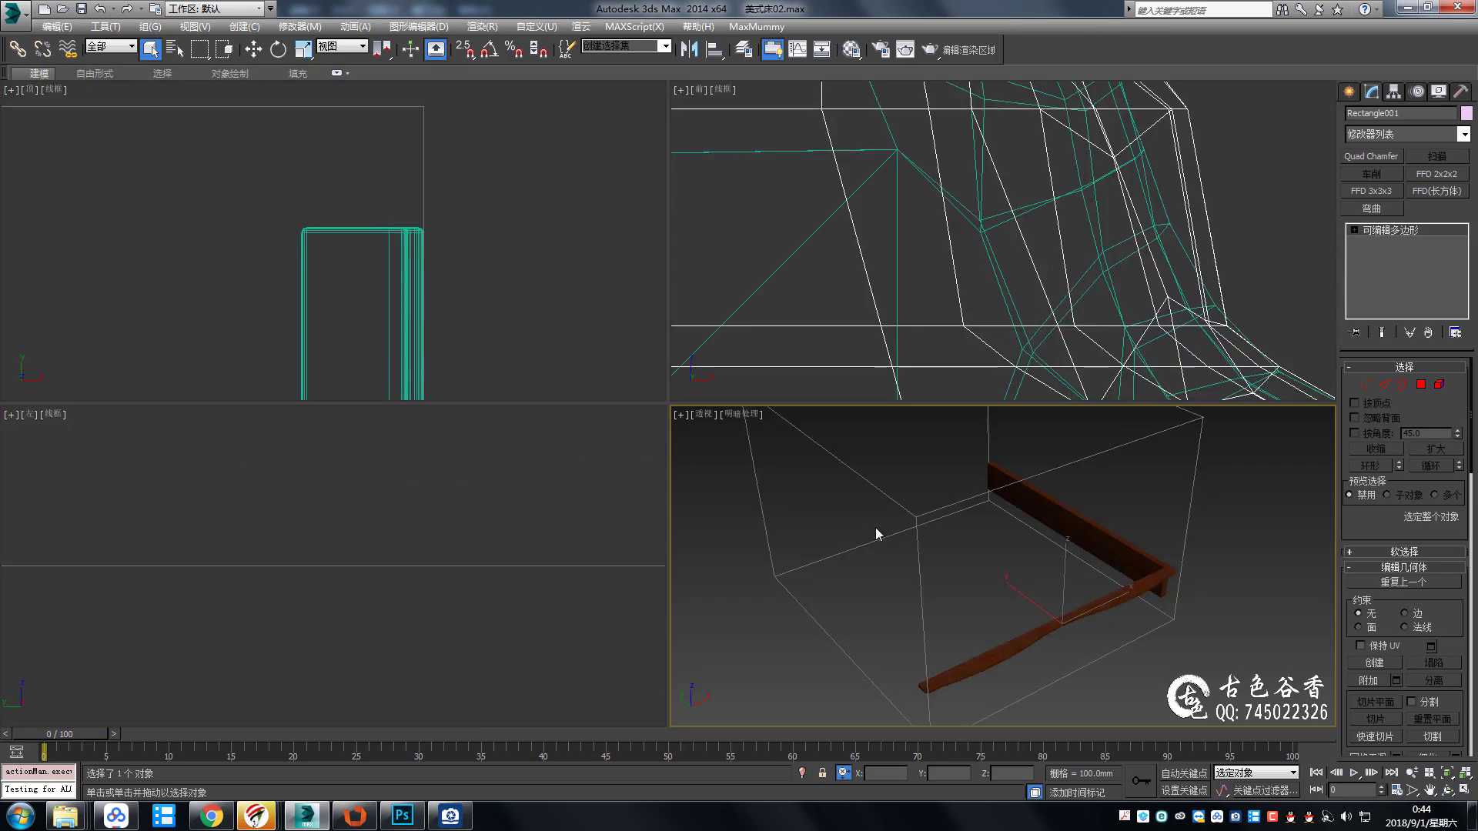
pyautogui.hotkey('alt', 'w')
pyautogui.hotkey('alt', 'Tab')
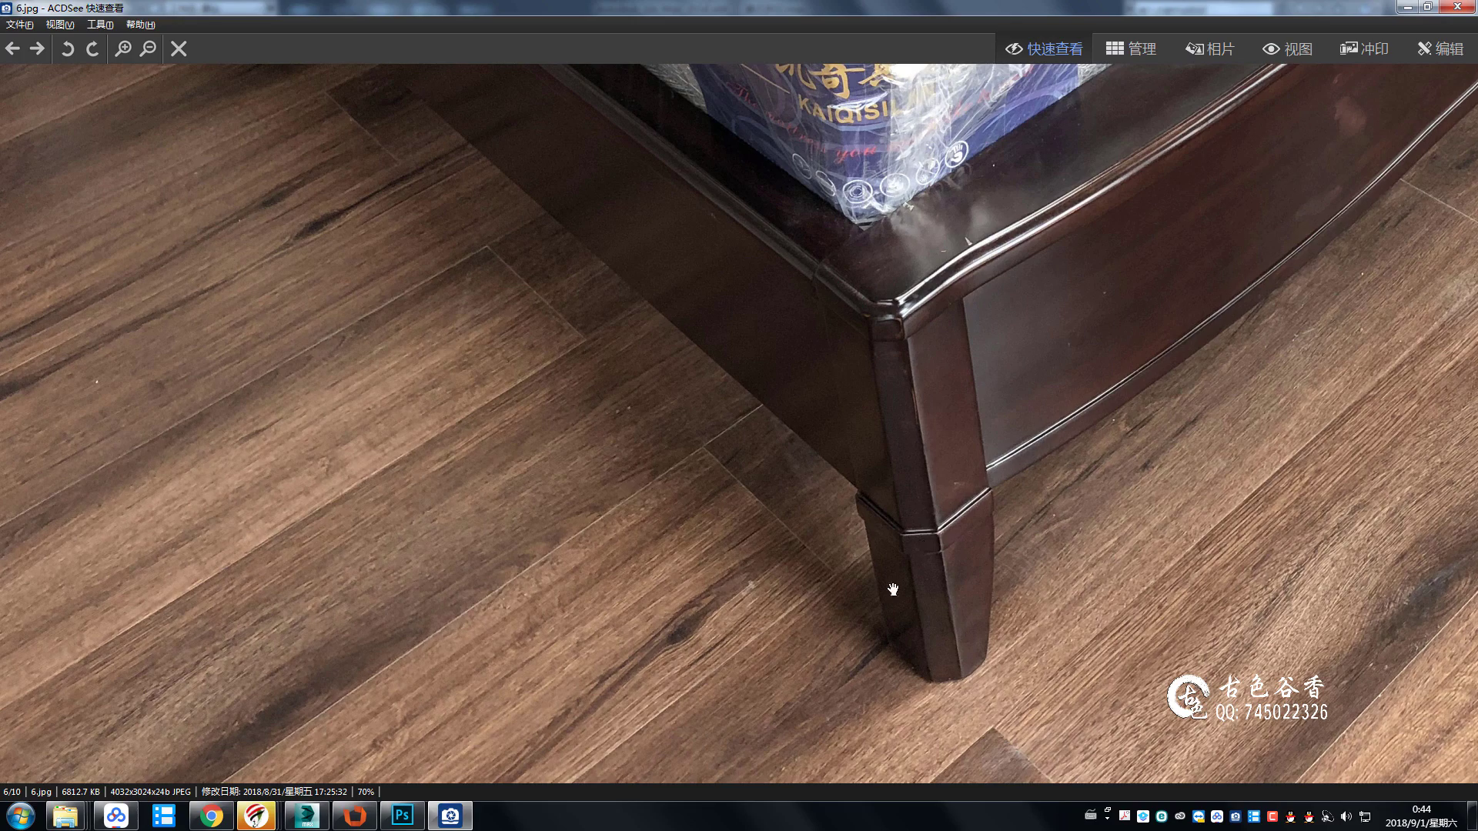
# Zoom in on the leg in photo 6.jpg, then return to 3ds Max's maximized Top view.
pyautogui.click(452, 816)
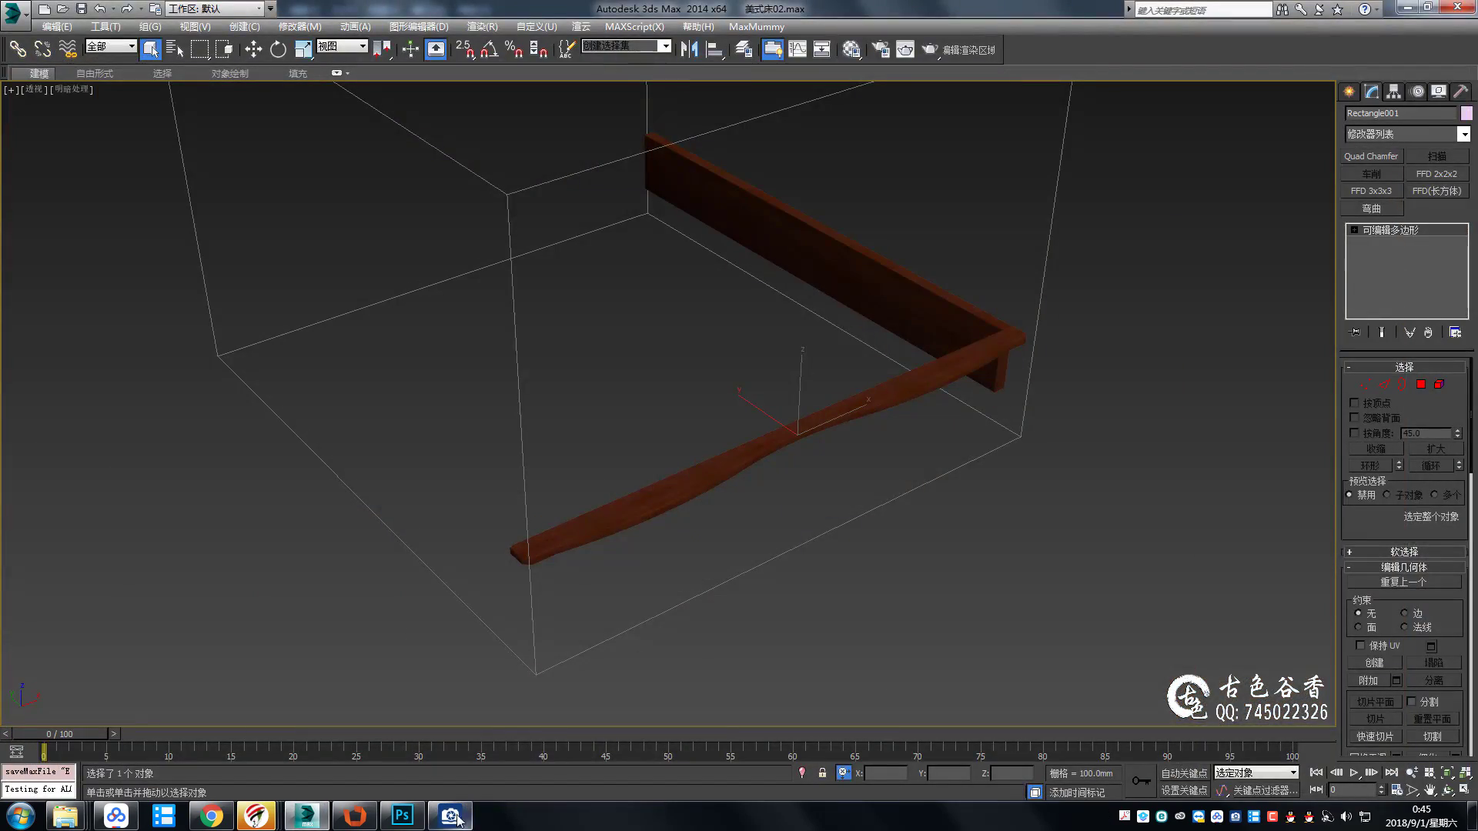
pyautogui.click(457, 818)
pyautogui.scroll(-1, 933, 545)
pyautogui.scroll(-1, 933, 545)
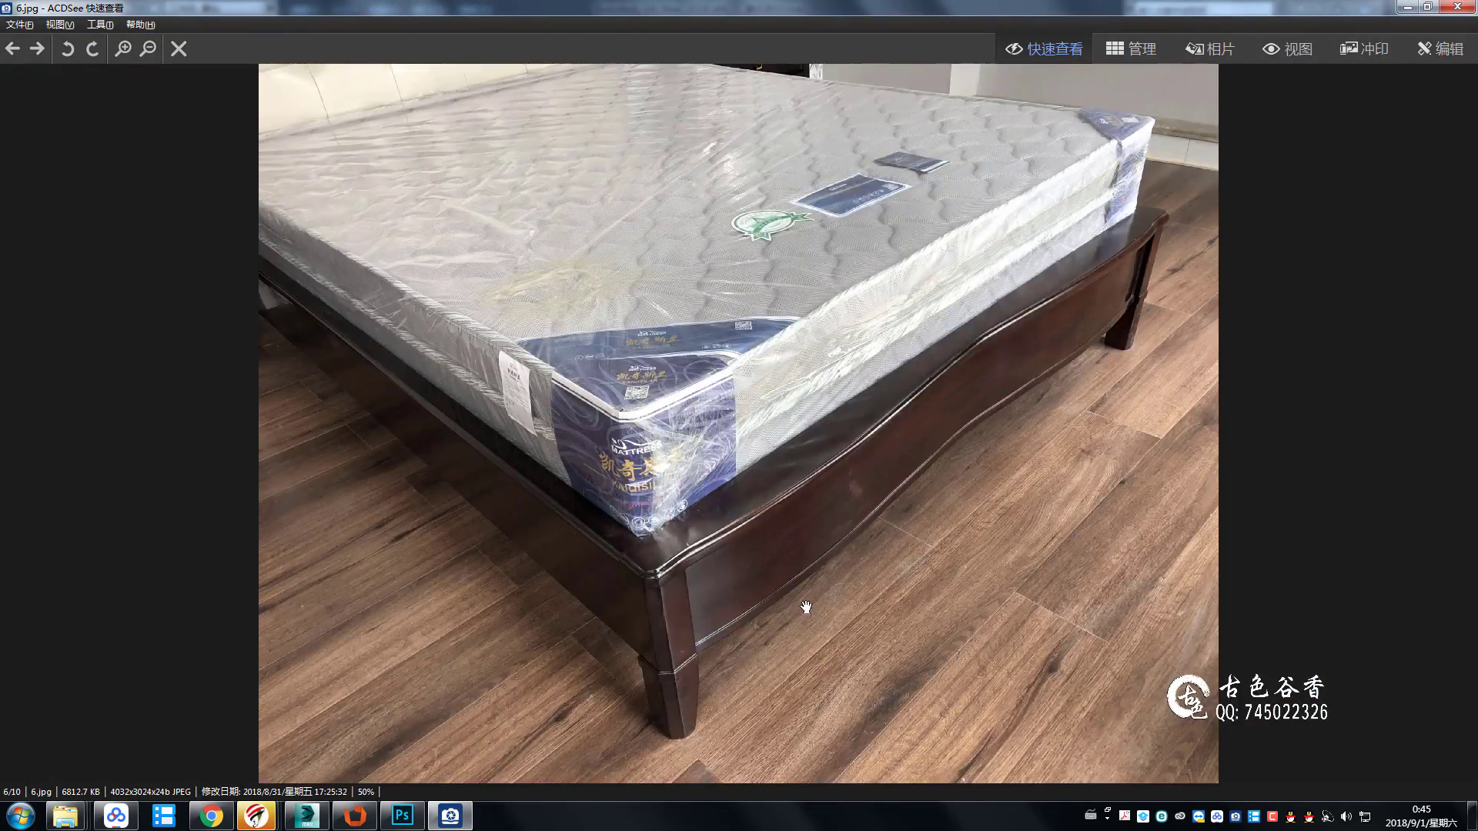
pyautogui.keyDown('ctrl'); pyautogui.scroll(2, 806, 607); pyautogui.keyUp('ctrl')
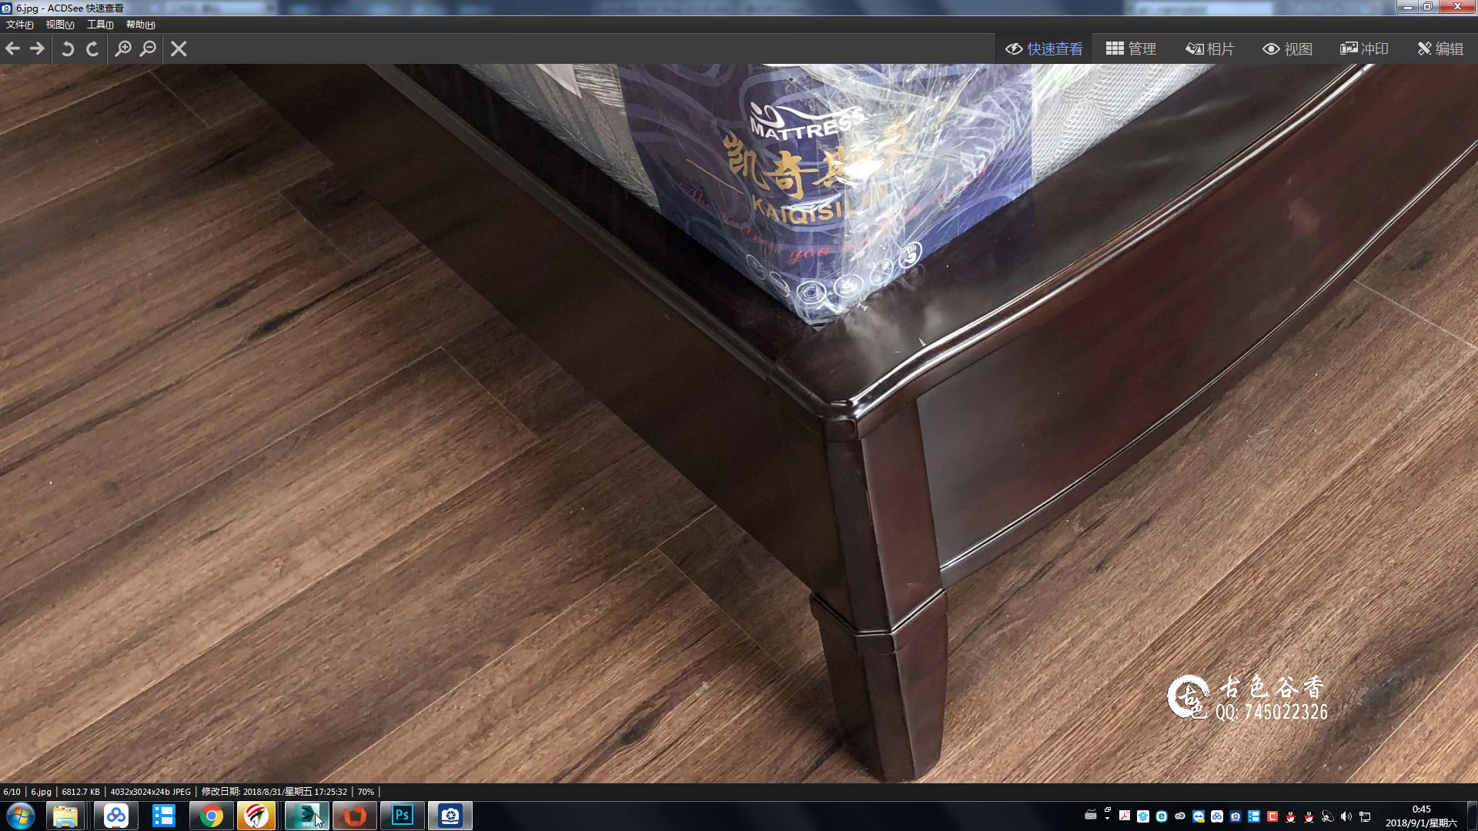
pyautogui.click(318, 818)
pyautogui.hotkey('alt', 'w')
pyautogui.scroll(-3, 862, 567)
pyautogui.scroll(3, 755, 299)
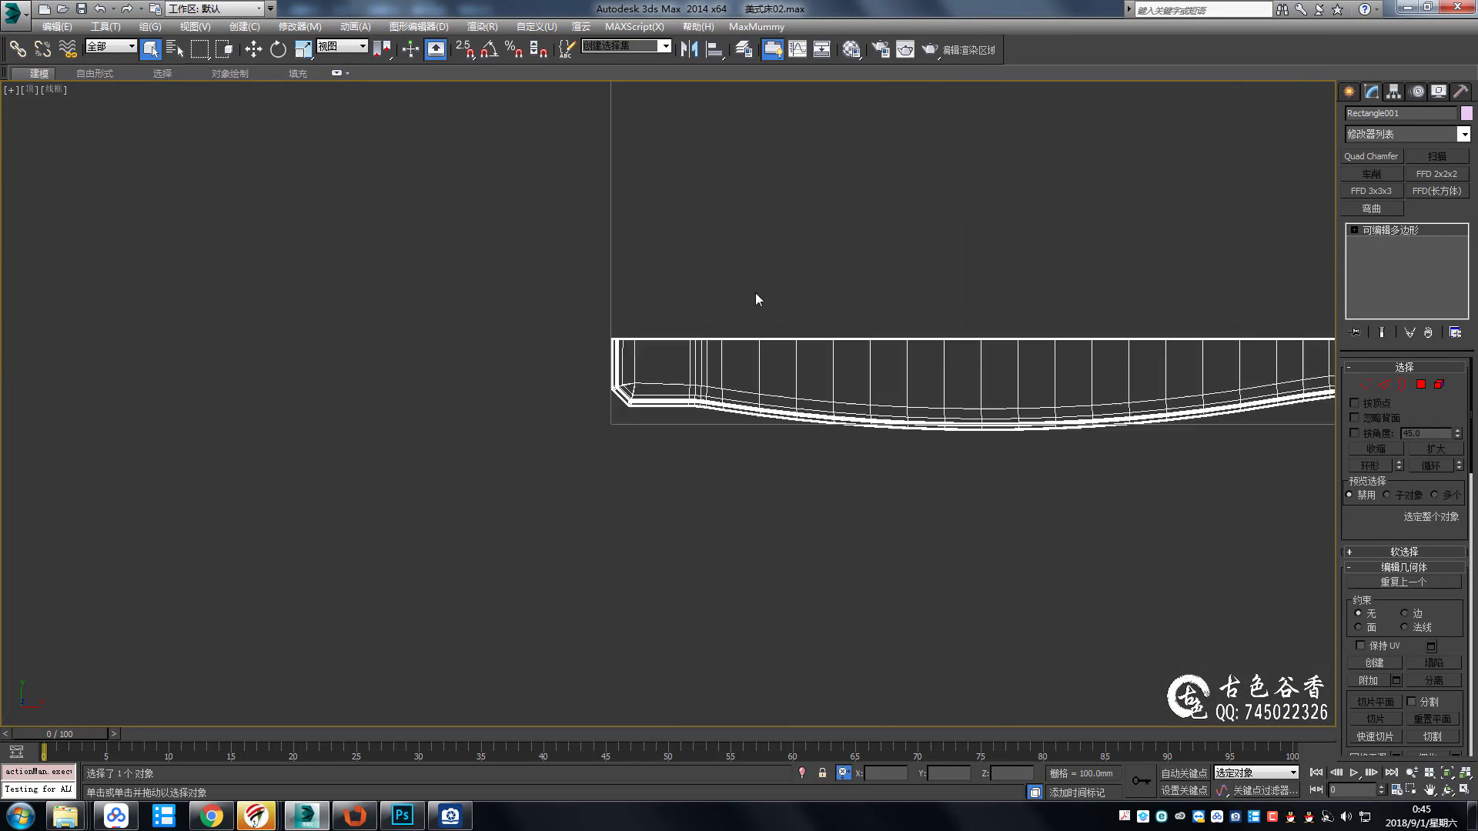
pyautogui.scroll(3, 755, 299)
# Draw a square Rectangle outline for the leg below the rail corner.
pyautogui.click(1349, 92)
pyautogui.click(1371, 115)
pyautogui.click(1438, 208)
pyautogui.moveTo(775, 338); pyautogui.dragTo(961, 273, button='middle')
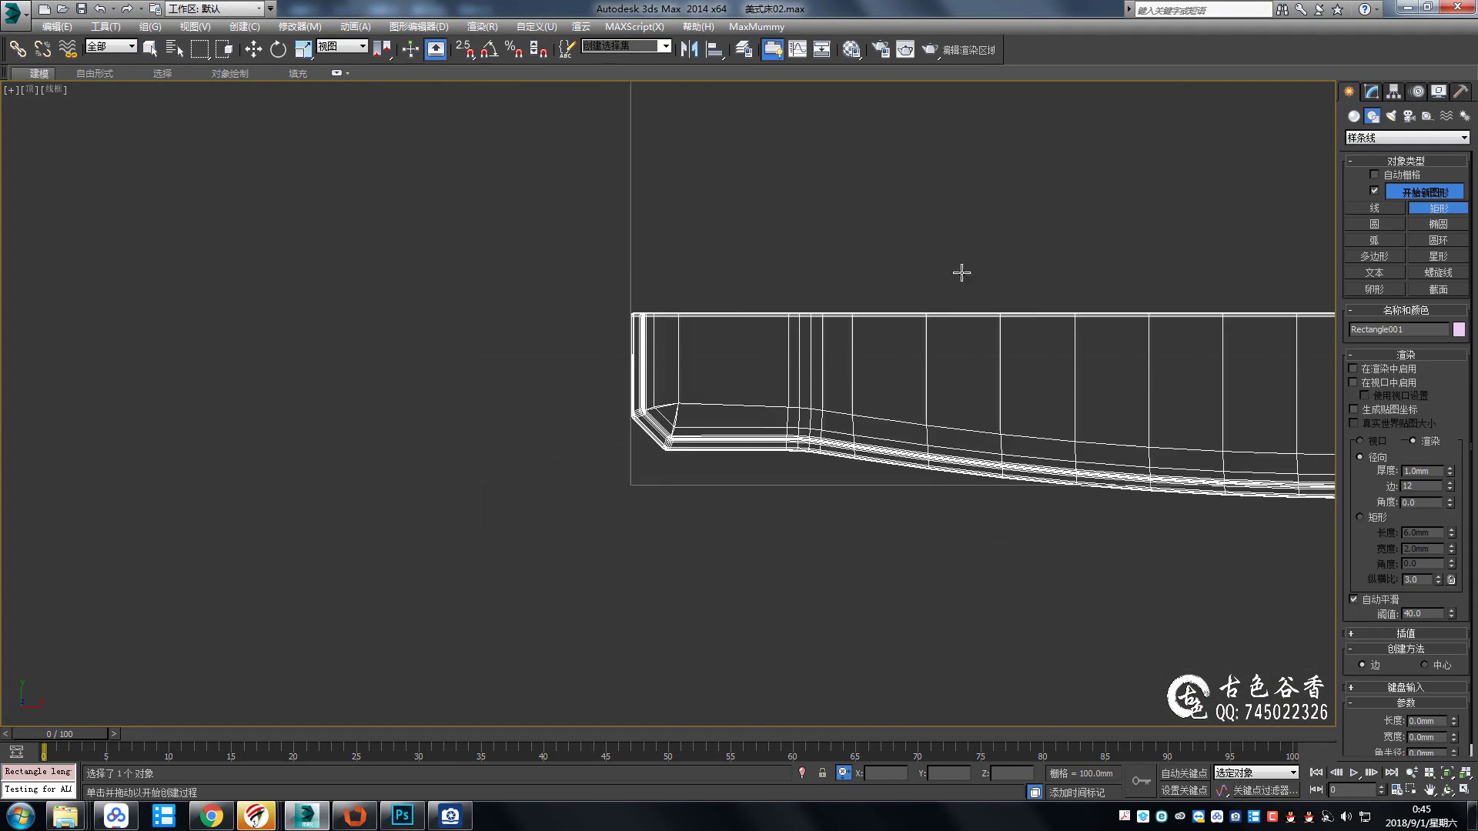
pyautogui.moveTo(586, 578); pyautogui.dragTo(660, 465, button='middle')
pyautogui.moveTo(645, 593); pyautogui.dragTo(839, 401)
pyautogui.scroll(-1, 1413, 548)
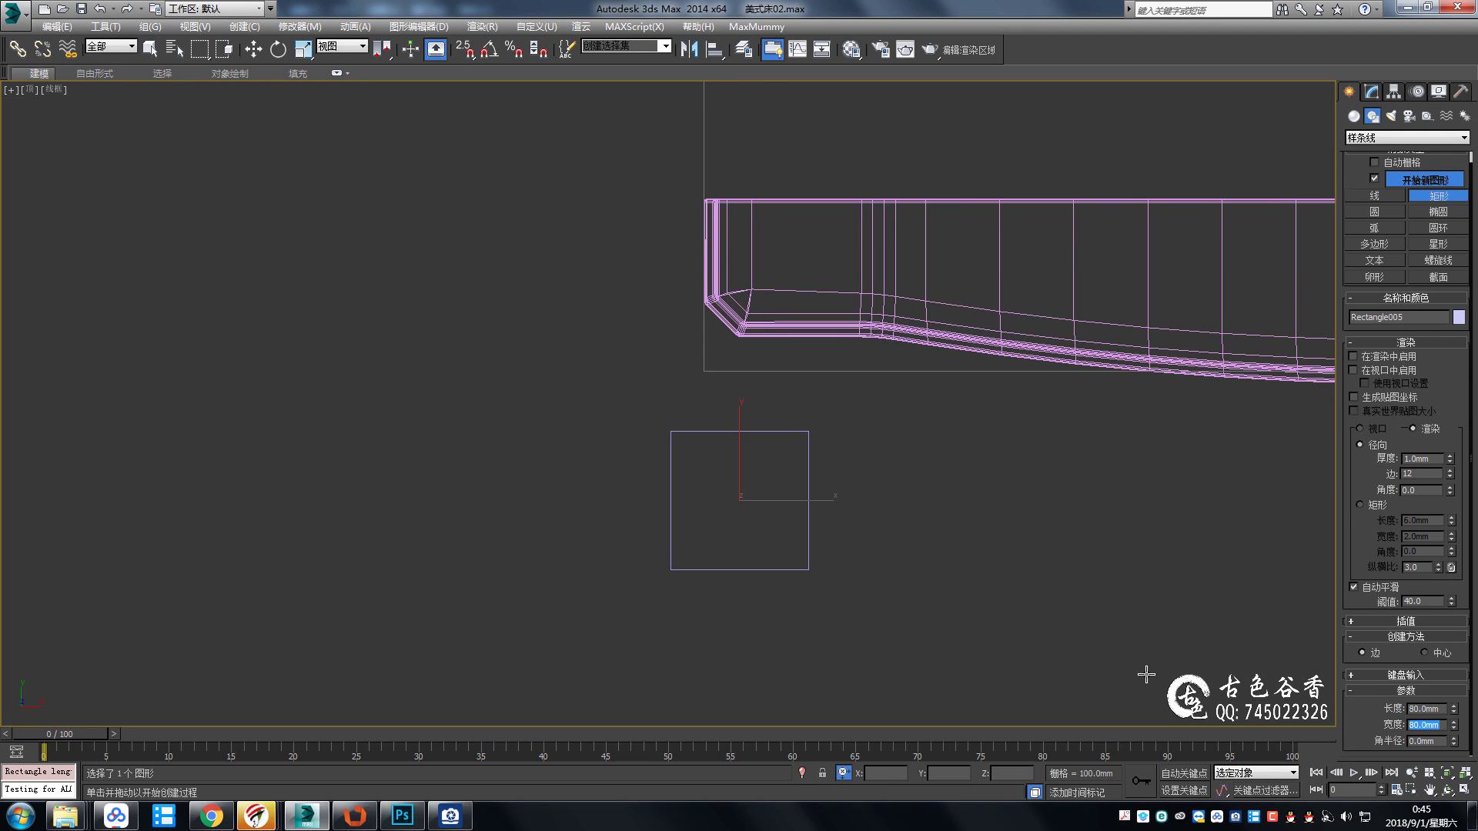
# Convert the square to an Editable Spline and chamfer one corner vertex.
pyautogui.press('1')
pyautogui.rightClick(693, 502)
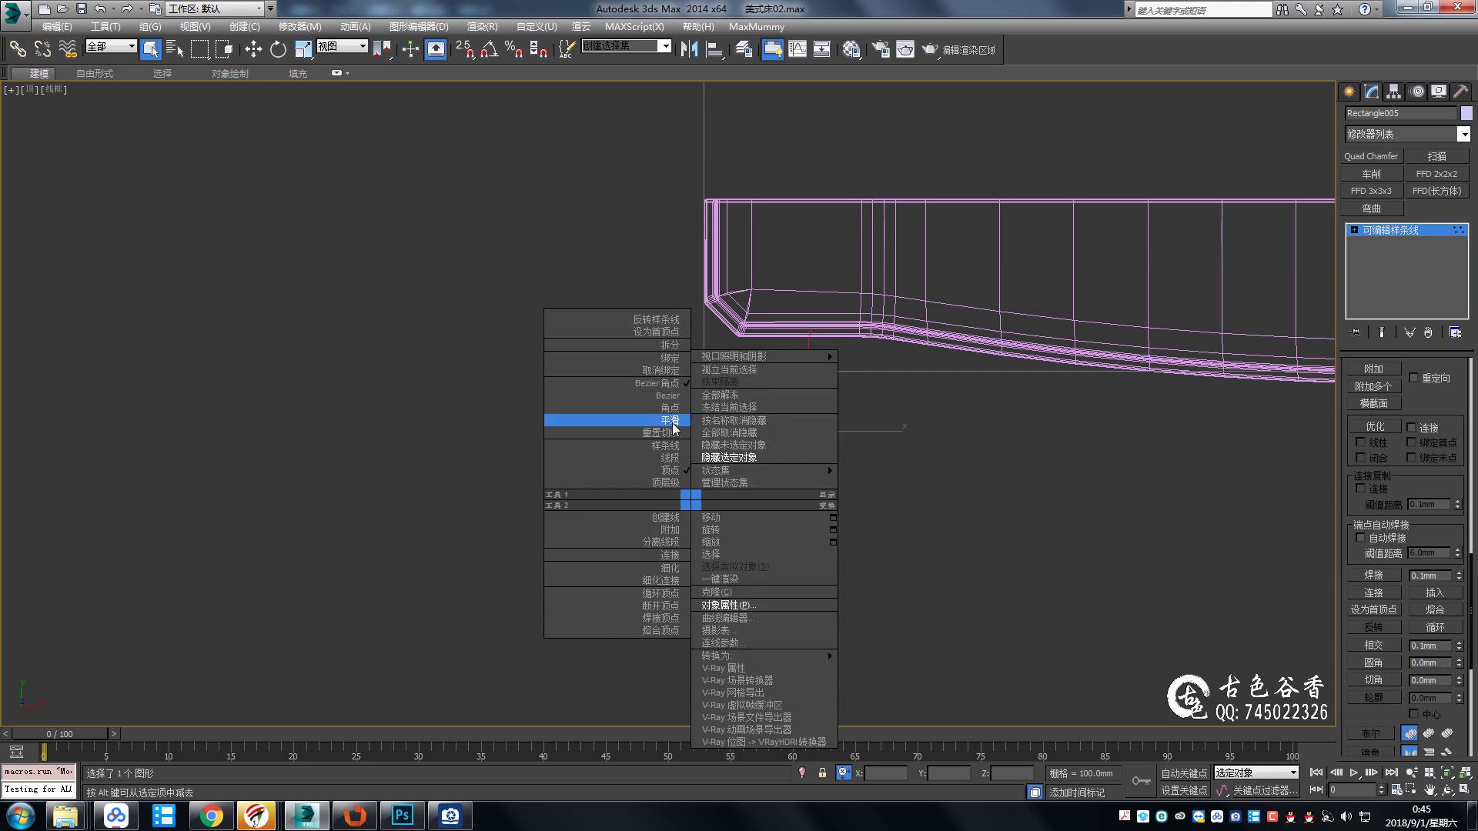
pyautogui.click(673, 422)
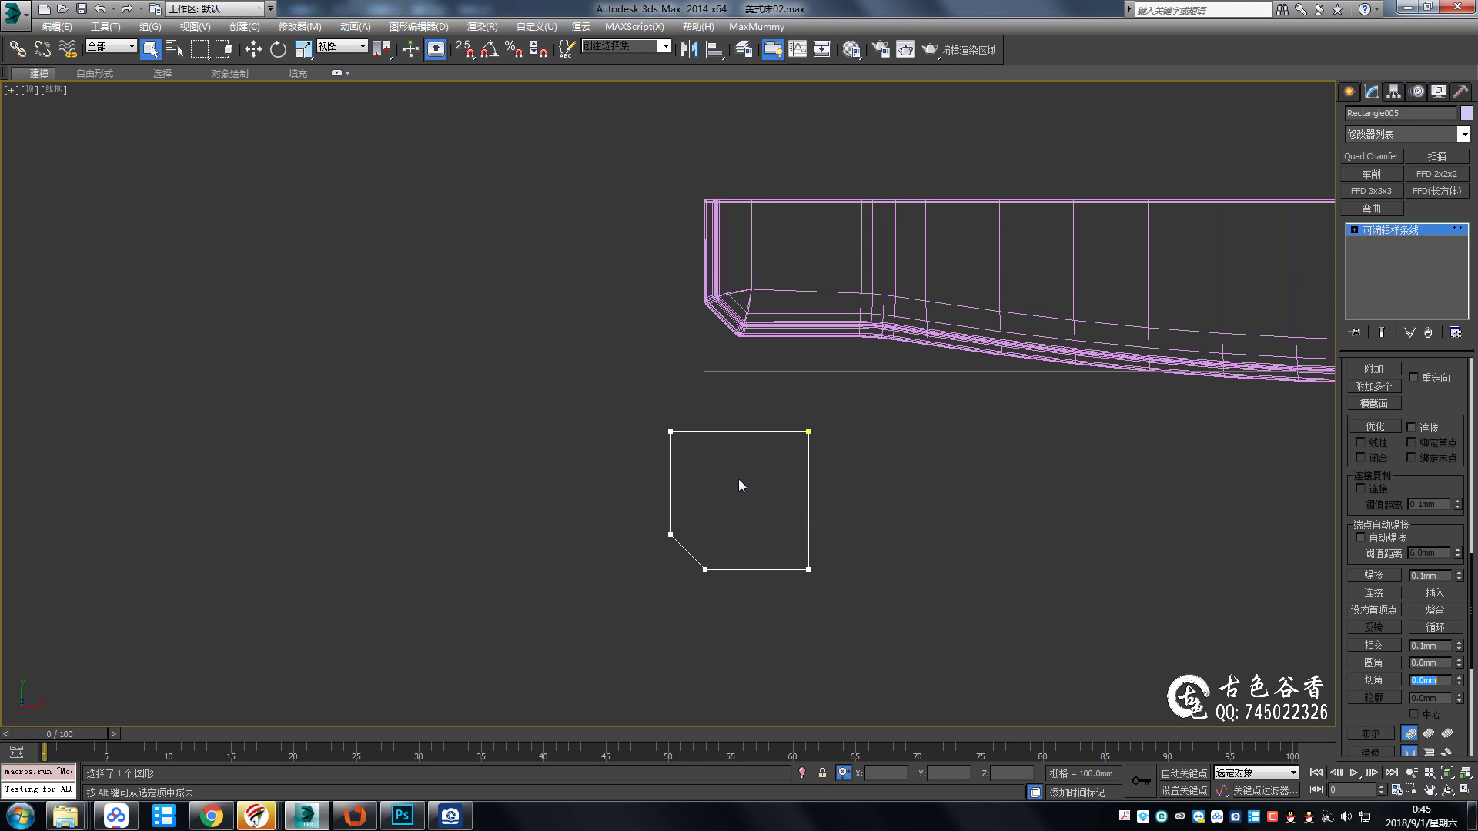
pyautogui.moveTo(740, 485); pyautogui.dragTo(696, 420, button='middle')
pyautogui.hotkey('ctrl', 'z')
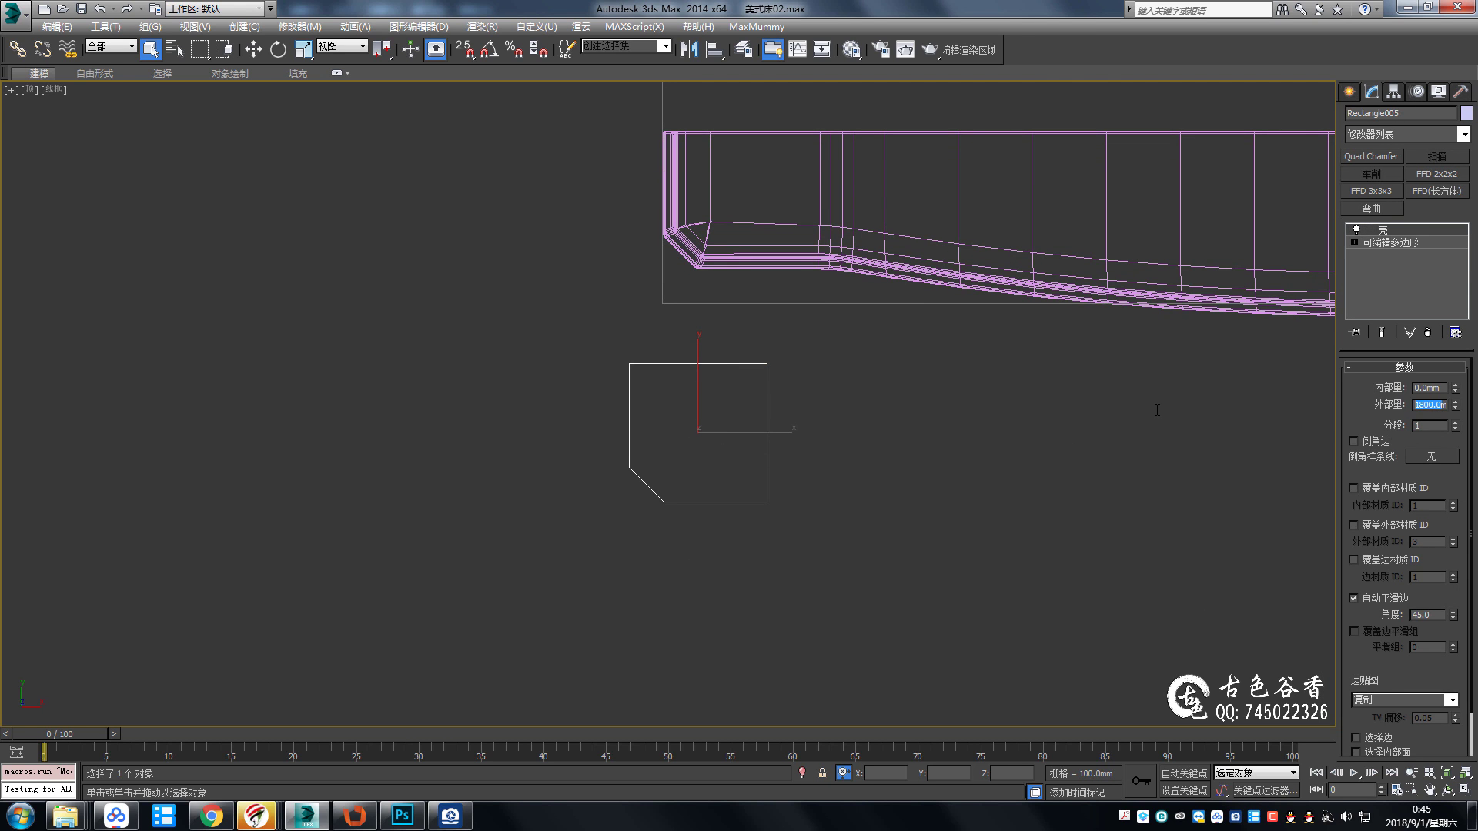
# Give the outline height with Shell and convert it to an Editable Poly.
pyautogui.moveTo(883, 323); pyautogui.dragTo(792, 330, button='middle')
pyautogui.hotkey('ctrl', 'z')
pyautogui.moveTo(730, 402); pyautogui.dragTo(630, 422, button='middle')
pyautogui.press('4')
pyautogui.moveTo(527, 419); pyautogui.dragTo(640, 446, button='middle')
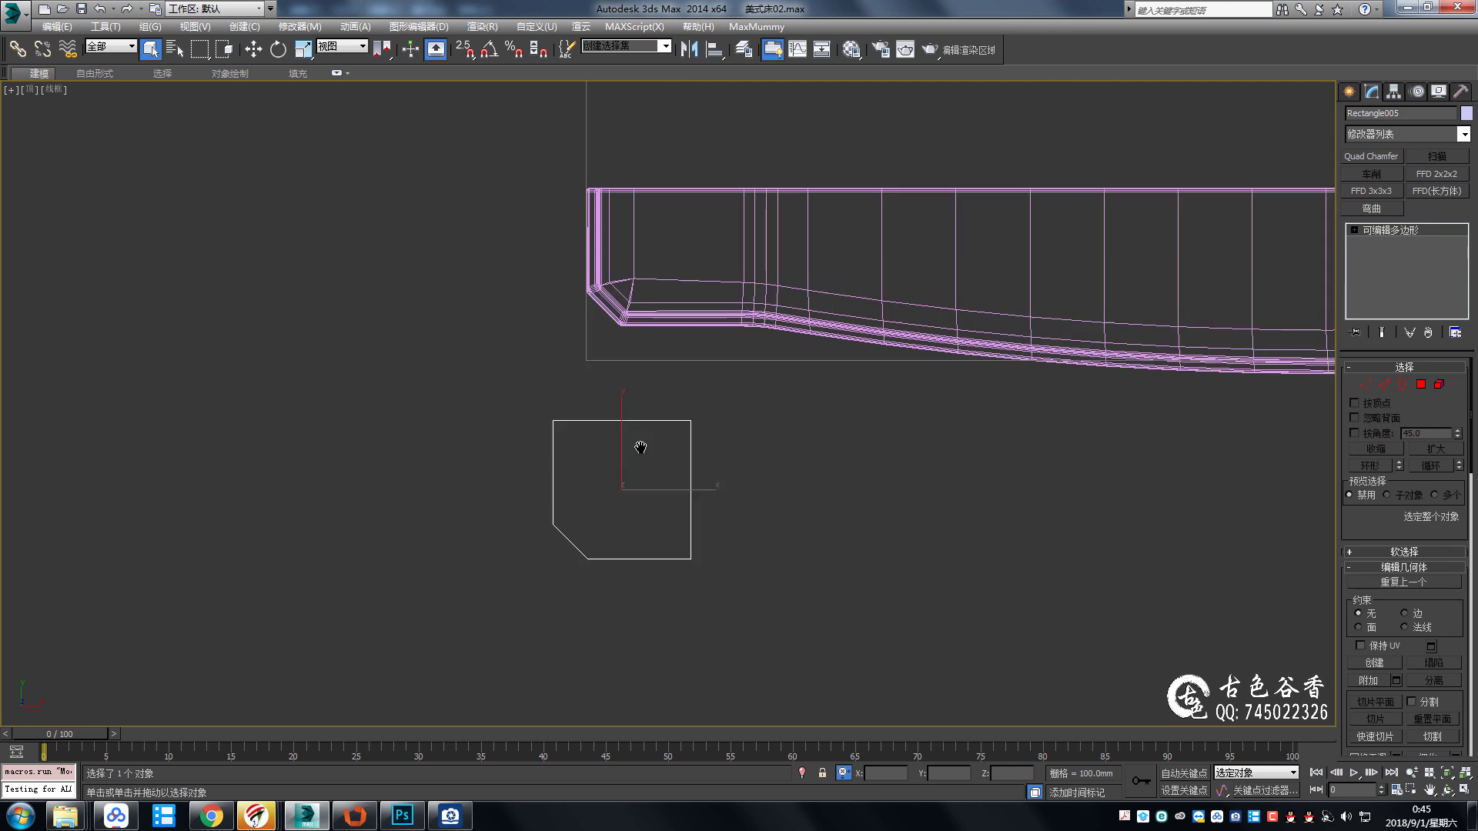
pyautogui.press('w')
# Snap-move the leg under the rail corner and nudge it 20 along Y.
pyautogui.scroll(5, 667, 435)
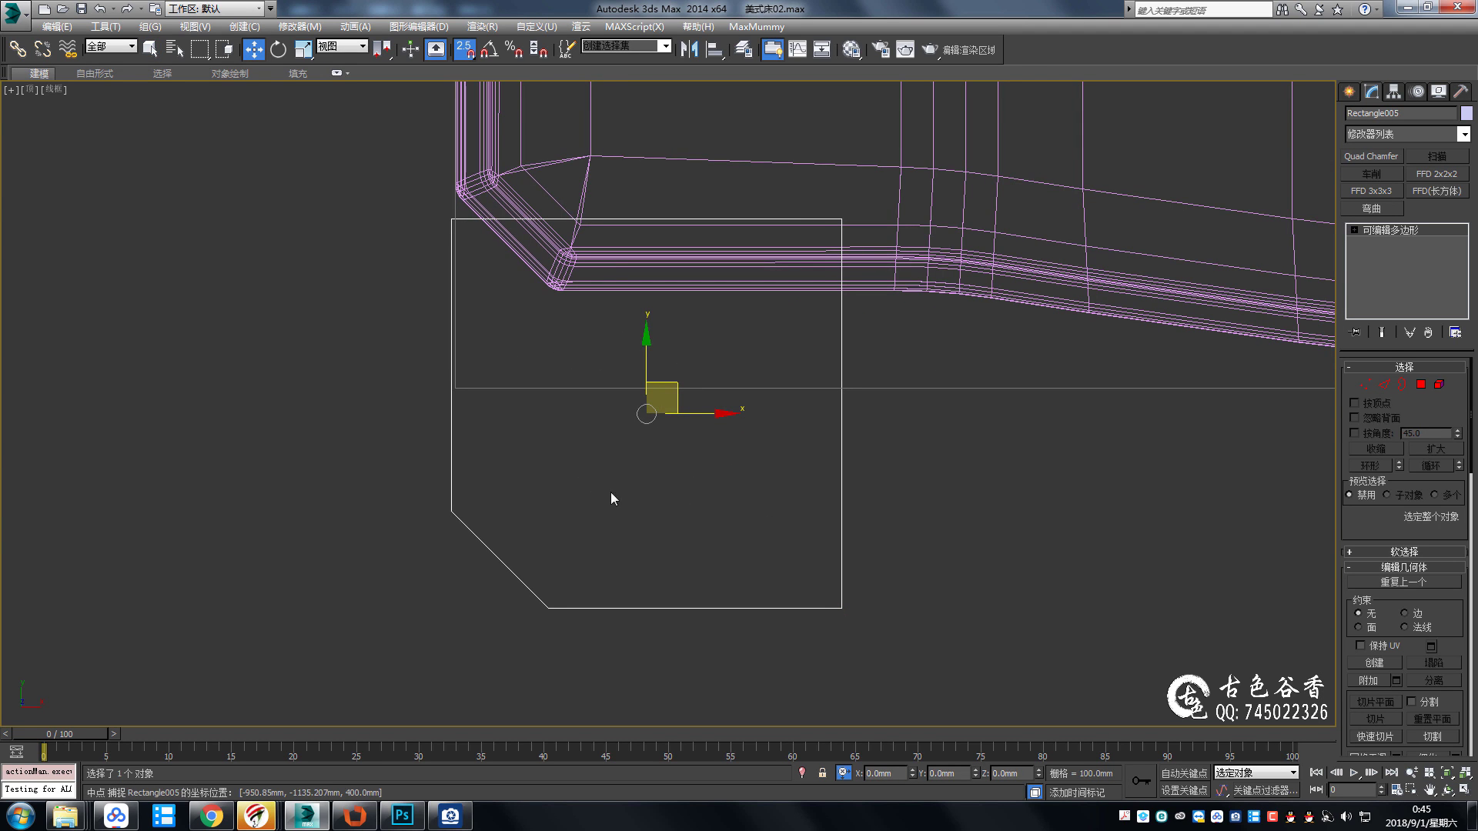
pyautogui.moveTo(457, 518); pyautogui.dragTo(459, 514)
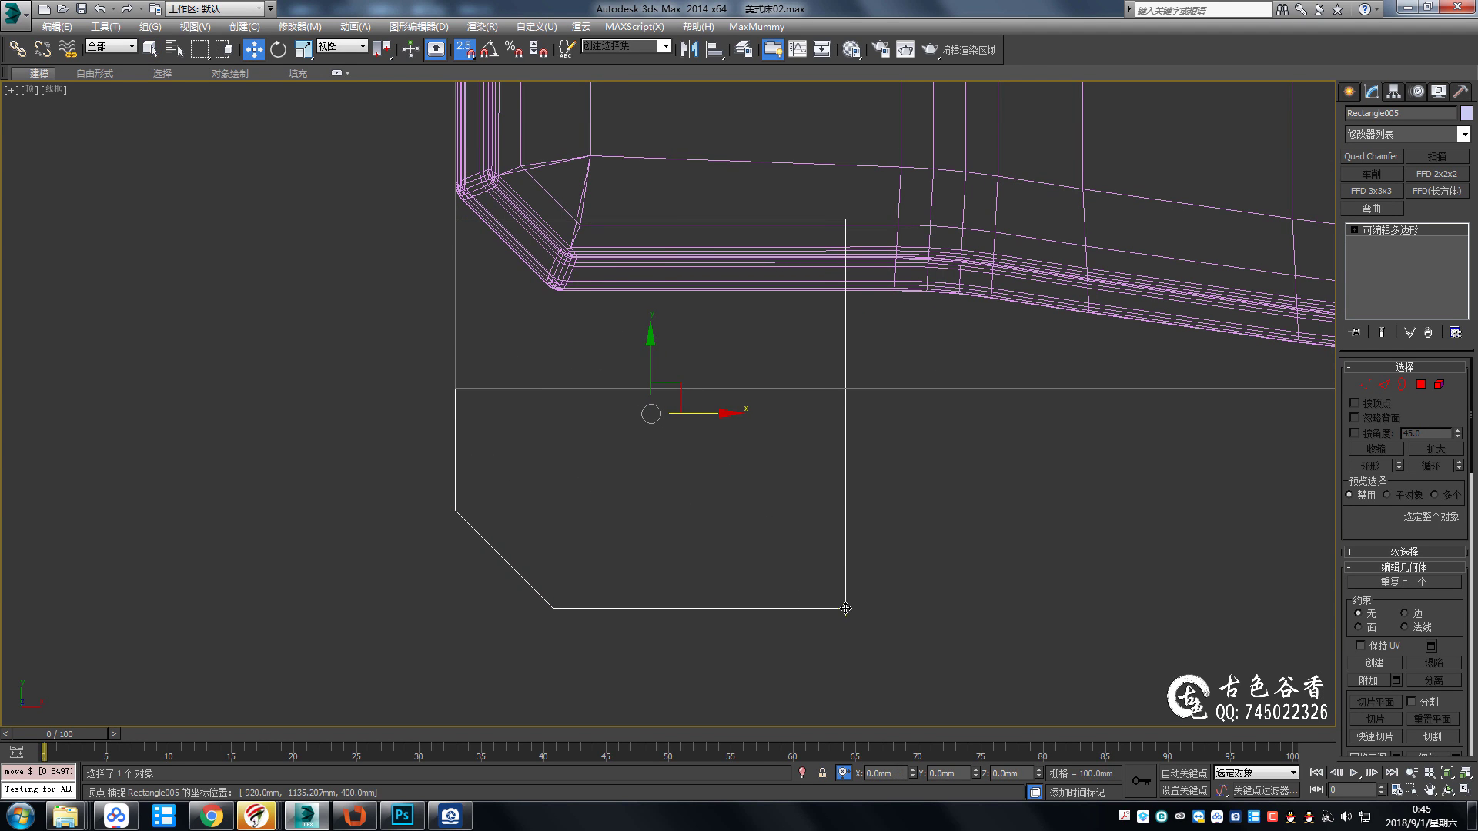
pyautogui.moveTo(845, 608); pyautogui.dragTo(845, 388)
pyautogui.moveTo(815, 579); pyautogui.dragTo(822, 773, button='middle')
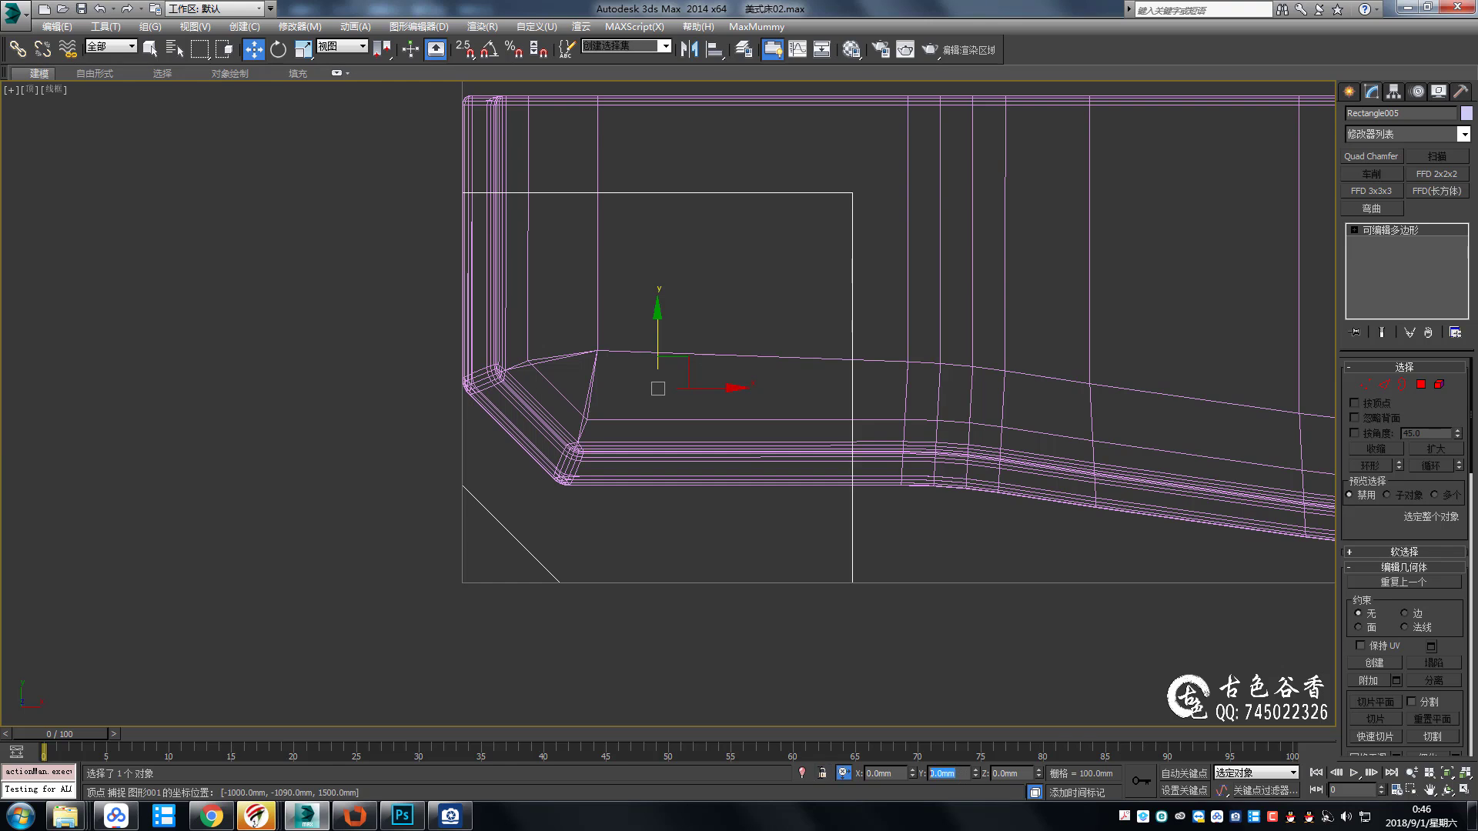
pyautogui.write('20')
pyautogui.press('Return')
# In the front view, set the selected leg vertices' Y position to 0.
pyautogui.press('p')
pyautogui.press('z')
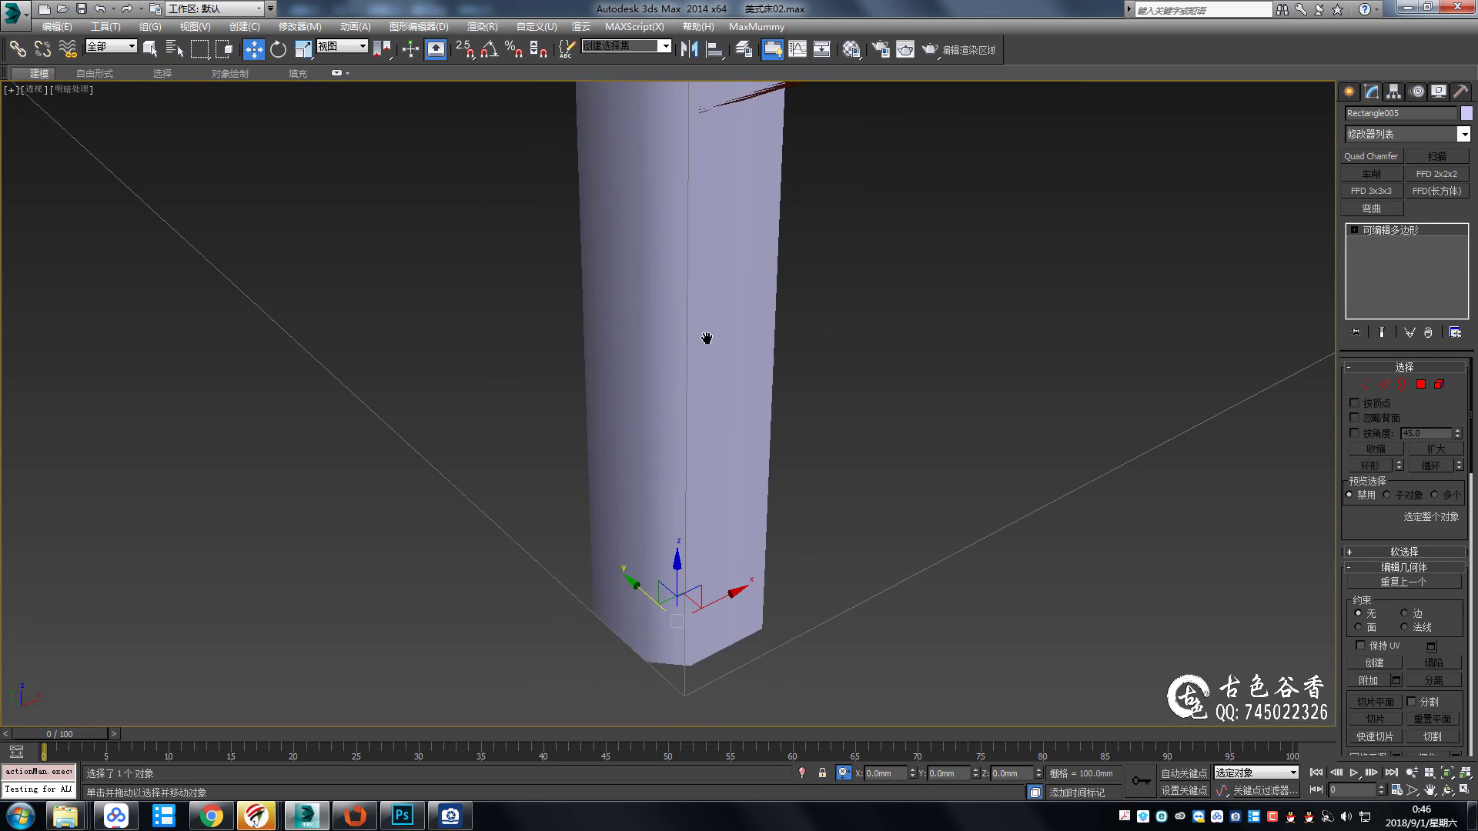
pyautogui.press('f')
pyautogui.press('1')
pyautogui.moveTo(629, 374); pyautogui.dragTo(809, 344, button='middle')
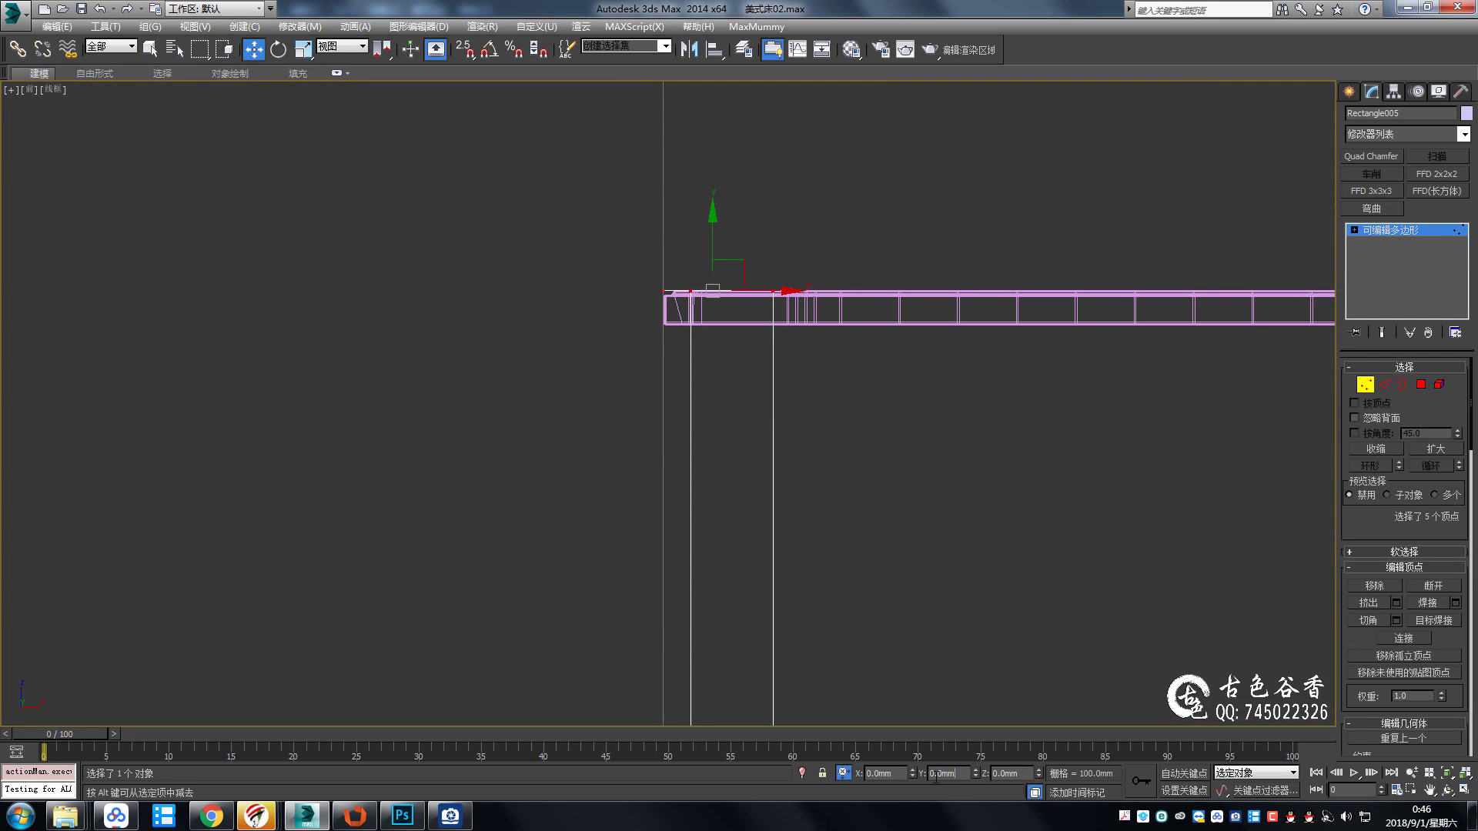
pyautogui.write('0')
pyautogui.press('Return')
# Inspect the leg and rail in four views with edged faces, ending at edge level.
pyautogui.hotkey('alt', 'w')
pyautogui.hotkey('alt', 'w')
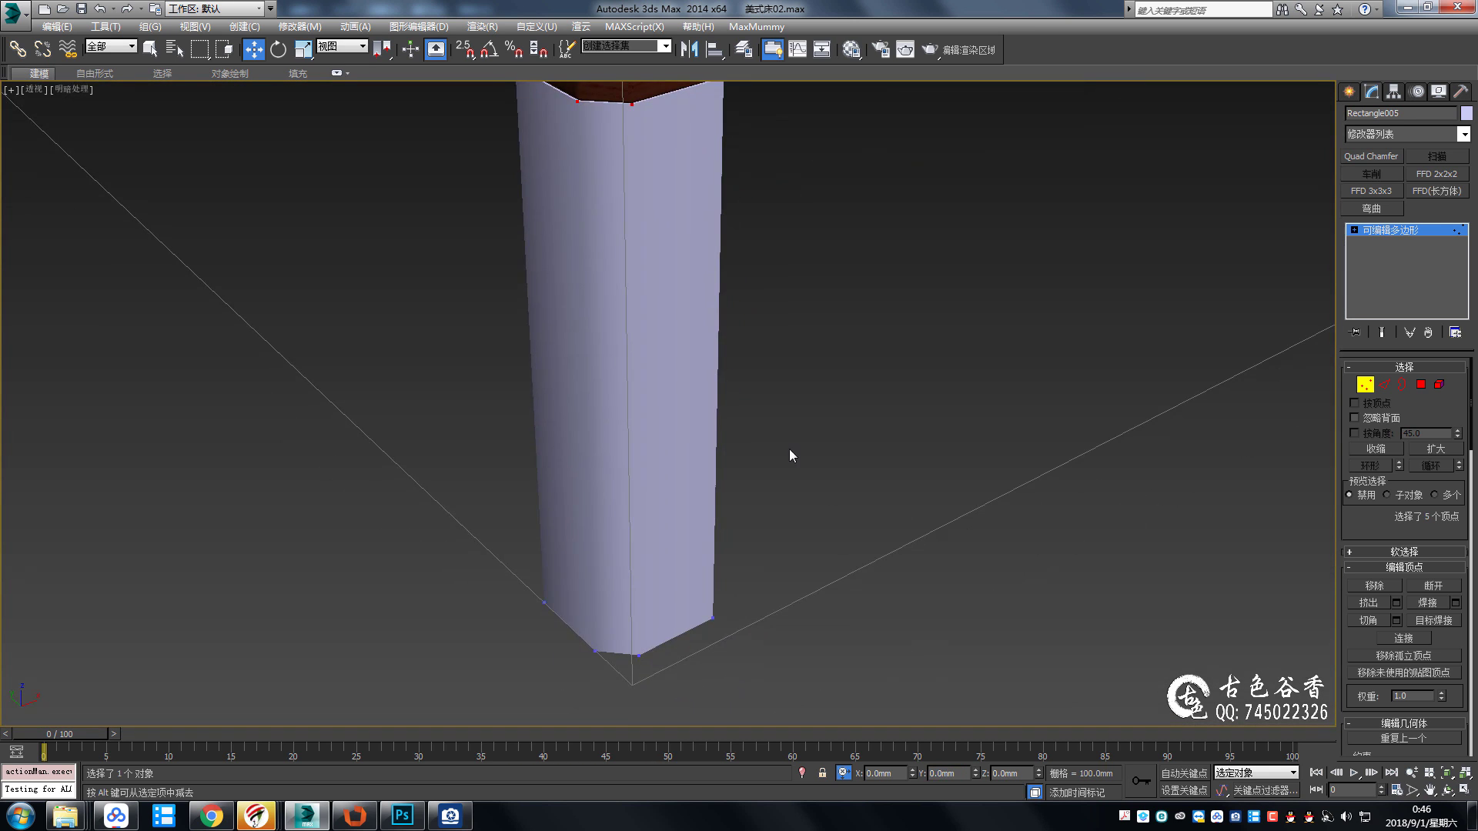
pyautogui.press('F4')
pyautogui.keyDown('alt'); pyautogui.moveTo(769, 477); pyautogui.dragTo(747, 486, button='middle'); pyautogui.keyUp('alt')
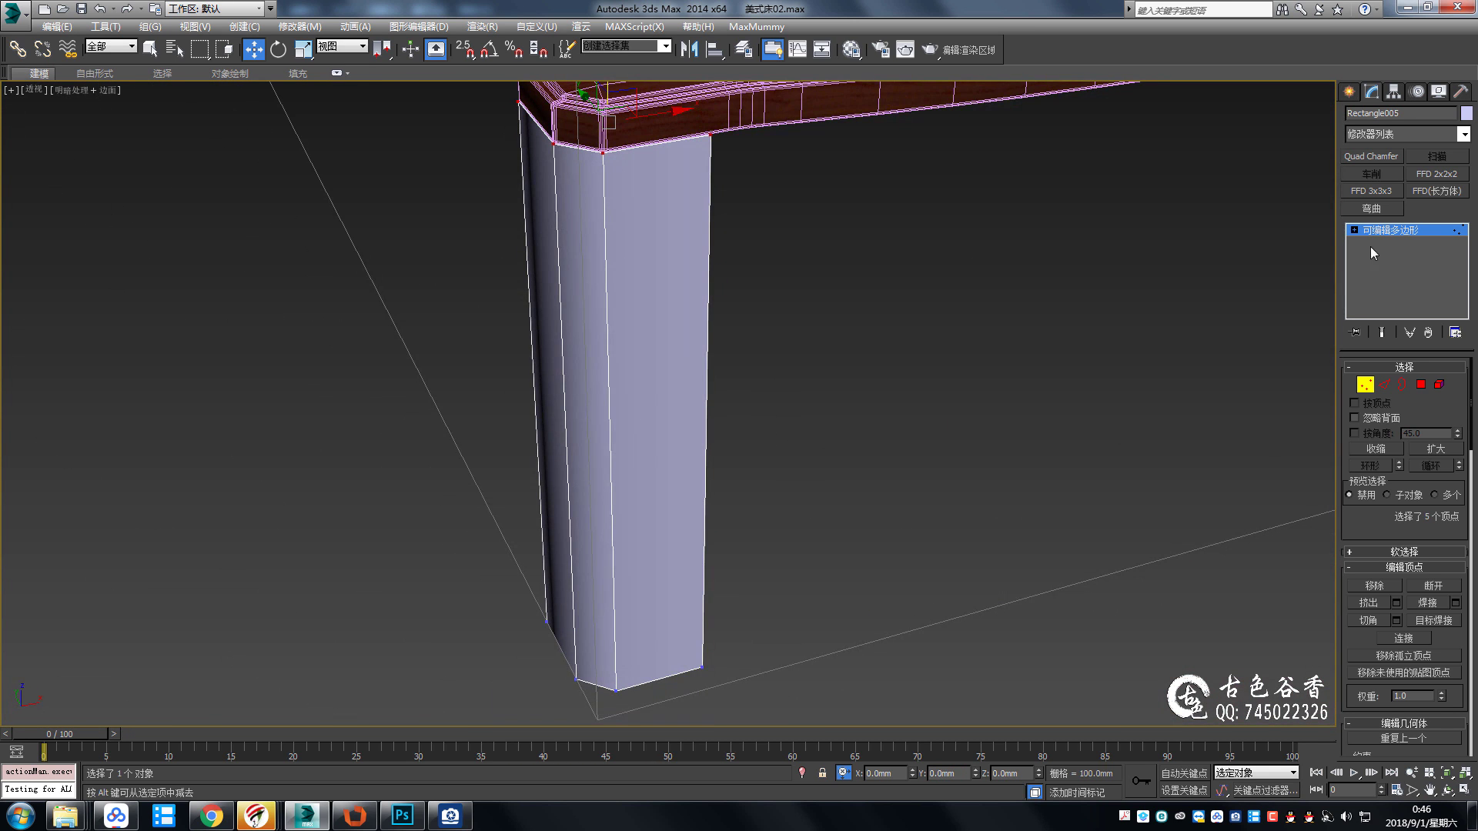
pyautogui.press('1')
pyautogui.keyDown('alt'); pyautogui.moveTo(742, 422); pyautogui.dragTo(721, 454, button='middle'); pyautogui.keyUp('alt')
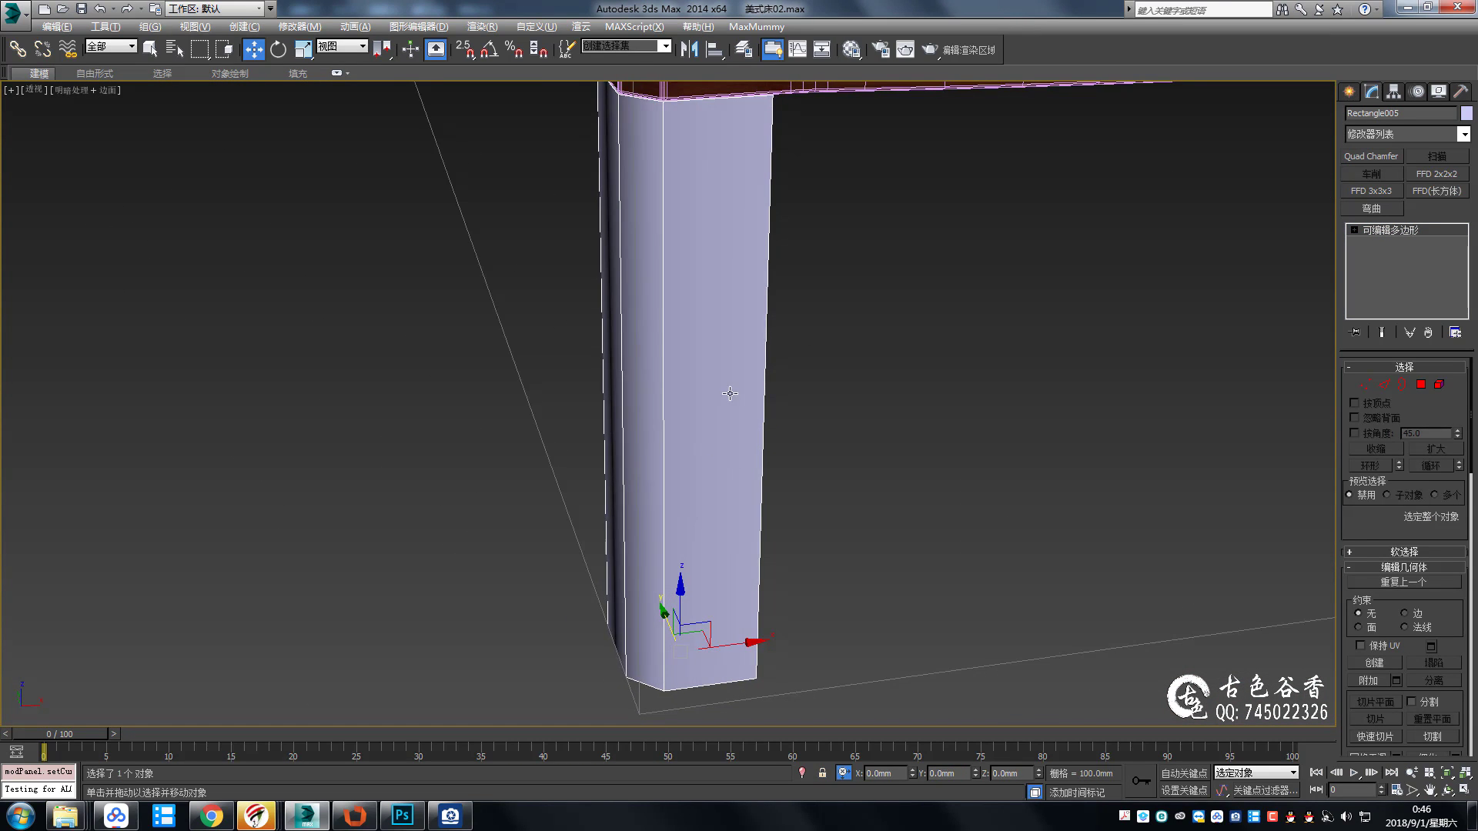
pyautogui.press('f')
pyautogui.press('2')
pyautogui.scroll(-3, 654, 538)
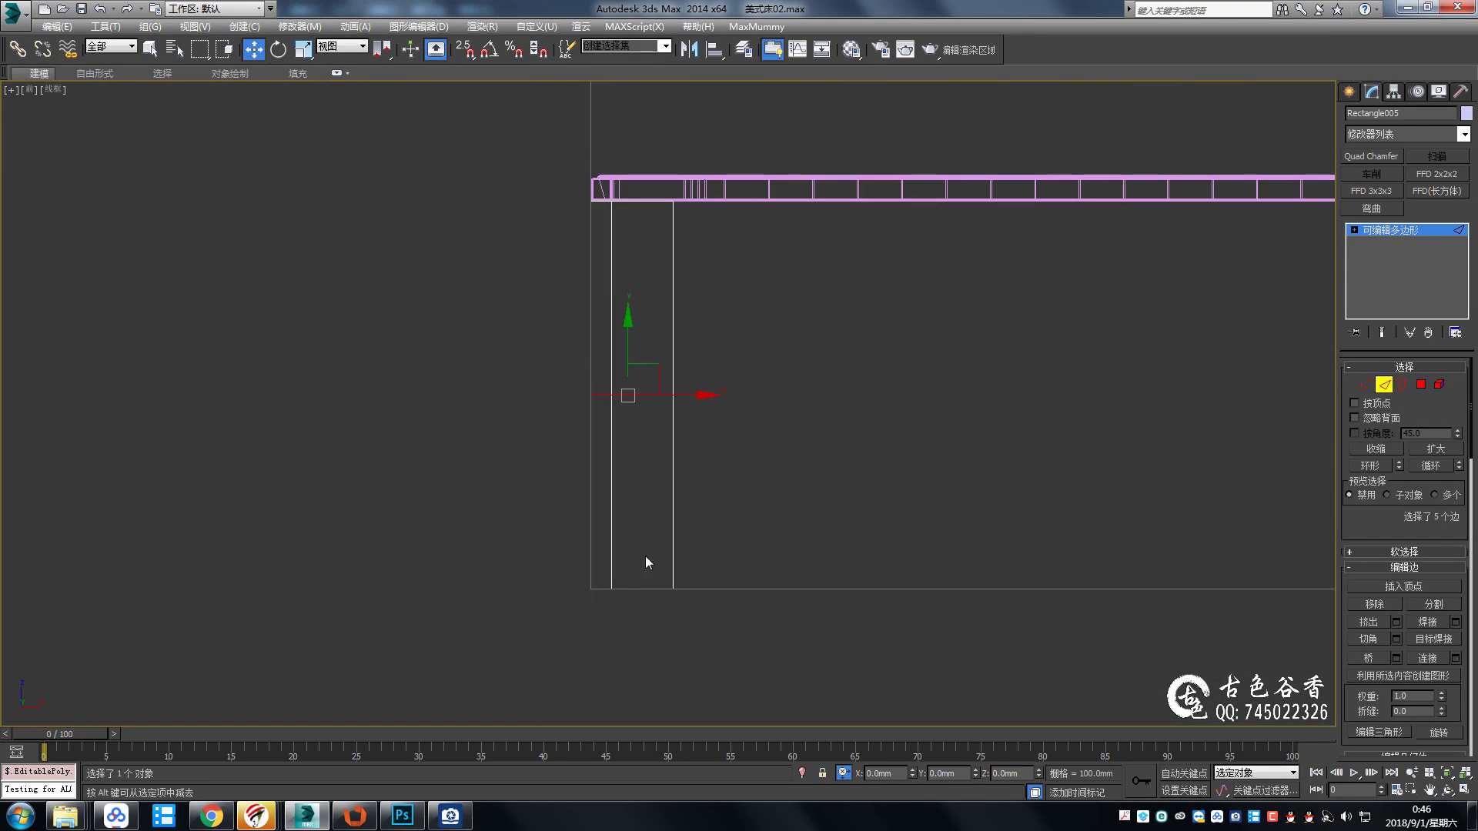
pyautogui.scroll(-2, 1062, 385)
pyautogui.moveTo(1062, 384); pyautogui.dragTo(878, 361, button='middle')
# View bed photo 1.jpg in ACDSee, then return to the 3ds Max front view.
pyautogui.click(450, 816)
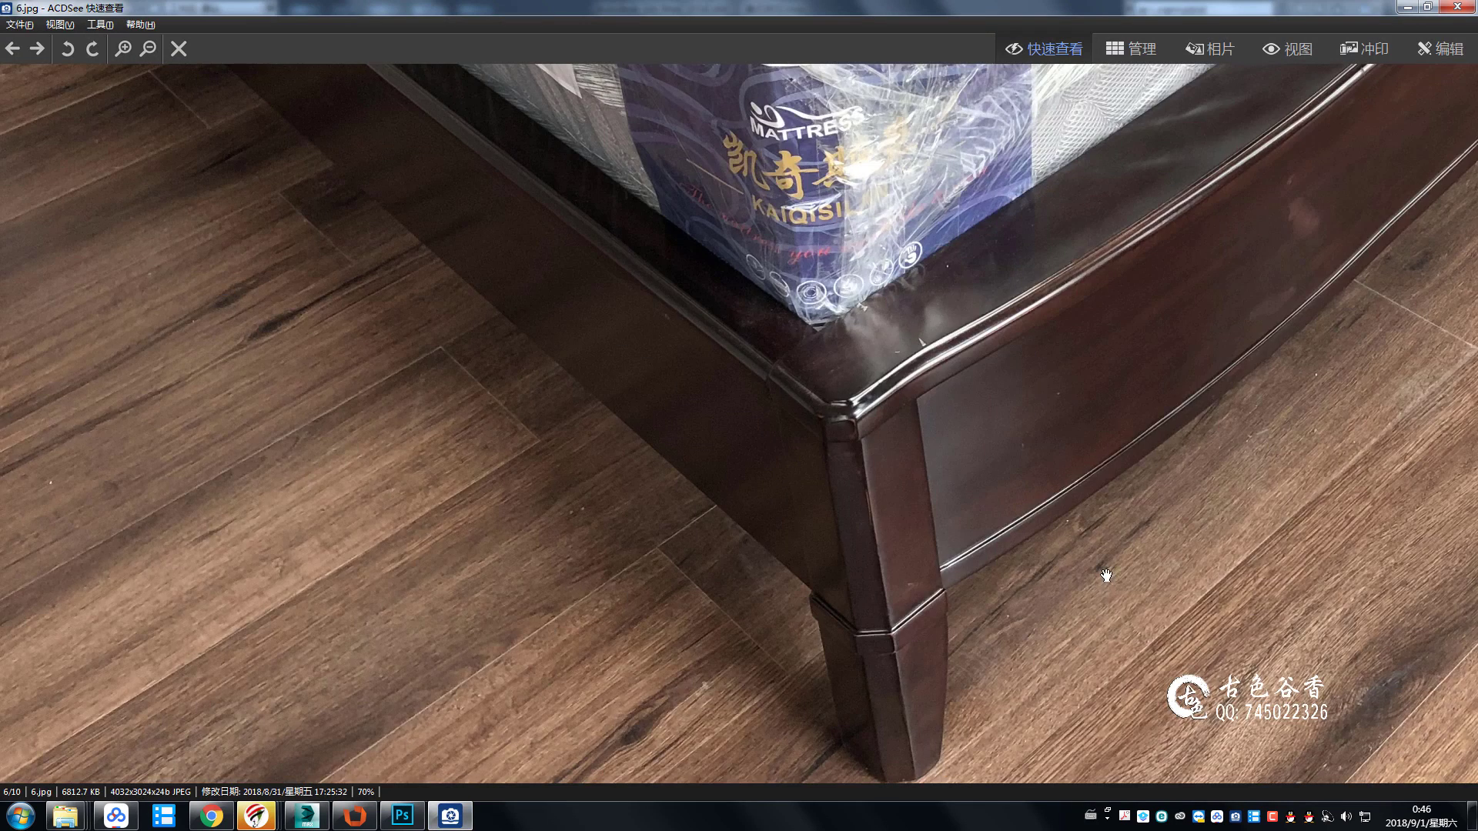
pyautogui.scroll(1, 982, 534)
pyautogui.scroll(1, 982, 534)
pyautogui.scroll(1, 982, 534)
pyautogui.scroll(1, 982, 534)
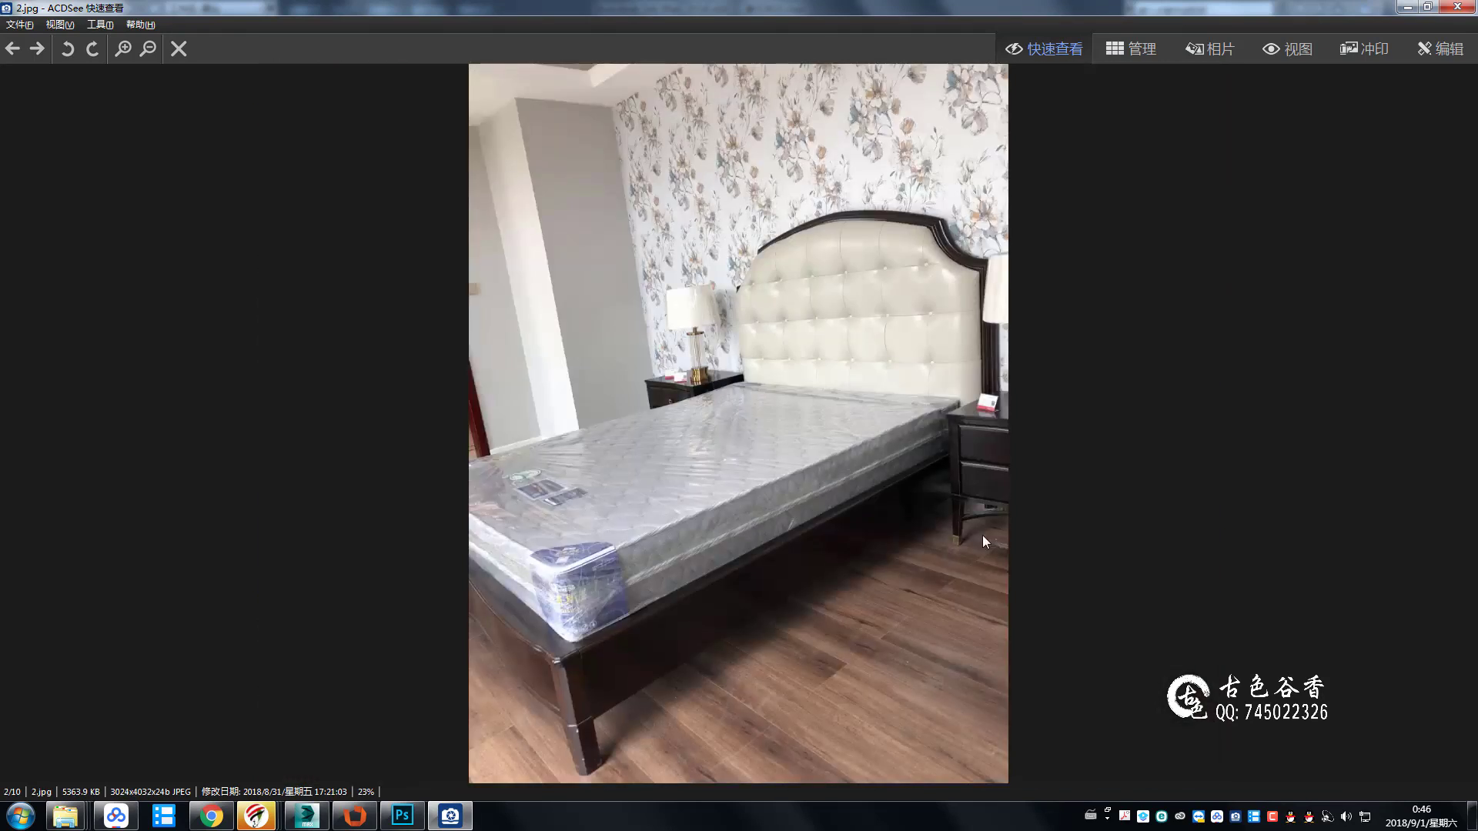
pyautogui.scroll(1, 981, 534)
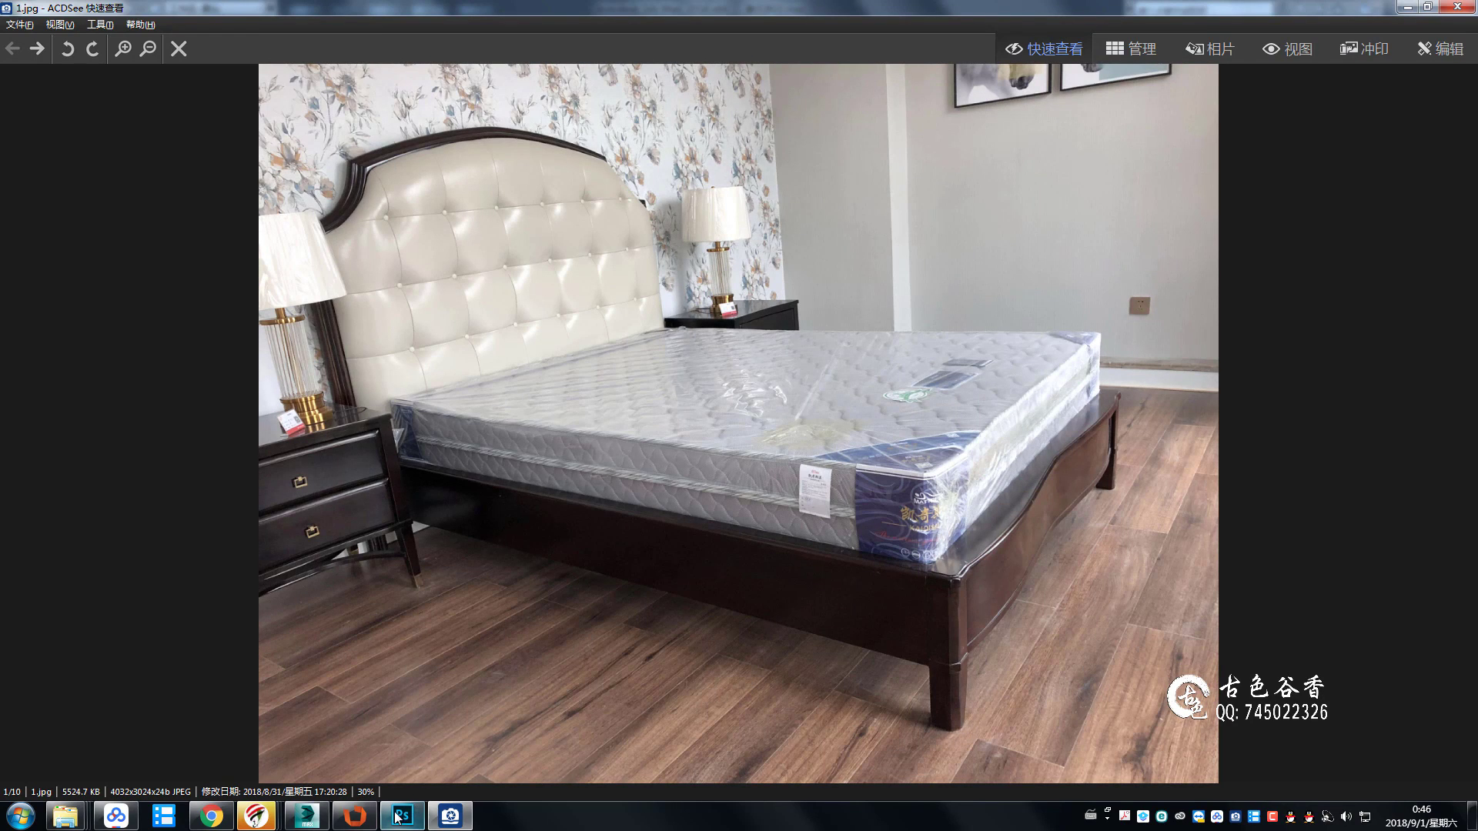
pyautogui.click(306, 816)
pyautogui.moveTo(541, 386); pyautogui.dragTo(625, 326, button='middle')
pyautogui.scroll(2, 625, 325)
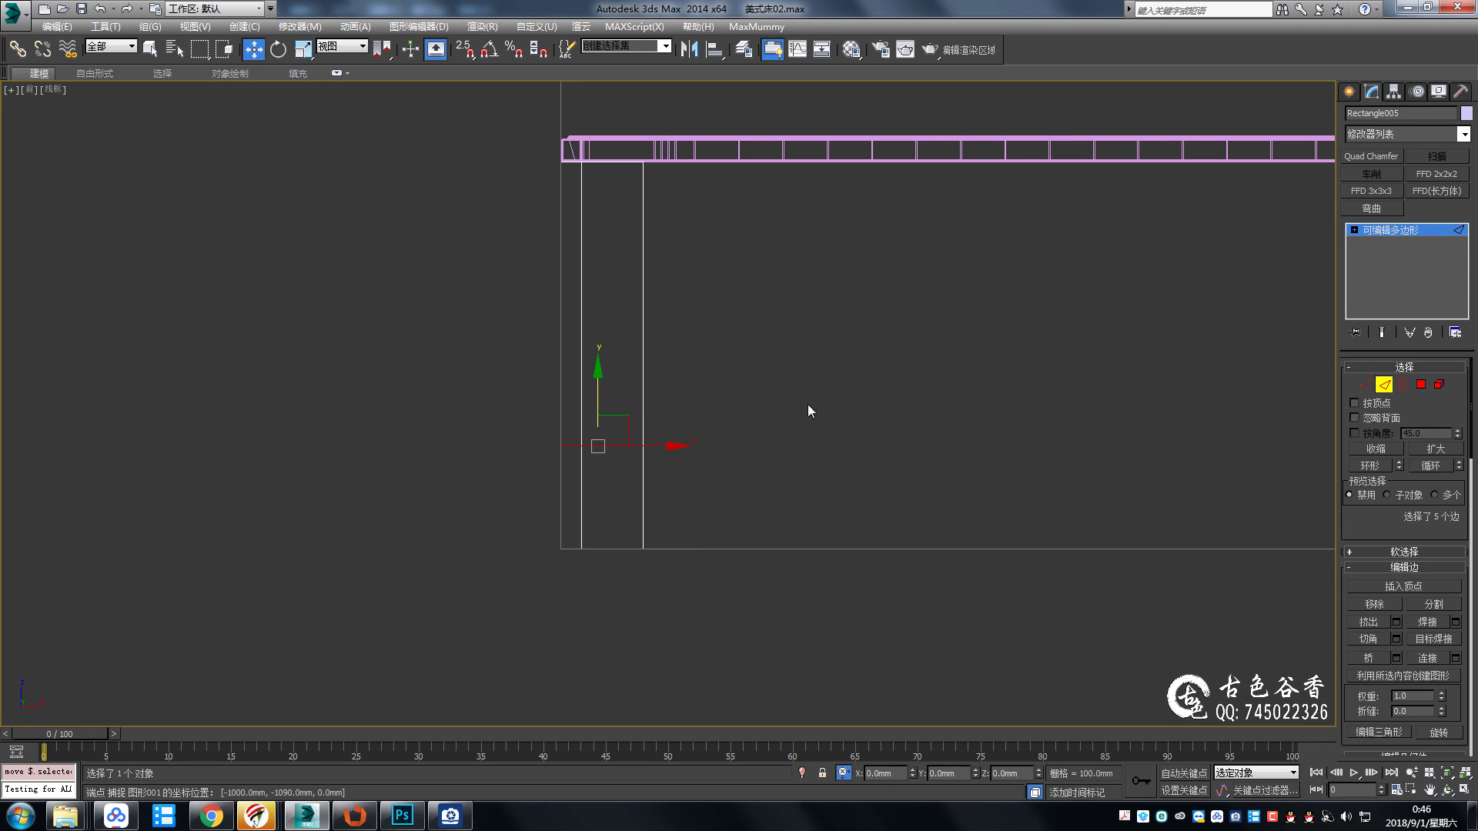
pyautogui.scroll(-2, 654, 465)
pyautogui.moveTo(656, 472); pyautogui.dragTo(736, 449, button='middle')
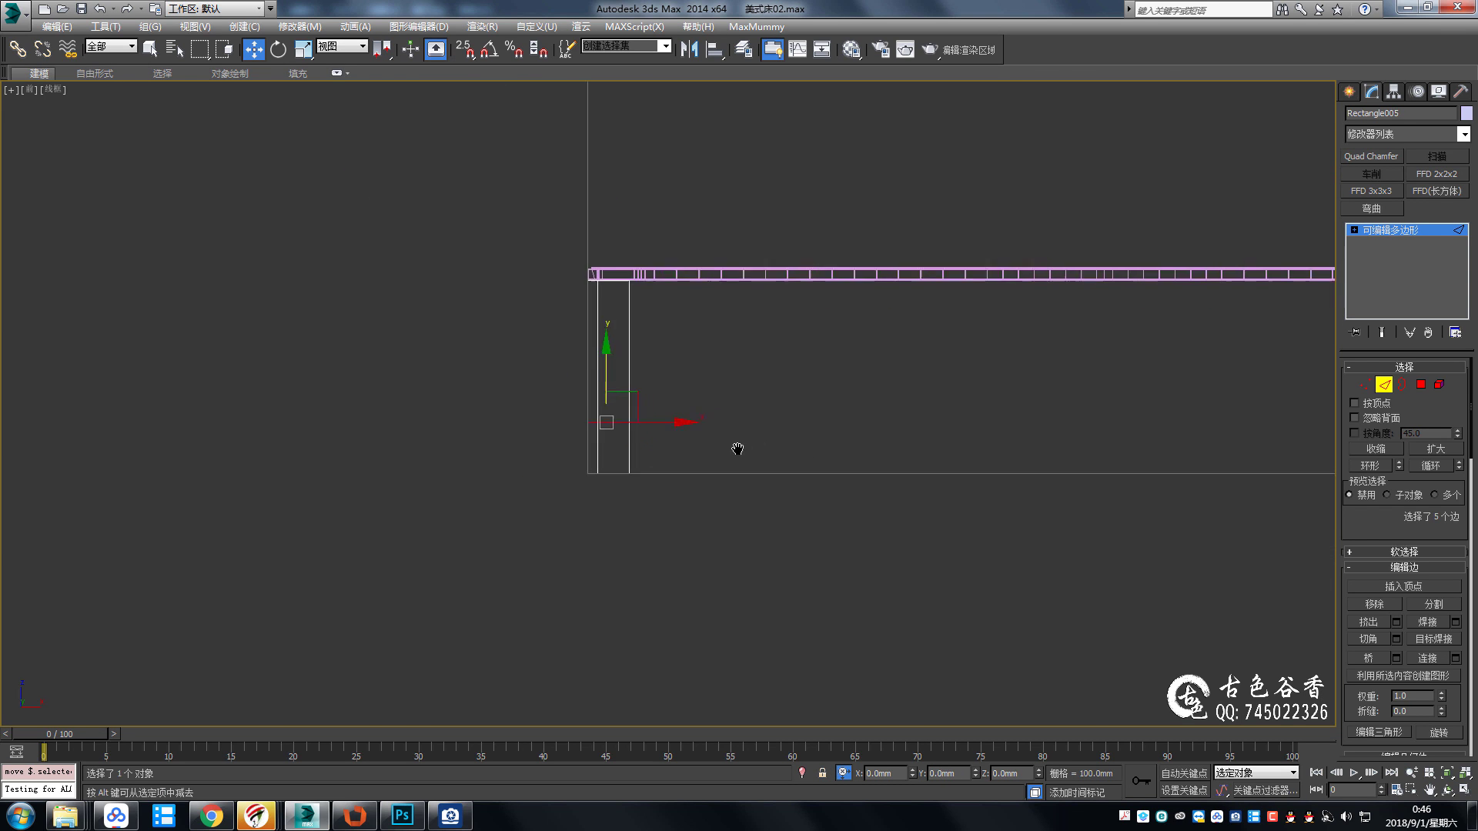
pyautogui.click(453, 822)
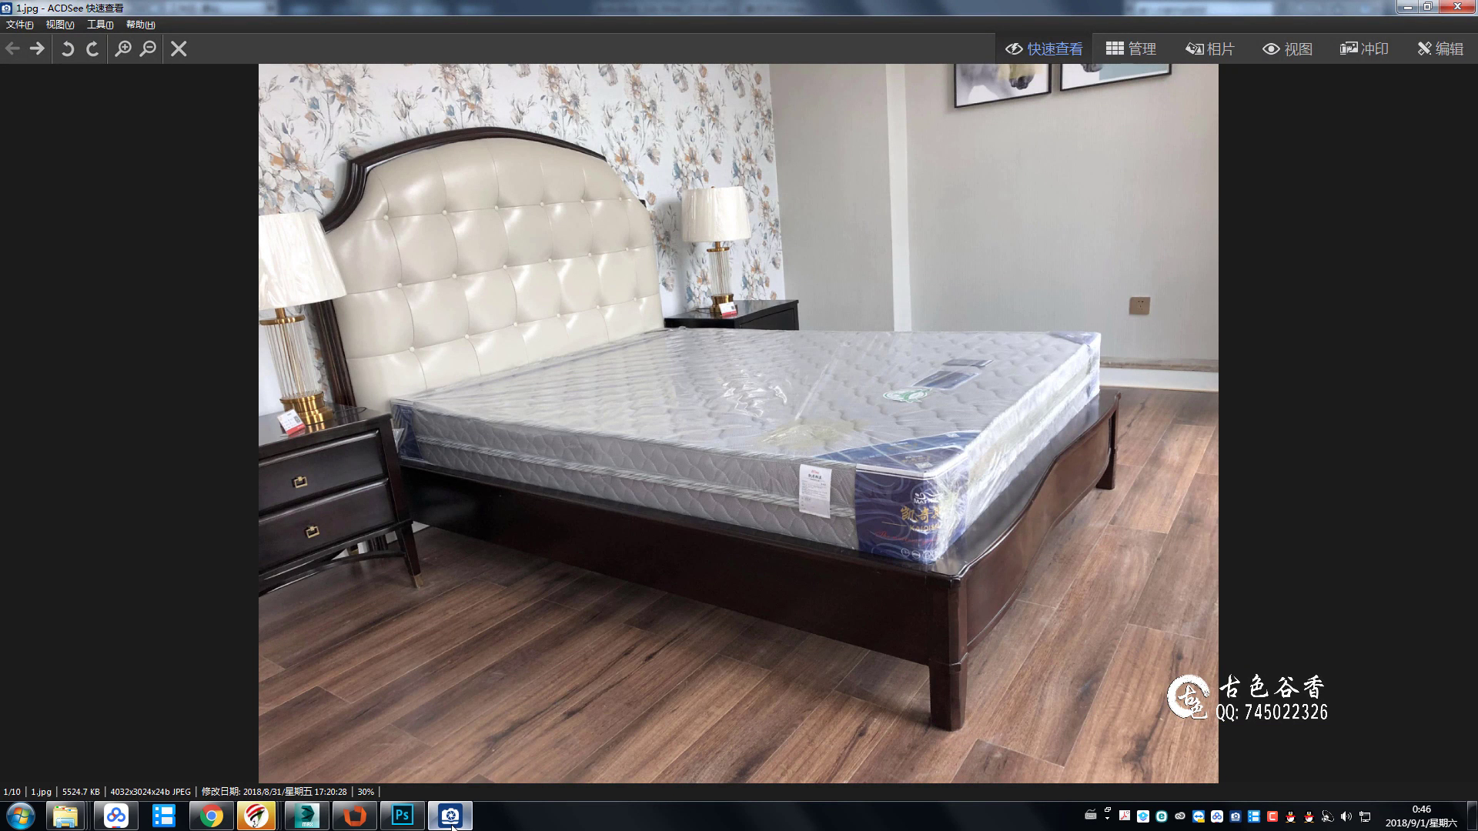
pyautogui.click(451, 818)
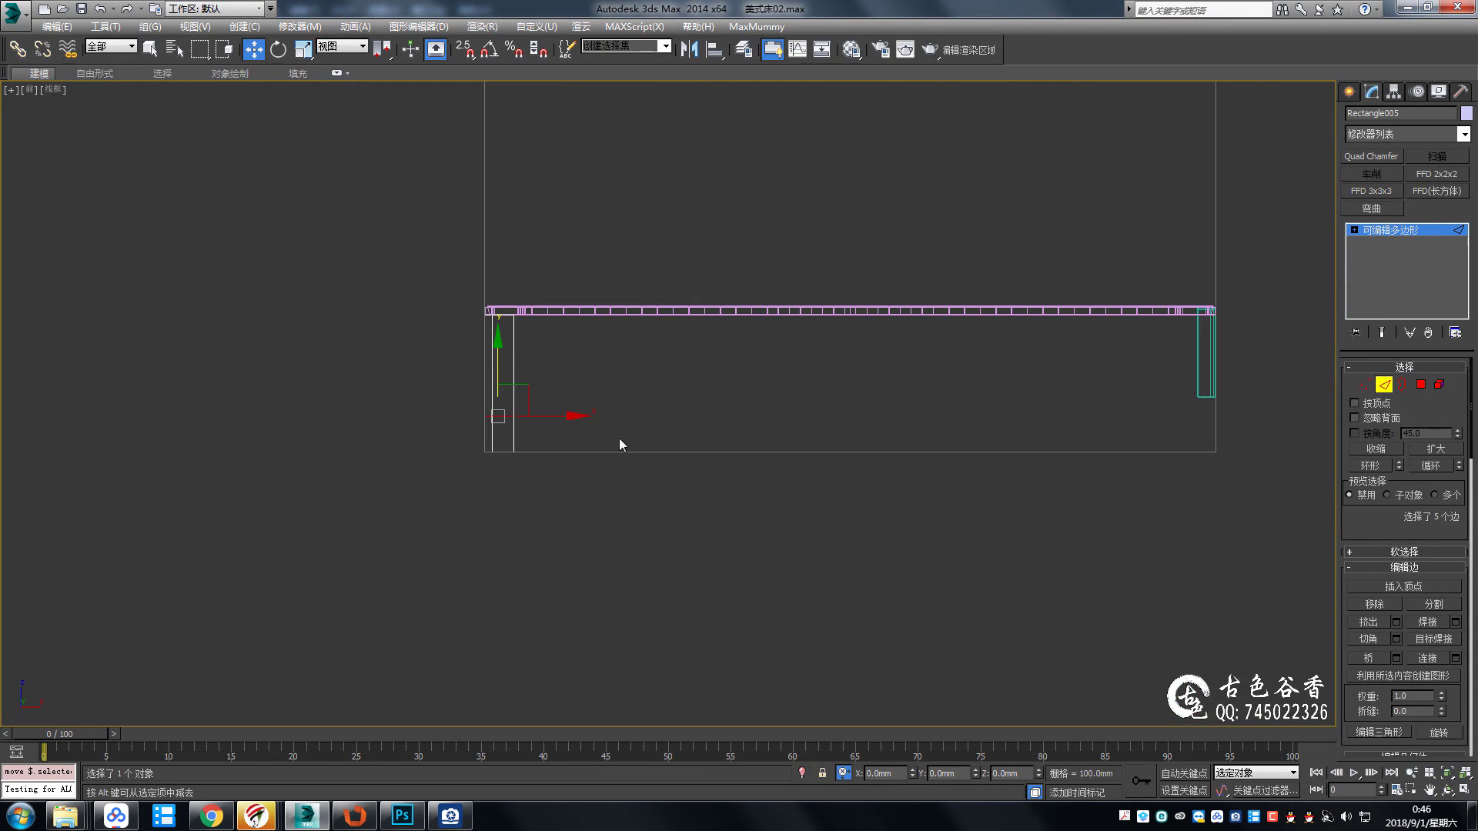
pyautogui.click(451, 818)
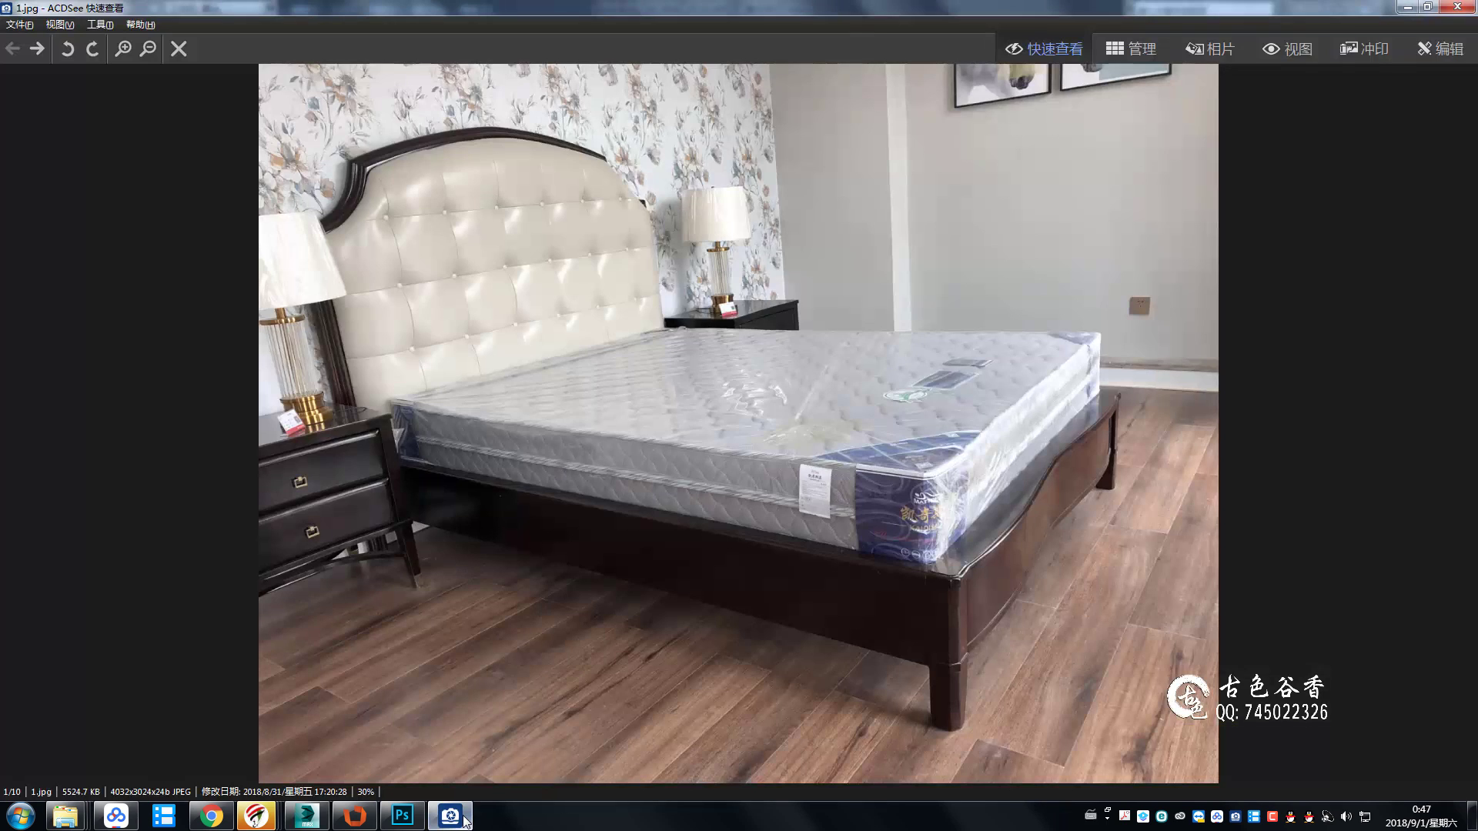
pyautogui.click(464, 820)
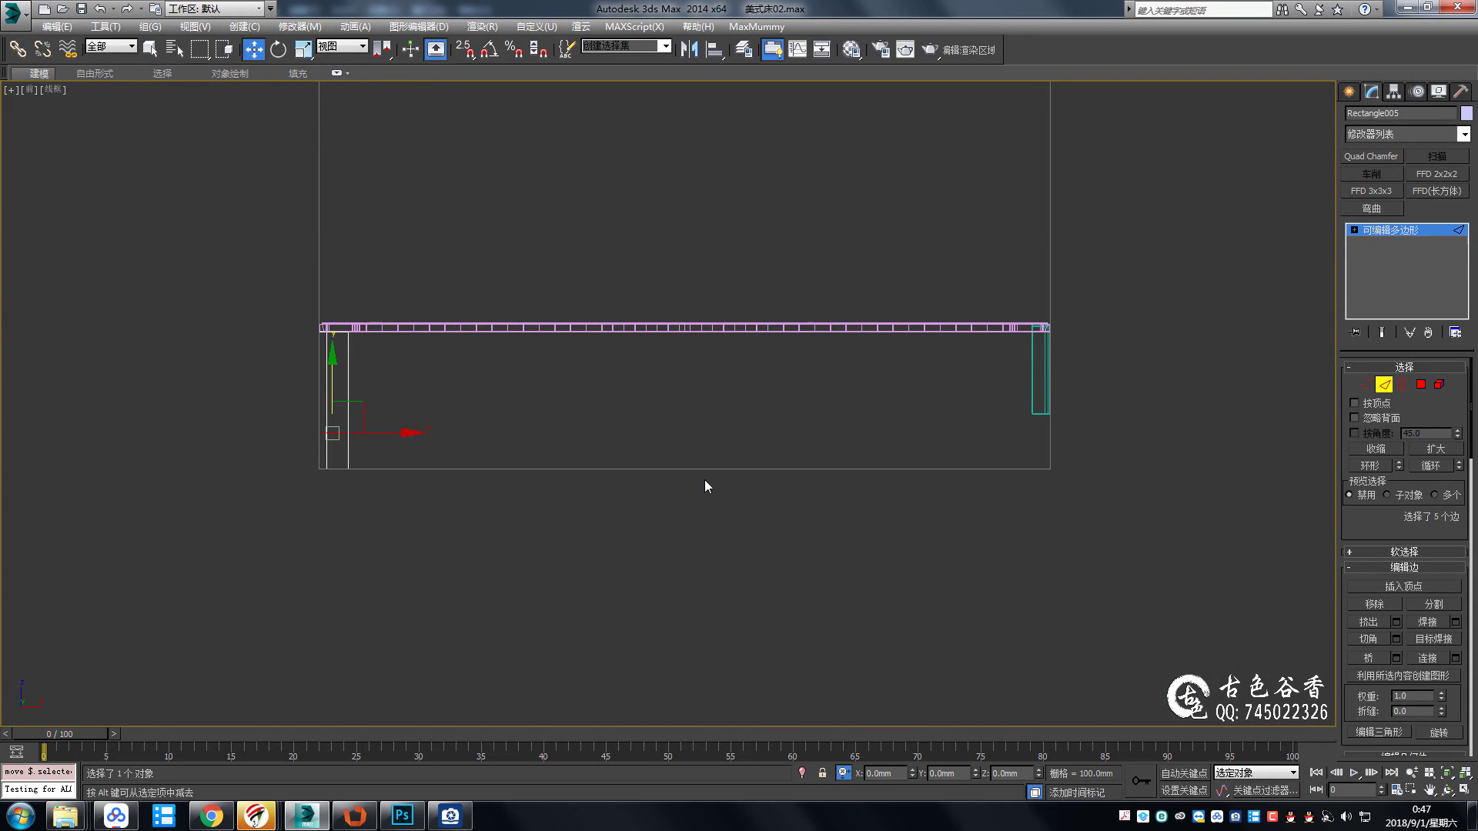
pyautogui.scroll(5, 1068, 380)
pyautogui.click(916, 462)
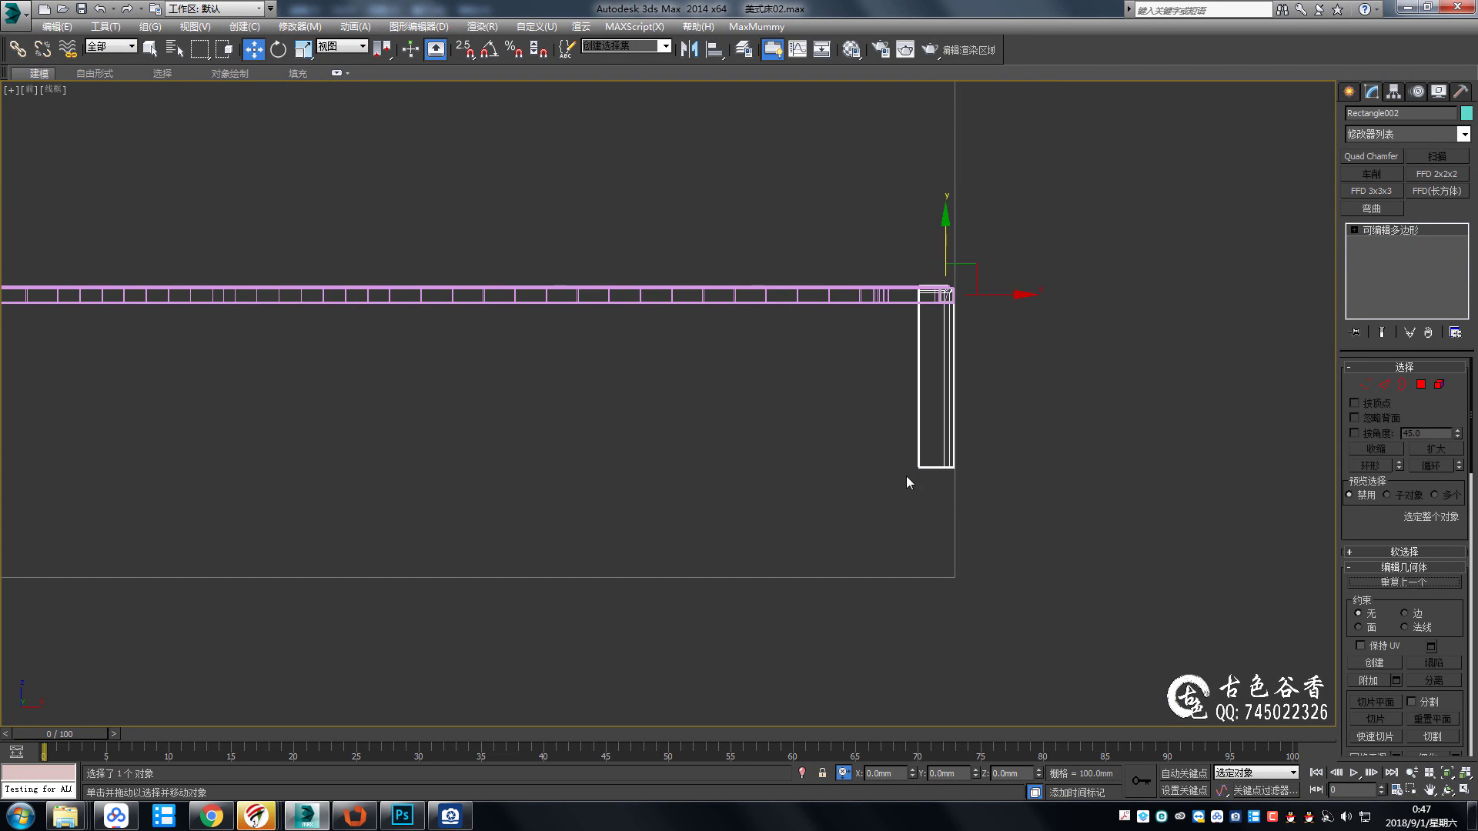
pyautogui.press('1')
pyautogui.moveTo(808, 416); pyautogui.dragTo(1019, 497)
pyautogui.scroll(2, 1000, 497)
pyautogui.scroll(-2, 953, 491)
pyautogui.scroll(-2, 917, 444)
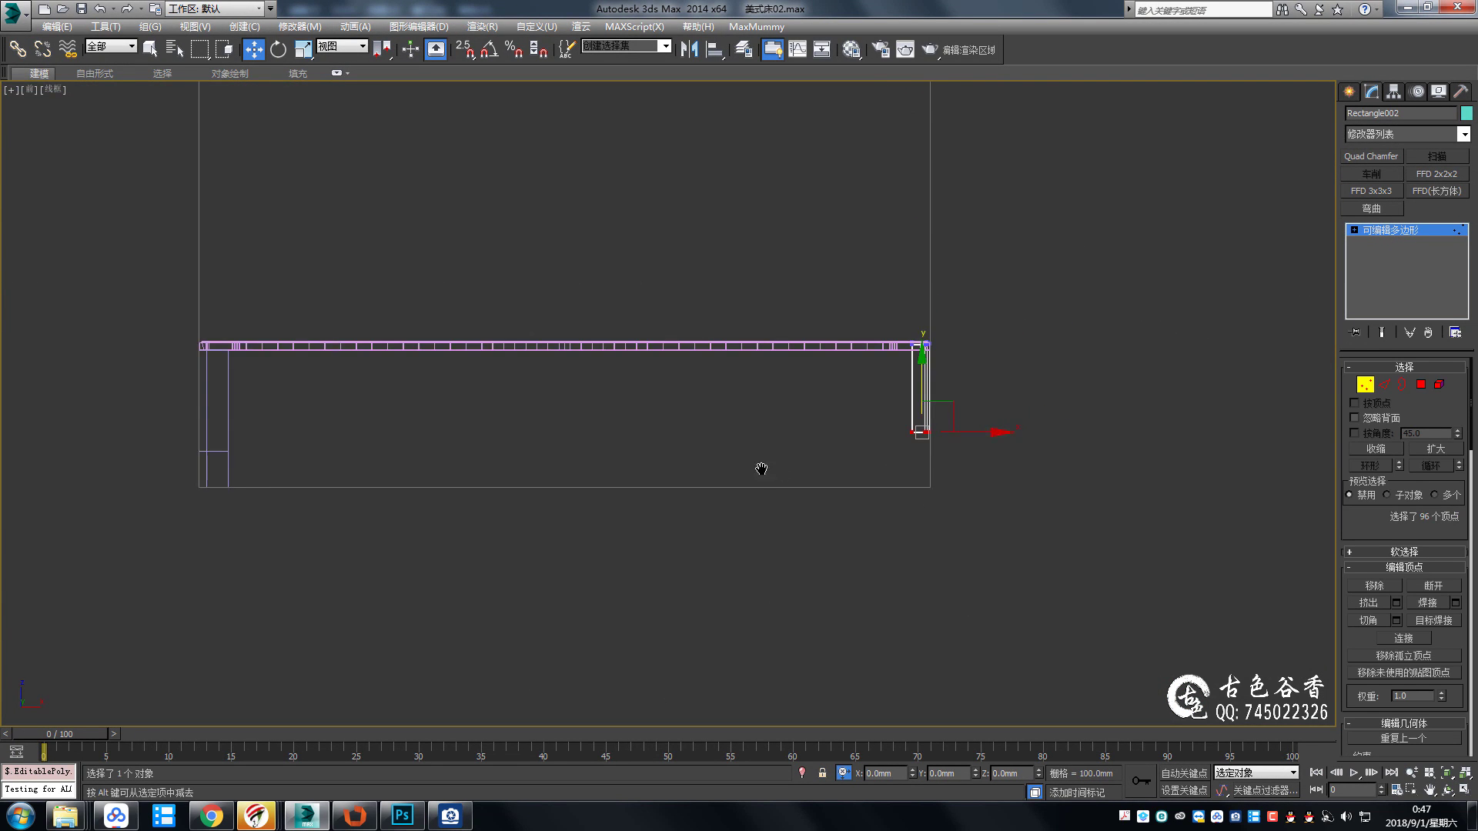
pyautogui.scroll(-2, 759, 465)
pyautogui.click(1391, 231)
pyautogui.hotkey('alt', 'w')
# Using Affect Pivot Only, align the rail's pivot to Rectangle001 in X.
pyautogui.rightClick(402, 251)
pyautogui.hotkey('alt', 'w')
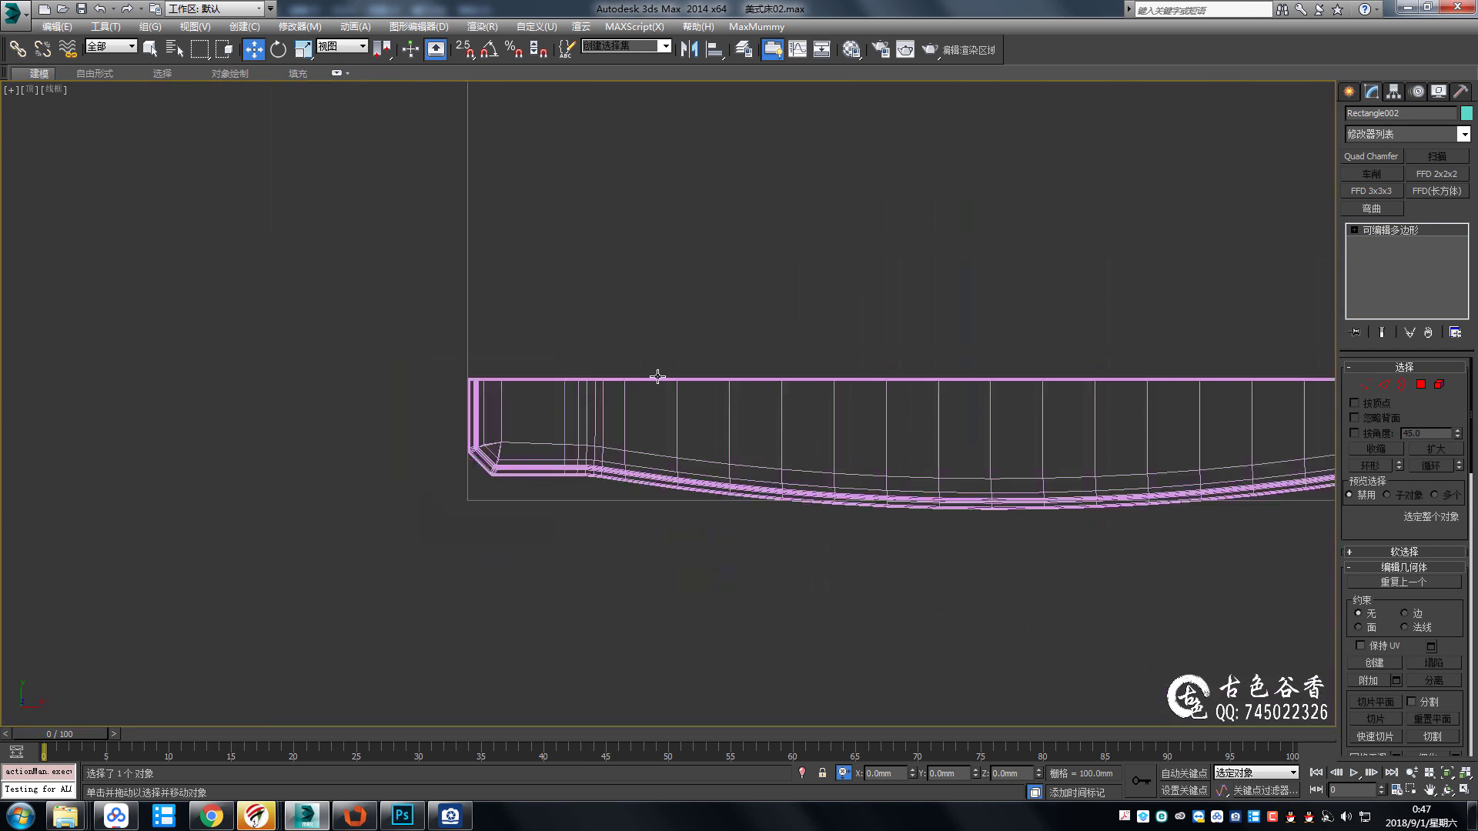
pyautogui.scroll(-2, 699, 426)
pyautogui.click(1391, 92)
pyautogui.click(1415, 189)
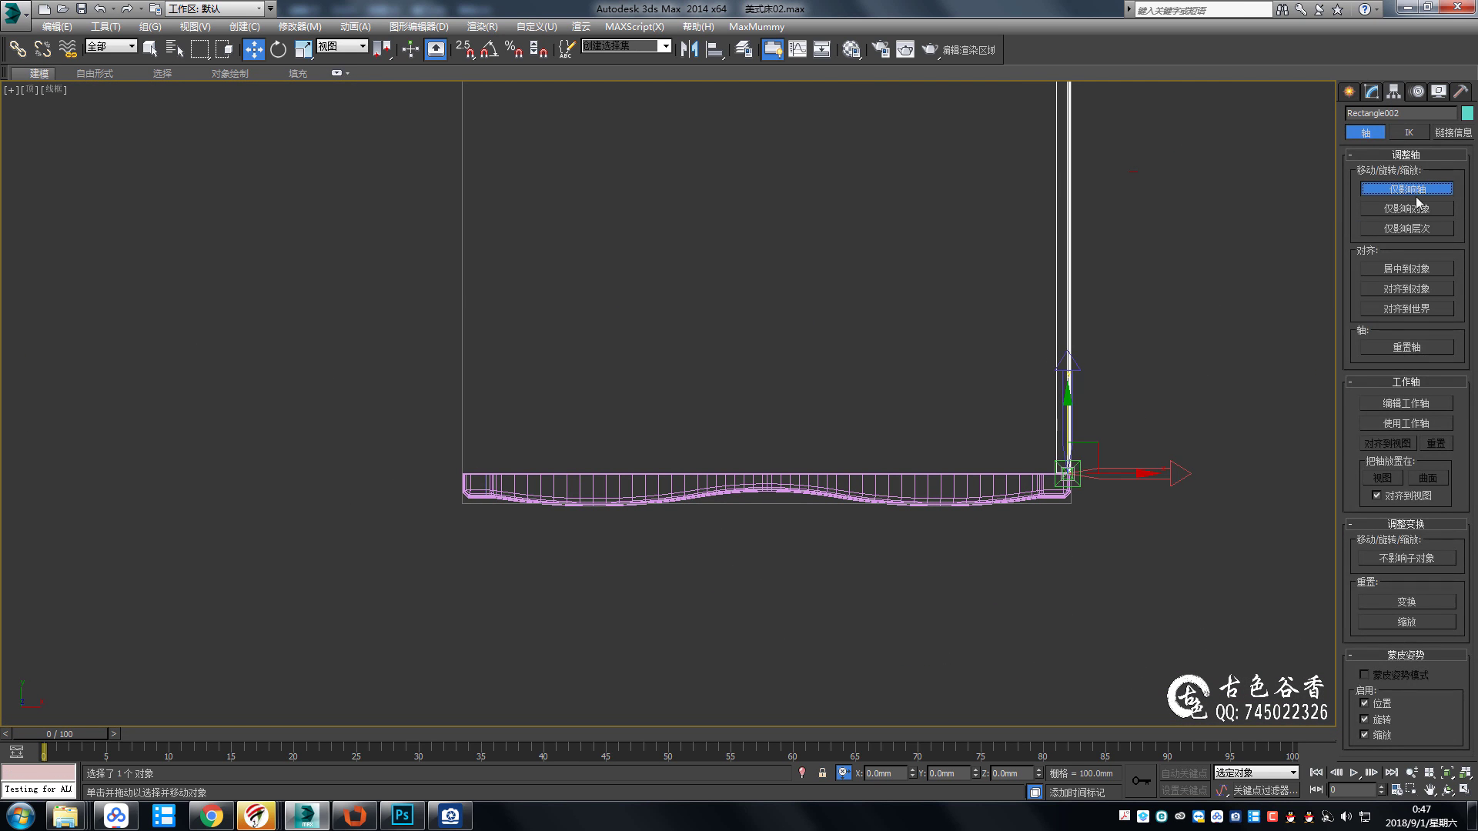
pyautogui.click(818, 483)
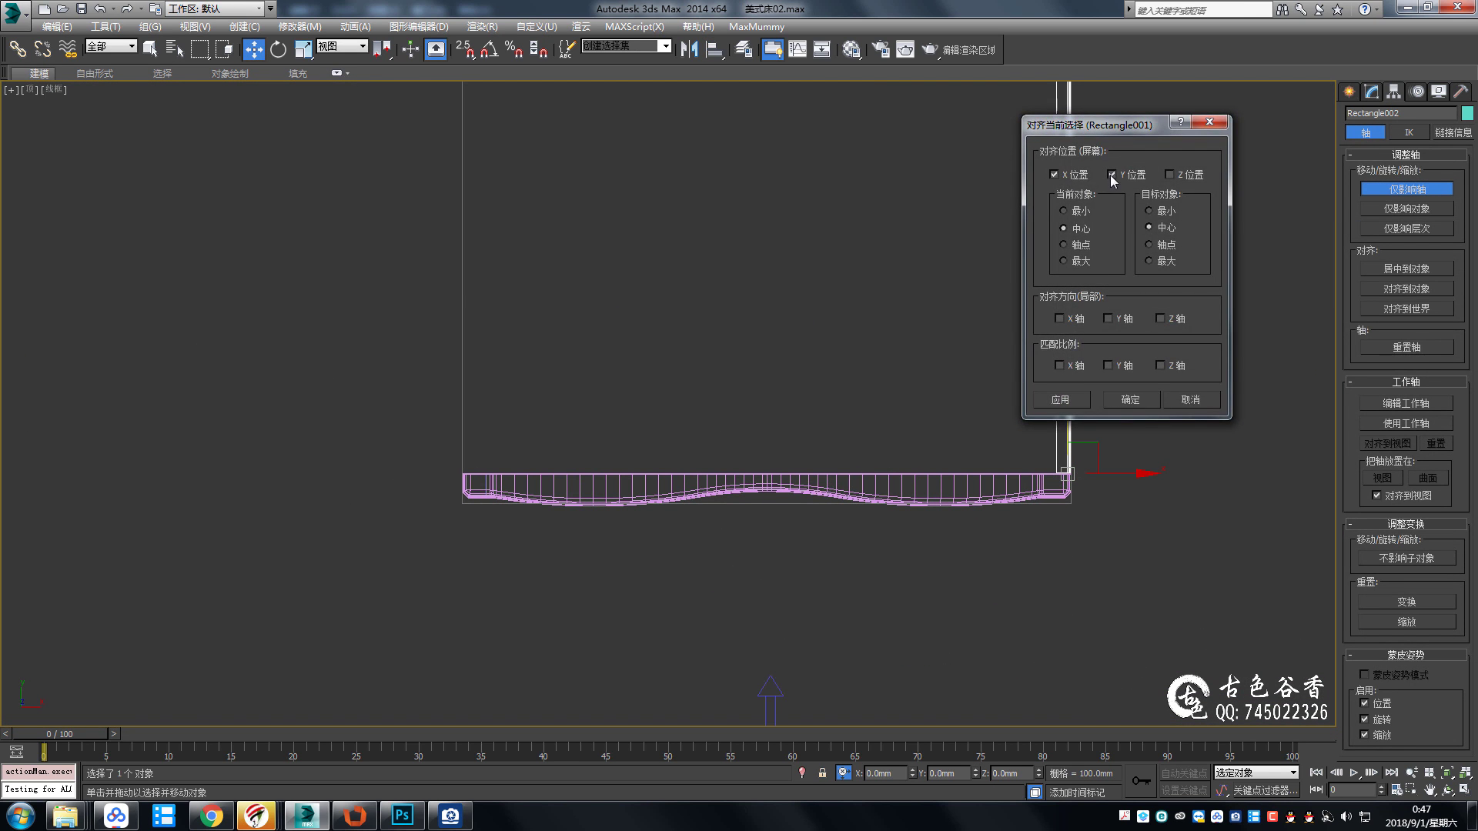
pyautogui.click(1063, 245)
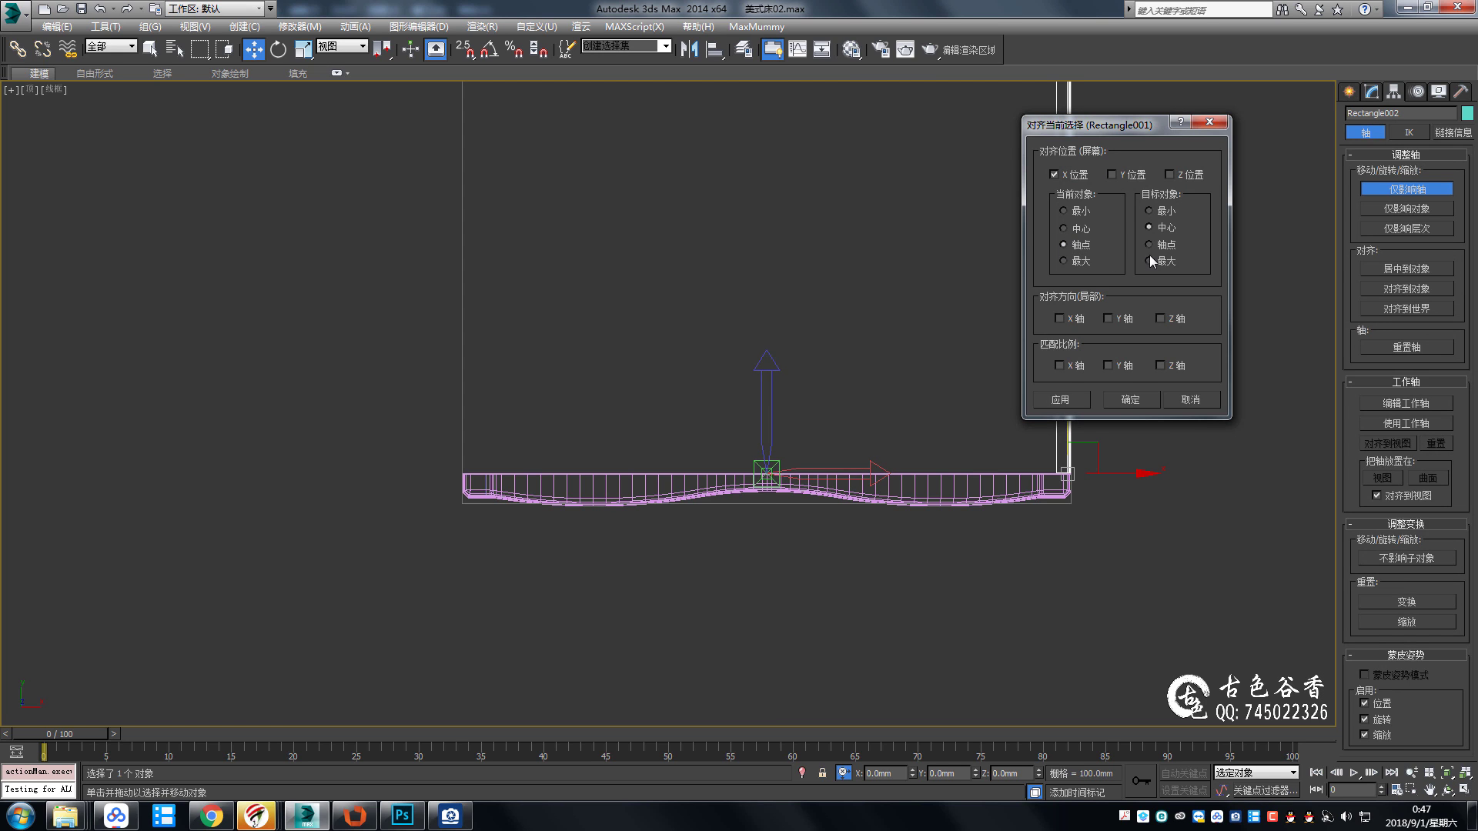
pyautogui.click(1130, 399)
# Mirror the rail on X as an Instance, creating Rectangle008.
pyautogui.scroll(2, 1082, 348)
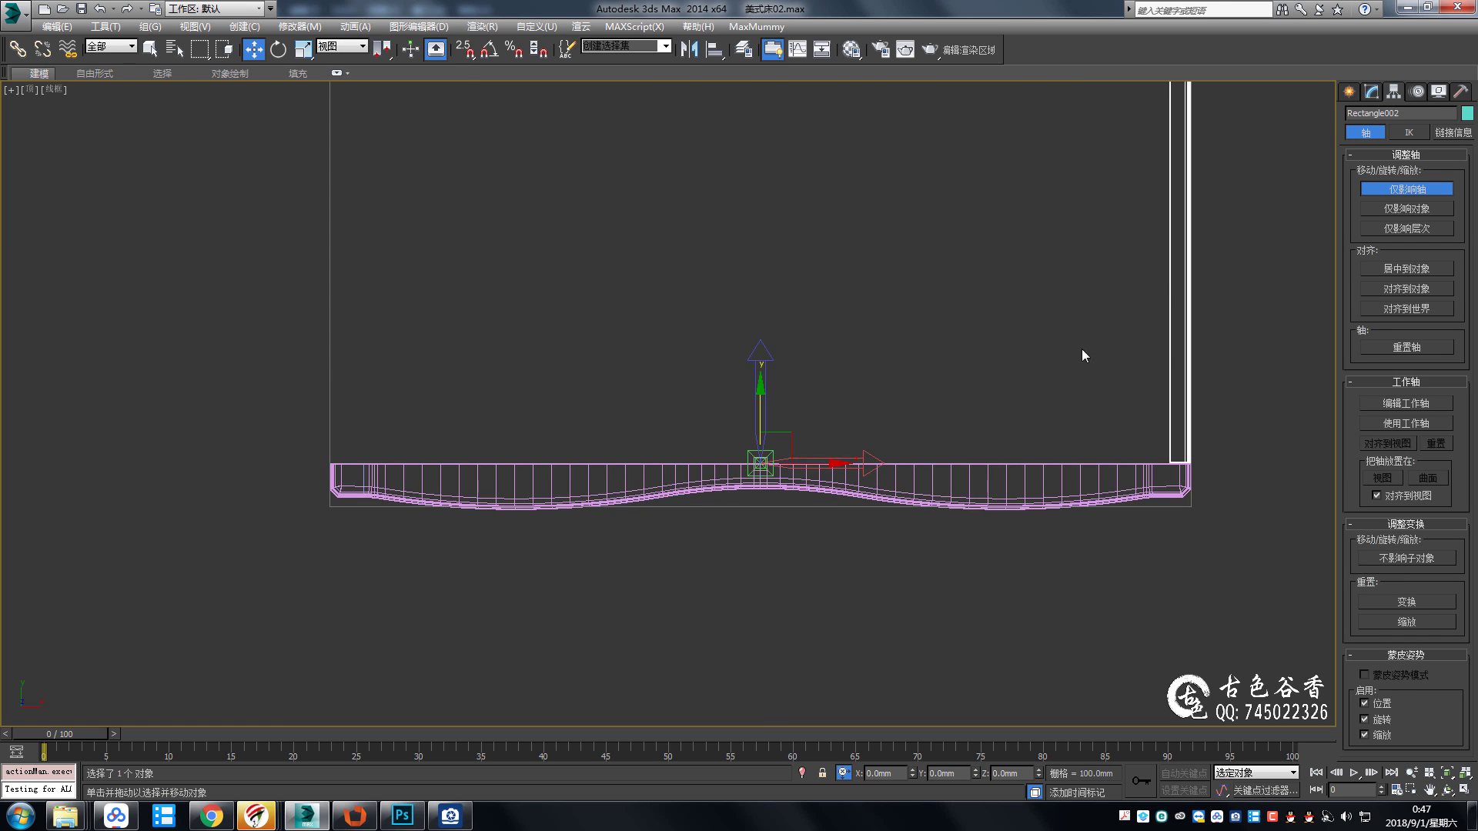
pyautogui.click(689, 50)
pyautogui.click(707, 318)
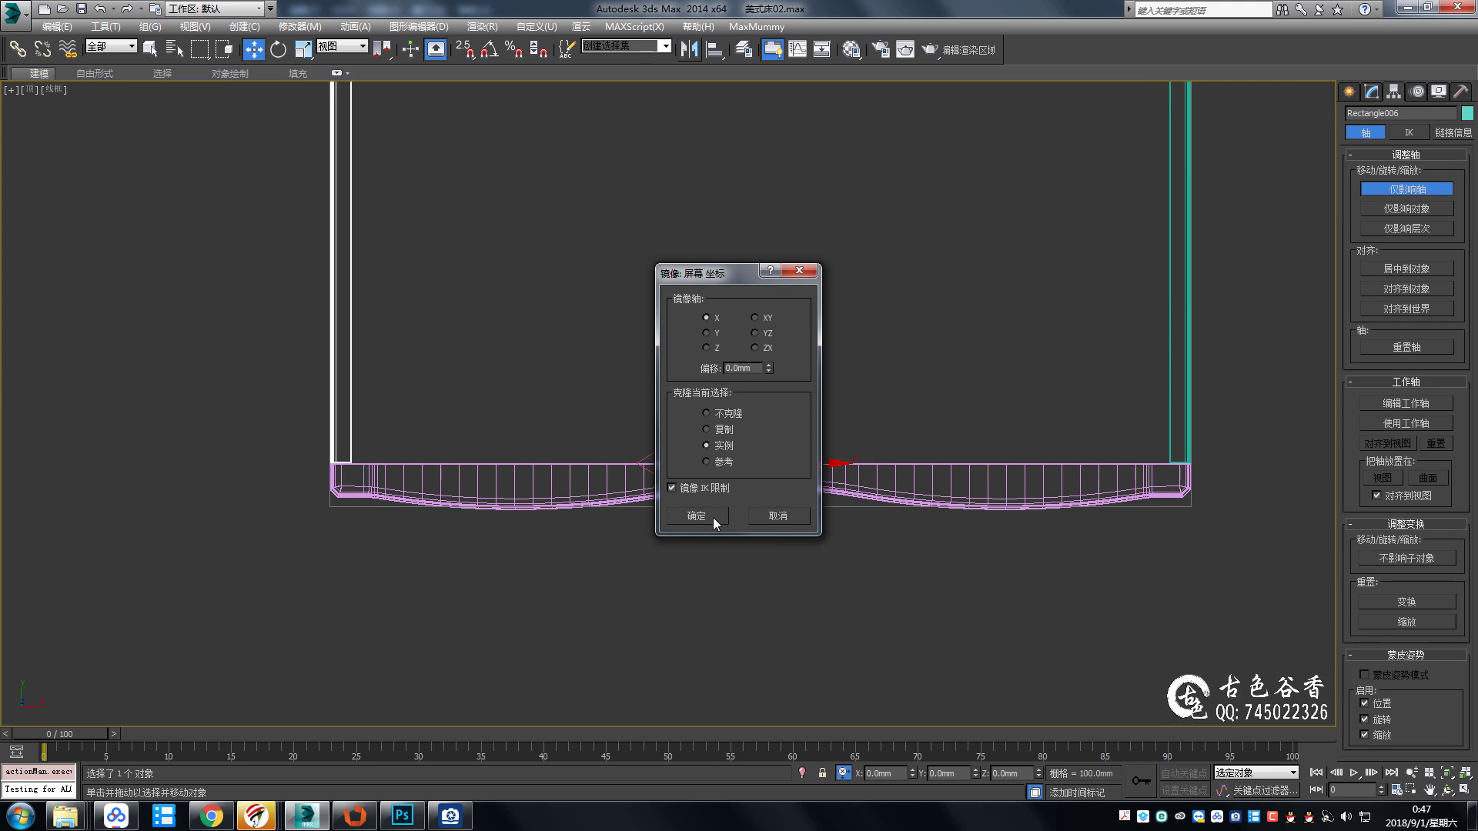
pyautogui.click(697, 515)
pyautogui.press('f')
pyautogui.scroll(3, 544, 349)
# Select the Rectangle005 leg and return to object-level selection.
pyautogui.click(614, 400)
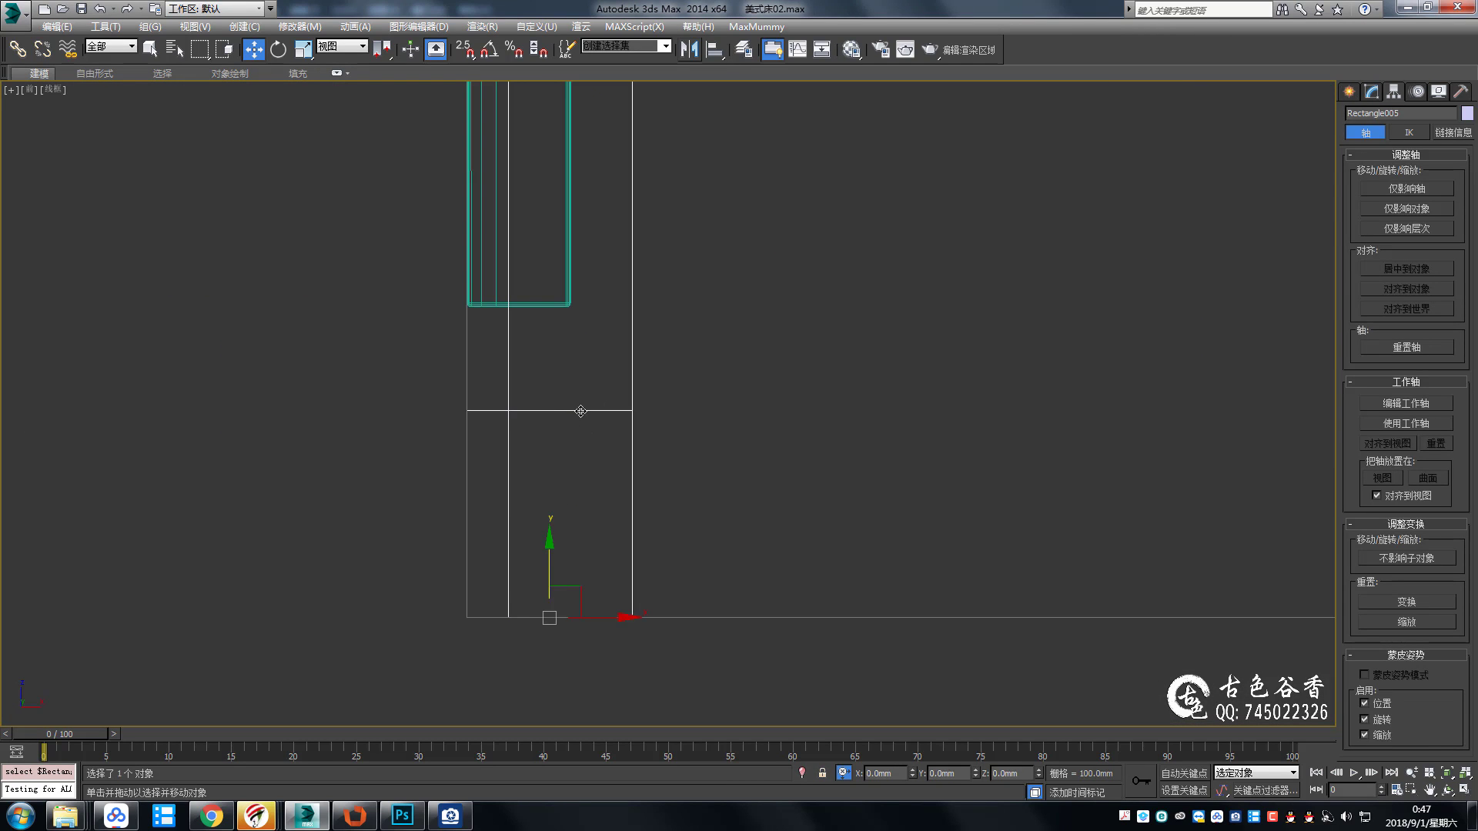
pyautogui.rightClick(614, 400)
pyautogui.click(363, 350)
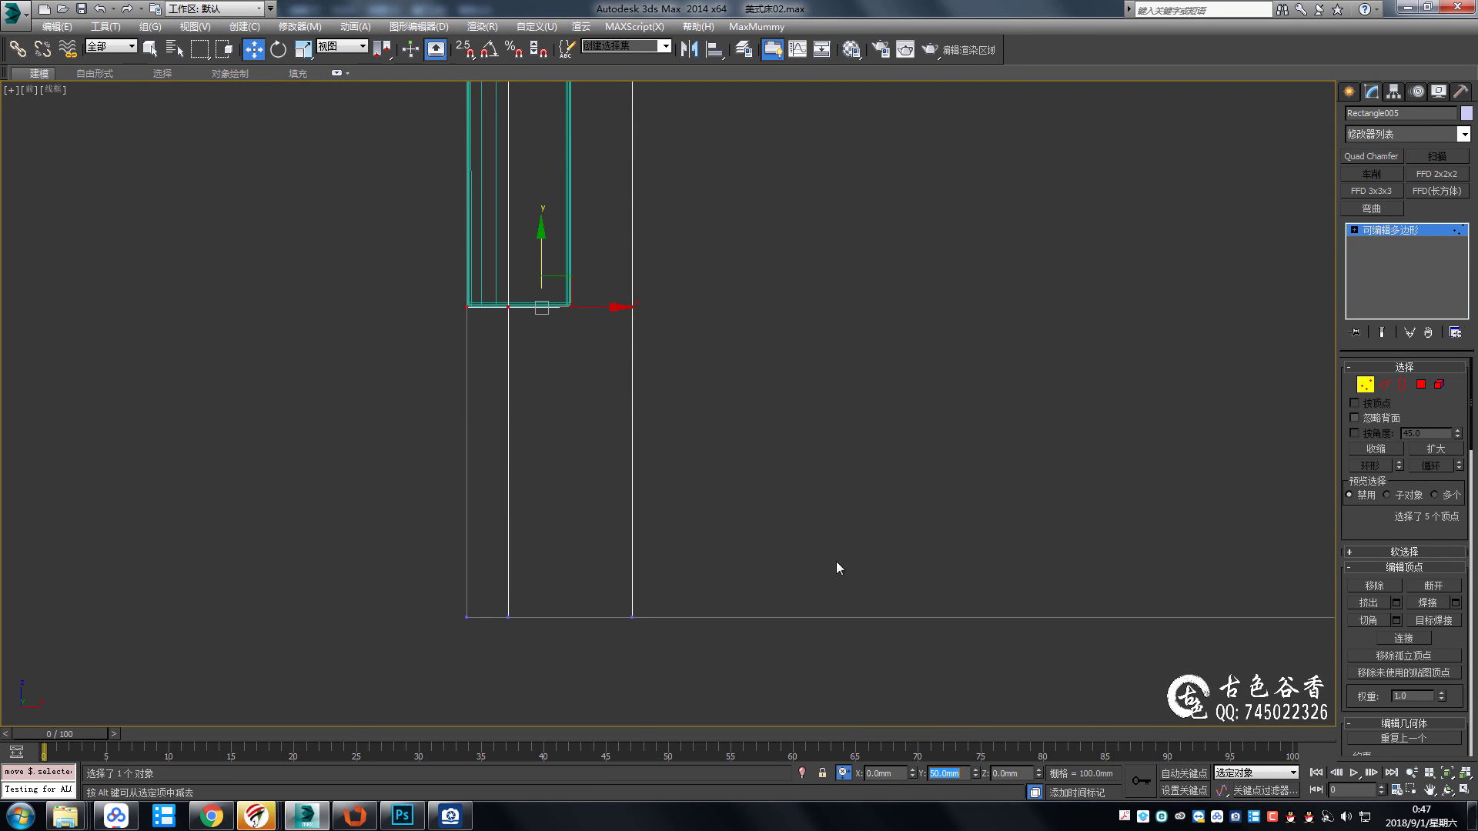
pyautogui.click(1385, 233)
pyautogui.scroll(-3, 788, 336)
pyautogui.press('q')
# Enter vertex level on the leg in the front view, then bring up bed photo 2.jpg.
pyautogui.press('p')
pyautogui.moveTo(900, 524)
pyautogui.keyDown('alt'); pyautogui.mouseDown(button='middle')
pyautogui.moveTo(824, 459)
pyautogui.moveTo(709, 455)
pyautogui.mouseUp(button='middle'); pyautogui.keyUp('alt')
pyautogui.hotkey('alt', 'w')
pyautogui.hotkey('alt', 'w')
pyautogui.press('1')
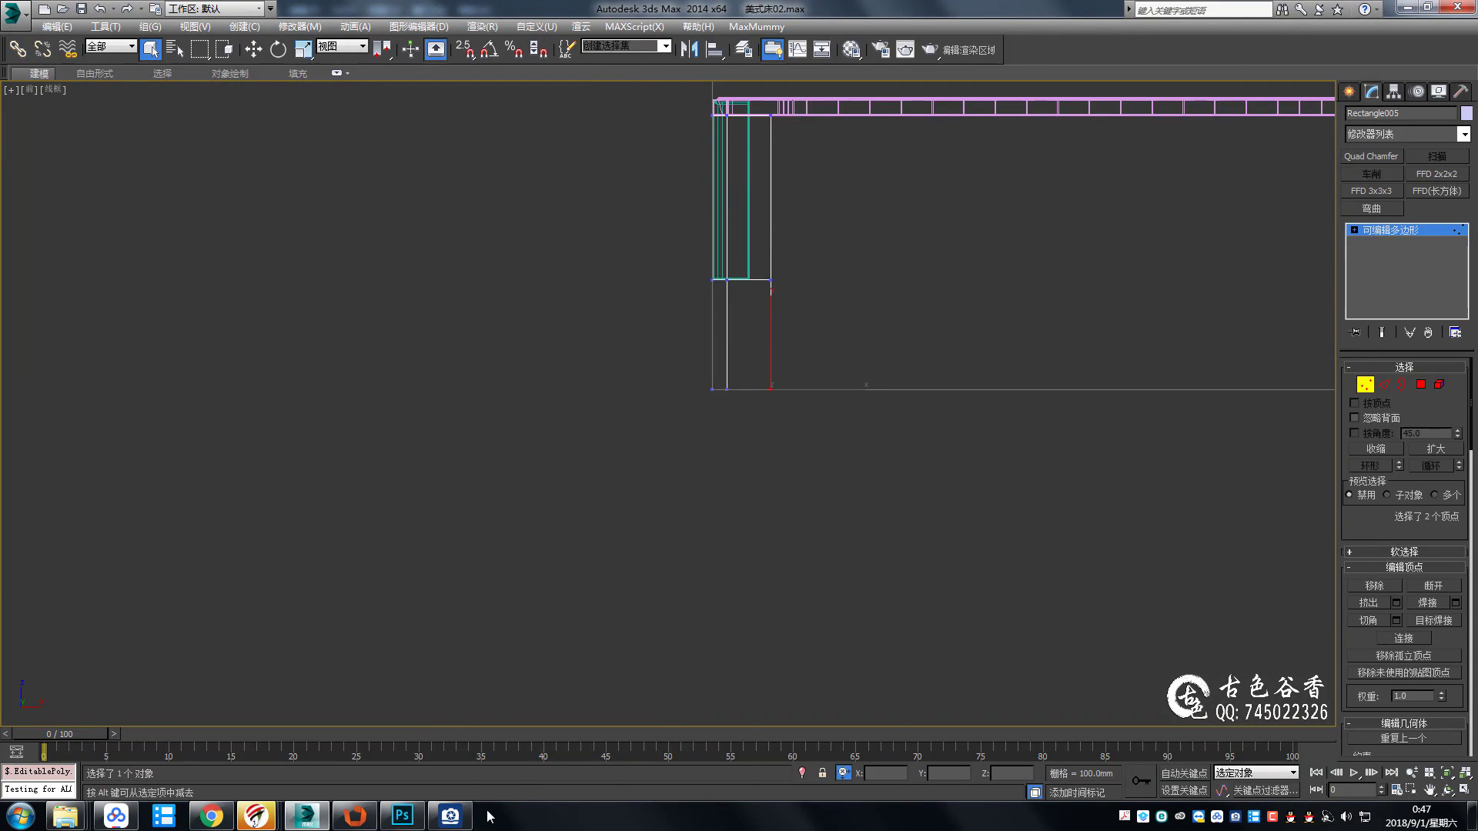
pyautogui.click(462, 820)
pyautogui.scroll(-1, 882, 654)
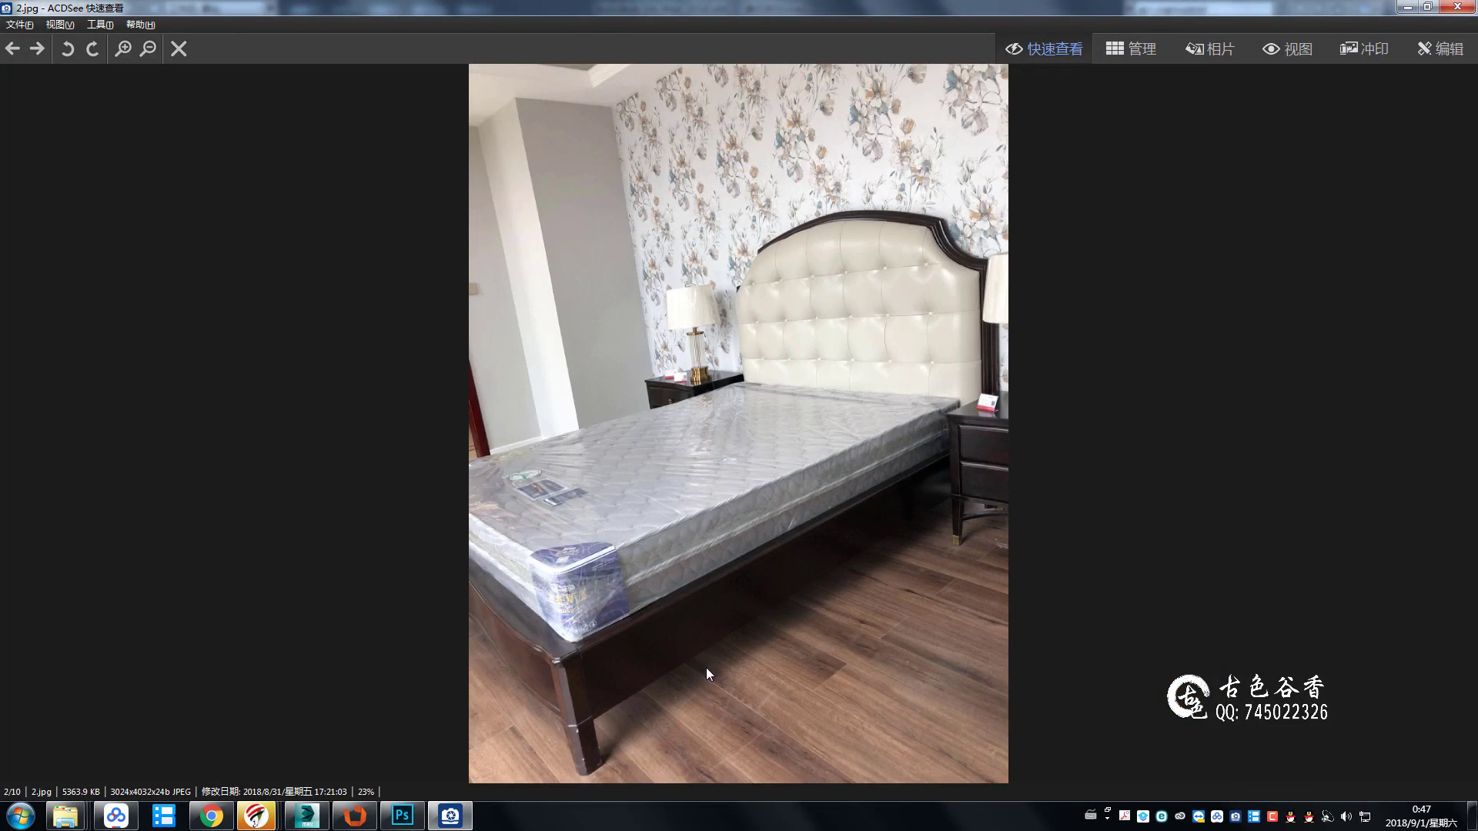
# Browse bed photos 1.jpg–6.jpg, zooming to 70% on the leg in 6.jpg, then return to 3ds Max.
pyautogui.scroll(1, 705, 667)
pyautogui.keyDown('ctrl'); pyautogui.scroll(2, 705, 668); pyautogui.keyUp('ctrl')
pyautogui.keyDown('ctrl'); pyautogui.scroll(2, 705, 668); pyautogui.keyUp('ctrl')
pyautogui.moveTo(1171, 540)
pyautogui.mouseDown()
pyautogui.moveTo(863, 578)
pyautogui.moveTo(796, 563)
pyautogui.mouseUp()
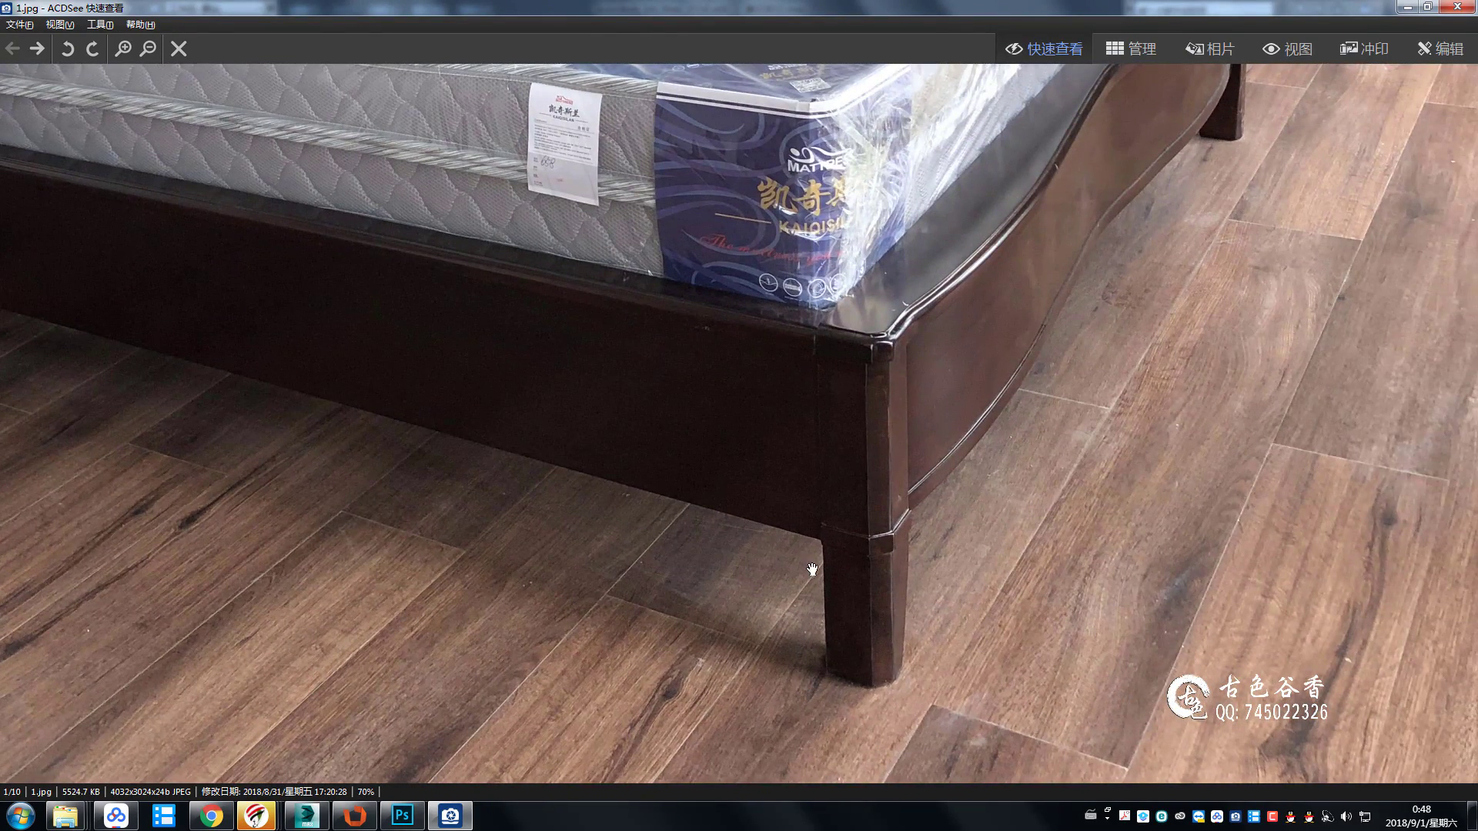
pyautogui.scroll(-1, 974, 503)
pyautogui.keyDown('ctrl'); pyautogui.scroll(2, 824, 587); pyautogui.keyUp('ctrl')
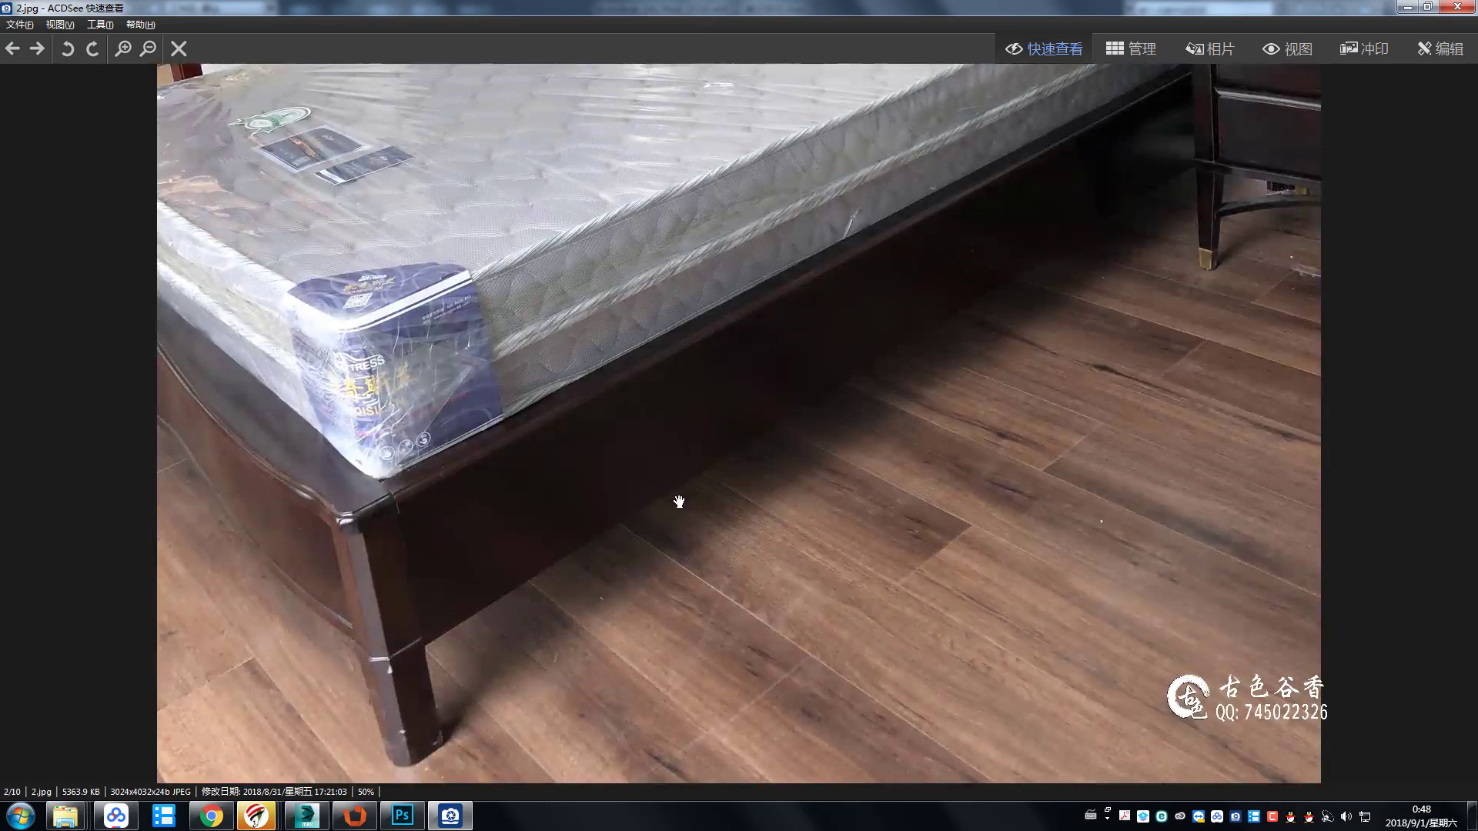
pyautogui.scroll(-1, 676, 501)
pyautogui.scroll(-1, 828, 519)
pyautogui.scroll(-1, 827, 531)
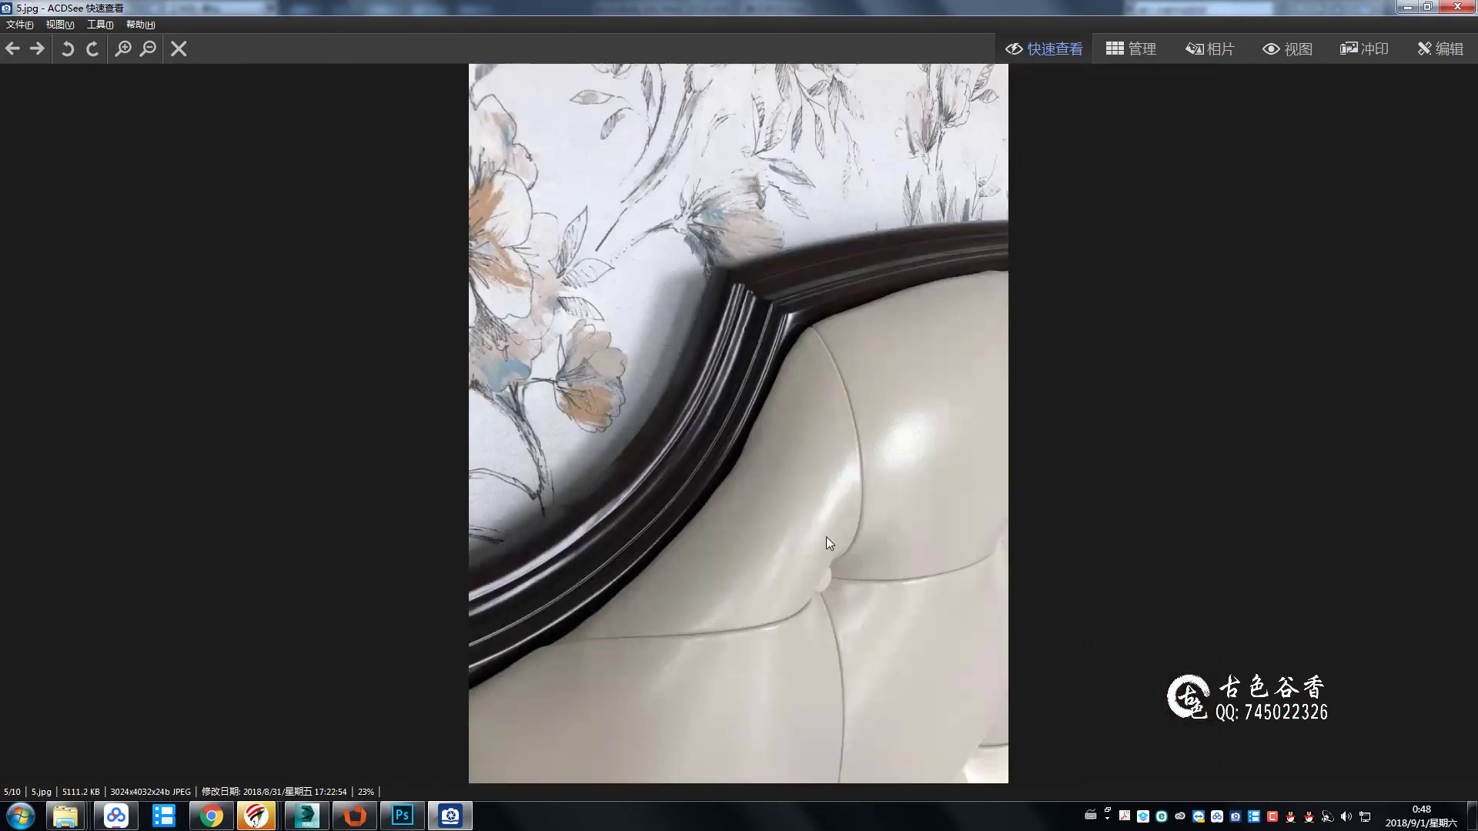
pyautogui.scroll(-1, 825, 537)
pyautogui.keyDown('ctrl'); pyautogui.scroll(3, 789, 577); pyautogui.keyUp('ctrl')
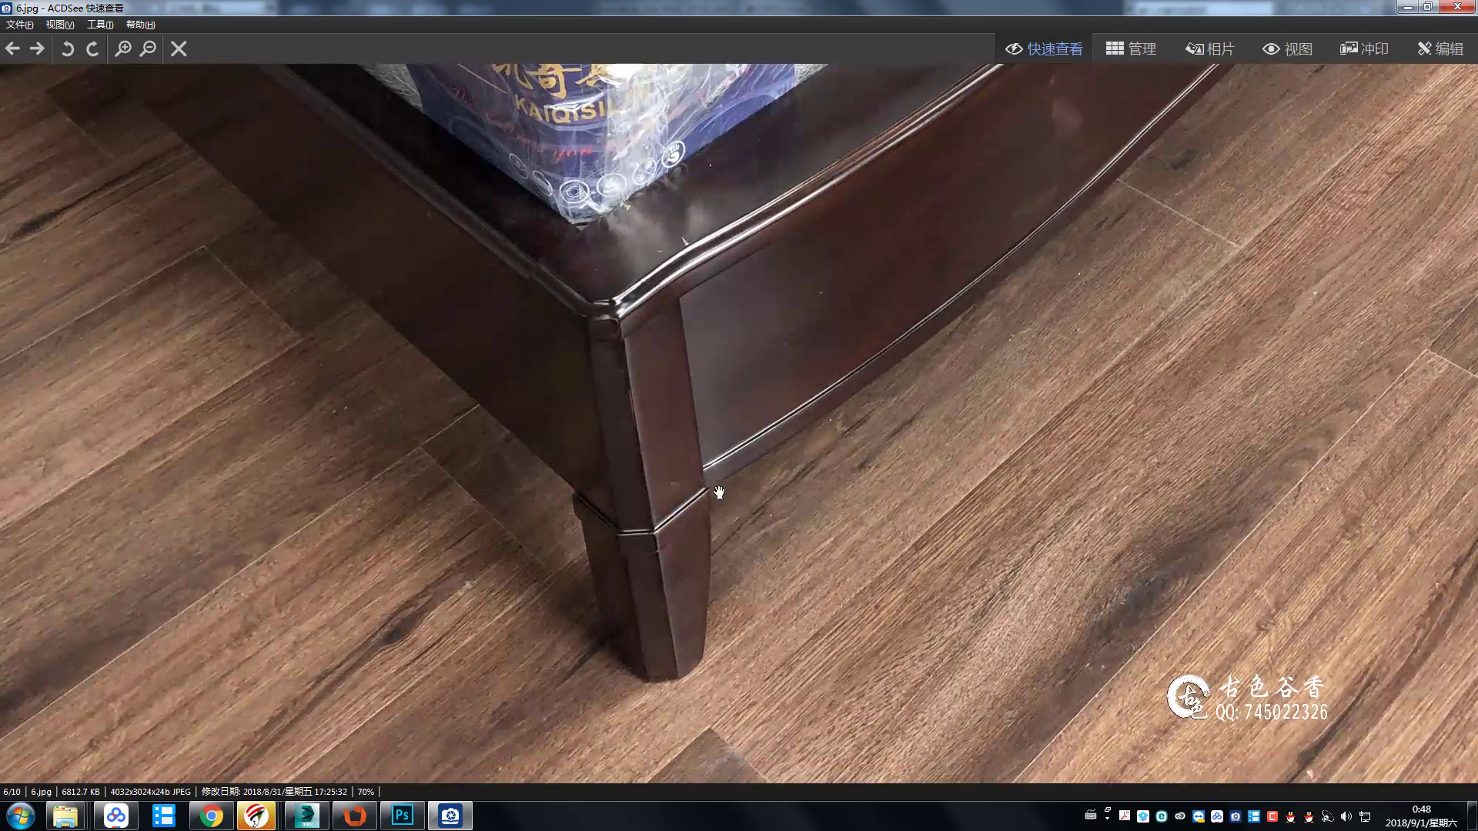
pyautogui.click(328, 816)
# Move the leg's bottom vertex with 2.5 snapping to taper it inward.
pyautogui.moveTo(736, 427)
pyautogui.mouseDown(button='middle')
pyautogui.moveTo(786, 534)
pyautogui.moveTo(890, 439)
pyautogui.moveTo(844, 519)
pyautogui.mouseUp(button='middle')
pyautogui.scroll(2, 842, 524)
pyautogui.press('w')
pyautogui.press('s')
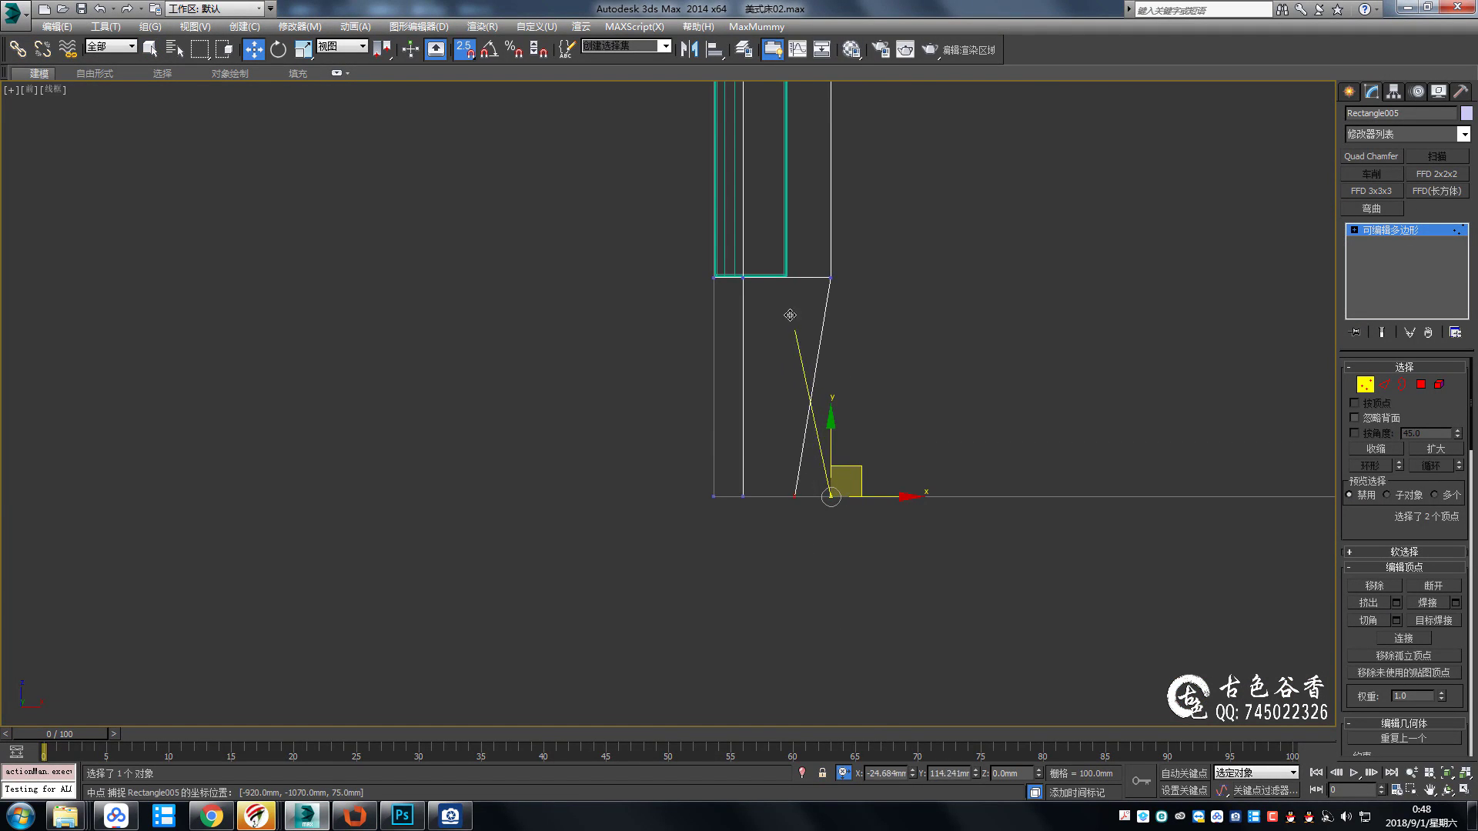
pyautogui.press('s')
# Review the tapered leg in perspective and front wireframe views at edge level.
pyautogui.hotkey('alt', 'w')
pyautogui.middleClick(1056, 565)
pyautogui.hotkey('alt', 'w')
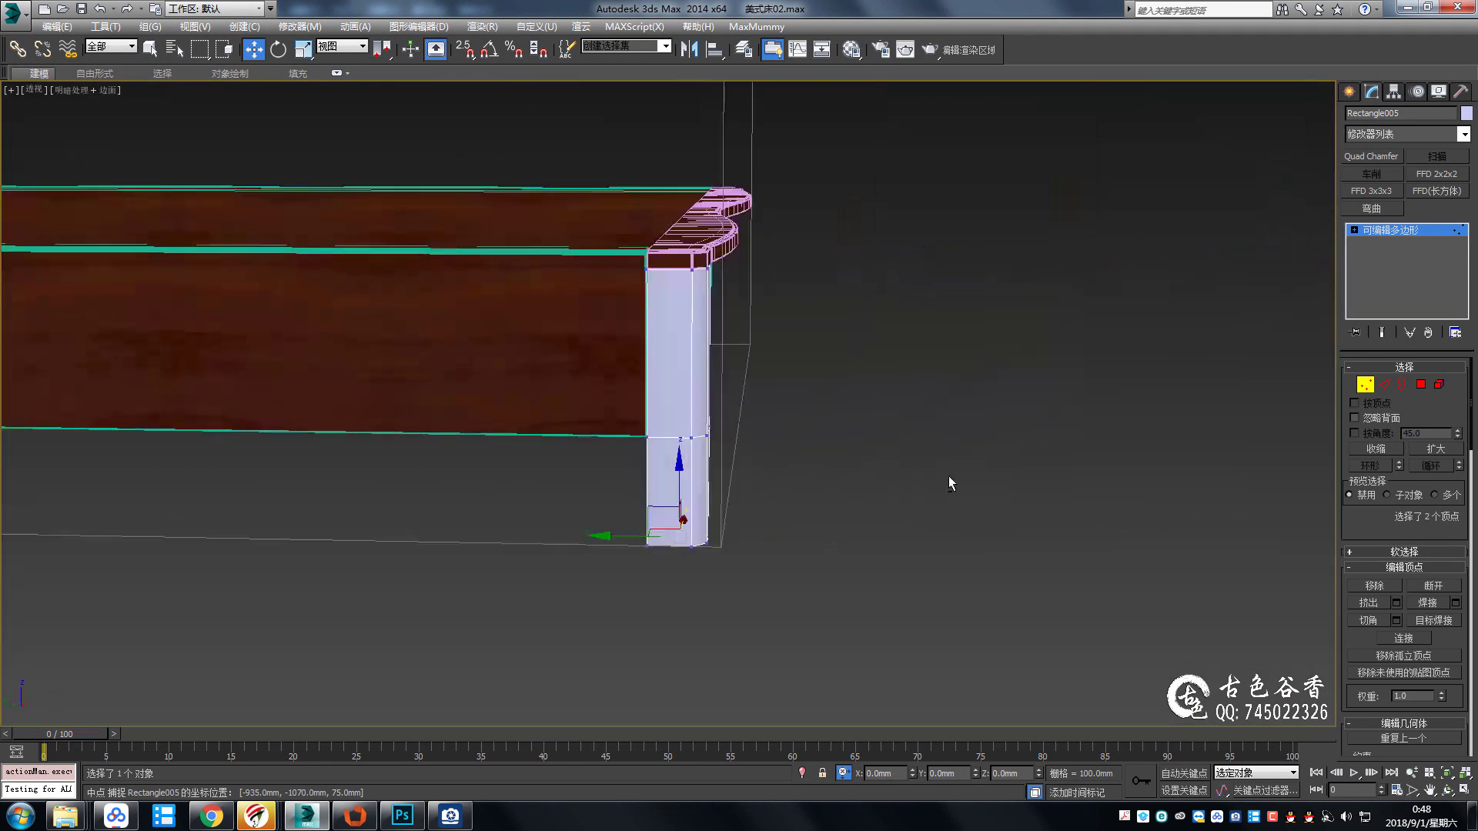
pyautogui.moveTo(948, 476)
pyautogui.keyDown('alt'); pyautogui.mouseDown(button='middle')
pyautogui.moveTo(732, 461)
pyautogui.moveTo(759, 419)
pyautogui.mouseUp(button='middle'); pyautogui.keyUp('alt')
pyautogui.press('f')
pyautogui.press('F3')
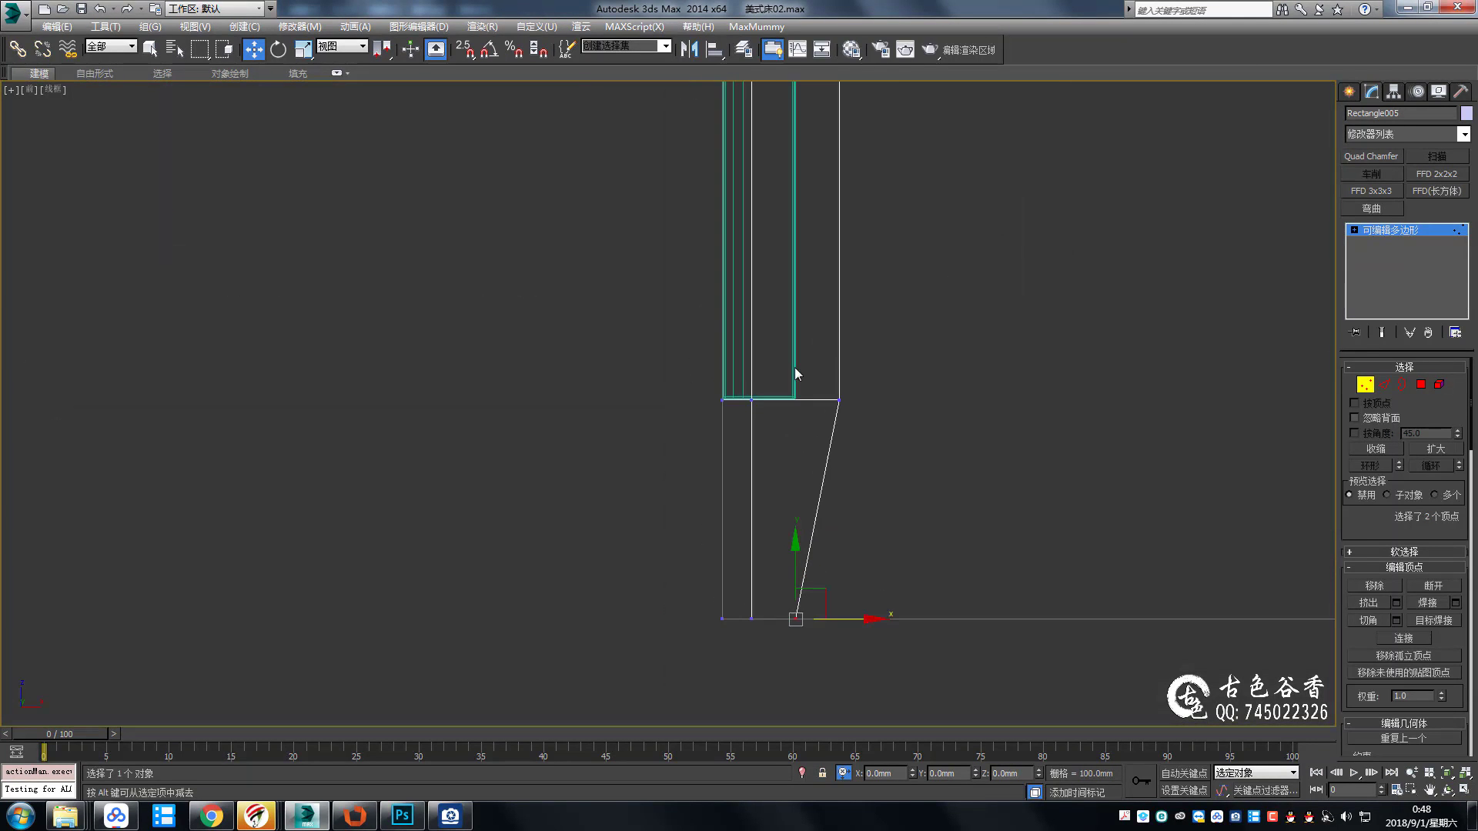
pyautogui.press('2')
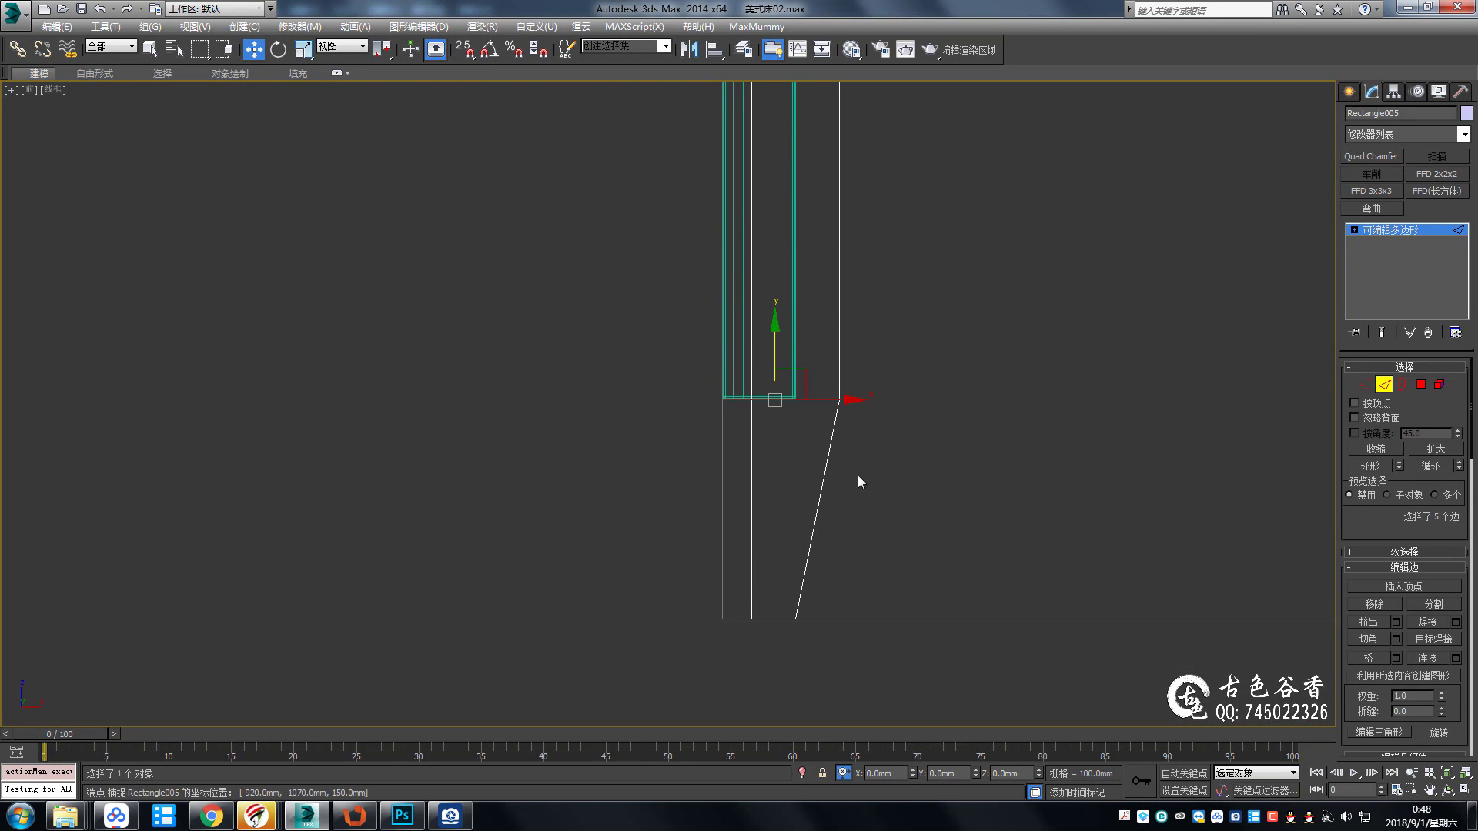
# Unhide the rest of the bed, compare the leg with the reference photo, and enter polygon level.
pyautogui.click(805, 774)
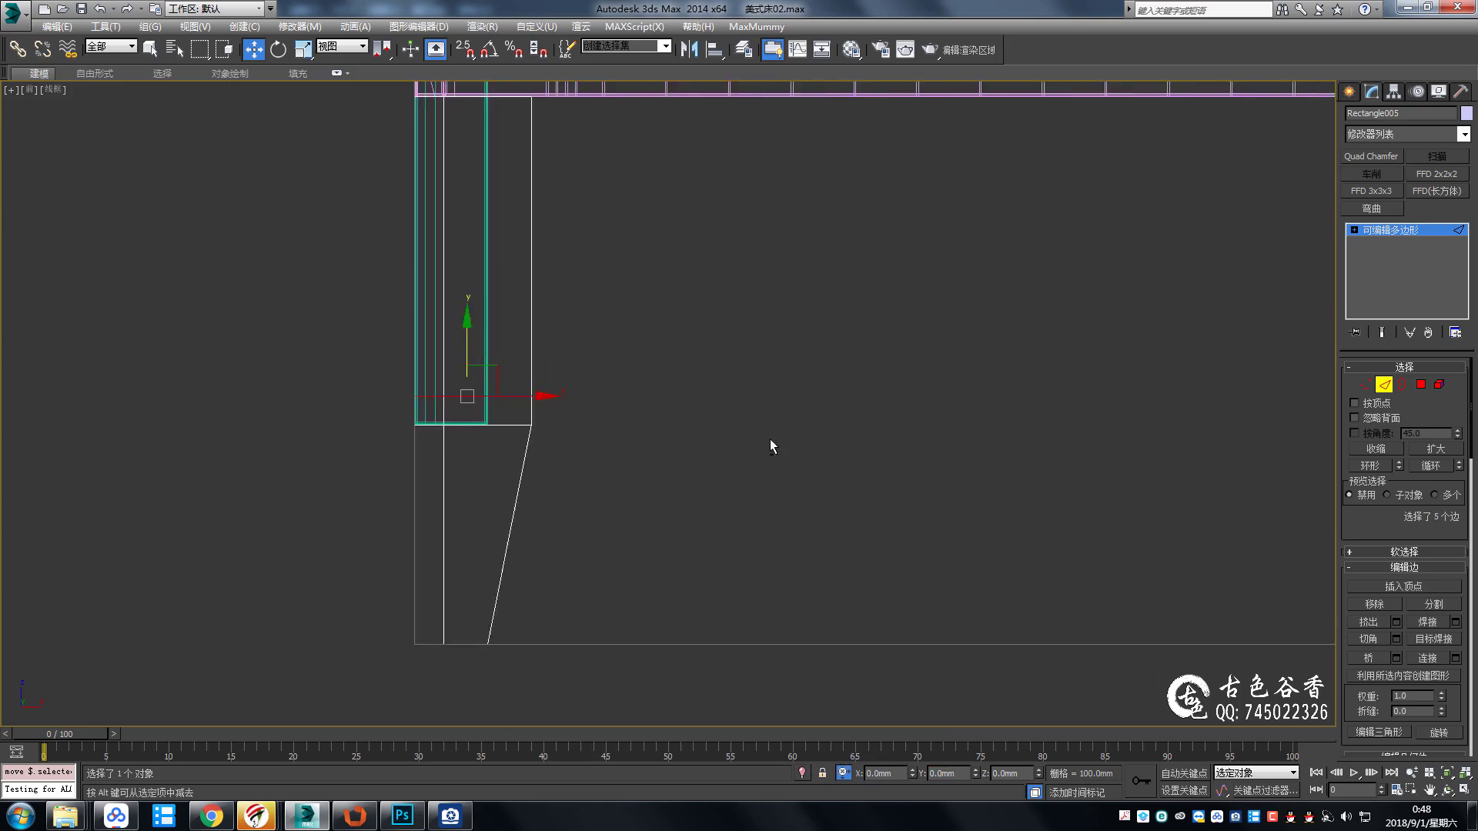
pyautogui.press('p')
pyautogui.keyDown('alt'); pyautogui.moveTo(805, 499); pyautogui.dragTo(847, 500, button='middle'); pyautogui.keyUp('alt')
pyautogui.click(450, 816)
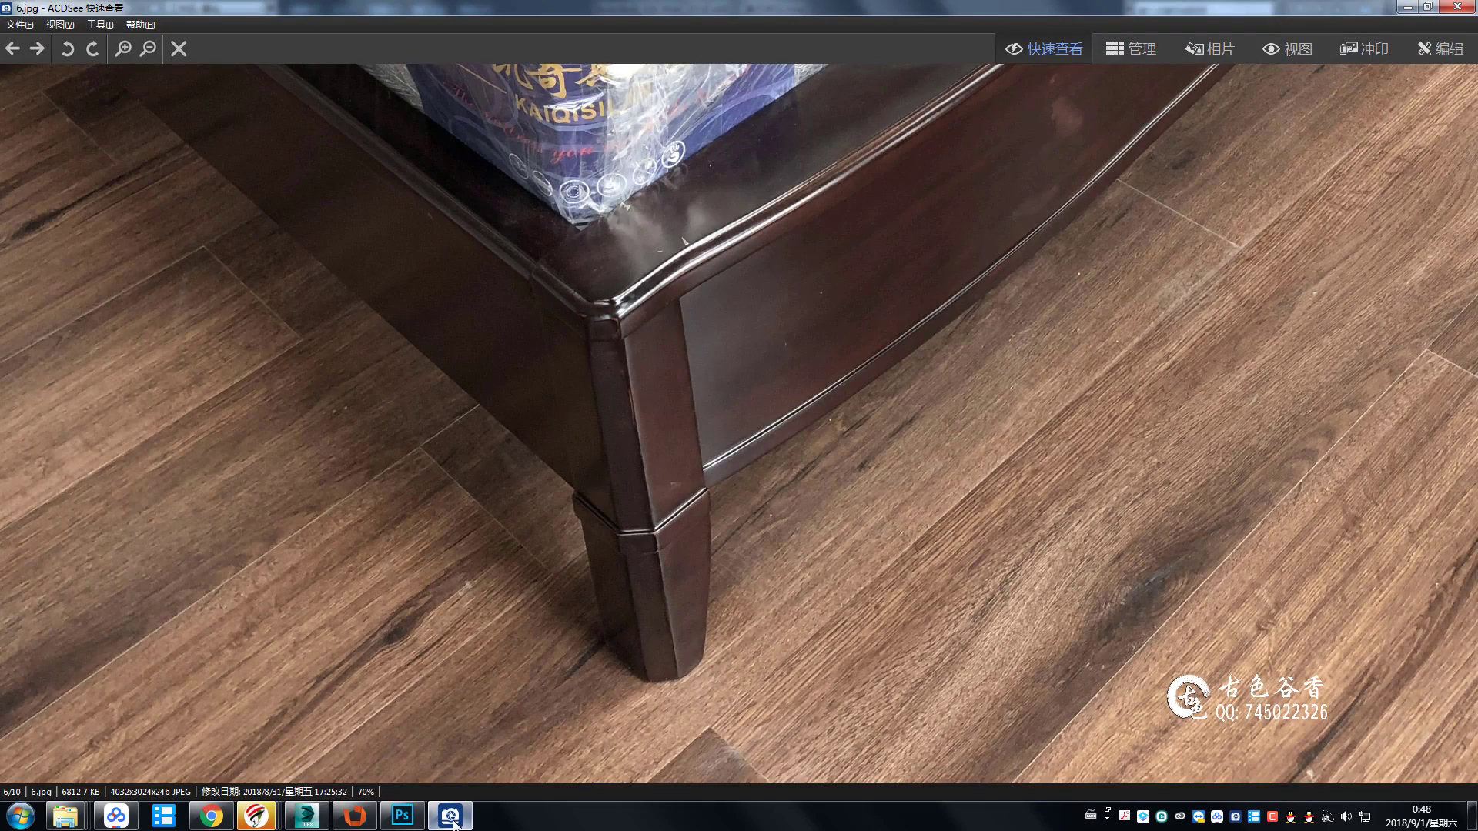
pyautogui.click(450, 816)
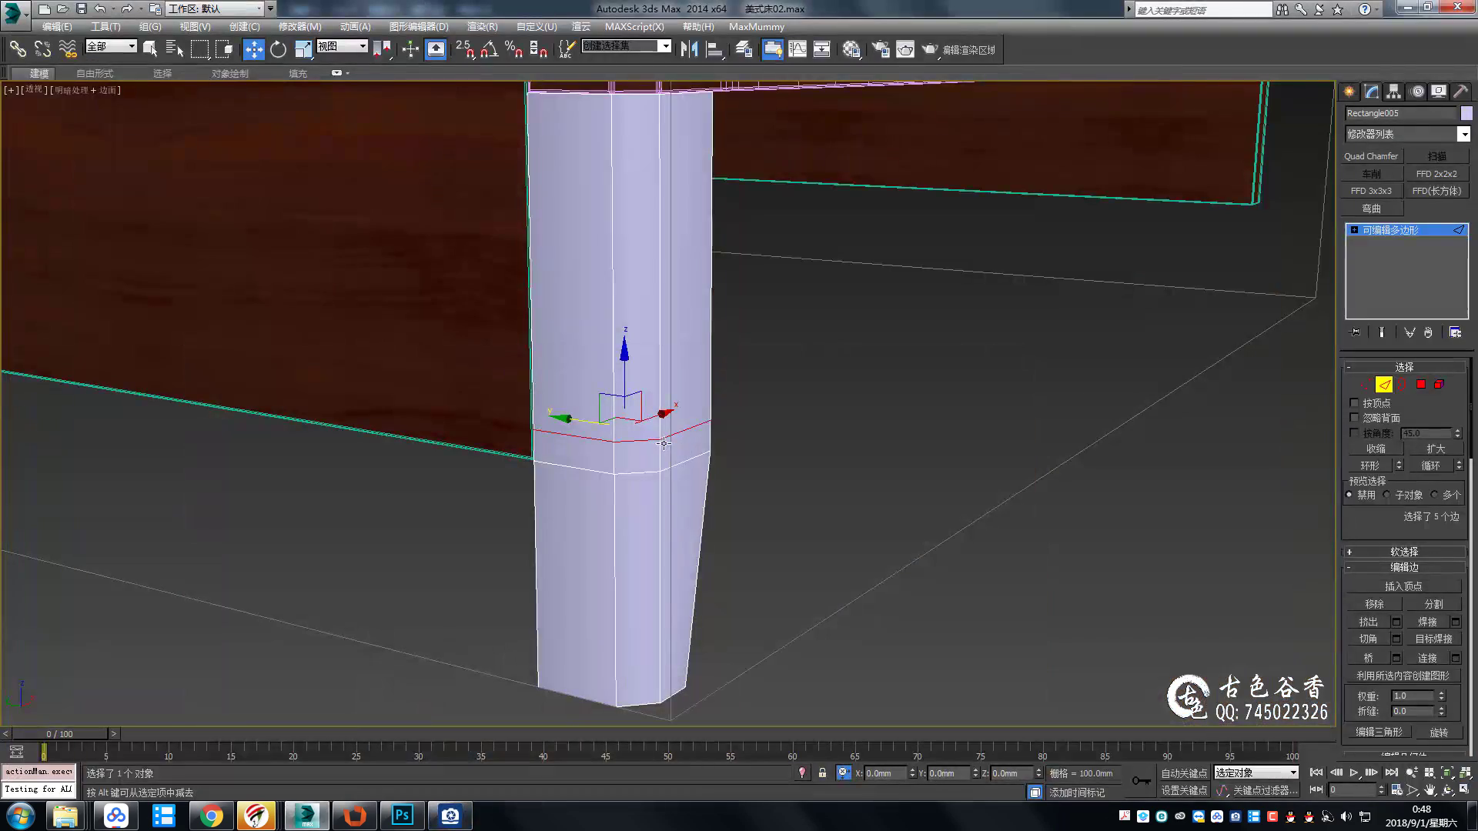
pyautogui.press('4')
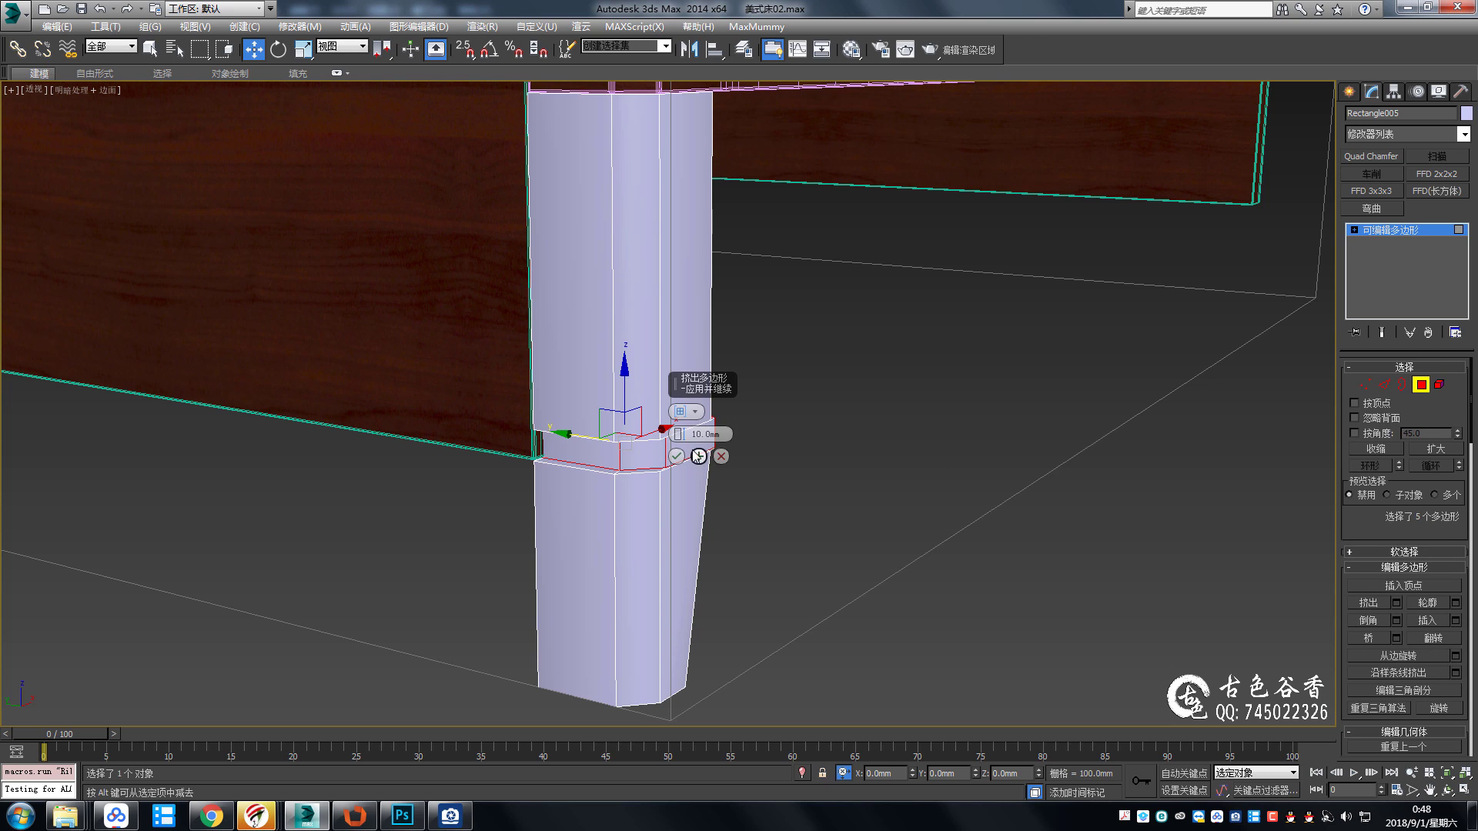
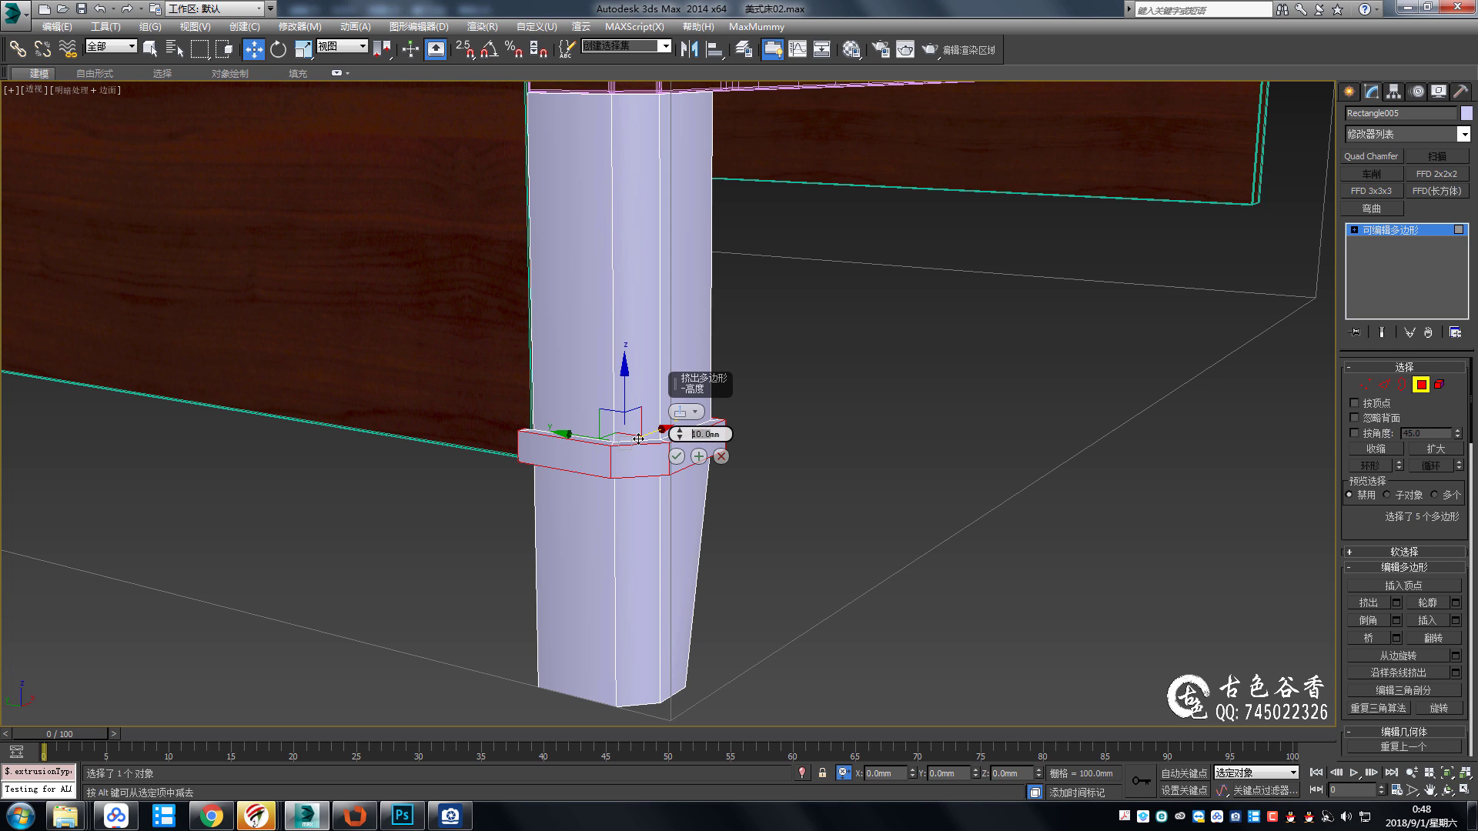
# Confirm the outward extrusion of the leg's collar band.
pyautogui.moveTo(680, 466)
pyautogui.keyDown('alt'); pyautogui.mouseDown(button='middle')
pyautogui.moveTo(731, 510)
pyautogui.moveTo(736, 460)
pyautogui.mouseUp(button='middle'); pyautogui.keyUp('alt')
pyautogui.scroll(3, 723, 469)
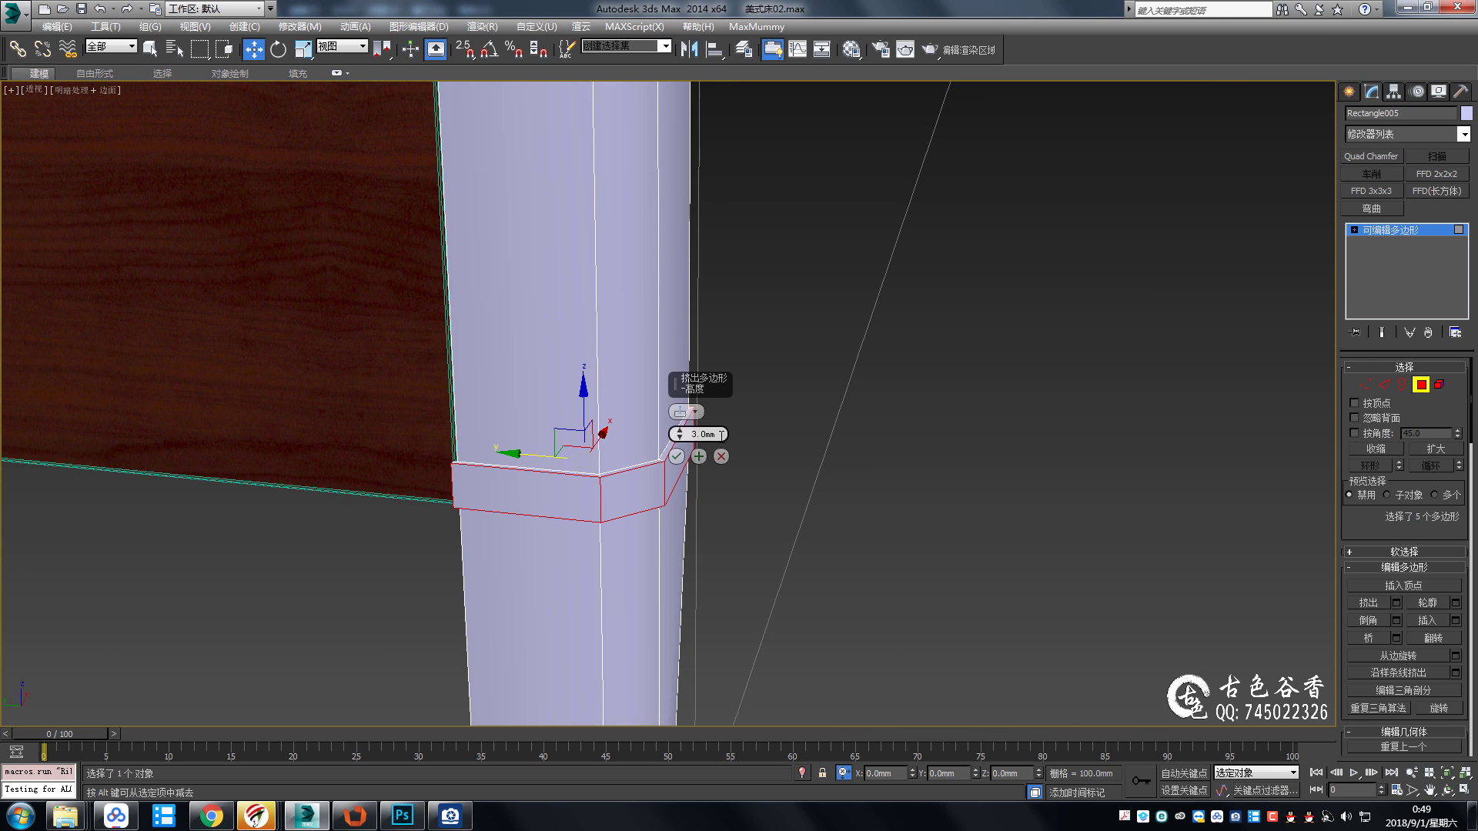
pyautogui.click(678, 457)
pyautogui.moveTo(678, 462)
pyautogui.keyDown('alt'); pyautogui.mouseDown(button='middle')
pyautogui.moveTo(779, 451)
pyautogui.moveTo(649, 482)
pyautogui.mouseUp(button='middle'); pyautogui.keyUp('alt')
# Loop-select the band's edges and chamfer them at 1.0 mm with 4 segments.
pyautogui.press('2')
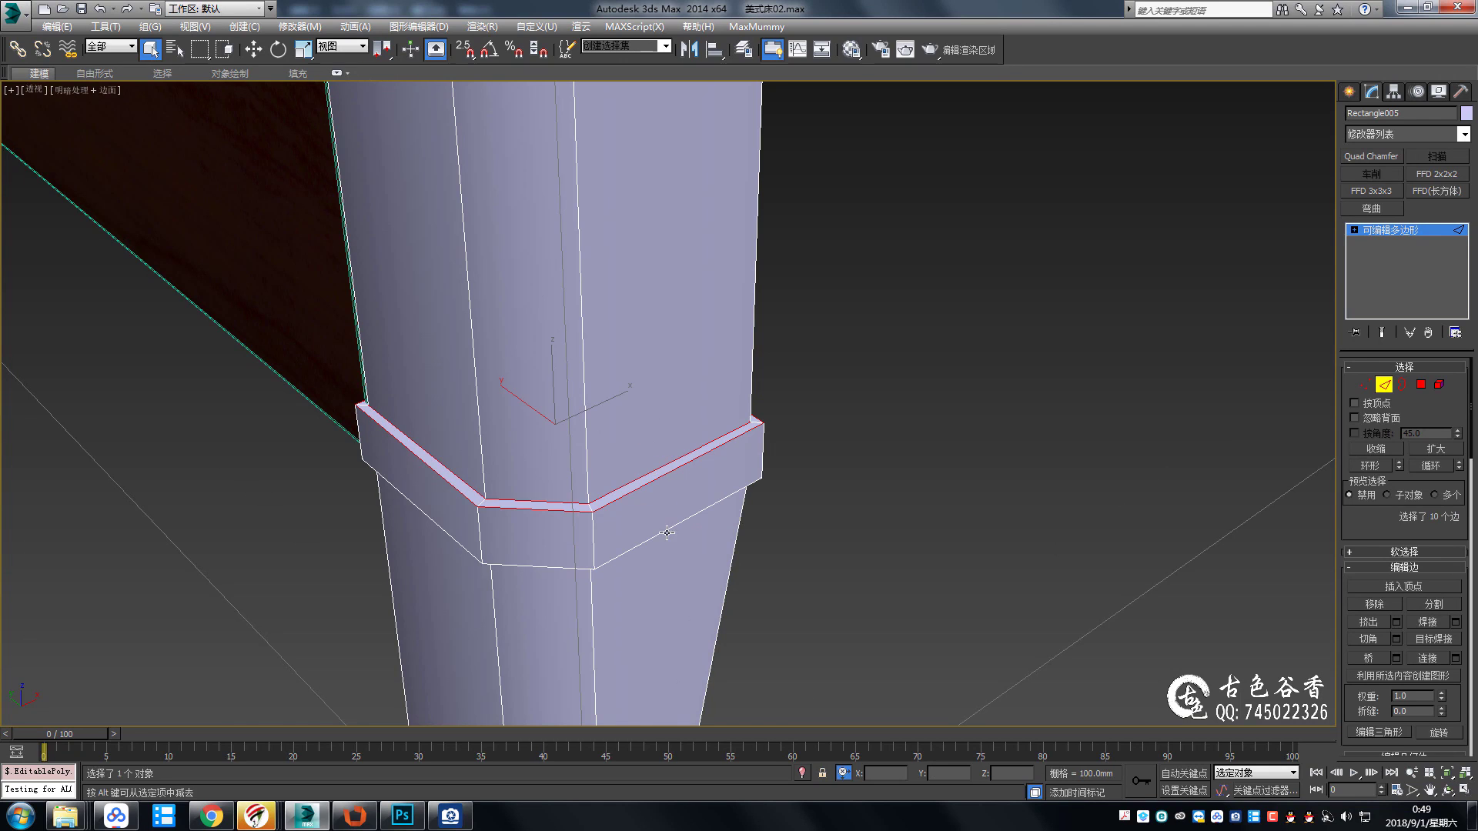
pyautogui.keyDown('ctrl'); pyautogui.doubleClick(667, 533); pyautogui.keyUp('ctrl')
pyautogui.moveTo(667, 533)
pyautogui.keyDown('alt'); pyautogui.mouseDown(button='middle')
pyautogui.moveTo(577, 462)
pyautogui.moveTo(682, 403)
pyautogui.moveTo(630, 488)
pyautogui.moveTo(638, 531)
pyautogui.moveTo(657, 532)
pyautogui.mouseUp(button='middle'); pyautogui.keyUp('alt')
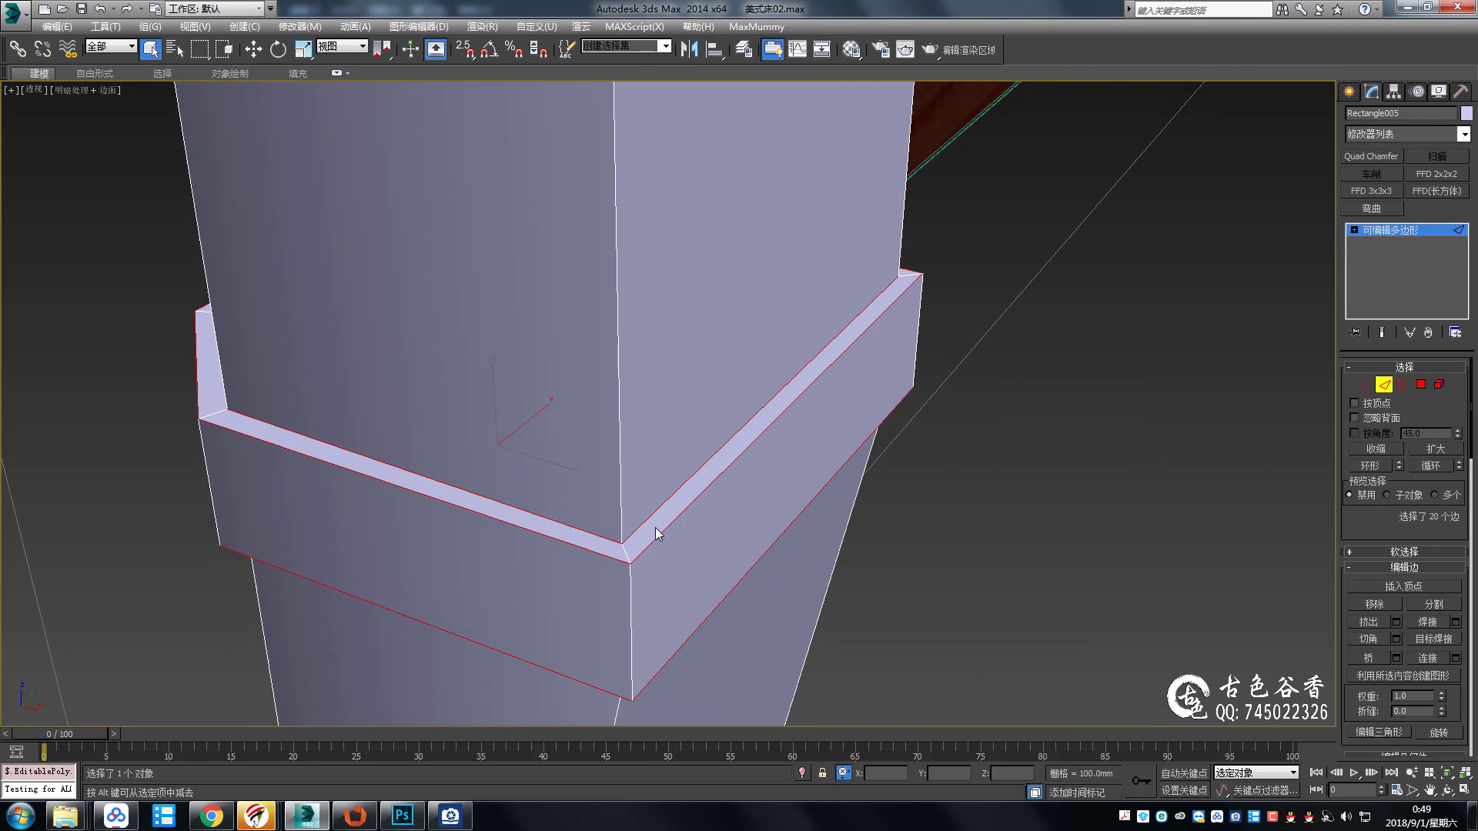
pyautogui.hotkey('ctrl', 'shift', 'c')
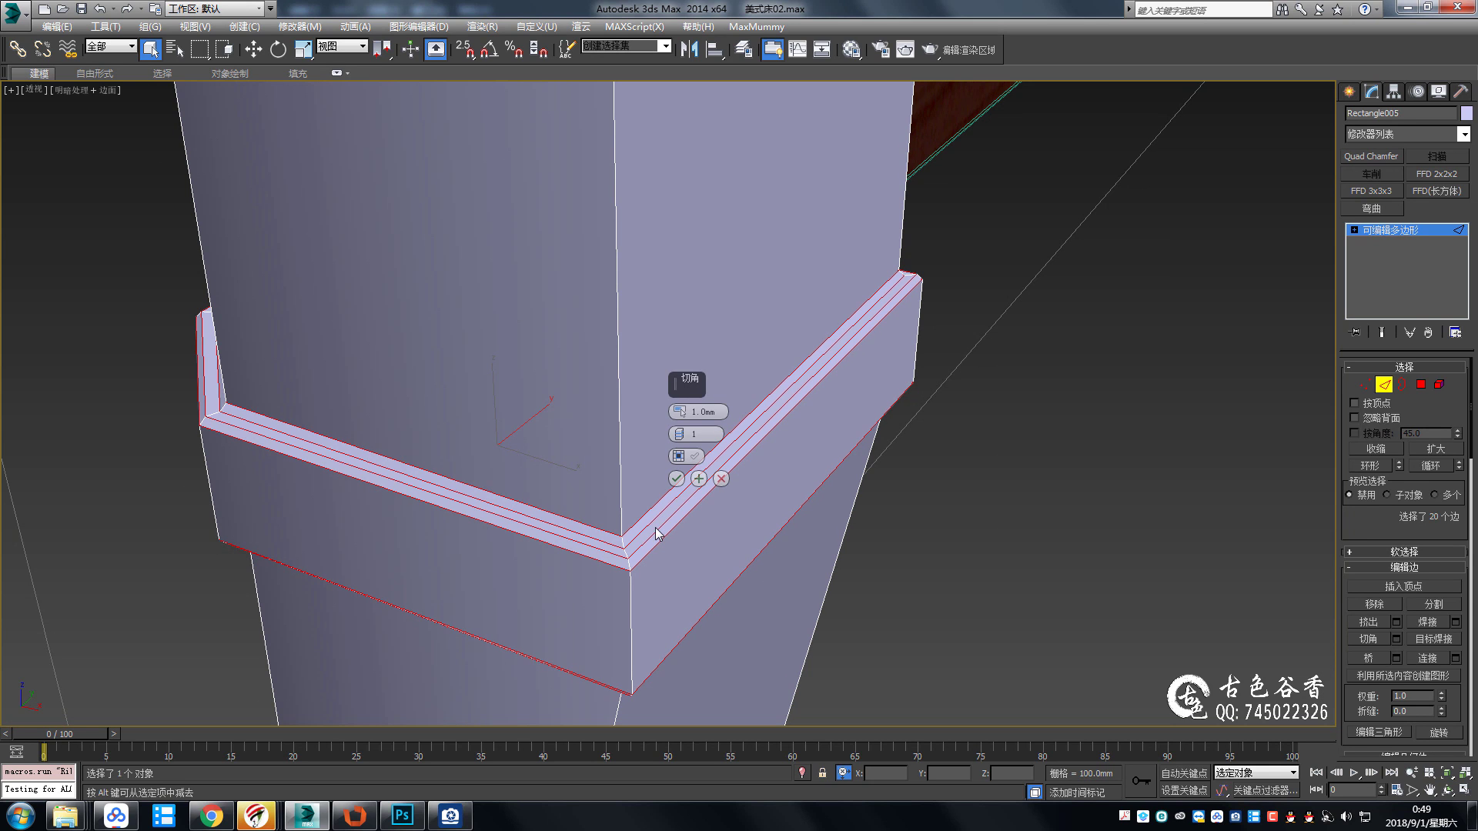
pyautogui.click(680, 430)
pyautogui.click(679, 430)
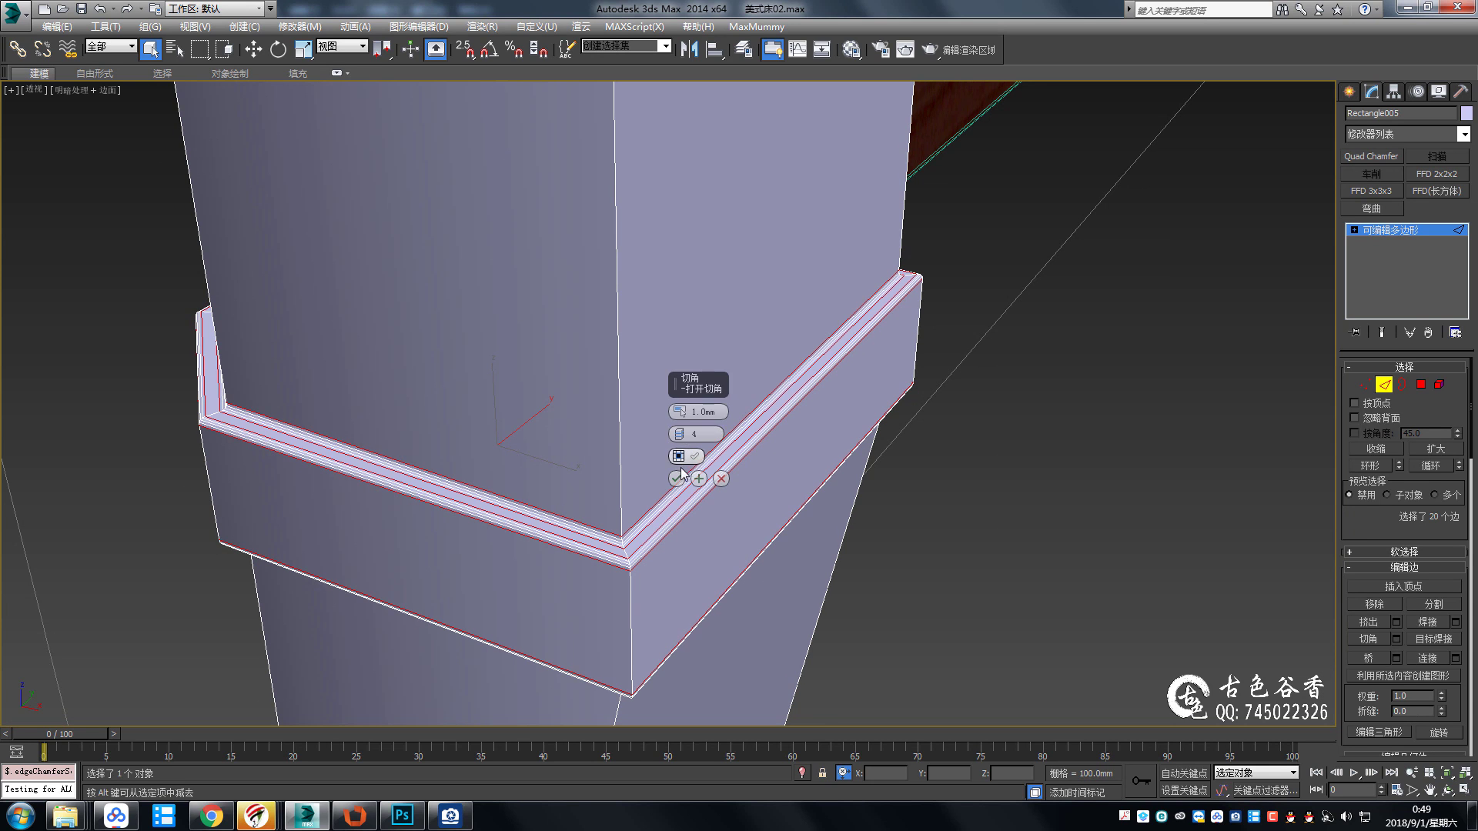
pyautogui.click(676, 478)
# Inspect the chamfered band and select all of the leg's edges.
pyautogui.moveTo(767, 430); pyautogui.dragTo(782, 431, button='middle')
pyautogui.scroll(-3, 761, 427)
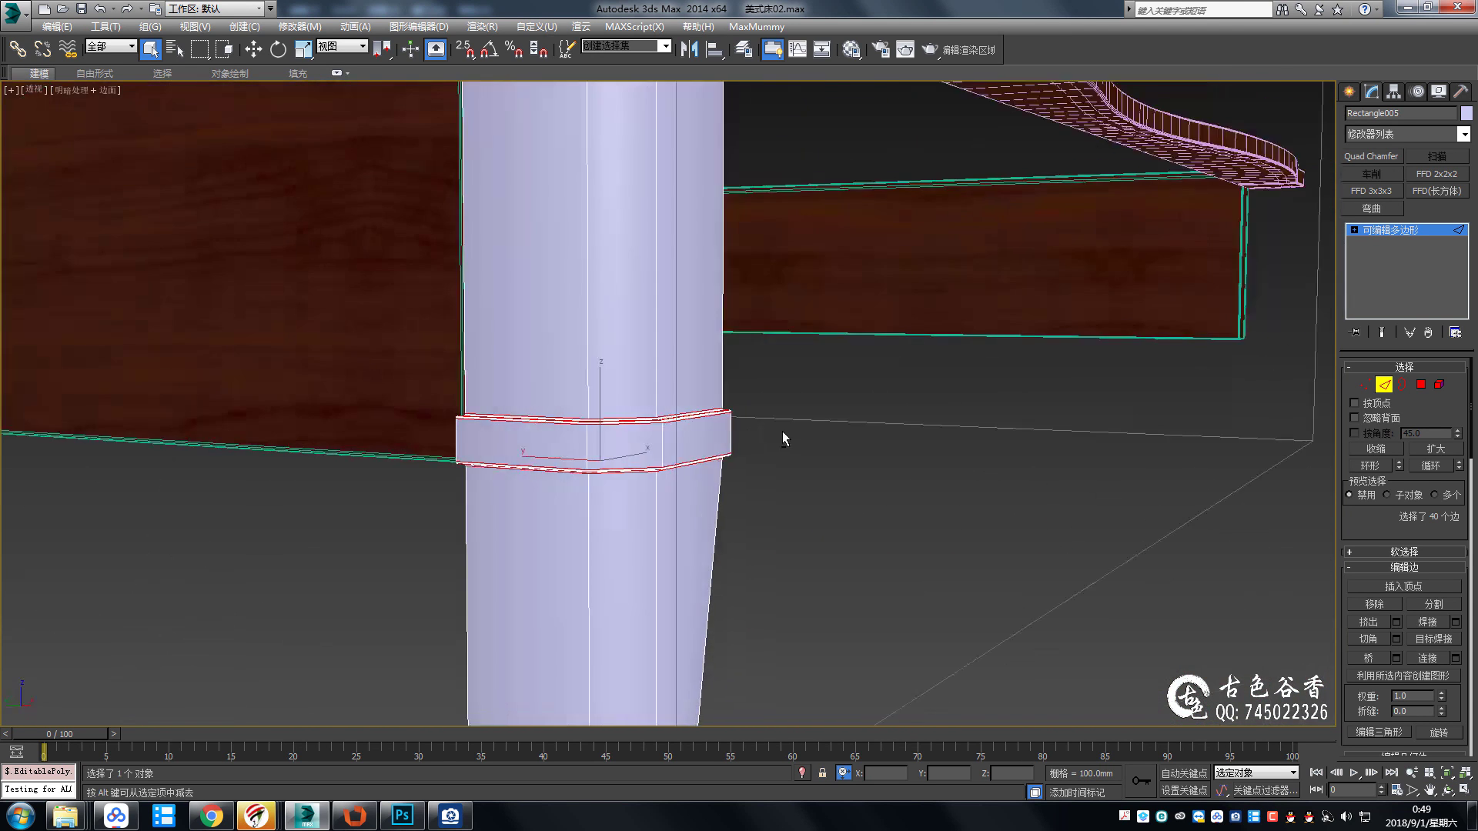
pyautogui.scroll(-3, 782, 431)
pyautogui.scroll(3, 708, 344)
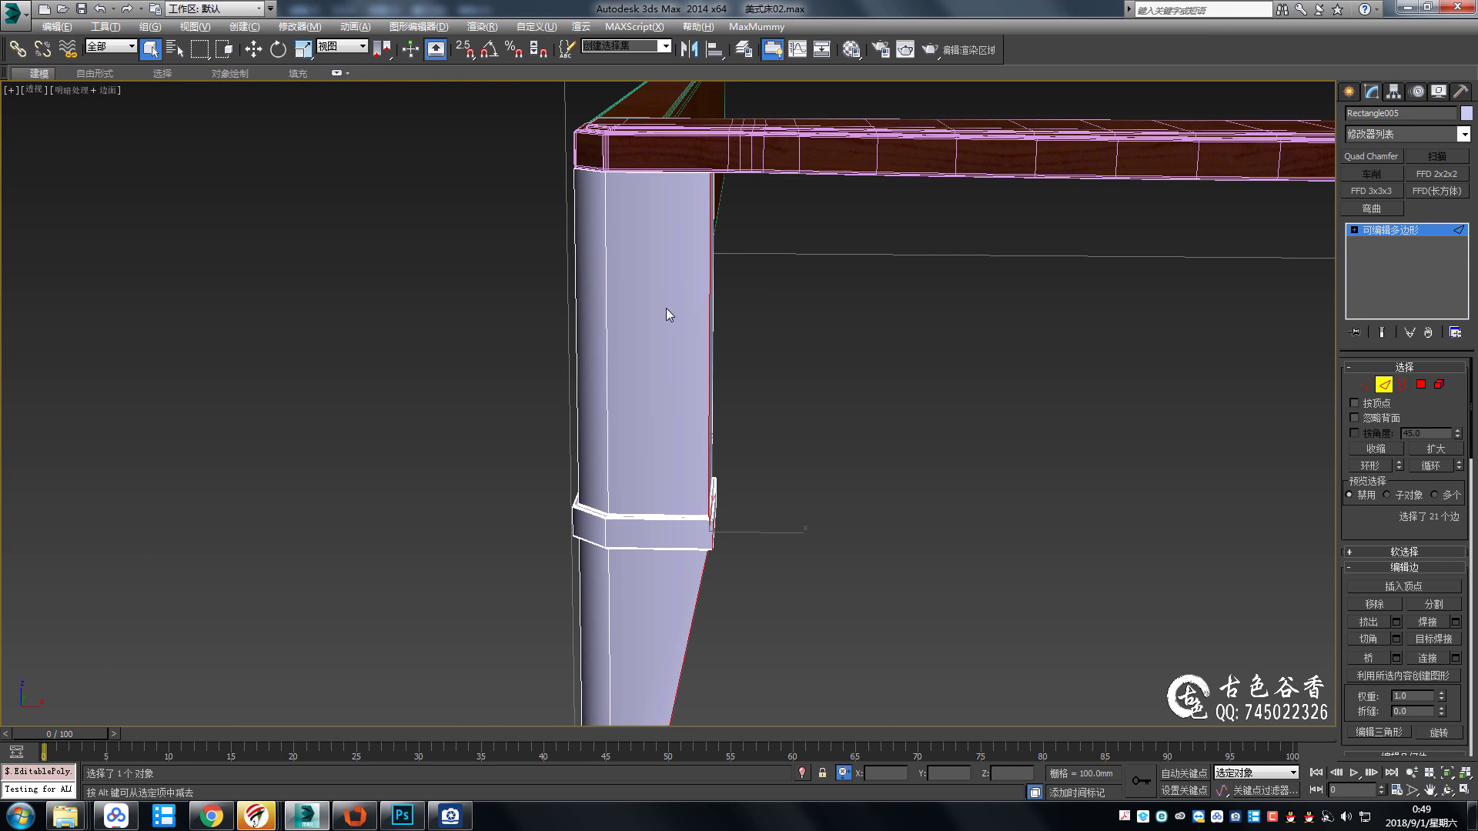
pyautogui.keyDown('alt'); pyautogui.moveTo(666, 308); pyautogui.dragTo(677, 326, button='middle'); pyautogui.keyUp('alt')
pyautogui.hotkey('ctrl', 'a')
# Isolate the leg and add a Quad Chamfer modifier with Amount 1.0.
pyautogui.hotkey('alt', 'q')
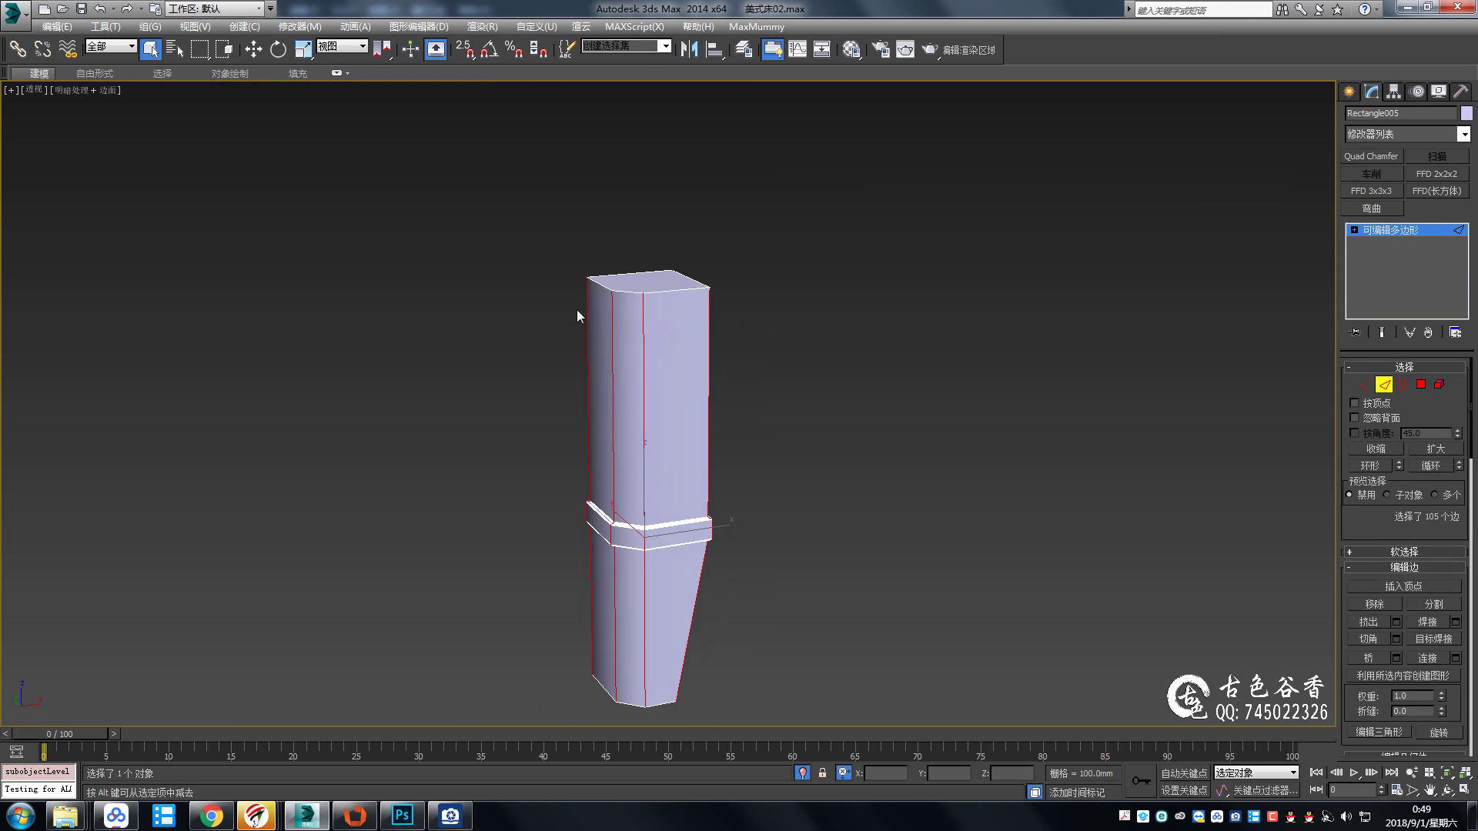
pyautogui.keyDown('alt'); pyautogui.moveTo(733, 431); pyautogui.dragTo(643, 501, button='middle'); pyautogui.keyUp('alt')
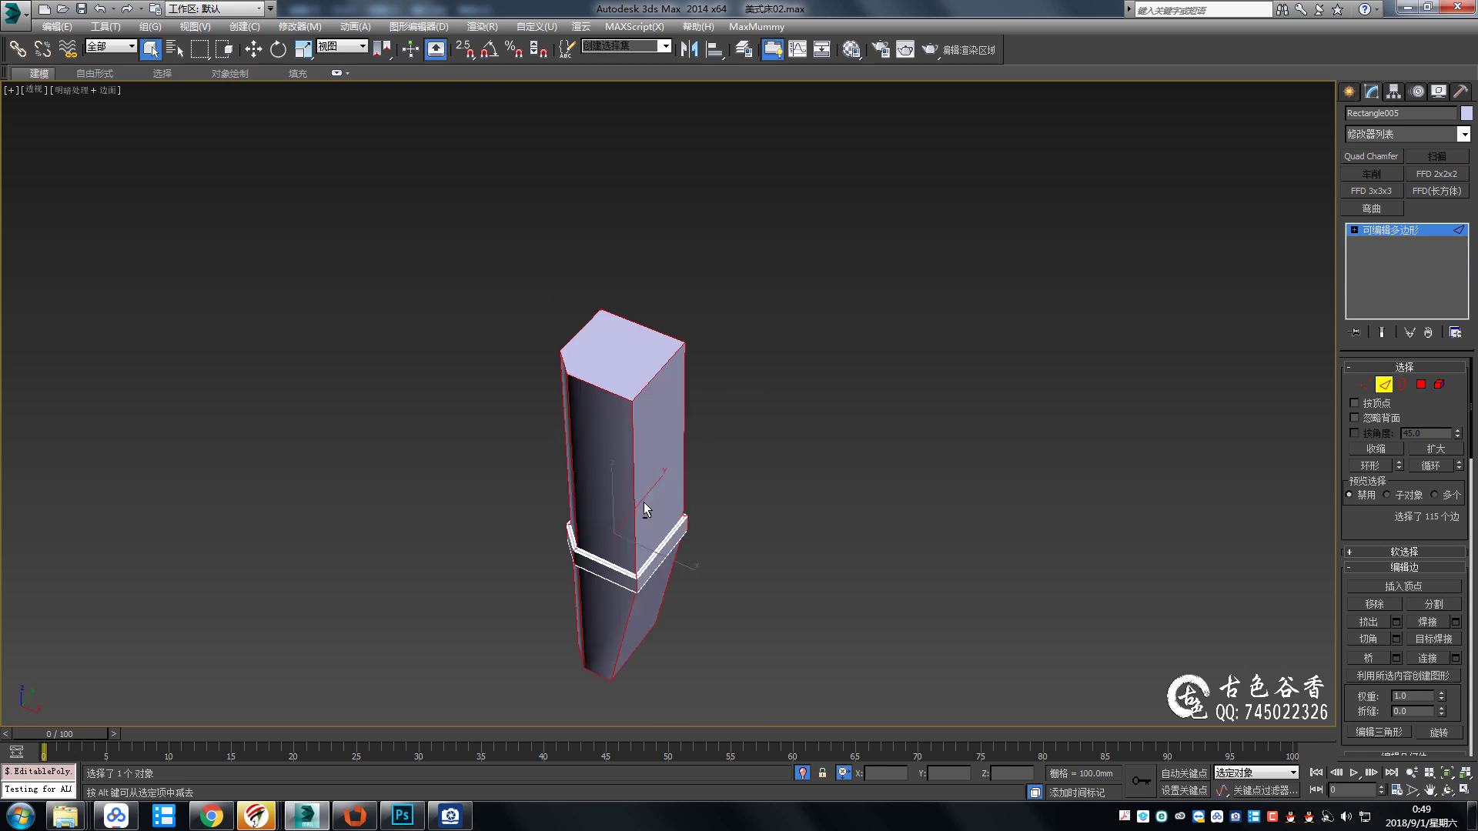
pyautogui.scroll(5, 994, 426)
pyautogui.click(1379, 157)
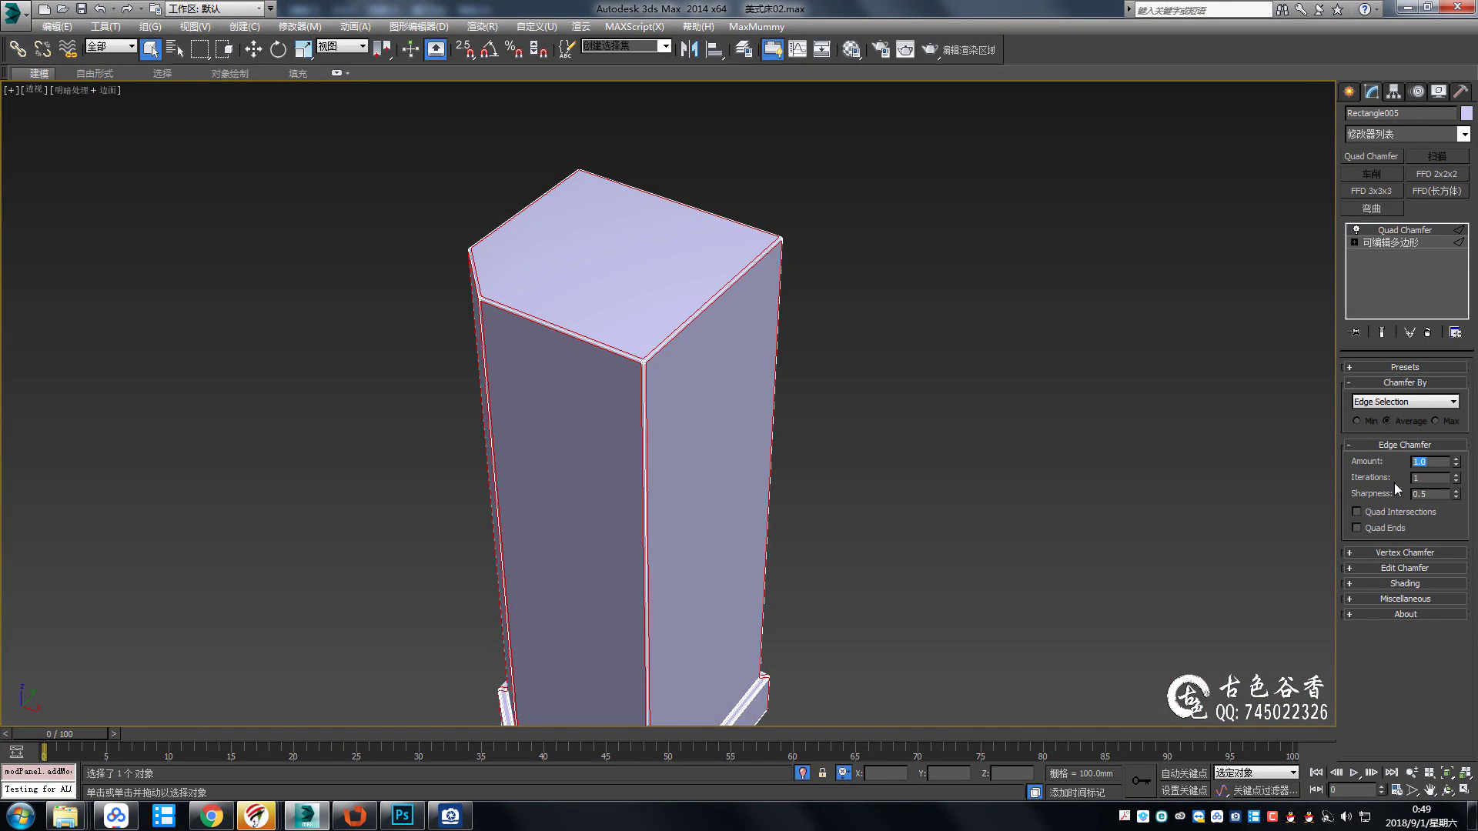
# Deselect the leg, turn off Edged Faces, and inspect the rounded edges.
pyautogui.click(878, 517)
pyautogui.scroll(5, 824, 313)
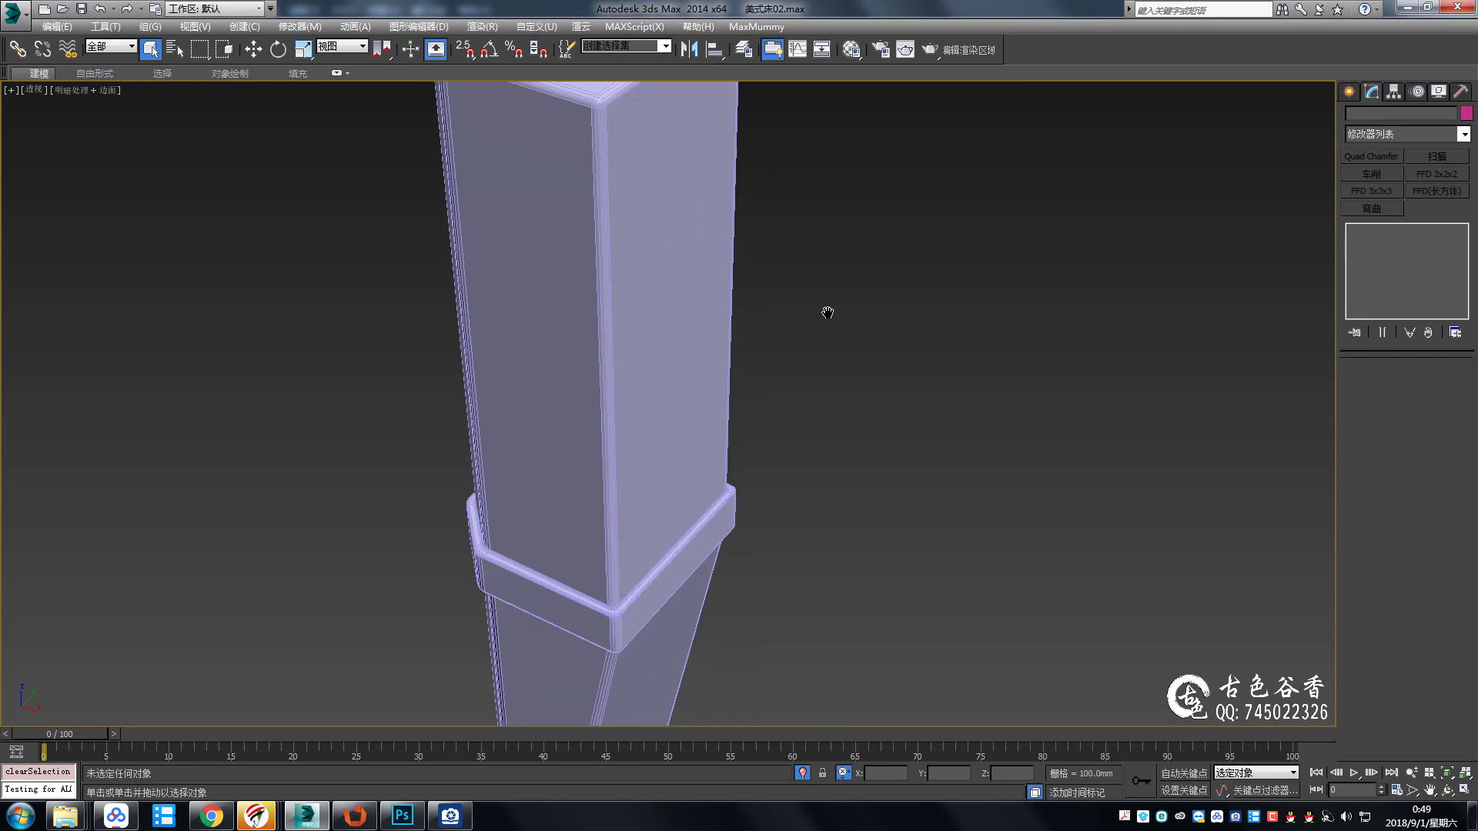
pyautogui.scroll(3, 636, 451)
pyautogui.press('F4')
pyautogui.scroll(-3, 639, 451)
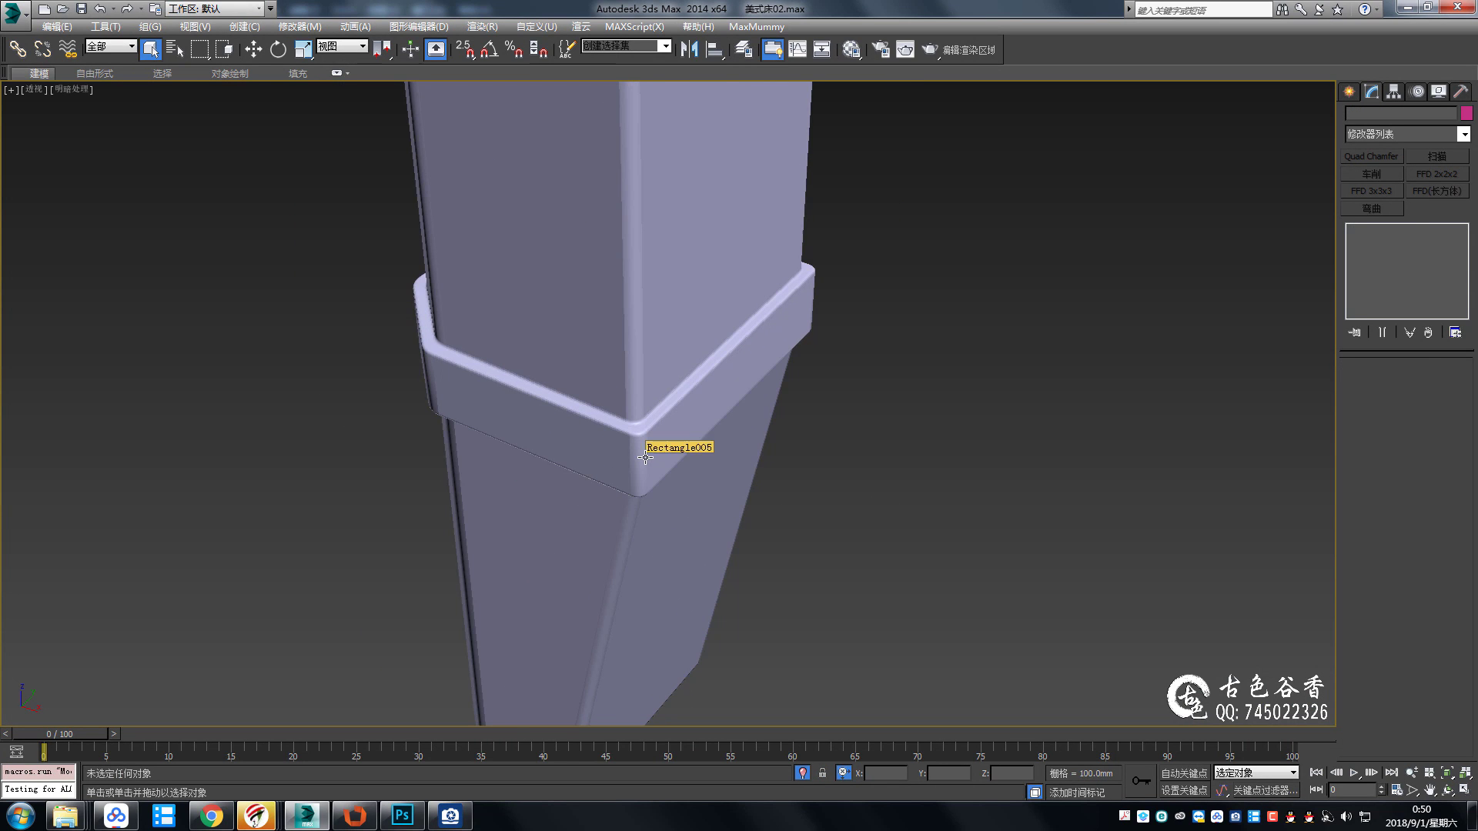
pyautogui.click(645, 457)
pyautogui.click(866, 439)
pyautogui.moveTo(867, 439)
pyautogui.keyDown('alt'); pyautogui.mouseDown(button='middle')
pyautogui.moveTo(677, 453)
pyautogui.moveTo(822, 464)
pyautogui.moveTo(738, 431)
pyautogui.moveTo(694, 389)
pyautogui.moveTo(670, 401)
pyautogui.moveTo(718, 408)
pyautogui.mouseUp(button='middle'); pyautogui.keyUp('alt')
# Assign the wood material to the leg Rectangle005.
pyautogui.click(662, 400)
pyautogui.press('m')
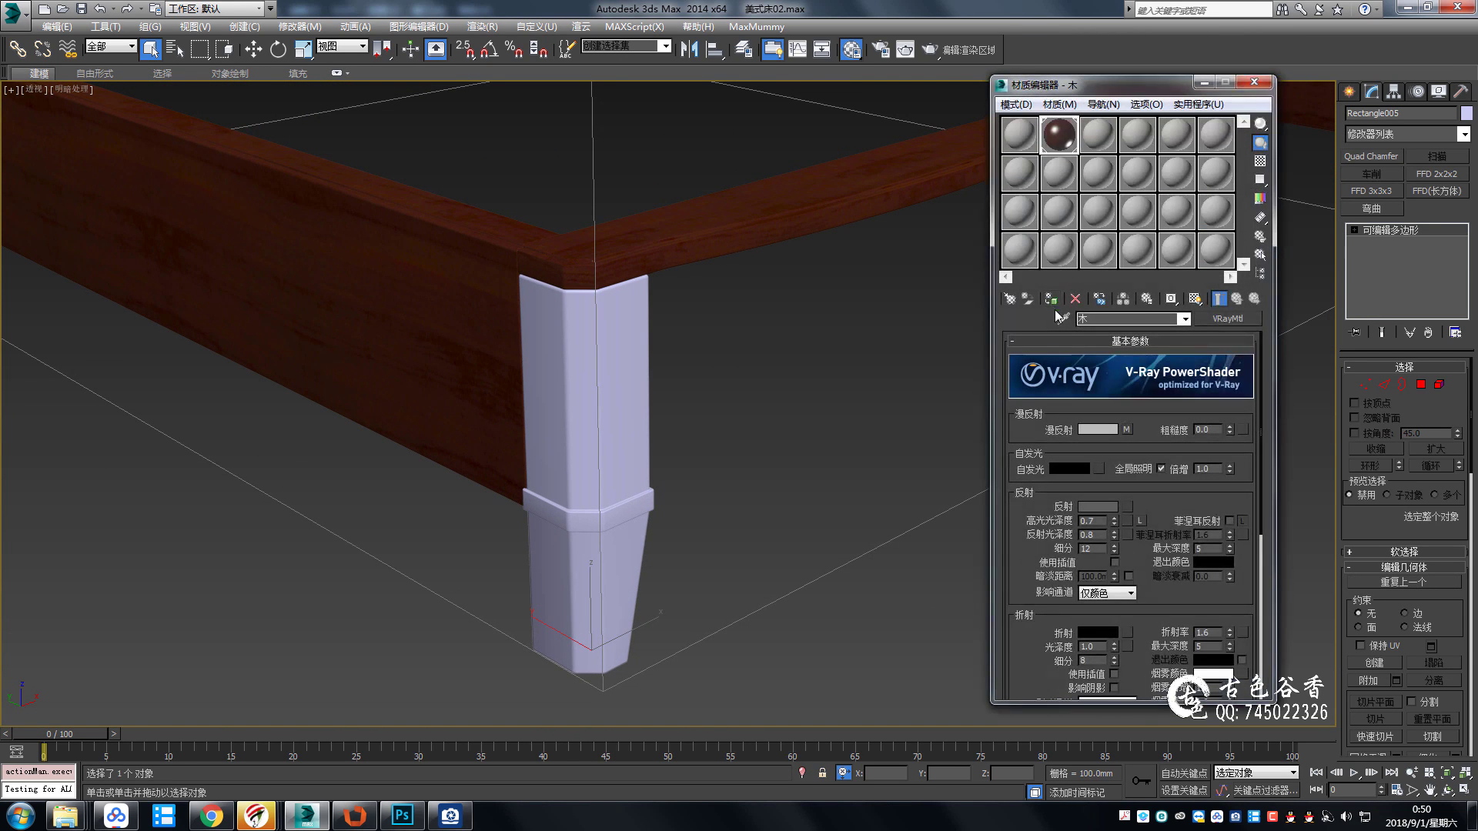
pyautogui.click(1053, 306)
pyautogui.click(1254, 83)
# Add a Box UVW Map of 400mm on each side, aligned to Y.
pyautogui.press('u')
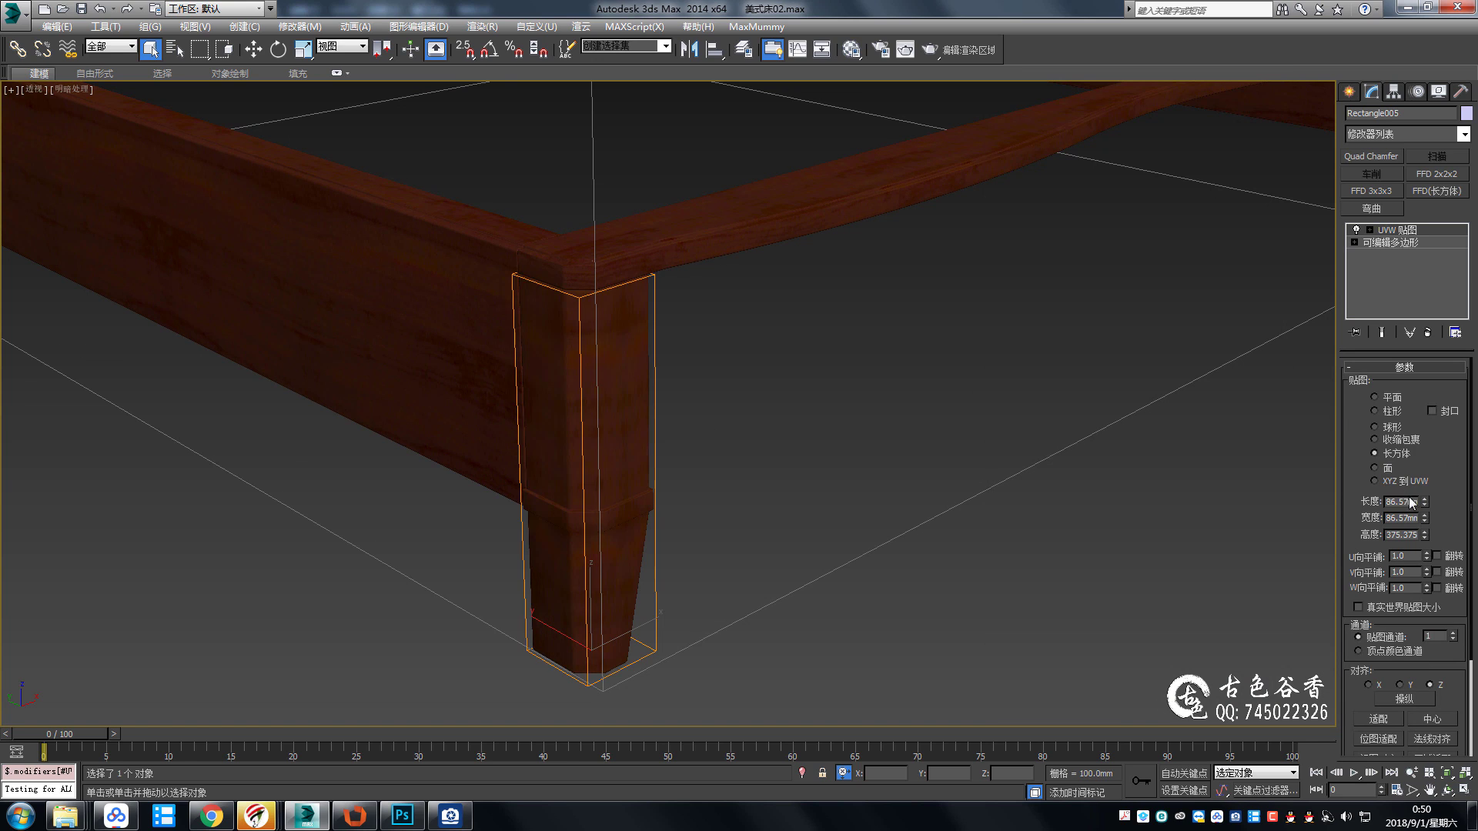
pyautogui.write('400')
pyautogui.press('Tab')
pyautogui.write('400')
pyautogui.press('Tab')
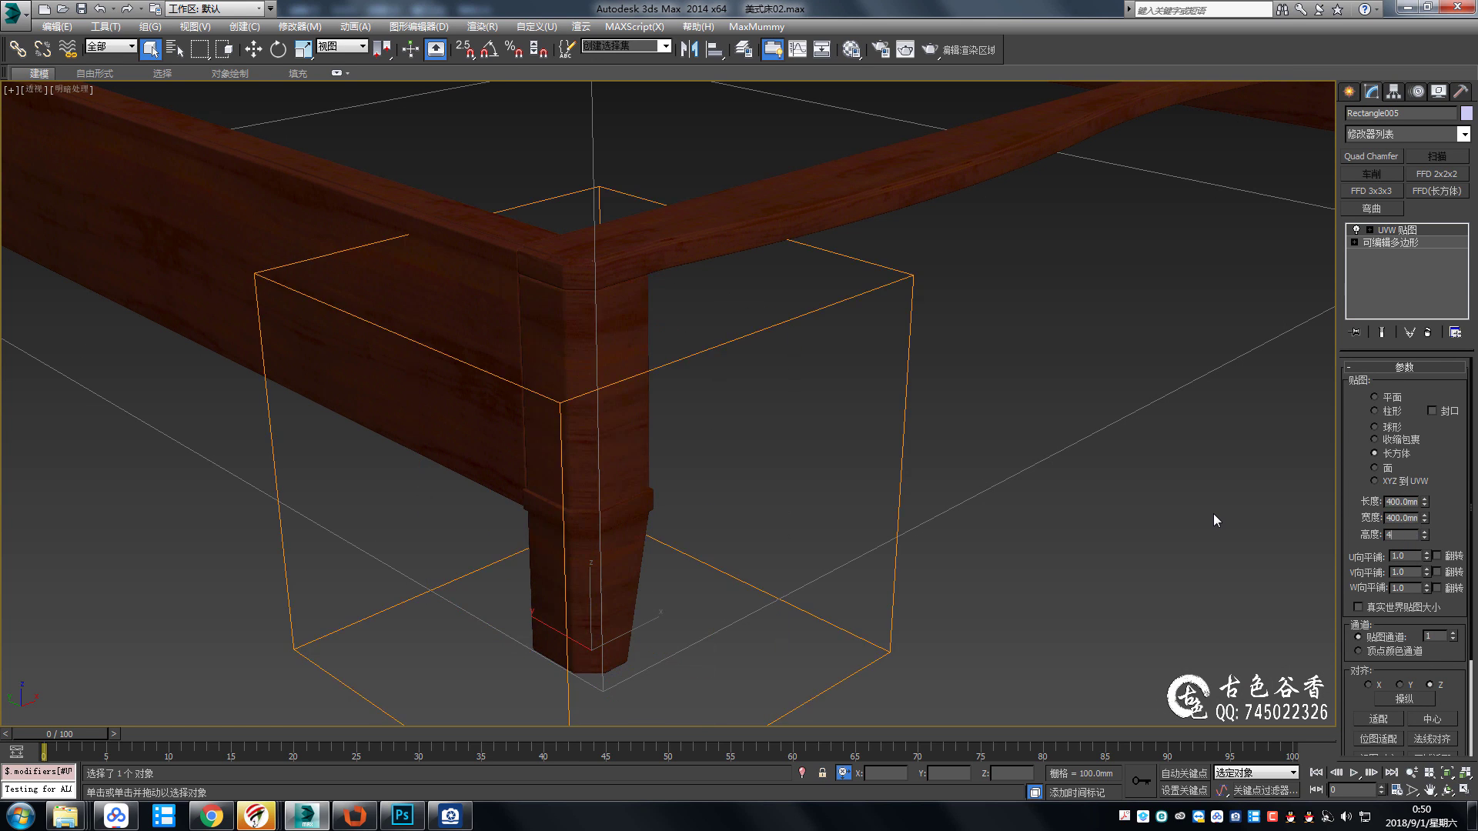
pyautogui.write('400')
pyautogui.press('Return')
pyautogui.click(1396, 685)
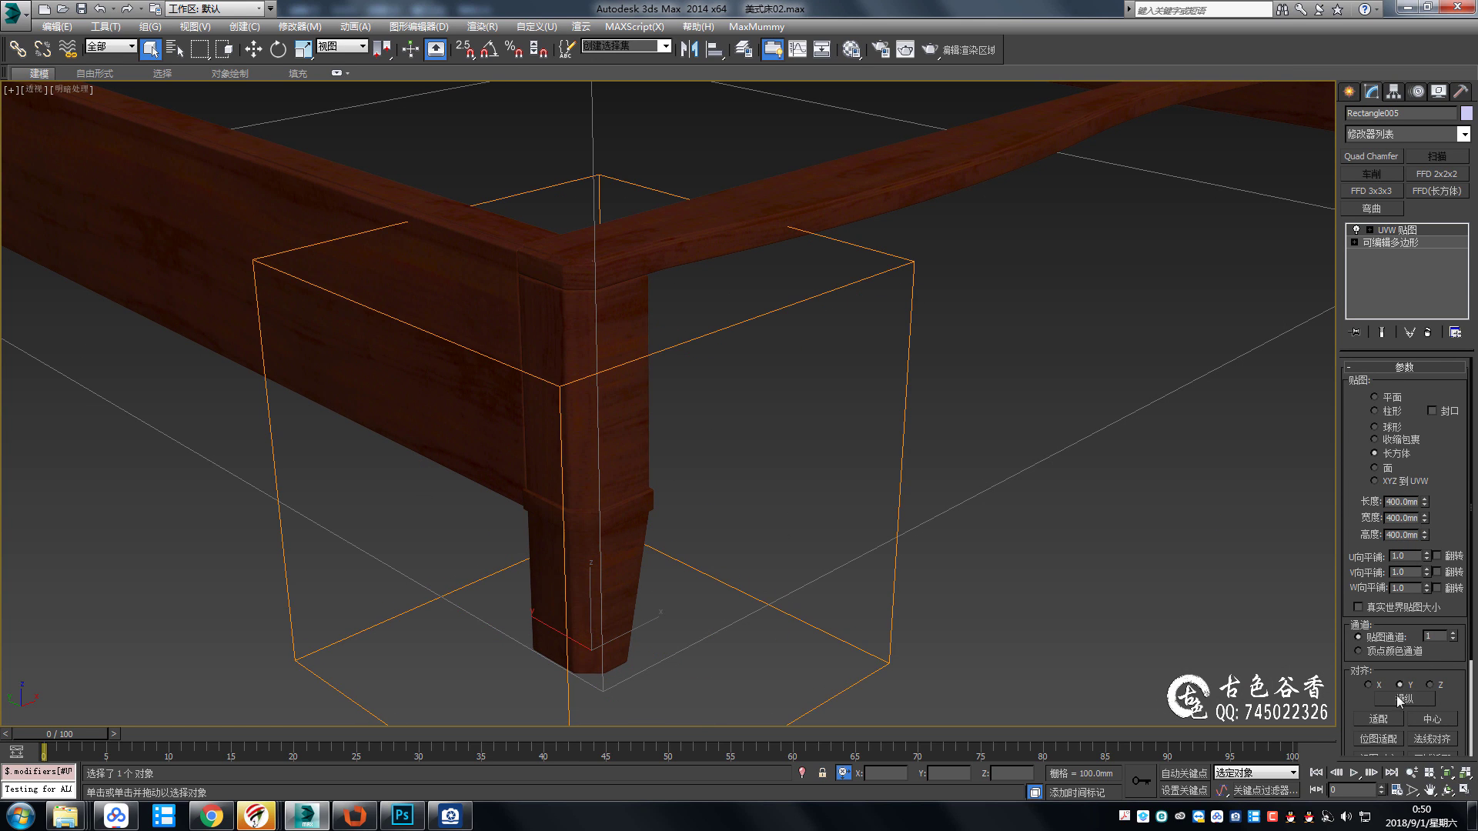
pyautogui.moveTo(759, 509)
pyautogui.keyDown('alt'); pyautogui.mouseDown(button='middle')
pyautogui.moveTo(561, 452)
pyautogui.moveTo(439, 465)
pyautogui.moveTo(725, 477)
pyautogui.moveTo(610, 455)
pyautogui.moveTo(1045, 404)
pyautogui.moveTo(962, 400)
pyautogui.mouseUp(button='middle'); pyautogui.keyUp('alt')
# Align the leg's pivot to the frame centre and mirror a copy to the other end.
pyautogui.click(1393, 91)
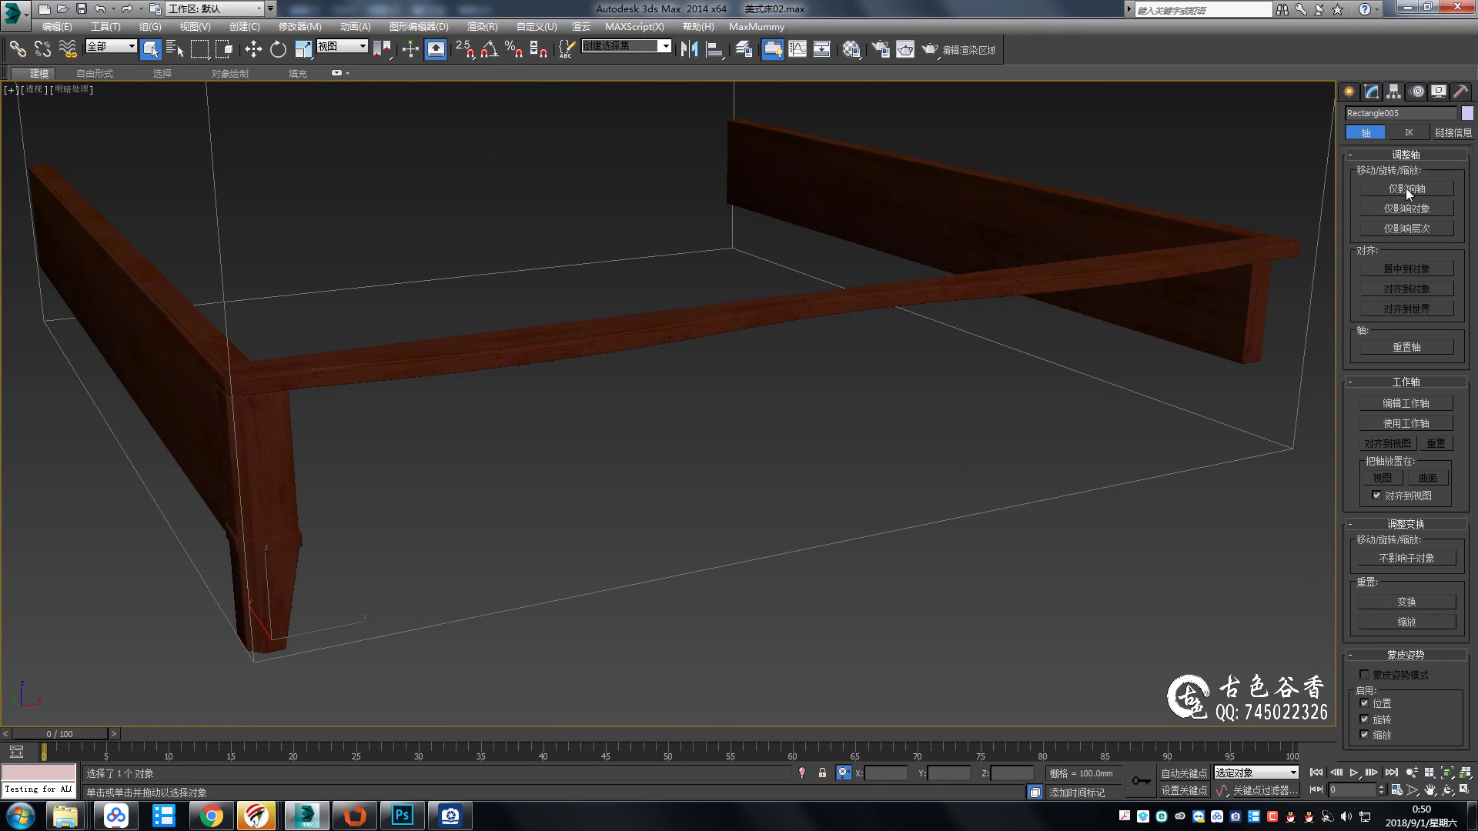
pyautogui.click(942, 290)
pyautogui.click(1106, 404)
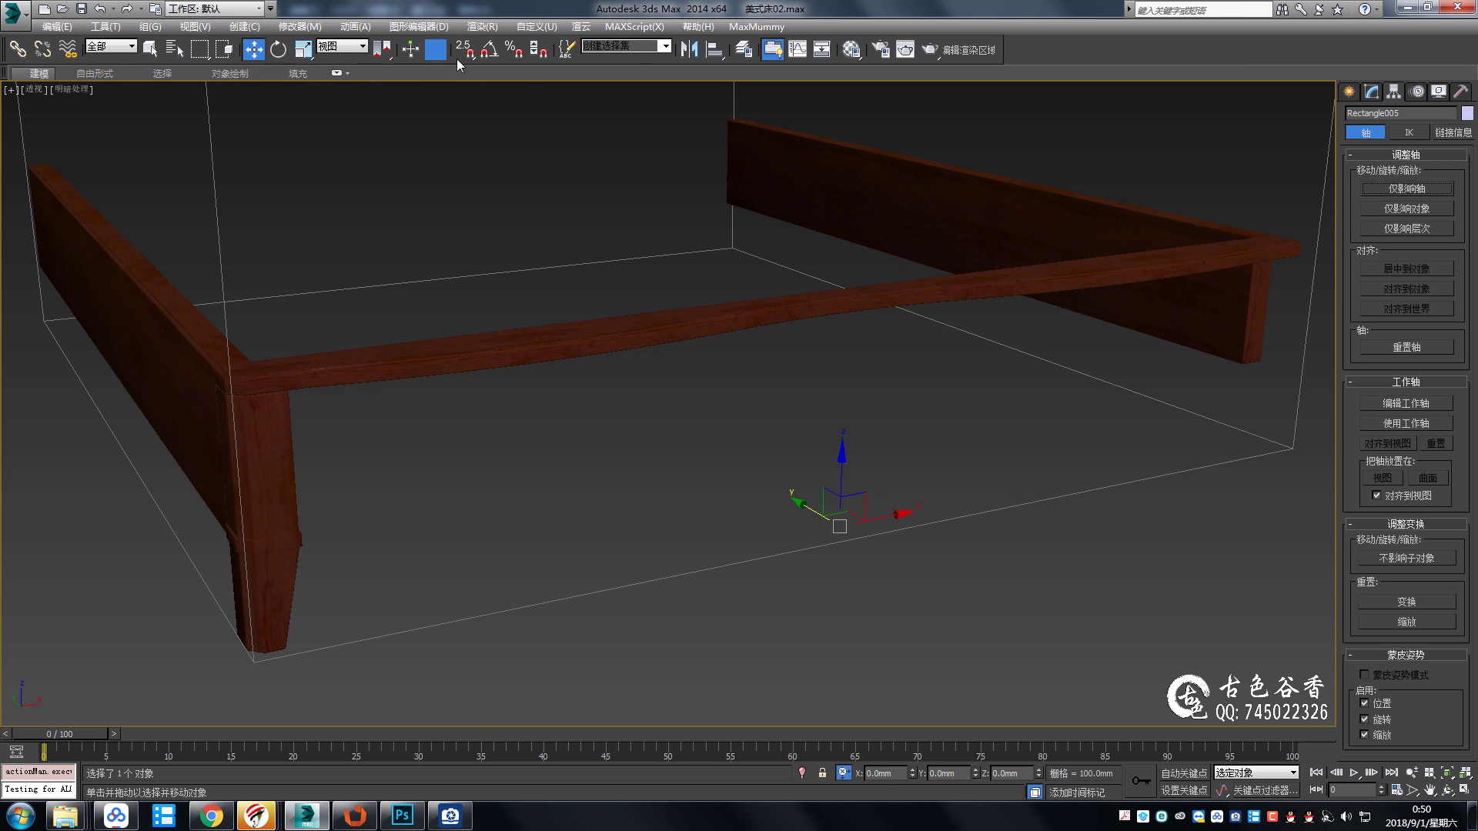
pyautogui.click(690, 49)
pyautogui.click(704, 514)
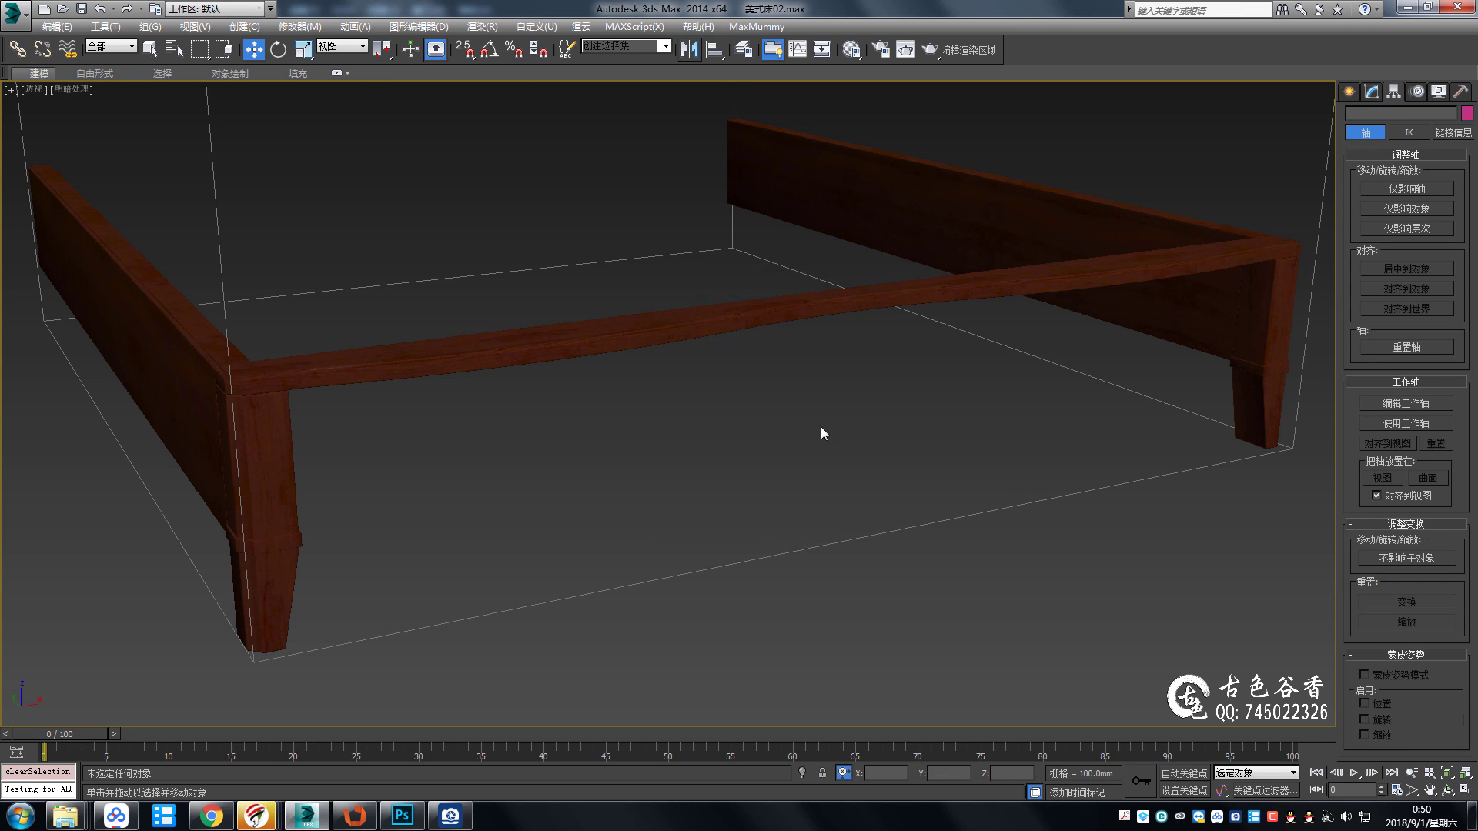
# Select the curved rail Rectangle001 and compare it with the reference bed photo.
pyautogui.keyDown('alt'); pyautogui.moveTo(821, 427); pyautogui.dragTo(811, 376, button='middle'); pyautogui.keyUp('alt')
pyautogui.press('q')
pyautogui.moveTo(910, 303)
pyautogui.mouseDown(button='middle')
pyautogui.moveTo(821, 271)
pyautogui.moveTo(815, 182)
pyautogui.moveTo(517, 643)
pyautogui.mouseUp(button='middle')
pyautogui.click(820, 271)
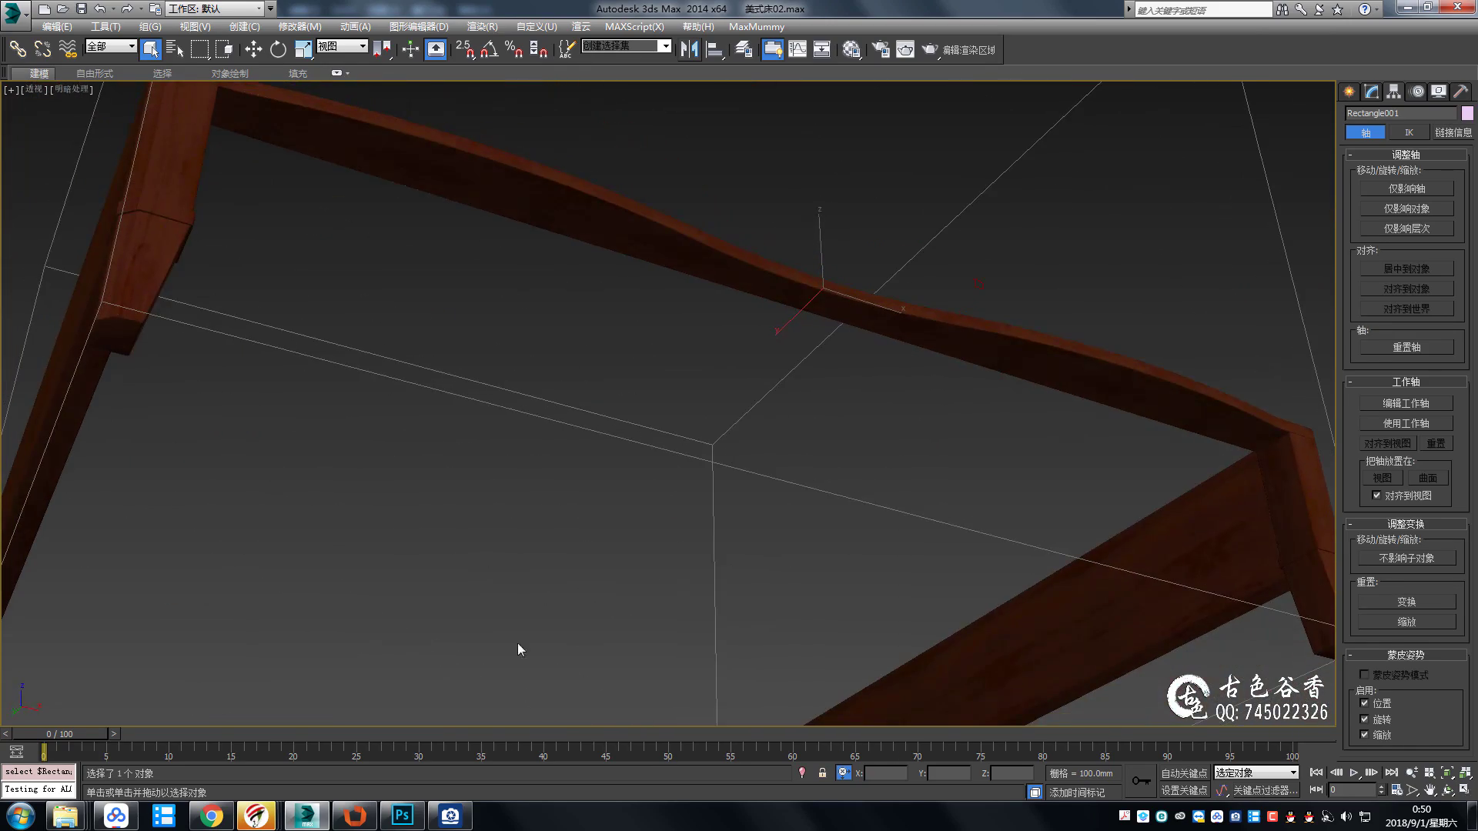
pyautogui.click(448, 822)
pyautogui.moveTo(995, 294)
pyautogui.mouseDown()
pyautogui.moveTo(665, 517)
pyautogui.moveTo(988, 308)
pyautogui.mouseUp()
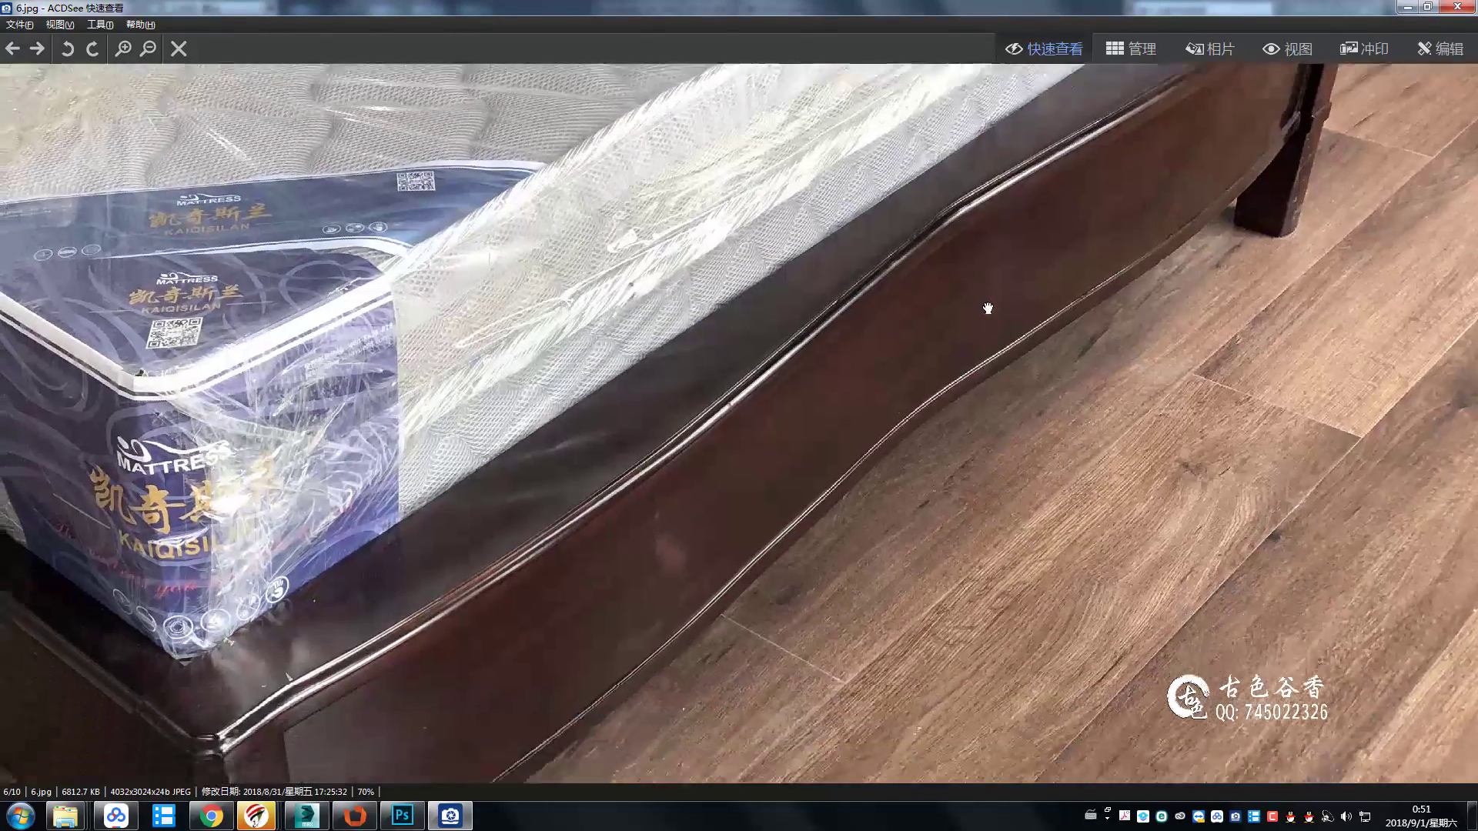
pyautogui.click(446, 814)
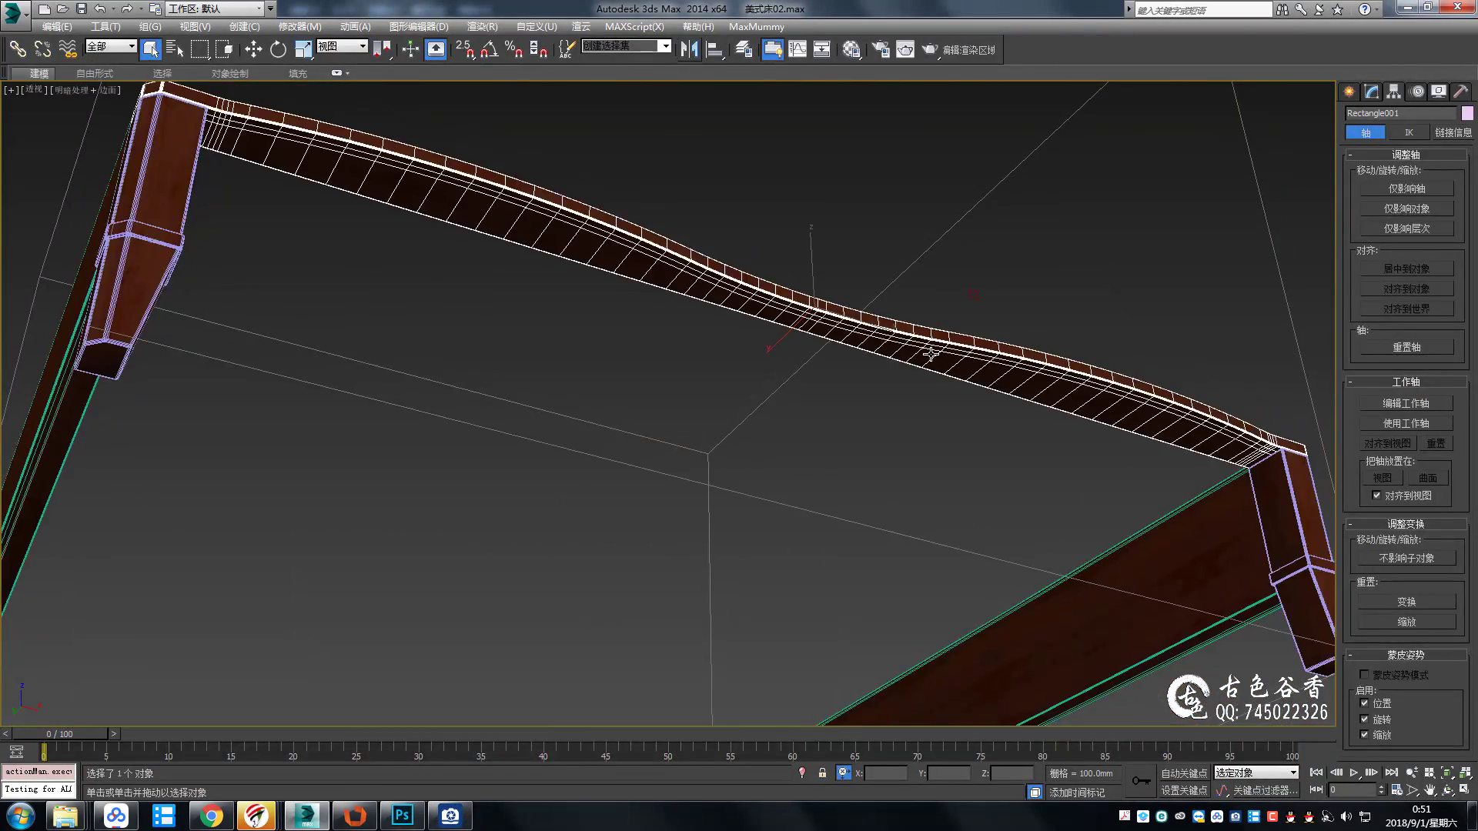
# Isolate the curved rail and grow an edge selection along it.
pyautogui.hotkey('alt', 'q')
pyautogui.scroll(2, 805, 409)
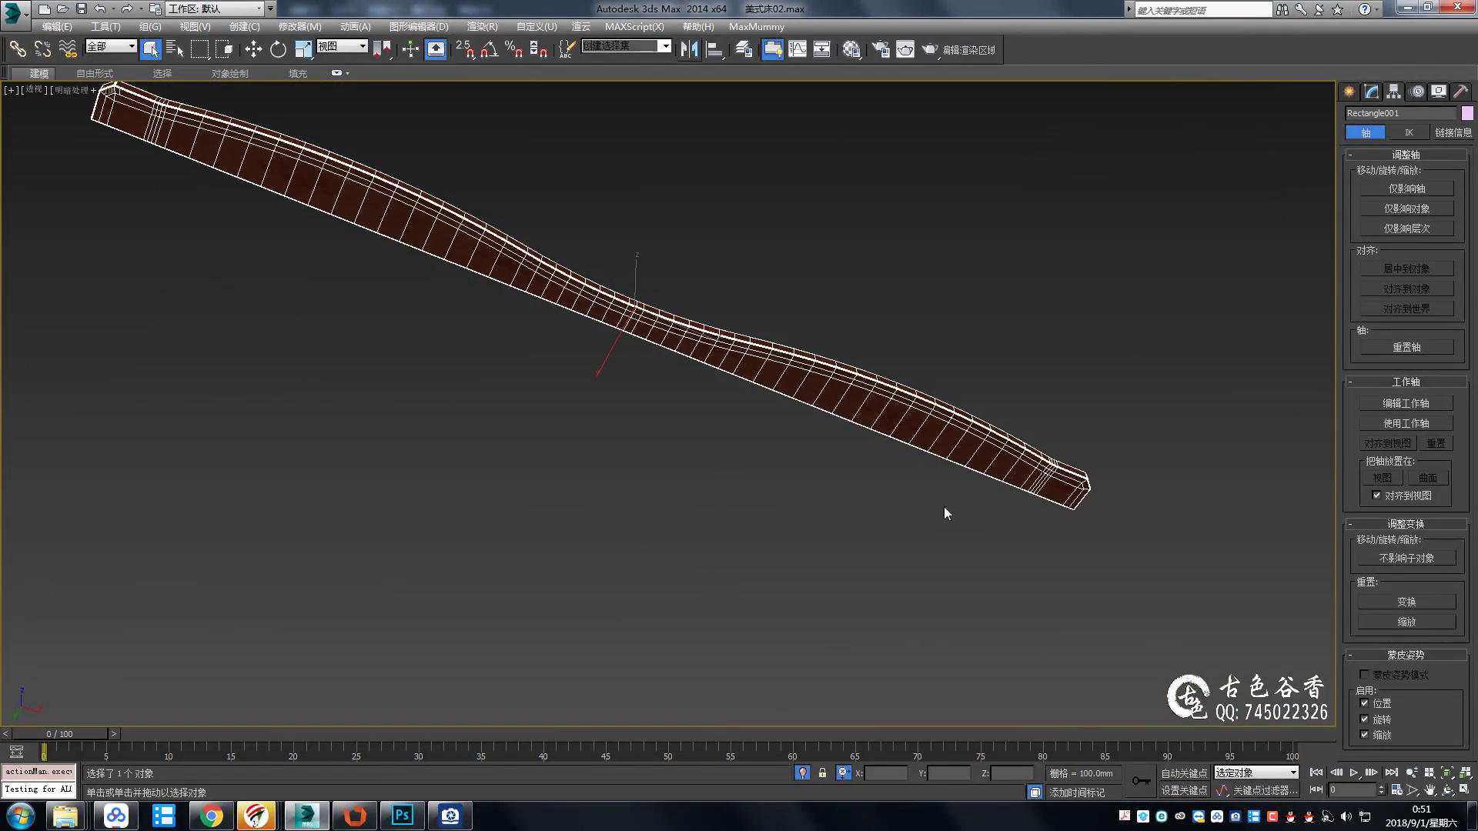
pyautogui.scroll(3, 943, 513)
pyautogui.scroll(3, 990, 521)
pyautogui.press('2')
pyautogui.scroll(2, 1065, 511)
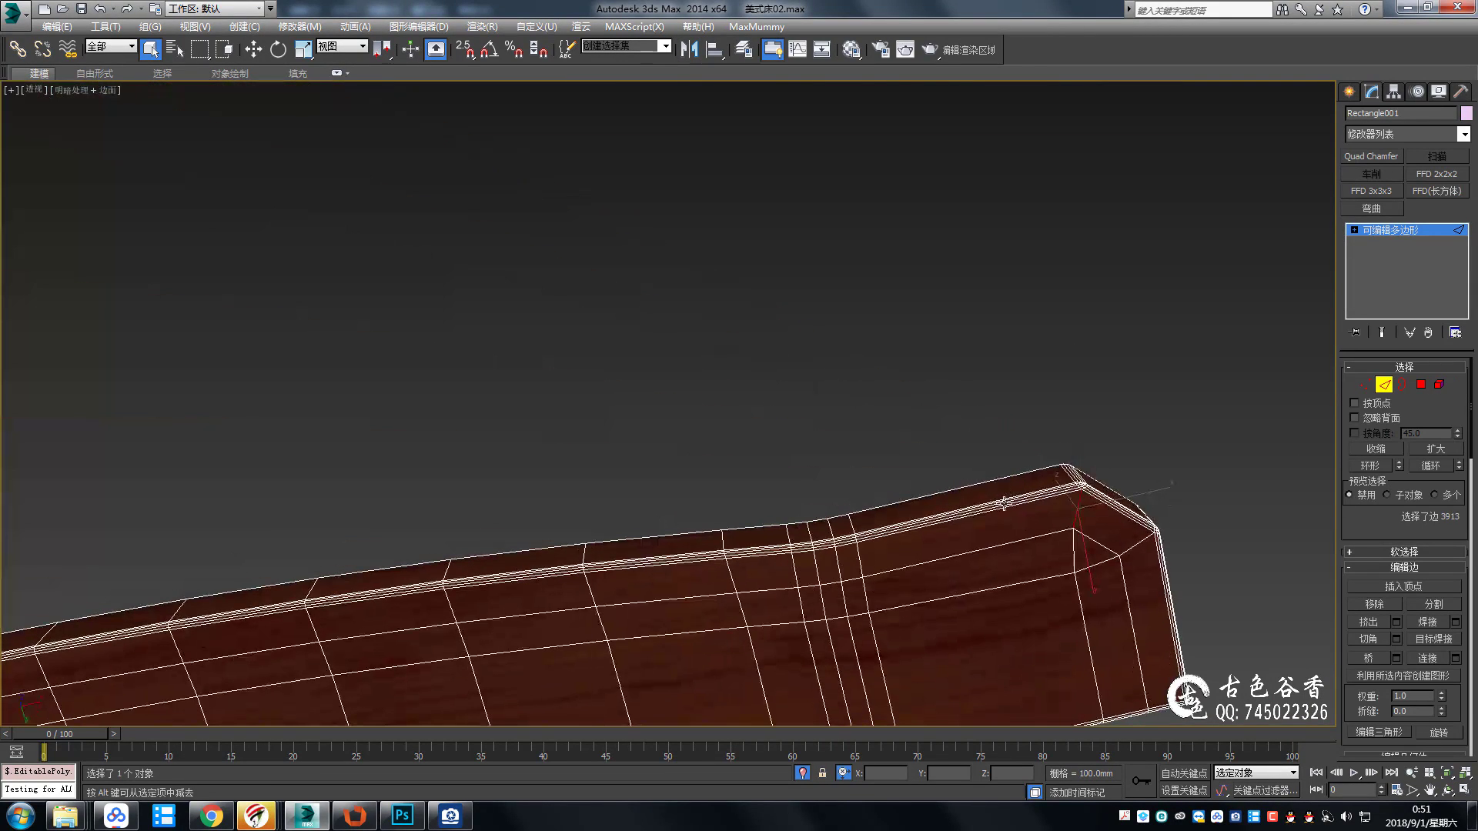
pyautogui.hotkey('alt', 'r')
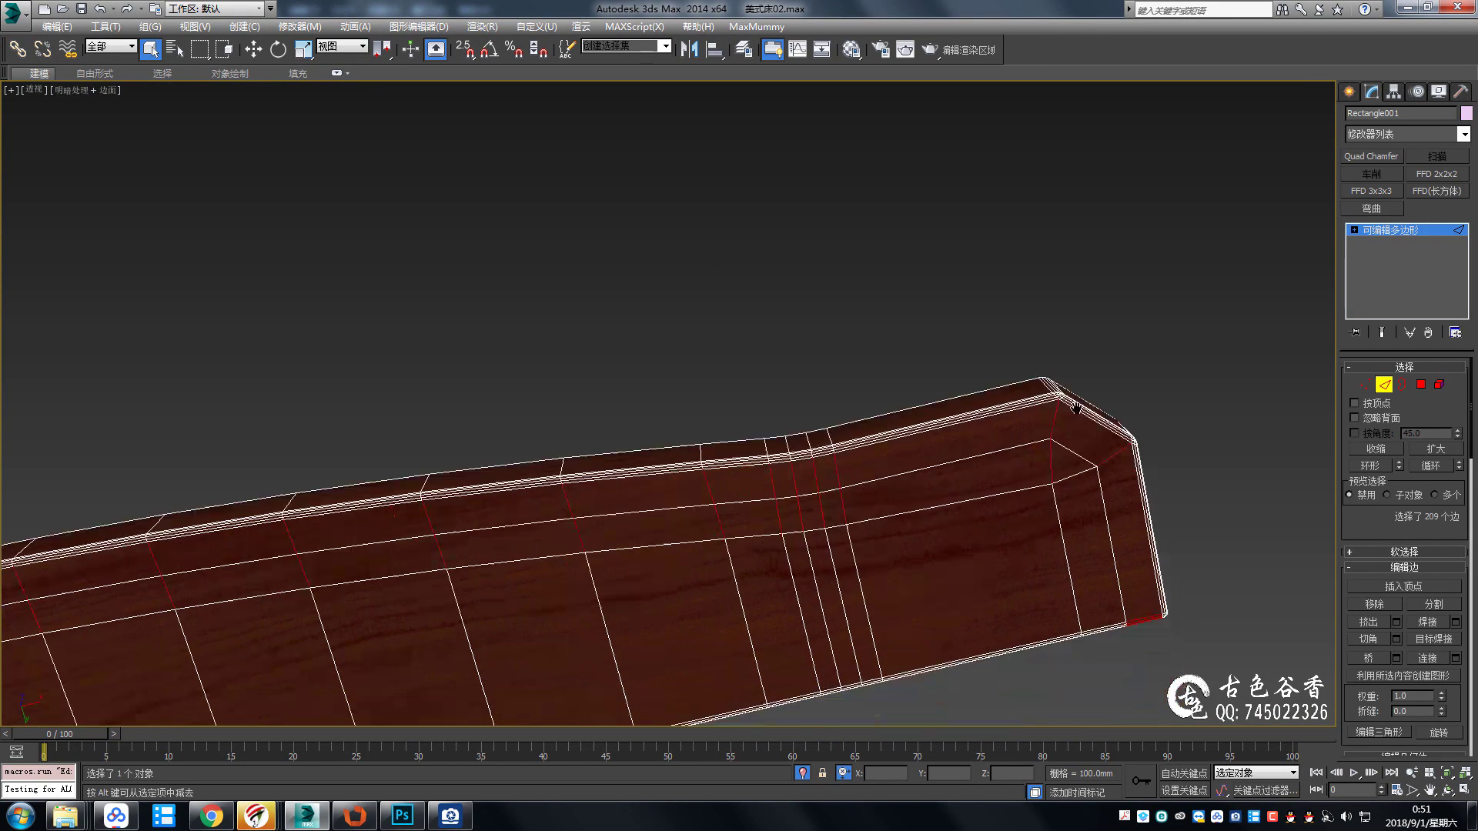
# View the rail from Top in wireframe, then return to an enlarged Perspective view.
pyautogui.press('t')
pyautogui.press('F3')
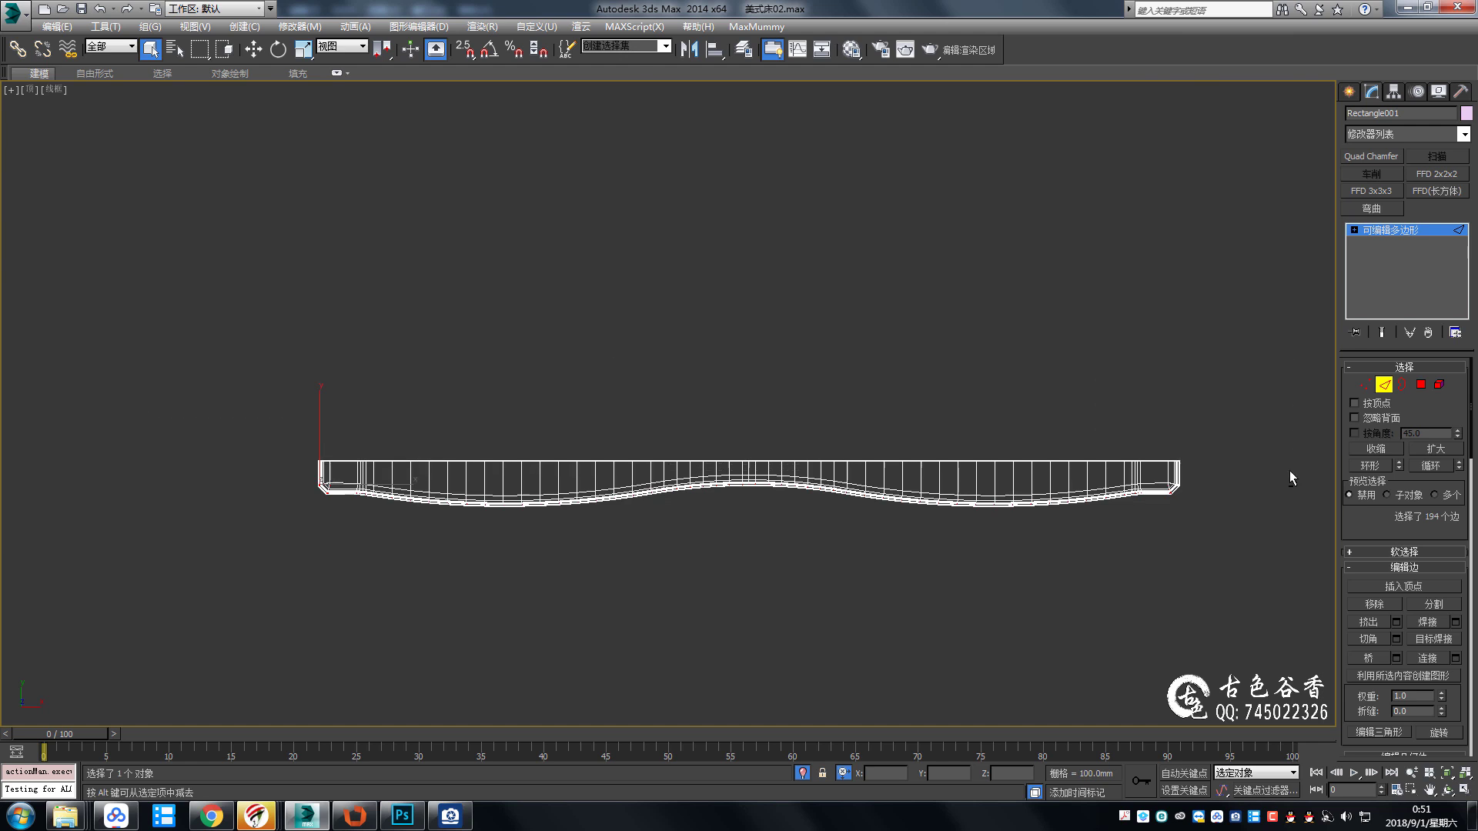
pyautogui.scroll(5, 1289, 477)
pyautogui.moveTo(1073, 514); pyautogui.dragTo(1049, 432, button='middle')
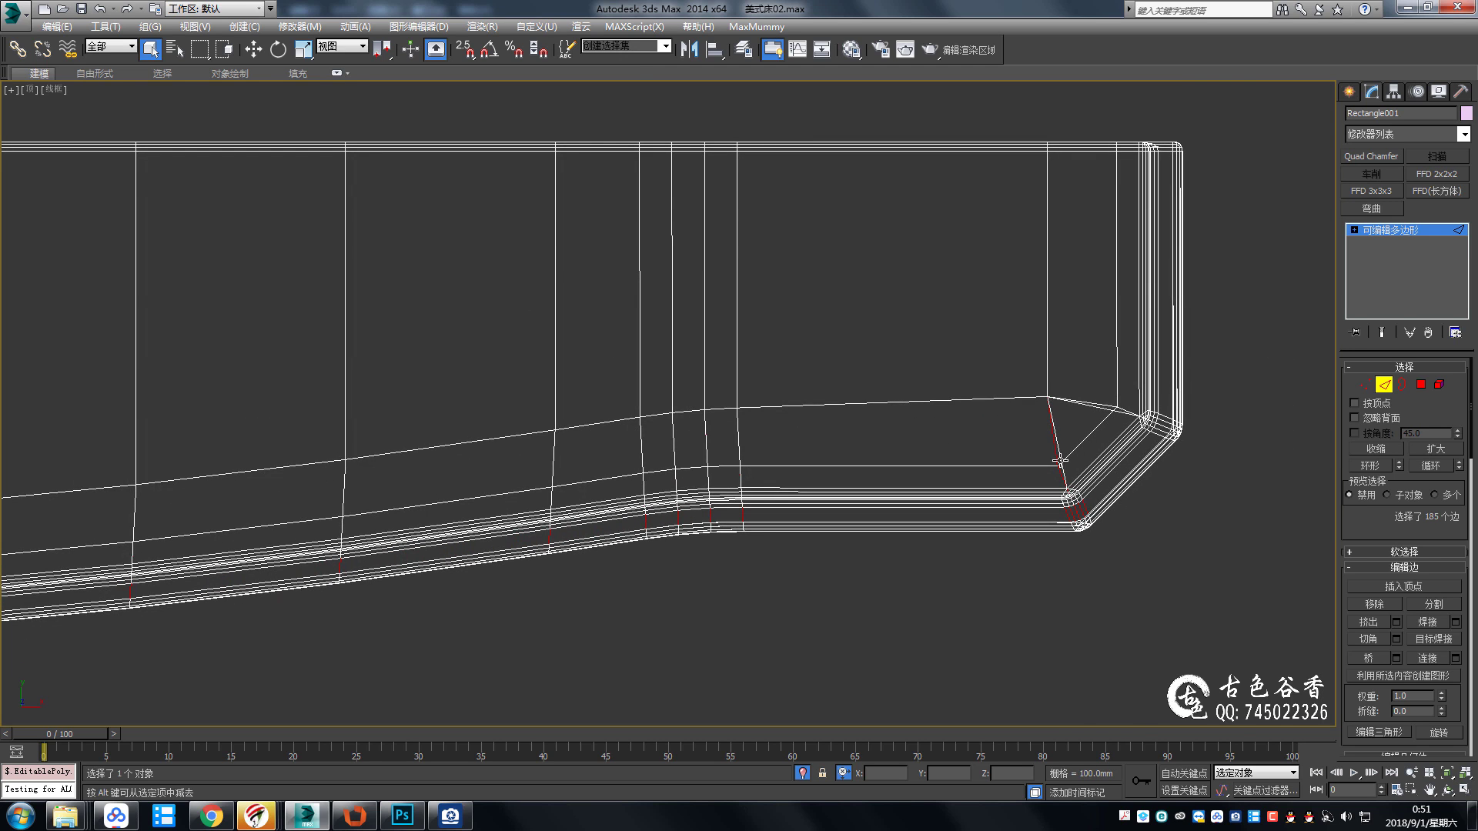
pyautogui.hotkey('alt', 'w')
pyautogui.rightClick(1097, 581)
pyautogui.hotkey('alt', 'w')
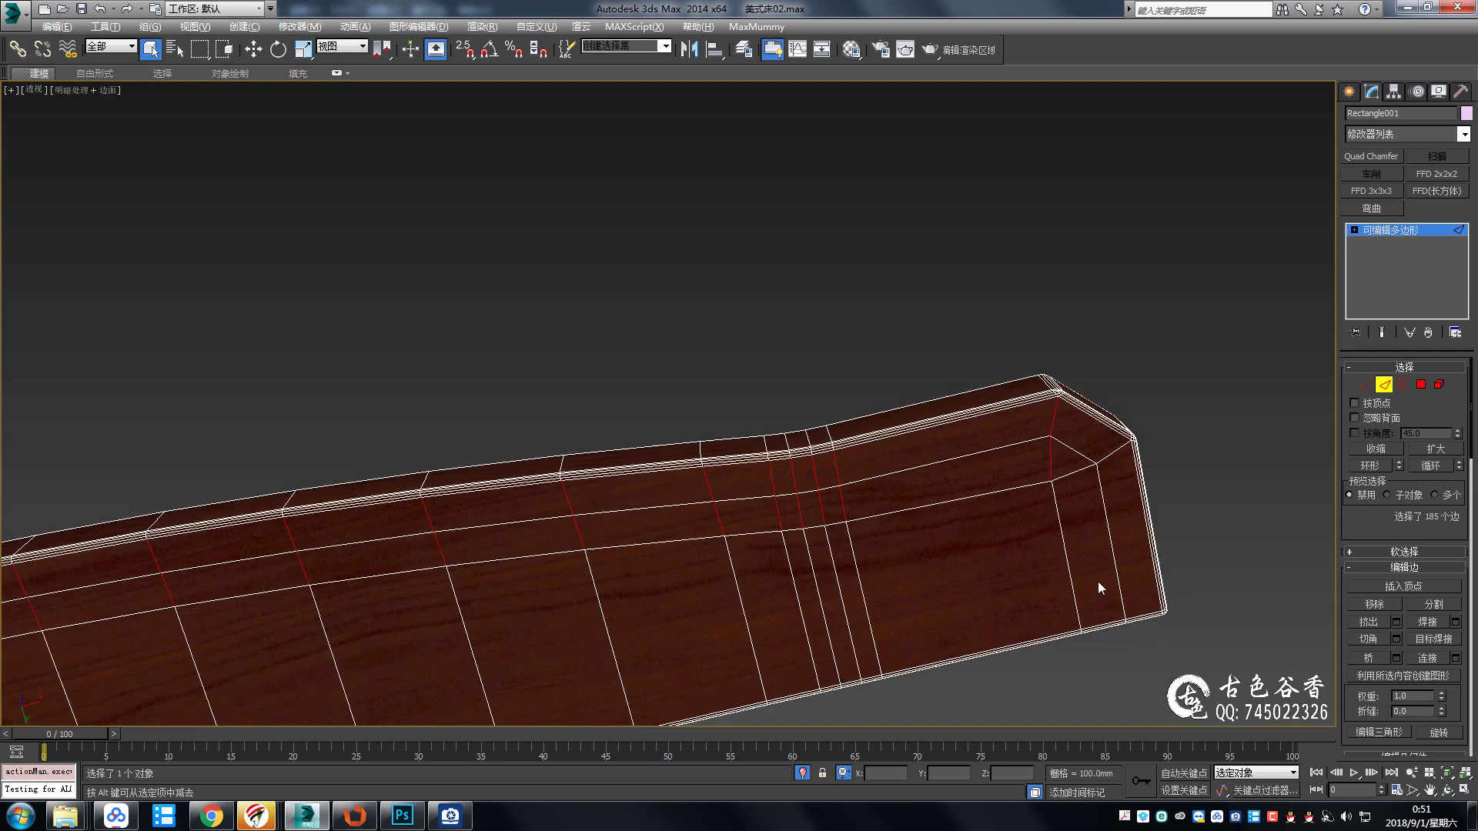
pyautogui.scroll(-5, 990, 478)
pyautogui.scroll(-3, 989, 478)
pyautogui.moveTo(990, 477)
pyautogui.keyDown('alt'); pyautogui.mouseDown(button='middle')
pyautogui.moveTo(569, 448)
pyautogui.moveTo(448, 285)
pyautogui.mouseUp(button='middle'); pyautogui.keyUp('alt')
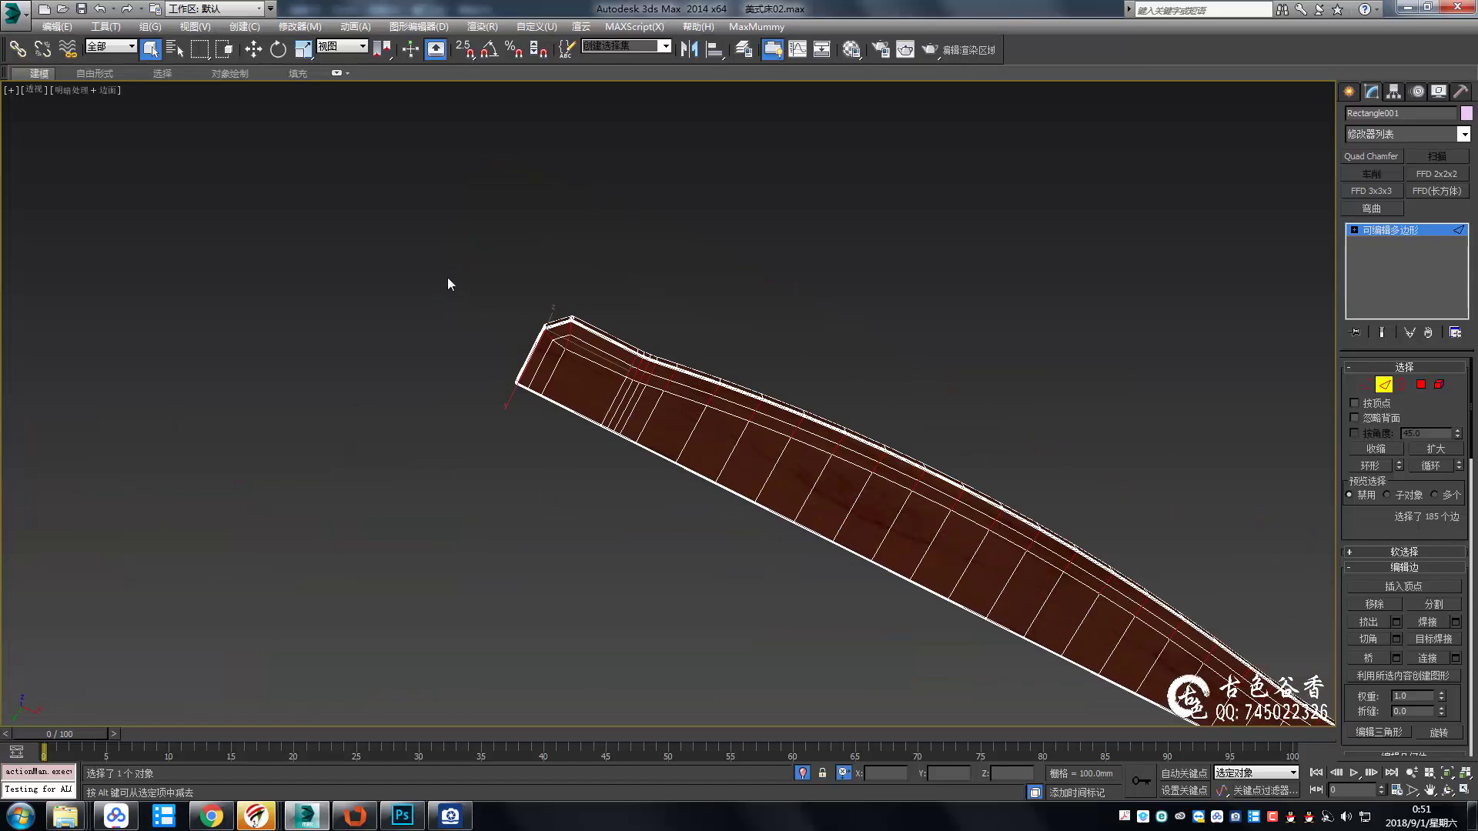
# Select the rail's 175 polygons and check its curve against the photo in ACDSee.
pyautogui.click(1421, 384)
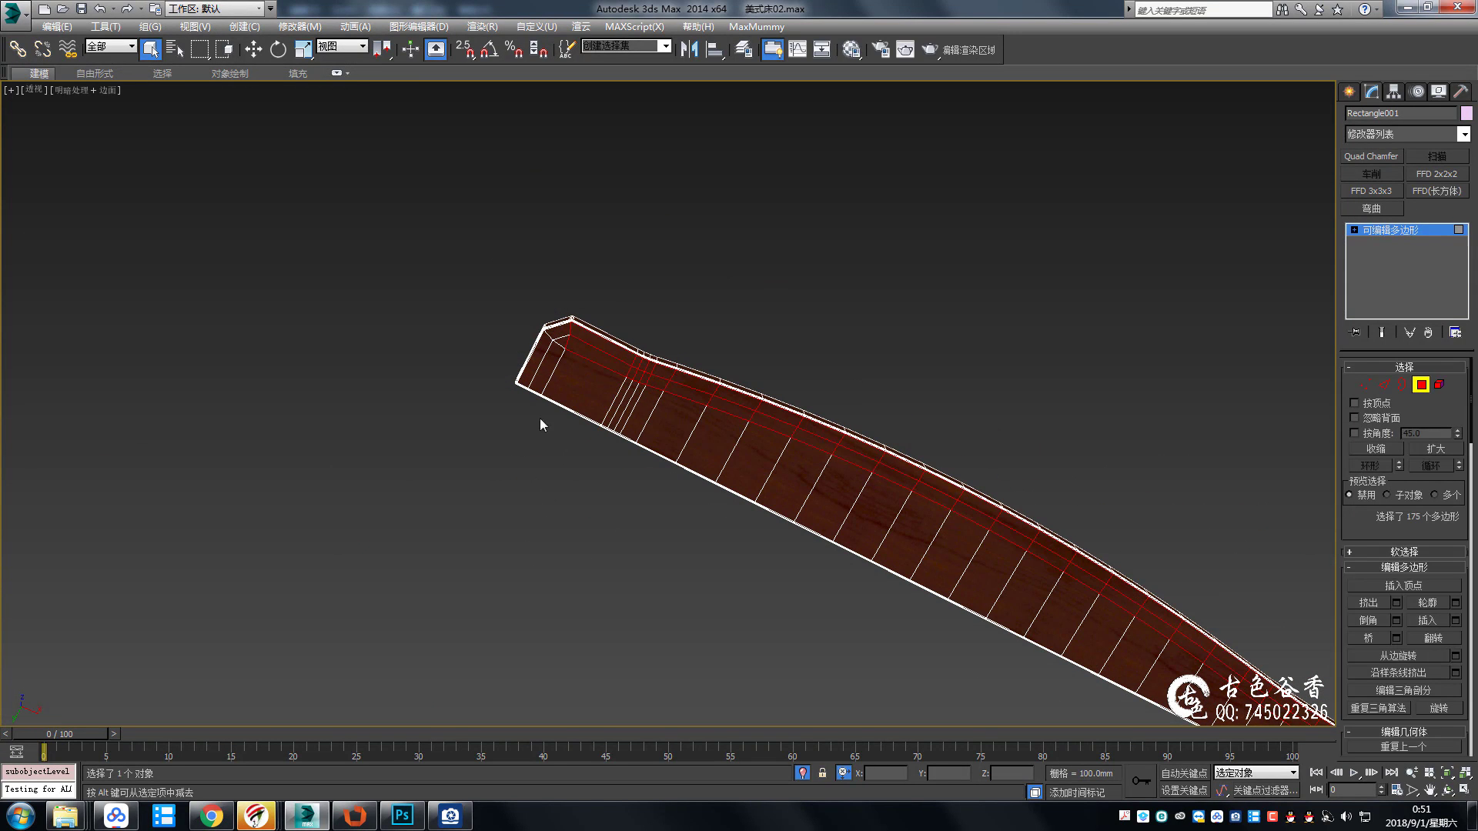
pyautogui.moveTo(960, 487)
pyautogui.keyDown('alt'); pyautogui.mouseDown(button='middle')
pyautogui.moveTo(951, 524)
pyautogui.moveTo(467, 825)
pyautogui.mouseUp(button='middle'); pyautogui.keyUp('alt')
pyautogui.click(450, 815)
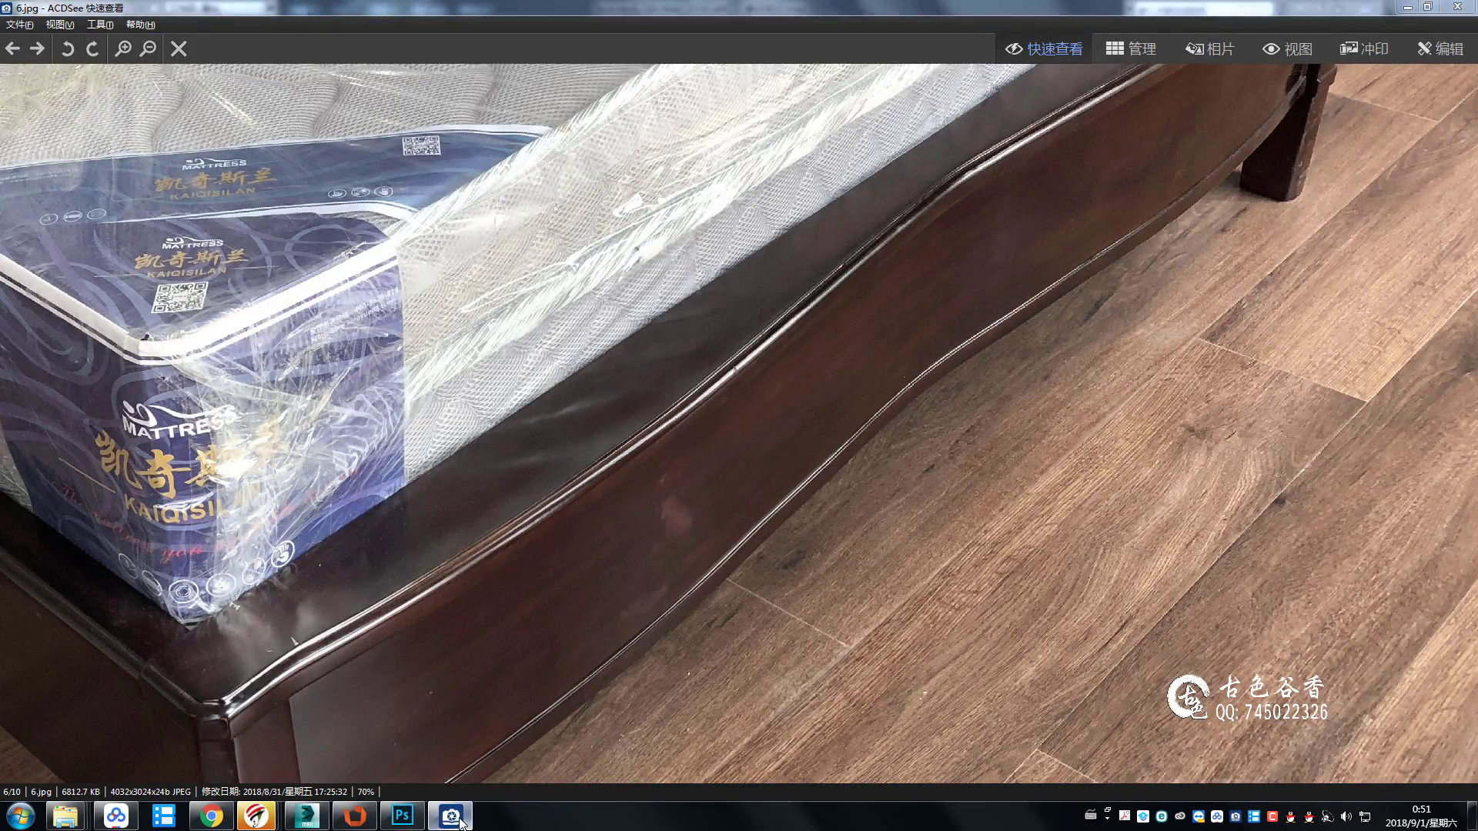
pyautogui.click(306, 816)
pyautogui.moveTo(907, 405)
pyautogui.keyDown('alt'); pyautogui.mouseDown(button='middle')
pyautogui.moveTo(938, 355)
pyautogui.moveTo(1018, 340)
pyautogui.mouseUp(button='middle'); pyautogui.keyUp('alt')
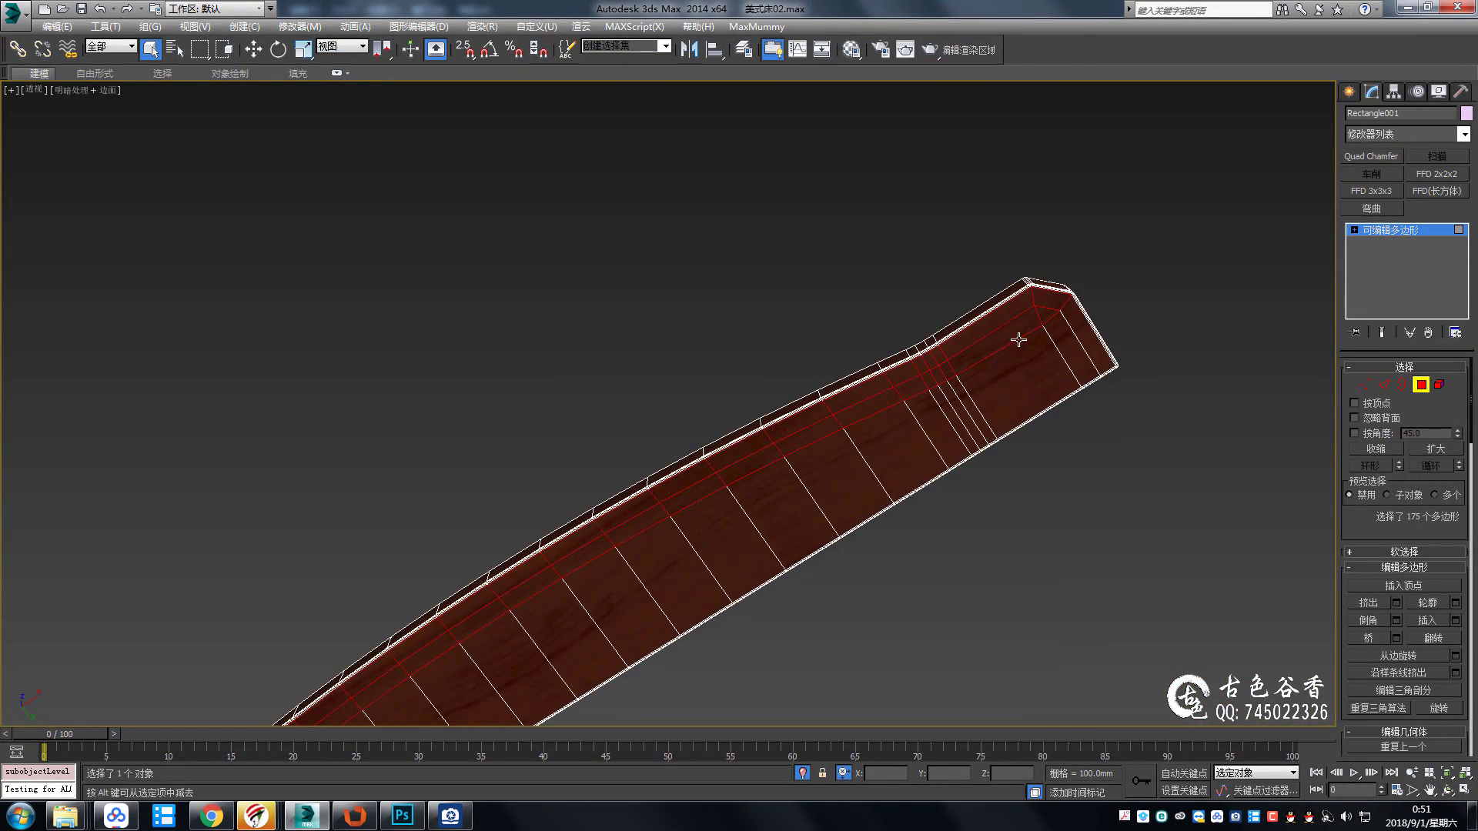
# Detach the selected rail polygons as a new object and inspect it on the bed frame.
pyautogui.hotkey('alt', 'd')
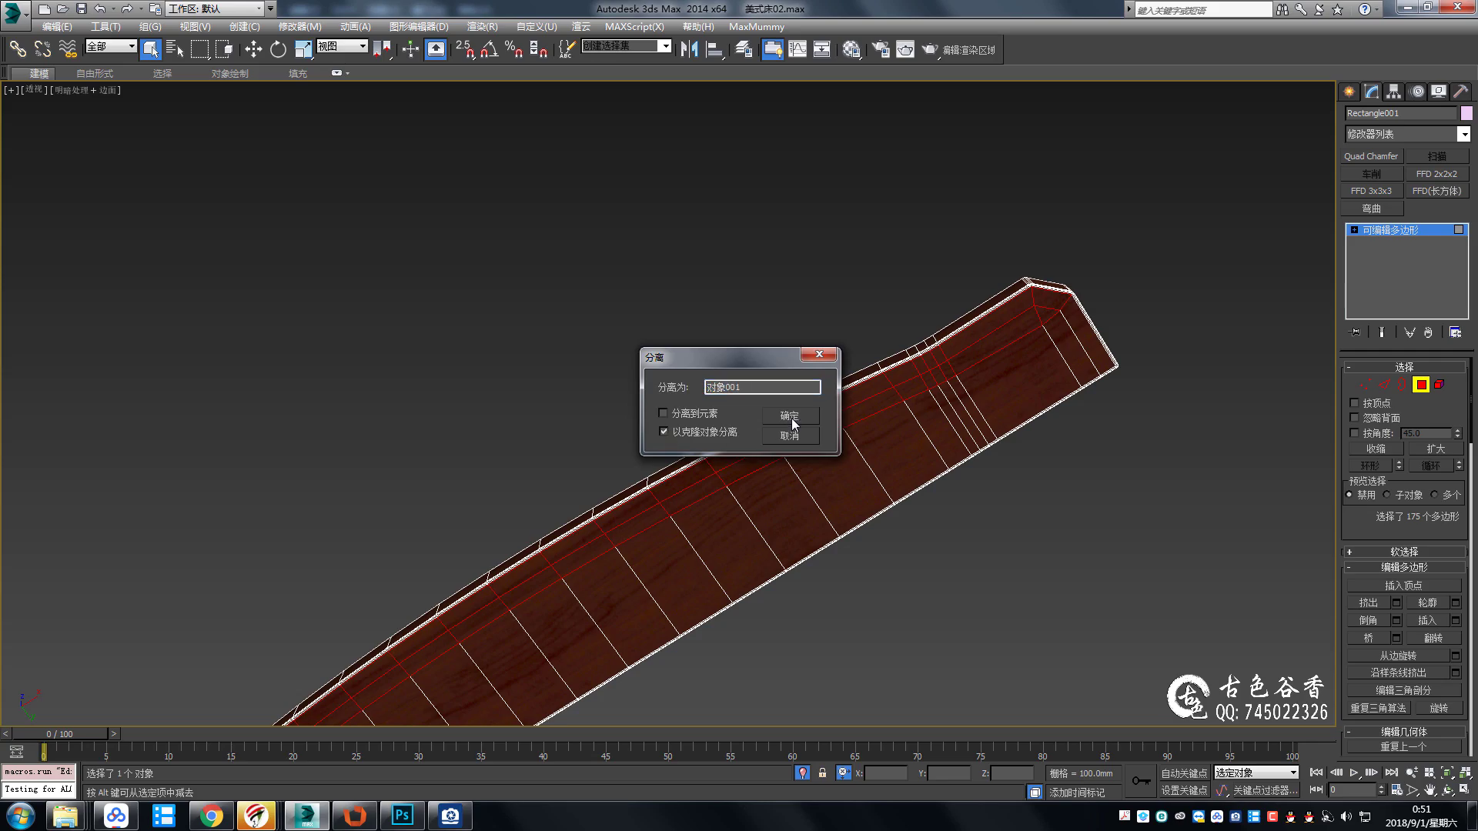
pyautogui.click(793, 422)
pyautogui.click(1012, 340)
pyautogui.scroll(-3, 980, 356)
pyautogui.hotkey('alt', 'q')
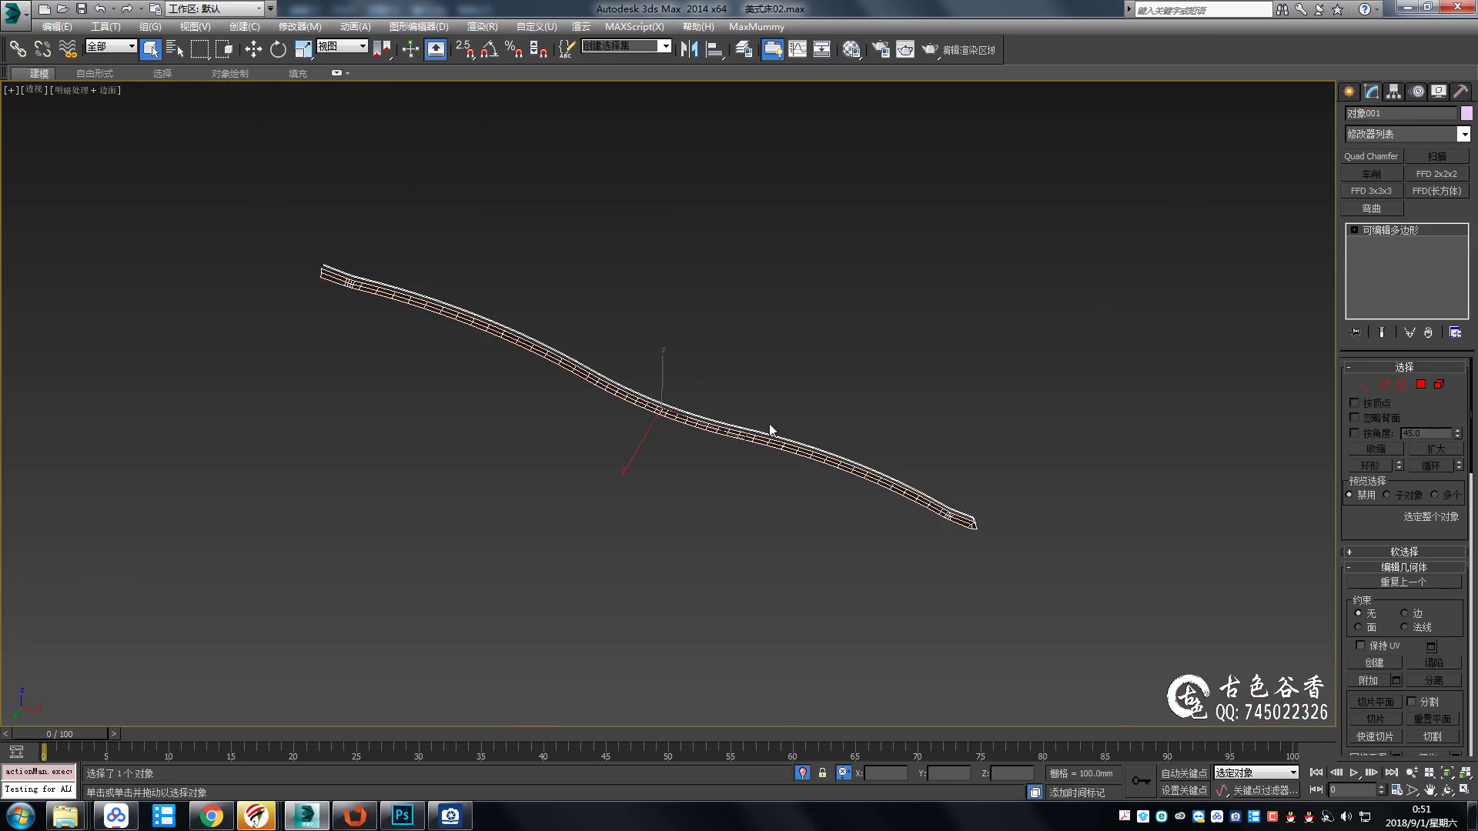
pyautogui.hotkey('alt', 'q')
pyautogui.moveTo(1003, 452)
pyautogui.keyDown('alt'); pyautogui.mouseDown(button='middle')
pyautogui.moveTo(927, 241)
pyautogui.moveTo(936, 292)
pyautogui.moveTo(911, 251)
pyautogui.moveTo(927, 300)
pyautogui.moveTo(989, 374)
pyautogui.mouseUp(button='middle'); pyautogui.keyUp('alt')
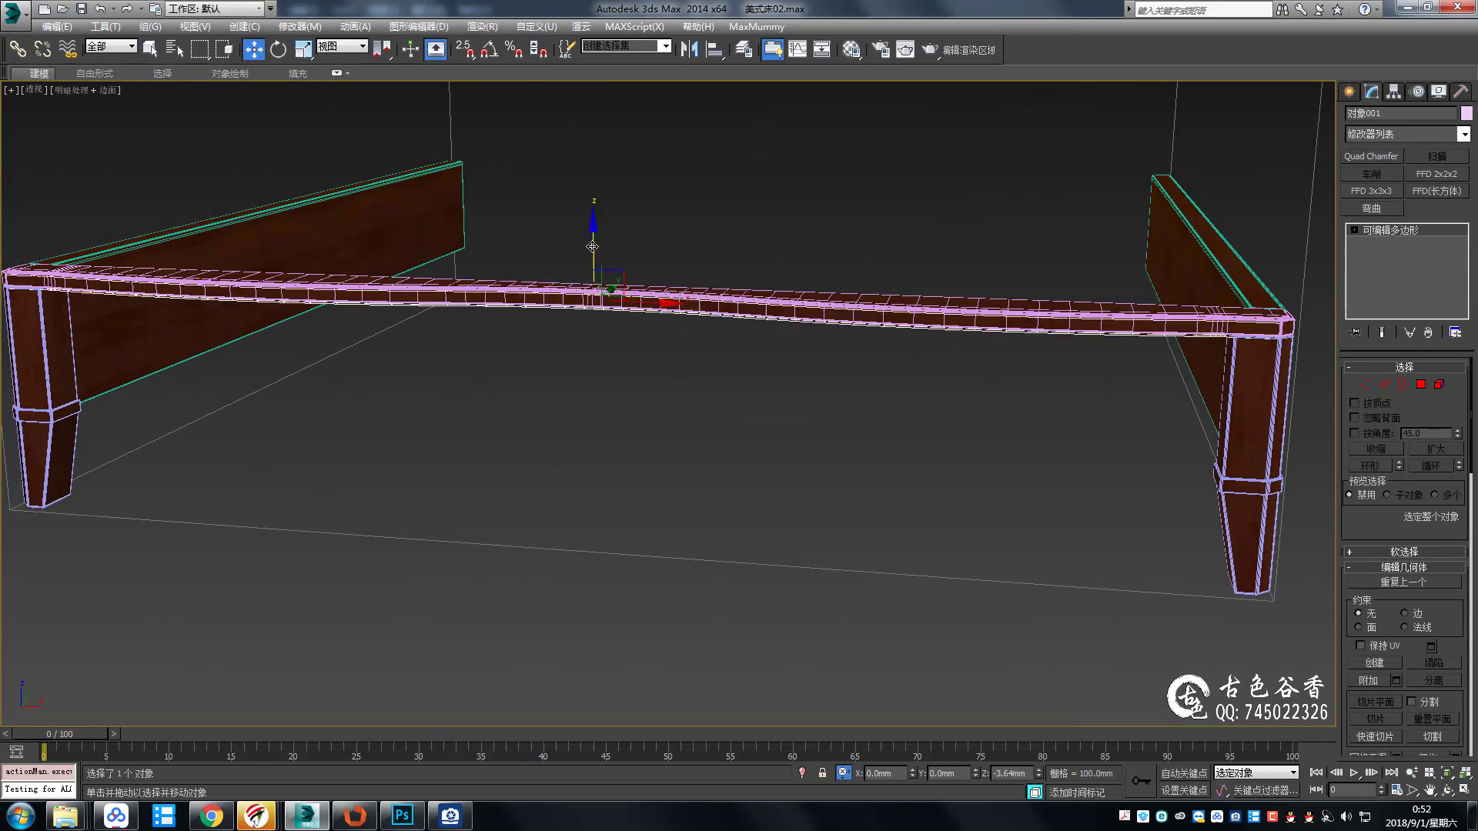
pyautogui.keyDown('alt'); pyautogui.moveTo(592, 246); pyautogui.dragTo(531, 239, button='middle'); pyautogui.keyUp('alt')
# Isolate the detached rail and delete the ten polygons at its end.
pyautogui.hotkey('alt', 'q')
pyautogui.hotkey('alt', 'w')
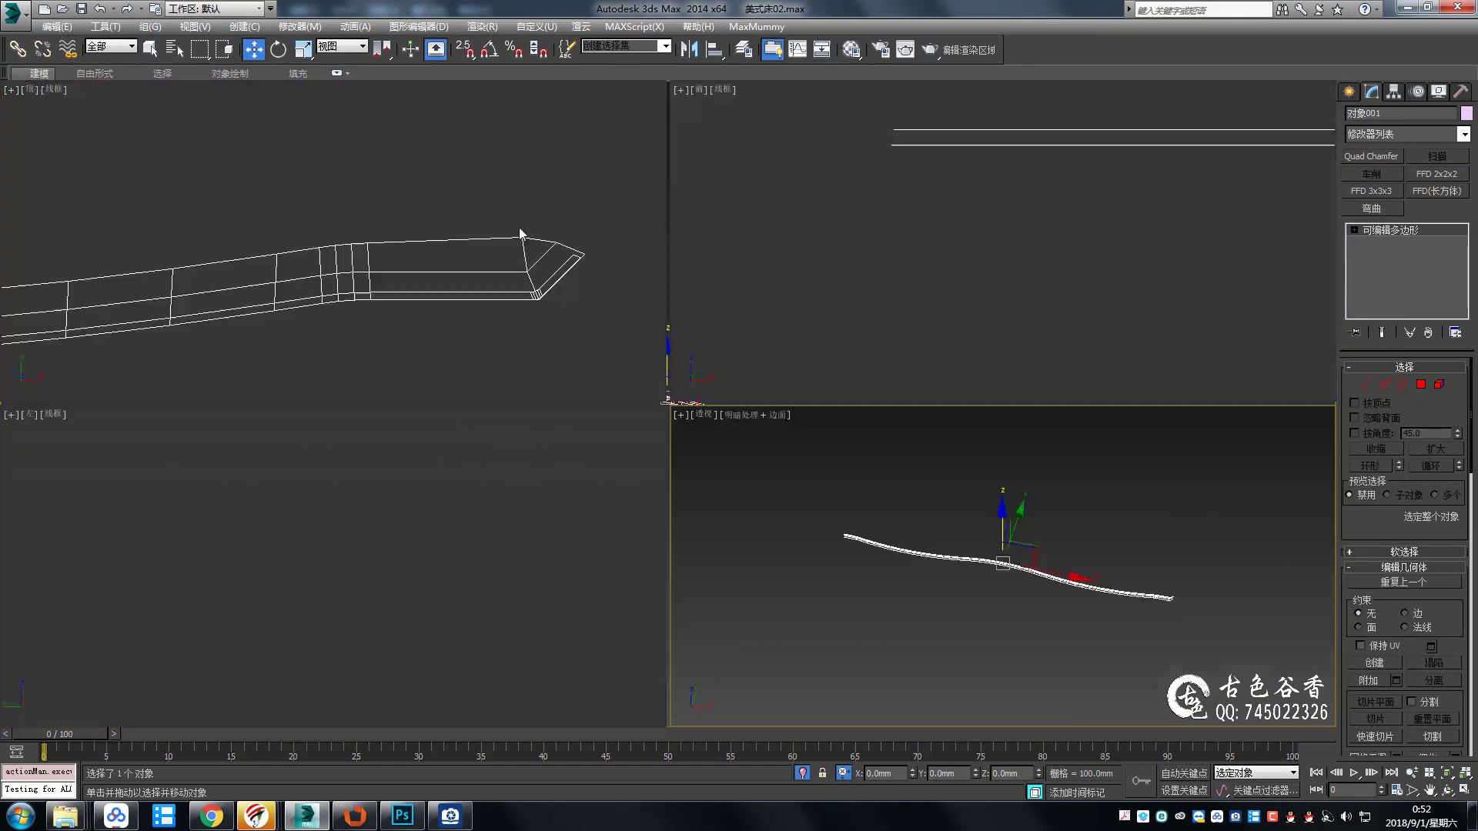
pyautogui.press('z')
pyautogui.hotkey('alt', 'q')
pyautogui.hotkey('alt', 'w')
pyautogui.scroll(5, 968, 413)
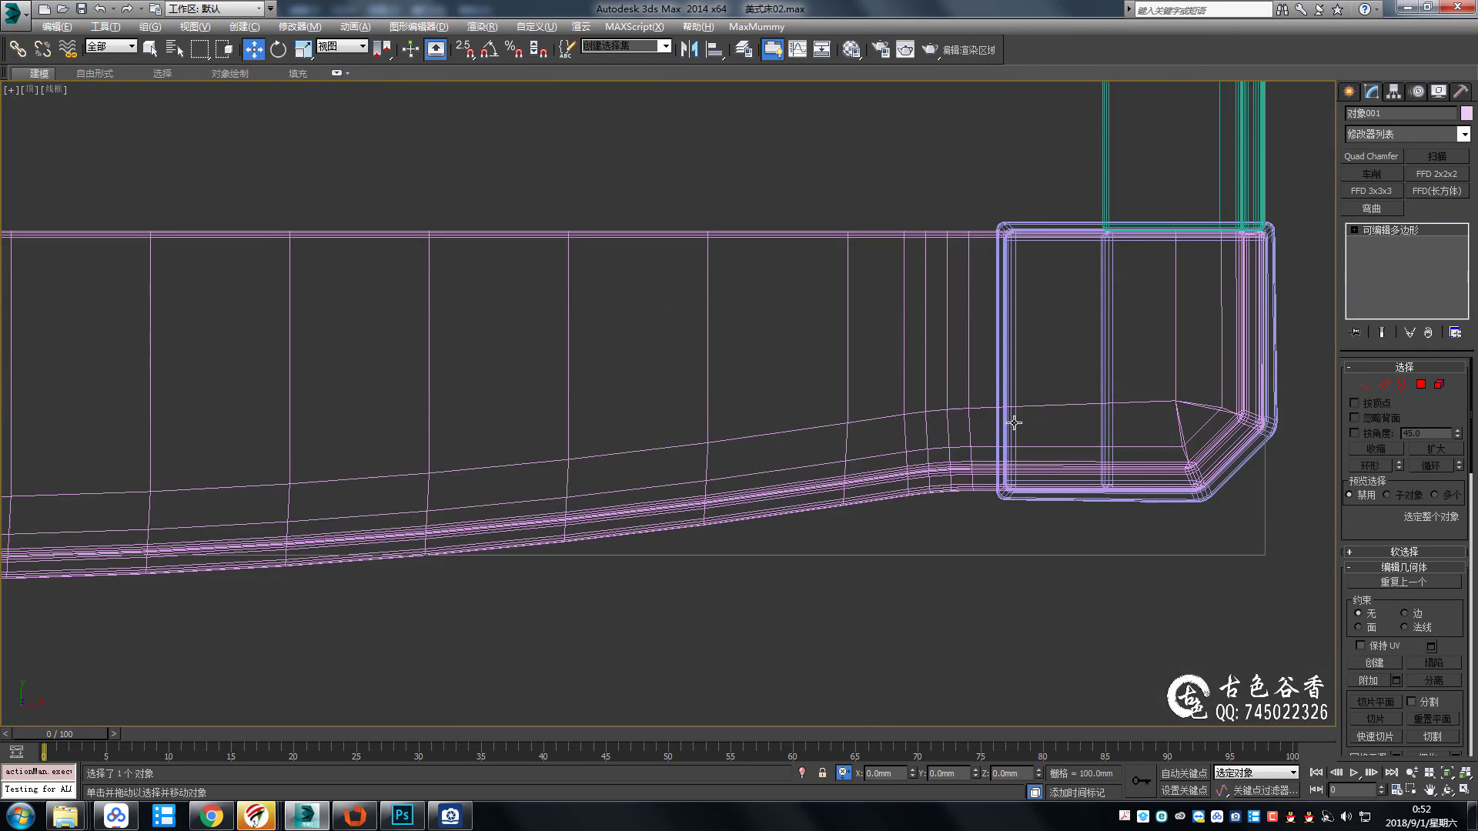
pyautogui.hotkey('alt', 'q')
pyautogui.scroll(5, 1073, 440)
pyautogui.press('4')
pyautogui.moveTo(1073, 441); pyautogui.dragTo(1253, 523)
pyautogui.moveTo(1254, 523); pyautogui.dragTo(893, 332, button='middle')
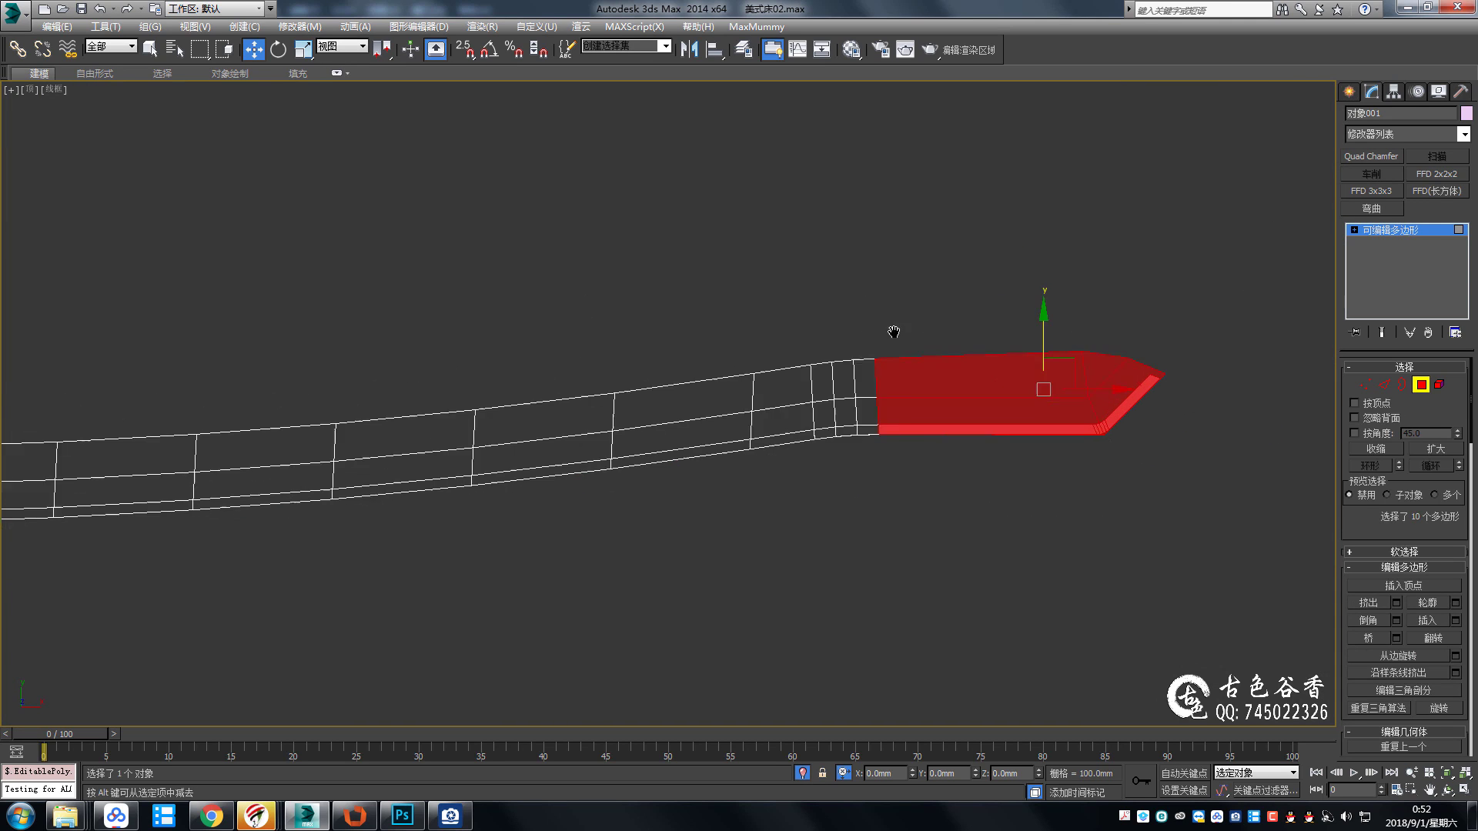
pyautogui.press('Delete')
# Select the rail's end vertices and flatten the right-end vertices onto one vertical line.
pyautogui.scroll(-5, 469, 354)
pyautogui.scroll(5, 686, 373)
pyautogui.moveTo(686, 373); pyautogui.dragTo(965, 588)
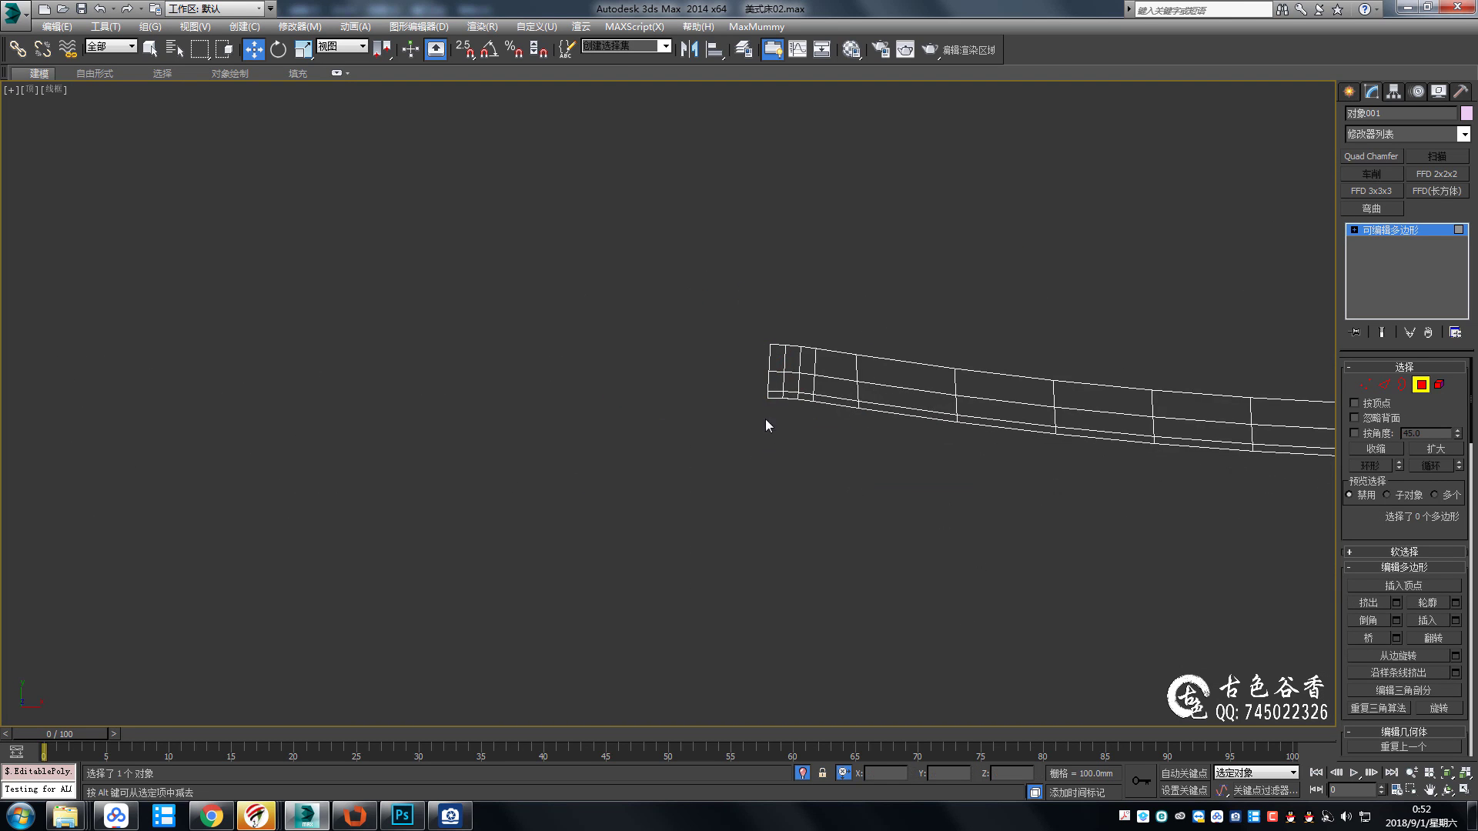
pyautogui.press('1')
pyautogui.moveTo(734, 298); pyautogui.dragTo(784, 466)
pyautogui.scroll(-5, 1406, 539)
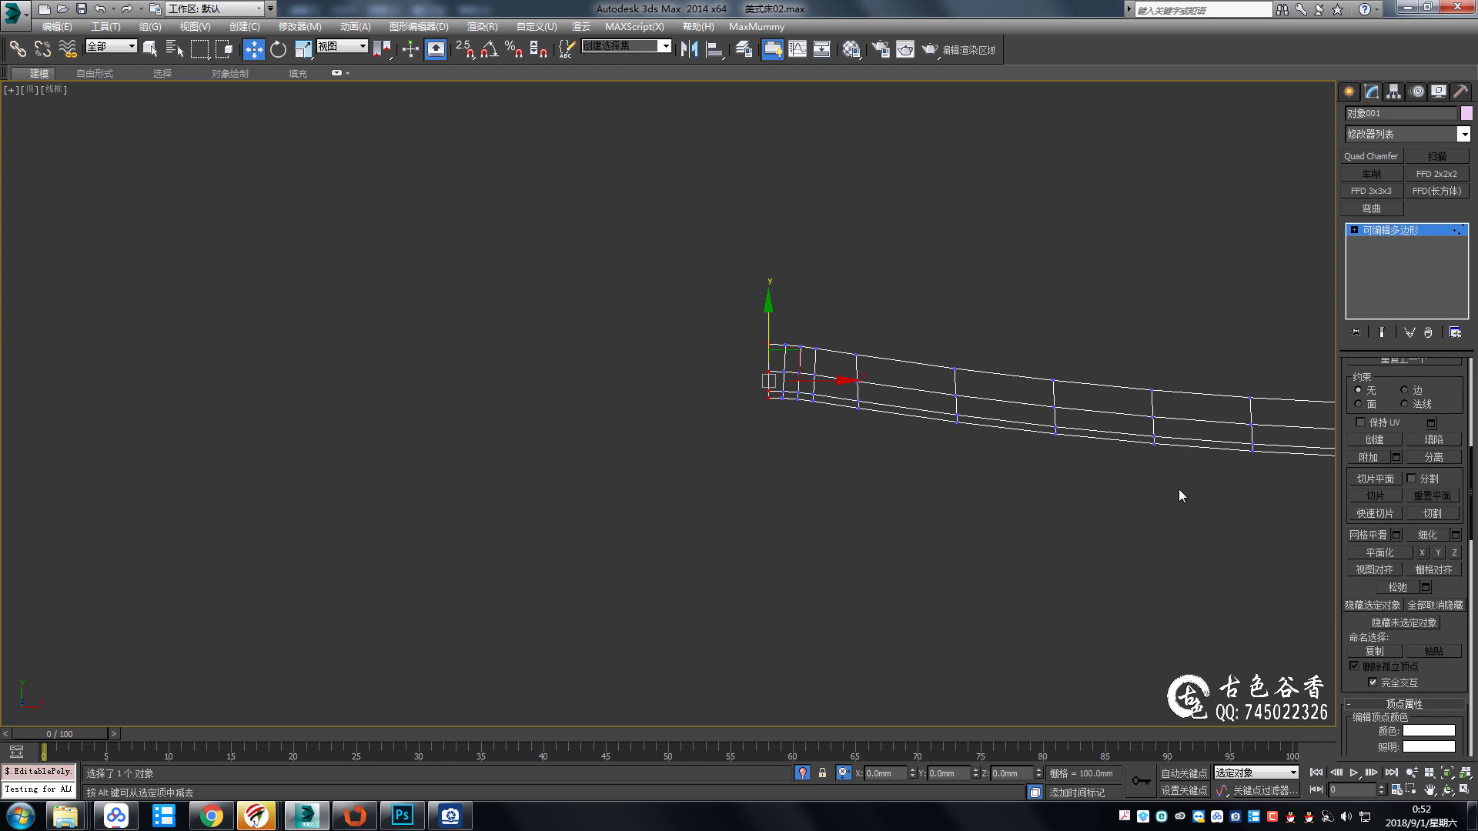
pyautogui.scroll(-5, 1179, 496)
pyautogui.scroll(5, 890, 327)
pyautogui.moveTo(843, 318); pyautogui.dragTo(1016, 579)
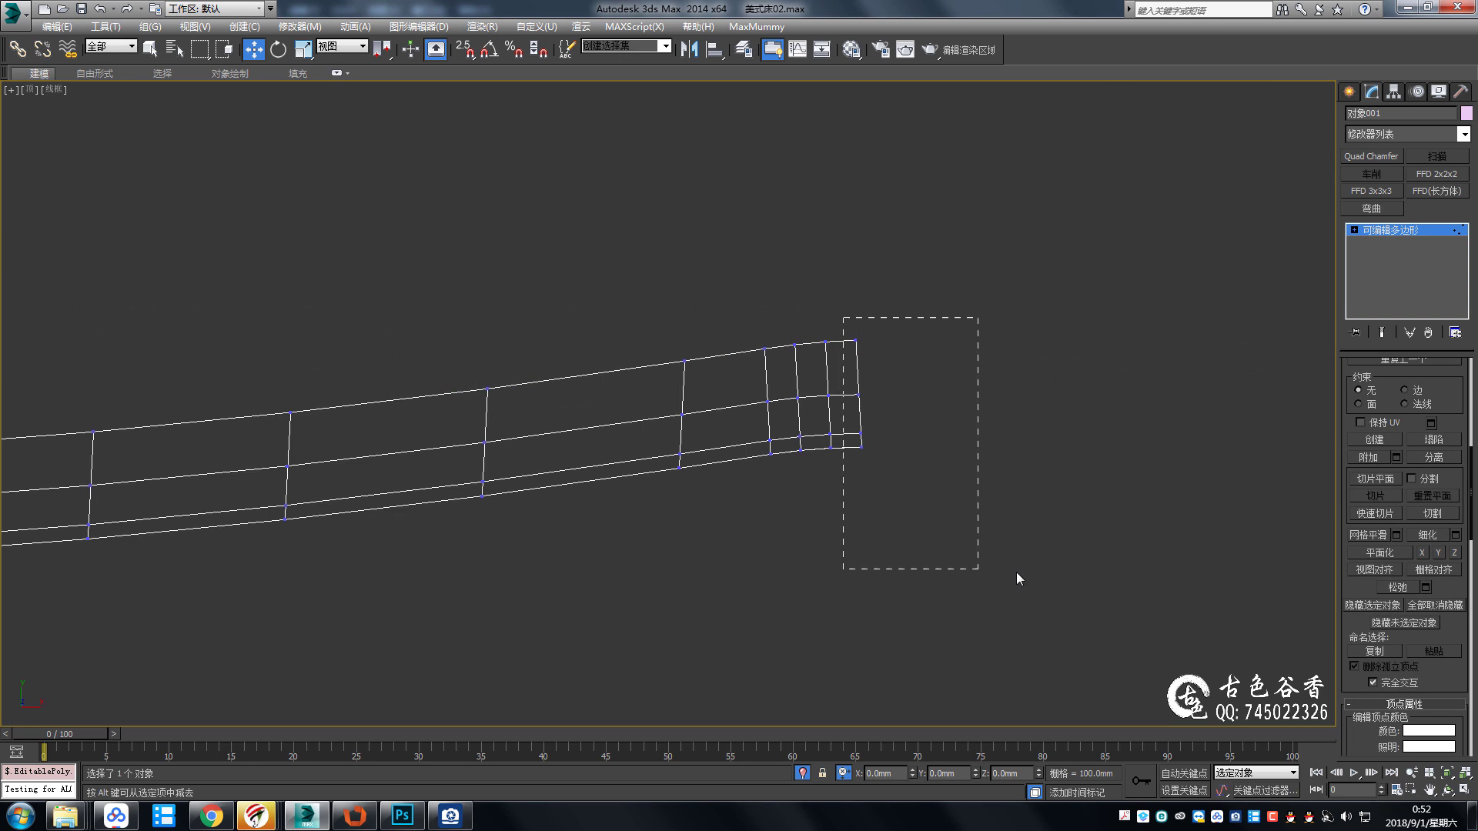
pyautogui.click(1421, 551)
pyautogui.scroll(5, 867, 457)
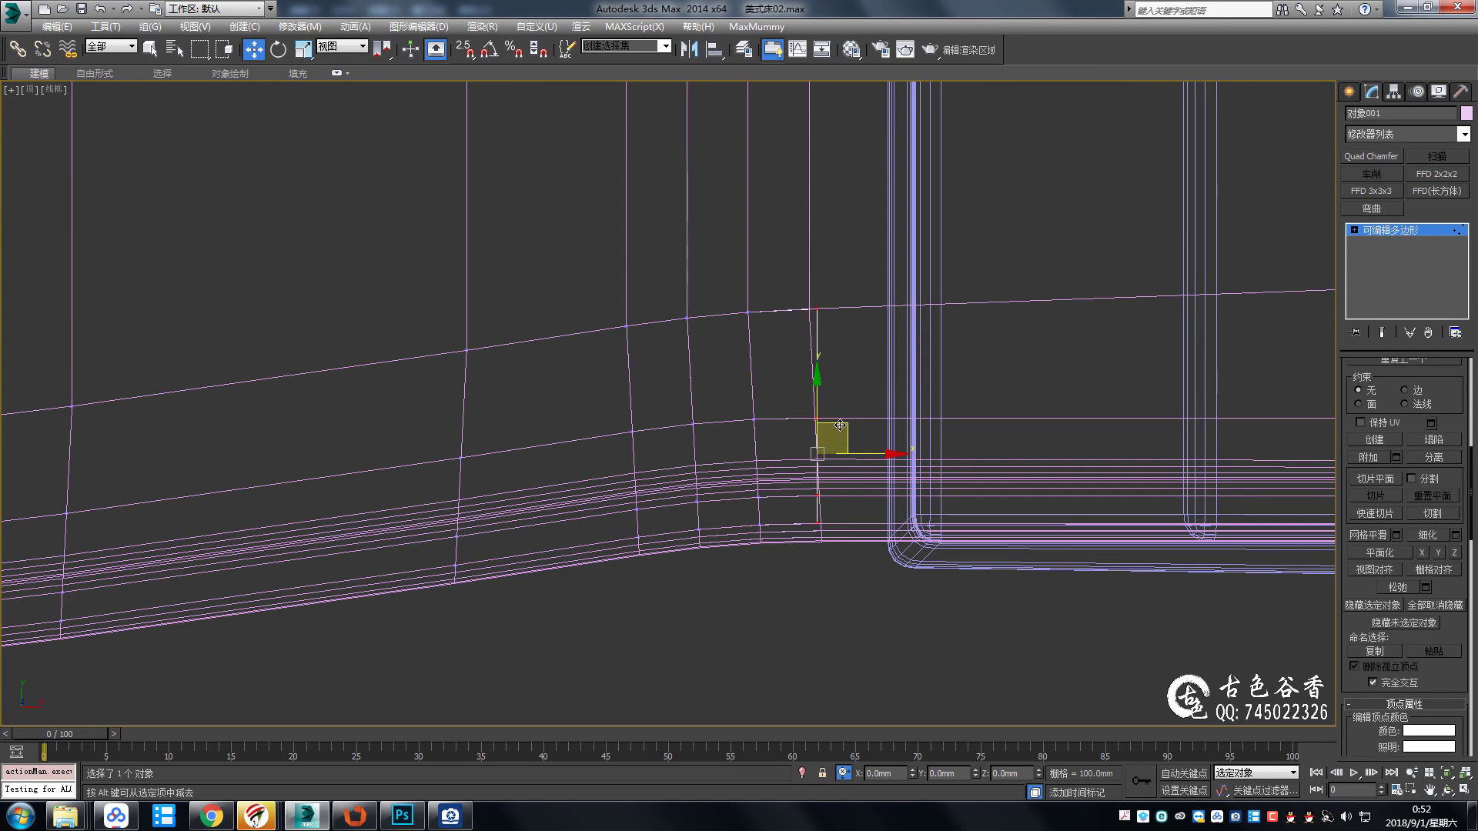
# Isolate the rail and select 54 of its polygons in the front view.
pyautogui.press('2')
pyautogui.hotkey('alt', 'q')
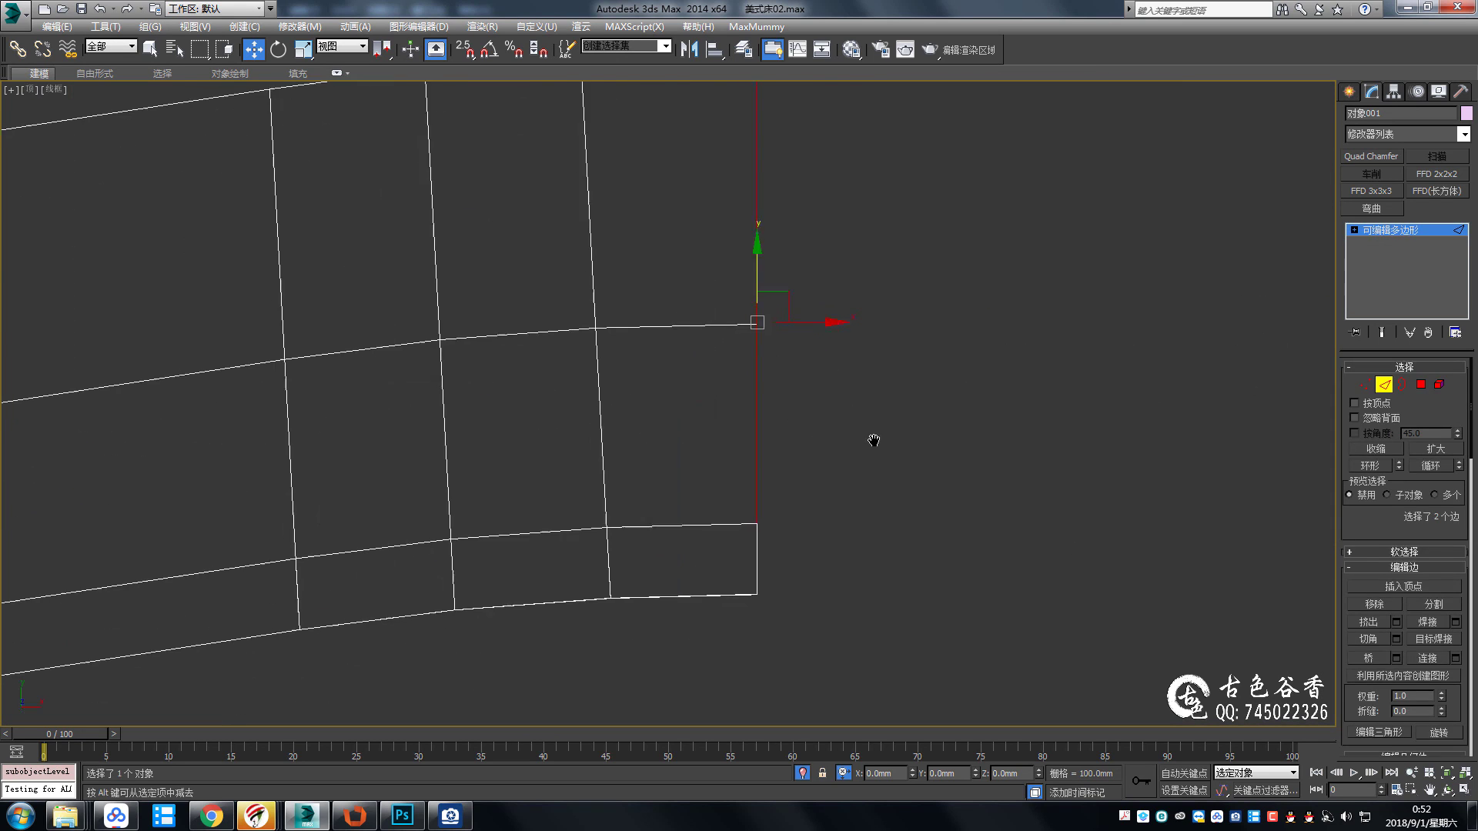
pyautogui.press('1')
pyautogui.scroll(2, 825, 492)
pyautogui.scroll(3, 973, 427)
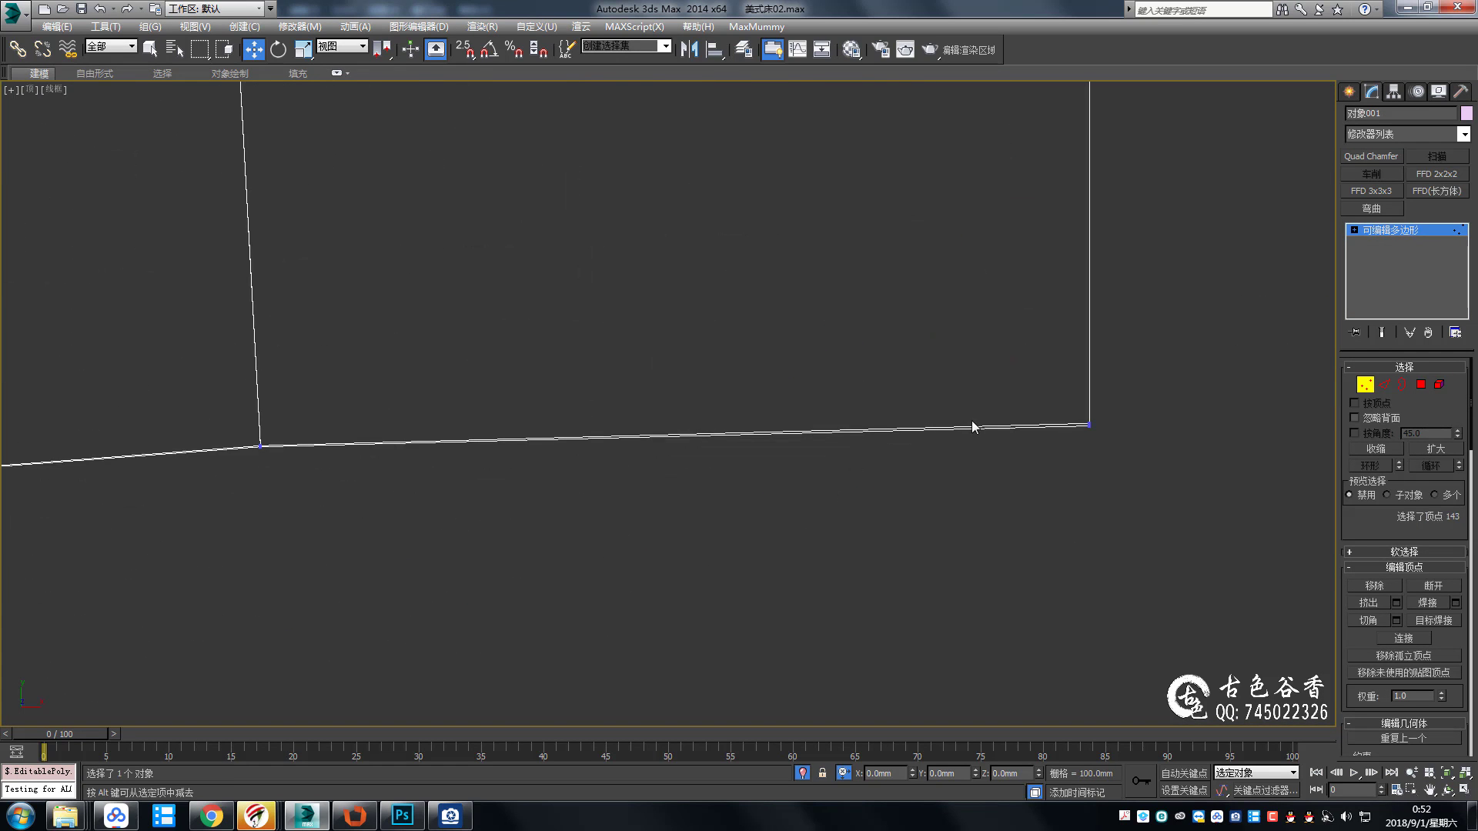
pyautogui.press('p')
pyautogui.moveTo(1146, 467)
pyautogui.keyDown('alt'); pyautogui.mouseDown(button='middle')
pyautogui.moveTo(996, 519)
pyautogui.moveTo(811, 462)
pyautogui.moveTo(800, 319)
pyautogui.moveTo(800, 446)
pyautogui.moveTo(798, 370)
pyautogui.moveTo(746, 238)
pyautogui.moveTo(959, 290)
pyautogui.moveTo(940, 302)
pyautogui.mouseUp(button='middle'); pyautogui.keyUp('alt')
pyautogui.press('f')
pyautogui.moveTo(1006, 211); pyautogui.dragTo(652, 244, button='middle')
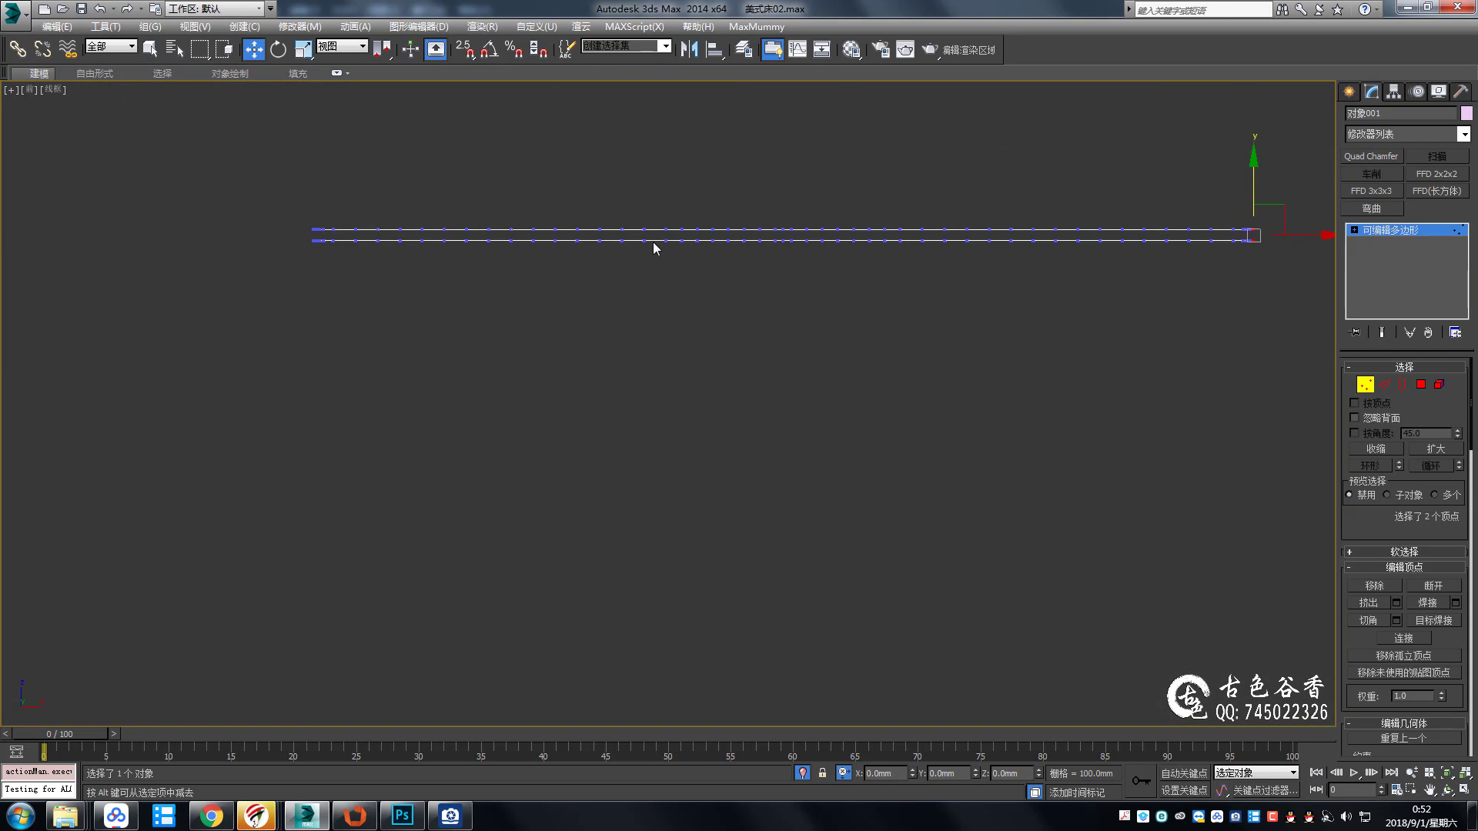
pyautogui.press('4')
pyautogui.moveTo(208, 161); pyautogui.dragTo(1273, 237)
# Snap the two edges at the rail's right end against the leg frame.
pyautogui.hotkey('alt', 'w')
pyautogui.hotkey('alt', 'w')
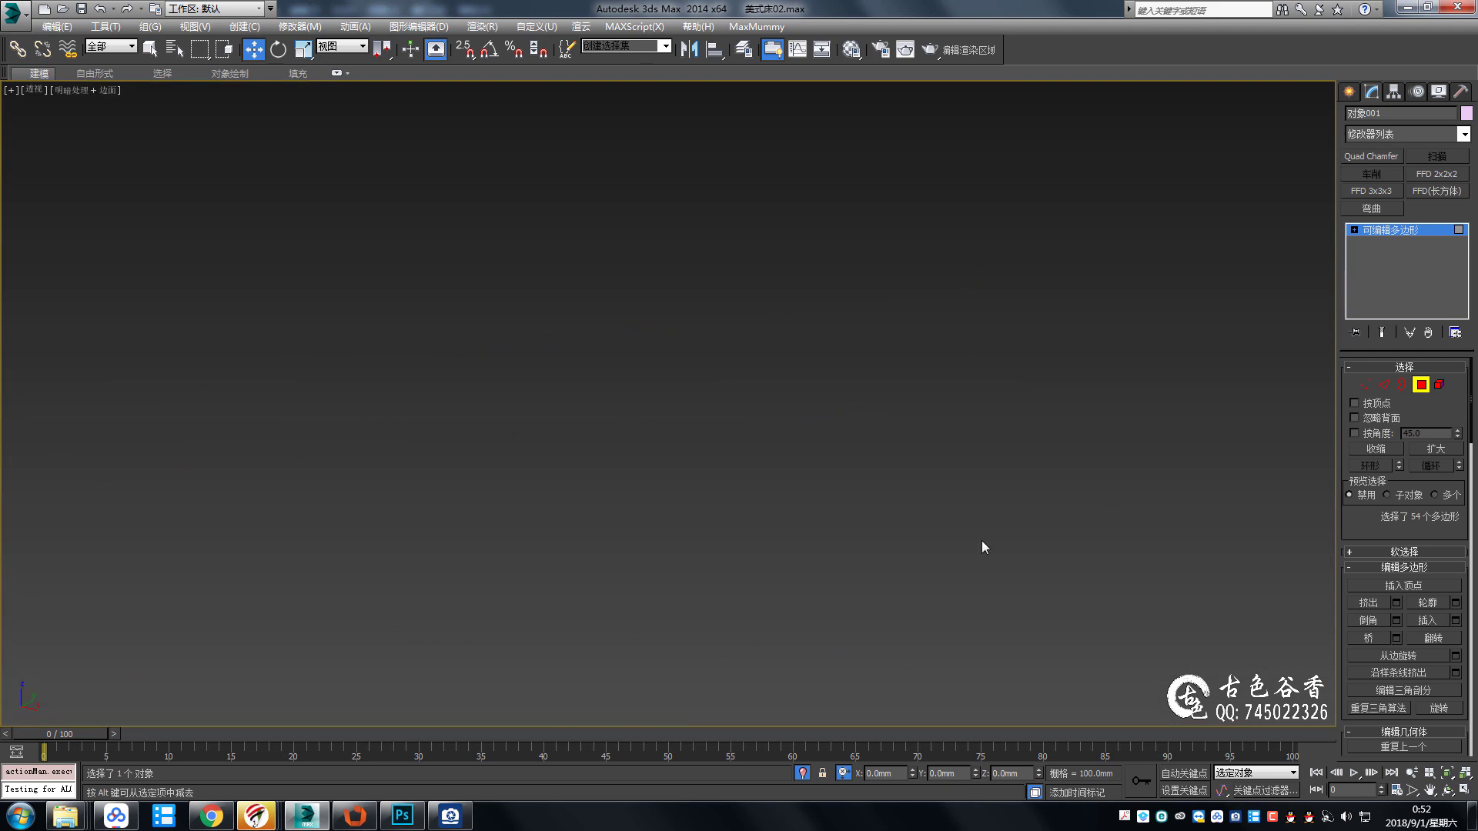
pyautogui.press('z')
pyautogui.keyDown('alt'); pyautogui.moveTo(976, 562); pyautogui.dragTo(1026, 425, button='middle'); pyautogui.keyUp('alt')
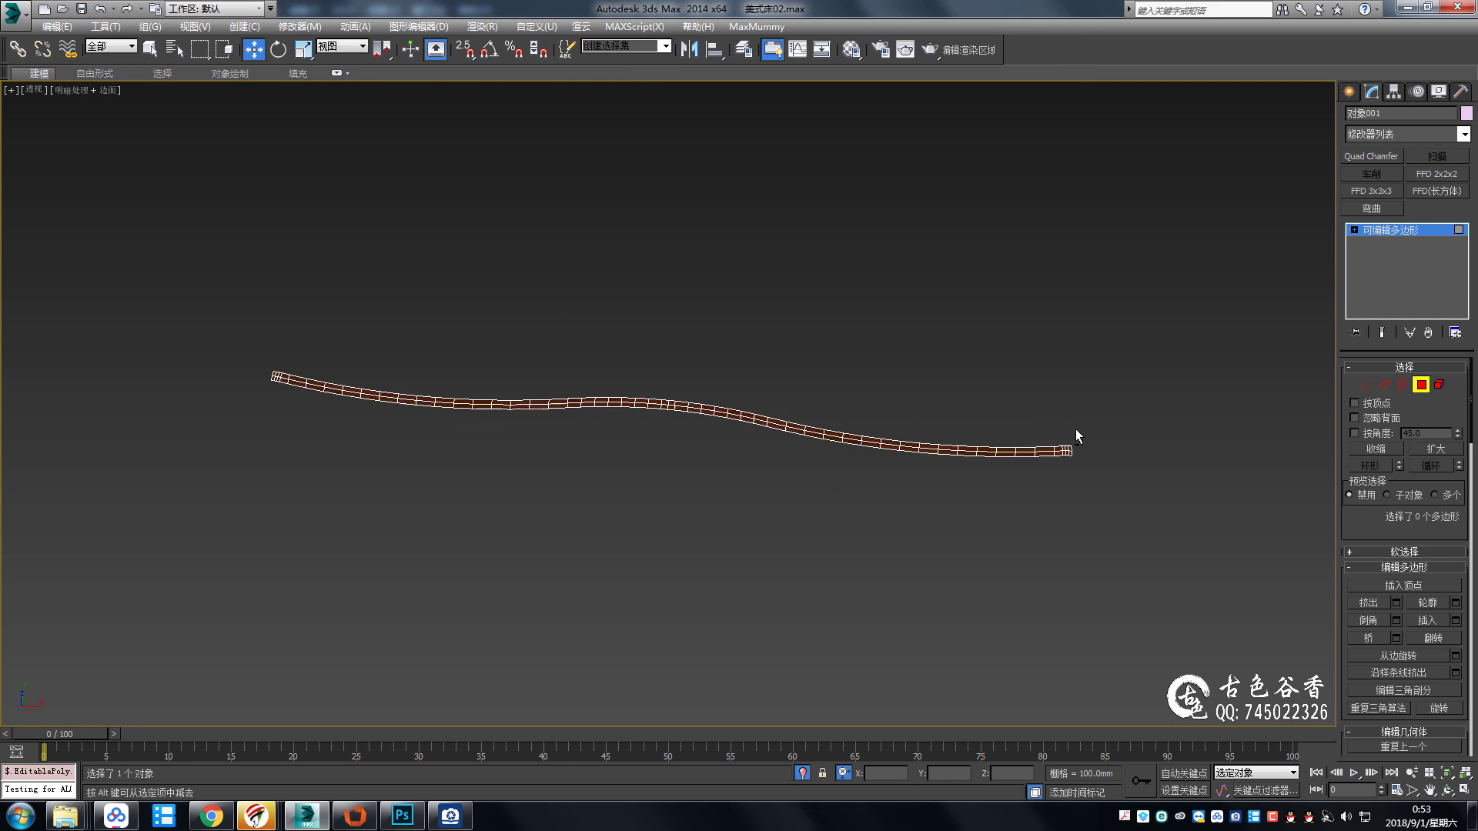
pyautogui.scroll(10, 1074, 428)
pyautogui.press('2')
pyautogui.click(1074, 370)
pyautogui.hotkey('alt', 'w')
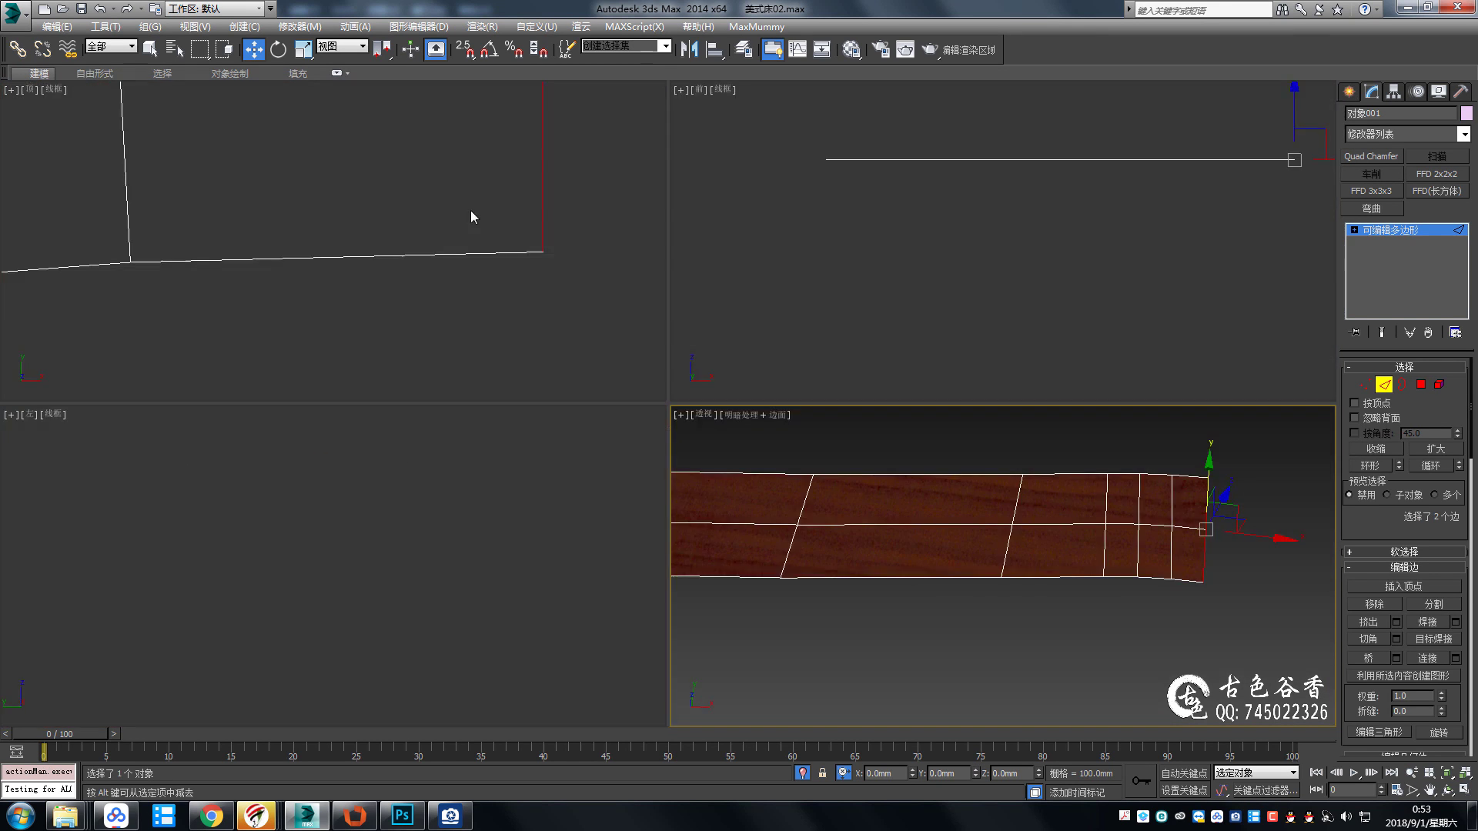
pyautogui.hotkey('alt', 'w')
pyautogui.press('z')
pyautogui.scroll(-3, 875, 354)
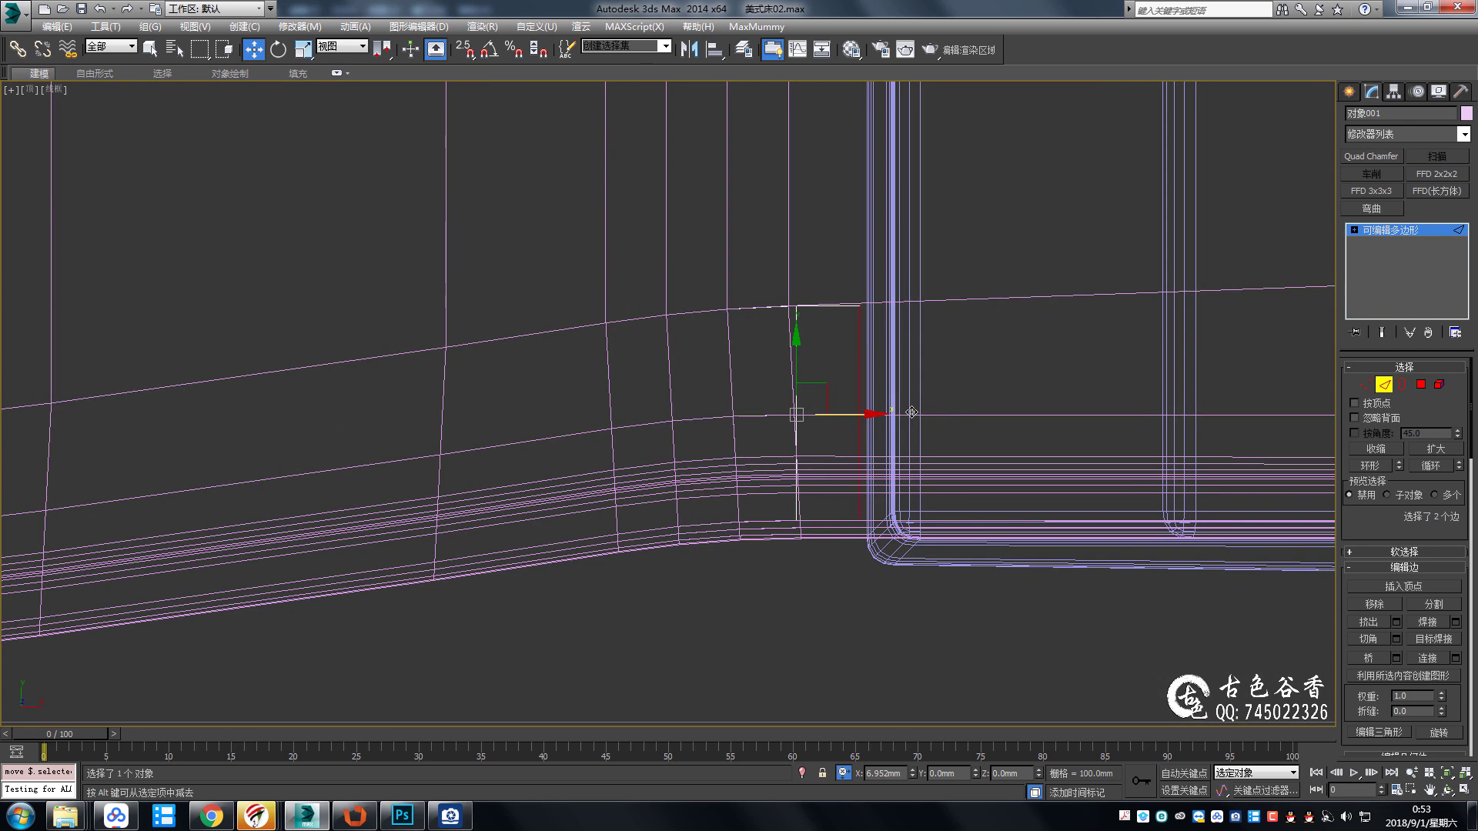
pyautogui.scroll(3, 911, 412)
pyautogui.press('s')
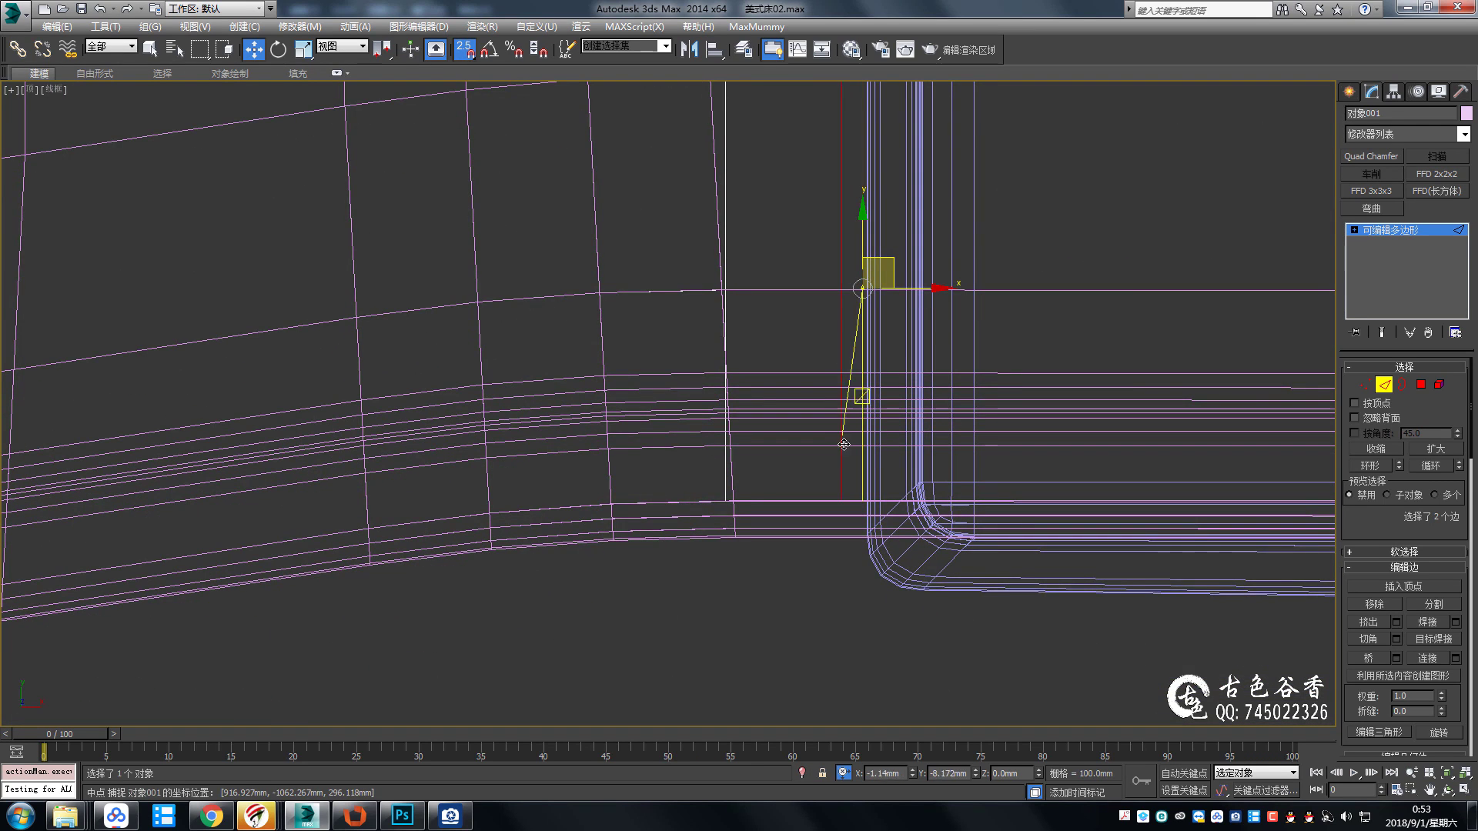
pyautogui.moveTo(870, 369); pyautogui.dragTo(872, 167, button='middle')
# Move the rail's left-end edge with snapping so it meets the leg.
pyautogui.scroll(2, 872, 167)
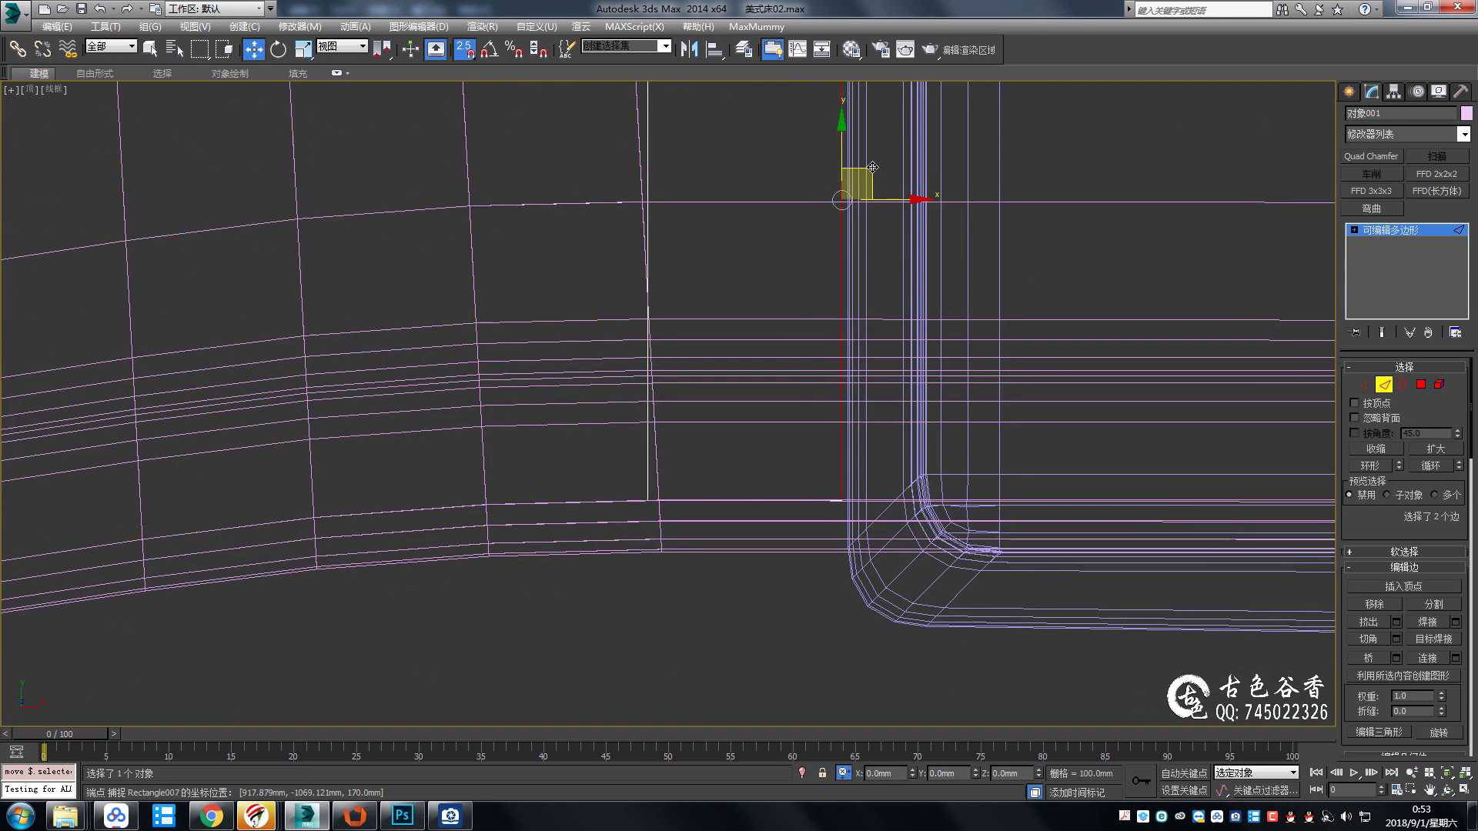
pyautogui.scroll(-5, 662, 458)
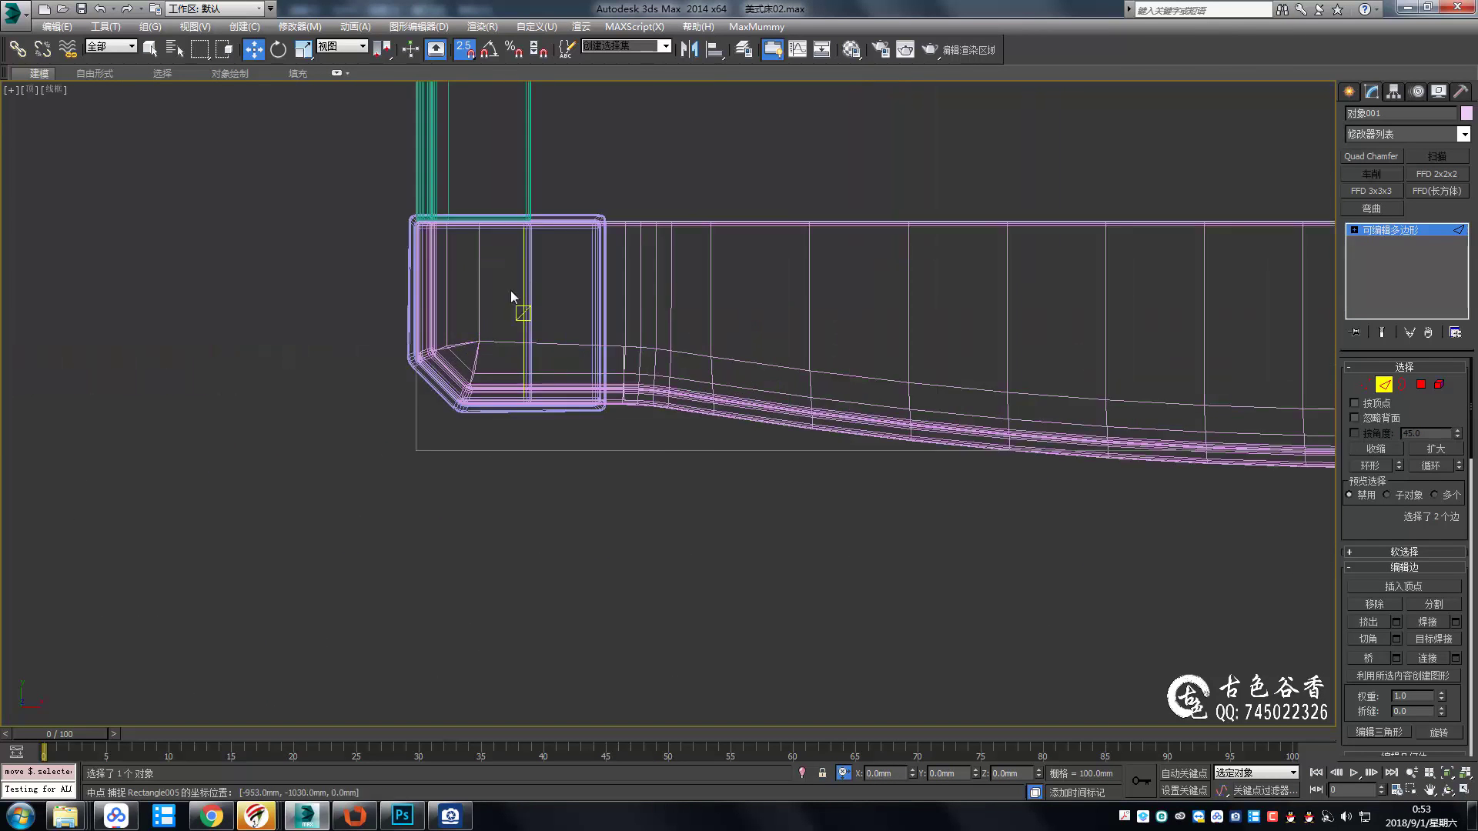
pyautogui.moveTo(517, 300); pyautogui.dragTo(636, 392, button='middle')
pyautogui.scroll(3, 379, 375)
pyautogui.moveTo(379, 376); pyautogui.dragTo(1121, 306, button='middle')
pyautogui.scroll(4, 783, 356)
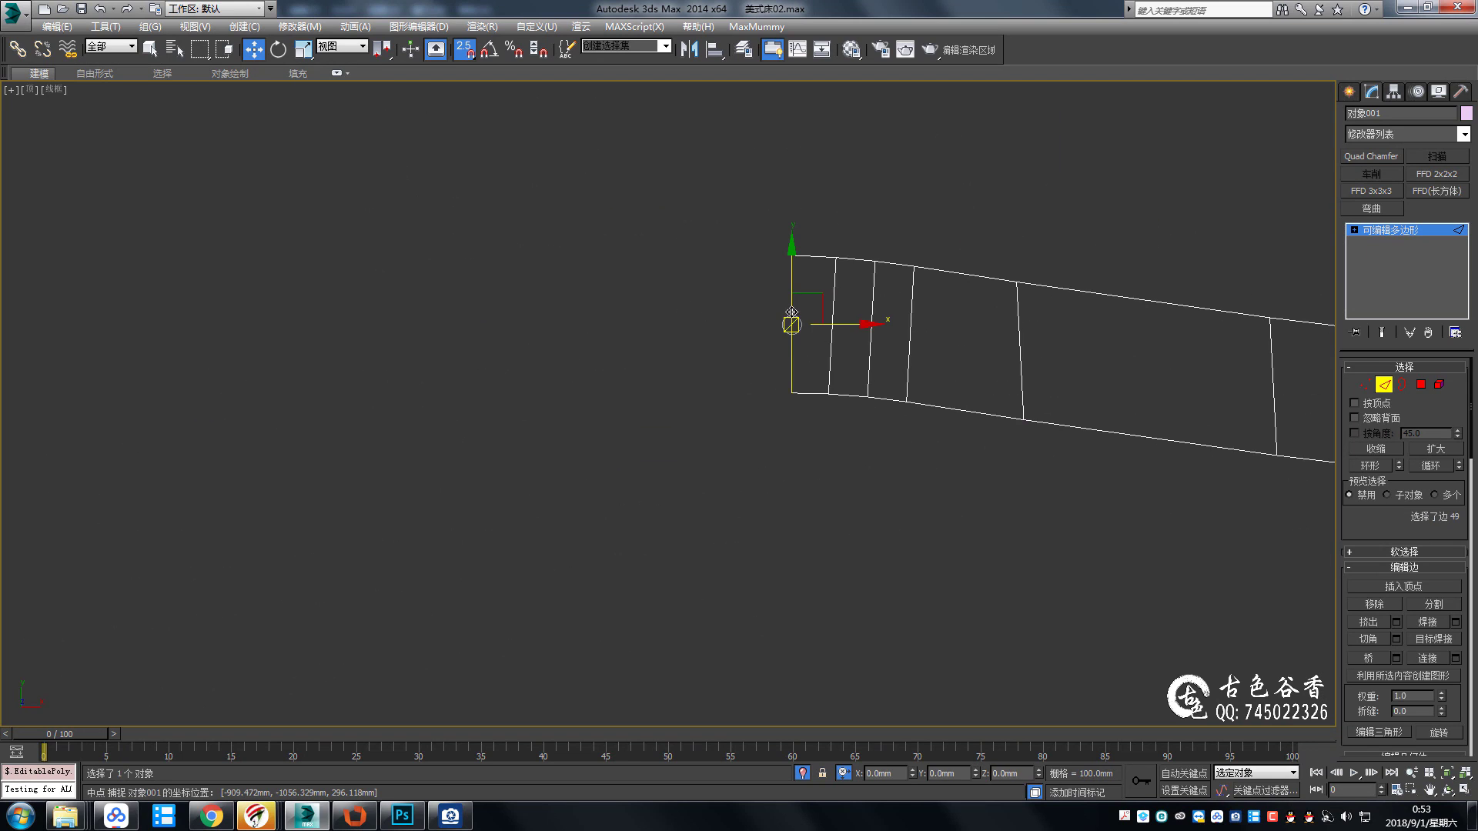
pyautogui.hotkey('alt', 'q')
pyautogui.press('s')
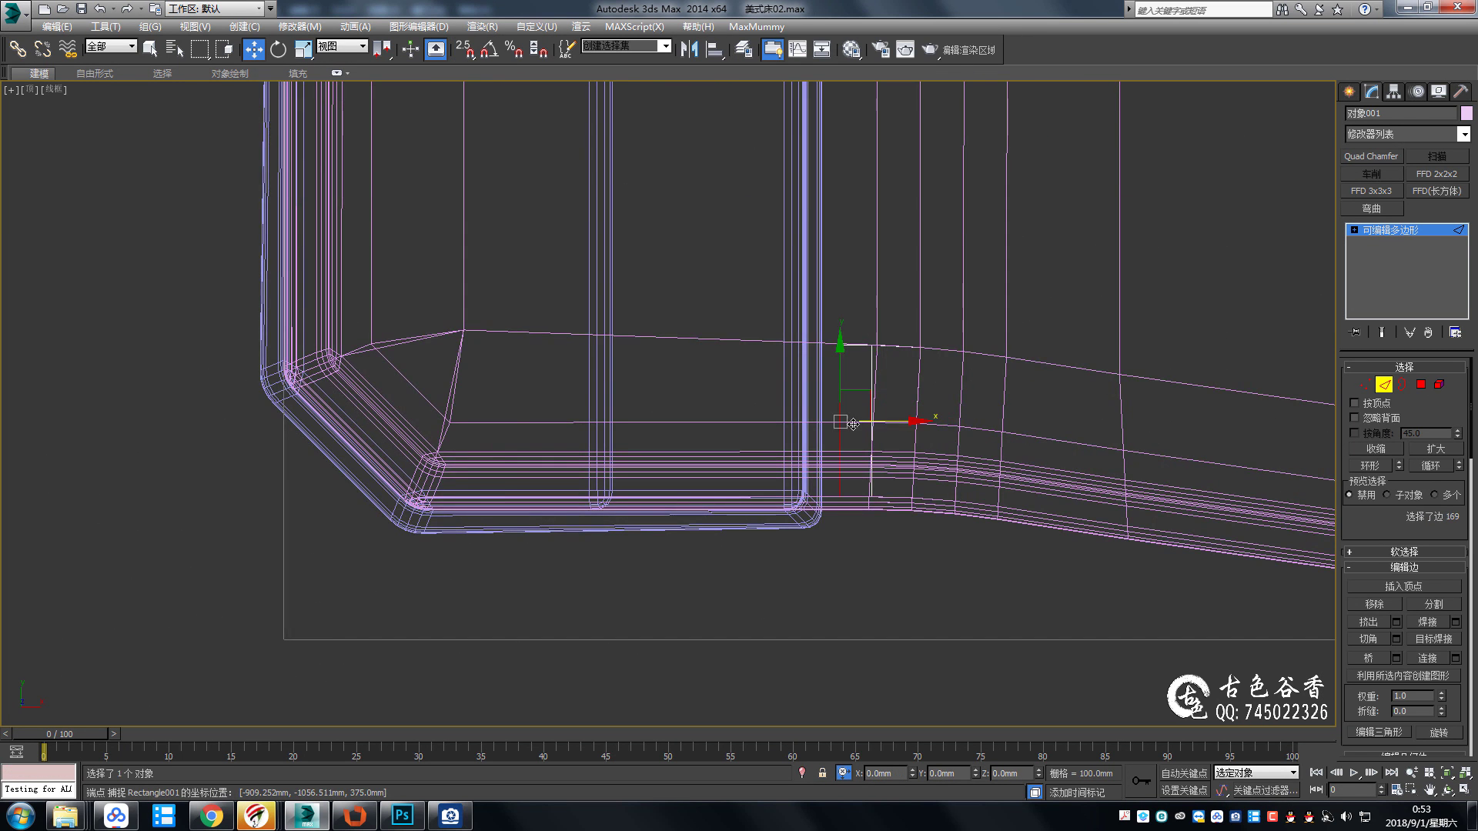
pyautogui.scroll(2, 950, 329)
pyautogui.moveTo(852, 423); pyautogui.dragTo(981, 286, button='middle')
pyautogui.scroll(2, 981, 287)
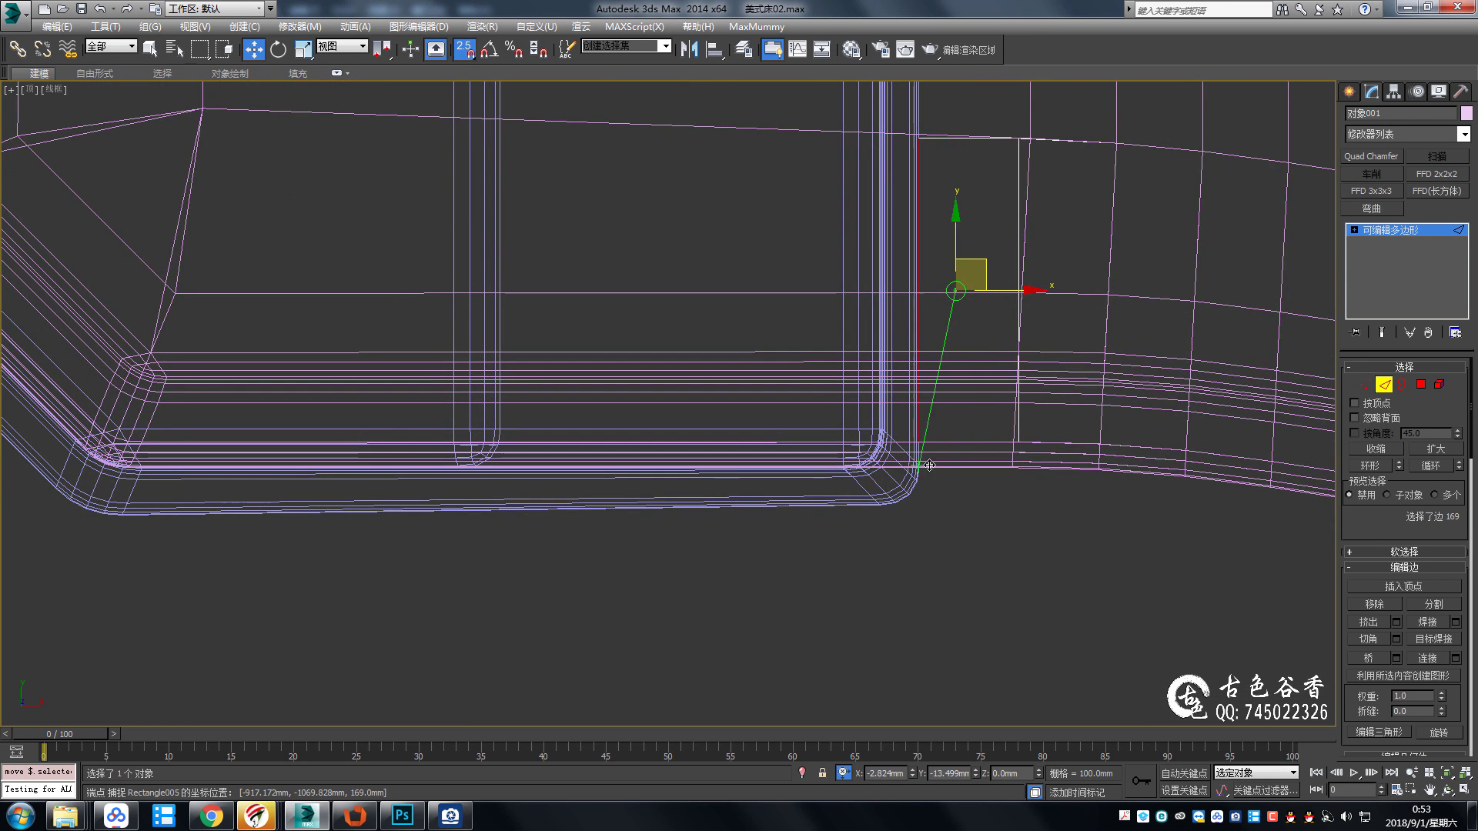
pyautogui.press('s')
# Review the whole bed frame in perspective, then Shift-drag a copy of the lower rail downward.
pyautogui.moveTo(1032, 393); pyautogui.dragTo(939, 155, button='middle')
pyautogui.scroll(-5, 1114, 274)
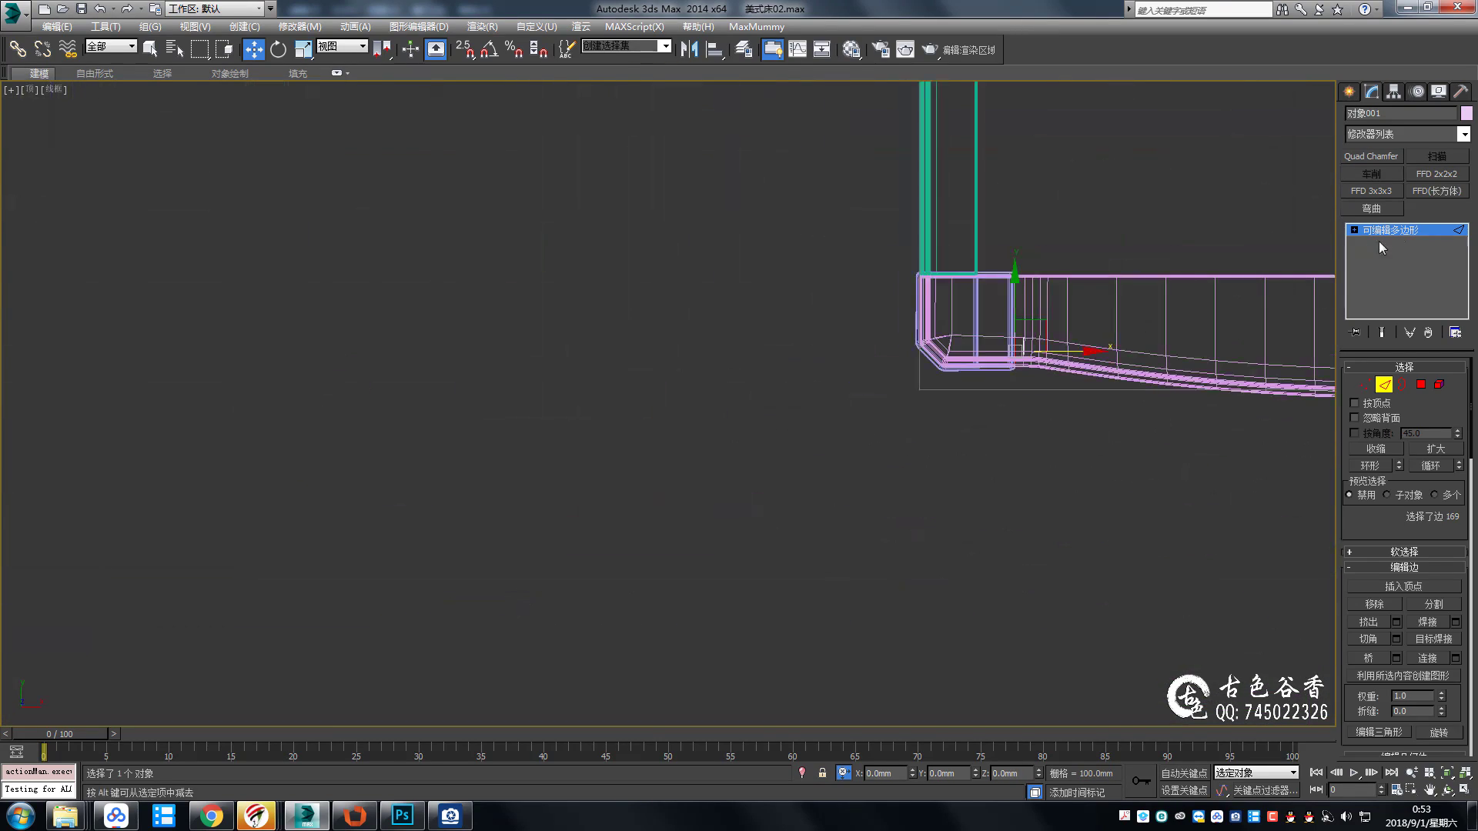
pyautogui.click(1378, 231)
pyautogui.press('p')
pyautogui.keyDown('alt'); pyautogui.moveTo(947, 577); pyautogui.dragTo(816, 451, button='middle'); pyautogui.keyUp('alt')
pyautogui.scroll(1, 786, 470)
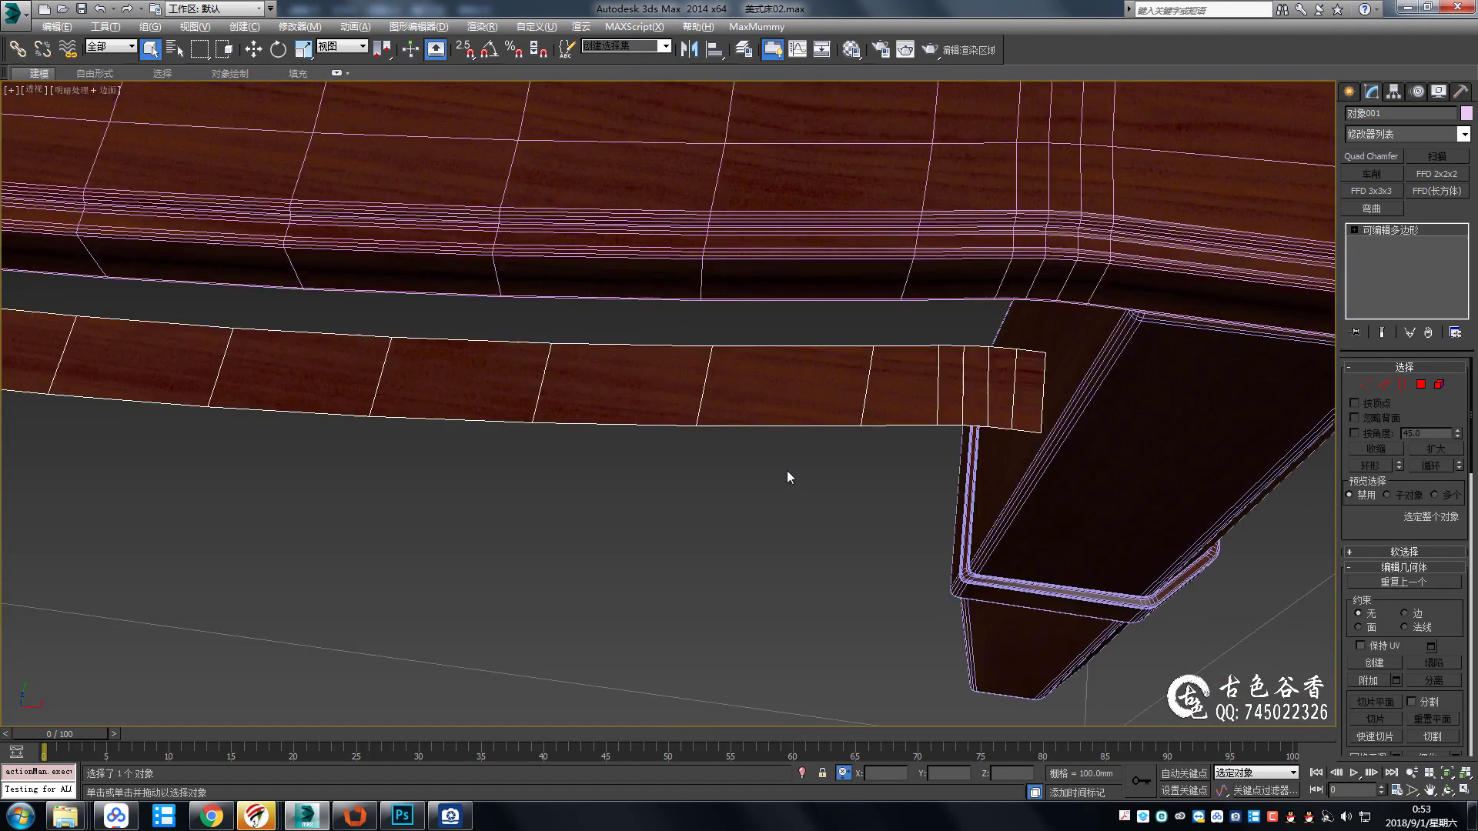
pyautogui.scroll(-5, 787, 470)
pyautogui.moveTo(782, 390)
pyautogui.keyDown('alt'); pyautogui.mouseDown(button='middle')
pyautogui.moveTo(782, 293)
pyautogui.moveTo(694, 279)
pyautogui.mouseUp(button='middle'); pyautogui.keyUp('alt')
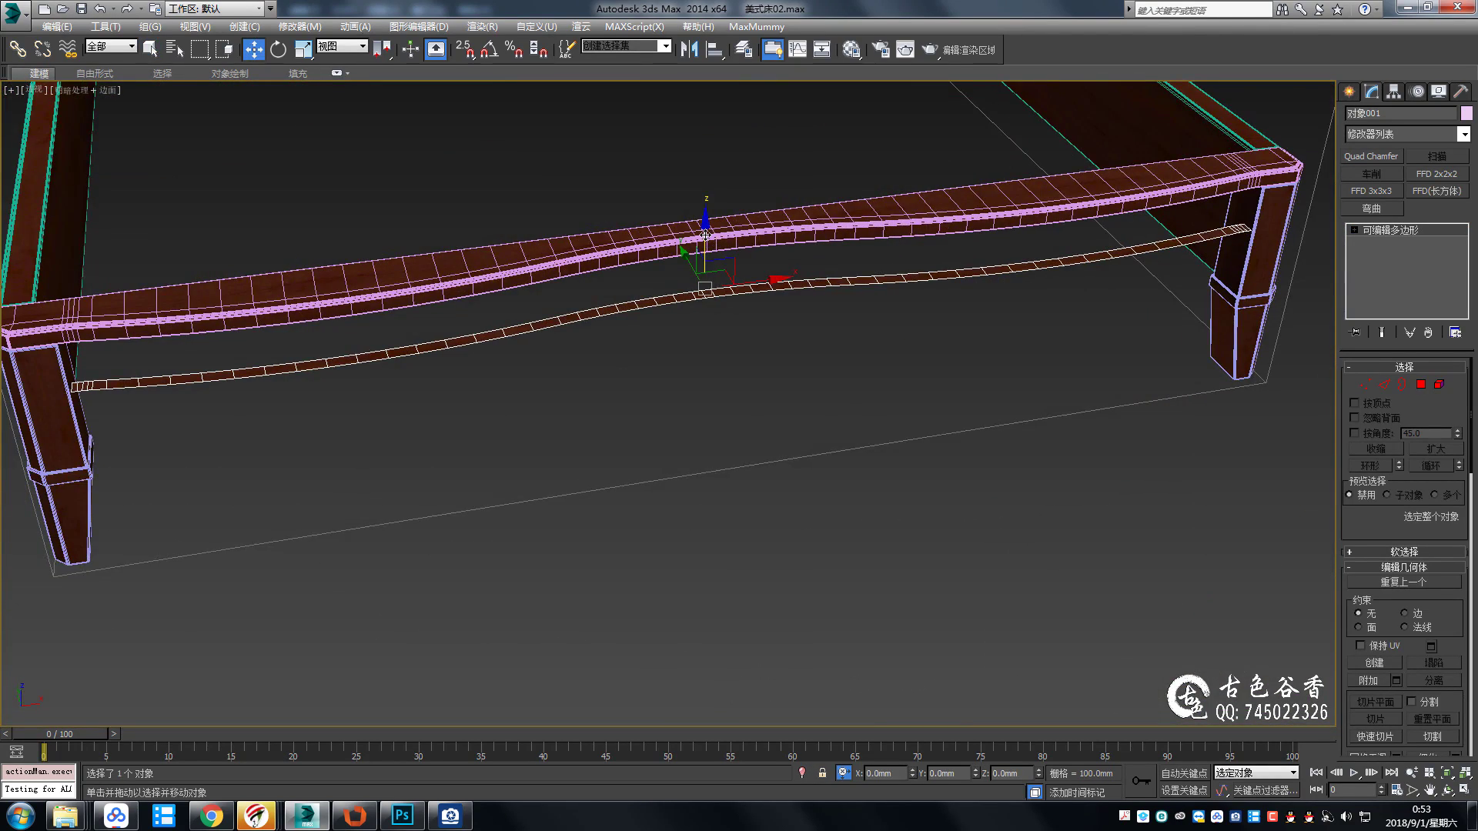
pyautogui.keyDown('shift'); pyautogui.moveTo(705, 235); pyautogui.dragTo(705, 335); pyautogui.keyUp('shift')
# Confirm the rail copy and raise it upward, checking the bed reference photo.
pyautogui.click(750, 471)
pyautogui.press('q')
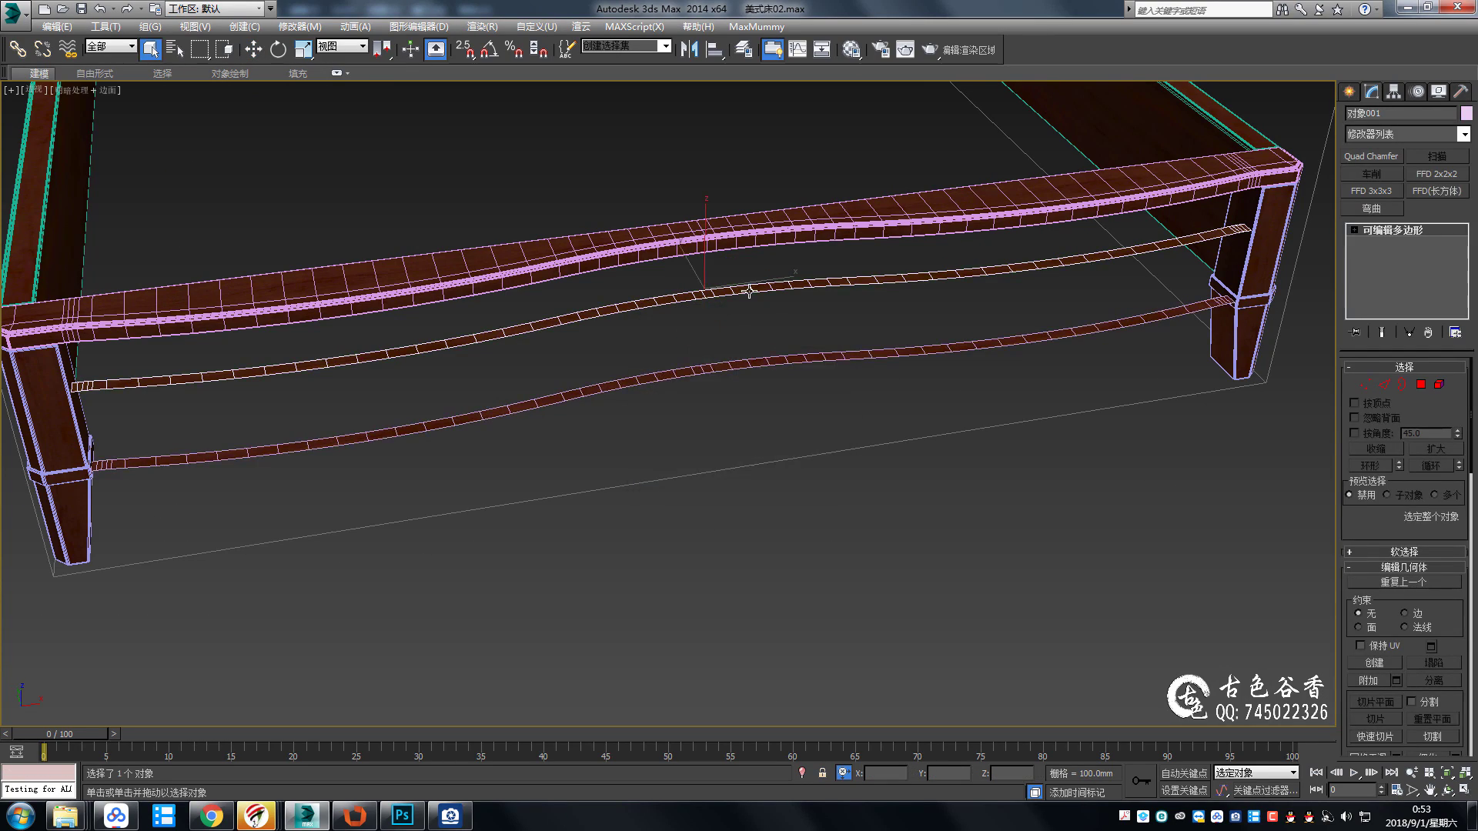
pyautogui.scroll(2, 748, 291)
pyautogui.press('w')
pyautogui.click(608, 381)
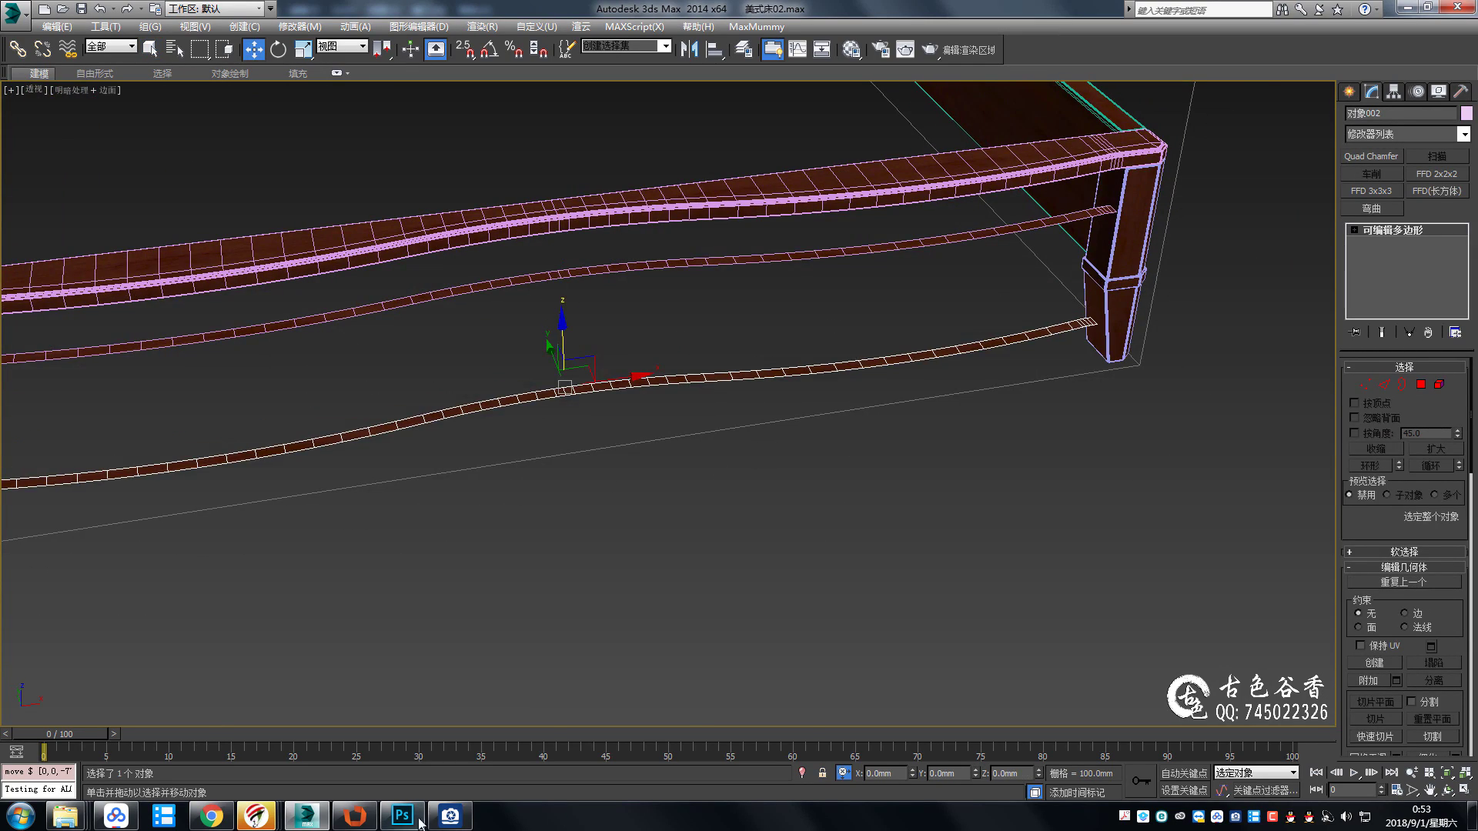
pyautogui.click(451, 816)
pyautogui.hotkey('alt', 'Tab')
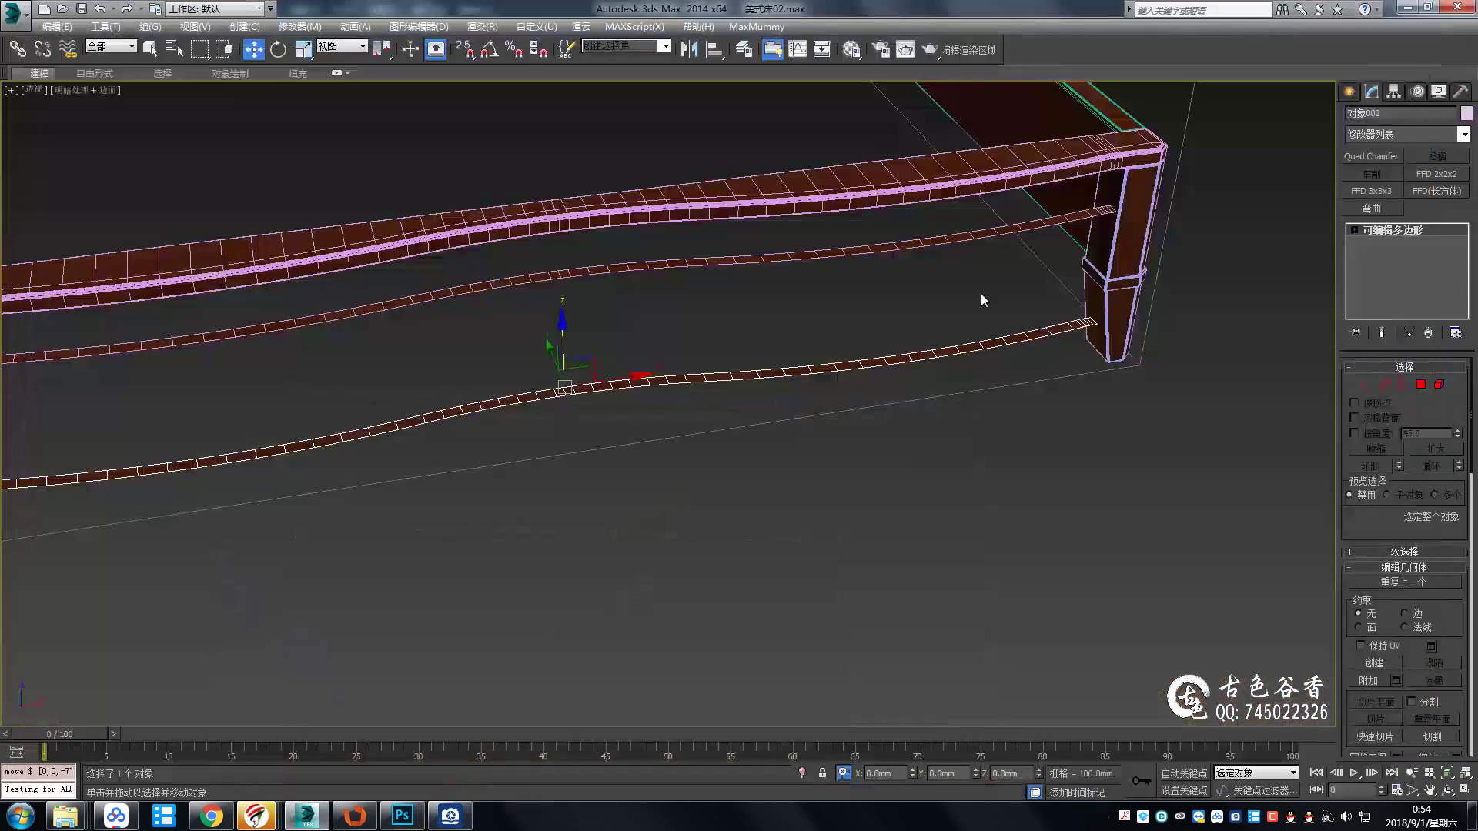
pyautogui.moveTo(981, 293); pyautogui.dragTo(1007, 232)
# Shell the copied rail into a wide panel, collapse it, and move it against the top rail.
pyautogui.hotkey('alt', 's')
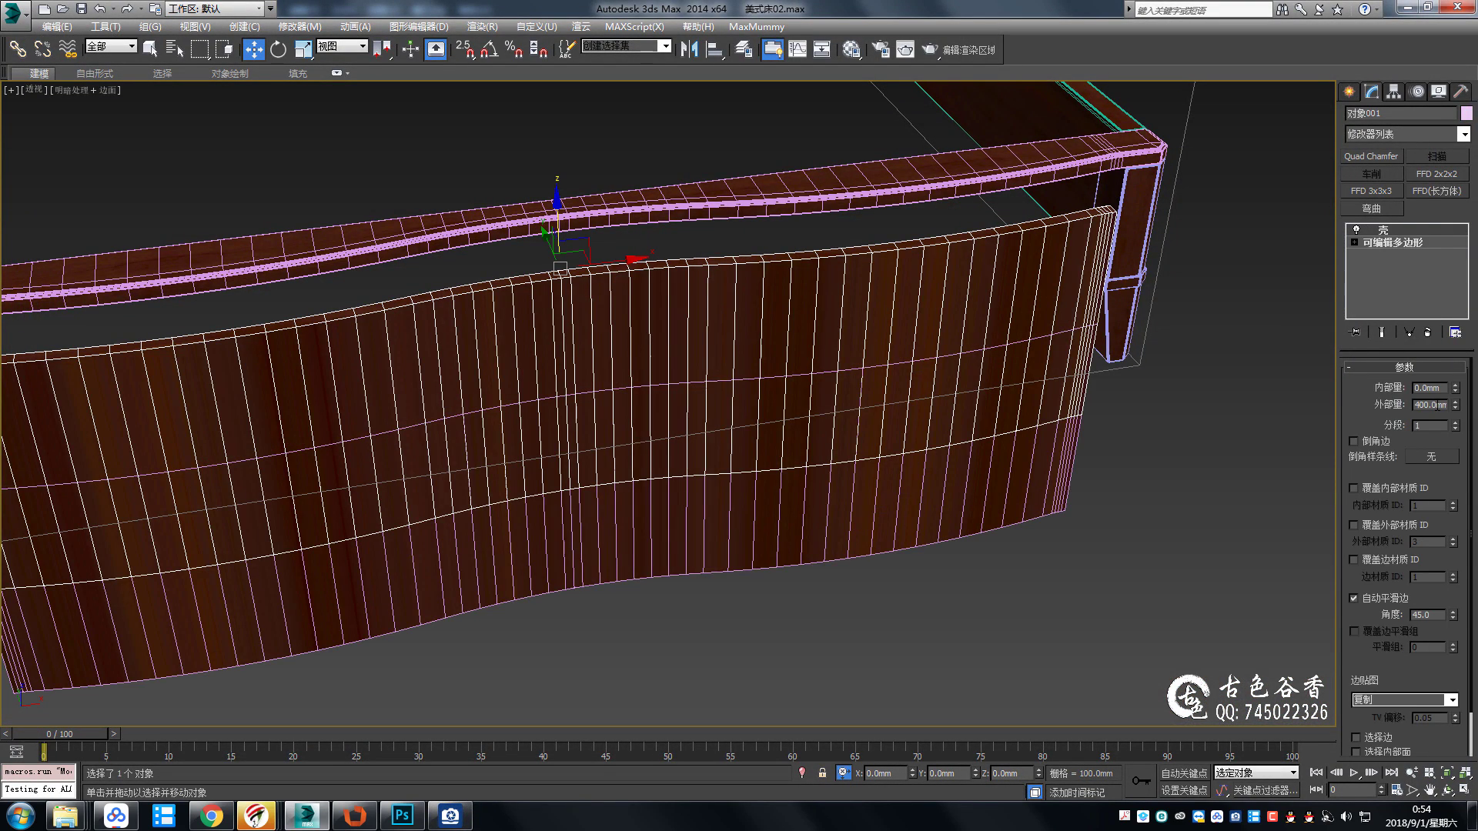
pyautogui.click(1433, 331)
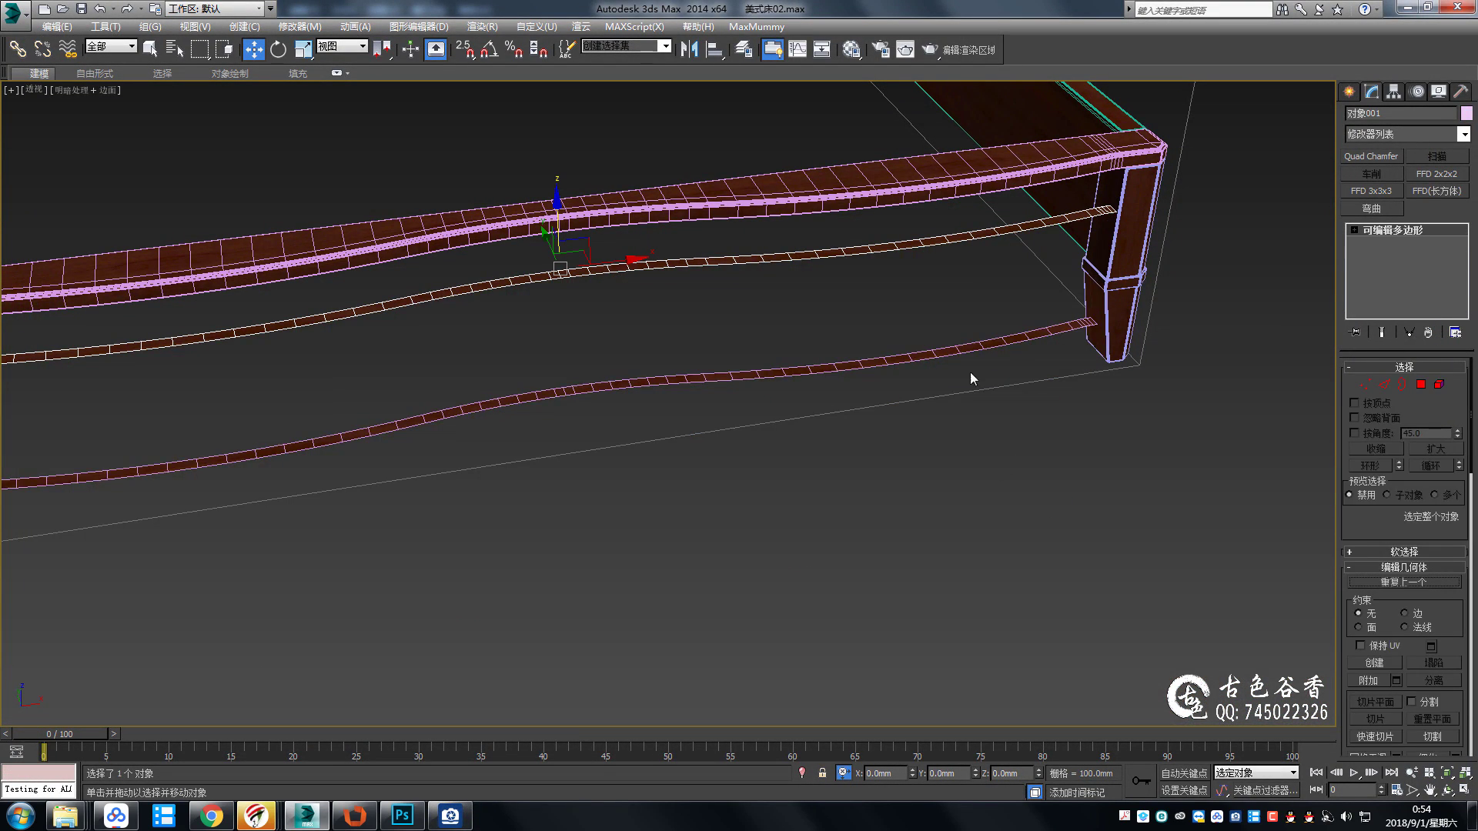
pyautogui.hotkey('alt', 's')
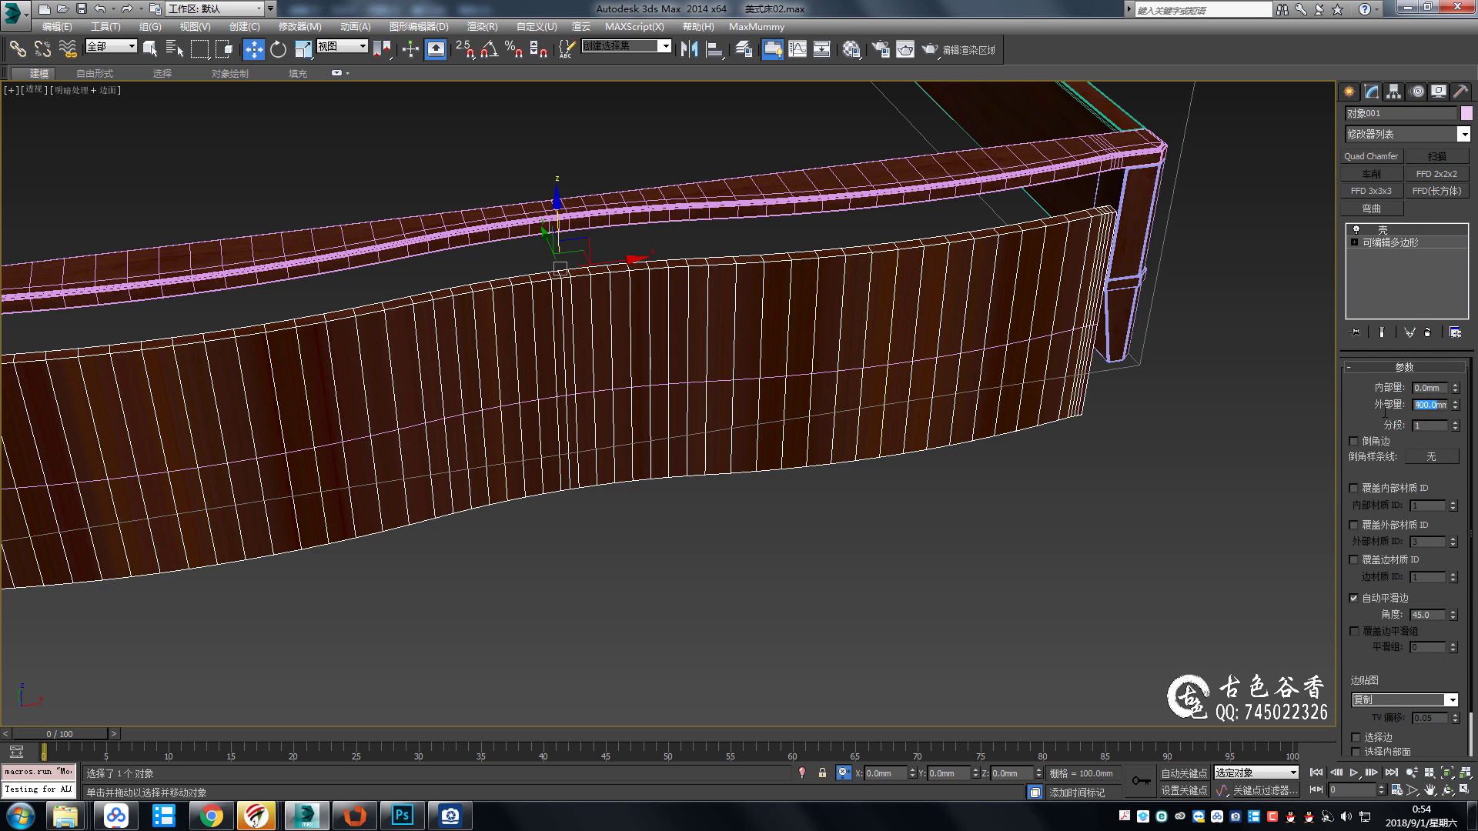
pyautogui.hotkey('ctrl', 'z')
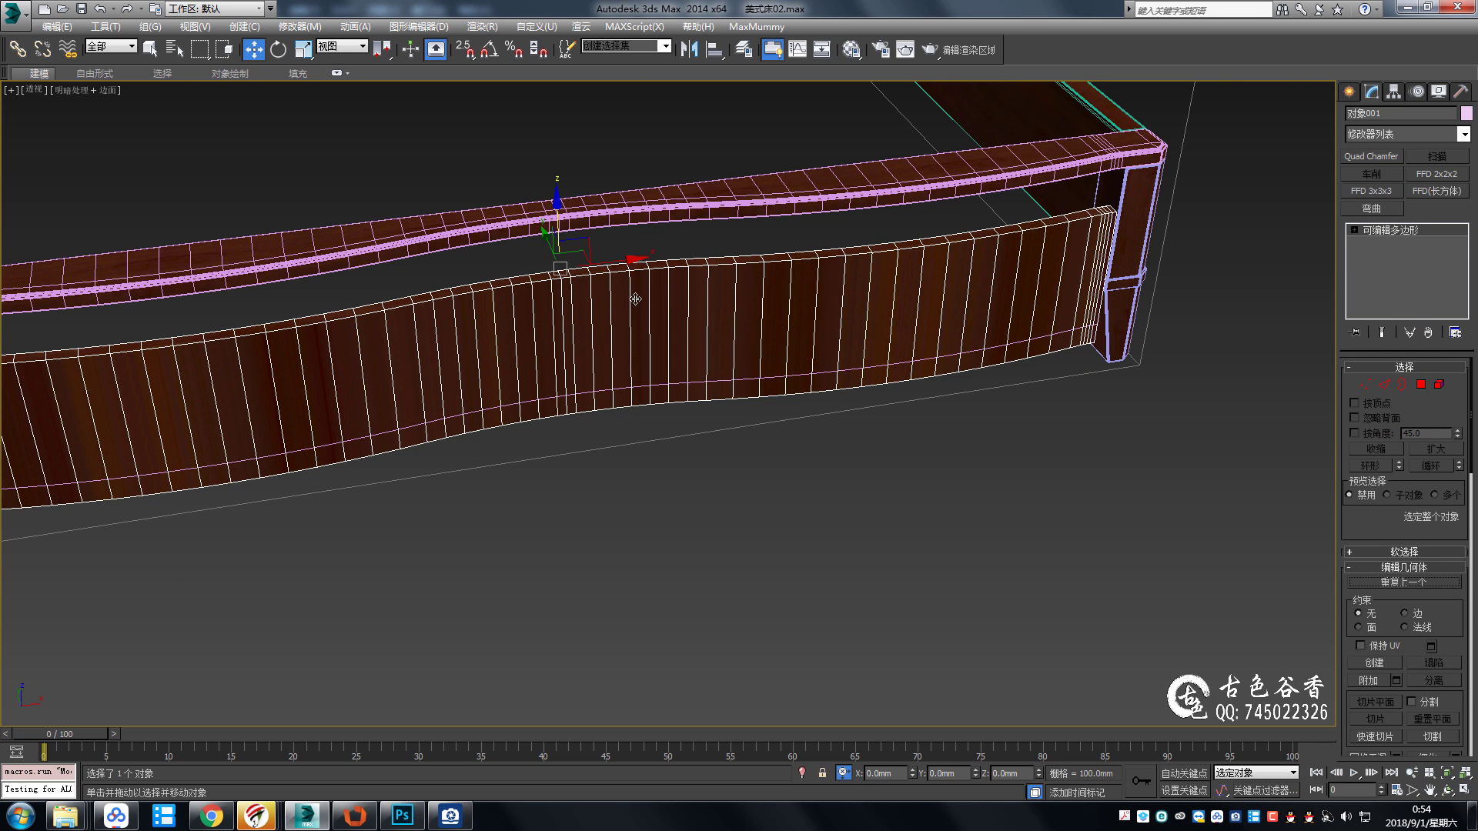
pyautogui.press('f')
pyautogui.press('F3')
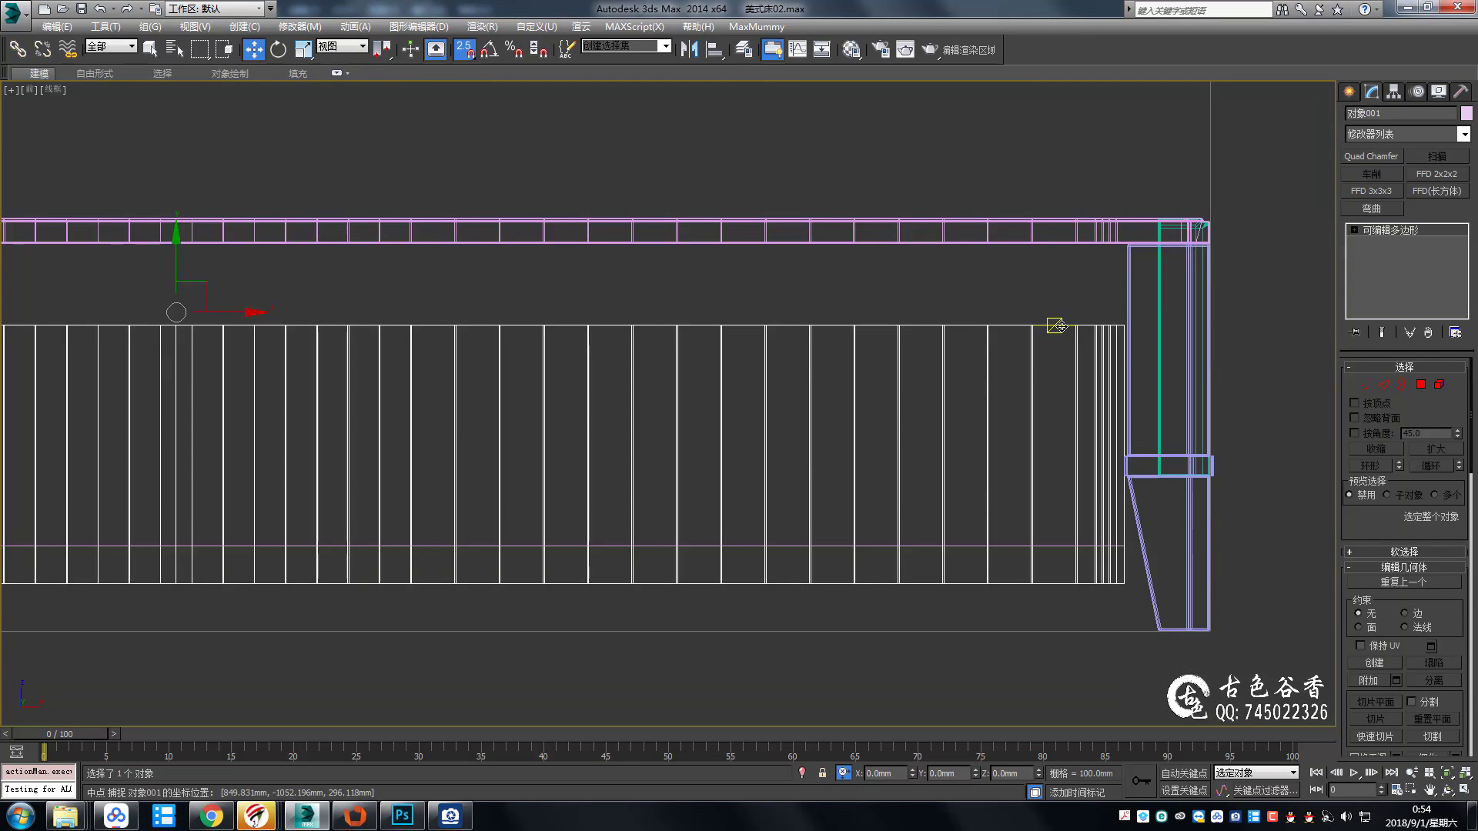
pyautogui.moveTo(1056, 327); pyautogui.dragTo(1056, 244)
# Select the vertices at the panel's right end in the front view.
pyautogui.press('s')
pyautogui.scroll(5, 1033, 382)
pyautogui.scroll(-2, 1033, 383)
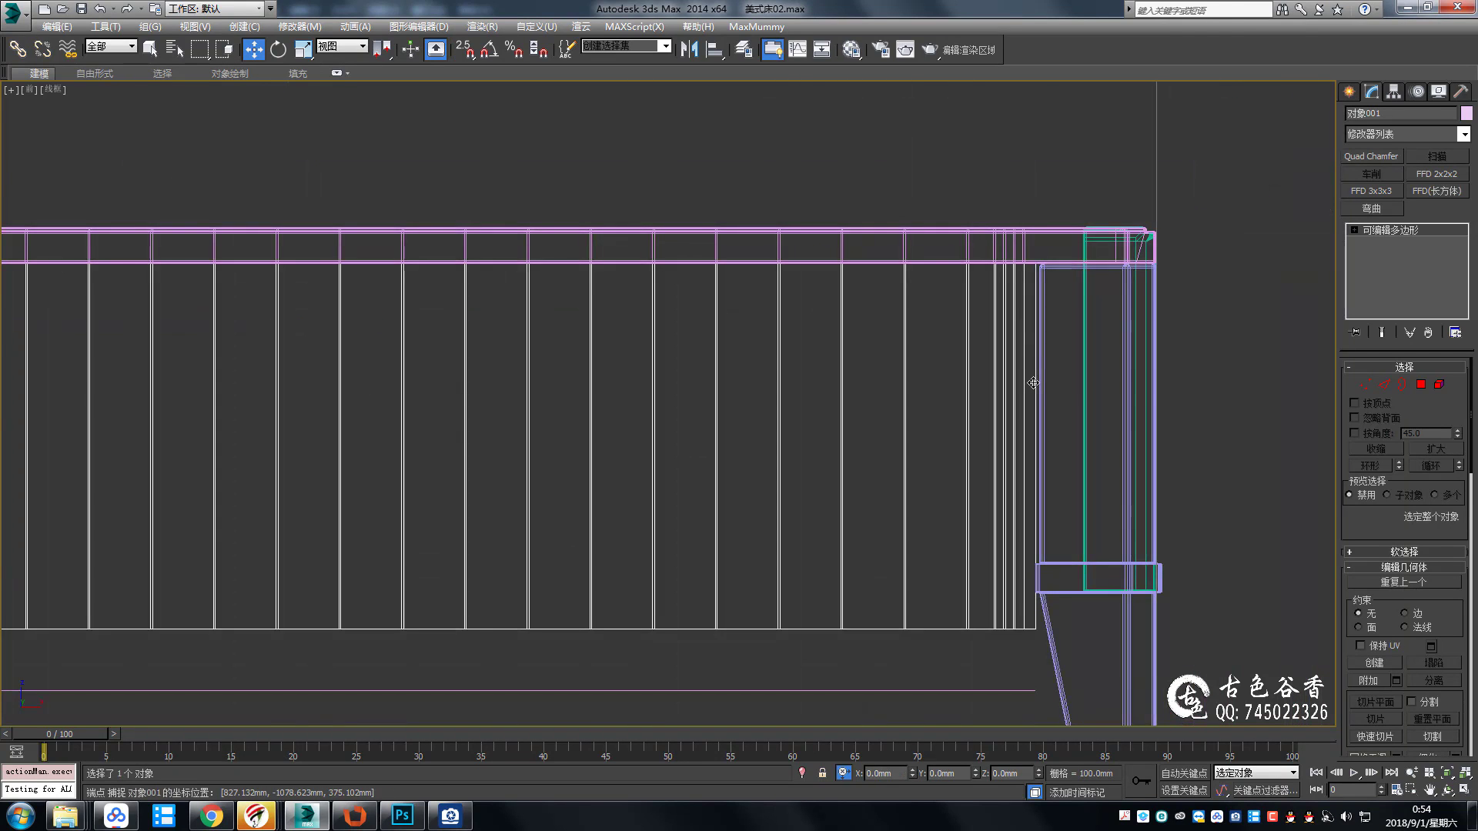
pyautogui.moveTo(1033, 383); pyautogui.dragTo(1016, 304, button='middle')
pyautogui.hotkey('alt', 'w')
pyautogui.hotkey('alt', 'w')
pyautogui.press('1')
pyautogui.moveTo(1010, 172); pyautogui.dragTo(1059, 531)
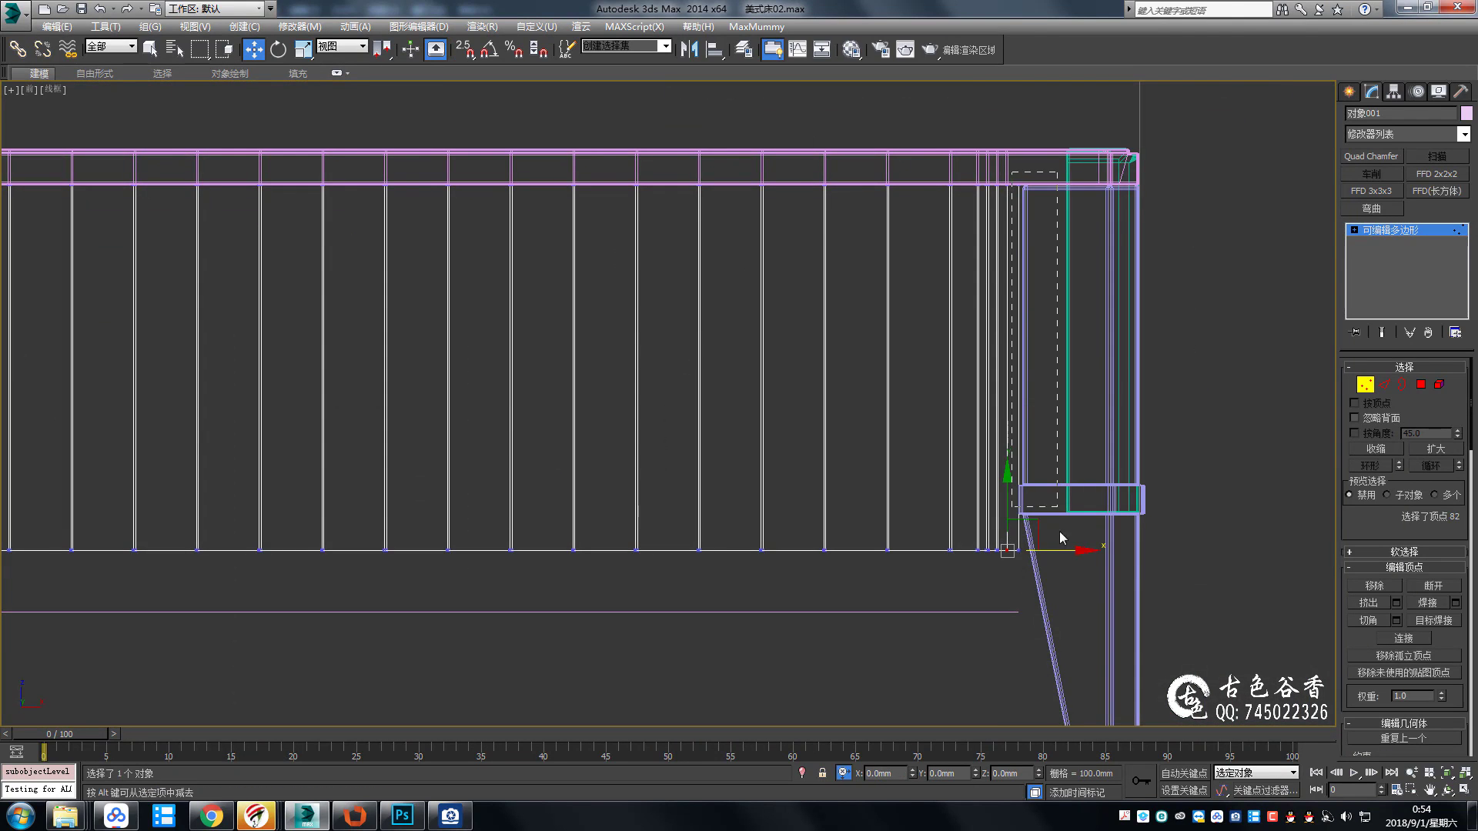
# Snap the panel's lower-right corner vertices into alignment with the bed leg.
pyautogui.scroll(5, 1017, 495)
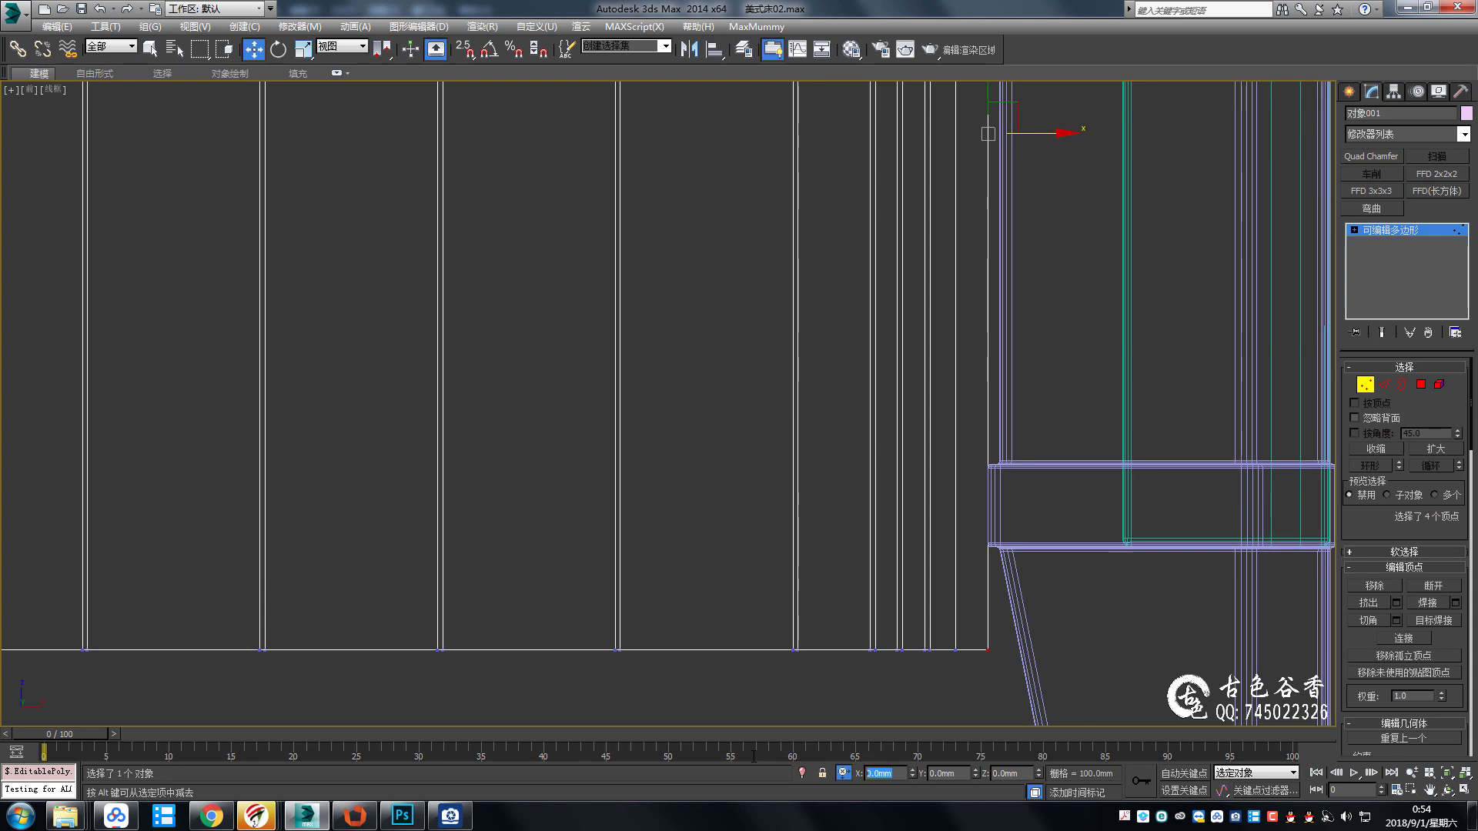
pyautogui.moveTo(941, 565); pyautogui.dragTo(995, 550, button='middle')
pyautogui.press('s')
pyautogui.scroll(3, 1060, 625)
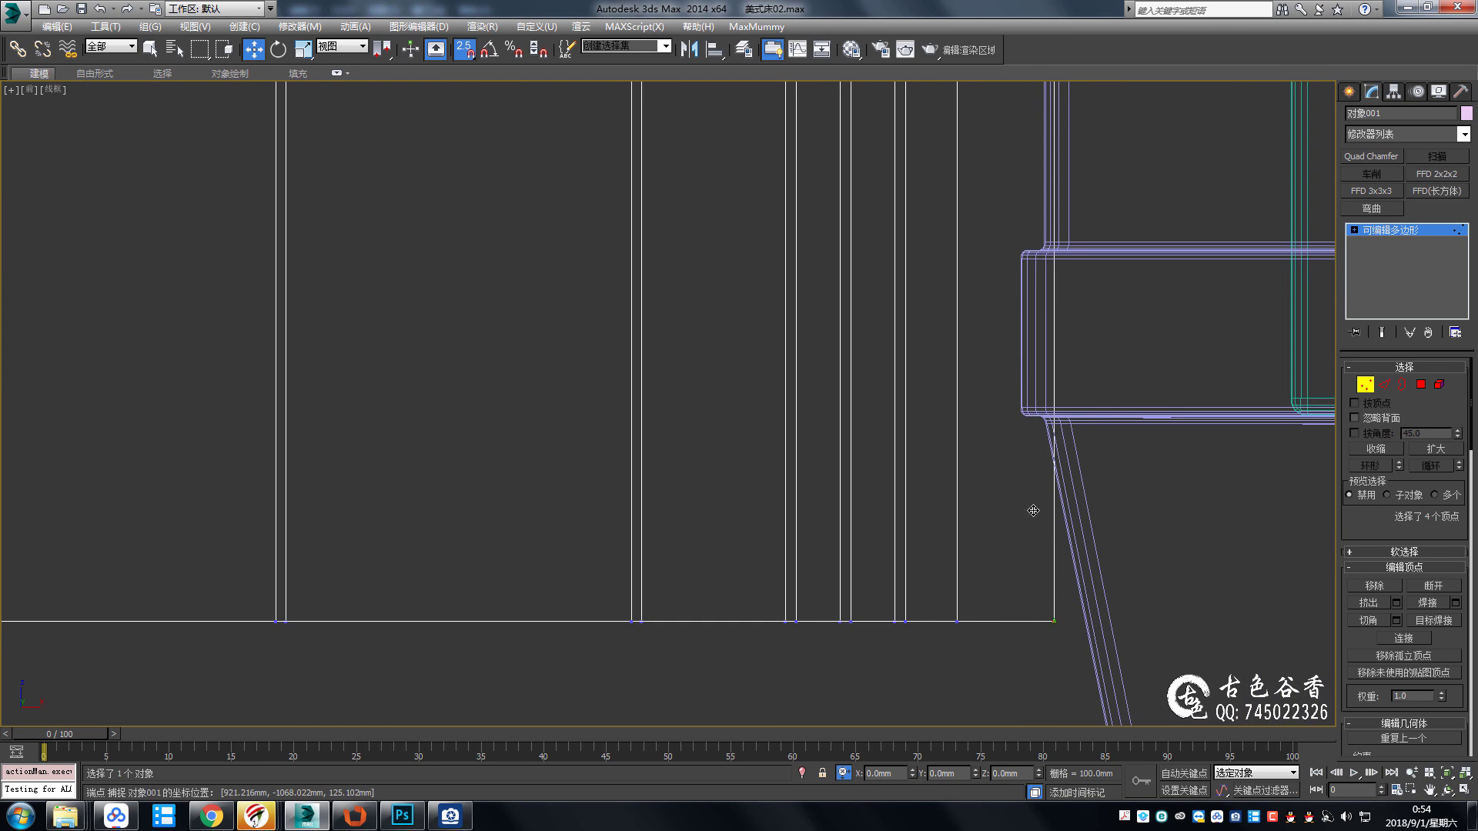
pyautogui.scroll(-3, 1035, 195)
pyautogui.scroll(-5, 862, 300)
pyautogui.scroll(6, 687, 209)
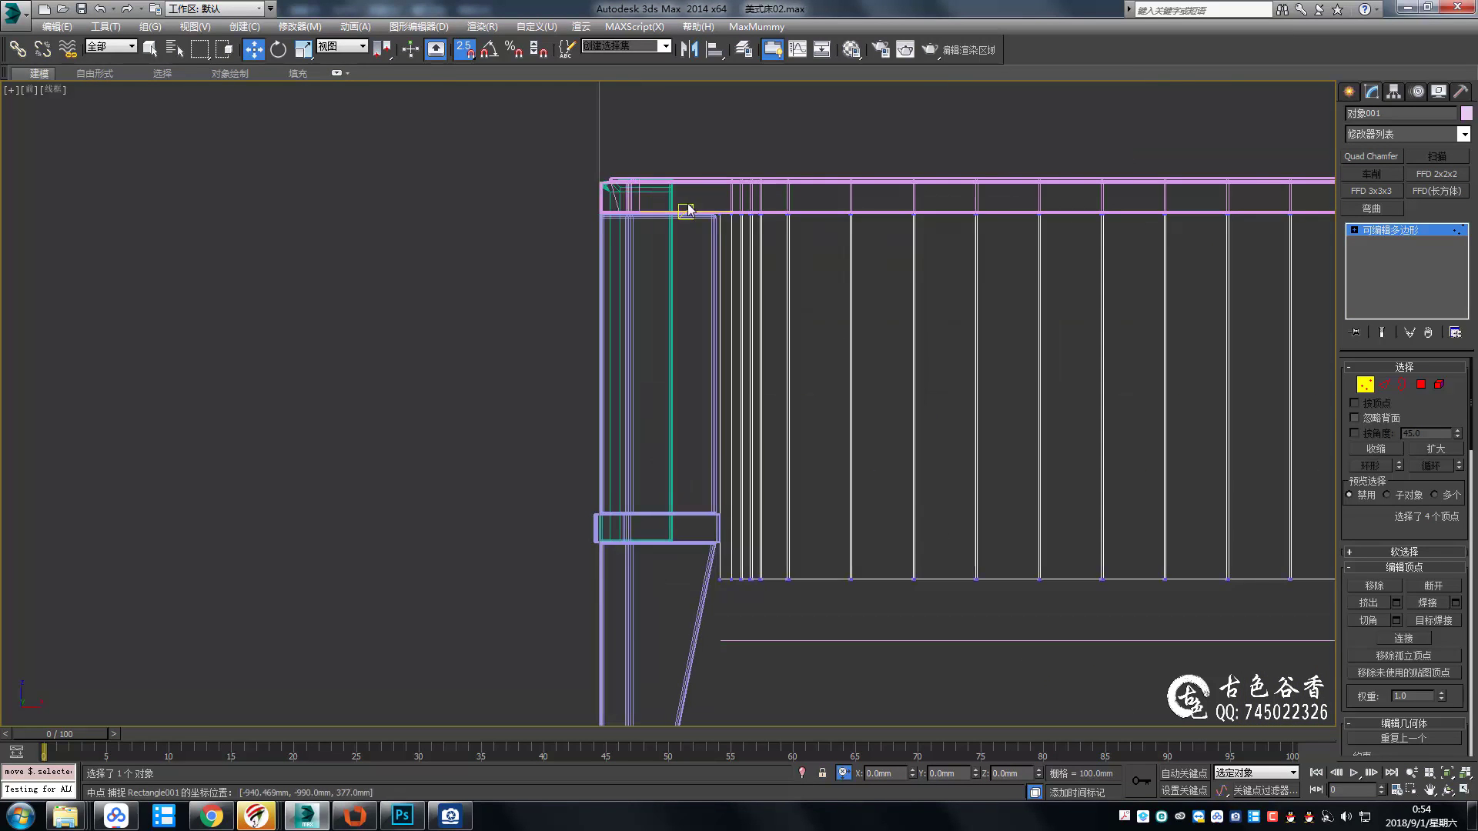
pyautogui.scroll(3, 714, 238)
pyautogui.scroll(3, 699, 220)
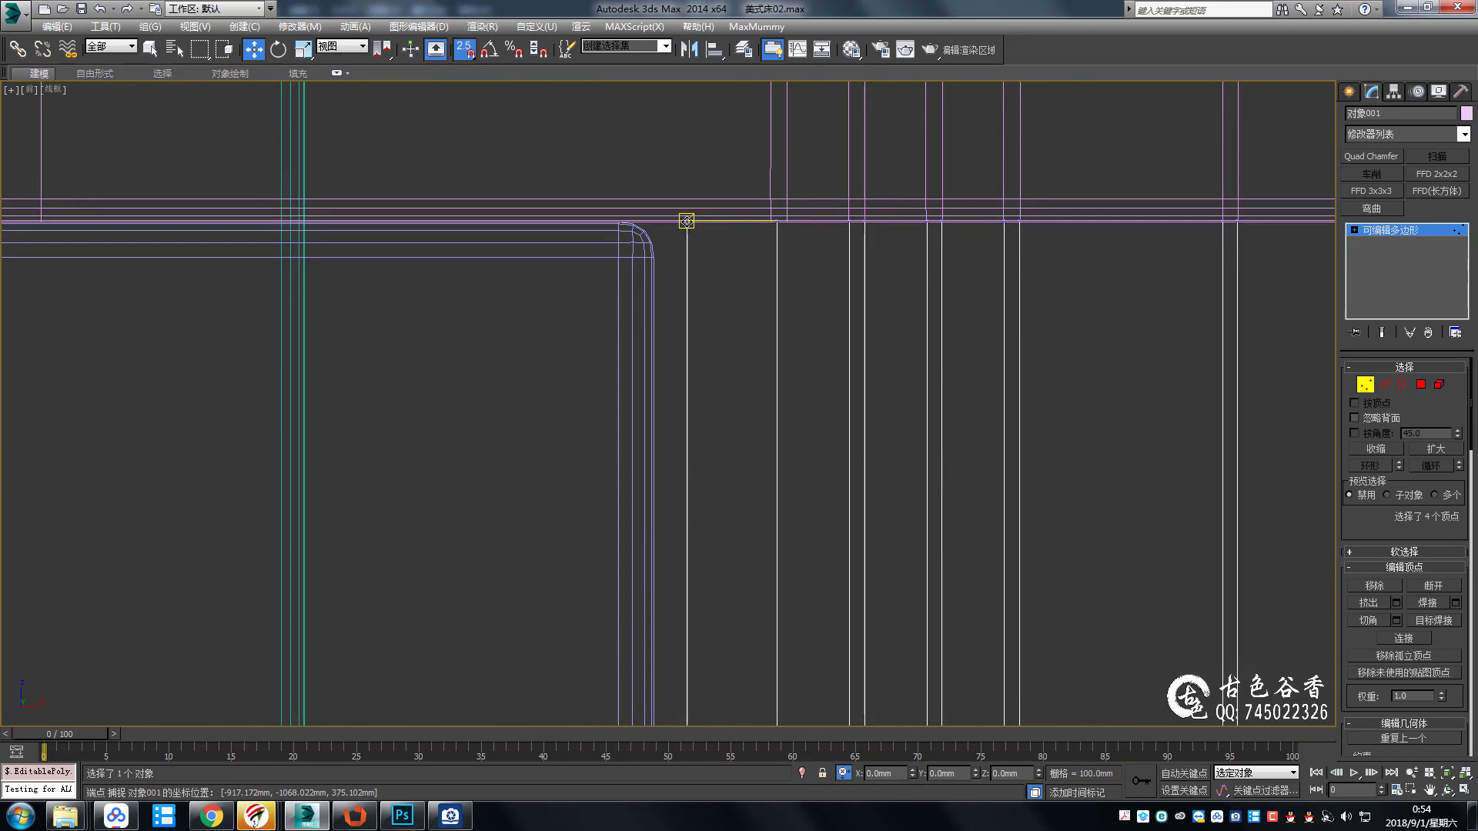
pyautogui.press('s')
# Leave vertex editing and orbit the perspective view over the top of the rail.
pyautogui.scroll(-5, 625, 266)
pyautogui.press('1')
pyautogui.hotkey('alt', 'w')
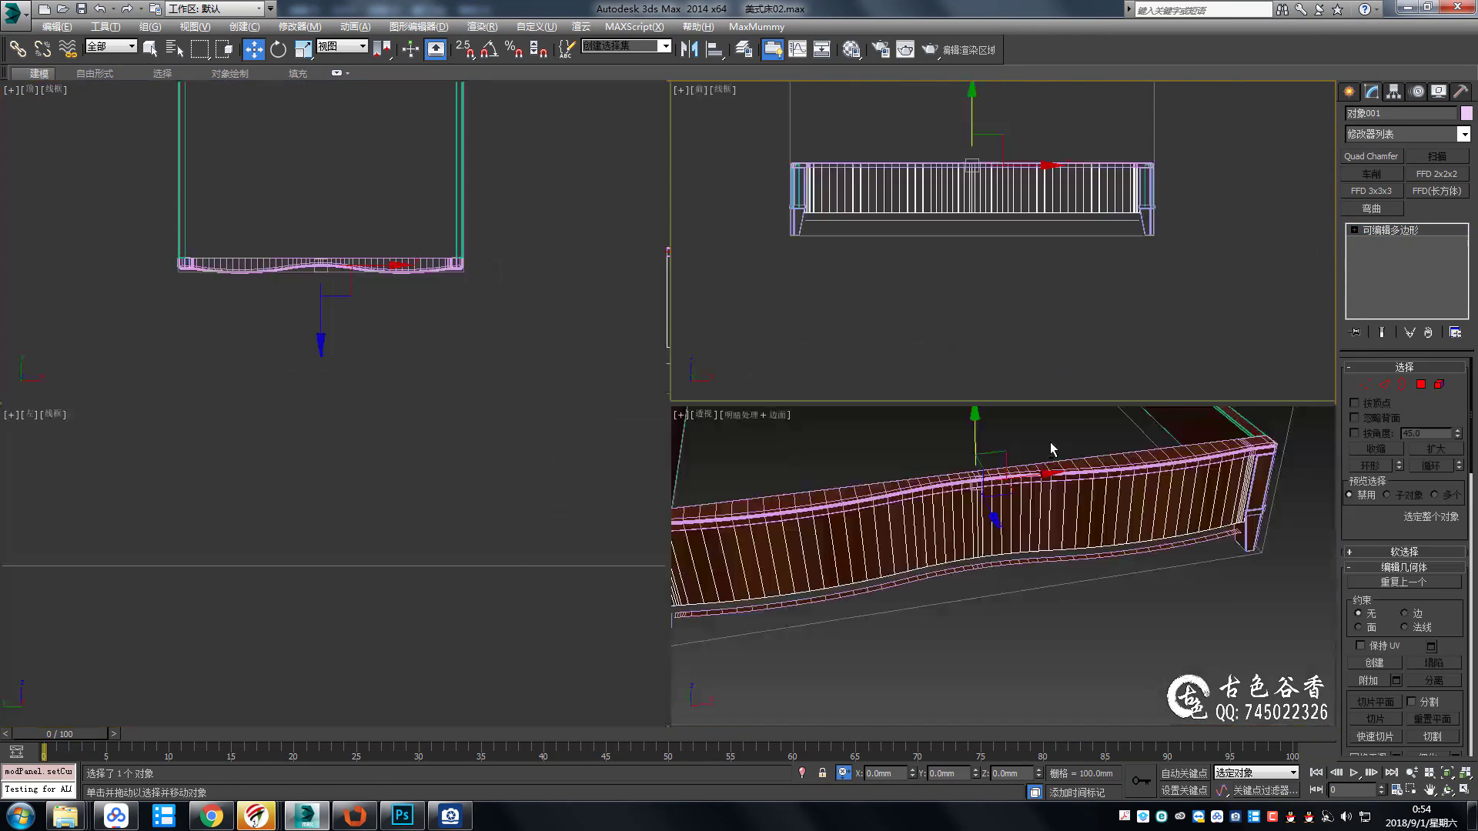
pyautogui.hotkey('alt', 'w')
pyautogui.moveTo(967, 419)
pyautogui.keyDown('alt'); pyautogui.mouseDown(button='middle')
pyautogui.moveTo(1041, 283)
pyautogui.moveTo(1065, 403)
pyautogui.moveTo(1055, 431)
pyautogui.moveTo(1087, 511)
pyautogui.mouseUp(button='middle'); pyautogui.keyUp('alt')
# Compare the scene against the reference photo's curved side rail.
pyautogui.press('F4')
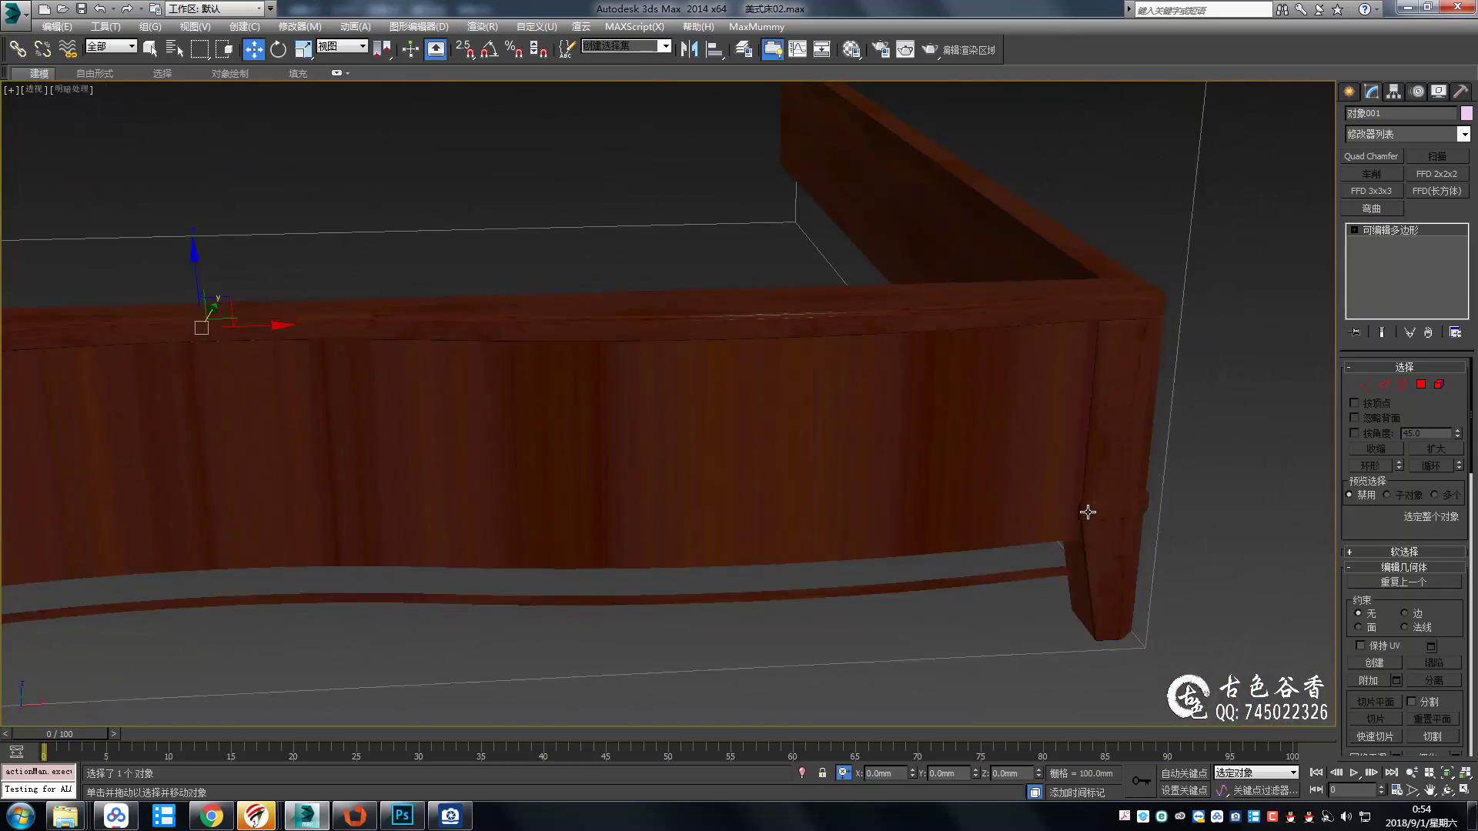
pyautogui.click(453, 822)
pyautogui.scroll(2, 1111, 488)
pyautogui.moveTo(939, 590); pyautogui.dragTo(996, 482)
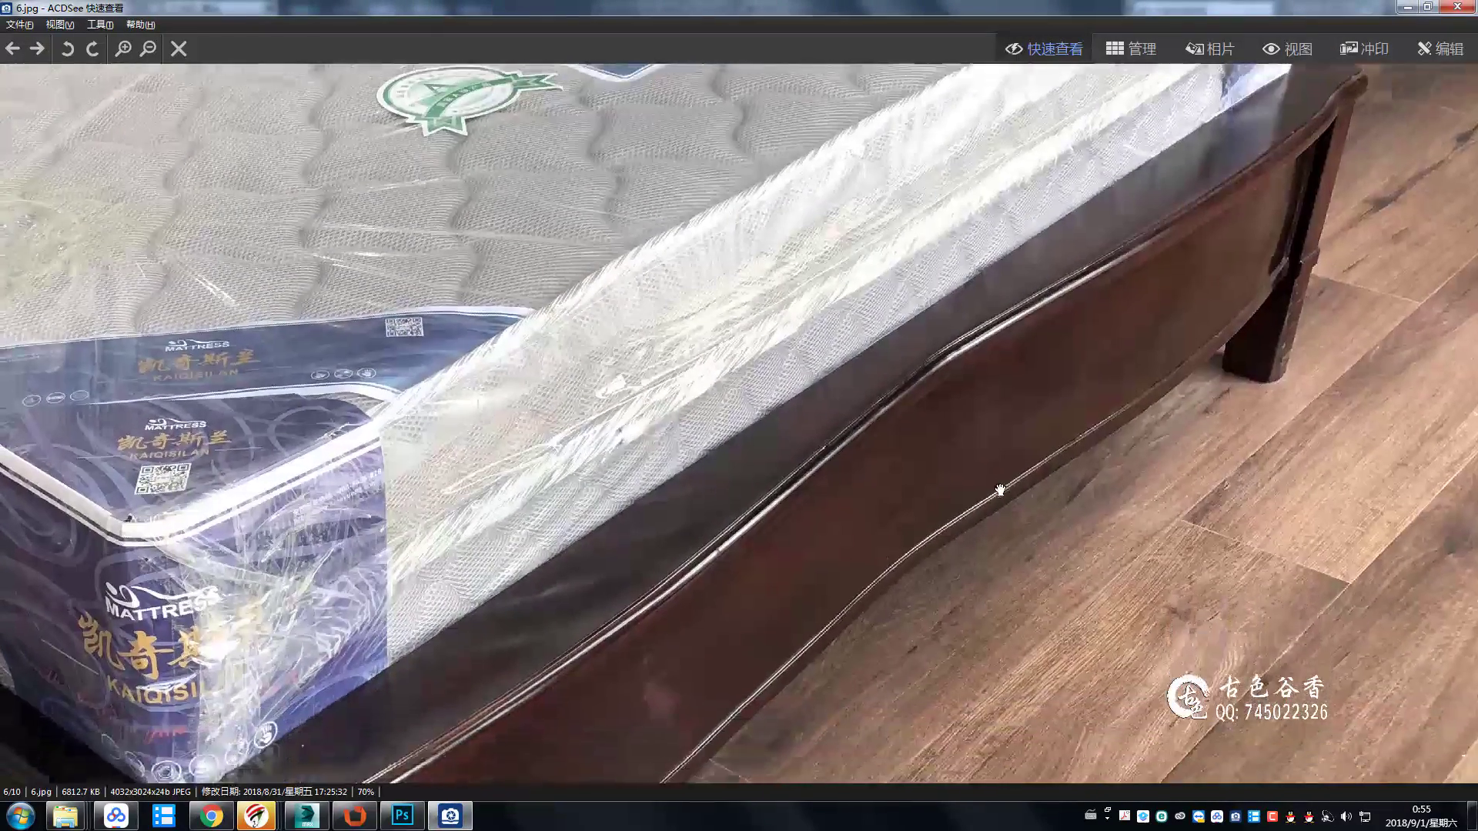
pyautogui.click(460, 815)
pyautogui.moveTo(851, 475)
pyautogui.keyDown('alt'); pyautogui.mouseDown(button='middle')
pyautogui.moveTo(897, 353)
pyautogui.moveTo(911, 478)
pyautogui.moveTo(960, 434)
pyautogui.mouseUp(button='middle'); pyautogui.keyUp('alt')
# Move the selected panel polygons down by 20 (-20) in the viewports.
pyautogui.press('t')
pyautogui.press('F3')
pyautogui.scroll(3, 648, 363)
pyautogui.scroll(3, 797, 400)
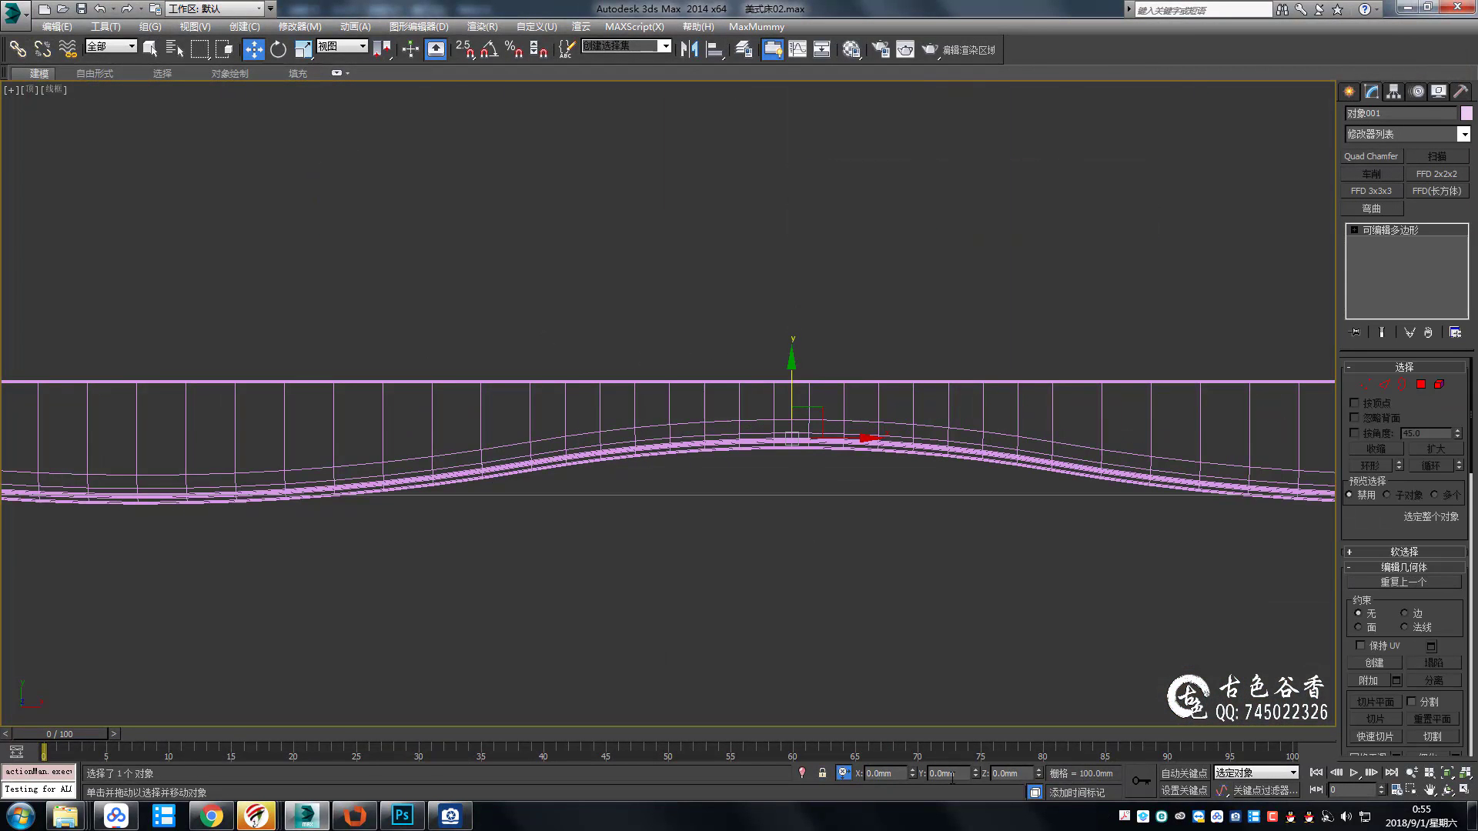
pyautogui.hotkey('alt', 'w')
pyautogui.hotkey('alt', 'w')
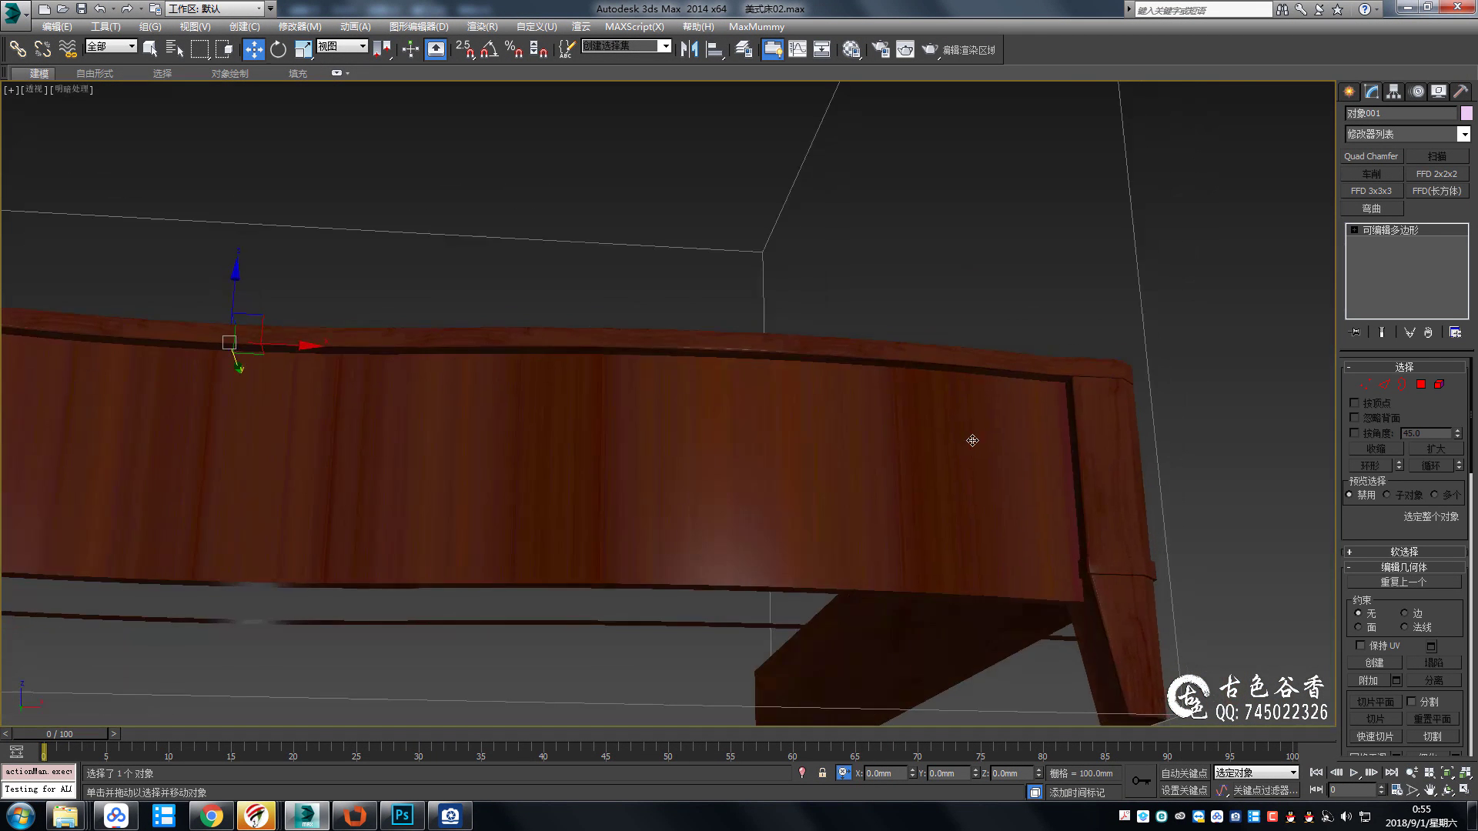
pyautogui.keyDown('alt'); pyautogui.moveTo(972, 435); pyautogui.dragTo(900, 482, button='middle'); pyautogui.keyUp('alt')
pyautogui.hotkey('alt', 'w')
pyautogui.hotkey('alt', 'w')
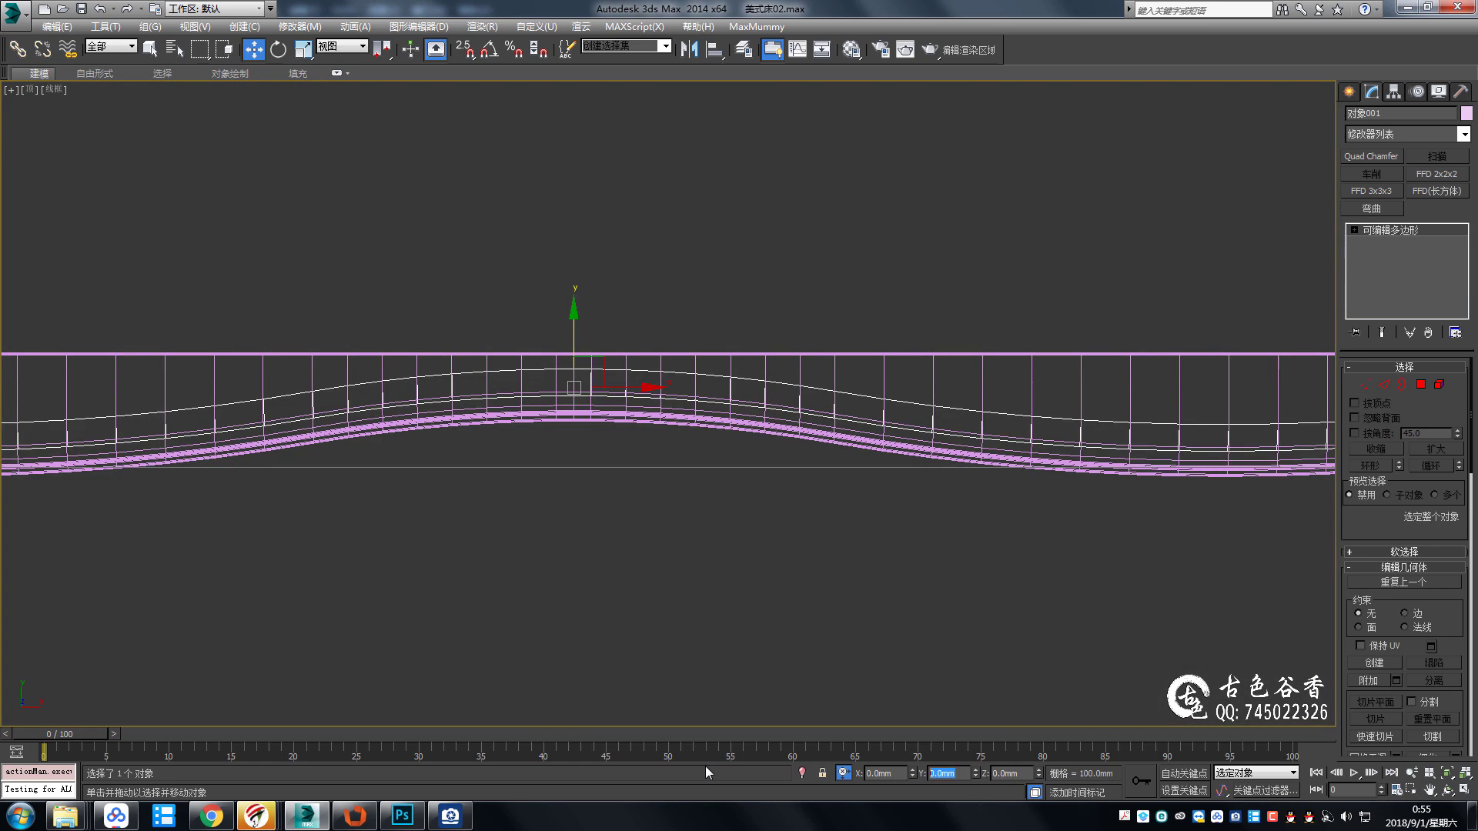
pyautogui.write('-20')
pyautogui.press('Return')
pyautogui.hotkey('alt', 'w')
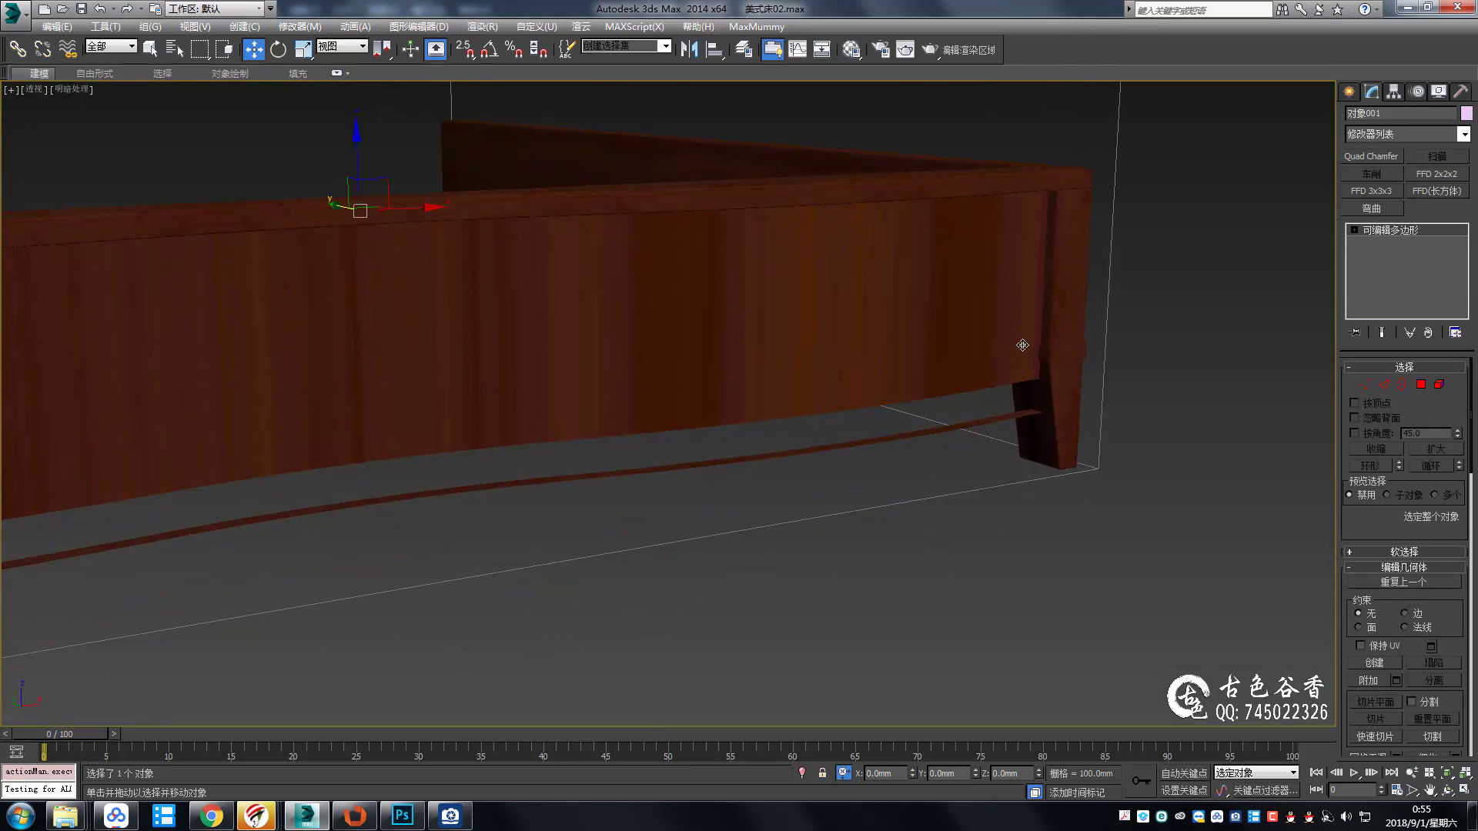
# In front wireframe, snap the panel's bottom-edge vertices up to the rectangle's endpoint.
pyautogui.click(456, 824)
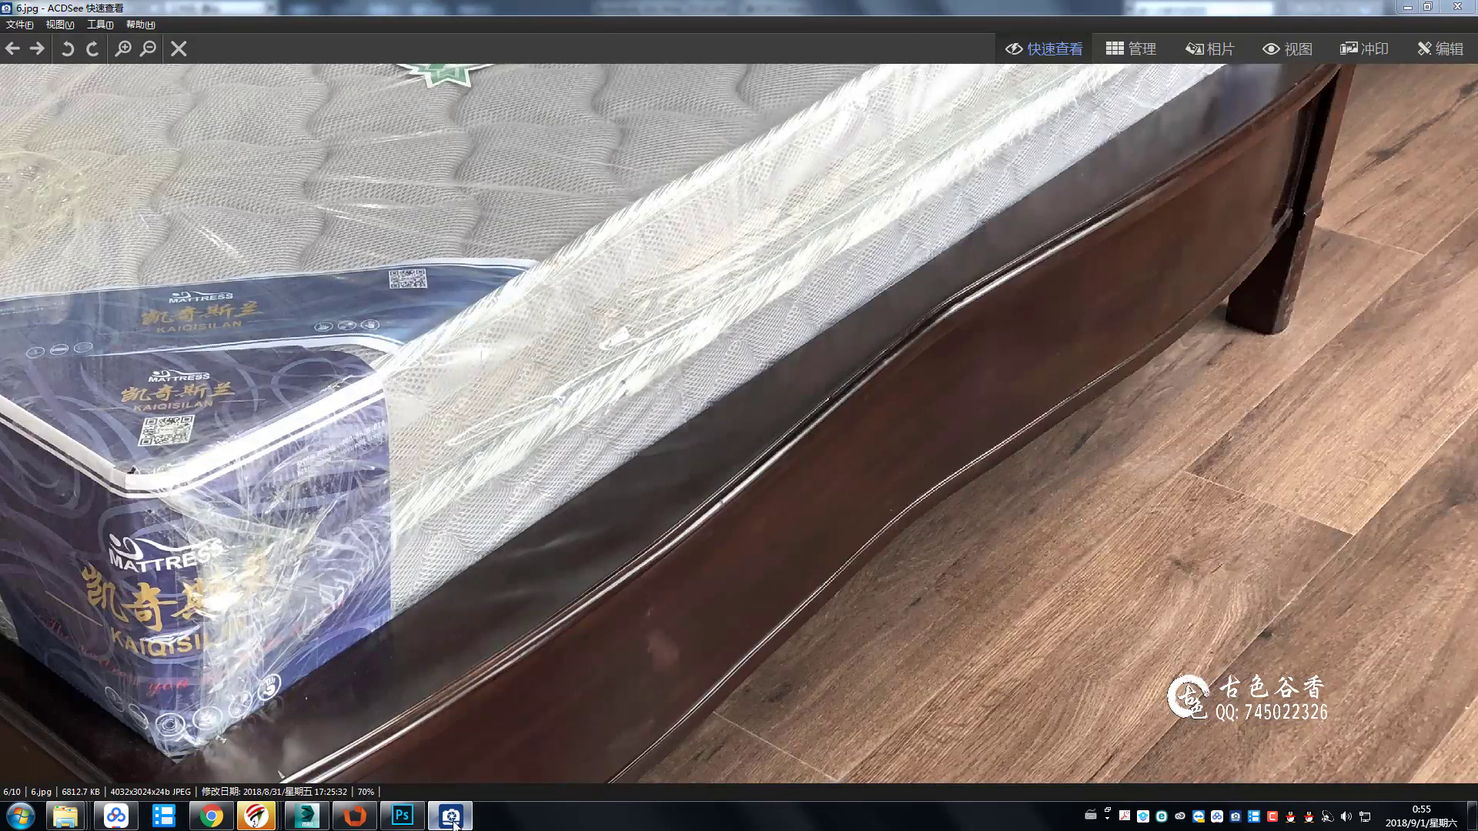
pyautogui.click(452, 817)
pyautogui.press('f')
pyautogui.press('F3')
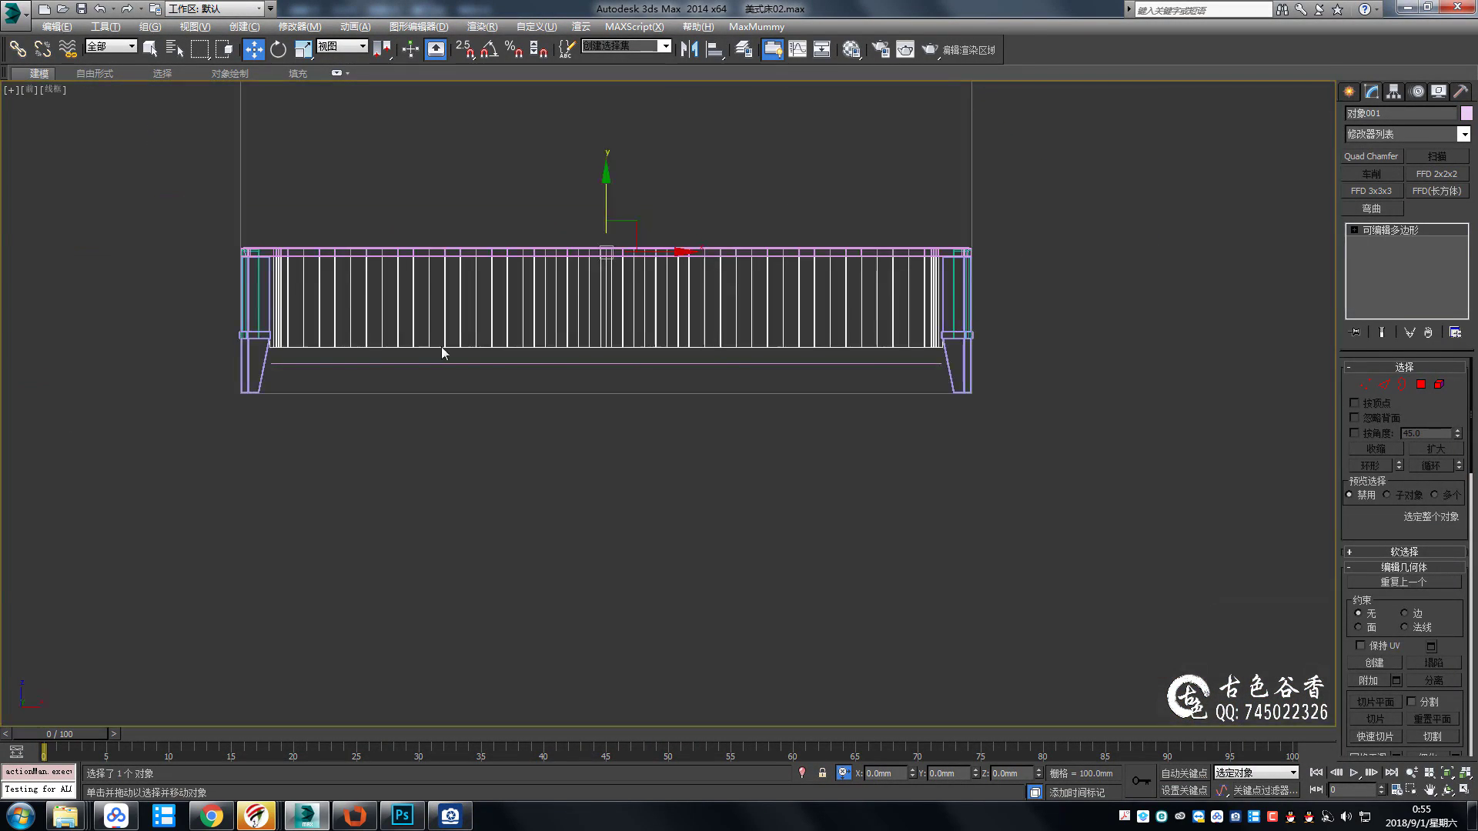
pyautogui.press('1')
pyautogui.moveTo(192, 323); pyautogui.dragTo(844, 370)
pyautogui.scroll(5, 1152, 424)
pyautogui.scroll(2, 1126, 417)
pyautogui.press('s')
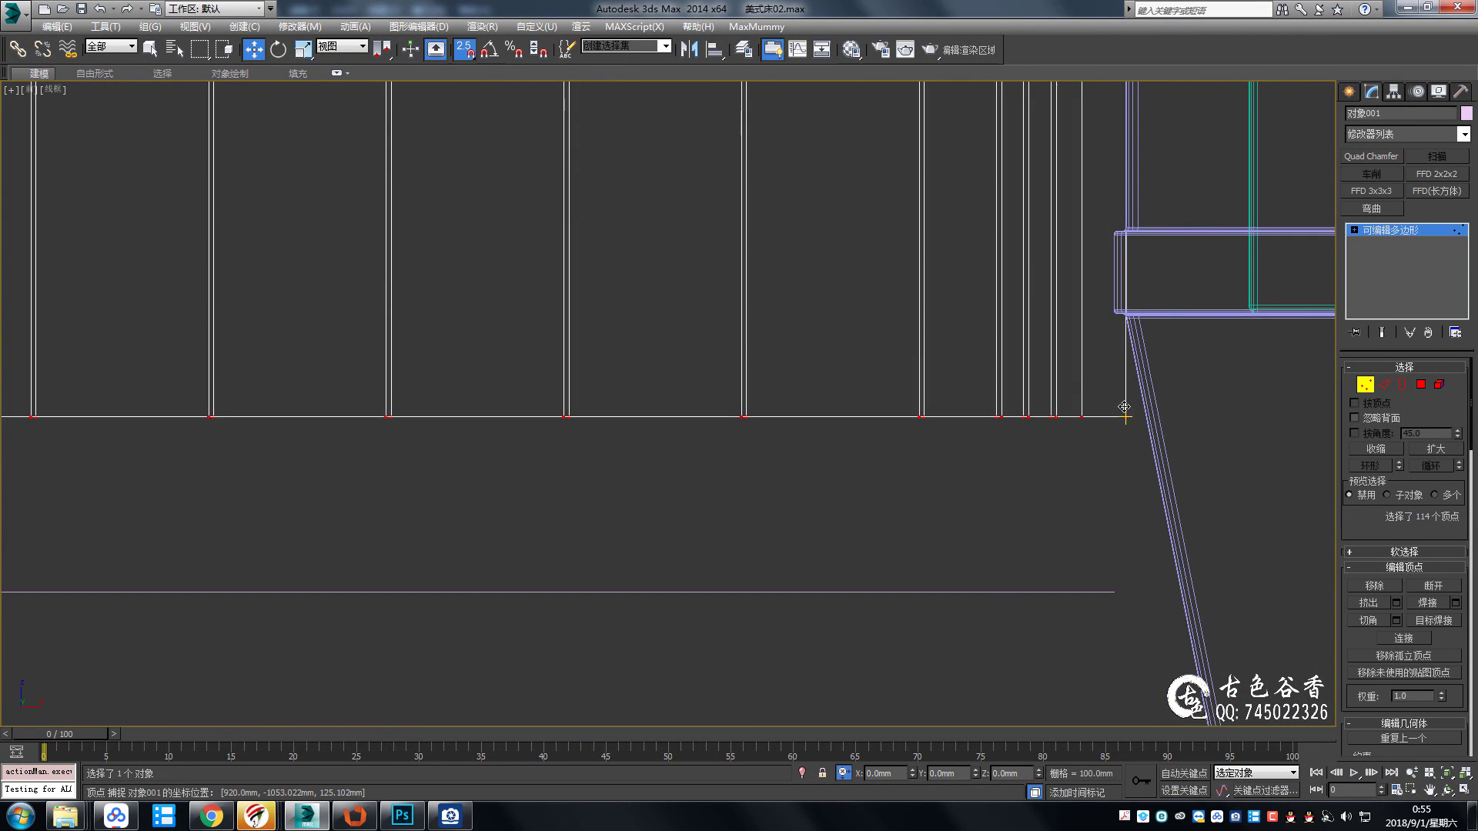
pyautogui.moveTo(1125, 406); pyautogui.dragTo(1116, 319)
# Leave vertex editing and orbit the shaded perspective view with edges shown.
pyautogui.press('p')
pyautogui.press('F3')
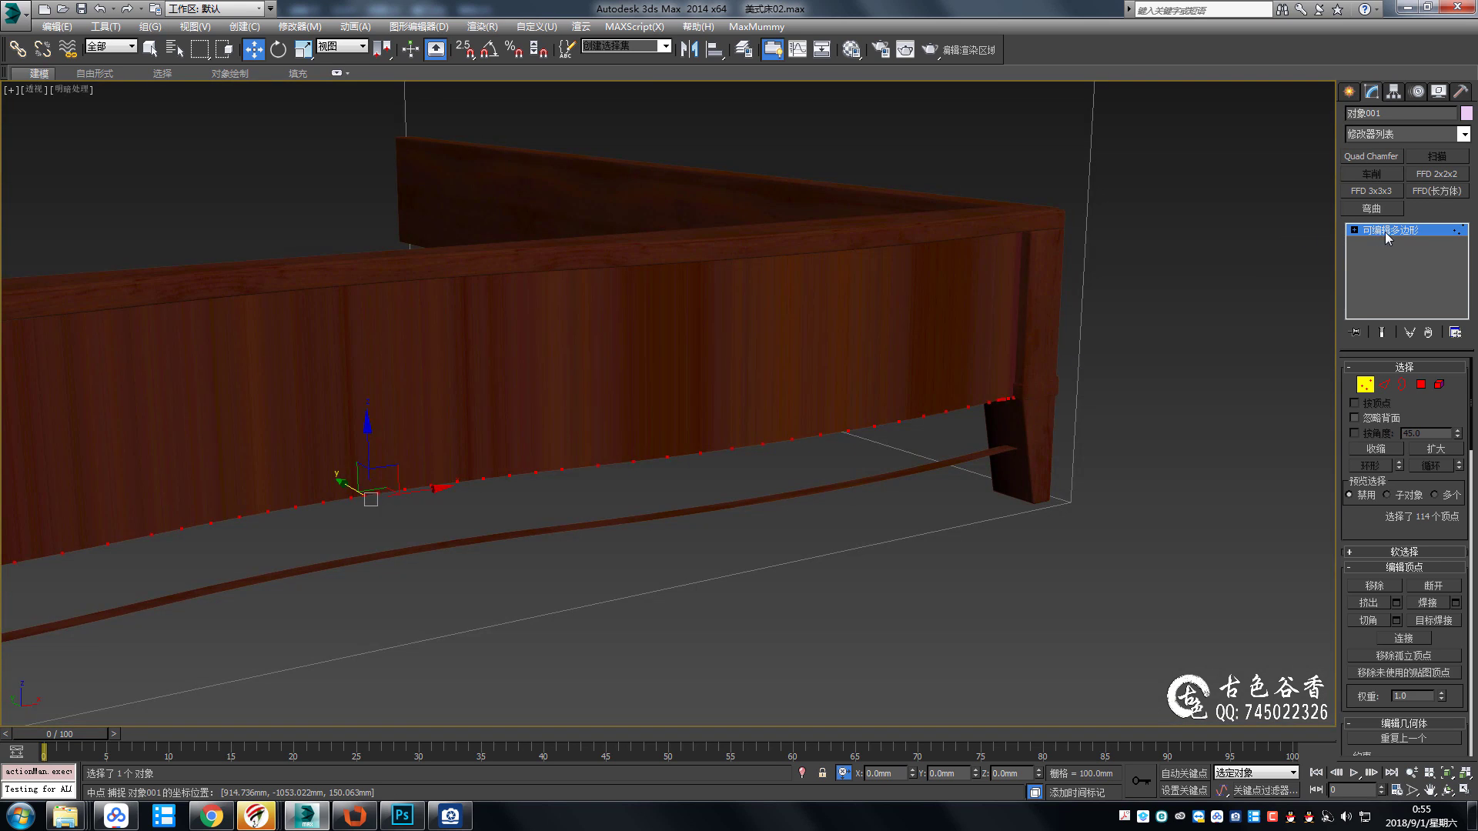
pyautogui.click(1383, 232)
pyautogui.press('q')
pyautogui.moveTo(633, 385)
pyautogui.keyDown('alt'); pyautogui.mouseDown(button='middle')
pyautogui.moveTo(683, 385)
pyautogui.moveTo(691, 438)
pyautogui.moveTo(788, 390)
pyautogui.moveTo(777, 335)
pyautogui.mouseUp(button='middle'); pyautogui.keyUp('alt')
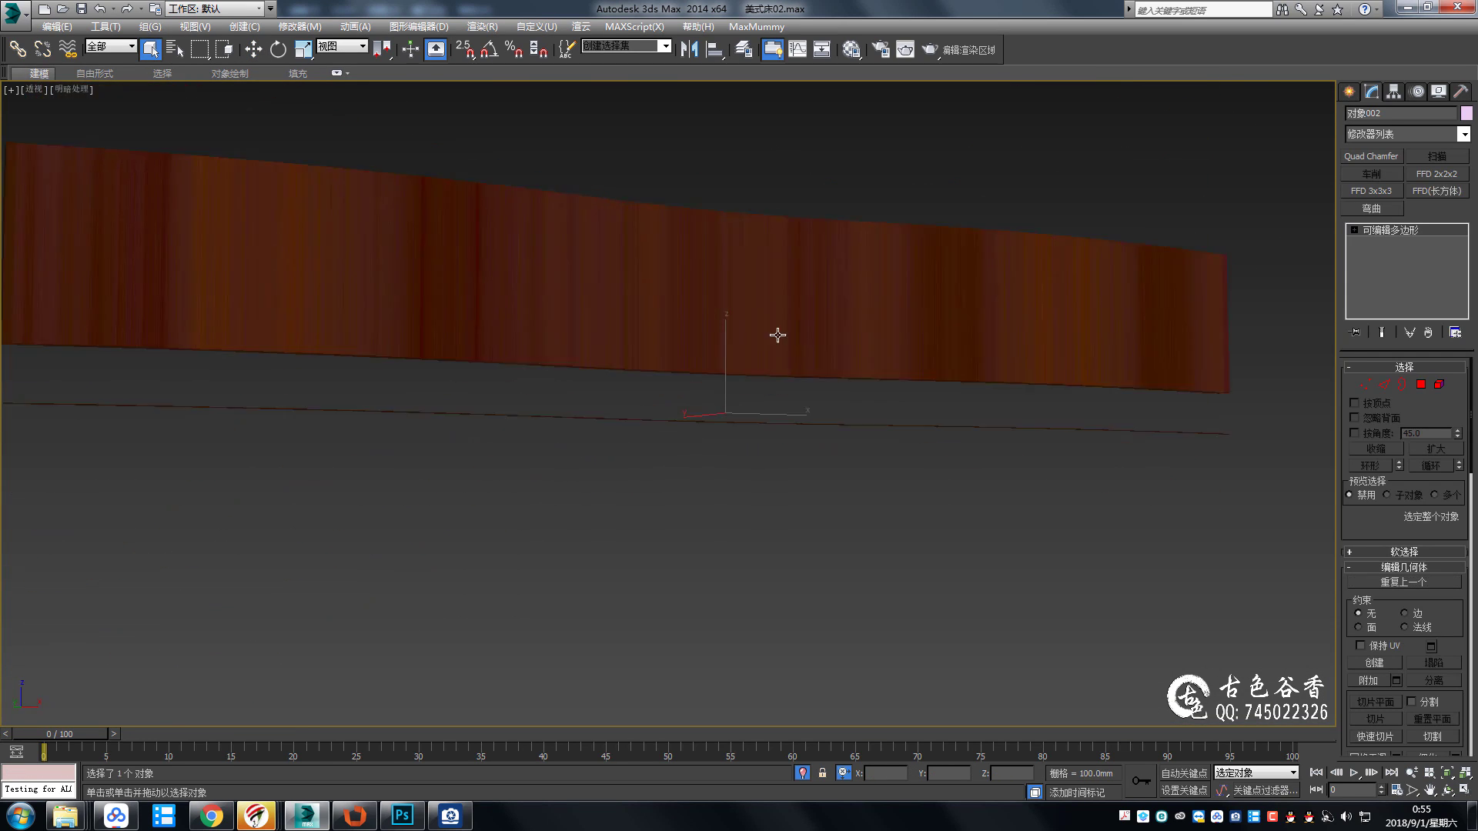
pyautogui.scroll(-3, 587, 403)
pyautogui.keyDown('alt'); pyautogui.moveTo(587, 402); pyautogui.dragTo(689, 396, button='middle'); pyautogui.keyUp('alt')
pyautogui.press('F4')
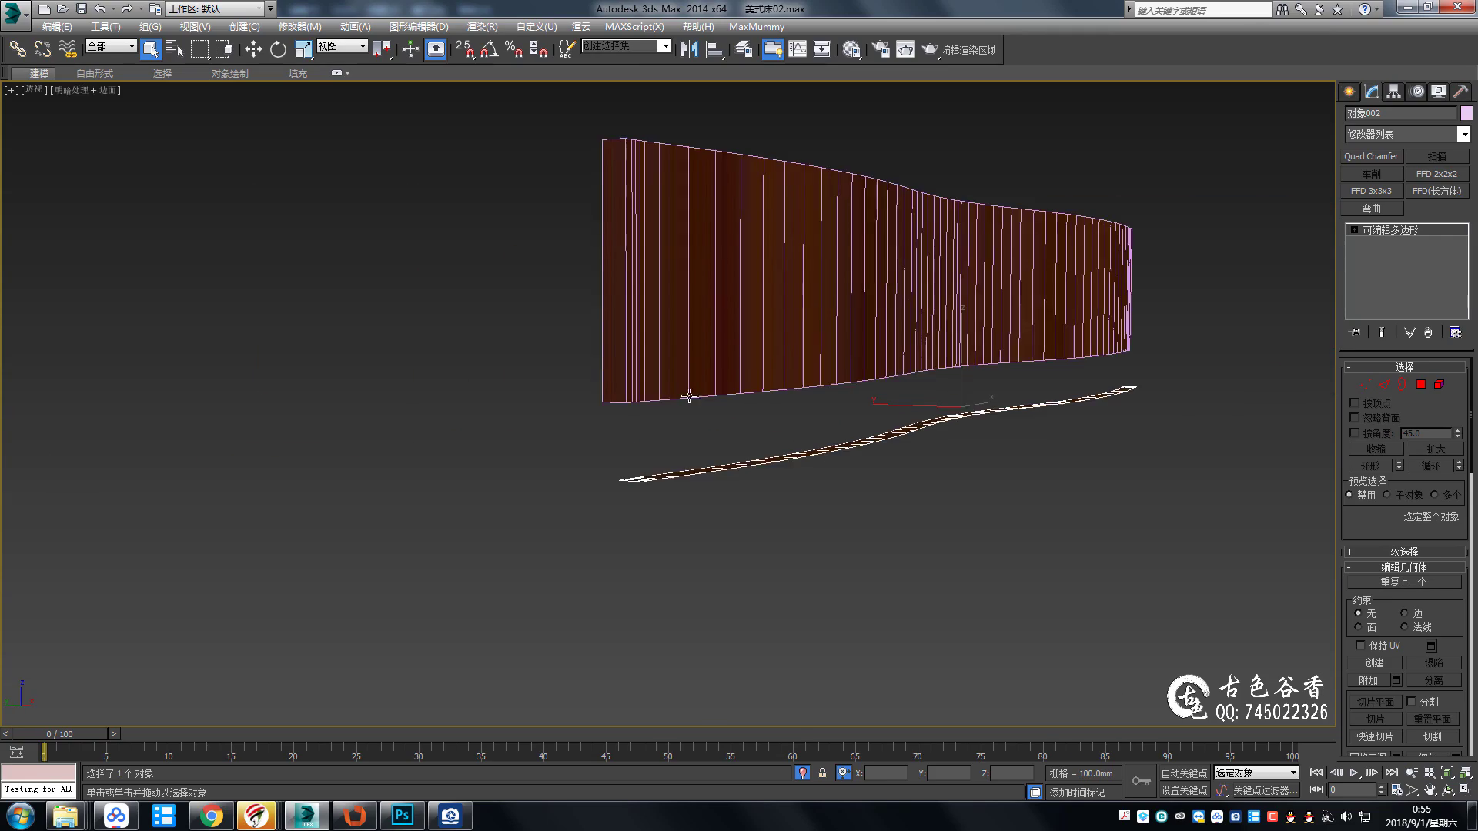
# Check the rail curve in the photo, then put the upper panel at Edge level in front wireframe.
pyautogui.click(450, 816)
pyautogui.moveTo(894, 556); pyautogui.dragTo(957, 303)
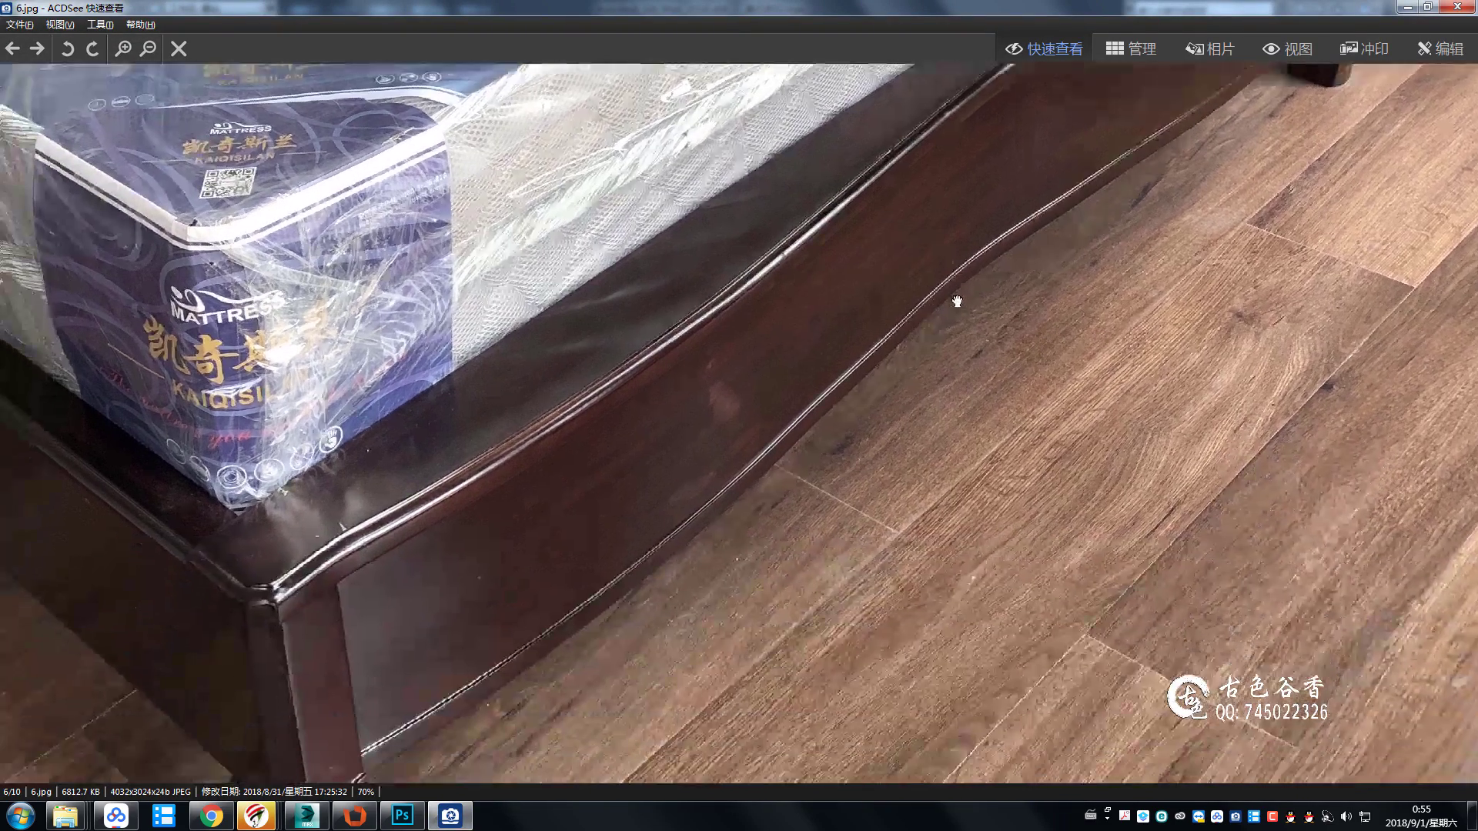
pyautogui.click(450, 815)
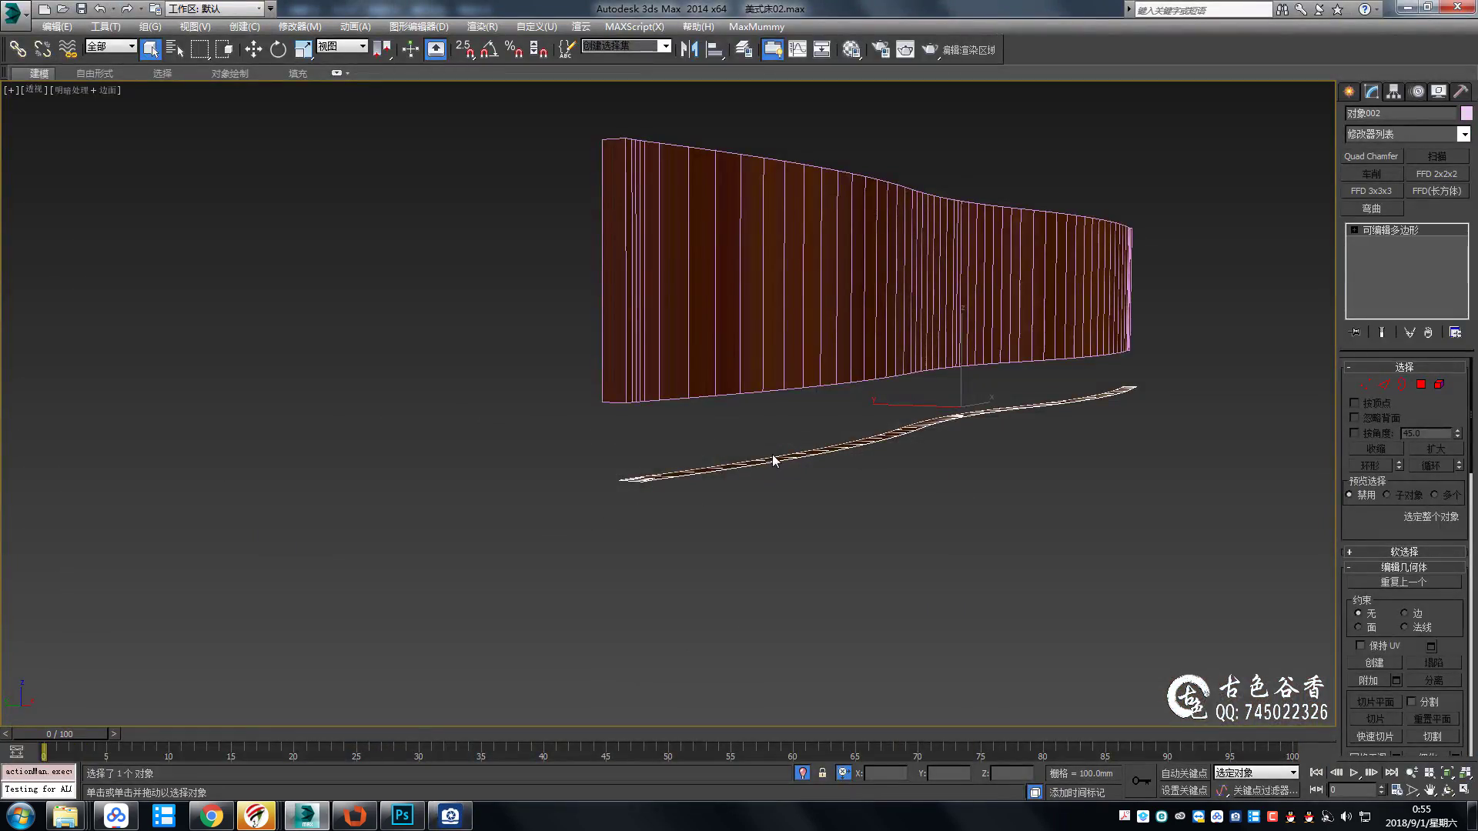
pyautogui.click(864, 330)
pyautogui.press('f')
pyautogui.press('F3')
pyautogui.scroll(-4, 1029, 307)
pyautogui.press('2')
pyautogui.scroll(-5, 1080, 300)
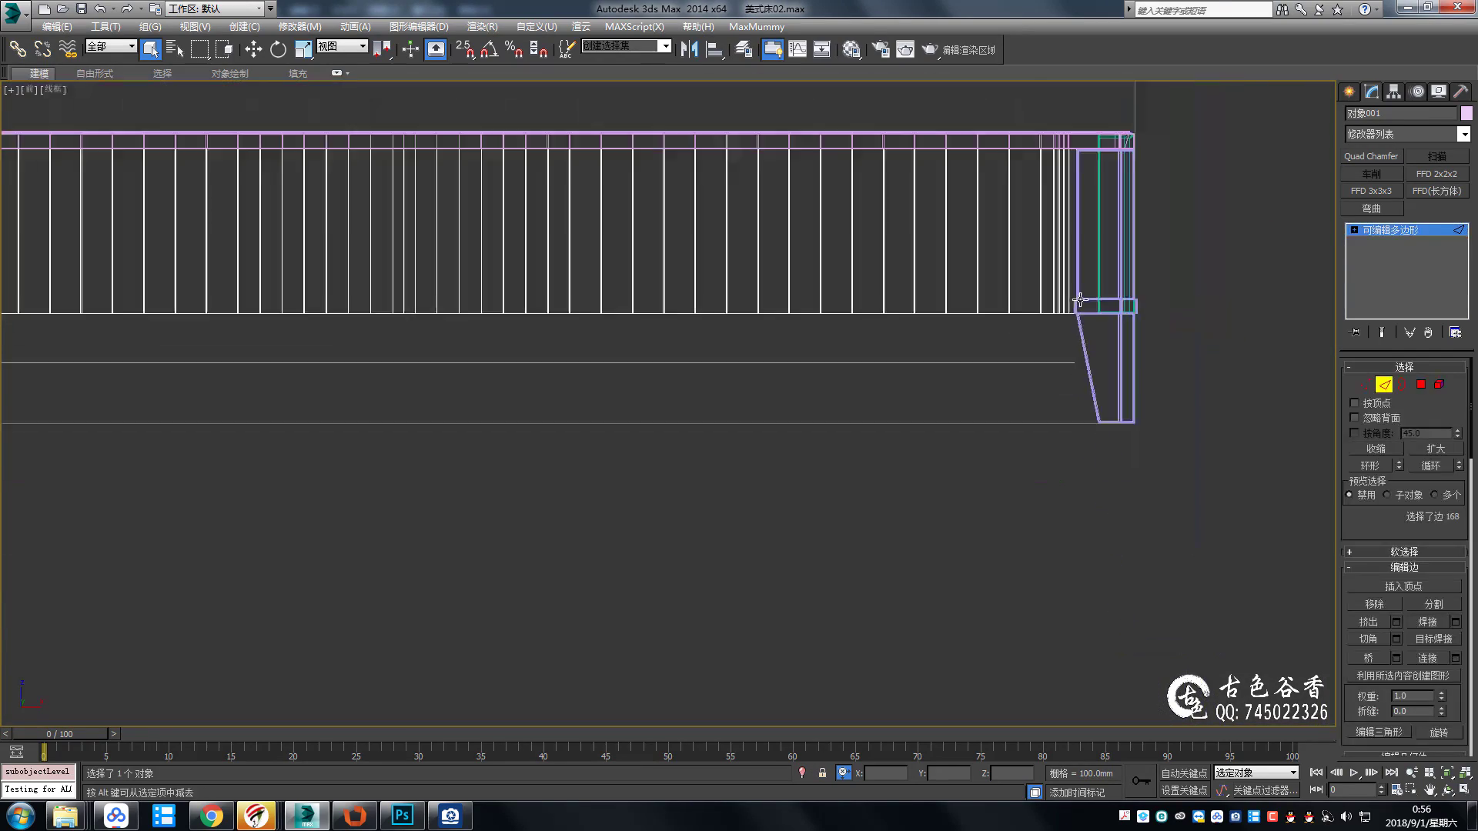
pyautogui.scroll(1, 1079, 300)
pyautogui.click(450, 816)
pyautogui.scroll(-1, 898, 422)
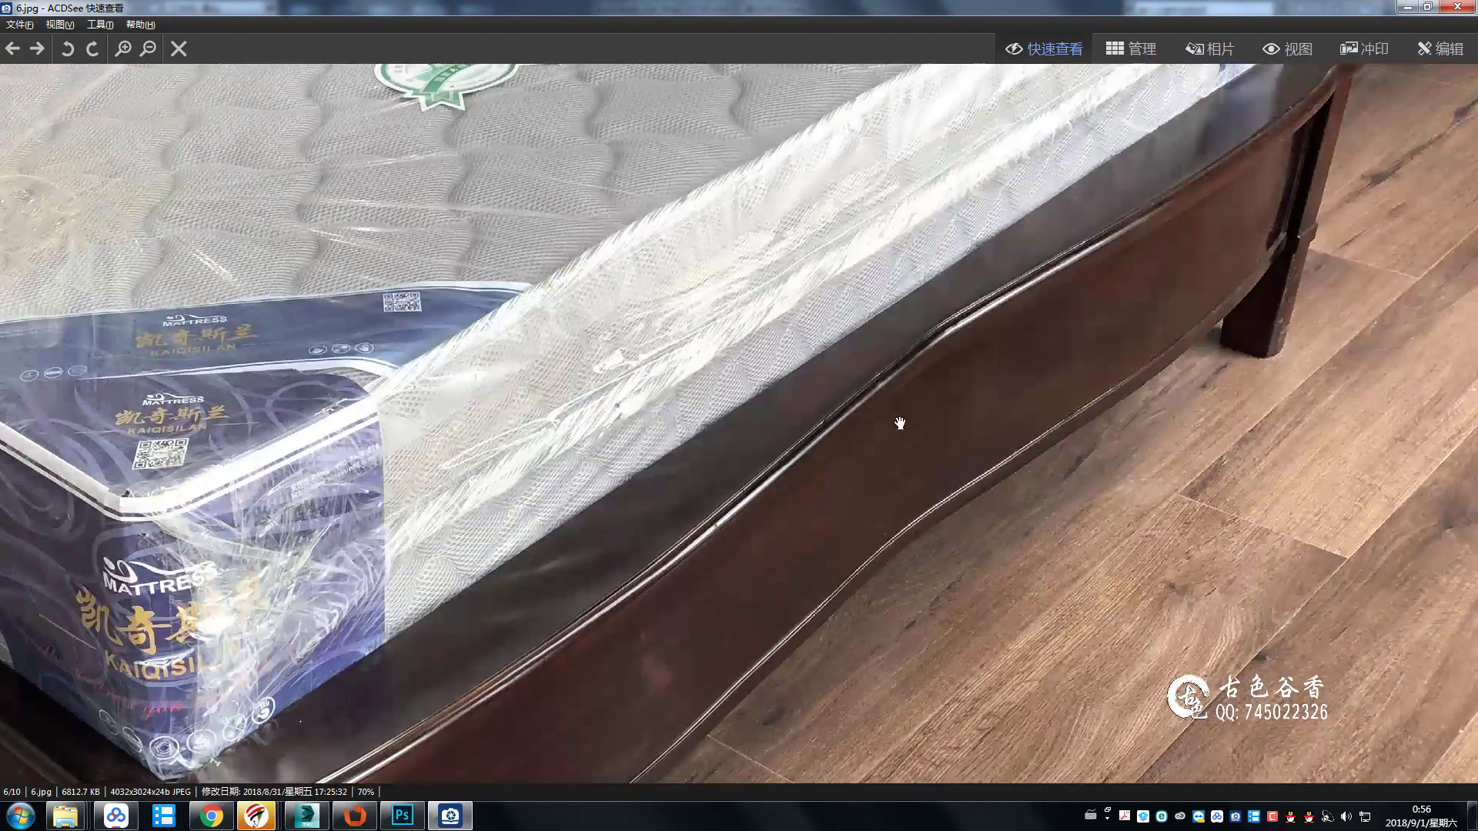
pyautogui.scroll(-1, 925, 463)
pyautogui.scroll(-1, 685, 602)
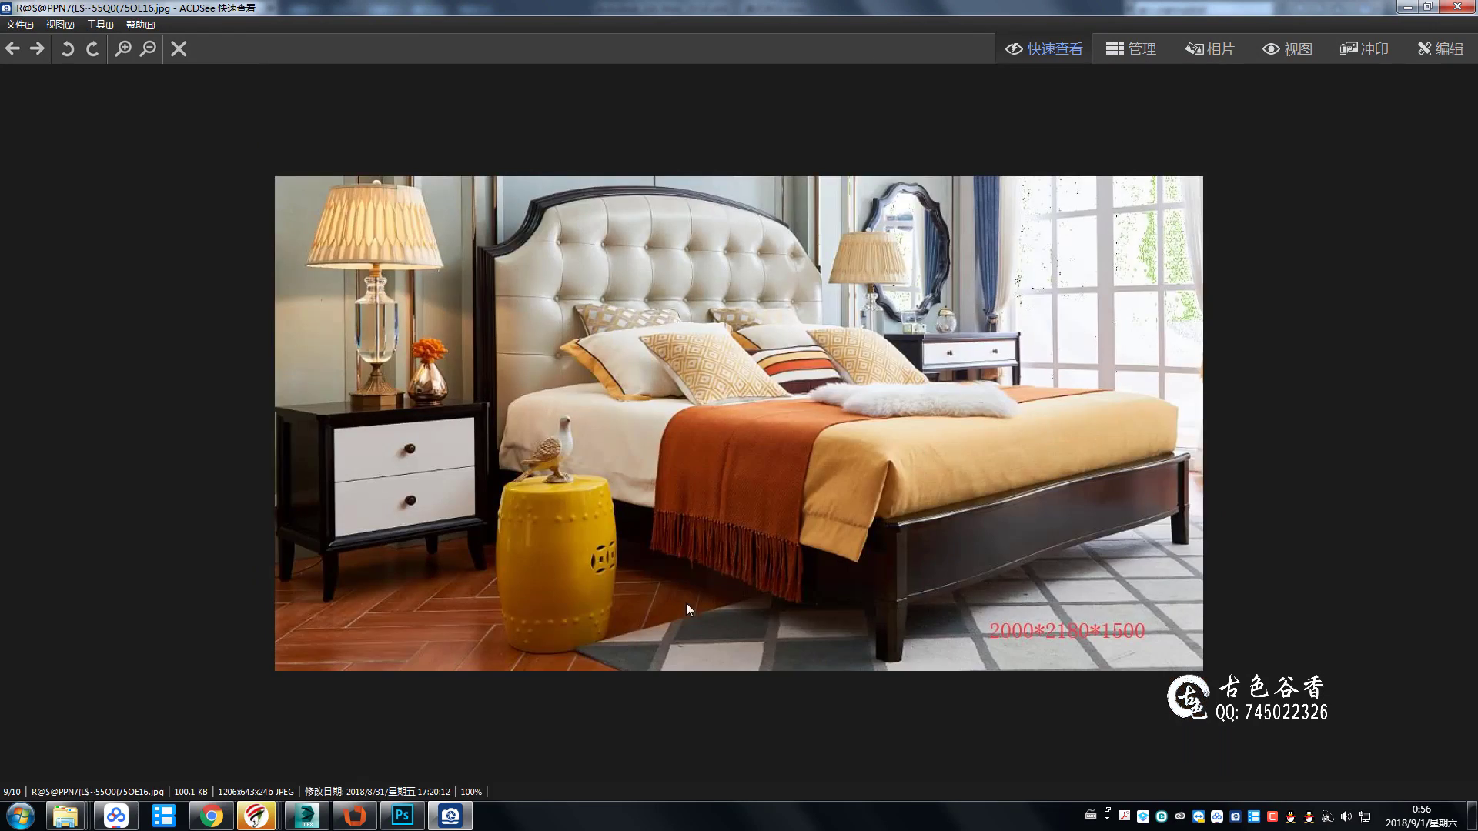
pyautogui.keyDown('ctrl'); pyautogui.scroll(1, 869, 581); pyautogui.keyUp('ctrl')
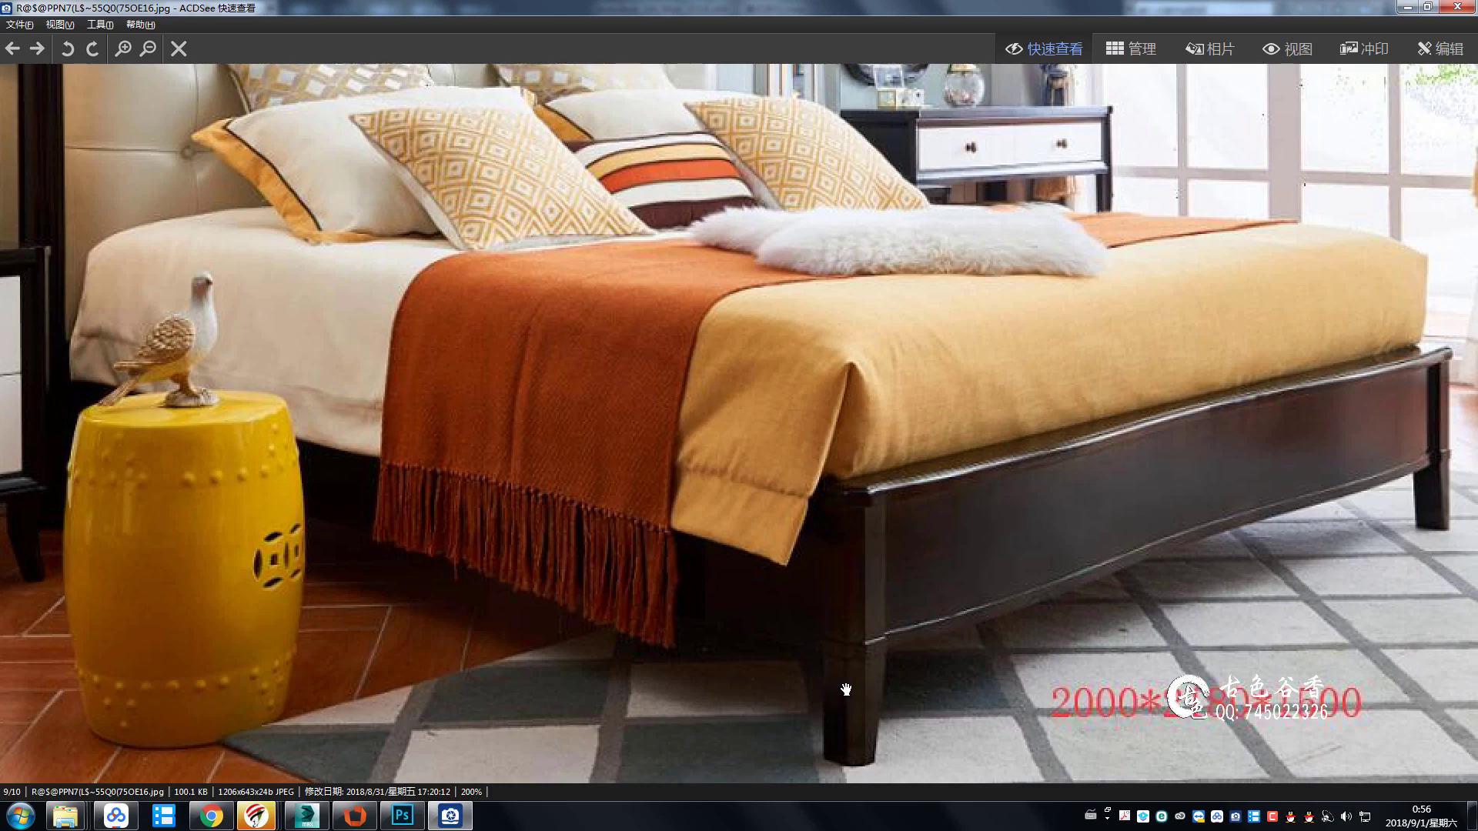
pyautogui.keyDown('ctrl'); pyautogui.scroll(-2, 842, 682); pyautogui.keyUp('ctrl')
pyautogui.keyDown('ctrl'); pyautogui.scroll(2, 842, 682); pyautogui.keyUp('ctrl')
pyautogui.scroll(1, 820, 544)
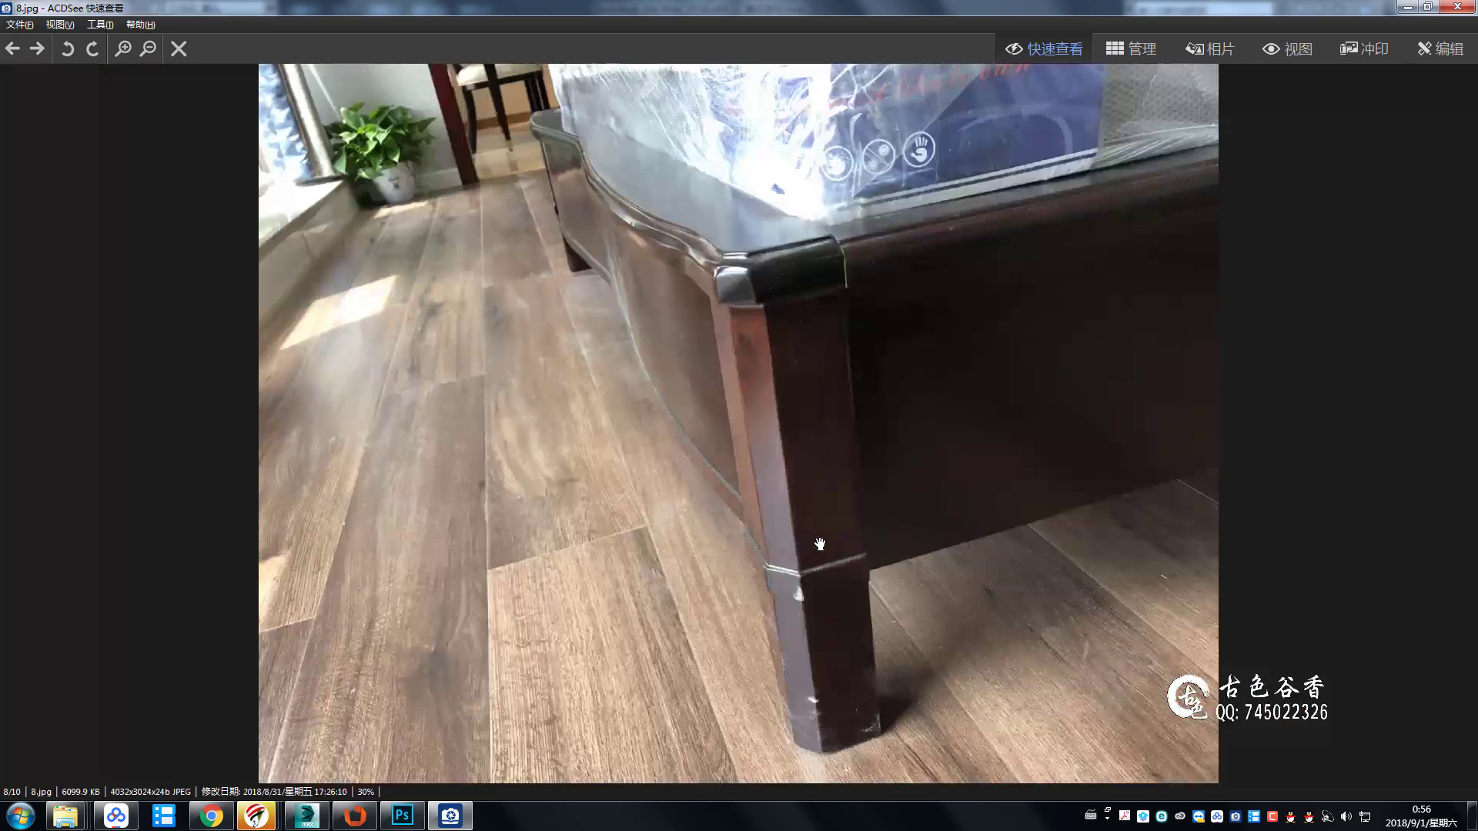
pyautogui.scroll(1, 815, 538)
pyautogui.scroll(1, 778, 571)
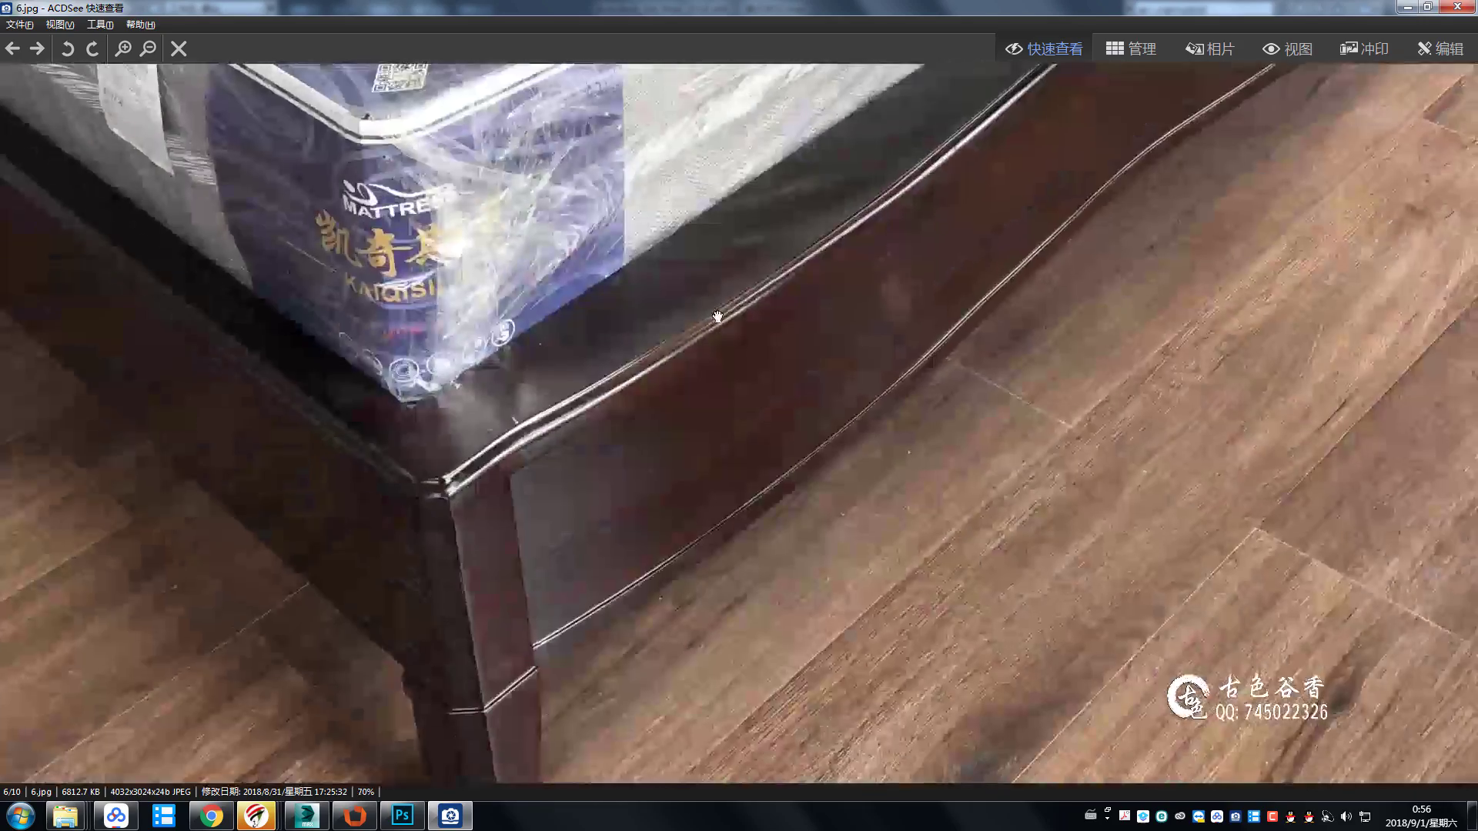
pyautogui.scroll(1, 629, 569)
pyautogui.scroll(1, 629, 570)
pyautogui.scroll(1, 625, 565)
pyautogui.scroll(1, 620, 578)
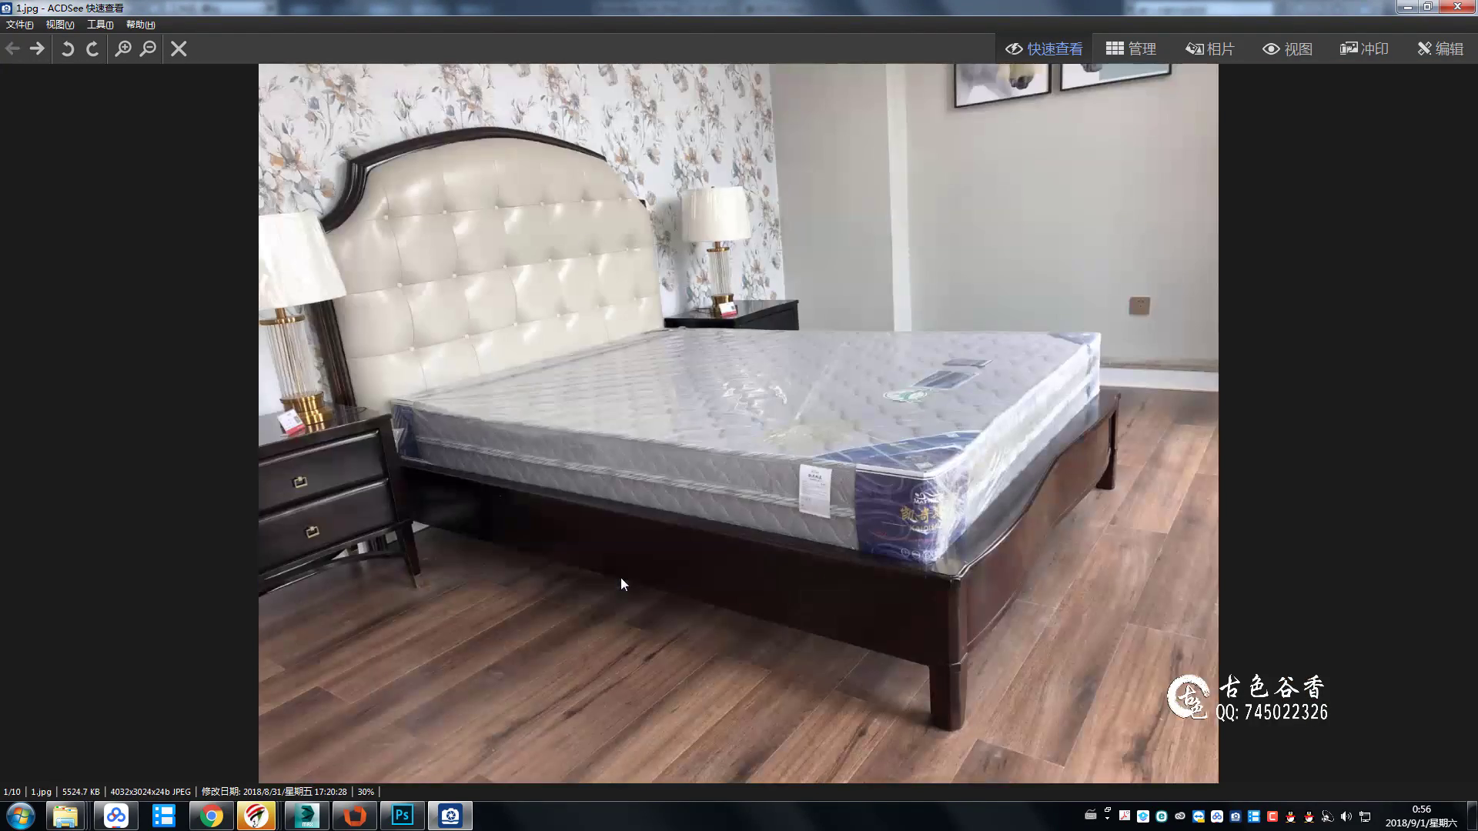
pyautogui.scroll(1, 620, 577)
pyautogui.keyDown('ctrl'); pyautogui.scroll(2, 904, 678); pyautogui.keyUp('ctrl')
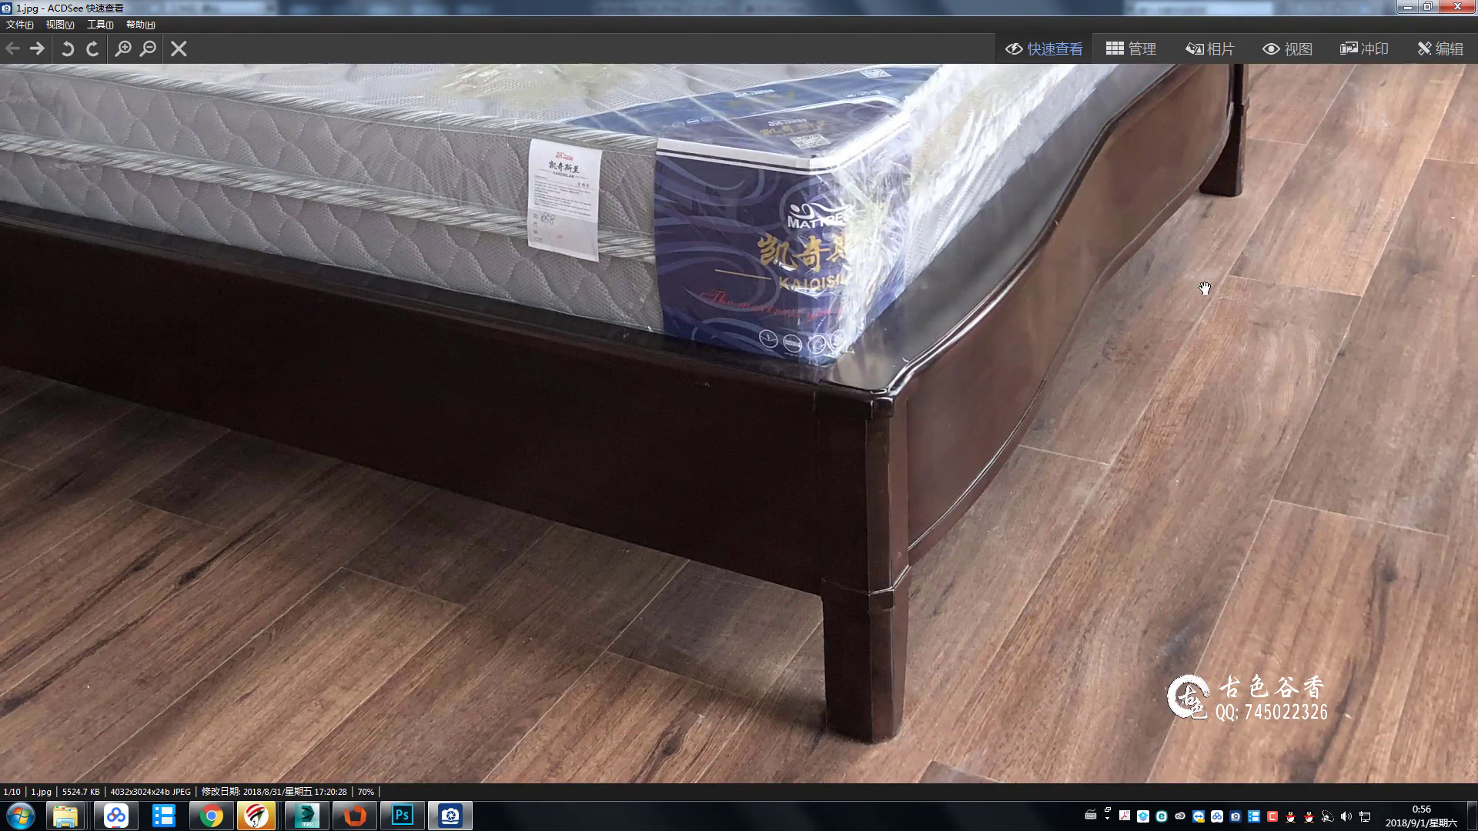
pyautogui.scroll(-1, 875, 491)
pyautogui.scroll(1, 574, 649)
pyautogui.keyDown('ctrl'); pyautogui.scroll(3, 575, 649); pyautogui.keyUp('ctrl')
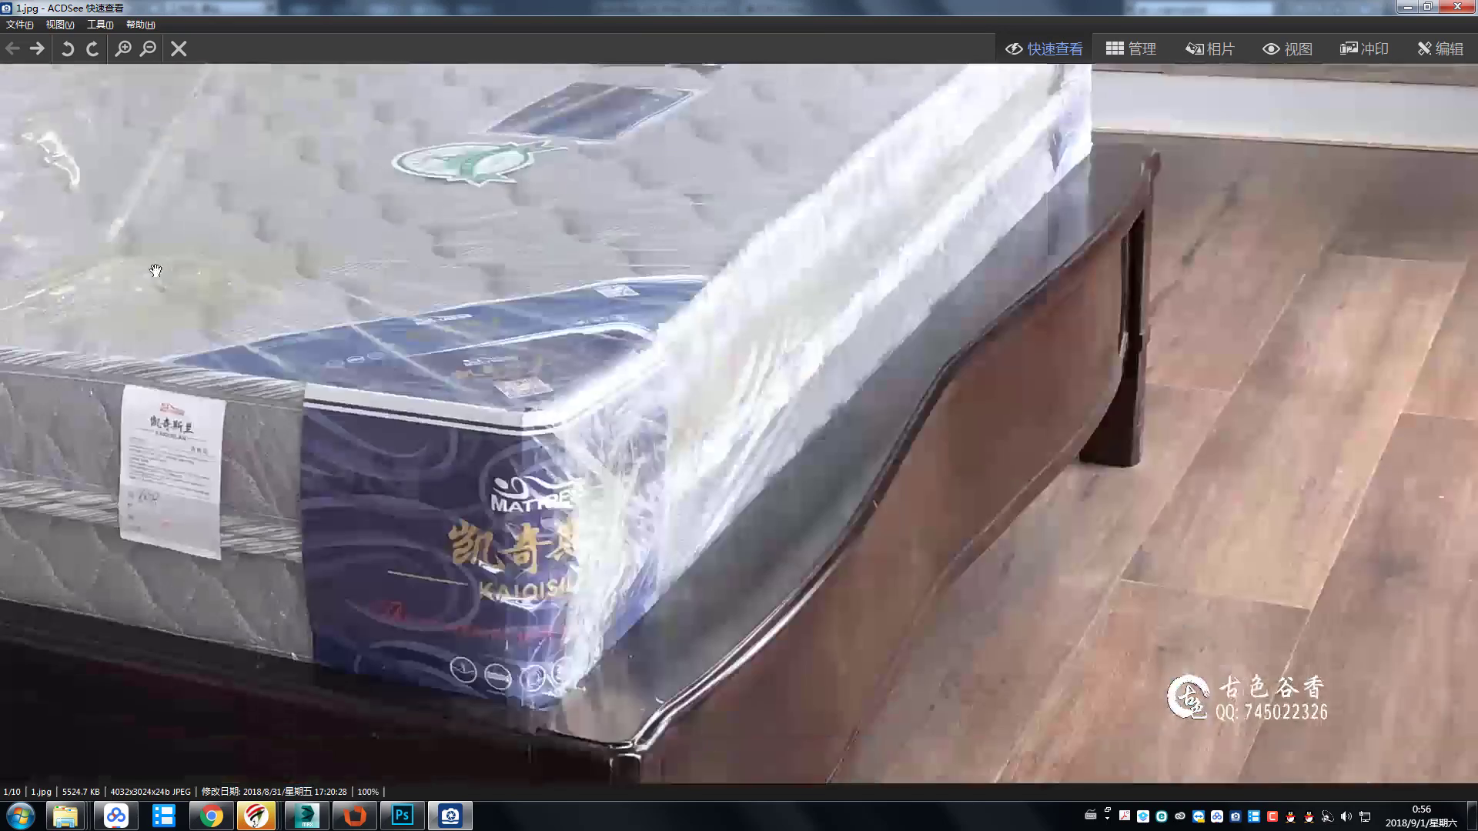
pyautogui.scroll(-1, 962, 423)
pyautogui.scroll(-1, 762, 515)
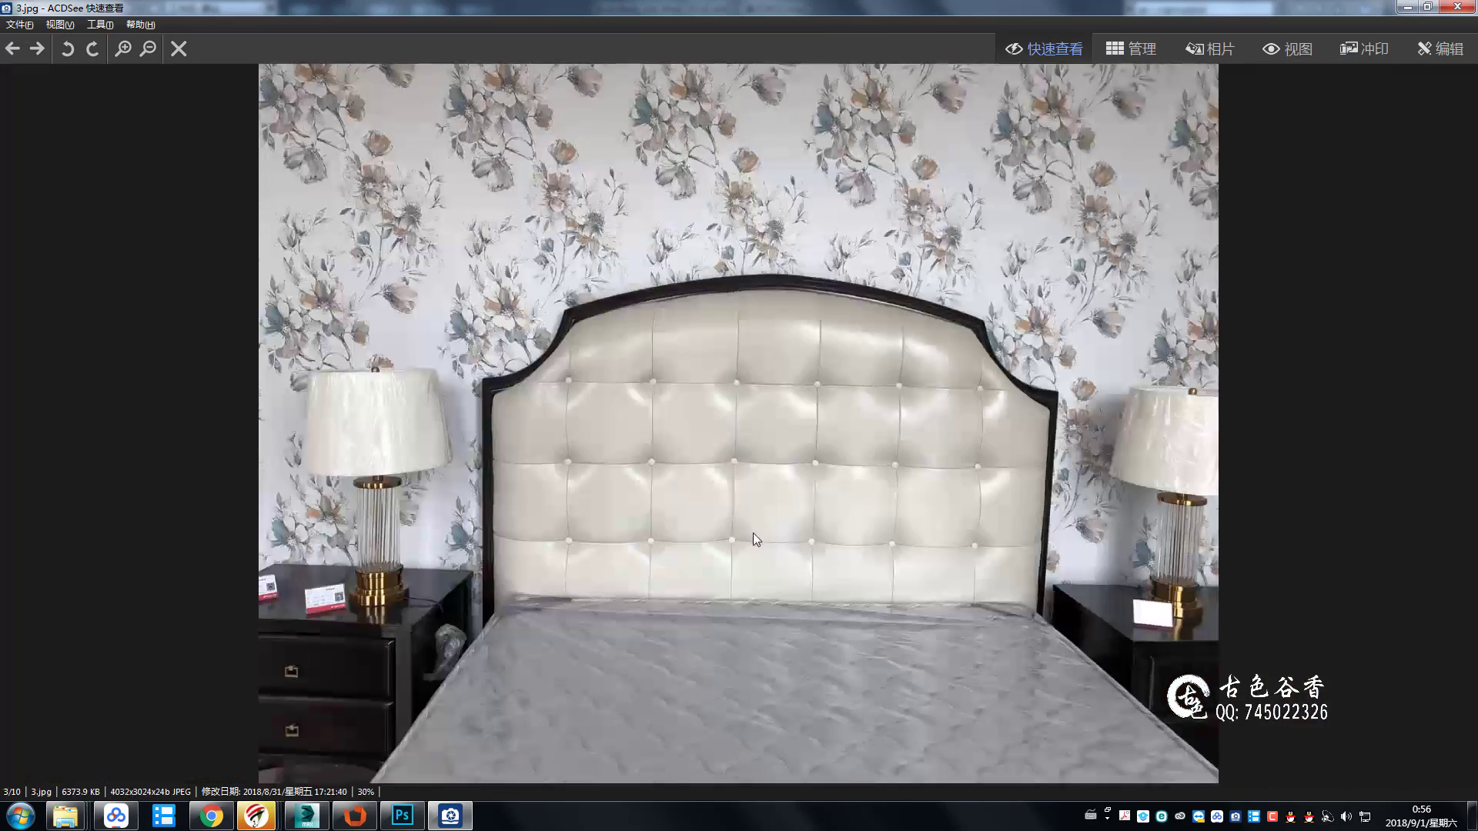
pyautogui.scroll(-1, 750, 533)
pyautogui.scroll(-2, 727, 601)
pyautogui.keyDown('ctrl'); pyautogui.scroll(2, 660, 412); pyautogui.keyUp('ctrl')
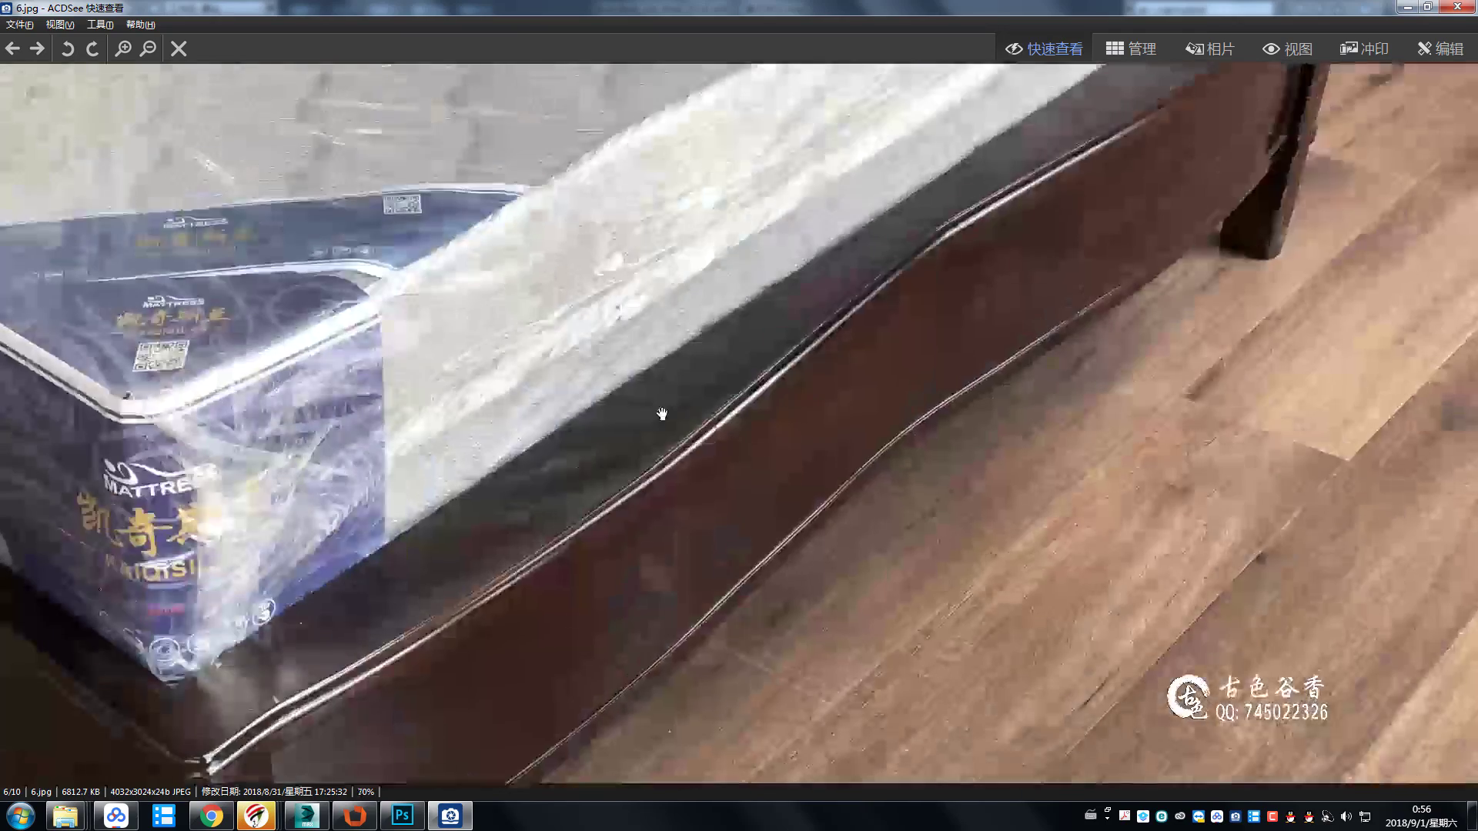
pyautogui.keyDown('ctrl'); pyautogui.scroll(1, 844, 306); pyautogui.keyUp('ctrl')
pyautogui.moveTo(974, 457); pyautogui.dragTo(675, 472)
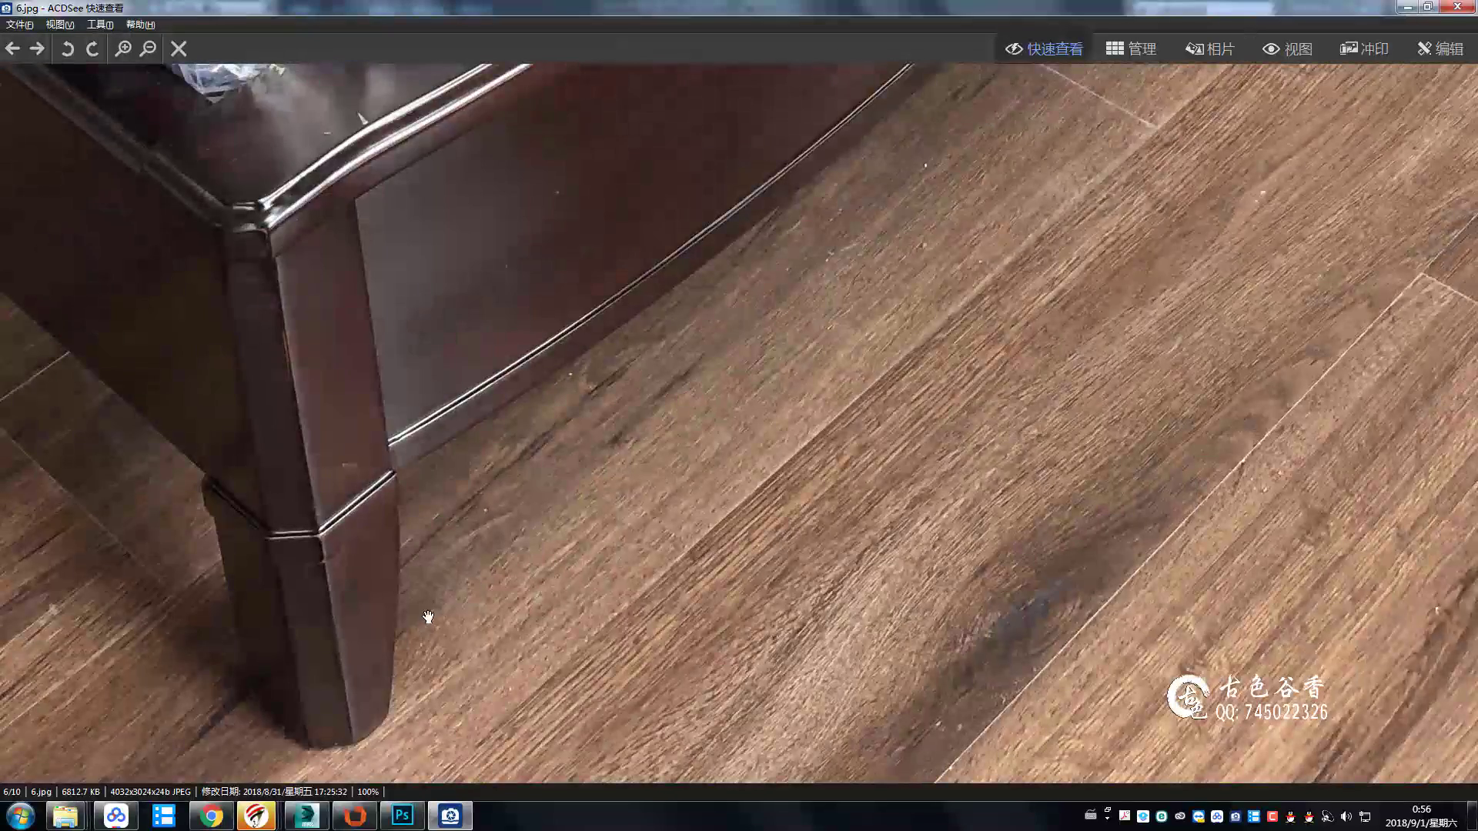
pyautogui.scroll(-1, 429, 610)
pyautogui.scroll(1, 421, 611)
pyautogui.keyDown('ctrl'); pyautogui.scroll(2, 645, 639); pyautogui.keyUp('ctrl')
pyautogui.keyDown('ctrl'); pyautogui.scroll(1, 1050, 303); pyautogui.keyUp('ctrl')
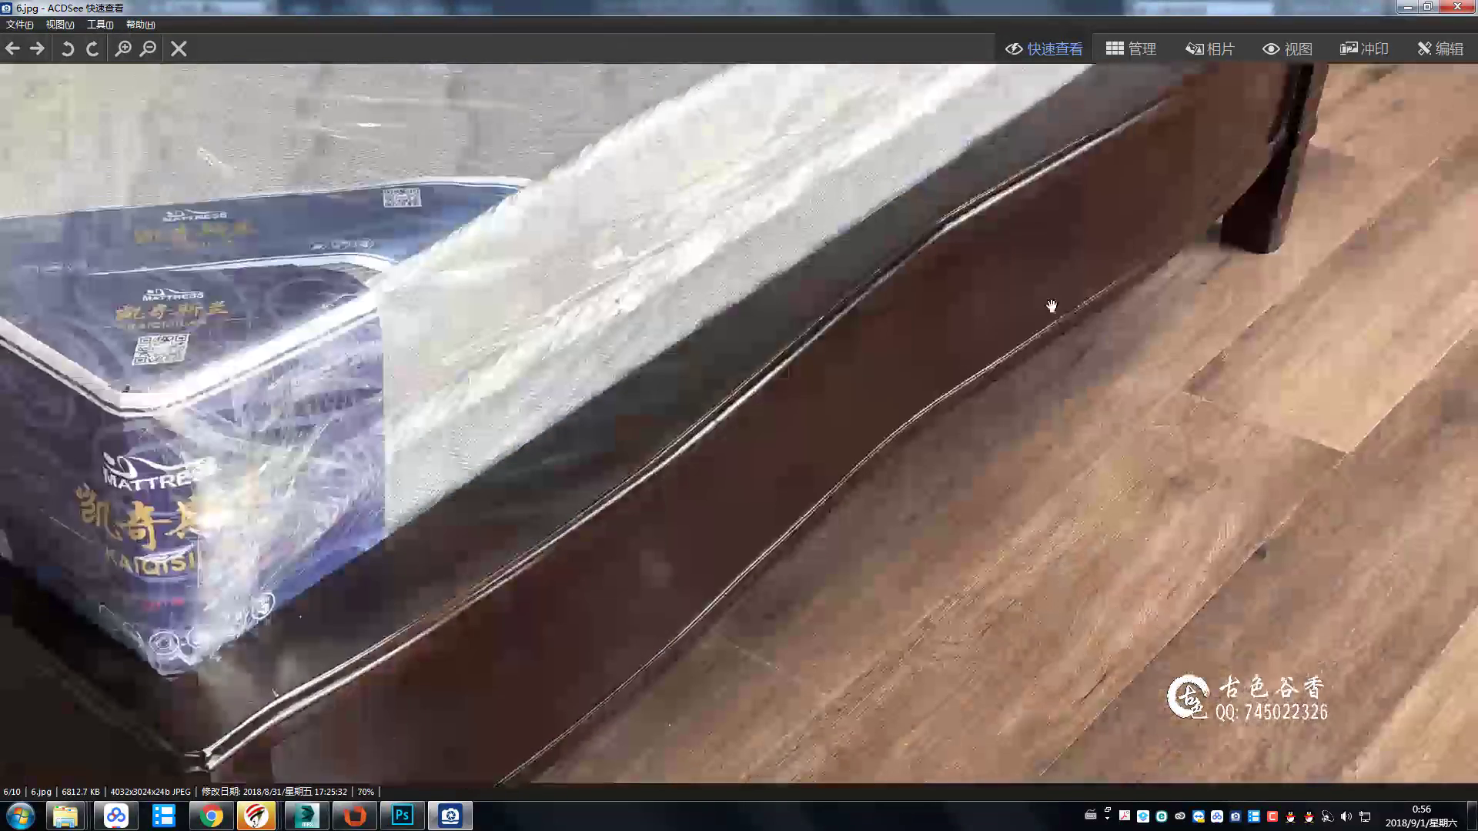
pyautogui.keyDown('ctrl'); pyautogui.scroll(-2, 823, 433); pyautogui.keyUp('ctrl')
# Inspect the bed-leg box Rectangle007's vertices, then clear the selection.
pyautogui.click(306, 815)
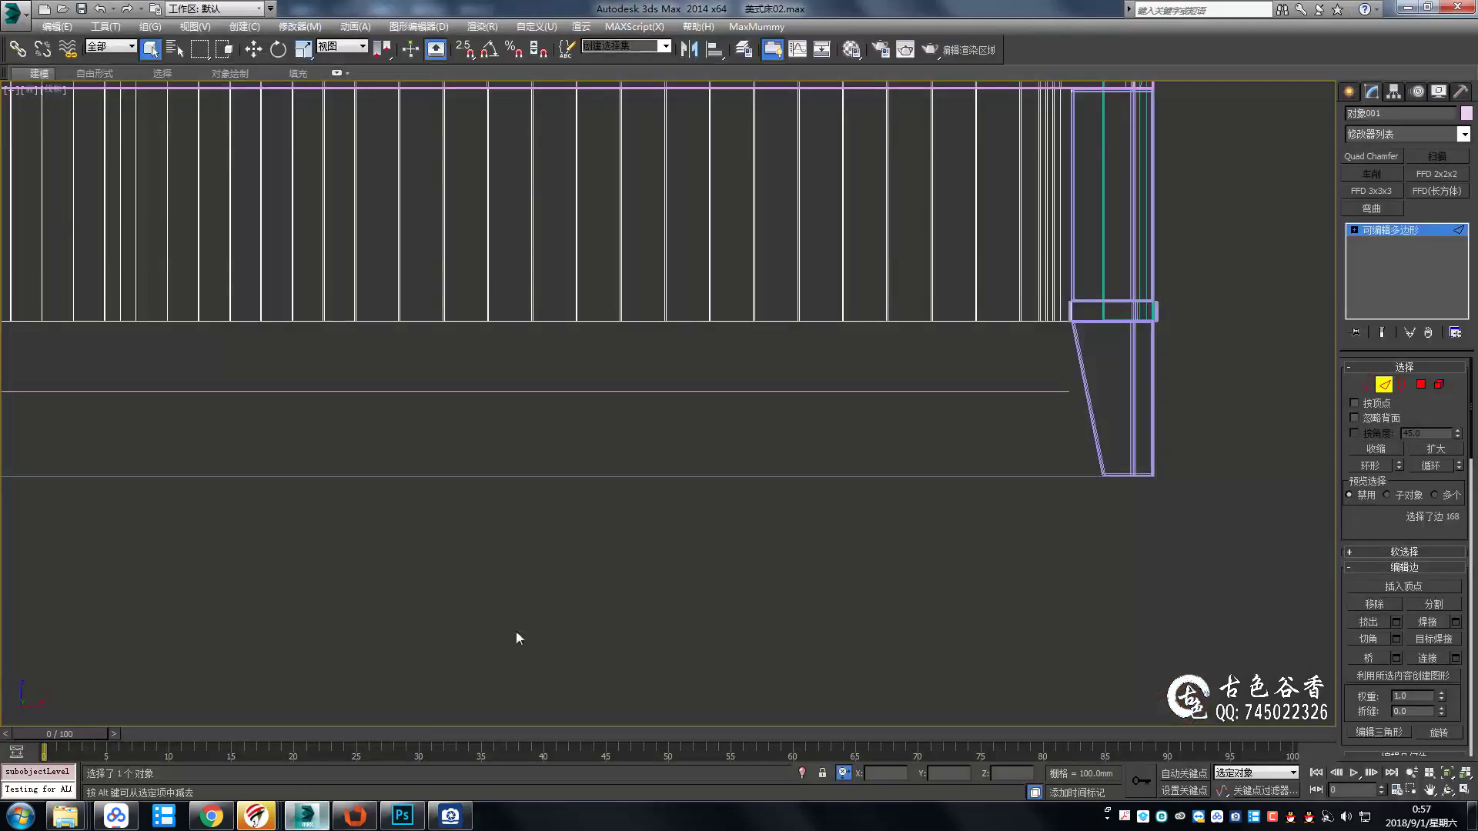
pyautogui.scroll(2, 911, 431)
pyautogui.scroll(3, 910, 431)
pyautogui.click(1055, 447)
pyautogui.press('1')
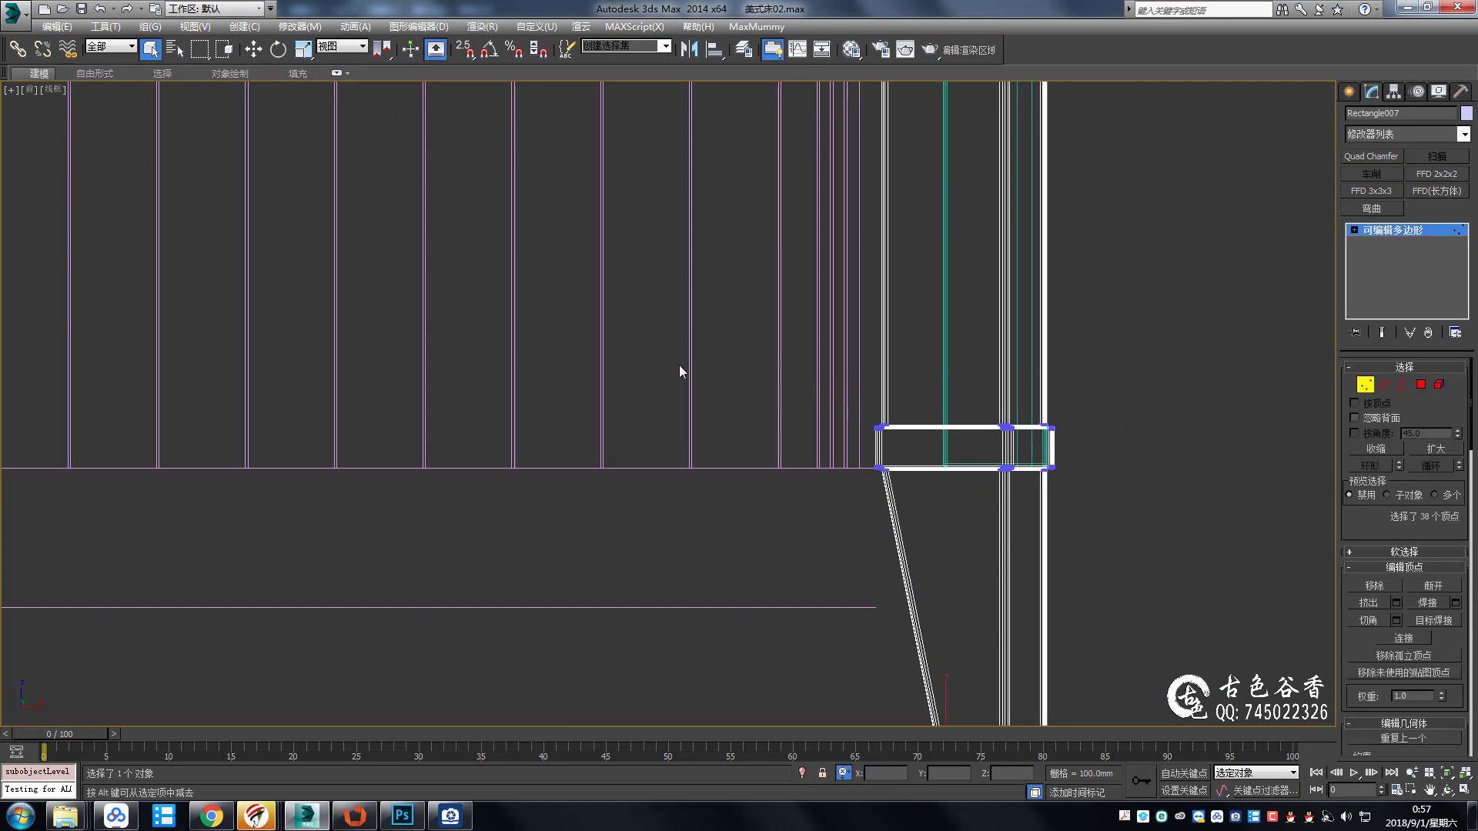
pyautogui.press('w')
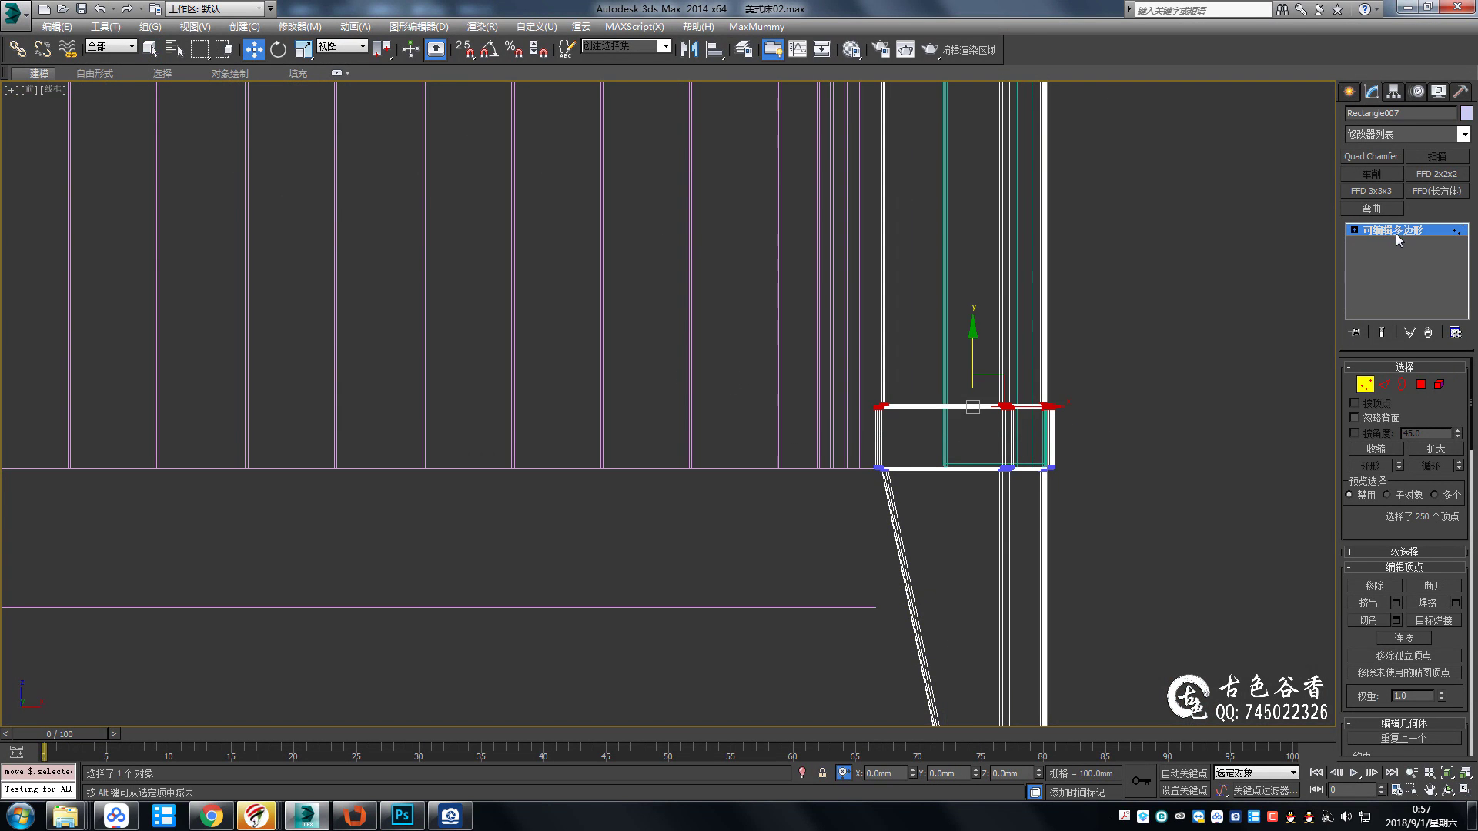
pyautogui.click(1397, 230)
pyautogui.press('p')
pyautogui.click(1109, 589)
# Select a horizontal rail edge and ring it to 114 edges in maximised front view.
pyautogui.press('F4')
pyautogui.scroll(4, 631, 452)
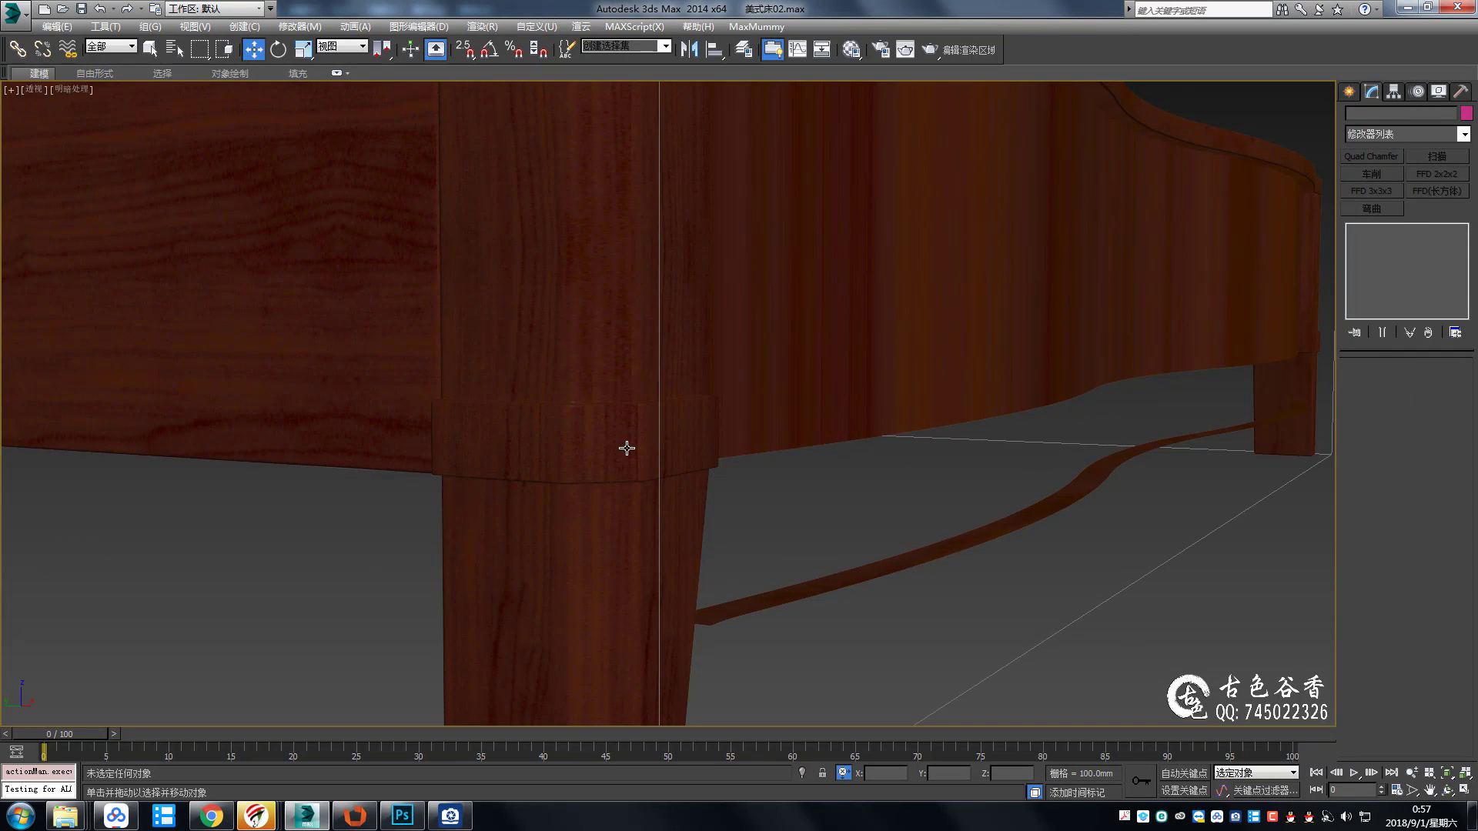
pyautogui.scroll(-4, 855, 445)
pyautogui.moveTo(855, 446)
pyautogui.keyDown('alt'); pyautogui.mouseDown(button='middle')
pyautogui.moveTo(967, 458)
pyautogui.moveTo(937, 446)
pyautogui.mouseUp(button='middle'); pyautogui.keyUp('alt')
pyautogui.scroll(3, 671, 440)
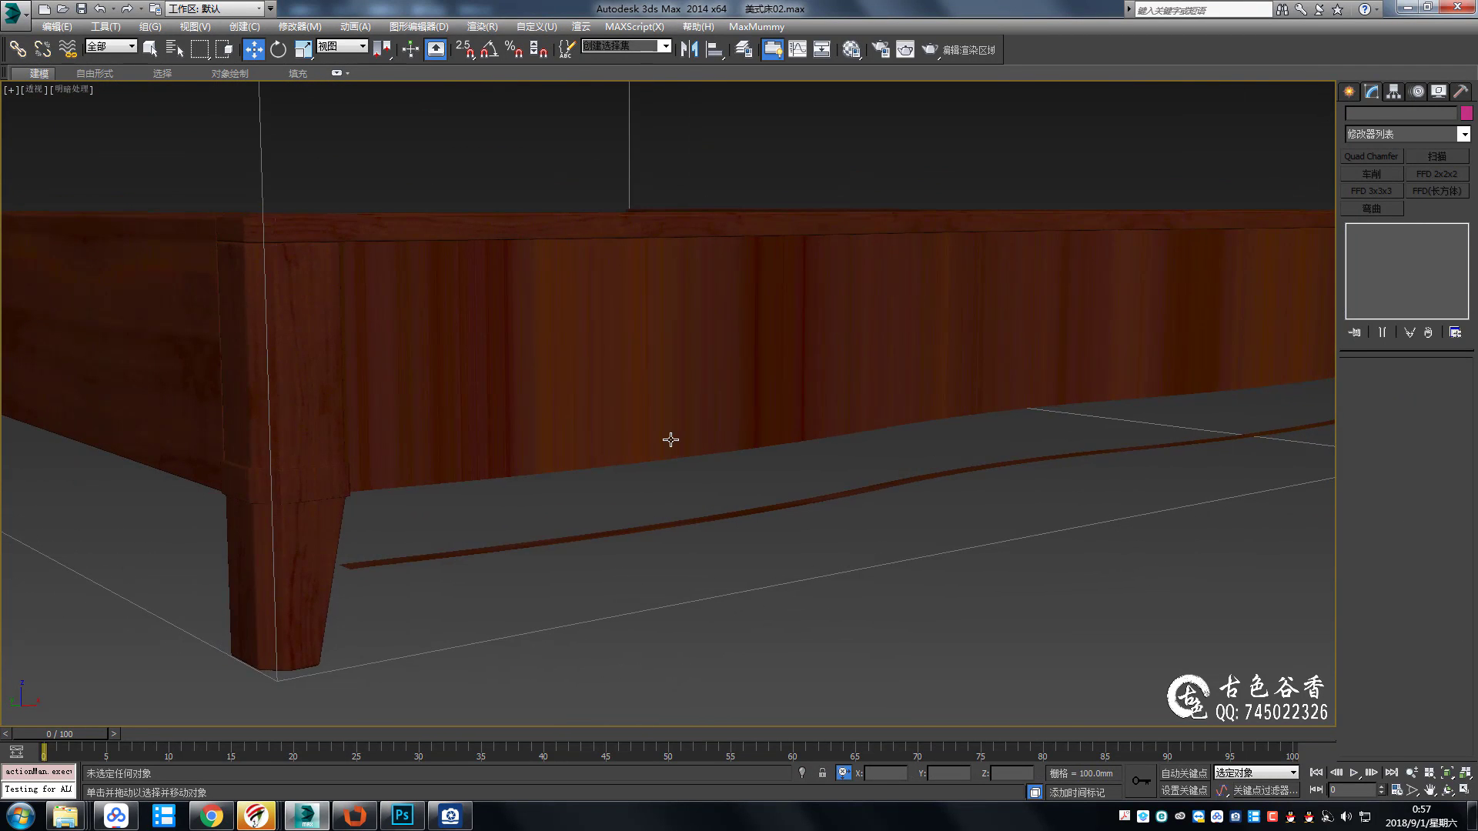
pyautogui.click(670, 440)
pyautogui.press('2')
pyautogui.hotkey('alt', 'w')
pyautogui.hotkey('alt', 'w')
pyautogui.scroll(-3, 907, 316)
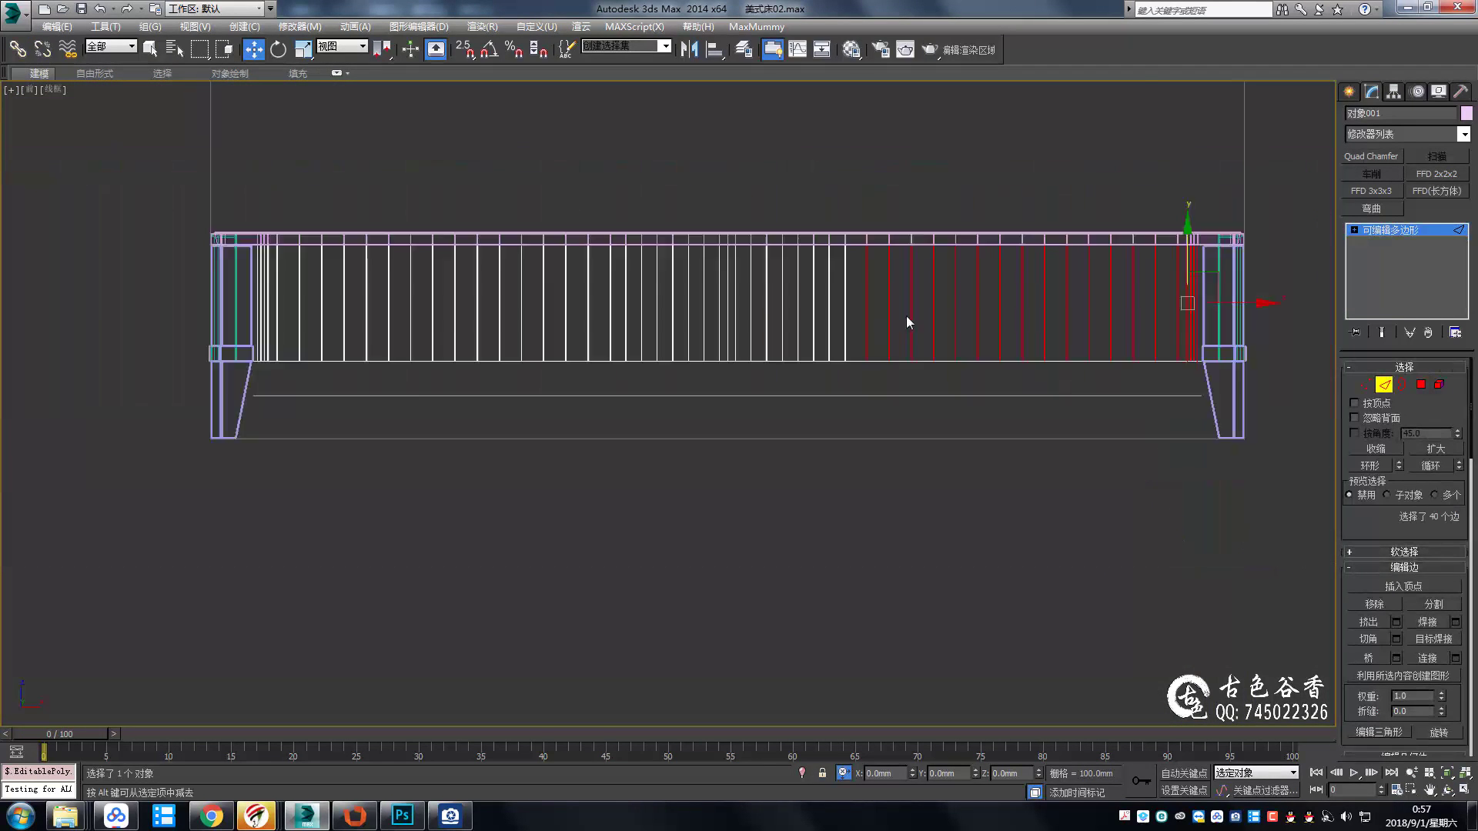
pyautogui.scroll(-2, 907, 322)
pyautogui.click(462, 304)
pyautogui.hotkey('alt', 'r')
# Snap-move the edge loop down to the leg band's midpoint, then turn snapping off.
pyautogui.scroll(3, 885, 258)
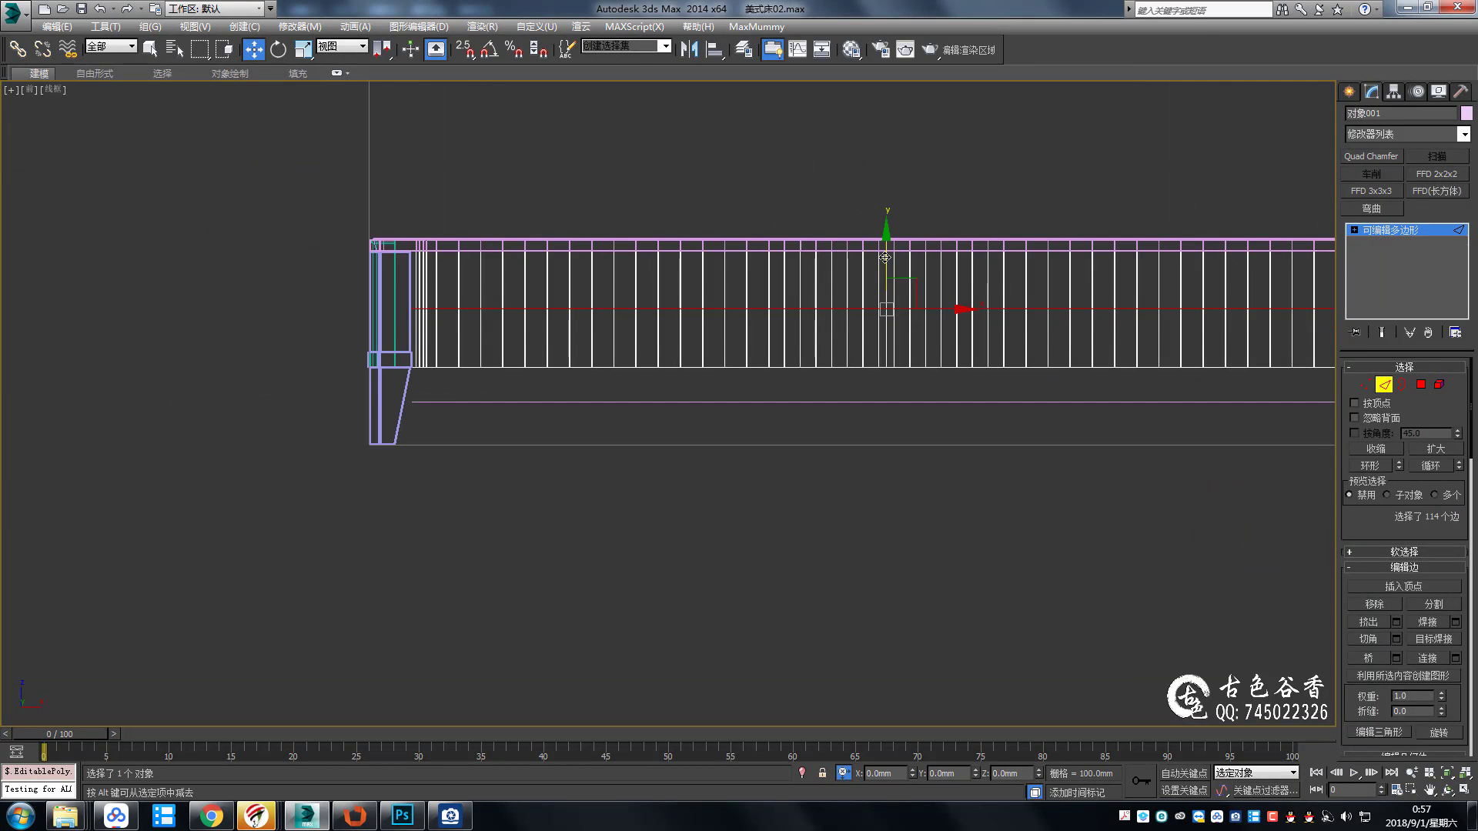
pyautogui.scroll(2, 886, 308)
pyautogui.scroll(1, 890, 347)
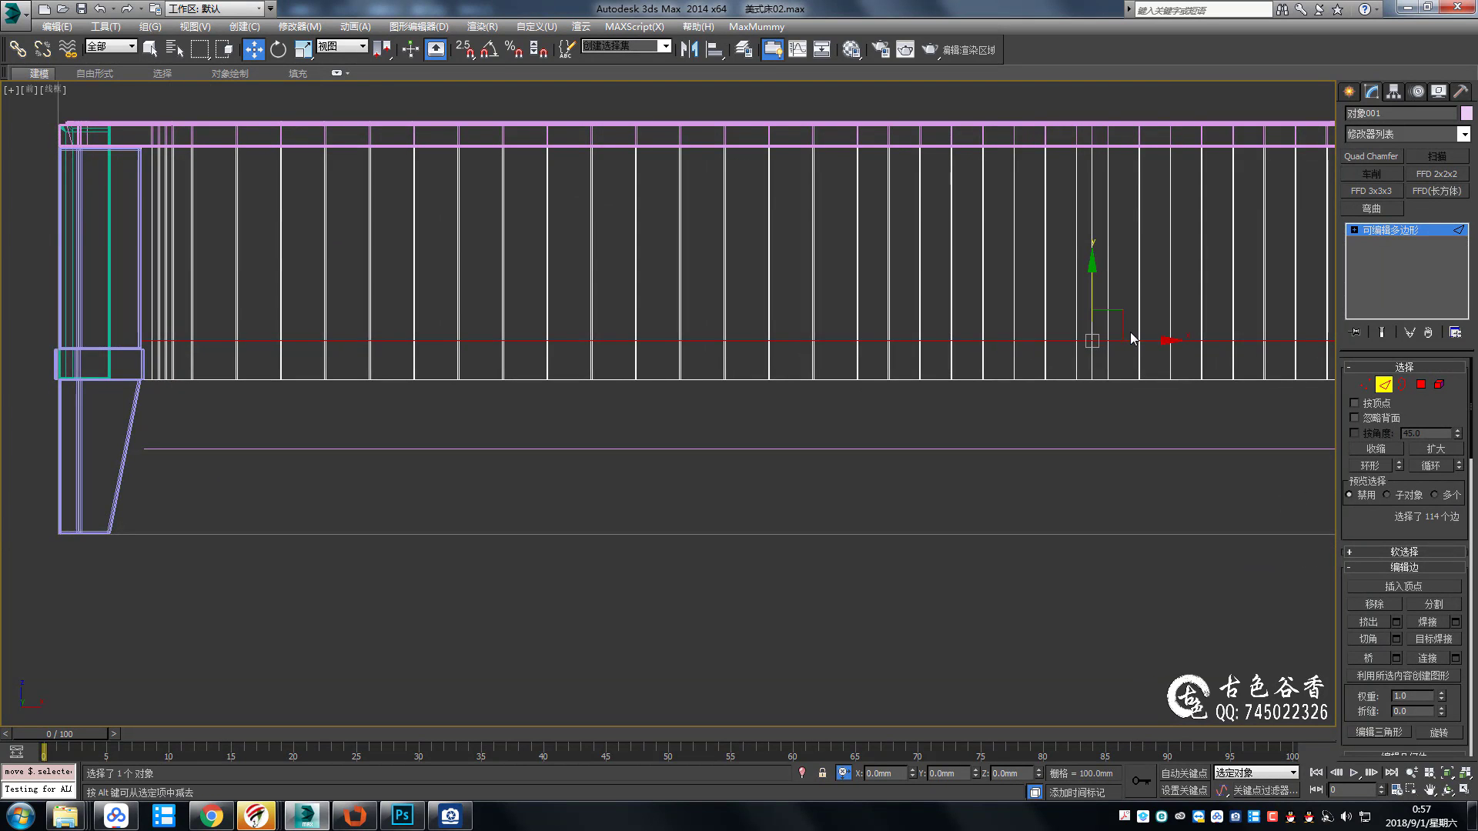
pyautogui.moveTo(1131, 339); pyautogui.dragTo(1263, 336, button='middle')
pyautogui.press('s')
pyautogui.moveTo(1239, 319); pyautogui.dragTo(280, 333)
pyautogui.scroll(3, 300, 323)
pyautogui.scroll(2, 604, 435)
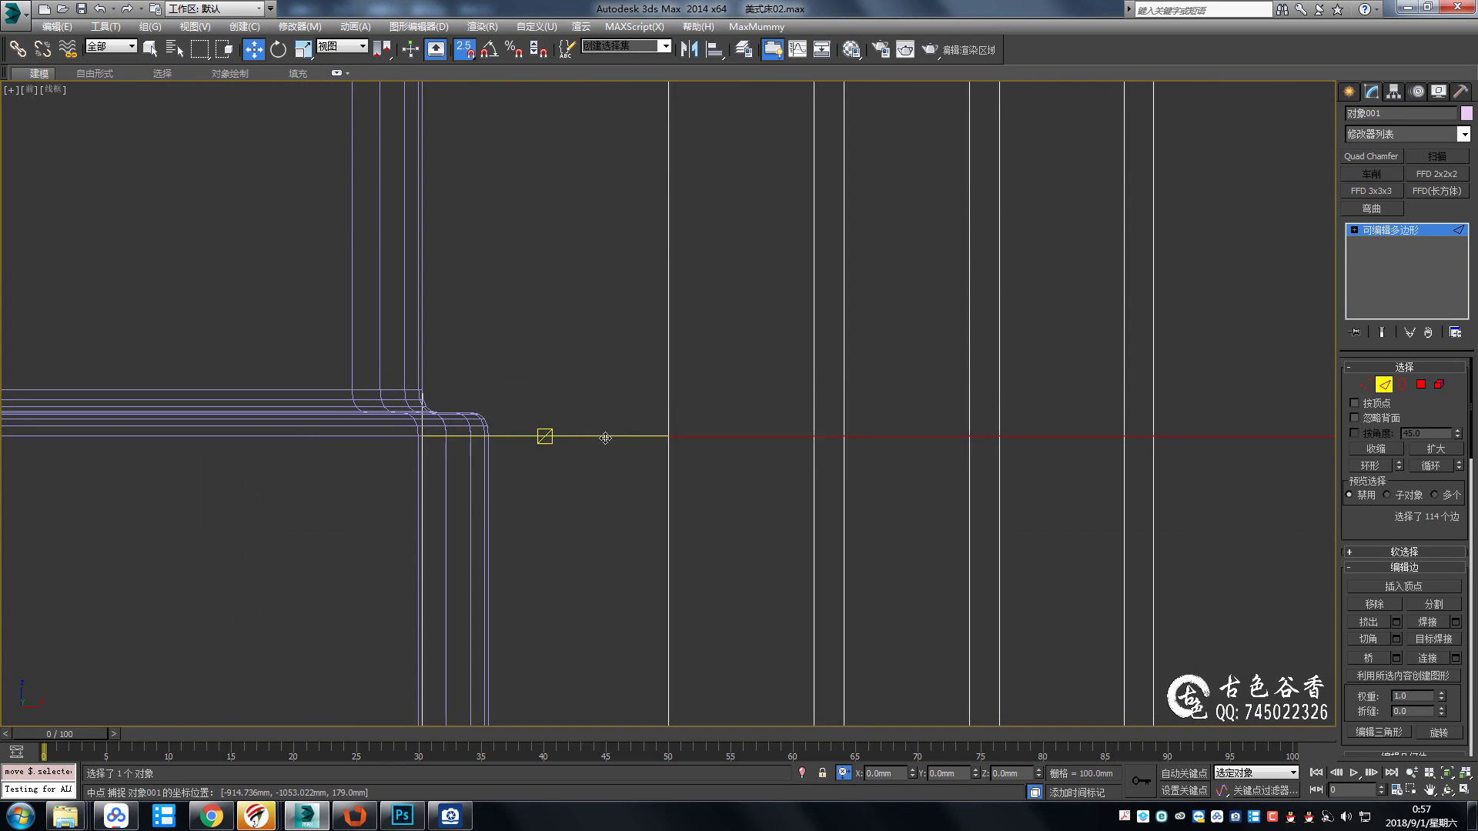
pyautogui.press('s')
# Isolate the rail in a shaded perspective view and switch to polygon level.
pyautogui.scroll(-2, 535, 405)
pyautogui.scroll(-2, 947, 370)
pyautogui.scroll(-2, 759, 400)
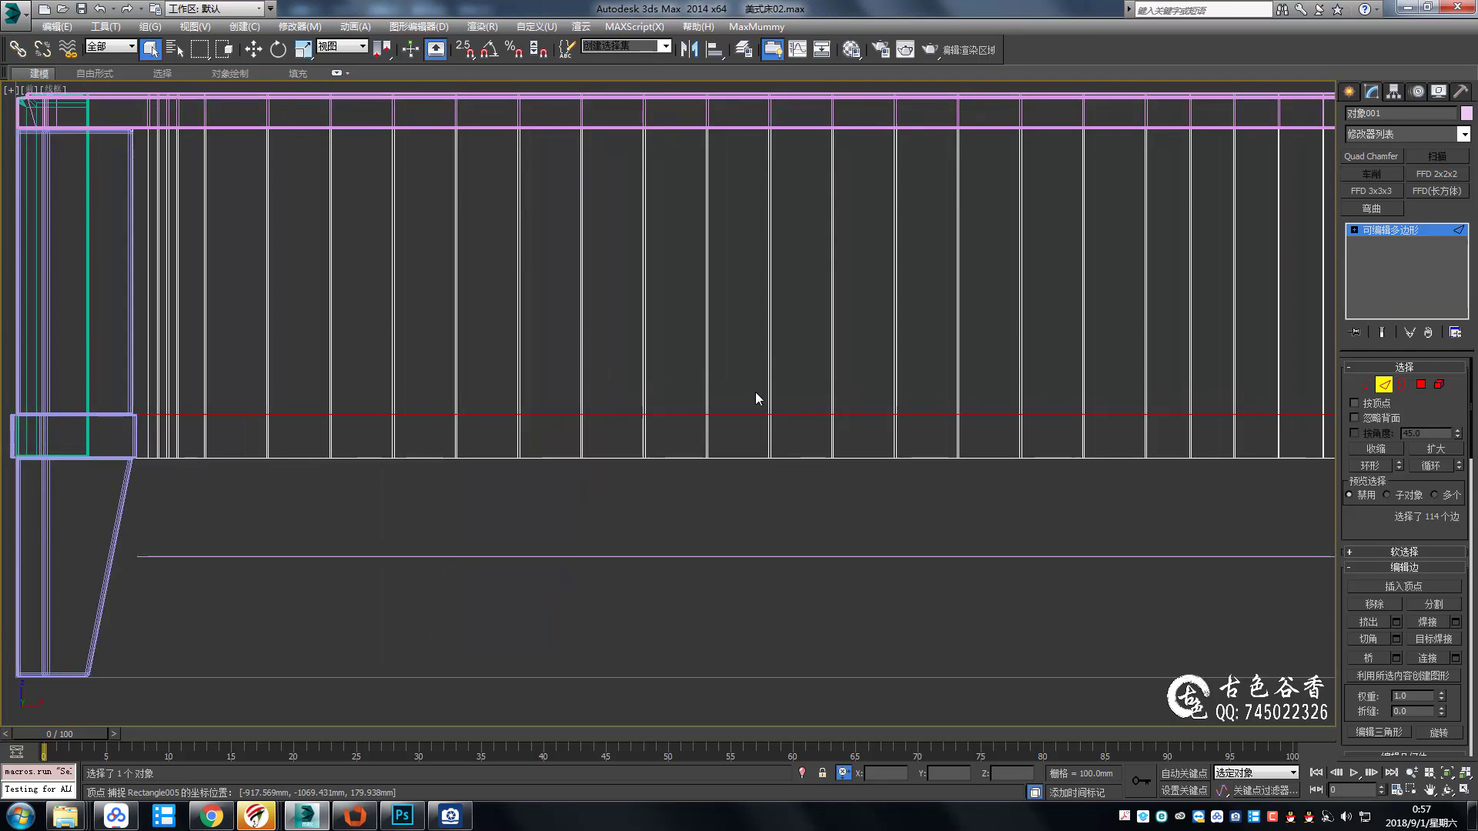
pyautogui.scroll(-2, 852, 433)
pyautogui.press('q')
pyautogui.press('p')
pyautogui.click(697, 444)
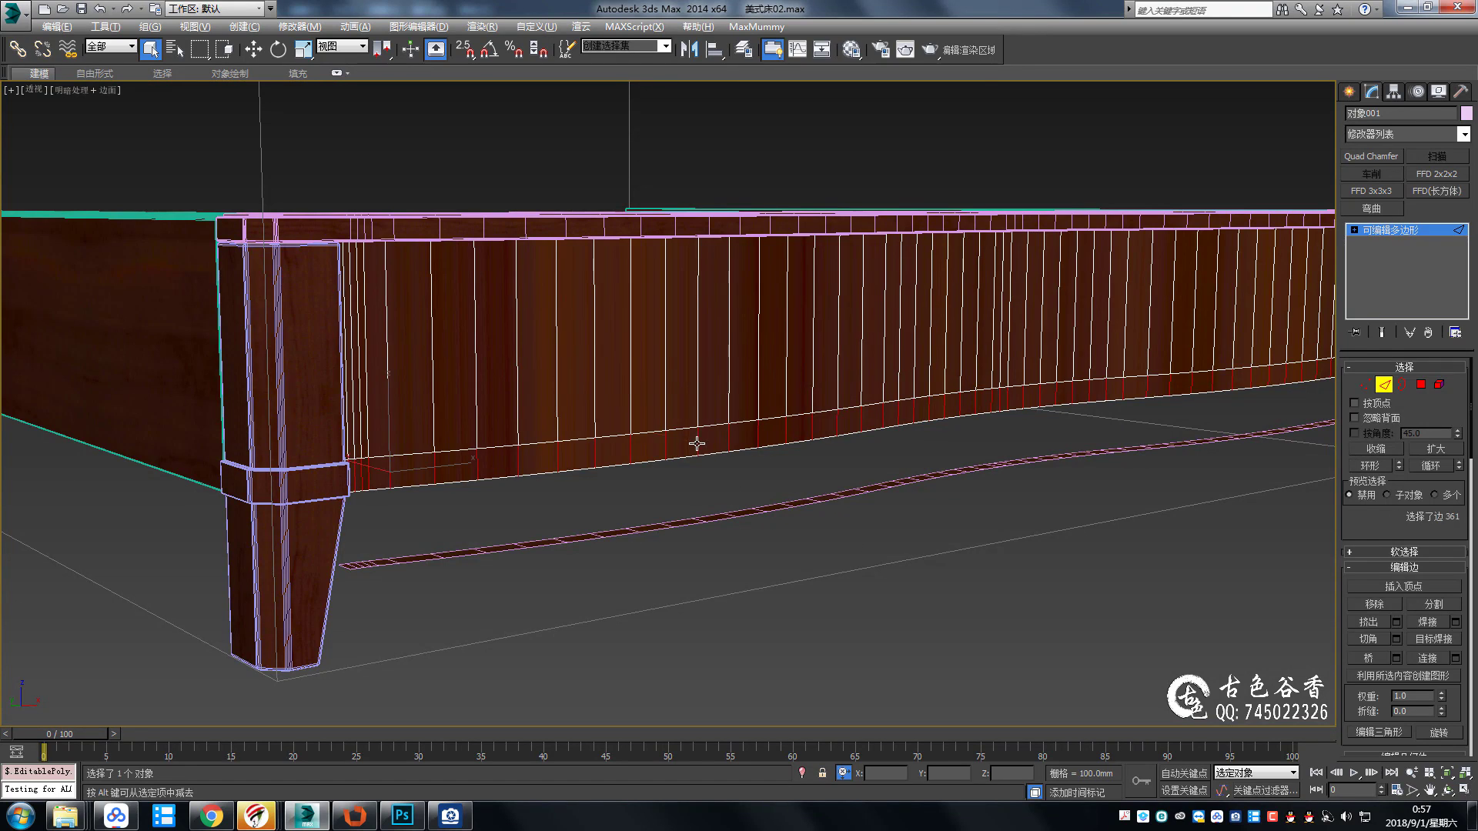
pyautogui.hotkey('alt', 'q')
pyautogui.moveTo(781, 478)
pyautogui.keyDown('alt'); pyautogui.mouseDown(button='middle')
pyautogui.moveTo(816, 462)
pyautogui.moveTo(659, 388)
pyautogui.moveTo(623, 442)
pyautogui.moveTo(800, 478)
pyautogui.mouseUp(button='middle'); pyautogui.keyUp('alt')
pyautogui.scroll(5, 816, 462)
pyautogui.keyDown('ctrl'); pyautogui.click(1421, 384); pyautogui.keyUp('ctrl')
# Extrude the selected rail polygons by 5mm to form a protruding base band.
pyautogui.scroll(3, 567, 395)
pyautogui.scroll(-5, 567, 394)
pyautogui.hotkey('alt', 'q')
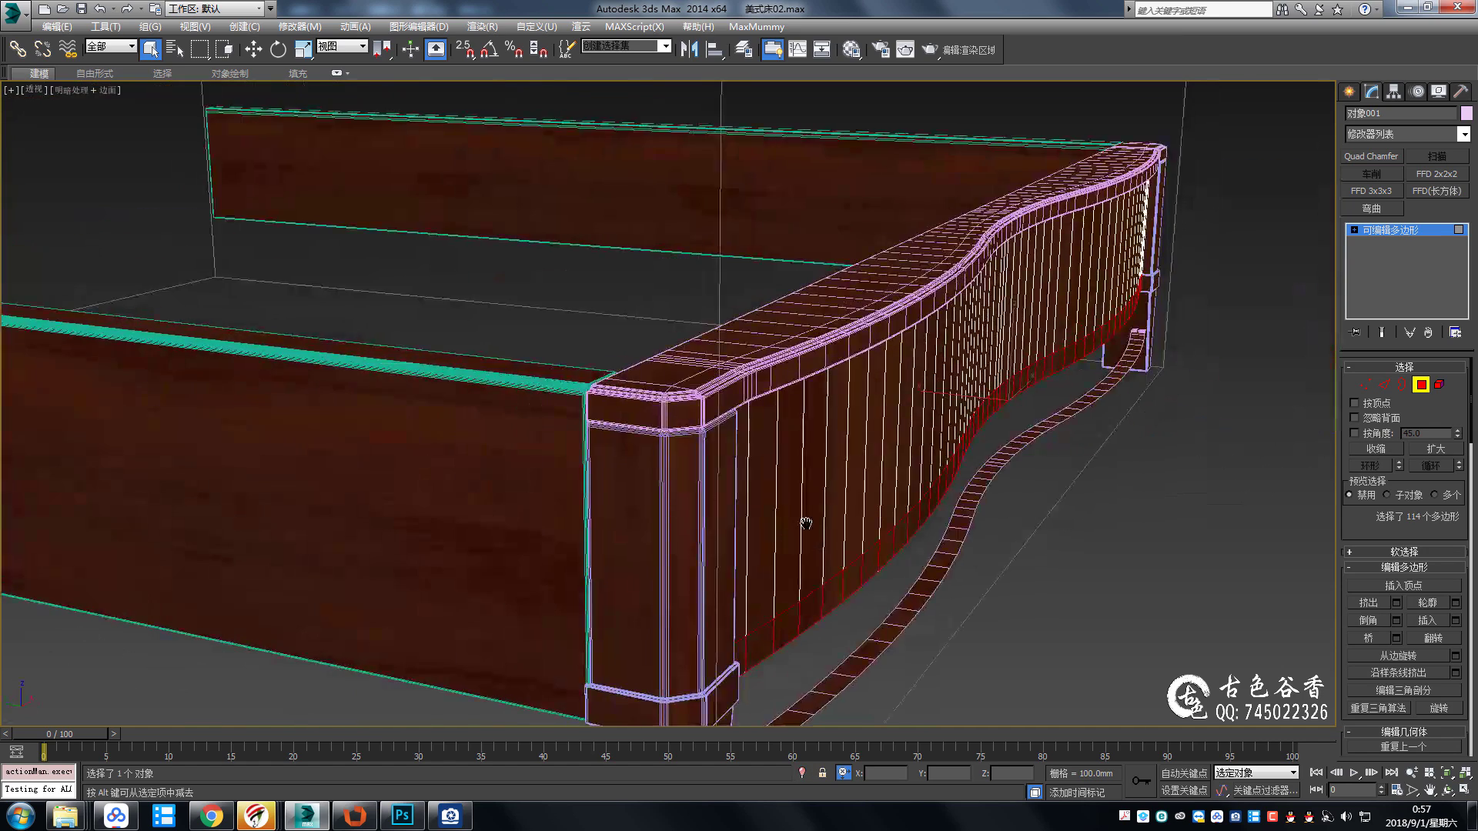
pyautogui.scroll(5, 800, 478)
pyautogui.hotkey('shift', 'e')
pyautogui.click(685, 411)
pyautogui.click(706, 436)
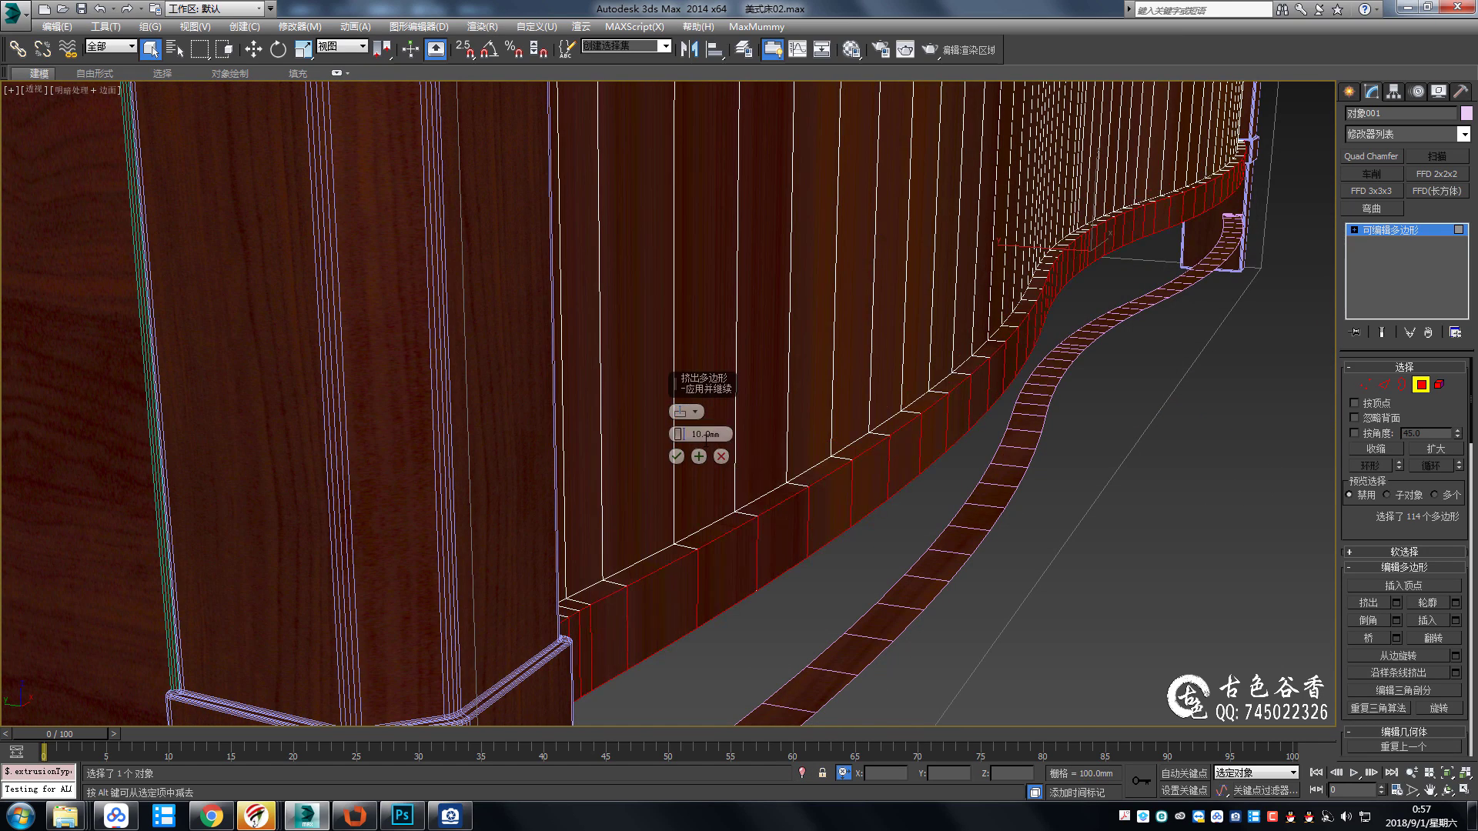
pyautogui.press('Return')
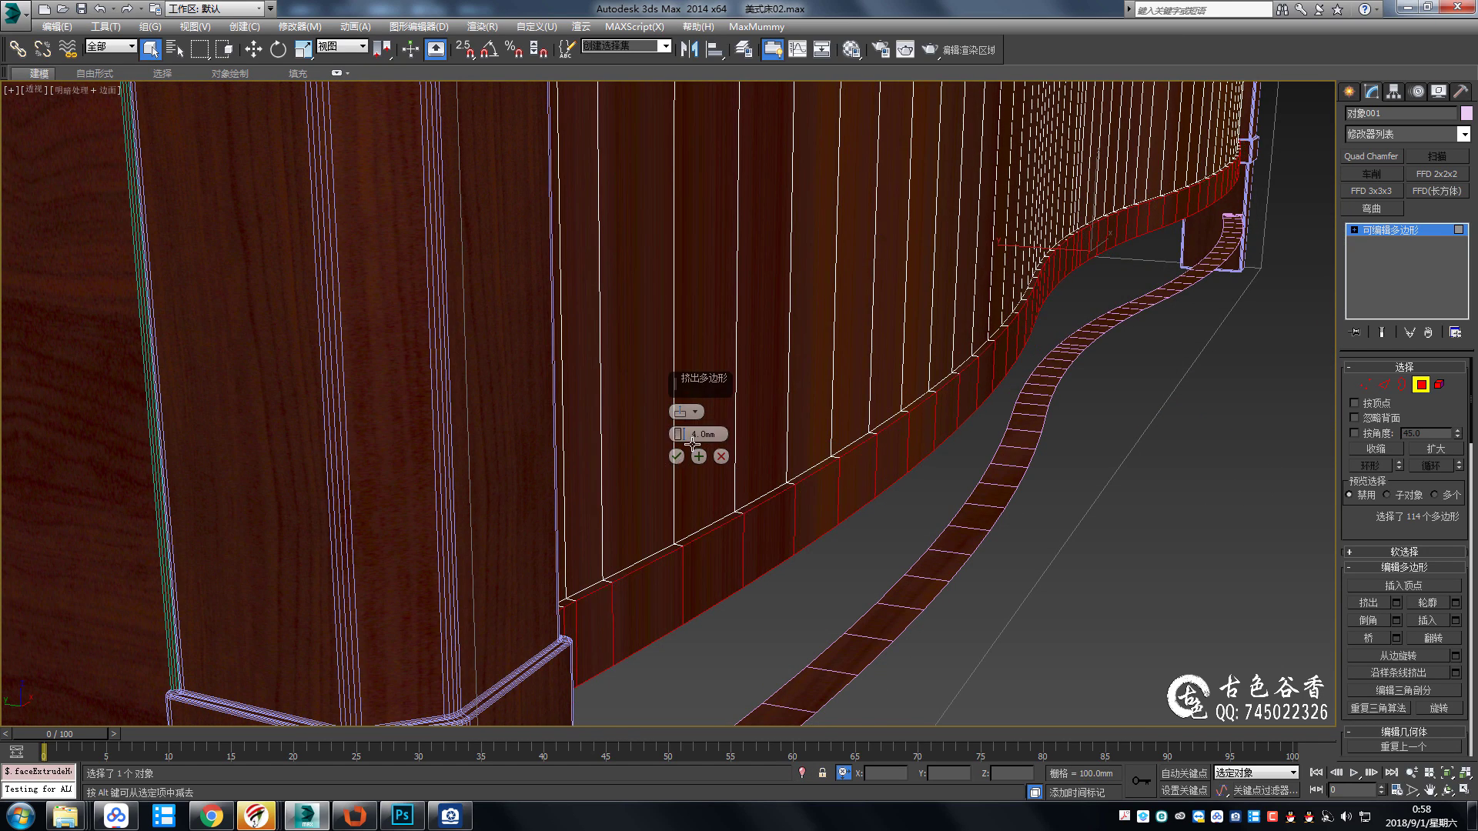
pyautogui.click(683, 455)
# Orbit to the rail's end and switch to Edge sub-object level.
pyautogui.scroll(-5, 699, 459)
pyautogui.moveTo(700, 459)
pyautogui.keyDown('alt'); pyautogui.mouseDown(button='middle')
pyautogui.moveTo(769, 431)
pyautogui.moveTo(778, 464)
pyautogui.mouseUp(button='middle'); pyautogui.keyUp('alt')
pyautogui.scroll(5, 777, 432)
pyautogui.scroll(-5, 777, 431)
pyautogui.keyDown('alt'); pyautogui.moveTo(874, 421); pyautogui.dragTo(478, 439, button='middle'); pyautogui.keyUp('alt')
pyautogui.press('2')
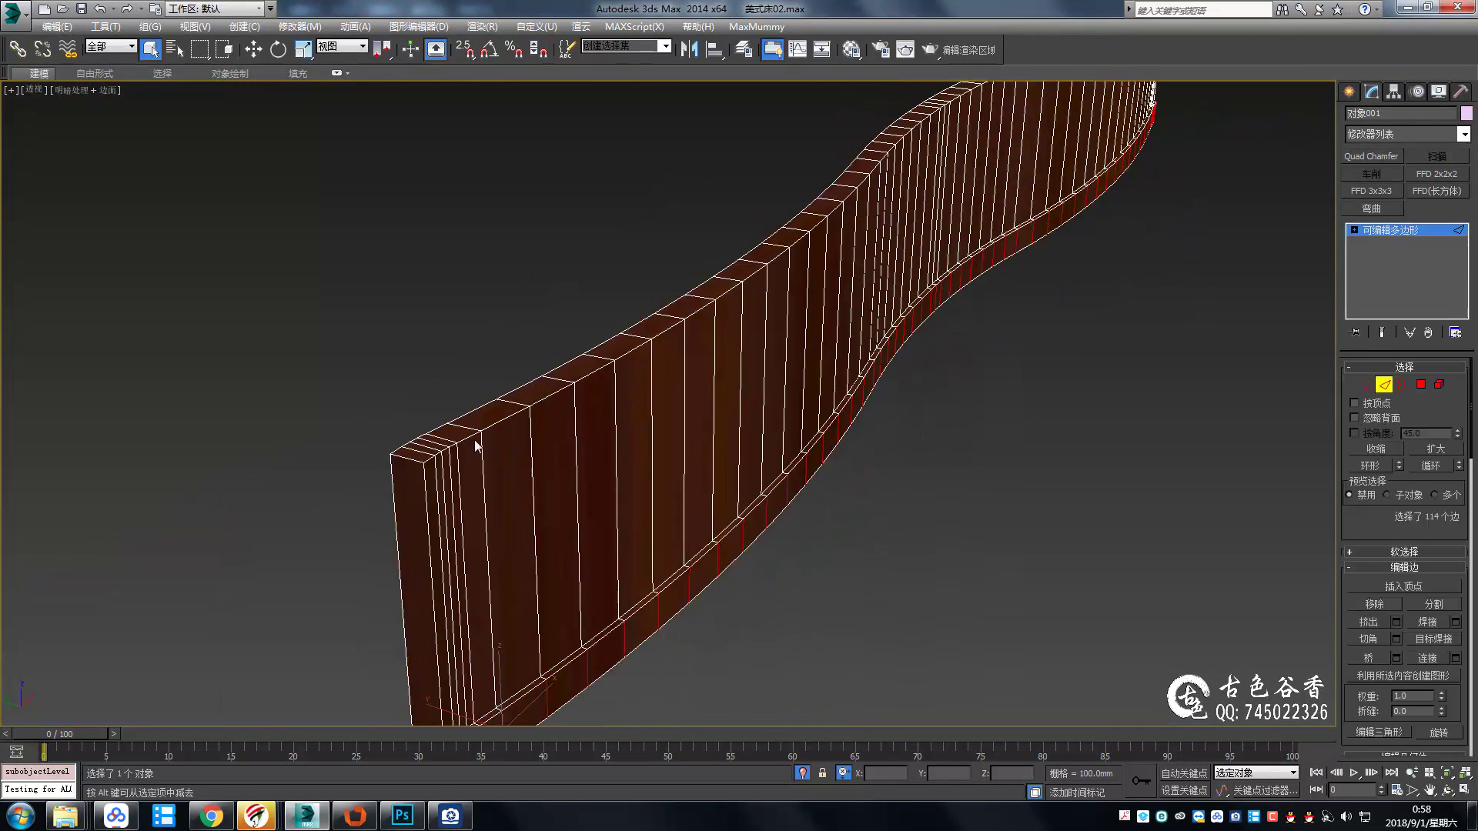
# Add the corner edge at the rail's lower end to the edge selection.
pyautogui.scroll(5, 373, 462)
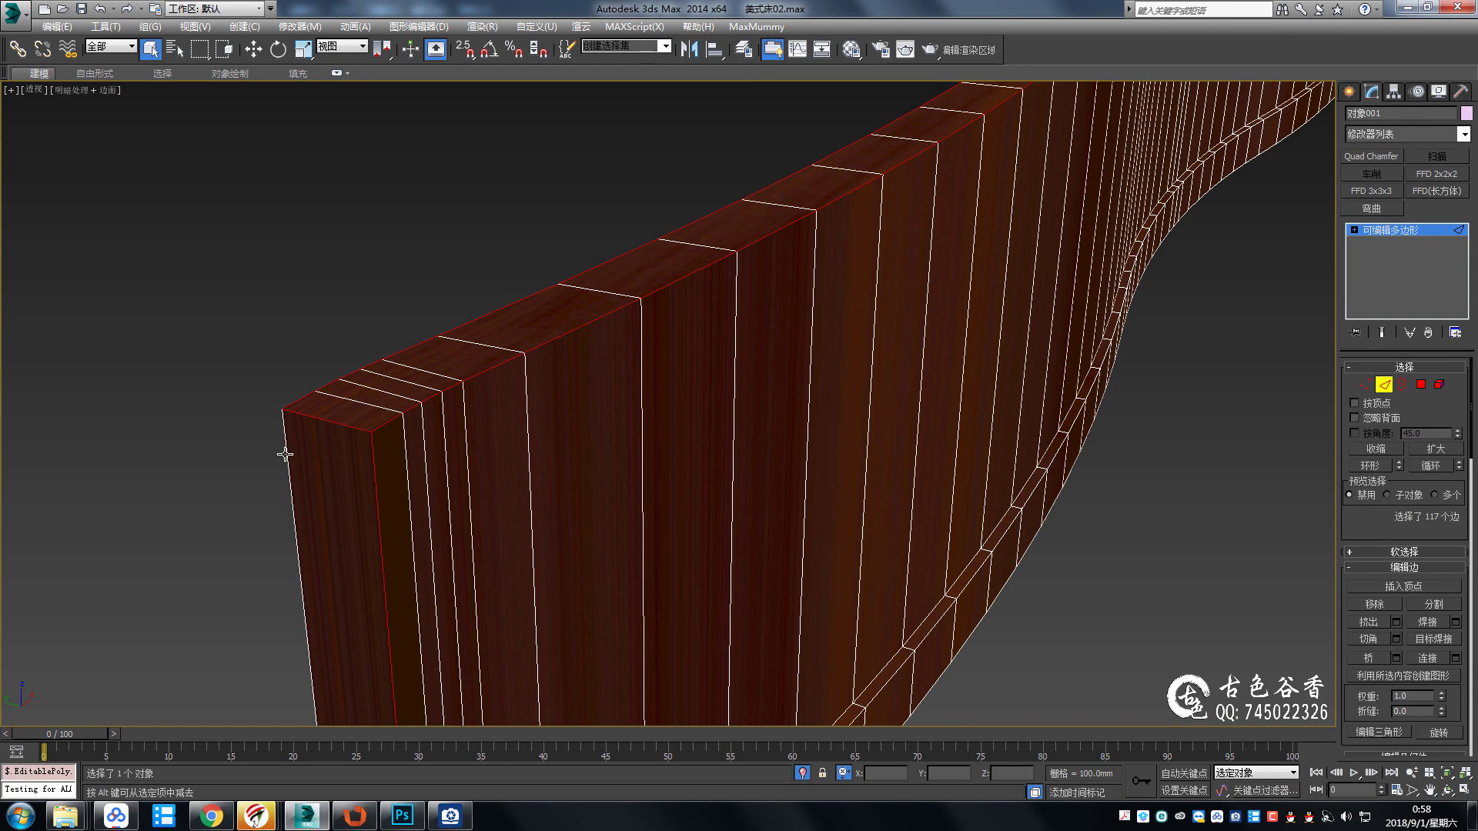
pyautogui.scroll(-5, 284, 455)
pyautogui.keyDown('alt'); pyautogui.moveTo(488, 481); pyautogui.dragTo(495, 488, button='middle'); pyautogui.keyUp('alt')
pyautogui.scroll(5, 504, 495)
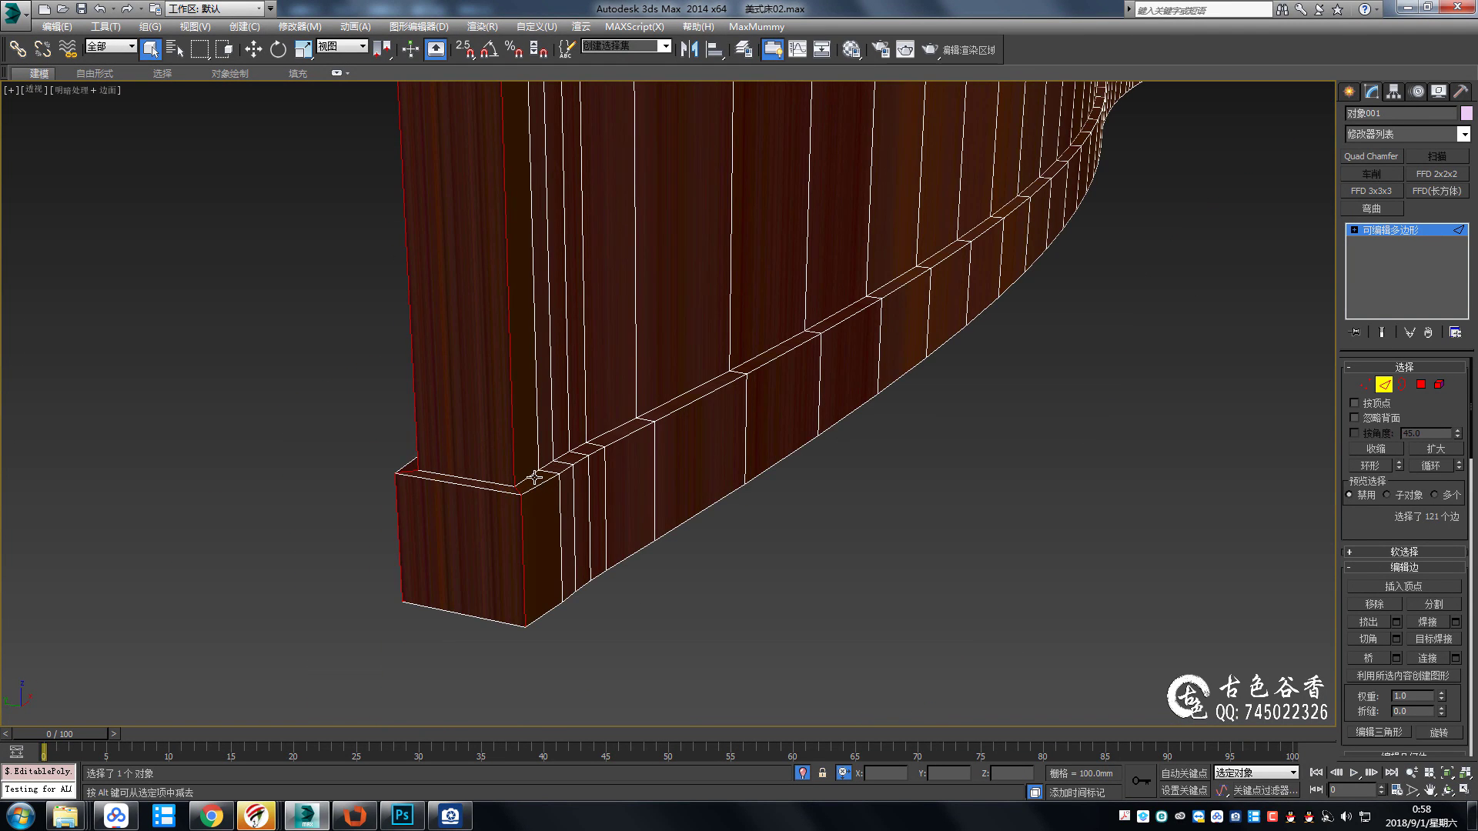
pyautogui.scroll(-5, 504, 622)
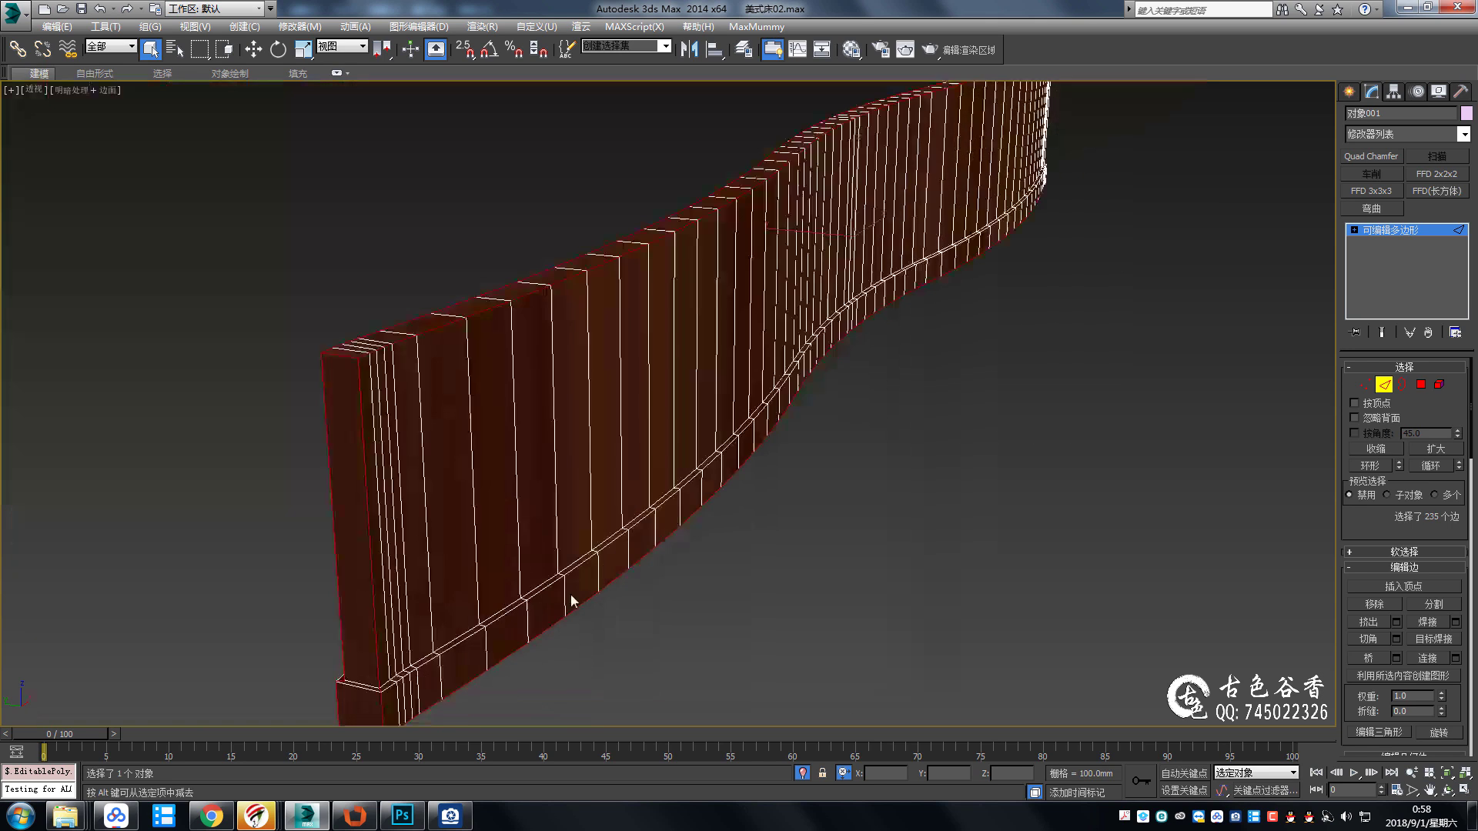
pyautogui.moveTo(567, 593)
pyautogui.keyDown('alt'); pyautogui.mouseDown(button='middle')
pyautogui.moveTo(722, 528)
pyautogui.moveTo(396, 620)
pyautogui.moveTo(870, 399)
pyautogui.moveTo(971, 586)
pyautogui.mouseUp(button='middle'); pyautogui.keyUp('alt')
pyautogui.scroll(5, 395, 620)
pyautogui.scroll(-5, 415, 620)
pyautogui.scroll(5, 971, 586)
pyautogui.keyDown('ctrl'); pyautogui.click(972, 586); pyautogui.keyUp('ctrl')
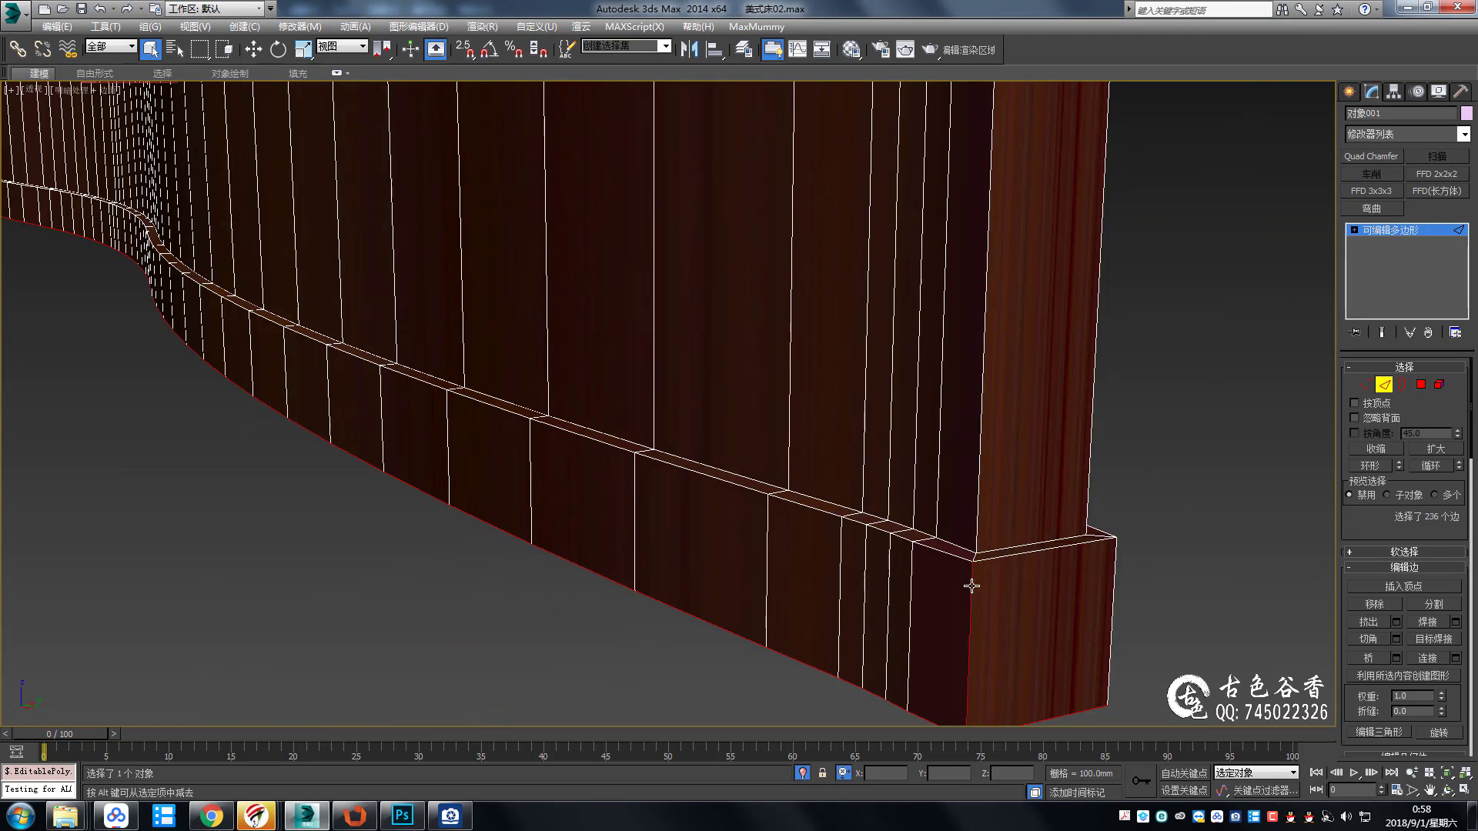
# Add the other end's corner edge, bringing the selection to 244 edges.
pyautogui.keyDown('ctrl'); pyautogui.click(1087, 438); pyautogui.keyUp('ctrl')
pyautogui.scroll(-5, 1087, 438)
pyautogui.moveTo(1088, 438)
pyautogui.keyDown('alt'); pyautogui.mouseDown(button='middle')
pyautogui.moveTo(1093, 508)
pyautogui.moveTo(1082, 473)
pyautogui.mouseUp(button='middle'); pyautogui.keyUp('alt')
pyautogui.scroll(-3, 1093, 508)
pyautogui.scroll(-5, 1083, 472)
pyautogui.scroll(5, 568, 538)
pyautogui.scroll(-4, 1003, 410)
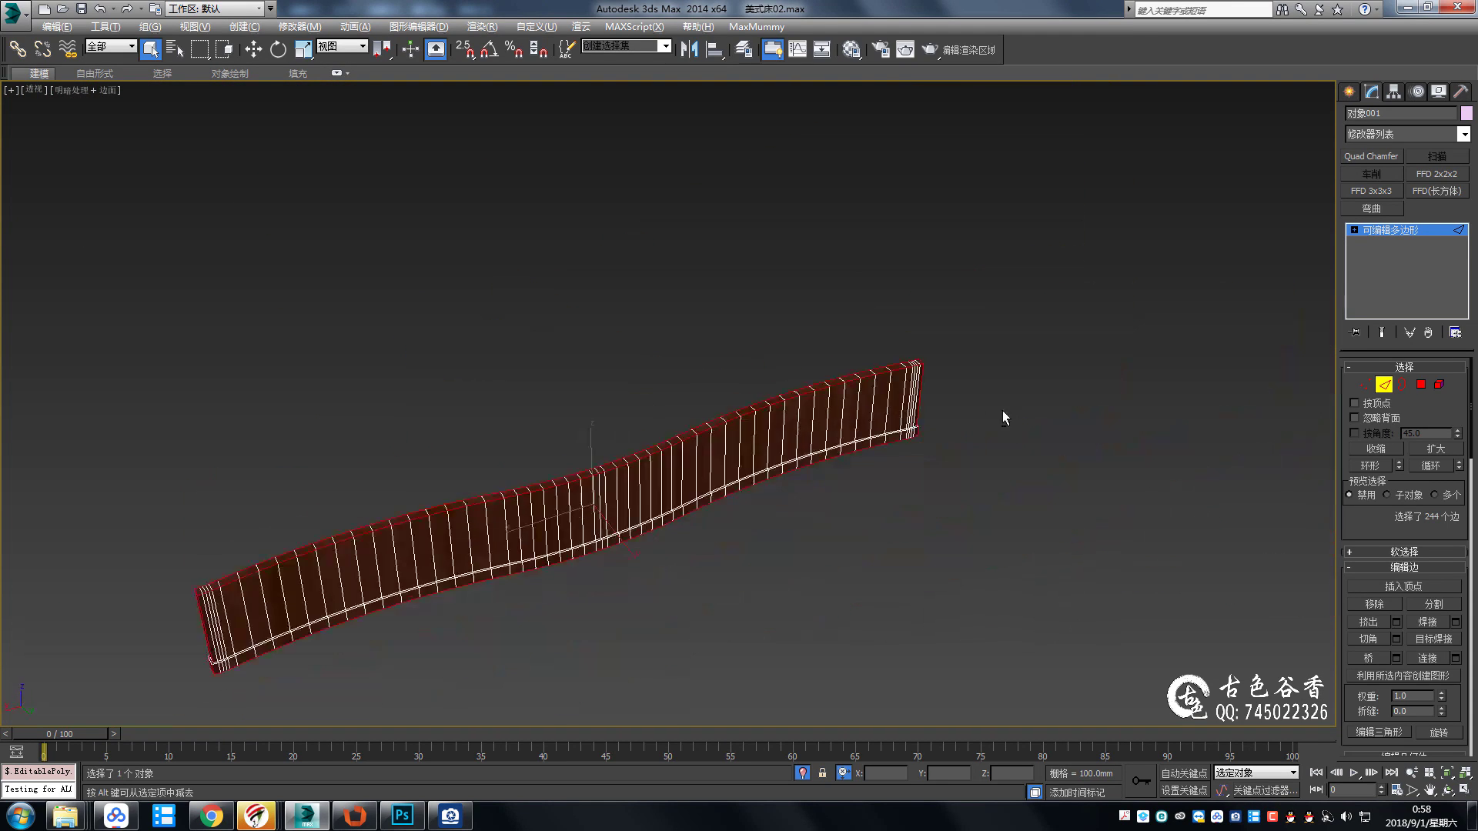
pyautogui.scroll(3, 980, 567)
pyautogui.scroll(3, 991, 528)
pyautogui.scroll(2, 973, 541)
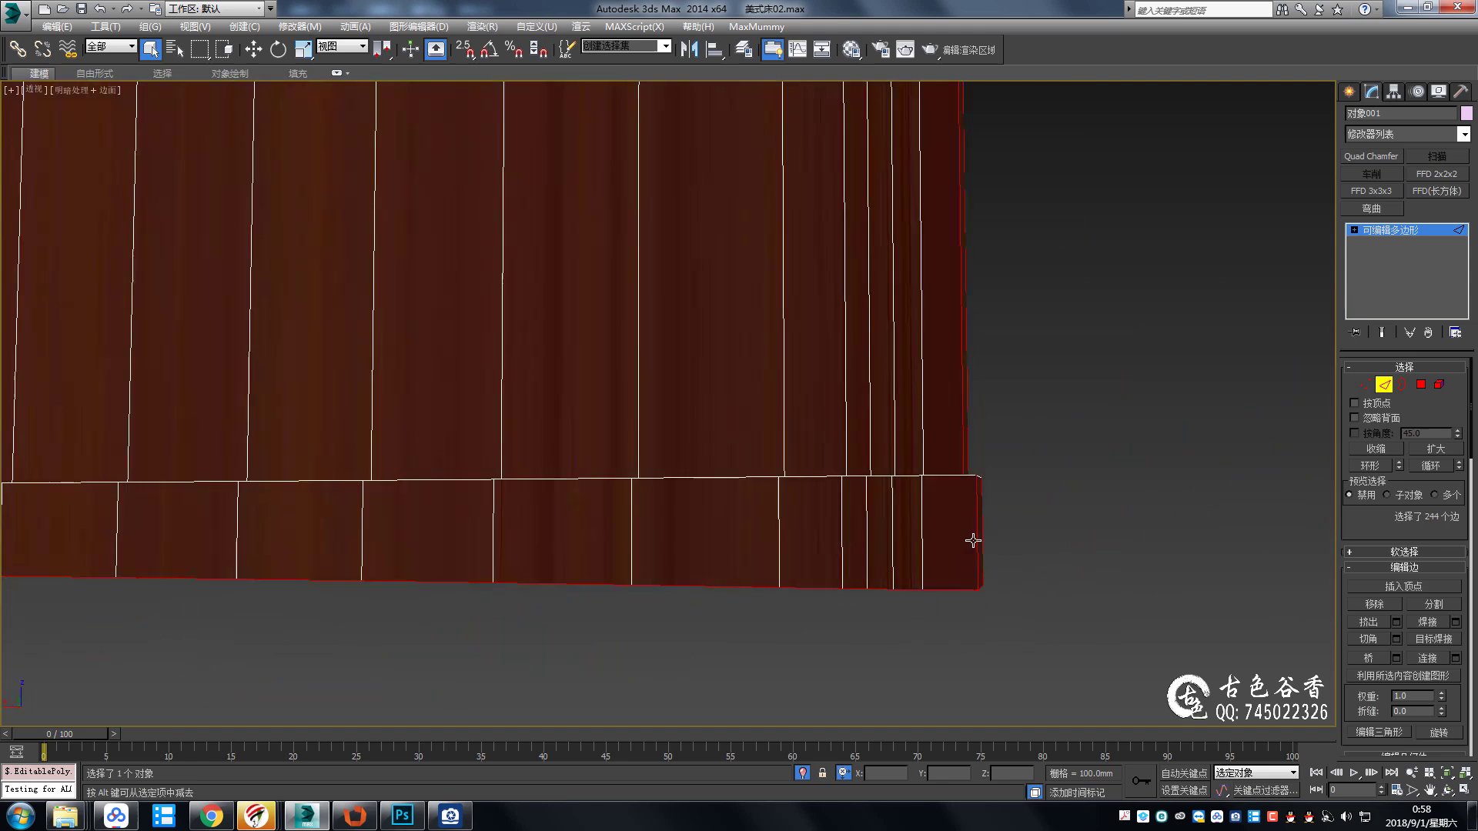
# Try a Quad Chamfer with 2 iterations on the selected edges, then remove it.
pyautogui.click(1369, 159)
pyautogui.keyDown('alt'); pyautogui.moveTo(1007, 383); pyautogui.dragTo(962, 431, button='middle'); pyautogui.keyUp('alt')
pyautogui.scroll(3, 908, 443)
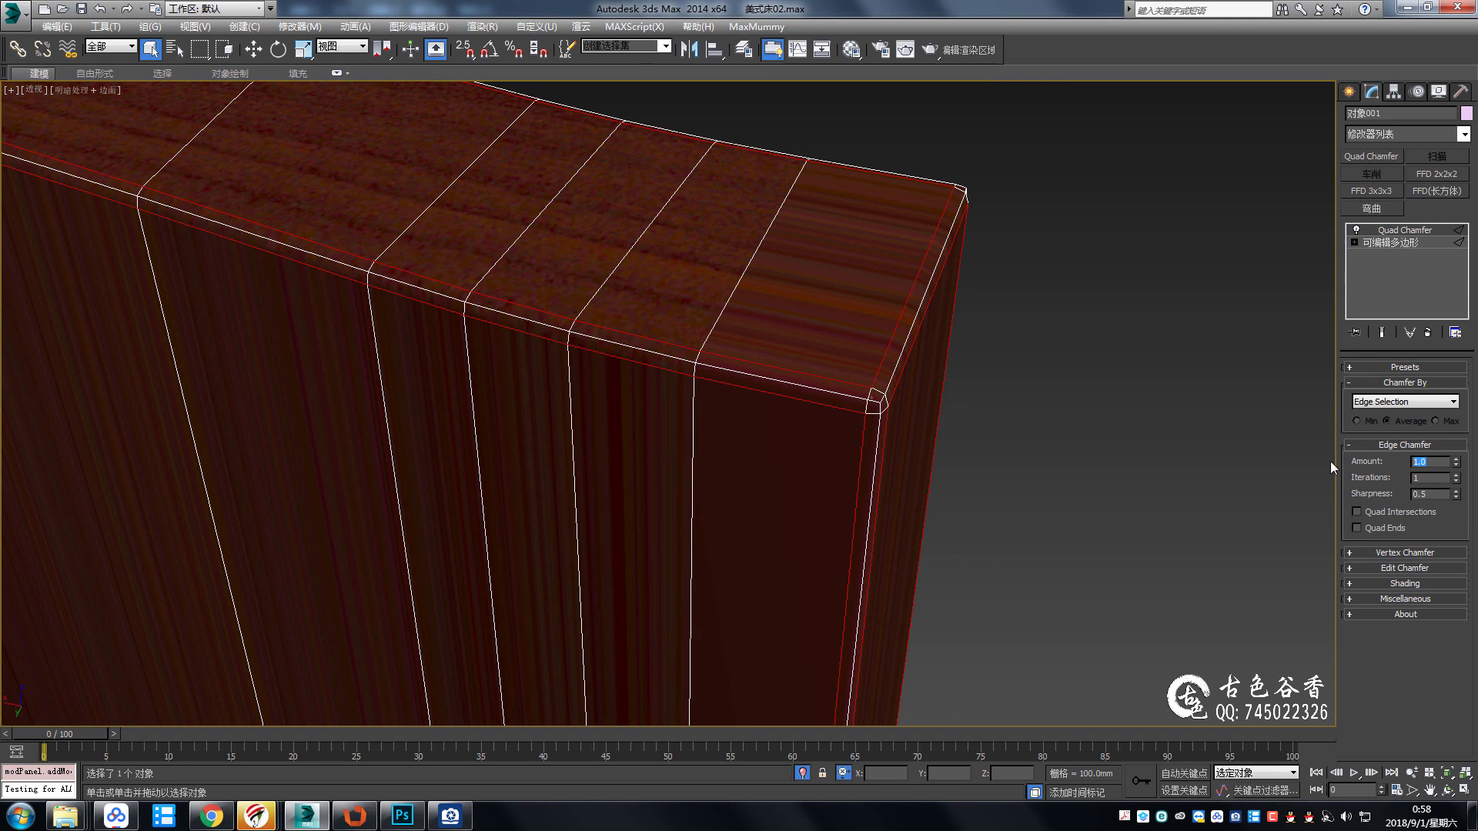
pyautogui.click(1456, 476)
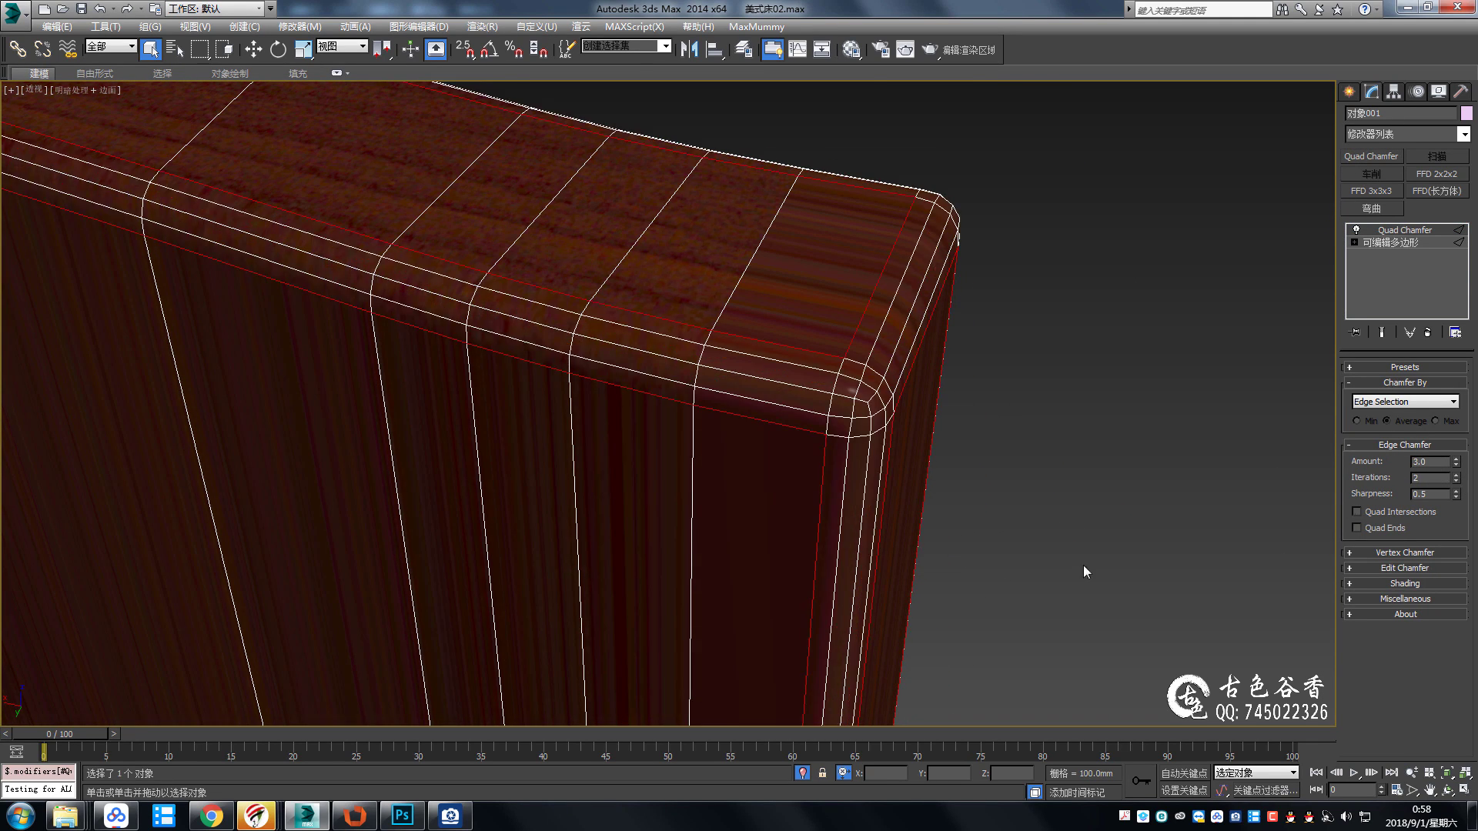
pyautogui.moveTo(1083, 564)
pyautogui.keyDown('alt'); pyautogui.mouseDown(button='middle')
pyautogui.moveTo(954, 433)
pyautogui.moveTo(939, 505)
pyautogui.mouseUp(button='middle'); pyautogui.keyUp('alt')
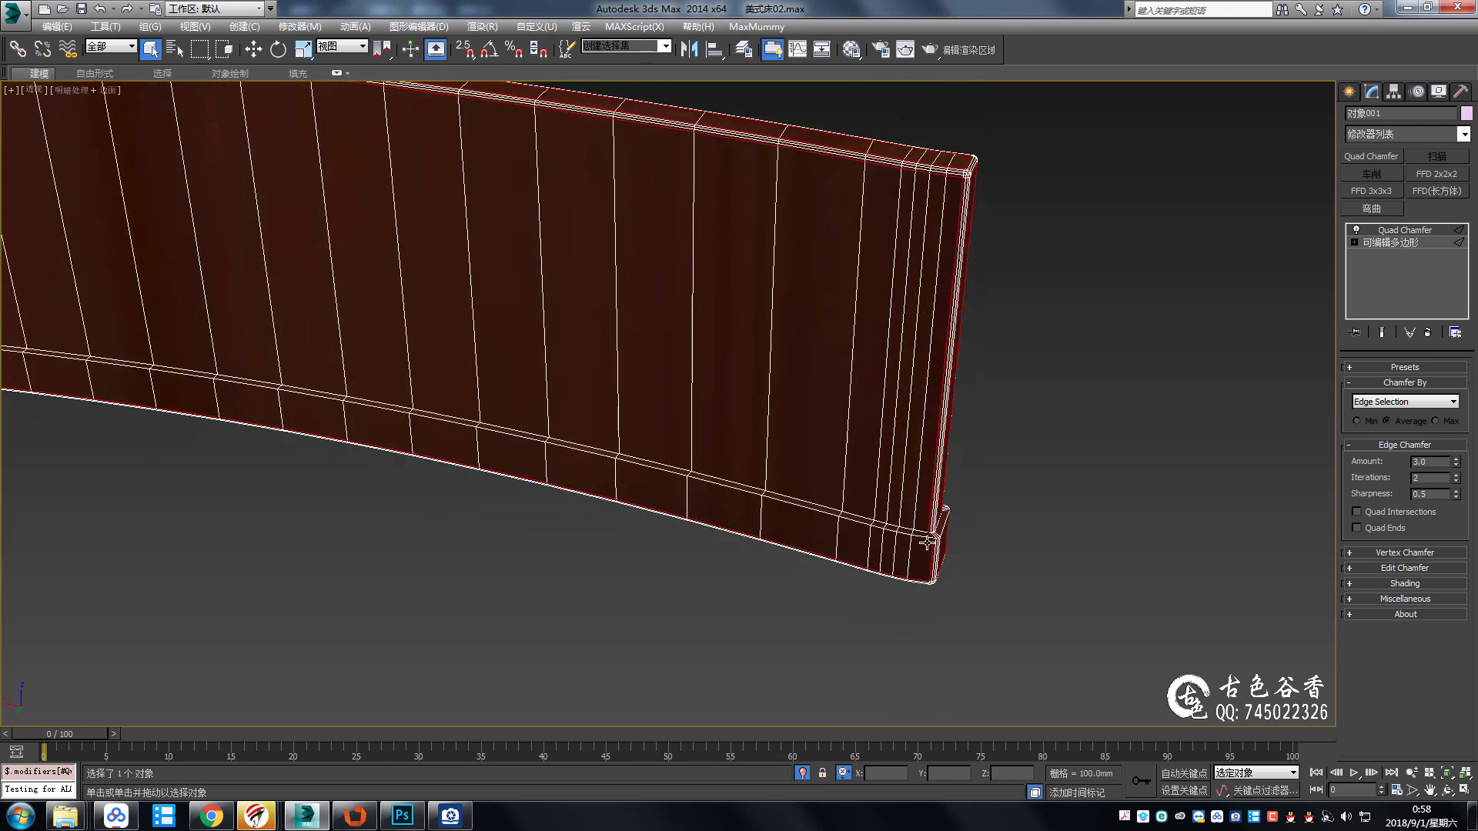
pyautogui.scroll(3, 945, 541)
pyautogui.hotkey('ctrl', 'c')
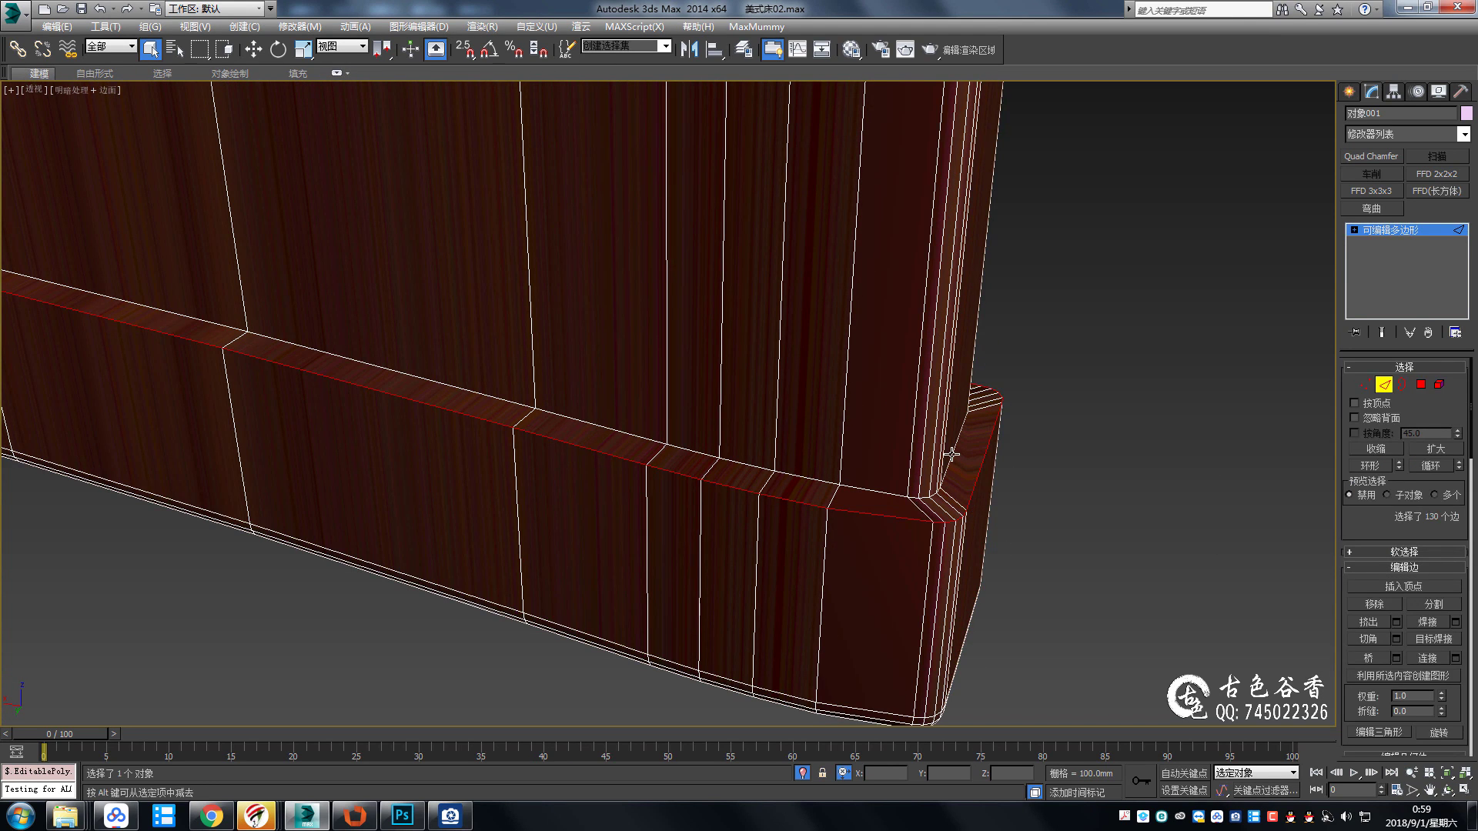
# Chamfer the selected rail edges with 4 segments.
pyautogui.hotkey('ctrl', 'shift', 'c')
pyautogui.moveTo(682, 435); pyautogui.dragTo(681, 430)
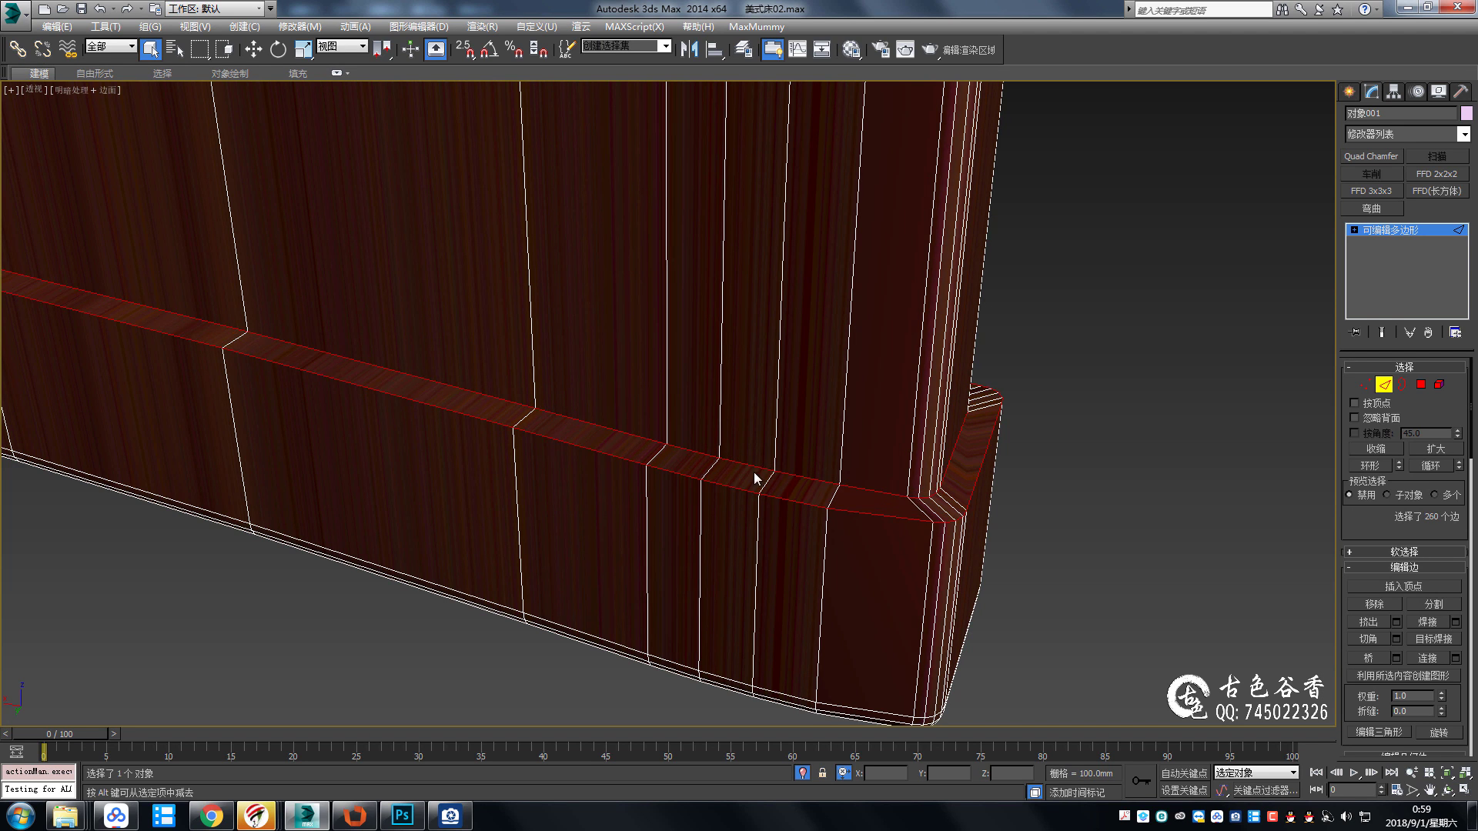
pyautogui.moveTo(679, 436); pyautogui.dragTo(679, 430)
pyautogui.click(676, 478)
pyautogui.scroll(-2, 676, 478)
pyautogui.keyDown('alt'); pyautogui.moveTo(676, 478); pyautogui.dragTo(1071, 405, button='middle'); pyautogui.keyUp('alt')
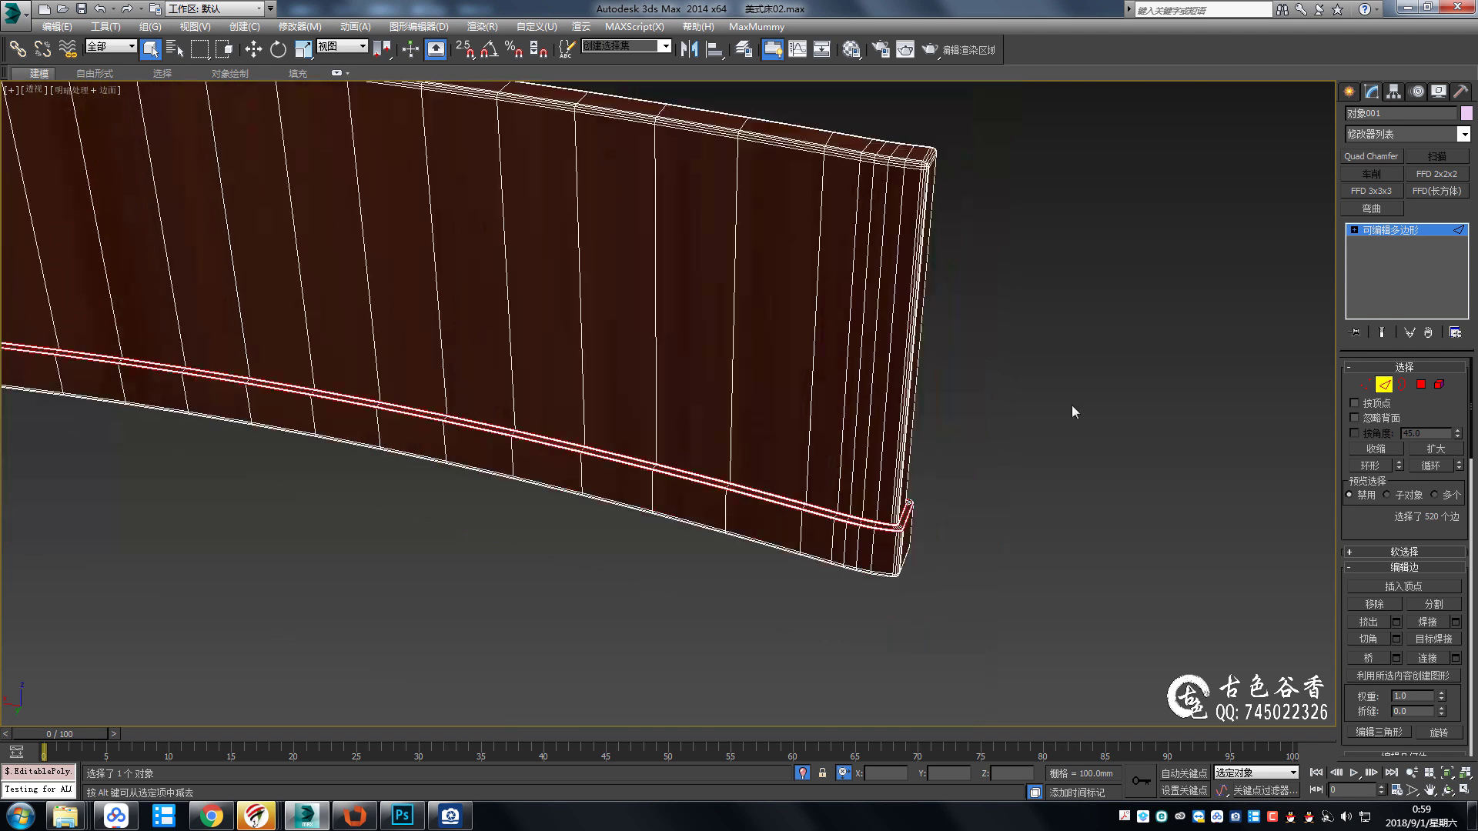
# Exit edge editing, hide edge outlines, and add a UVW Map modifier to the board.
pyautogui.click(1383, 230)
pyautogui.scroll(-3, 686, 350)
pyautogui.moveTo(685, 349)
pyautogui.keyDown('alt'); pyautogui.mouseDown(button='middle')
pyautogui.moveTo(760, 381)
pyautogui.moveTo(777, 331)
pyautogui.moveTo(963, 343)
pyautogui.mouseUp(button='middle'); pyautogui.keyUp('alt')
pyautogui.press('F4')
pyautogui.press('u')
pyautogui.scroll(3, 769, 336)
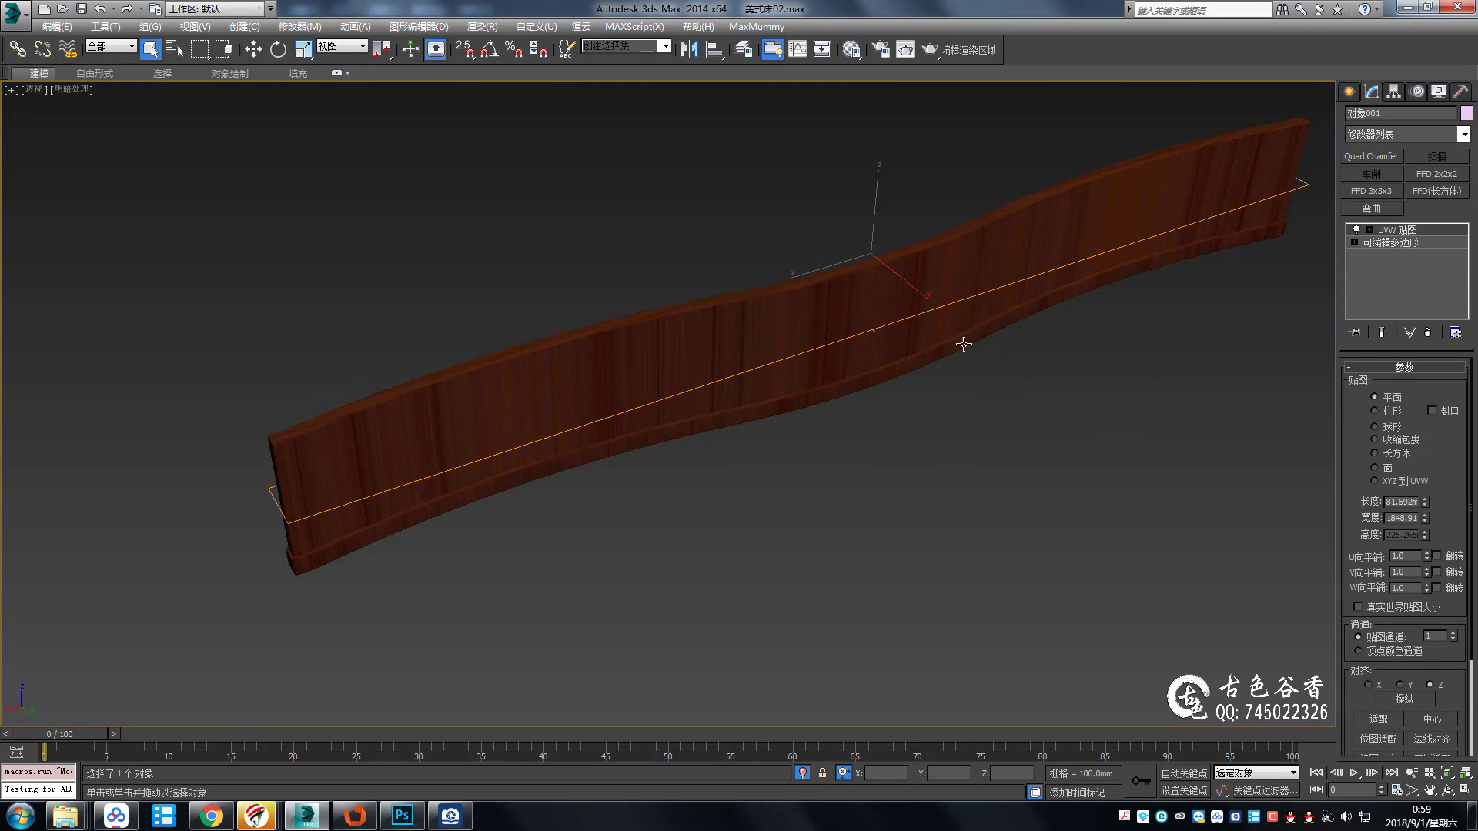
# Set the board's UVW Map to Box, 600×600×600, aligned to Y.
pyautogui.scroll(1, 964, 343)
pyautogui.click(1374, 454)
pyautogui.click(1401, 502)
pyautogui.write('600\t600\t600')
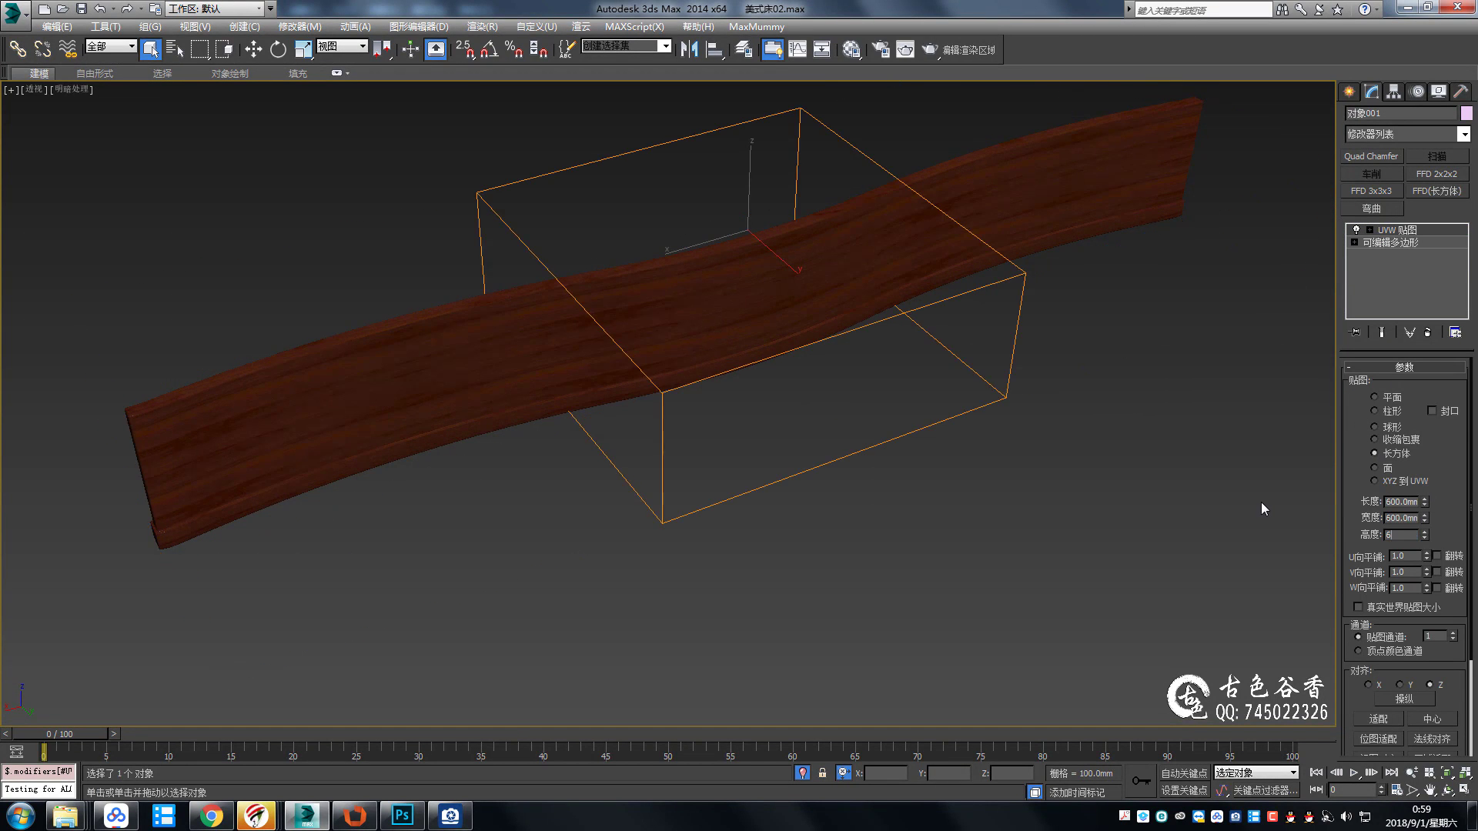
pyautogui.moveTo(623, 375)
pyautogui.keyDown('alt'); pyautogui.mouseDown(button='middle')
pyautogui.moveTo(683, 353)
pyautogui.moveTo(696, 383)
pyautogui.moveTo(680, 320)
pyautogui.moveTo(652, 353)
pyautogui.moveTo(742, 304)
pyautogui.moveTo(808, 326)
pyautogui.moveTo(814, 405)
pyautogui.mouseUp(button='middle'); pyautogui.keyUp('alt')
pyautogui.click(1401, 691)
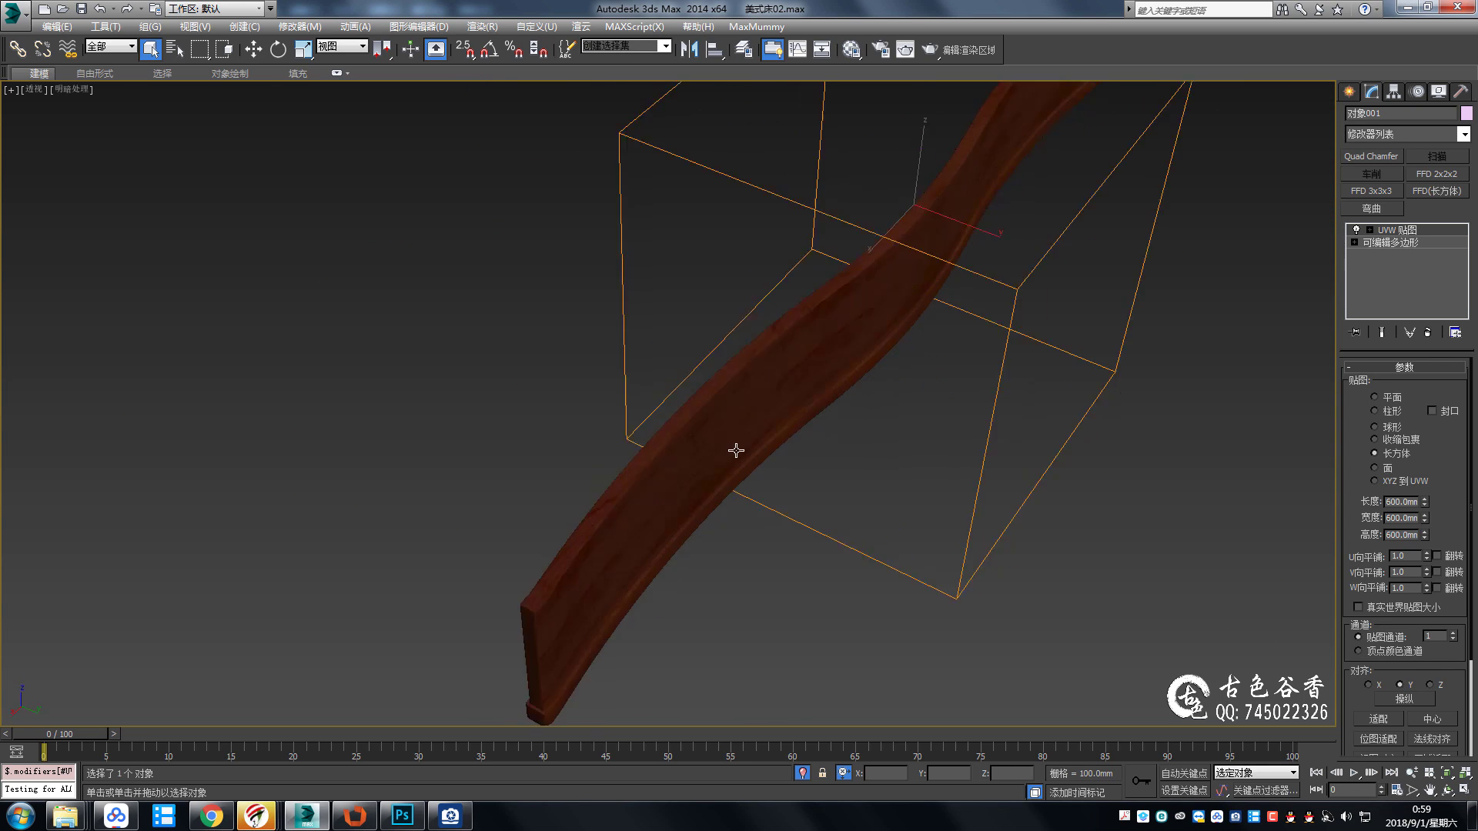
pyautogui.moveTo(736, 449)
pyautogui.keyDown('alt'); pyautogui.mouseDown(button='middle')
pyautogui.moveTo(765, 413)
pyautogui.moveTo(689, 201)
pyautogui.moveTo(752, 323)
pyautogui.moveTo(1047, 390)
pyautogui.moveTo(704, 353)
pyautogui.moveTo(591, 379)
pyautogui.moveTo(766, 333)
pyautogui.moveTo(736, 327)
pyautogui.moveTo(725, 251)
pyautogui.moveTo(801, 316)
pyautogui.moveTo(759, 326)
pyautogui.moveTo(852, 439)
pyautogui.mouseUp(button='middle'); pyautogui.keyUp('alt')
# Delete the other curved rail, 对象002.
pyautogui.click(703, 356)
pyautogui.click(775, 365)
pyautogui.press('Delete')
# Switch to the front view, then browse reference photos 6.jpg, 5.jpg and 4.jpg in ACDSee.
pyautogui.press('f')
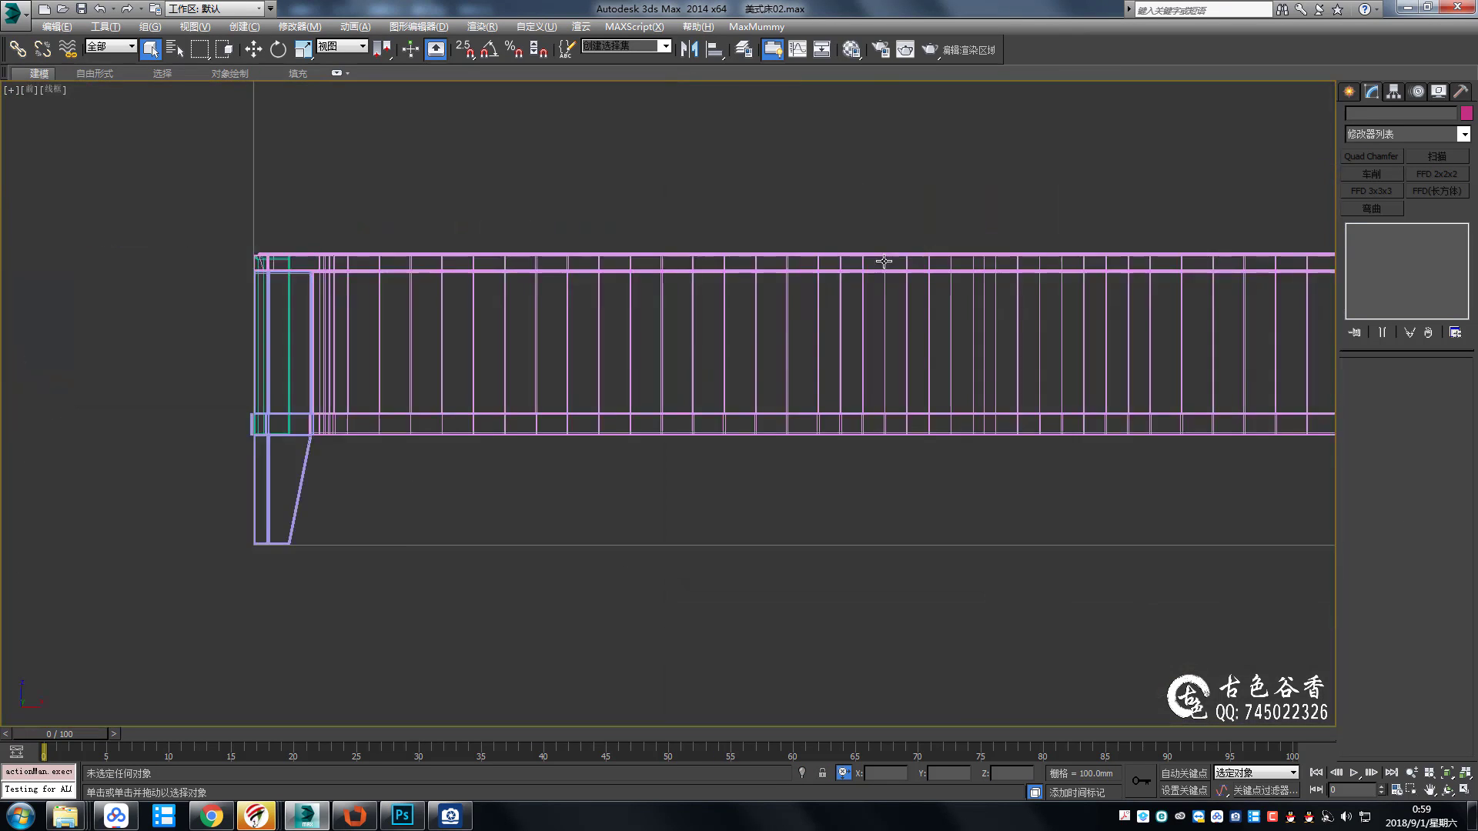
pyautogui.click(451, 815)
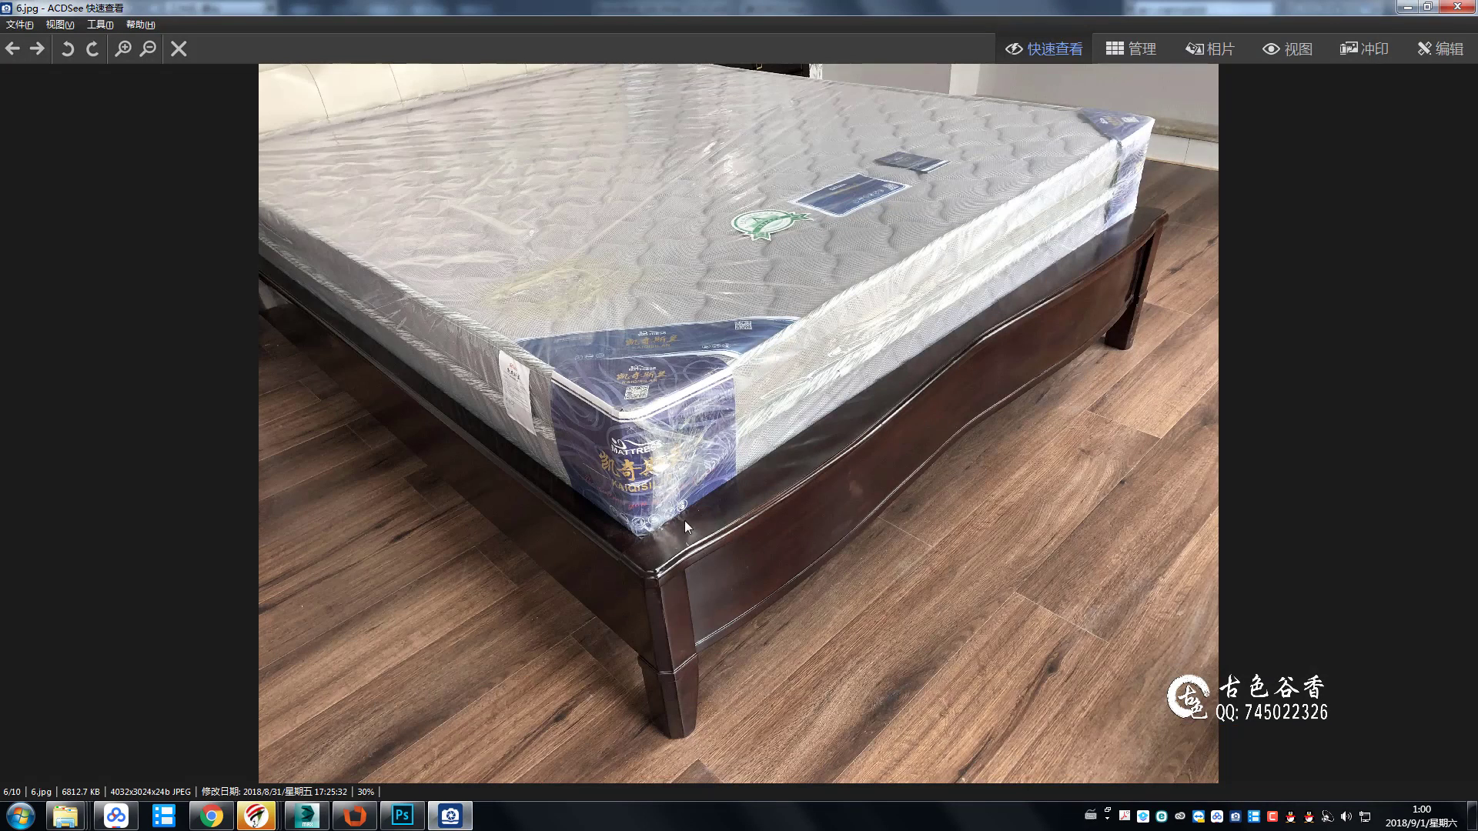
pyautogui.scroll(1, 593, 477)
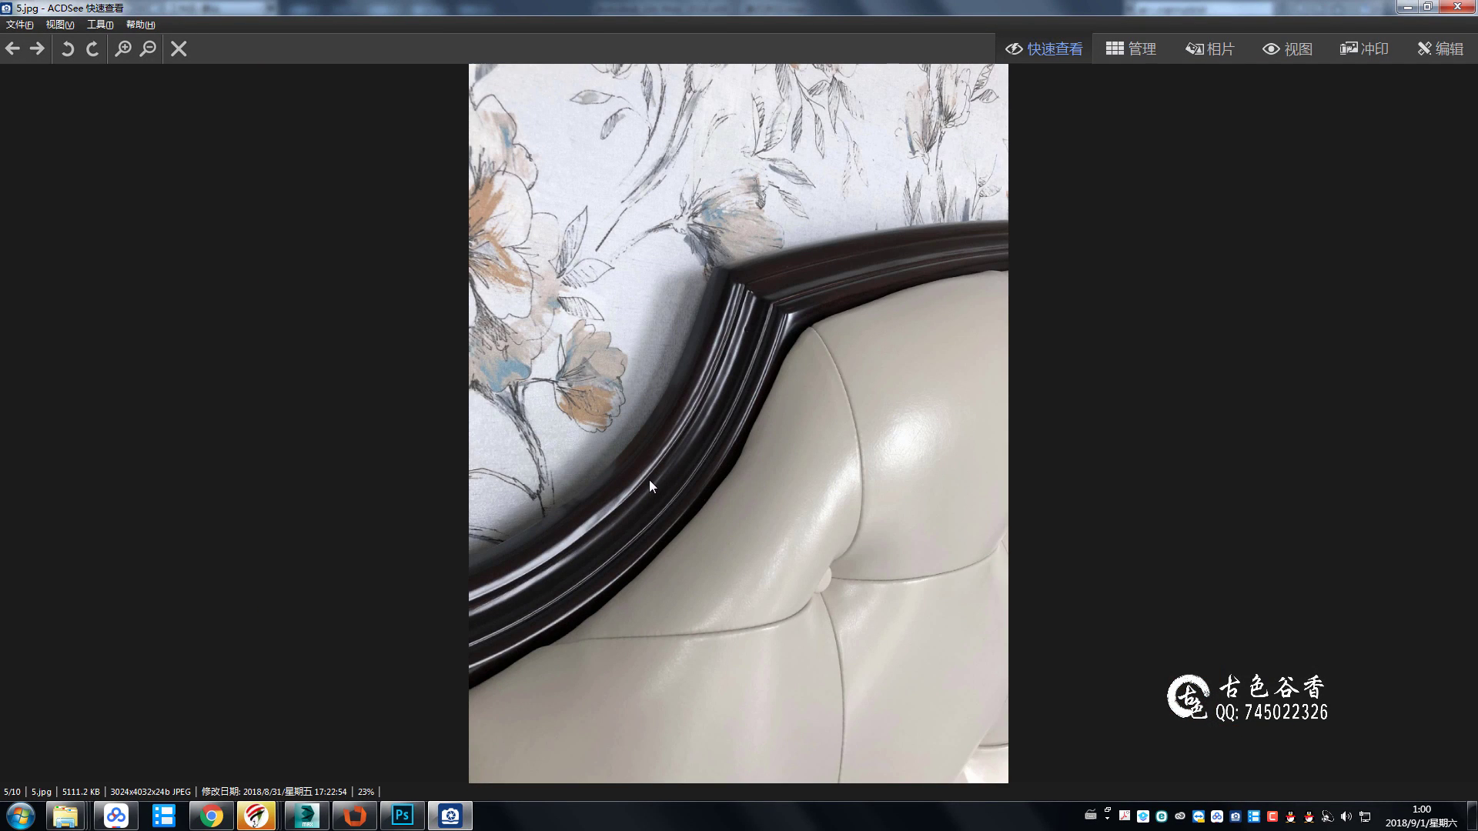
pyautogui.scroll(1, 638, 520)
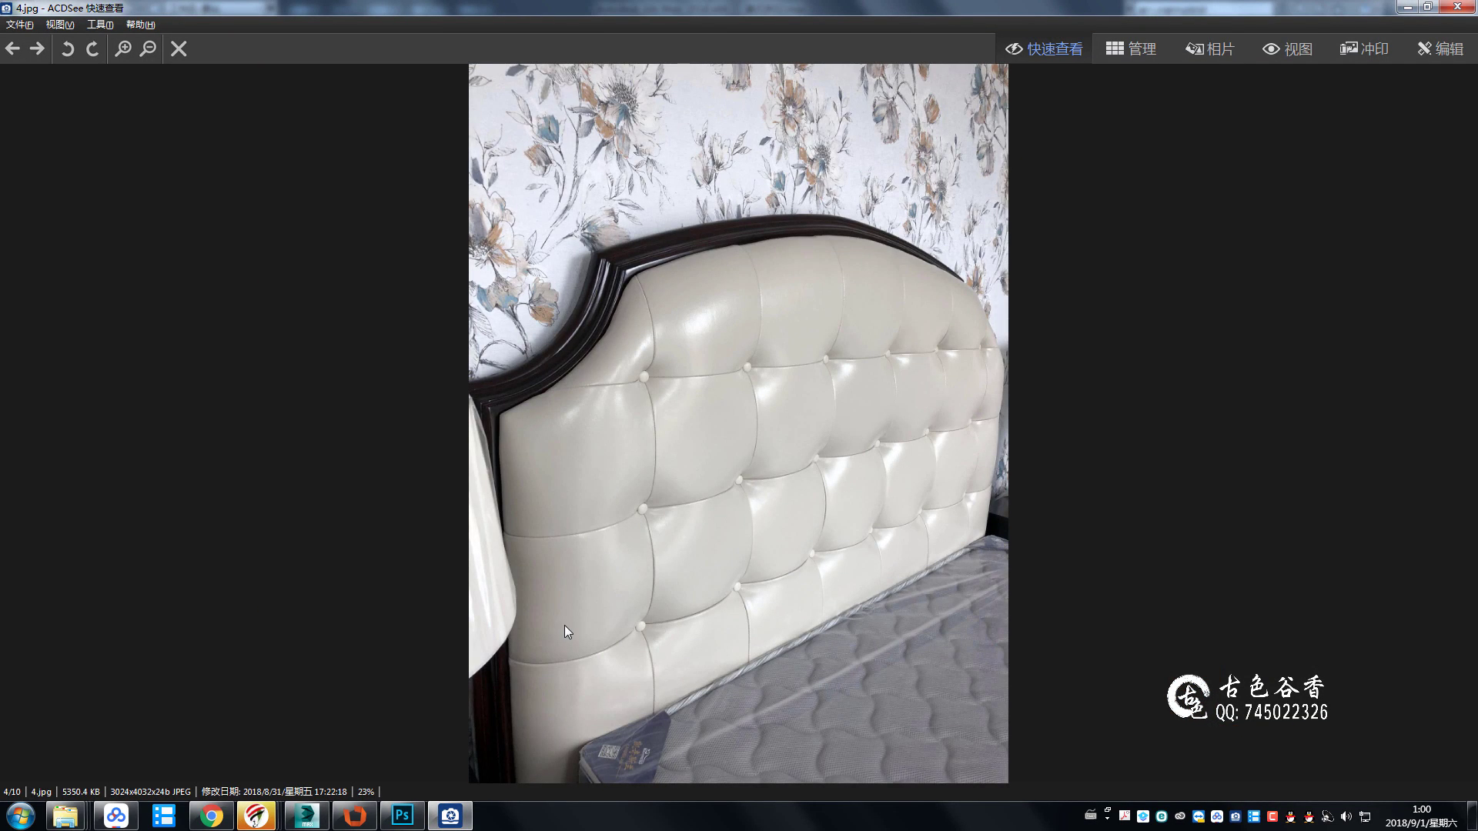
pyautogui.scroll(1, 565, 625)
pyautogui.scroll(-1, 570, 593)
pyautogui.keyDown('ctrl'); pyautogui.scroll(1, 588, 506); pyautogui.keyUp('ctrl')
pyautogui.keyDown('ctrl'); pyautogui.scroll(2, 588, 506); pyautogui.keyUp('ctrl')
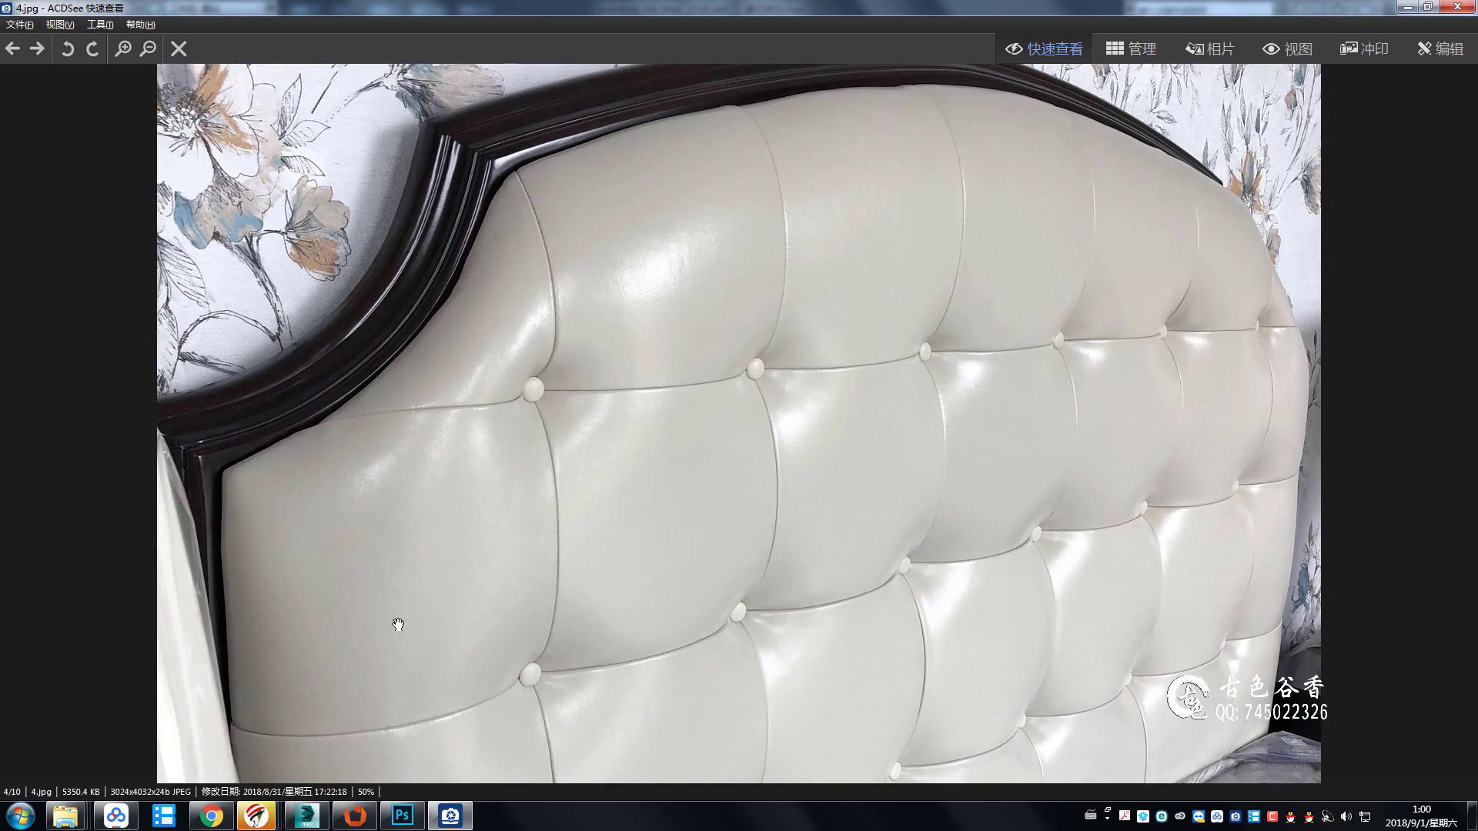
# Zoom into the photo and pan to the headboard frame's moulded corner.
pyautogui.keyDown('ctrl'); pyautogui.scroll(1, 438, 239); pyautogui.keyUp('ctrl')
pyautogui.keyDown('ctrl'); pyautogui.scroll(1, 574, 369); pyautogui.keyUp('ctrl')
pyautogui.keyDown('ctrl'); pyautogui.scroll(1, 648, 373); pyautogui.keyUp('ctrl')
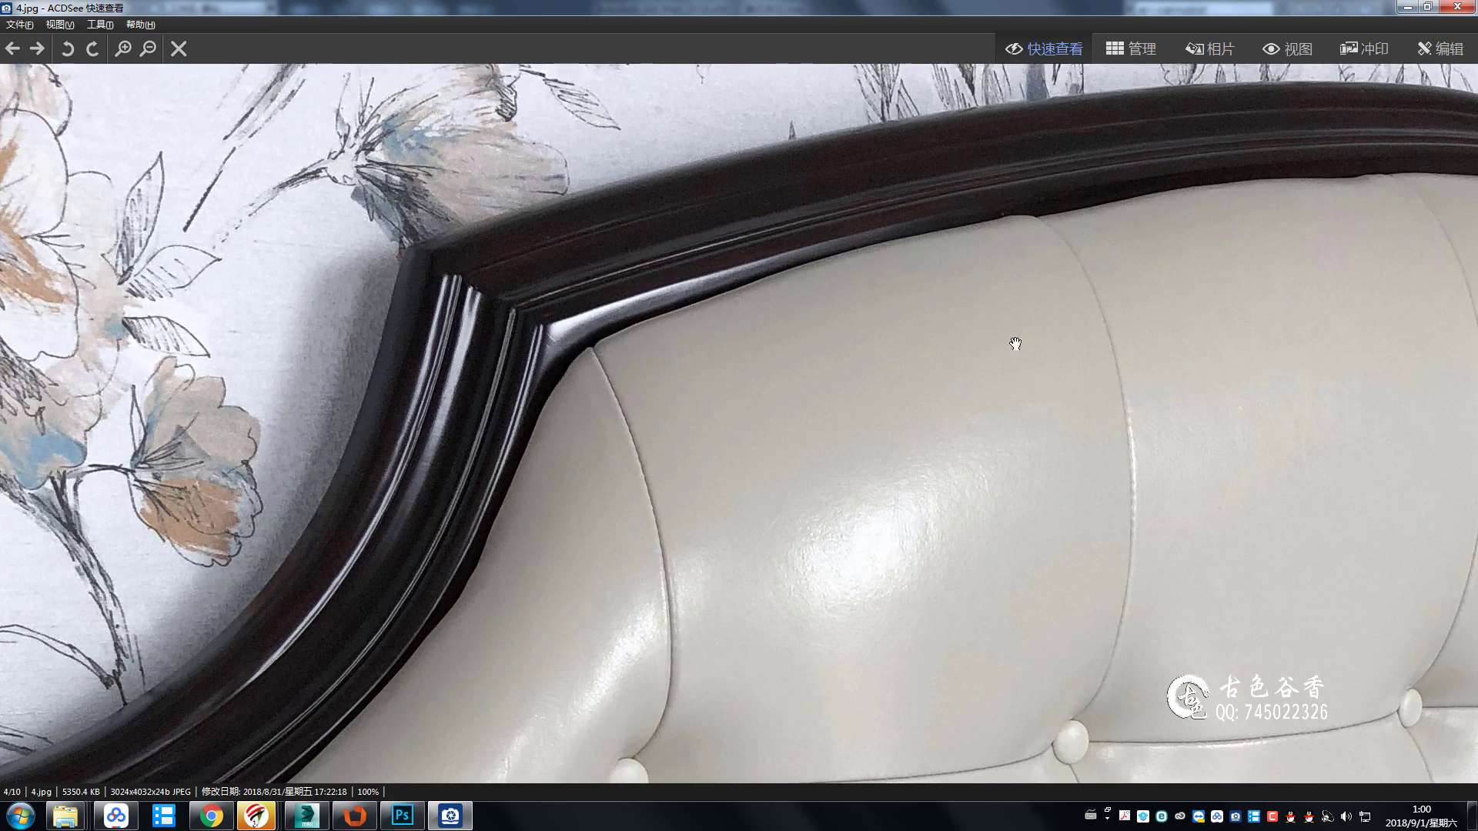
pyautogui.moveTo(1015, 344)
pyautogui.mouseDown()
pyautogui.moveTo(1108, 343)
pyautogui.moveTo(629, 438)
pyautogui.moveTo(485, 552)
pyautogui.moveTo(445, 473)
pyautogui.mouseUp()
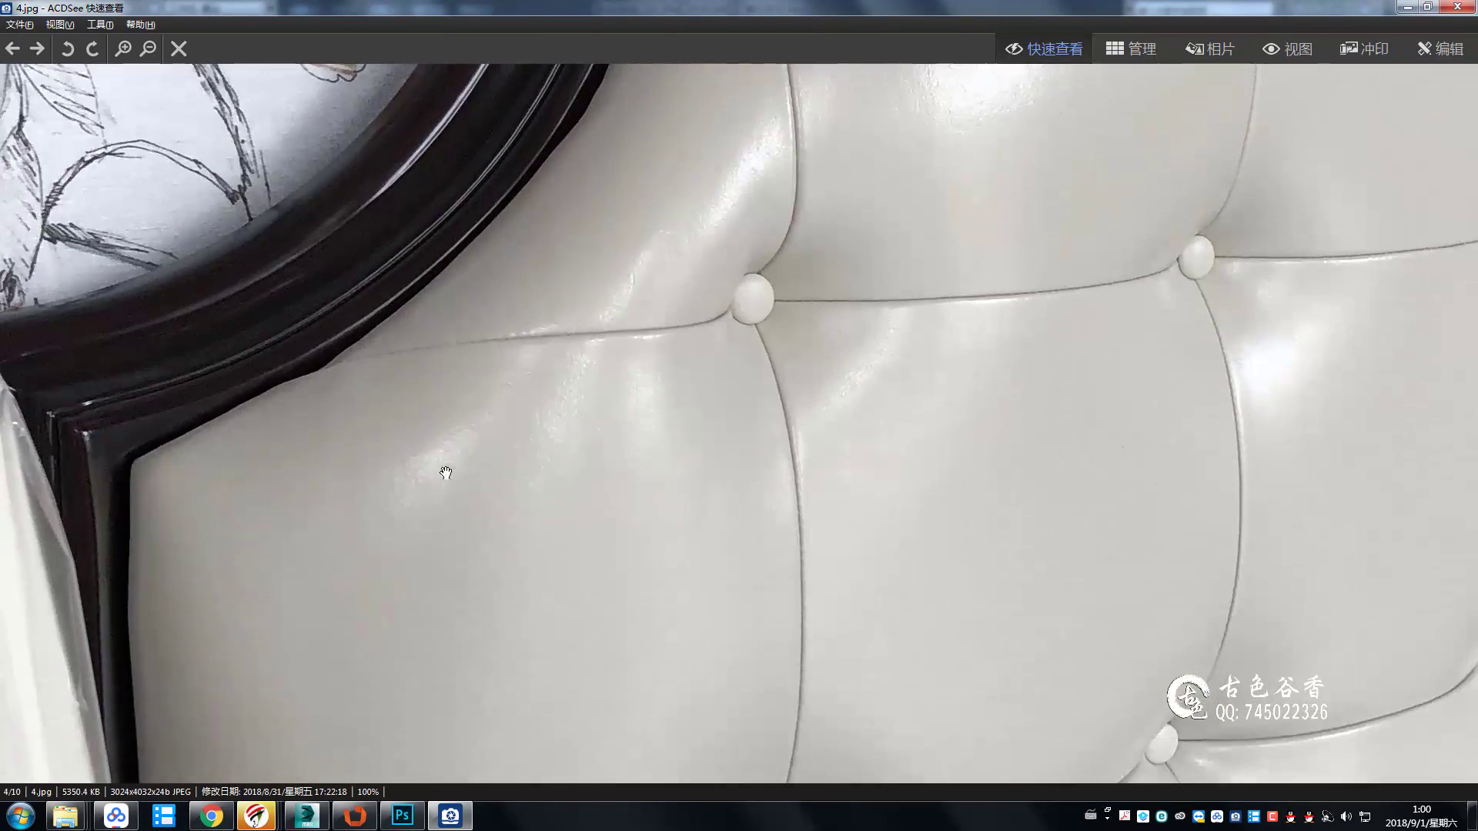
pyautogui.scroll(-1, 537, 353)
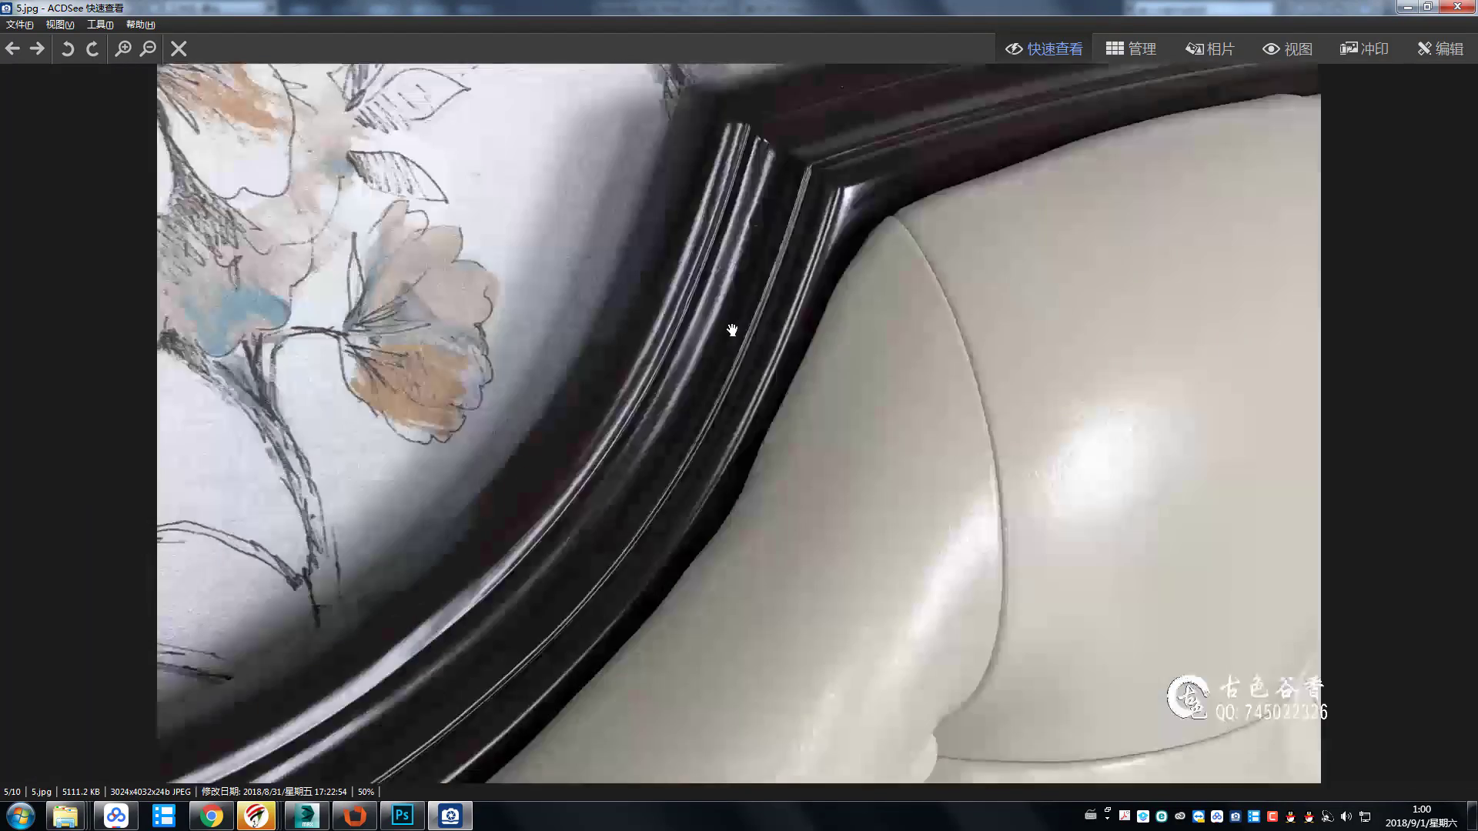
pyautogui.keyDown('ctrl'); pyautogui.scroll(1, 732, 329); pyautogui.keyUp('ctrl')
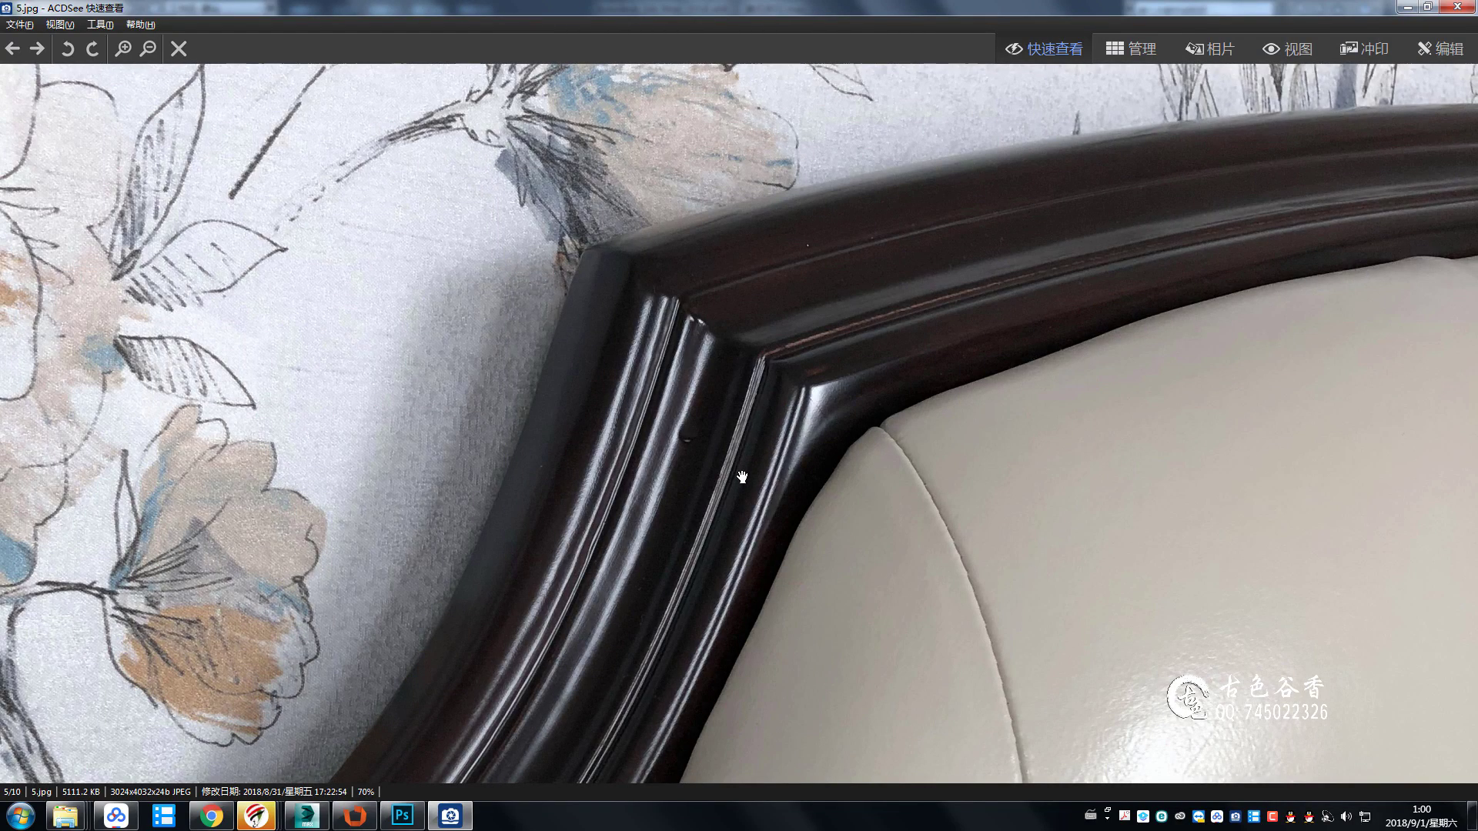
# Draw a small rectangle beside the bed frame in a single maximized viewport.
pyautogui.click(308, 814)
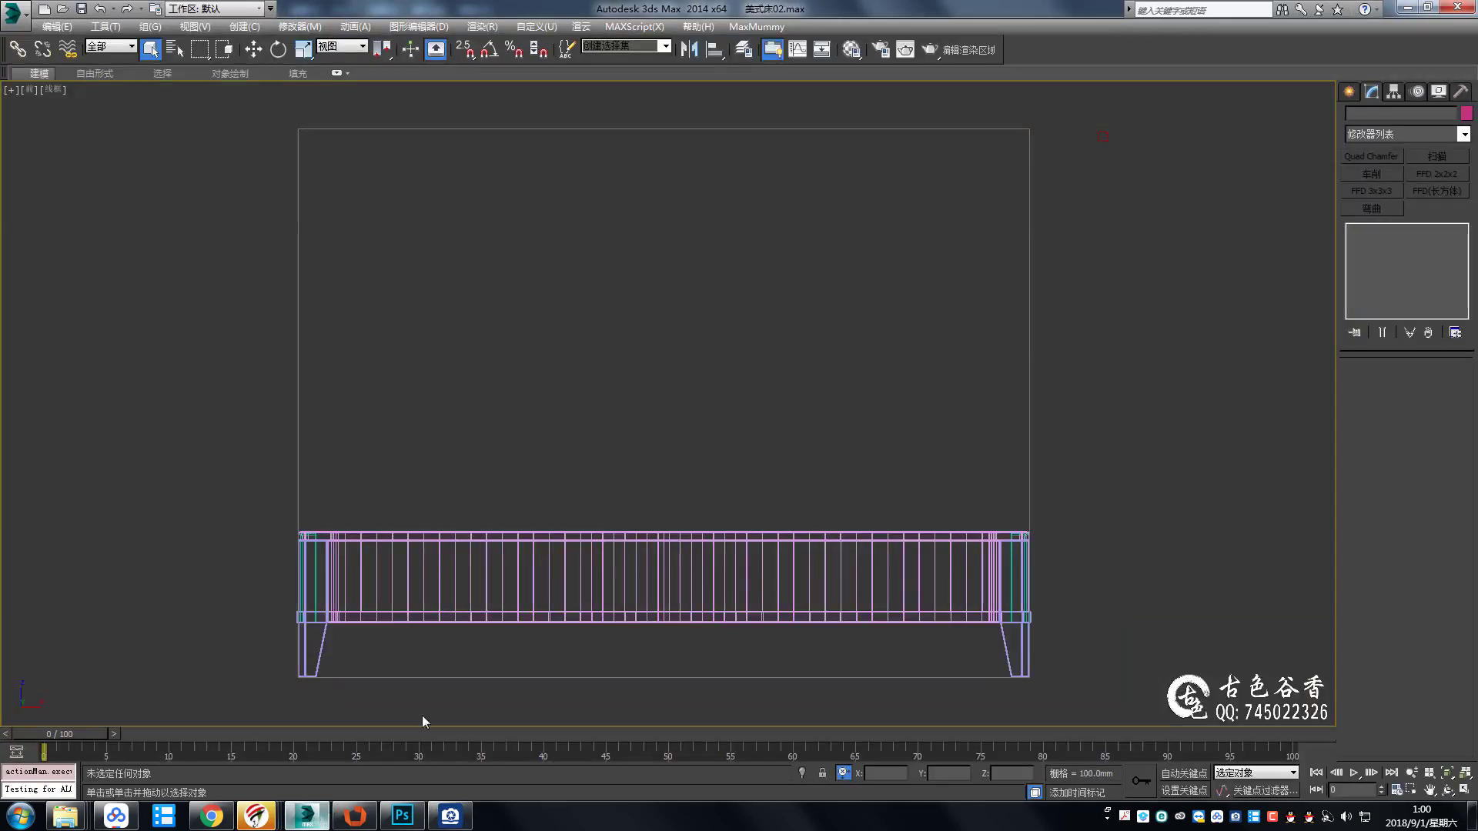
pyautogui.hotkey('alt', 'w')
pyautogui.hotkey('alt', 'w')
pyautogui.click(1372, 116)
pyautogui.click(1424, 206)
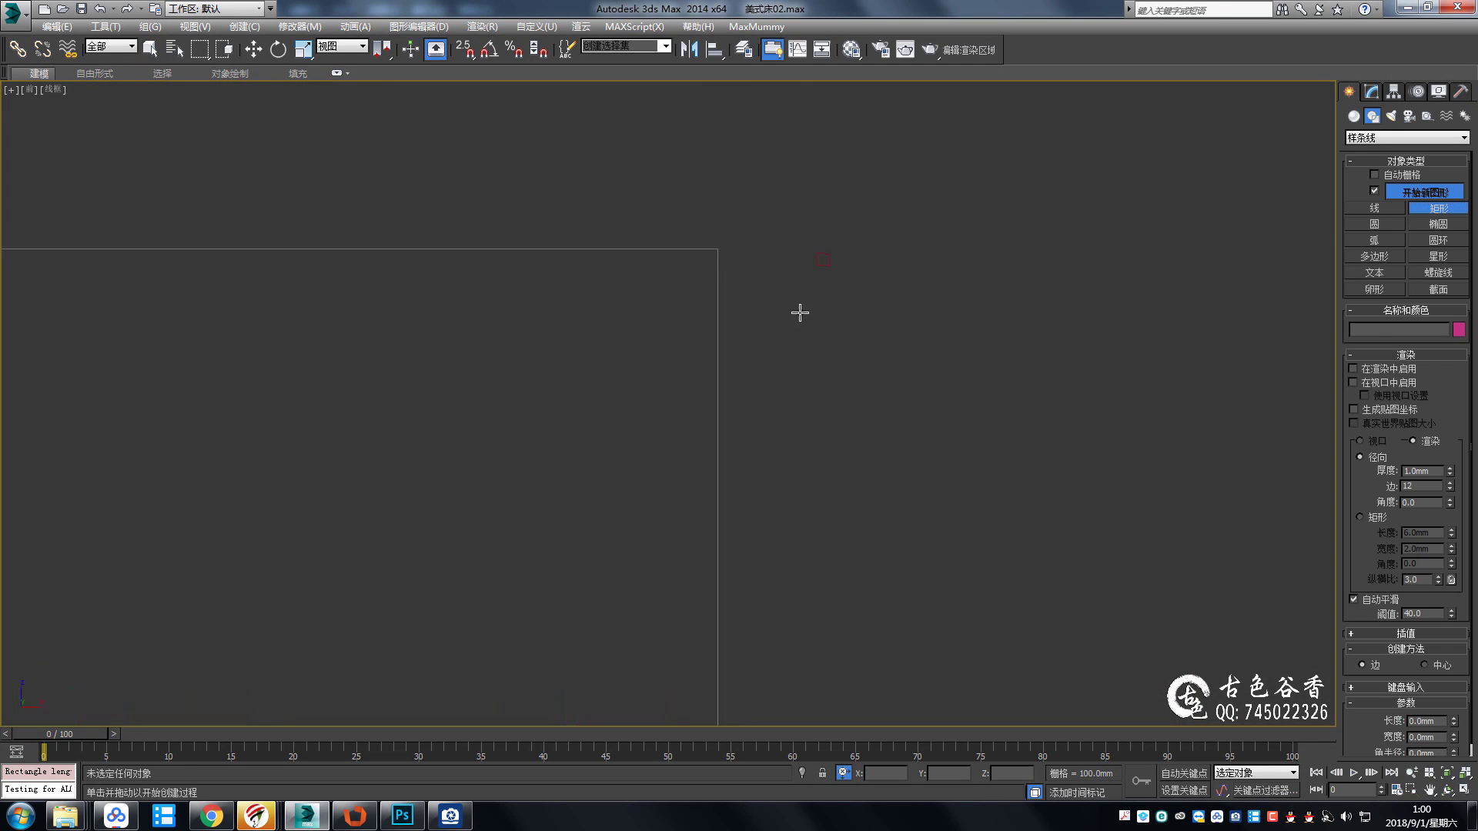
pyautogui.moveTo(774, 287); pyautogui.dragTo(847, 363)
pyautogui.scroll(-1, 1359, 414)
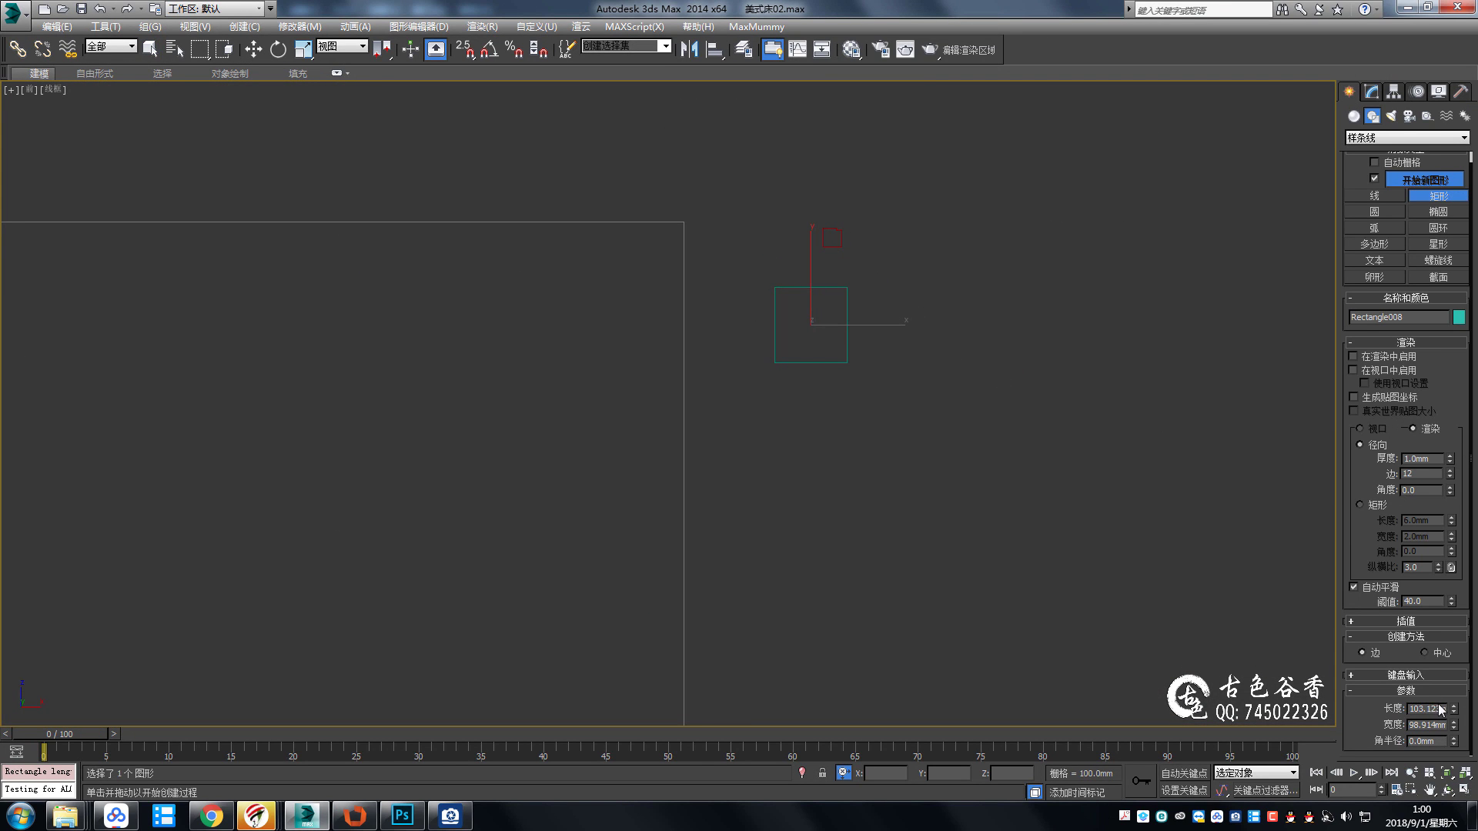
pyautogui.click(1377, 342)
pyautogui.scroll(2, 762, 293)
pyautogui.scroll(2, 982, 321)
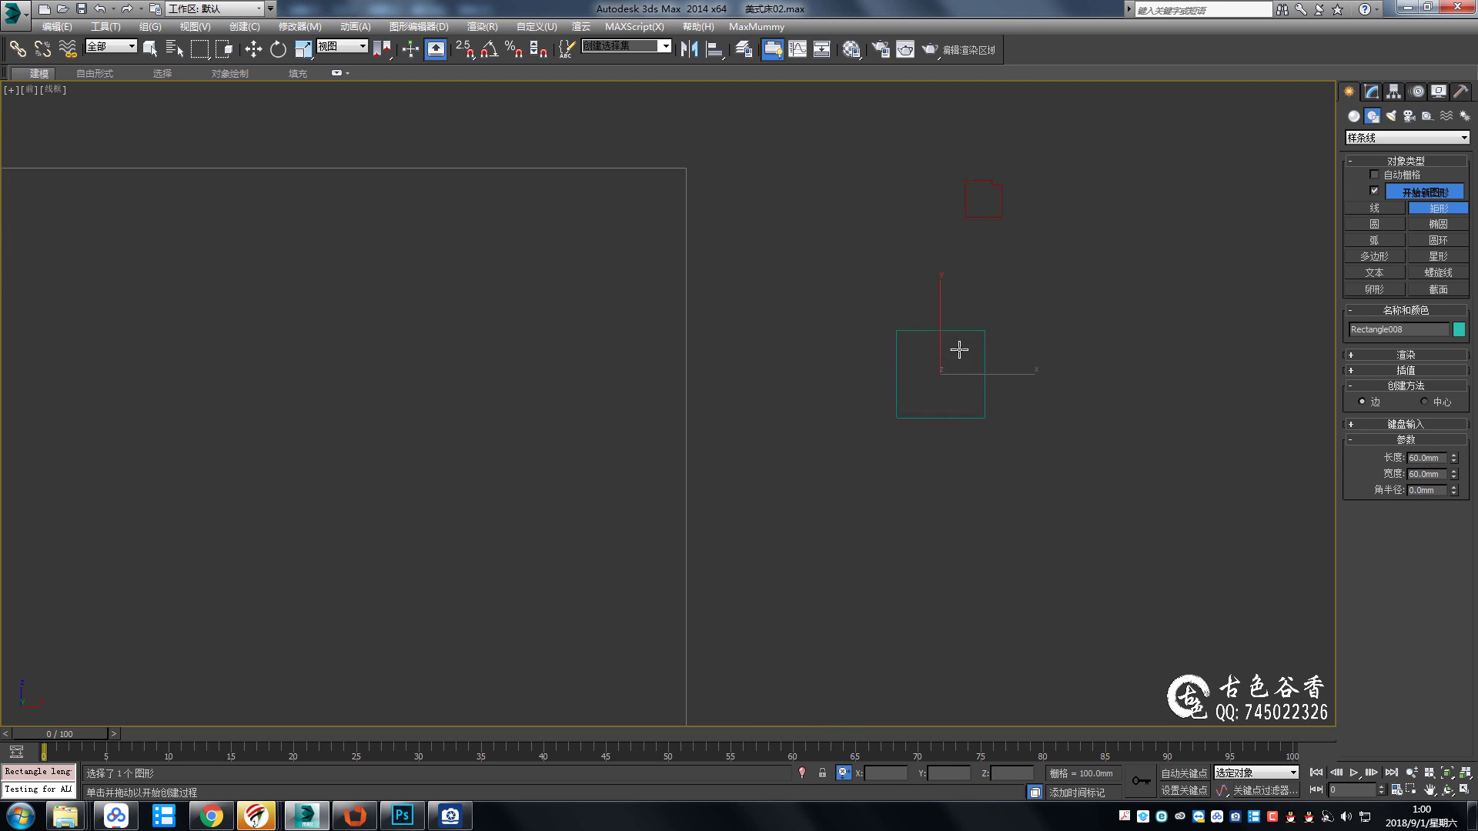
# Convert the rectangle to an Editable Spline and offset its top-right vertex -100 in Y.
pyautogui.rightClick(925, 373)
pyautogui.click(1092, 539)
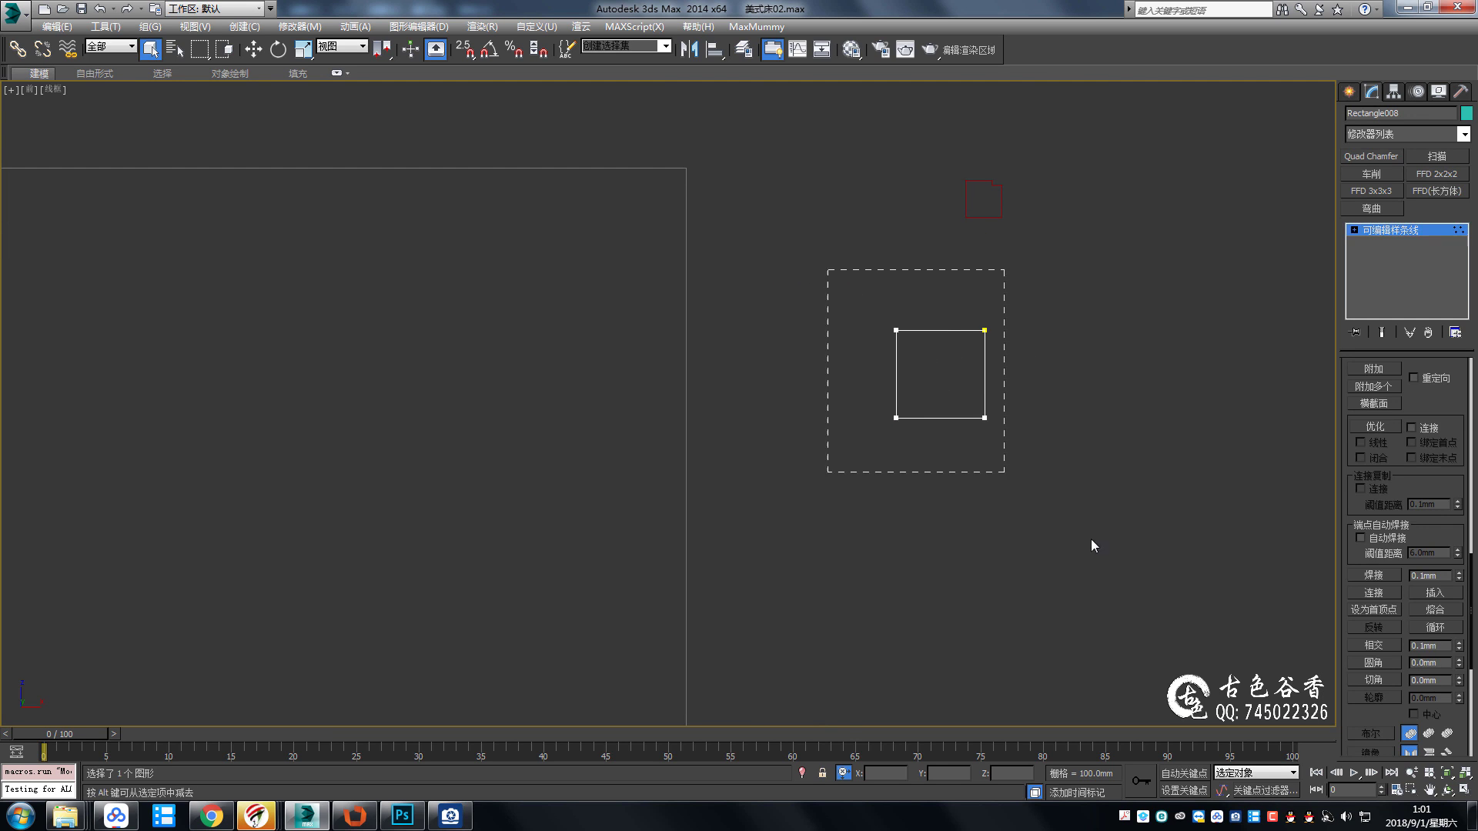
pyautogui.rightClick(966, 377)
pyautogui.click(924, 372)
pyautogui.scroll(1, 923, 372)
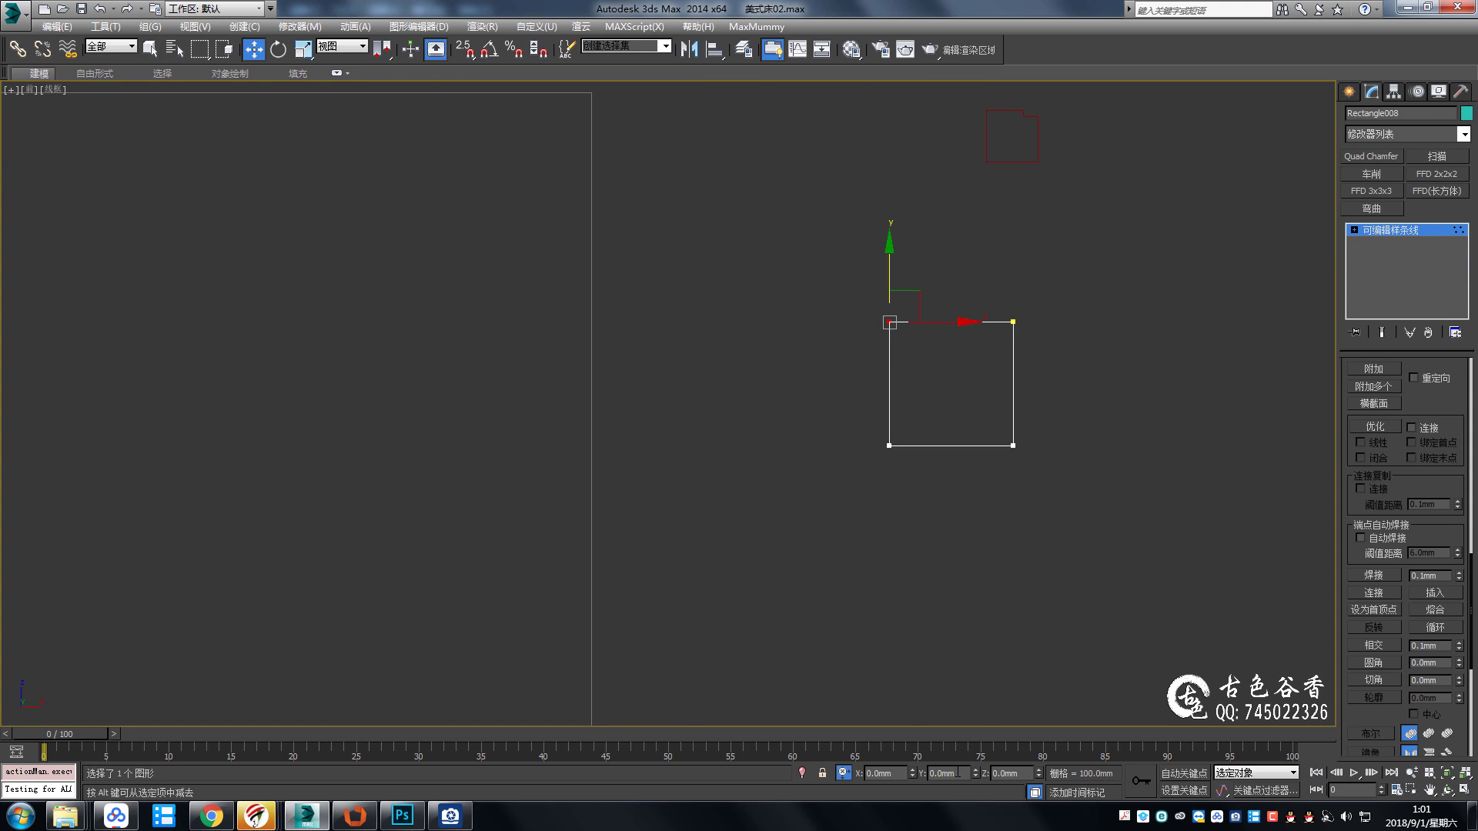
pyautogui.write('-100')
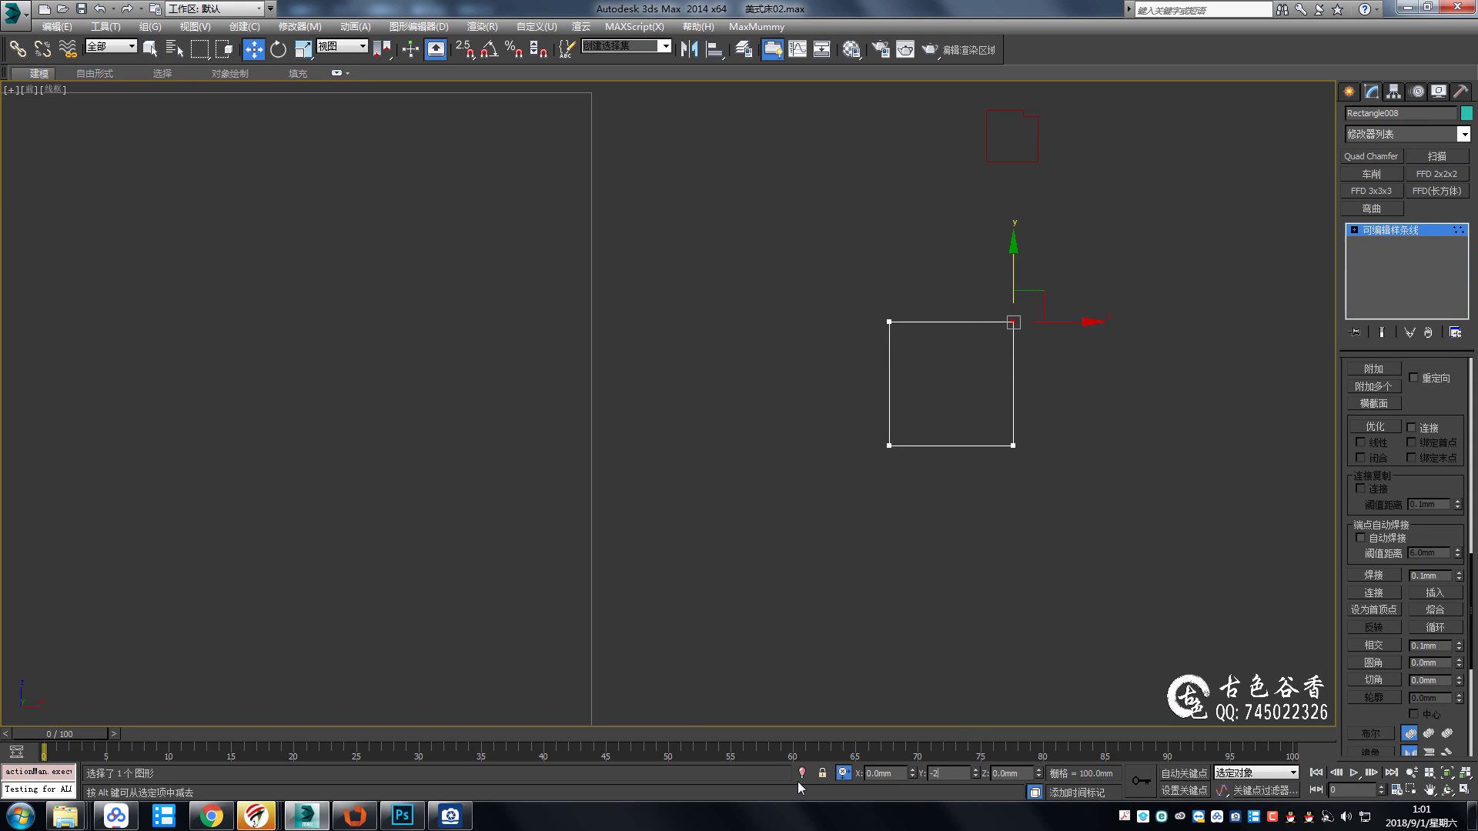
pyautogui.press('Return')
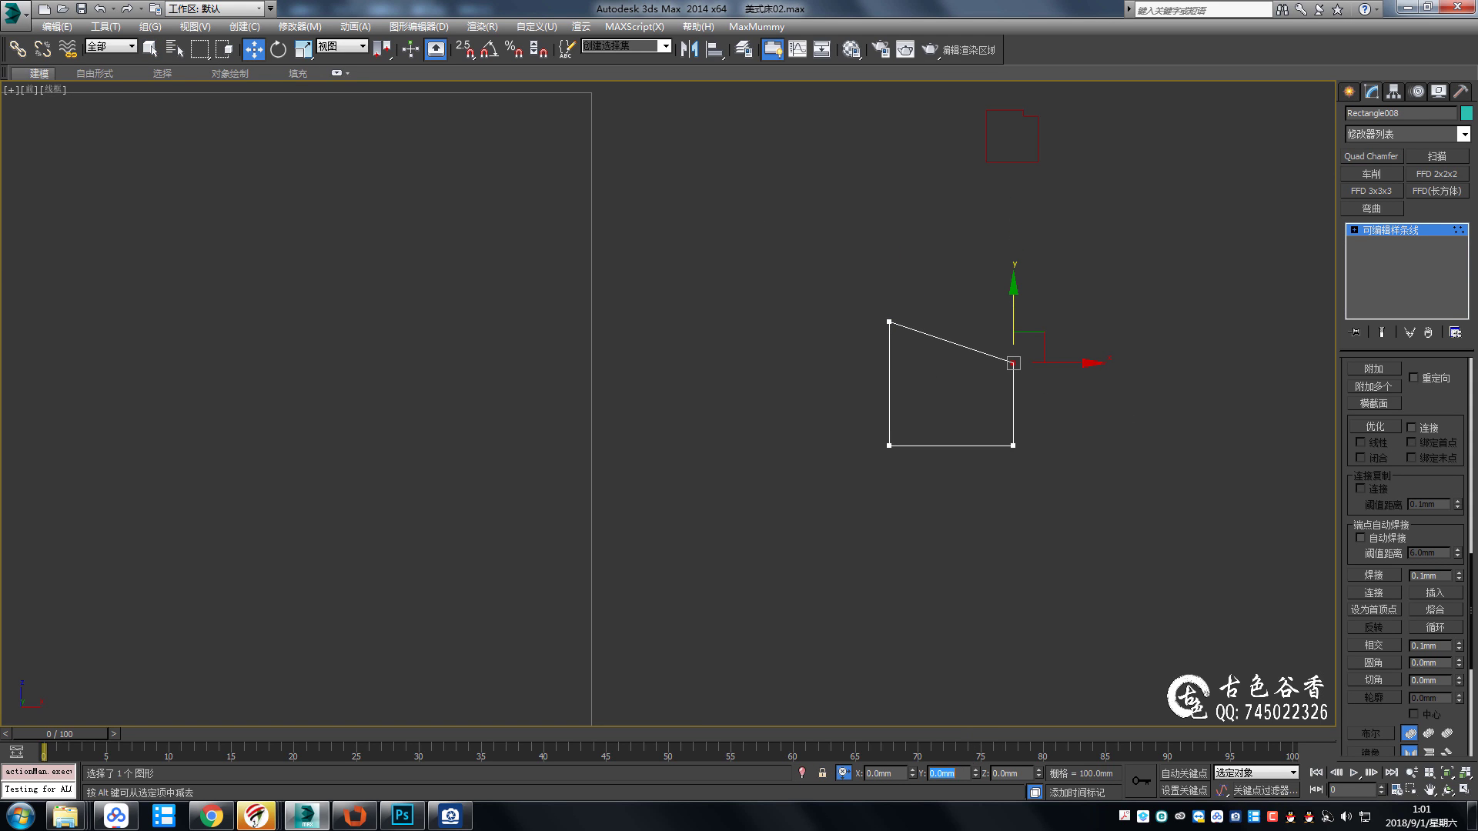
pyautogui.scroll(-1, 939, 388)
pyautogui.scroll(2, 908, 397)
# Lower the top-right corner vertex further with a 330 Y offset, checking the headboard photo.
pyautogui.scroll(1, 891, 376)
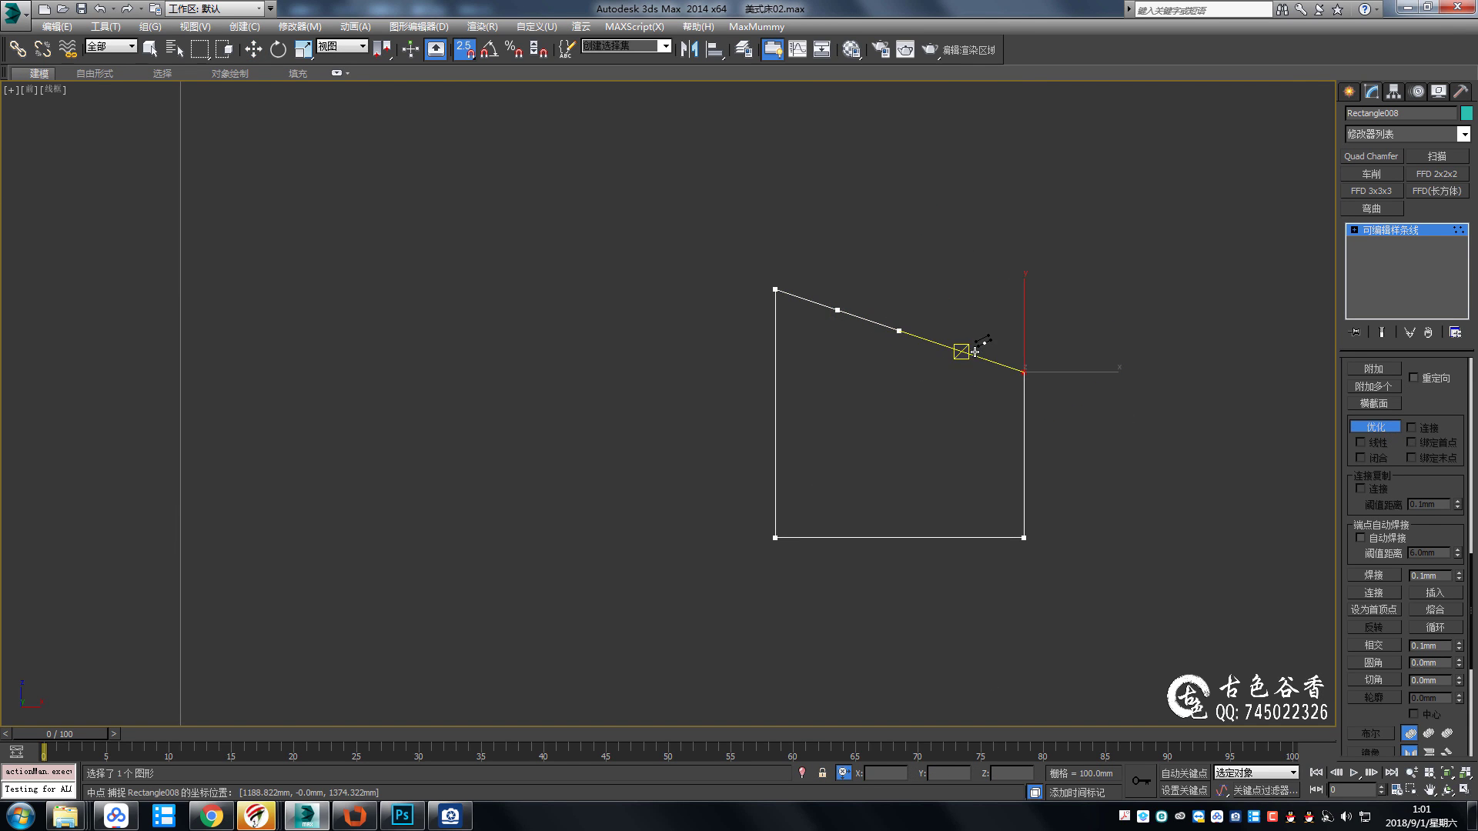
pyautogui.press('w')
pyautogui.moveTo(672, 485); pyautogui.dragTo(785, 393, button='middle')
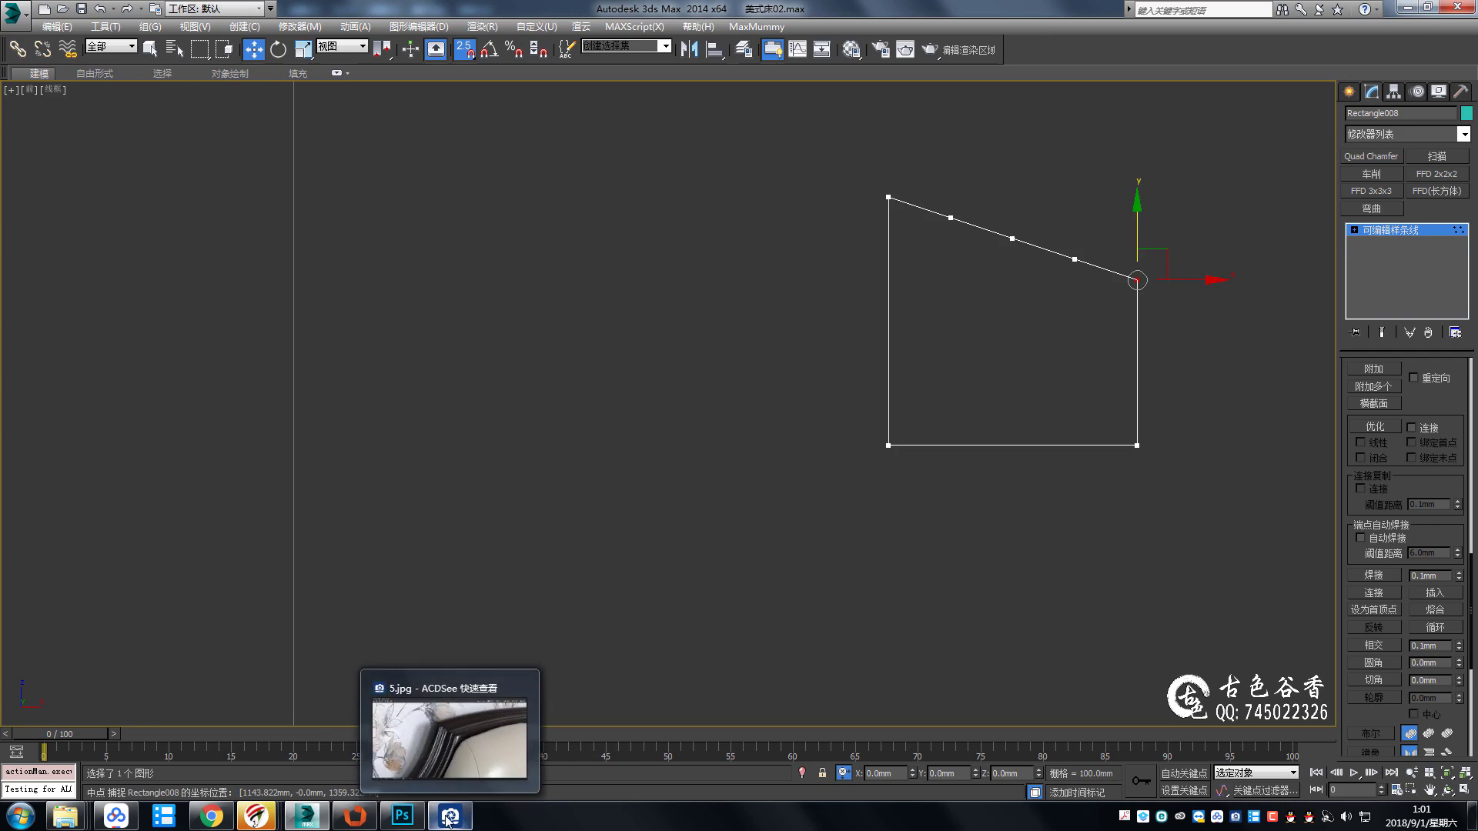
pyautogui.click(446, 817)
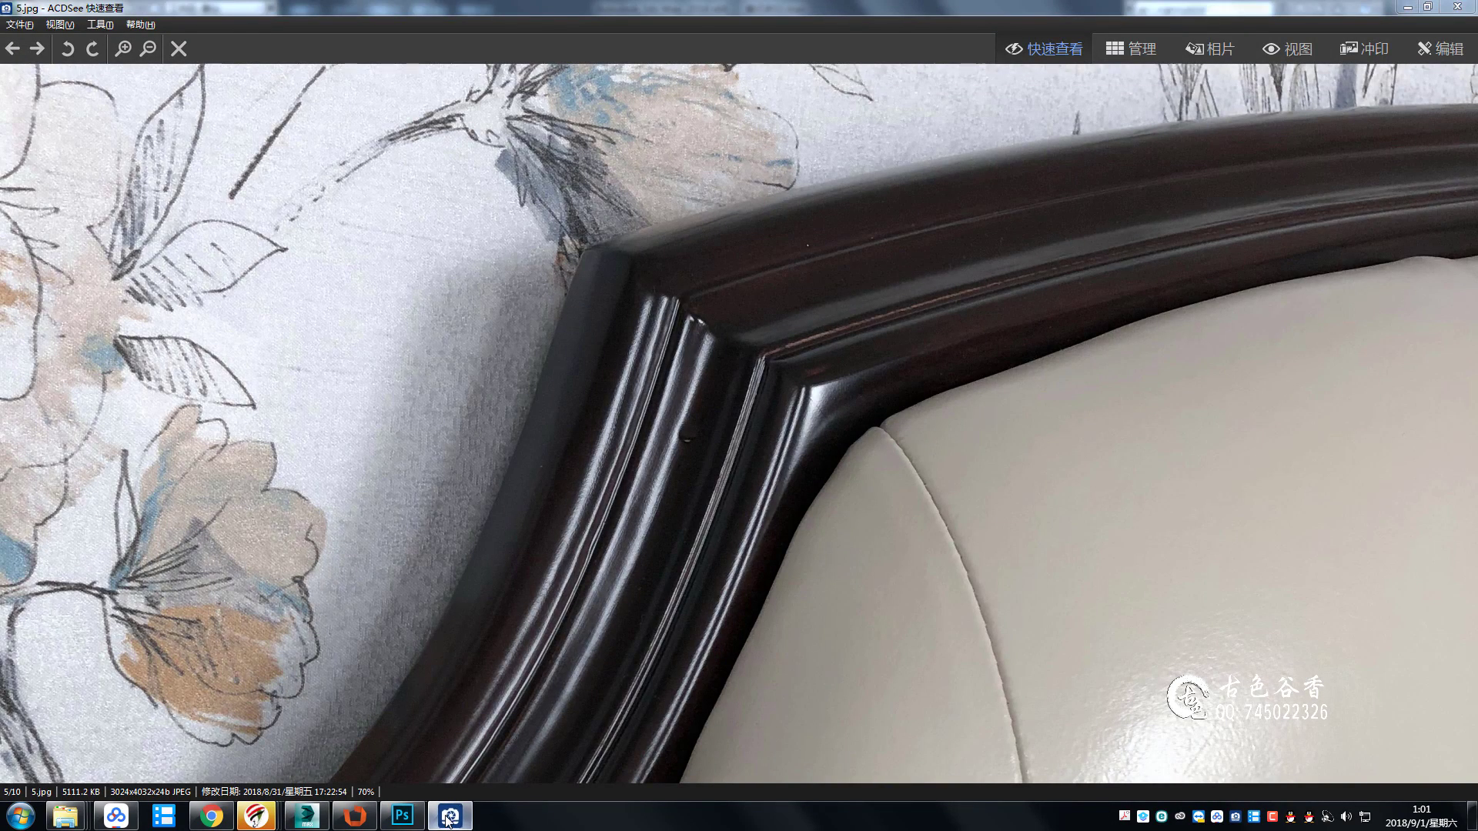
pyautogui.click(446, 817)
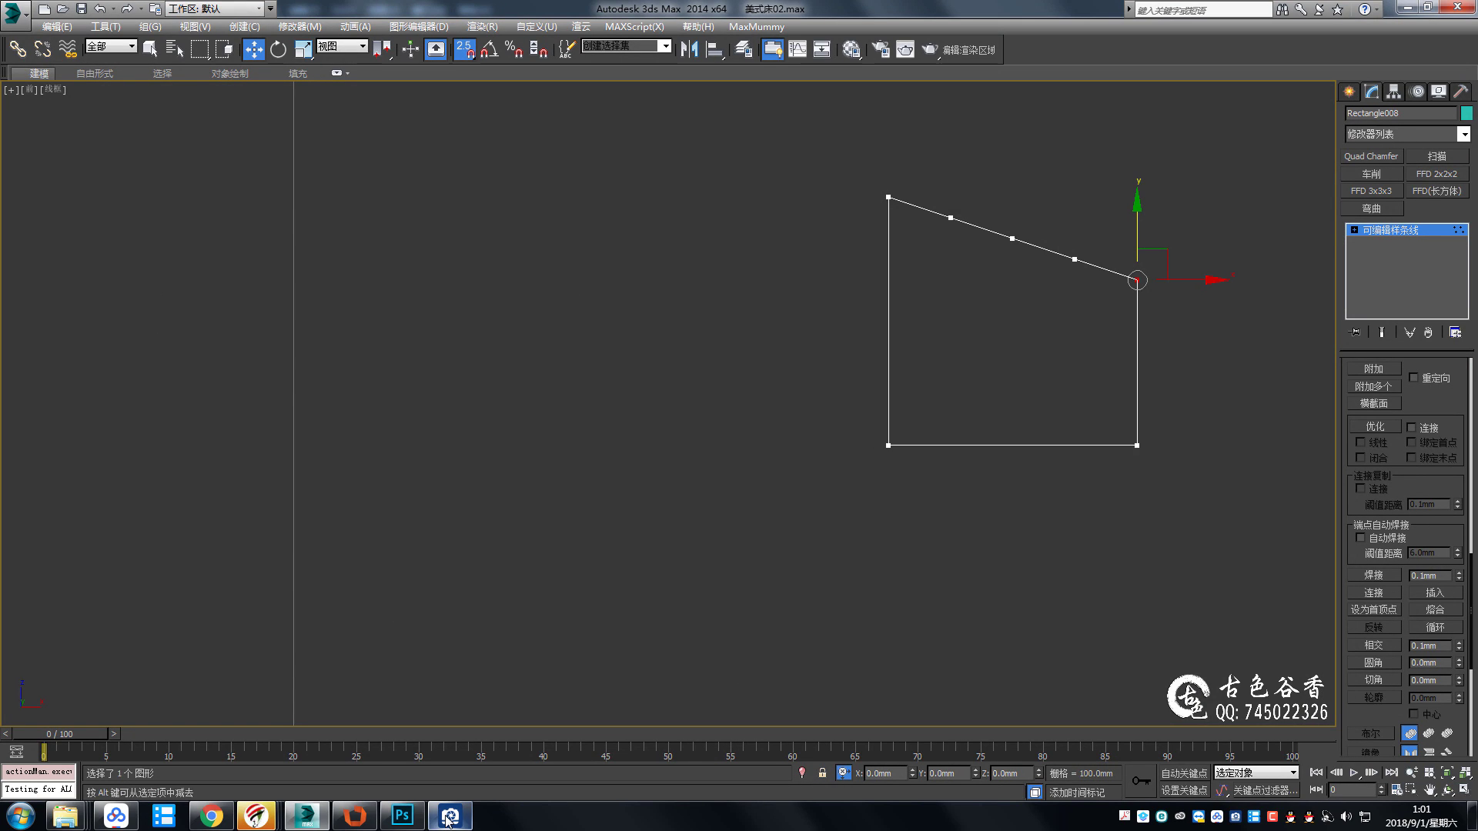
pyautogui.click(446, 817)
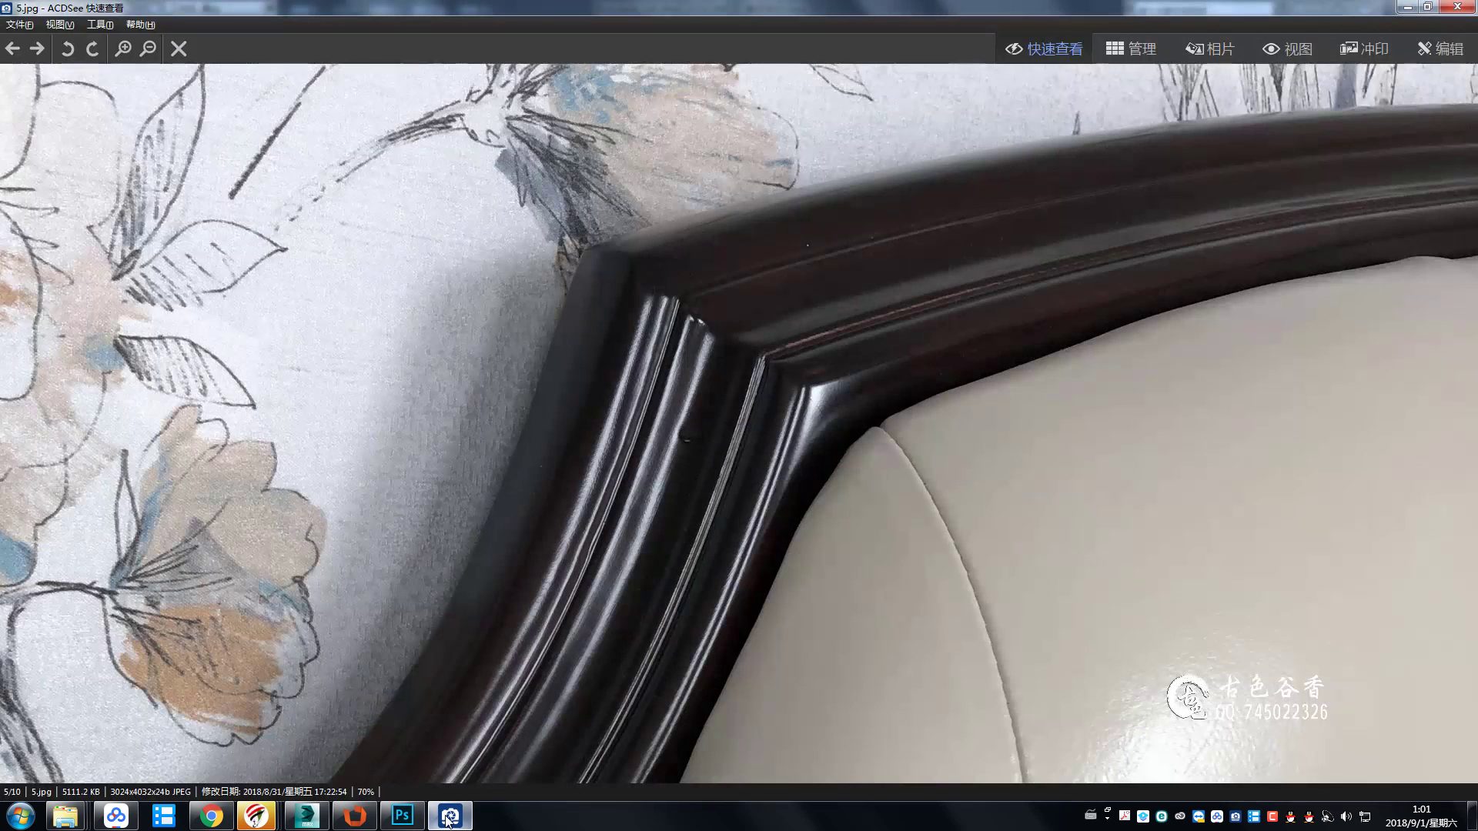
pyautogui.click(447, 817)
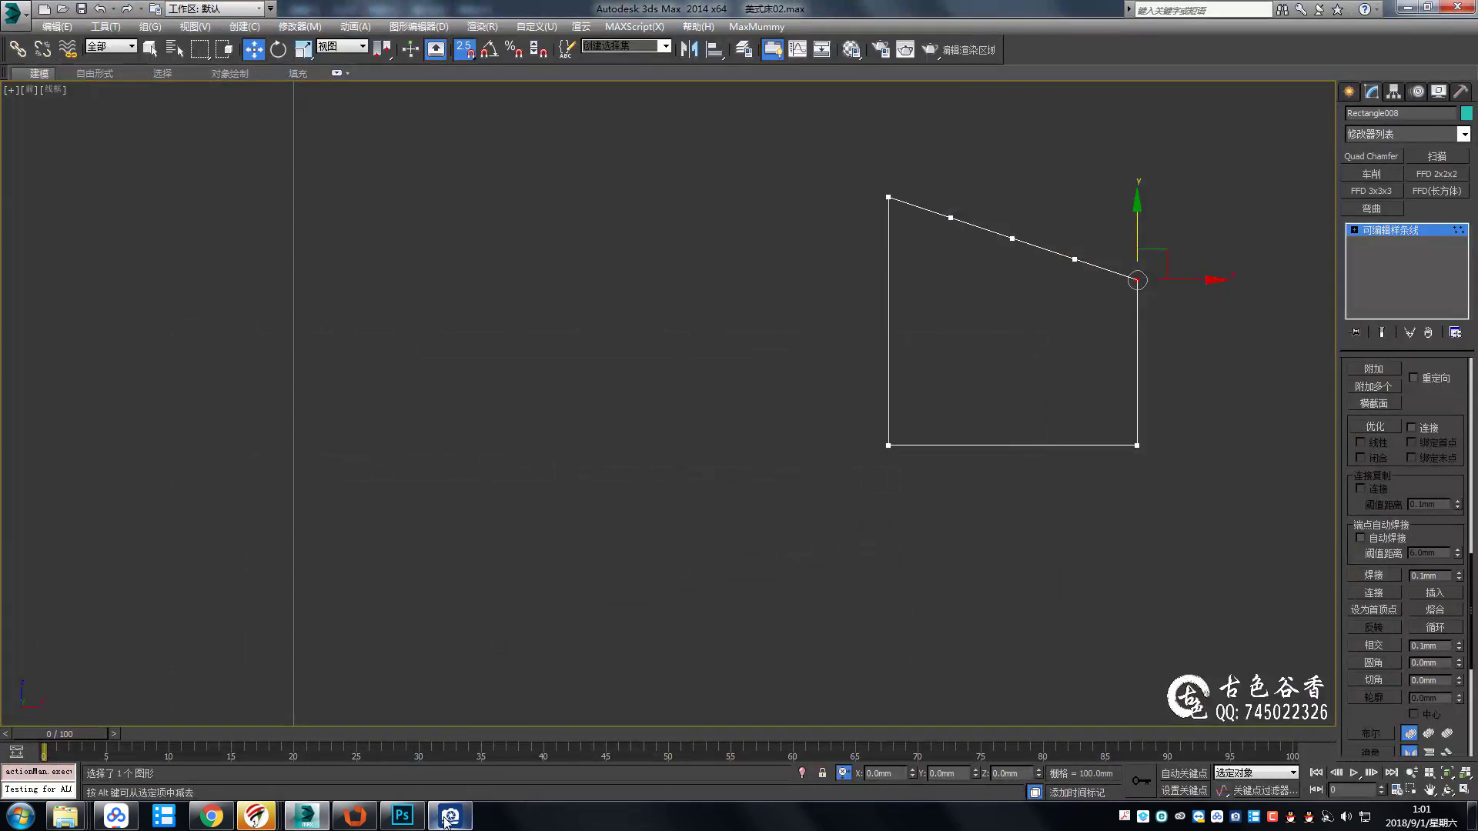
pyautogui.click(445, 820)
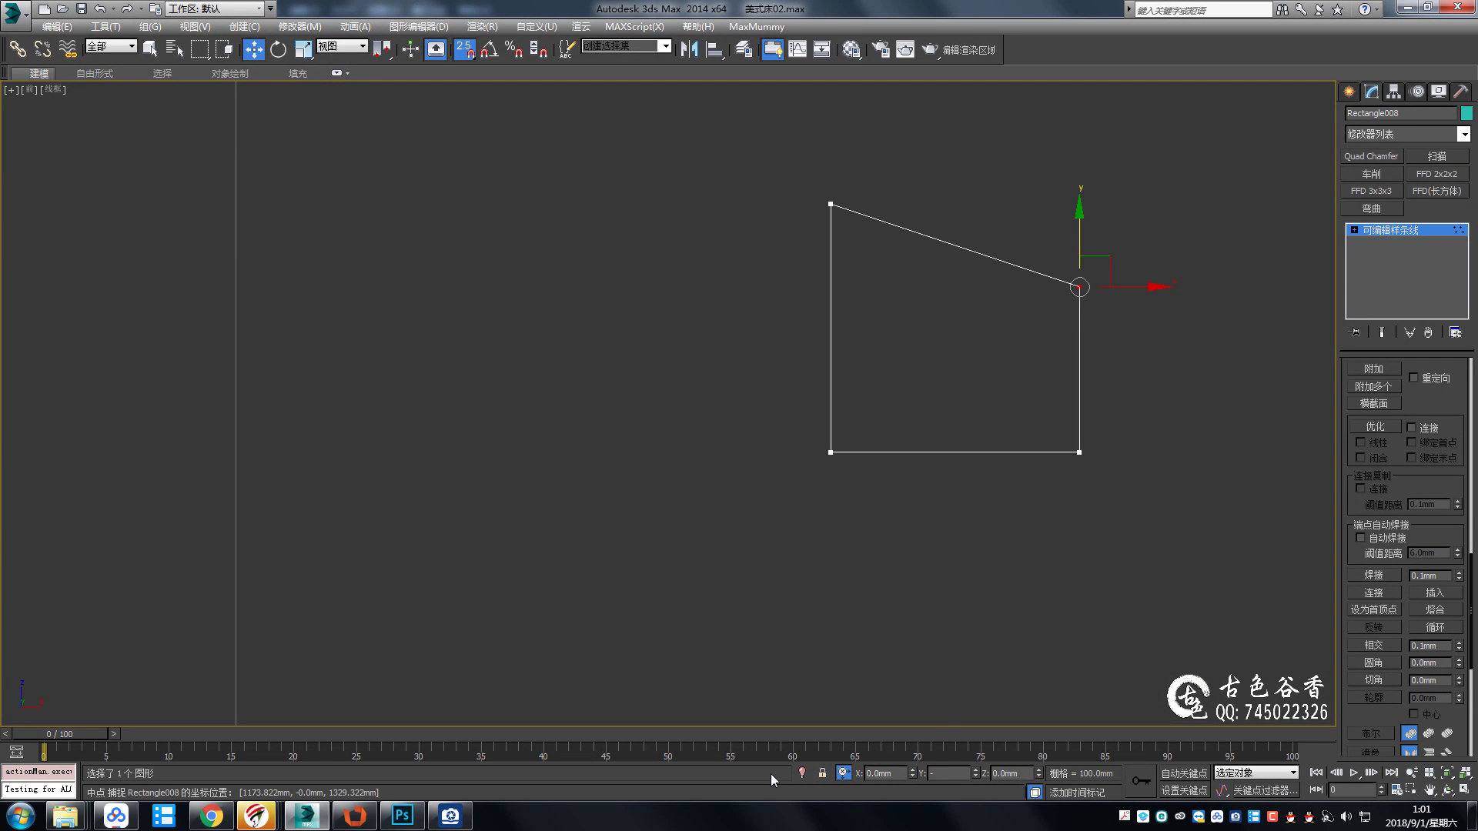
pyautogui.write('330')
pyautogui.press('Return')
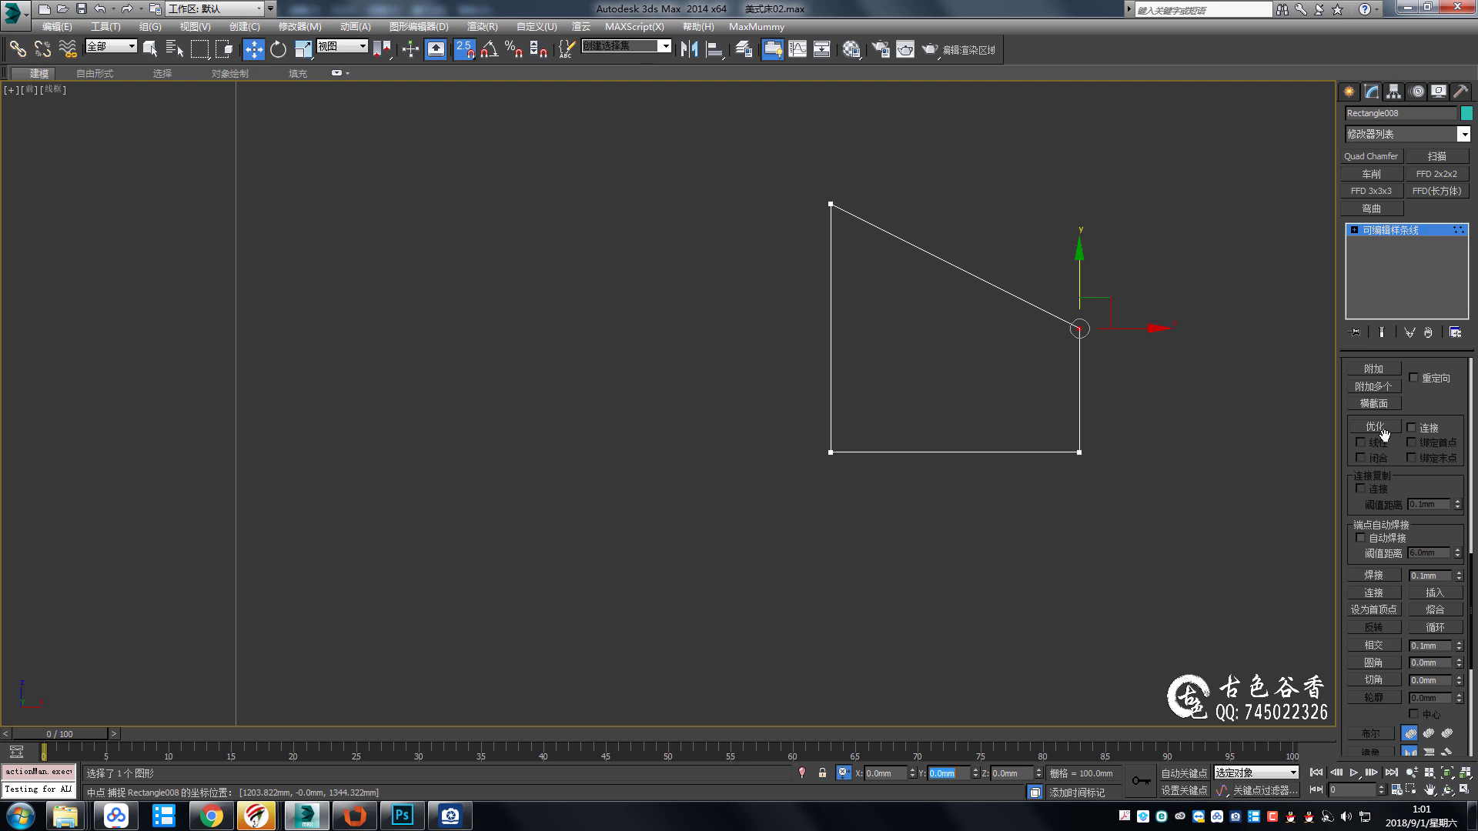
# Refine a new vertex onto the sloped top edge, then compare with the photo.
pyautogui.click(1382, 428)
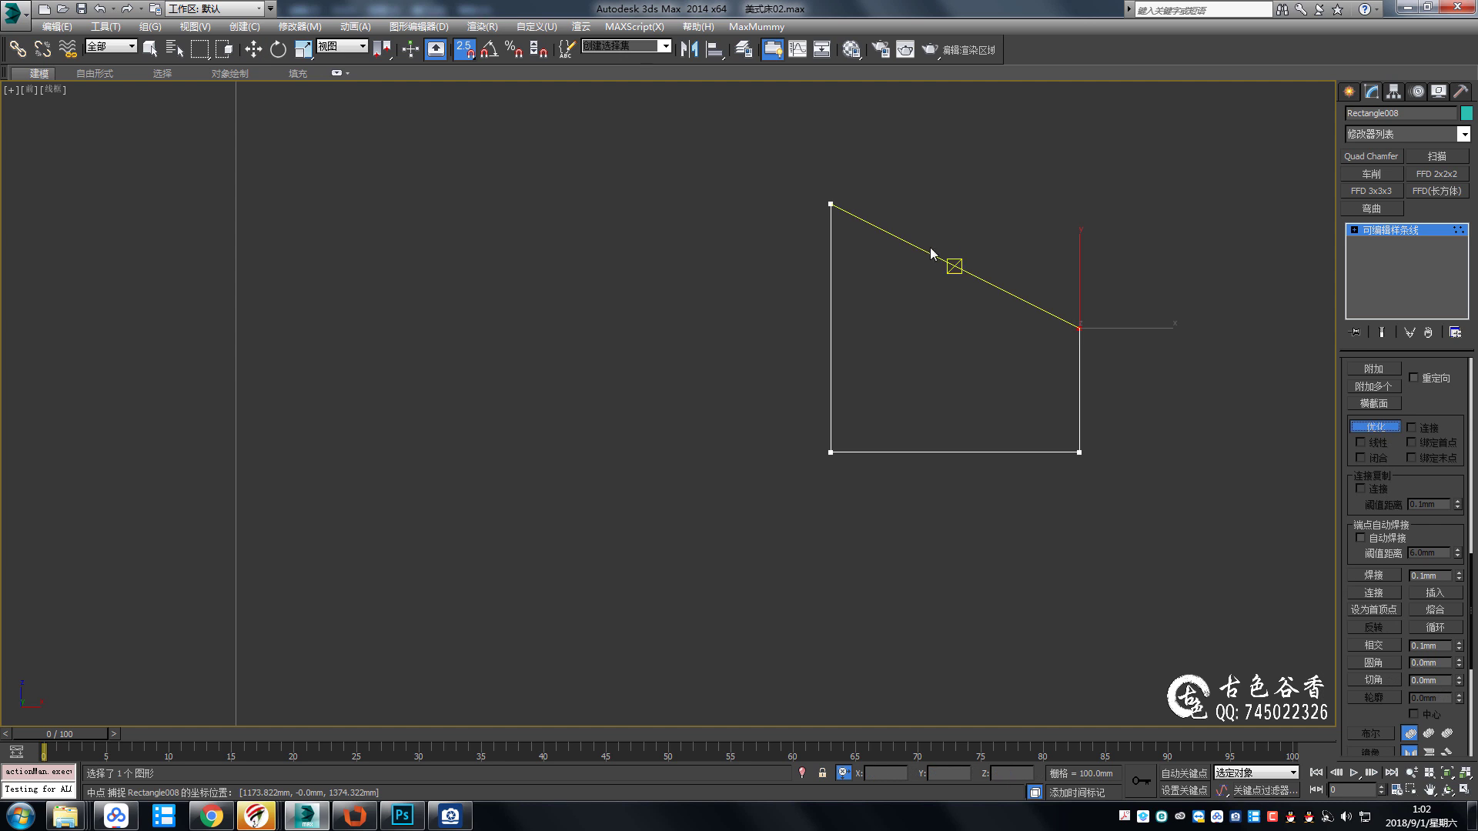
pyautogui.click(1016, 295)
pyautogui.rightClick(628, 582)
pyautogui.click(449, 818)
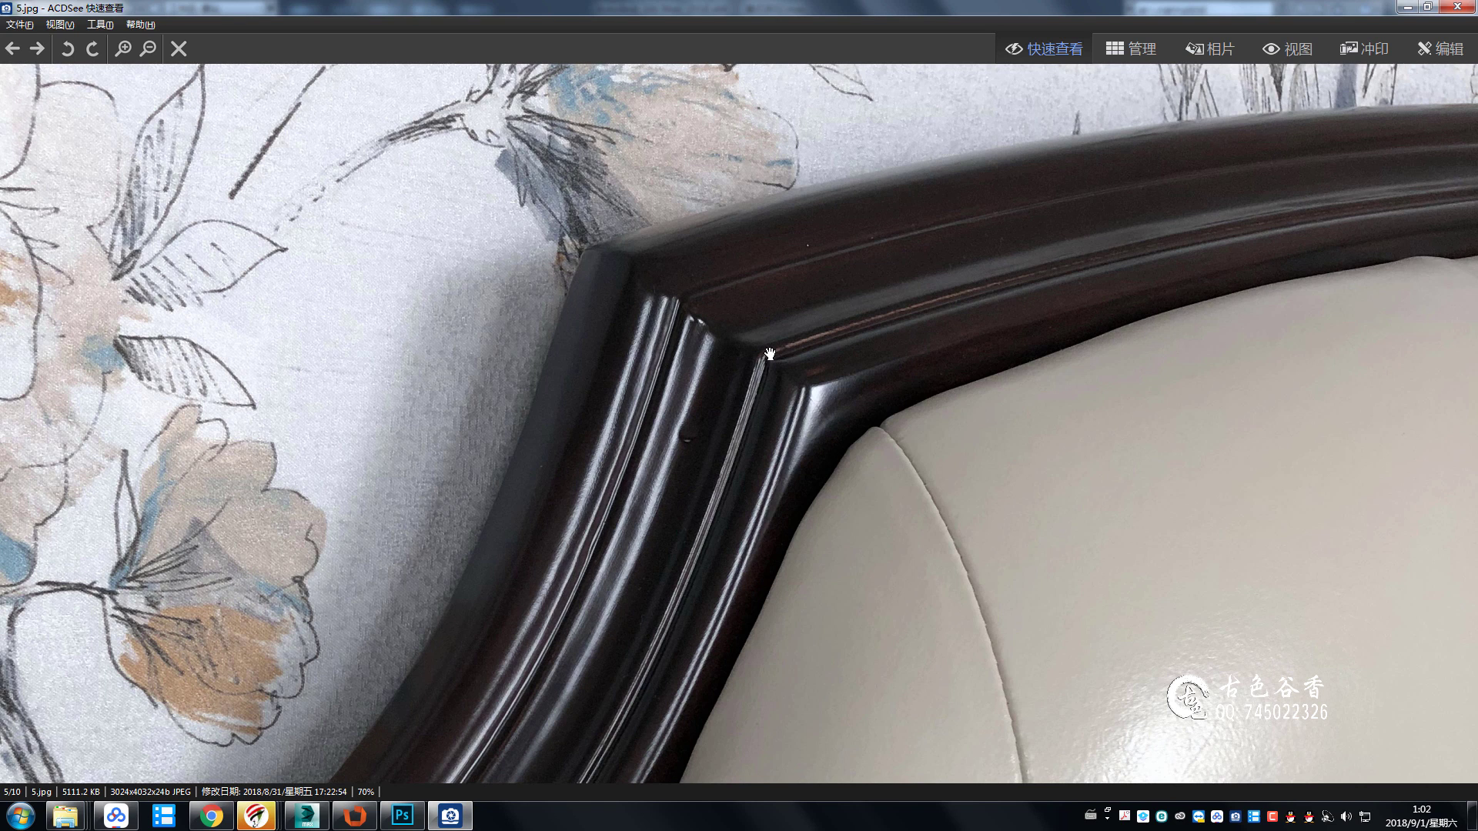
pyautogui.click(450, 818)
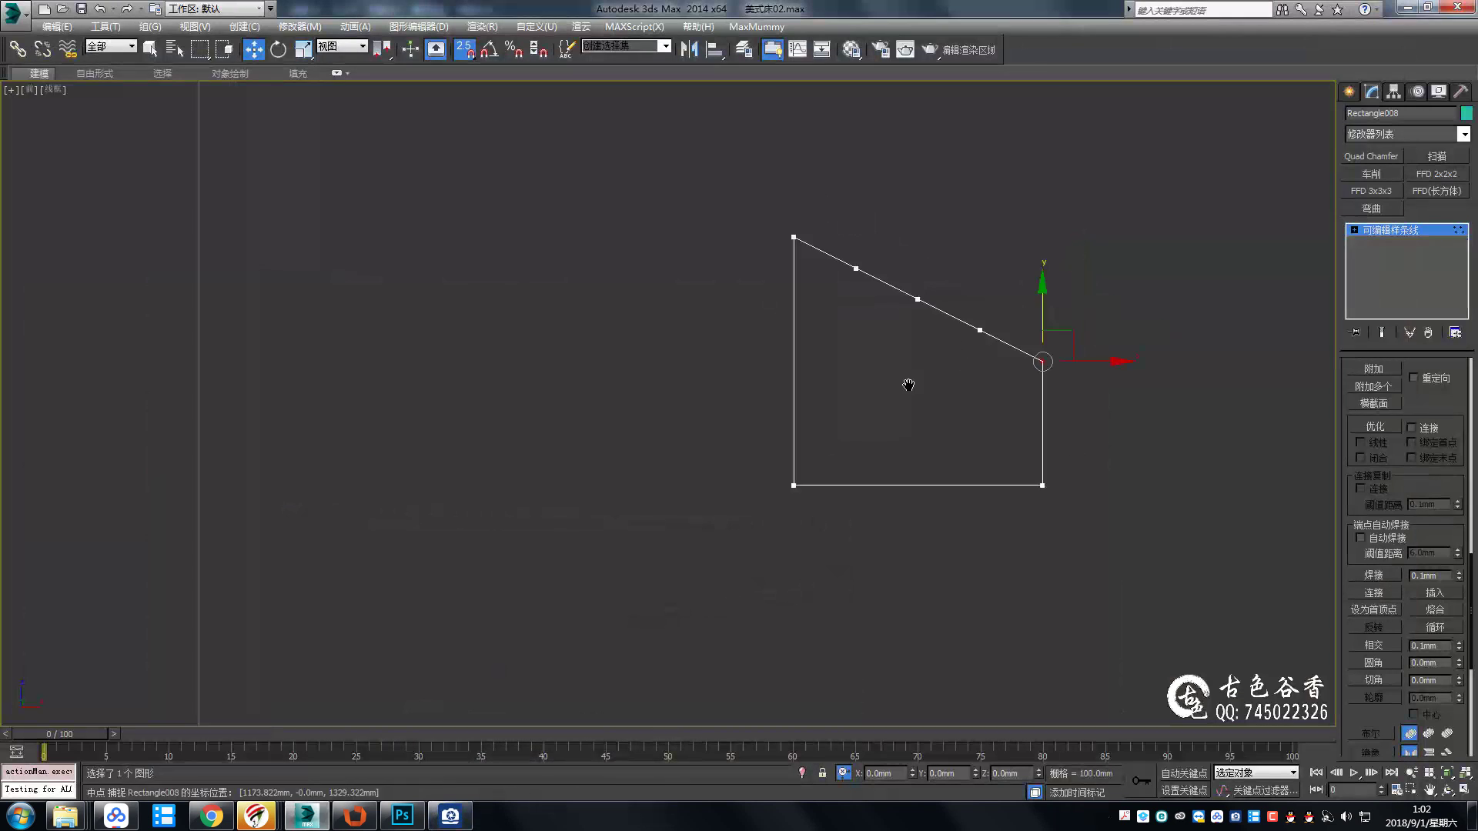
# Slide the new vertex along the edge and pull the next vertex down to kink it.
pyautogui.scroll(2, 834, 289)
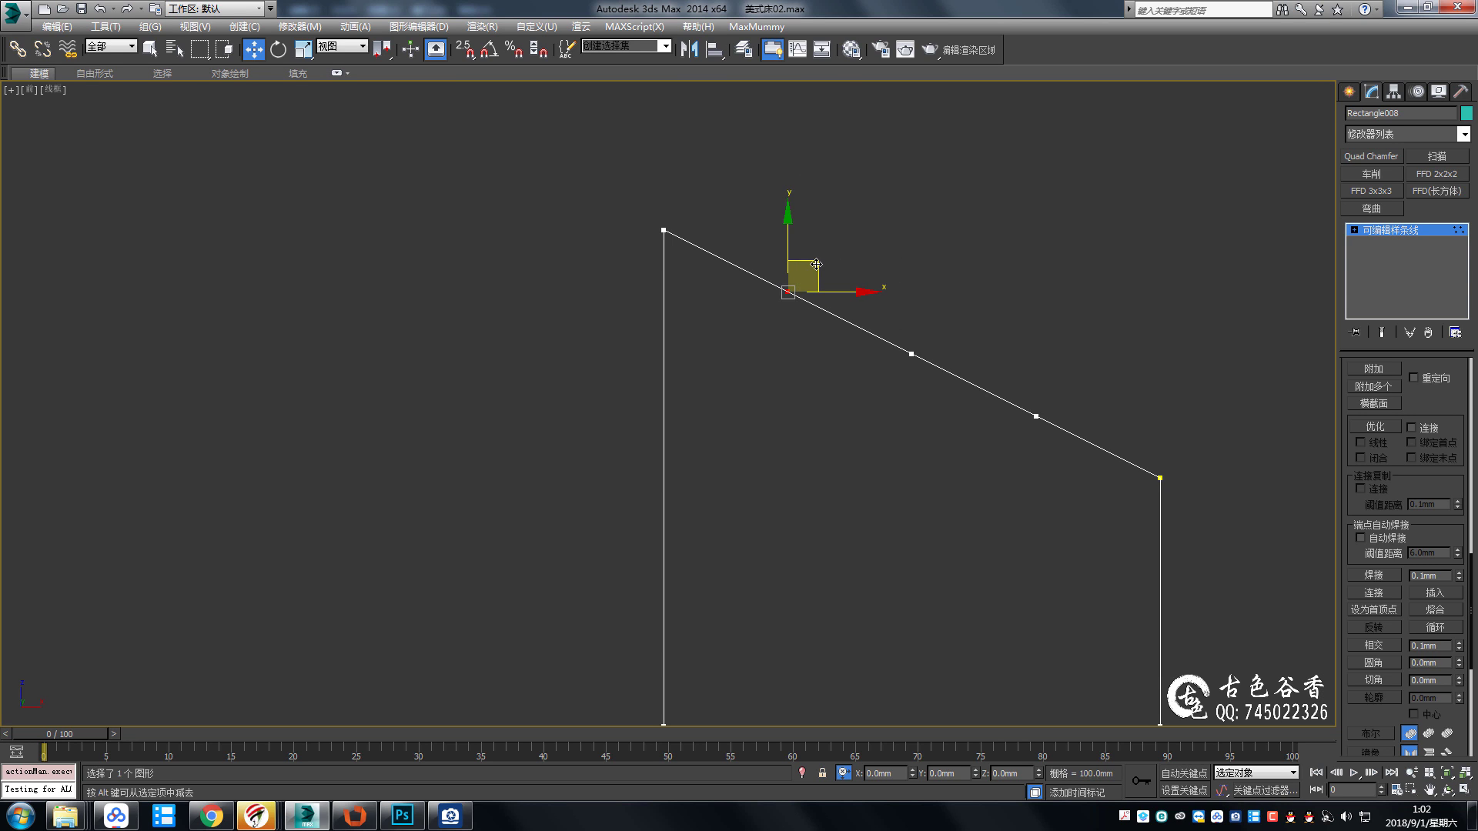
pyautogui.moveTo(847, 287); pyautogui.dragTo(877, 302)
pyautogui.moveTo(979, 365); pyautogui.dragTo(1080, 499)
pyautogui.moveTo(1026, 383); pyautogui.dragTo(1157, 335, button='middle')
pyautogui.moveTo(1078, 340); pyautogui.dragTo(1043, 329)
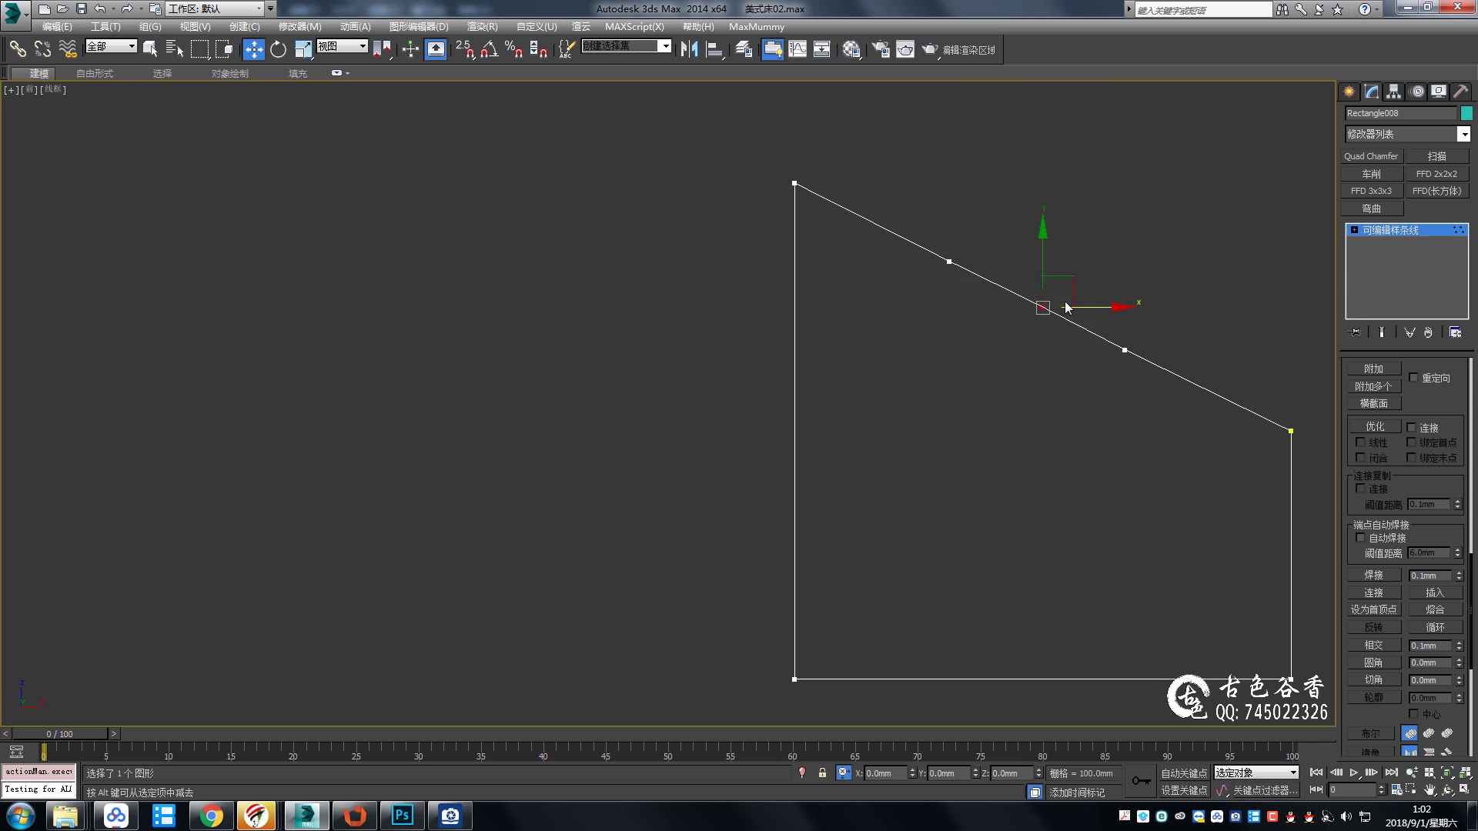
# Fillet the kinked top-edge vertex into a smooth curve.
pyautogui.scroll(-5, 1396, 515)
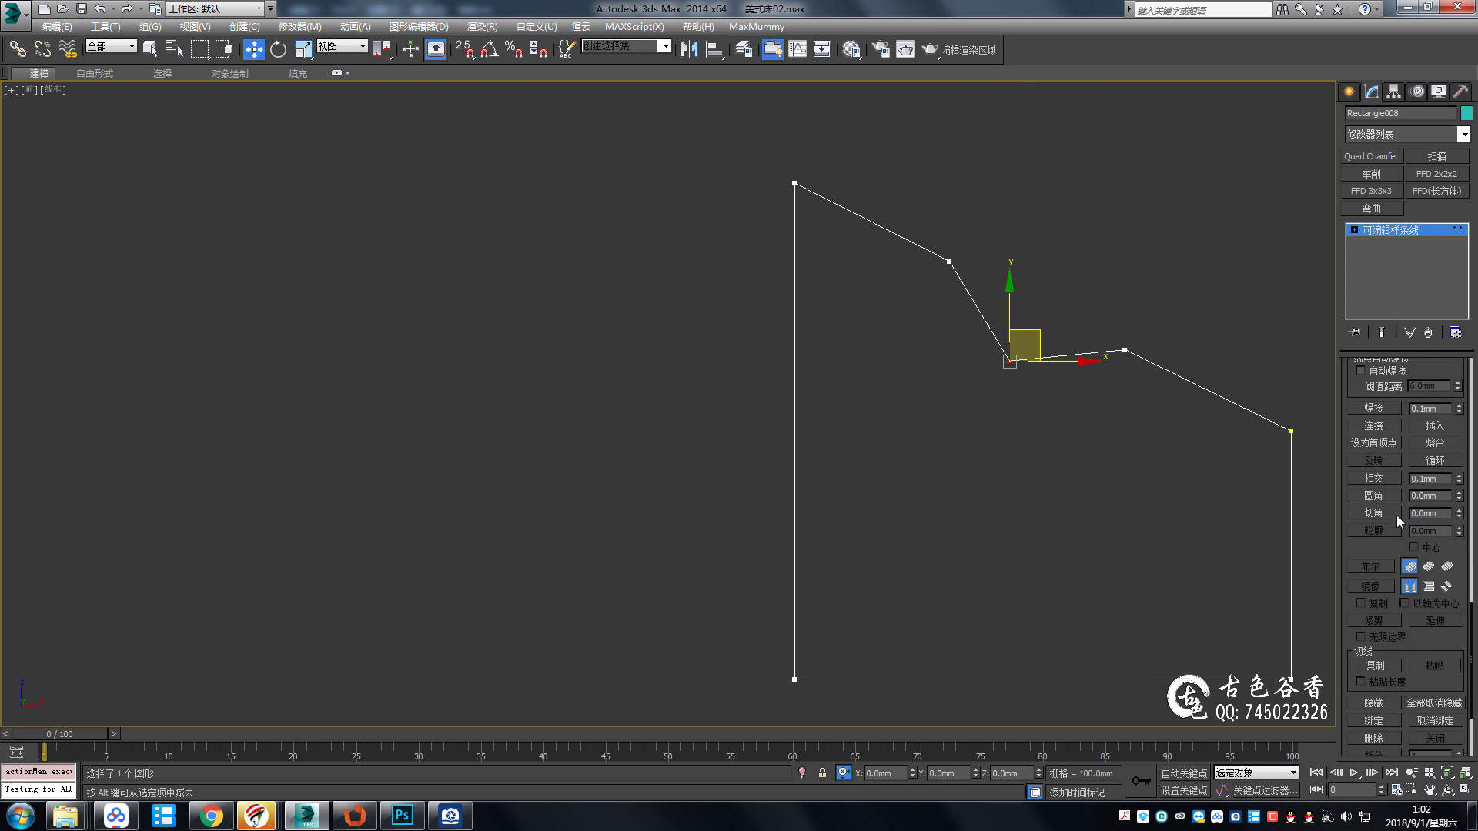
pyautogui.click(1374, 495)
pyautogui.moveTo(1013, 359); pyautogui.dragTo(1033, 245)
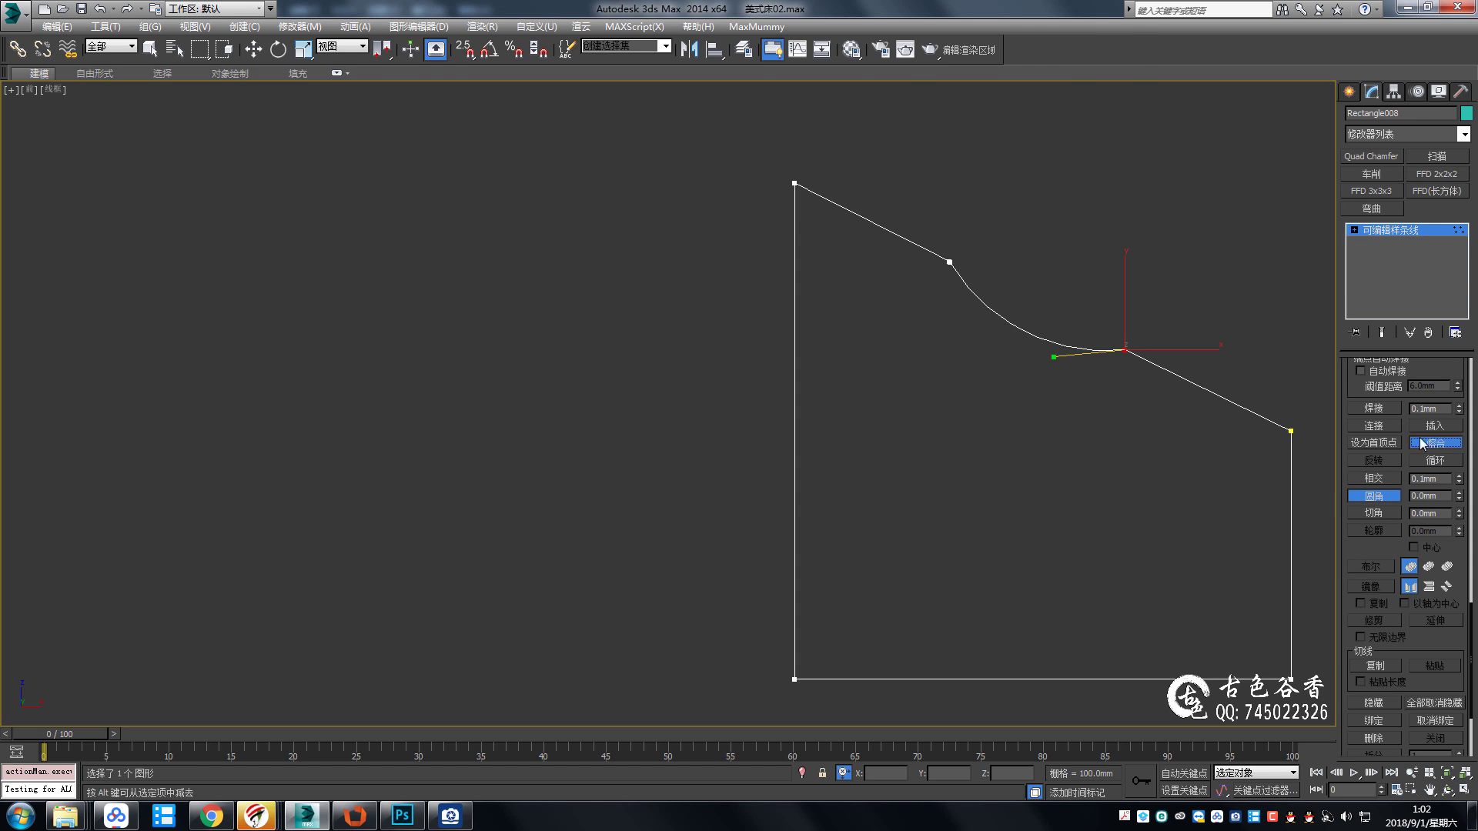
pyautogui.click(1373, 407)
pyautogui.moveTo(1088, 328); pyautogui.dragTo(1032, 362, button='middle')
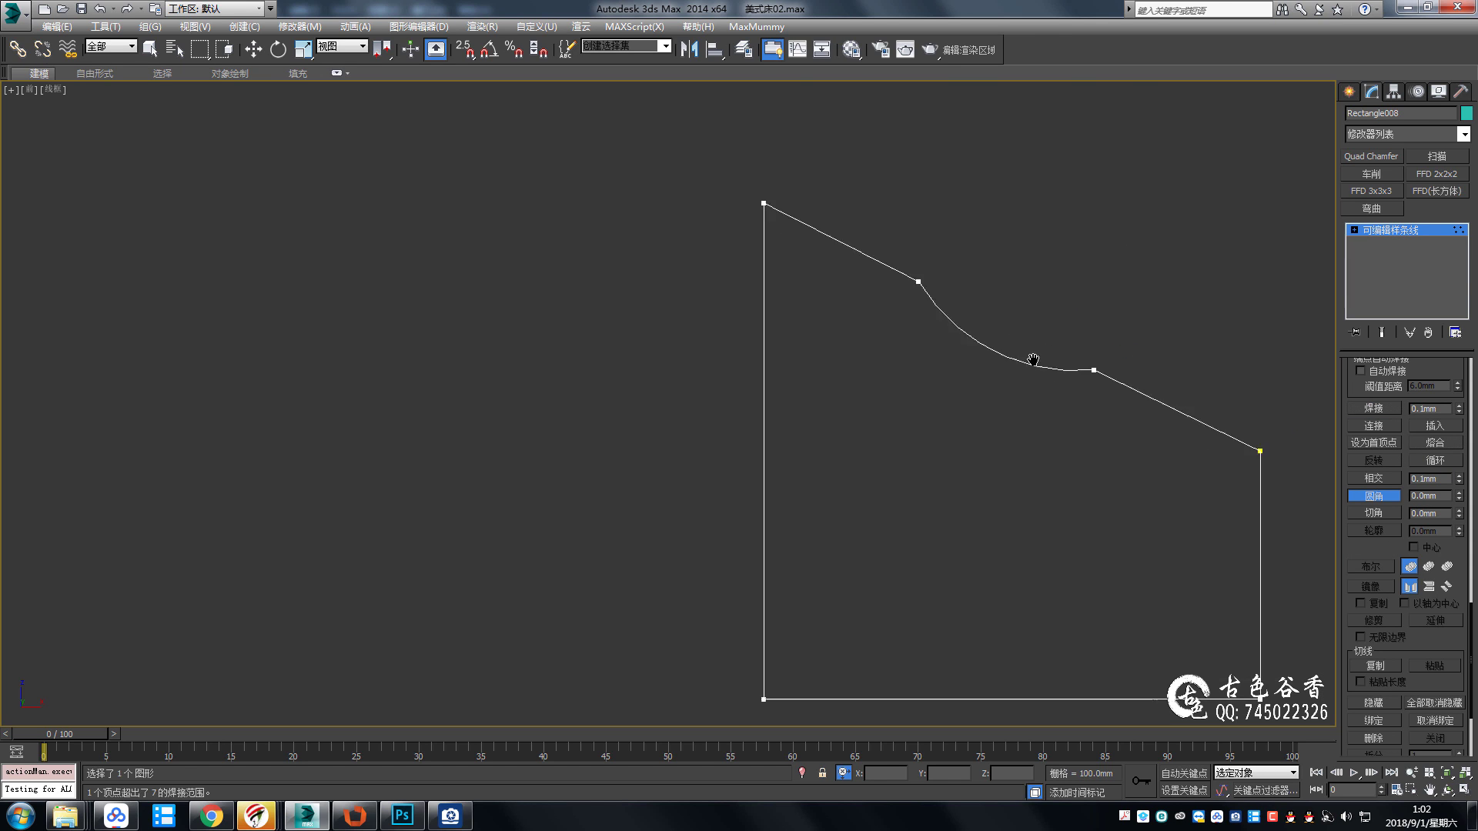
pyautogui.rightClick(1074, 416)
# Reshape the curve by moving its end vertex and adjusting the start vertex's tangent.
pyautogui.click(1069, 386)
pyautogui.scroll(2, 1069, 386)
pyautogui.moveTo(971, 431); pyautogui.dragTo(934, 427)
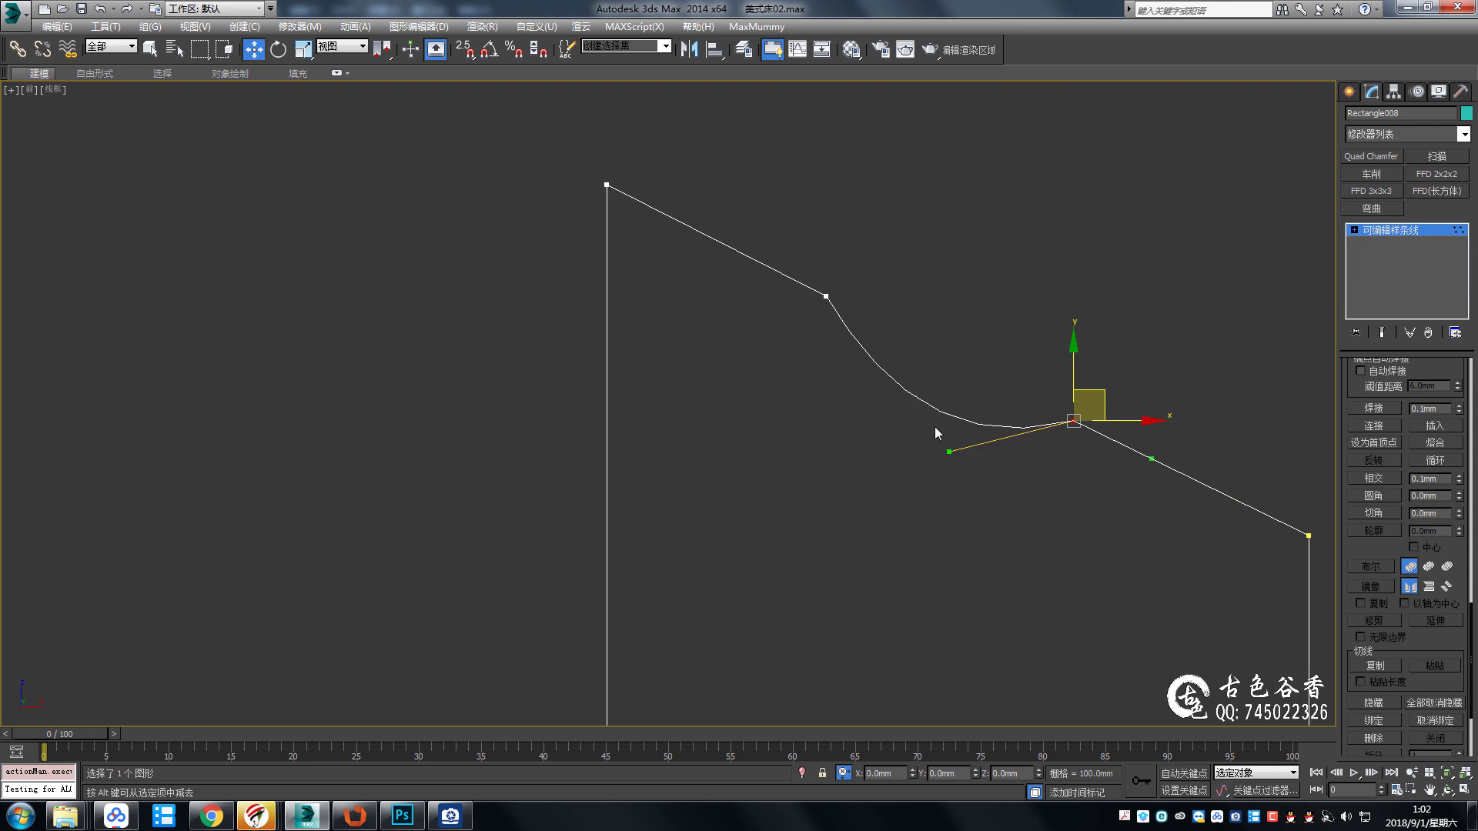
pyautogui.click(825, 297)
pyautogui.moveTo(843, 372); pyautogui.dragTo(851, 394)
pyautogui.scroll(-3, 1073, 512)
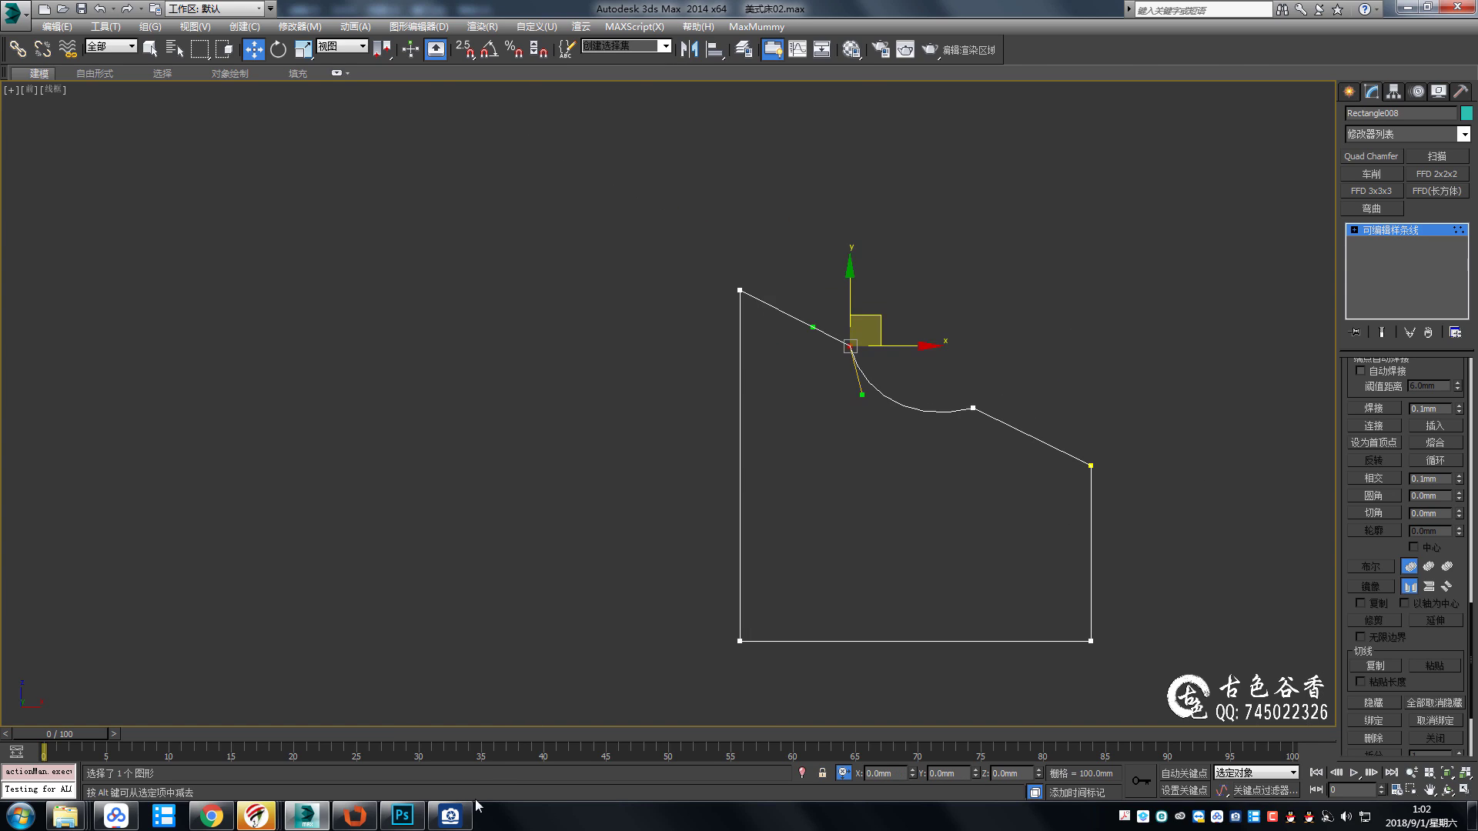
# Compare the curve with the reference photo and return to vertex level.
pyautogui.click(450, 816)
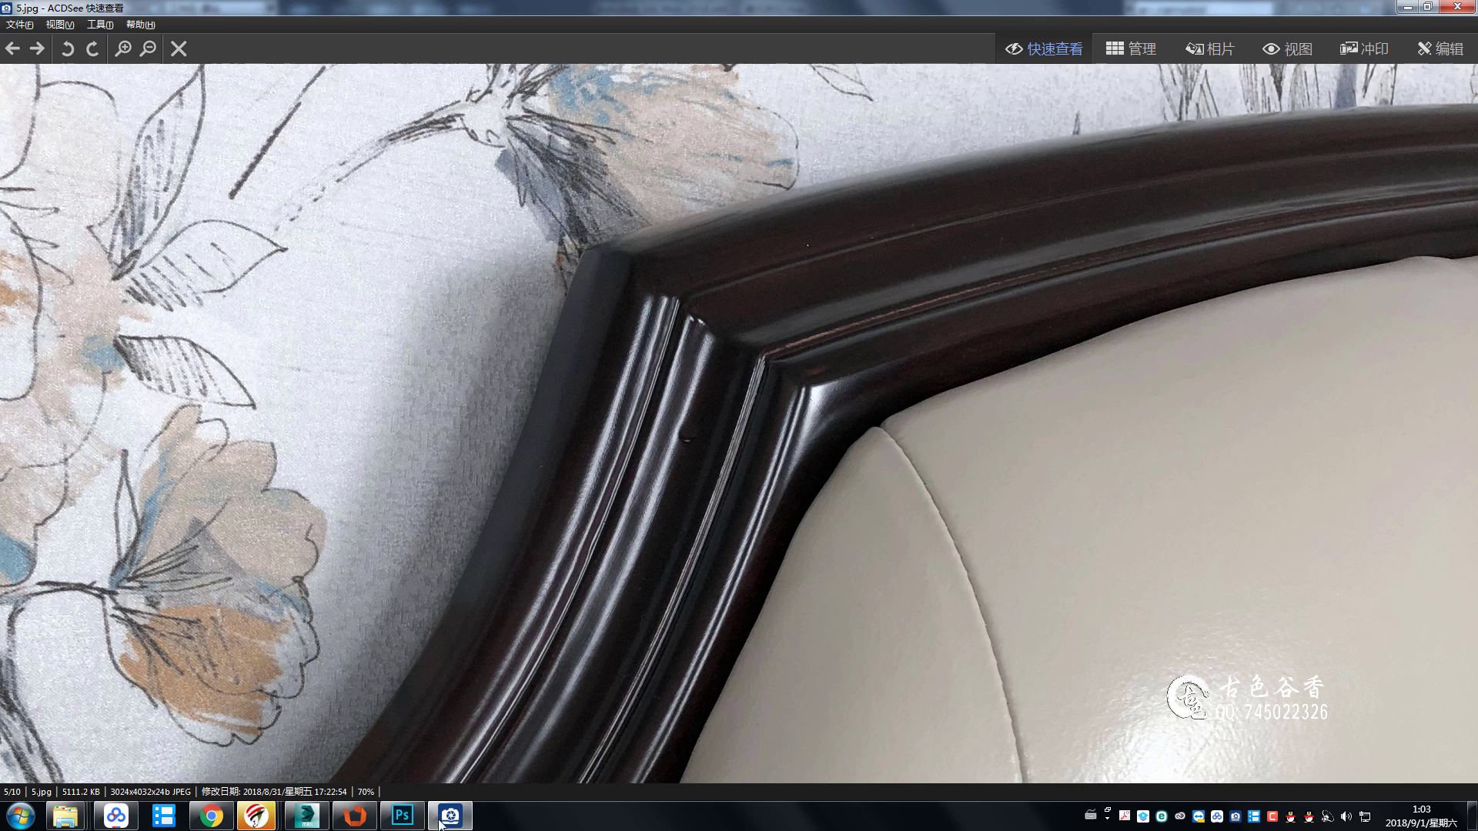
pyautogui.click(306, 816)
pyautogui.scroll(3, 814, 371)
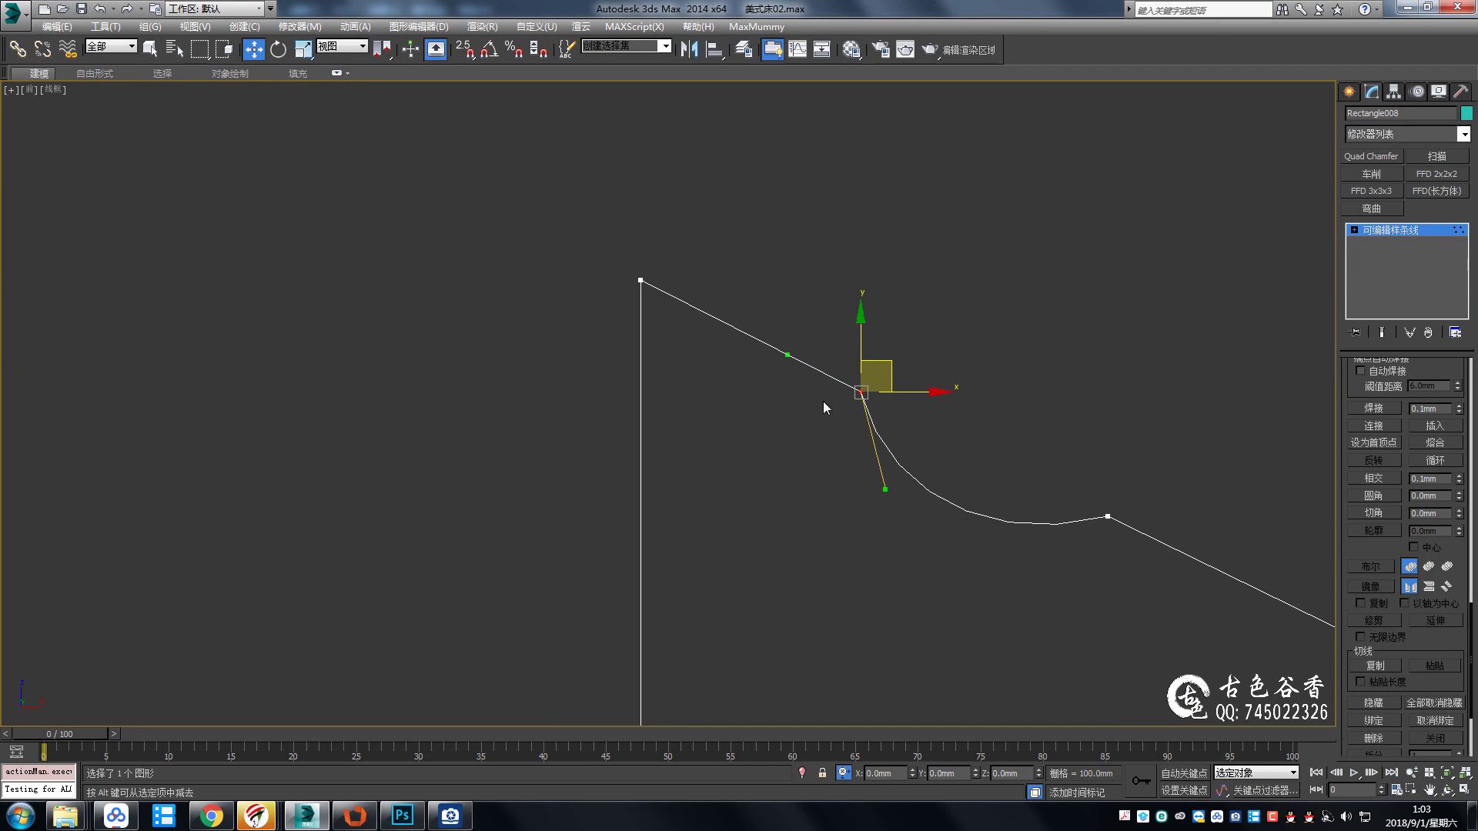
pyautogui.scroll(2, 823, 400)
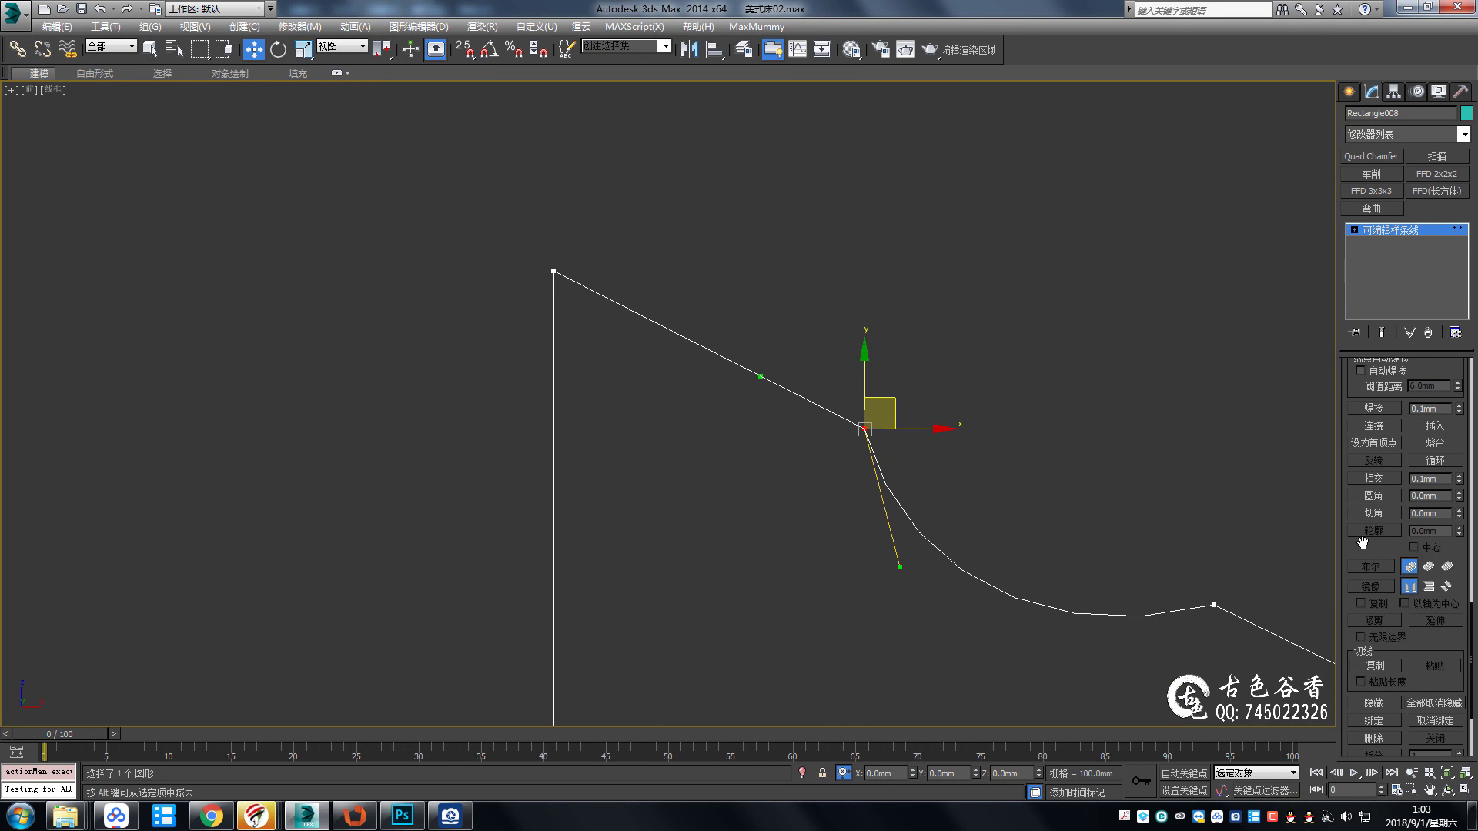
pyautogui.press('1')
pyautogui.press('1')
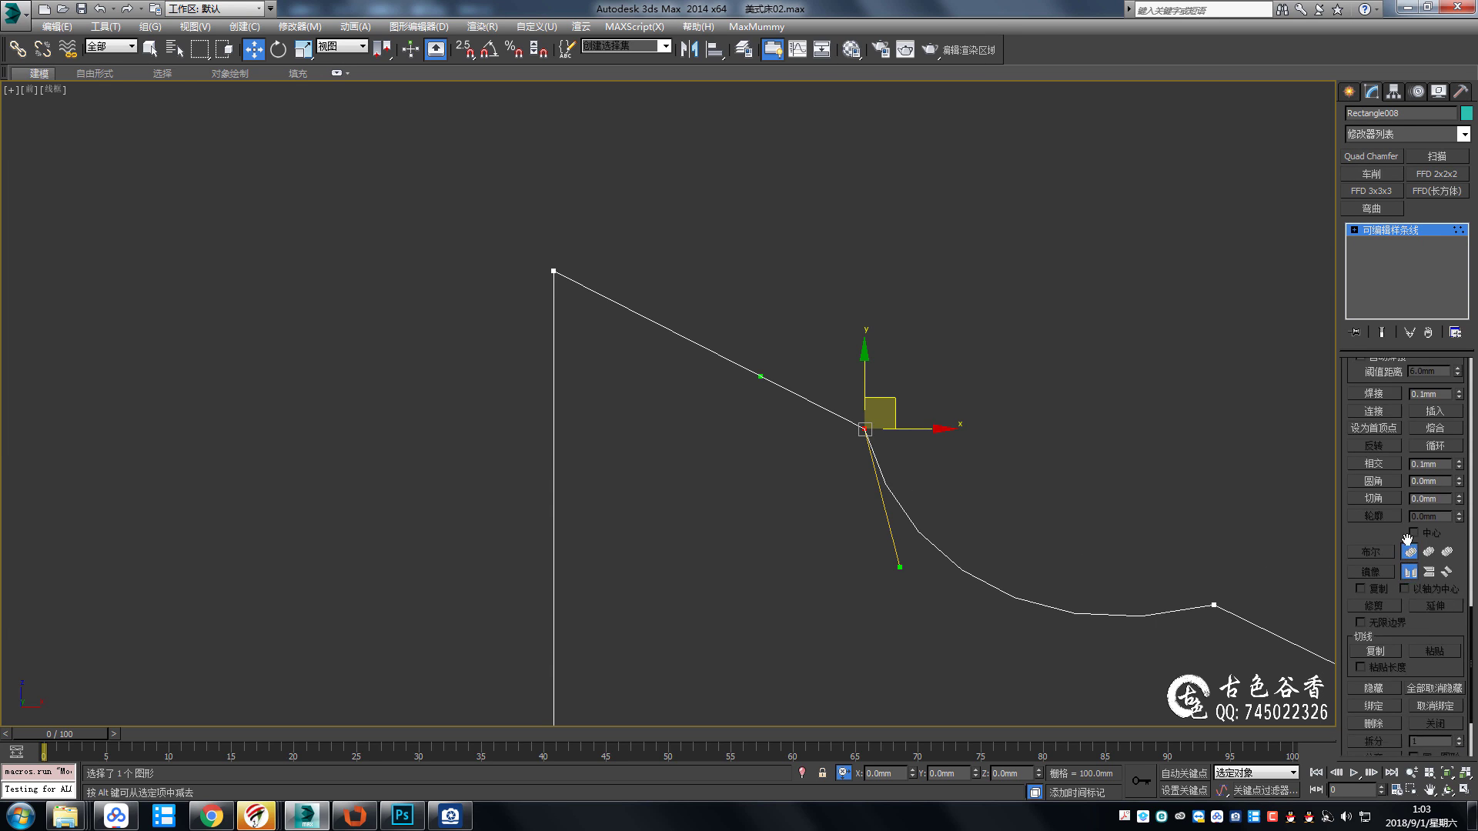
pyautogui.scroll(5, 1397, 608)
pyautogui.scroll(3, 839, 428)
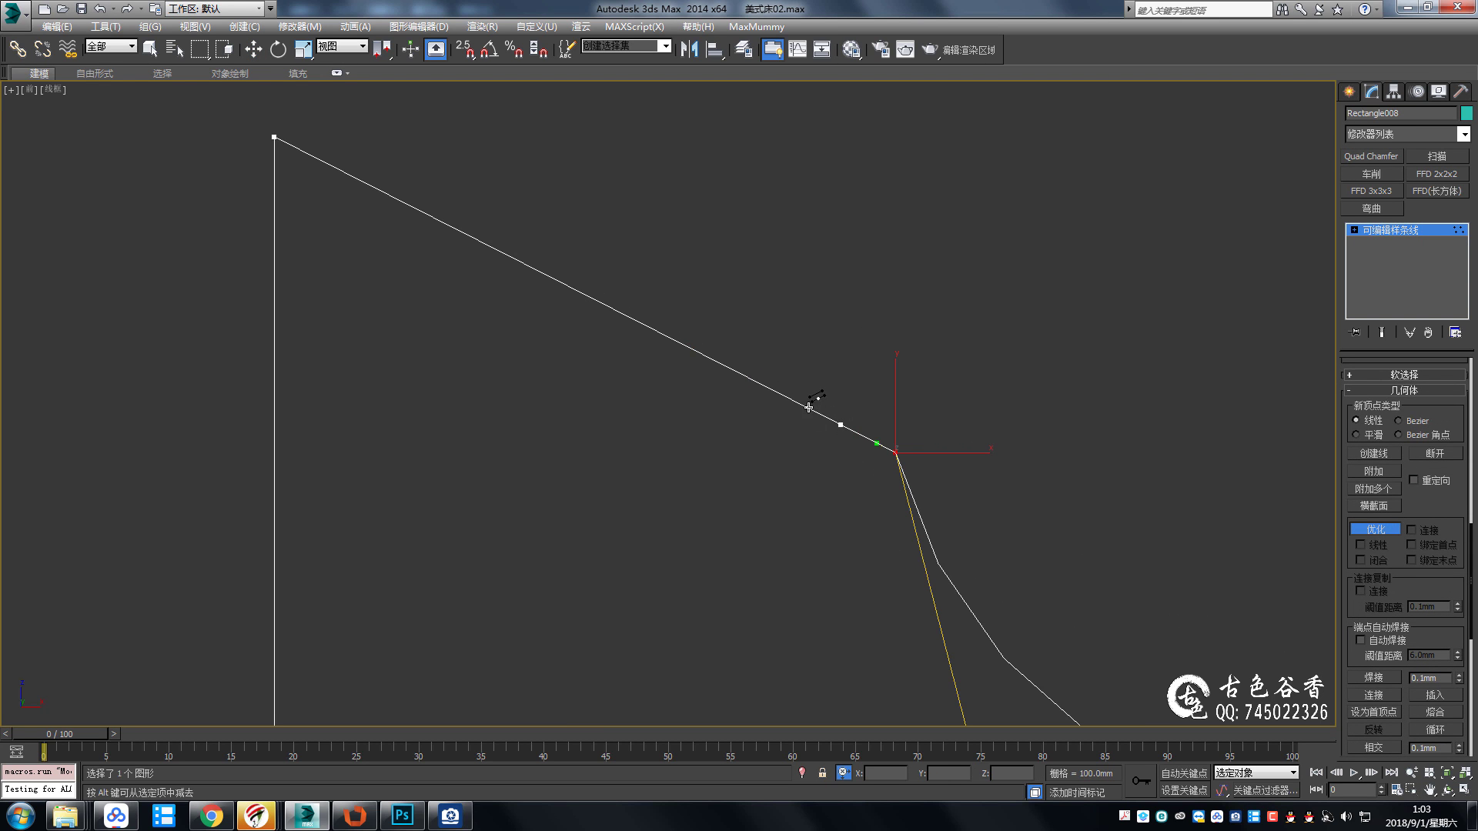
# Make the curve's start vertex Smooth and pull it down to deepen the curve.
pyautogui.rightClick(867, 378)
pyautogui.click(840, 425)
pyautogui.rightClick(845, 403)
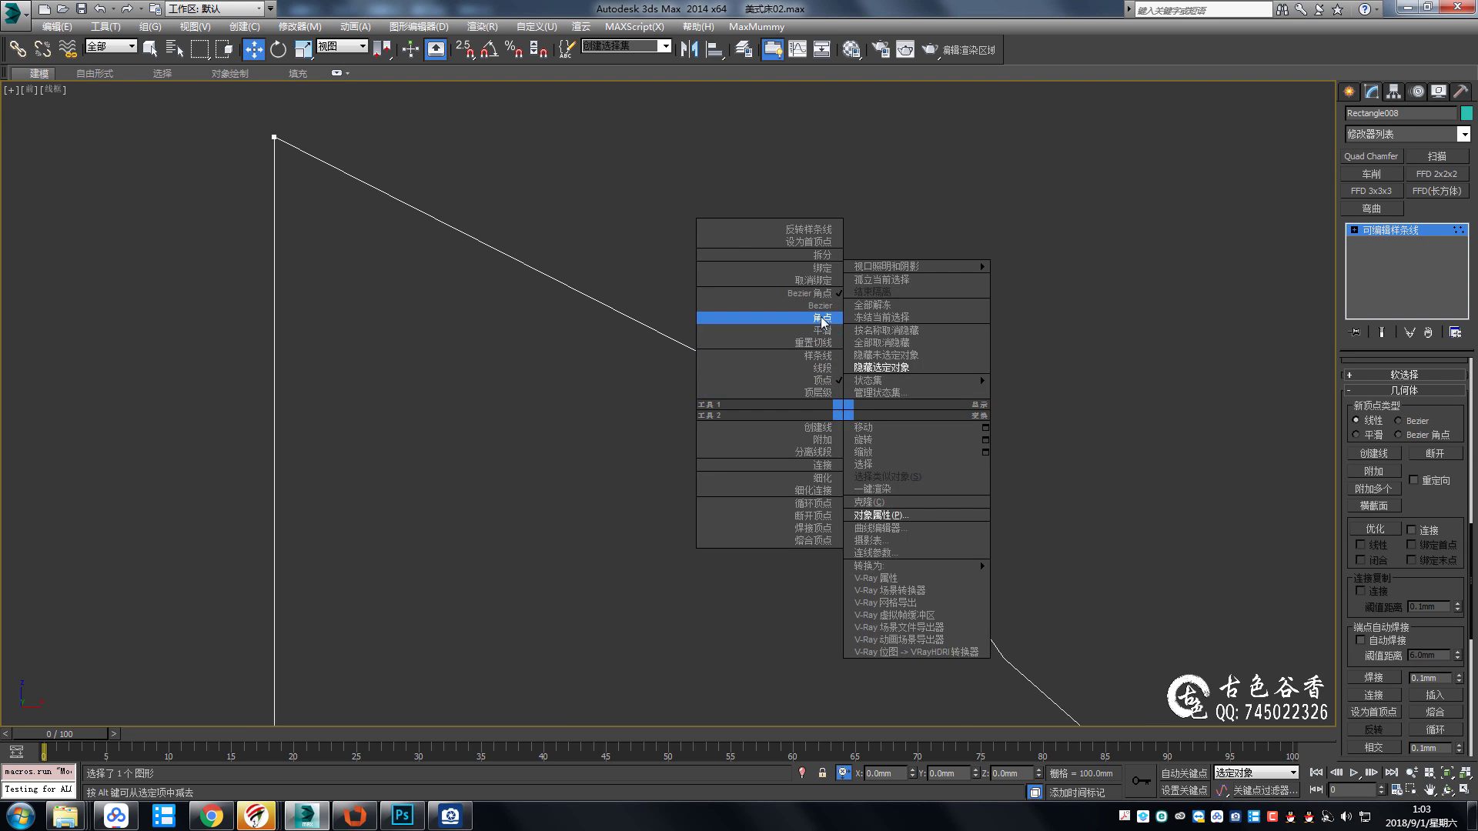
pyautogui.click(808, 321)
pyautogui.moveTo(871, 401); pyautogui.dragTo(902, 435)
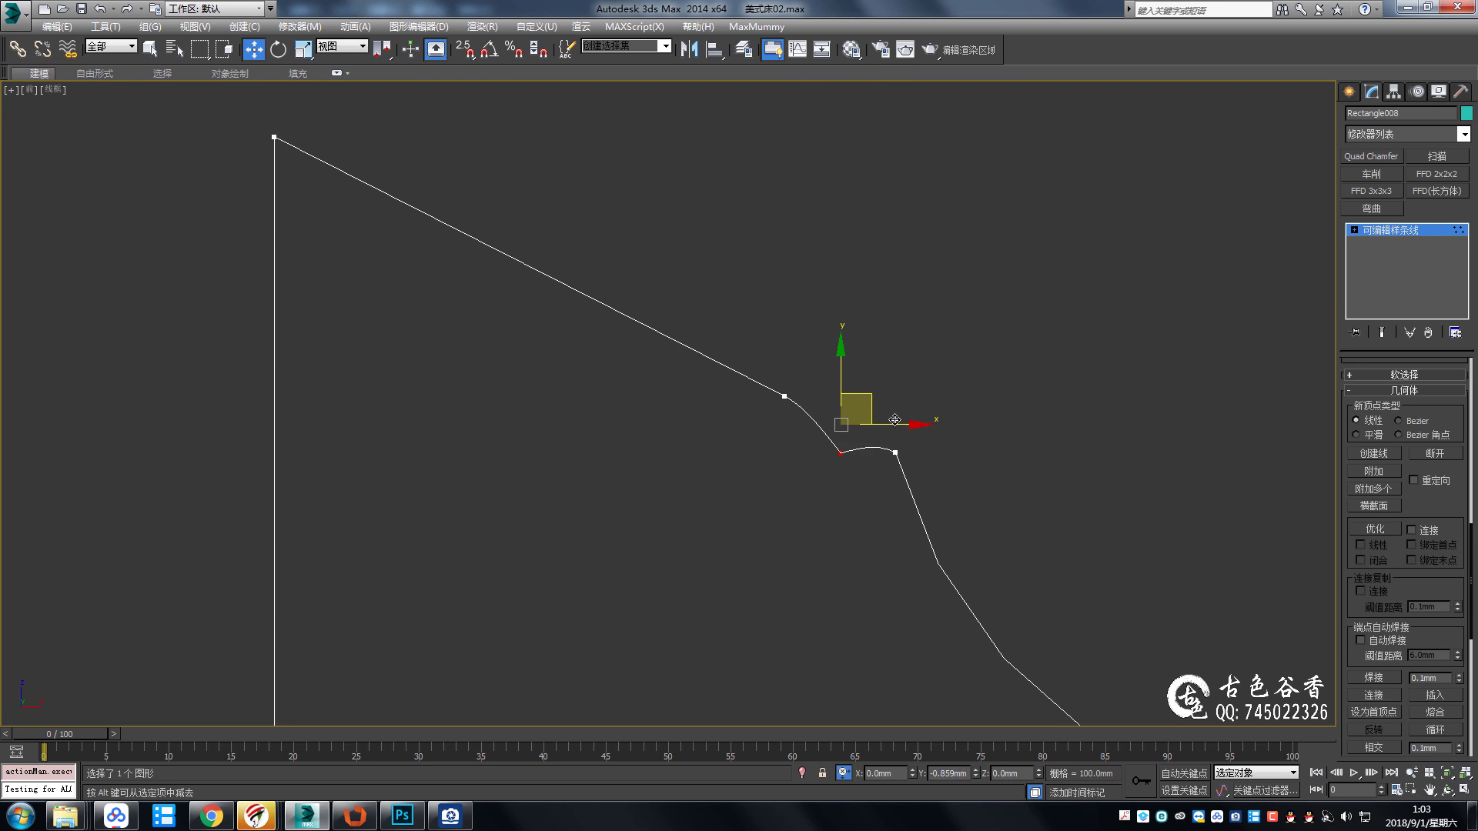
pyautogui.press('s')
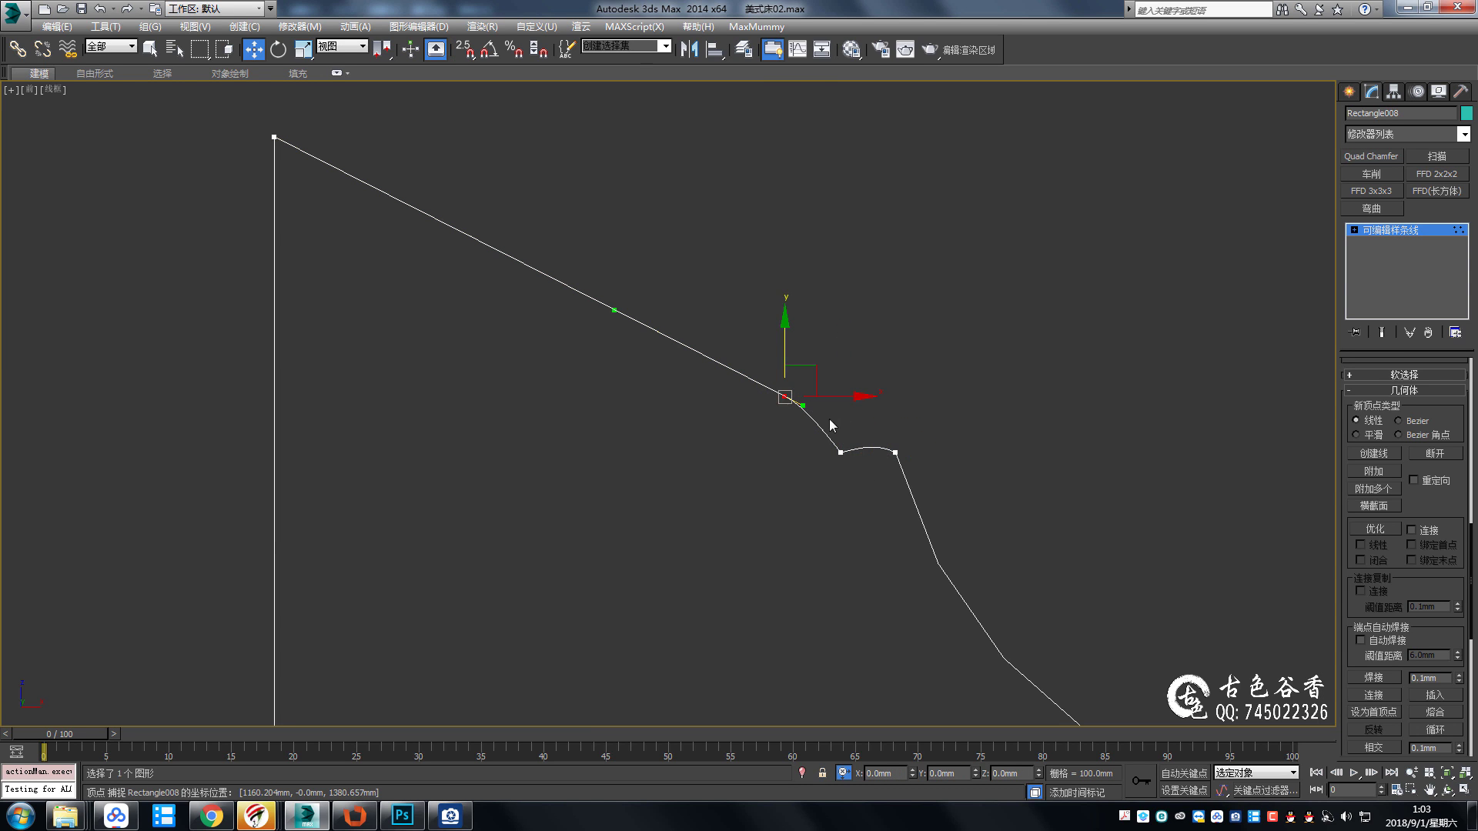
# Convert the upper curved vertex to Corner and snap it directly above the lower step vertex.
pyautogui.click(894, 452)
pyautogui.scroll(3, 881, 427)
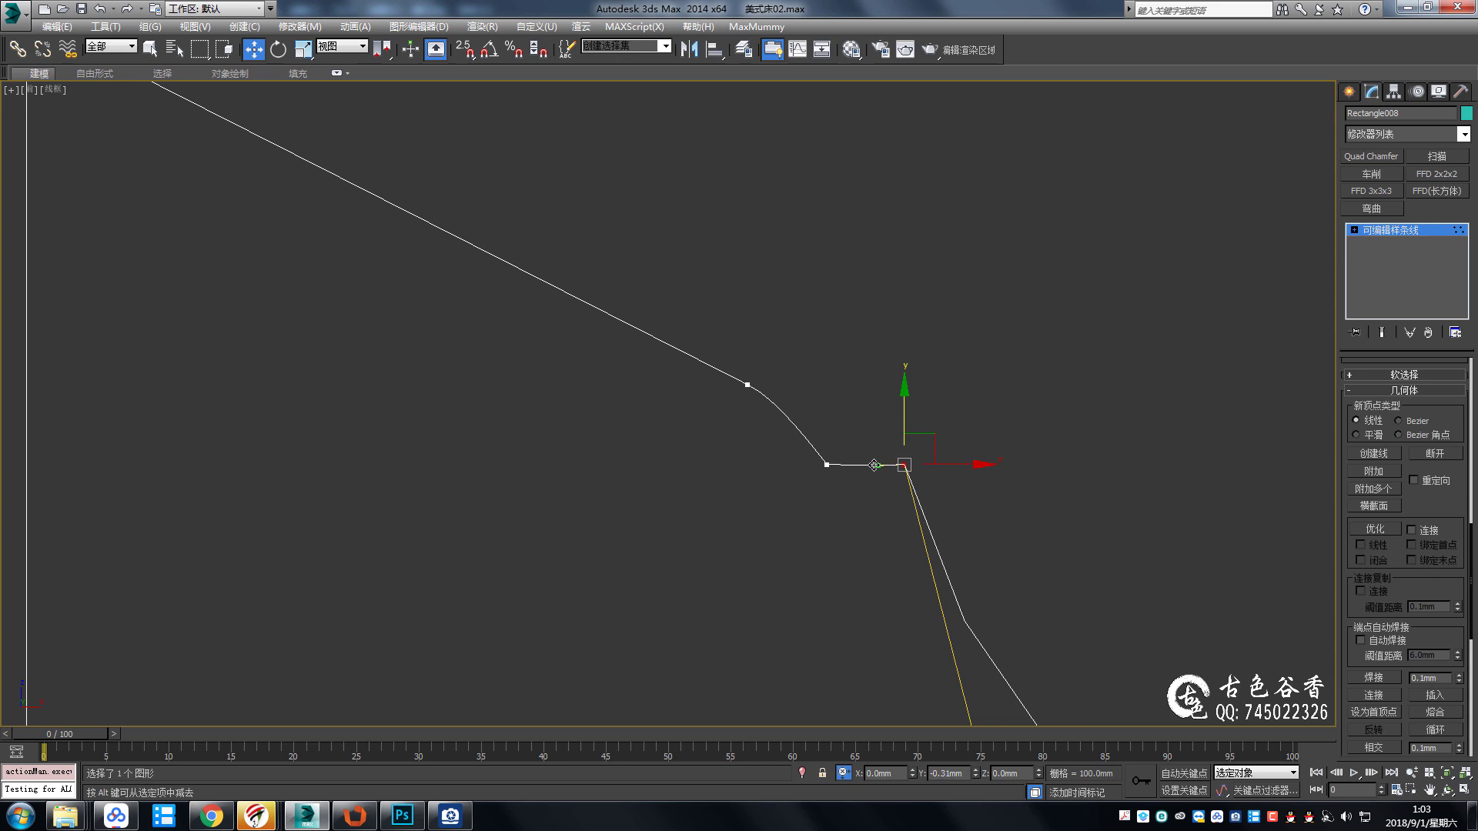
pyautogui.scroll(3, 766, 385)
pyautogui.click(741, 385)
pyautogui.rightClick(742, 374)
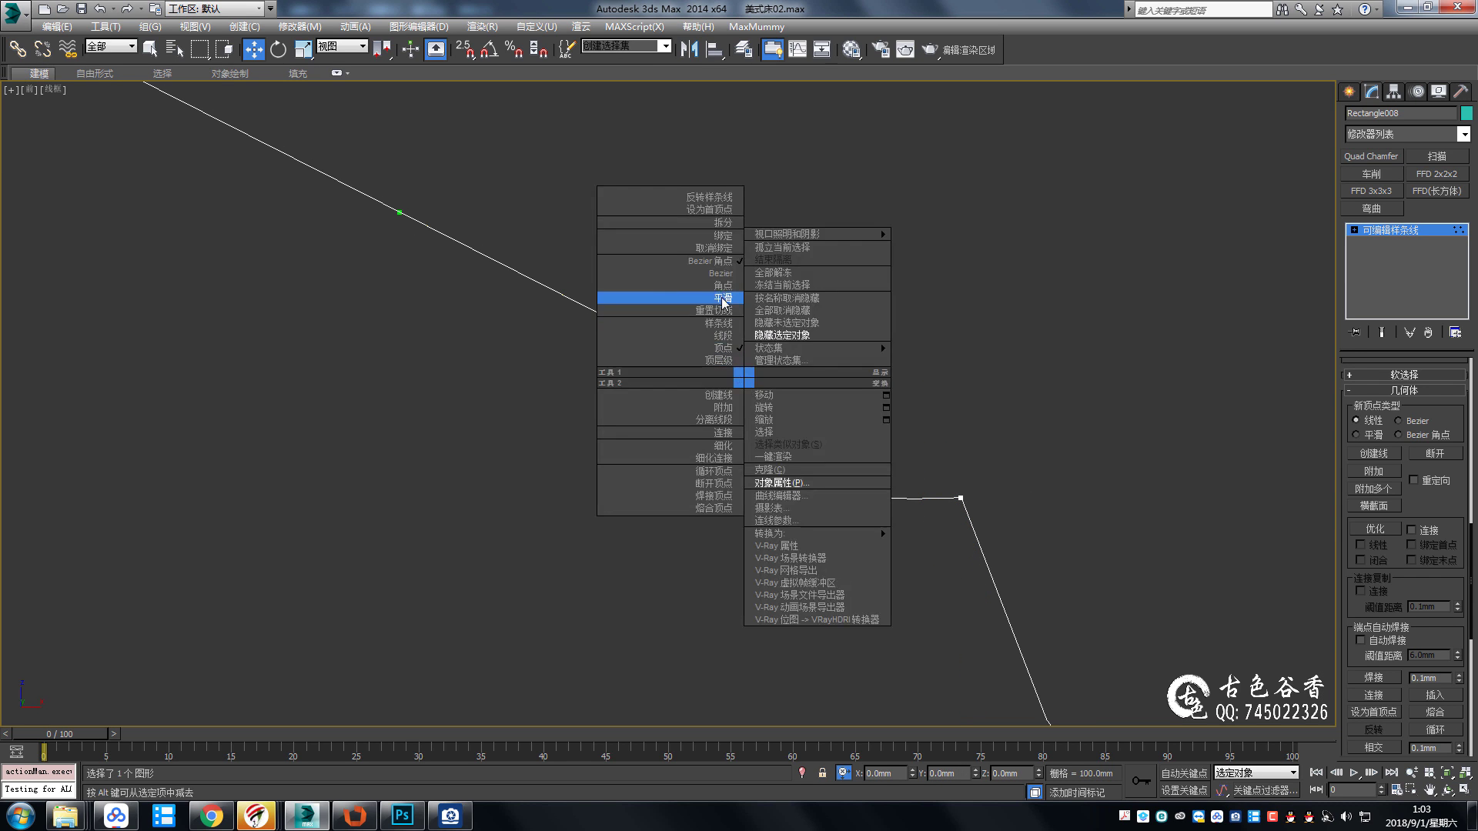
pyautogui.click(643, 296)
pyautogui.press('s')
pyautogui.moveTo(768, 359); pyautogui.dragTo(878, 358)
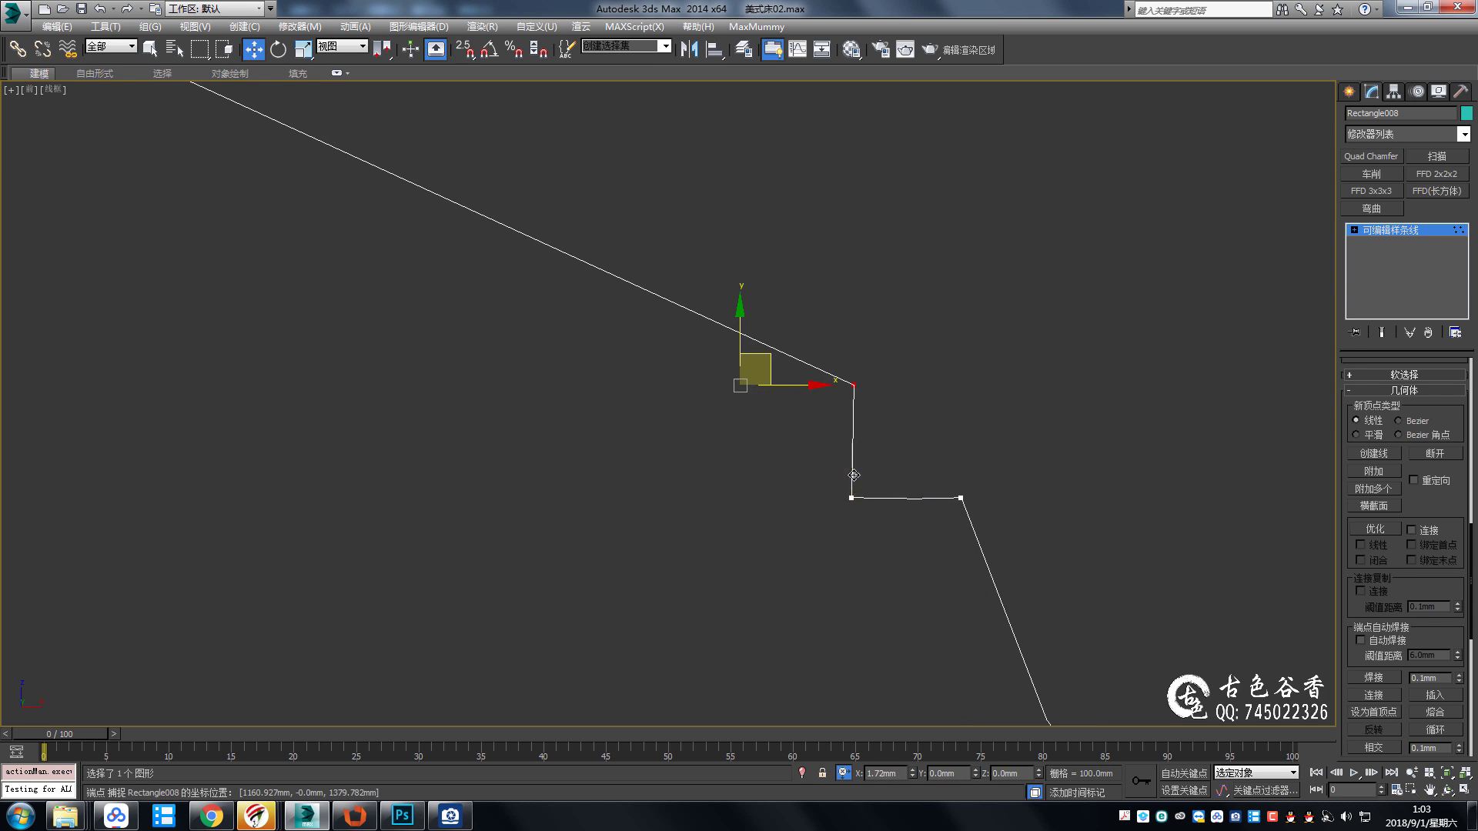
pyautogui.moveTo(878, 359); pyautogui.dragTo(885, 428, button='middle')
pyautogui.scroll(-3, 915, 470)
# After checking the photo, Refine a new vertex on the sloping top edge and raise it.
pyautogui.click(458, 821)
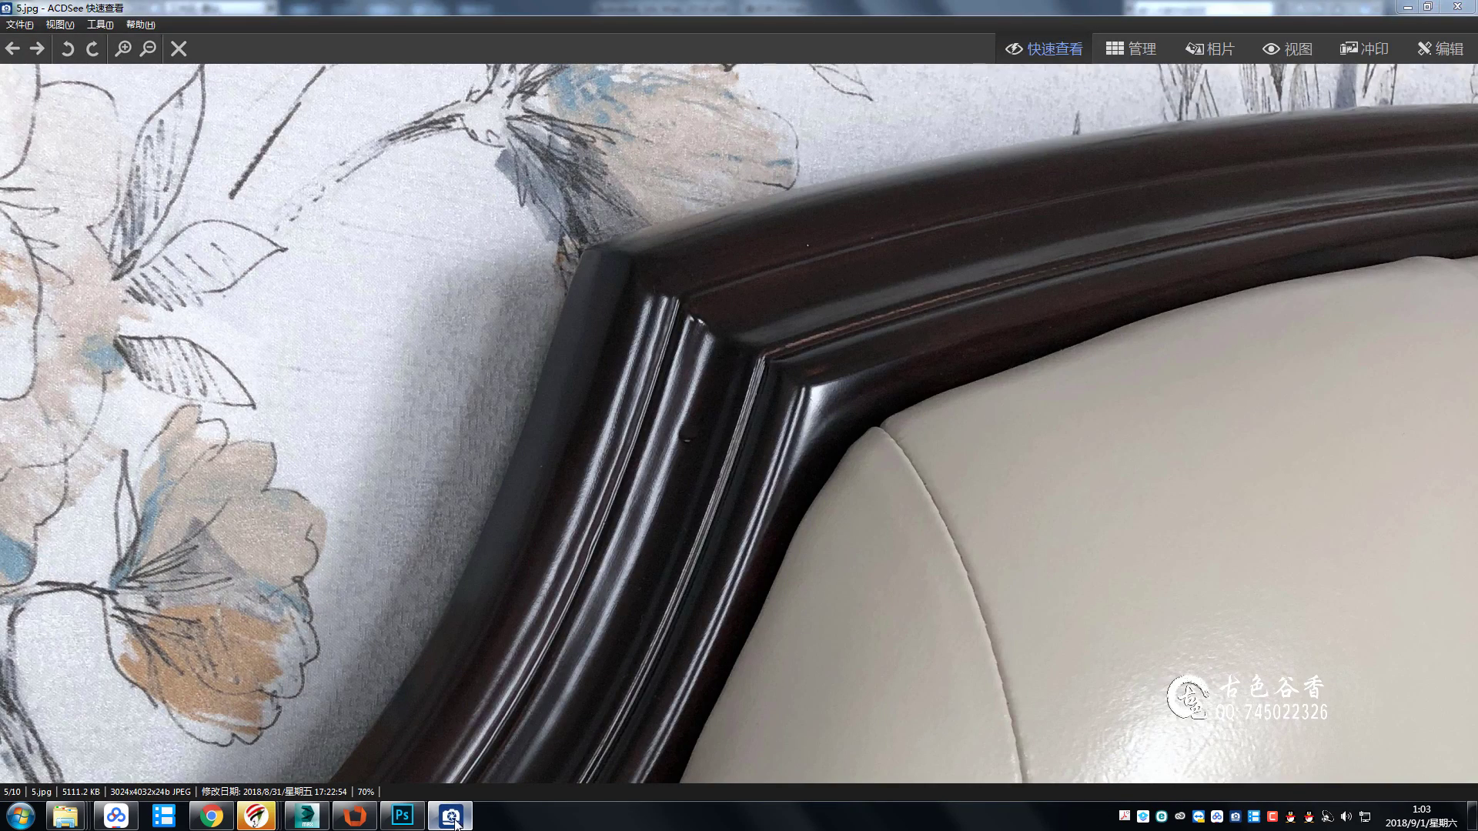
pyautogui.click(456, 822)
pyautogui.click(451, 822)
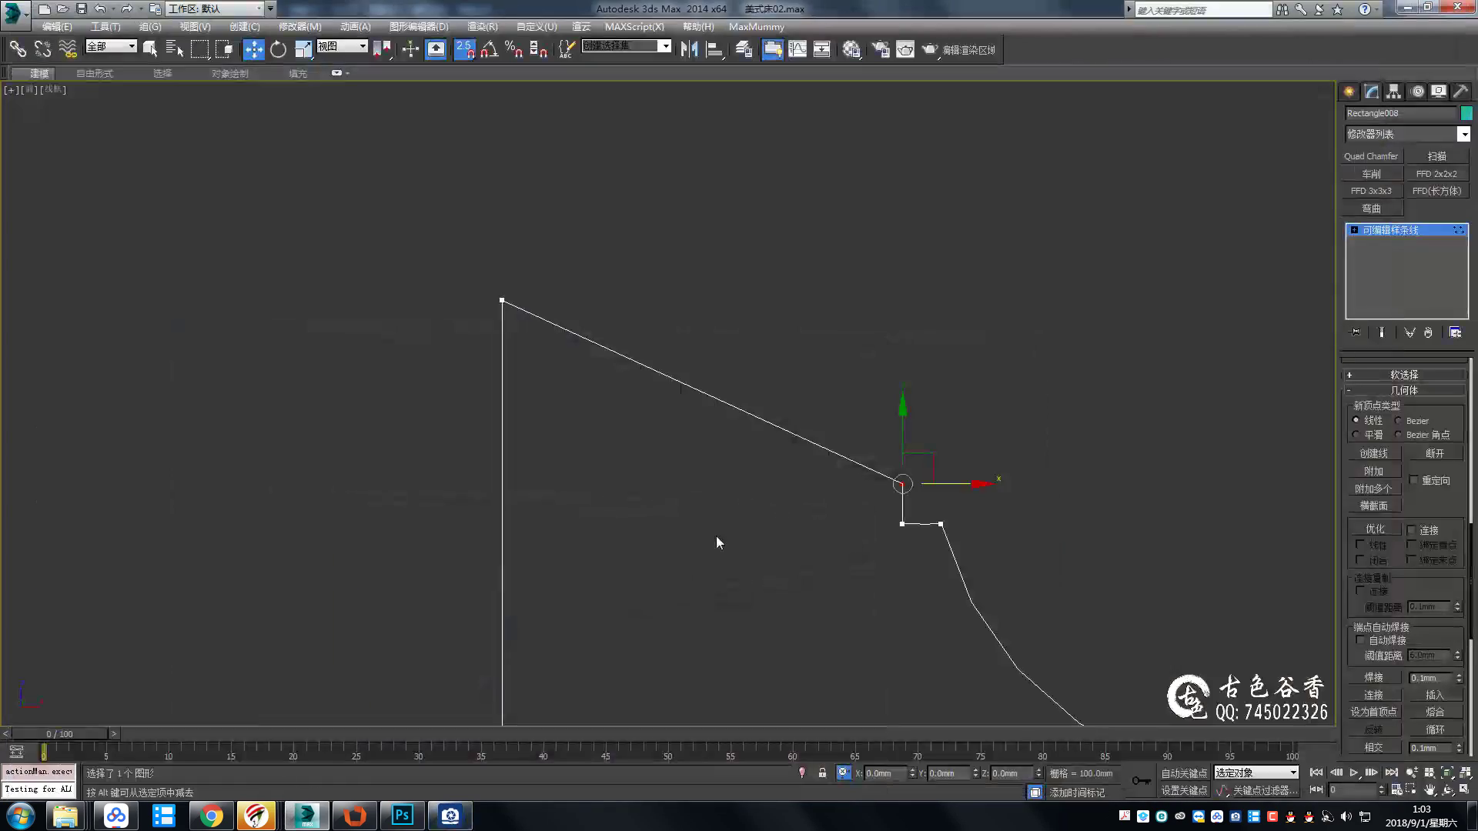
pyautogui.click(1377, 531)
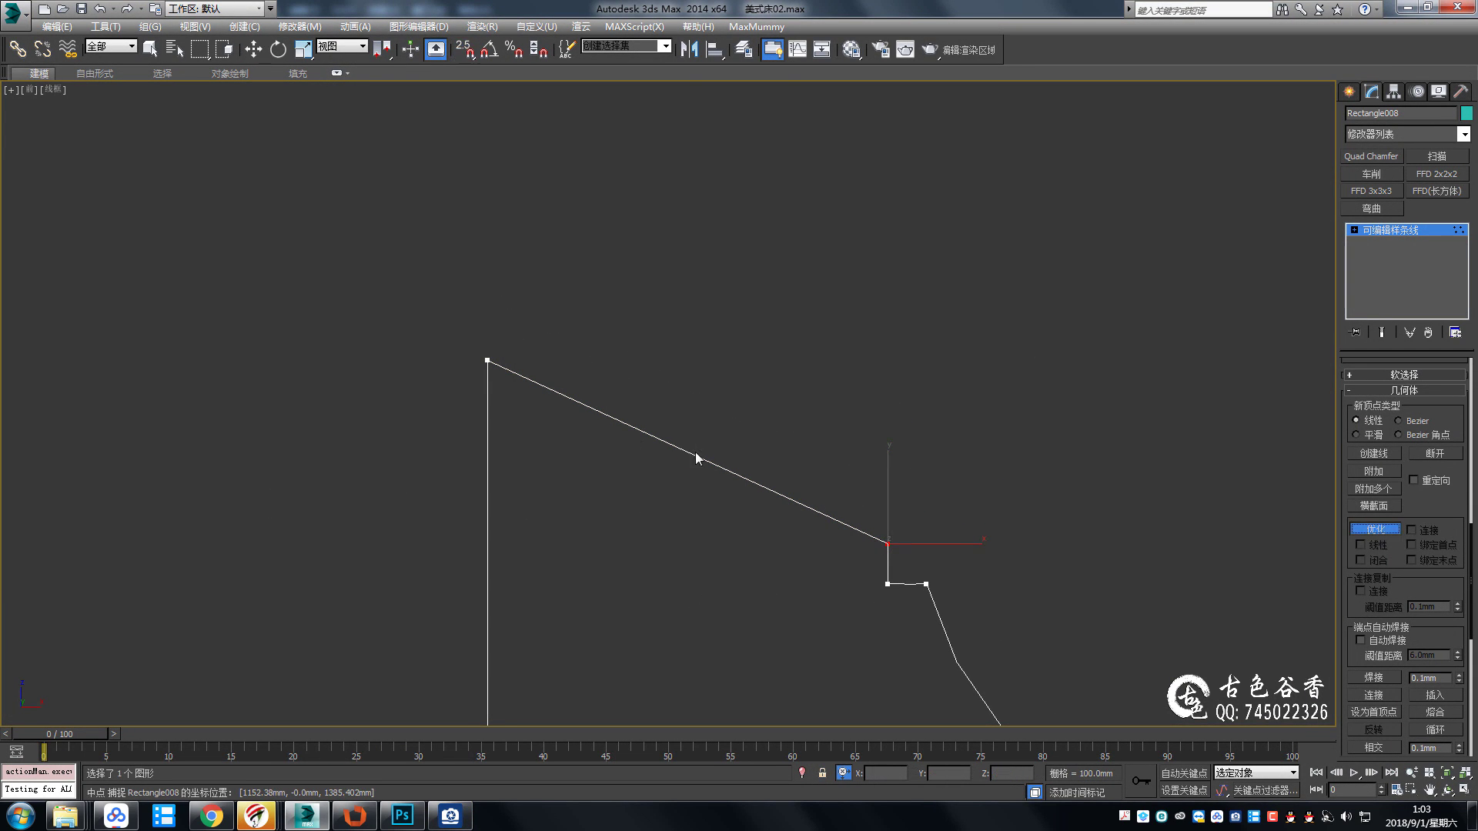
pyautogui.click(686, 453)
pyautogui.rightClick(687, 454)
pyautogui.press('s')
pyautogui.moveTo(634, 412); pyautogui.dragTo(716, 492)
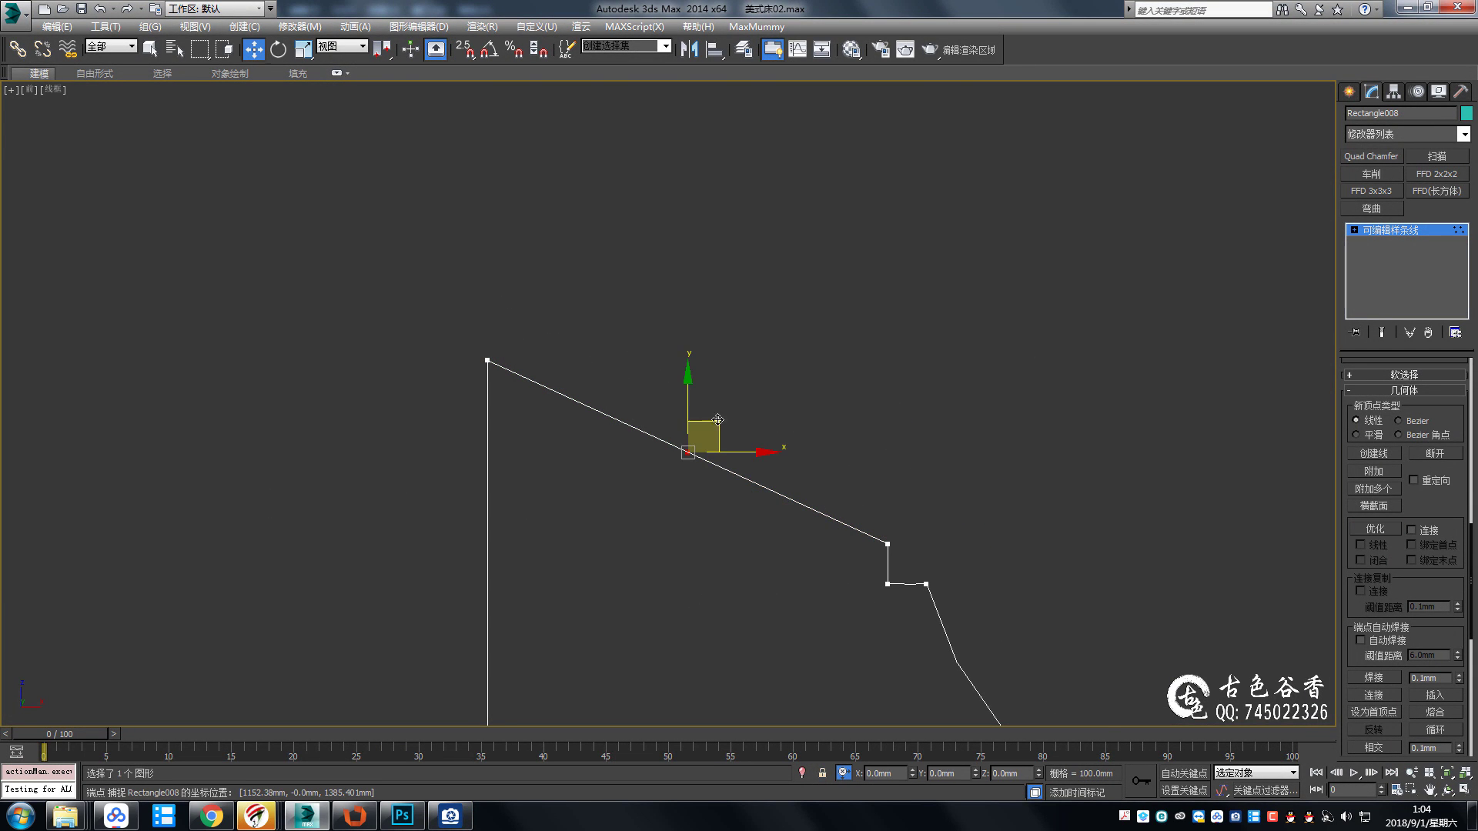
pyautogui.moveTo(702, 433)
pyautogui.mouseDown()
pyautogui.moveTo(768, 345)
pyautogui.moveTo(760, 356)
pyautogui.mouseUp()
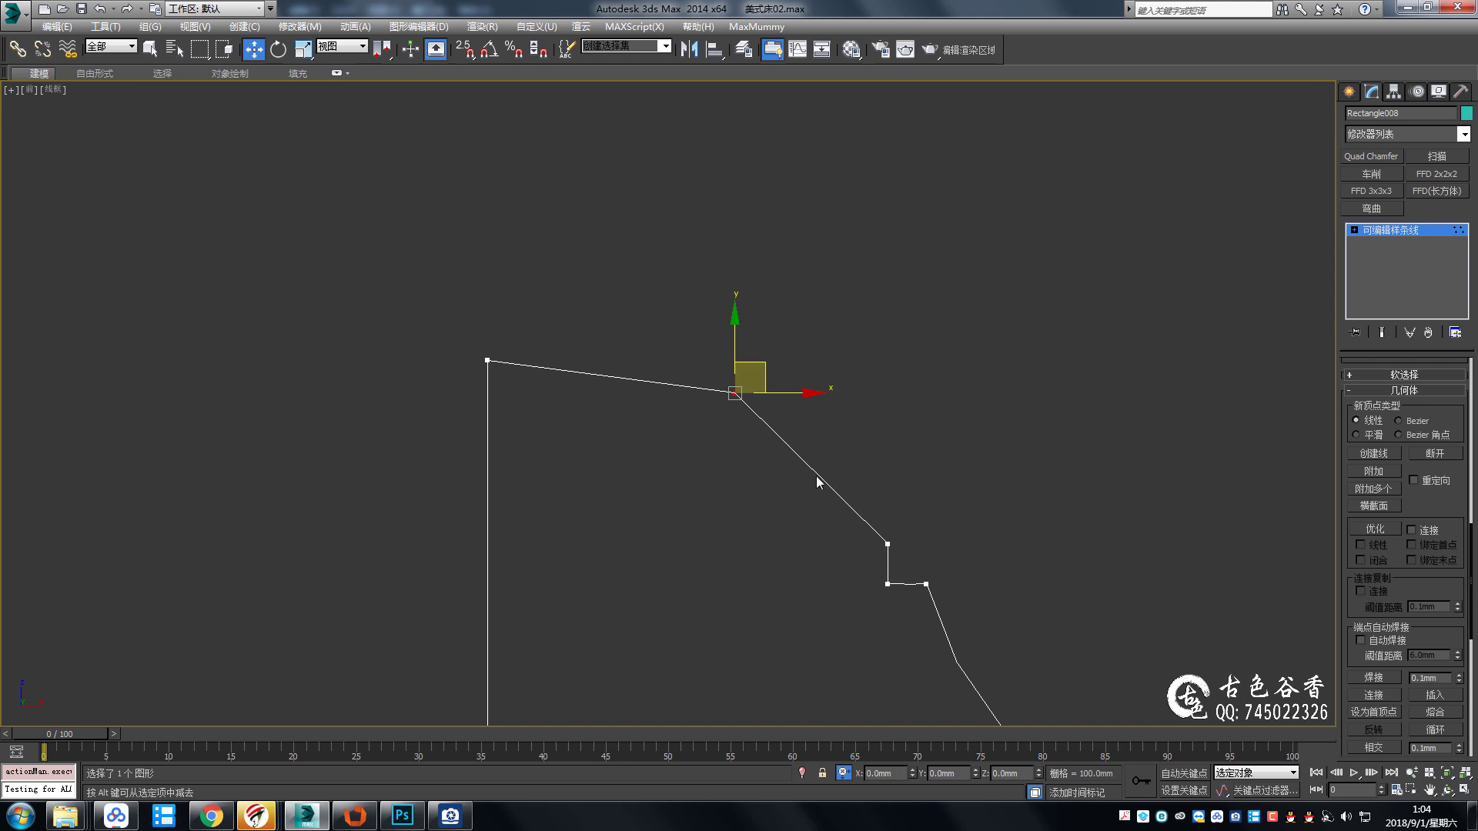
# Change the vertex type of the top edge's lower vertex, then view the headboard photo again.
pyautogui.moveTo(898, 556); pyautogui.dragTo(765, 437)
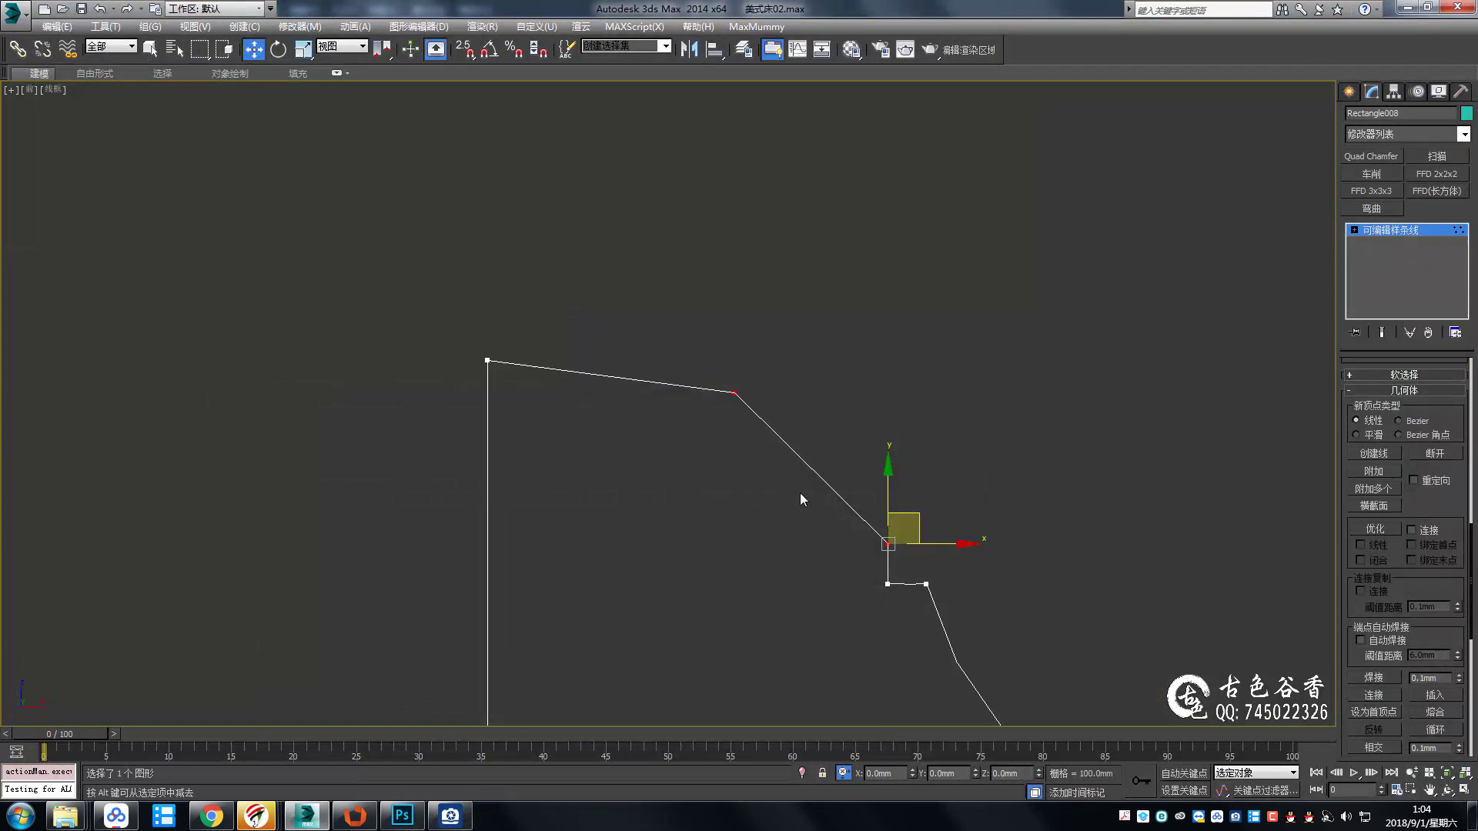
pyautogui.rightClick(800, 498)
pyautogui.click(617, 460)
pyautogui.moveTo(614, 528); pyautogui.dragTo(663, 418, button='middle')
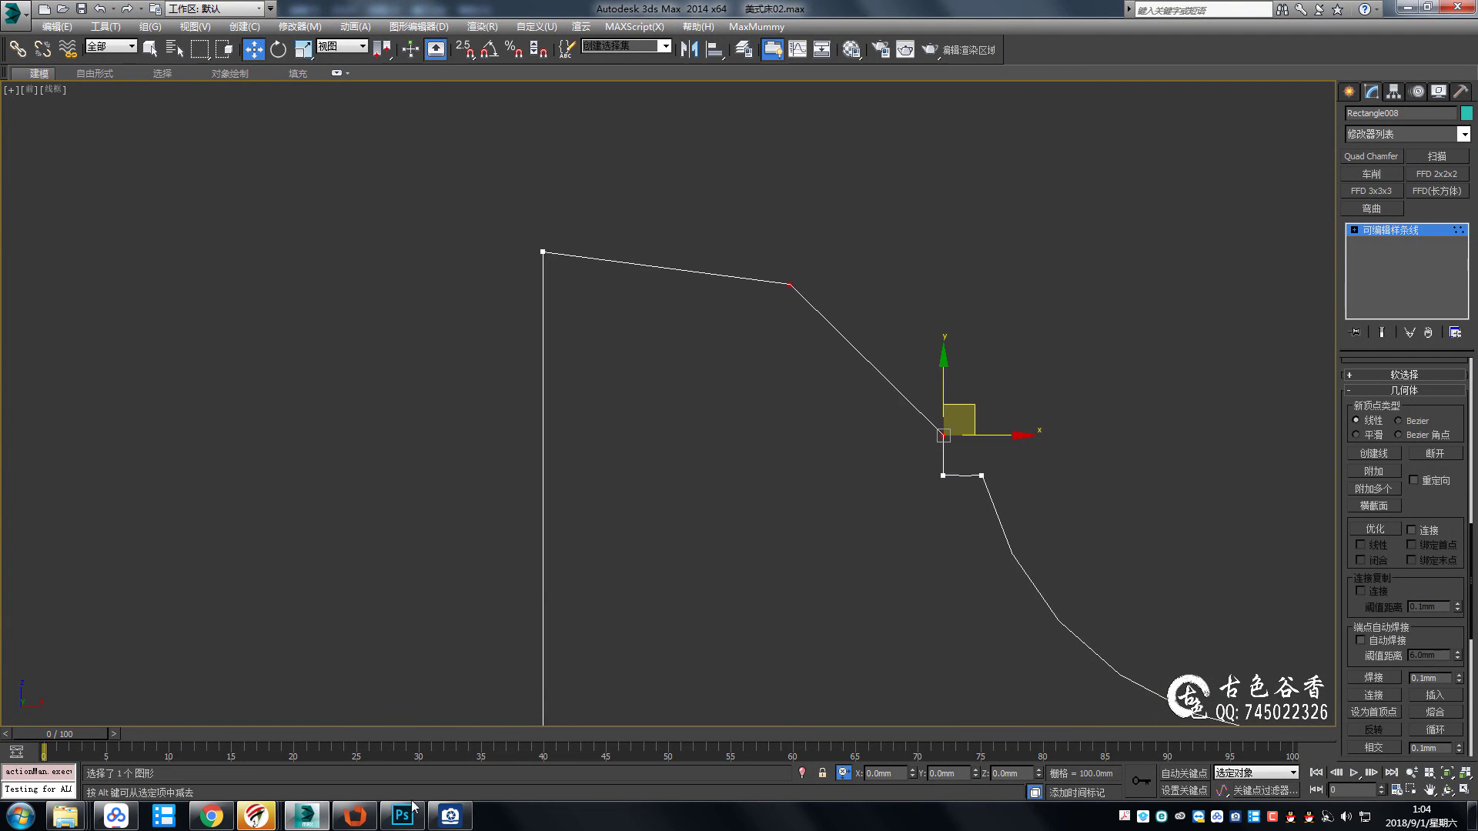
pyautogui.click(450, 816)
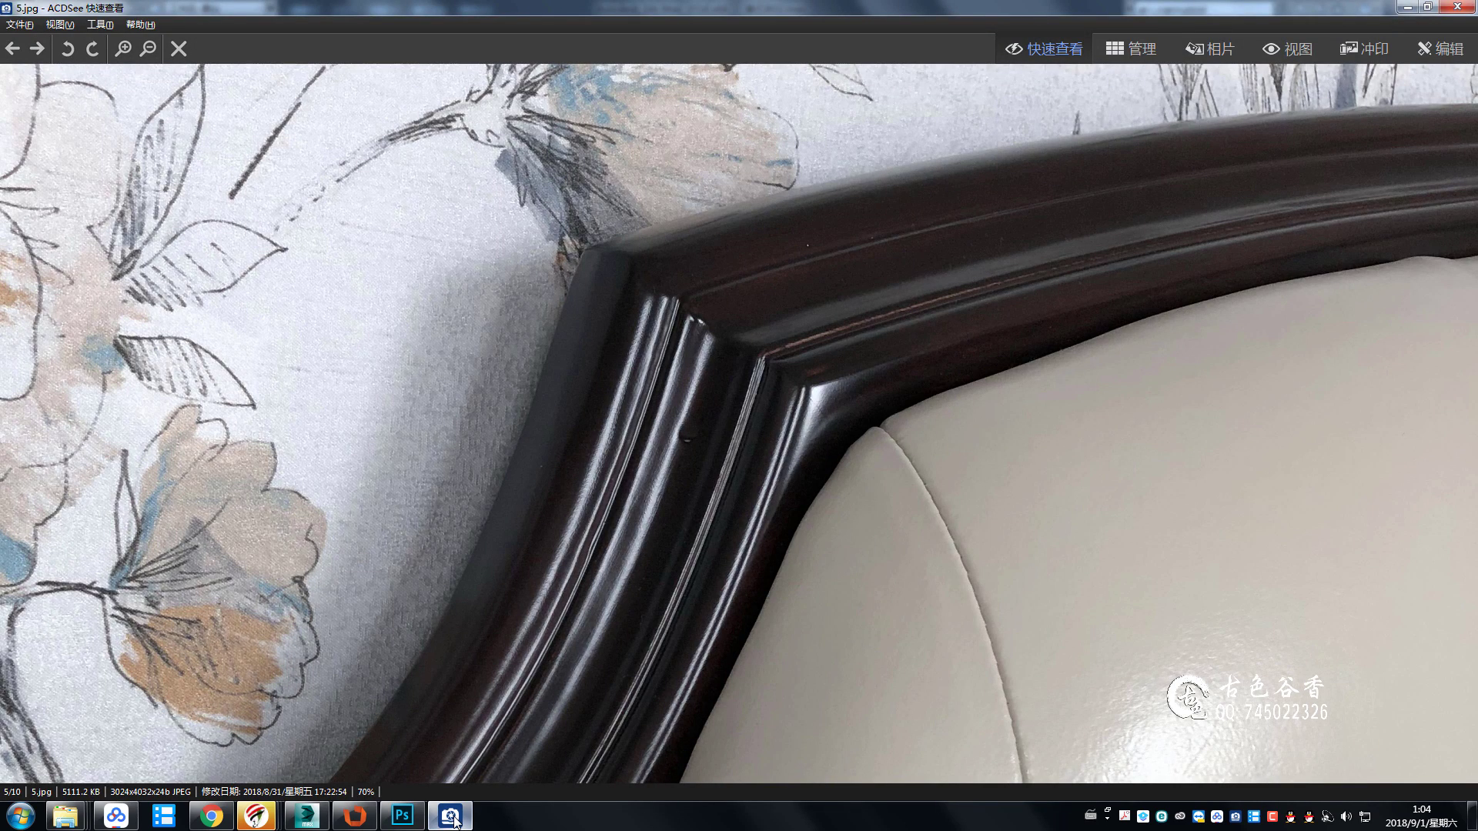
# Make the upper bend vertices Bezier Corner and drag their handles into a smooth curve.
pyautogui.click(455, 822)
pyautogui.rightClick(846, 402)
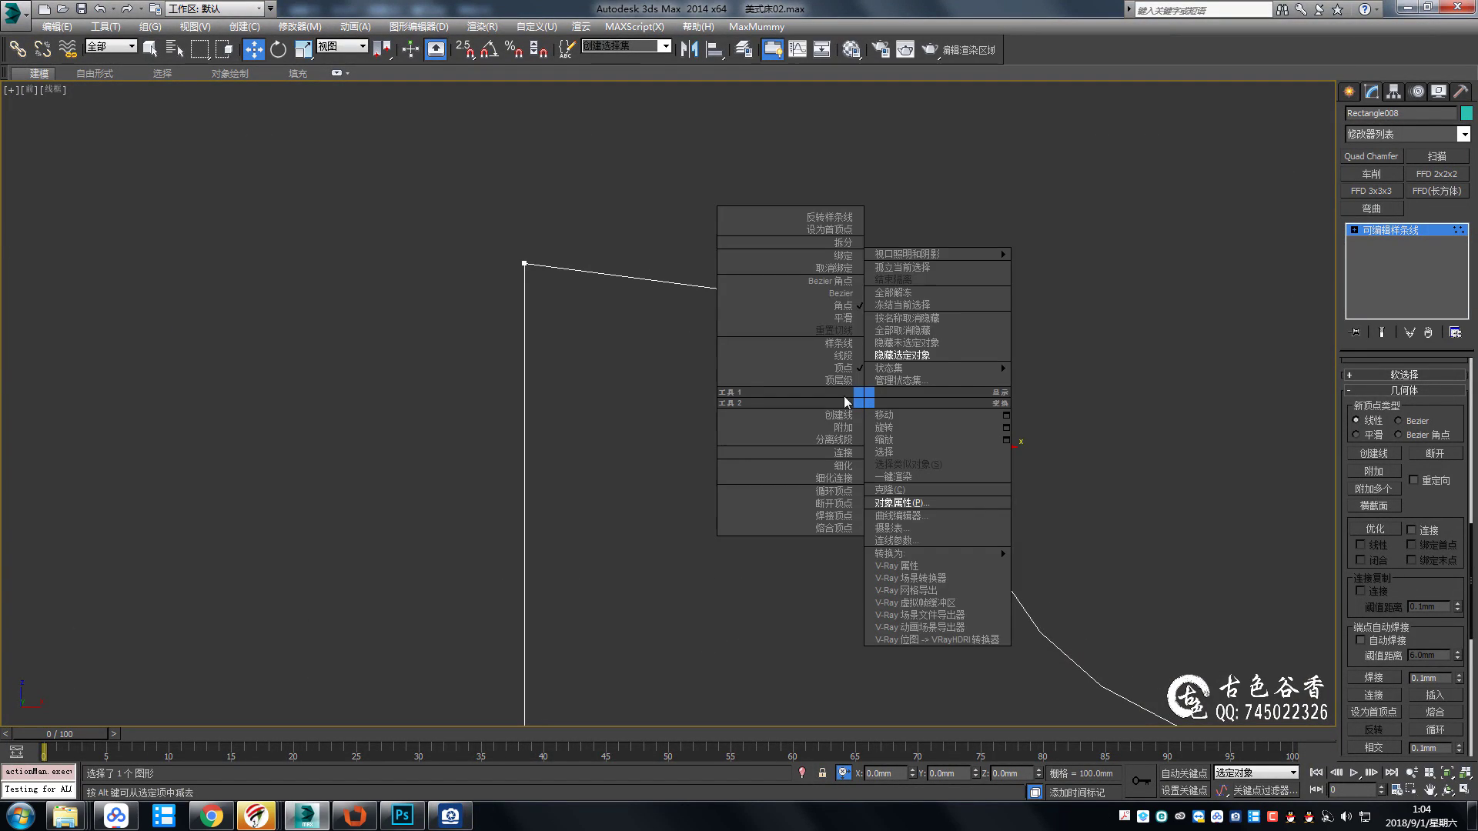
pyautogui.click(835, 281)
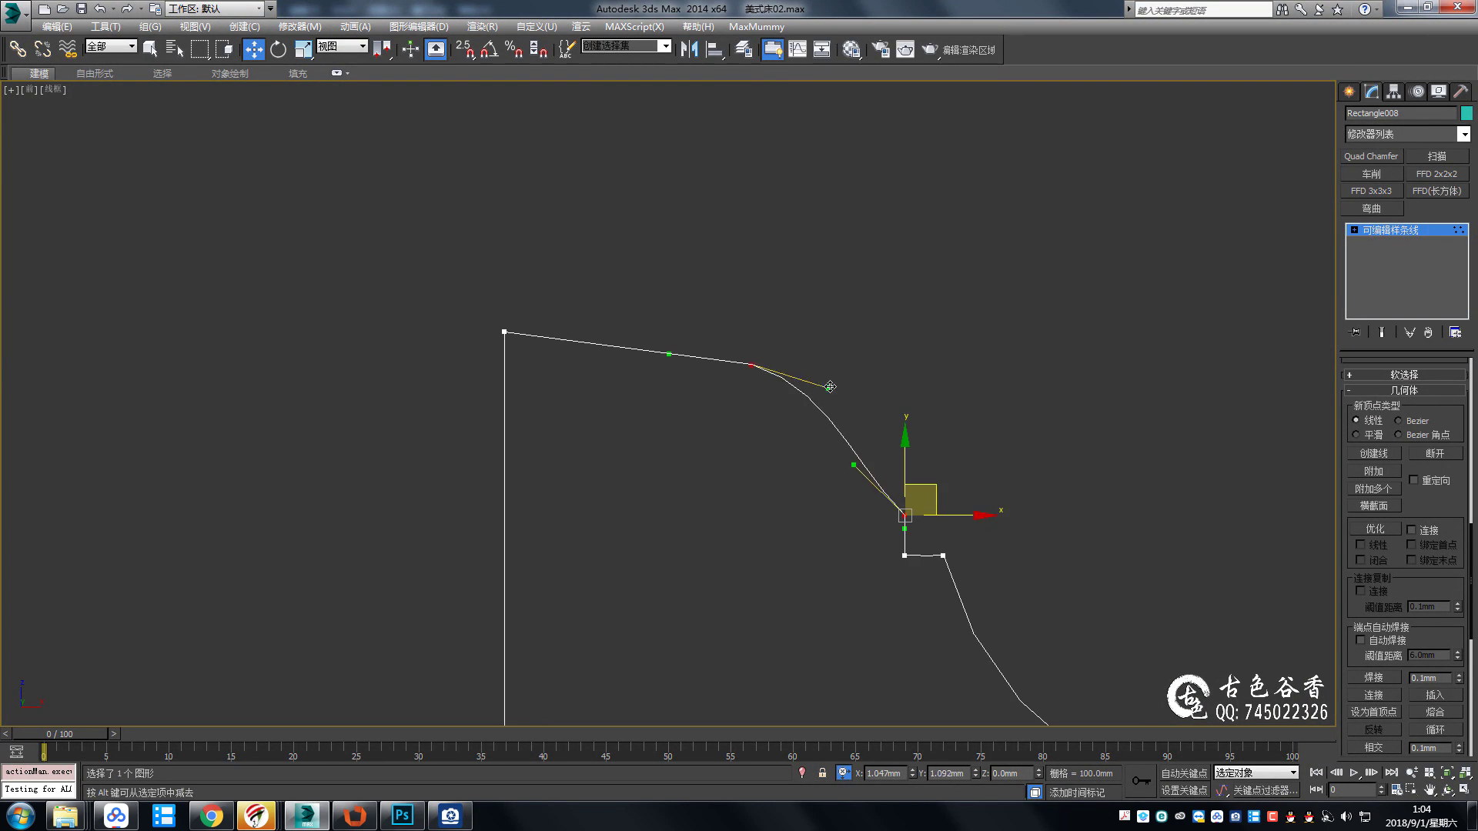
pyautogui.moveTo(830, 386); pyautogui.dragTo(832, 381)
pyautogui.moveTo(853, 465); pyautogui.dragTo(882, 453)
pyautogui.moveTo(882, 453); pyautogui.dragTo(919, 530, button='middle')
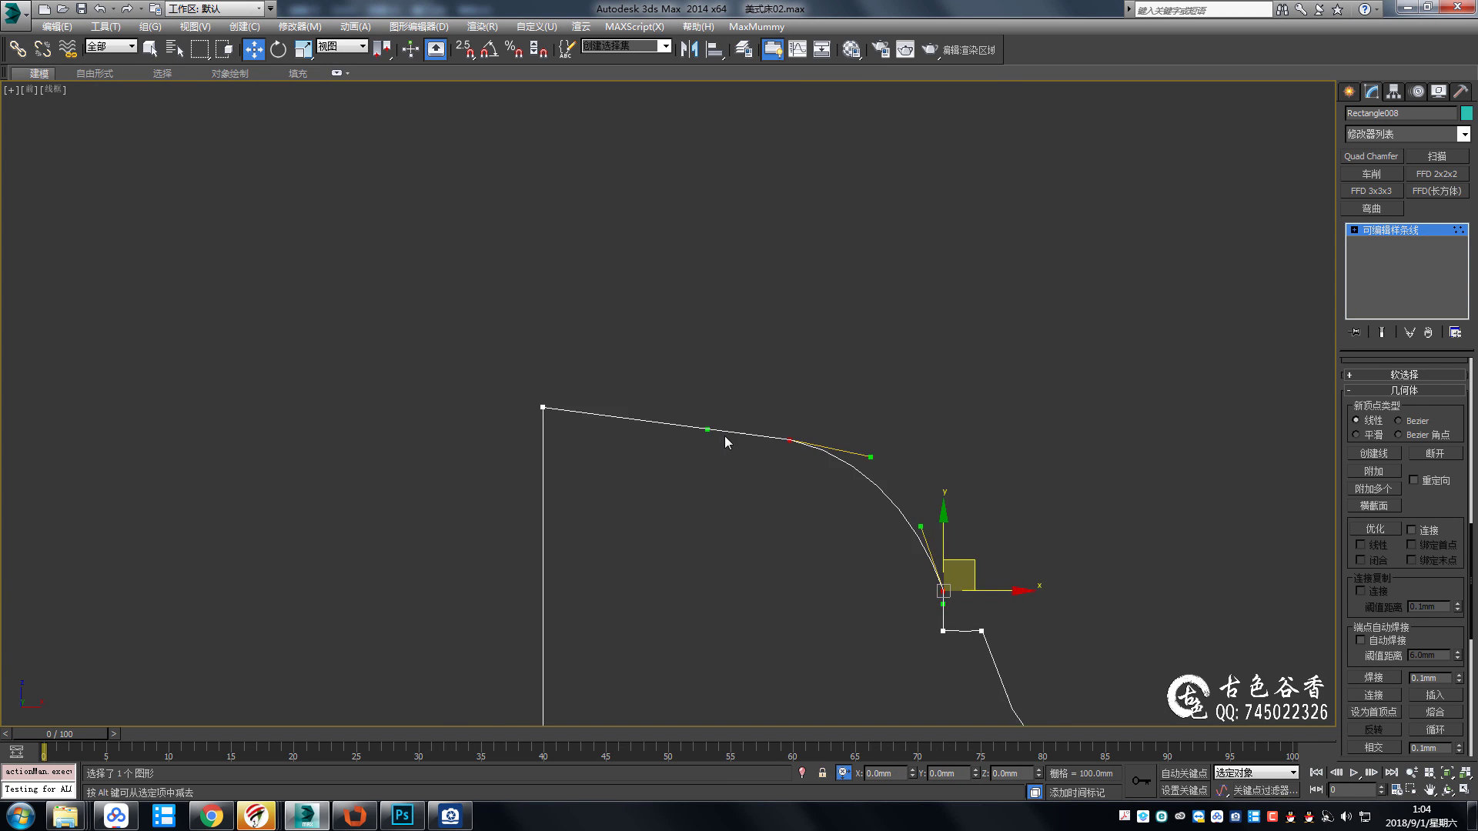
pyautogui.scroll(3, 766, 449)
pyautogui.moveTo(685, 424); pyautogui.dragTo(686, 393)
pyautogui.click(800, 437)
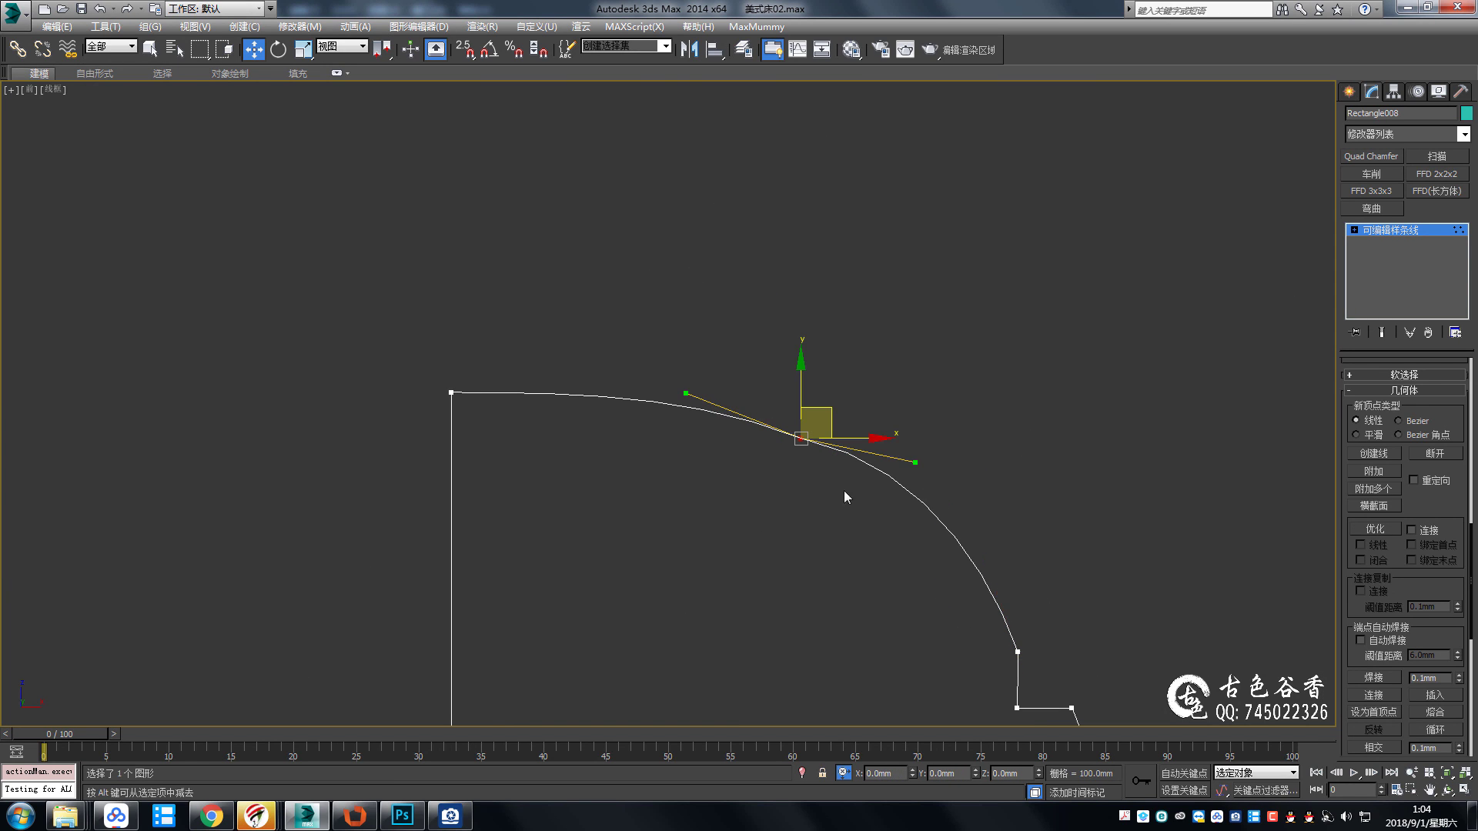
pyautogui.moveTo(913, 460); pyautogui.dragTo(910, 471)
pyautogui.scroll(-5, 912, 514)
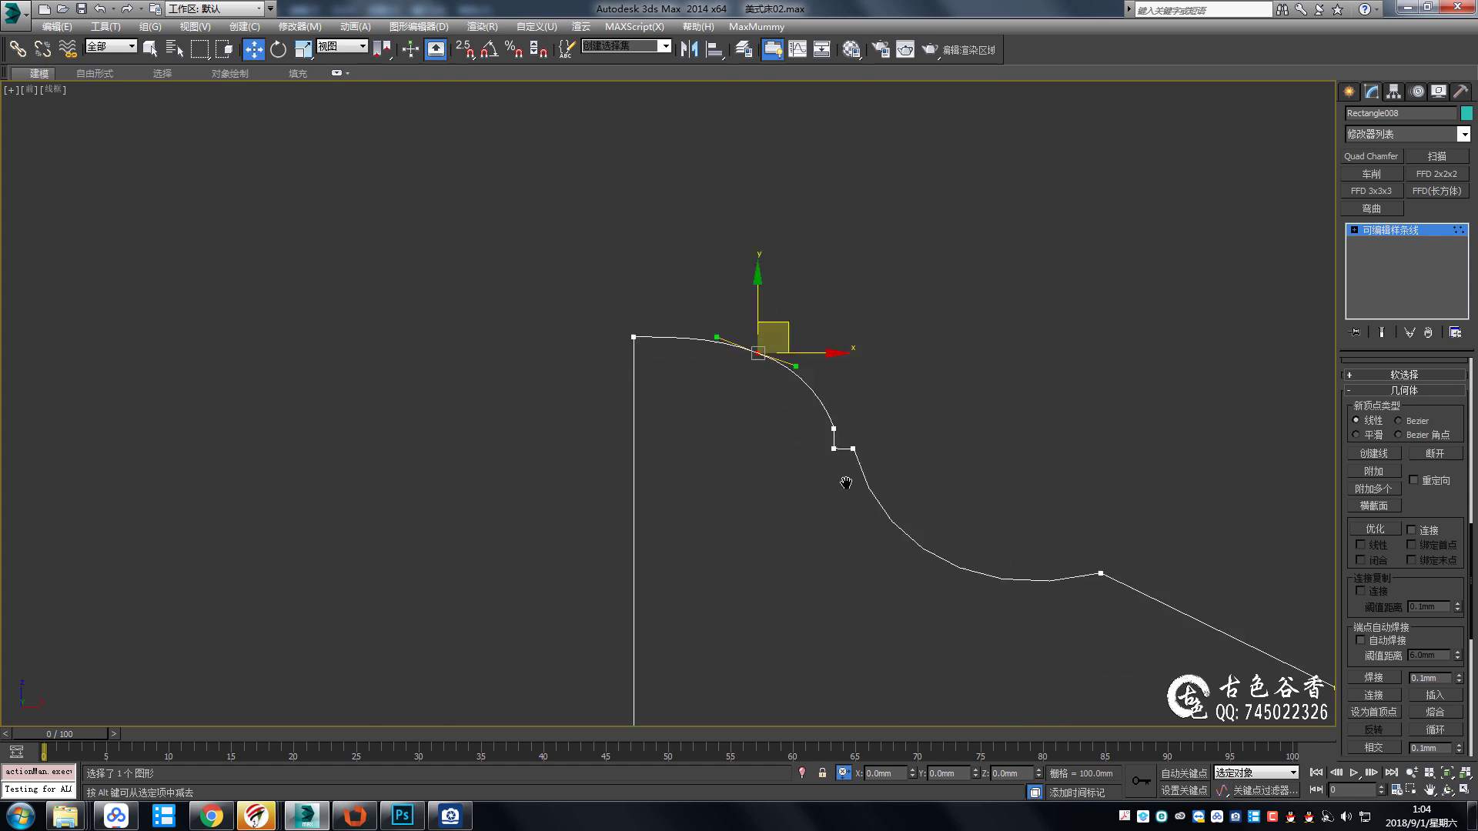
pyautogui.click(764, 333)
# Refine a new vertex further down the profile and set it to Corner.
pyautogui.click(1379, 534)
pyautogui.scroll(3, 775, 297)
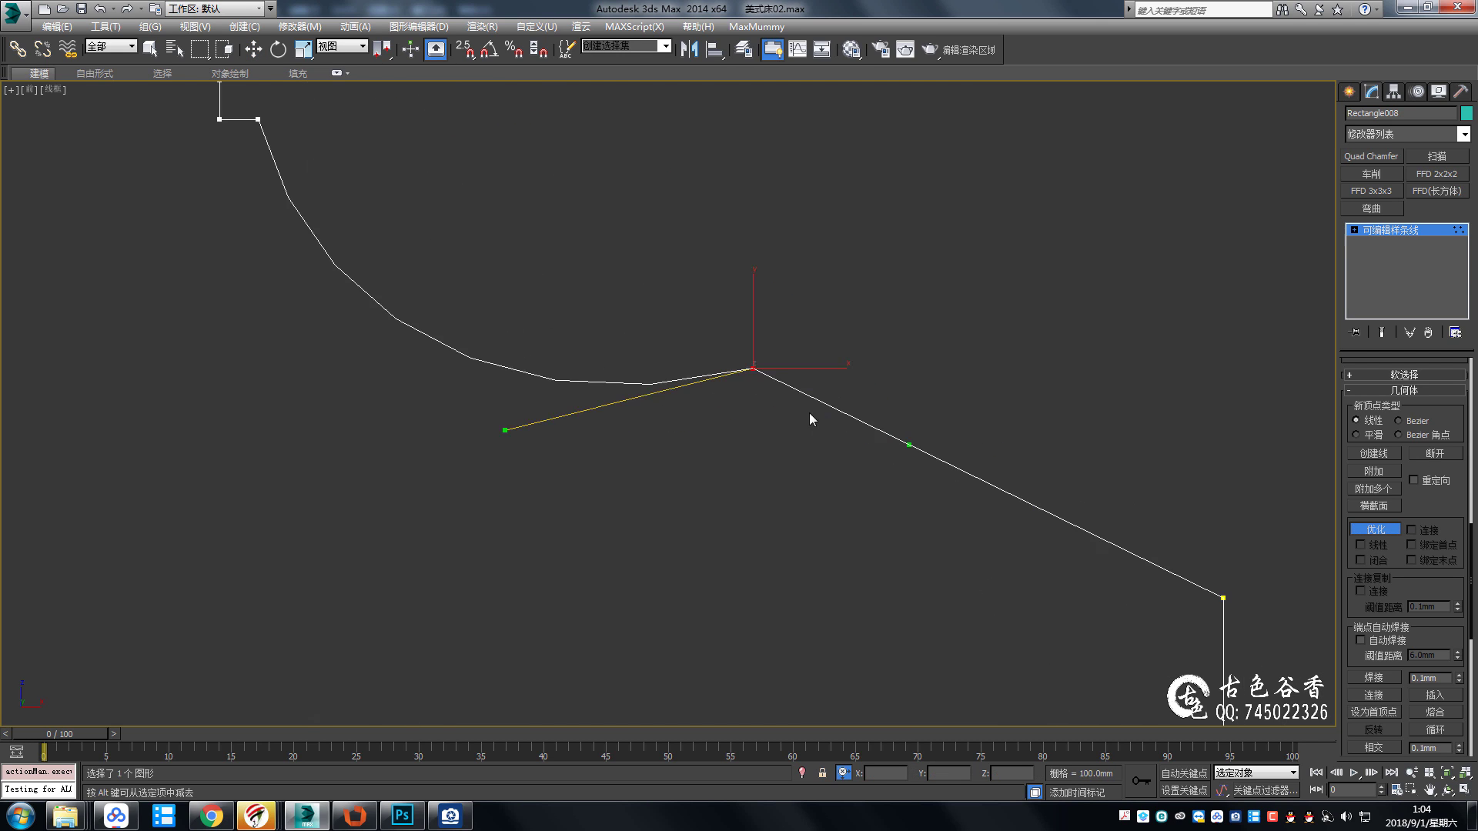
pyautogui.scroll(2, 810, 416)
pyautogui.press('w')
pyautogui.moveTo(862, 460); pyautogui.dragTo(777, 379)
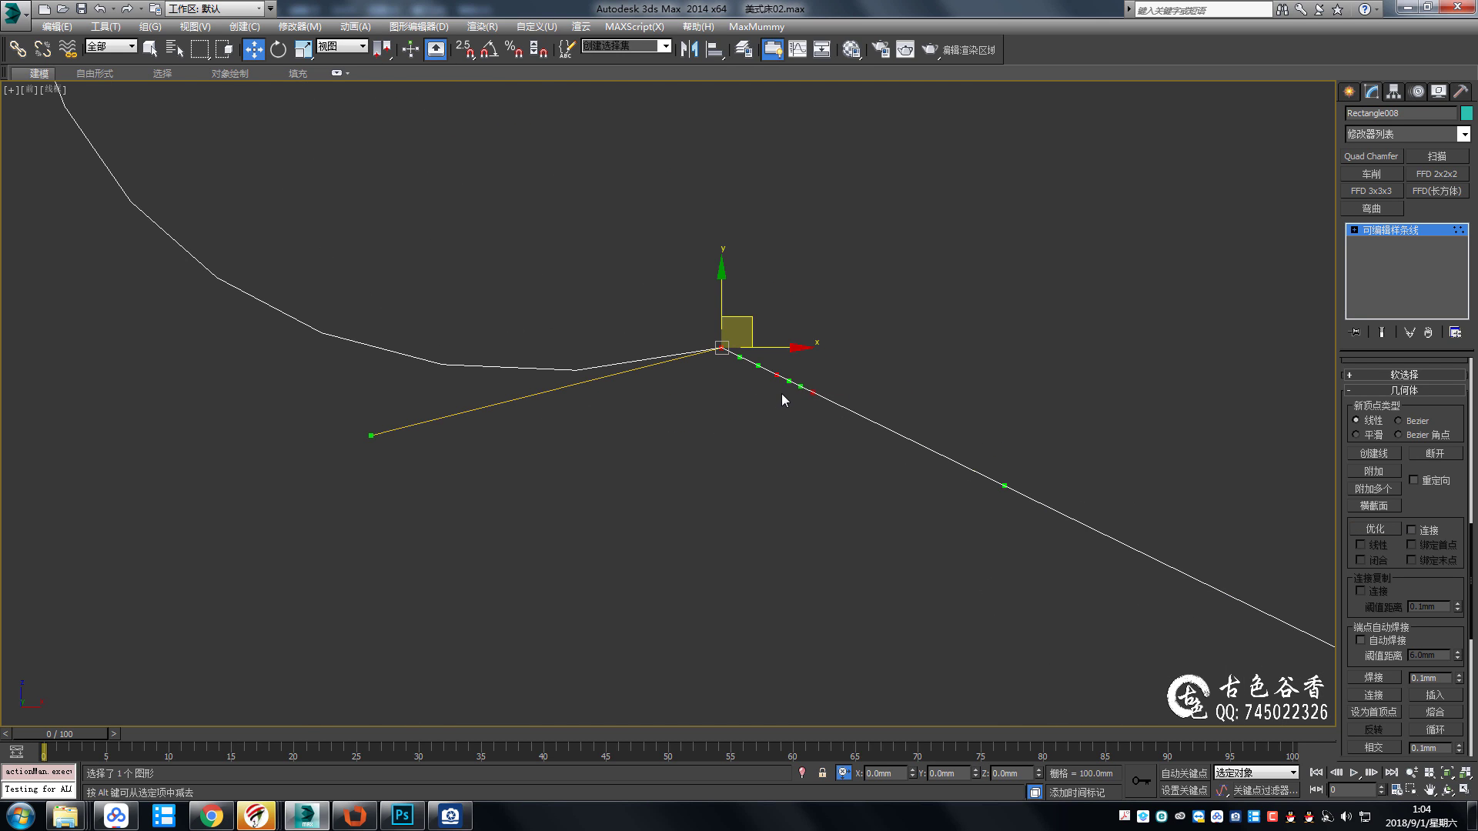
pyautogui.rightClick(816, 400)
pyautogui.click(797, 305)
# Set the next vertex to Corner and snap-move vertices into a small square step.
pyautogui.click(776, 375)
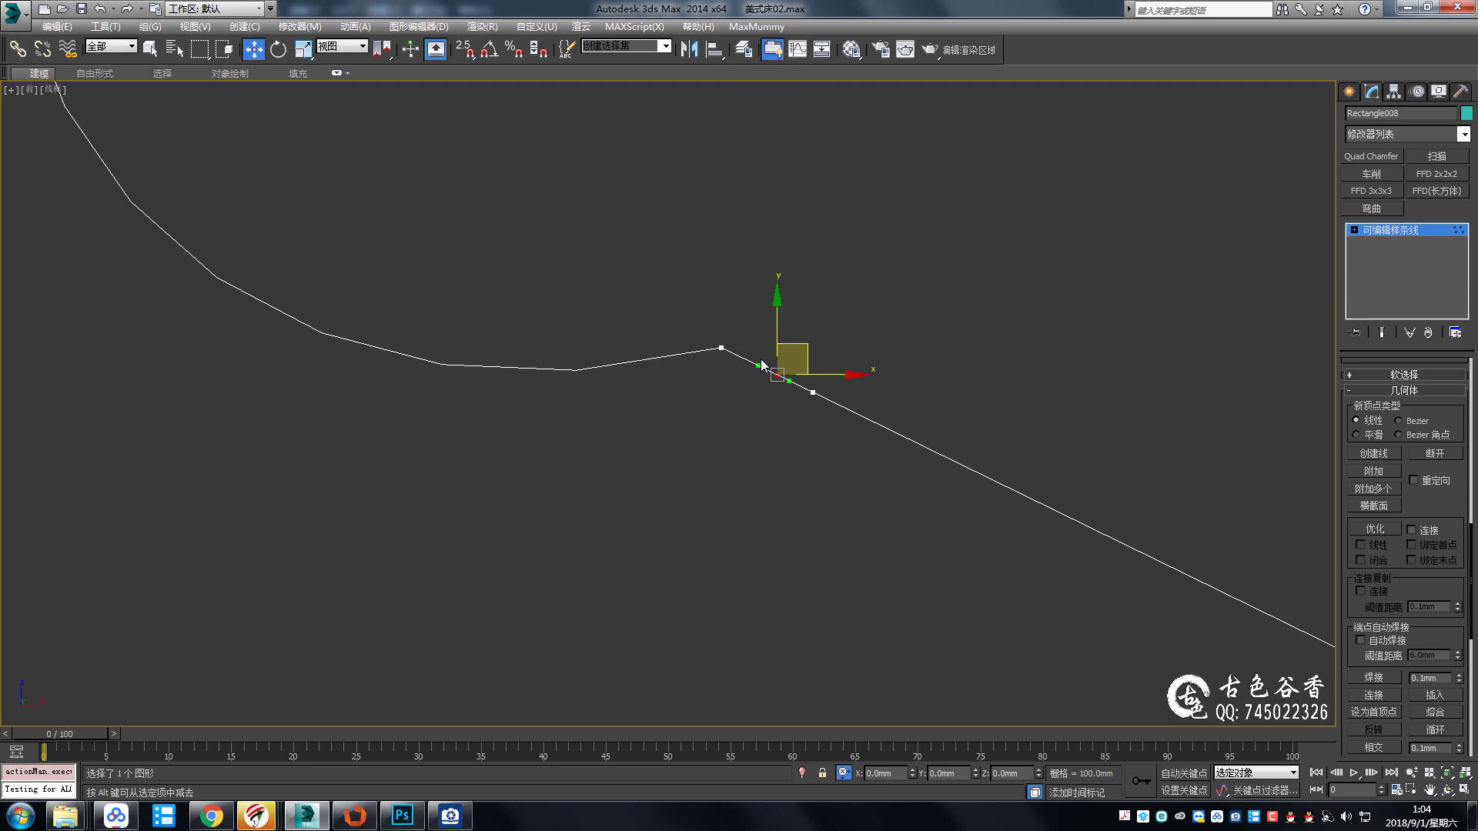
pyautogui.rightClick(762, 370)
pyautogui.click(693, 281)
pyautogui.scroll(4, 648, 367)
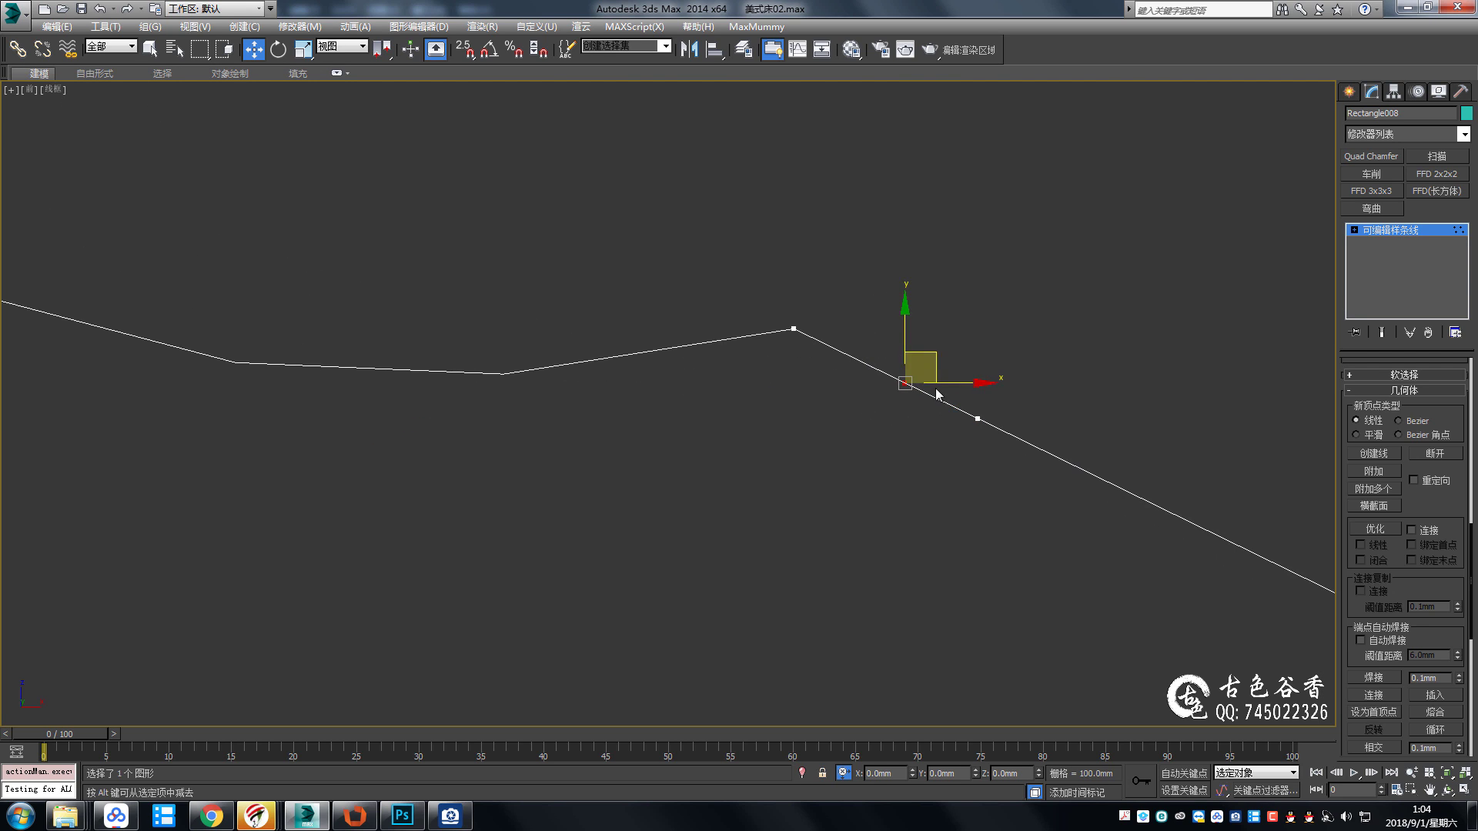
pyautogui.moveTo(908, 381)
pyautogui.mouseDown()
pyautogui.moveTo(823, 433)
pyautogui.moveTo(793, 366)
pyautogui.mouseUp()
pyautogui.press('s')
pyautogui.press('s')
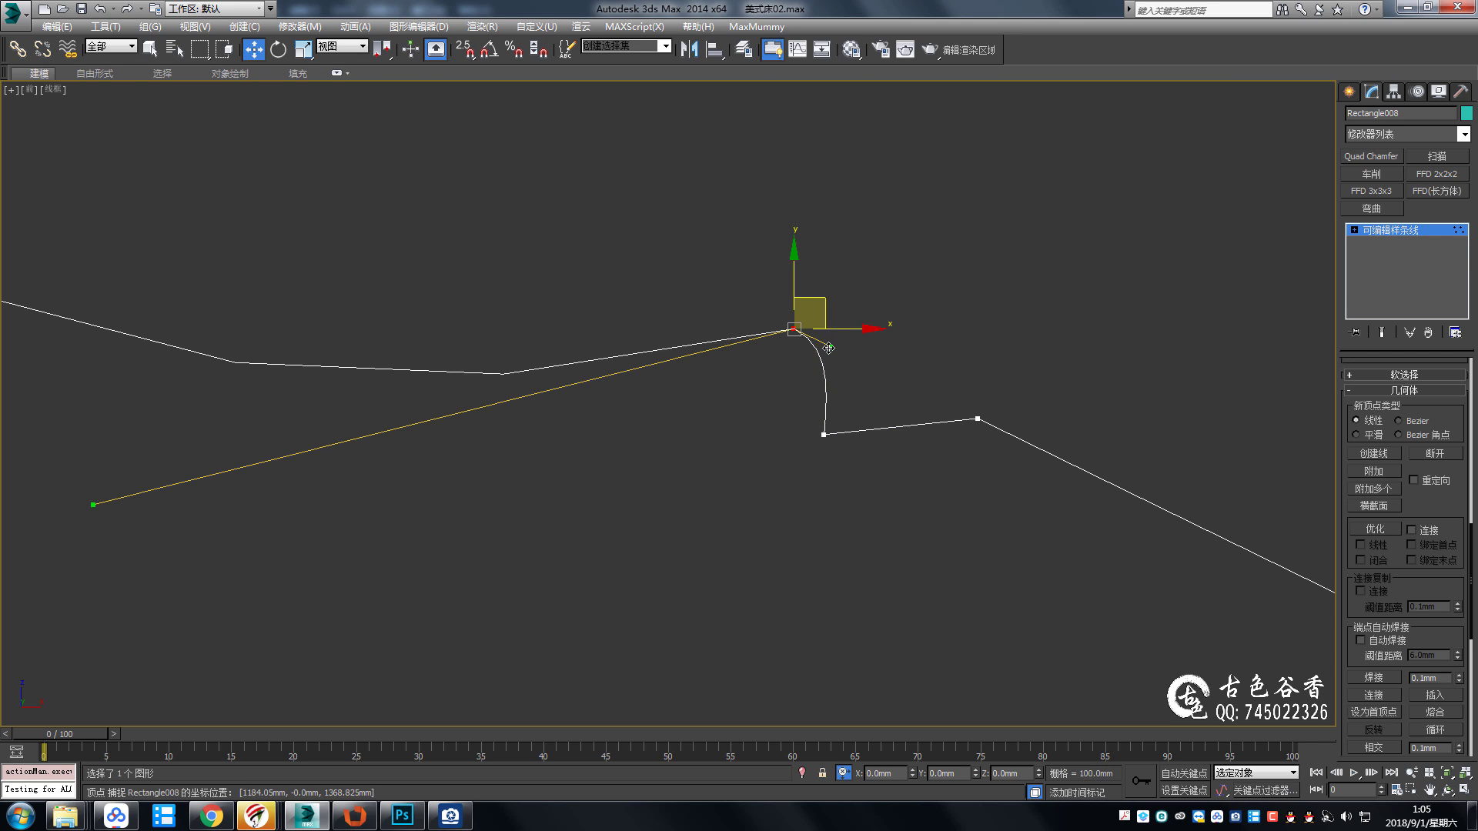
pyautogui.click(823, 433)
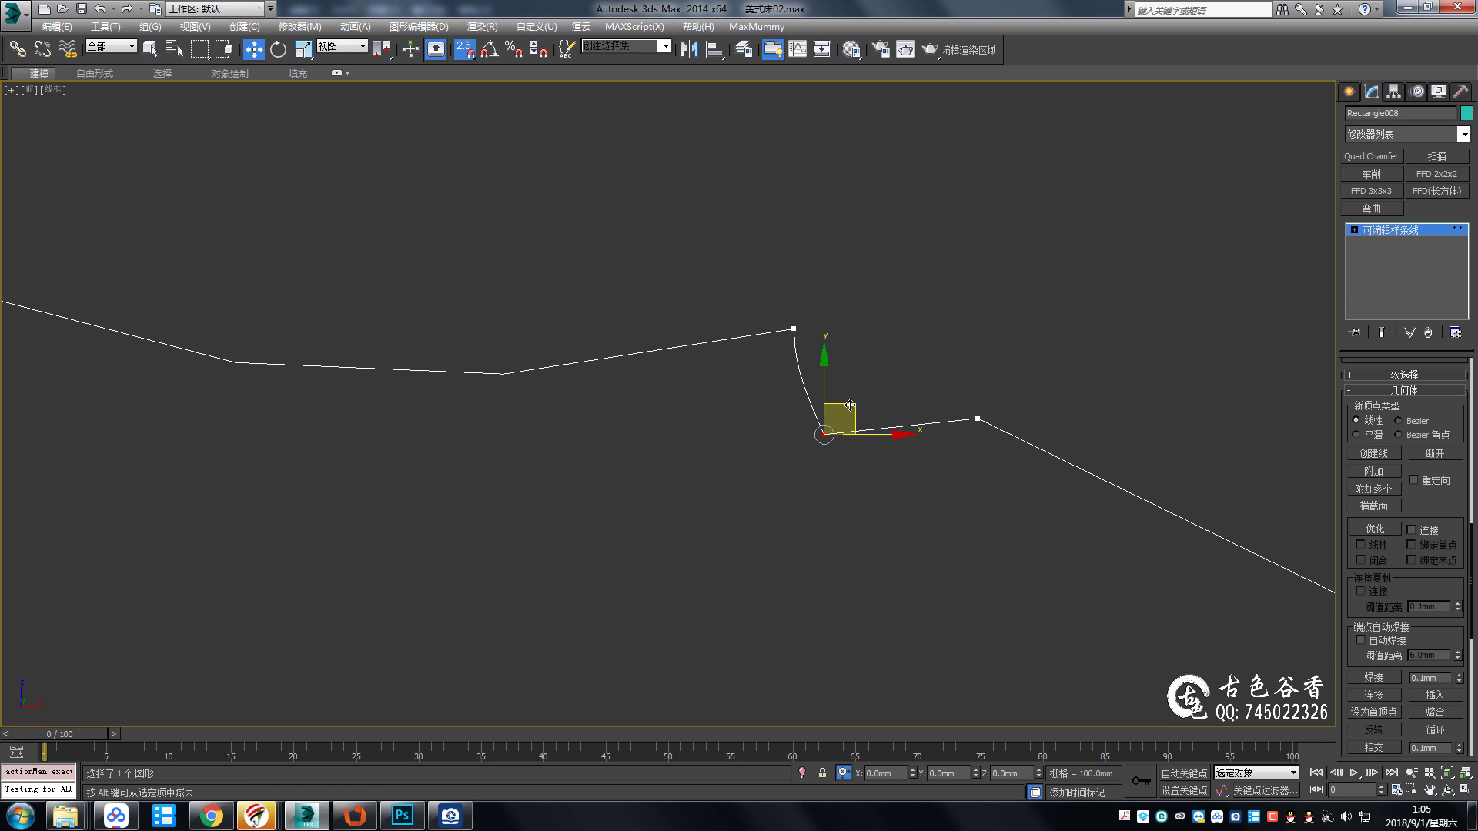
pyautogui.moveTo(849, 405)
pyautogui.mouseDown()
pyautogui.moveTo(821, 407)
pyautogui.moveTo(910, 430)
pyautogui.mouseUp()
pyautogui.press('s')
# Select the vertex right of the step, change a quad-menu option, and view the reference photo.
pyautogui.scroll(-3, 859, 419)
pyautogui.click(910, 414)
pyautogui.scroll(-3, 785, 391)
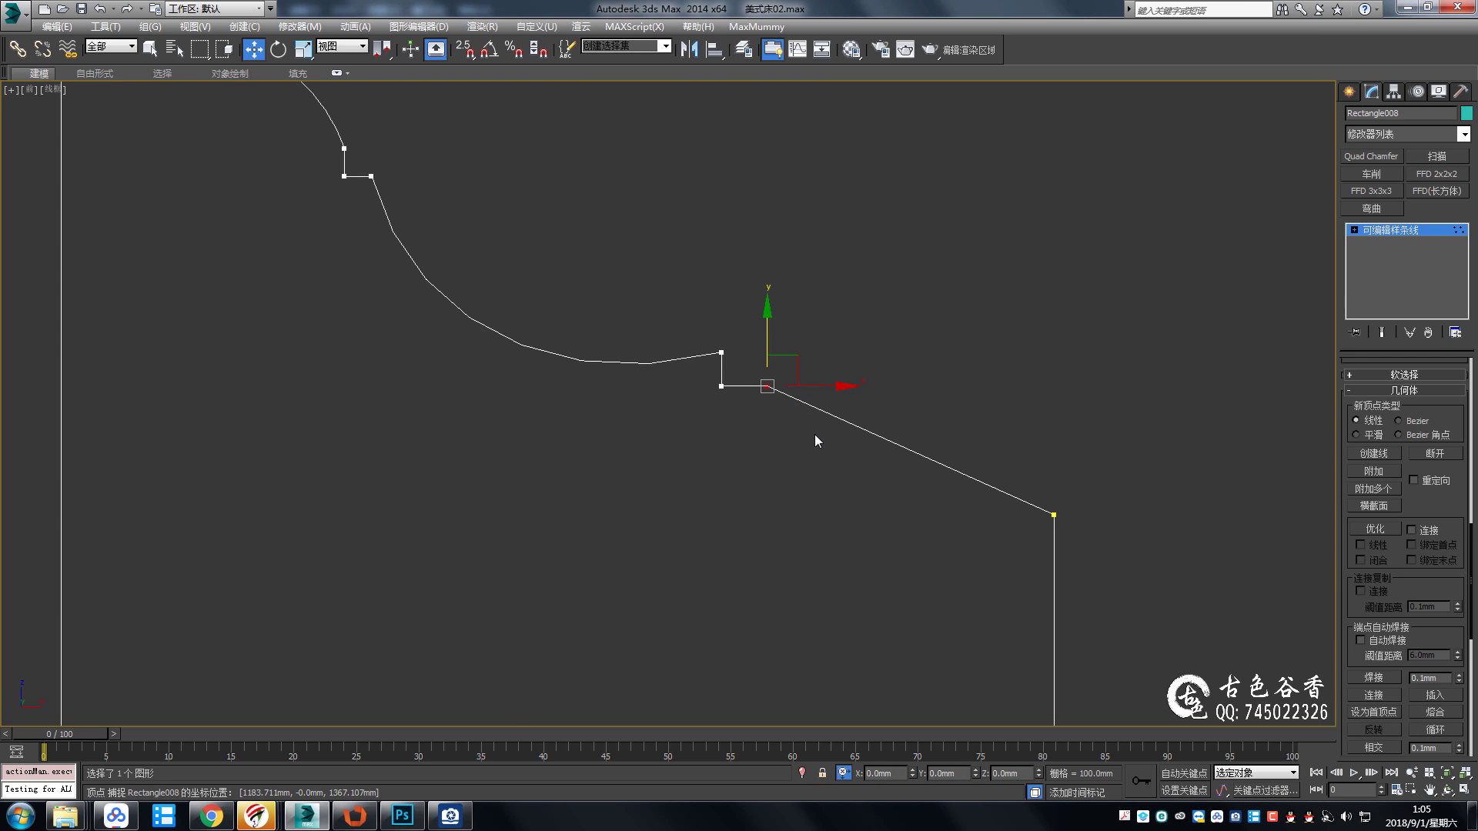
pyautogui.scroll(-4, 862, 492)
pyautogui.scroll(2, 898, 538)
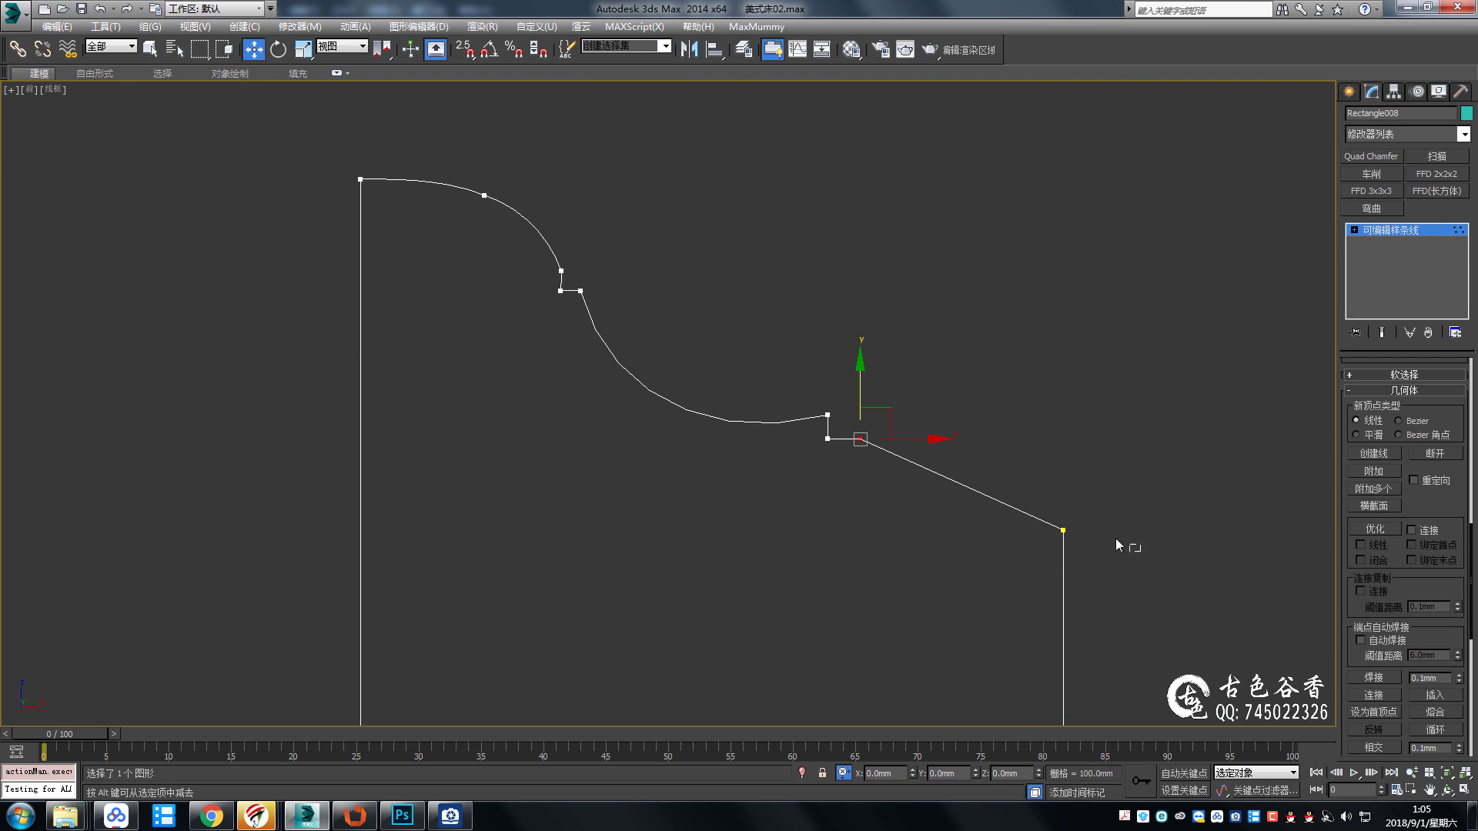
pyautogui.rightClick(982, 482)
pyautogui.click(1124, 631)
pyautogui.click(454, 816)
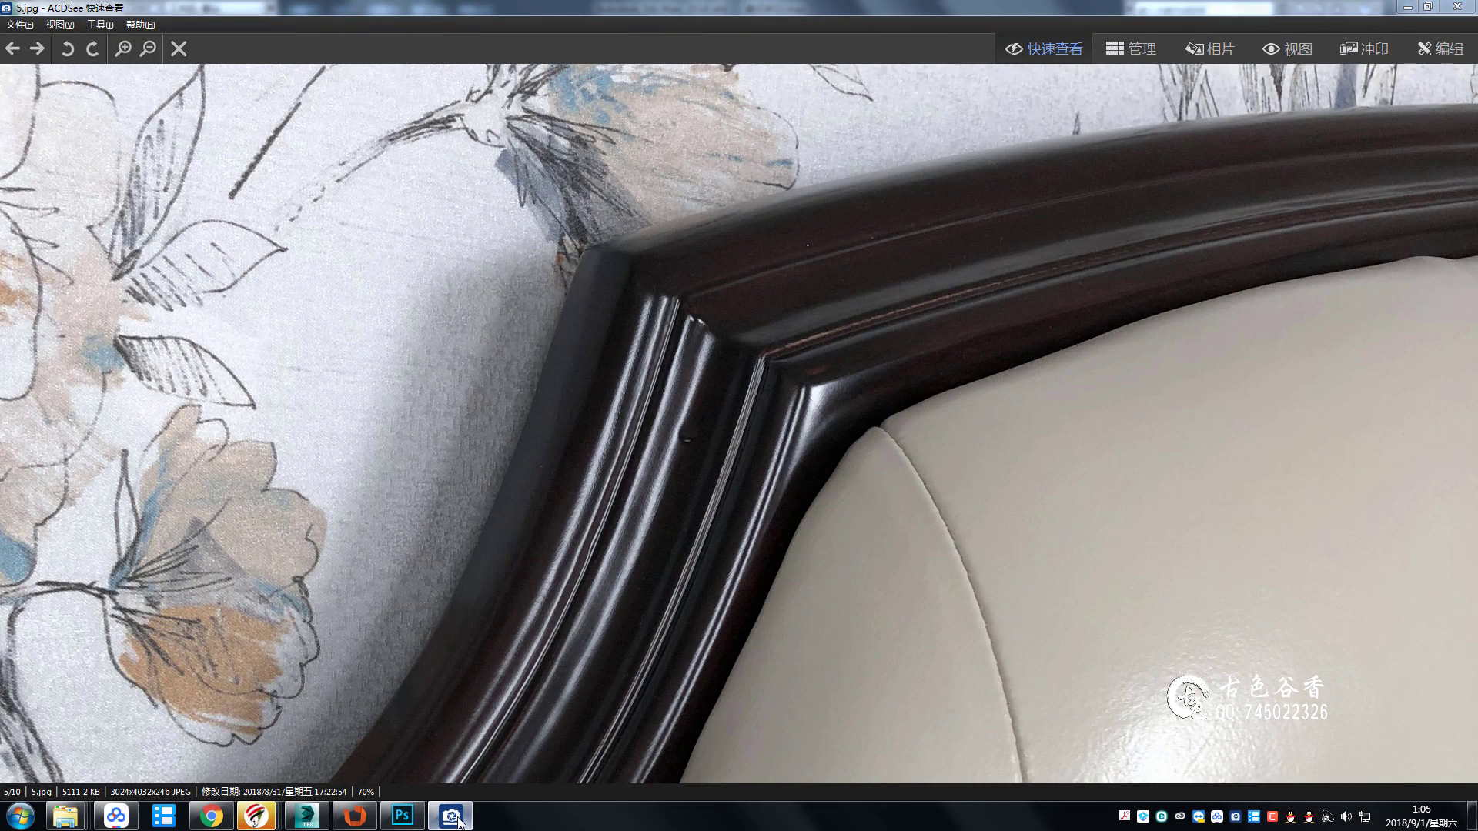
# Pan the ACDSee headboard photo to study the moulding, then return to the spline's sloping edge.
pyautogui.click(454, 816)
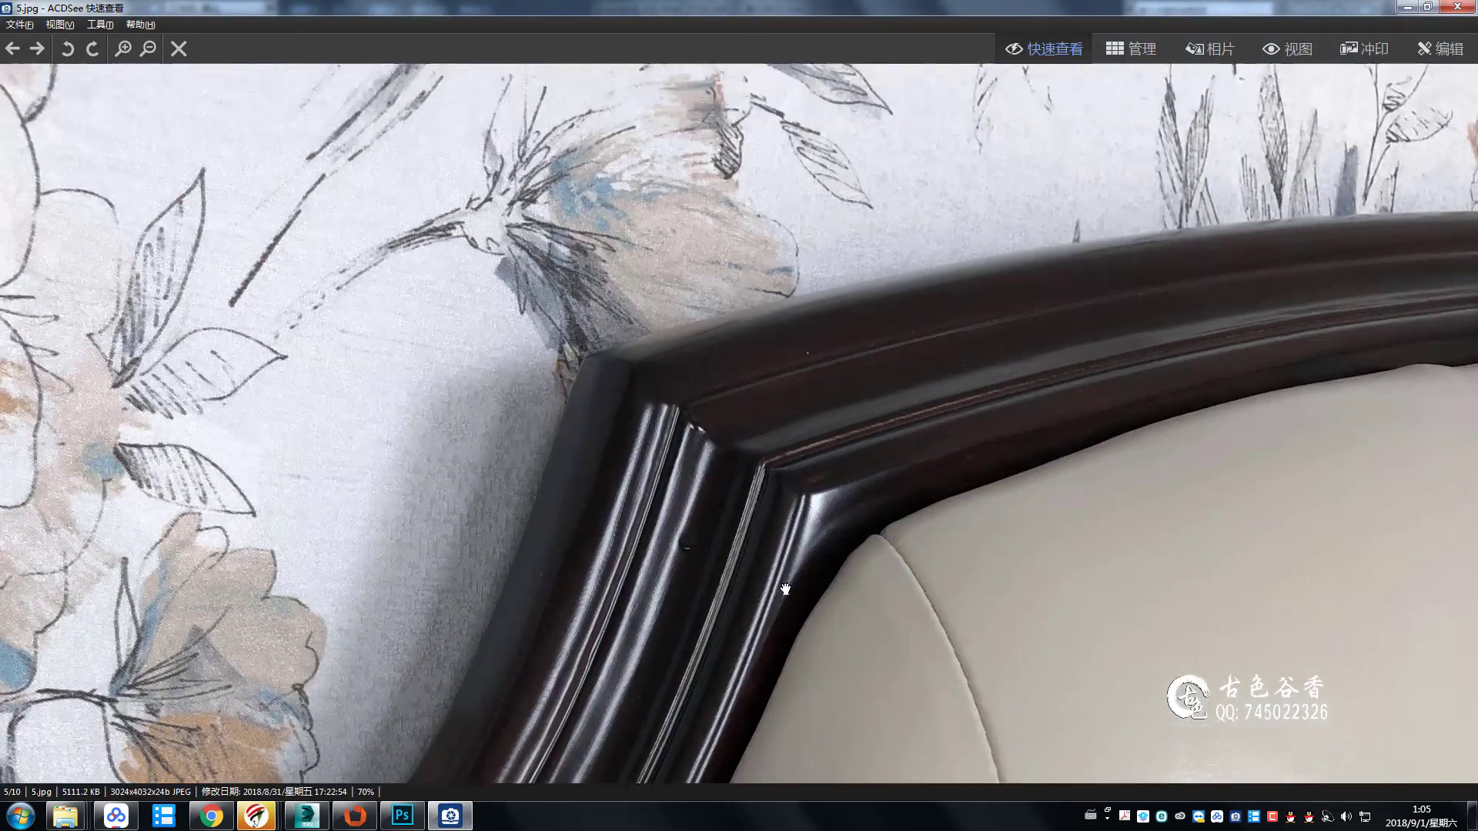
pyautogui.moveTo(792, 517)
pyautogui.mouseDown()
pyautogui.moveTo(729, 362)
pyautogui.moveTo(611, 495)
pyautogui.moveTo(703, 676)
pyautogui.moveTo(881, 373)
pyautogui.moveTo(872, 438)
pyautogui.moveTo(714, 695)
pyautogui.mouseUp()
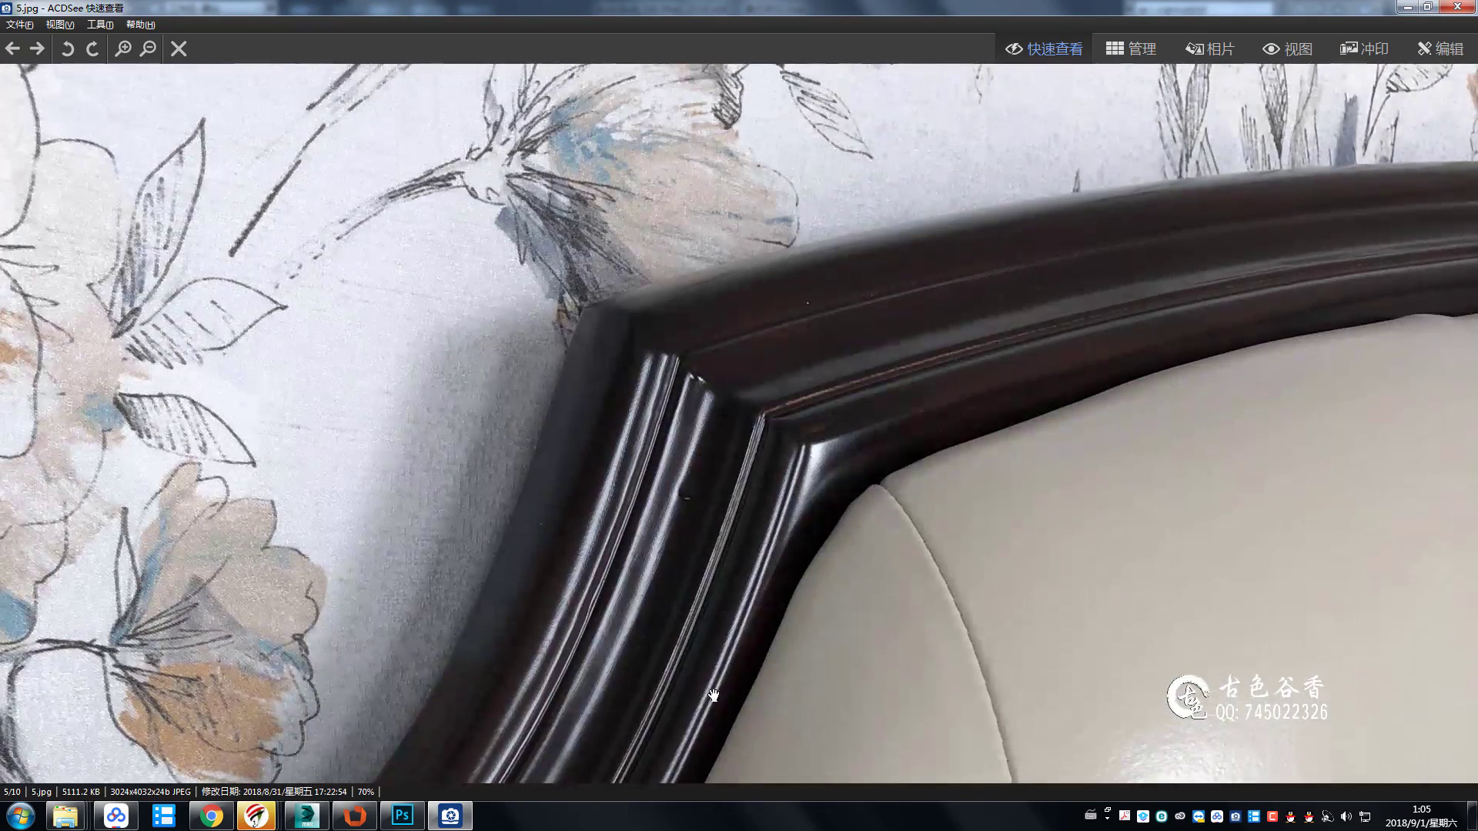
pyautogui.click(453, 822)
pyautogui.moveTo(868, 521); pyautogui.dragTo(865, 492, button='middle')
pyautogui.scroll(4, 892, 492)
# Refine a new vertex snapped to the midpoint of the sloping lower edge.
pyautogui.click(1375, 528)
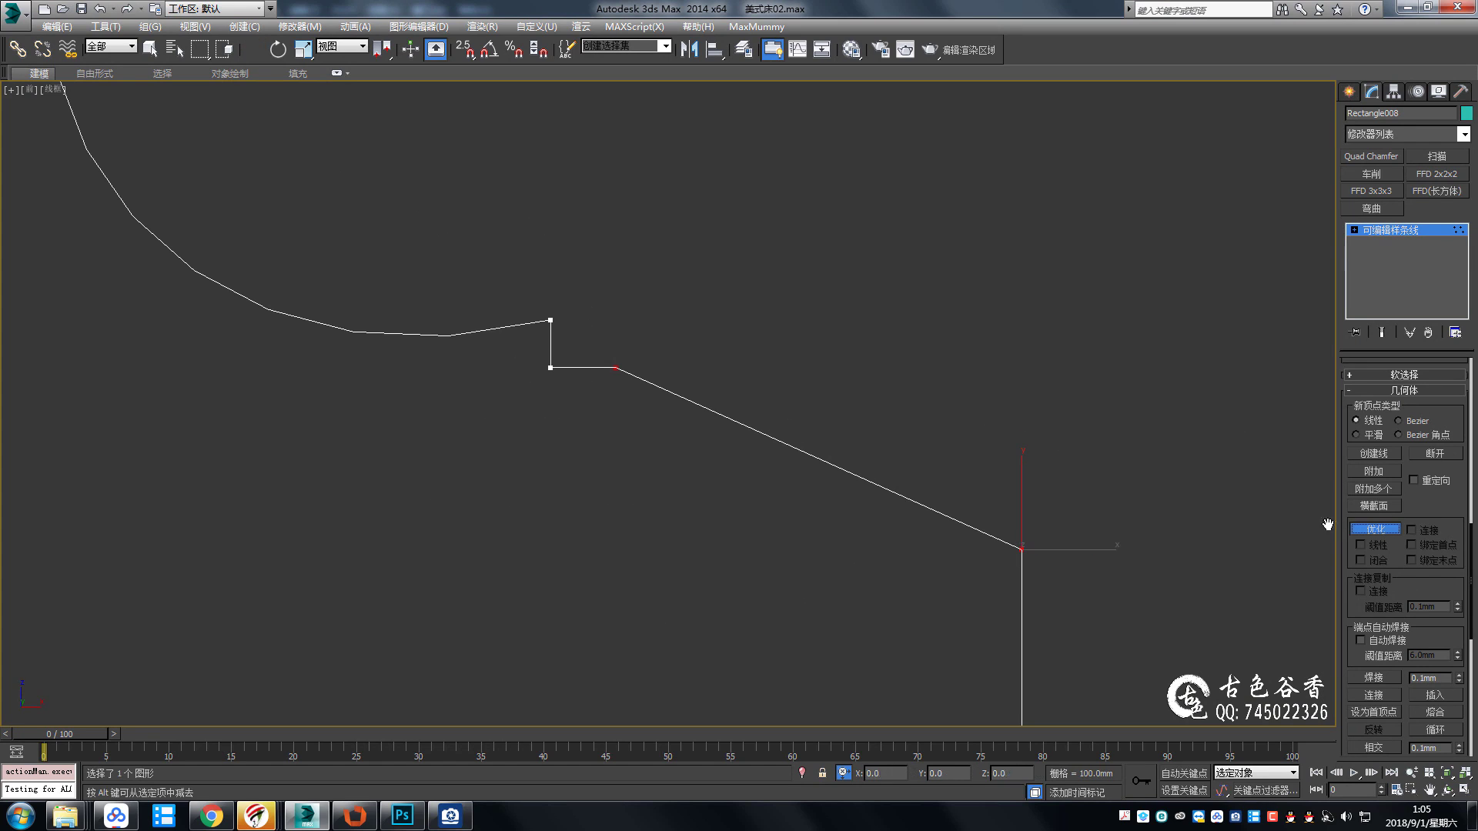
pyautogui.press('s')
pyautogui.click(815, 457)
pyautogui.rightClick(844, 455)
pyautogui.moveTo(816, 457)
pyautogui.mouseDown()
pyautogui.moveTo(863, 376)
pyautogui.moveTo(849, 411)
pyautogui.mouseUp()
pyautogui.press('s')
# Convert the lower arc vertices to Bezier and drag their tangents to smooth the arc.
pyautogui.rightClick(623, 383)
pyautogui.click(528, 318)
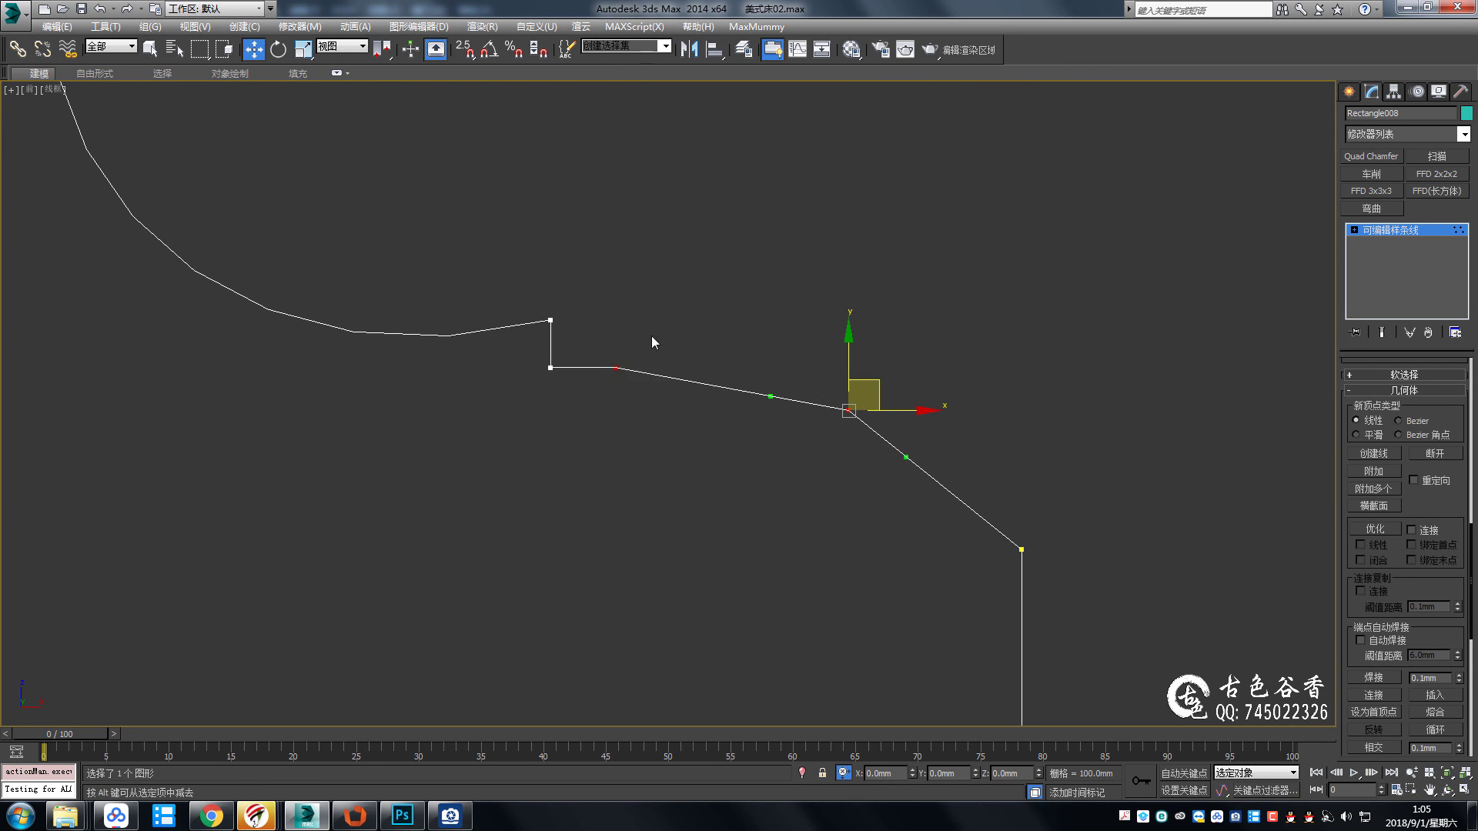
pyautogui.scroll(2, 655, 339)
pyautogui.moveTo(717, 416); pyautogui.dragTo(756, 426)
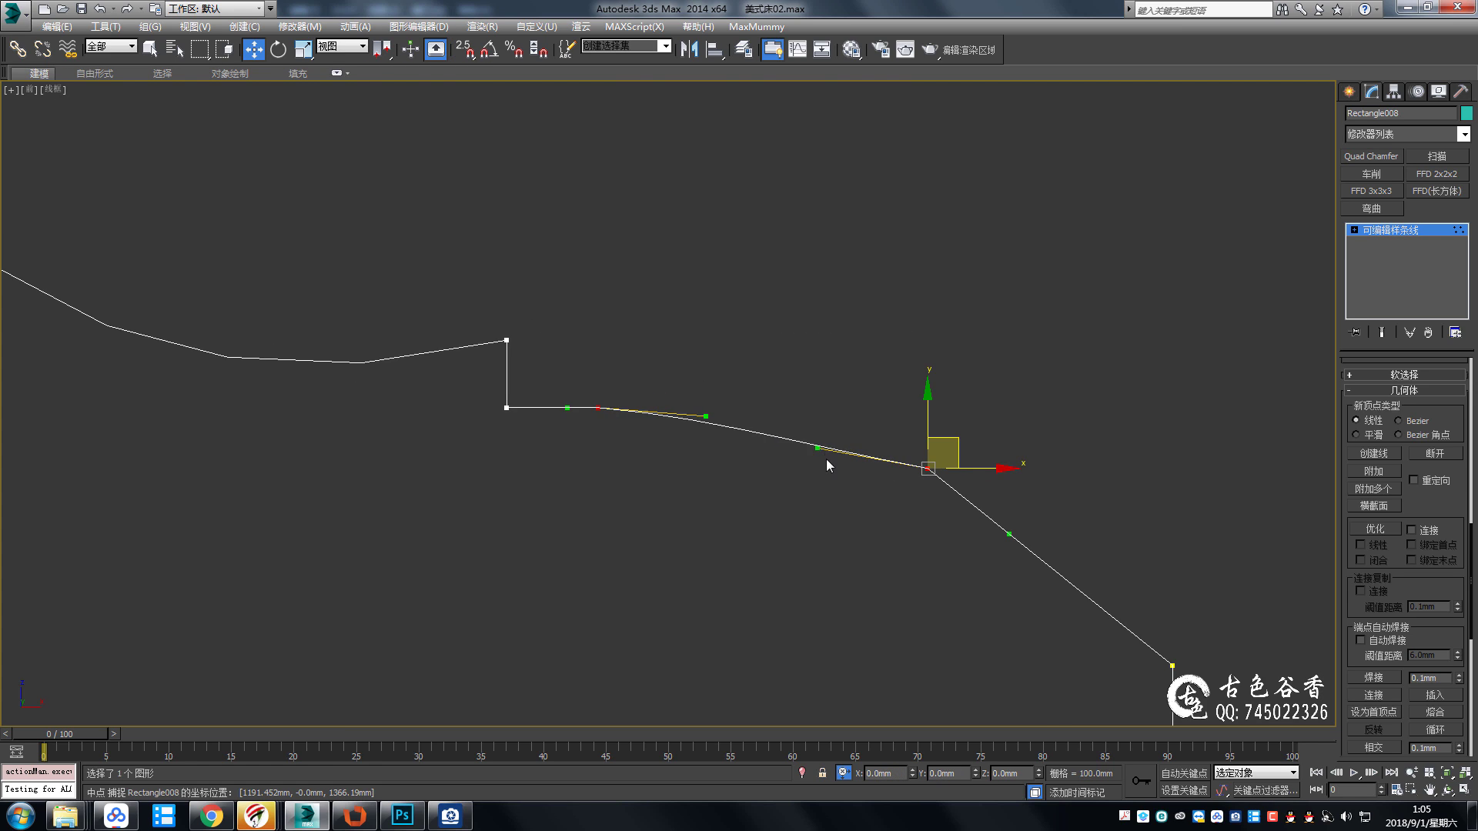
pyautogui.moveTo(828, 464); pyautogui.dragTo(831, 429)
pyautogui.moveTo(1044, 523); pyautogui.dragTo(895, 437, button='middle')
pyautogui.moveTo(884, 431); pyautogui.dragTo(902, 410)
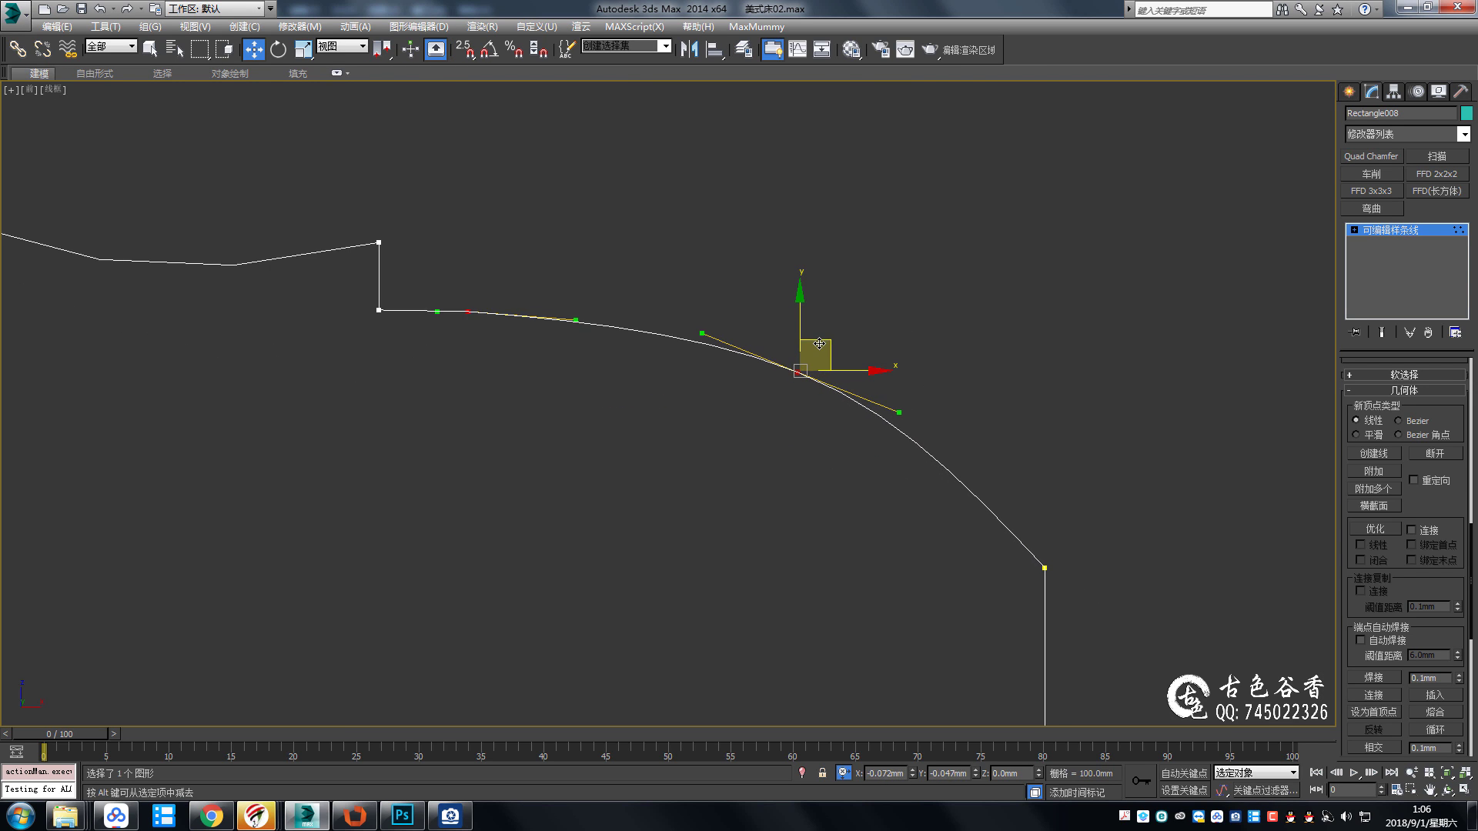
pyautogui.scroll(-5, 924, 462)
pyautogui.scroll(-3, 959, 382)
# Select the vertex where the arc meets the side and compare with the headboard photo.
pyautogui.click(958, 346)
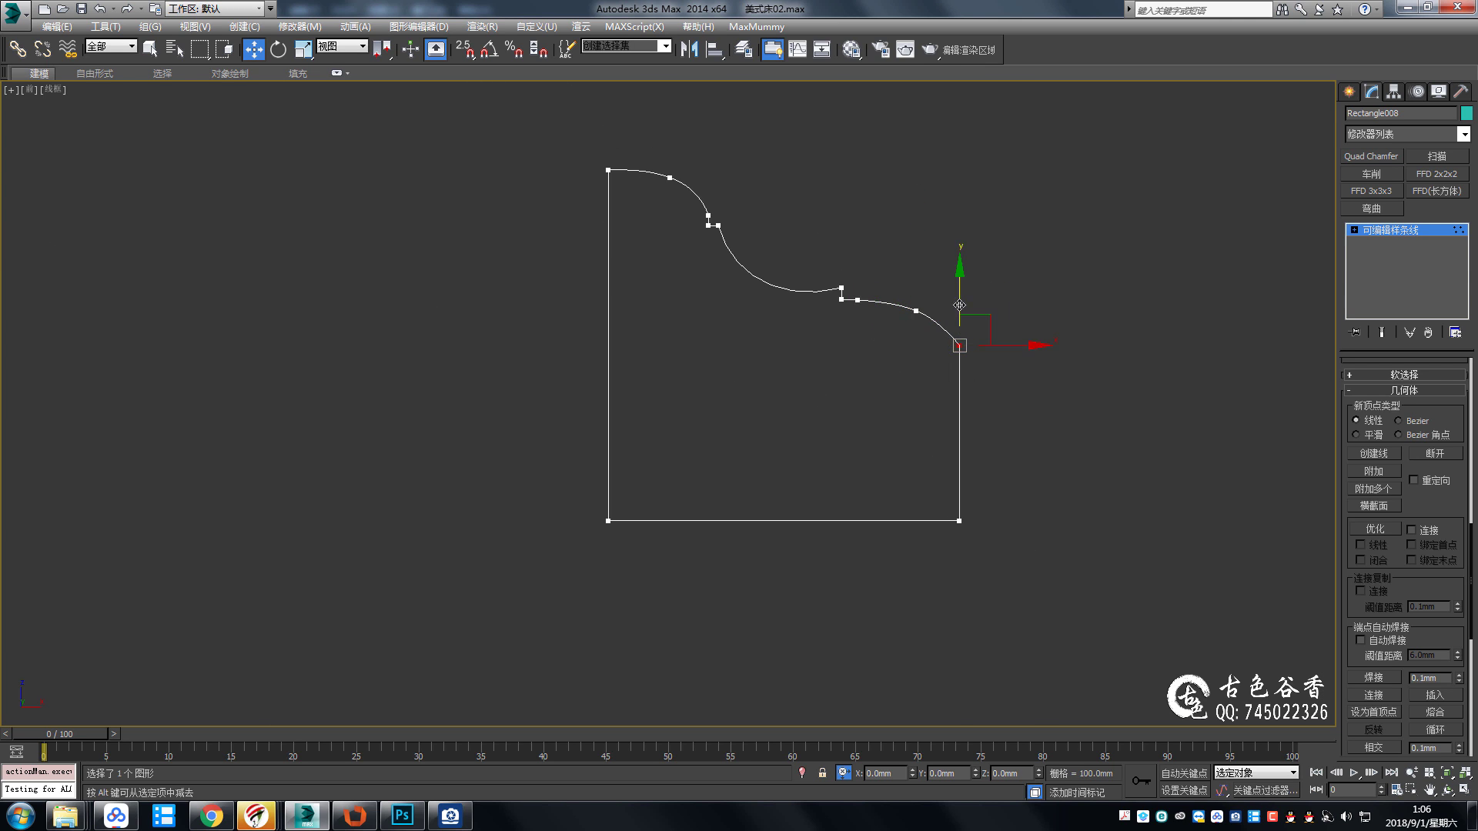
pyautogui.scroll(3, 960, 307)
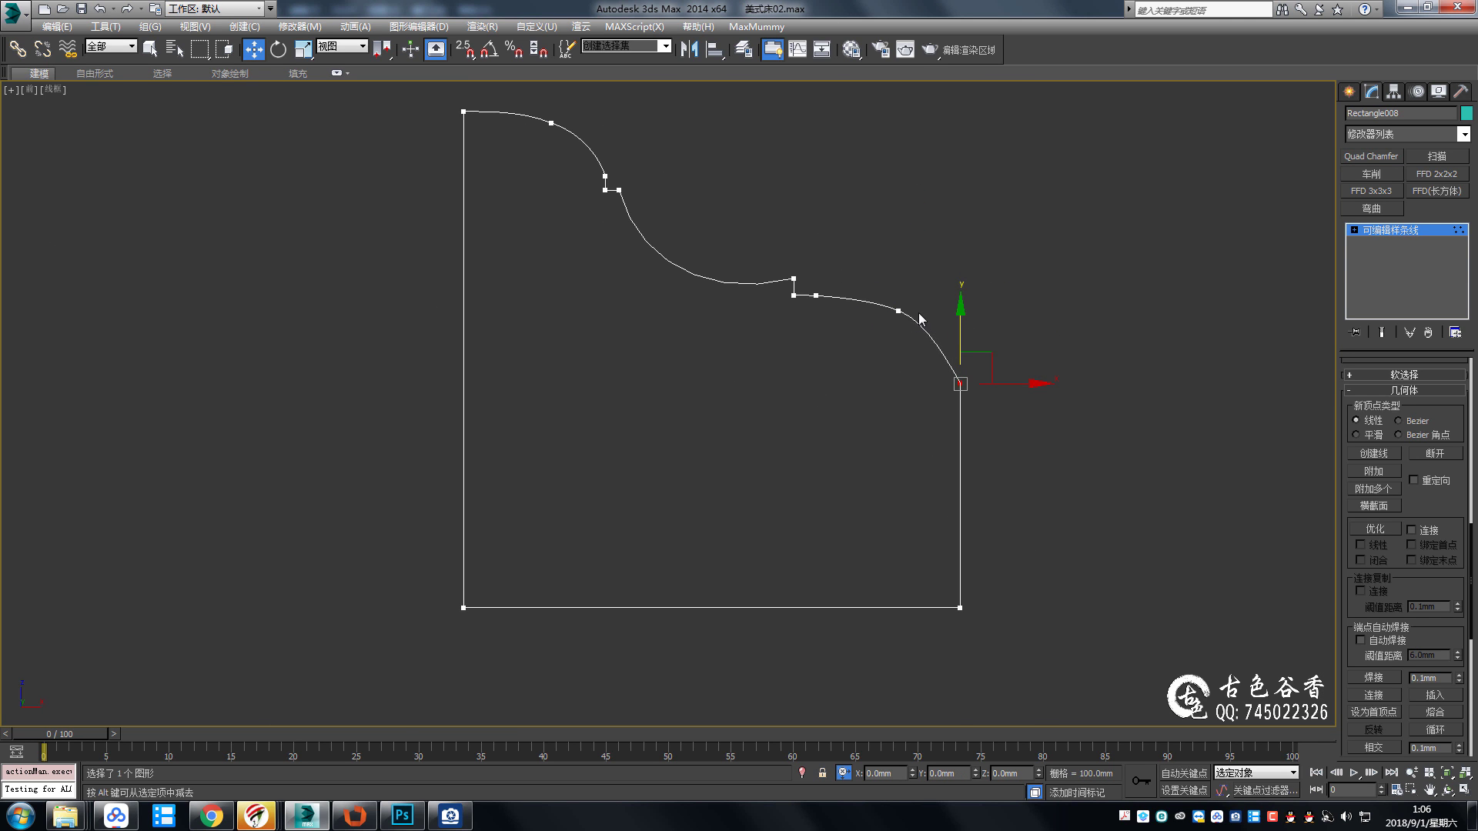
pyautogui.scroll(-5, 766, 431)
pyautogui.click(454, 818)
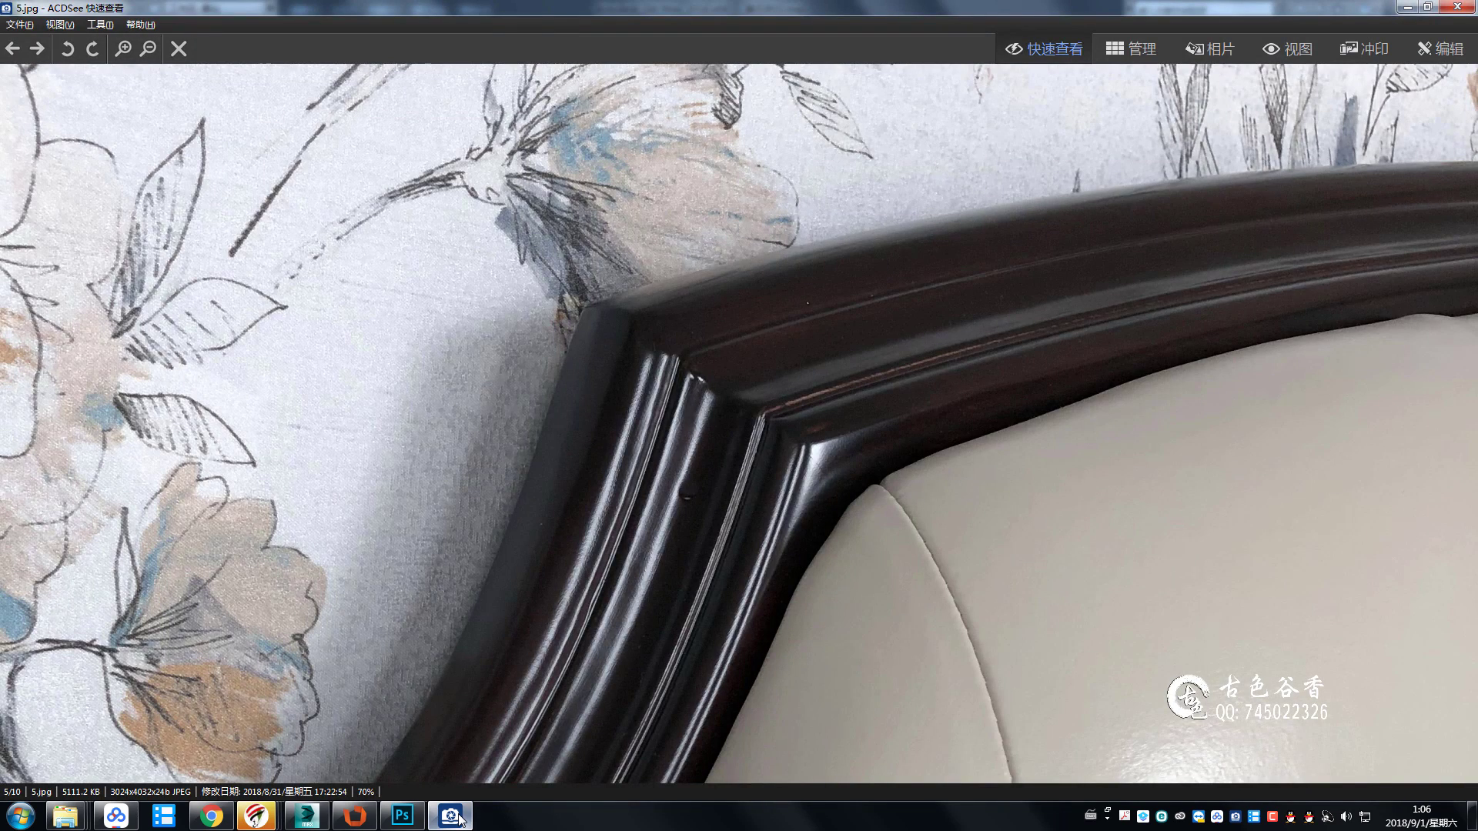
pyautogui.click(454, 817)
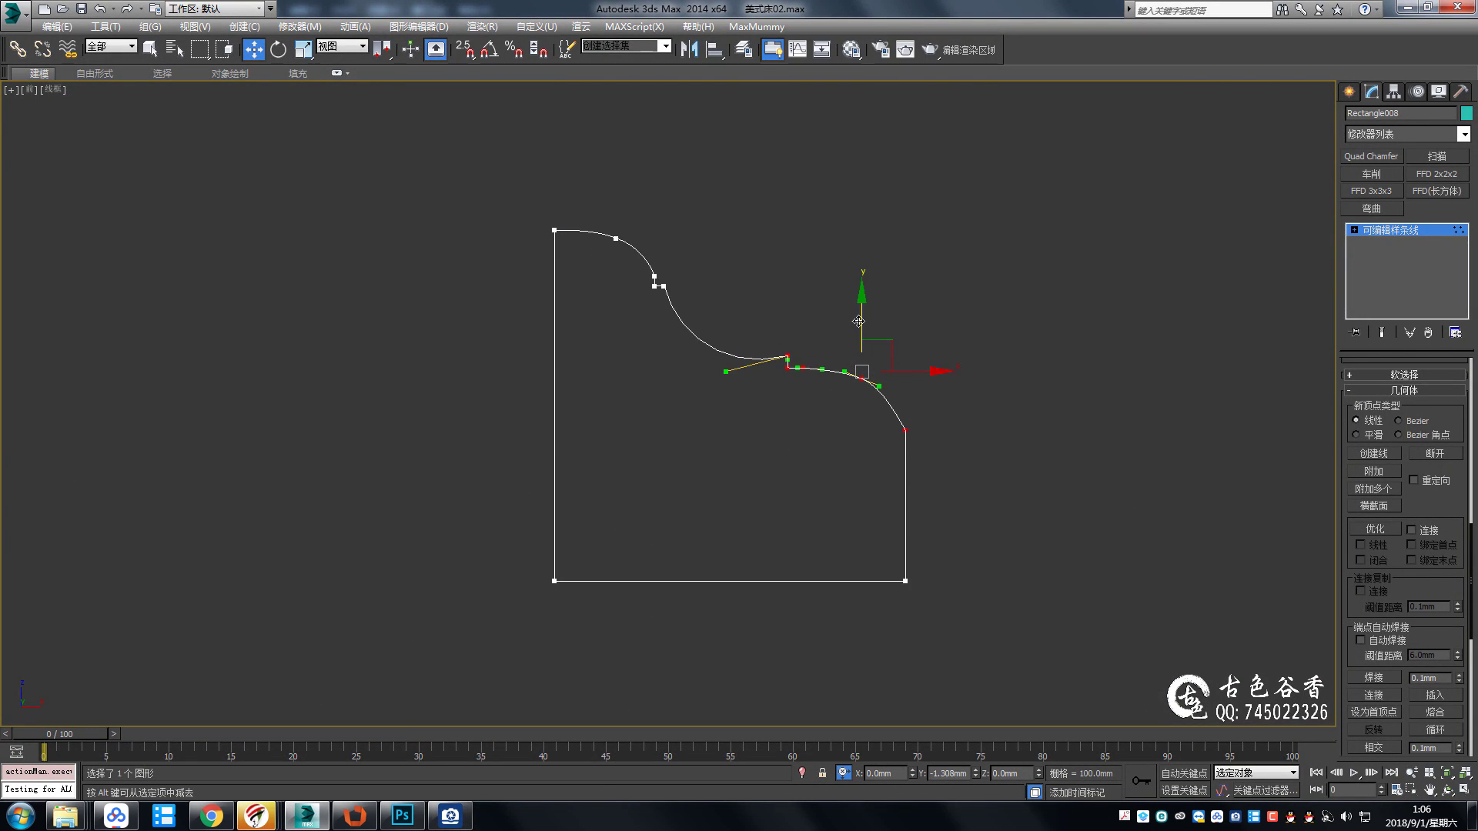
# Select the step vertices and move them slightly down.
pyautogui.scroll(2, 936, 458)
pyautogui.moveTo(885, 423); pyautogui.dragTo(959, 529)
pyautogui.keyDown('ctrl'); pyautogui.click(725, 329); pyautogui.keyUp('ctrl')
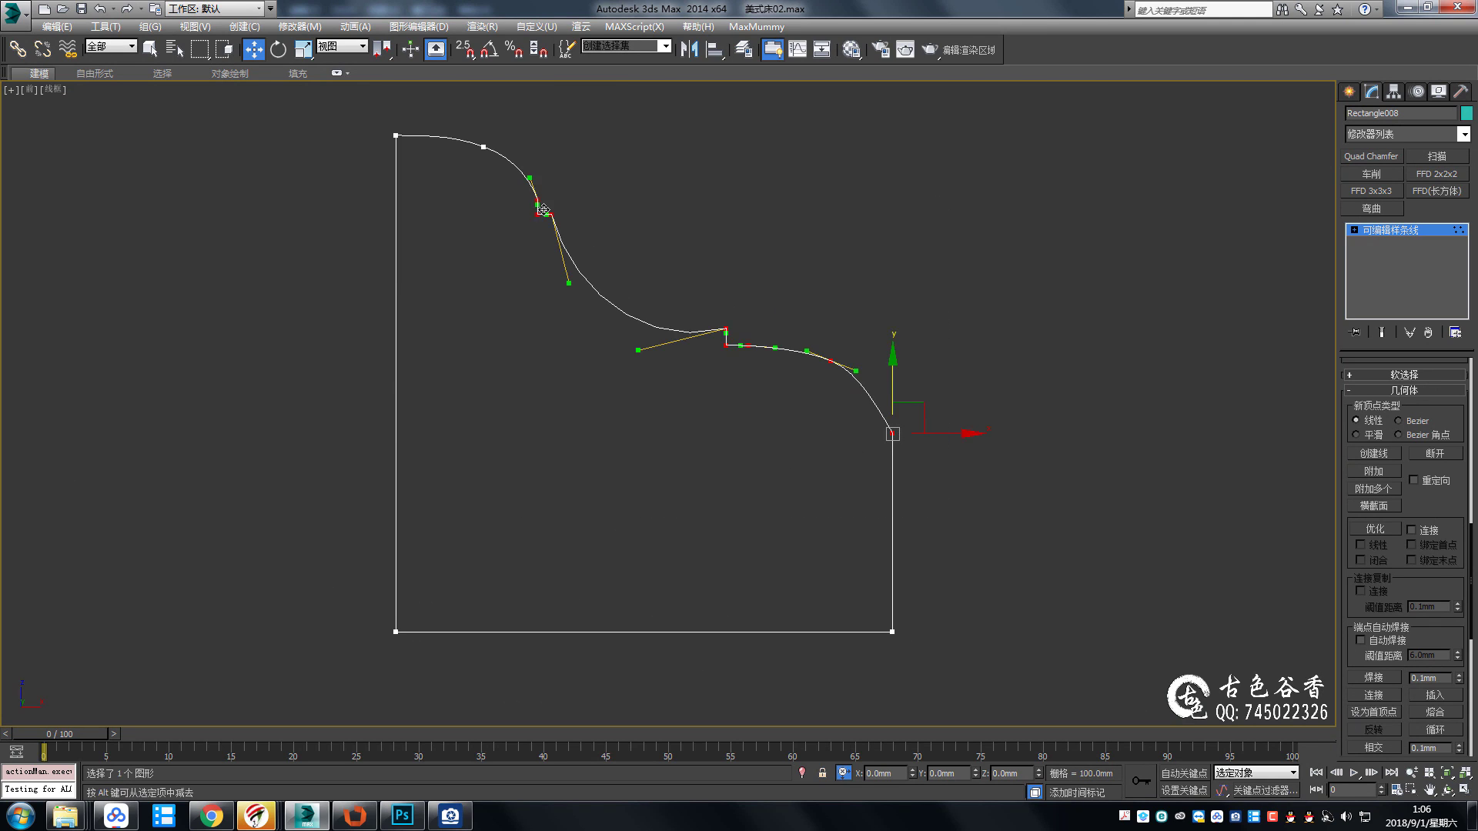
pyautogui.keyDown('ctrl'); pyautogui.click(536, 200); pyautogui.keyUp('ctrl')
pyautogui.moveTo(537, 131); pyautogui.dragTo(537, 149)
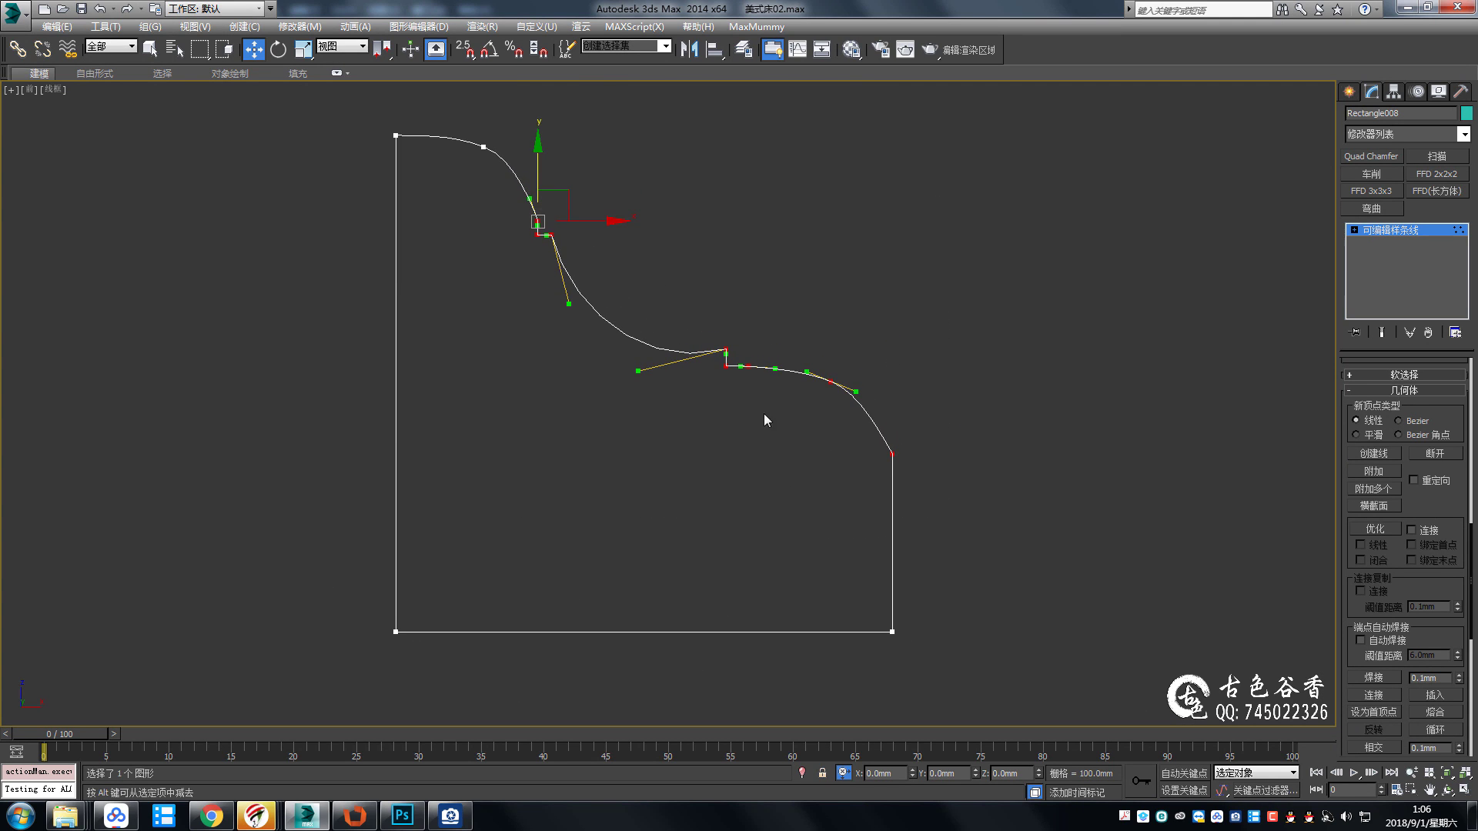
pyautogui.click(892, 458)
# Convert the upper step vertex to Bezier.
pyautogui.scroll(2, 827, 385)
pyautogui.click(831, 380)
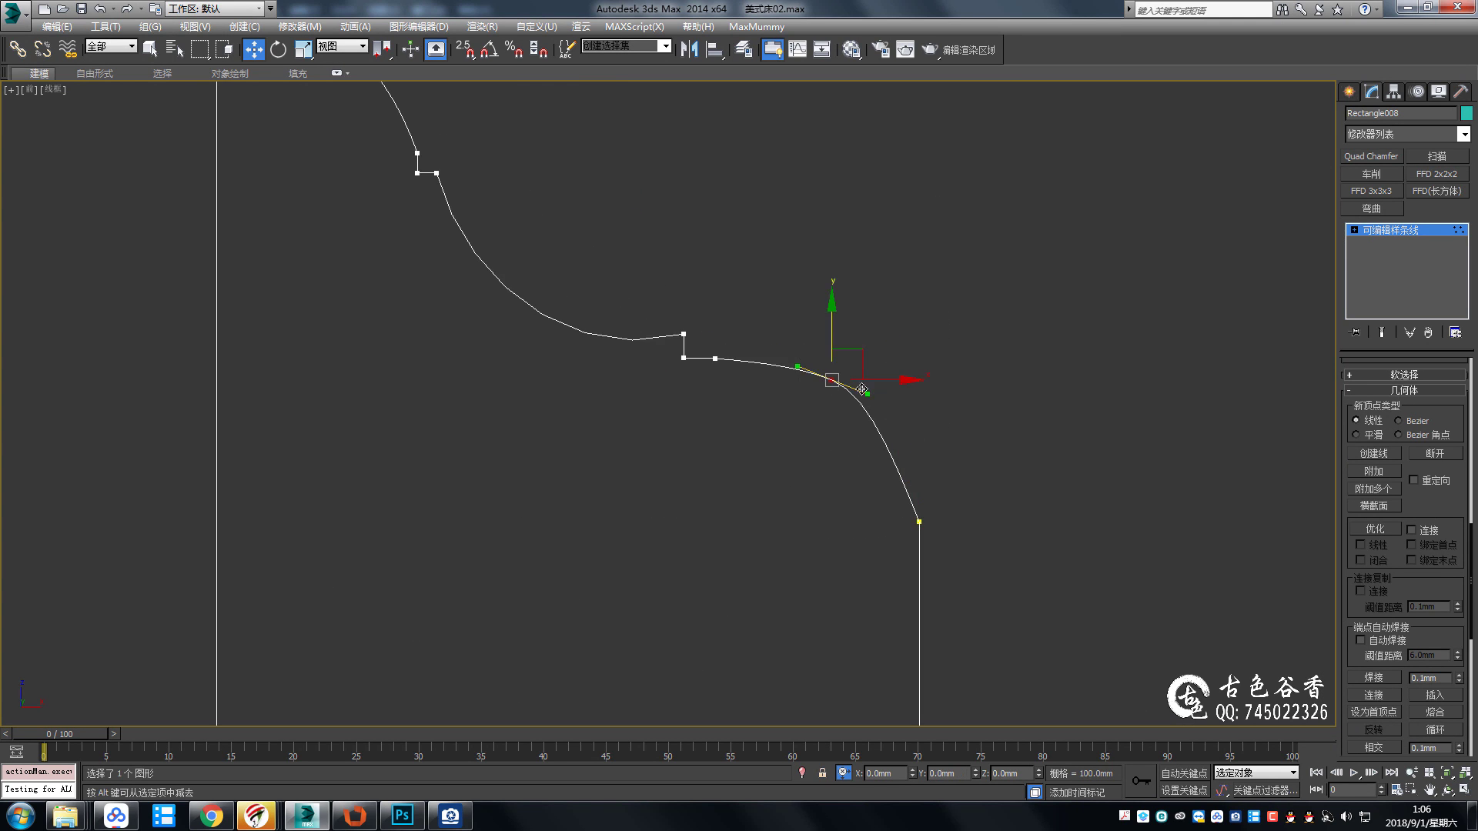
pyautogui.rightClick(842, 361)
pyautogui.click(769, 279)
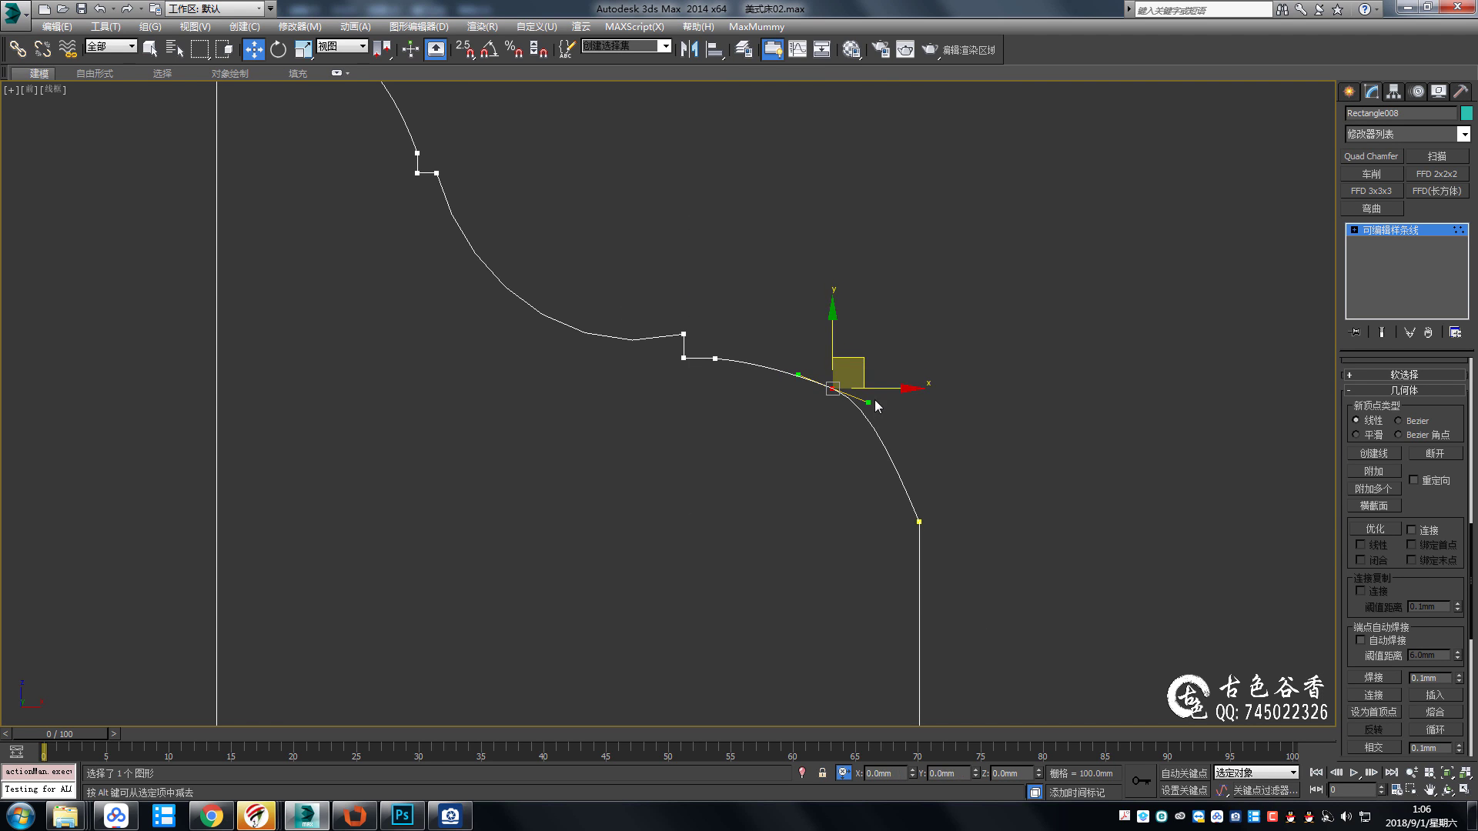
pyautogui.click(919, 521)
# Make the lower arc vertex Bezier and move the selected vertex group down.
pyautogui.rightClick(931, 510)
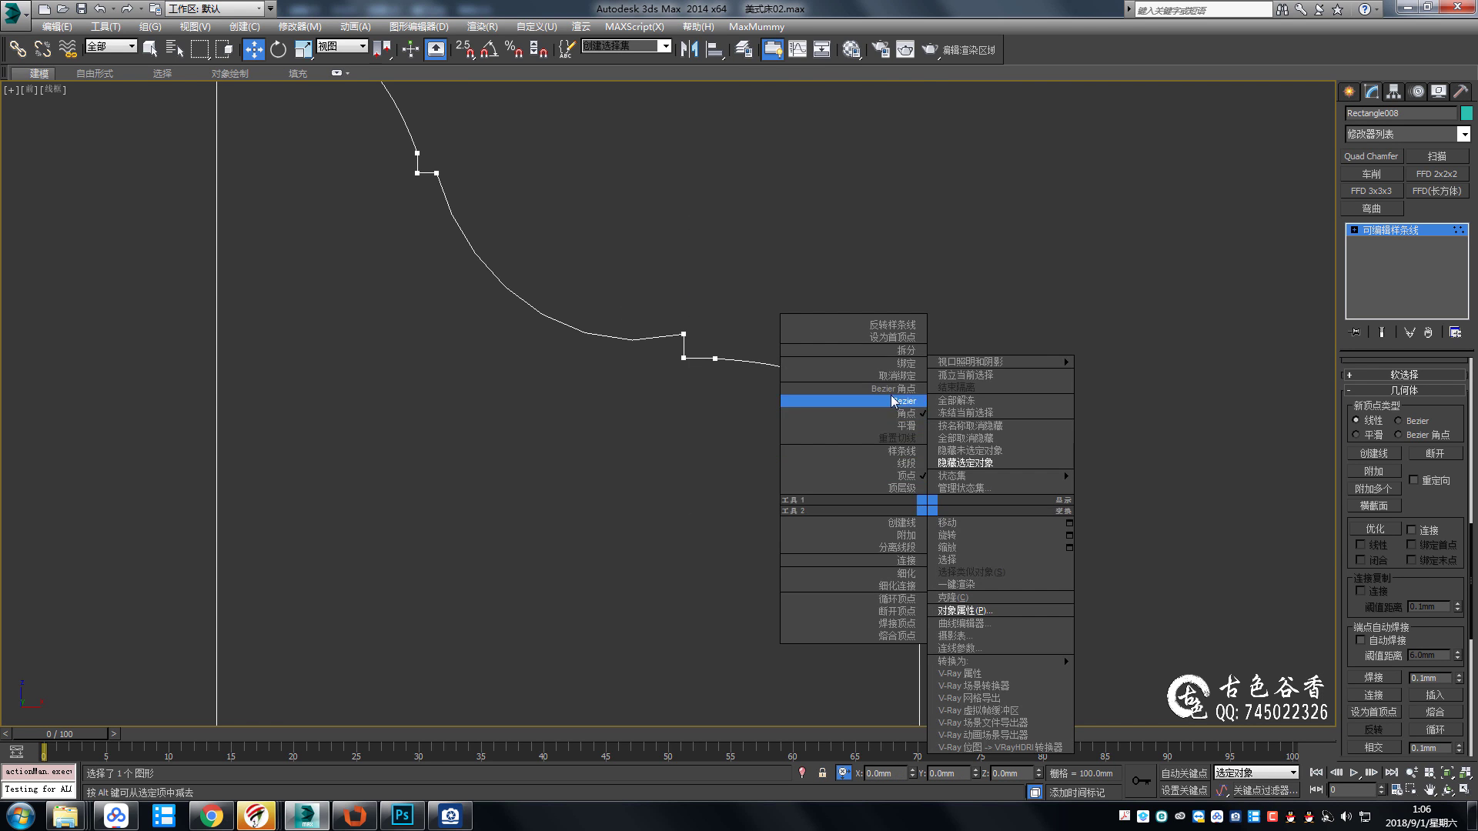
pyautogui.click(846, 391)
pyautogui.scroll(-3, 911, 459)
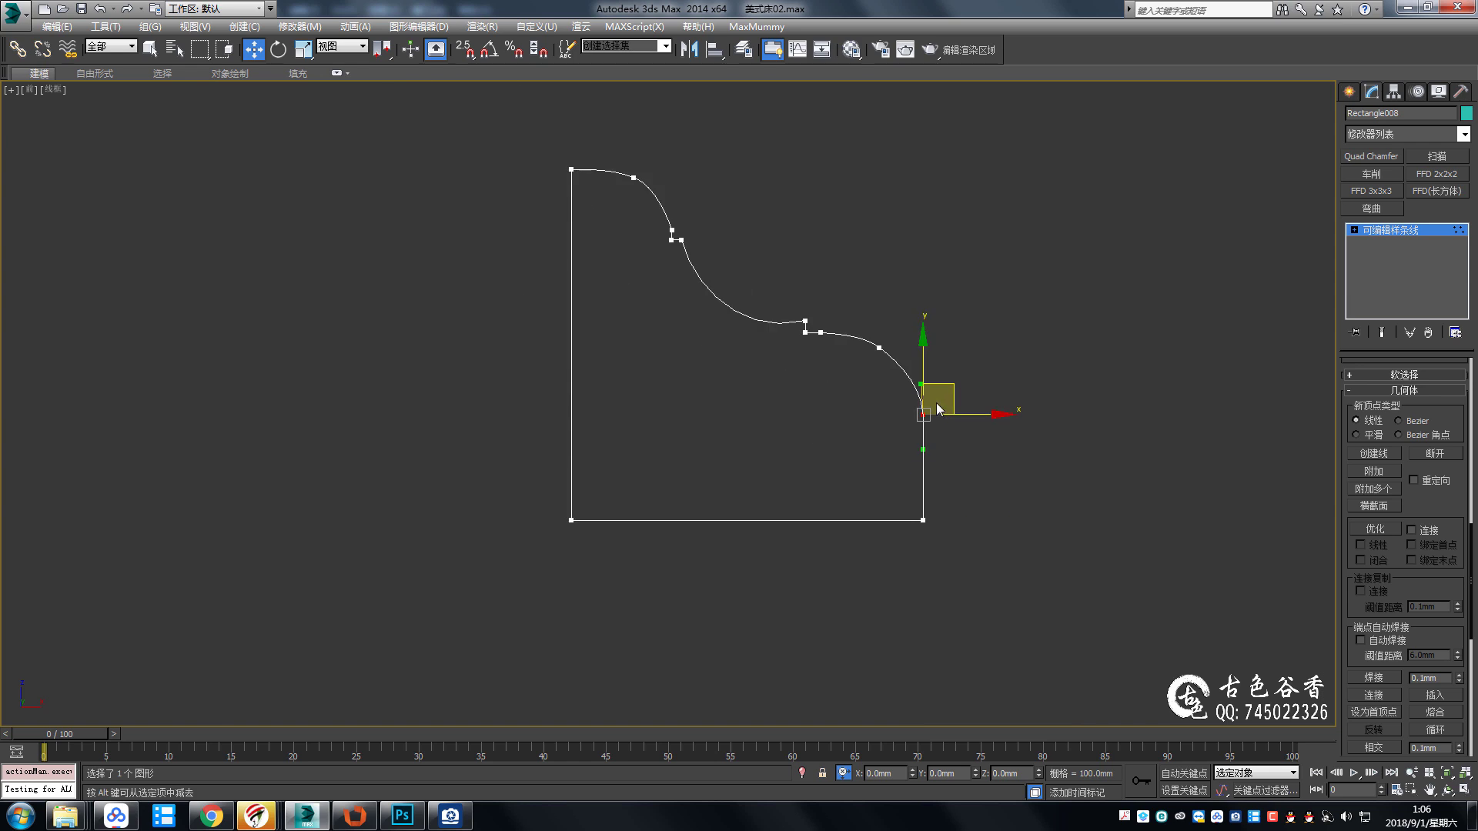
pyautogui.scroll(2, 977, 500)
pyautogui.keyDown('ctrl'); pyautogui.click(862, 343); pyautogui.keyUp('ctrl')
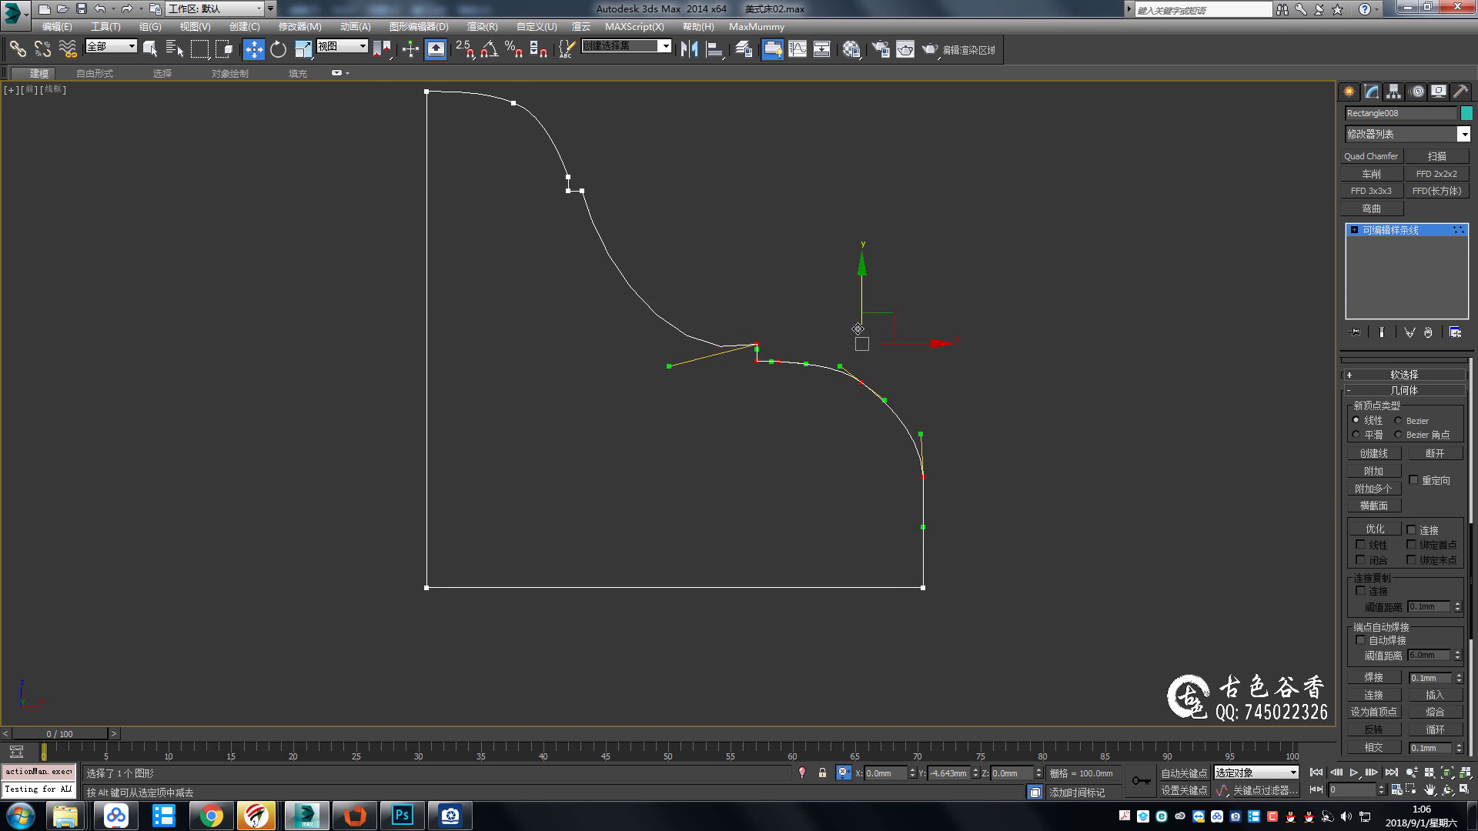
pyautogui.moveTo(857, 288); pyautogui.dragTo(856, 341)
pyautogui.moveTo(717, 289); pyautogui.dragTo(774, 395, button='middle')
pyautogui.moveTo(708, 363)
pyautogui.mouseDown()
pyautogui.moveTo(565, 202)
pyautogui.moveTo(594, 274)
pyautogui.mouseUp()
# Set the top arc vertex to smooth Bezier and adjust tangents to round the arc.
pyautogui.click(570, 247)
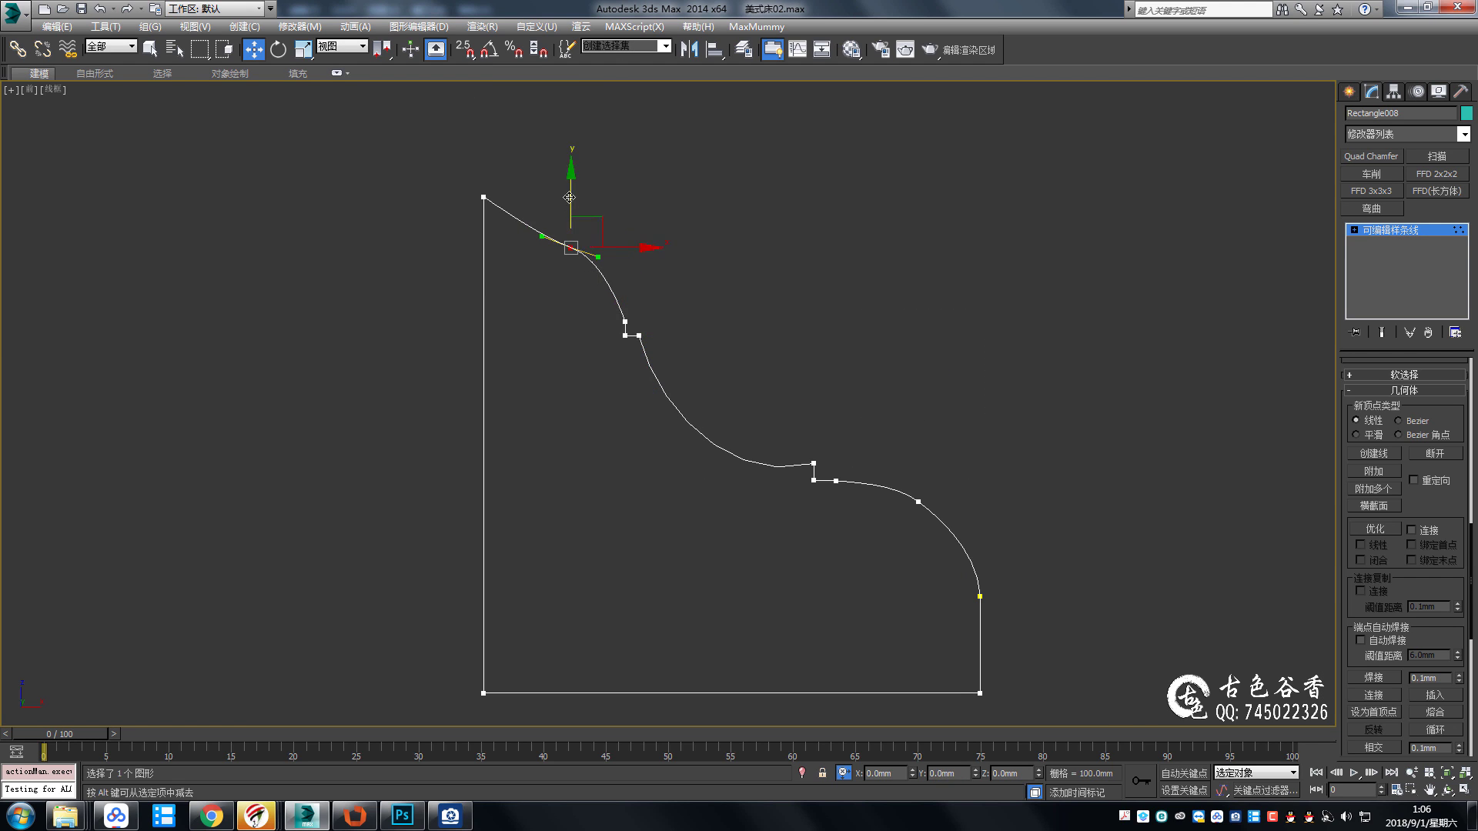
pyautogui.scroll(3, 584, 254)
pyautogui.rightClick(572, 234)
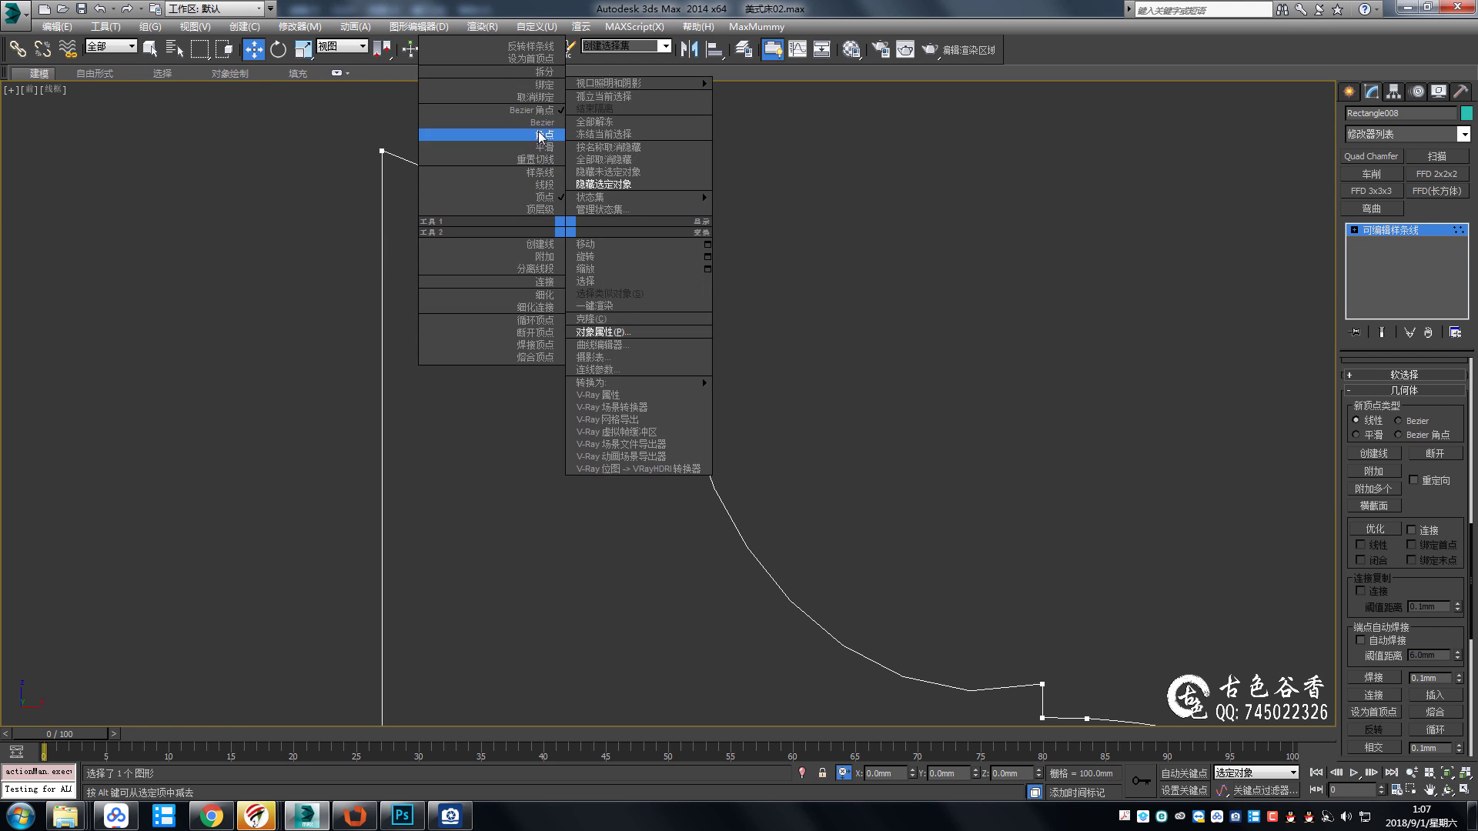
pyautogui.click(539, 134)
pyautogui.moveTo(611, 240)
pyautogui.mouseDown()
pyautogui.moveTo(604, 271)
pyautogui.moveTo(622, 254)
pyautogui.mouseUp()
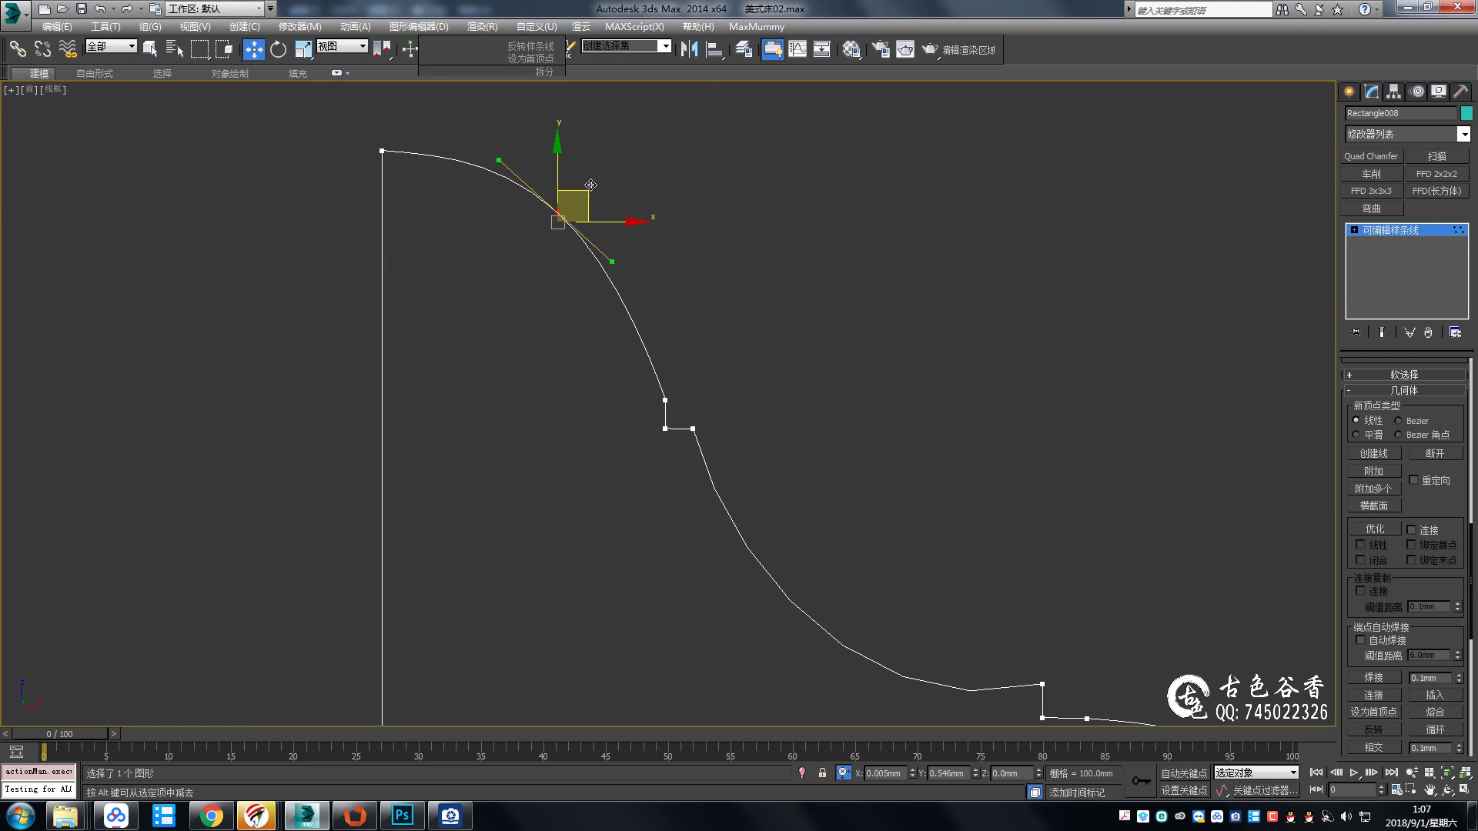
pyautogui.scroll(3, 621, 352)
pyautogui.click(716, 464)
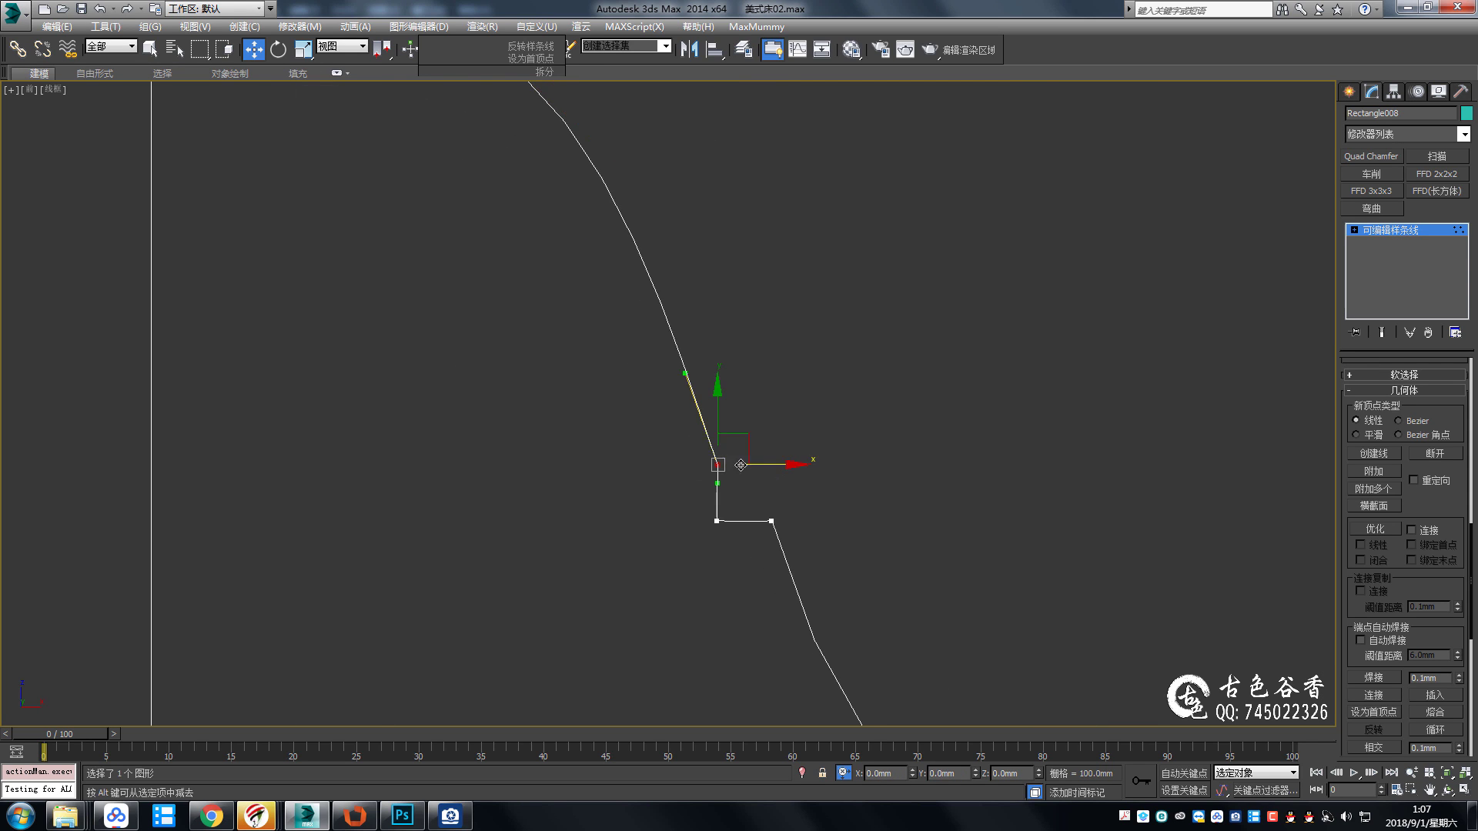
pyautogui.moveTo(681, 371); pyautogui.dragTo(714, 352)
pyautogui.scroll(-3, 761, 391)
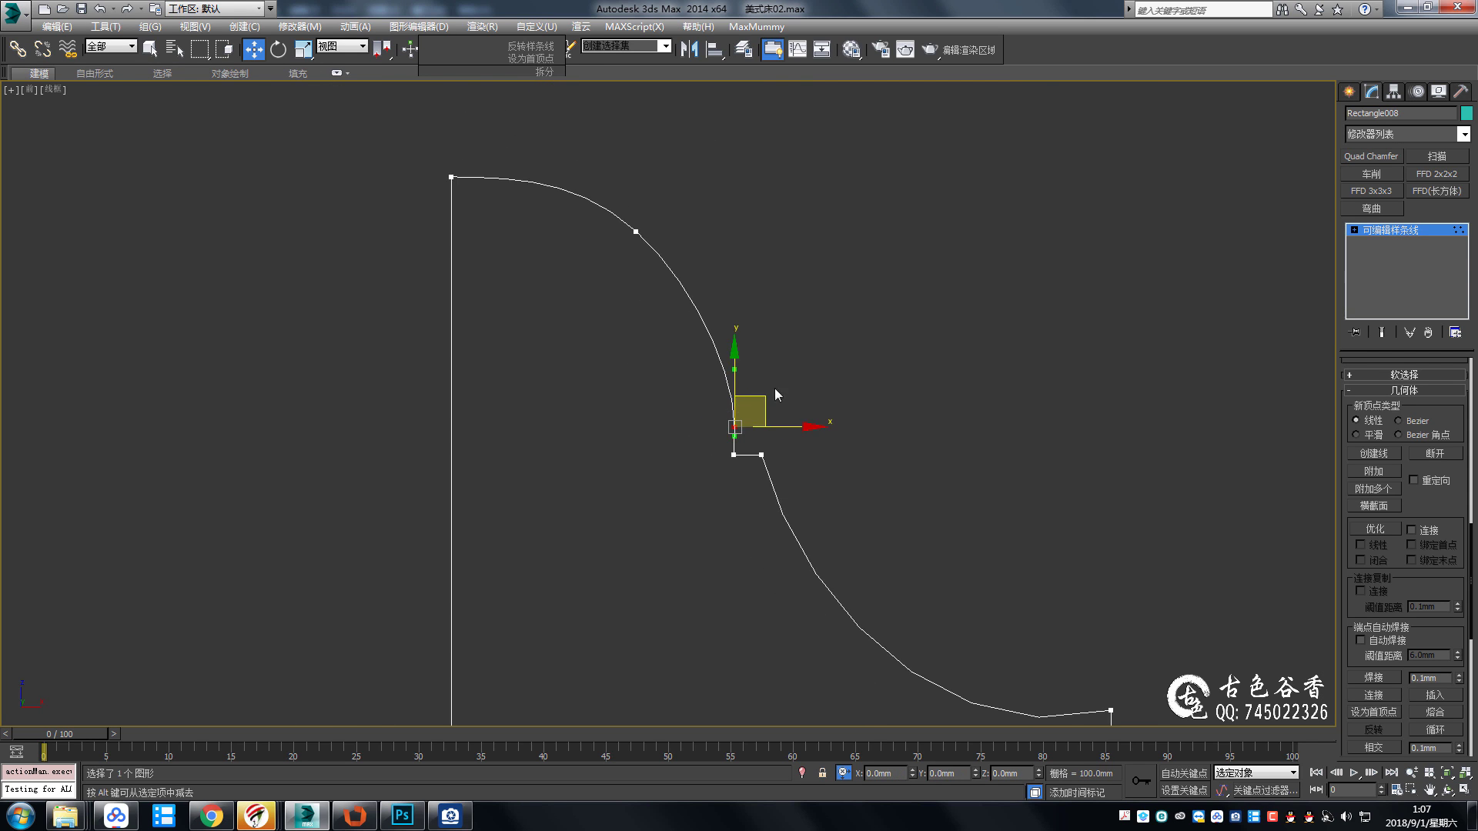
# Drag the step vertices' tangents to reshape and deepen the curve above the step.
pyautogui.click(636, 232)
pyautogui.scroll(-2, 611, 324)
pyautogui.moveTo(611, 325); pyautogui.dragTo(733, 364, button='middle')
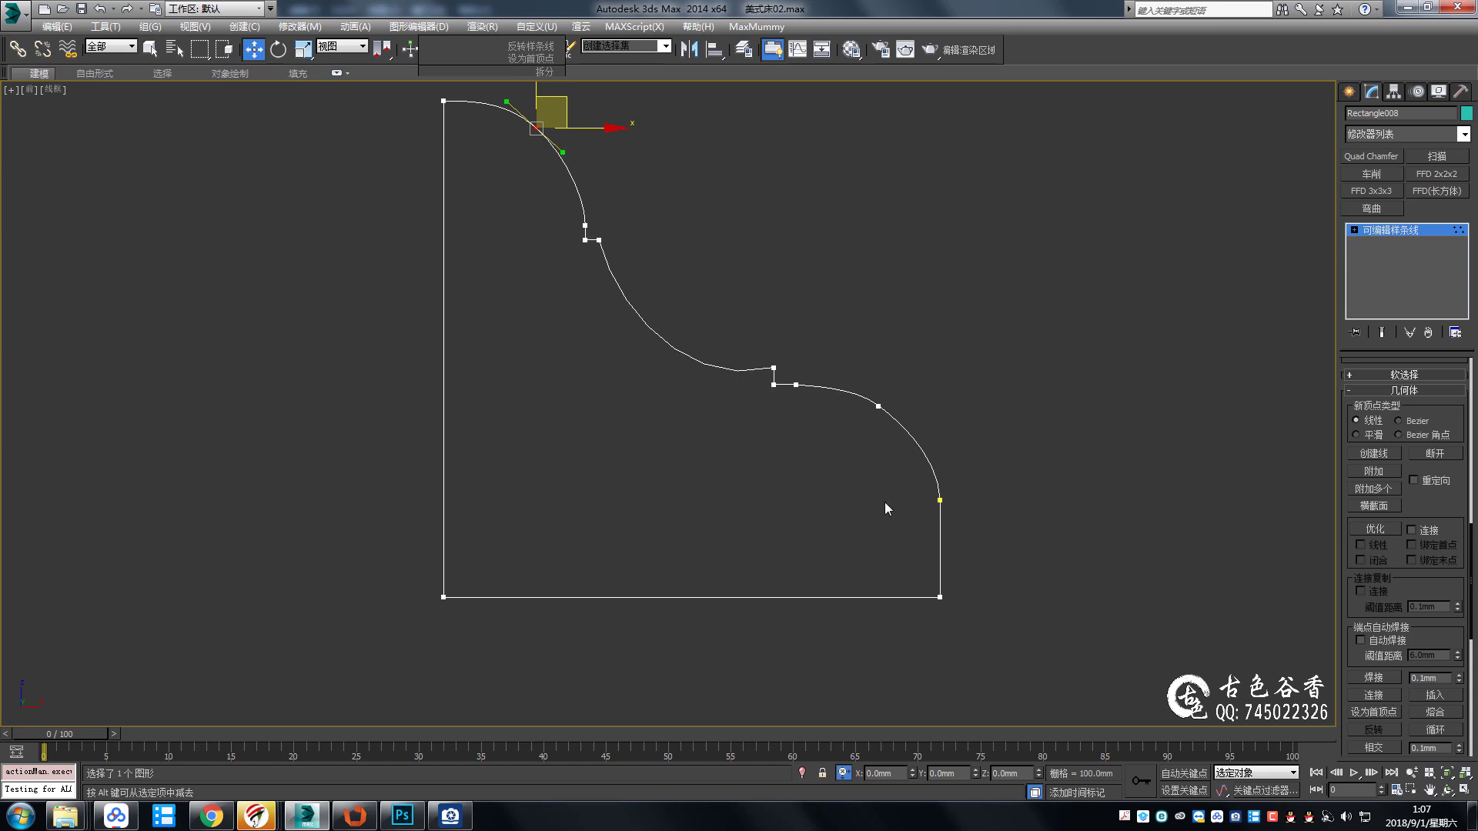
pyautogui.scroll(2, 884, 502)
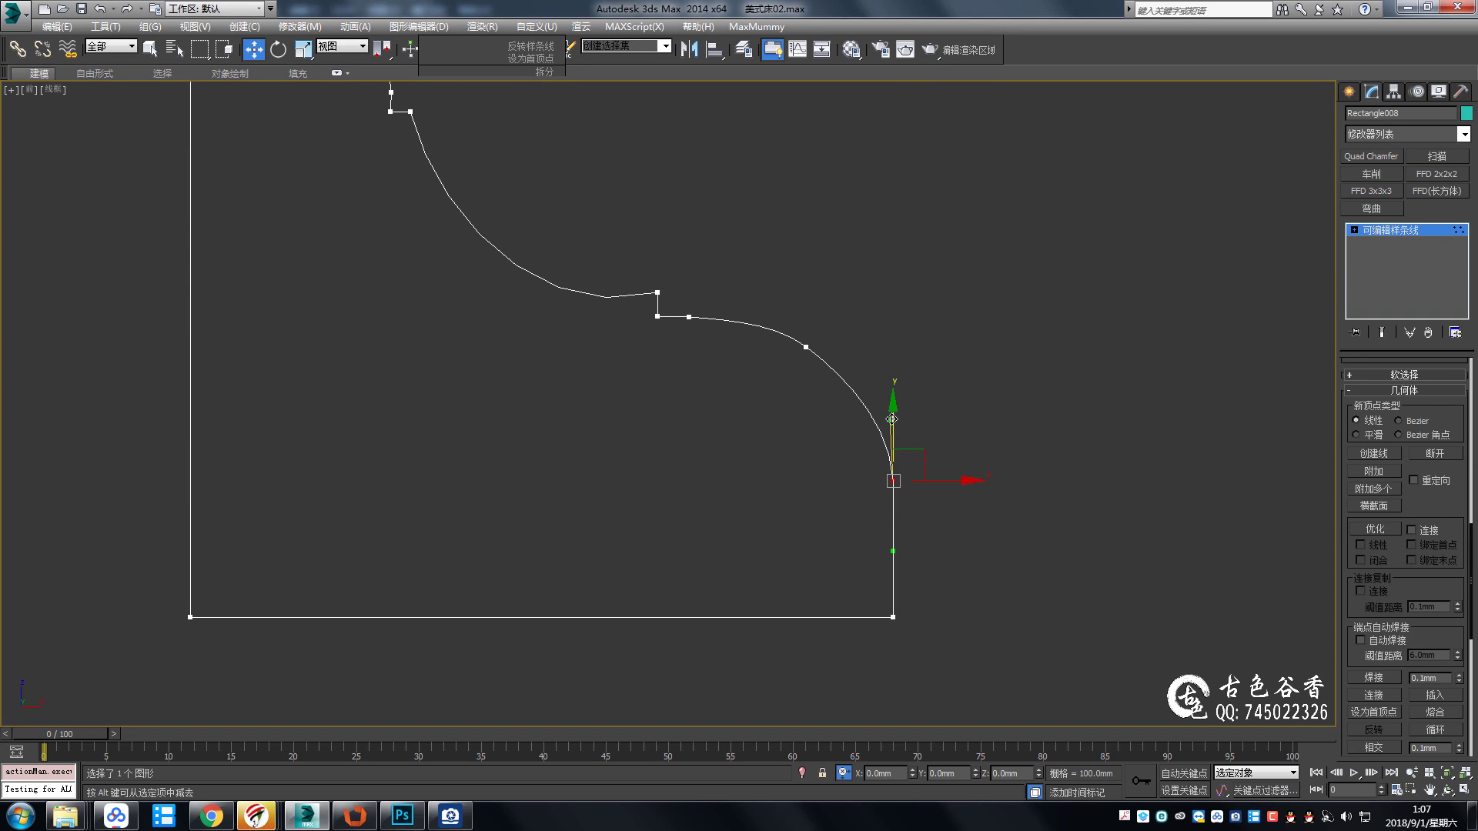
pyautogui.moveTo(891, 418); pyautogui.dragTo(978, 579, button='middle')
pyautogui.moveTo(719, 413); pyautogui.dragTo(769, 459)
pyautogui.moveTo(620, 485); pyautogui.dragTo(600, 455)
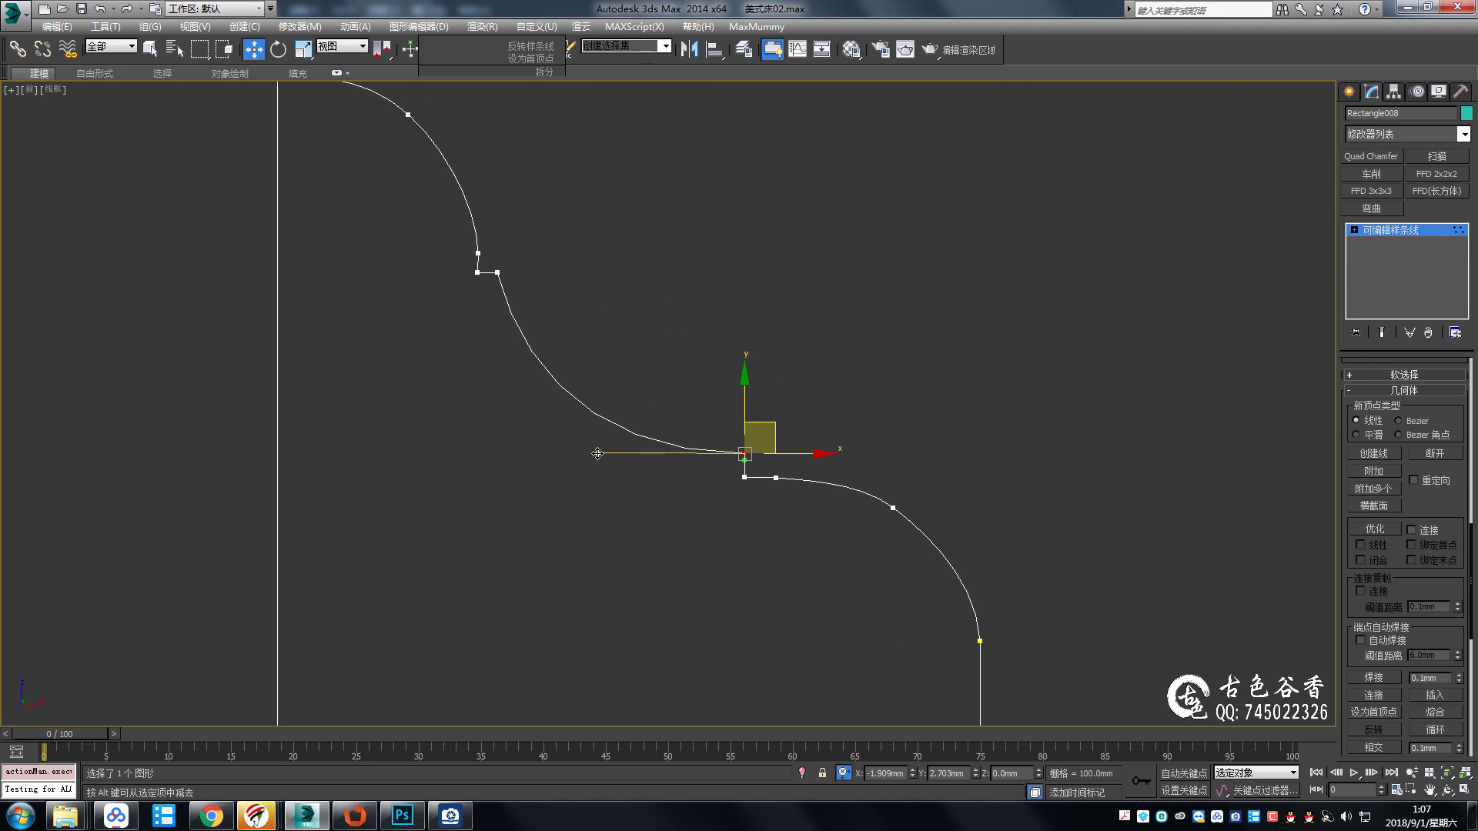
pyautogui.click(498, 272)
pyautogui.moveTo(526, 367); pyautogui.dragTo(499, 369)
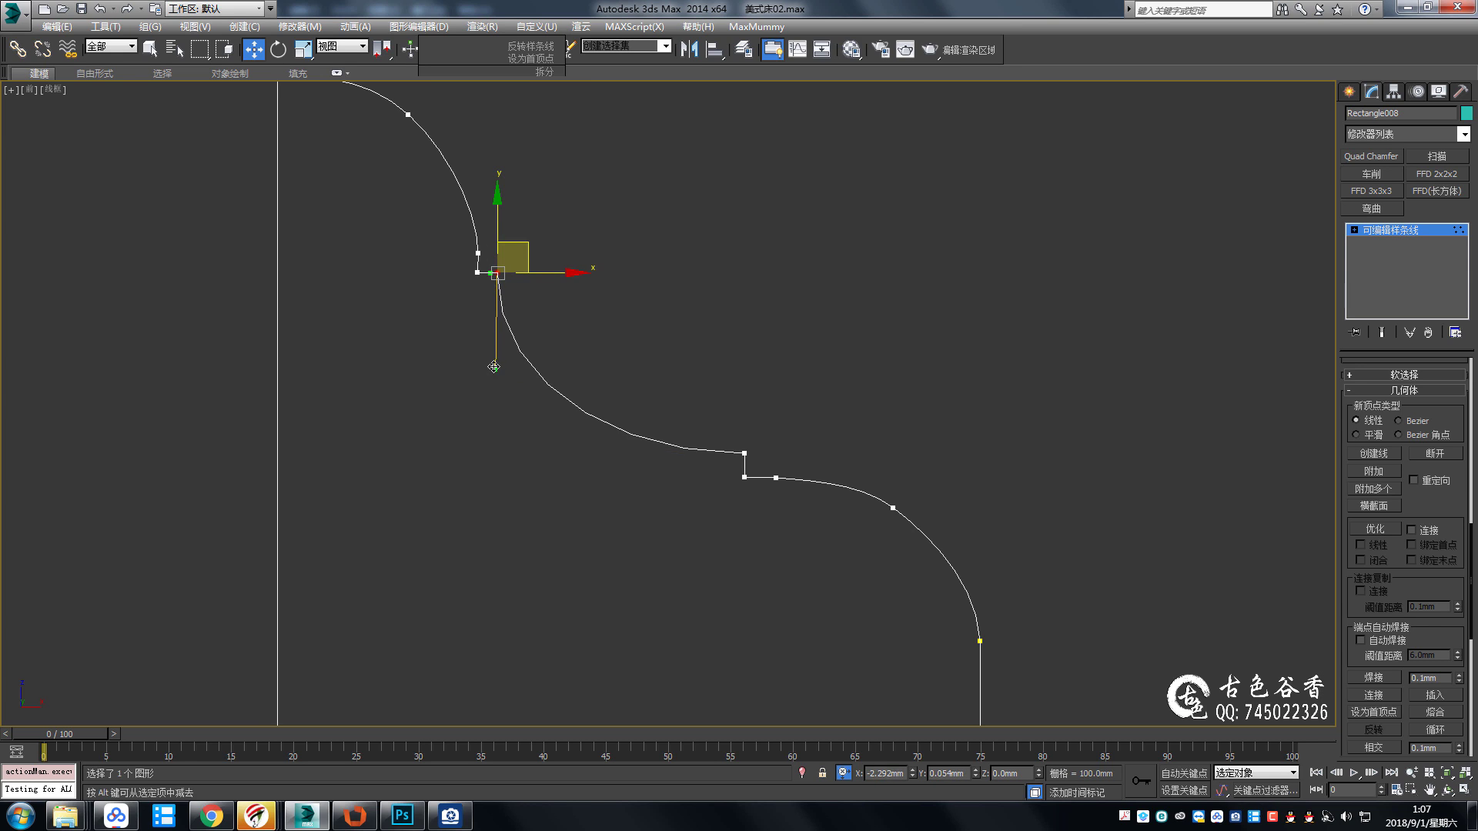
# Shorten the lower arc end vertex's tangent and lower it along the right side.
pyautogui.moveTo(913, 590); pyautogui.dragTo(880, 392, button='middle')
pyautogui.click(947, 444)
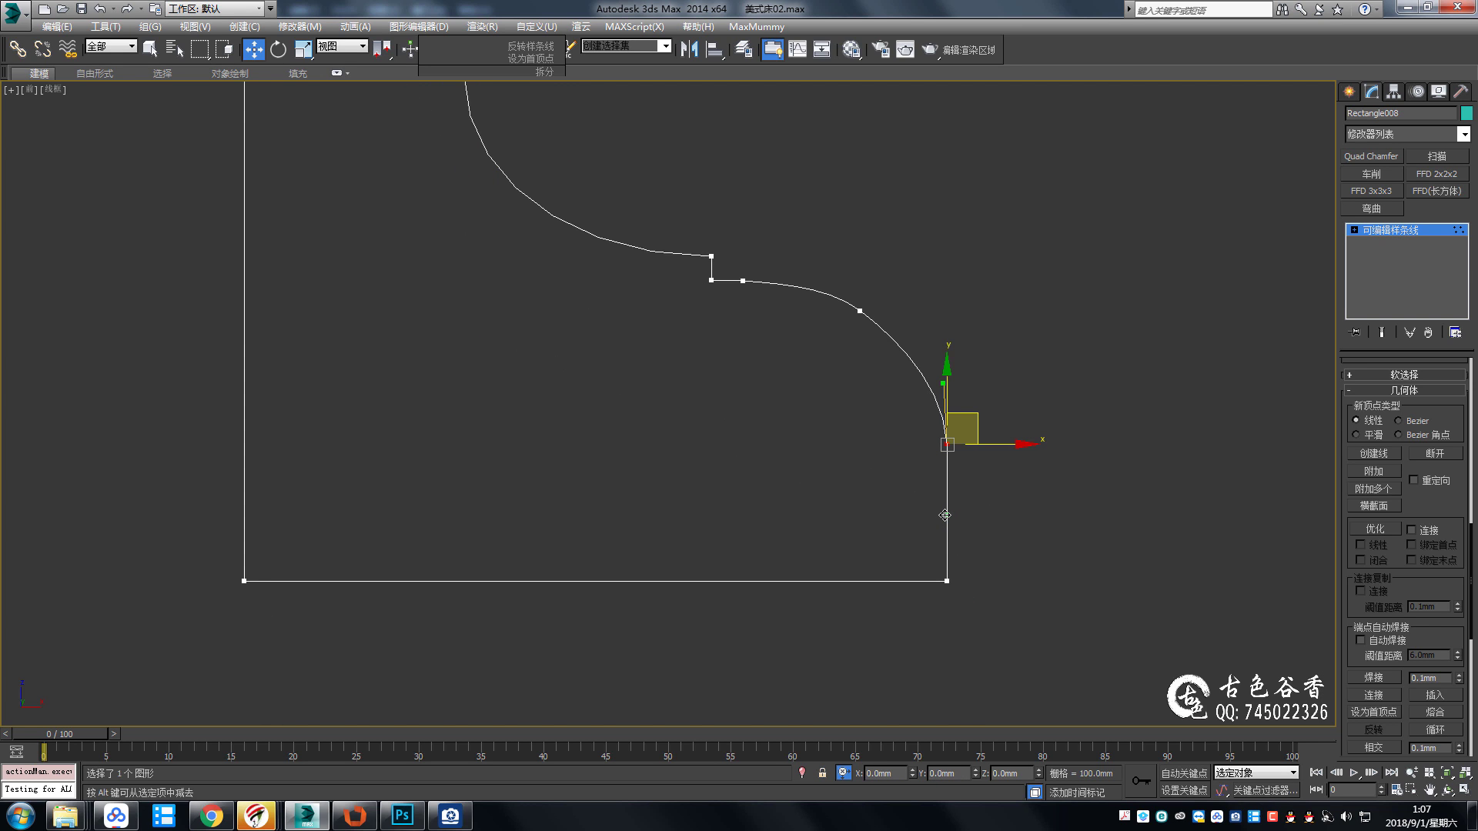
pyautogui.moveTo(944, 515); pyautogui.dragTo(946, 465)
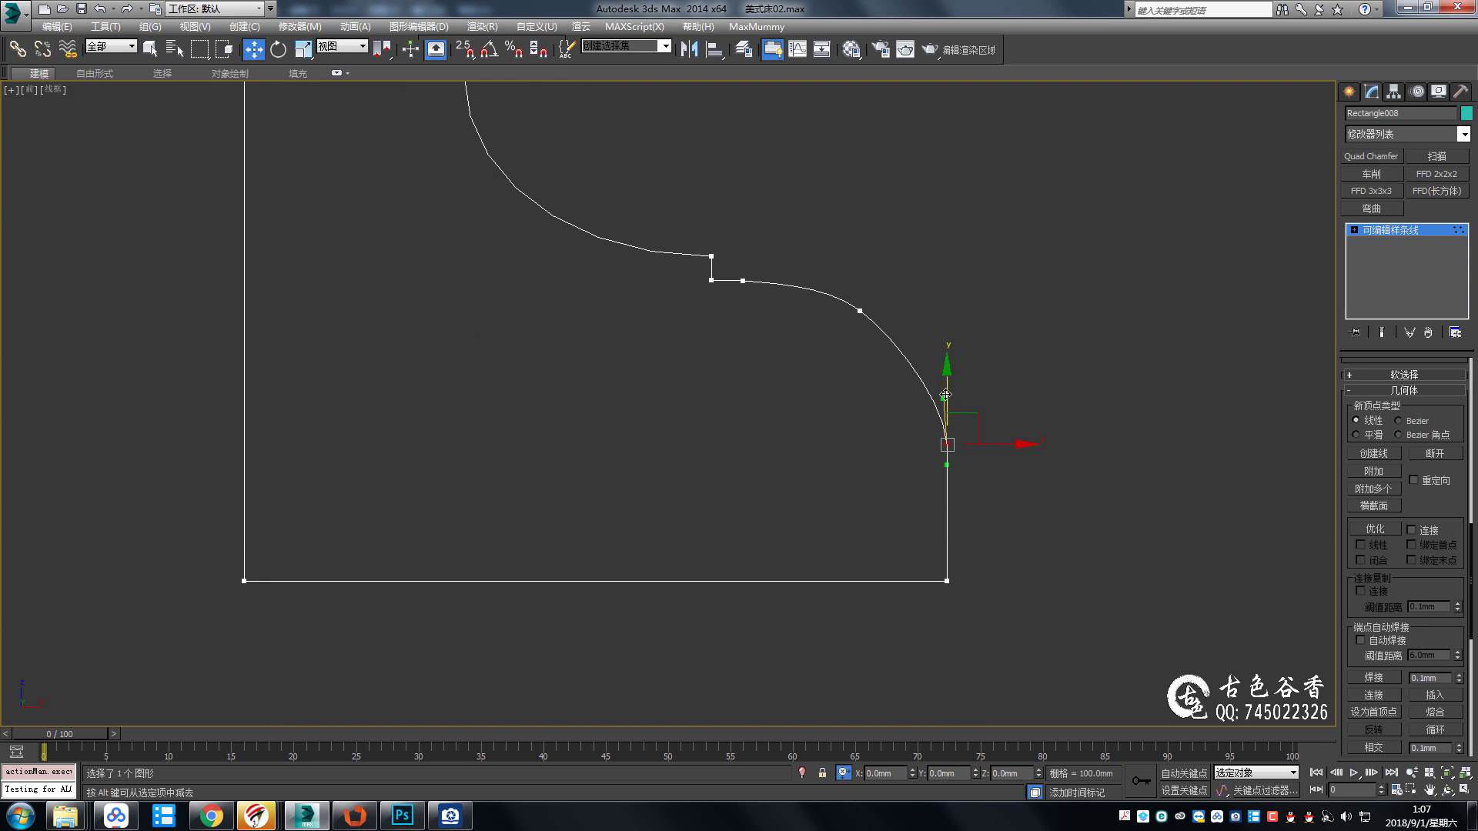
pyautogui.moveTo(952, 372); pyautogui.dragTo(950, 408)
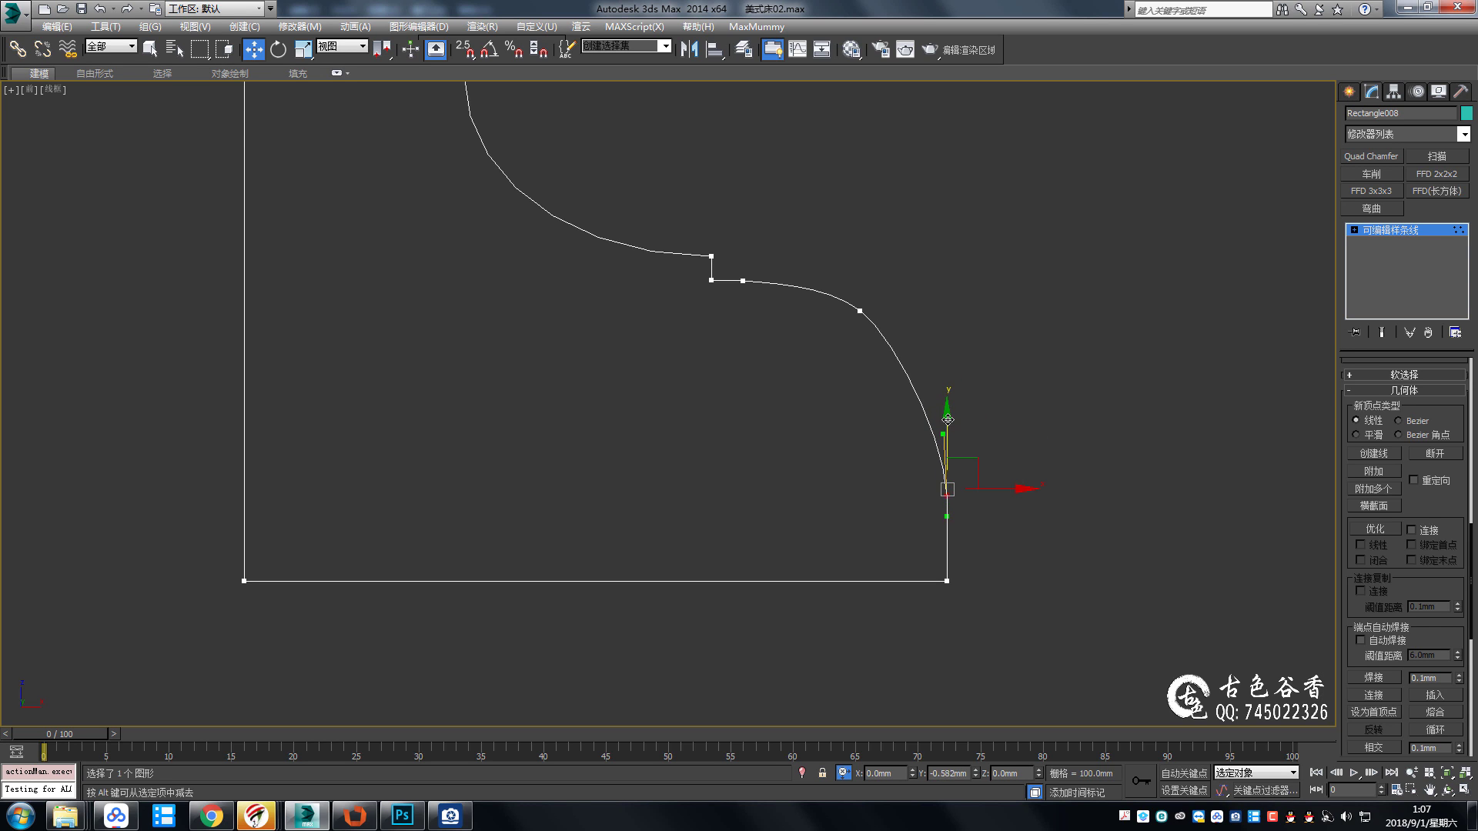
# Drag a vertex on the upper profile curve down-right to reshape the arc.
pyautogui.moveTo(943, 389); pyautogui.dragTo(947, 428, button='middle')
pyautogui.moveTo(818, 310); pyautogui.dragTo(926, 423)
pyautogui.moveTo(891, 331)
pyautogui.mouseDown()
pyautogui.moveTo(903, 355)
pyautogui.moveTo(874, 342)
pyautogui.moveTo(890, 394)
pyautogui.mouseUp()
pyautogui.scroll(-3, 899, 419)
pyautogui.scroll(2, 915, 419)
# Lower the step-corner vertices slightly and reposition the lower arc vertex.
pyautogui.keyDown('ctrl'); pyautogui.click(760, 339); pyautogui.keyUp('ctrl')
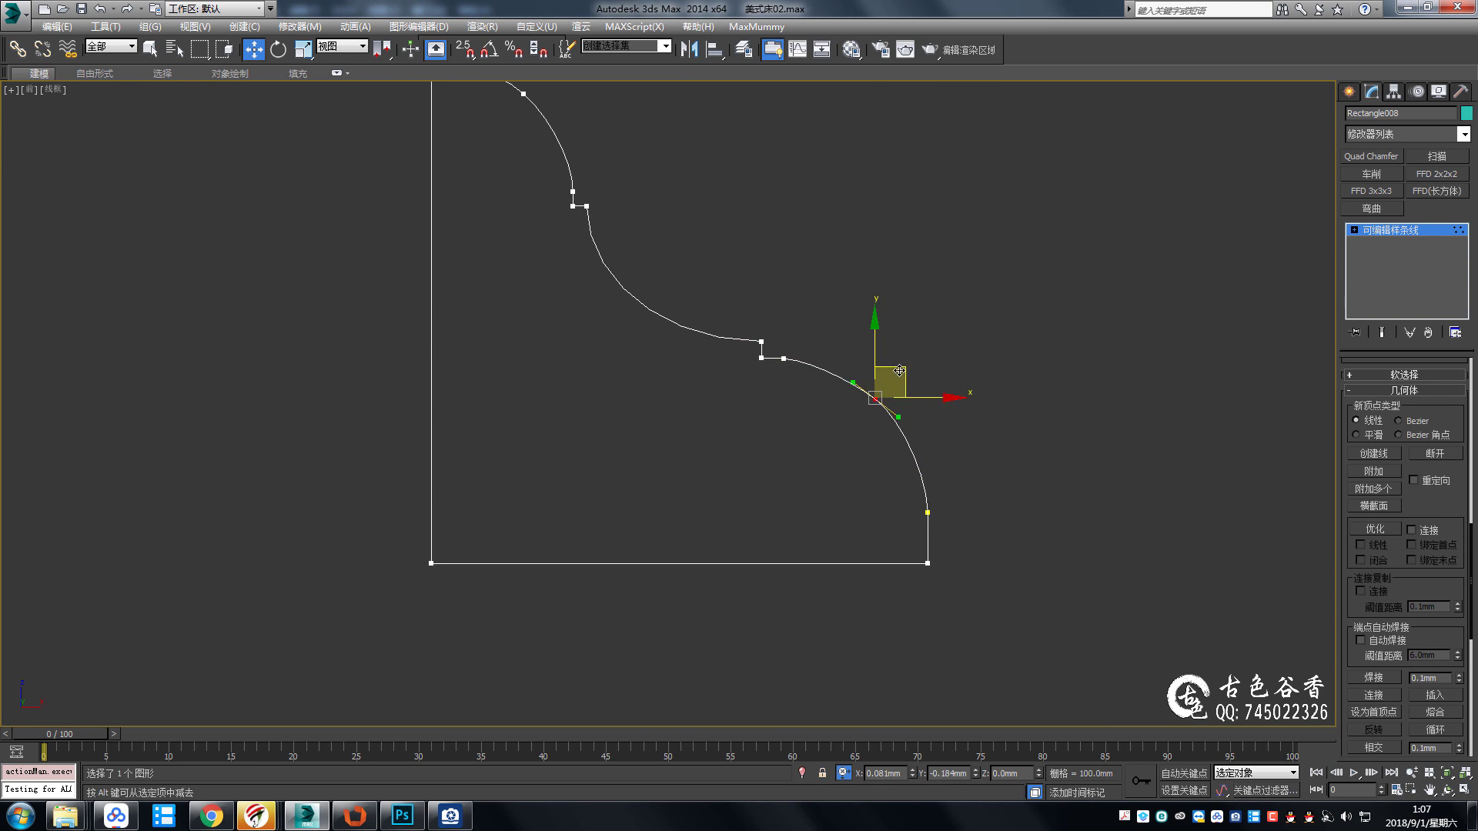
pyautogui.scroll(3, 769, 350)
pyautogui.click(902, 432)
pyautogui.moveTo(899, 377); pyautogui.dragTo(899, 396)
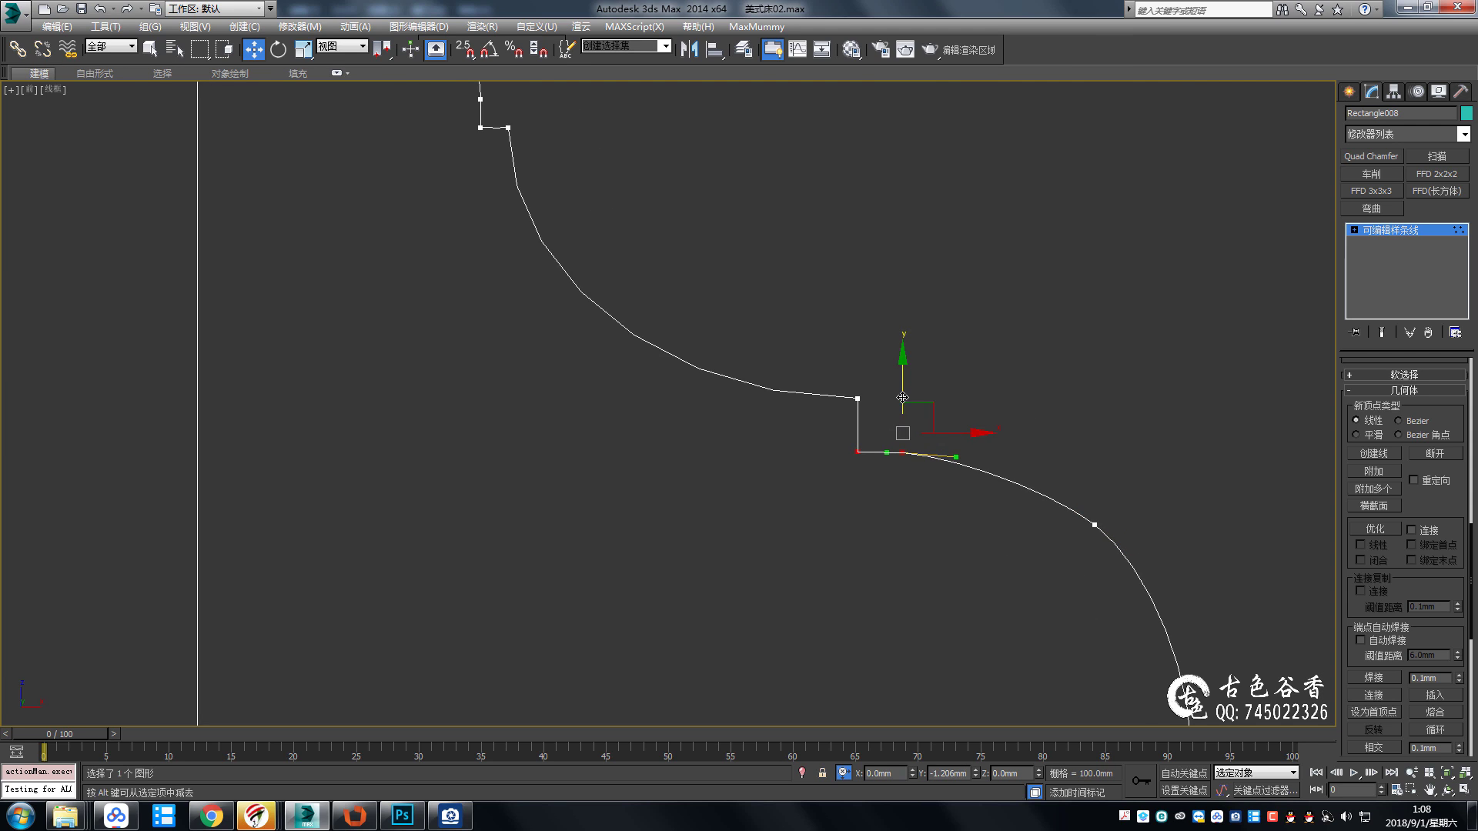
pyautogui.moveTo(1023, 502); pyautogui.dragTo(983, 416, button='middle')
pyautogui.click(1039, 428)
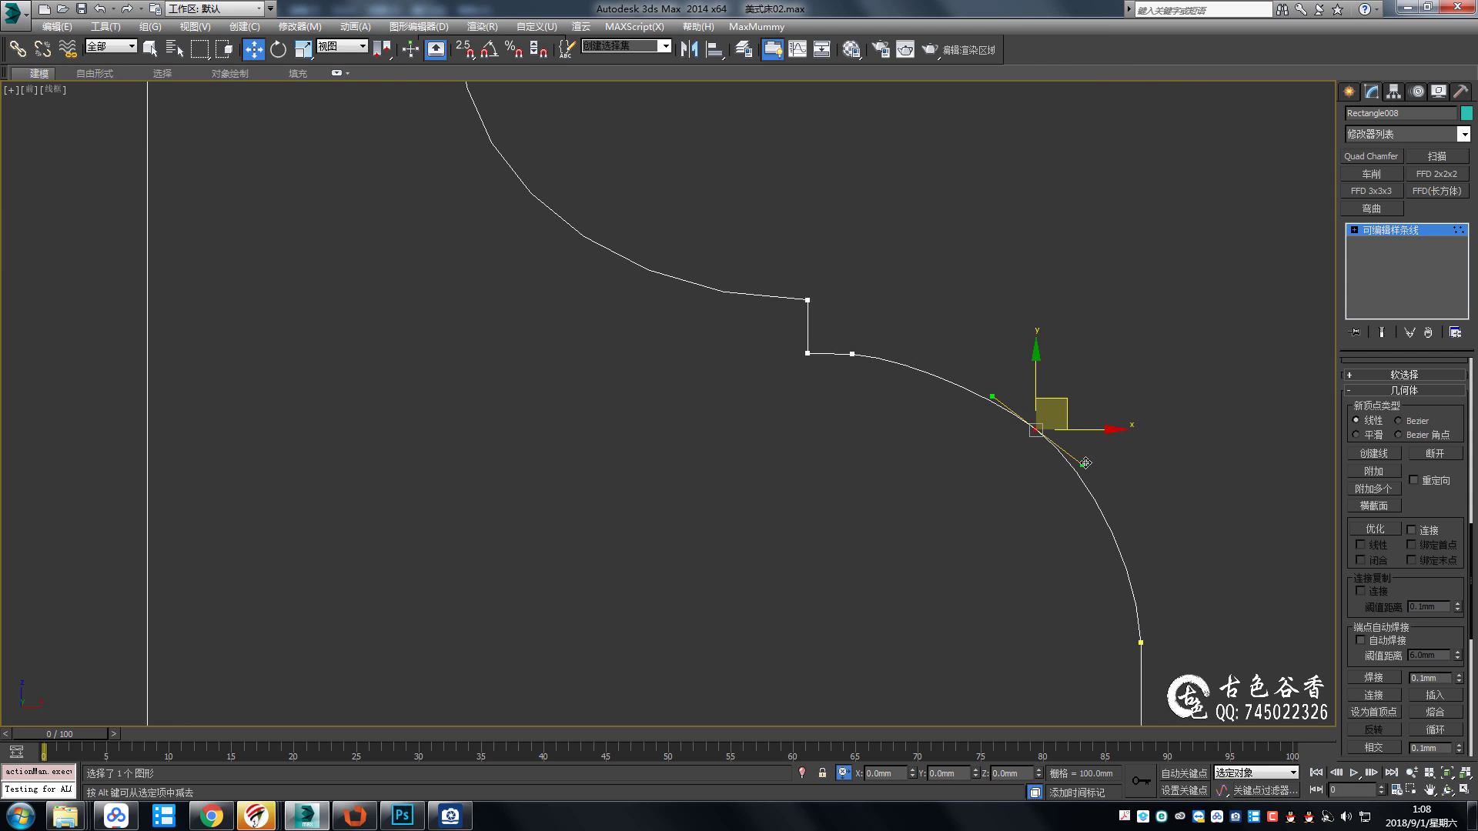
# Shift the upper step's corner vertex slightly to the right.
pyautogui.scroll(-2, 1246, 571)
pyautogui.click(971, 420)
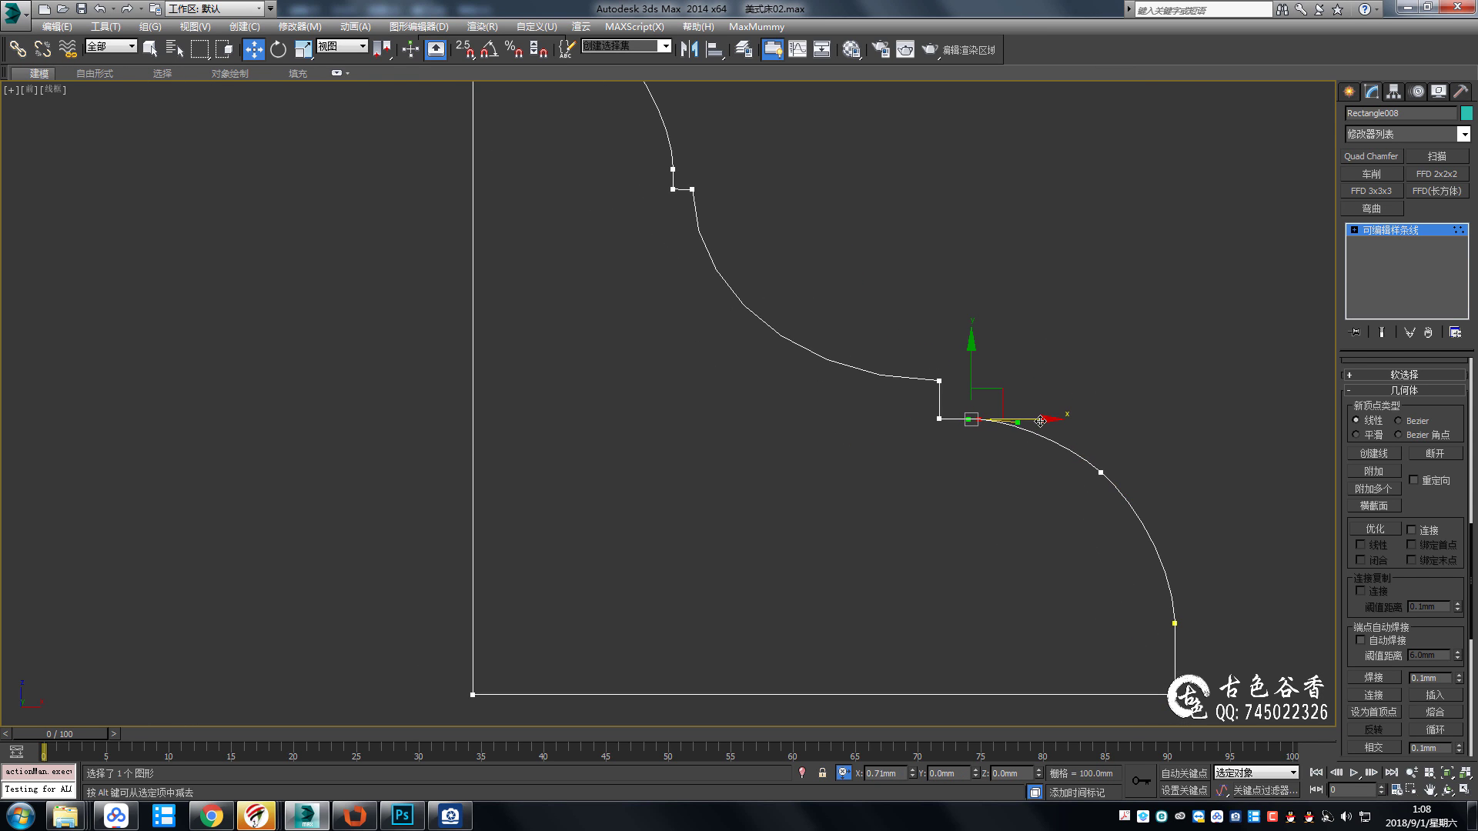
pyautogui.scroll(-2, 1000, 407)
pyautogui.scroll(5, 751, 284)
pyautogui.moveTo(756, 294); pyautogui.dragTo(814, 343)
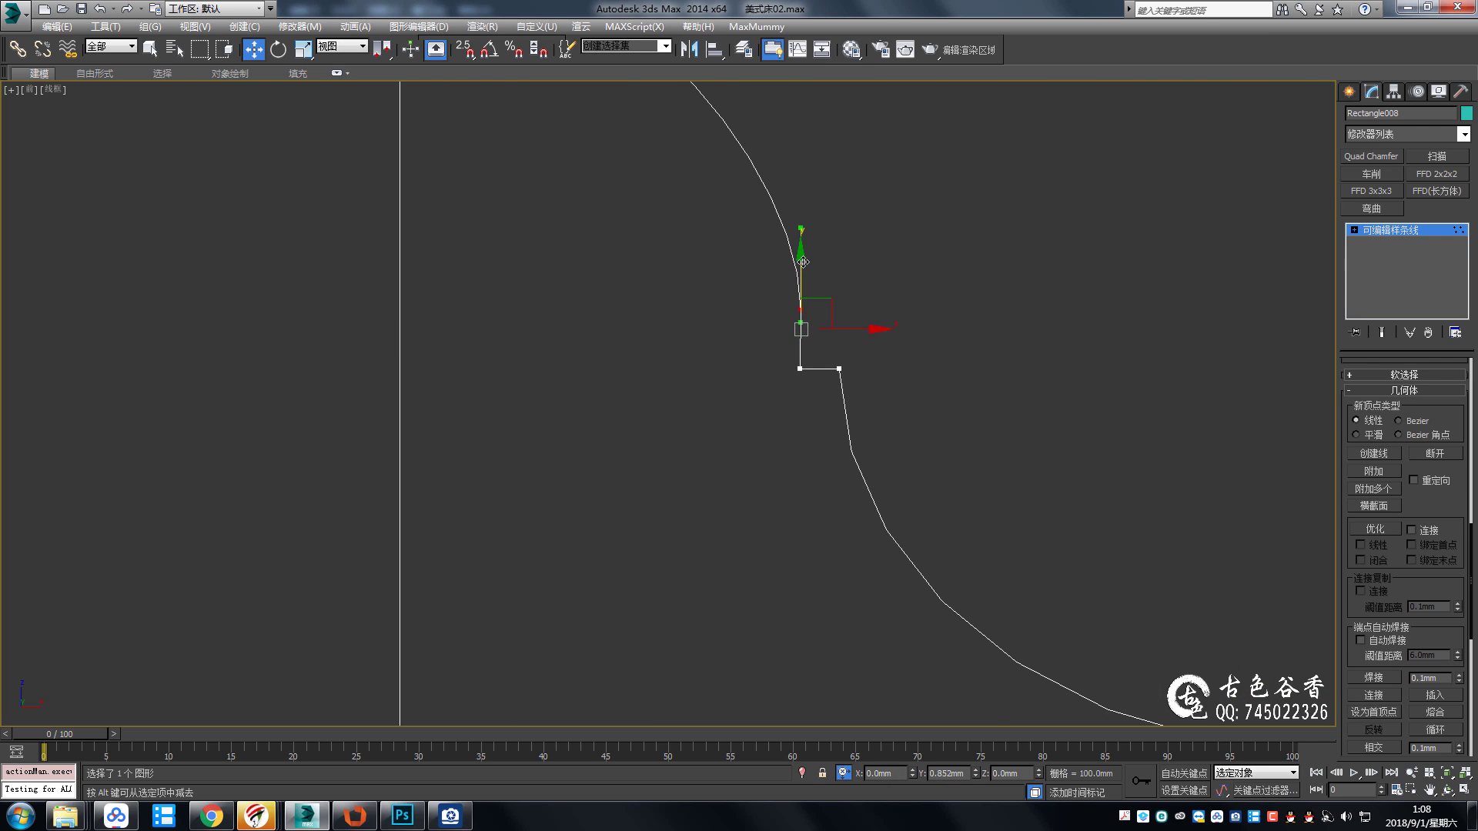
pyautogui.scroll(2, 803, 262)
pyautogui.click(845, 389)
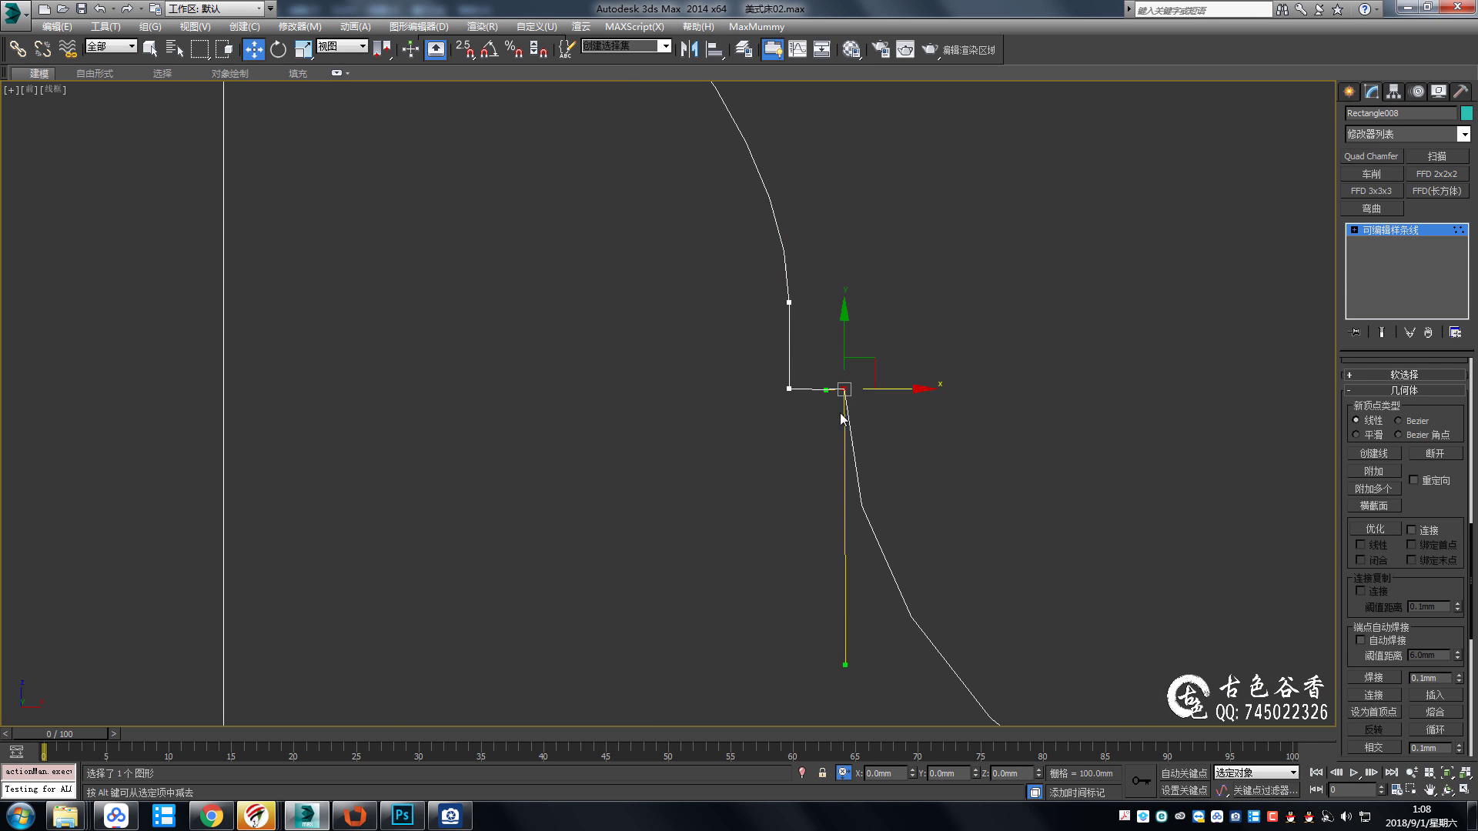
pyautogui.click(789, 388)
pyautogui.moveTo(844, 389); pyautogui.dragTo(862, 390)
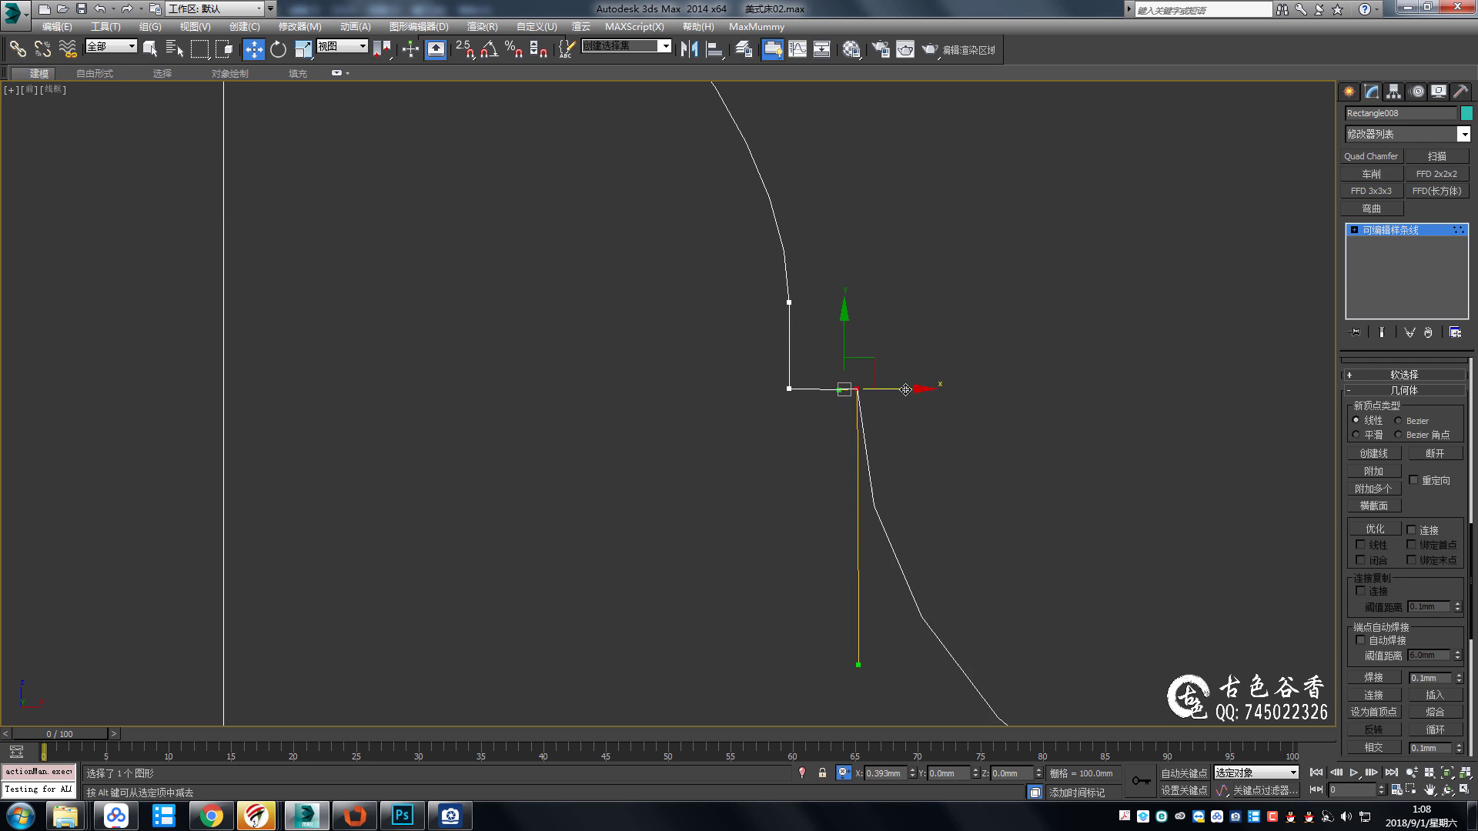
# Frame the whole curved profile and compare it against the bed-frame reference photo.
pyautogui.scroll(-4, 927, 414)
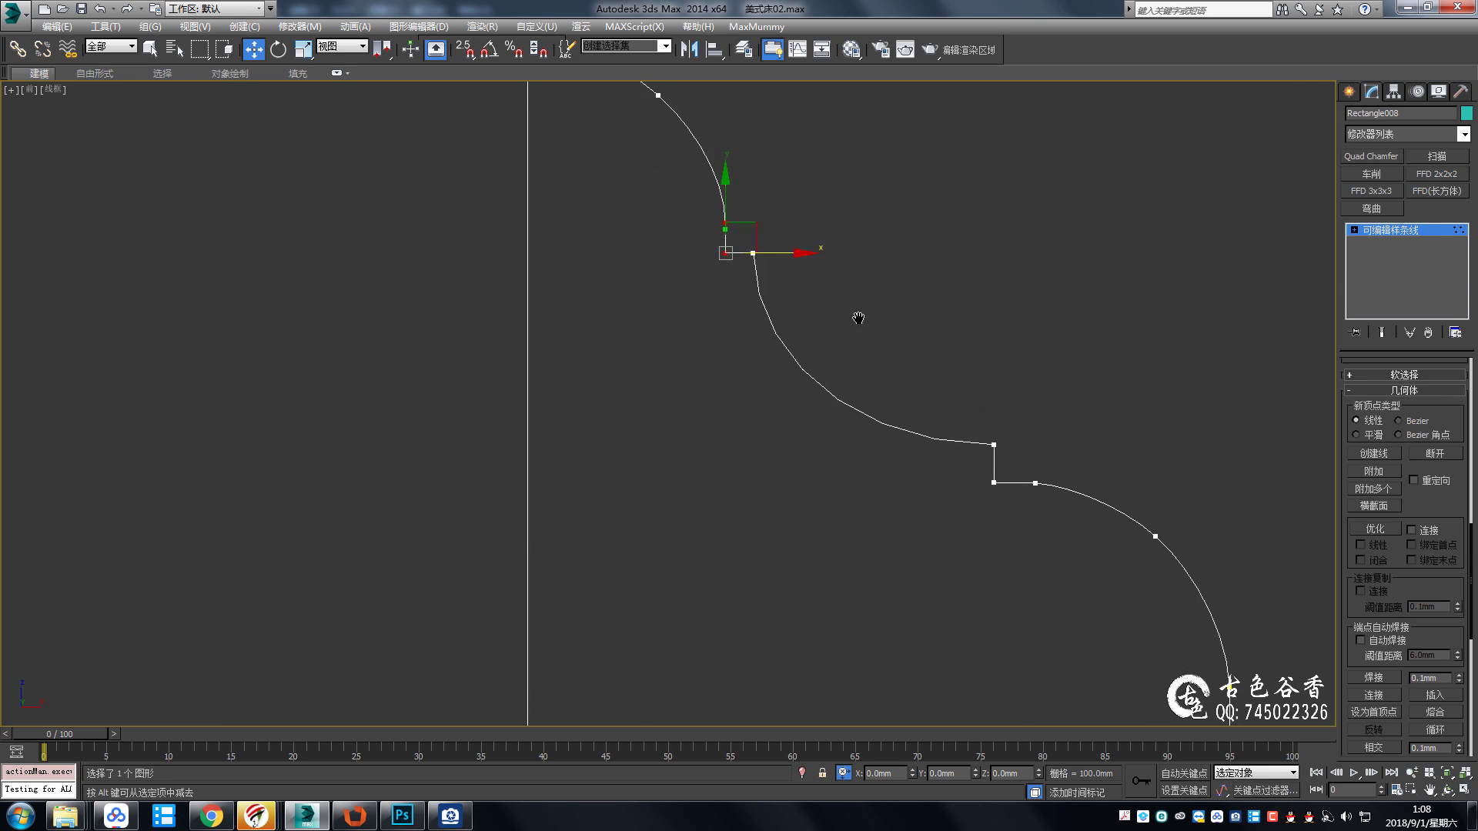
pyautogui.moveTo(858, 317)
pyautogui.mouseDown(button='middle')
pyautogui.moveTo(785, 367)
pyautogui.moveTo(962, 535)
pyautogui.mouseUp(button='middle')
pyautogui.scroll(2, 785, 366)
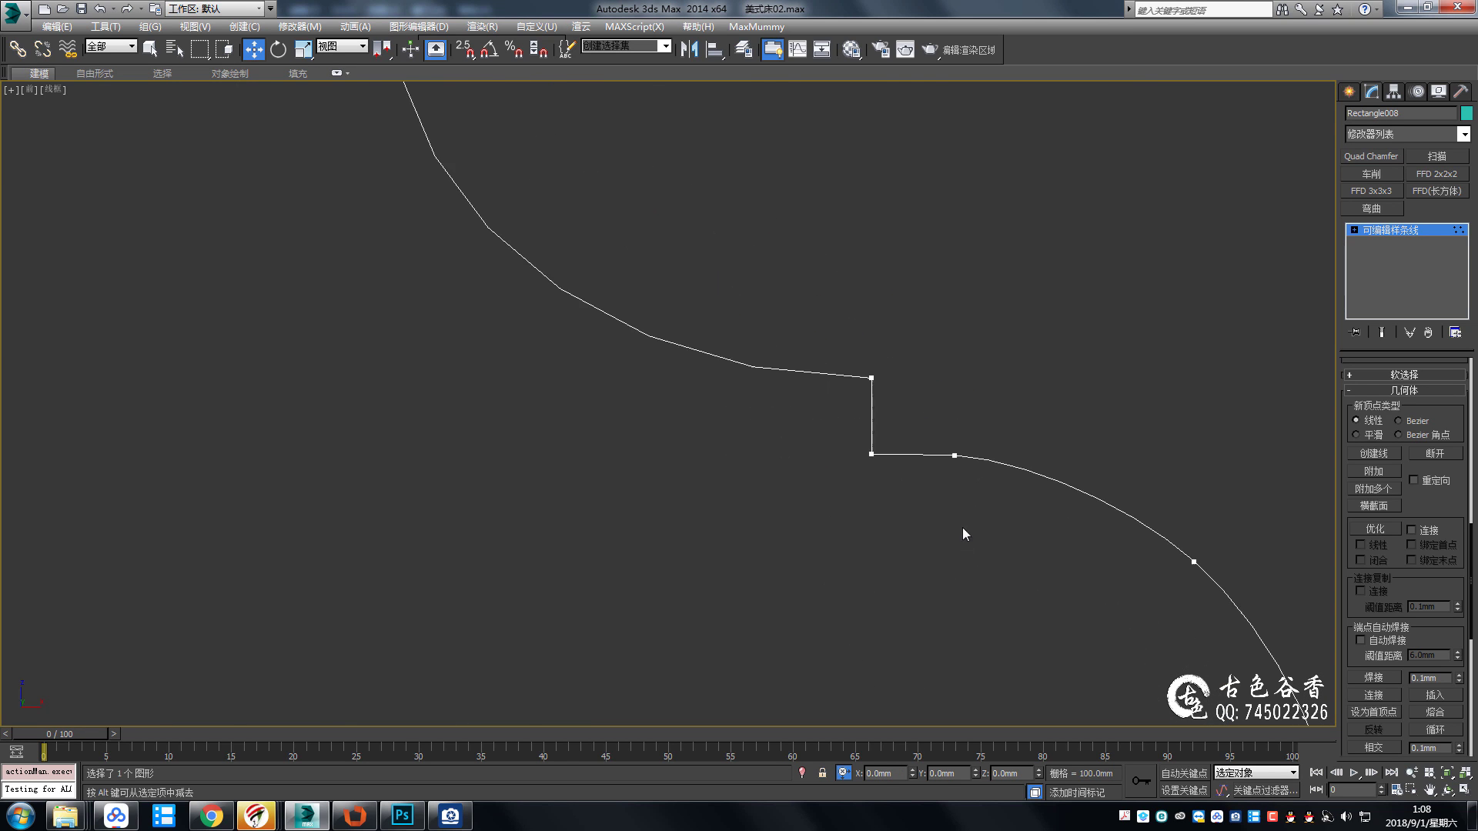
pyautogui.moveTo(866, 468); pyautogui.dragTo(583, 312, button='middle')
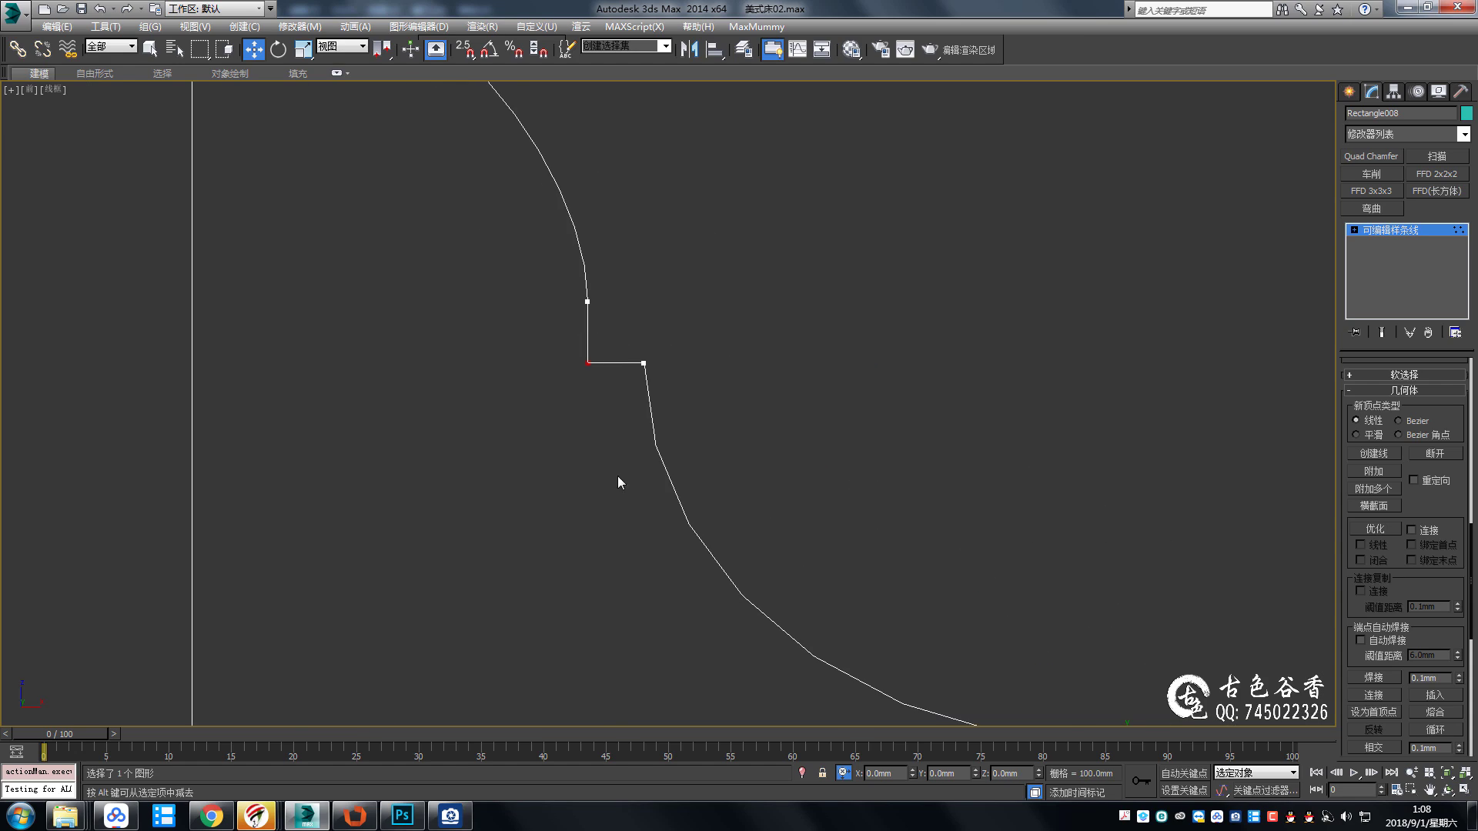
pyautogui.click(449, 816)
pyautogui.click(449, 817)
pyautogui.moveTo(950, 564); pyautogui.dragTo(797, 322, button='middle')
pyautogui.scroll(-5, 1386, 539)
# Fillet the profile's step corner vertices, checking the reference photo.
pyautogui.click(1374, 387)
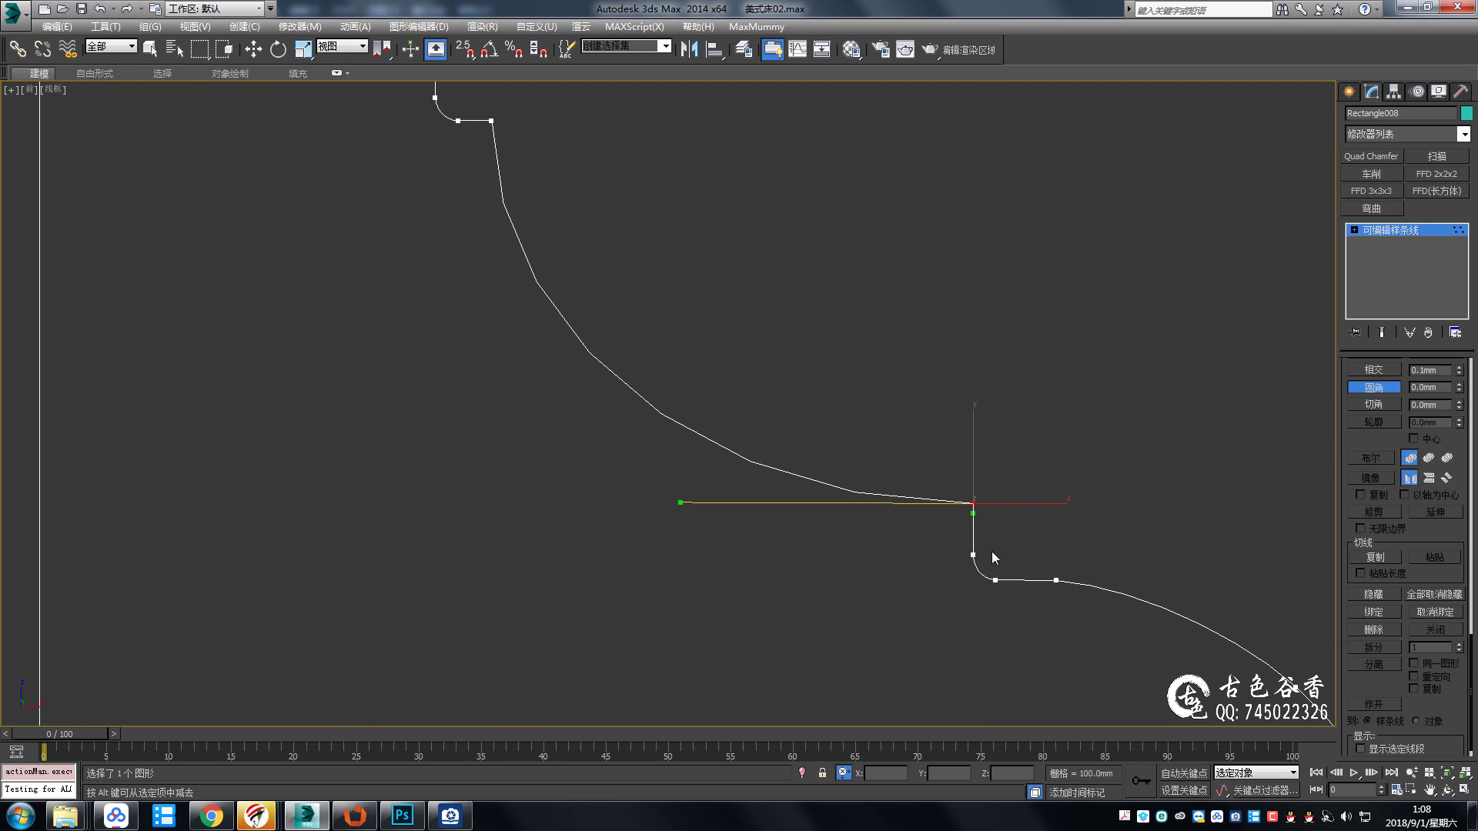
pyautogui.click(452, 815)
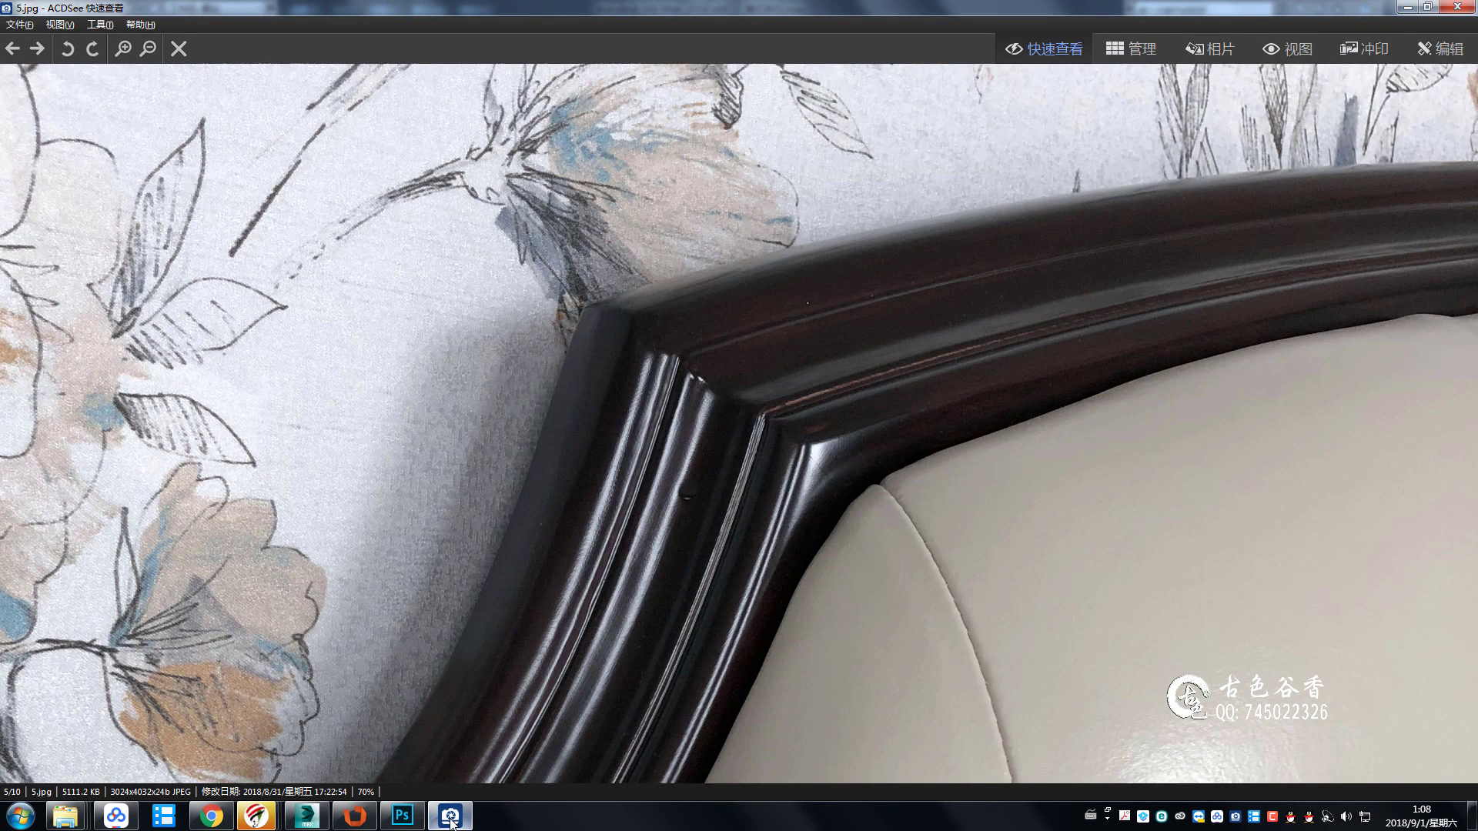
pyautogui.click(450, 817)
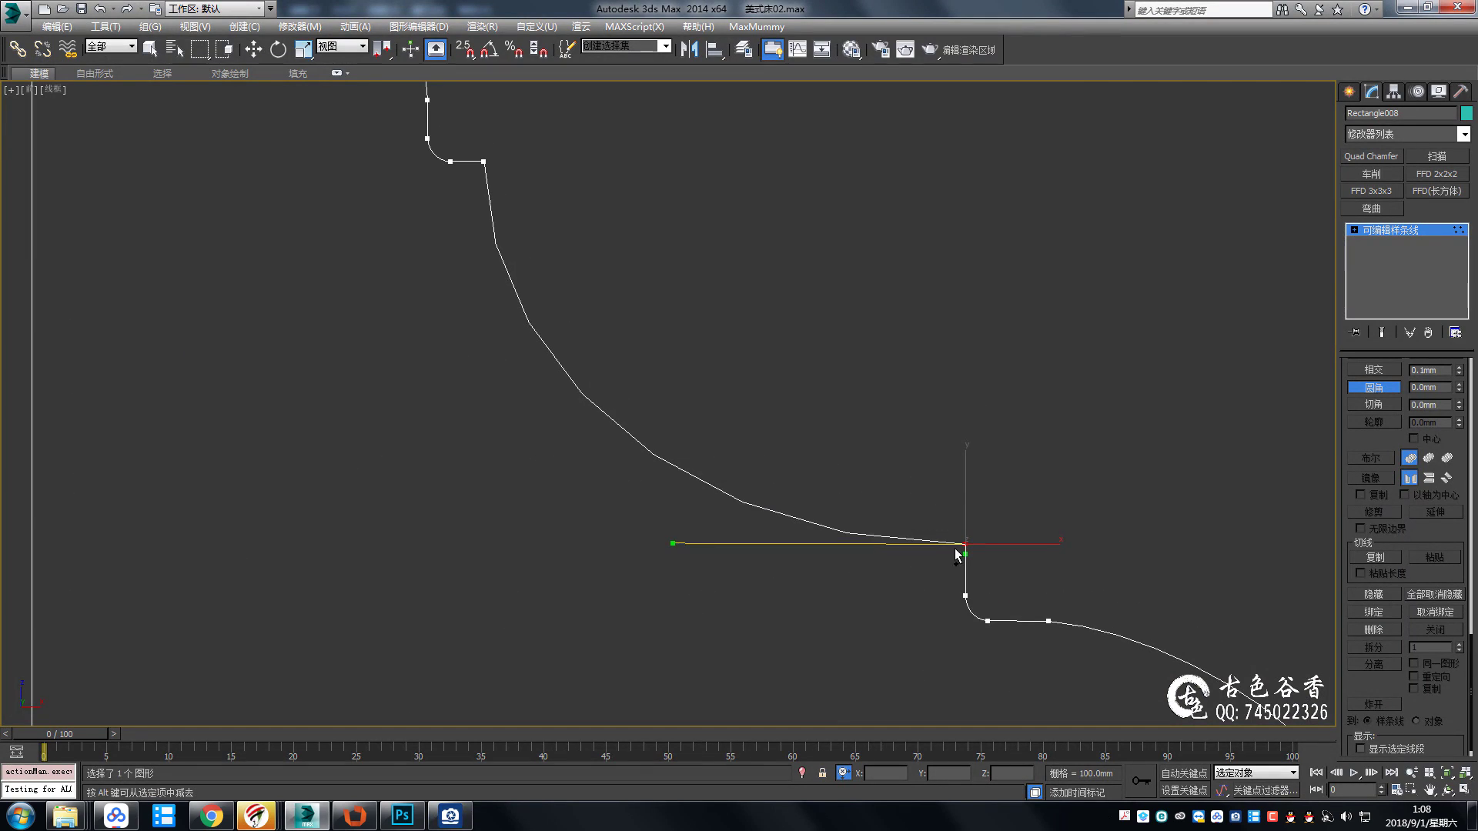
pyautogui.click(981, 551)
pyautogui.scroll(-4, 981, 551)
pyautogui.moveTo(957, 497); pyautogui.dragTo(903, 336, button='middle')
# Leave vertex editing, switch to object selection and reselect the profile shape.
pyautogui.press('w')
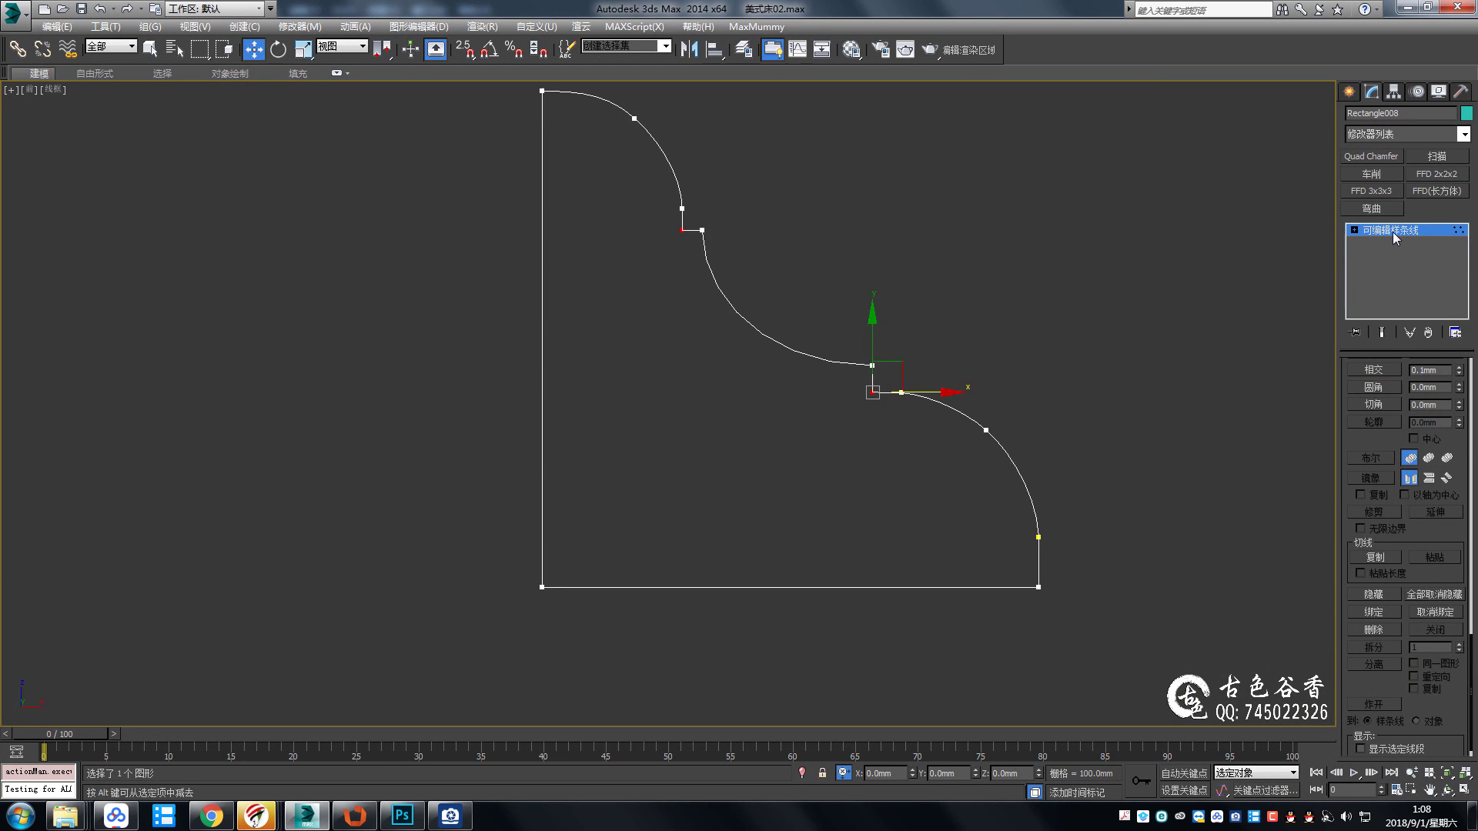
pyautogui.click(1145, 351)
pyautogui.scroll(-3, 970, 446)
pyautogui.press('q')
pyautogui.click(970, 446)
# Zoom out to the surrounding rectangles and compare the profile with the reference photo.
pyautogui.scroll(-2, 957, 441)
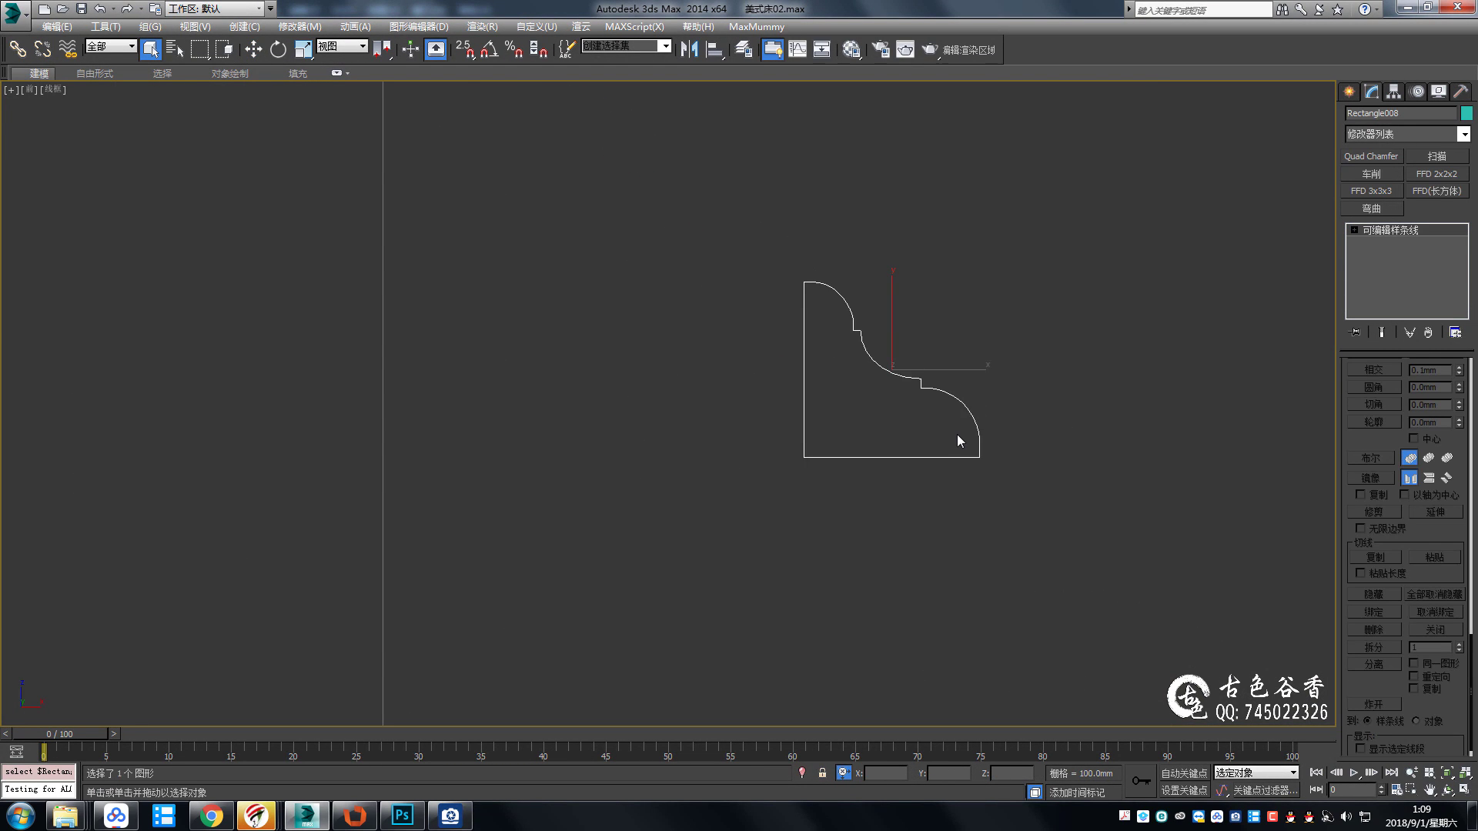
pyautogui.scroll(-3, 957, 434)
pyautogui.moveTo(933, 462); pyautogui.dragTo(1009, 369, button='middle')
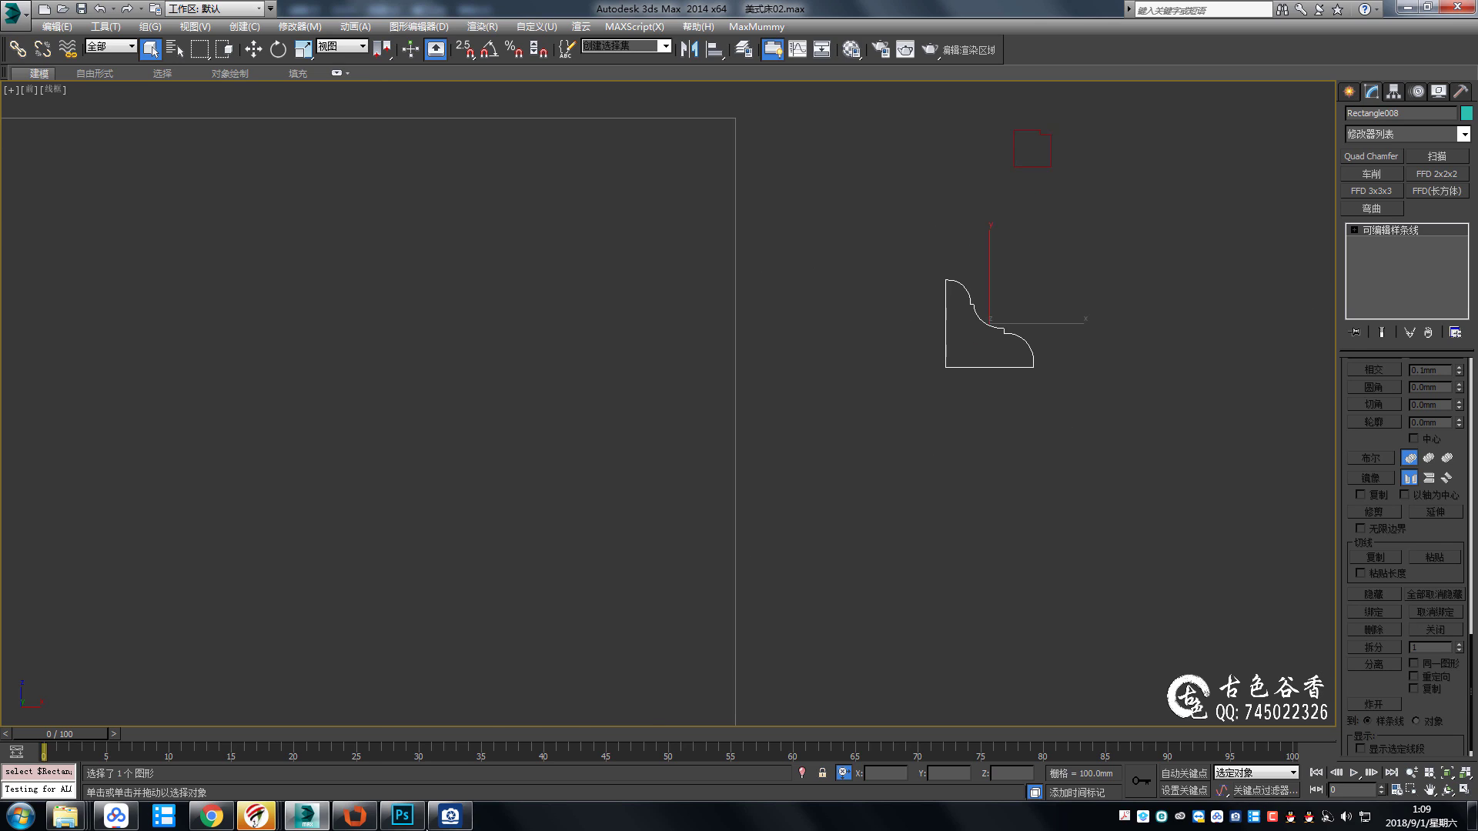
pyautogui.click(461, 821)
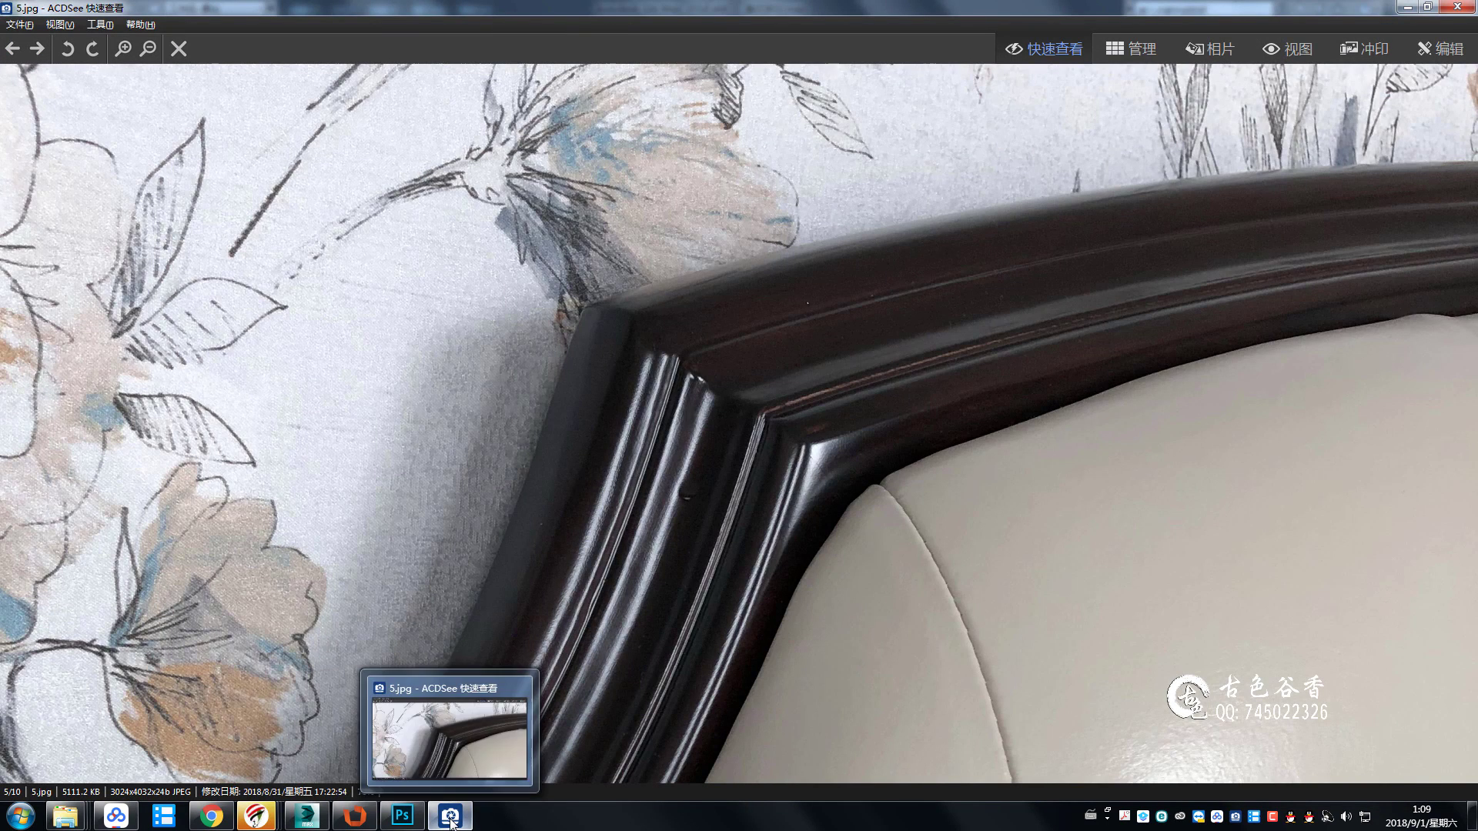
pyautogui.click(450, 814)
pyautogui.scroll(5, 1019, 371)
pyautogui.scroll(2, 937, 311)
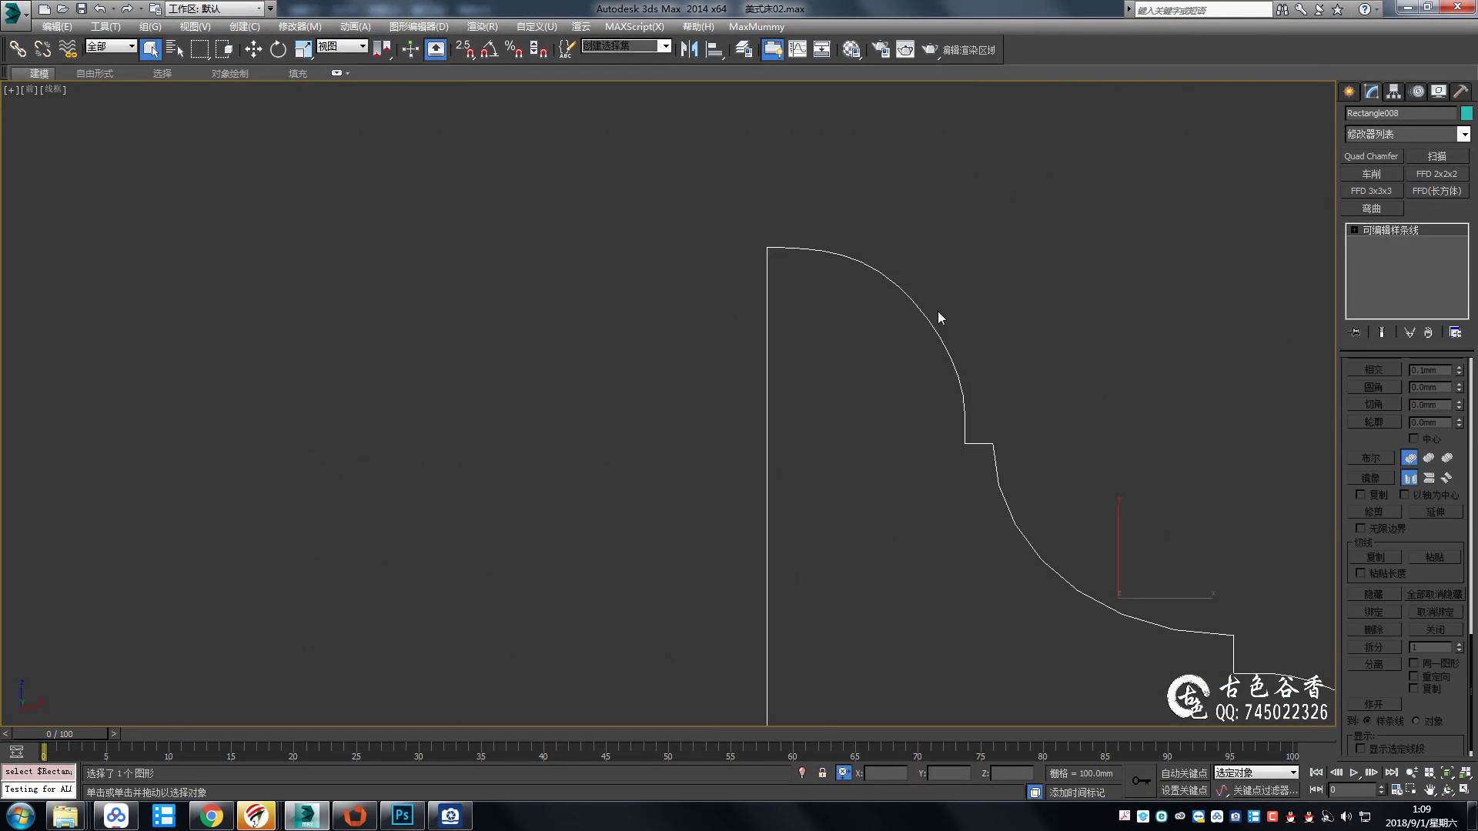
# In Vertex mode, nudge the selected profile vertex right along X and frame the upper arc.
pyautogui.press('1')
pyautogui.scroll(2, 916, 308)
pyautogui.scroll(-5, 828, 279)
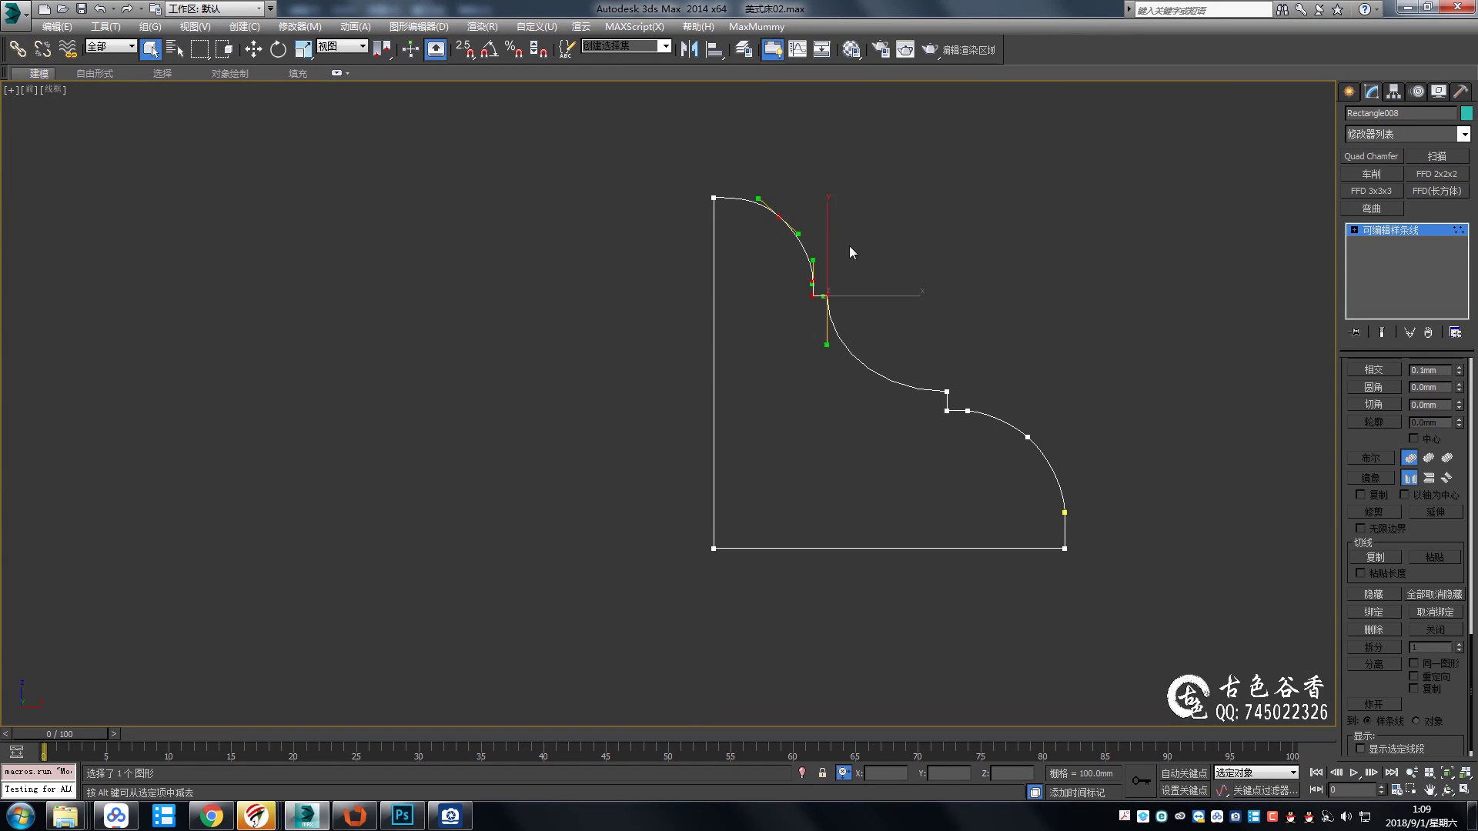
pyautogui.press('w')
pyautogui.moveTo(885, 296); pyautogui.dragTo(898, 295)
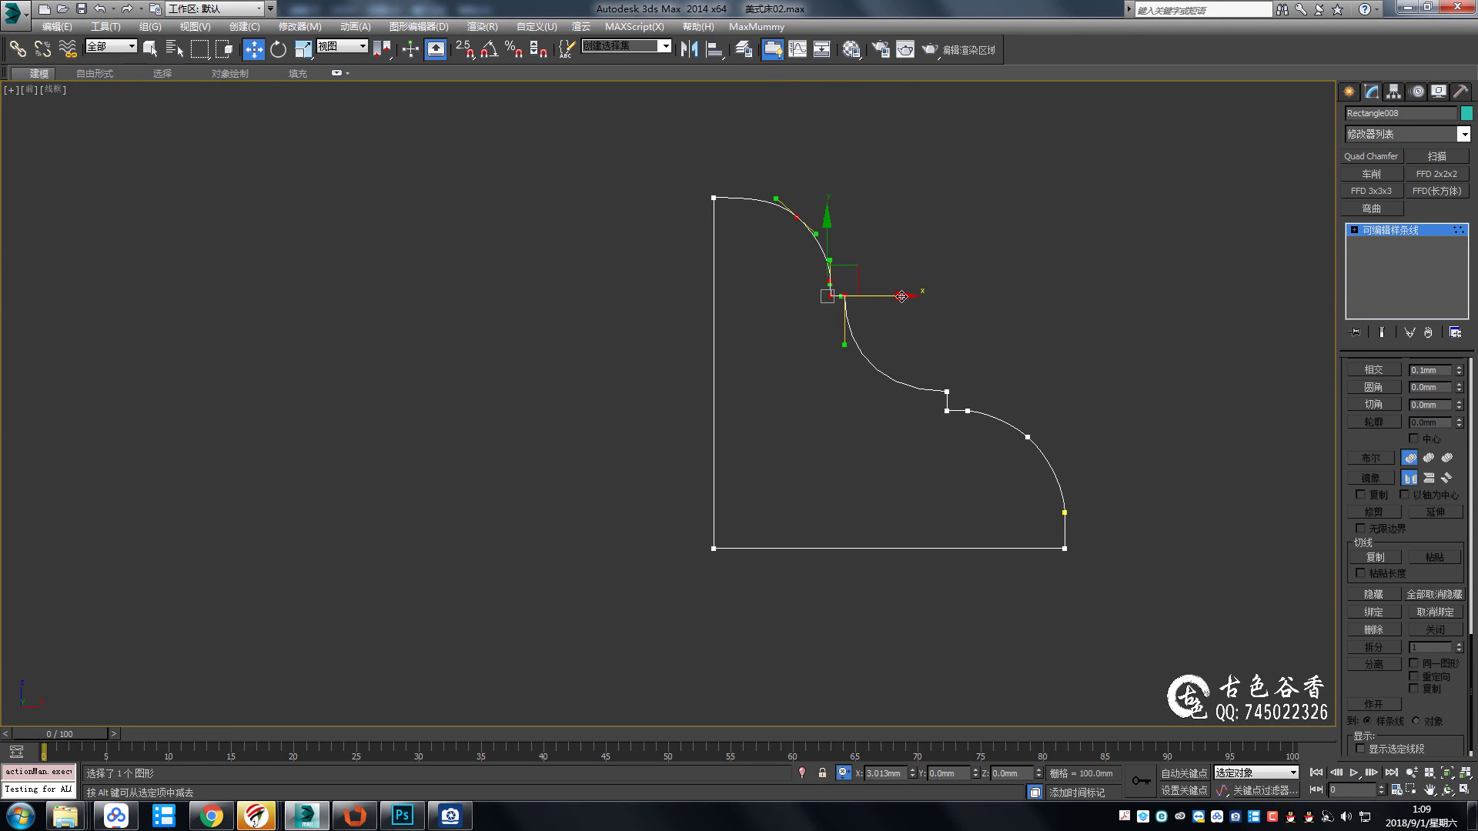
pyautogui.scroll(2, 880, 299)
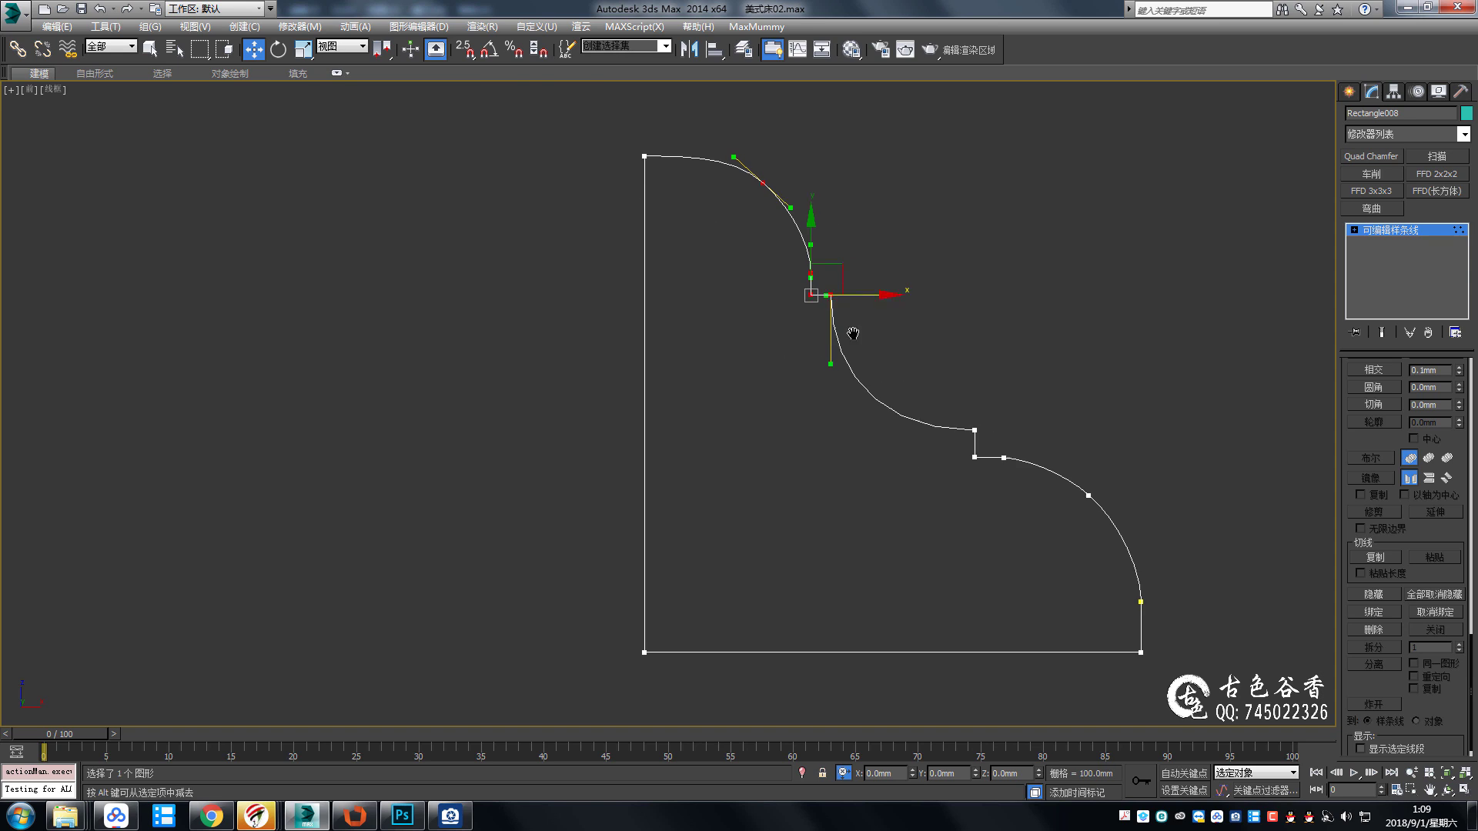
pyautogui.scroll(4, 853, 334)
pyautogui.moveTo(853, 333); pyautogui.dragTo(860, 488, button='middle')
pyautogui.moveTo(816, 403); pyautogui.dragTo(776, 282, button='middle')
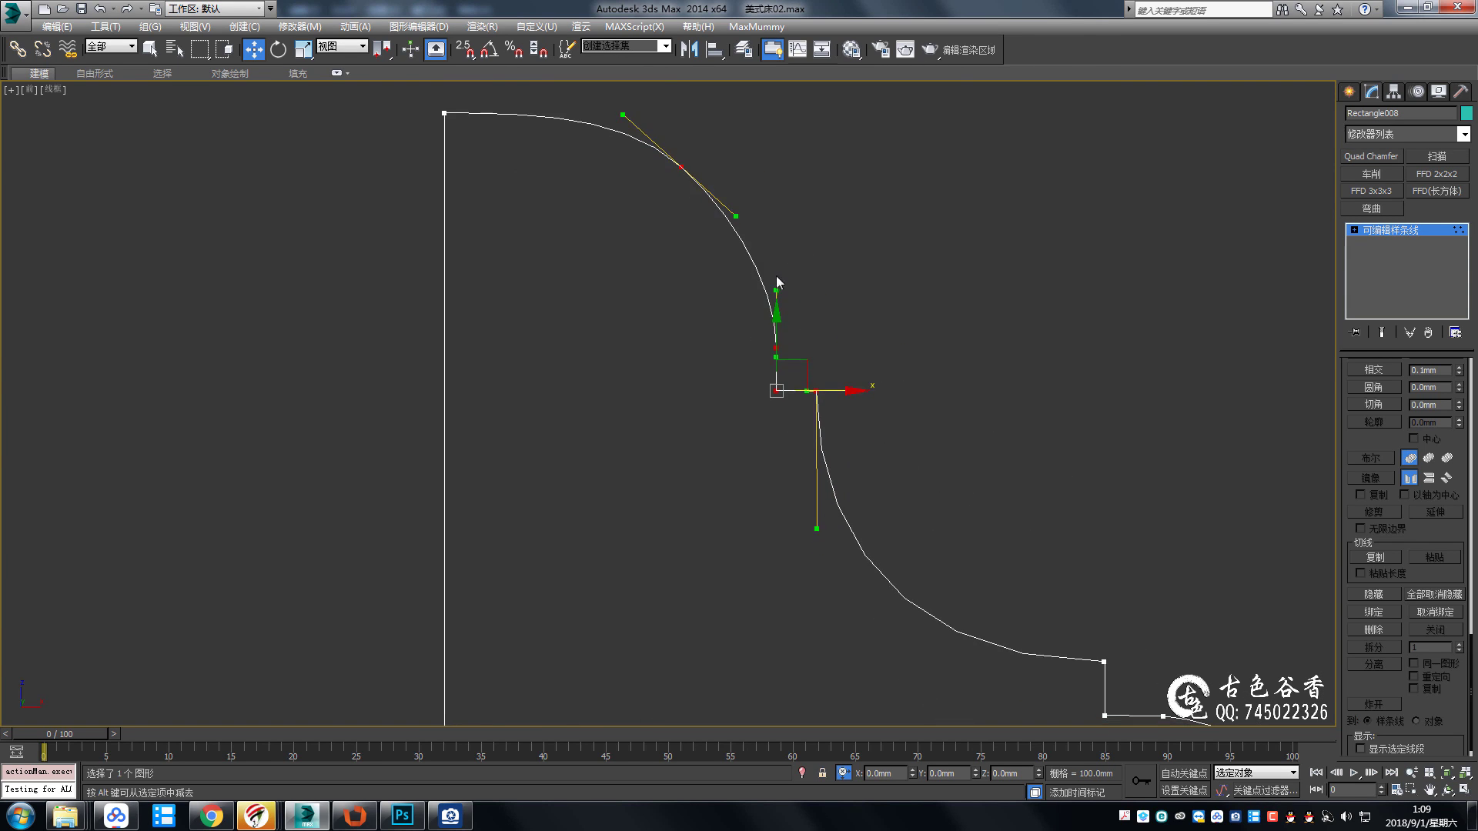
pyautogui.scroll(-4, 775, 281)
pyautogui.moveTo(915, 424); pyautogui.dragTo(883, 359, button='middle')
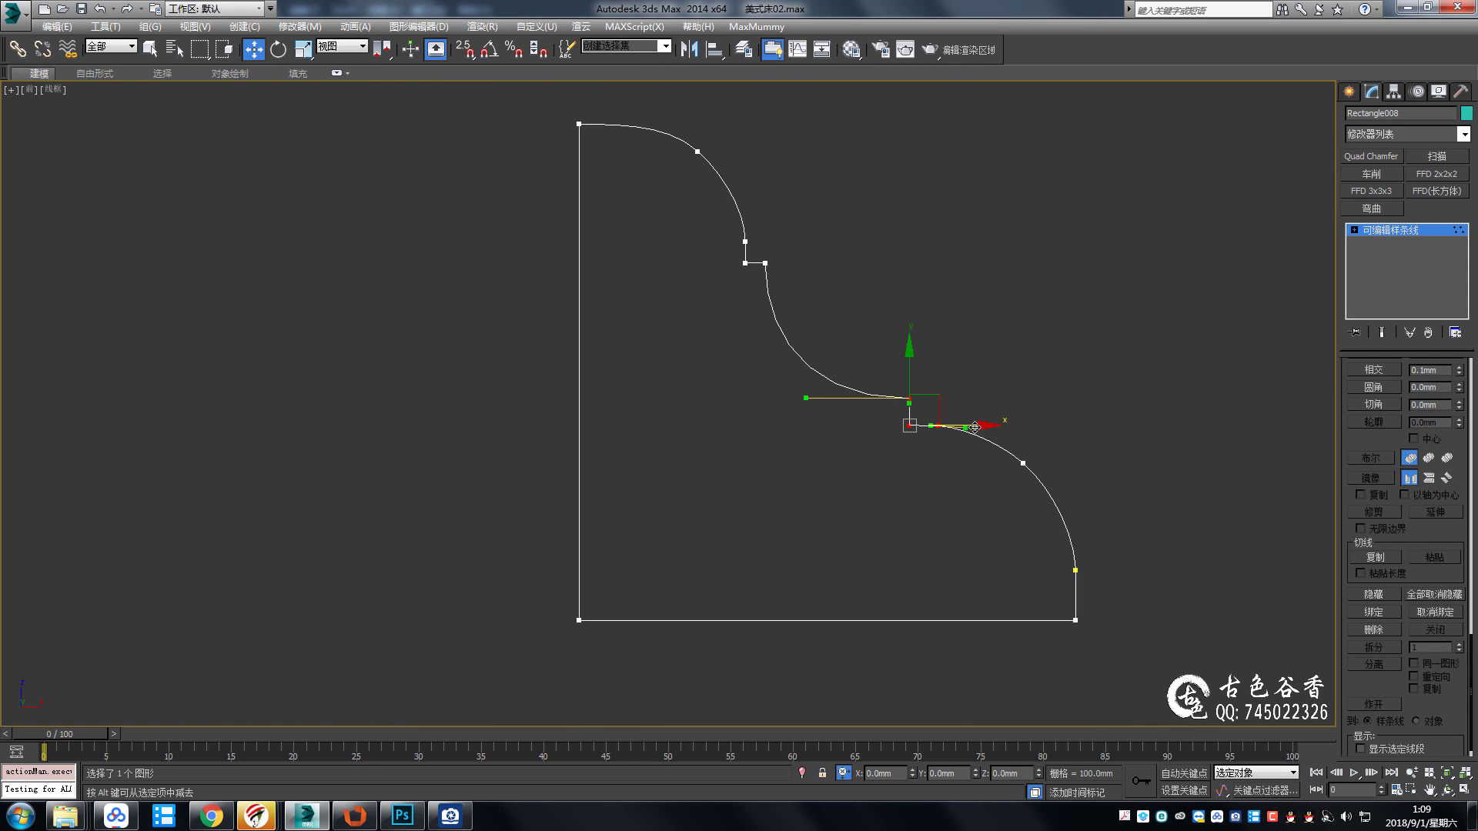
# Exit vertex editing, switch to Select and recenter the profile in view.
pyautogui.scroll(2, 946, 450)
pyautogui.scroll(-2, 947, 450)
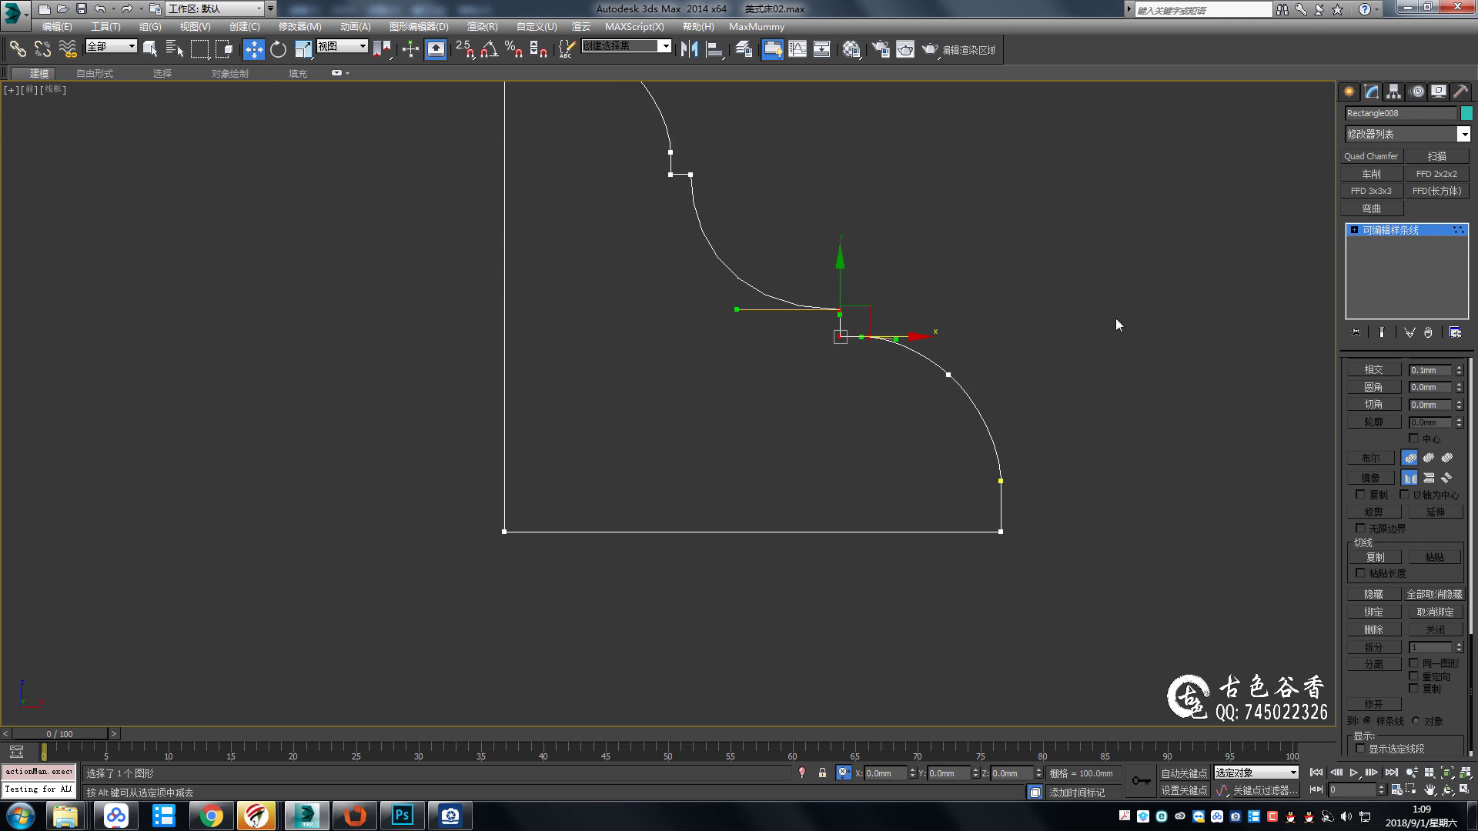
pyautogui.hotkey('ctrl', 'b')
pyautogui.press('q')
pyautogui.moveTo(940, 256); pyautogui.dragTo(860, 350, button='middle')
pyautogui.scroll(-2, 860, 349)
pyautogui.moveTo(872, 479); pyautogui.dragTo(911, 390, button='middle')
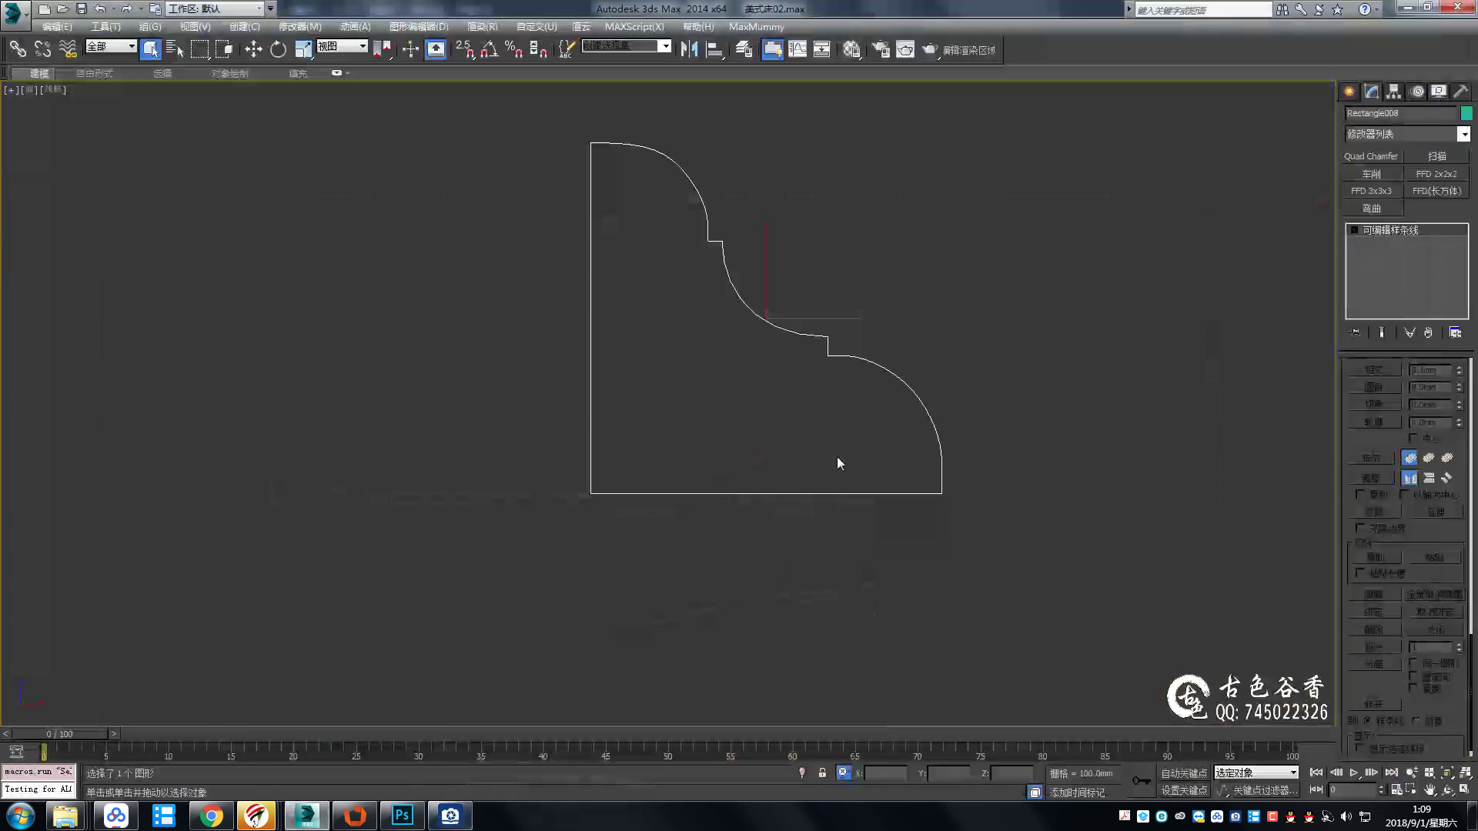
# Nudge vertices on the lower arc to smooth its curve.
pyautogui.press('w')
pyautogui.moveTo(888, 407); pyautogui.dragTo(895, 407)
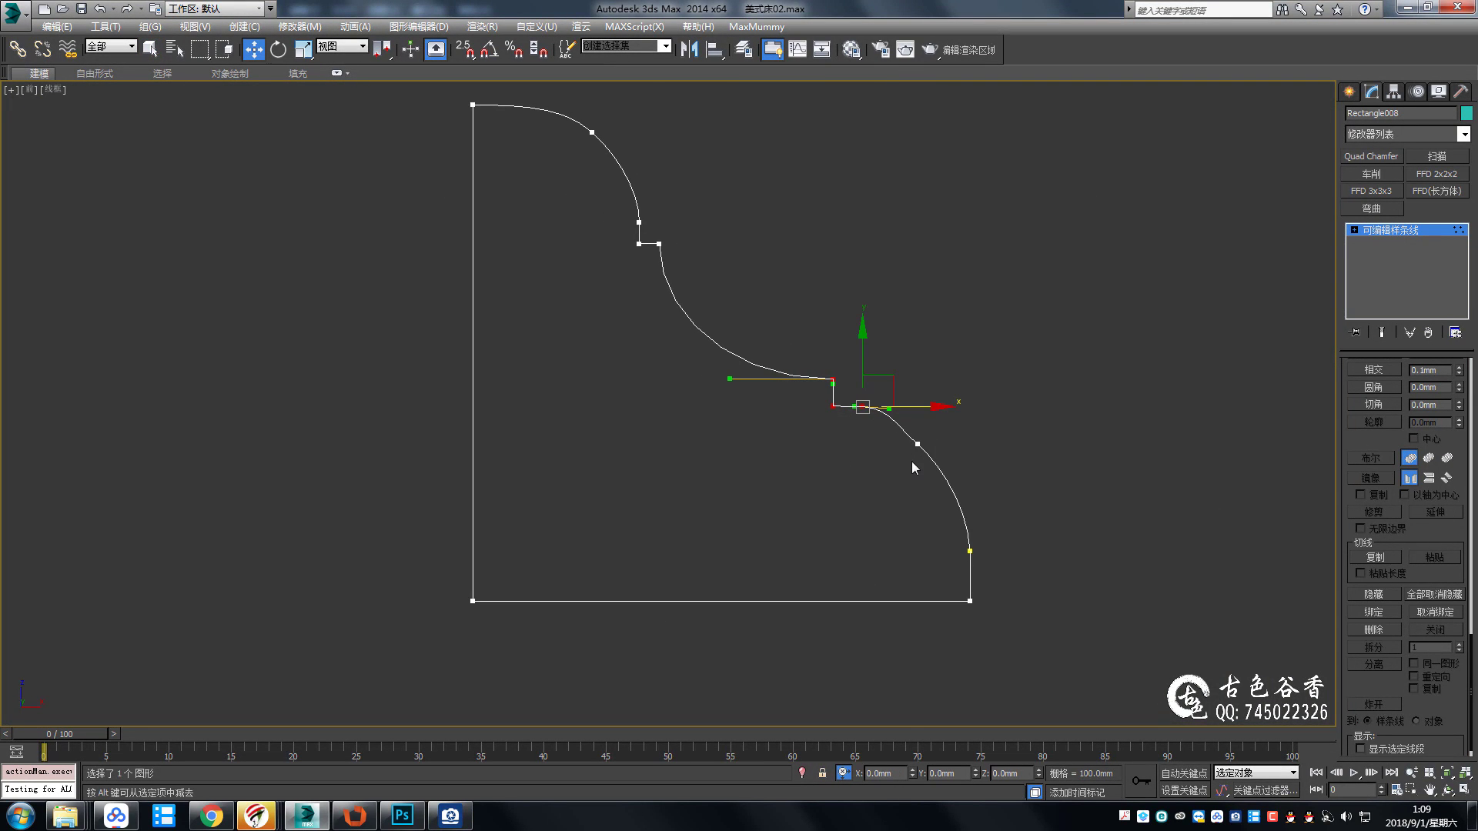
pyautogui.scroll(3, 892, 416)
pyautogui.click(928, 415)
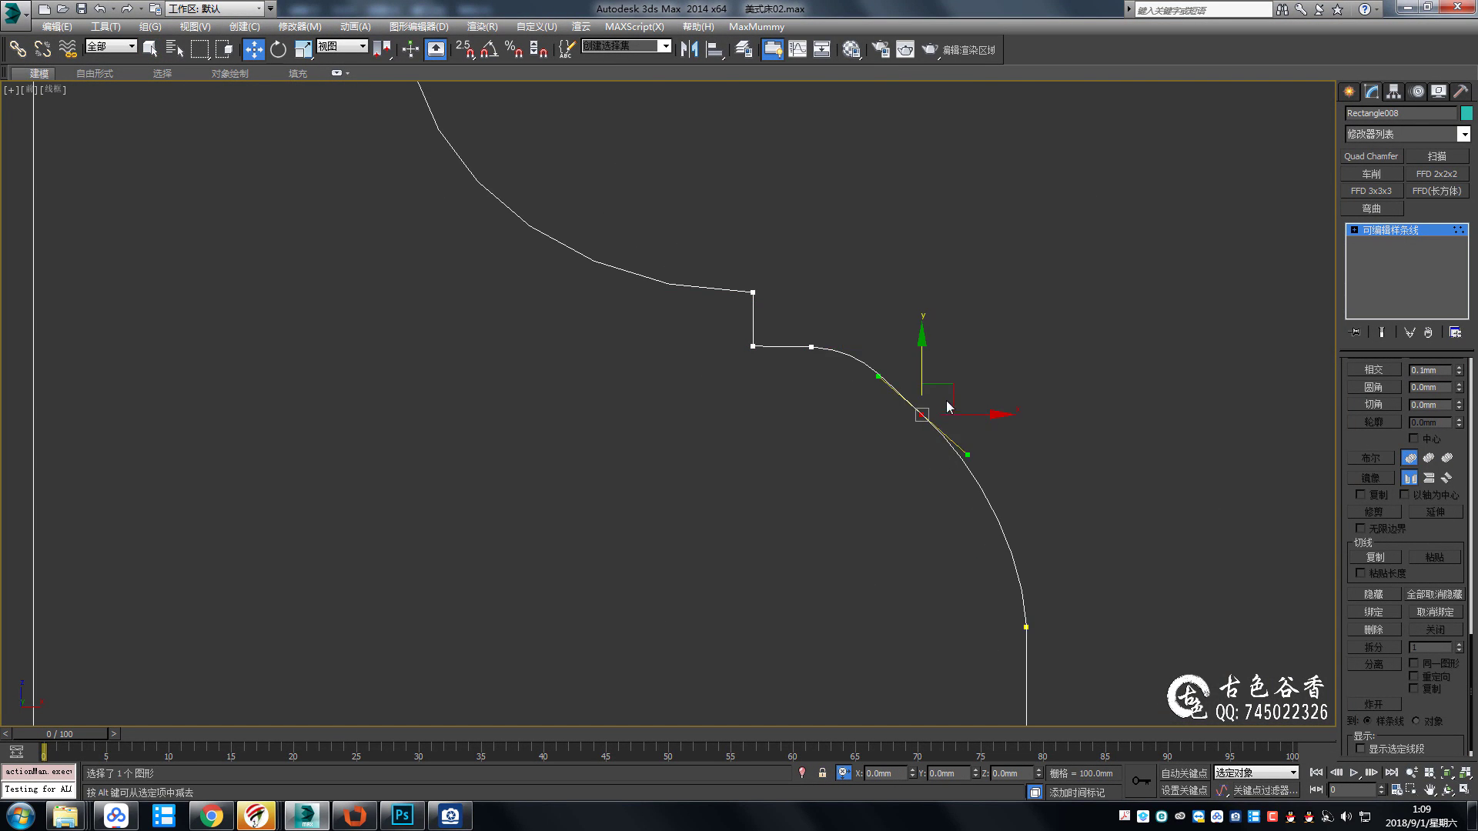
pyautogui.moveTo(946, 408); pyautogui.dragTo(984, 499)
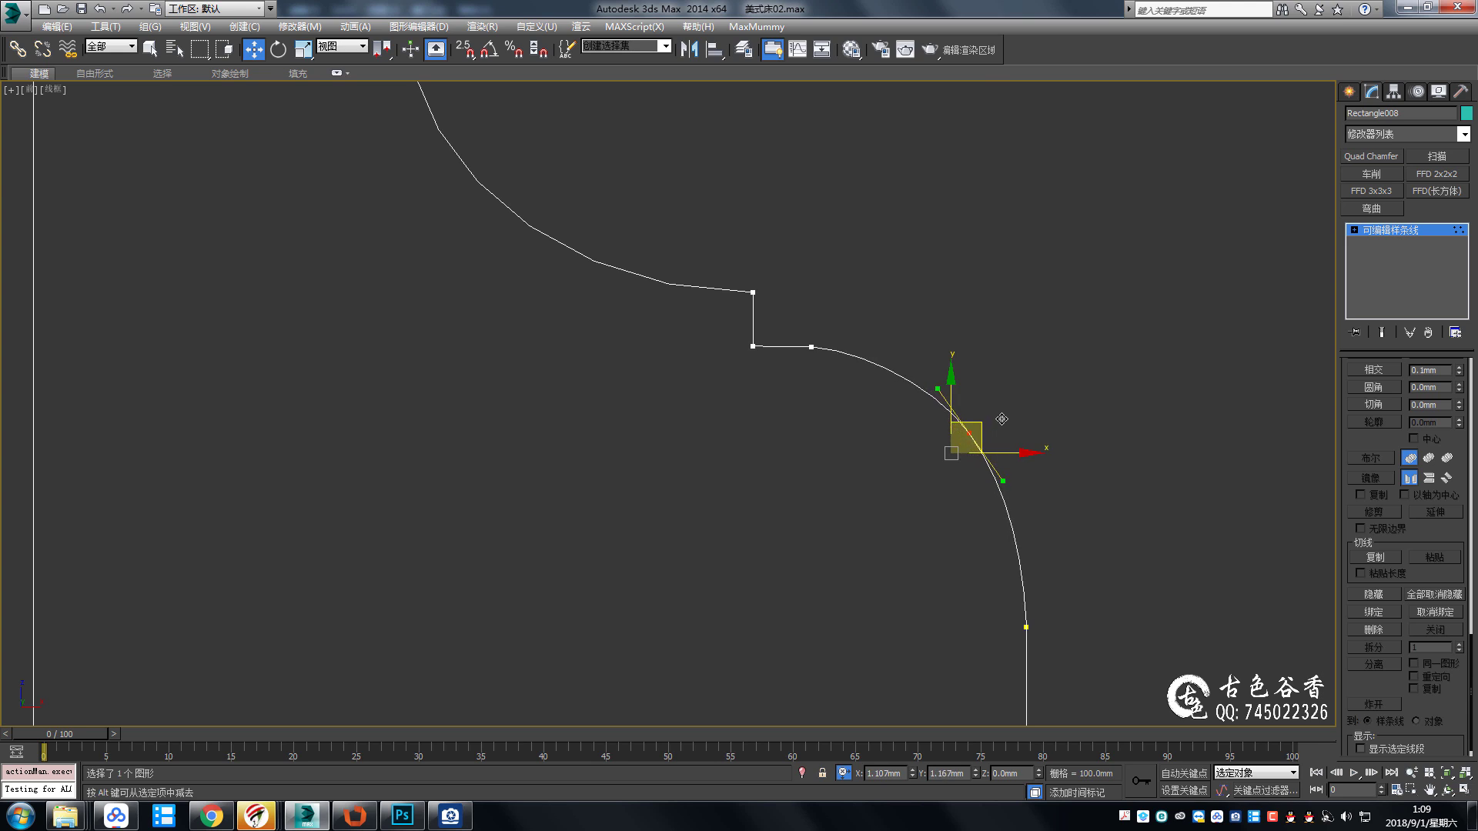
# Exit point editing, return to object selection and zoom out to the whole bed frame.
pyautogui.scroll(-3, 1013, 471)
pyautogui.moveTo(970, 489); pyautogui.dragTo(979, 579, button='middle')
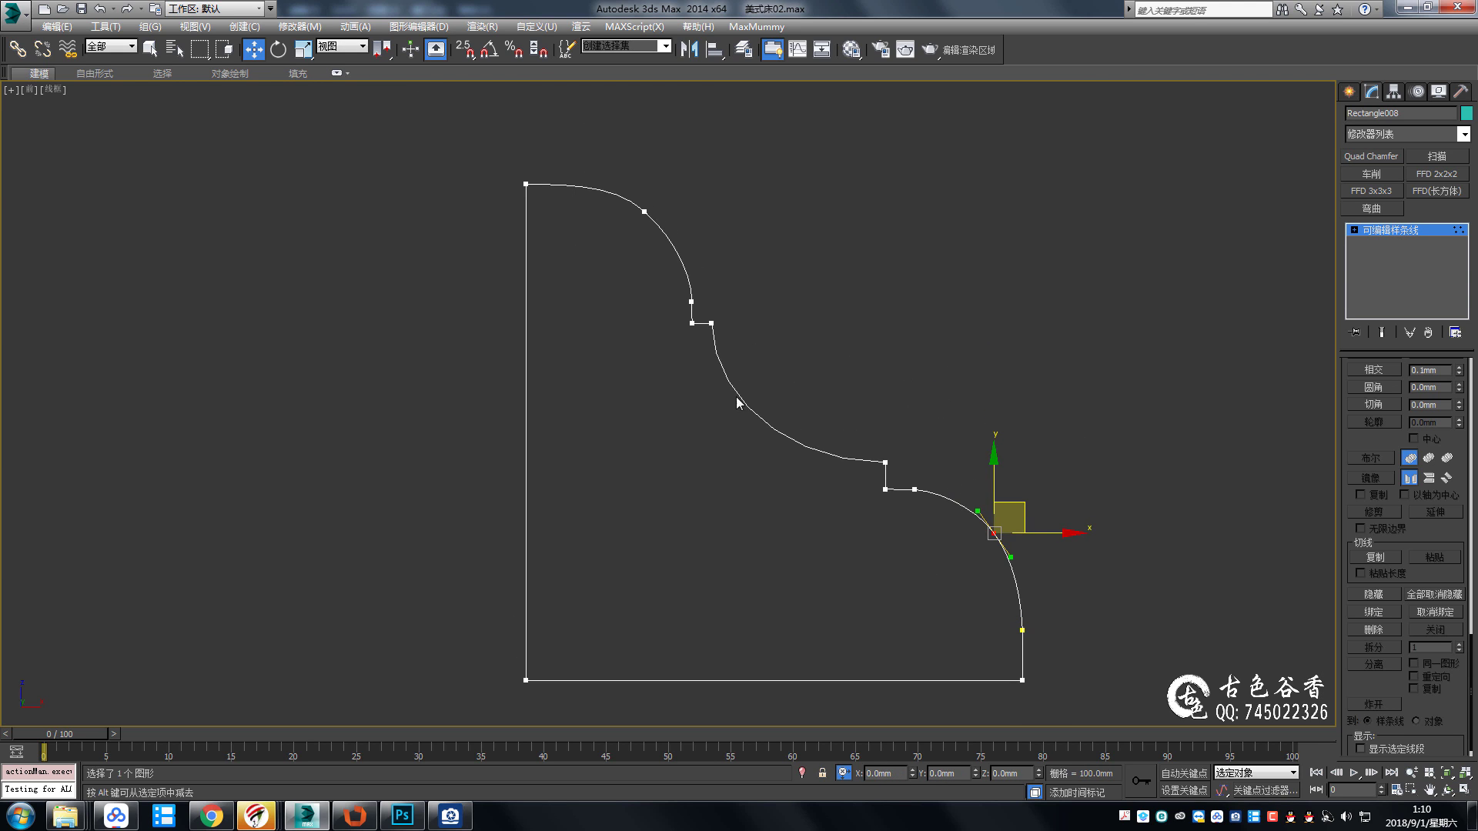
pyautogui.moveTo(897, 504); pyautogui.dragTo(890, 400, button='middle')
pyautogui.scroll(2, 924, 408)
pyautogui.scroll(-2, 922, 341)
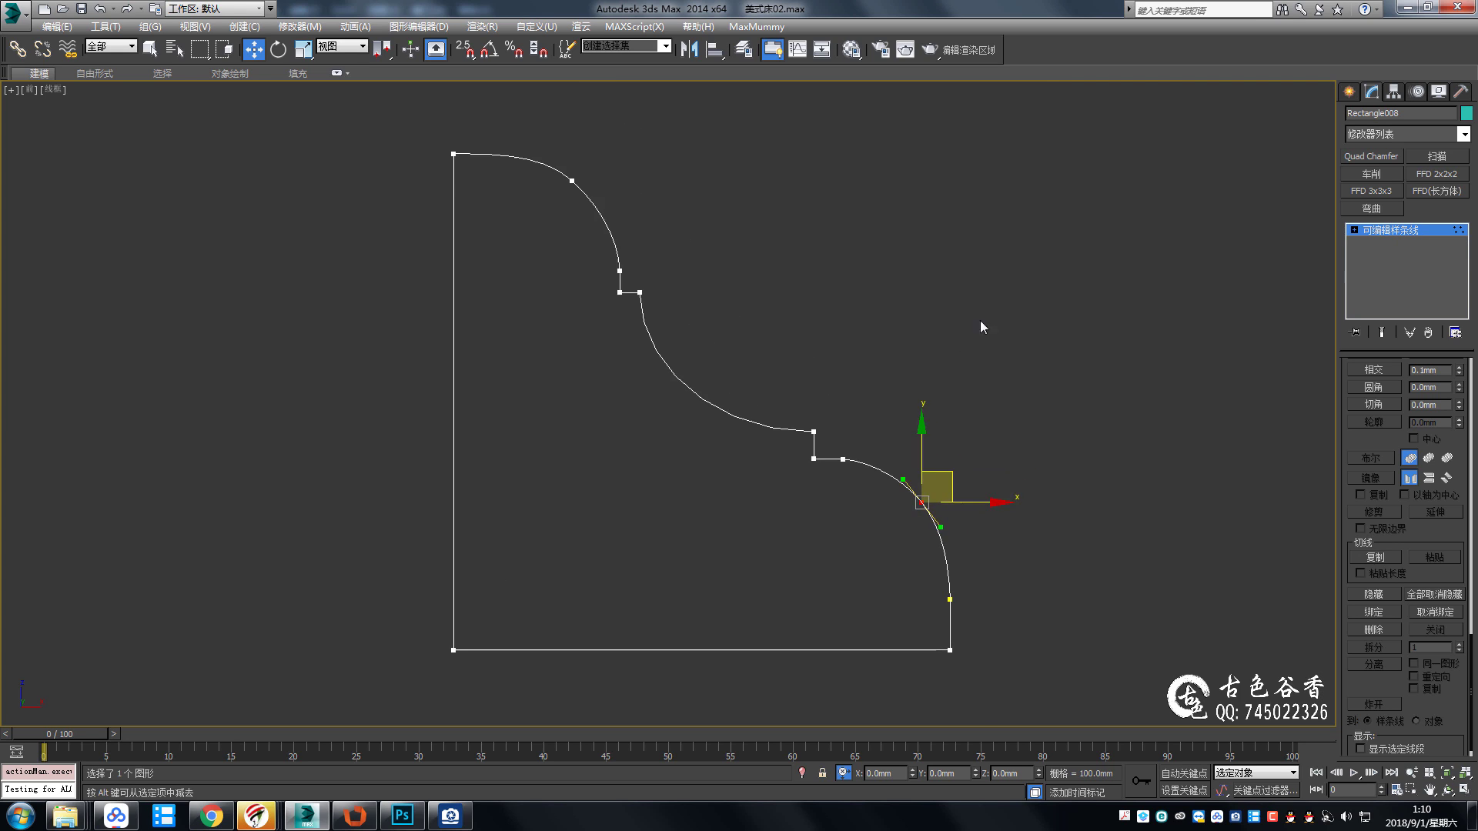
pyautogui.press('1')
pyautogui.press('q')
pyautogui.scroll(-5, 721, 367)
pyautogui.scroll(-3, 891, 383)
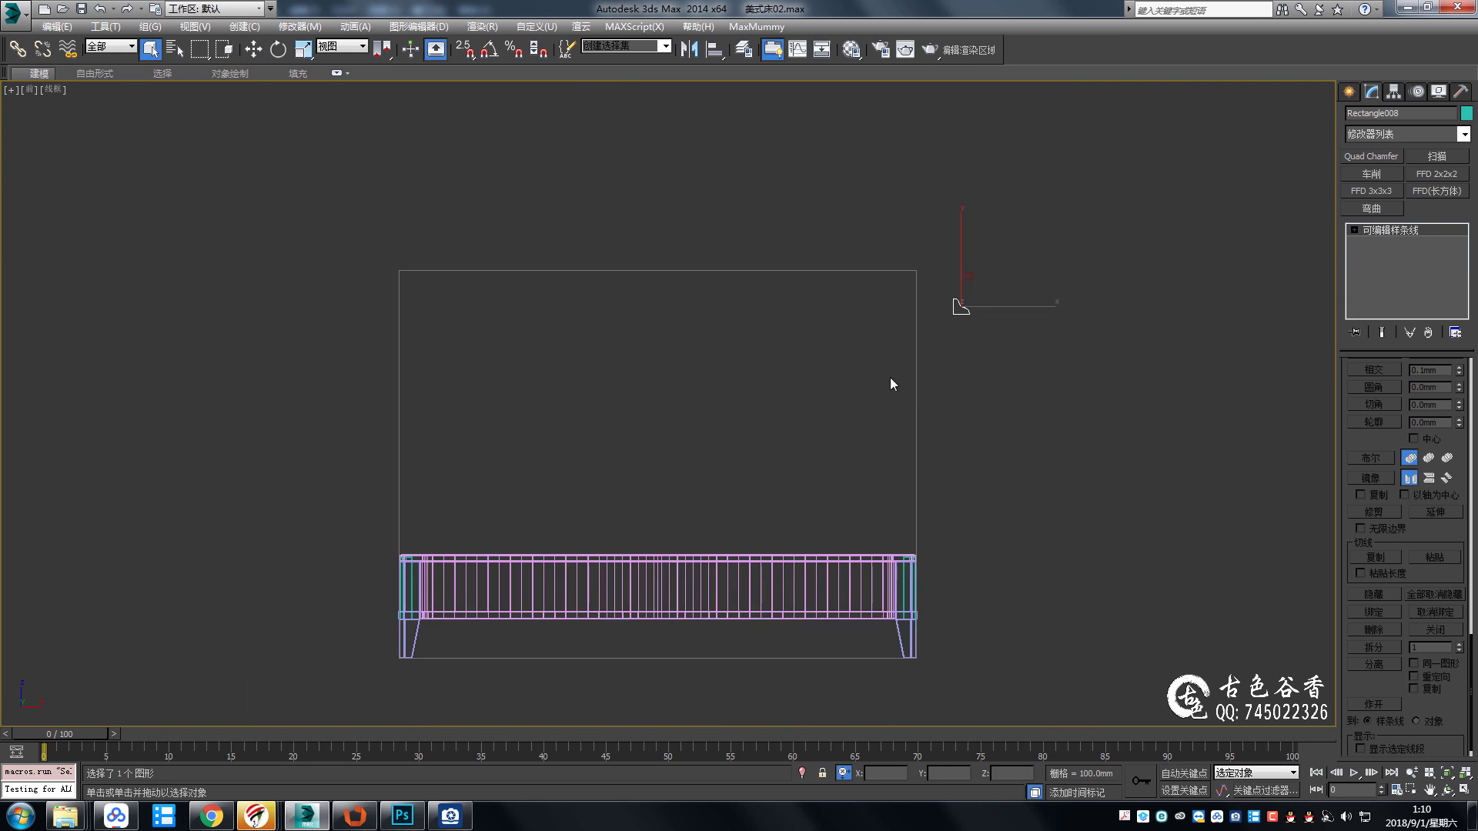
# Browse through the bed reference photos in ACDSee Quick View.
pyautogui.click(936, 520)
pyautogui.click(450, 816)
pyautogui.scroll(1, 892, 417)
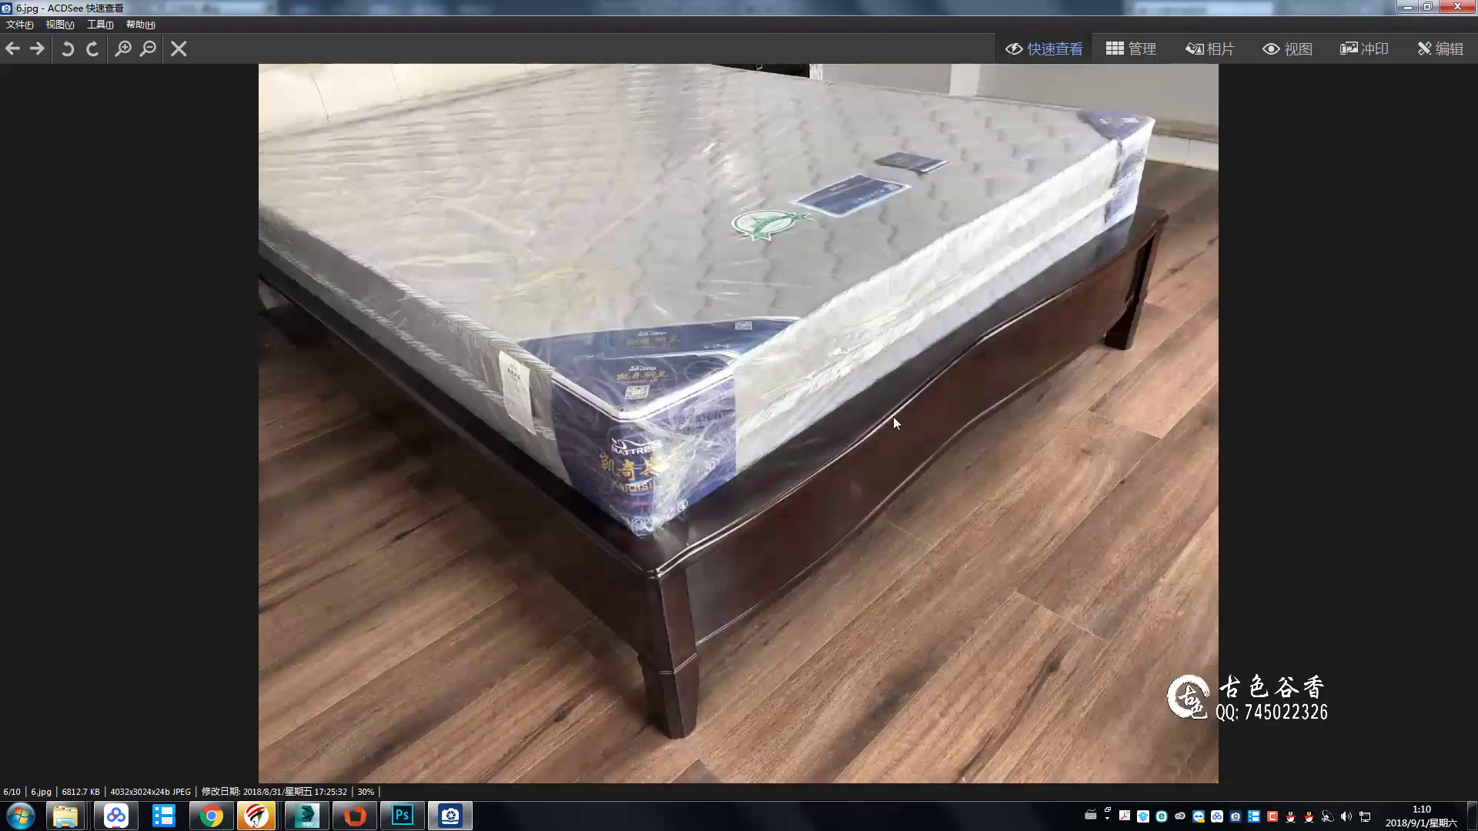
pyautogui.scroll(1, 892, 417)
pyautogui.scroll(1, 697, 394)
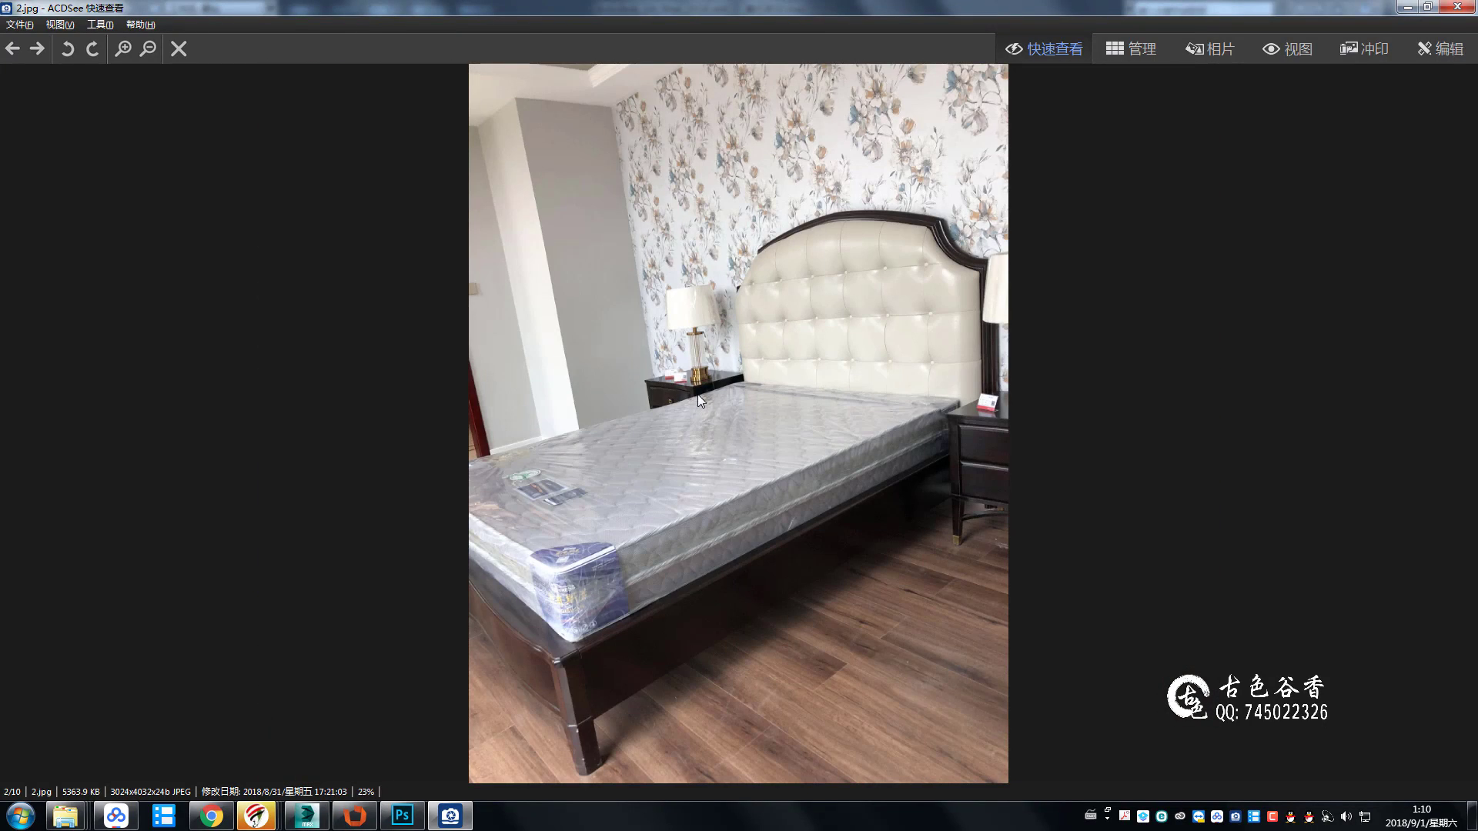
pyautogui.scroll(-1, 698, 397)
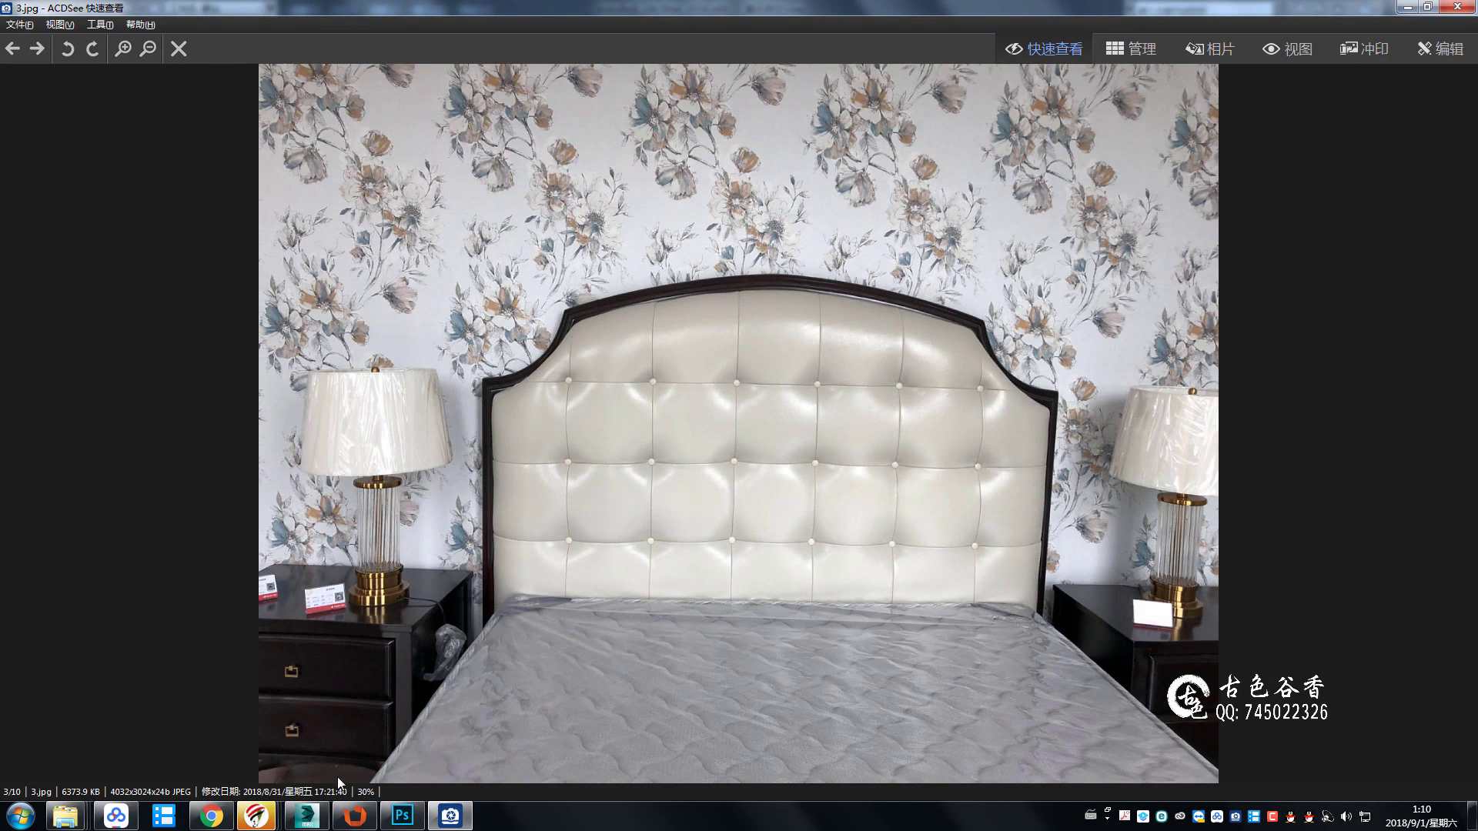
# Close the photo viewer and drag 3.jpg from the folder into Photoshop.
pyautogui.click(305, 818)
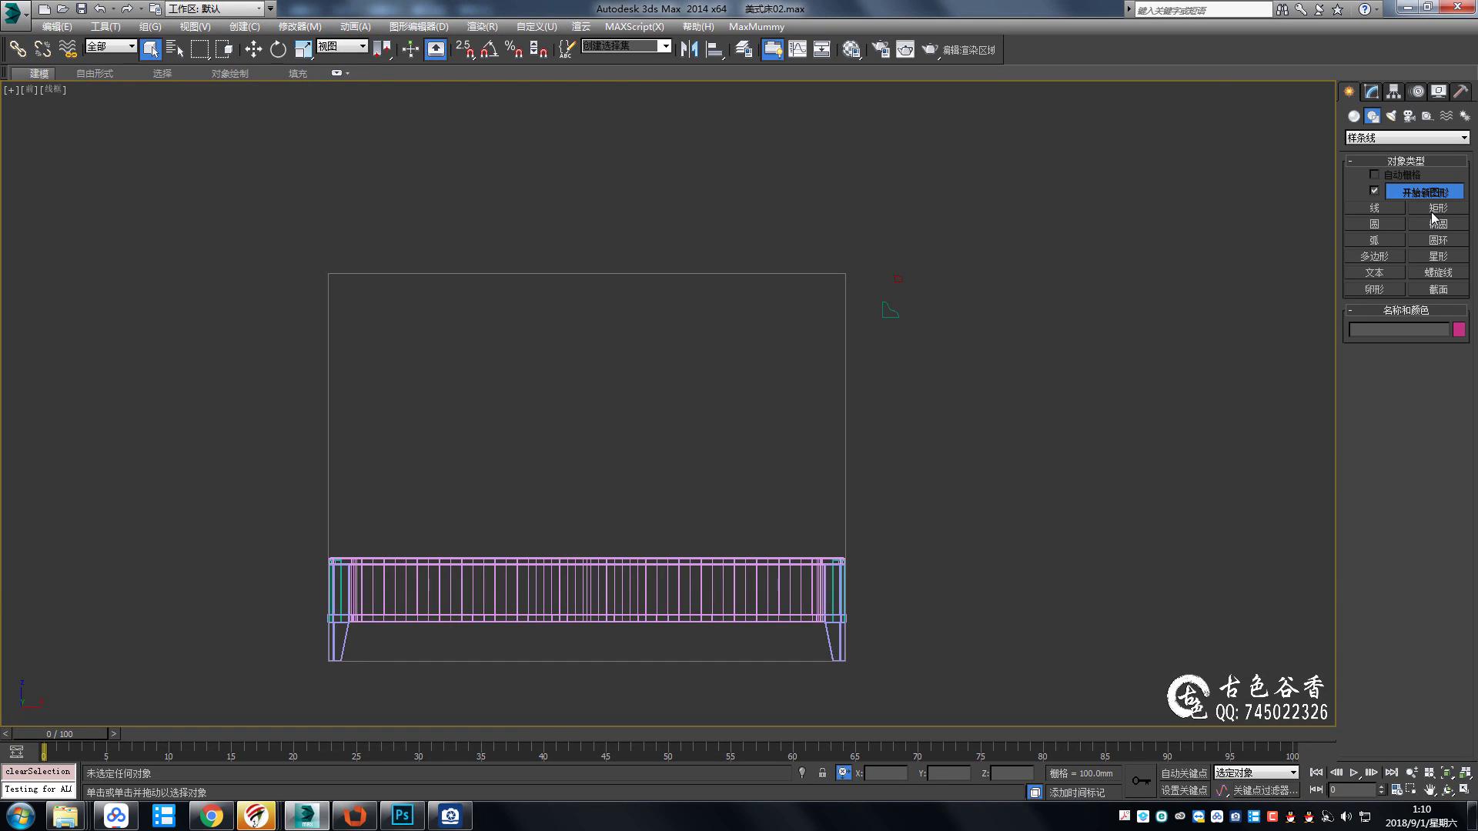
pyautogui.click(451, 818)
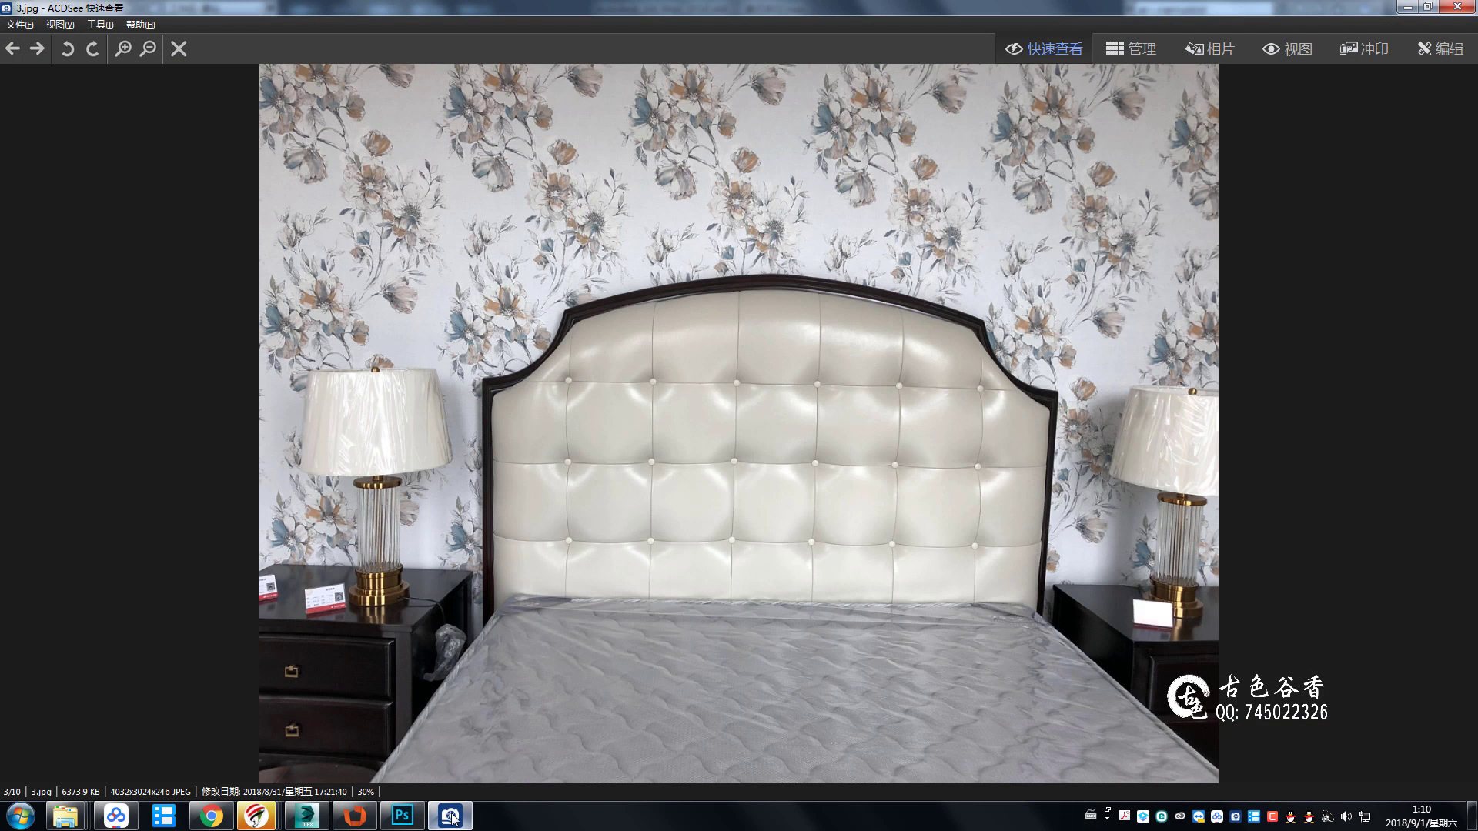
pyautogui.click(1470, 6)
pyautogui.moveTo(66, 816)
pyautogui.click(423, 746)
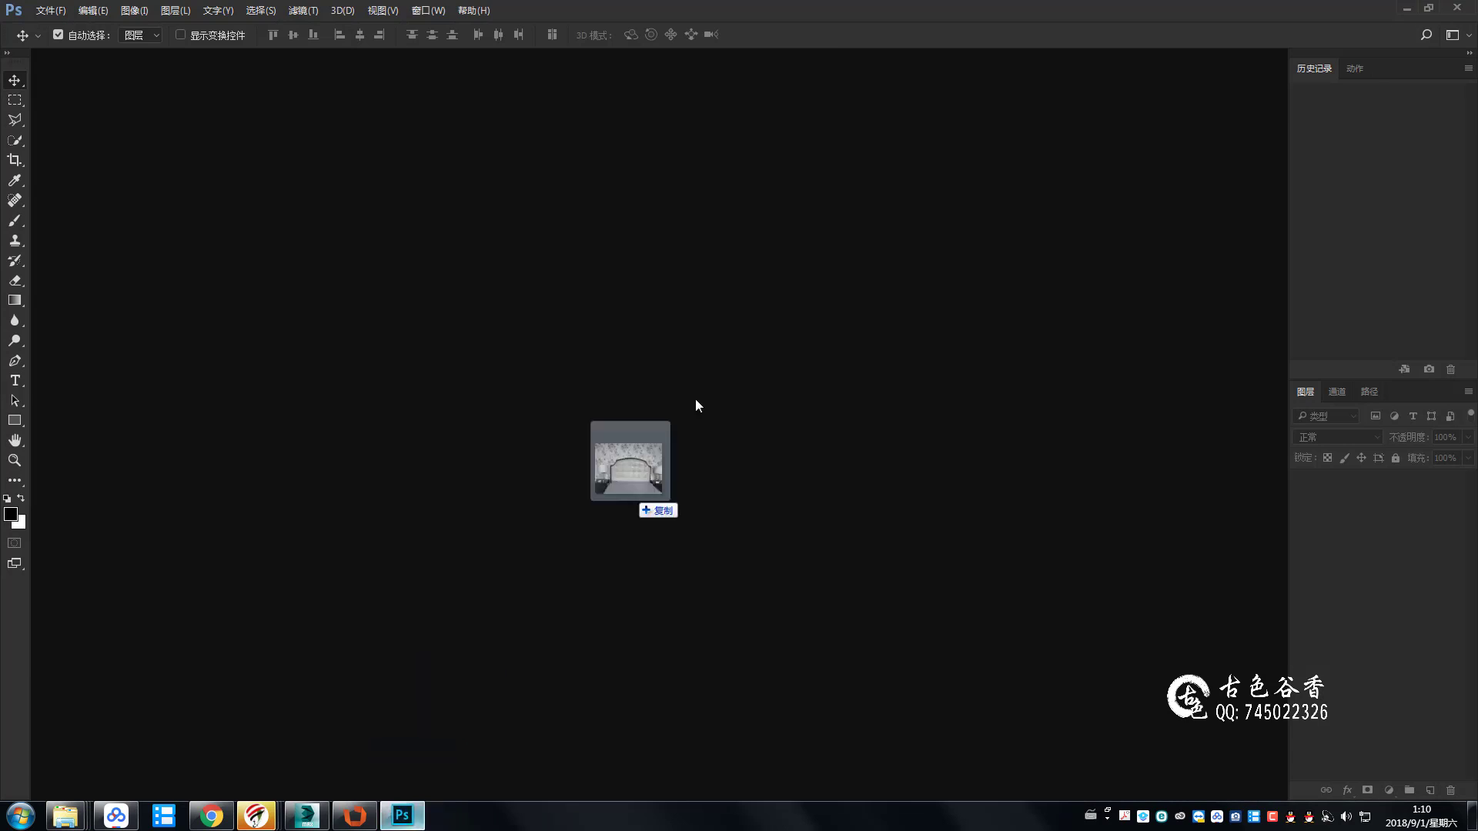
pyautogui.moveTo(530, 145); pyautogui.dragTo(696, 397)
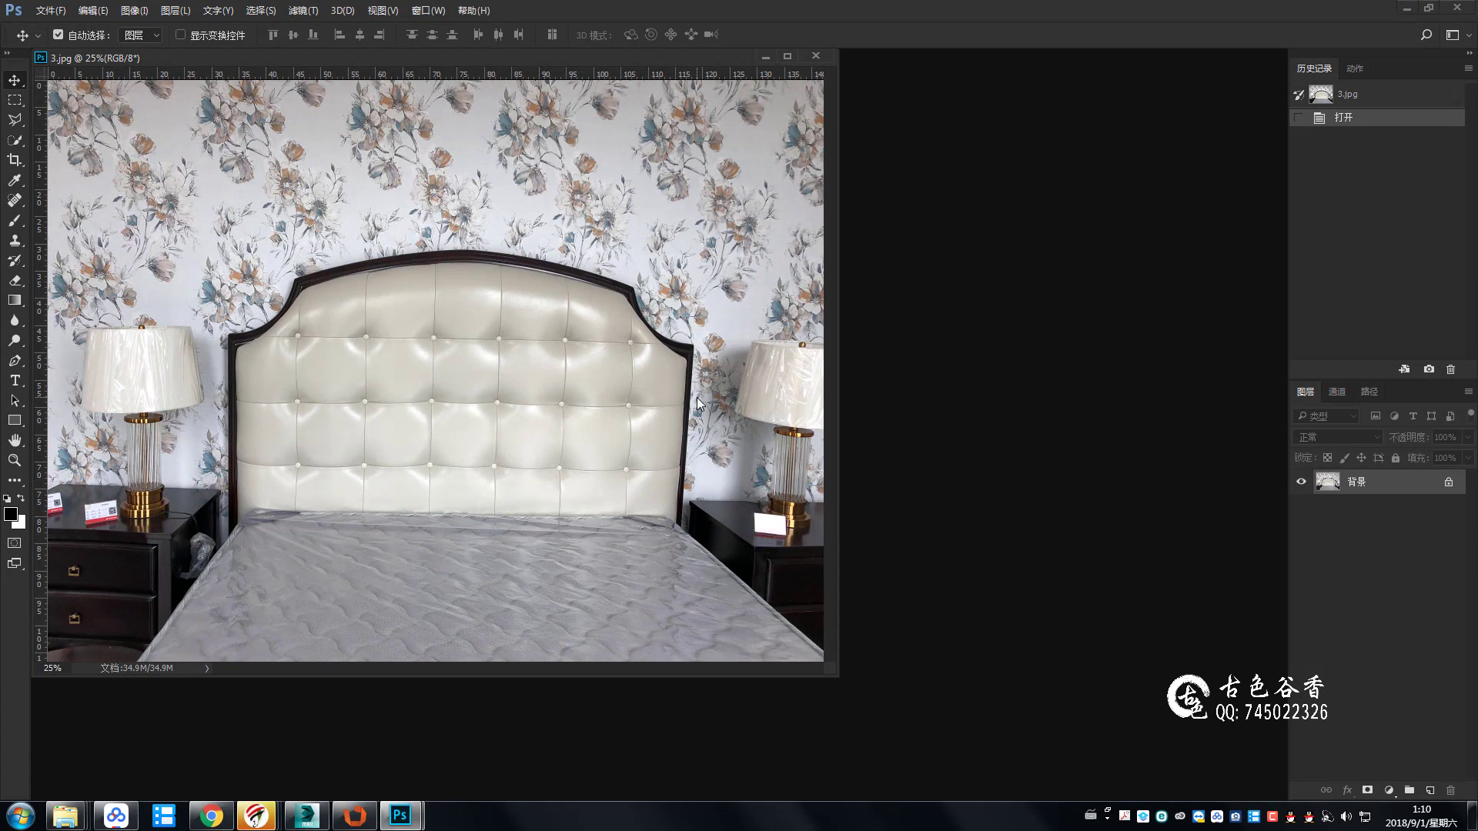
# Crop the photo tightly around the headboard.
pyautogui.press('c')
pyautogui.moveTo(436, 80); pyautogui.dragTo(436, 162)
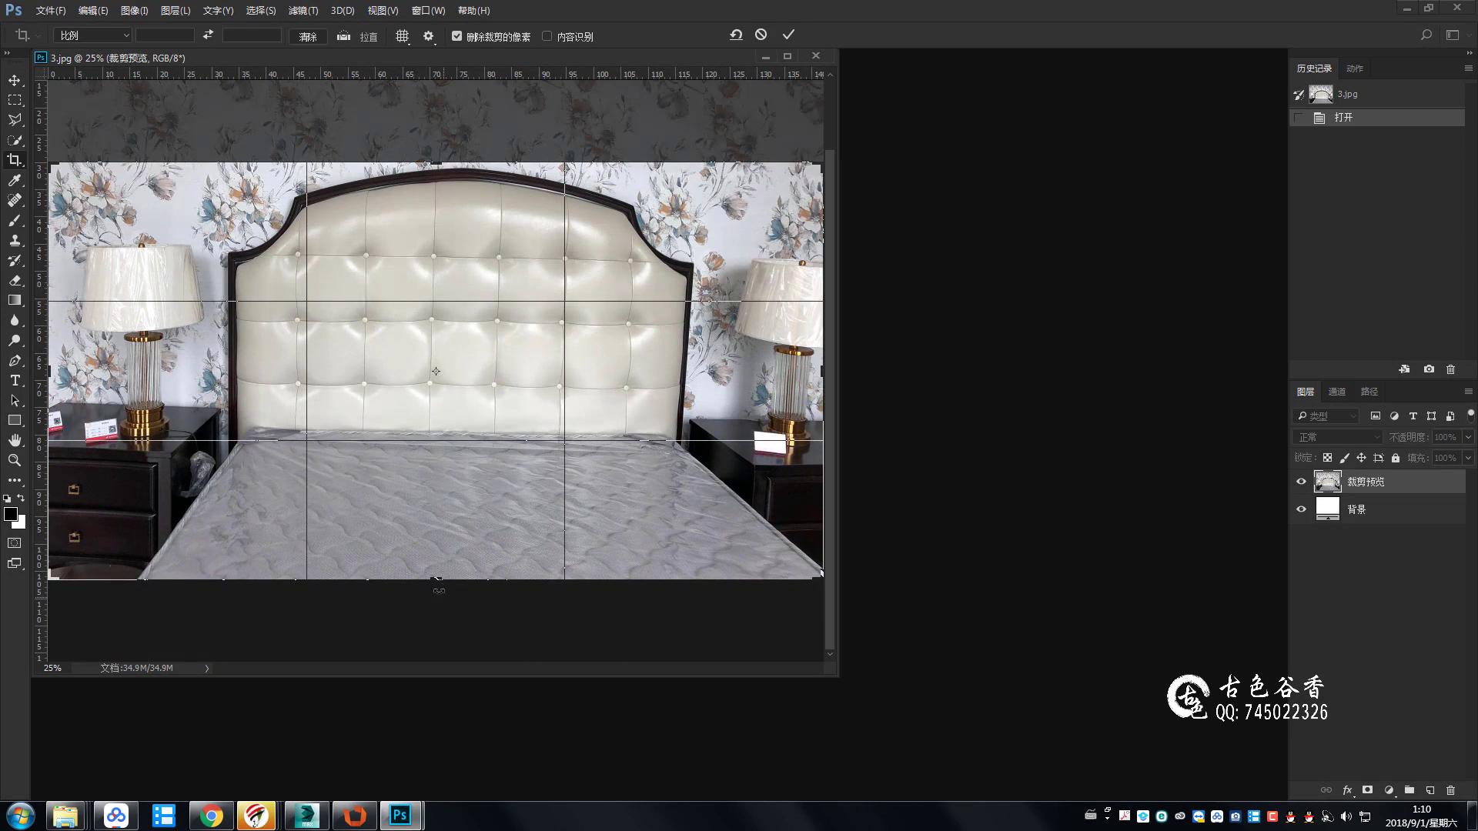
pyautogui.moveTo(435, 577); pyautogui.dragTo(484, 516)
pyautogui.moveTo(822, 378); pyautogui.dragTo(769, 379)
pyautogui.moveTo(115, 381); pyautogui.dragTo(193, 392)
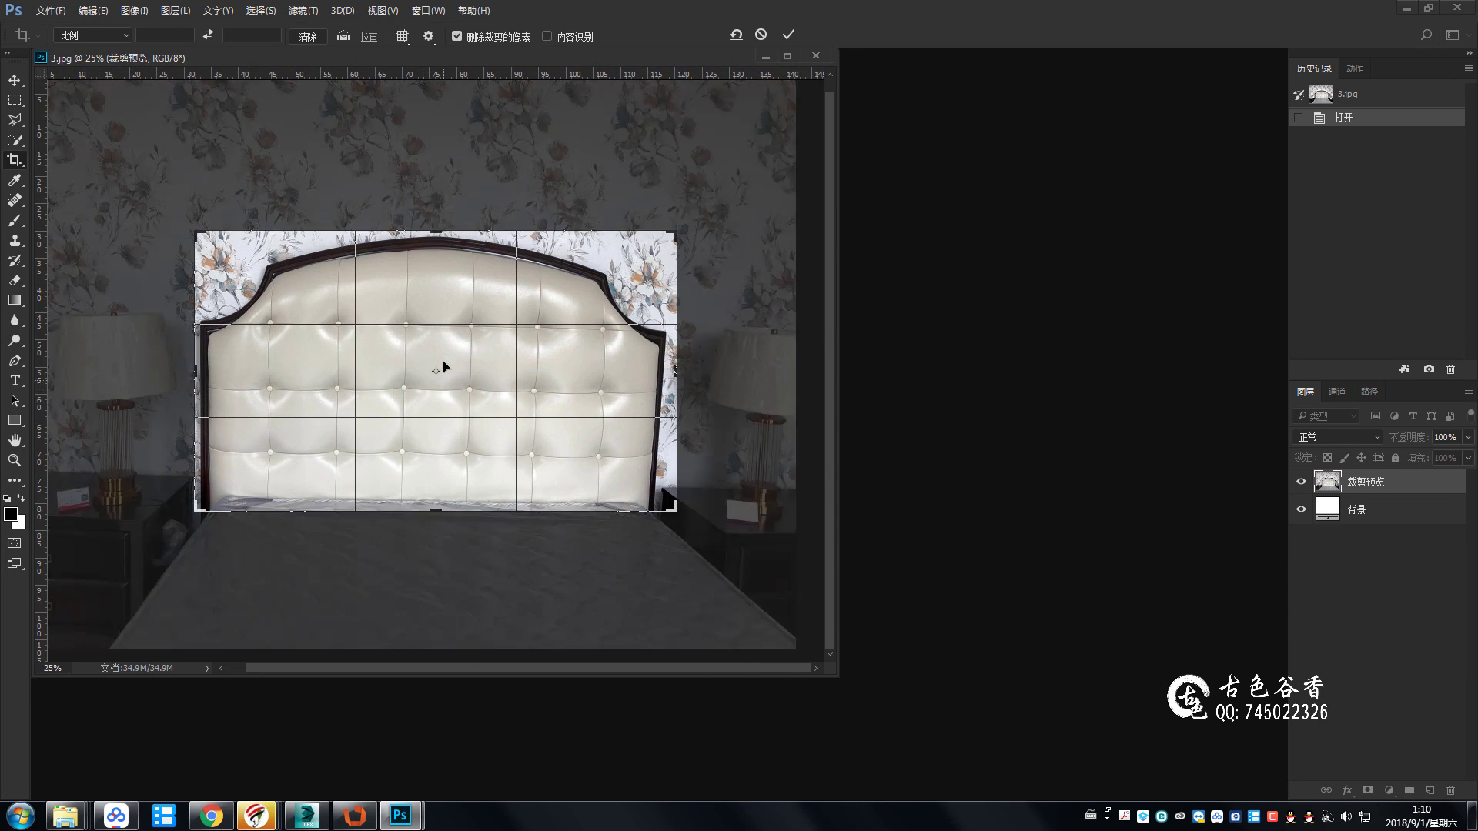
pyautogui.press('Return')
pyautogui.hotkey('ctrl', '+')
pyautogui.hotkey('ctrl', '-')
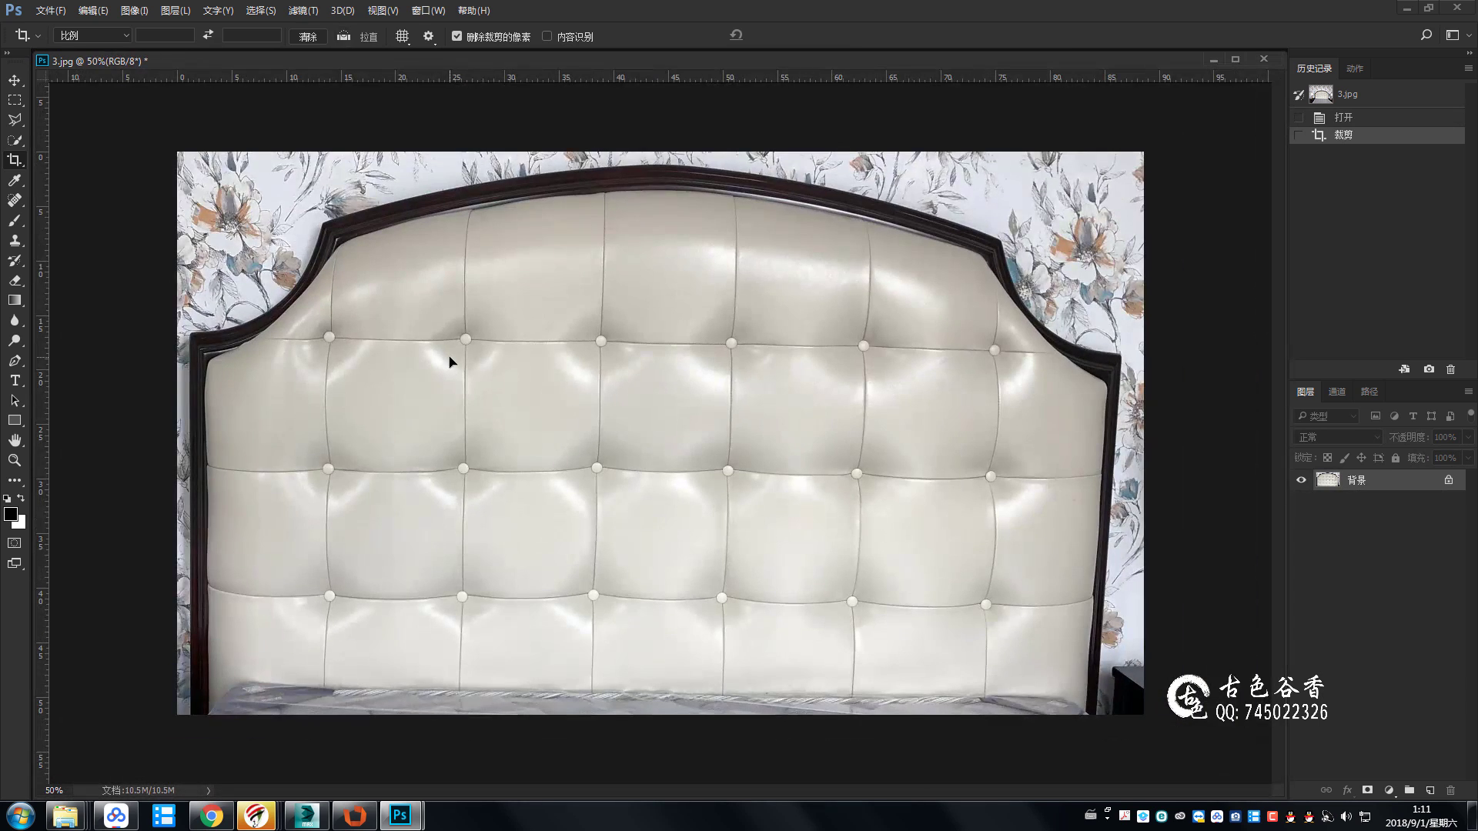
pyautogui.hotkey('ctrl', '-')
# Duplicate the layer, distort its corners against guides to square the headboard, then remove the guides.
pyautogui.hotkey('ctrl', 'j')
pyautogui.hotkey('ctrl', 't')
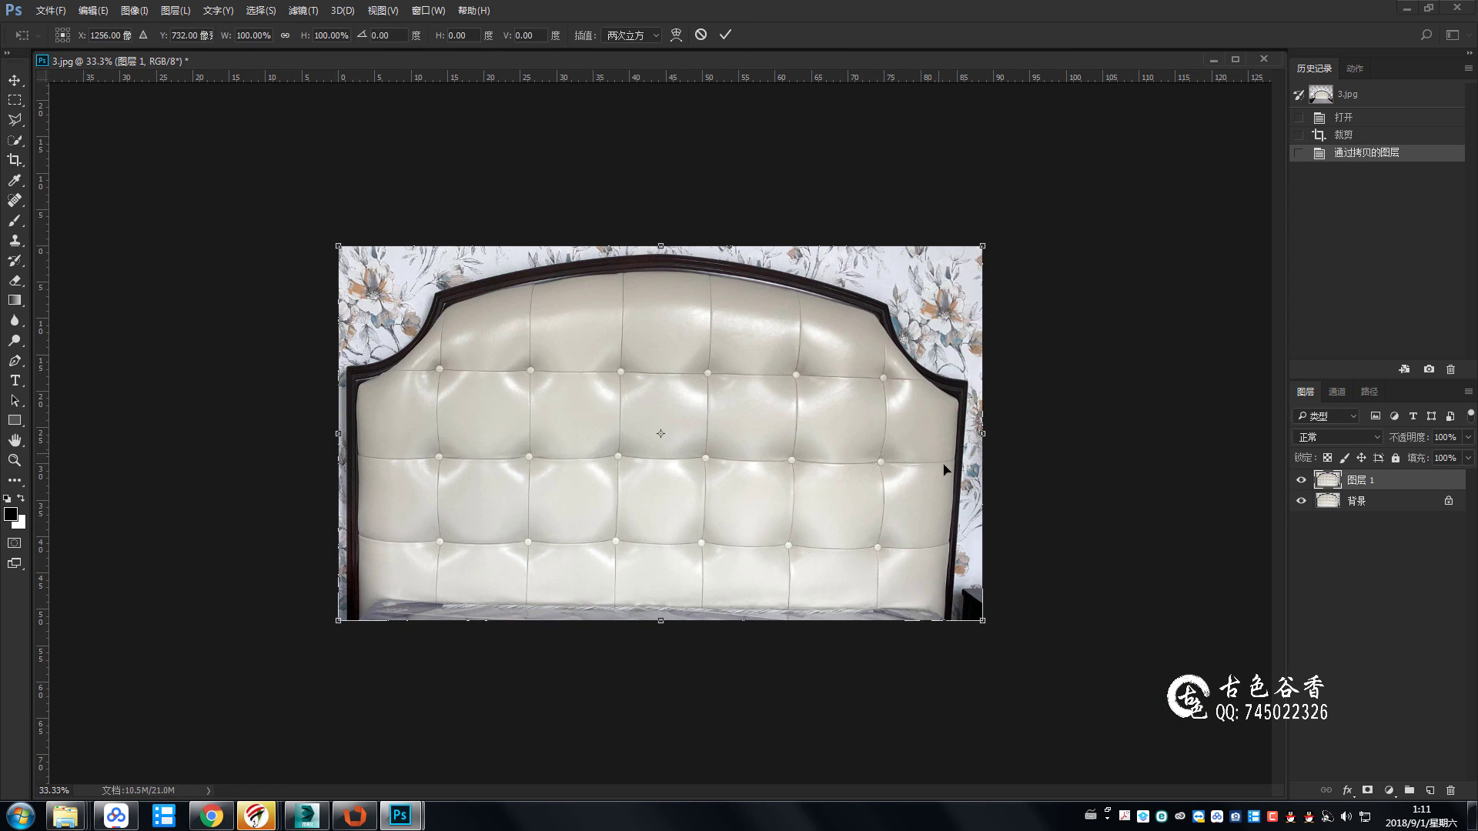
pyautogui.keyDown('ctrl'); pyautogui.moveTo(985, 626); pyautogui.dragTo(1010, 629); pyautogui.keyUp('ctrl')
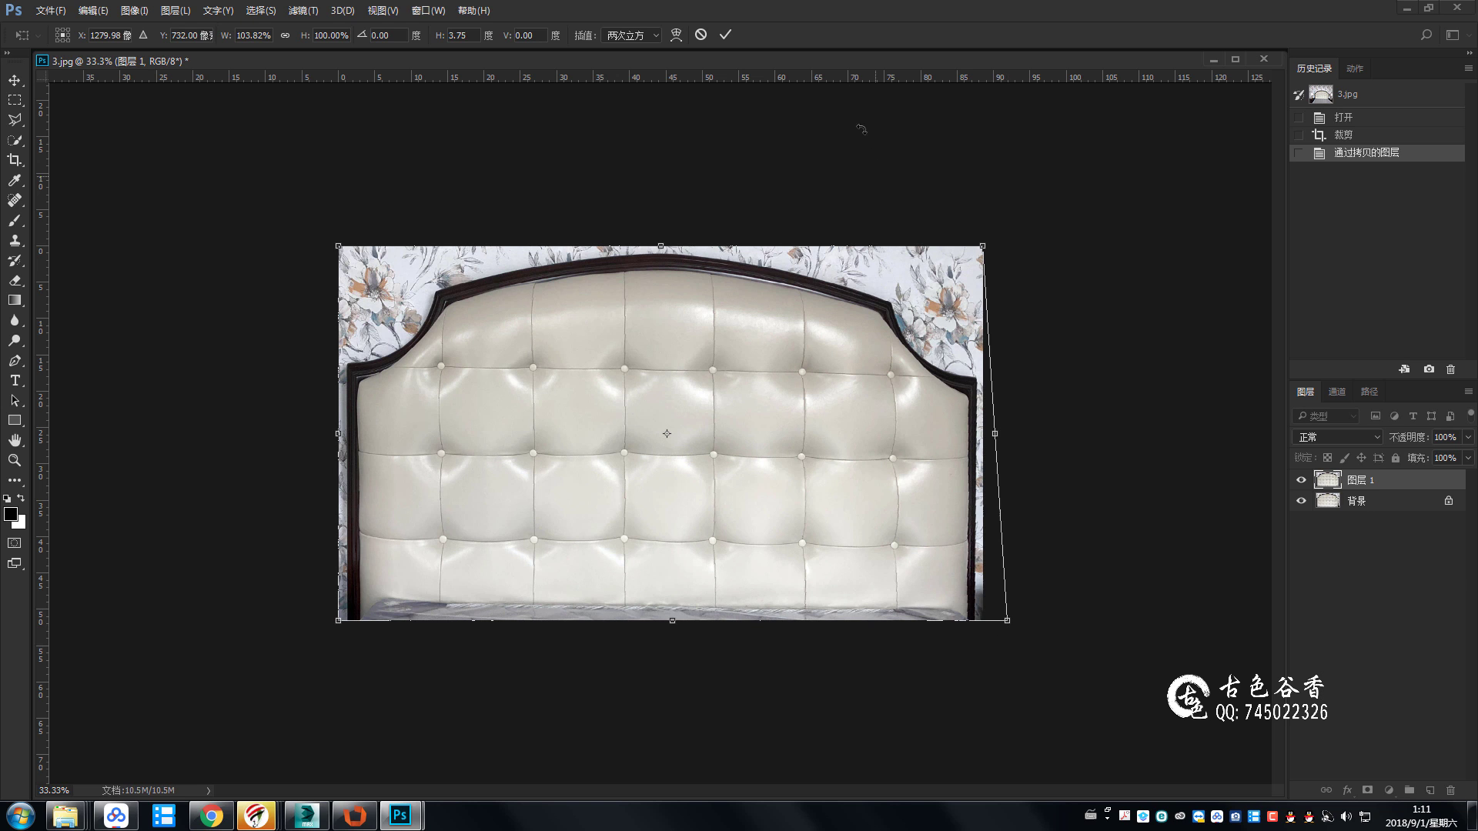
pyautogui.moveTo(859, 77); pyautogui.dragTo(930, 363)
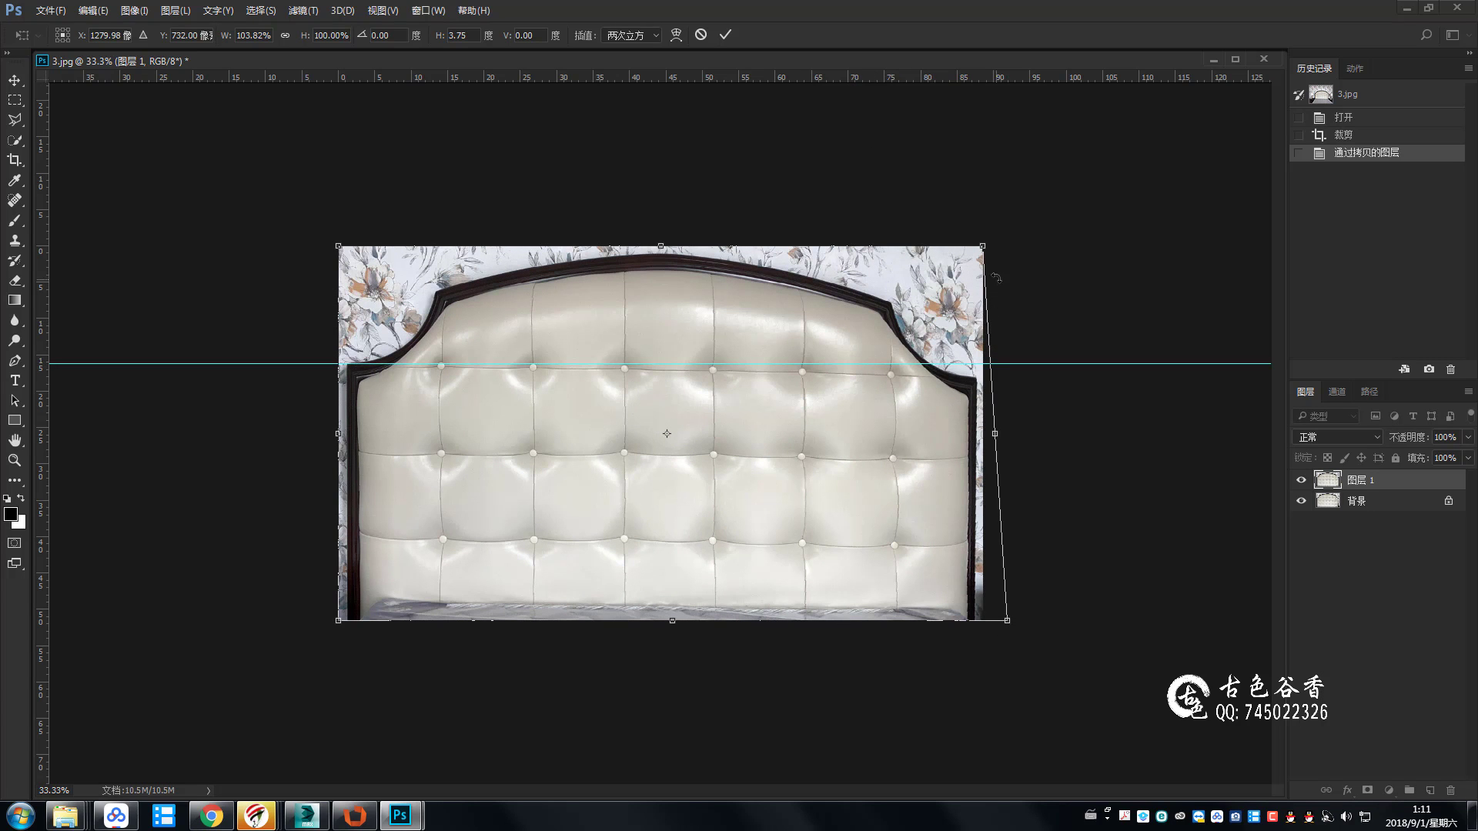
pyautogui.keyDown('ctrl'); pyautogui.moveTo(984, 248); pyautogui.dragTo(993, 228); pyautogui.keyUp('ctrl')
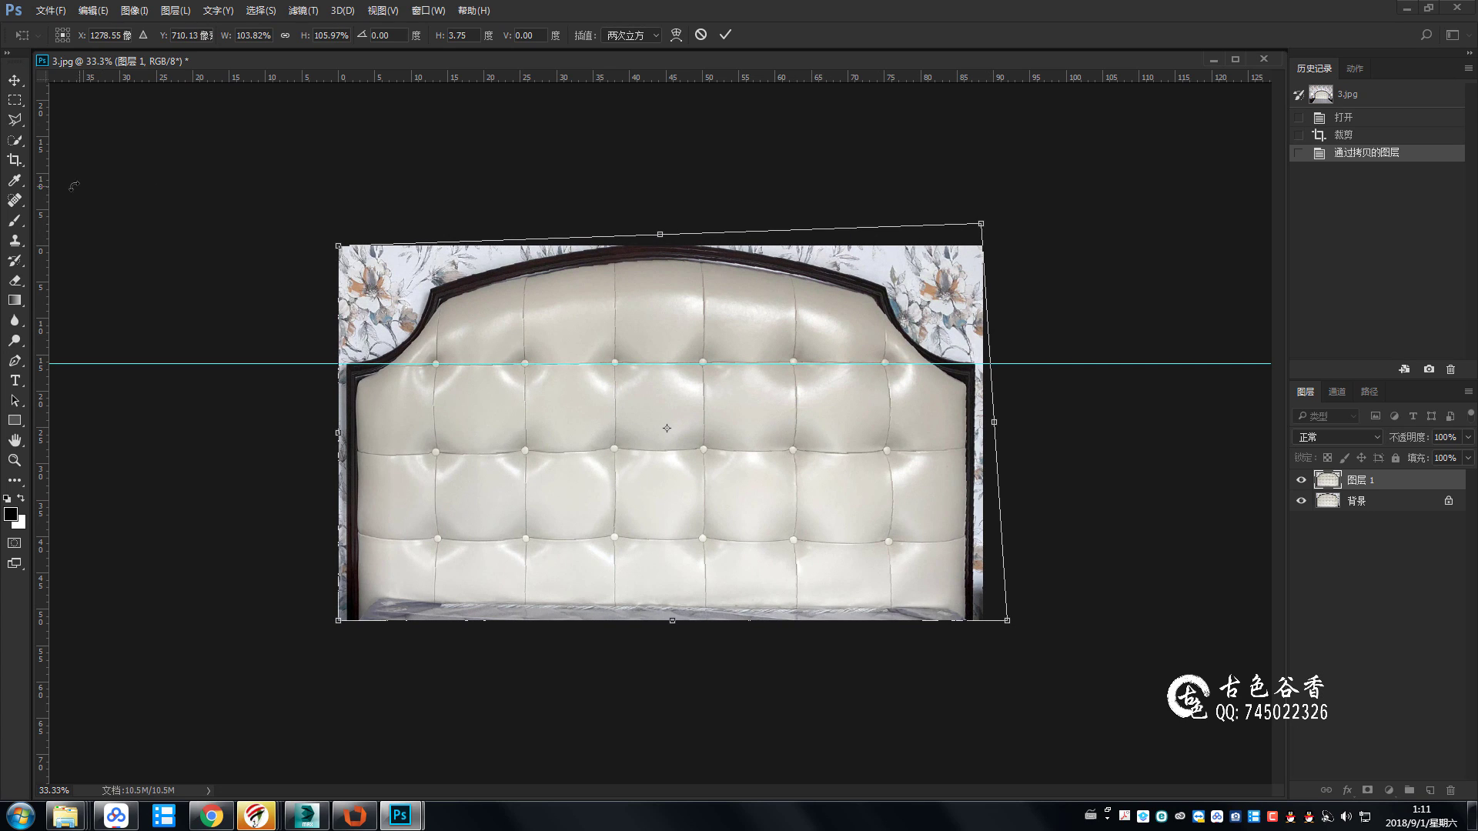
pyautogui.moveTo(42, 201); pyautogui.dragTo(658, 244)
pyautogui.press('Return')
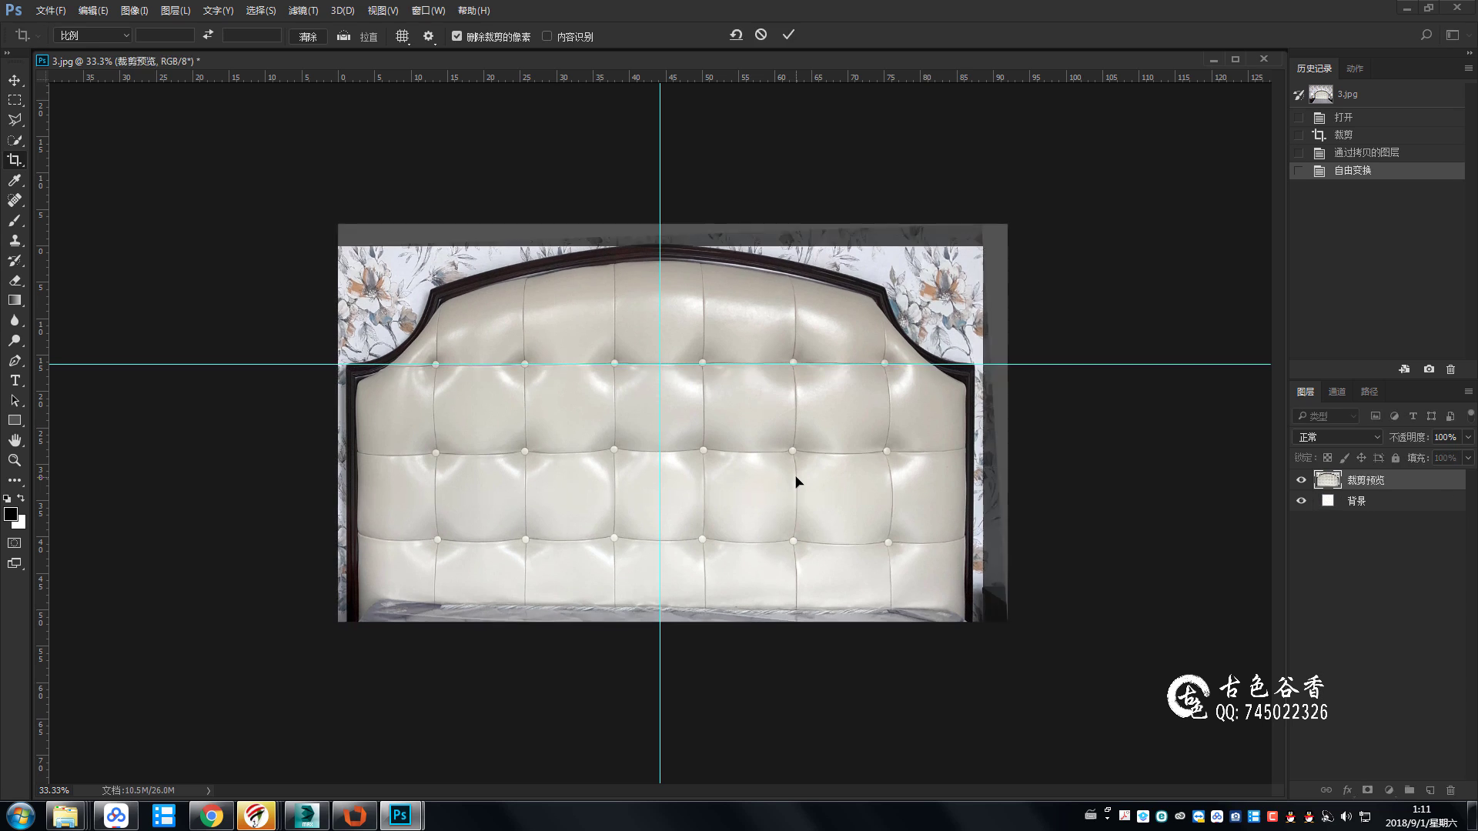
pyautogui.press('Return')
pyautogui.press('v')
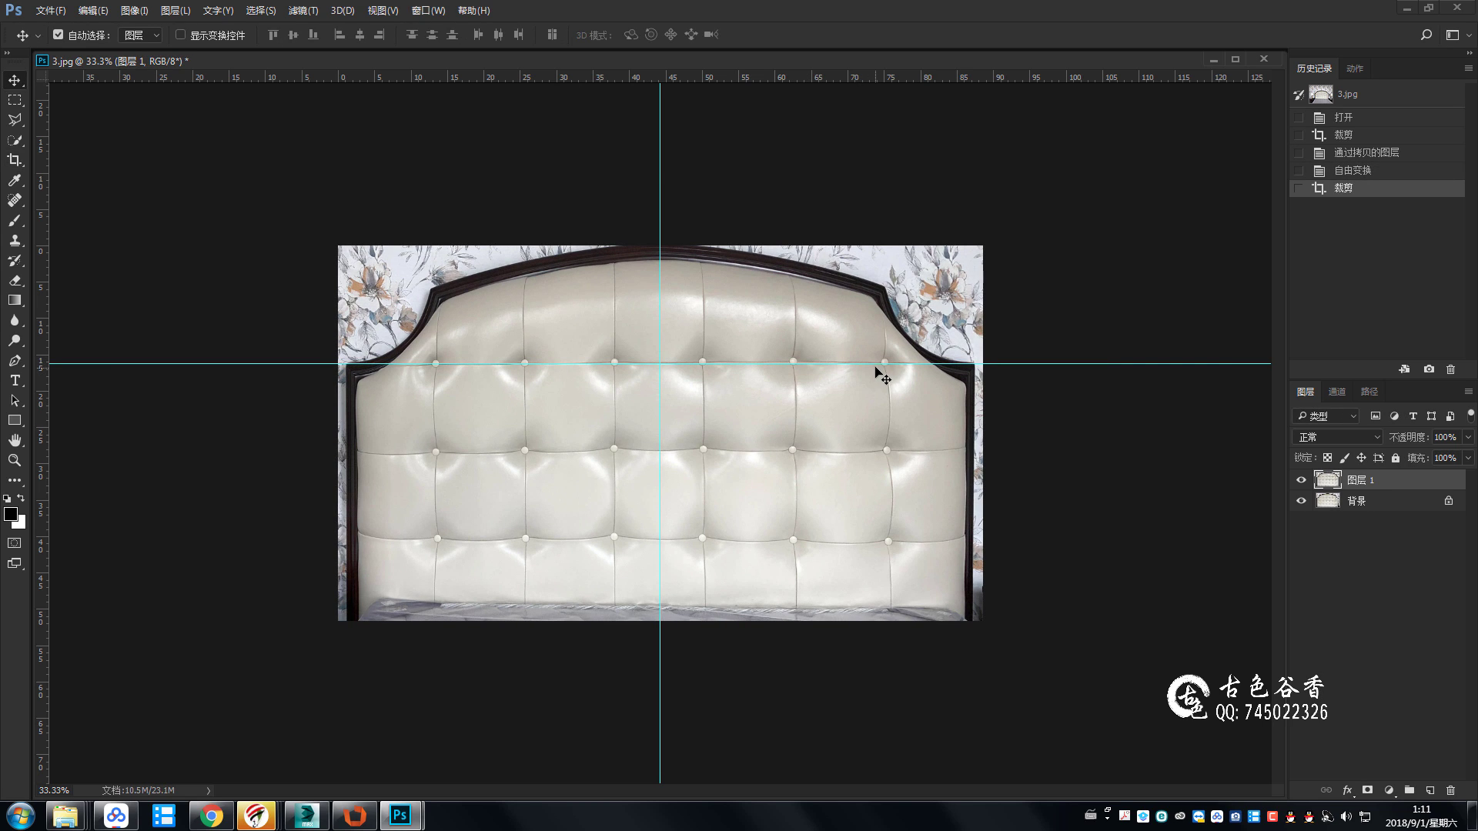
pyautogui.moveTo(879, 364); pyautogui.dragTo(808, 74)
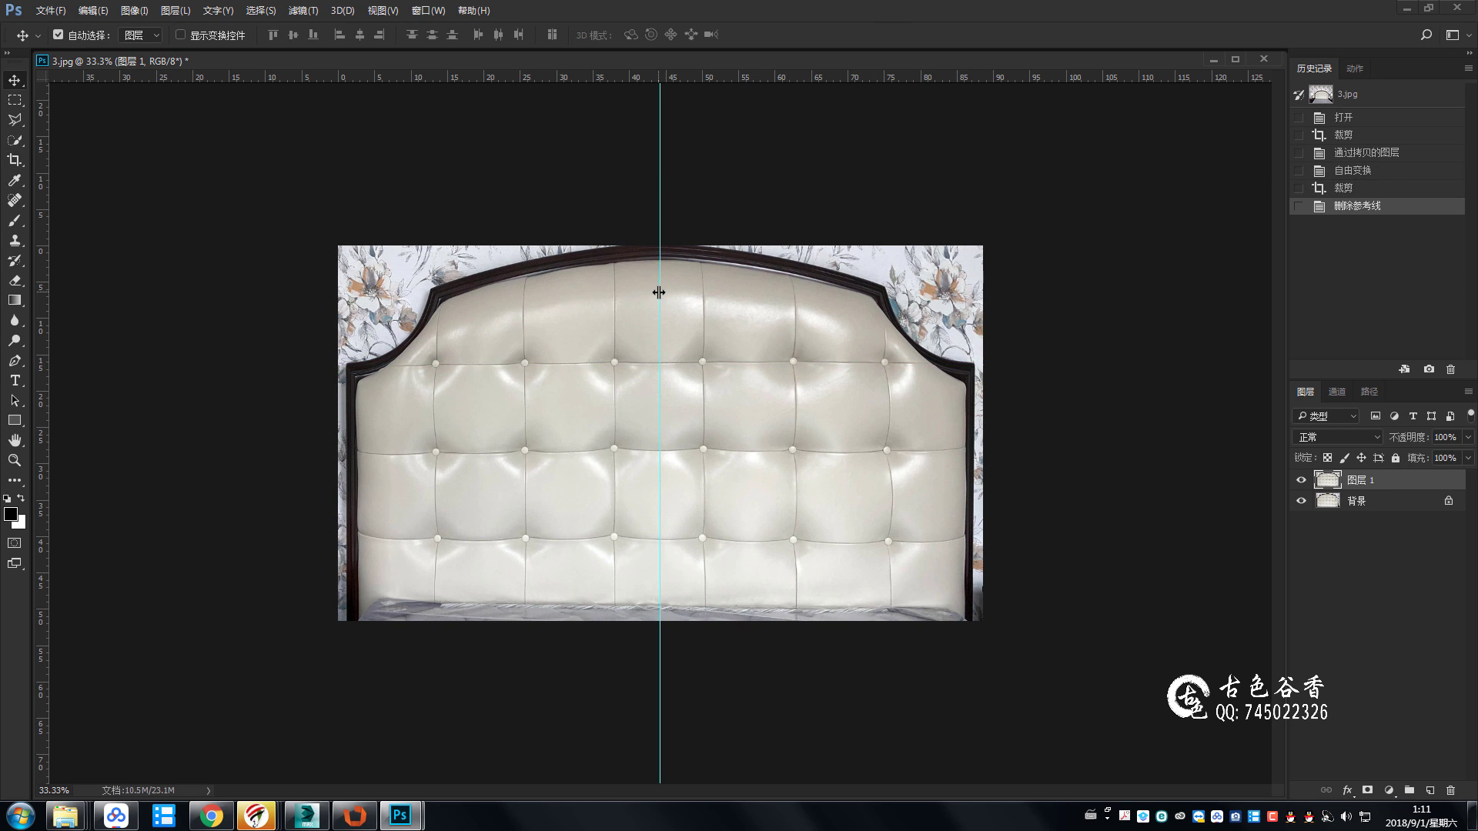
pyautogui.moveTo(658, 292); pyautogui.dragTo(42, 273)
# Re-crop the corrected image edges and merge visible layers into one.
pyautogui.press('c')
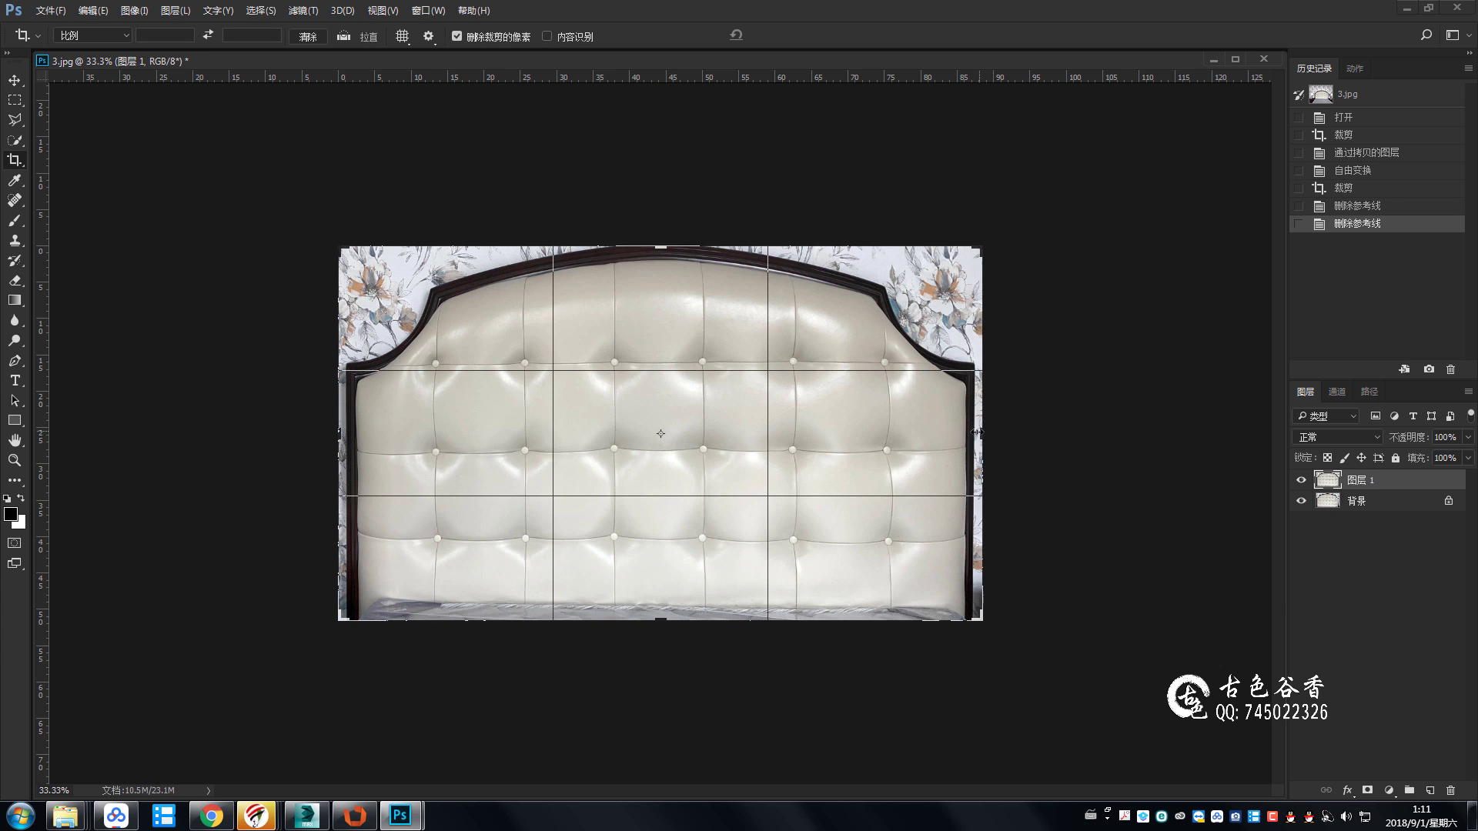
pyautogui.moveTo(983, 432); pyautogui.dragTo(974, 432)
pyautogui.moveTo(342, 432); pyautogui.dragTo(347, 432)
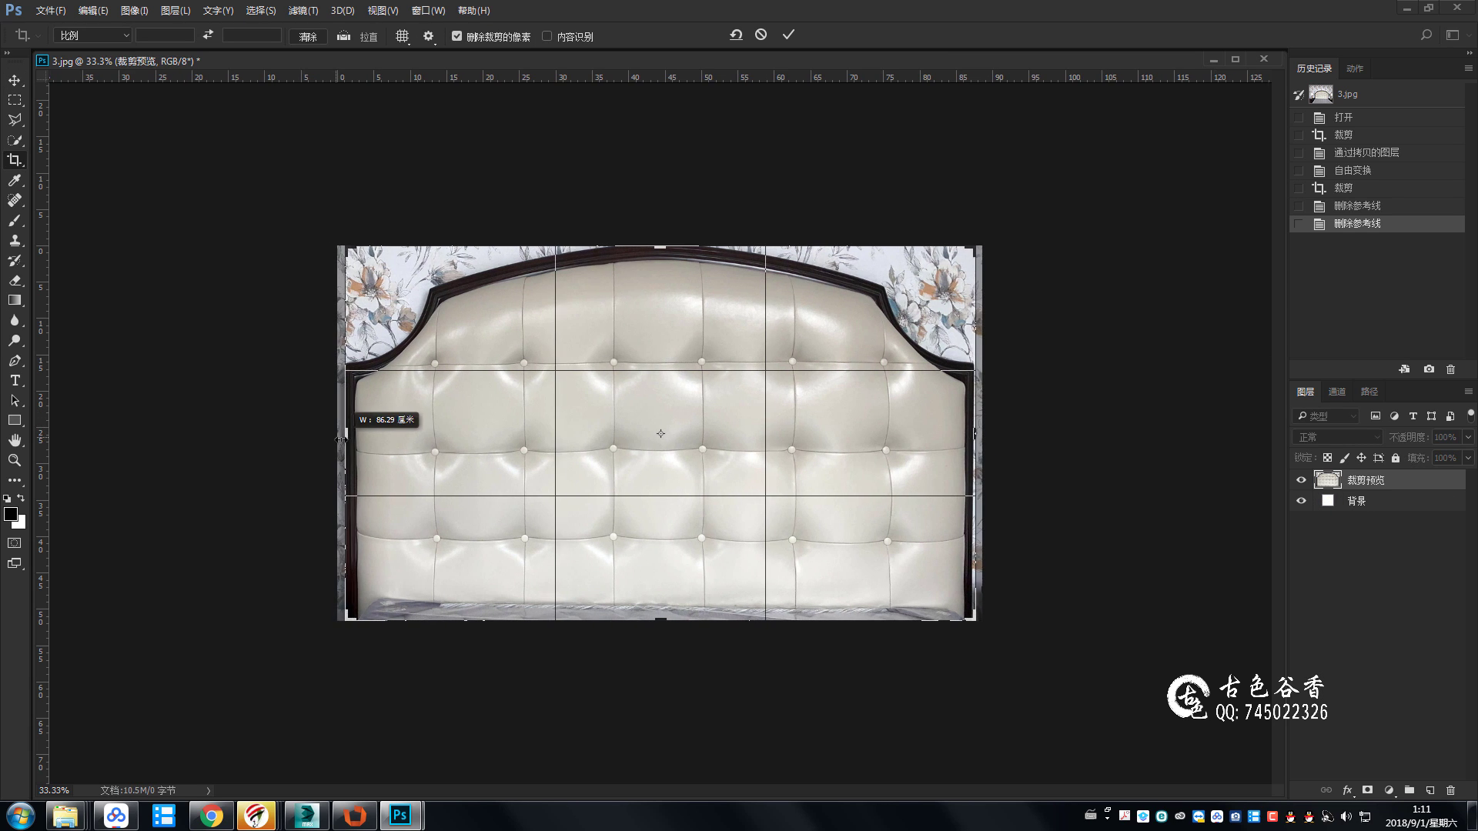
pyautogui.hotkey('ctrl', '+')
pyautogui.hotkey('ctrl', '+')
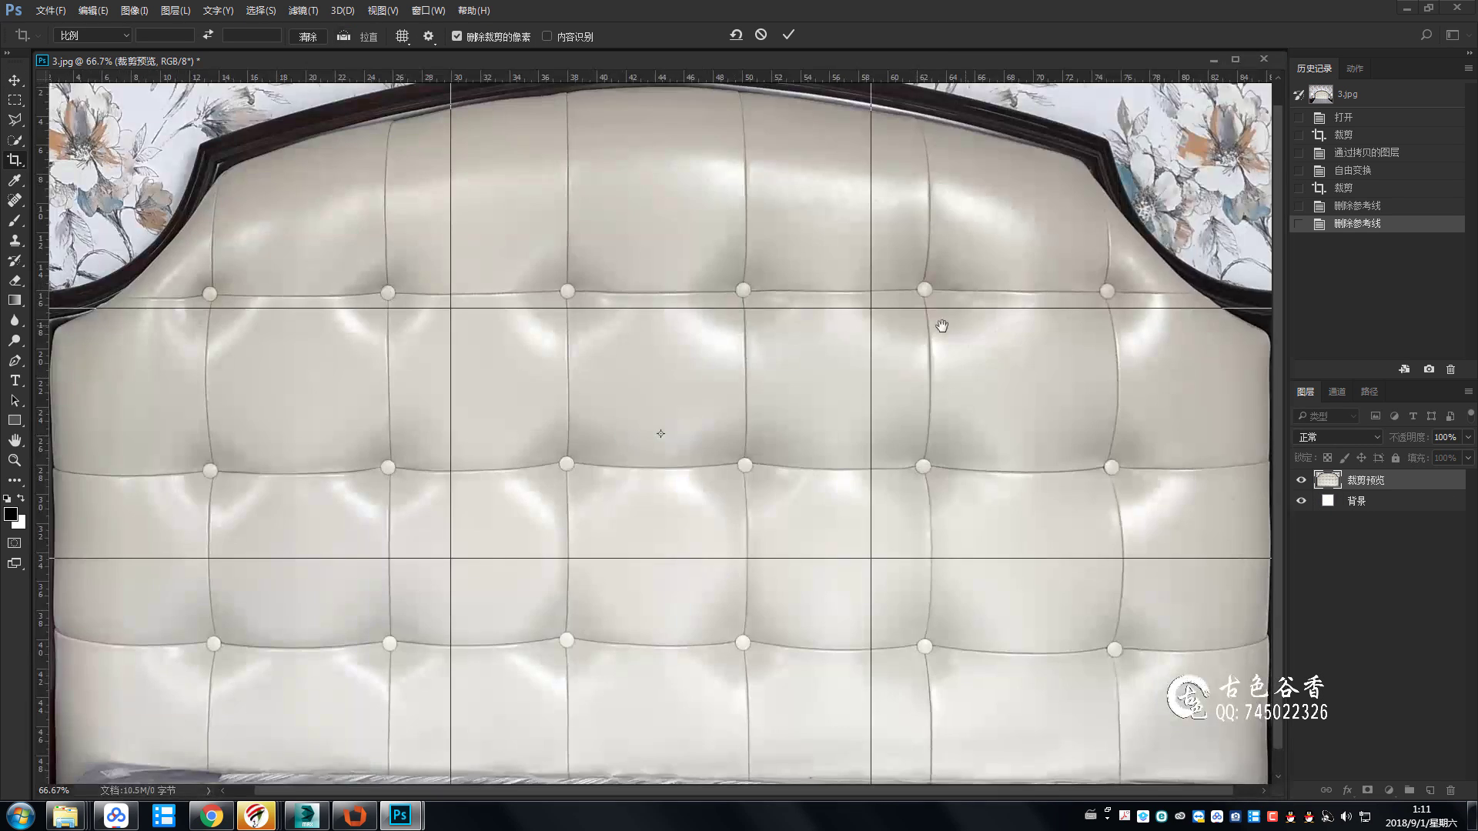
pyautogui.moveTo(1257, 462); pyautogui.dragTo(1270, 454)
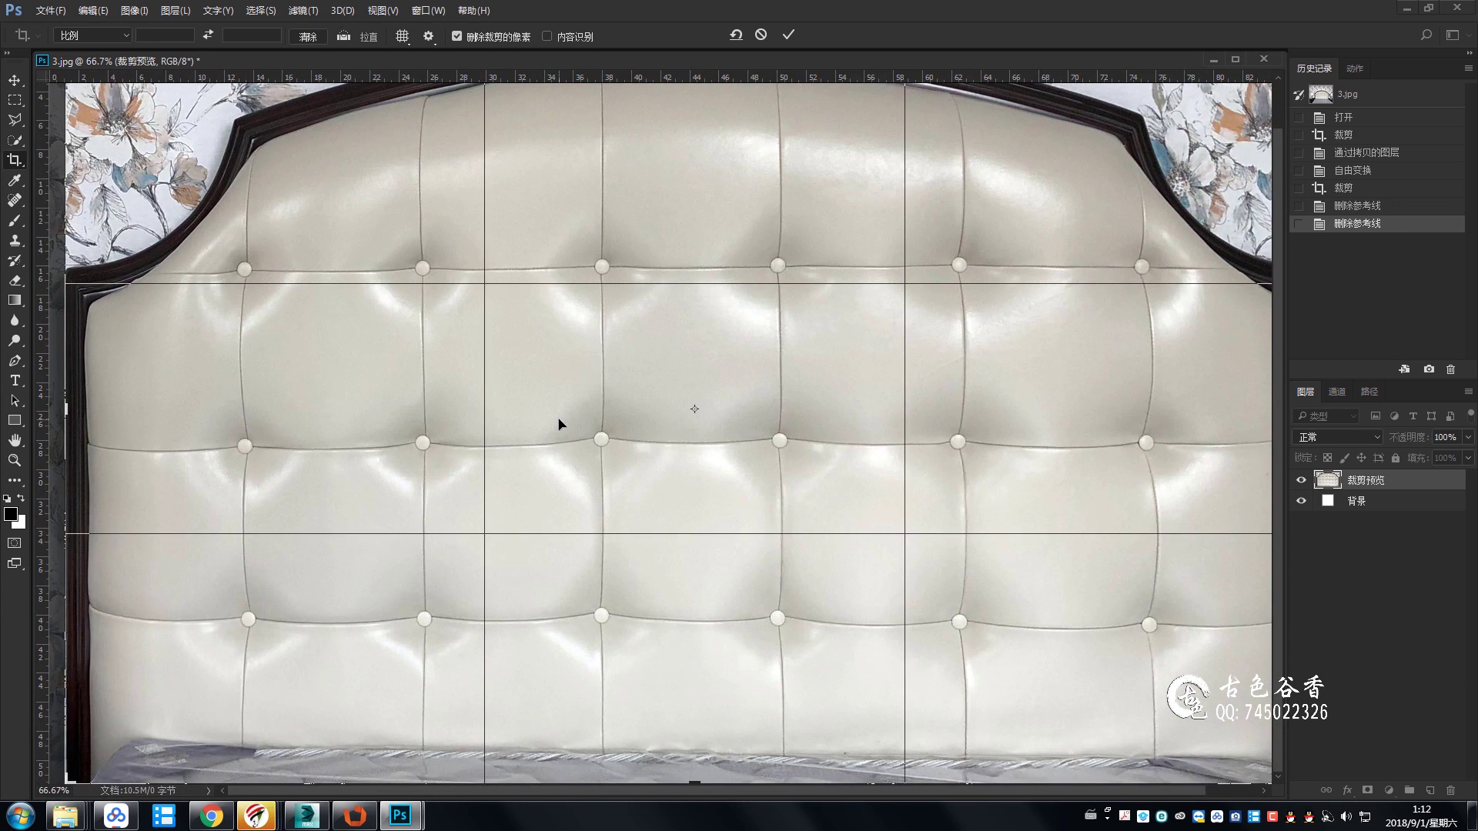
pyautogui.press('Return')
pyautogui.hotkey('ctrl', '-')
pyautogui.hotkey('ctrl', 'shift', 'e')
# Save the image as JPEG 美式床头2.jpg with default quality and close it.
pyautogui.hotkey('ctrl', 'shift', 's')
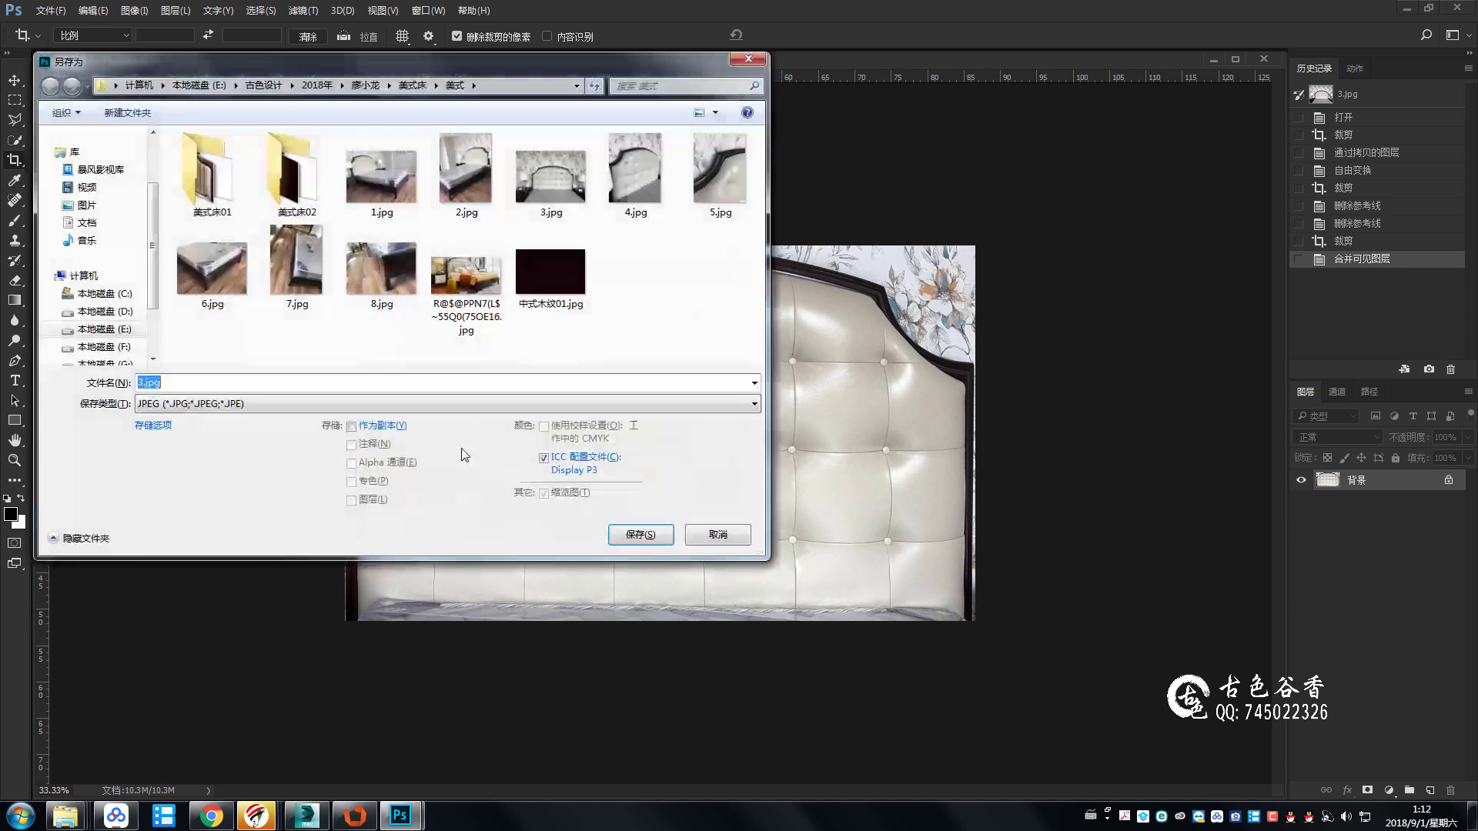
pyautogui.write('美式床udi')
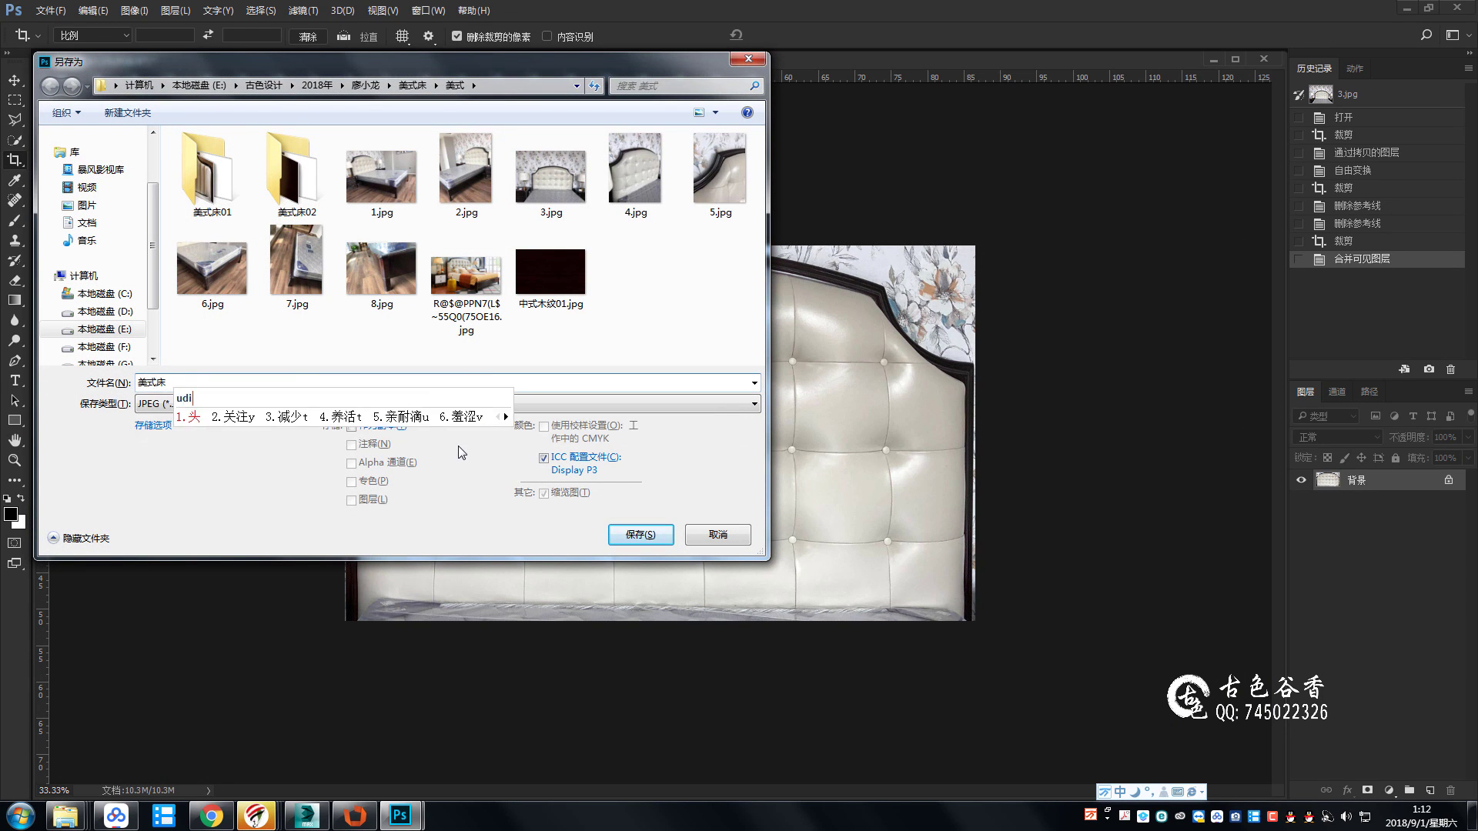
pyautogui.write('头2')
pyautogui.click(646, 533)
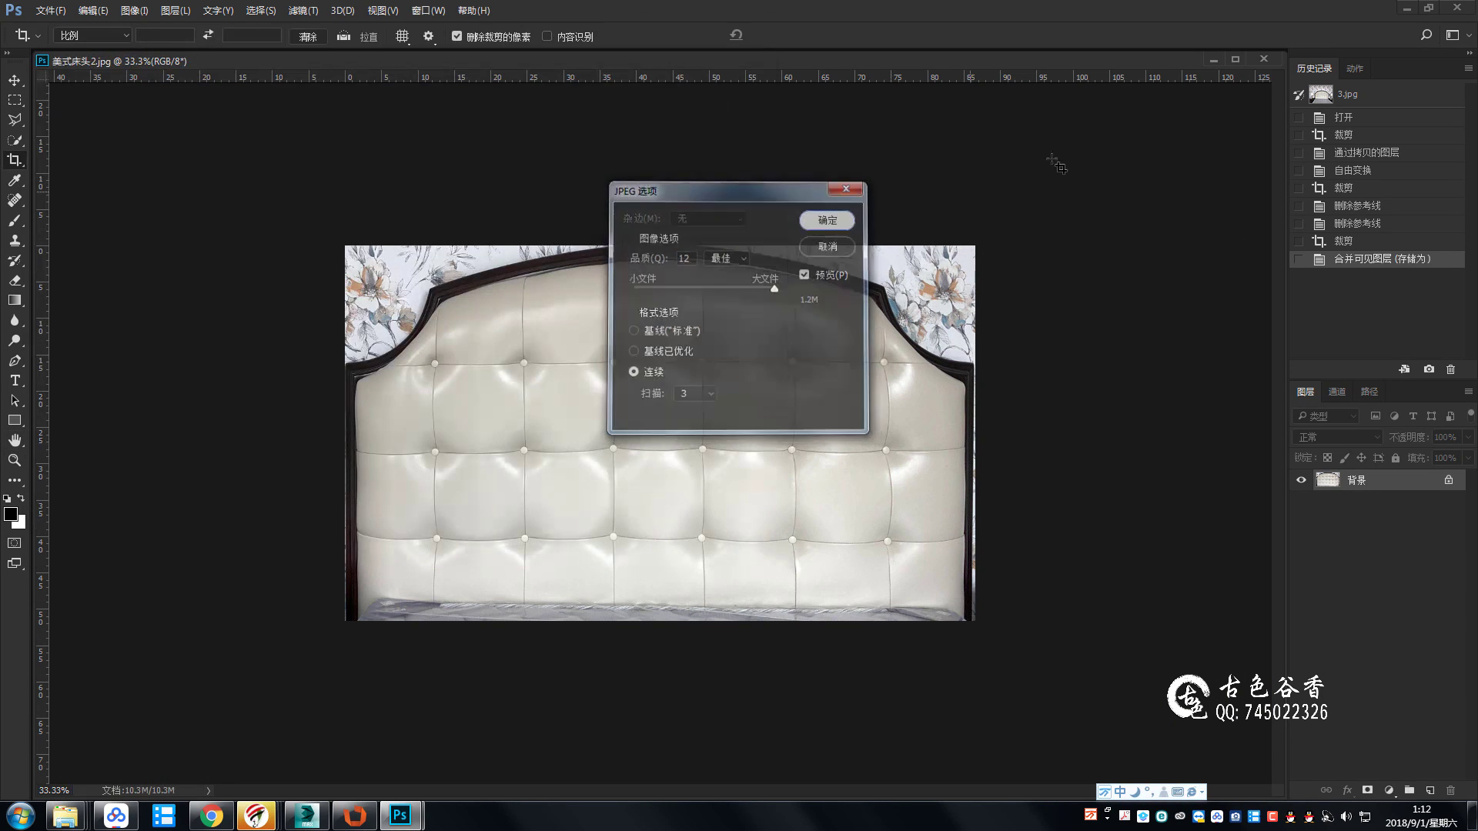
pyautogui.press('Return')
pyautogui.click(1263, 59)
# Check the new file in the reference photo folder, then return to the 3ds Max scene.
pyautogui.click(306, 815)
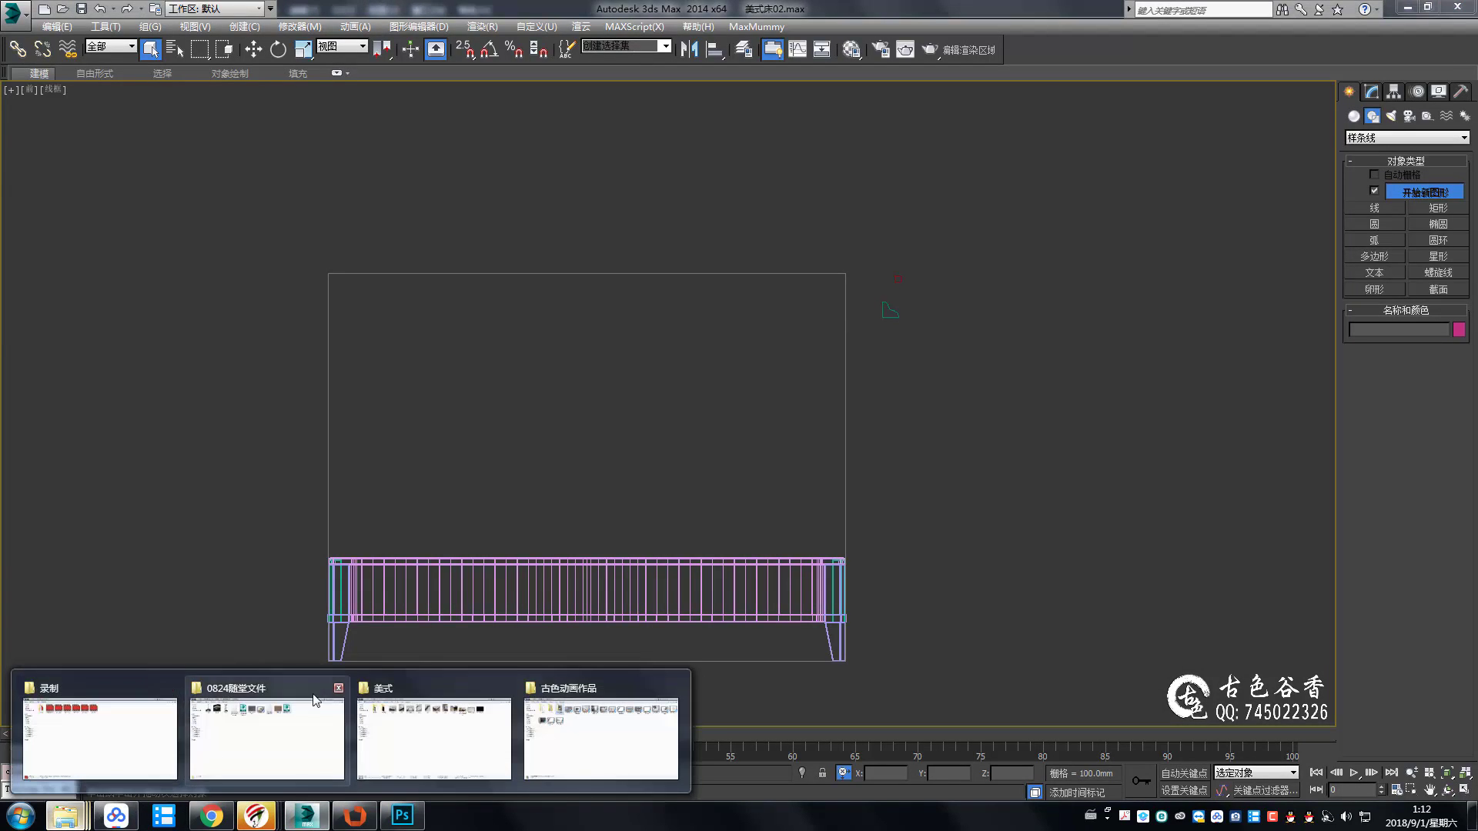
pyautogui.click(433, 737)
pyautogui.click(1094, 121)
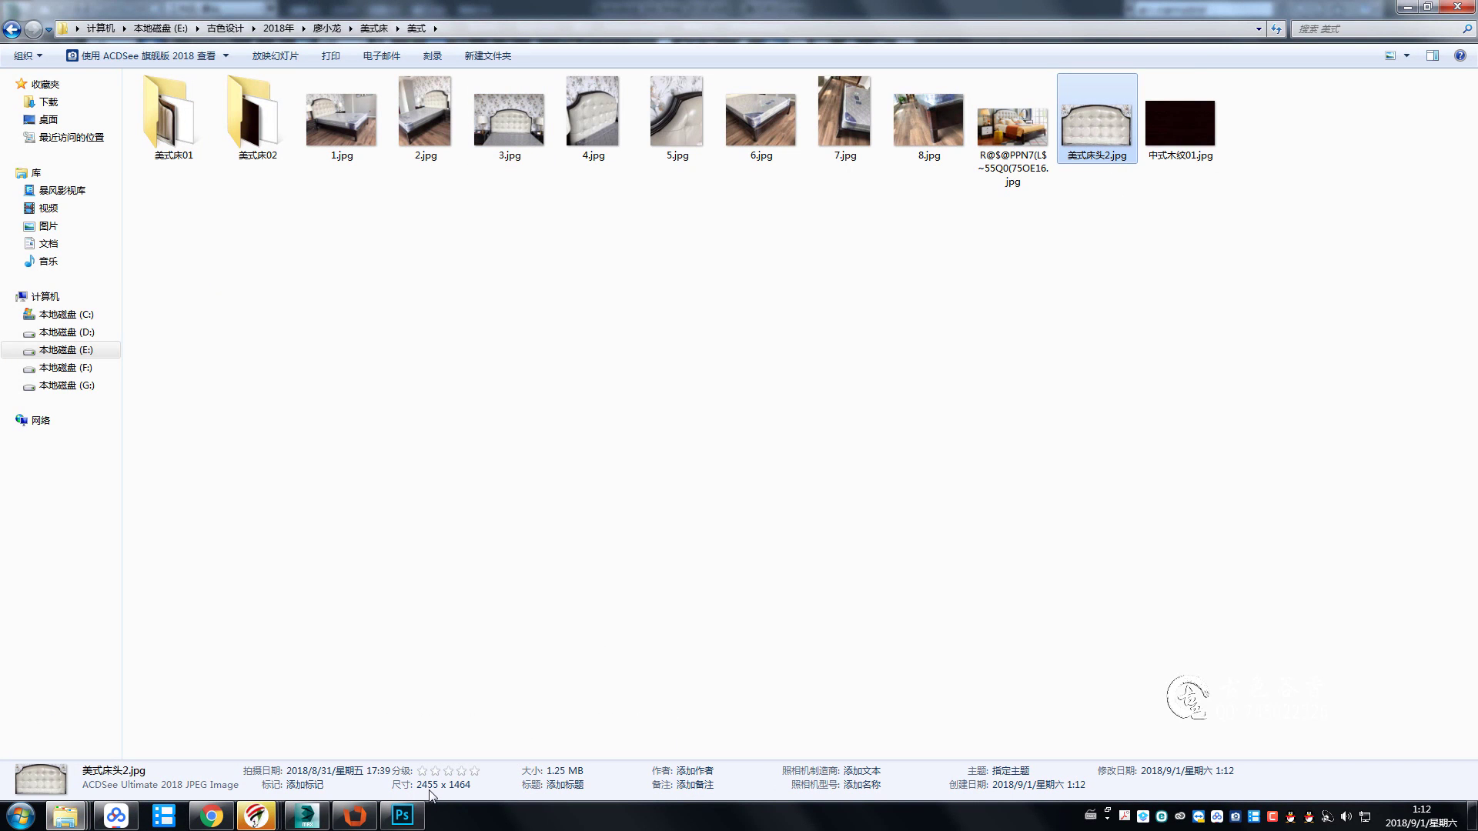
pyautogui.click(306, 815)
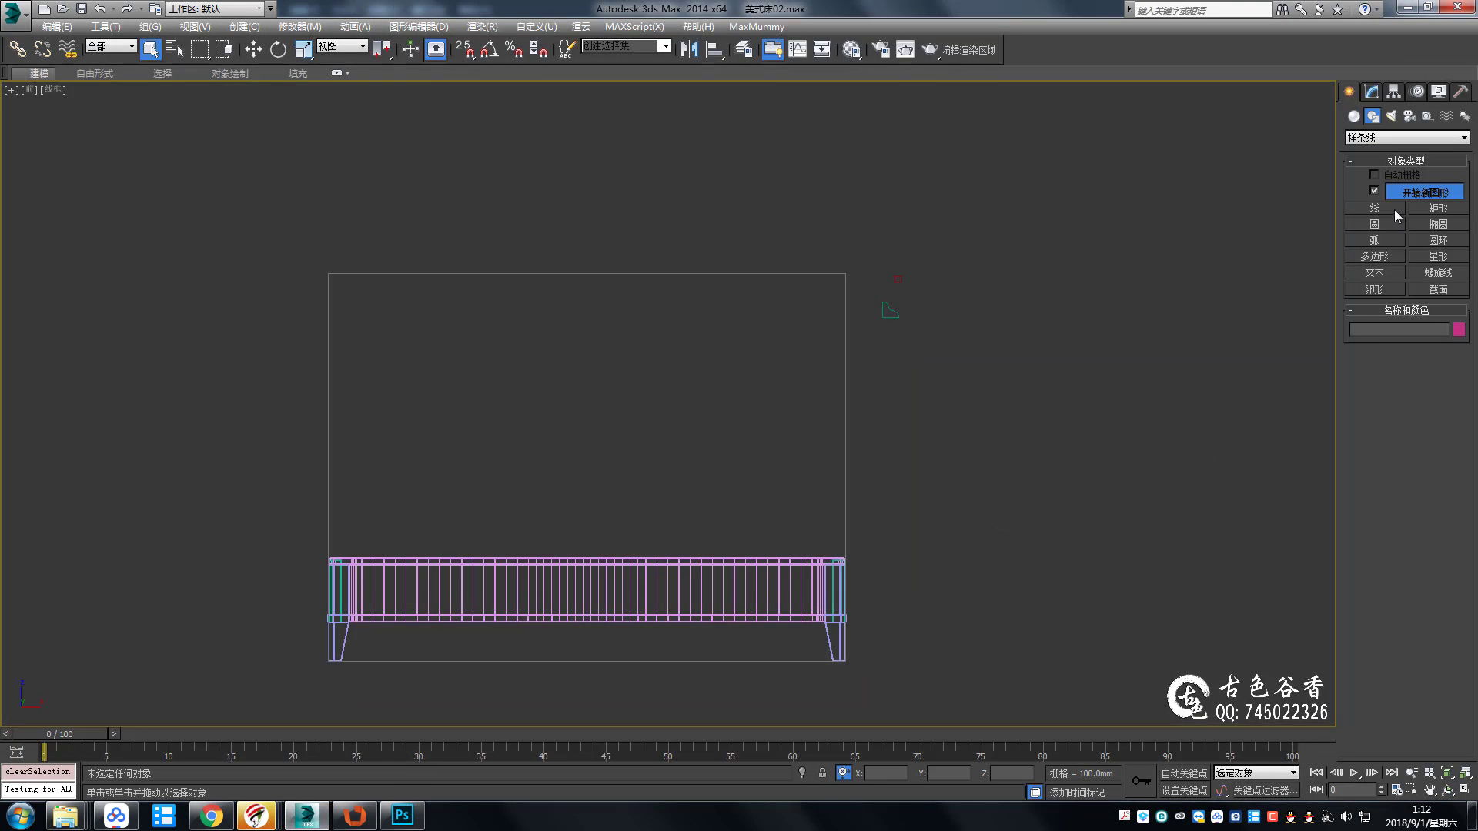
# Draw a plane over the bed's front outline with 1 length and width segment and 1464 mm length.
pyautogui.click(1354, 116)
pyautogui.click(1438, 254)
pyautogui.moveTo(558, 363); pyautogui.dragTo(581, 290, button='middle')
pyautogui.press('s')
pyautogui.moveTo(351, 196); pyautogui.dragTo(869, 591)
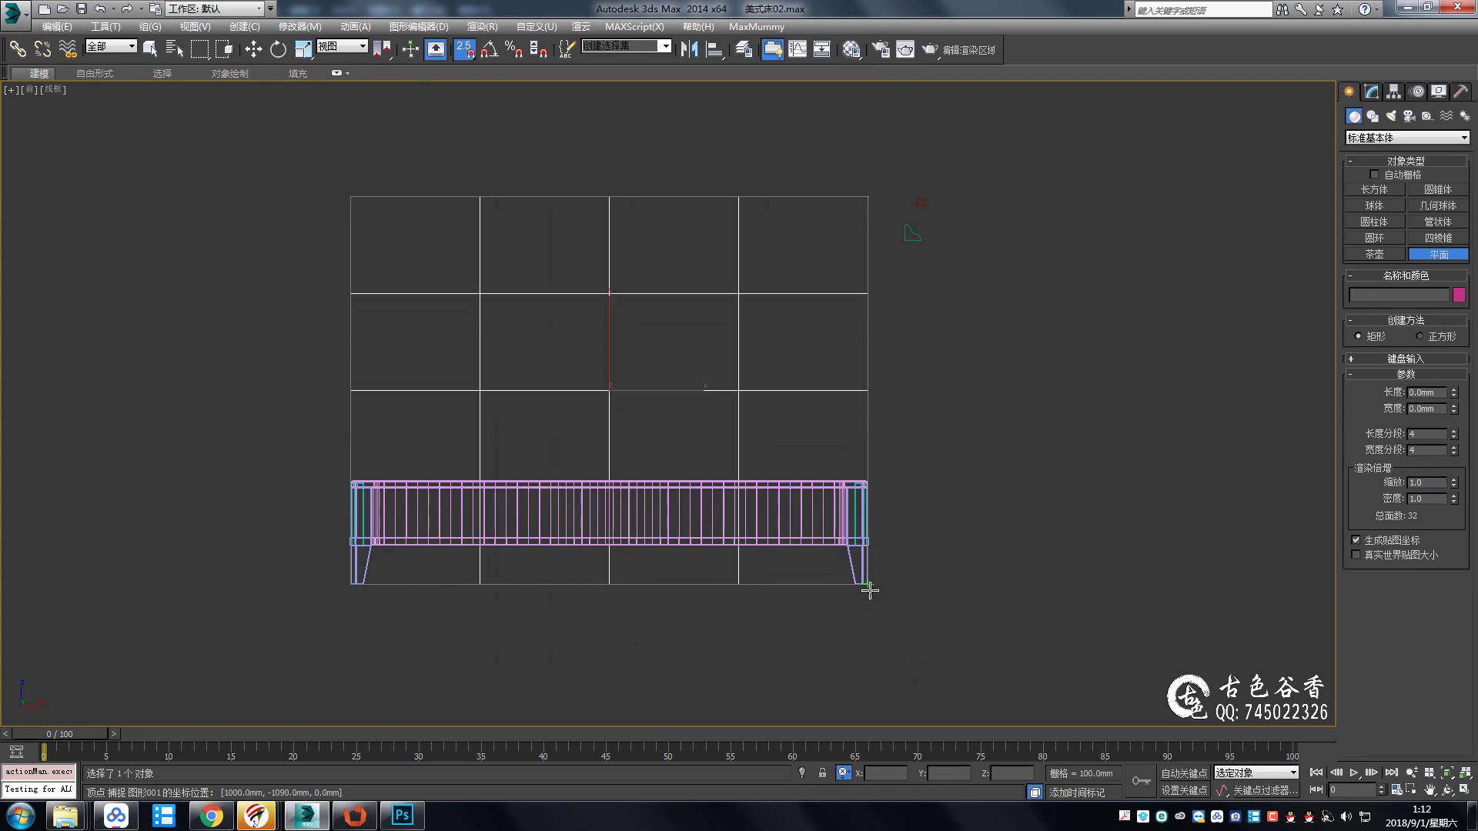
pyautogui.rightClick(1452, 434)
pyautogui.rightClick(1452, 451)
pyautogui.doubleClick(1426, 392)
pyautogui.write('1')
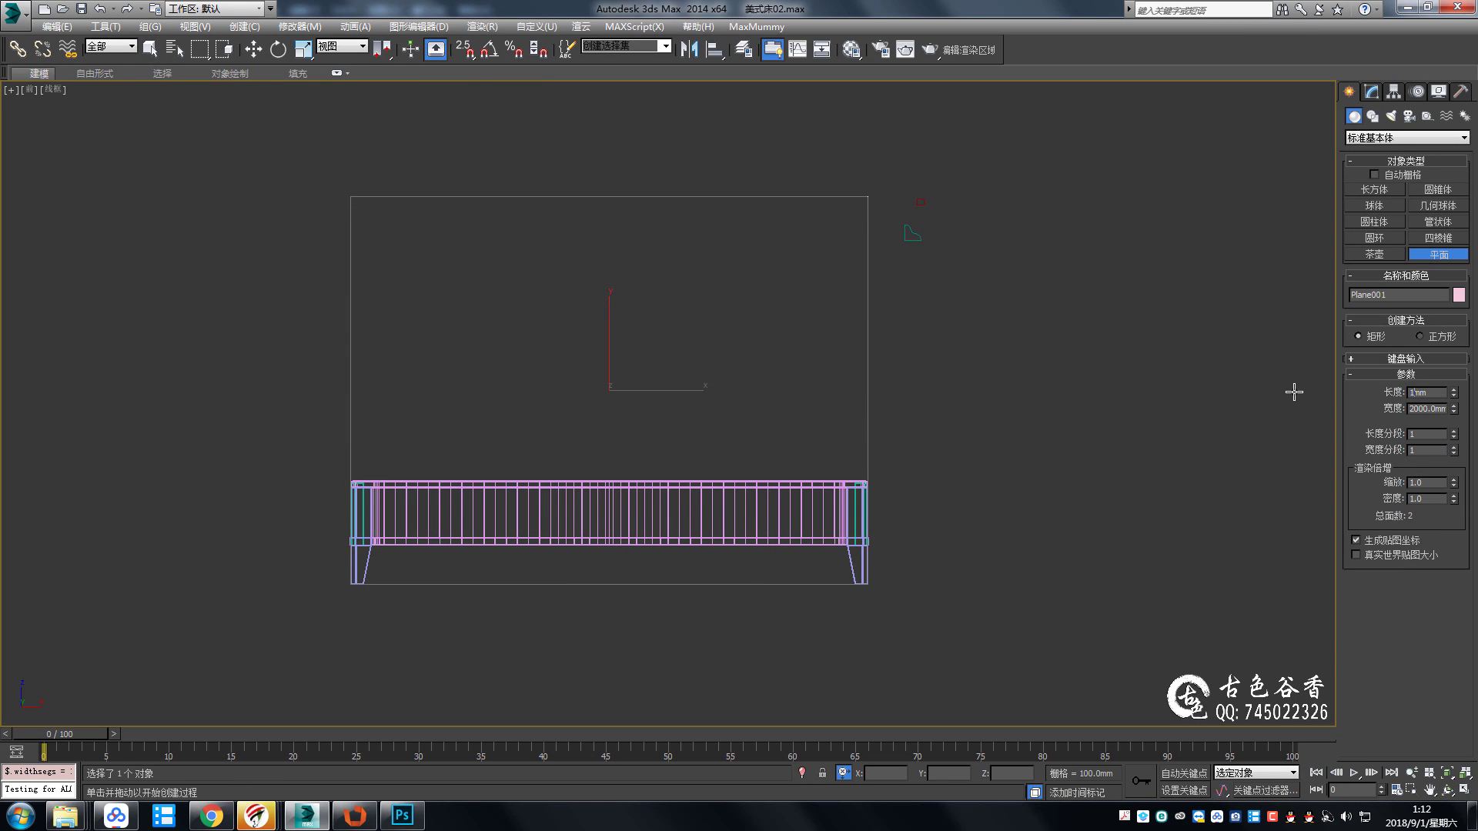
pyautogui.write('46')
pyautogui.press('Tab')
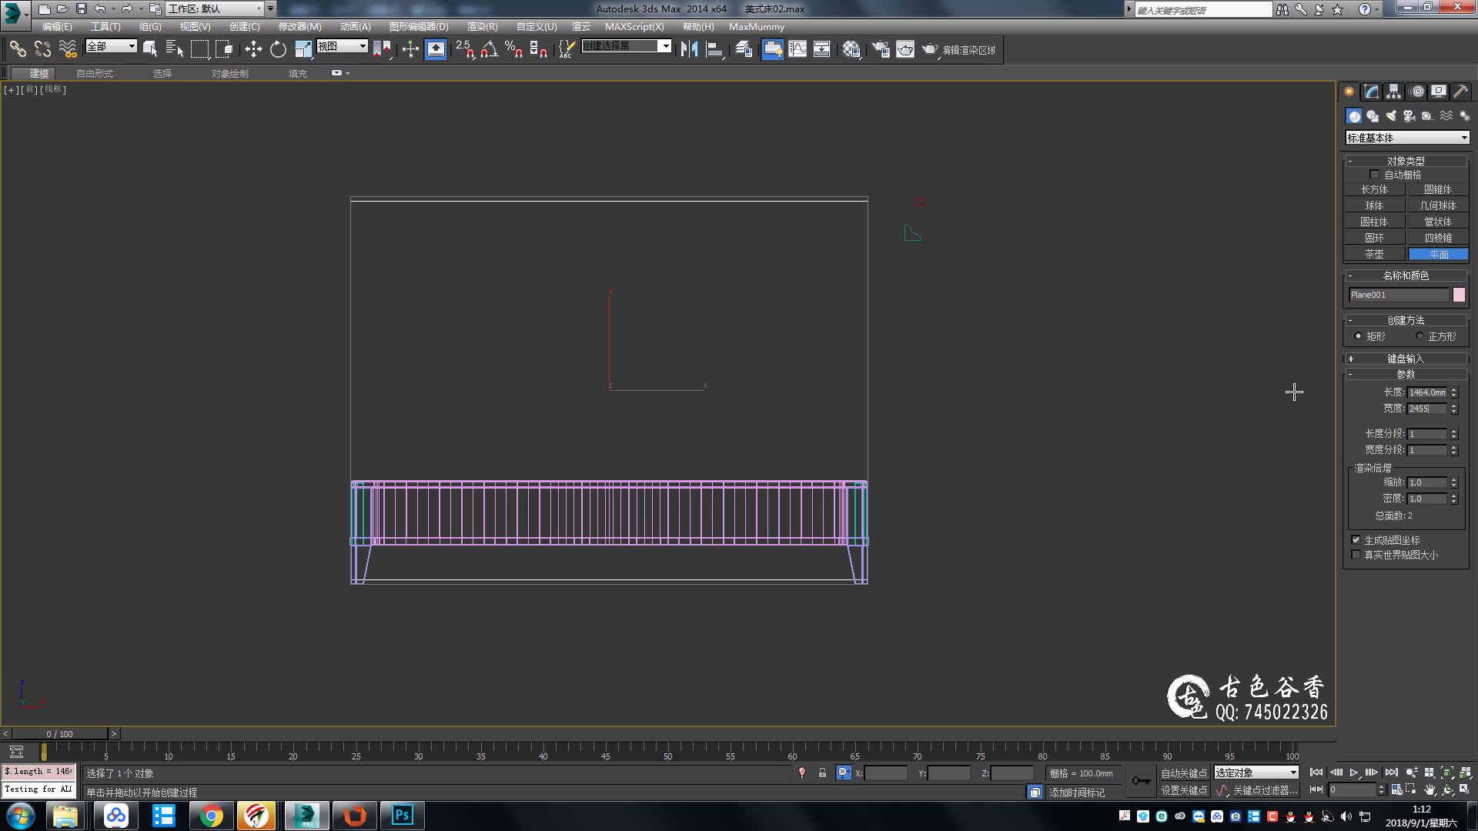
pyautogui.press('Return')
# Frame the plane in a full-size perspective view and drop the 美式床头2.jpg headboard photo onto it.
pyautogui.moveTo(927, 329); pyautogui.dragTo(768, 373, button='middle')
pyautogui.scroll(-3, 547, 408)
pyautogui.press('w')
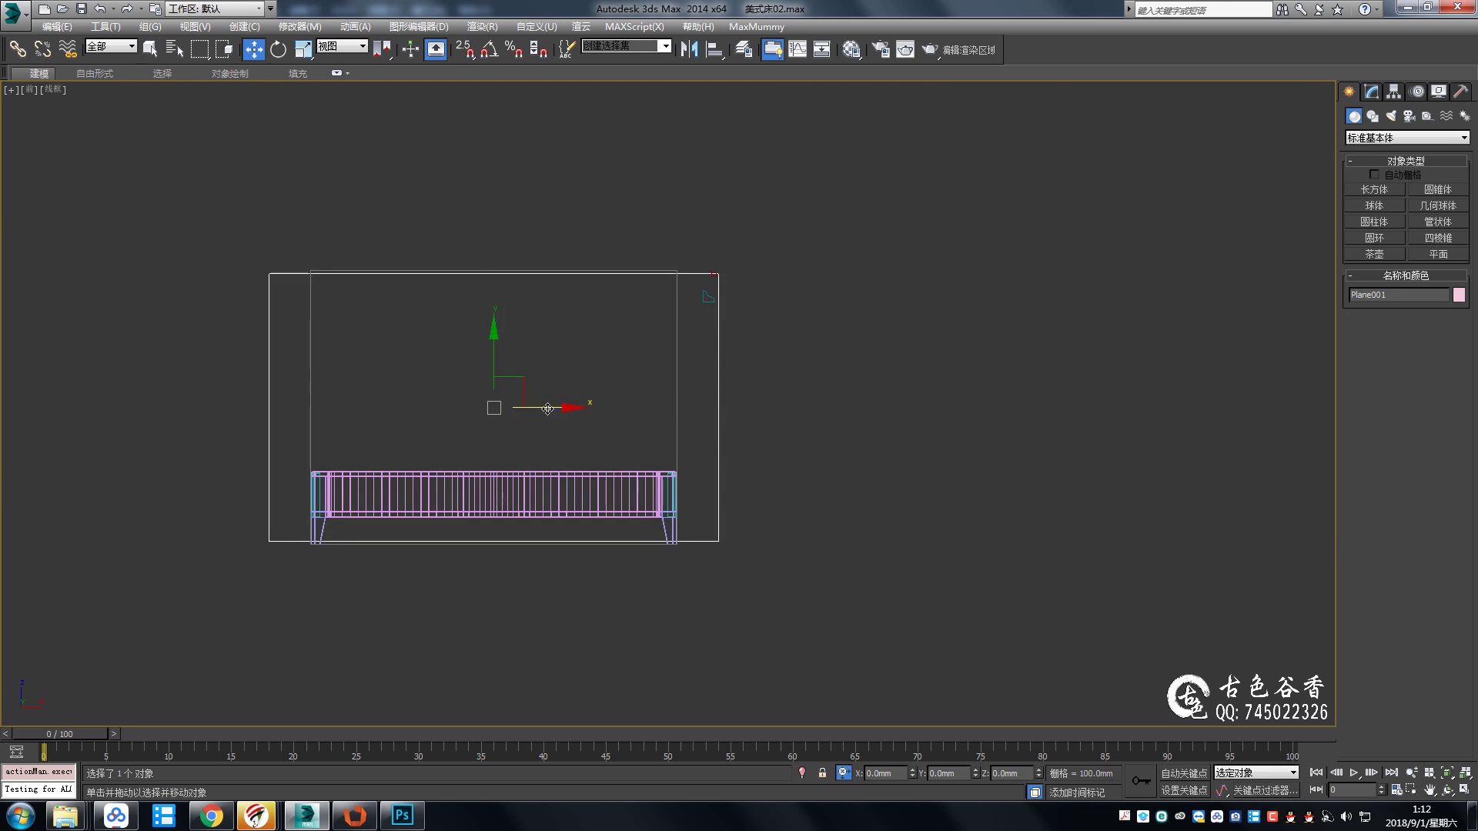
pyautogui.moveTo(547, 408); pyautogui.dragTo(732, 367, button='middle')
pyautogui.hotkey('alt', 'w')
pyautogui.hotkey('alt', 'w')
pyautogui.scroll(-5, 636, 509)
pyautogui.press('q')
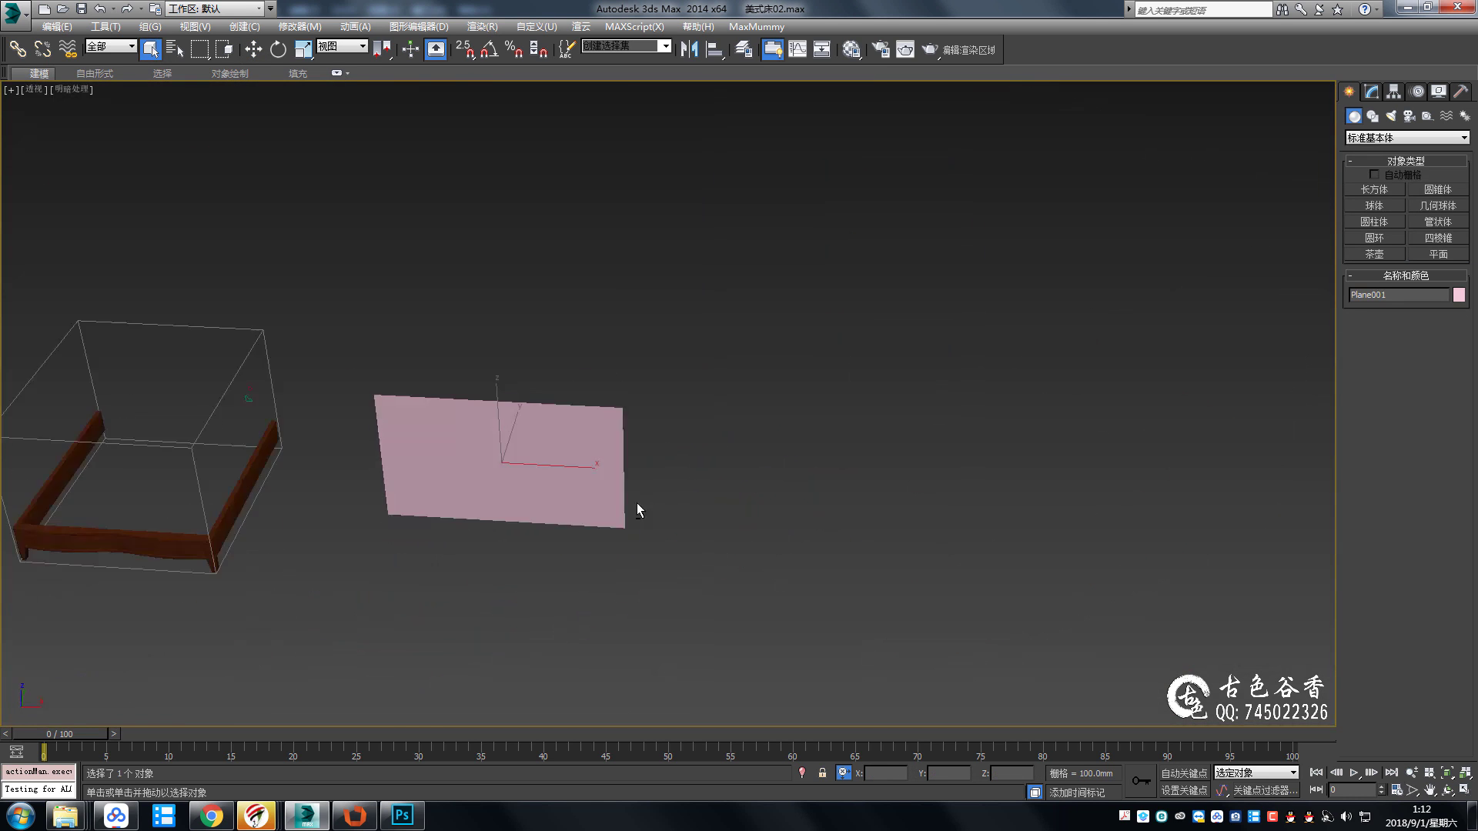
pyautogui.moveTo(66, 815)
pyautogui.click(471, 746)
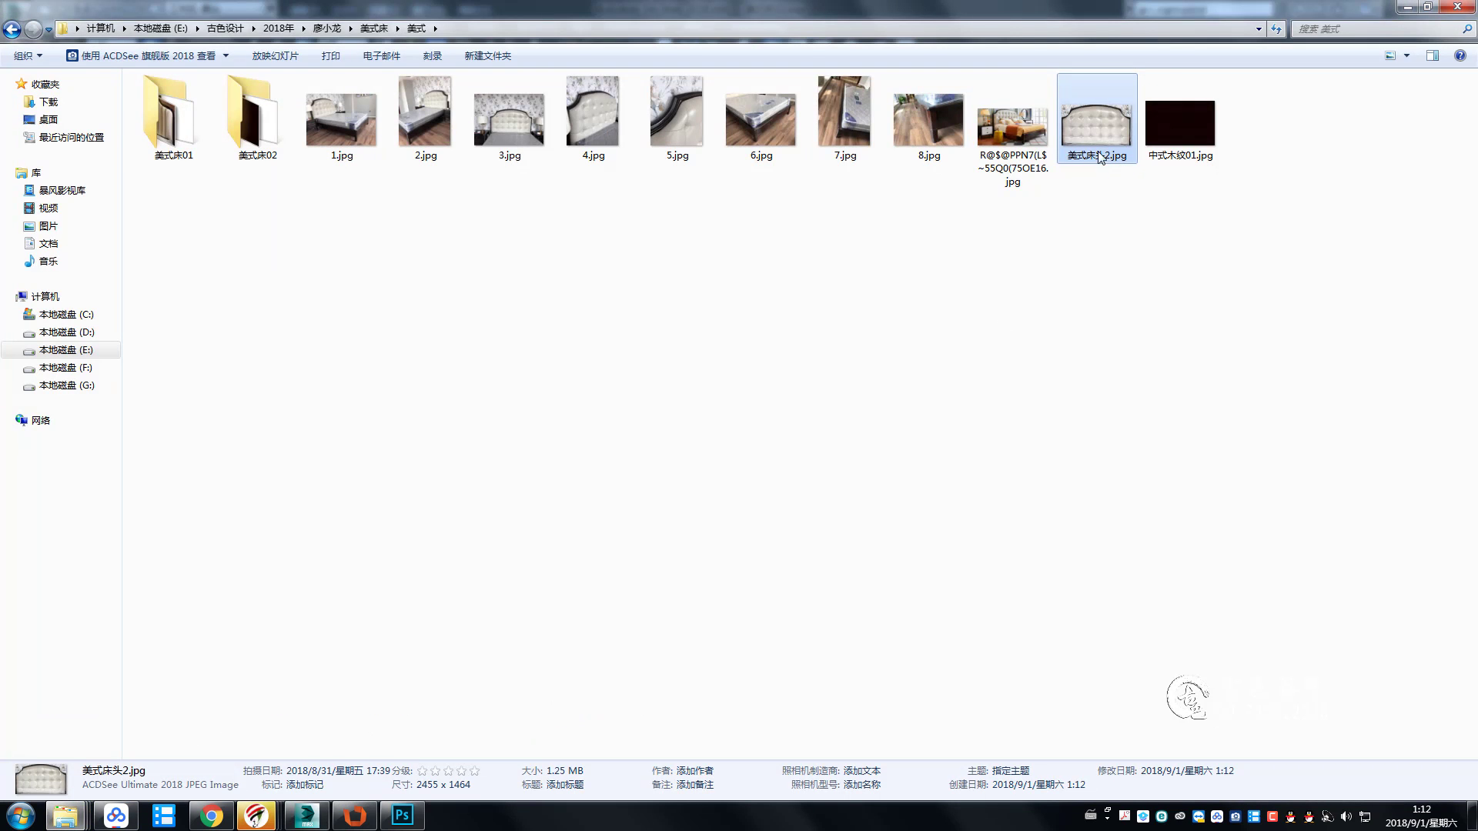
pyautogui.moveTo(1099, 158); pyautogui.dragTo(579, 446)
# Check Plane001's object properties and return to the full-size front view.
pyautogui.rightClick(668, 480)
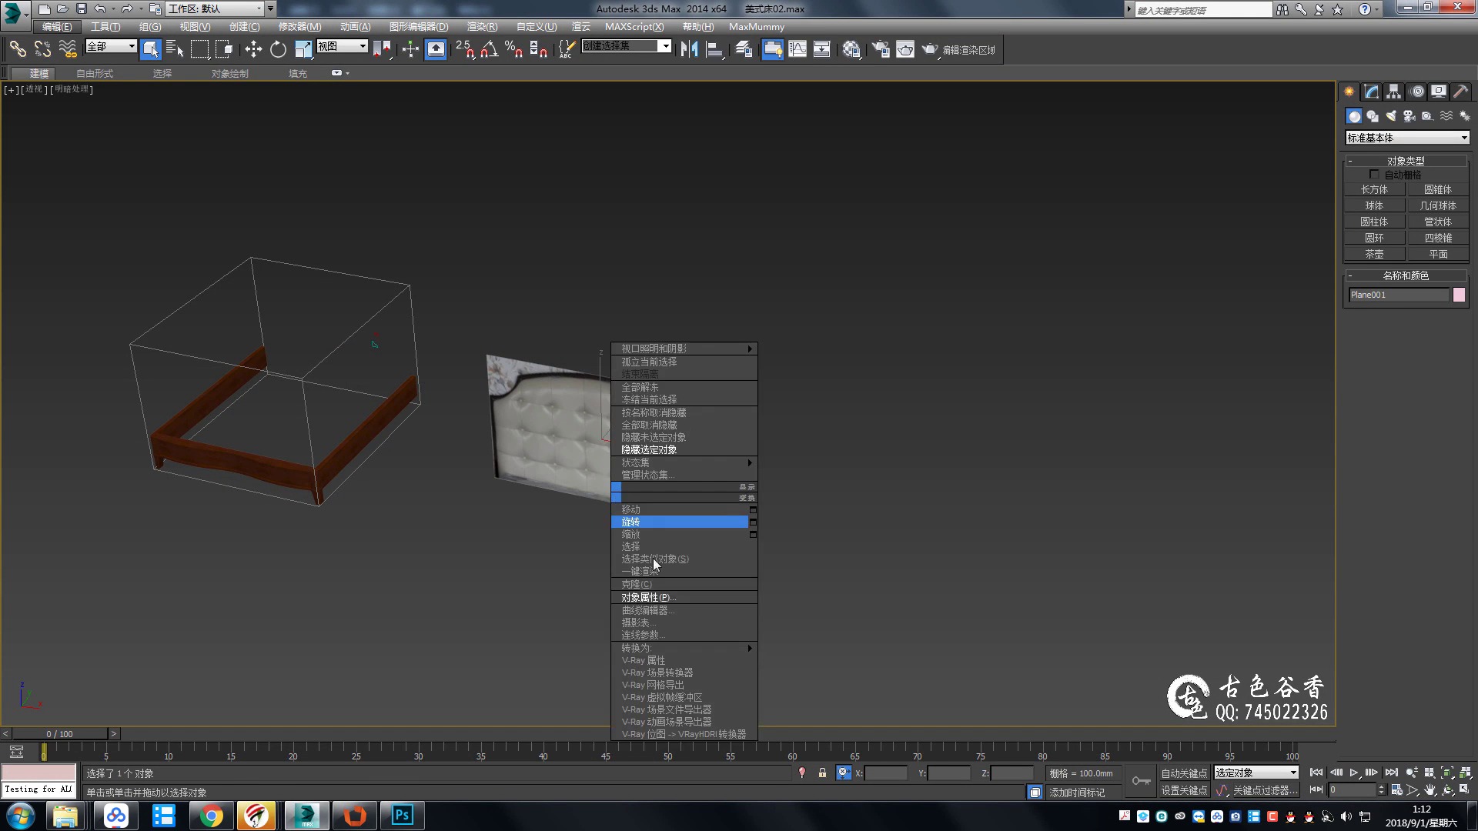
pyautogui.click(662, 600)
pyautogui.click(790, 621)
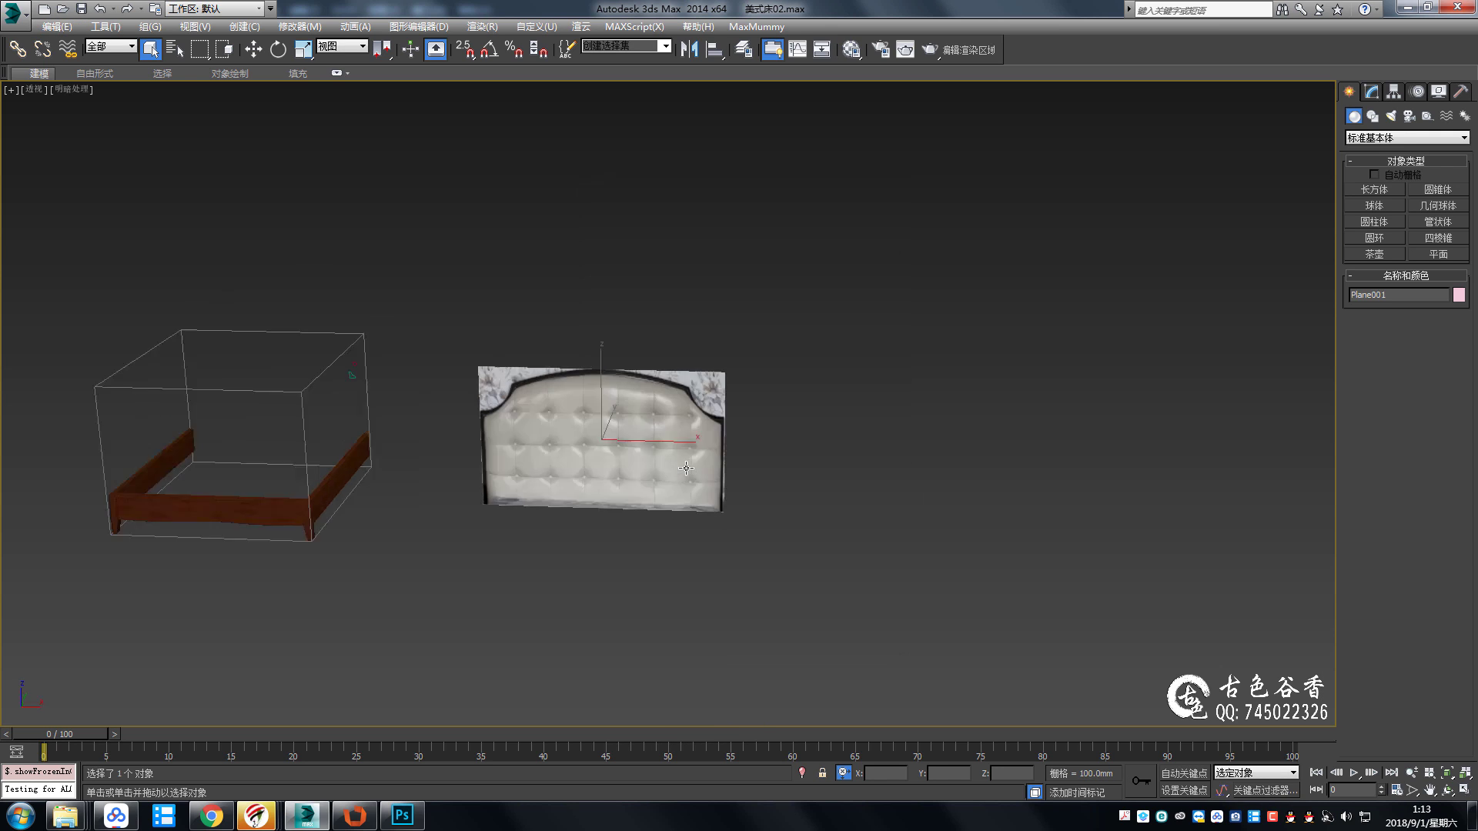
pyautogui.hotkey('alt', 'w')
pyautogui.hotkey('alt', 'w')
# Snap the plane's pivot to its top-edge midpoint and centre the plane over the bed.
pyautogui.click(1393, 91)
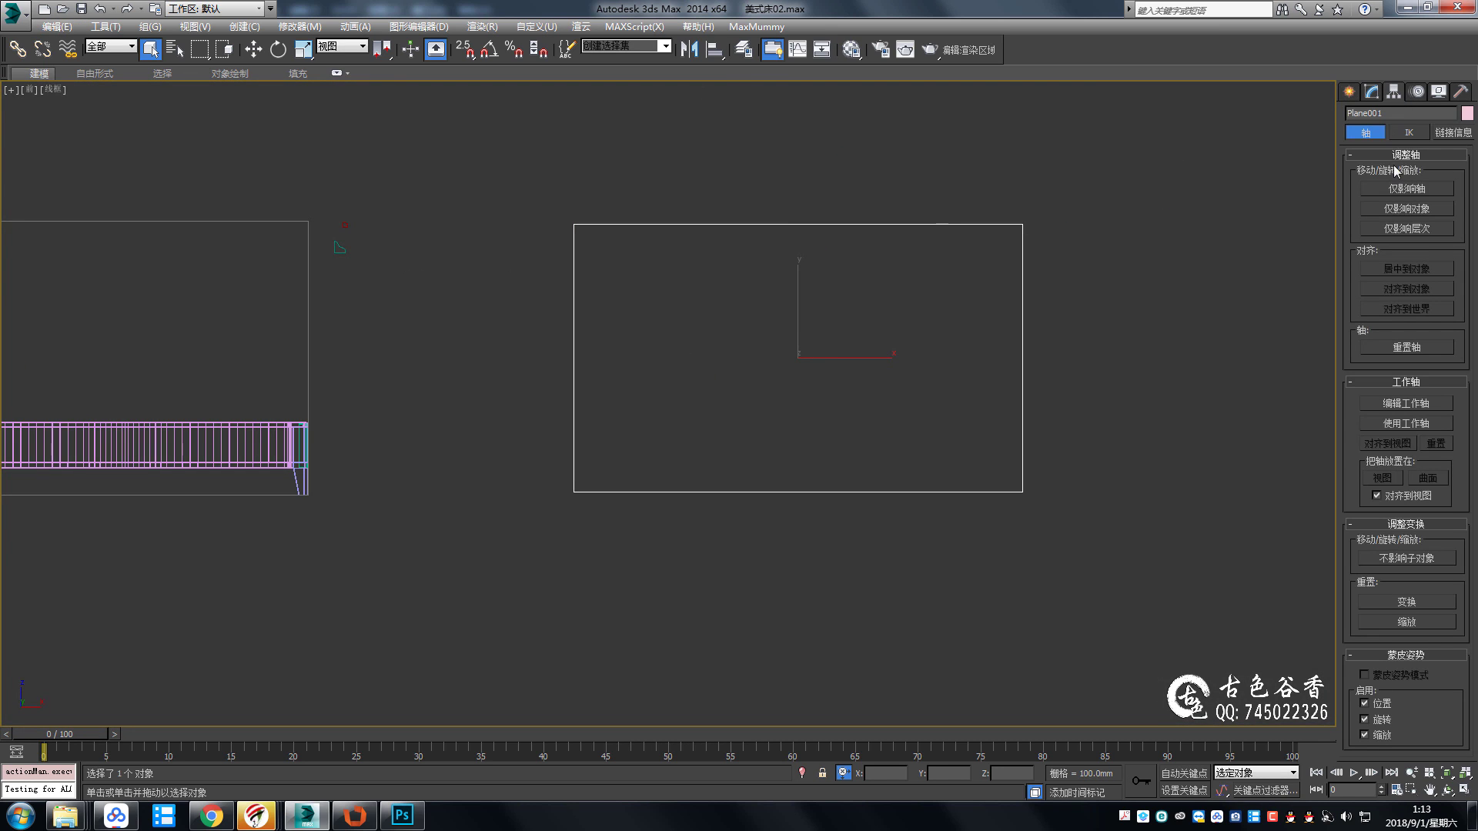
pyautogui.click(1406, 188)
pyautogui.press('w')
pyautogui.moveTo(851, 323); pyautogui.dragTo(868, 453)
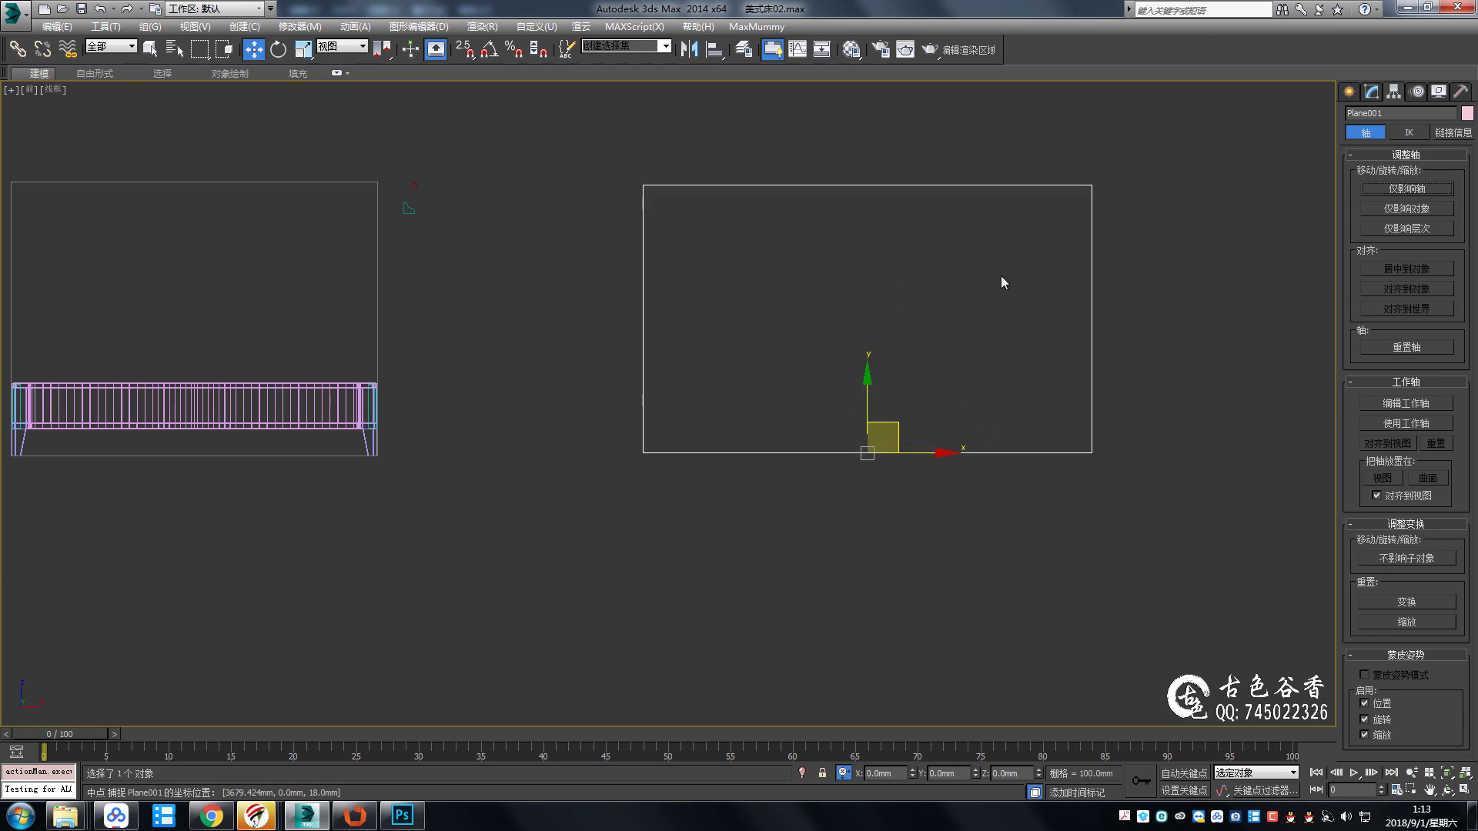
pyautogui.moveTo(1002, 280); pyautogui.dragTo(1139, 305, button='middle')
pyautogui.moveTo(1031, 442); pyautogui.dragTo(1030, 175)
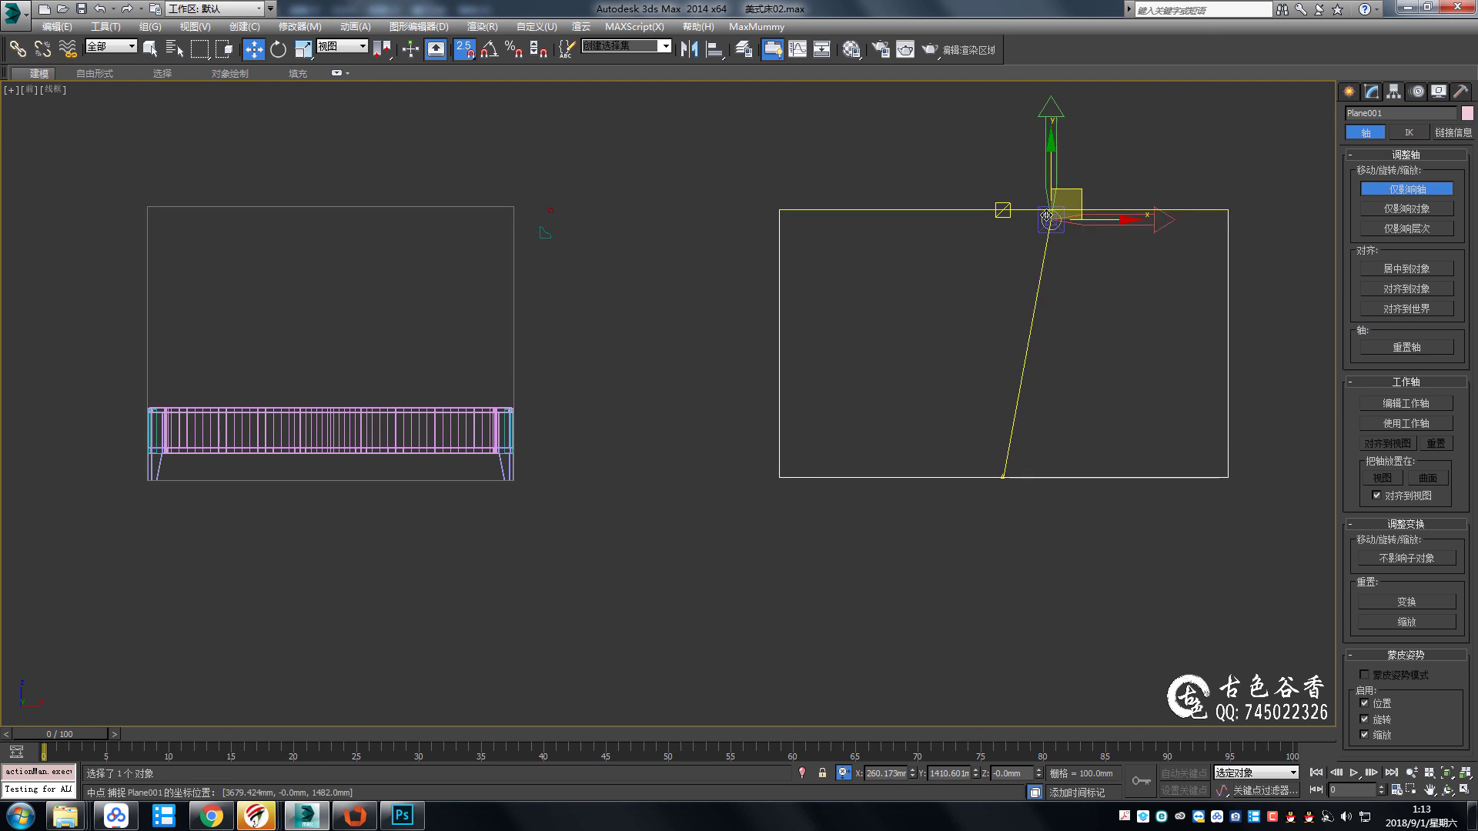
pyautogui.click(1406, 188)
pyautogui.press('s')
pyautogui.moveTo(966, 261); pyautogui.dragTo(997, 298, button='middle')
pyautogui.moveTo(1065, 222); pyautogui.dragTo(394, 231)
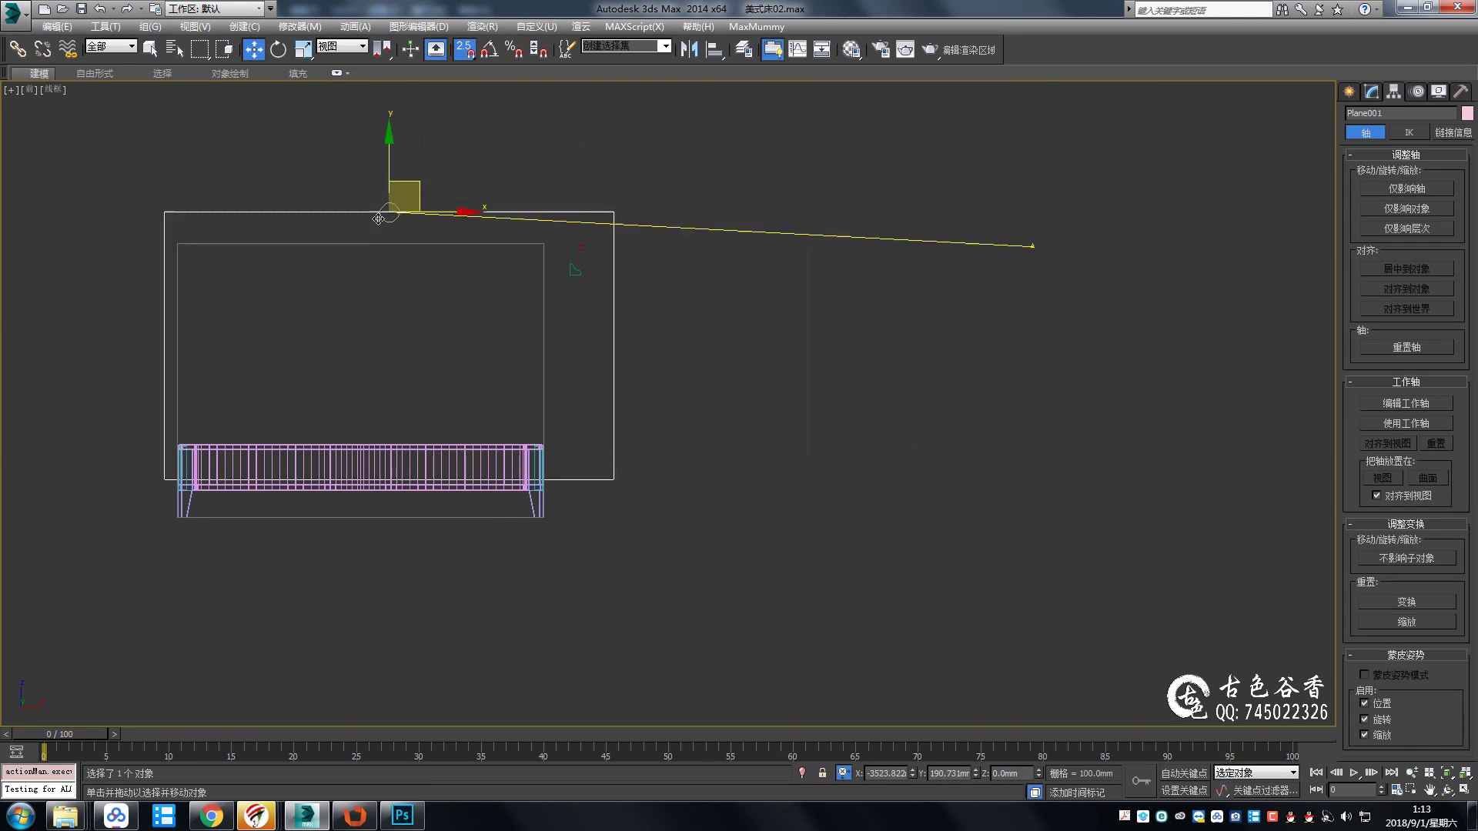
# Scale the headboard plane down to about 81% to fit the bed.
pyautogui.scroll(3, 685, 271)
pyautogui.press('r')
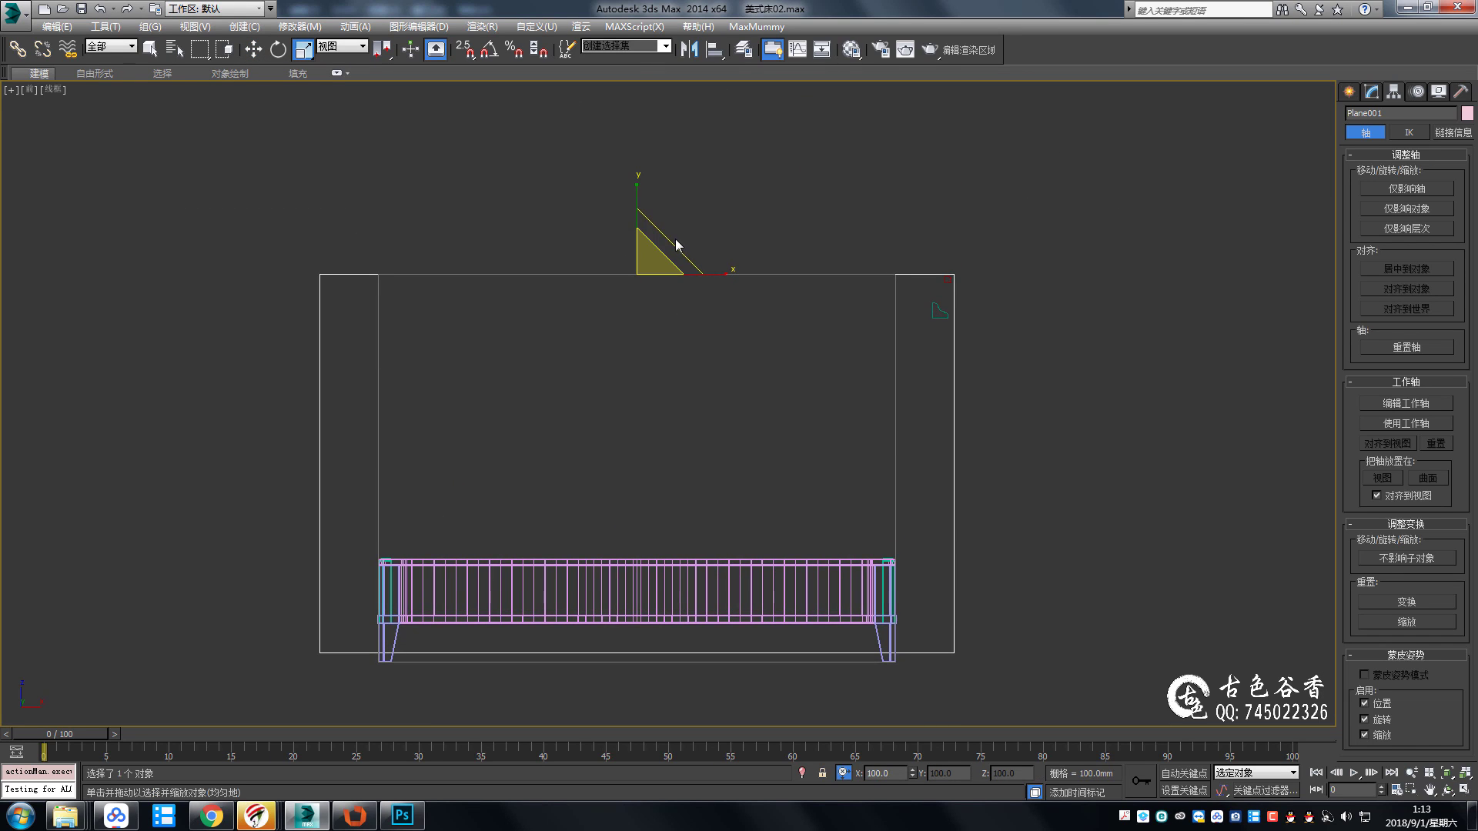
pyautogui.moveTo(671, 249); pyautogui.dragTo(672, 271)
pyautogui.scroll(5, 925, 373)
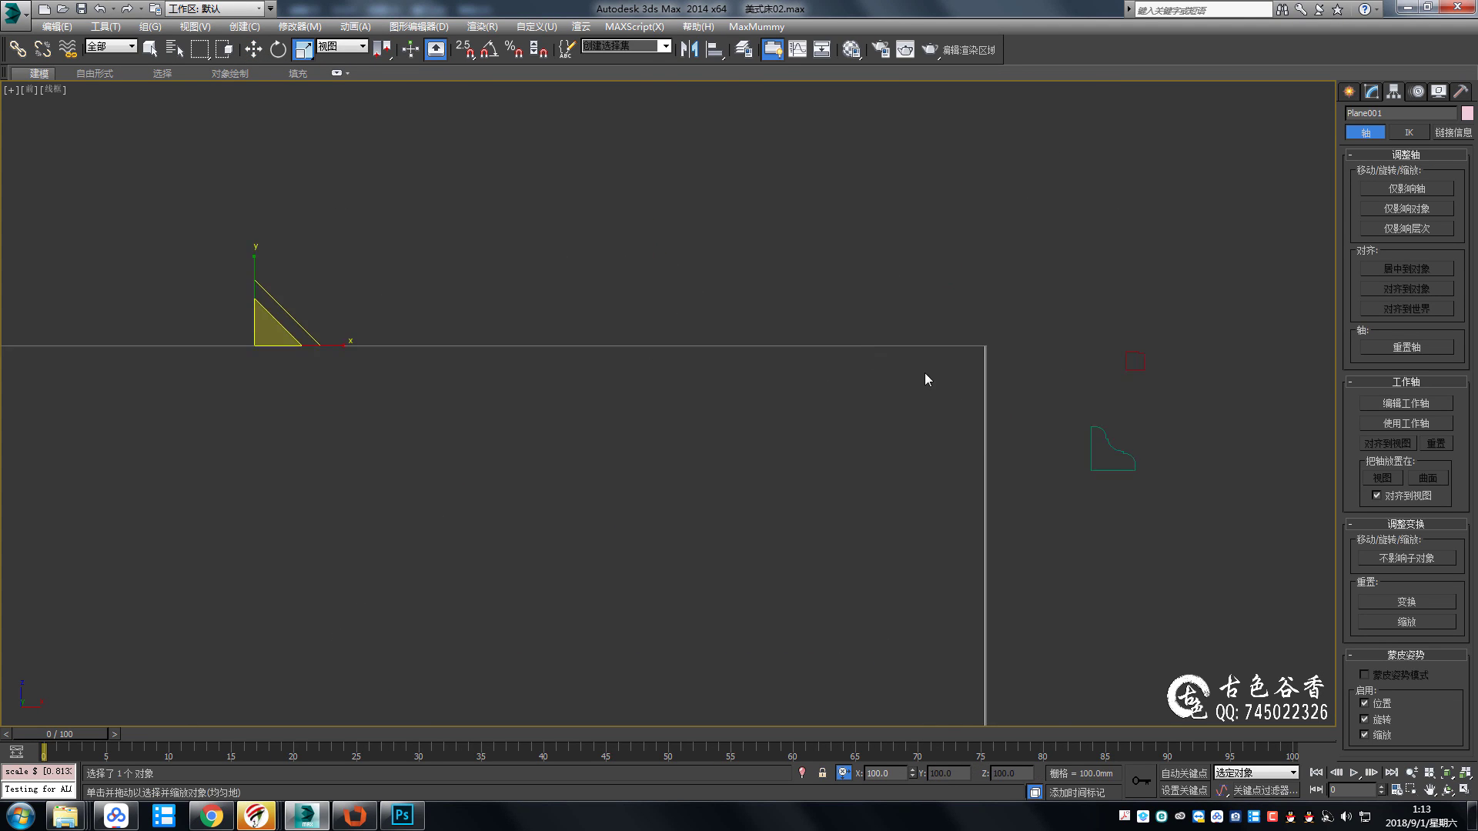
pyautogui.scroll(-5, 925, 373)
pyautogui.scroll(4, 543, 357)
pyautogui.scroll(-4, 543, 358)
pyautogui.press('s')
pyautogui.moveTo(739, 335); pyautogui.dragTo(708, 335, button='middle')
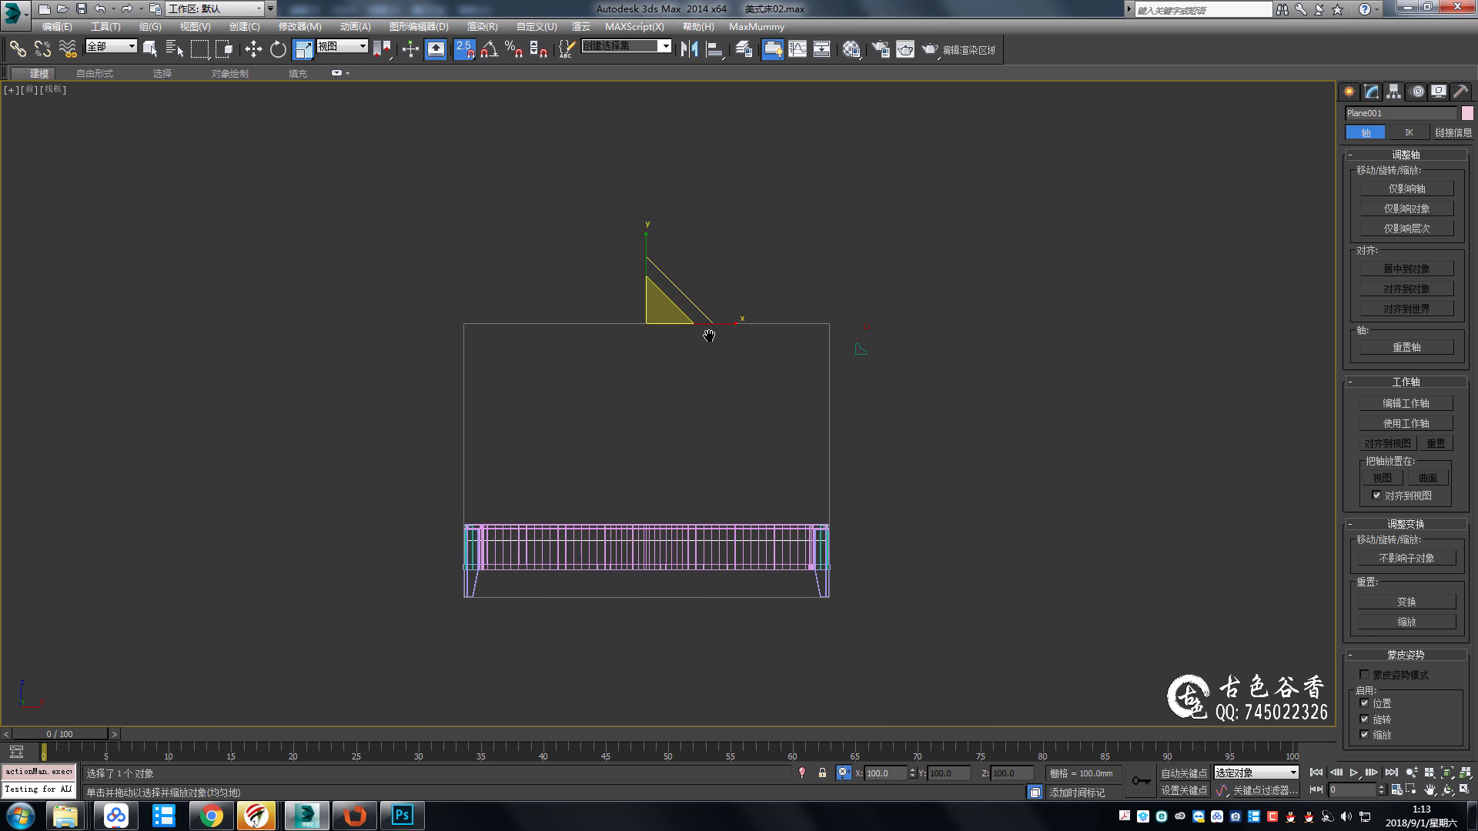
# Inspect the headboard image against the bed with realistic textured shading.
pyautogui.press('F3')
pyautogui.press('q')
pyautogui.scroll(3, 739, 324)
pyautogui.scroll(2, 805, 290)
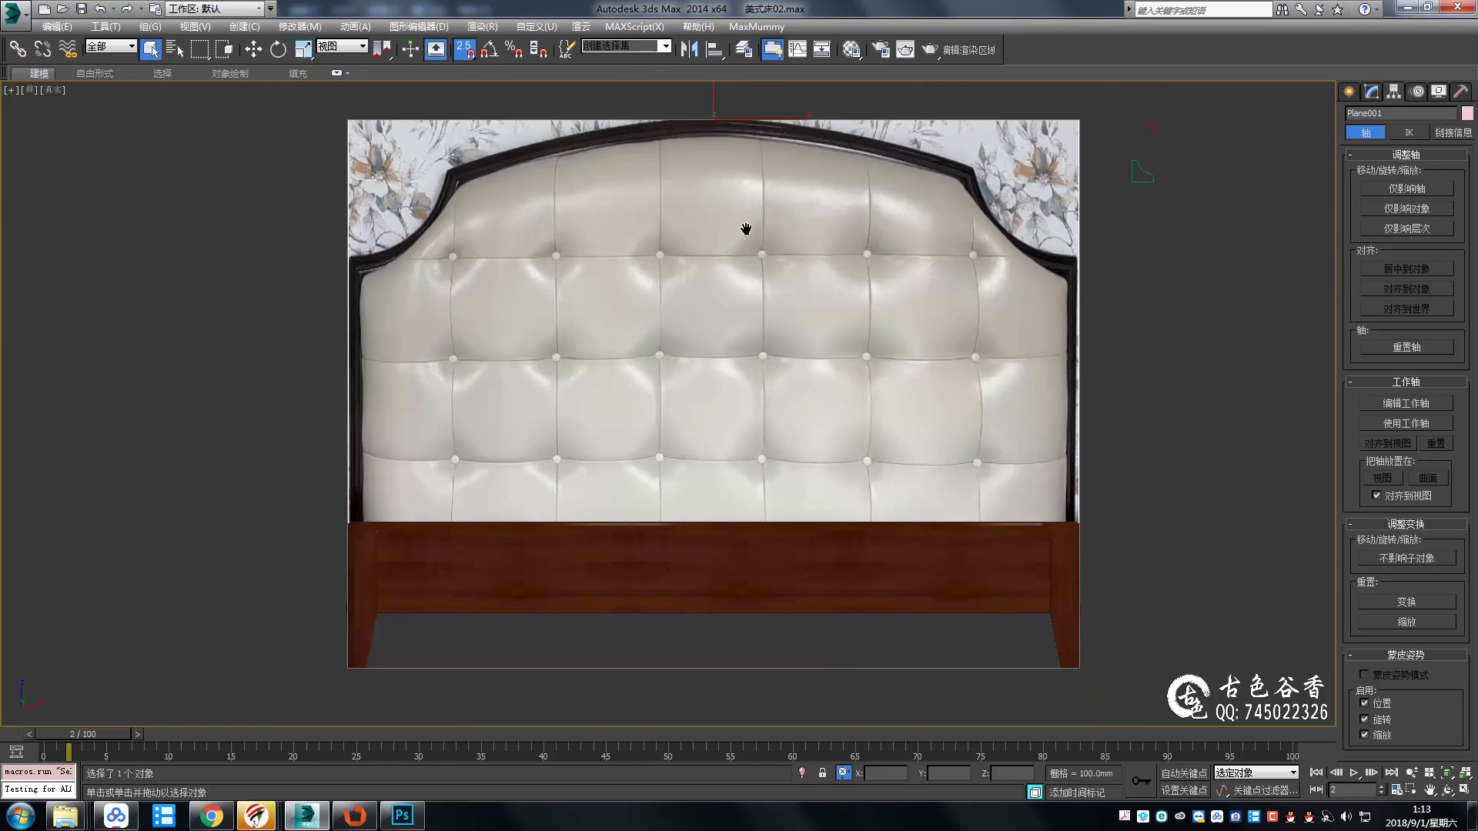
pyautogui.scroll(-2, 752, 231)
pyautogui.moveTo(752, 231)
pyautogui.mouseDown(button='middle')
pyautogui.moveTo(864, 274)
pyautogui.moveTo(835, 331)
pyautogui.mouseUp(button='middle')
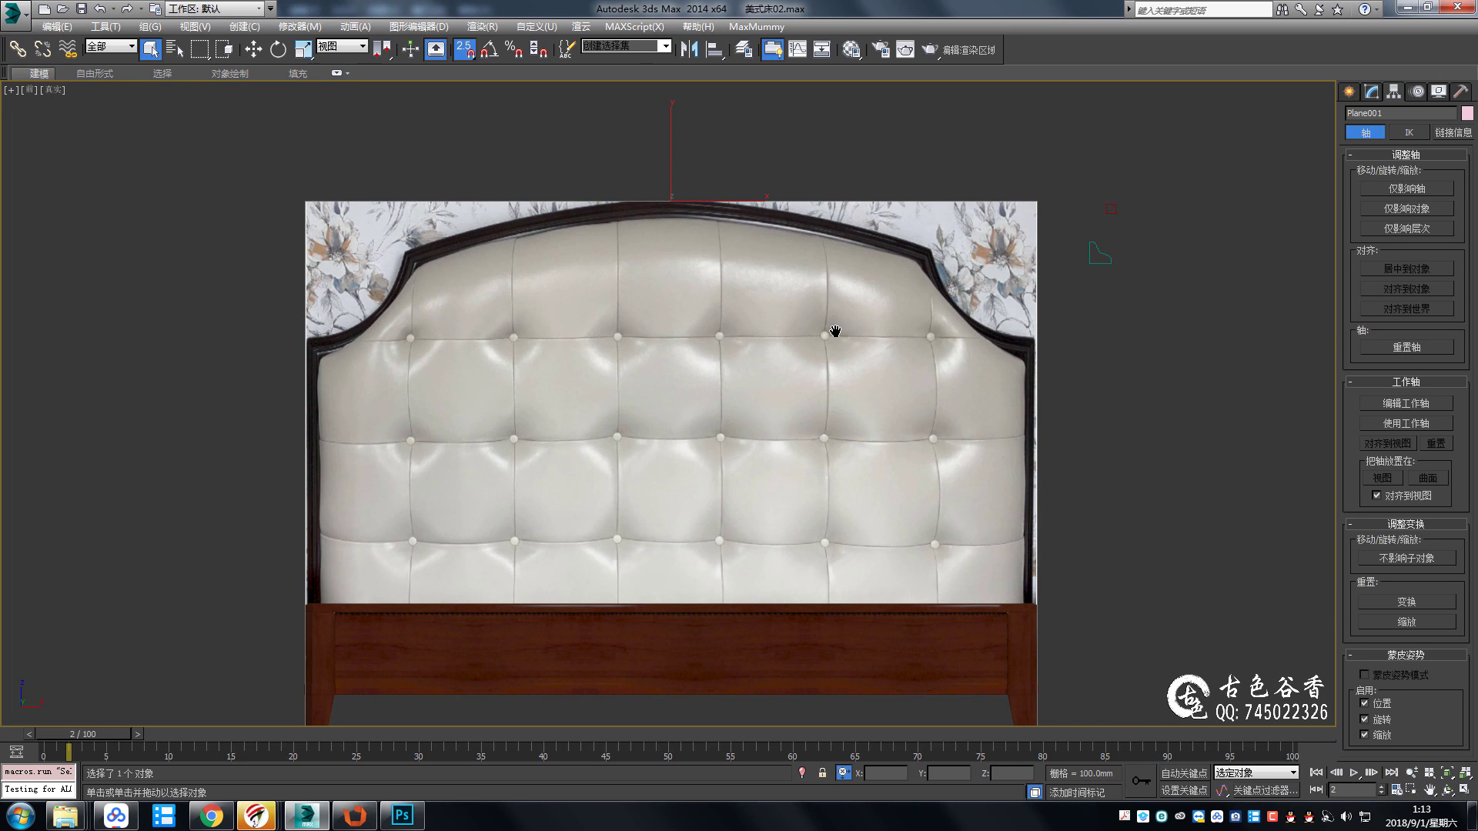
pyautogui.scroll(3, 916, 295)
pyautogui.scroll(-1, 916, 295)
pyautogui.moveTo(399, 372); pyautogui.dragTo(696, 339, button='middle')
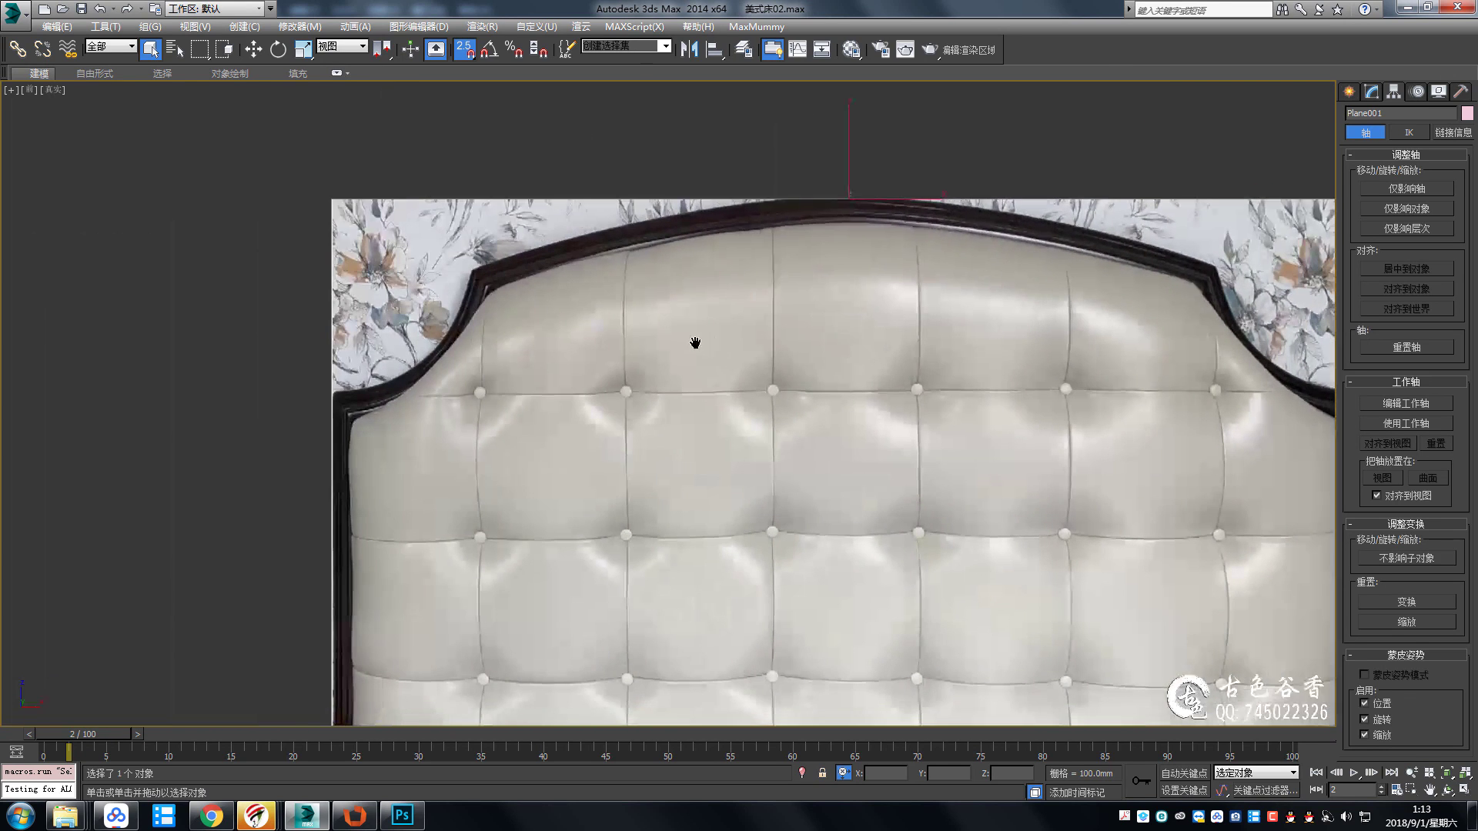
pyautogui.scroll(1, 695, 340)
# Move the plane into place at the bed's head end in the top view.
pyautogui.hotkey('alt', 'w')
pyautogui.hotkey('alt', 'w')
pyautogui.scroll(-3, 594, 407)
pyautogui.press('w')
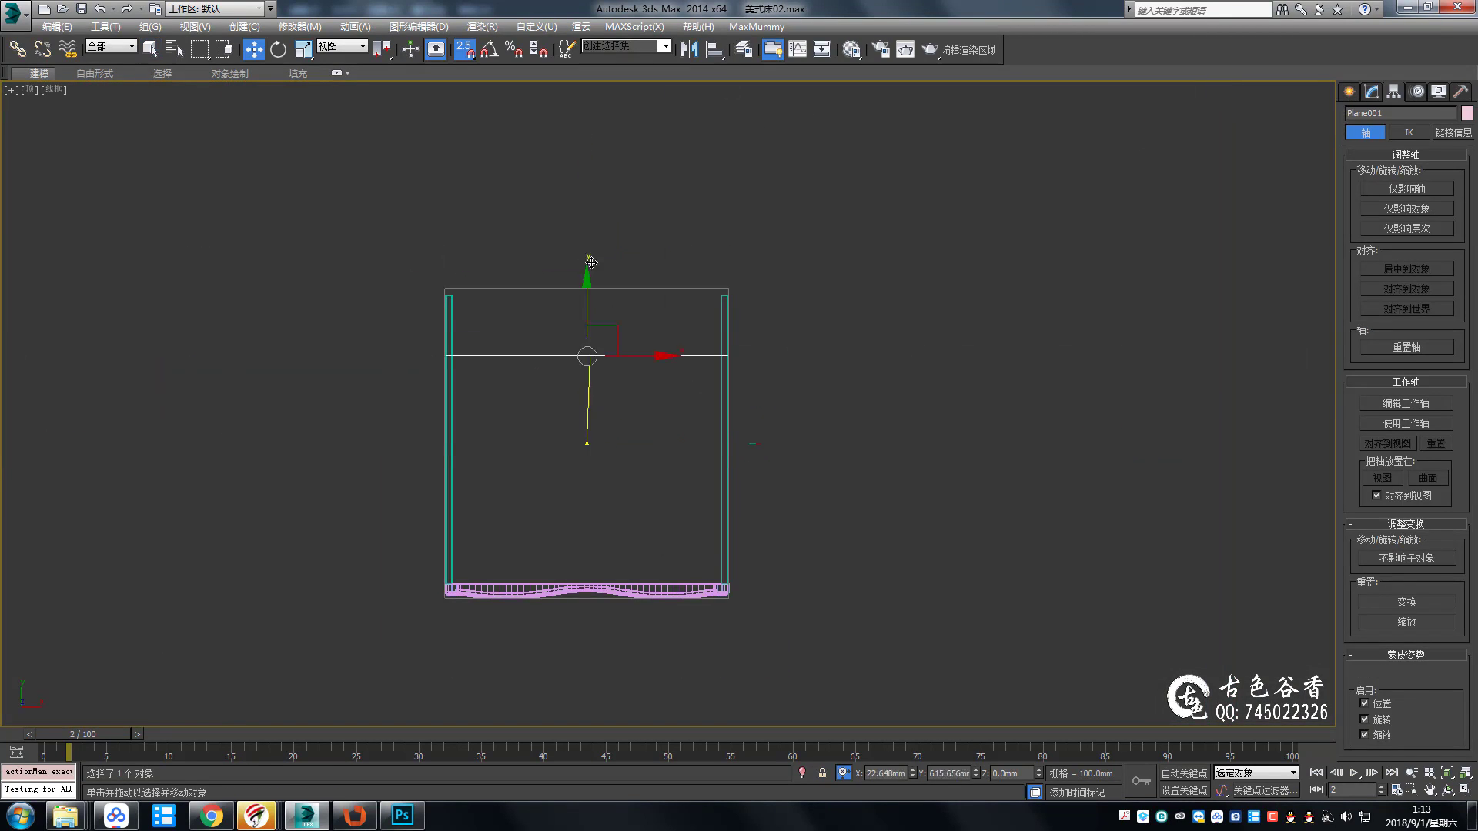
pyautogui.moveTo(591, 346); pyautogui.dragTo(610, 350, button='middle')
pyautogui.scroll(-2, 602, 411)
pyautogui.moveTo(599, 413); pyautogui.dragTo(570, 443)
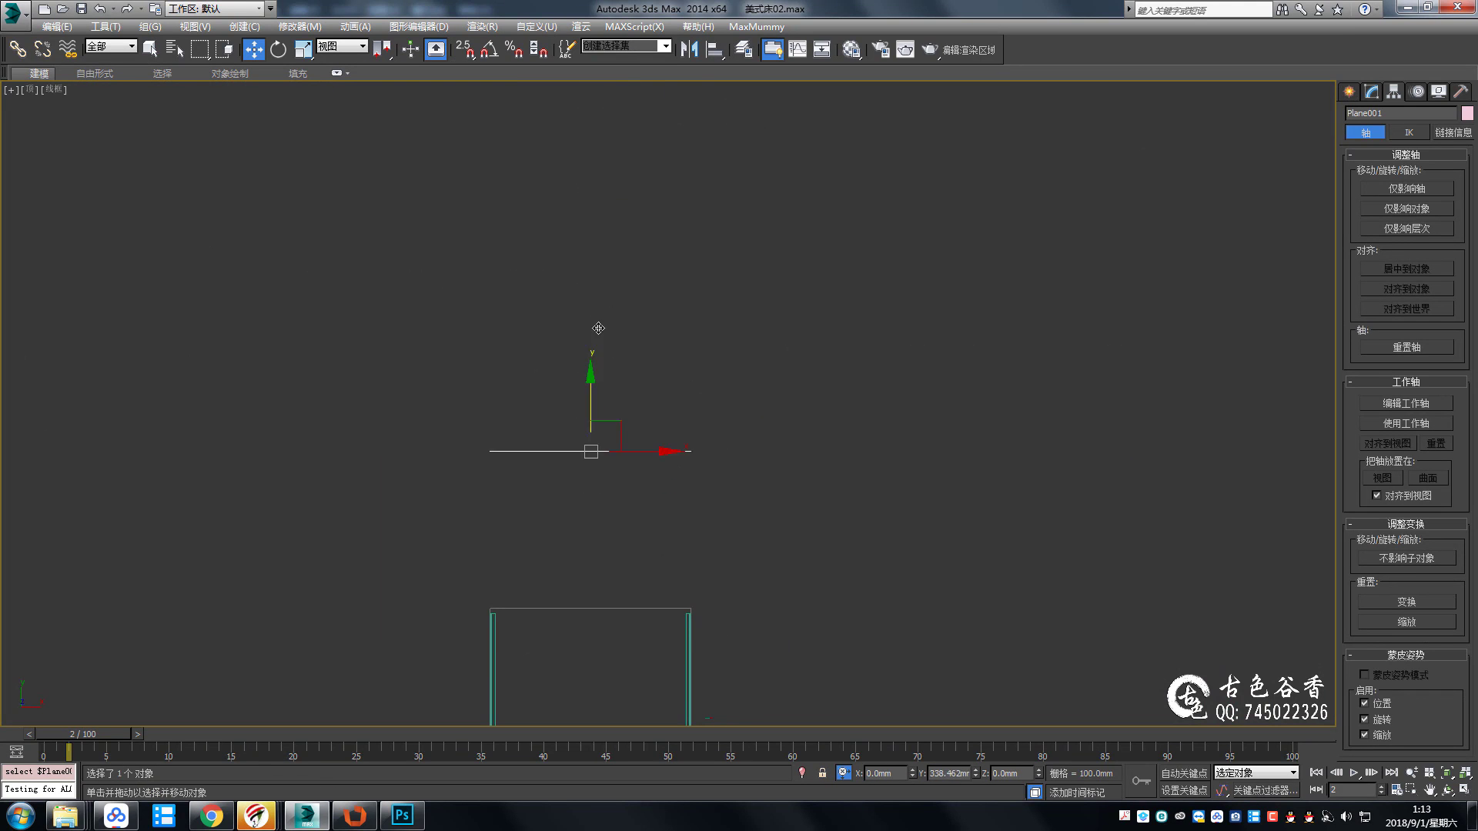
pyautogui.scroll(-3, 699, 316)
# Fine-tune the plane's scale to 81.743% in the front view.
pyautogui.press('f')
pyautogui.press('F3')
pyautogui.scroll(2, 768, 185)
pyautogui.press('r')
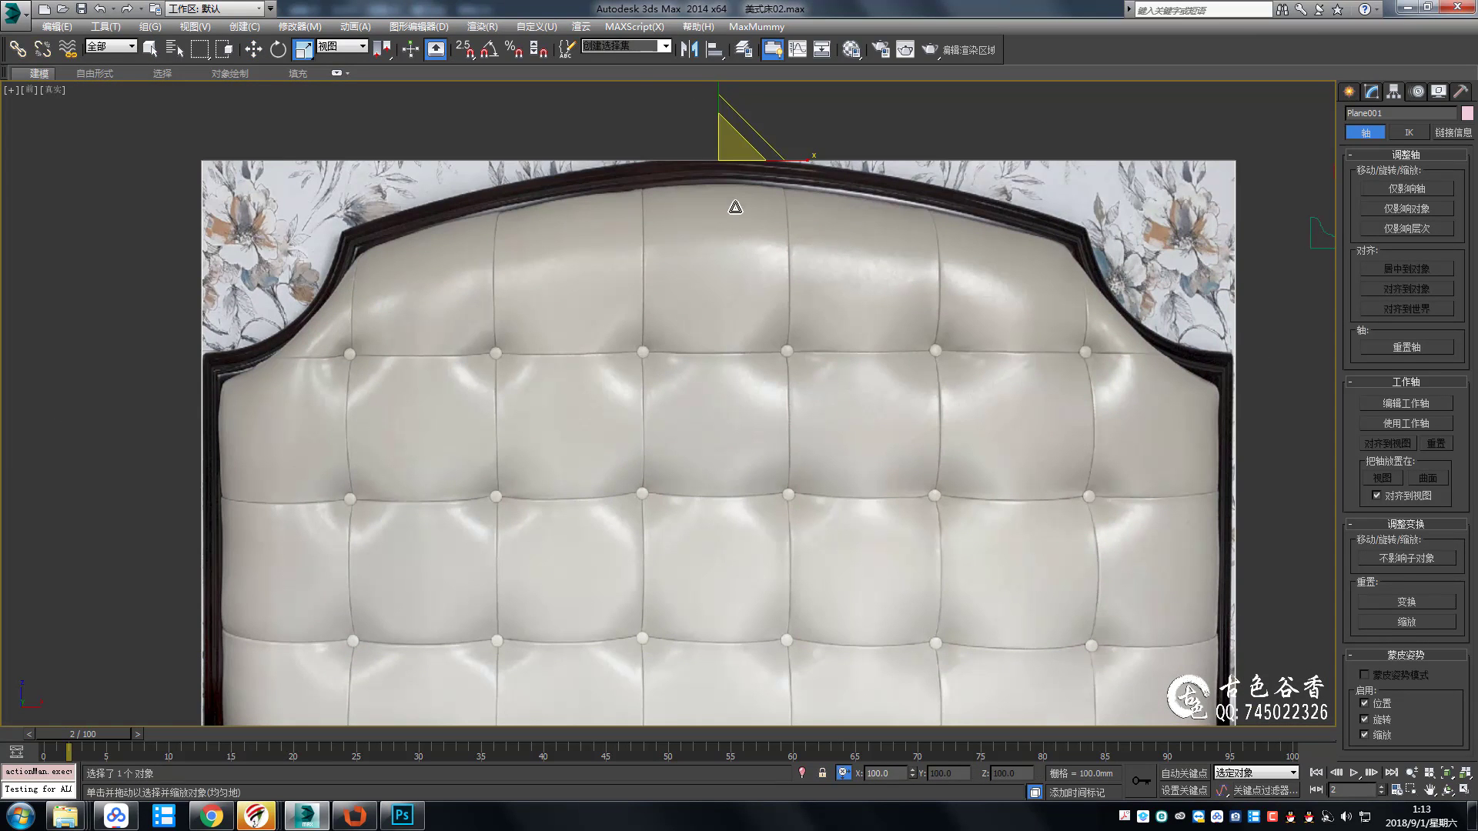
pyautogui.scroll(-2, 767, 185)
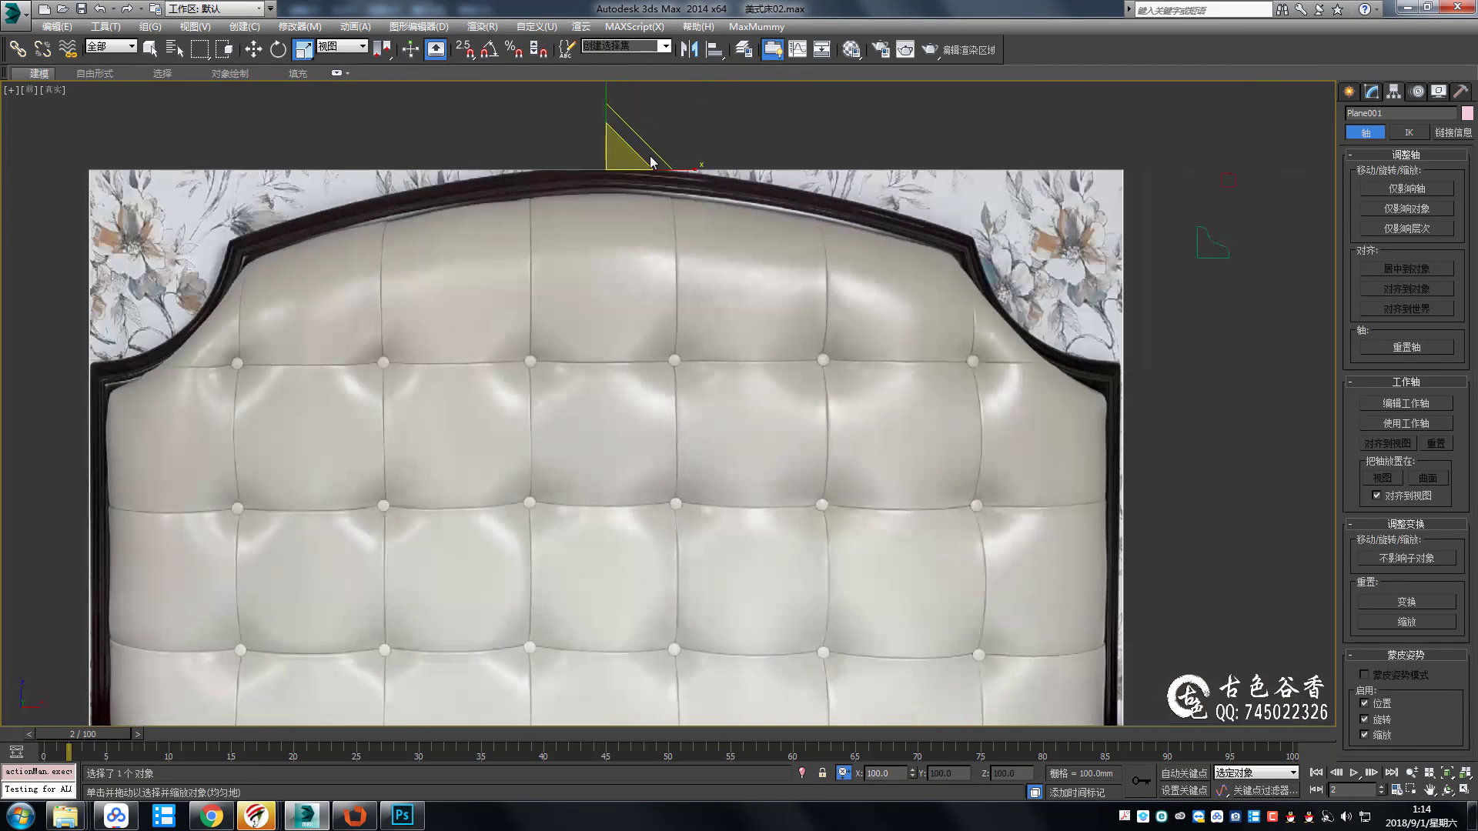
pyautogui.rightClick(303, 50)
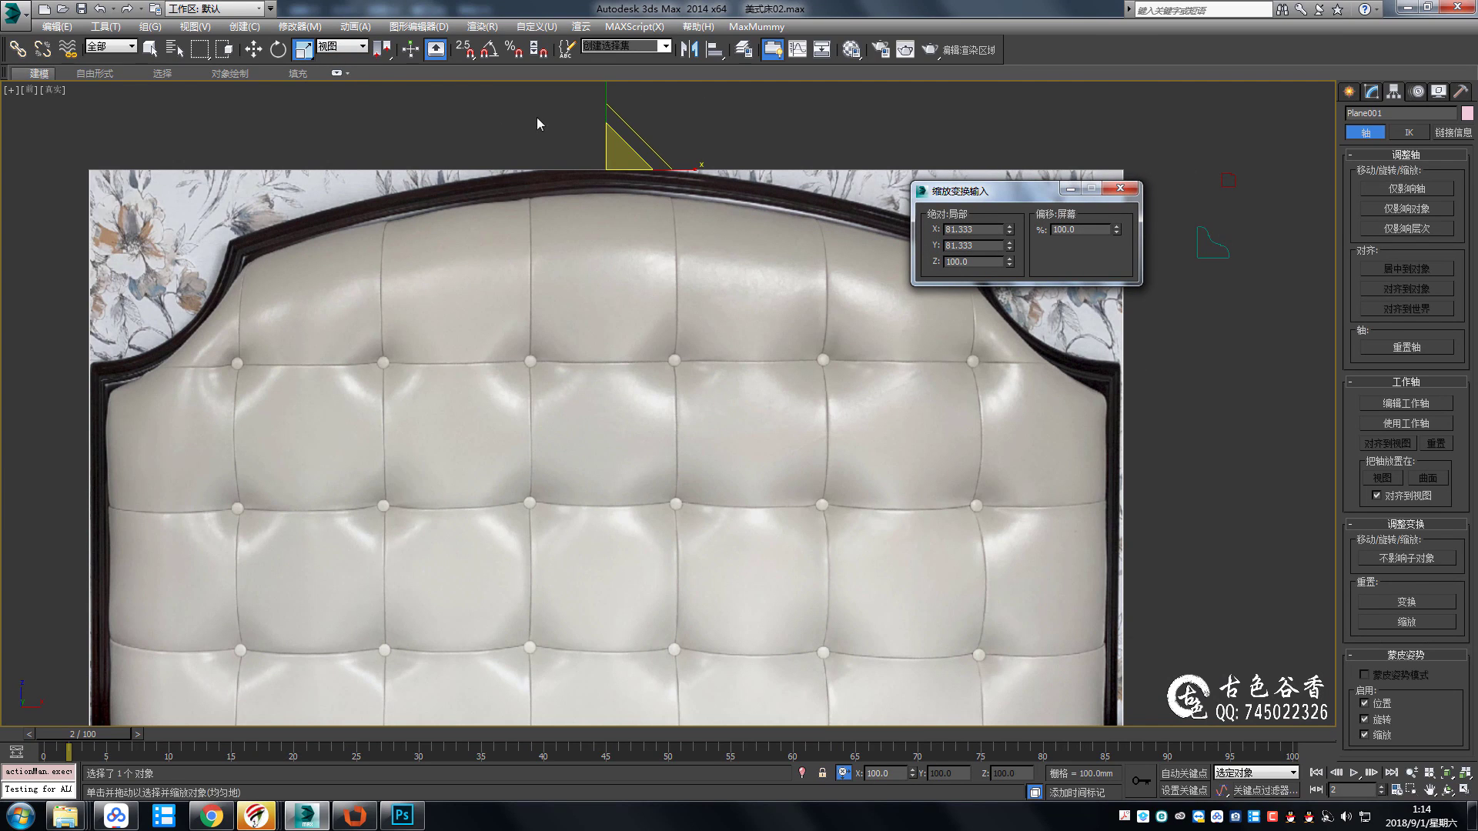
pyautogui.click(831, 215)
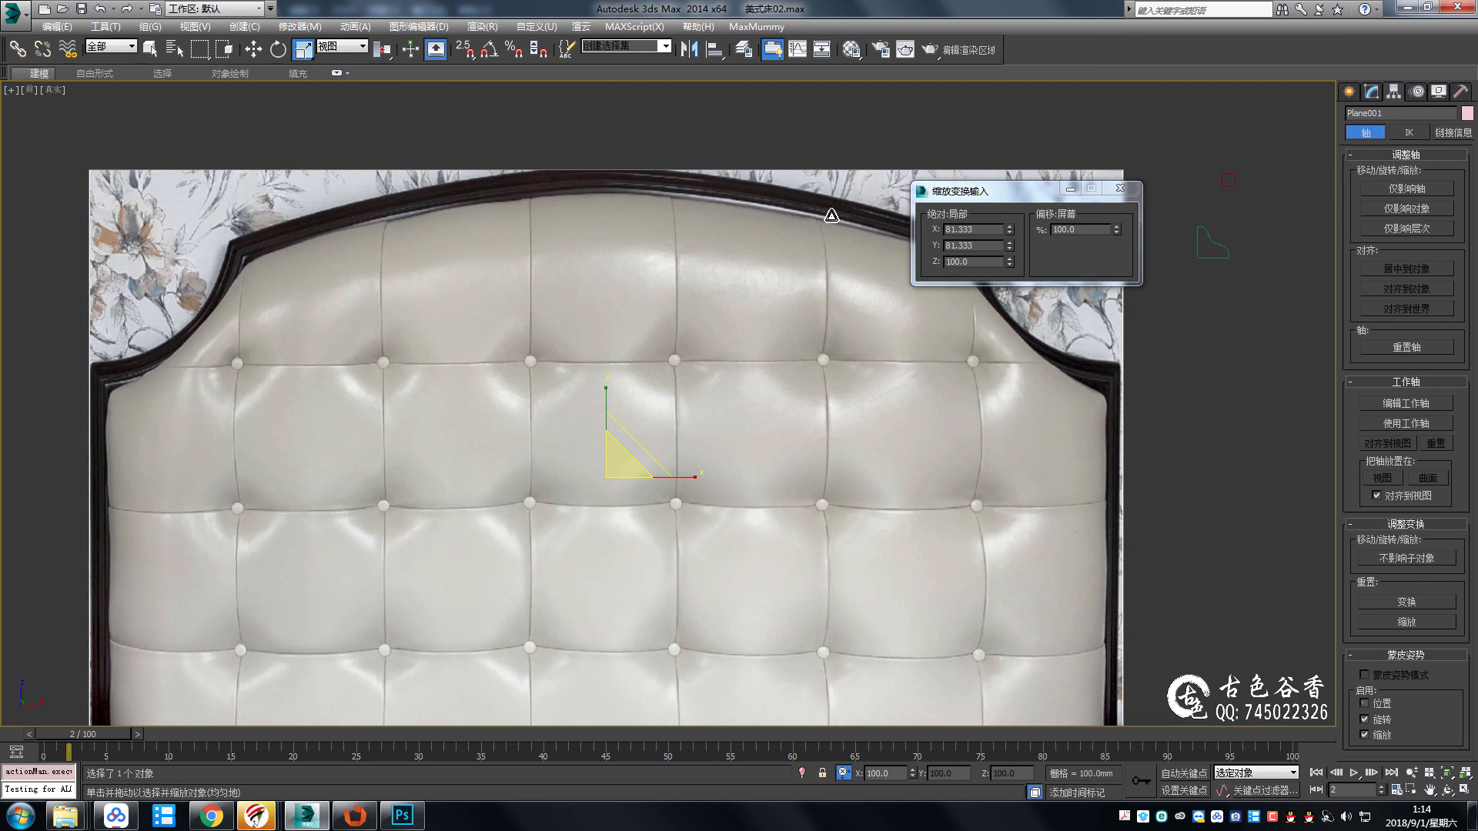
pyautogui.click(988, 231)
pyautogui.moveTo(1012, 199); pyautogui.dragTo(1122, 155)
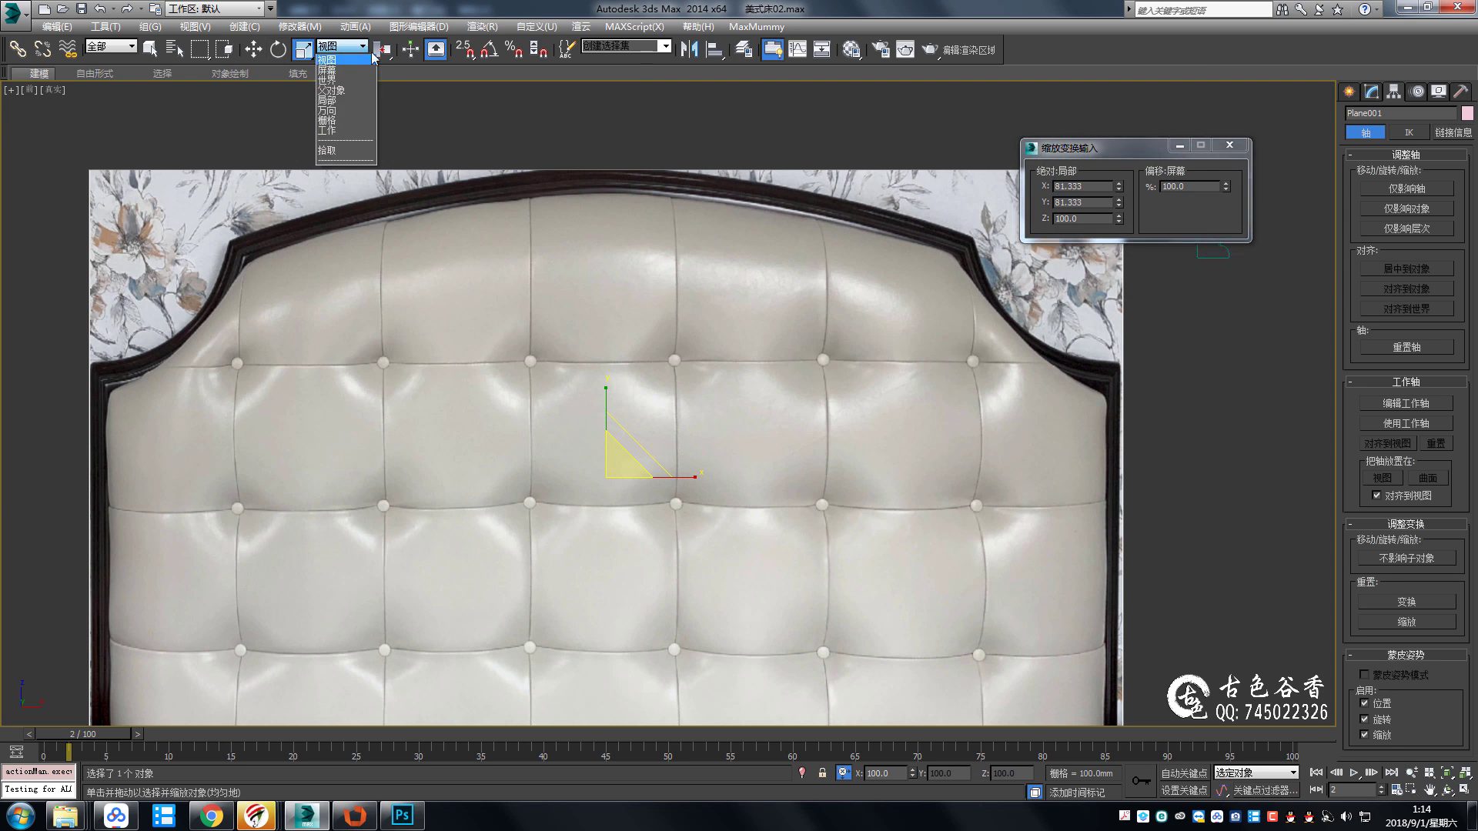
pyautogui.moveTo(303, 50); pyautogui.dragTo(304, 75)
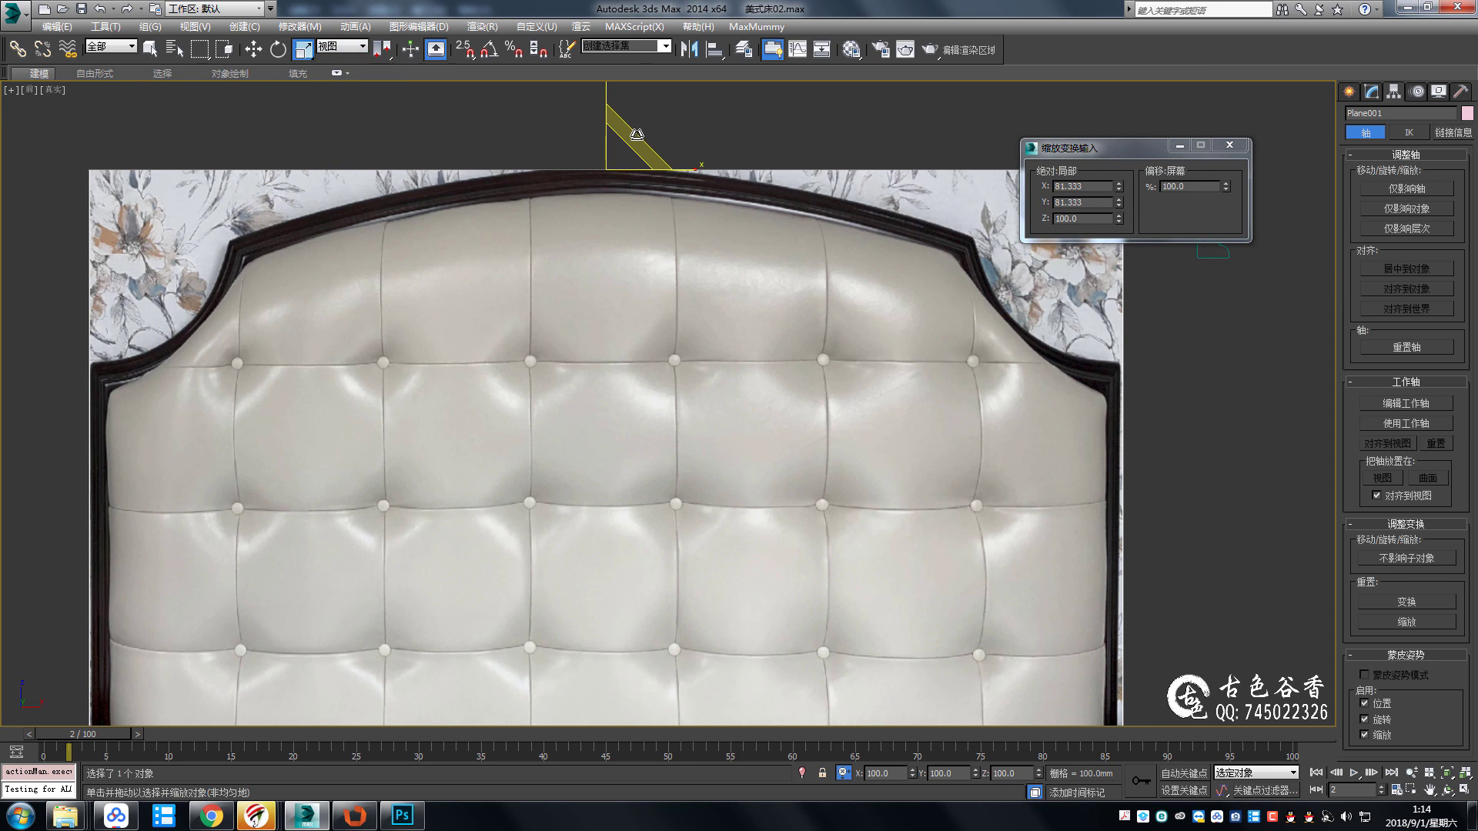
pyautogui.moveTo(637, 135); pyautogui.dragTo(639, 129)
pyautogui.moveTo(900, 245); pyautogui.dragTo(870, 263, button='middle')
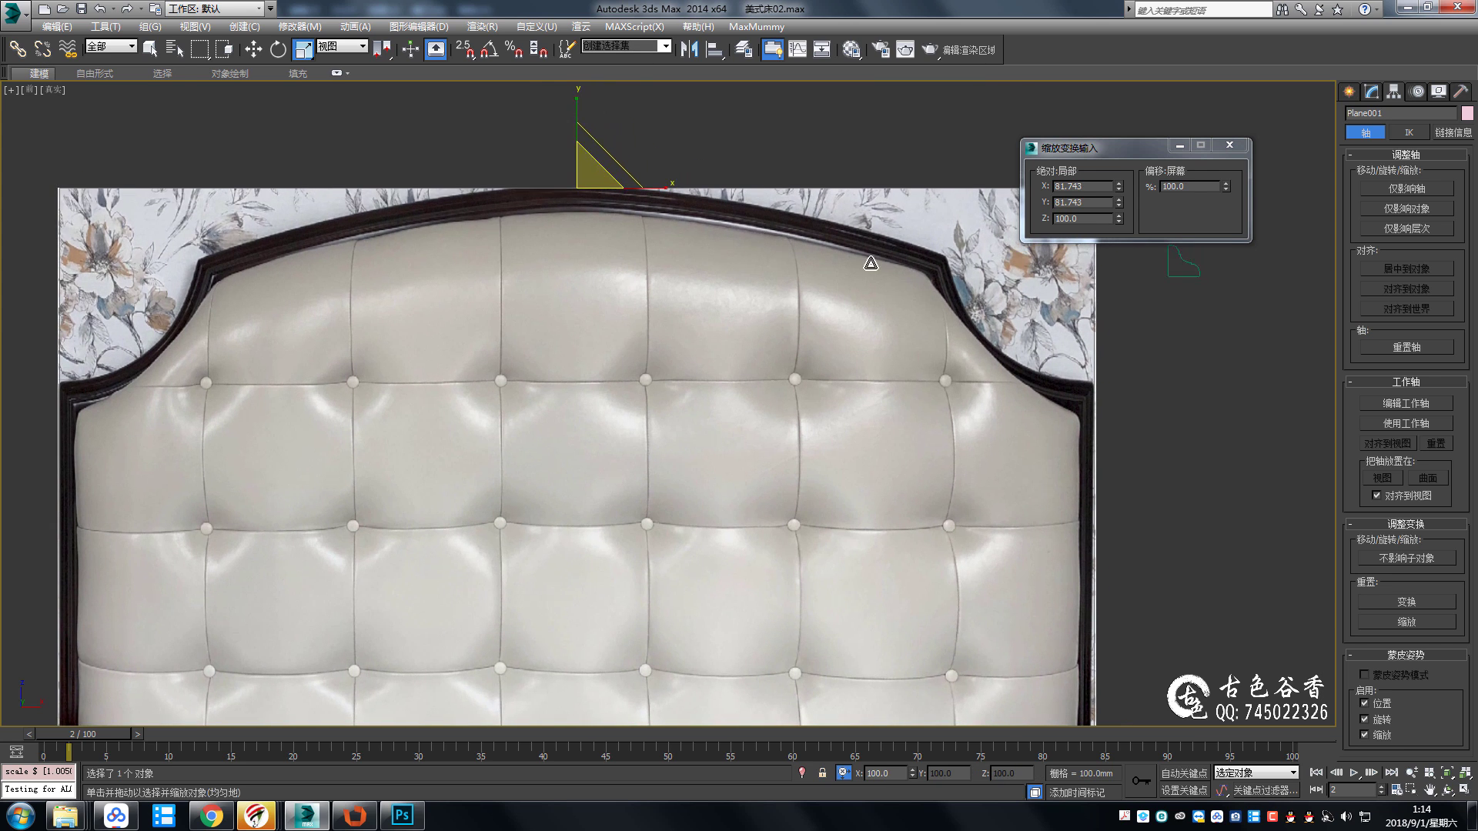
pyautogui.press('q')
# Freeze the headboard plane and choose the Rectangle shape tool.
pyautogui.scroll(-3, 831, 312)
pyautogui.hotkey('alt', 'f')
pyautogui.moveTo(868, 340); pyautogui.dragTo(778, 349, button='middle')
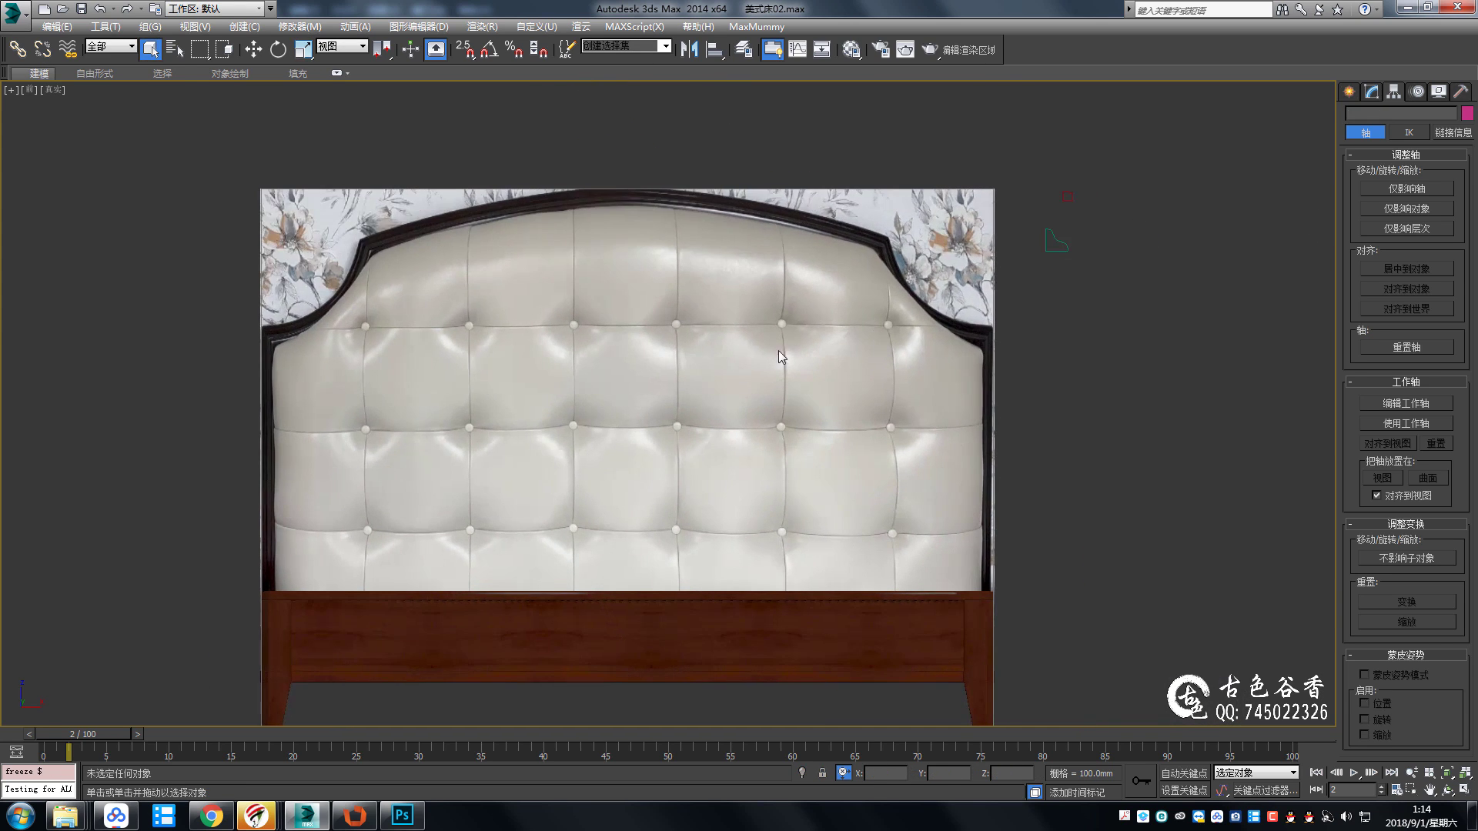
pyautogui.click(1348, 91)
pyautogui.click(1372, 116)
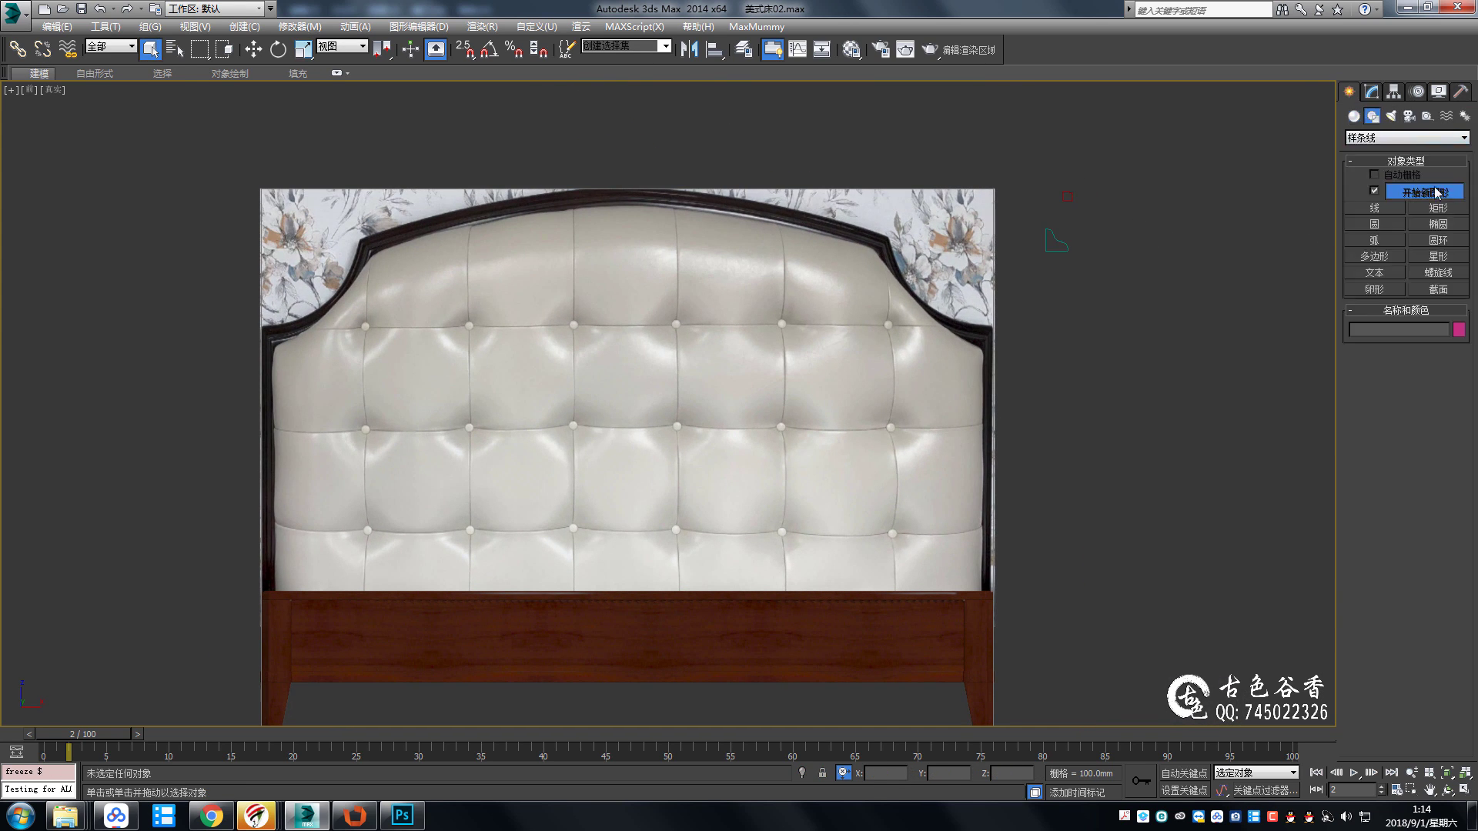
pyautogui.click(1437, 208)
pyautogui.scroll(-2, 273, 178)
# Snap-draw a rectangle around the headboard image and move it up over the image.
pyautogui.press('s')
pyautogui.moveTo(304, 551); pyautogui.dragTo(821, 164)
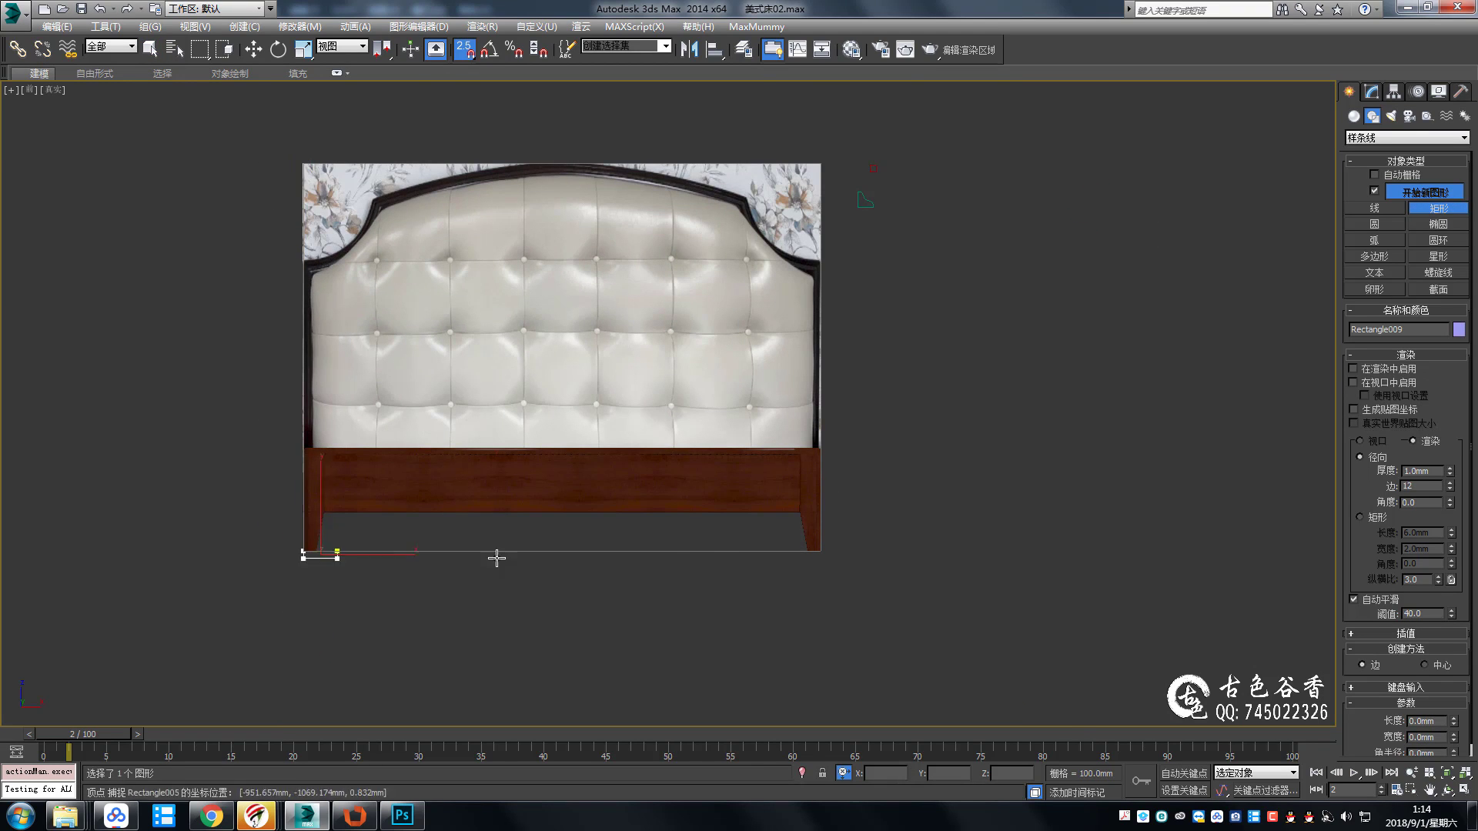
pyautogui.press('s')
pyautogui.click(1371, 91)
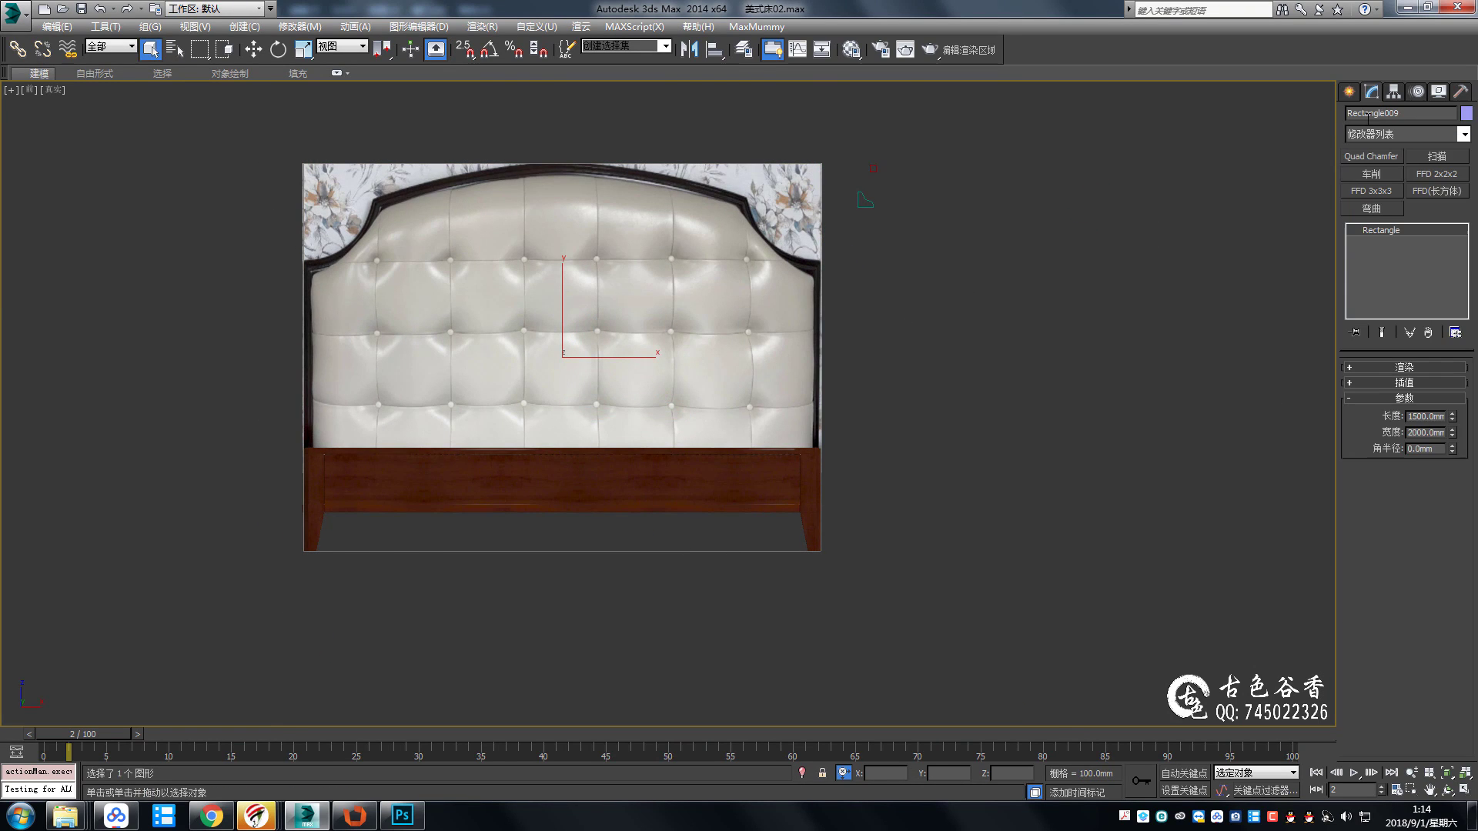
pyautogui.rightClick(958, 445)
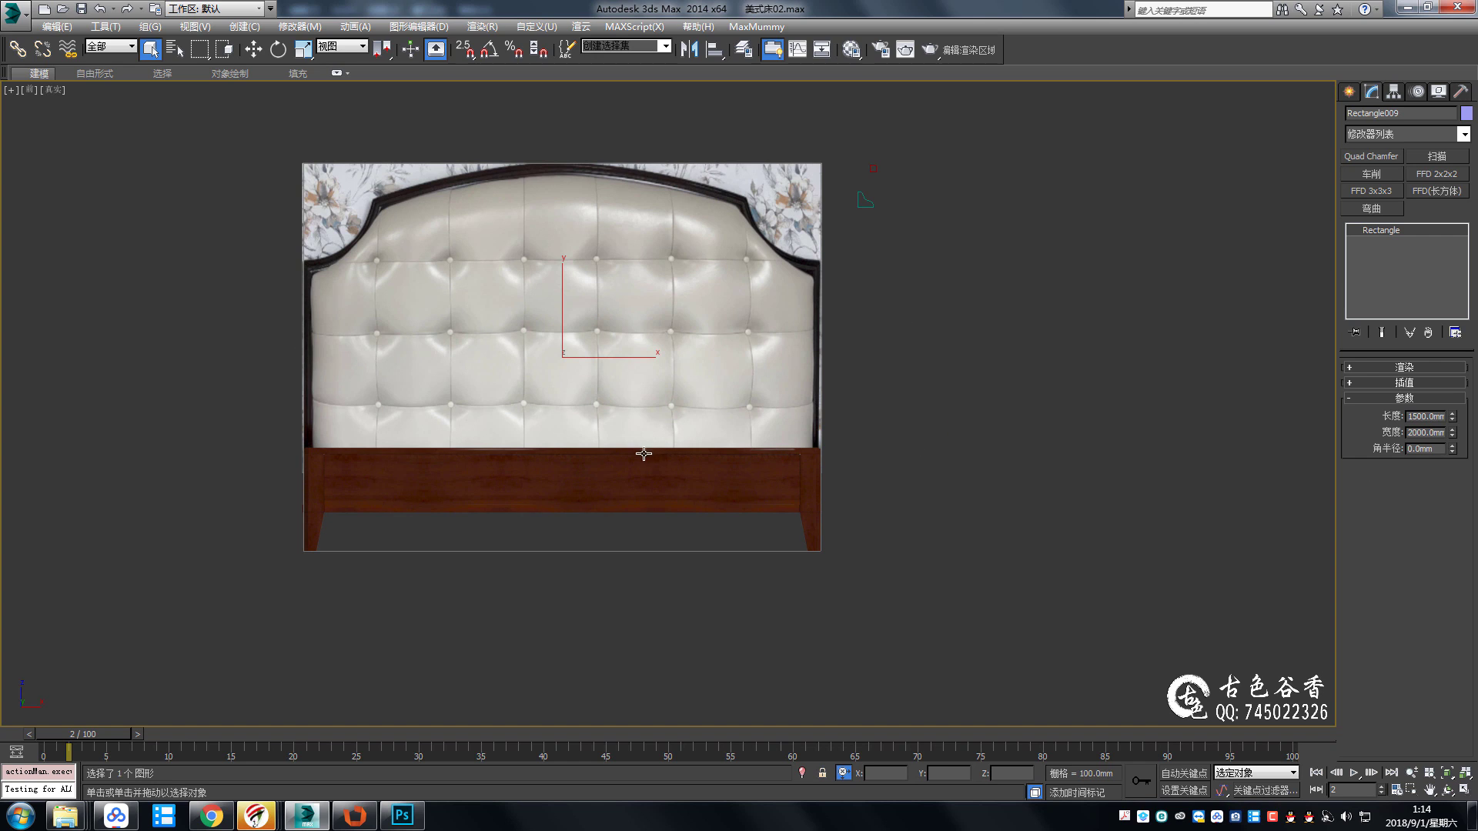
pyautogui.press('w')
pyautogui.moveTo(574, 291); pyautogui.dragTo(574, 219)
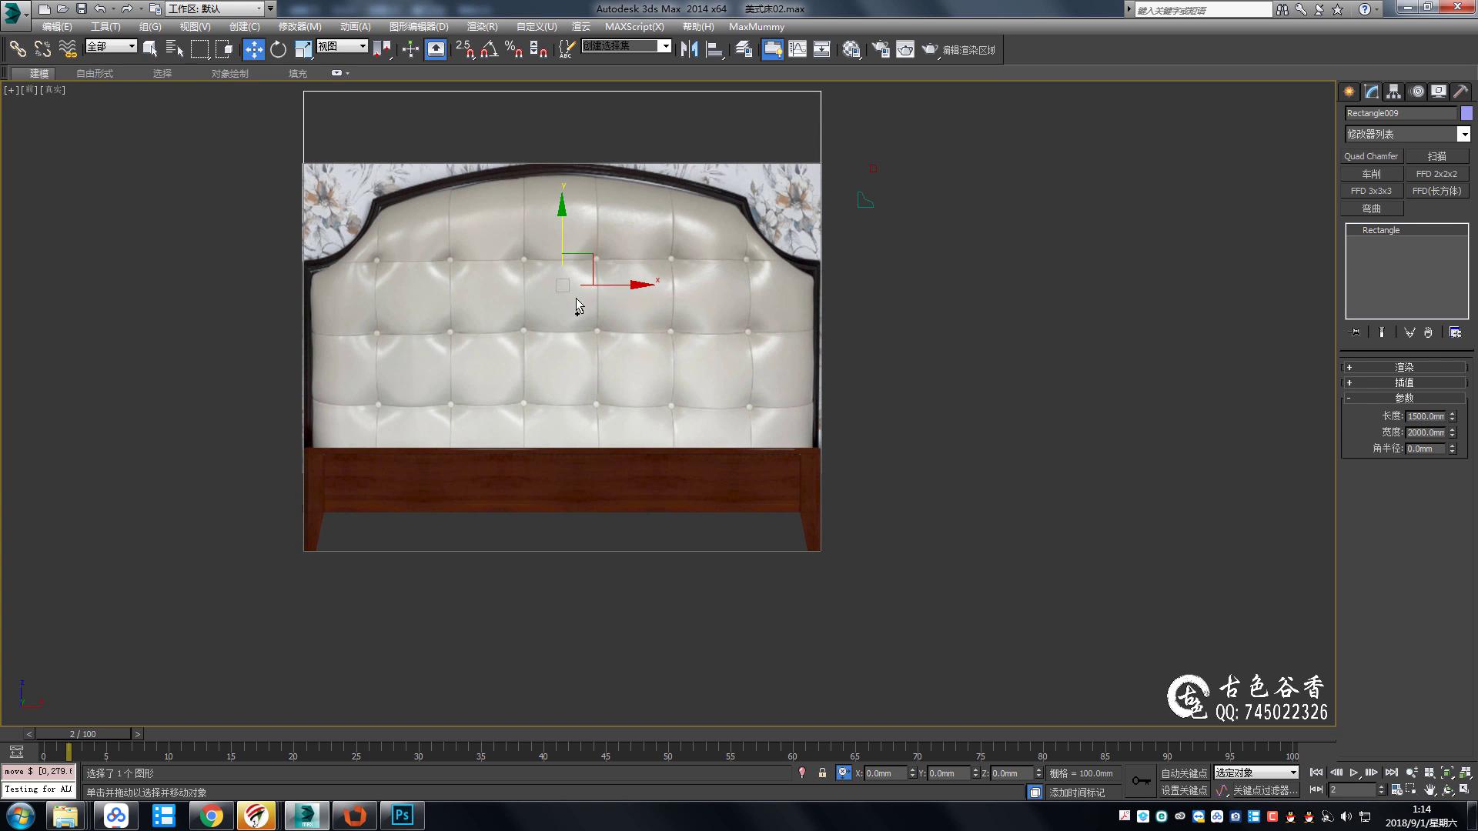
pyautogui.moveTo(575, 298); pyautogui.dragTo(613, 360, button='middle')
# Change the vertex type of the spline's top-right corner vertex.
pyautogui.press('1')
pyautogui.click(858, 153)
pyautogui.rightClick(577, 343)
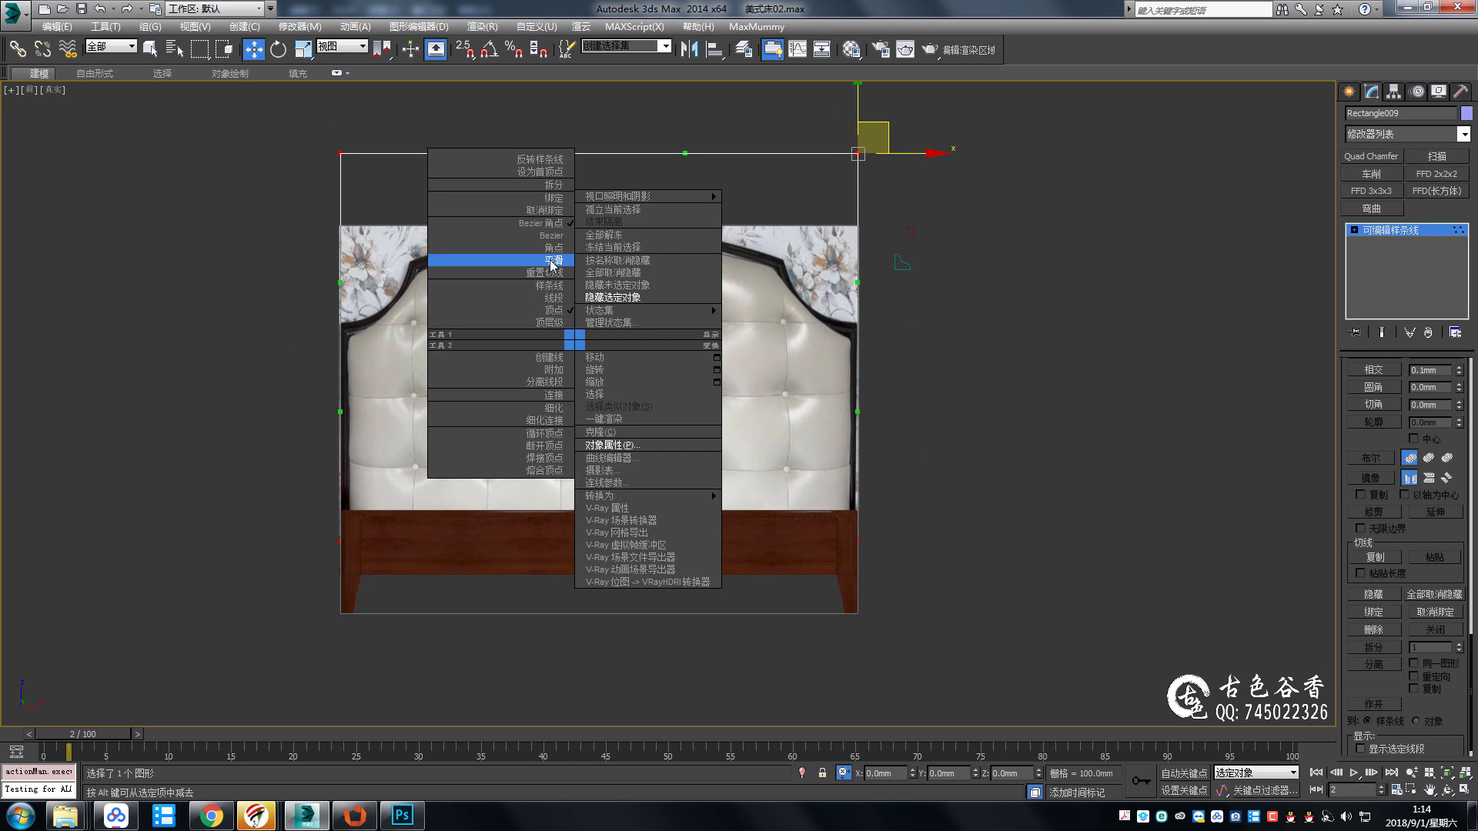
pyautogui.click(552, 261)
pyautogui.moveTo(528, 307); pyautogui.dragTo(537, 356, button='middle')
pyautogui.click(1387, 231)
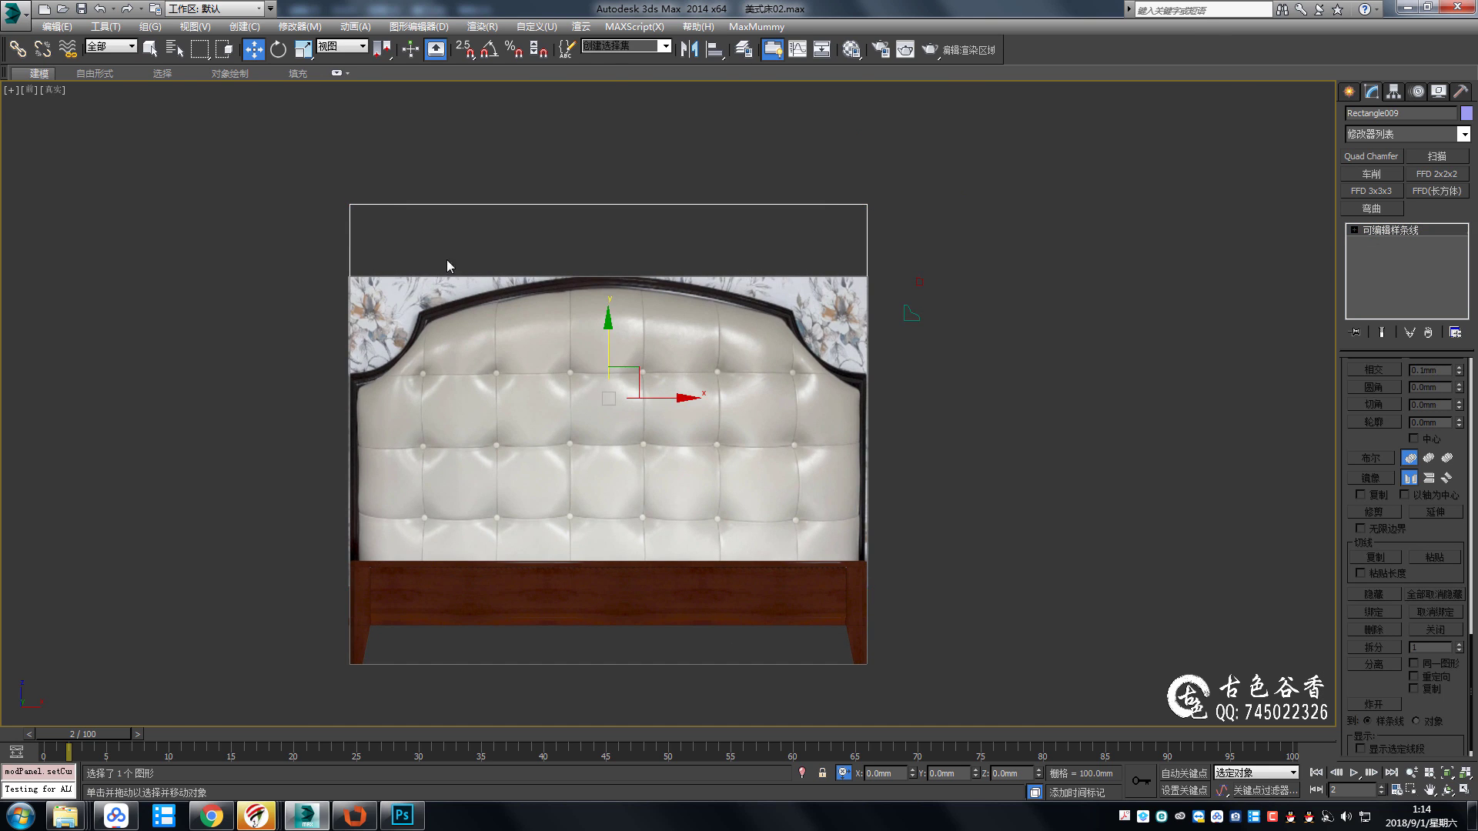
pyautogui.scroll(2, 442, 355)
# Centre the rectangle in the top view, then return to the front reference view.
pyautogui.press('s')
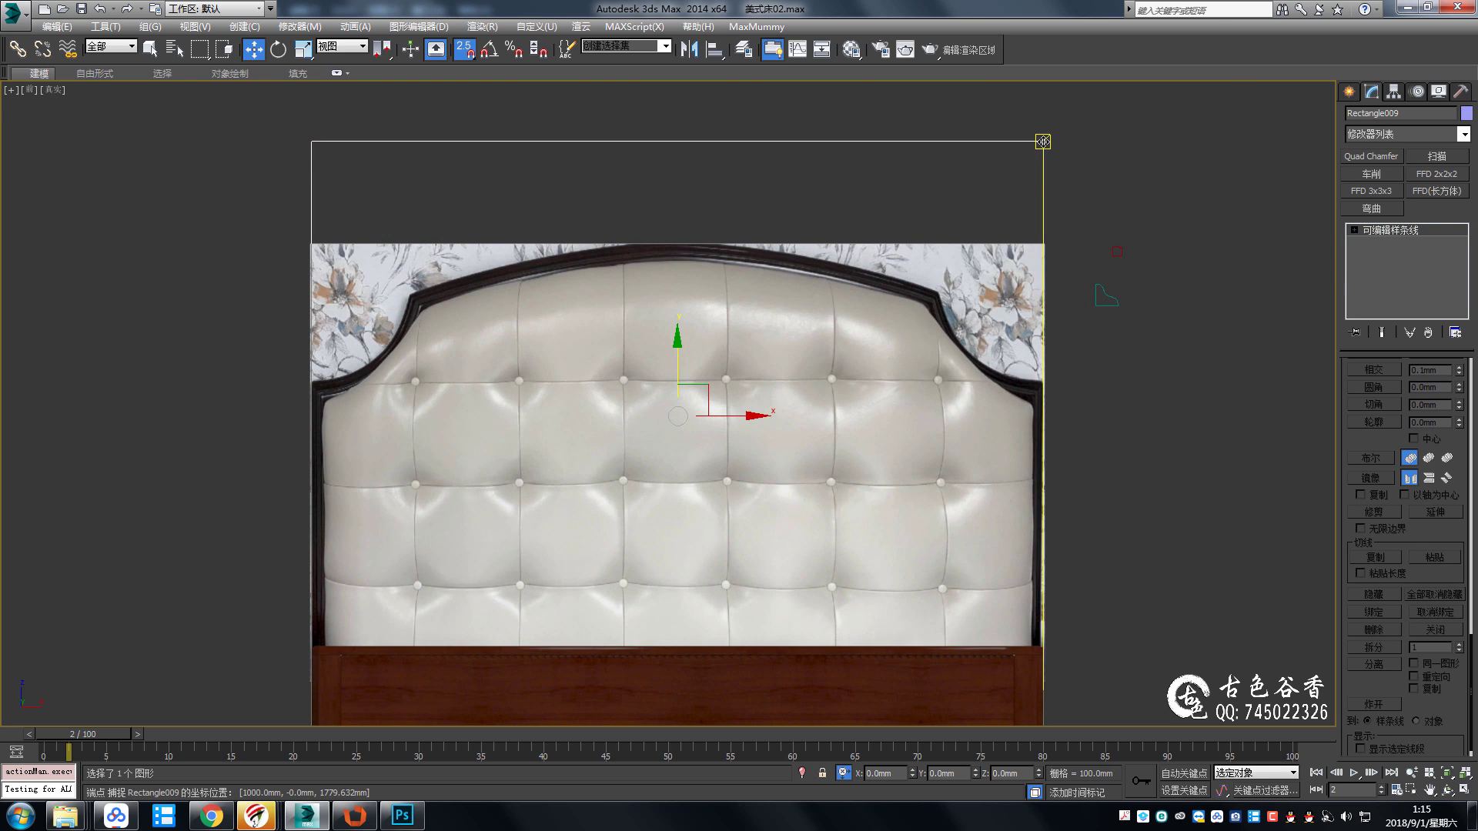
pyautogui.press('s')
pyautogui.press('q')
pyautogui.press('t')
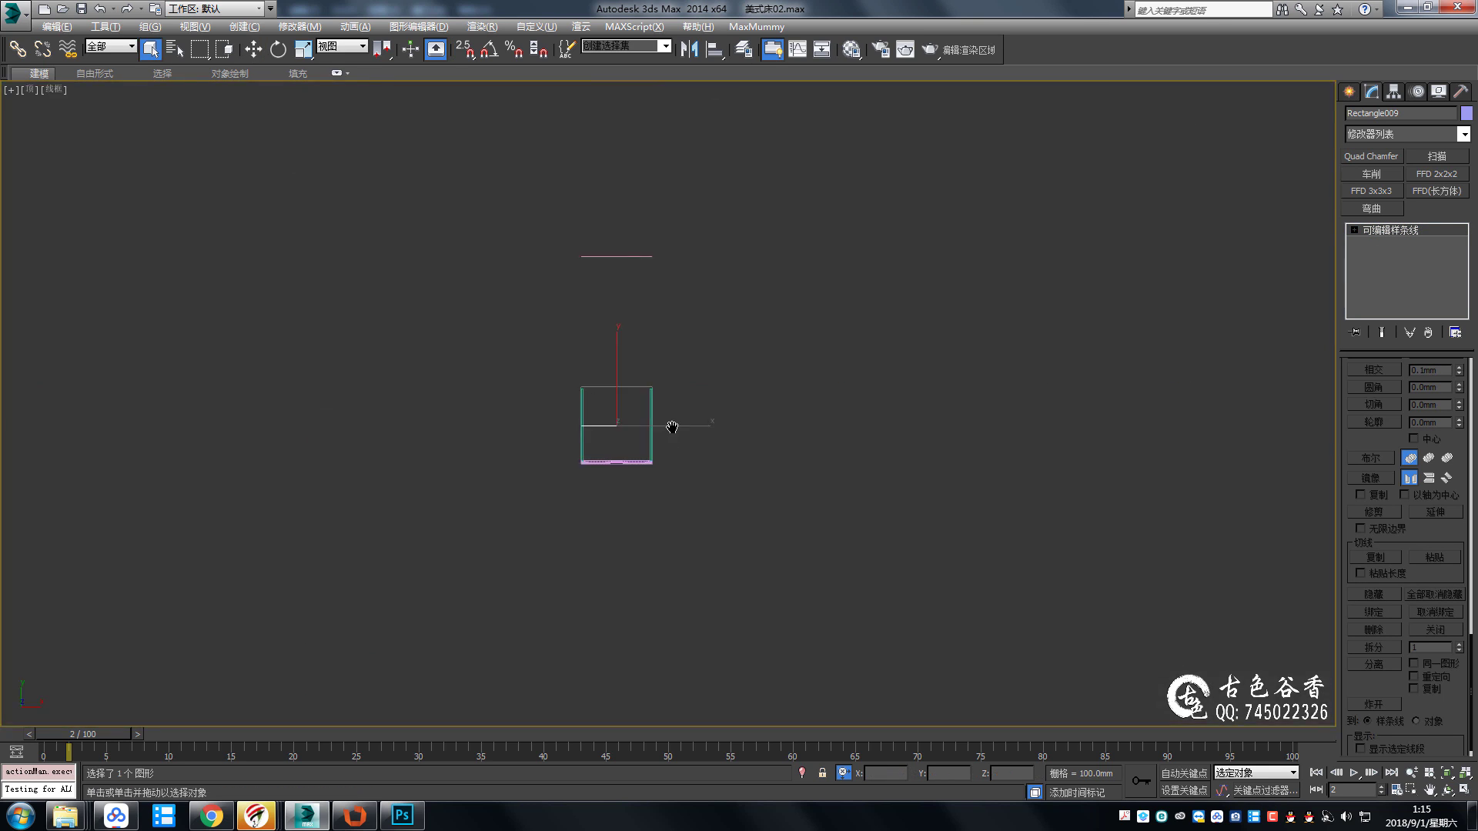
pyautogui.moveTo(672, 427); pyautogui.dragTo(681, 384, button='middle')
pyautogui.press('w')
pyautogui.scroll(2, 631, 389)
pyautogui.press('q')
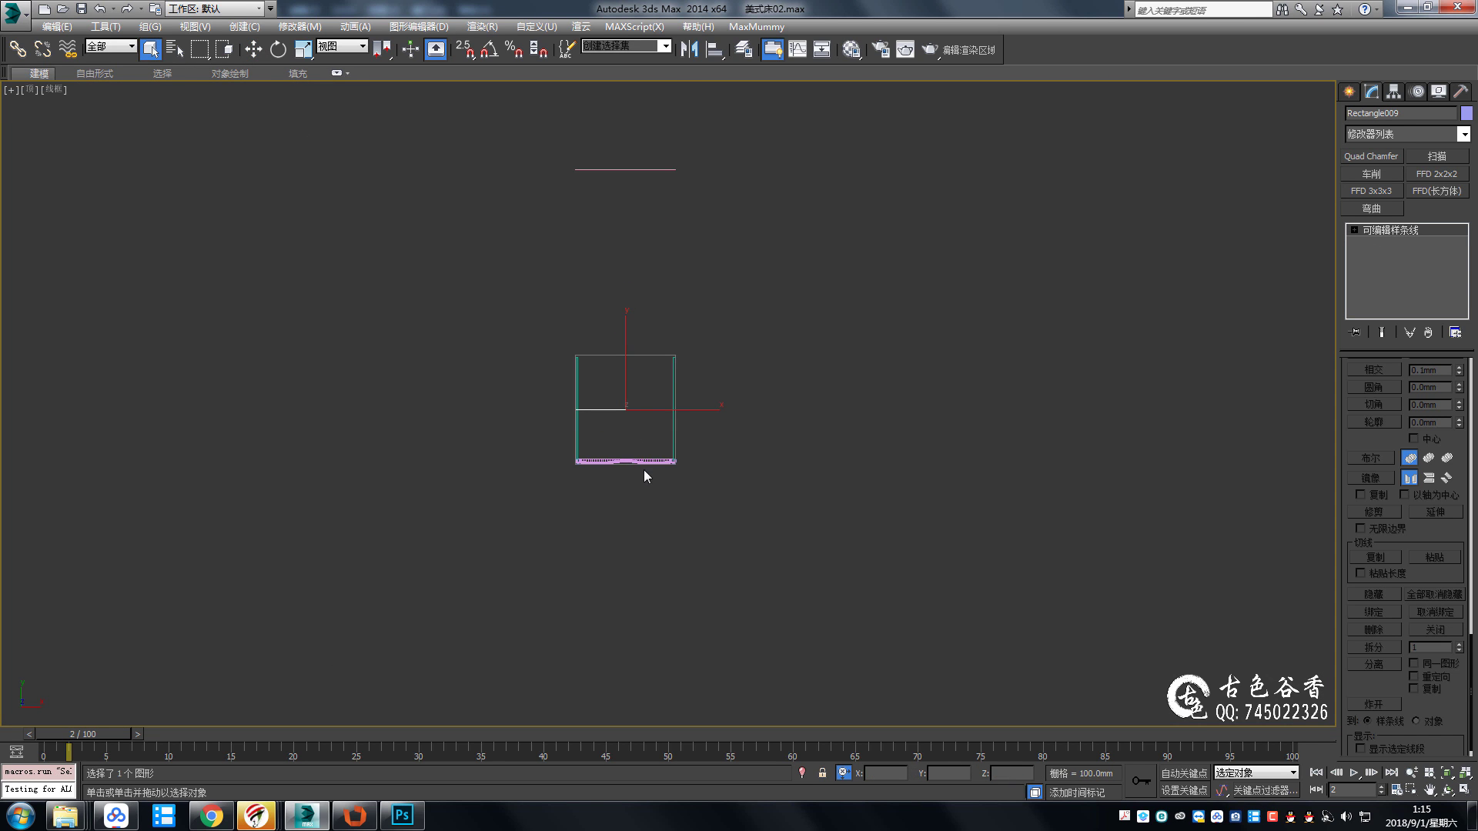
pyautogui.hotkey('alt', 'w')
pyautogui.hotkey('alt', 'w')
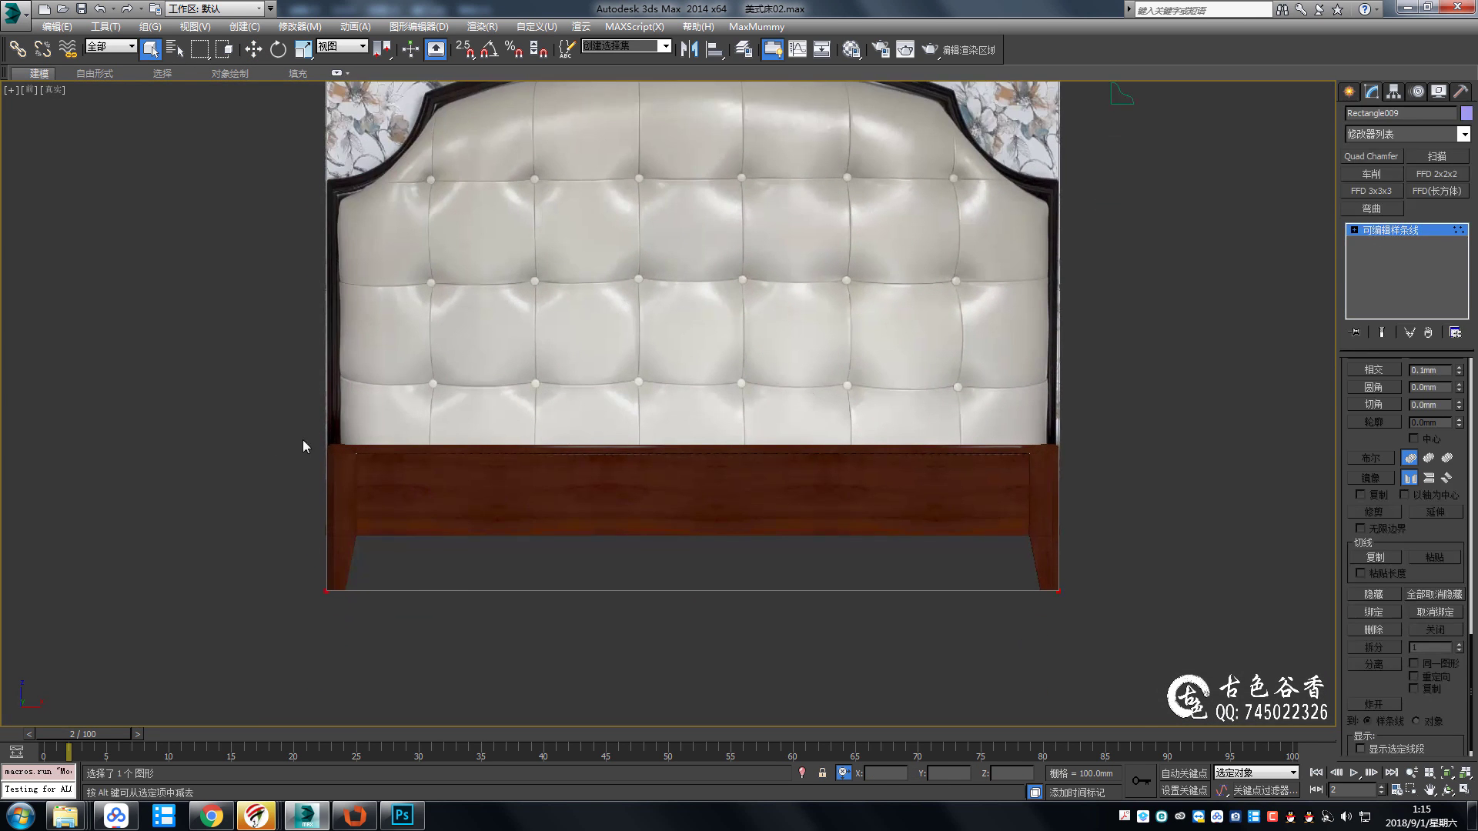
pyautogui.press('w')
pyautogui.click(371, 388)
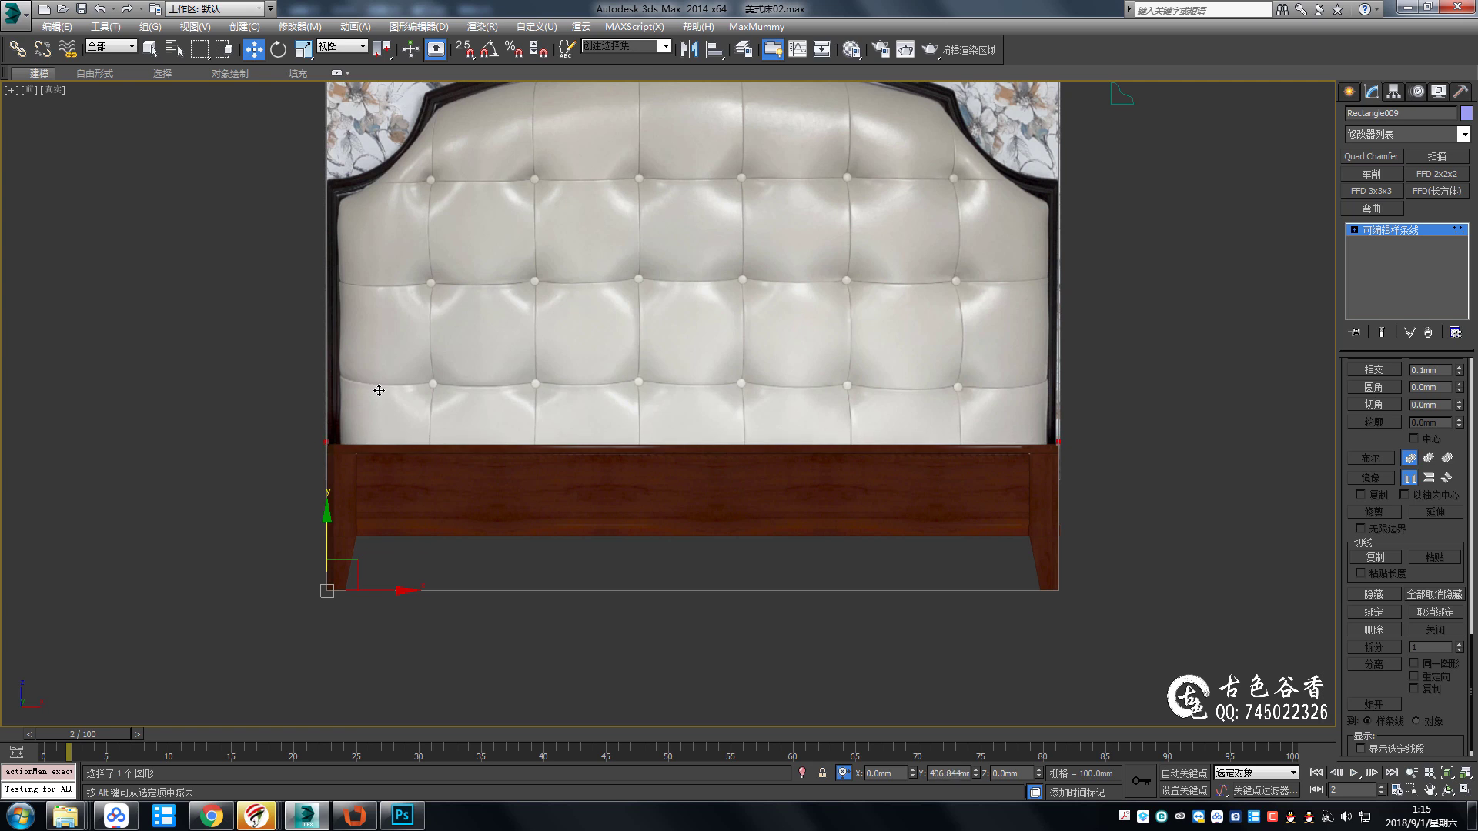
pyautogui.moveTo(116, 816)
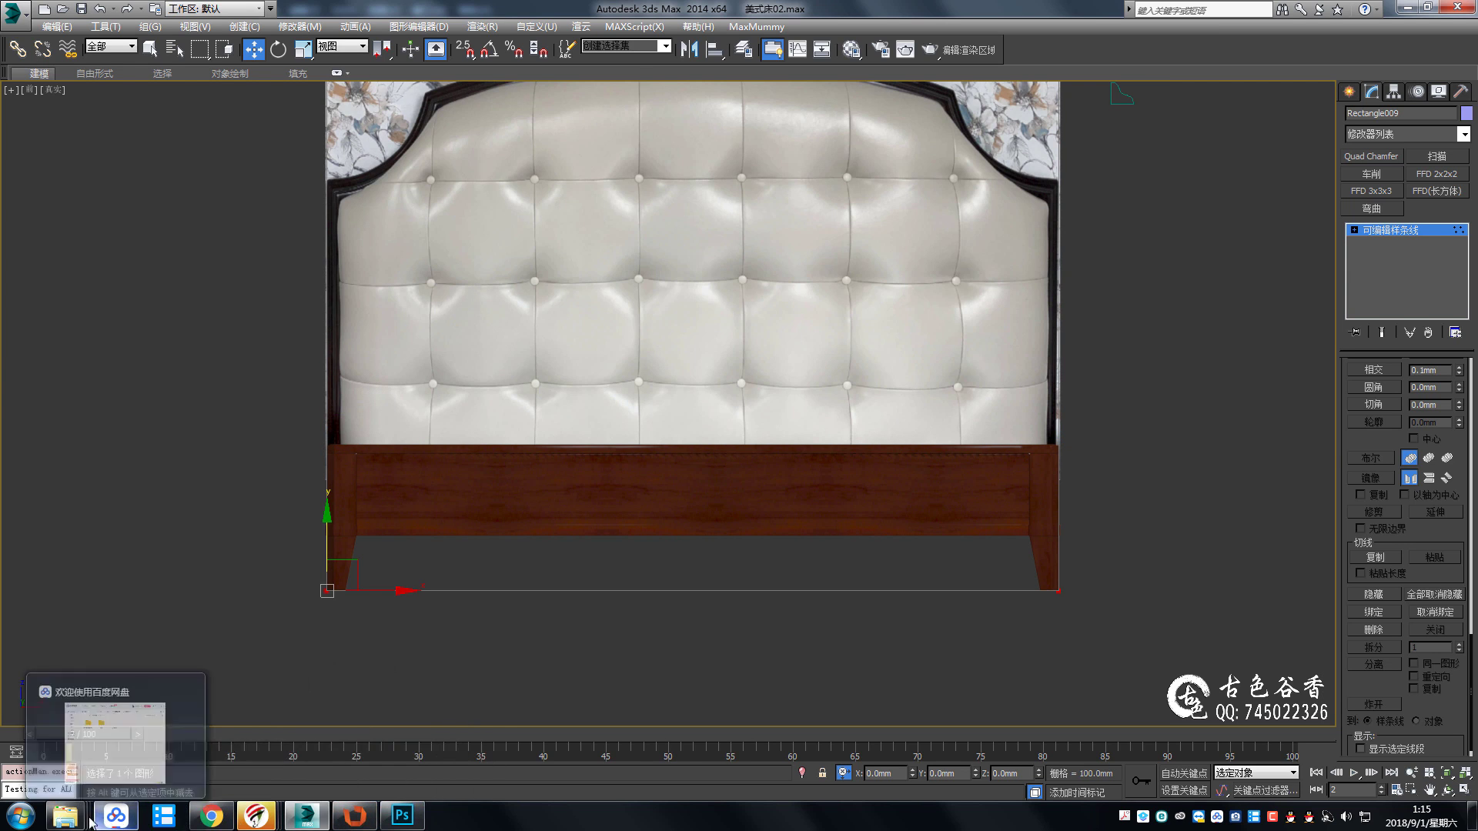
# View the bed reference photo full-screen, then return to 3ds Max.
pyautogui.click(422, 739)
pyautogui.doubleClick(1024, 141)
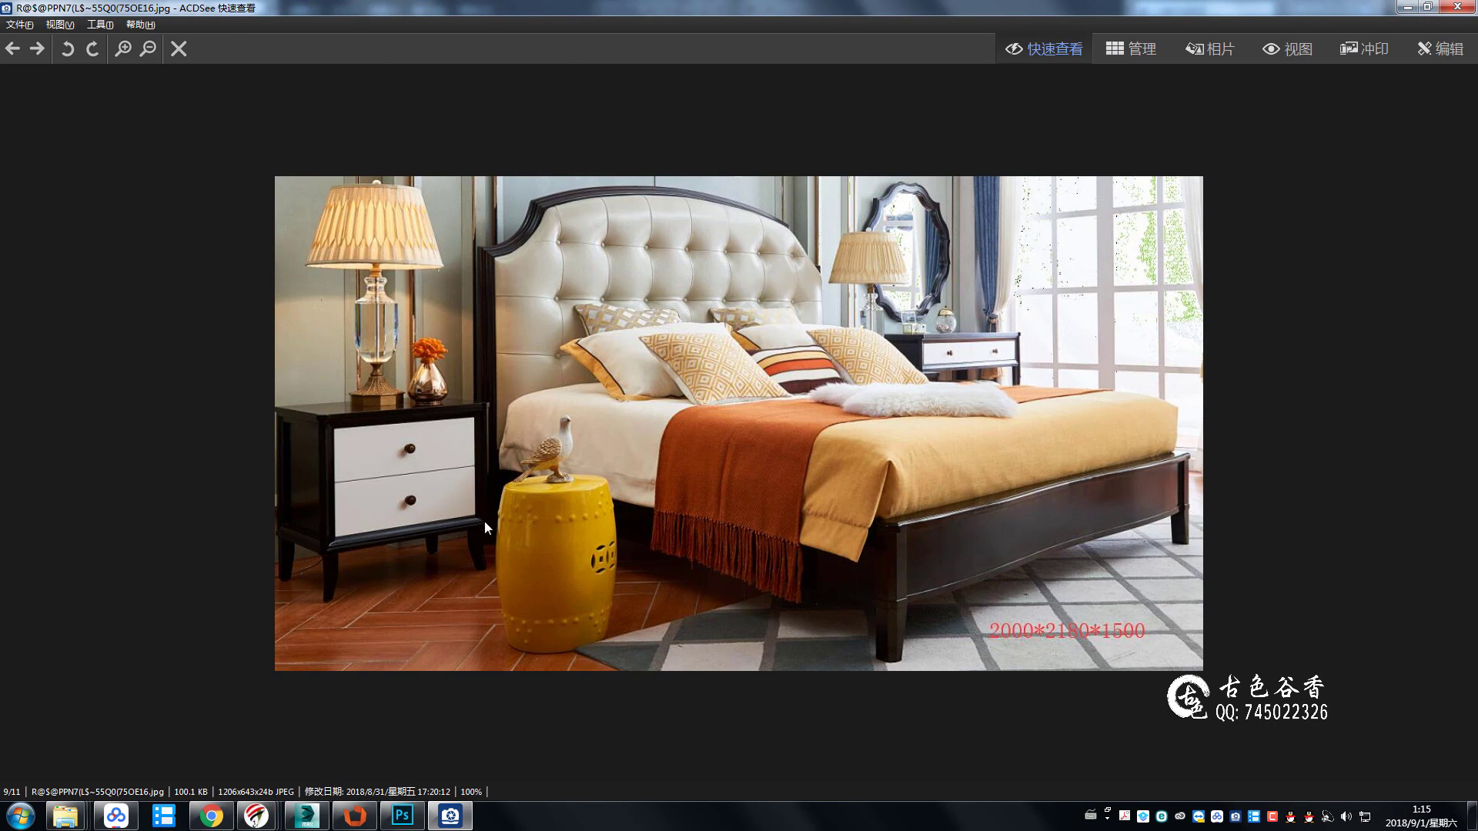
pyautogui.click(304, 816)
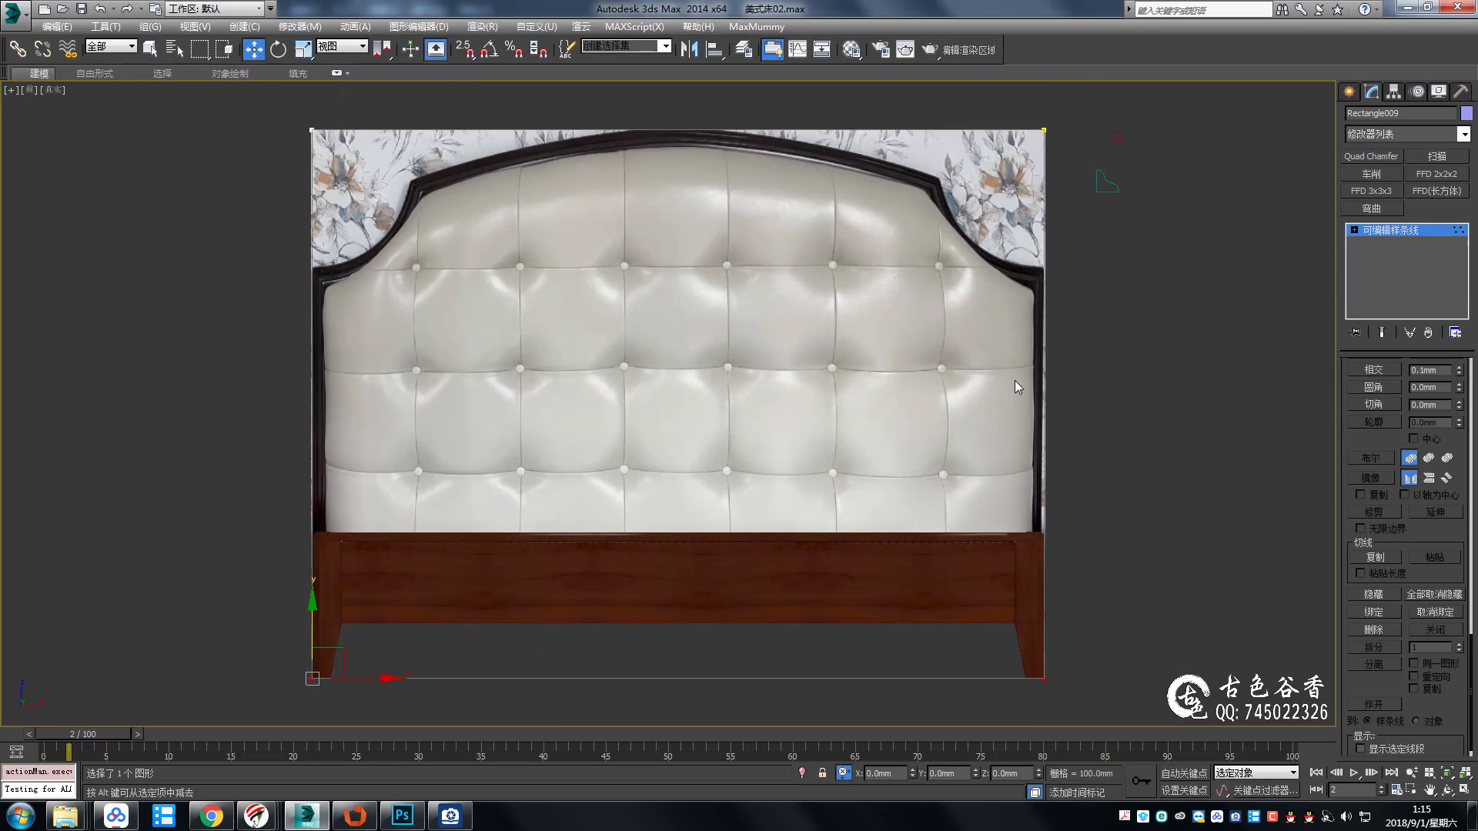
# With snapping on, add vertices at the top edge's midpoint and along both halves.
pyautogui.scroll(1, 846, 365)
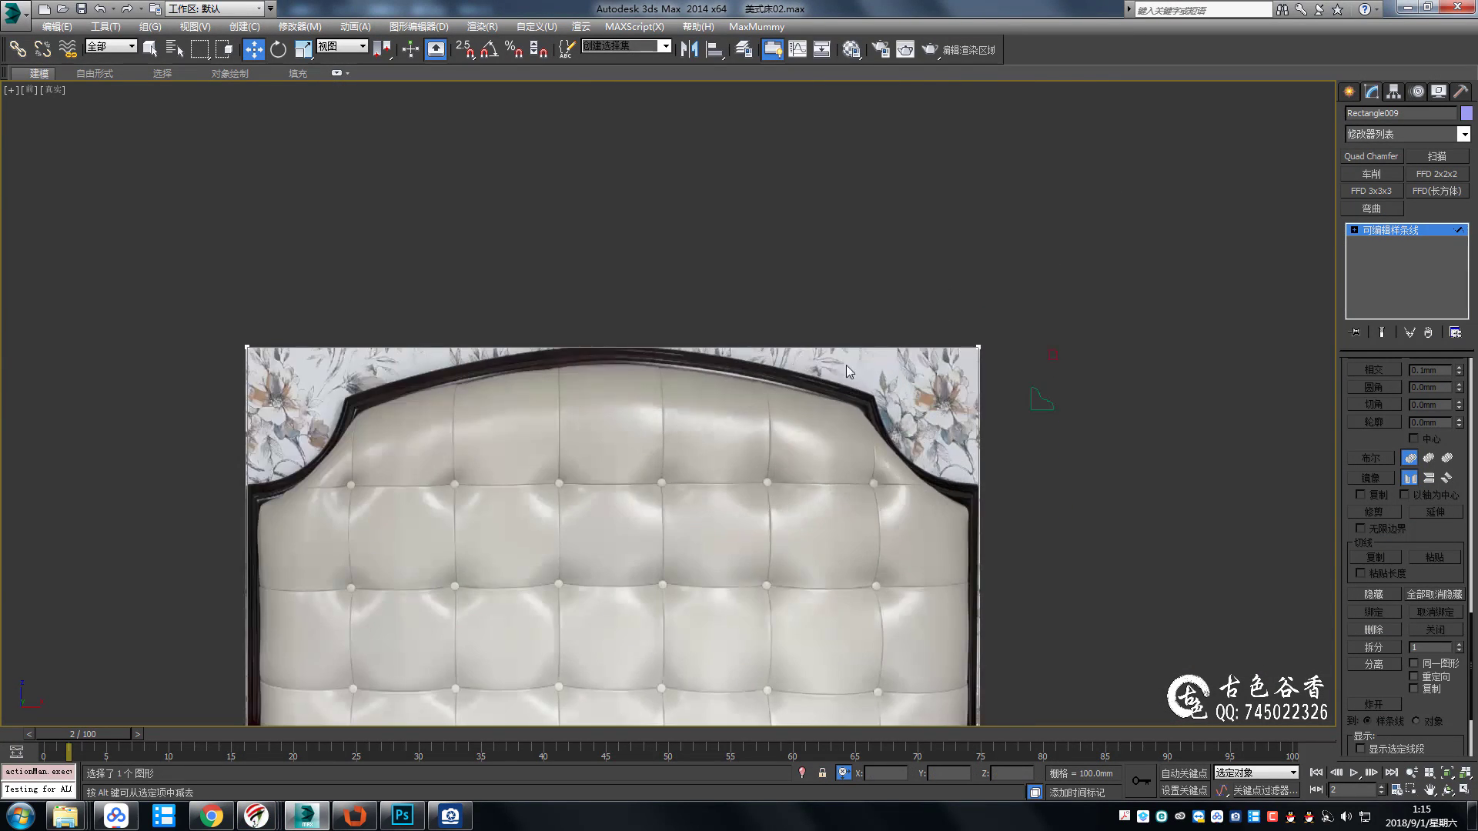
pyautogui.scroll(3, 998, 330)
pyautogui.scroll(10, 1362, 530)
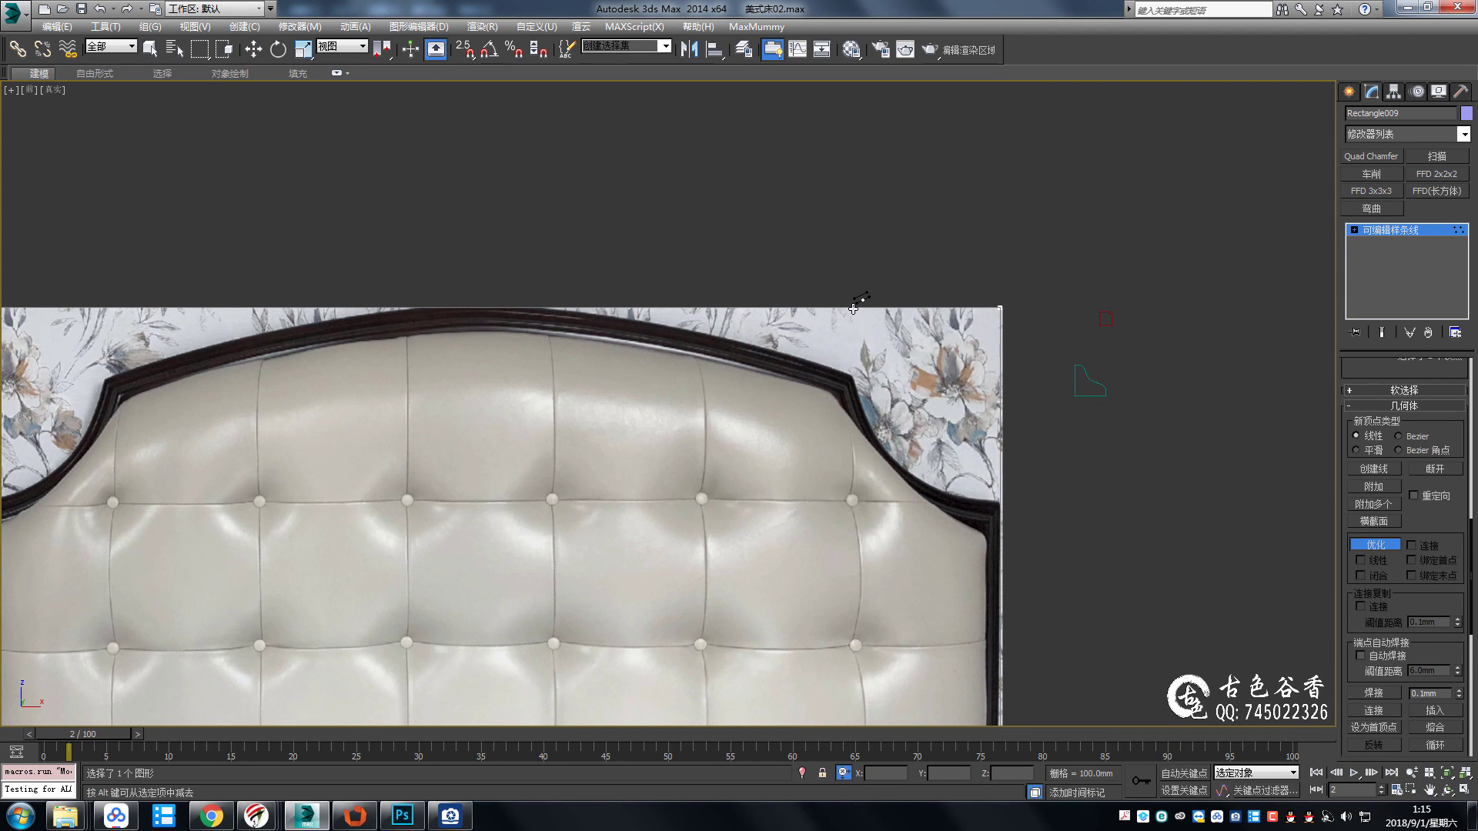
pyautogui.moveTo(451, 351)
pyautogui.mouseDown(button='middle')
pyautogui.moveTo(802, 326)
pyautogui.moveTo(574, 269)
pyautogui.mouseUp(button='middle')
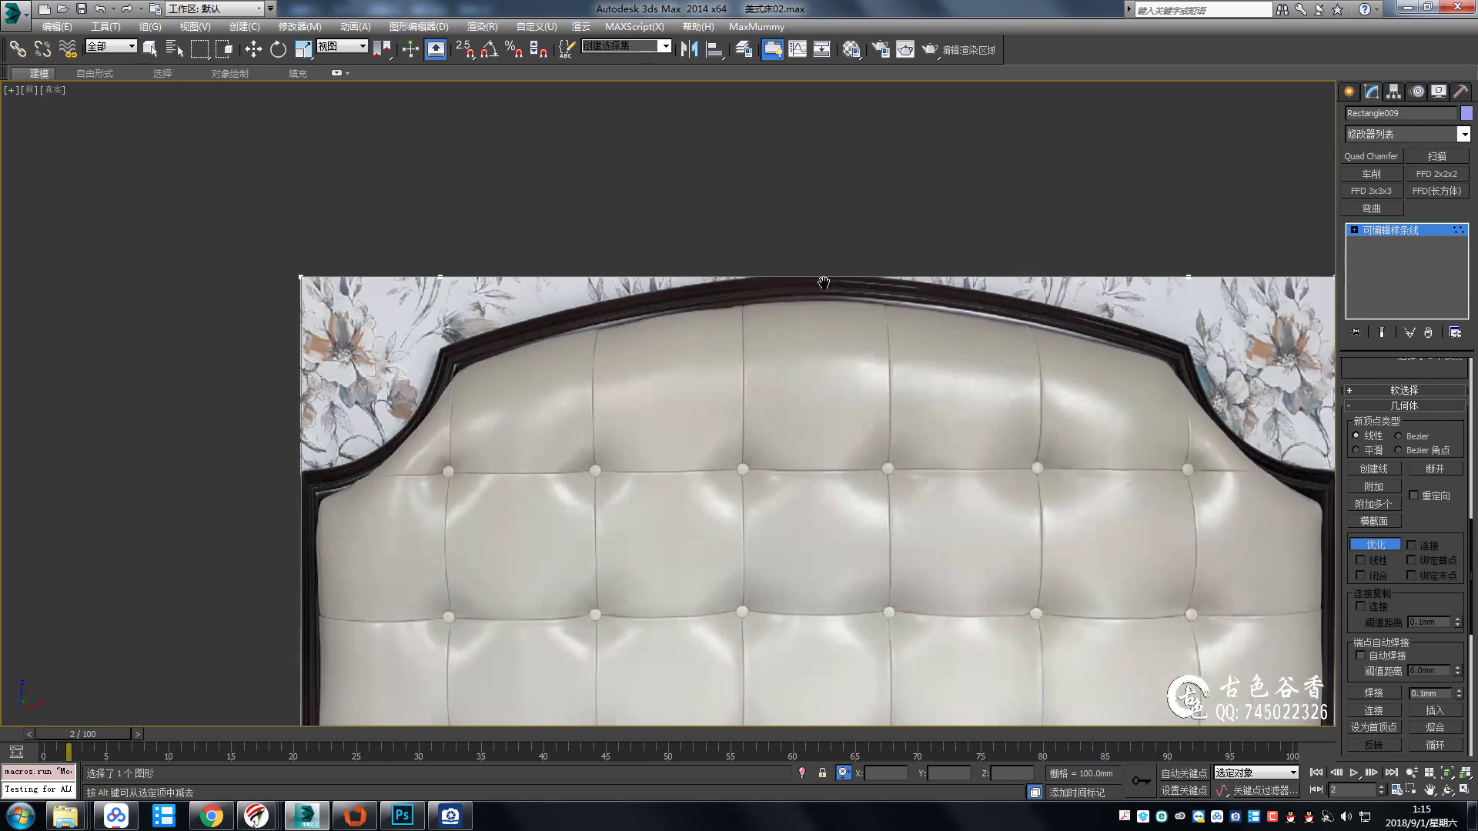
pyautogui.press('s')
pyautogui.click(632, 255)
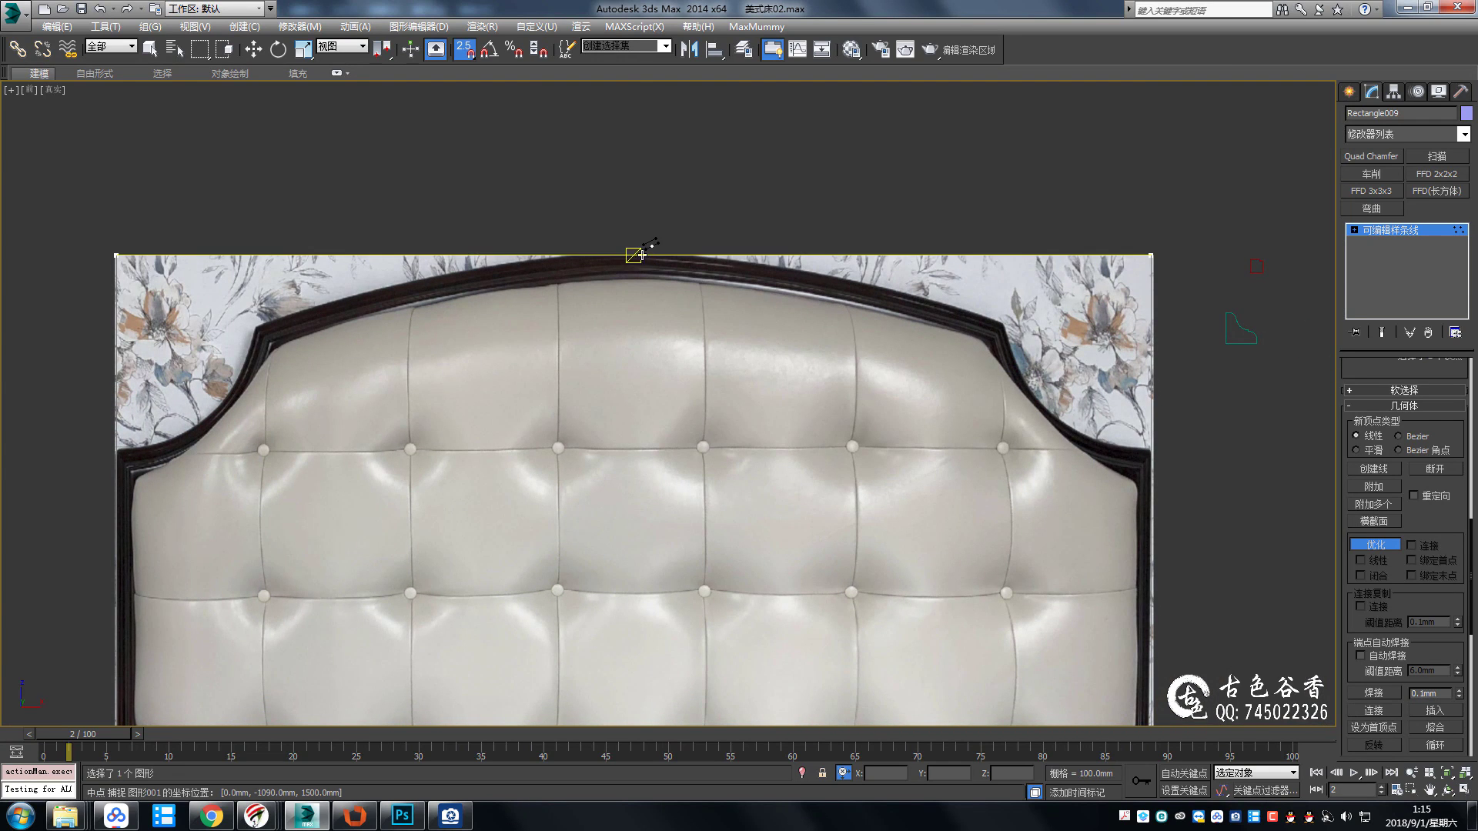
pyautogui.click(1022, 255)
pyautogui.moveTo(292, 279); pyautogui.dragTo(451, 279, button='middle')
pyautogui.click(547, 261)
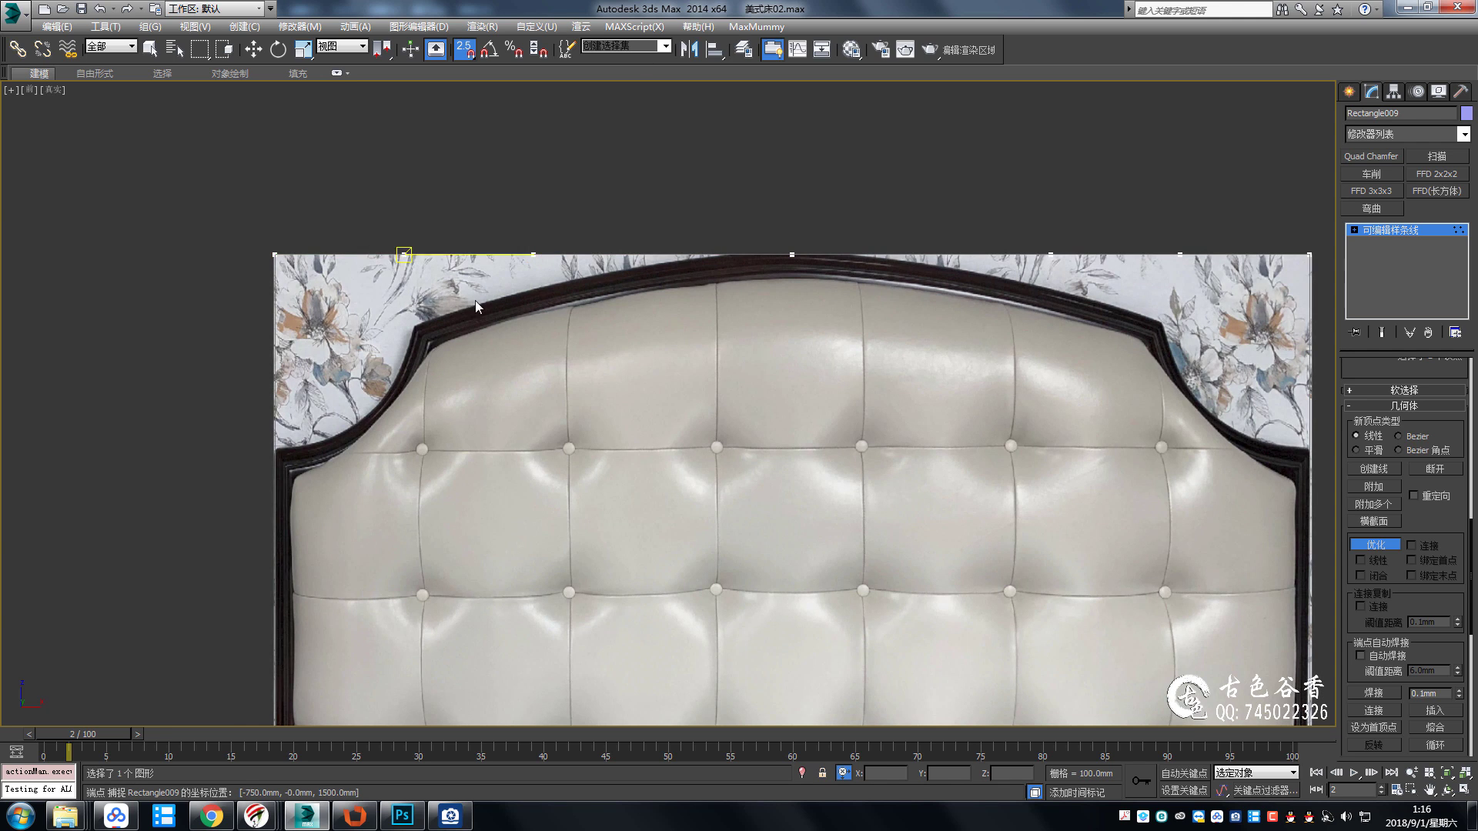
# Move the top corner vertices down to the headboard shoulders and onto the frame.
pyautogui.press('w')
pyautogui.scroll(-3, 692, 462)
pyautogui.moveTo(879, 201); pyautogui.dragTo(906, 245)
pyautogui.keyDown('ctrl'); pyautogui.moveTo(212, 281); pyautogui.dragTo(212, 281); pyautogui.keyUp('ctrl')
pyautogui.moveTo(782, 202); pyautogui.dragTo(795, 204, button='middle')
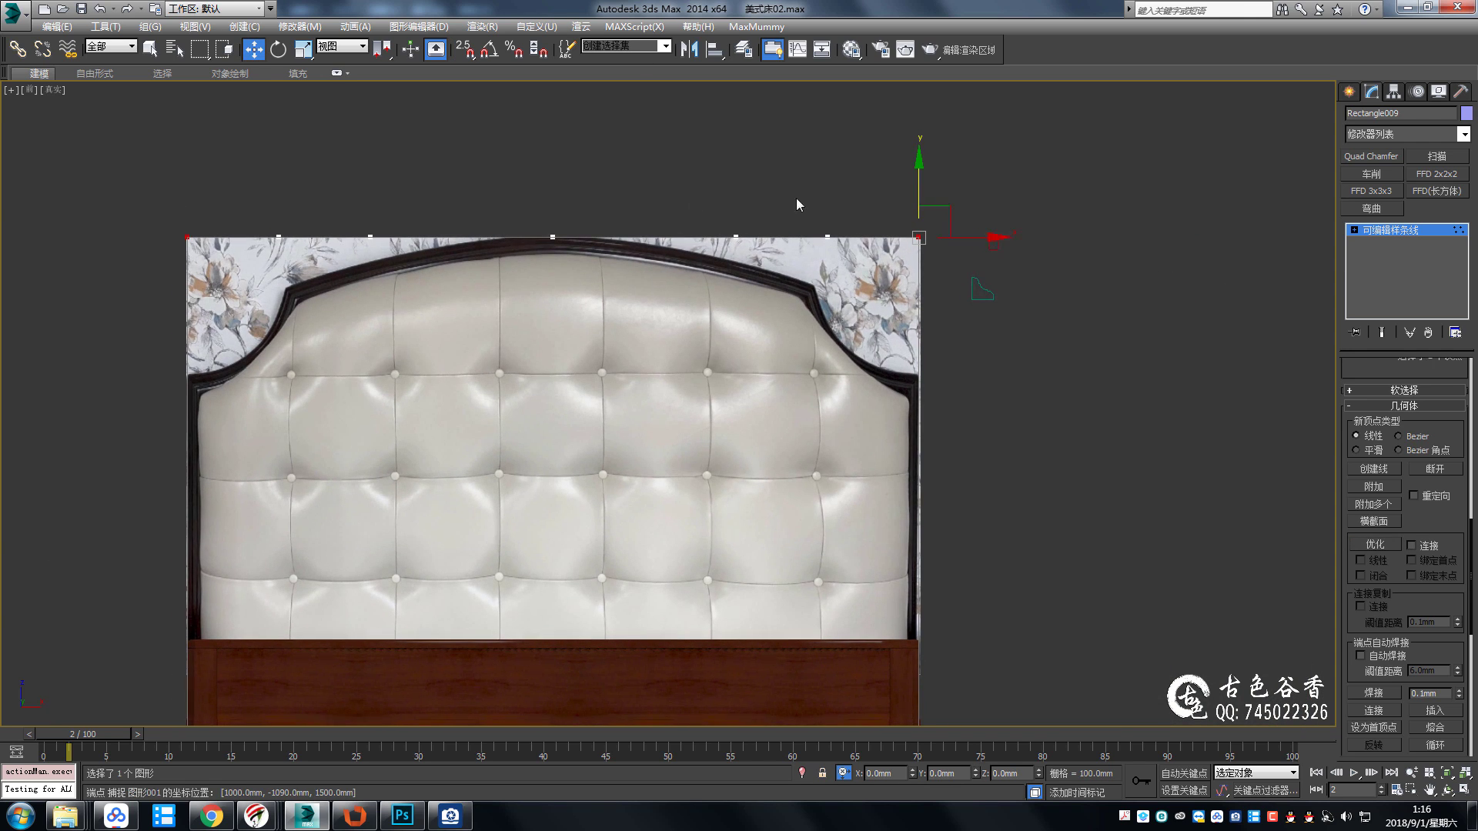
pyautogui.moveTo(921, 238); pyautogui.dragTo(921, 302)
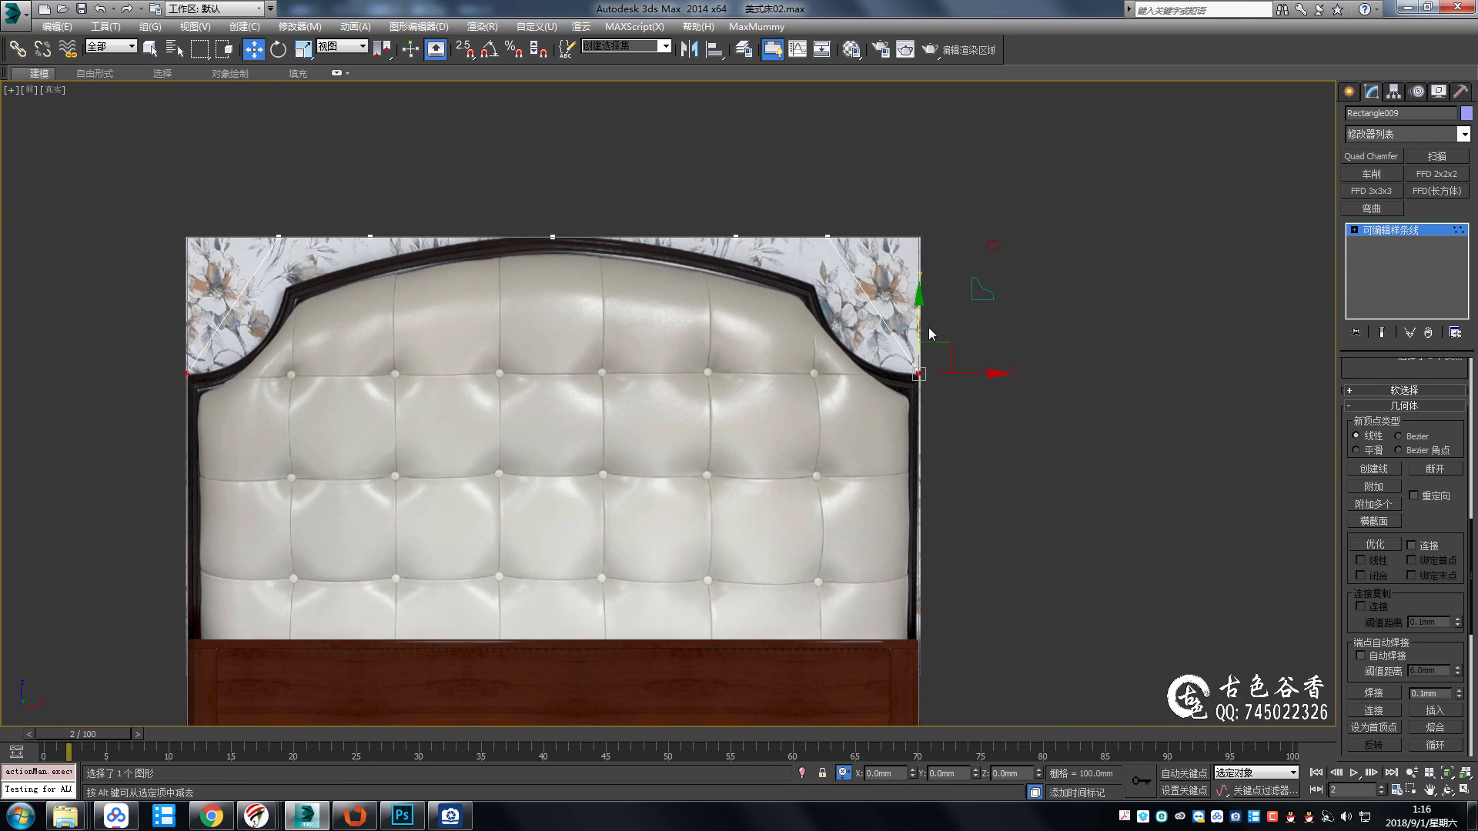
pyautogui.scroll(3, 922, 324)
pyautogui.scroll(3, 922, 323)
pyautogui.scroll(-3, 922, 351)
pyautogui.scroll(-3, 907, 353)
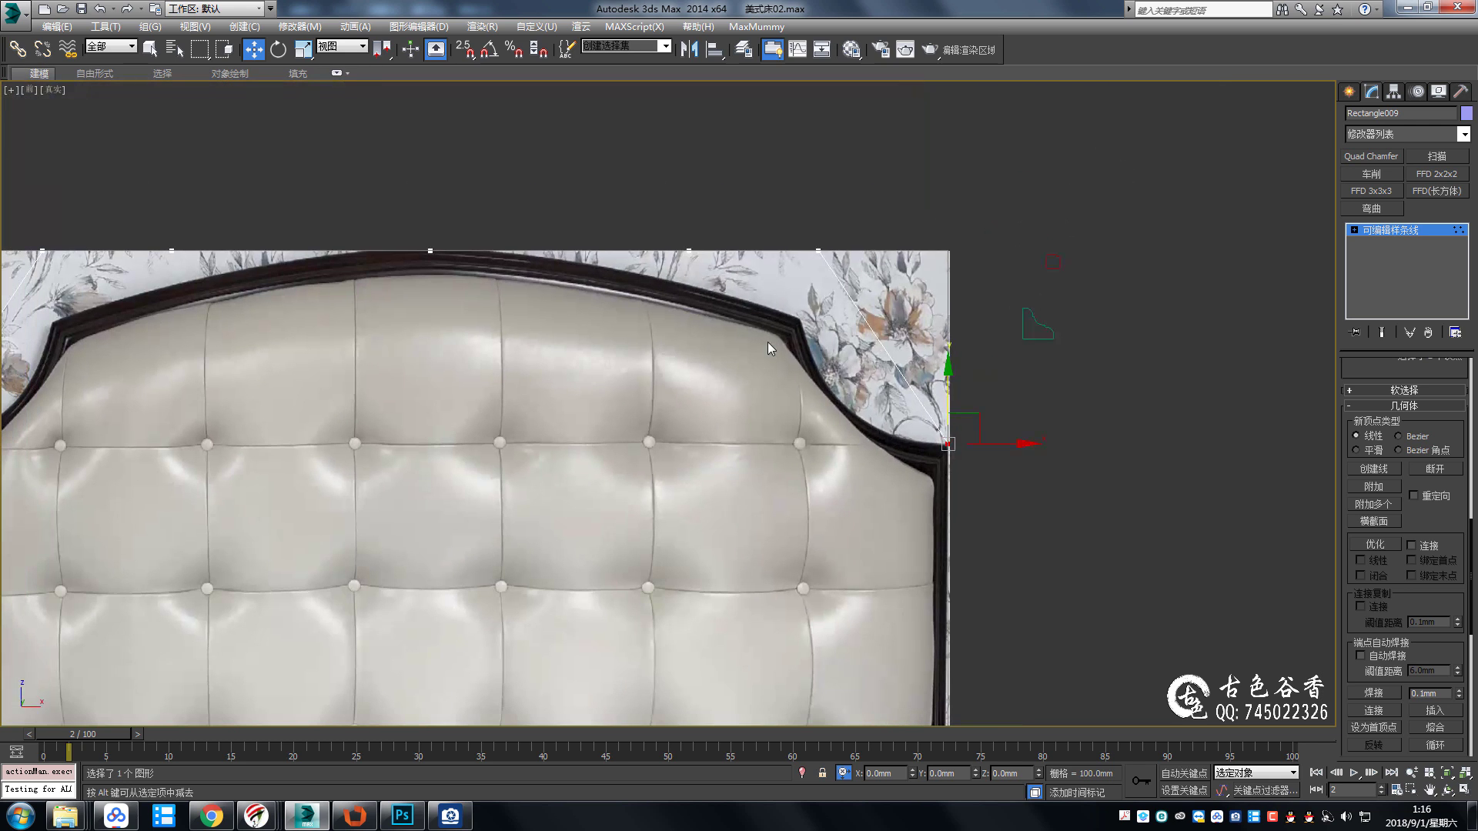
pyautogui.click(818, 251)
pyautogui.moveTo(819, 230); pyautogui.dragTo(1056, 224, button='middle')
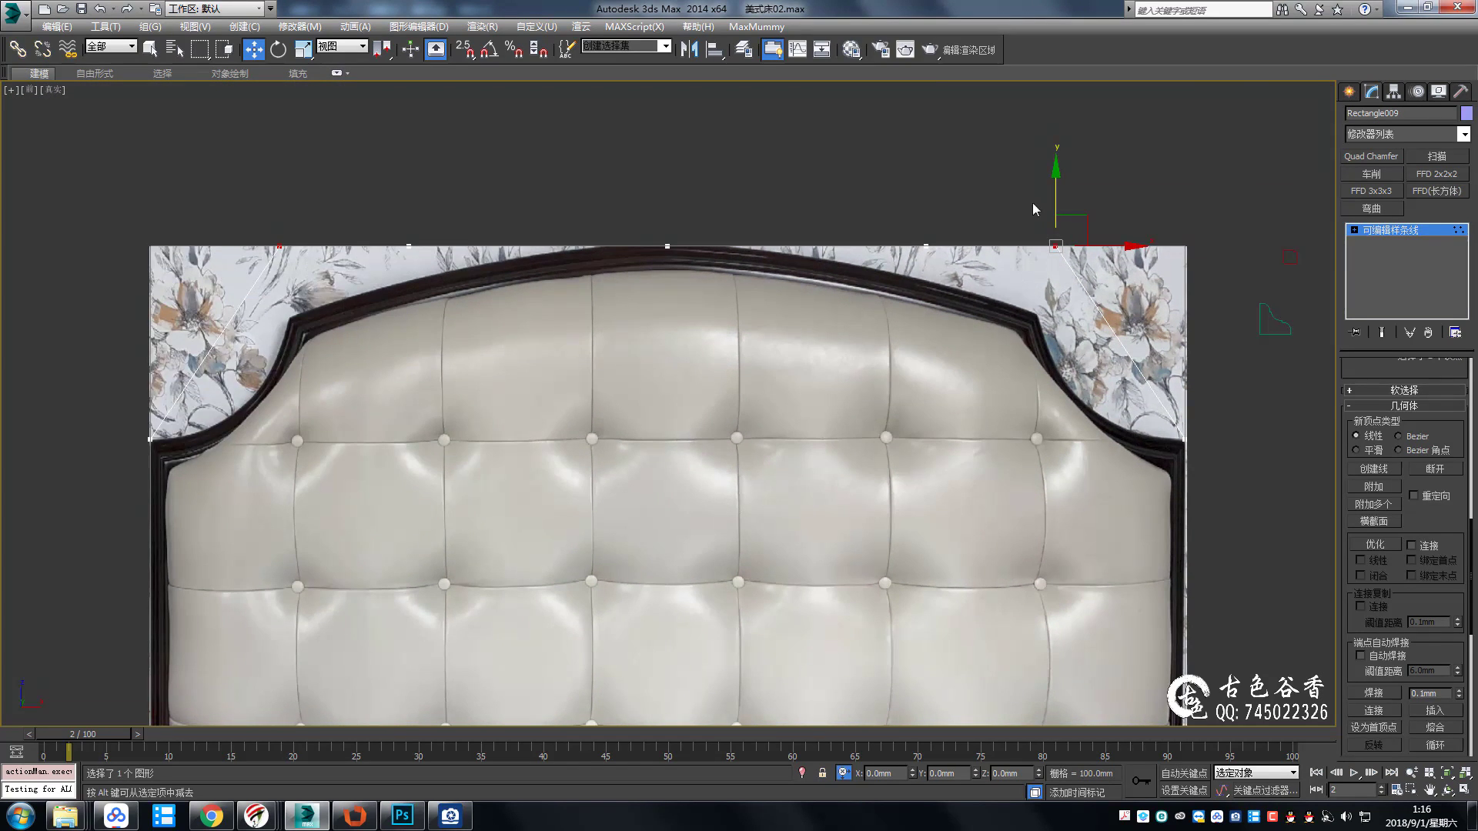
# Shift the right shoulder vertex 20 mm to the left.
pyautogui.scroll(3, 1158, 246)
pyautogui.moveTo(899, 308); pyautogui.dragTo(1043, 442)
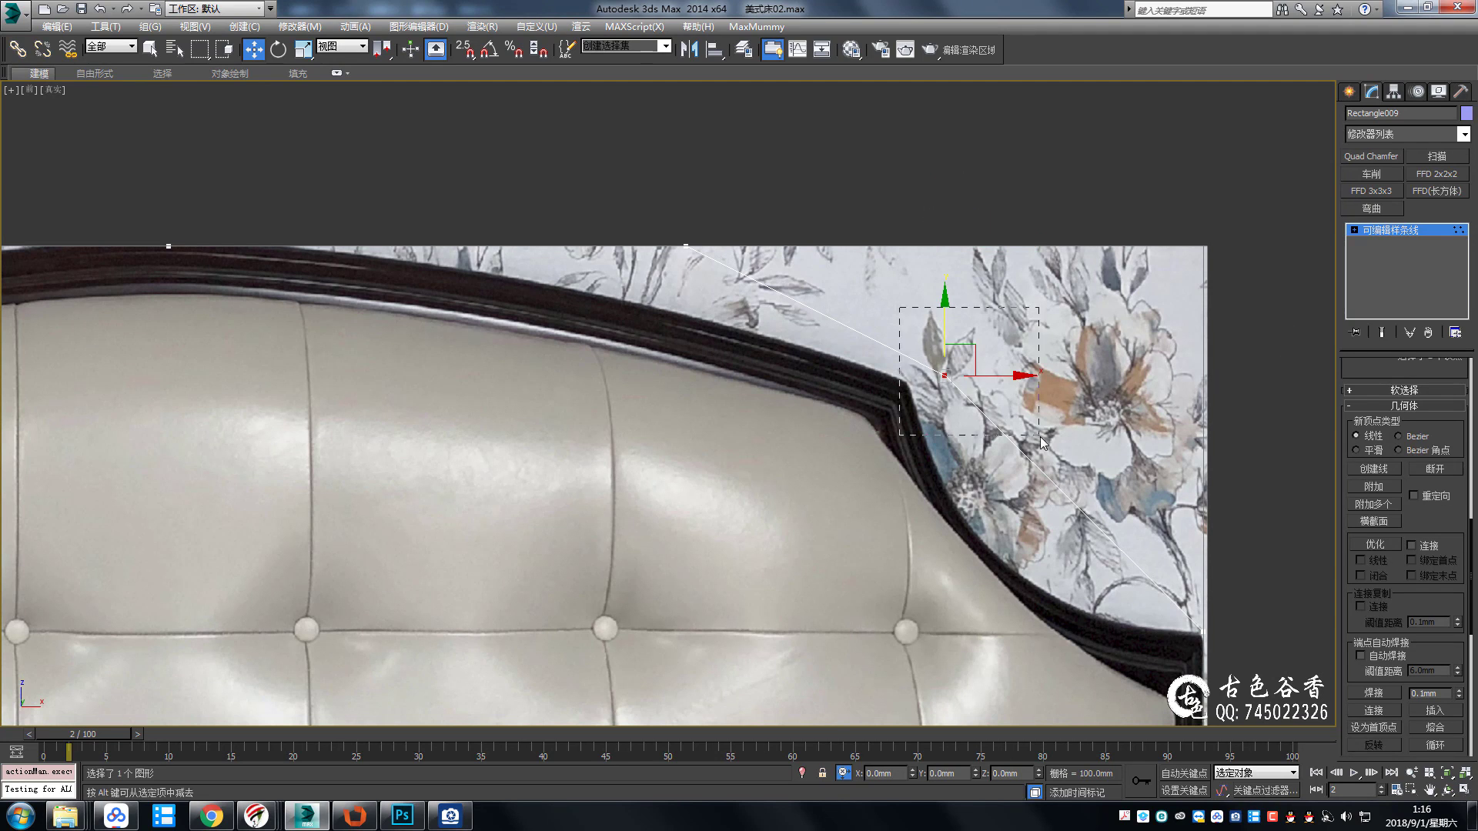
pyautogui.write('-20')
pyautogui.press('Return')
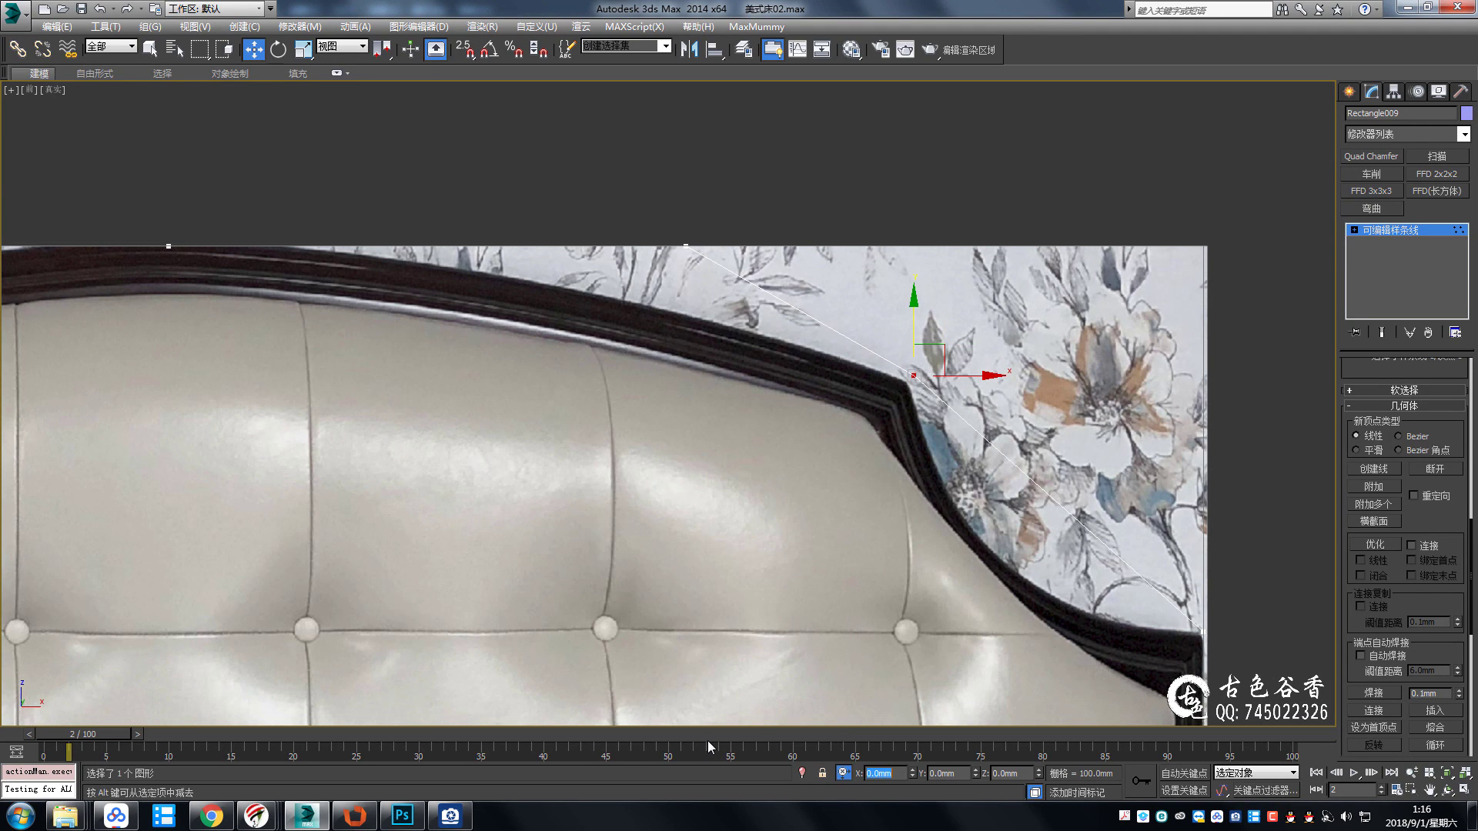
# Region-select the extra vertices along the headboard sides.
pyautogui.scroll(-4, 835, 350)
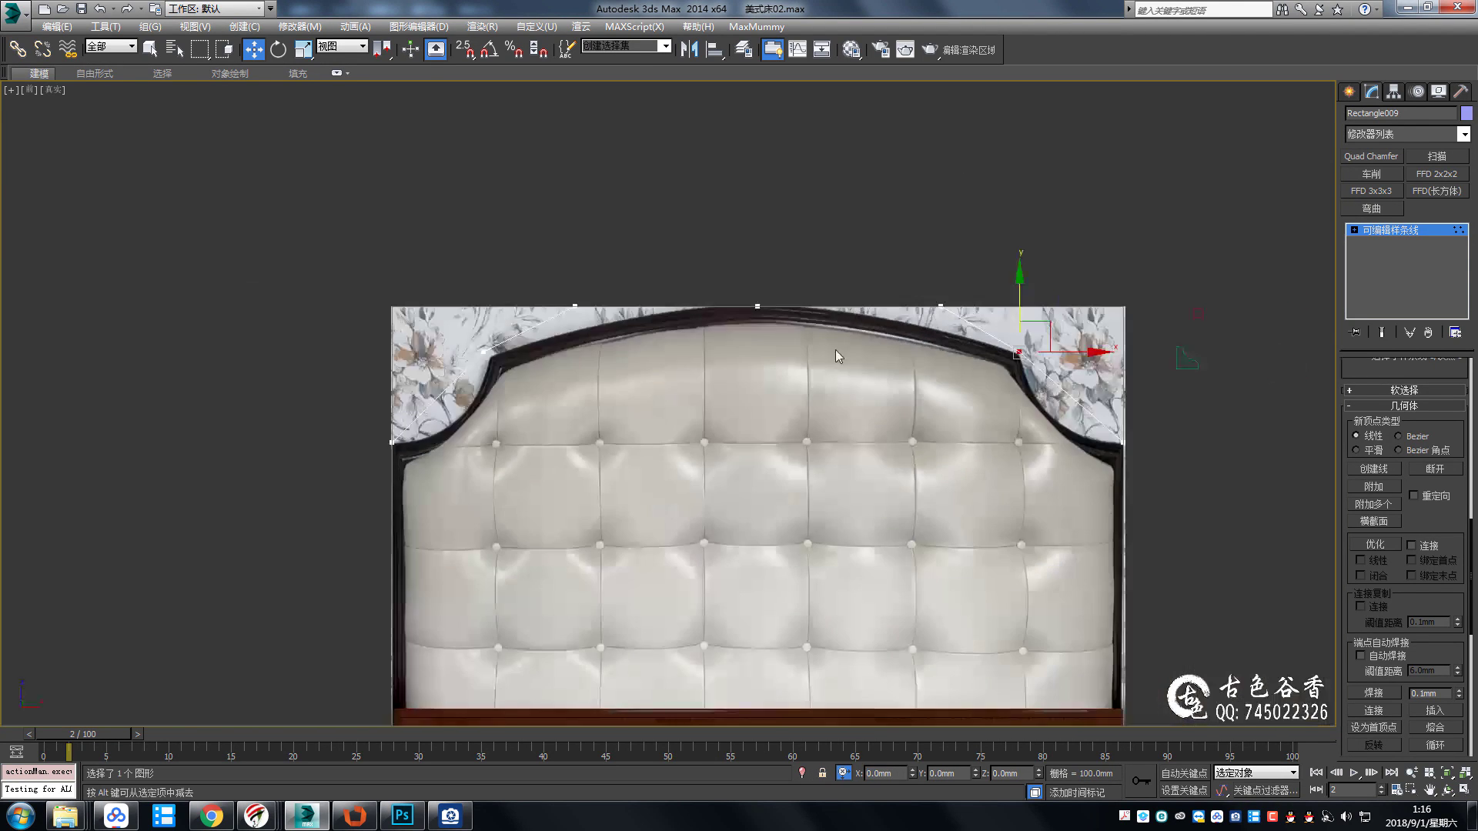
pyautogui.moveTo(429, 299); pyautogui.dragTo(482, 371)
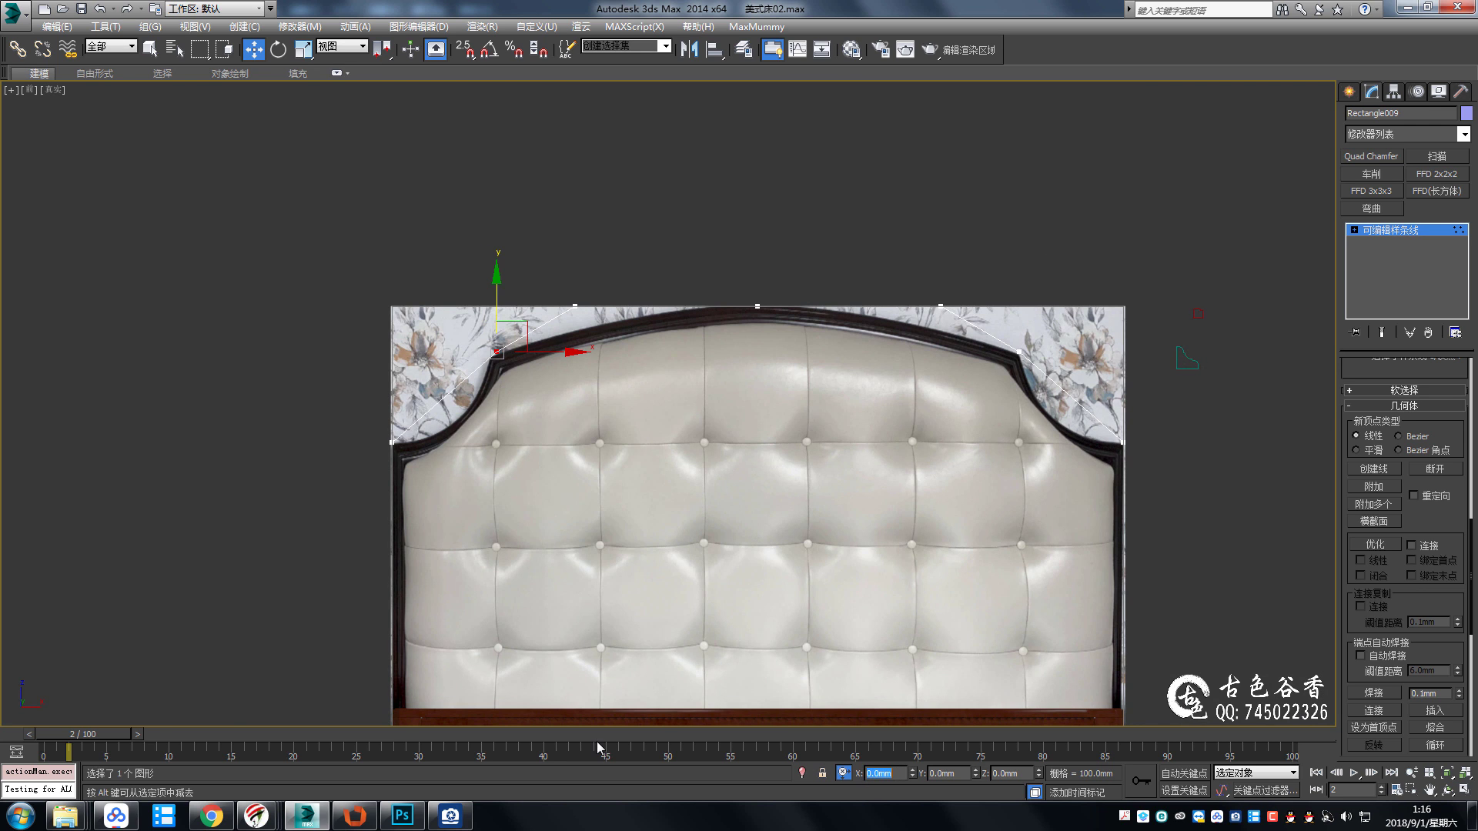
pyautogui.scroll(2, 796, 473)
pyautogui.scroll(3, 847, 438)
pyautogui.click(876, 378)
pyautogui.scroll(3, 944, 400)
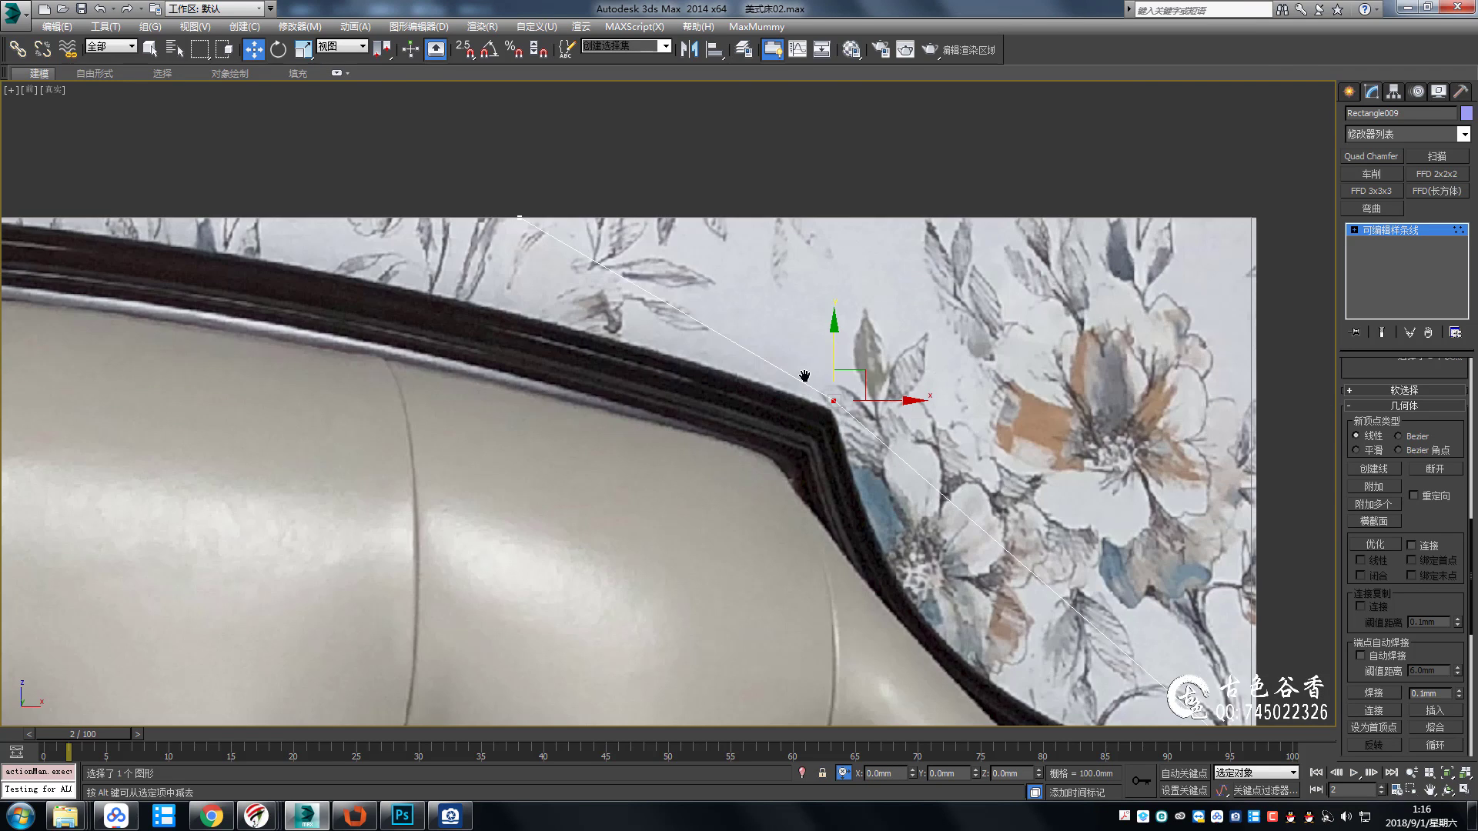
pyautogui.scroll(-3, 847, 369)
pyautogui.scroll(2, 903, 365)
pyautogui.scroll(2, 658, 396)
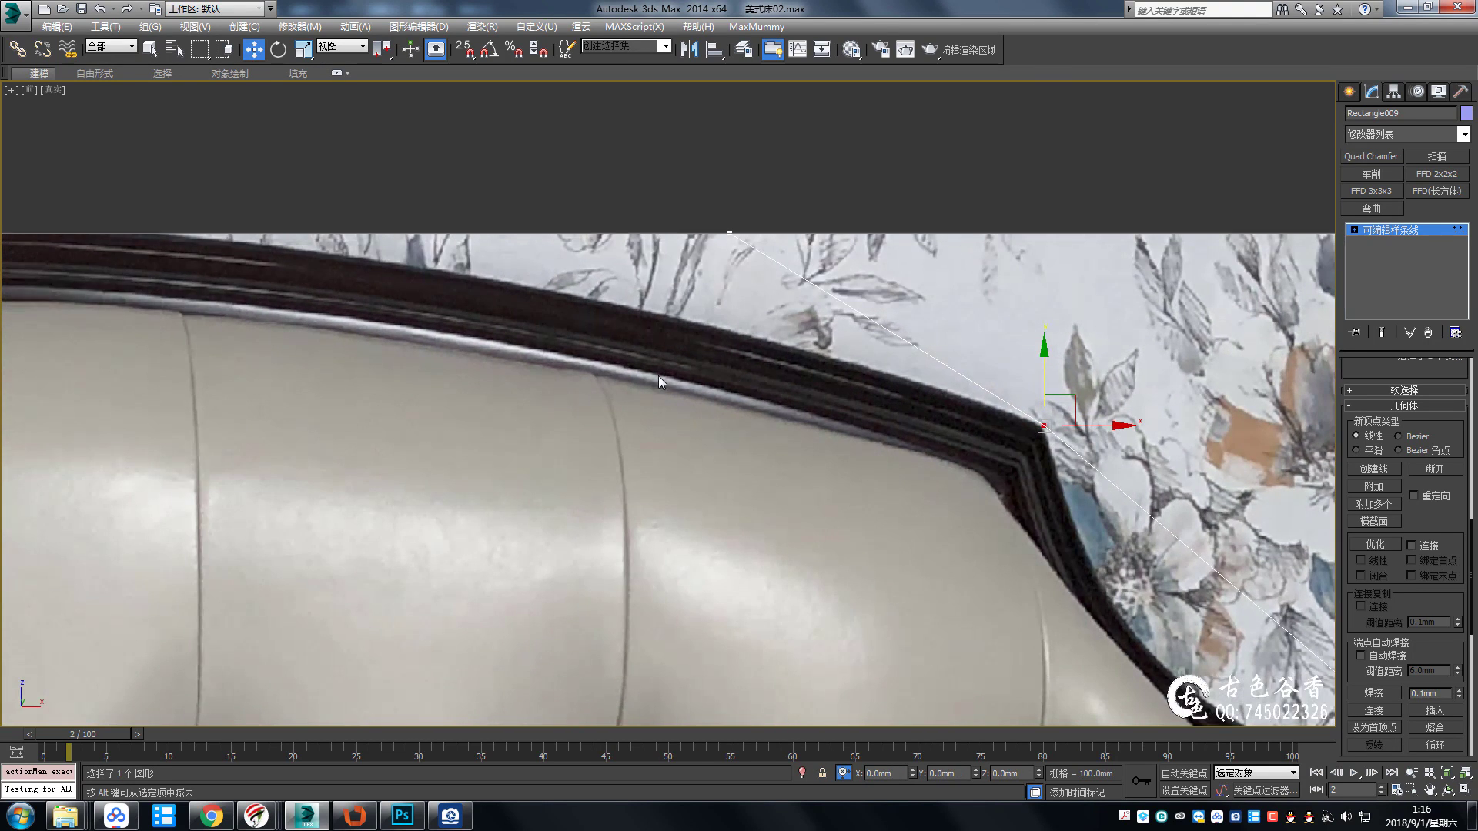
pyautogui.scroll(-3, 658, 376)
pyautogui.scroll(2, 467, 344)
pyautogui.moveTo(760, 264); pyautogui.dragTo(1007, 378)
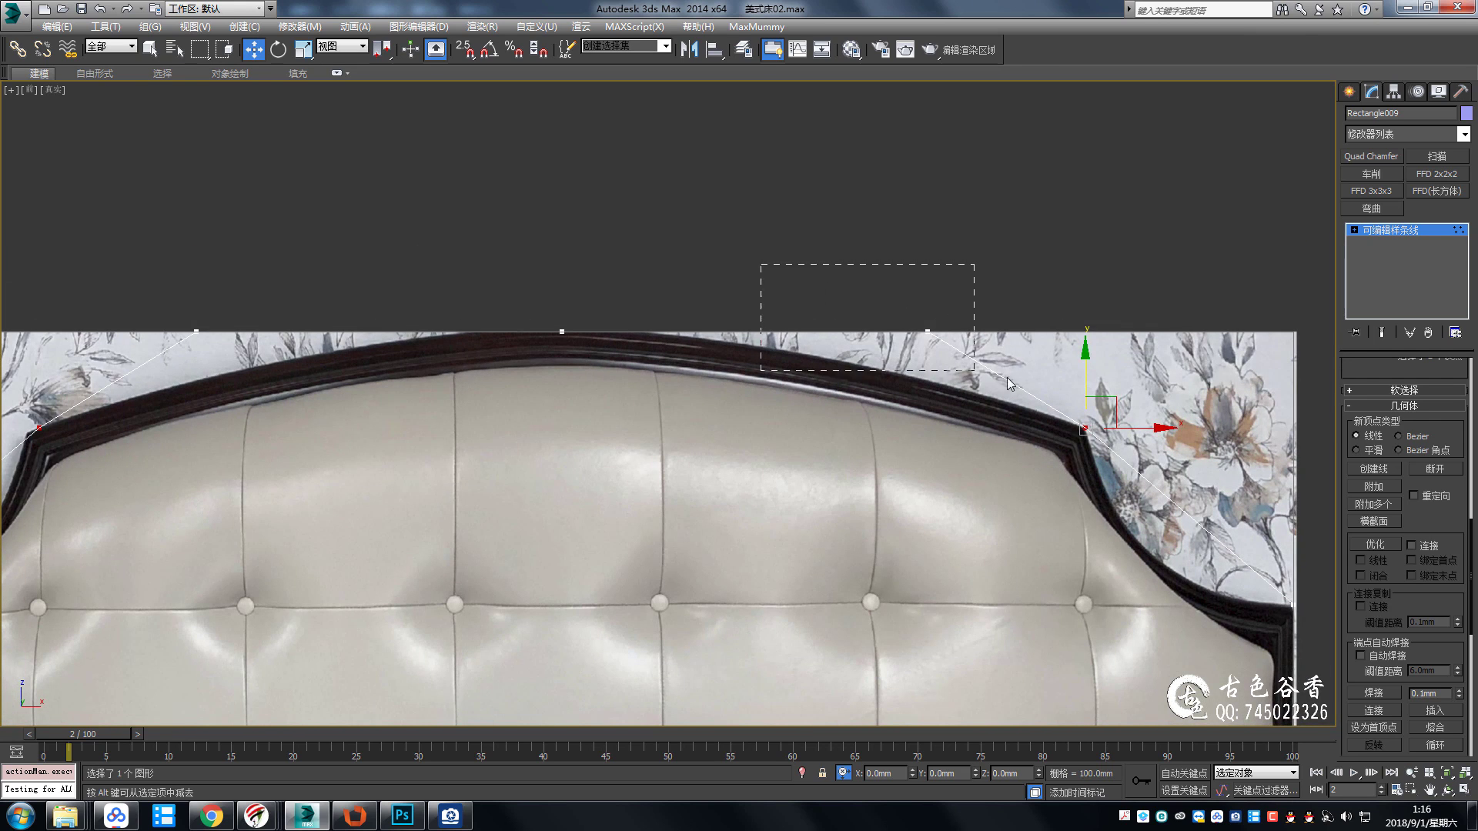
# Delete the extra side vertices and make the top-middle vertex Smooth.
pyautogui.press('Delete')
pyautogui.click(562, 331)
pyautogui.rightClick(562, 336)
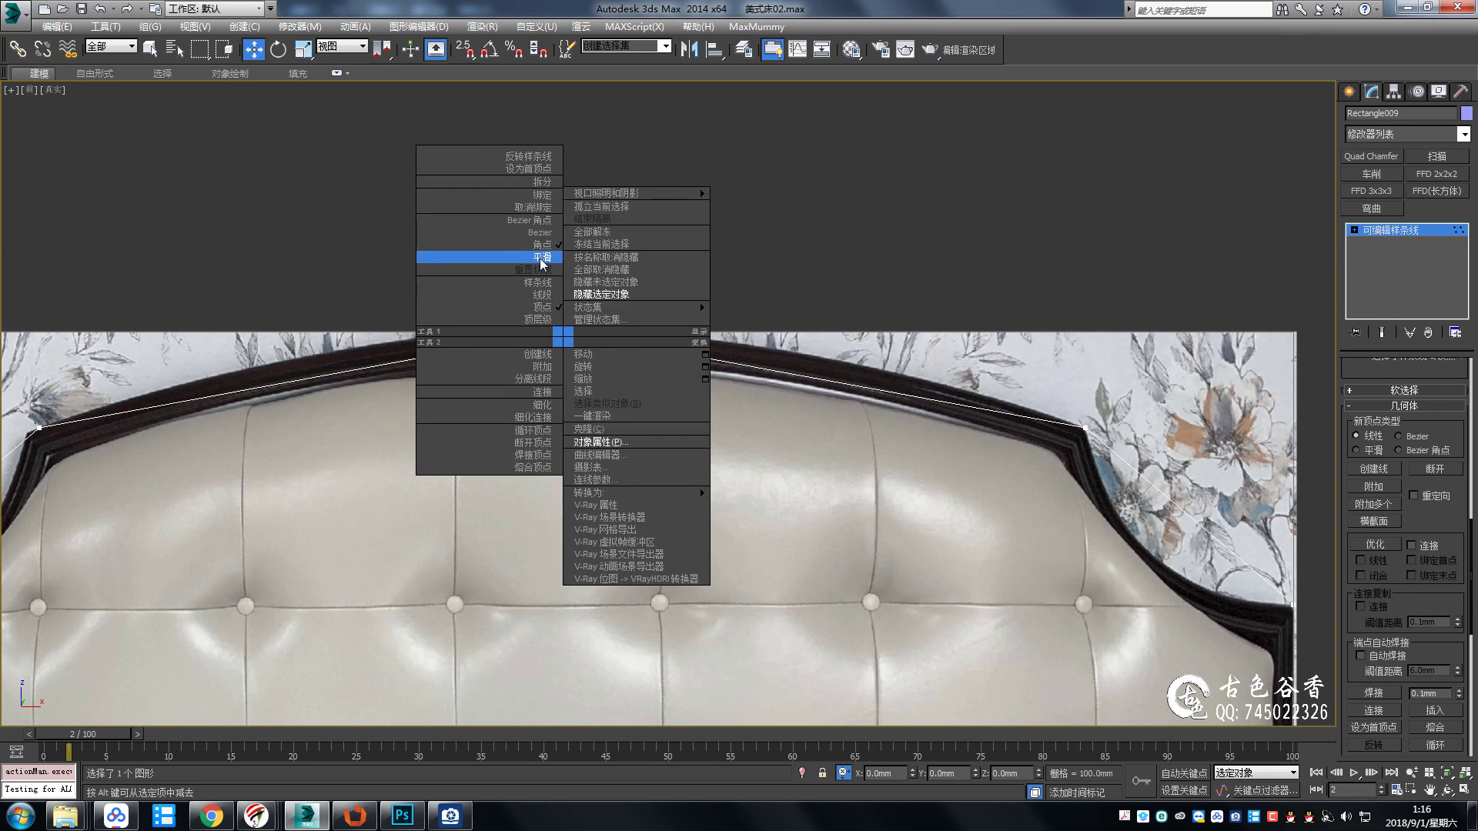
pyautogui.click(542, 258)
pyautogui.rightClick(562, 336)
pyautogui.rightClick(548, 303)
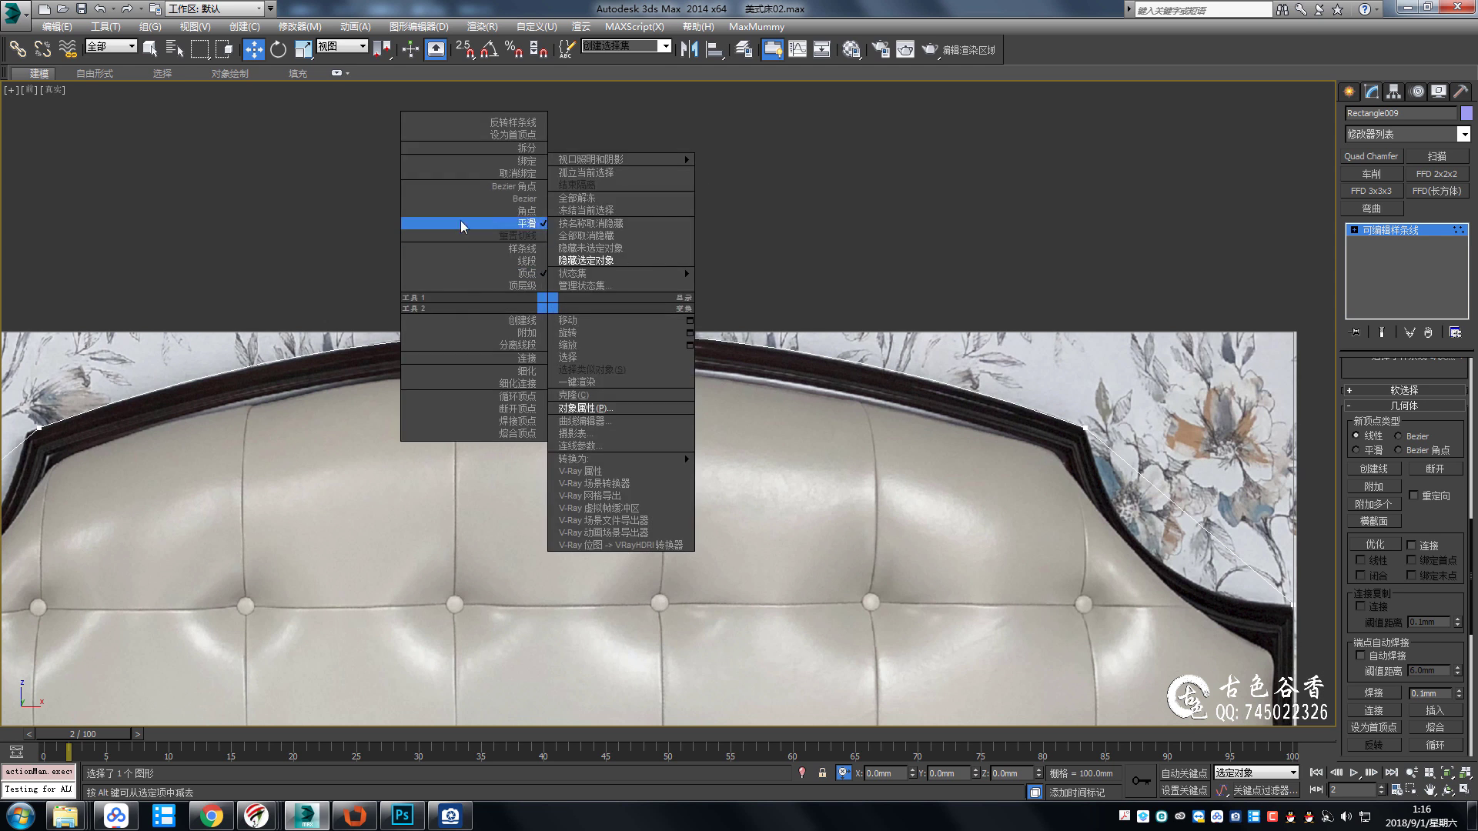
pyautogui.click(463, 226)
# Turn the right corner vertices into Bezier Corner vertices.
pyautogui.moveTo(897, 387); pyautogui.dragTo(802, 337, button='middle')
pyautogui.click(988, 380)
pyautogui.moveTo(988, 381); pyautogui.dragTo(826, 307, button='middle')
pyautogui.scroll(-2, 944, 446)
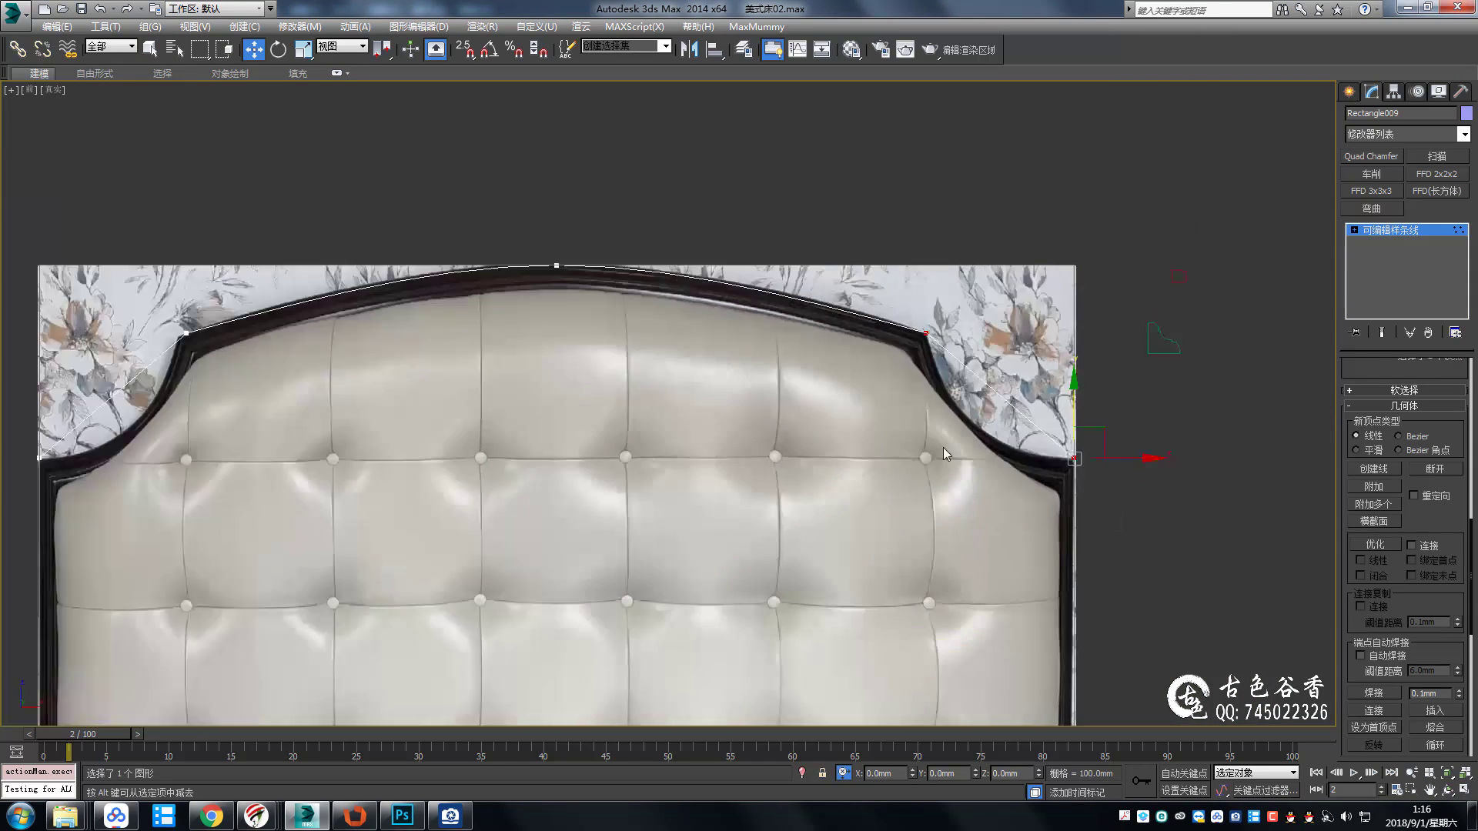
pyautogui.scroll(-2, 944, 452)
pyautogui.scroll(3, 1035, 416)
pyautogui.rightClick(892, 389)
pyautogui.click(842, 311)
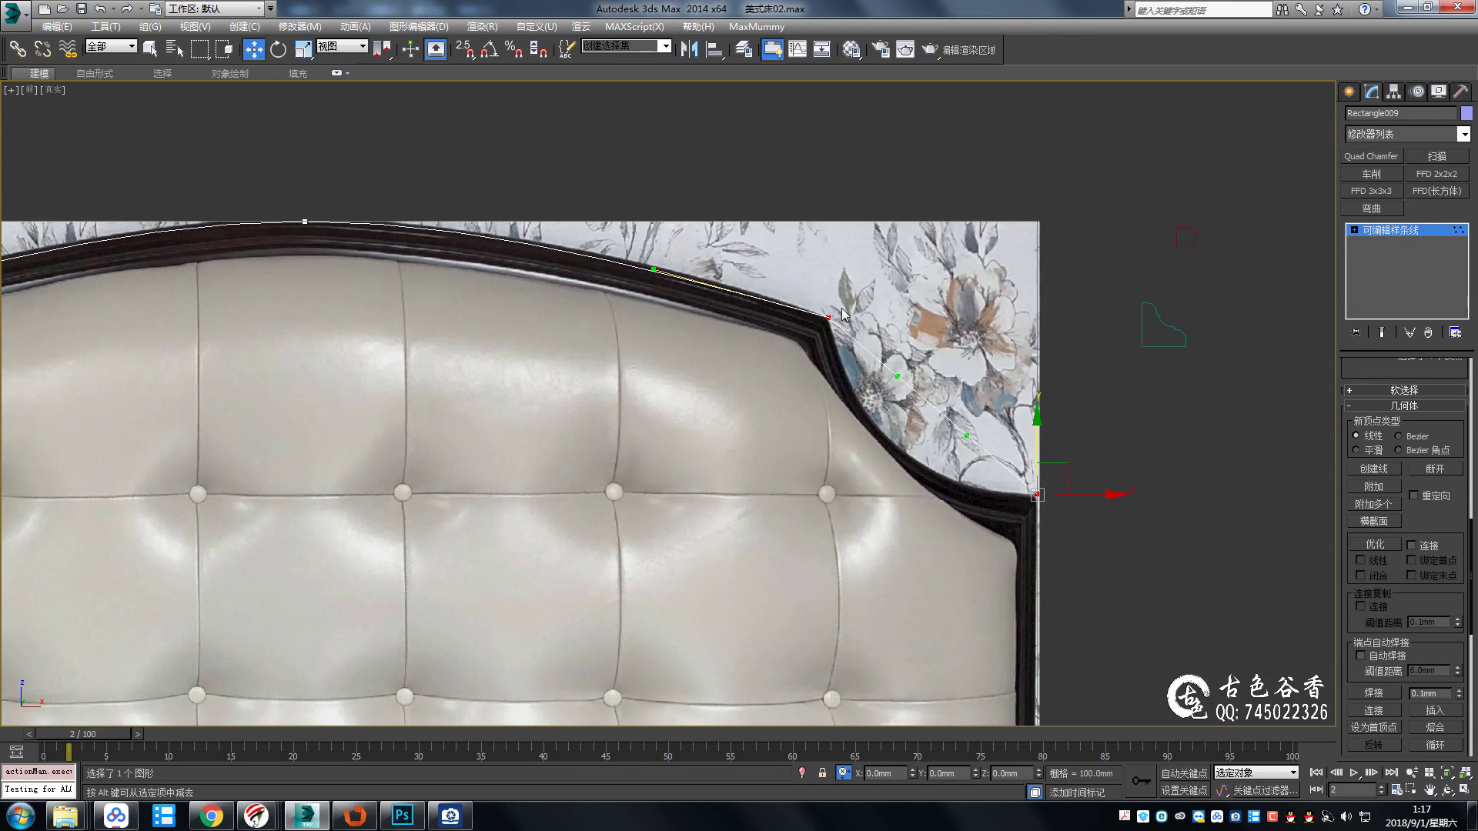
# Drag the left corner and right-side handles so the segments follow the frame curve.
pyautogui.moveTo(270, 339); pyautogui.dragTo(590, 327, button='middle')
pyautogui.click(567, 354)
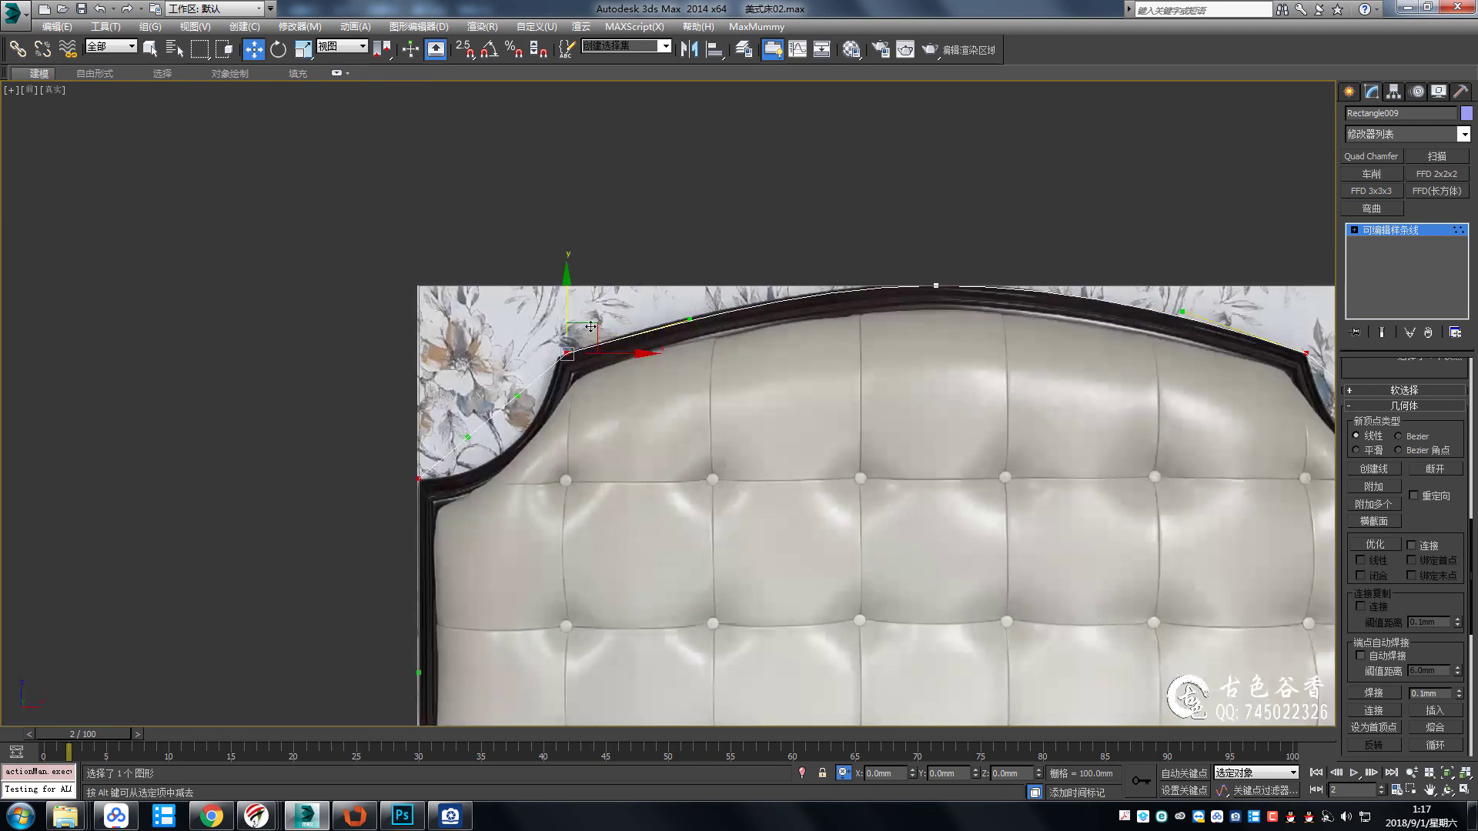
pyautogui.scroll(2, 590, 327)
pyautogui.moveTo(716, 312); pyautogui.dragTo(715, 302)
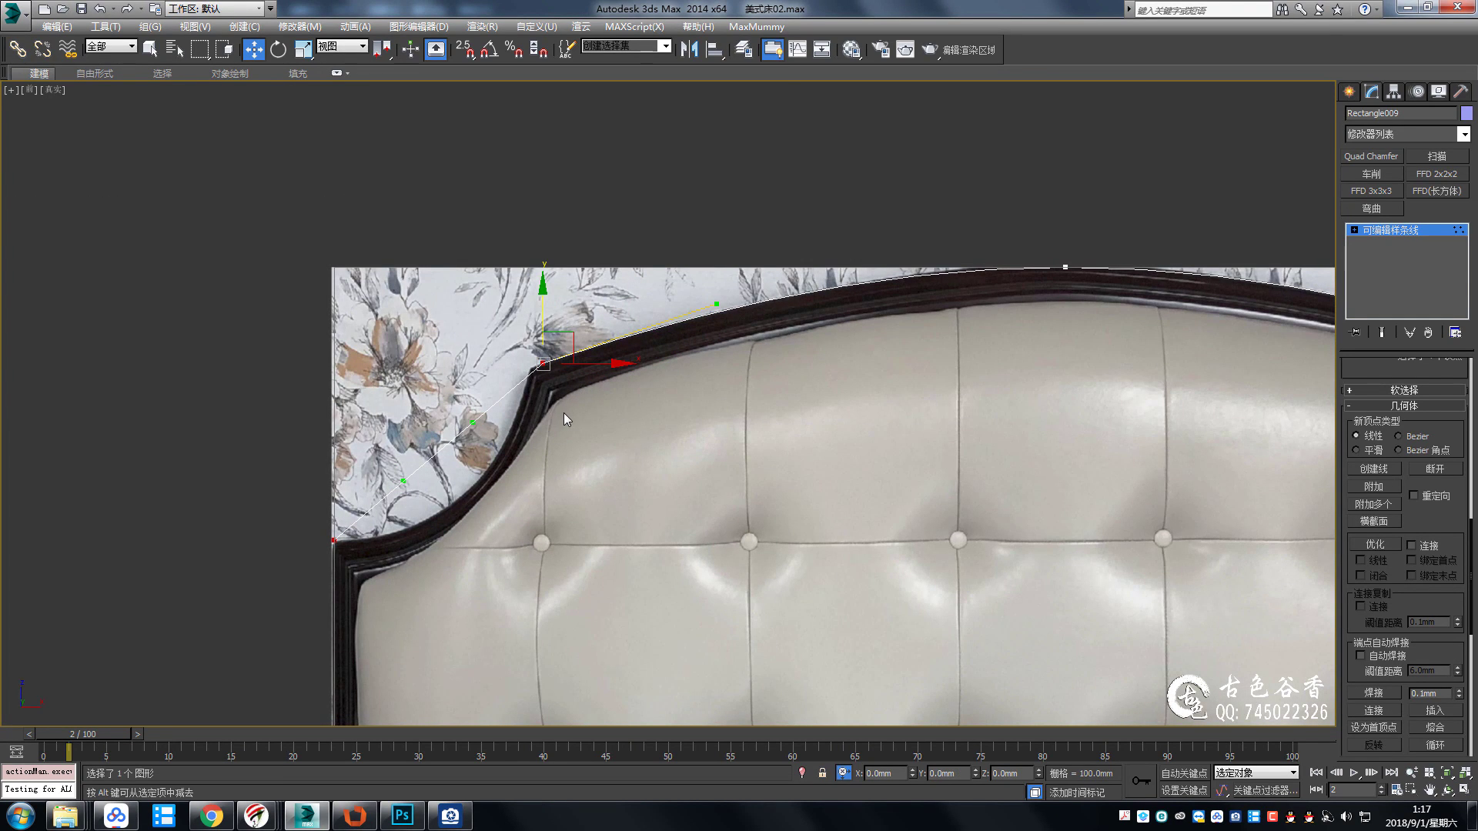
pyautogui.scroll(-3, 563, 413)
pyautogui.scroll(4, 847, 354)
pyautogui.moveTo(766, 263); pyautogui.dragTo(793, 401)
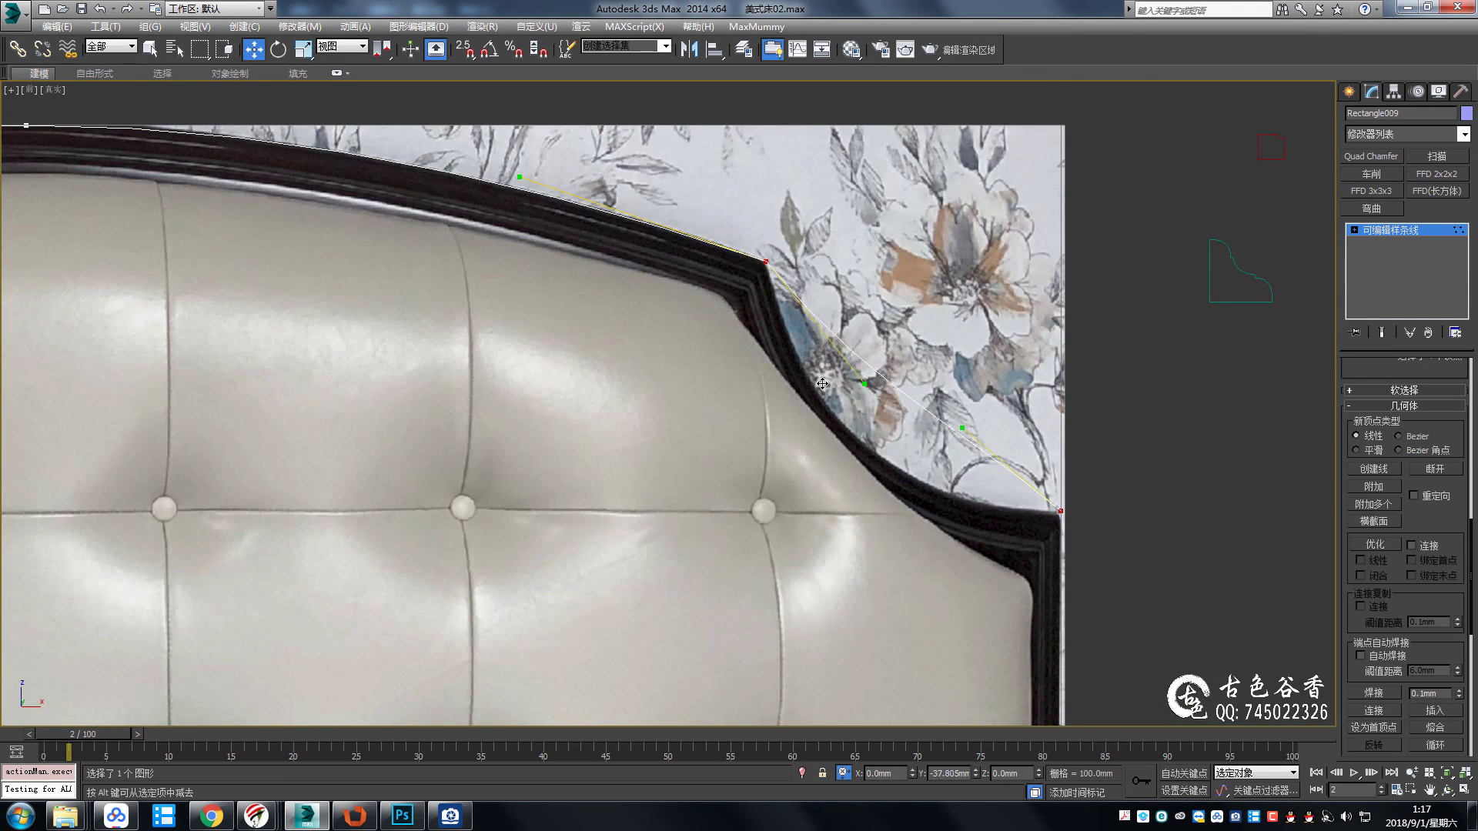
pyautogui.click(1060, 511)
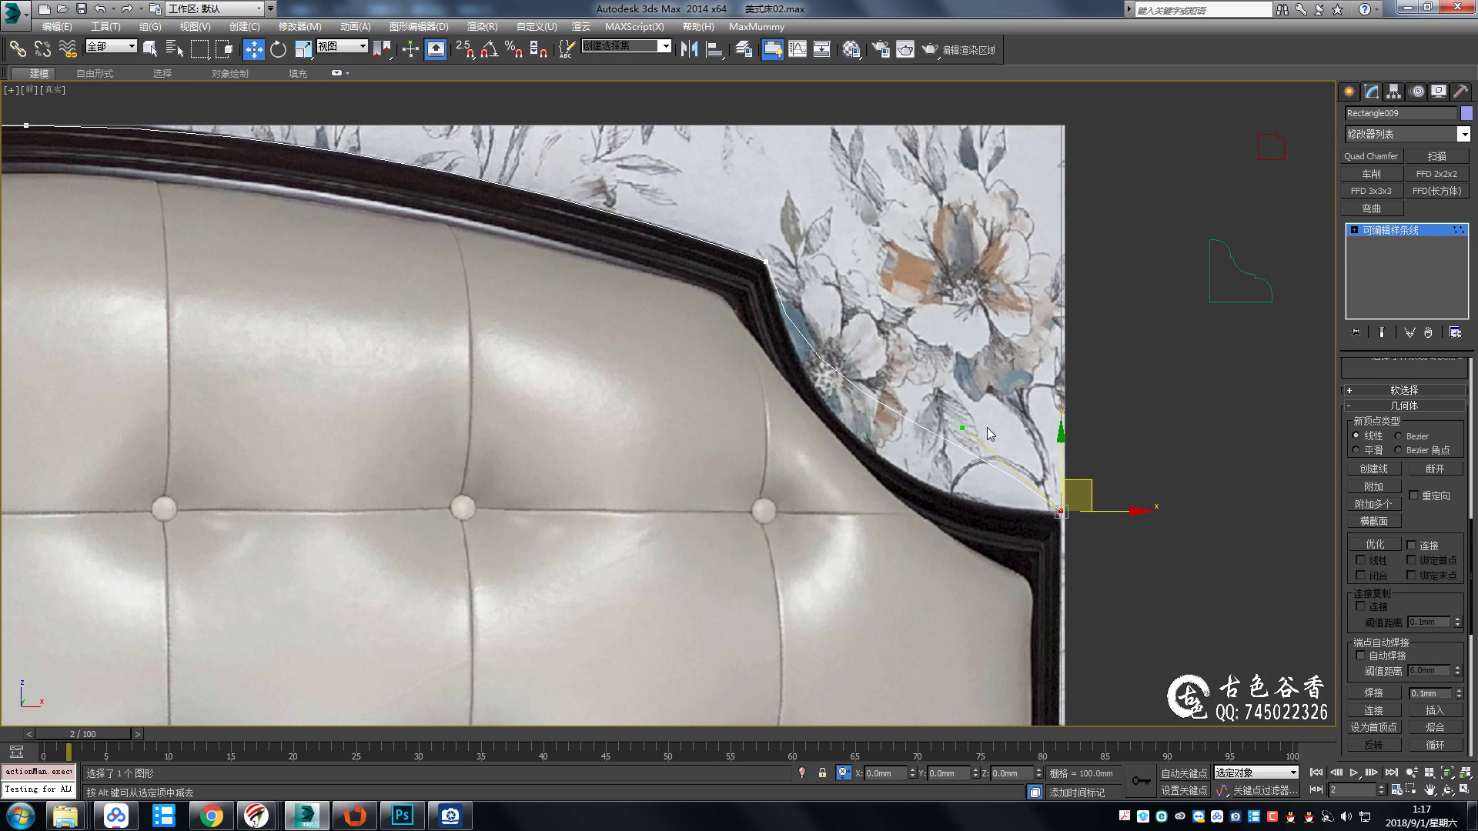
pyautogui.moveTo(962, 427)
pyautogui.mouseDown()
pyautogui.moveTo(897, 517)
pyautogui.moveTo(883, 511)
pyautogui.mouseUp()
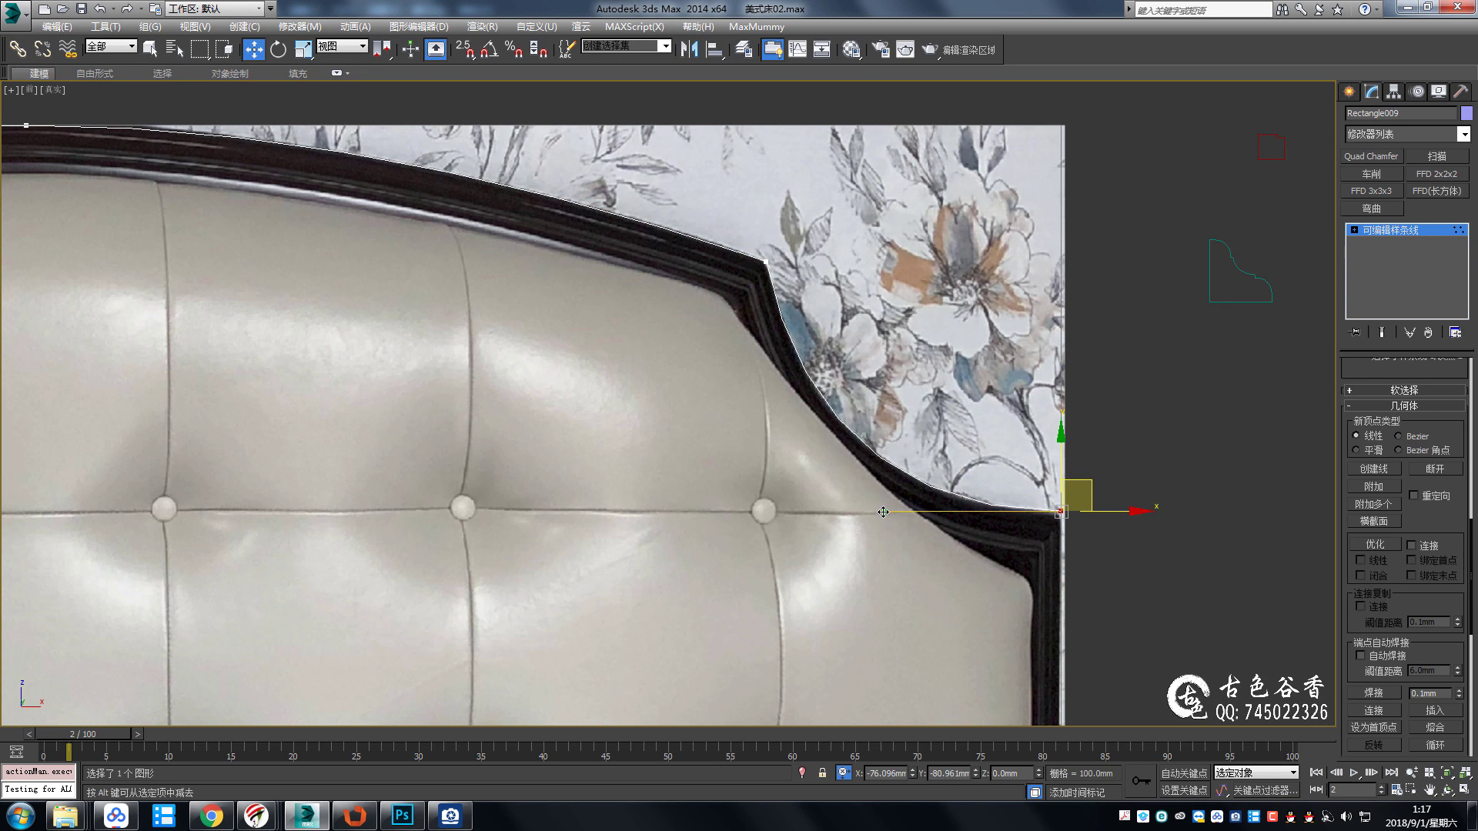
# Curve the left segment handles so the path hugs the moulding.
pyautogui.click(765, 262)
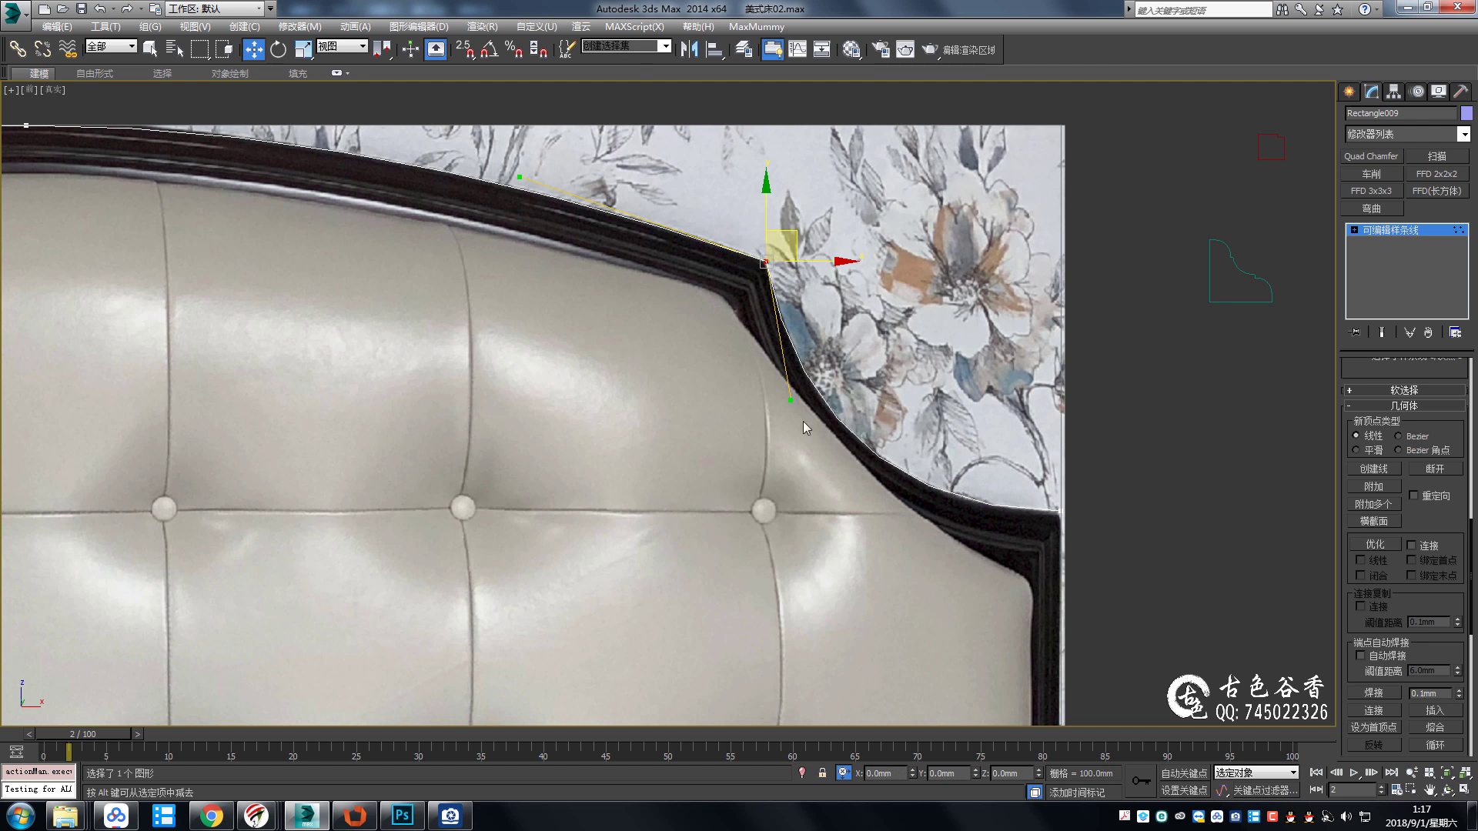
pyautogui.scroll(-3, 1121, 567)
pyautogui.scroll(-3, 962, 473)
pyautogui.scroll(5, 629, 317)
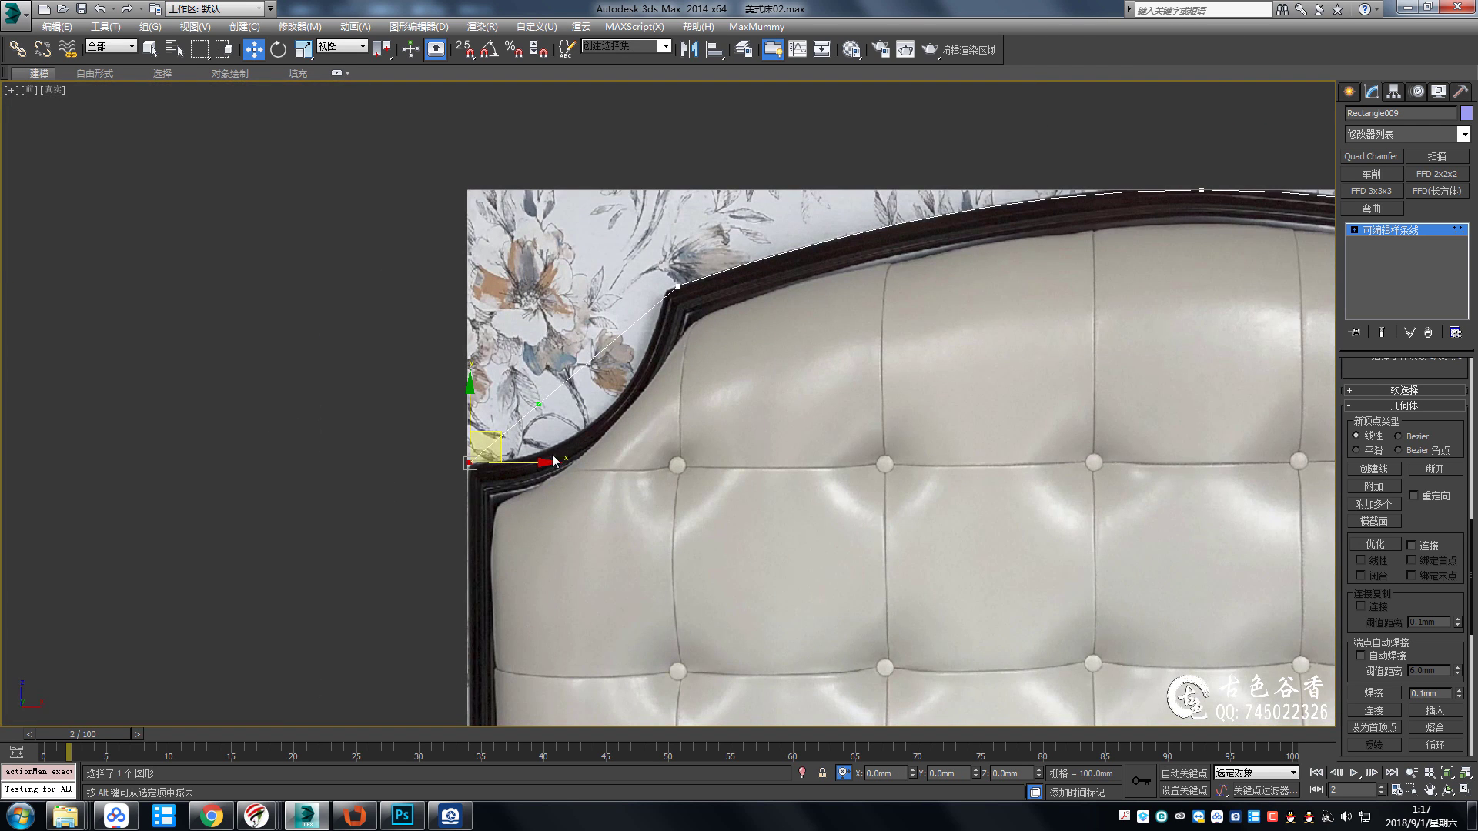
pyautogui.moveTo(539, 402); pyautogui.dragTo(643, 467)
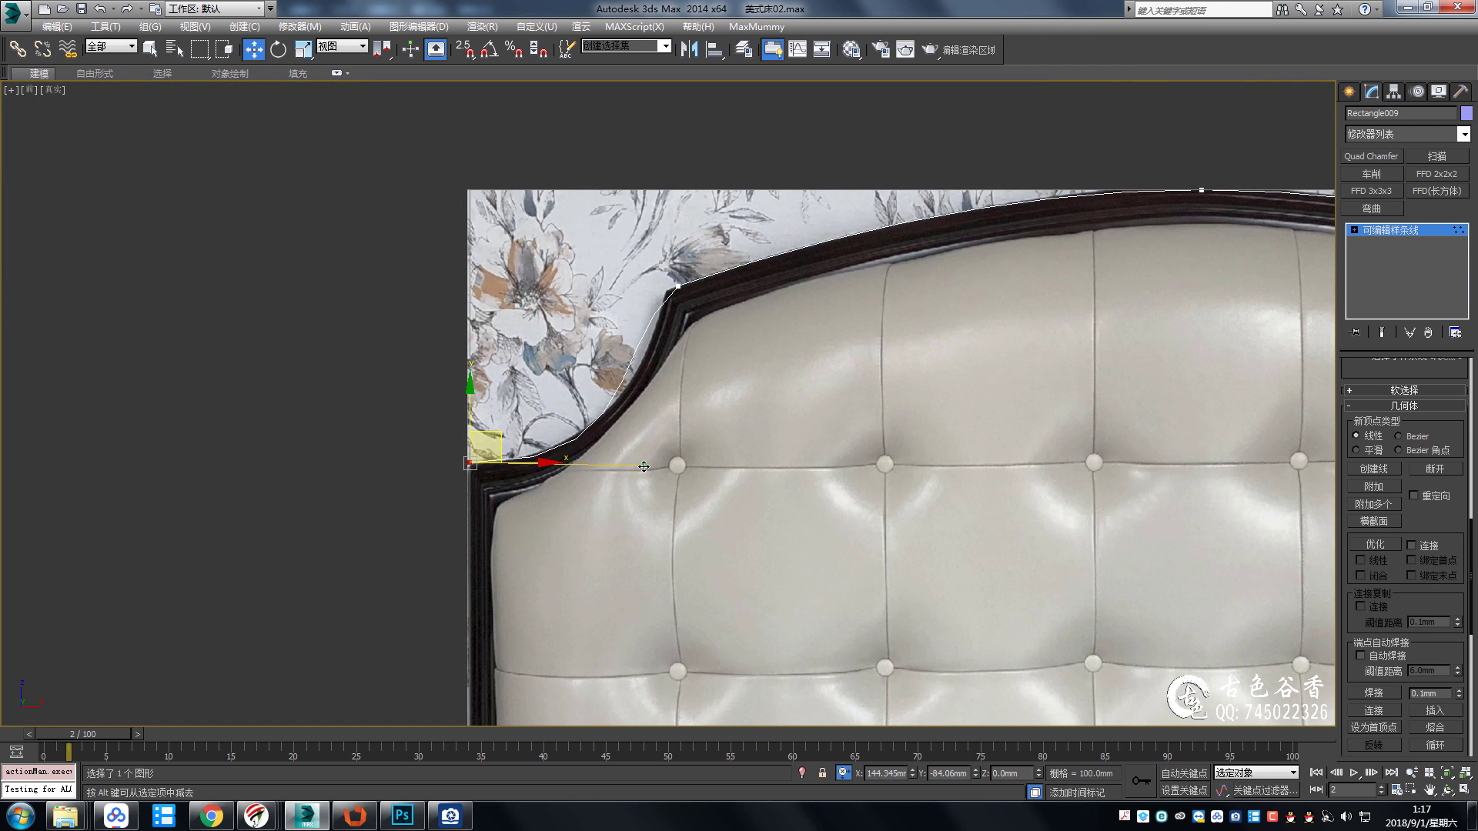
pyautogui.moveTo(718, 327); pyautogui.dragTo(716, 331)
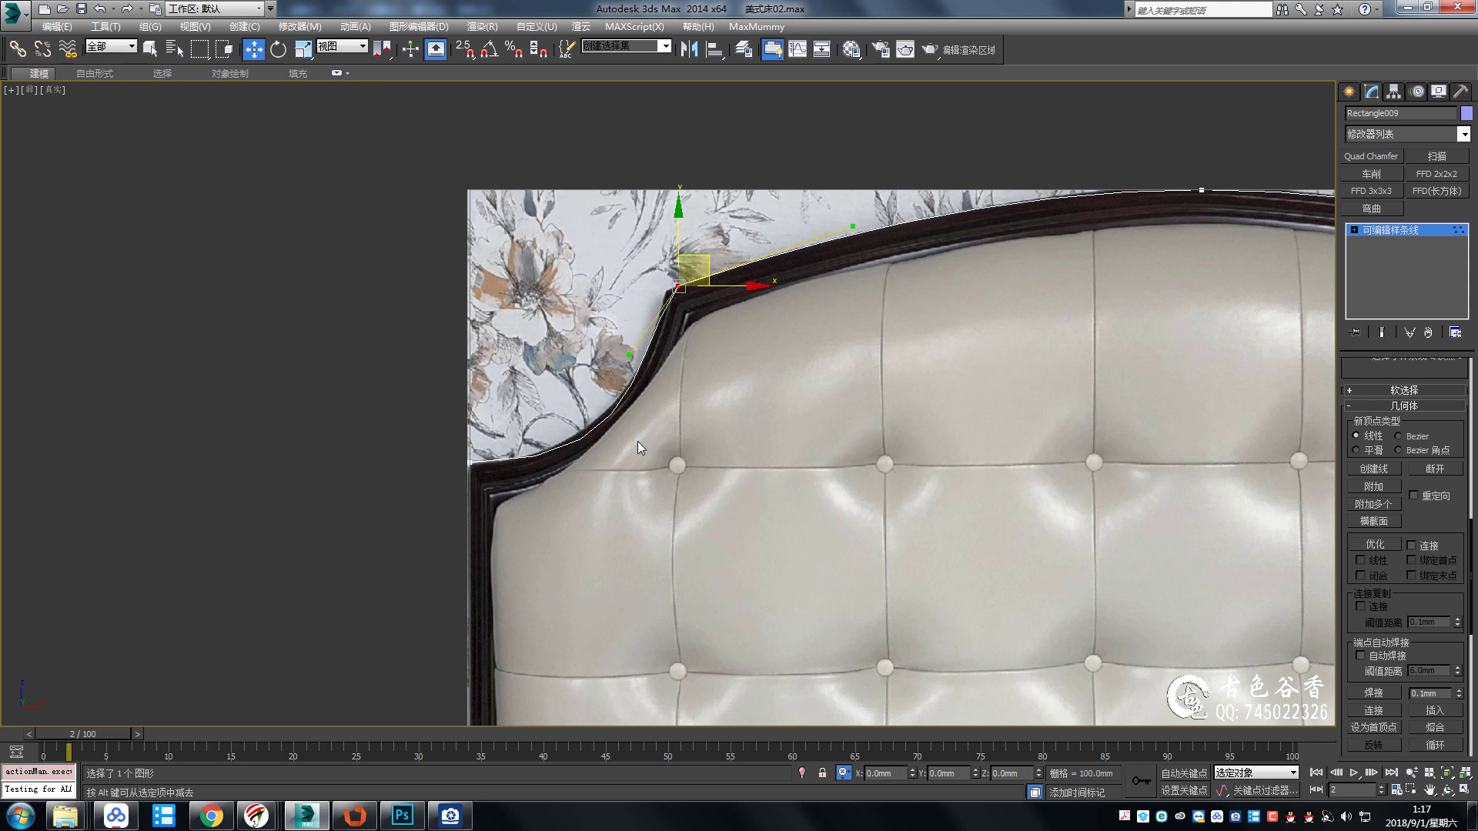
pyautogui.moveTo(647, 464); pyautogui.dragTo(599, 465)
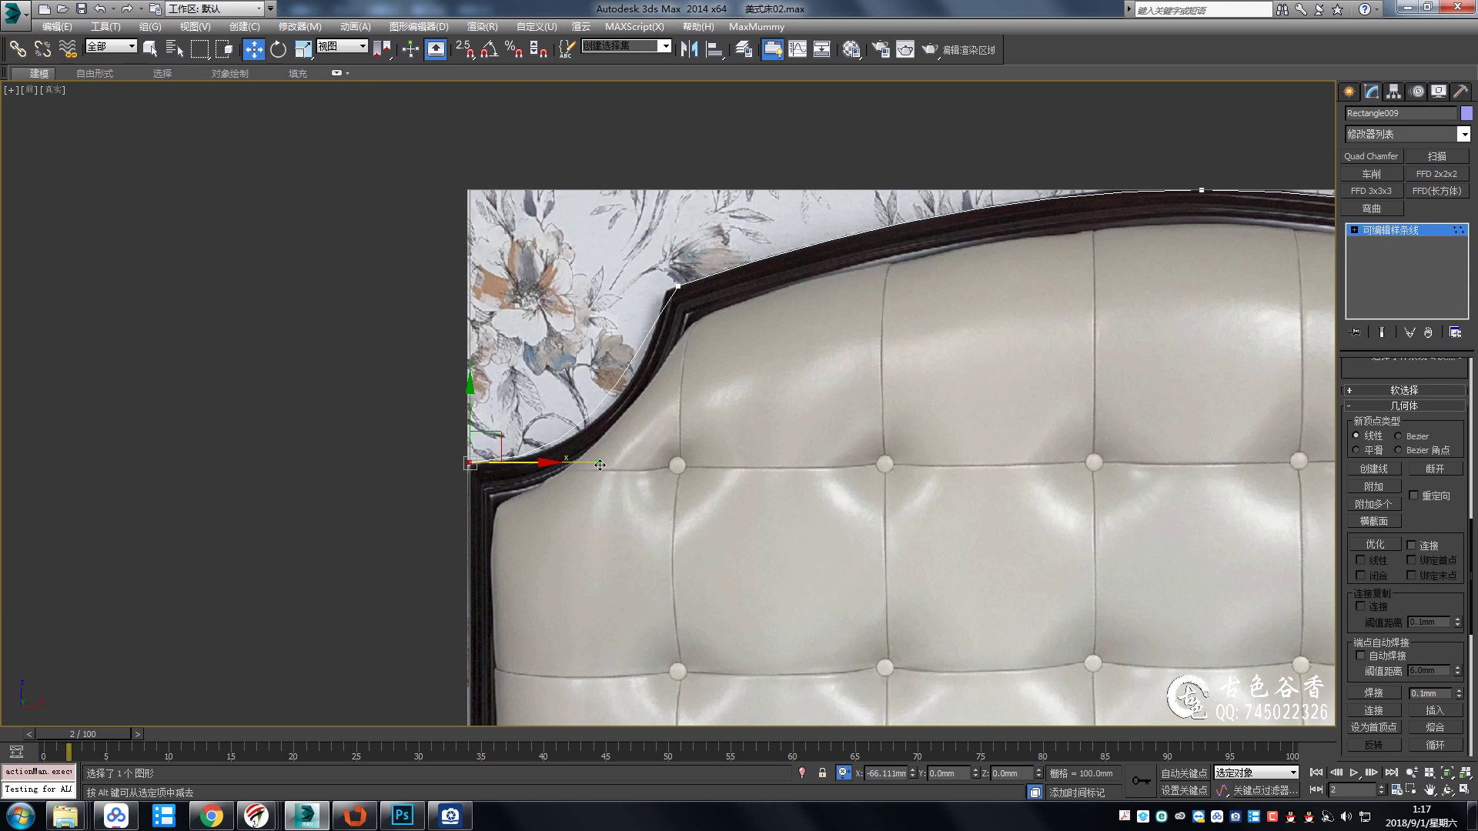
# Fit the upper-left corner curve to the moulding and exit Vertex level.
pyautogui.click(677, 286)
pyautogui.moveTo(645, 338); pyautogui.dragTo(650, 356)
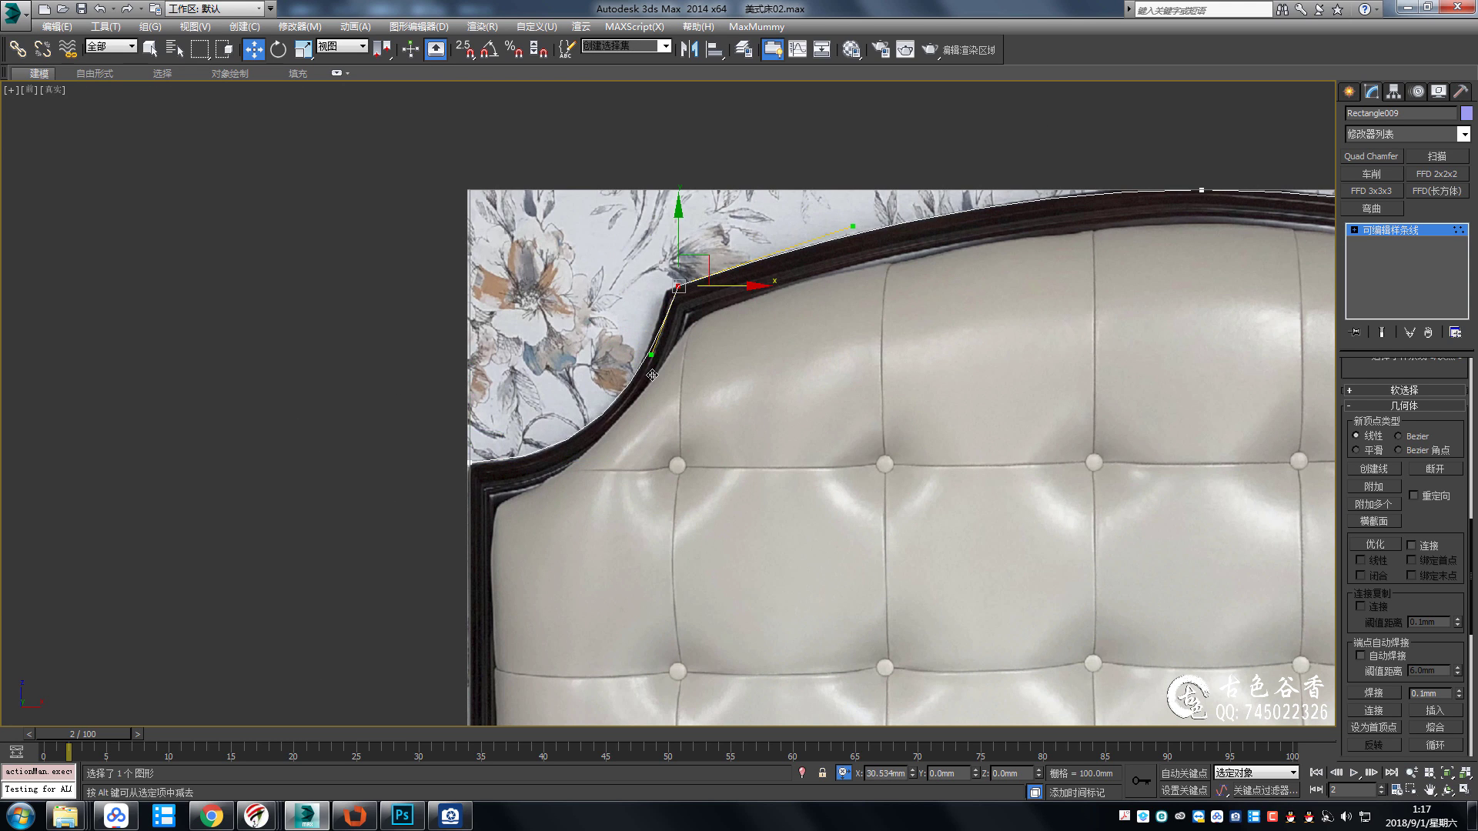
pyautogui.click(469, 463)
pyautogui.scroll(-5, 611, 460)
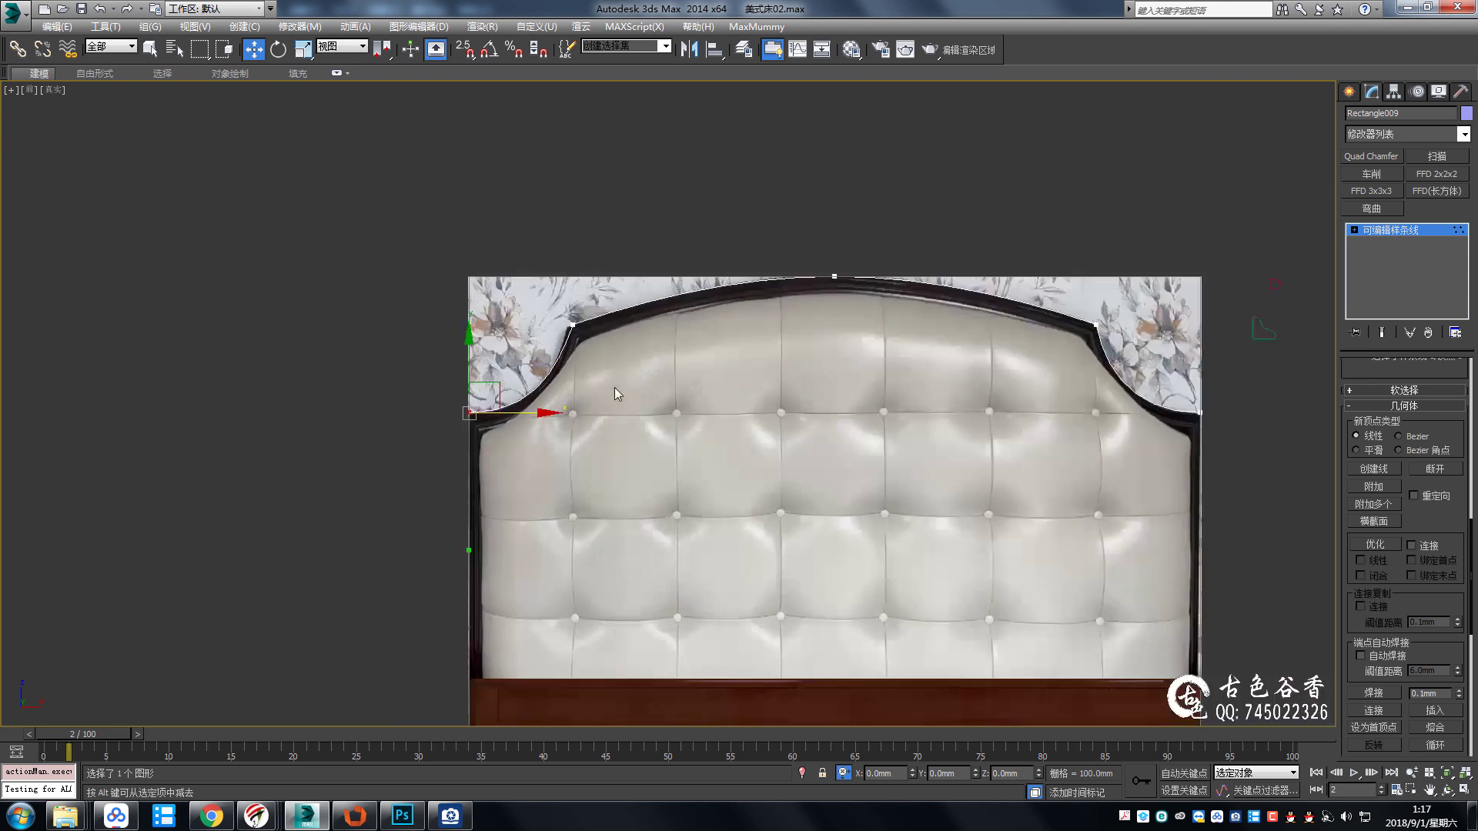
pyautogui.scroll(-3, 611, 459)
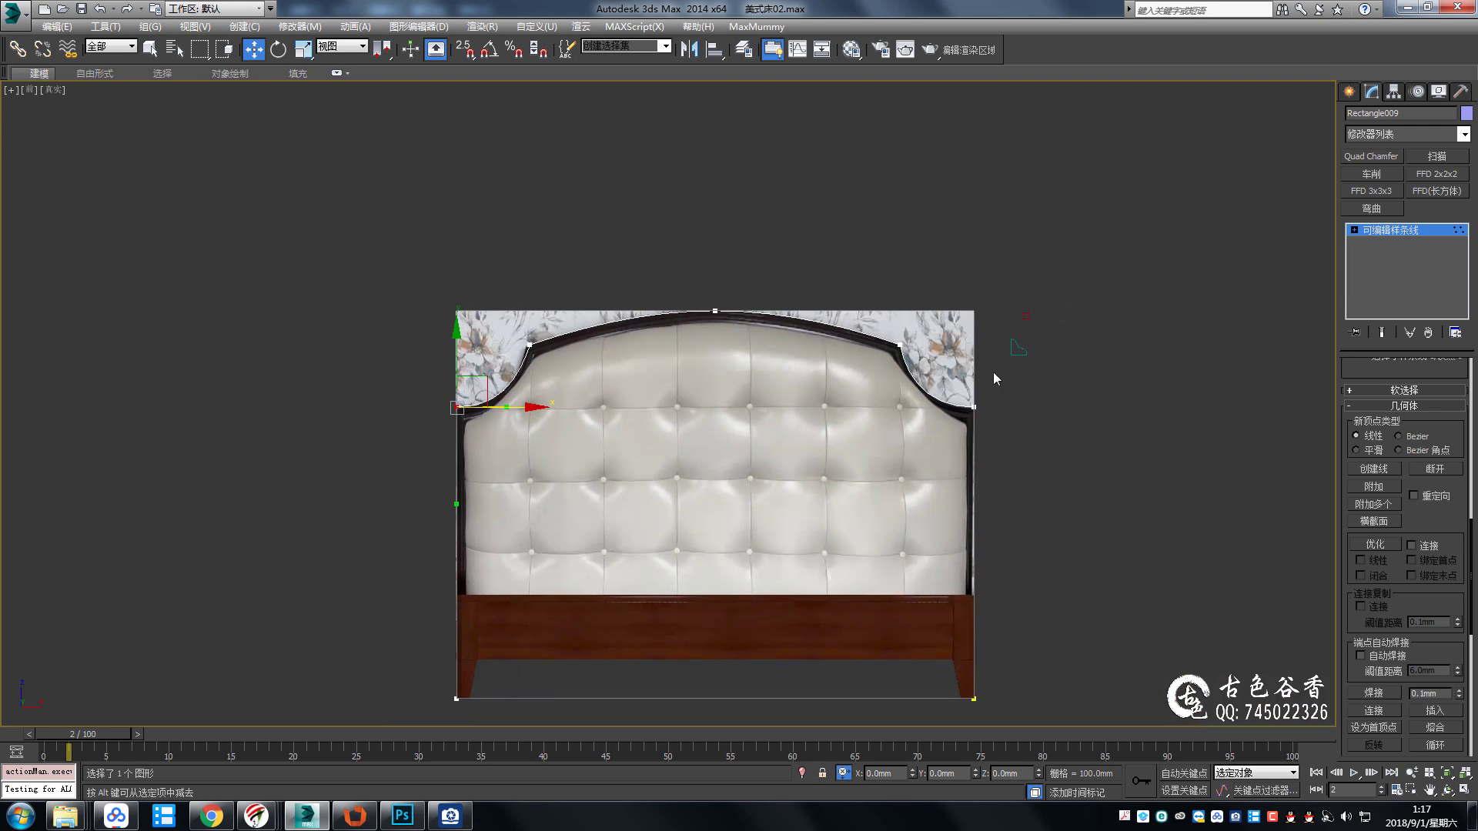
pyautogui.click(1413, 231)
pyautogui.moveTo(879, 425); pyautogui.dragTo(876, 351, button='middle')
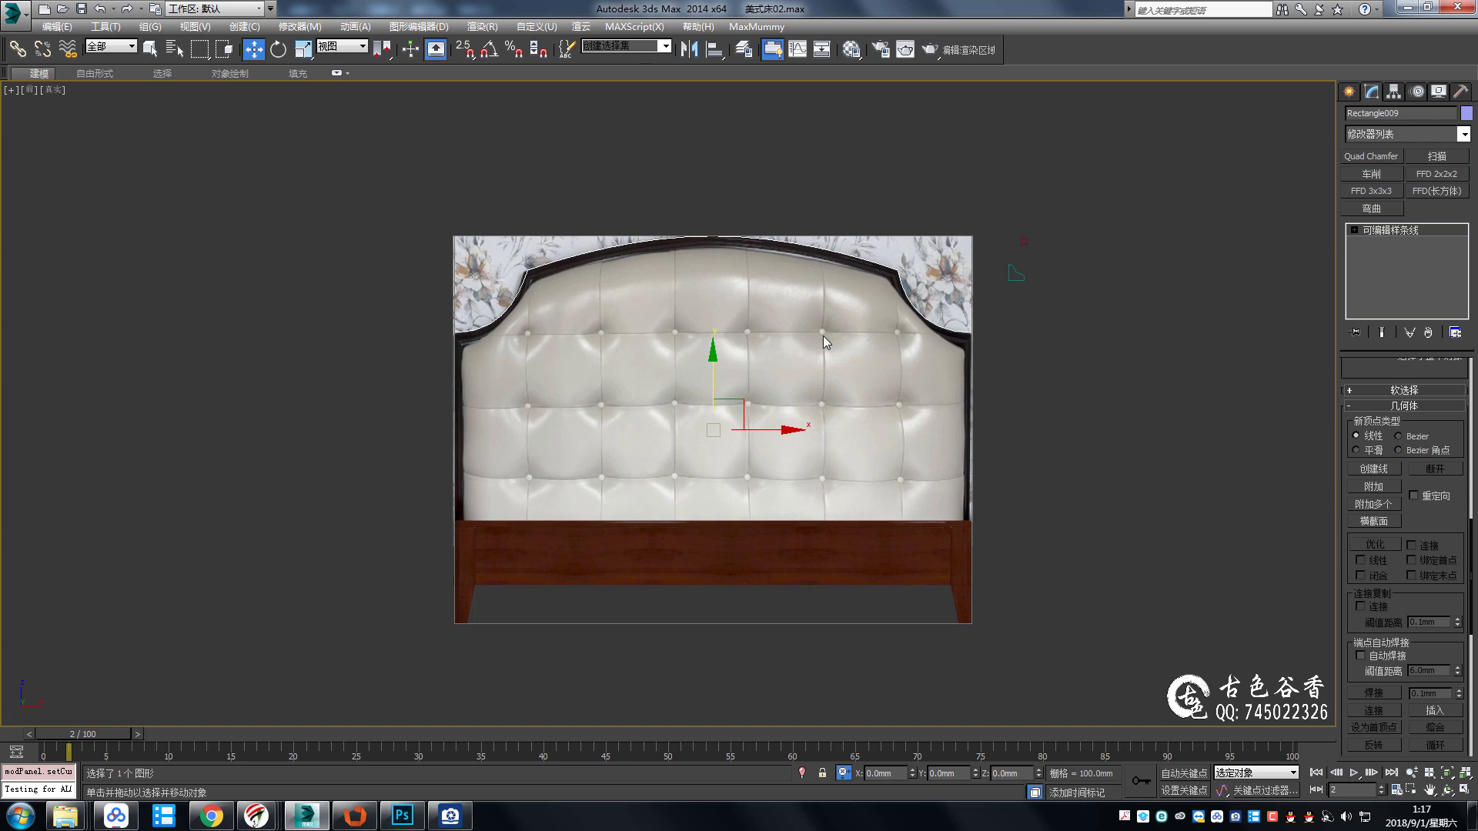
# Add a Sweep modifier using Rectangle008 as the custom section.
pyautogui.click(1436, 155)
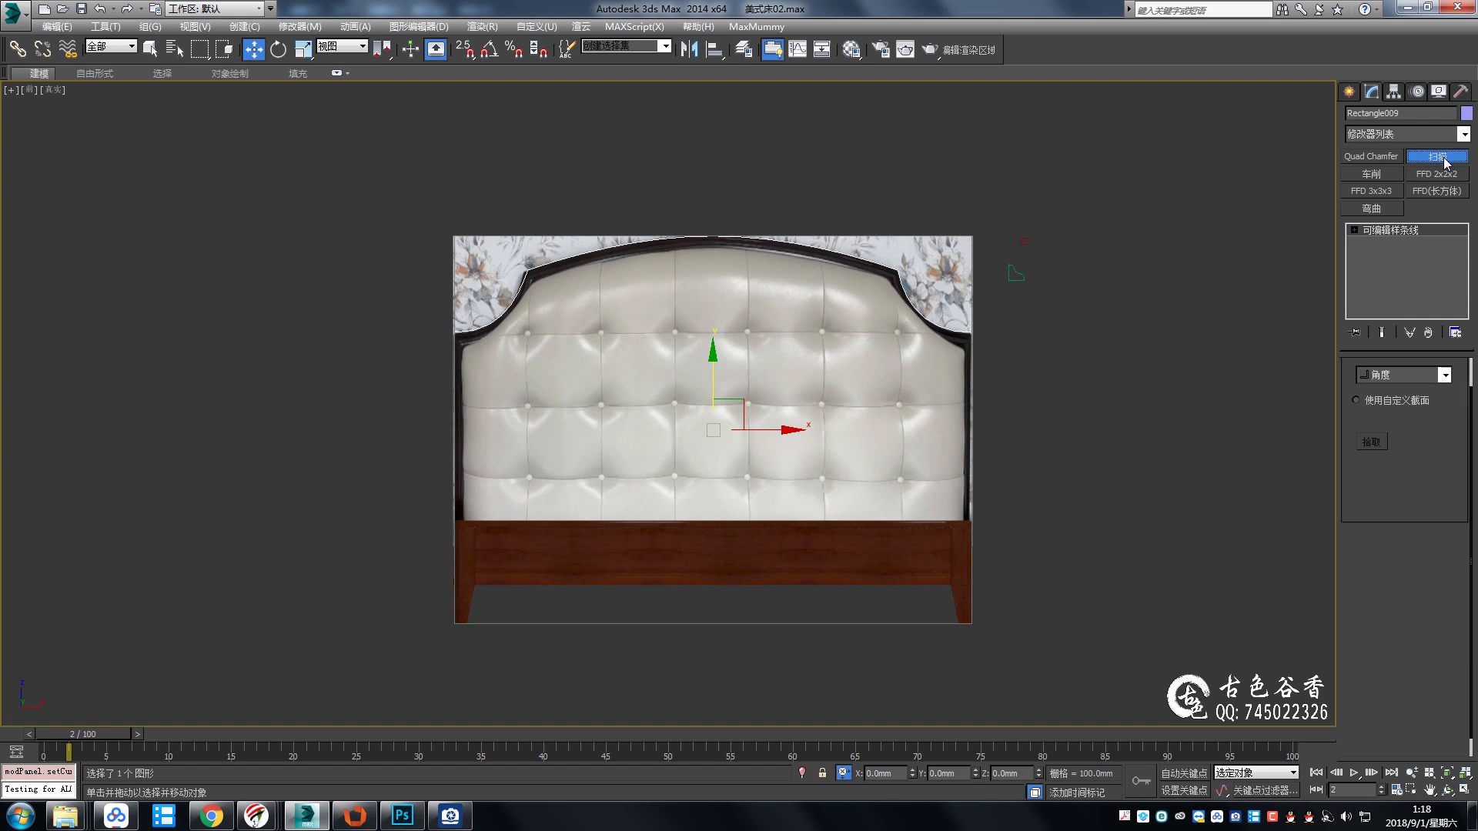
pyautogui.click(1356, 396)
pyautogui.click(1371, 437)
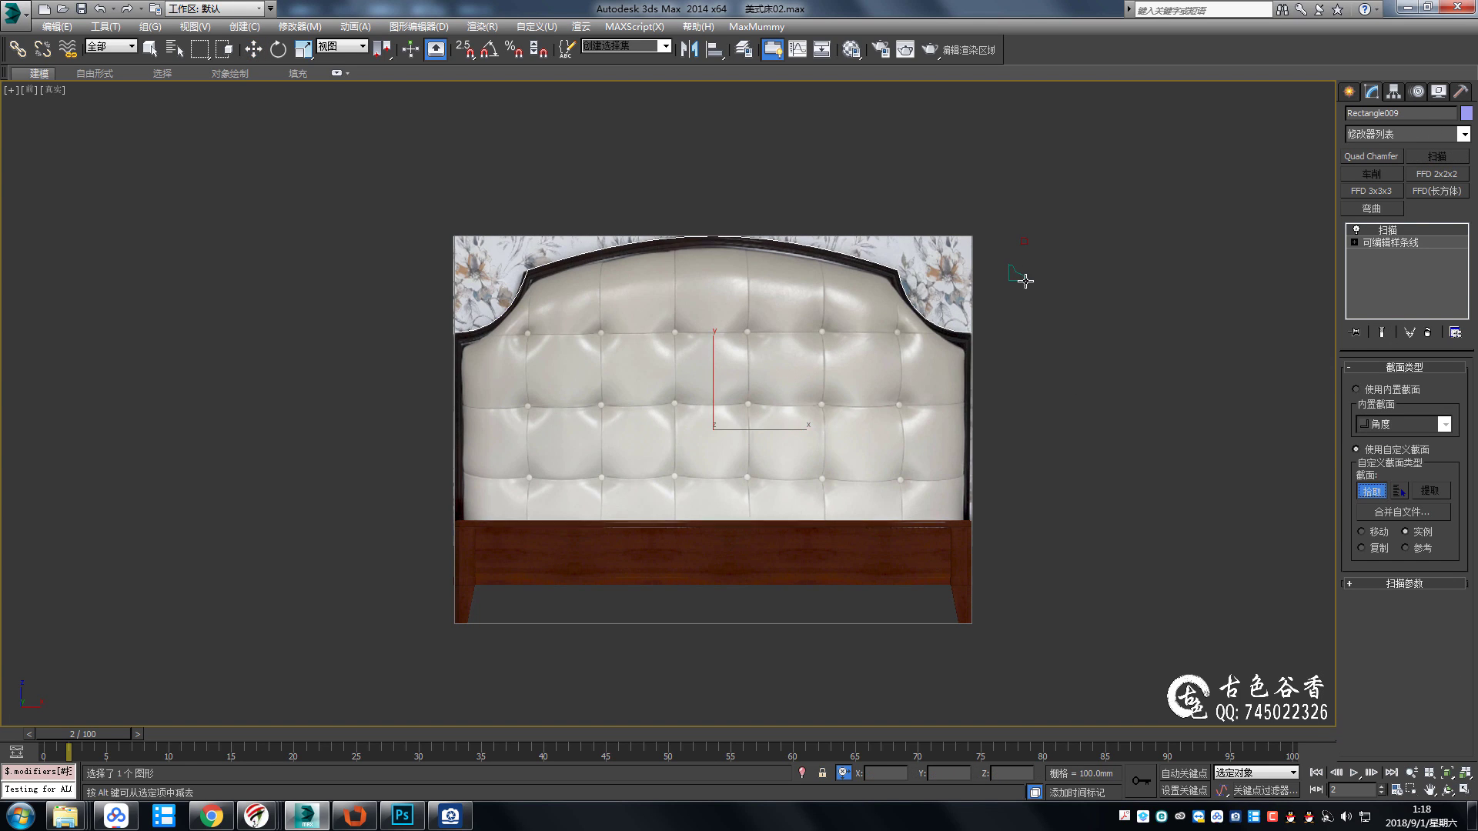
pyautogui.click(1017, 274)
pyautogui.scroll(6, 991, 337)
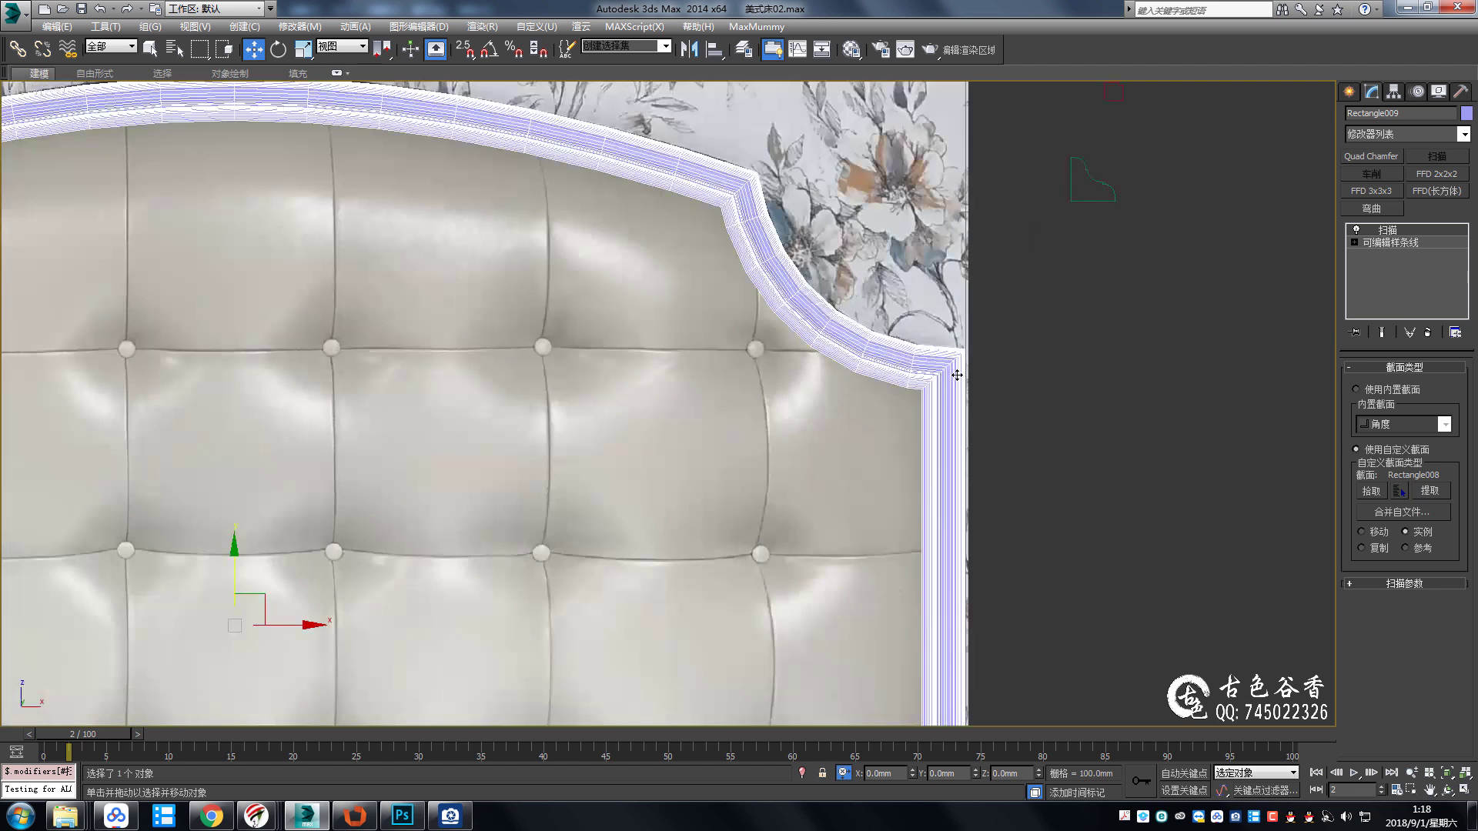
# Set the headboard path's interpolation steps to 6.
pyautogui.click(1401, 244)
pyautogui.scroll(-5, 1451, 396)
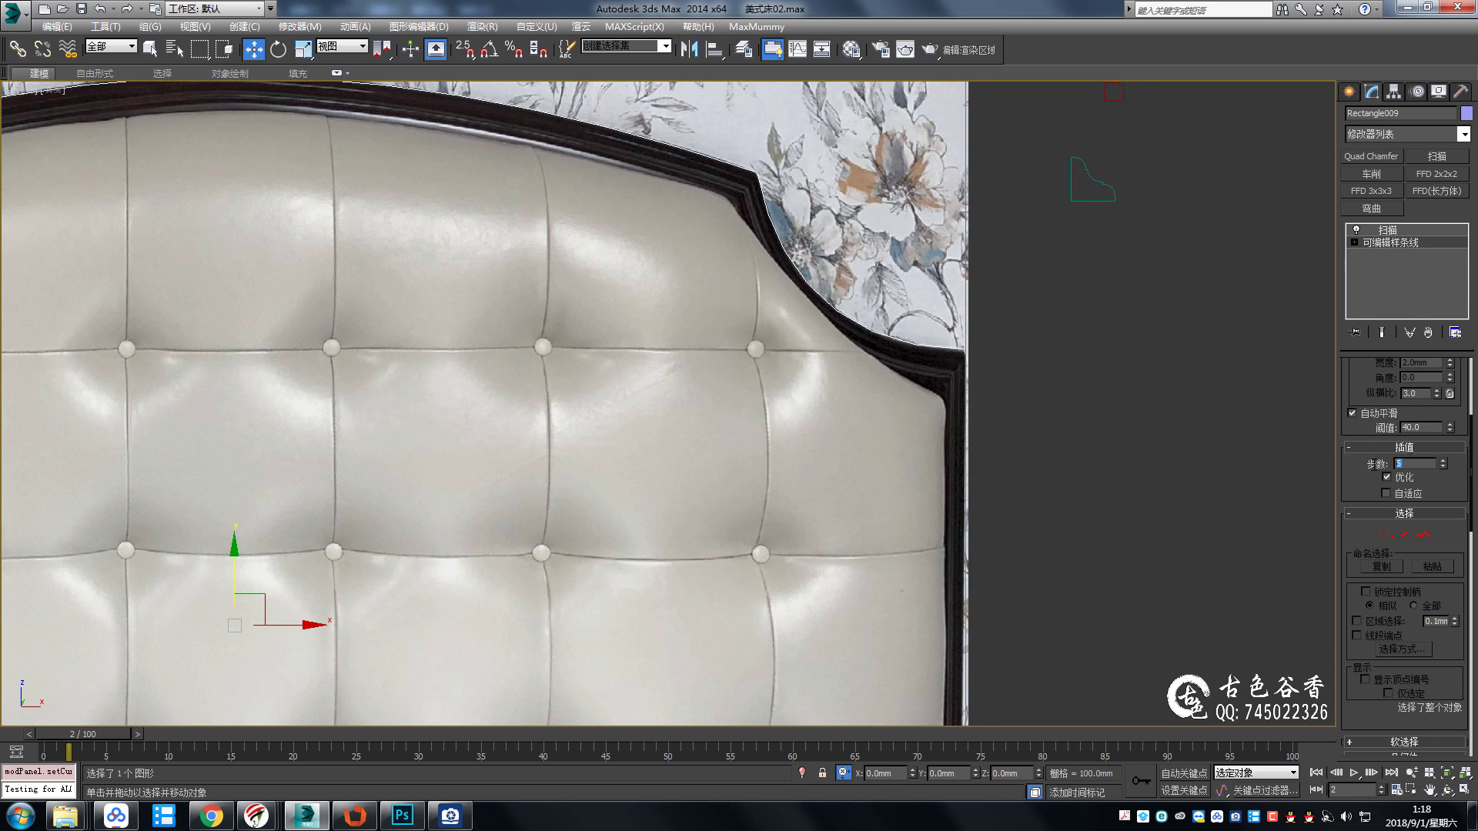
pyautogui.write('6')
pyautogui.press('Return')
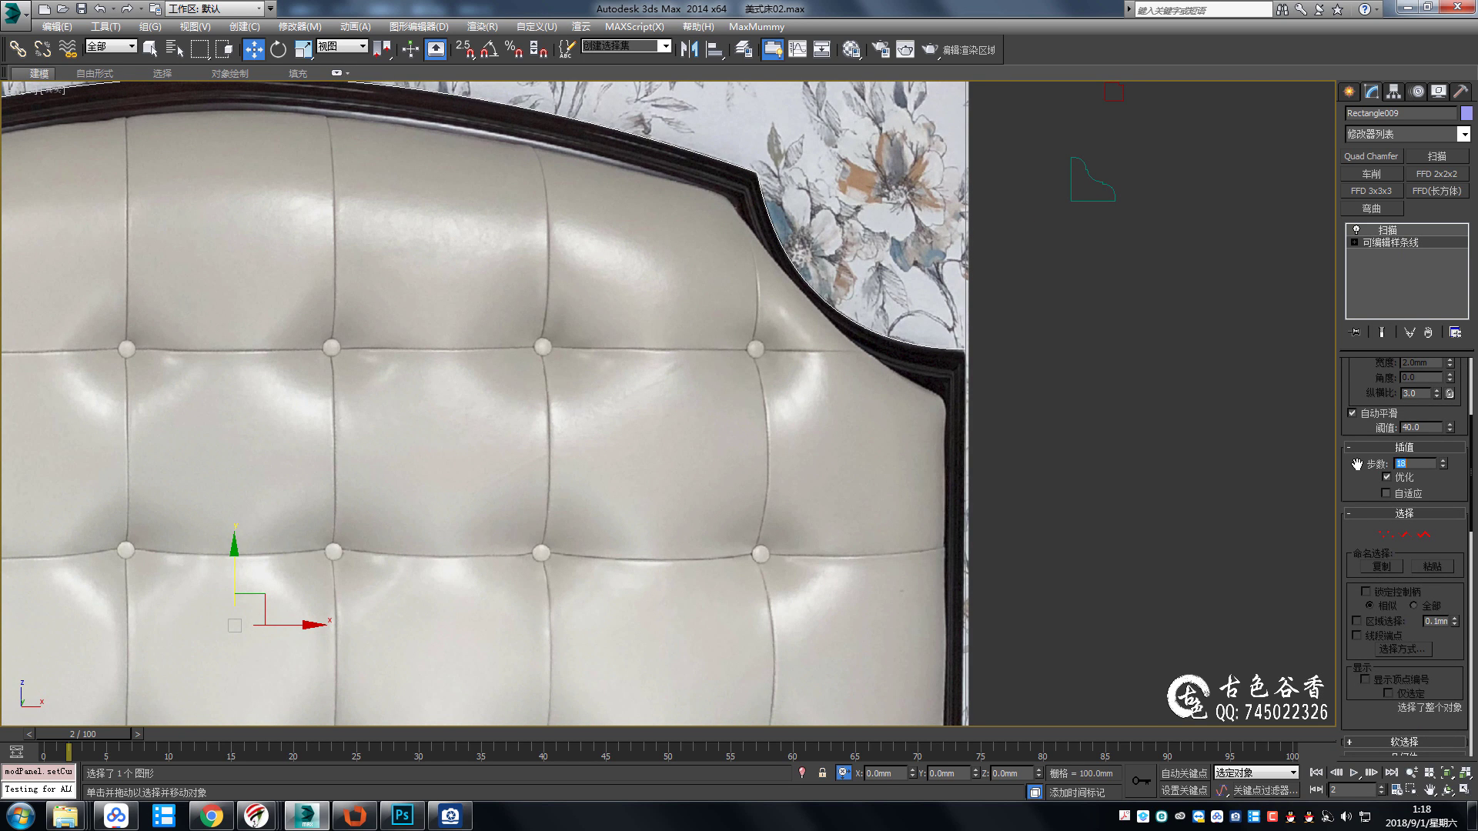
pyautogui.click(1397, 230)
pyautogui.scroll(-1, 1056, 354)
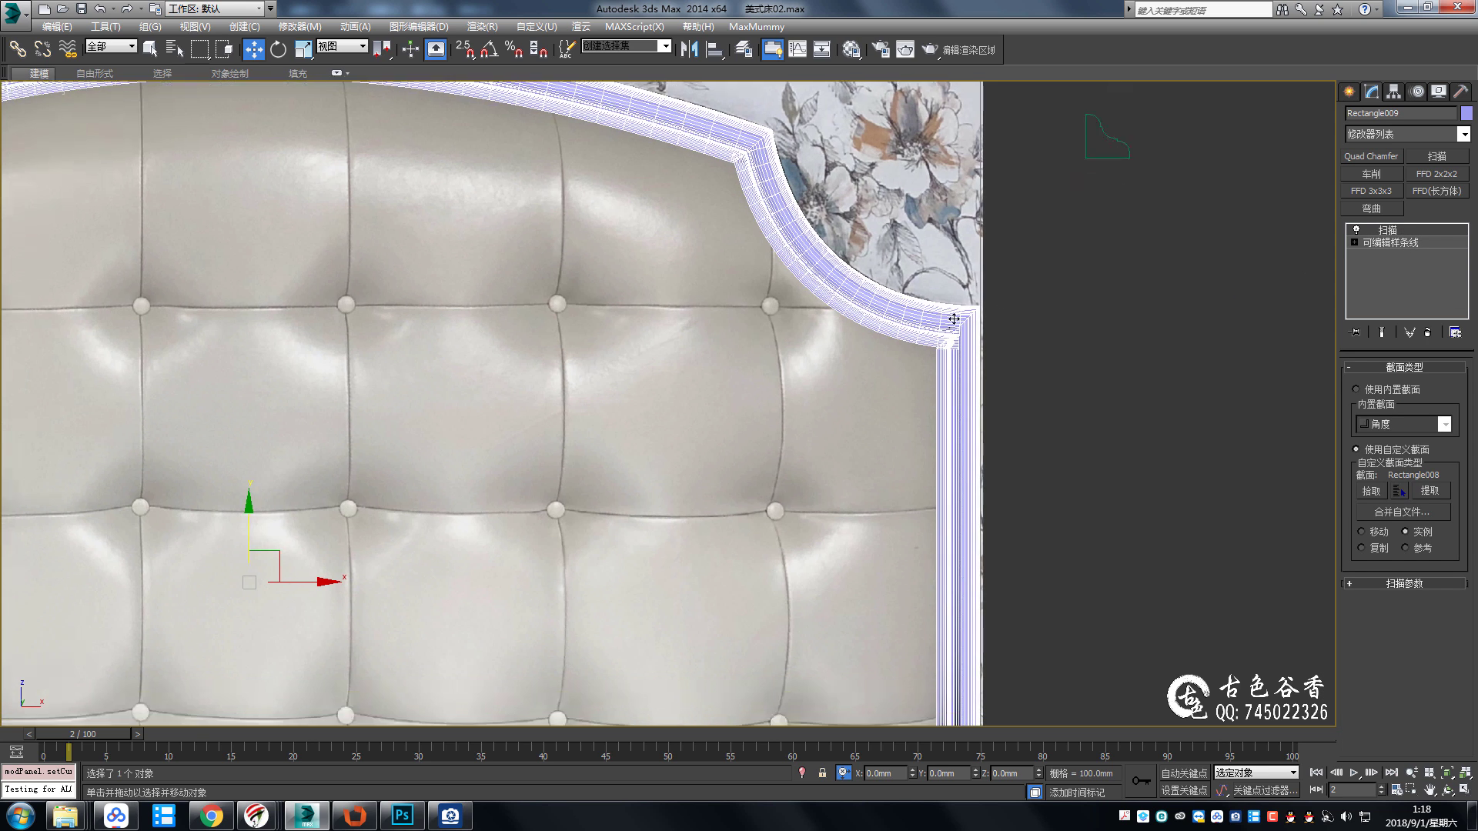
pyautogui.scroll(-1, 1056, 354)
pyautogui.scroll(2, 982, 410)
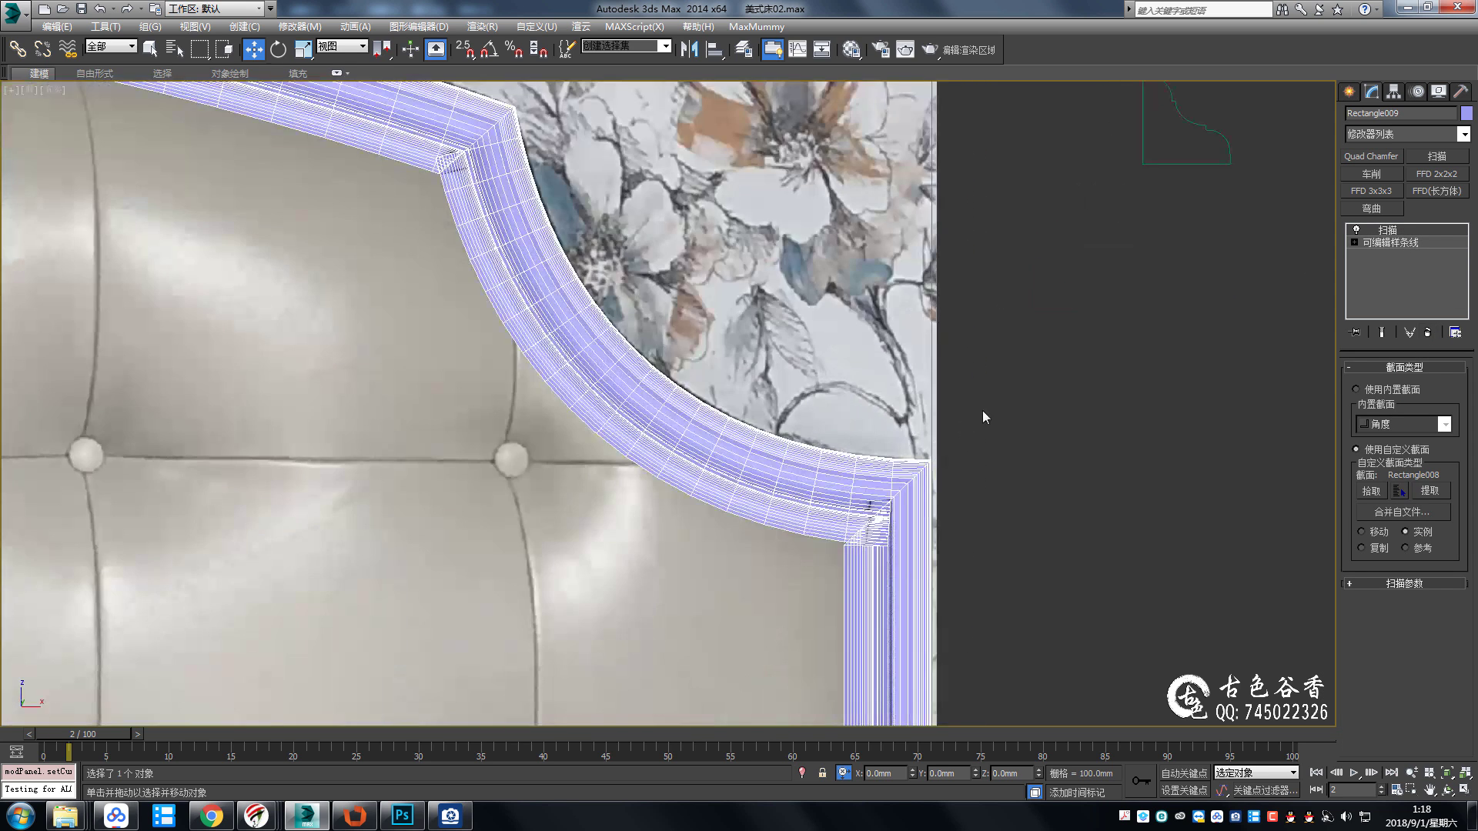
# Inspect the swept arch corner in Perspective, then delete the Sweep modifier.
pyautogui.hotkey('alt', 'w')
pyautogui.press('z')
pyautogui.hotkey('alt', 'w')
pyautogui.keyDown('alt'); pyautogui.moveTo(1191, 526); pyautogui.dragTo(993, 419, button='middle'); pyautogui.keyUp('alt')
pyautogui.scroll(4, 993, 419)
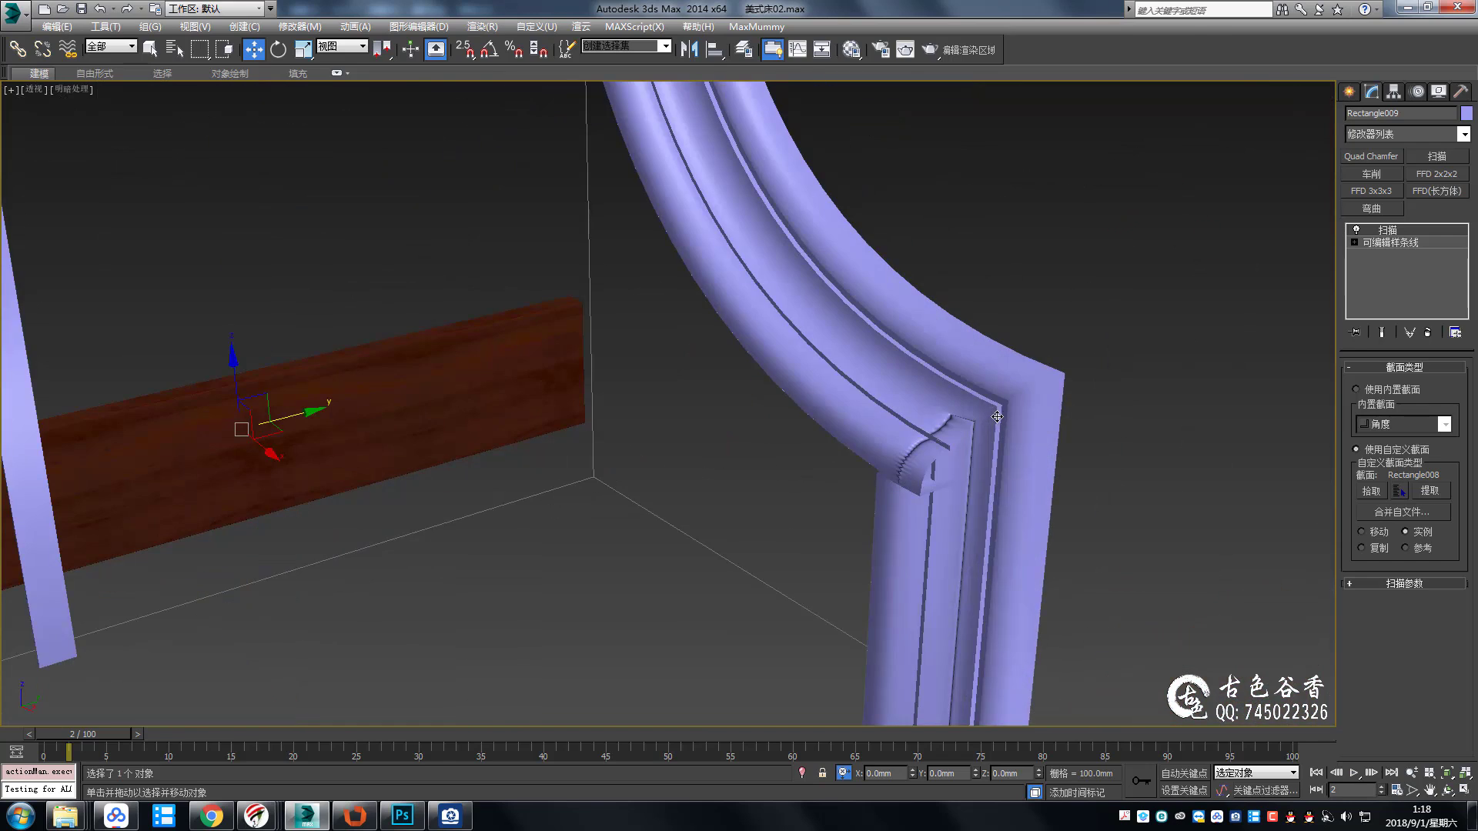
pyautogui.scroll(1, 1020, 406)
pyautogui.click(1426, 334)
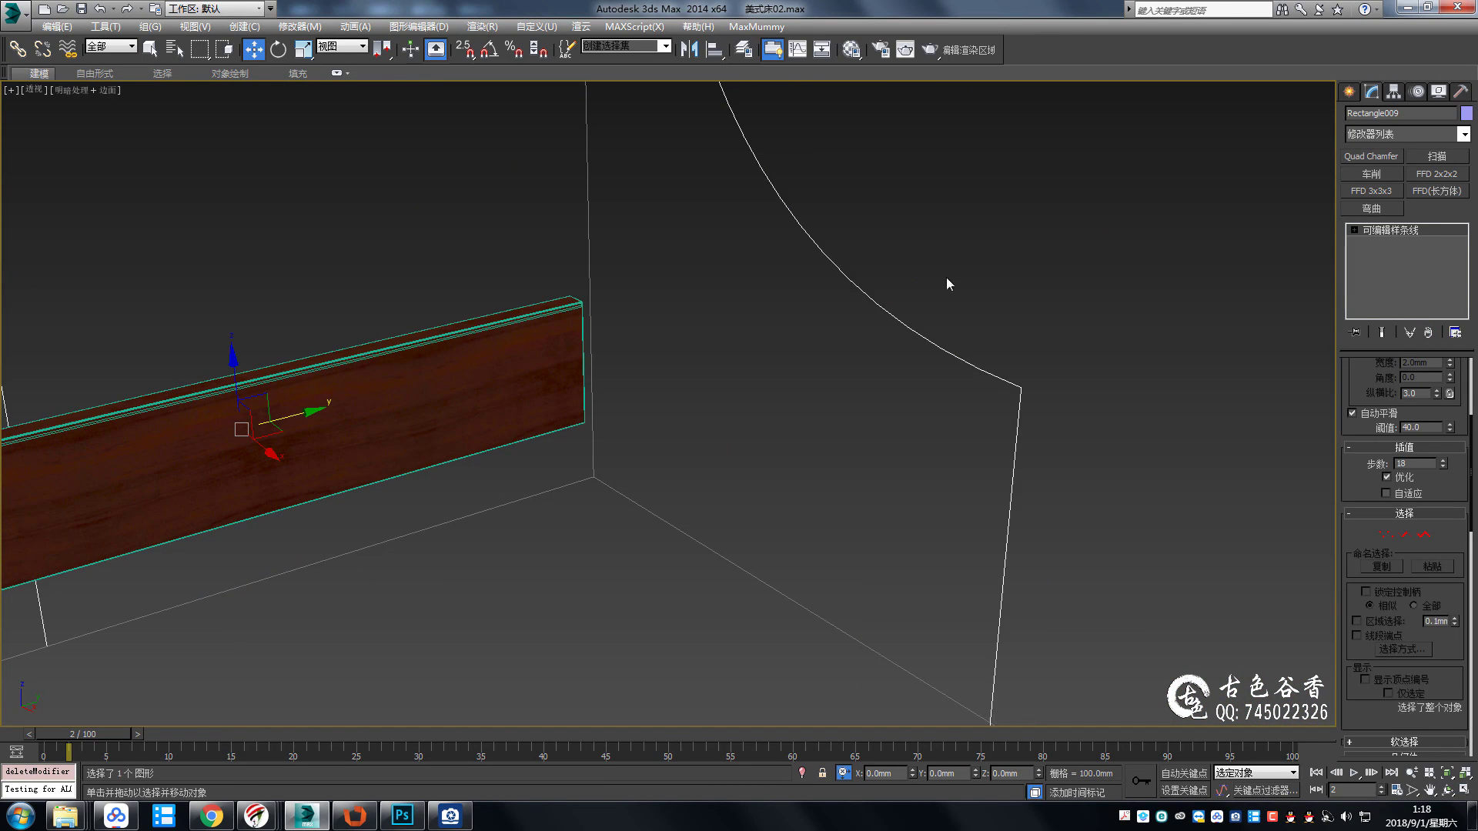
# Select the Rectangle008 profile and lower its interpolation steps.
pyautogui.hotkey('alt', 'w')
pyautogui.click(1131, 262)
pyautogui.hotkey('alt', 'w')
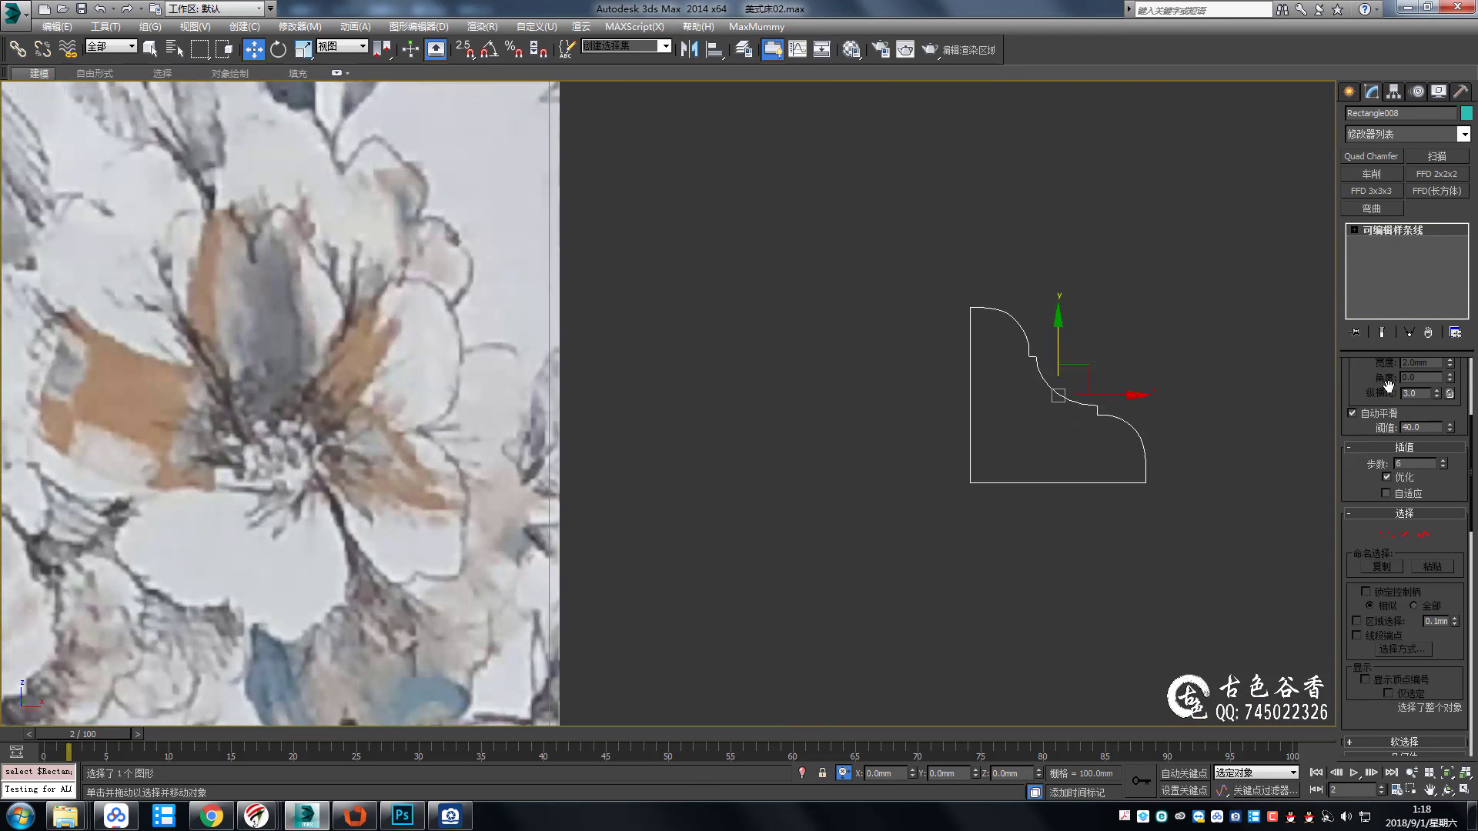
pyautogui.click(1444, 467)
pyautogui.hotkey('alt', 'w')
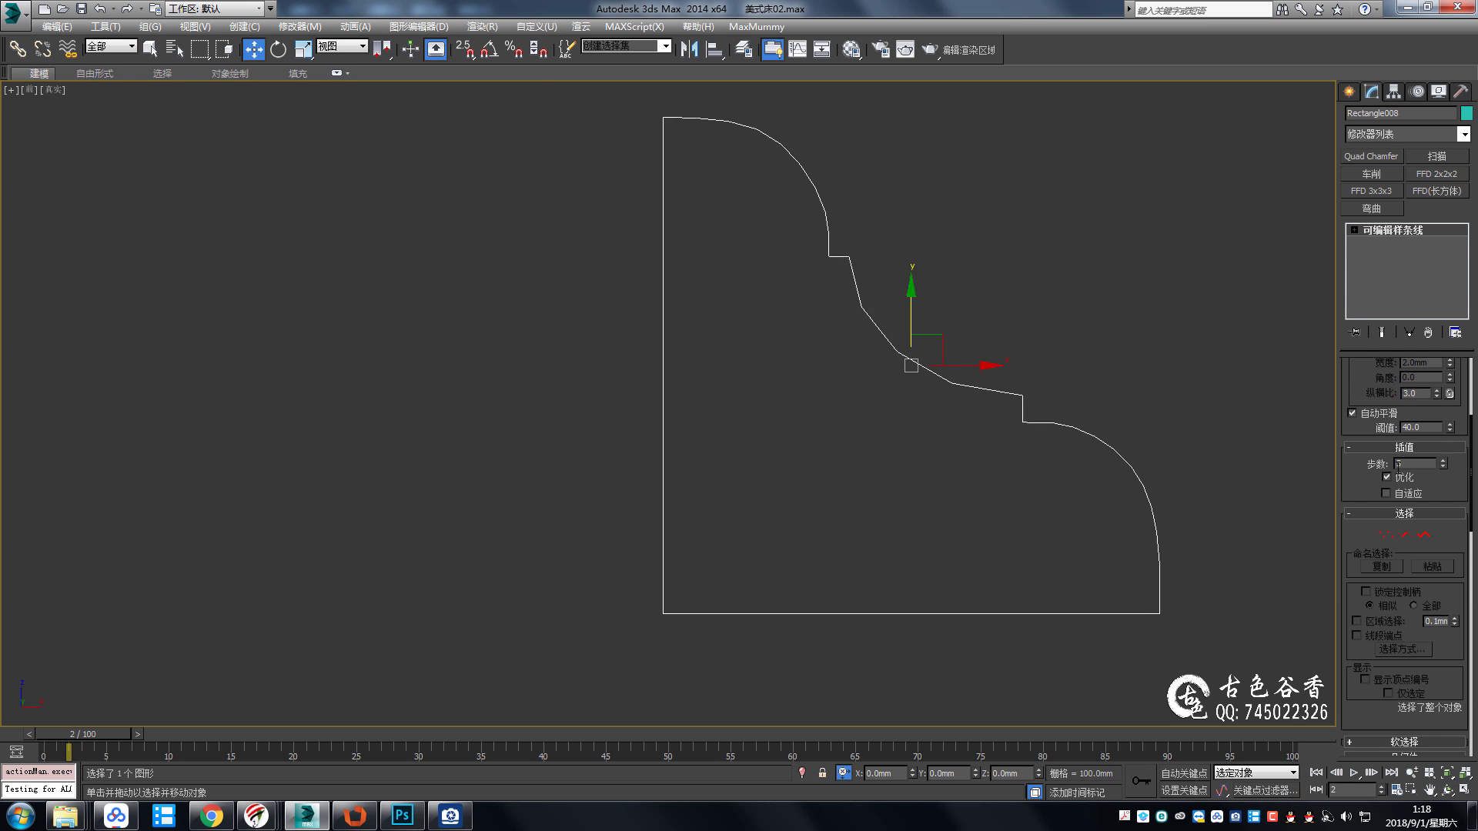
pyautogui.scroll(-2, 1089, 439)
pyautogui.scroll(-3, 1092, 442)
pyautogui.scroll(-3, 631, 334)
pyautogui.hotkey('alt', 'w')
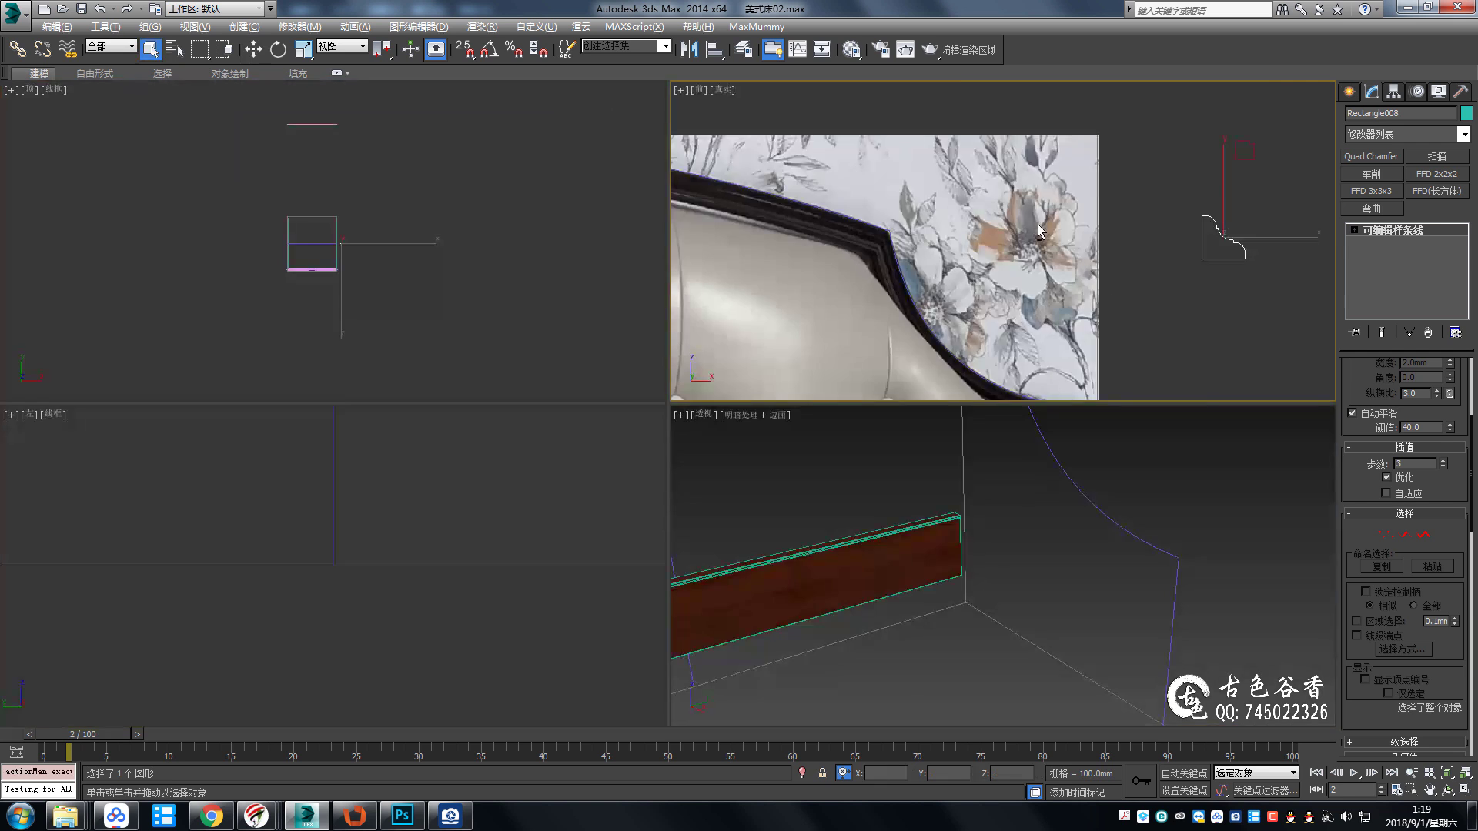
pyautogui.hotkey('alt', 'w')
pyautogui.scroll(3, 682, 283)
# Sweep the headboard outline with Rectangle008 as the custom section.
pyautogui.click(705, 280)
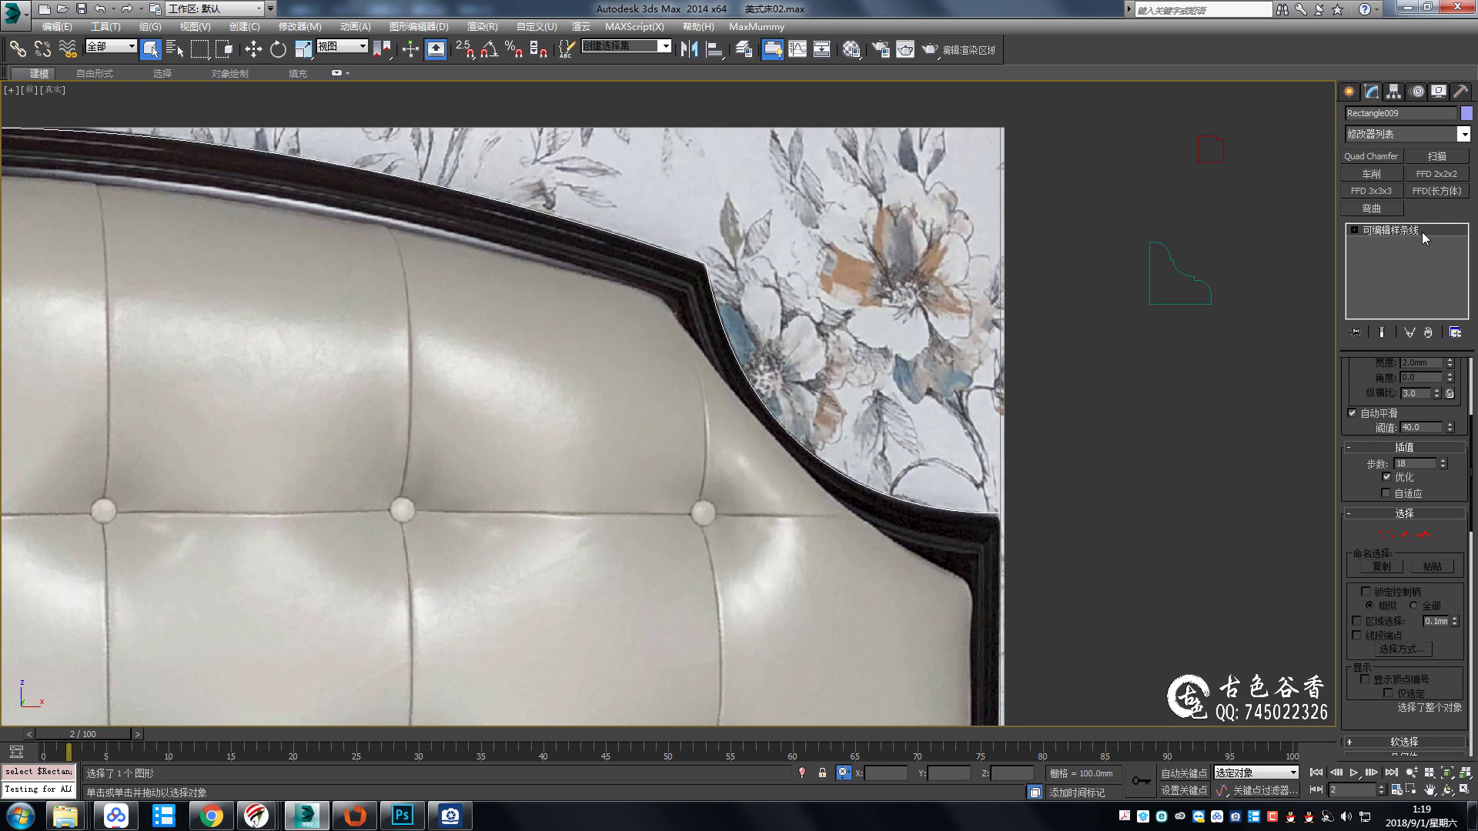
pyautogui.click(1436, 157)
pyautogui.click(1356, 448)
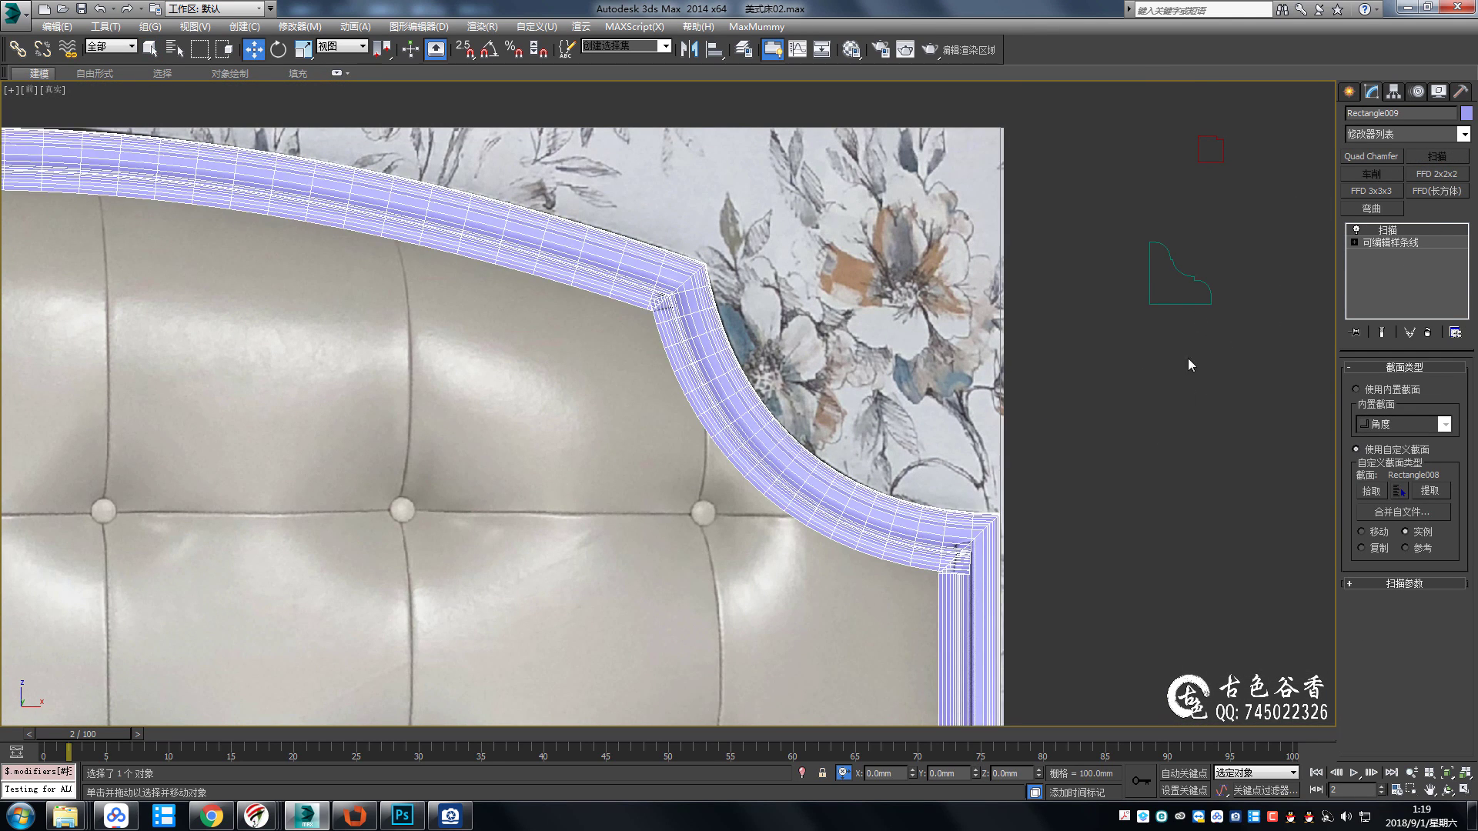
pyautogui.moveTo(957, 547); pyautogui.dragTo(959, 351, button='middle')
pyautogui.hotkey('alt', 'w')
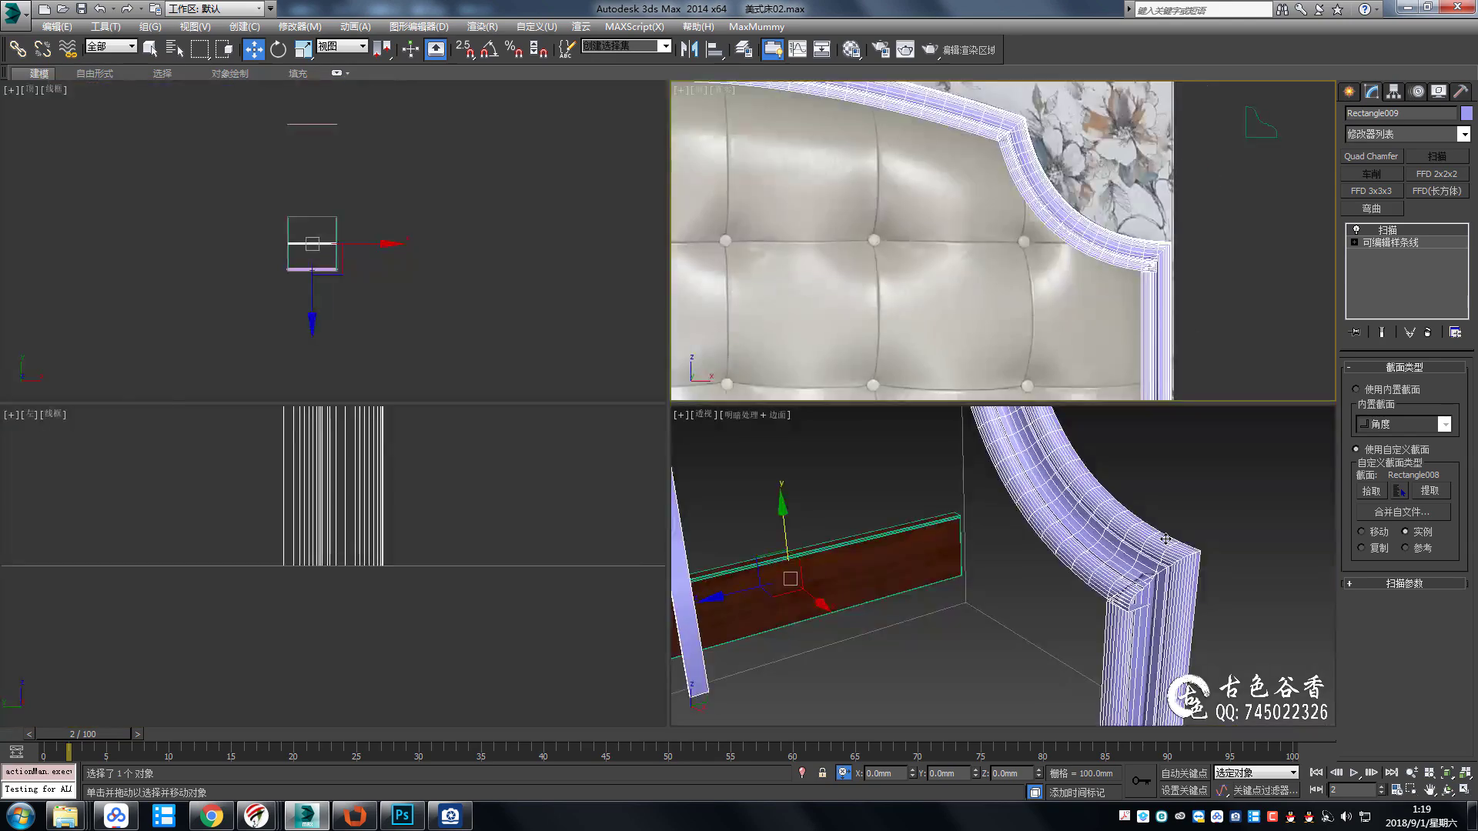
pyautogui.hotkey('alt', 'w')
pyautogui.scroll(4, 616, 307)
pyautogui.click(1393, 583)
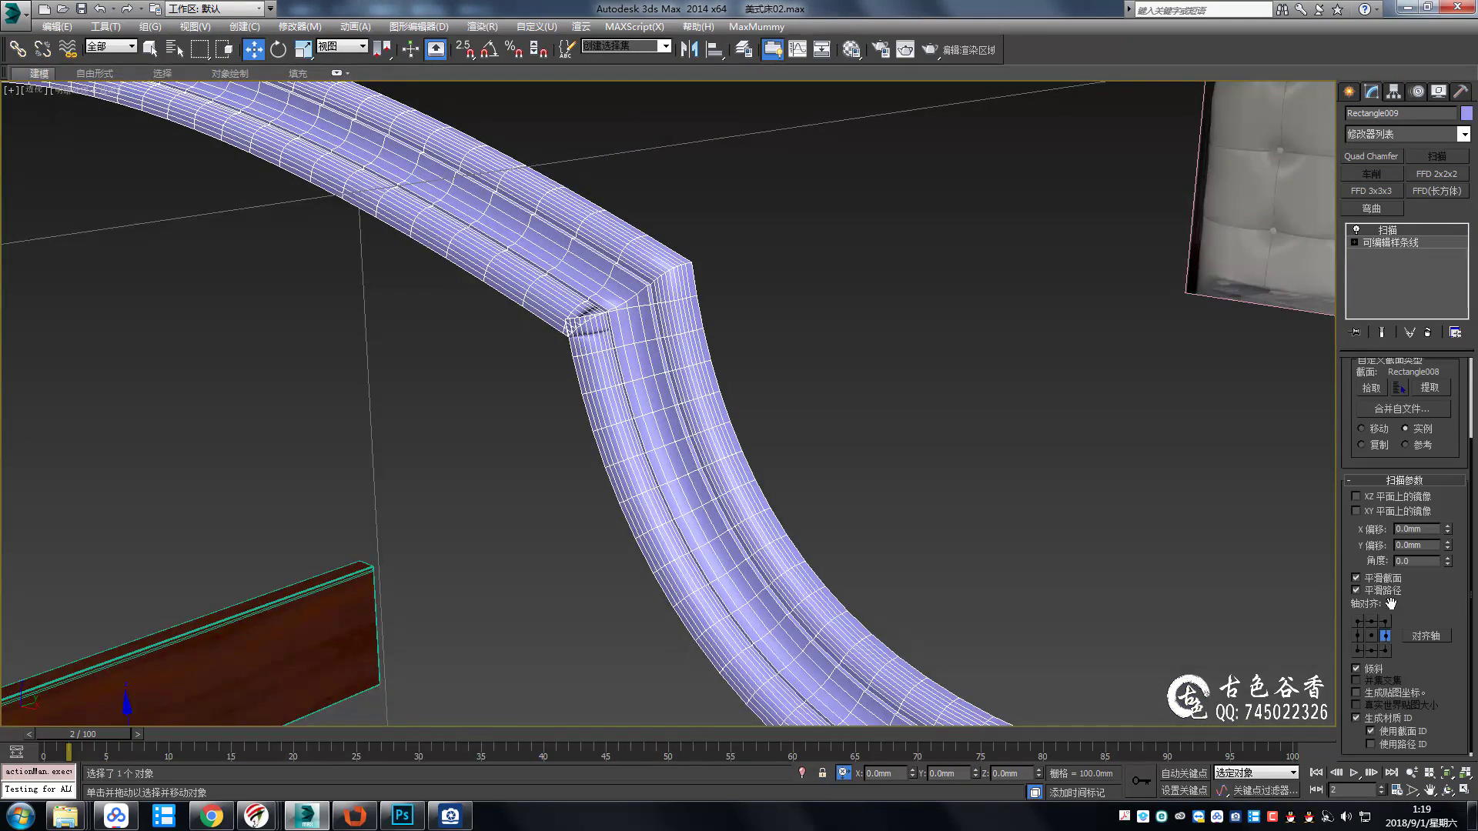
# Orbit around the arched frame, convert it to editable poly and isolate it.
pyautogui.scroll(-5, 742, 387)
pyautogui.moveTo(742, 387)
pyautogui.keyDown('alt'); pyautogui.mouseDown(button='middle')
pyautogui.moveTo(1012, 430)
pyautogui.moveTo(908, 485)
pyautogui.moveTo(742, 448)
pyautogui.moveTo(940, 472)
pyautogui.mouseUp(button='middle'); pyautogui.keyUp('alt')
pyautogui.scroll(3, 1012, 430)
pyautogui.scroll(1, 1012, 430)
pyautogui.scroll(-4, 1070, 441)
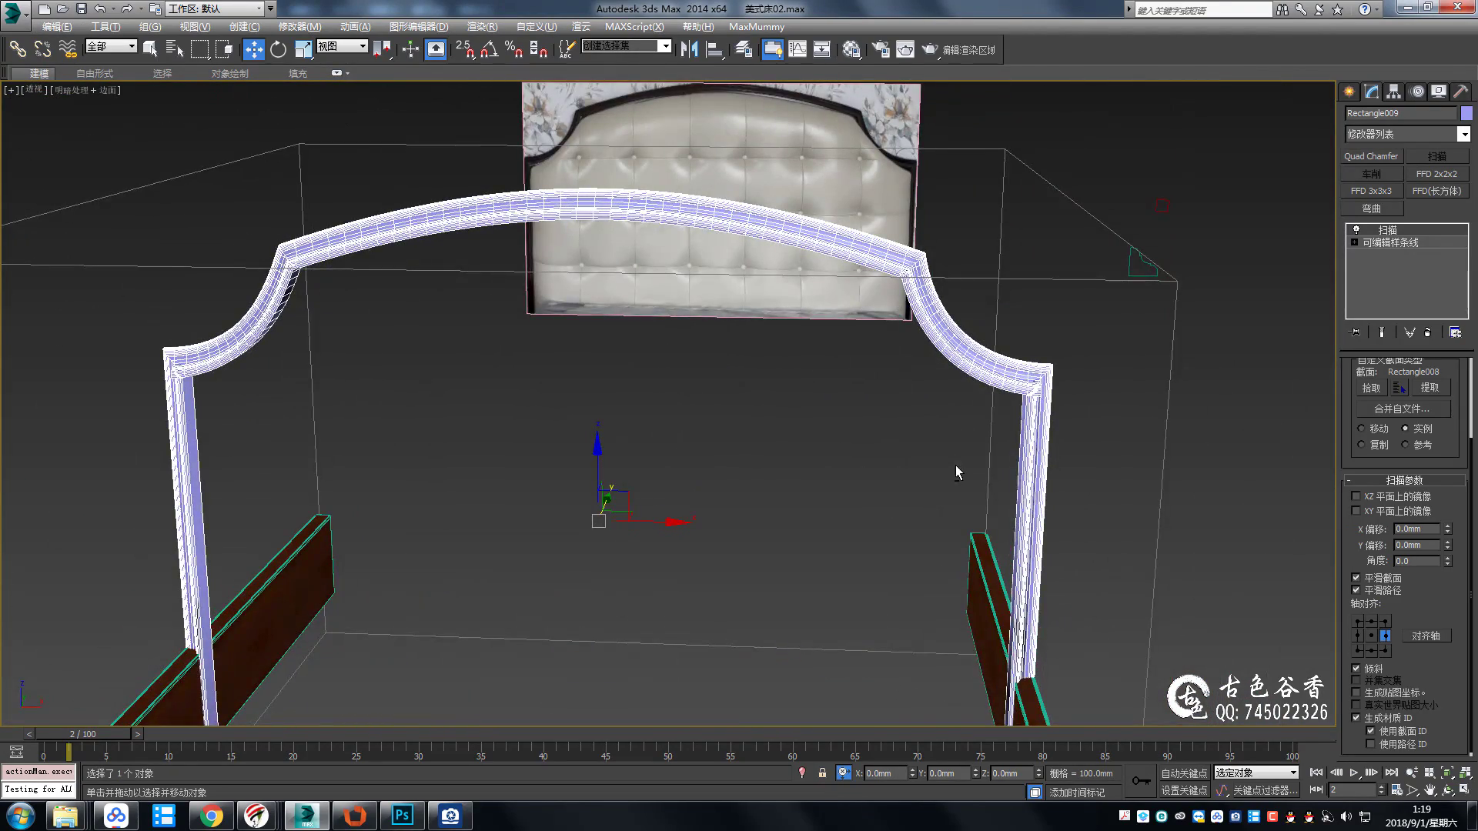
pyautogui.press('z')
pyautogui.hotkey('alt', 'q')
# In front view, move the frame's pivot up to the top of the arch using Affect Pivot Only.
pyautogui.press('f')
pyautogui.scroll(5, 844, 219)
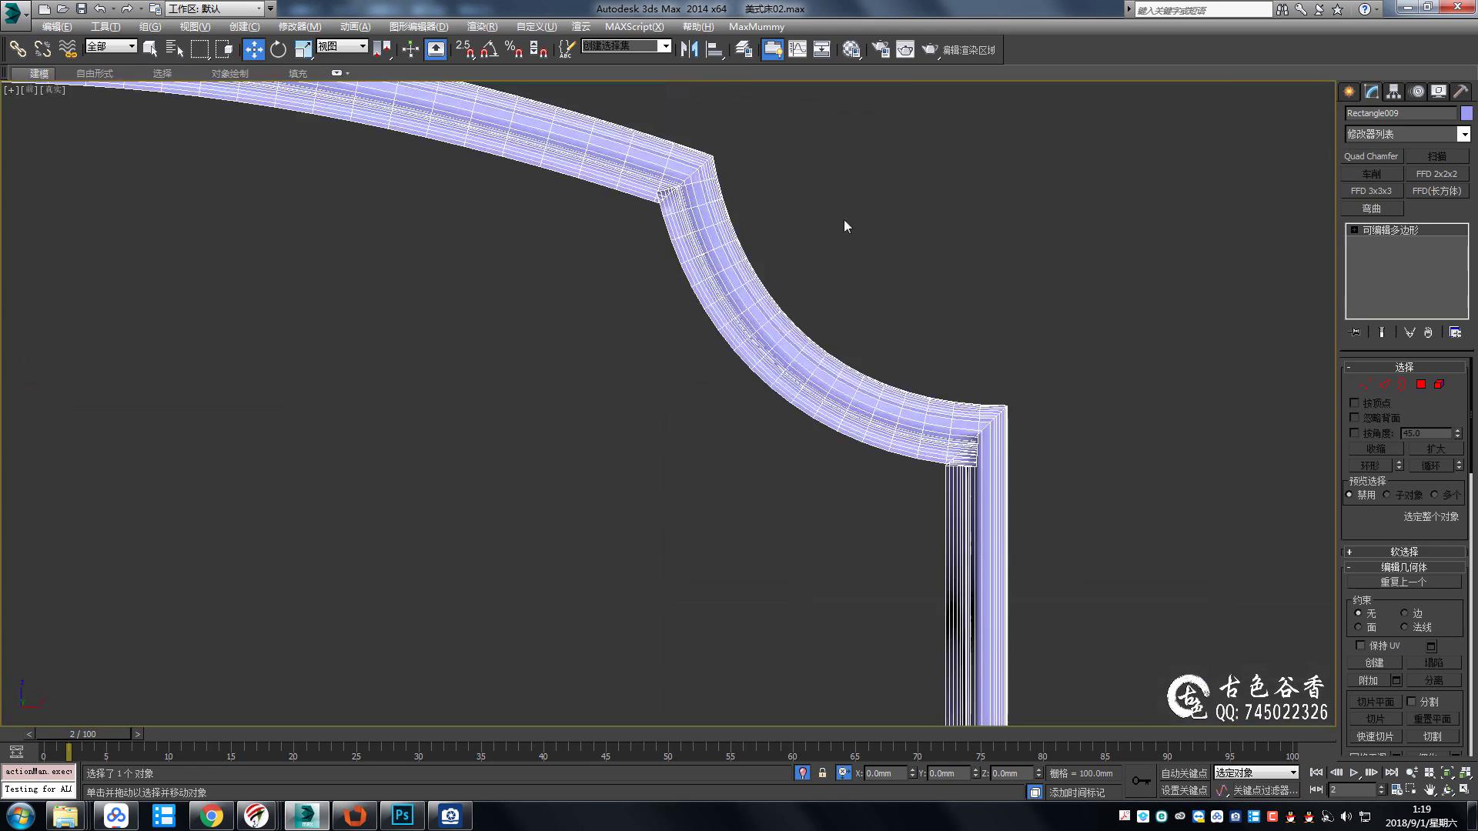
pyautogui.scroll(-5, 844, 219)
pyautogui.click(1393, 91)
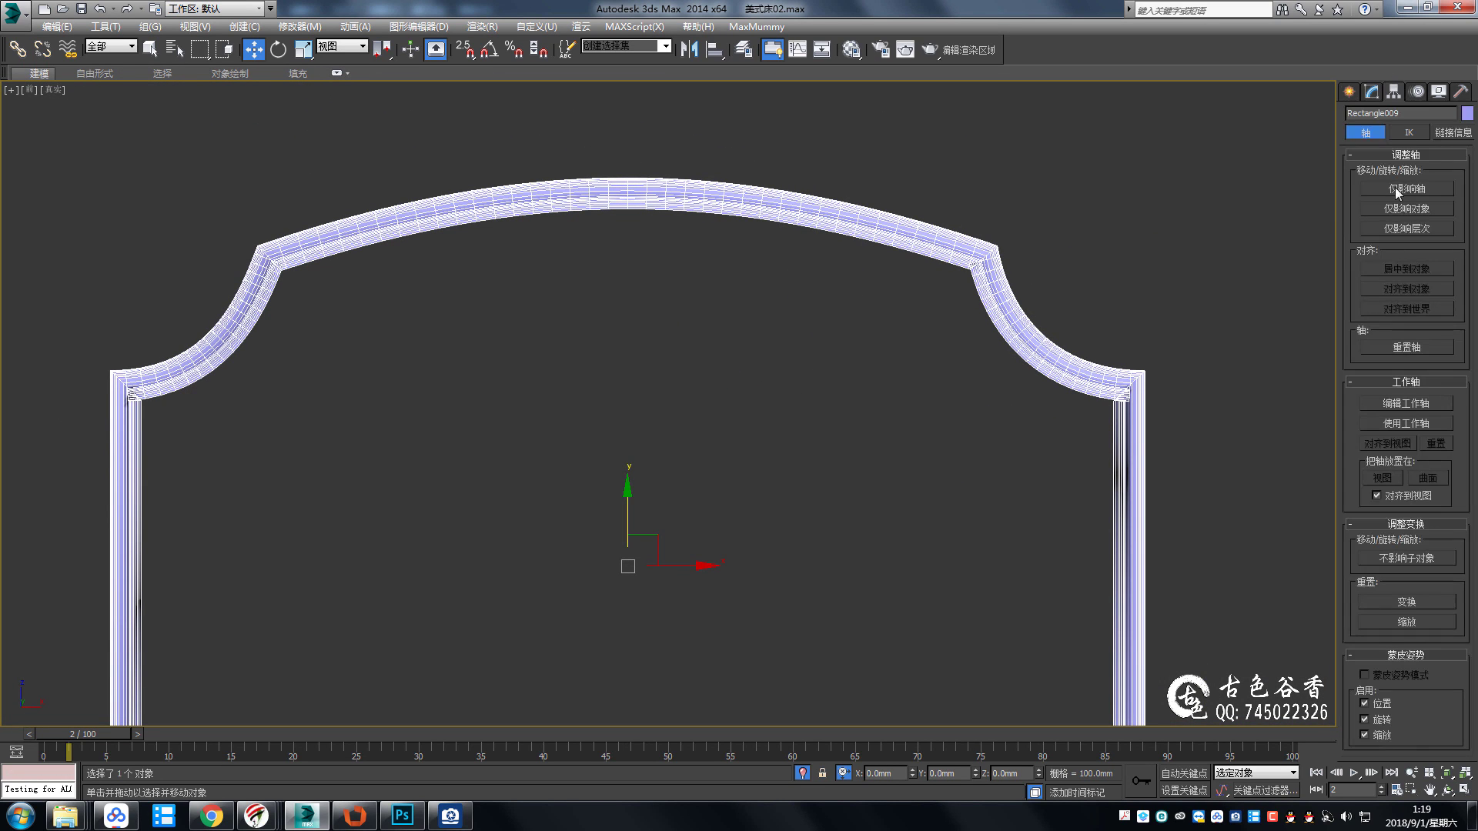
pyautogui.click(1407, 188)
pyautogui.moveTo(627, 539); pyautogui.dragTo(627, 195)
pyautogui.scroll(2, 627, 195)
pyautogui.scroll(2, 627, 195)
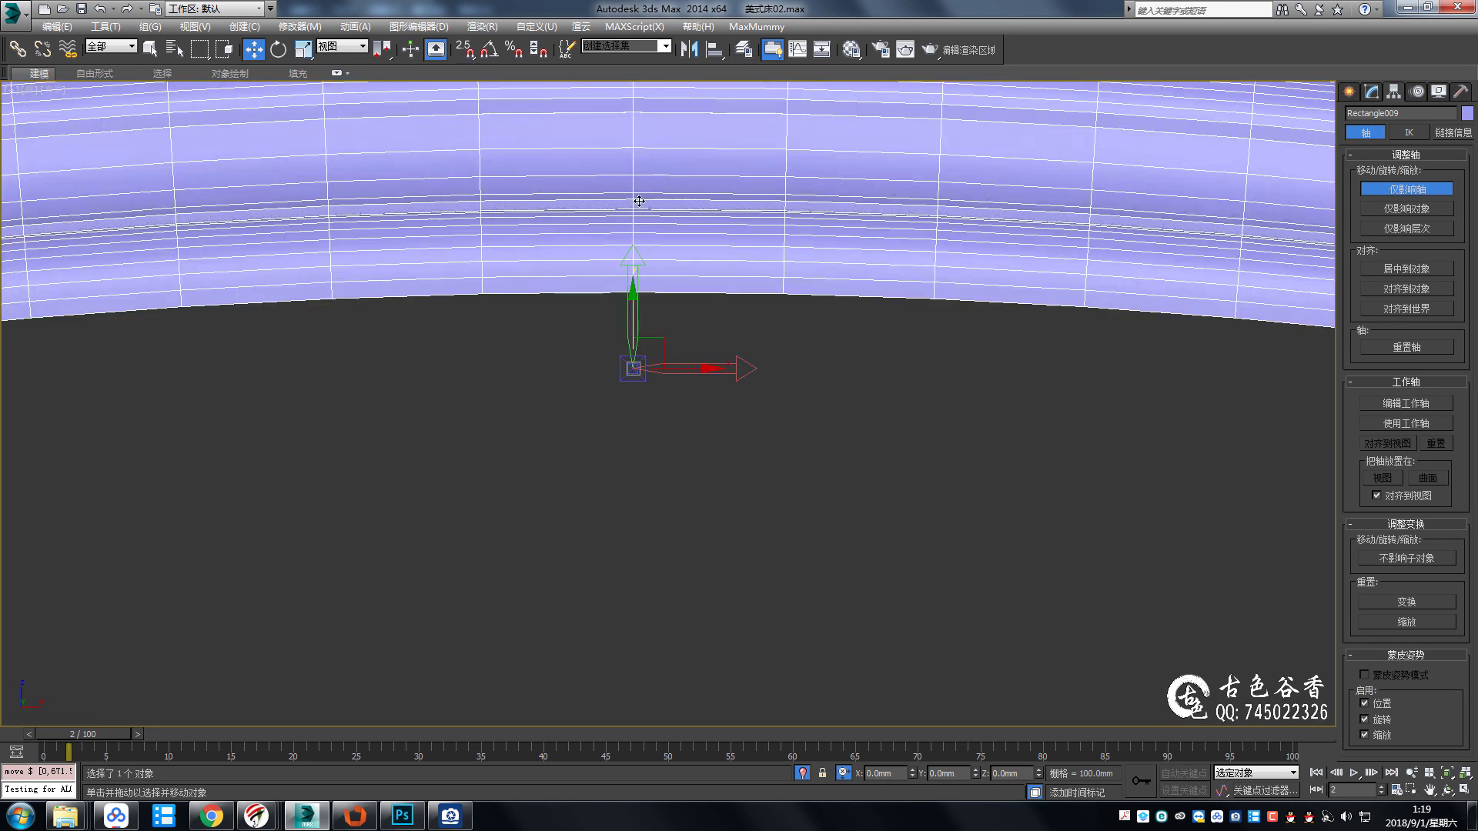
pyautogui.scroll(-5, 627, 195)
# Select and delete the polygons of the frame's left half.
pyautogui.press('q')
pyautogui.press('4')
pyautogui.moveTo(223, 164)
pyautogui.mouseDown()
pyautogui.moveTo(590, 639)
pyautogui.moveTo(620, 635)
pyautogui.mouseUp()
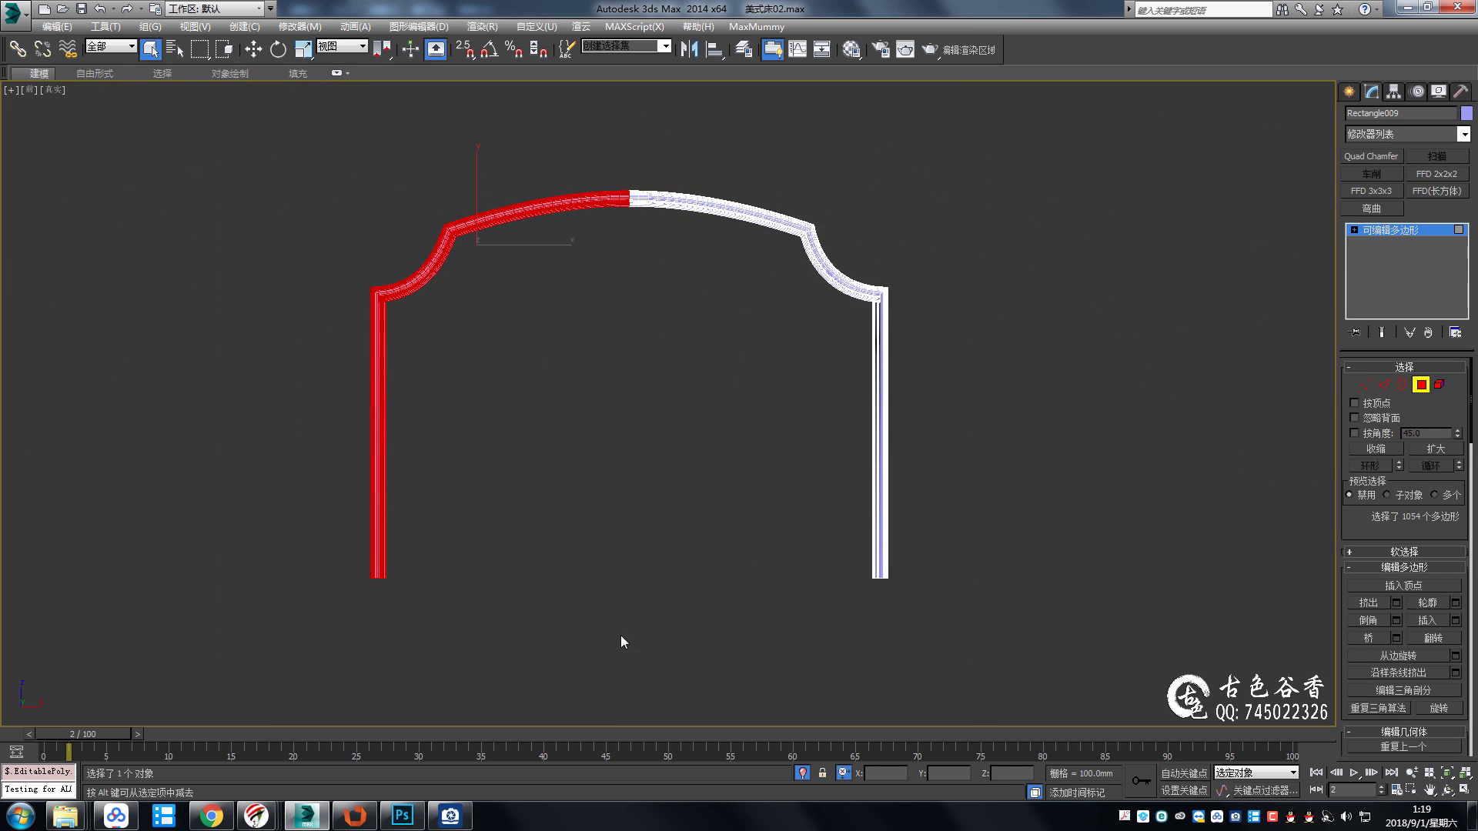
pyautogui.press('Delete')
pyautogui.scroll(3, 933, 323)
pyautogui.scroll(3, 896, 224)
# Select the vertical edge loop near the corner, move it onto the corner, and straighten it.
pyautogui.press('2')
pyautogui.doubleClick(899, 231)
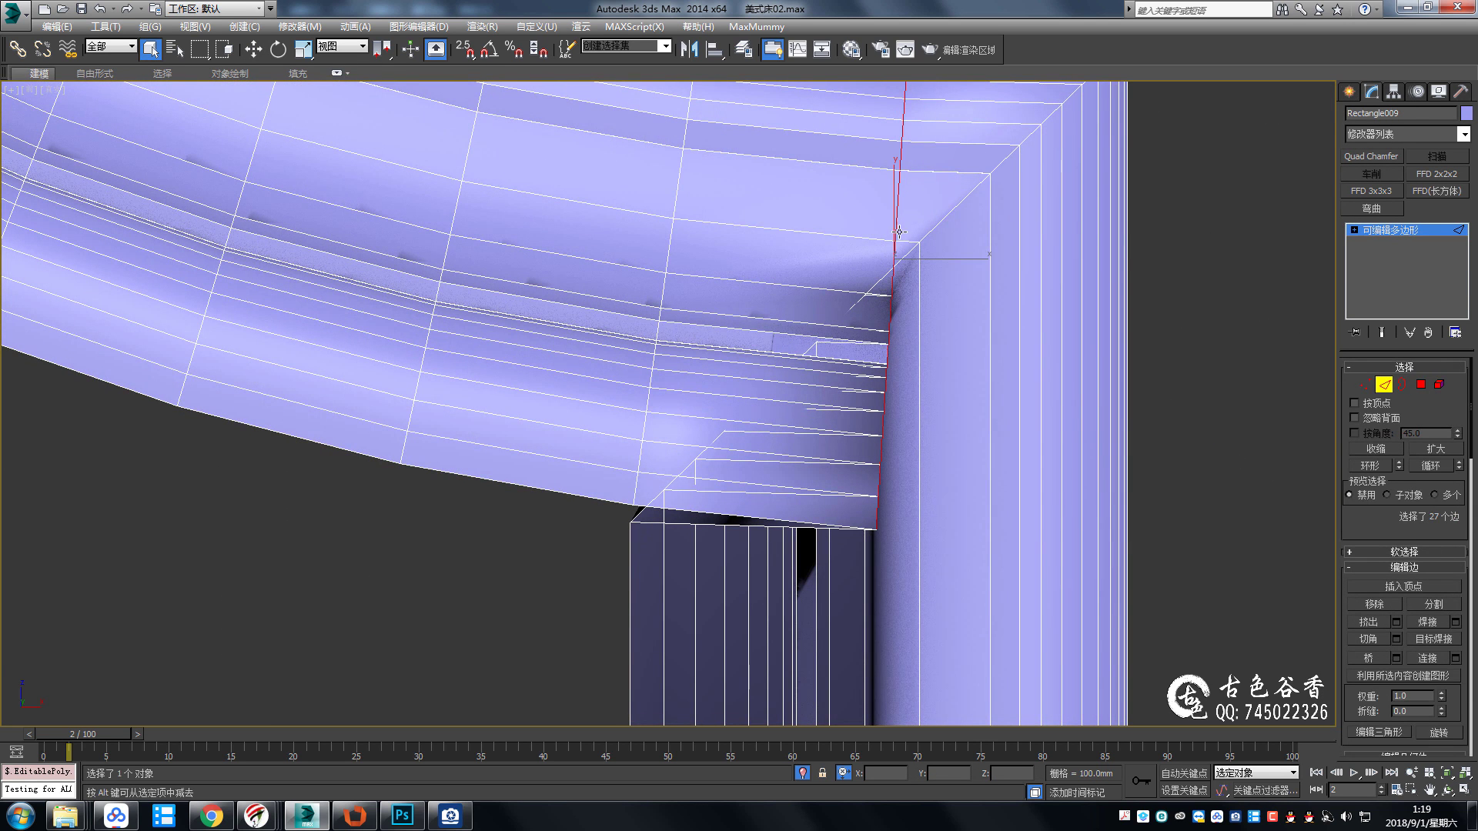
pyautogui.doubleClick(672, 261)
pyautogui.scroll(-2, 710, 324)
pyautogui.press('w')
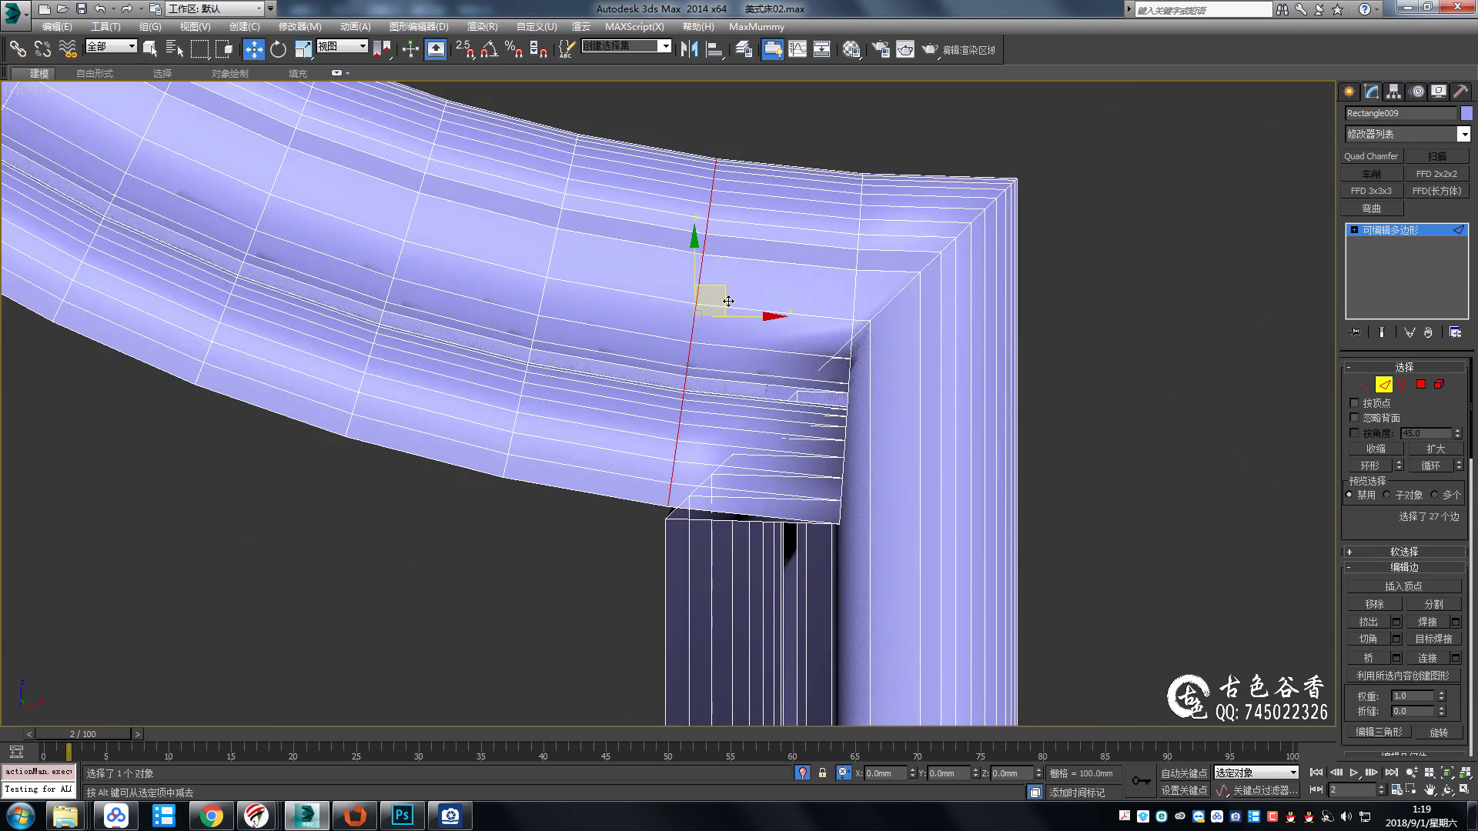
pyautogui.moveTo(705, 297); pyautogui.dragTo(853, 296)
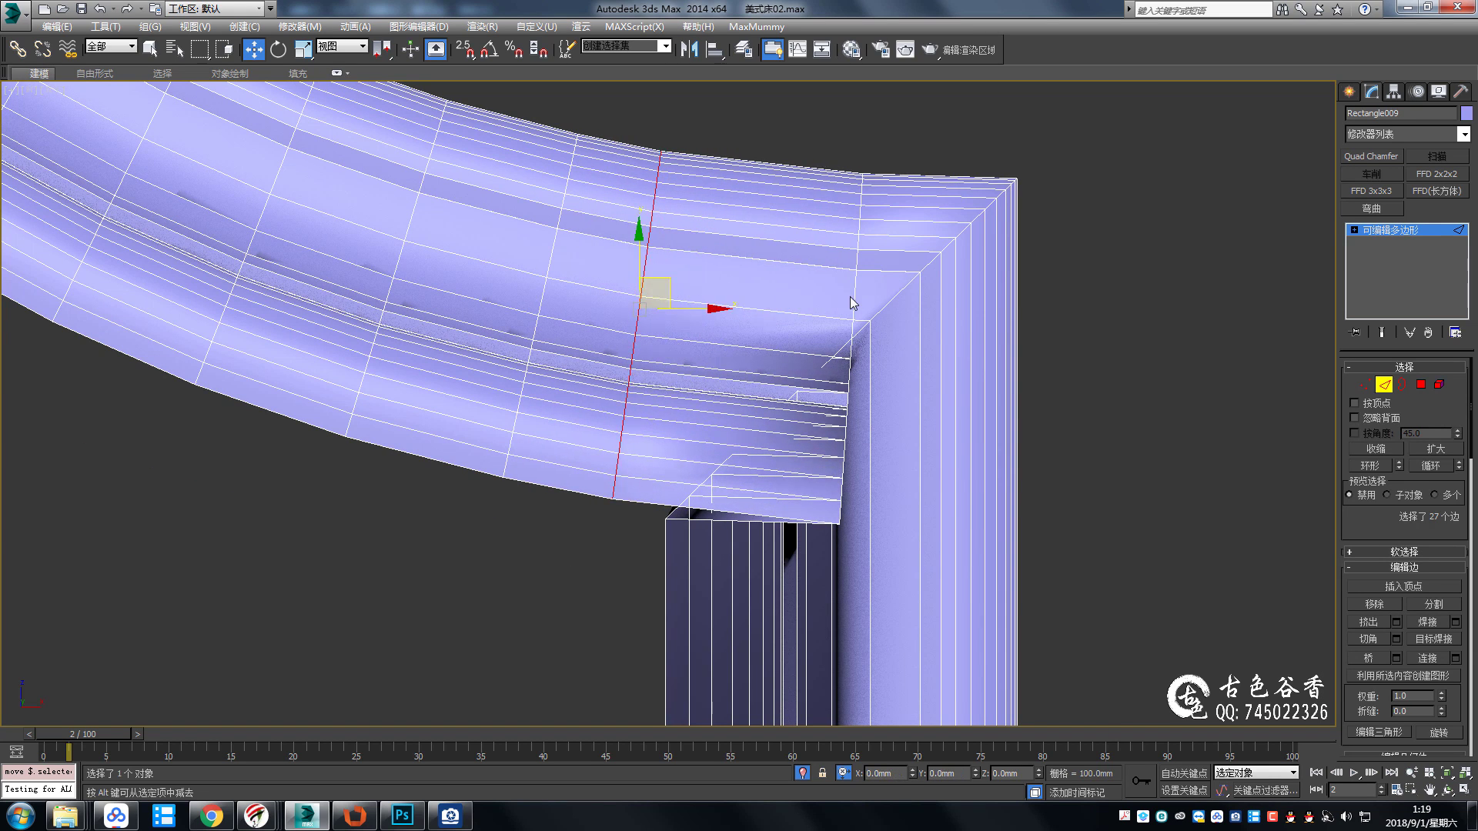
pyautogui.hotkey('ctrl', 'shift', 'x')
# Reselect the corner edge loop and rebuild it as a diagonal mitre.
pyautogui.moveTo(790, 273); pyautogui.dragTo(842, 286, button='middle')
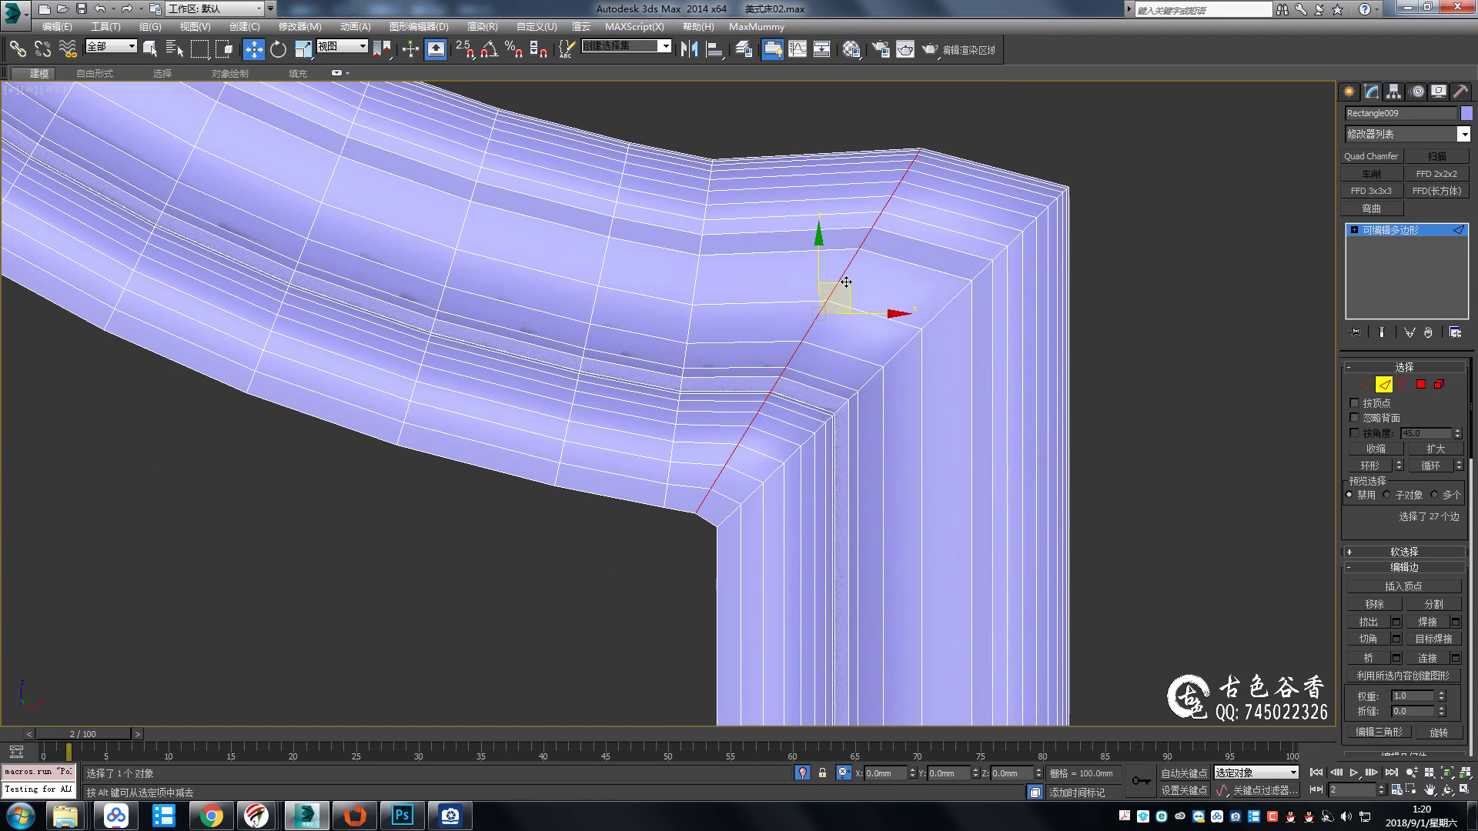
pyautogui.click(841, 286)
pyautogui.scroll(-3, 841, 286)
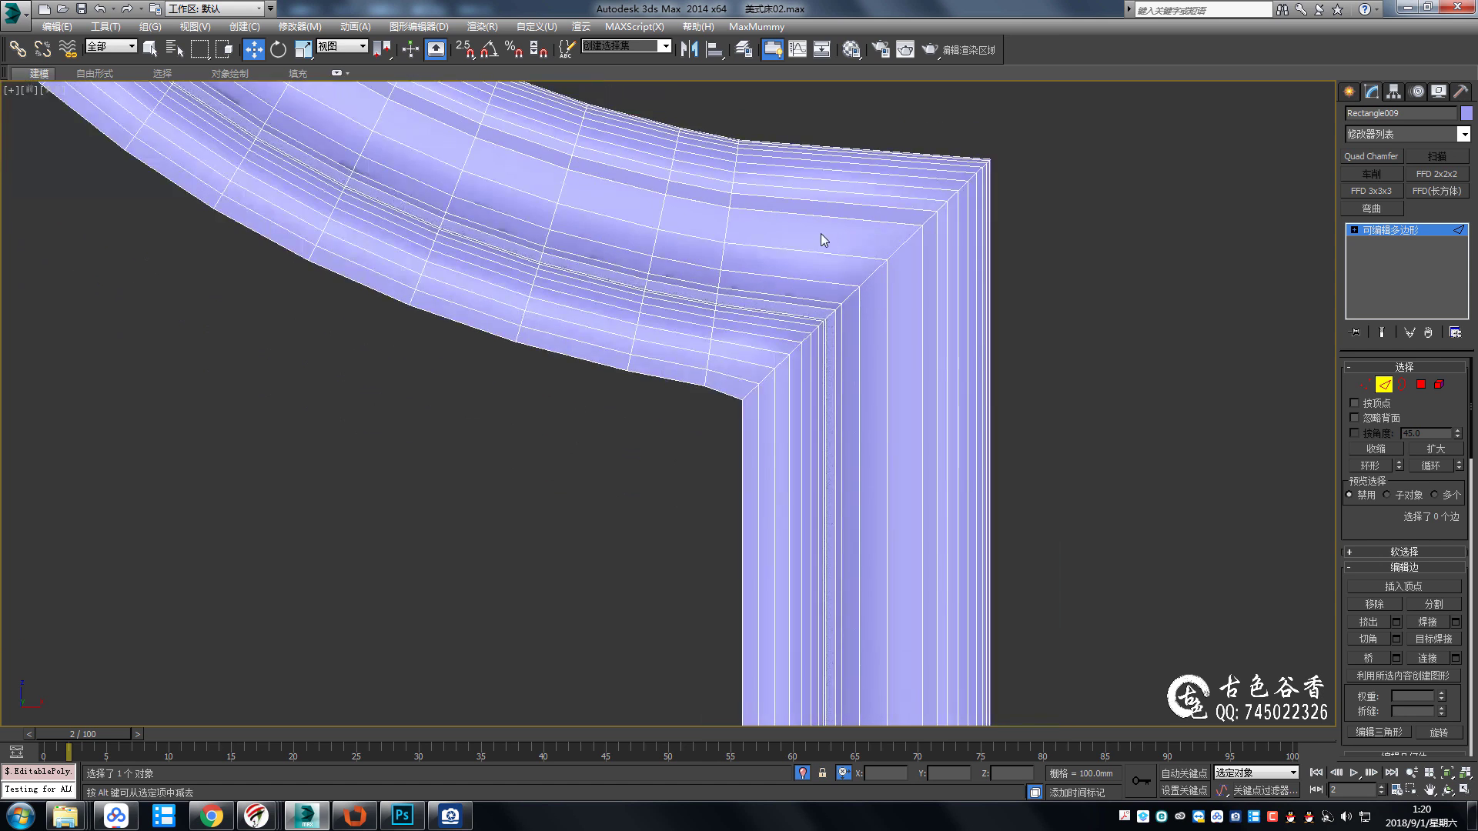
pyautogui.scroll(-2, 822, 237)
pyautogui.click(810, 216)
pyautogui.doubleClick(755, 225)
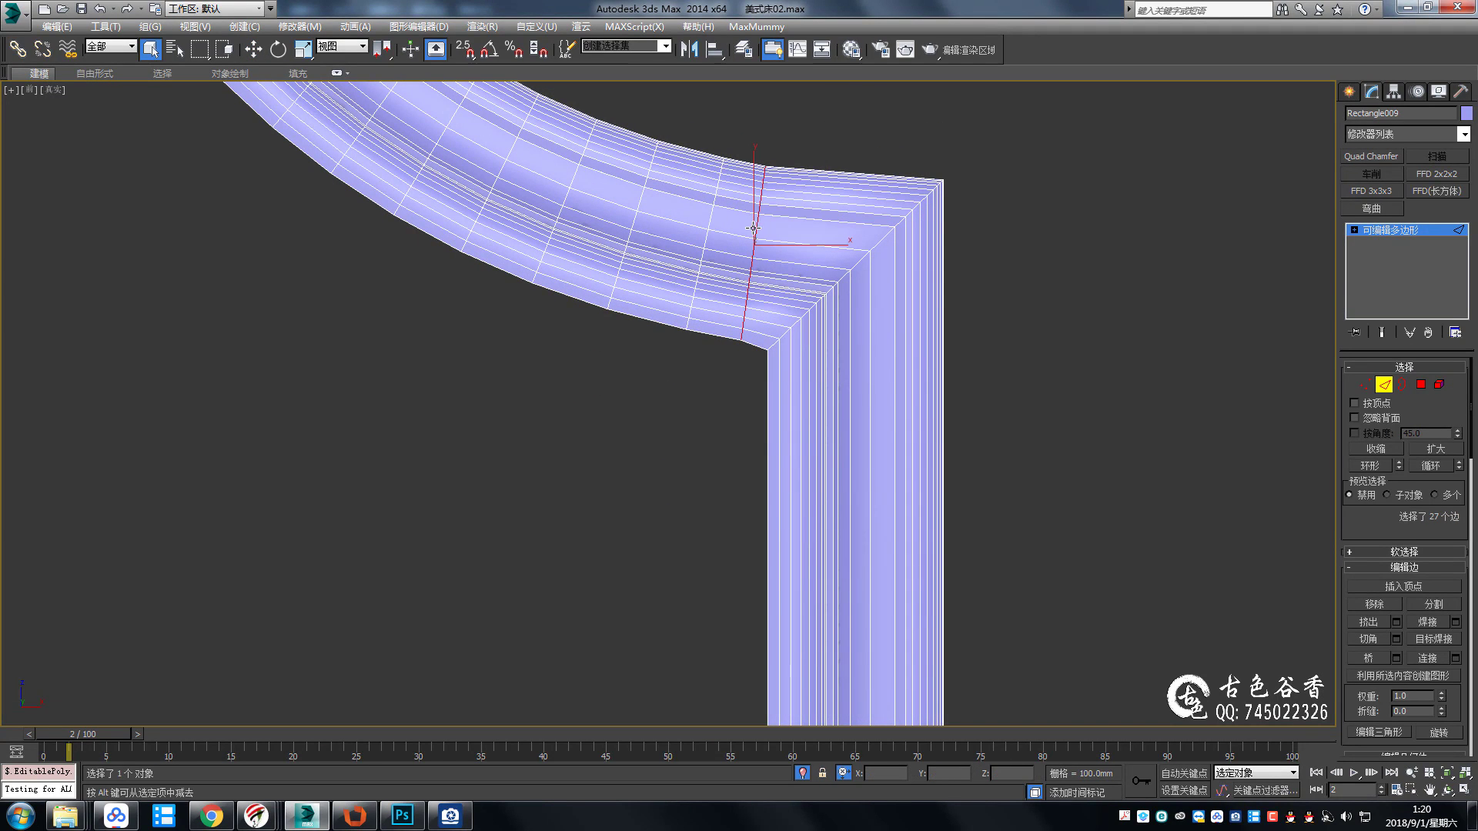
pyautogui.hotkey('ctrl', 'shift', 'x')
# Try rotating the corner loop slightly, then undo back to the diagonal mitre.
pyautogui.scroll(3, 788, 238)
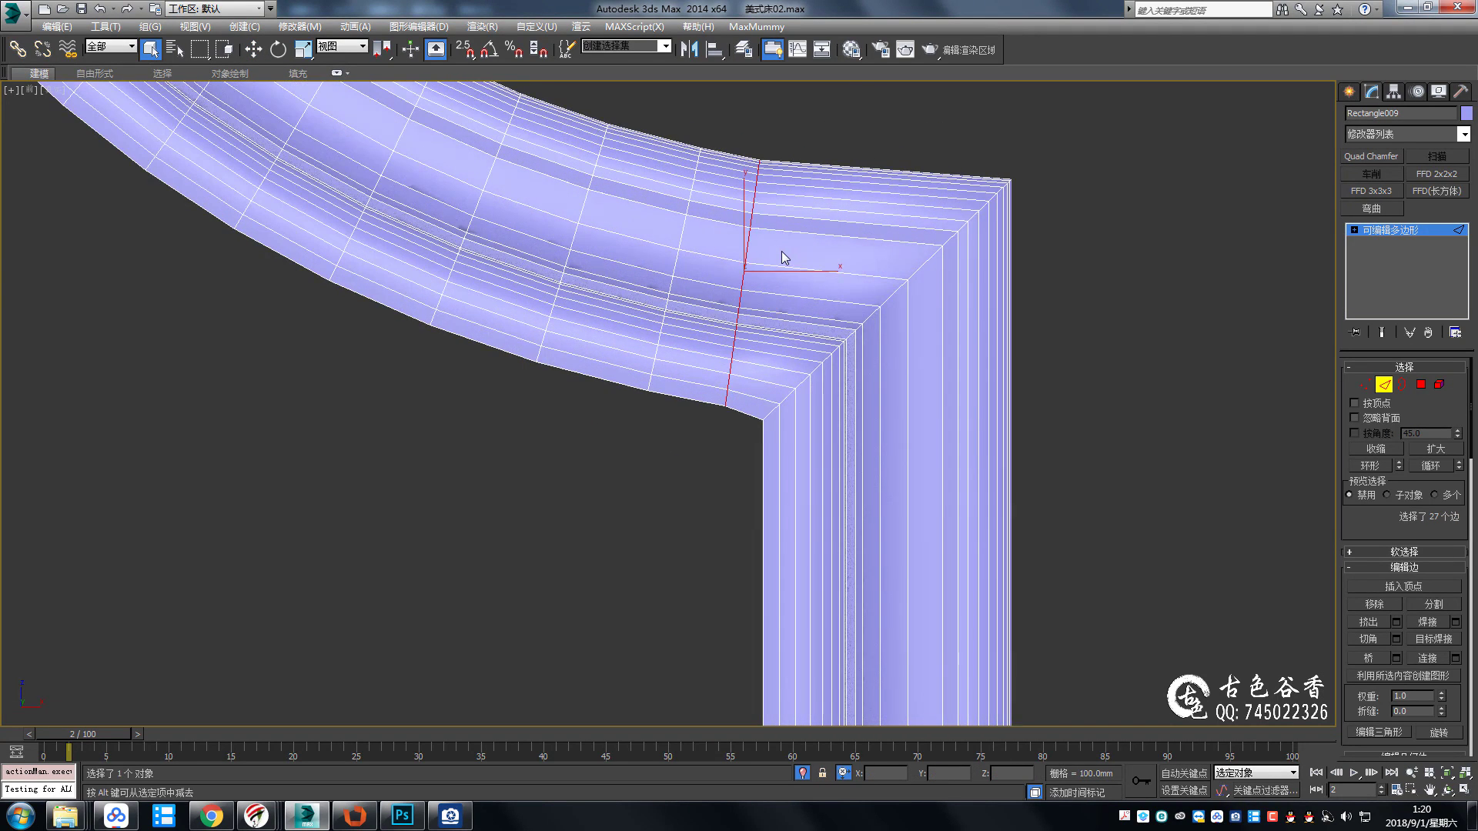
pyautogui.press('e')
pyautogui.moveTo(802, 232)
pyautogui.mouseDown()
pyautogui.moveTo(788, 250)
pyautogui.moveTo(821, 241)
pyautogui.mouseUp()
pyautogui.press('w')
pyautogui.press('e')
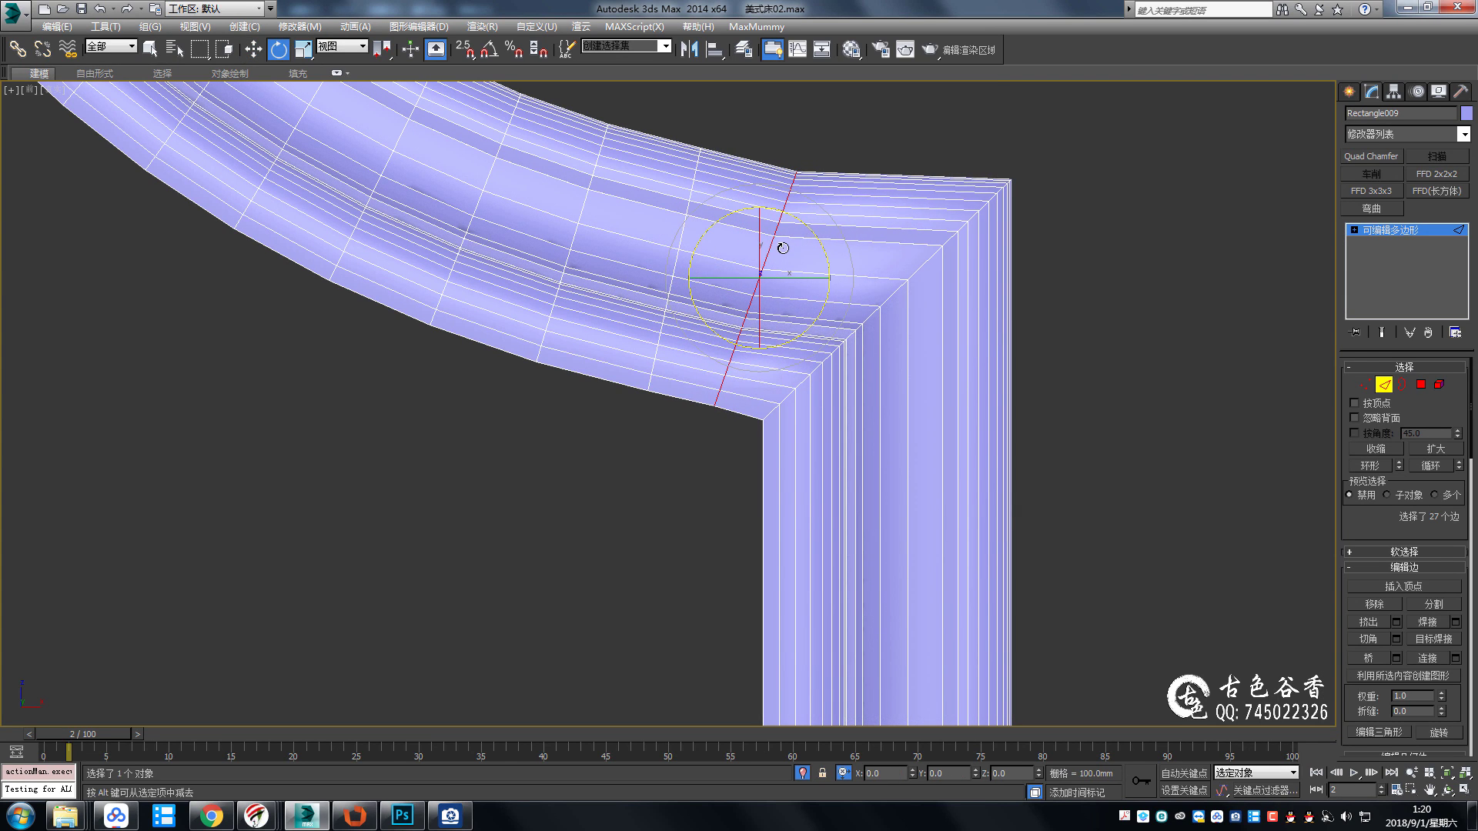
pyautogui.hotkey('ctrl', 'z')
pyautogui.hotkey('alt', 'r')
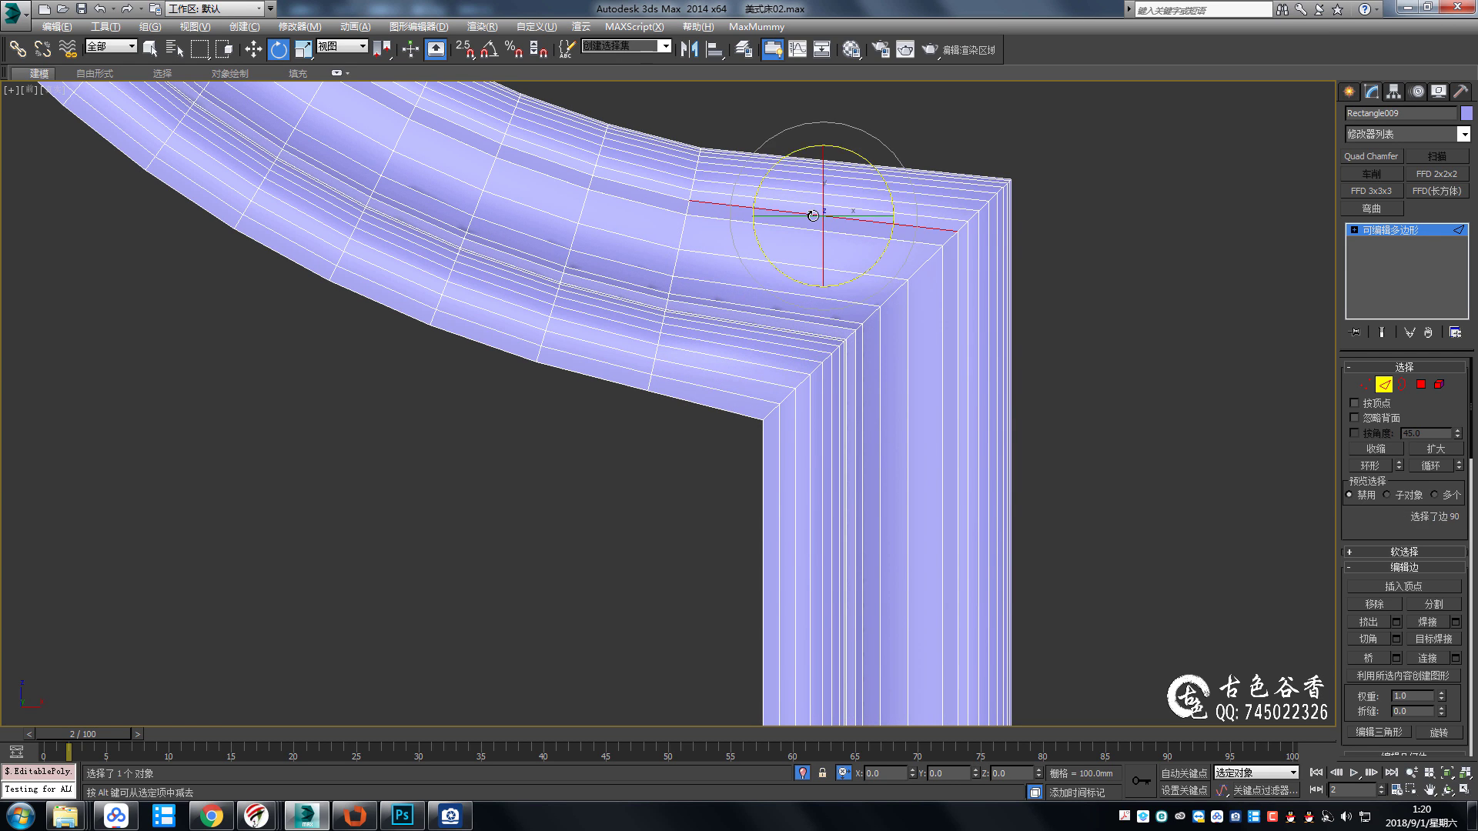
pyautogui.hotkey('ctrl', 'z')
# Shift the mitre edges sideways so they sit exactly on the corner.
pyautogui.press('w')
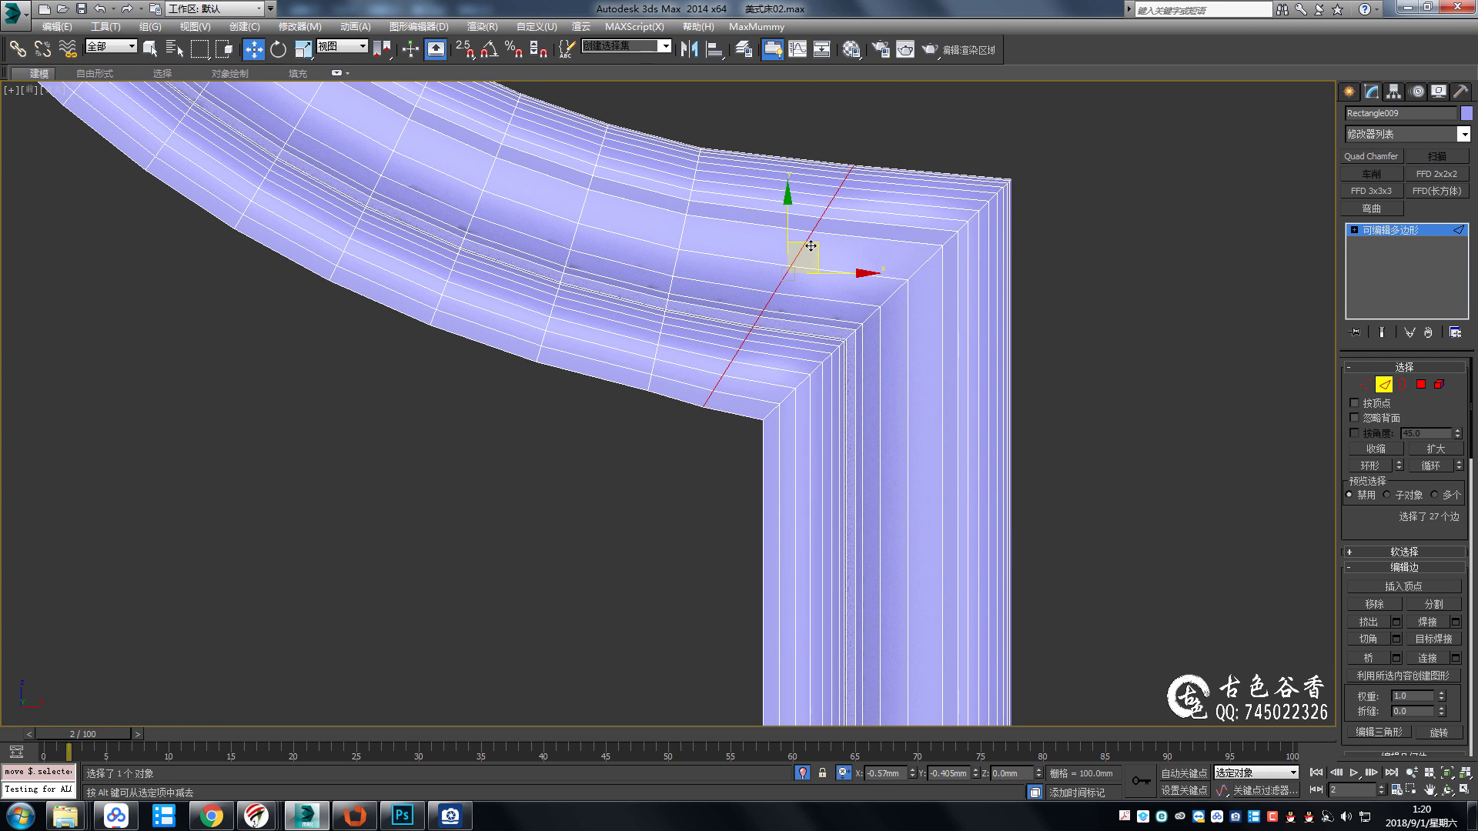
pyautogui.moveTo(811, 246); pyautogui.dragTo(821, 257, button='middle')
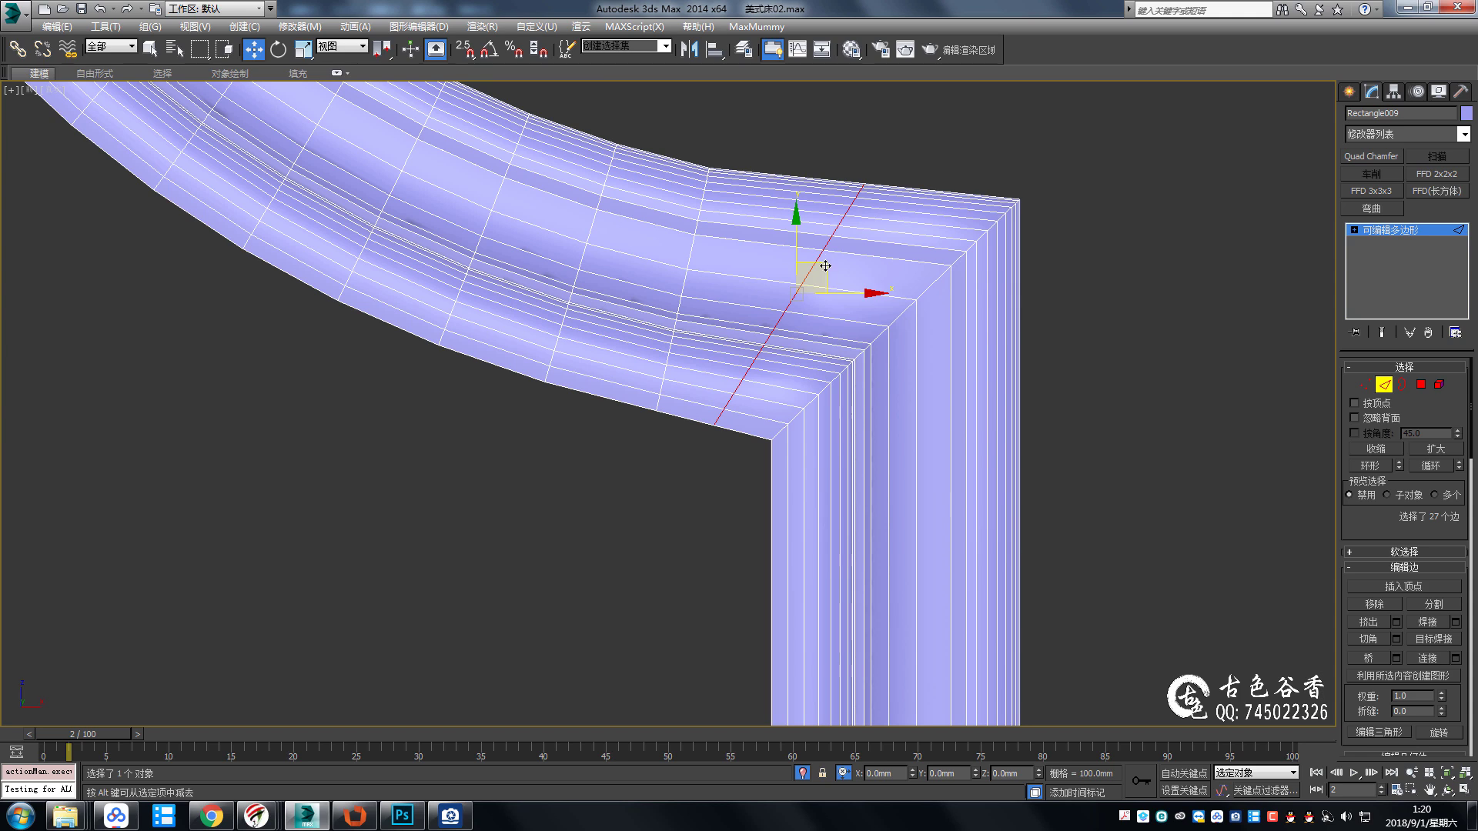
pyautogui.press('r')
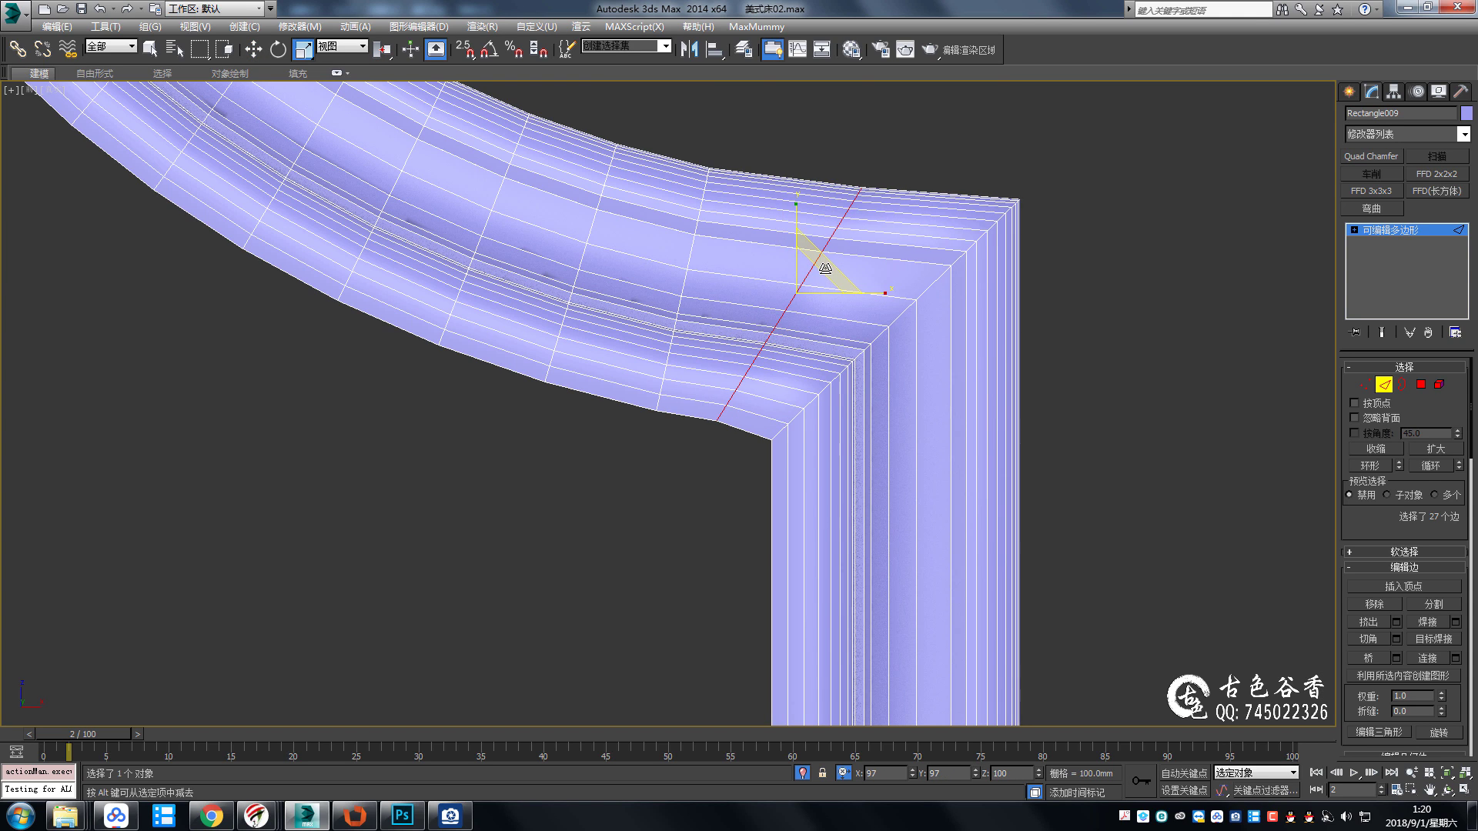
pyautogui.press('w')
pyautogui.moveTo(807, 273); pyautogui.dragTo(930, 283)
# Chamfer the mitre edges by 1.0 mm to add tight support edges at the corner.
pyautogui.hotkey('ctrl', 'shift', 'c')
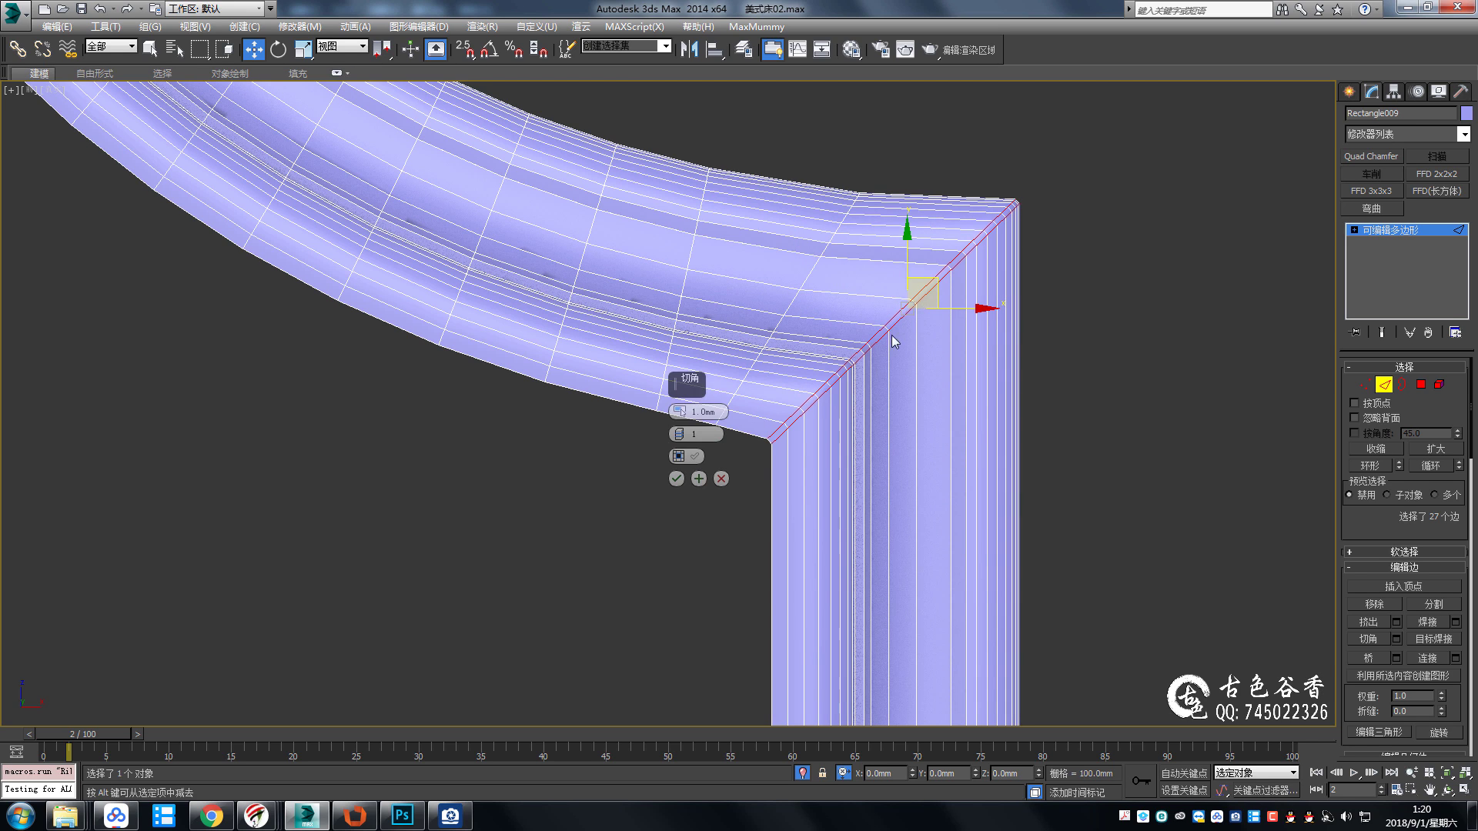
pyautogui.moveTo(679, 434); pyautogui.dragTo(666, 408)
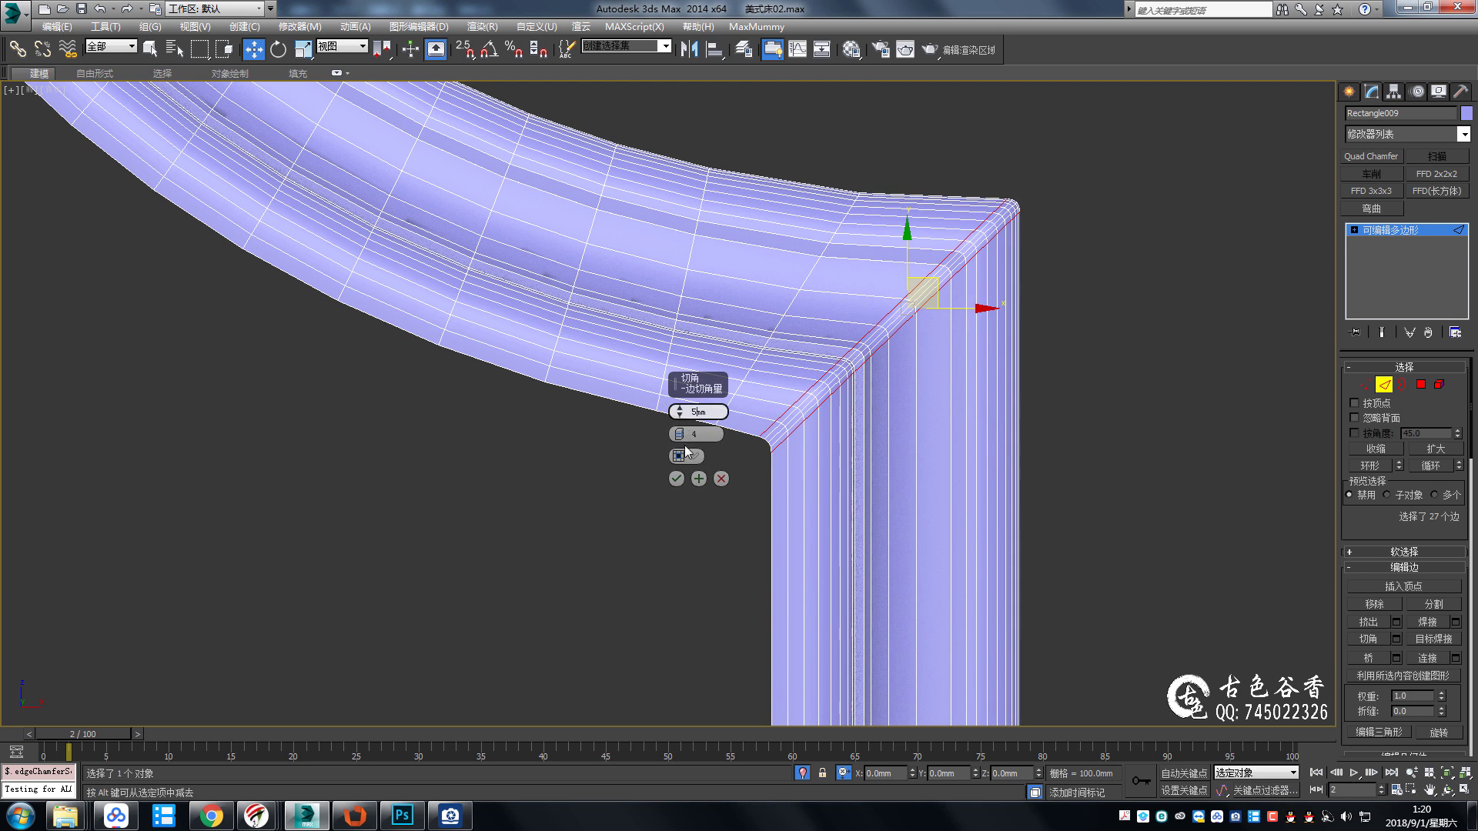
pyautogui.click(676, 479)
pyautogui.scroll(-3, 678, 478)
pyautogui.scroll(-3, 773, 324)
pyautogui.scroll(8, 773, 256)
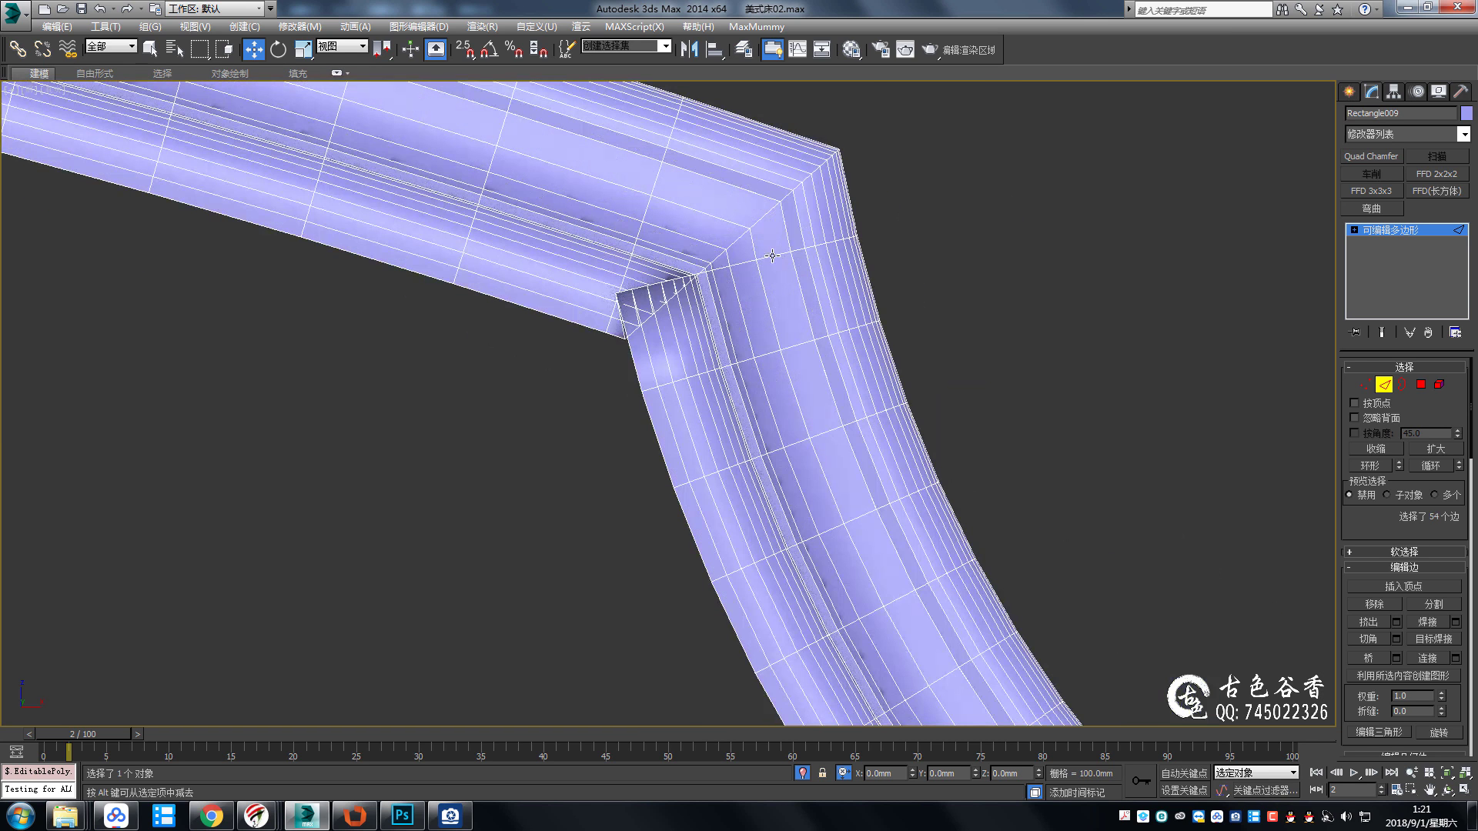
# Select the diagonal corner edge loop and the cross-section loop beside it.
pyautogui.doubleClick(773, 256)
pyautogui.click(772, 256)
pyautogui.moveTo(773, 255); pyautogui.dragTo(809, 308, button='middle')
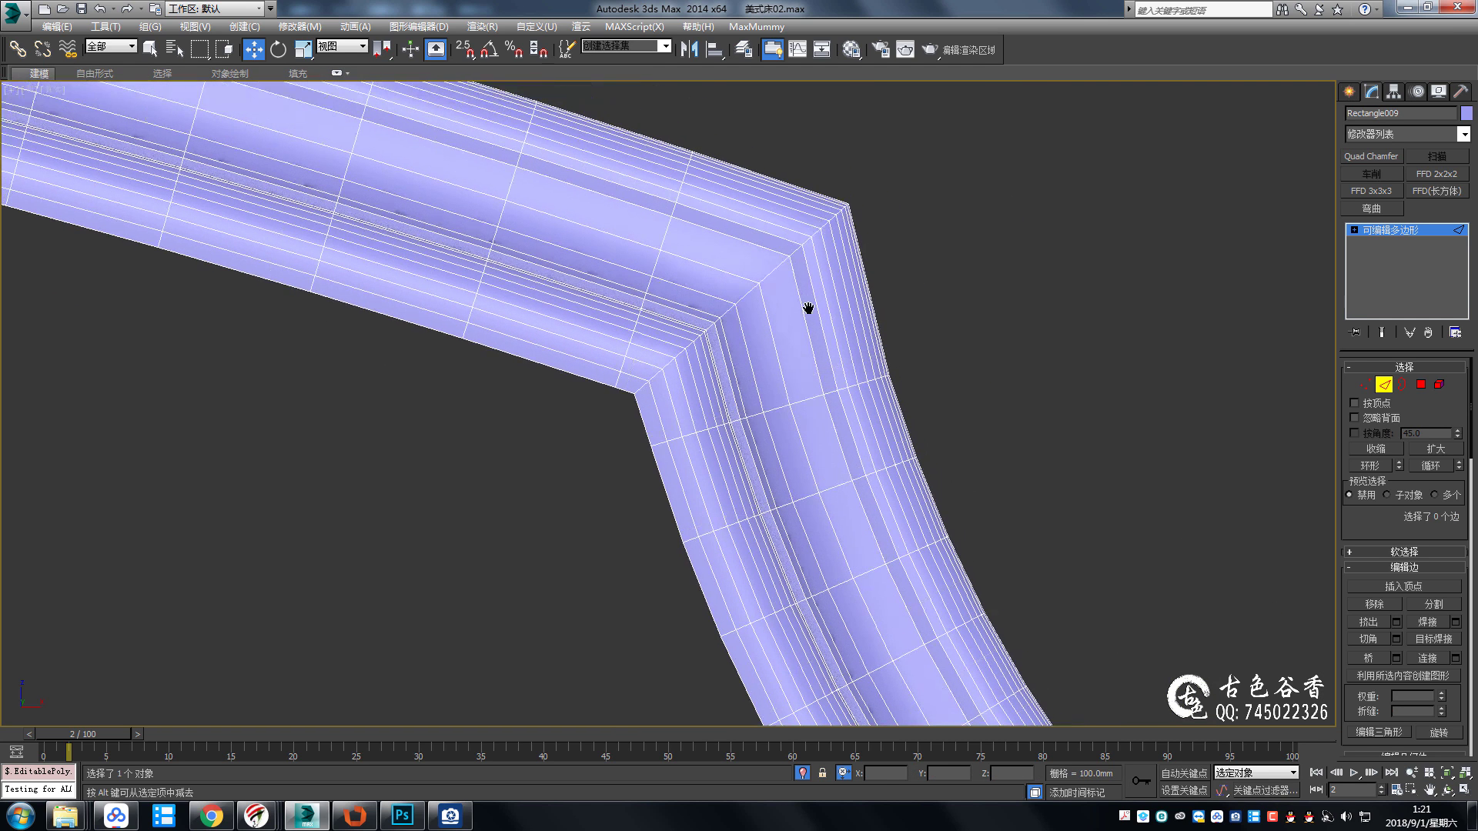
pyautogui.doubleClick(779, 265)
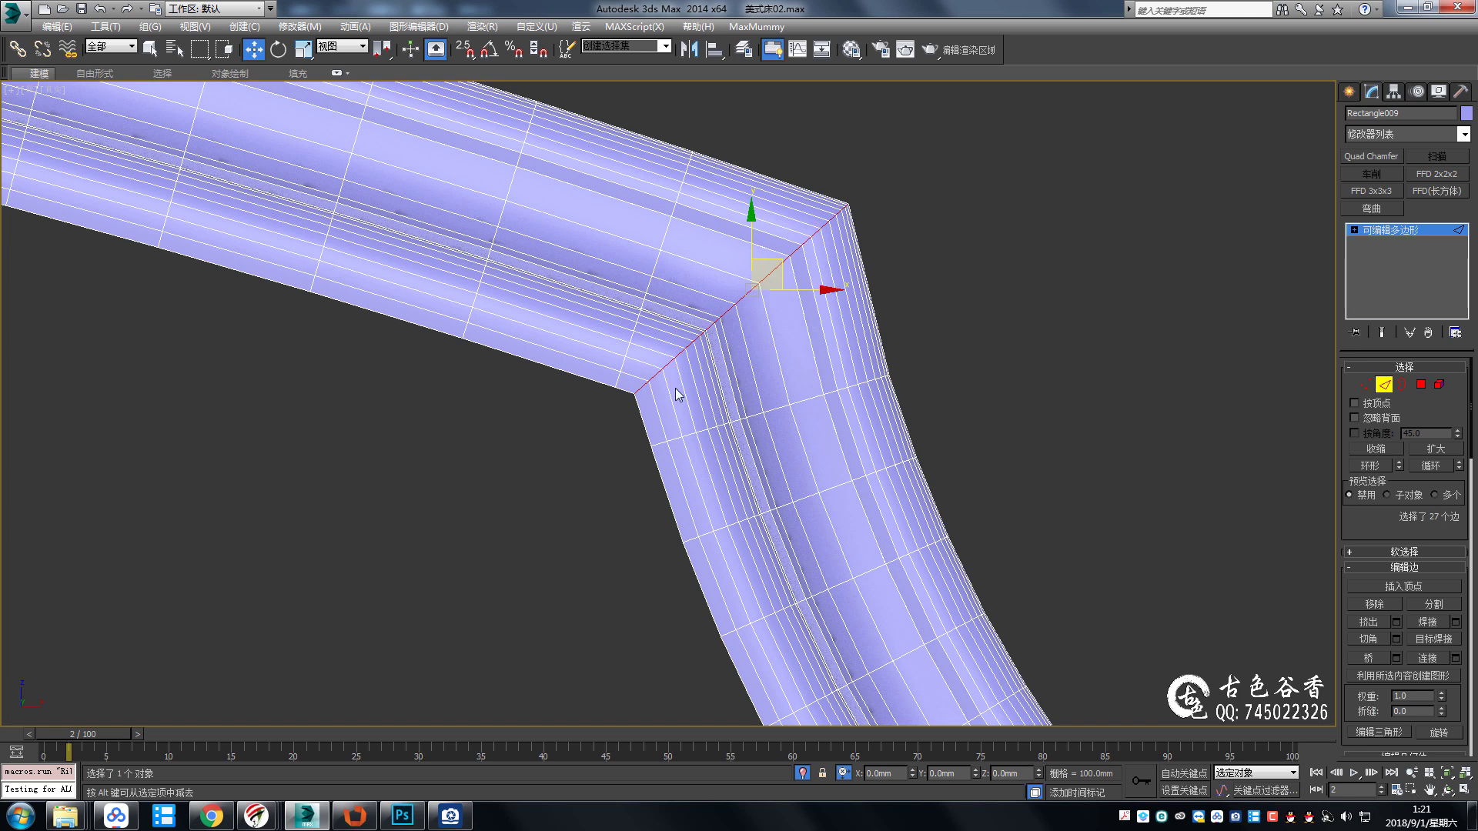
pyautogui.doubleClick(658, 261)
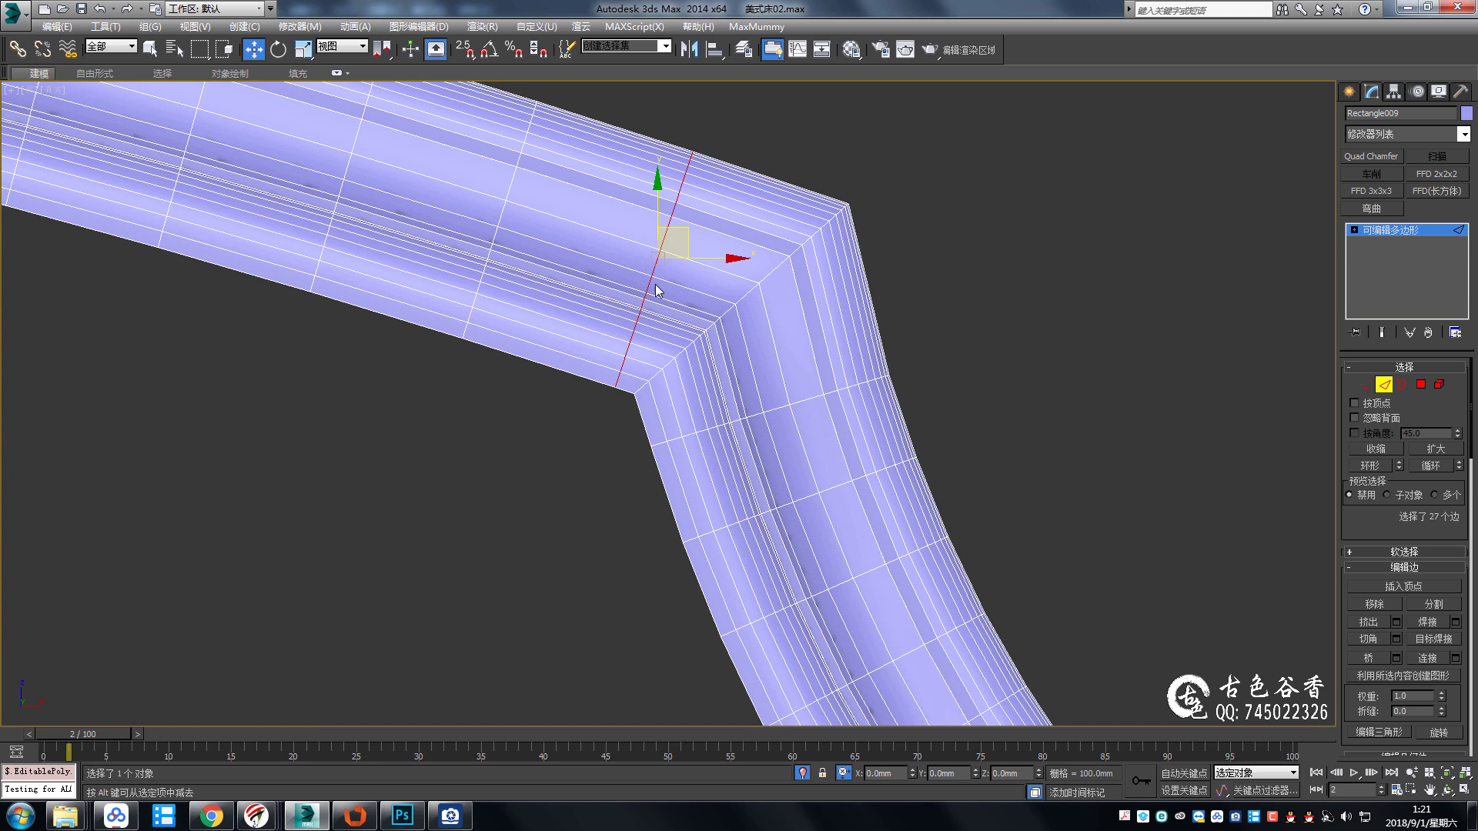
# Select a block of polygons around the mitred corner.
pyautogui.press('4')
pyautogui.moveTo(658, 291); pyautogui.dragTo(674, 354, button='middle')
pyautogui.press('q')
pyautogui.moveTo(720, 146); pyautogui.dragTo(677, 254)
pyautogui.moveTo(576, 184)
pyautogui.keyDown('ctrl'); pyautogui.mouseDown()
pyautogui.moveTo(646, 333)
pyautogui.moveTo(612, 424)
pyautogui.mouseUp(); pyautogui.keyUp('ctrl')
pyautogui.scroll(-3, 1367, 531)
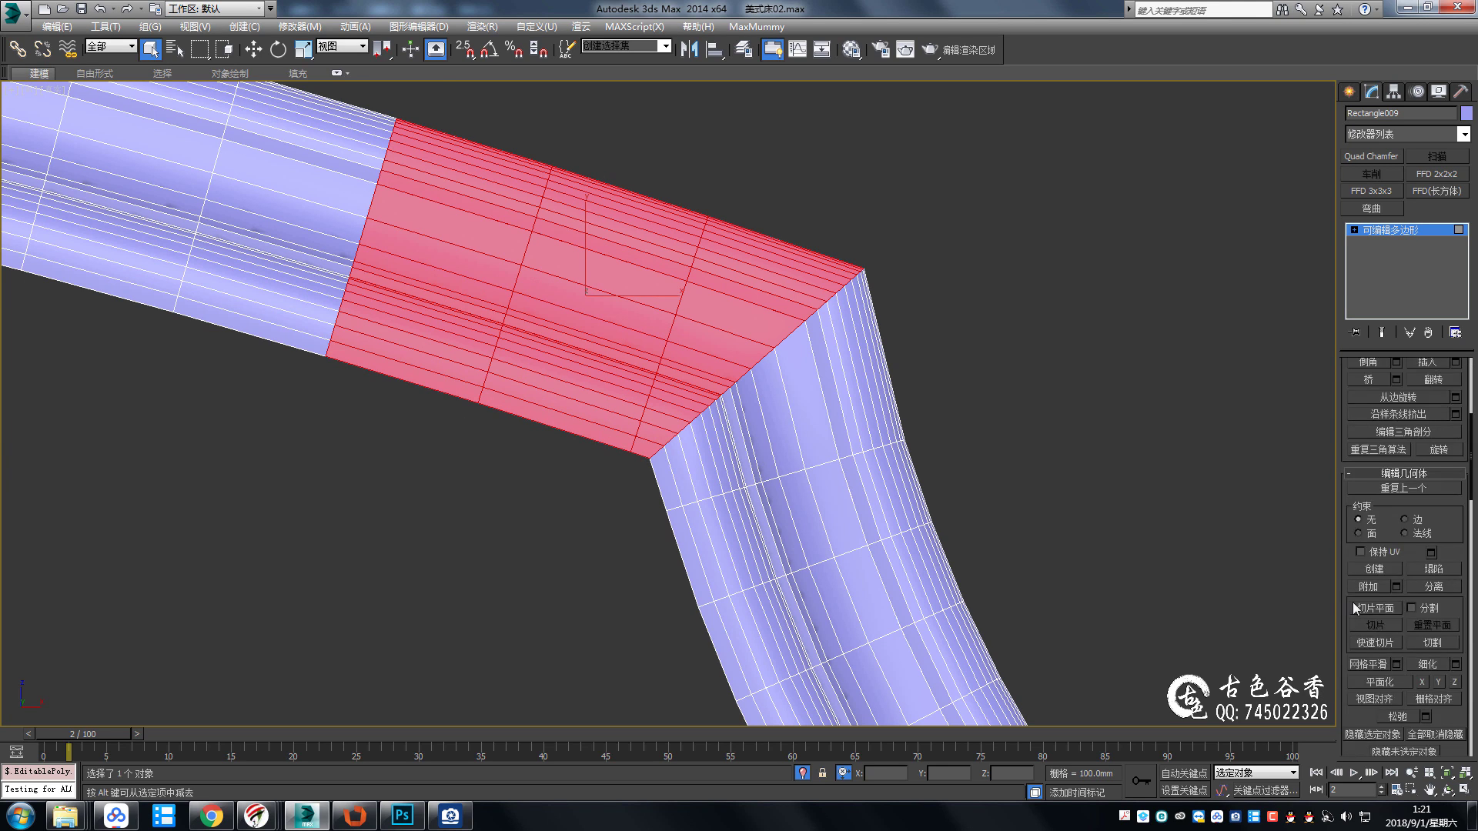
pyautogui.scroll(-2, 1351, 602)
# Quick Slice a new edge line across the selected mitred corner faces.
pyautogui.click(337, 73)
pyautogui.click(466, 98)
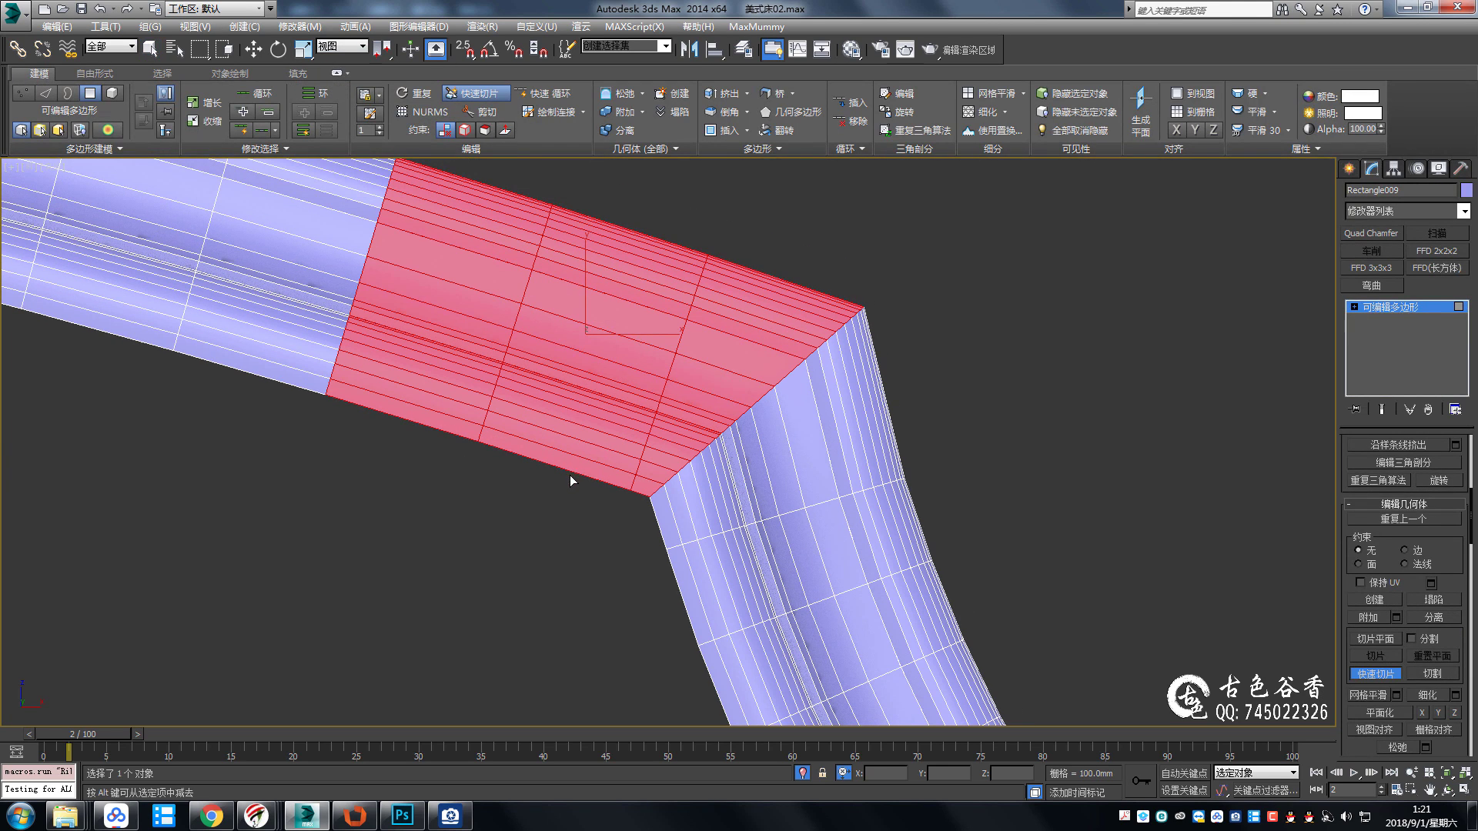
pyautogui.click(569, 472)
pyautogui.click(787, 261)
# Select the full edge loop along the new corner cut and inspect it.
pyautogui.press('2')
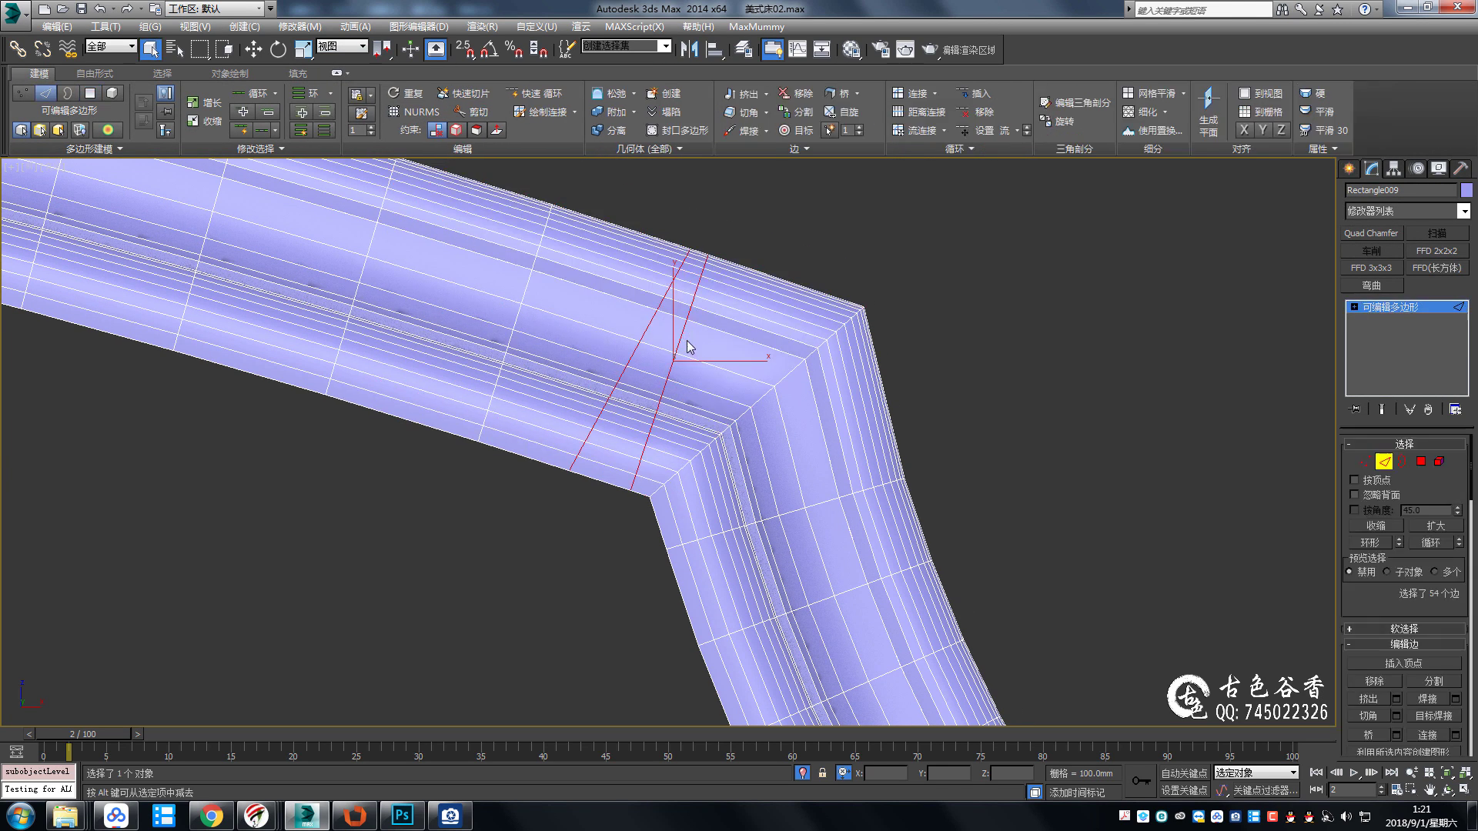
pyautogui.click(790, 374)
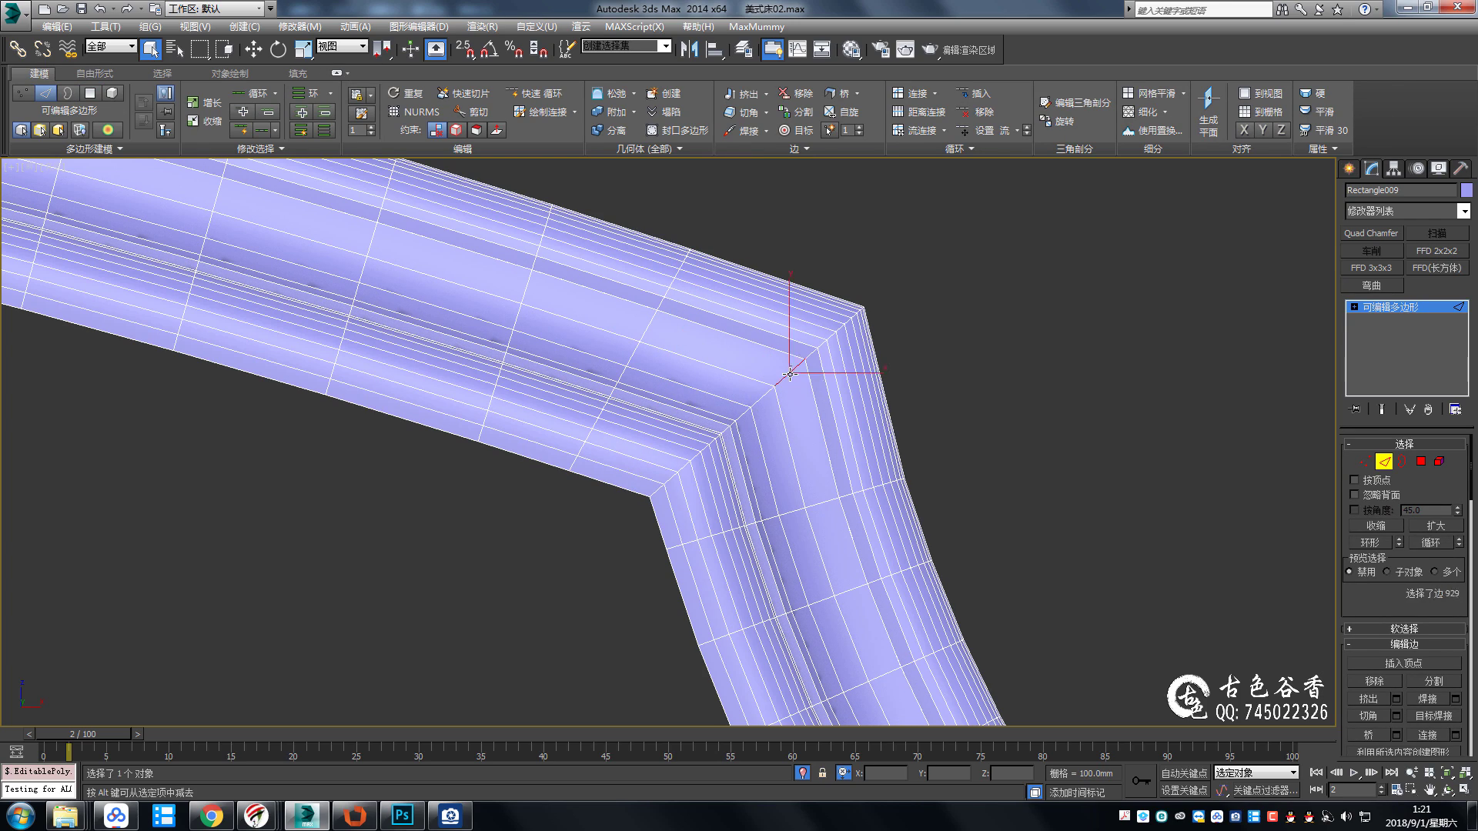
pyautogui.doubleClick(752, 402)
pyautogui.scroll(-4, 945, 388)
pyautogui.scroll(2, 1065, 357)
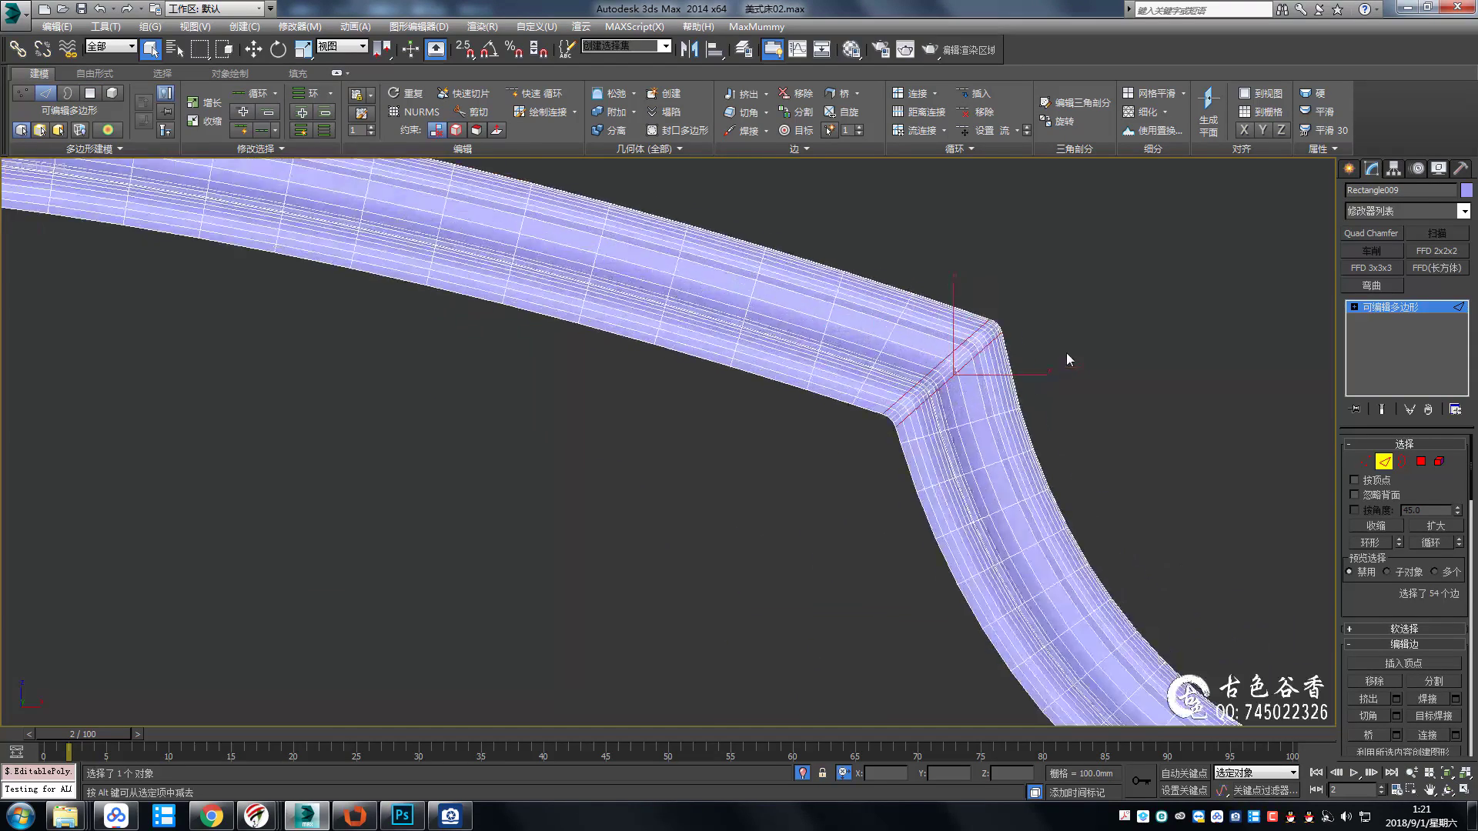
pyautogui.scroll(3, 821, 389)
pyautogui.scroll(2, 814, 372)
pyautogui.scroll(2, 870, 368)
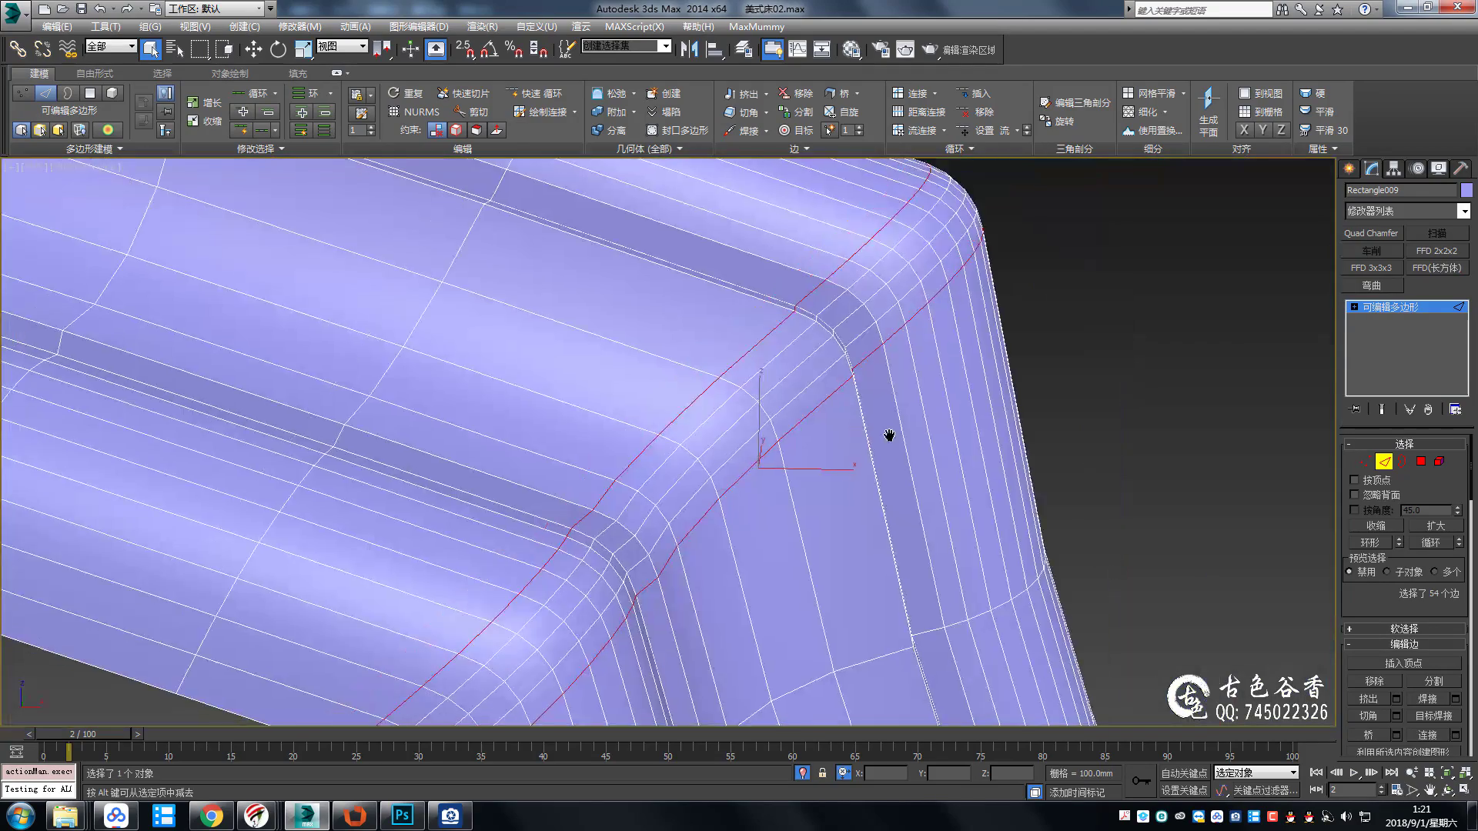
pyautogui.keyDown('alt'); pyautogui.moveTo(870, 368); pyautogui.dragTo(839, 391, button='middle'); pyautogui.keyUp('alt')
pyautogui.scroll(-3, 839, 391)
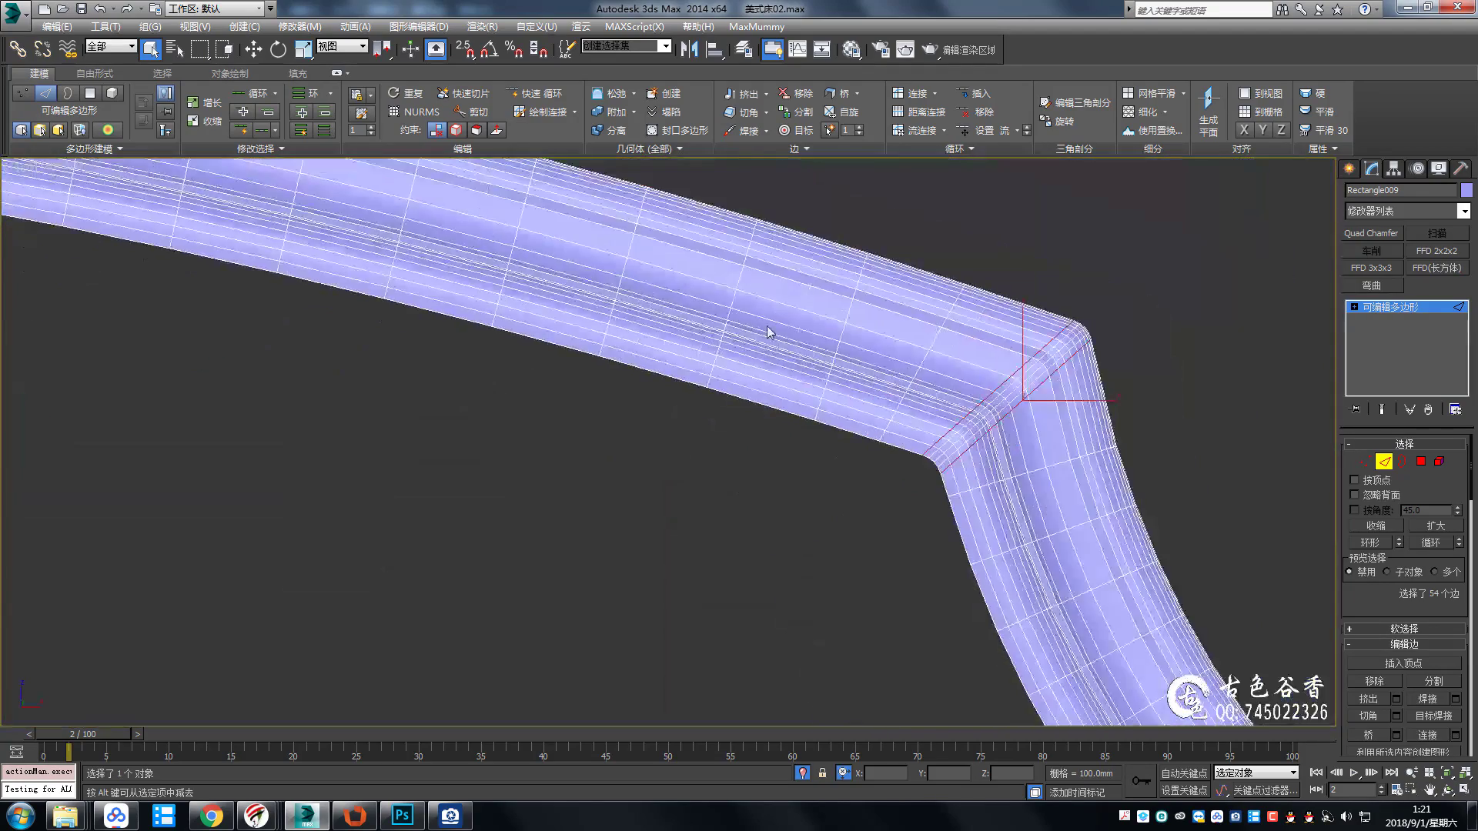
pyautogui.press('f')
pyautogui.scroll(8, 673, 271)
# Select the full groove edge loop running along the moulding.
pyautogui.click(668, 259)
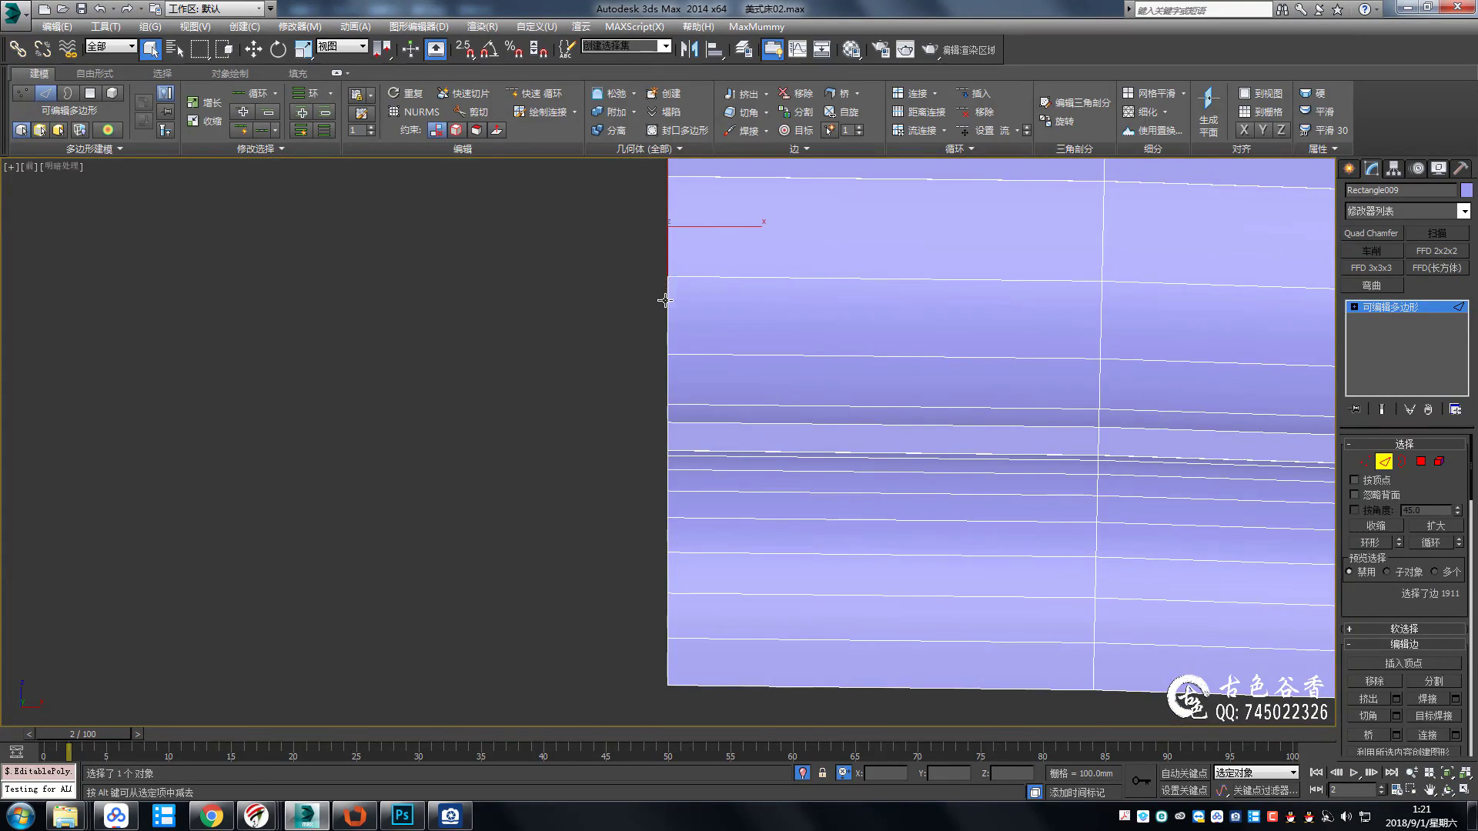
pyautogui.scroll(-2, 665, 301)
pyautogui.press('2')
pyautogui.scroll(-2, 690, 390)
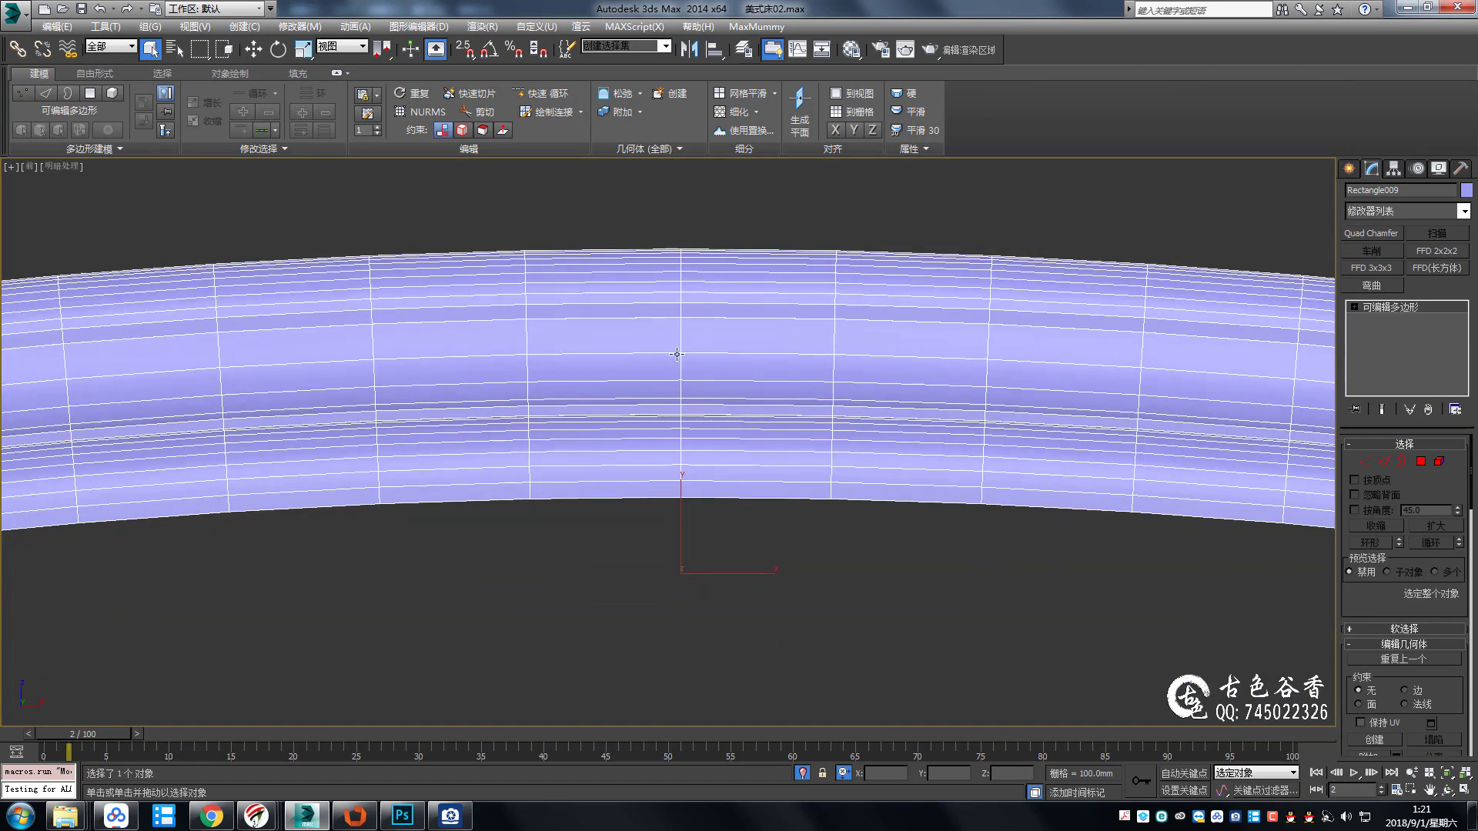
pyautogui.press('2')
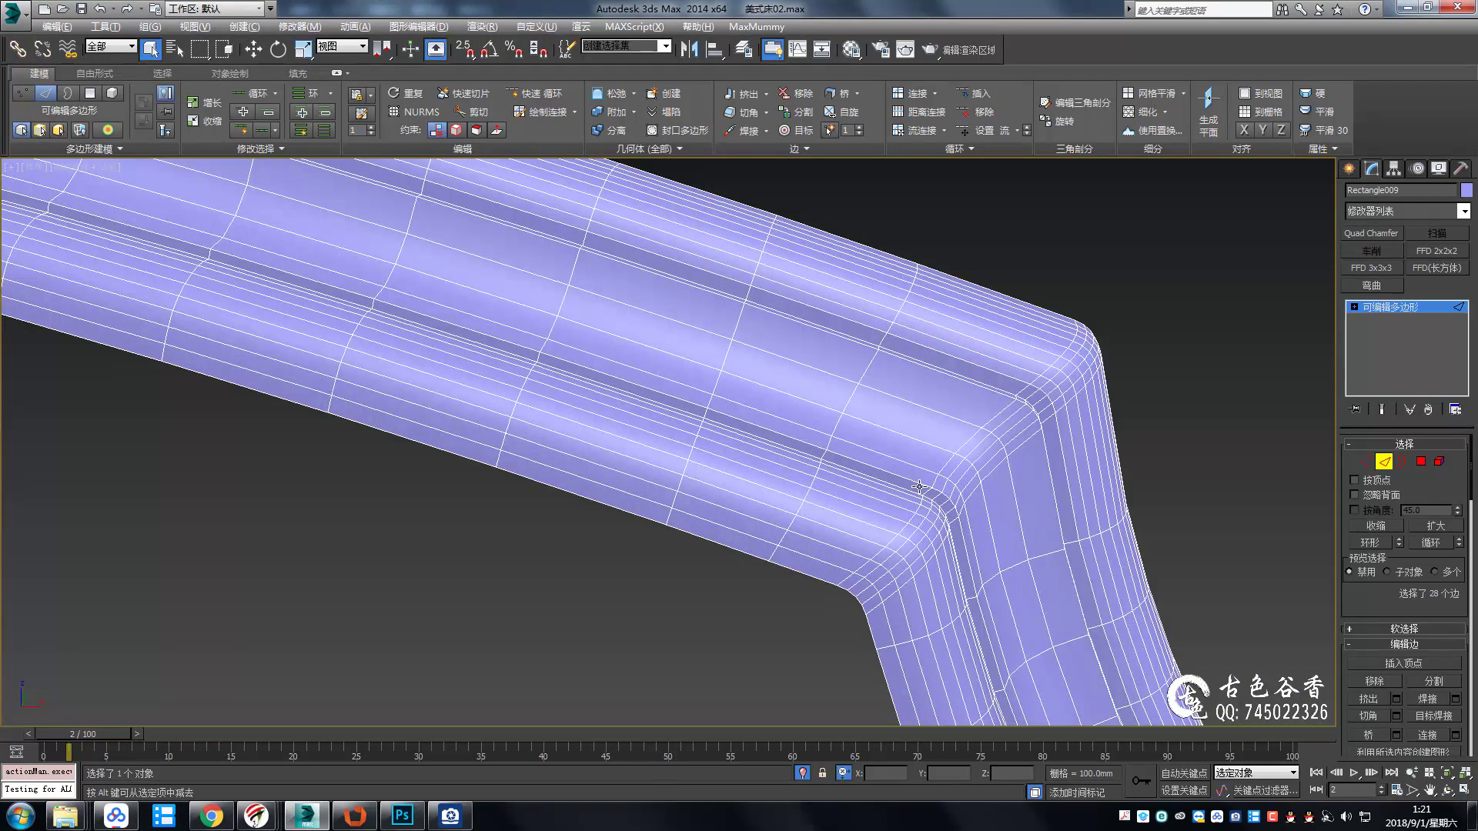
pyautogui.doubleClick(918, 487)
pyautogui.scroll(-10, 918, 486)
pyautogui.keyDown('alt'); pyautogui.moveTo(910, 521); pyautogui.dragTo(1025, 435, button='middle'); pyautogui.keyUp('alt')
pyautogui.scroll(3, 962, 477)
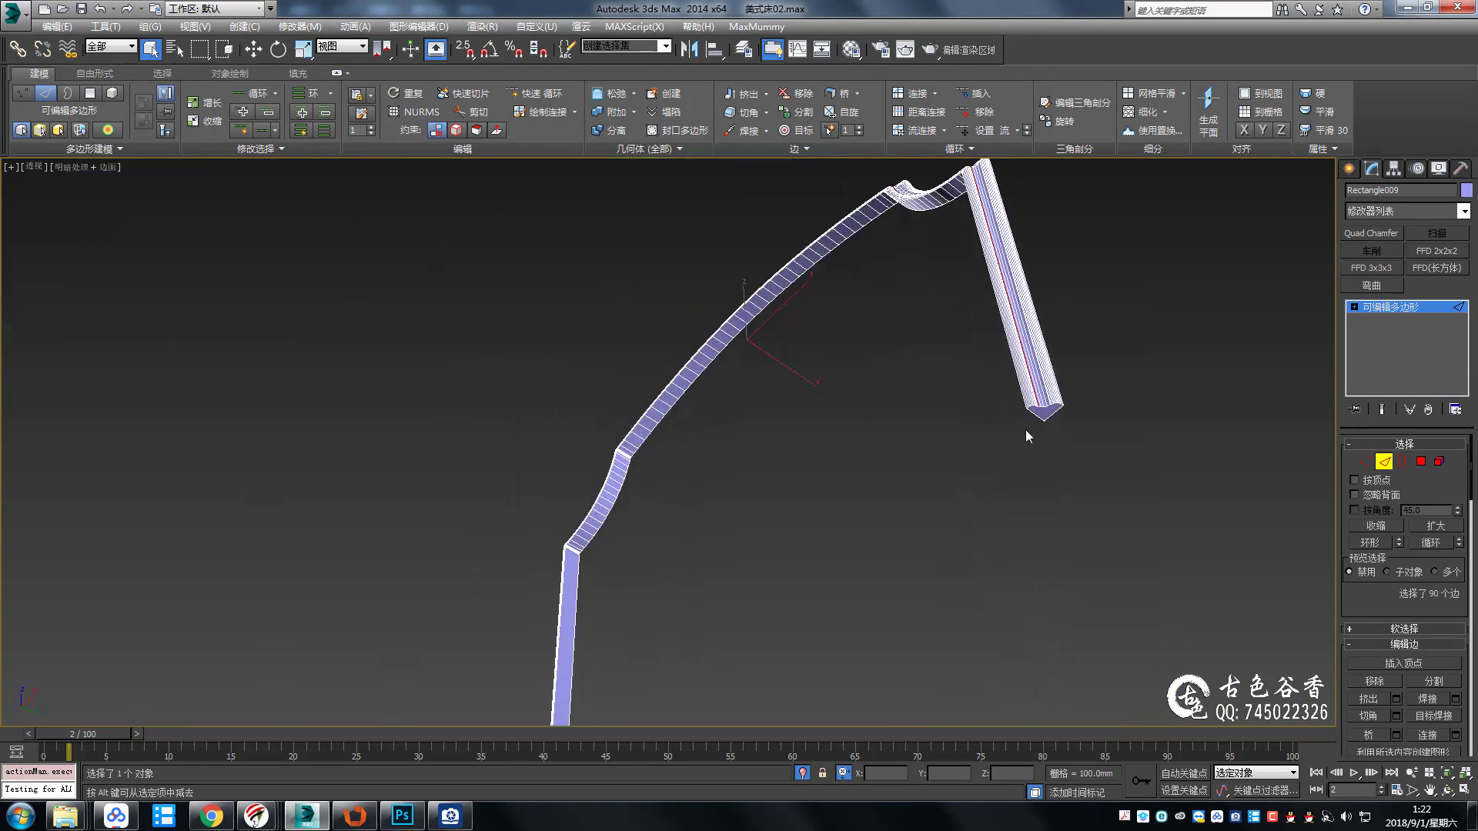
pyautogui.scroll(5, 1025, 437)
# Orbit and zoom around the moulding corner to check the groove loops.
pyautogui.press('4')
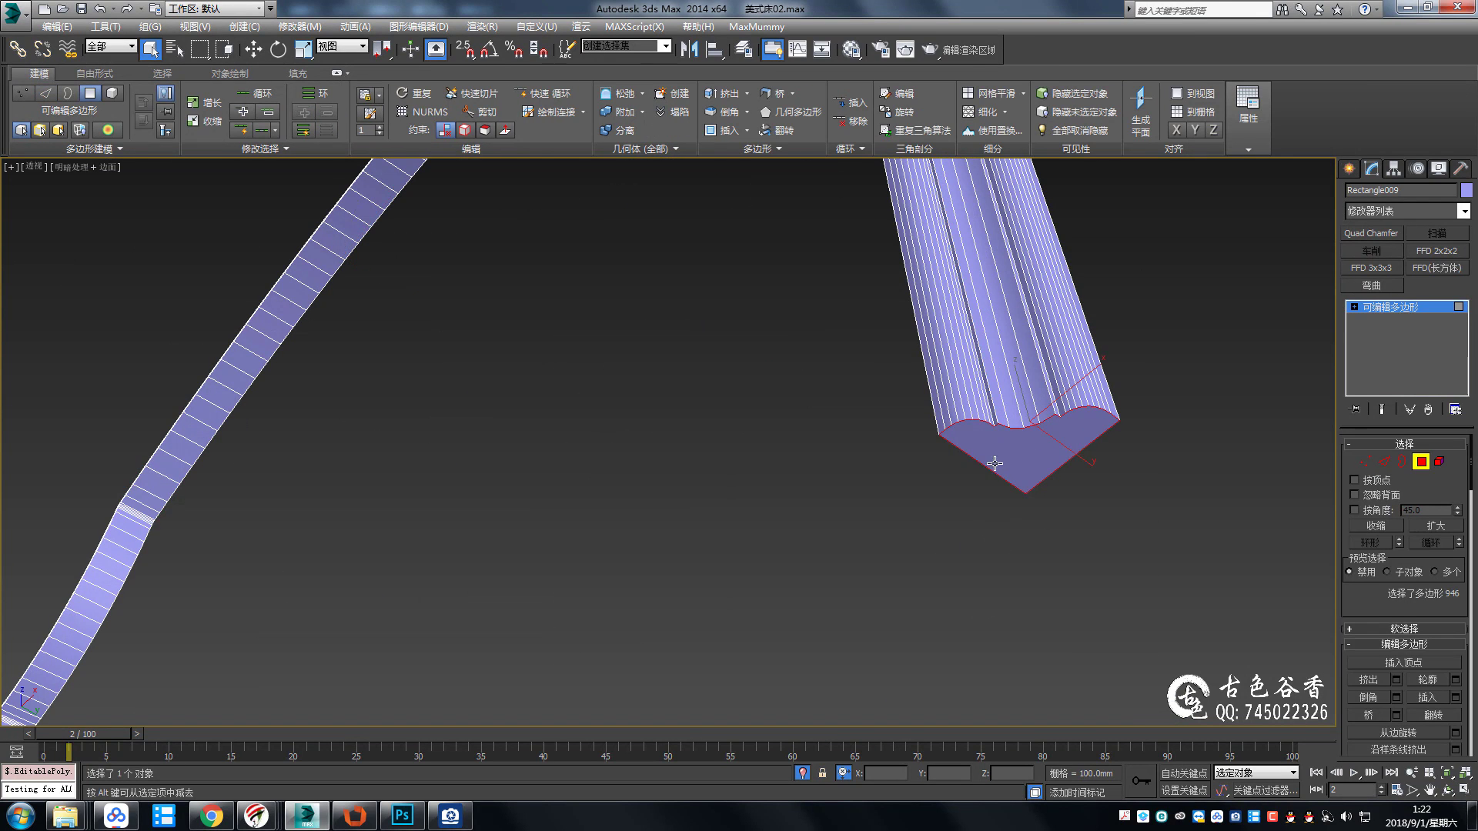
pyautogui.scroll(-5, 1022, 448)
pyautogui.scroll(5, 719, 416)
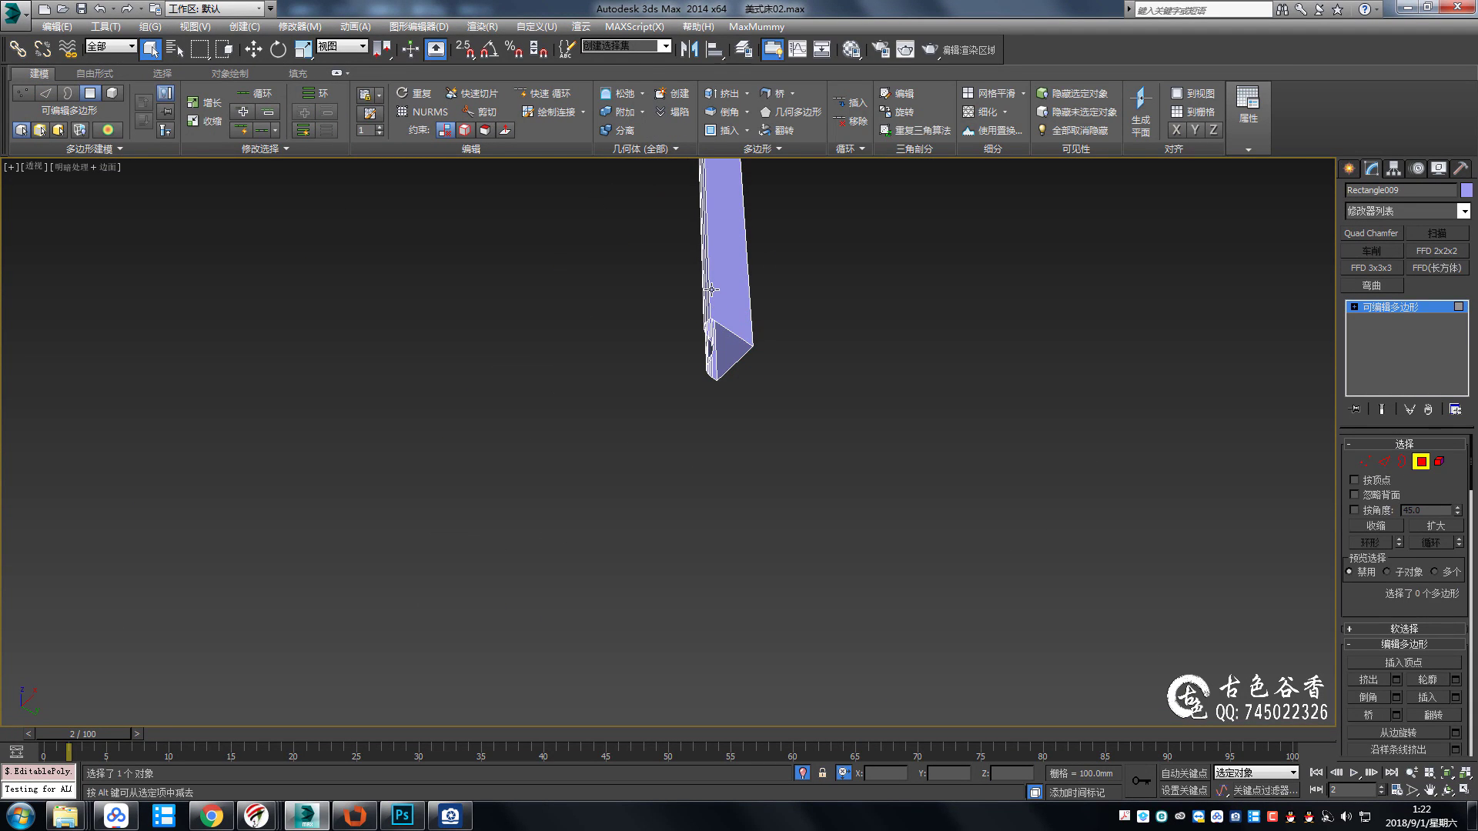
pyautogui.press('2')
pyautogui.scroll(-5, 814, 321)
pyautogui.keyDown('alt'); pyautogui.moveTo(1050, 352); pyautogui.dragTo(957, 386, button='middle'); pyautogui.keyUp('alt')
pyautogui.scroll(8, 957, 386)
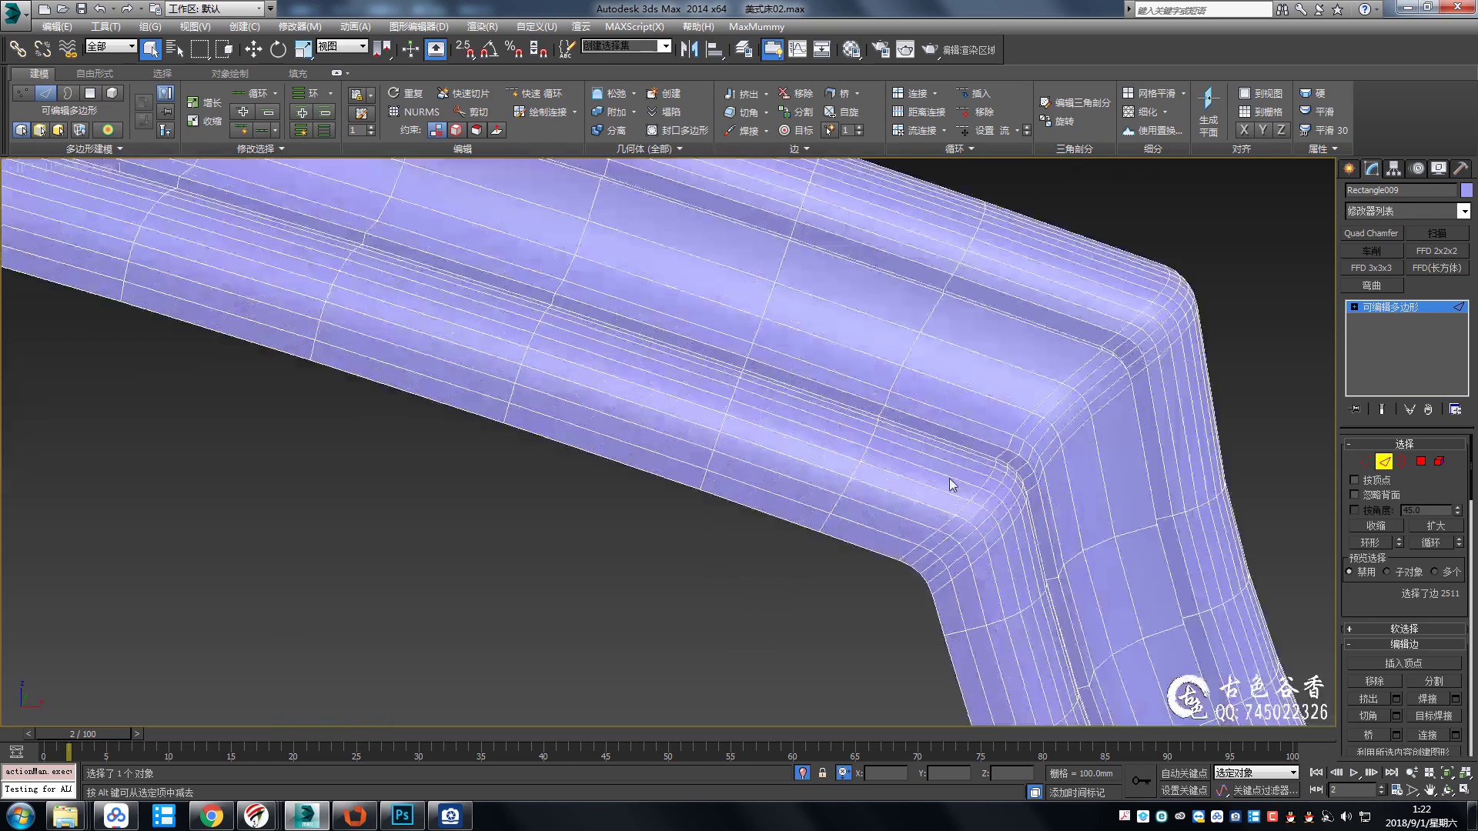
pyautogui.scroll(5, 1123, 400)
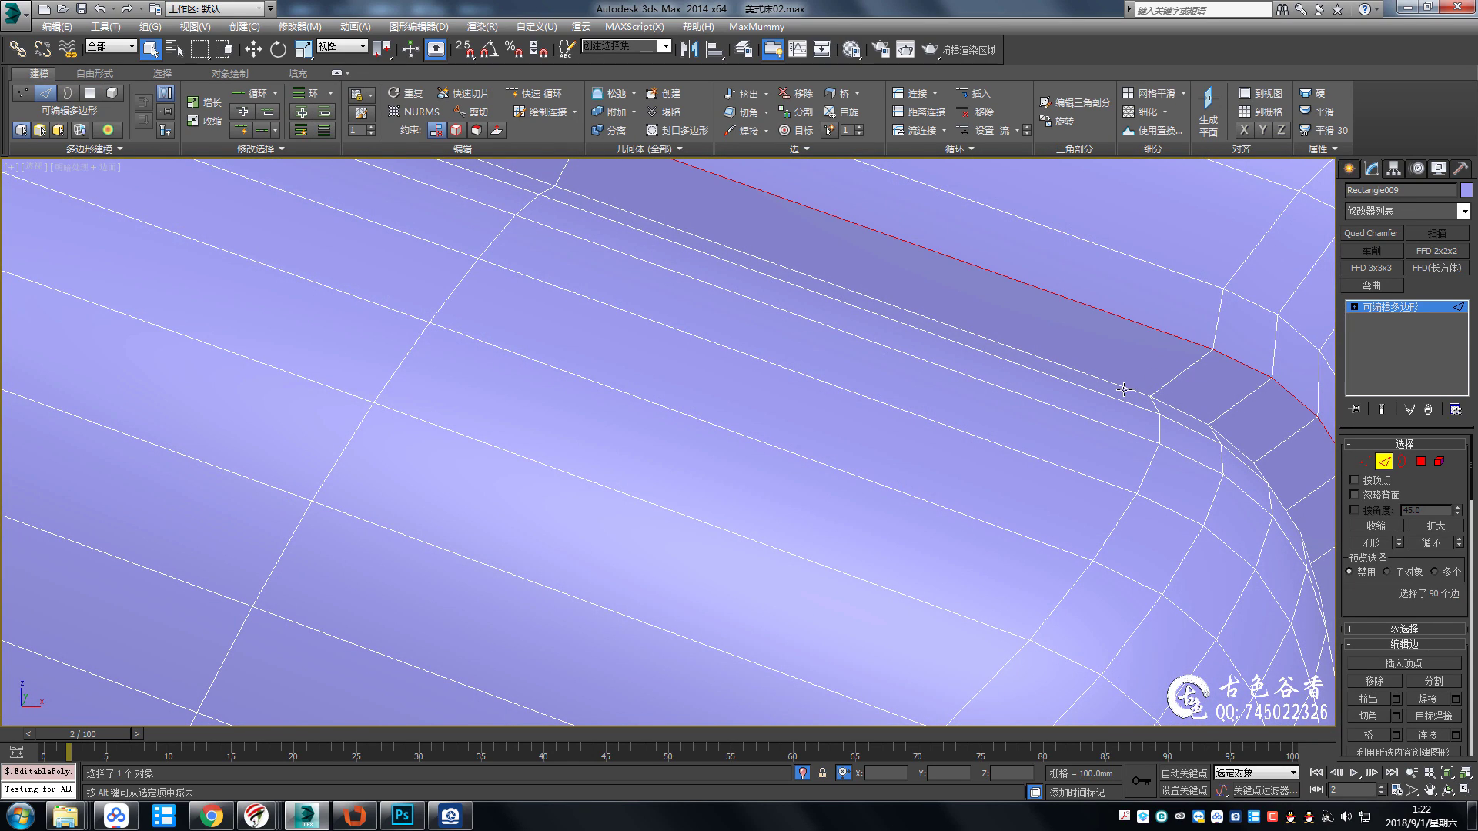
pyautogui.scroll(-8, 1110, 397)
pyautogui.scroll(7, 1089, 332)
pyautogui.scroll(-2, 993, 345)
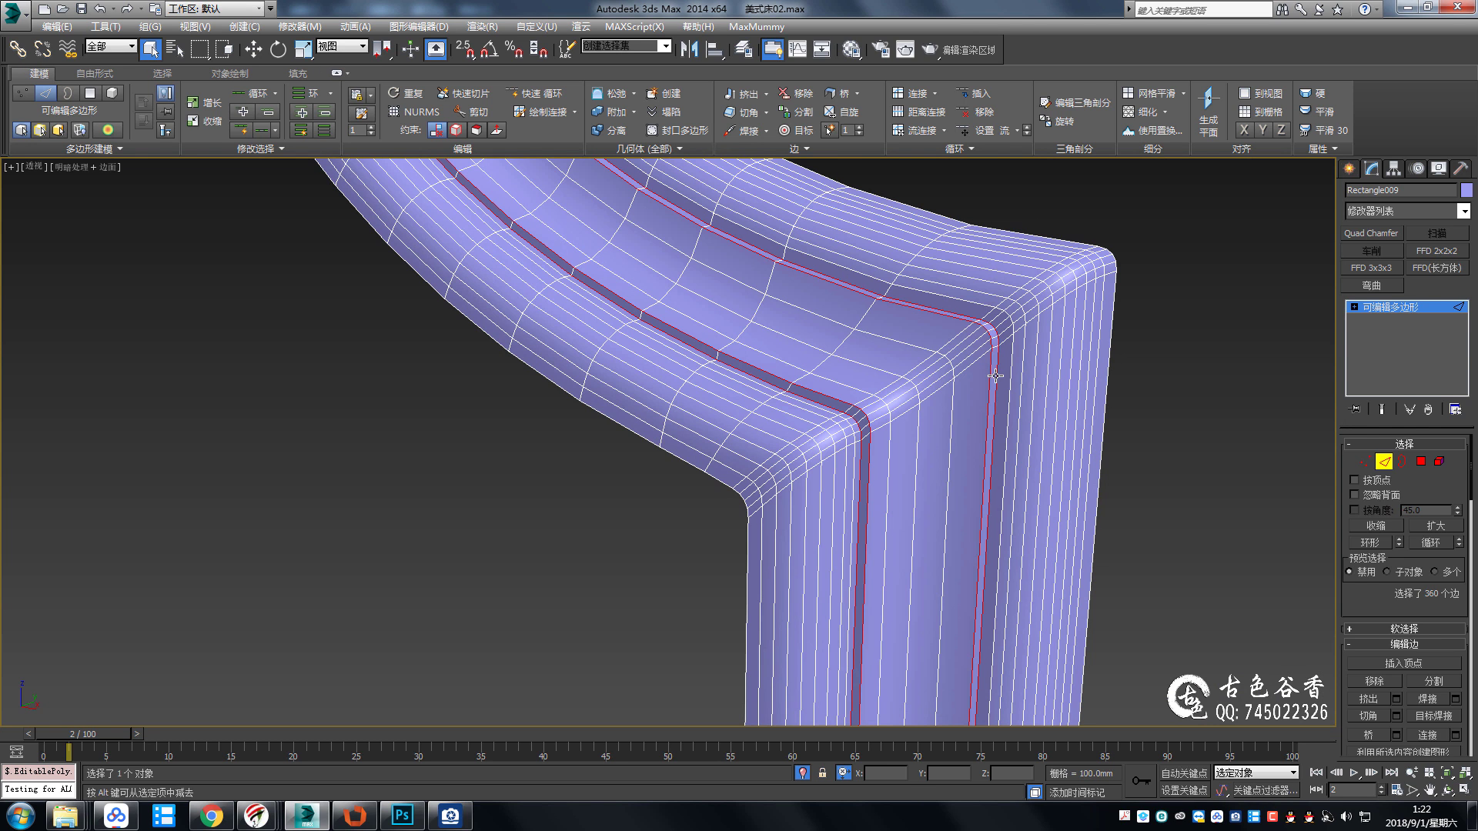
pyautogui.scroll(2, 995, 376)
pyautogui.scroll(6, 884, 499)
pyautogui.scroll(-2, 897, 493)
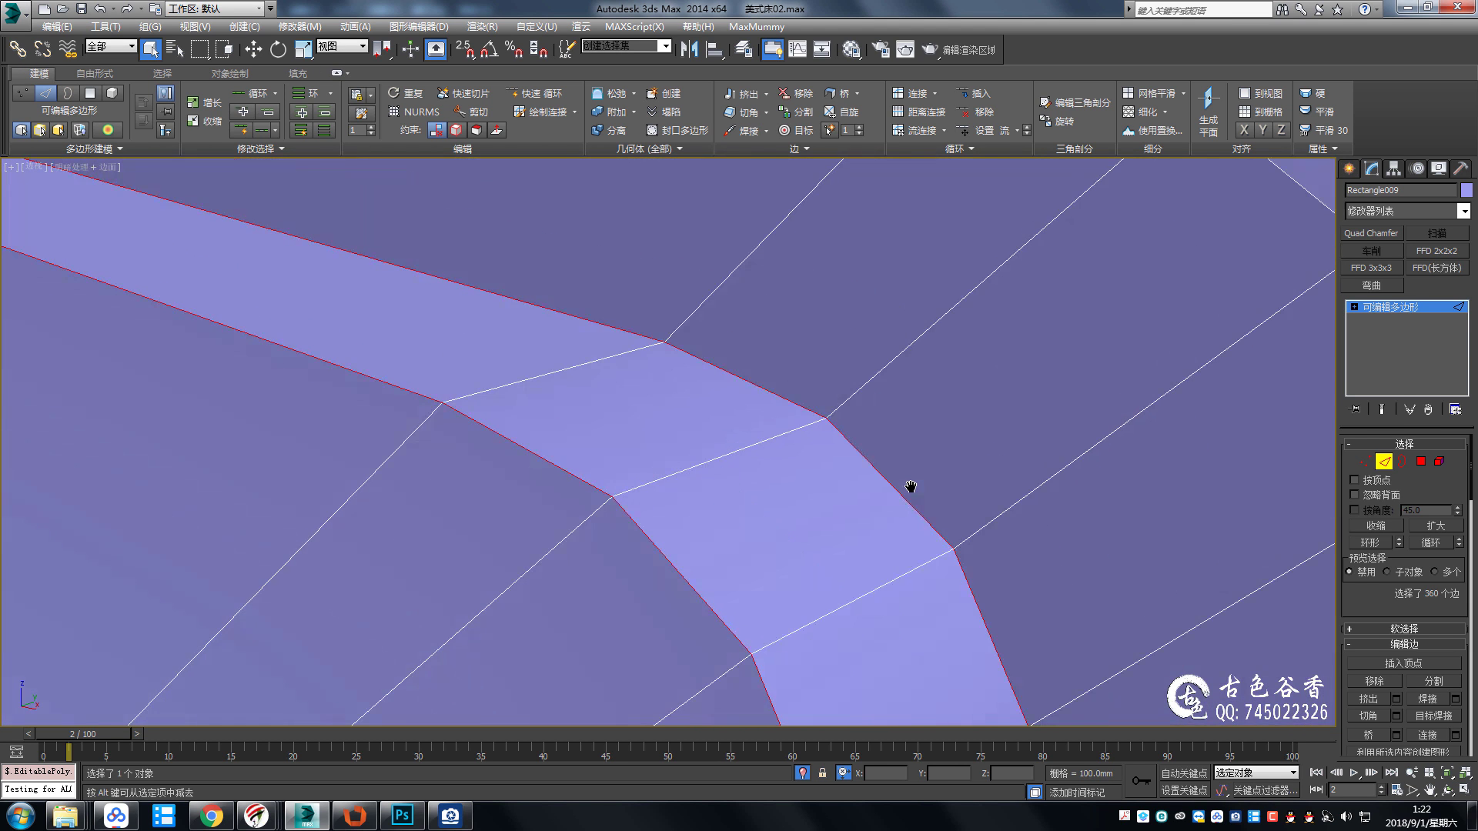
# Chamfer the selected groove edges with 4 segments.
pyautogui.hotkey('ctrl', 'shift', 'c')
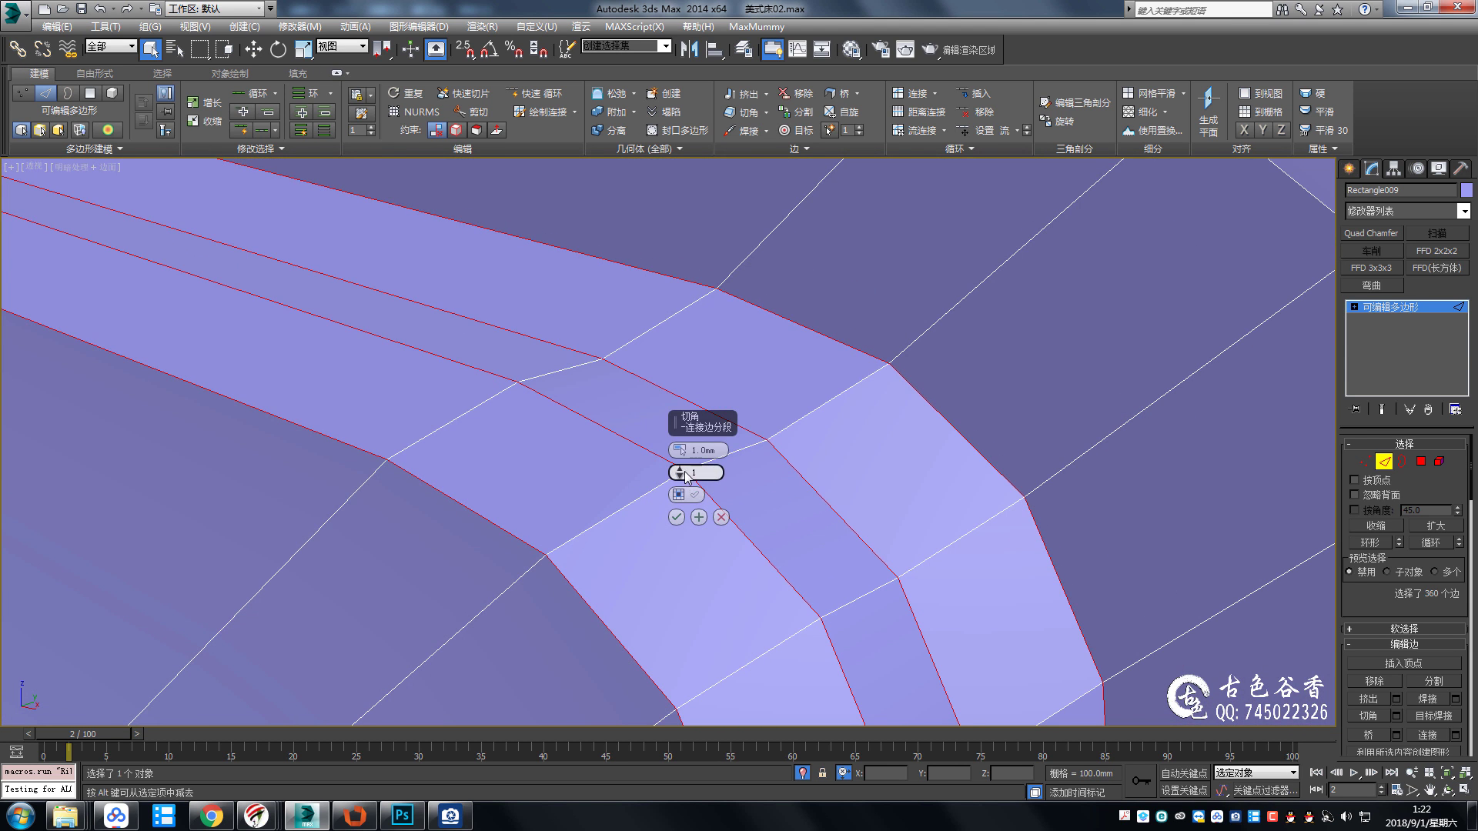
pyautogui.click(684, 471)
pyautogui.click(684, 471)
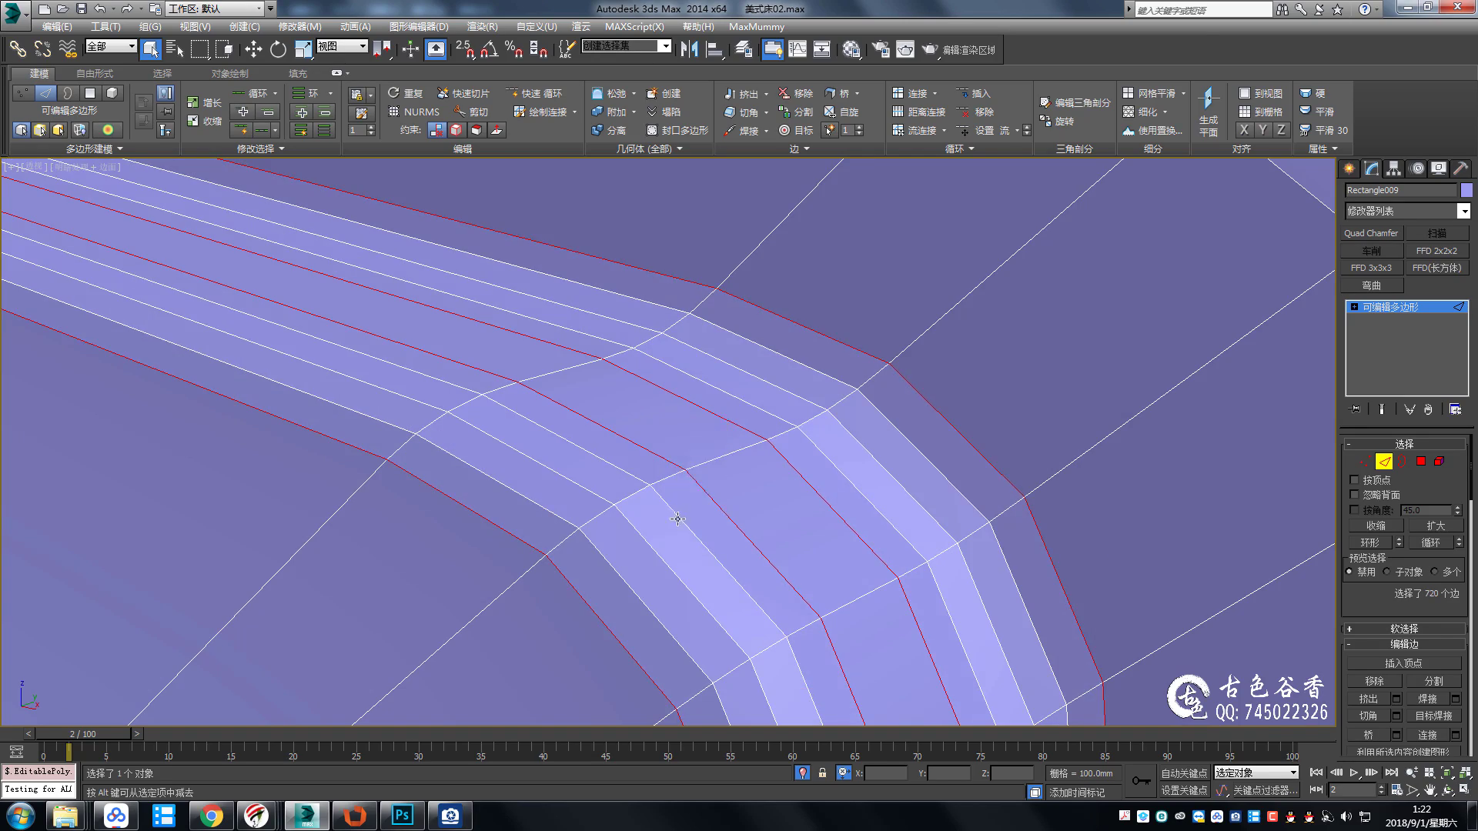
pyautogui.scroll(-6, 677, 518)
# Inspect the chamfered frame corner from several angles and clear the selection.
pyautogui.click(758, 418)
pyautogui.keyDown('alt'); pyautogui.moveTo(758, 418); pyautogui.dragTo(732, 433, button='middle'); pyautogui.keyUp('alt')
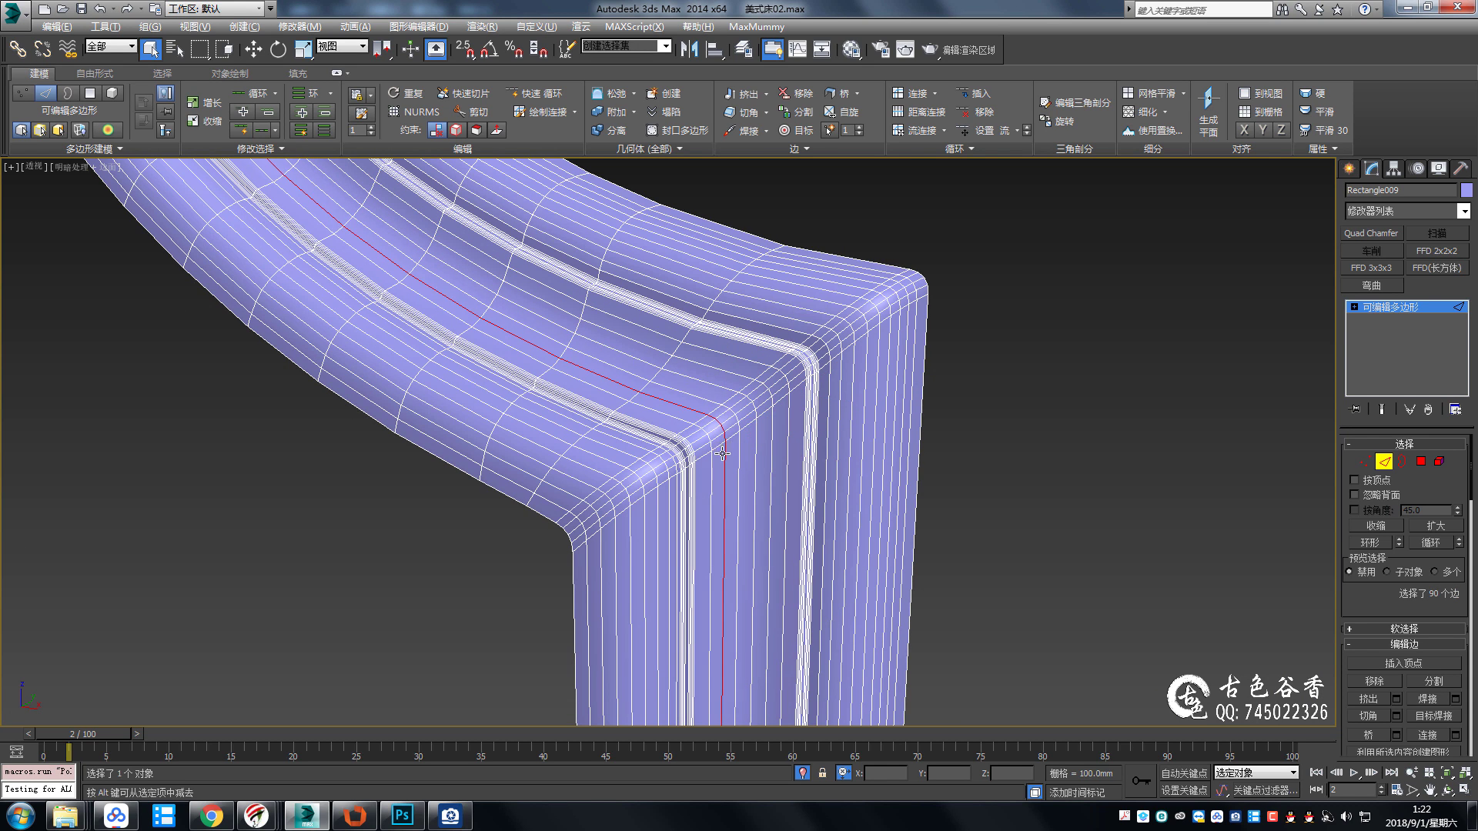
pyautogui.moveTo(722, 454)
pyautogui.keyDown('alt'); pyautogui.mouseDown(button='middle')
pyautogui.moveTo(831, 426)
pyautogui.moveTo(845, 445)
pyautogui.mouseUp(button='middle'); pyautogui.keyUp('alt')
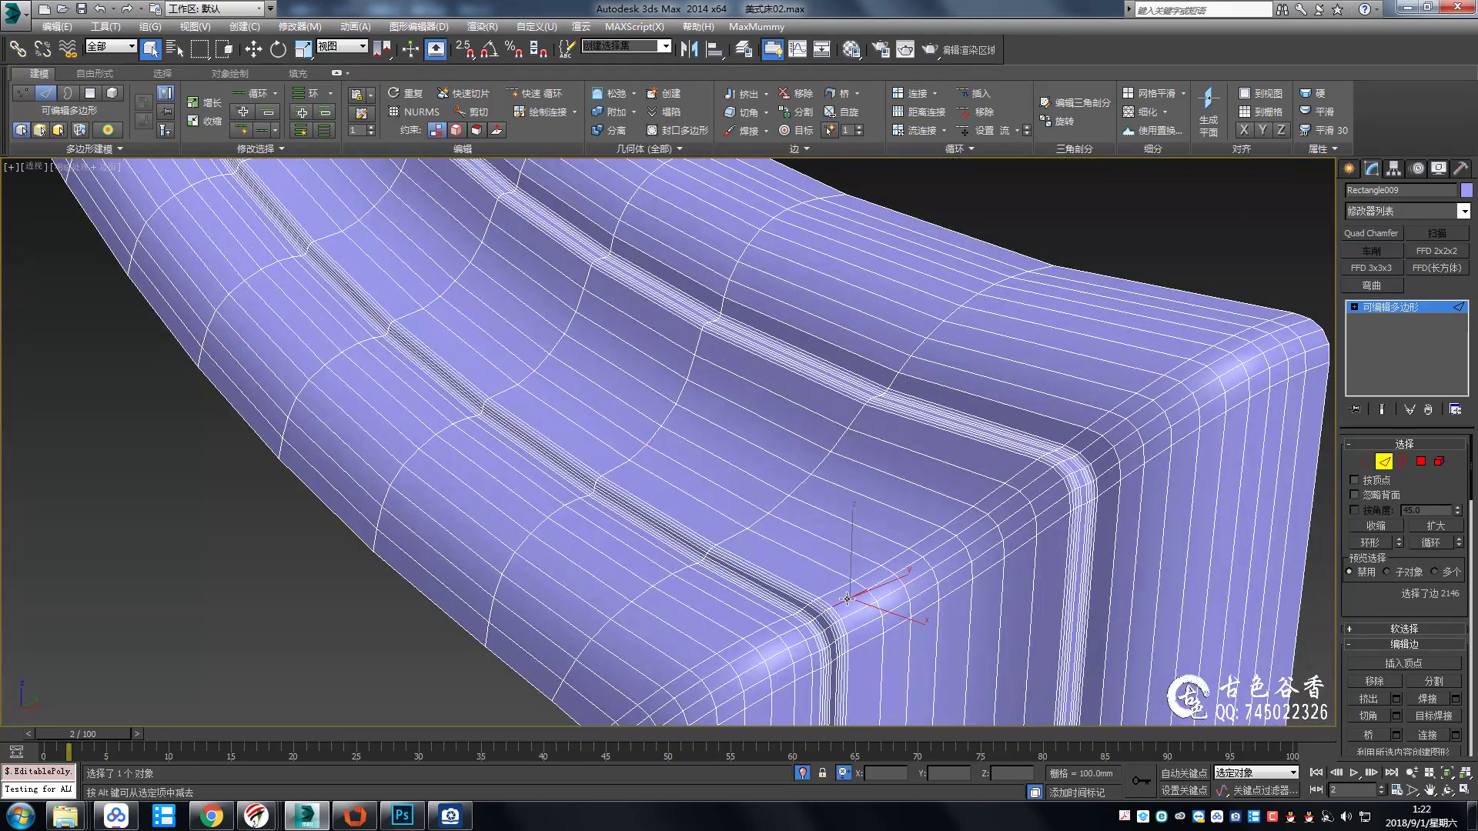
pyautogui.scroll(5, 819, 562)
pyautogui.moveTo(819, 562)
pyautogui.keyDown('alt'); pyautogui.mouseDown(button='middle')
pyautogui.moveTo(792, 518)
pyautogui.moveTo(812, 542)
pyautogui.mouseUp(button='middle'); pyautogui.keyUp('alt')
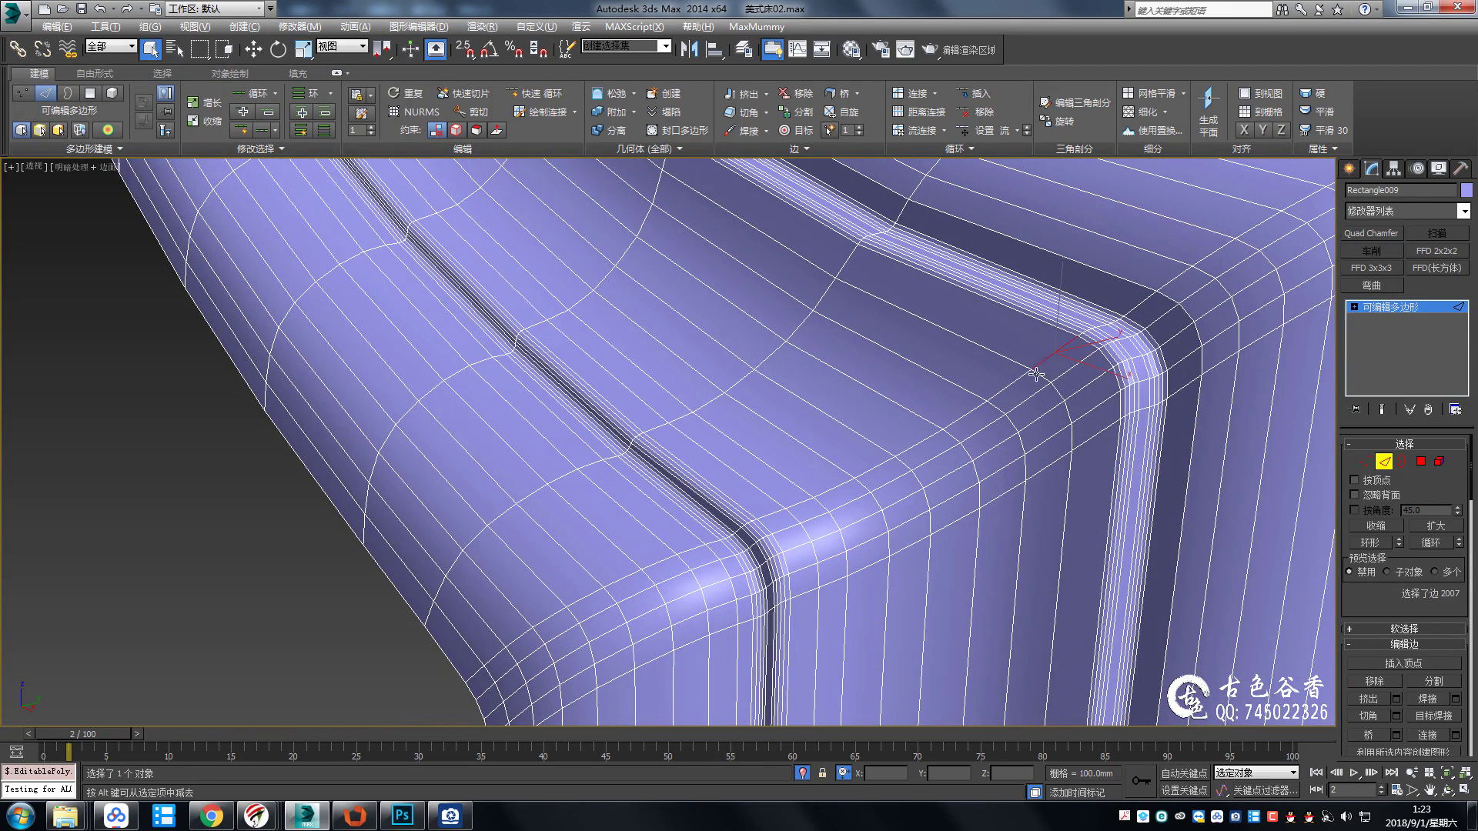
pyautogui.hotkey('ctrl', 'd')
pyautogui.scroll(-3, 851, 347)
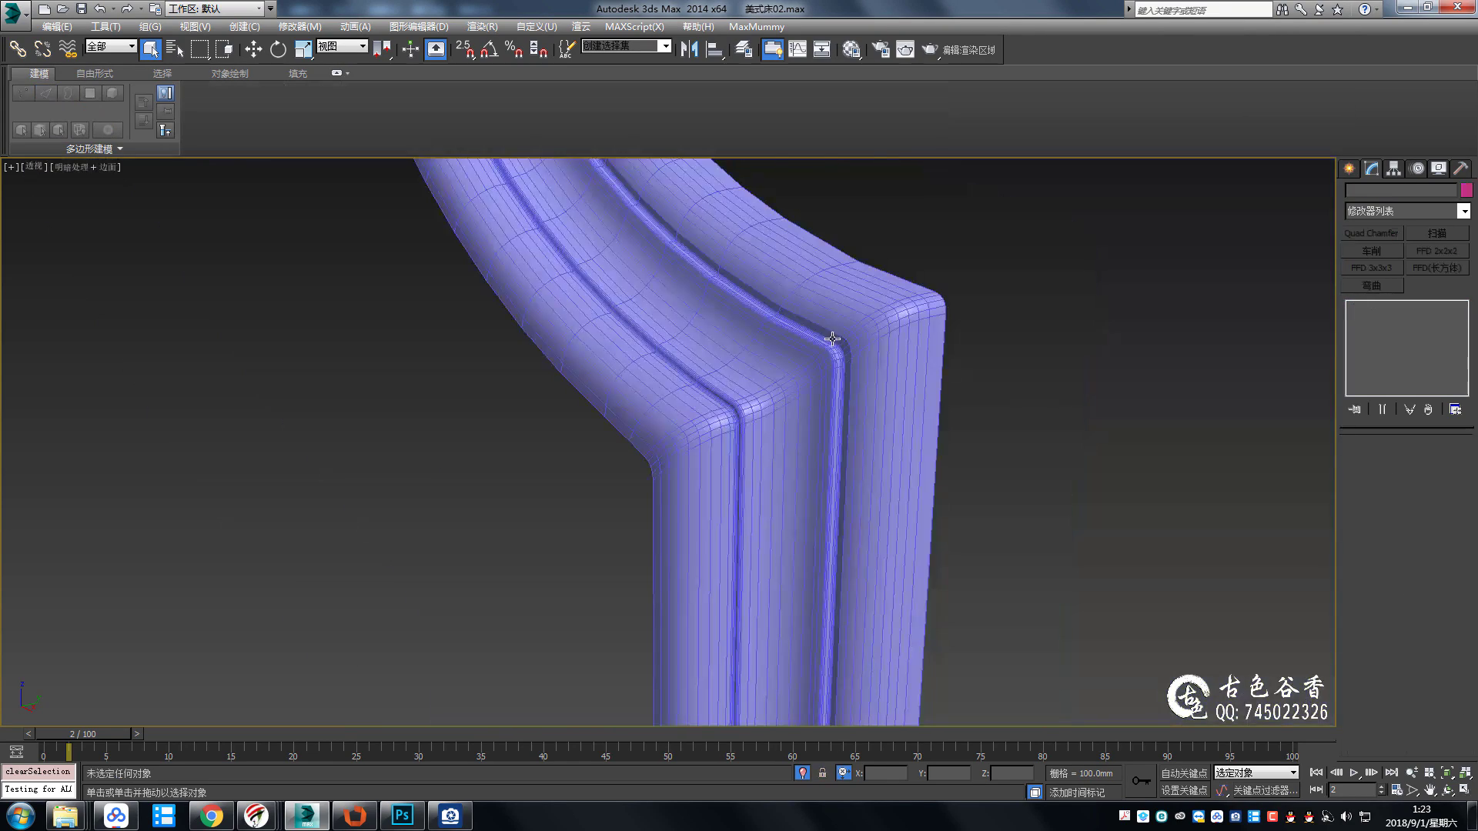
pyautogui.scroll(3, 851, 347)
pyautogui.scroll(-3, 851, 347)
pyautogui.moveTo(946, 363)
pyautogui.keyDown('alt'); pyautogui.mouseDown(button='middle')
pyautogui.moveTo(919, 321)
pyautogui.moveTo(726, 320)
pyautogui.mouseUp(button='middle'); pyautogui.keyUp('alt')
pyautogui.scroll(-2, 919, 321)
pyautogui.scroll(4, 621, 356)
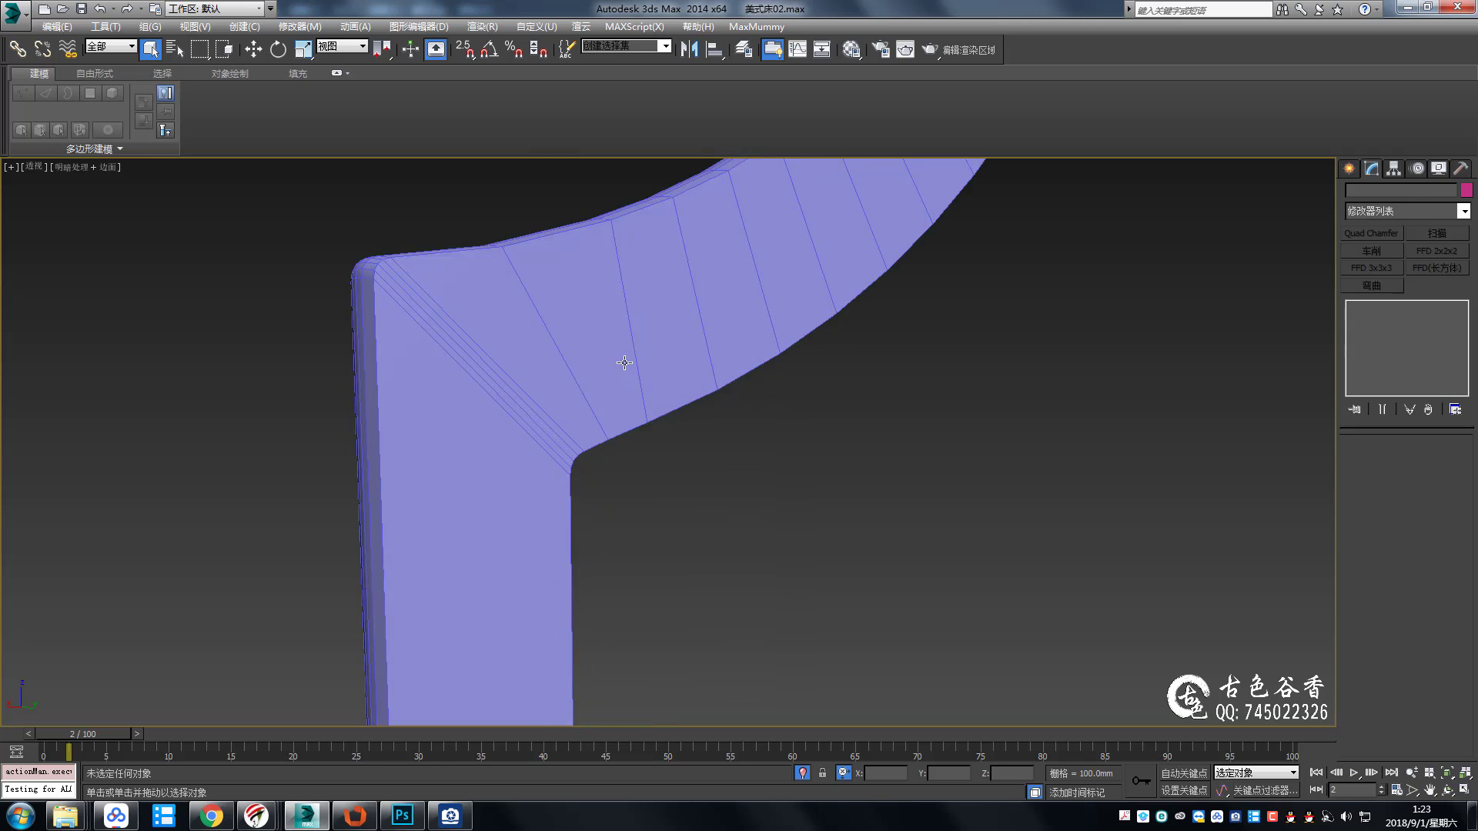
pyautogui.keyDown('alt'); pyautogui.moveTo(620, 356); pyautogui.dragTo(554, 379, button='middle'); pyautogui.keyUp('alt')
# Select the frame's top and outer edge loops at edge level.
pyautogui.click(554, 378)
pyautogui.press('2')
pyautogui.doubleClick(515, 331)
pyautogui.moveTo(515, 331); pyautogui.dragTo(844, 463, button='middle')
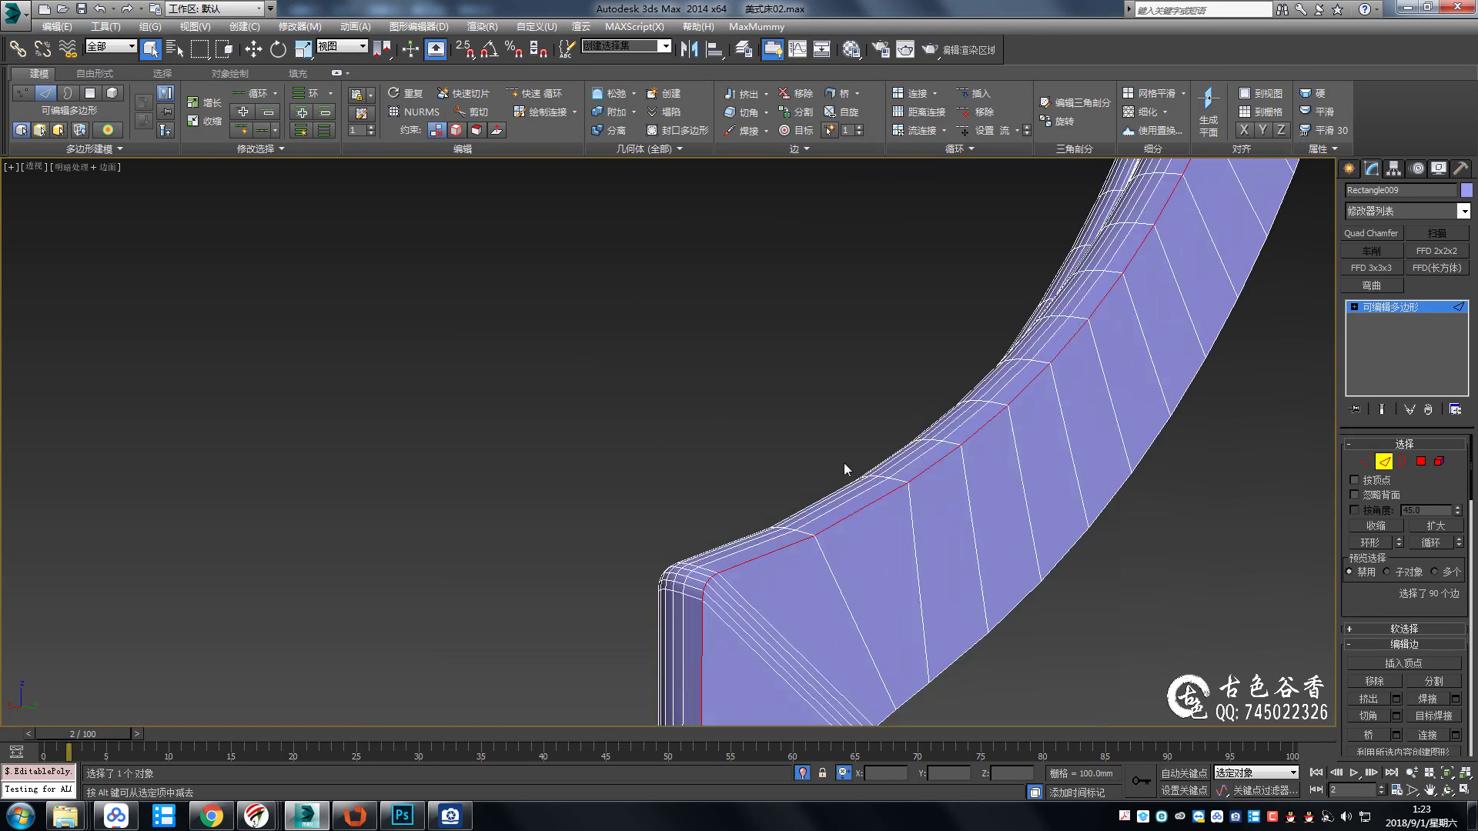
pyautogui.keyDown('ctrl'); pyautogui.doubleClick(1022, 598); pyautogui.keyUp('ctrl')
pyautogui.moveTo(1022, 598)
pyautogui.keyDown('alt'); pyautogui.mouseDown(button='middle')
pyautogui.moveTo(1006, 560)
pyautogui.moveTo(689, 530)
pyautogui.mouseUp(button='middle'); pyautogui.keyUp('alt')
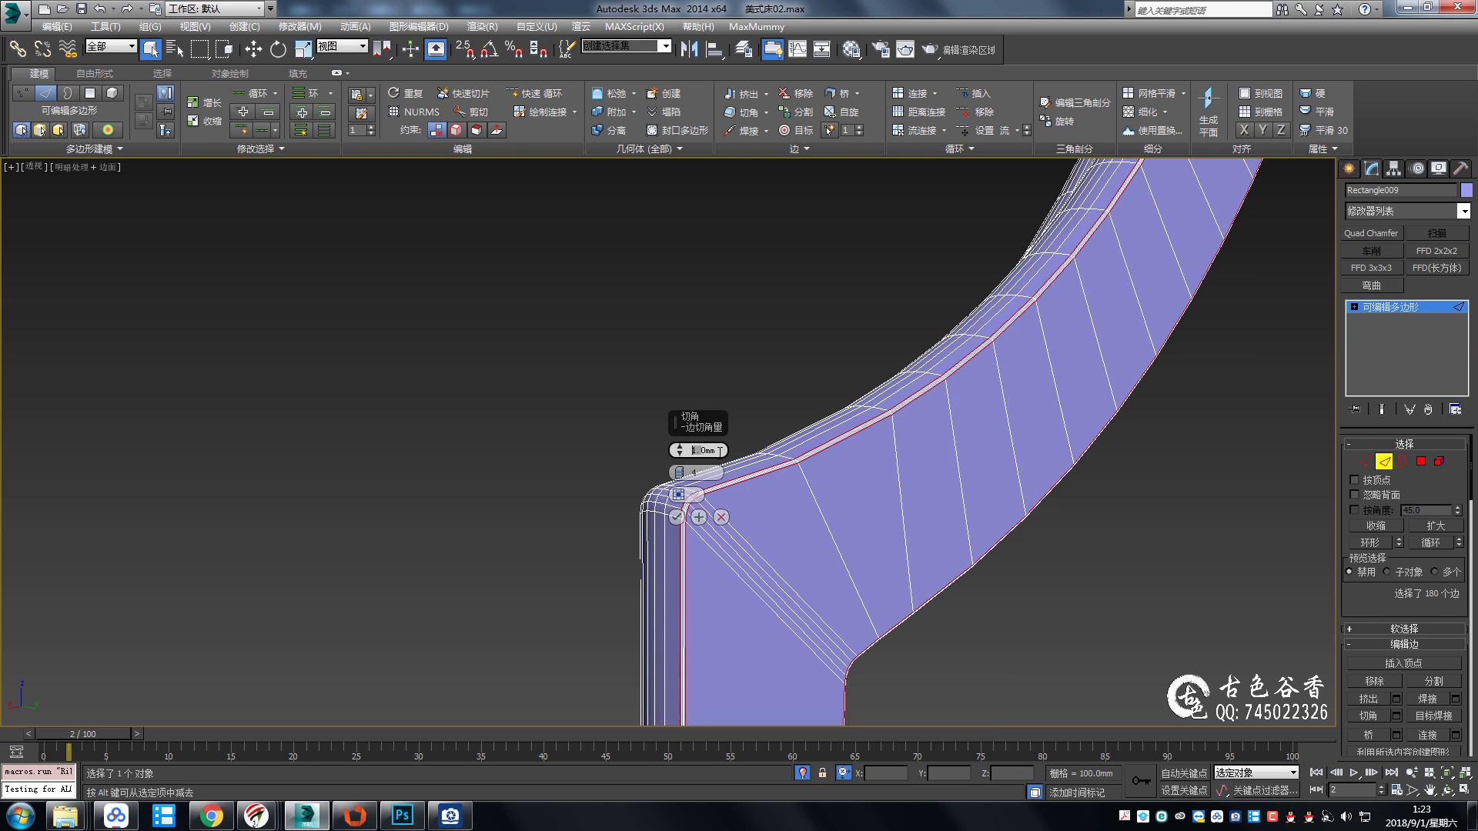
# Chamfer the frame's outer edge loops by 5.0mm and check the result.
pyautogui.press('Return')
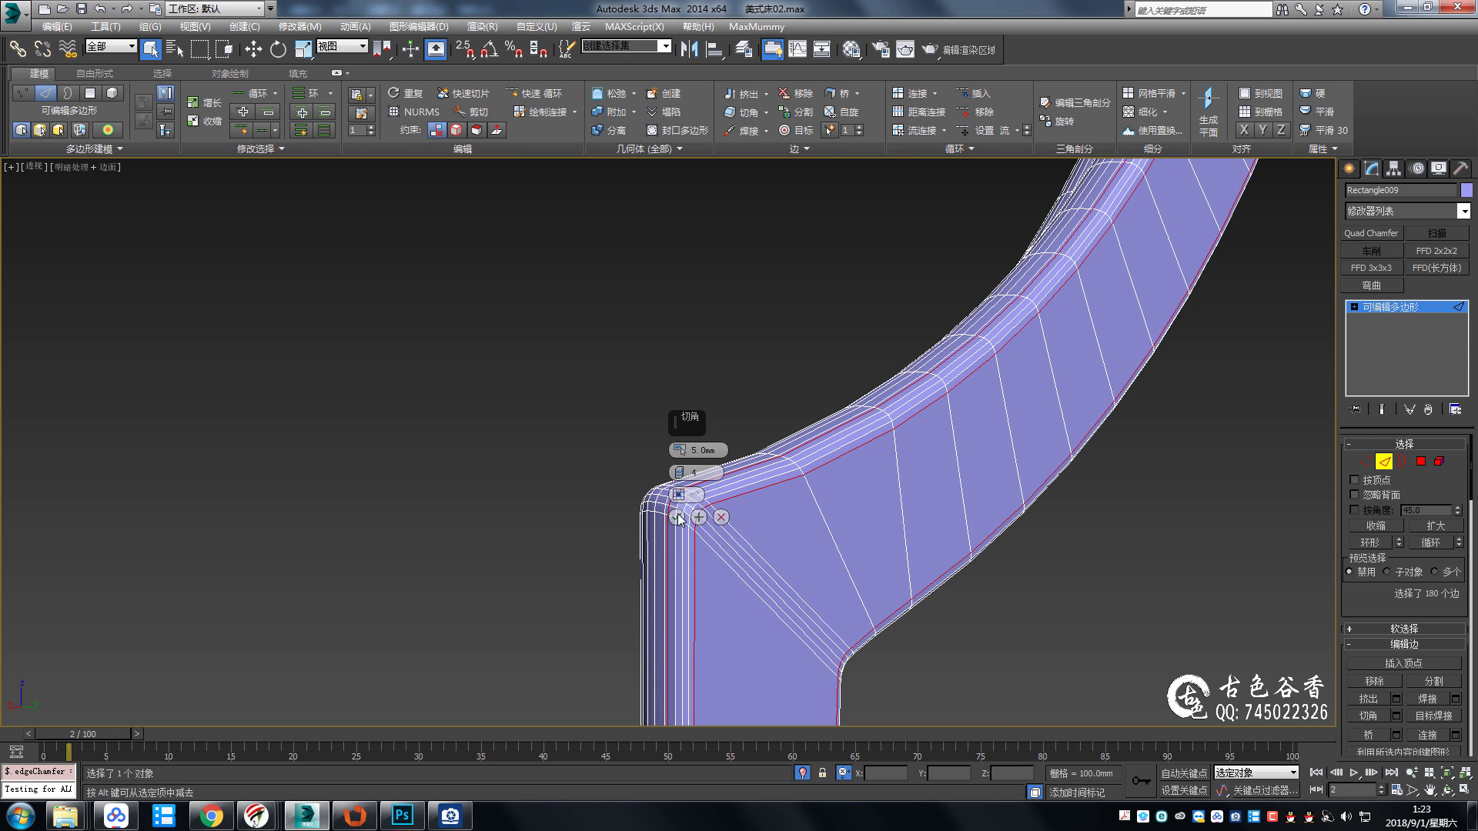
pyautogui.click(677, 517)
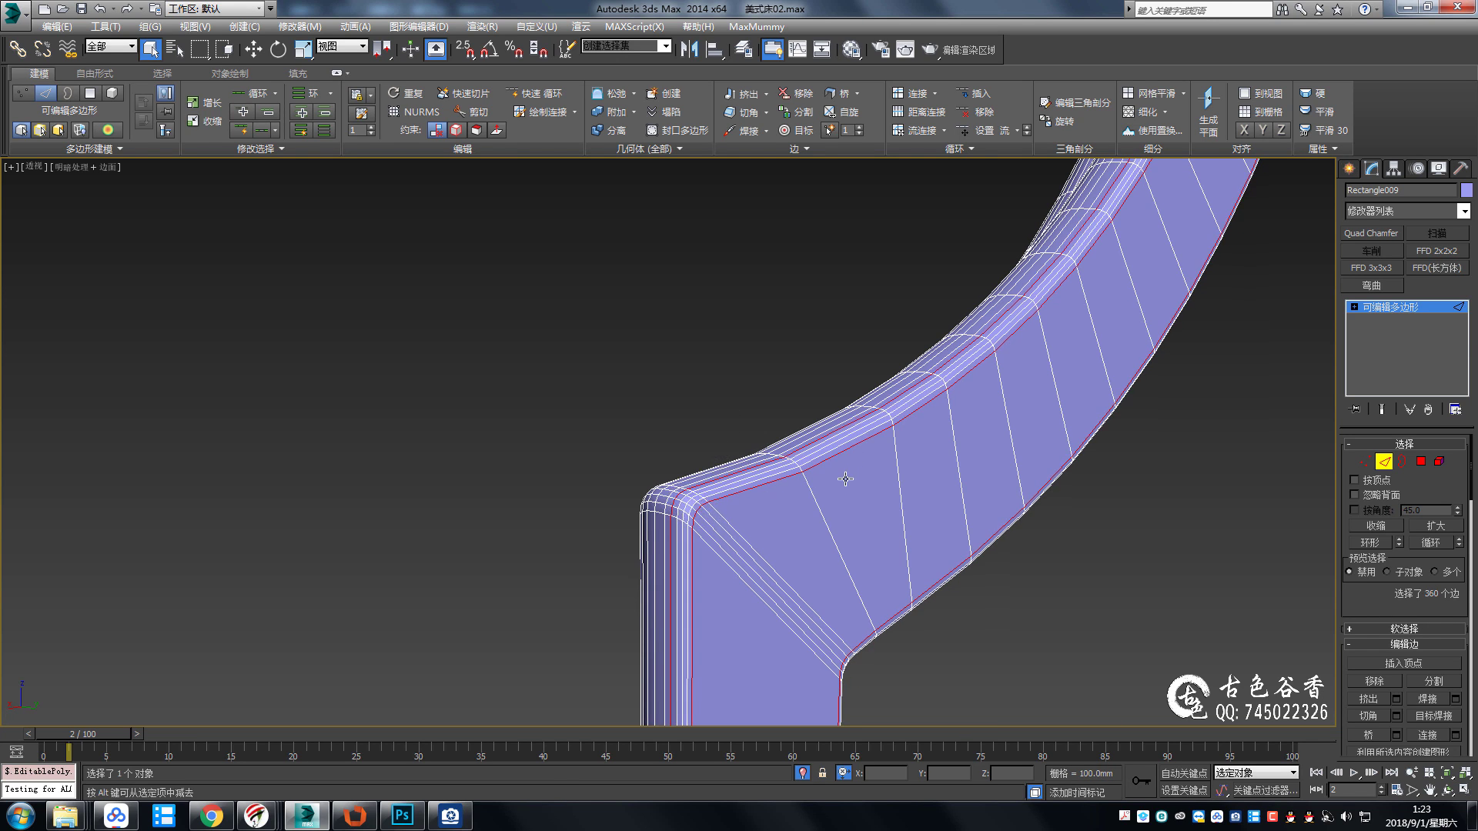
pyautogui.scroll(-3, 679, 521)
pyautogui.keyDown('alt'); pyautogui.moveTo(678, 521); pyautogui.dragTo(744, 457, button='middle'); pyautogui.keyUp('alt')
pyautogui.scroll(5, 745, 457)
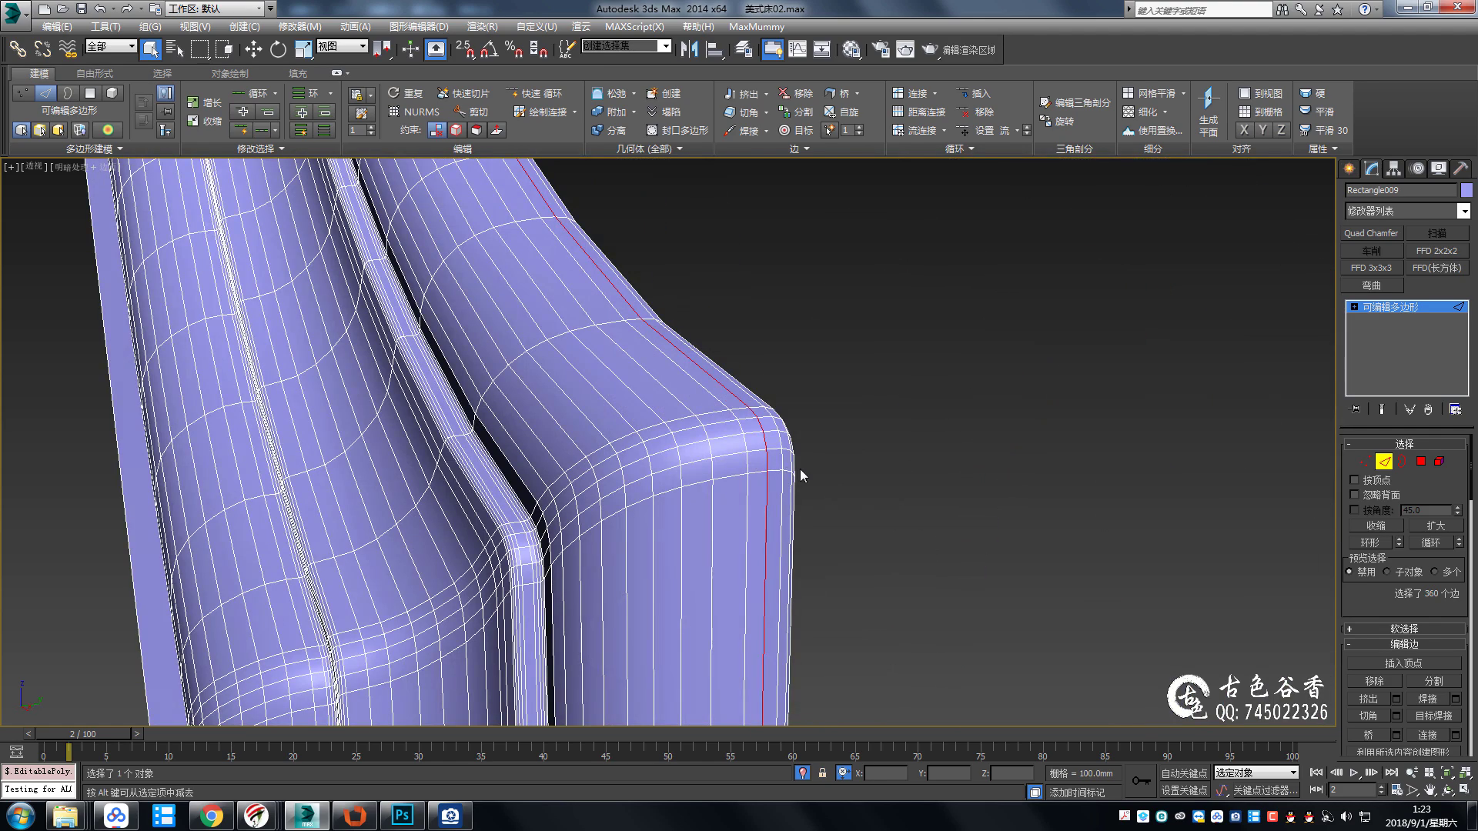
# Select the purple headboard arch rail Rectangle009 and isolate it.
pyautogui.press('4')
pyautogui.hotkey('ctrl', 'a')
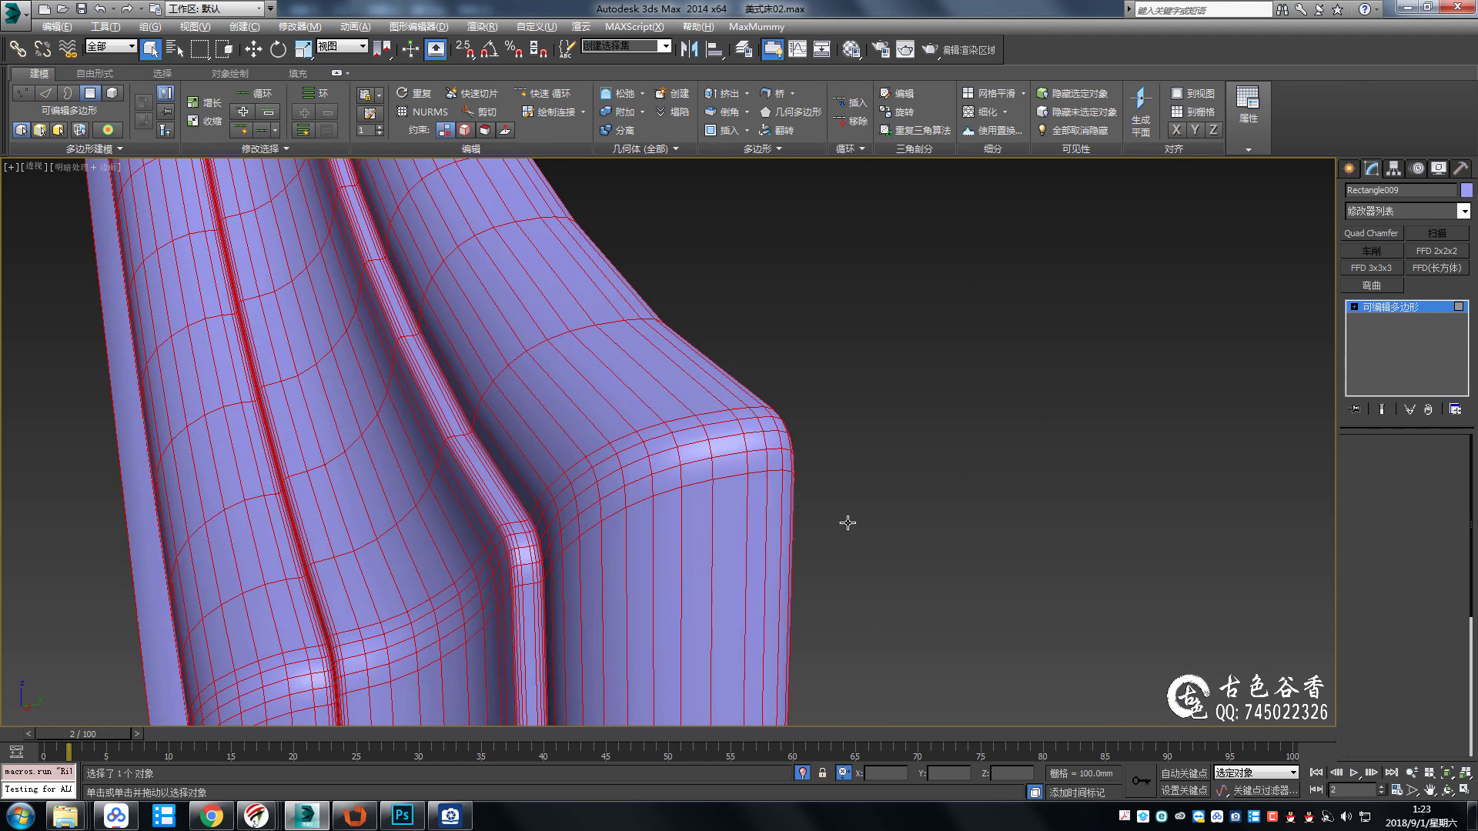
pyautogui.click(847, 521)
pyautogui.moveTo(848, 521)
pyautogui.mouseDown(button='middle')
pyautogui.moveTo(885, 419)
pyautogui.moveTo(863, 258)
pyautogui.moveTo(864, 379)
pyautogui.mouseUp(button='middle')
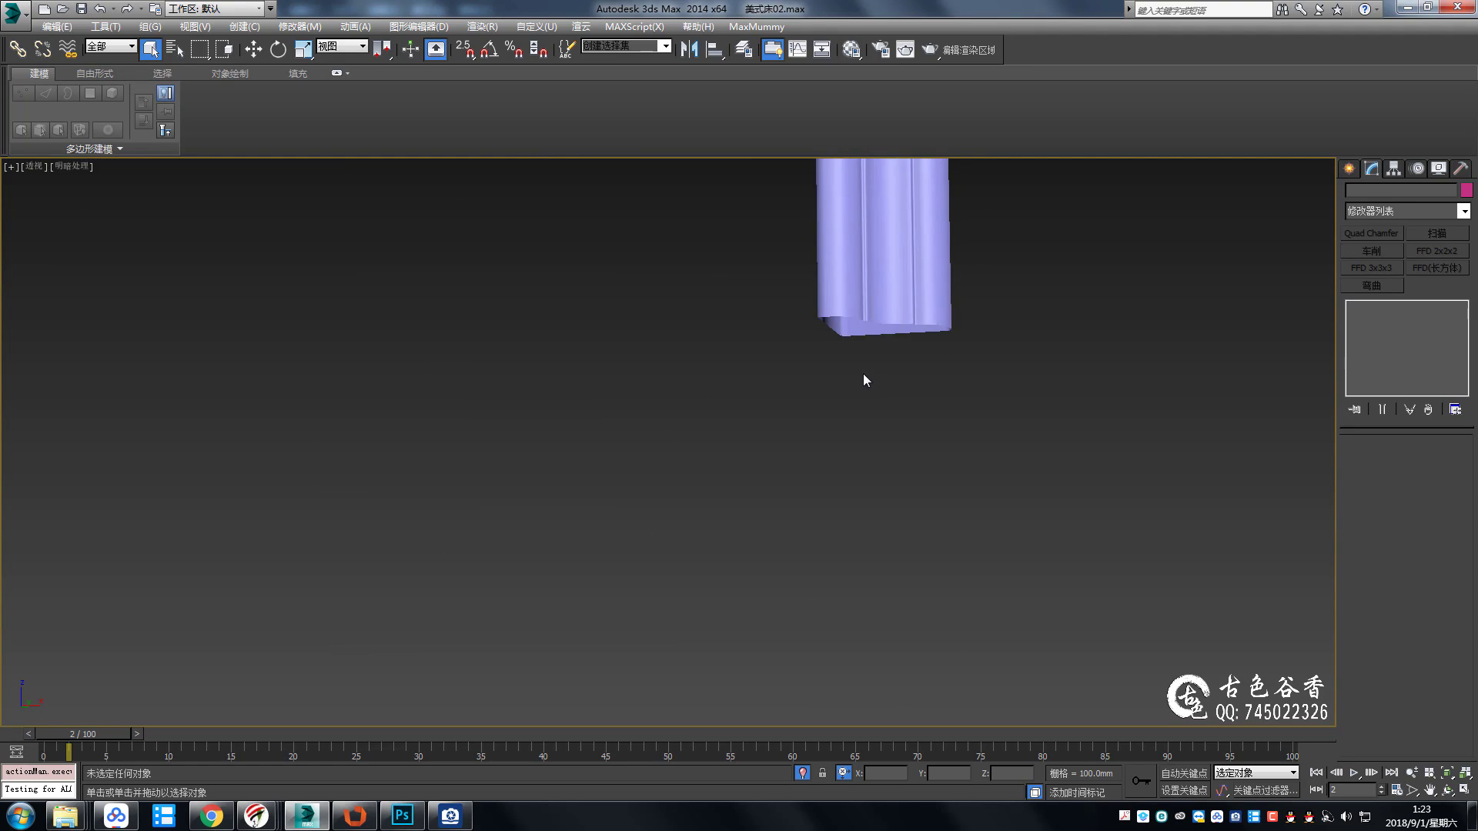
pyautogui.scroll(4, 873, 369)
pyautogui.scroll(-3, 876, 374)
pyautogui.scroll(-5, 921, 469)
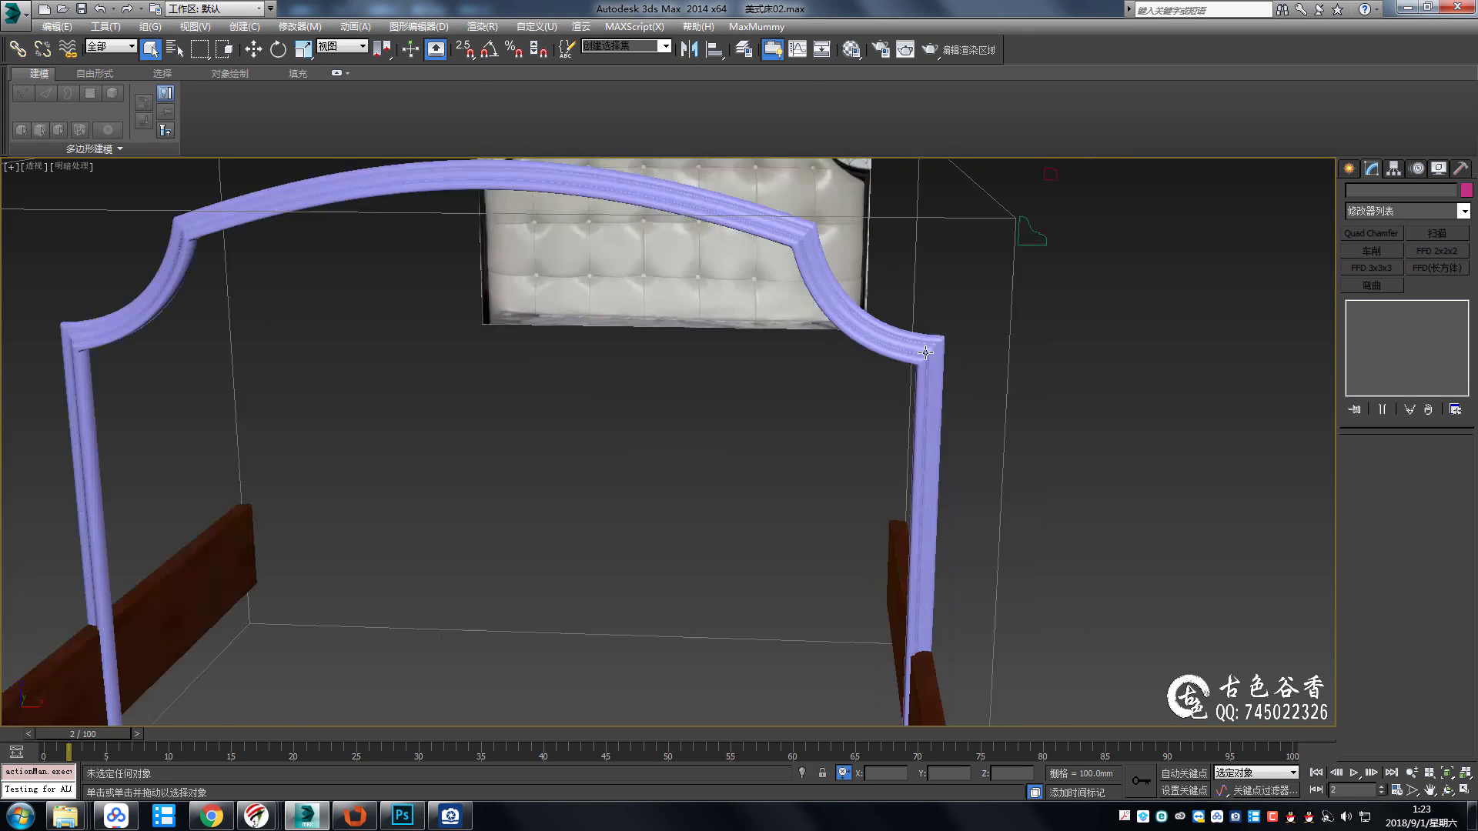
pyautogui.scroll(3, 792, 462)
pyautogui.scroll(4, 768, 422)
pyautogui.moveTo(768, 422)
pyautogui.keyDown('alt'); pyautogui.mouseDown(button='middle')
pyautogui.moveTo(759, 298)
pyautogui.moveTo(744, 361)
pyautogui.mouseUp(button='middle'); pyautogui.keyUp('alt')
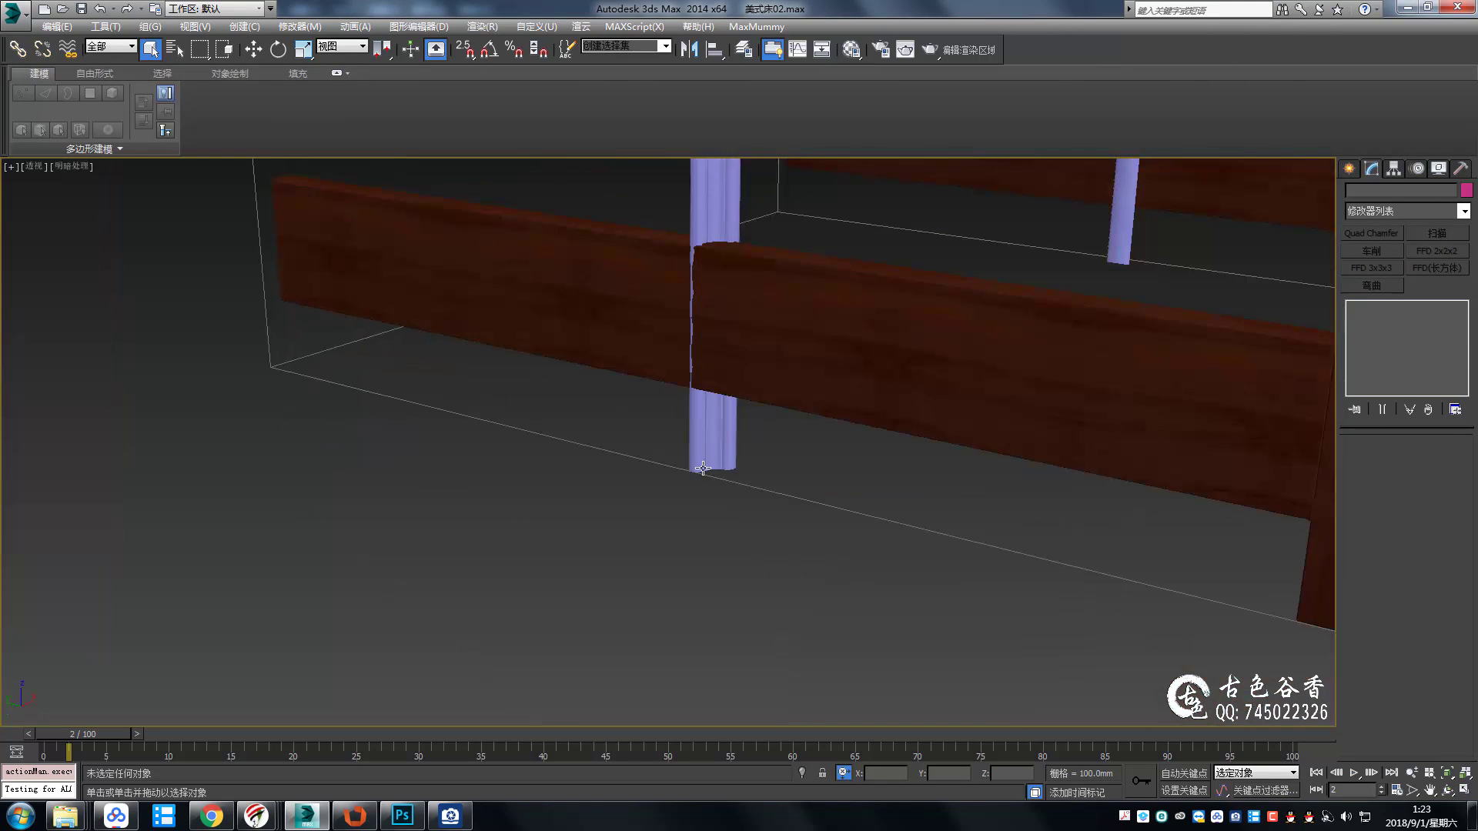
pyautogui.scroll(3, 743, 362)
pyautogui.click(743, 362)
pyautogui.hotkey('alt', 'q')
pyautogui.keyDown('alt'); pyautogui.moveTo(744, 456); pyautogui.dragTo(396, 406, button='middle'); pyautogui.keyUp('alt')
pyautogui.scroll(5, 514, 446)
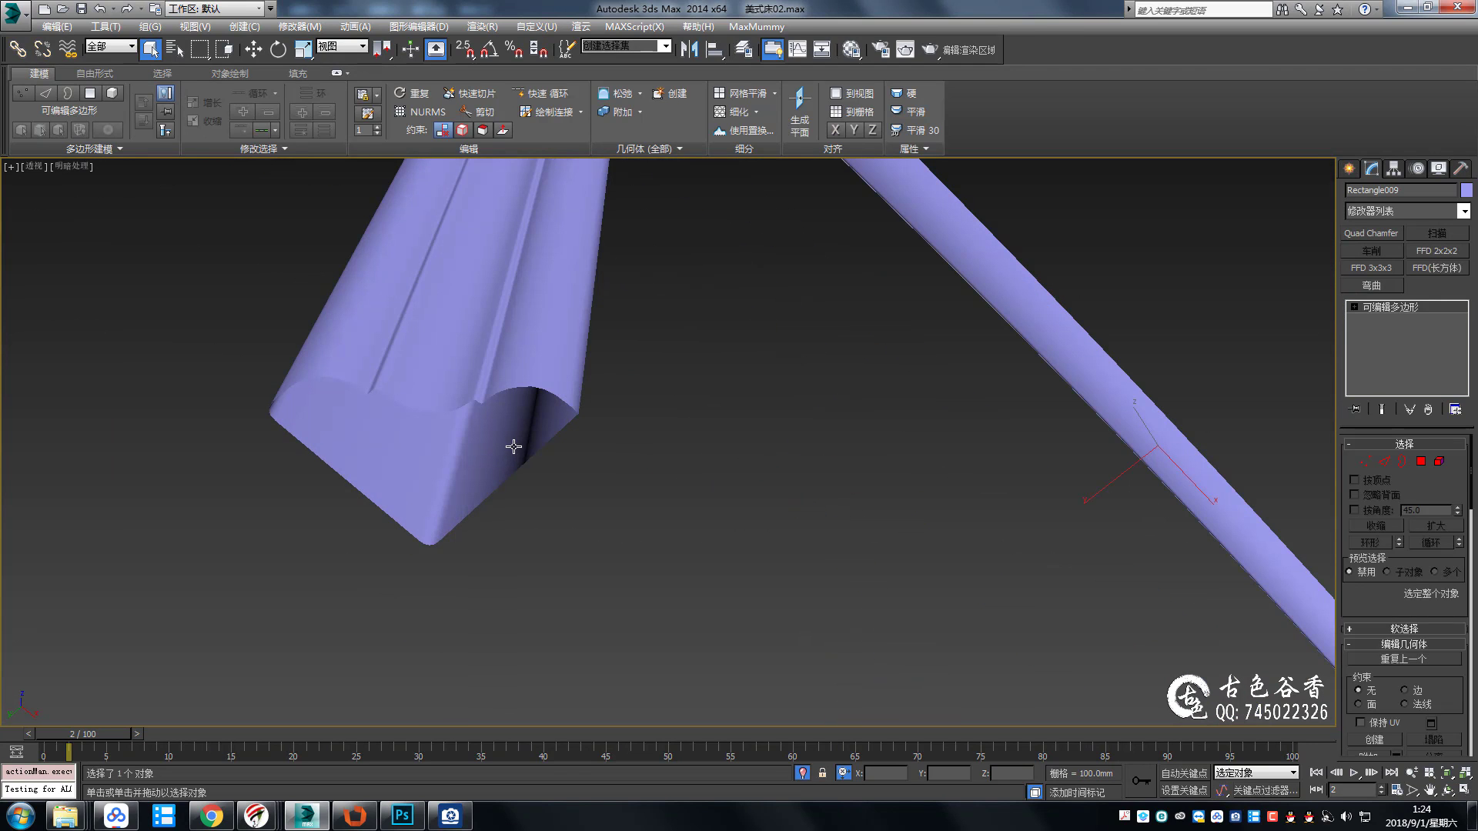
# Select all open borders at the arch rail's ends, with edged faces displayed.
pyautogui.press('3')
pyautogui.hotkey('ctrl', 'a')
pyautogui.press('F4')
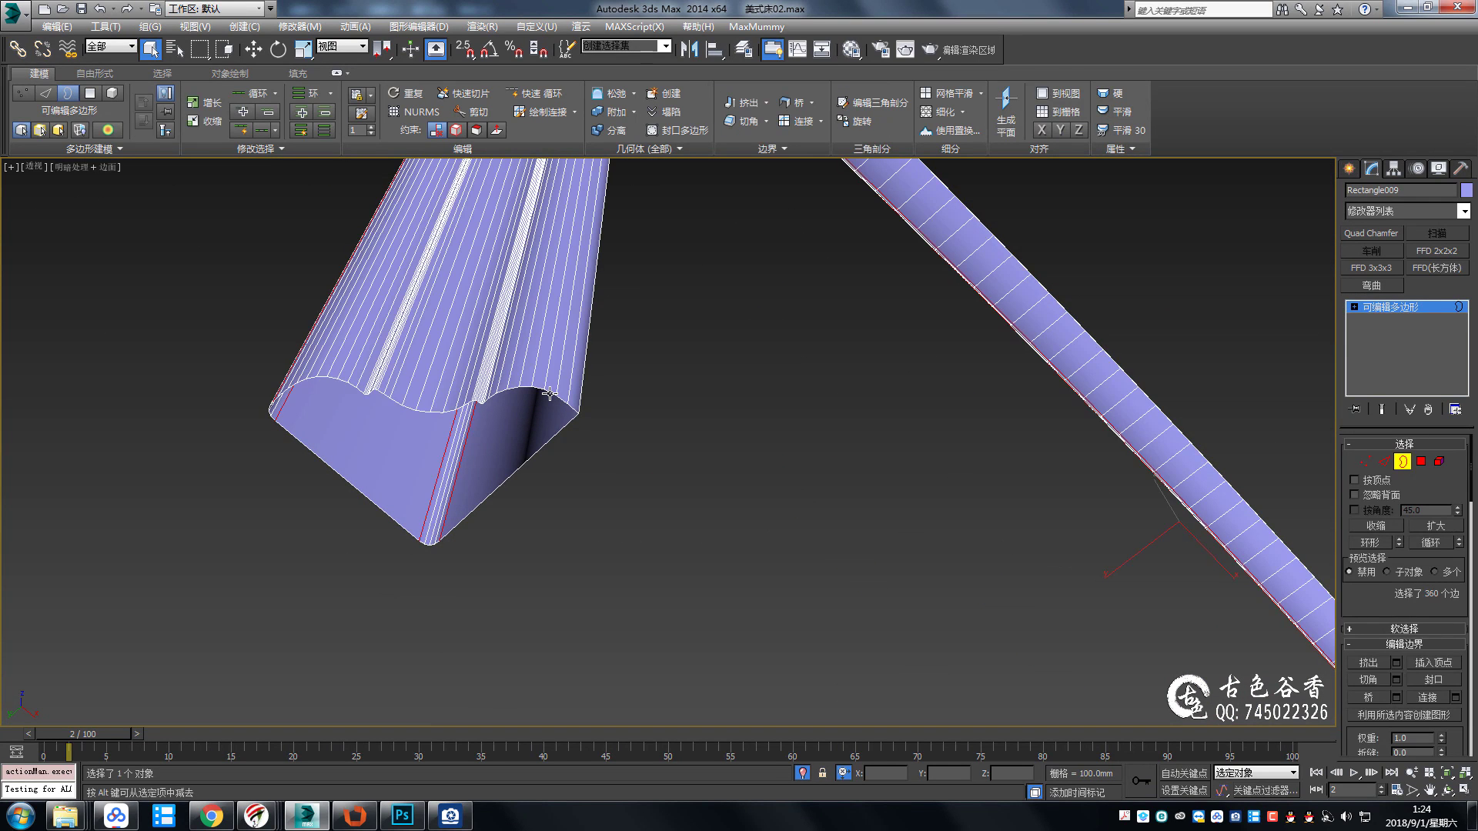
pyautogui.scroll(-5, 792, 472)
pyautogui.keyDown('alt'); pyautogui.moveTo(792, 472); pyautogui.dragTo(837, 468, button='middle'); pyautogui.keyUp('alt')
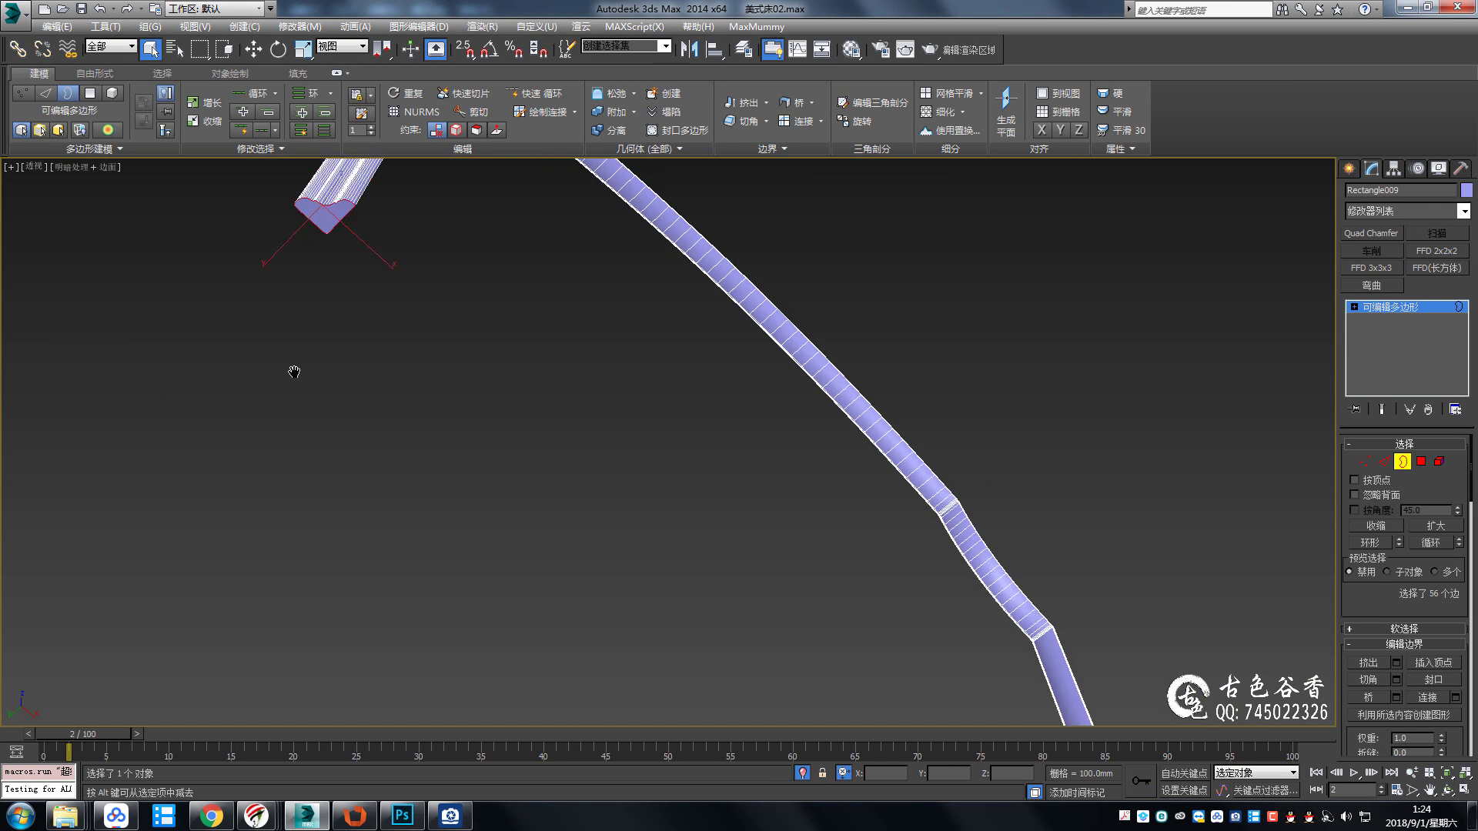
pyautogui.scroll(5, 784, 505)
pyautogui.moveTo(294, 373)
pyautogui.keyDown('alt'); pyautogui.mouseDown(button='middle')
pyautogui.moveTo(784, 505)
pyautogui.moveTo(628, 483)
pyautogui.mouseUp(button='middle'); pyautogui.keyUp('alt')
pyautogui.scroll(-5, 784, 505)
pyautogui.scroll(5, 677, 531)
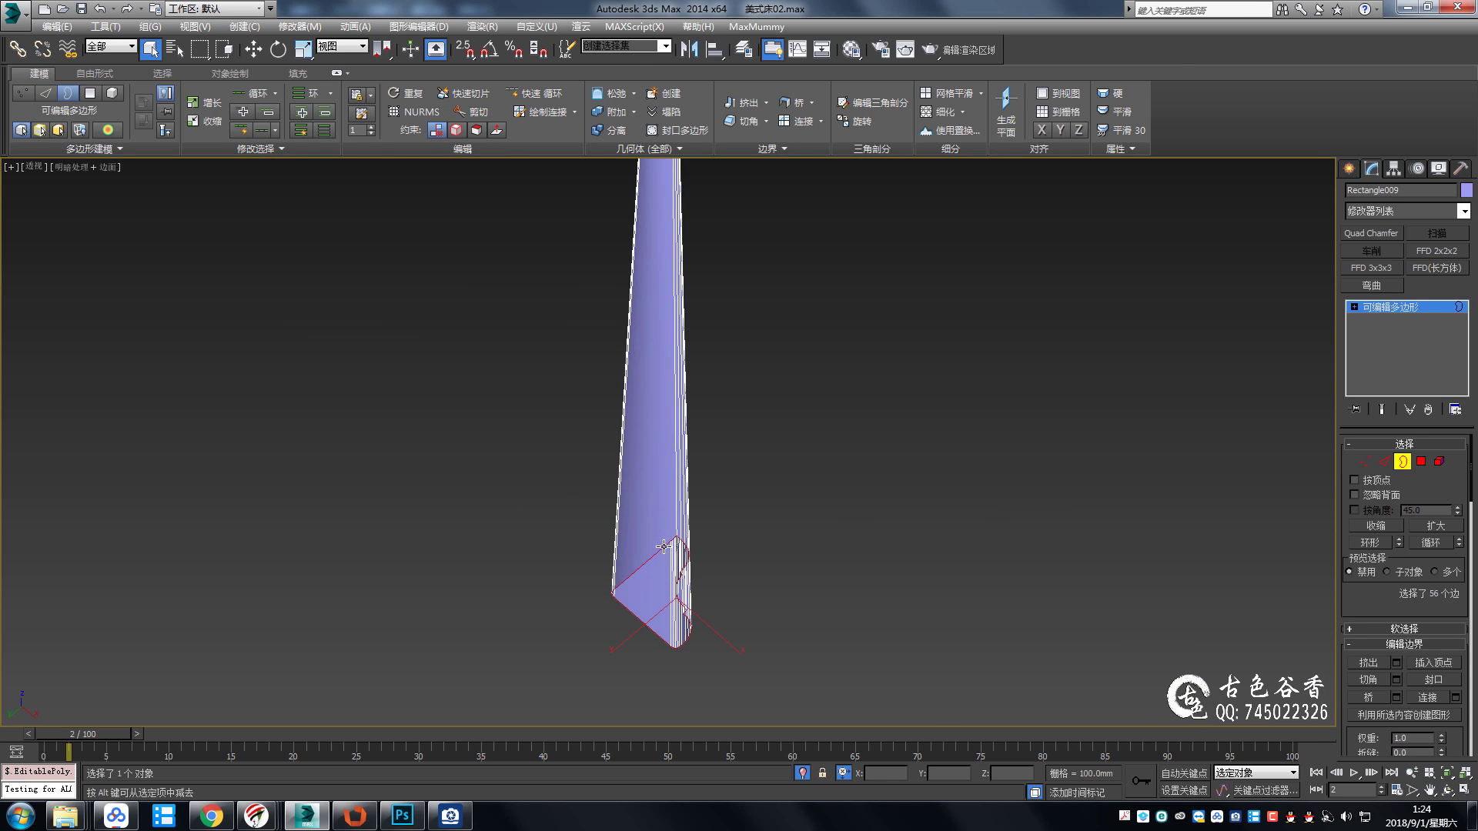
# Inspect the rail's new end-cap faces at both ends in Polygon mode.
pyautogui.press('4')
pyautogui.scroll(5, 666, 570)
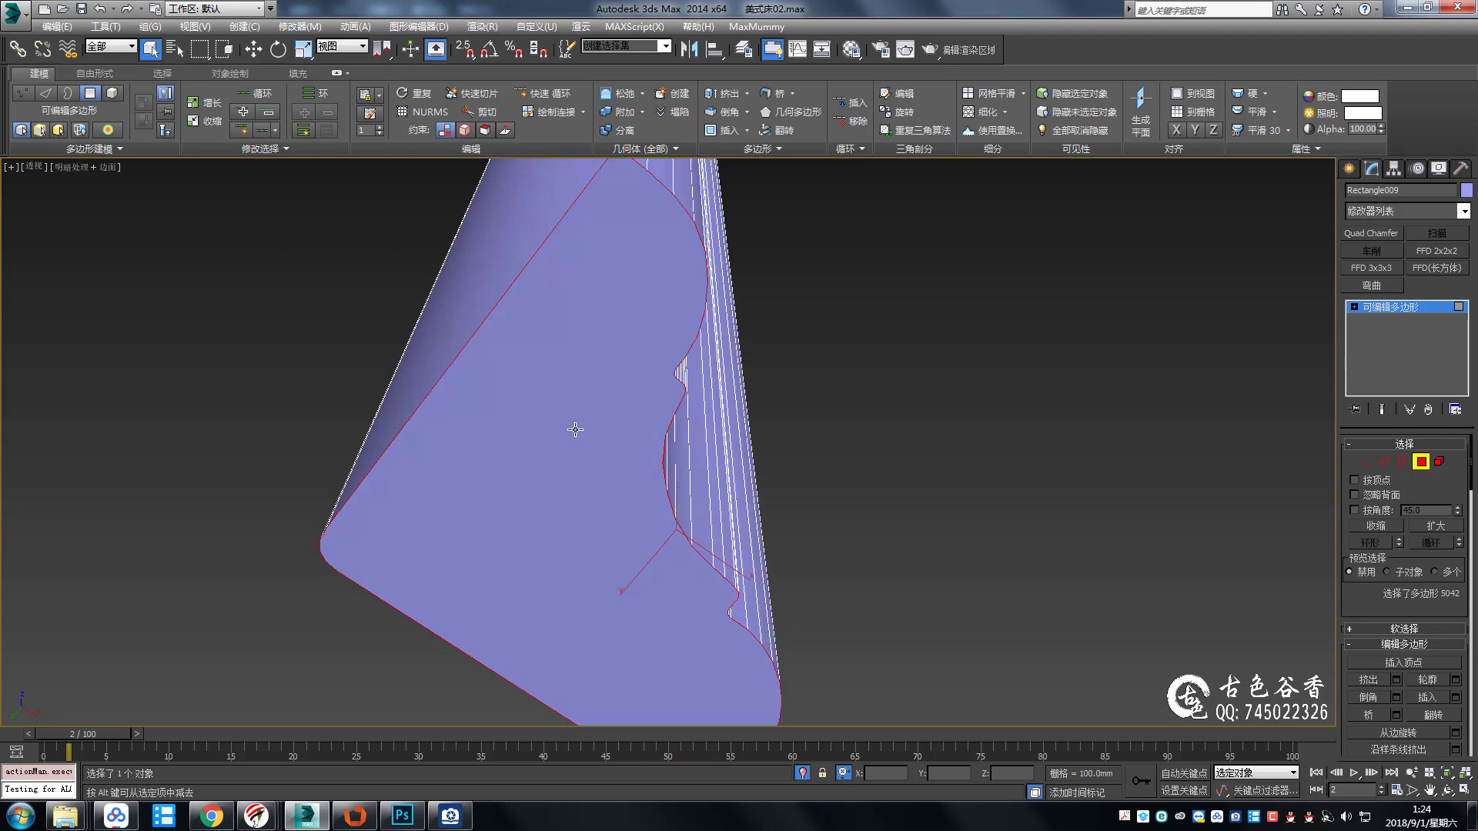
pyautogui.moveTo(616, 477); pyautogui.dragTo(558, 422, button='middle')
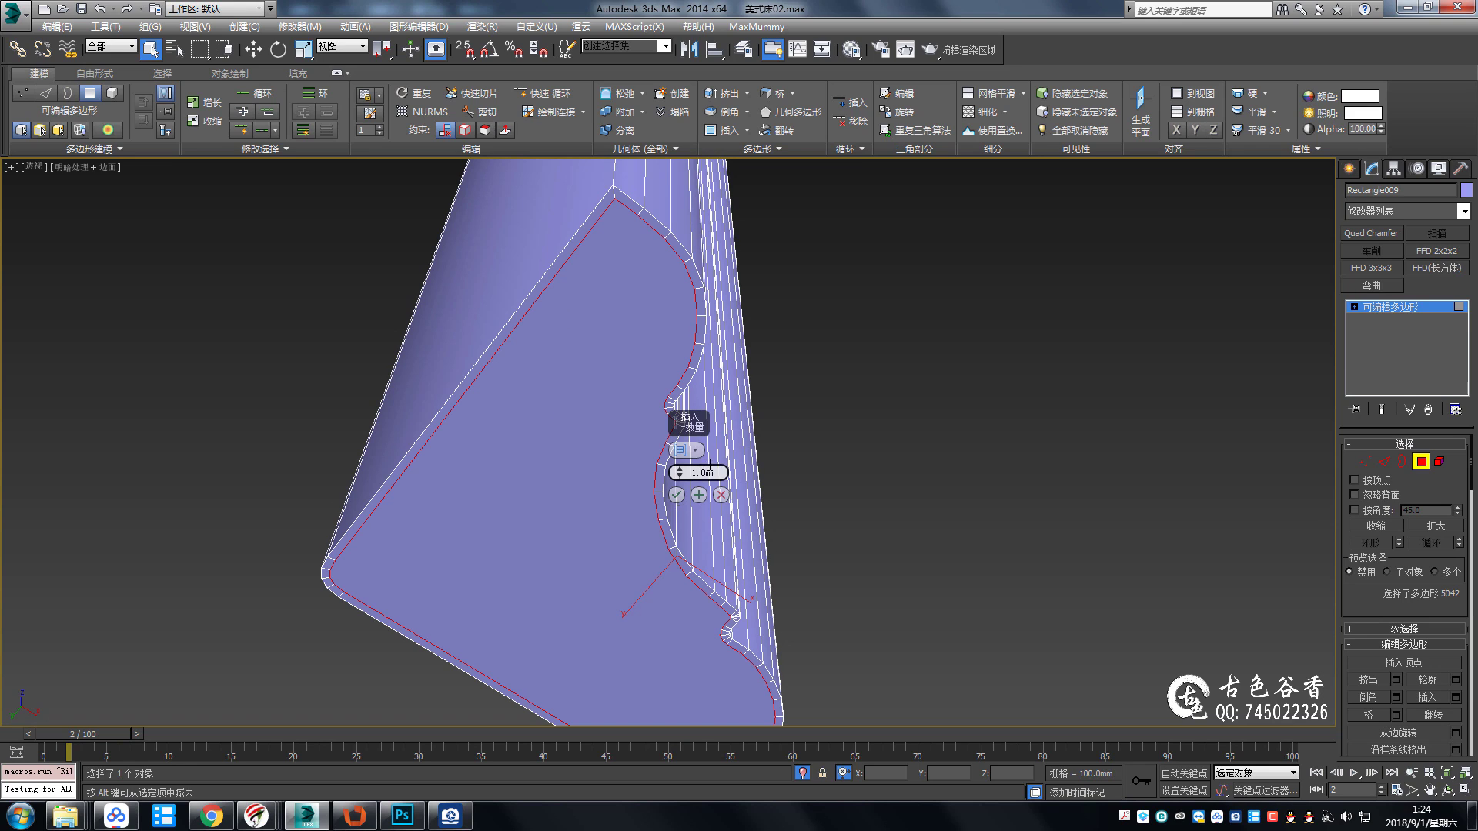
pyautogui.moveTo(722, 495); pyautogui.dragTo(730, 431, button='middle')
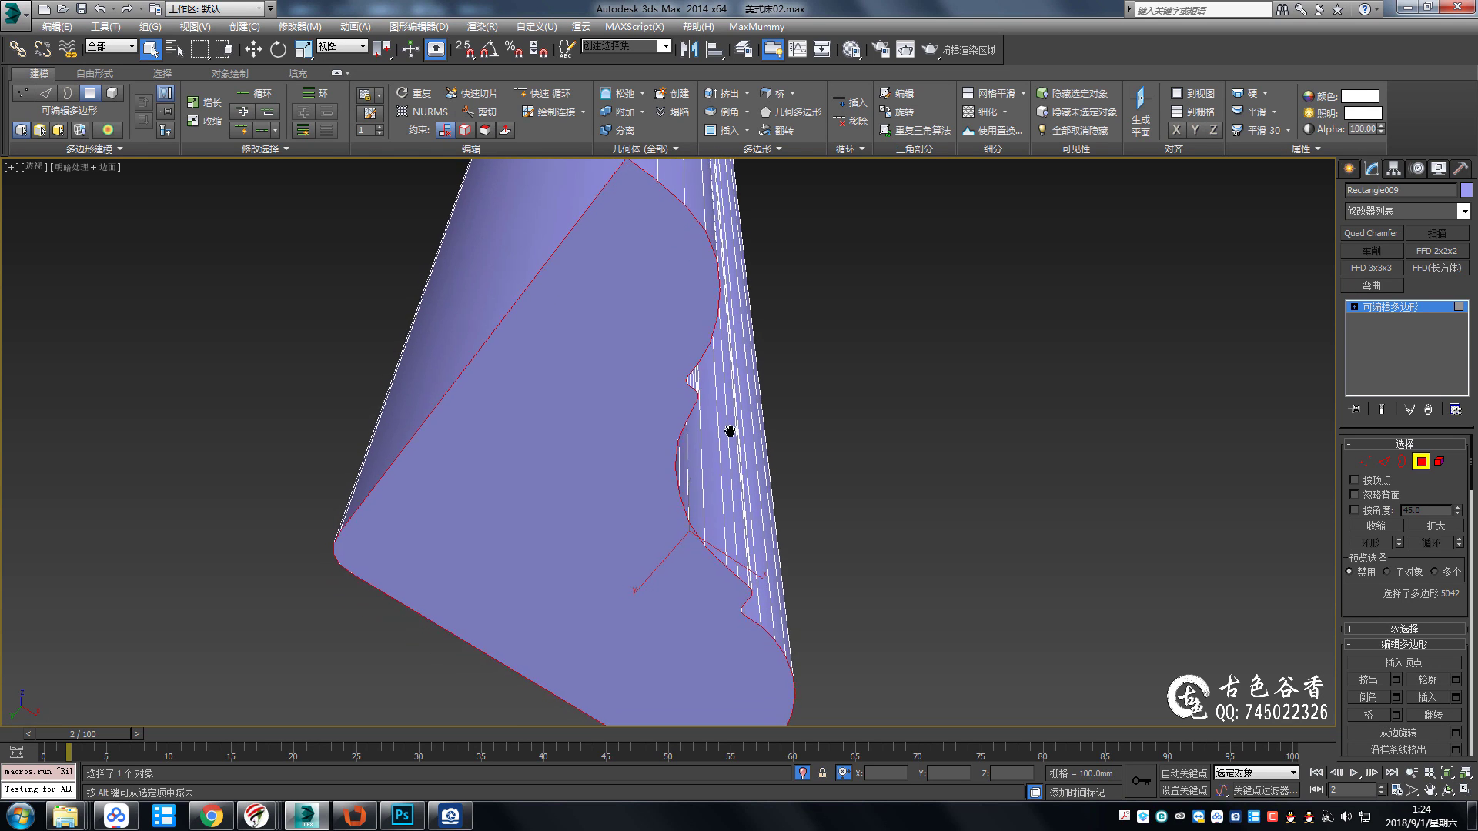
pyautogui.scroll(-3, 680, 416)
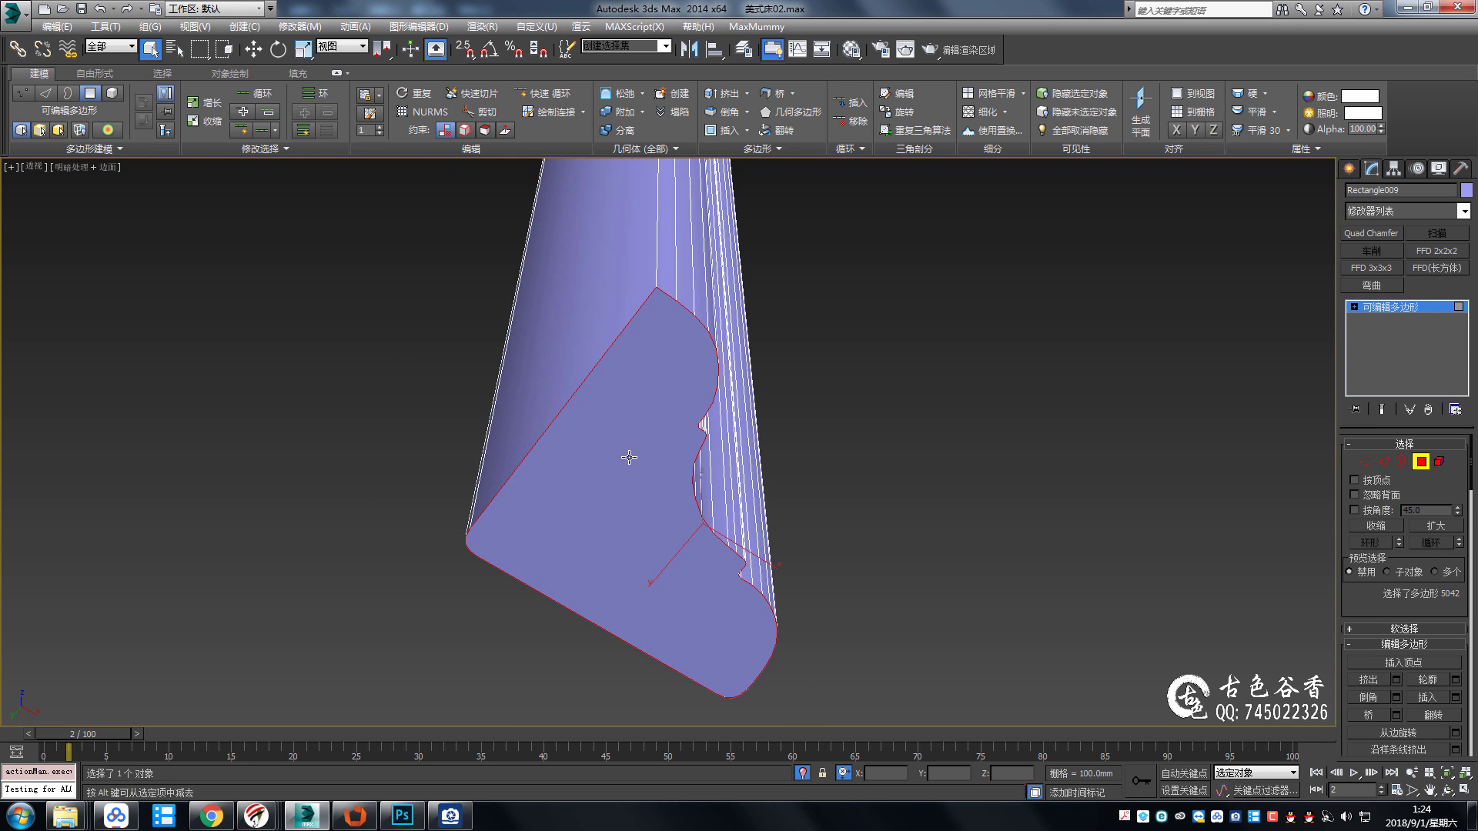
pyautogui.hotkey('ctrl', 'a')
pyautogui.scroll(-4, 287, 334)
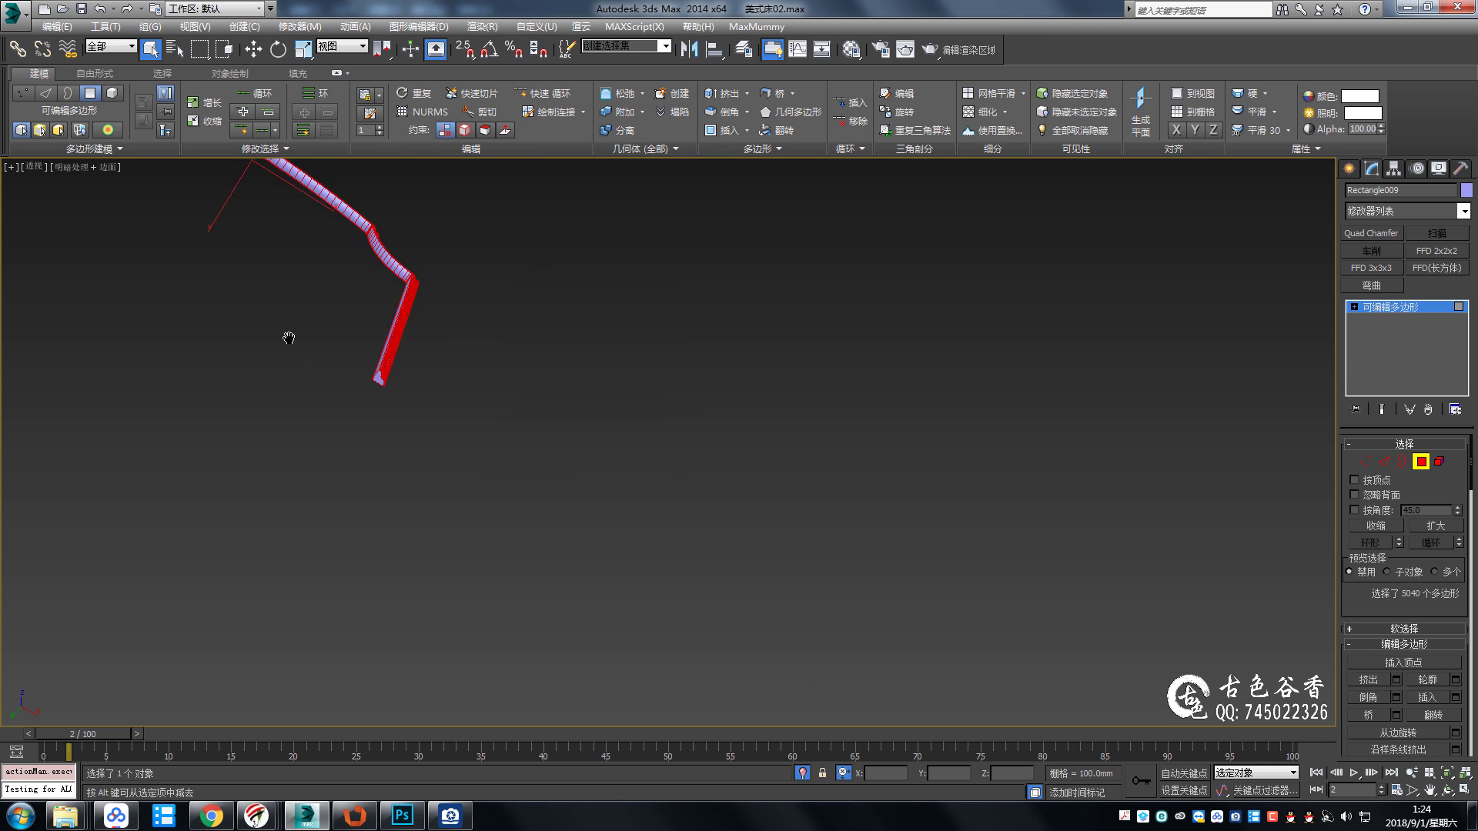
pyautogui.moveTo(287, 333); pyautogui.dragTo(380, 261, button='middle')
pyautogui.scroll(4, 413, 262)
# Turn off edged faces and frame the side rail and headboard leg in Top view.
pyautogui.scroll(-4, 974, 437)
pyautogui.click(974, 437)
pyautogui.press('F4')
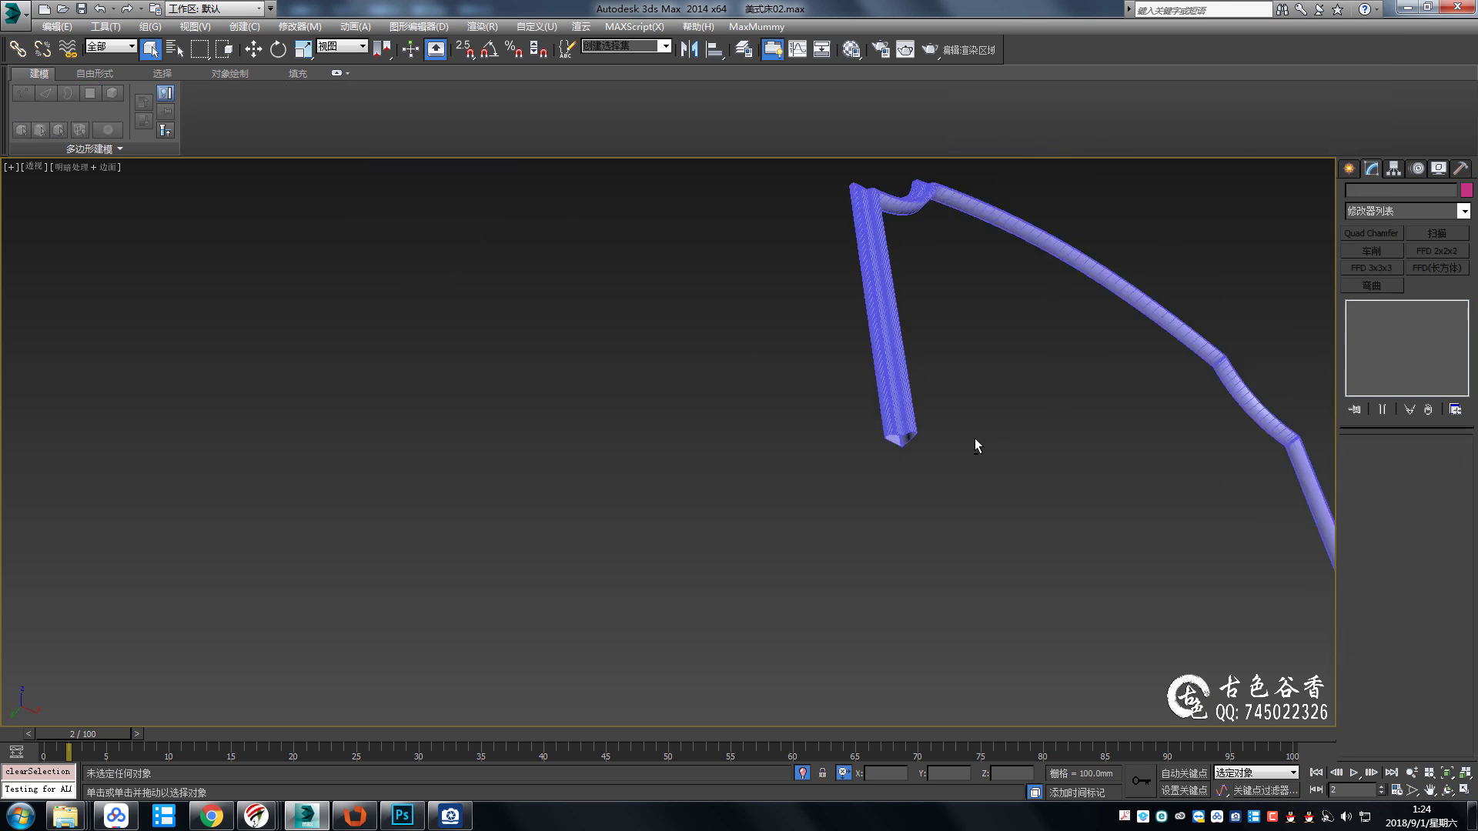
pyautogui.keyDown('alt'); pyautogui.moveTo(974, 437); pyautogui.dragTo(820, 505, button='middle'); pyautogui.keyUp('alt')
pyautogui.scroll(2, 805, 419)
pyautogui.click(777, 358)
pyautogui.scroll(3, 777, 359)
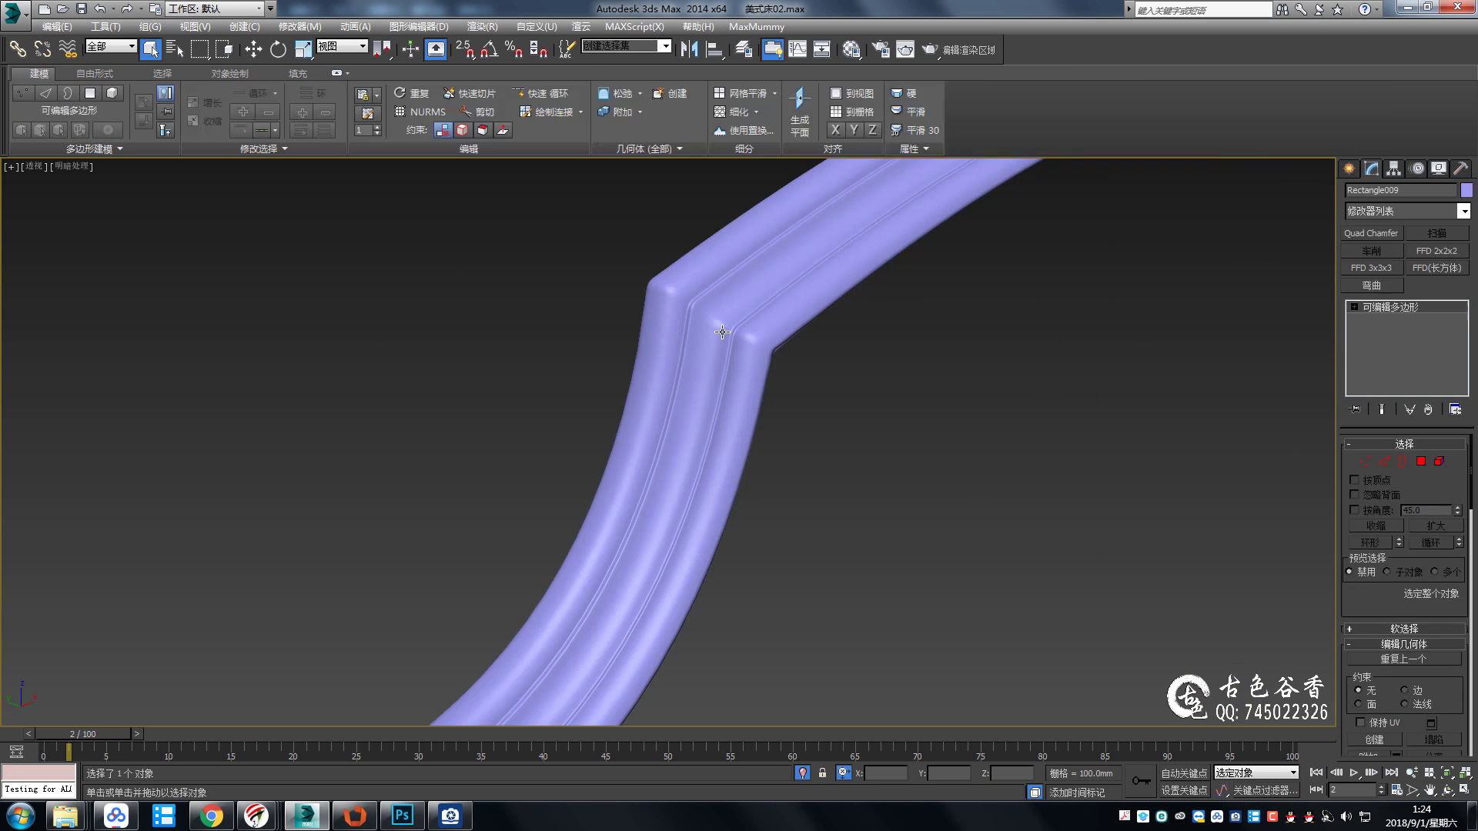
pyautogui.scroll(-3, 847, 359)
pyautogui.moveTo(848, 359)
pyautogui.keyDown('alt'); pyautogui.mouseDown(button='middle')
pyautogui.moveTo(1201, 369)
pyautogui.moveTo(867, 408)
pyautogui.moveTo(775, 462)
pyautogui.mouseUp(button='middle'); pyautogui.keyUp('alt')
pyautogui.scroll(-5, 867, 409)
pyautogui.press('t')
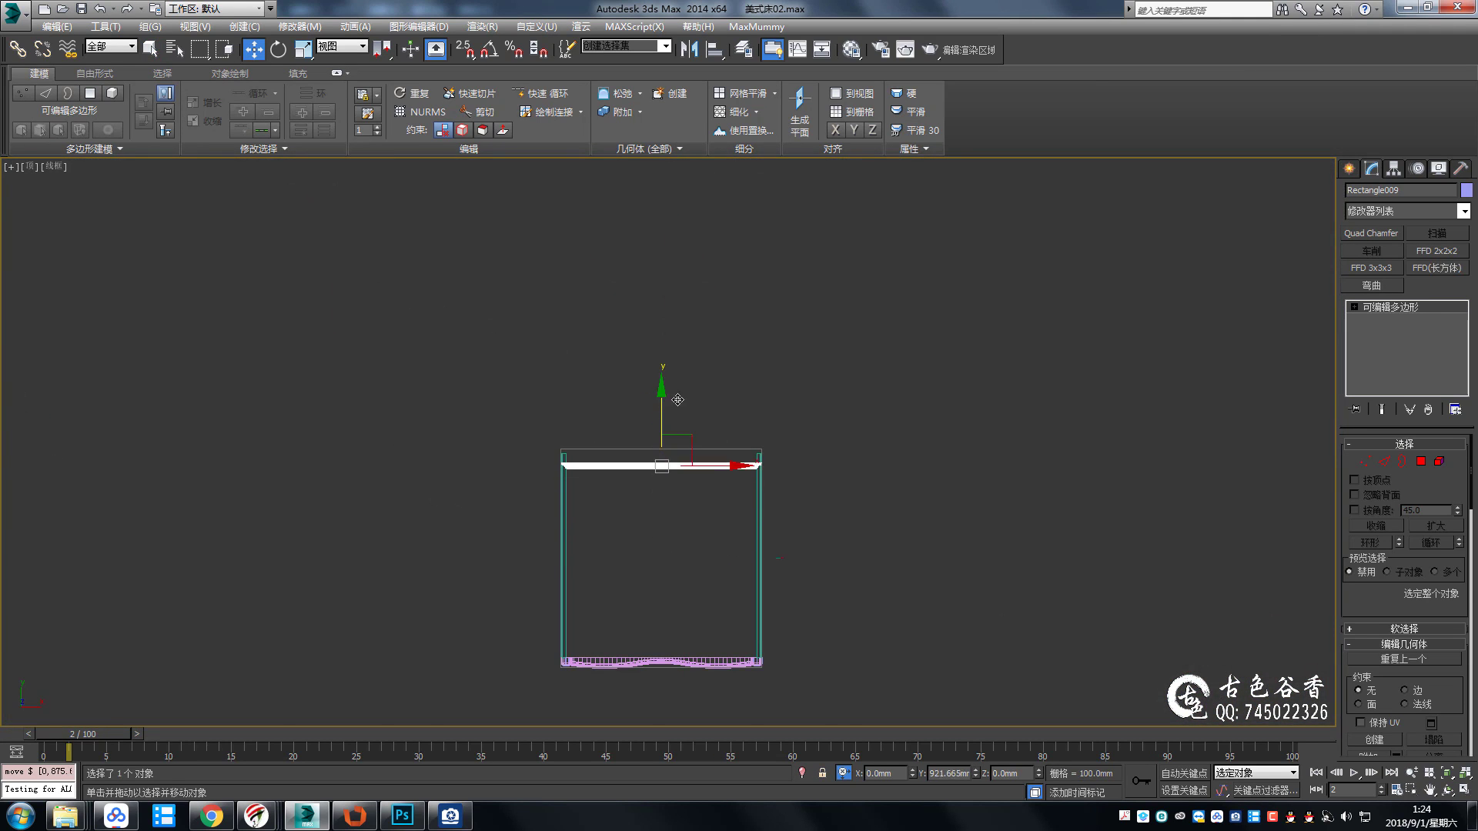
pyautogui.scroll(4, 677, 400)
pyautogui.scroll(2, 774, 454)
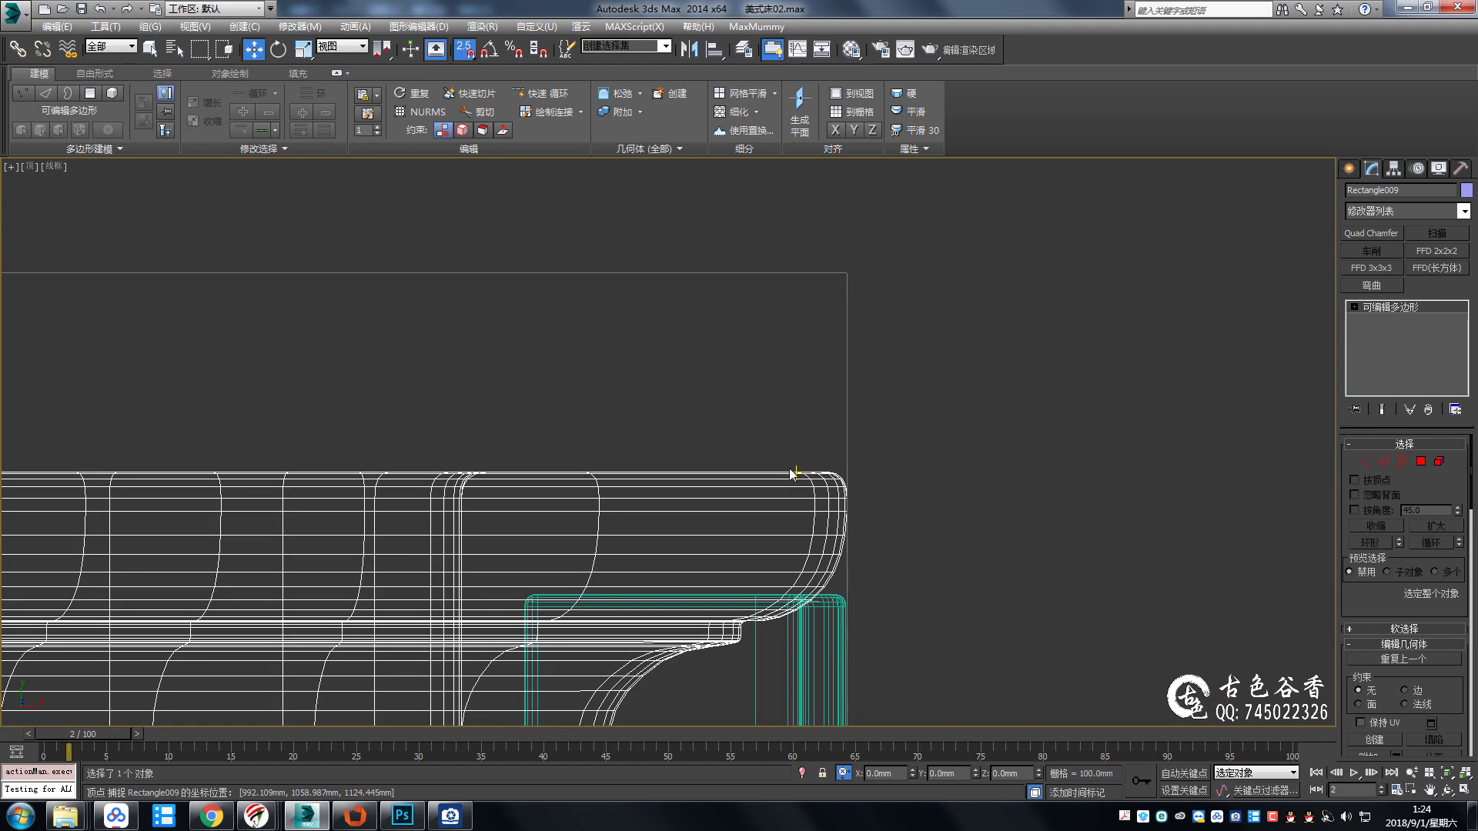
pyautogui.moveTo(793, 474)
pyautogui.mouseDown(button='middle')
pyautogui.moveTo(839, 386)
pyautogui.moveTo(902, 355)
pyautogui.mouseUp(button='middle')
pyautogui.scroll(-5, 838, 386)
# Select side rail Rectangle002, isolate it and enter Vertex level.
pyautogui.press('q')
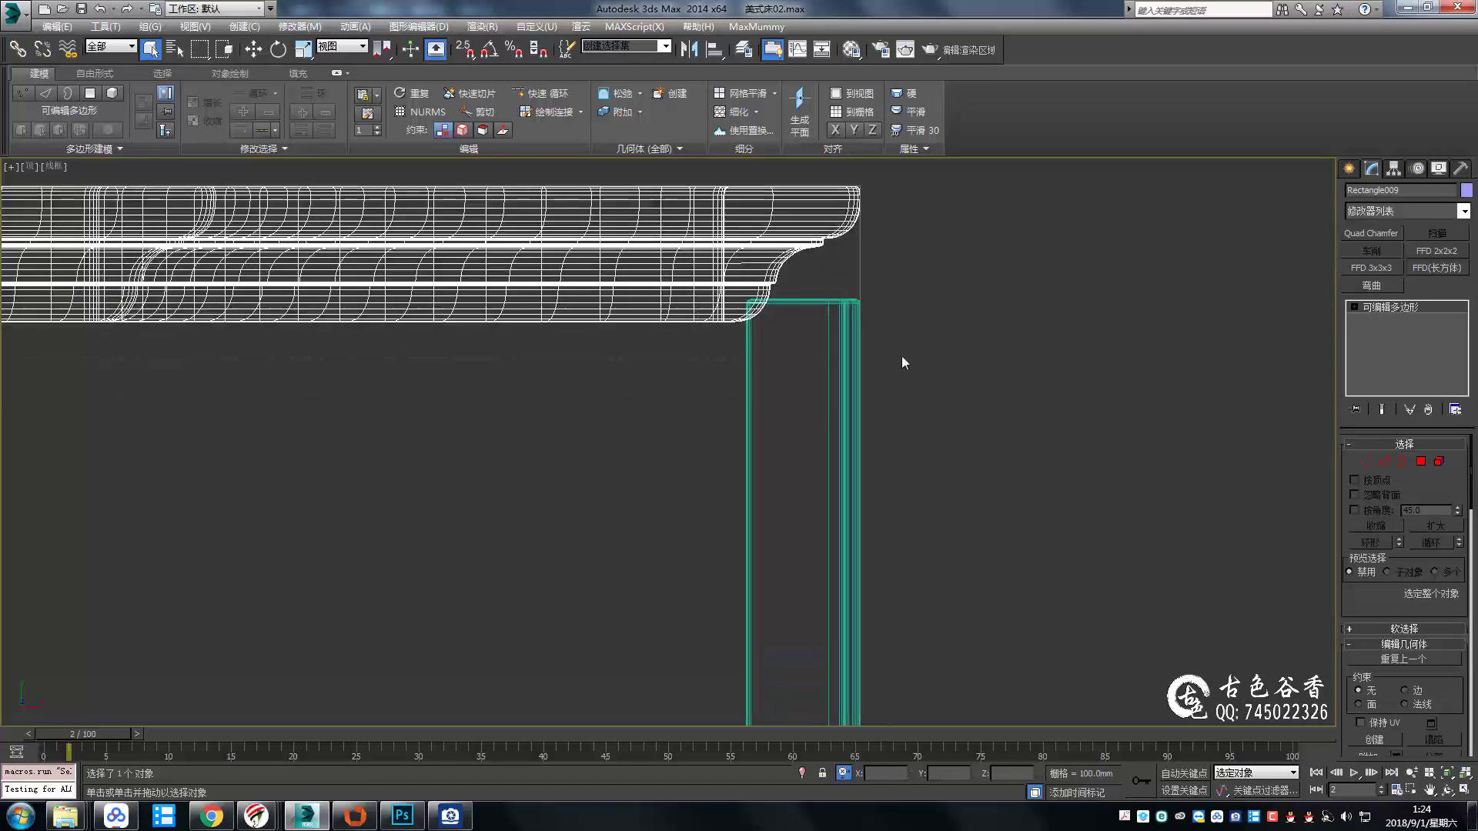
pyautogui.click(855, 370)
pyautogui.hotkey('alt', 'q')
pyautogui.press('1')
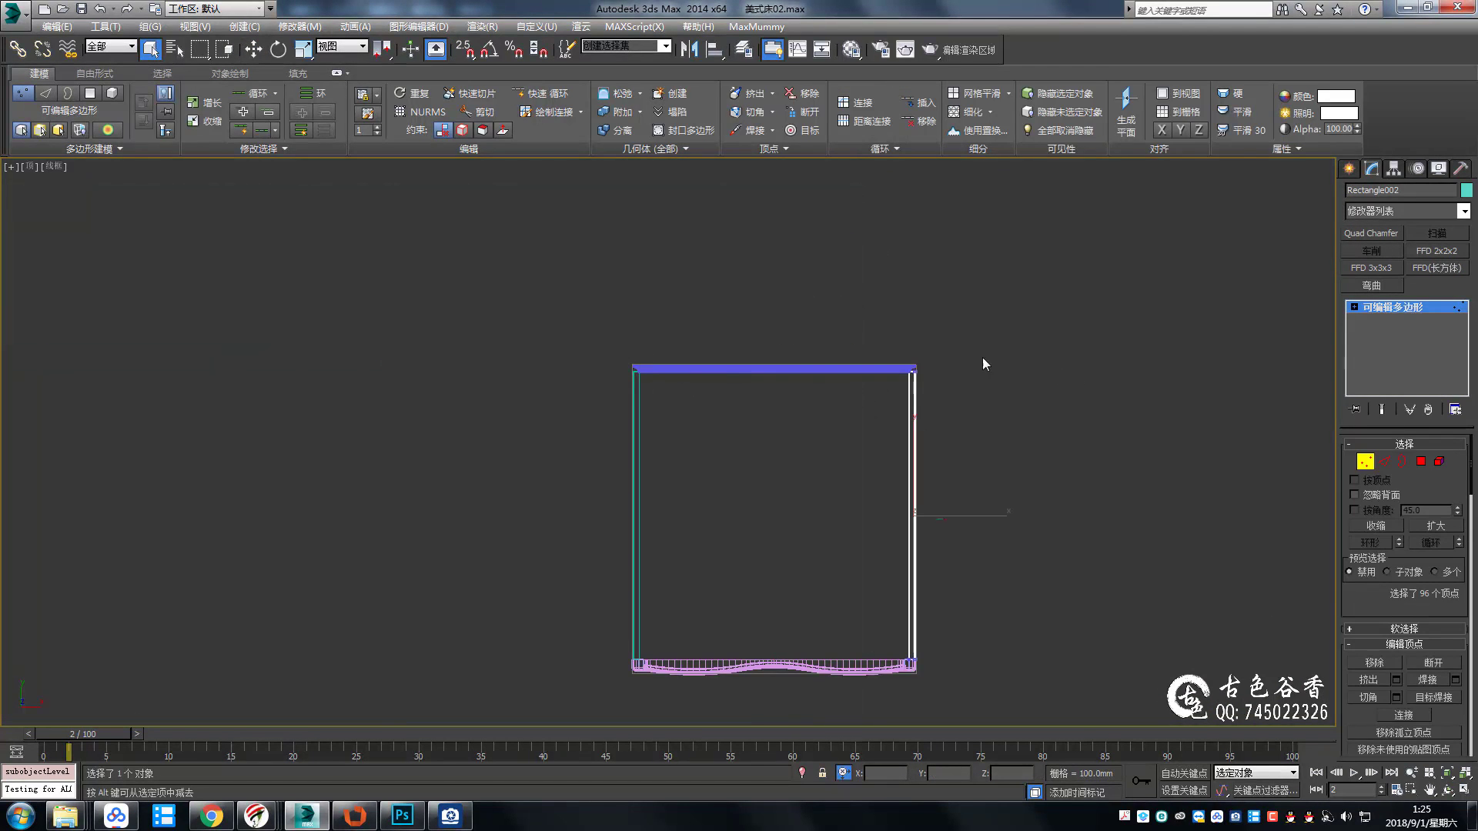
pyautogui.scroll(2, 925, 372)
pyautogui.scroll(3, 858, 445)
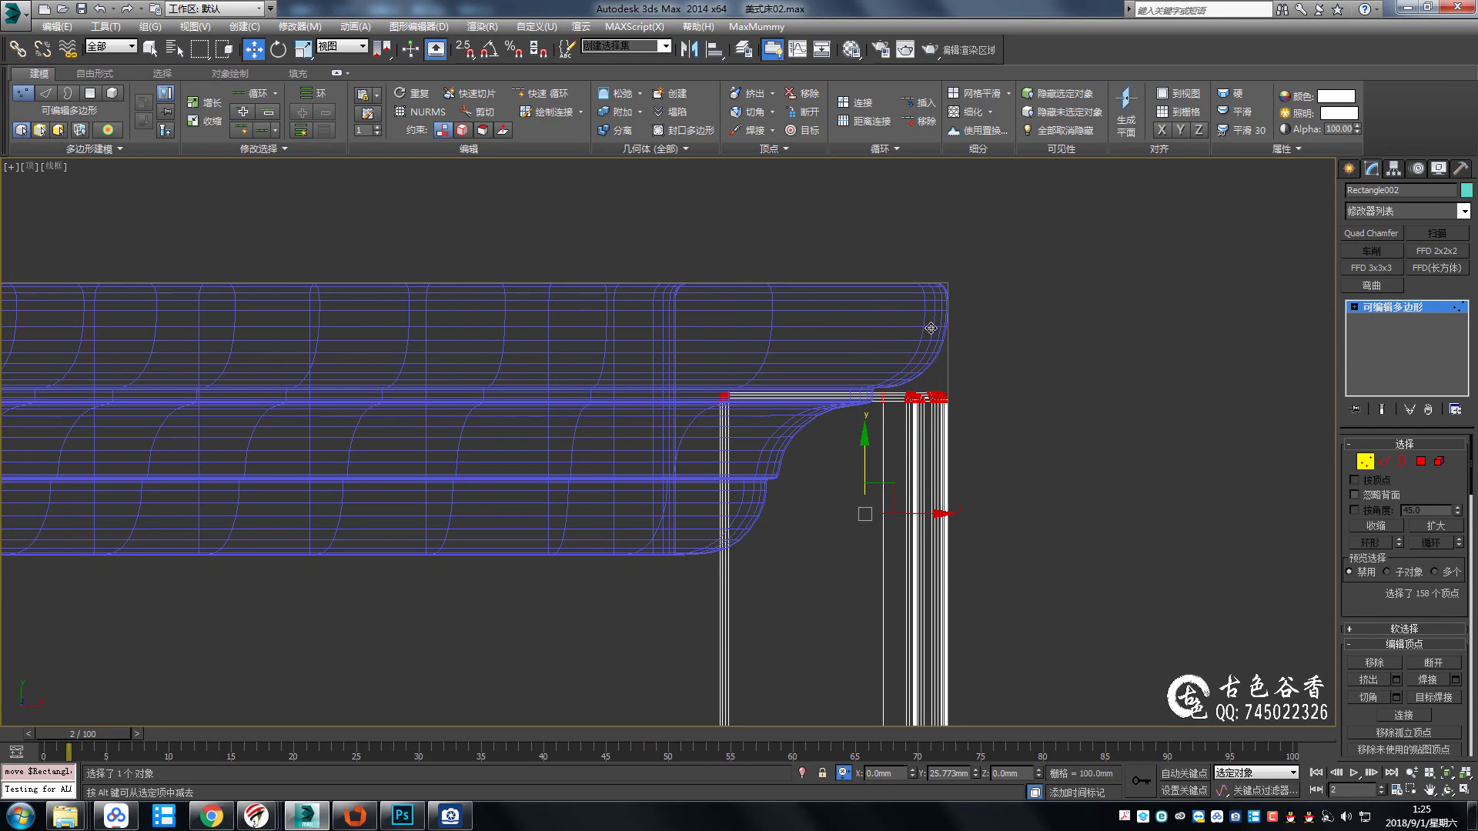
# Move the rail's end vertices flush against the arched frame's post, then exit Vertex level.
pyautogui.press('p')
pyautogui.press('F3')
pyautogui.scroll(5, 801, 505)
pyautogui.moveTo(801, 505)
pyautogui.keyDown('alt'); pyautogui.mouseDown(button='middle')
pyautogui.moveTo(727, 489)
pyautogui.moveTo(770, 547)
pyautogui.moveTo(743, 526)
pyautogui.mouseUp(button='middle'); pyautogui.keyUp('alt')
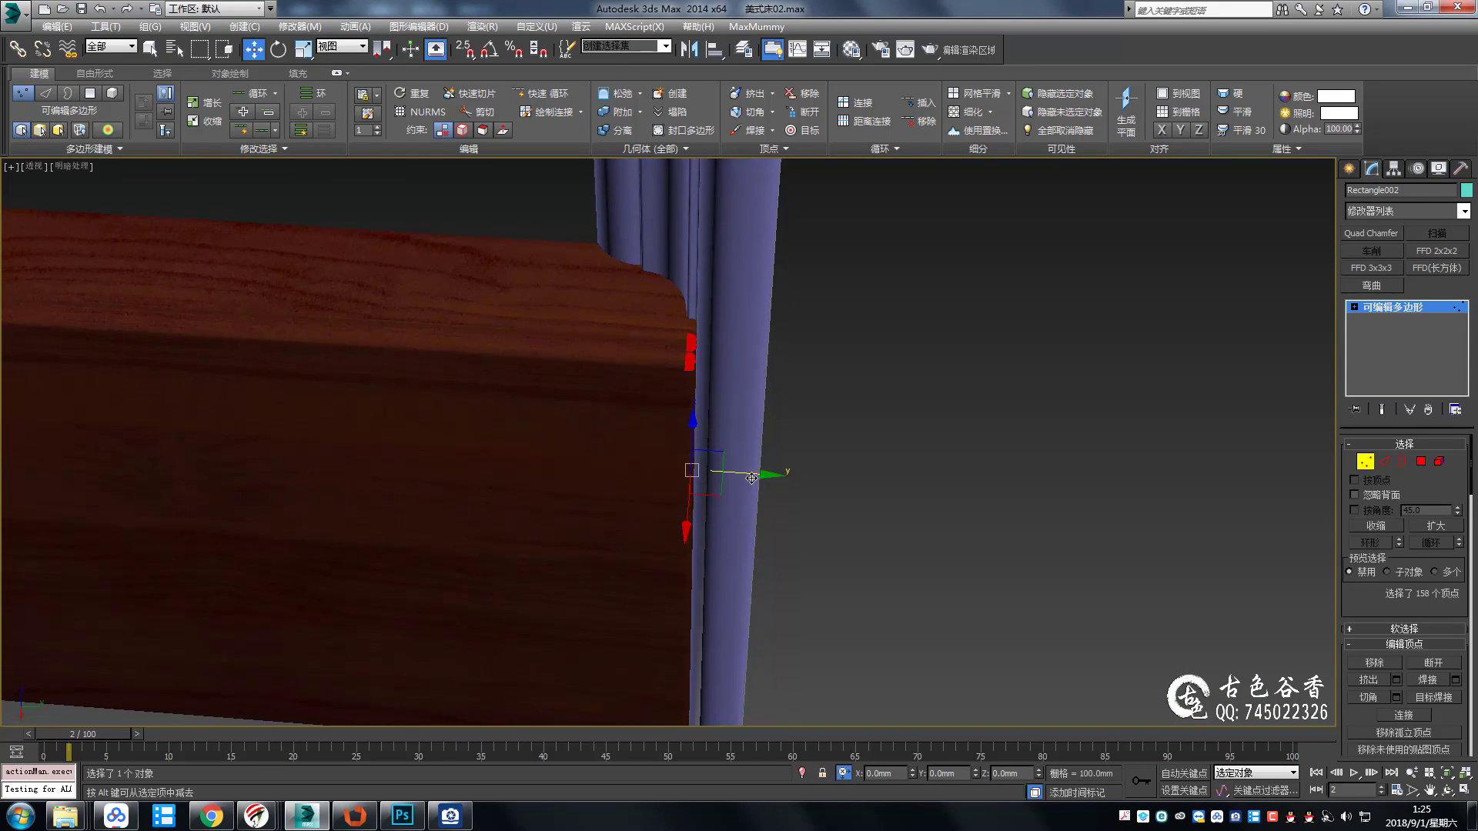
pyautogui.moveTo(761, 473); pyautogui.dragTo(763, 473)
pyautogui.scroll(-2, 768, 492)
pyautogui.moveTo(798, 469)
pyautogui.keyDown('alt'); pyautogui.mouseDown(button='middle')
pyautogui.moveTo(838, 424)
pyautogui.moveTo(896, 436)
pyautogui.moveTo(840, 455)
pyautogui.moveTo(900, 400)
pyautogui.moveTo(839, 464)
pyautogui.moveTo(857, 402)
pyautogui.moveTo(931, 424)
pyautogui.mouseUp(button='middle'); pyautogui.keyUp('alt')
pyautogui.scroll(-5, 857, 402)
pyautogui.scroll(2, 621, 345)
pyautogui.scroll(4, 699, 357)
pyautogui.scroll(-5, 698, 357)
pyautogui.press('1')
pyautogui.scroll(-4, 953, 435)
pyautogui.scroll(2, 953, 435)
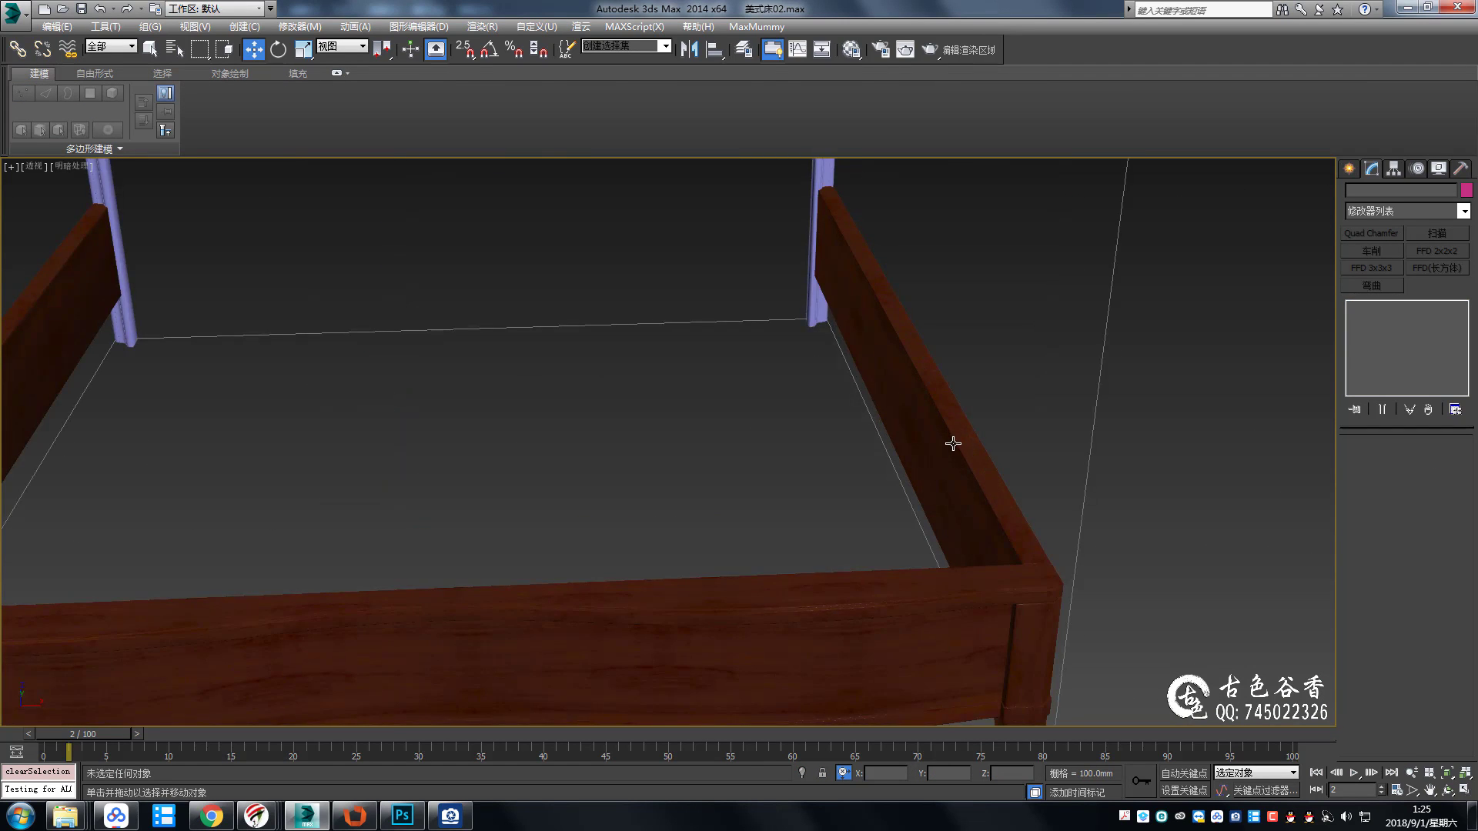
pyautogui.scroll(-2, 947, 432)
# Mirror the right side rail as an instance onto the opposite side of the bed.
pyautogui.click(914, 395)
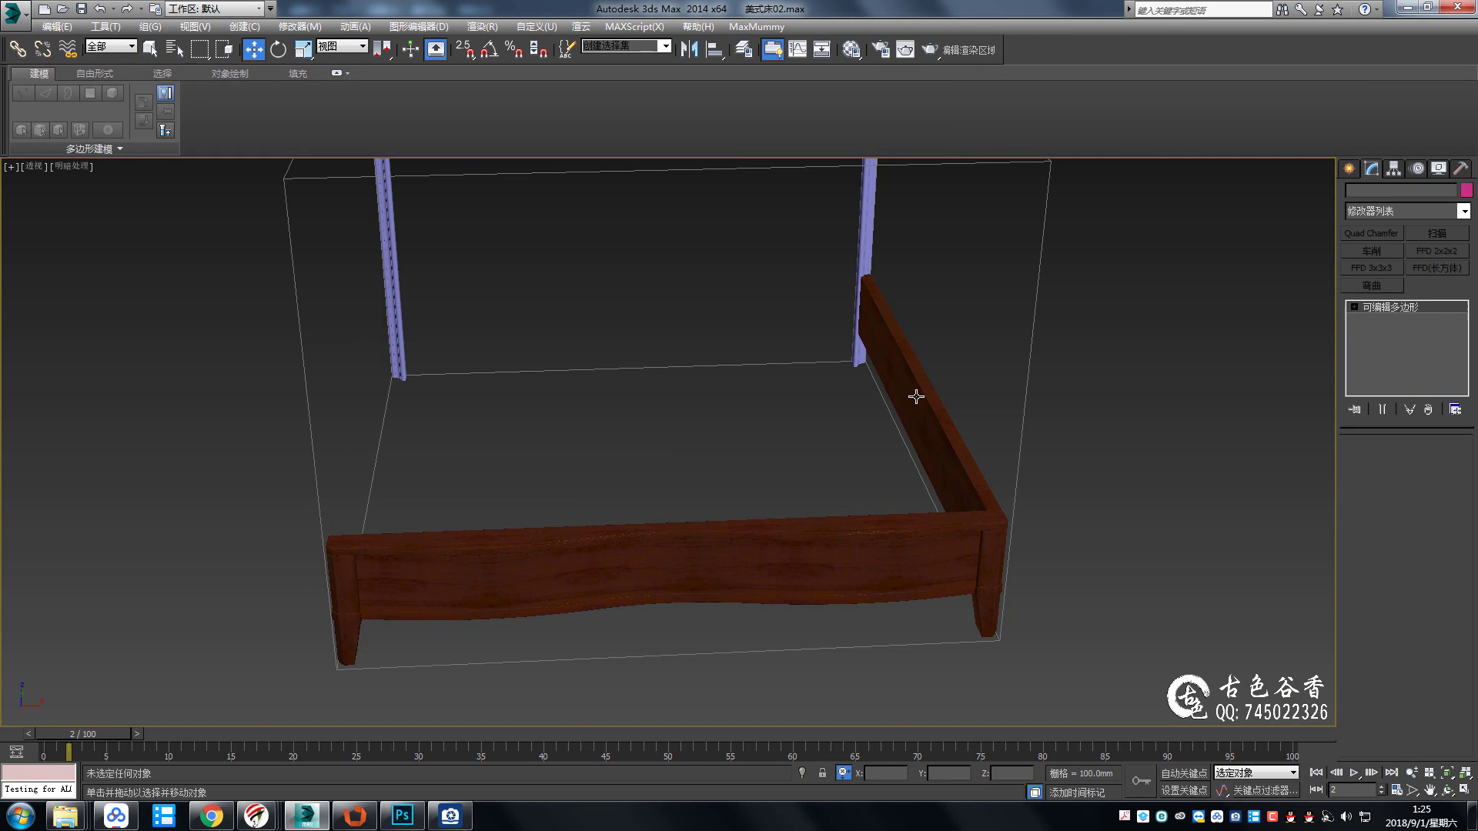
pyautogui.click(689, 48)
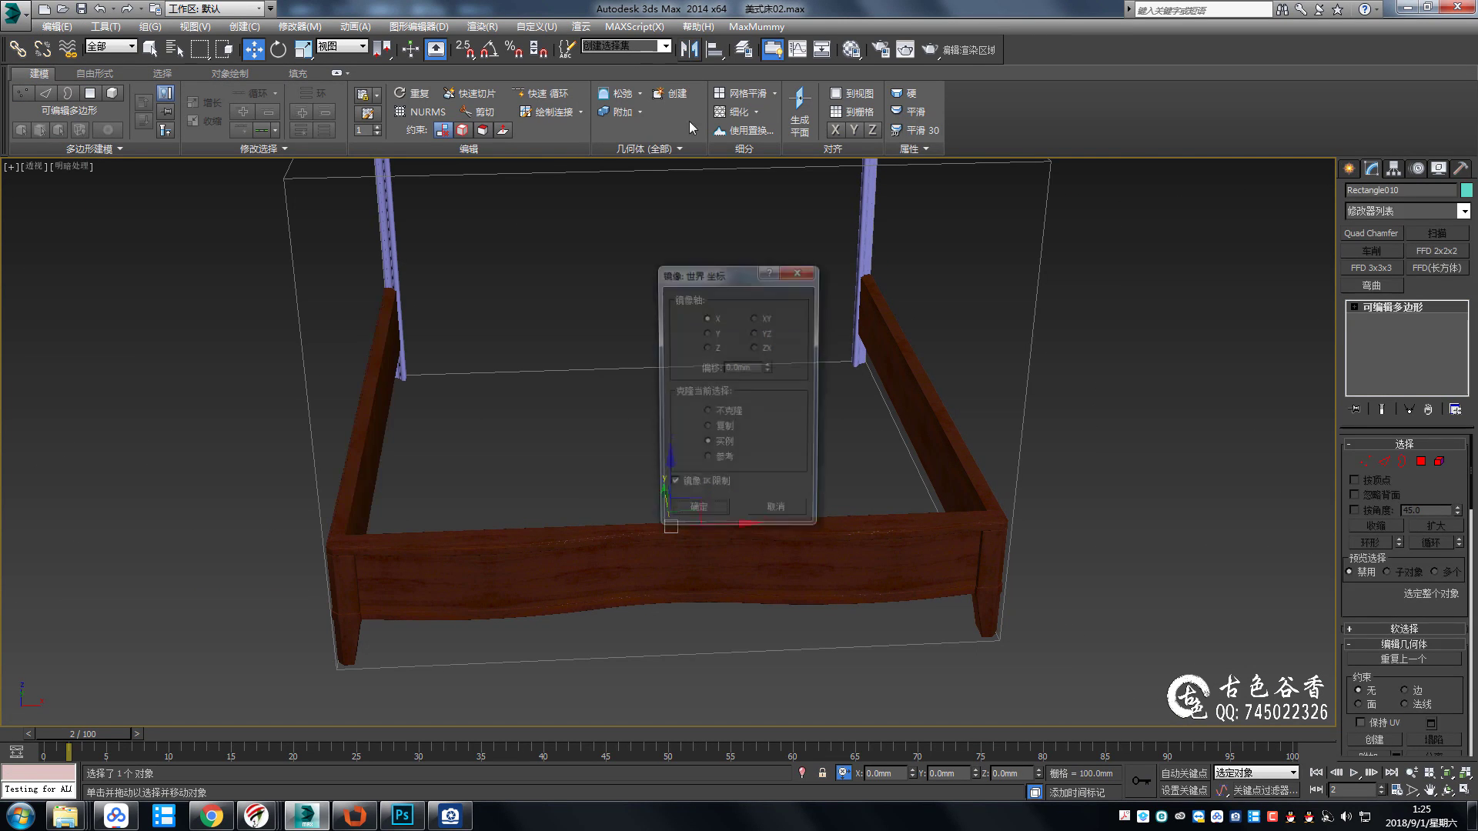
pyautogui.click(708, 514)
pyautogui.press('q')
# Export the headboard arch Rectangle009 as OBJ, overwriting 1.obj.
pyautogui.scroll(-4, 889, 427)
pyautogui.click(930, 446)
pyautogui.scroll(4, 798, 393)
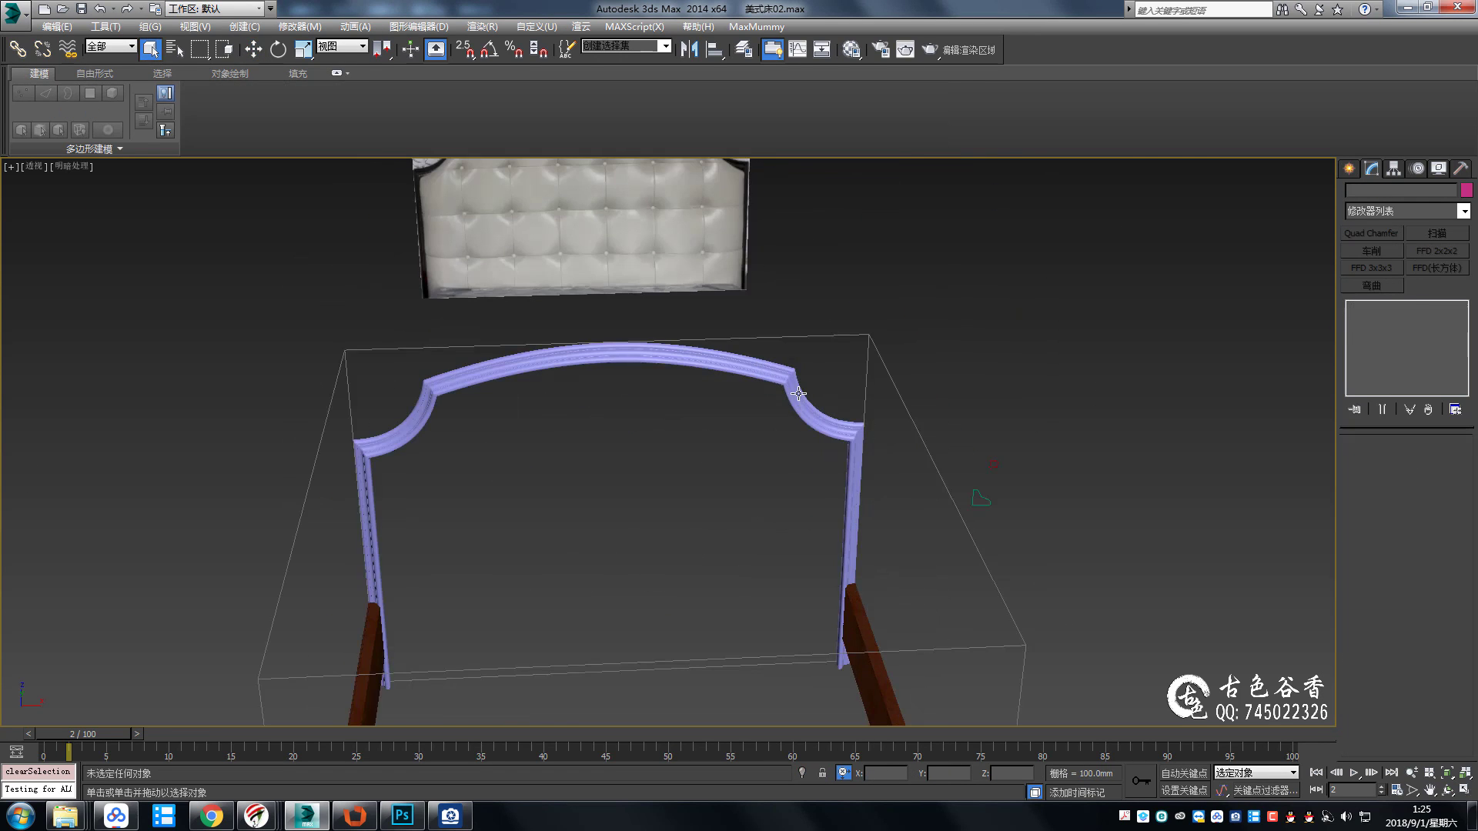
pyautogui.click(798, 393)
pyautogui.keyDown('alt'); pyautogui.moveTo(664, 402); pyautogui.dragTo(645, 462, button='middle'); pyautogui.keyUp('alt')
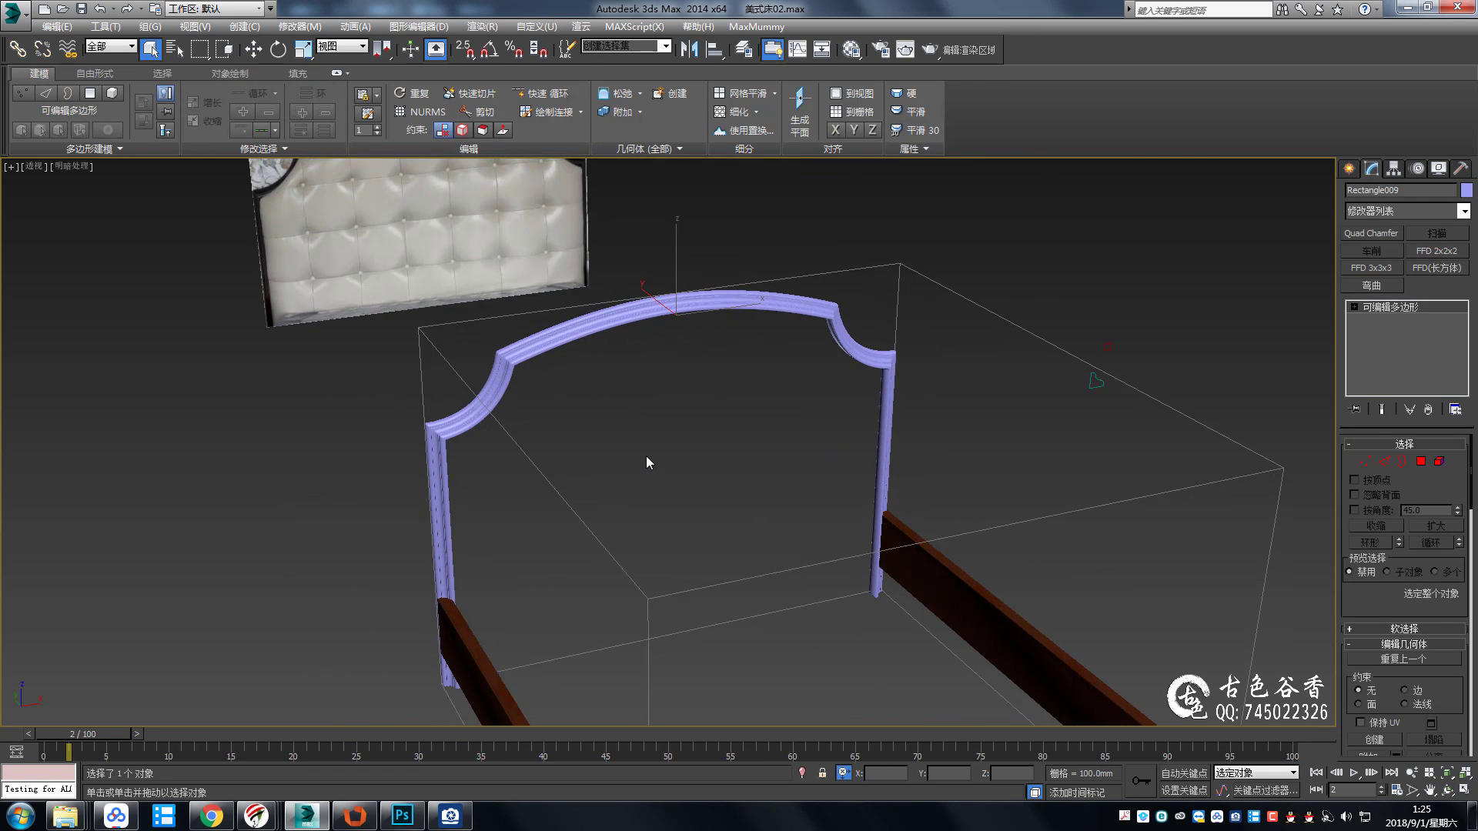
pyautogui.click(17, 15)
pyautogui.click(177, 192)
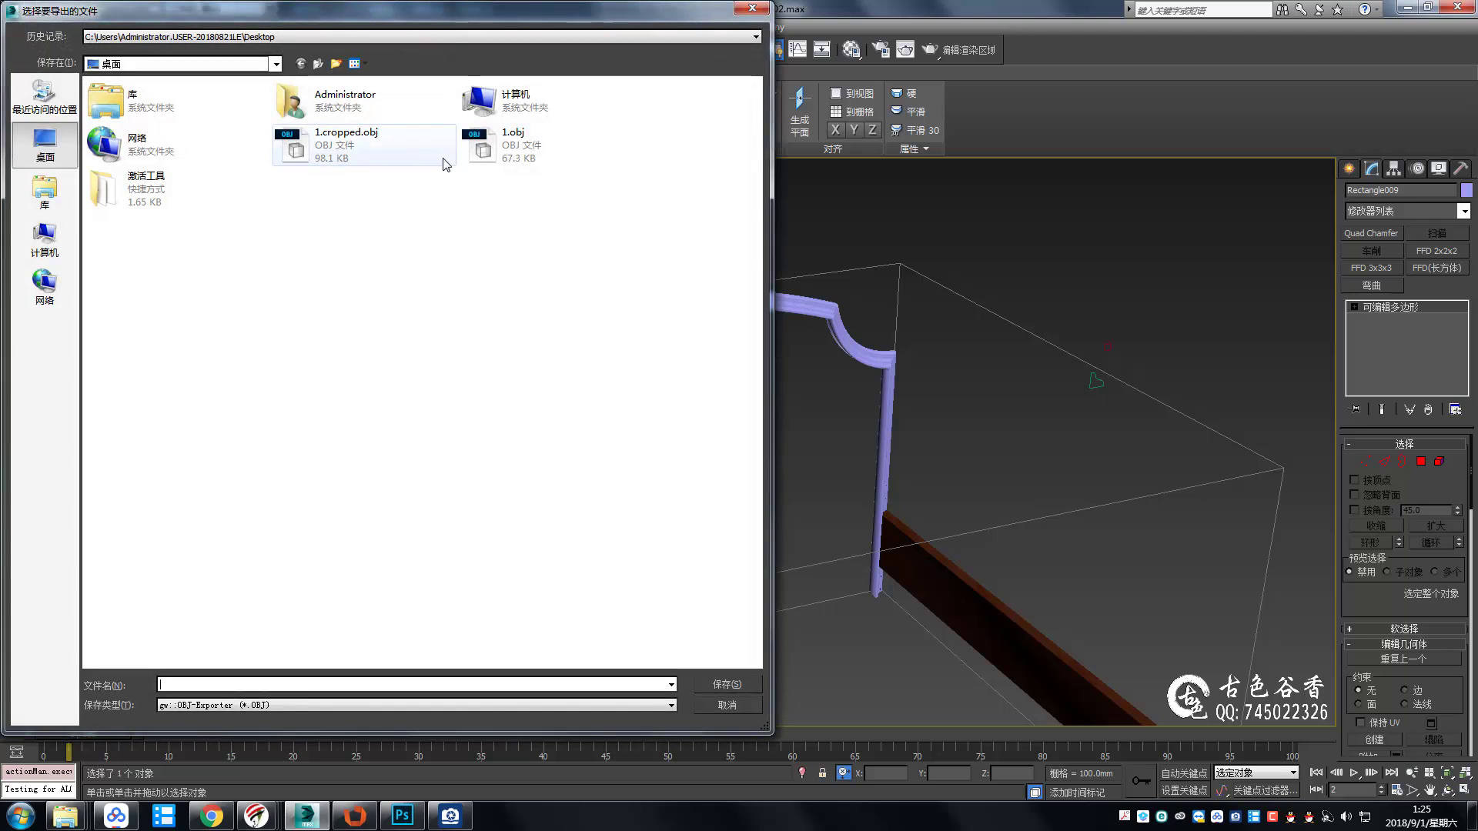
pyautogui.click(726, 684)
pyautogui.click(808, 471)
pyautogui.click(716, 528)
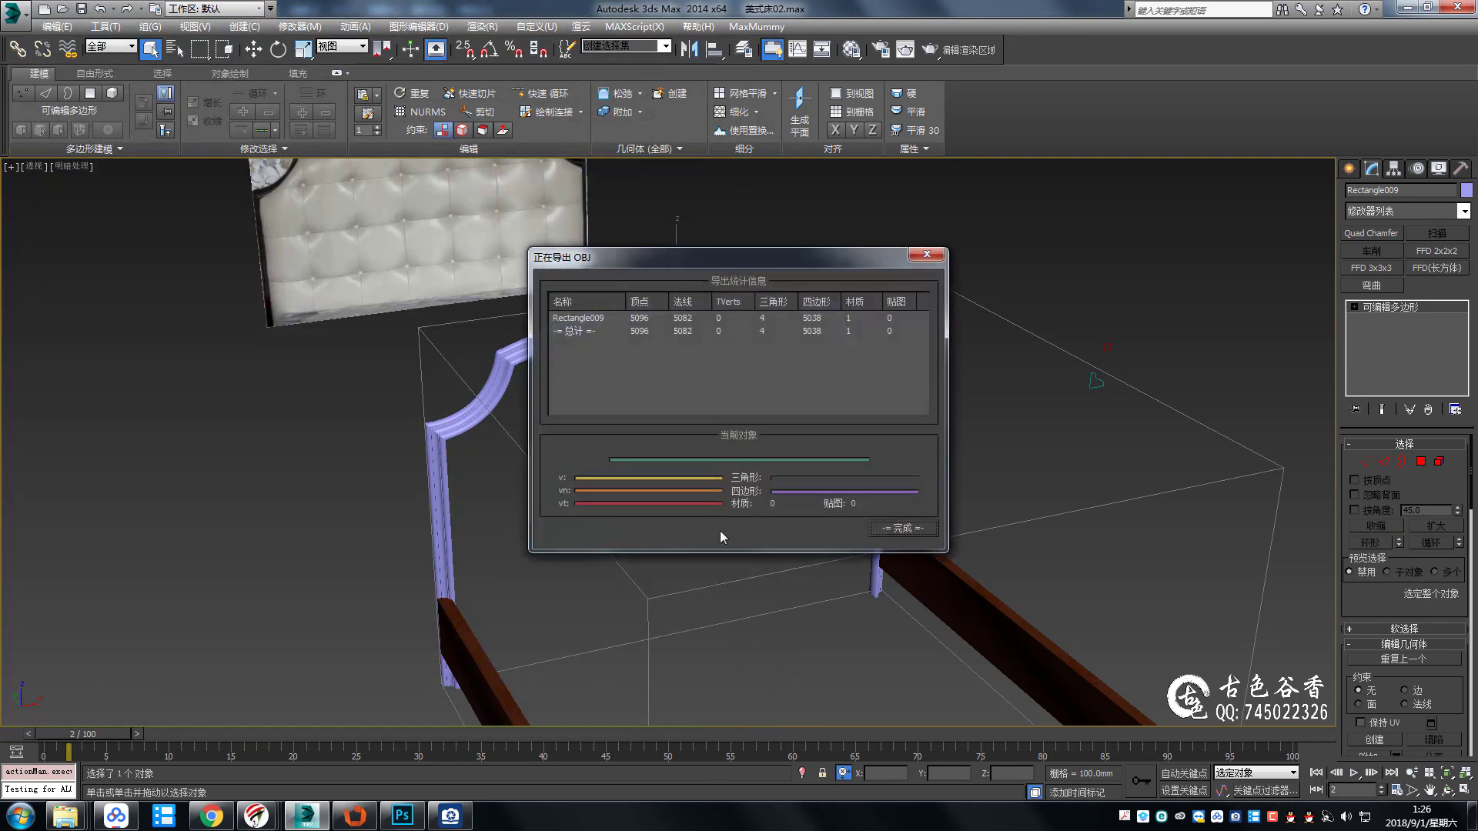
pyautogui.click(824, 529)
pyautogui.click(355, 819)
# Load 1.obj in Unfold3D, show it in a single 3D view and switch to edge selection.
pyautogui.click(15, 24)
pyautogui.click(280, 148)
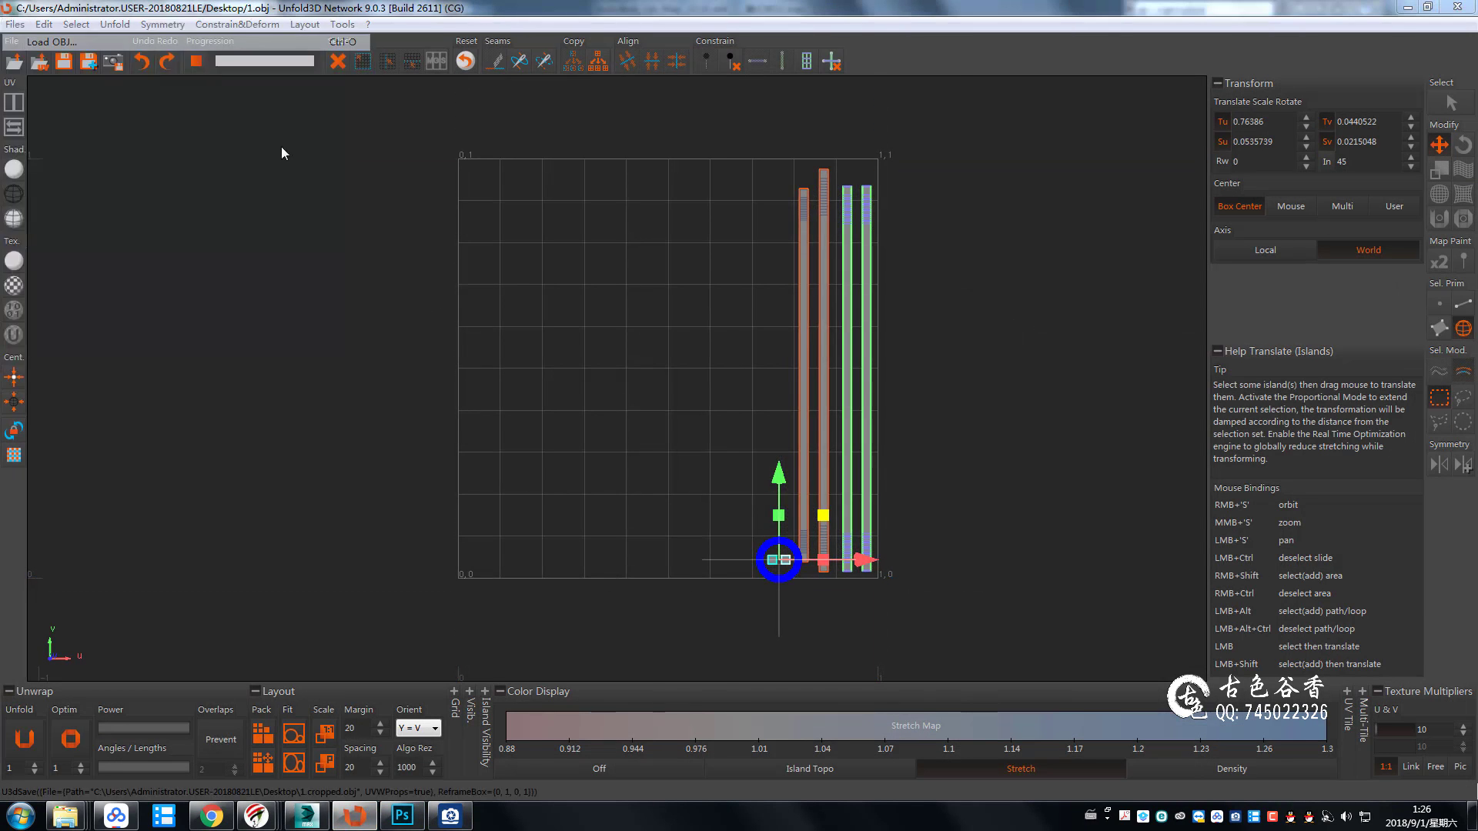
pyautogui.click(608, 423)
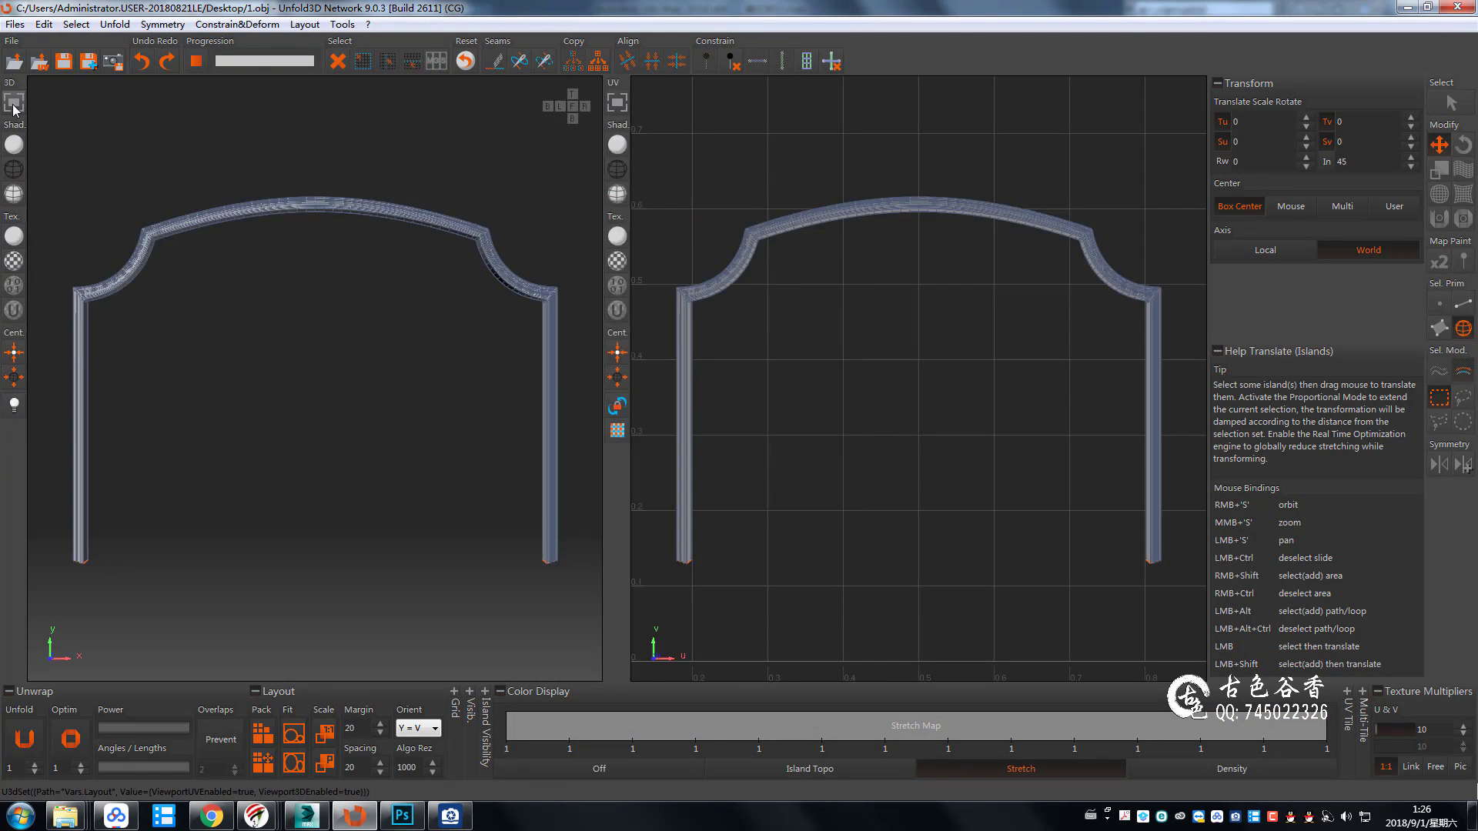
pyautogui.press('F2')
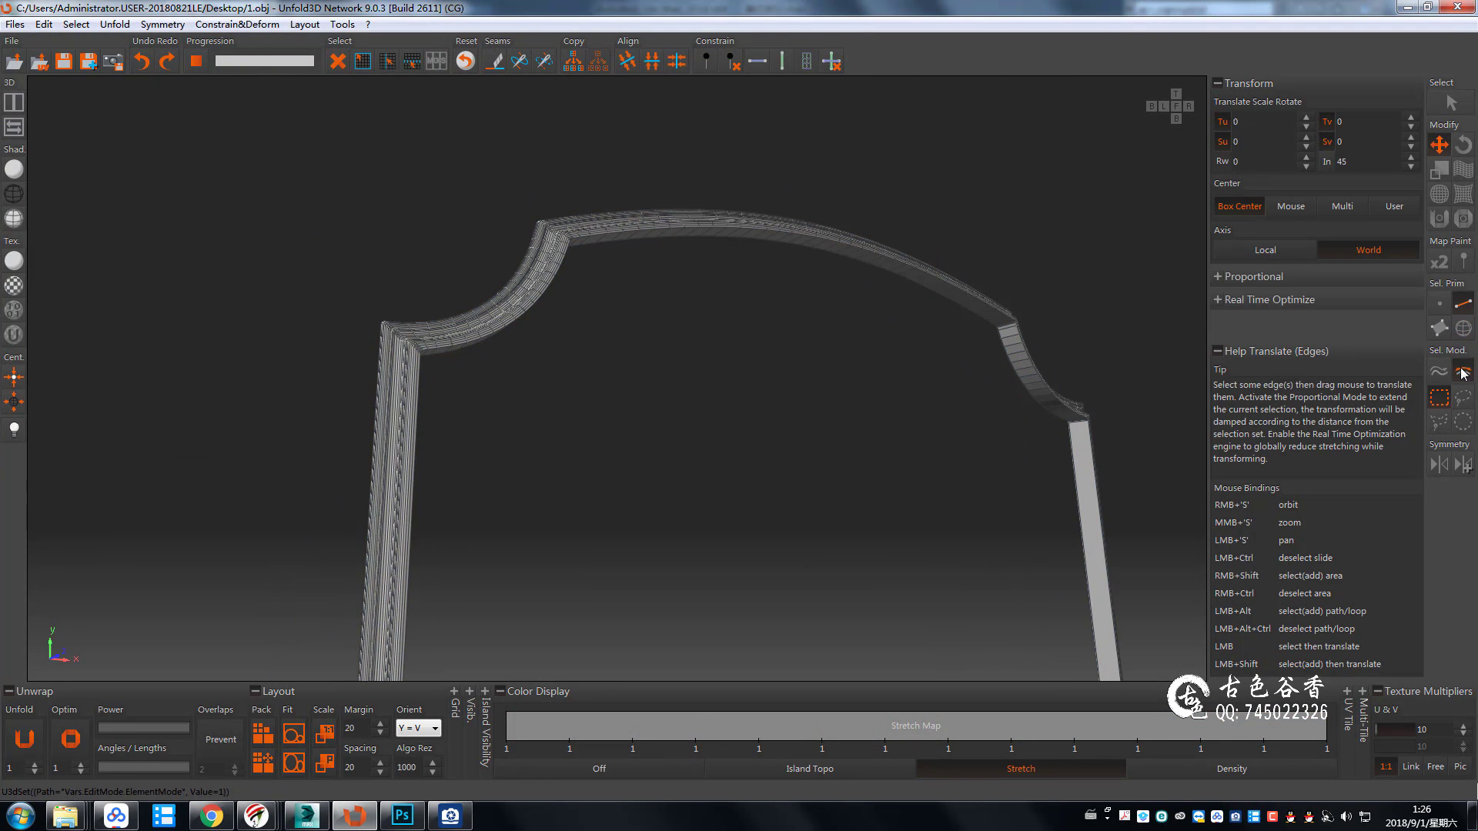
pyautogui.scroll(2, 391, 474)
pyautogui.scroll(-2, 318, 488)
pyautogui.scroll(3, 459, 359)
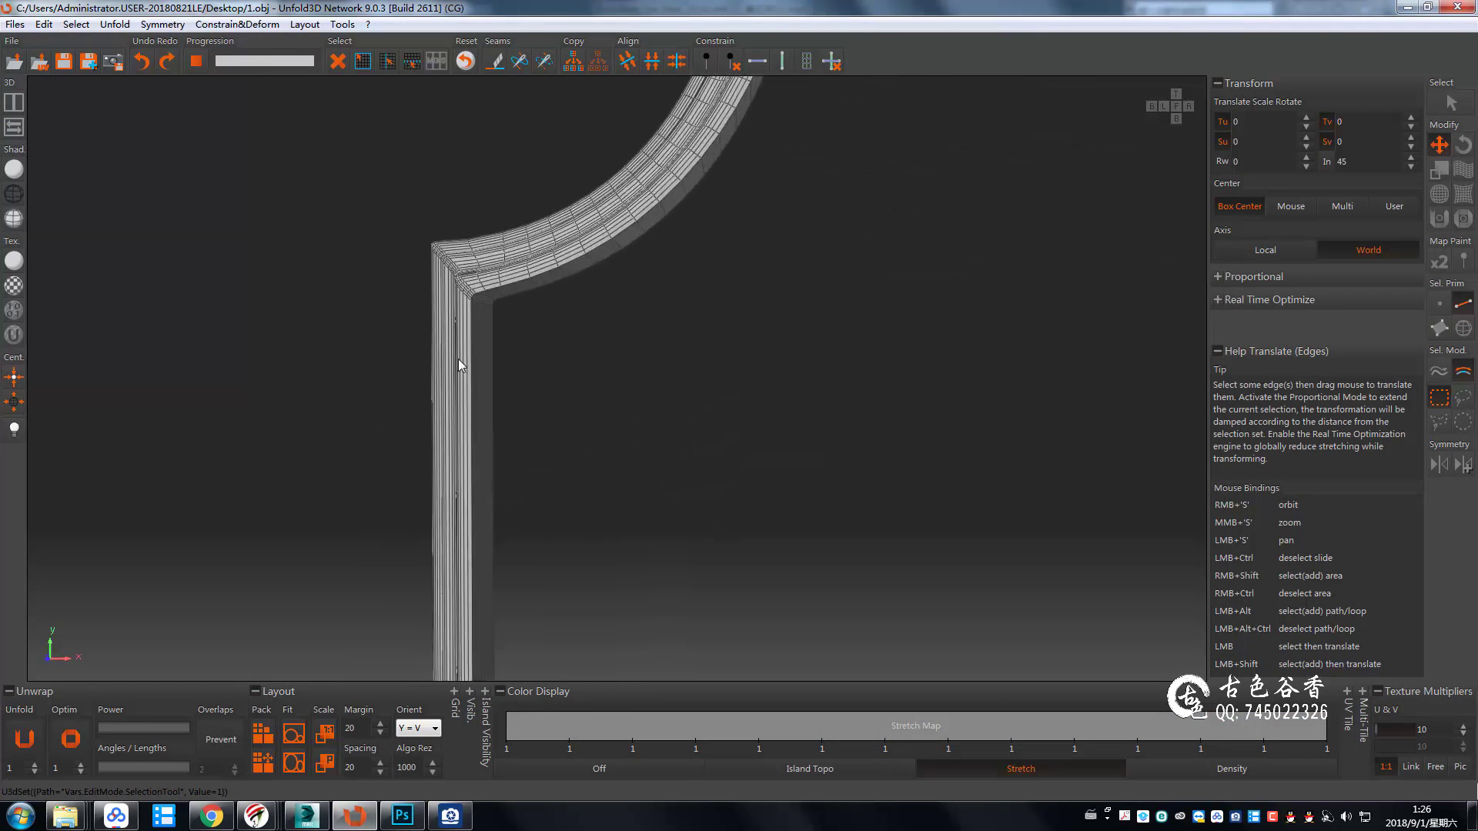
pyautogui.scroll(2, 571, 358)
pyautogui.scroll(2, 571, 357)
# Chamfer the arch's inner corner edge loop by 4 mm with 4 segments.
pyautogui.click(307, 817)
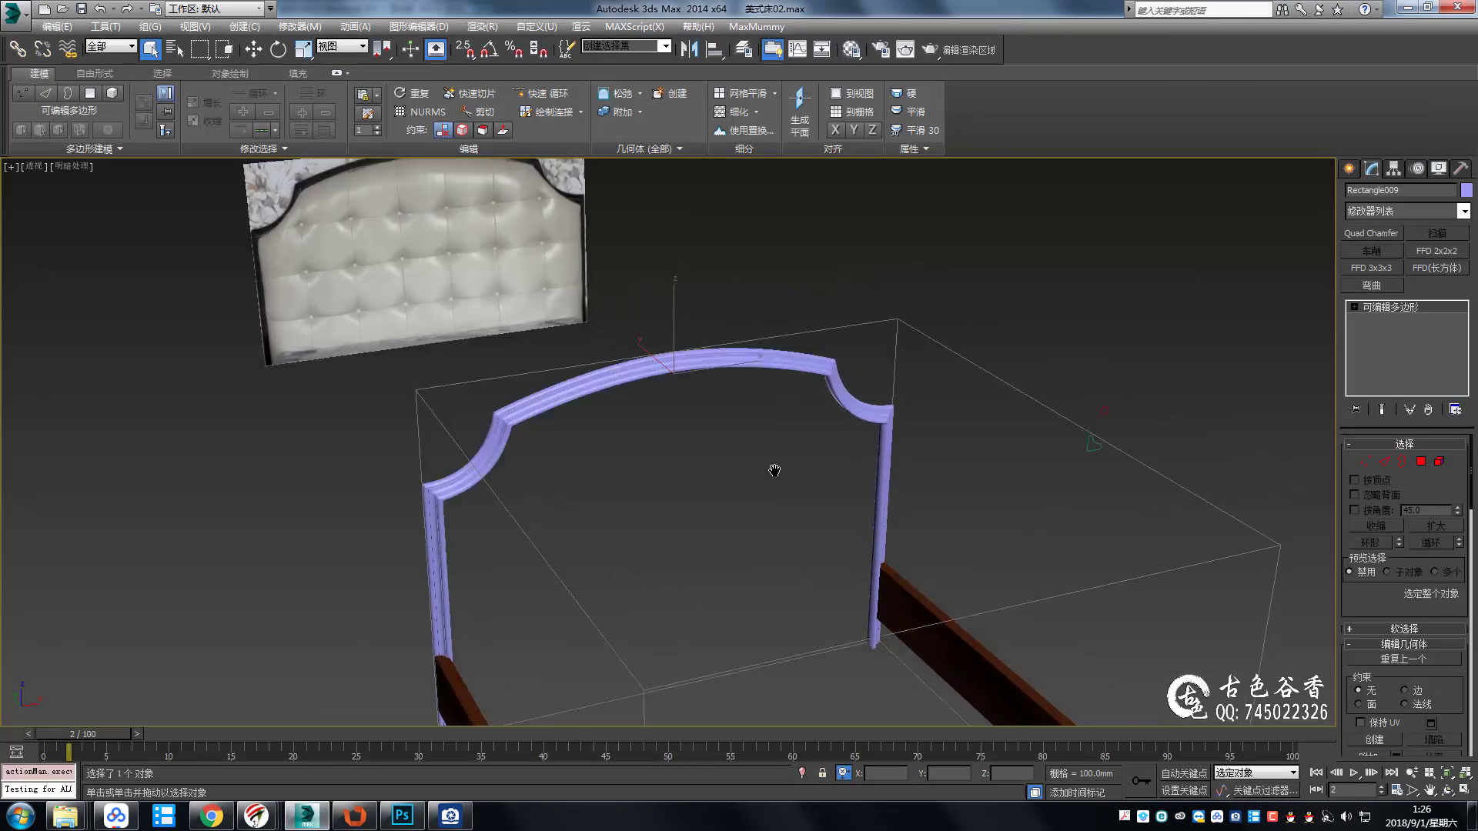
pyautogui.scroll(3, 775, 465)
pyautogui.scroll(3, 846, 454)
pyautogui.scroll(1, 850, 457)
pyautogui.press('2')
pyautogui.doubleClick(850, 458)
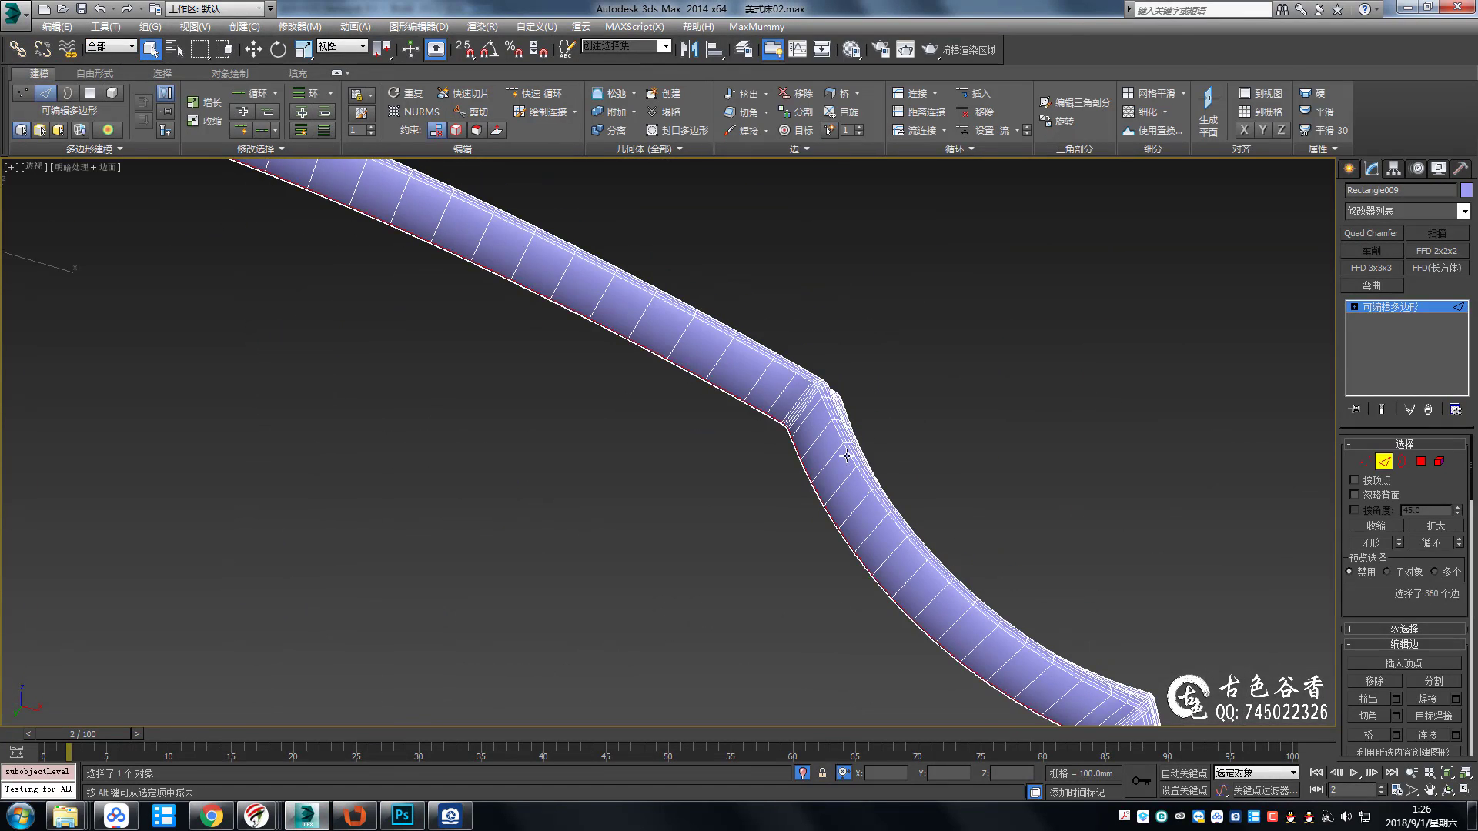
pyautogui.scroll(-5, 864, 479)
pyautogui.scroll(3, 936, 408)
pyautogui.scroll(2, 975, 426)
pyautogui.scroll(2, 975, 425)
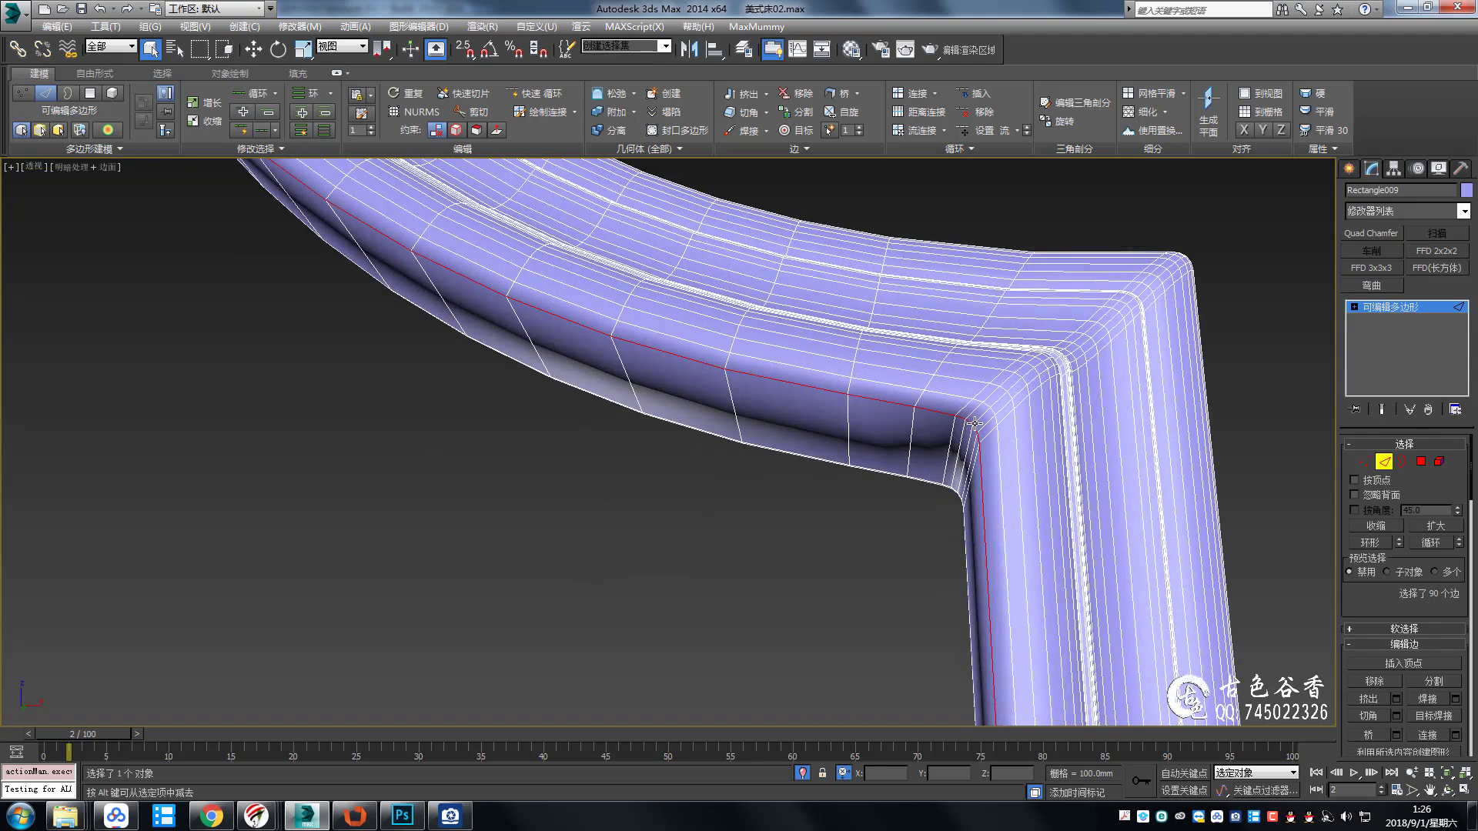
pyautogui.hotkey('ctrl', 'shift', 'c')
pyautogui.click(677, 517)
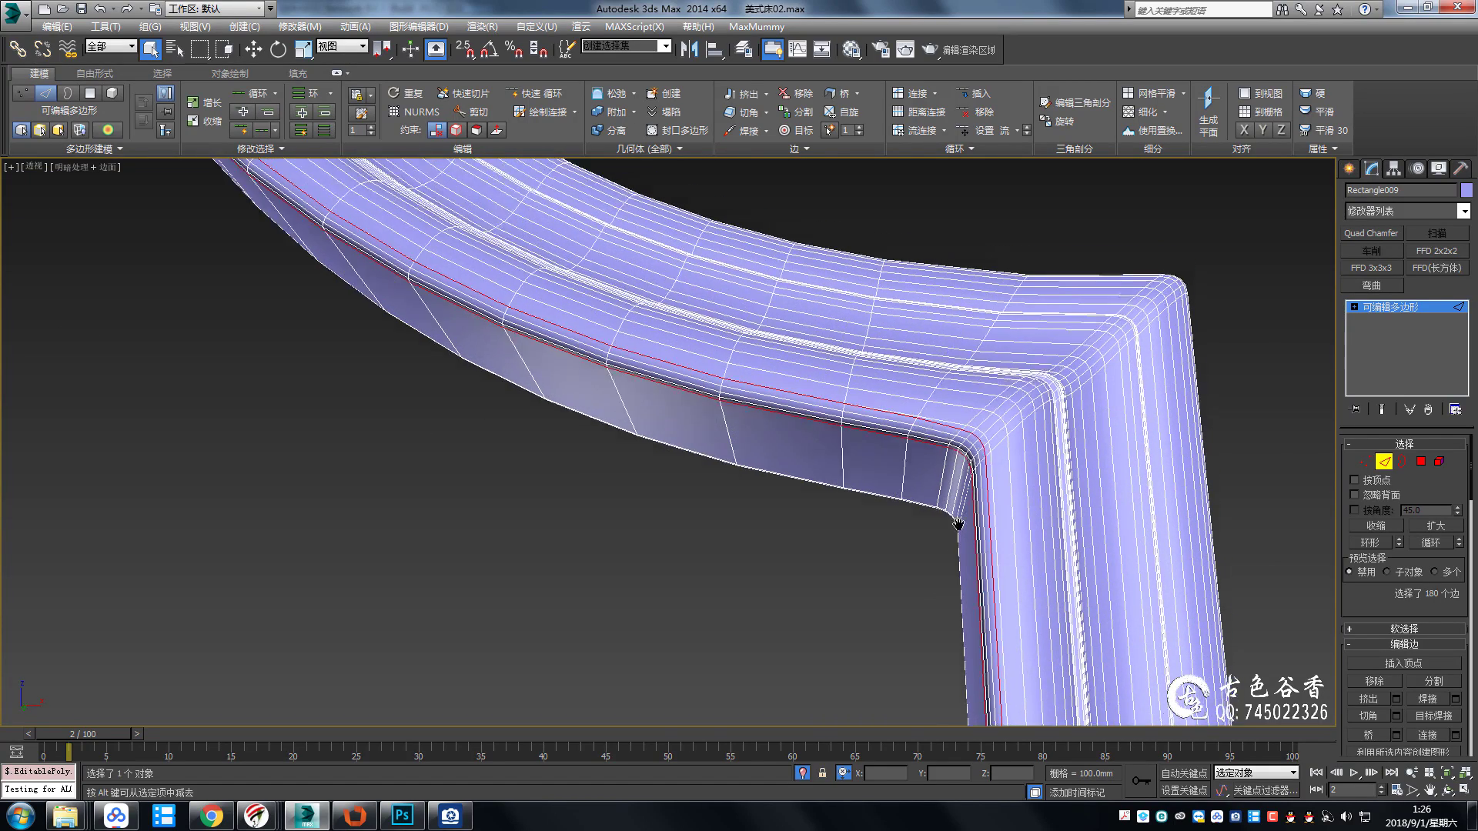
# Clear the selection, hide edged faces and review the whole chamfered arch.
pyautogui.scroll(2, 962, 443)
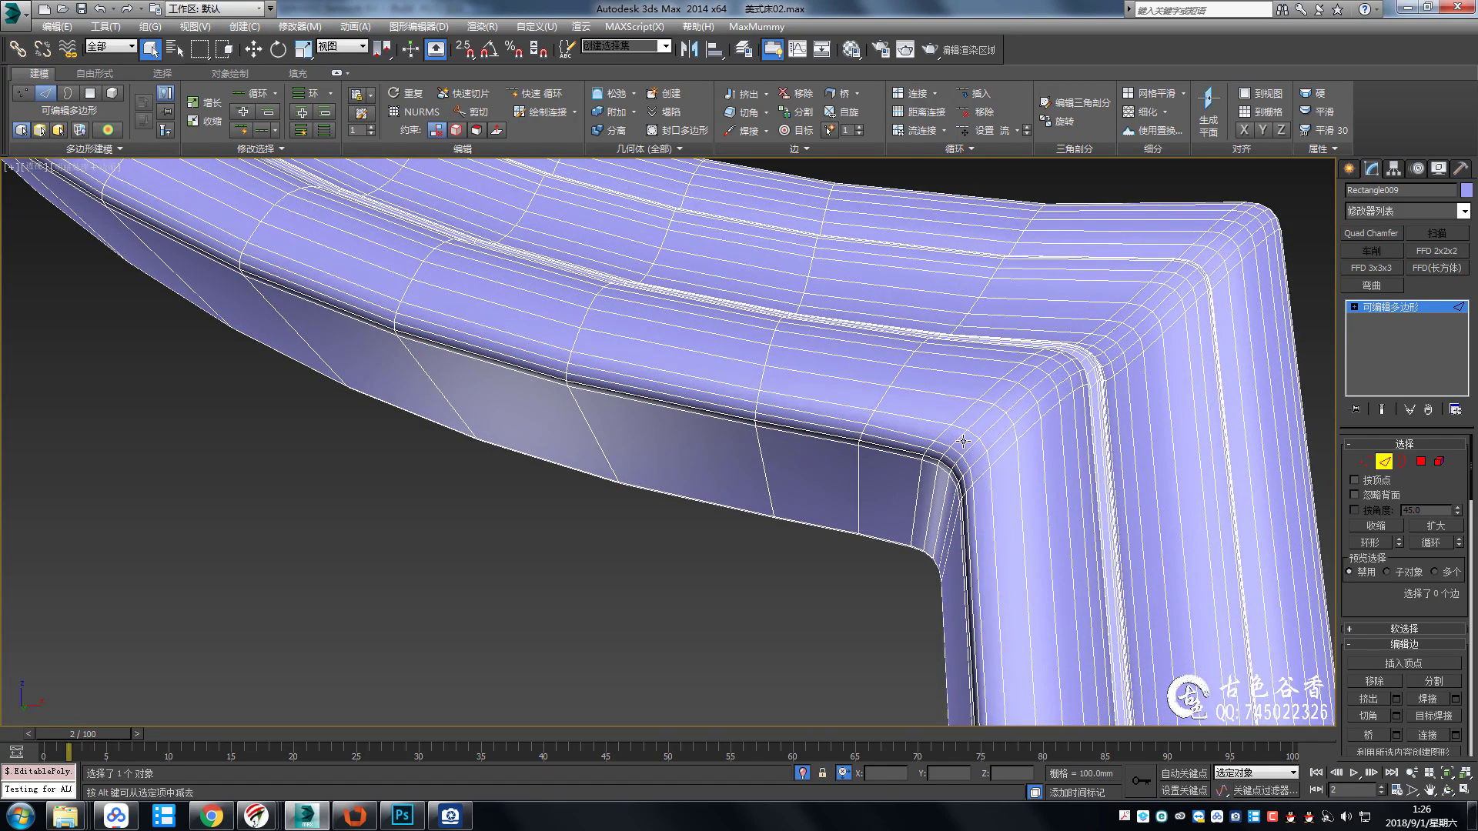
pyautogui.scroll(-2, 962, 441)
pyautogui.scroll(-1, 965, 440)
pyautogui.scroll(-1, 962, 441)
pyautogui.press('1')
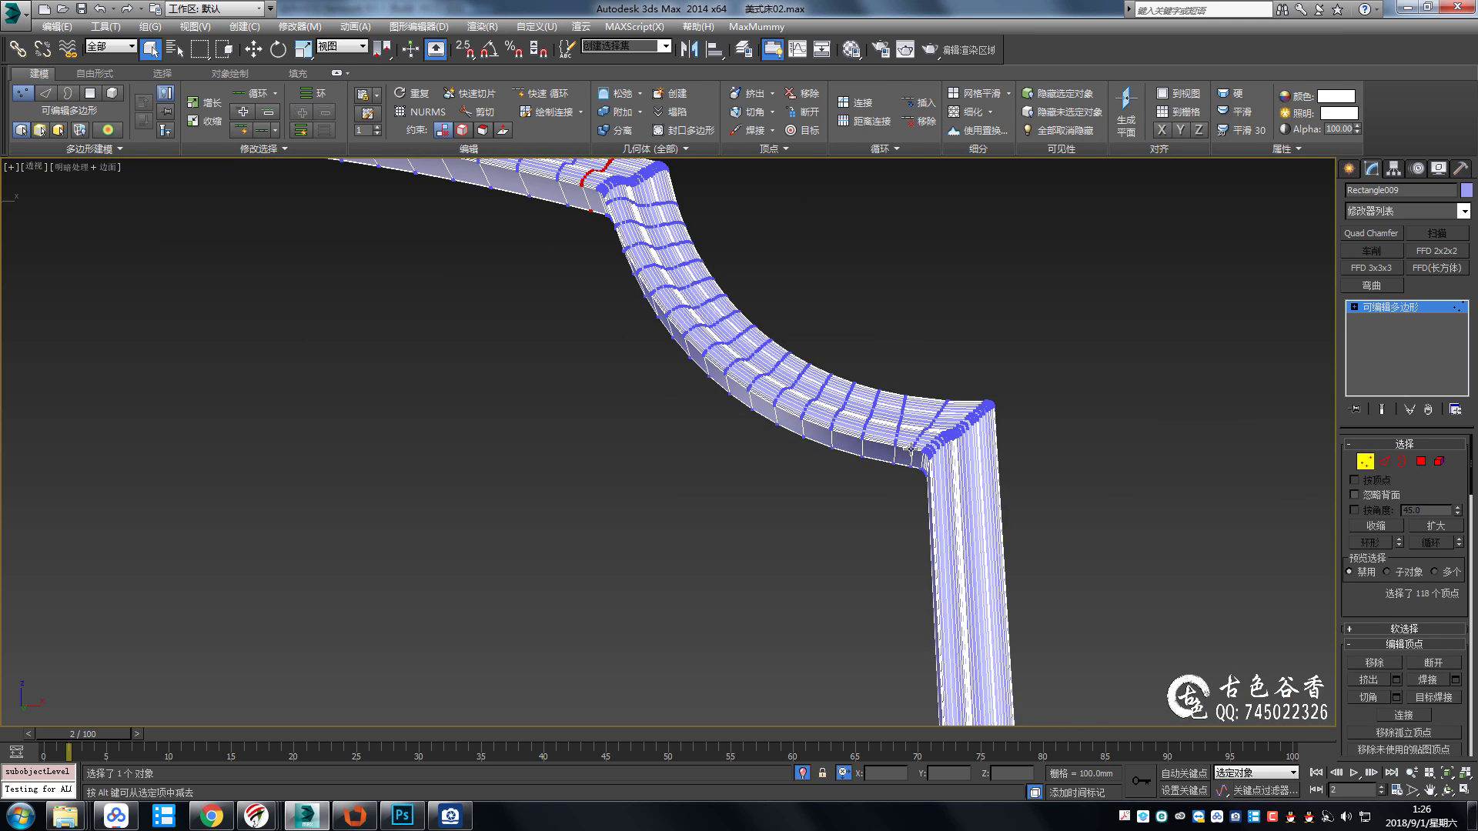
pyautogui.press('4')
pyautogui.click(870, 473)
pyautogui.press('F4')
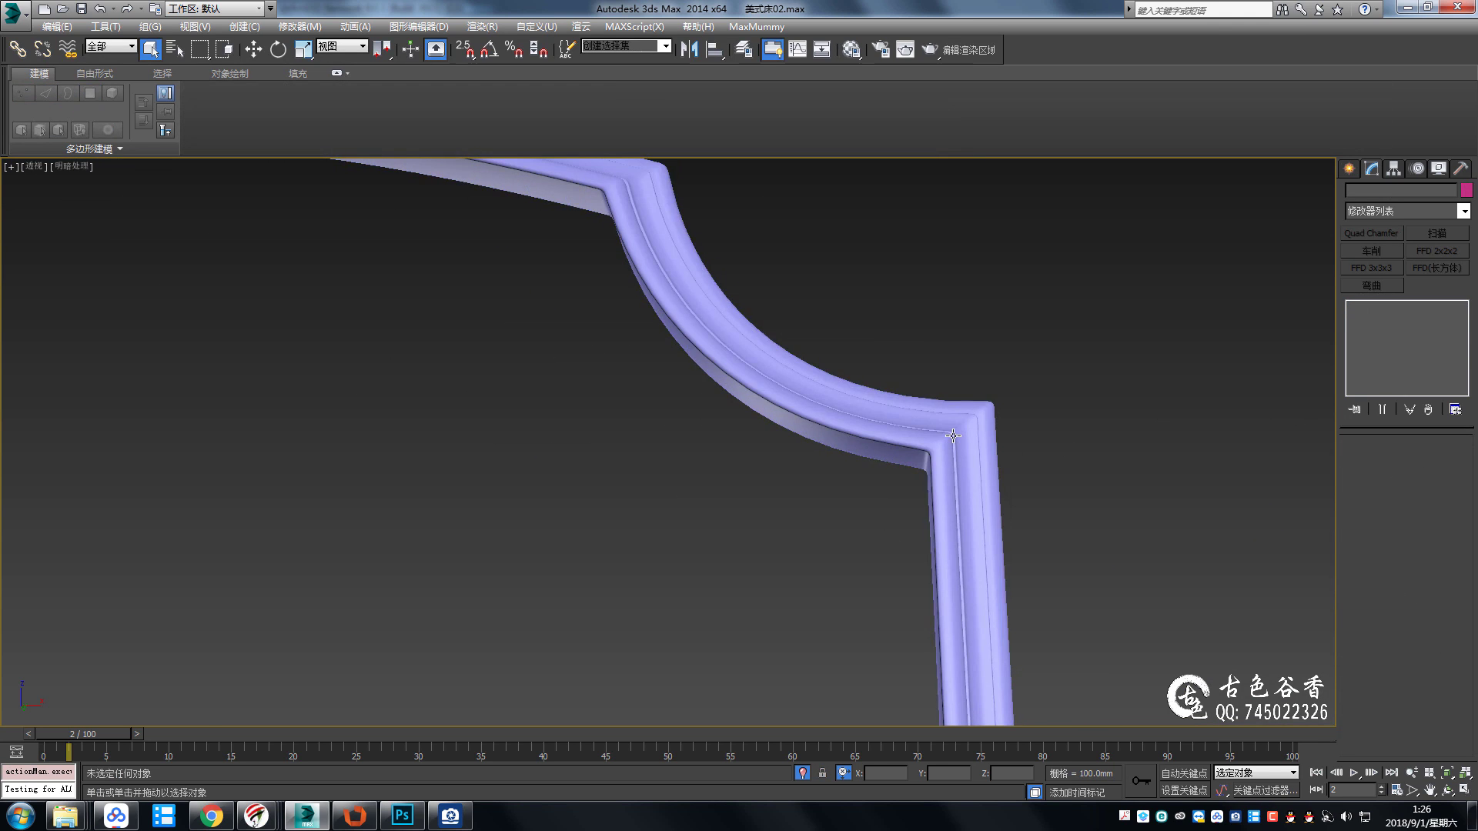
pyautogui.scroll(-3, 899, 400)
pyautogui.moveTo(899, 400)
pyautogui.keyDown('alt'); pyautogui.mouseDown(button='middle')
pyautogui.moveTo(755, 463)
pyautogui.moveTo(663, 429)
pyautogui.moveTo(992, 495)
pyautogui.moveTo(782, 356)
pyautogui.moveTo(745, 314)
pyautogui.mouseUp(button='middle'); pyautogui.keyUp('alt')
pyautogui.scroll(-3, 745, 312)
pyautogui.scroll(5, 847, 392)
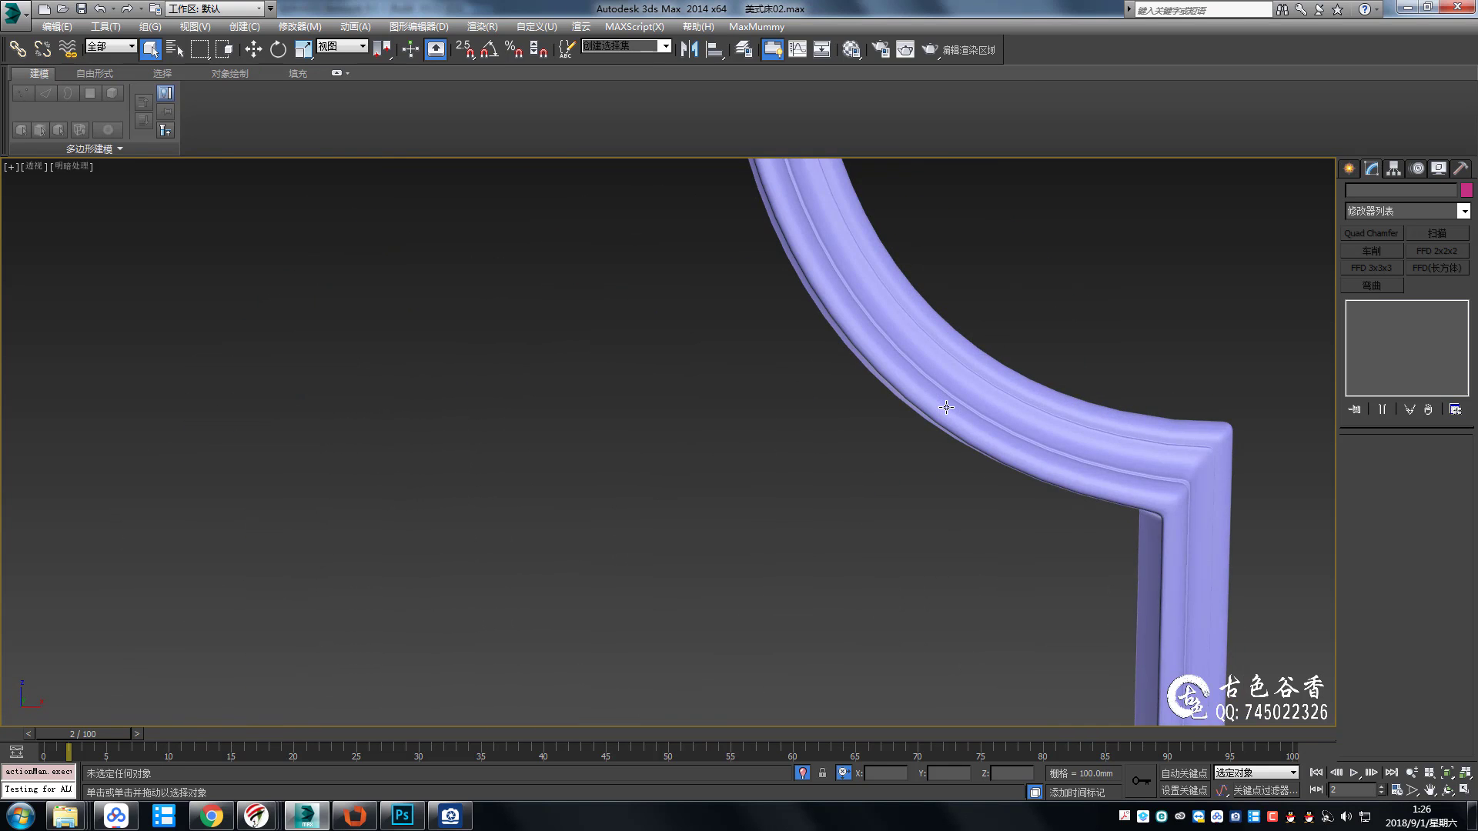
pyautogui.scroll(-5, 826, 391)
pyautogui.scroll(-3, 827, 391)
# Export the selected arch frame as 1.obj on the Desktop, overwriting the old file.
pyautogui.click(589, 360)
pyautogui.click(14, 11)
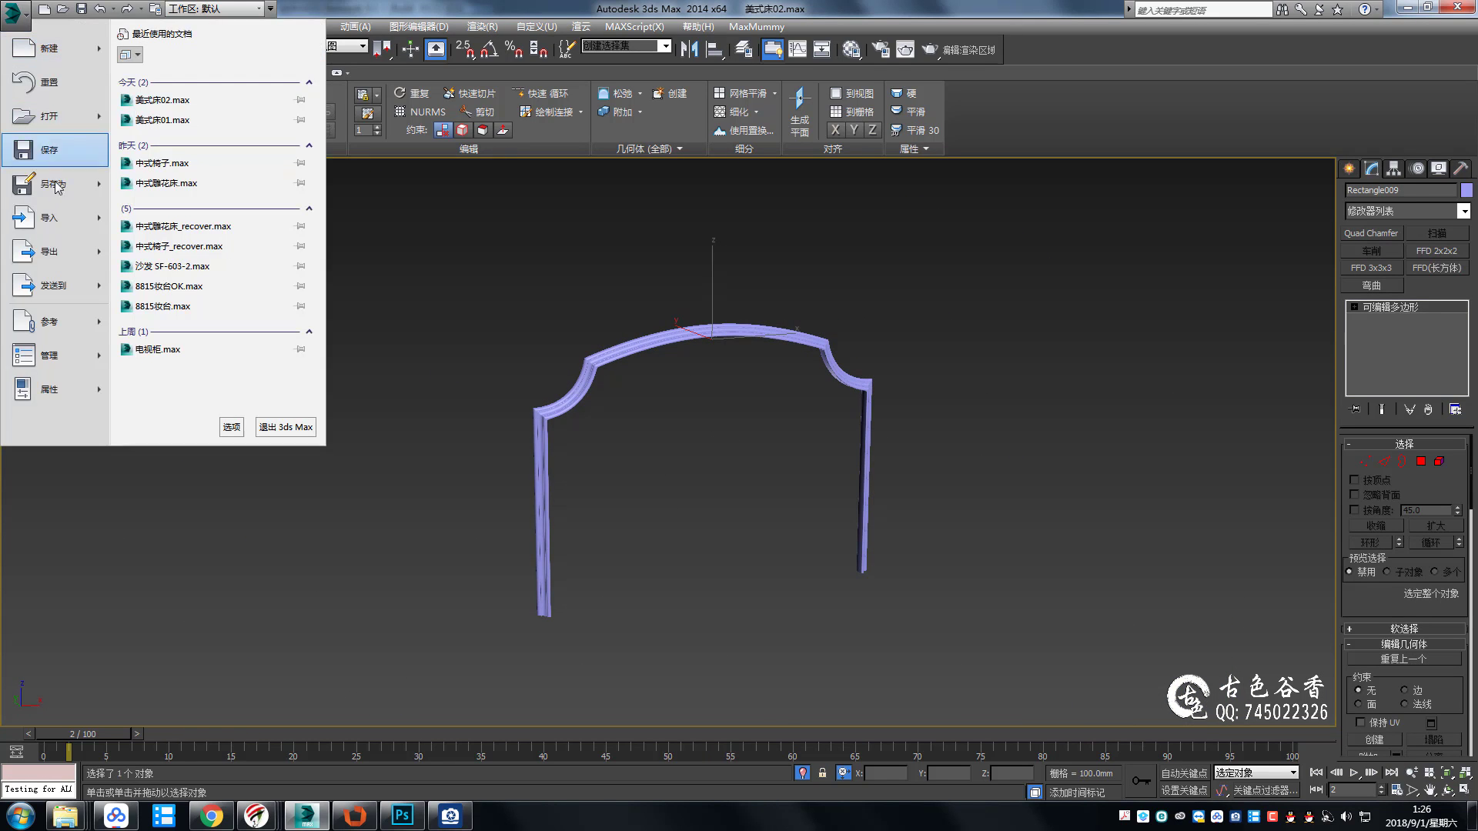
pyautogui.click(337, 187)
pyautogui.click(735, 682)
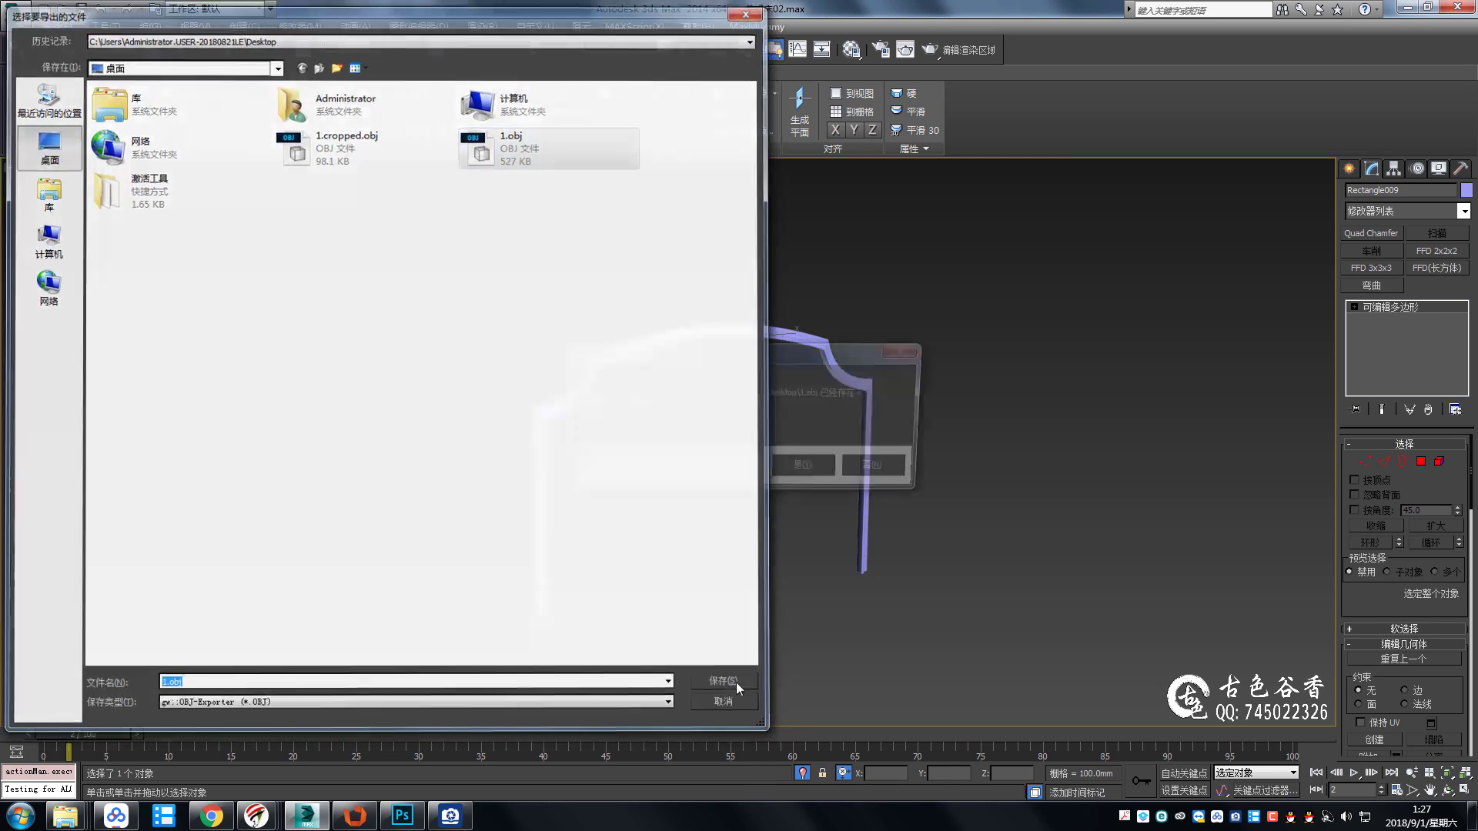
pyautogui.click(685, 533)
pyautogui.keyDown('alt'); pyautogui.moveTo(759, 565); pyautogui.dragTo(453, 676, button='middle'); pyautogui.keyUp('alt')
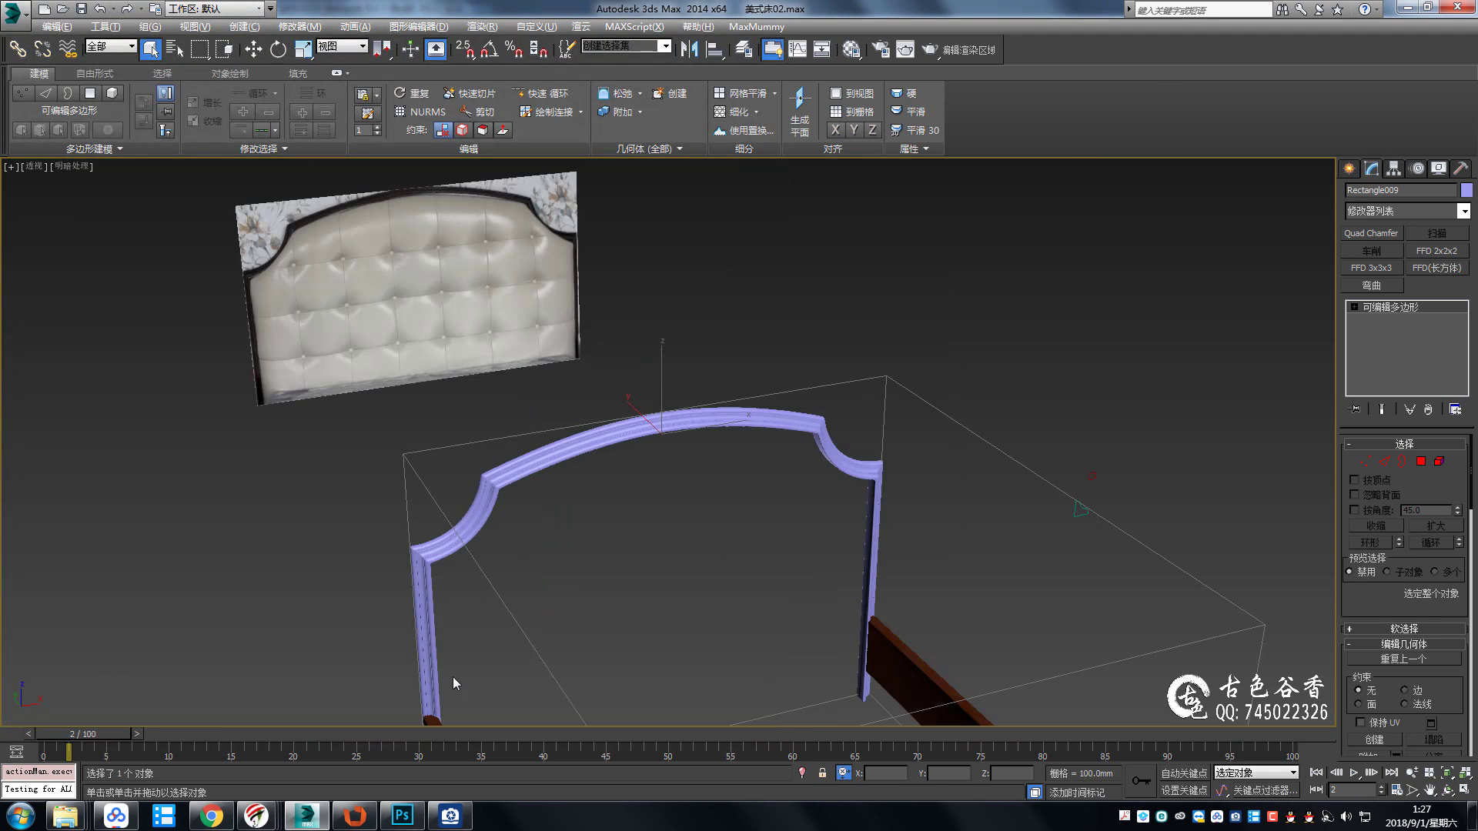
# Load the re-exported arch 1.obj into Unfold3D without saving the current changes.
pyautogui.click(355, 819)
pyautogui.click(15, 23)
pyautogui.click(46, 41)
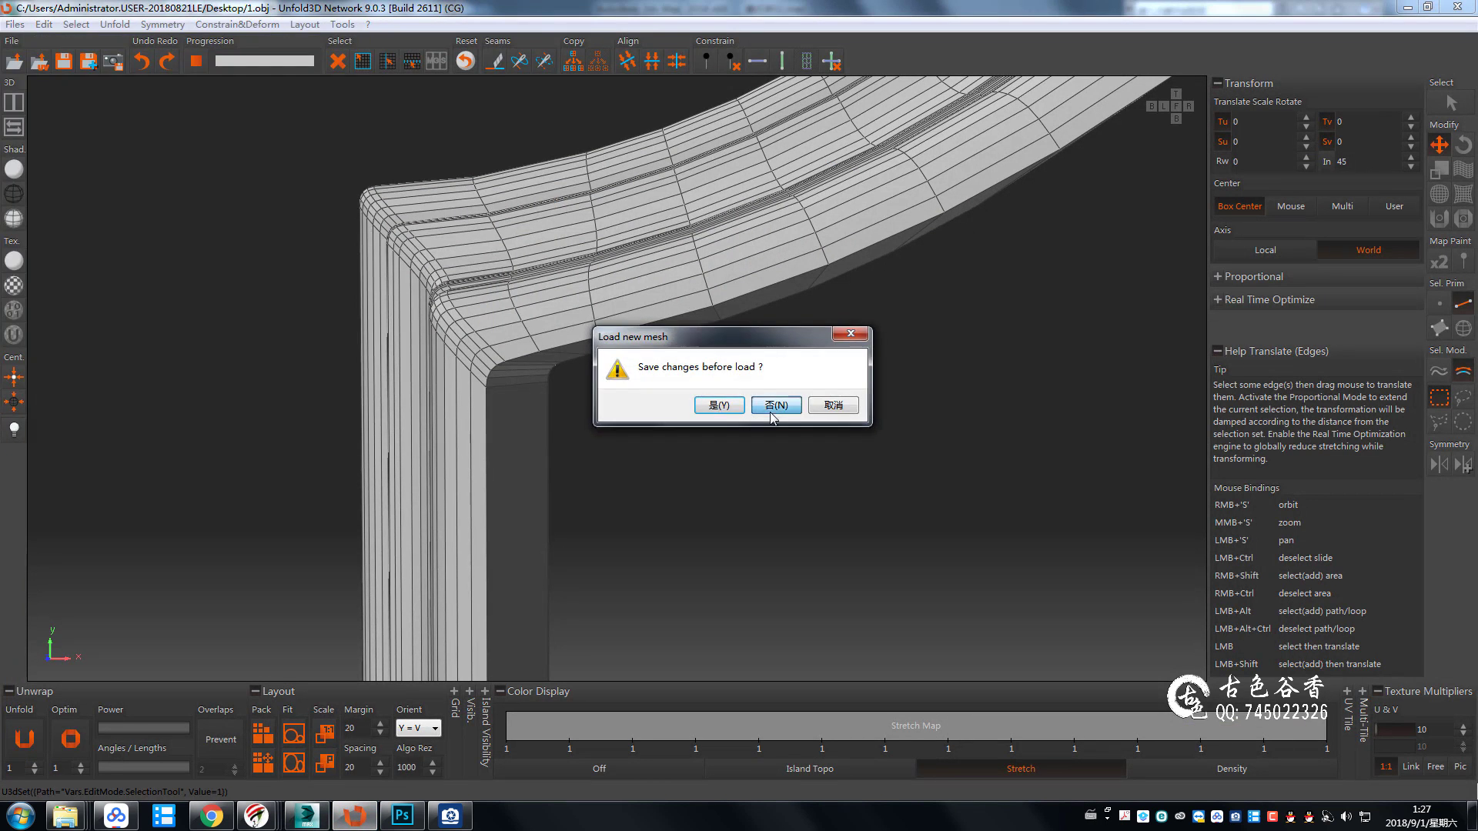
pyautogui.click(770, 424)
pyautogui.click(590, 431)
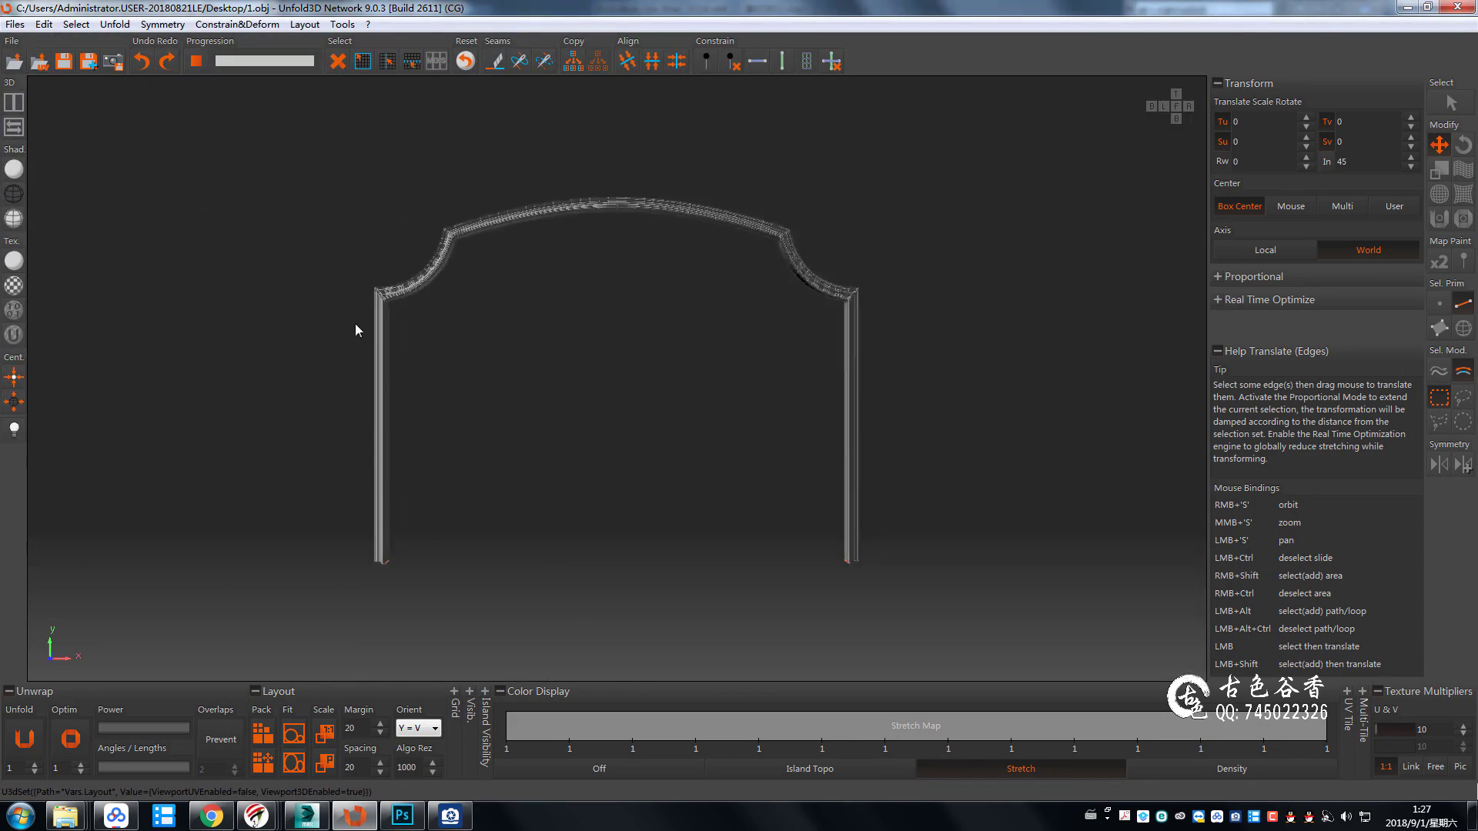
# Orbit and zoom around the arch legs, front and corners to inspect its edge loops.
pyautogui.scroll(5, 482, 423)
pyautogui.moveTo(378, 477)
pyautogui.mouseDown(button='right')
pyautogui.moveTo(441, 357)
pyautogui.moveTo(461, 422)
pyautogui.mouseUp(button='right')
pyautogui.scroll(3, 355, 427)
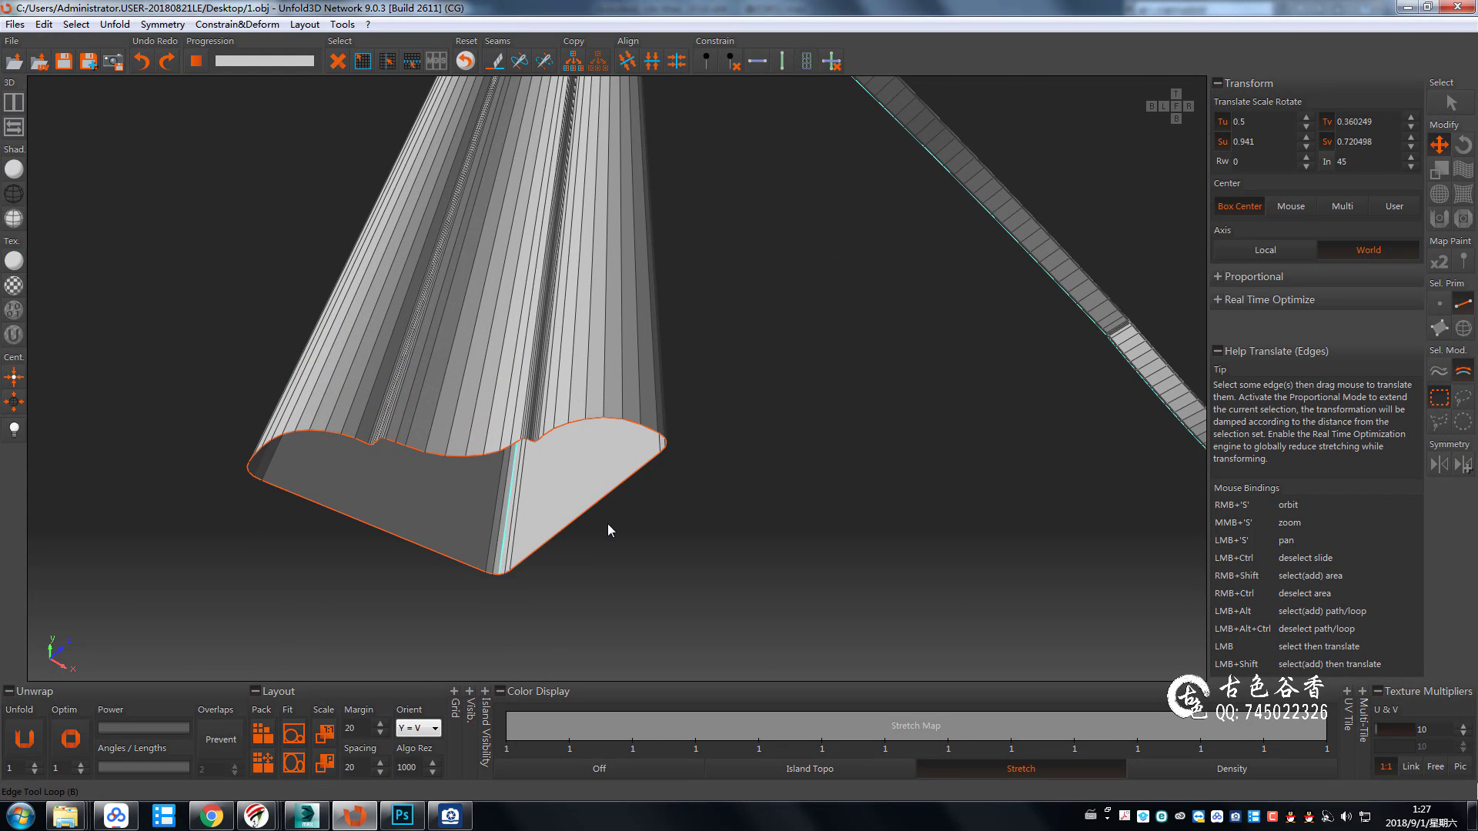
pyautogui.scroll(-5, 607, 523)
pyautogui.moveTo(593, 488)
pyautogui.mouseDown(button='right')
pyautogui.moveTo(539, 493)
pyautogui.moveTo(653, 473)
pyautogui.moveTo(539, 490)
pyautogui.moveTo(568, 477)
pyautogui.moveTo(651, 290)
pyautogui.mouseUp(button='right')
pyautogui.scroll(5, 533, 493)
pyautogui.scroll(-5, 533, 492)
pyautogui.scroll(2, 727, 315)
pyautogui.scroll(3, 796, 277)
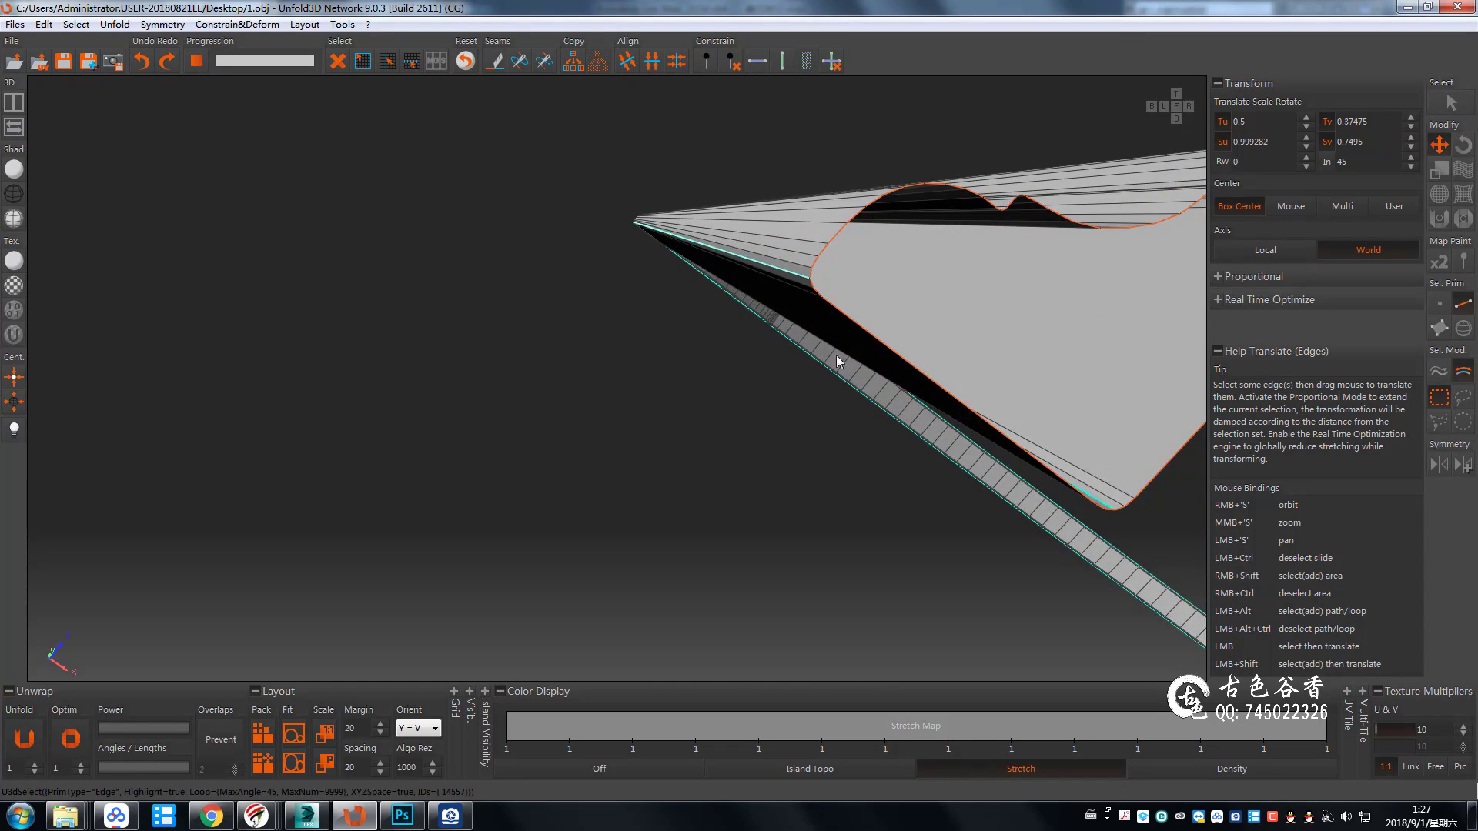
pyautogui.scroll(-5, 837, 360)
pyautogui.moveTo(865, 393)
pyautogui.mouseDown(button='right')
pyautogui.moveTo(778, 462)
pyautogui.moveTo(646, 478)
pyautogui.mouseUp(button='right')
pyautogui.scroll(3, 625, 518)
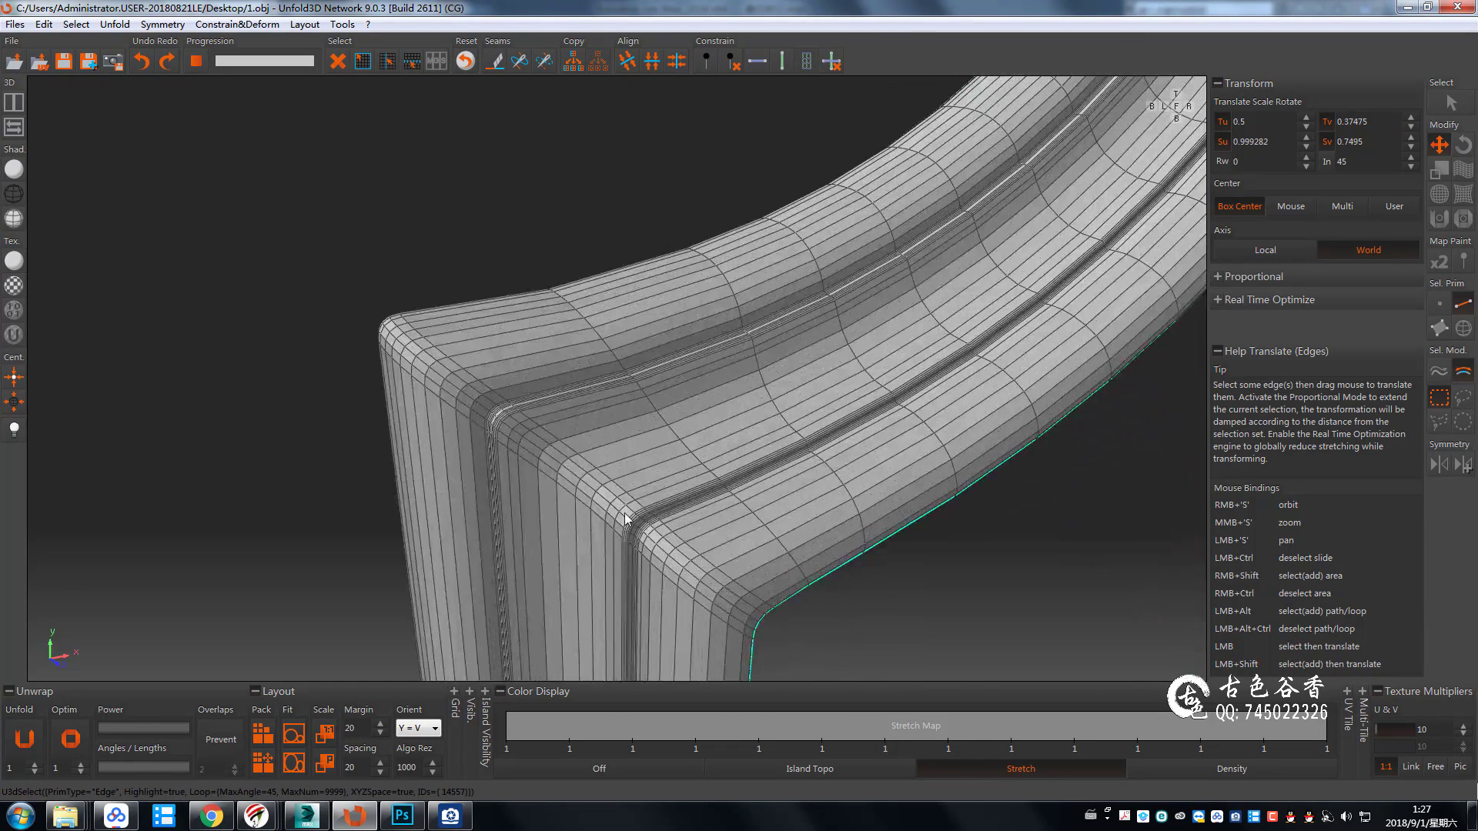
pyautogui.scroll(-4, 605, 506)
pyautogui.scroll(3, 718, 504)
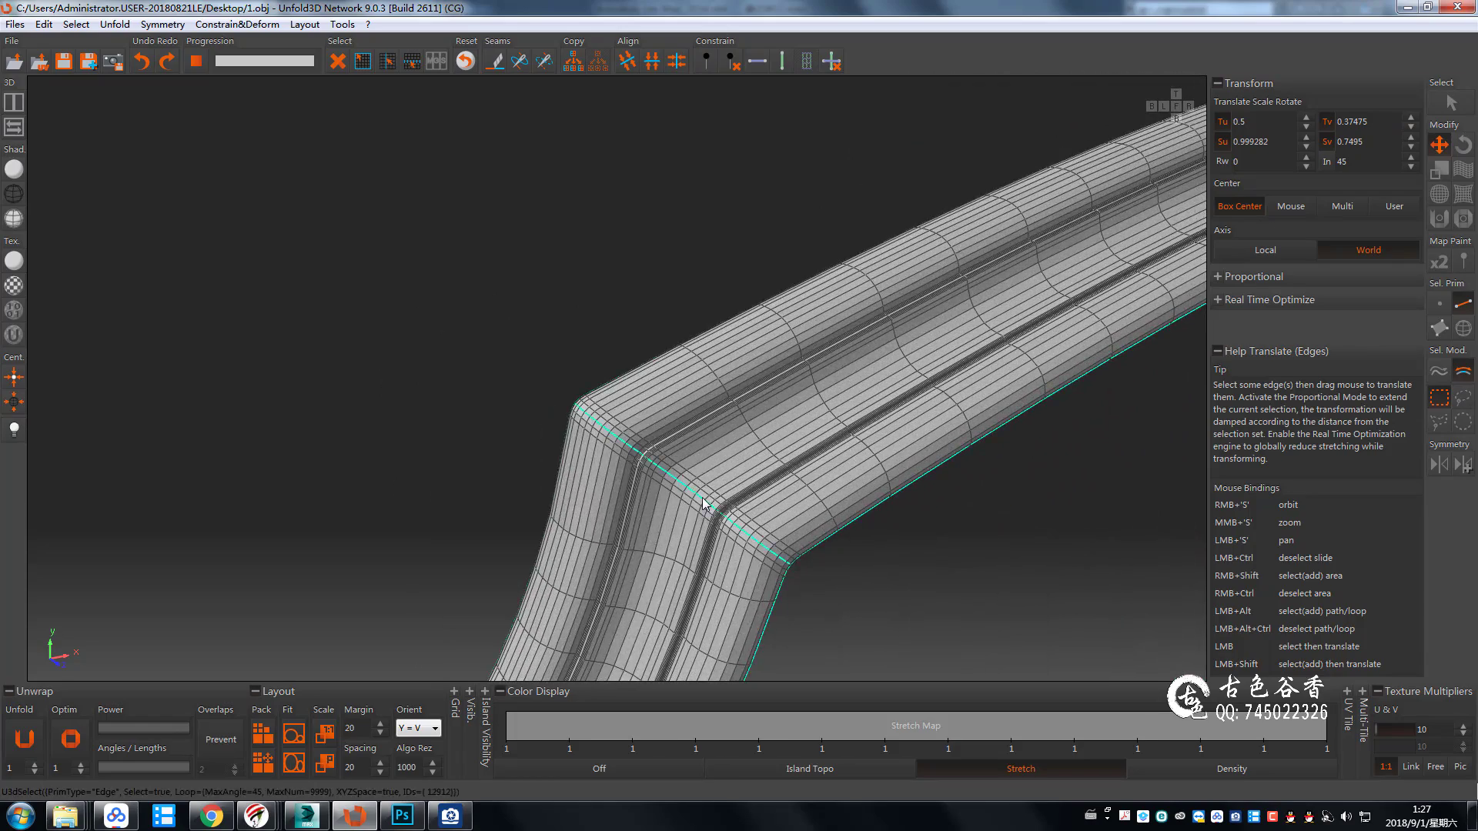
pyautogui.scroll(-4, 769, 504)
pyautogui.moveTo(904, 505); pyautogui.dragTo(726, 271, button='right')
pyautogui.scroll(2, 726, 270)
pyautogui.scroll(2, 783, 514)
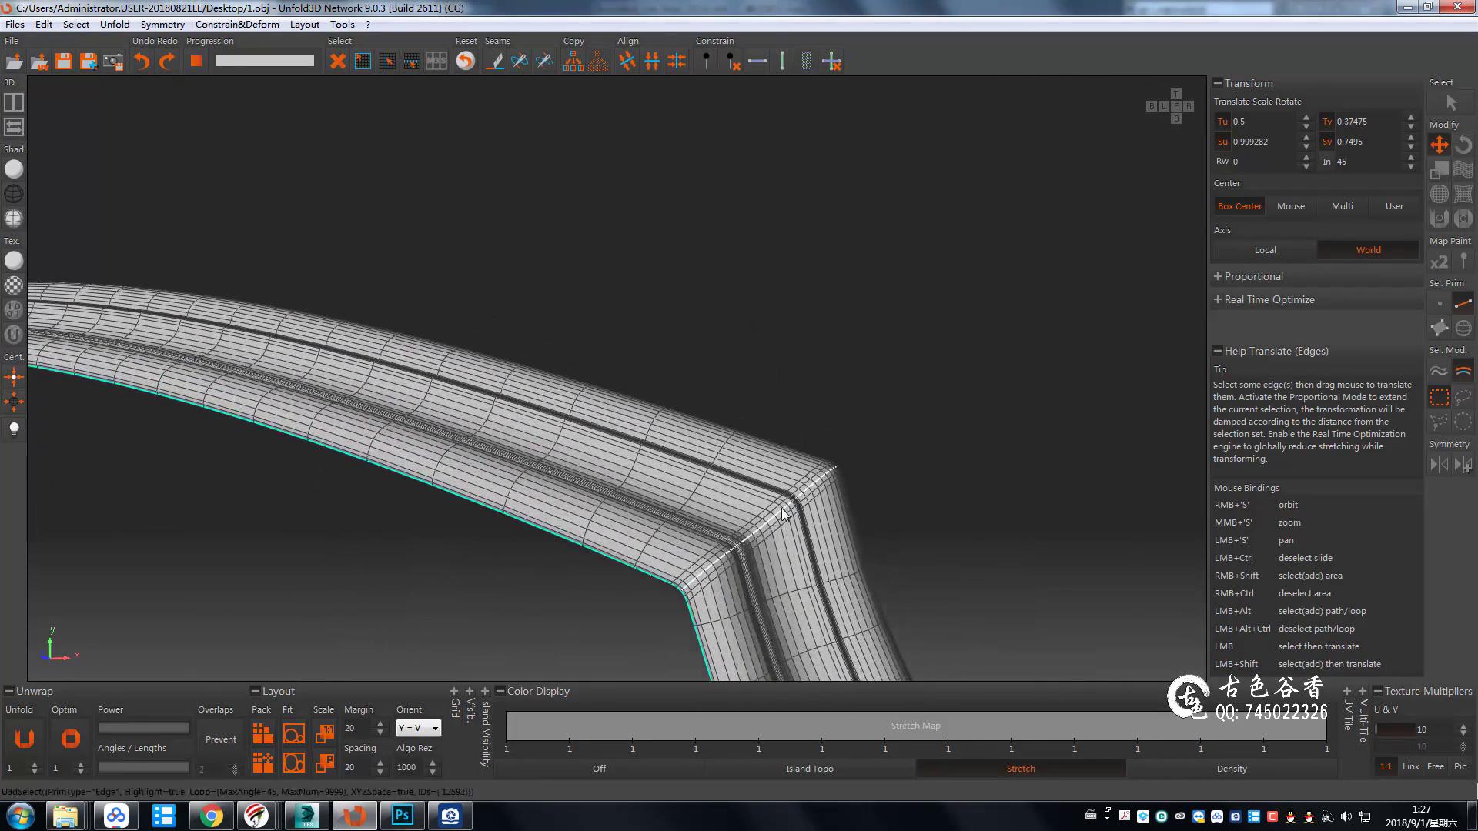
pyautogui.scroll(-3, 782, 518)
pyautogui.moveTo(782, 518); pyautogui.dragTo(954, 508, button='right')
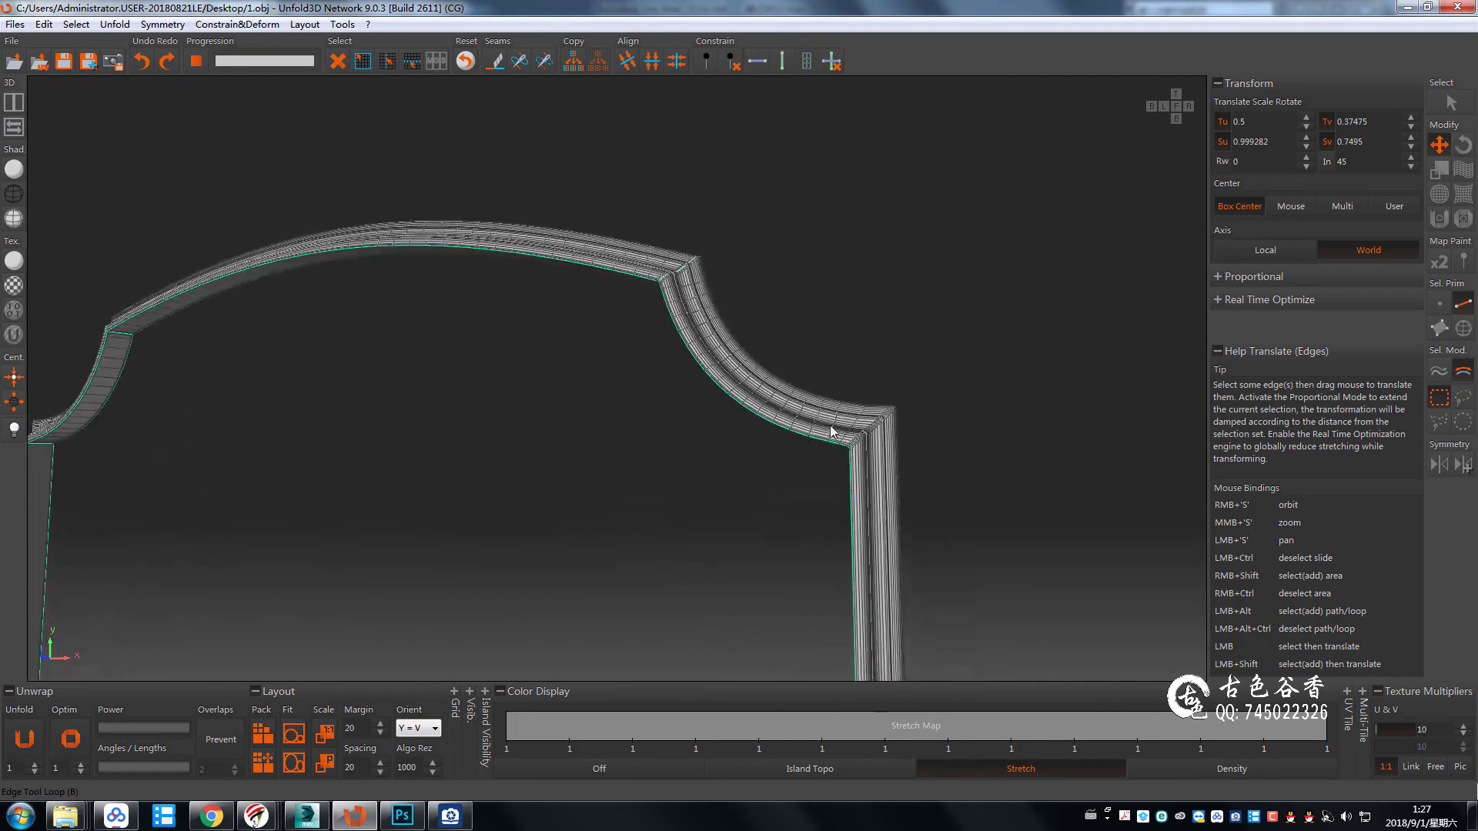
pyautogui.scroll(4, 960, 511)
pyautogui.scroll(-4, 966, 505)
pyautogui.moveTo(911, 611); pyautogui.dragTo(885, 414, button='right')
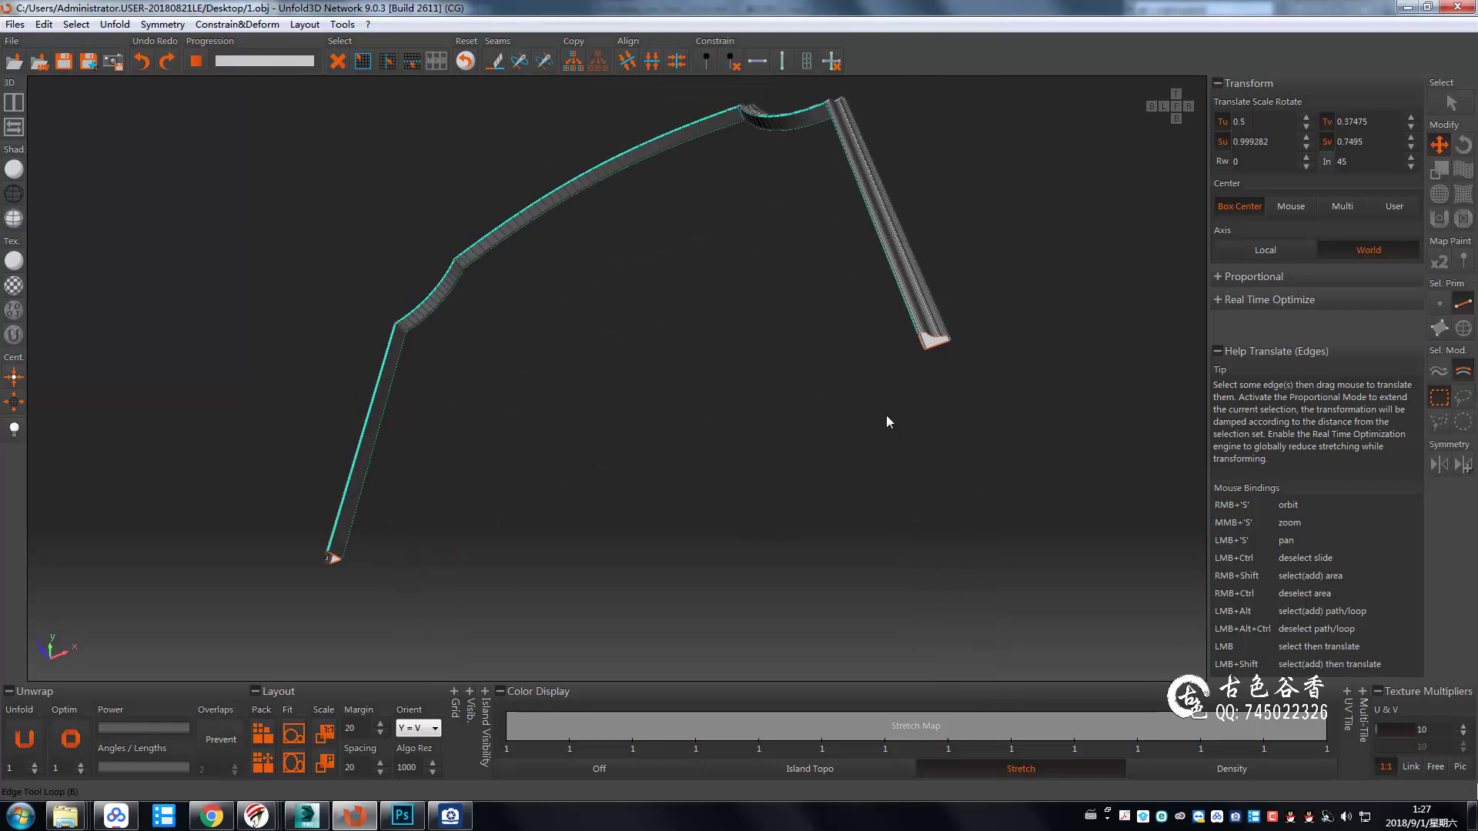
pyautogui.scroll(3, 885, 414)
pyautogui.moveTo(776, 417); pyautogui.dragTo(375, 429, button='right')
pyautogui.scroll(-3, 676, 347)
pyautogui.moveTo(676, 347); pyautogui.dragTo(615, 257, button='right')
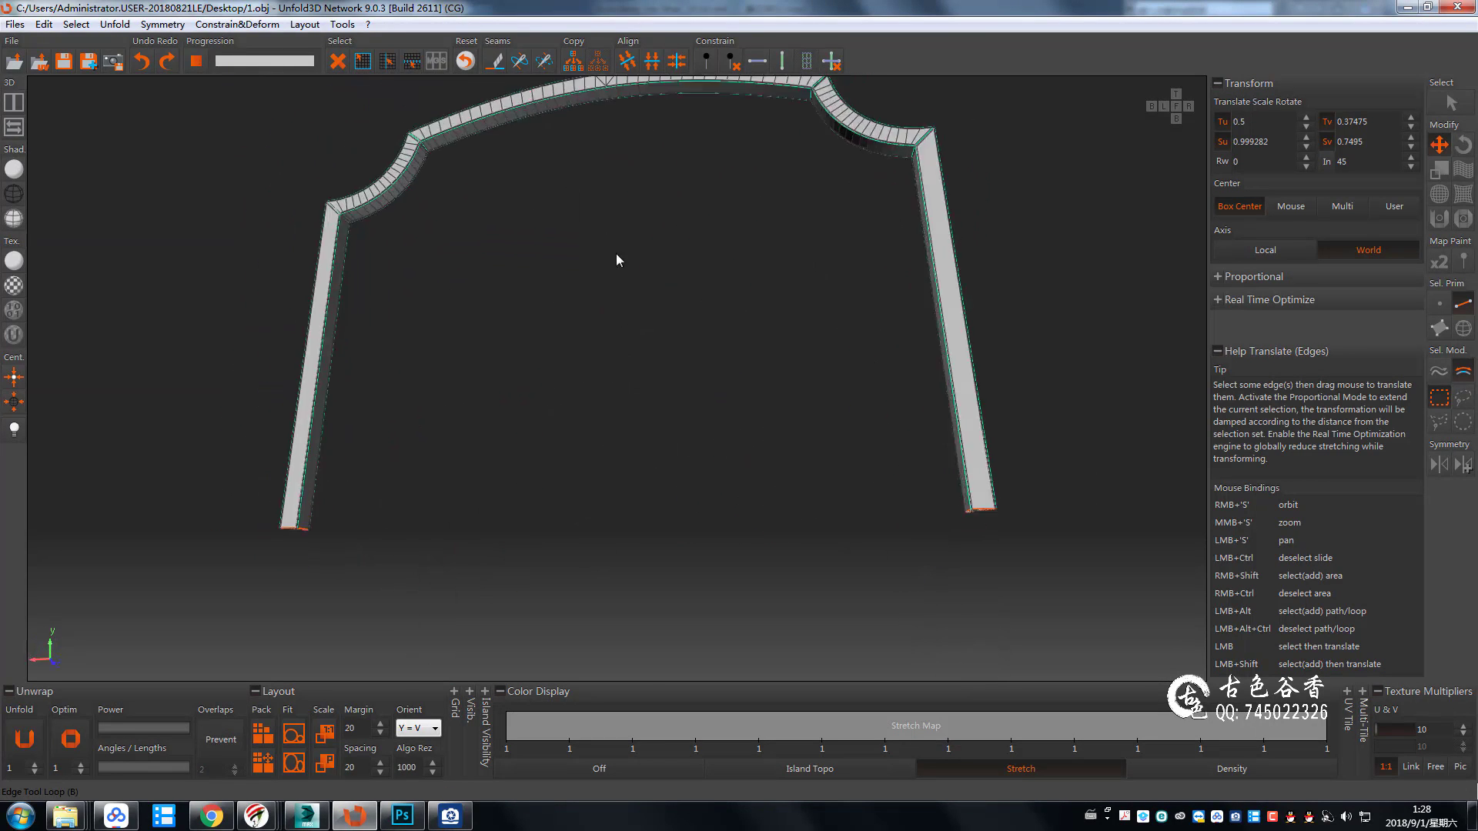
pyautogui.scroll(3, 668, 313)
pyautogui.moveTo(668, 314); pyautogui.dragTo(633, 354, button='right')
# Cut and unfold the arch along its seams, then show only the UV layout.
pyautogui.press('u')
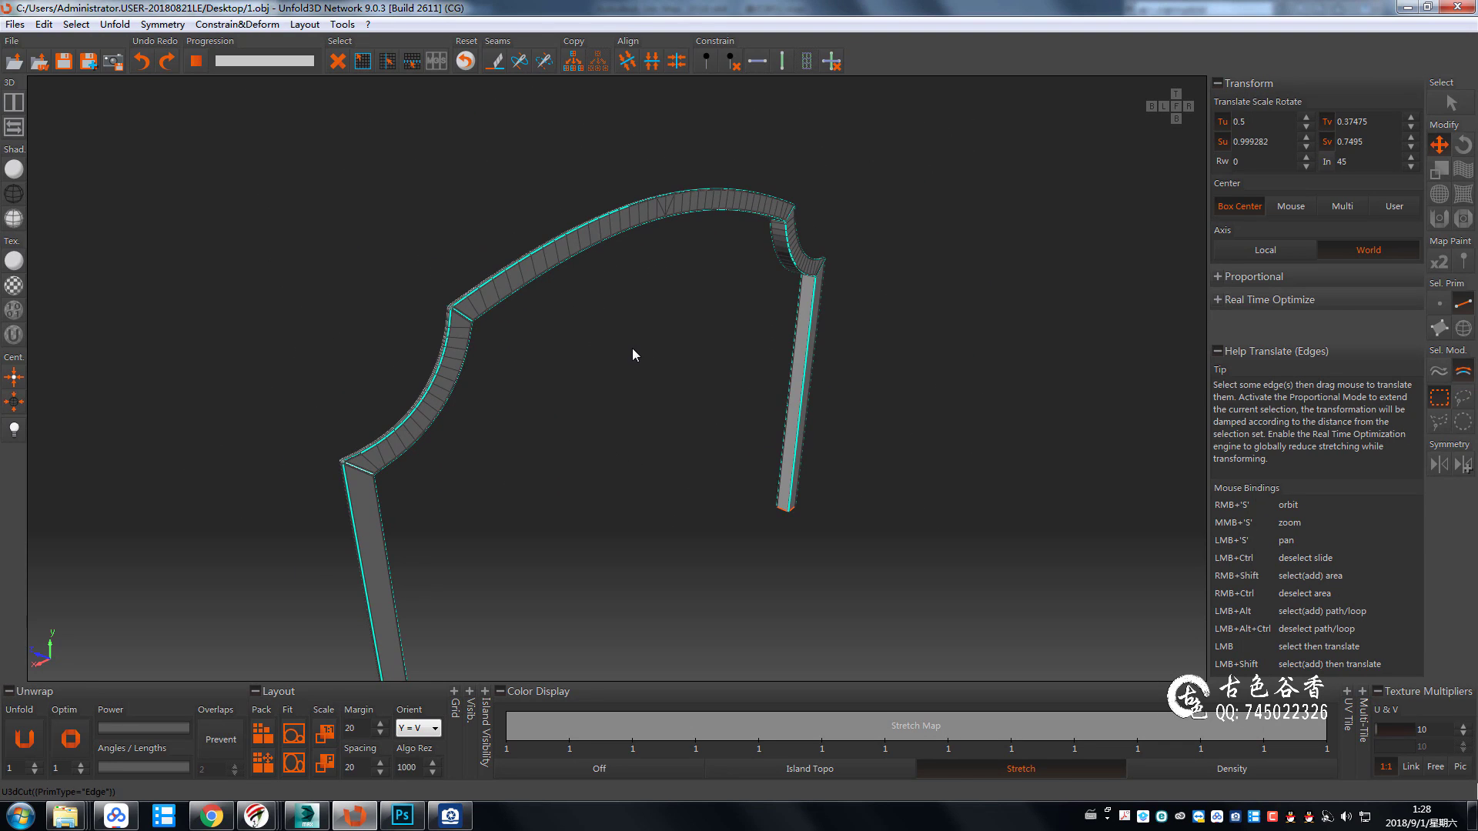
pyautogui.click(14, 102)
pyautogui.press('F3')
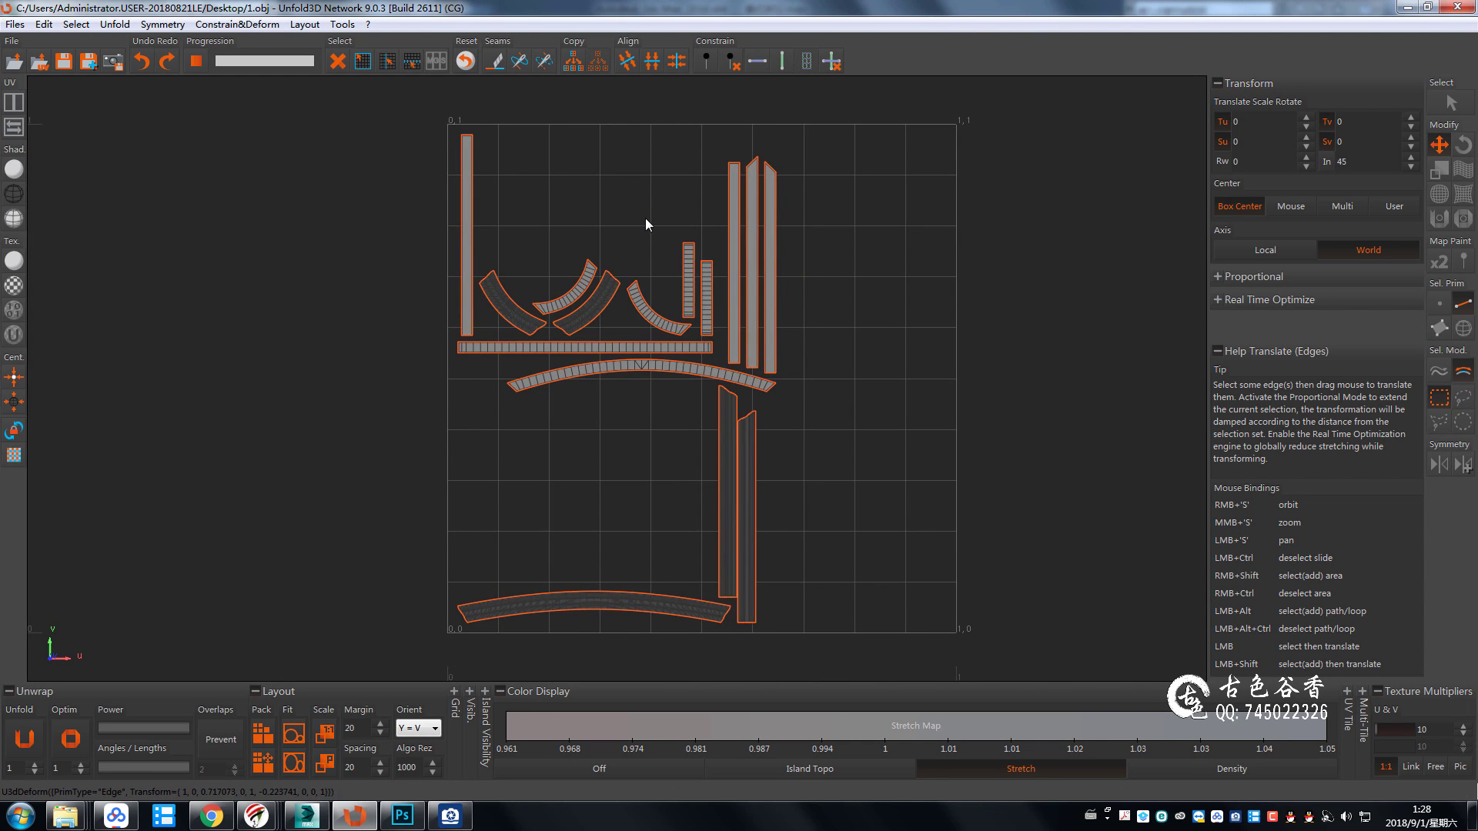
# Select a curved strip island and unfold it into a straight strip.
pyautogui.press('F4')
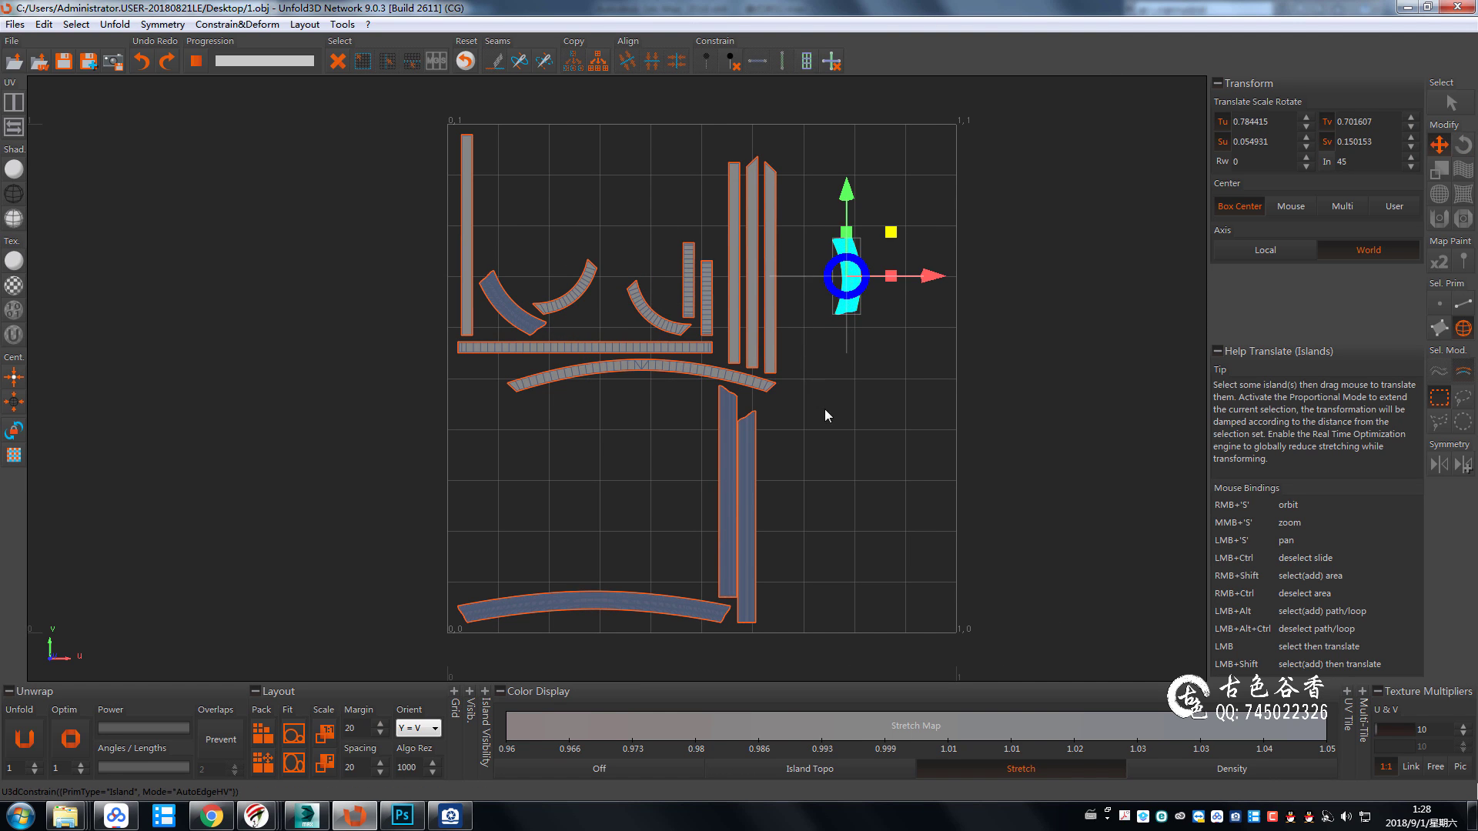
pyautogui.press('u')
pyautogui.press('u')
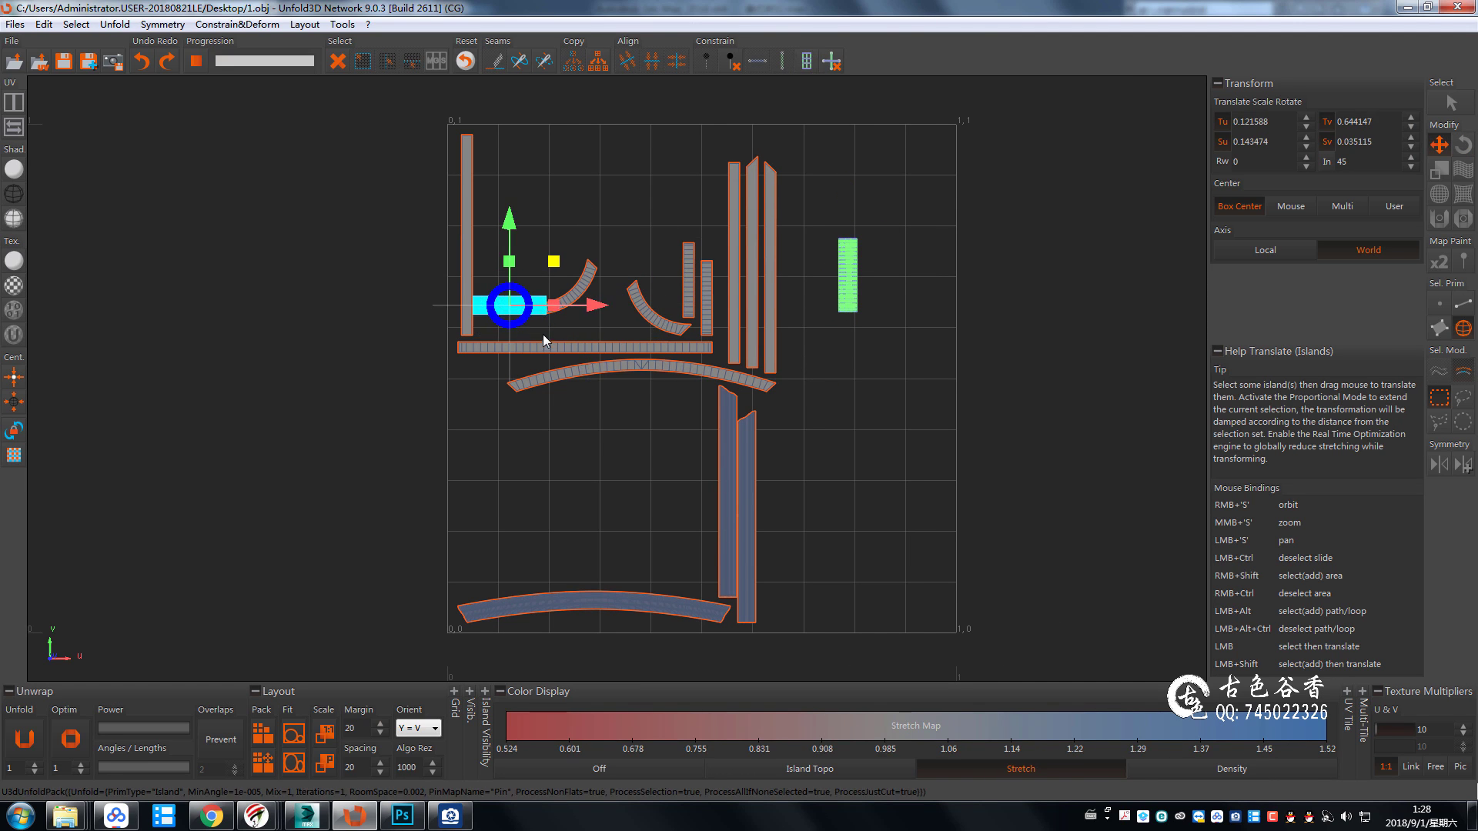
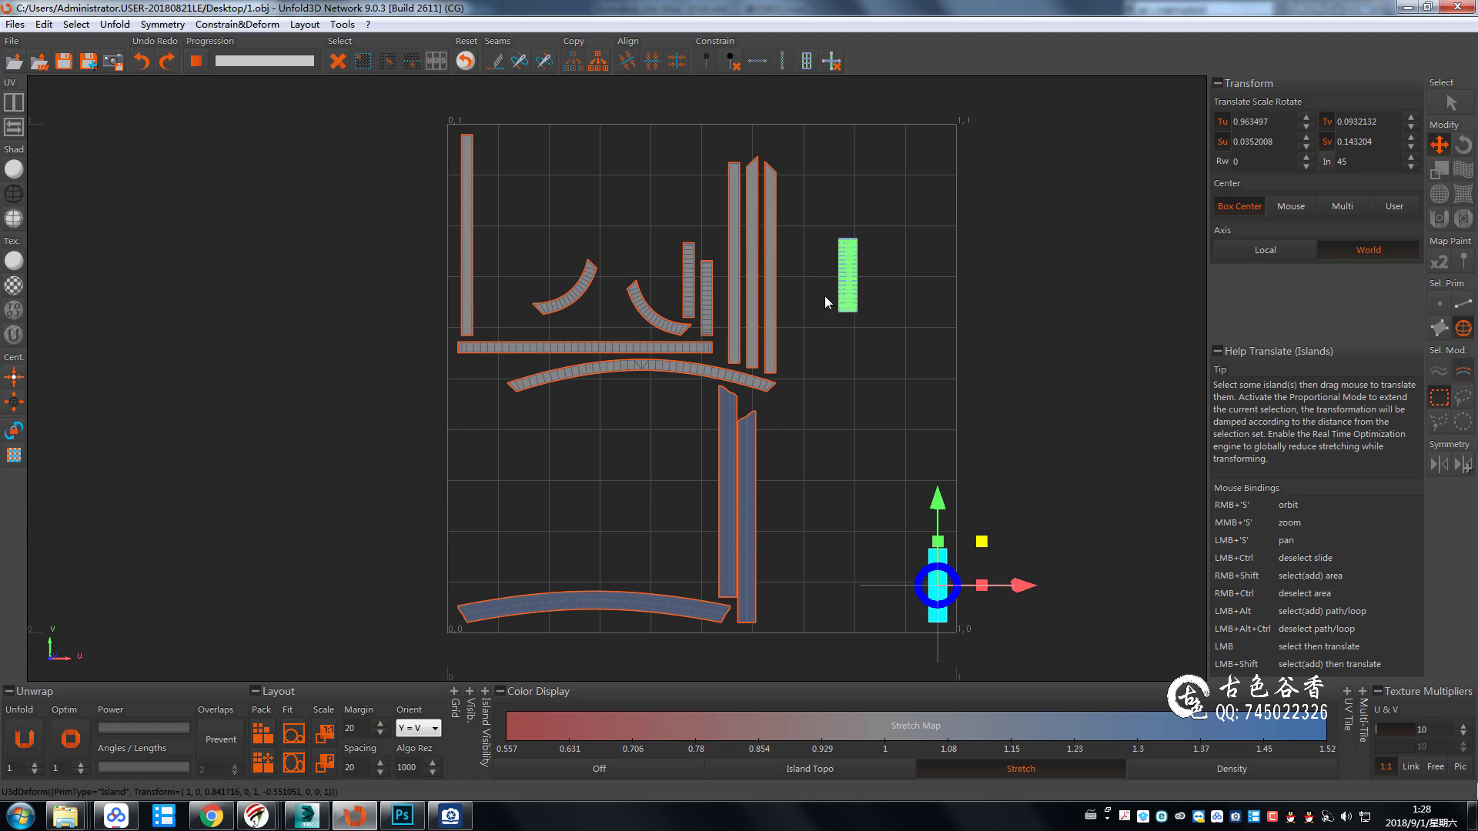
# Stack the green and purple islands at the lower right and select the long curved bottom island.
pyautogui.moveTo(850, 287)
pyautogui.mouseDown()
pyautogui.moveTo(907, 576)
pyautogui.moveTo(947, 478)
pyautogui.mouseUp()
pyautogui.moveTo(918, 579); pyautogui.dragTo(935, 581)
pyautogui.click(648, 605)
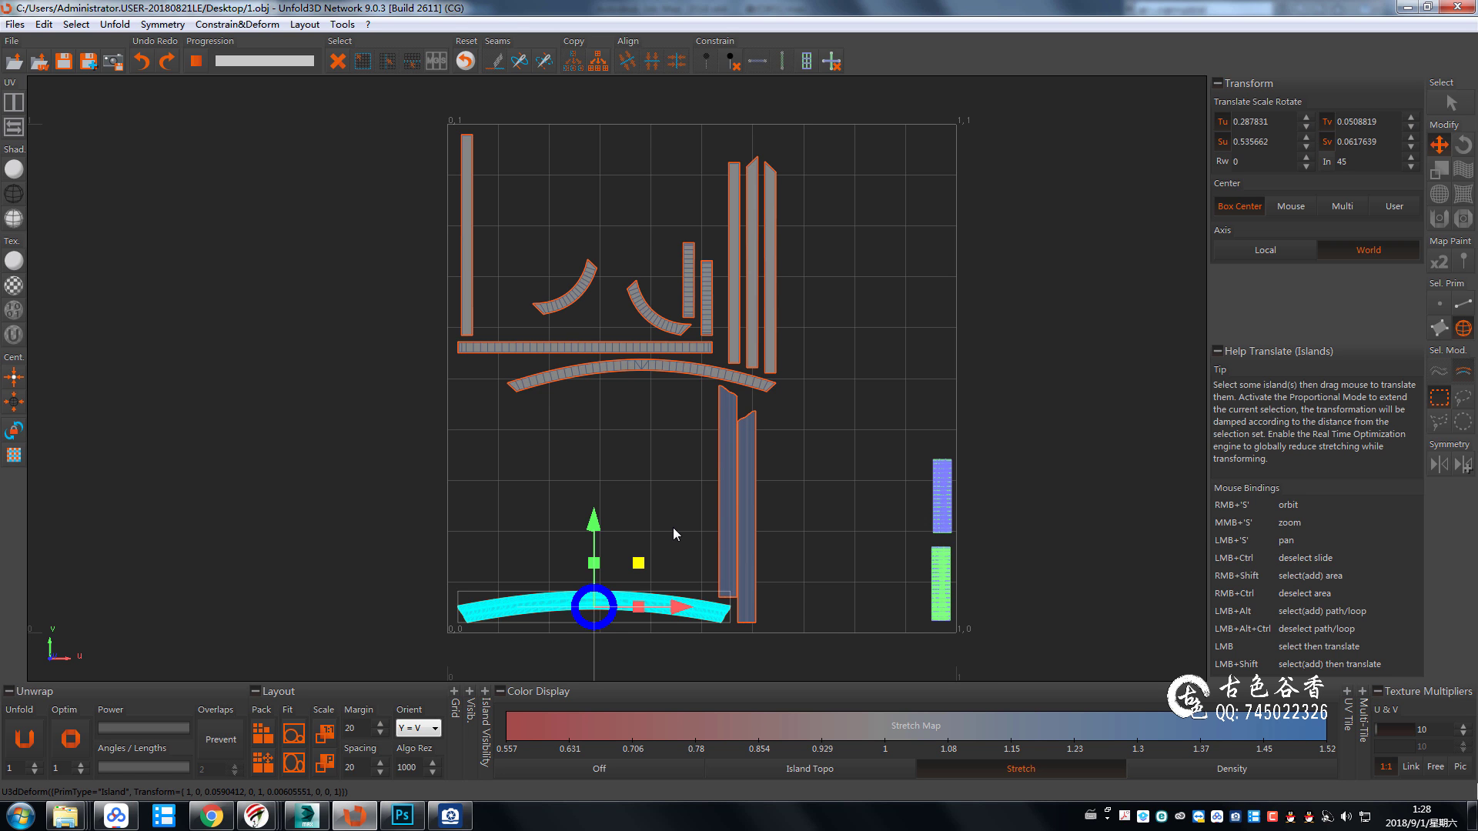
pyautogui.scroll(2, 671, 477)
pyautogui.scroll(3, 723, 464)
pyautogui.scroll(1, 719, 500)
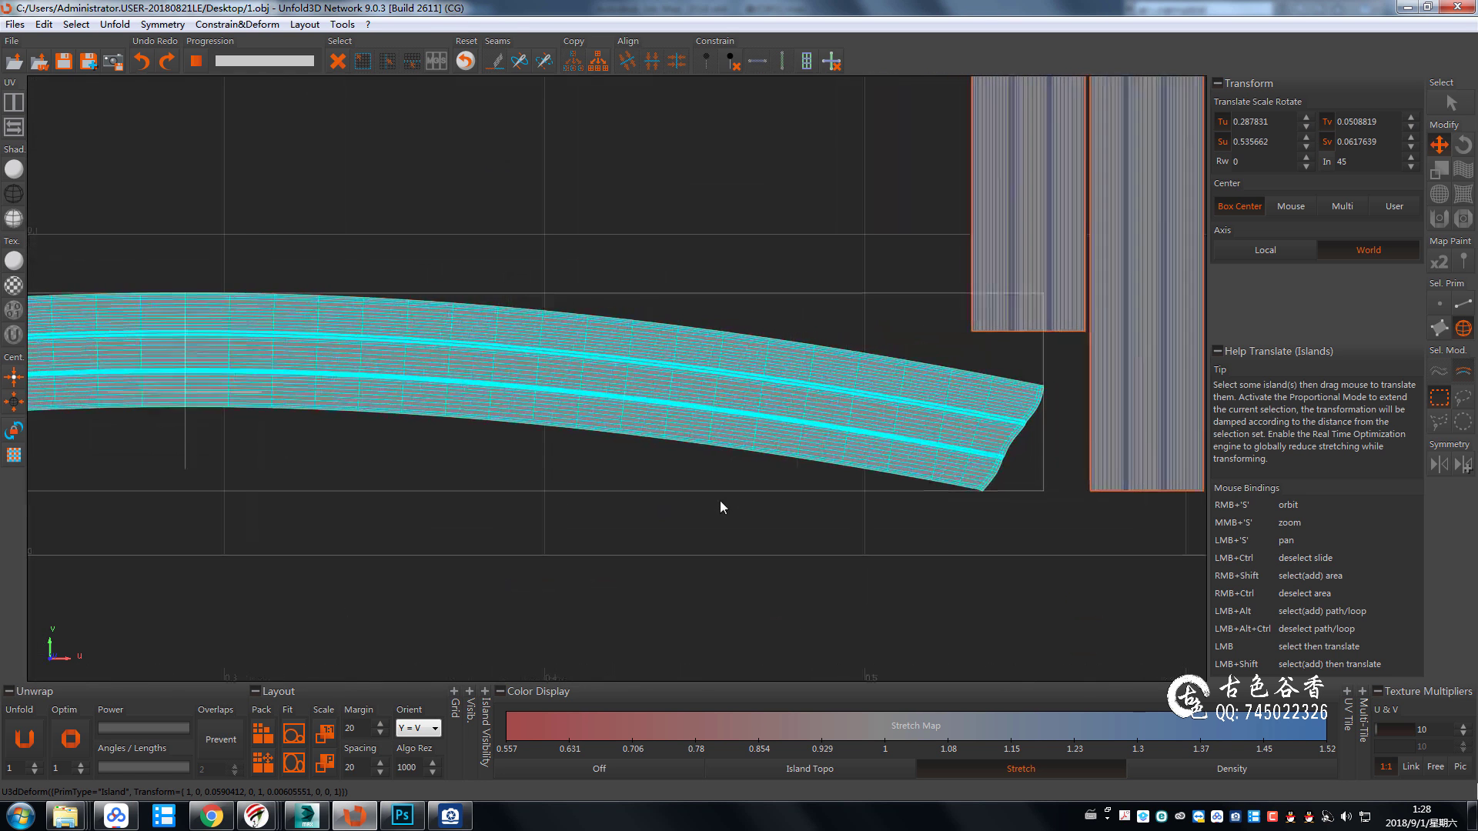
pyautogui.scroll(-3, 751, 275)
pyautogui.scroll(-2, 688, 371)
# Unfold the curved island into a straight strip, undoing the distorting Optimize.
pyautogui.click(805, 62)
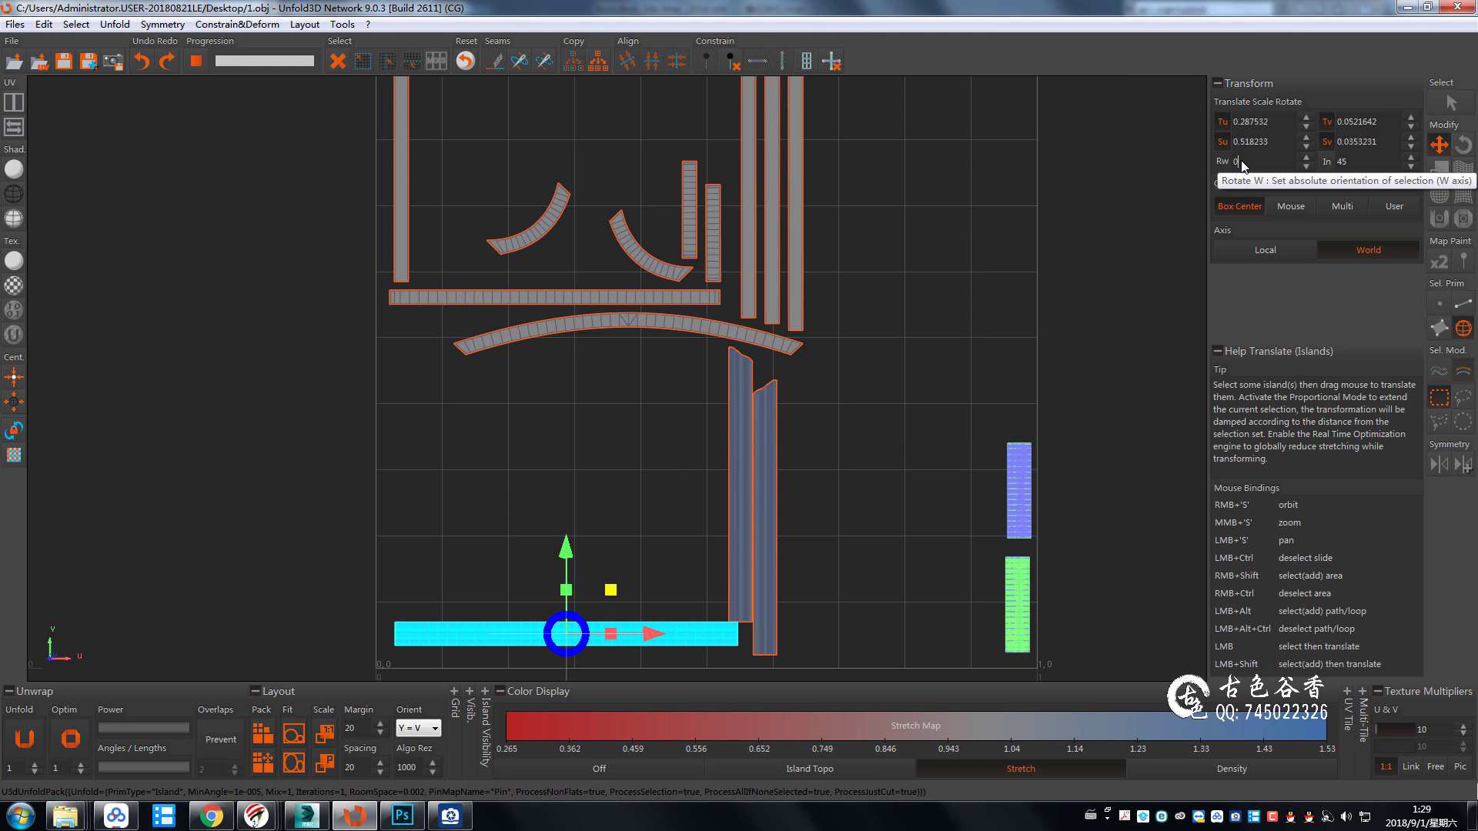
pyautogui.scroll(2, 1243, 163)
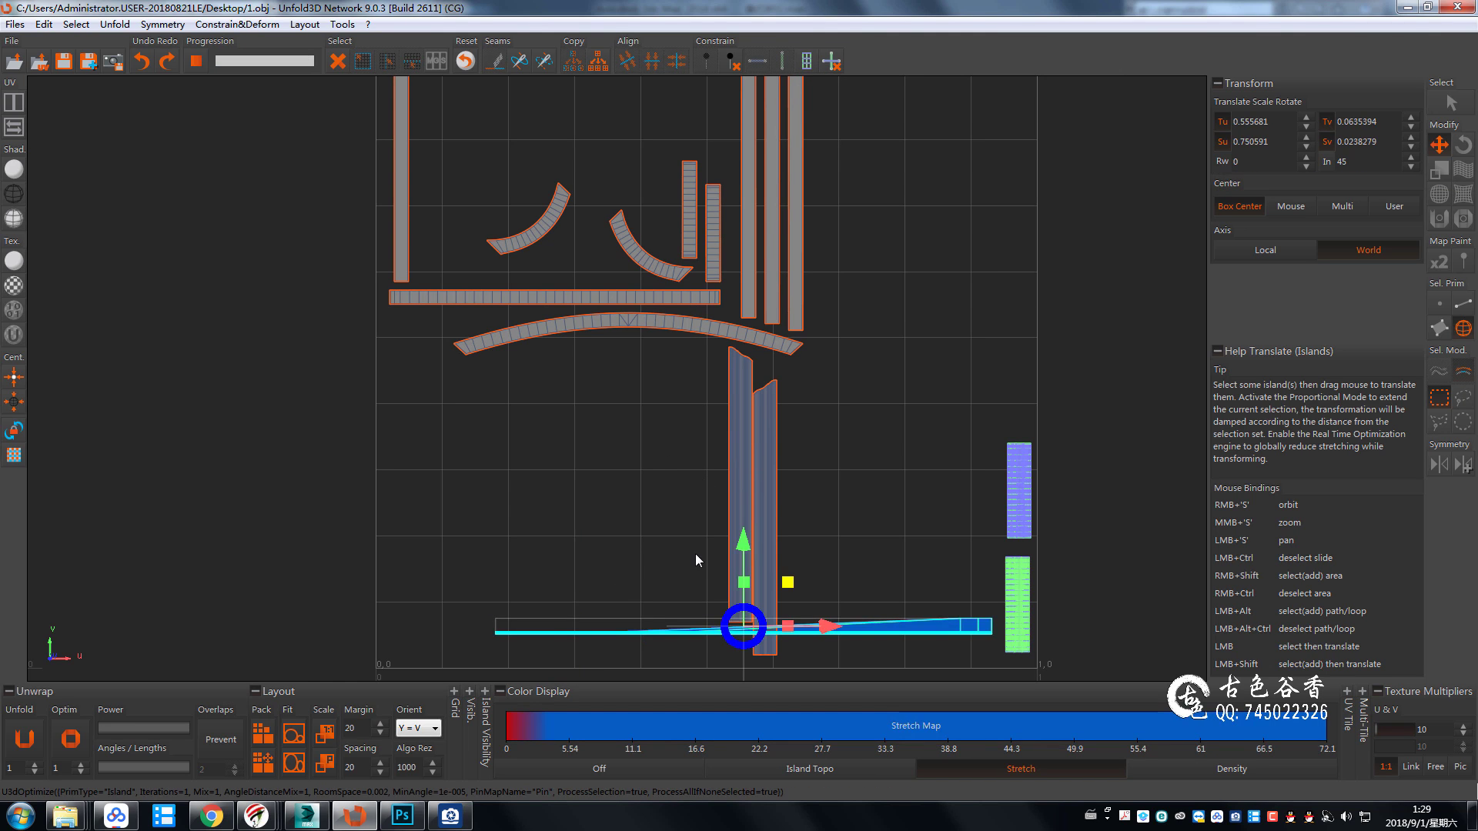
pyautogui.hotkey('ctrl', 'z')
pyautogui.hotkey('ctrl', 'y')
pyautogui.hotkey('ctrl', 'z')
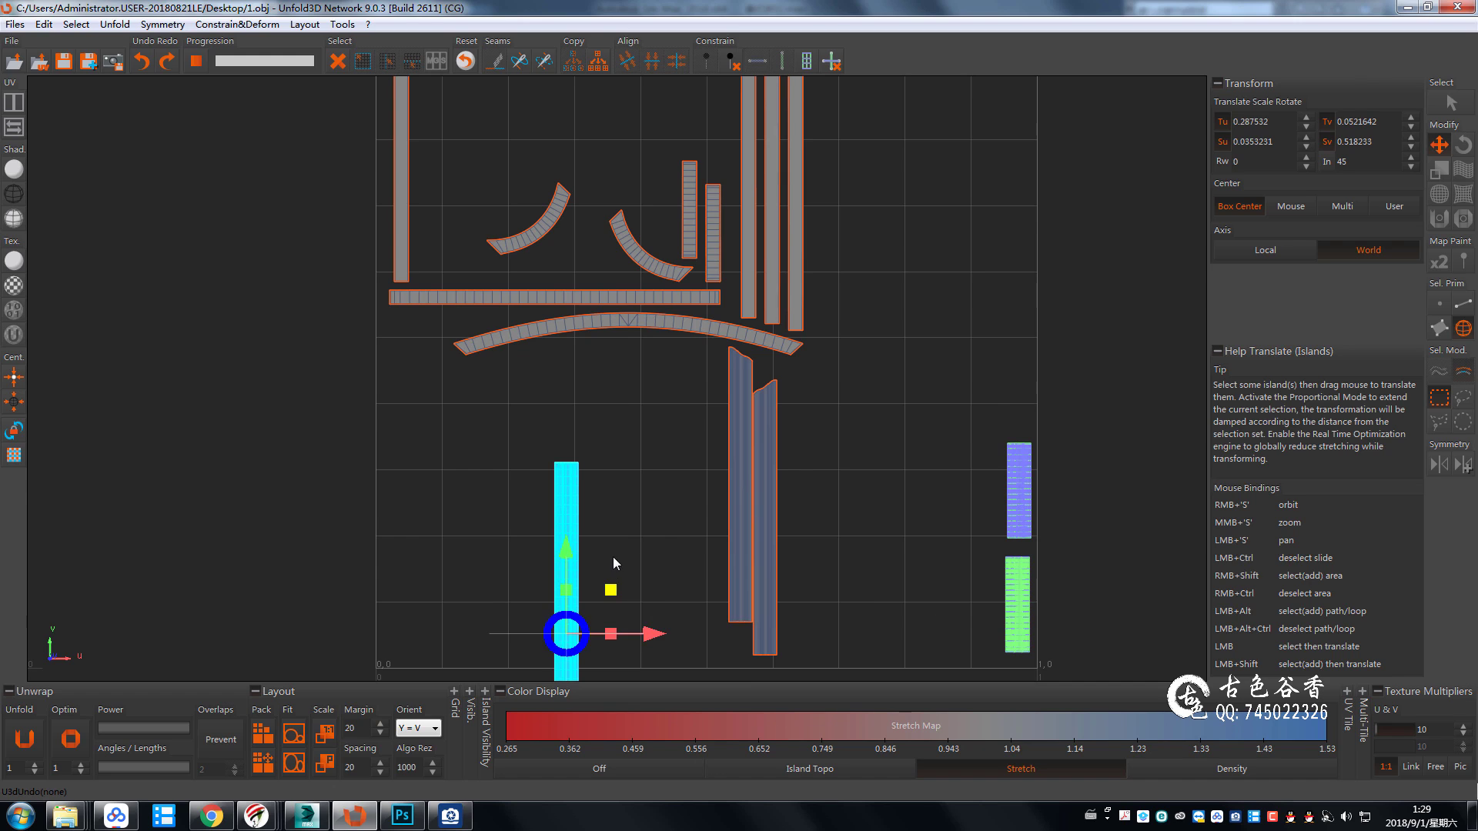
# Move the straightened strip and a dark strip side by side on the right of the tile.
pyautogui.moveTo(613, 563); pyautogui.dragTo(1025, 404)
pyautogui.moveTo(766, 430); pyautogui.dragTo(948, 371)
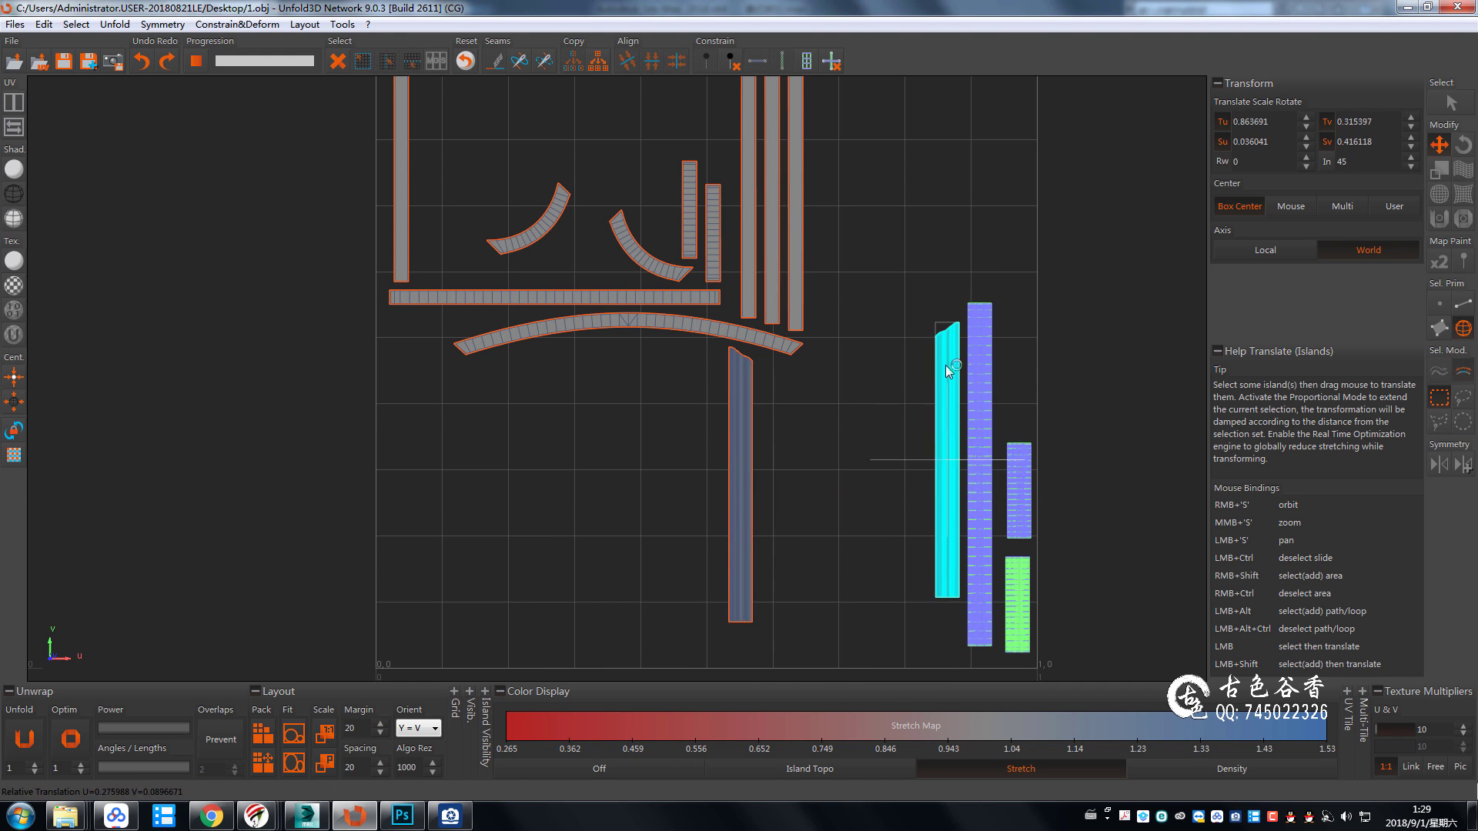
pyautogui.moveTo(737, 467); pyautogui.dragTo(911, 446)
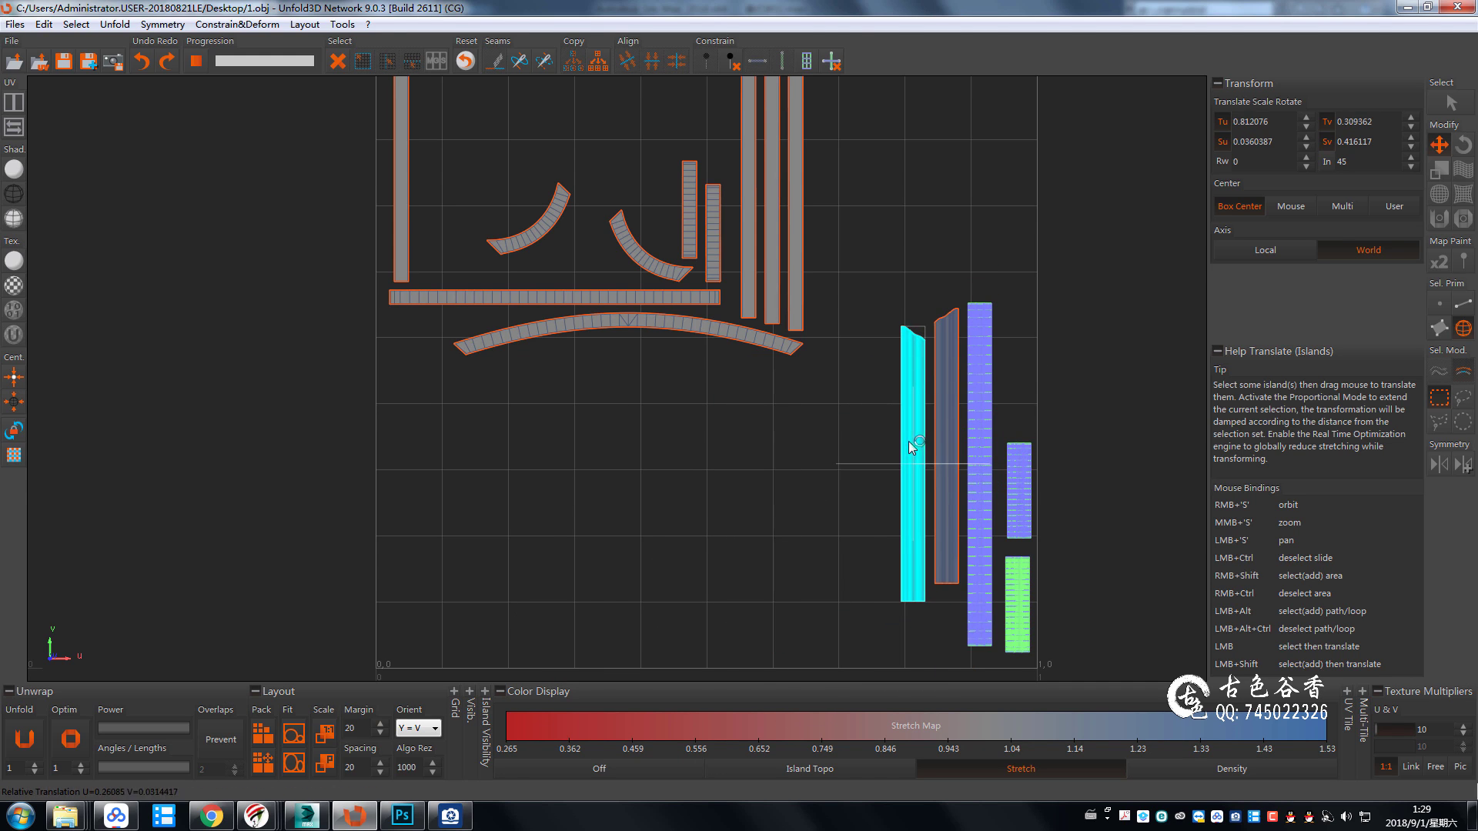
pyautogui.click(674, 338)
pyautogui.press('f')
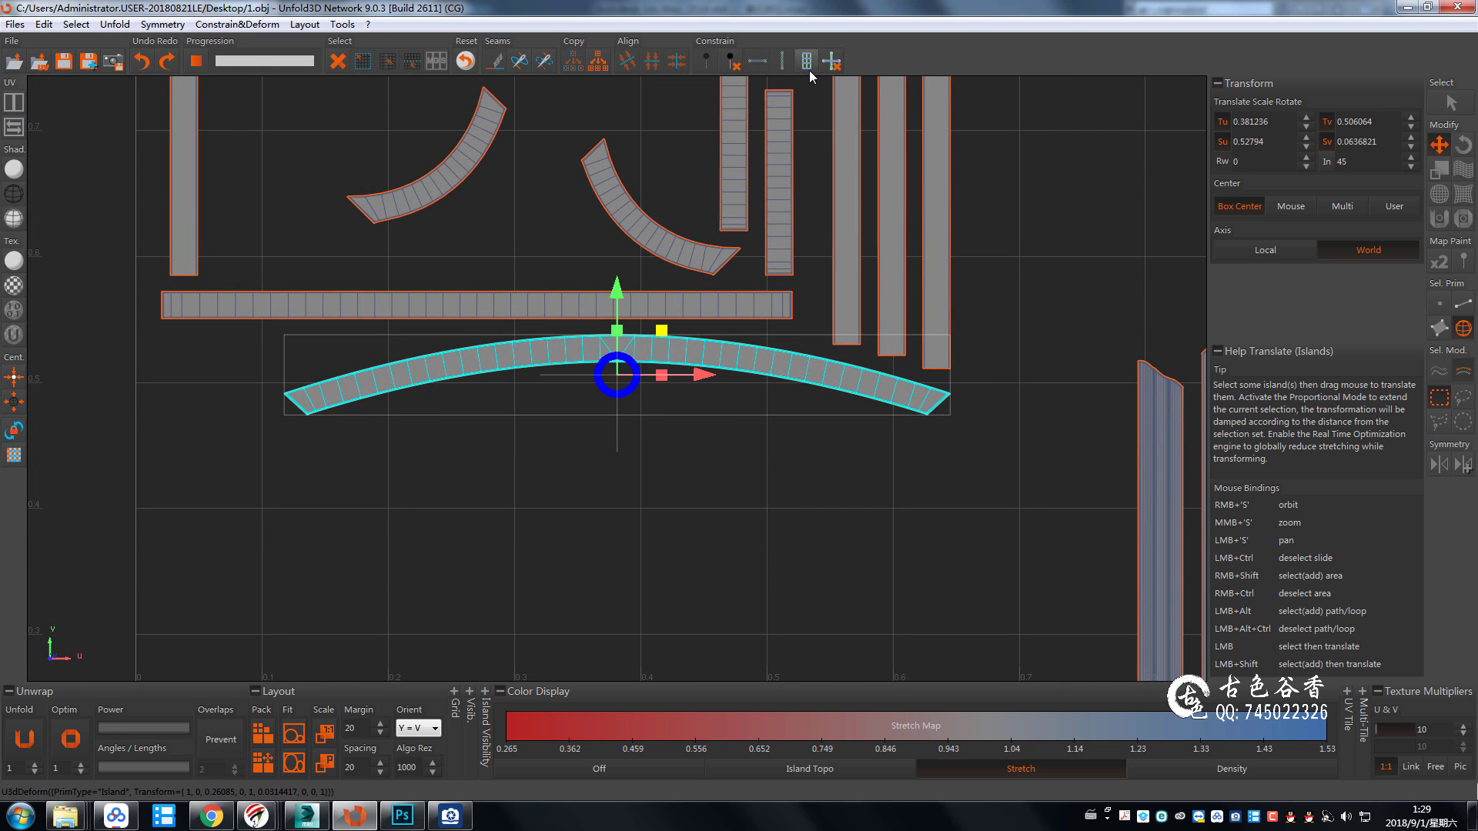
# Unfold the arch into a strip and move it and two top strips into the row.
pyautogui.press('u')
pyautogui.moveTo(665, 356); pyautogui.dragTo(1089, 346)
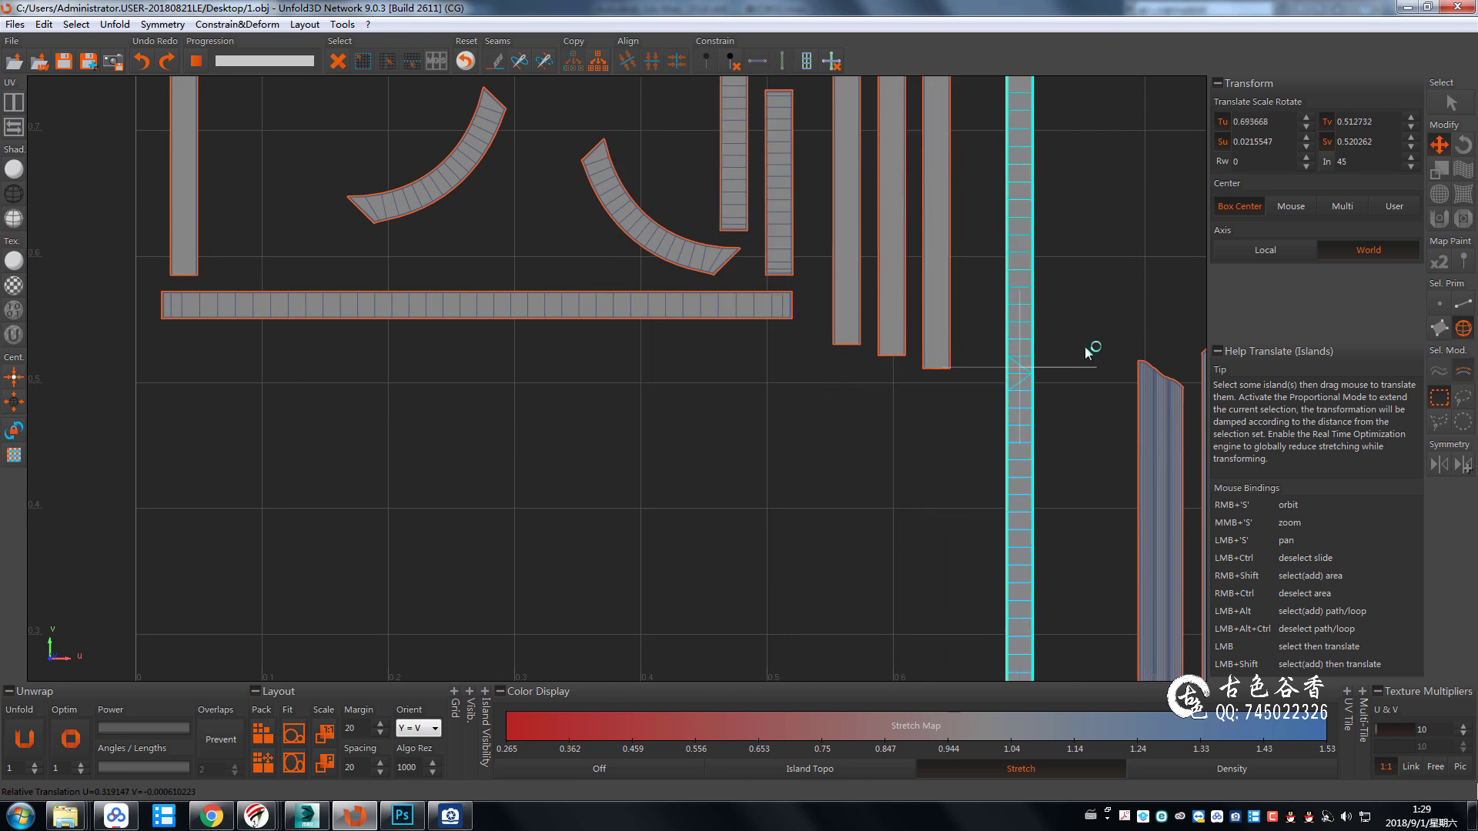
pyautogui.scroll(-3, 803, 342)
pyautogui.scroll(2, 803, 342)
pyautogui.moveTo(746, 331); pyautogui.dragTo(770, 471)
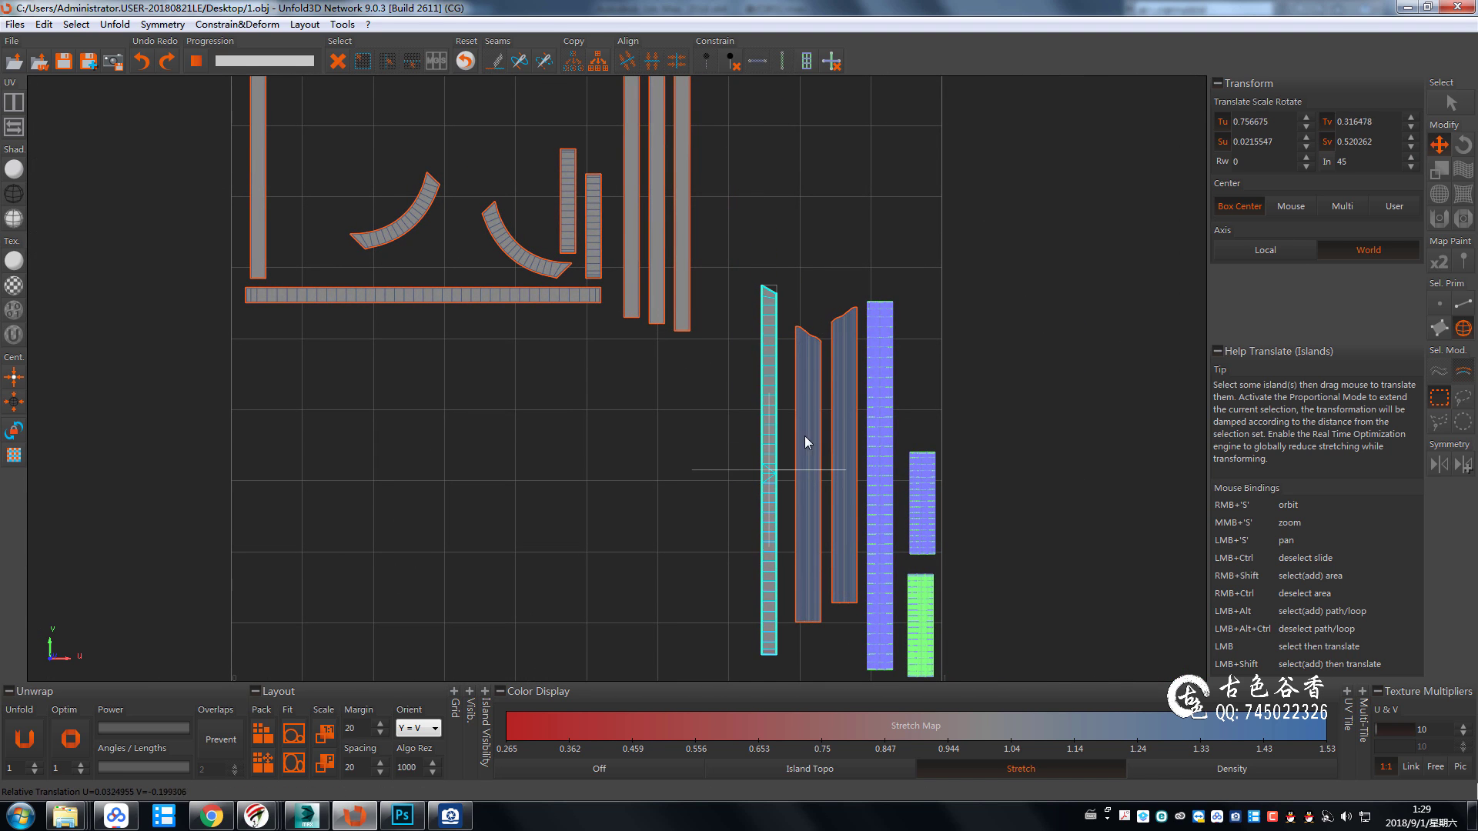
pyautogui.moveTo(661, 241); pyautogui.dragTo(746, 545)
pyautogui.moveTo(682, 323); pyautogui.dragTo(705, 627)
# Move the short and small strips into the right column beside the row.
pyautogui.click(593, 231)
pyautogui.moveTo(651, 255)
pyautogui.mouseDown()
pyautogui.moveTo(887, 375)
pyautogui.moveTo(978, 401)
pyautogui.mouseUp()
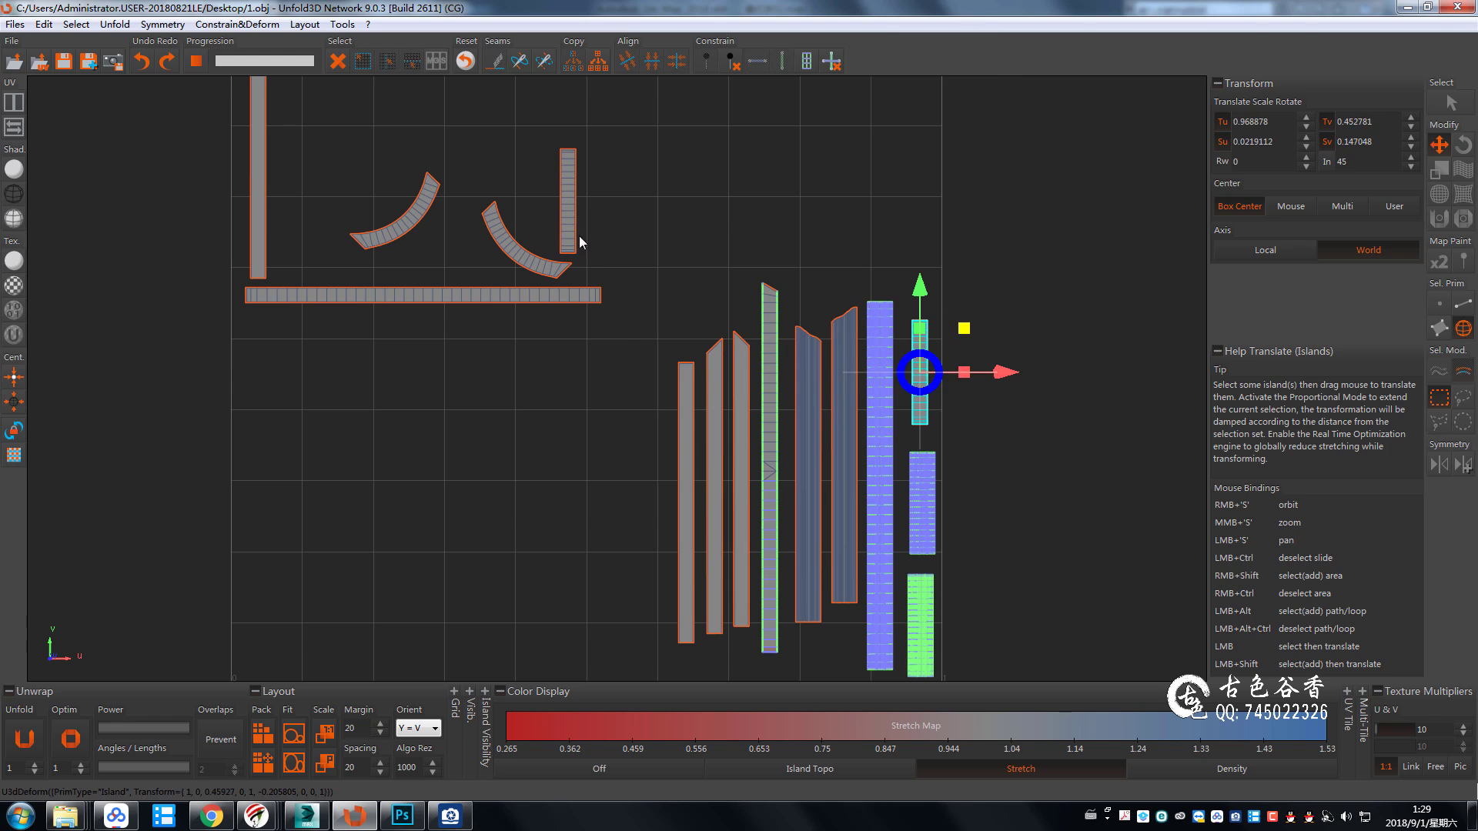
pyautogui.moveTo(573, 224); pyautogui.dragTo(666, 410)
pyautogui.moveTo(531, 295); pyautogui.dragTo(511, 373)
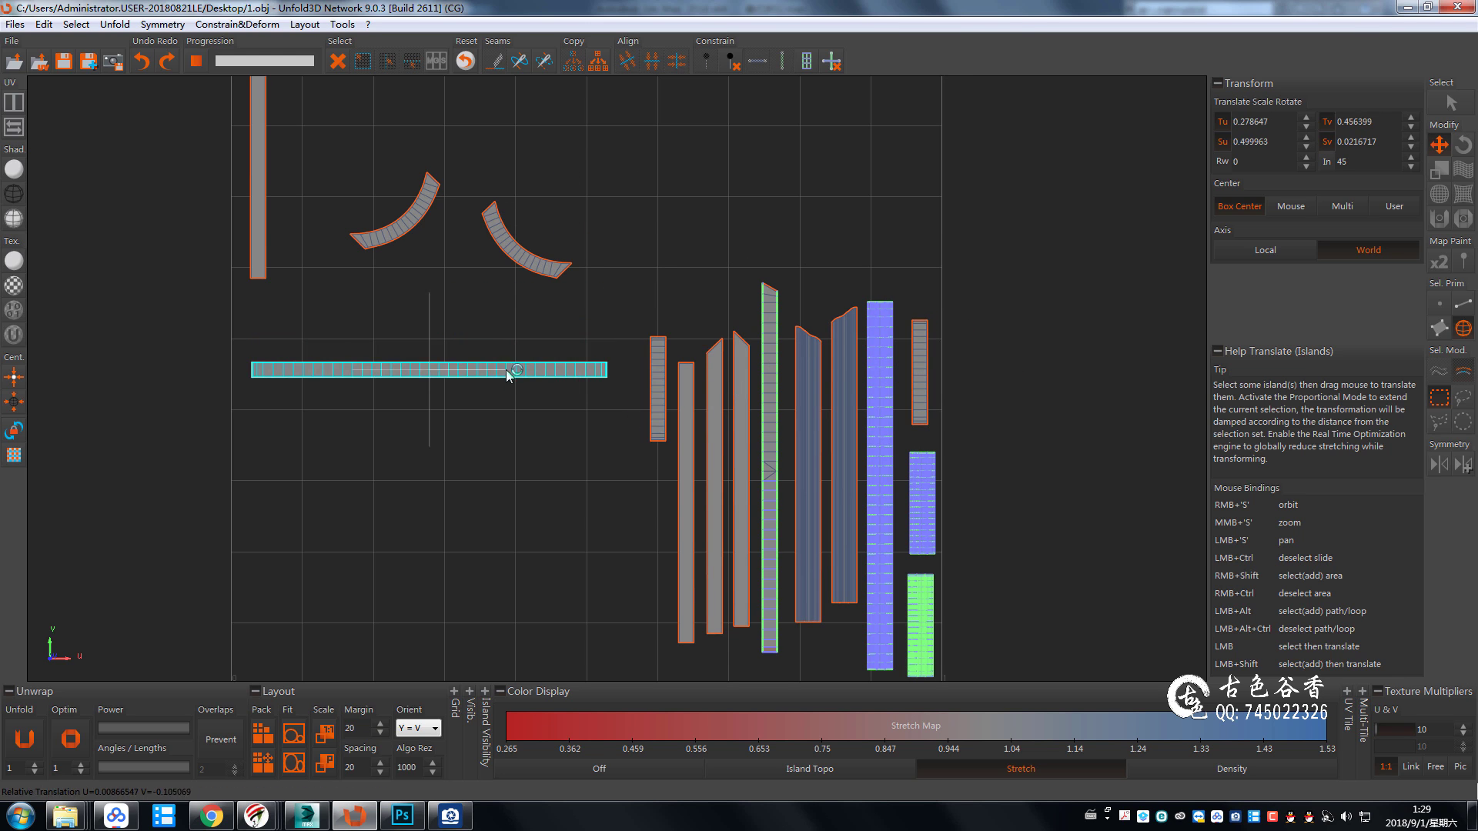
pyautogui.moveTo(676, 429); pyautogui.dragTo(652, 486)
pyautogui.moveTo(658, 388); pyautogui.dragTo(920, 258)
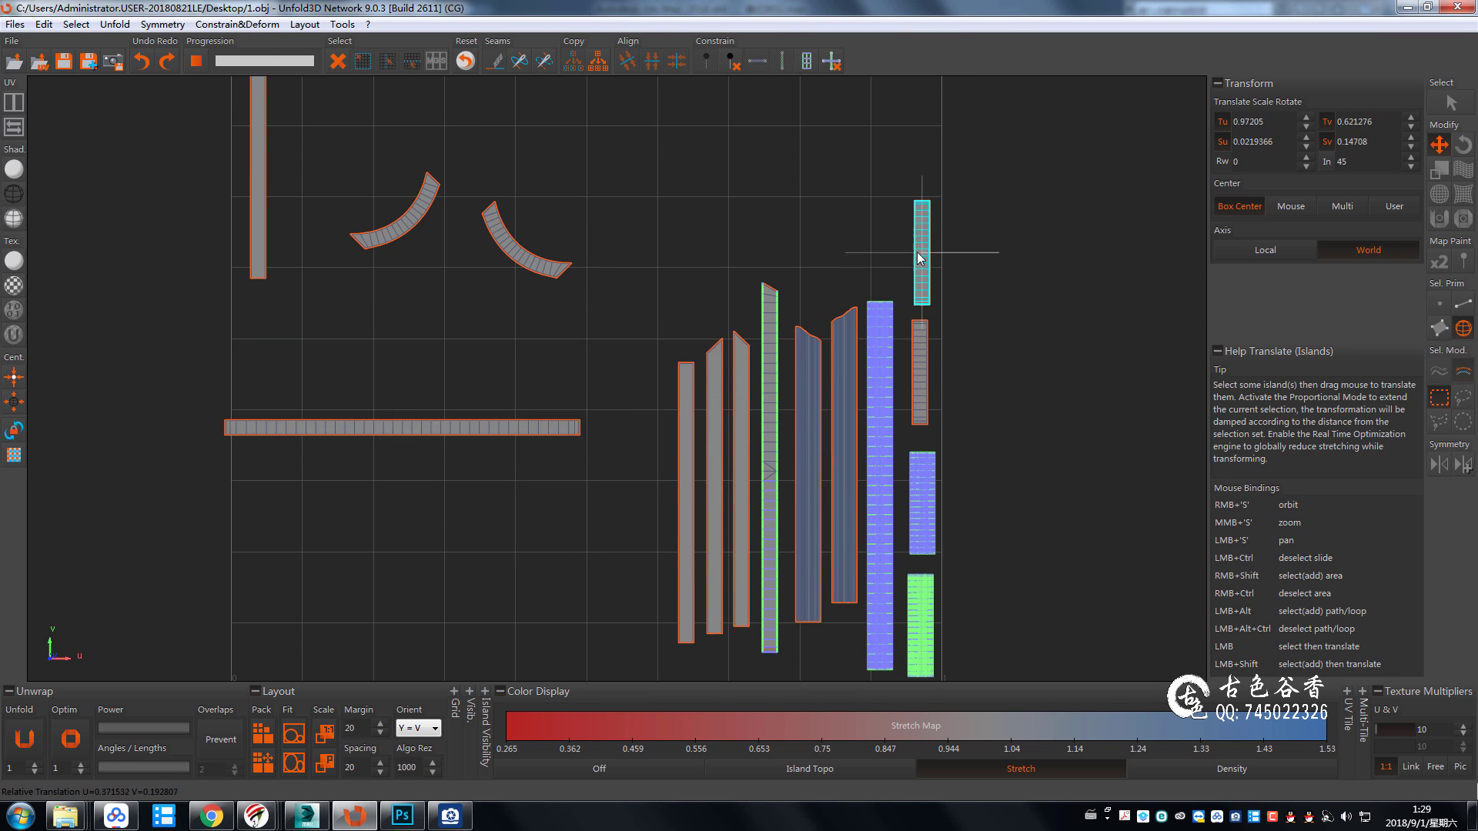
# Place the long strip and the upper-left strip beside the other strips.
pyautogui.click(472, 430)
pyautogui.scroll(2, 1245, 165)
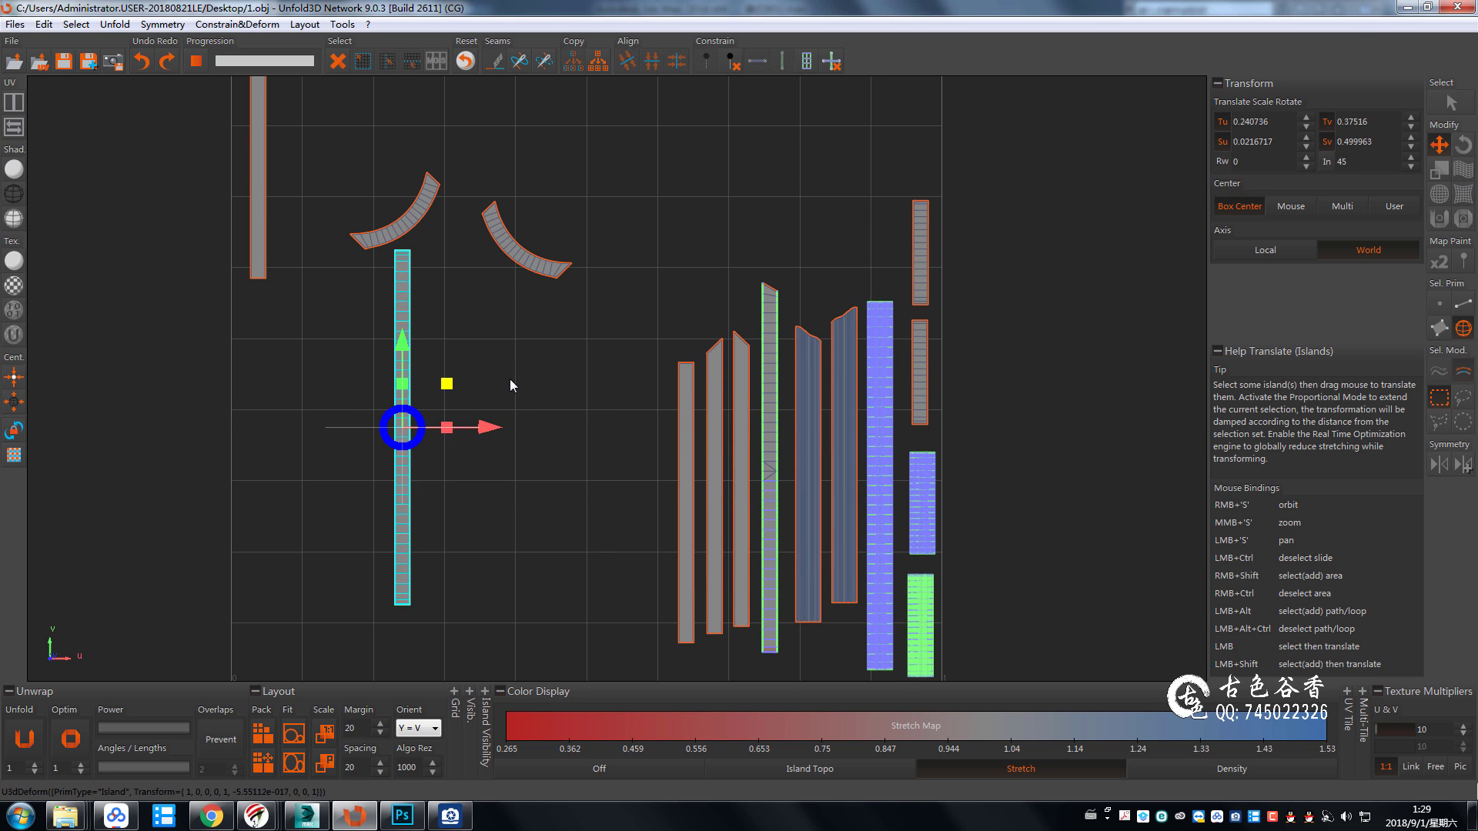
pyautogui.moveTo(511, 380); pyautogui.dragTo(772, 420)
pyautogui.moveTo(262, 223); pyautogui.dragTo(623, 520)
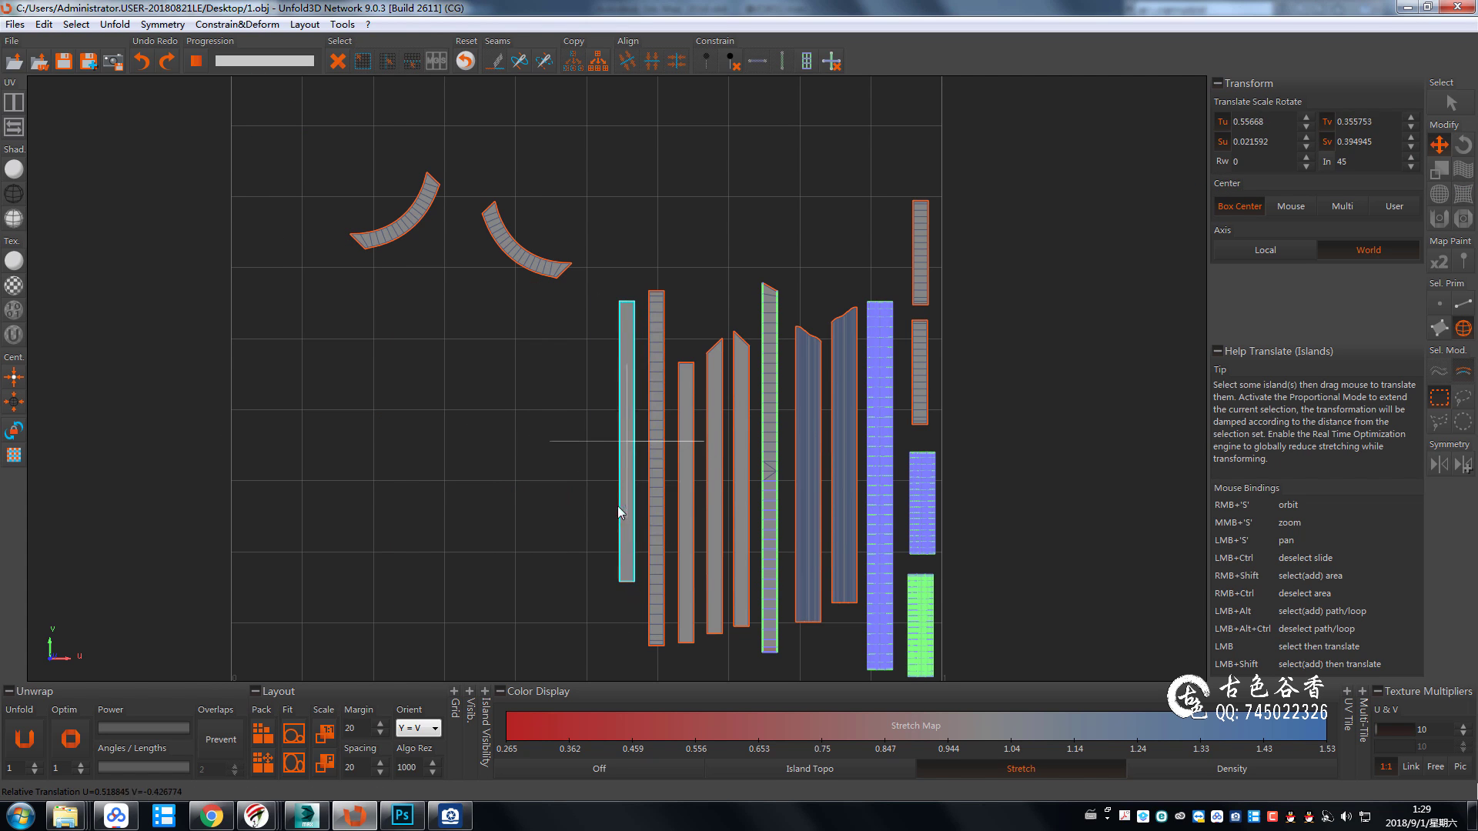
# Straighten the right arc island and fit the remaining vertical, horizontal and top-right strips into the row.
pyautogui.click(520, 262)
pyautogui.click(806, 62)
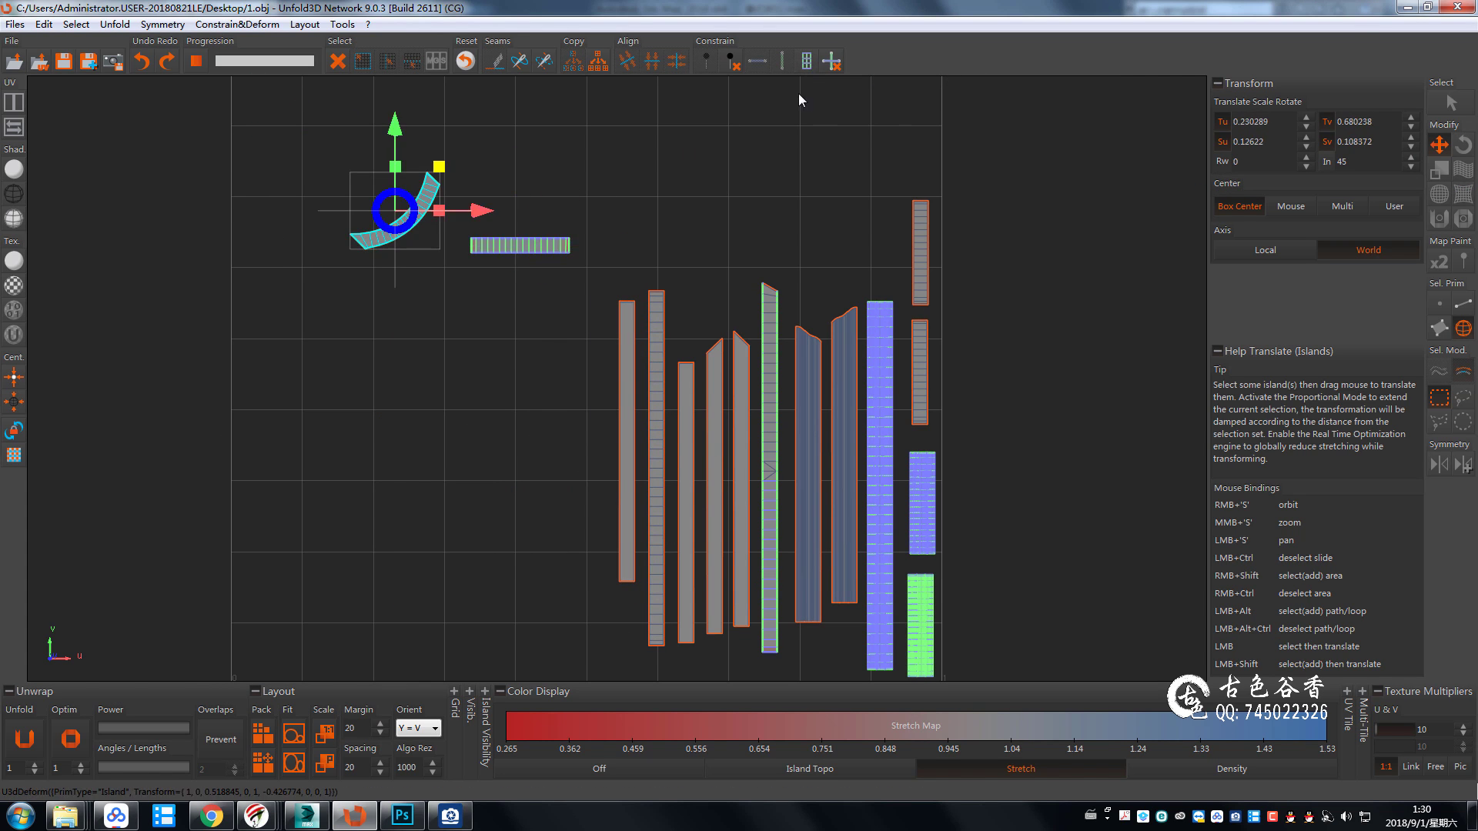
pyautogui.press('o')
pyautogui.click(512, 244)
pyautogui.click(398, 206)
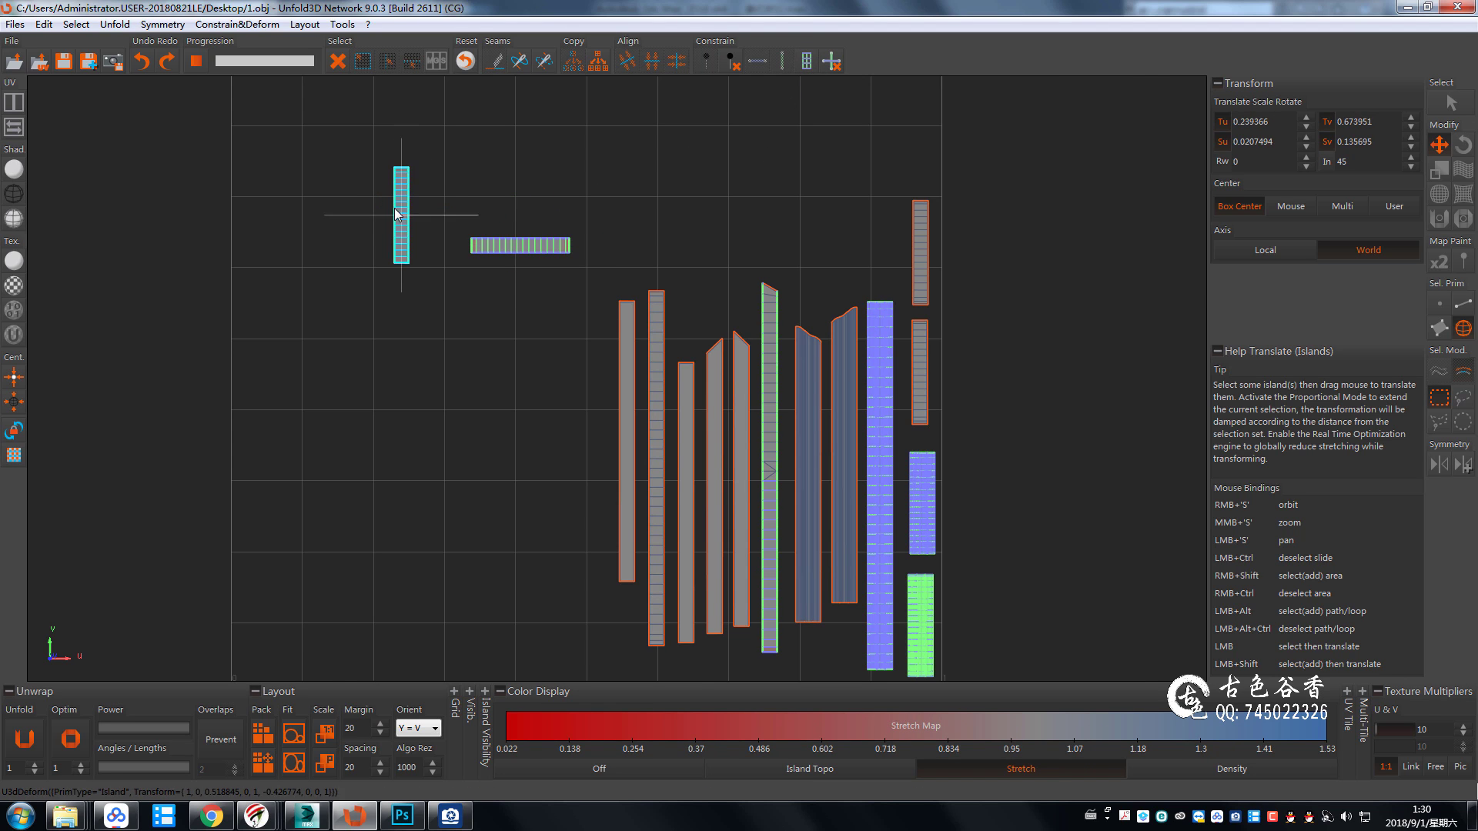
pyautogui.moveTo(441, 231); pyautogui.dragTo(642, 367)
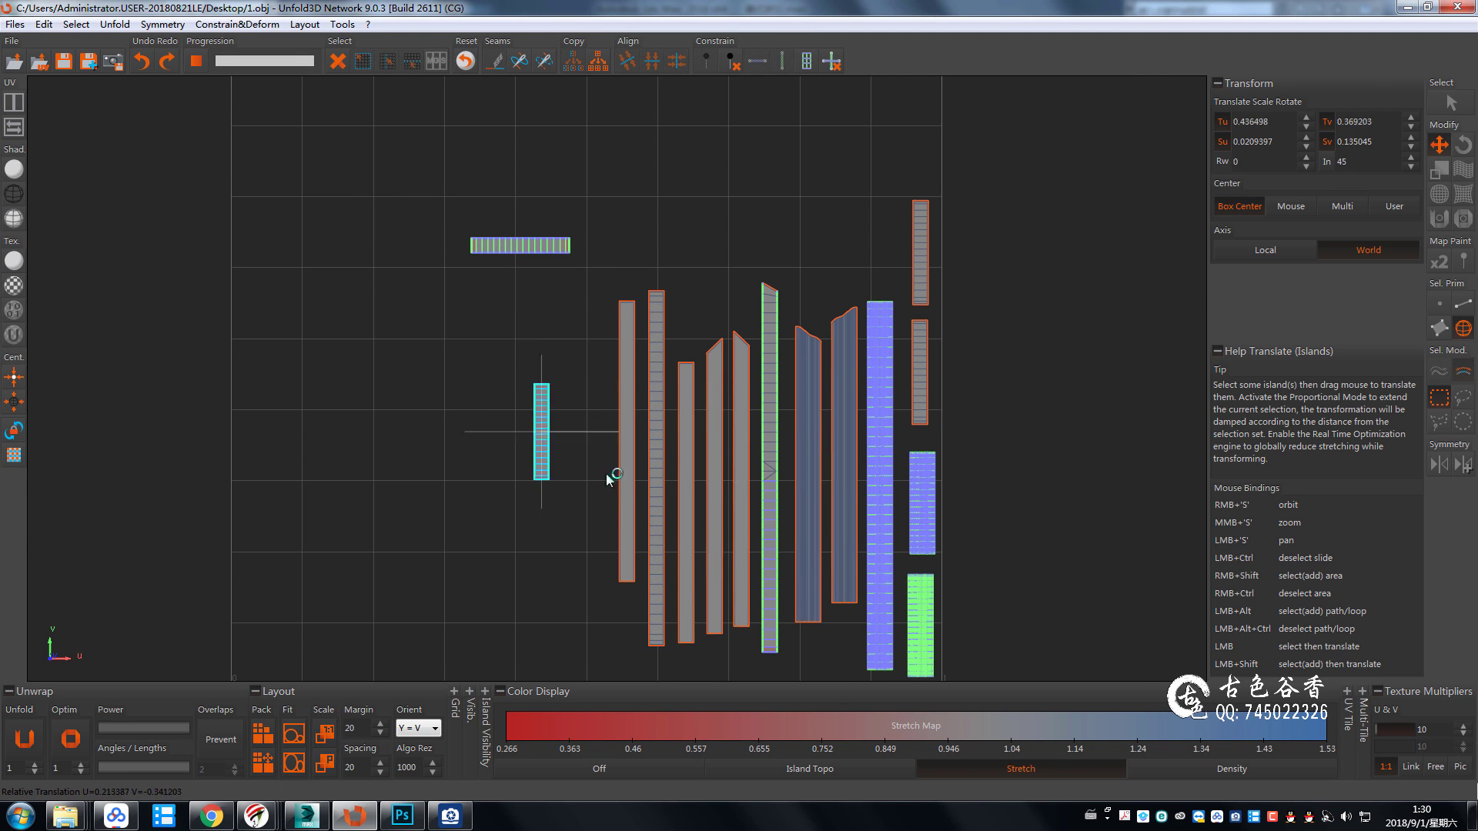
pyautogui.moveTo(520, 244)
pyautogui.mouseDown()
pyautogui.moveTo(529, 483)
pyautogui.moveTo(645, 450)
pyautogui.mouseUp()
pyautogui.scroll(2, 1253, 164)
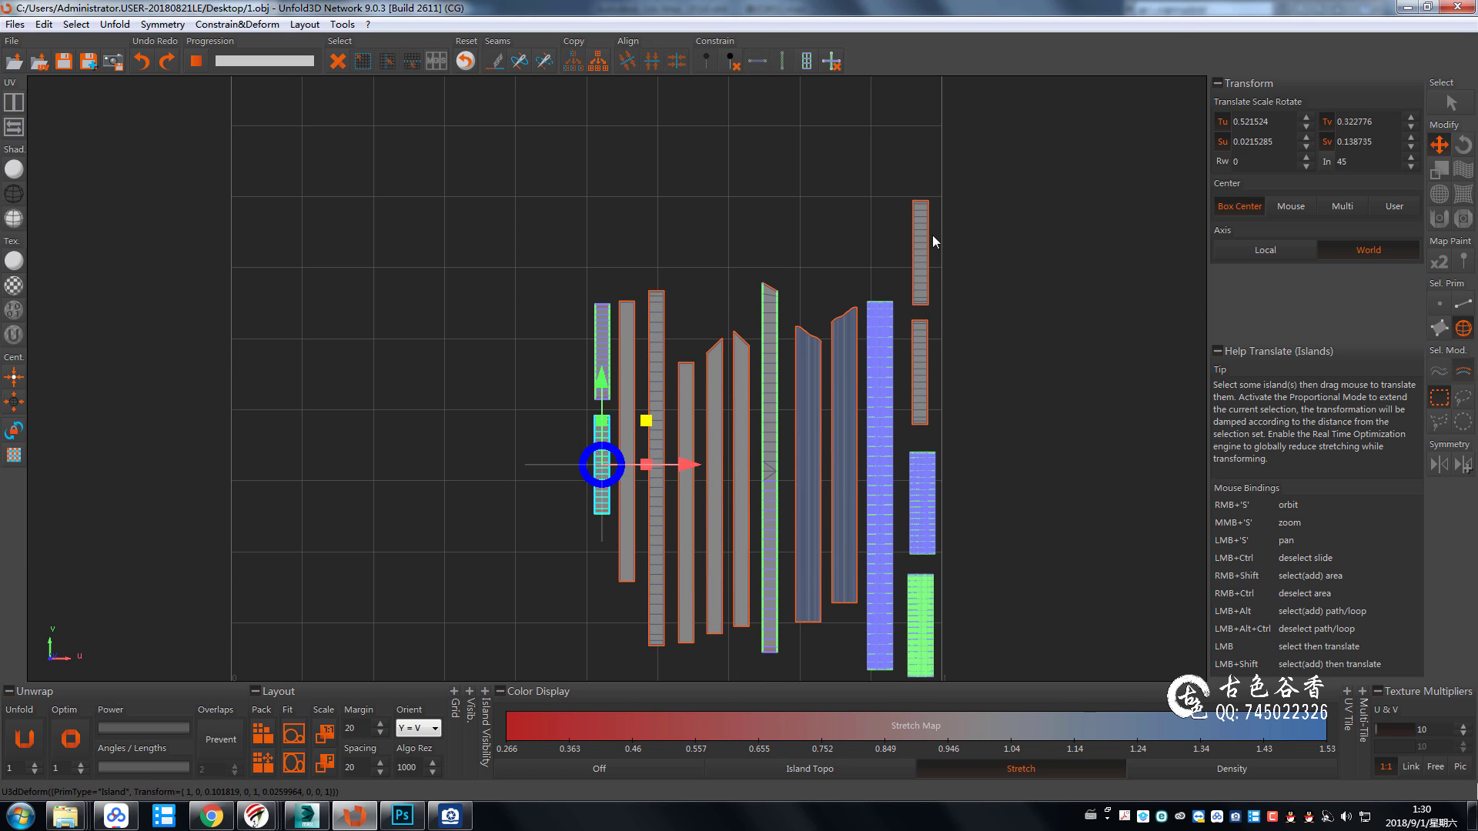
pyautogui.moveTo(920, 245); pyautogui.dragTo(614, 577)
pyautogui.scroll(-2, 767, 494)
pyautogui.scroll(-1, 785, 416)
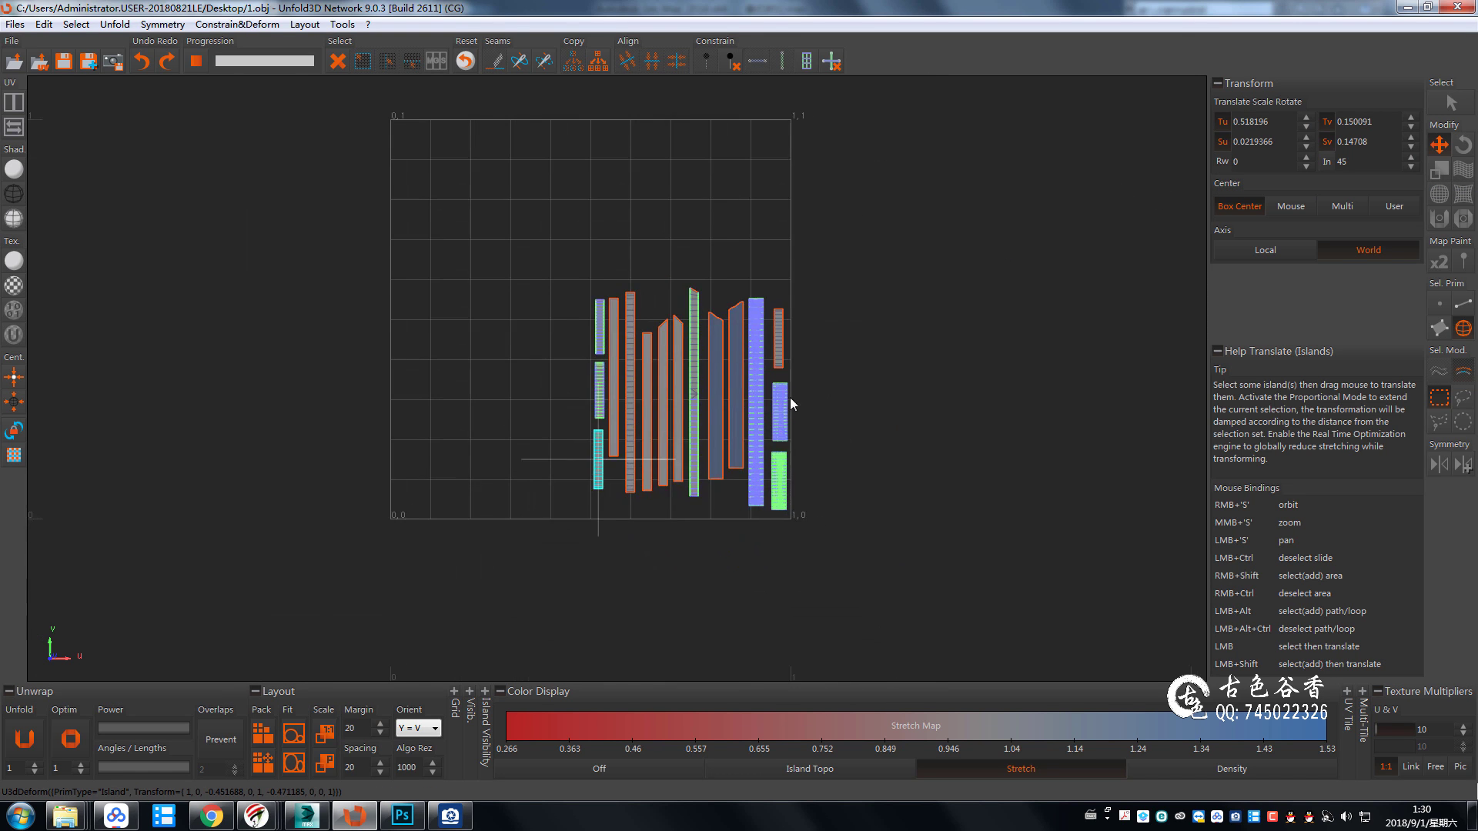
# Export the unwrapped model as OBJ, overwriting the old file, then delete the old frame in 3ds Max.
pyautogui.hotkey('ctrl', 'e')
pyautogui.click(212, 728)
pyautogui.click(282, 424)
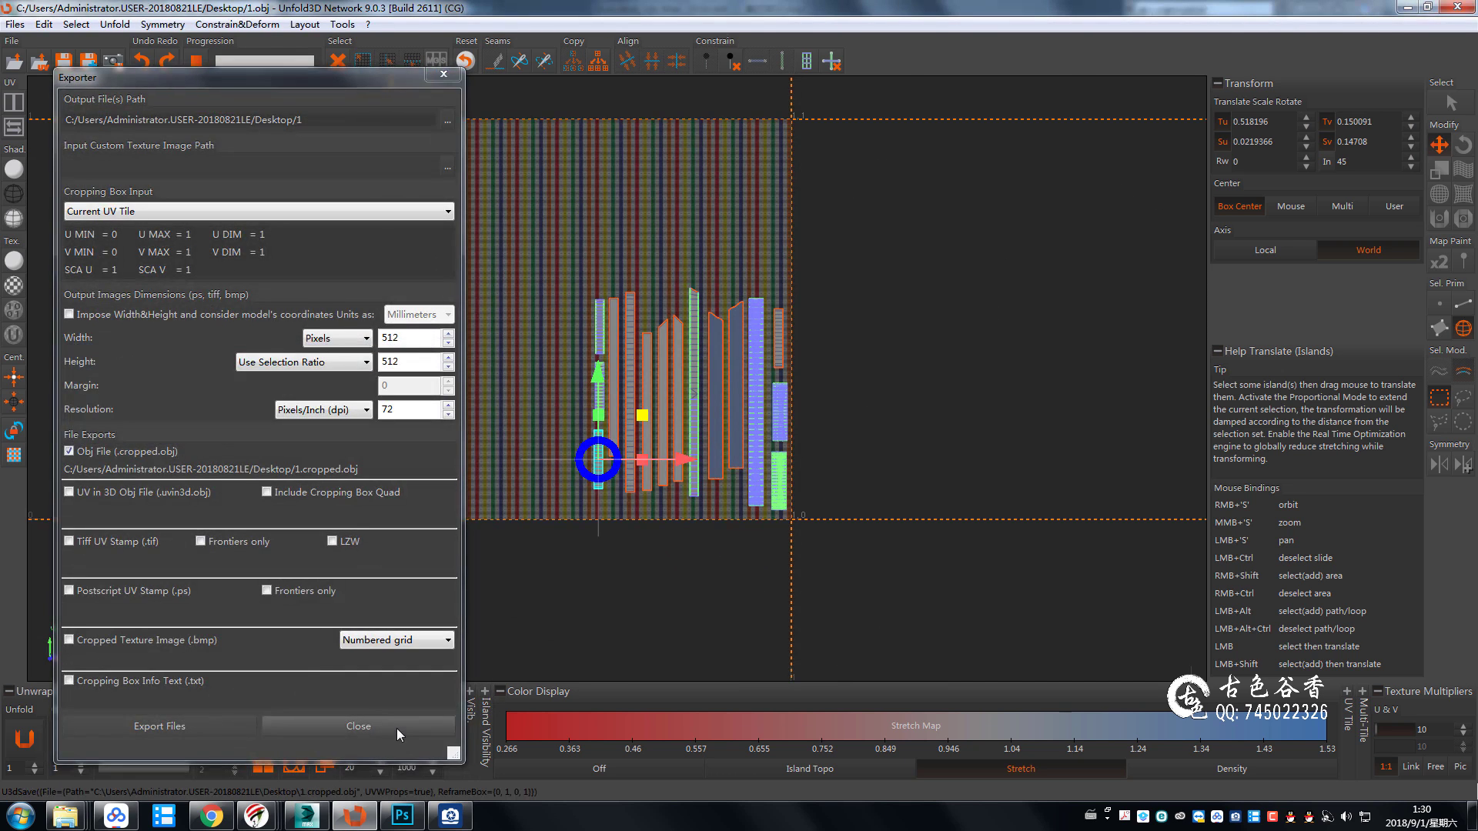
pyautogui.click(357, 726)
pyautogui.click(306, 816)
pyautogui.press('Delete')
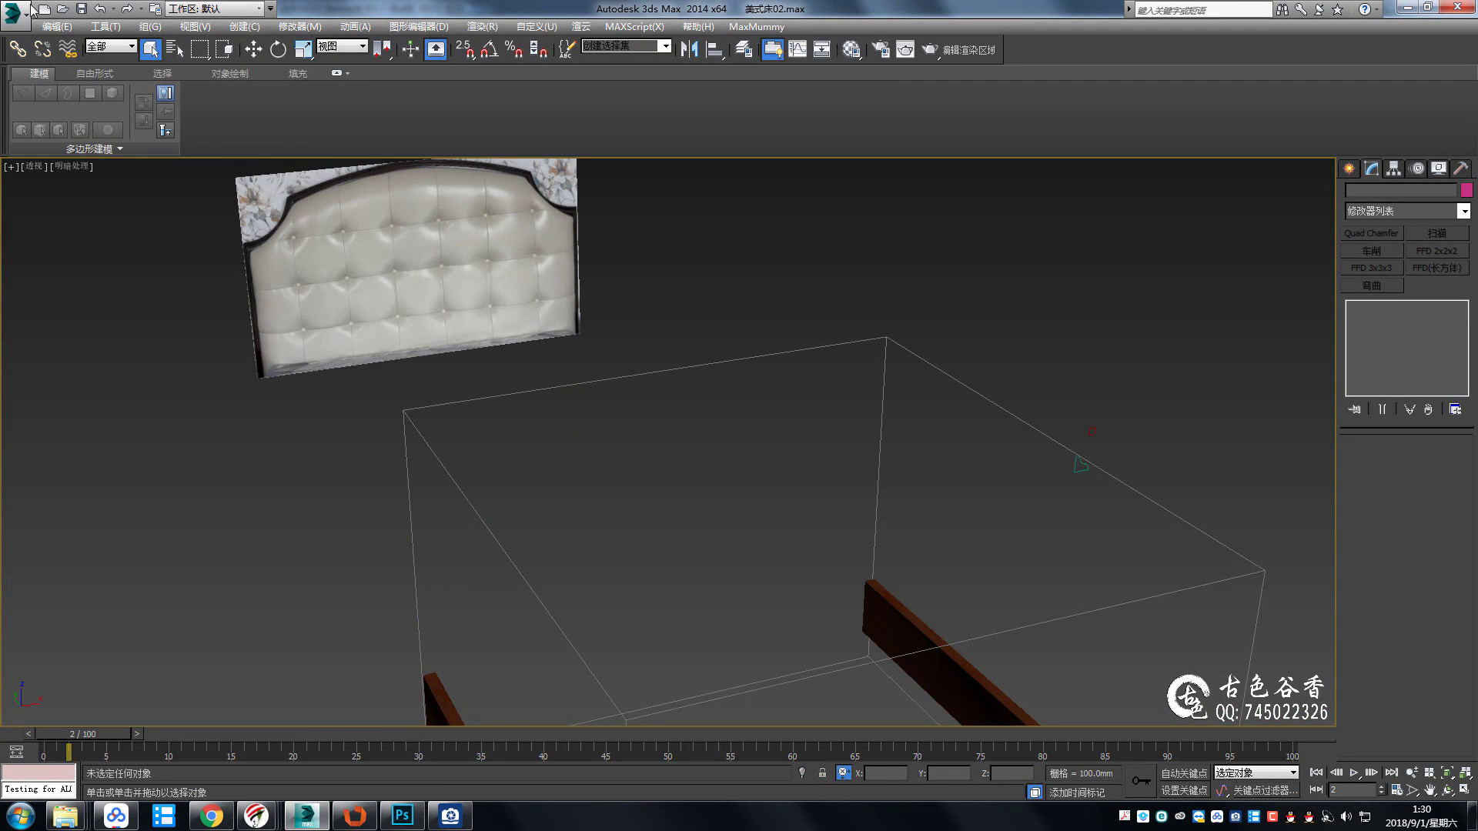
# Import 1.cropped.obj with the default OBJ import options.
pyautogui.click(15, 30)
pyautogui.click(50, 217)
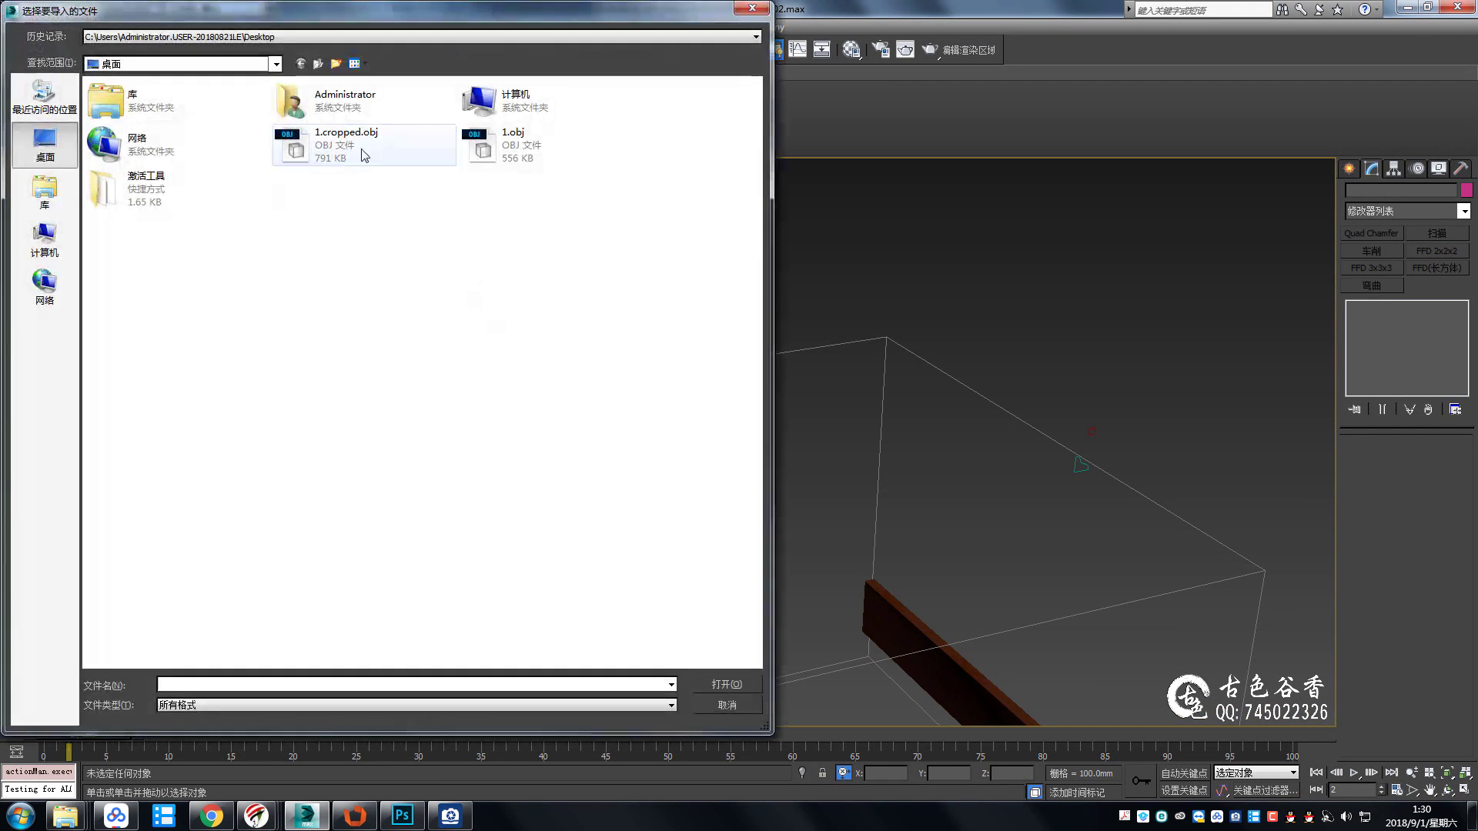
pyautogui.click(362, 138)
pyautogui.click(736, 590)
pyautogui.click(627, 663)
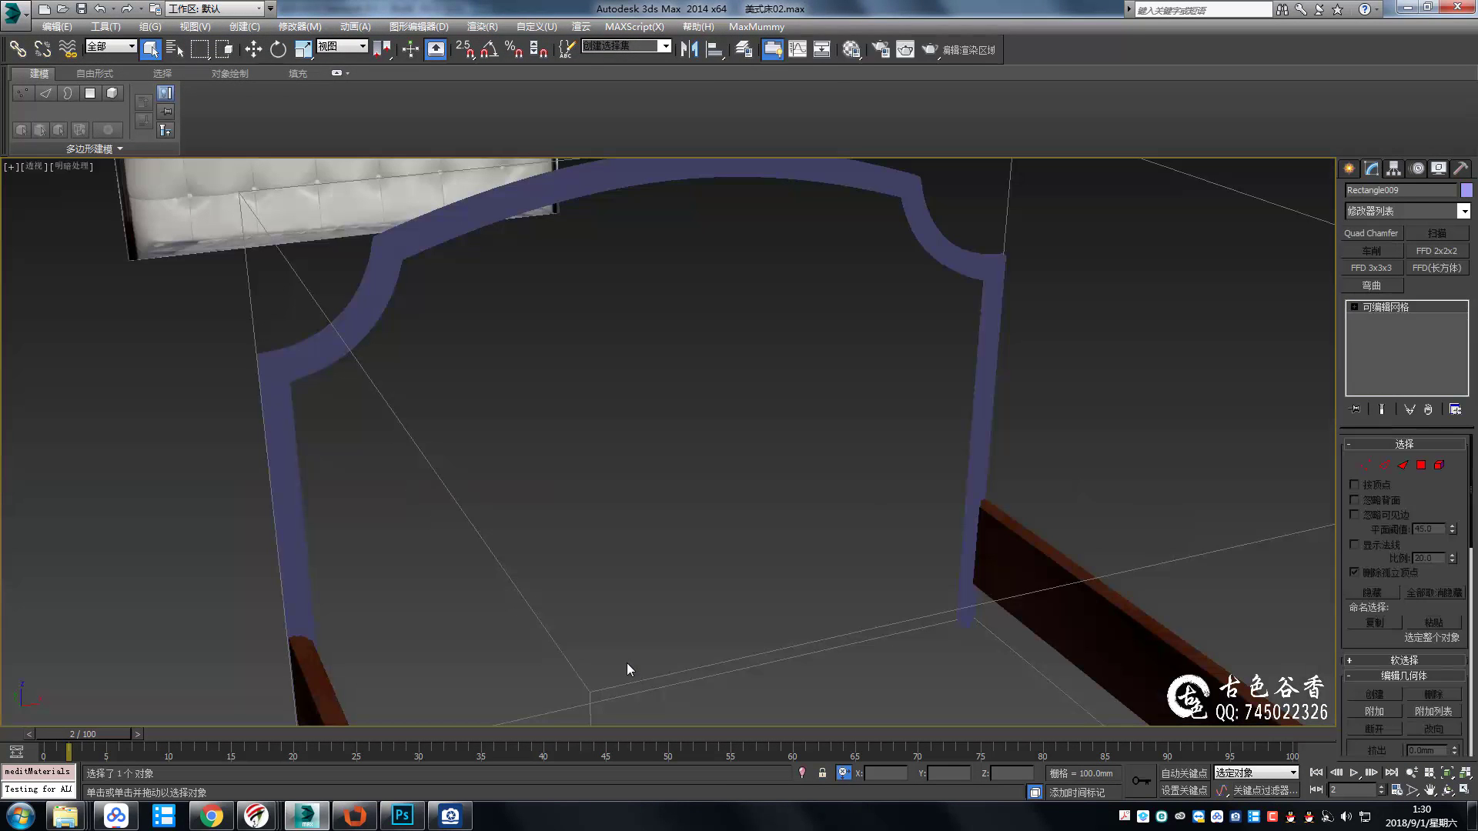
# Collapse the imported frame to an editable poly and select all its polygons.
pyautogui.press('e')
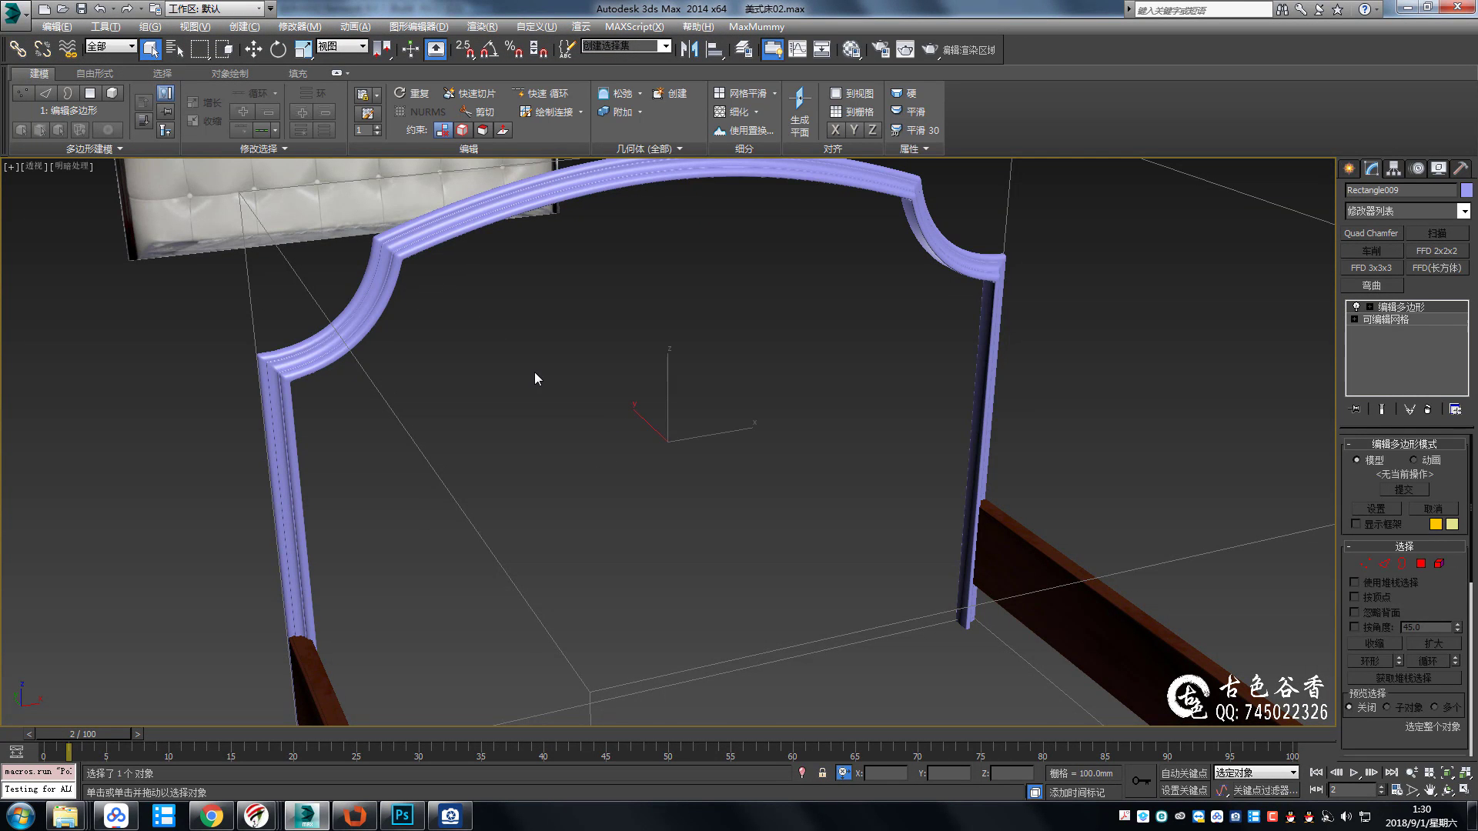
pyautogui.hotkey('ctrl', 'e')
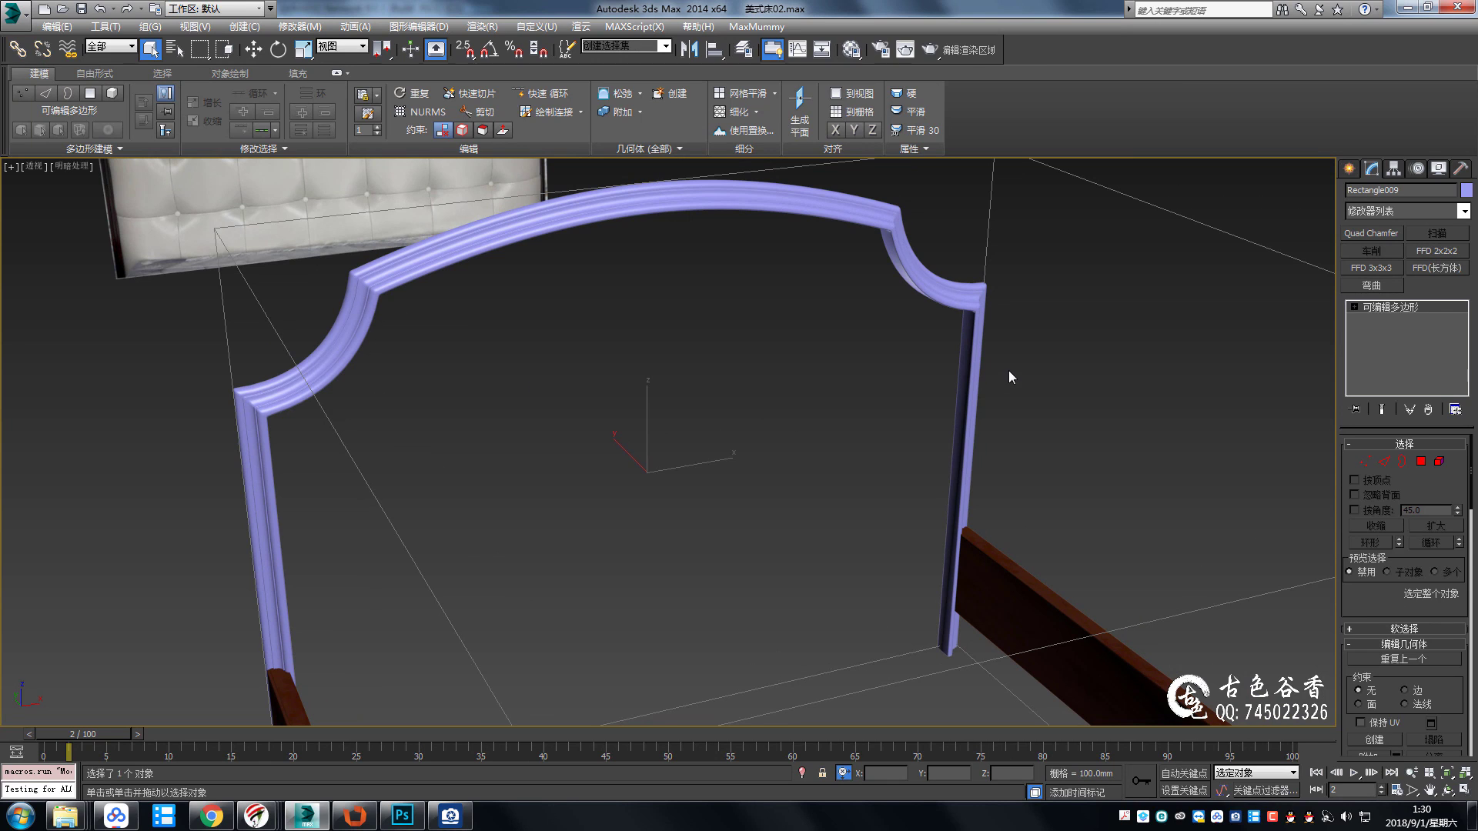
pyautogui.press('4')
pyautogui.hotkey('ctrl', 'a')
# Apply the wood material to the arched frame.
pyautogui.click(1393, 307)
pyautogui.press('m')
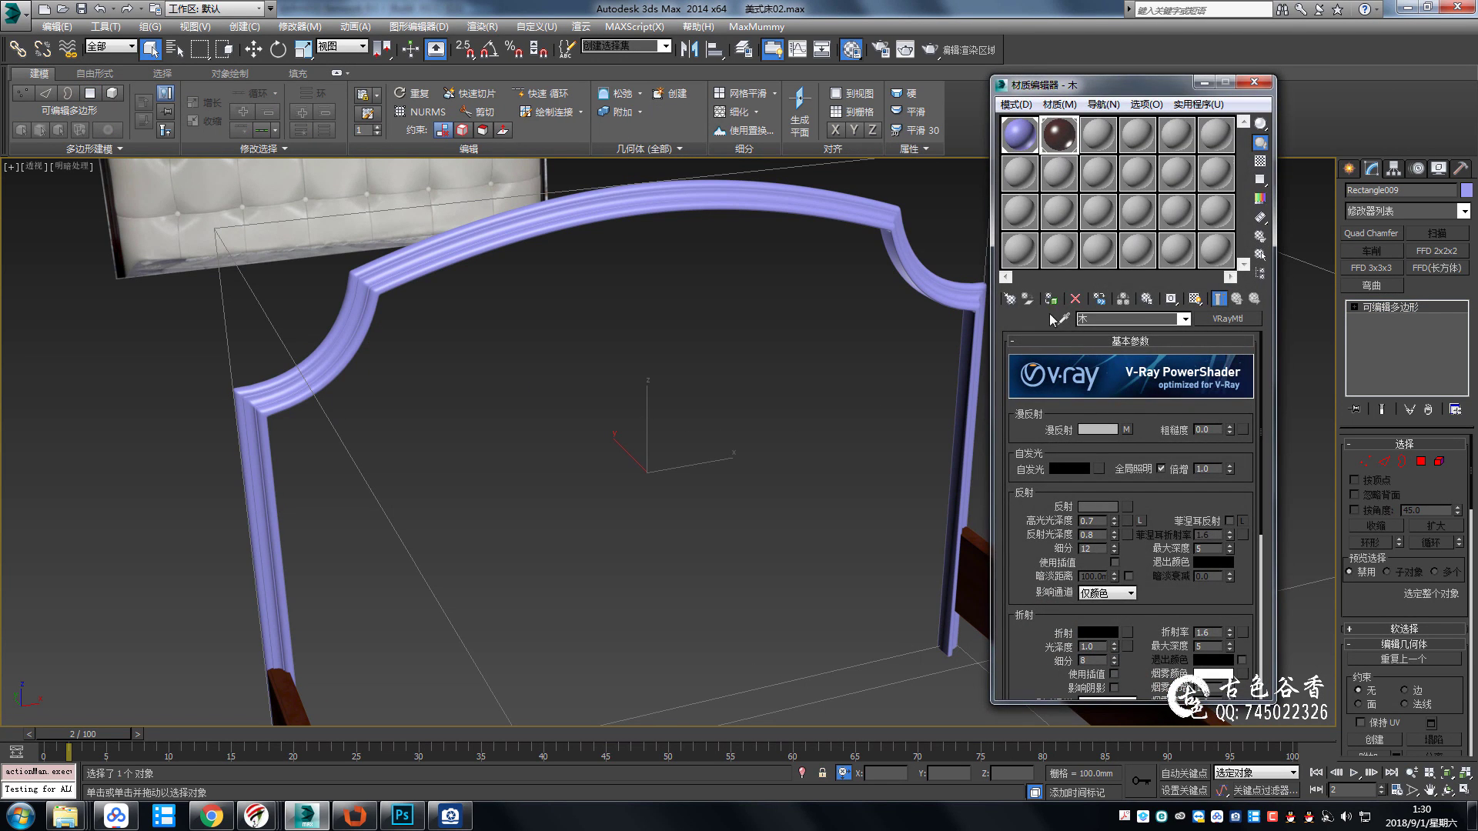
pyautogui.click(1051, 300)
pyautogui.click(1252, 89)
pyautogui.scroll(3, 947, 300)
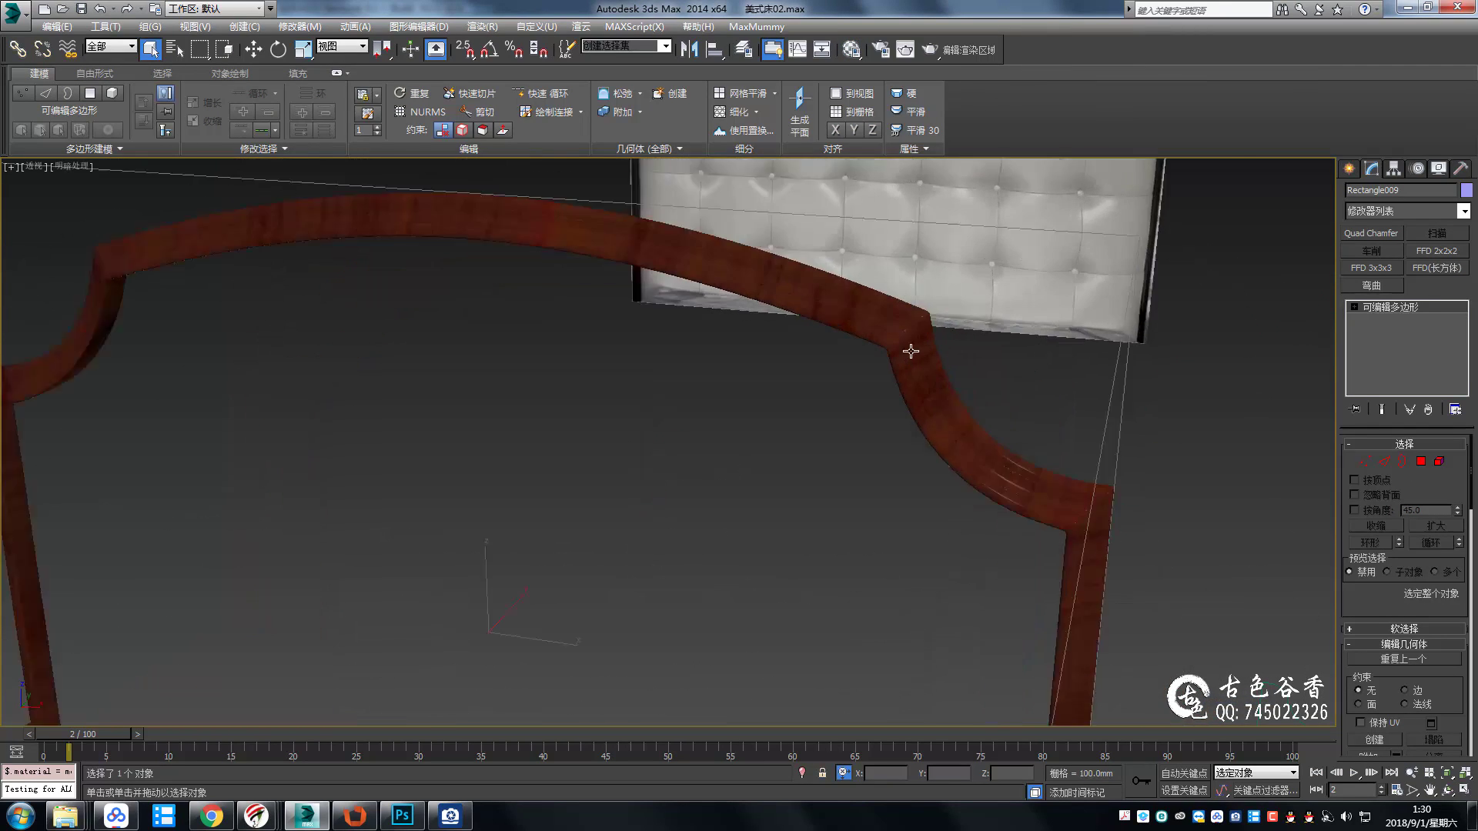
pyautogui.scroll(3, 910, 347)
pyautogui.scroll(3, 981, 404)
pyautogui.scroll(-5, 991, 458)
pyautogui.keyDown('alt'); pyautogui.moveTo(947, 455); pyautogui.dragTo(967, 544, button='middle'); pyautogui.keyUp('alt')
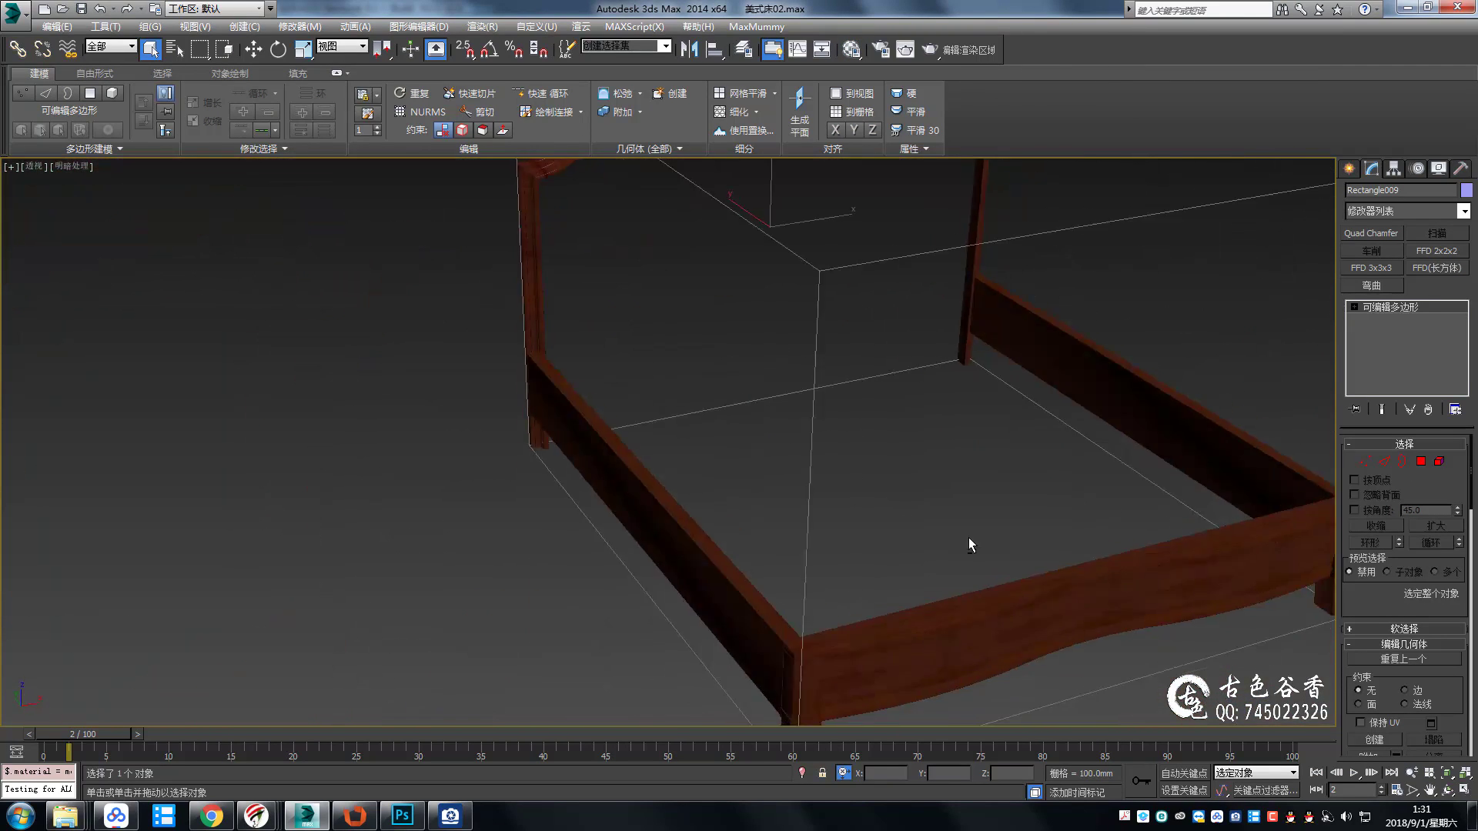
pyautogui.scroll(2, 927, 545)
pyautogui.scroll(2, 1018, 454)
# Set the wood bitmap's W Angle to 90 and close the Material Editor.
pyautogui.press('m')
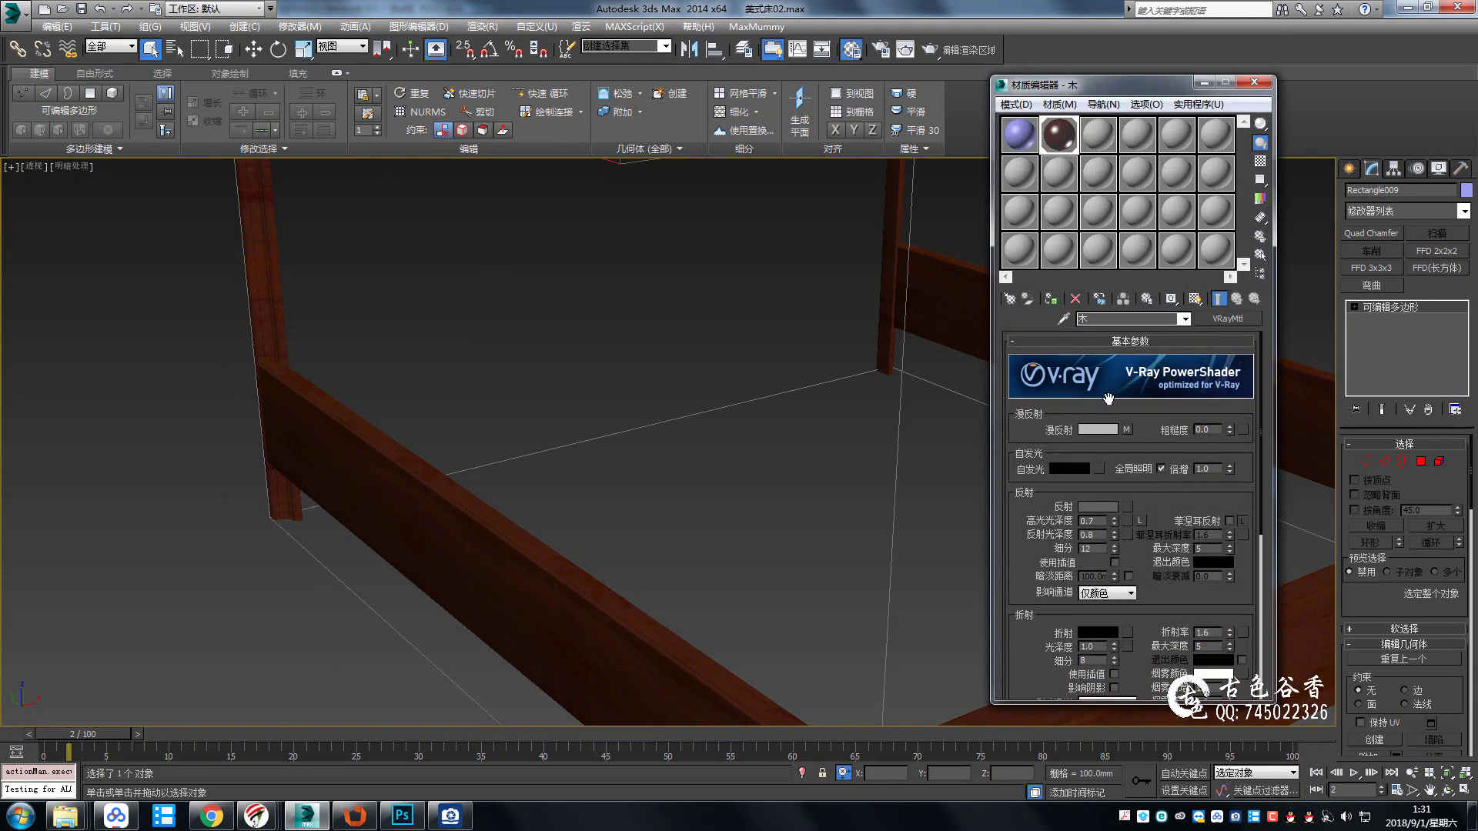
pyautogui.click(1126, 430)
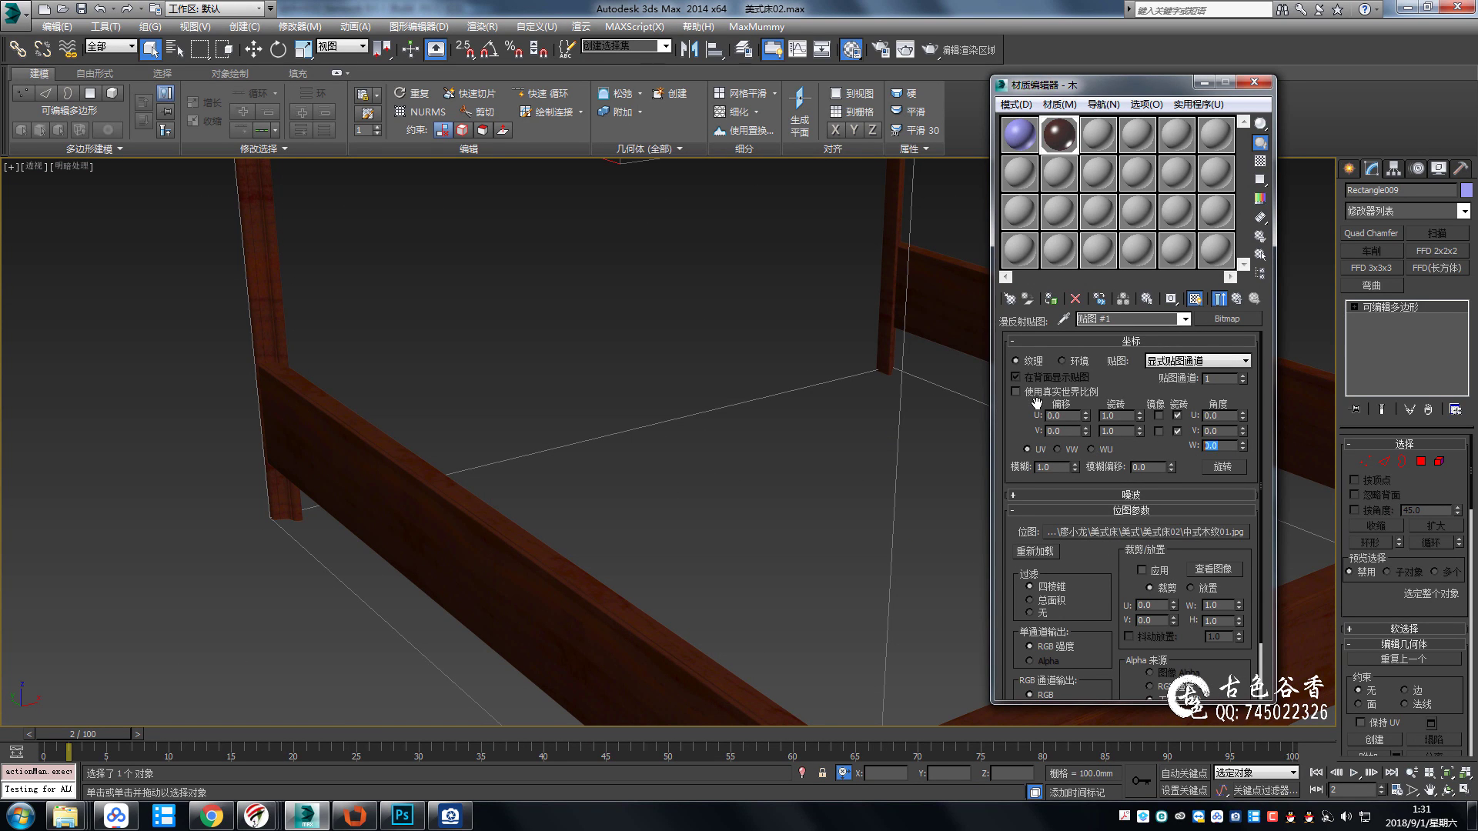
pyautogui.write('90')
pyautogui.press('Return')
pyautogui.press('z')
pyautogui.scroll(4, 437, 394)
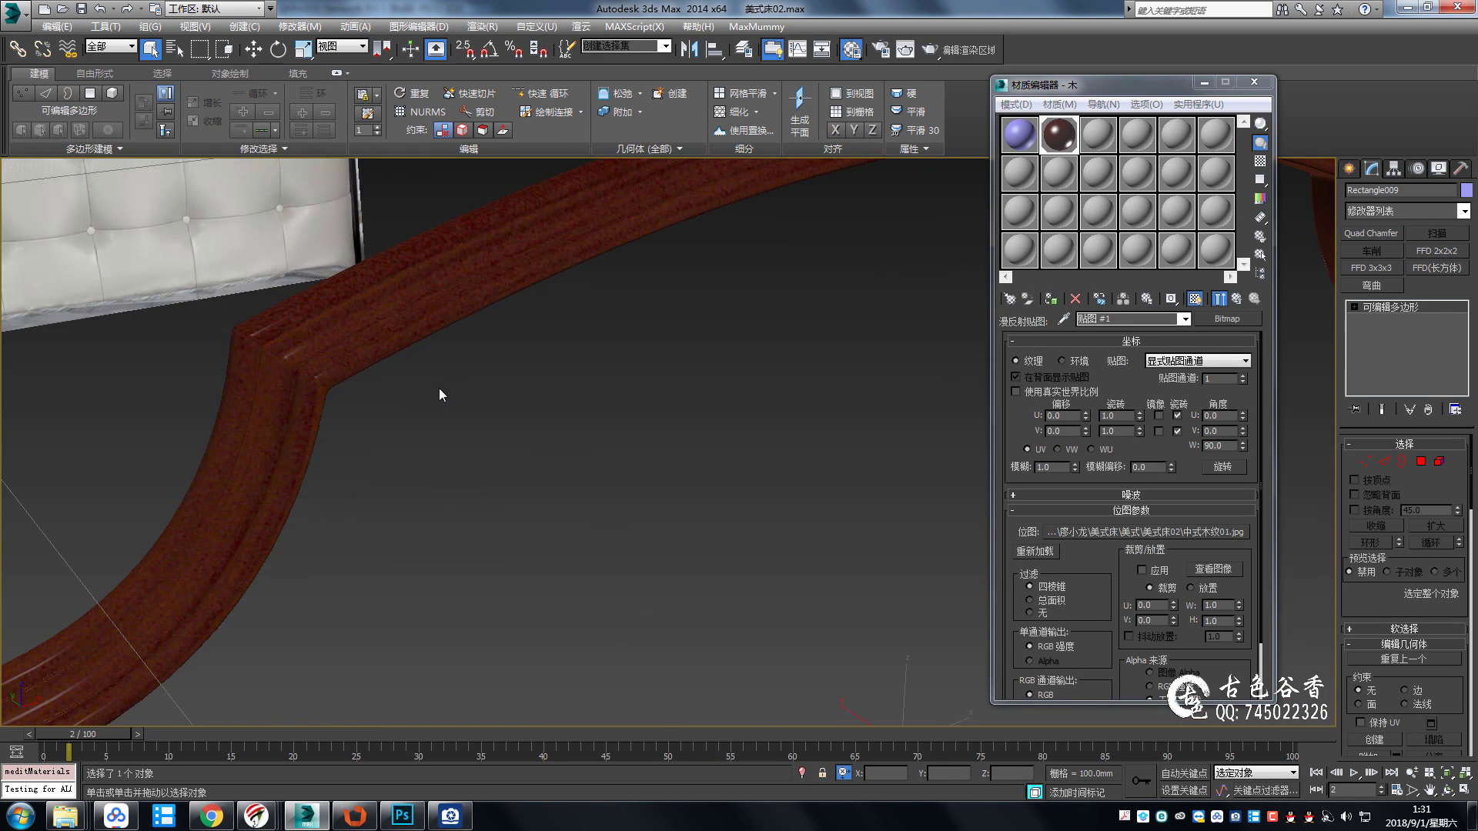
pyautogui.click(1254, 81)
pyautogui.press('z')
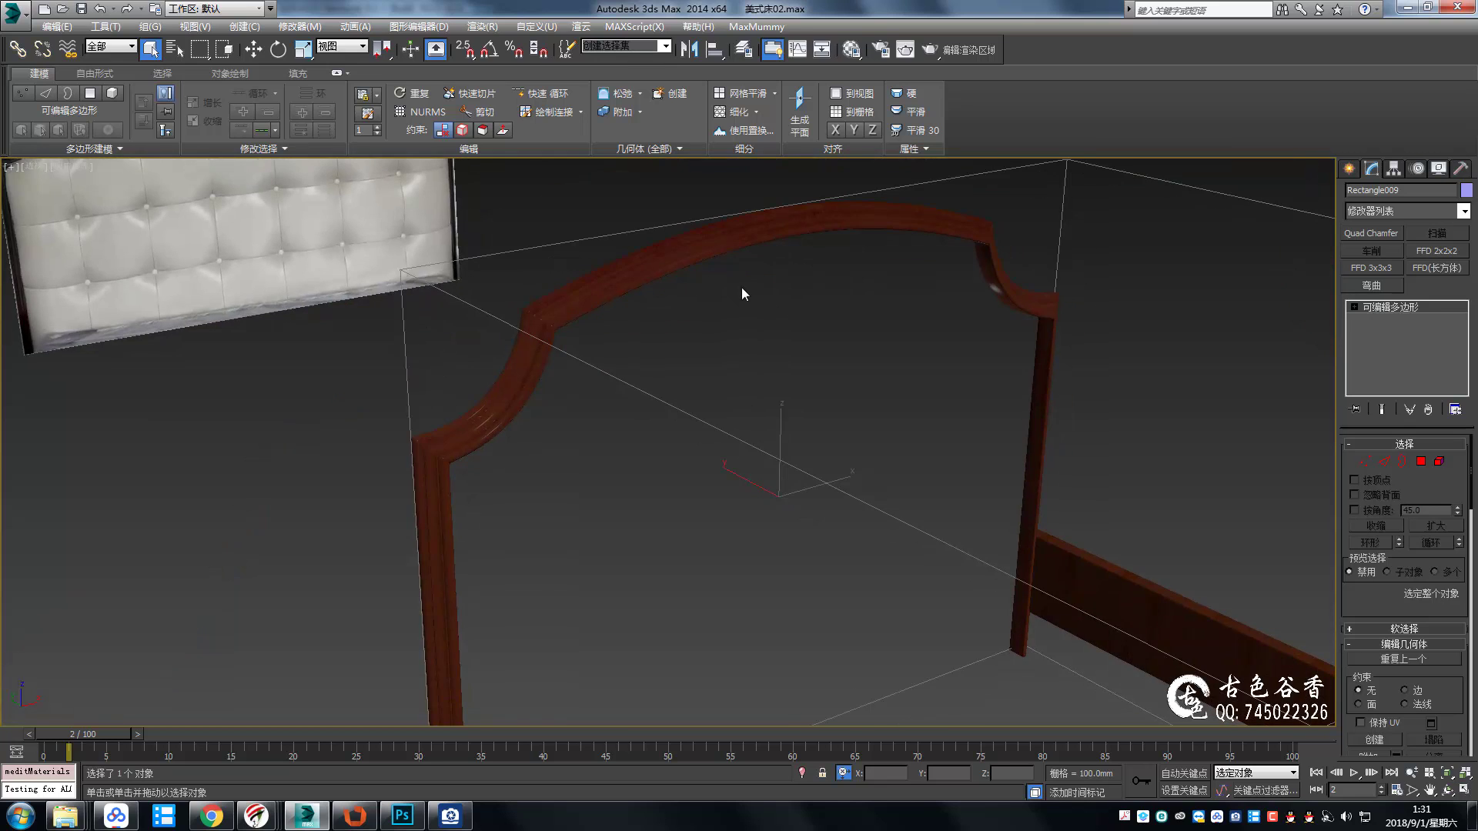
pyautogui.scroll(1, 827, 270)
# Add Unwrap UVW to the arched frame and scale all UV islands well beyond the tile with Freeform.
pyautogui.keyDown('alt'); pyautogui.moveTo(922, 359); pyautogui.dragTo(821, 366, button='middle'); pyautogui.keyUp('alt')
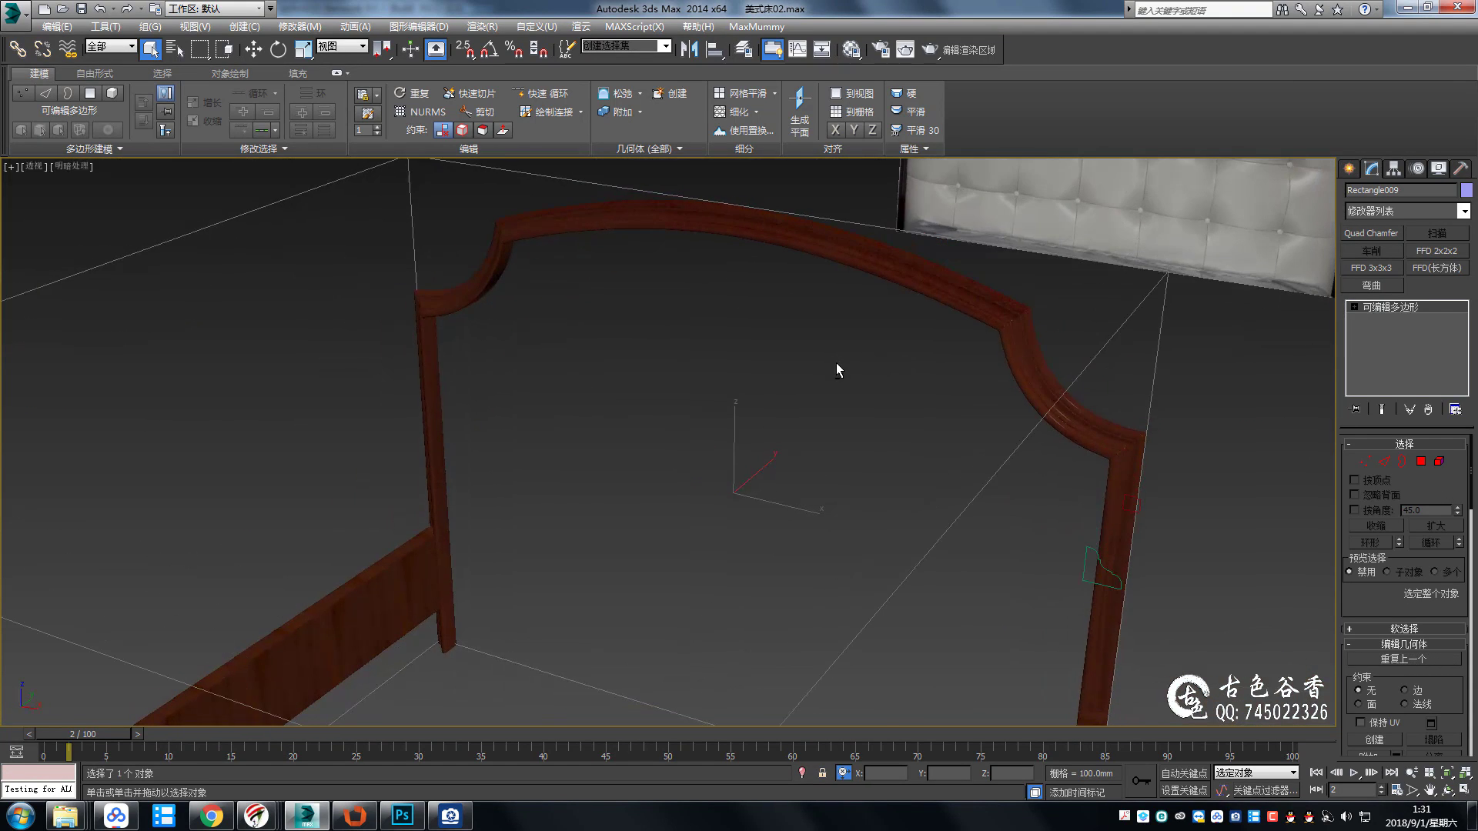
pyautogui.click(1405, 622)
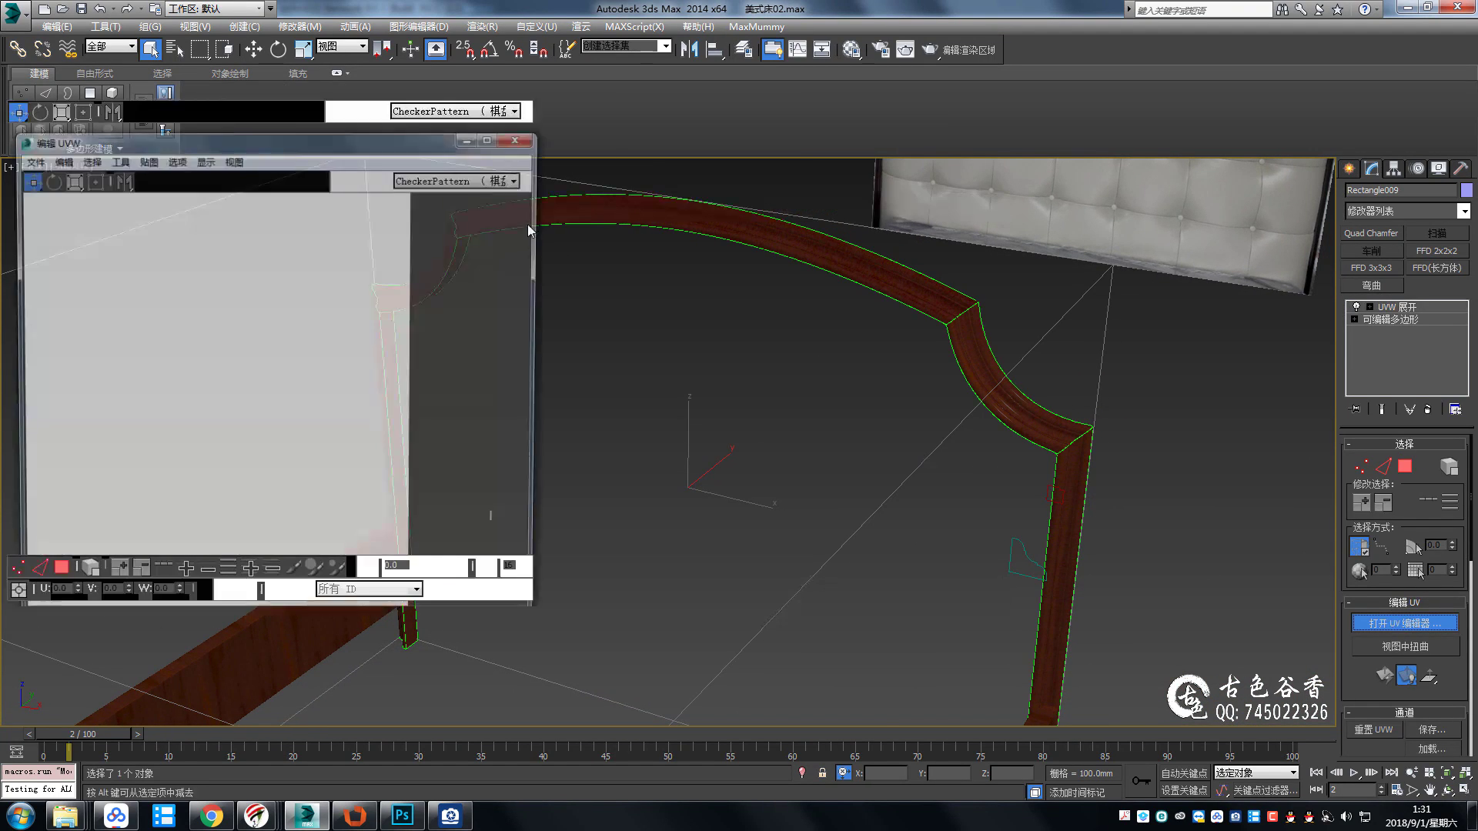
pyautogui.moveTo(423, 121)
pyautogui.mouseDown()
pyautogui.moveTo(1208, 197)
pyautogui.moveTo(1225, 184)
pyautogui.mouseUp()
pyautogui.scroll(-4, 885, 593)
pyautogui.moveTo(885, 593); pyautogui.dragTo(1023, 461)
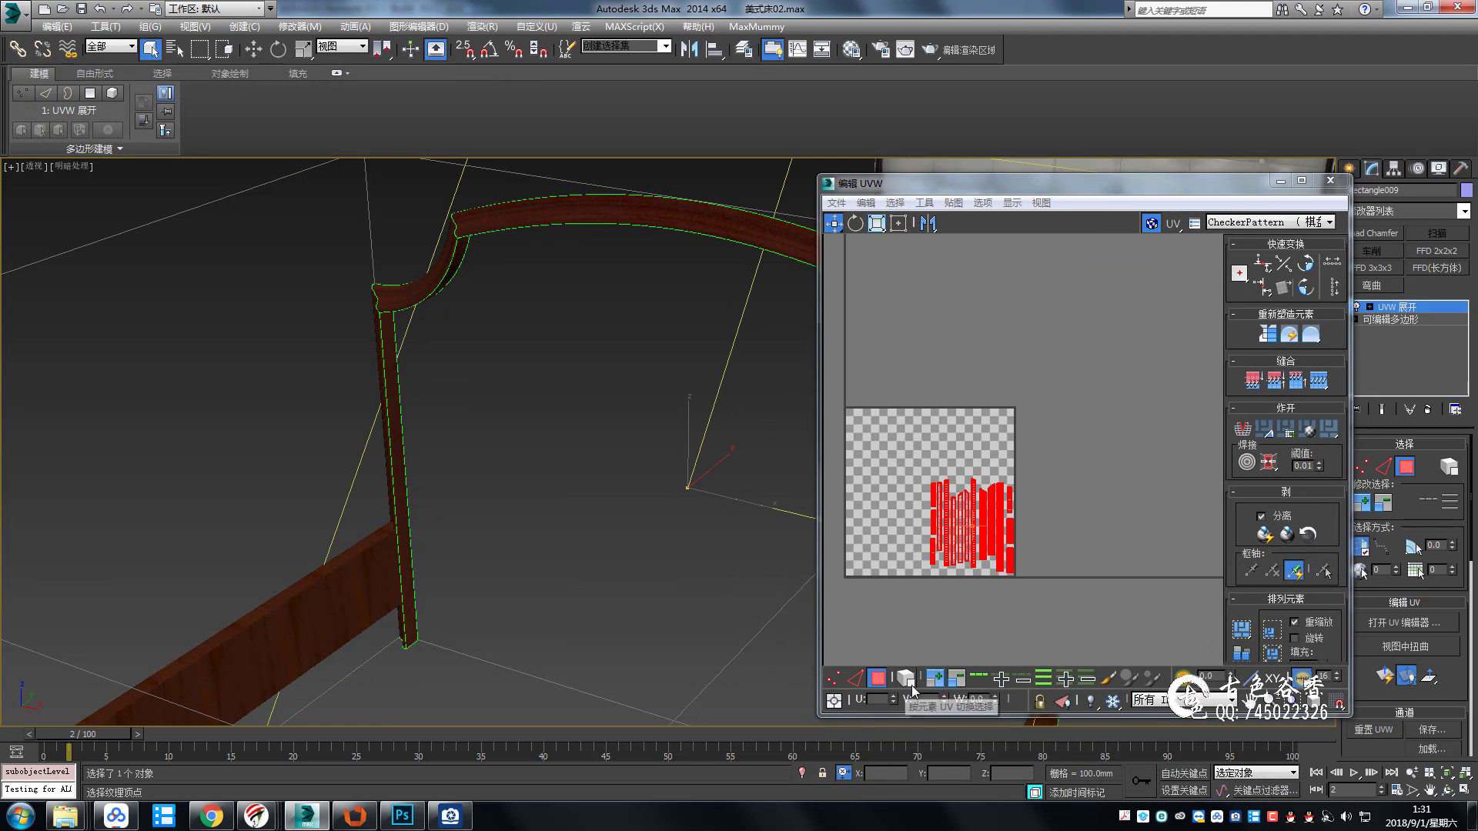
pyautogui.click(898, 223)
pyautogui.moveTo(939, 481); pyautogui.dragTo(1095, 296)
pyautogui.keyDown('alt'); pyautogui.moveTo(708, 294); pyautogui.dragTo(604, 343, button='middle'); pyautogui.keyUp('alt')
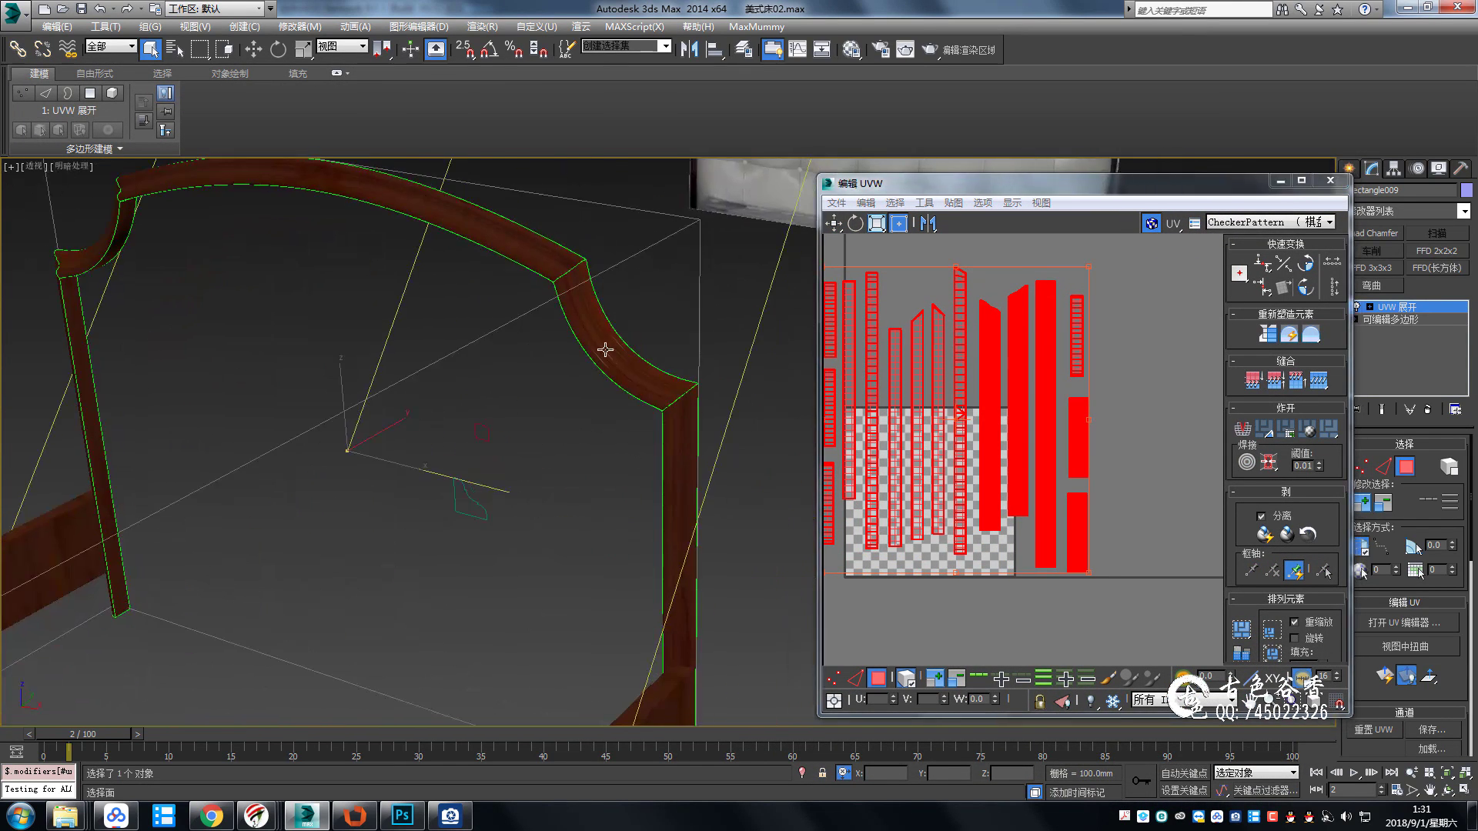
pyautogui.scroll(5, 673, 403)
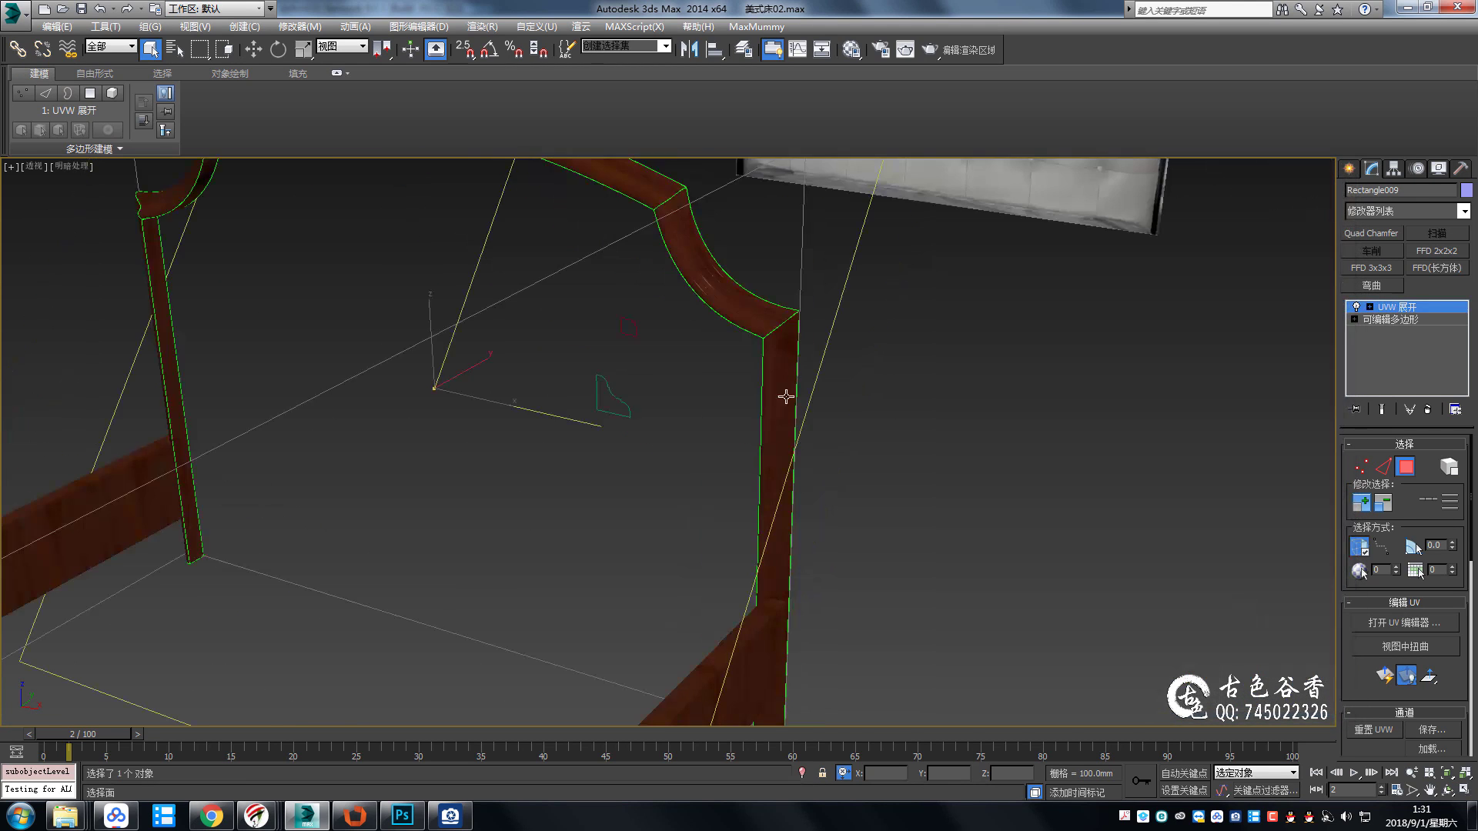
pyautogui.scroll(-3, 785, 396)
pyautogui.click(810, 454)
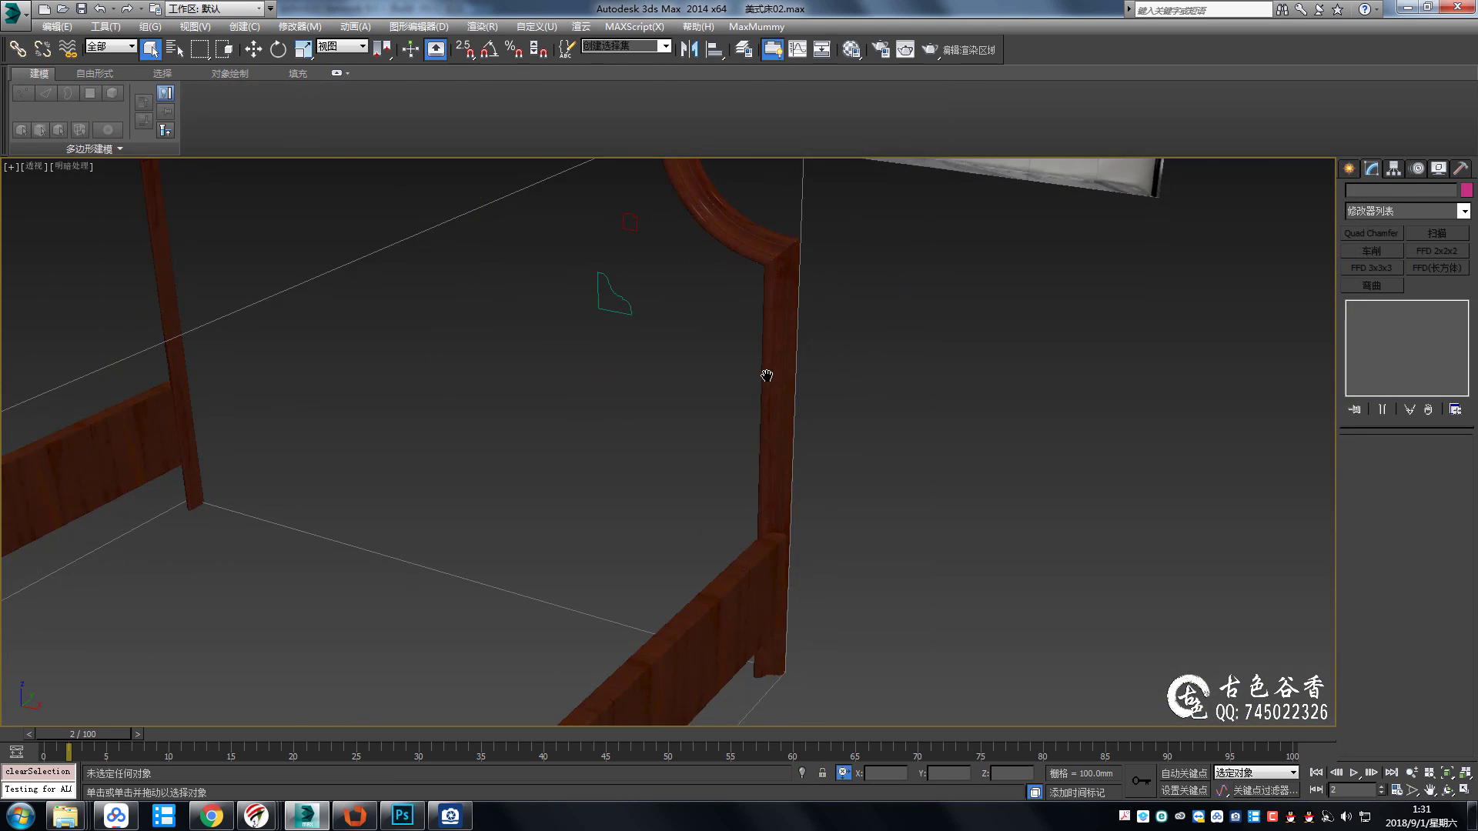
# Select the front bed rail, Rectangle010.
pyautogui.moveTo(767, 376)
pyautogui.keyDown('alt'); pyautogui.mouseDown(button='middle')
pyautogui.moveTo(551, 505)
pyautogui.moveTo(729, 482)
pyautogui.mouseUp(button='middle'); pyautogui.keyUp('alt')
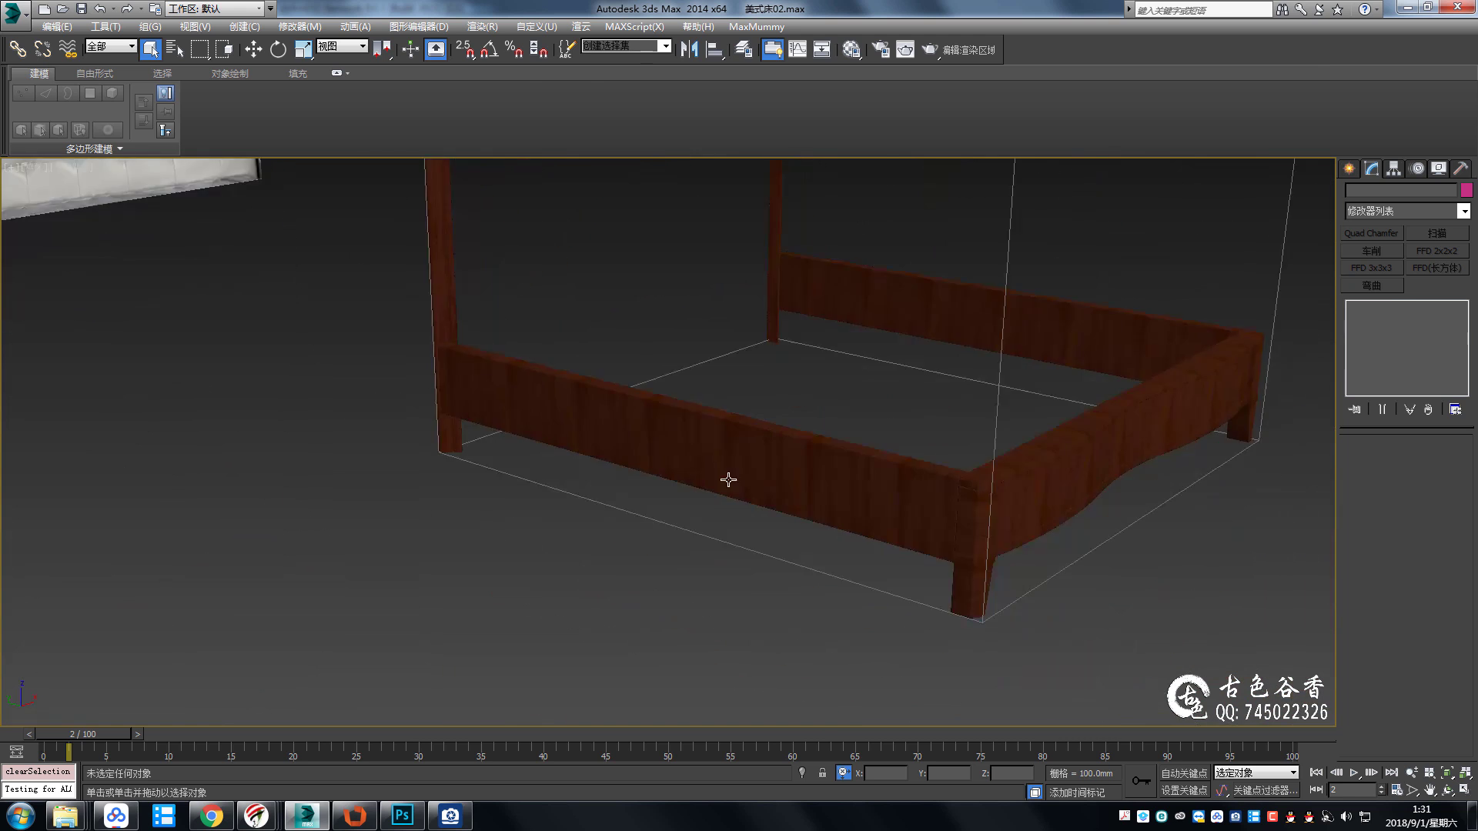
pyautogui.scroll(3, 729, 482)
pyautogui.click(865, 494)
pyautogui.scroll(3, 994, 566)
# Switch the first rail's UVW Map to Box with 600 mm length, width and height.
pyautogui.click(1375, 530)
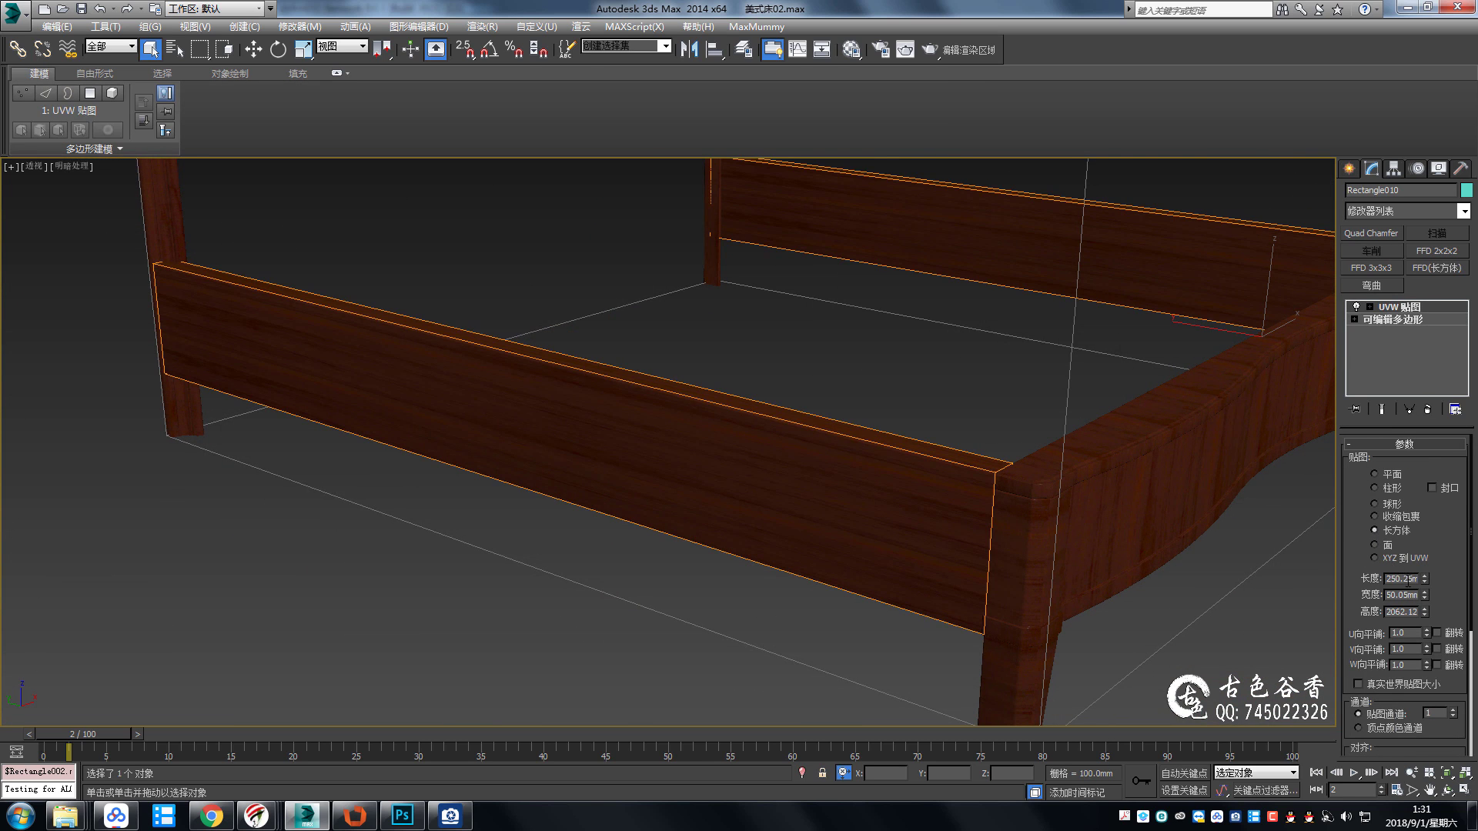
pyautogui.write('600')
pyautogui.press('Tab')
pyautogui.write('600')
pyautogui.press('Tab')
pyautogui.write('600')
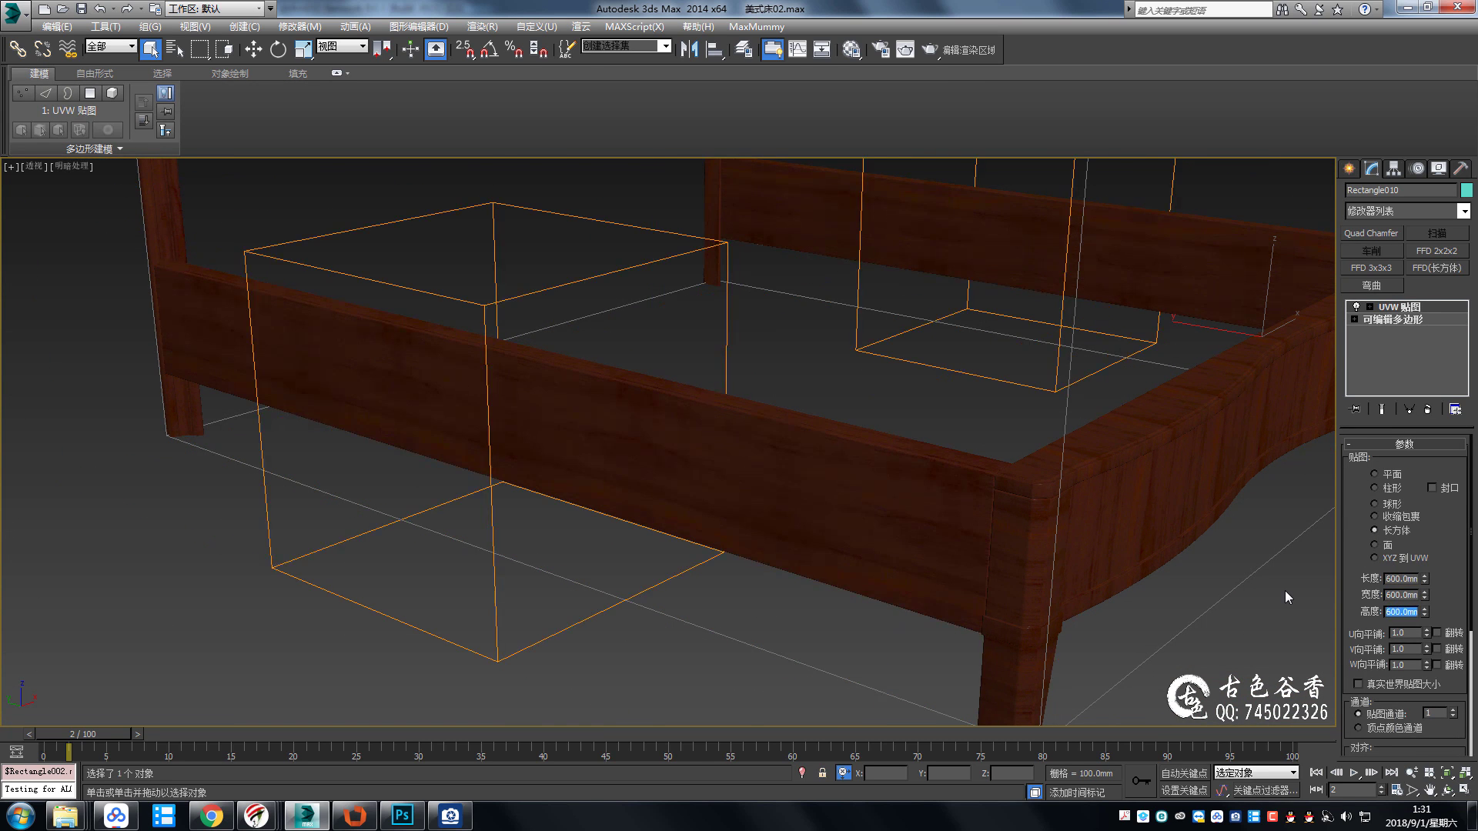
# Give the top rail Rectangle001 a 600 mm box UVW Map.
pyautogui.moveTo(765, 497)
pyautogui.mouseDown(button='middle')
pyautogui.moveTo(804, 566)
pyautogui.moveTo(792, 597)
pyautogui.mouseUp(button='middle')
pyautogui.scroll(3, 792, 597)
pyautogui.scroll(-5, 808, 565)
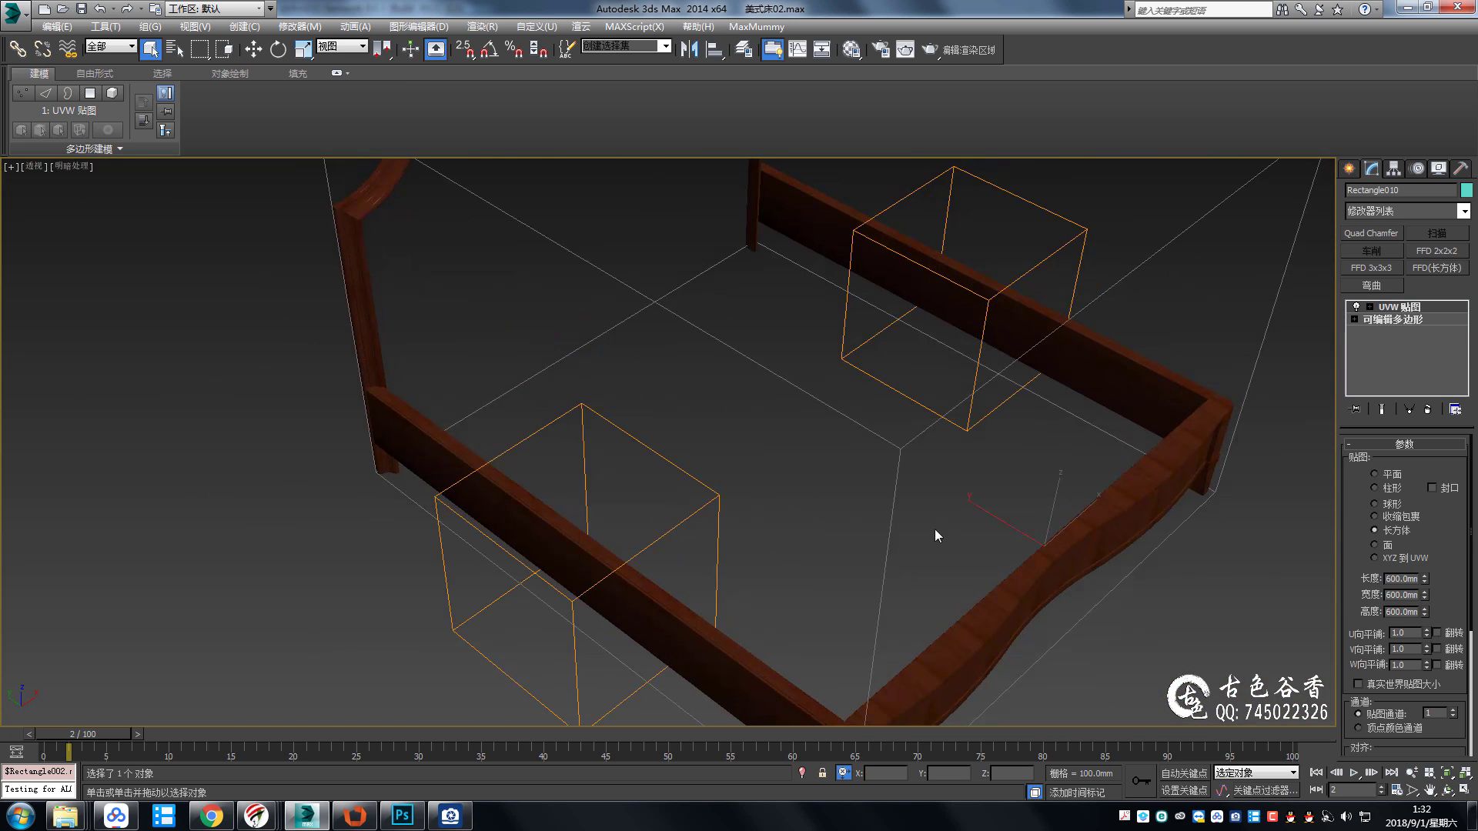
pyautogui.click(805, 518)
pyautogui.keyDown('alt'); pyautogui.moveTo(806, 518); pyautogui.dragTo(842, 617, button='middle'); pyautogui.keyUp('alt')
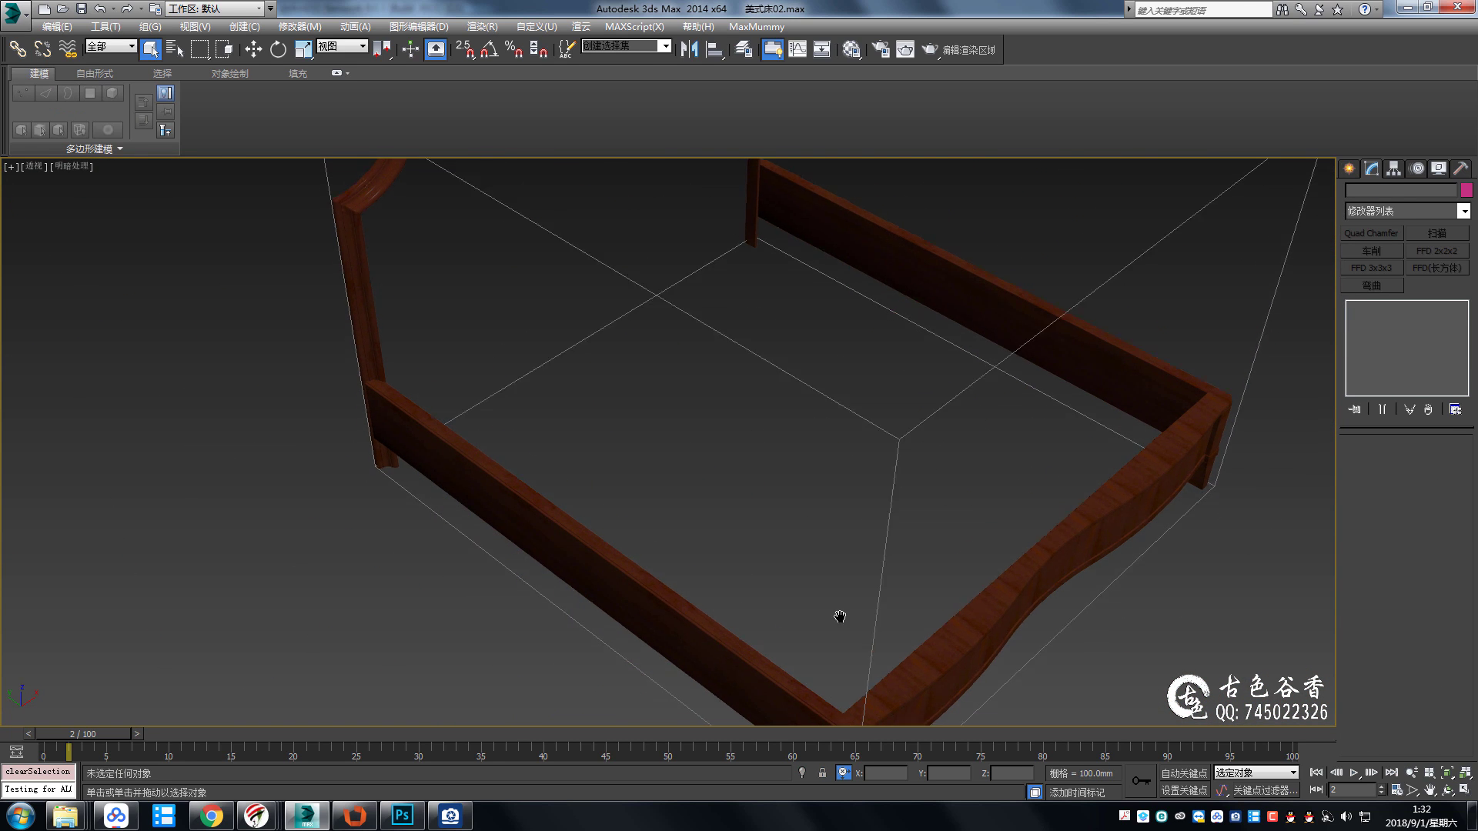
pyautogui.click(931, 542)
pyautogui.scroll(3, 868, 492)
pyautogui.scroll(-1, 867, 492)
pyautogui.write('u')
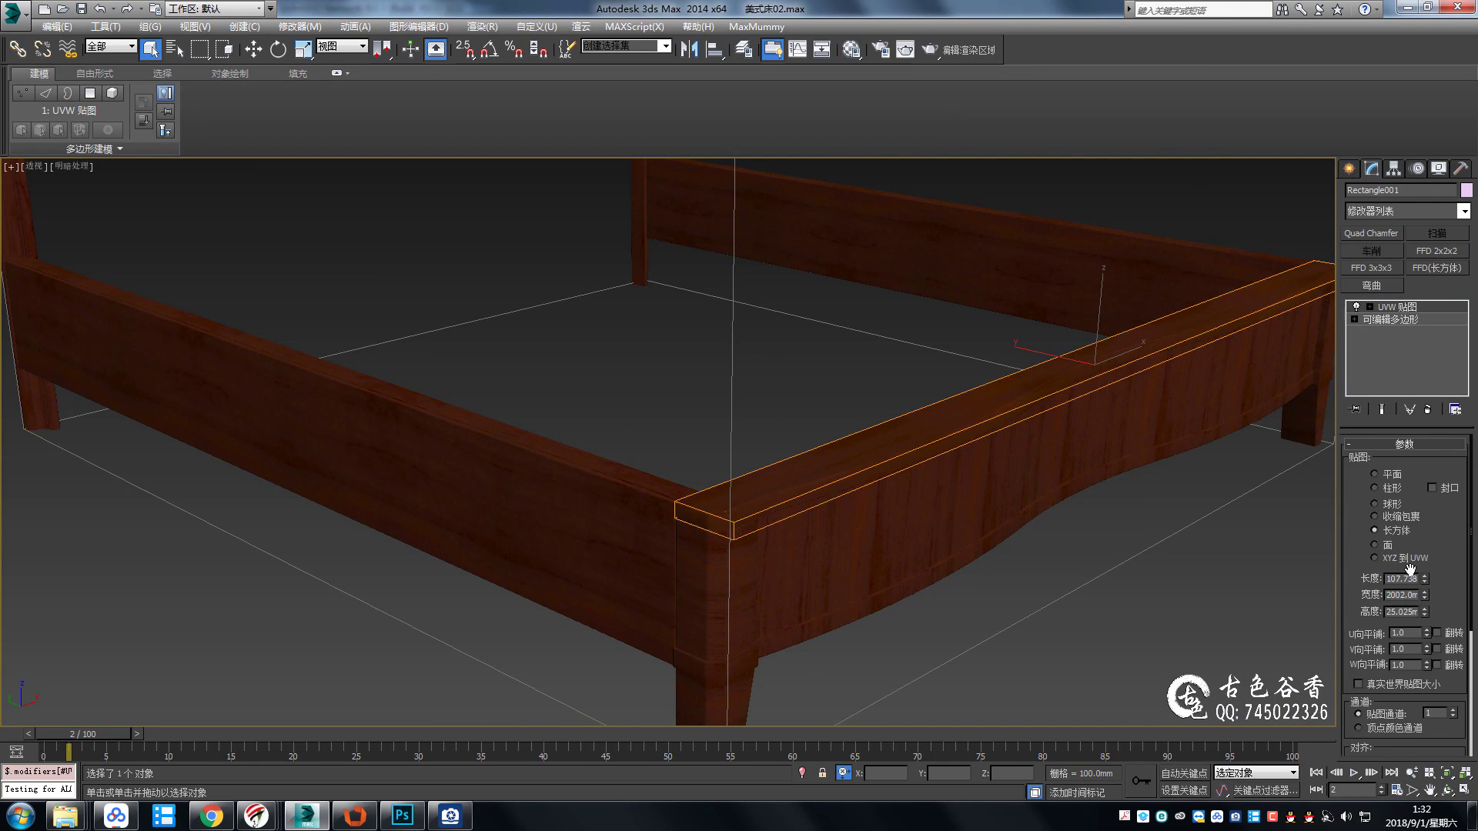
pyautogui.write('600')
pyautogui.press('Tab')
pyautogui.write('600')
pyautogui.press('Tab')
pyautogui.write('600')
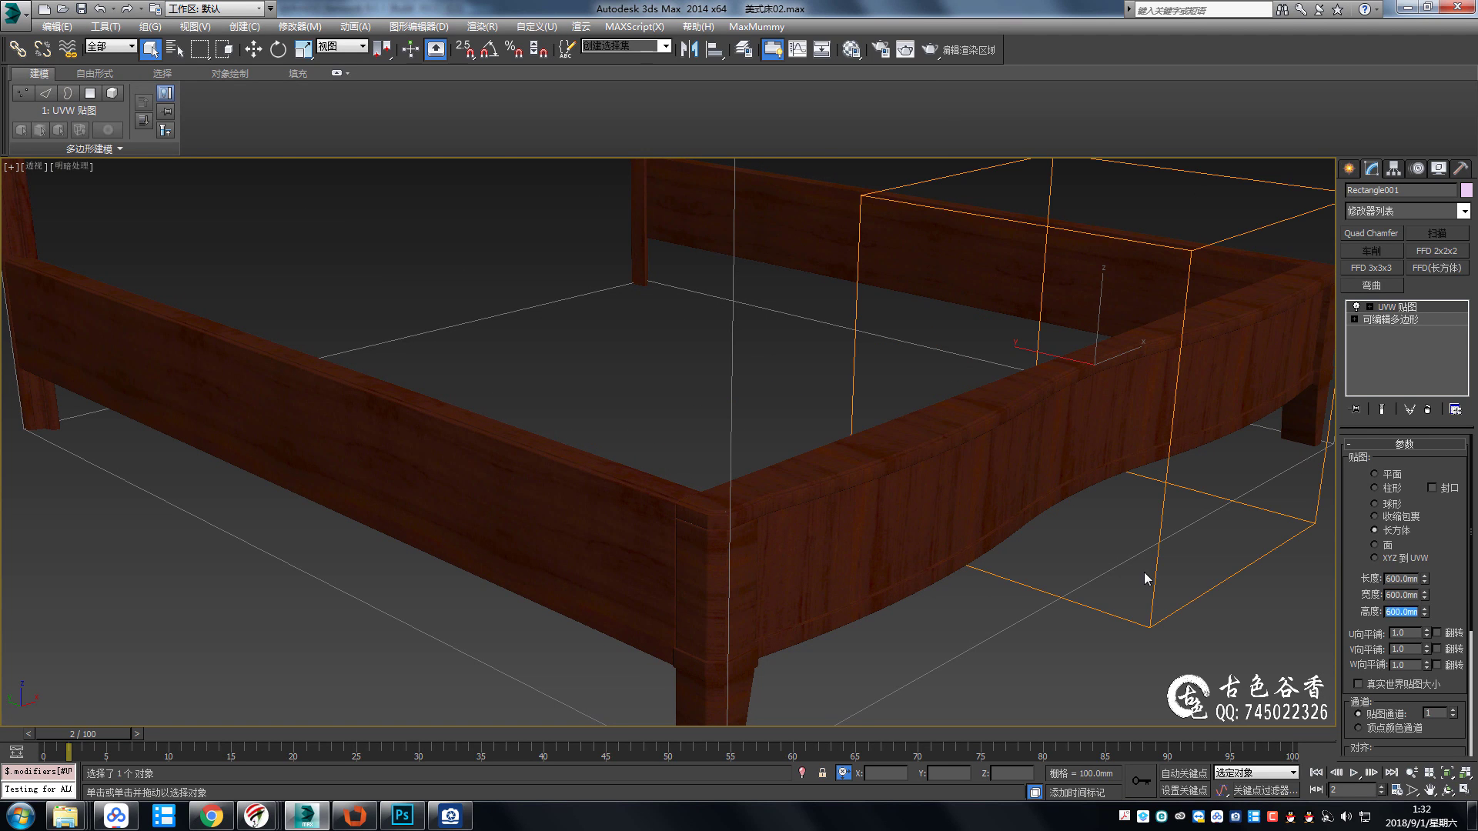
# Set the side rail panel's box mapping to 600 mm length, width and height.
pyautogui.moveTo(1361, 581); pyautogui.dragTo(1361, 398)
pyautogui.scroll(2, 793, 489)
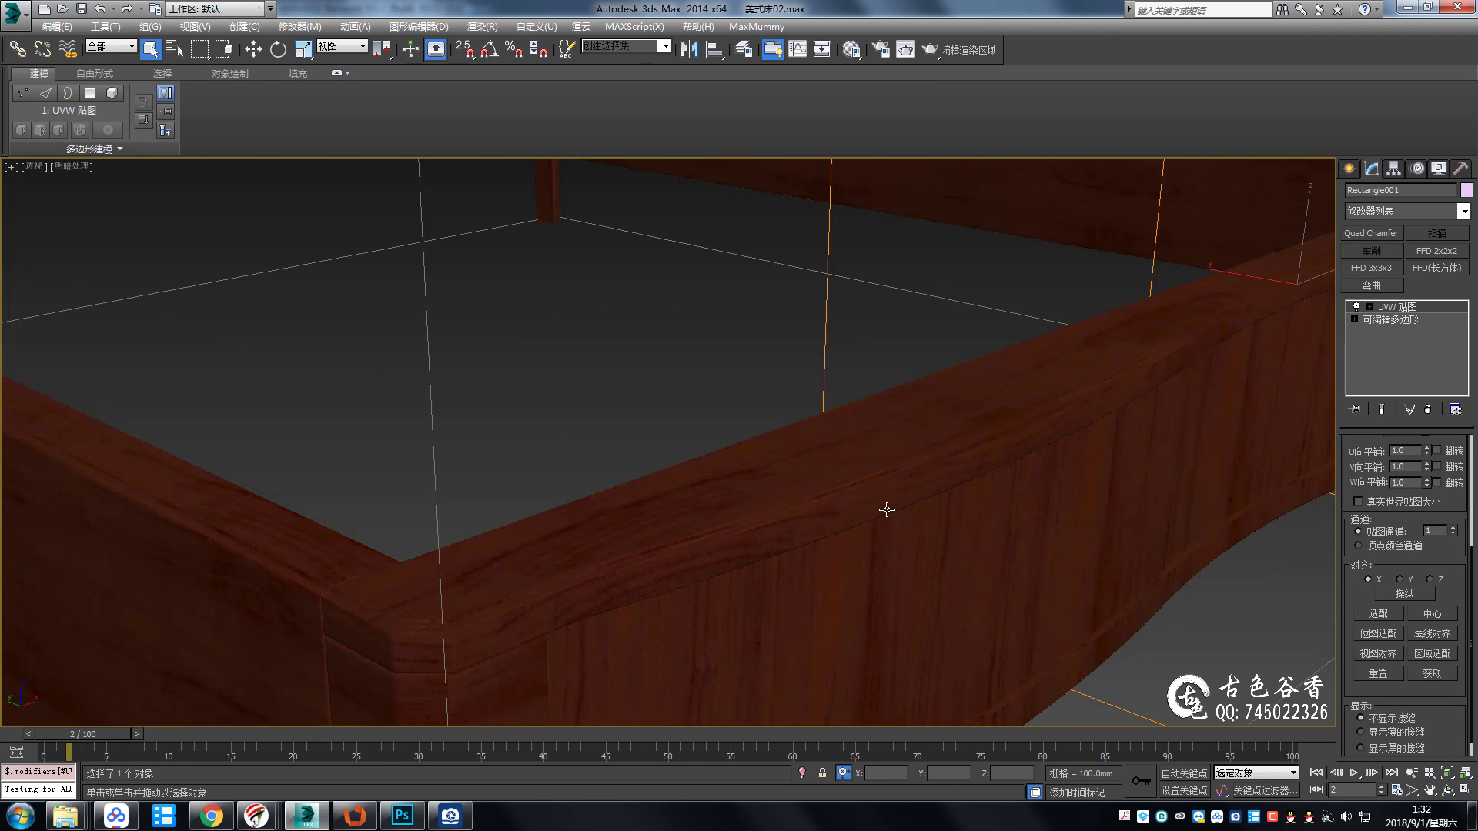
pyautogui.scroll(2, 884, 508)
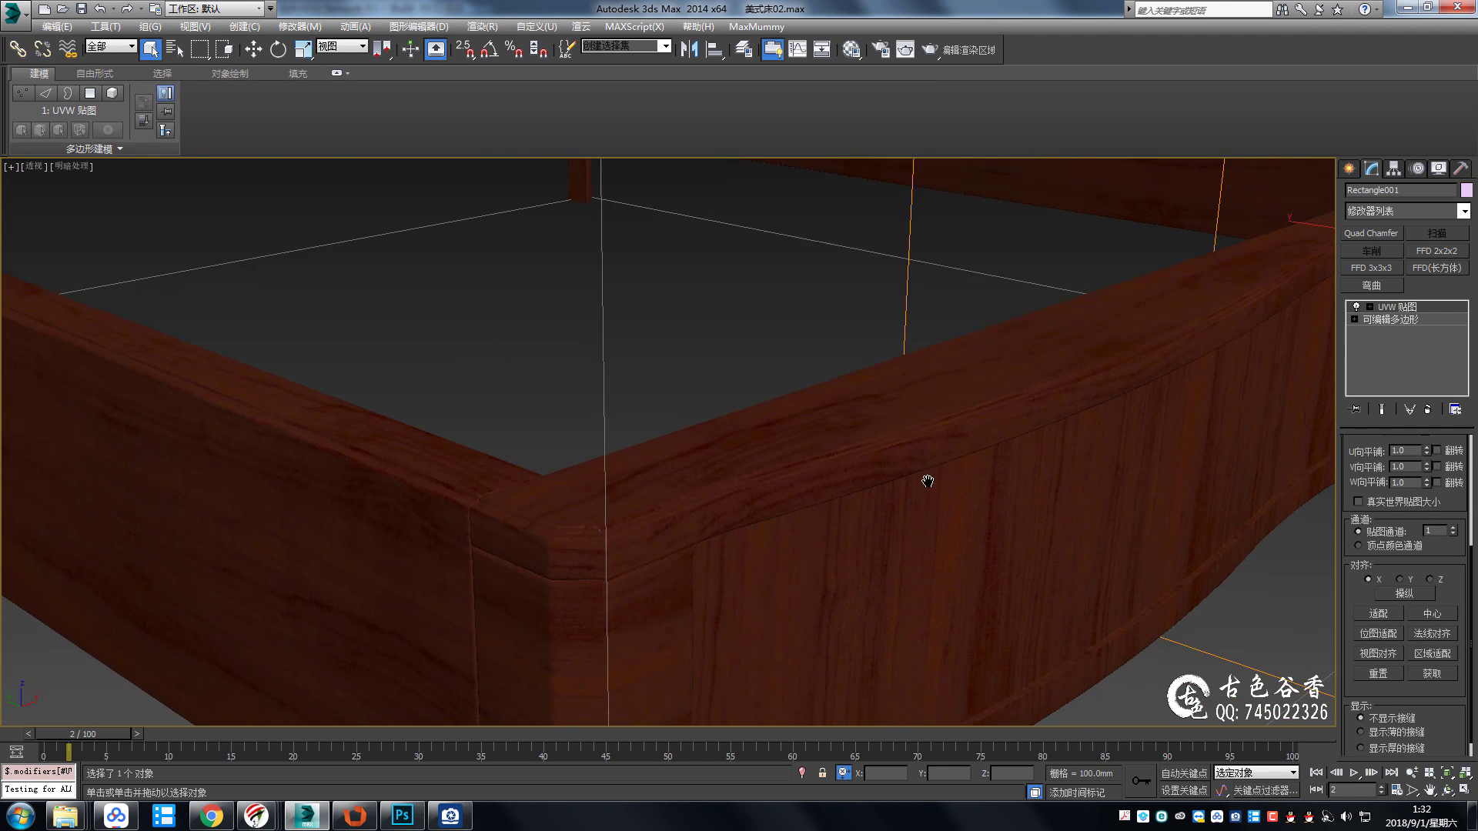
pyautogui.click(951, 541)
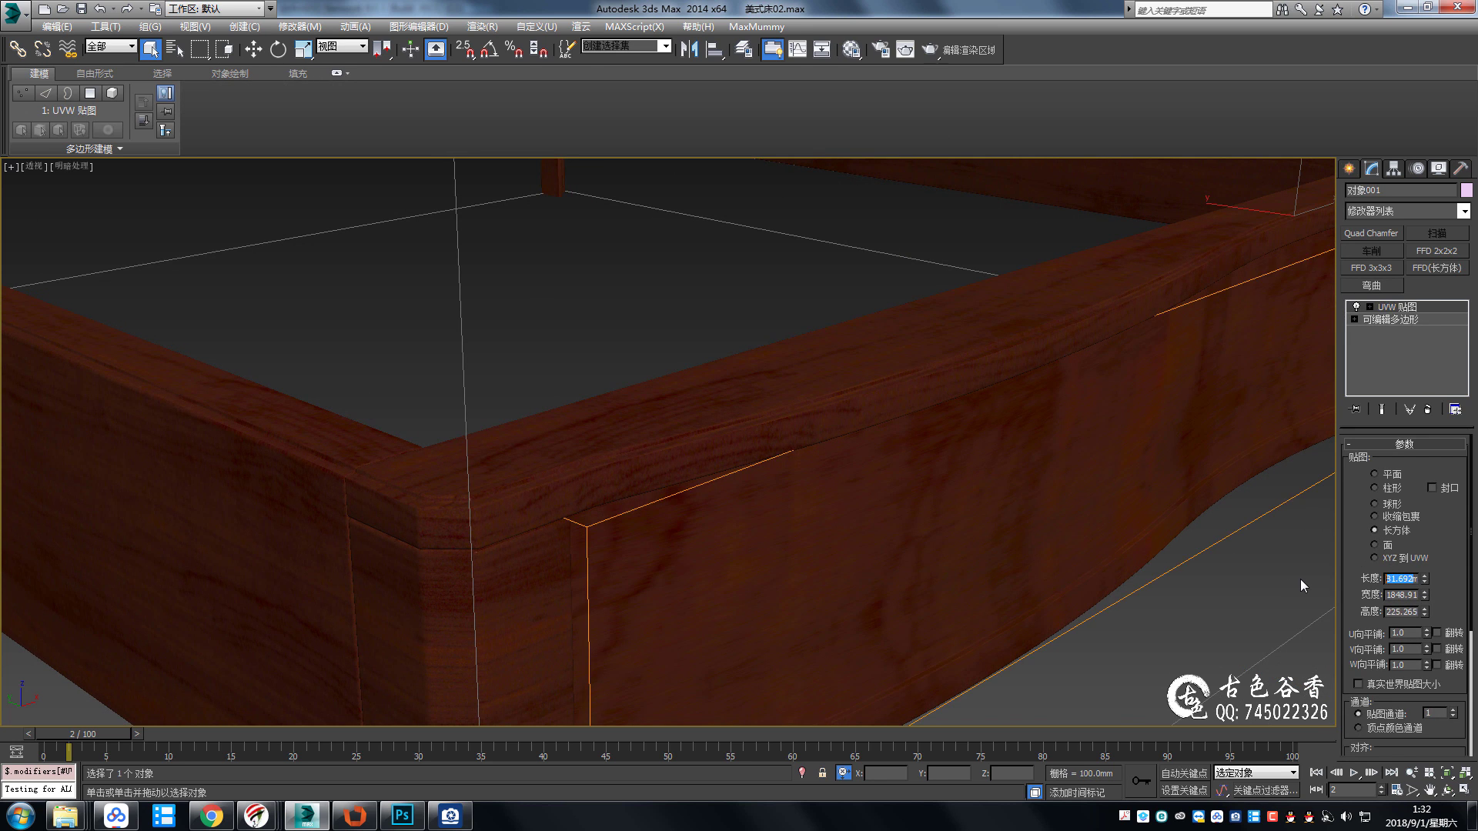
pyautogui.write('600')
pyautogui.press('Tab')
pyautogui.write('600')
pyautogui.press('Tab')
pyautogui.write('600')
pyautogui.press('Return')
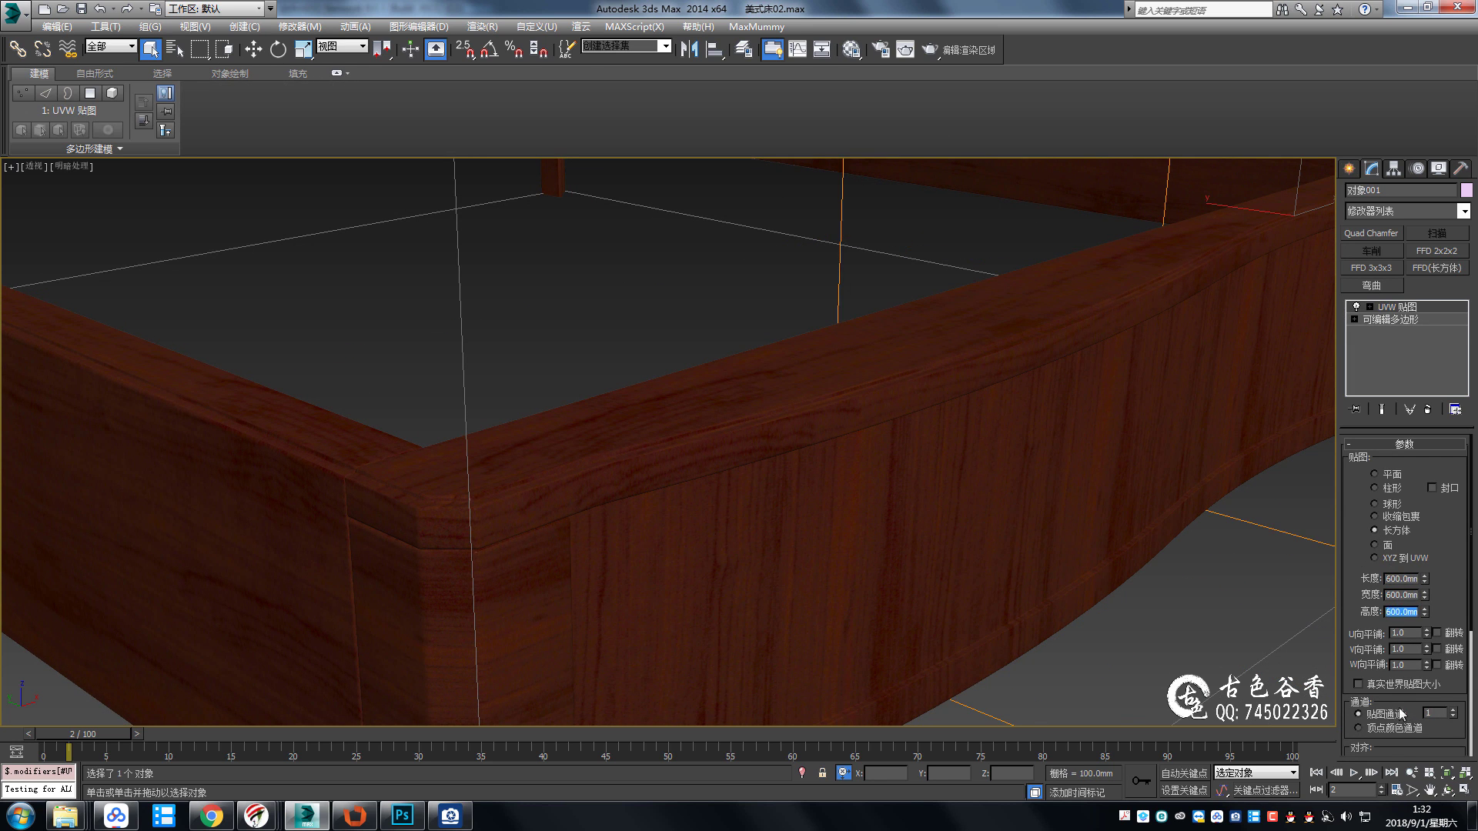
# Set the bed leg Rectangle005's box mapping to 300 mm length, width and height.
pyautogui.scroll(-3, 1401, 714)
pyautogui.scroll(-5, 912, 500)
pyautogui.scroll(3, 801, 464)
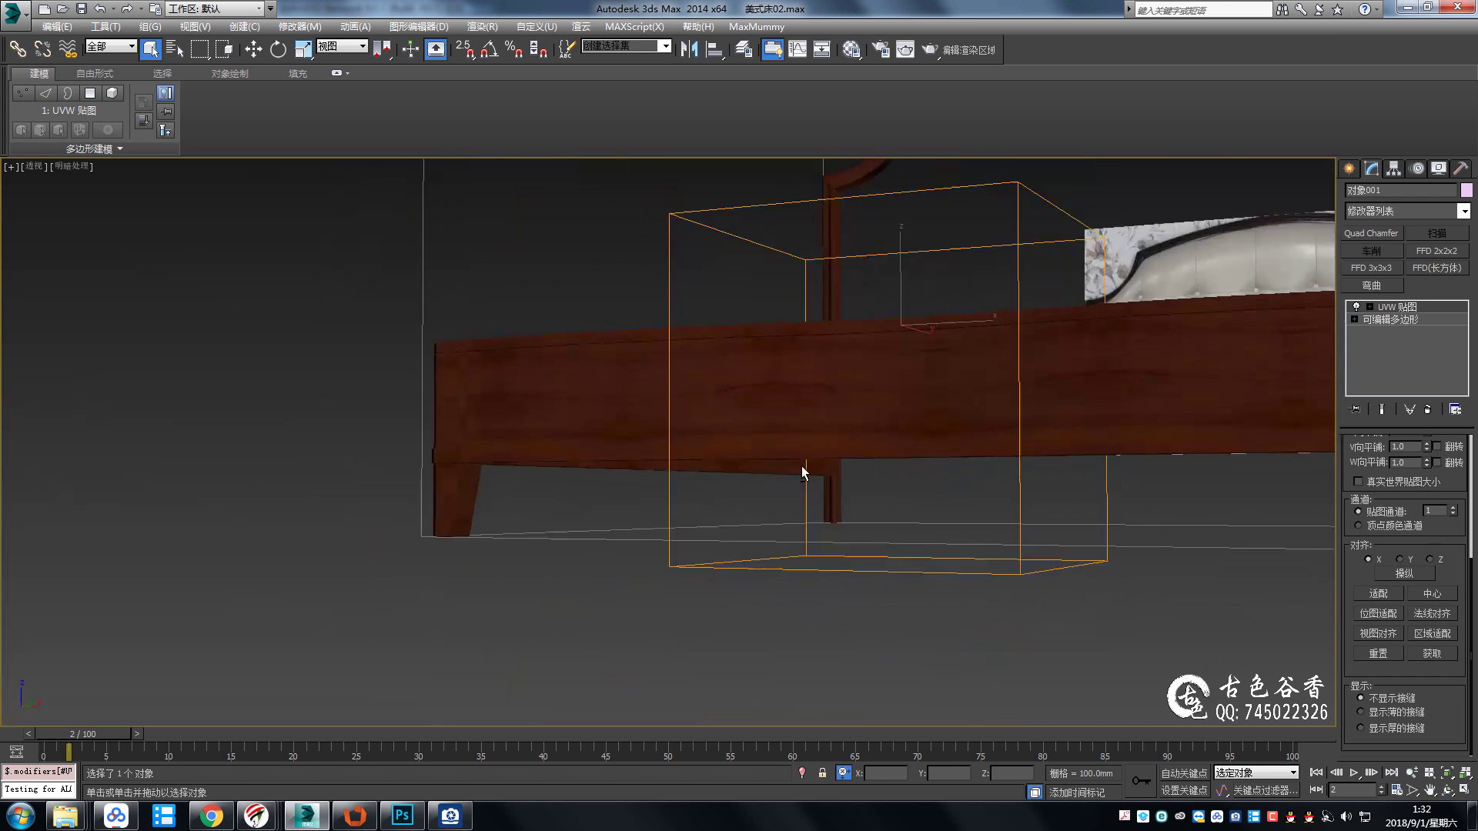
pyautogui.scroll(-5, 801, 465)
pyautogui.scroll(5, 796, 450)
pyautogui.scroll(4, 770, 446)
pyautogui.hotkey('alt', 'c')
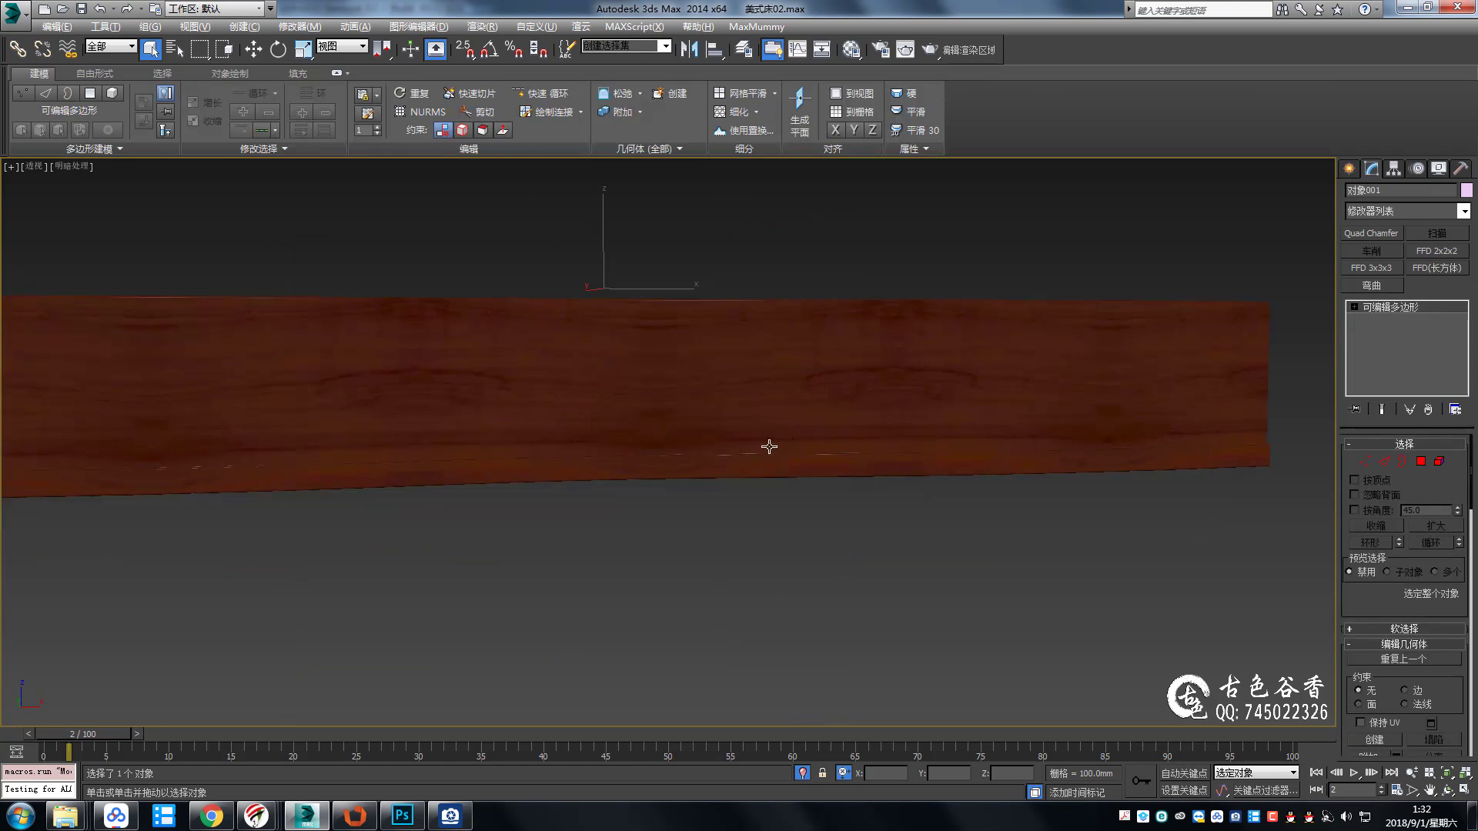
pyautogui.scroll(-5, 769, 446)
pyautogui.click(838, 478)
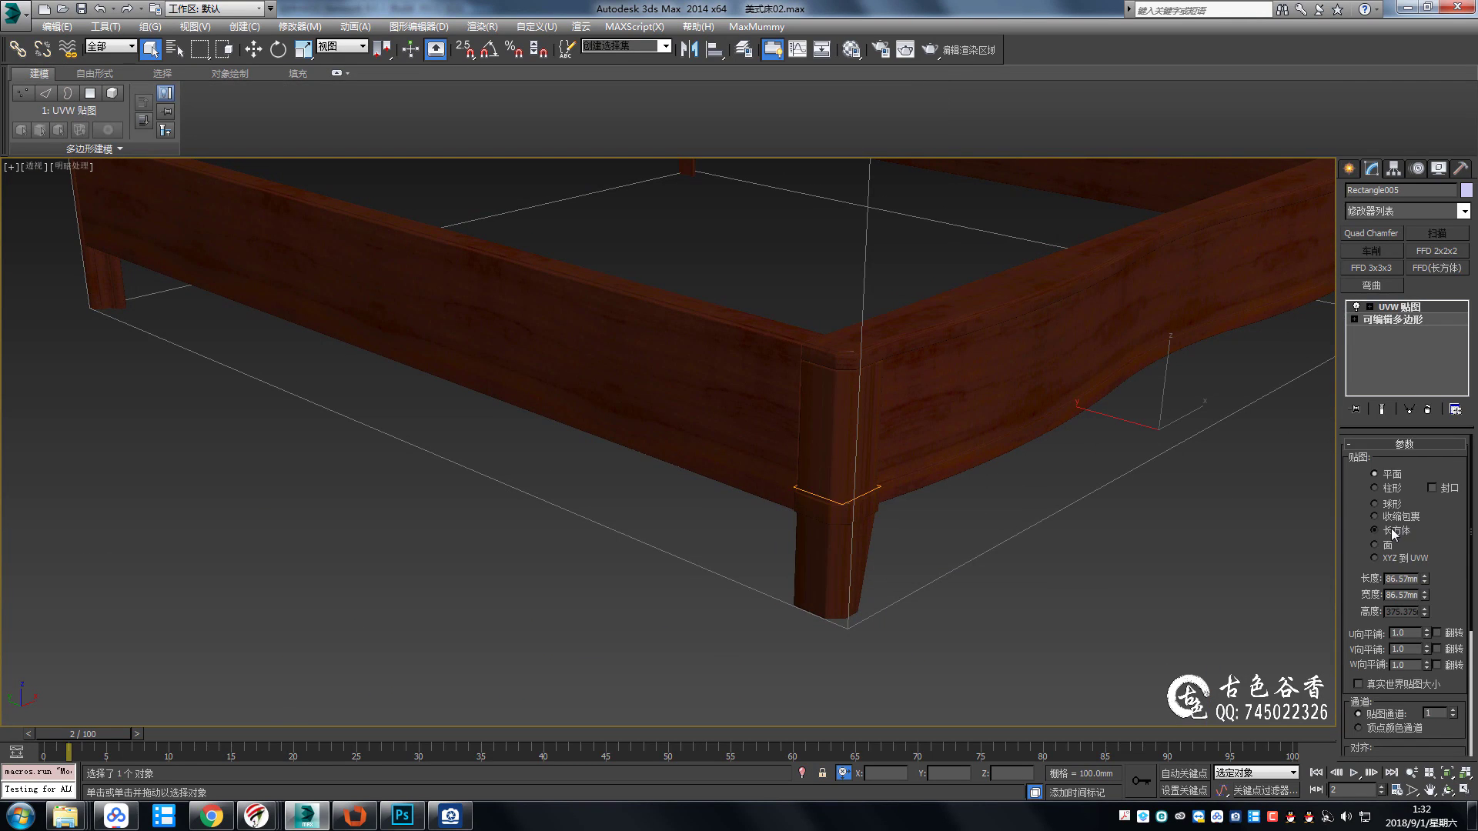
pyautogui.write('300')
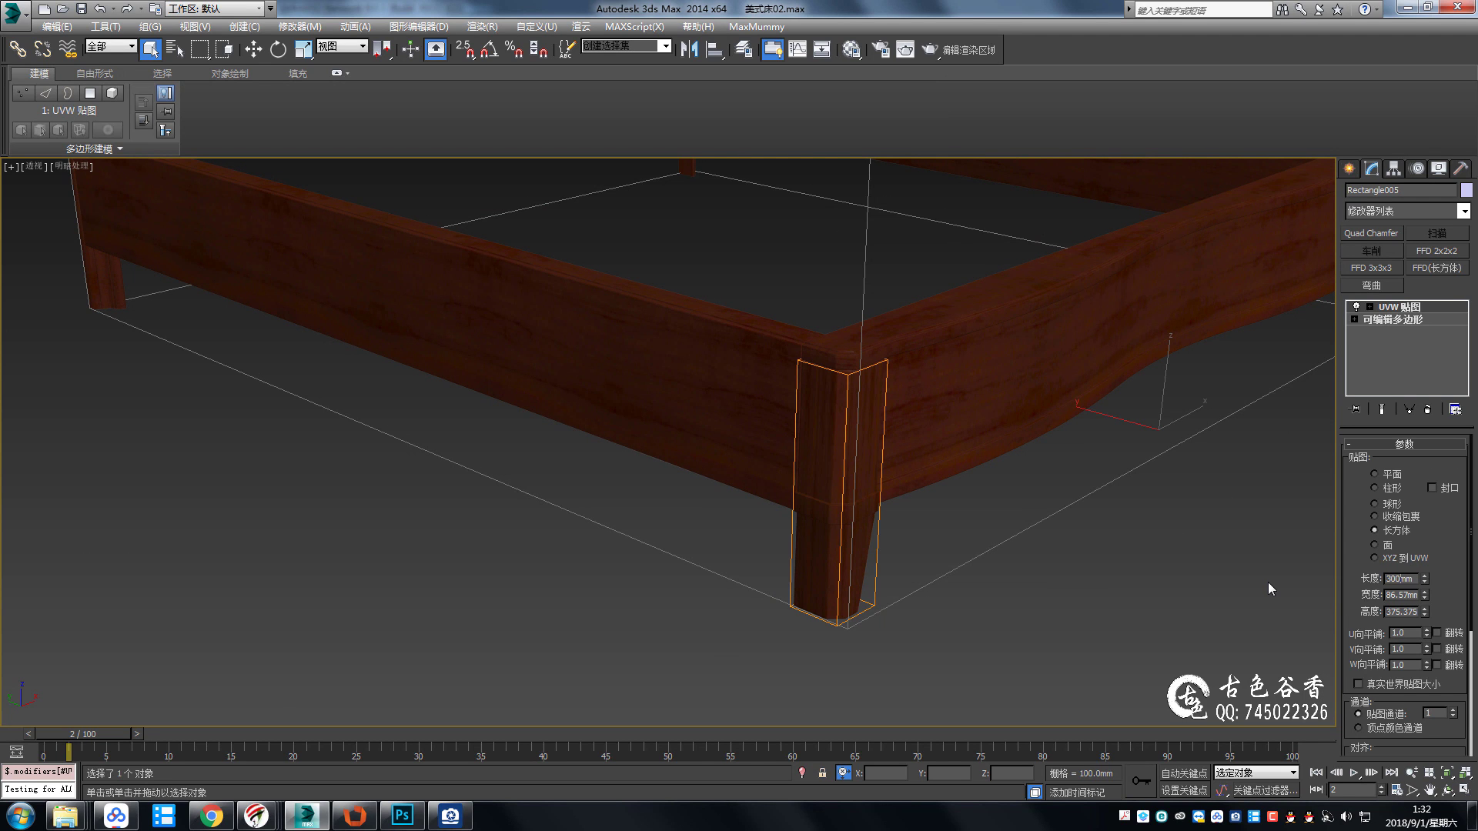
pyautogui.press('Tab')
pyautogui.write('300')
pyautogui.press('Tab')
pyautogui.write('300')
pyautogui.press('Return')
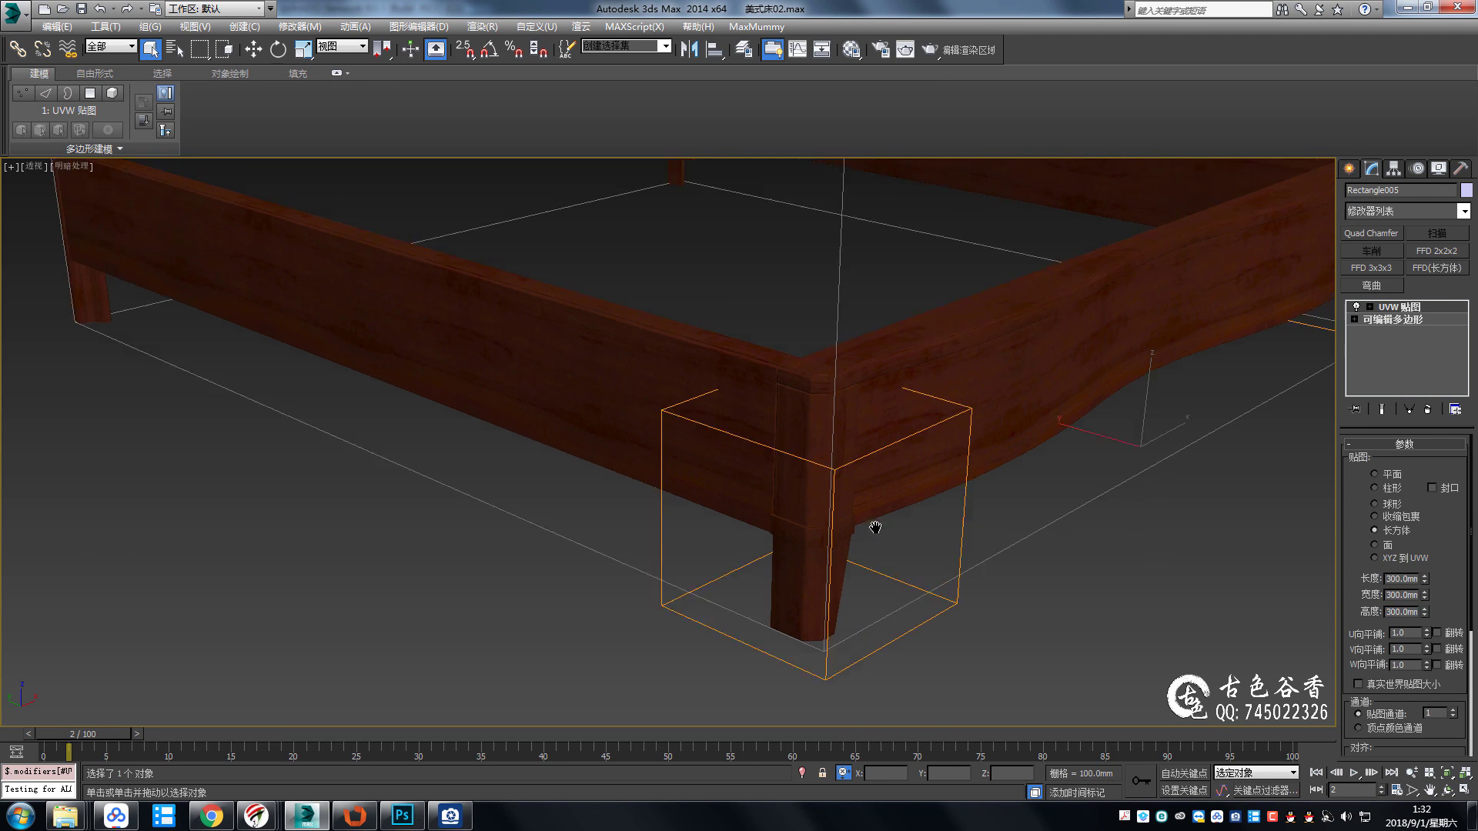
# Deselect the bed leg to review the wood grain across the frame.
pyautogui.scroll(10, 874, 528)
pyautogui.scroll(-5, 812, 580)
pyautogui.scroll(1, 755, 551)
pyautogui.scroll(-3, 687, 541)
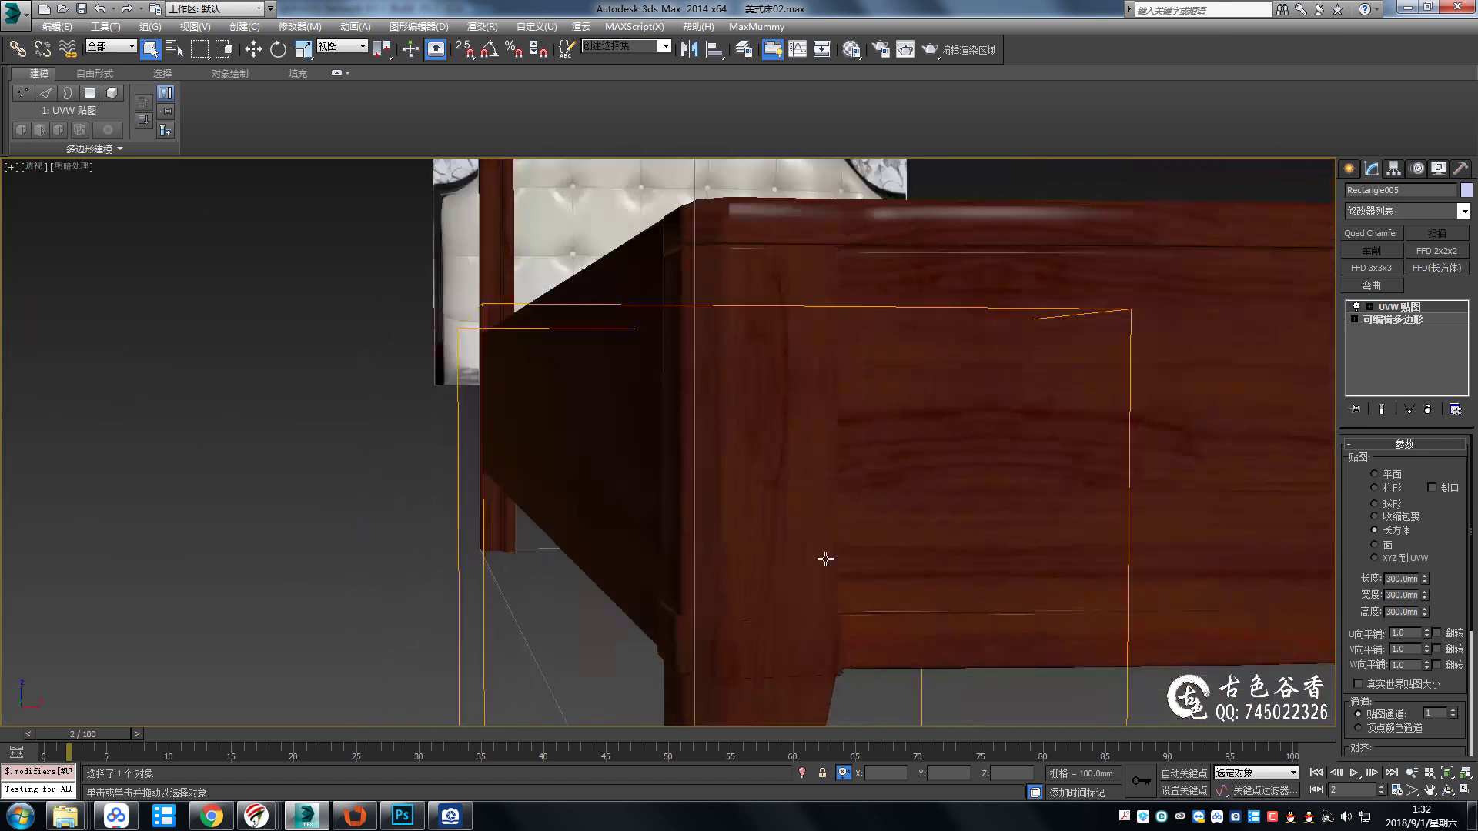
pyautogui.scroll(-3, 825, 561)
pyautogui.scroll(4, 1006, 462)
pyautogui.click(820, 529)
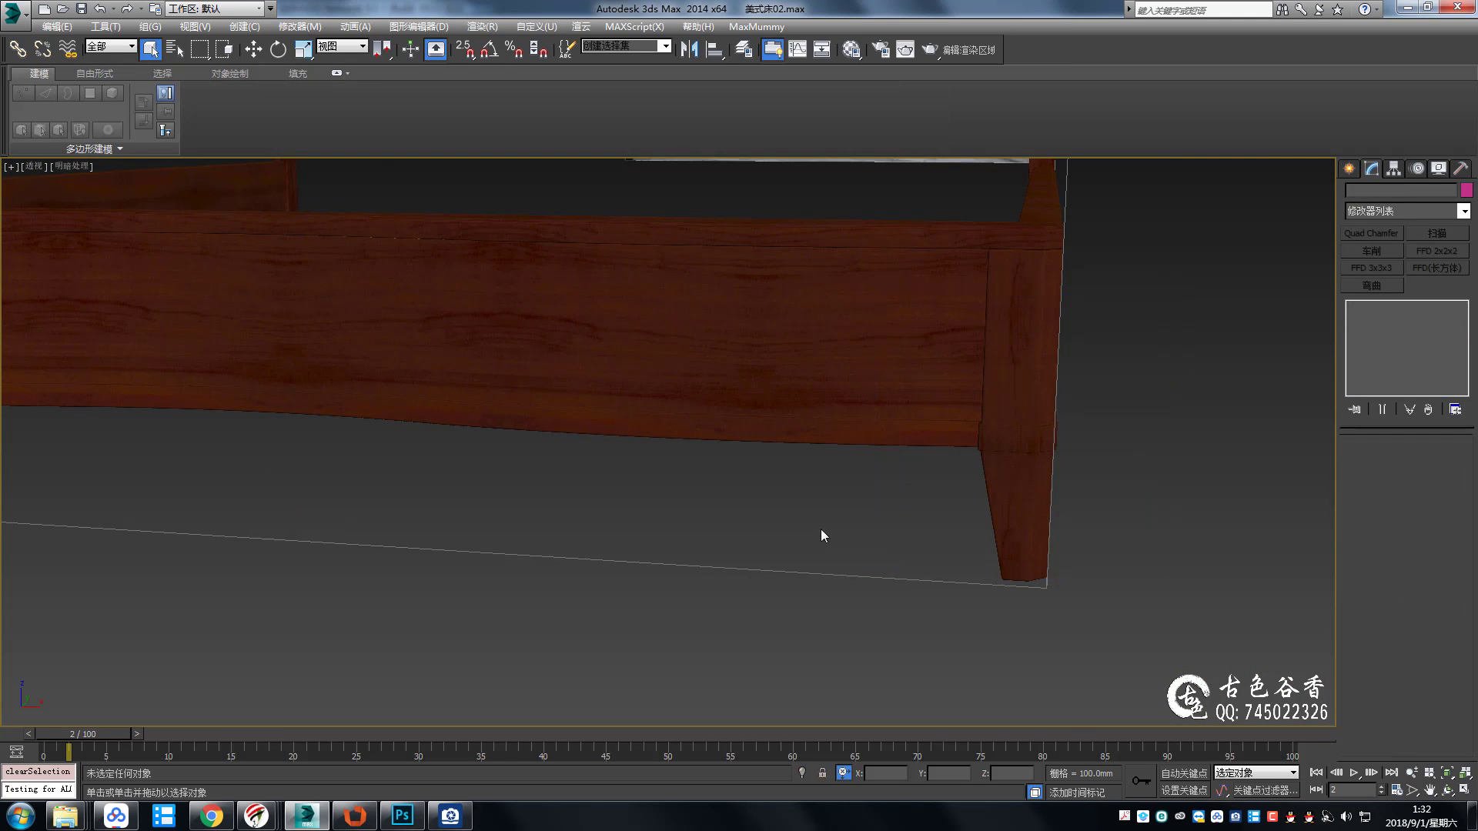
pyautogui.scroll(-5, 821, 529)
pyautogui.scroll(3, 733, 443)
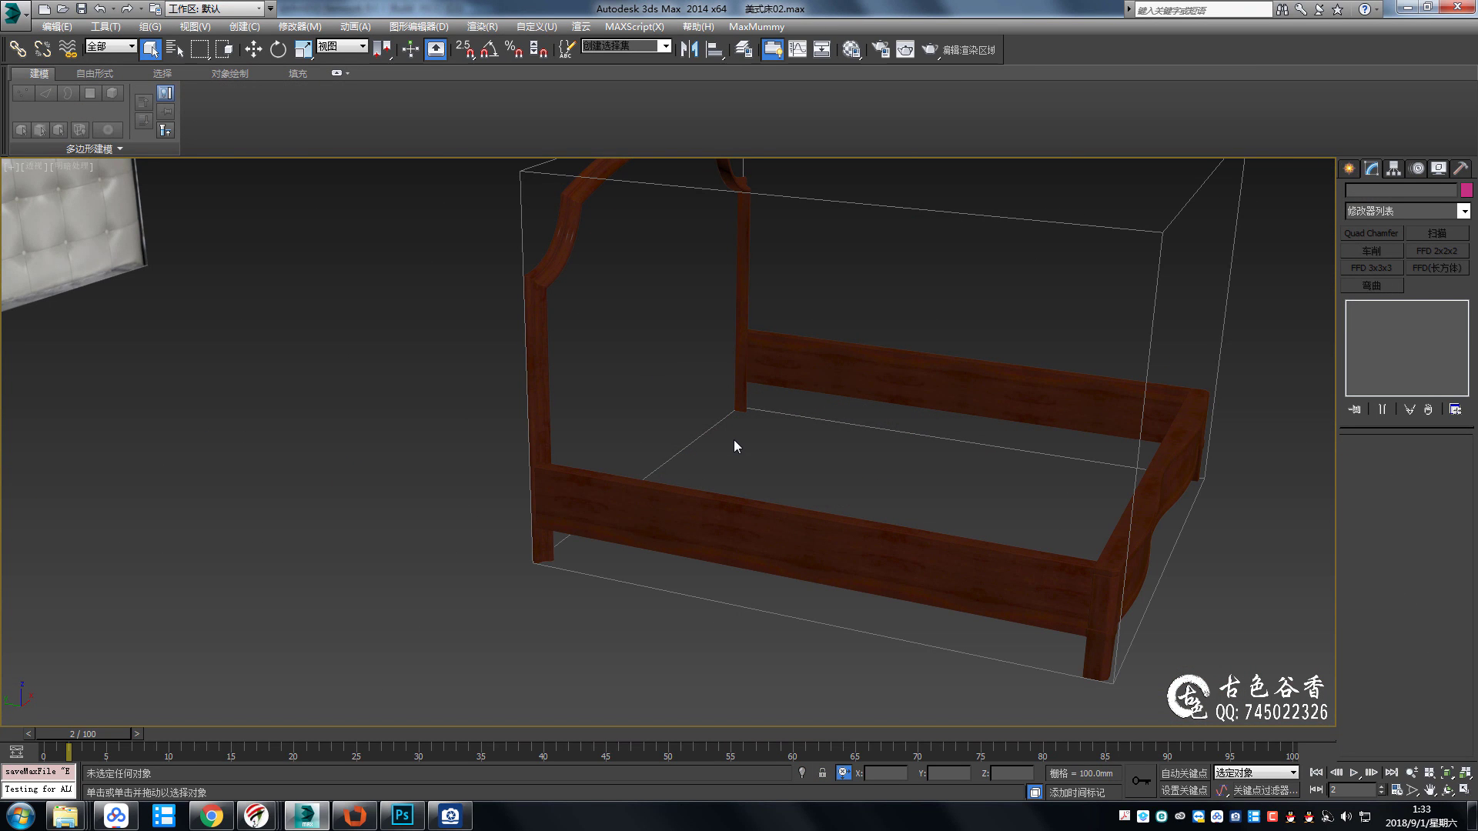
# Hide the ribbon and set up a Front view facing the headboard.
pyautogui.keyDown('alt'); pyautogui.moveTo(735, 443); pyautogui.dragTo(534, 300, button='middle'); pyautogui.keyUp('alt')
pyautogui.click(339, 73)
pyautogui.scroll(2, 682, 389)
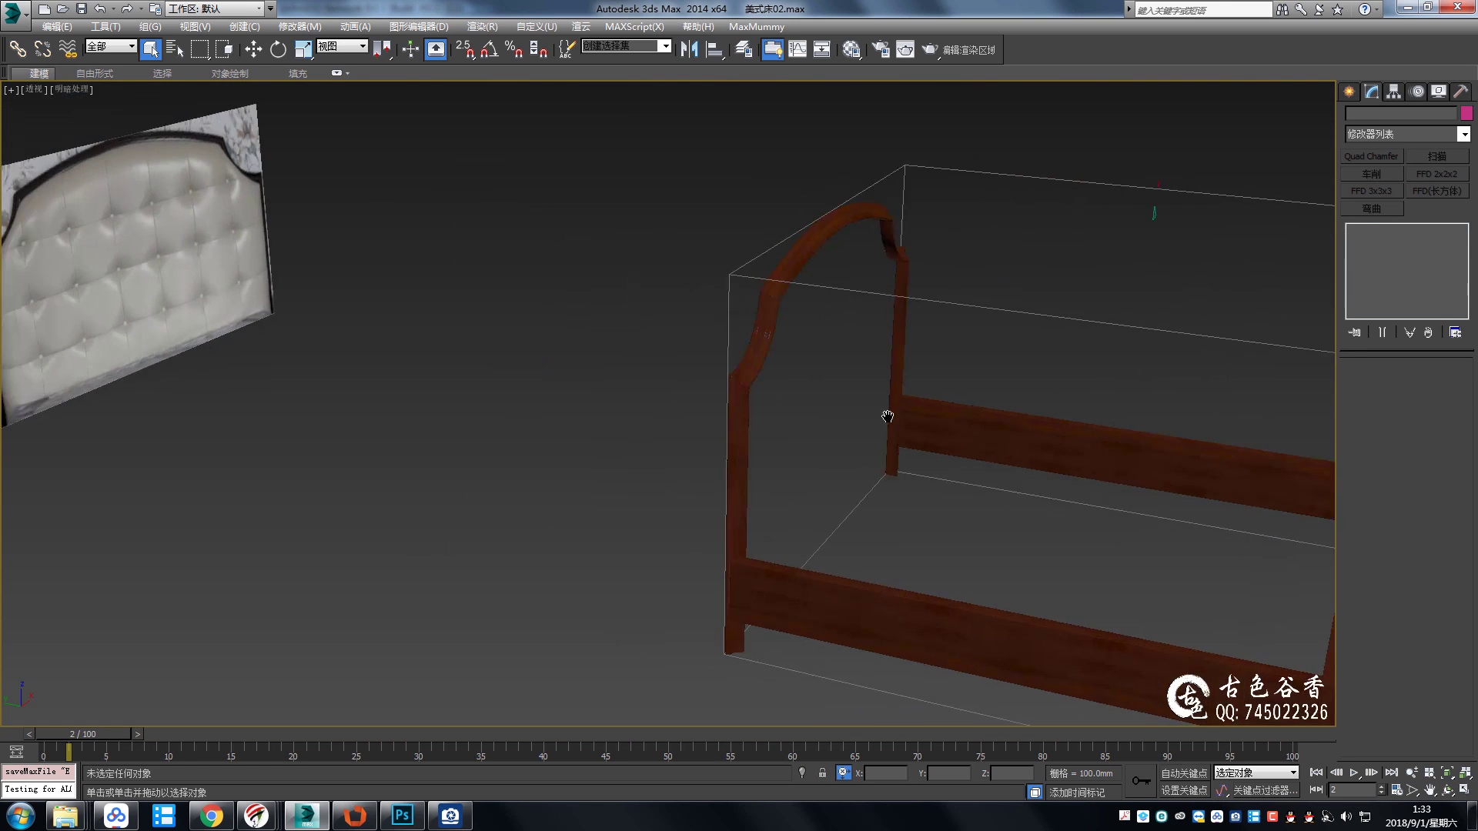
pyautogui.scroll(-4, 883, 413)
pyautogui.keyDown('alt'); pyautogui.moveTo(907, 419); pyautogui.dragTo(884, 419, button='middle'); pyautogui.keyUp('alt')
pyautogui.scroll(3, 952, 393)
pyautogui.scroll(2, 951, 393)
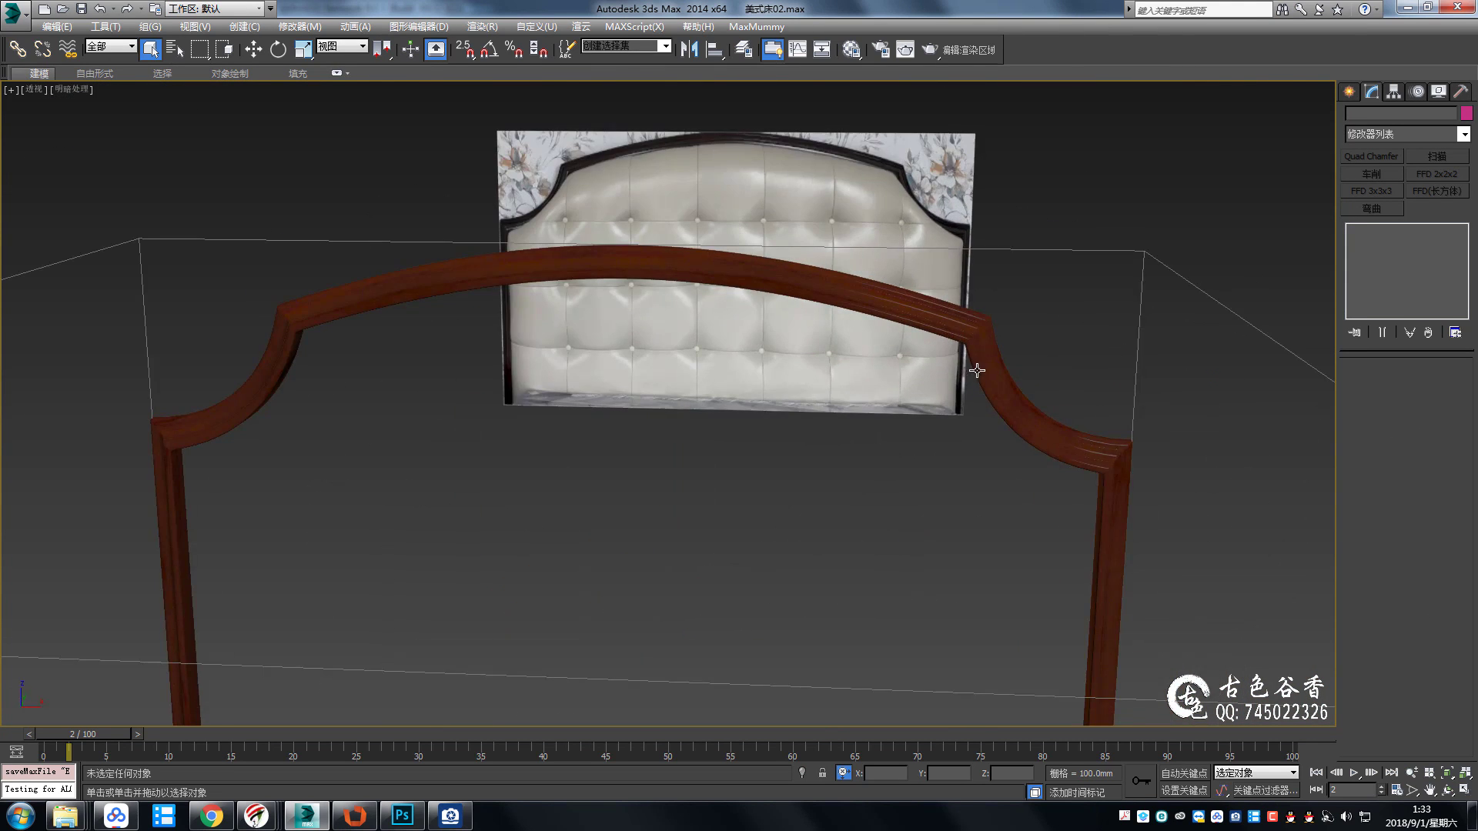
pyautogui.scroll(4, 972, 369)
pyautogui.press('f')
# Draw a standard Plane primitive covering the headboard cushion.
pyautogui.click(1348, 93)
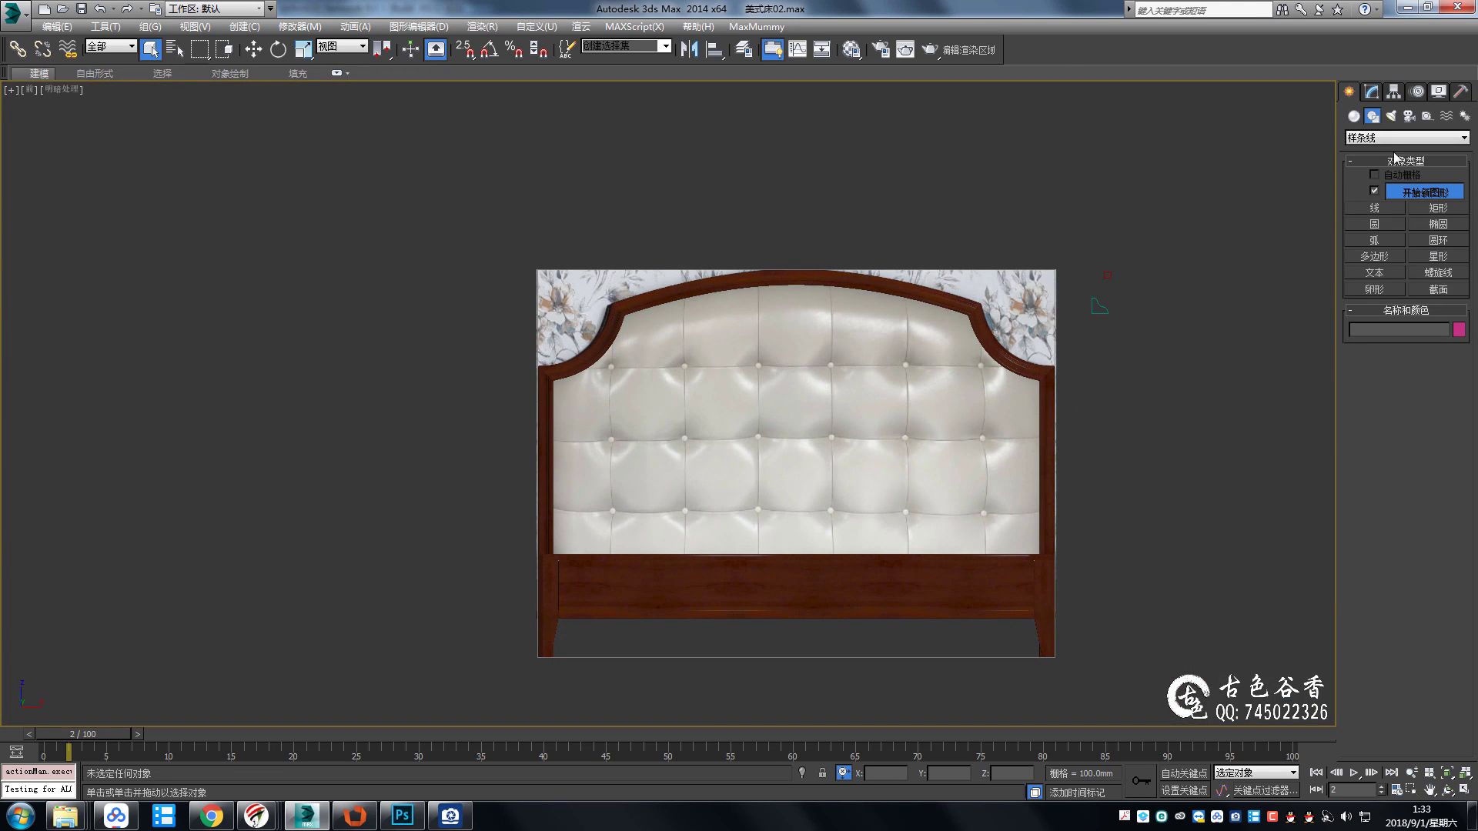
pyautogui.click(1354, 117)
pyautogui.click(1437, 254)
pyautogui.moveTo(591, 426); pyautogui.dragTo(584, 373, button='middle')
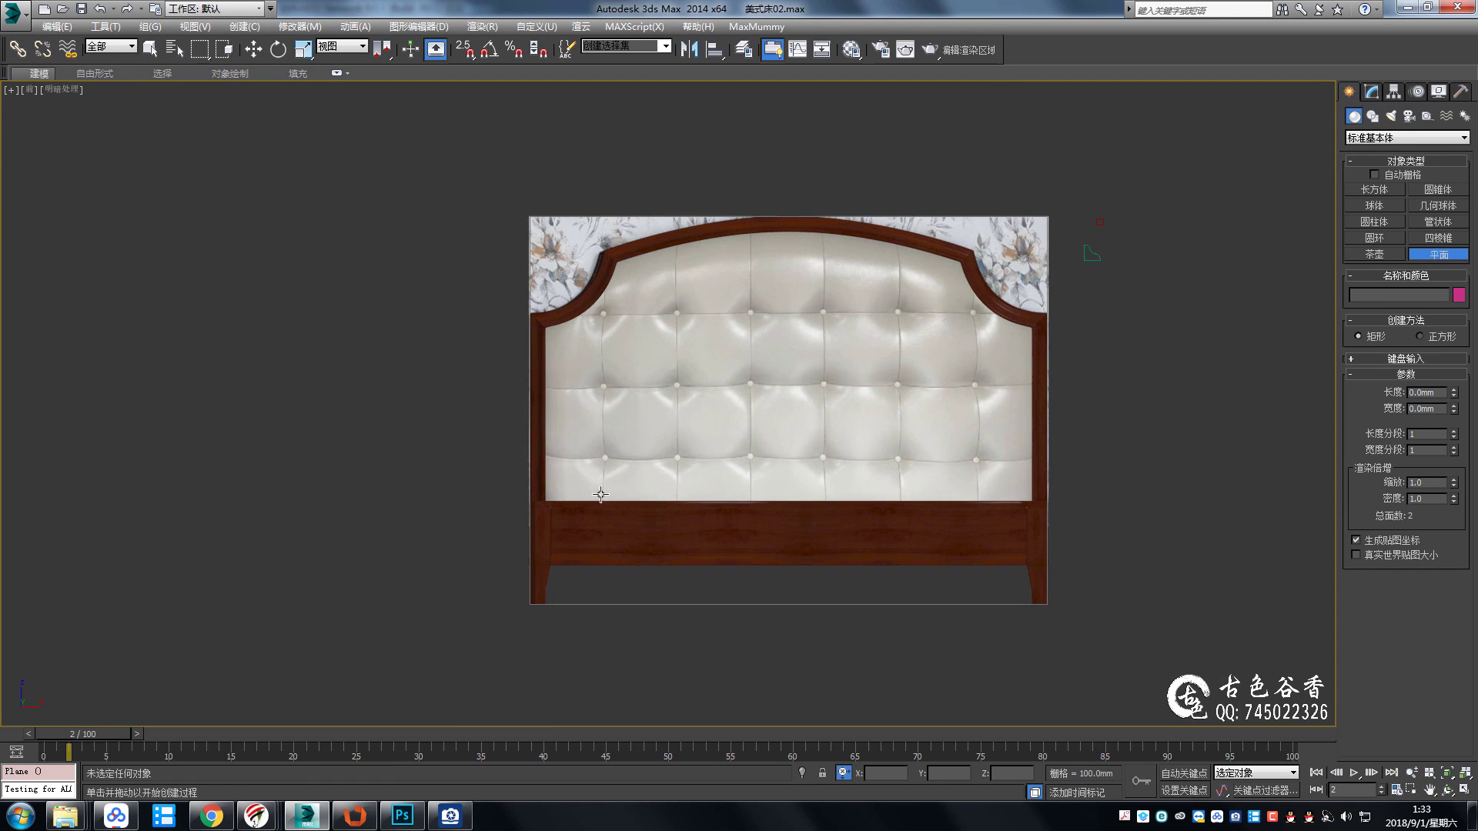
pyautogui.moveTo(544, 501); pyautogui.dragTo(1031, 236)
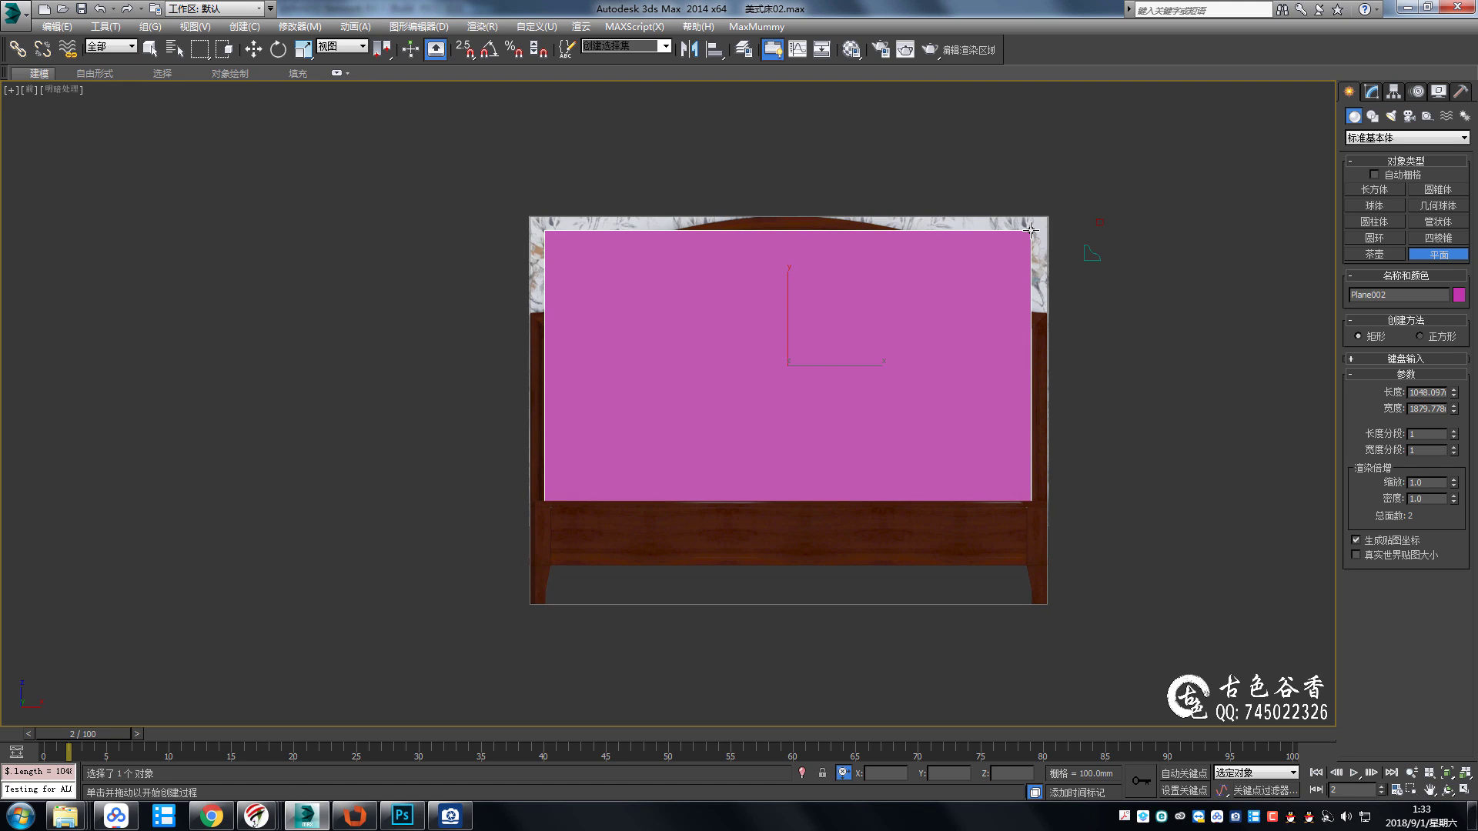
# Give the plane 4 length segments and move it above the headboard.
pyautogui.click(1454, 433)
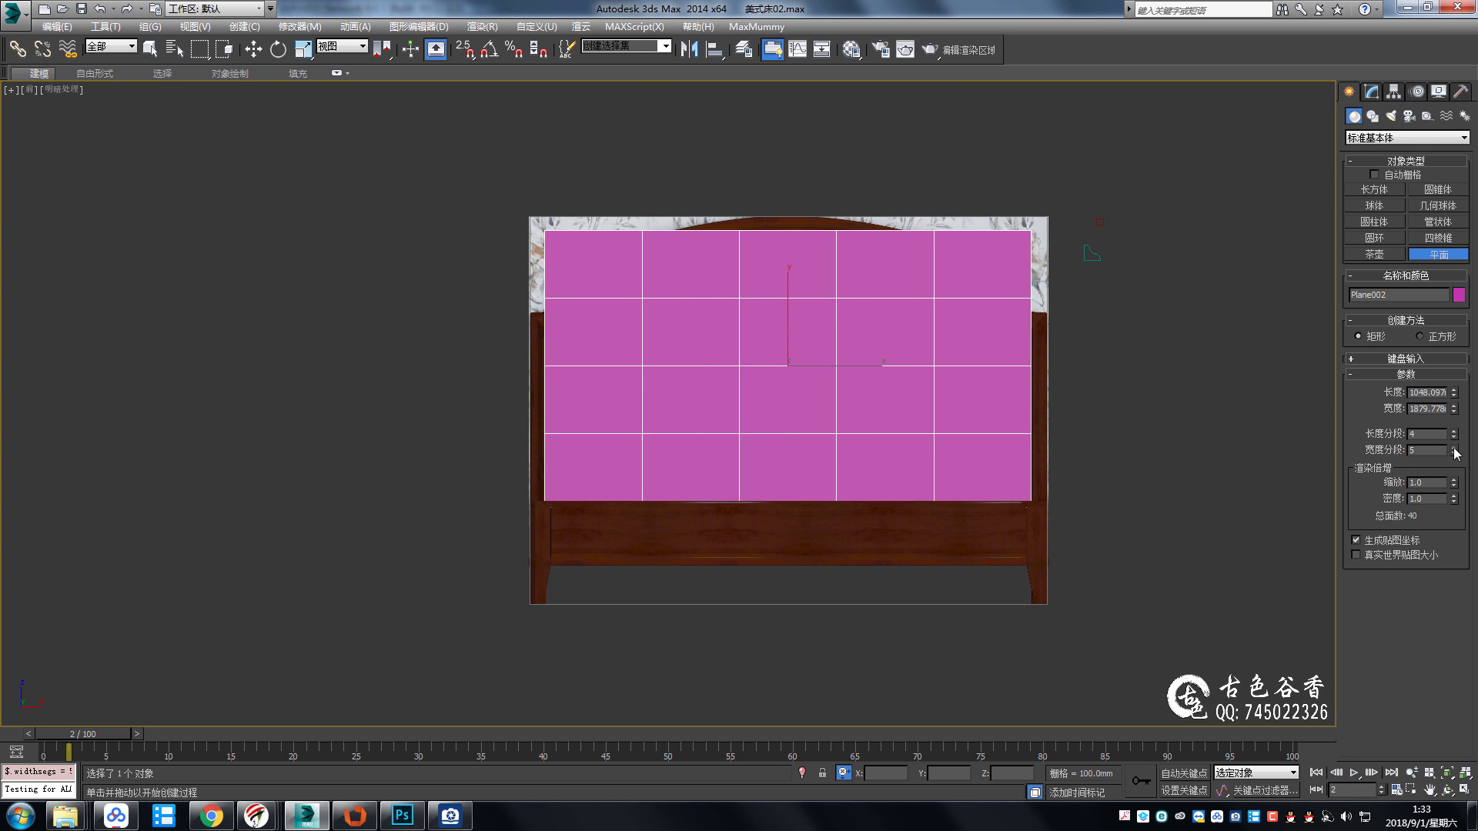
pyautogui.click(1453, 447)
pyautogui.moveTo(1048, 390); pyautogui.dragTo(908, 448, button='middle')
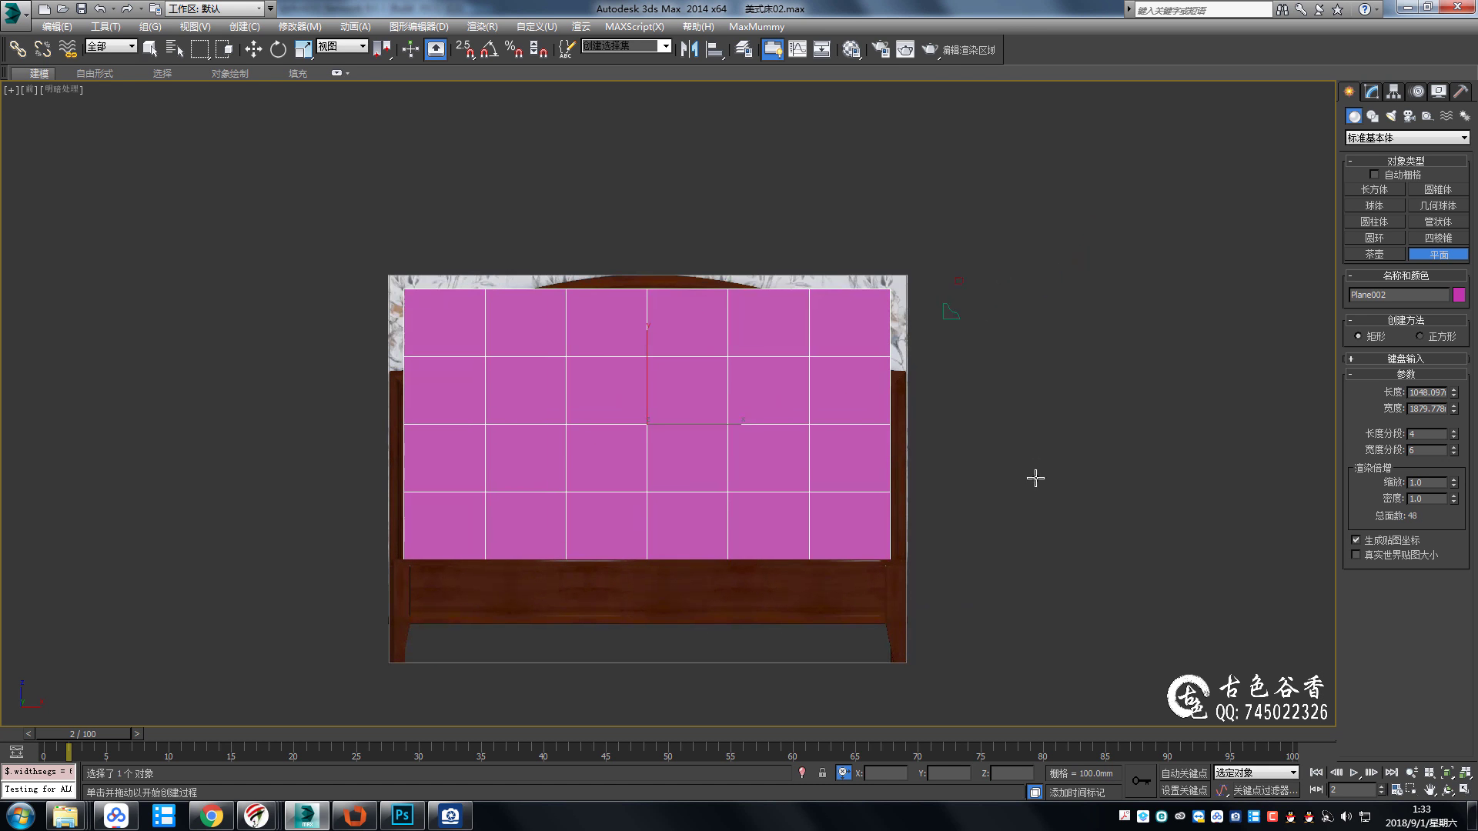
pyautogui.press('w')
pyautogui.moveTo(659, 401); pyautogui.dragTo(660, 420)
pyautogui.click(1221, 429)
pyautogui.click(671, 350)
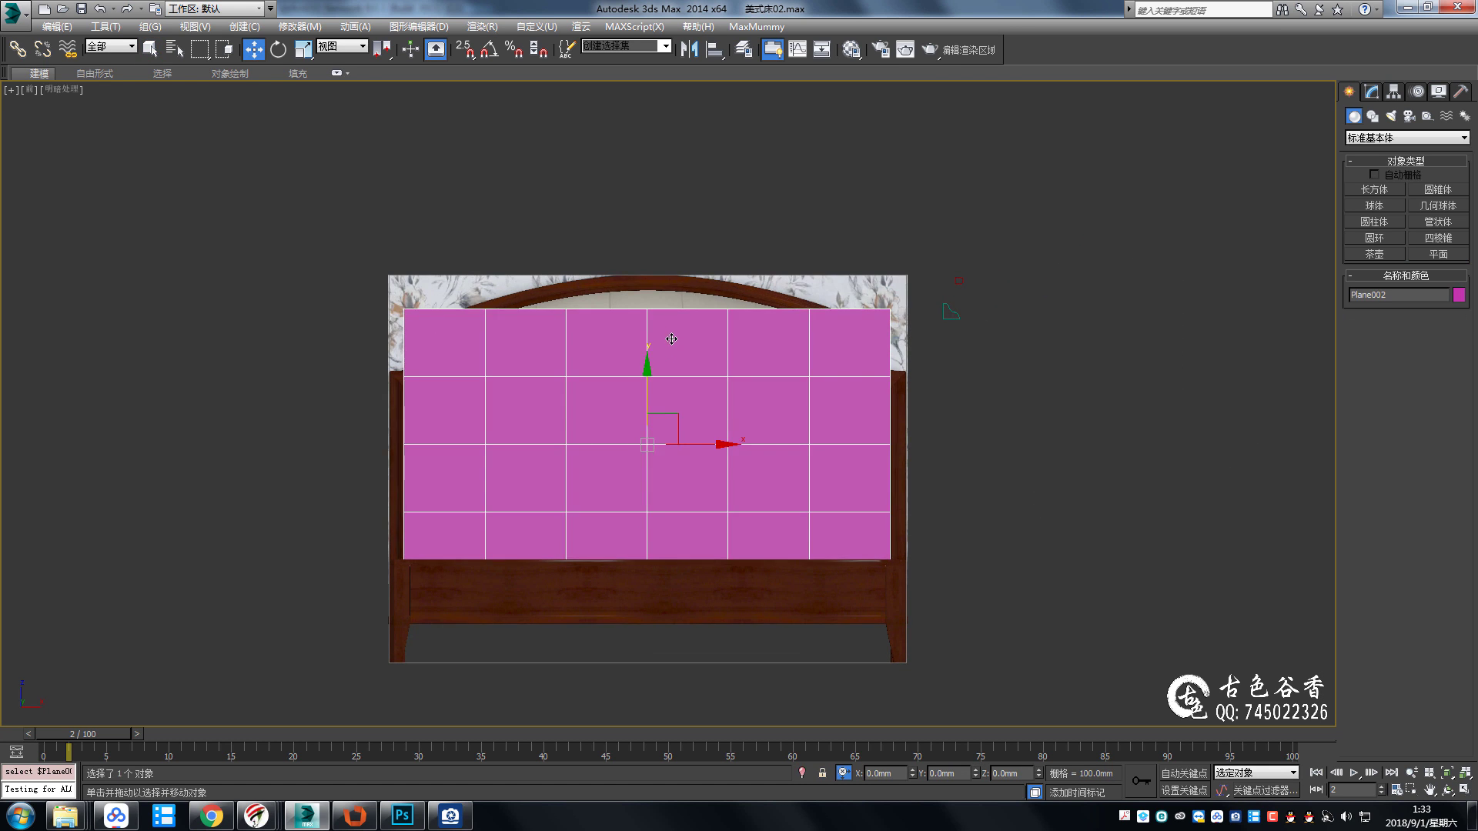
pyautogui.scroll(-2, 638, 488)
pyautogui.moveTo(788, 552); pyautogui.dragTo(788, 346)
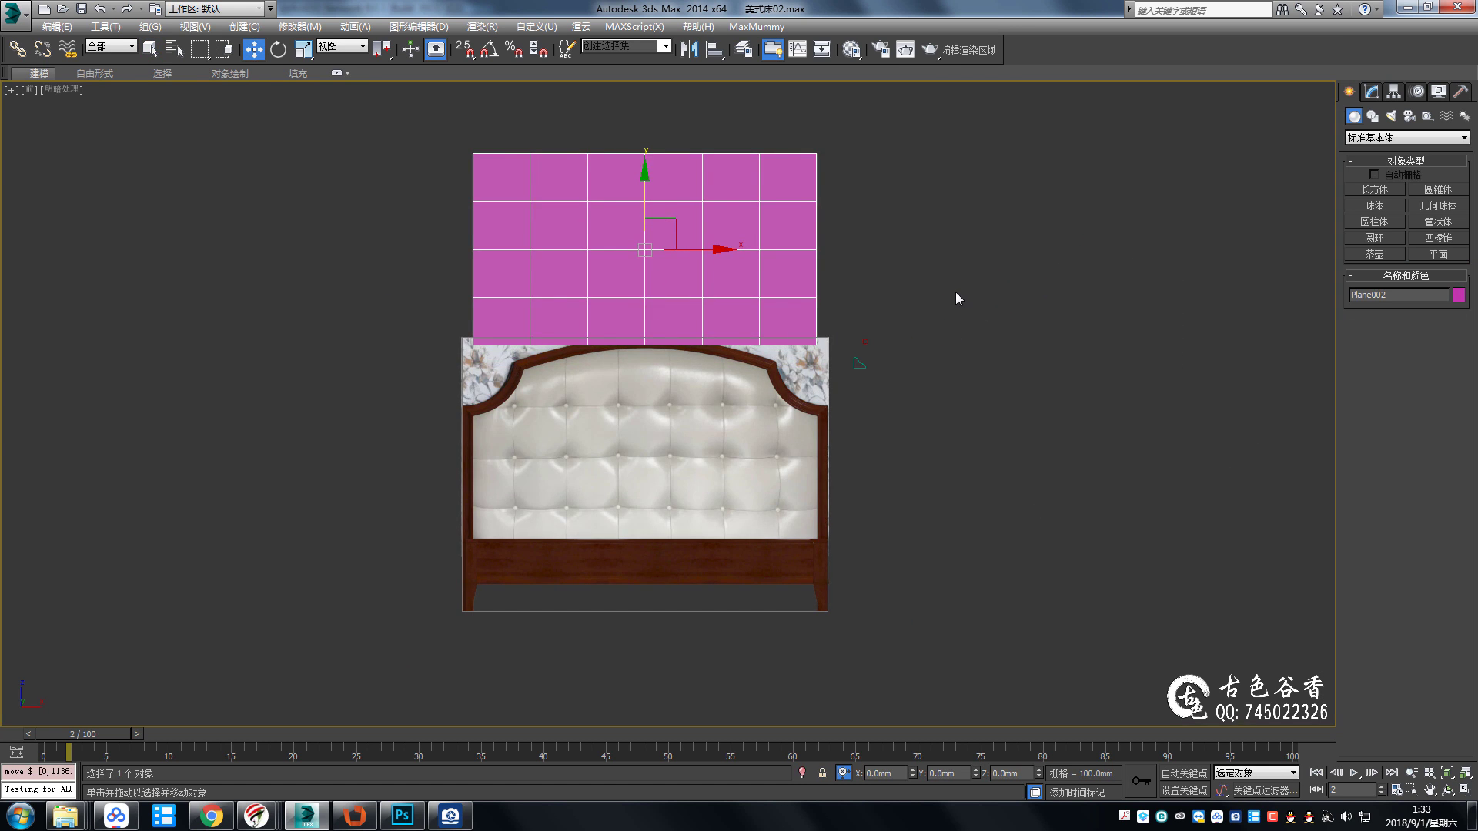
# Raise width segments to 7, convert the plane to editable poly, and clone it rightward.
pyautogui.click(1371, 91)
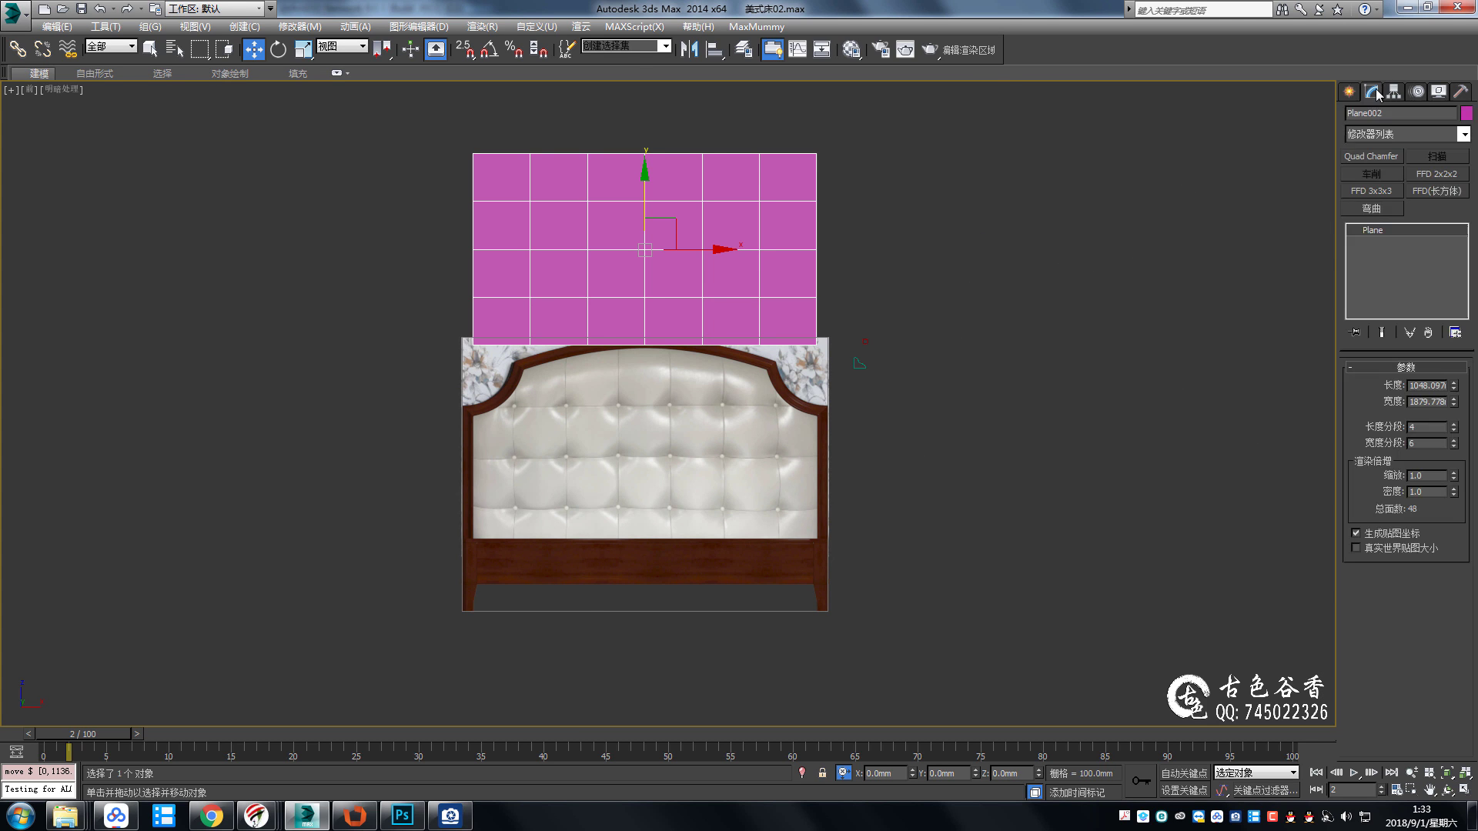
pyautogui.scroll(3, 987, 381)
pyautogui.click(1455, 441)
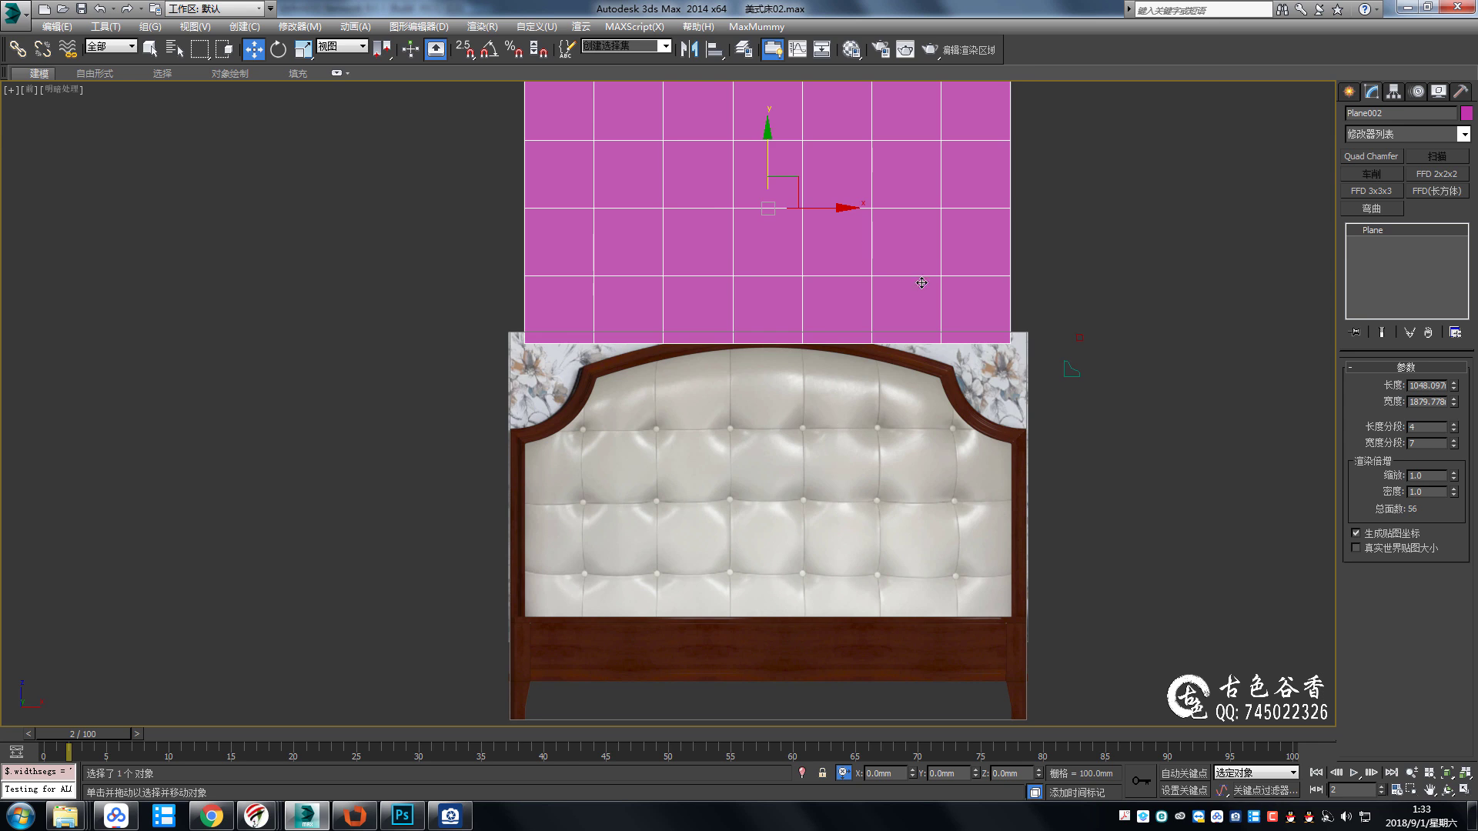
pyautogui.moveTo(921, 282); pyautogui.dragTo(916, 372, button='middle')
pyautogui.moveTo(812, 445); pyautogui.dragTo(801, 334, button='middle')
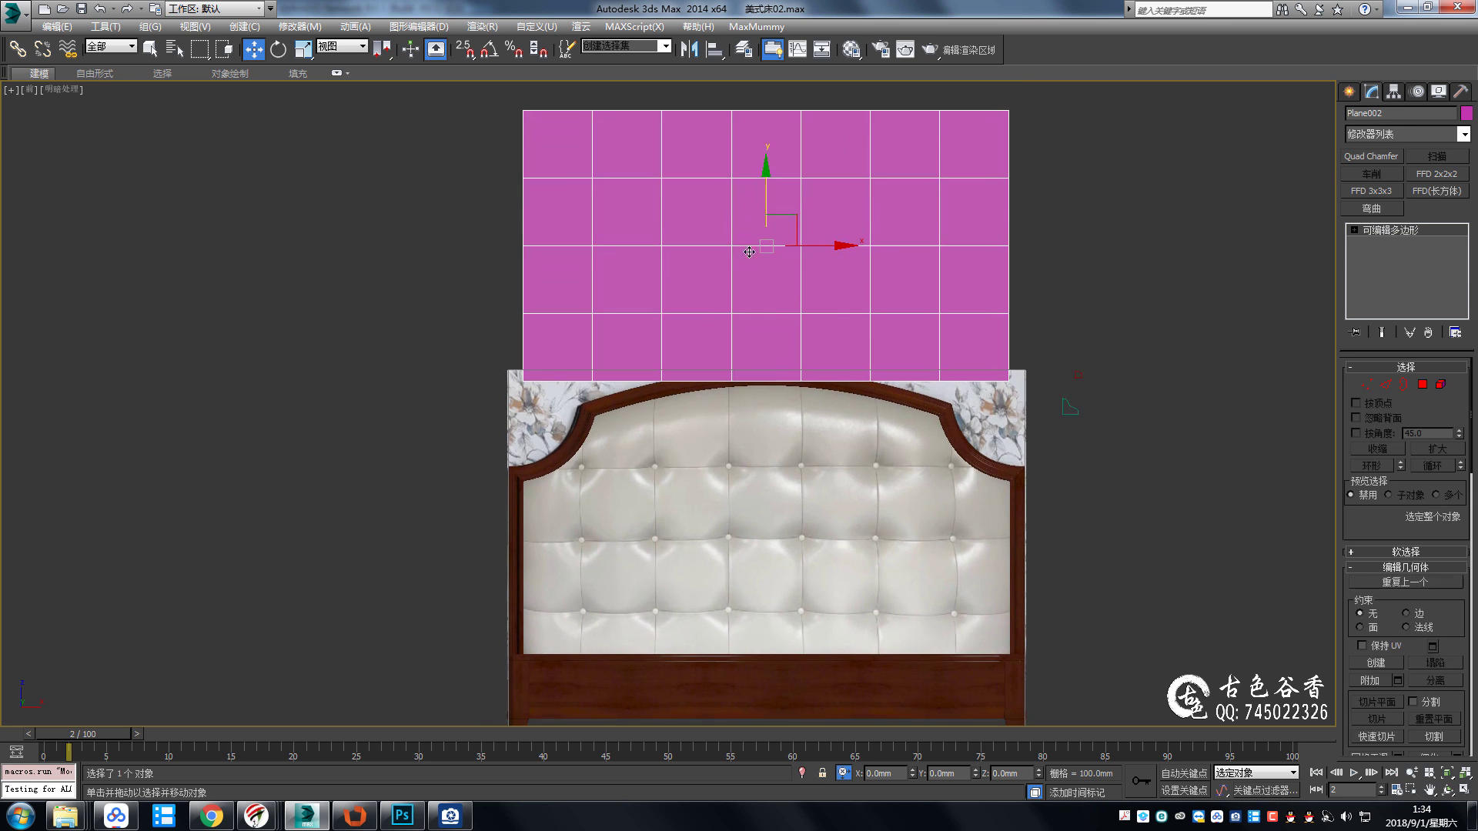
pyautogui.moveTo(762, 186); pyautogui.dragTo(765, 429, button='middle')
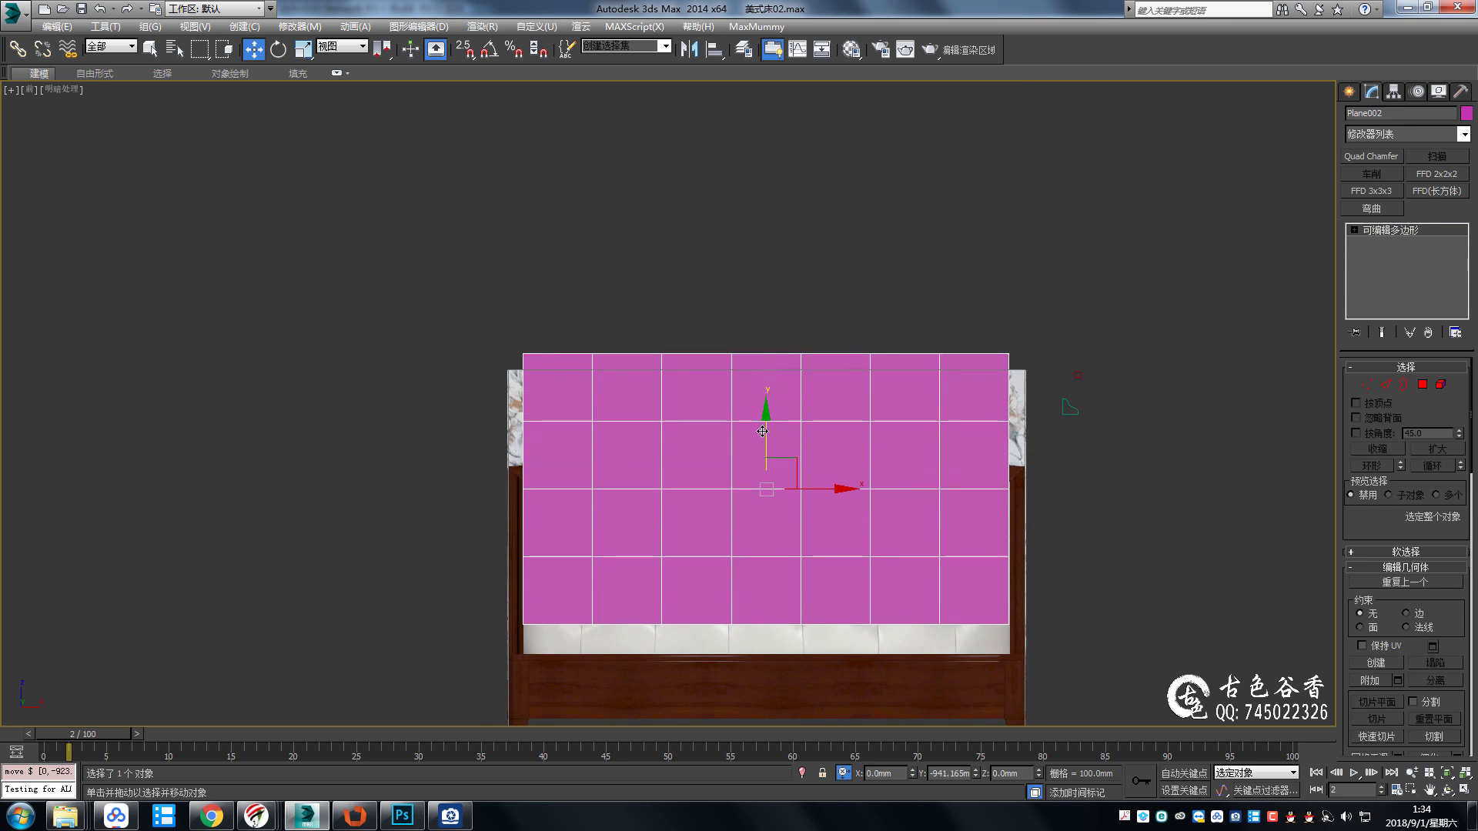
pyautogui.scroll(-2, 772, 462)
pyautogui.keyDown('shift'); pyautogui.moveTo(772, 462); pyautogui.dragTo(1025, 494); pyautogui.keyUp('shift')
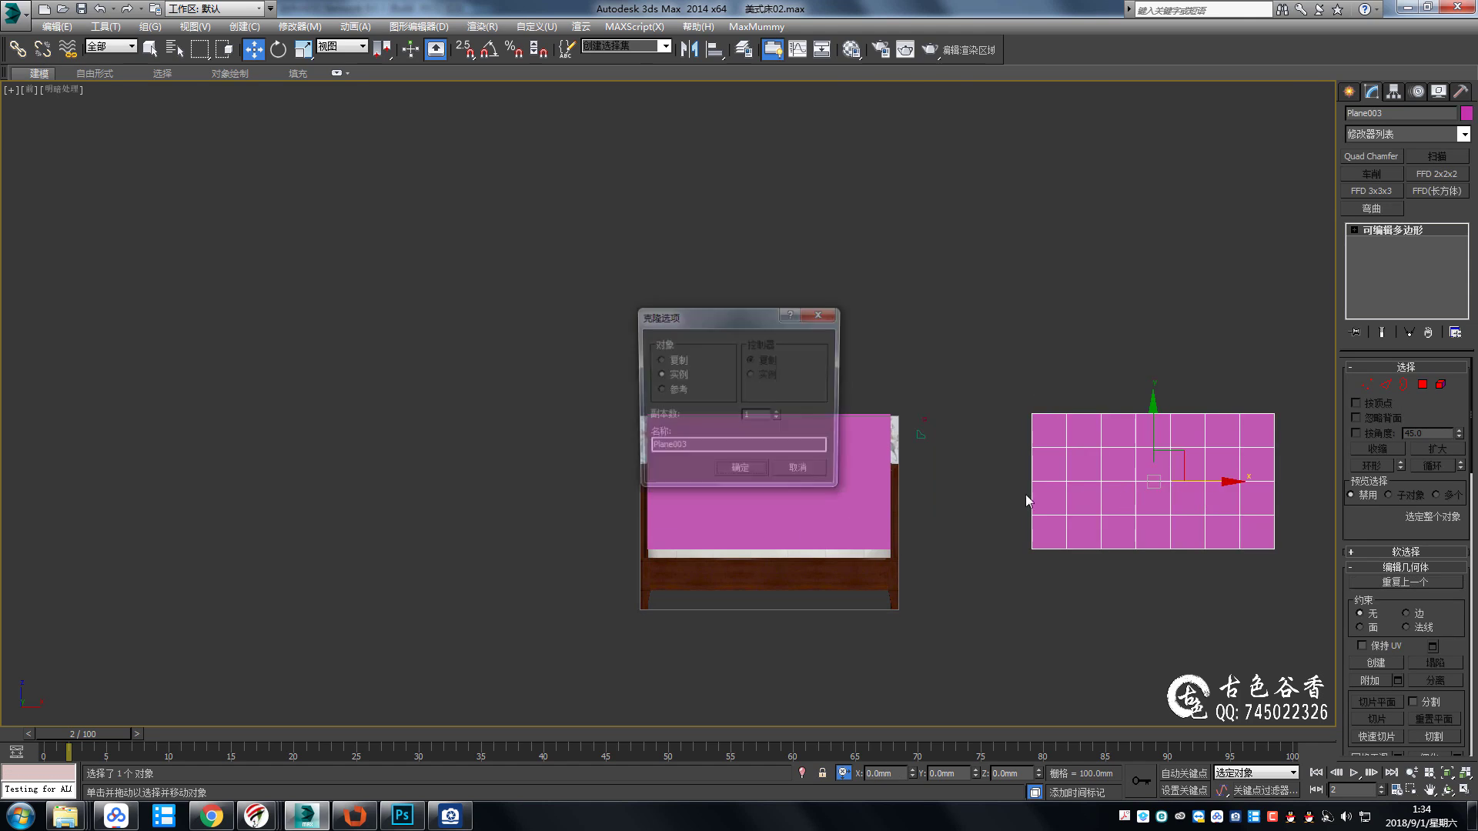
# Create right and upward copies of the gridded plane and move them out of the way.
pyautogui.click(744, 473)
pyautogui.keyDown('shift'); pyautogui.moveTo(779, 470); pyautogui.dragTo(779, 205); pyautogui.keyUp('shift')
pyautogui.click(744, 472)
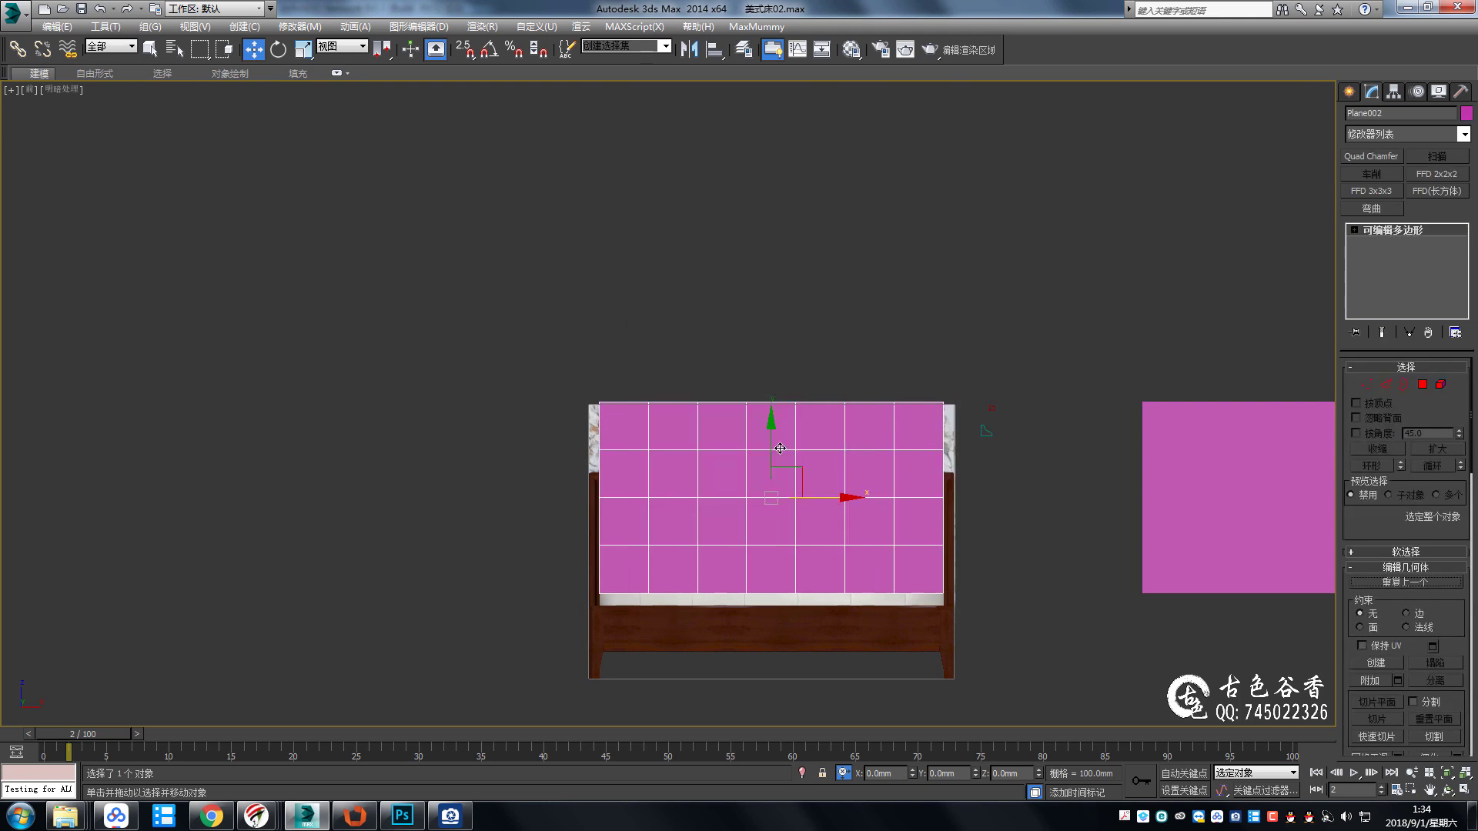
pyautogui.click(741, 474)
pyautogui.press('q')
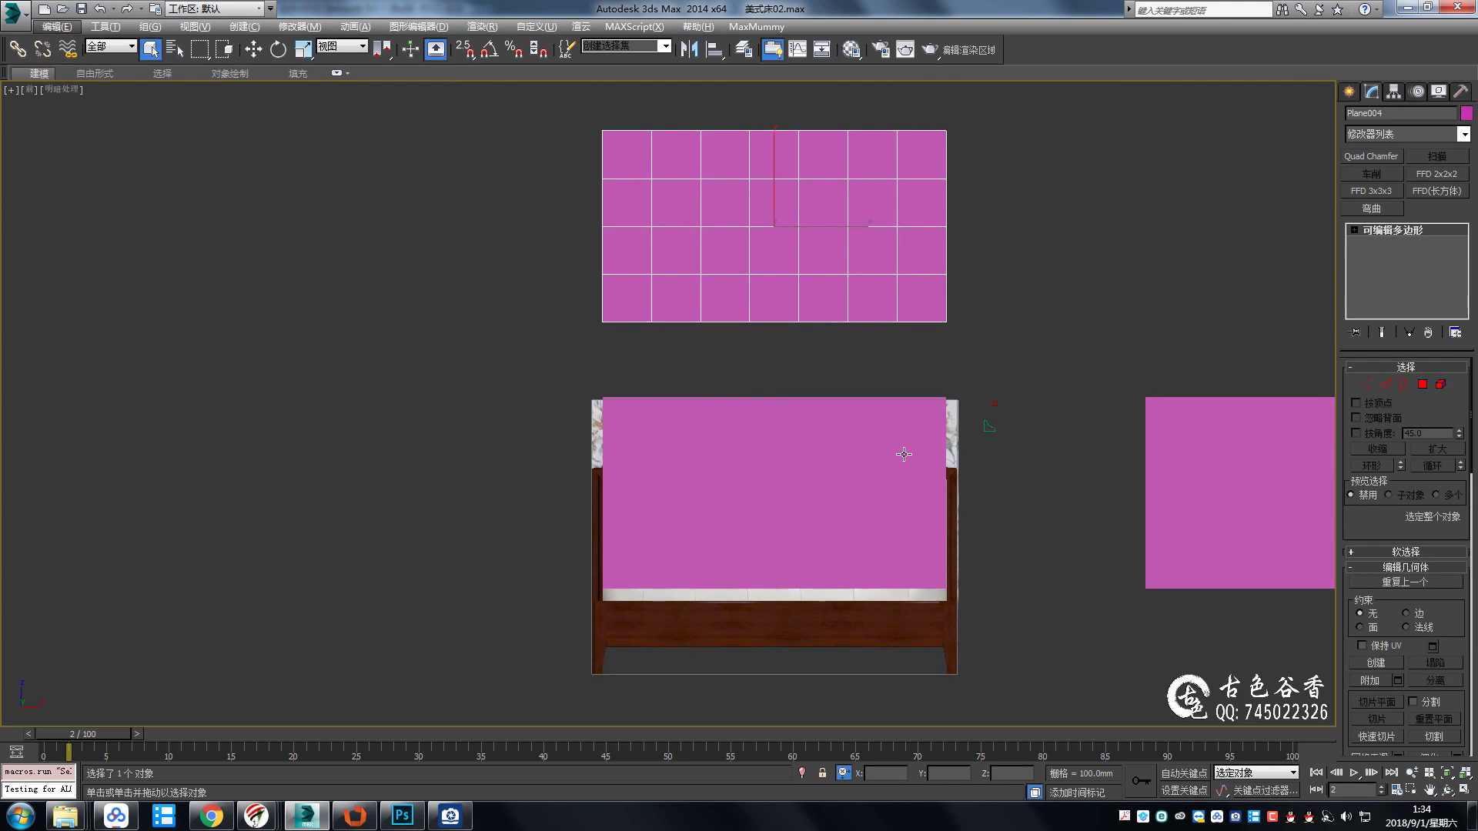
pyautogui.keyDown('ctrl'); pyautogui.click(1217, 462); pyautogui.keyUp('ctrl')
pyautogui.press('F3')
pyautogui.press('t')
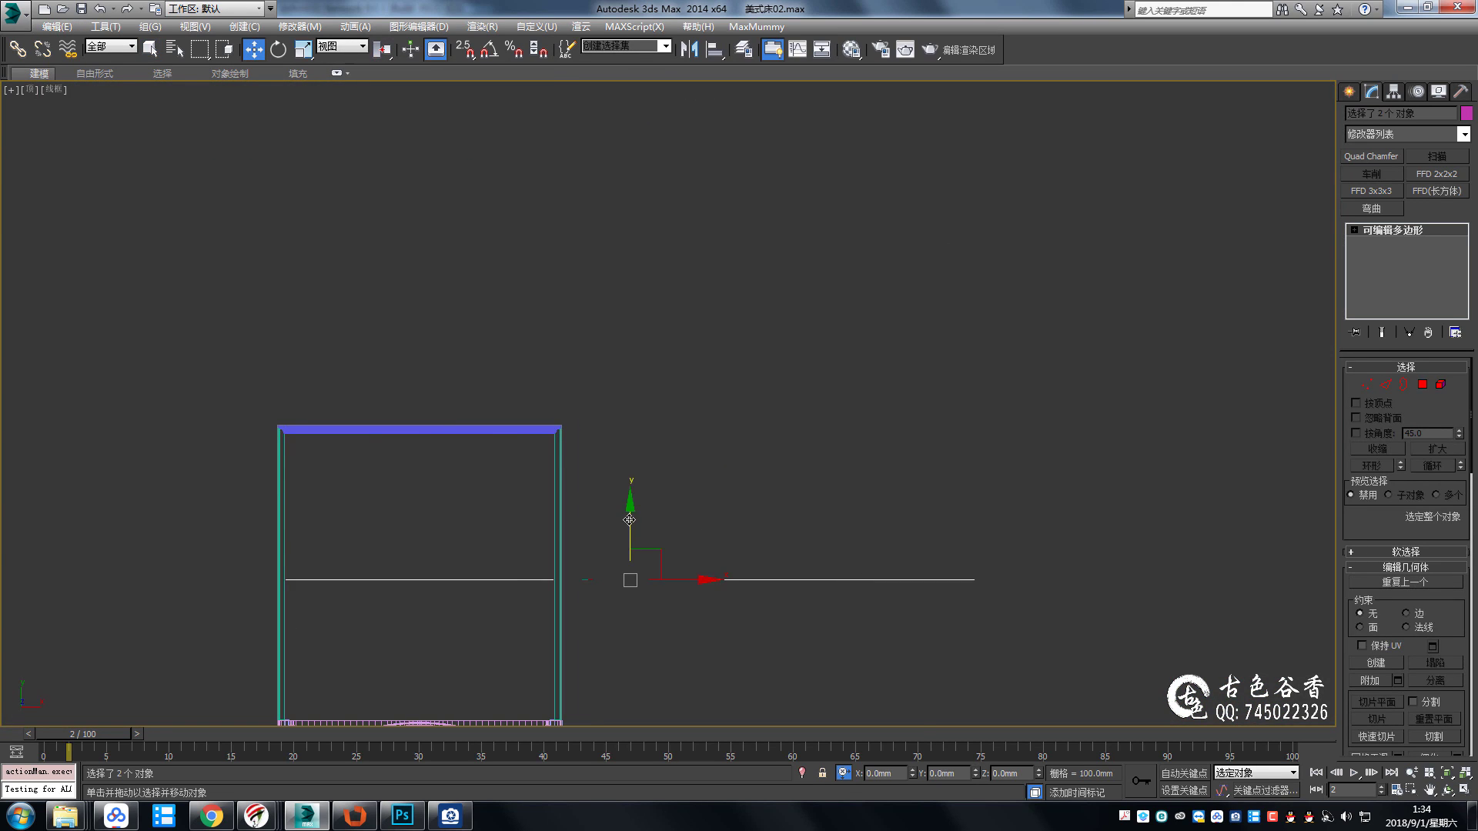
pyautogui.moveTo(629, 519); pyautogui.dragTo(629, 176)
pyautogui.press('f')
pyautogui.press('F3')
pyautogui.press('q')
# Move the original Plane002 down and back onto the headboard cushion.
pyautogui.click(835, 417)
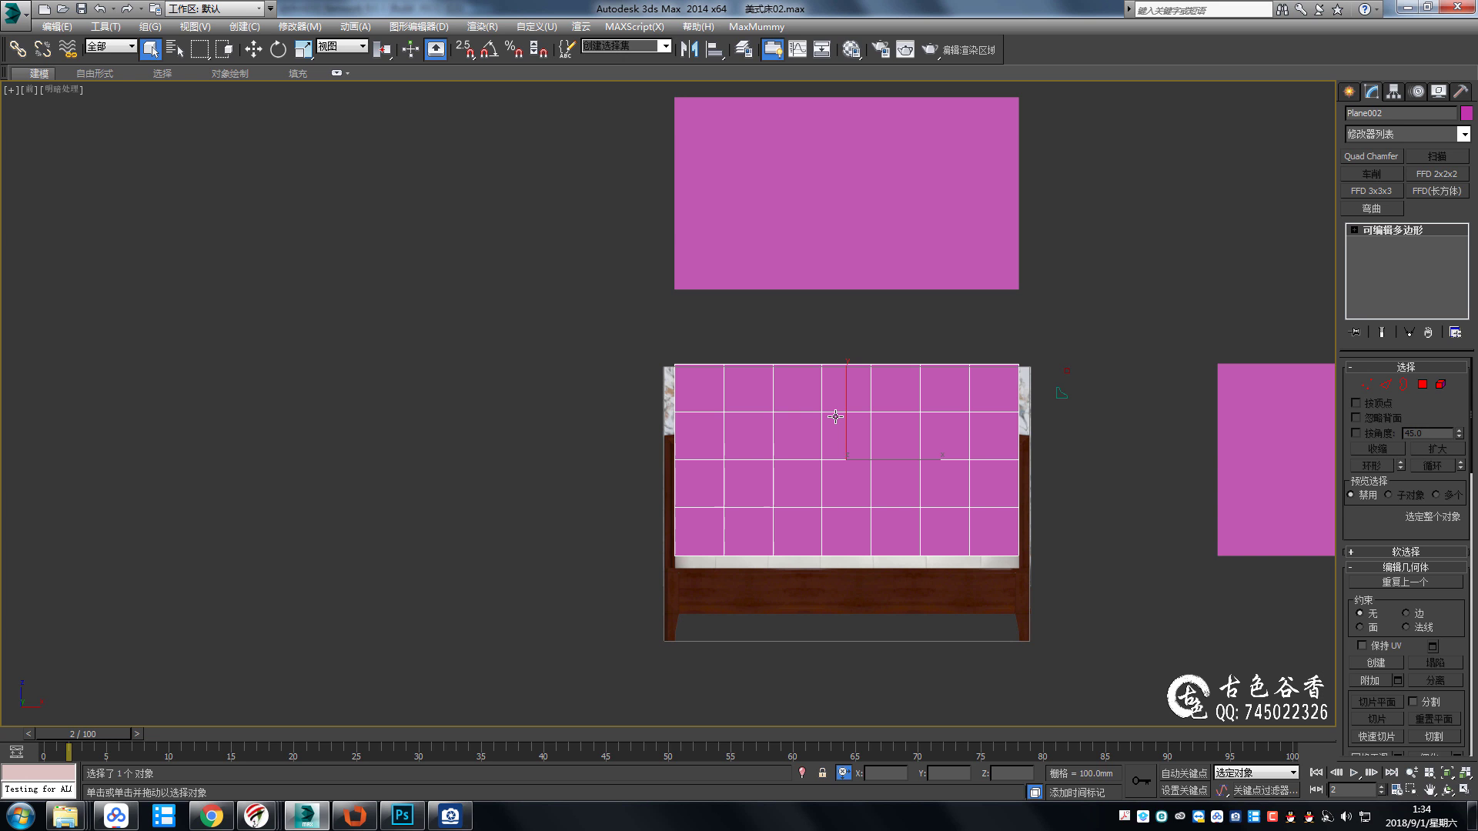
pyautogui.scroll(5, 833, 418)
pyautogui.press('w')
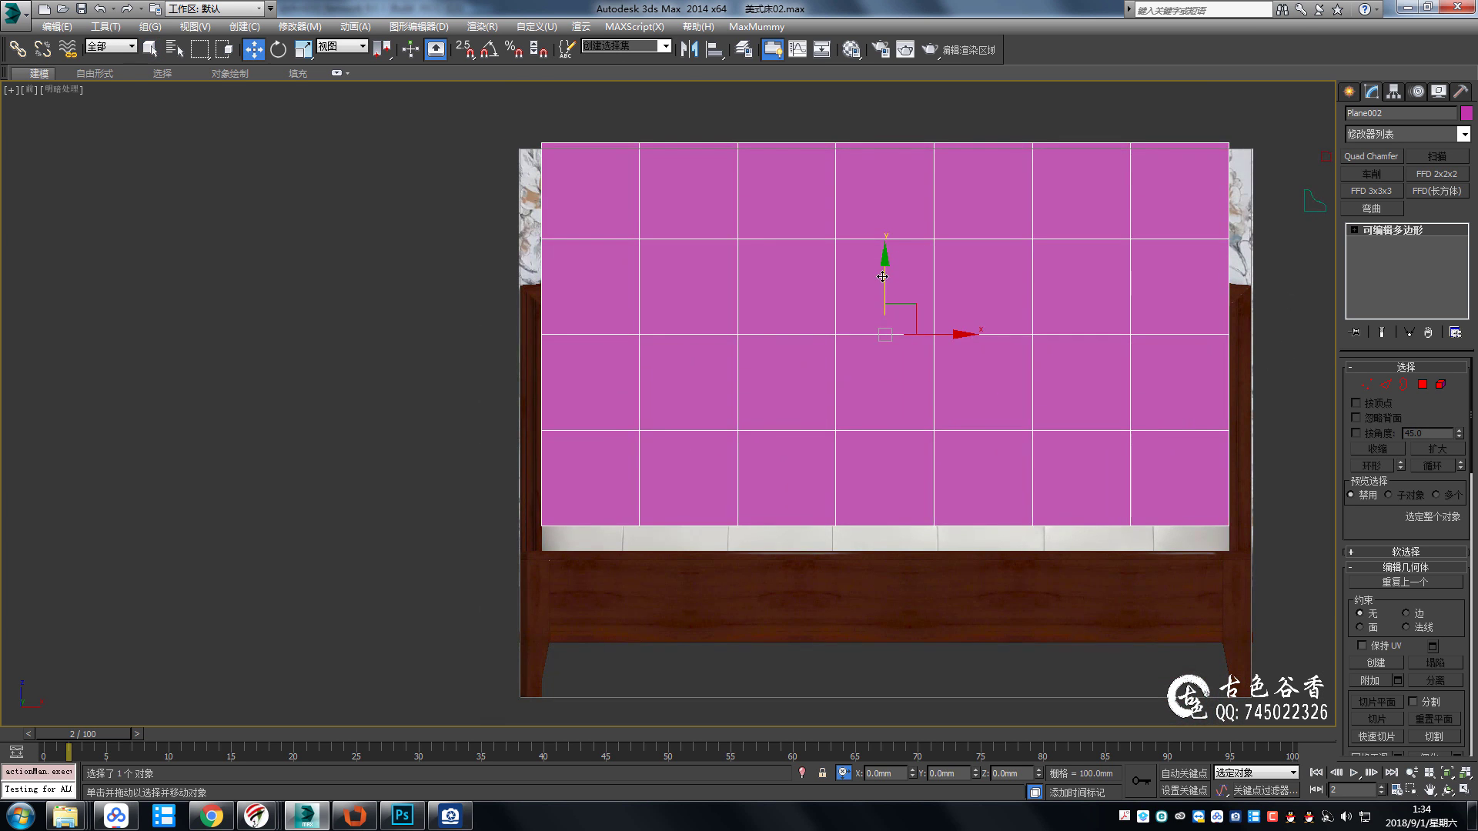
pyautogui.moveTo(880, 254); pyautogui.dragTo(903, 301)
pyautogui.hotkey('alt', 'w')
pyautogui.hotkey('alt', 'w')
pyautogui.press('p')
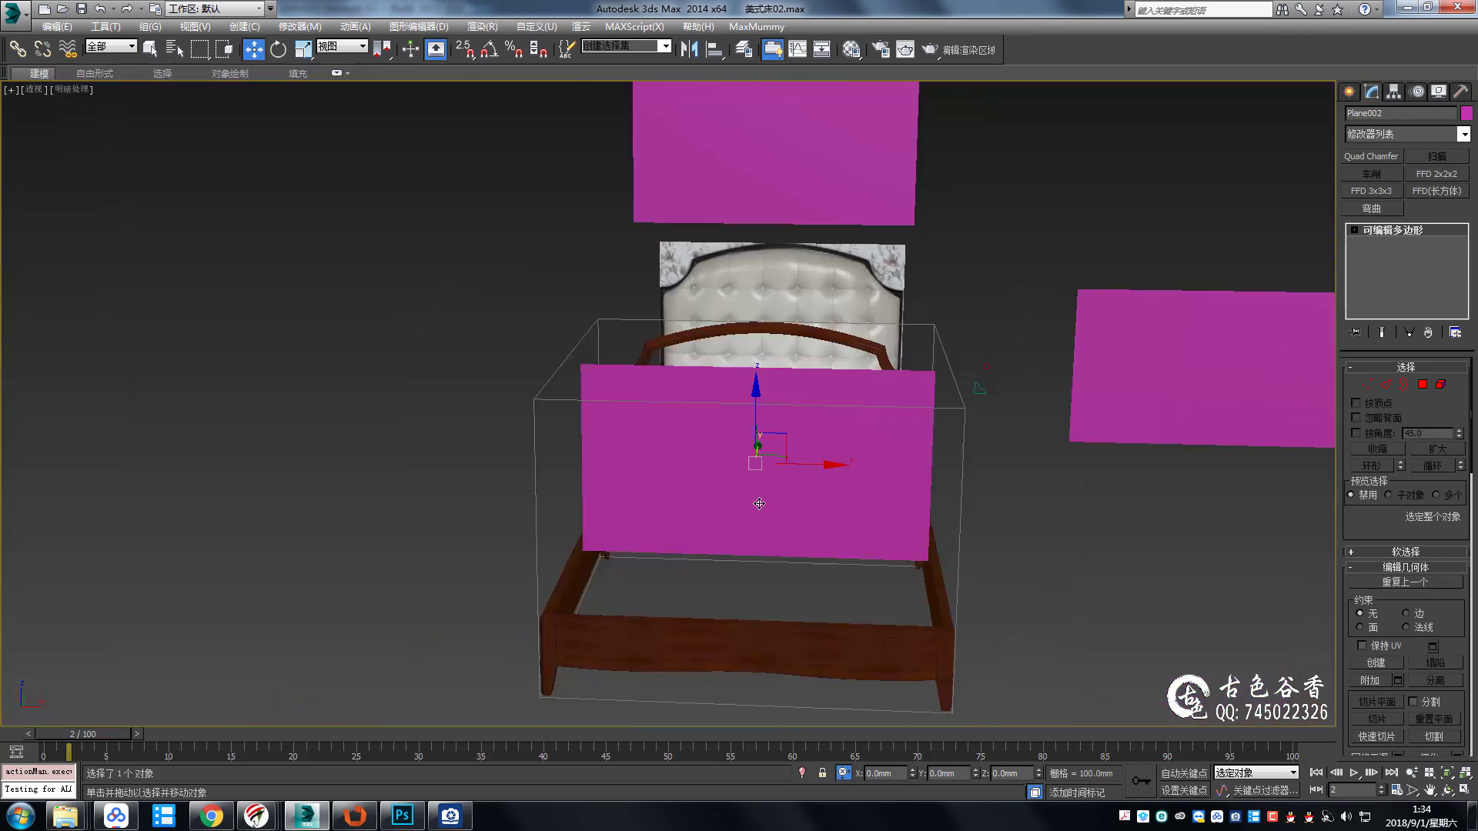
pyautogui.keyDown('alt'); pyautogui.moveTo(903, 302); pyautogui.dragTo(710, 449, button='middle'); pyautogui.keyUp('alt')
pyautogui.moveTo(710, 449); pyautogui.dragTo(428, 438)
pyautogui.scroll(5, 429, 439)
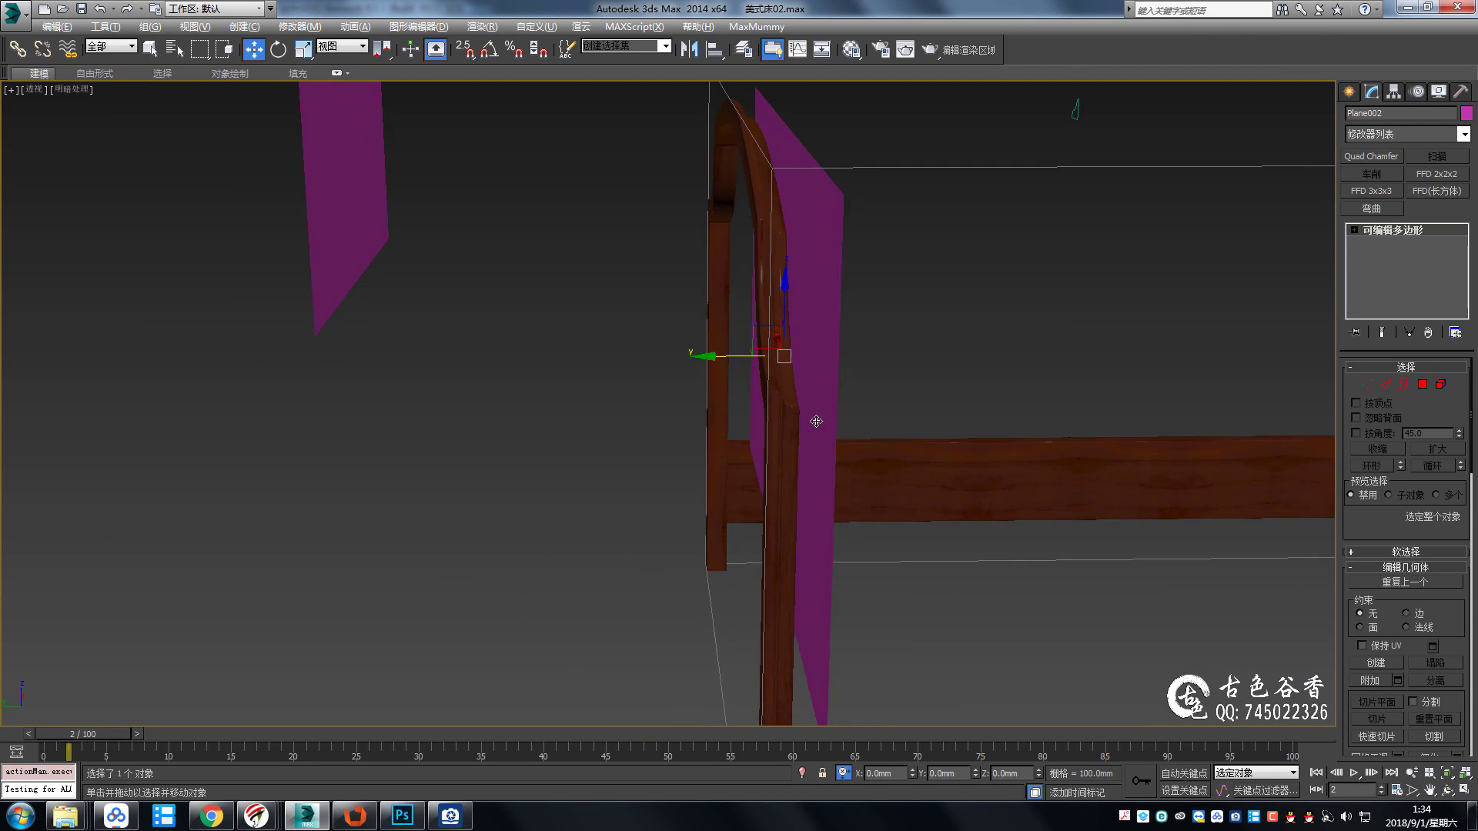
pyautogui.moveTo(703, 354)
pyautogui.keyDown('alt'); pyautogui.mouseDown(button='middle')
pyautogui.moveTo(726, 346)
pyautogui.moveTo(694, 346)
pyautogui.moveTo(983, 528)
pyautogui.moveTo(834, 456)
pyautogui.moveTo(726, 518)
pyautogui.mouseUp(button='middle'); pyautogui.keyUp('alt')
pyautogui.scroll(-3, 834, 455)
pyautogui.keyDown('alt'); pyautogui.moveTo(508, 562); pyautogui.dragTo(539, 577, button='middle'); pyautogui.keyUp('alt')
# Turn on Edged Faces and Shift-clone the vertical frame bar in Top view.
pyautogui.press('F4')
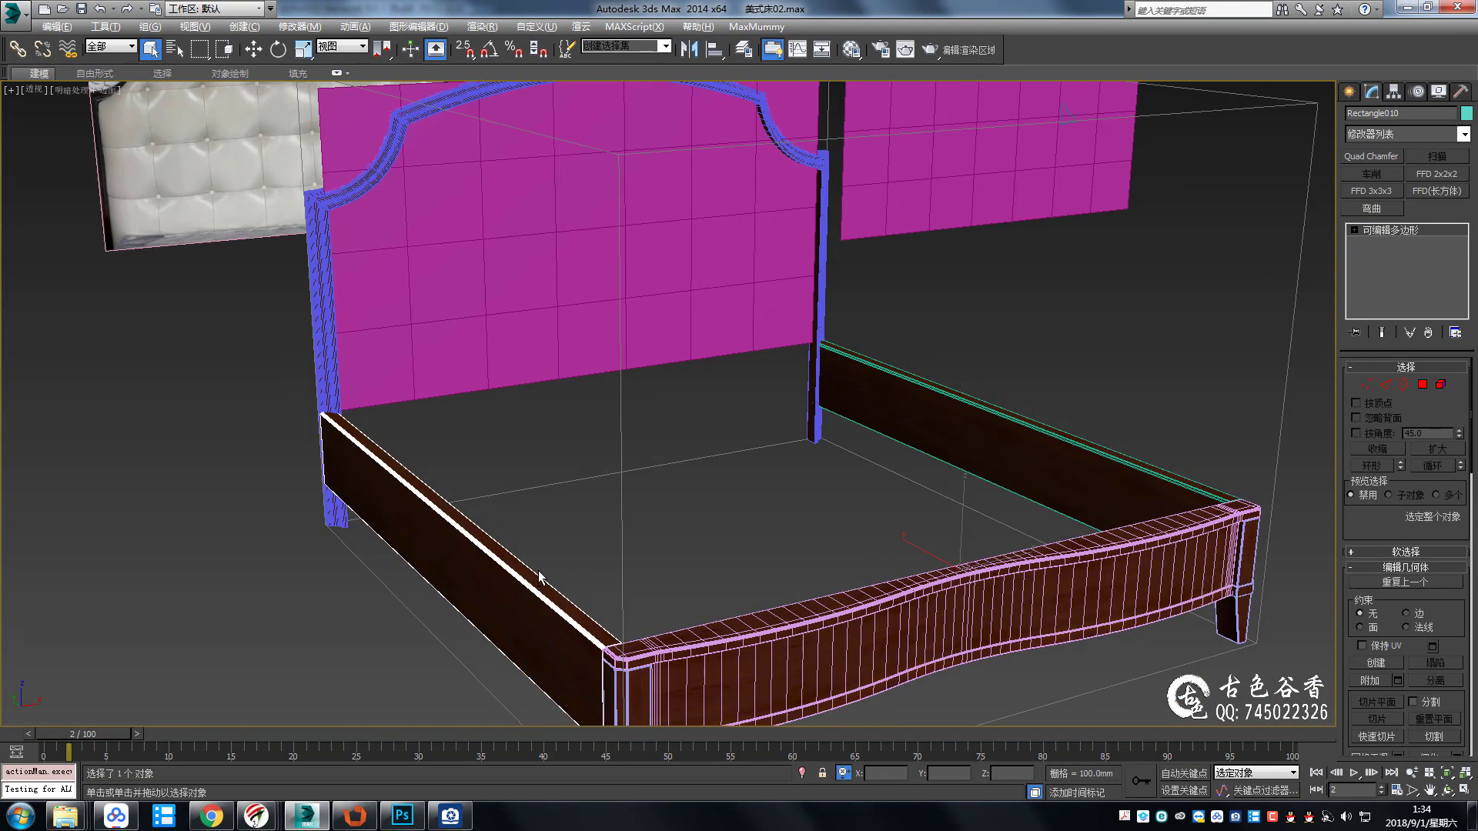
pyautogui.hotkey('alt', 'w')
pyautogui.press('w')
pyautogui.hotkey('alt', 'w')
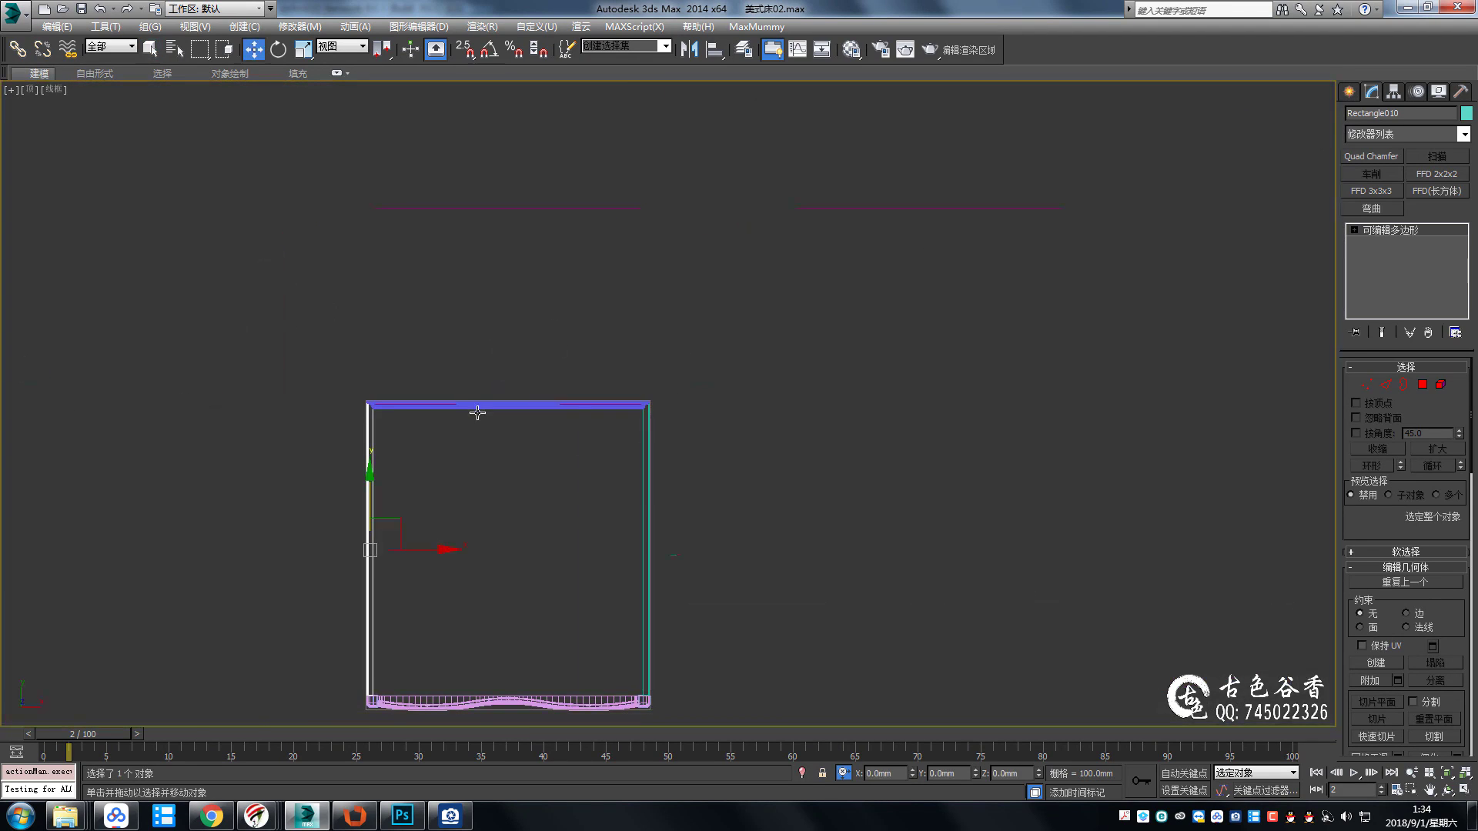
pyautogui.keyDown('shift'); pyautogui.moveTo(527, 443); pyautogui.dragTo(650, 357); pyautogui.keyUp('shift')
pyautogui.click(760, 477)
# Mirror the bar's selected edges with a Symmetry modifier and collapse it into the editable poly.
pyautogui.scroll(3, 523, 341)
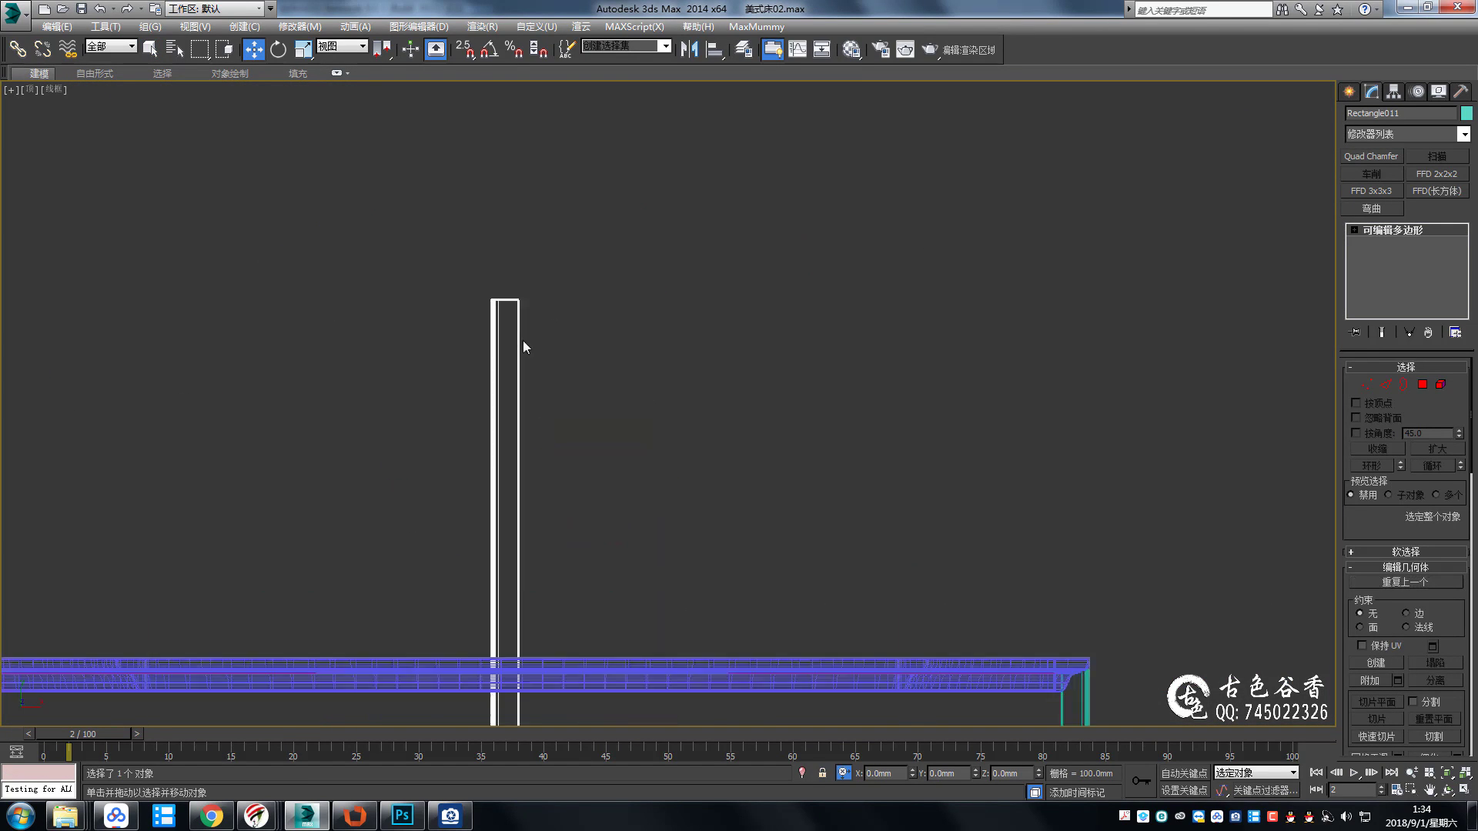
pyautogui.scroll(3, 488, 246)
pyautogui.press('2')
pyautogui.moveTo(512, 306)
pyautogui.mouseDown(button='middle')
pyautogui.moveTo(514, 355)
pyautogui.moveTo(700, 355)
pyautogui.mouseUp(button='middle')
pyautogui.hotkey('alt', 's')
pyautogui.click(1375, 412)
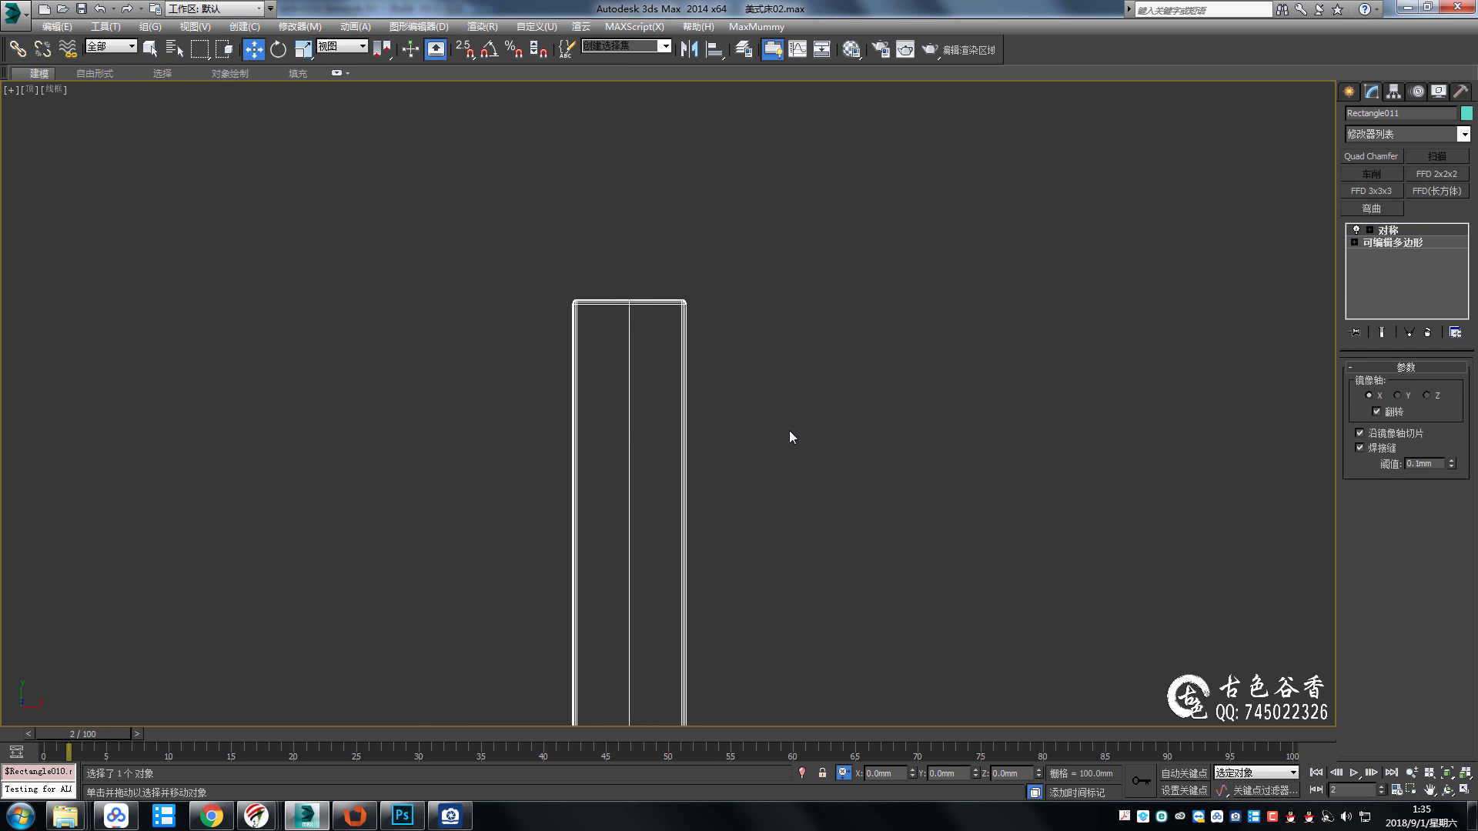
# Rotate the bar 90° with angle snap to lie horizontal and move it up to the top rail.
pyautogui.scroll(-10, 627, 411)
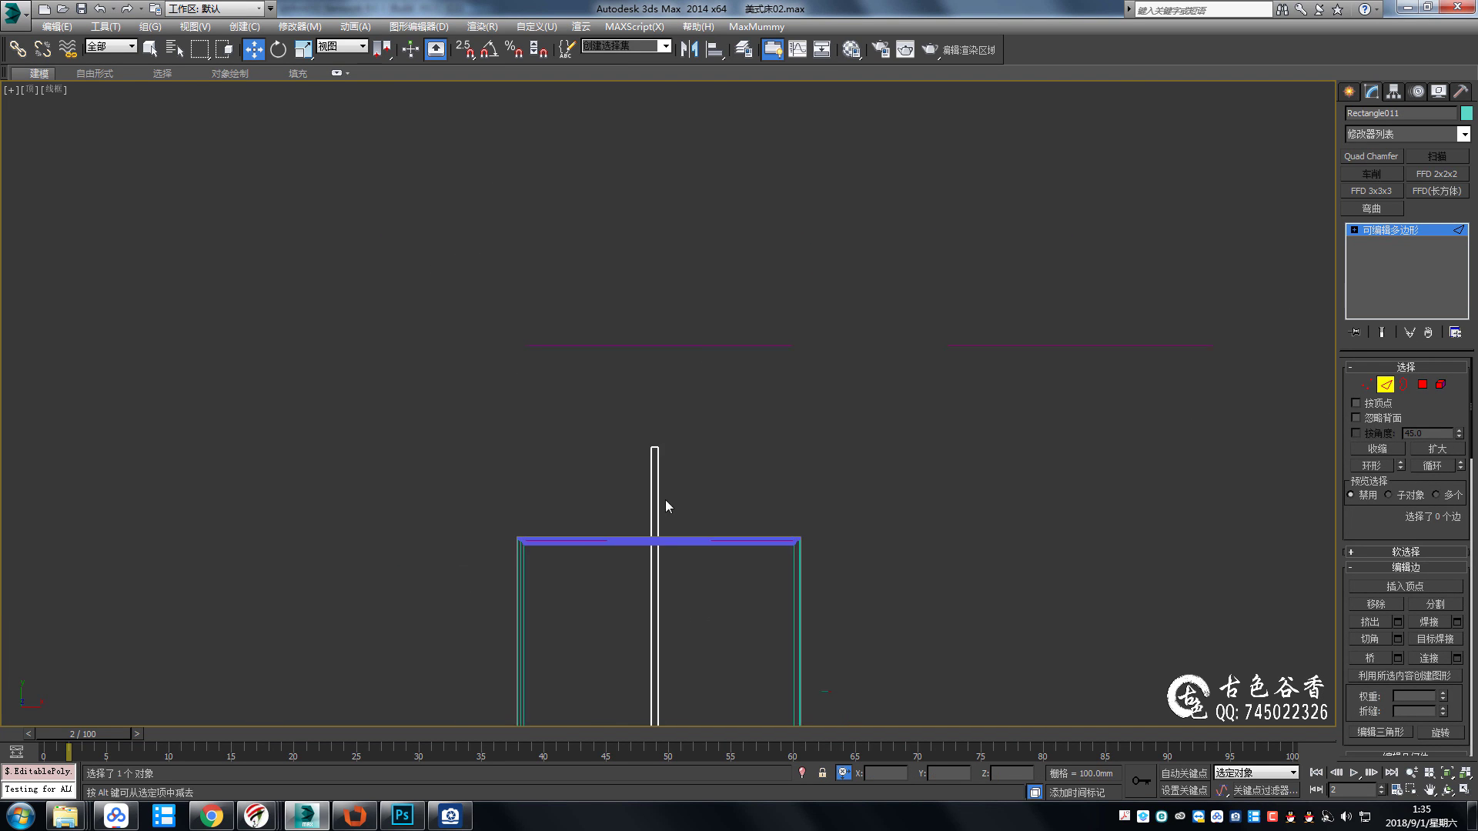
pyautogui.moveTo(666, 504); pyautogui.dragTo(848, 346, button='middle')
pyautogui.press('2')
pyautogui.moveTo(724, 320); pyautogui.dragTo(725, 336, button='middle')
pyautogui.press('e')
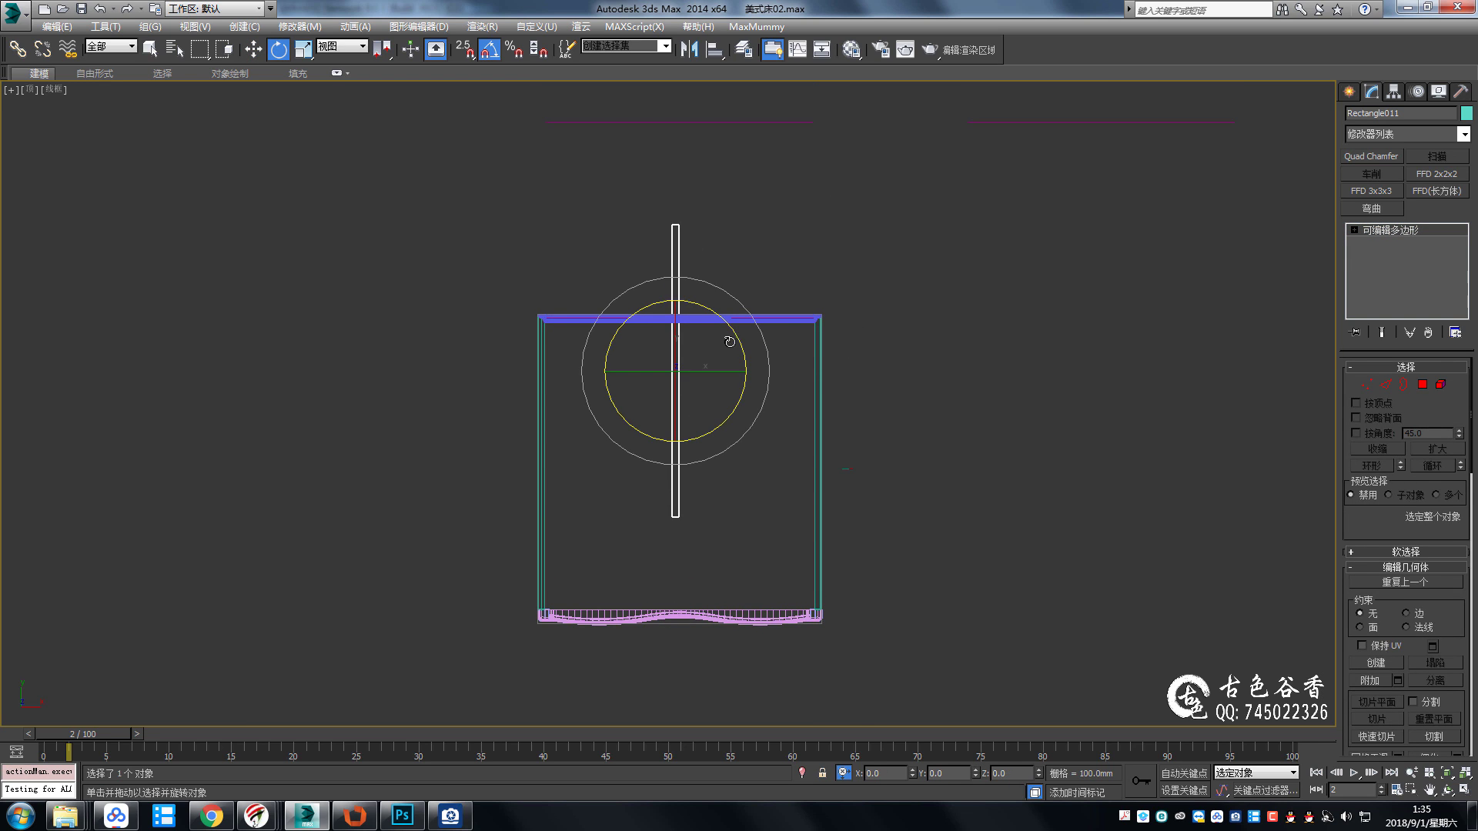
pyautogui.press('a')
pyautogui.moveTo(731, 339); pyautogui.dragTo(679, 355)
pyautogui.moveTo(674, 348); pyautogui.dragTo(674, 267)
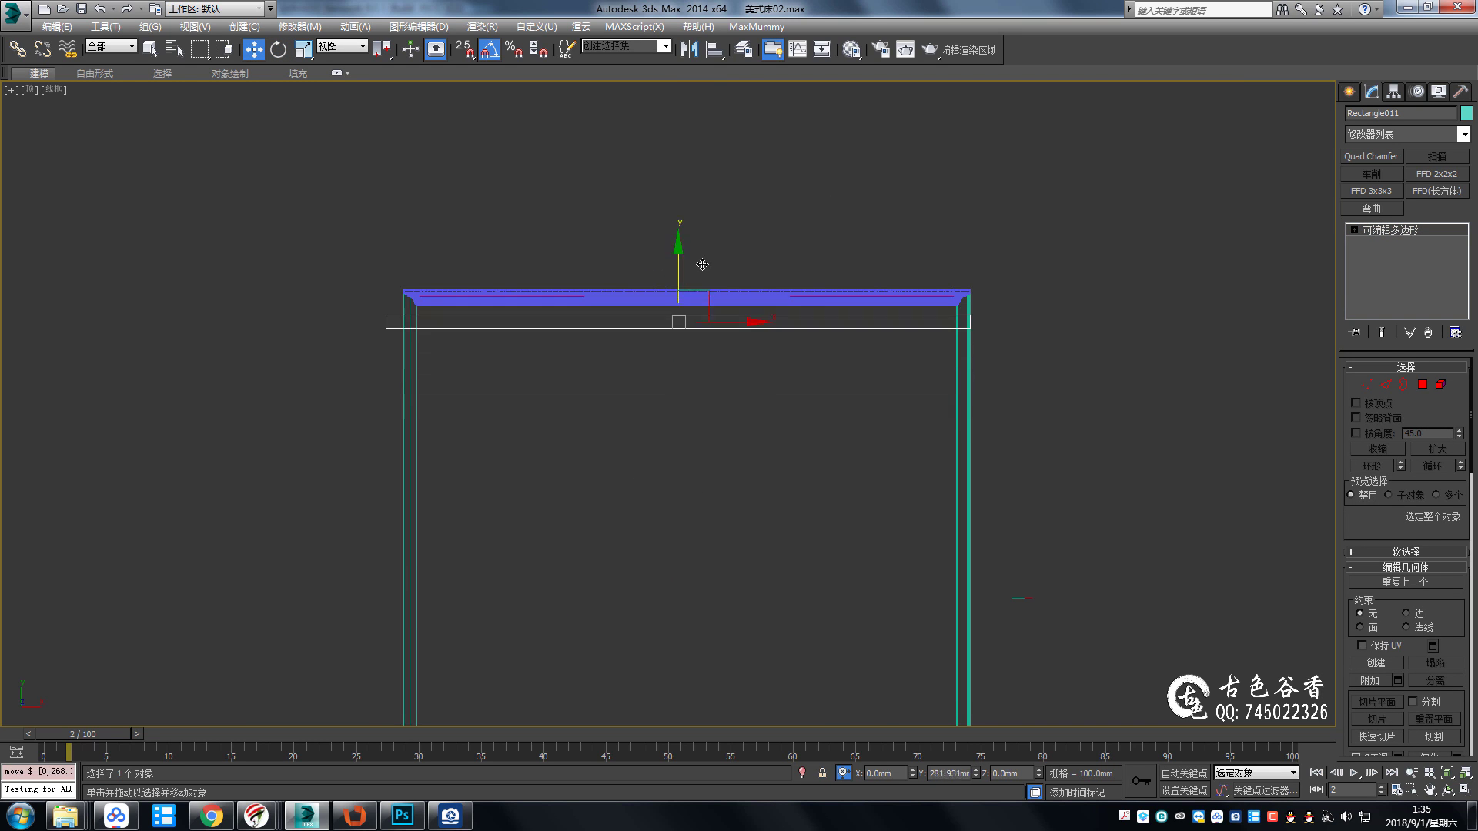
# Align the bar's X and Y positions to the top rail.
pyautogui.scroll(4, 445, 330)
pyautogui.scroll(2, 437, 319)
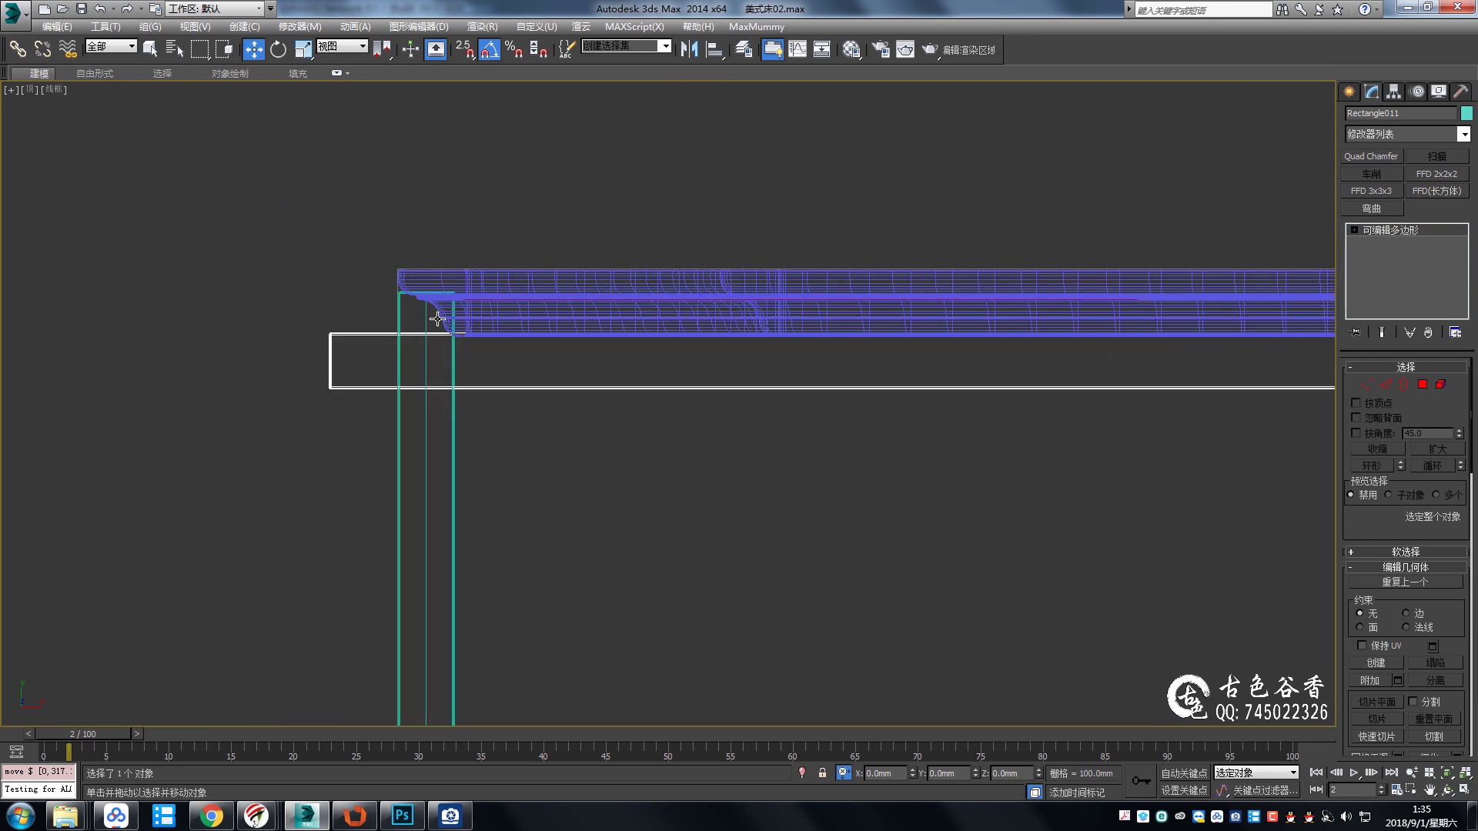
pyautogui.hotkey('alt', 'a')
pyautogui.click(486, 322)
pyautogui.click(1111, 175)
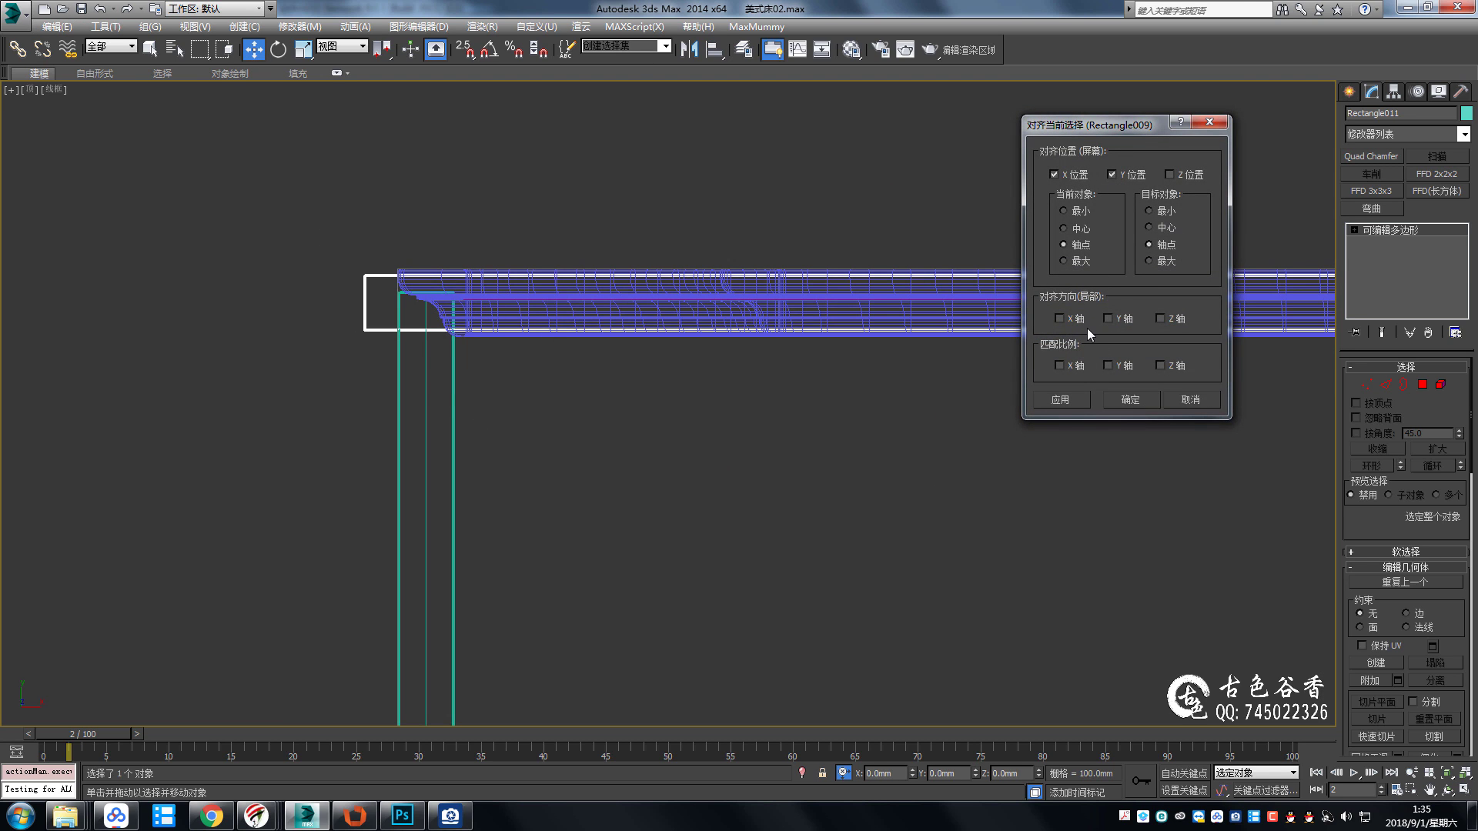
pyautogui.click(1130, 399)
# Select the bar's end vertices and snap them toward the post's edge.
pyautogui.press('1')
pyautogui.moveTo(264, 182); pyautogui.dragTo(574, 428)
pyautogui.scroll(4, 343, 275)
pyautogui.press('s')
pyautogui.moveTo(469, 351); pyautogui.dragTo(622, 351)
pyautogui.scroll(5, 592, 420)
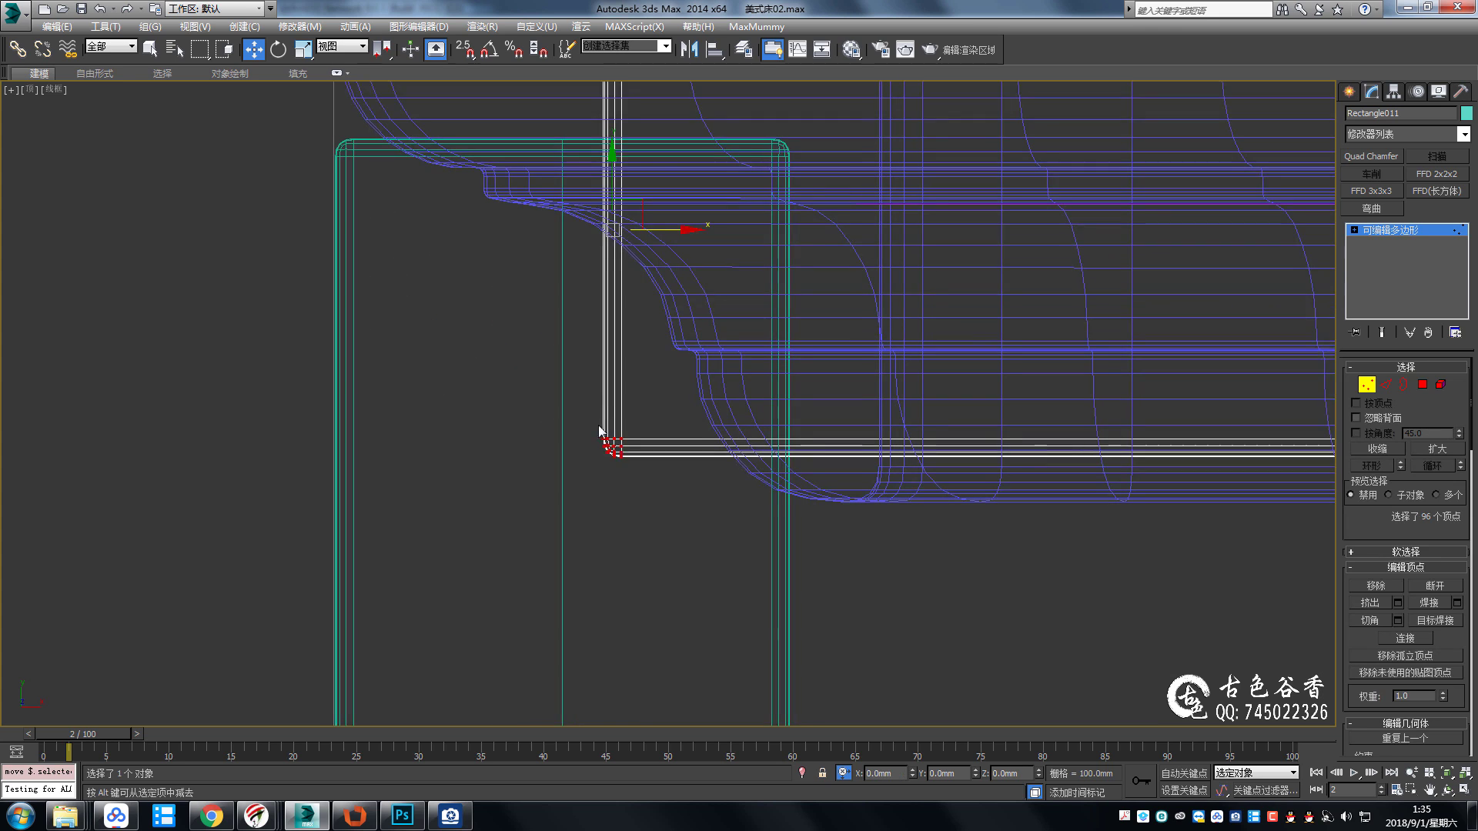
pyautogui.moveTo(596, 416); pyautogui.dragTo(809, 500)
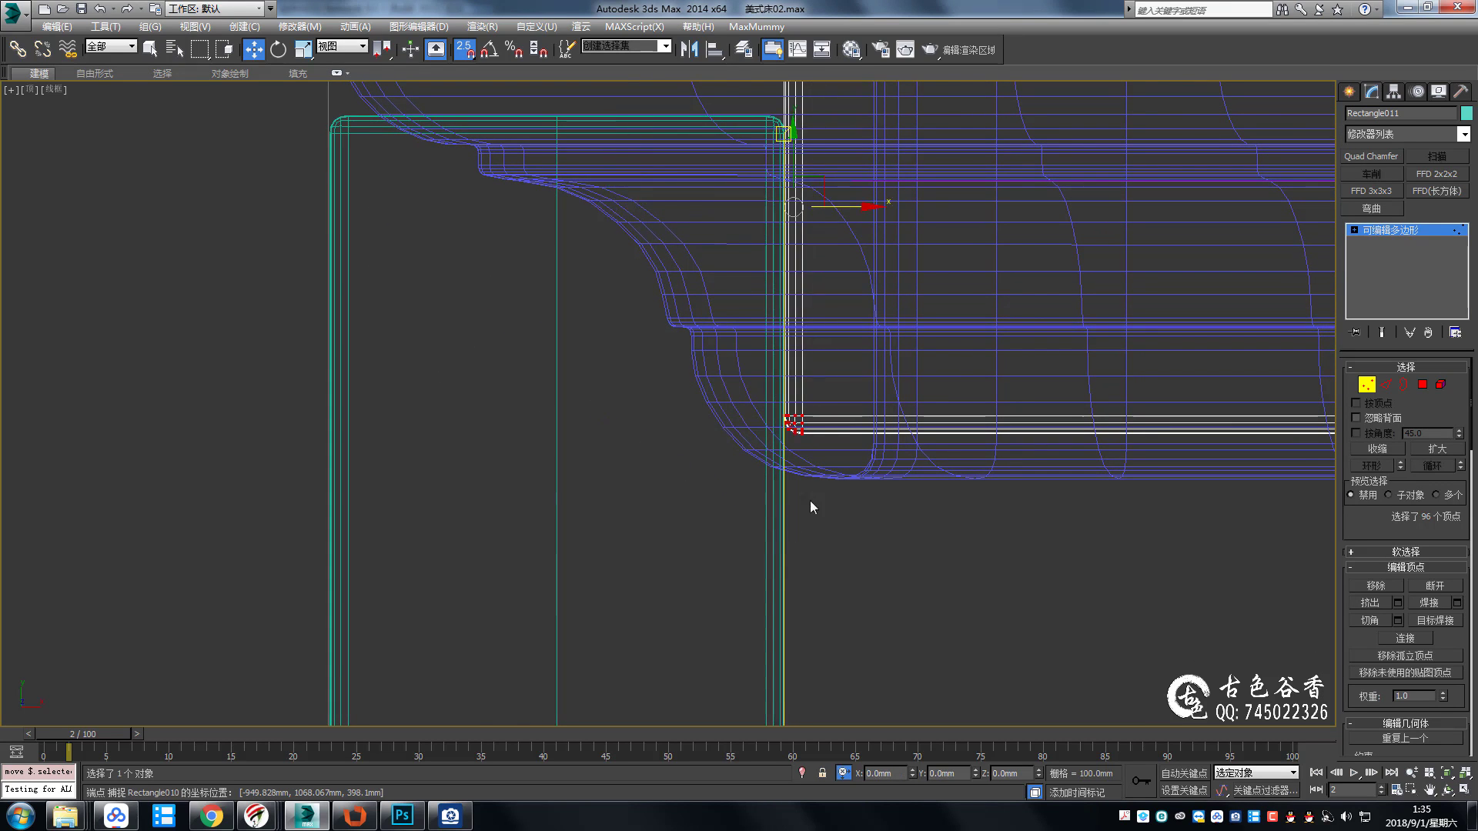
# Snap the rail's end vertices onto the post edge, offset them -20 in X, and exit Vertex level.
pyautogui.scroll(-5, 809, 501)
pyautogui.scroll(4, 751, 416)
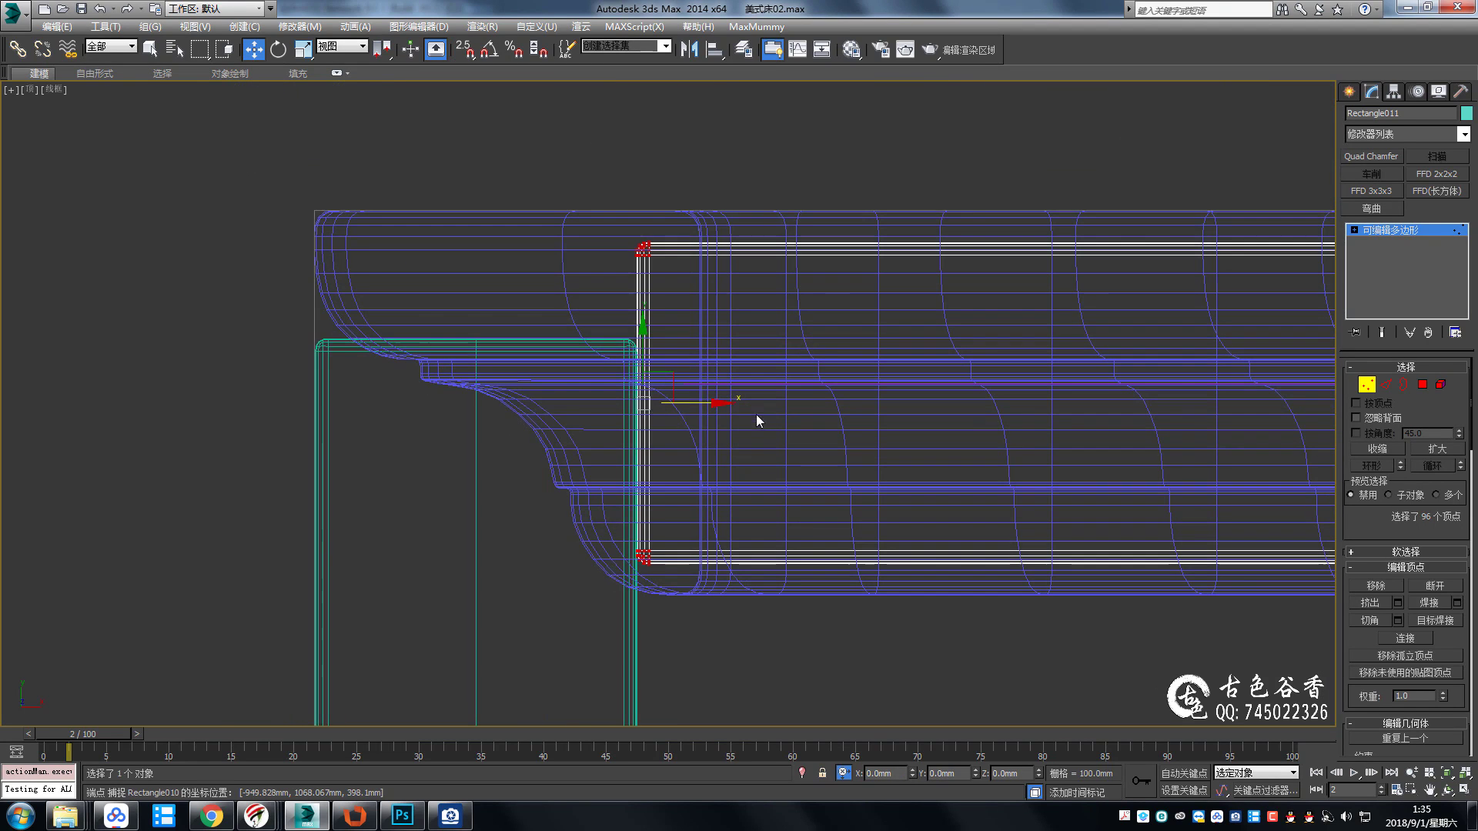
pyautogui.click(895, 773)
pyautogui.scroll(-5, 367, 332)
pyautogui.scroll(-2, 231, 307)
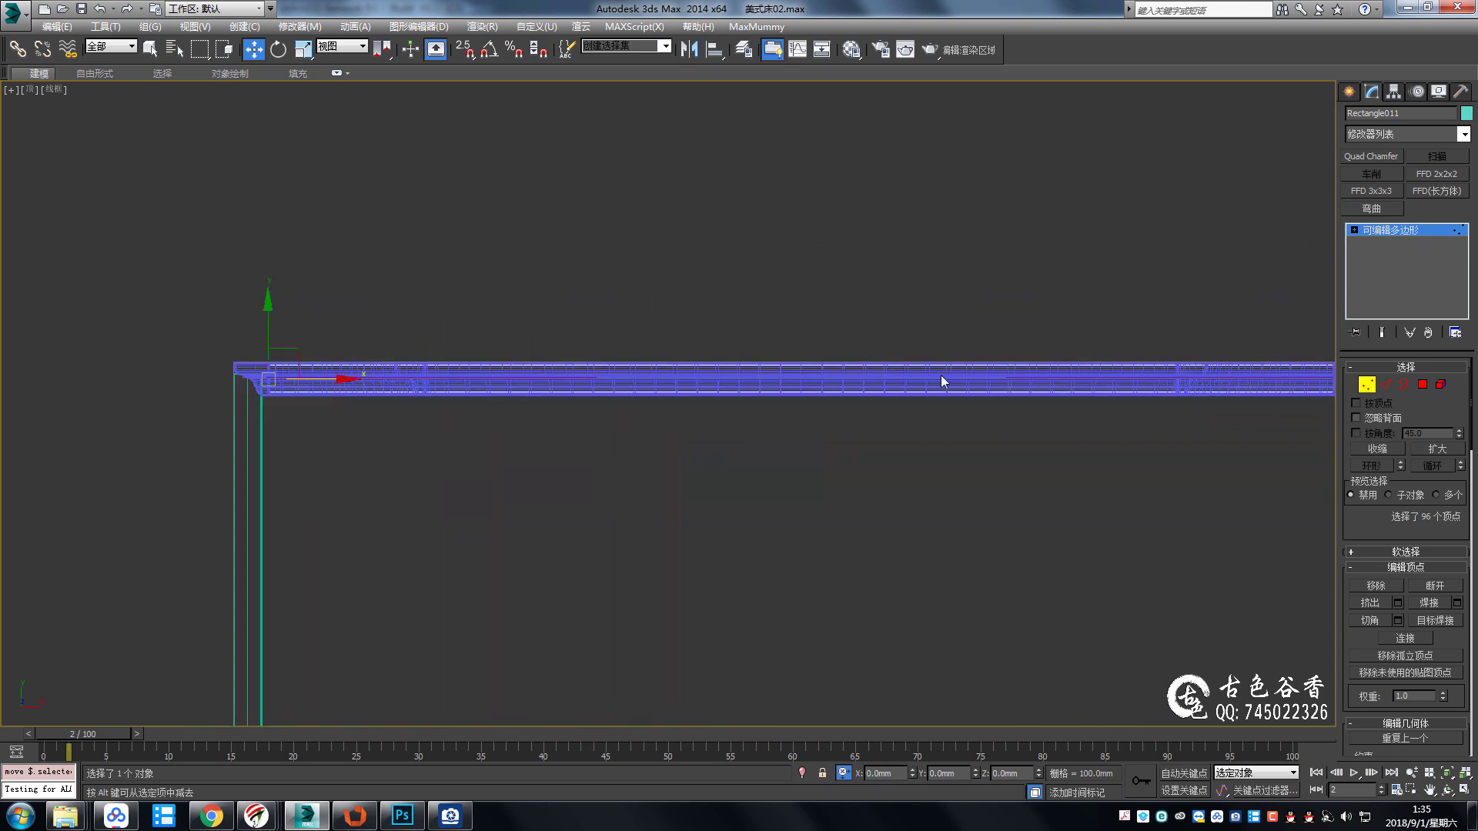
pyautogui.moveTo(322, 426)
pyautogui.mouseDown(button='middle')
pyautogui.moveTo(1097, 413)
pyautogui.moveTo(1131, 373)
pyautogui.mouseUp(button='middle')
pyautogui.scroll(6, 1097, 413)
pyautogui.press('s')
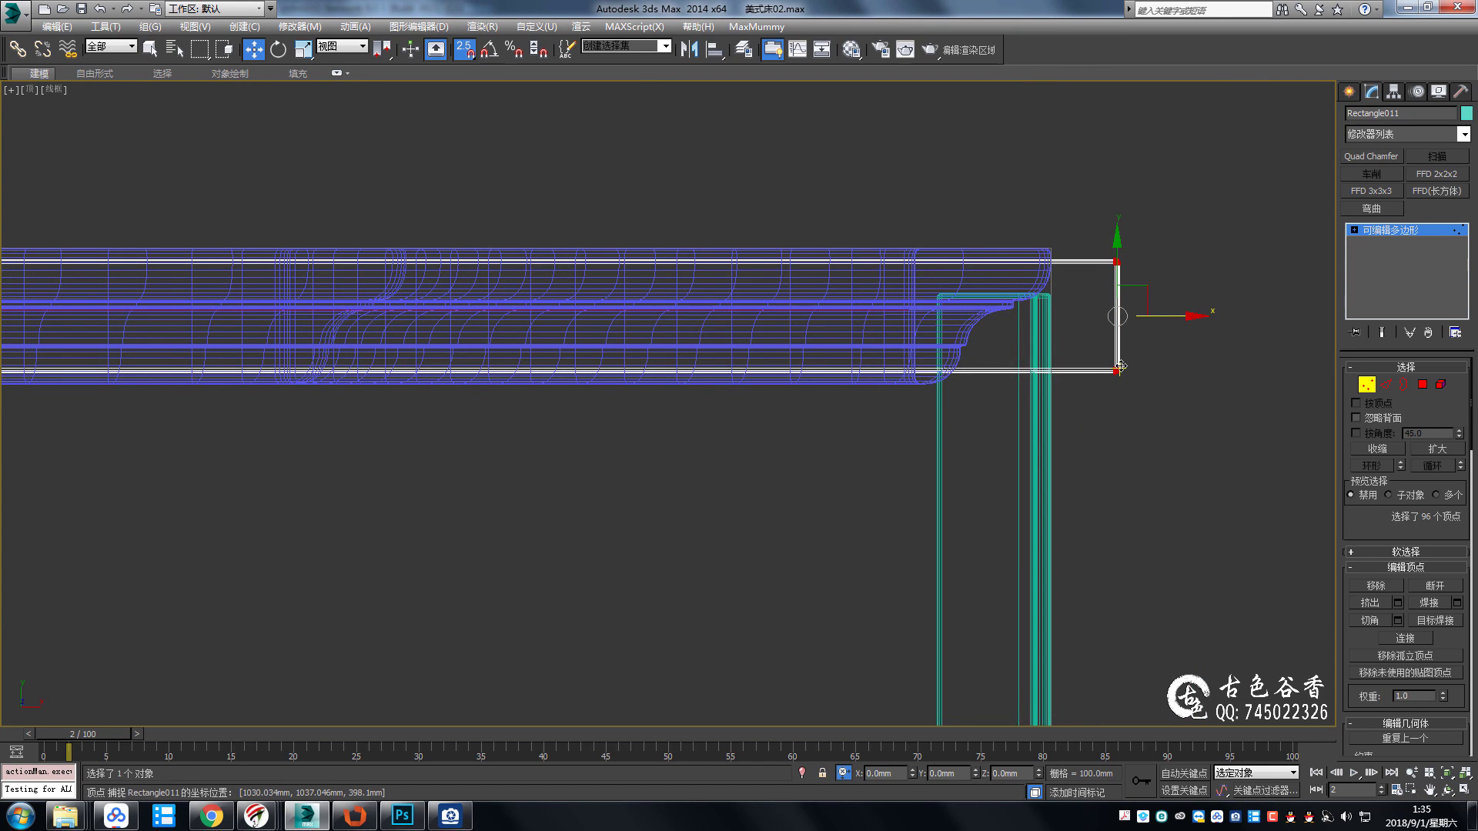
pyautogui.moveTo(1116, 371); pyautogui.dragTo(933, 496)
pyautogui.write('-20')
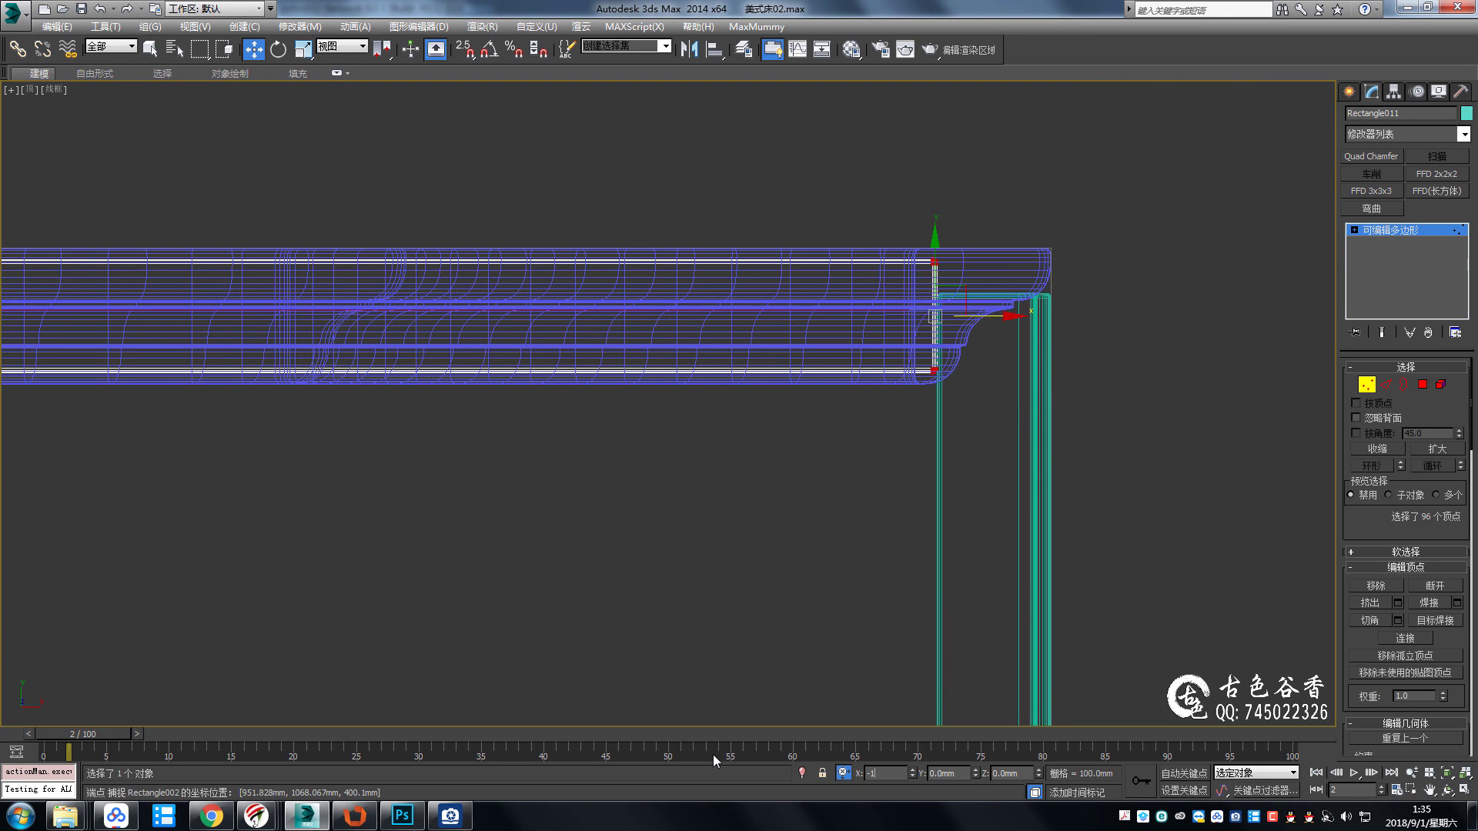
pyautogui.press('Return')
pyautogui.click(1391, 229)
# Select the wall rail in the perspective view.
pyautogui.press('q')
pyautogui.press('p')
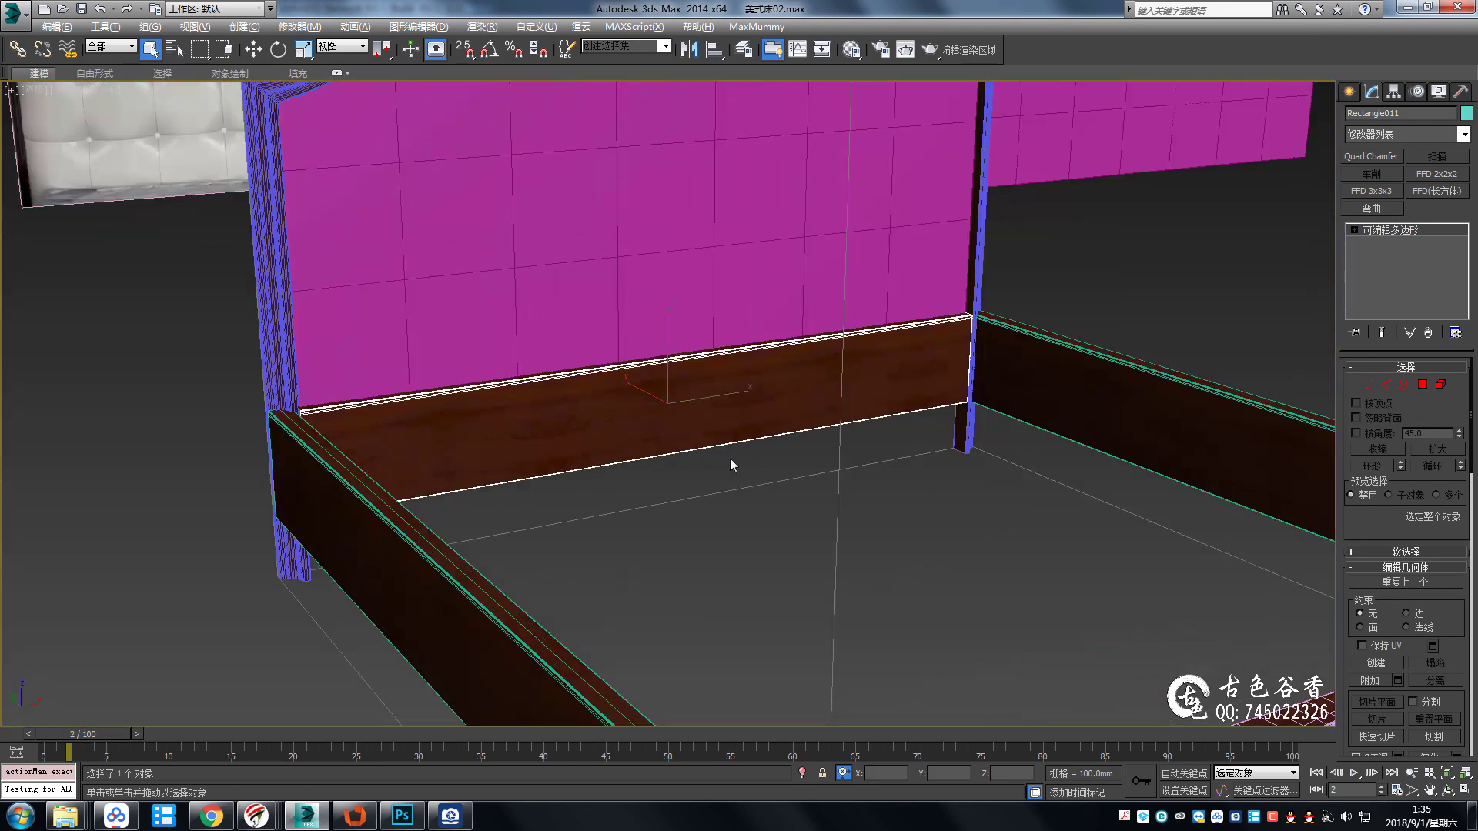
pyautogui.scroll(3, 729, 458)
pyautogui.scroll(4, 820, 437)
pyautogui.moveTo(820, 438); pyautogui.dragTo(794, 445, button='middle')
pyautogui.scroll(-3, 794, 445)
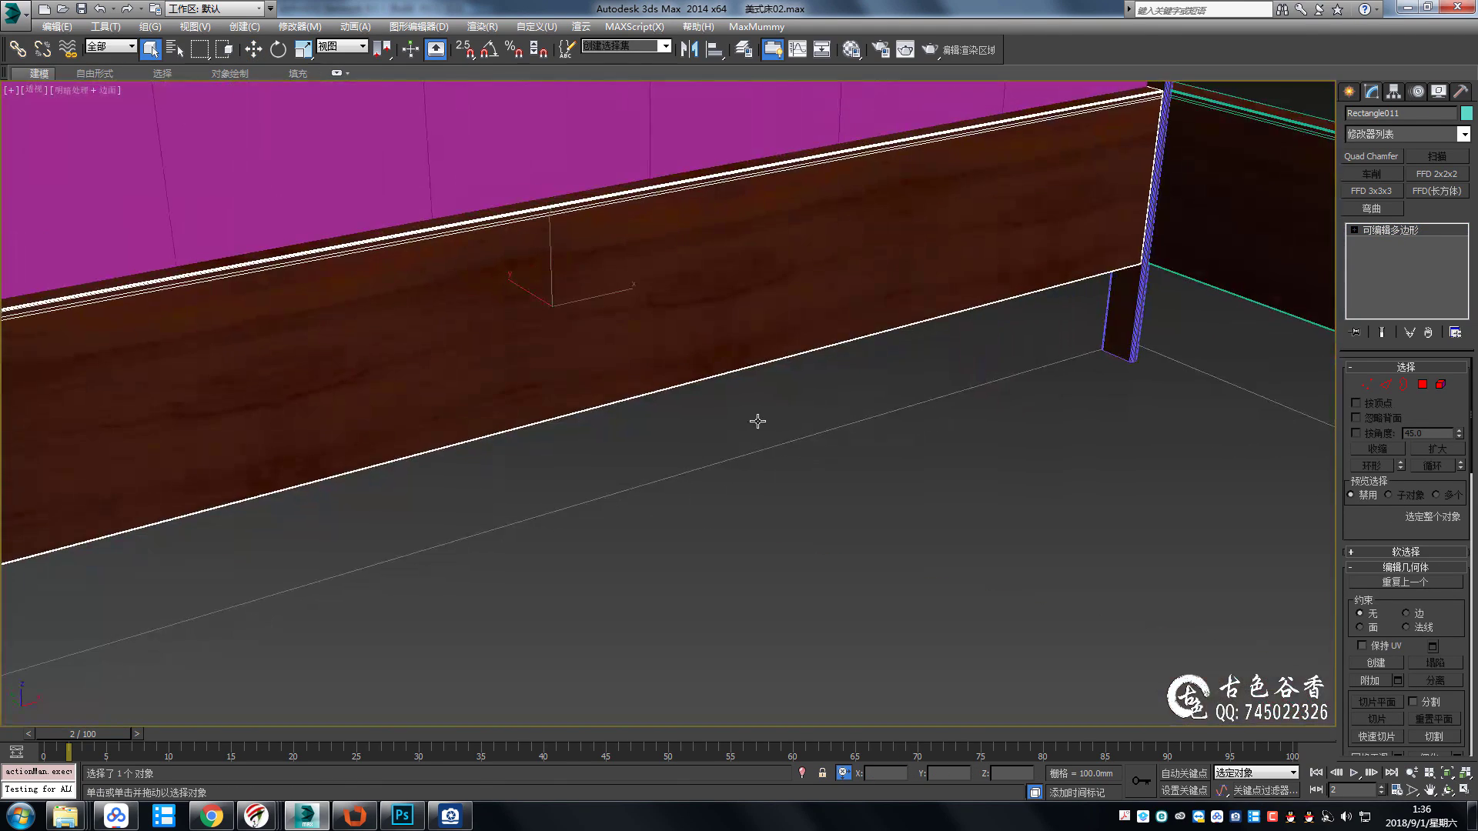
pyautogui.click(706, 373)
pyautogui.moveTo(706, 373)
pyautogui.keyDown('alt'); pyautogui.mouseDown(button='middle')
pyautogui.moveTo(693, 395)
pyautogui.moveTo(711, 410)
pyautogui.mouseUp(button='middle'); pyautogui.keyUp('alt')
pyautogui.scroll(5, 662, 352)
pyautogui.click(662, 353)
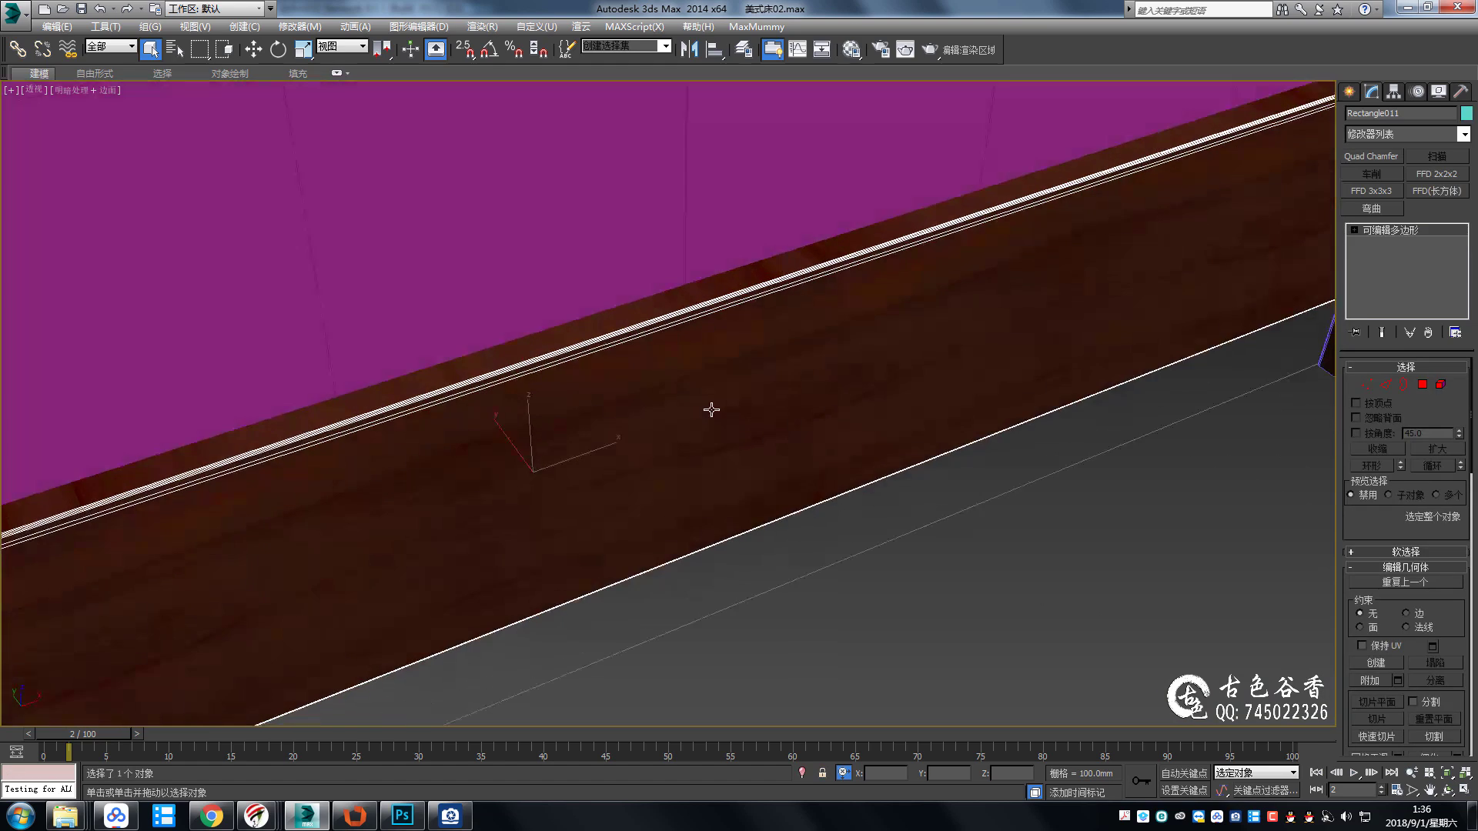
# Add Box UVW mapping to the rail with Length, Width and Height of 600 mm.
pyautogui.scroll(-3, 721, 420)
pyautogui.moveTo(811, 287)
pyautogui.keyDown('alt'); pyautogui.mouseDown(button='middle')
pyautogui.moveTo(422, 531)
pyautogui.moveTo(723, 528)
pyautogui.moveTo(874, 353)
pyautogui.moveTo(836, 377)
pyautogui.mouseUp(button='middle'); pyautogui.keyUp('alt')
pyautogui.scroll(3, 722, 528)
pyautogui.click(1376, 453)
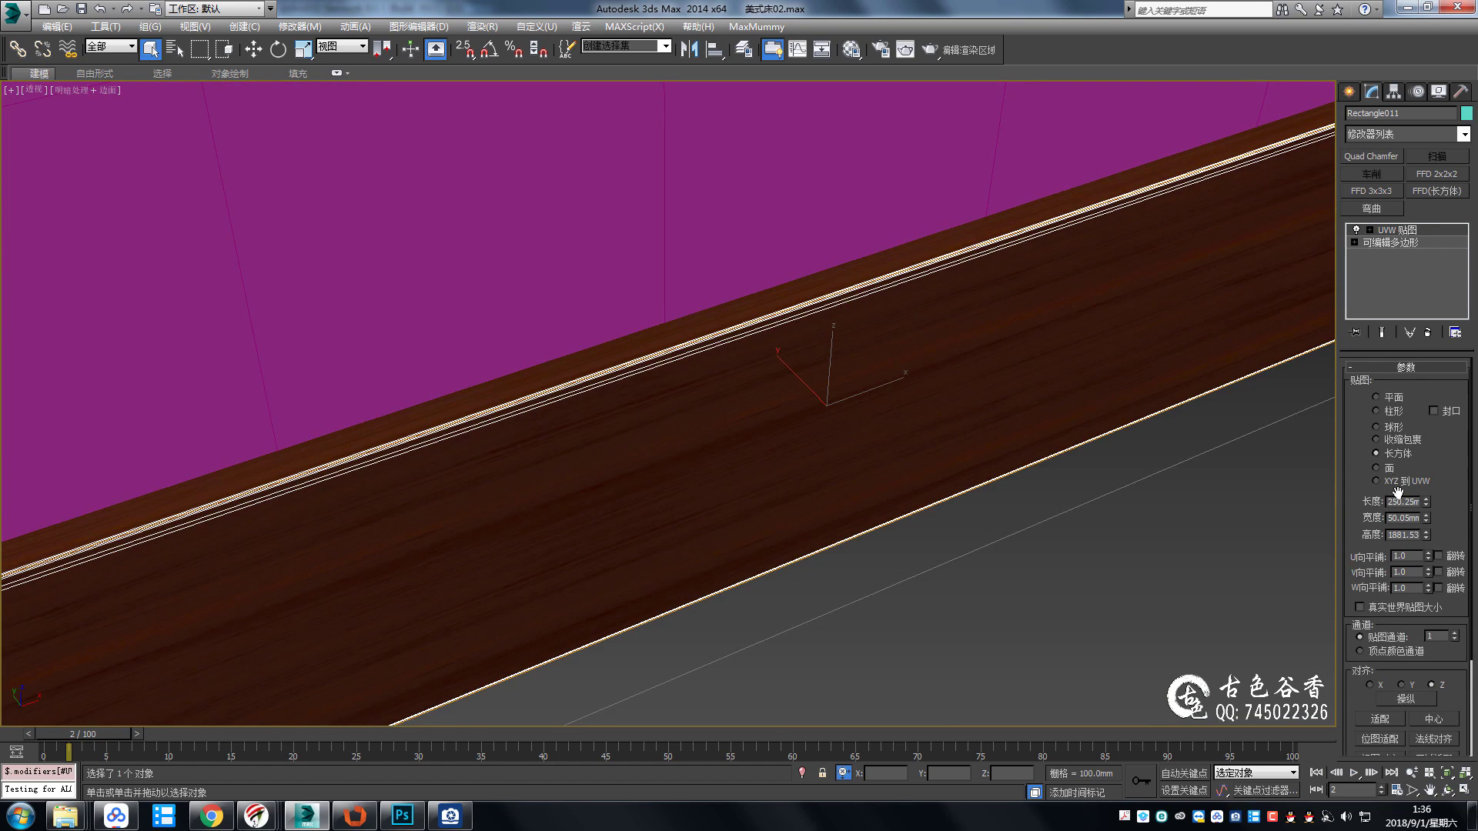
pyautogui.write('600')
pyautogui.press('Tab')
pyautogui.write('600')
pyautogui.press('Tab')
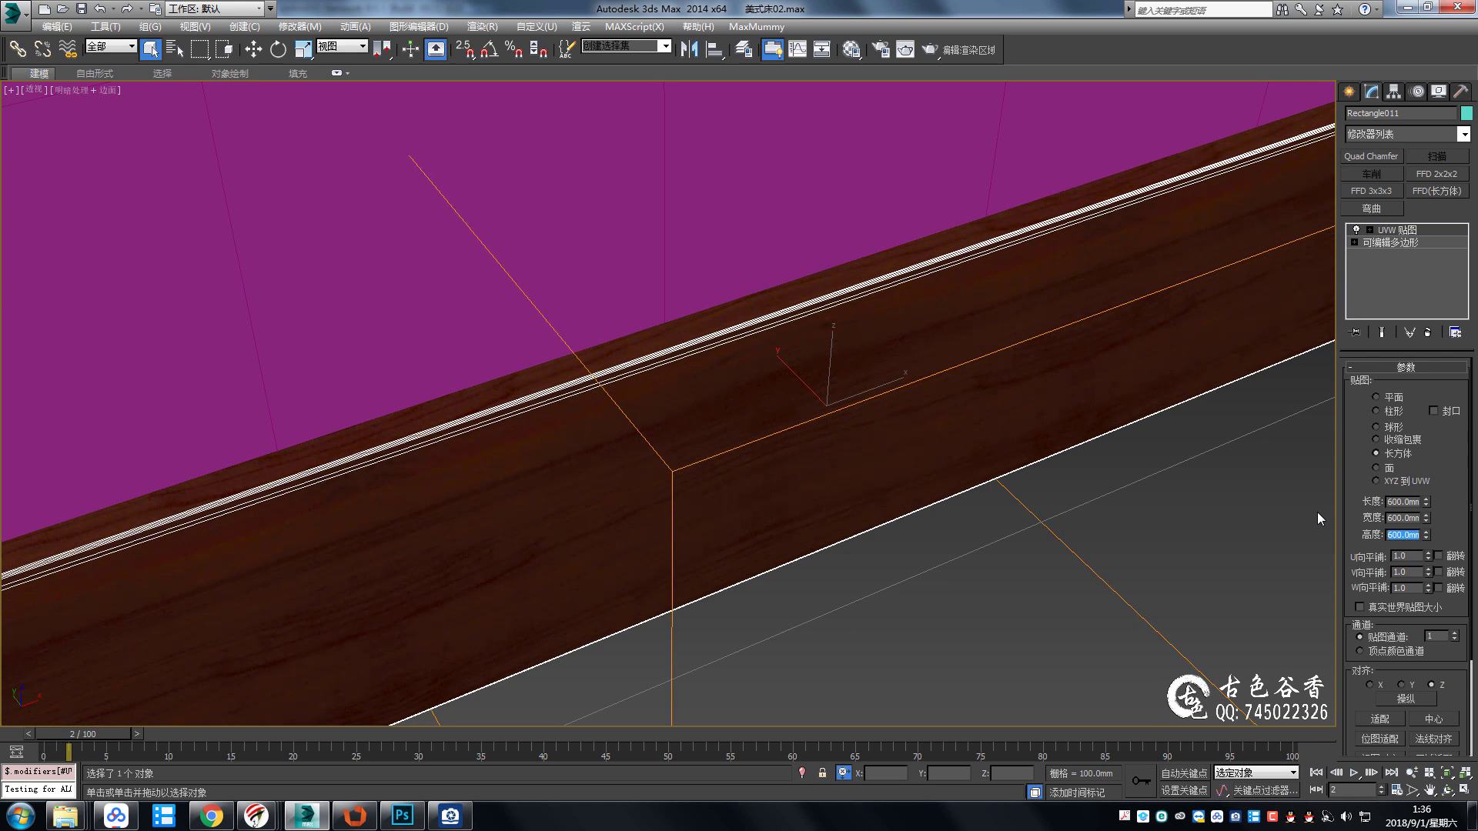
pyautogui.write('600')
pyautogui.press('Return')
# Deselect the rail and orbit the view toward the headboard.
pyautogui.click(1047, 579)
pyautogui.scroll(-3, 844, 472)
pyautogui.moveTo(844, 472)
pyautogui.keyDown('alt'); pyautogui.mouseDown(button='middle')
pyautogui.moveTo(1017, 395)
pyautogui.moveTo(842, 346)
pyautogui.moveTo(822, 390)
pyautogui.mouseUp(button='middle'); pyautogui.keyUp('alt')
pyautogui.scroll(3, 852, 426)
pyautogui.scroll(-2, 853, 427)
# Give the headboard plane a blue object colour.
pyautogui.click(822, 391)
pyautogui.click(1467, 113)
pyautogui.click(855, 389)
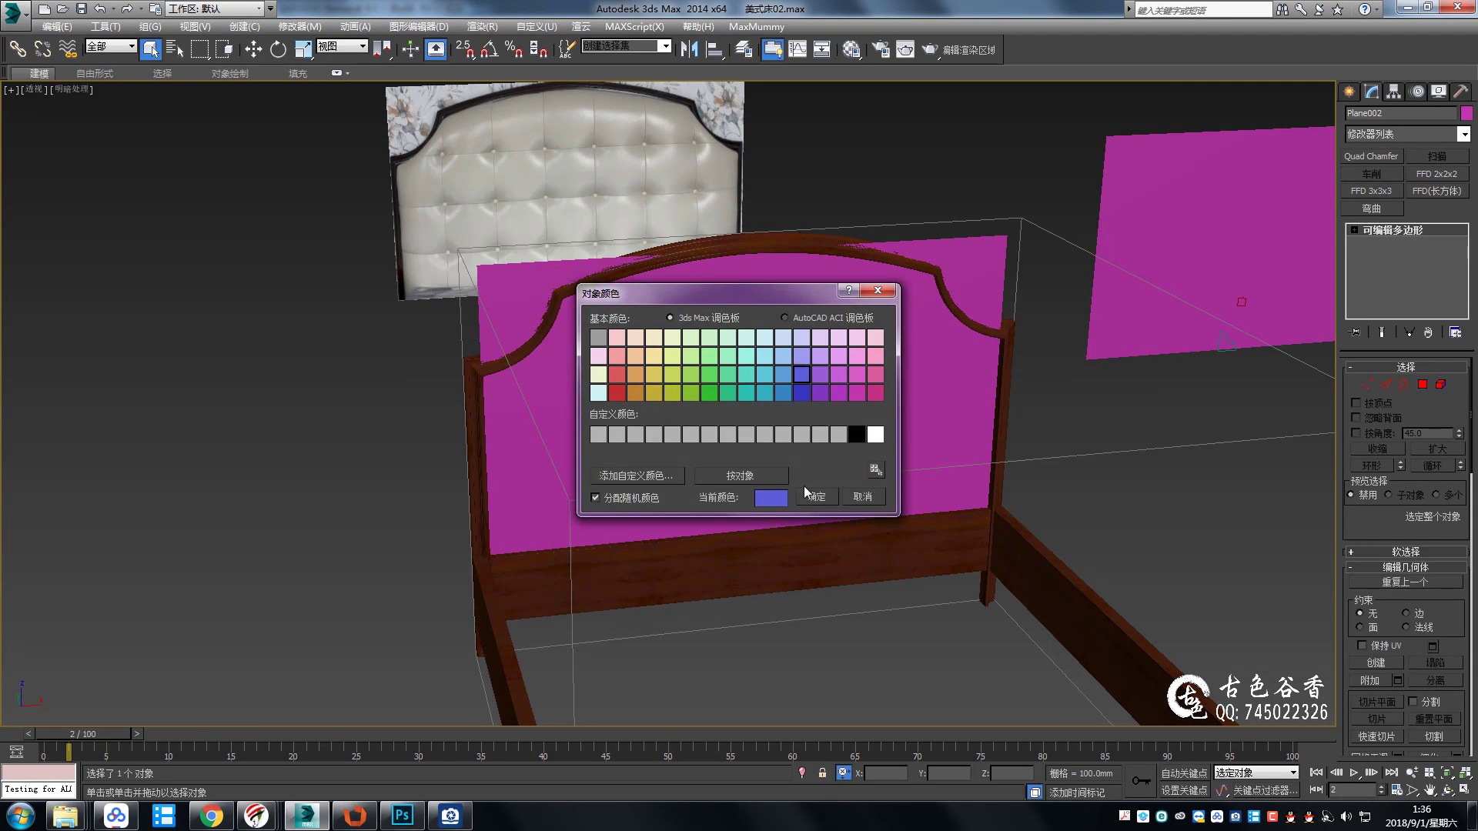
pyautogui.click(870, 467)
# Switch to Front view, select all the plane's edges, then clear the selection.
pyautogui.press('f')
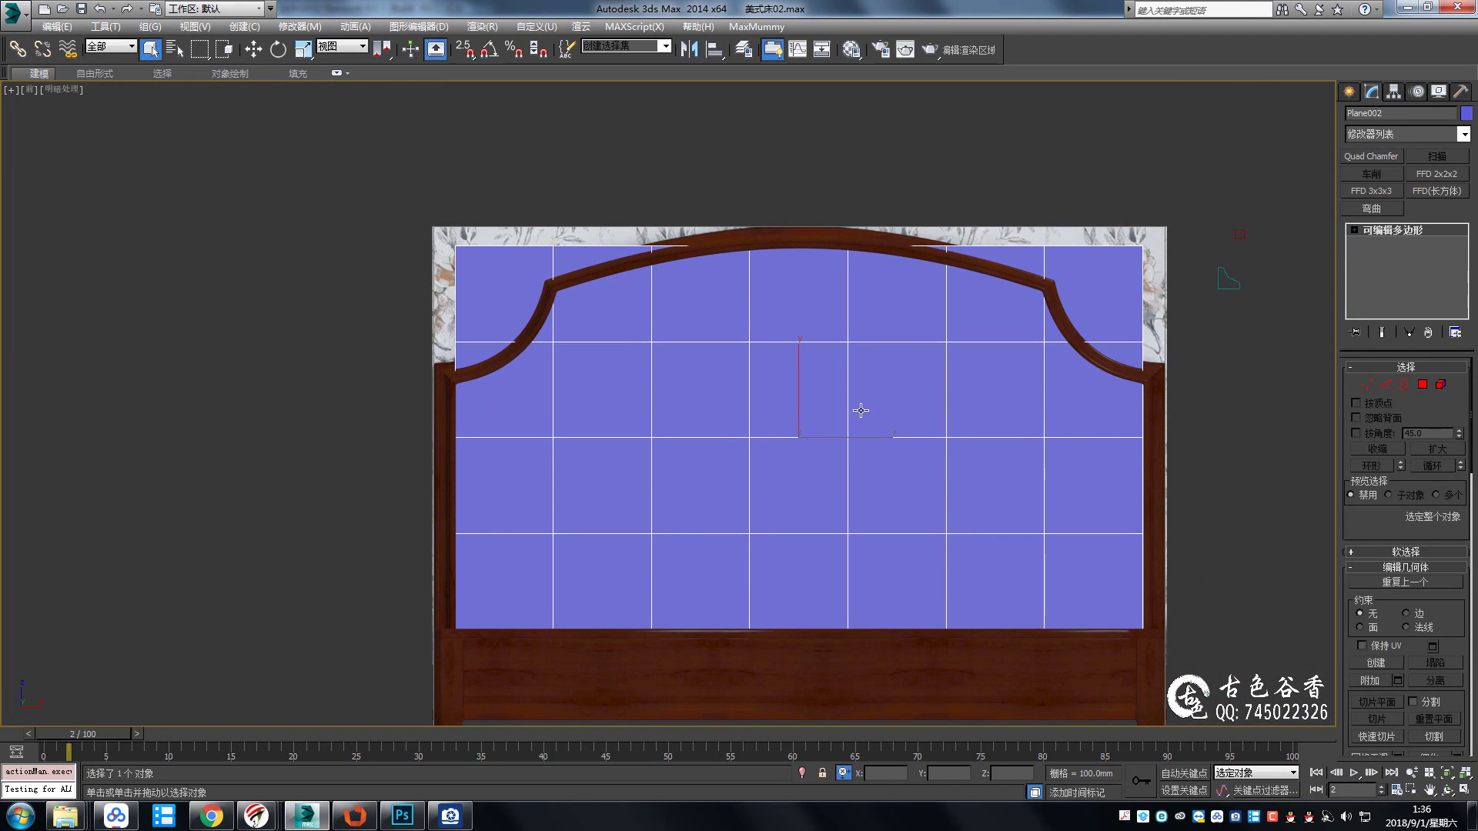
pyautogui.moveTo(861, 410); pyautogui.dragTo(877, 399, button='middle')
pyautogui.press('2')
pyautogui.hotkey('ctrl', 'a')
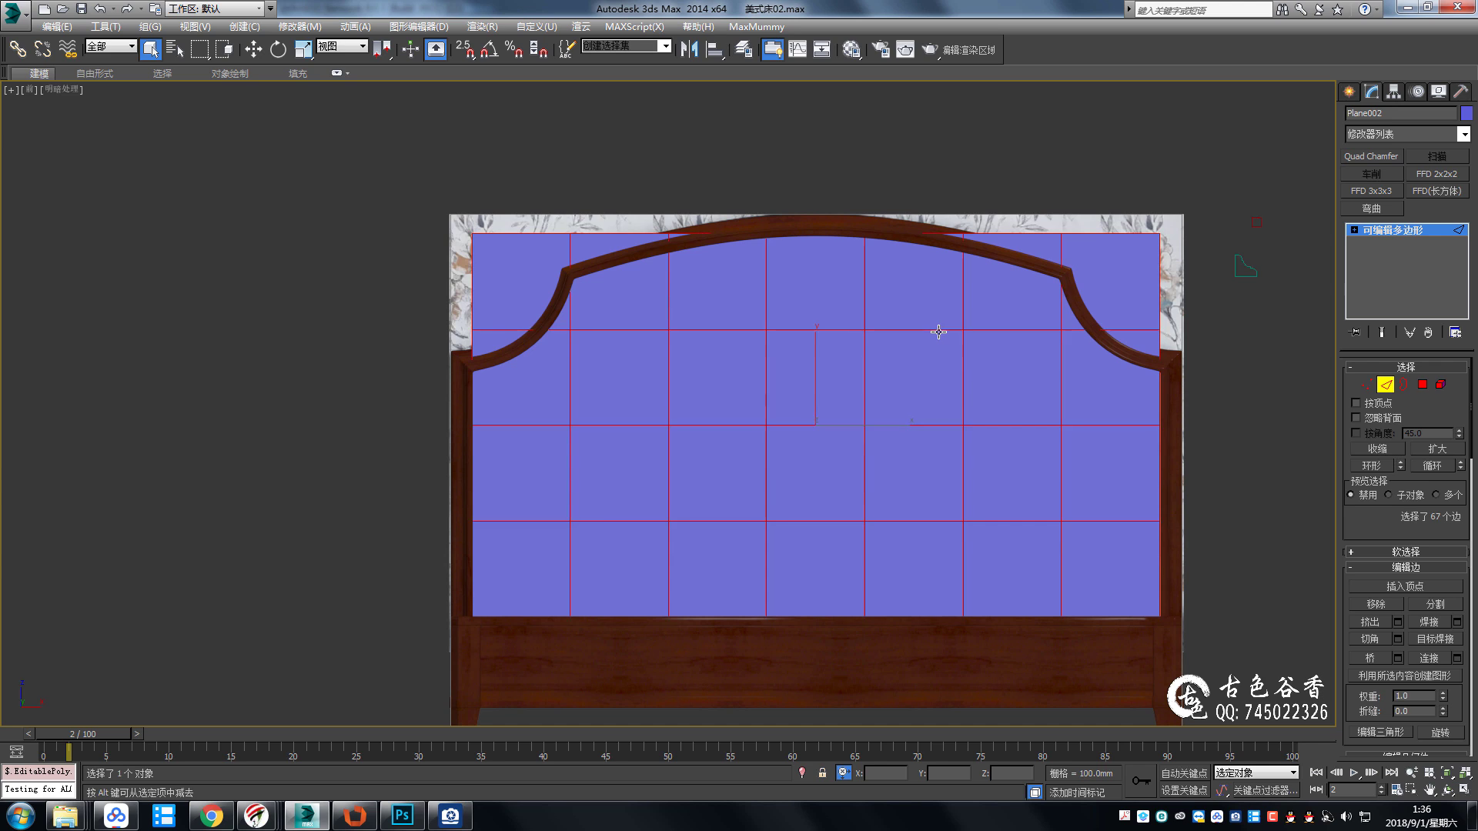
pyautogui.click(1384, 384)
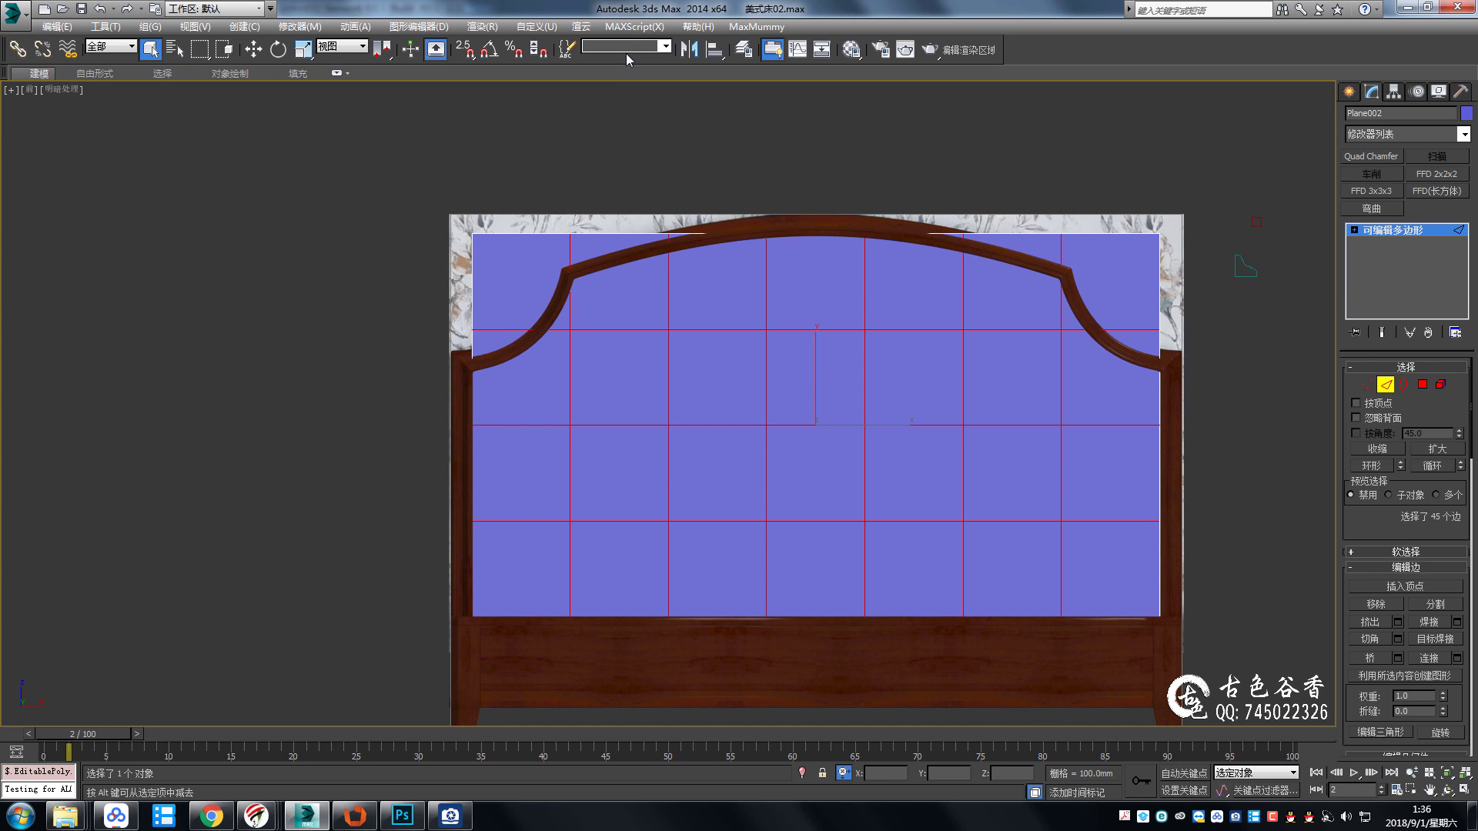
pyautogui.click(616, 128)
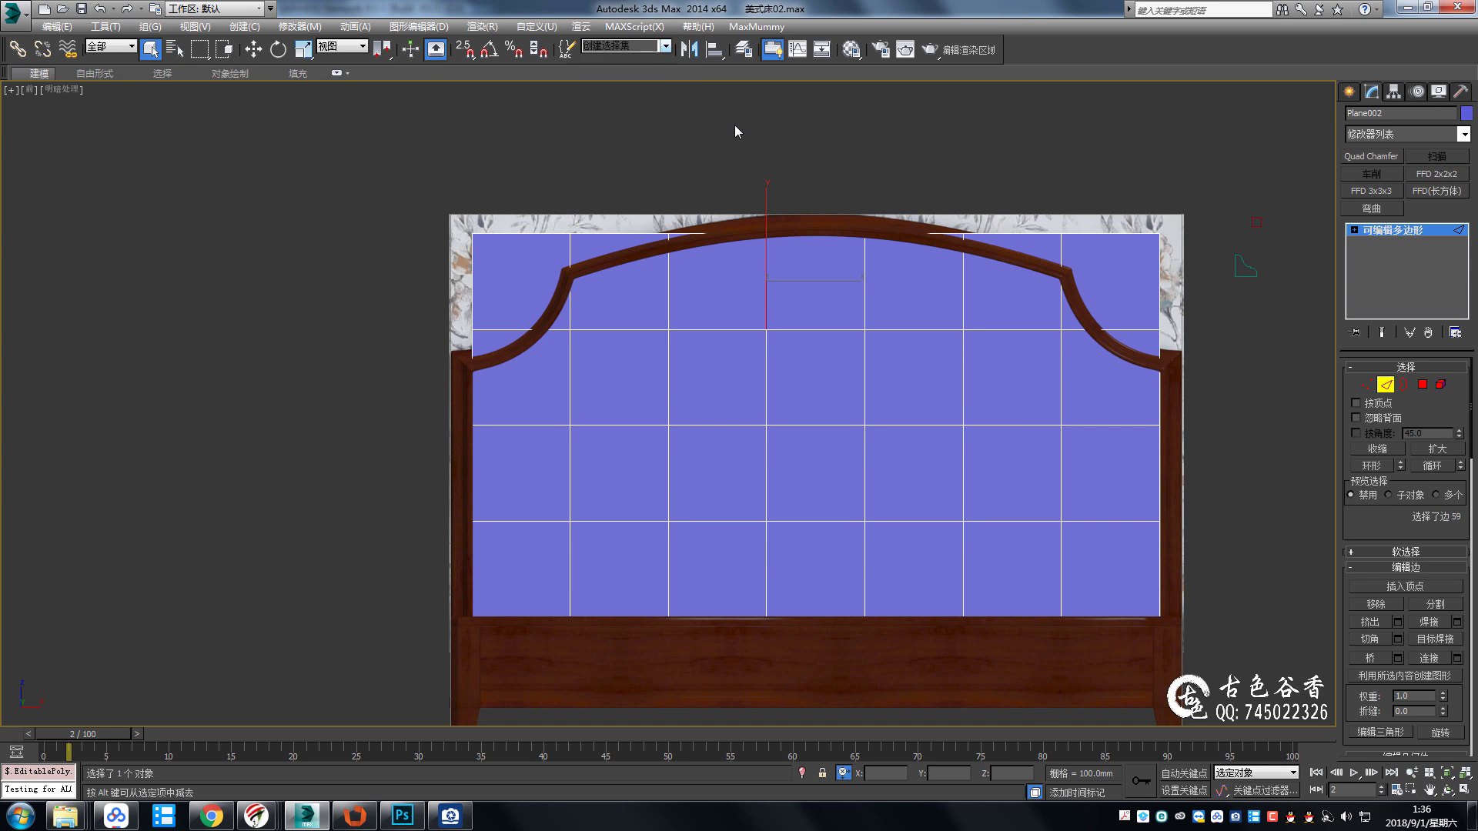
# Select all edges again, then keep only the short vertical edges along the top row.
pyautogui.press('3')
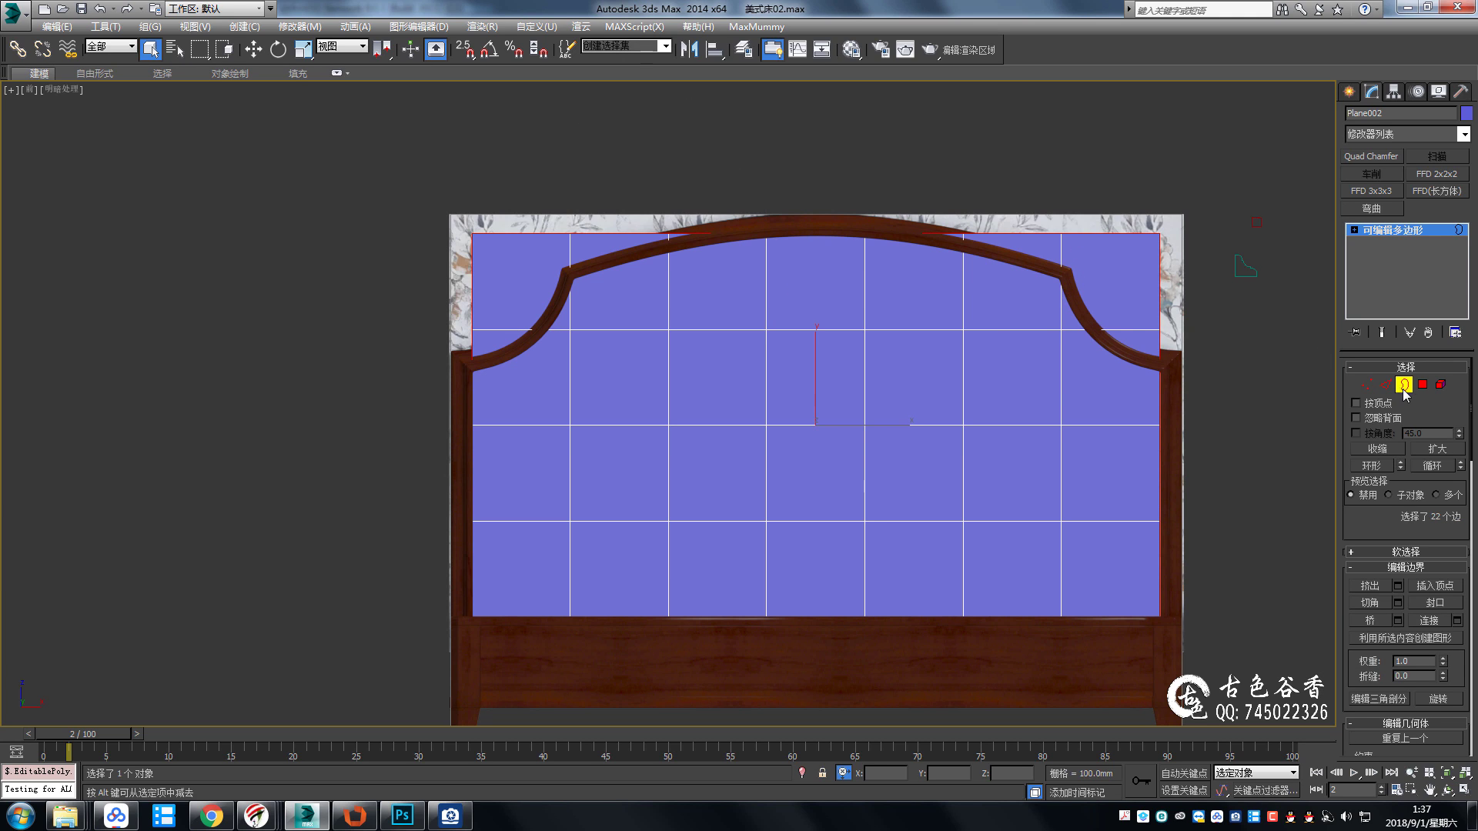
pyautogui.press('2')
pyautogui.hotkey('ctrl', 'a')
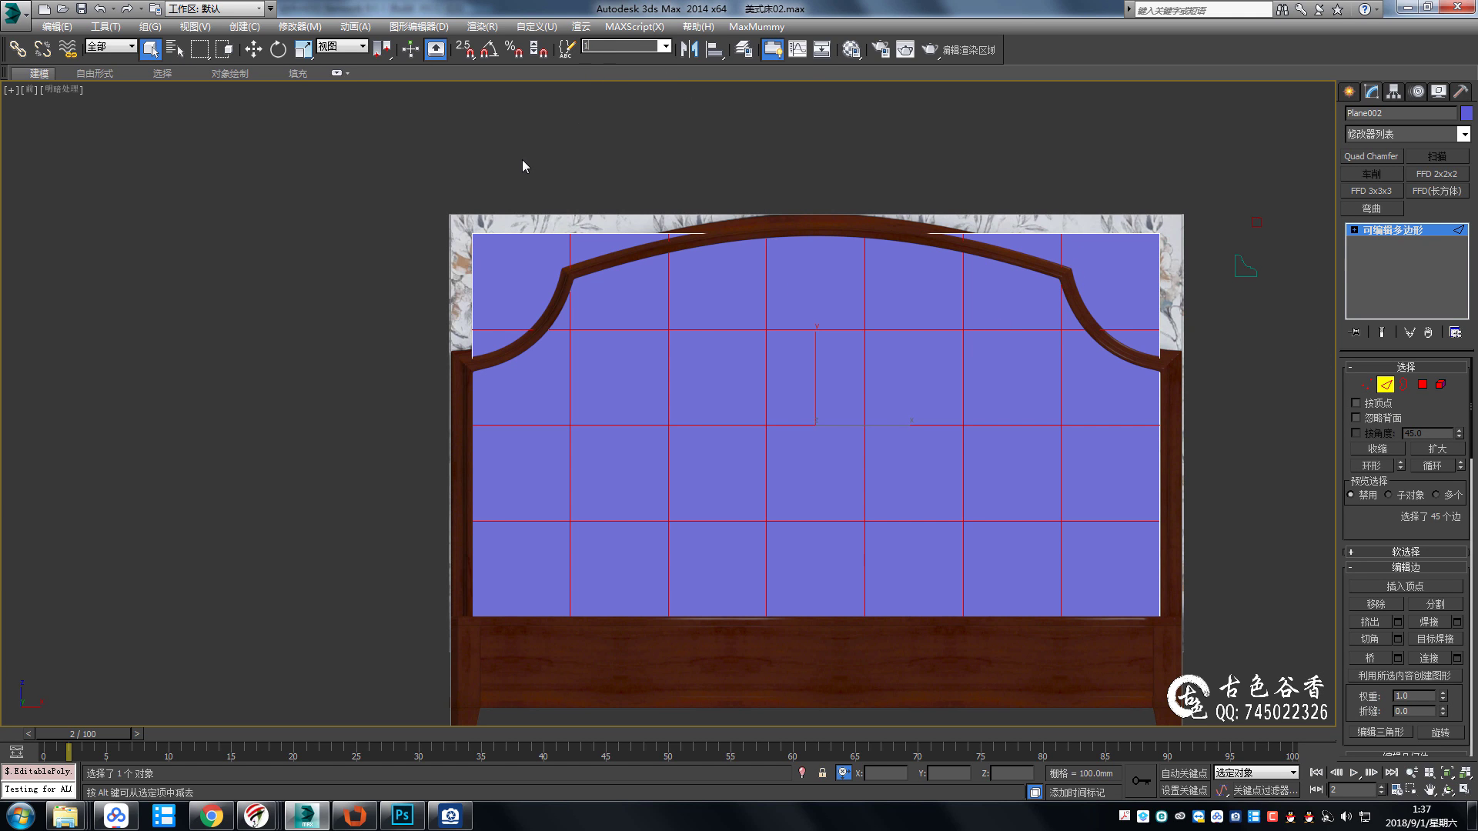
pyautogui.click(347, 73)
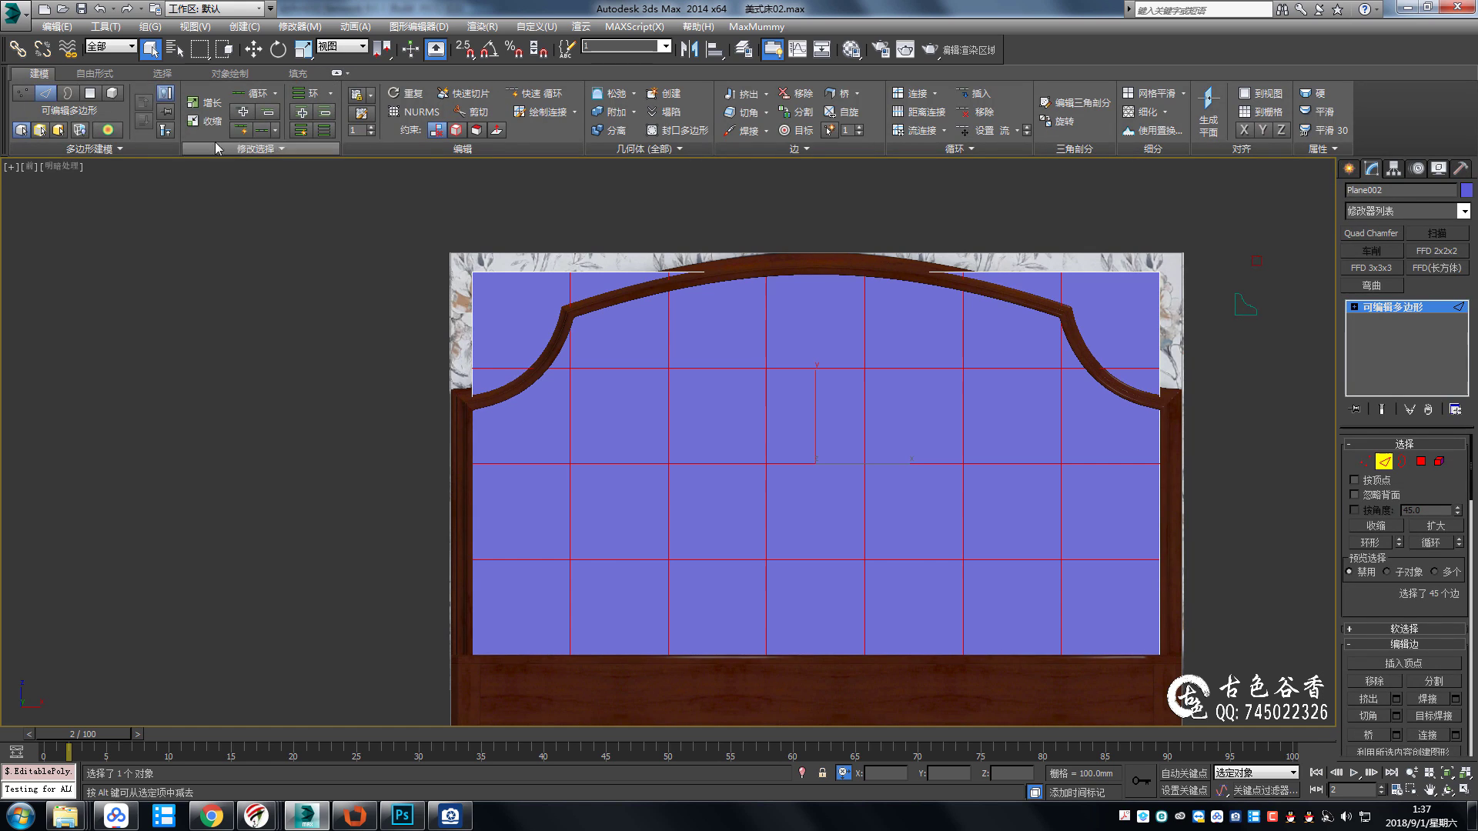
pyautogui.click(160, 73)
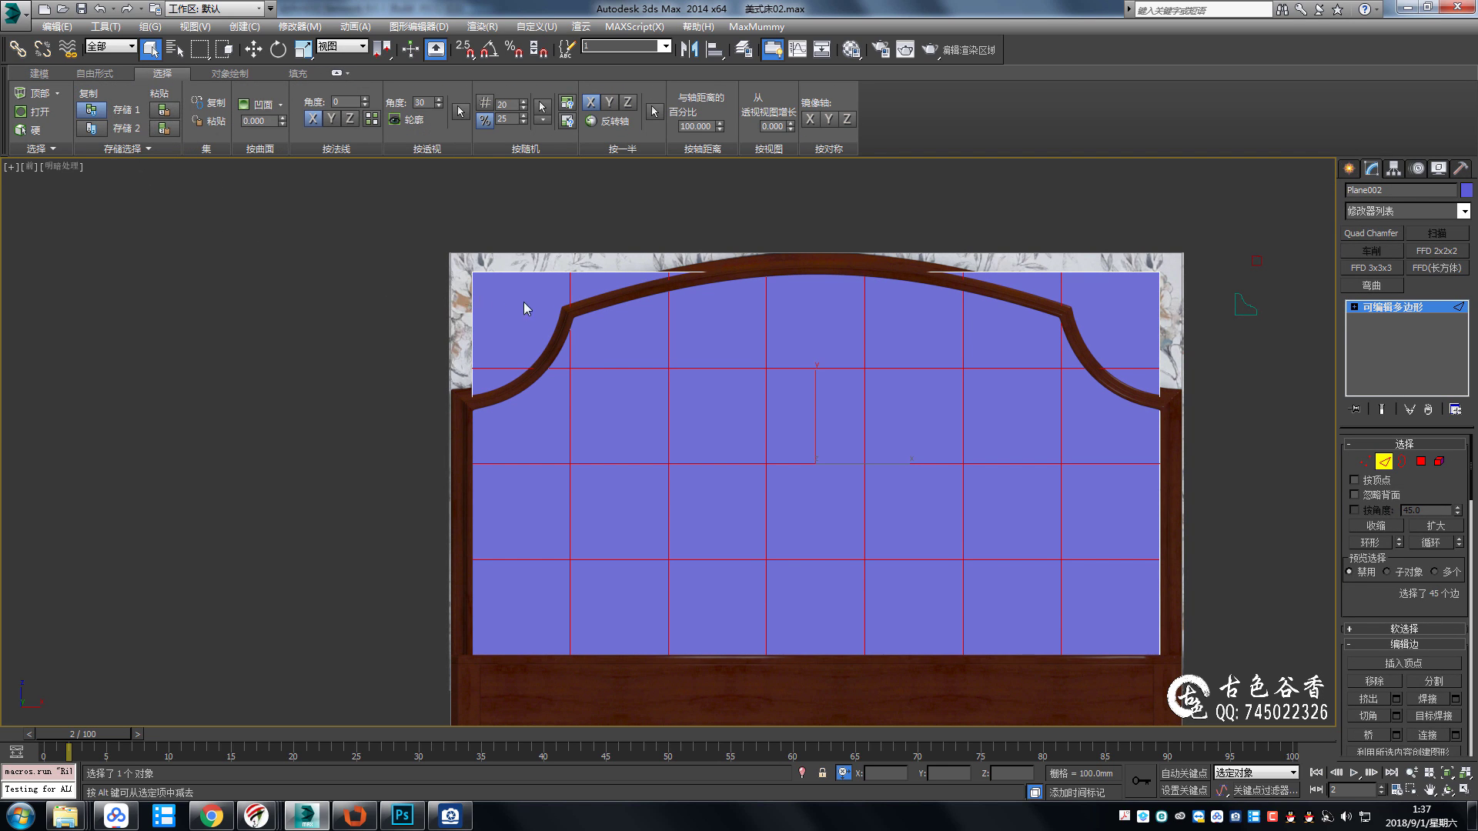
pyautogui.moveTo(523, 308); pyautogui.dragTo(837, 343, button='middle')
pyautogui.moveTo(1125, 337); pyautogui.dragTo(623, 372)
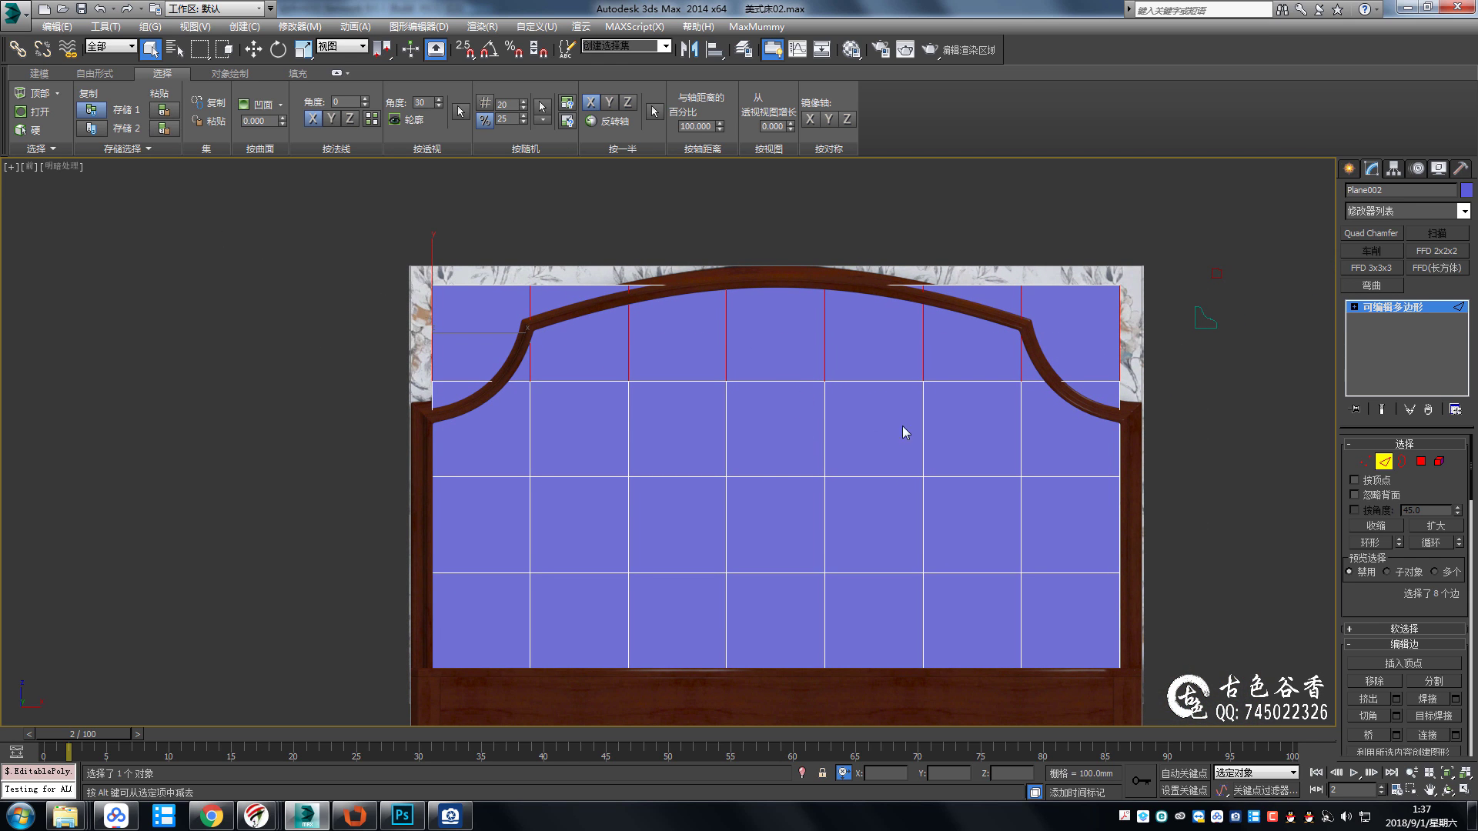
pyautogui.moveTo(902, 427); pyautogui.dragTo(888, 427, button='middle')
pyautogui.click(454, 825)
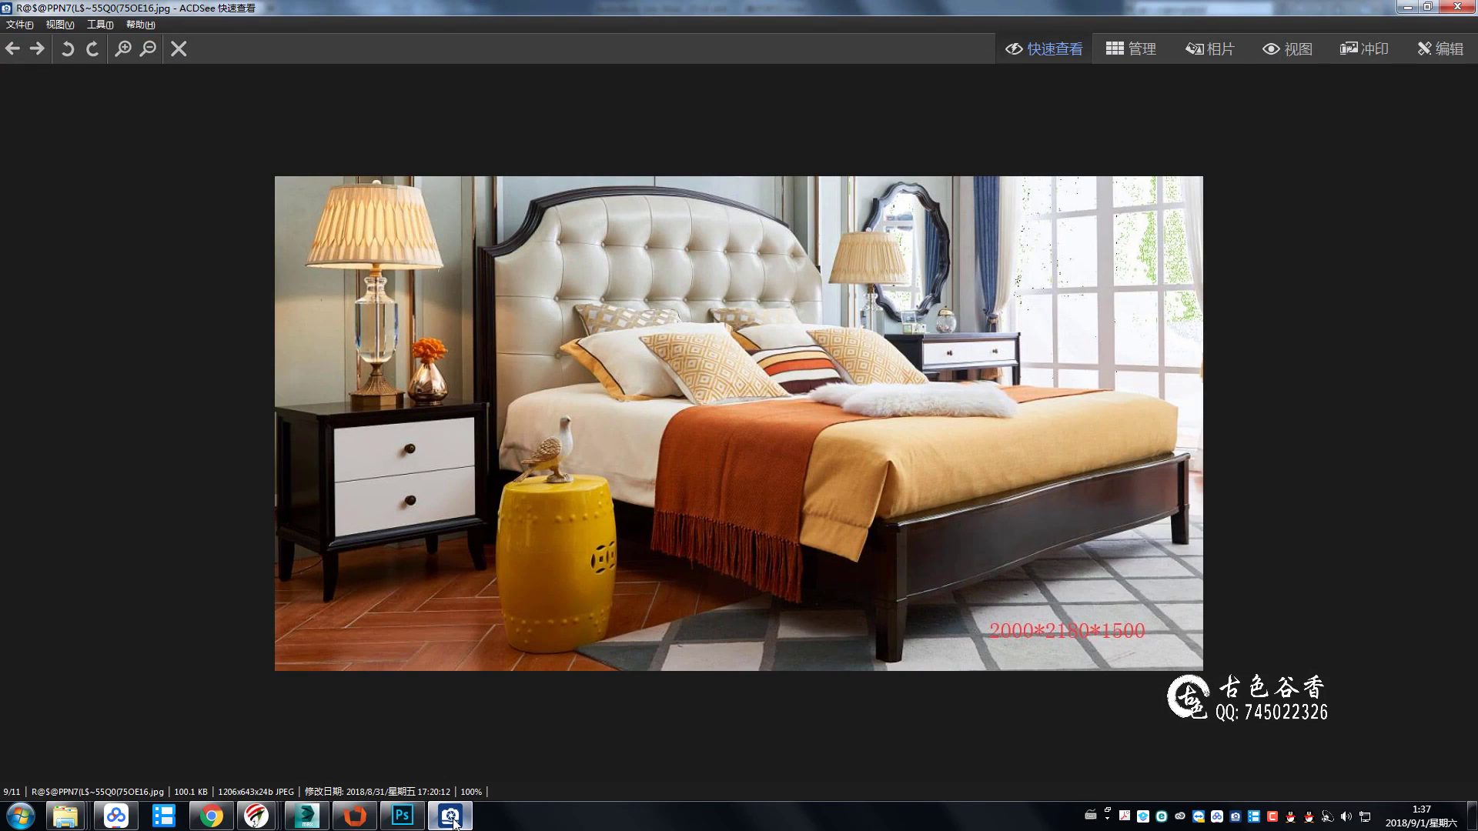
pyautogui.click(455, 825)
# Move the plane's two top-right vertices down about 74 mm to meet the arch's right shoulder.
pyautogui.scroll(3, 945, 422)
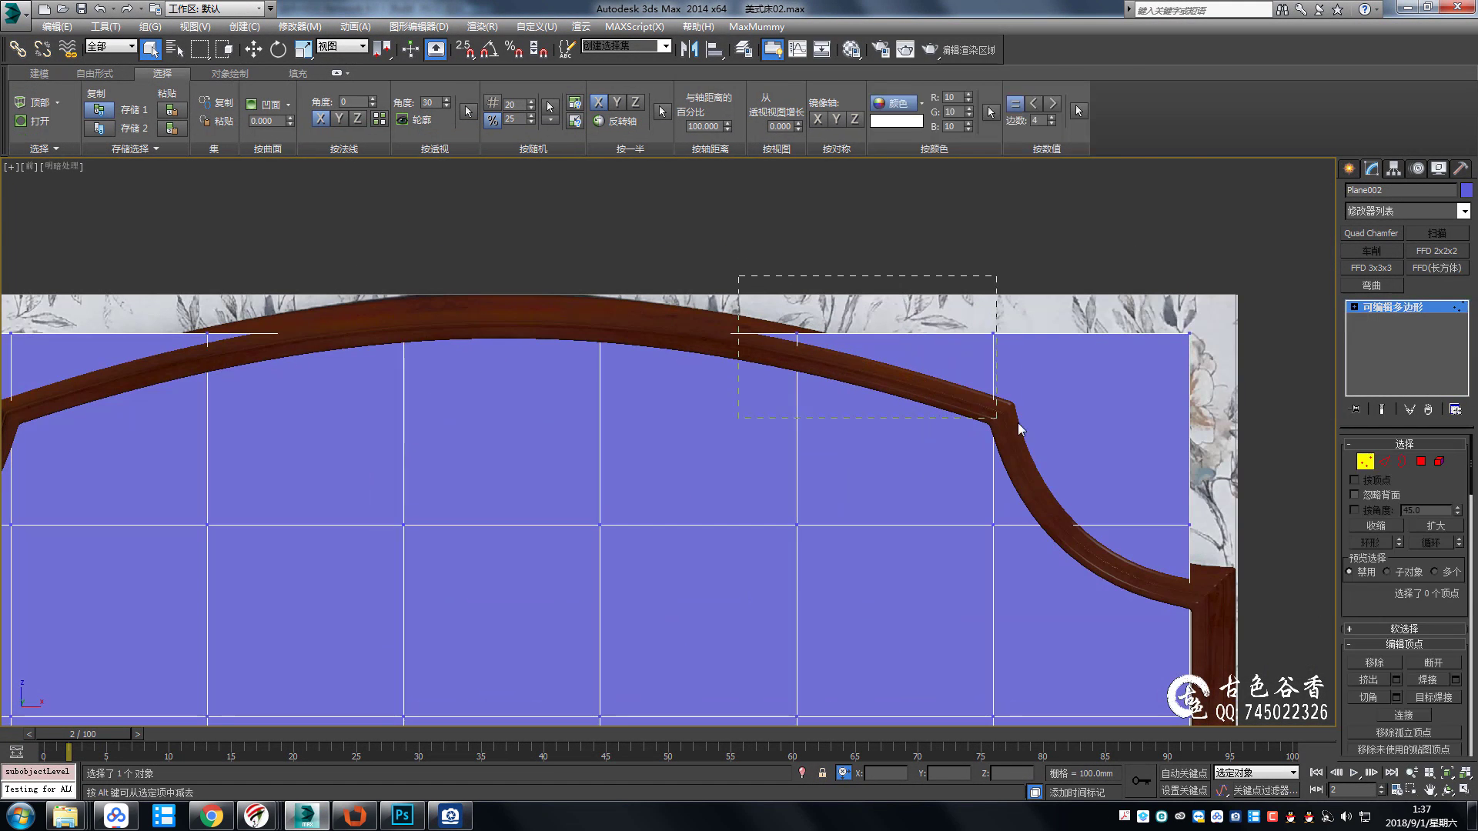
pyautogui.press('1')
pyautogui.press('w')
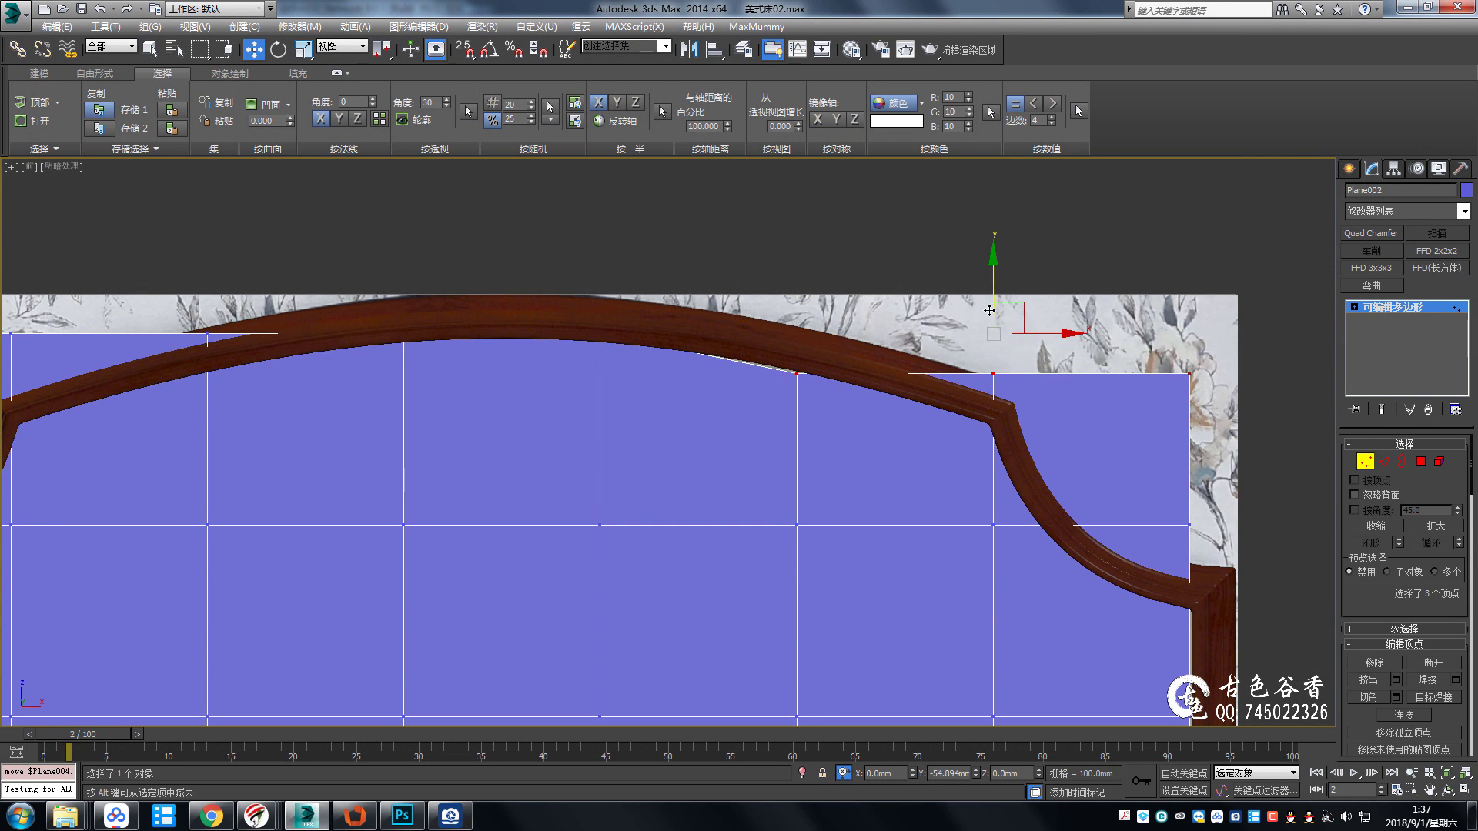
pyautogui.moveTo(993, 333); pyautogui.dragTo(993, 373)
pyautogui.moveTo(993, 373); pyautogui.dragTo(919, 321, button='middle')
pyautogui.moveTo(865, 250); pyautogui.dragTo(1212, 409)
pyautogui.moveTo(1016, 317); pyautogui.dragTo(1016, 373)
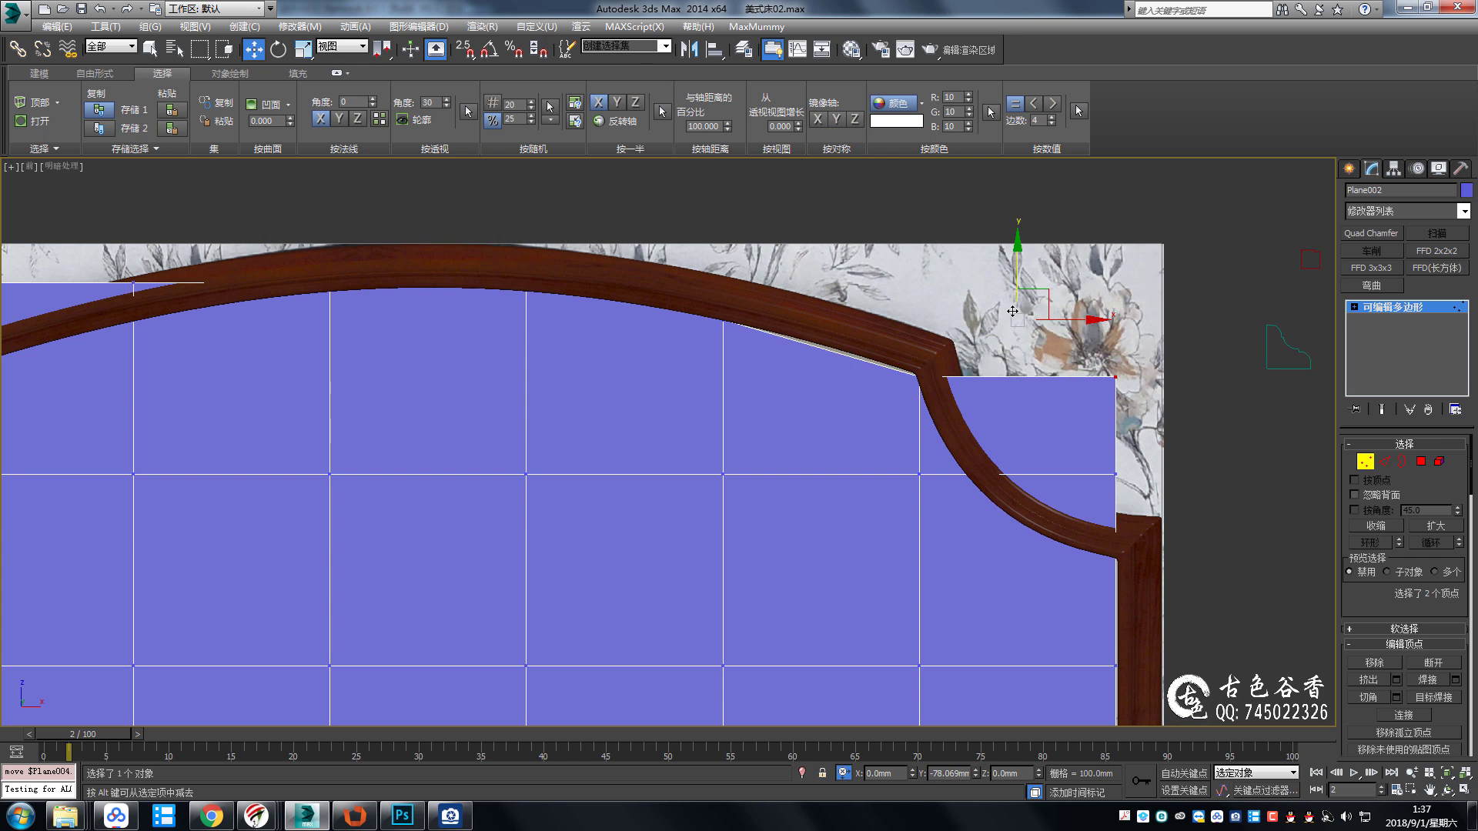
pyautogui.scroll(2, 937, 381)
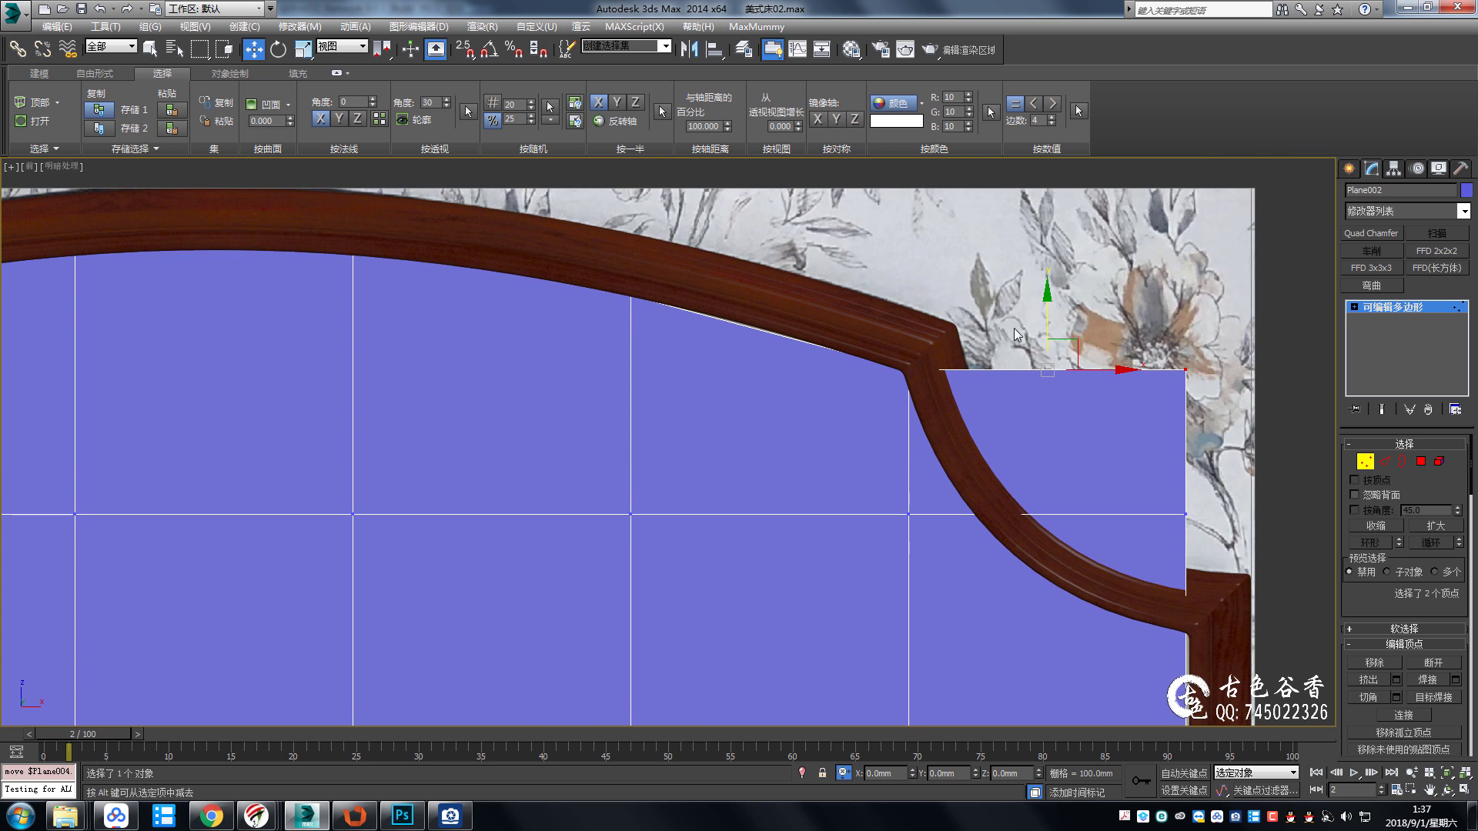
pyautogui.scroll(-3, 1026, 403)
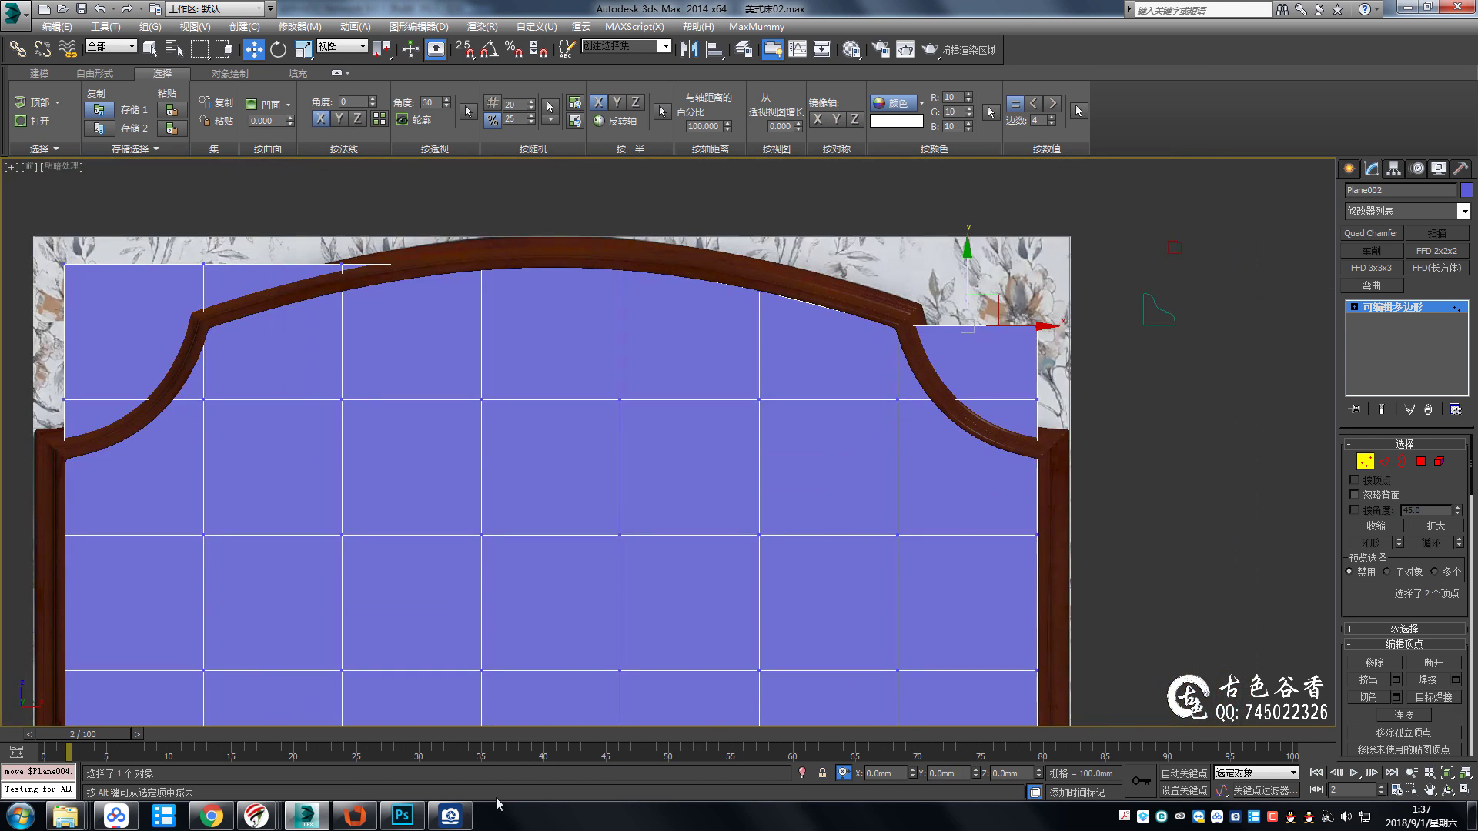
pyautogui.click(451, 817)
# Set the timeline length to 1 frame and key the material's opacity with Auto Key.
pyautogui.press('m')
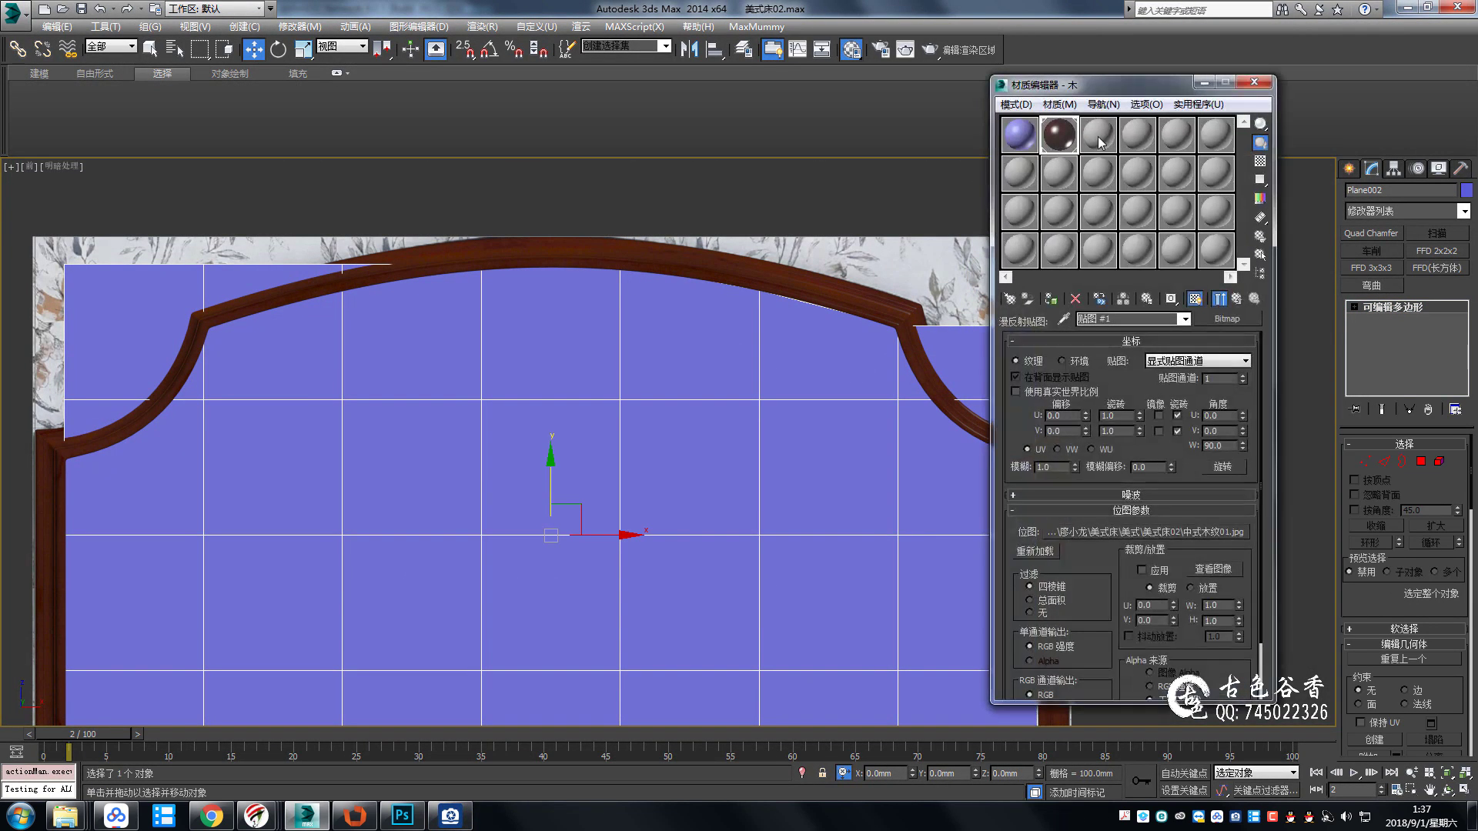
pyautogui.click(1396, 790)
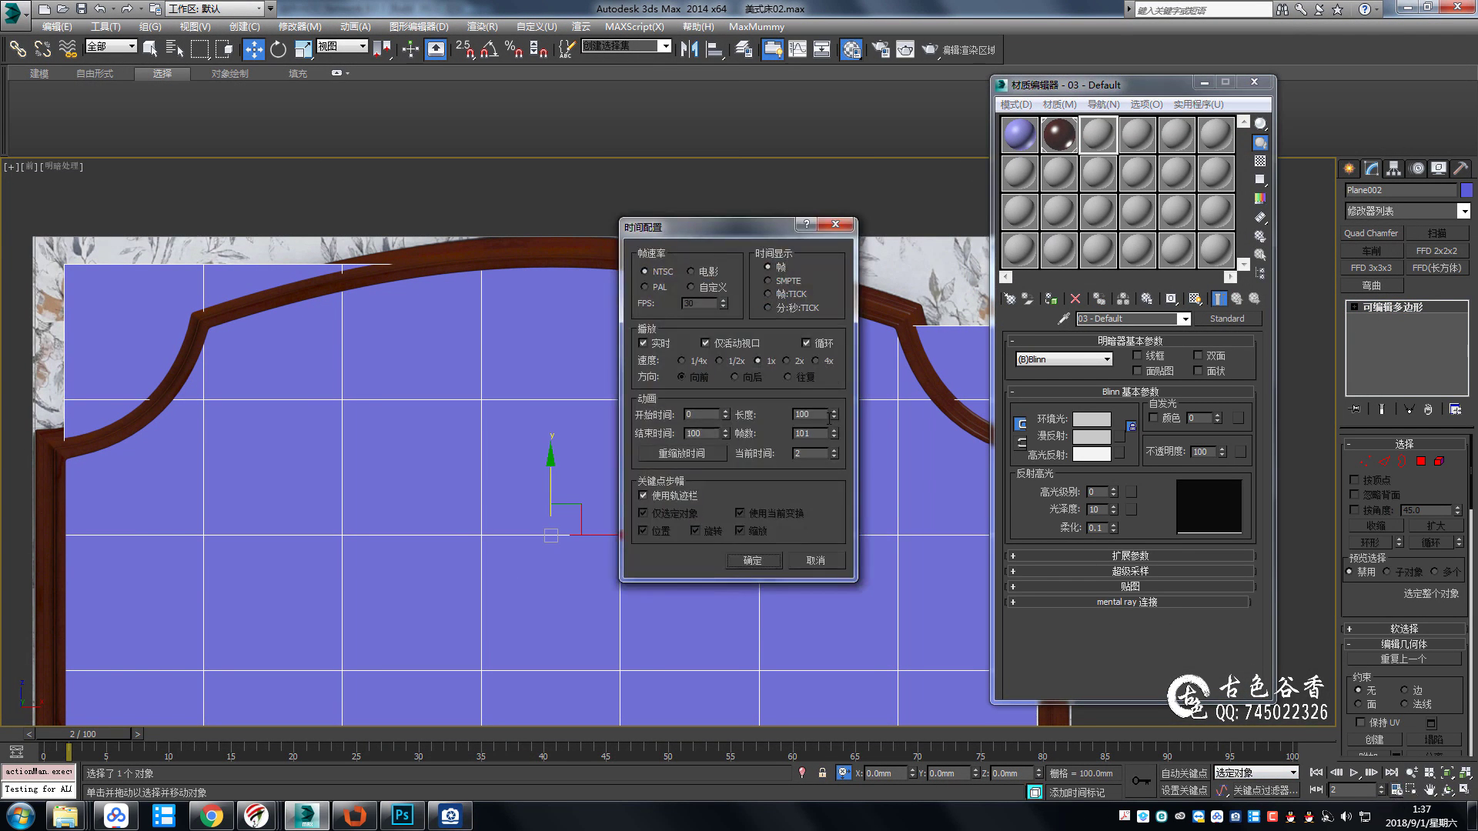
pyautogui.click(752, 558)
pyautogui.press('n')
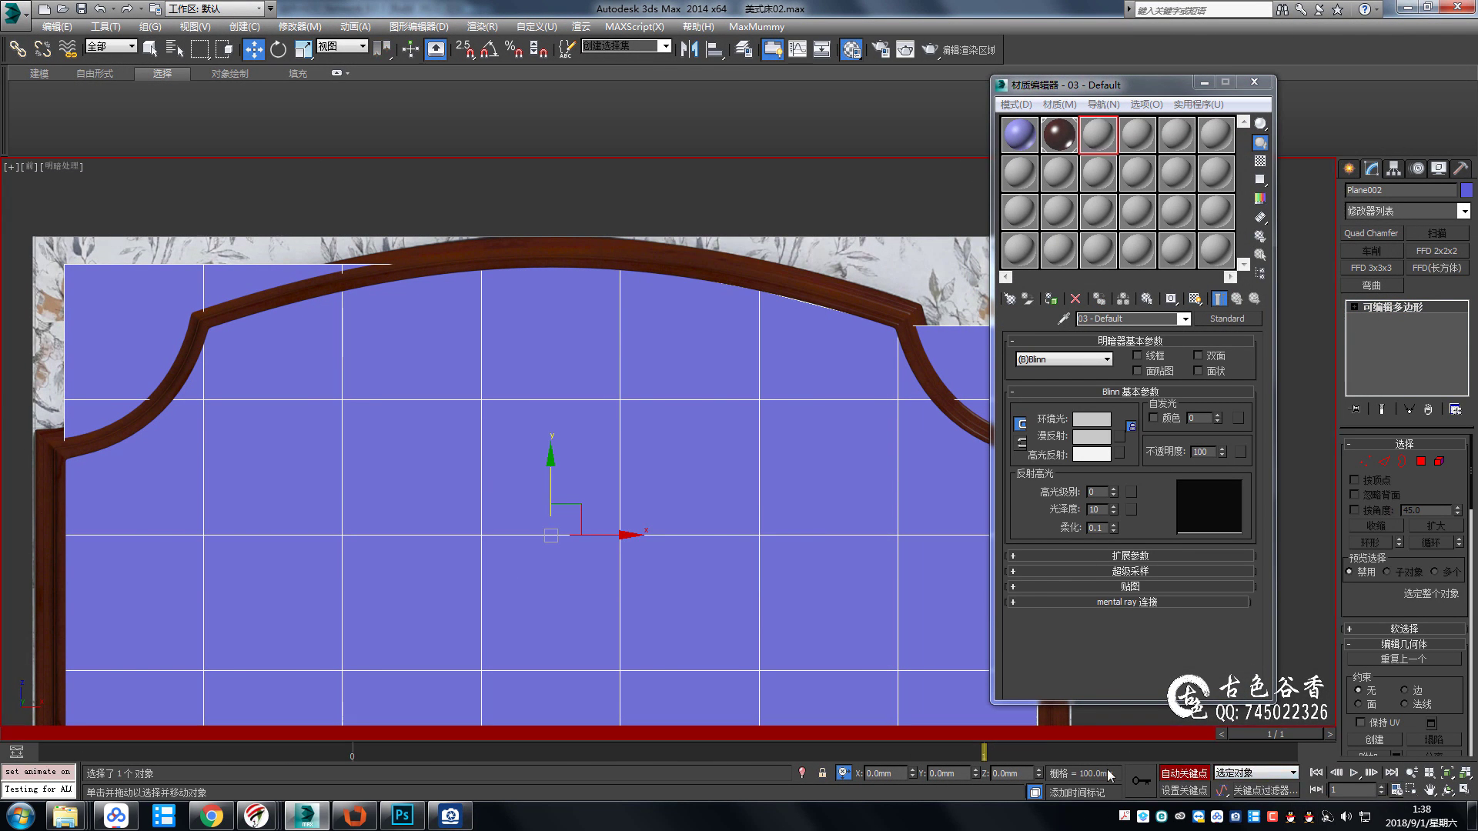
pyautogui.press(',')
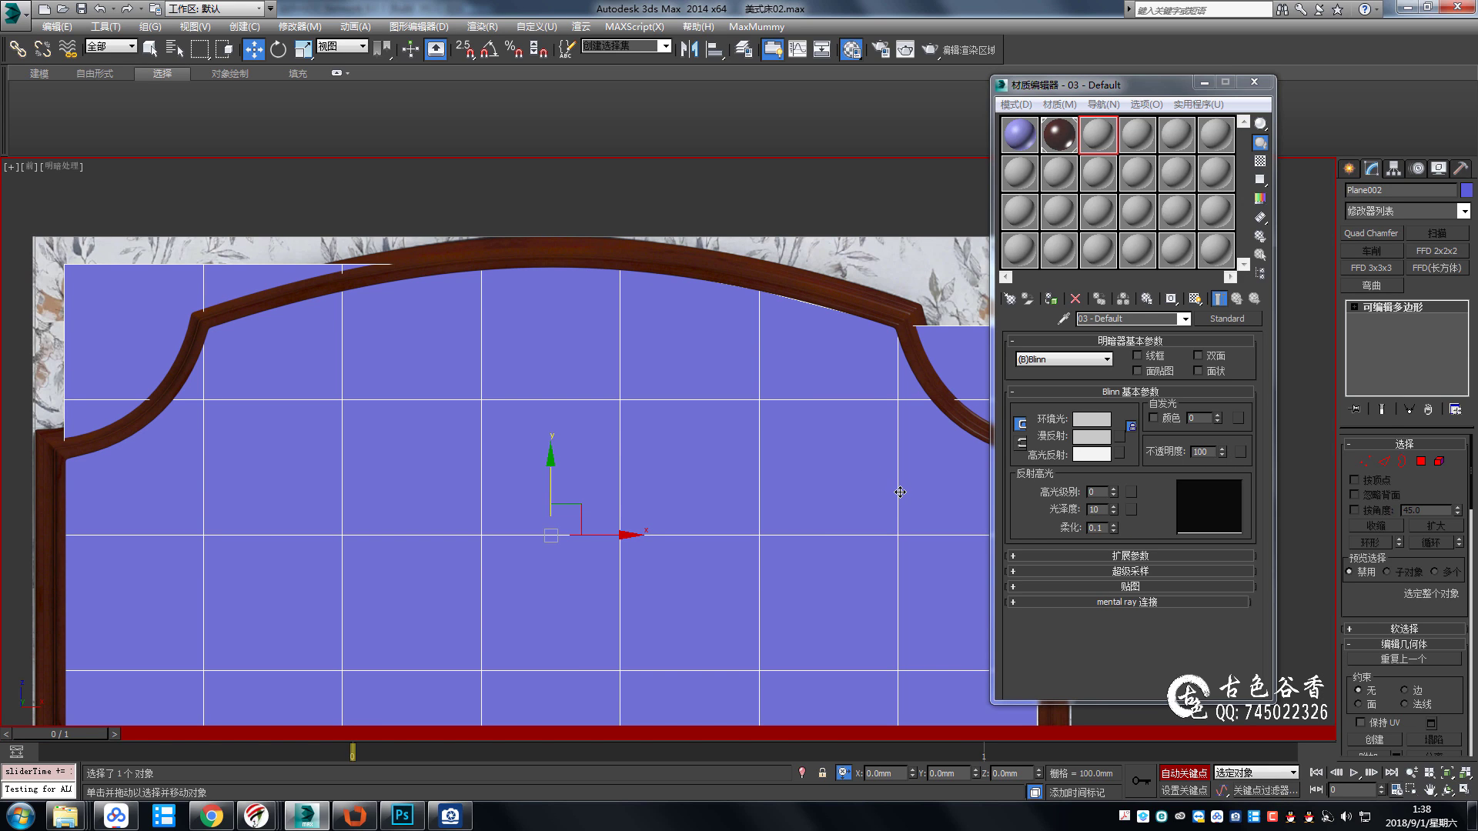
pyautogui.click(1221, 455)
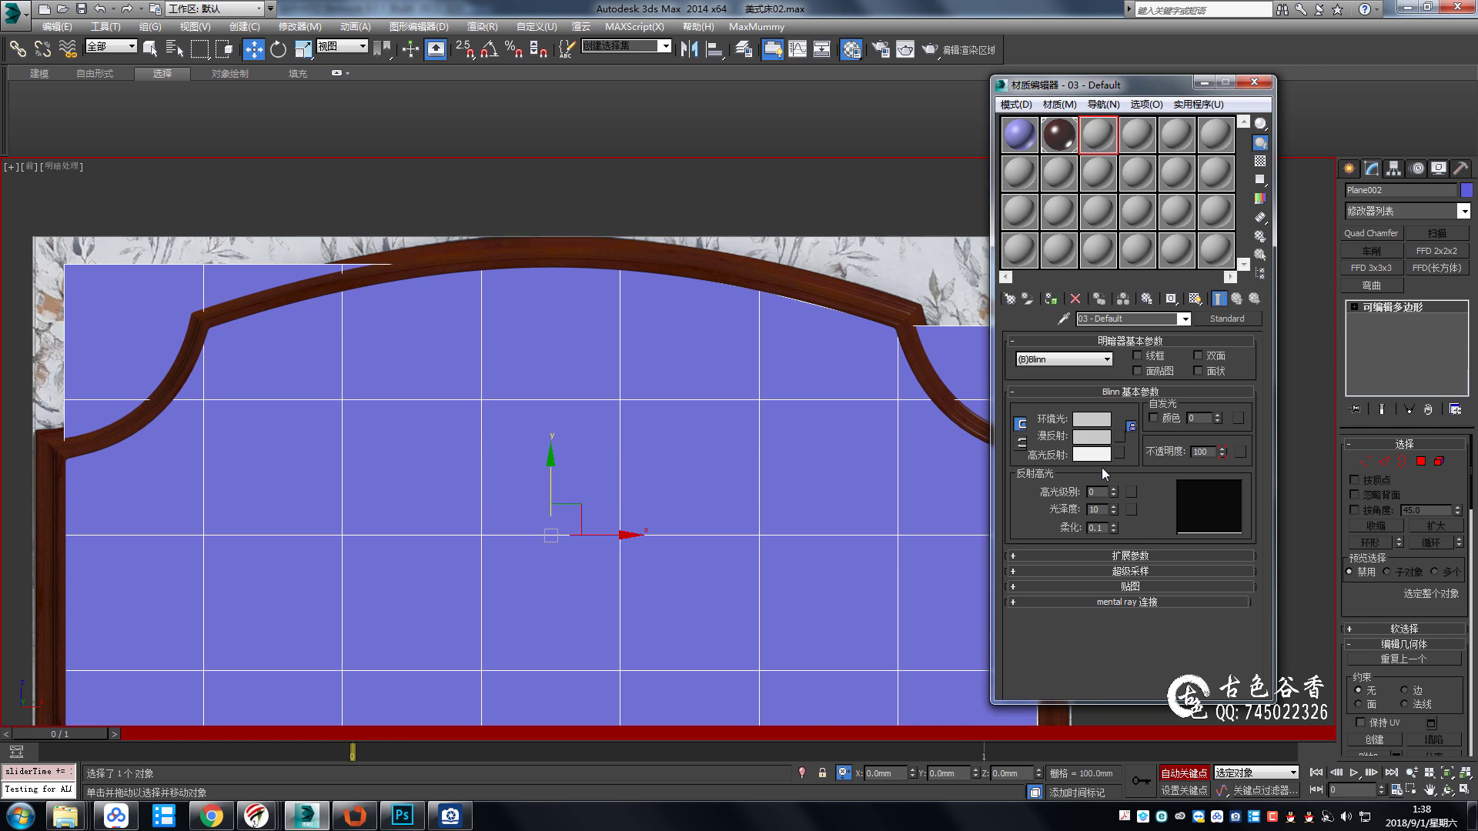
pyautogui.press('n')
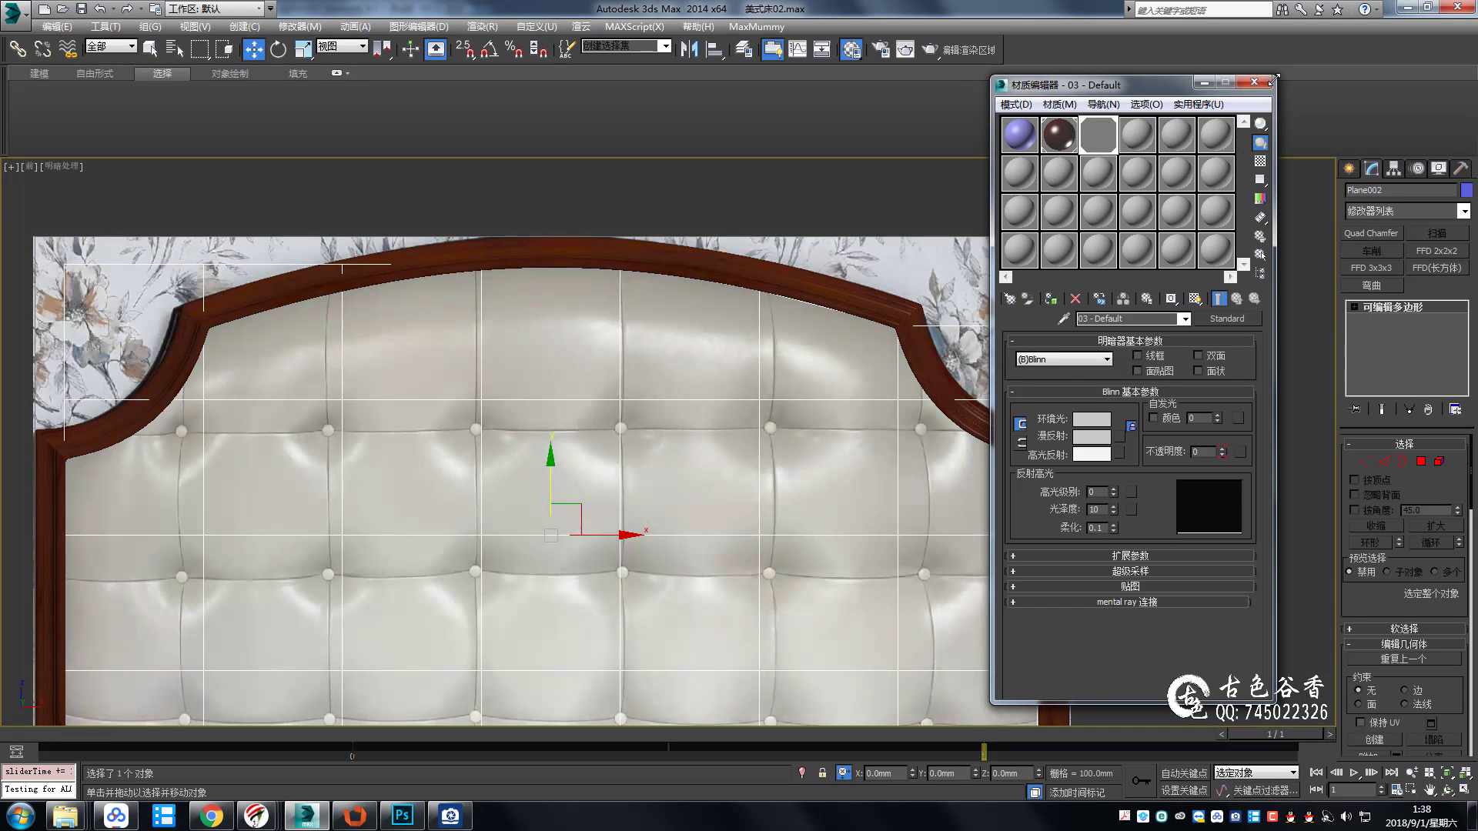
# Assign the leather material to the headboard plane and select its top vertex row.
pyautogui.click(1254, 82)
pyautogui.moveTo(973, 297); pyautogui.dragTo(952, 331, button='middle')
pyautogui.scroll(-2, 953, 331)
pyautogui.scroll(-1, 361, 434)
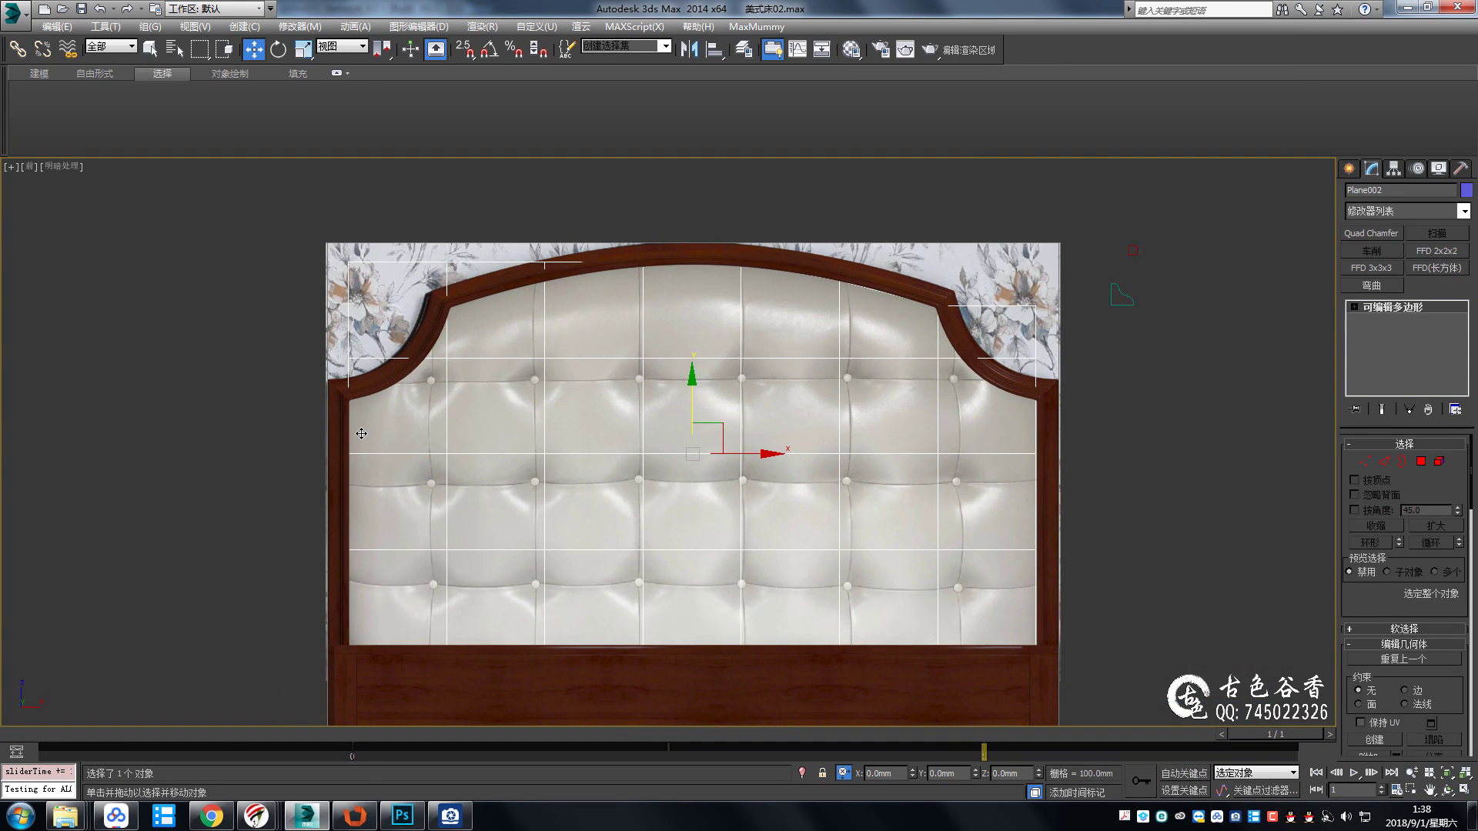
pyautogui.moveTo(386, 388); pyautogui.dragTo(401, 401, button='middle')
pyautogui.press('1')
pyautogui.moveTo(247, 346); pyautogui.dragTo(1051, 397)
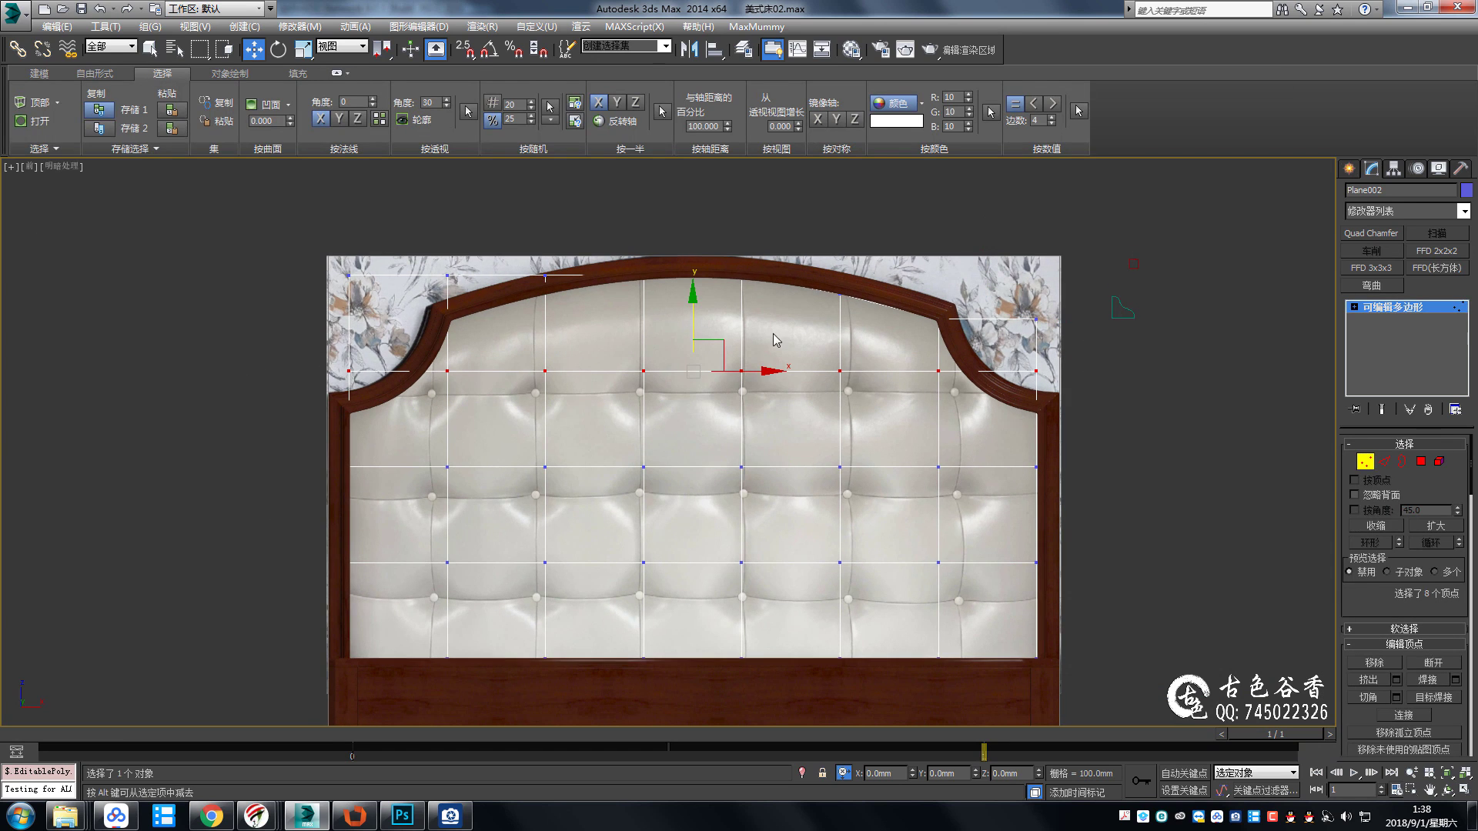
# Lower the top, middle and lower vertex rows onto the rows of tuft buttons.
pyautogui.moveTo(695, 308); pyautogui.dragTo(694, 327)
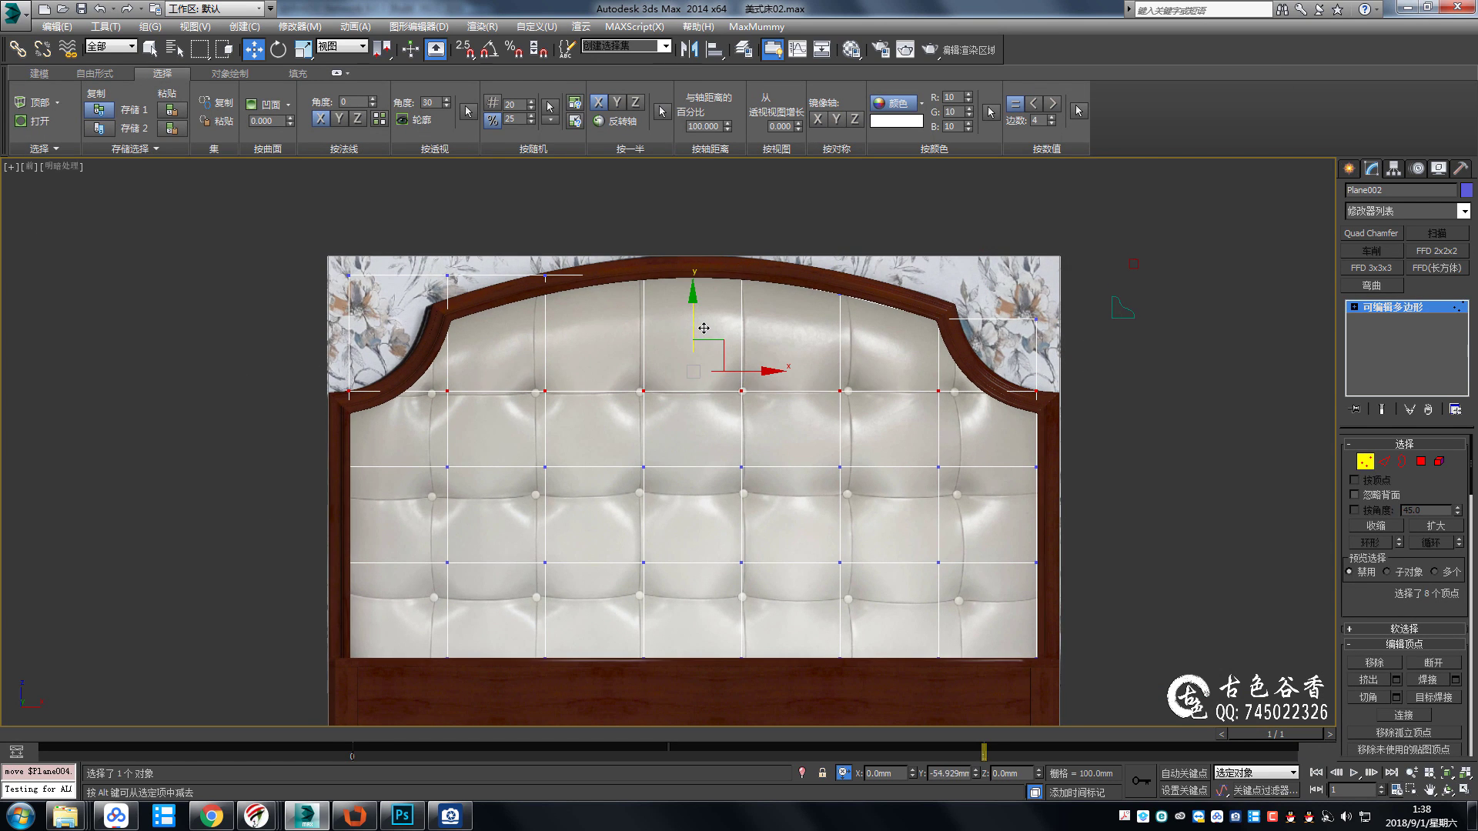
pyautogui.moveTo(607, 447); pyautogui.dragTo(615, 373, button='middle')
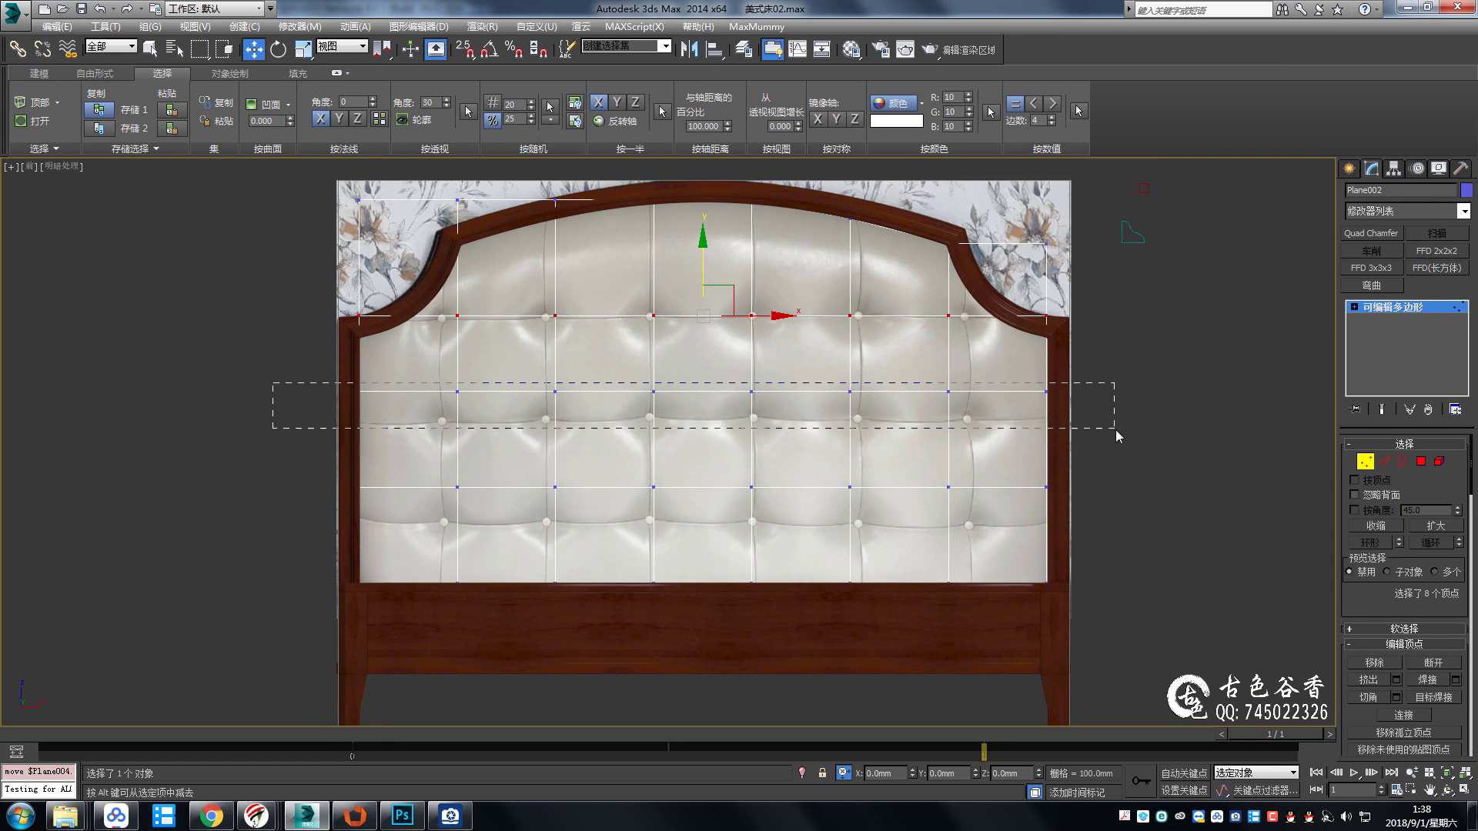
pyautogui.moveTo(273, 383); pyautogui.dragTo(1117, 436)
pyautogui.moveTo(702, 345); pyautogui.dragTo(708, 373)
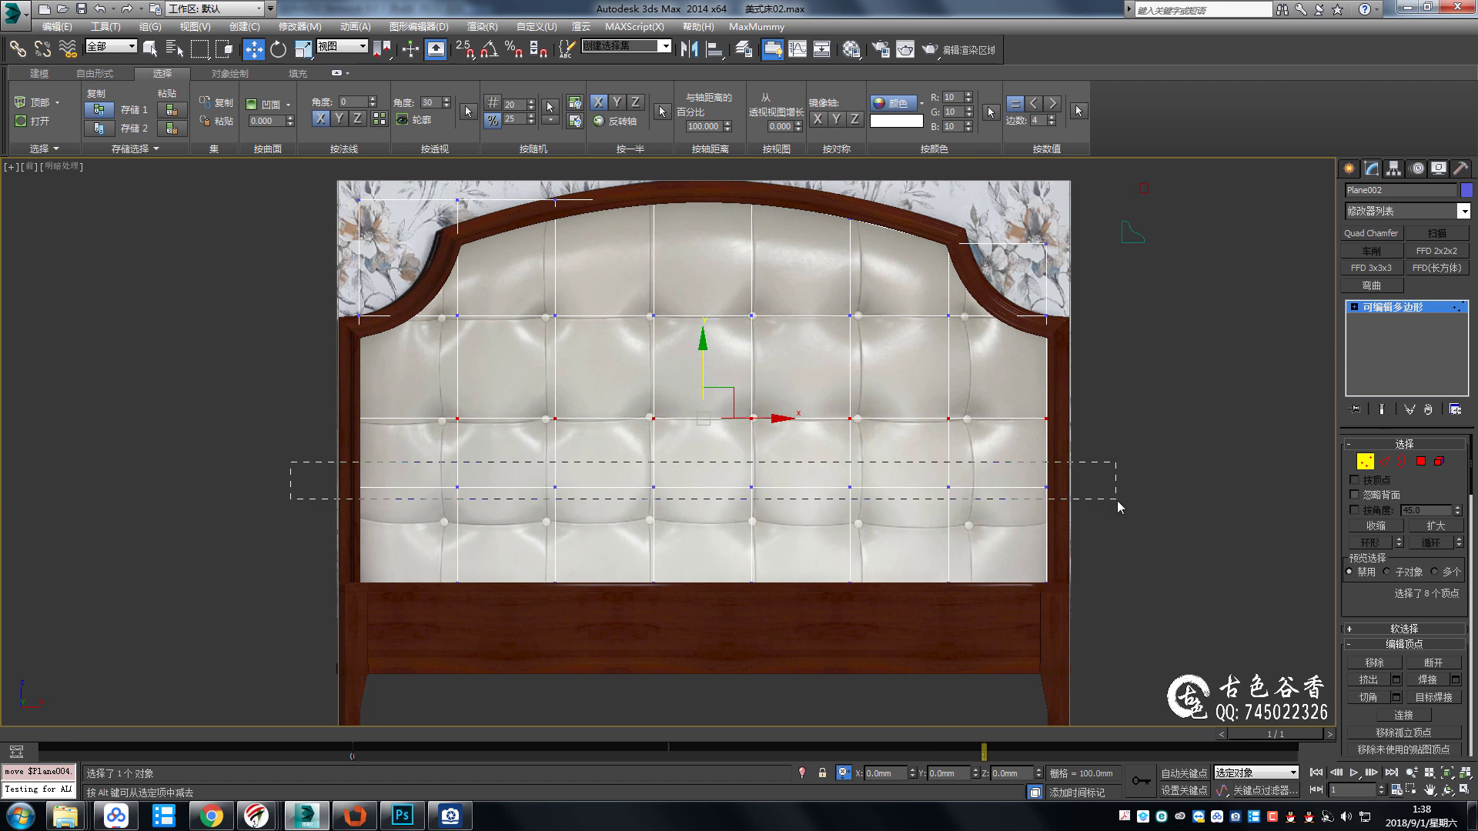
pyautogui.moveTo(1118, 507); pyautogui.dragTo(1117, 507)
pyautogui.moveTo(703, 462); pyautogui.dragTo(703, 497)
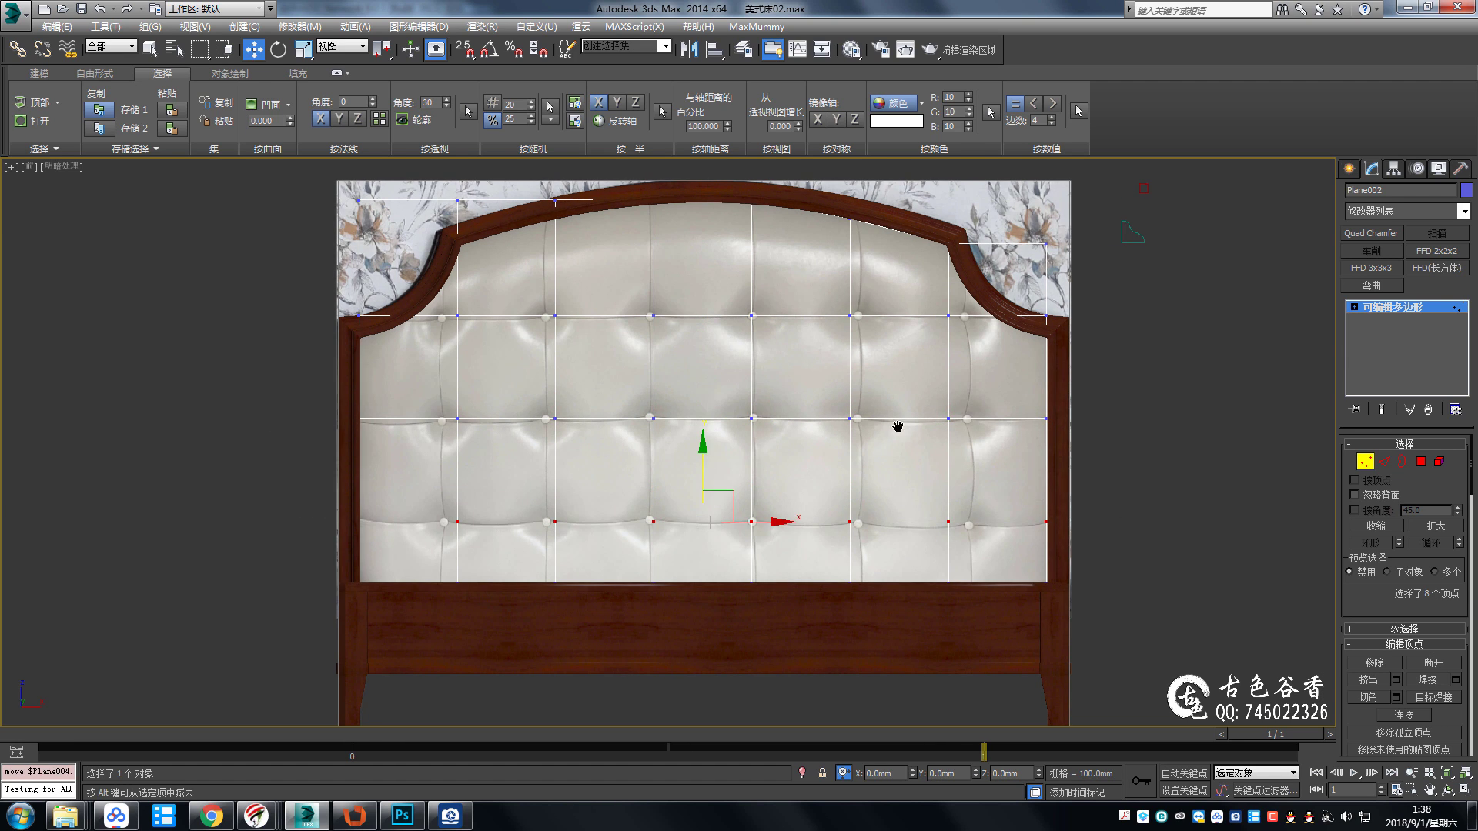
# Shift the vertical vertex columns sideways so the grid follows the leather's seams.
pyautogui.moveTo(897, 427); pyautogui.dragTo(853, 475, button='middle')
pyautogui.moveTo(830, 695); pyautogui.dragTo(829, 695)
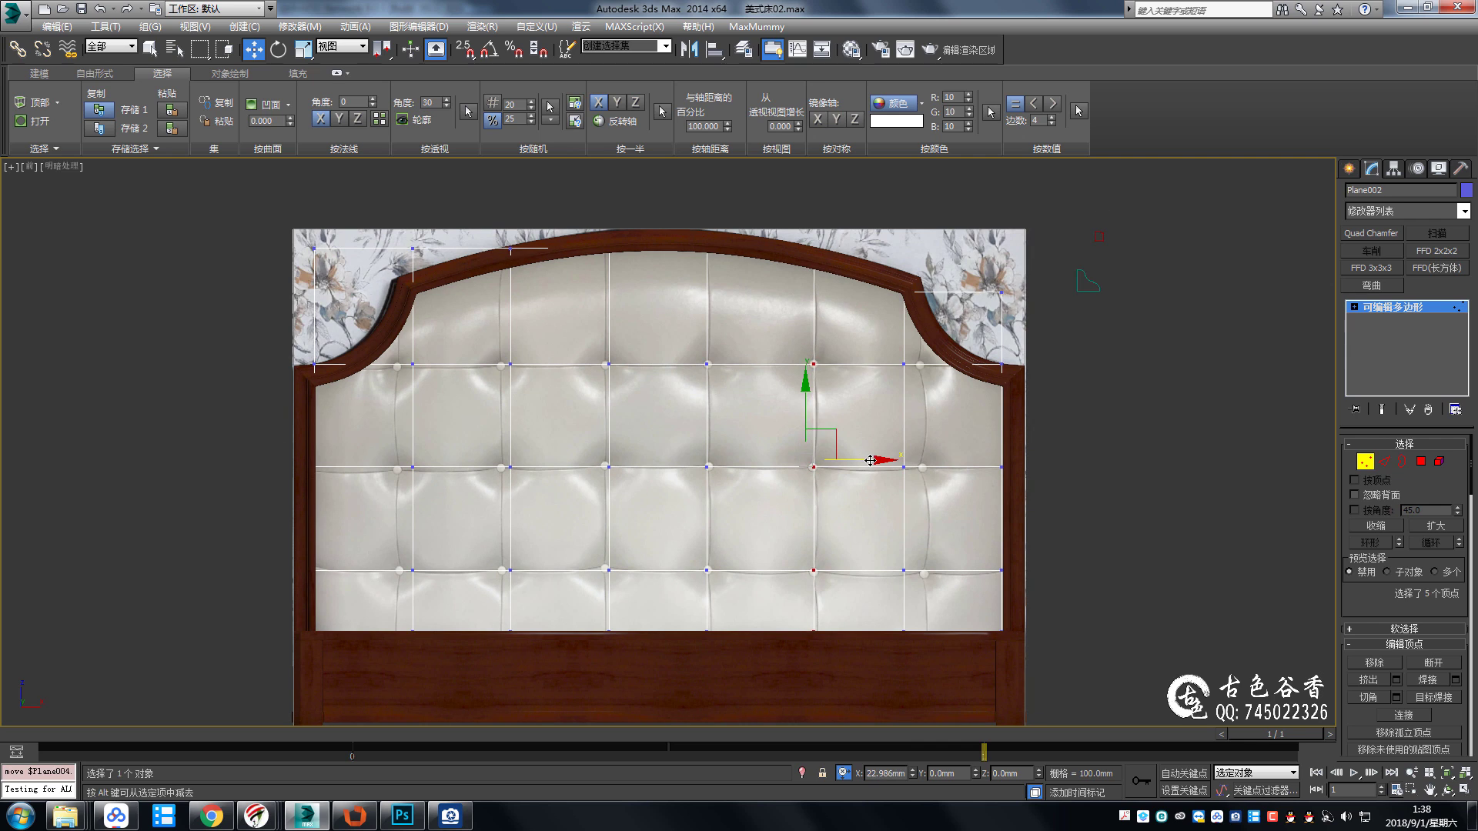
pyautogui.moveTo(929, 592); pyautogui.dragTo(930, 592)
pyautogui.moveTo(946, 466); pyautogui.dragTo(966, 467)
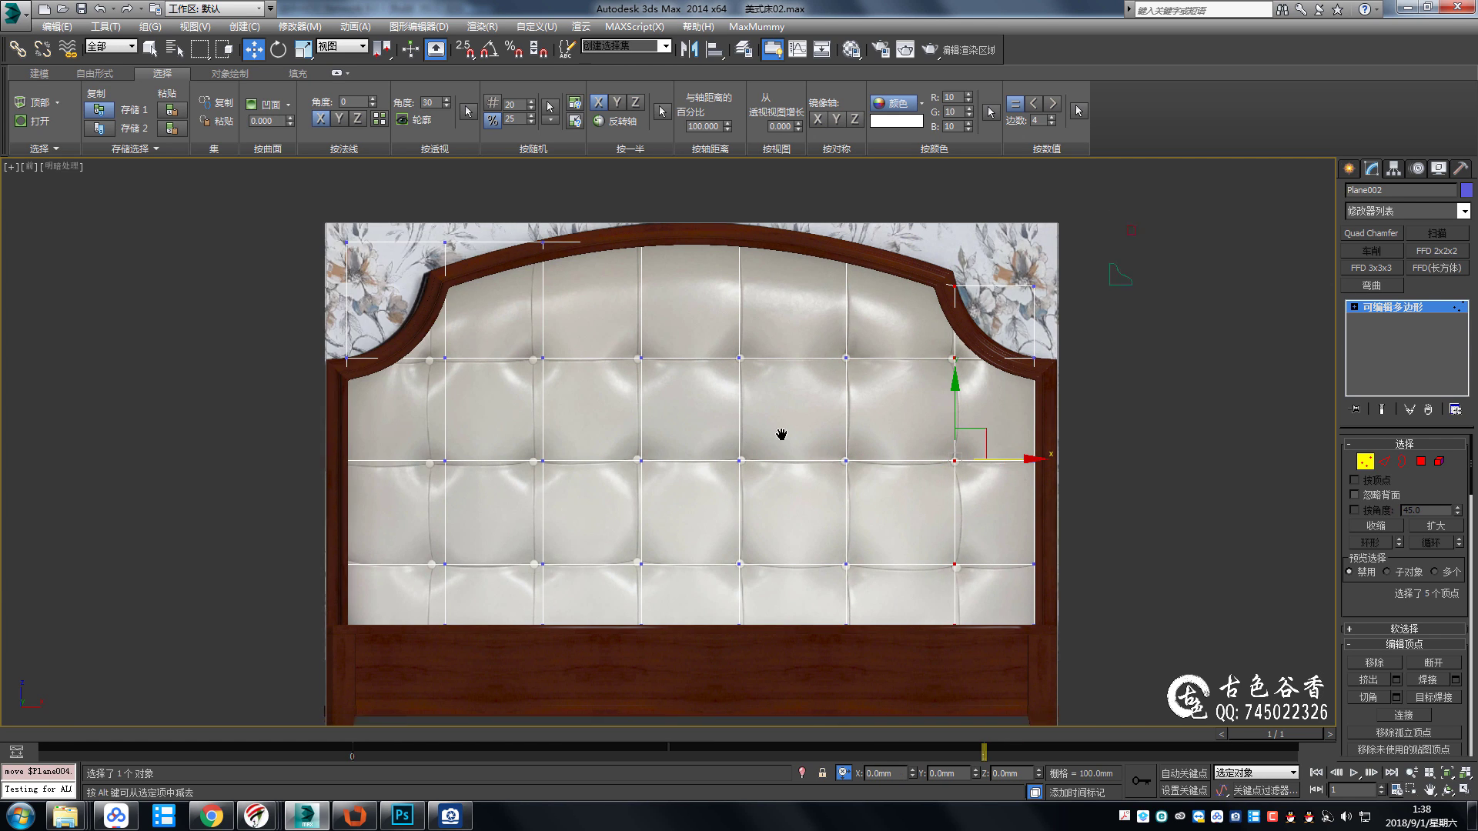
pyautogui.moveTo(628, 532); pyautogui.dragTo(777, 522, button='middle')
pyautogui.moveTo(711, 633); pyautogui.dragTo(643, 216)
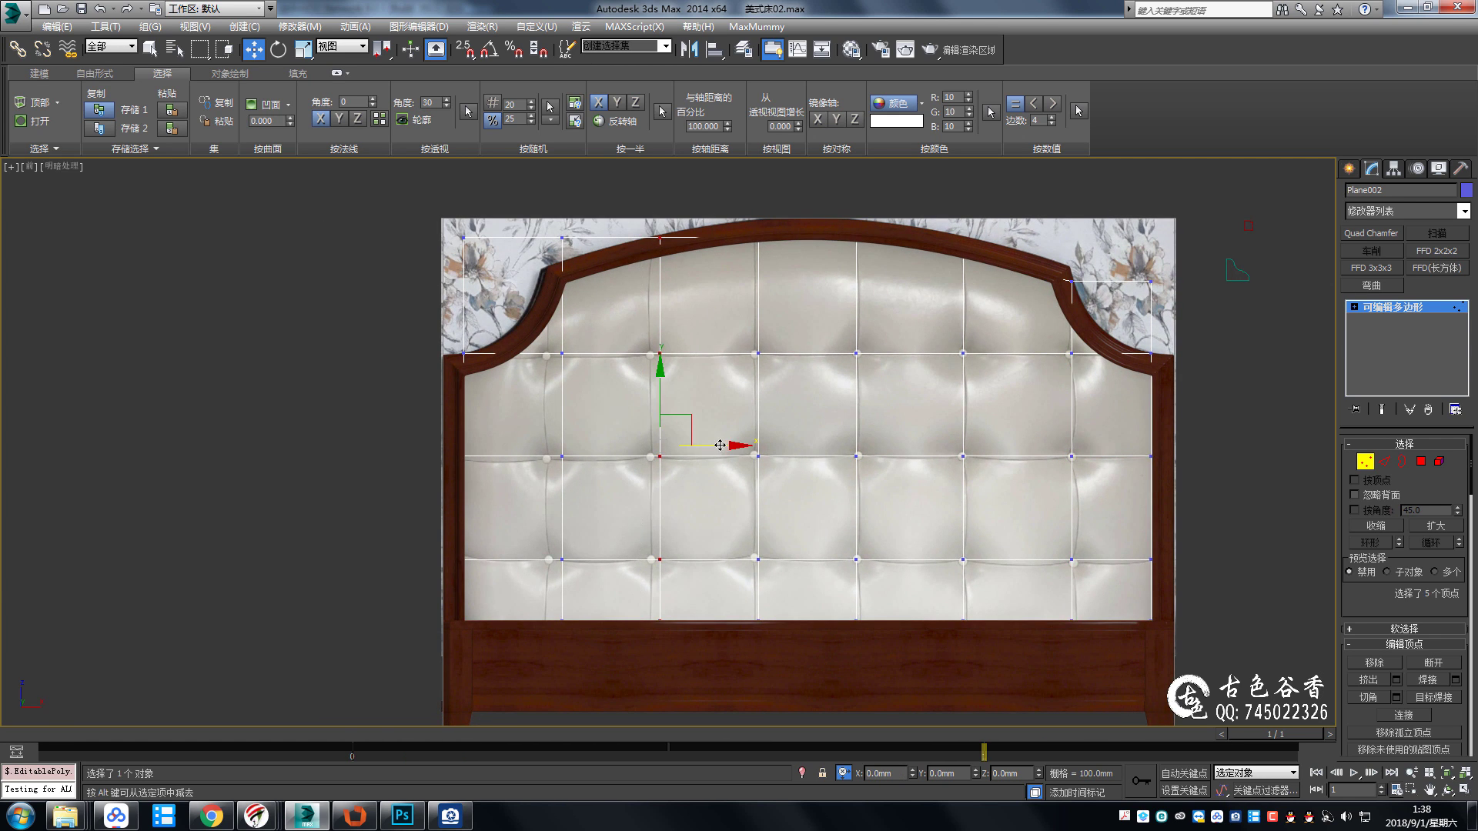
pyautogui.scroll(-2, 723, 214)
pyautogui.scroll(3, 764, 419)
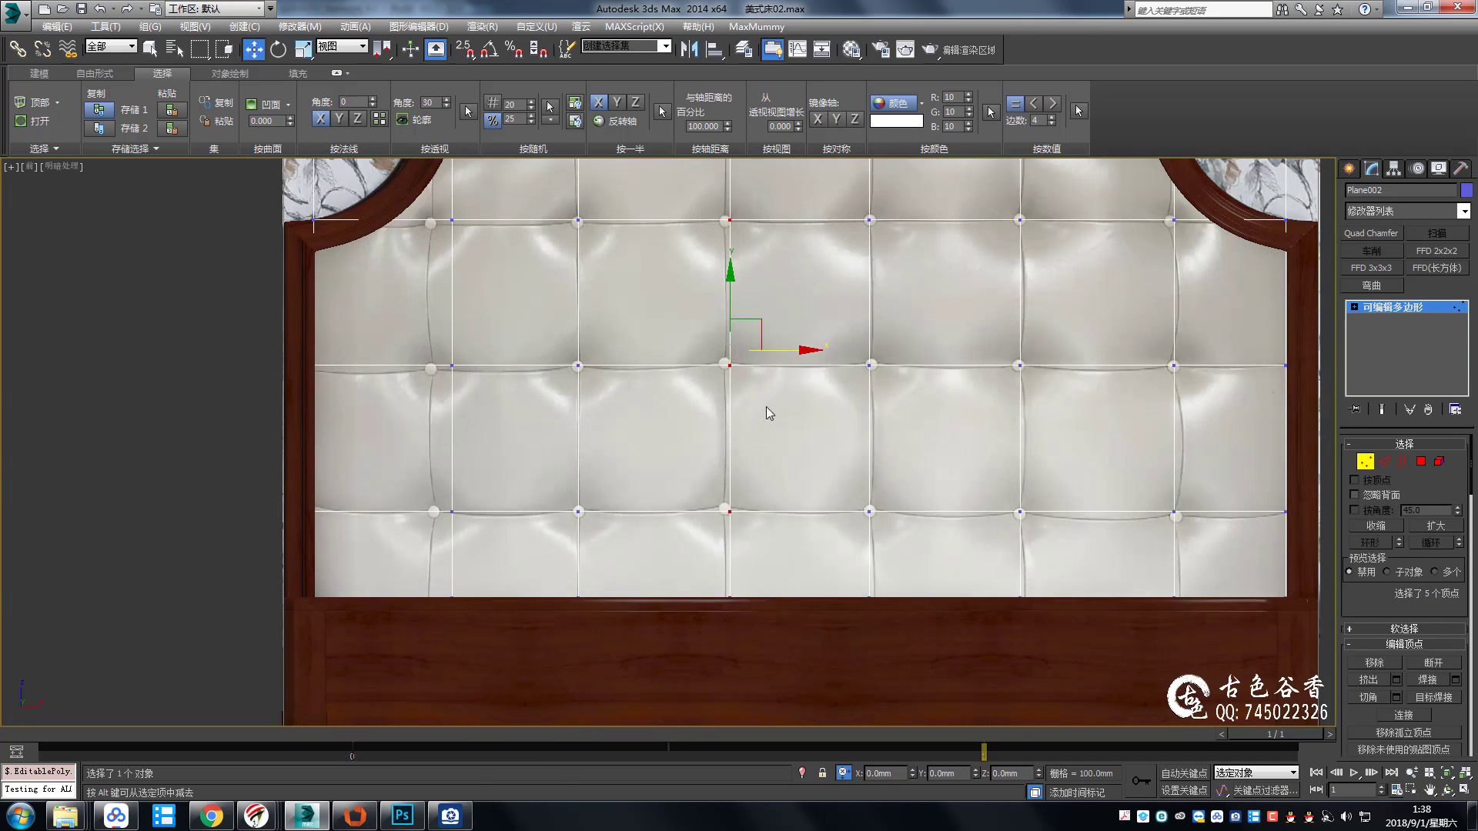
pyautogui.scroll(-2, 779, 352)
pyautogui.moveTo(658, 624); pyautogui.dragTo(614, 332)
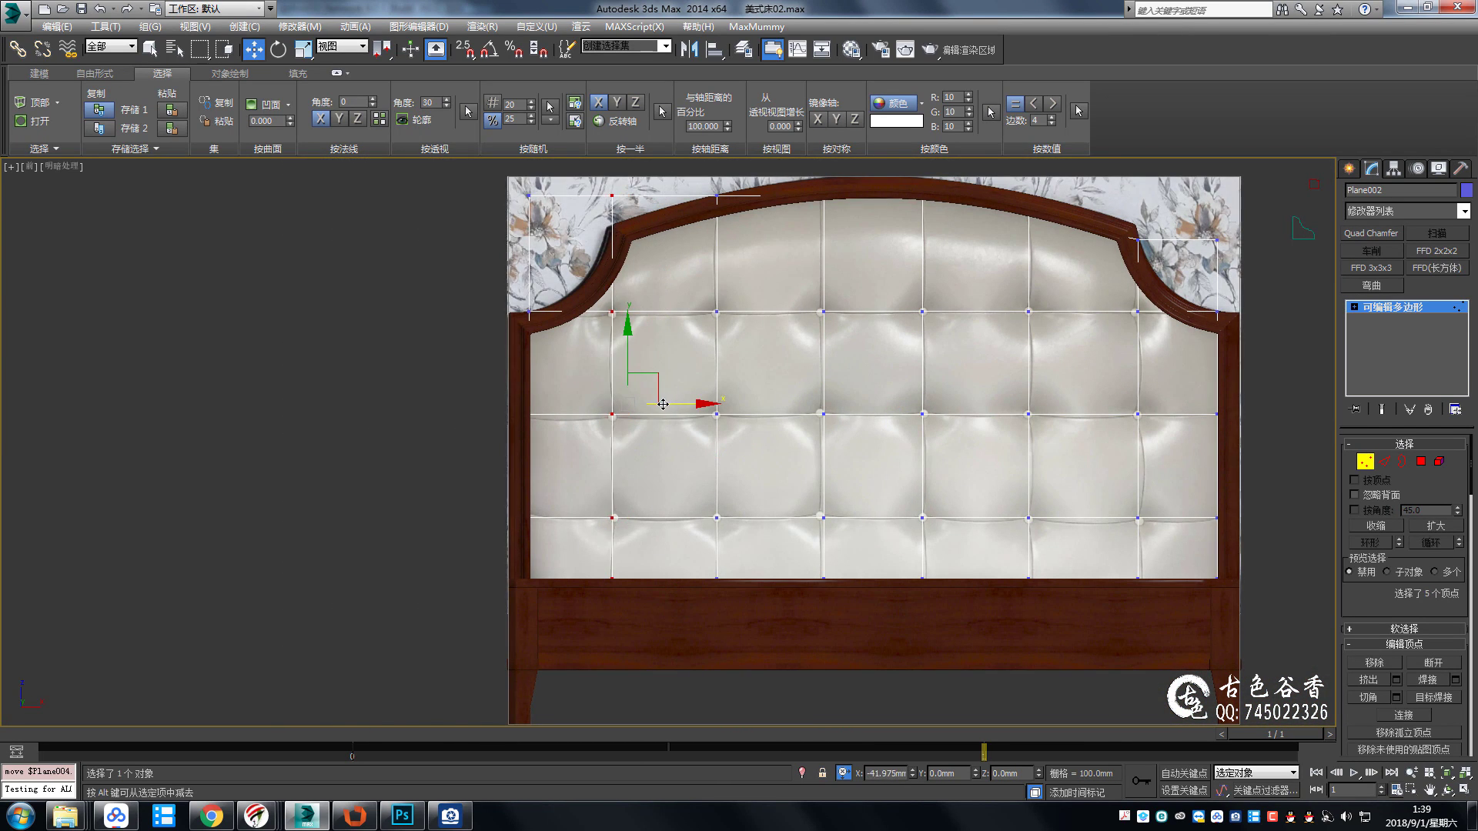
pyautogui.moveTo(923, 369); pyautogui.dragTo(874, 419, button='middle')
# Pull the plane's top-right corner vertex onto the frame's arch.
pyautogui.click(1398, 308)
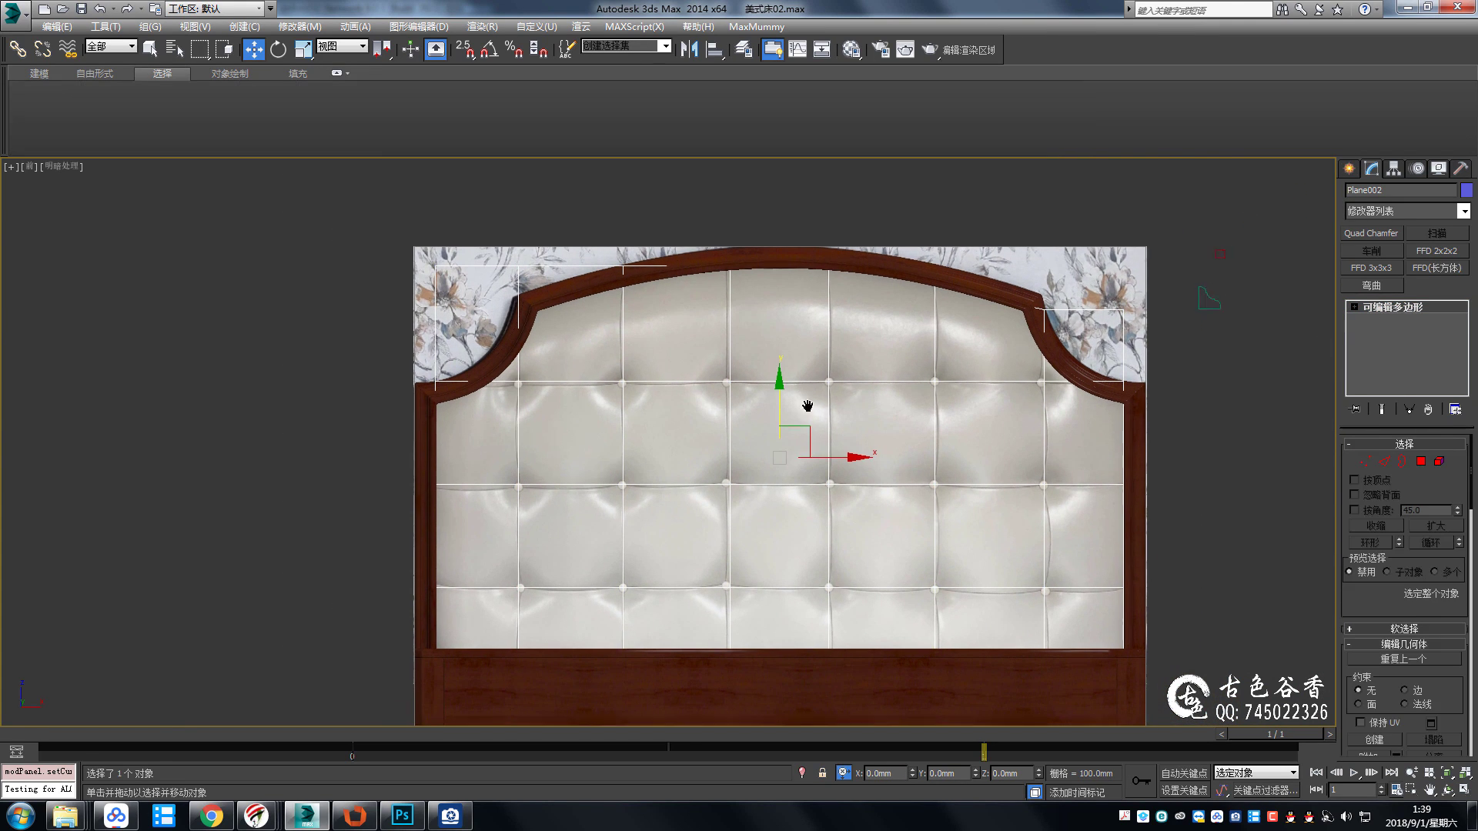
pyautogui.moveTo(1060, 368); pyautogui.dragTo(1025, 391, button='middle')
pyautogui.scroll(3, 1027, 391)
pyautogui.scroll(2, 978, 397)
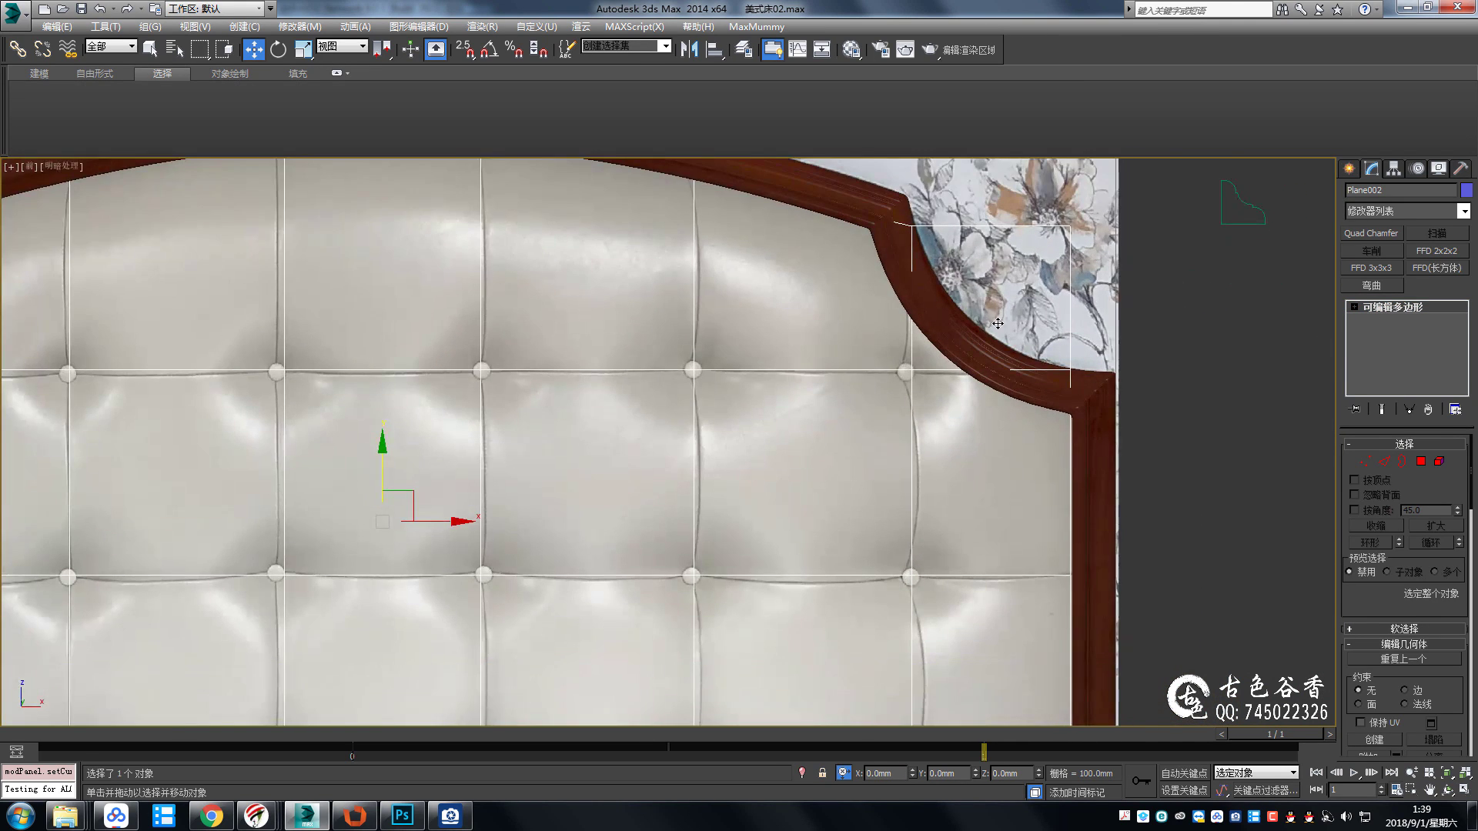
pyautogui.scroll(-2, 980, 361)
pyautogui.press('1')
pyautogui.moveTo(1059, 250); pyautogui.dragTo(944, 353)
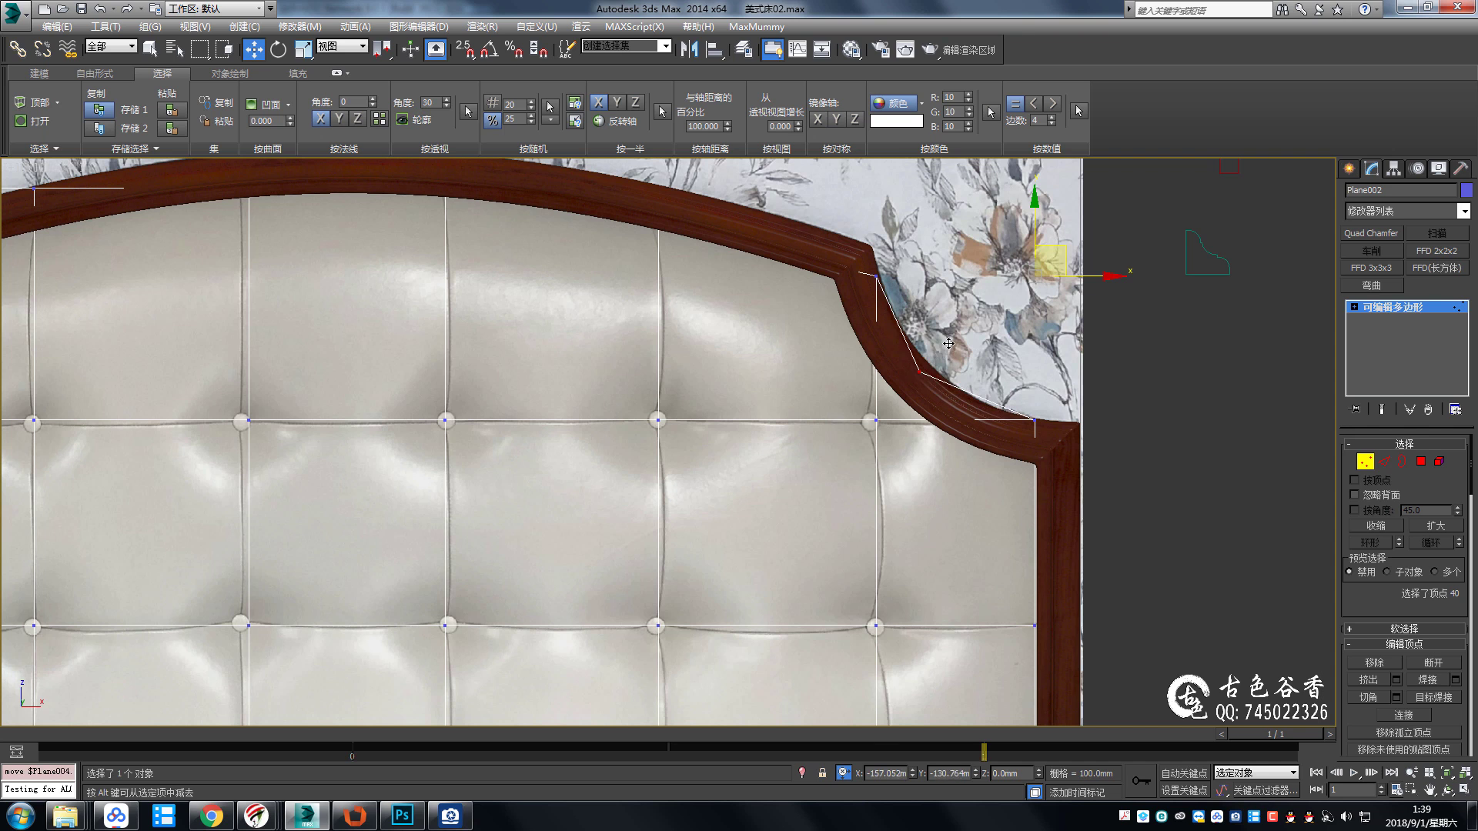
pyautogui.moveTo(943, 353)
pyautogui.mouseDown(button='middle')
pyautogui.moveTo(939, 378)
pyautogui.moveTo(972, 363)
pyautogui.mouseUp(button='middle')
pyautogui.scroll(-3, 954, 381)
# Connect the selected top edges with 2 segments, adding two horizontal lines.
pyautogui.press('2')
pyautogui.rightClick(873, 381)
pyautogui.click(742, 371)
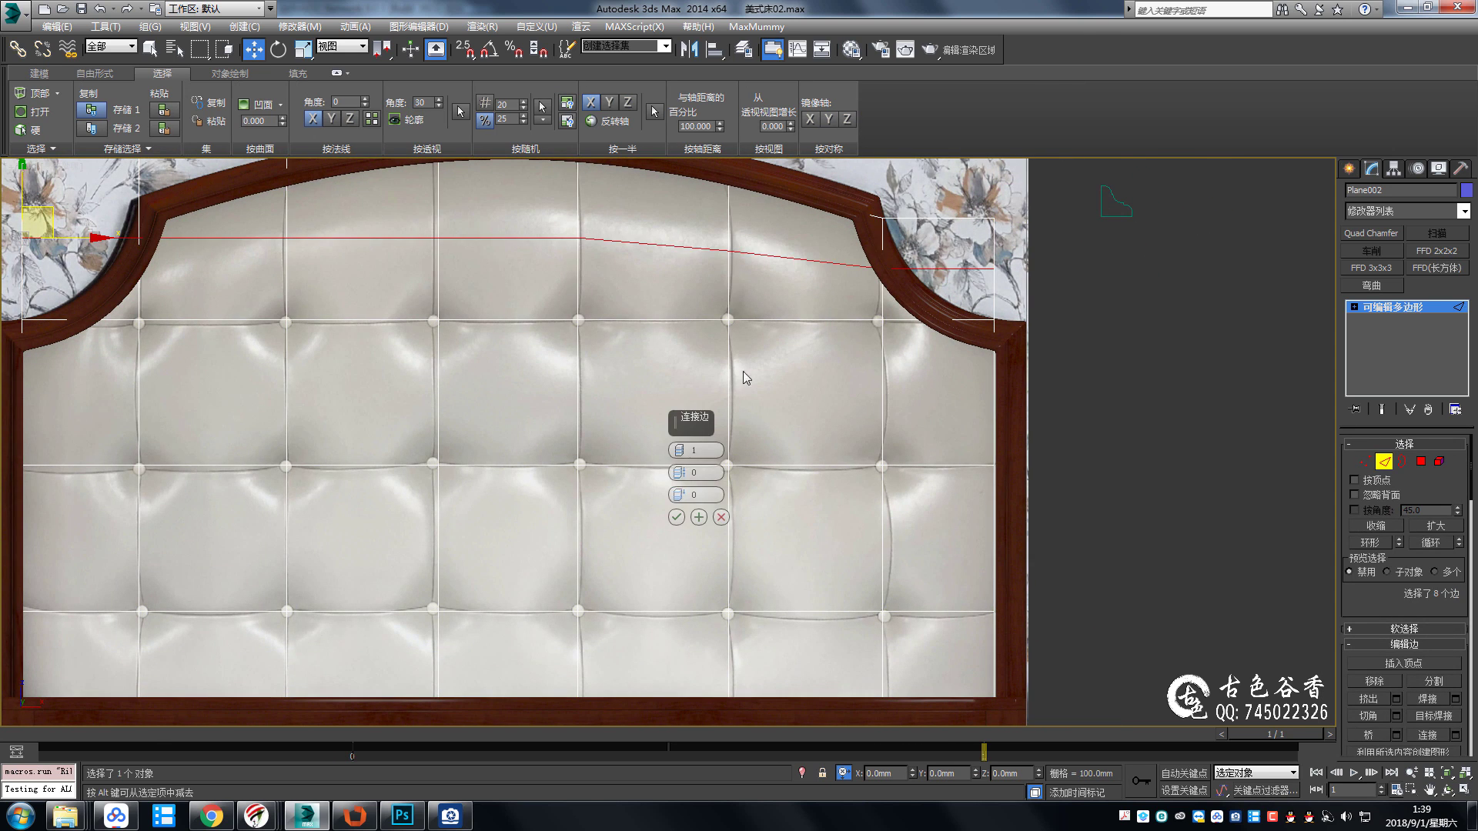
pyautogui.moveTo(677, 453); pyautogui.dragTo(680, 452)
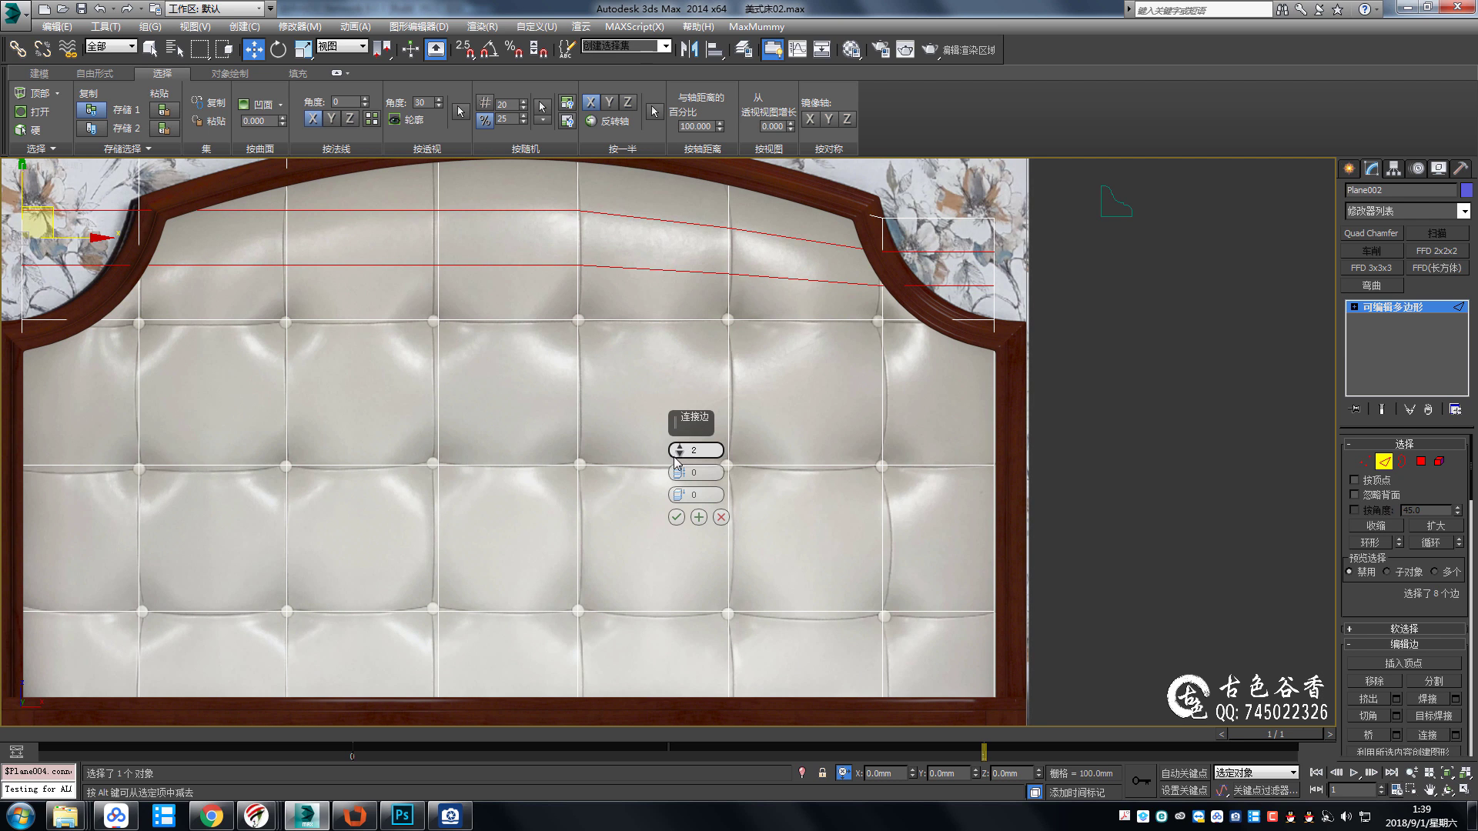
pyautogui.click(676, 517)
pyautogui.scroll(3, 808, 420)
pyautogui.scroll(-2, 923, 500)
# Select the ring of lower vertical edges and glance at the bed reference photo.
pyautogui.click(912, 551)
pyautogui.moveTo(913, 550)
pyautogui.mouseDown(button='middle')
pyautogui.moveTo(906, 562)
pyautogui.moveTo(1038, 528)
pyautogui.mouseUp(button='middle')
pyautogui.hotkey('alt', 'r')
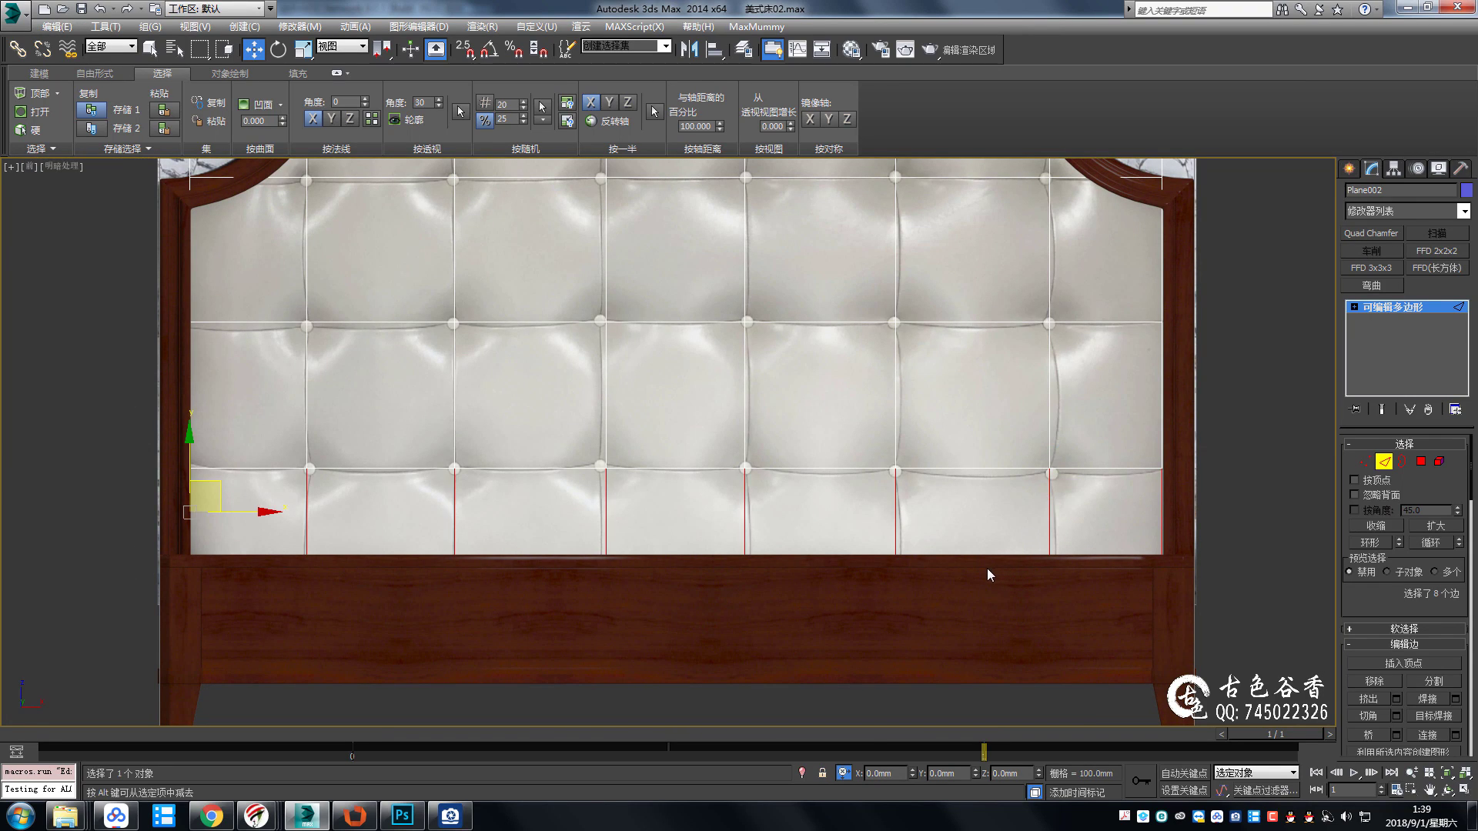
pyautogui.click(454, 819)
pyautogui.click(454, 818)
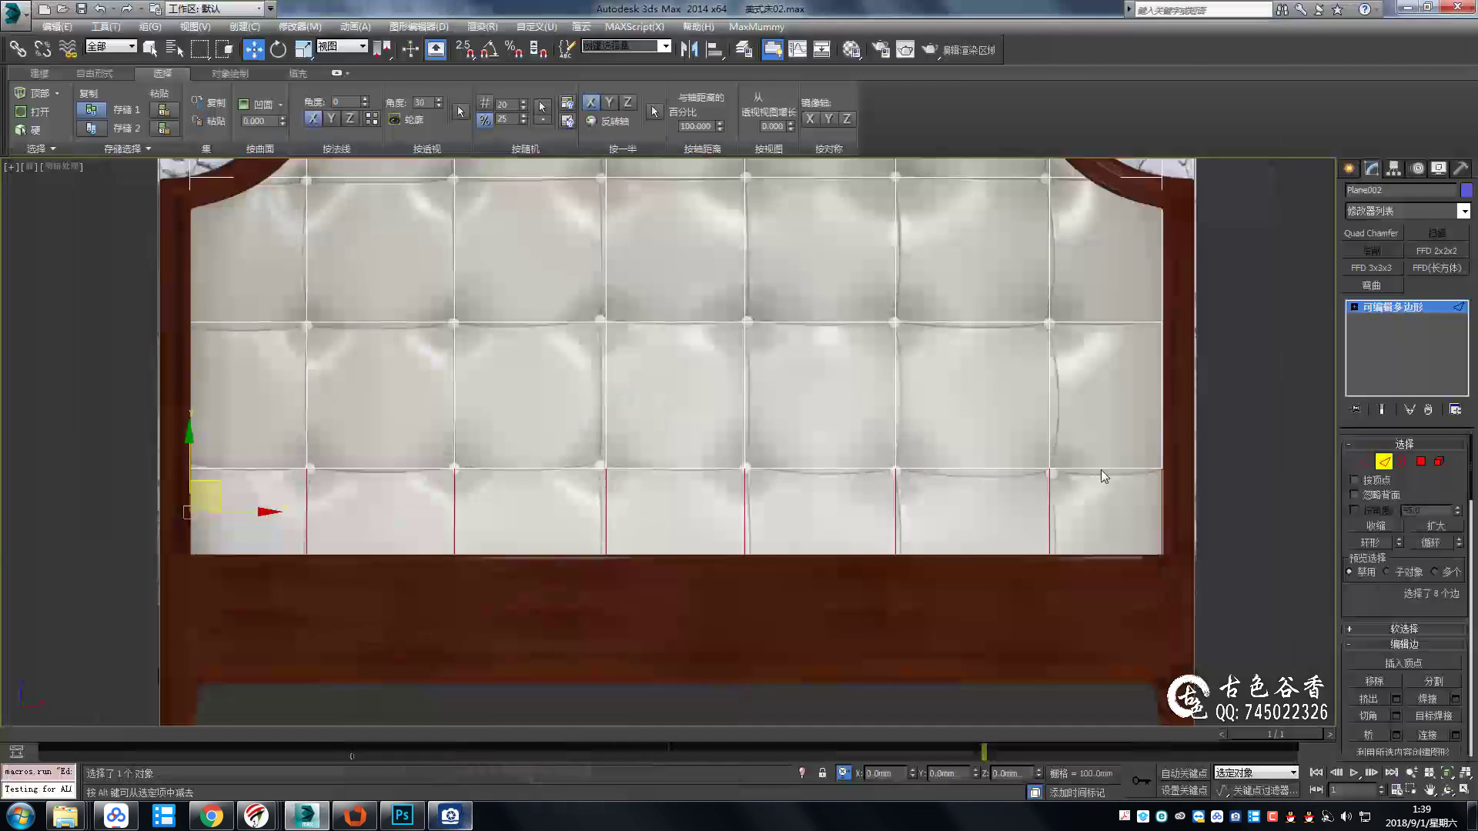
pyautogui.click(1361, 312)
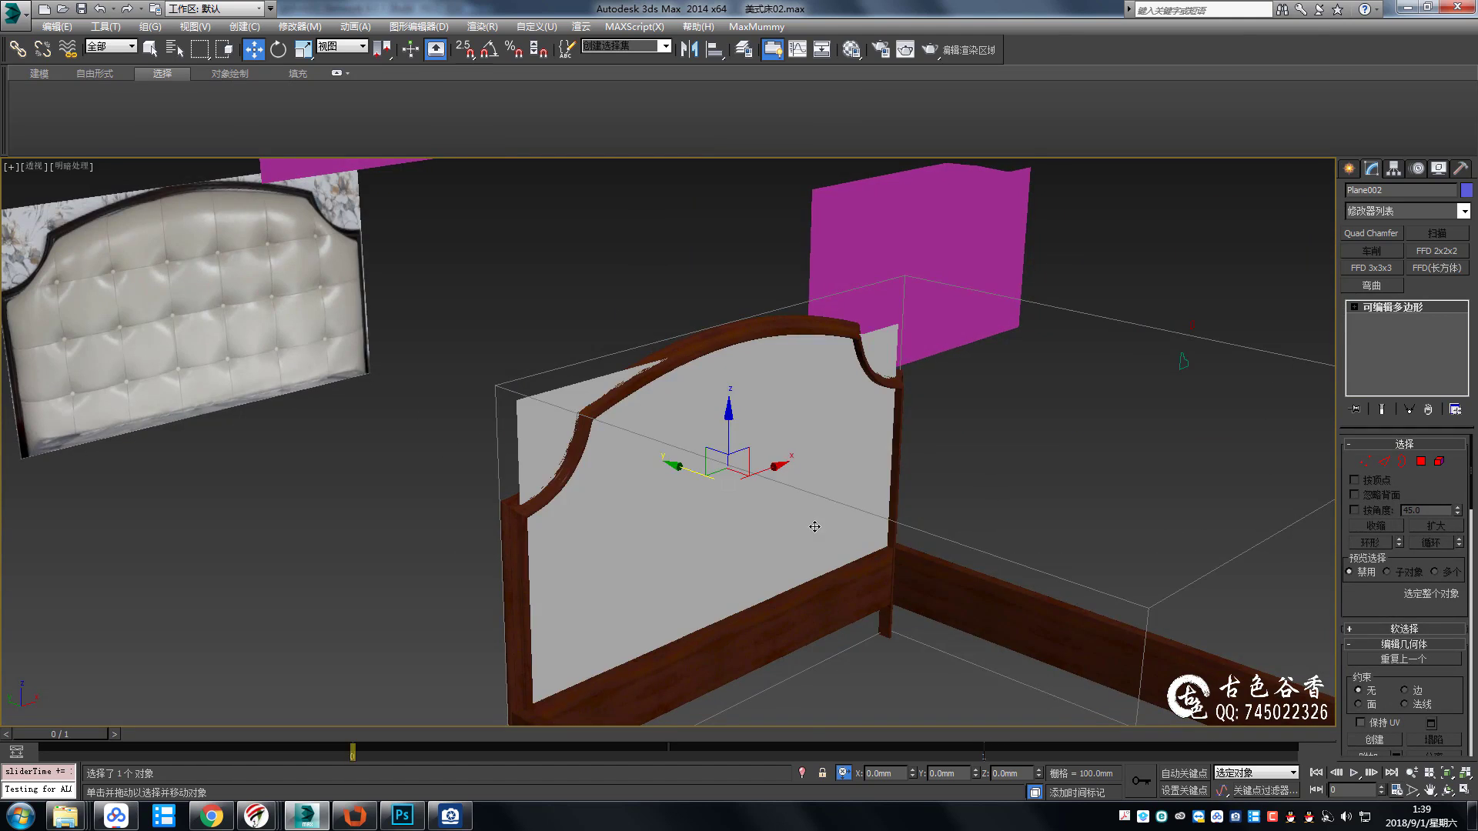
# Check the bed reference photo, then maximize the Front view centred on the headboard.
pyautogui.keyDown('alt'); pyautogui.moveTo(814, 518); pyautogui.dragTo(726, 411, button='middle'); pyautogui.keyUp('alt')
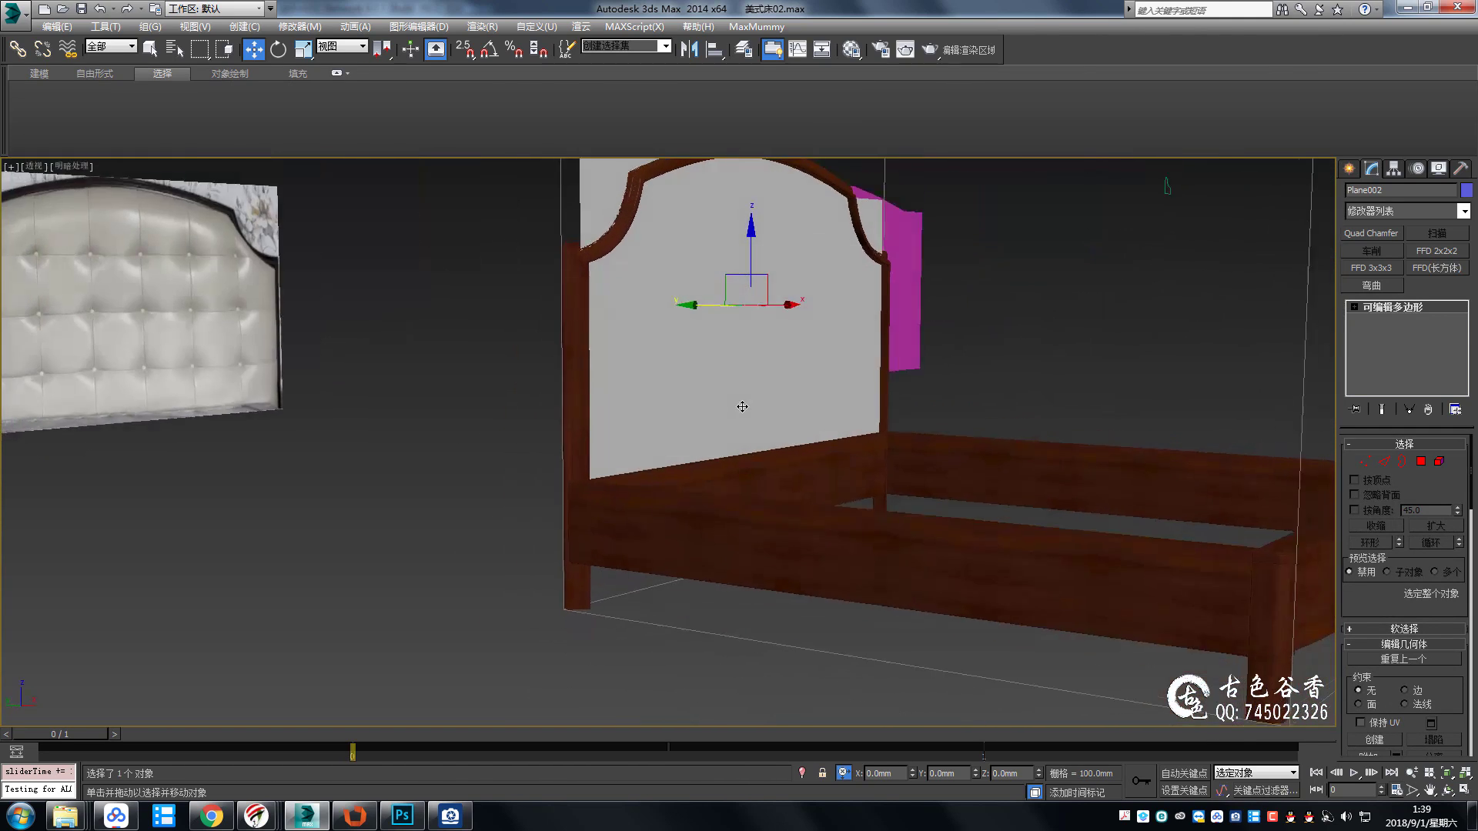
pyautogui.click(462, 815)
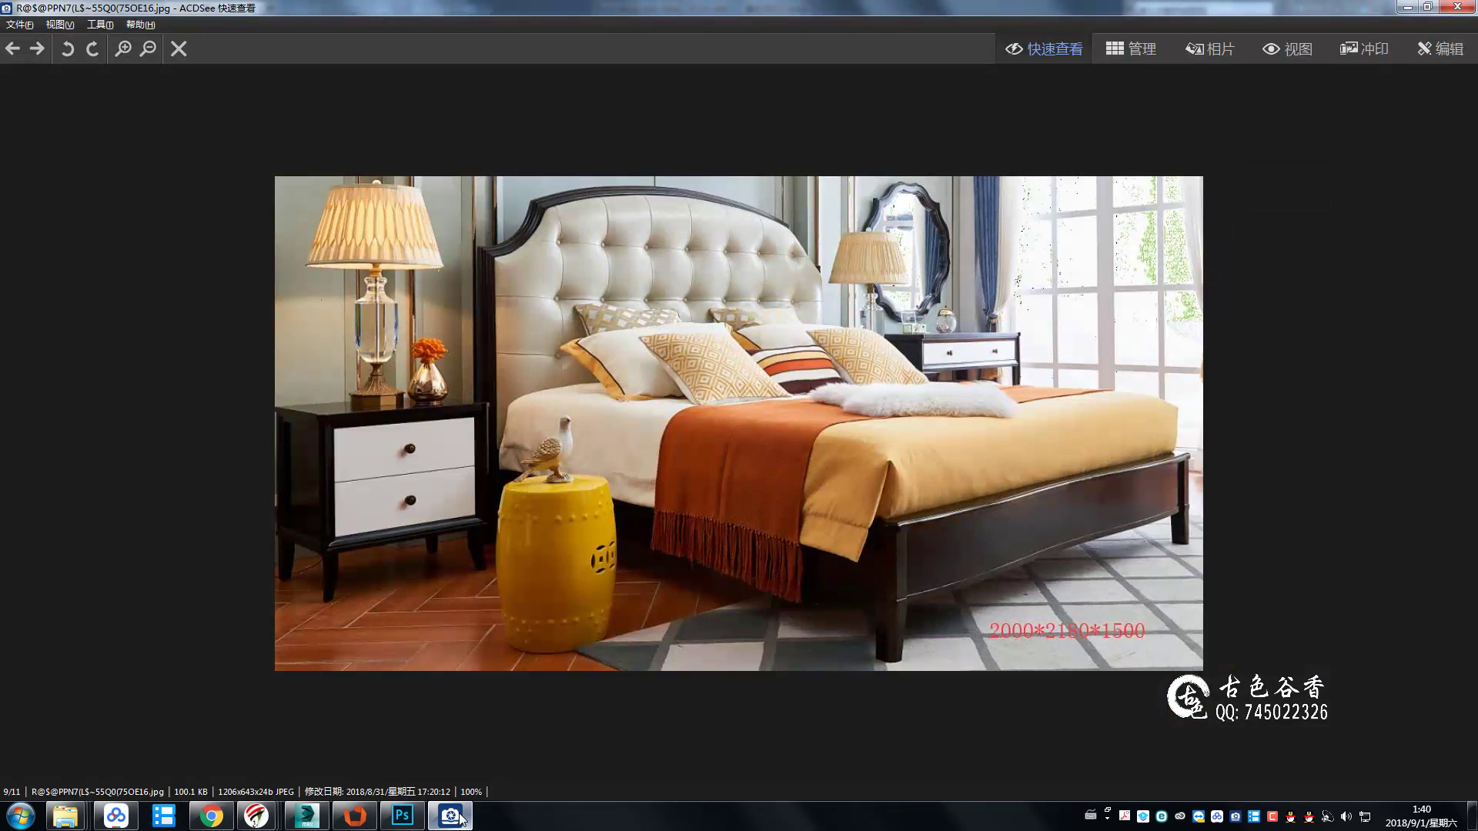
pyautogui.click(460, 819)
pyautogui.hotkey('alt', 'w')
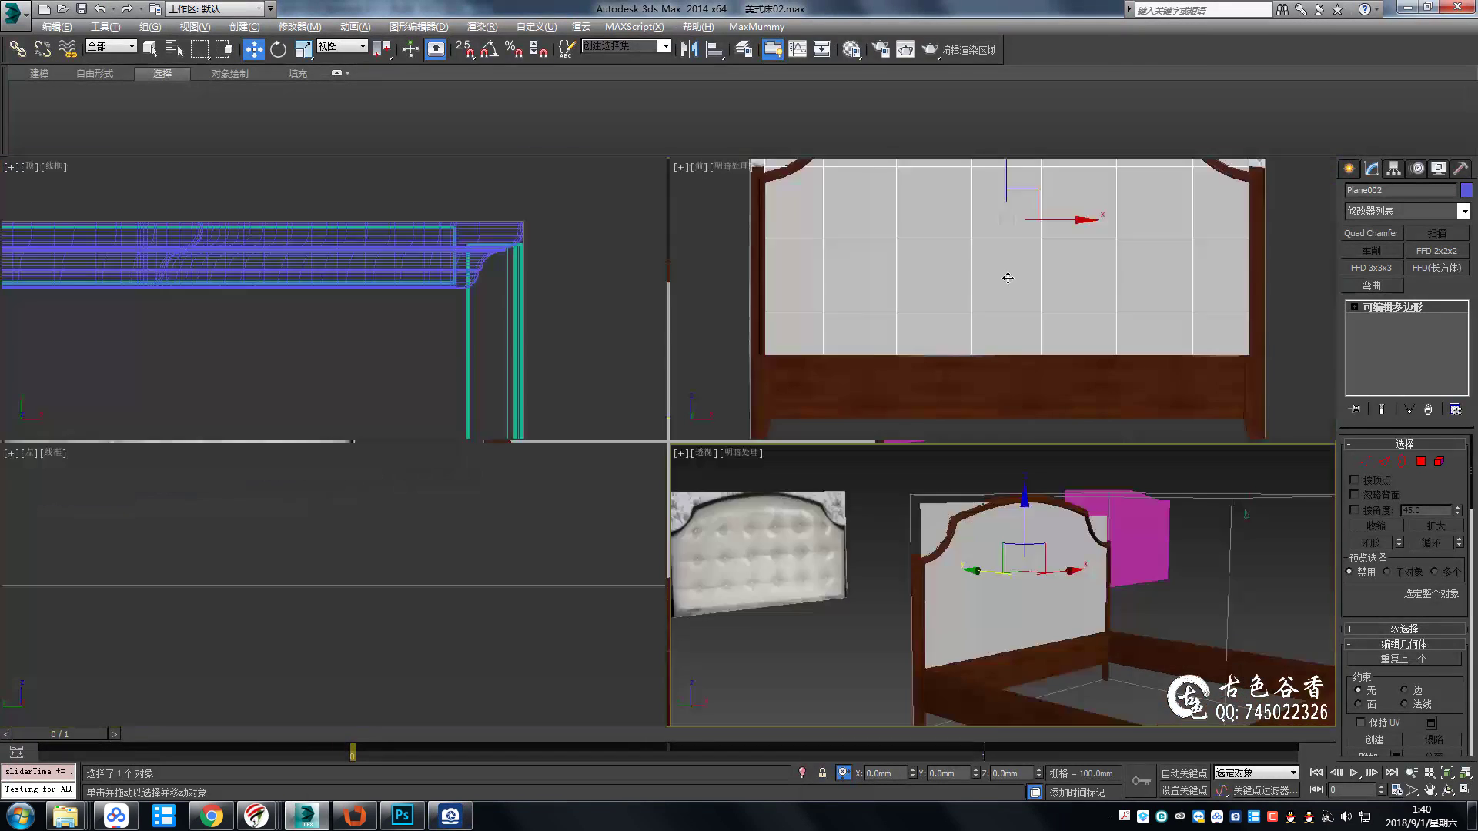
pyautogui.hotkey('alt', 'w')
pyautogui.moveTo(857, 444); pyautogui.dragTo(855, 497, button='middle')
# Connect edge rings to add horizontal edges along the bottom and across the plane.
pyautogui.scroll(-2, 958, 463)
pyautogui.press('2')
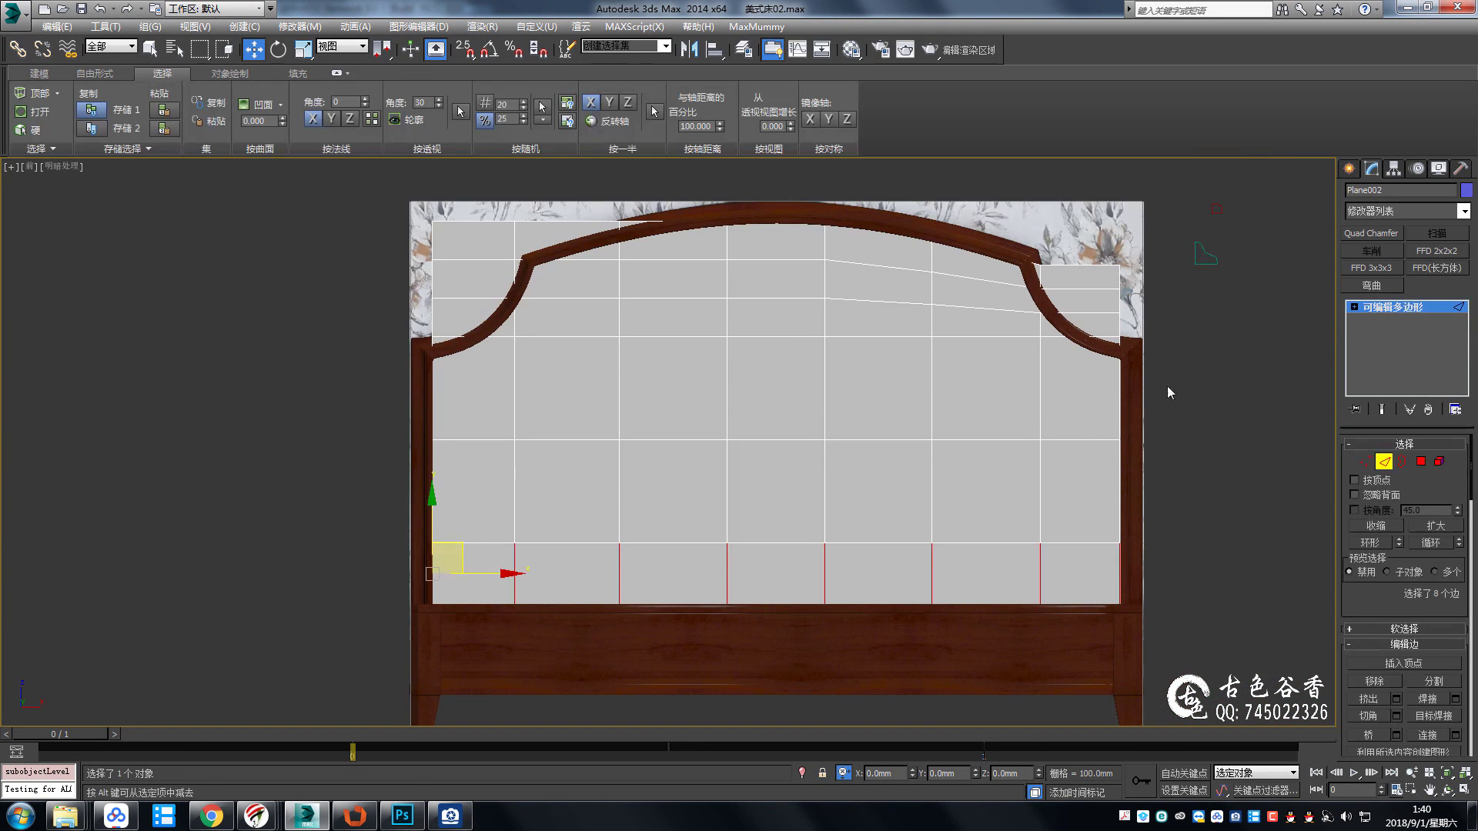
pyautogui.hotkey('ctrl', 'shift', 'e')
pyautogui.click(702, 518)
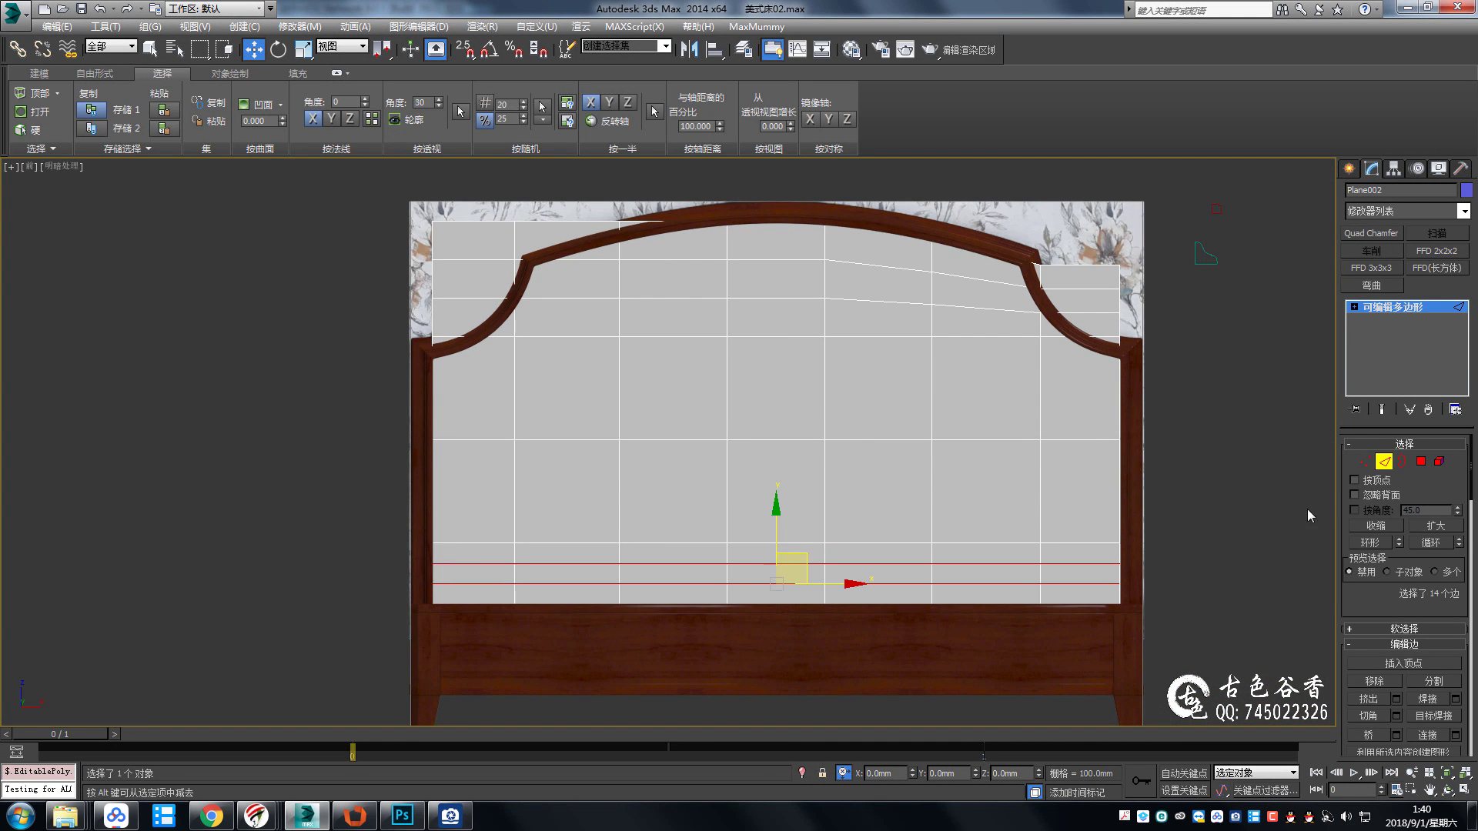
pyautogui.moveTo(1153, 437); pyautogui.dragTo(860, 418)
pyautogui.hotkey('alt', 'r')
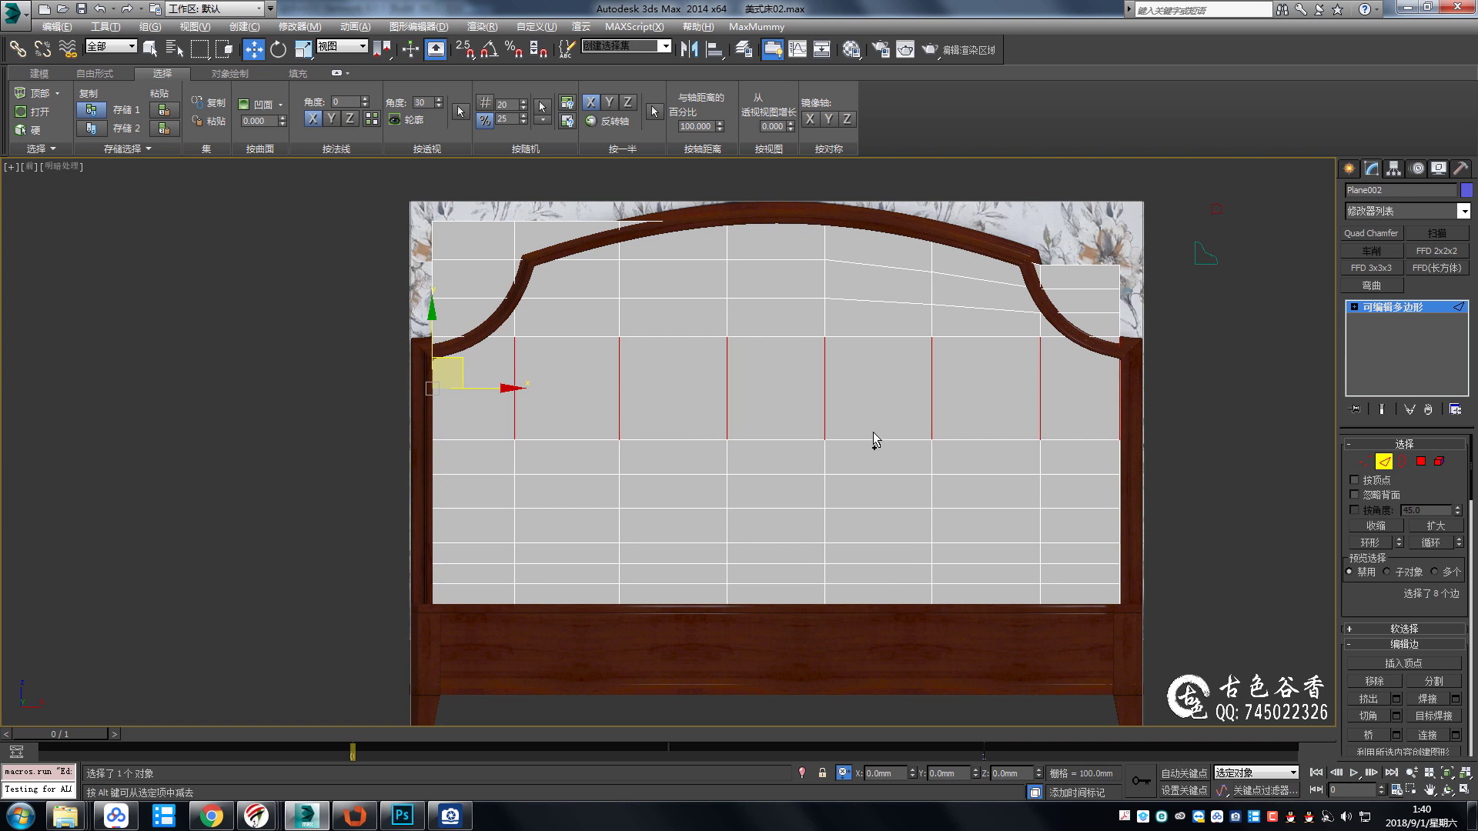
pyautogui.hotkey('ctrl', 'shift', 'e')
pyautogui.moveTo(1131, 356); pyautogui.dragTo(1019, 345, button='middle')
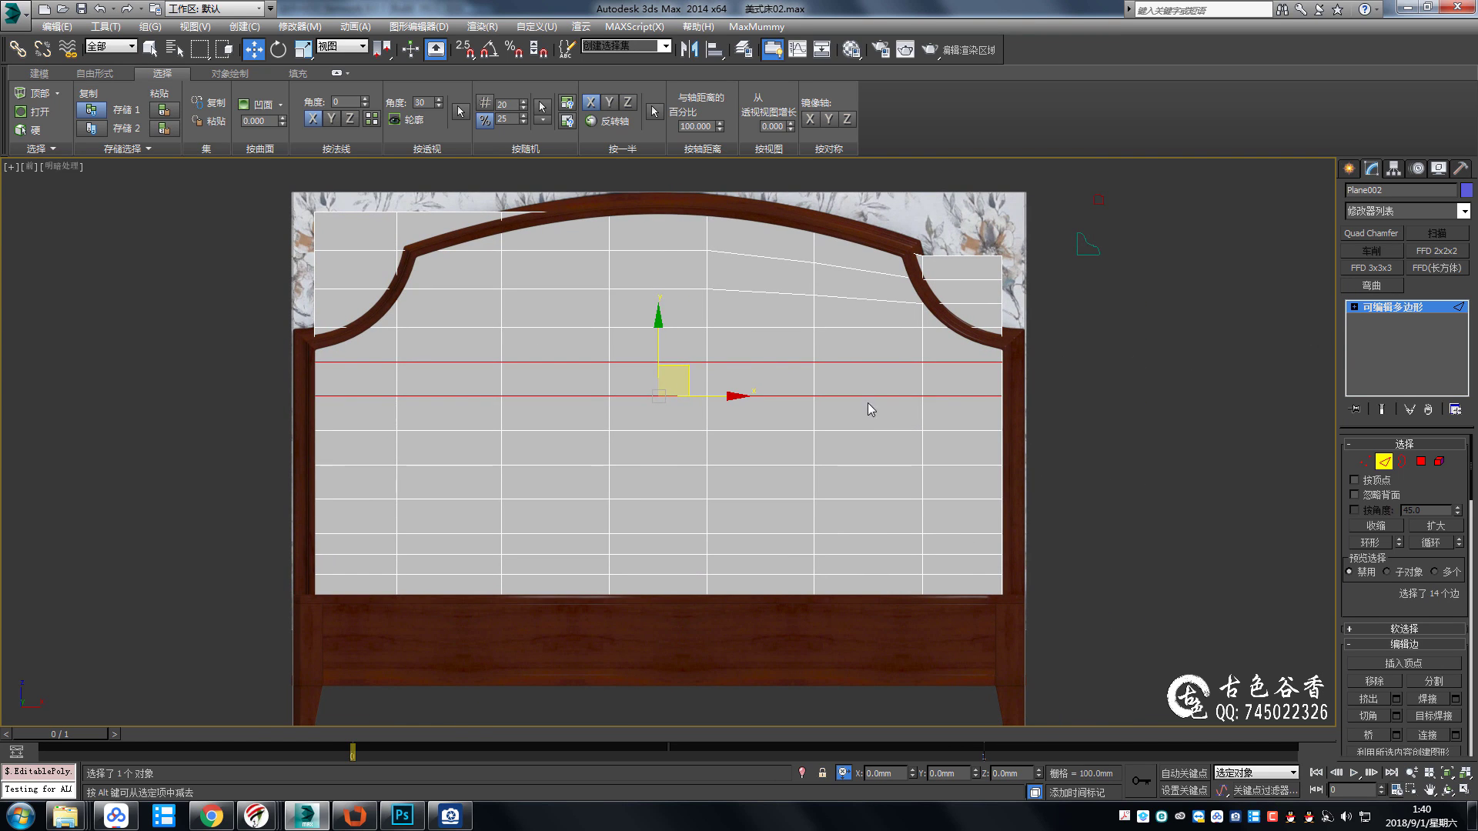
# Split the four right-hand columns with new vertical edges using Connect.
pyautogui.moveTo(847, 593); pyautogui.dragTo(863, 603)
pyautogui.hotkey('ctrl', 'shift', 'e')
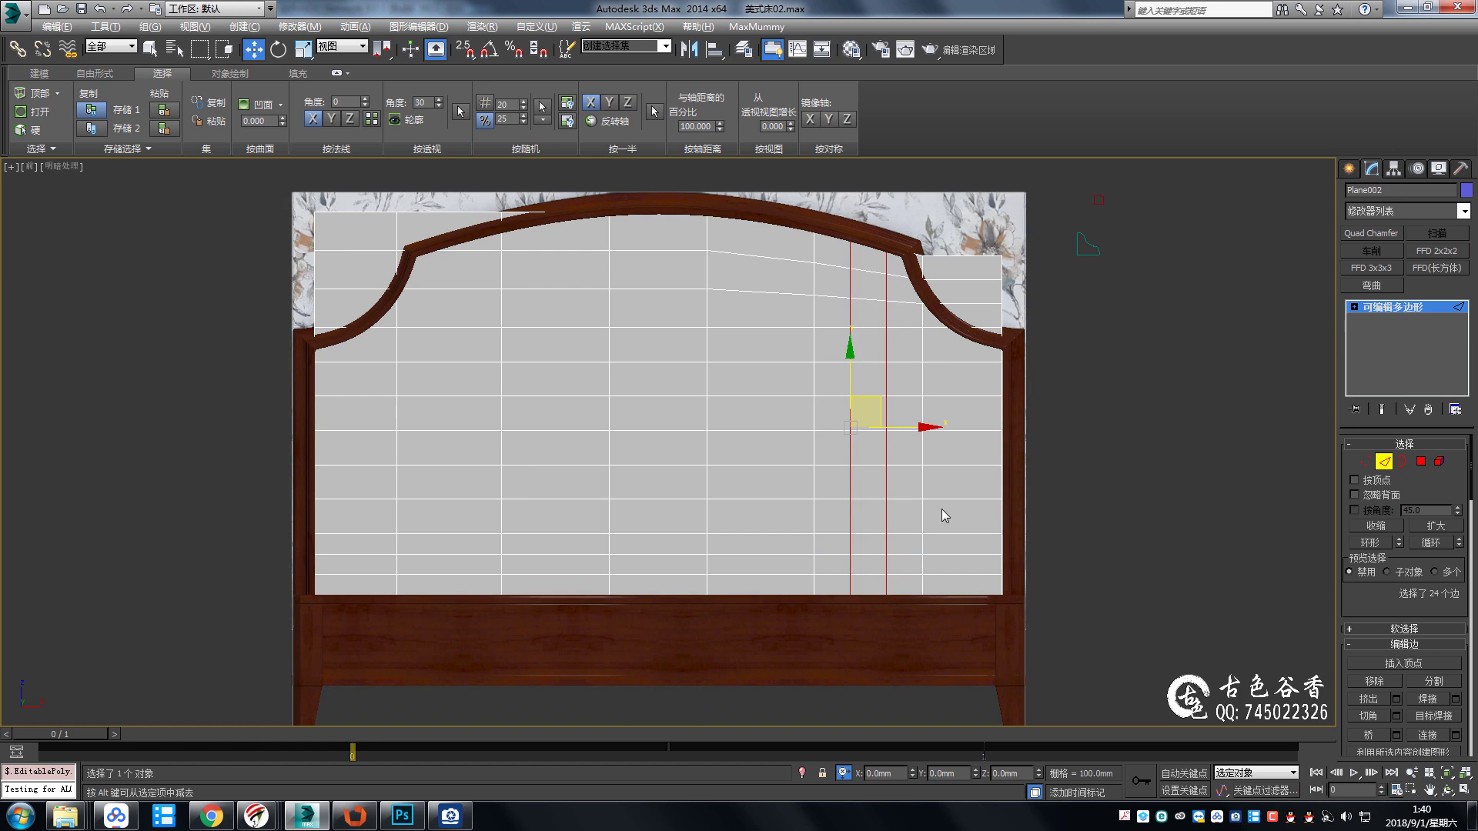
pyautogui.moveTo(941, 510); pyautogui.dragTo(954, 585)
pyautogui.hotkey('ctrl', 'shift', 'e')
pyautogui.moveTo(739, 604); pyautogui.dragTo(770, 526)
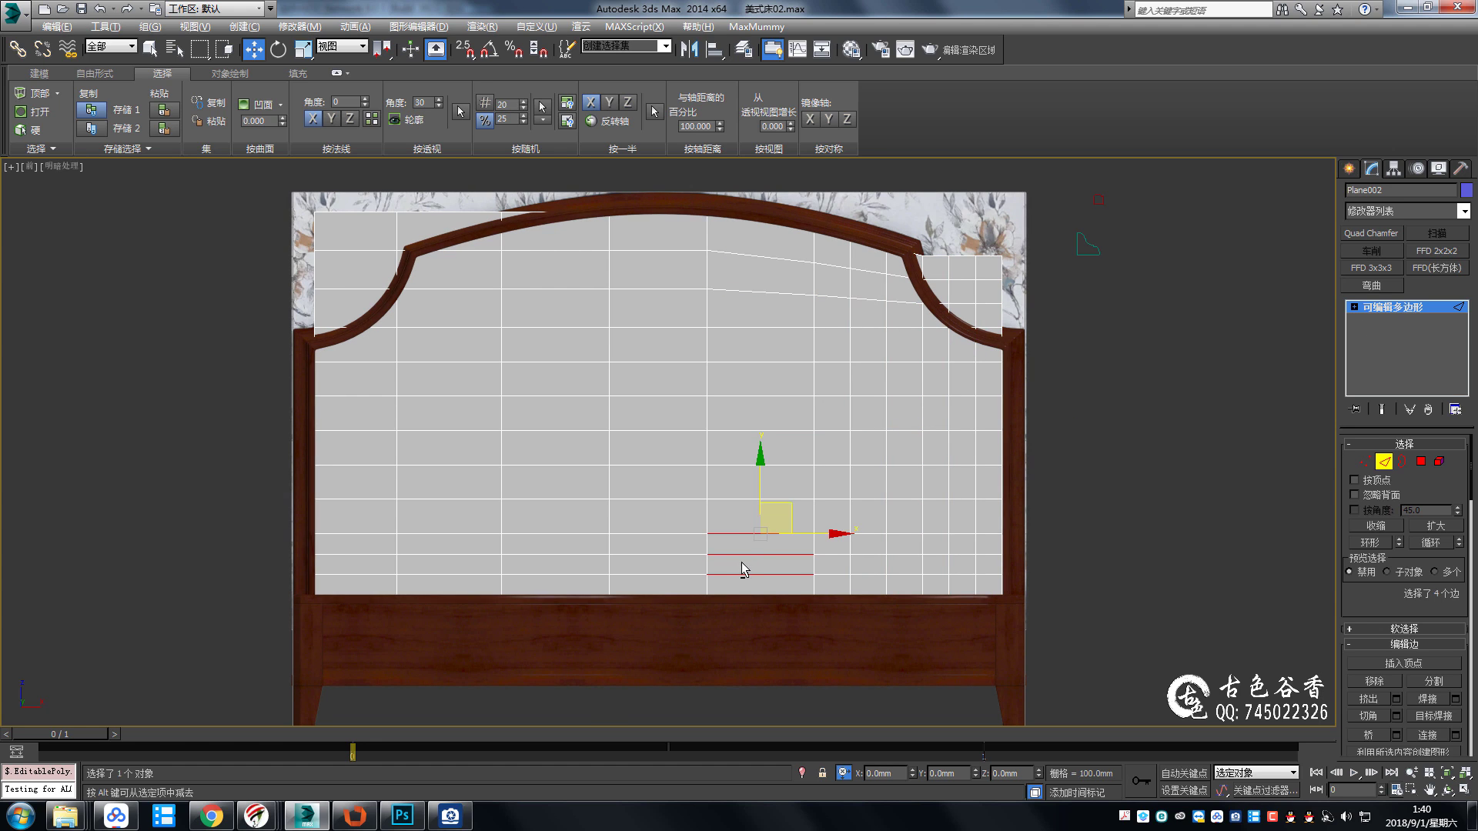
pyautogui.hotkey('ctrl', 'shift', 'e')
pyautogui.moveTo(662, 604); pyautogui.dragTo(677, 531)
pyautogui.hotkey('ctrl', 'shift', 'e')
# Split the remaining left columns with vertical edges, then add a Symmetry modifier.
pyautogui.moveTo(599, 599); pyautogui.dragTo(556, 551)
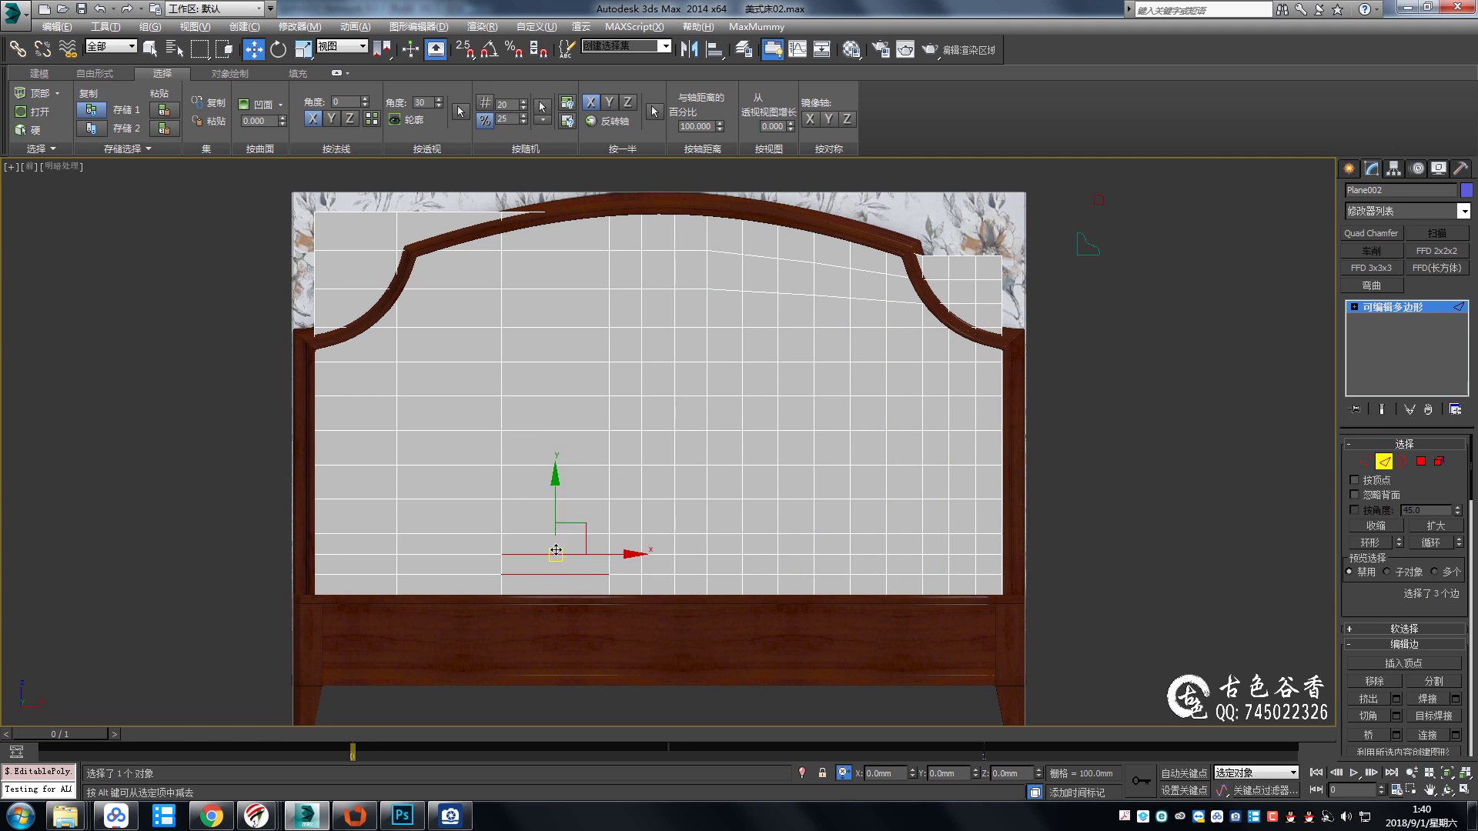
pyautogui.hotkey('ctrl', 'shift', 'e')
pyautogui.moveTo(512, 598); pyautogui.dragTo(462, 573)
pyautogui.hotkey('ctrl', 'shift', 'e')
pyautogui.moveTo(385, 603); pyautogui.dragTo(361, 556)
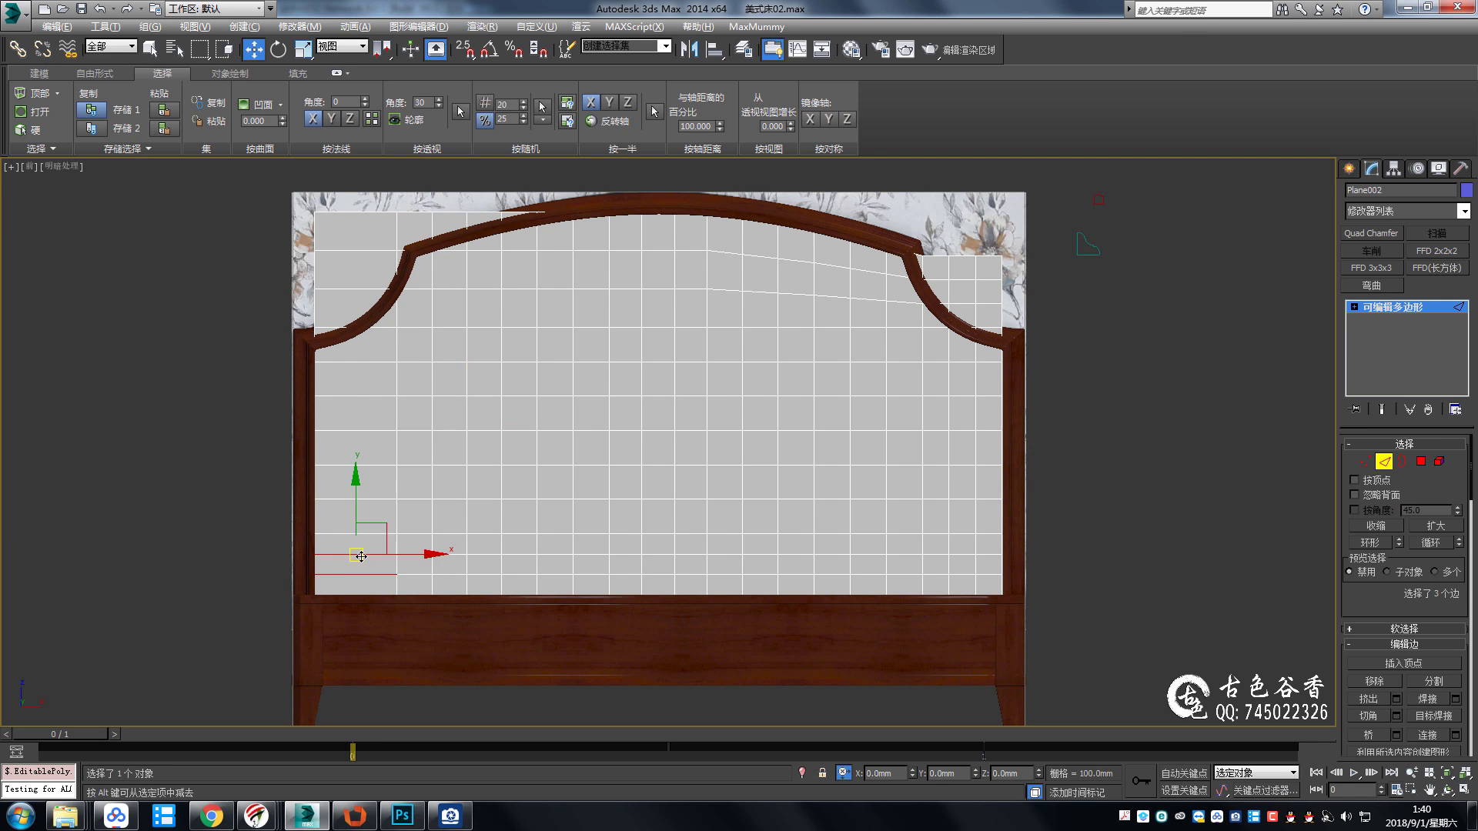
pyautogui.hotkey('ctrl', 'shift', 'e')
pyautogui.moveTo(414, 487); pyautogui.dragTo(431, 508, button='middle')
pyautogui.moveTo(669, 251); pyautogui.dragTo(687, 305, button='middle')
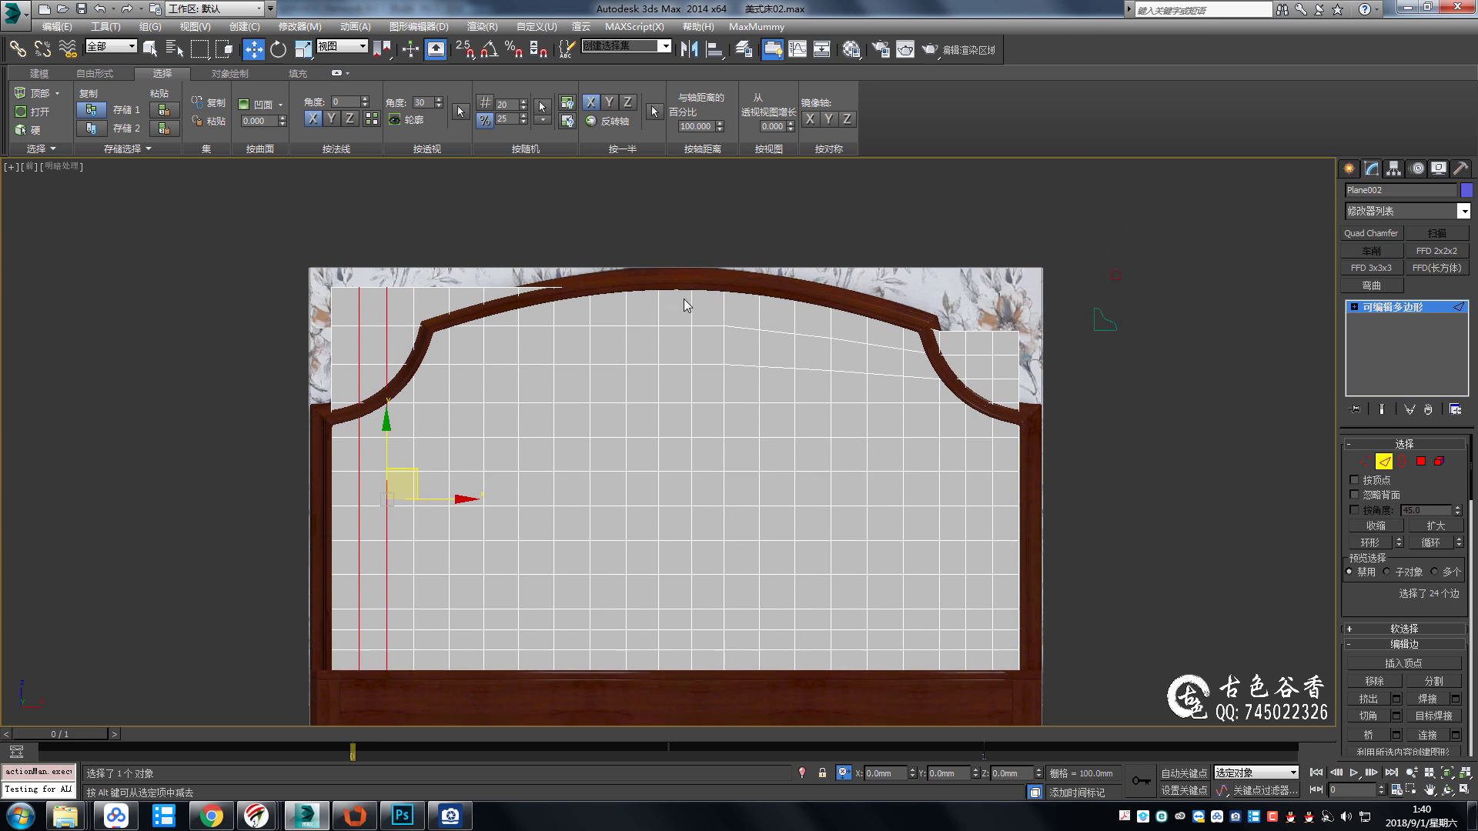
pyautogui.hotkey('alt', 's')
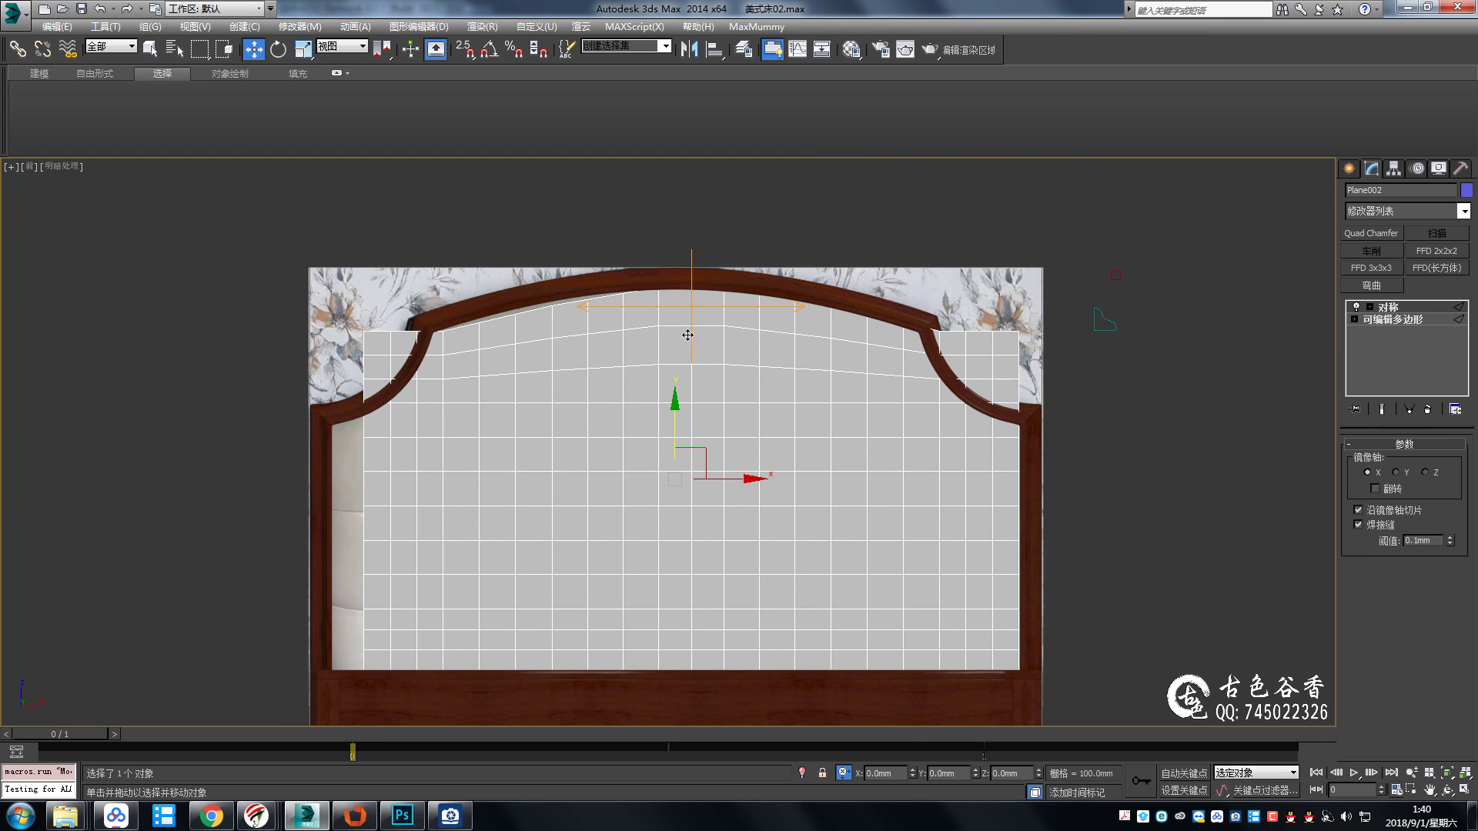
# Undo the Symmetry modifier and connect the centre edge ring with one new vertical edge.
pyautogui.hotkey('ctrl', 'z')
pyautogui.moveTo(679, 348); pyautogui.dragTo(719, 349, button='middle')
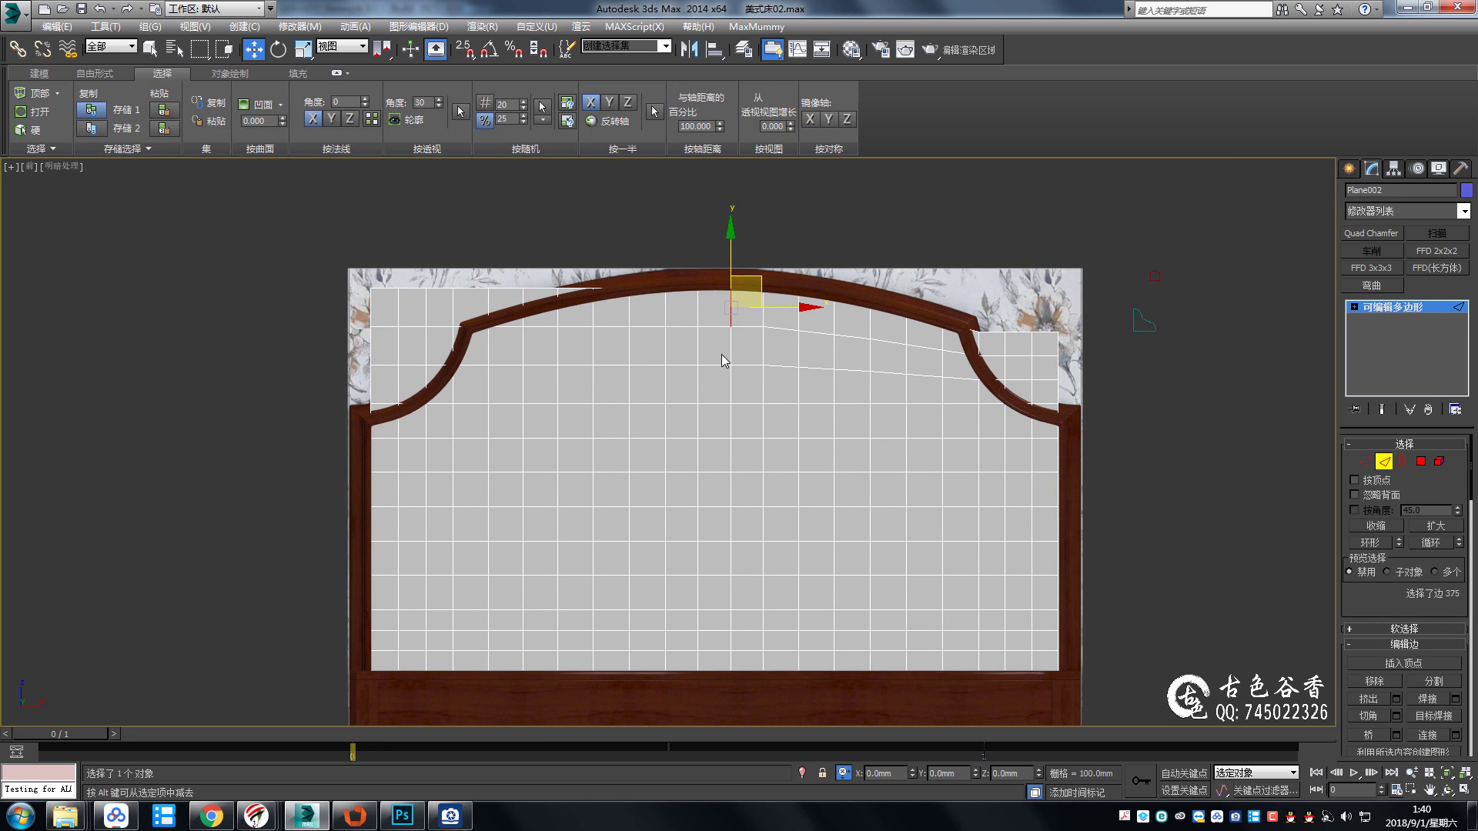
pyautogui.scroll(2, 722, 292)
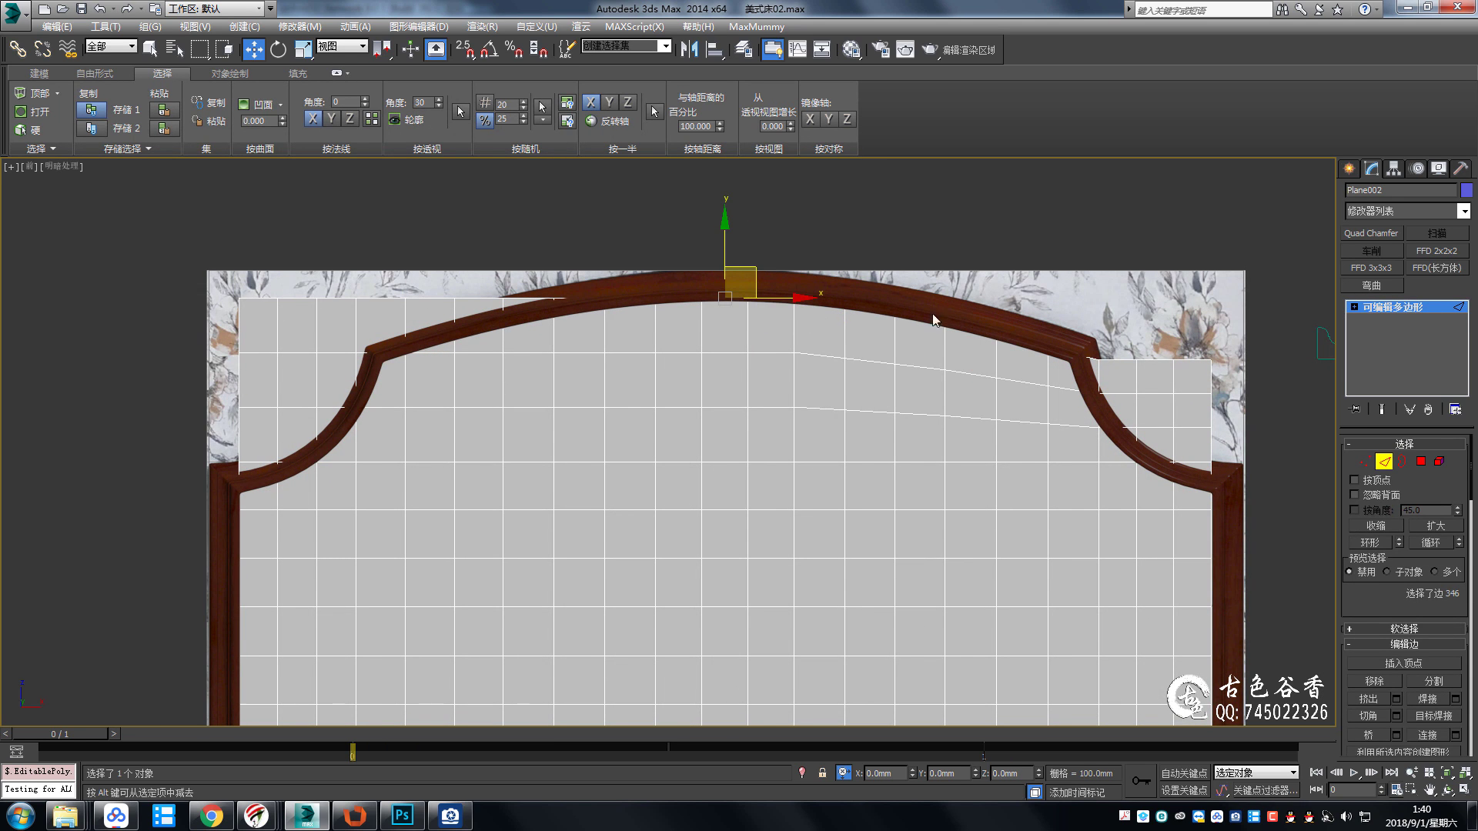
pyautogui.keyDown('shift'); pyautogui.click(721, 353); pyautogui.keyUp('shift')
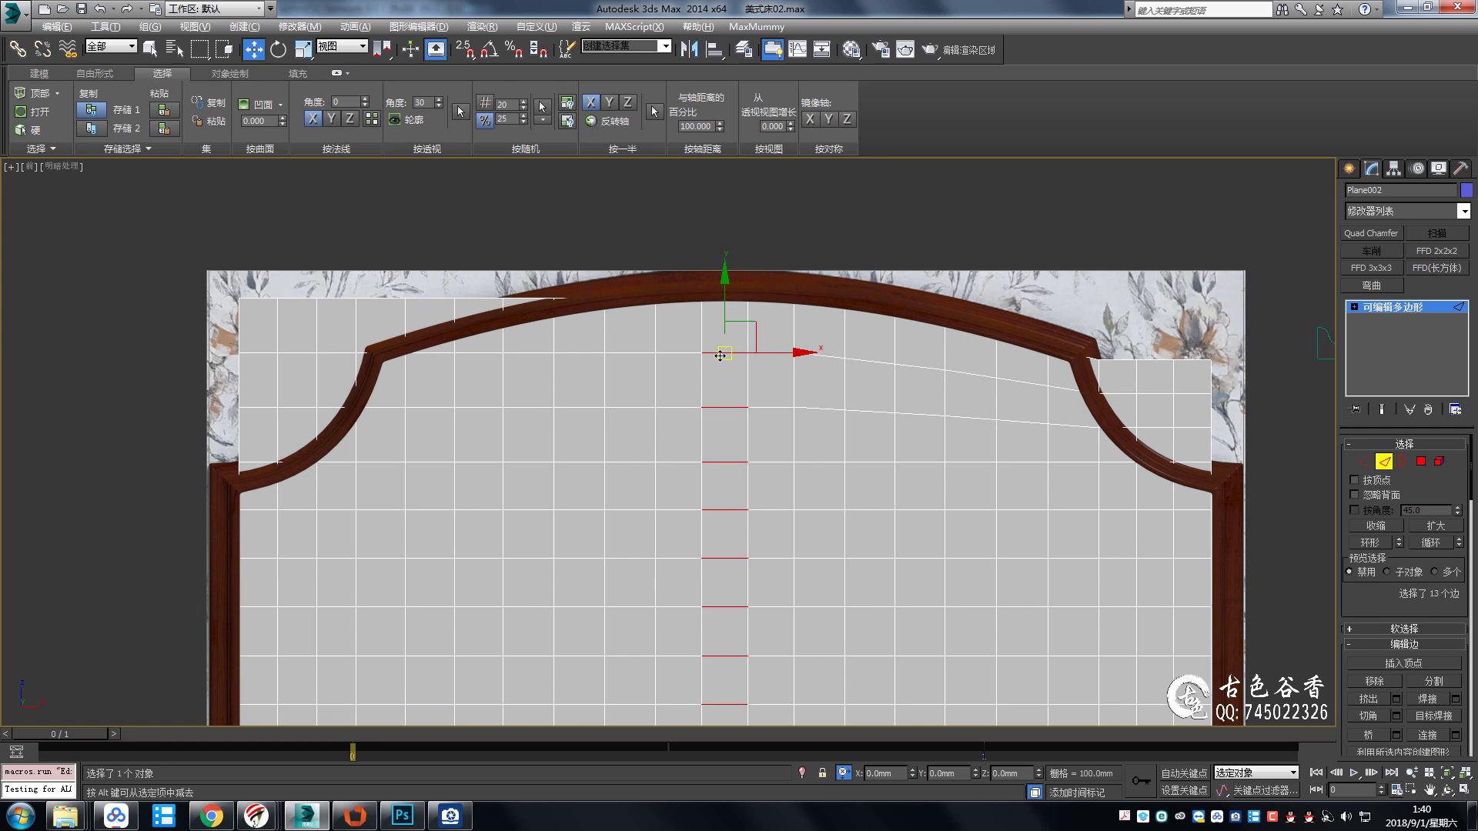
pyautogui.hotkey('ctrl', 'shift', 'e')
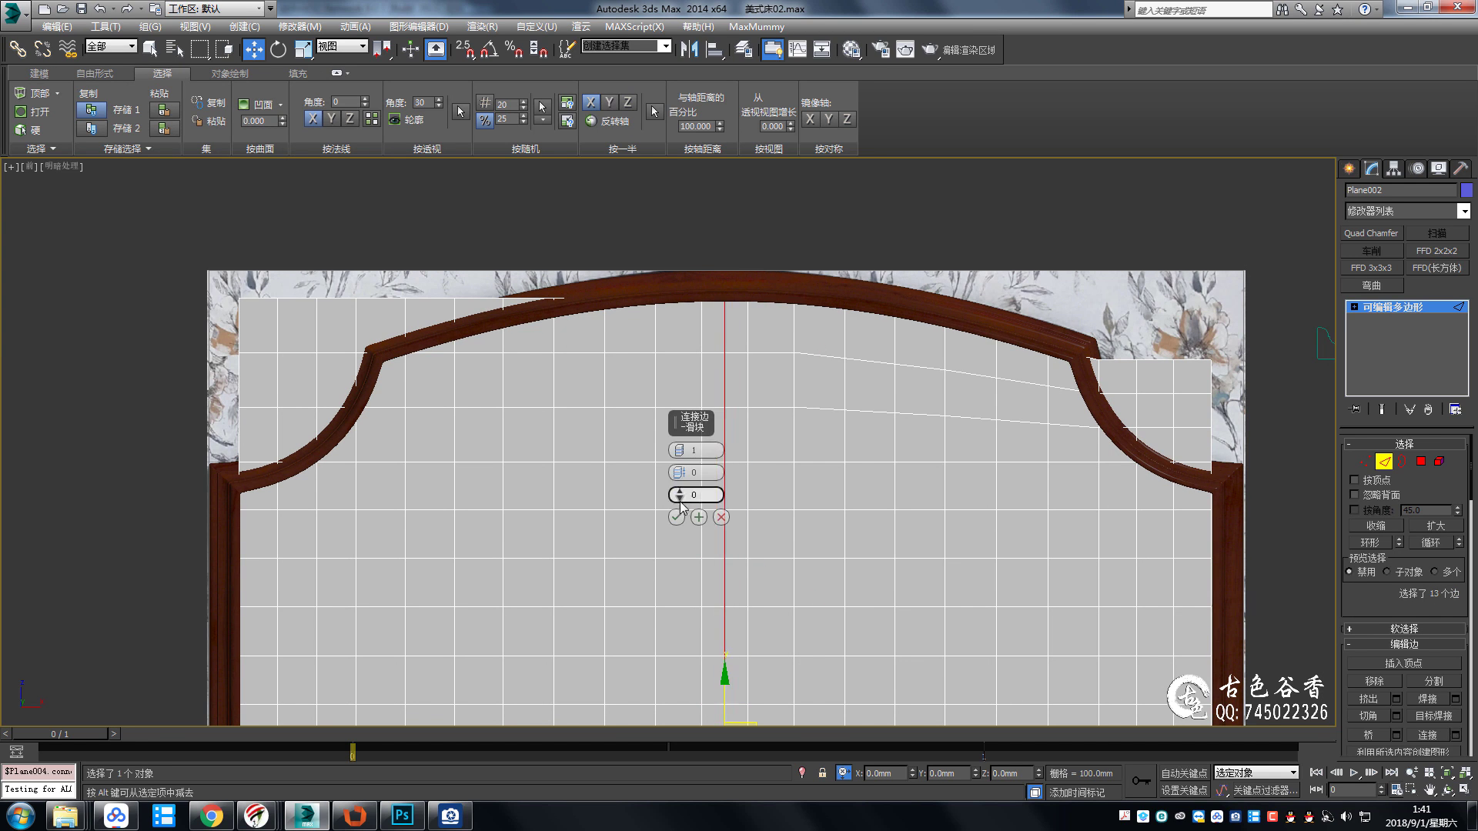
pyautogui.click(676, 517)
# Check the plane in Top view, undo a trial move, and show the leather texture at frame 1.
pyautogui.press('2')
pyautogui.moveTo(1189, 352); pyautogui.dragTo(905, 287, button='middle')
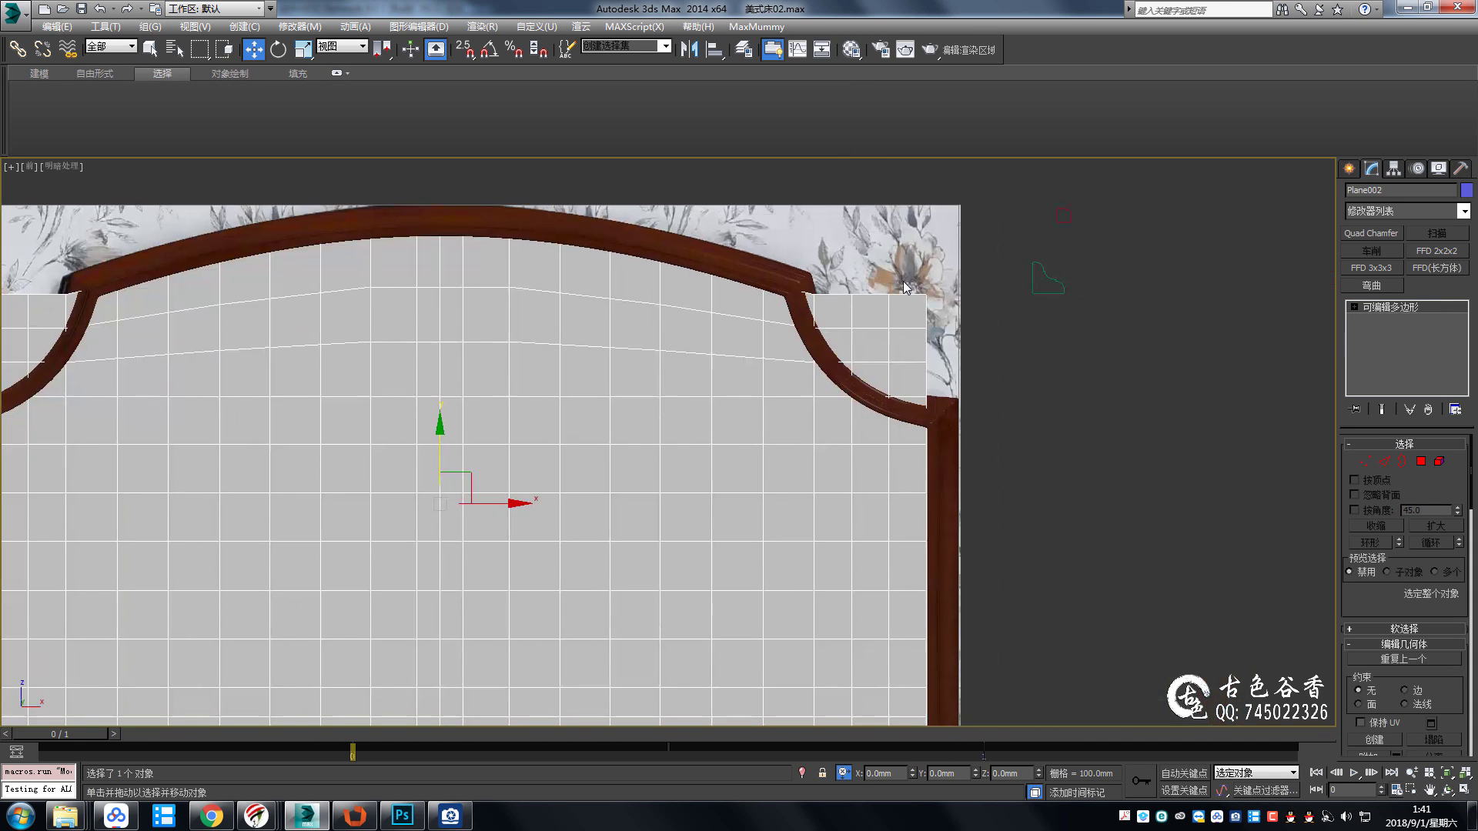
pyautogui.scroll(3, 808, 304)
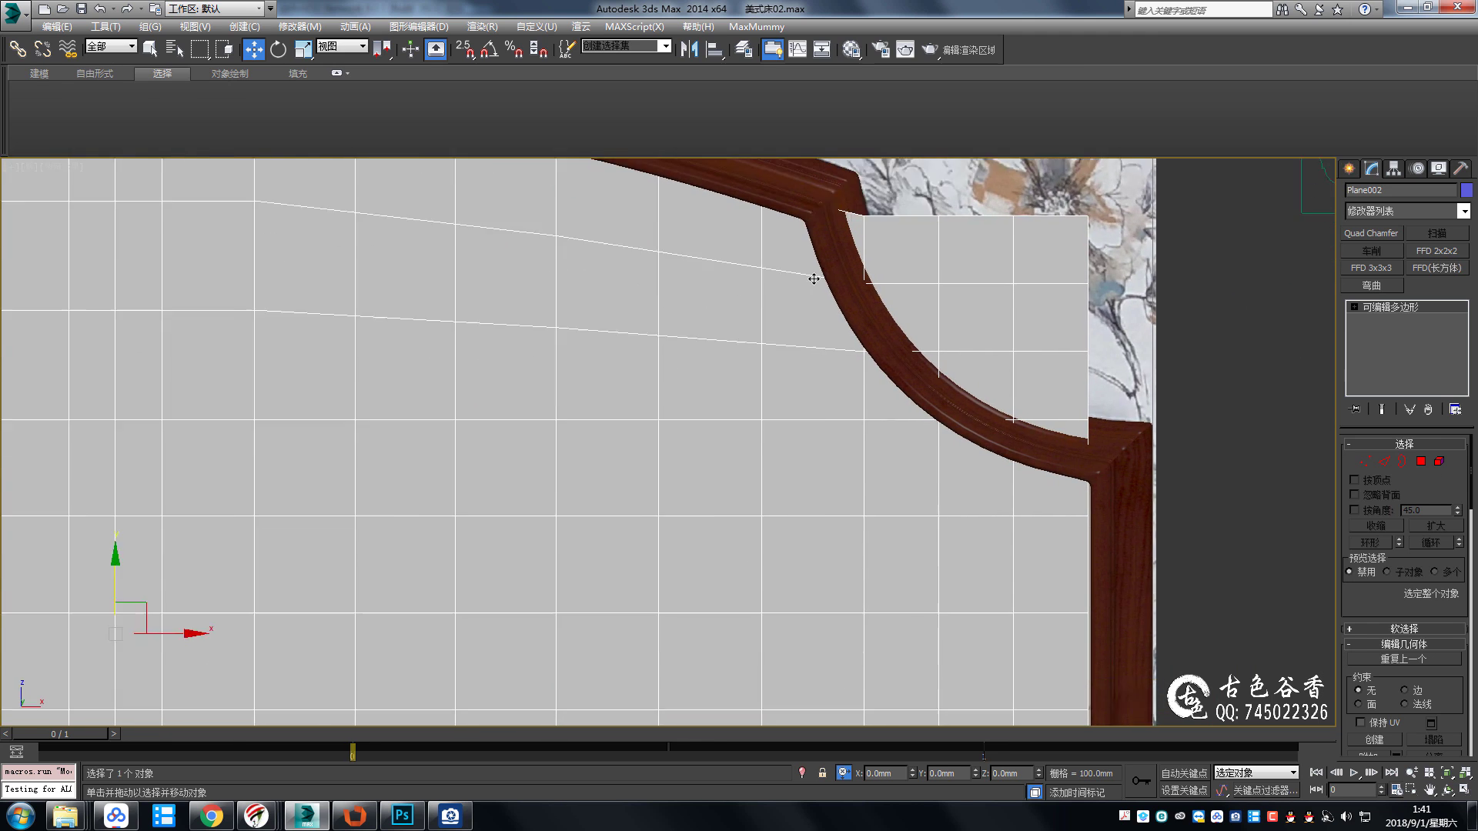
pyautogui.scroll(-3, 811, 277)
pyautogui.press('t')
pyautogui.scroll(-2, 462, 239)
pyautogui.moveTo(265, 196); pyautogui.dragTo(248, 264)
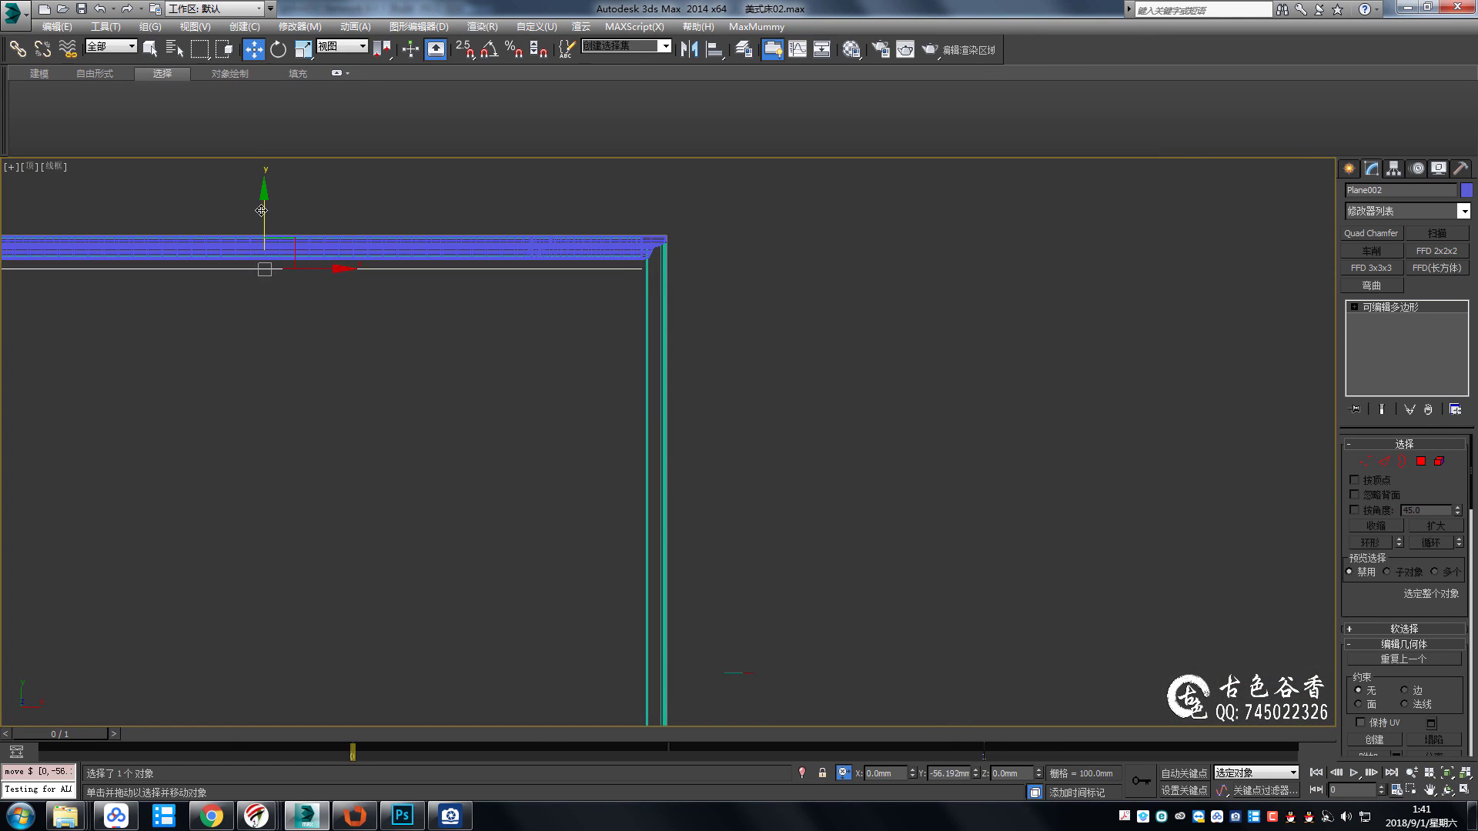
pyautogui.hotkey('ctrl', 'z')
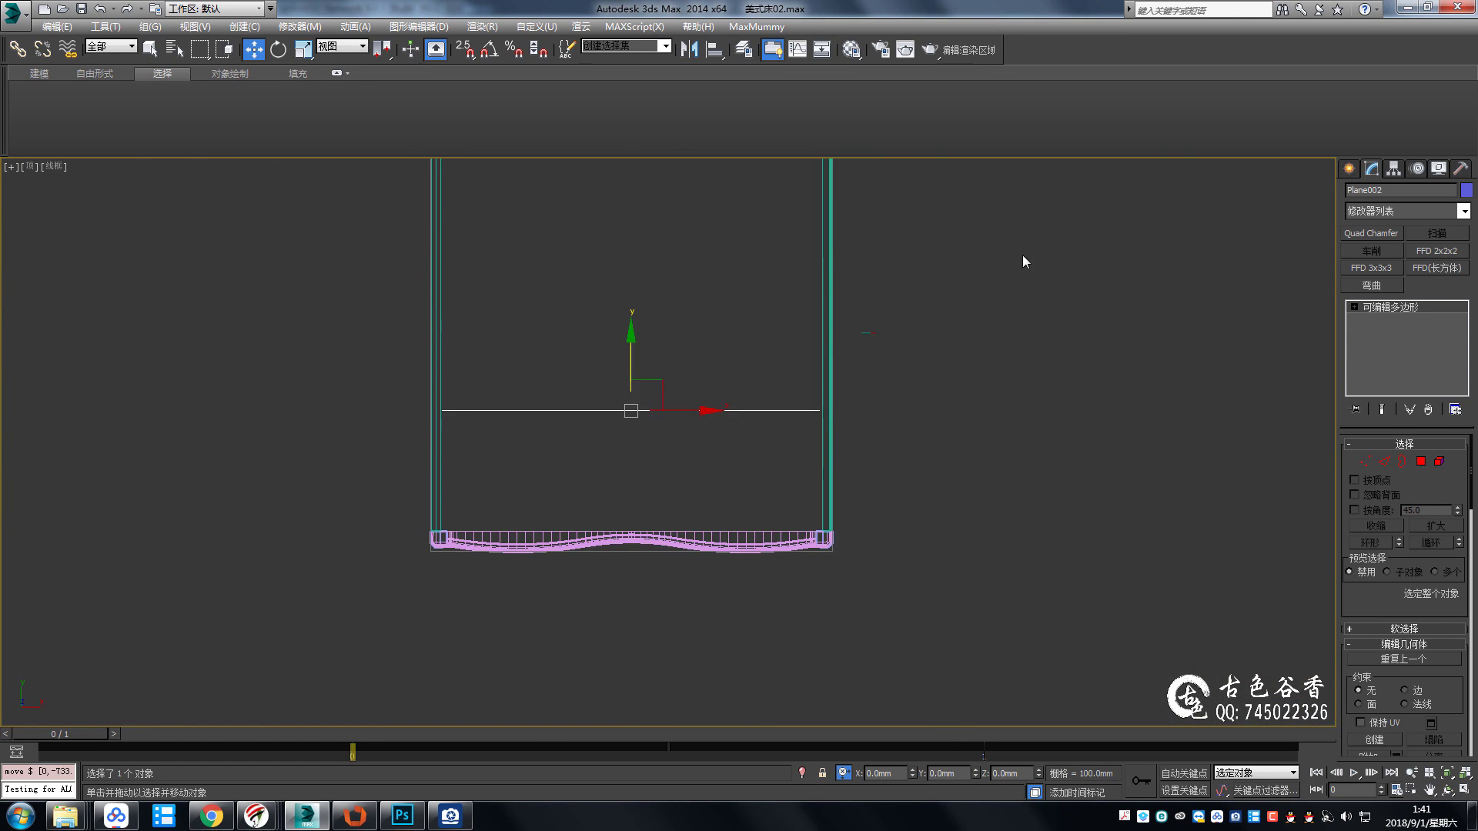
pyautogui.press('f')
pyautogui.press('.')
# Delete the six polygons jutting past the arch's top-right corner.
pyautogui.scroll(1, 808, 281)
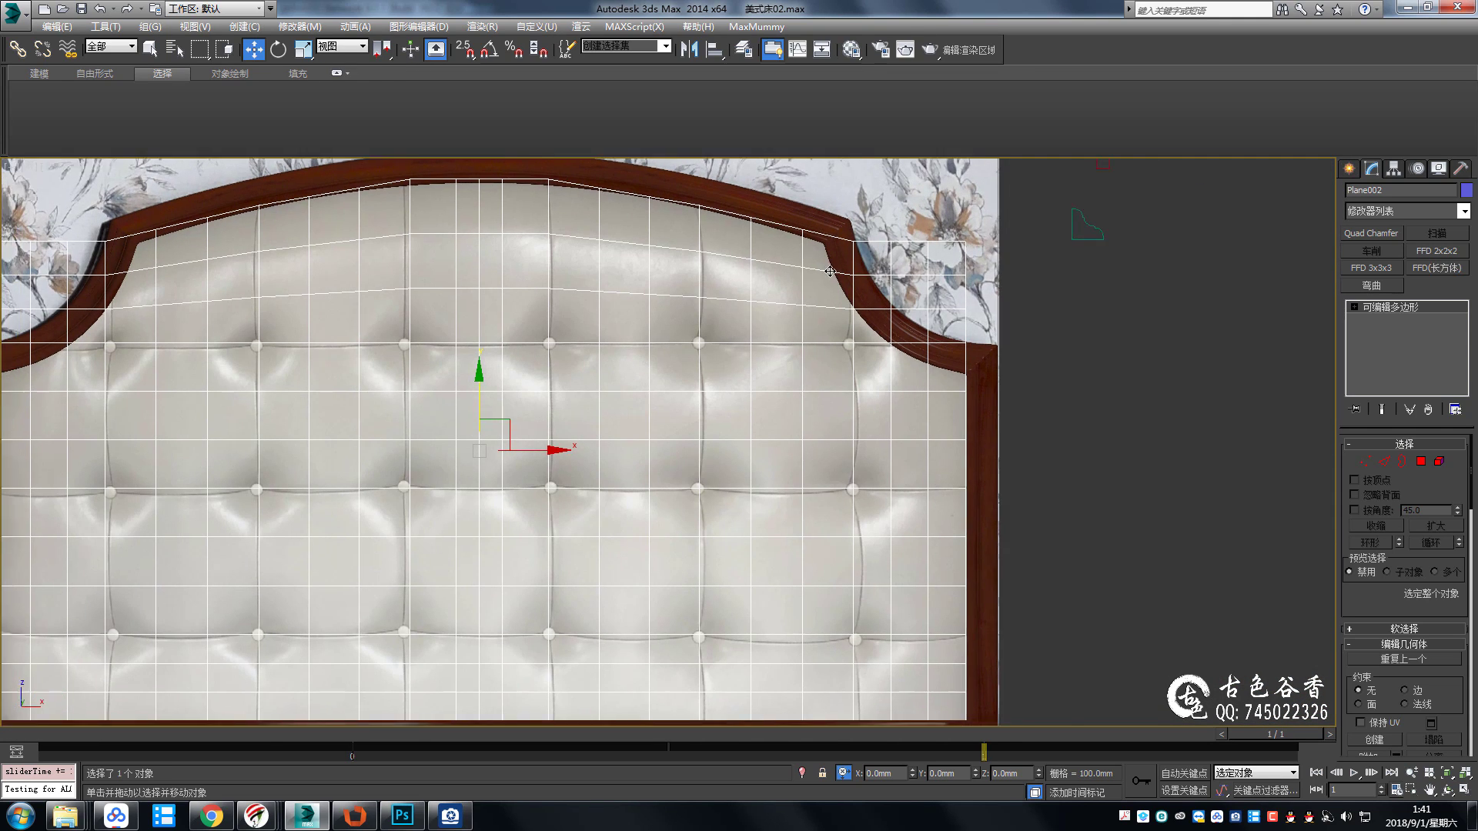
pyautogui.scroll(2, 855, 254)
pyautogui.moveTo(862, 250); pyautogui.dragTo(698, 284, button='middle')
pyautogui.press('4')
pyautogui.moveTo(704, 258); pyautogui.dragTo(920, 381)
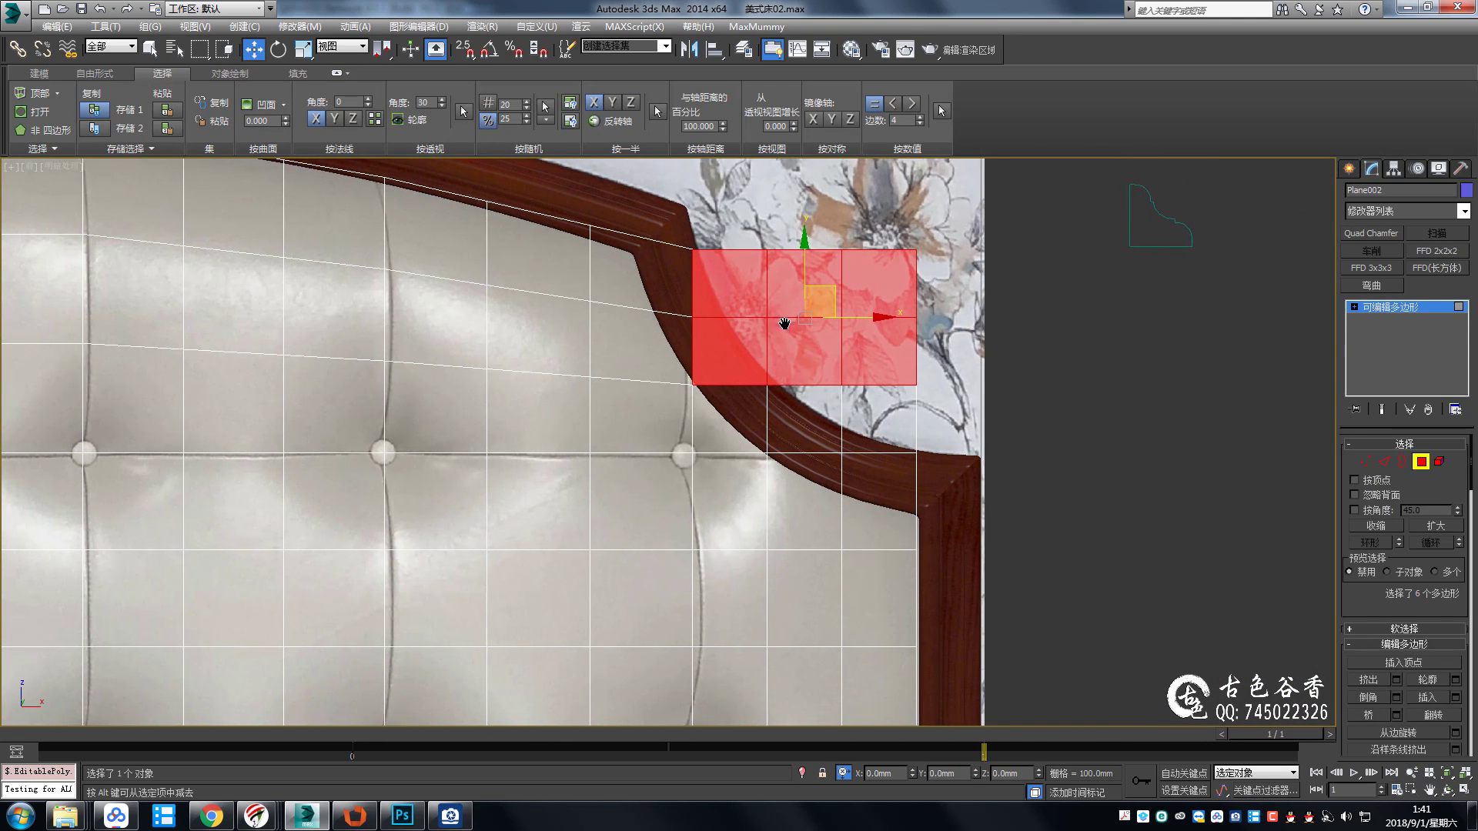
pyautogui.click(949, 421)
pyautogui.moveTo(915, 442); pyautogui.dragTo(825, 393)
# Pull the plane's right-corner top vertices down onto the frame's inner curve.
pyautogui.click(801, 411)
pyautogui.scroll(2, 802, 411)
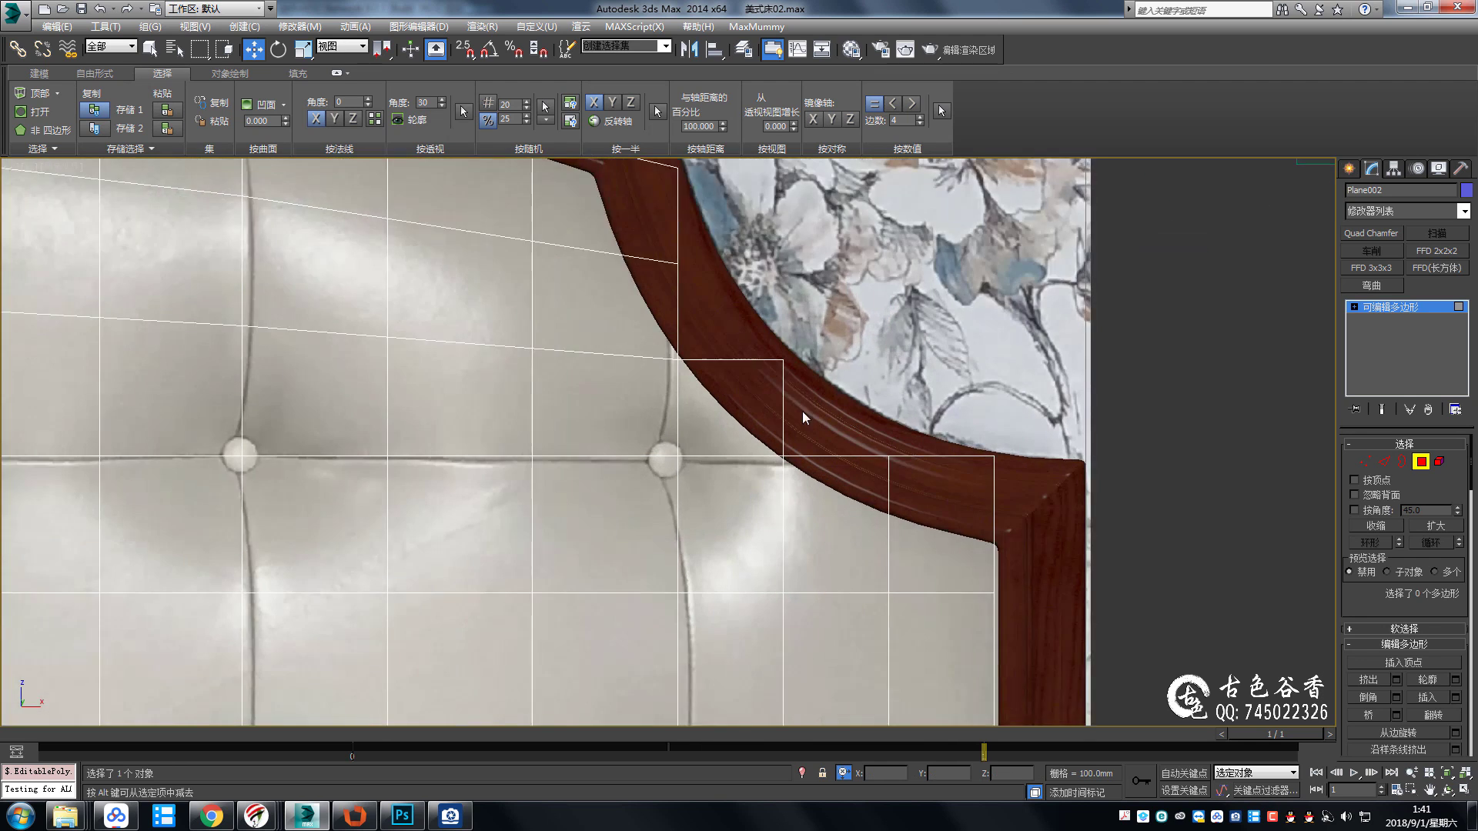
pyautogui.moveTo(929, 447); pyautogui.dragTo(839, 331, button='middle')
pyautogui.press('1')
pyautogui.click(895, 336)
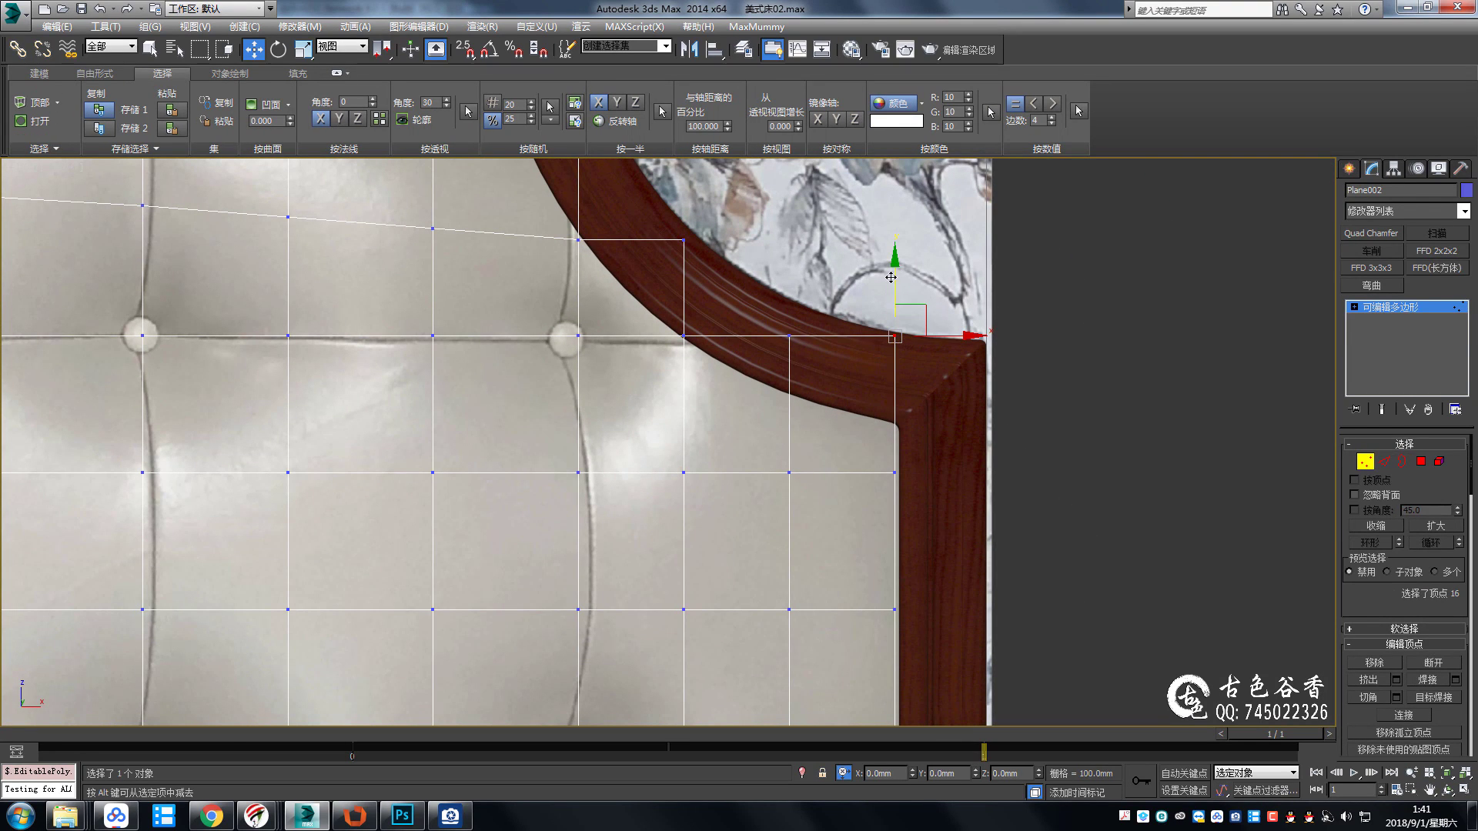
pyautogui.moveTo(891, 277); pyautogui.dragTo(861, 373)
pyautogui.moveTo(791, 284); pyautogui.dragTo(789, 324)
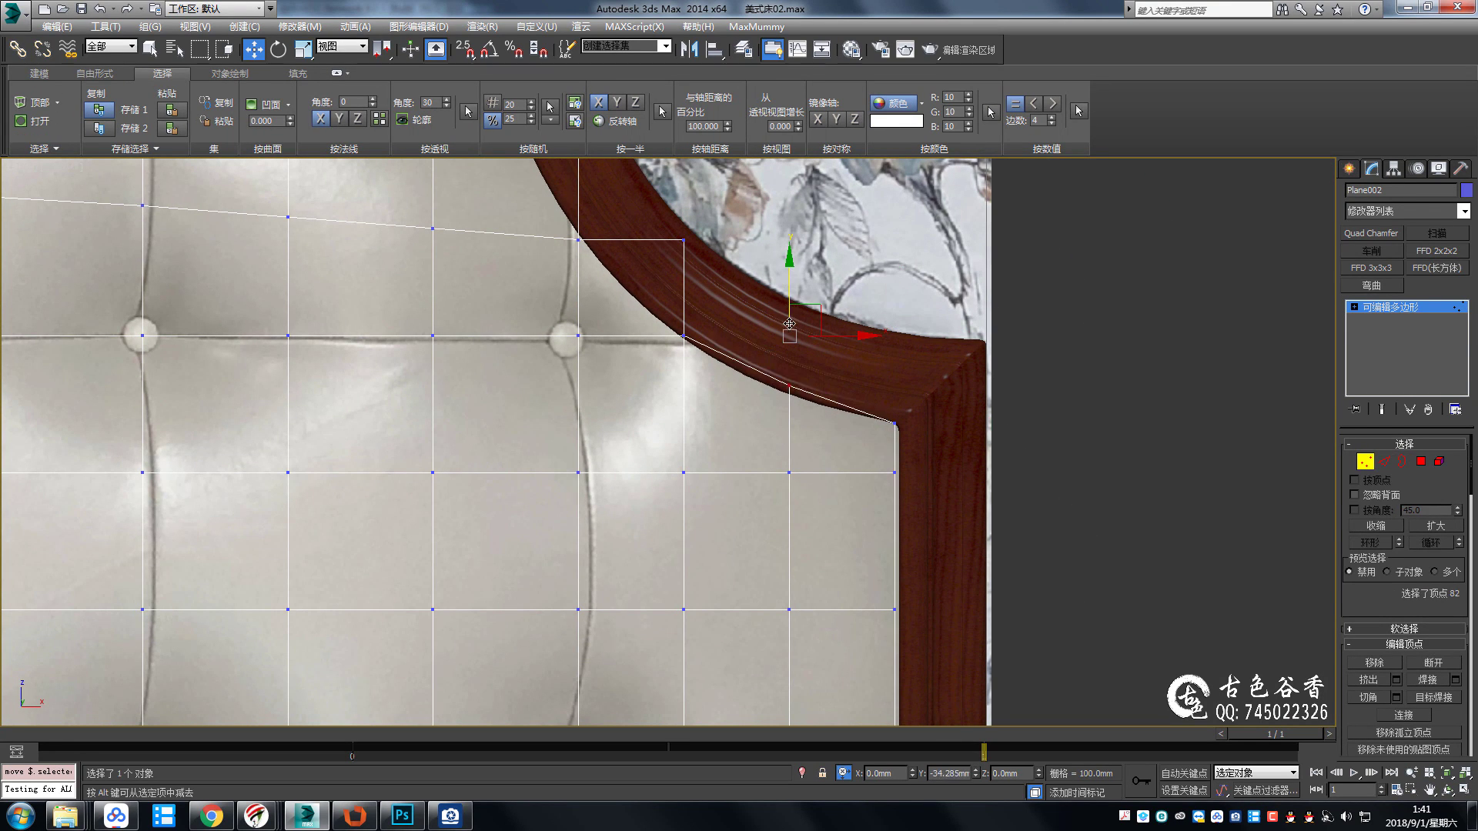
pyautogui.moveTo(792, 328); pyautogui.dragTo(923, 476, button='middle')
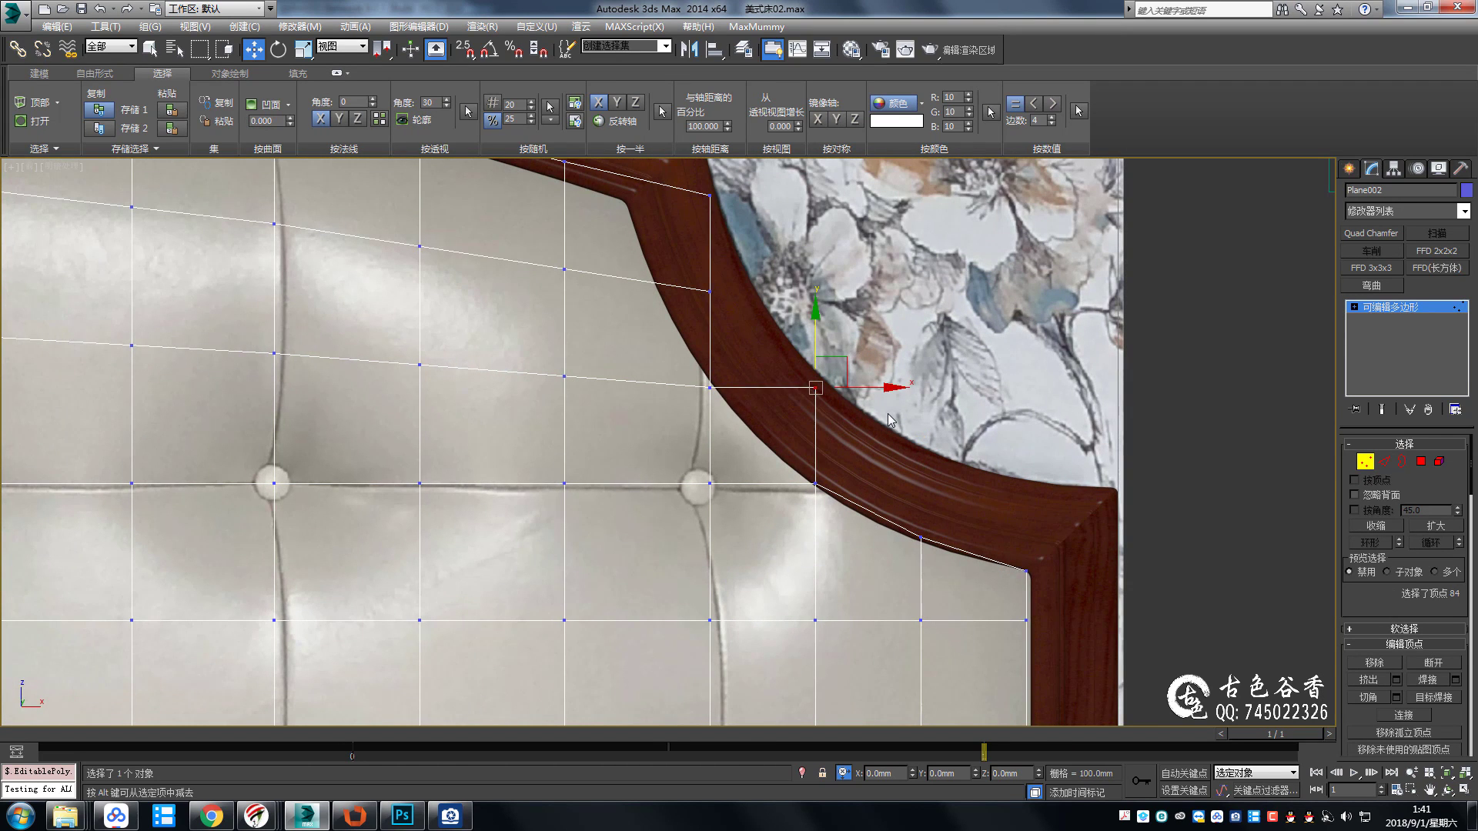
pyautogui.click(891, 420)
# Move the next top-edge vertices up the arch onto the frame edge.
pyautogui.moveTo(673, 194); pyautogui.dragTo(699, 290, button='middle')
pyautogui.click(736, 291)
pyautogui.moveTo(736, 290); pyautogui.dragTo(653, 293)
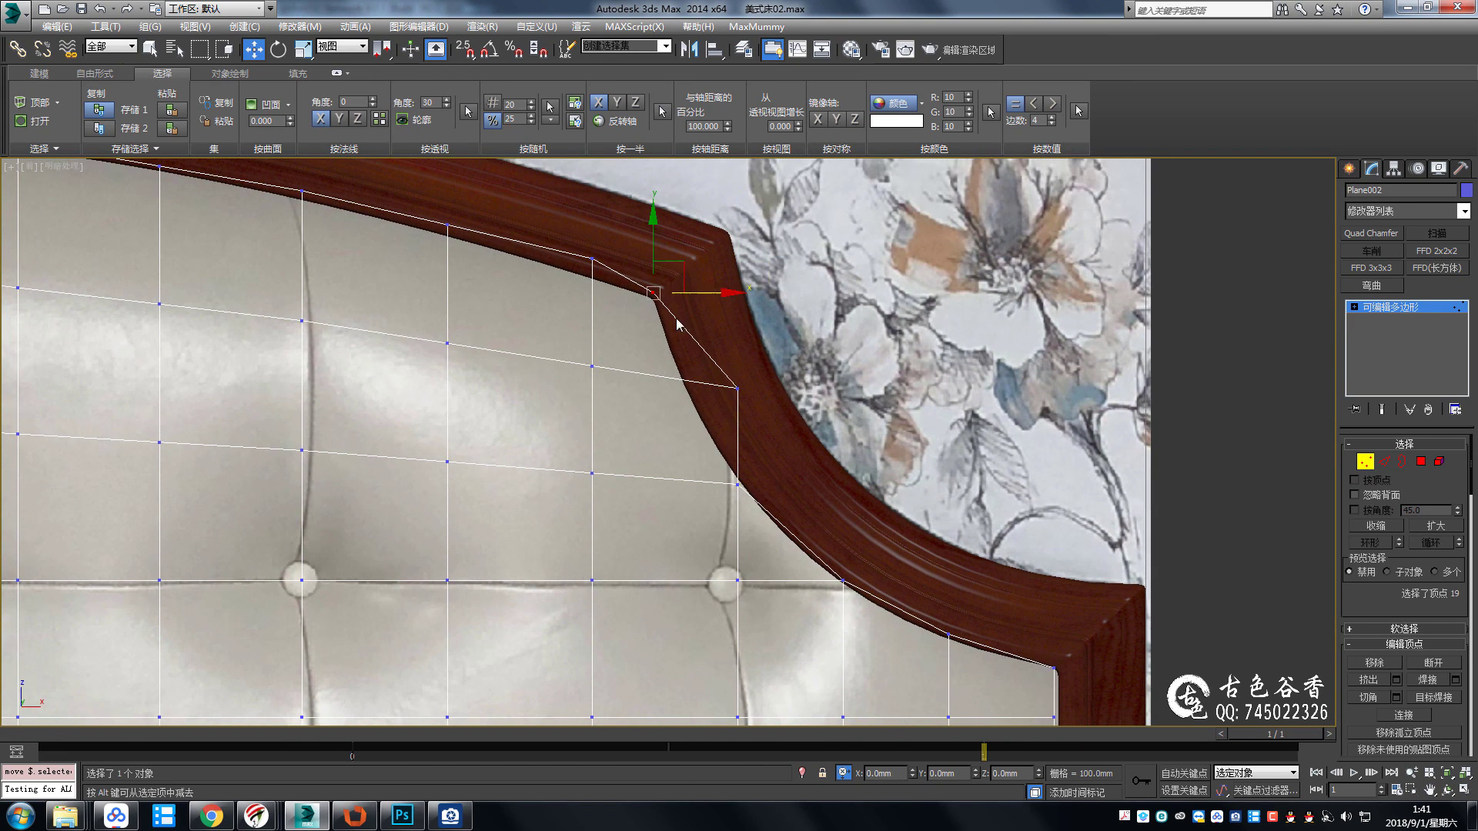
pyautogui.click(737, 388)
pyautogui.moveTo(783, 388); pyautogui.dragTo(734, 388)
pyautogui.moveTo(609, 282); pyautogui.dragTo(711, 350, button='middle')
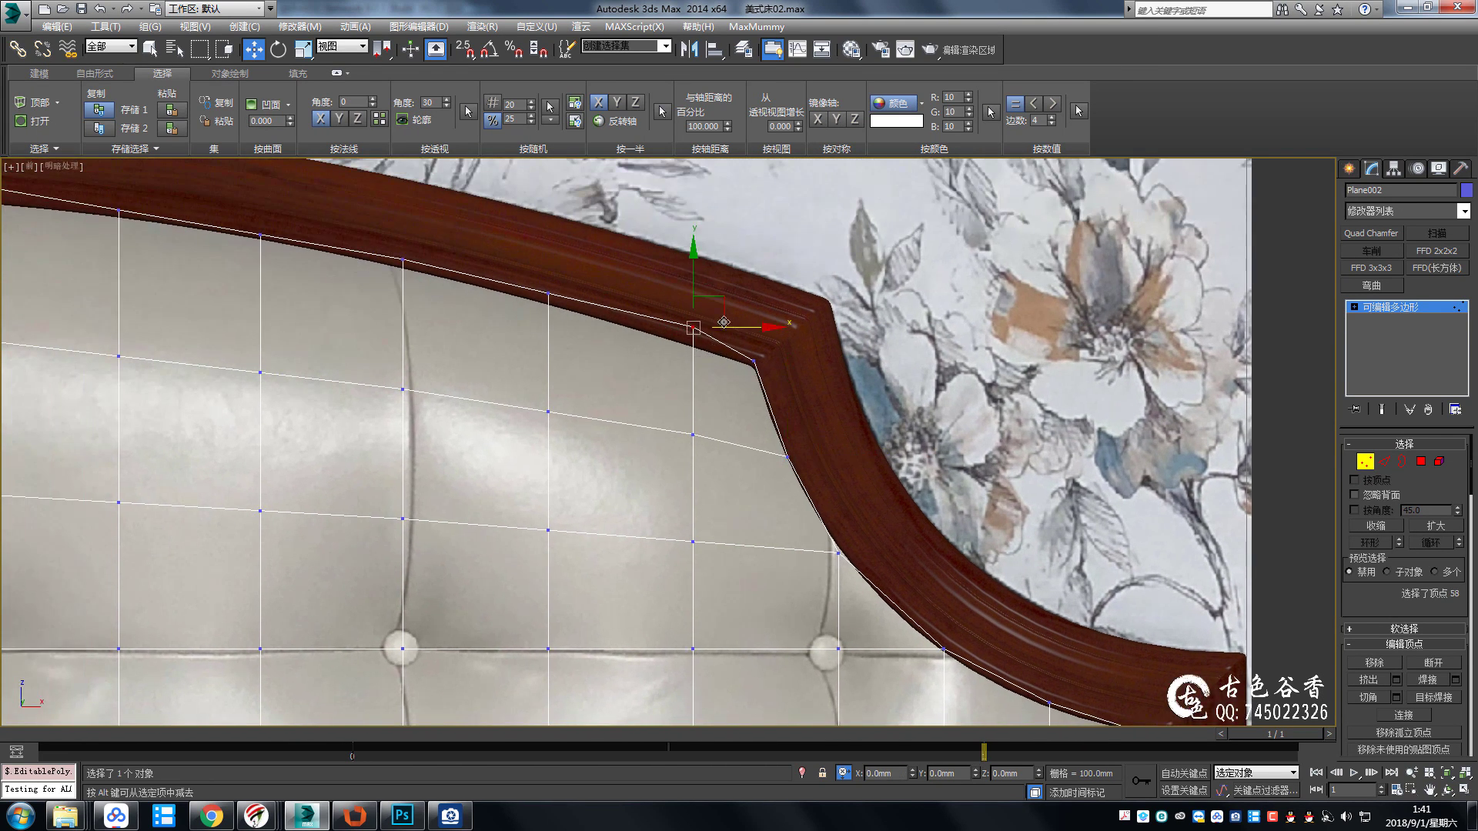
pyautogui.moveTo(723, 321); pyautogui.dragTo(719, 332)
pyautogui.click(548, 293)
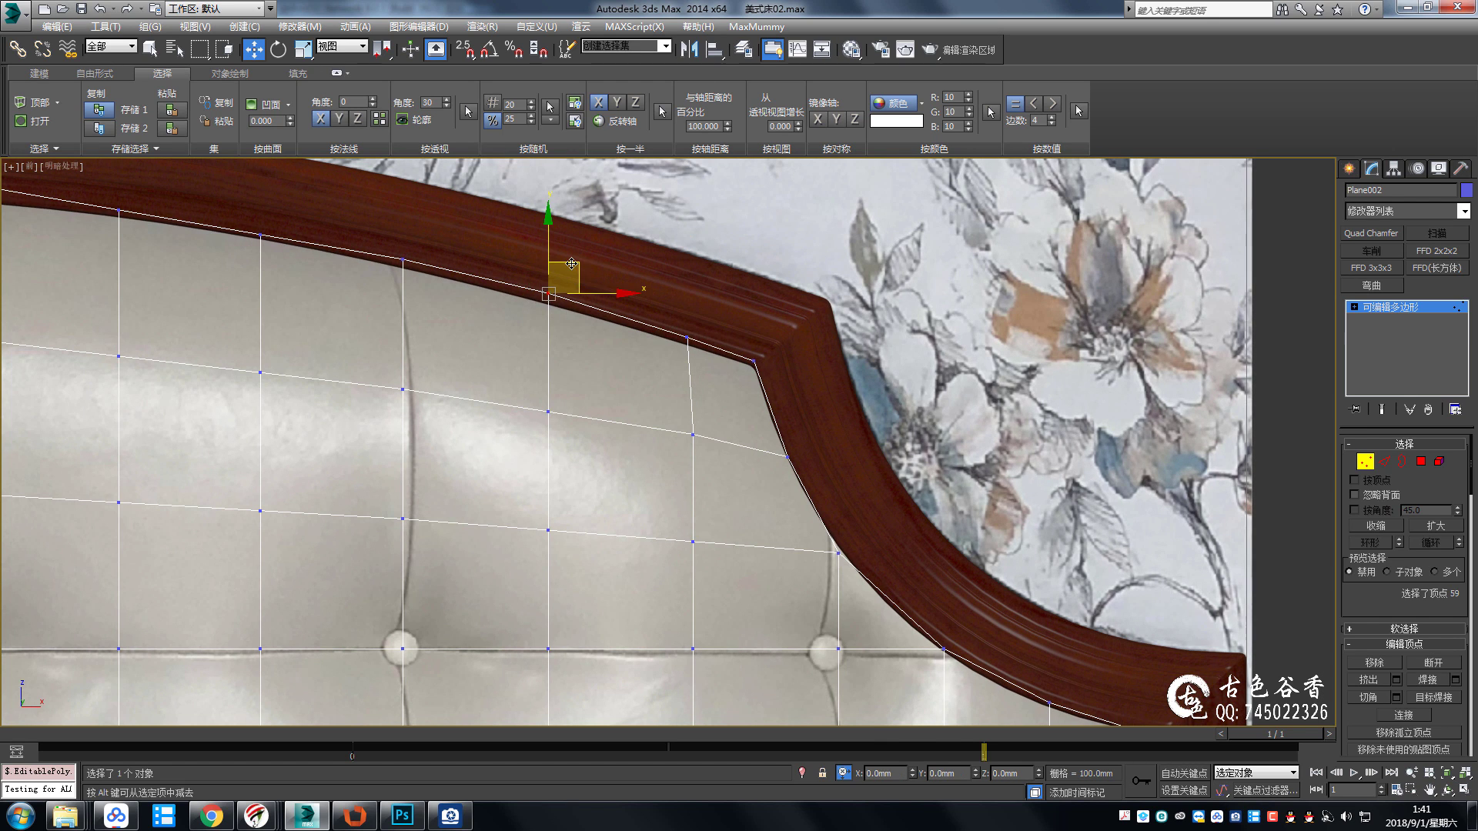
# Pan across the headboard to check the grid's top border follows the arch.
pyautogui.scroll(-5, 810, 375)
pyautogui.moveTo(809, 369); pyautogui.dragTo(874, 340, button='middle')
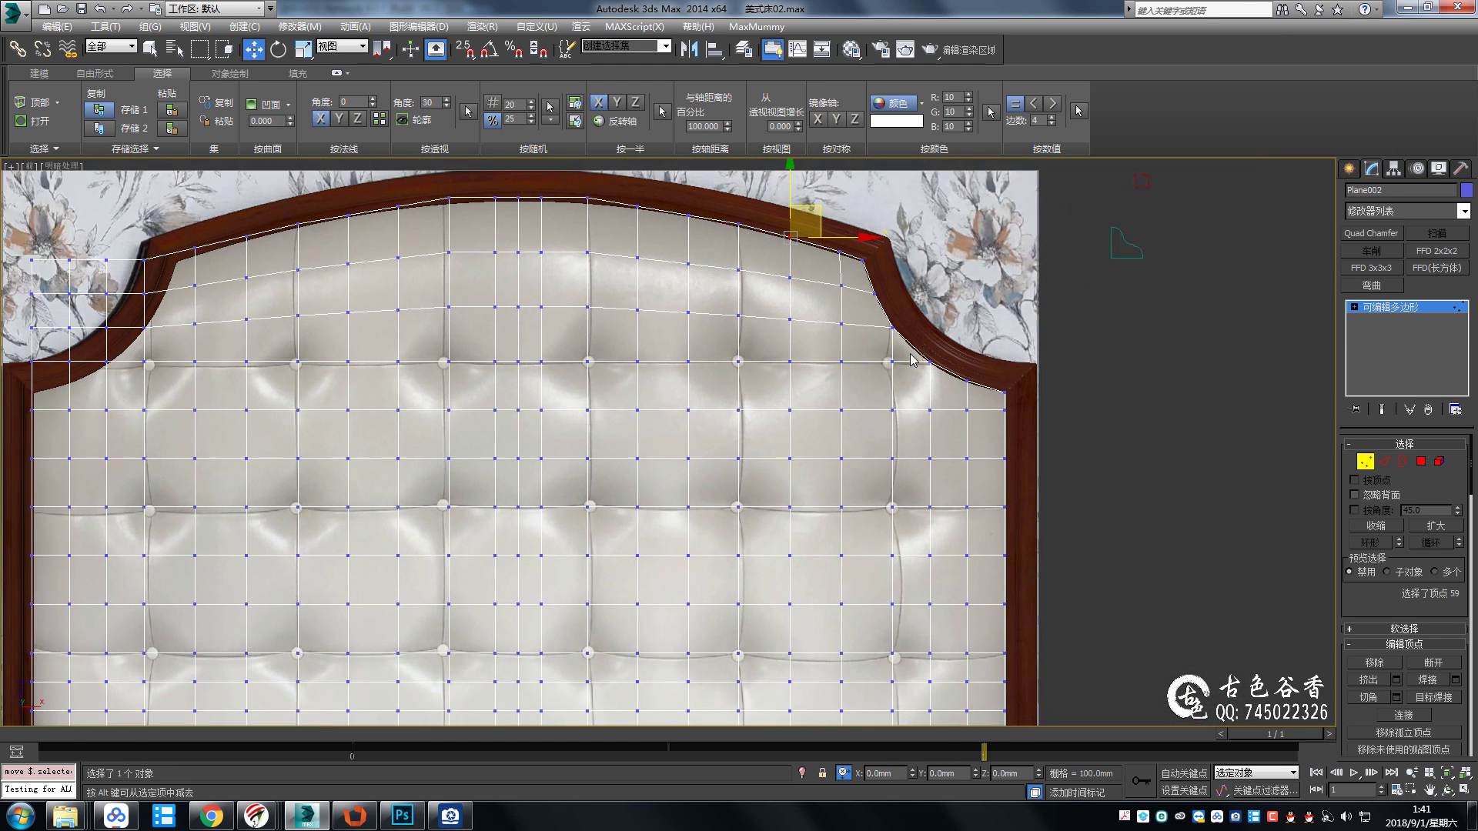
pyautogui.moveTo(1009, 498); pyautogui.dragTo(998, 441, button='middle')
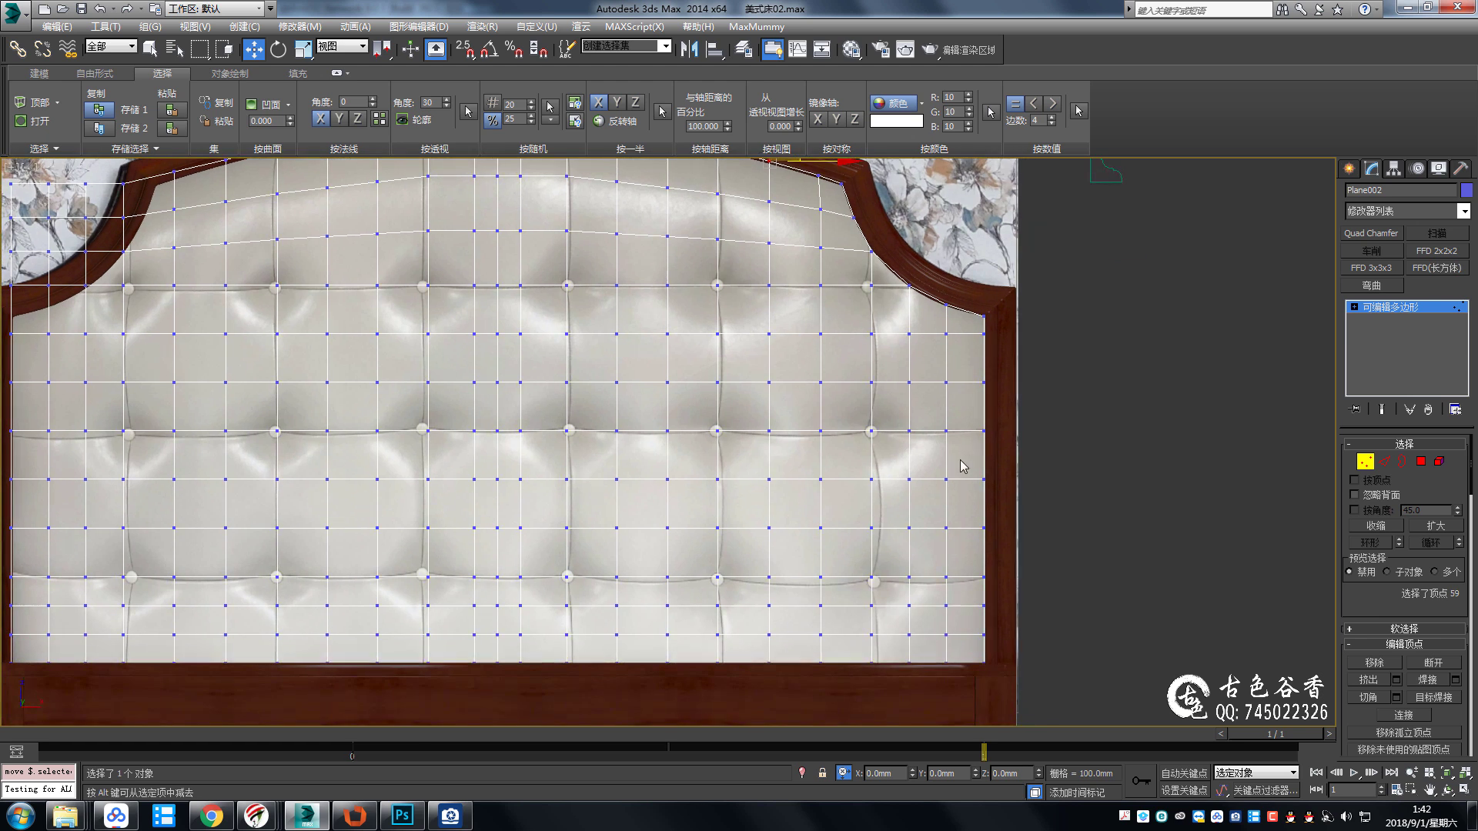
pyautogui.moveTo(962, 555); pyautogui.dragTo(952, 498, button='middle')
pyautogui.moveTo(805, 416); pyautogui.dragTo(901, 508, button='middle')
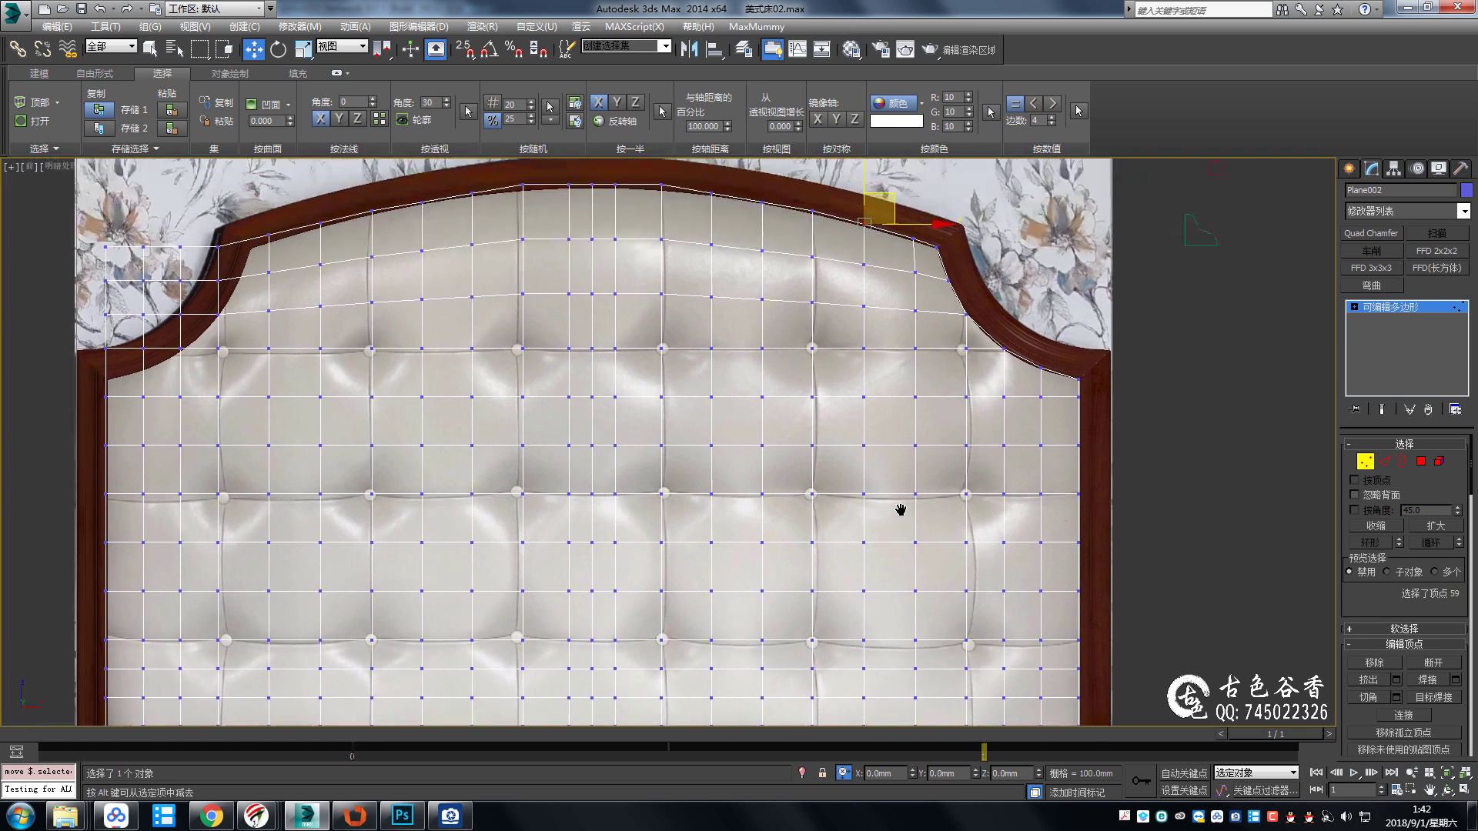
pyautogui.moveTo(755, 423)
pyautogui.mouseDown(button='middle')
pyautogui.moveTo(670, 363)
pyautogui.moveTo(716, 291)
pyautogui.mouseUp(button='middle')
# Select the full vertical edge loop down the plane's centre.
pyautogui.press('1')
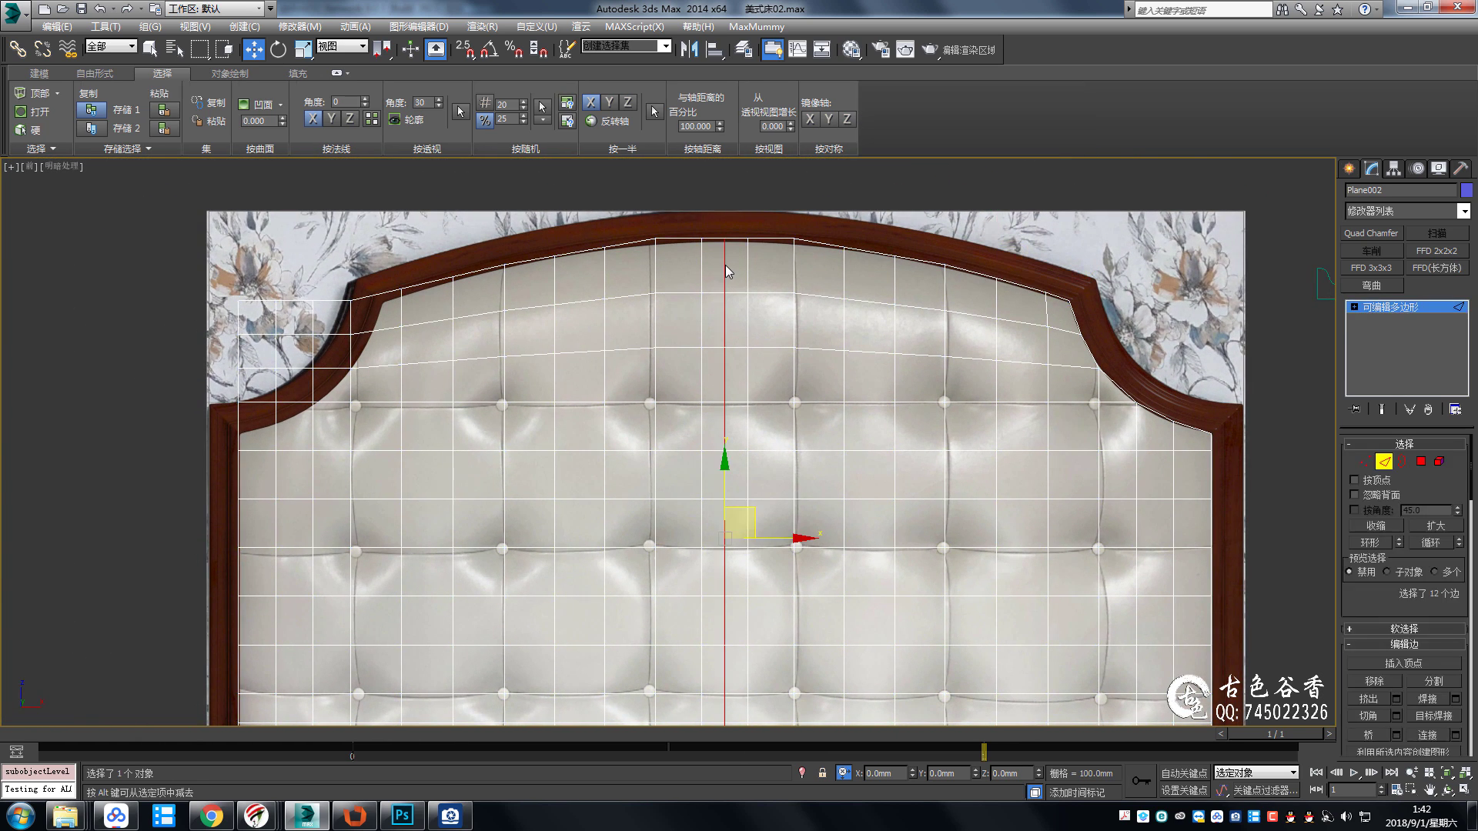
pyautogui.moveTo(883, 345); pyautogui.dragTo(745, 332, button='middle')
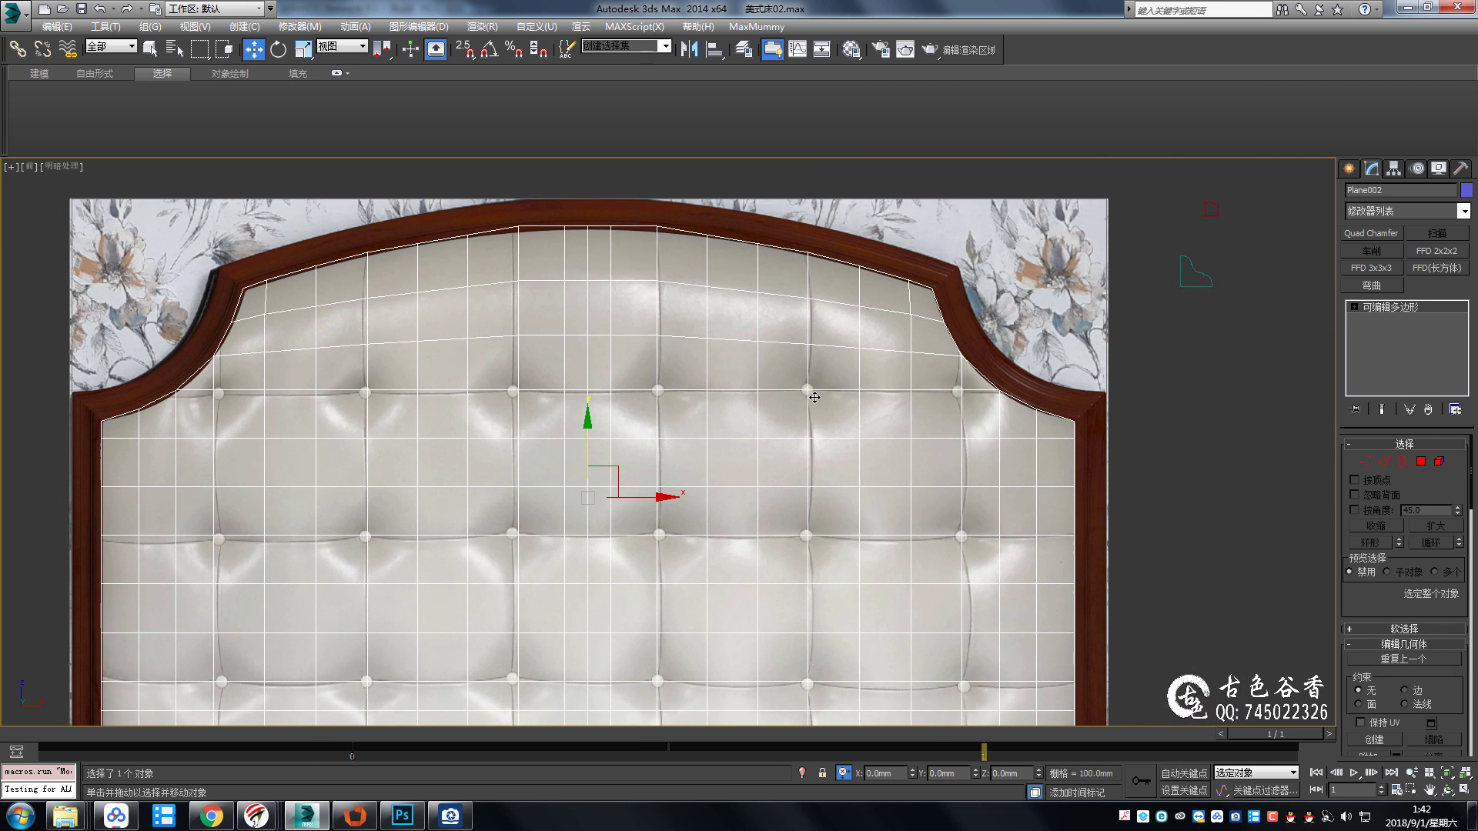
pyautogui.scroll(3, 815, 397)
pyautogui.moveTo(769, 400); pyautogui.dragTo(869, 485, button='middle')
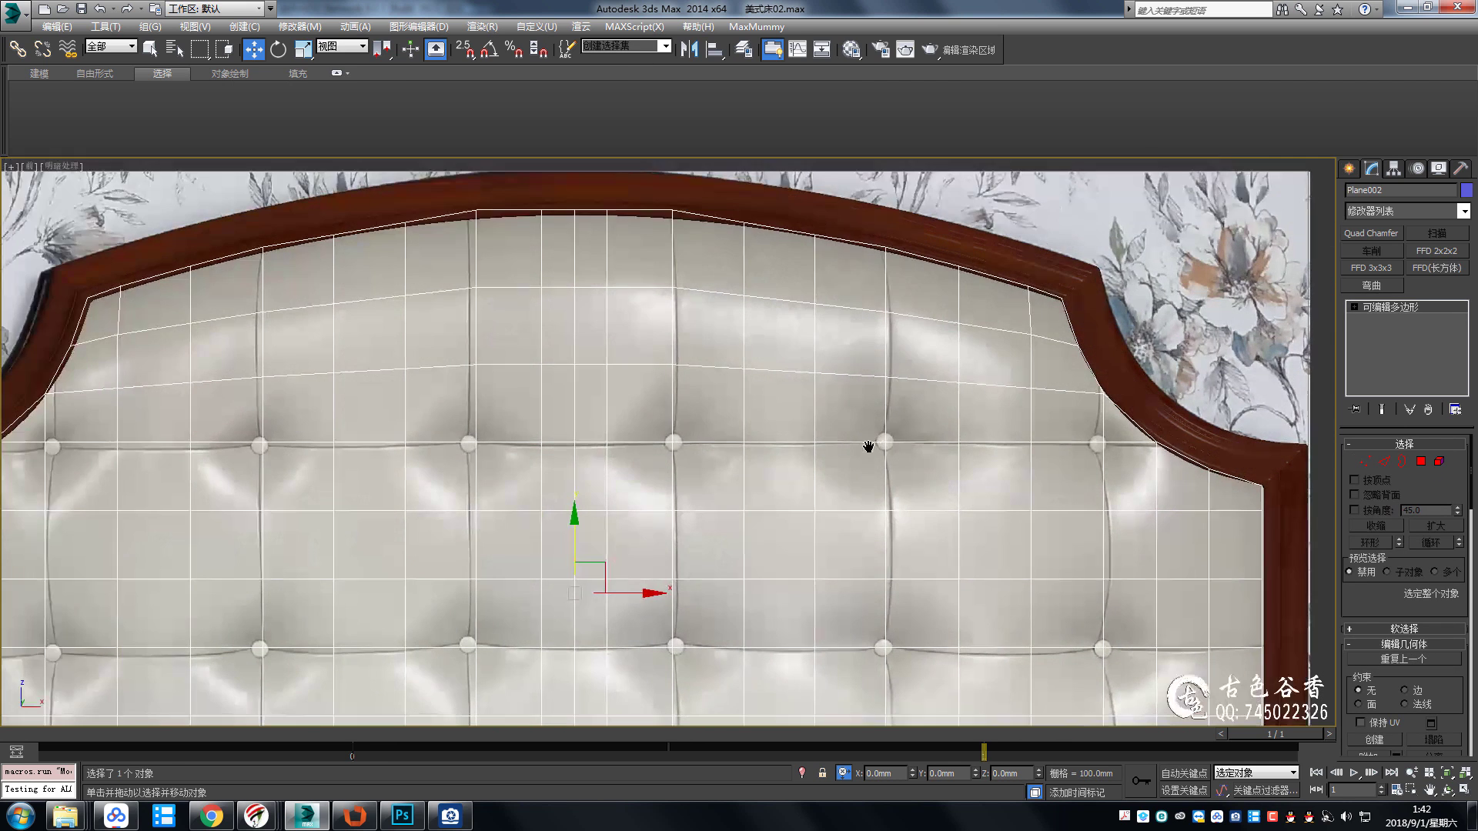
pyautogui.press('q')
pyautogui.press('2')
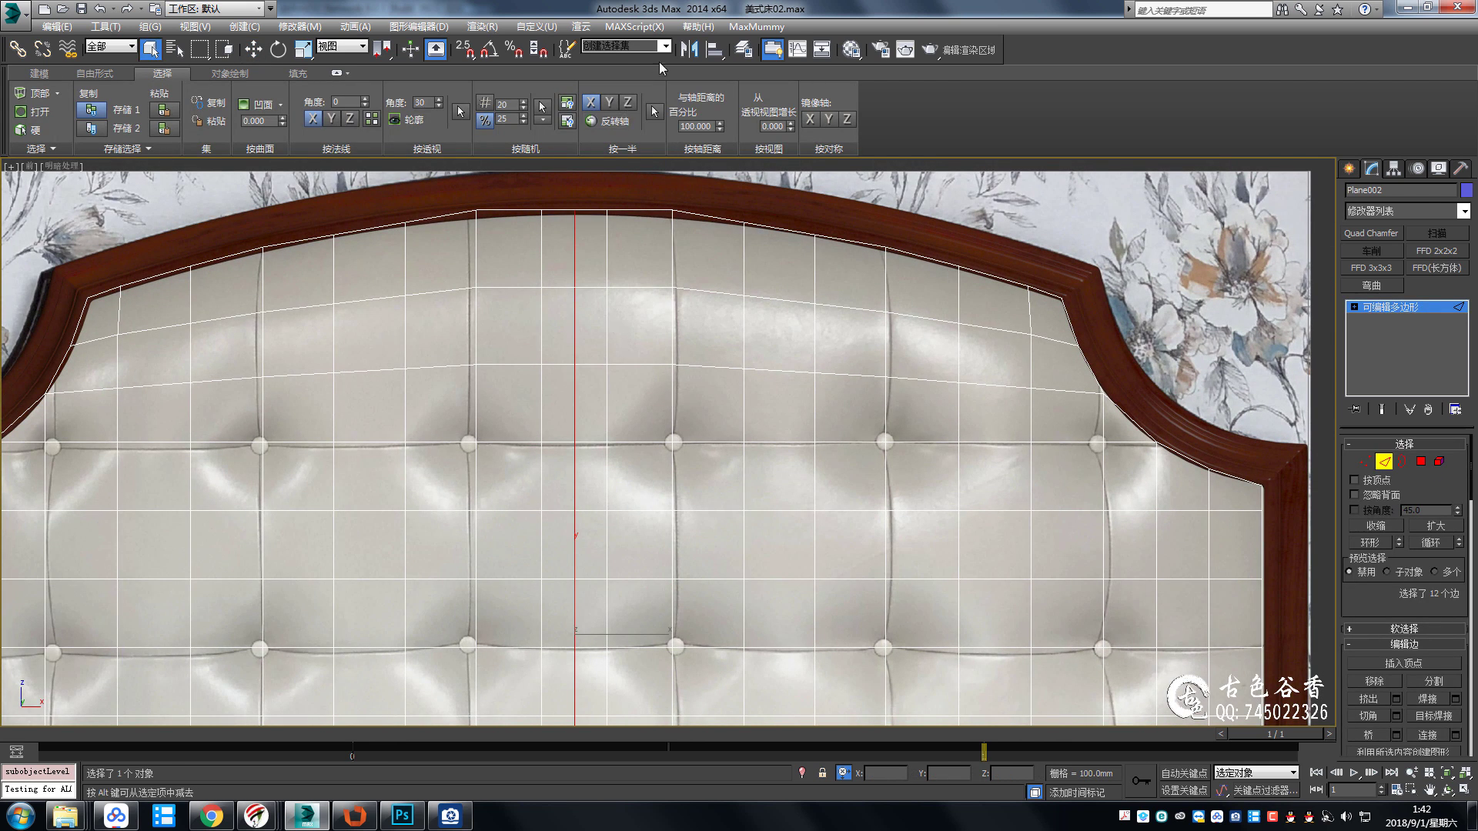
pyautogui.click(176, 113)
pyautogui.doubleClick(674, 415)
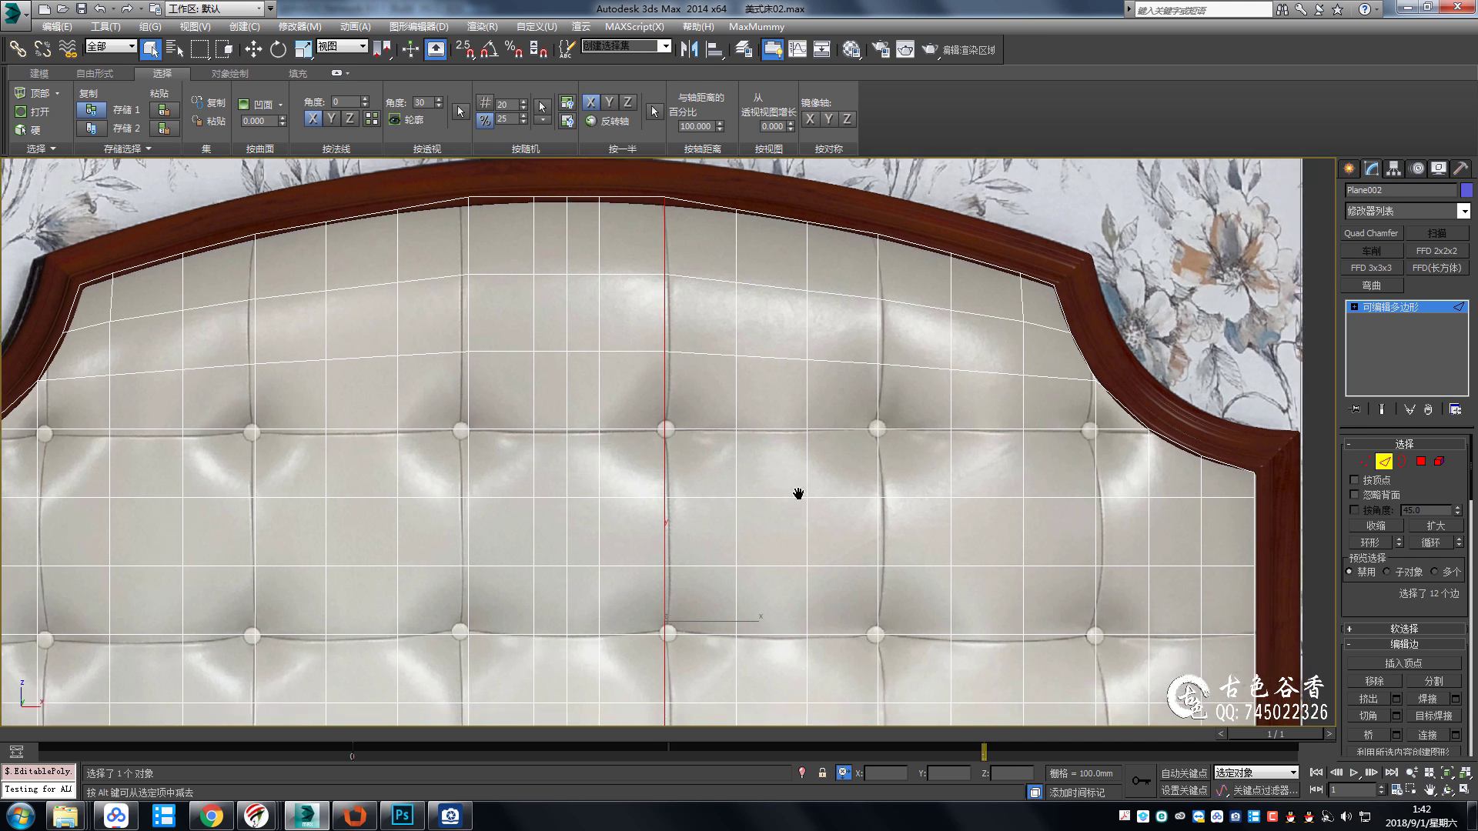
# Check the plane's border, then add three more vertical tuft-line edge loops.
pyautogui.moveTo(795, 492); pyautogui.dragTo(874, 435, button='middle')
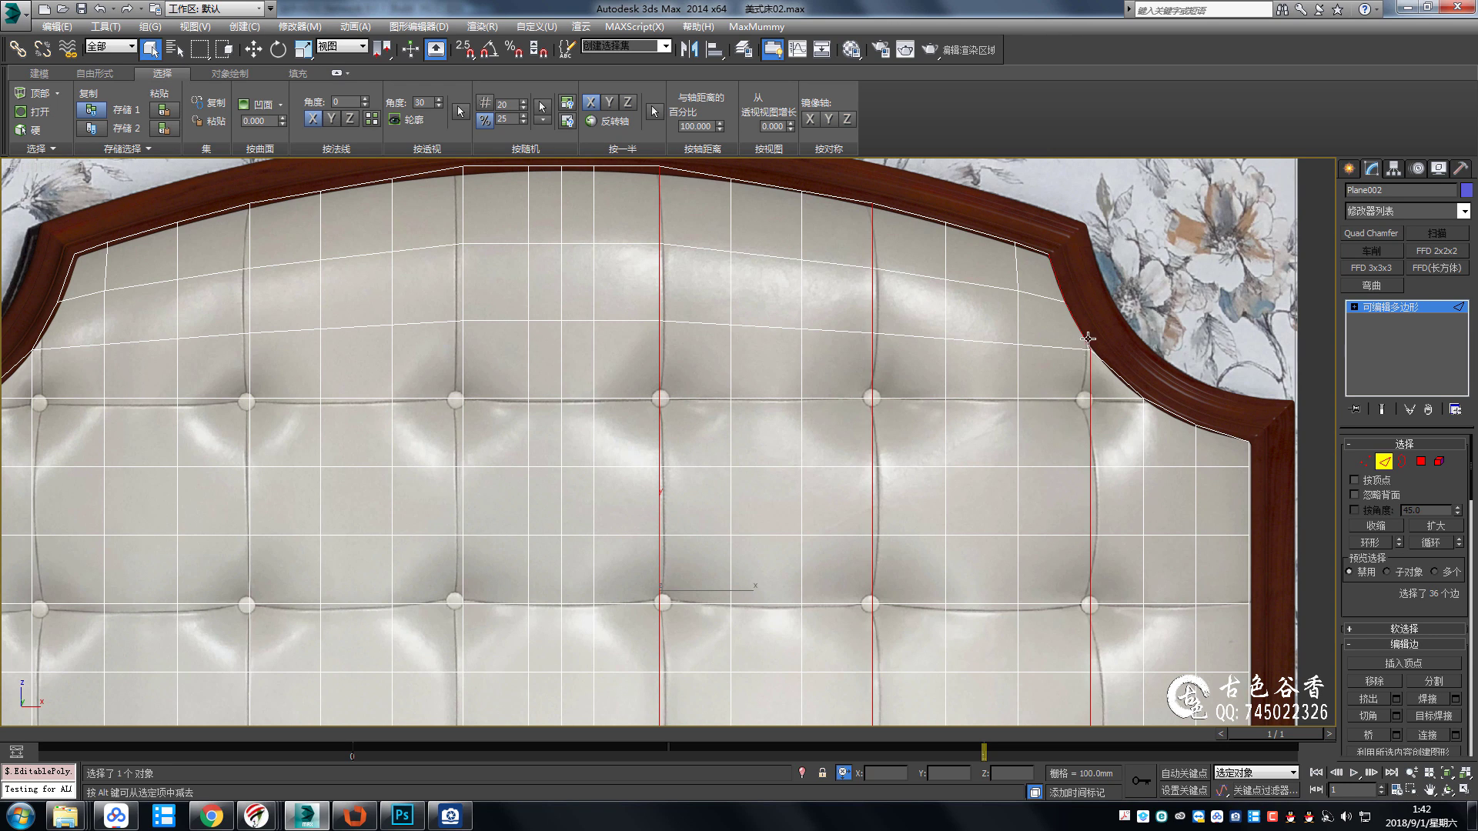
pyautogui.click(1403, 462)
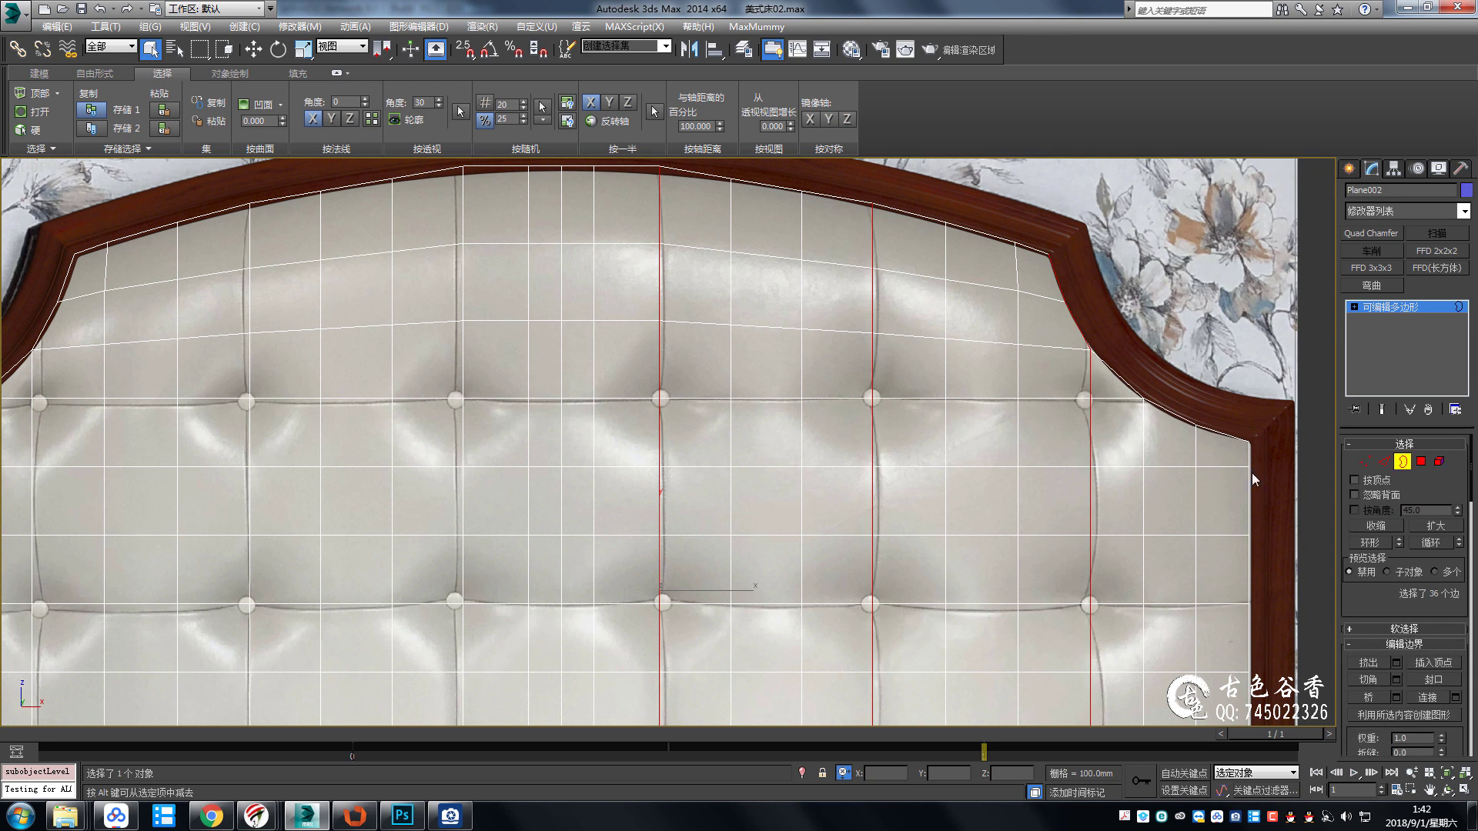
pyautogui.click(1238, 438)
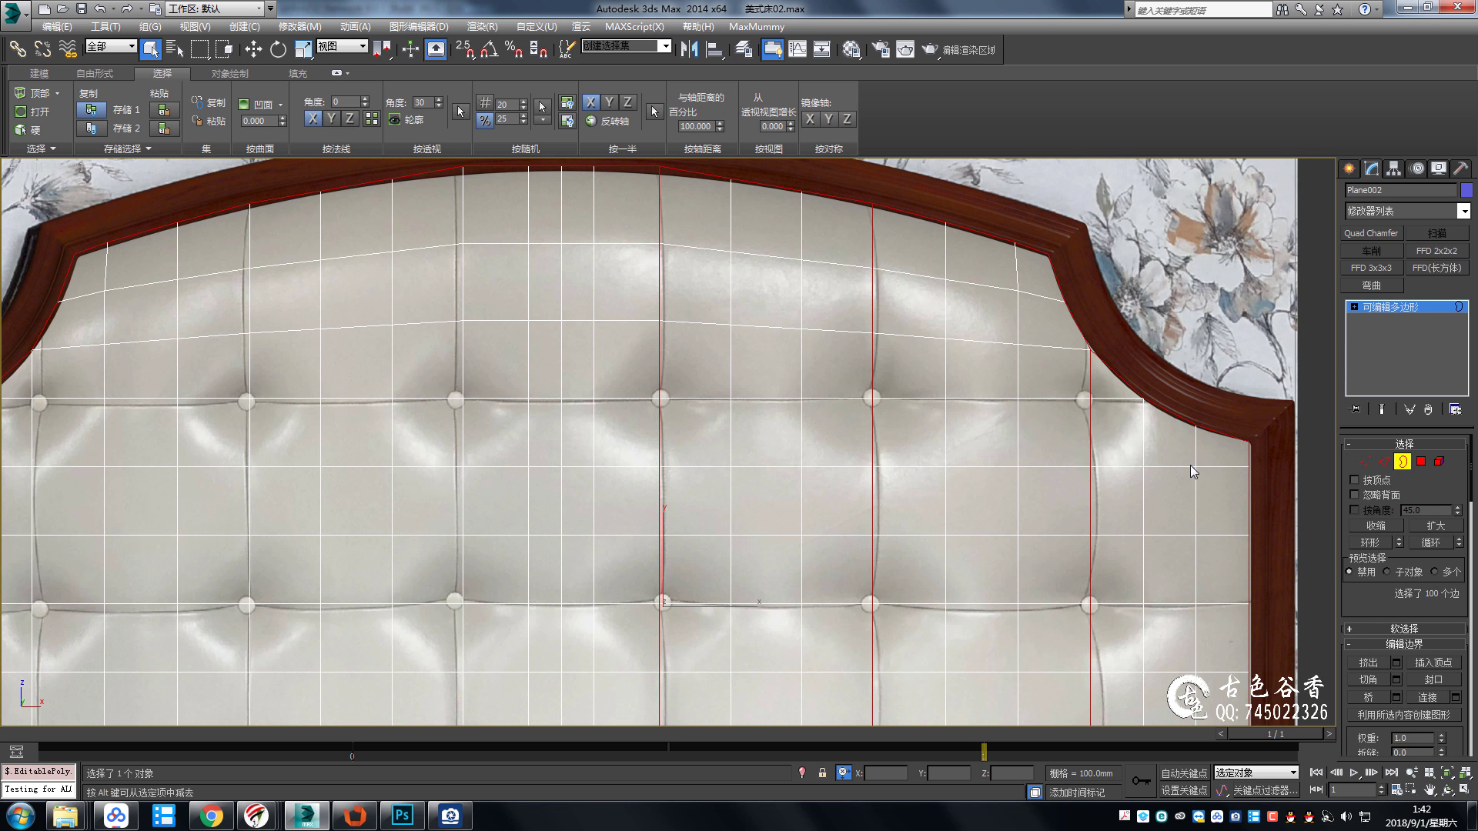
pyautogui.click(1384, 461)
pyautogui.keyDown('ctrl'); pyautogui.doubleClick(459, 369); pyautogui.keyUp('ctrl')
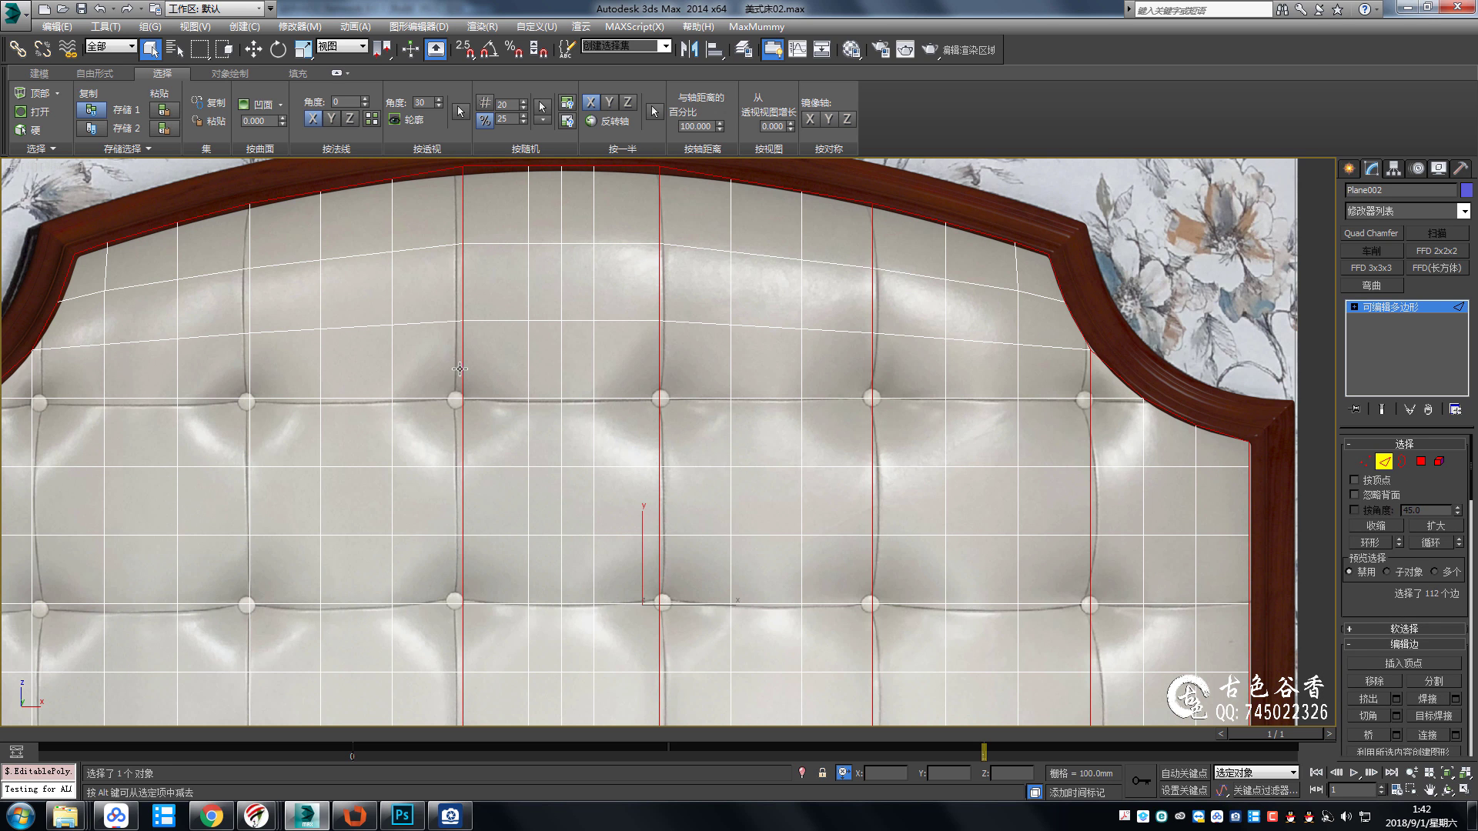
pyautogui.keyDown('ctrl'); pyautogui.doubleClick(249, 370); pyautogui.keyUp('ctrl')
pyautogui.moveTo(416, 442); pyautogui.dragTo(436, 367, button='middle')
pyautogui.keyDown('ctrl'); pyautogui.doubleClick(256, 361); pyautogui.keyUp('ctrl')
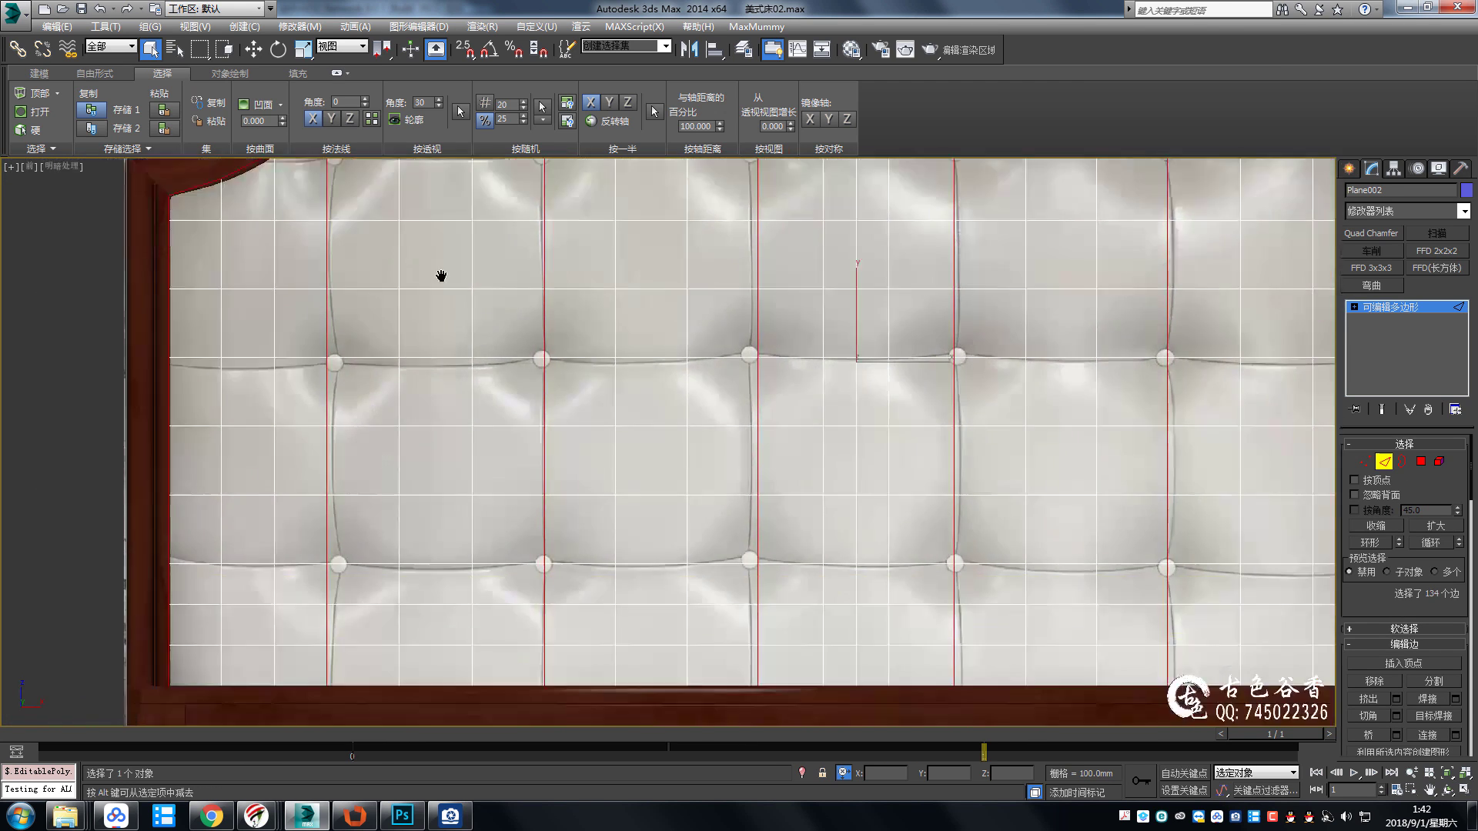
pyautogui.scroll(-3, 439, 274)
pyautogui.moveTo(569, 454)
pyautogui.mouseDown(button='middle')
pyautogui.moveTo(587, 492)
pyautogui.moveTo(546, 555)
pyautogui.mouseUp(button='middle')
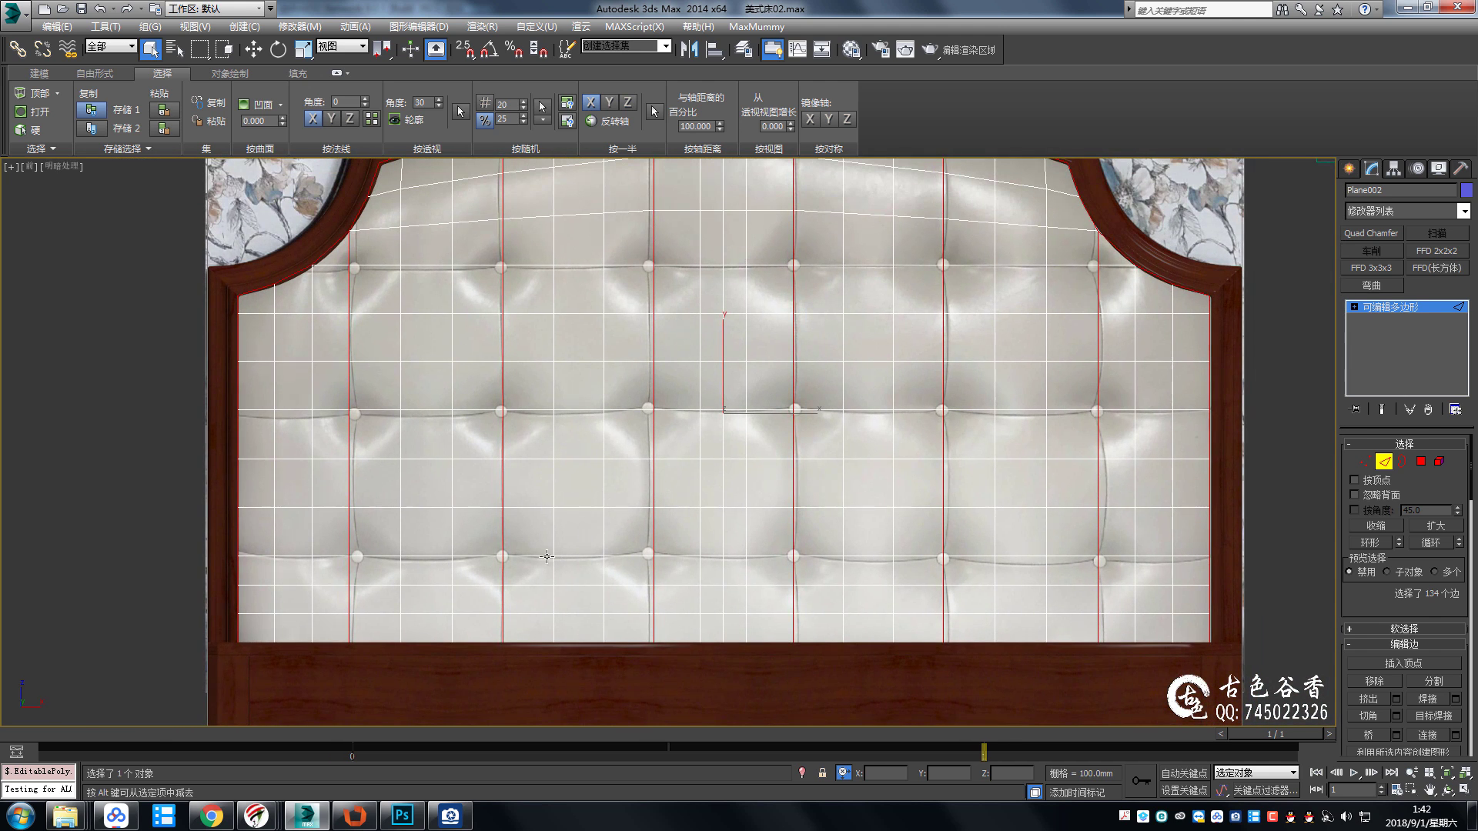
# Add the horizontal tuft-line edge loops, reaching 196 selected edges.
pyautogui.keyDown('ctrl'); pyautogui.doubleClick(376, 558); pyautogui.keyUp('ctrl')
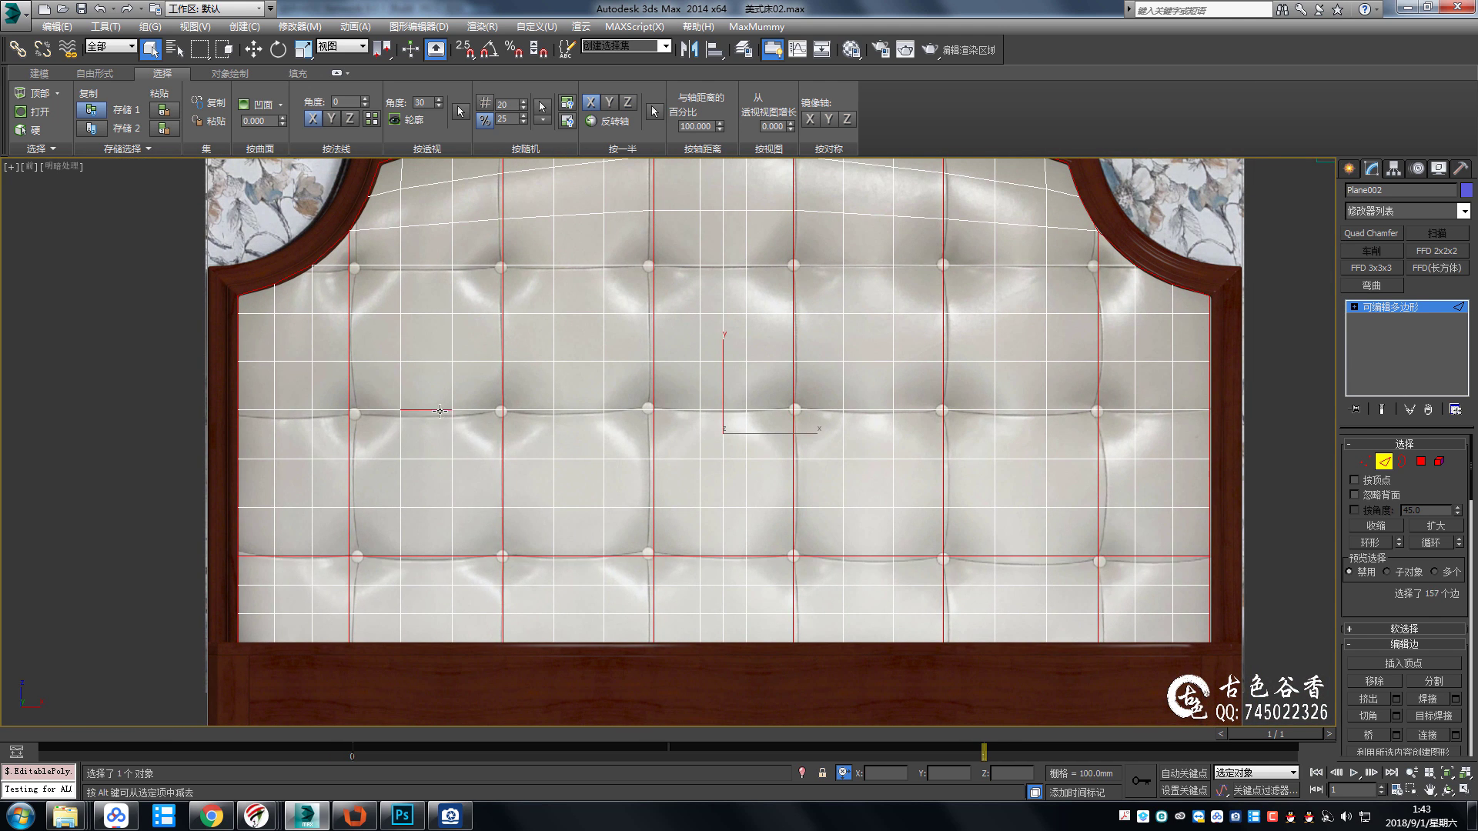
pyautogui.keyDown('ctrl'); pyautogui.doubleClick(440, 411); pyautogui.keyUp('ctrl')
pyautogui.keyDown('ctrl'); pyautogui.doubleClick(432, 267); pyautogui.keyUp('ctrl')
pyautogui.moveTo(432, 269)
pyautogui.mouseDown(button='middle')
pyautogui.moveTo(591, 323)
pyautogui.moveTo(638, 392)
pyautogui.mouseUp(button='middle')
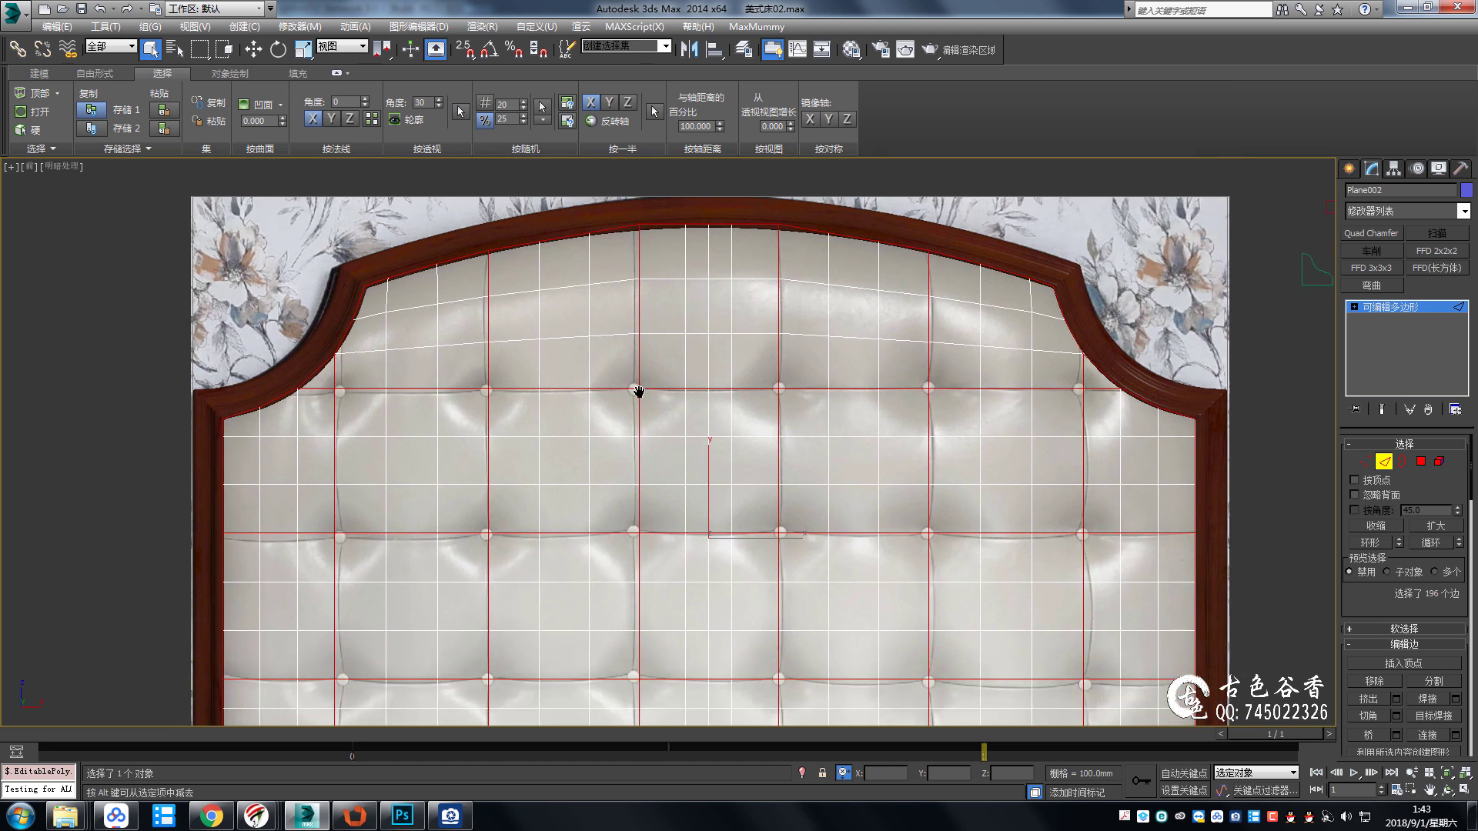
pyautogui.moveTo(903, 464); pyautogui.dragTo(901, 307, button='middle')
# In Perspective view with wireframe shown, shift the selected edge loops along Y to crease the plane.
pyautogui.press('p')
pyautogui.scroll(5, 749, 515)
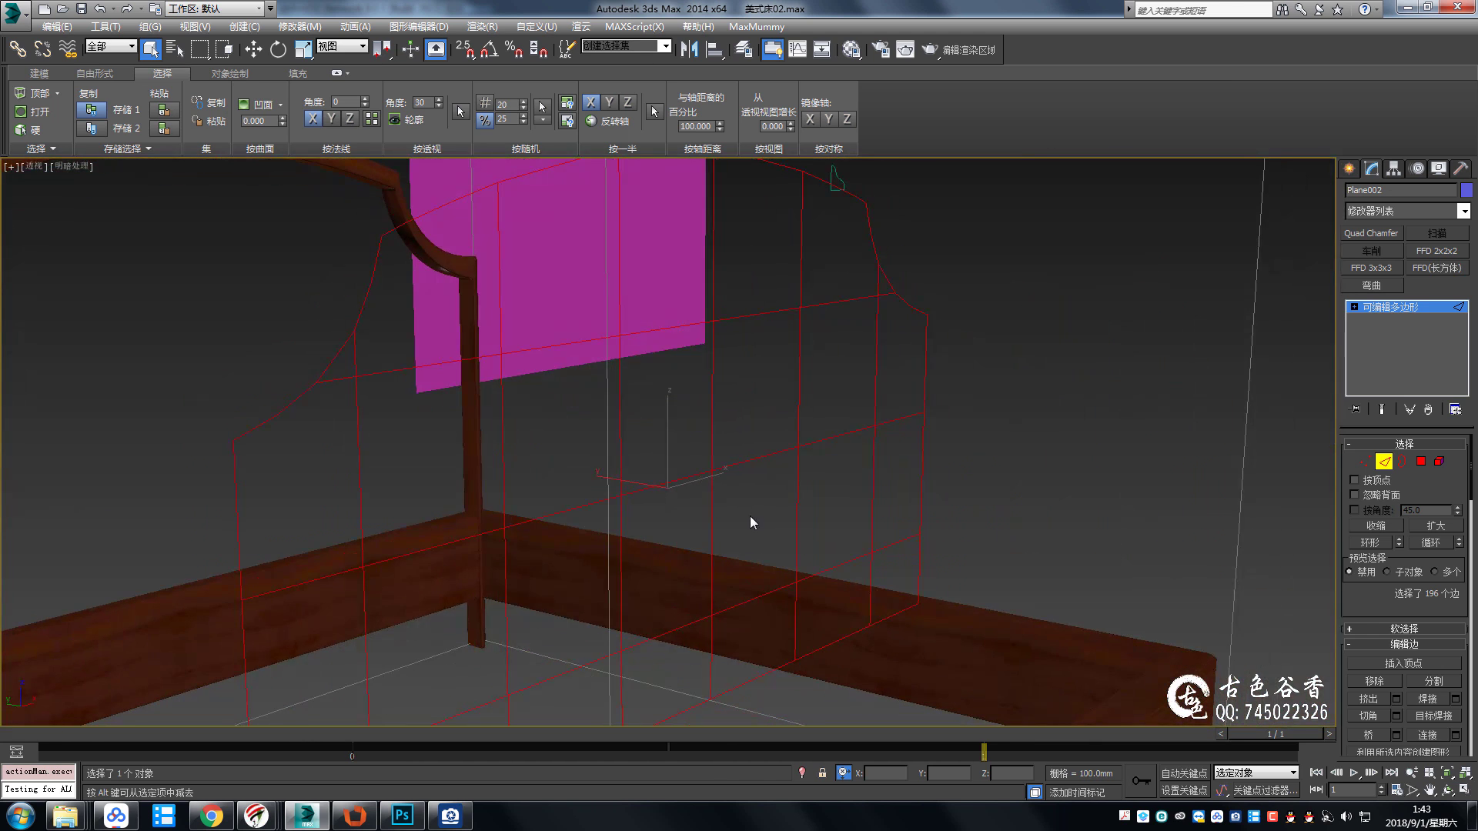
pyautogui.press('Home')
pyautogui.scroll(2, 665, 483)
pyautogui.press('w')
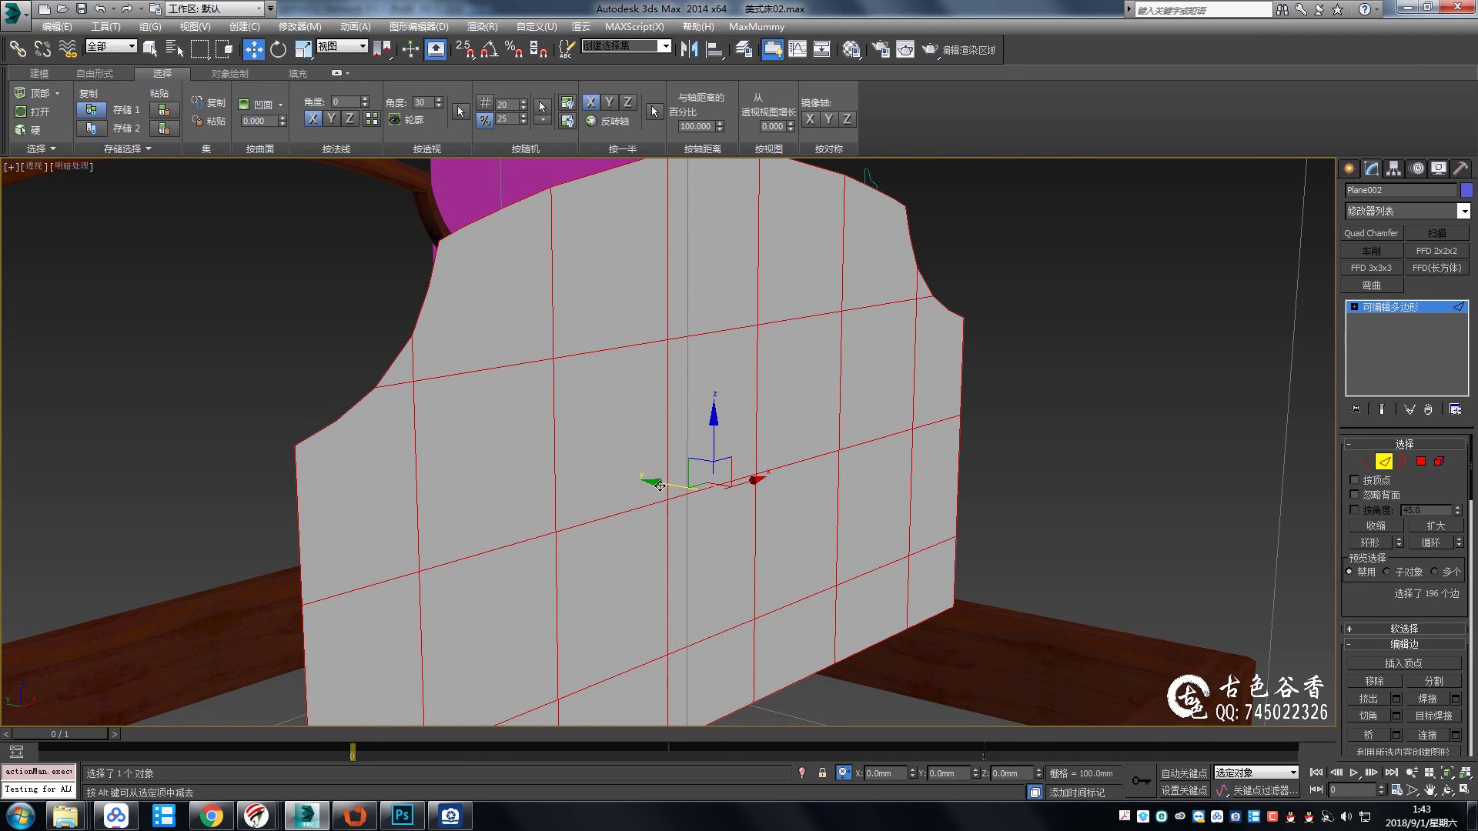
pyautogui.press('F4')
pyautogui.moveTo(655, 484); pyautogui.dragTo(652, 486)
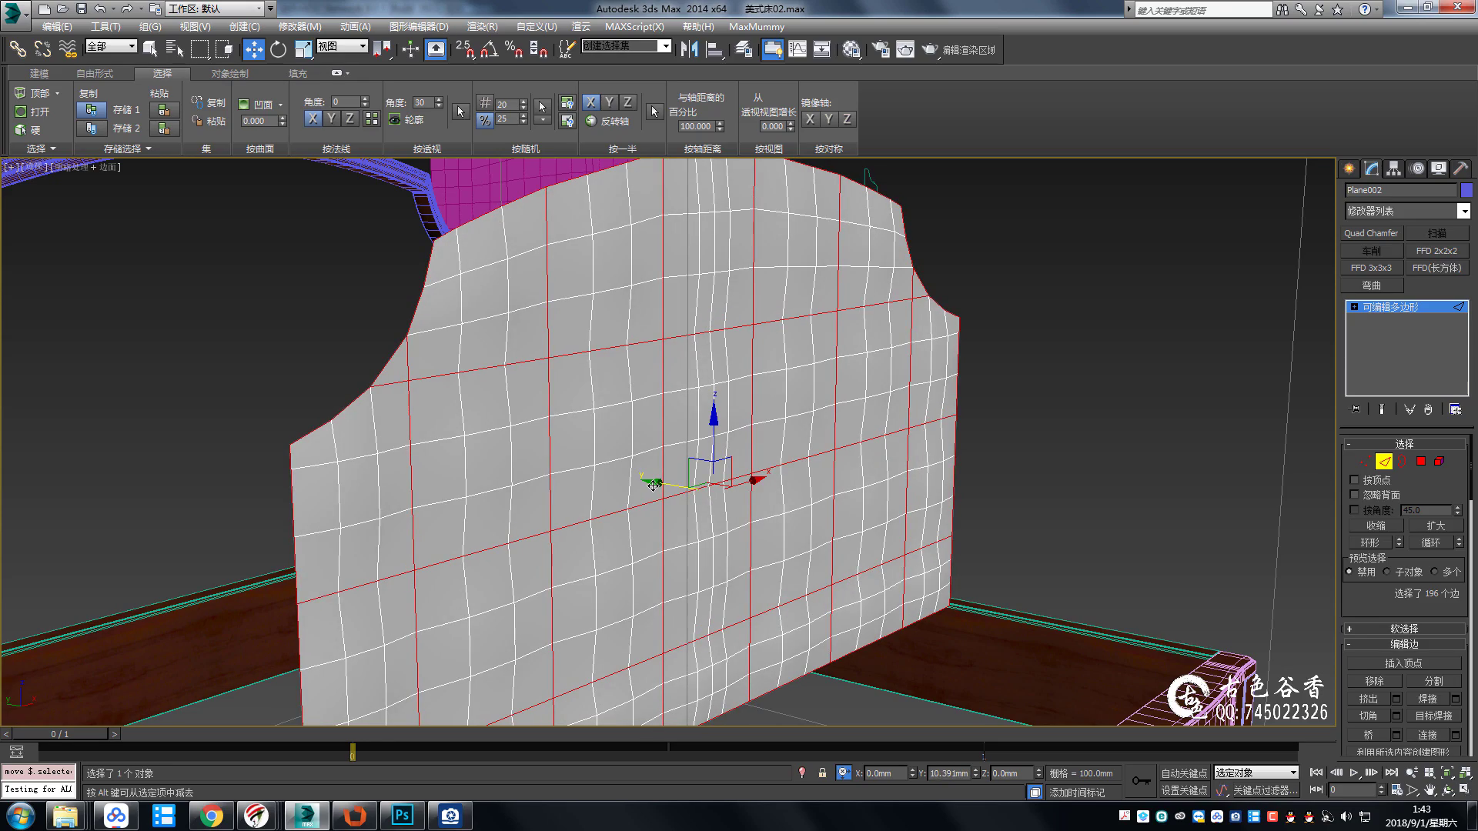
pyautogui.keyDown('alt'); pyautogui.moveTo(653, 486); pyautogui.dragTo(633, 489, button='middle'); pyautogui.keyUp('alt')
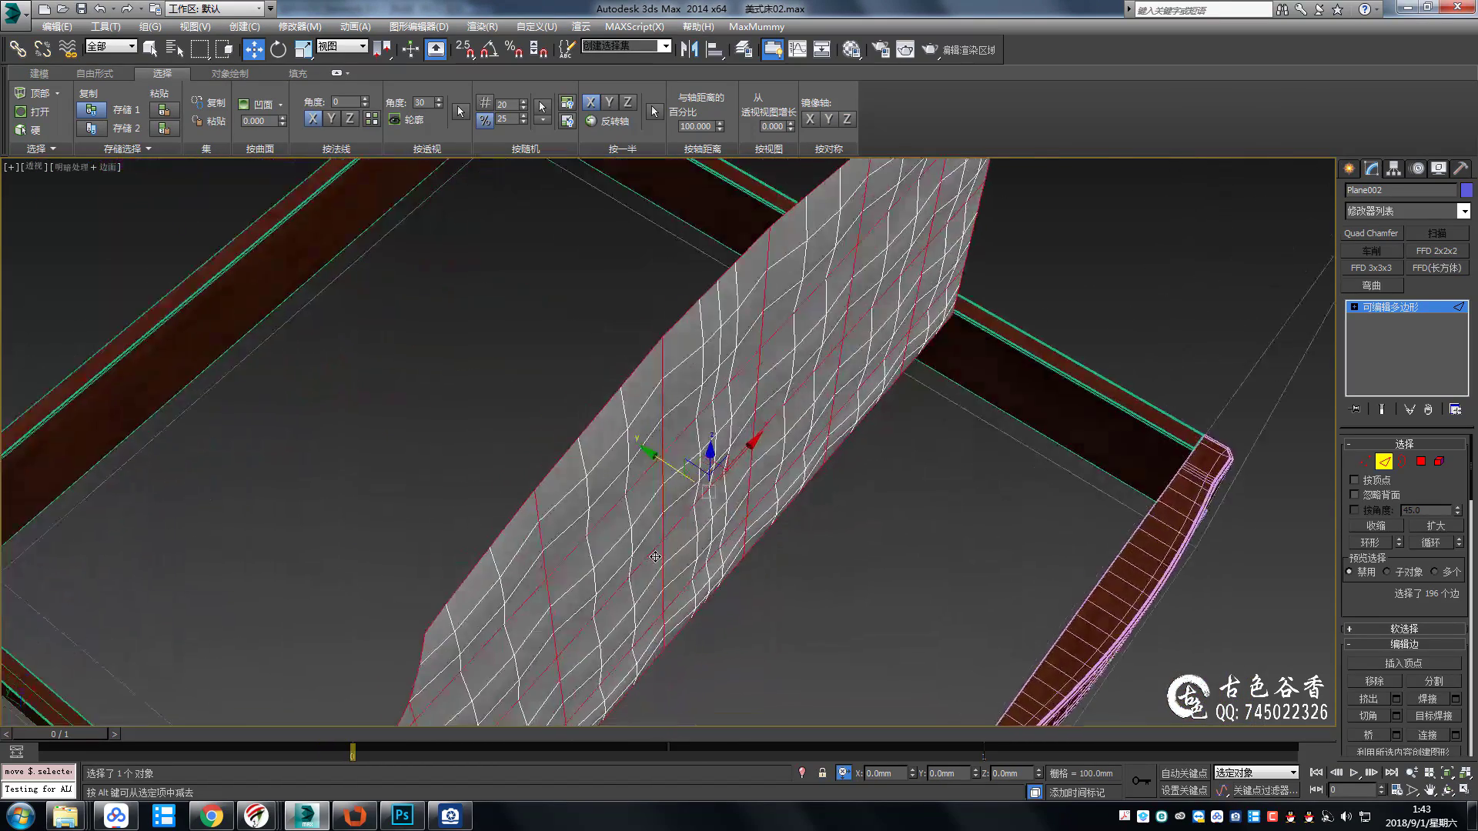
pyautogui.scroll(3, 632, 489)
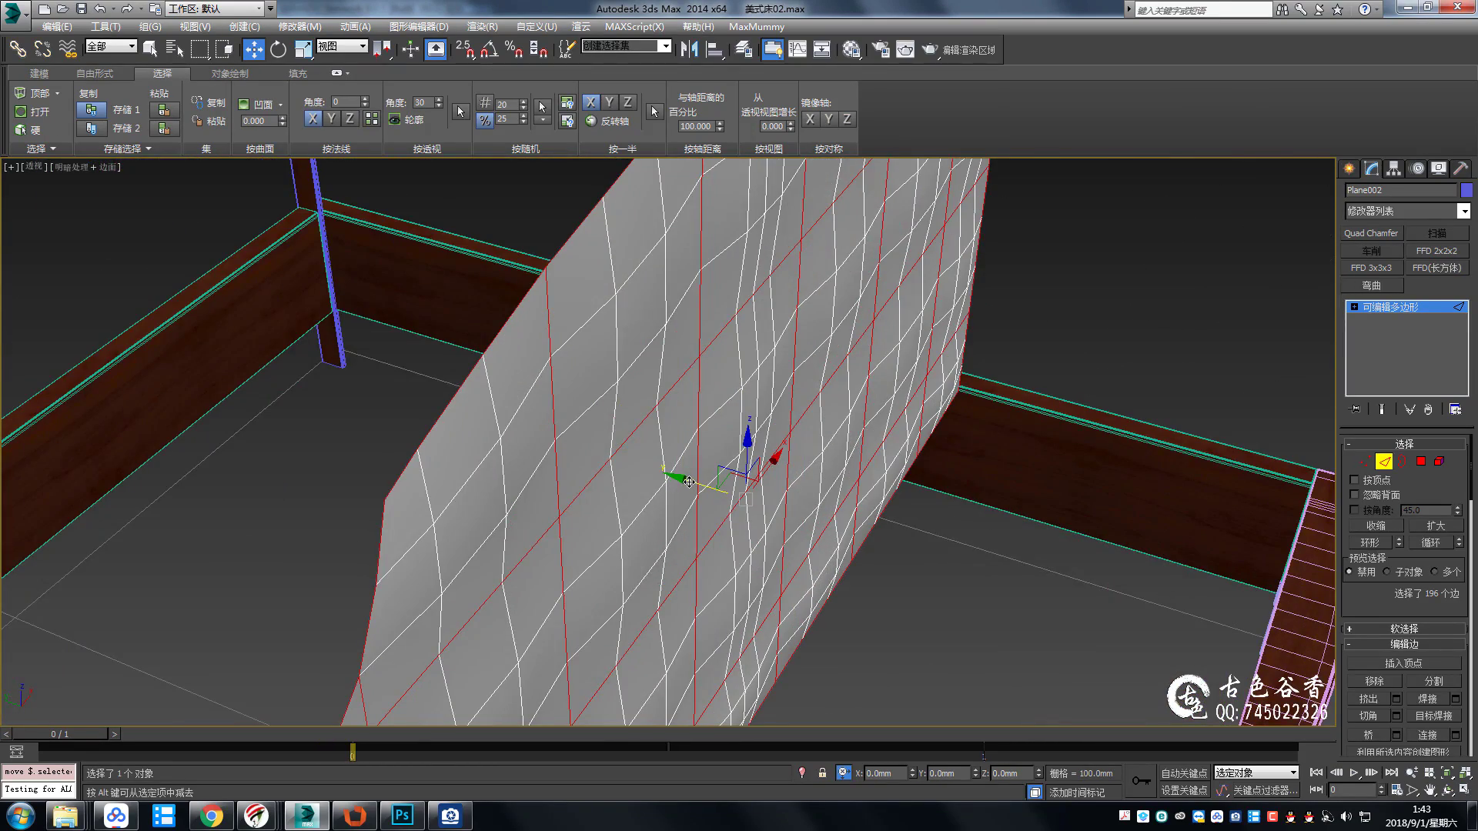
pyautogui.keyDown('alt'); pyautogui.moveTo(687, 480); pyautogui.dragTo(703, 479, button='middle'); pyautogui.keyUp('alt')
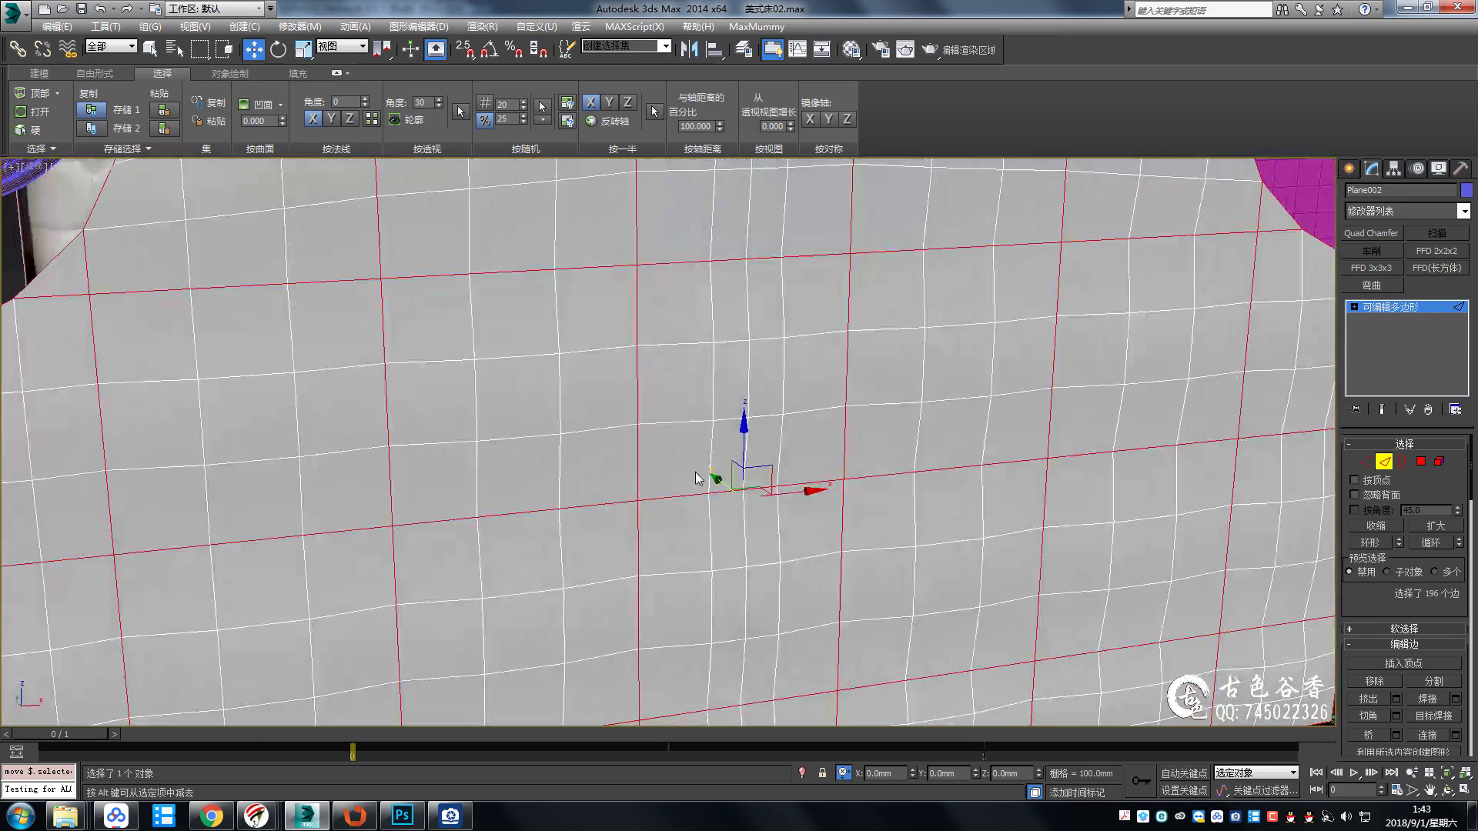
# Return to Front view with the leather texture and select all 248 polygons.
pyautogui.press('F4')
pyautogui.press('f')
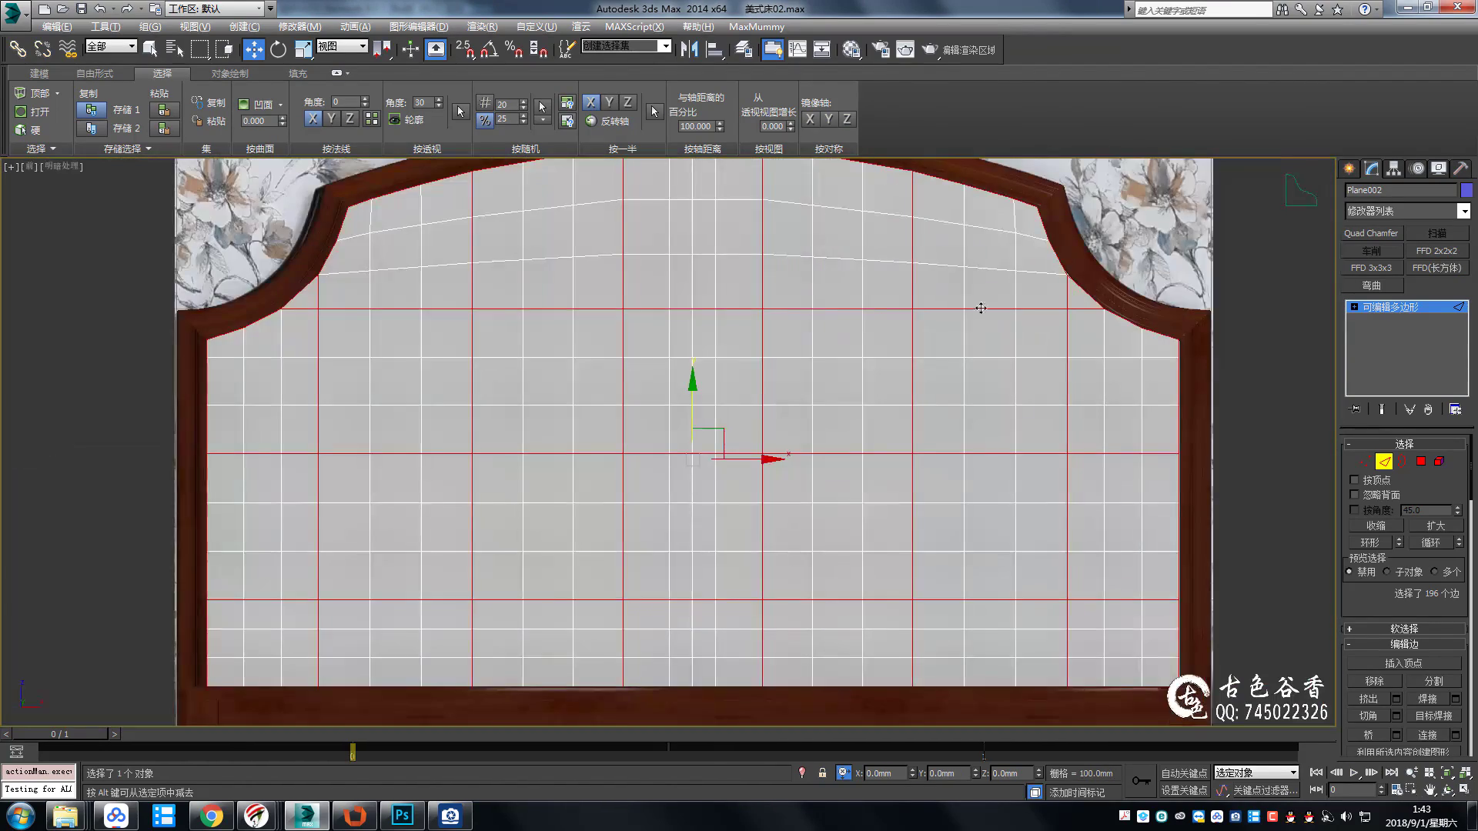
pyautogui.press('.')
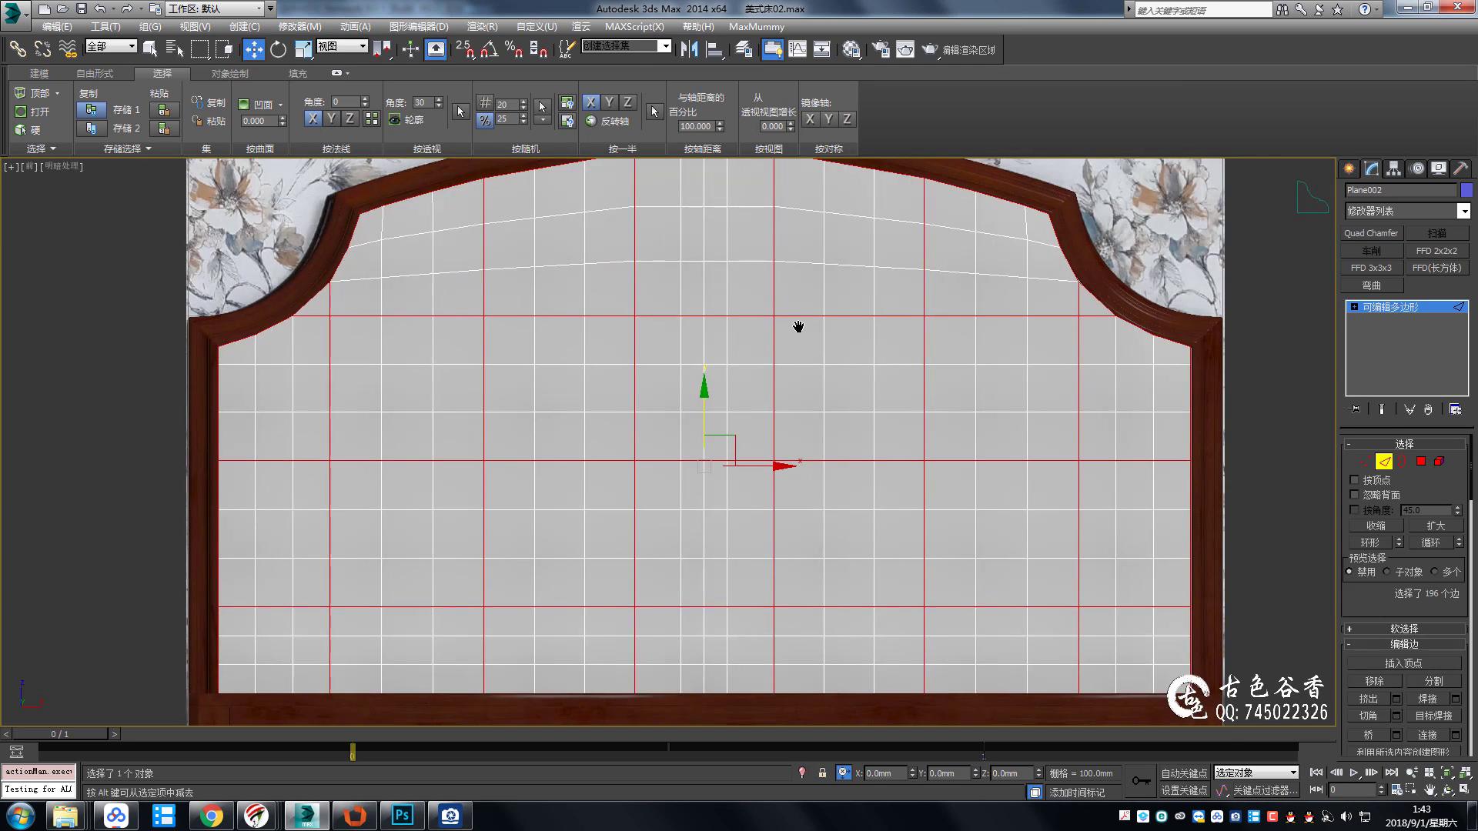
pyautogui.moveTo(800, 325); pyautogui.dragTo(797, 327, button='middle')
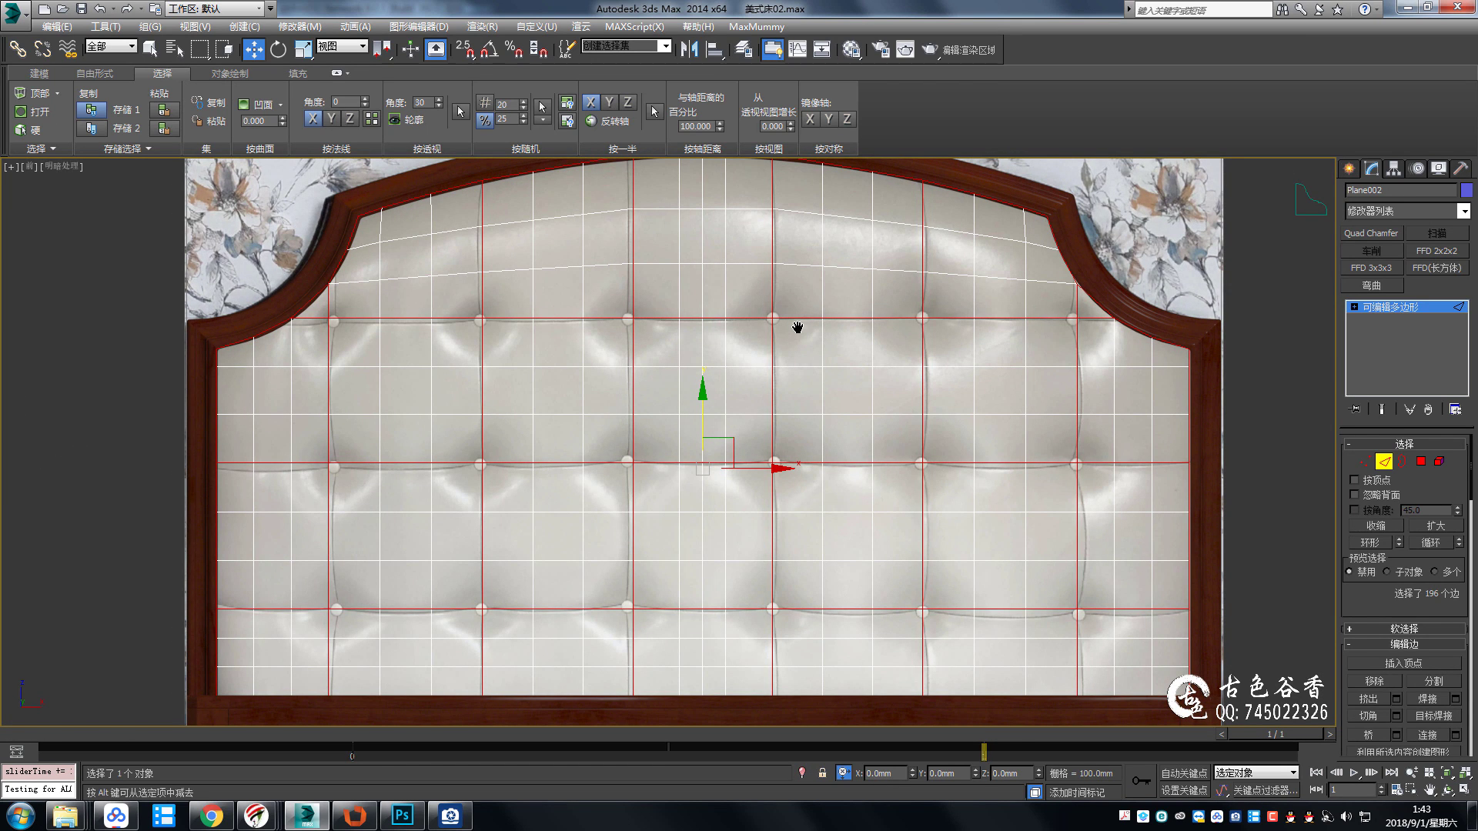
pyautogui.moveTo(731, 354); pyautogui.dragTo(749, 339, button='middle')
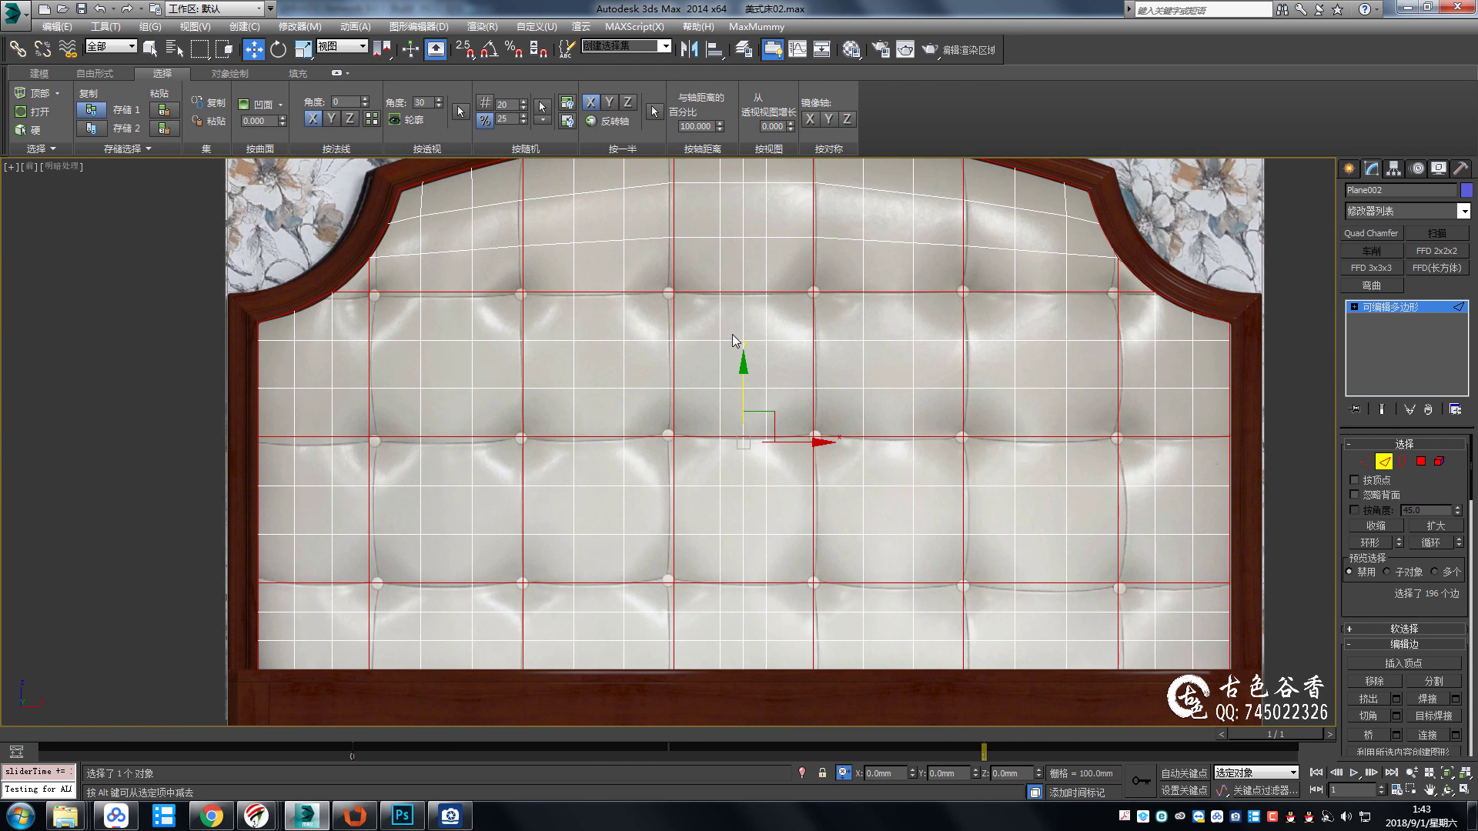
pyautogui.press('4')
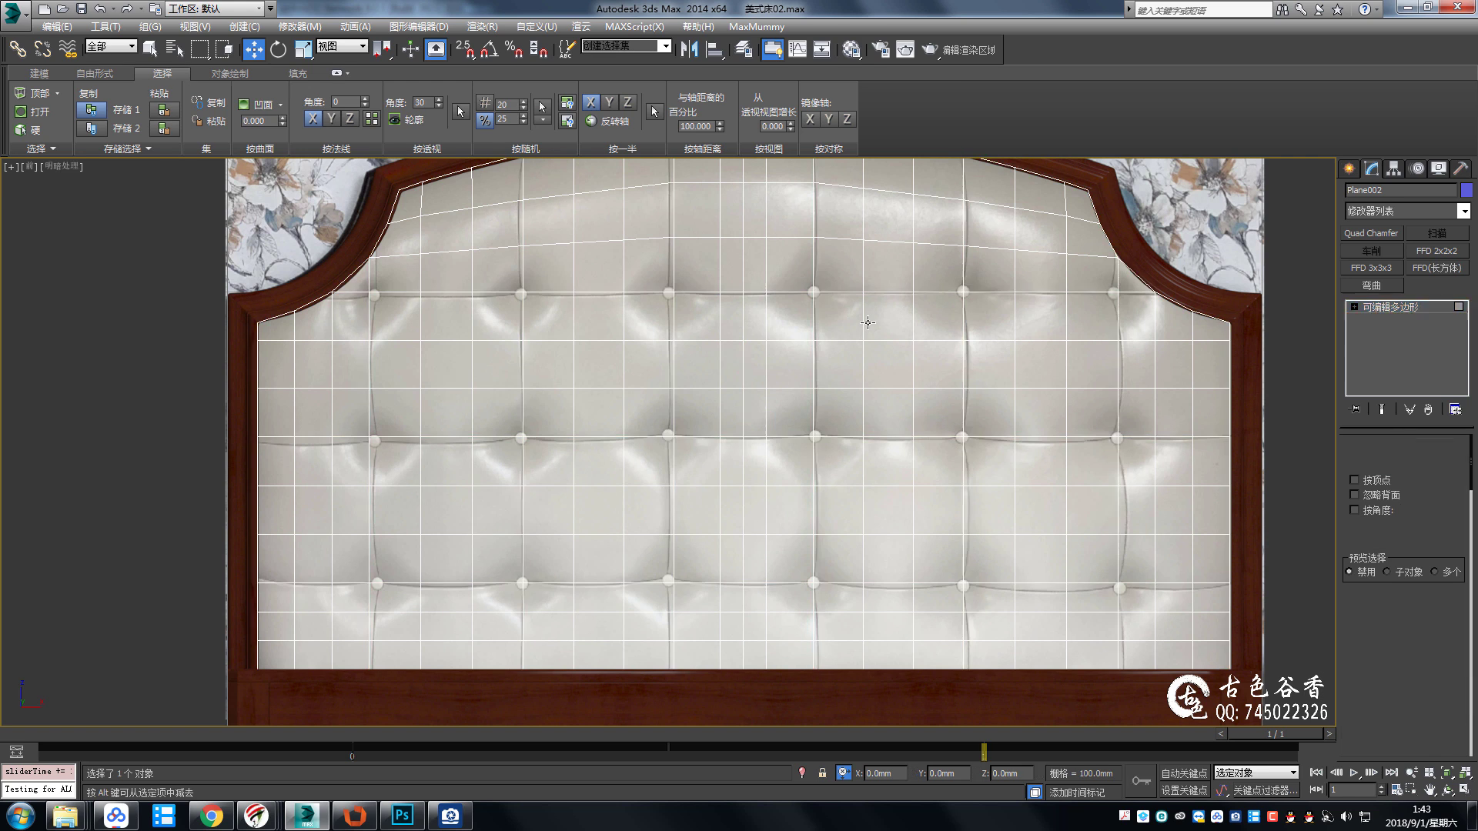
pyautogui.hotkey('ctrl', 'a')
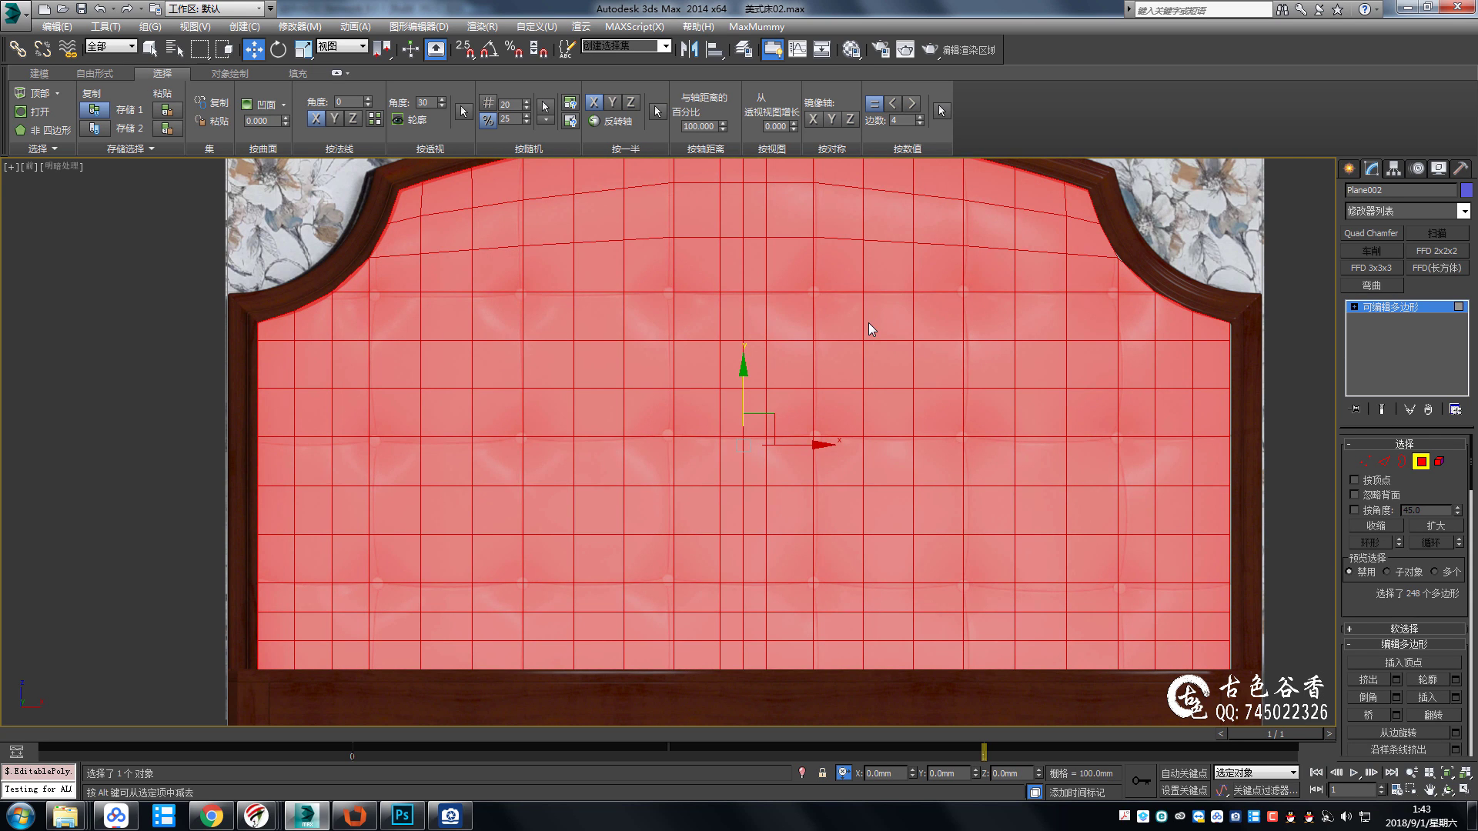
# Inset the selected headboard polygons by 20.346 mm.
pyautogui.hotkey('ctrl', 'shift', 'i')
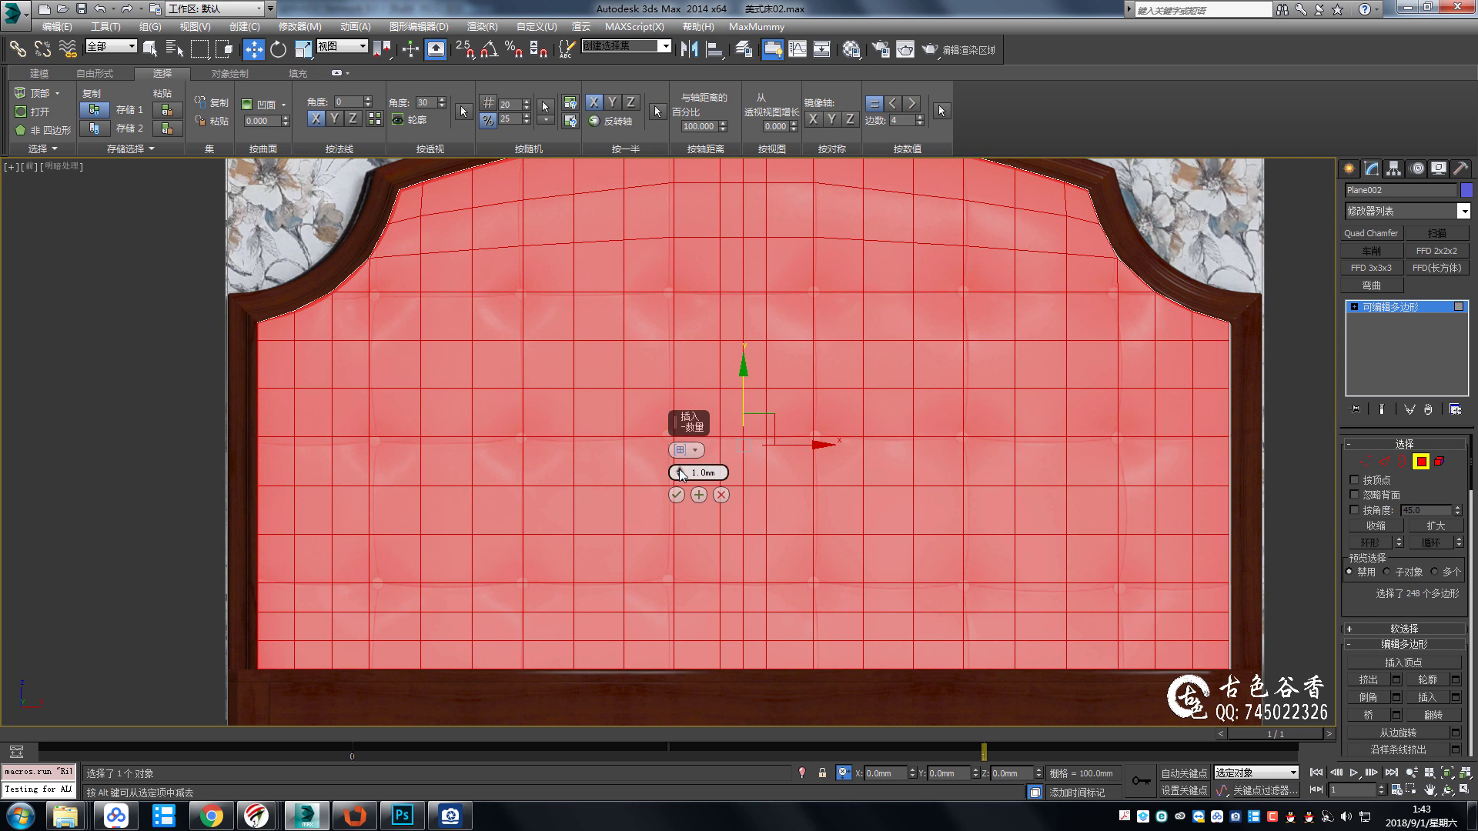
pyautogui.moveTo(678, 472); pyautogui.dragTo(678, 455)
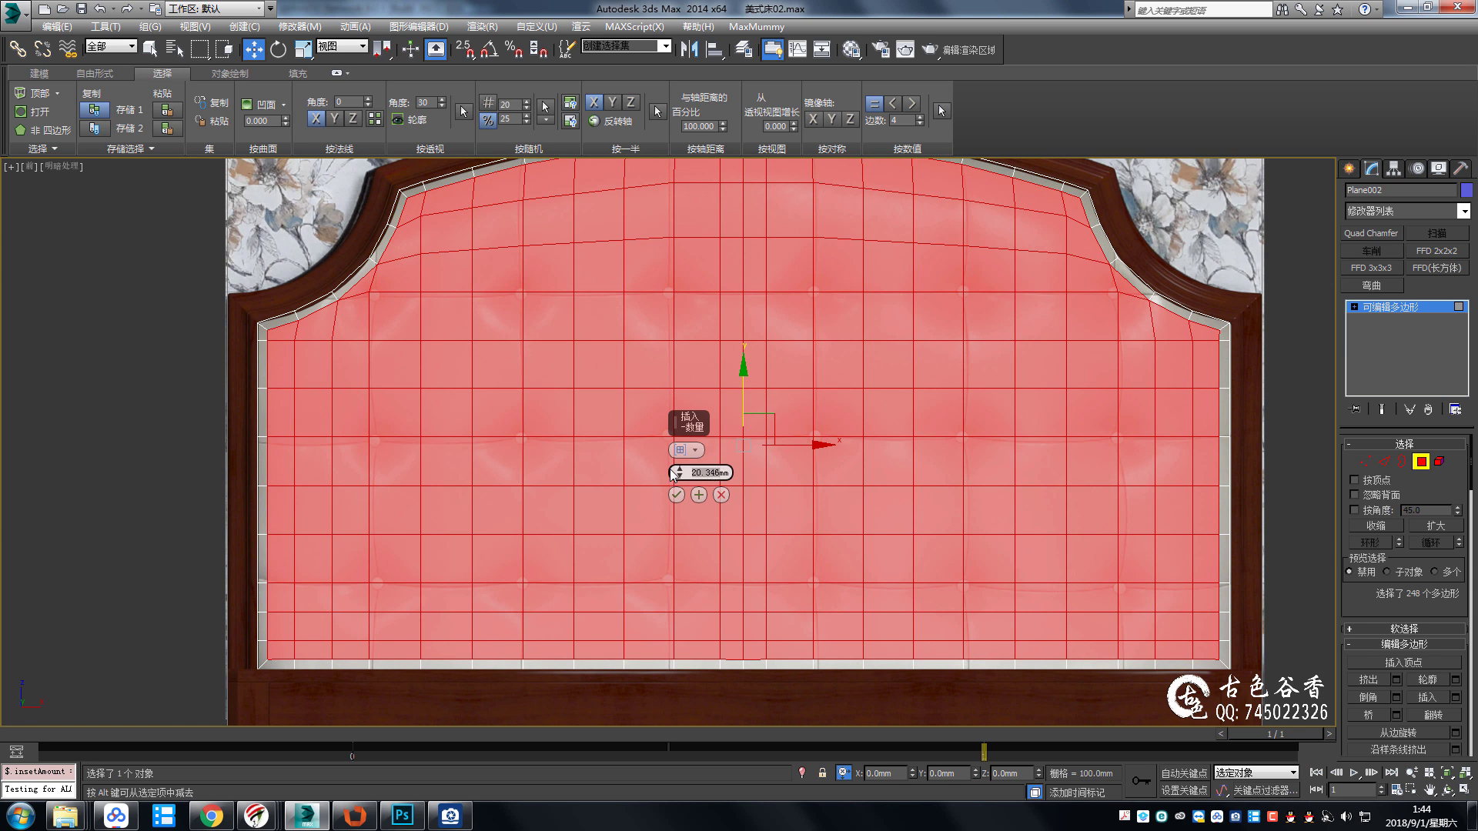
pyautogui.click(676, 495)
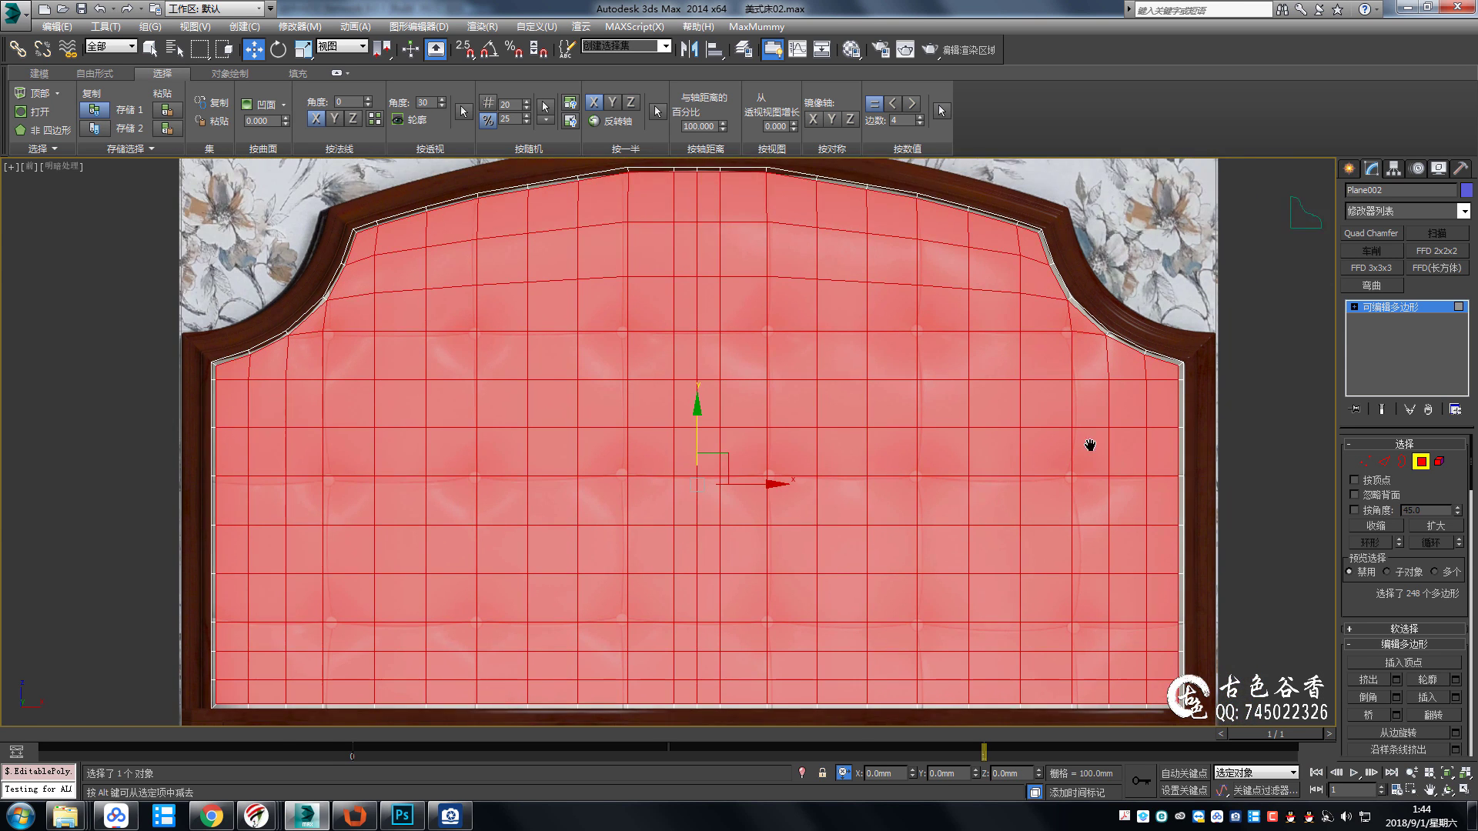
pyautogui.moveTo(1194, 643); pyautogui.dragTo(1059, 547, button='middle')
pyautogui.scroll(3, 1059, 547)
pyautogui.scroll(2, 1134, 608)
# Isolate the headboard plane and check its profile in the Top and Perspective views.
pyautogui.hotkey('alt', 'q')
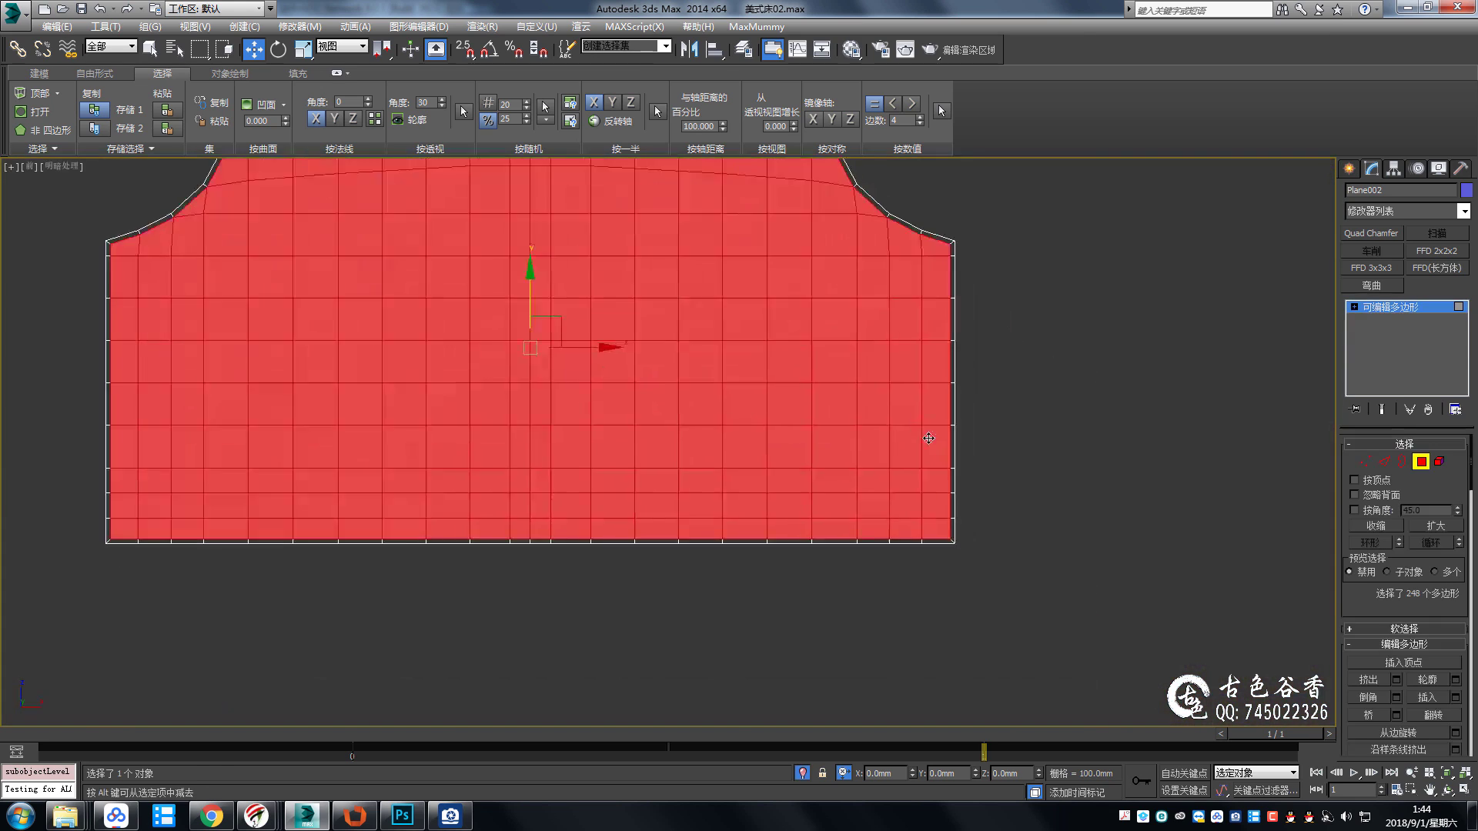
pyautogui.scroll(5, 962, 521)
pyautogui.scroll(-2, 962, 521)
pyautogui.press('t')
pyautogui.scroll(3, 742, 367)
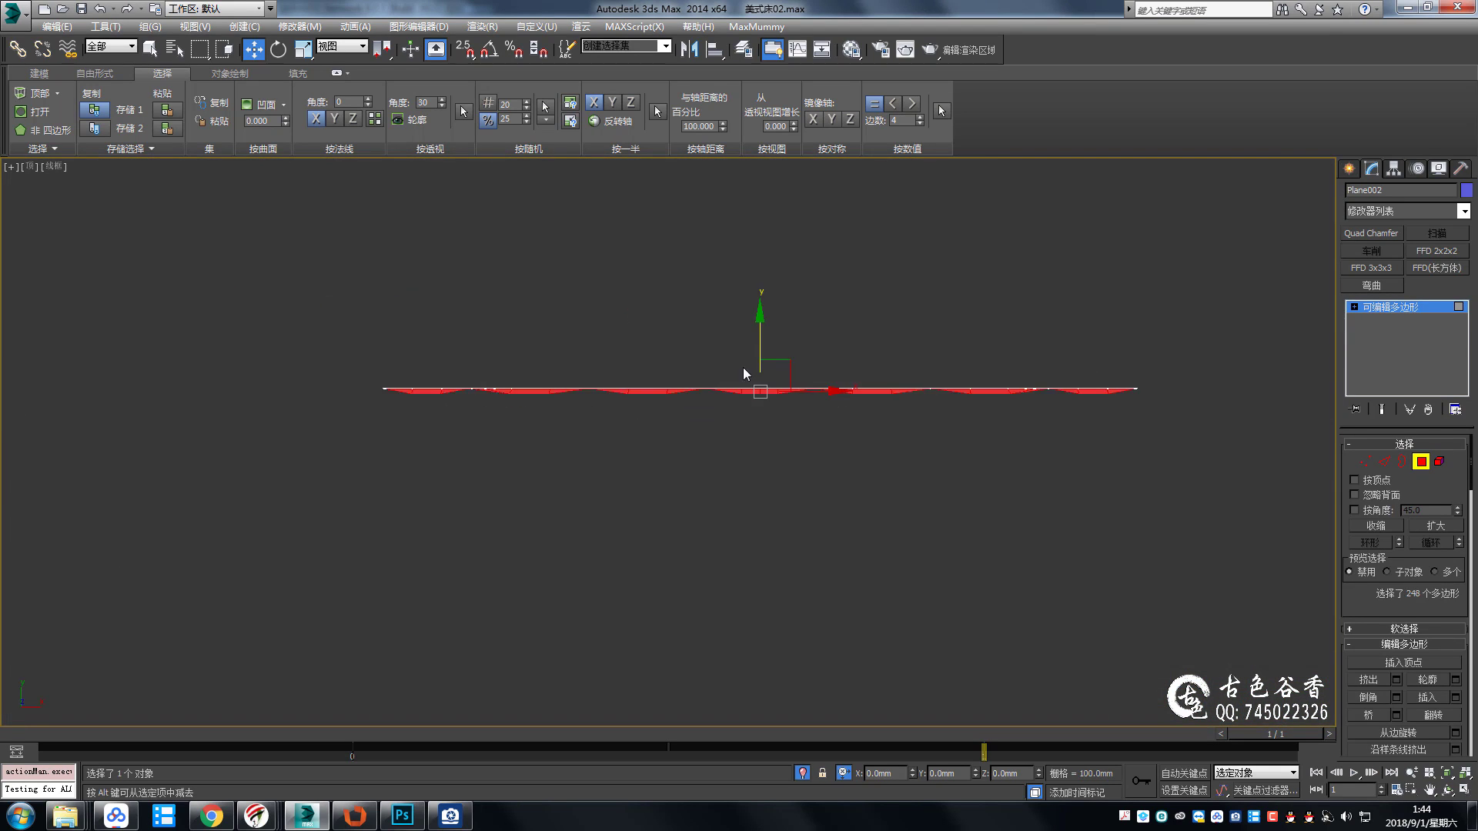
pyautogui.scroll(3, 782, 435)
pyautogui.scroll(2, 781, 435)
pyautogui.press('p')
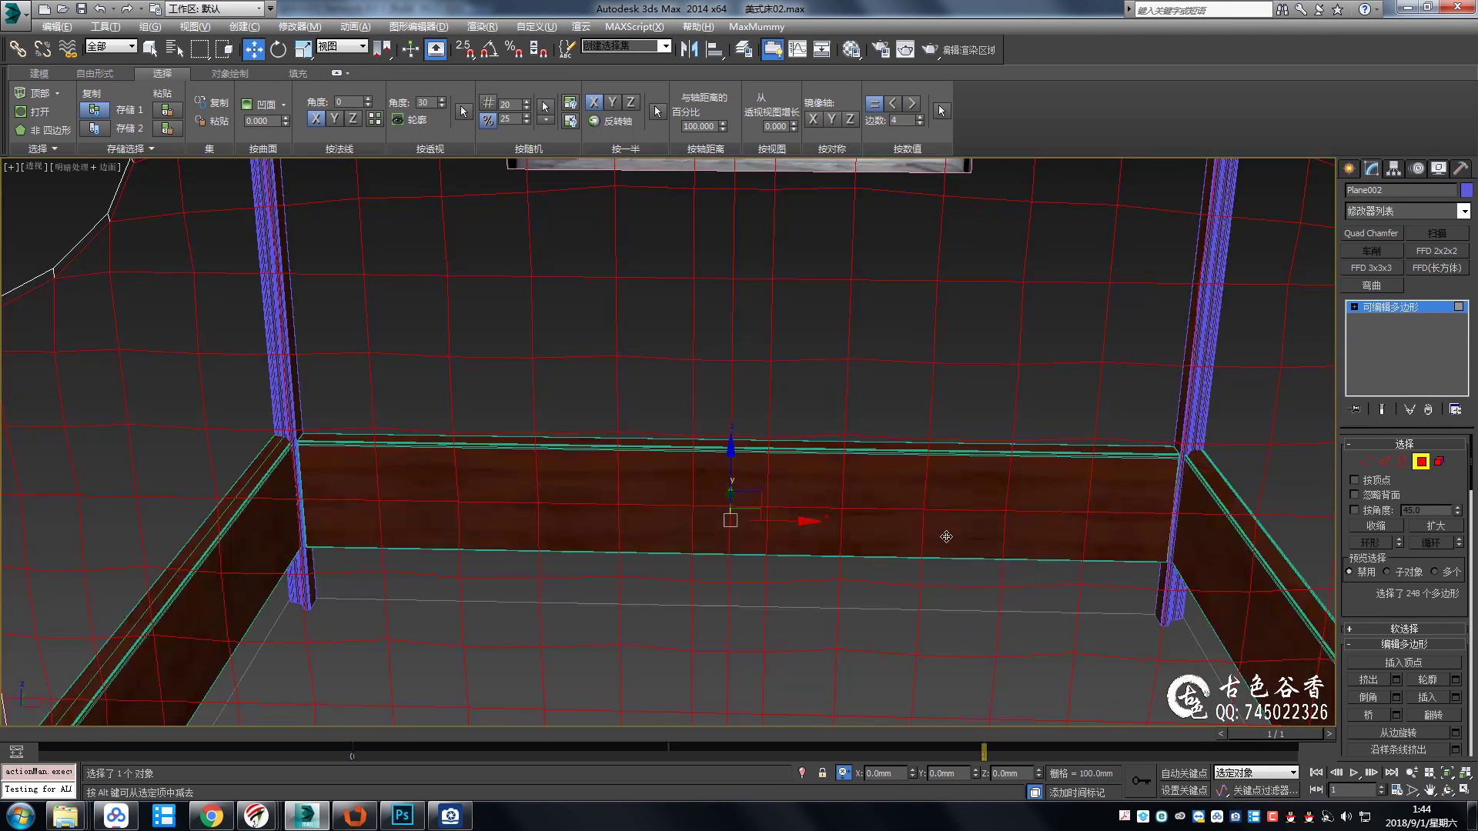
pyautogui.scroll(-3, 833, 478)
# Preview the headboard shaded and inspect it from several angles.
pyautogui.press('F2')
pyautogui.hotkey('ctrl', 'l')
pyautogui.keyDown('alt'); pyautogui.moveTo(566, 423); pyautogui.dragTo(573, 437, button='middle'); pyautogui.keyUp('alt')
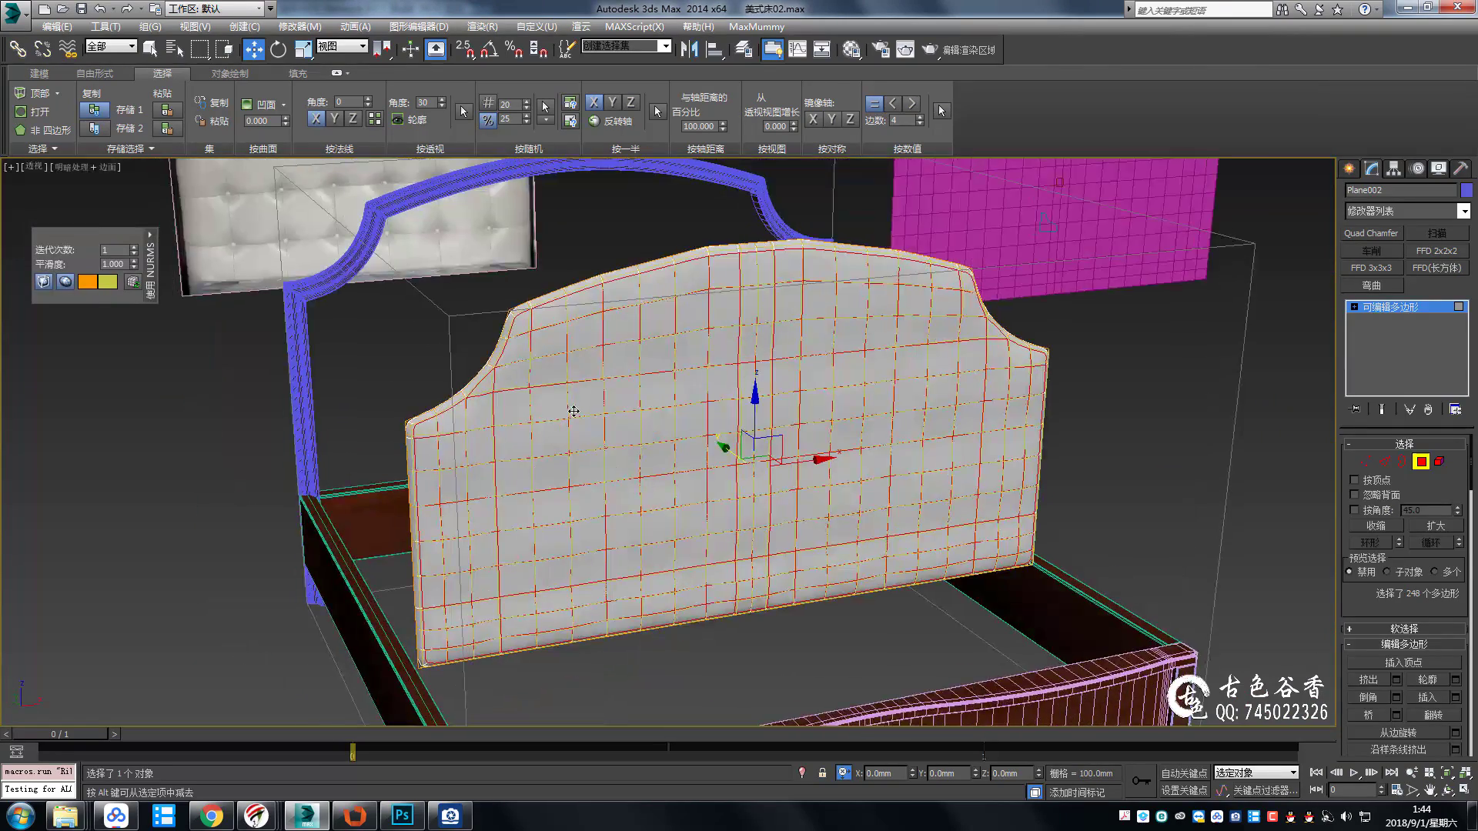
pyautogui.scroll(4, 550, 372)
pyautogui.scroll(-3, 551, 385)
pyautogui.scroll(3, 635, 346)
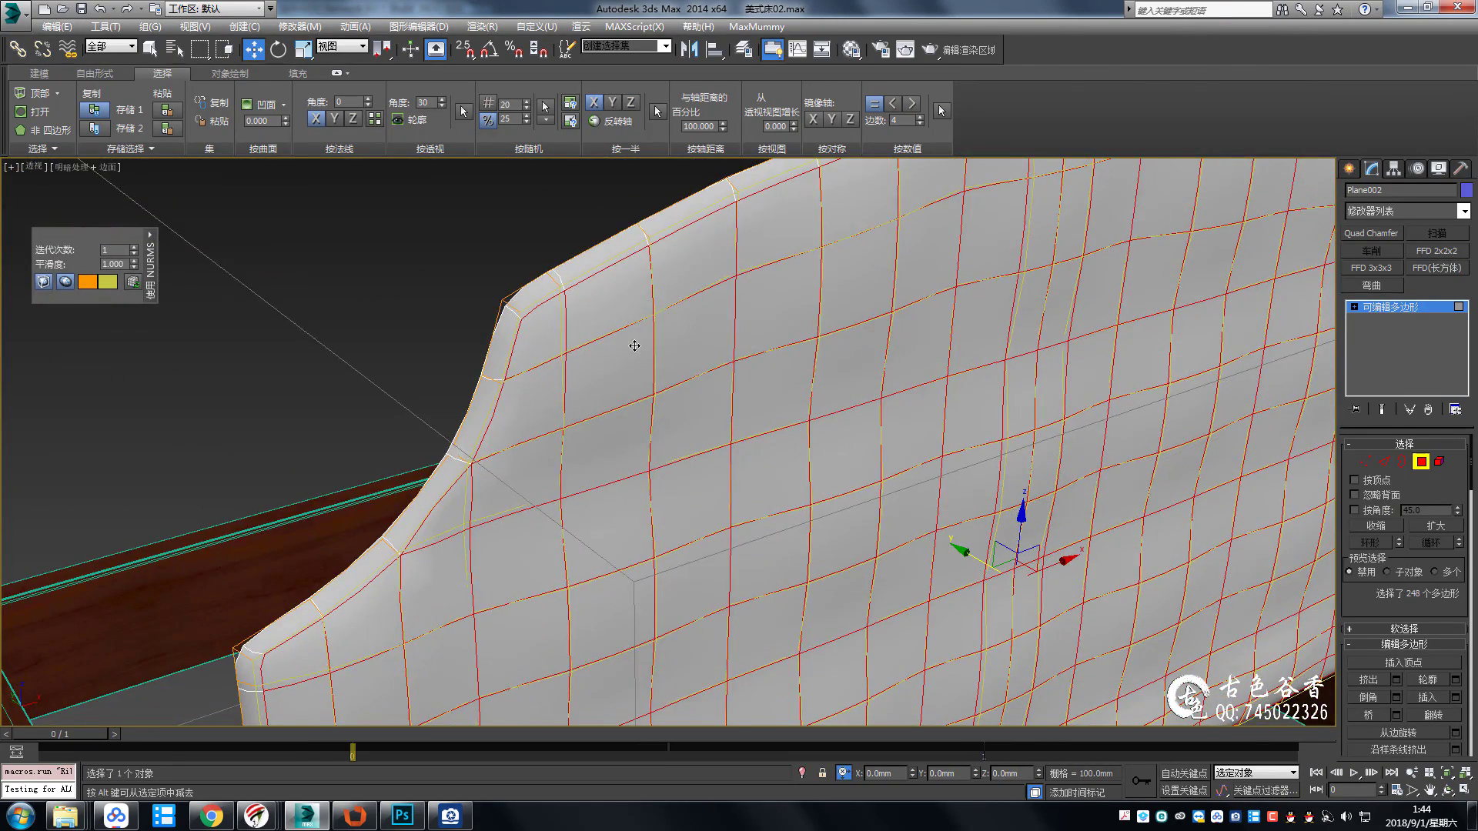
pyautogui.scroll(-3, 639, 347)
pyautogui.keyDown('alt'); pyautogui.moveTo(646, 352); pyautogui.dragTo(686, 350, button='middle'); pyautogui.keyUp('alt')
pyautogui.scroll(2, 701, 351)
pyautogui.scroll(2, 721, 353)
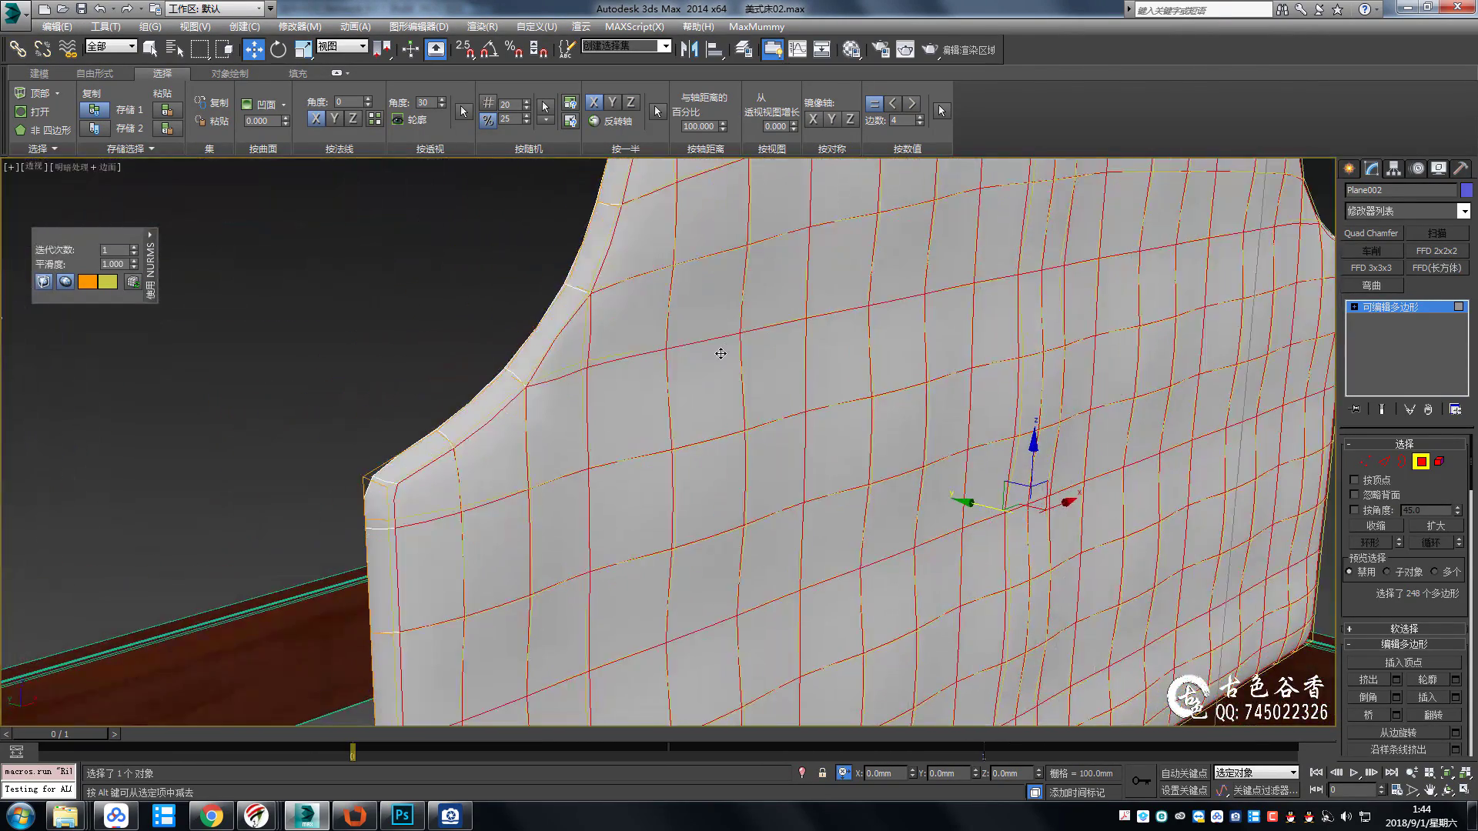
pyautogui.scroll(-3, 707, 379)
# Reselect the headboard plane and turn on NURMS smoothing with Ctrl+Q.
pyautogui.press('4')
pyautogui.click(419, 339)
pyautogui.keyDown('alt'); pyautogui.moveTo(419, 340); pyautogui.dragTo(693, 347, button='middle'); pyautogui.keyUp('alt')
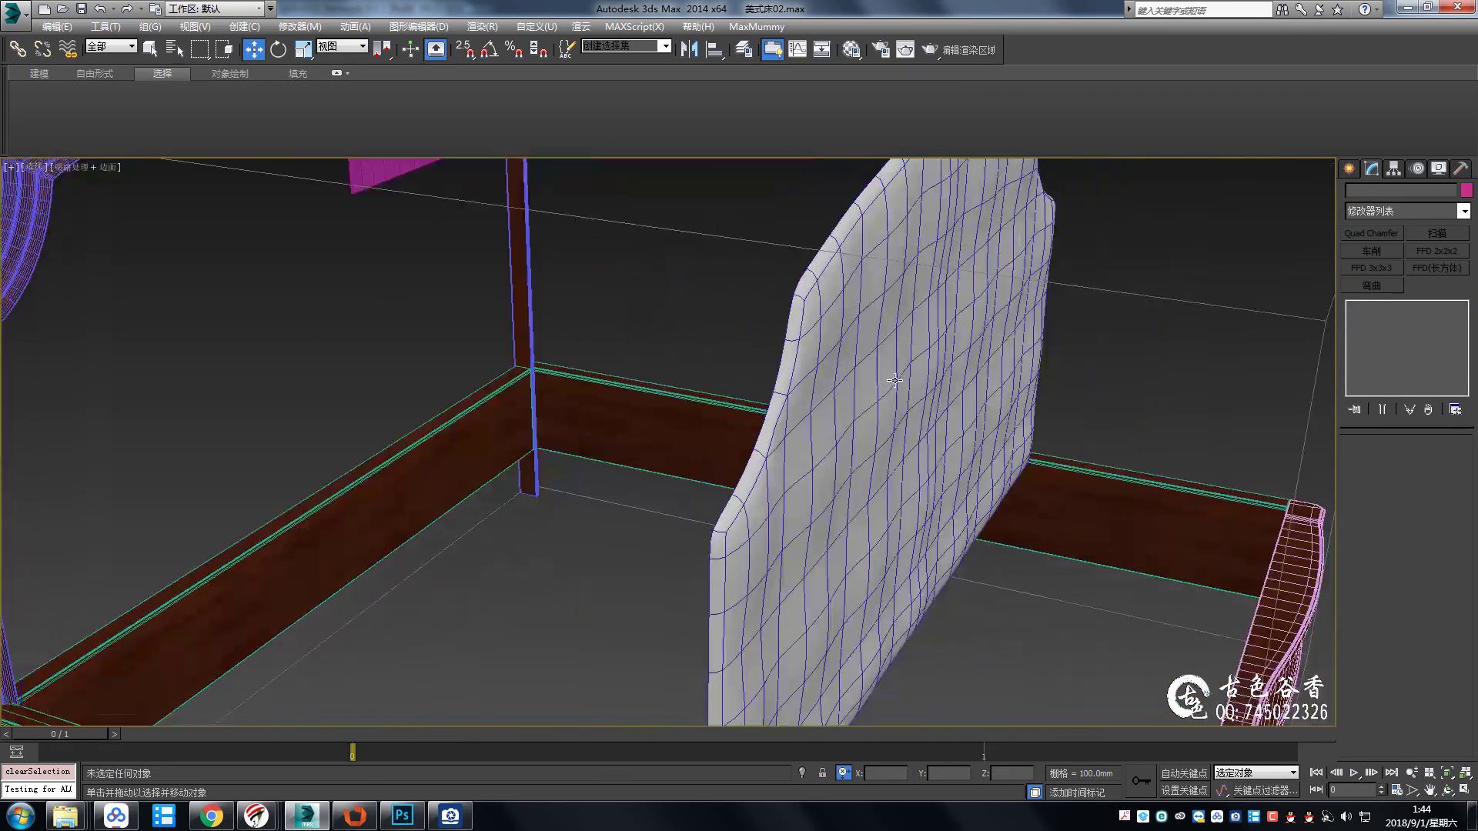
pyautogui.scroll(3, 842, 356)
pyautogui.click(842, 356)
pyautogui.scroll(2, 838, 357)
pyautogui.scroll(2, 789, 360)
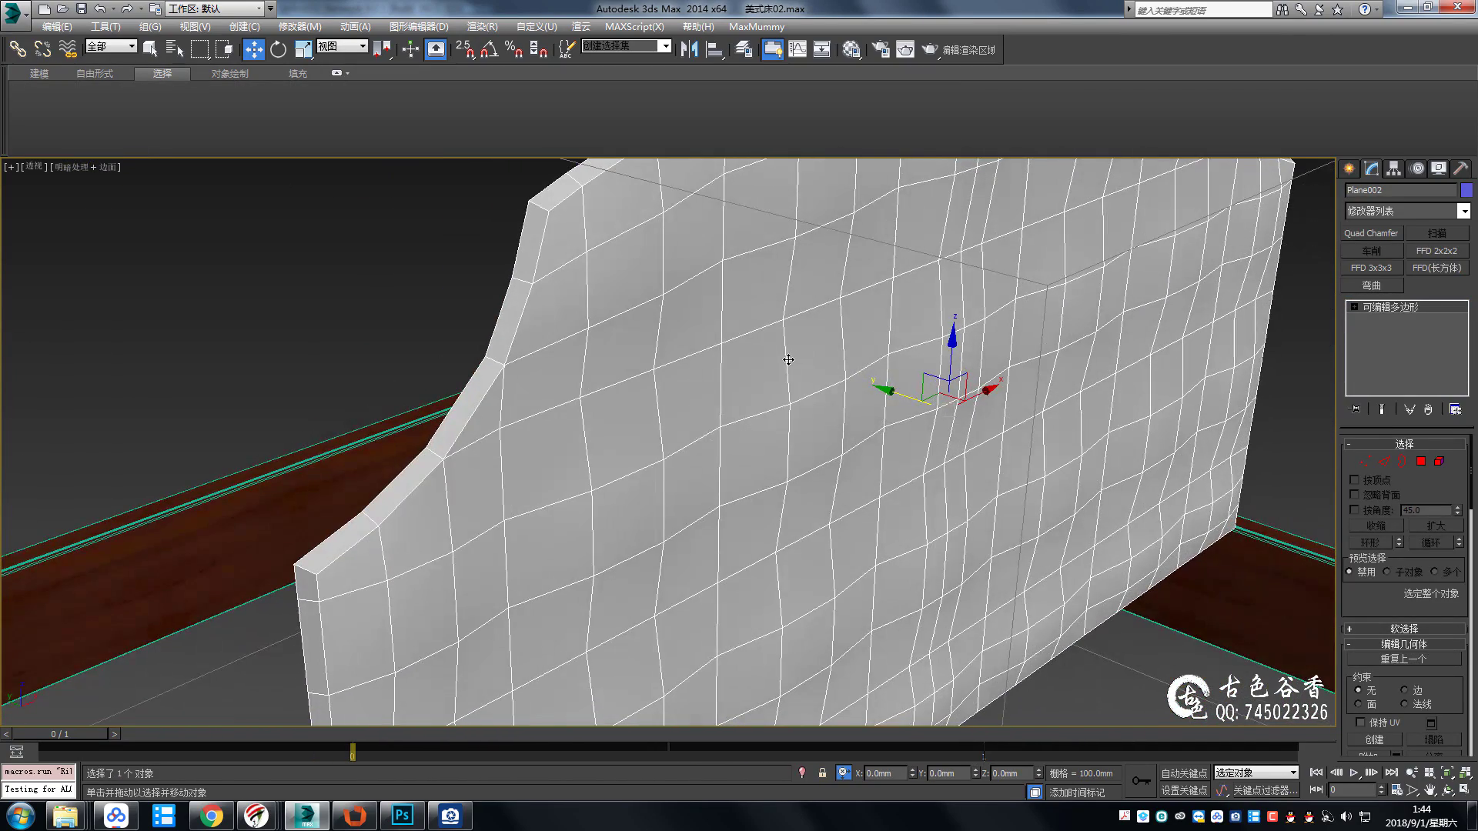
pyautogui.hotkey('ctrl', 'q')
pyautogui.scroll(-1, 745, 368)
pyautogui.scroll(-3, 693, 366)
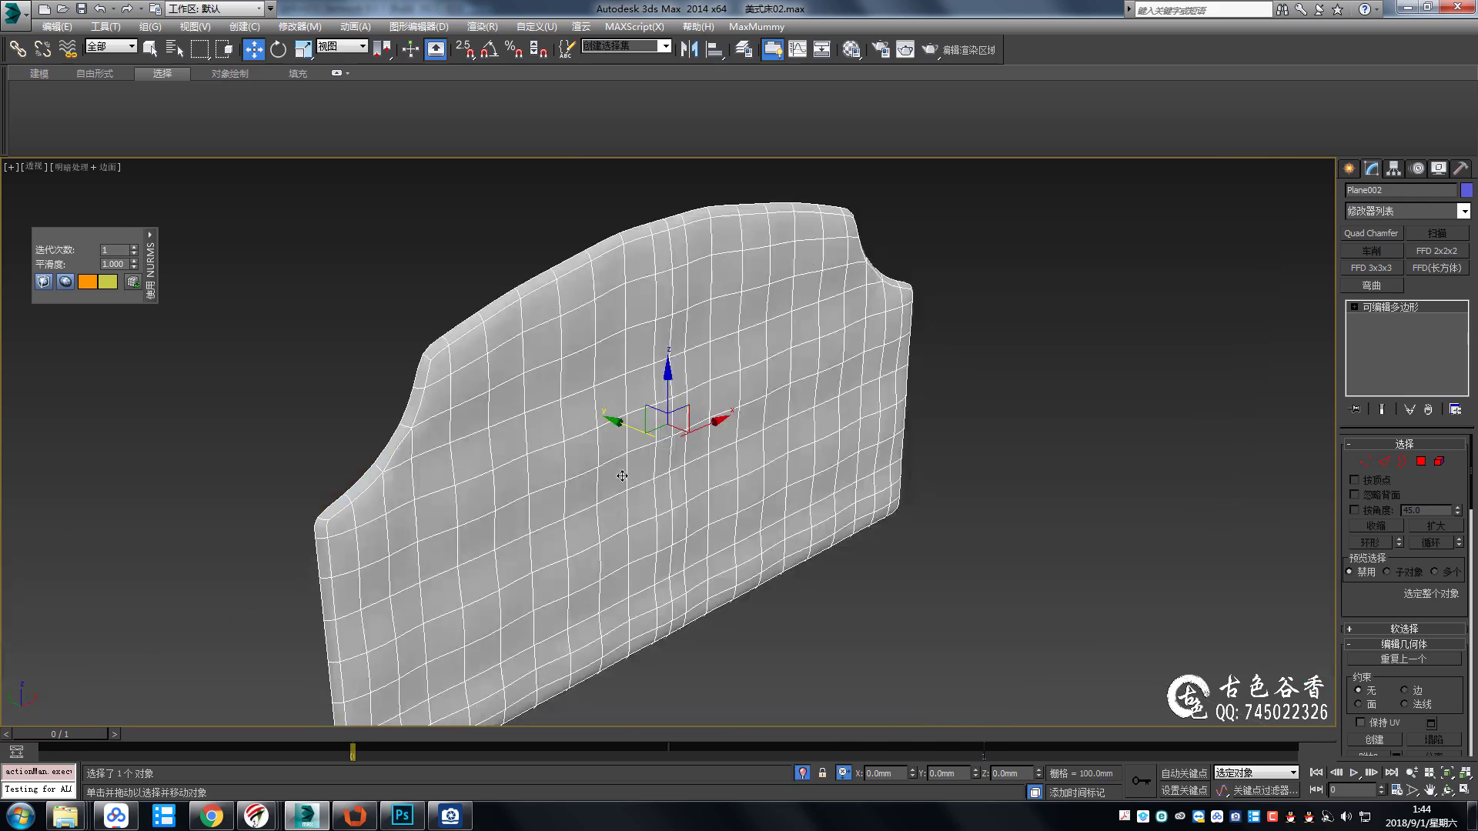
pyautogui.scroll(-3, 616, 362)
# Undo the misplacement, turn smoothing off, and nudge all headboard polygons slightly along Y.
pyautogui.hotkey('ctrl', 'z')
pyautogui.scroll(2, 589, 361)
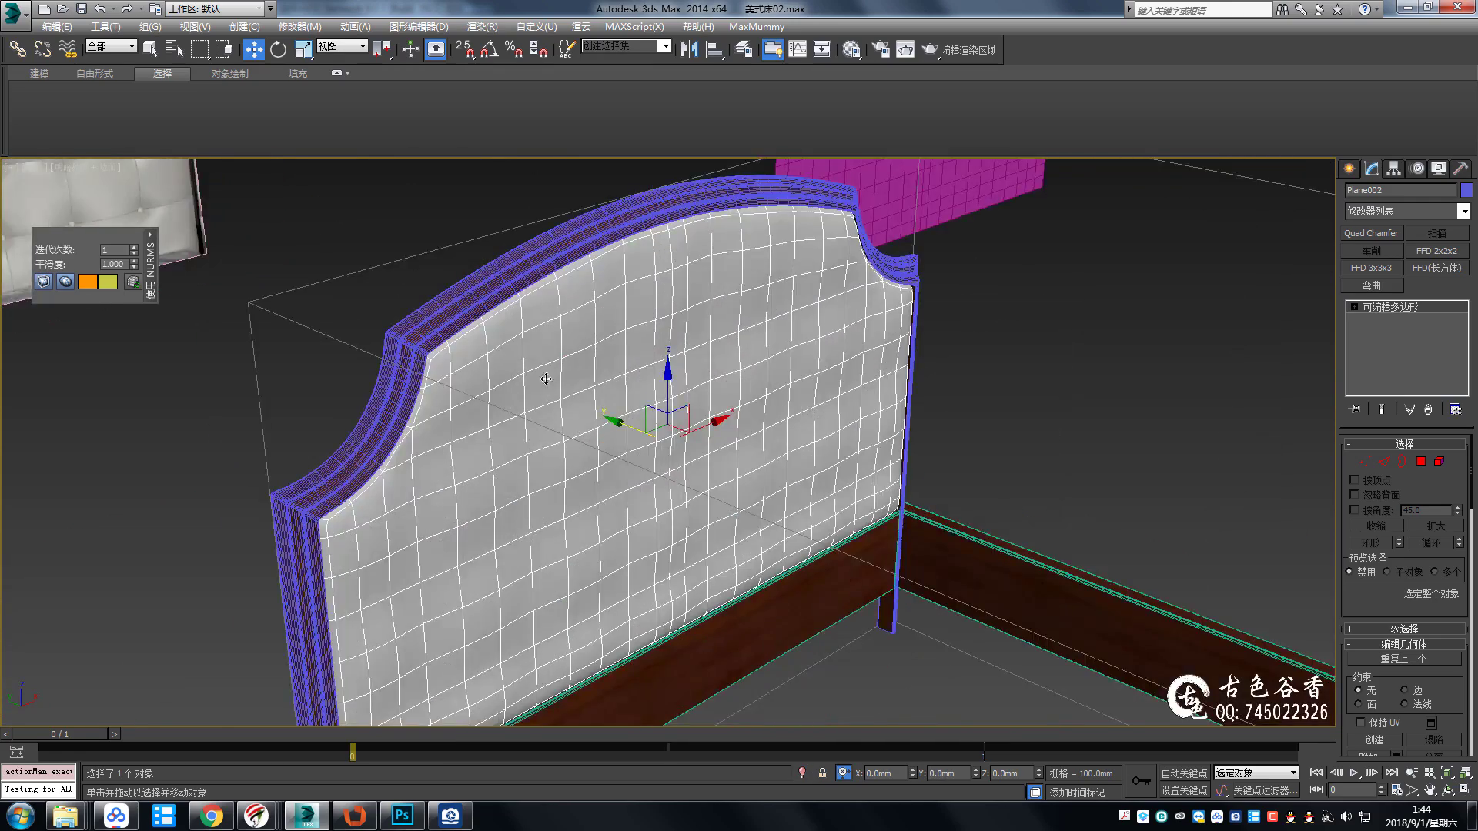
pyautogui.scroll(3, 590, 370)
pyautogui.scroll(3, 591, 385)
pyautogui.hotkey('ctrl', 'q')
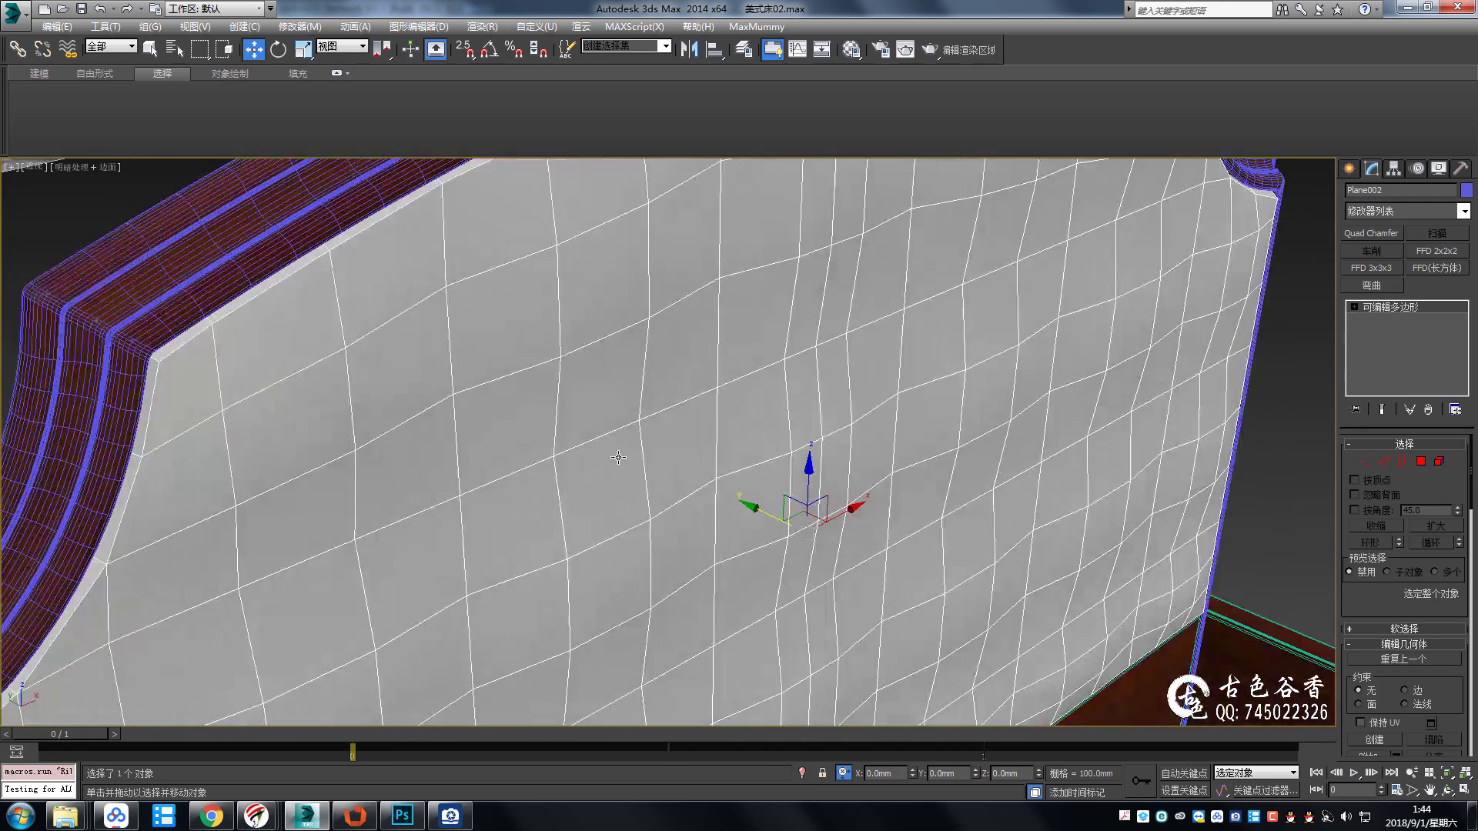
pyautogui.press('4')
pyautogui.hotkey('ctrl', 'a')
pyautogui.moveTo(761, 591); pyautogui.dragTo(765, 593)
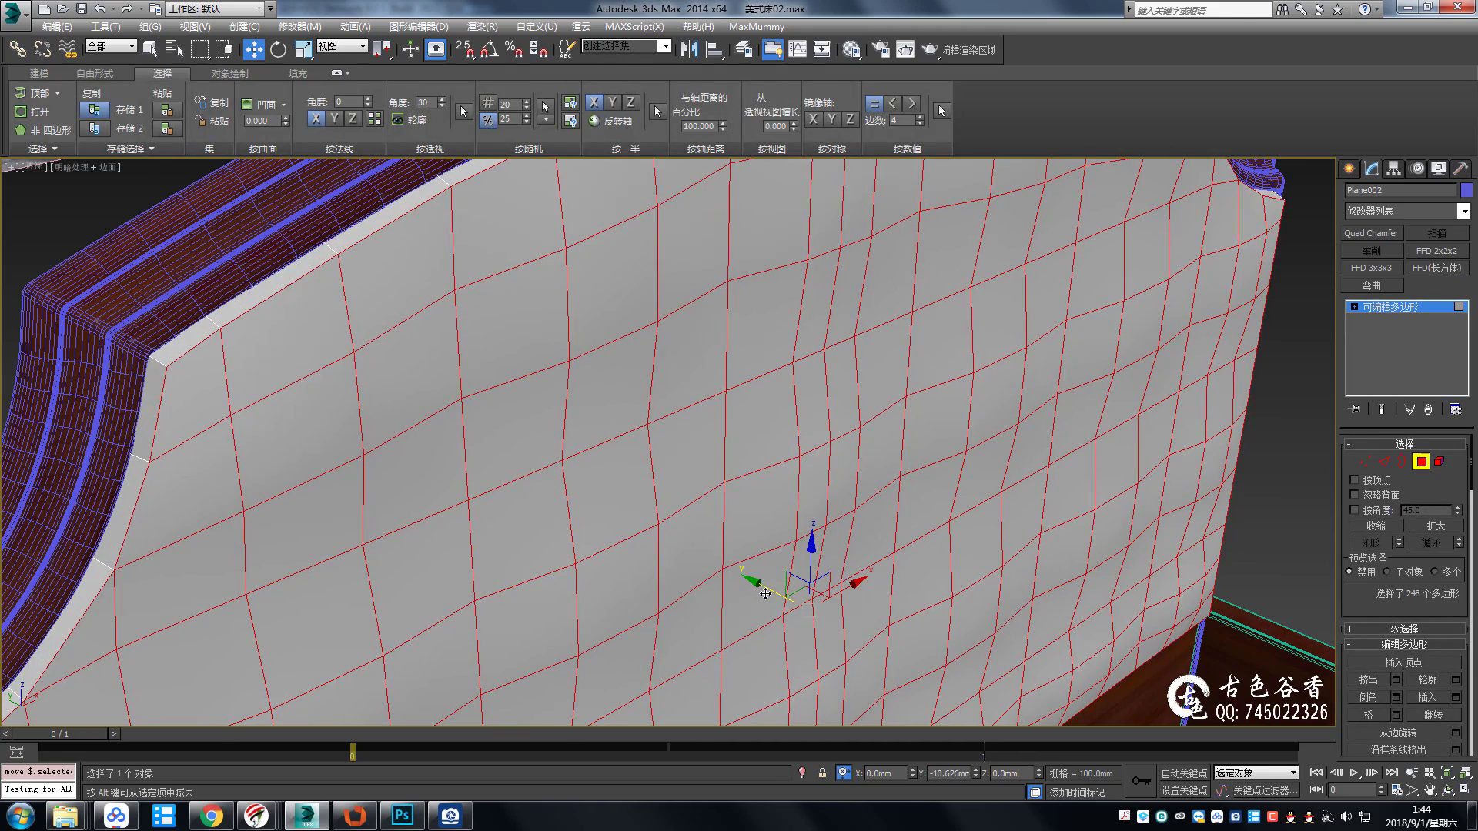
pyautogui.click(1393, 308)
# Turn NURMS smoothing back on, review the cushion, and bring up the bed reference photo.
pyautogui.hotkey('ctrl', 'q')
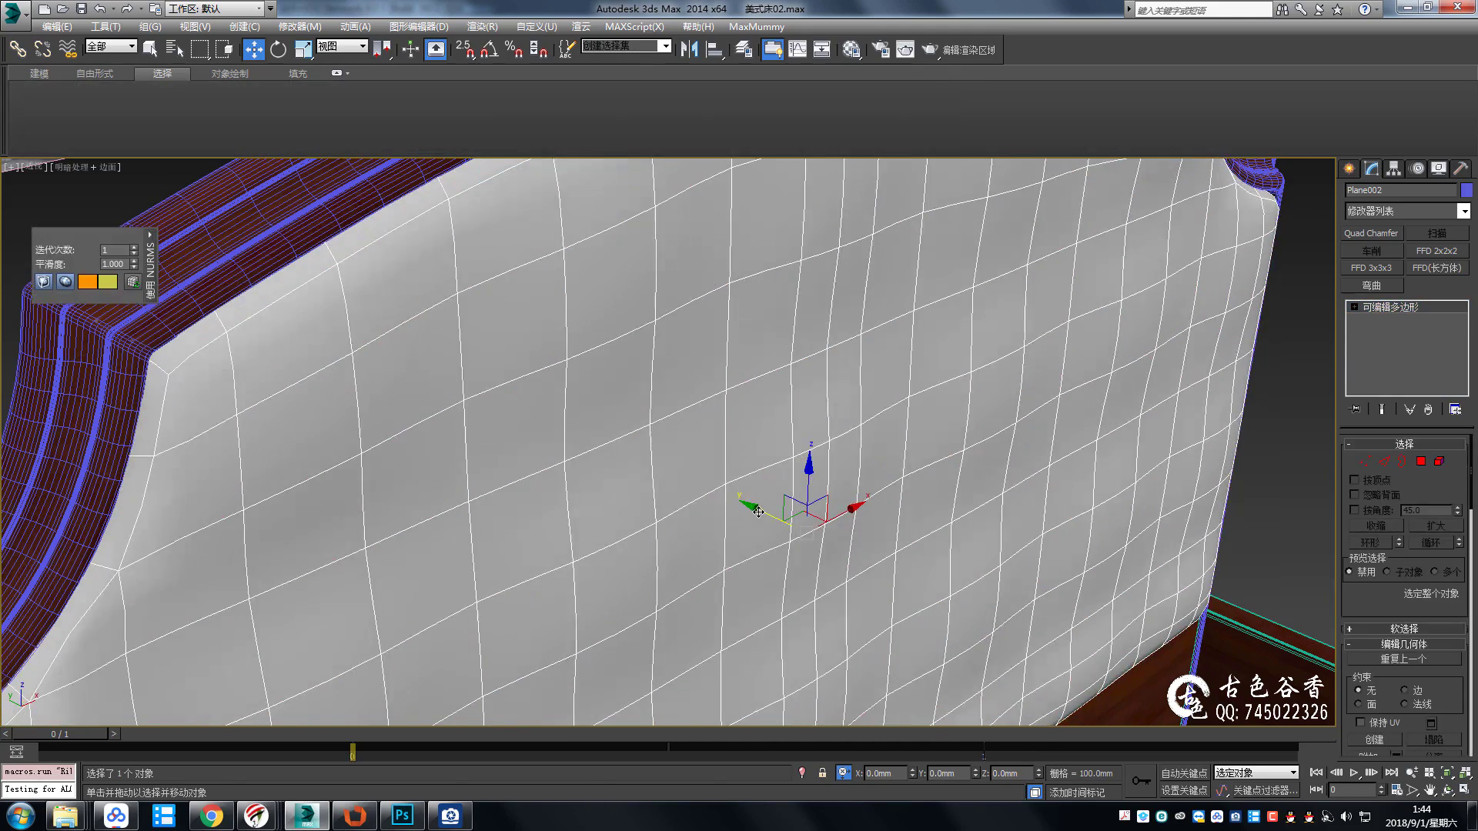
pyautogui.moveTo(753, 518); pyautogui.dragTo(765, 524)
pyautogui.scroll(-5, 691, 378)
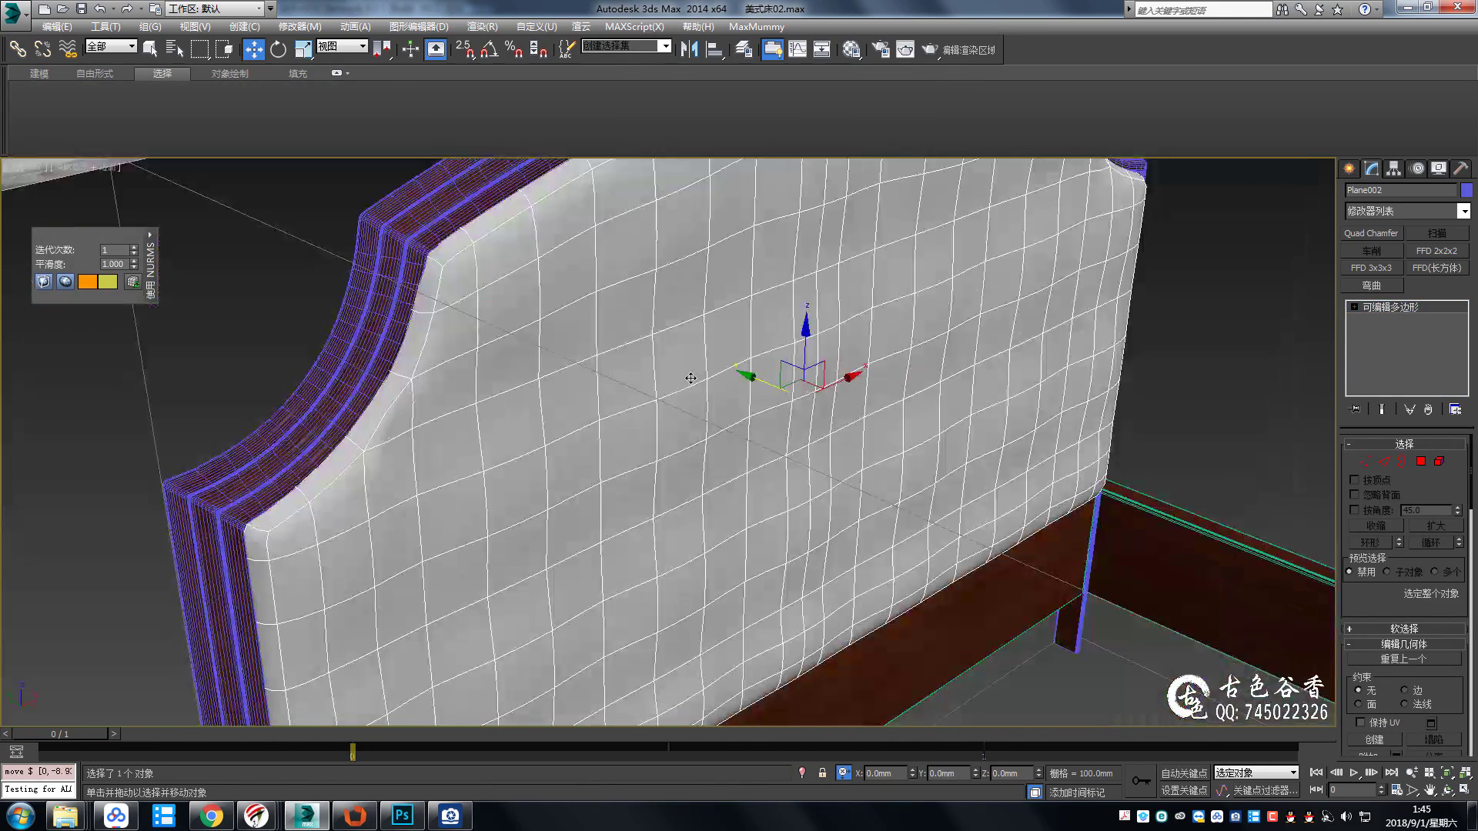
pyautogui.click(459, 821)
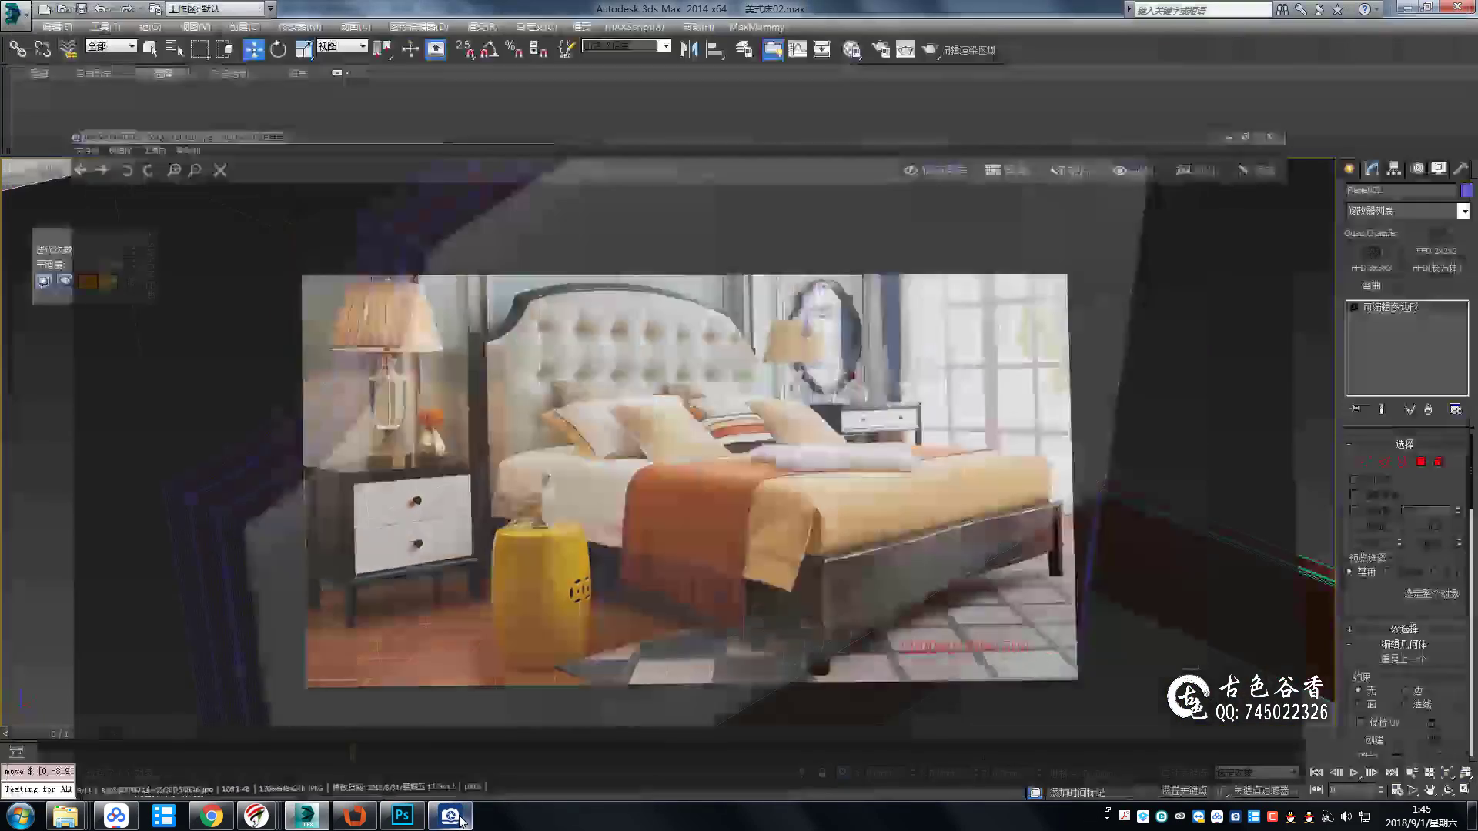
# Select every polygon of the panel and inset them as a group by 20 mm.
pyautogui.press('4')
pyautogui.hotkey('ctrl', 'a')
pyautogui.hotkey('shift', 'i')
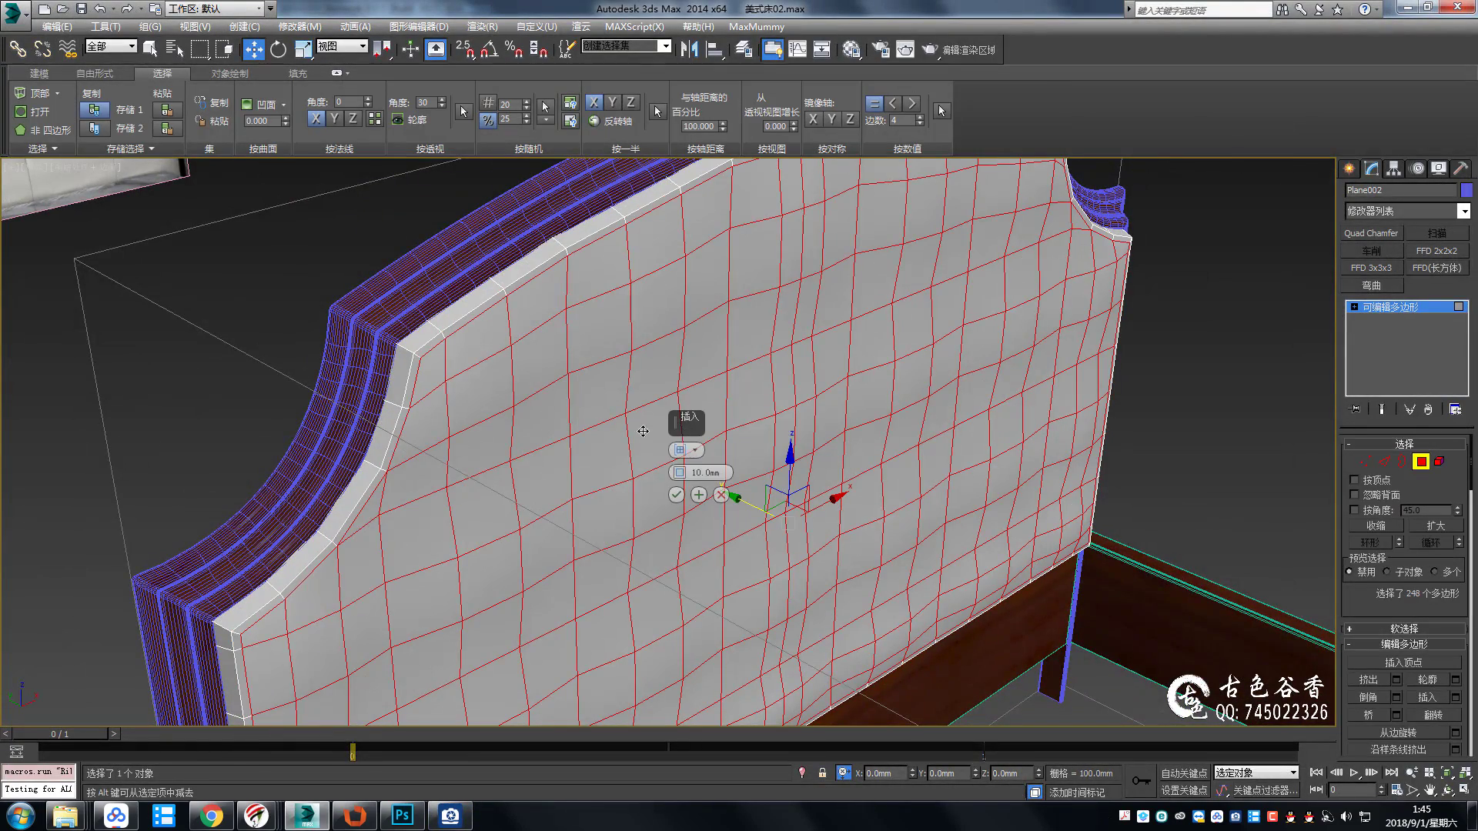
pyautogui.keyDown('alt'); pyautogui.moveTo(556, 445); pyautogui.dragTo(617, 460, button='middle'); pyautogui.keyUp('alt')
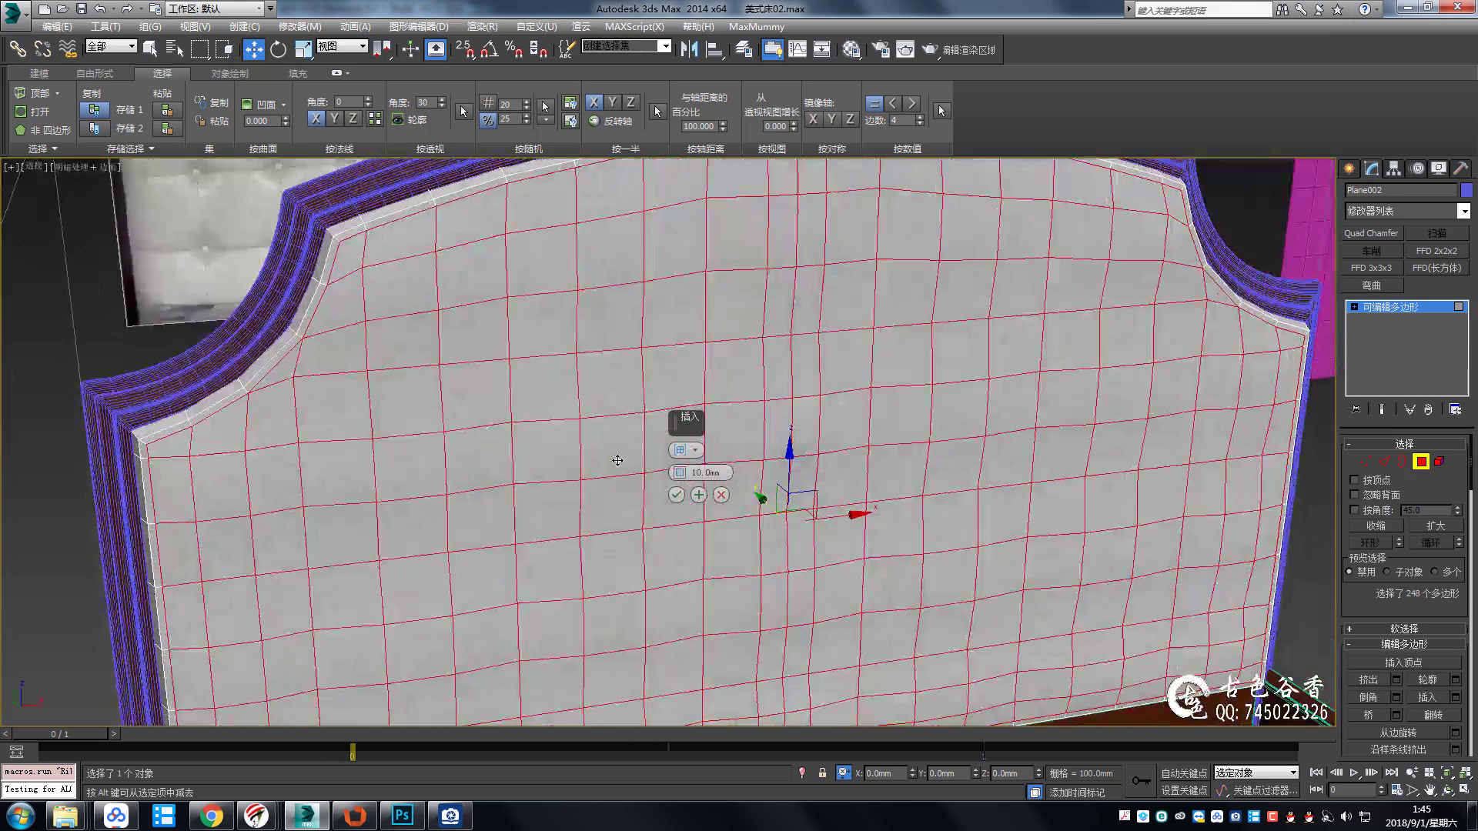
pyautogui.click(677, 496)
pyautogui.moveTo(677, 496)
pyautogui.keyDown('alt'); pyautogui.mouseDown(button='middle')
pyautogui.moveTo(770, 478)
pyautogui.moveTo(731, 492)
pyautogui.moveTo(716, 473)
pyautogui.moveTo(763, 487)
pyautogui.moveTo(729, 479)
pyautogui.mouseUp(button='middle'); pyautogui.keyUp('alt')
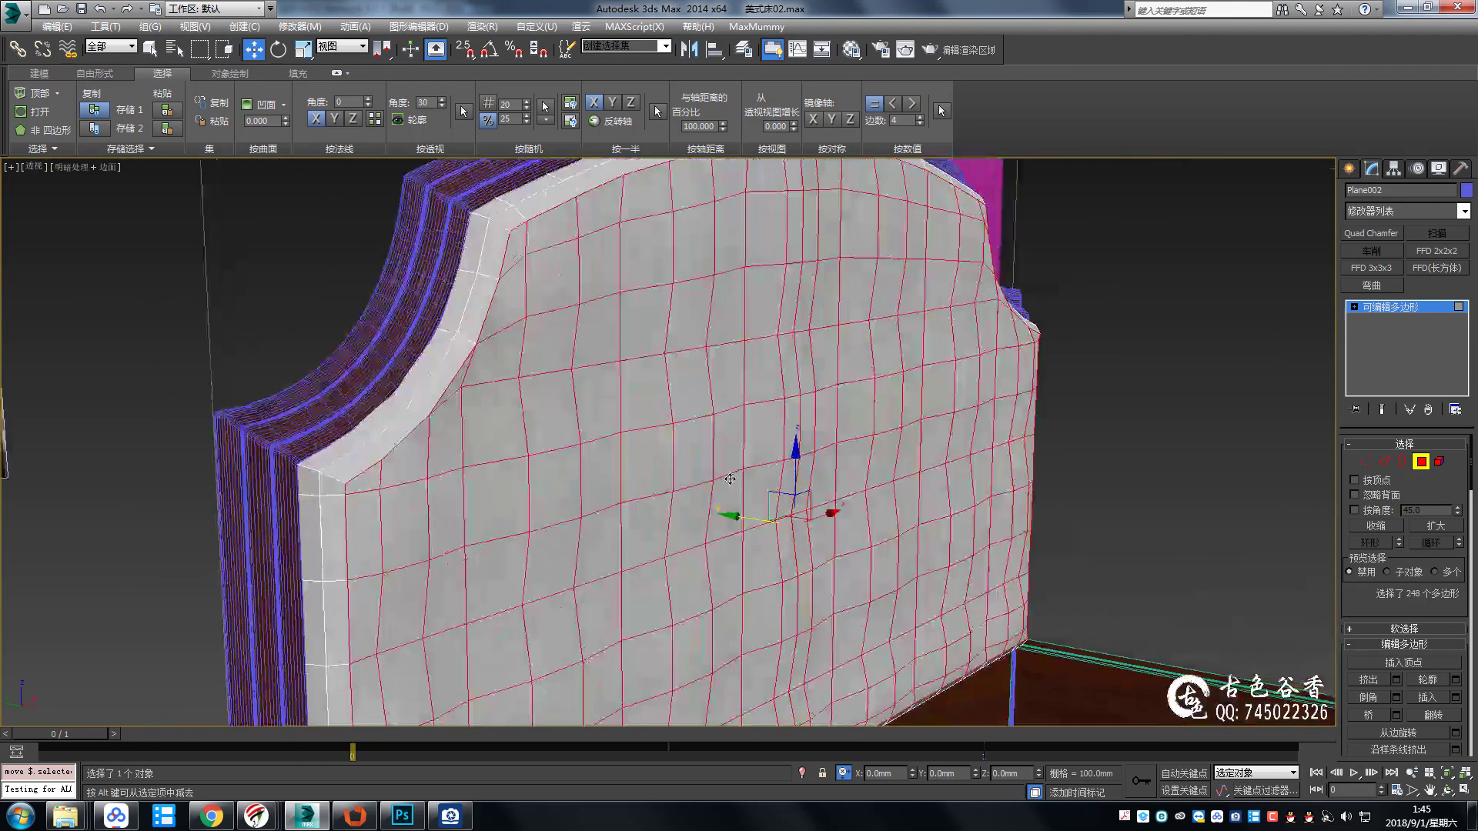
# Leave polygon editing, reselect the headboard panel, and compare it with the reference photo.
pyautogui.click(1361, 308)
pyautogui.moveTo(847, 447)
pyautogui.keyDown('alt'); pyautogui.mouseDown(button='middle')
pyautogui.moveTo(932, 418)
pyautogui.moveTo(562, 372)
pyautogui.moveTo(602, 465)
pyautogui.mouseUp(button='middle'); pyautogui.keyUp('alt')
pyautogui.hotkey('ctrl', 'd')
pyautogui.click(831, 407)
pyautogui.click(460, 818)
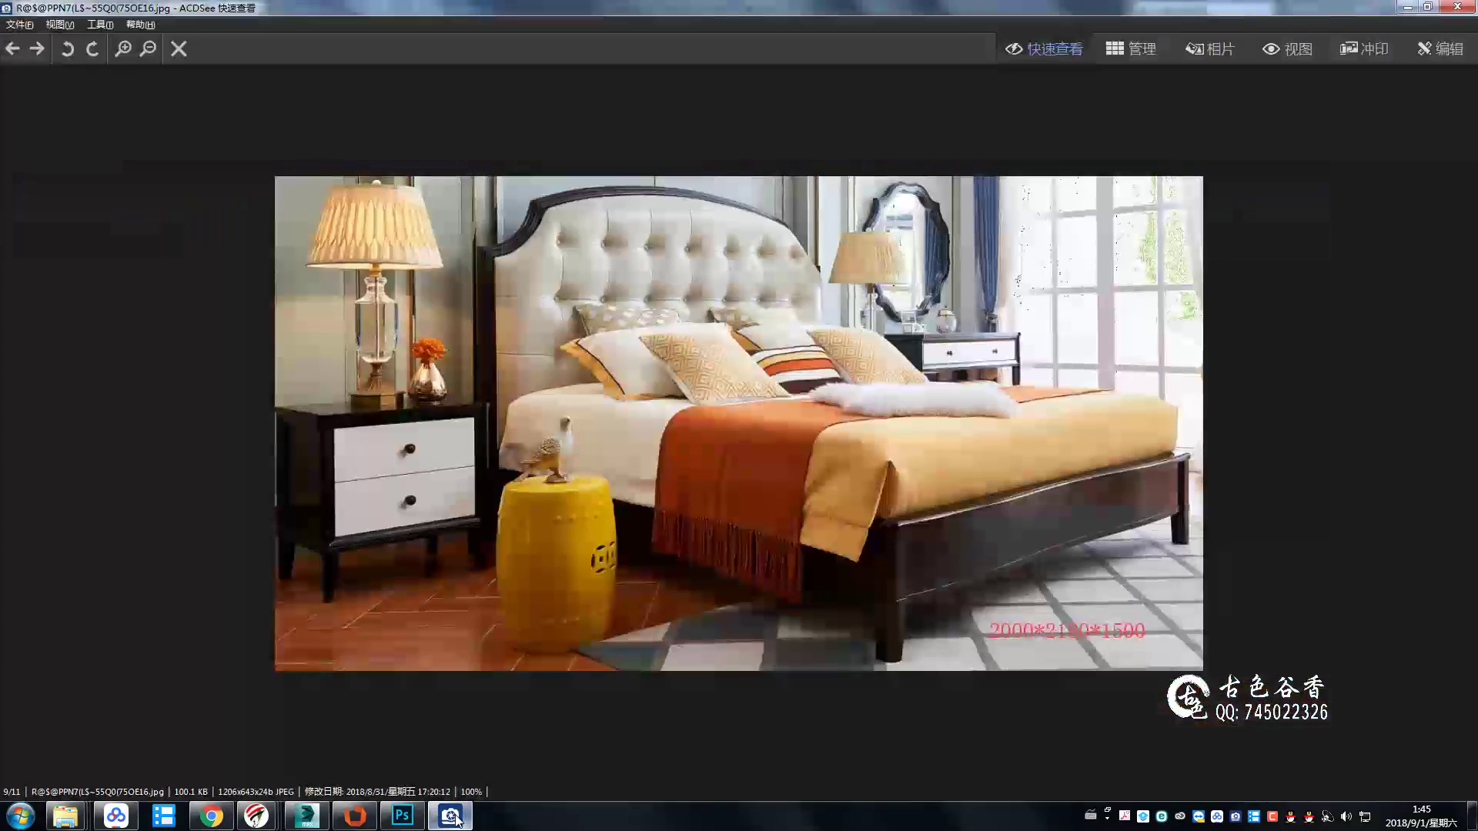
pyautogui.click(458, 818)
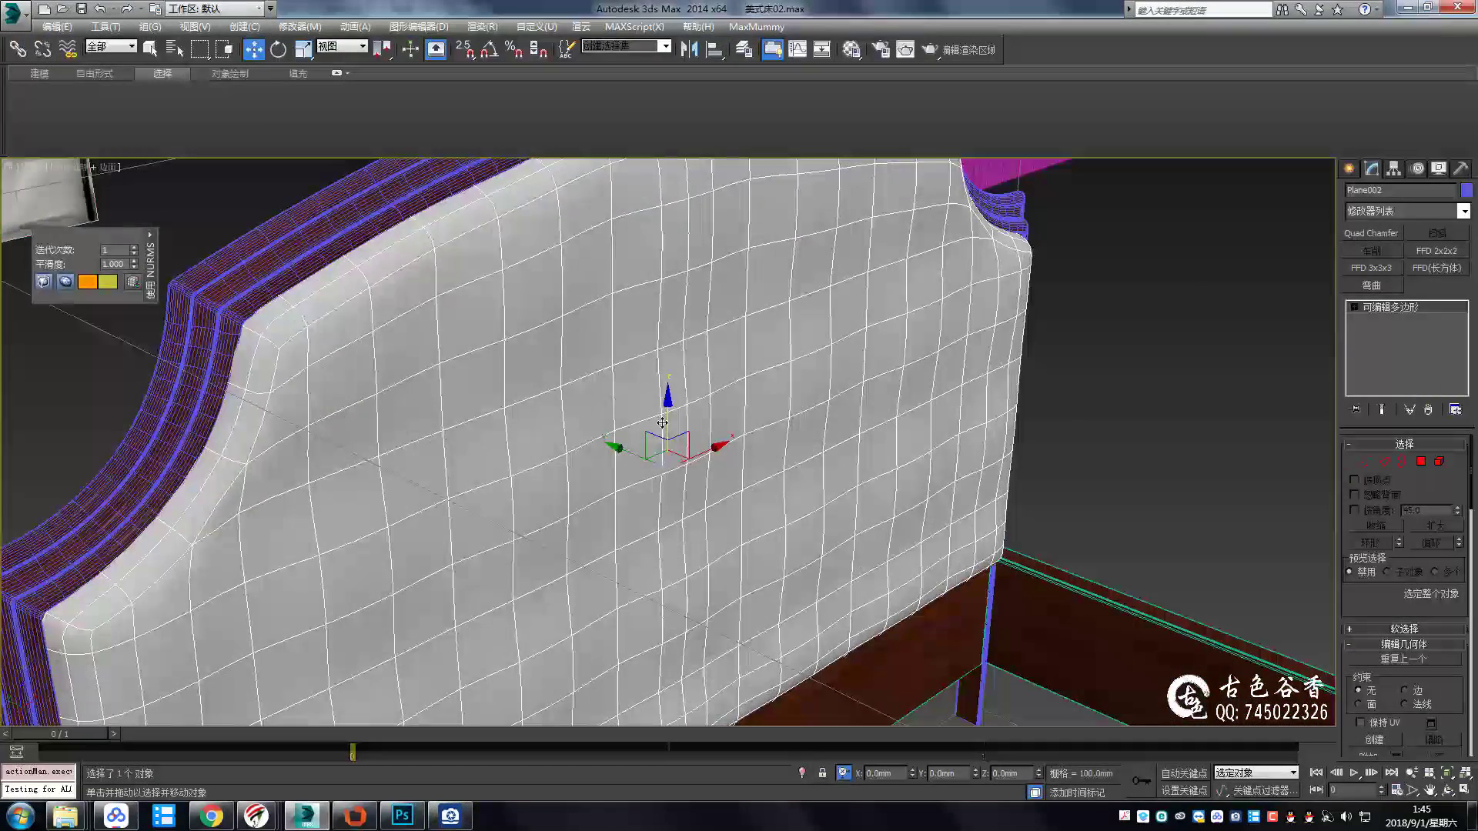
# Maximize the Front viewport at Polygon level and compare with the bed reference photo.
pyautogui.scroll(-3, 662, 422)
pyautogui.press('4')
pyautogui.keyDown('alt'); pyautogui.moveTo(662, 423); pyautogui.dragTo(898, 272, button='middle'); pyautogui.keyUp('alt')
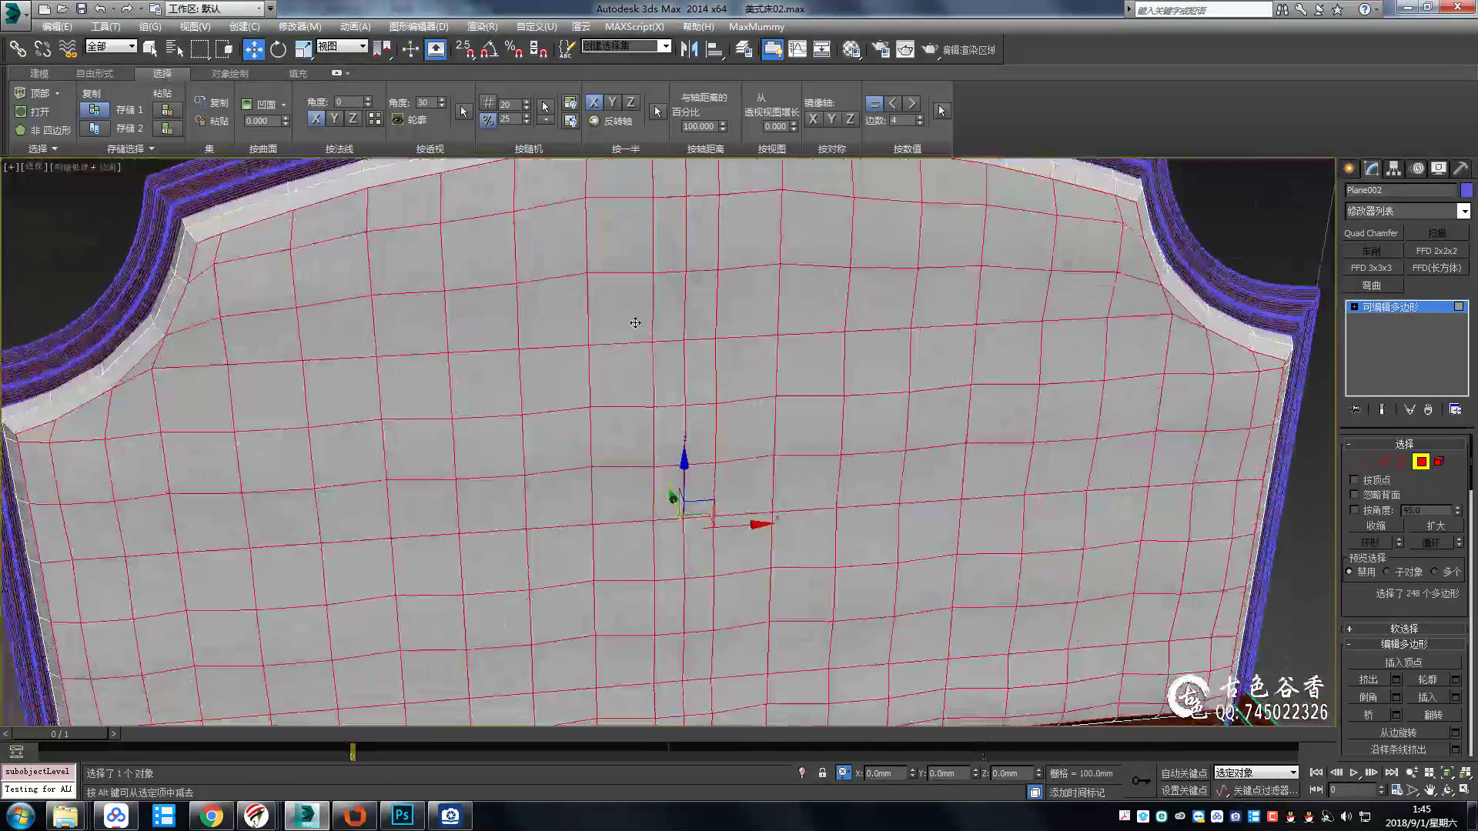
pyautogui.hotkey('alt', 'w')
pyautogui.hotkey('alt', 'w')
pyautogui.scroll(-2, 555, 310)
pyautogui.scroll(-4, 554, 310)
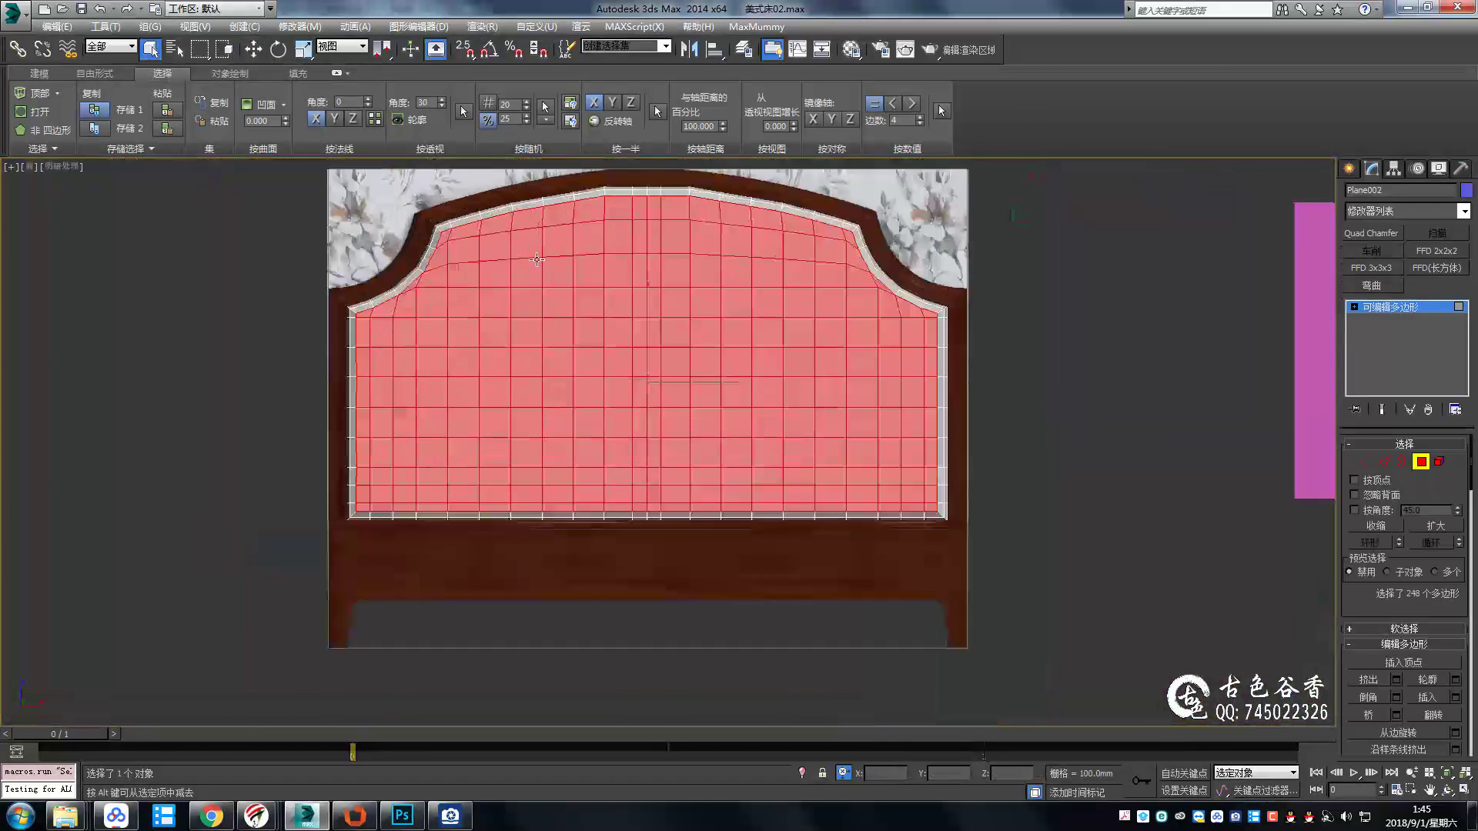
pyautogui.scroll(1, 554, 310)
pyautogui.press('q')
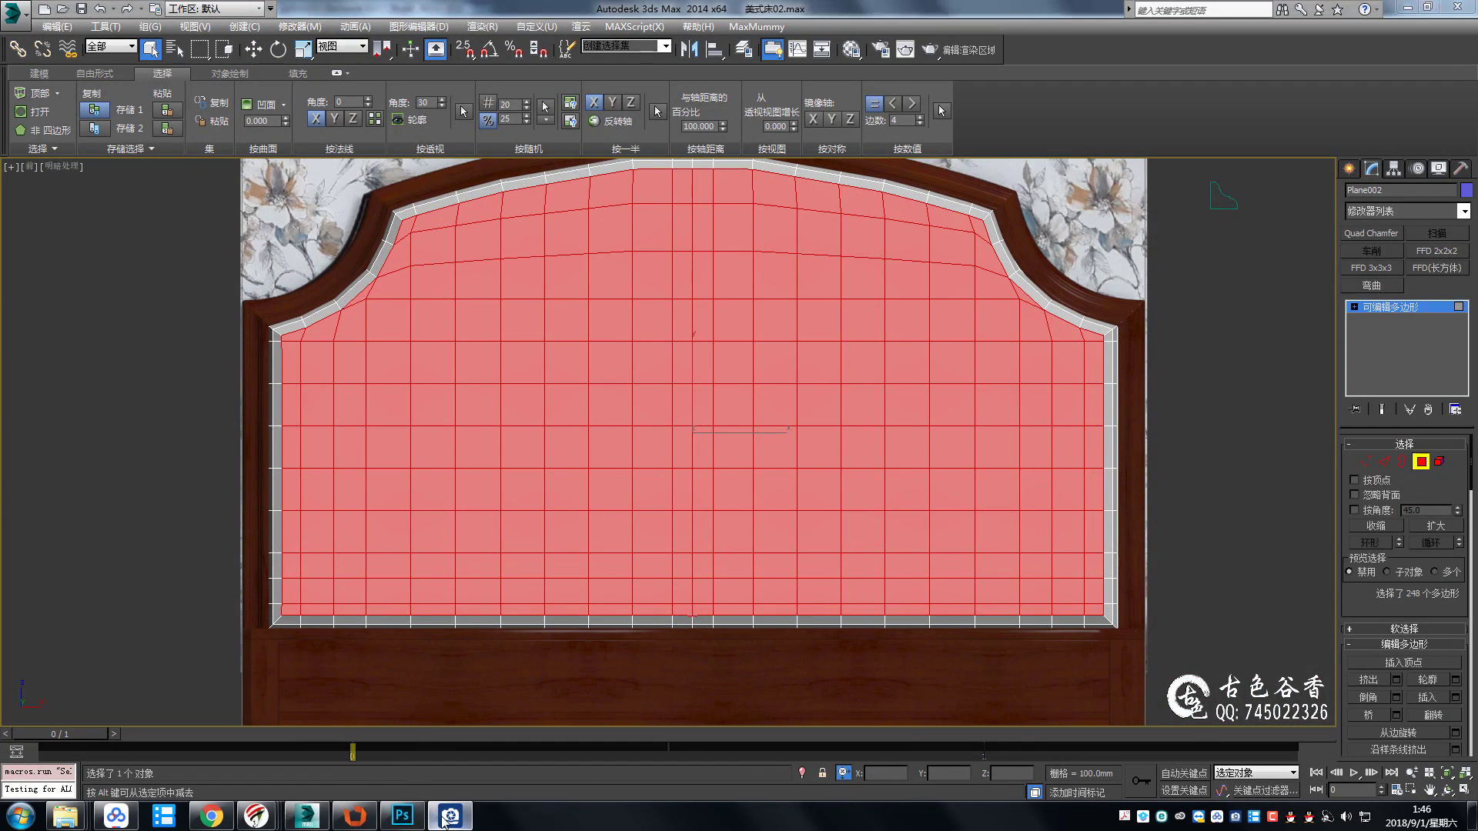
pyautogui.click(447, 817)
pyautogui.click(444, 817)
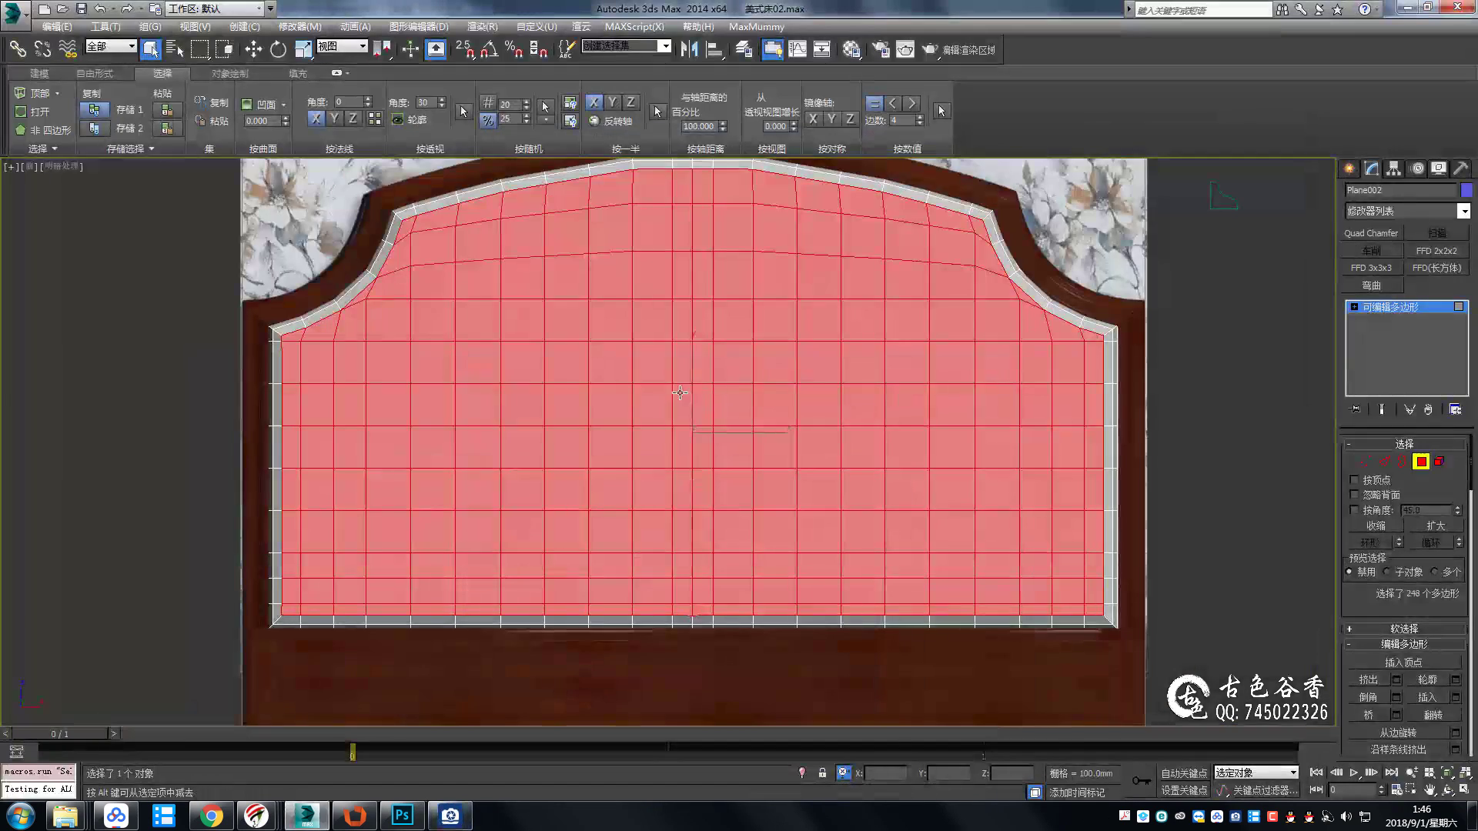
# Select the top-row tuft polygons across the headboard panel.
pyautogui.click(587, 291)
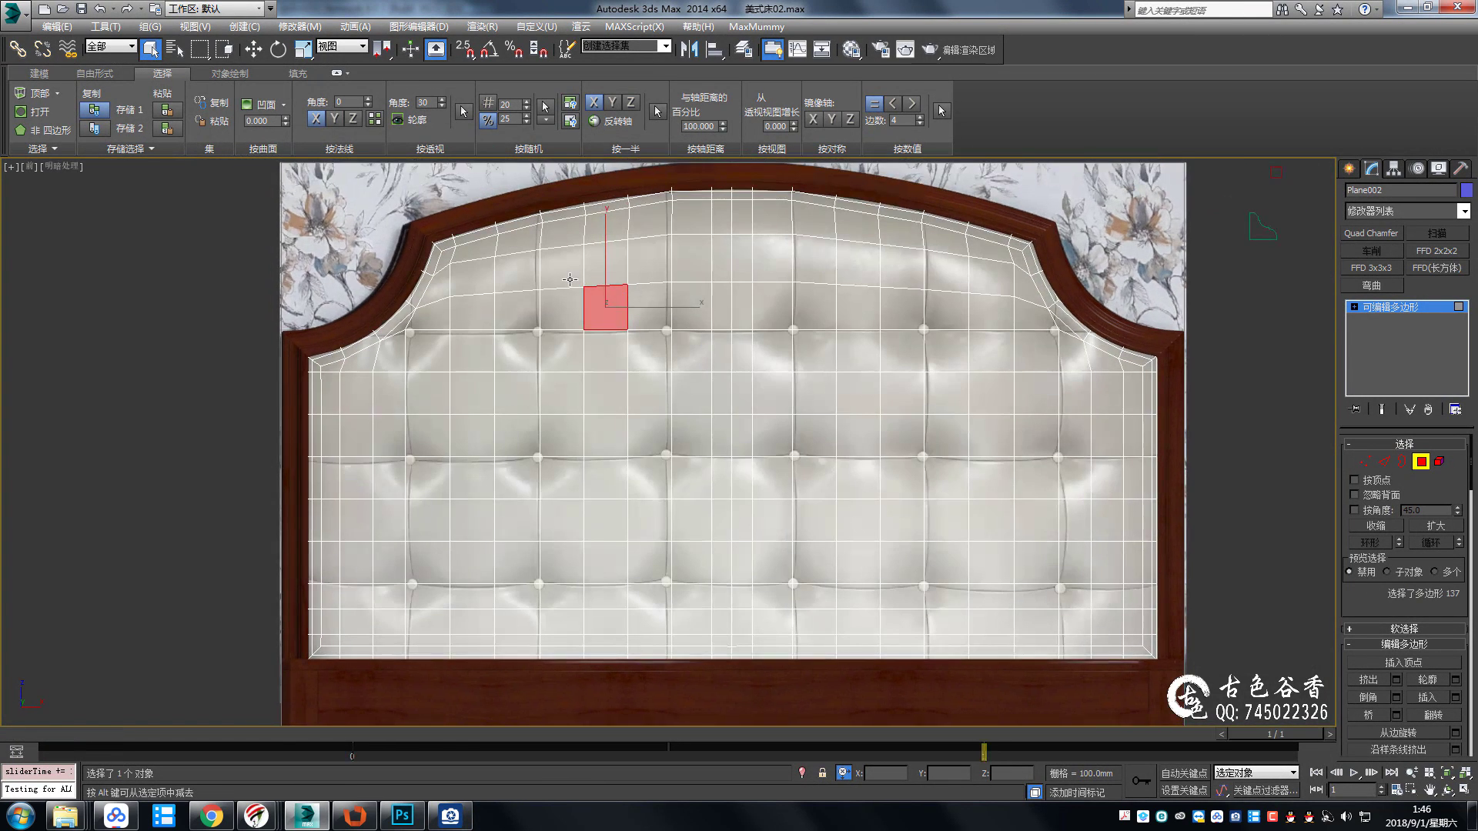
pyautogui.scroll(3, 627, 286)
pyautogui.click(627, 286)
pyautogui.keyDown('ctrl'); pyautogui.click(475, 301); pyautogui.keyUp('ctrl')
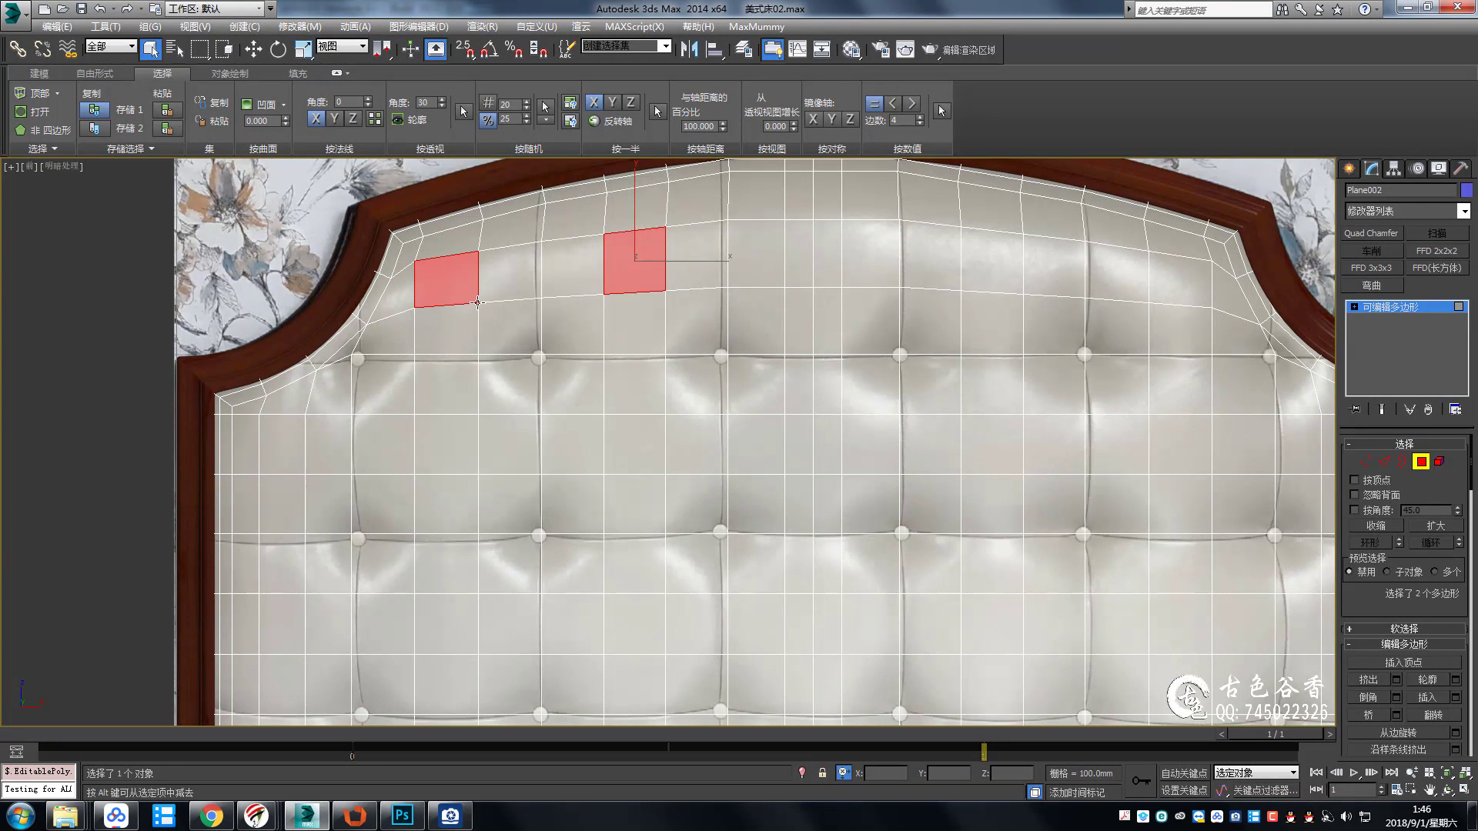
pyautogui.keyDown('ctrl'); pyautogui.click(991, 271); pyautogui.keyUp('ctrl')
pyautogui.keyDown('ctrl'); pyautogui.click(829, 257); pyautogui.keyUp('ctrl')
pyautogui.keyDown('ctrl'); pyautogui.click(800, 257); pyautogui.keyUp('ctrl')
pyautogui.moveTo(1136, 337); pyautogui.dragTo(1006, 320, button='middle')
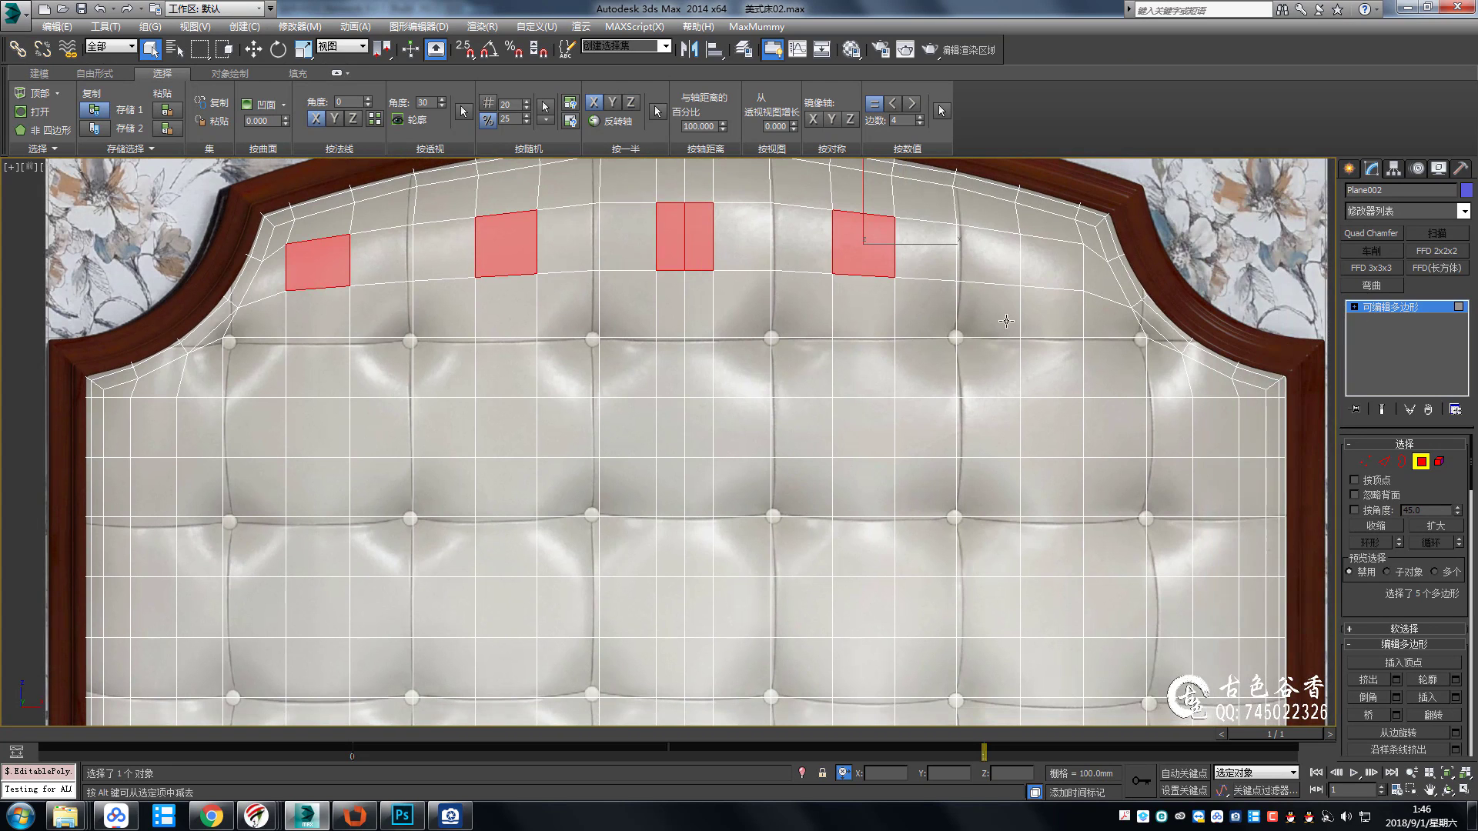
pyautogui.keyDown('ctrl'); pyautogui.click(1049, 274); pyautogui.keyUp('ctrl')
# Add the second-row and middle-row tuft polygons to the selection.
pyautogui.keyDown('ctrl'); pyautogui.click(1055, 434); pyautogui.keyUp('ctrl')
pyautogui.keyDown('ctrl'); pyautogui.click(862, 431); pyautogui.keyUp('ctrl')
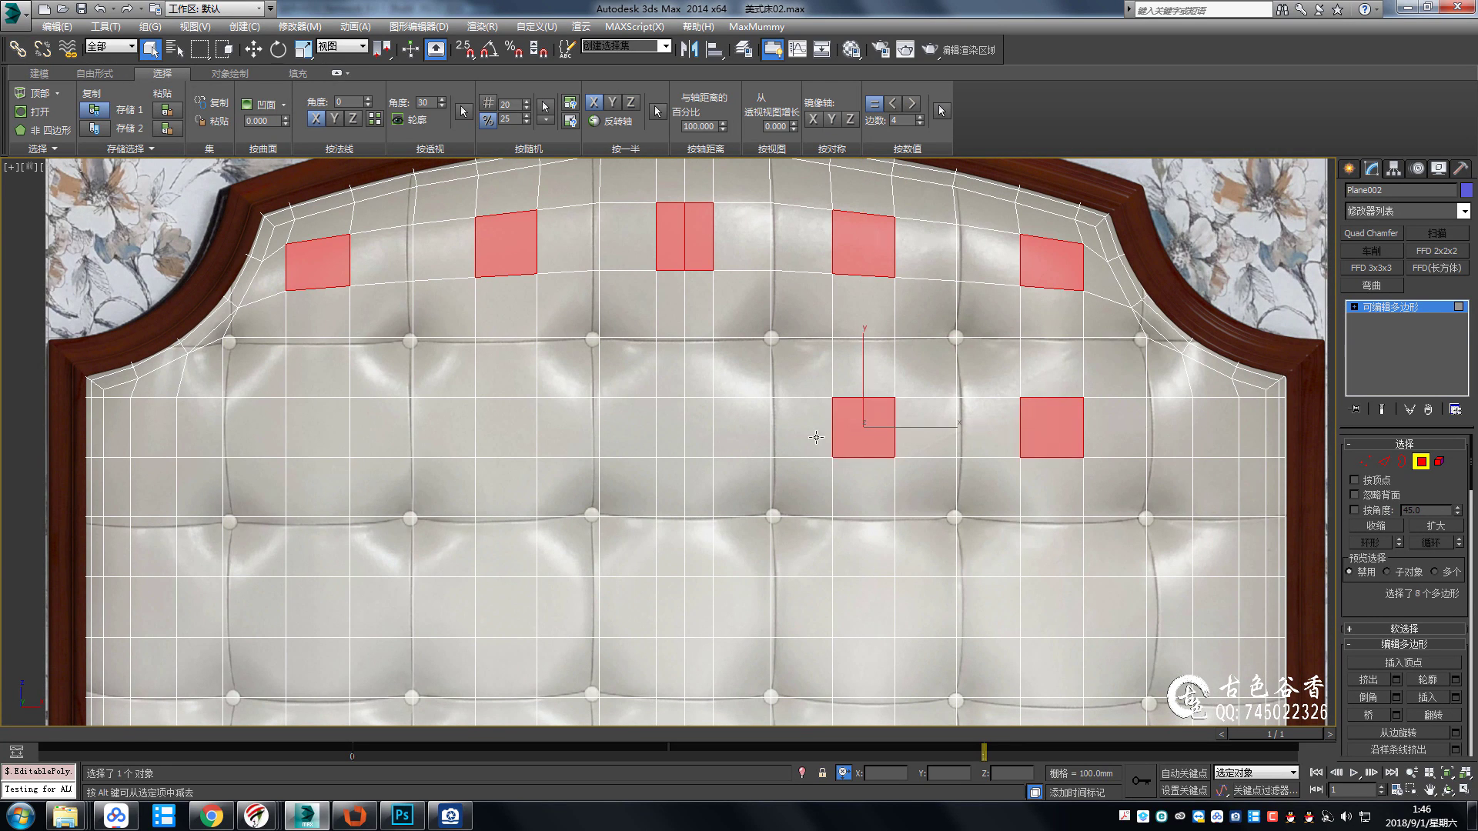
pyautogui.keyDown('ctrl'); pyautogui.click(679, 430); pyautogui.keyUp('ctrl')
pyautogui.keyDown('ctrl'); pyautogui.click(699, 428); pyautogui.keyUp('ctrl')
pyautogui.keyDown('ctrl'); pyautogui.click(505, 428); pyautogui.keyUp('ctrl')
pyautogui.keyDown('ctrl'); pyautogui.click(324, 431); pyautogui.keyUp('ctrl')
pyautogui.moveTo(323, 435); pyautogui.dragTo(508, 339, button='middle')
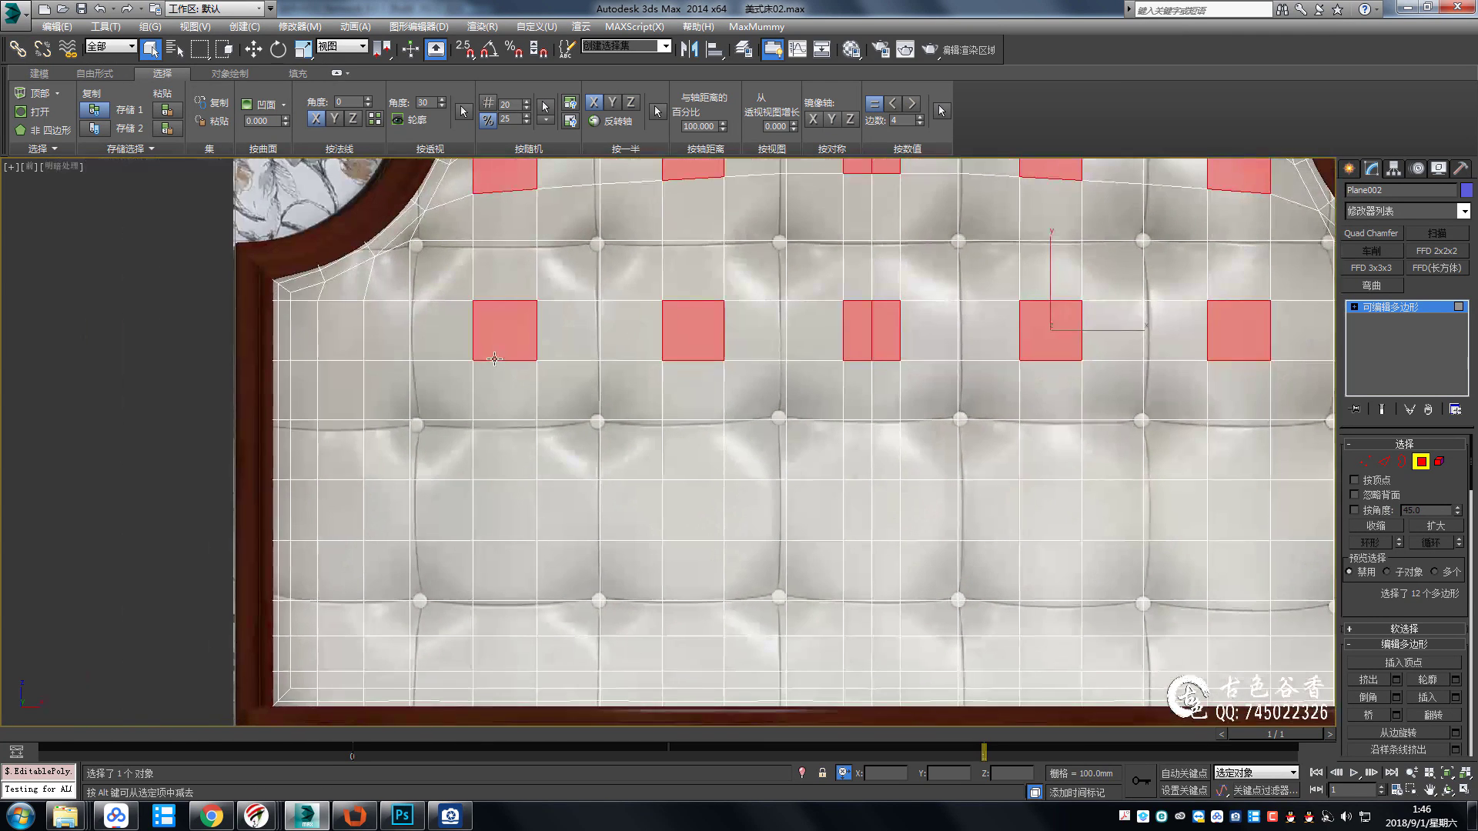
pyautogui.keyDown('ctrl'); pyautogui.click(341, 331); pyautogui.keyUp('ctrl')
pyautogui.keyDown('ctrl'); pyautogui.click(347, 495); pyautogui.keyUp('ctrl')
pyautogui.keyDown('ctrl'); pyautogui.click(481, 447); pyautogui.keyUp('ctrl')
pyautogui.keyDown('ctrl'); pyautogui.click(677, 443); pyautogui.keyUp('ctrl')
pyautogui.keyDown('ctrl'); pyautogui.click(842, 442); pyautogui.keyUp('ctrl')
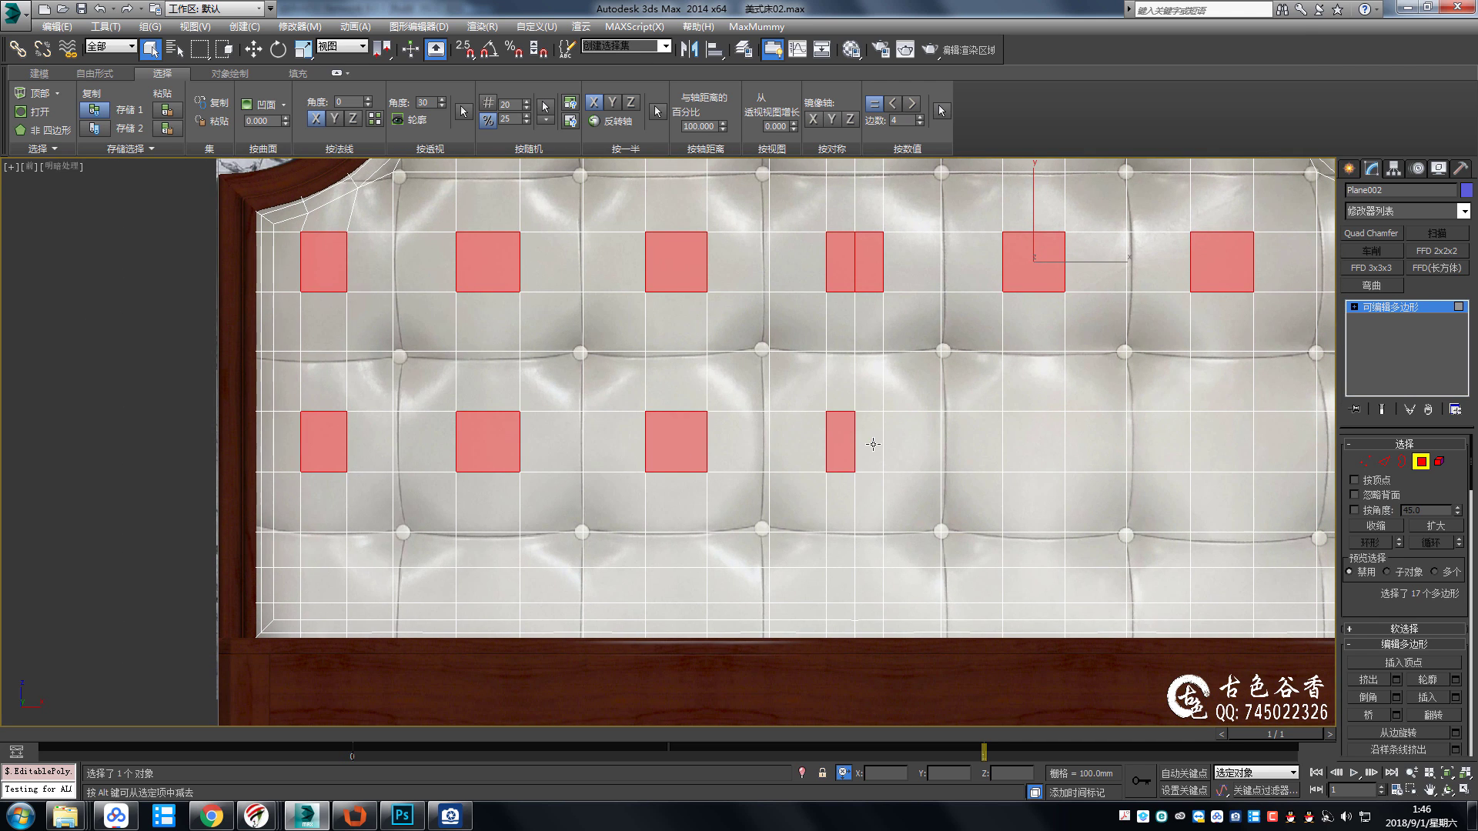
pyautogui.moveTo(1016, 457); pyautogui.dragTo(869, 443, button='middle')
pyautogui.keyDown('ctrl'); pyautogui.click(870, 443); pyautogui.keyUp('ctrl')
pyautogui.keyDown('ctrl'); pyautogui.click(1077, 431); pyautogui.keyUp('ctrl')
# Add the bottom-row tuft polygons, dropping one extra polygon from a pair.
pyautogui.moveTo(1148, 513); pyautogui.dragTo(1108, 418, button='middle')
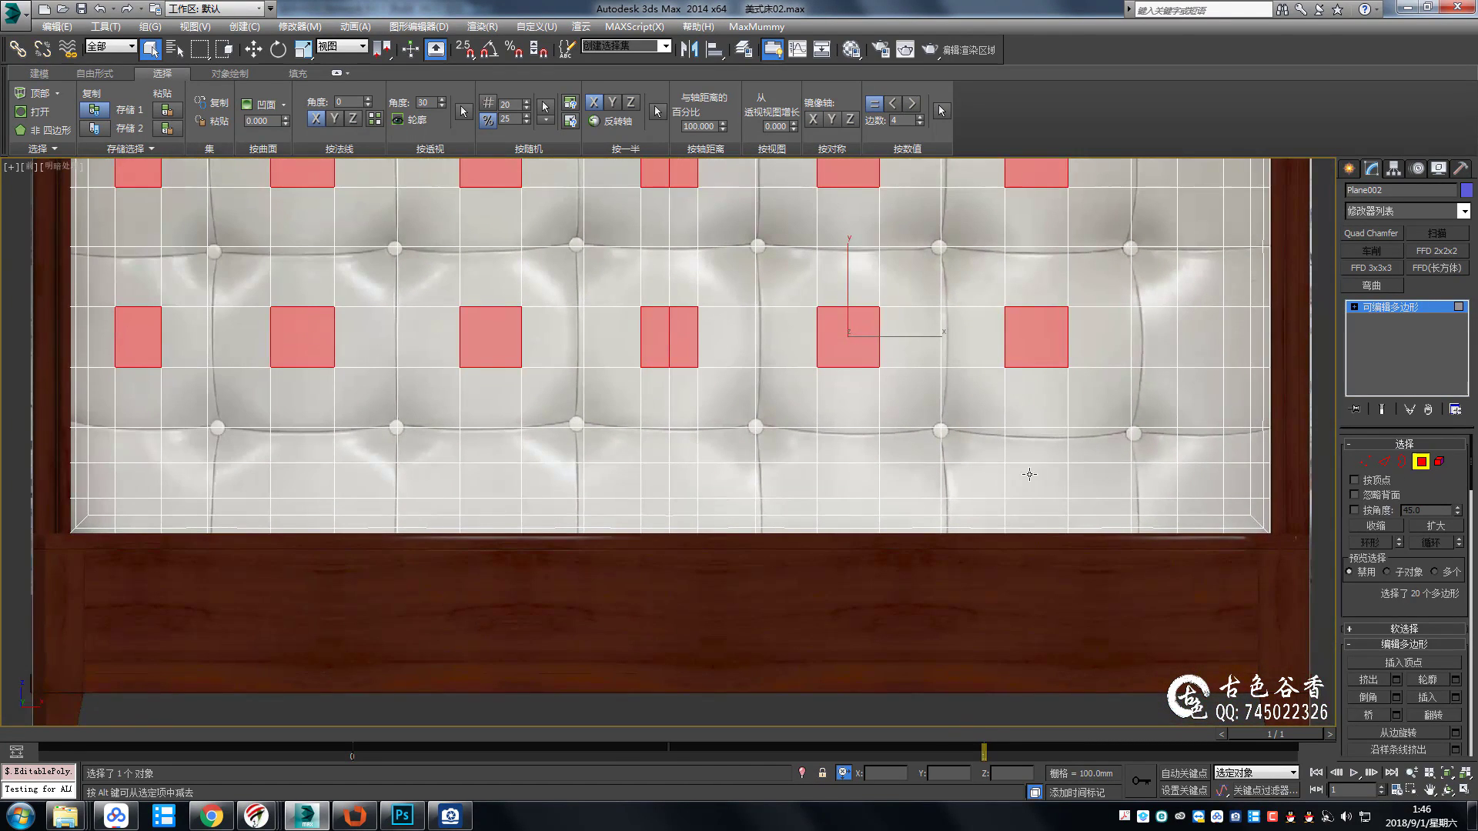
pyautogui.keyDown('ctrl'); pyautogui.click(1030, 474); pyautogui.keyUp('ctrl')
pyautogui.keyDown('ctrl'); pyautogui.click(831, 485); pyautogui.keyUp('ctrl')
pyautogui.keyDown('ctrl'); pyautogui.click(652, 485); pyautogui.keyUp('ctrl')
pyautogui.keyDown('ctrl'); pyautogui.click(685, 487); pyautogui.keyUp('ctrl')
pyautogui.keyDown('ctrl'); pyautogui.click(491, 485); pyautogui.keyUp('ctrl')
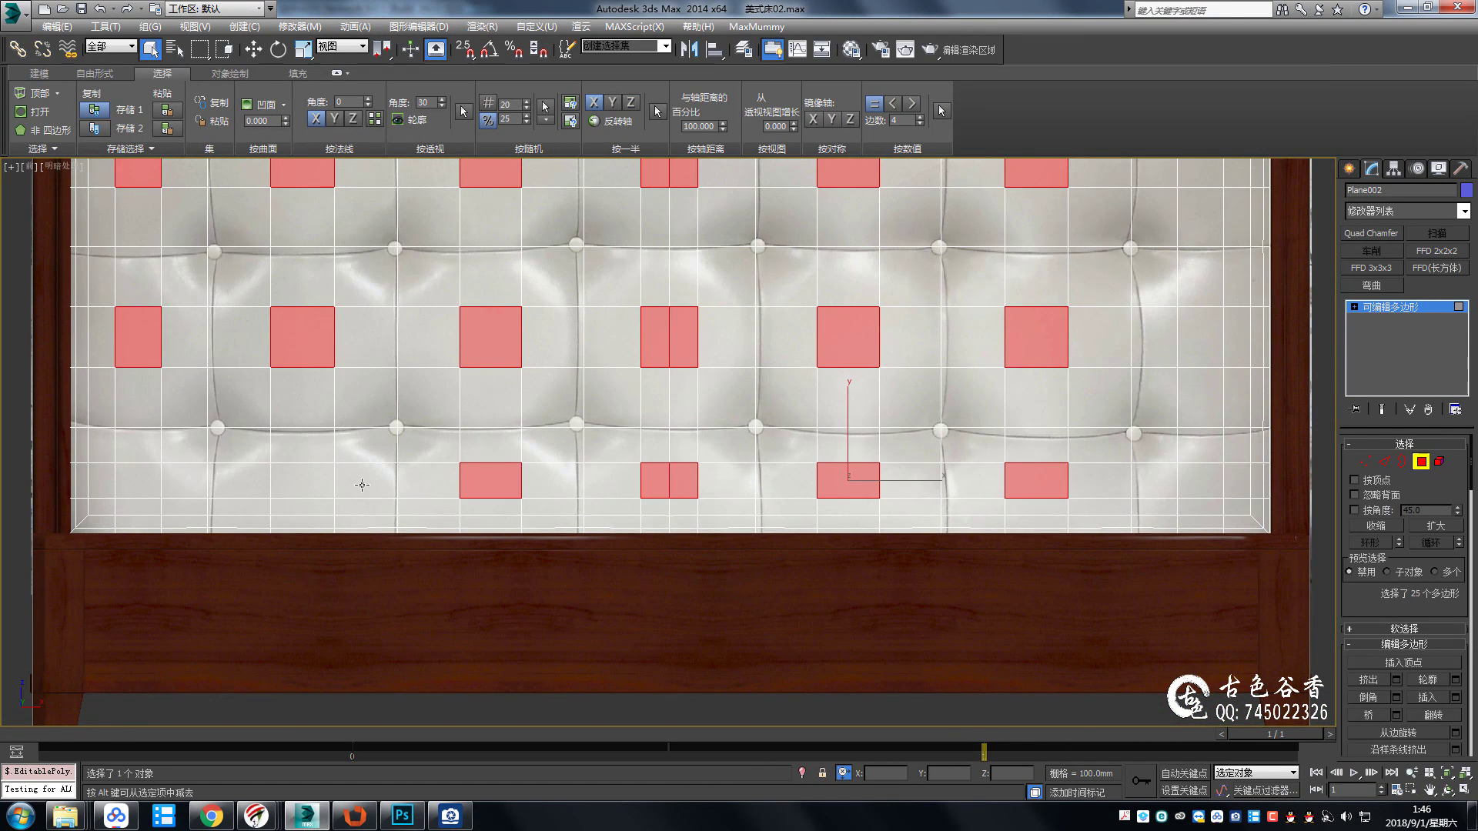
pyautogui.keyDown('ctrl'); pyautogui.click(362, 485); pyautogui.keyUp('ctrl')
pyautogui.keyDown('ctrl'); pyautogui.click(297, 481); pyautogui.keyUp('ctrl')
pyautogui.keyDown('alt'); pyautogui.click(378, 494); pyautogui.keyUp('alt')
pyautogui.keyDown('ctrl'); pyautogui.click(137, 481); pyautogui.keyUp('ctrl')
# Add the remaining right-column tuft polygons to complete the 30-polygon grid.
pyautogui.moveTo(1087, 306); pyautogui.dragTo(852, 413, button='middle')
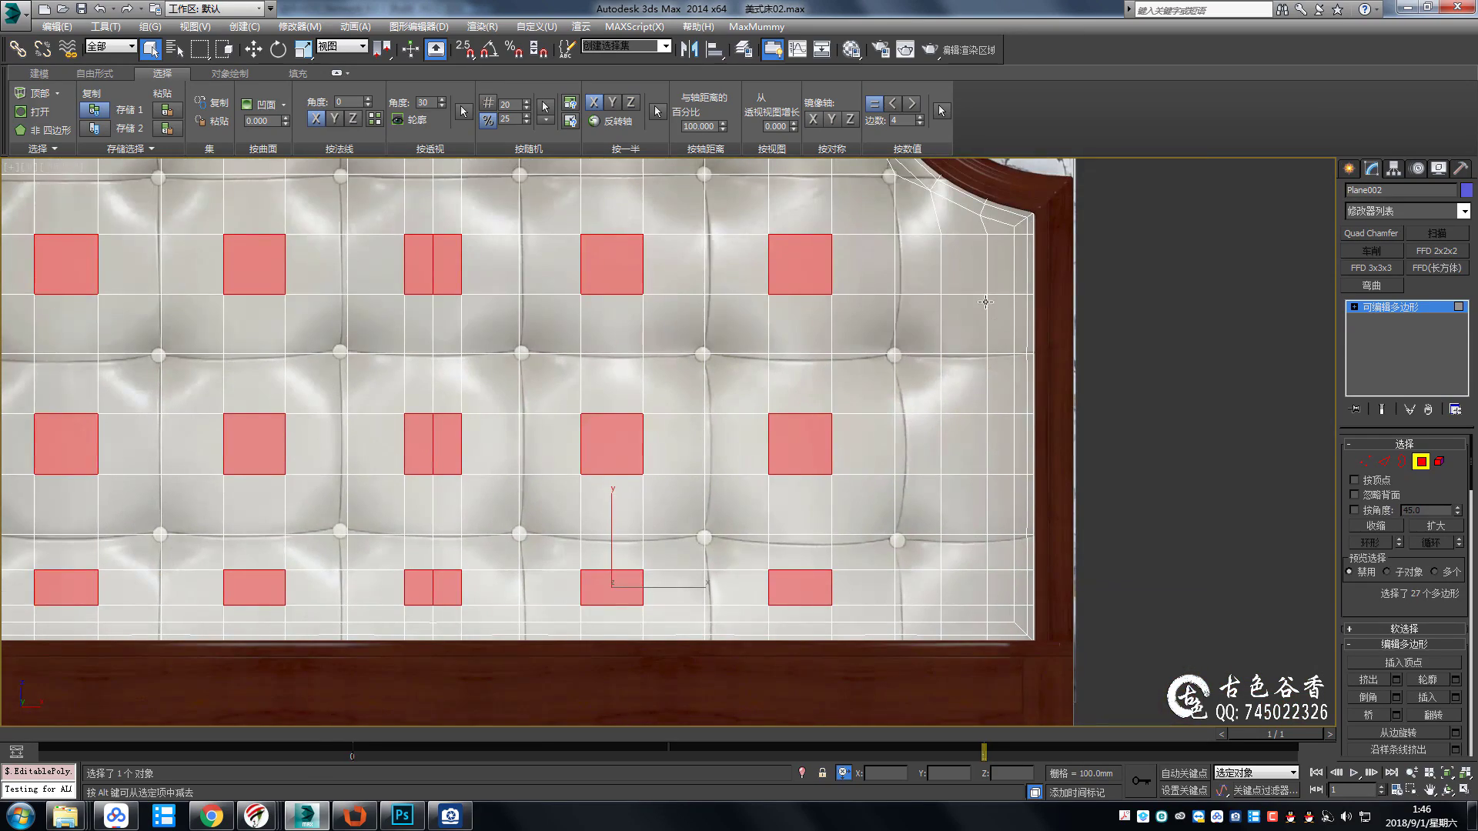
pyautogui.keyDown('ctrl'); pyautogui.click(964, 265); pyautogui.keyUp('ctrl')
pyautogui.keyDown('ctrl'); pyautogui.click(963, 444); pyautogui.keyUp('ctrl')
pyautogui.keyDown('ctrl'); pyautogui.click(964, 587); pyautogui.keyUp('ctrl')
pyautogui.scroll(-5, 964, 587)
pyautogui.scroll(-2, 923, 538)
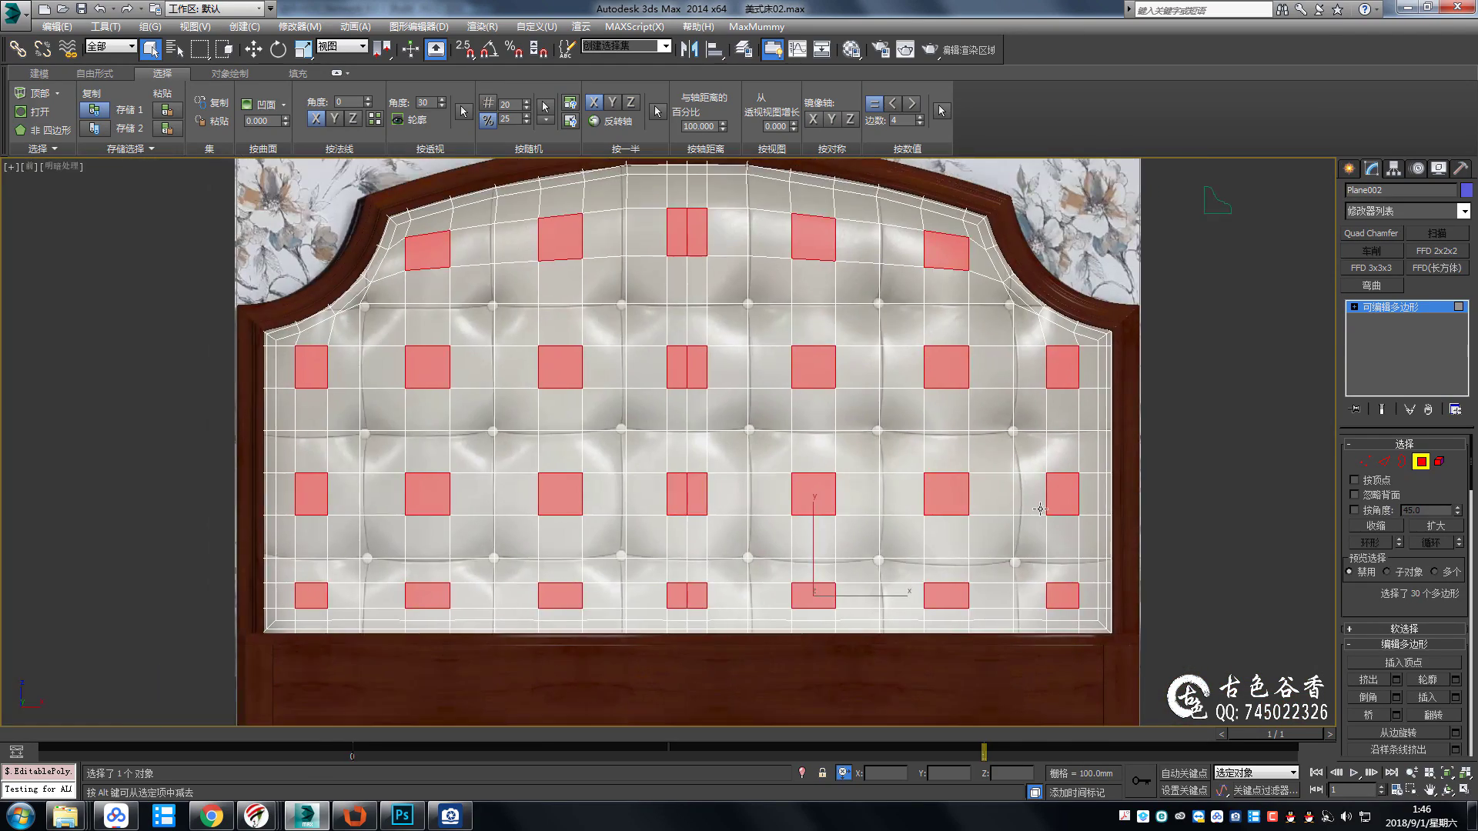
pyautogui.moveTo(924, 539)
pyautogui.keyDown('alt'); pyautogui.mouseDown(button='middle')
pyautogui.moveTo(861, 476)
pyautogui.moveTo(784, 567)
pyautogui.mouseUp(button='middle'); pyautogui.keyUp('alt')
# Move the 30 tuft polygons about -8 mm along Y, then switch to Vertex level.
pyautogui.press('w')
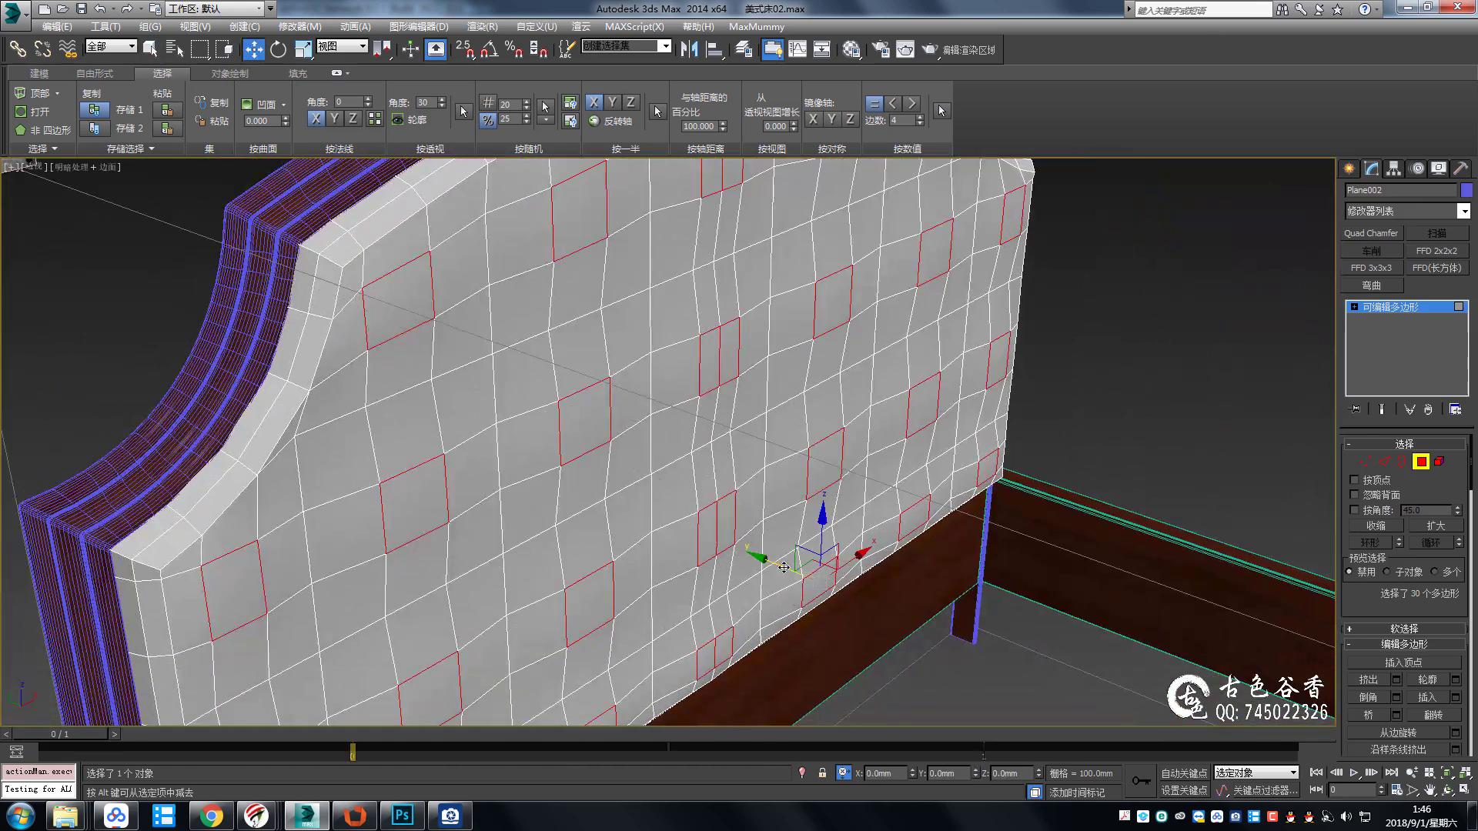
pyautogui.moveTo(774, 564); pyautogui.dragTo(777, 568)
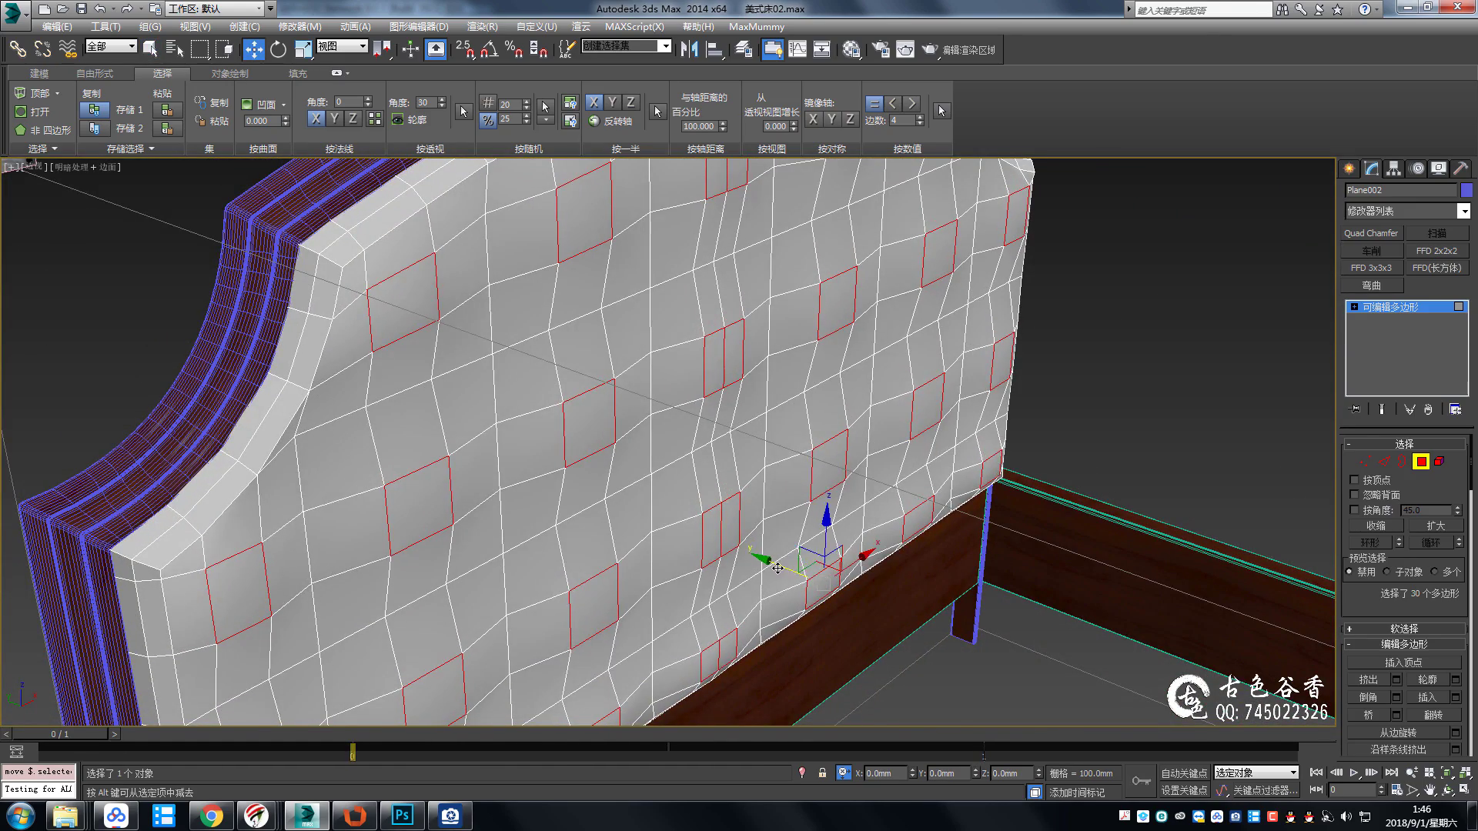
pyautogui.keyDown('alt'); pyautogui.moveTo(778, 568); pyautogui.dragTo(926, 447, button='middle'); pyautogui.keyUp('alt')
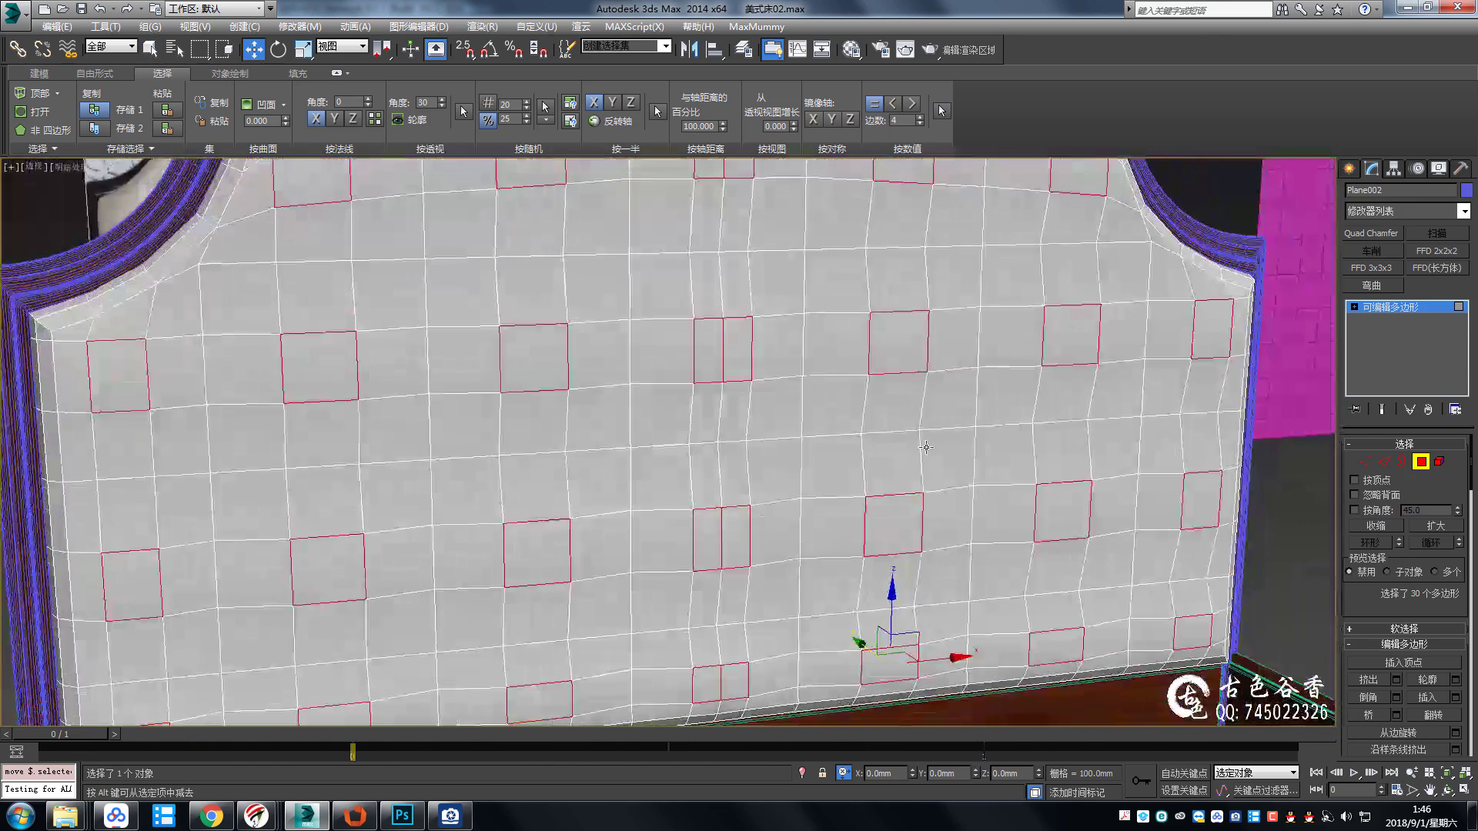
pyautogui.scroll(-5, 893, 385)
pyautogui.press('q')
pyautogui.keyDown('alt'); pyautogui.moveTo(877, 350); pyautogui.dragTo(787, 344, button='middle'); pyautogui.keyUp('alt')
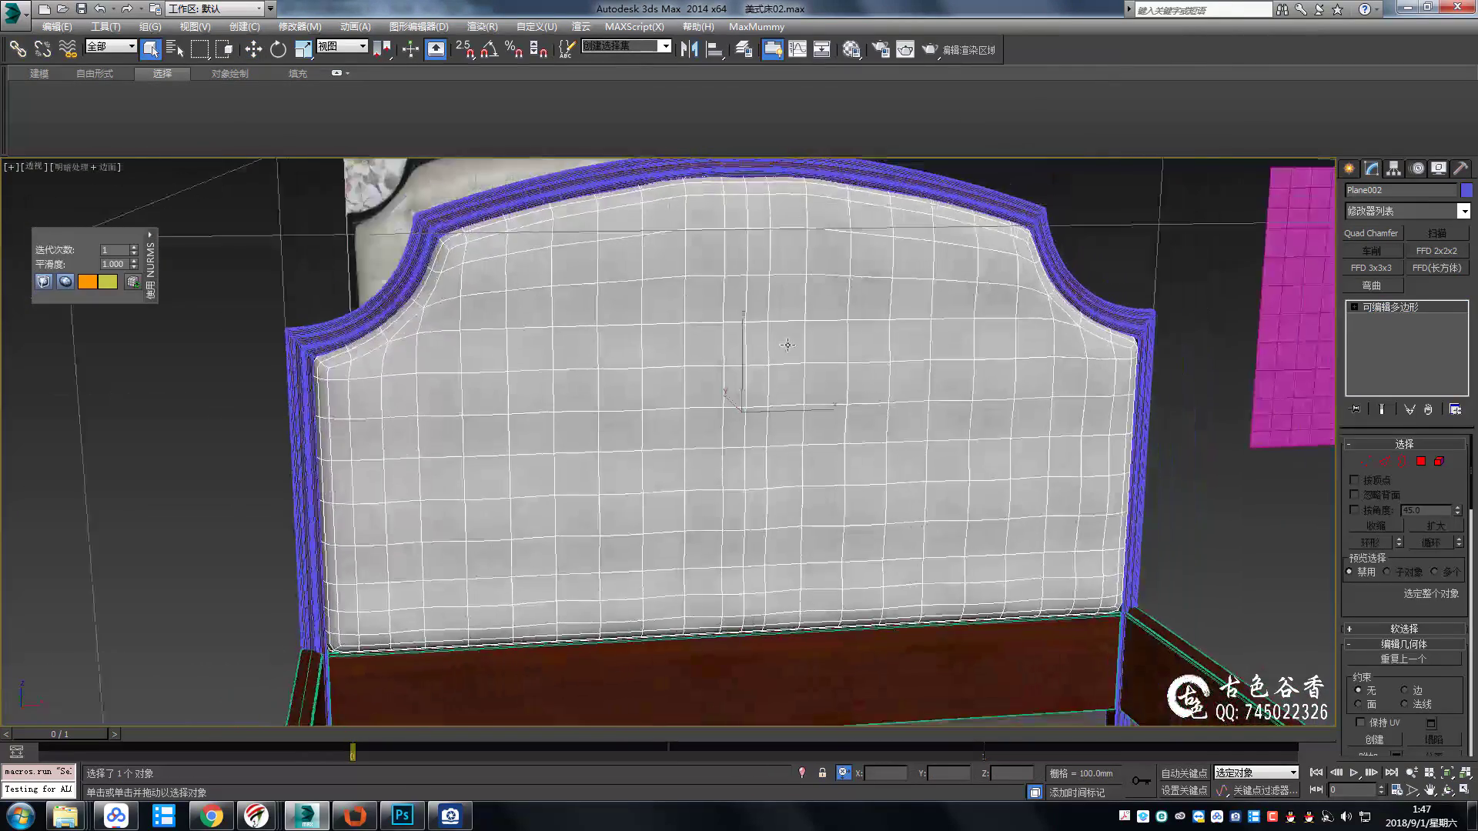
pyautogui.scroll(3, 787, 345)
pyautogui.press('1')
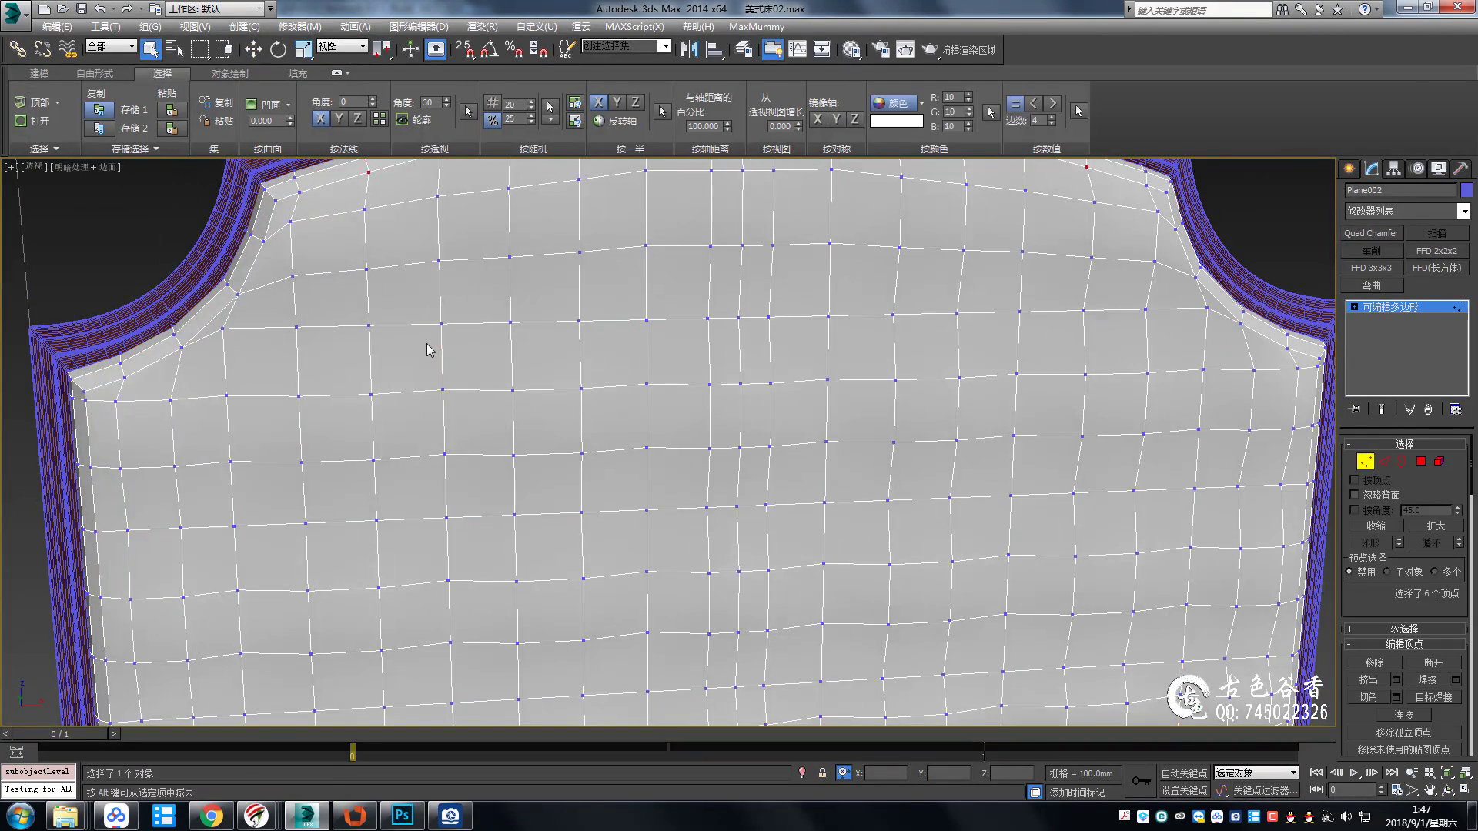
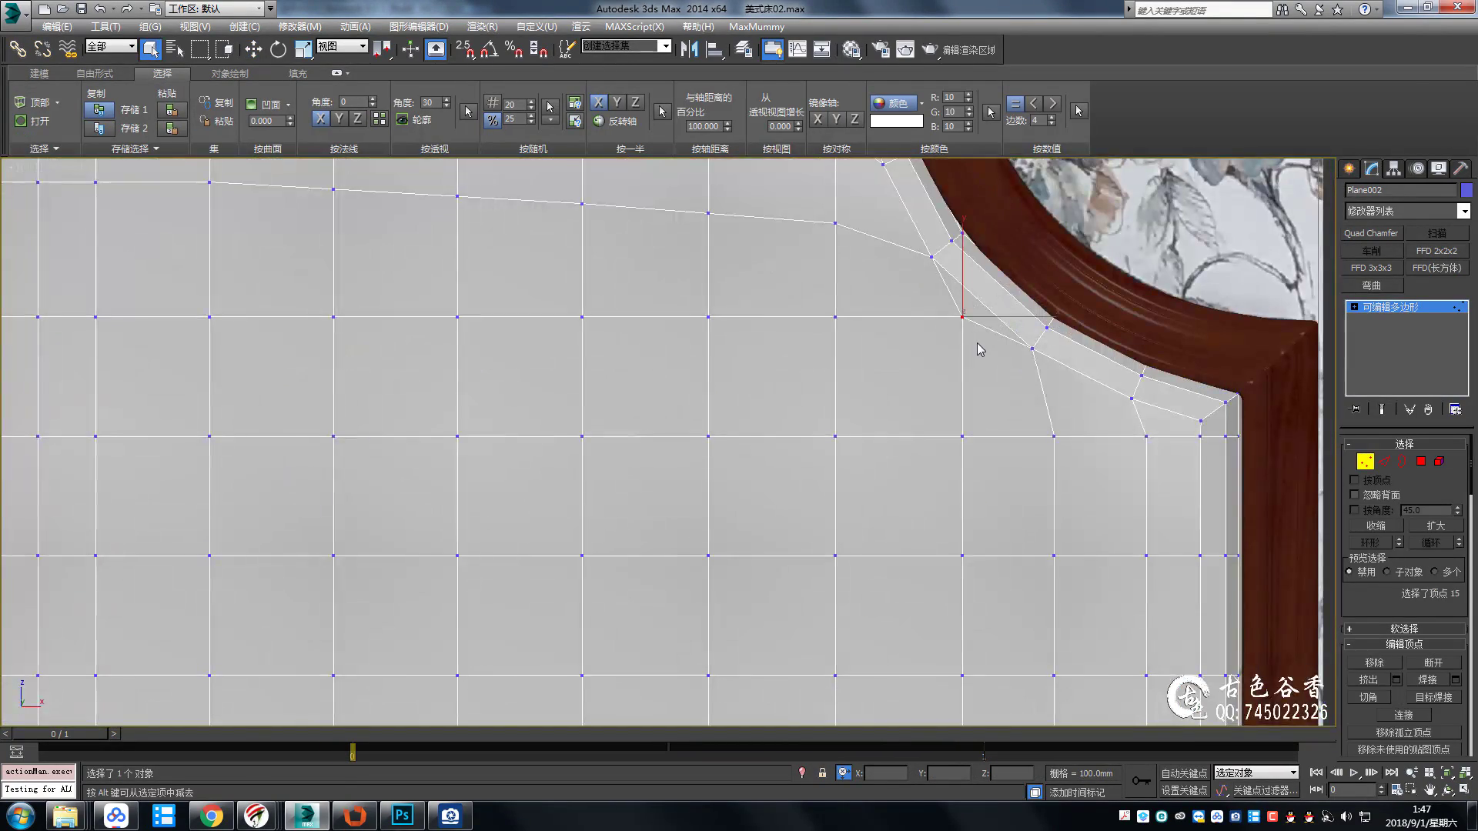
# Pull three corner vertices up and left, then cut a new edge across the upper-right corner.
pyautogui.press('w')
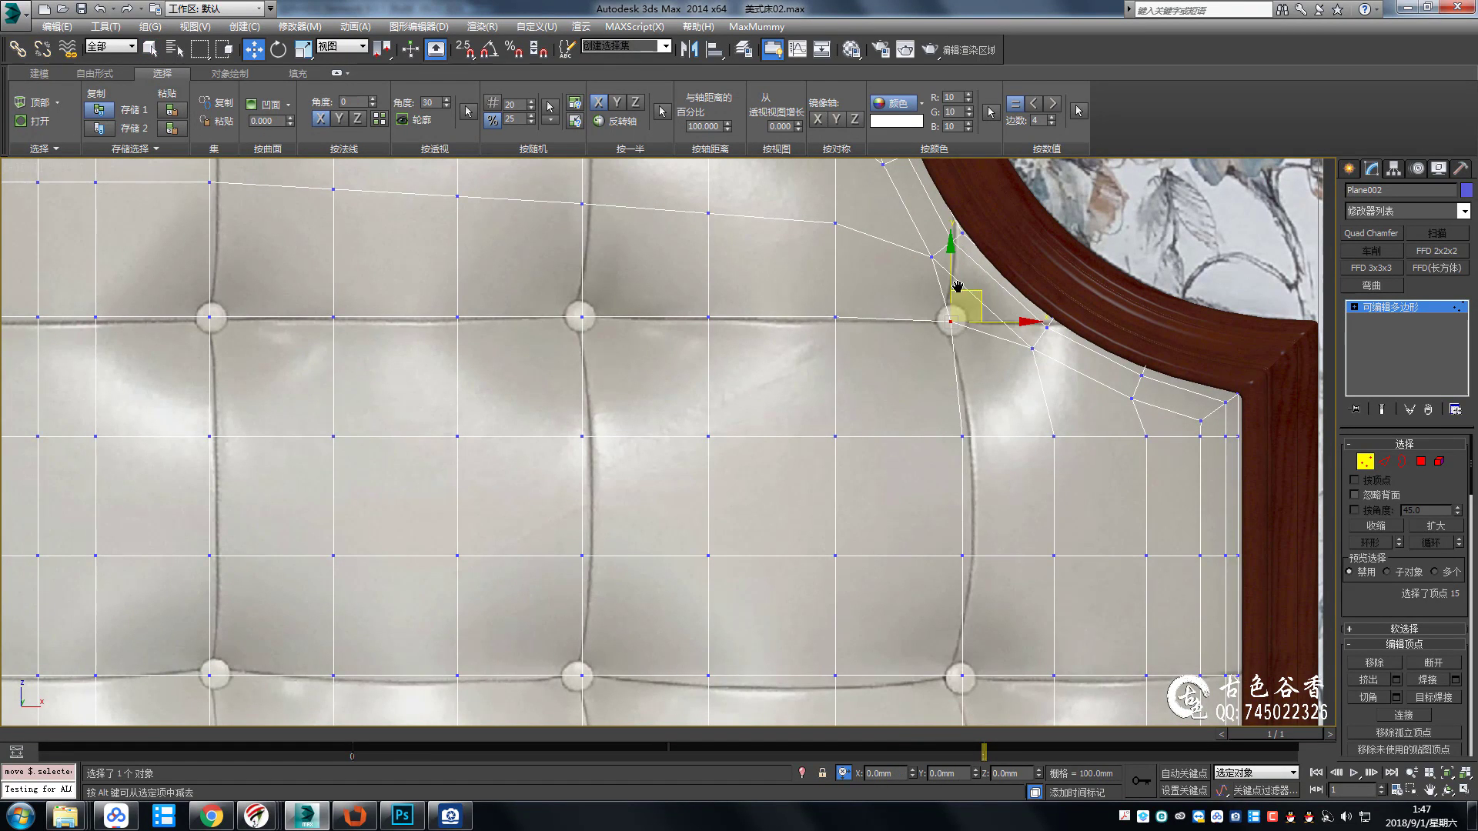
pyautogui.moveTo(935, 235)
pyautogui.mouseDown(button='middle')
pyautogui.moveTo(897, 387)
pyautogui.moveTo(933, 304)
pyautogui.mouseUp(button='middle')
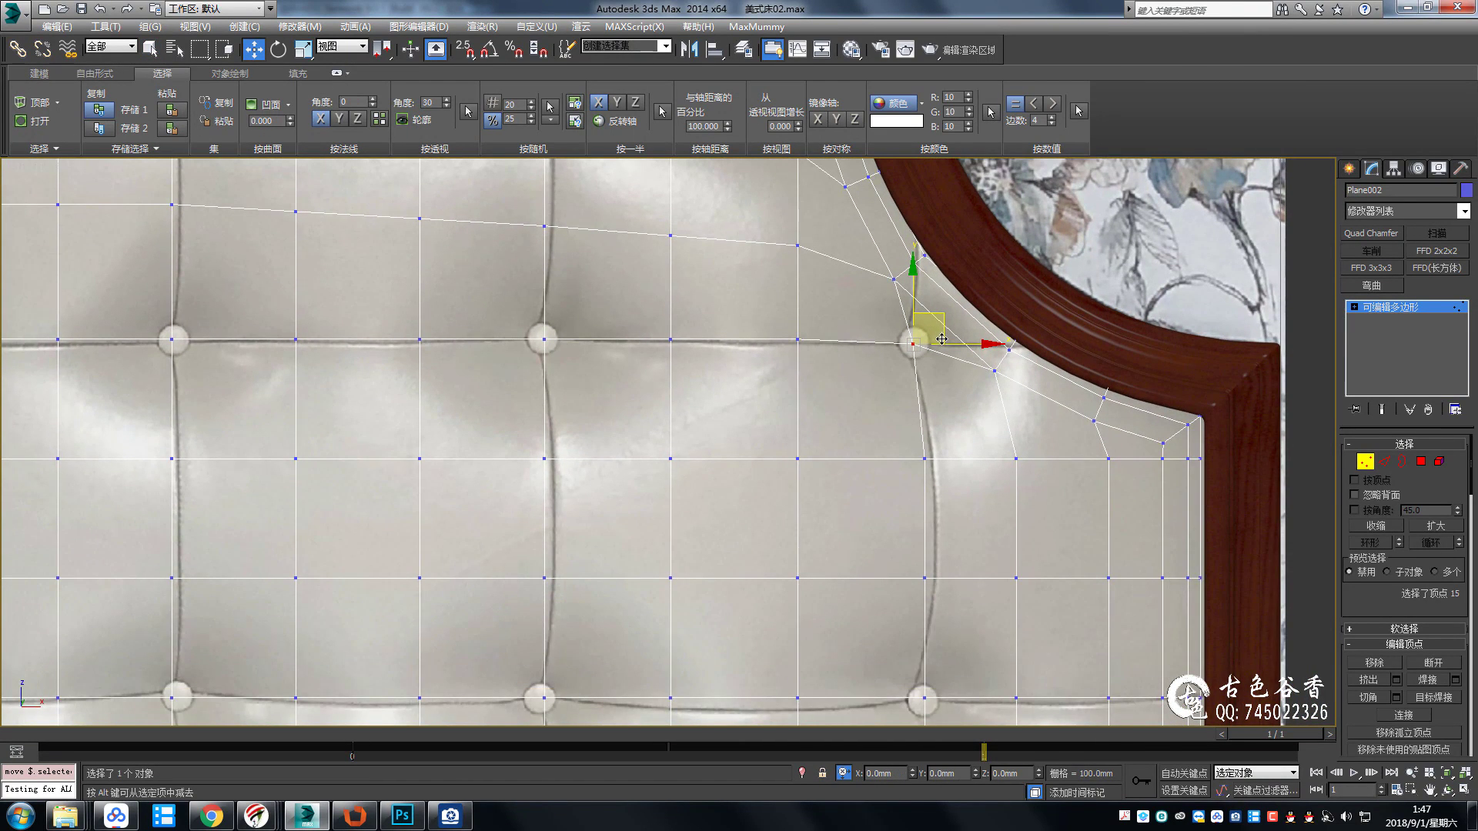
pyautogui.scroll(2, 942, 339)
pyautogui.moveTo(927, 387); pyautogui.dragTo(909, 322)
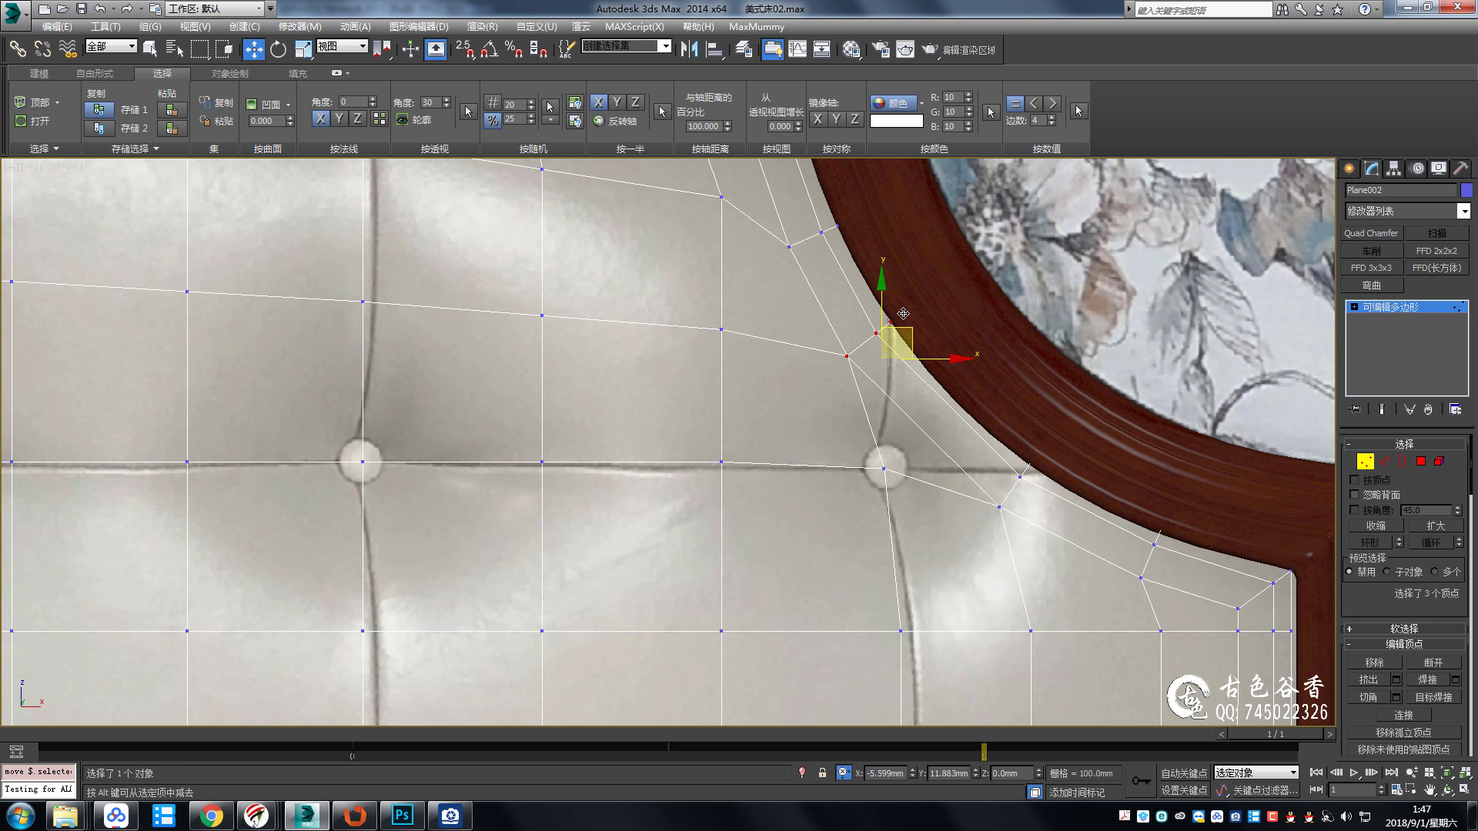
pyautogui.scroll(2, 904, 331)
pyautogui.hotkey('alt', 'c')
pyautogui.click(885, 321)
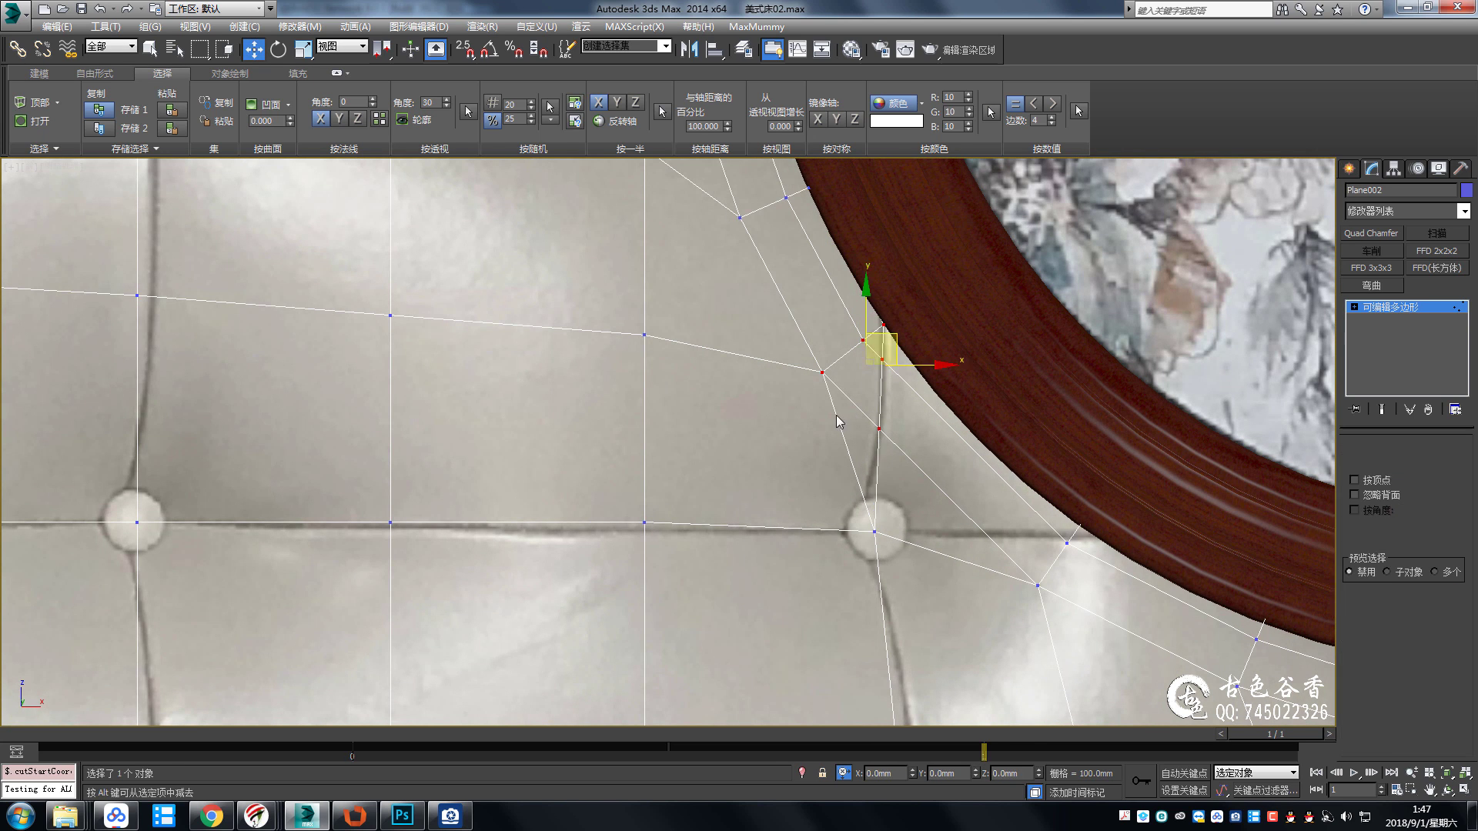
# Select the upper-right corner edges and drag the stray vertex toward its neighbour.
pyautogui.press('2')
pyautogui.press('z')
pyautogui.scroll(3, 911, 367)
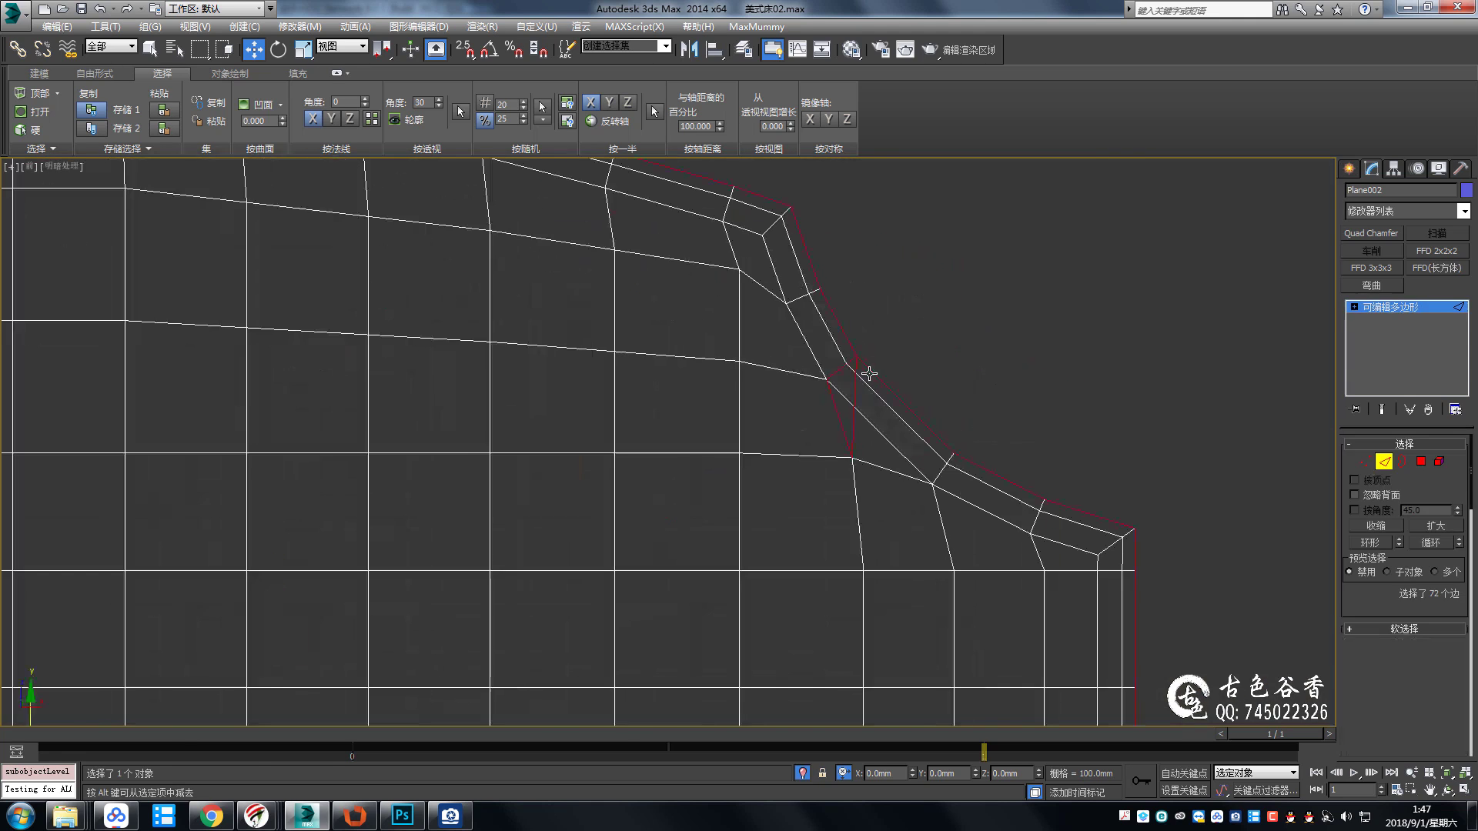
pyautogui.click(842, 373)
pyautogui.scroll(2, 854, 373)
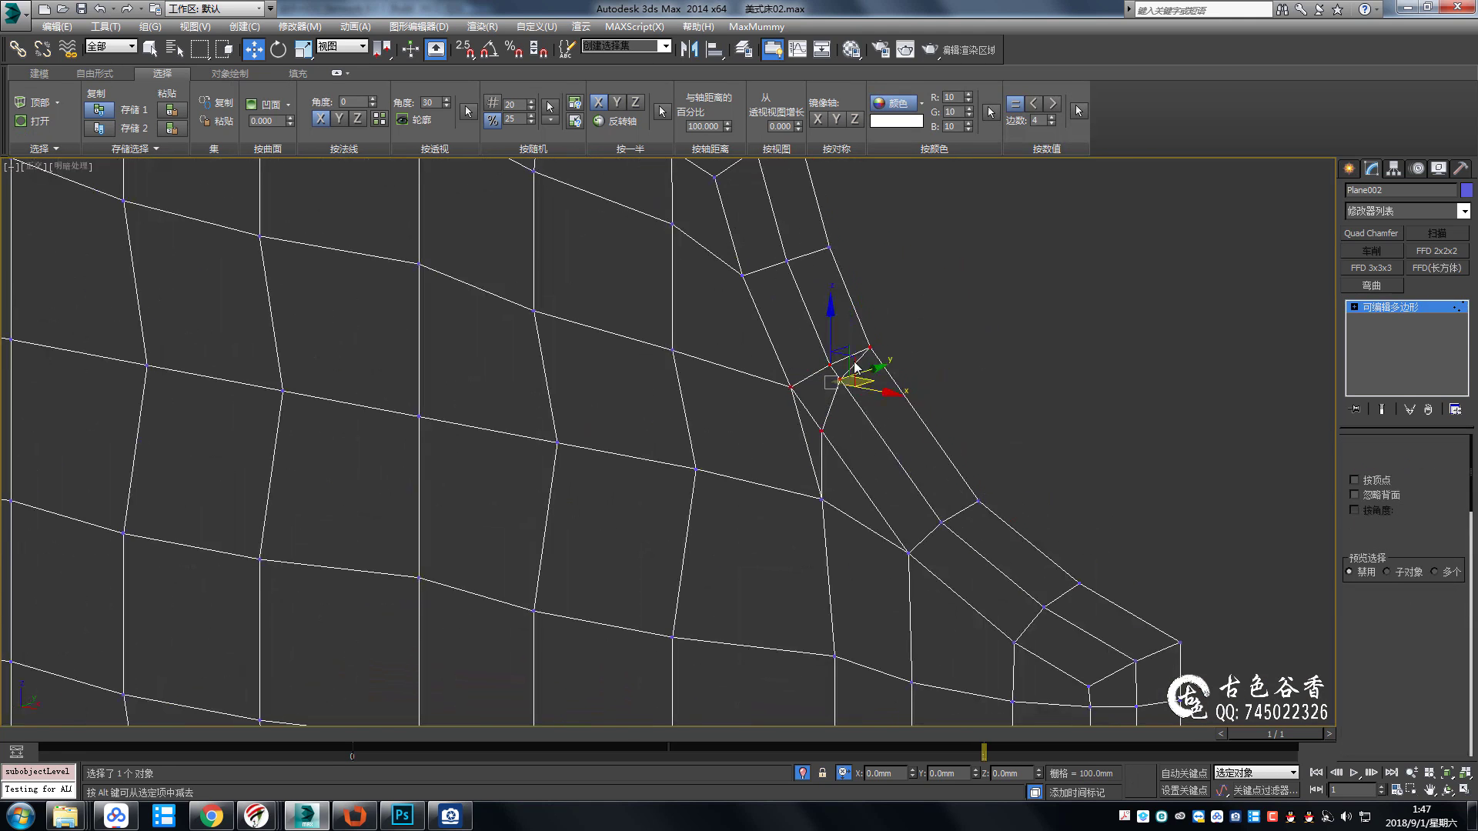
pyautogui.keyDown('ctrl'); pyautogui.click(801, 419); pyautogui.keyUp('ctrl')
pyautogui.keyDown('ctrl'); pyautogui.click(814, 471); pyautogui.keyUp('ctrl')
pyautogui.click(869, 417)
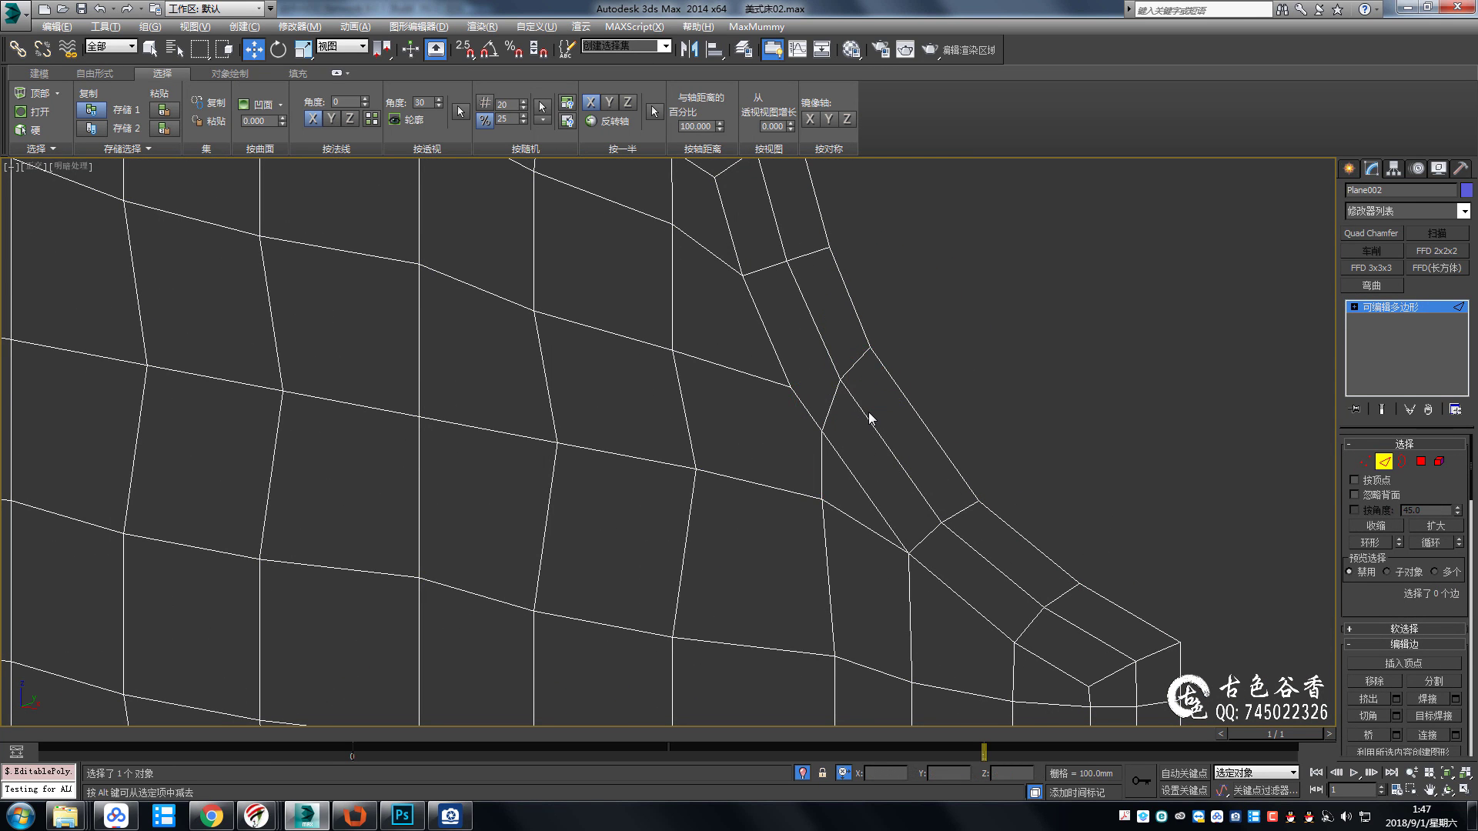
pyautogui.press('1')
pyautogui.moveTo(868, 420)
pyautogui.keyDown('alt'); pyautogui.mouseDown(button='middle')
pyautogui.moveTo(848, 395)
pyautogui.moveTo(795, 425)
pyautogui.mouseUp(button='middle'); pyautogui.keyUp('alt')
# Target Weld the stray vertex onto its neighbour and show the panel's leather texture.
pyautogui.hotkey('ctrl', 'shift', 'w')
pyautogui.click(793, 387)
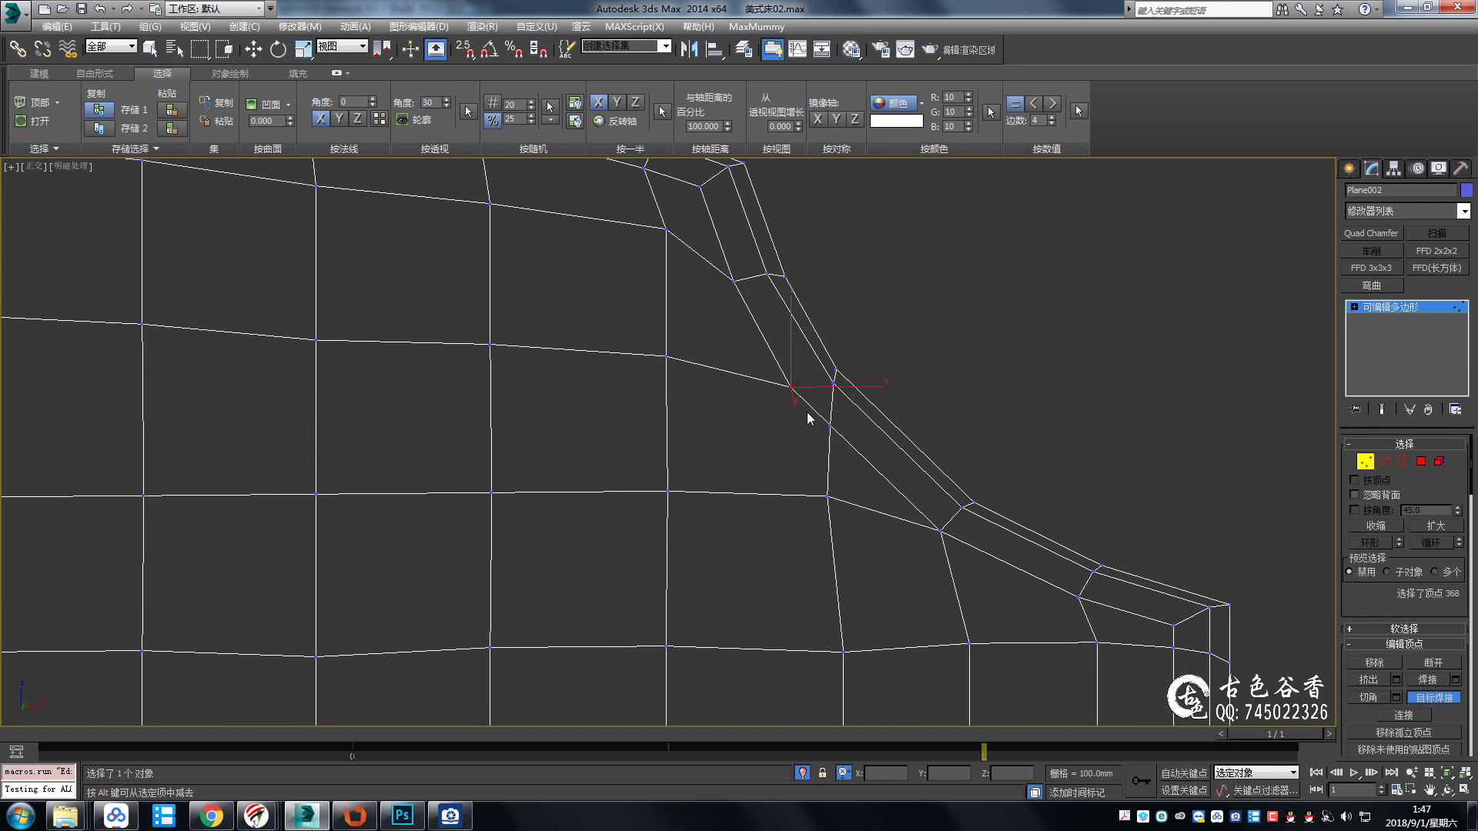
pyautogui.click(829, 425)
pyautogui.hotkey('alt', 'w')
pyautogui.hotkey('alt', 'w')
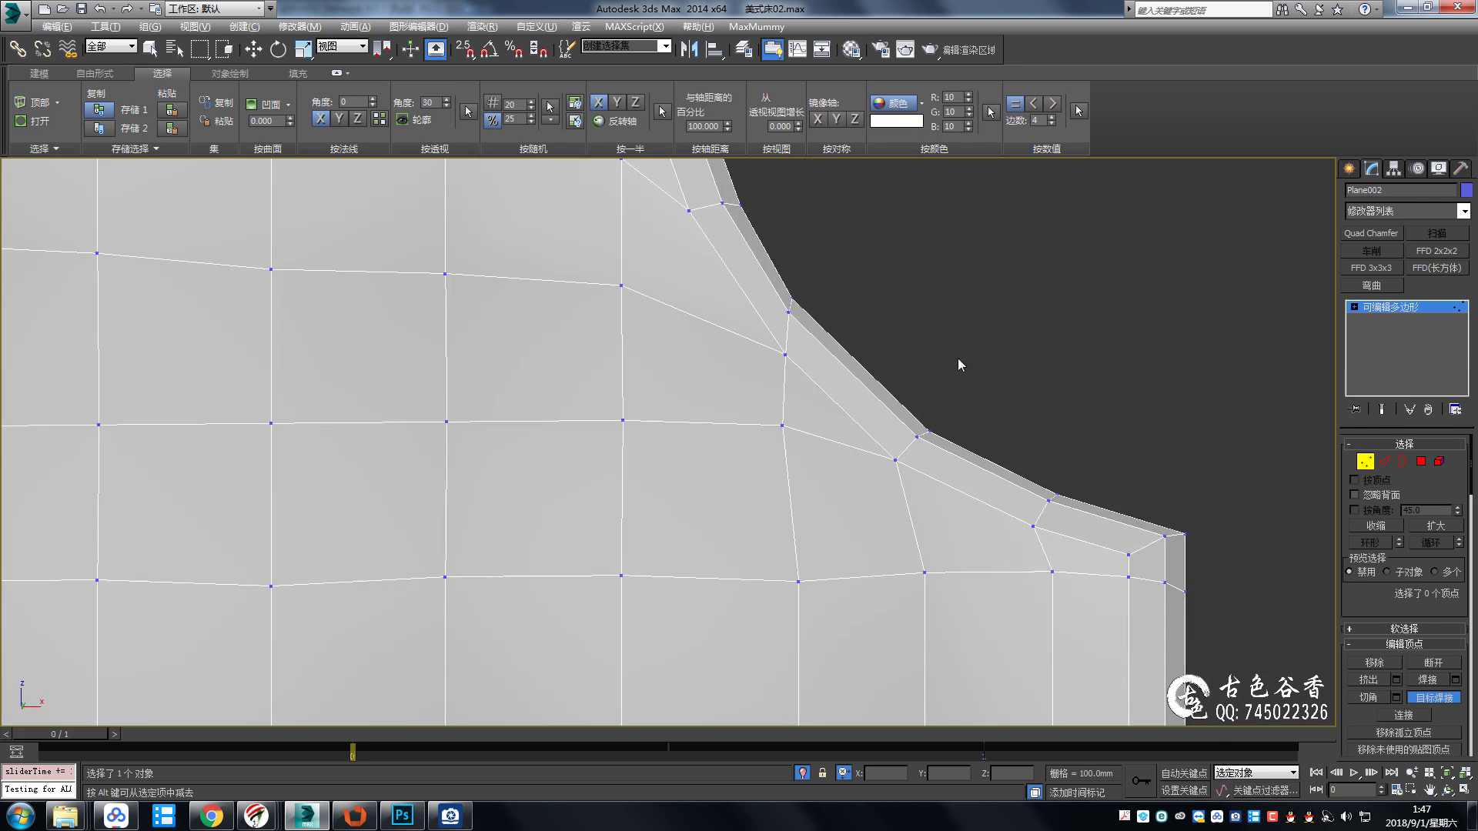
pyautogui.scroll(-5, 1001, 324)
pyautogui.scroll(3, 1027, 295)
pyautogui.scroll(1, 950, 395)
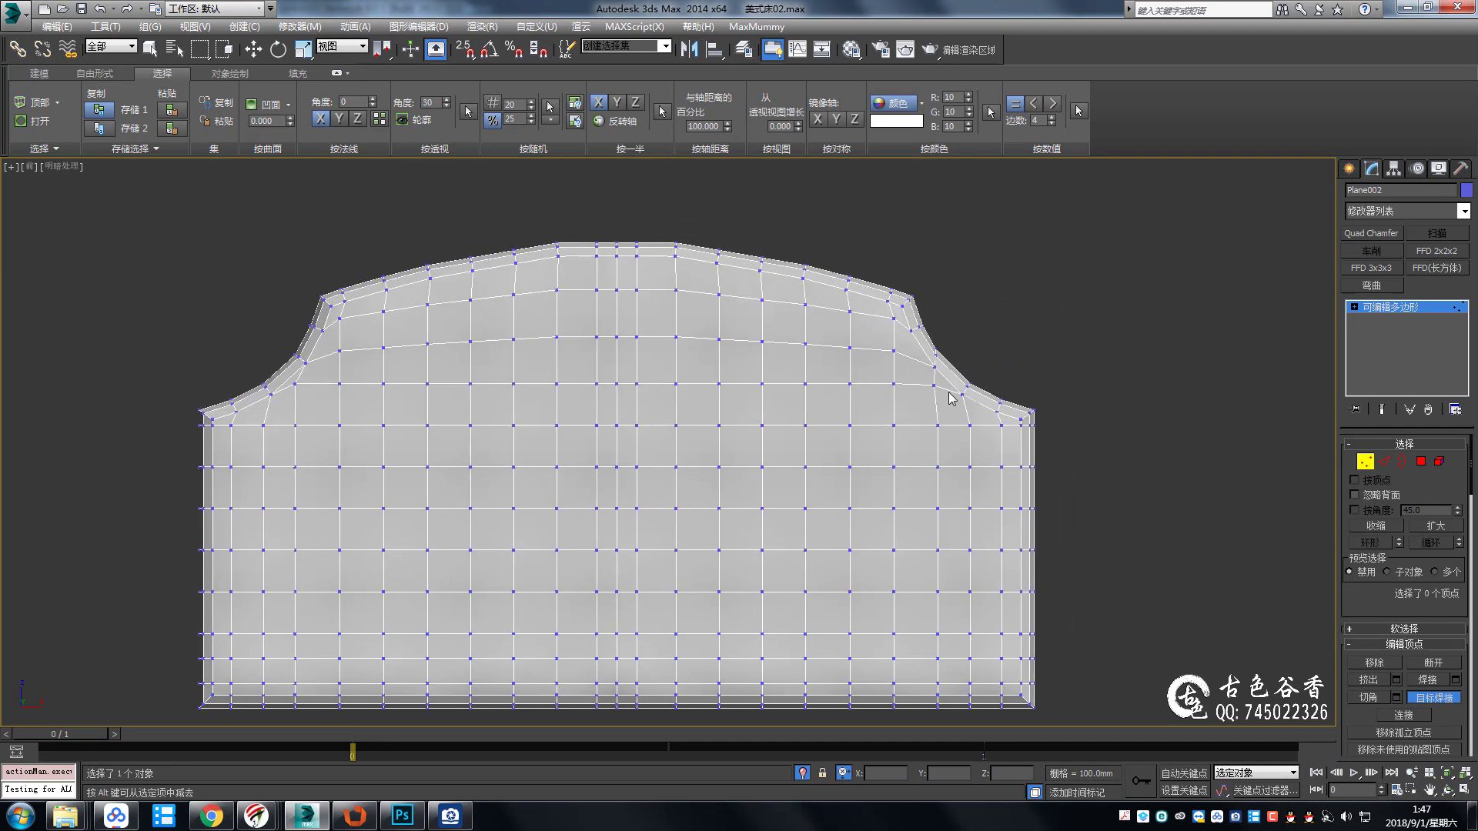
pyautogui.scroll(5, 985, 381)
pyautogui.press('.')
pyautogui.scroll(5, 885, 415)
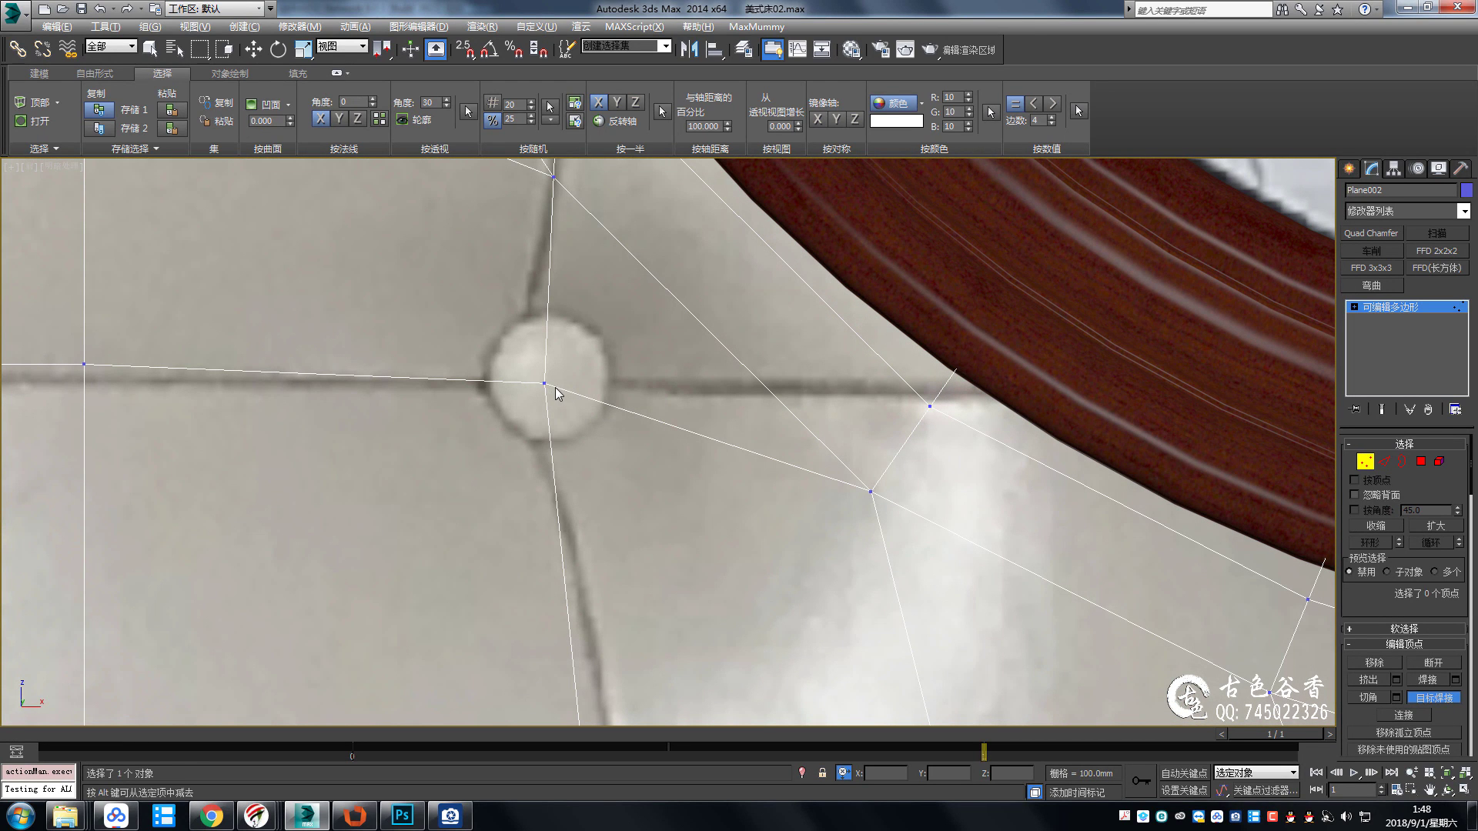
# Cut a new edge from the tuft point toward the panel's upper-right corner.
pyautogui.hotkey('alt', 'c')
pyautogui.click(935, 405)
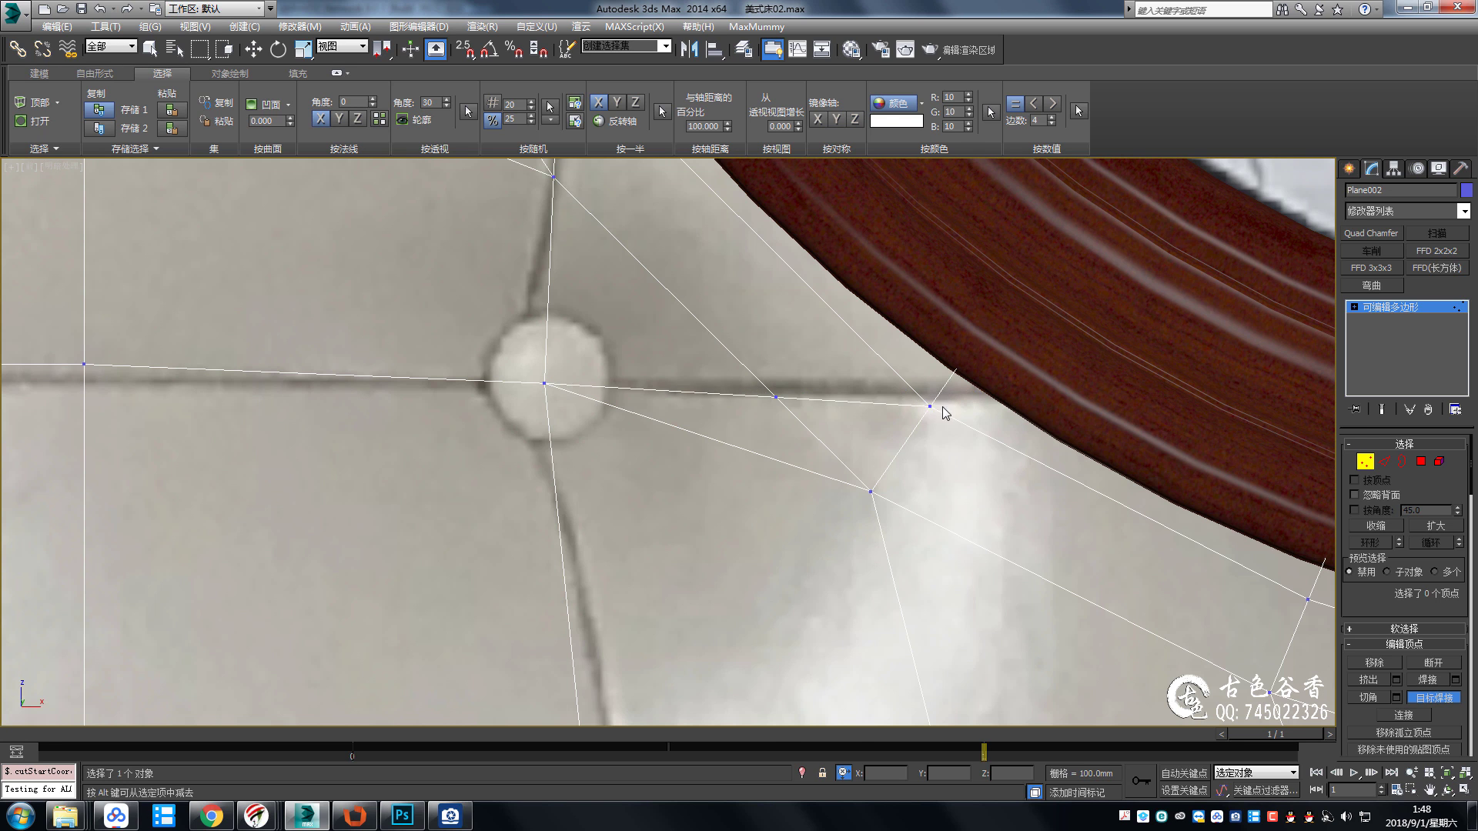
pyautogui.hotkey('alt', 'w')
pyautogui.hotkey('alt', 'w')
pyautogui.press('z')
pyautogui.scroll(6, 981, 371)
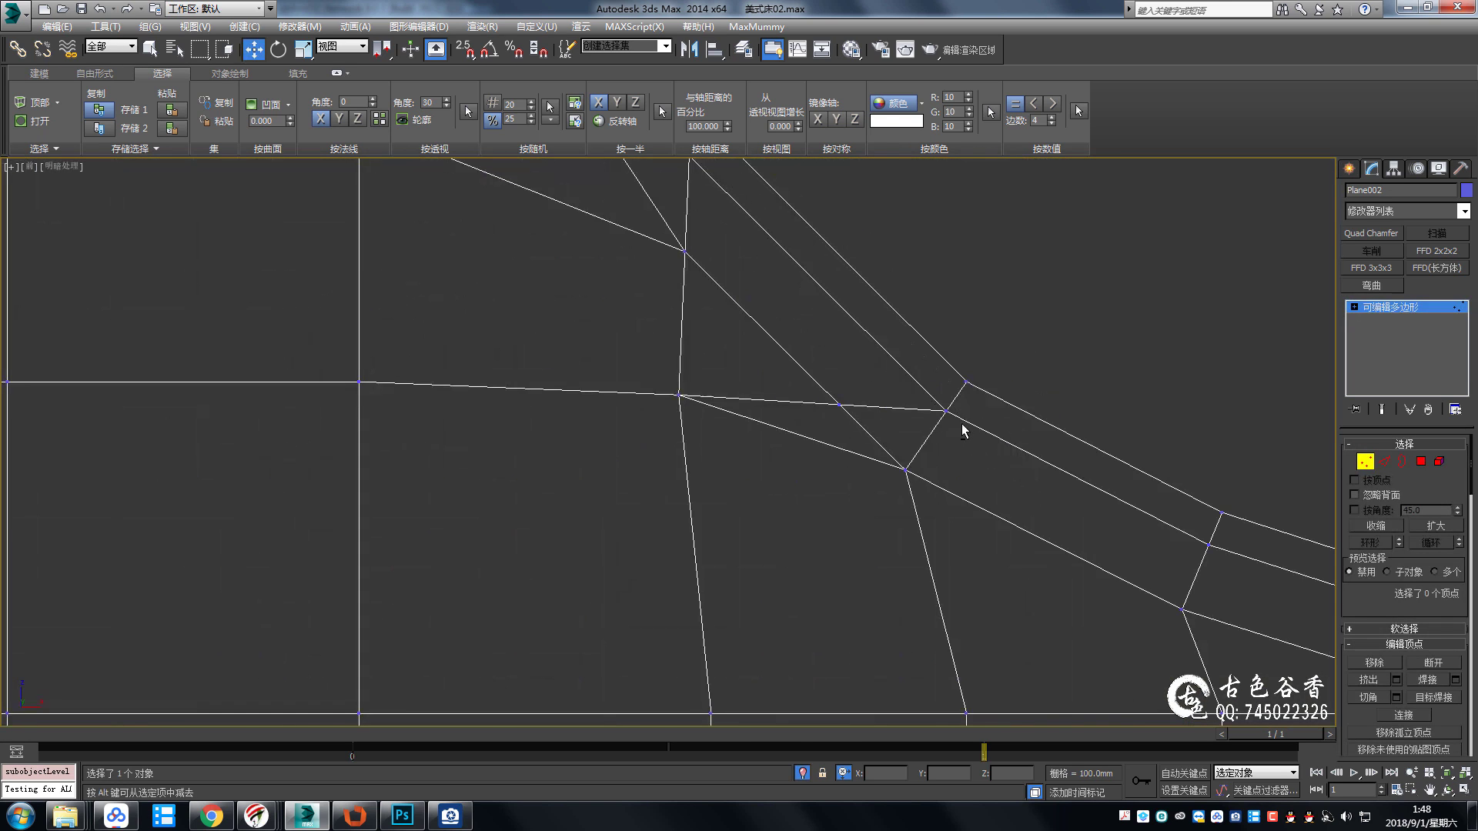
pyautogui.scroll(-2, 1022, 408)
pyautogui.press('2')
pyautogui.press('w')
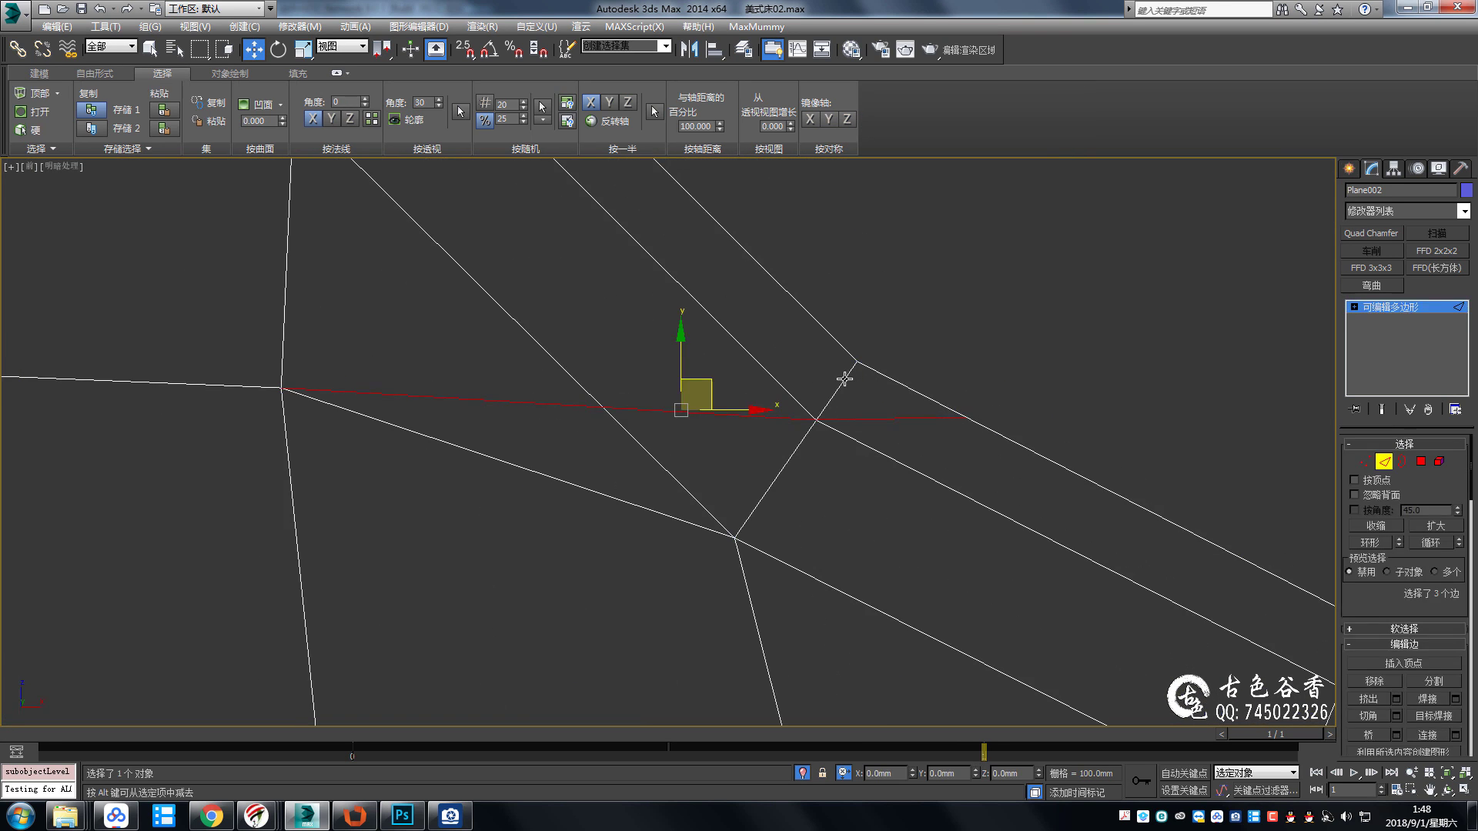
# Target Weld the leftover vertex onto its neighbouring vertex.
pyautogui.click(614, 518)
pyautogui.scroll(-3, 824, 408)
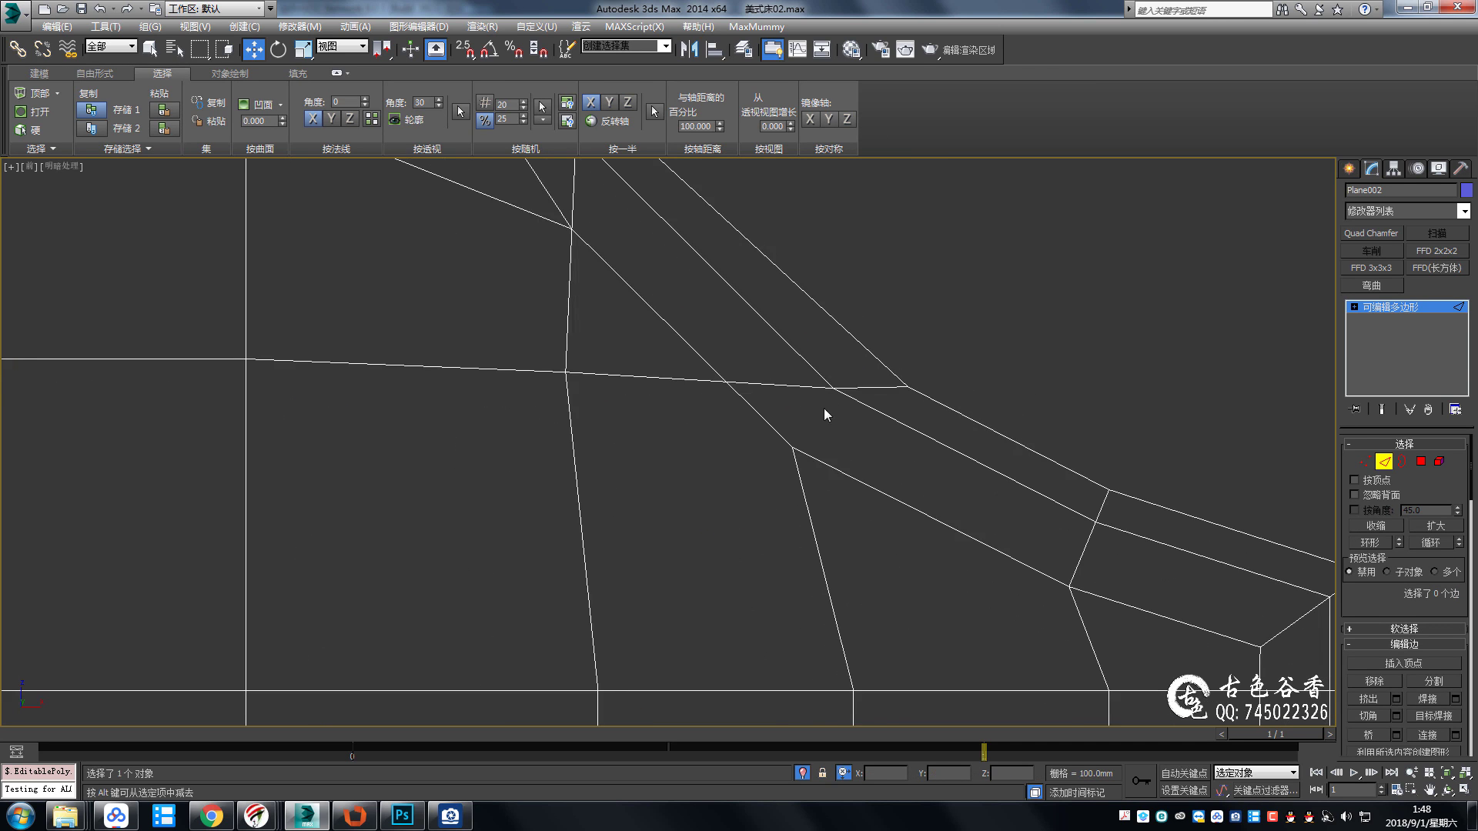
pyautogui.press('1')
pyautogui.hotkey('ctrl', 'w')
pyautogui.click(792, 447)
pyautogui.click(726, 381)
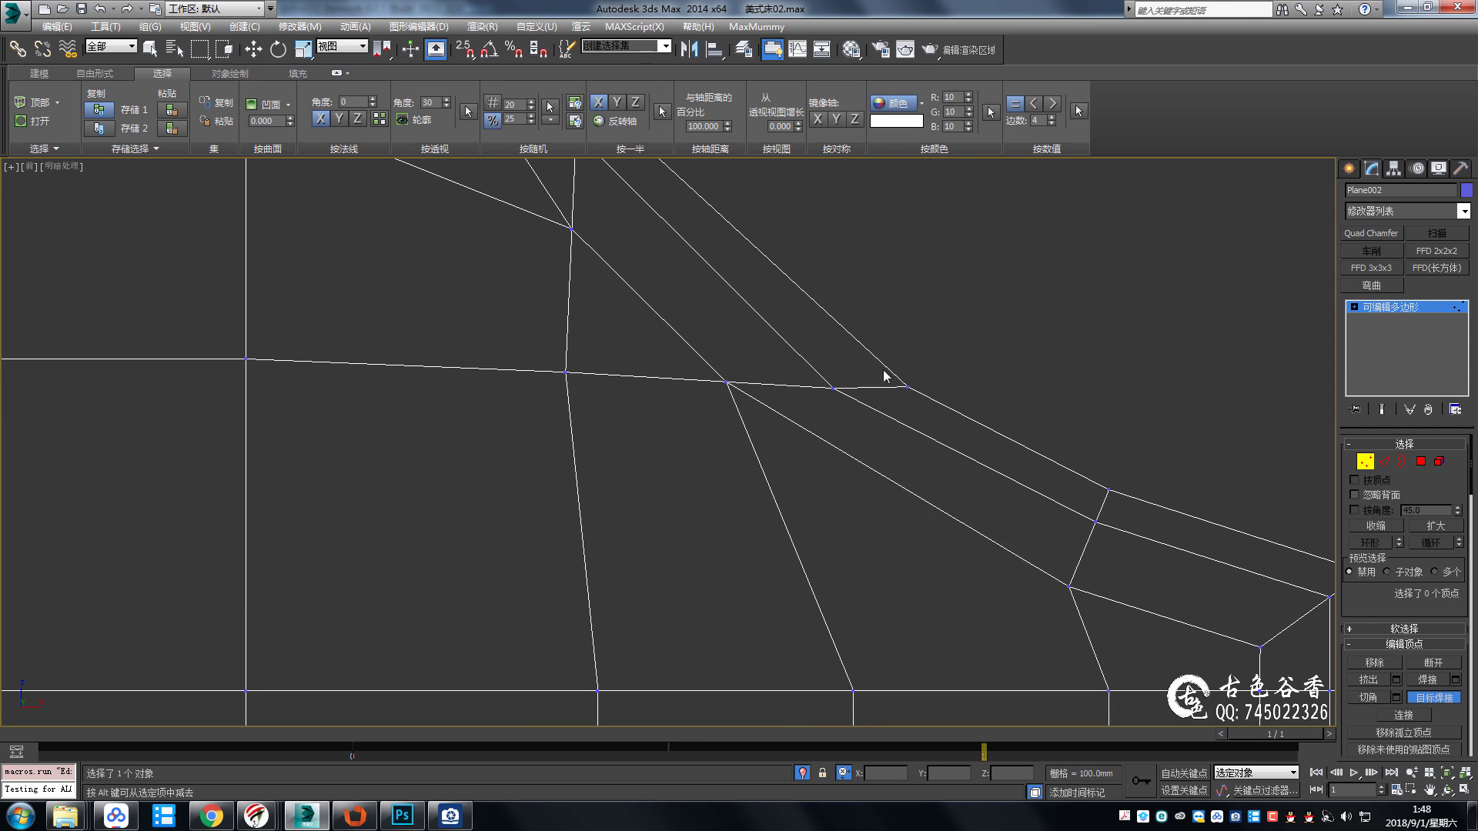
pyautogui.press('w')
pyautogui.scroll(-3, 958, 389)
# Switch the corner view to shaded and select a corner vertex beside the frame.
pyautogui.moveTo(956, 368); pyautogui.dragTo(944, 408, button='middle')
pyautogui.press('F3')
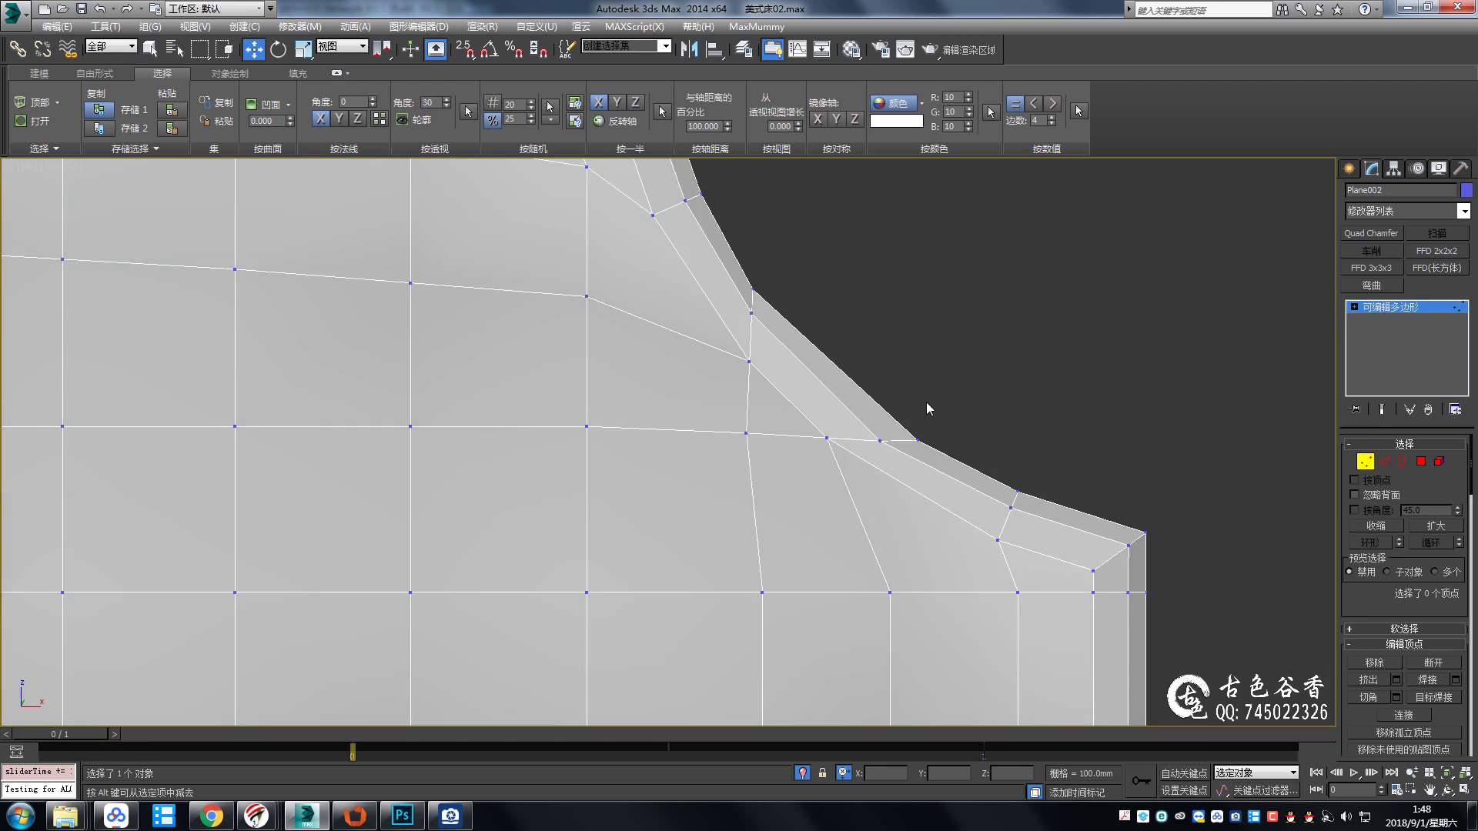
pyautogui.hotkey('alt', 'q')
pyautogui.scroll(3, 809, 378)
pyautogui.scroll(3, 808, 377)
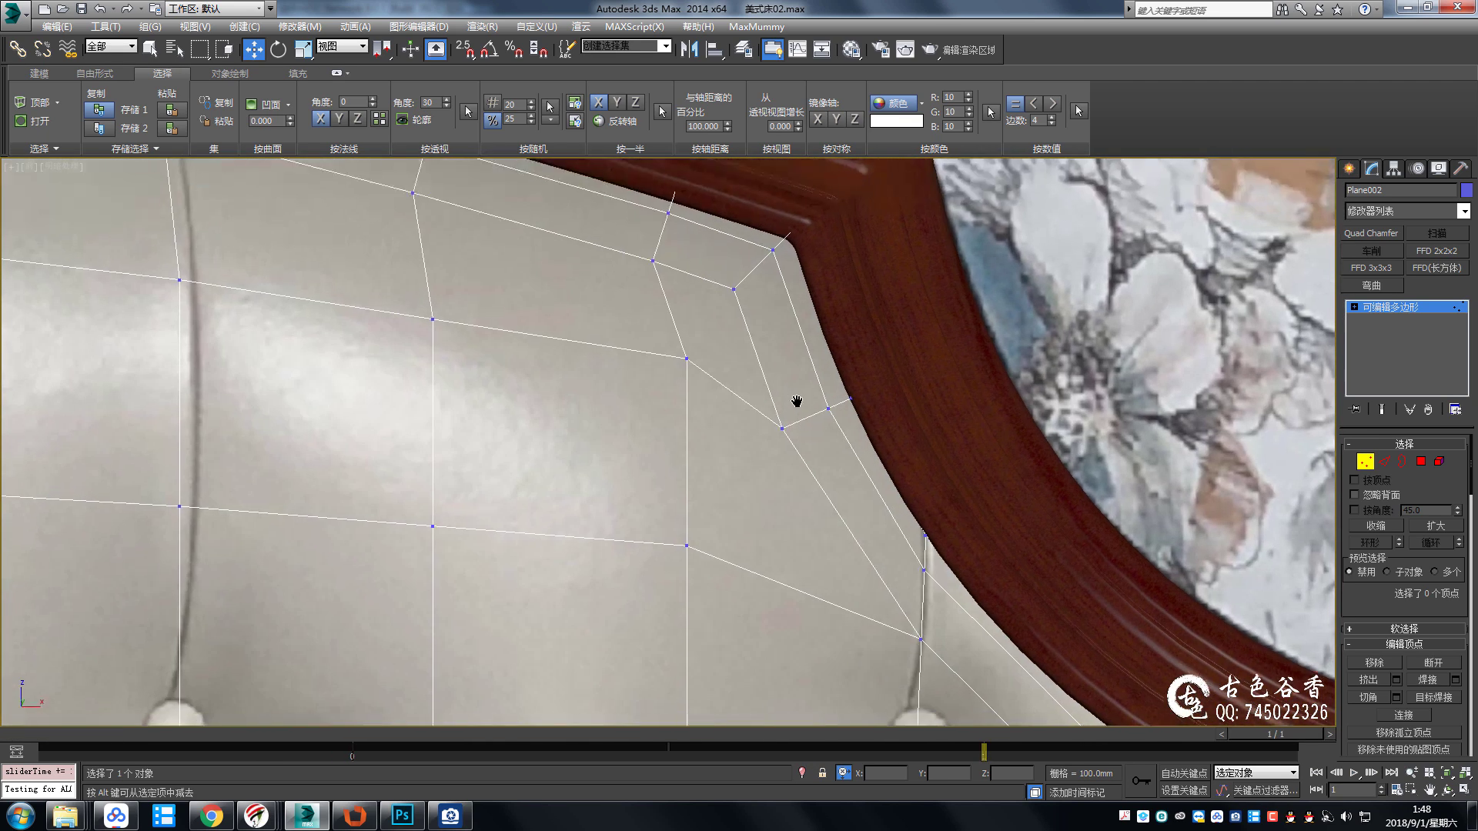
pyautogui.press('.')
pyautogui.click(781, 449)
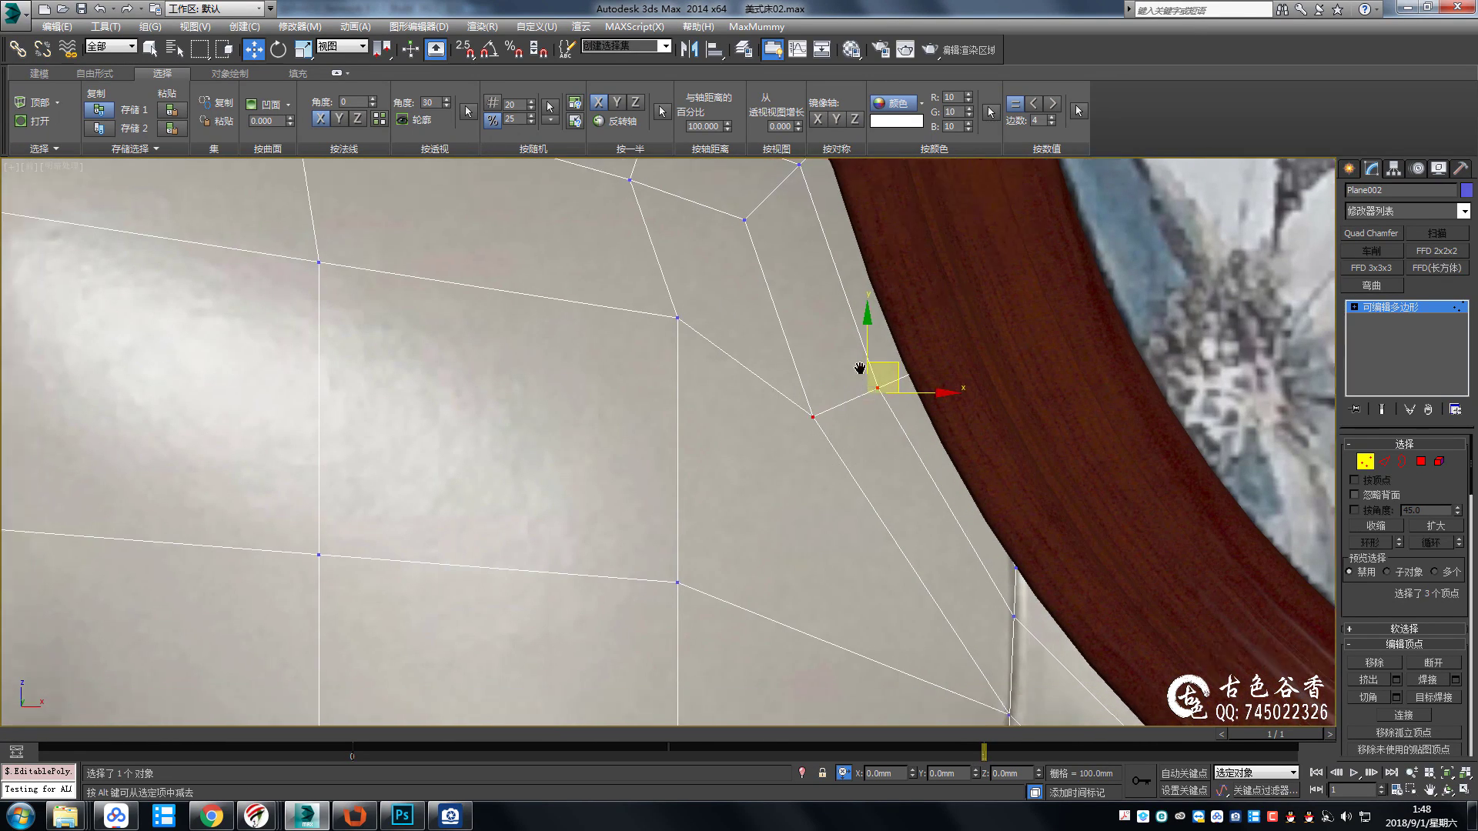
pyautogui.scroll(-3, 862, 369)
pyautogui.scroll(3, 844, 347)
# Chamfer the diagonal edge at the panel's upper-right corner.
pyautogui.press('2')
pyautogui.doubleClick(844, 347)
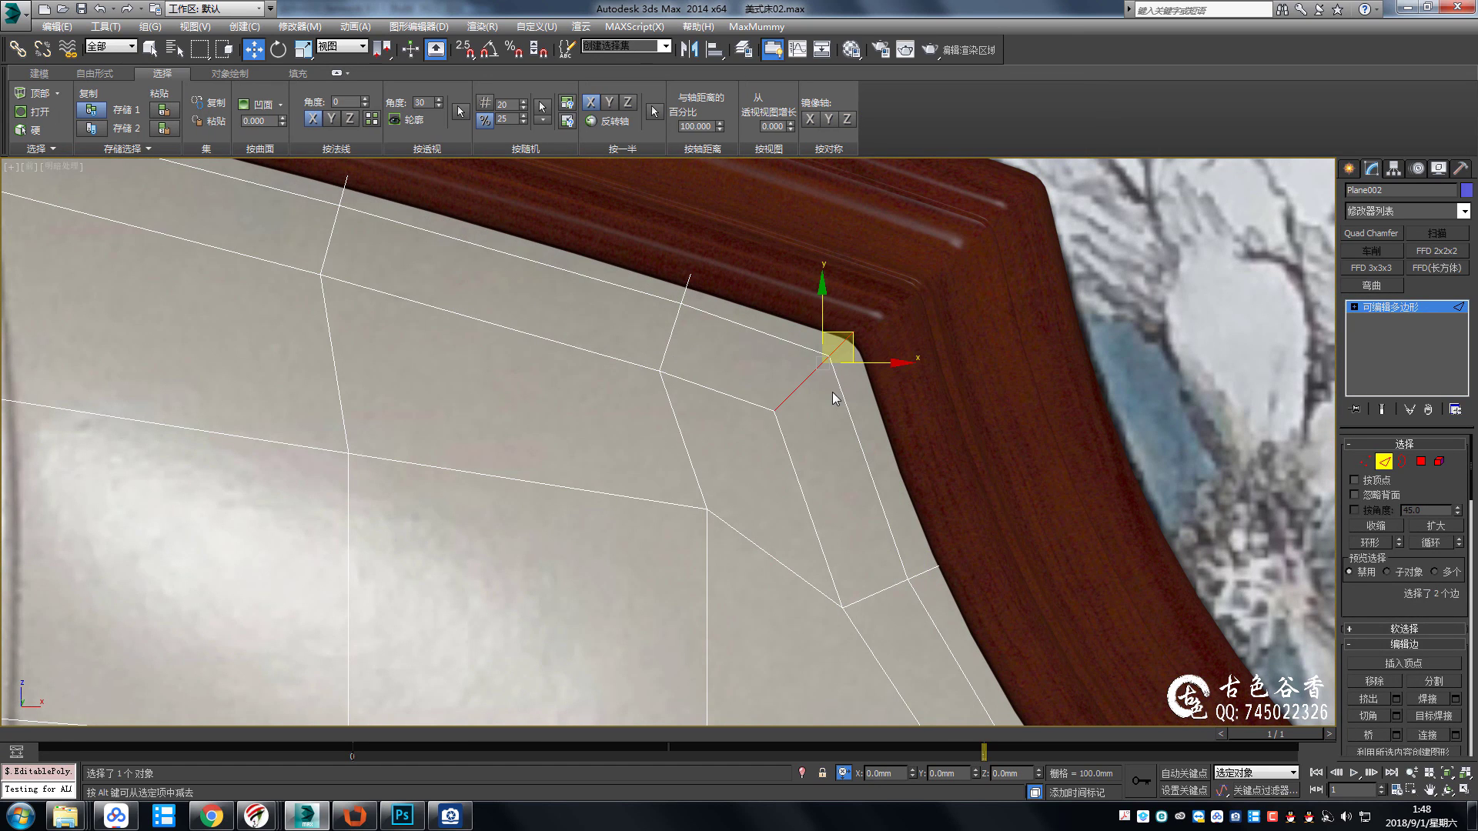
pyautogui.hotkey('ctrl', 'shift', 'c')
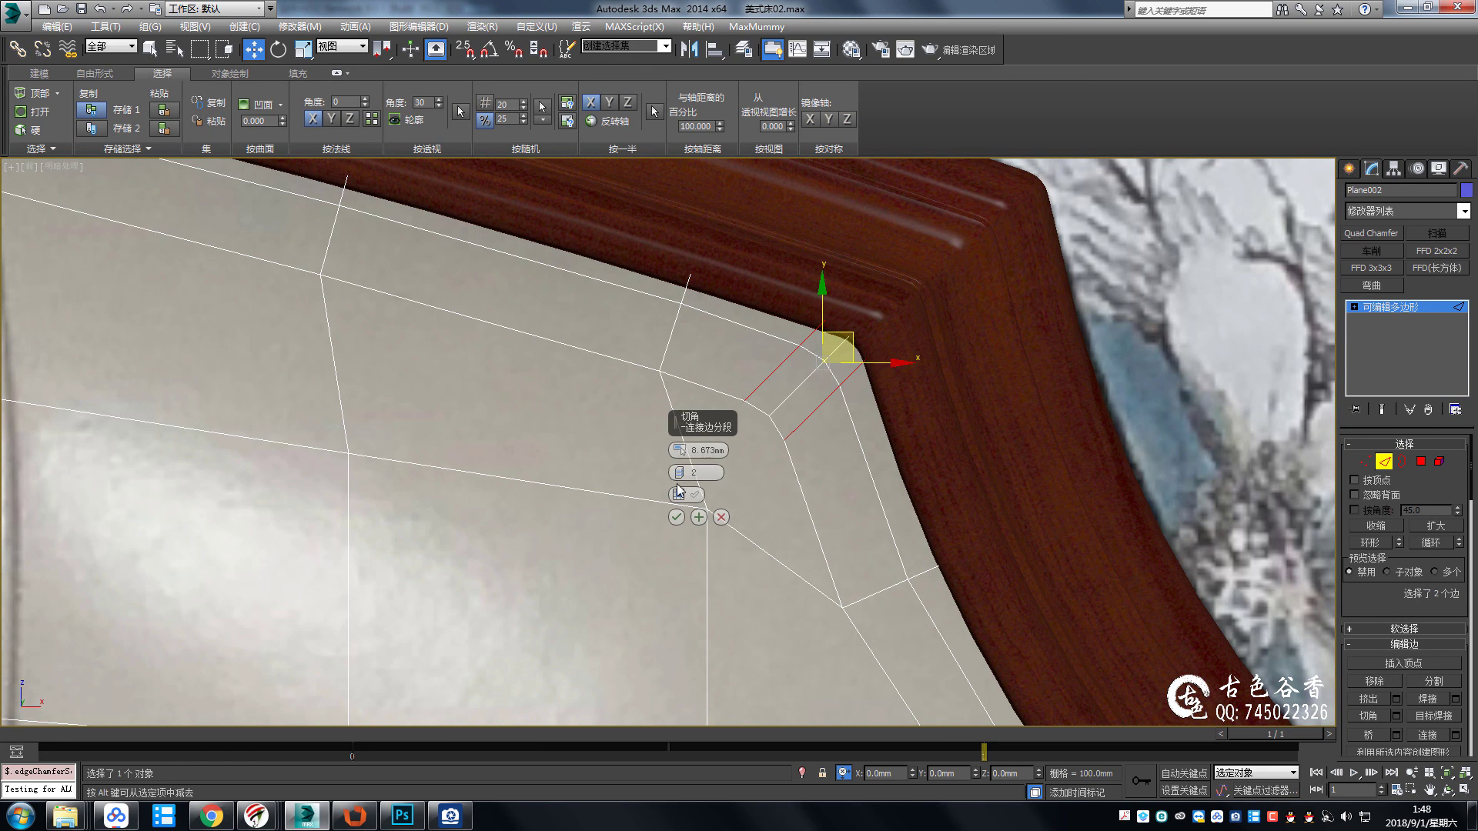
pyautogui.click(676, 517)
pyautogui.scroll(-2, 780, 413)
pyautogui.scroll(2, 788, 406)
# Turn on NURMS Toggle smoothing and deselect to inspect the smoothed panel.
pyautogui.press('1')
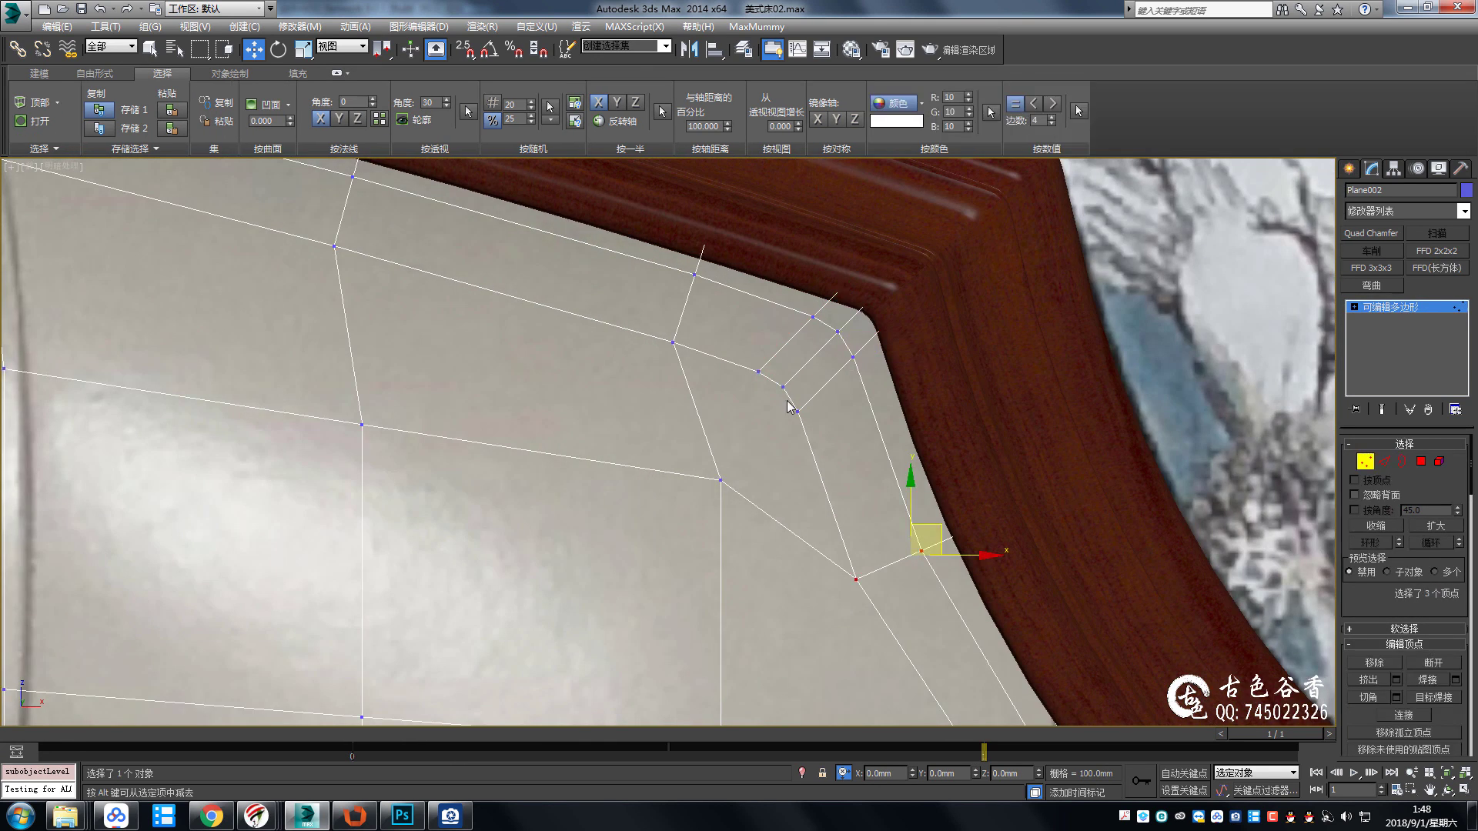
pyautogui.click(783, 386)
pyautogui.press('q')
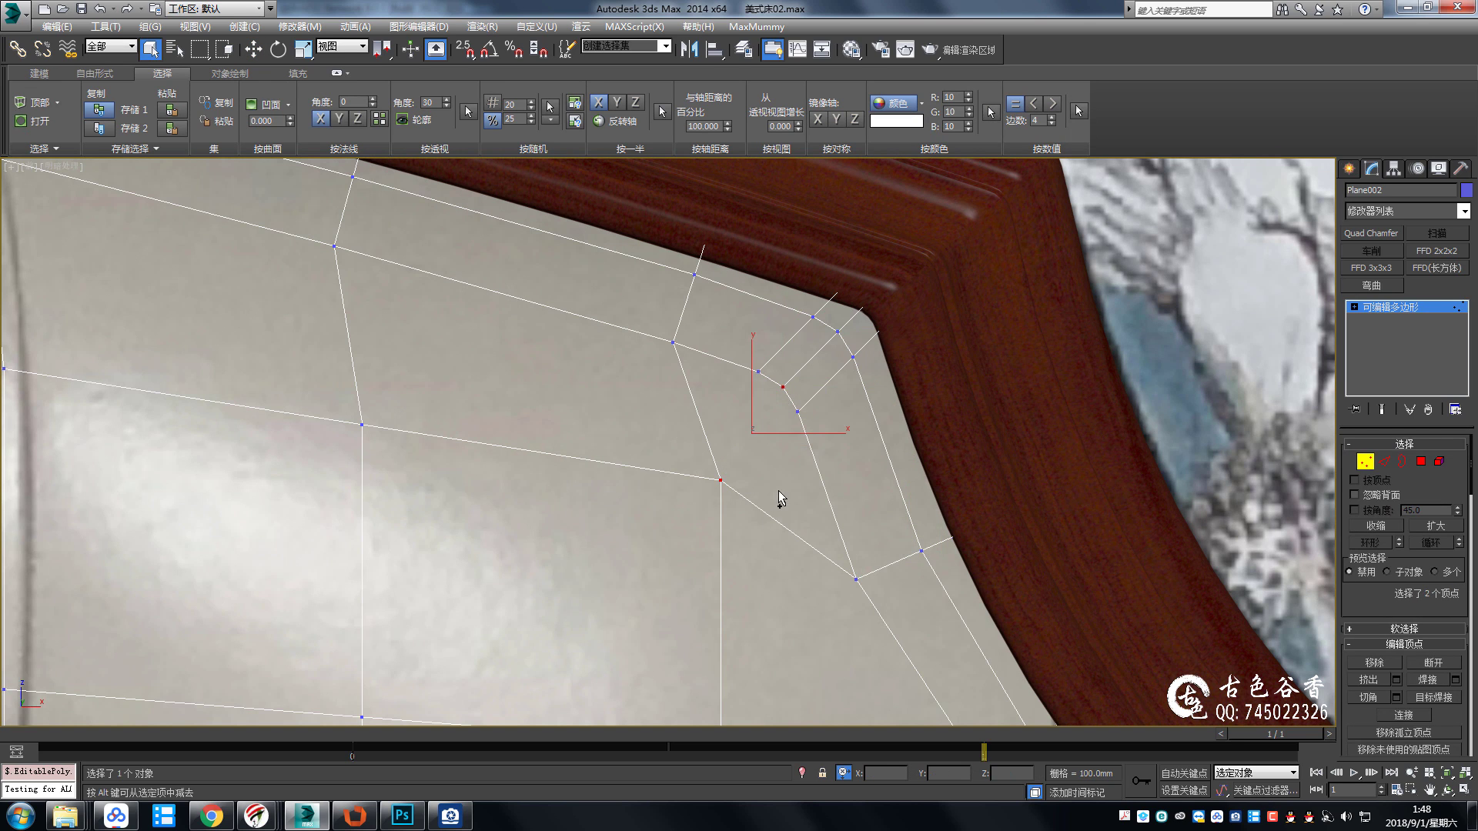
pyautogui.hotkey('ctrl', 'q')
pyautogui.click(1072, 402)
# Reselect the panel in Vertex mode and pick the first upper-row button vertices.
pyautogui.scroll(-3, 1072, 402)
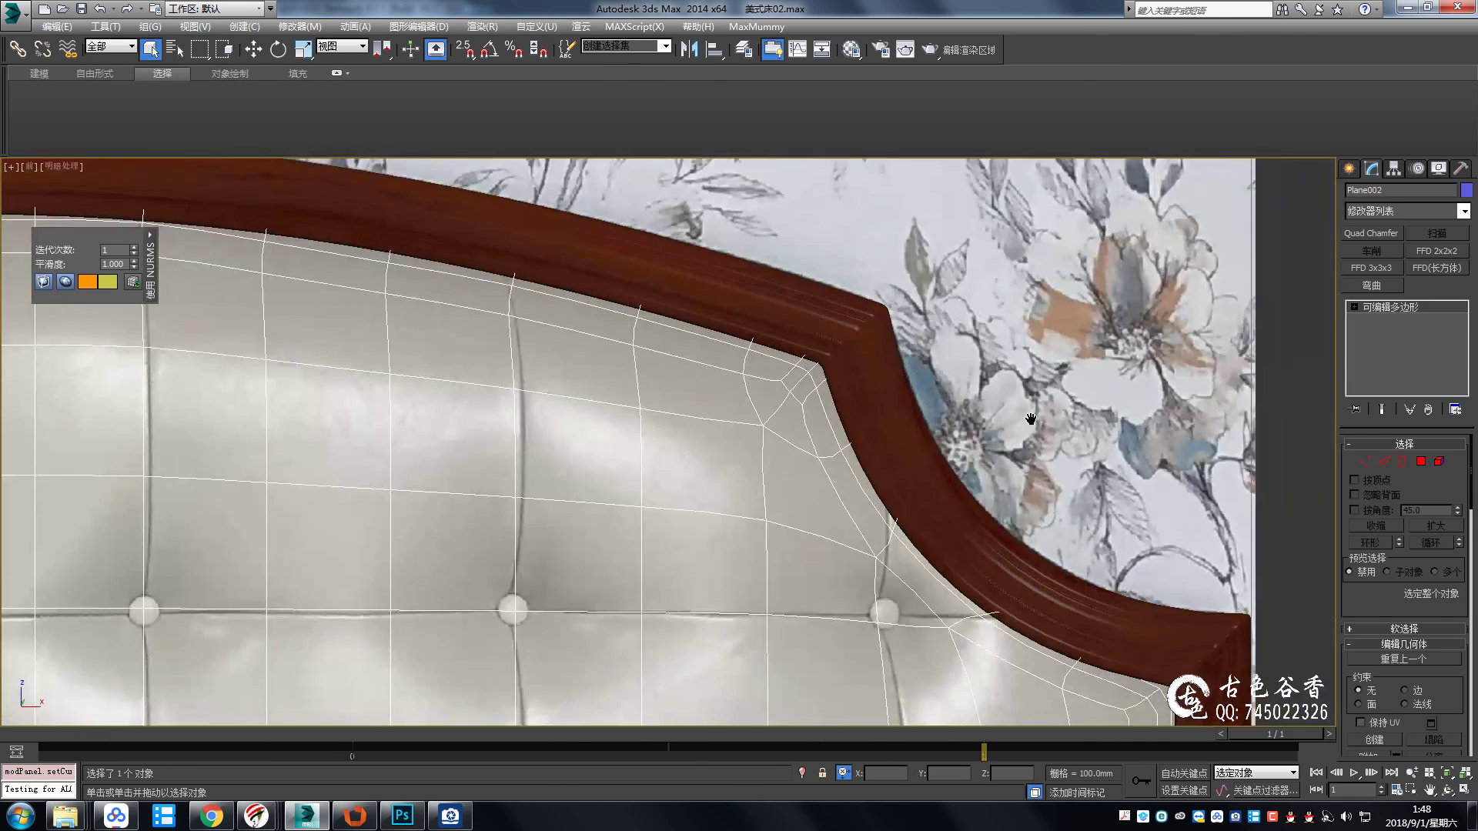
pyautogui.scroll(-2, 1029, 416)
pyautogui.scroll(2, 626, 372)
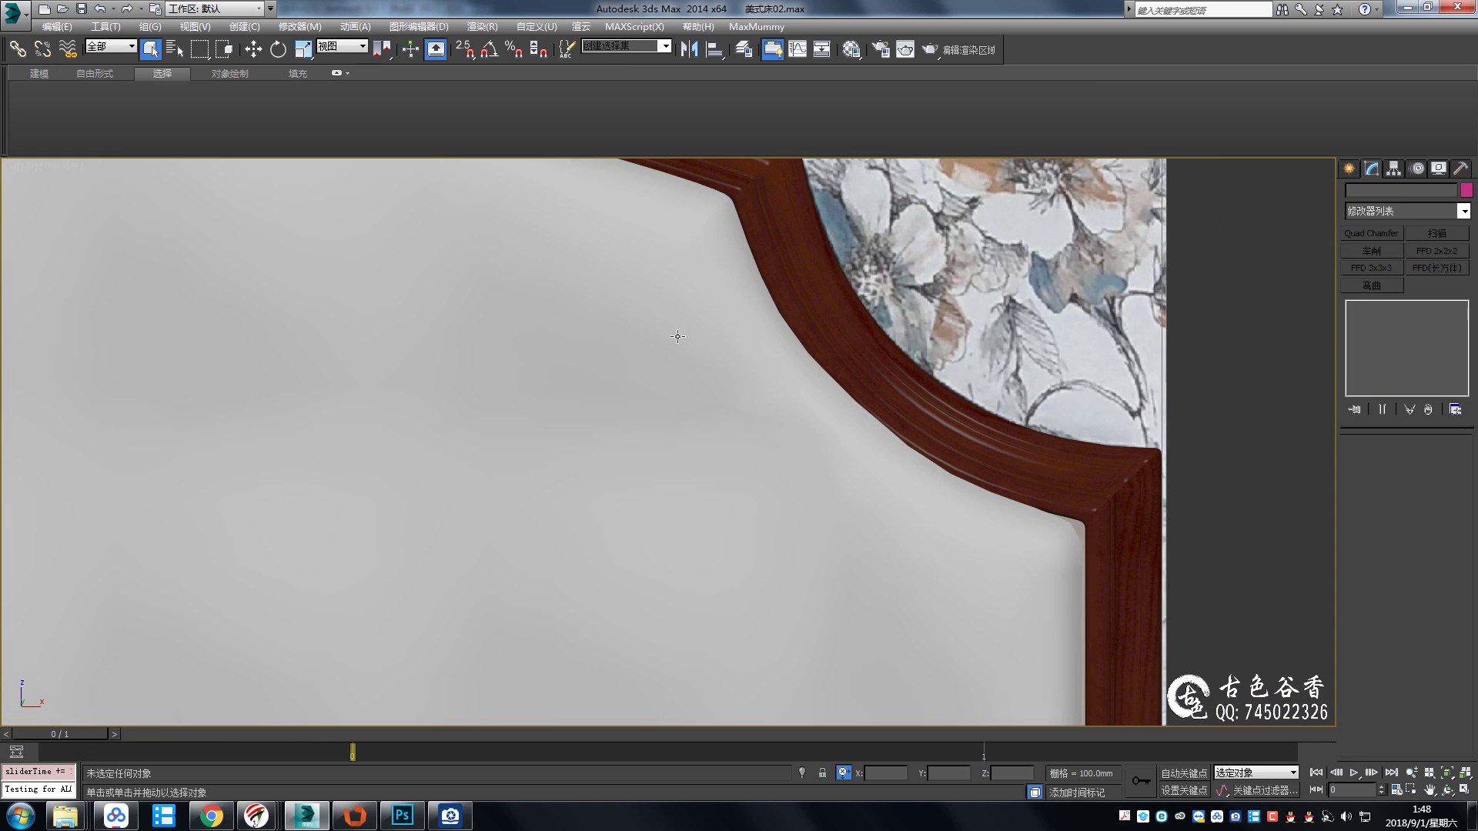
pyautogui.click(685, 327)
pyautogui.moveTo(697, 363); pyautogui.dragTo(778, 378, button='middle')
pyautogui.hotkey('ctrl', 'q')
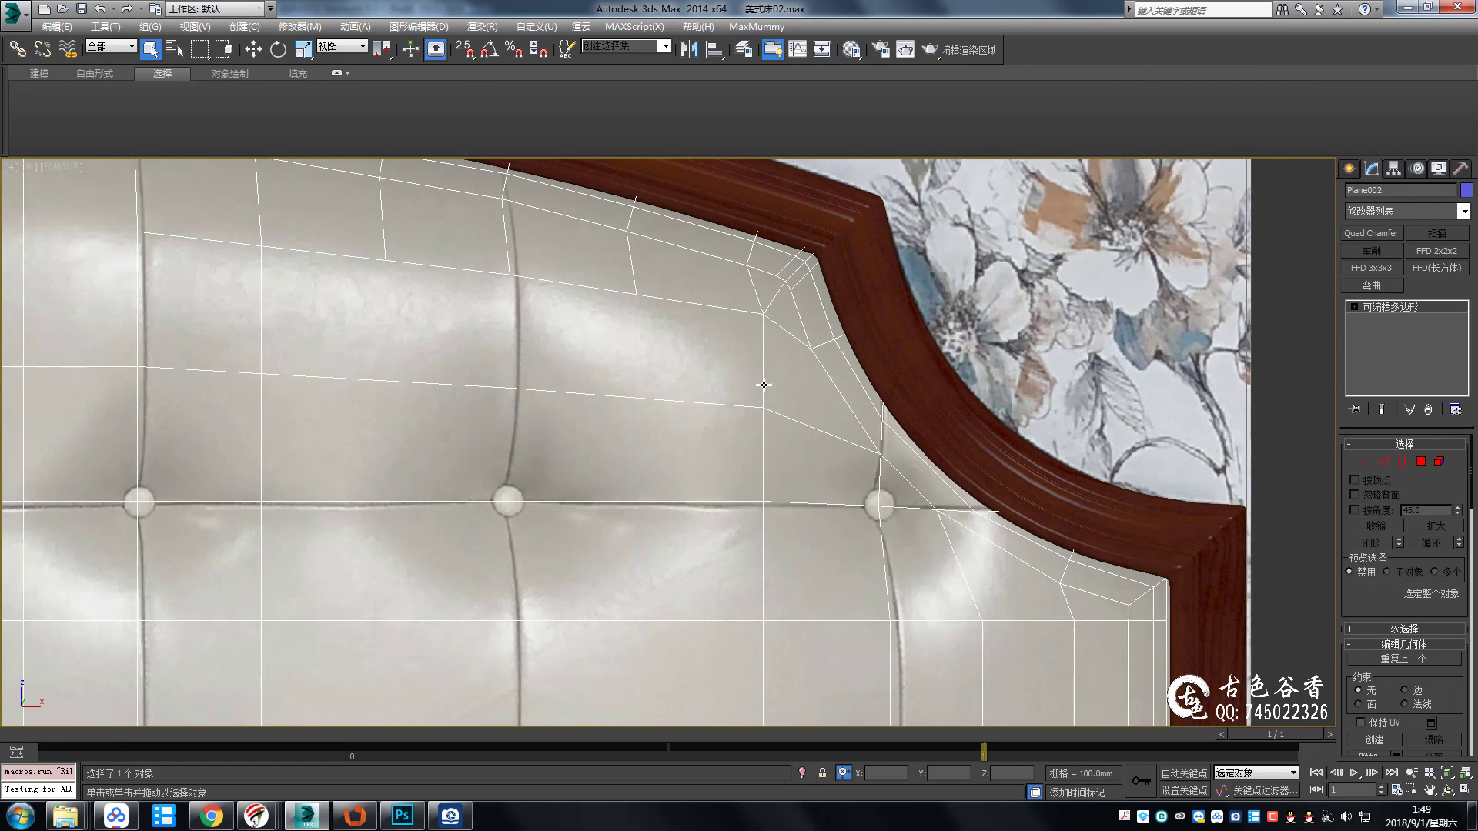
pyautogui.scroll(-2, 777, 378)
pyautogui.press('1')
pyautogui.click(654, 367)
pyautogui.moveTo(901, 376); pyautogui.dragTo(841, 390, button='middle')
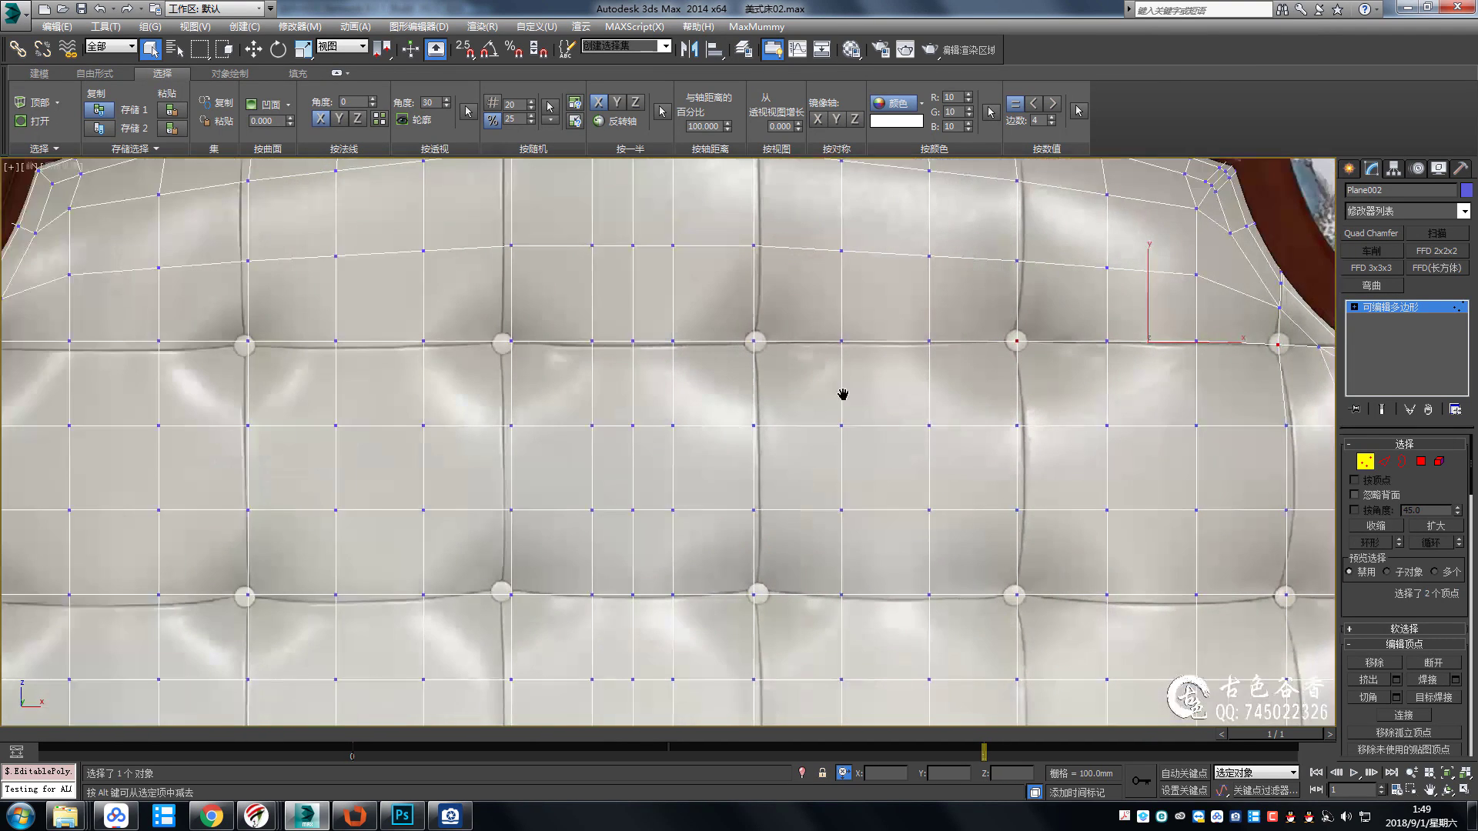
pyautogui.keyDown('ctrl'); pyautogui.click(554, 327); pyautogui.keyUp('ctrl')
pyautogui.moveTo(554, 326); pyautogui.dragTo(521, 356, button='middle')
pyautogui.keyDown('ctrl'); pyautogui.click(487, 313); pyautogui.keyUp('ctrl')
pyautogui.scroll(-2, 495, 338)
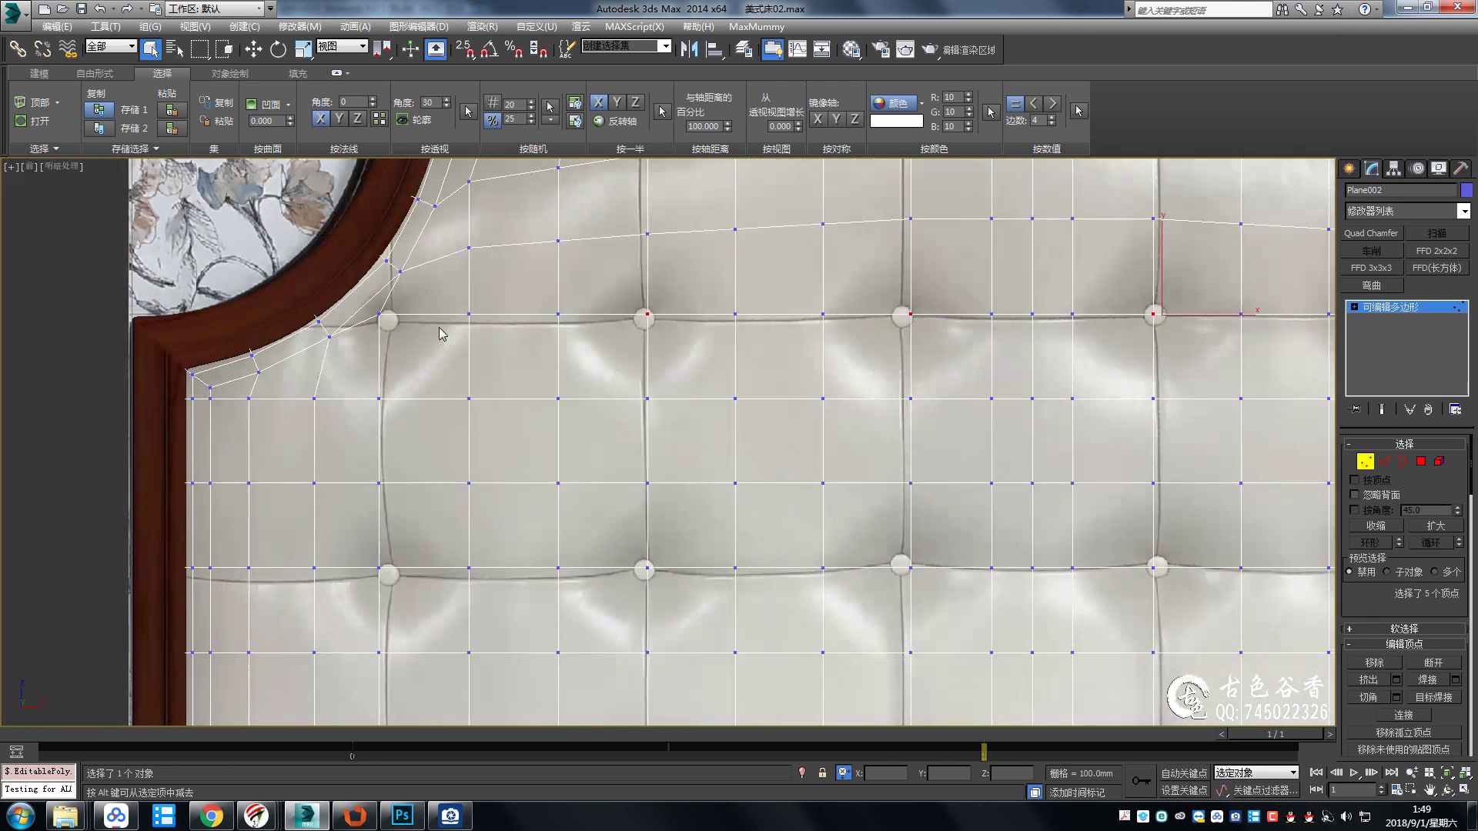
pyautogui.scroll(2, 607, 333)
# Add the lower-row and remaining button vertices until all 18 are selected.
pyautogui.keyDown('ctrl'); pyautogui.click(185, 552); pyautogui.keyUp('ctrl')
pyautogui.moveTo(186, 552); pyautogui.dragTo(190, 433, button='middle')
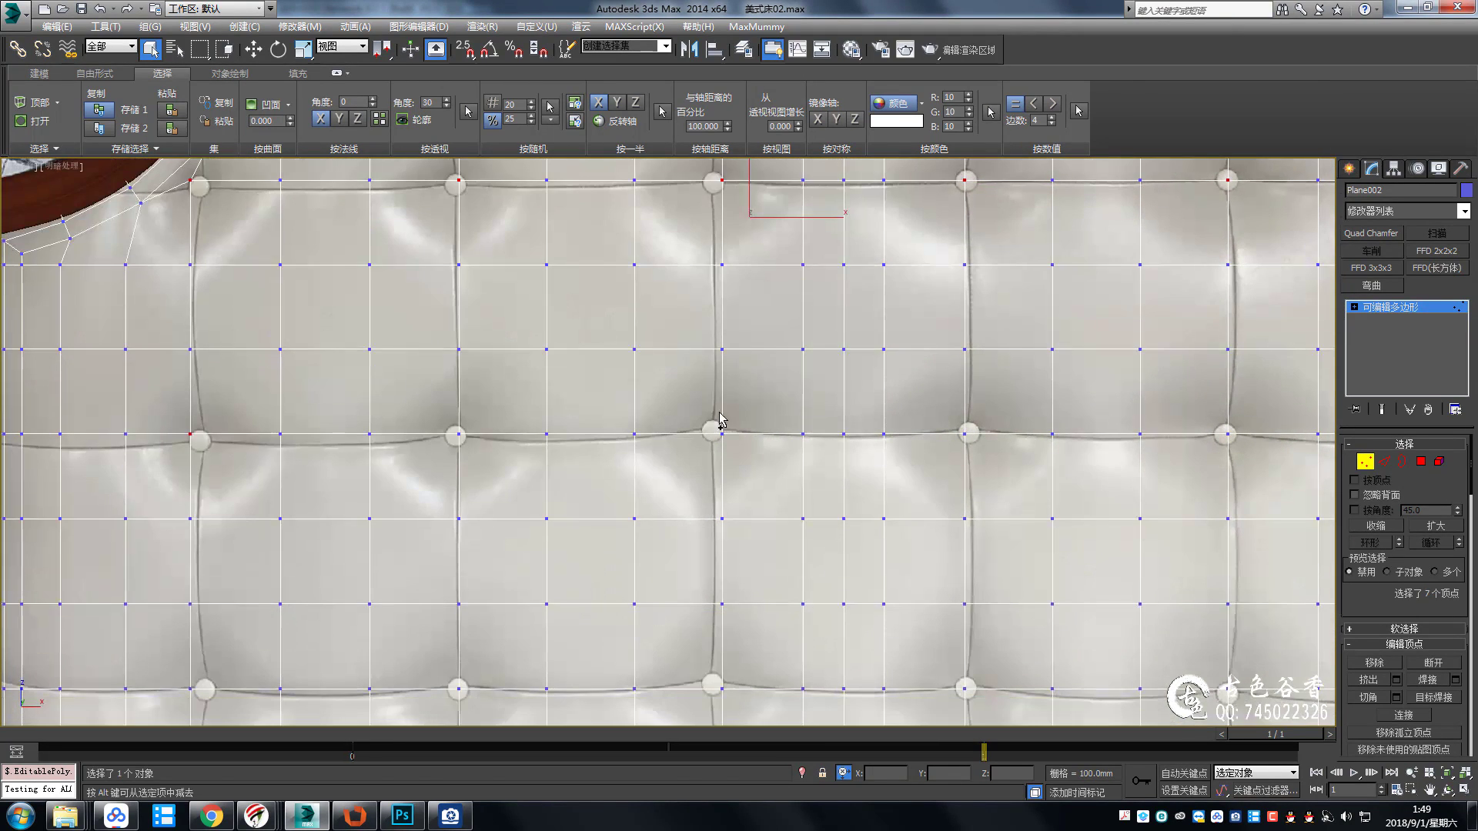
pyautogui.moveTo(998, 471)
pyautogui.mouseDown(button='middle')
pyautogui.moveTo(966, 412)
pyautogui.moveTo(1000, 362)
pyautogui.moveTo(983, 459)
pyautogui.moveTo(822, 395)
pyautogui.mouseUp(button='middle')
pyautogui.keyDown('ctrl'); pyautogui.click(999, 362); pyautogui.keyUp('ctrl')
pyautogui.keyDown('ctrl'); pyautogui.click(983, 459); pyautogui.keyUp('ctrl')
pyautogui.moveTo(566, 407); pyautogui.dragTo(629, 406, button='middle')
pyautogui.keyDown('ctrl'); pyautogui.click(629, 406); pyautogui.keyUp('ctrl')
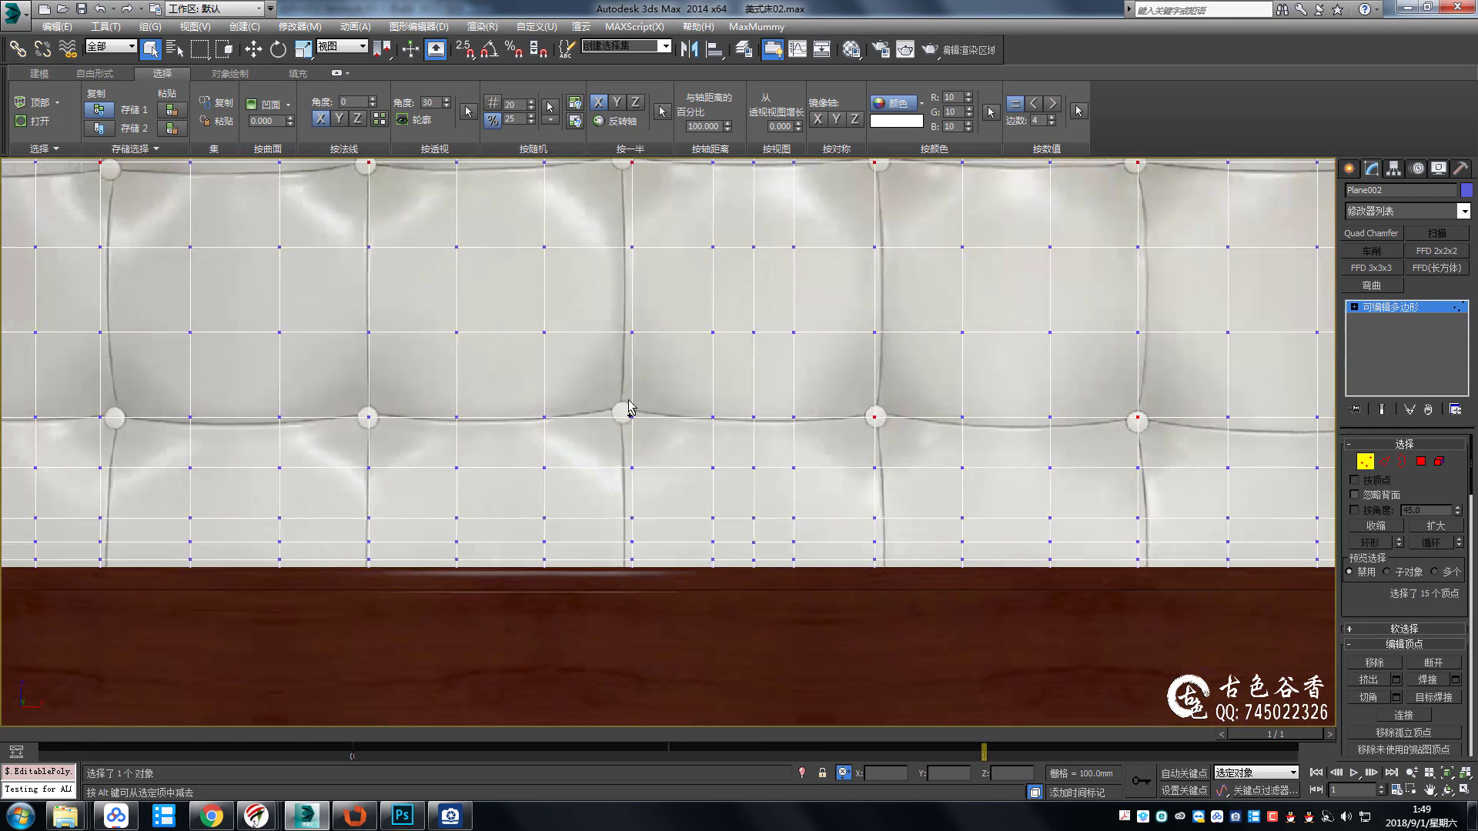
pyautogui.moveTo(346, 418); pyautogui.dragTo(357, 413, button='middle')
pyautogui.keyDown('ctrl'); pyautogui.click(778, 412); pyautogui.keyUp('ctrl')
pyautogui.scroll(-3, 940, 461)
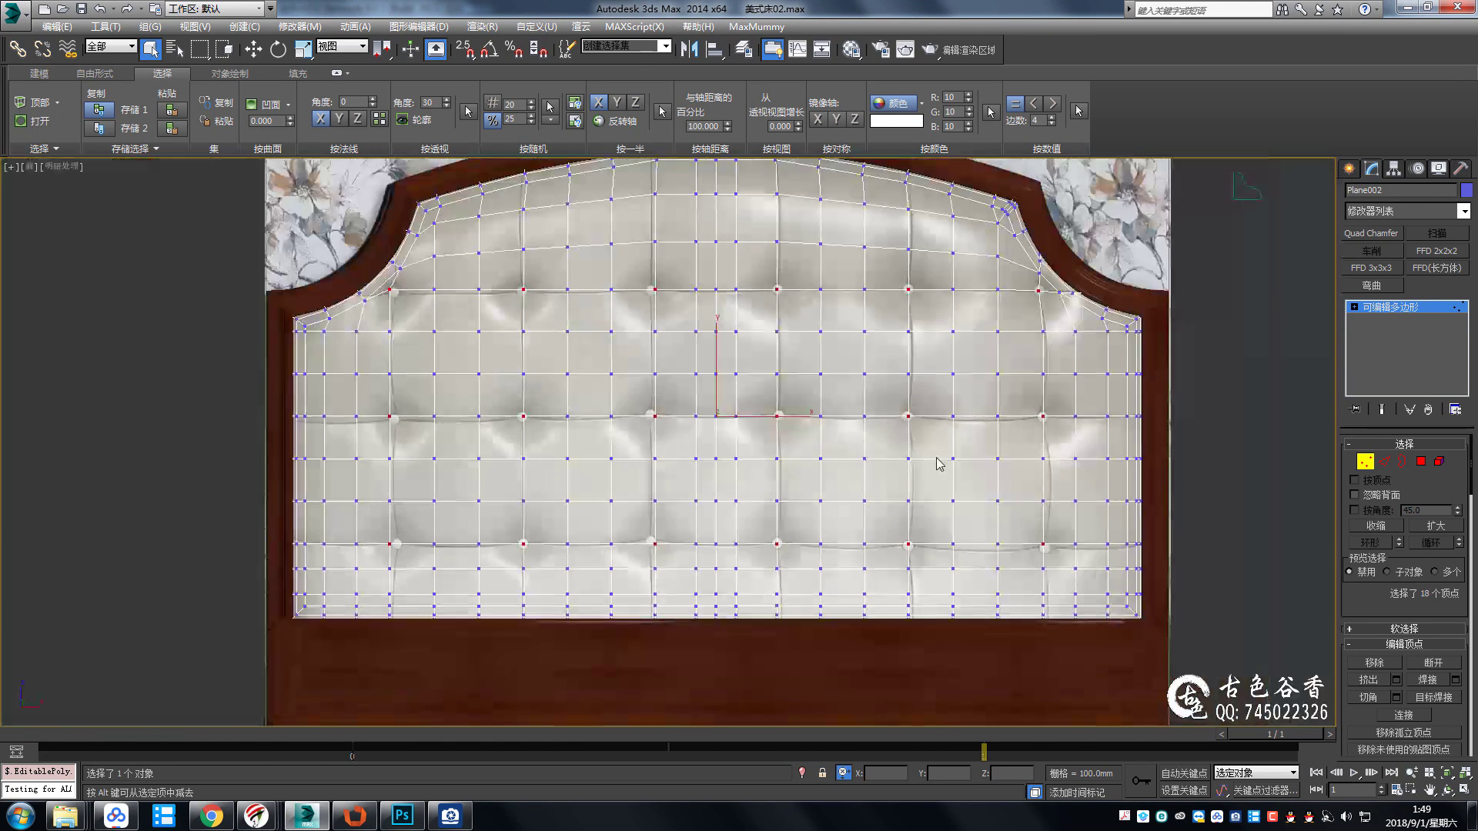
pyautogui.scroll(3, 790, 370)
pyautogui.scroll(2, 791, 369)
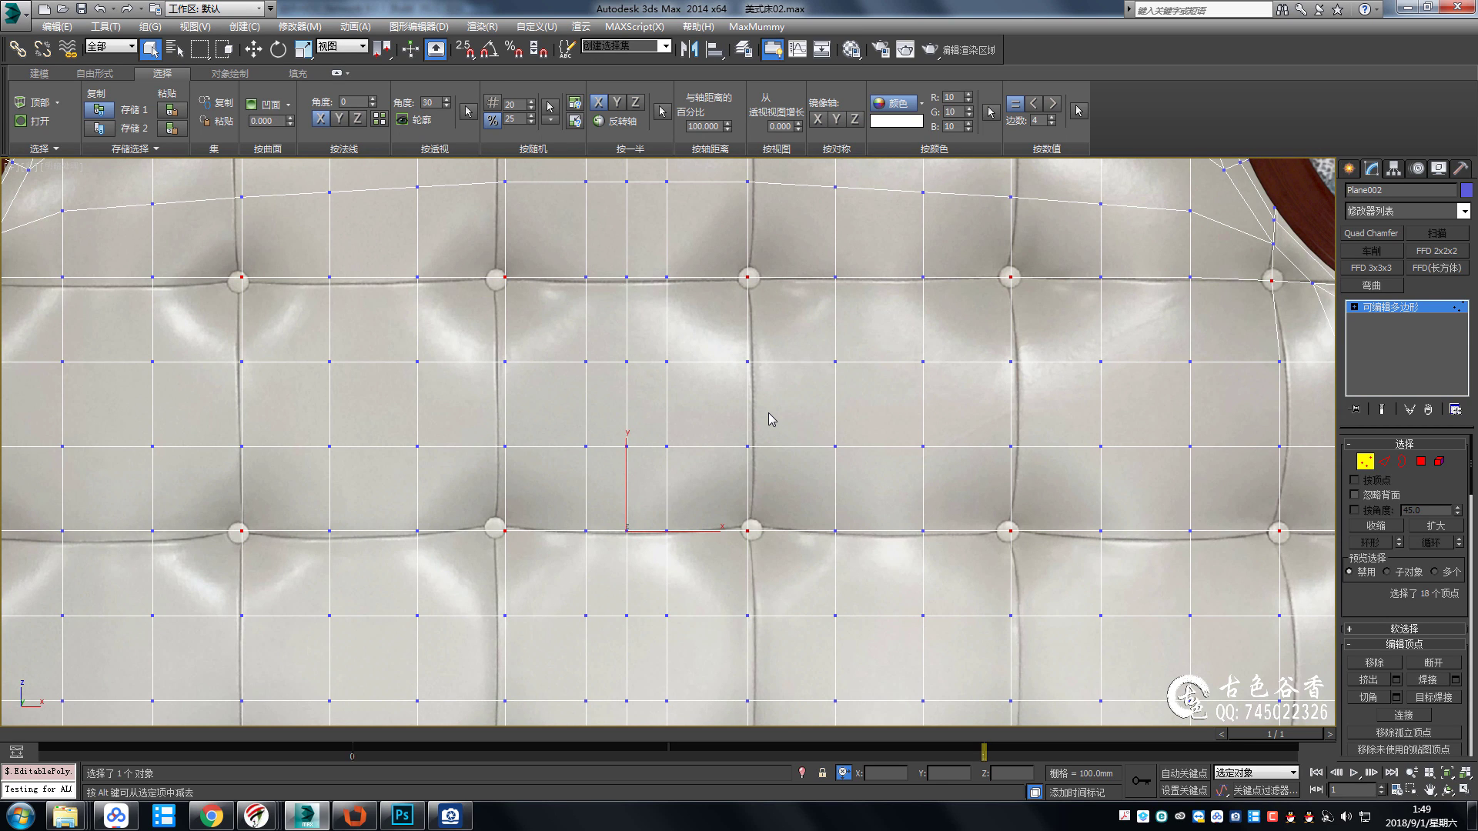
pyautogui.hotkey('ctrl', 'shift', 'c')
pyautogui.moveTo(679, 450); pyautogui.dragTo(688, 404)
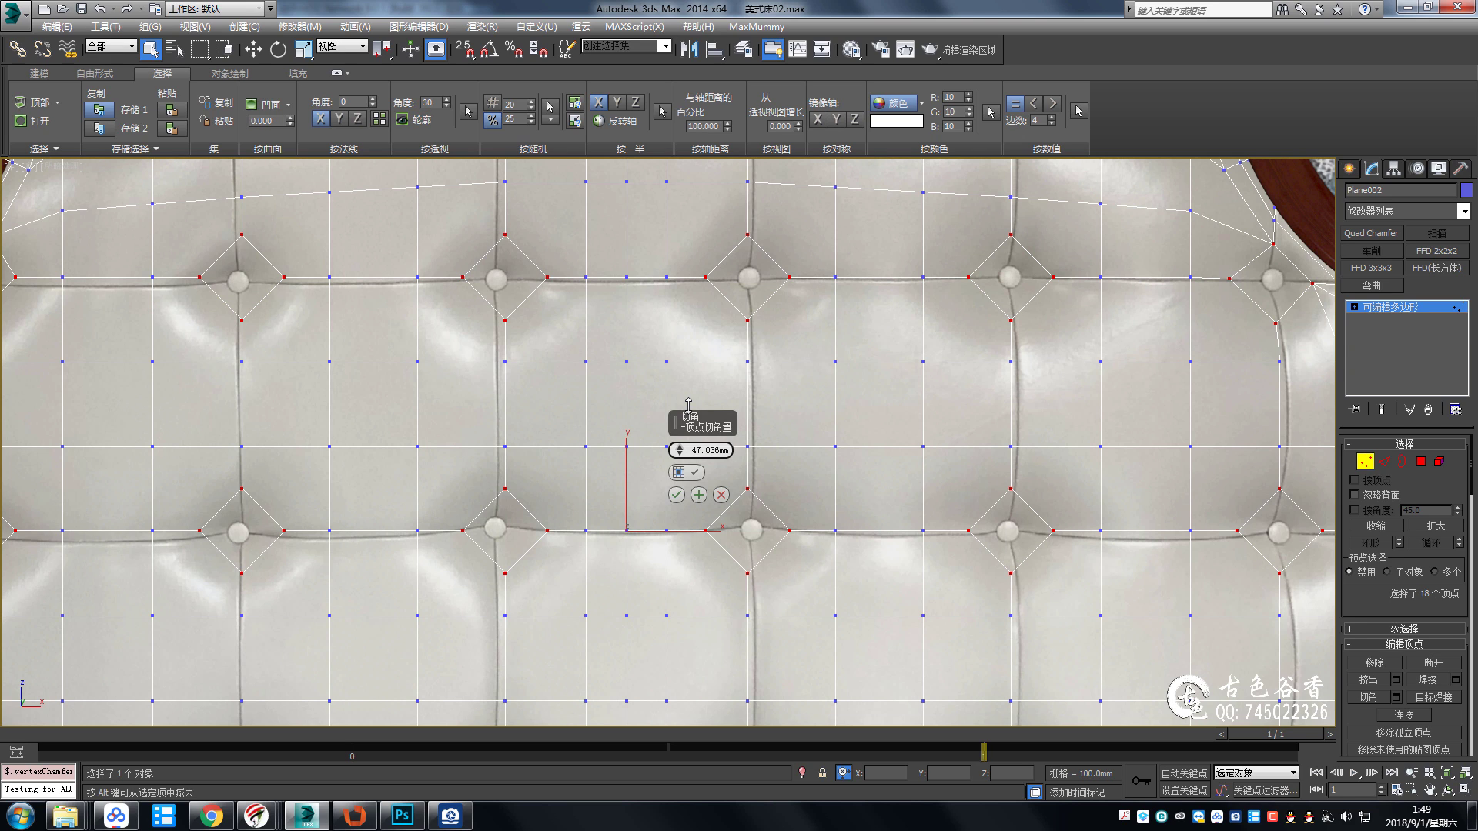
pyautogui.moveTo(688, 404); pyautogui.dragTo(688, 401)
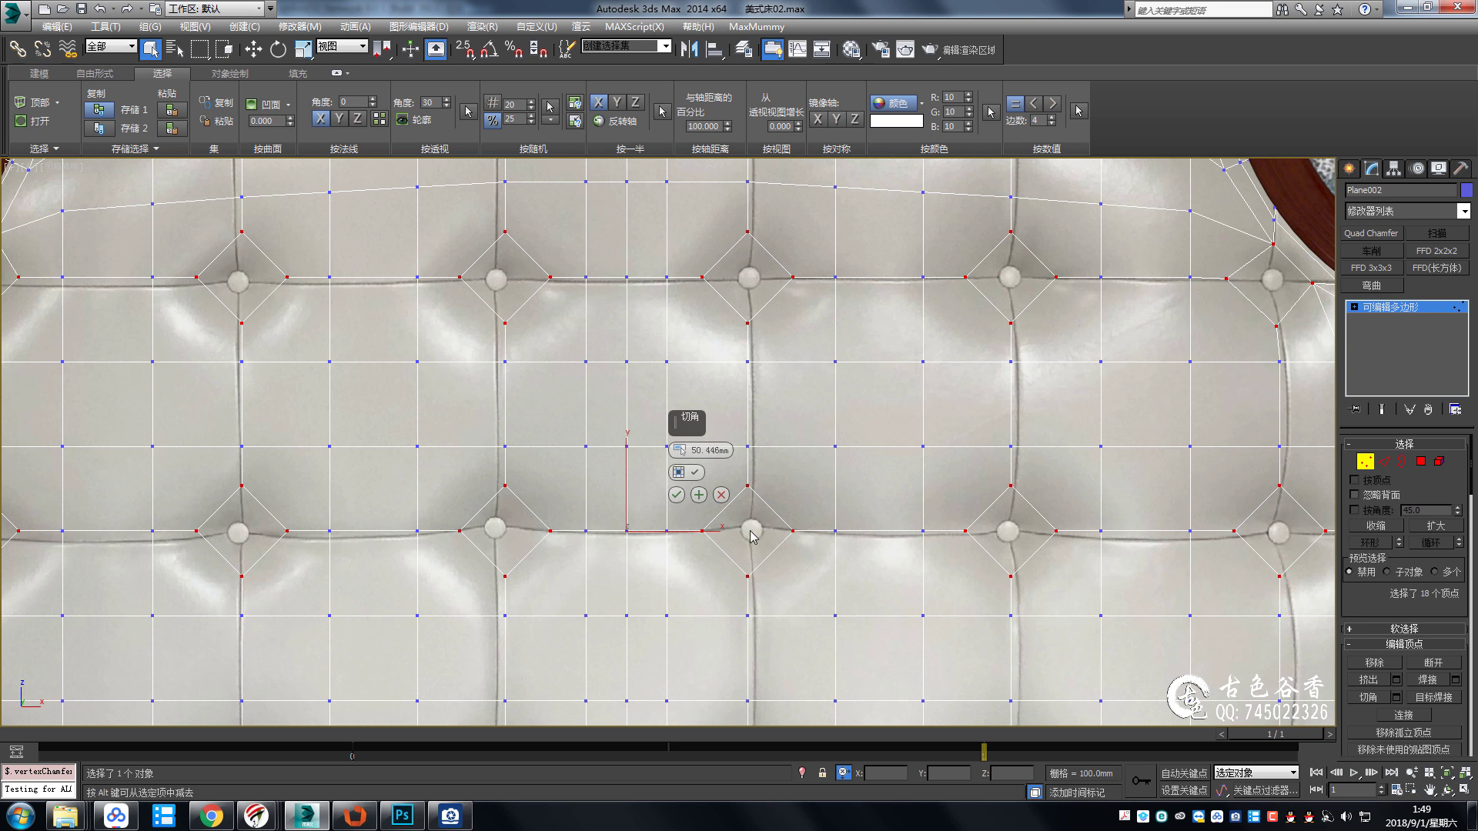
pyautogui.click(720, 495)
pyautogui.moveTo(923, 304); pyautogui.dragTo(815, 413, button='middle')
# Select vertex pairs across the upper right-side buttons to join them diagonally.
pyautogui.moveTo(962, 366); pyautogui.dragTo(924, 406, button='middle')
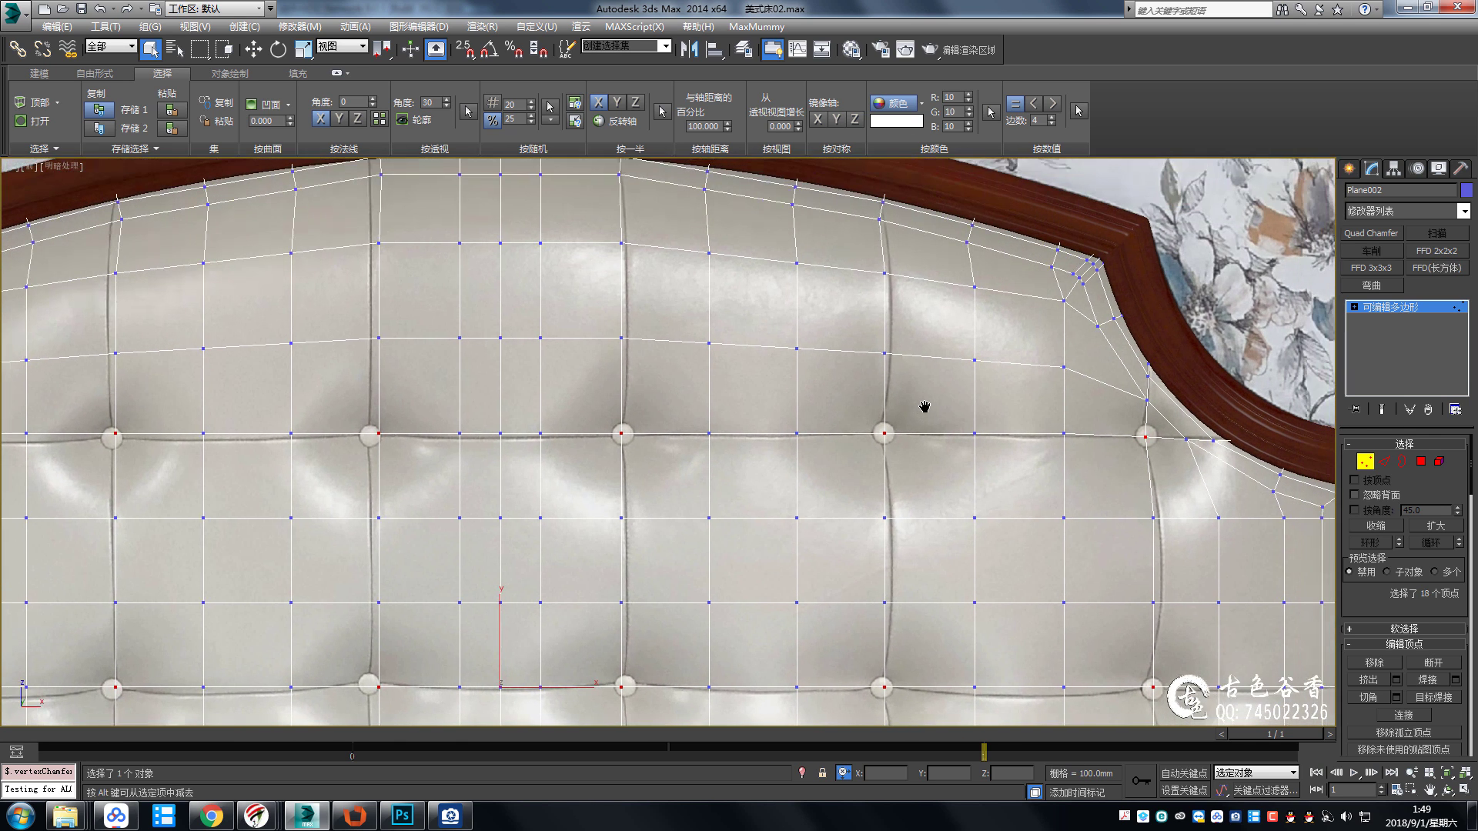
pyautogui.click(886, 431)
pyautogui.keyDown('ctrl'); pyautogui.click(974, 360); pyautogui.keyUp('ctrl')
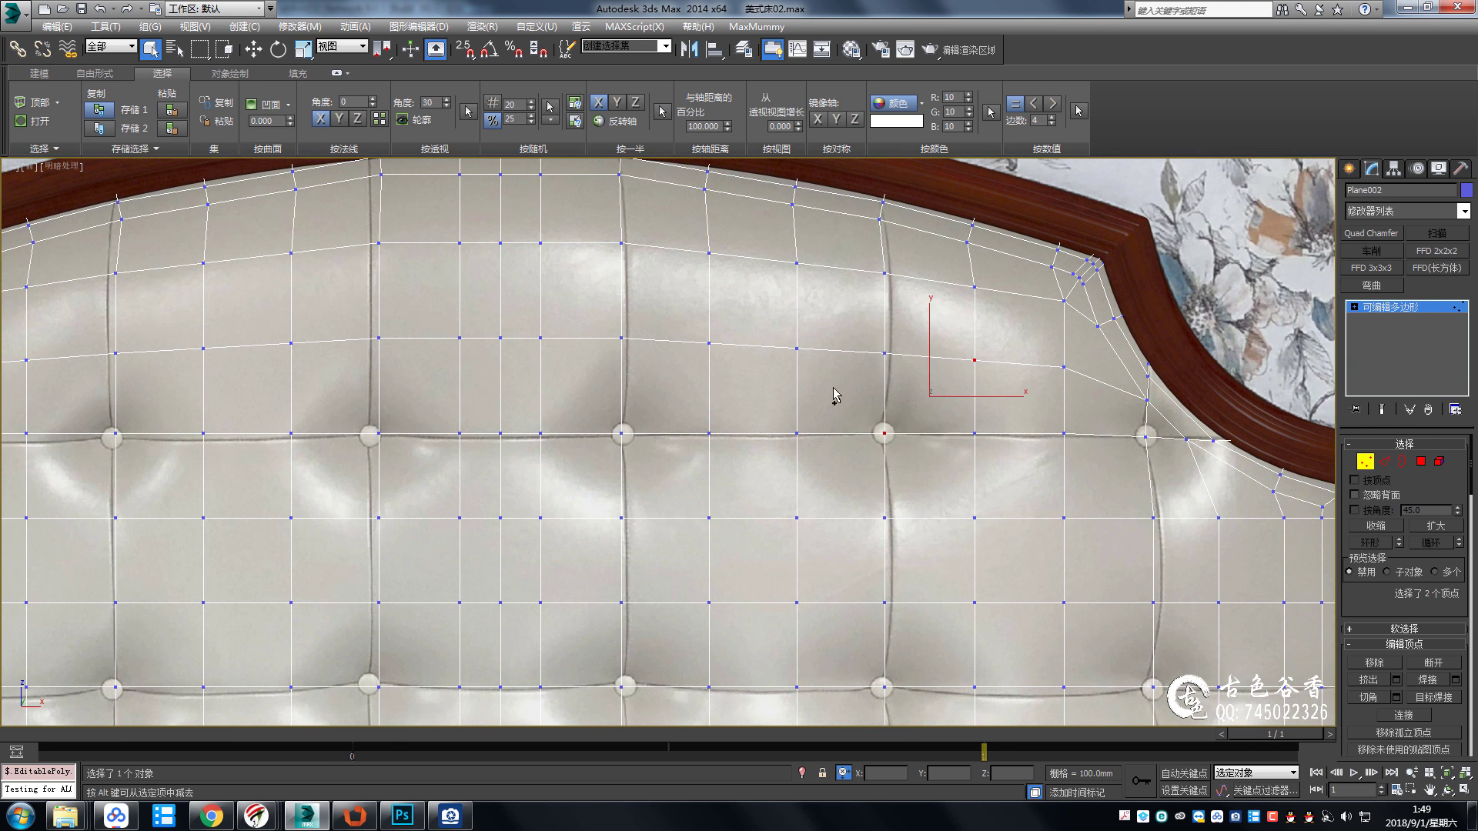
pyautogui.moveTo(945, 518)
pyautogui.mouseDown(button='middle')
pyautogui.moveTo(927, 412)
pyautogui.moveTo(893, 431)
pyautogui.moveTo(871, 382)
pyautogui.mouseUp(button='middle')
pyautogui.click(914, 390)
pyautogui.keyDown('ctrl'); pyautogui.click(822, 475); pyautogui.keyUp('ctrl')
pyautogui.moveTo(822, 475); pyautogui.dragTo(867, 427, button='middle')
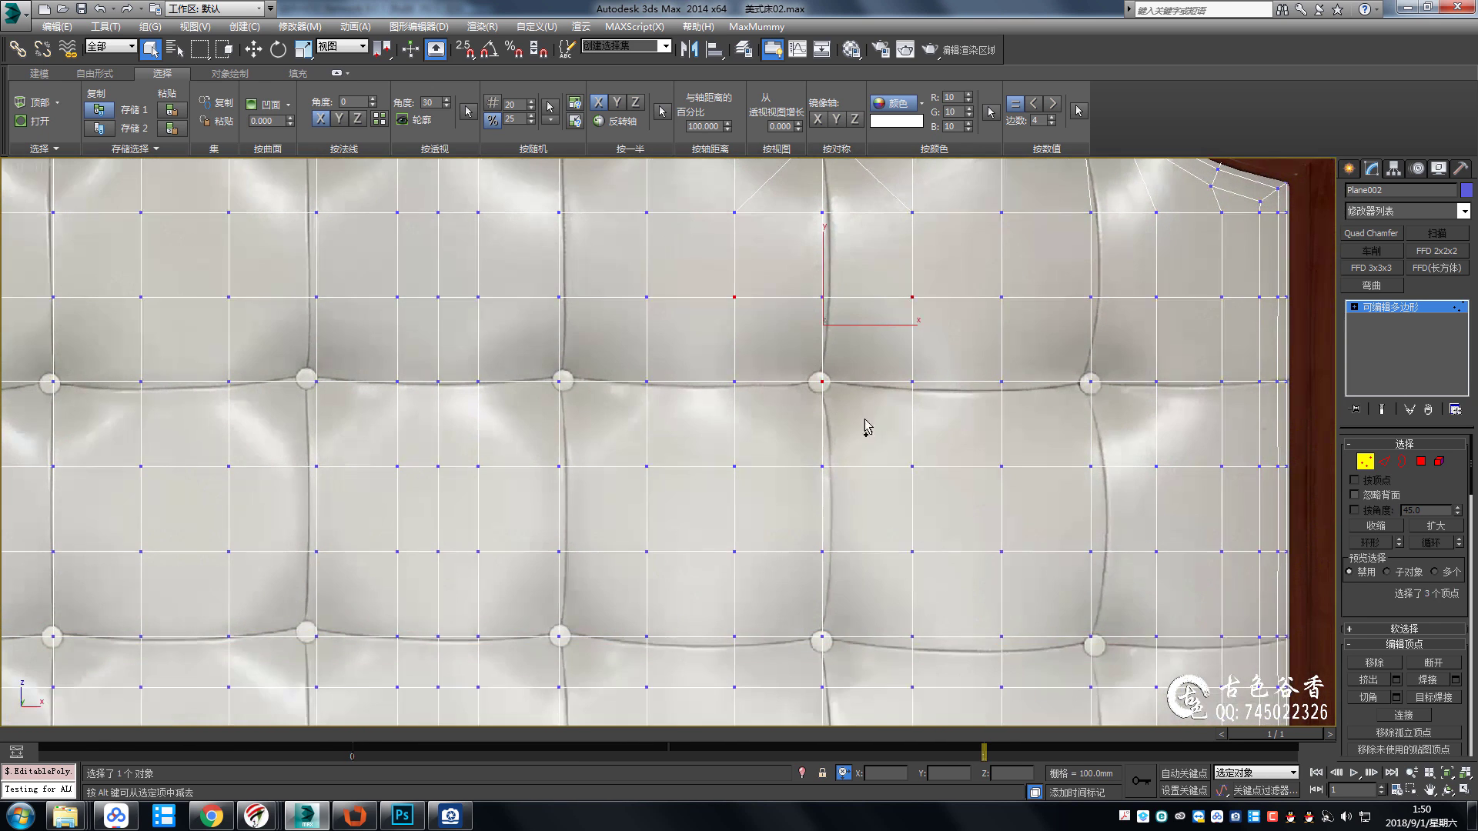
pyautogui.moveTo(888, 519); pyautogui.dragTo(848, 446, button='middle')
pyautogui.click(892, 398)
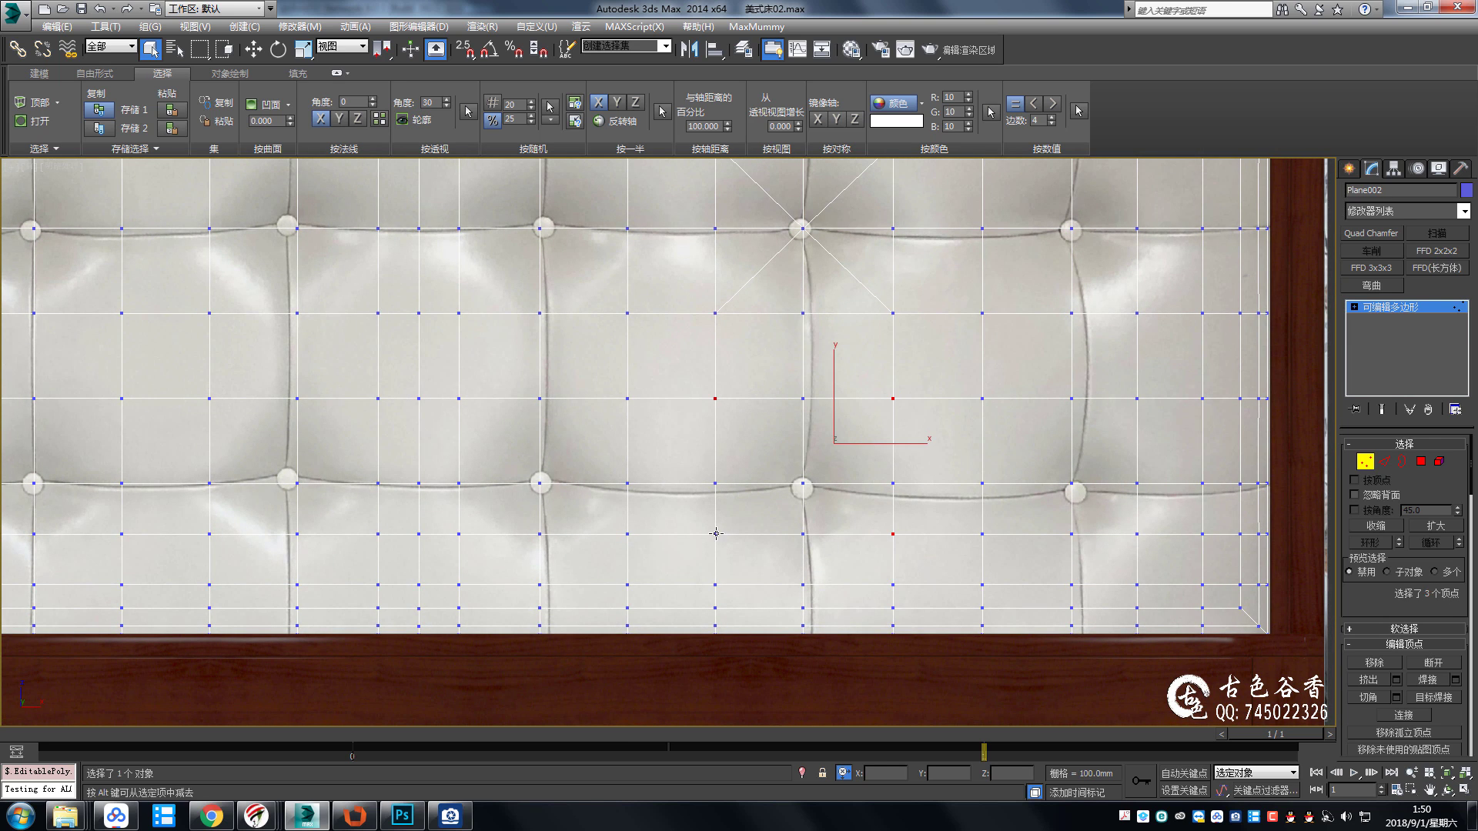
pyautogui.moveTo(715, 532); pyautogui.dragTo(728, 487, button='middle')
# Select further diagonal vertex pairs across the next right-side buttons.
pyautogui.press('2')
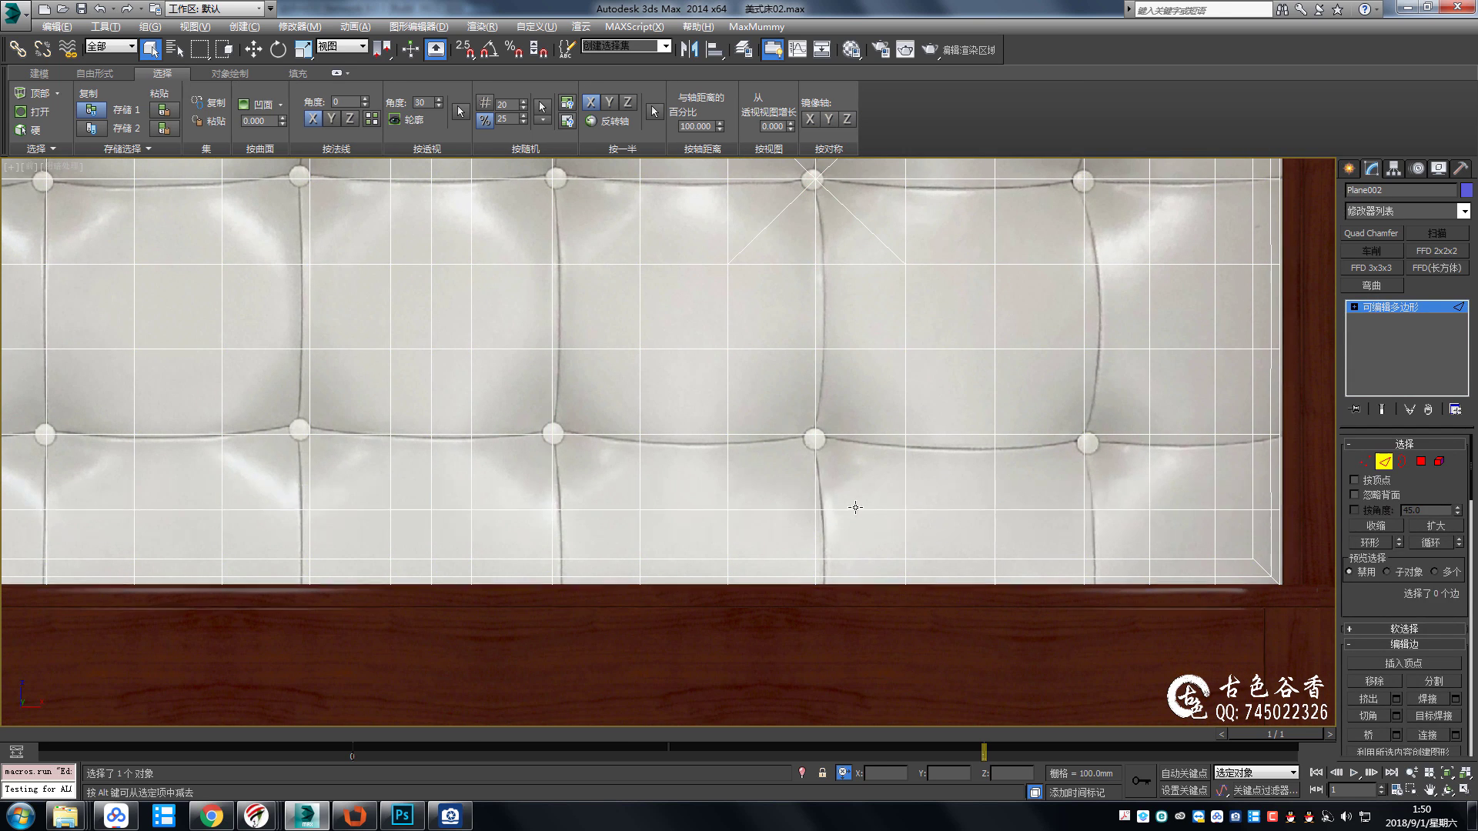
pyautogui.press('1')
pyautogui.click(813, 344)
pyautogui.keyDown('ctrl'); pyautogui.click(903, 429); pyautogui.keyUp('ctrl')
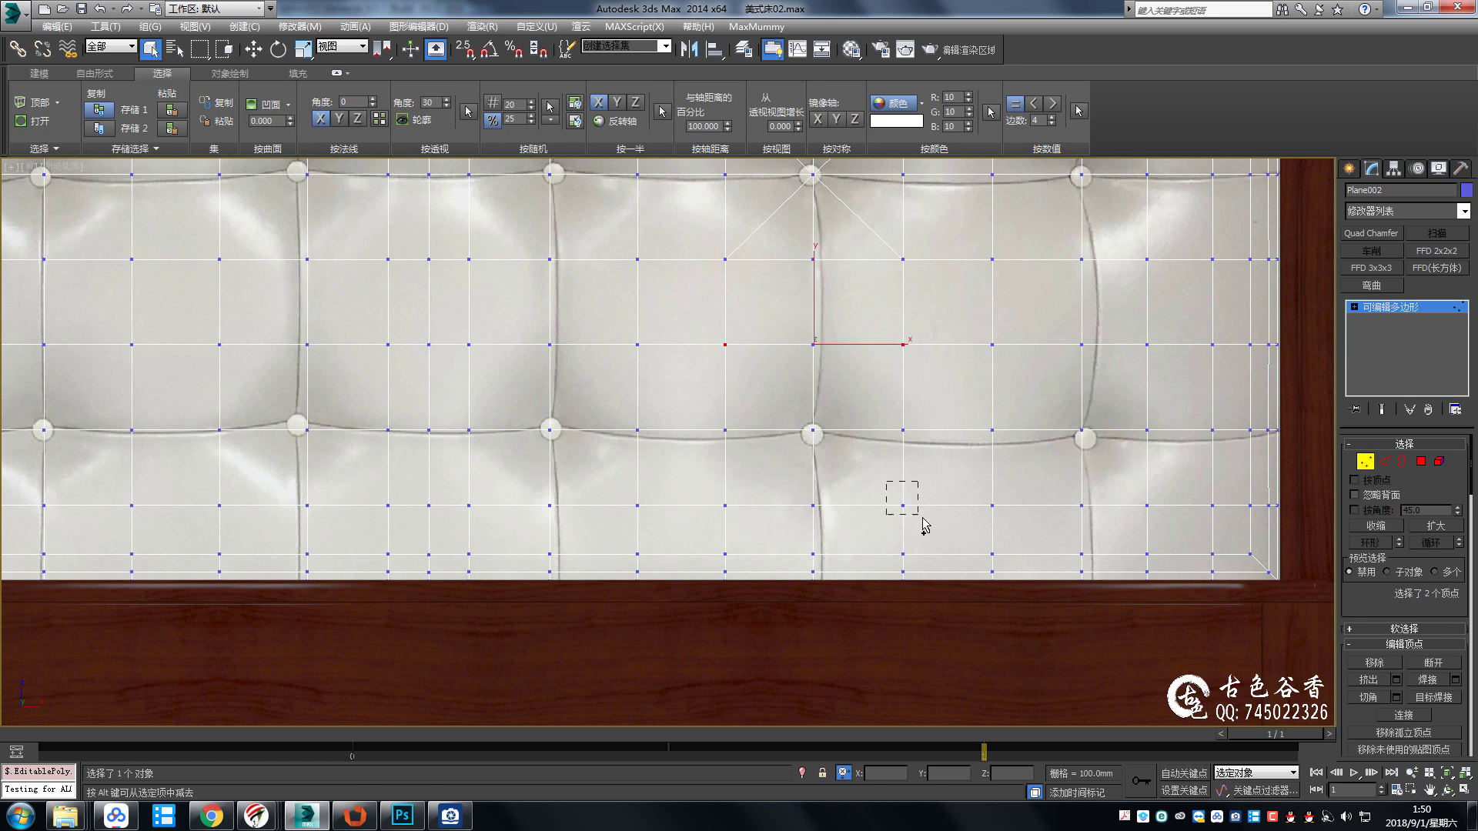
pyautogui.moveTo(939, 321); pyautogui.dragTo(933, 430, button='middle')
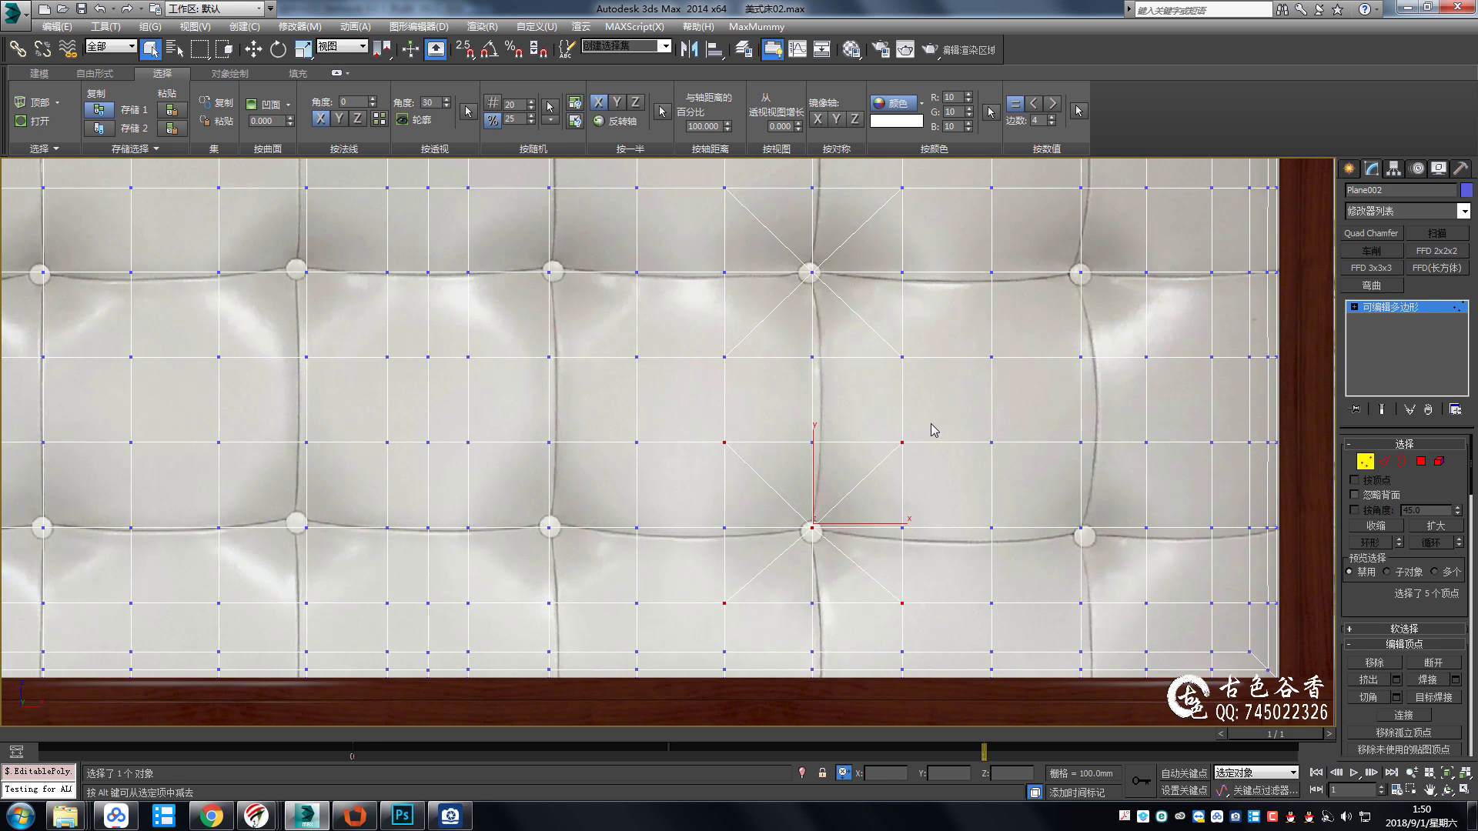
pyautogui.moveTo(1035, 318); pyautogui.dragTo(999, 411, button='middle')
pyautogui.click(954, 281)
pyautogui.keyDown('ctrl'); pyautogui.click(1043, 365); pyautogui.keyUp('ctrl')
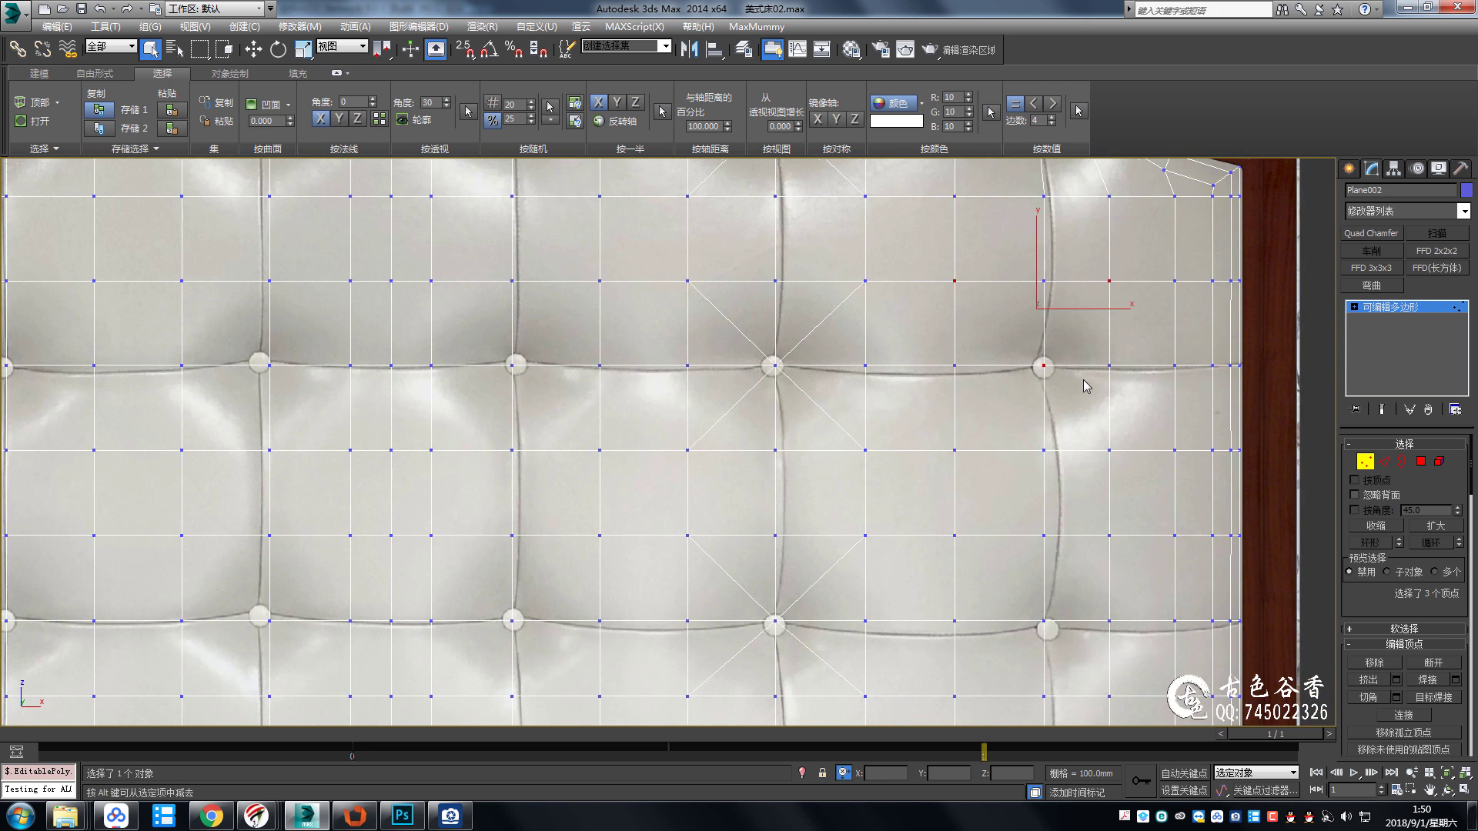
# Box-select the vertex column beside the right frame for moving.
pyautogui.moveTo(1086, 387)
pyautogui.mouseDown(button='middle')
pyautogui.moveTo(996, 321)
pyautogui.moveTo(951, 310)
pyautogui.mouseUp(button='middle')
pyautogui.moveTo(936, 286); pyautogui.dragTo(979, 587)
pyautogui.scroll(-2, 927, 385)
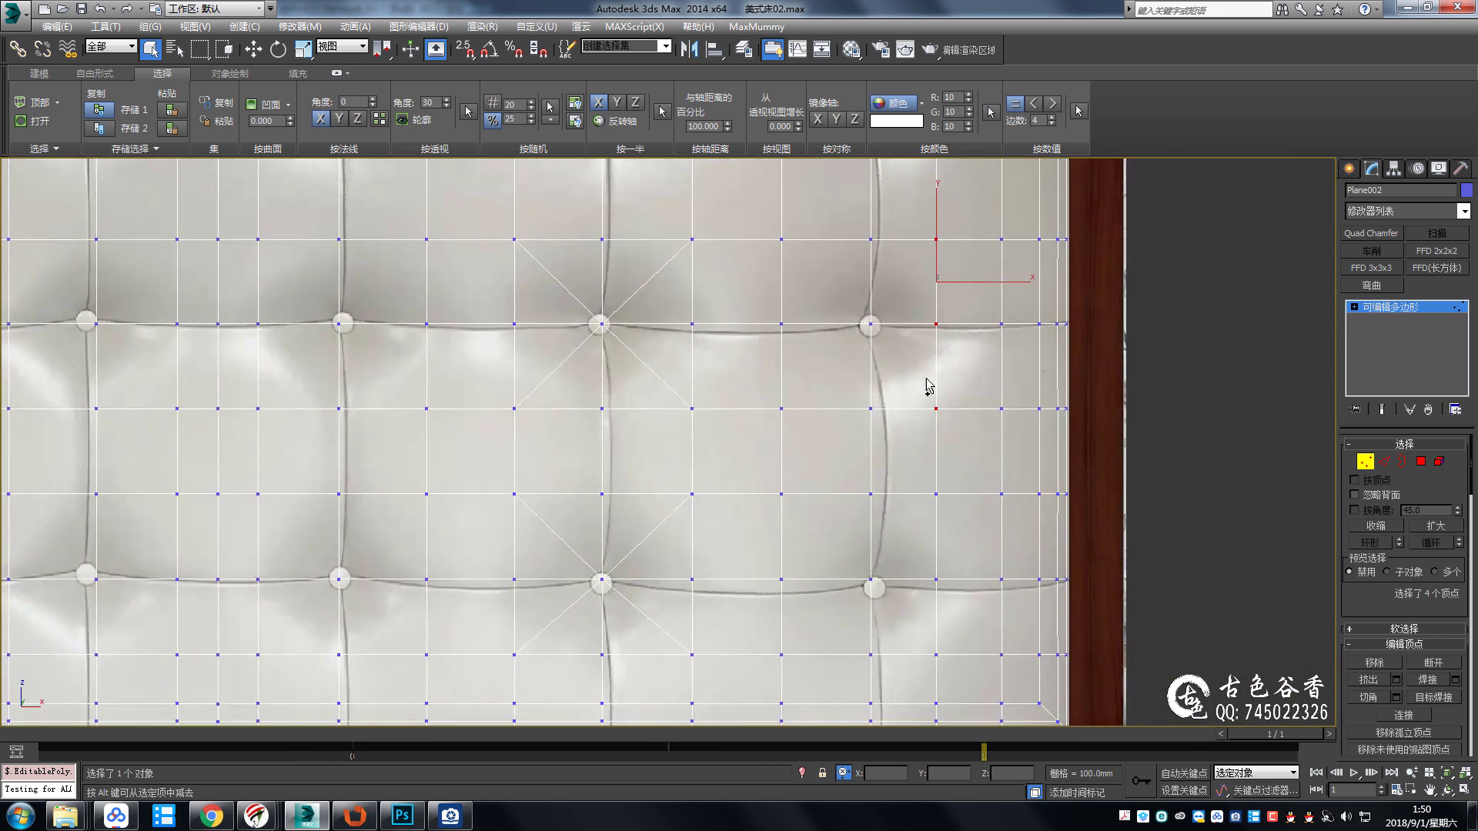
pyautogui.scroll(1, 939, 422)
pyautogui.moveTo(940, 422); pyautogui.dragTo(929, 237, button='middle')
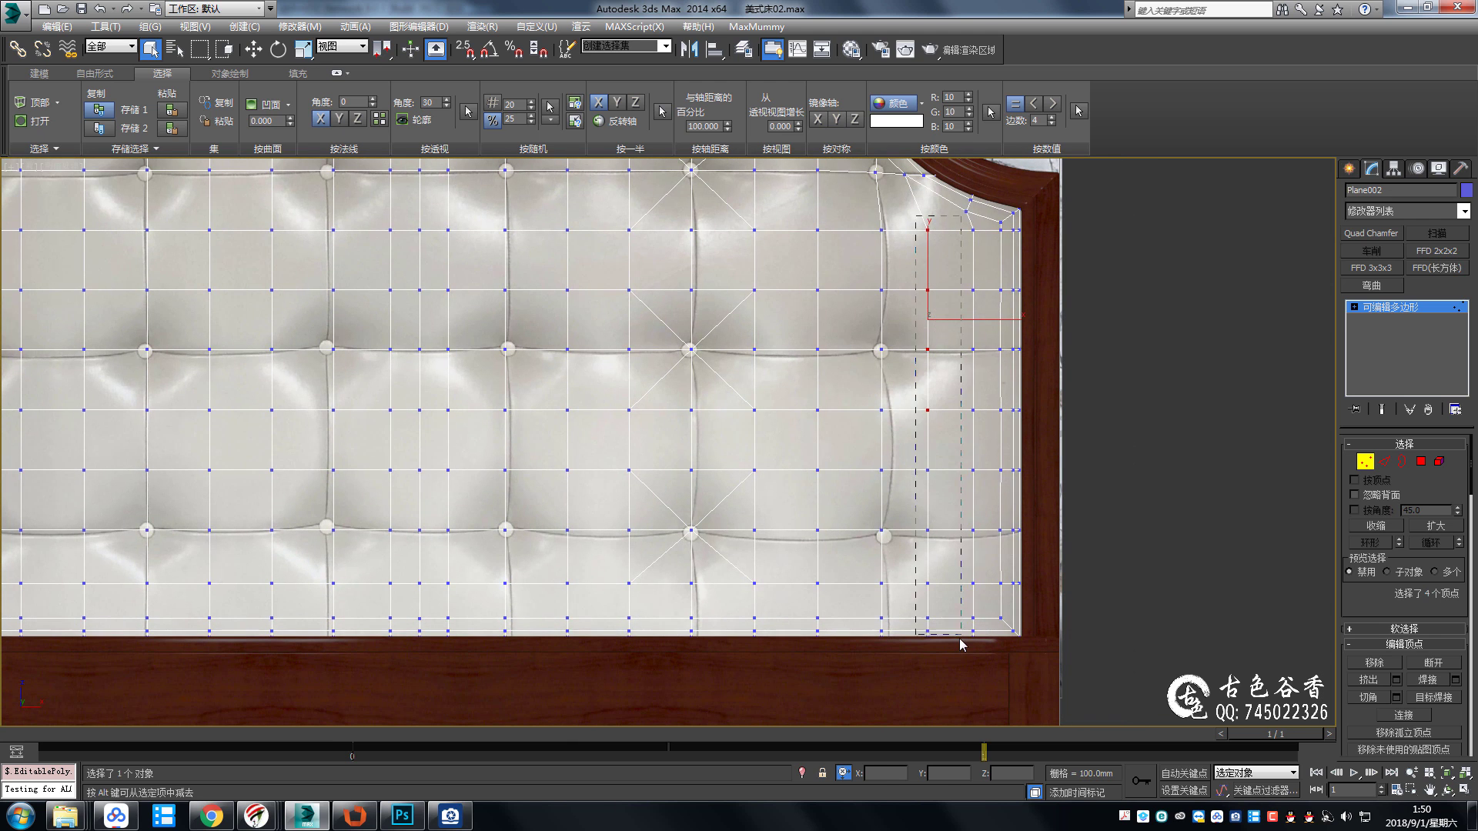
pyautogui.moveTo(961, 642); pyautogui.dragTo(961, 639)
pyautogui.press('w')
# Select the vertices surrounding the upper-right and lower right-side buttons.
pyautogui.scroll(2, 931, 455)
pyautogui.click(781, 326)
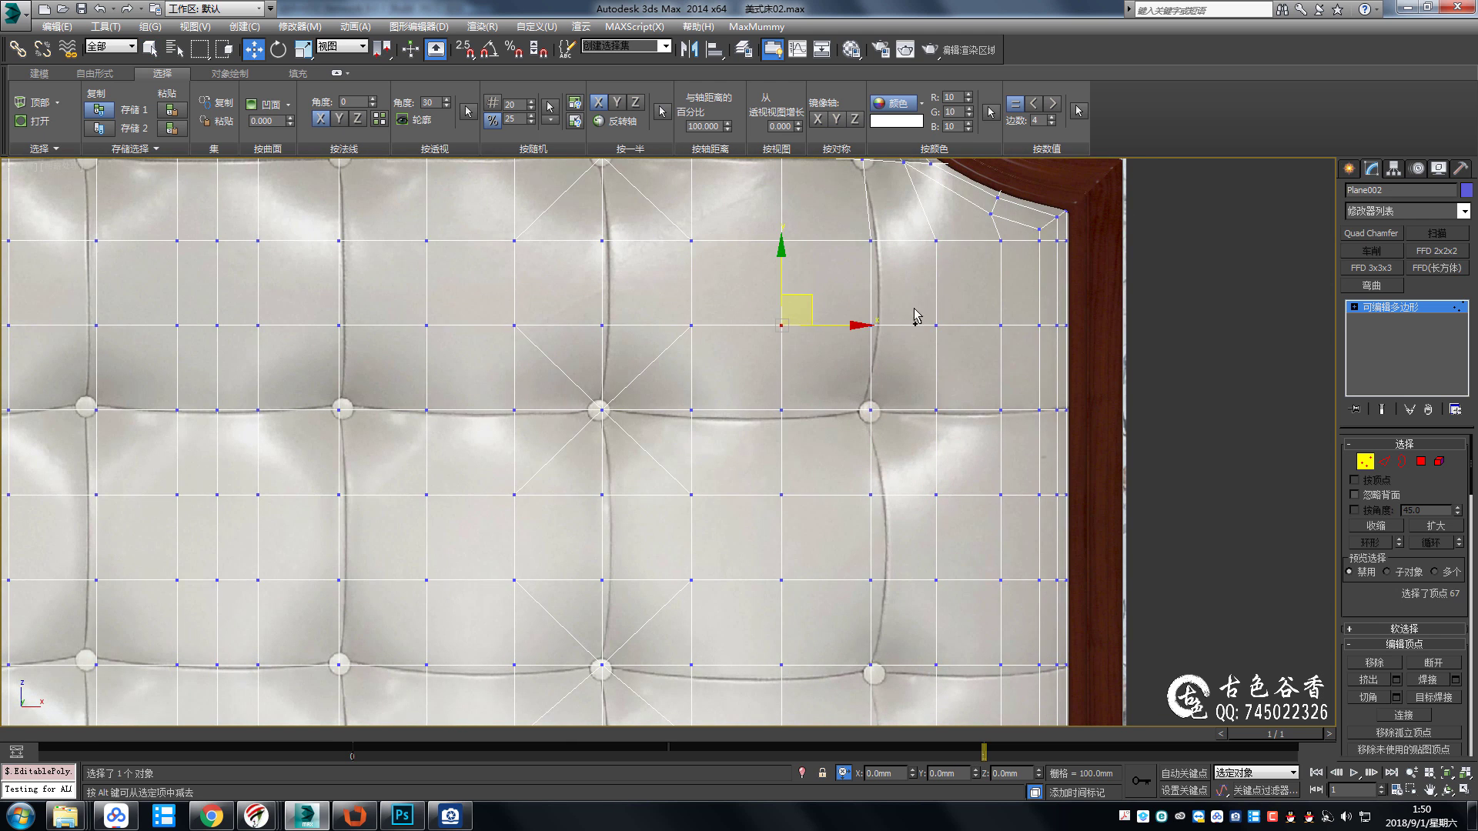
pyautogui.keyDown('ctrl'); pyautogui.click(935, 326); pyautogui.keyUp('ctrl')
pyautogui.keyDown('ctrl'); pyautogui.click(781, 495); pyautogui.keyUp('ctrl')
pyautogui.keyDown('ctrl'); pyautogui.click(935, 495); pyautogui.keyUp('ctrl')
pyautogui.moveTo(868, 538)
pyautogui.mouseDown(button='middle')
pyautogui.moveTo(792, 462)
pyautogui.moveTo(777, 342)
pyautogui.mouseUp(button='middle')
pyautogui.click(775, 339)
pyautogui.keyDown('ctrl'); pyautogui.click(930, 339); pyautogui.keyUp('ctrl')
pyautogui.keyDown('ctrl'); pyautogui.click(865, 424); pyautogui.keyUp('ctrl')
pyautogui.keyDown('ctrl'); pyautogui.click(775, 499); pyautogui.keyUp('ctrl')
pyautogui.keyDown('ctrl'); pyautogui.click(930, 499); pyautogui.keyUp('ctrl')
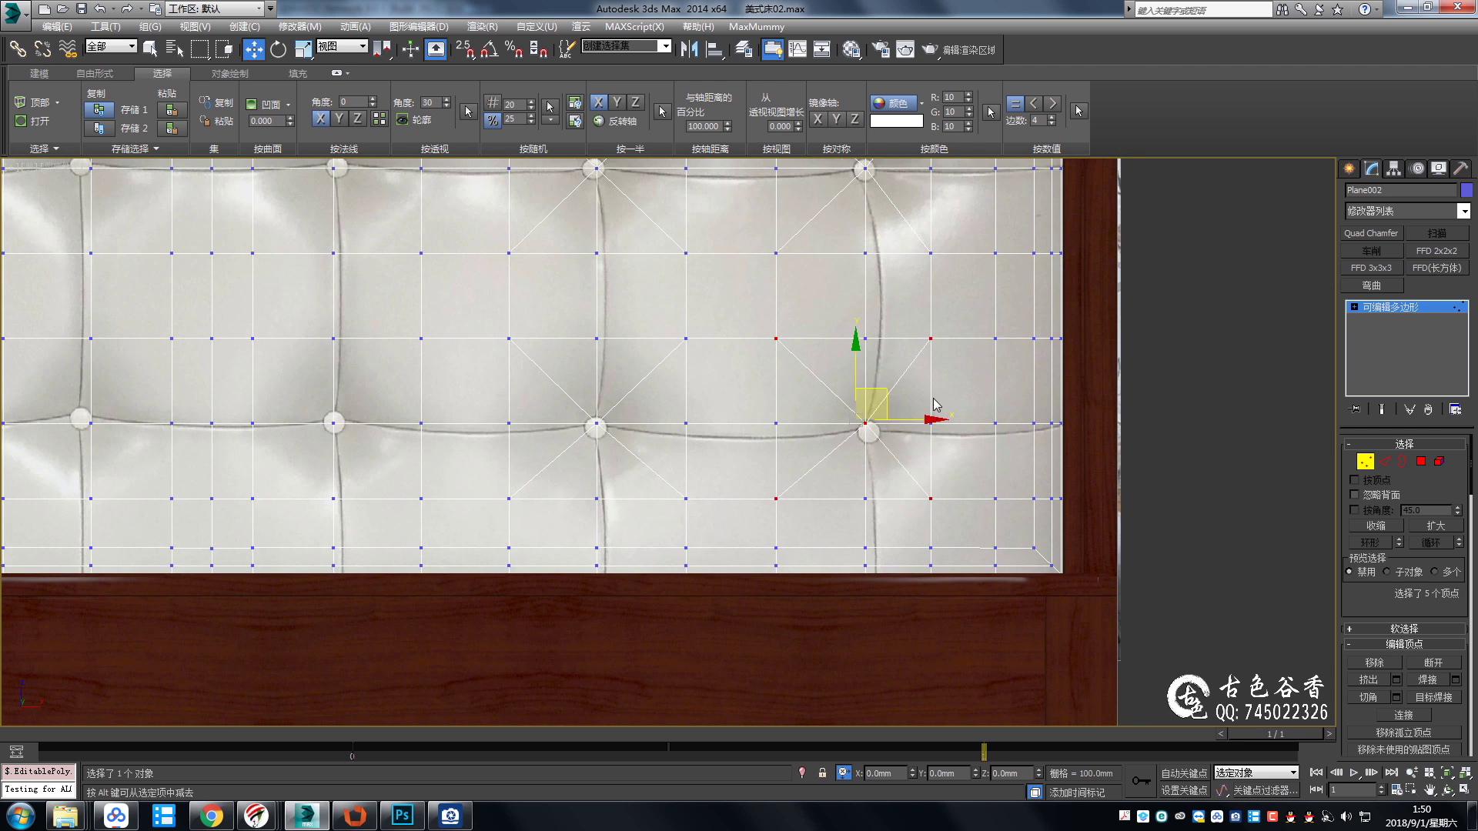
pyautogui.scroll(-2, 885, 396)
# Select the edge ring in the right column, clear it, and return to Vertex mode.
pyautogui.press('2')
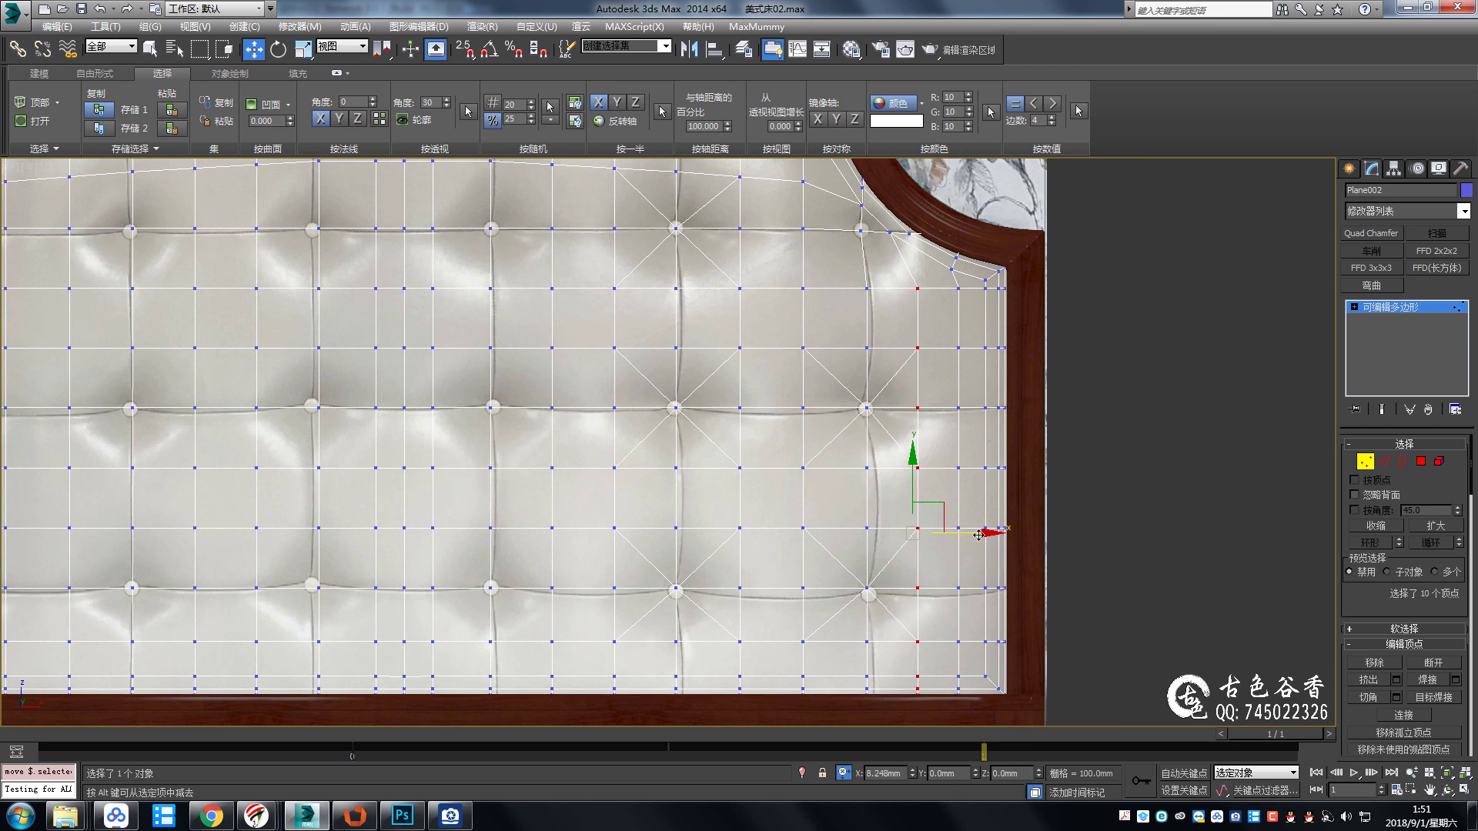
pyautogui.click(941, 529)
pyautogui.press('q')
pyautogui.keyDown('shift'); pyautogui.click(931, 406); pyautogui.keyUp('shift')
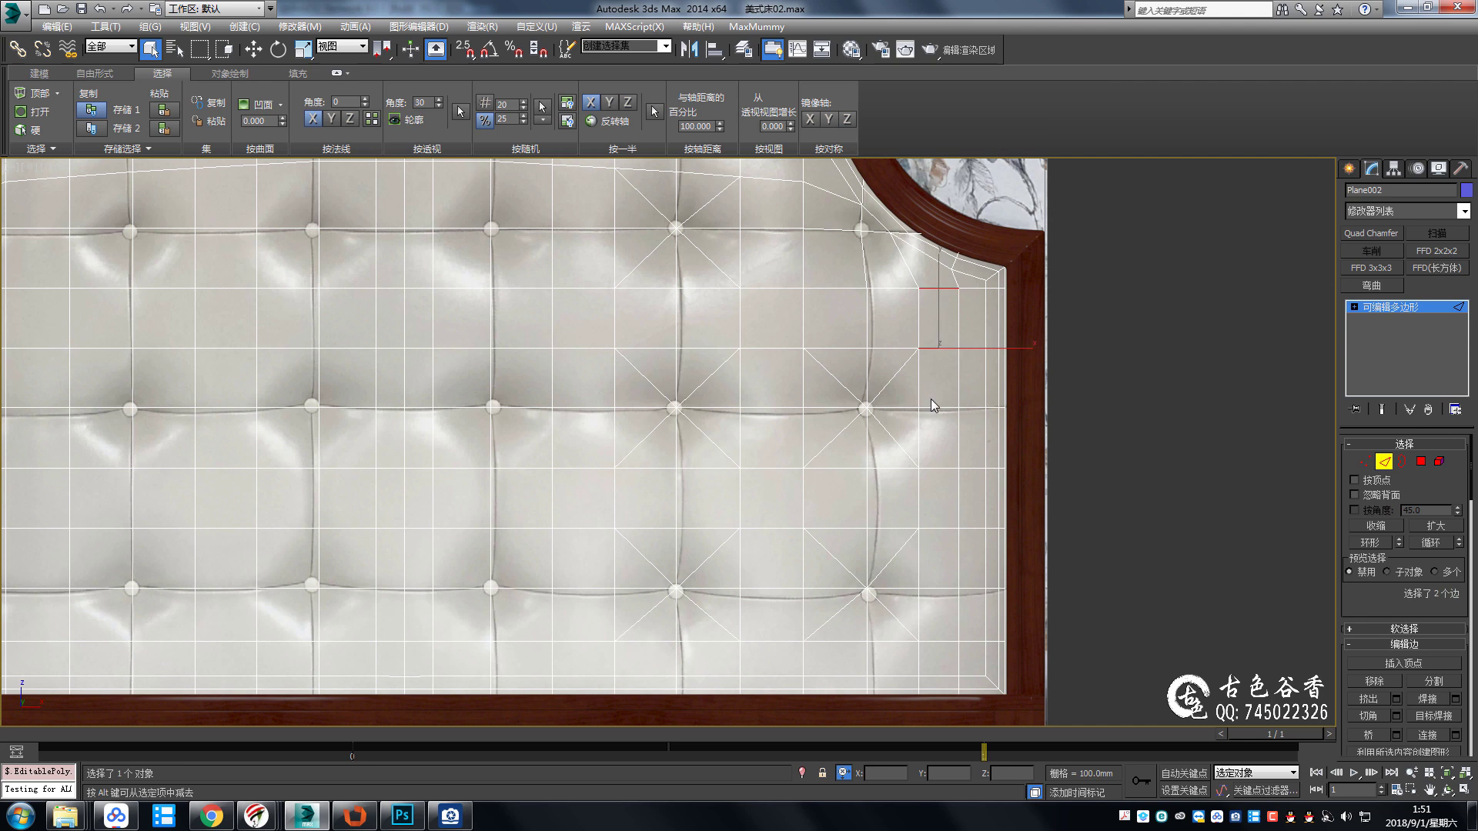
pyautogui.click(1011, 447)
pyautogui.scroll(-1, 934, 350)
pyautogui.scroll(1, 928, 436)
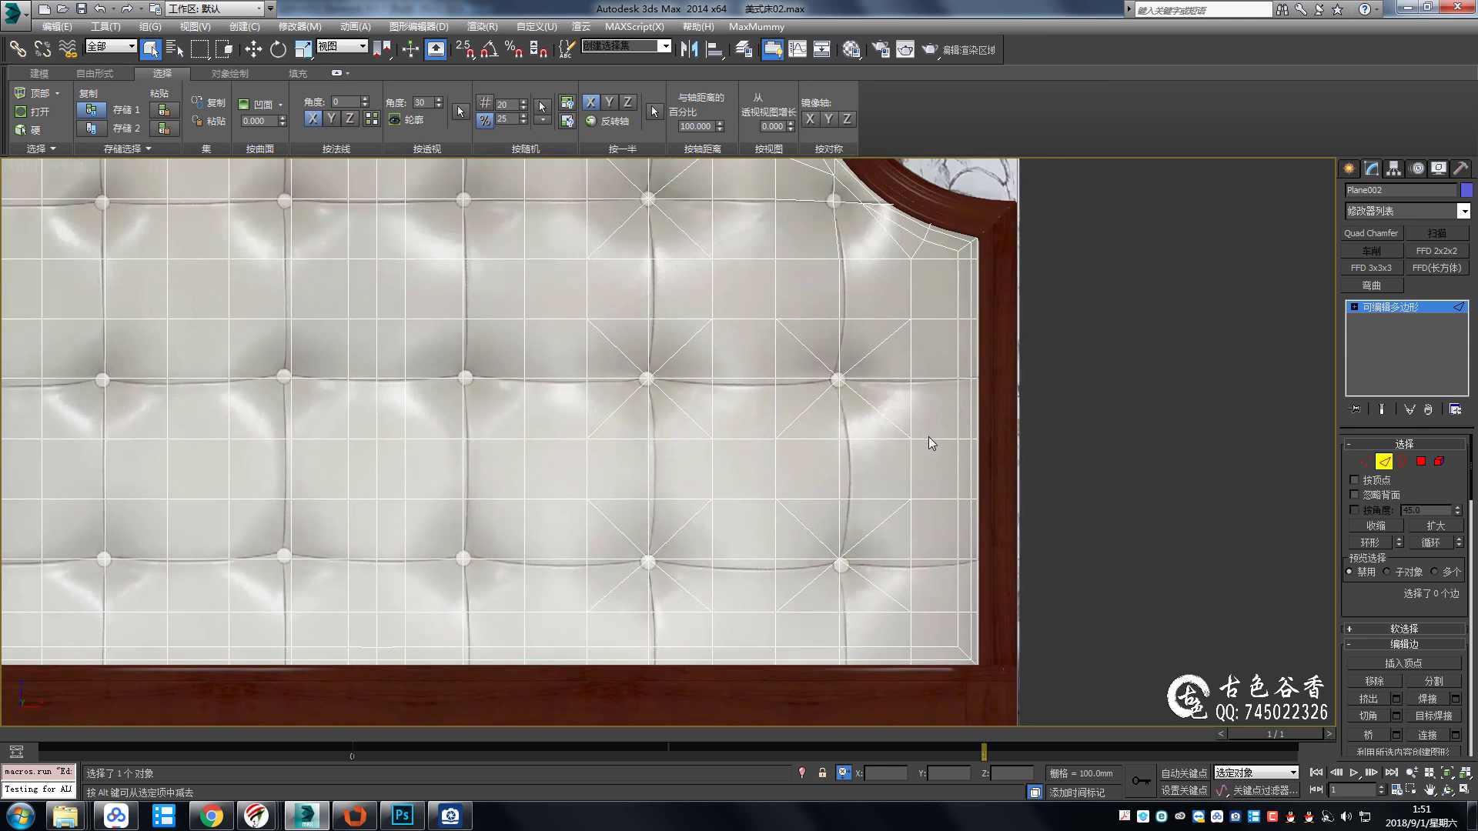
pyautogui.scroll(1, 931, 333)
pyautogui.scroll(1, 917, 355)
pyautogui.scroll(-4, 917, 349)
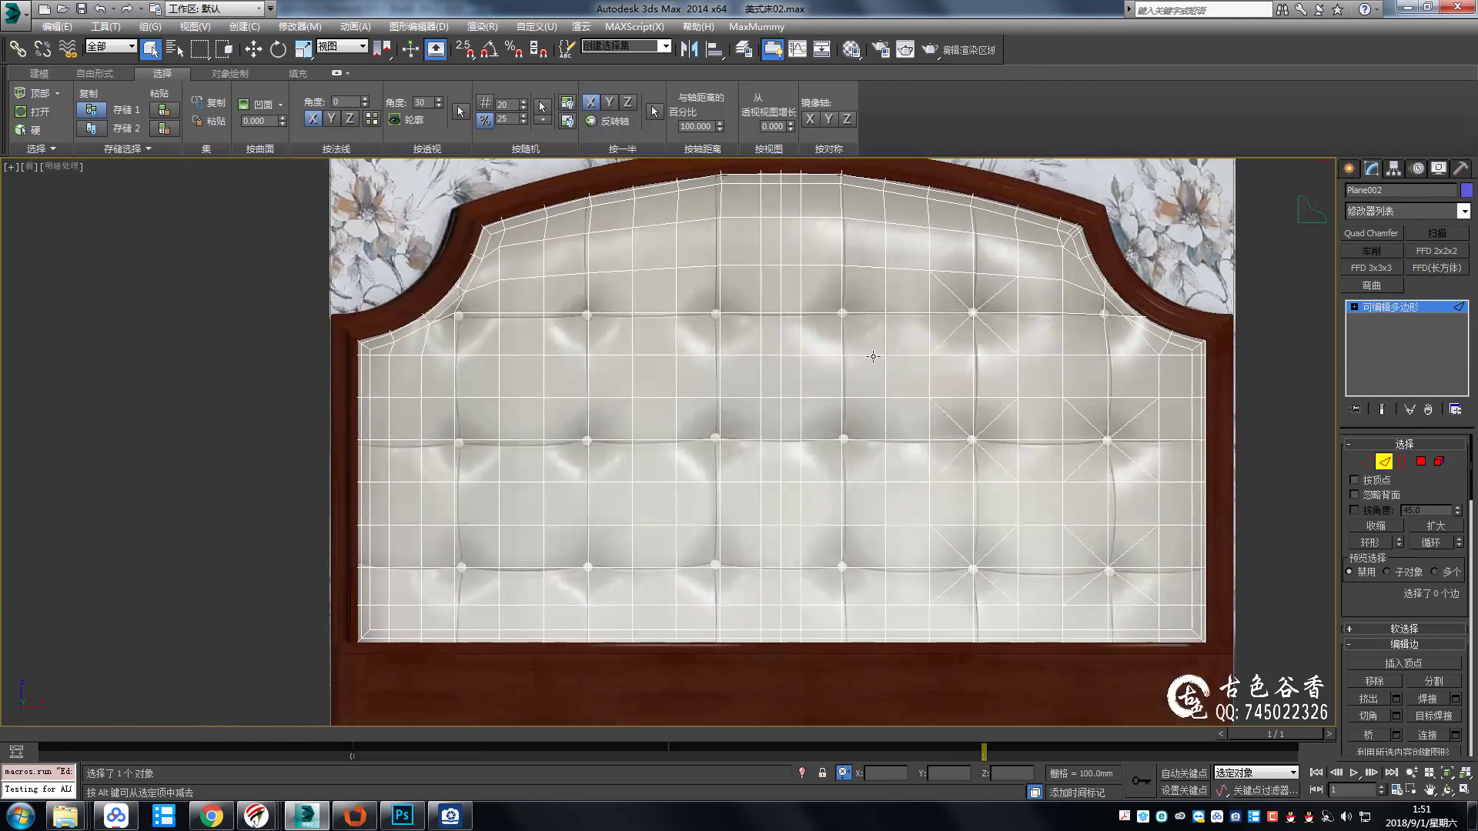
pyautogui.press('1')
pyautogui.scroll(3, 825, 355)
# Ctrl-select the tuft-point vertices beside the top button, panning down the panel.
pyautogui.keyDown('ctrl'); pyautogui.click(936, 401); pyautogui.keyUp('ctrl')
pyautogui.keyDown('ctrl'); pyautogui.click(768, 400); pyautogui.keyUp('ctrl')
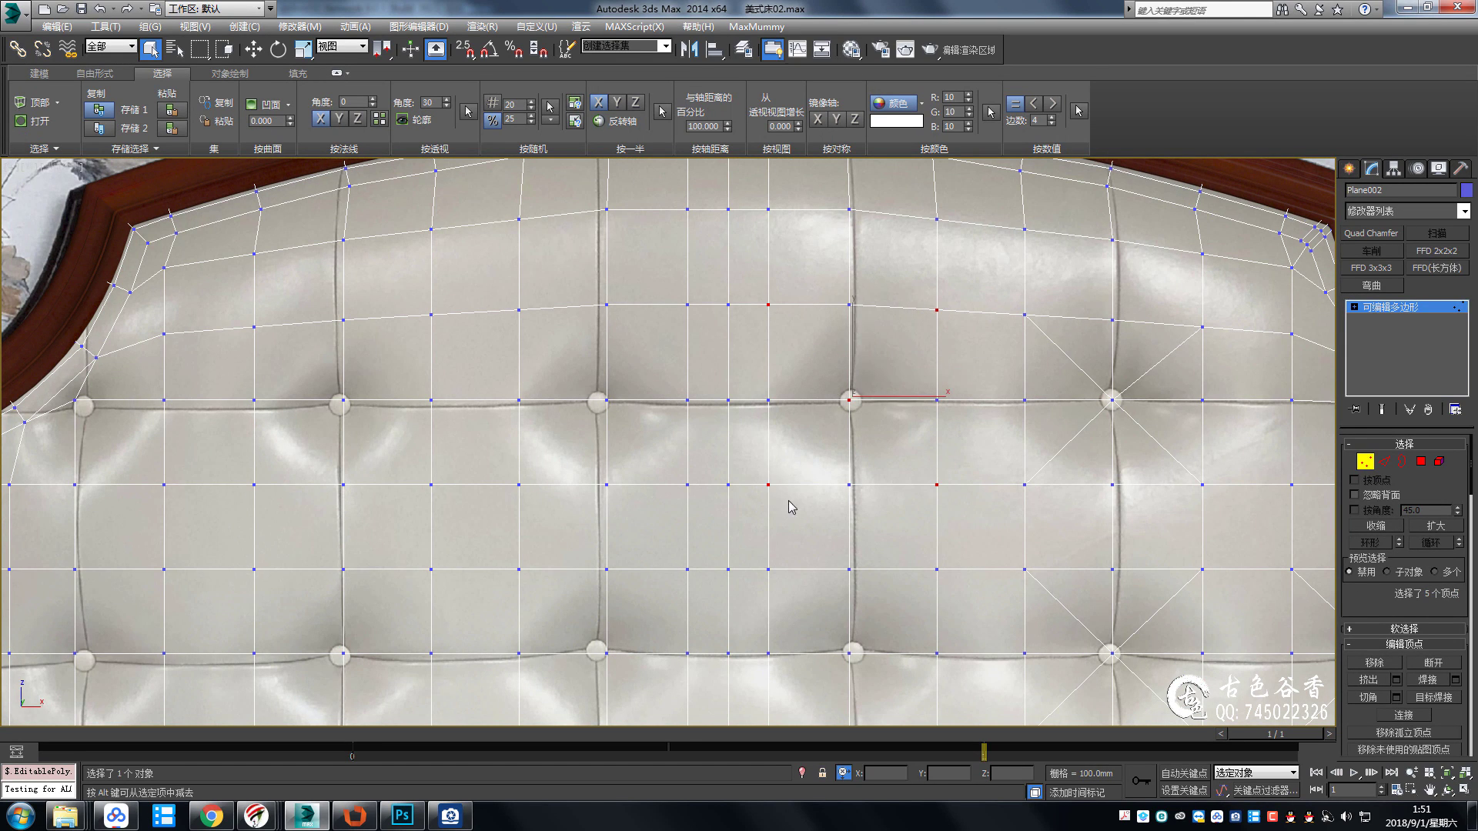
pyautogui.keyDown('alt'); pyautogui.moveTo(791, 507); pyautogui.dragTo(879, 331, button='middle'); pyautogui.keyUp('alt')
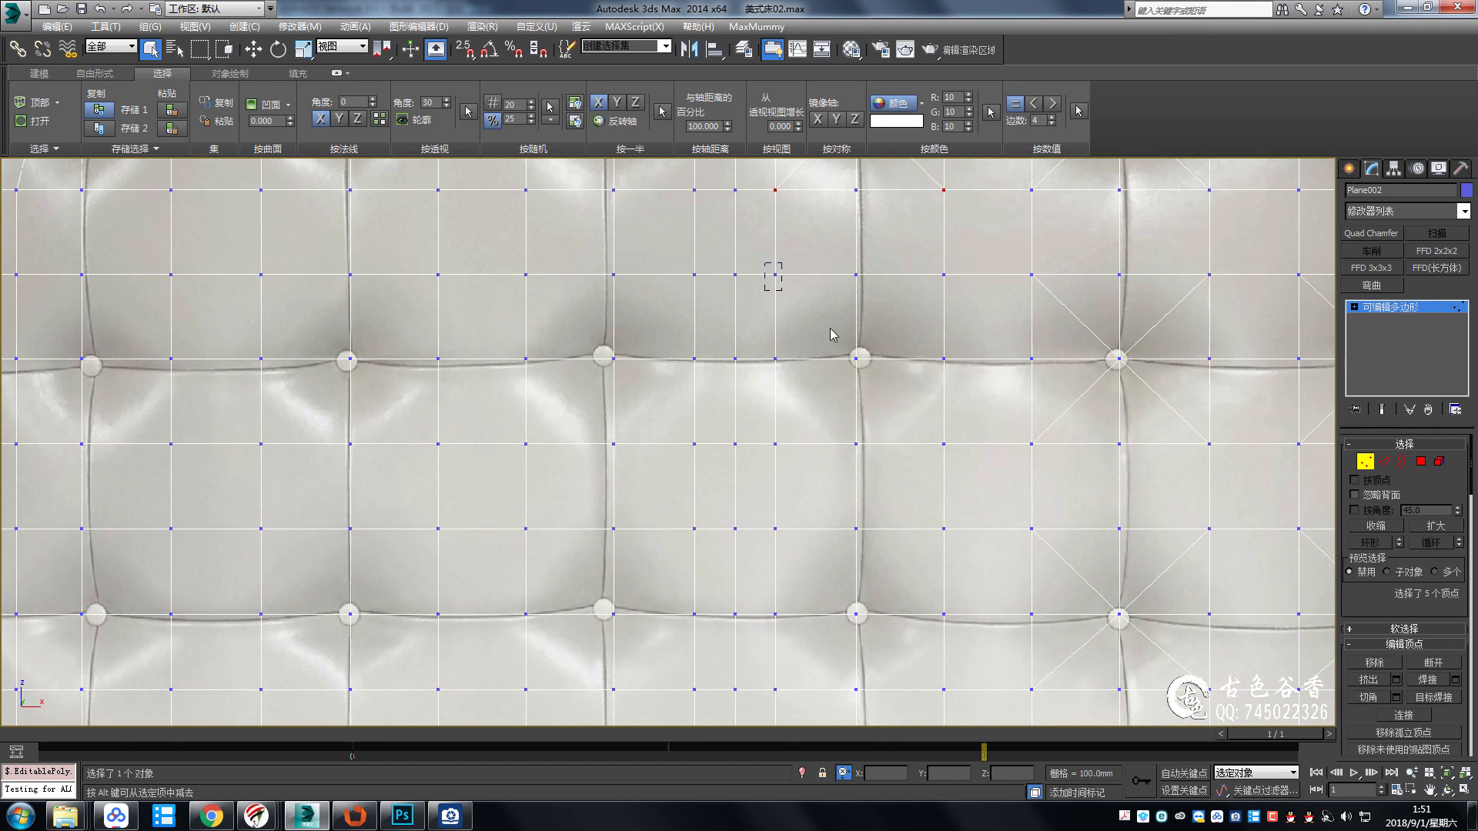
pyautogui.moveTo(854, 481)
pyautogui.mouseDown(button='middle')
pyautogui.moveTo(874, 451)
pyautogui.moveTo(795, 337)
pyautogui.mouseUp(button='middle')
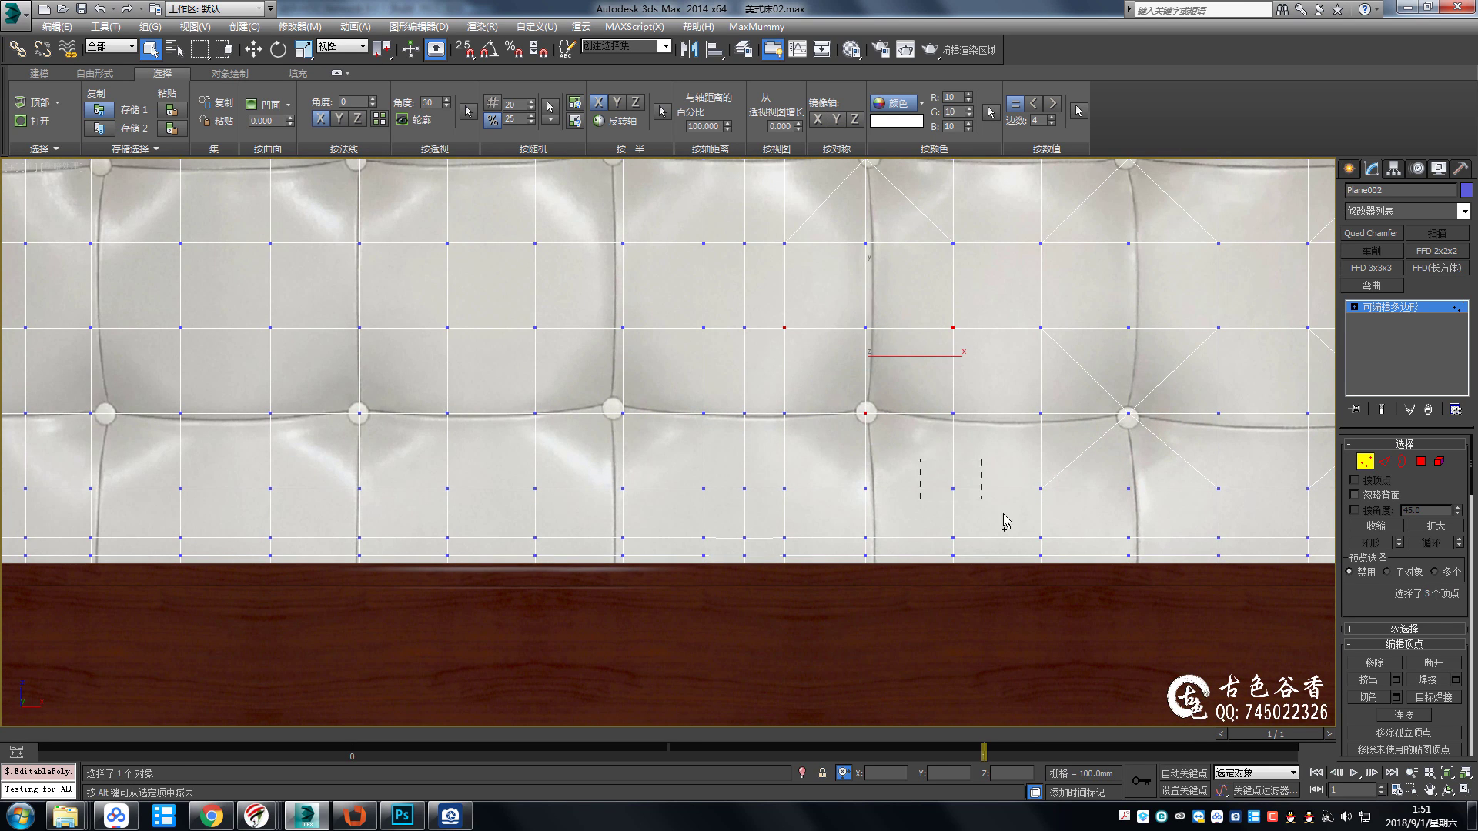
pyautogui.moveTo(841, 495)
pyautogui.mouseDown(button='middle')
pyautogui.moveTo(907, 413)
pyautogui.moveTo(910, 459)
pyautogui.mouseUp(button='middle')
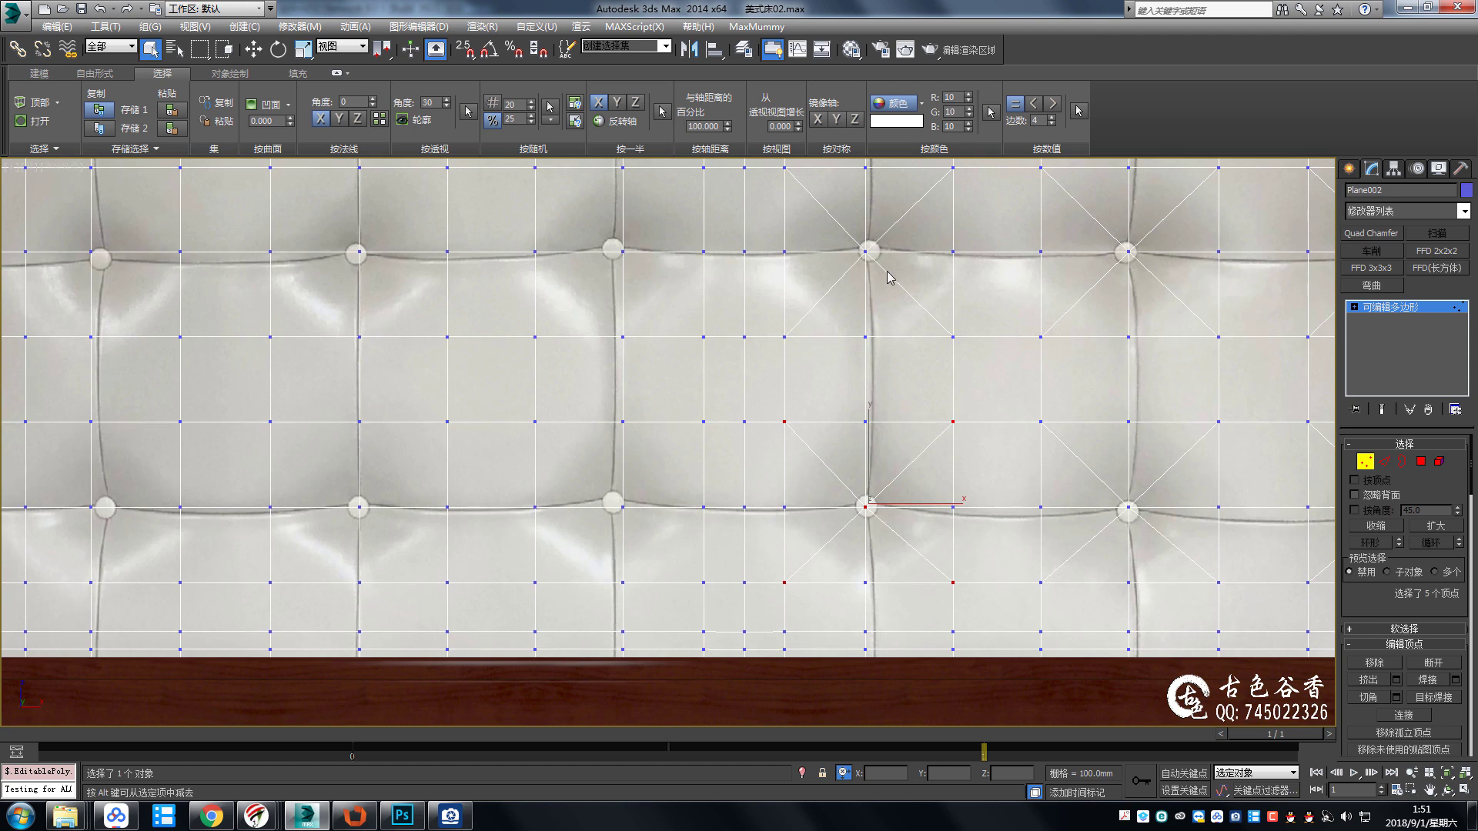
# Add the remaining right-half tuft-point vertices until nine are selected.
pyautogui.scroll(-2, 889, 277)
pyautogui.keyDown('ctrl'); pyautogui.click(841, 390); pyautogui.keyUp('ctrl')
pyautogui.scroll(-2, 808, 370)
pyautogui.keyDown('ctrl'); pyautogui.click(809, 369); pyautogui.keyUp('ctrl')
pyautogui.scroll(3, 1151, 422)
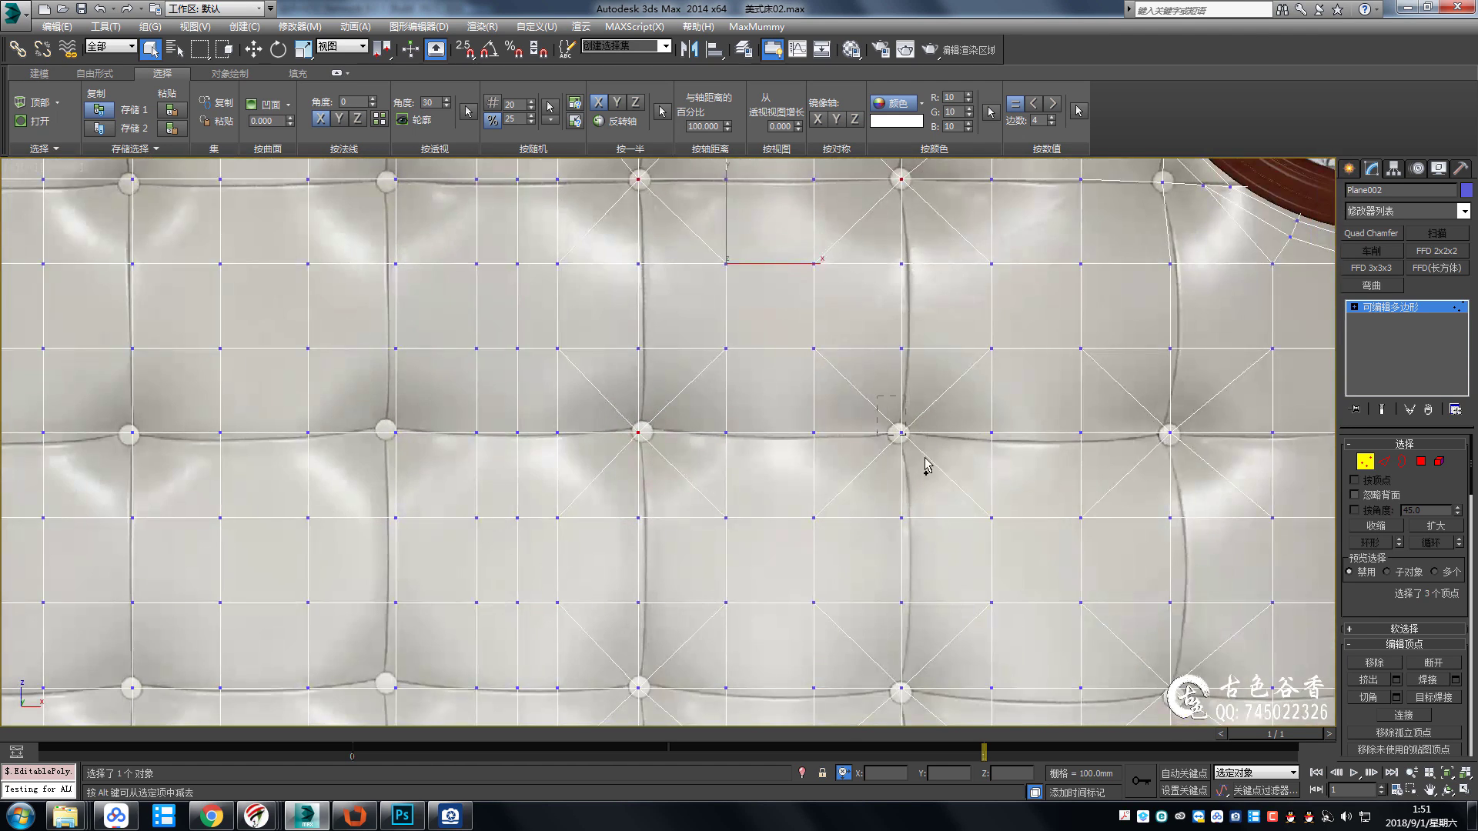
pyautogui.keyDown('ctrl'); pyautogui.moveTo(877, 396); pyautogui.dragTo(926, 464); pyautogui.keyUp('ctrl')
pyautogui.moveTo(926, 465); pyautogui.dragTo(881, 468, button='middle')
pyautogui.moveTo(649, 508)
pyautogui.mouseDown(button='middle')
pyautogui.moveTo(1072, 472)
pyautogui.moveTo(1032, 395)
pyautogui.moveTo(808, 401)
pyautogui.mouseUp(button='middle')
pyautogui.keyDown('ctrl'); pyautogui.click(1039, 432); pyautogui.keyUp('ctrl')
pyautogui.scroll(-2, 835, 440)
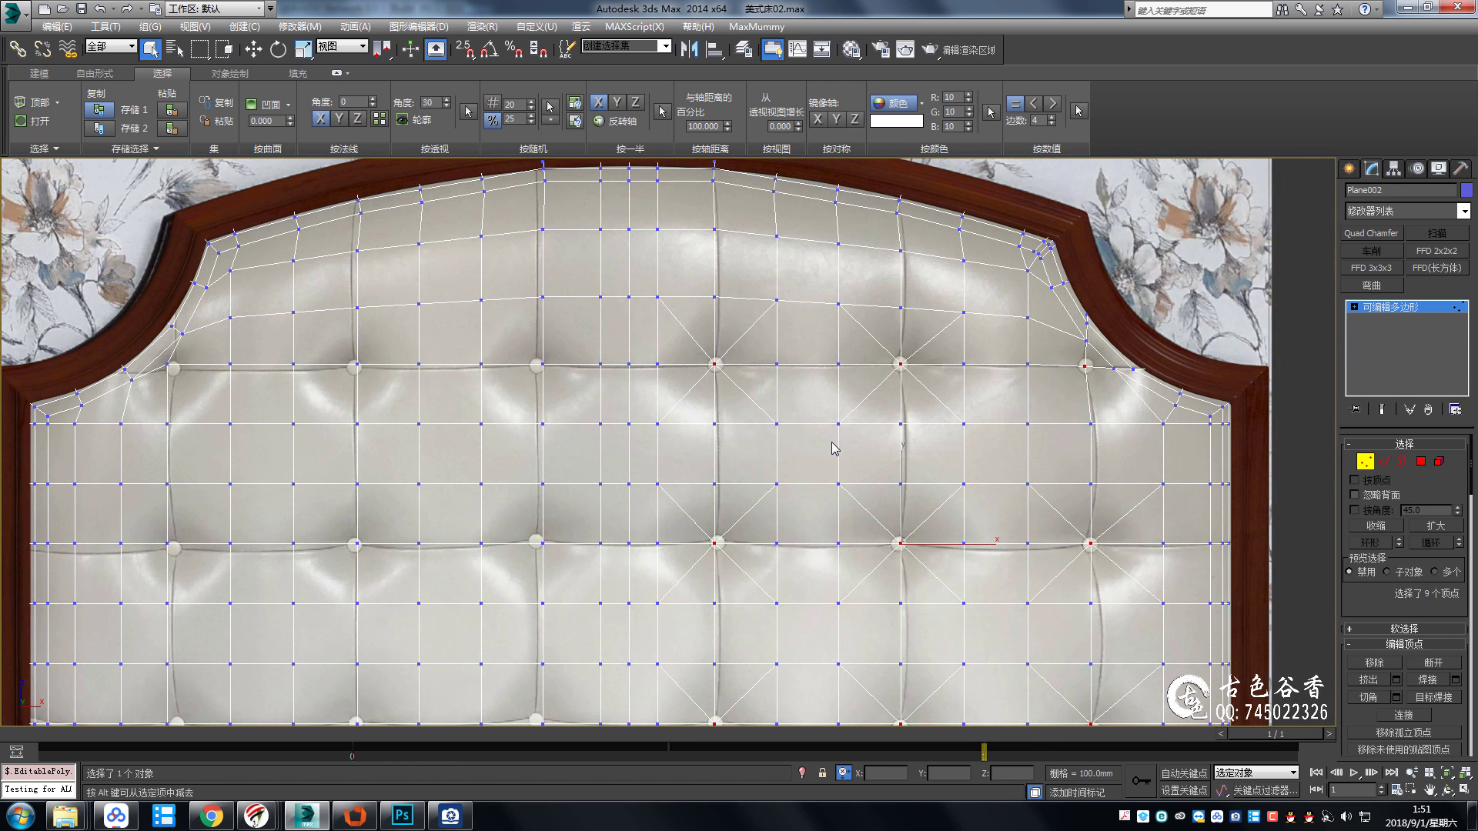
# Chamfer the nine selected tuft vertices by 50.466 mm into octagonal openings.
pyautogui.rightClick(835, 449)
pyautogui.click(749, 456)
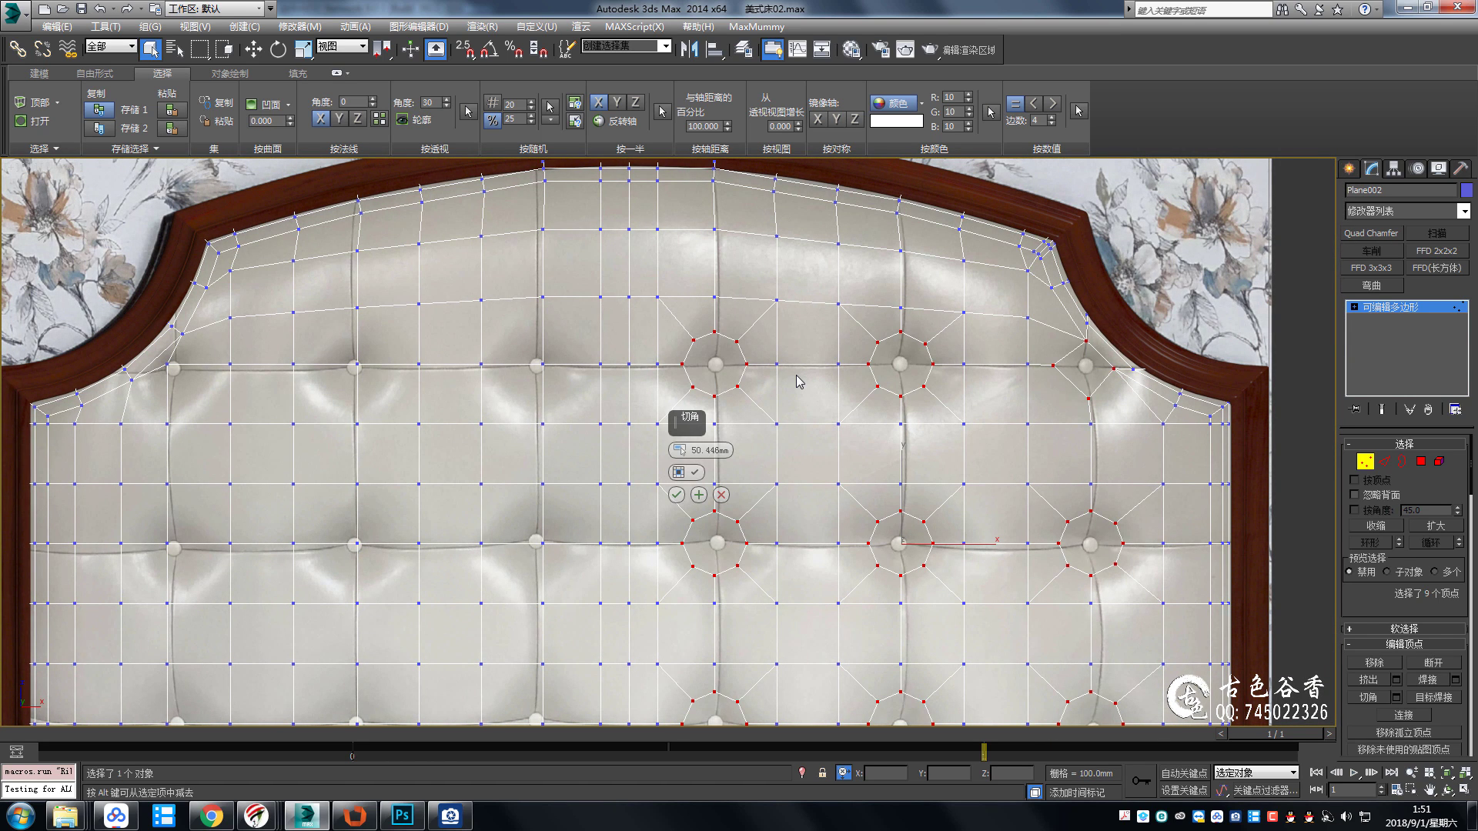
pyautogui.moveTo(800, 379); pyautogui.dragTo(880, 320, button='middle')
pyautogui.scroll(2, 879, 366)
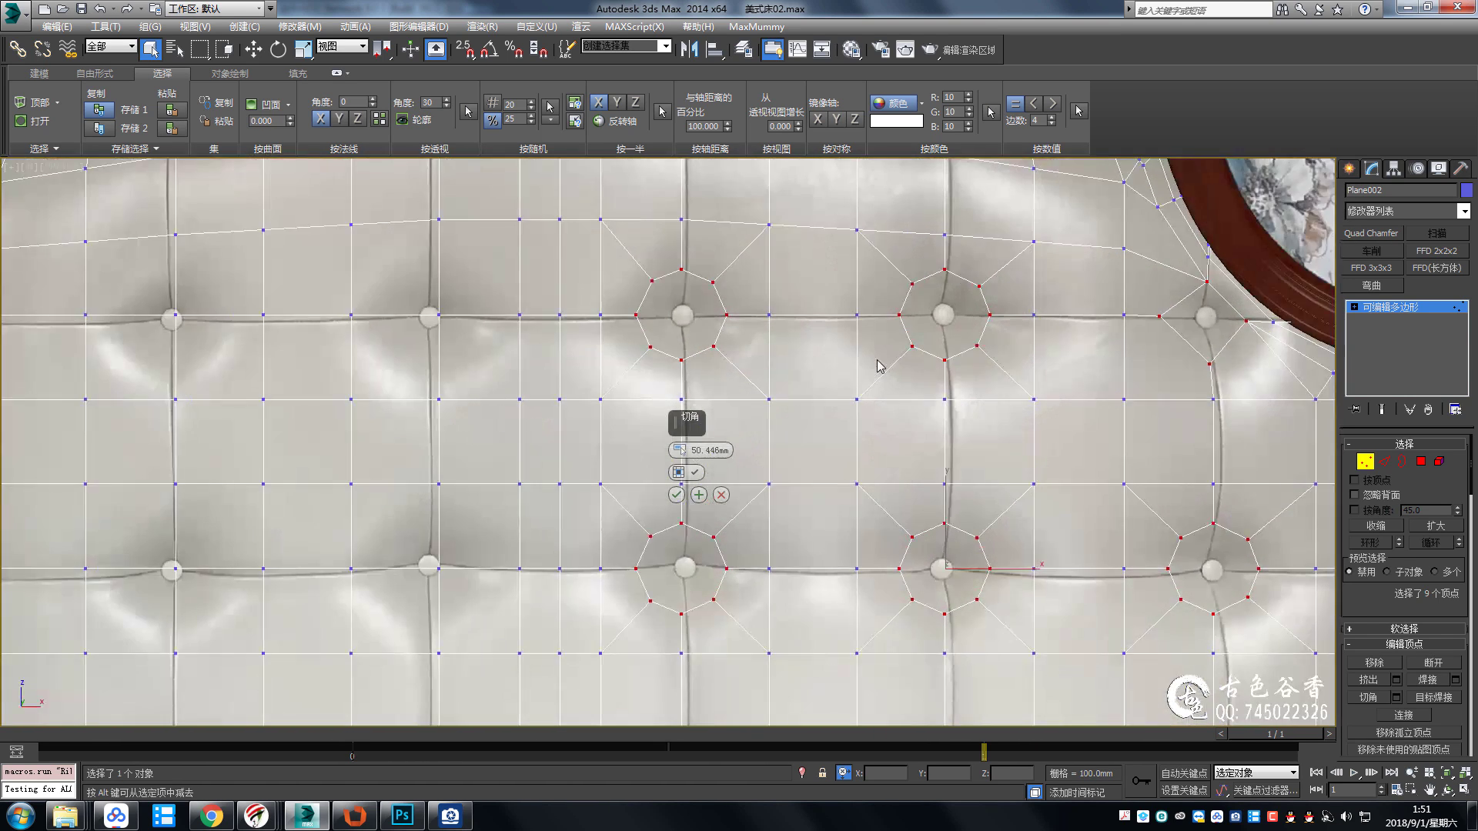
pyautogui.click(676, 495)
pyautogui.moveTo(989, 470)
pyautogui.mouseDown(button='middle')
pyautogui.moveTo(945, 440)
pyautogui.moveTo(971, 461)
pyautogui.moveTo(960, 538)
pyautogui.moveTo(992, 537)
pyautogui.mouseUp(button='middle')
pyautogui.press('F3')
pyautogui.press('w')
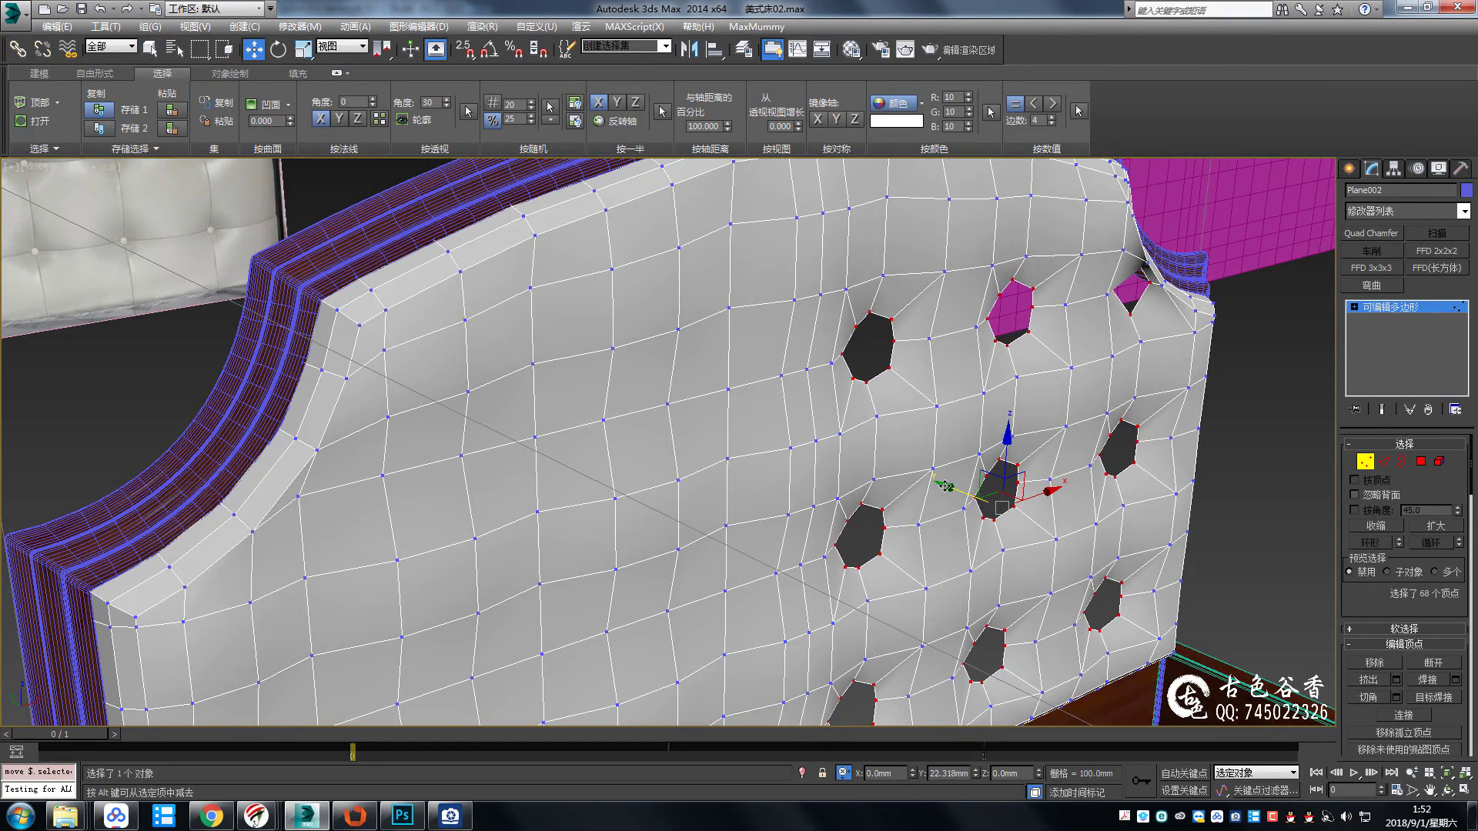
pyautogui.hotkey('shift', 'z')
pyautogui.scroll(-3, 978, 548)
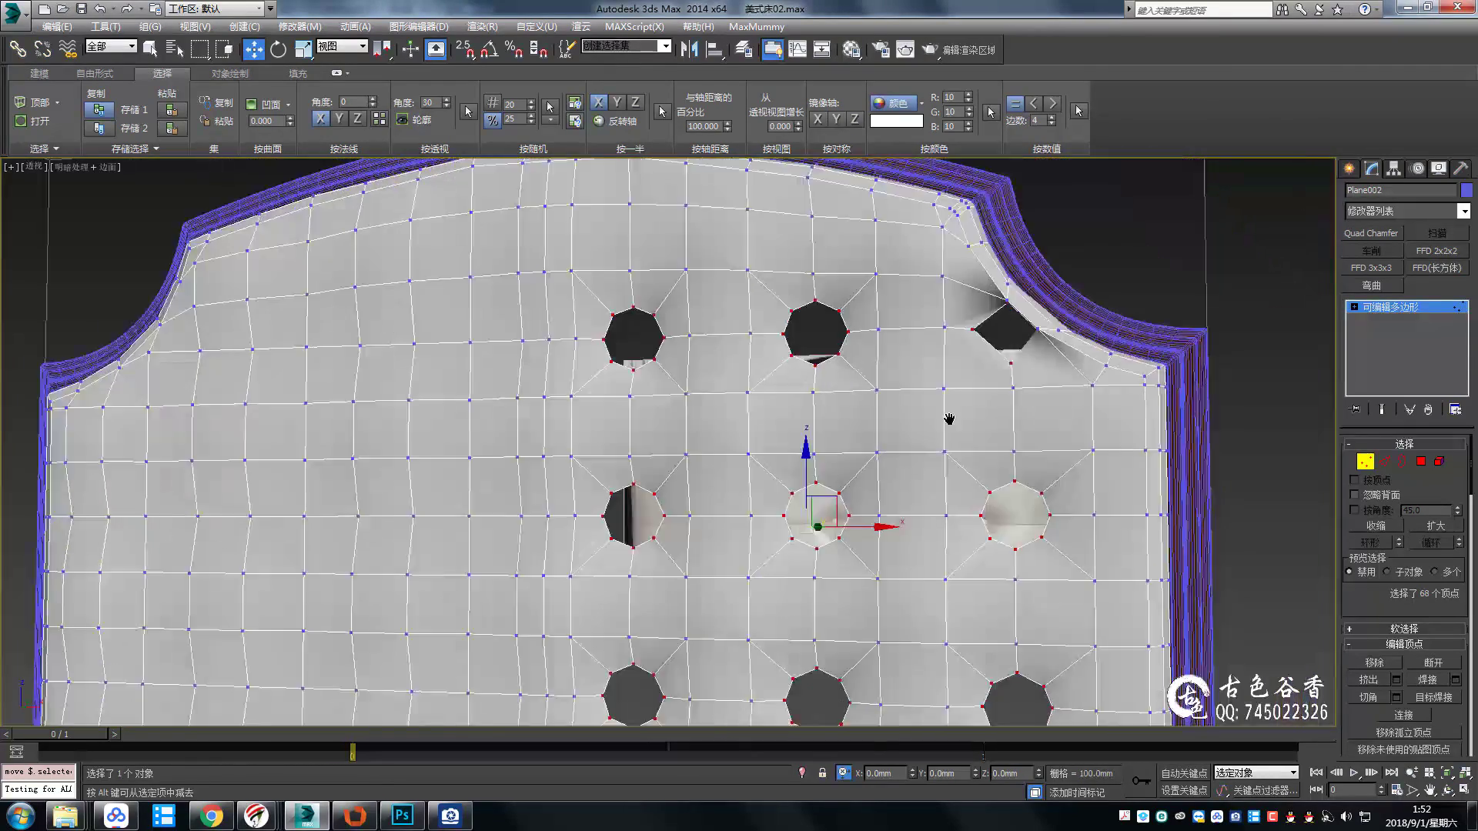
pyautogui.scroll(5, 927, 345)
pyautogui.moveTo(977, 548)
pyautogui.keyDown('alt'); pyautogui.mouseDown(button='middle')
pyautogui.moveTo(927, 345)
pyautogui.moveTo(945, 274)
pyautogui.moveTo(1121, 279)
pyautogui.mouseUp(button='middle'); pyautogui.keyUp('alt')
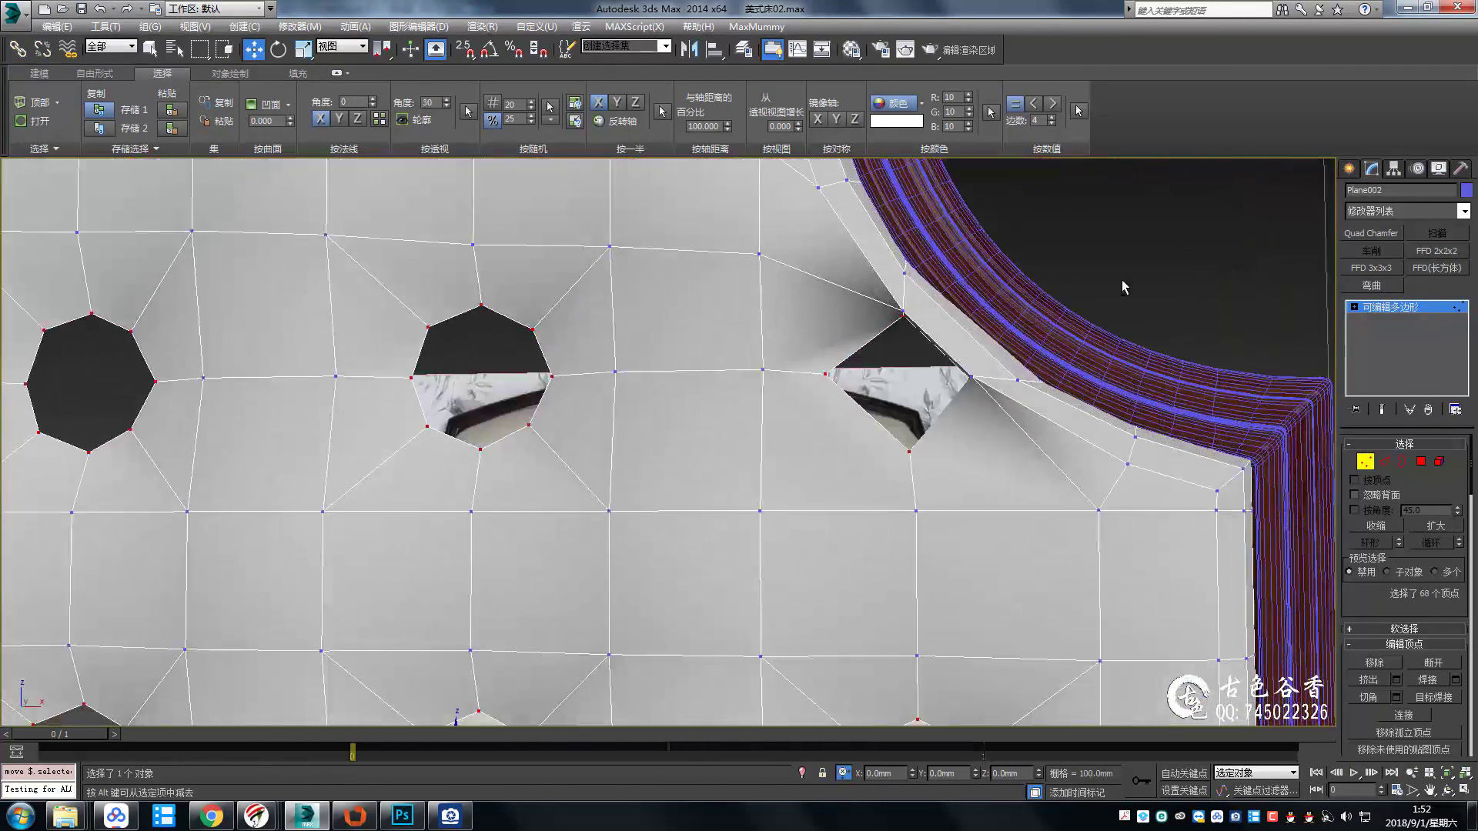
pyautogui.scroll(-3, 1121, 279)
pyautogui.scroll(4, 1161, 337)
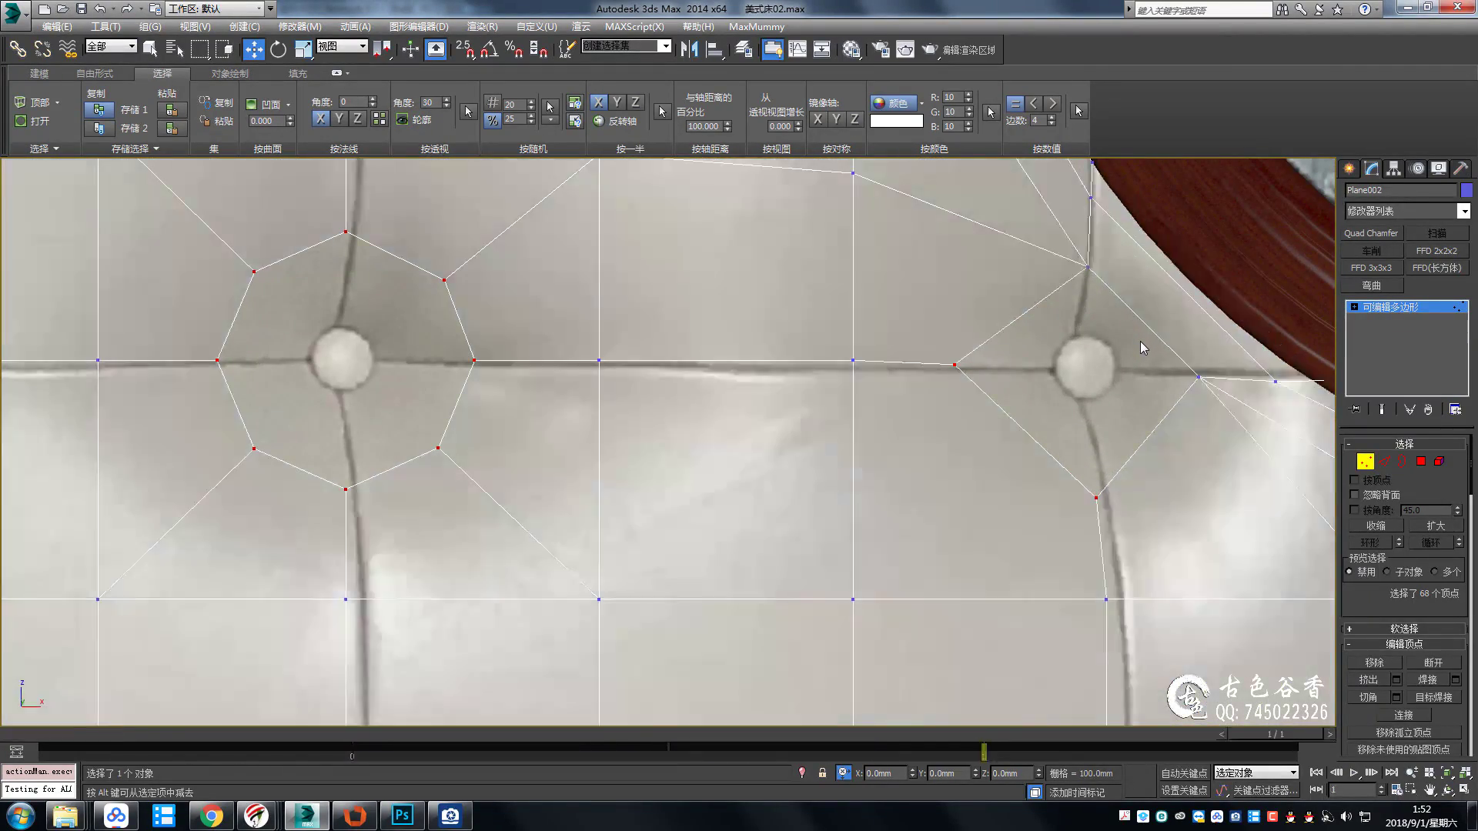
pyautogui.scroll(-4, 1053, 463)
pyautogui.scroll(-2, 1052, 464)
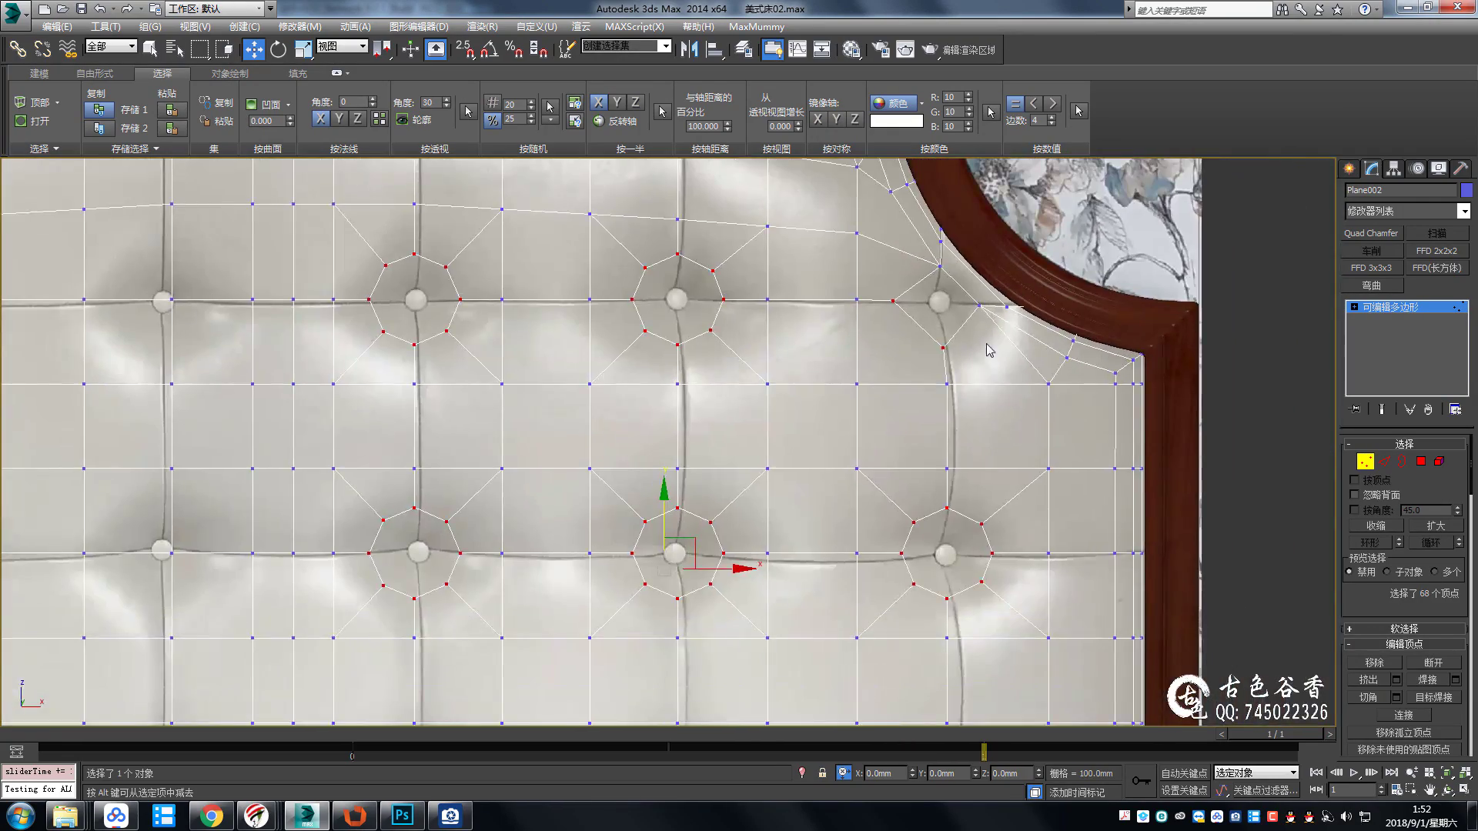
pyautogui.scroll(4, 1052, 464)
pyautogui.click(1049, 322)
pyautogui.scroll(-5, 1000, 384)
pyautogui.scroll(5, 955, 418)
pyautogui.moveTo(954, 400)
pyautogui.keyDown('alt'); pyautogui.mouseDown(button='middle')
pyautogui.moveTo(954, 418)
pyautogui.moveTo(923, 346)
pyautogui.moveTo(885, 331)
pyautogui.moveTo(908, 308)
pyautogui.mouseUp(button='middle'); pyautogui.keyUp('alt')
pyautogui.press('2')
pyautogui.scroll(2, 904, 323)
pyautogui.click(905, 306)
pyautogui.hotkey('alt', 'w')
pyautogui.hotkey('alt', 'w')
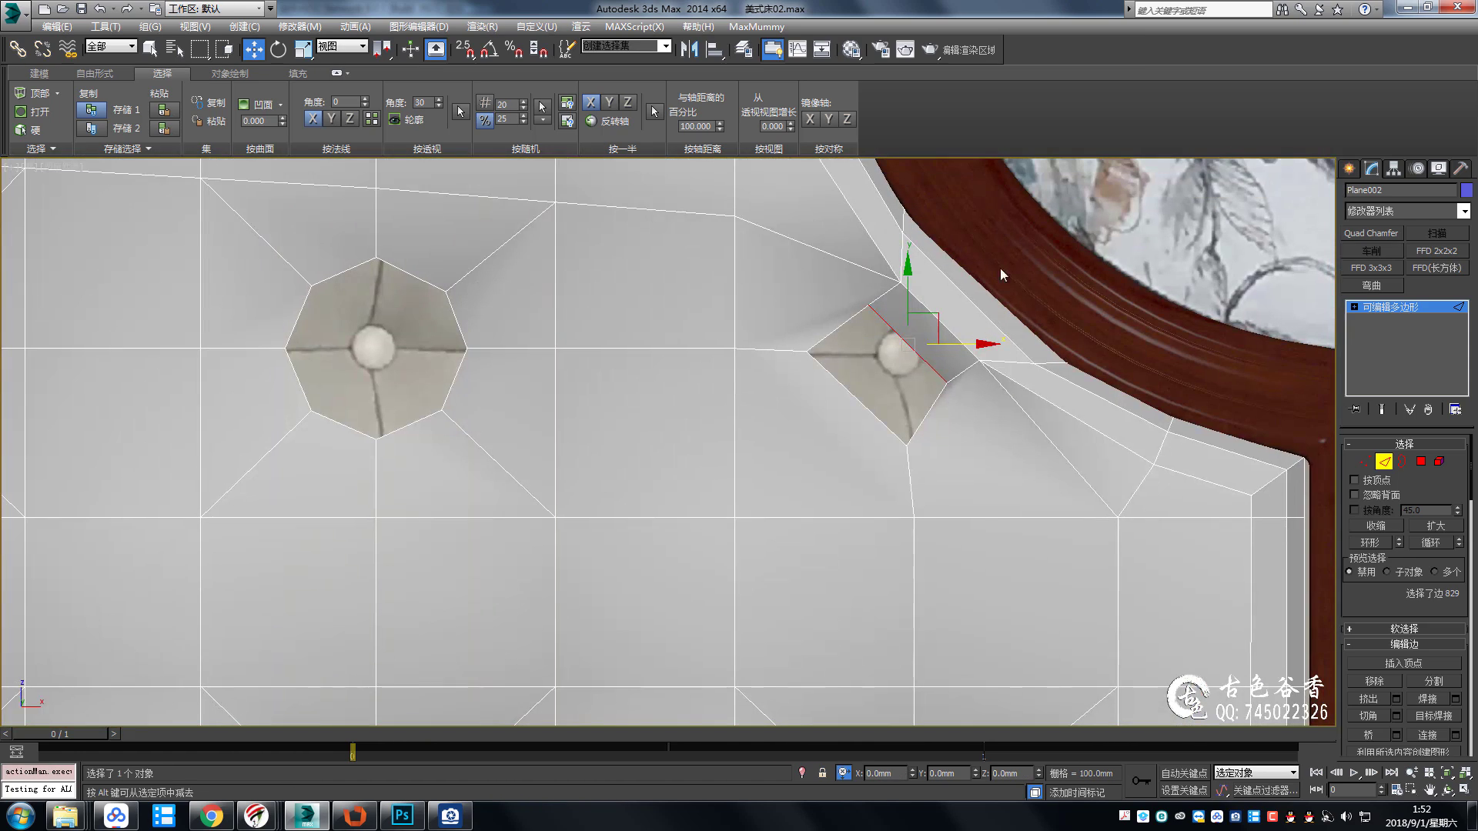
pyautogui.click(961, 297)
pyautogui.press('1')
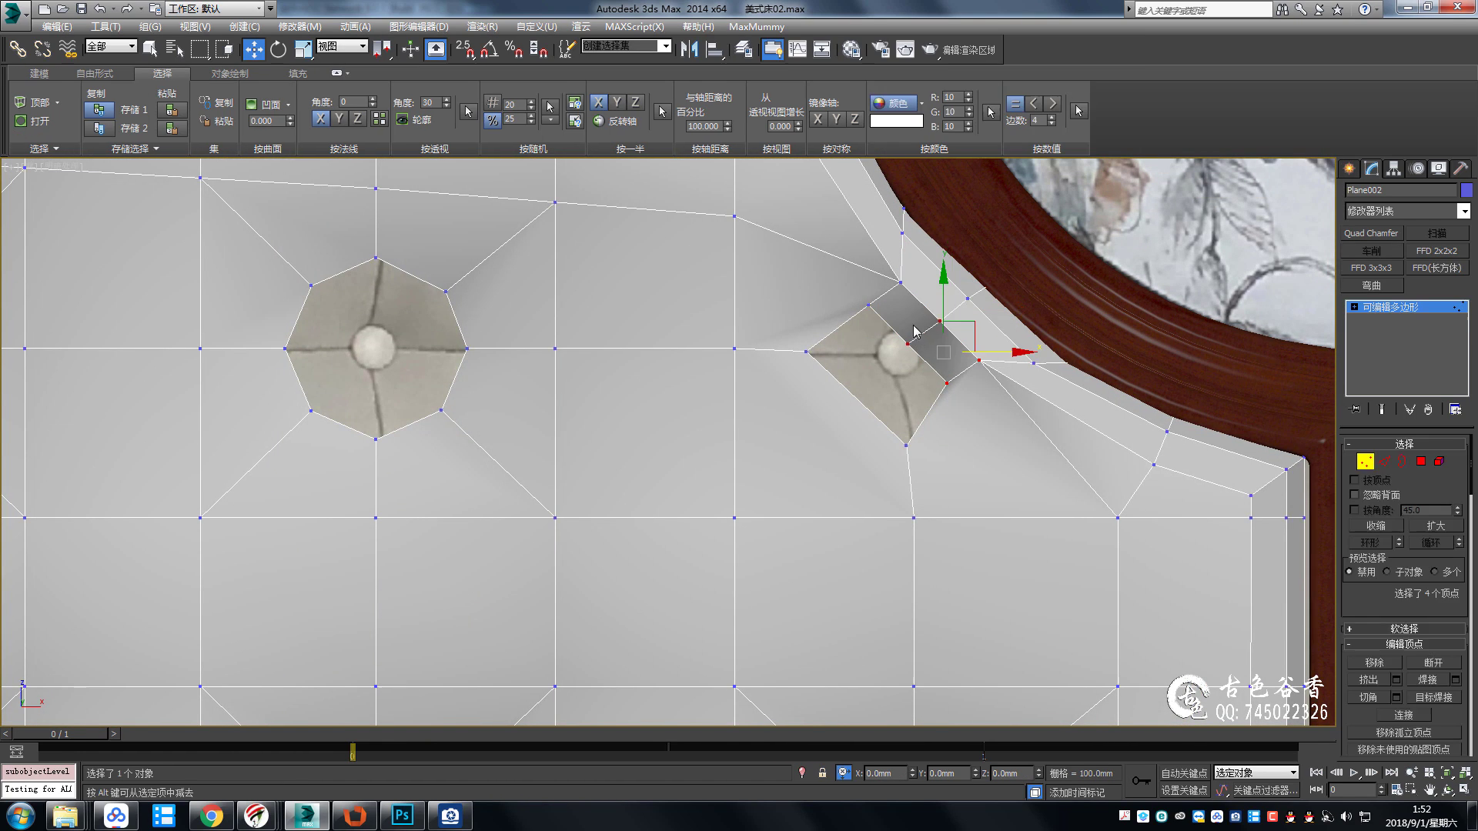
pyautogui.click(910, 344)
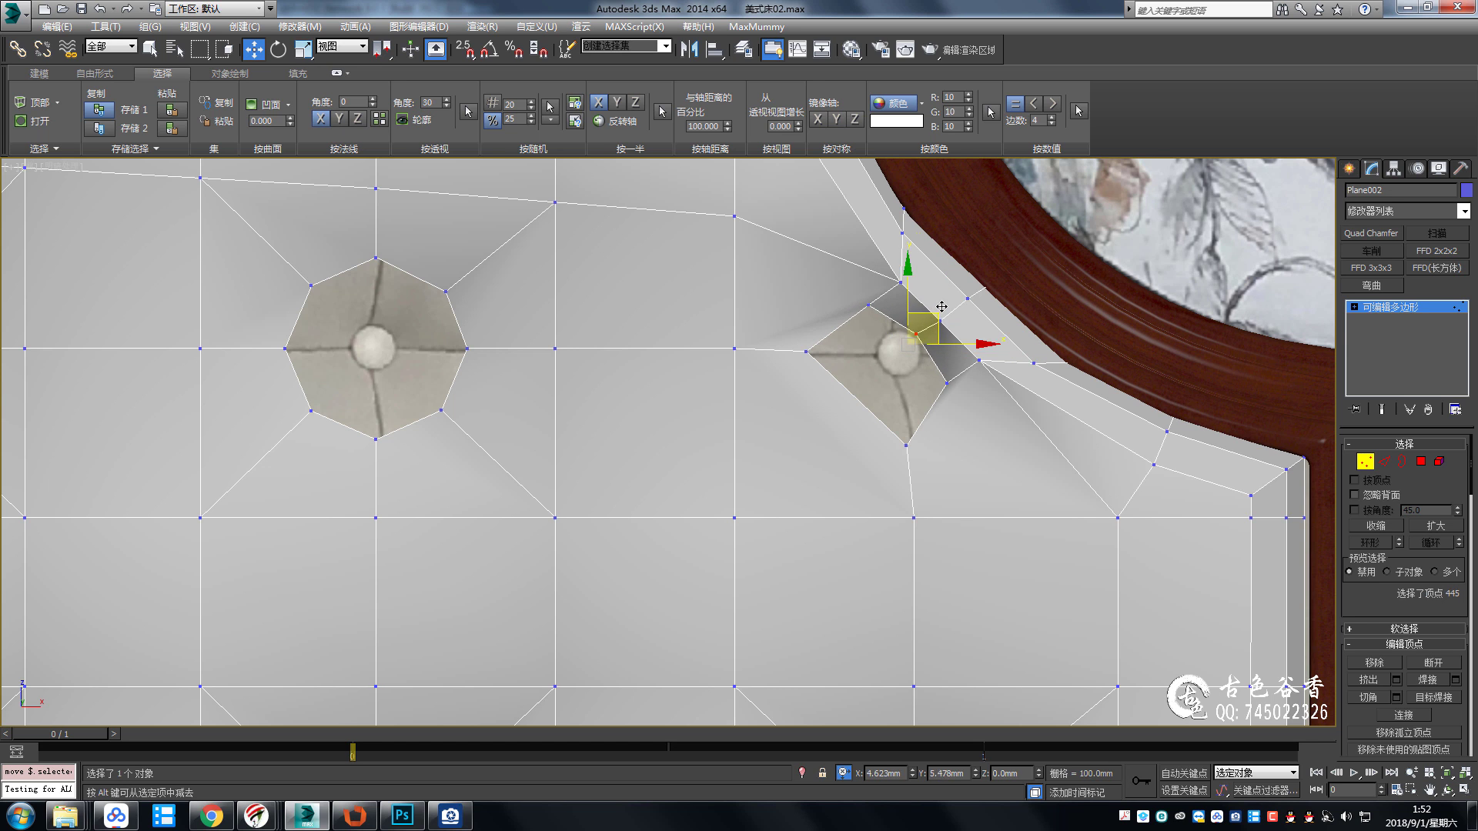
pyautogui.press('2')
# Switch to Border mode and select the three lower-row hole borders.
pyautogui.scroll(-3, 924, 372)
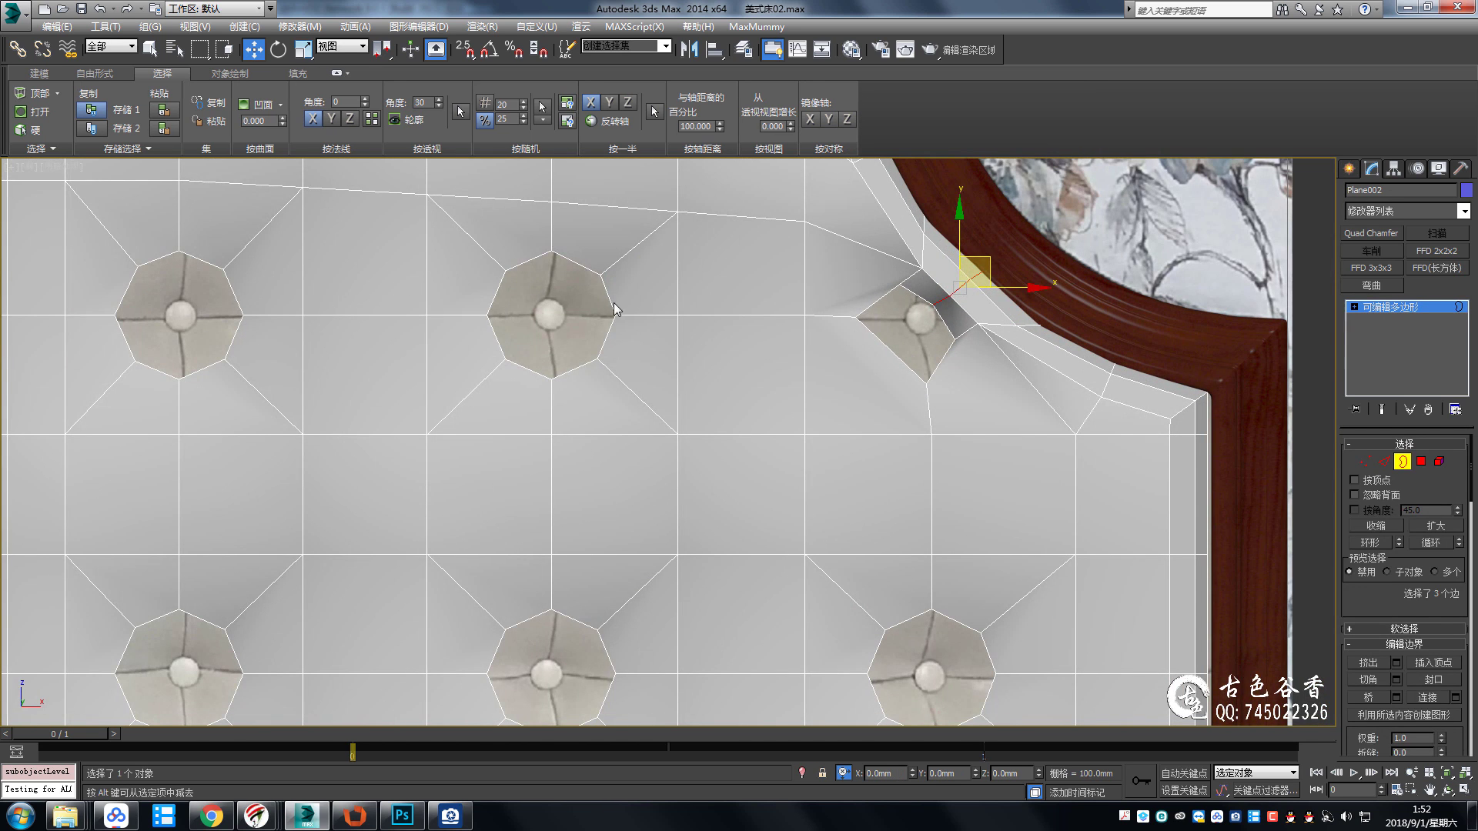
pyautogui.press('q')
pyautogui.press('3')
pyautogui.scroll(-2, 1109, 300)
pyautogui.keyDown('ctrl'); pyautogui.click(1123, 483); pyautogui.keyUp('ctrl')
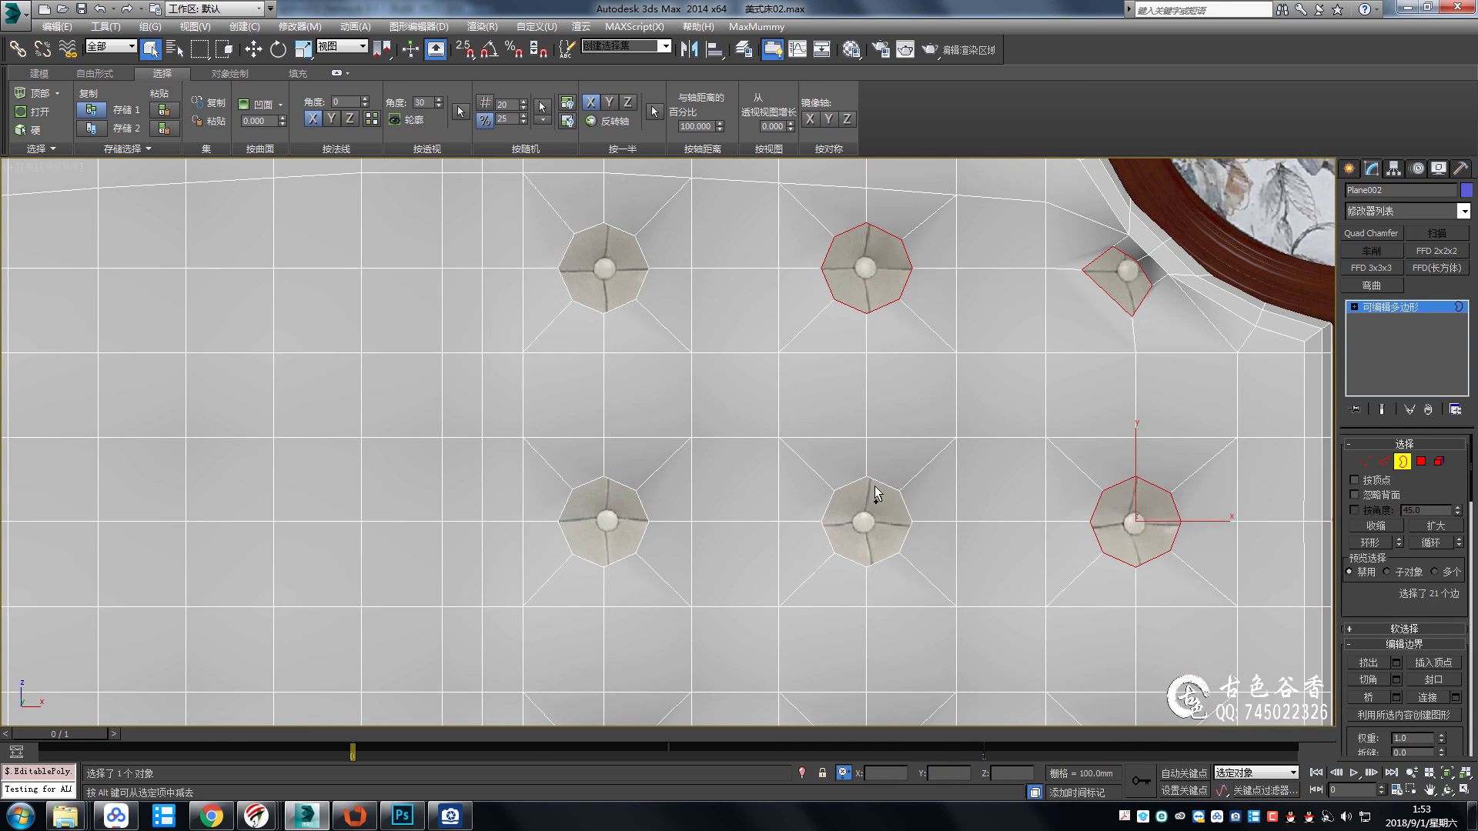
pyautogui.keyDown('ctrl'); pyautogui.click(876, 485); pyautogui.keyUp('ctrl')
pyautogui.keyDown('ctrl'); pyautogui.click(600, 486); pyautogui.keyUp('ctrl')
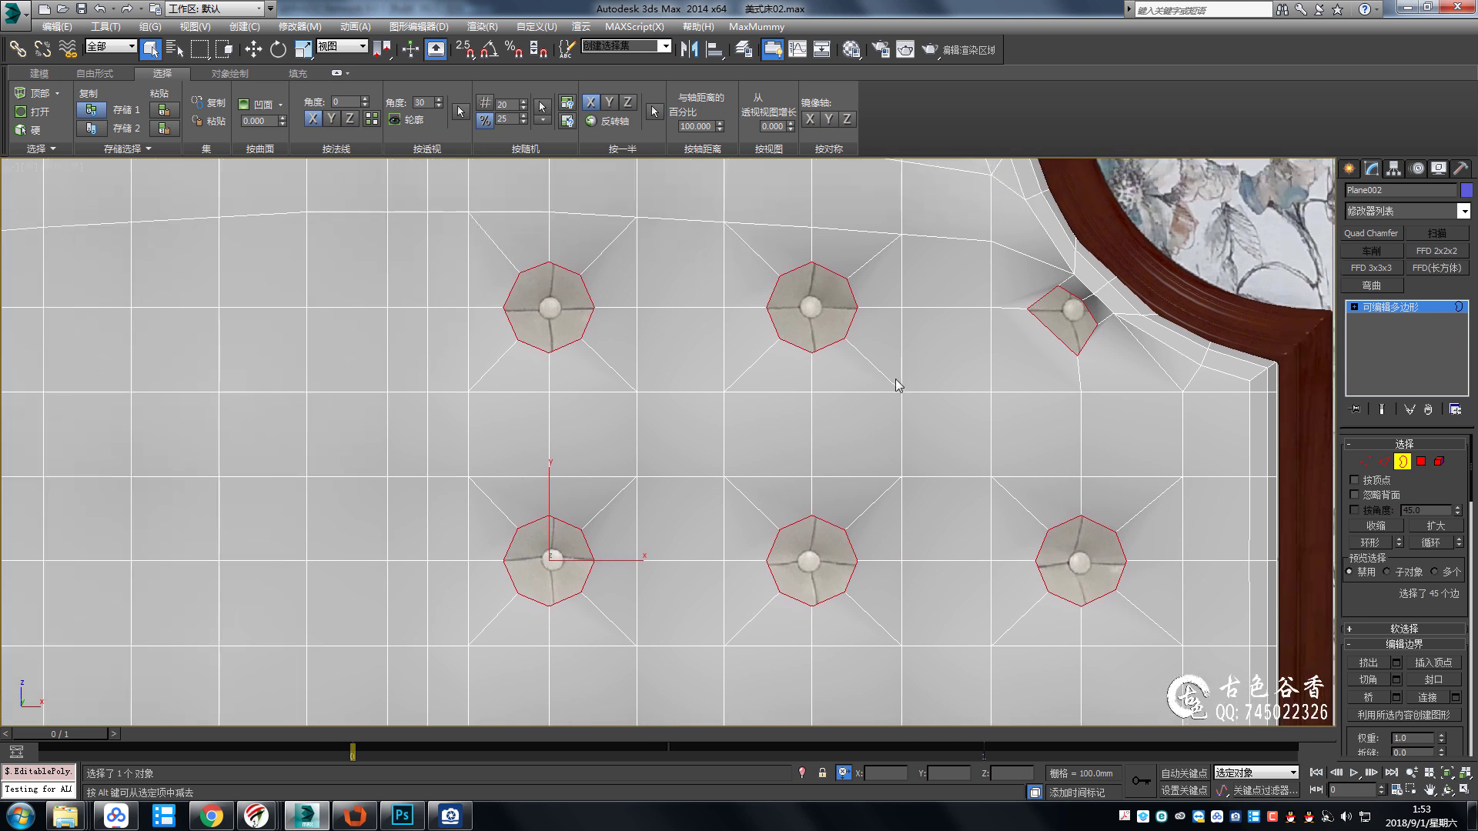
pyautogui.scroll(-2, 885, 381)
pyautogui.moveTo(865, 390)
pyautogui.mouseDown(button='middle')
pyautogui.moveTo(805, 373)
pyautogui.moveTo(819, 411)
pyautogui.mouseUp(button='middle')
pyautogui.scroll(-2, 806, 374)
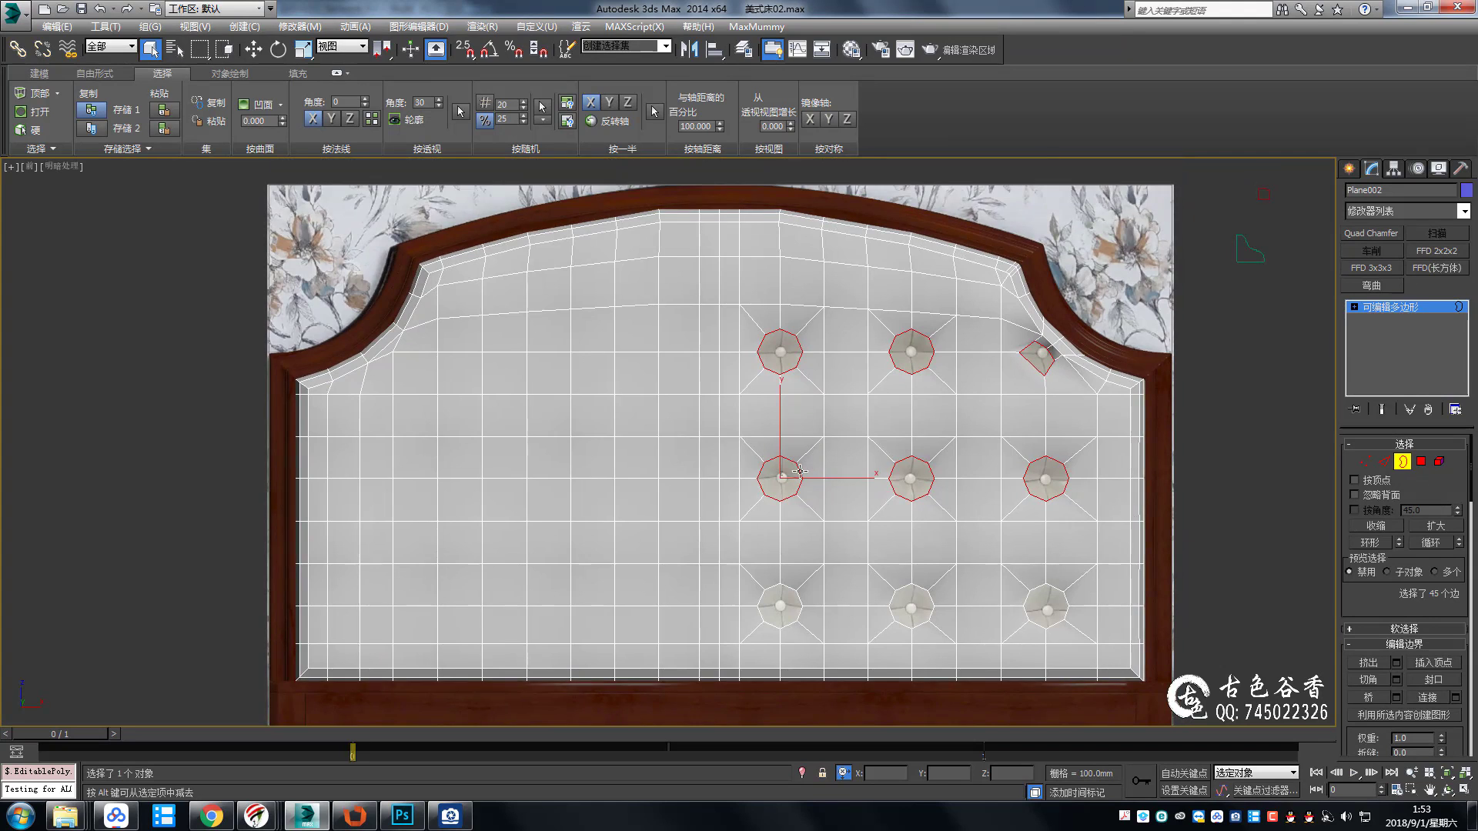
pyautogui.scroll(2, 801, 431)
pyautogui.scroll(2, 804, 449)
# Scale the lower-row hole borders about their own centres to about 58%.
pyautogui.press('r')
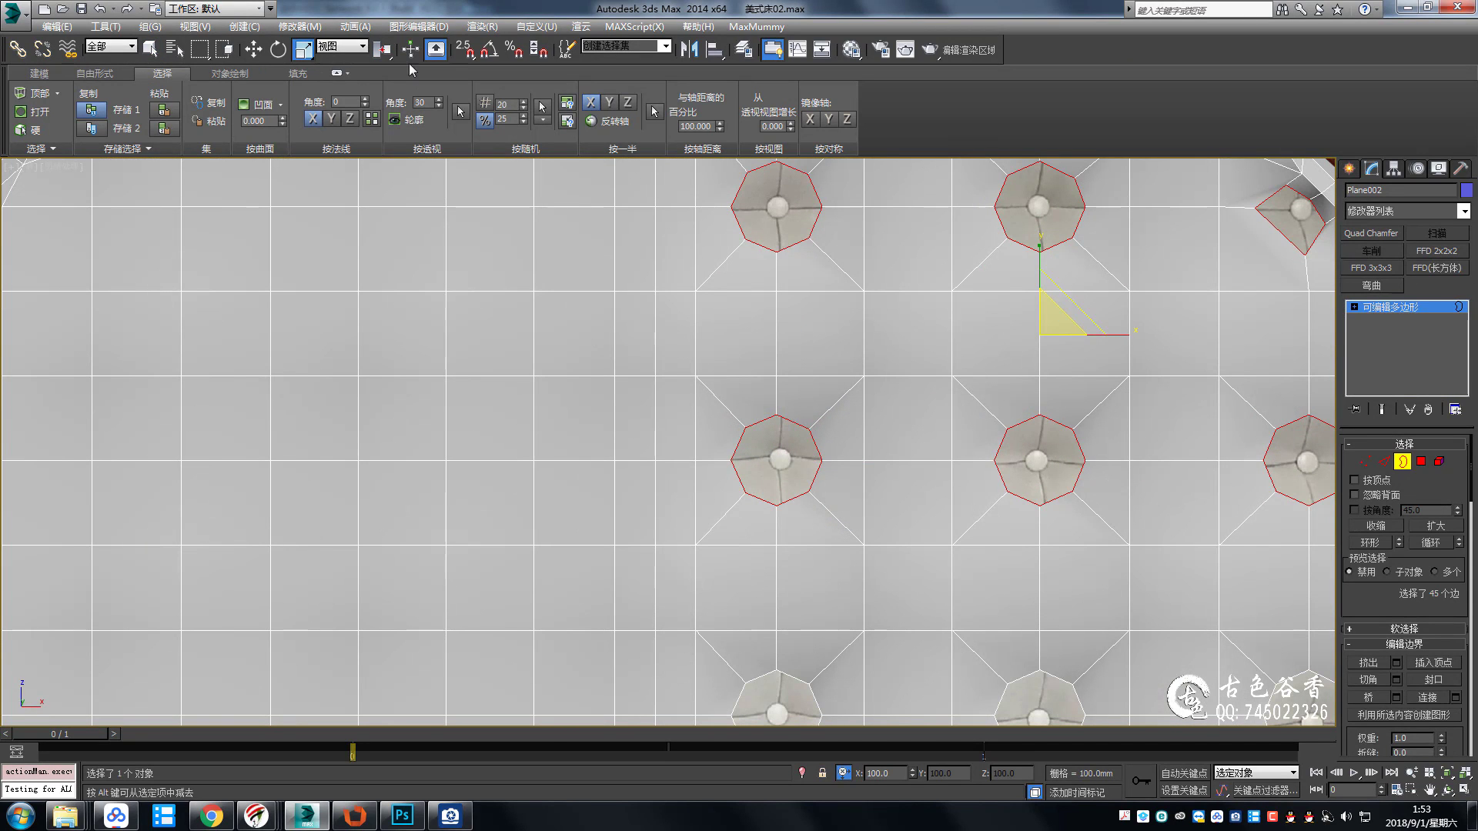
pyautogui.moveTo(382, 49); pyautogui.dragTo(389, 68)
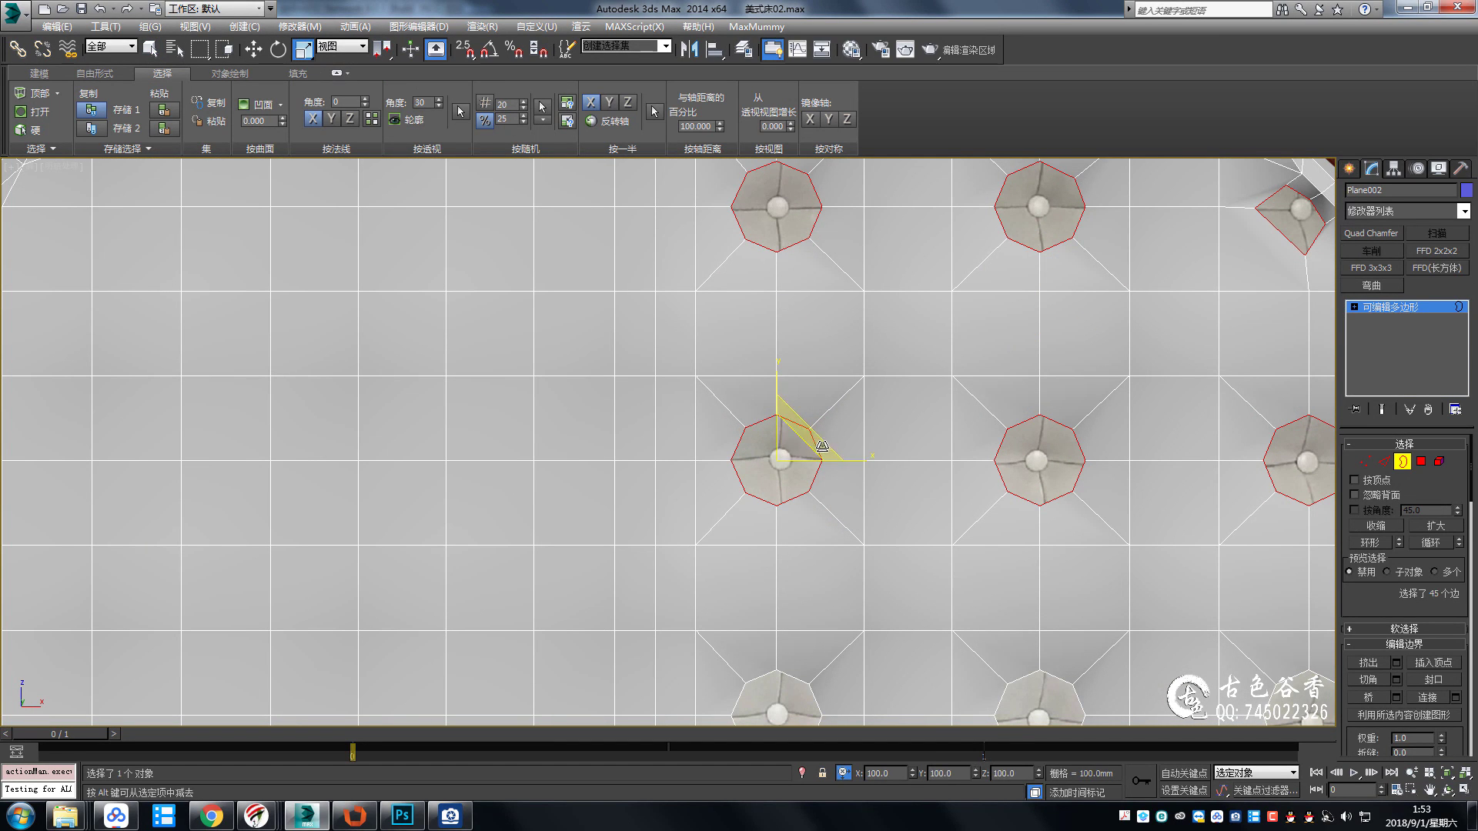
pyautogui.moveTo(813, 436); pyautogui.dragTo(731, 552)
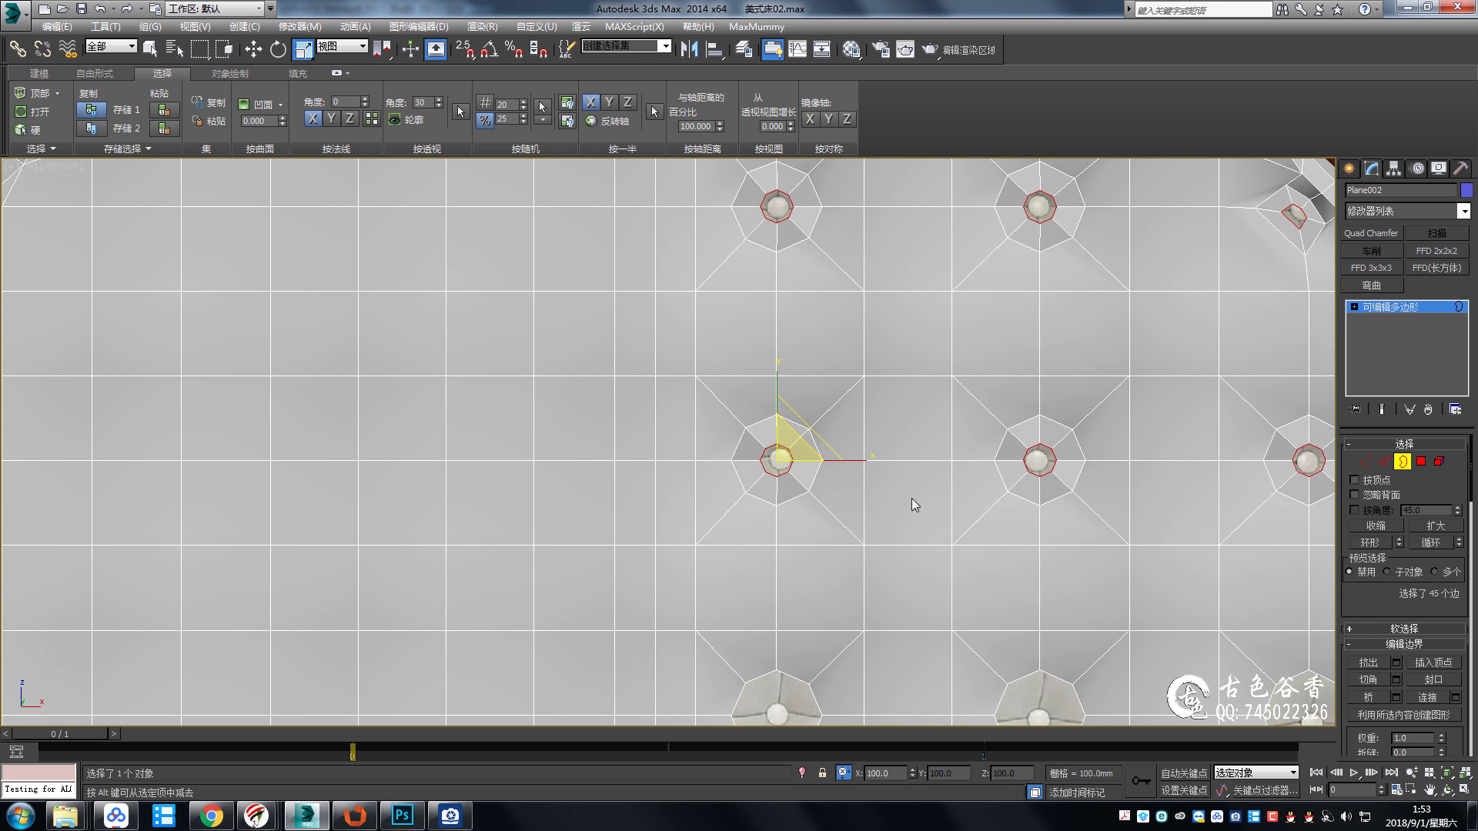
pyautogui.moveTo(1028, 528)
pyautogui.keyDown('alt'); pyautogui.mouseDown(button='middle')
pyautogui.moveTo(703, 452)
pyautogui.moveTo(795, 399)
pyautogui.moveTo(779, 369)
pyautogui.moveTo(758, 473)
pyautogui.mouseUp(button='middle'); pyautogui.keyUp('alt')
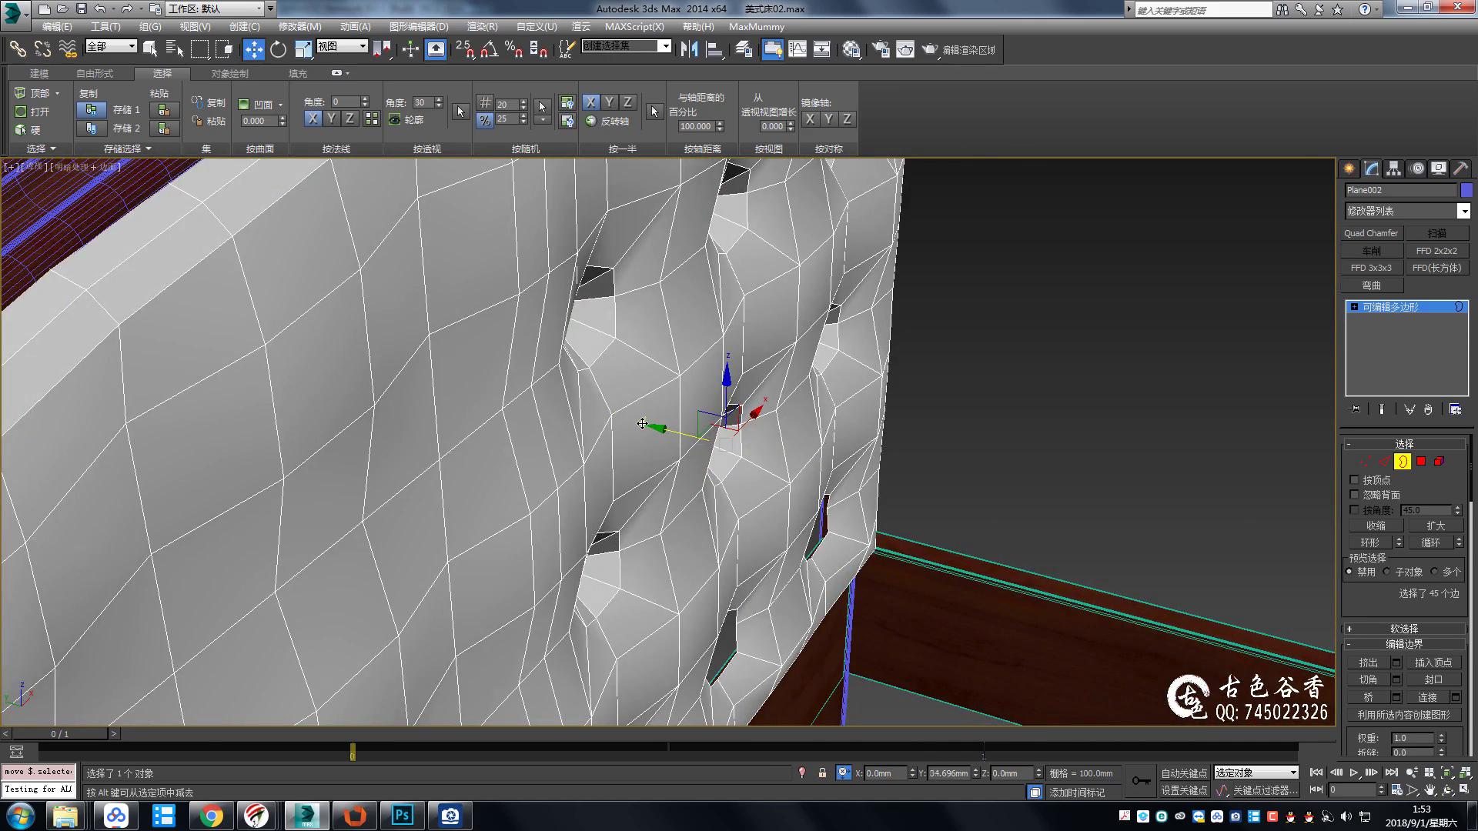
pyautogui.press('w')
pyautogui.keyDown('alt'); pyautogui.moveTo(723, 406); pyautogui.dragTo(820, 383, button='middle'); pyautogui.keyUp('alt')
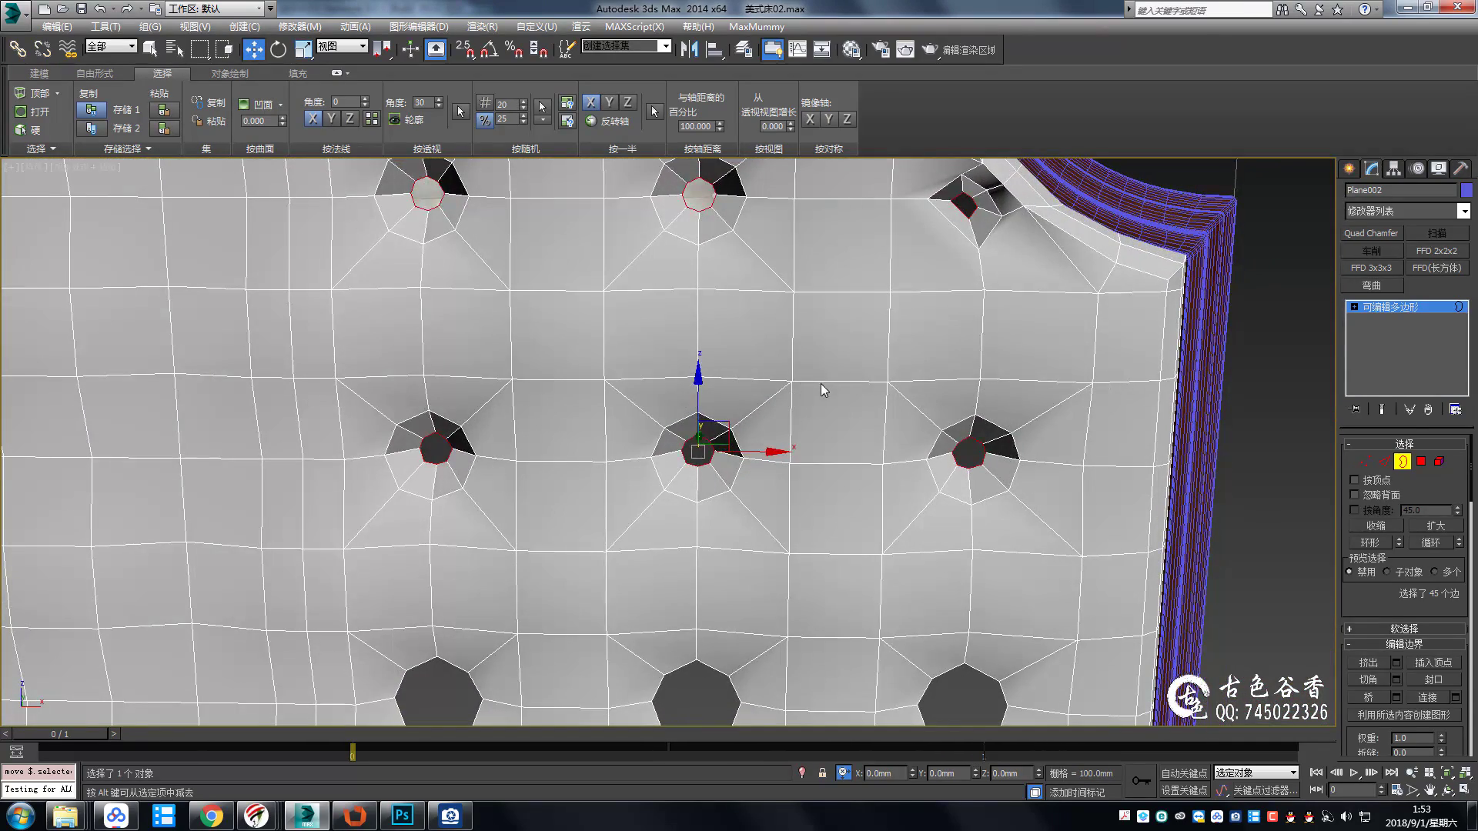
pyautogui.click(760, 362)
# In Vertex mode, preview the smoothed panel and select the corner tuft vertex.
pyautogui.press('1')
pyautogui.hotkey('ctrl', 'q')
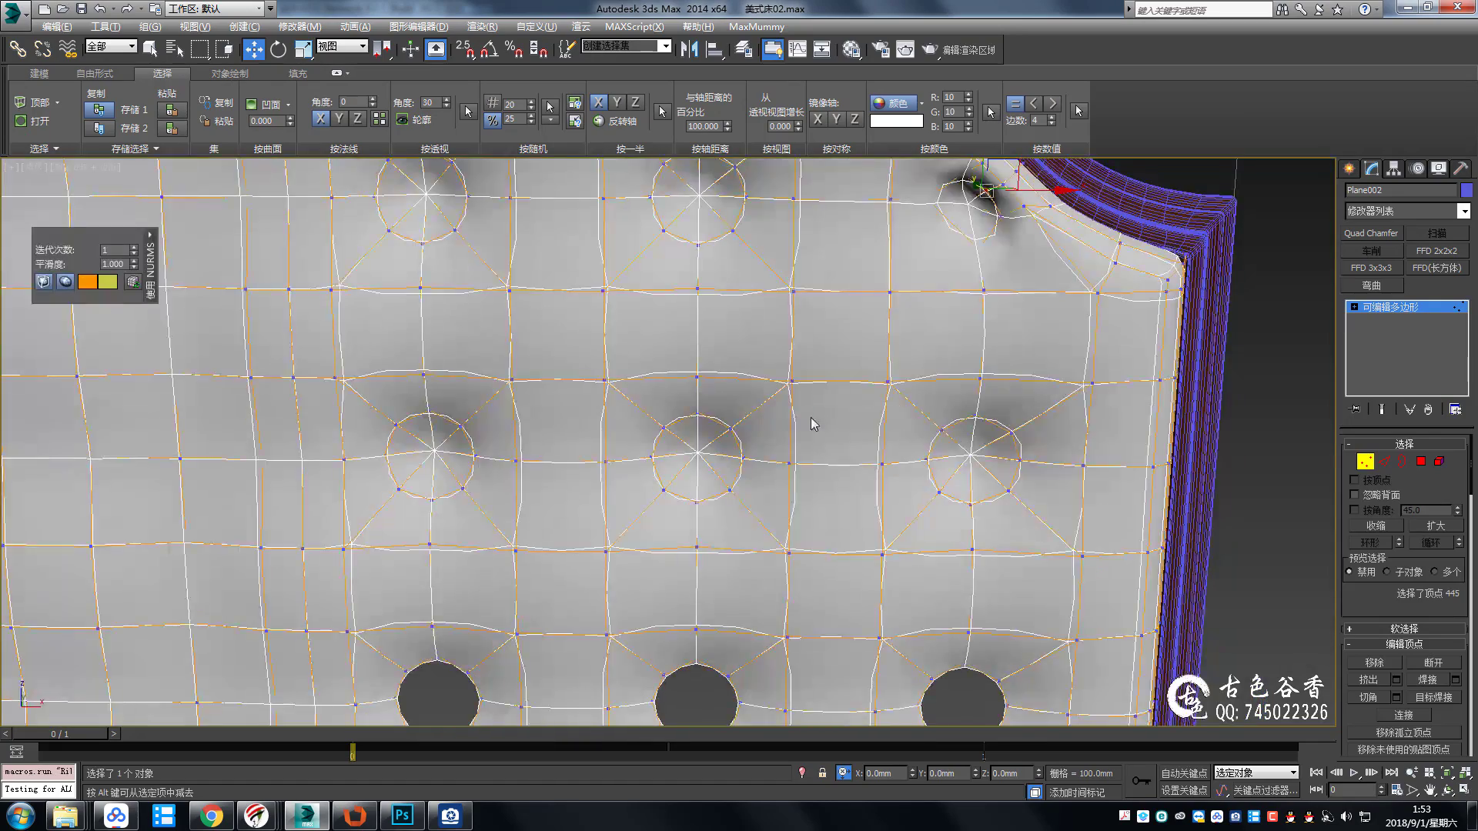
pyautogui.scroll(1, 923, 323)
pyautogui.scroll(3, 939, 304)
pyautogui.click(943, 298)
pyautogui.scroll(1, 911, 331)
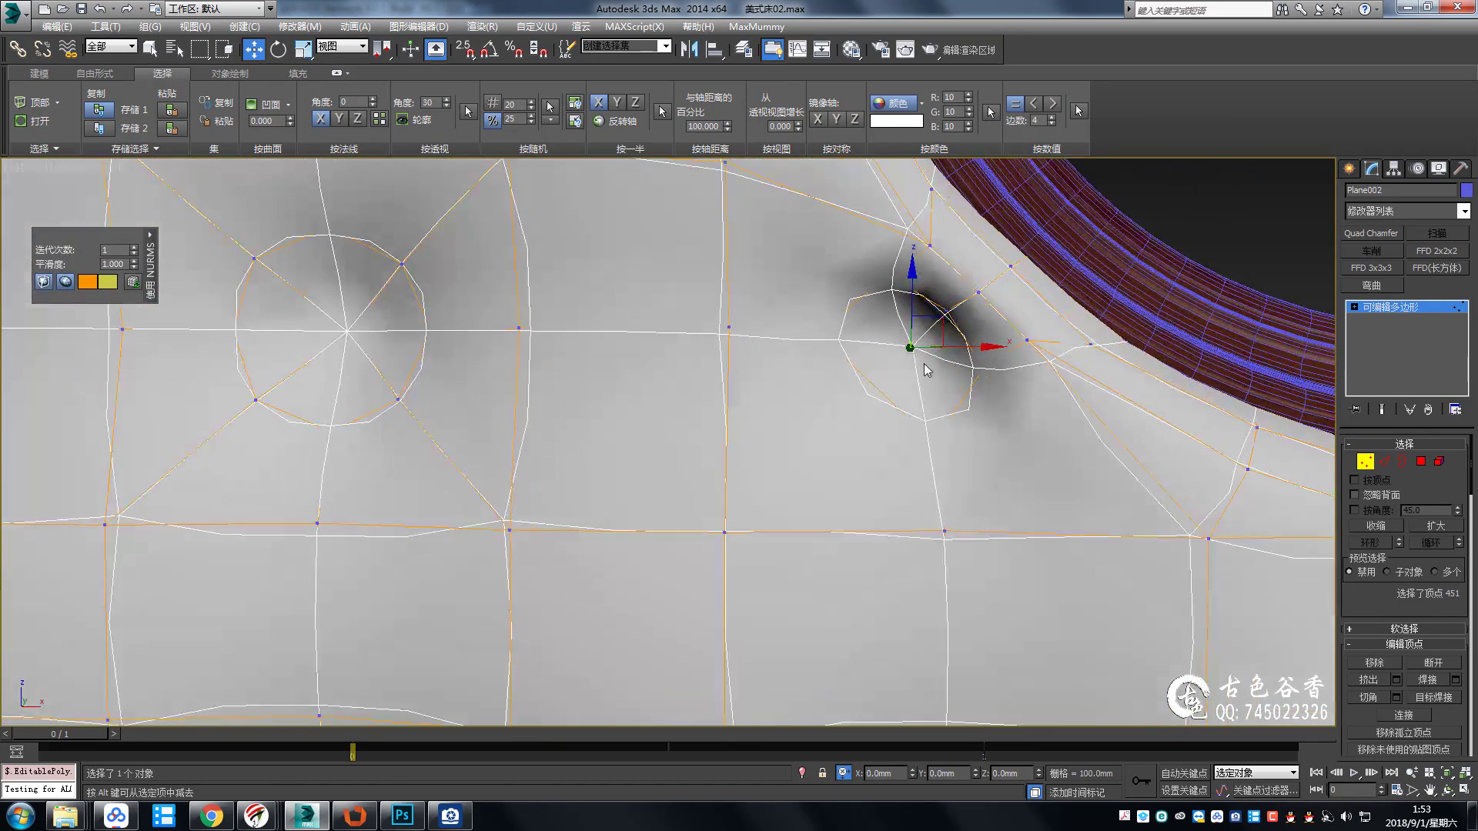
pyautogui.hotkey('ctrl', 'q')
pyautogui.scroll(-4, 1048, 264)
# Select tuft-centre vertices, then select a bottom-row hole border.
pyautogui.press('q')
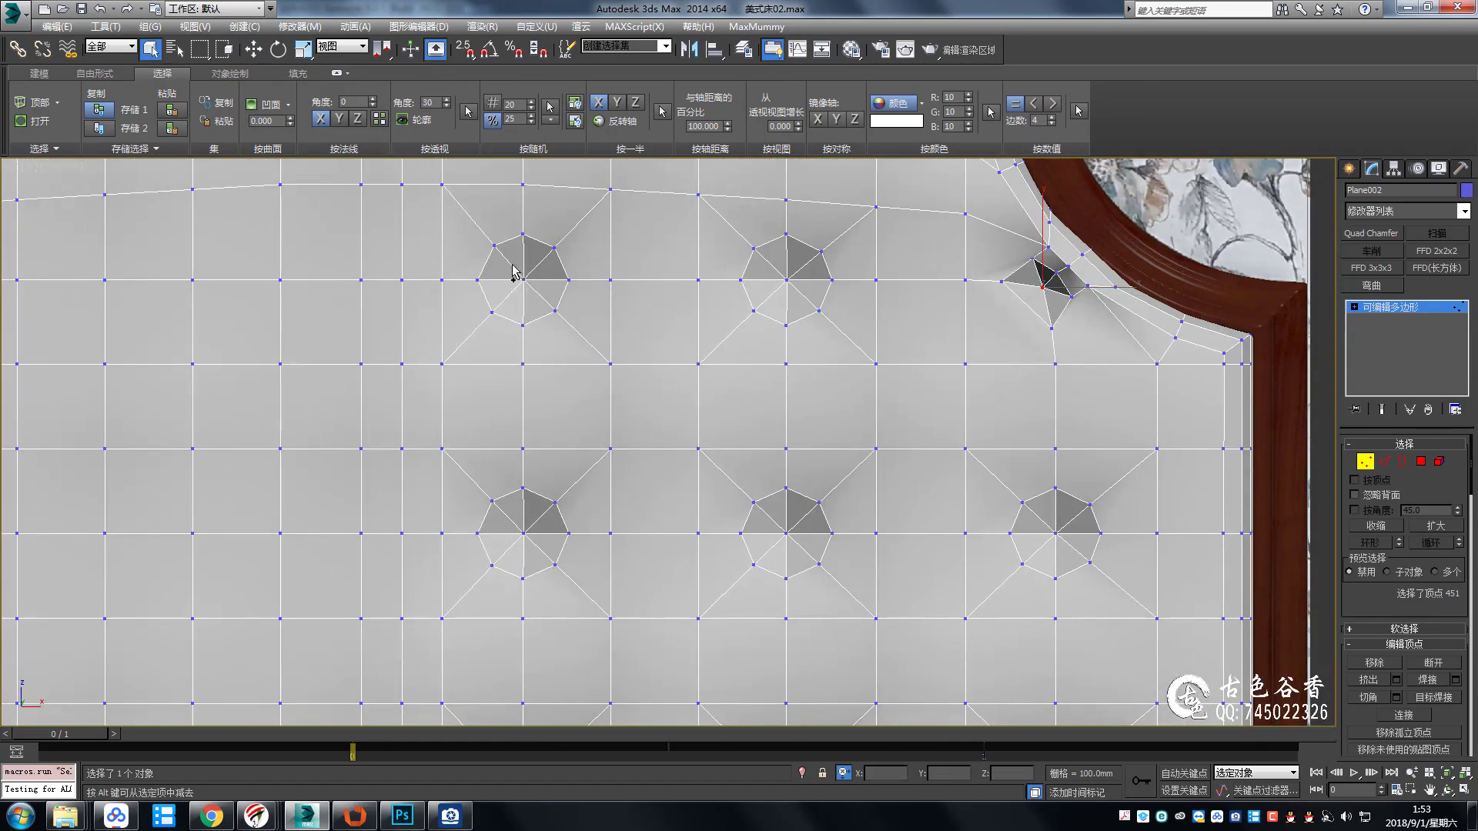
pyautogui.keyDown('ctrl'); pyautogui.click(517, 271); pyautogui.keyUp('ctrl')
pyautogui.keyDown('ctrl'); pyautogui.click(1052, 530); pyautogui.keyUp('ctrl')
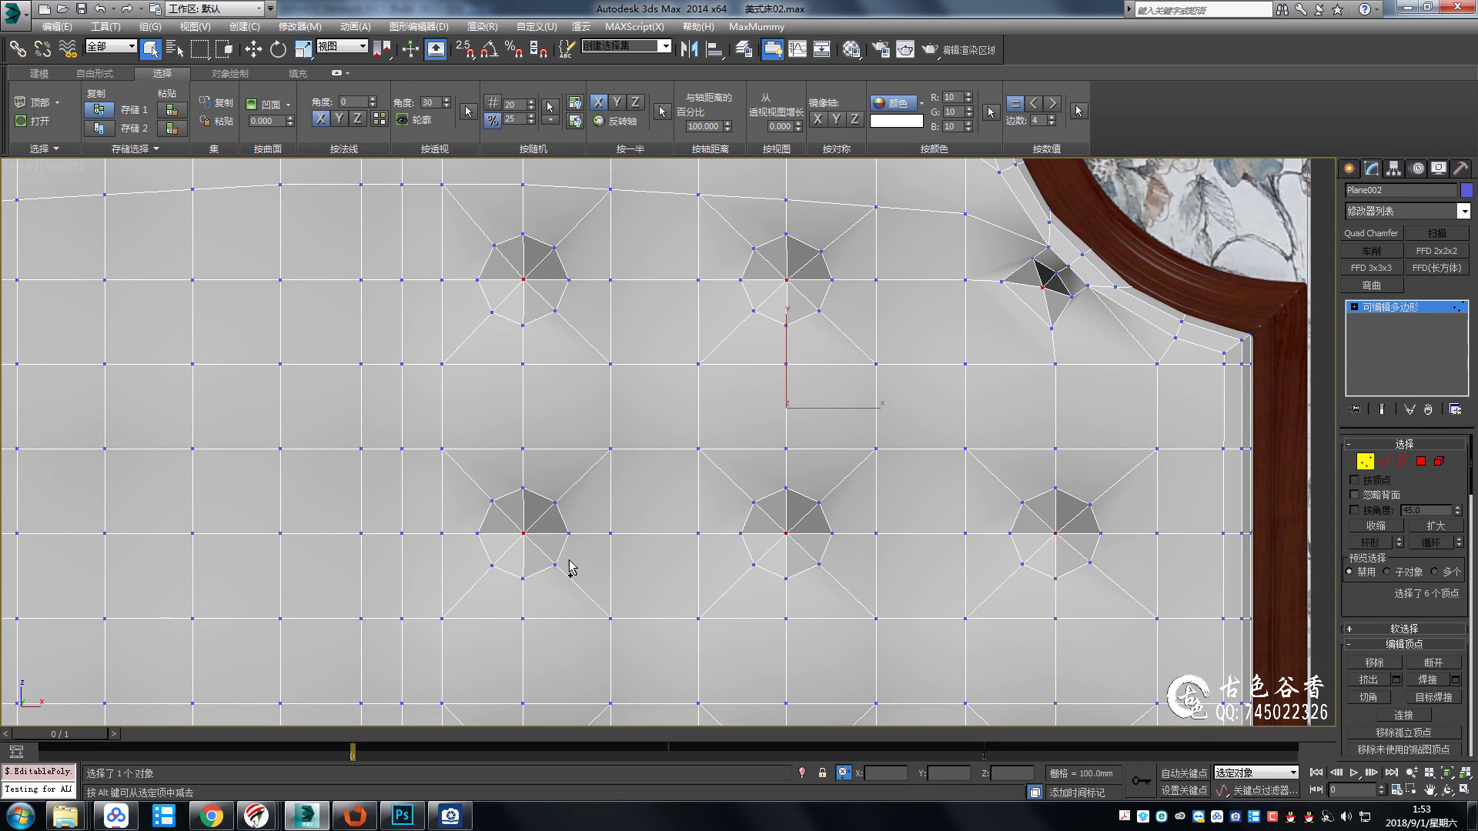
pyautogui.moveTo(571, 568); pyautogui.dragTo(567, 455, button='middle')
pyautogui.press('3')
pyautogui.click(606, 447)
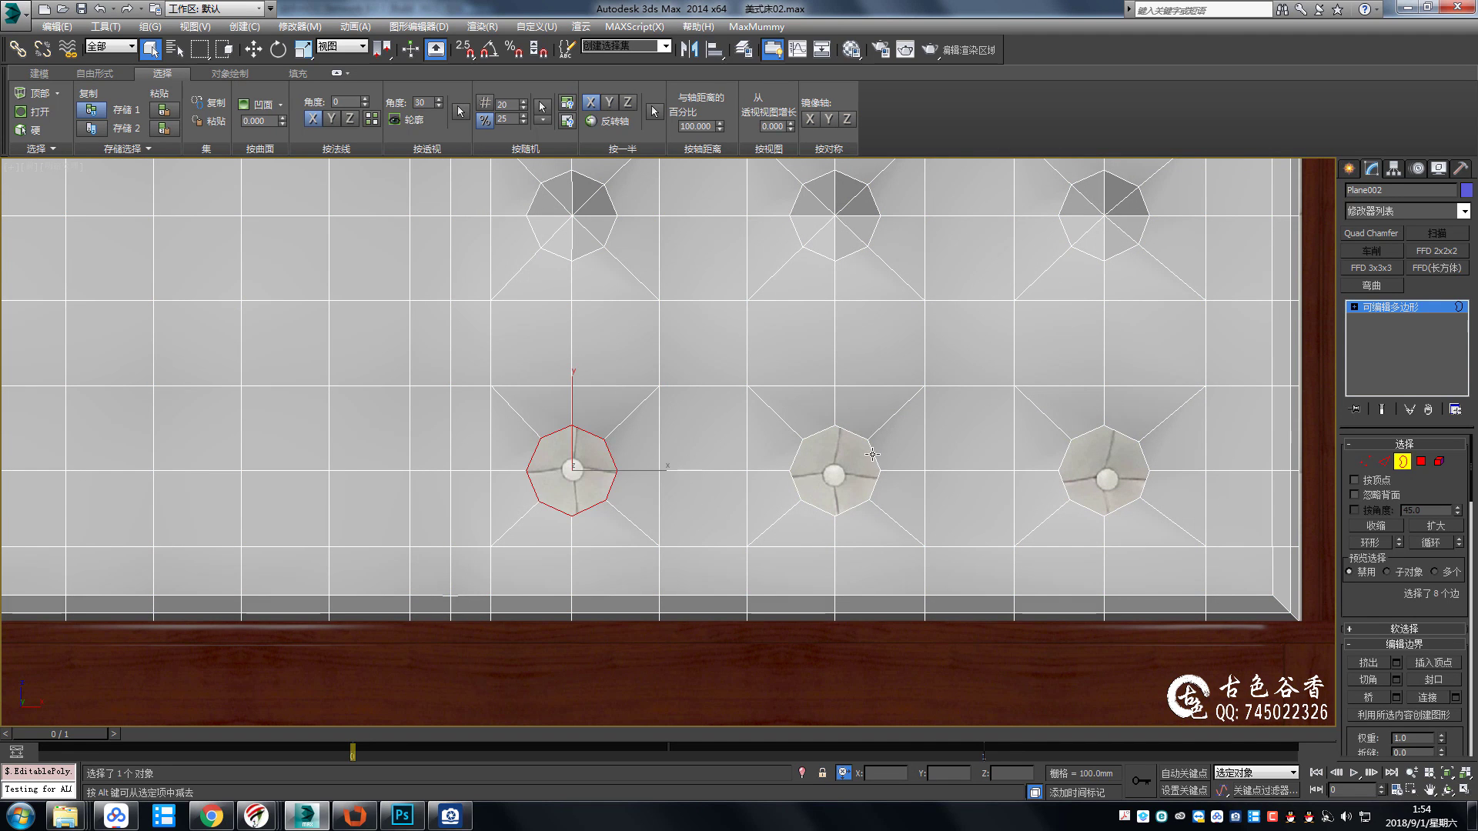
# Shrink the selected tuft border, add two bottom-row borders, and shrink them all further.
pyautogui.press('r')
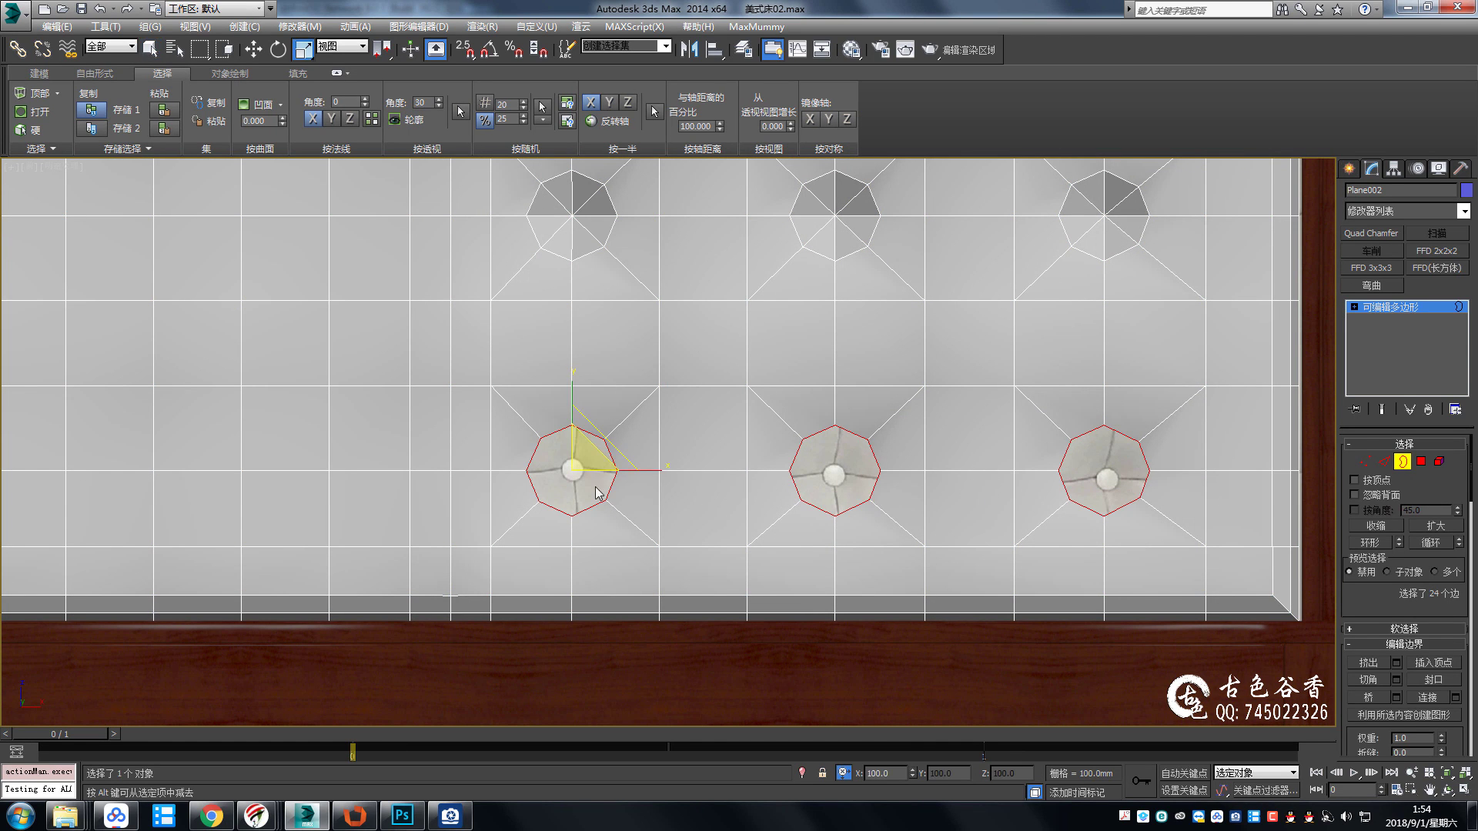
pyautogui.moveTo(608, 446); pyautogui.dragTo(561, 520)
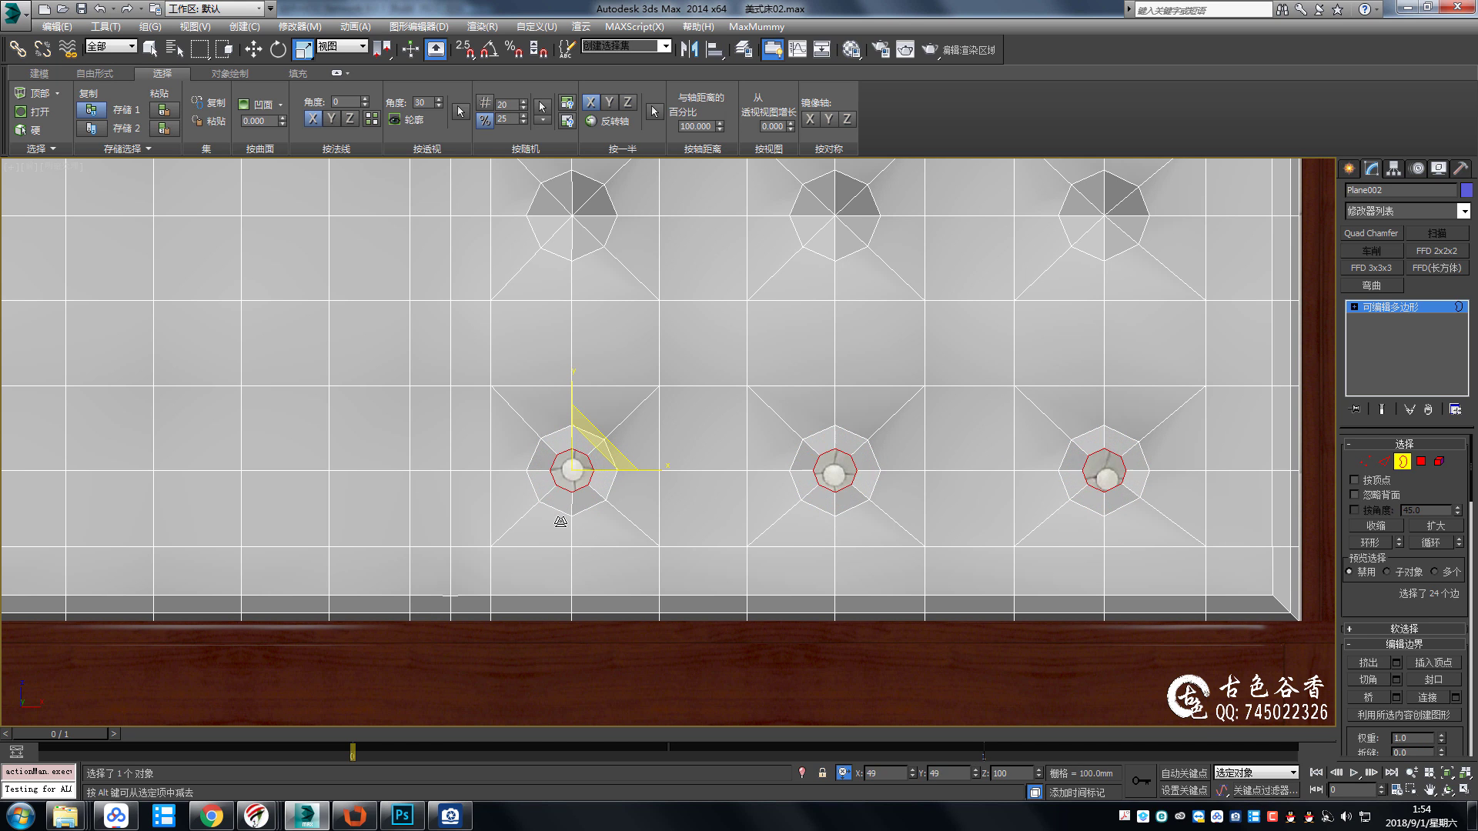
pyautogui.scroll(-2, 704, 511)
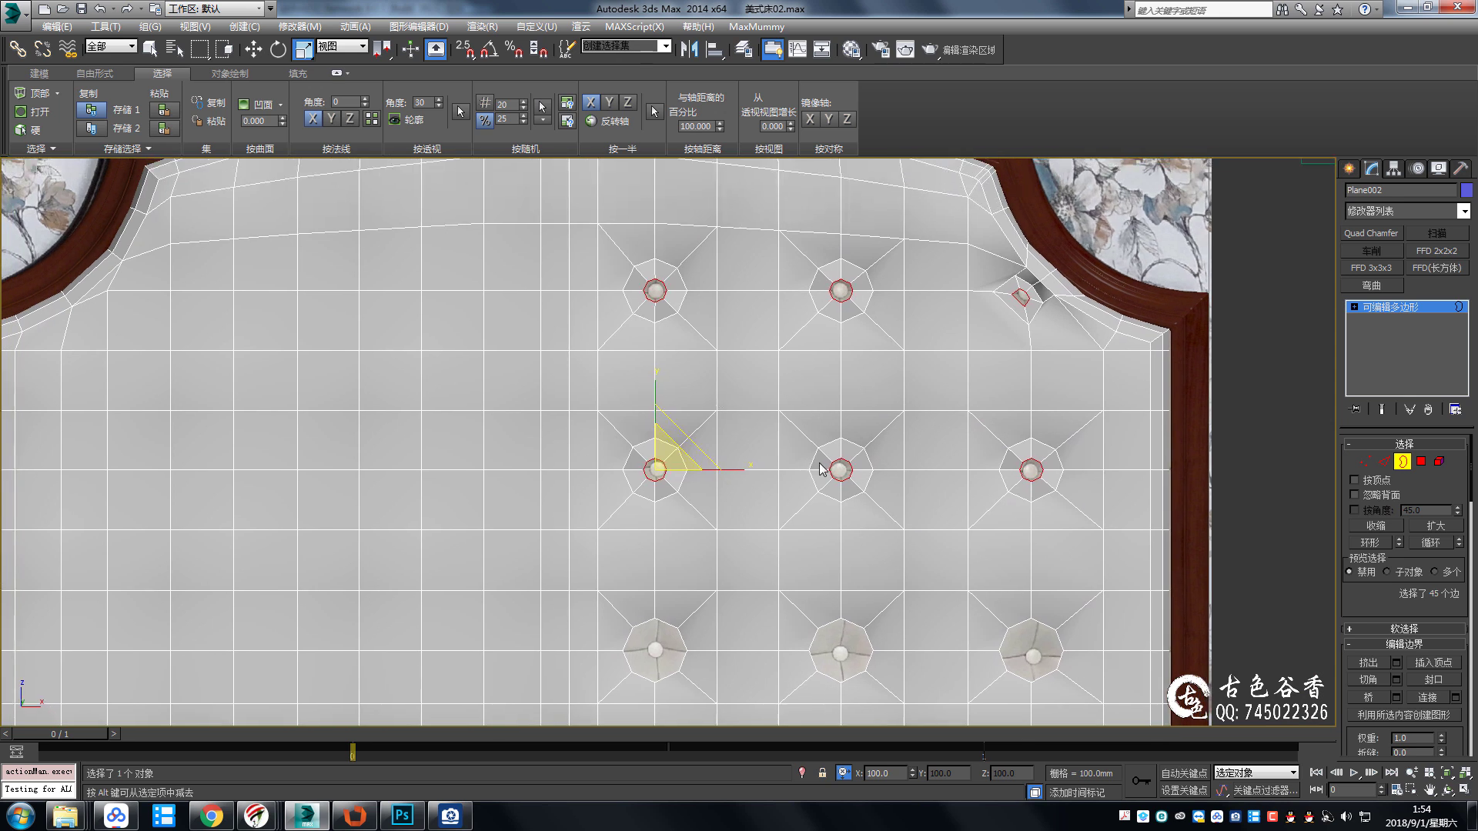
pyautogui.keyDown('ctrl'); pyautogui.click(872, 531); pyautogui.keyUp('ctrl')
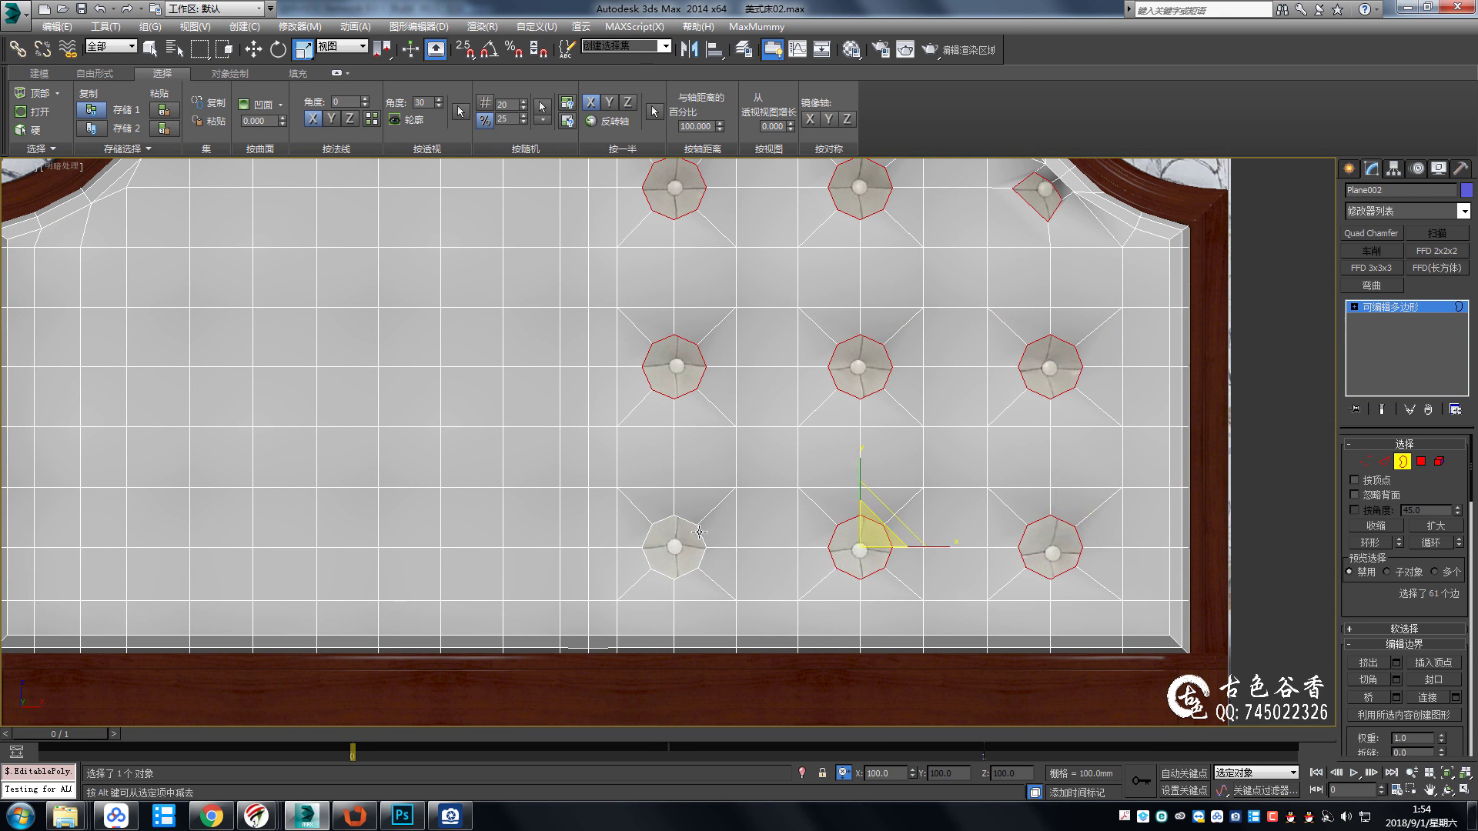
pyautogui.keyDown('ctrl'); pyautogui.click(702, 532); pyautogui.keyUp('ctrl')
pyautogui.moveTo(702, 532); pyautogui.dragTo(653, 599, button='middle')
pyautogui.moveTo(683, 576); pyautogui.dragTo(719, 614)
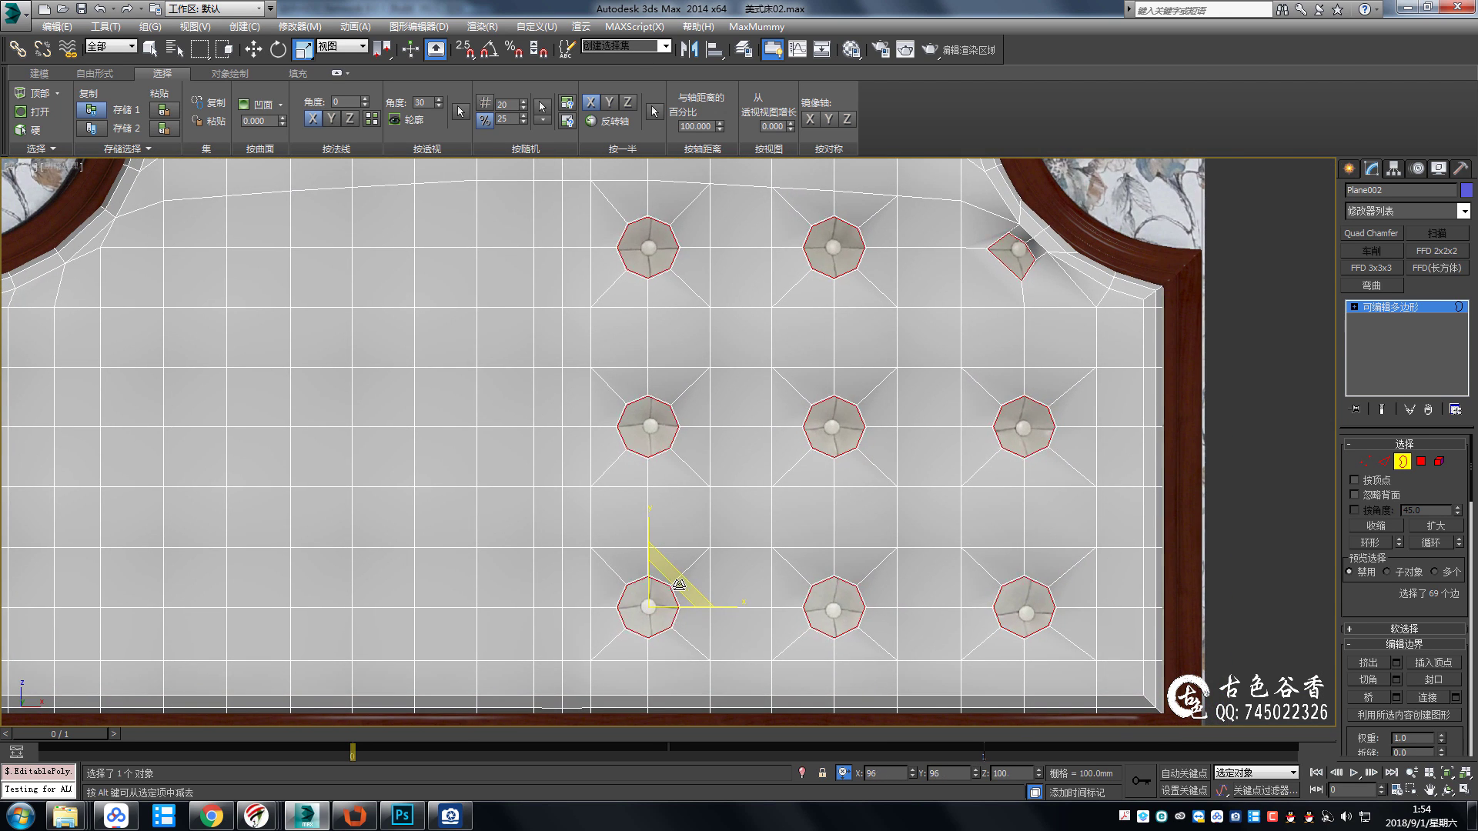
# Push the shrunken hole borders back into the leather panel.
pyautogui.hotkey('alt', 'w')
pyautogui.hotkey('alt', 'w')
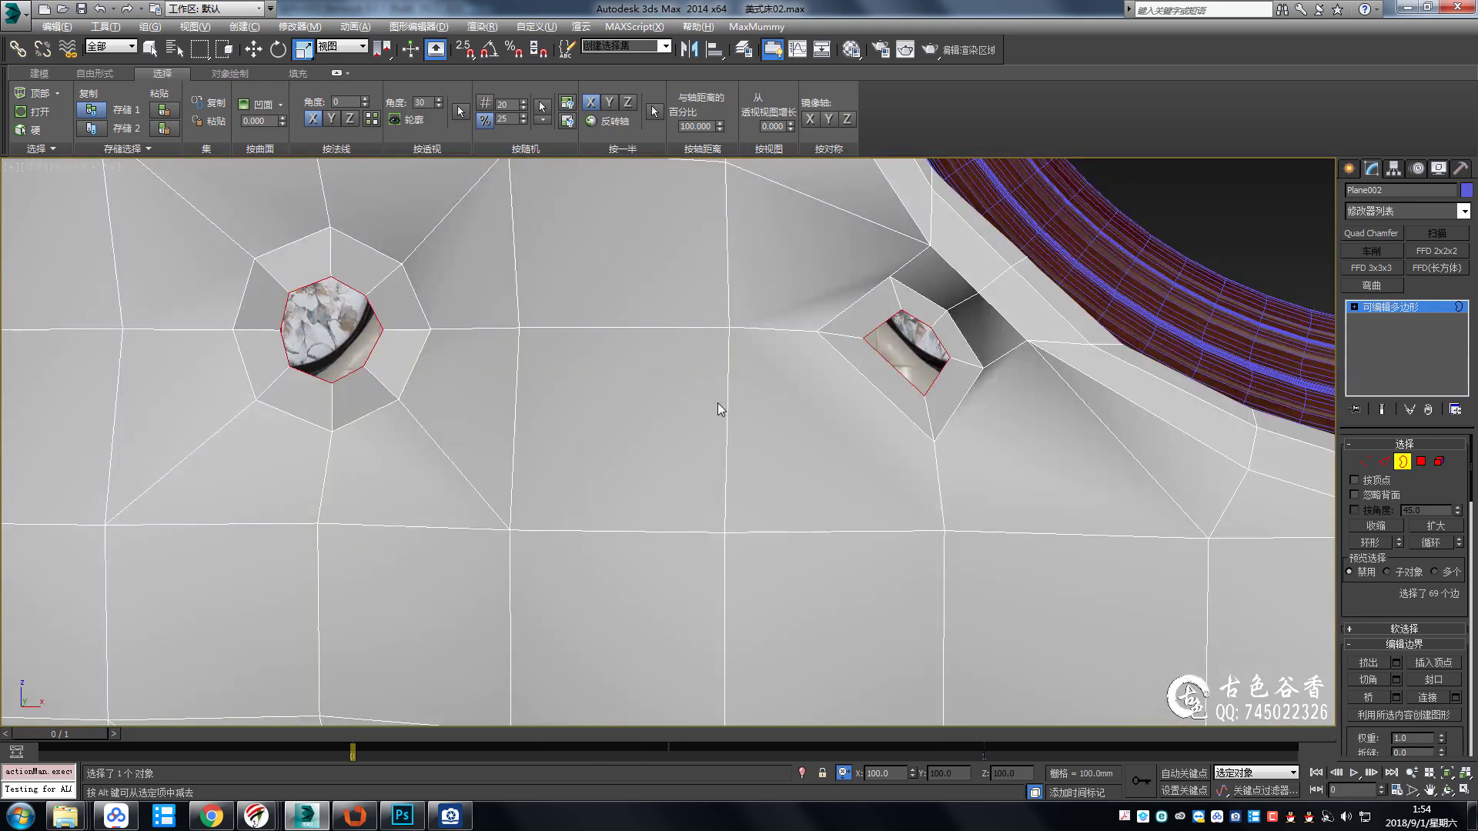
pyautogui.keyDown('alt'); pyautogui.moveTo(717, 403); pyautogui.dragTo(630, 604, button='middle'); pyautogui.keyUp('alt')
pyautogui.press('w')
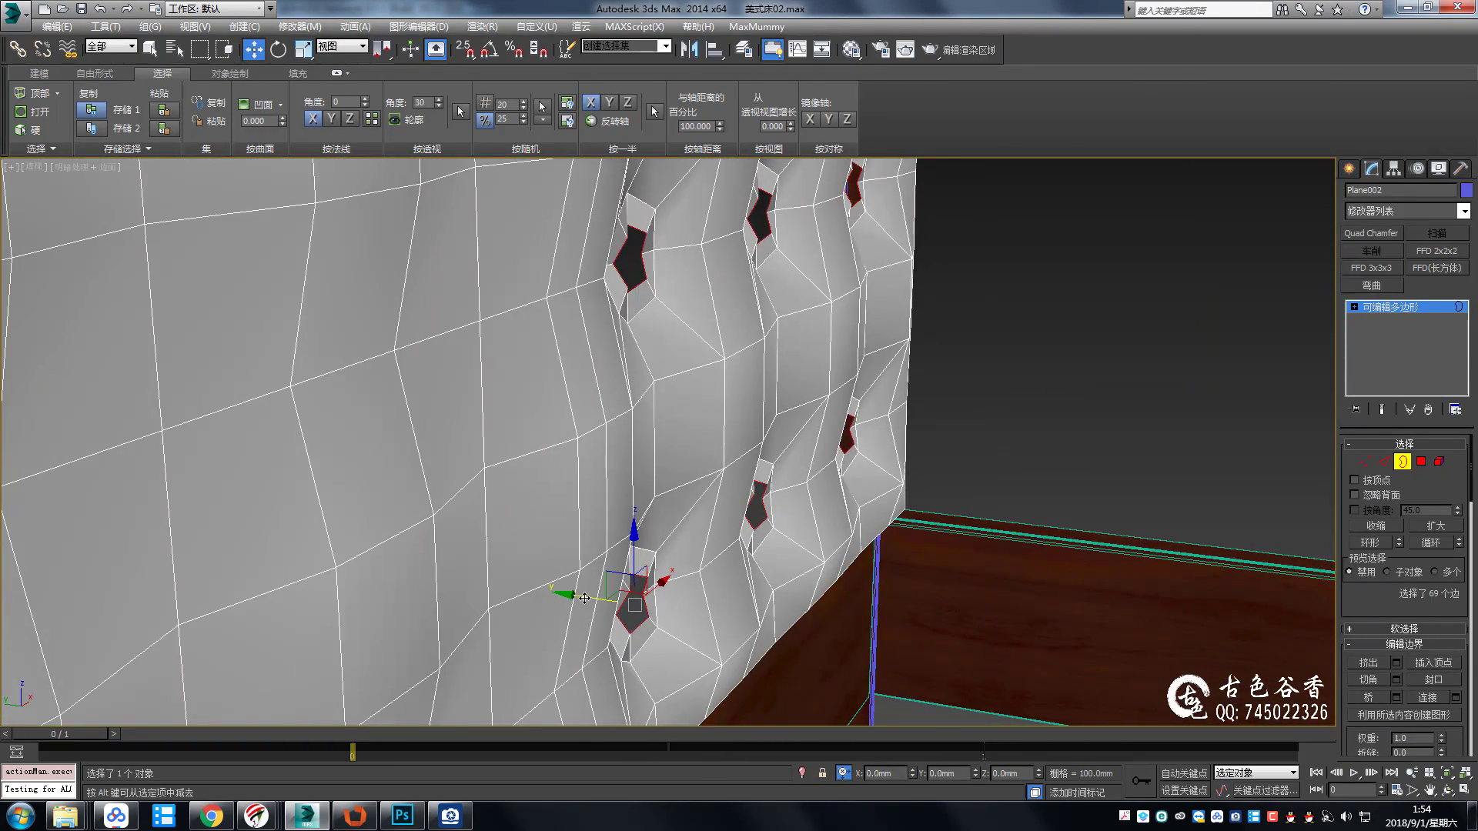
pyautogui.moveTo(584, 598)
pyautogui.keyDown('alt'); pyautogui.mouseDown(button='middle')
pyautogui.moveTo(594, 510)
pyautogui.moveTo(670, 573)
pyautogui.mouseUp(button='middle'); pyautogui.keyUp('alt')
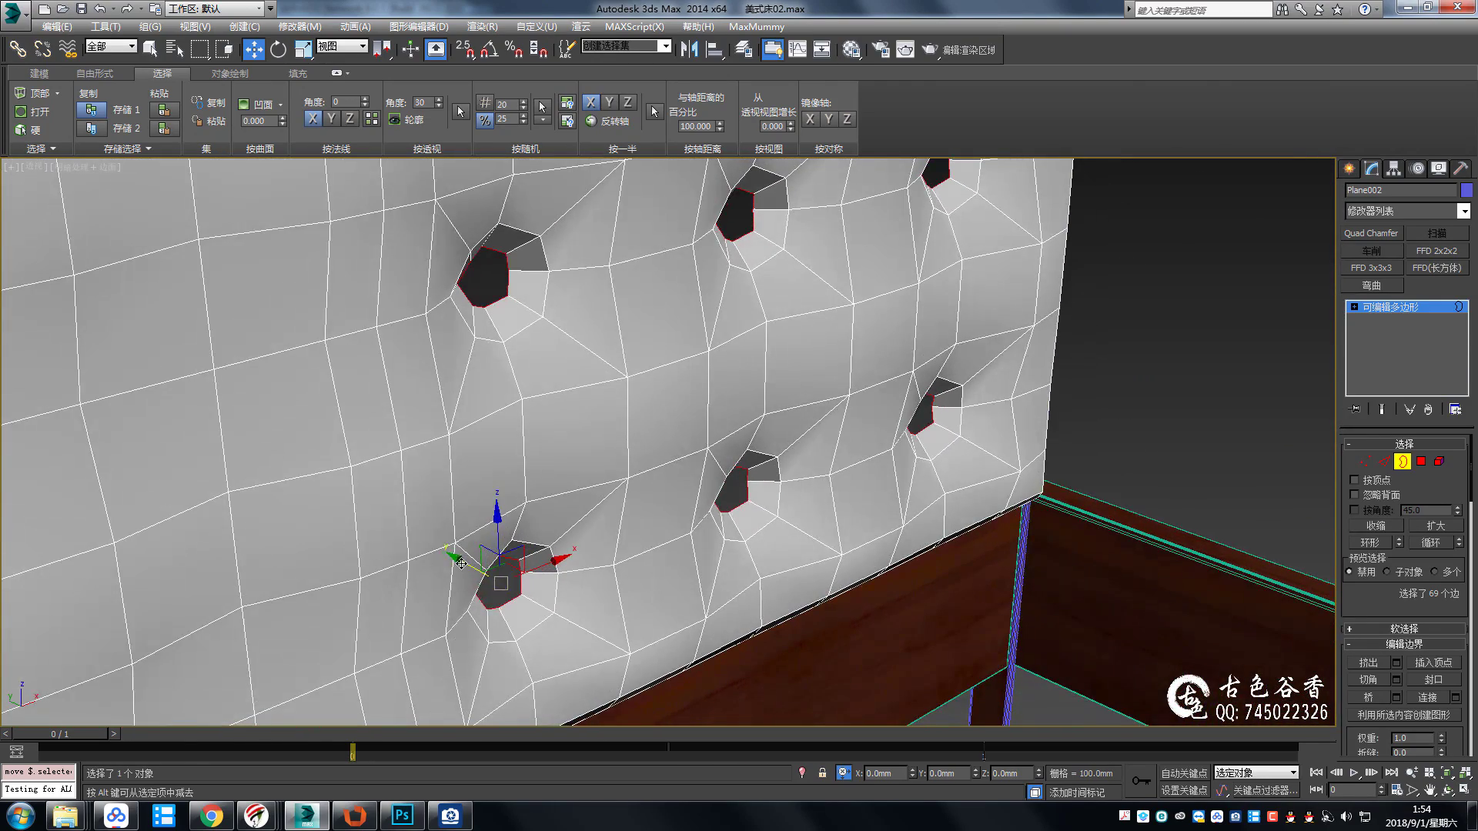
pyautogui.moveTo(460, 563); pyautogui.dragTo(435, 542)
pyautogui.hotkey('alt', 'w')
pyautogui.hotkey('alt', 'w')
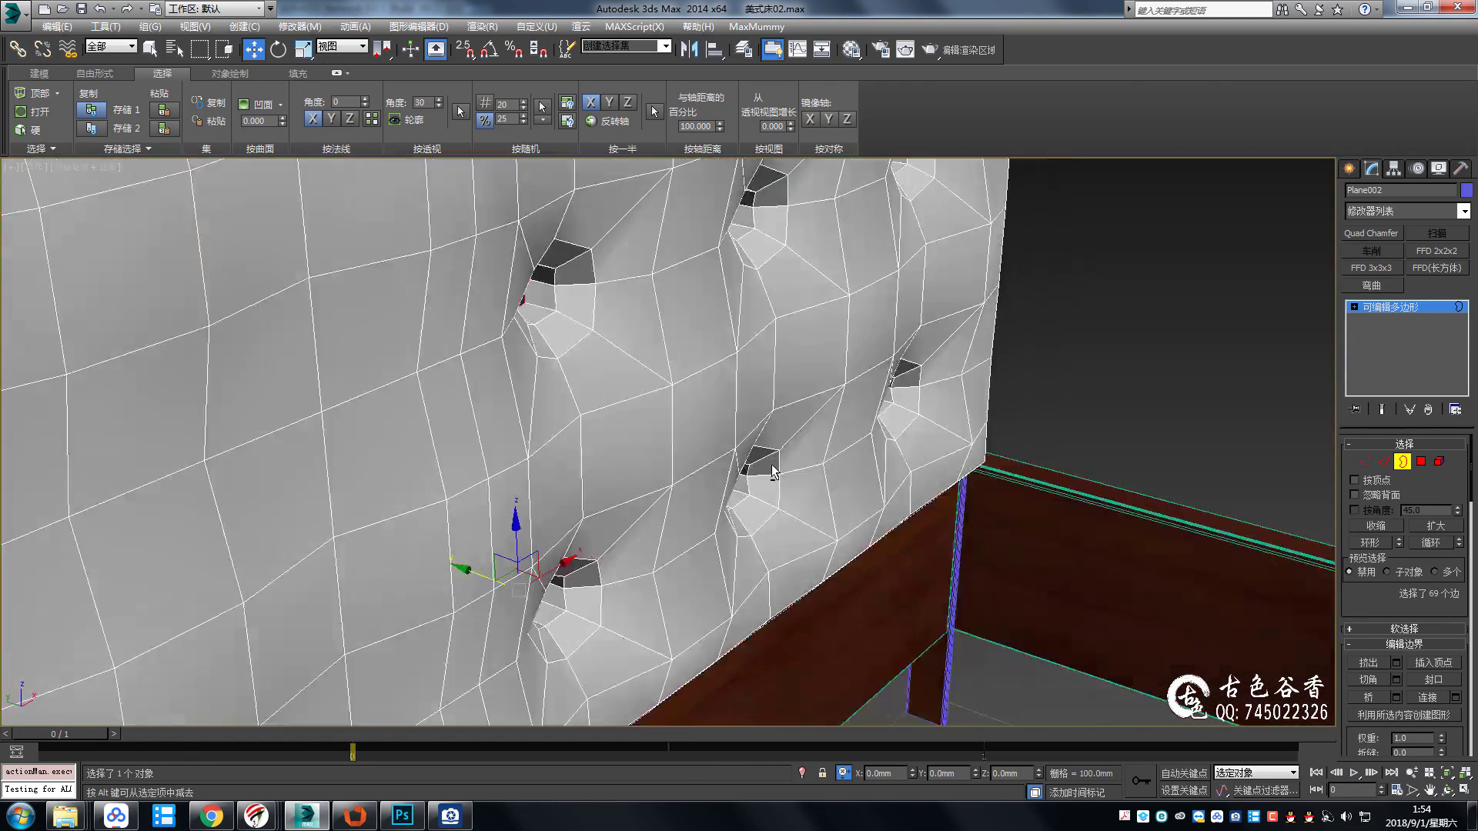
pyautogui.moveTo(773, 471)
pyautogui.keyDown('alt'); pyautogui.mouseDown(button='middle')
pyautogui.moveTo(808, 468)
pyautogui.moveTo(782, 435)
pyautogui.moveTo(795, 375)
pyautogui.moveTo(924, 287)
pyautogui.moveTo(940, 363)
pyautogui.moveTo(1000, 357)
pyautogui.mouseUp(button='middle'); pyautogui.keyUp('alt')
pyautogui.click(792, 454)
# In the Top view, box-select eight vertices of the panel.
pyautogui.press('t')
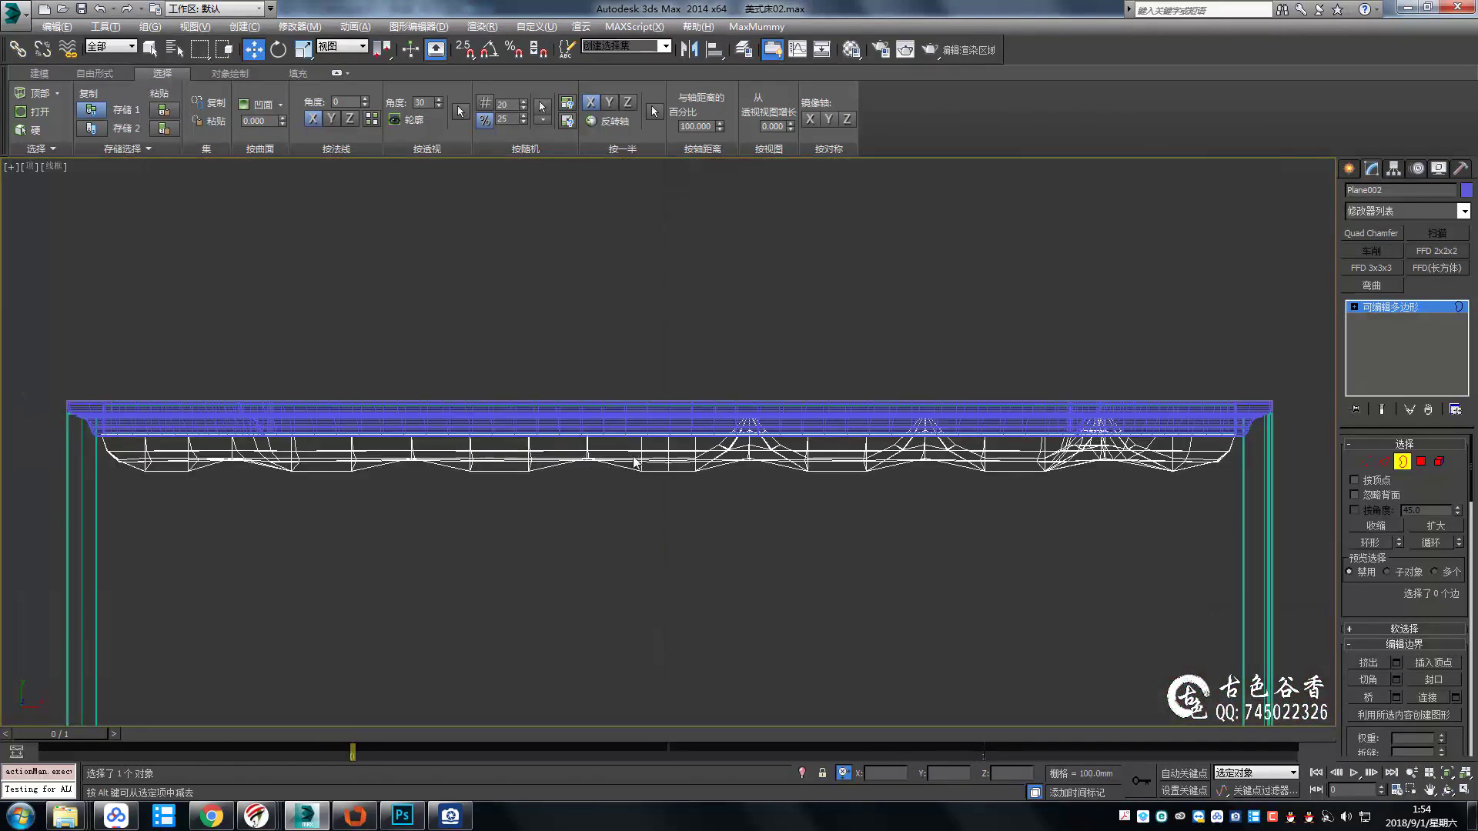
pyautogui.moveTo(913, 405); pyautogui.dragTo(798, 402, button='middle')
pyautogui.press('1')
pyautogui.moveTo(482, 346); pyautogui.dragTo(1039, 423)
pyautogui.scroll(3, 958, 397)
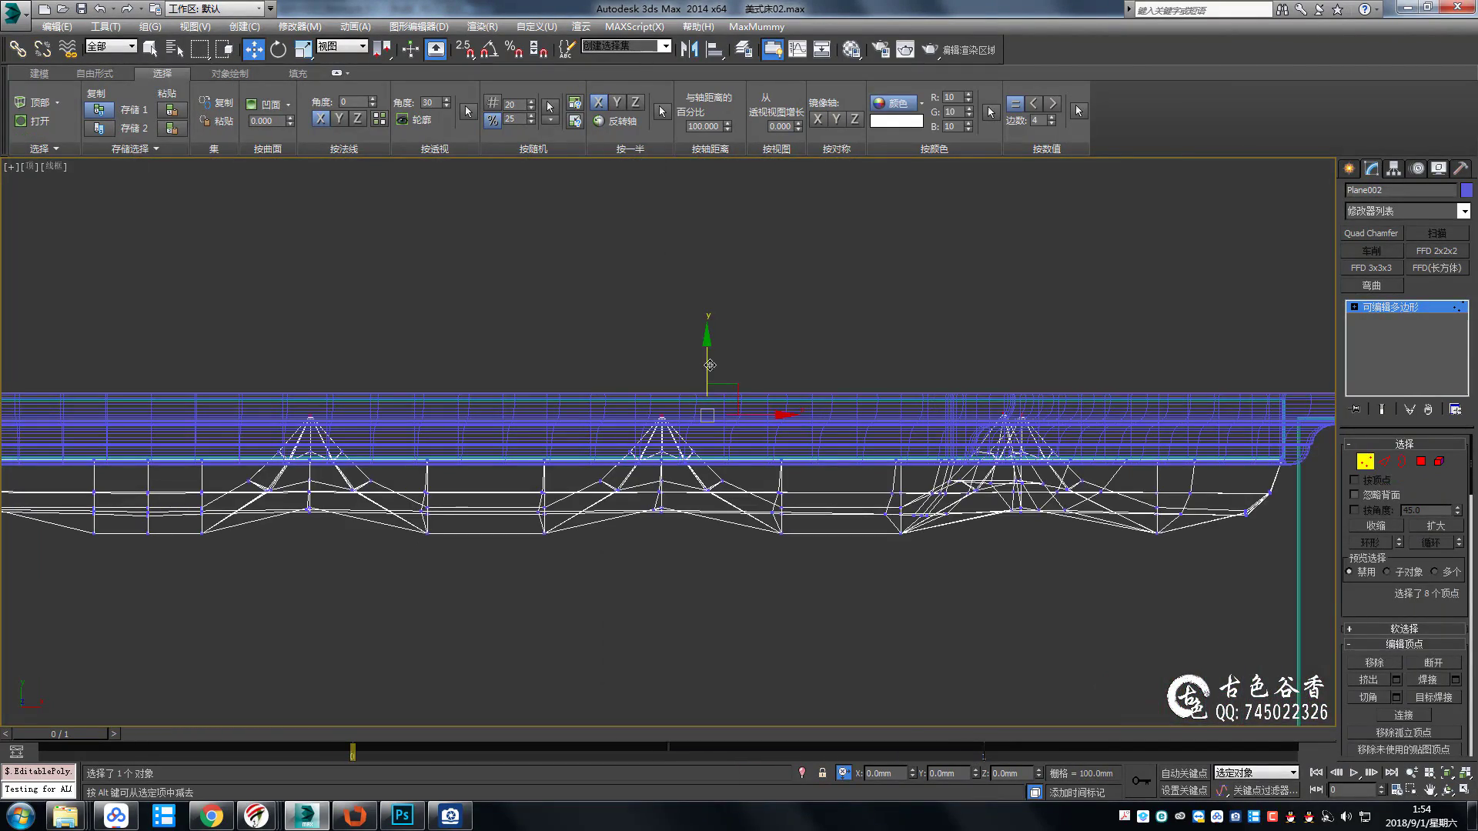
# Close in on the panel in perspective and select a vertex near the top-right tuft.
pyautogui.hotkey('alt', 'w')
pyautogui.hotkey('alt', 'w')
pyautogui.keyDown('alt'); pyautogui.moveTo(1154, 346); pyautogui.dragTo(1241, 336, button='middle'); pyautogui.keyUp('alt')
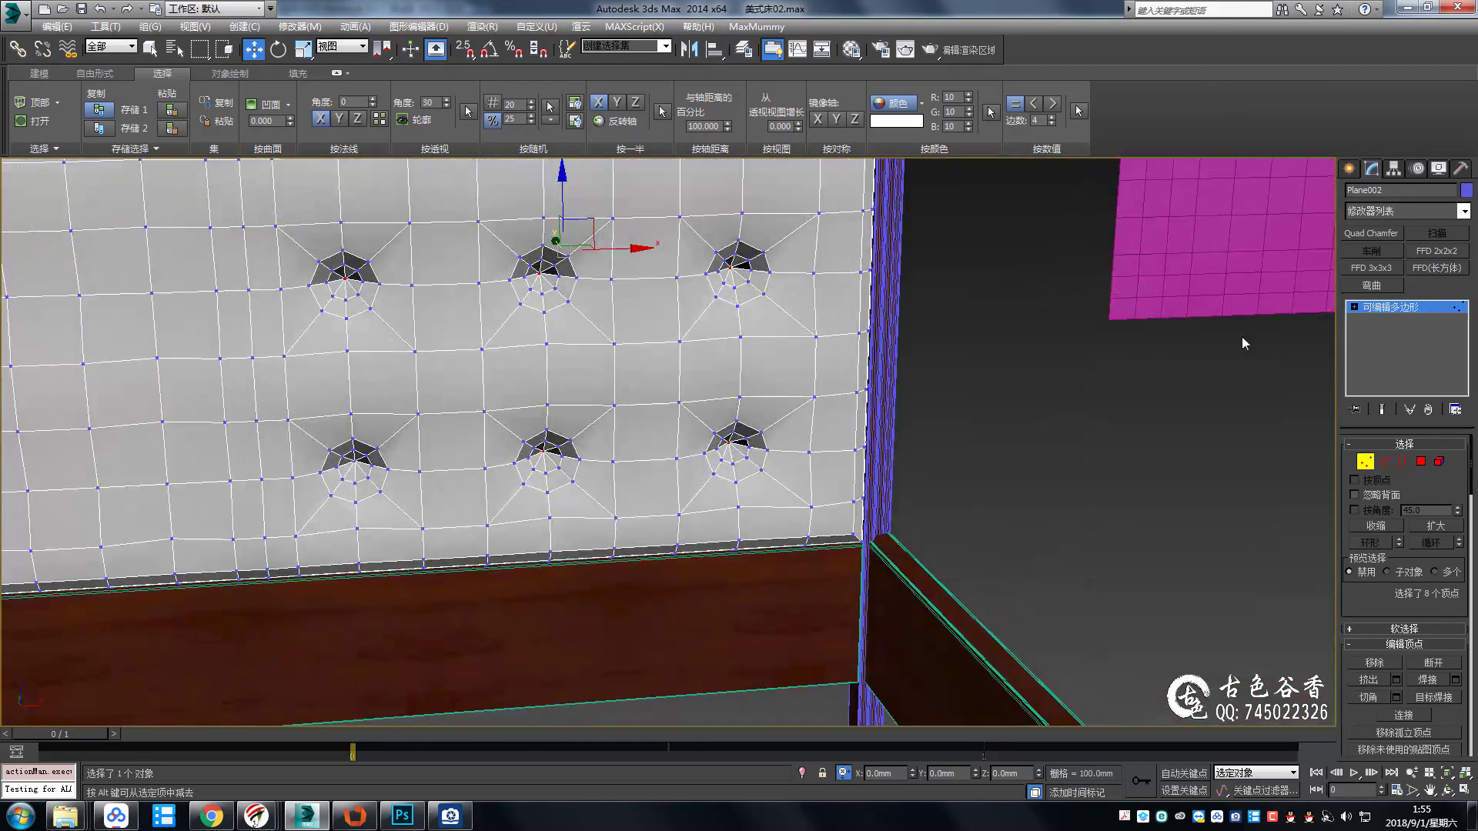
pyautogui.click(1223, 354)
pyautogui.scroll(-3, 764, 372)
pyautogui.scroll(5, 835, 385)
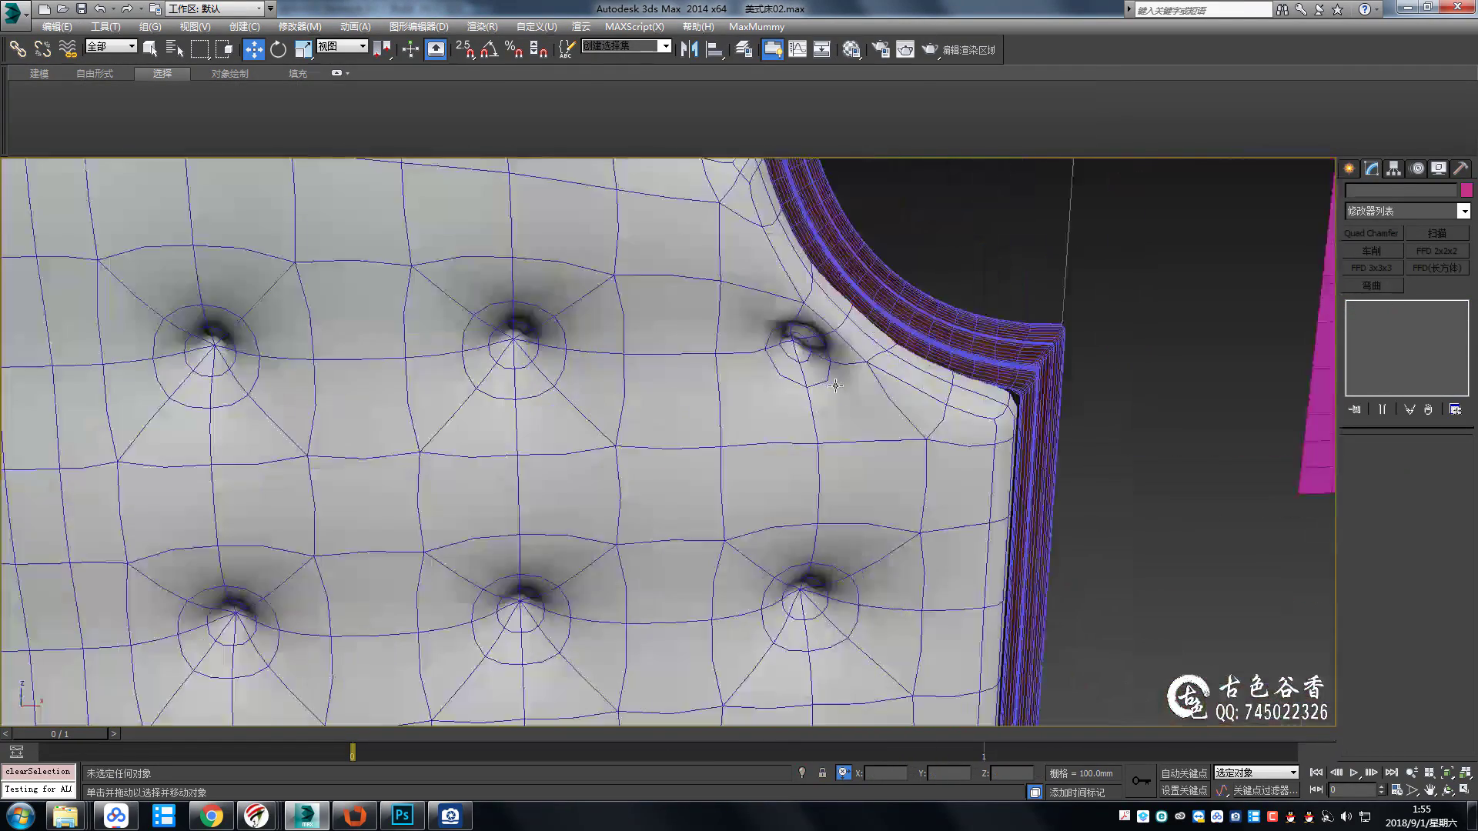
pyautogui.scroll(3, 835, 385)
pyautogui.click(791, 329)
pyautogui.press('1')
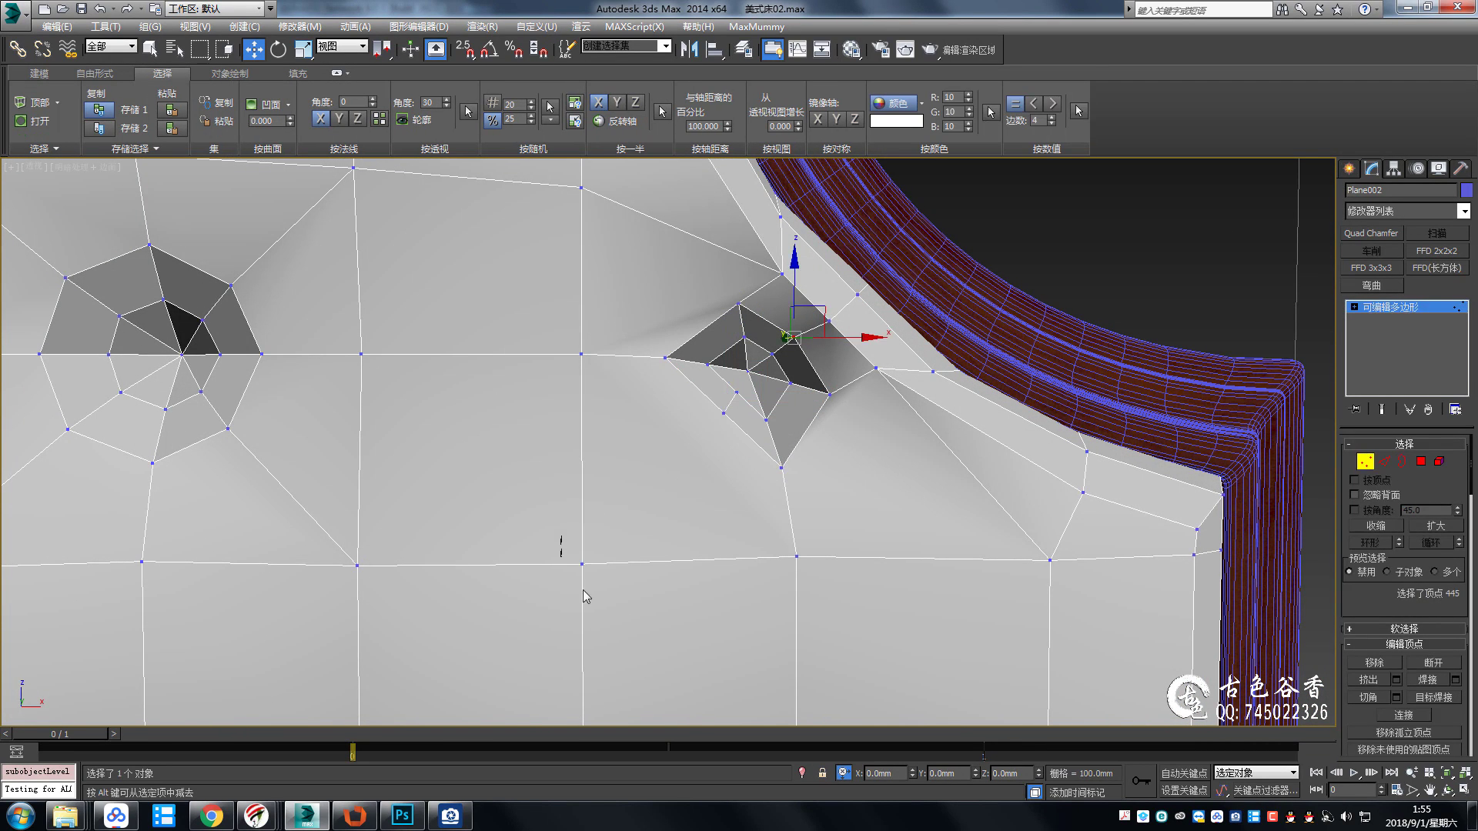
# Move the two vertices beside the corner diamond tuft down and left.
pyautogui.click(581, 564)
pyautogui.click(736, 392)
pyautogui.scroll(2, 742, 381)
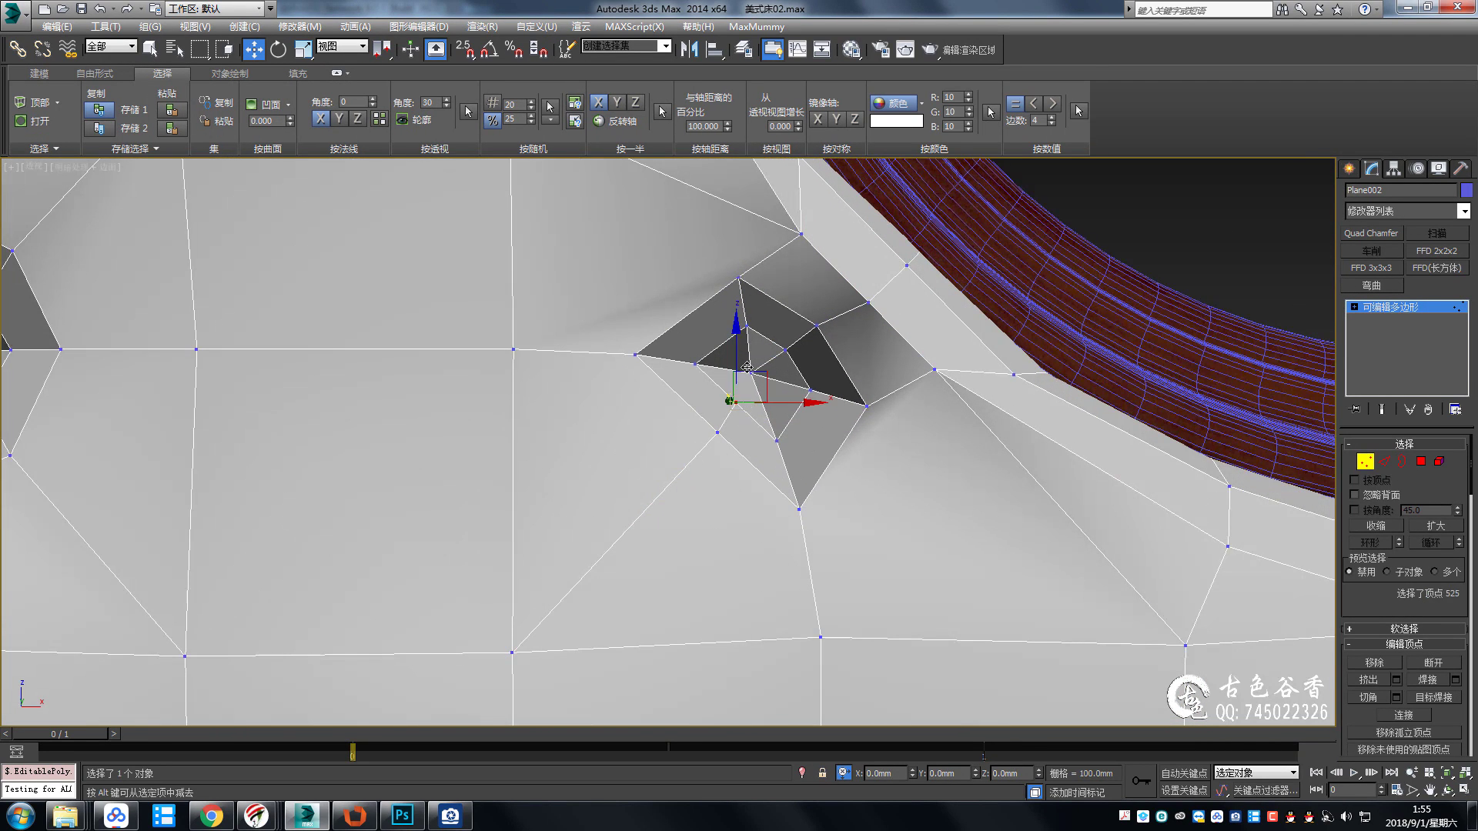
pyautogui.keyDown('ctrl'); pyautogui.click(747, 367); pyautogui.keyUp('ctrl')
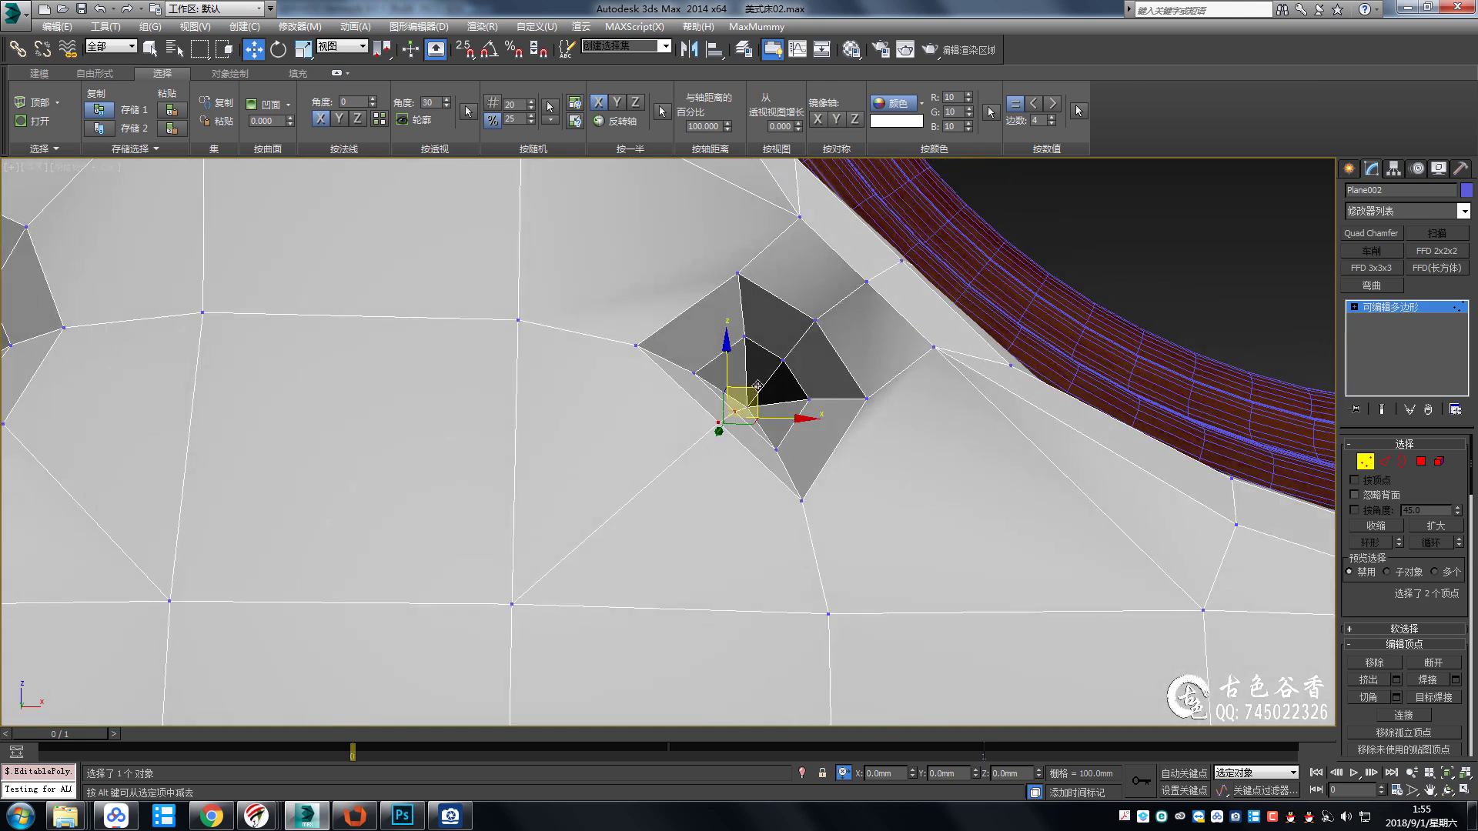
pyautogui.moveTo(751, 392); pyautogui.dragTo(735, 411)
# In the Top view, move three vertices between the tufts down slightly.
pyautogui.press('t')
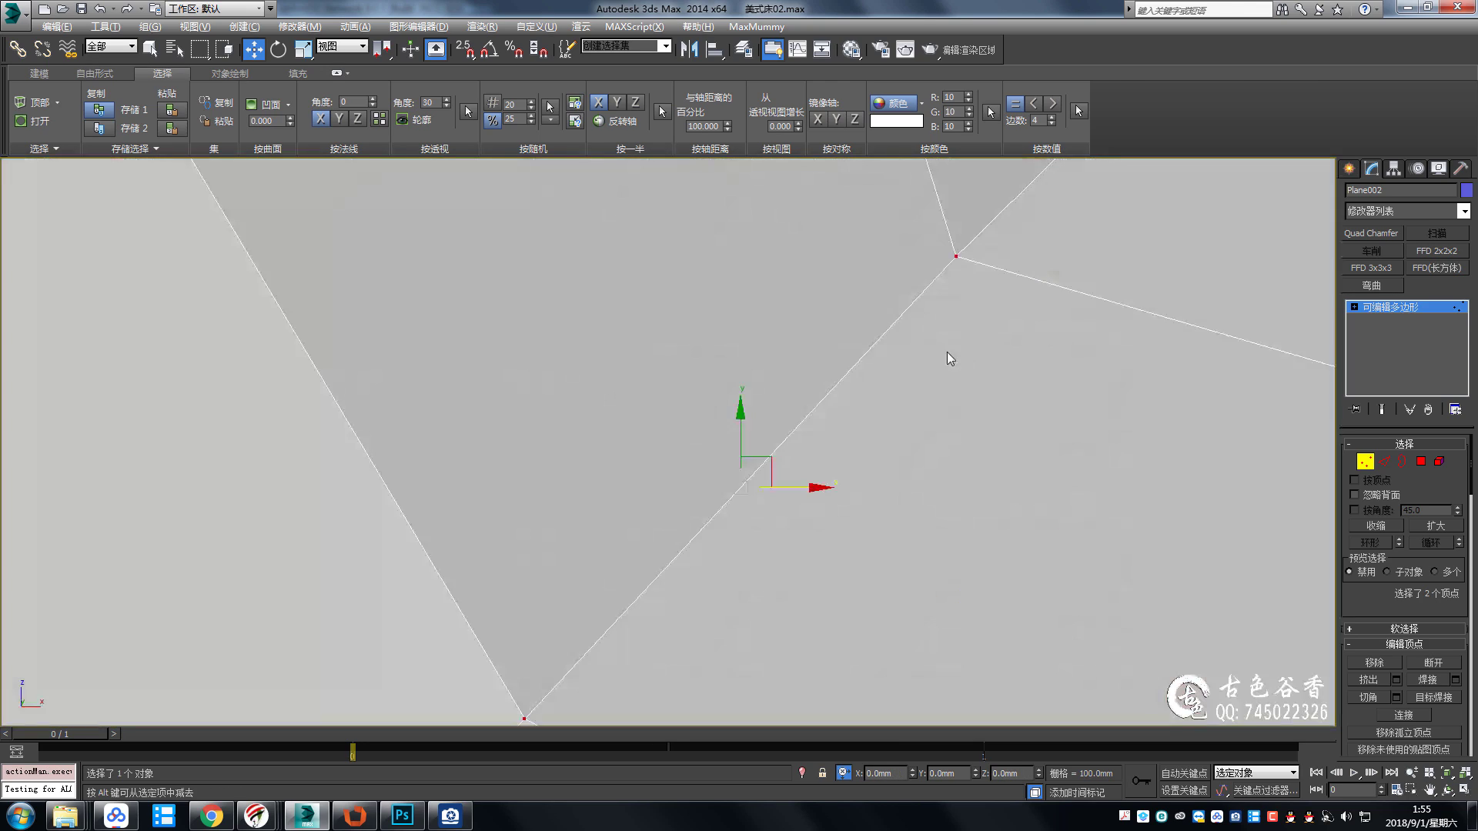
pyautogui.scroll(-4, 946, 354)
pyautogui.scroll(-3, 905, 369)
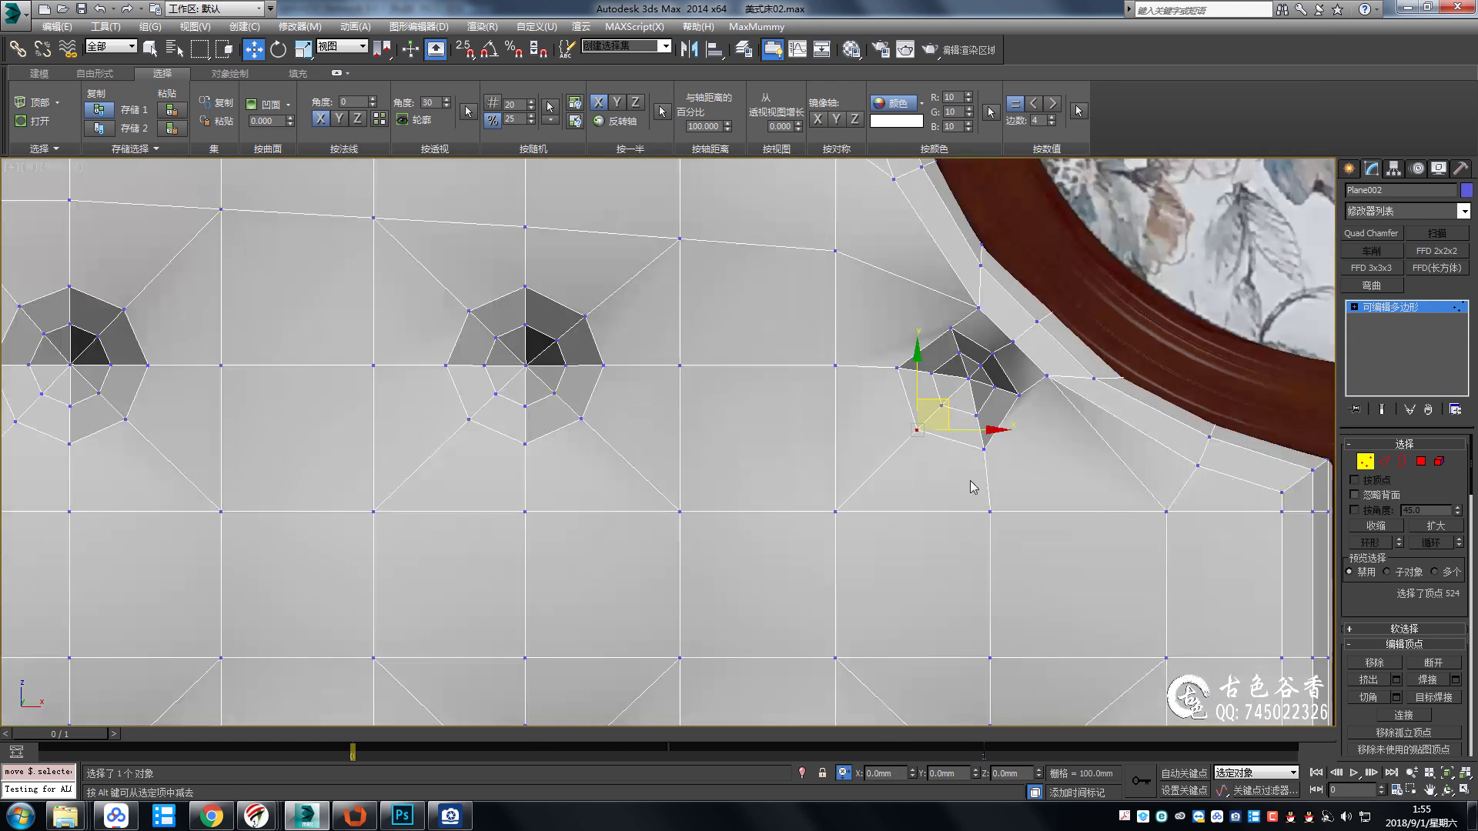
pyautogui.moveTo(697, 389); pyautogui.dragTo(746, 423)
pyautogui.scroll(-2, 326, 396)
pyautogui.moveTo(341, 329); pyautogui.dragTo(401, 375)
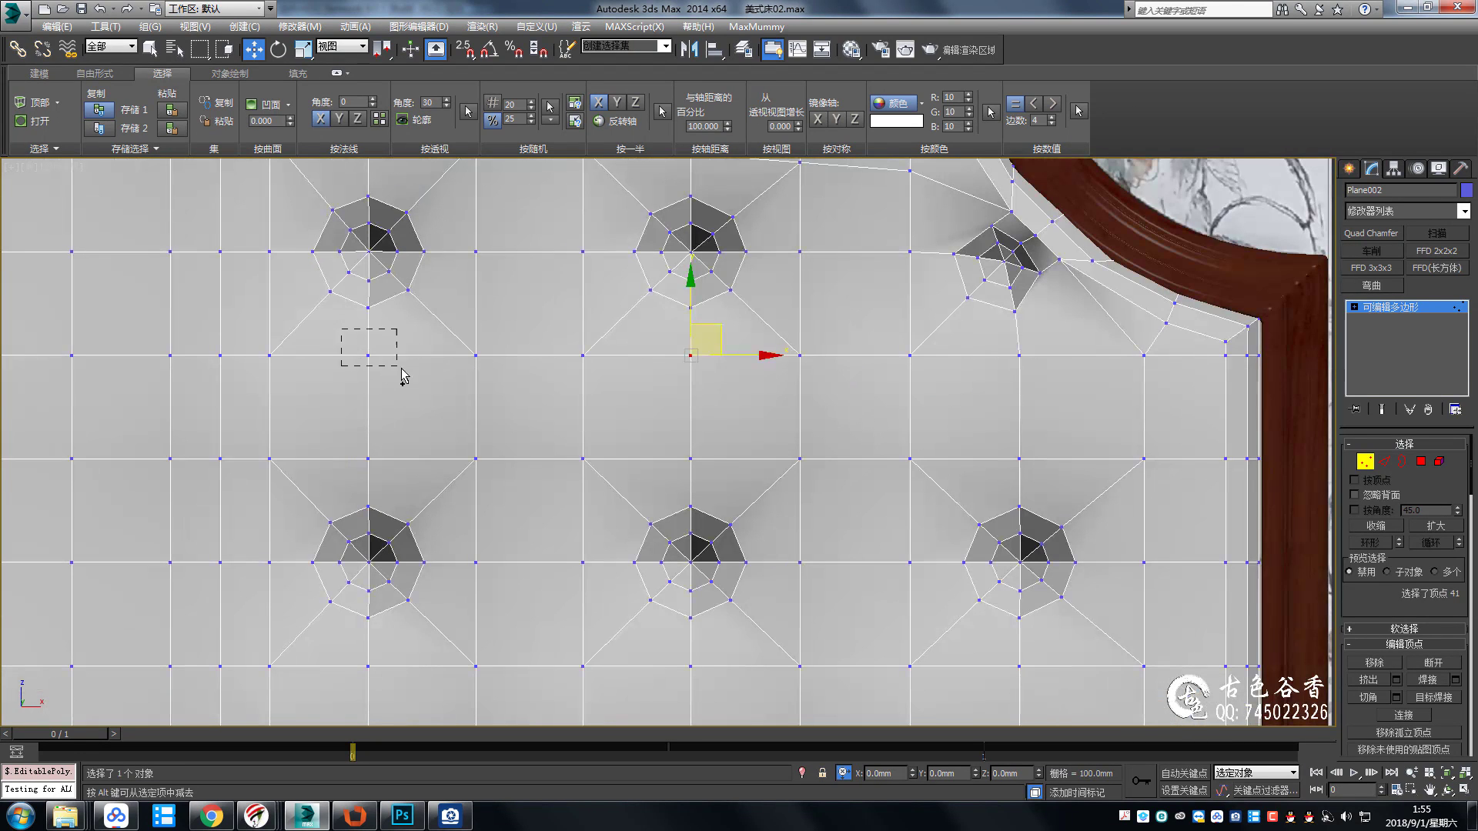
pyautogui.moveTo(691, 294); pyautogui.dragTo(692, 316)
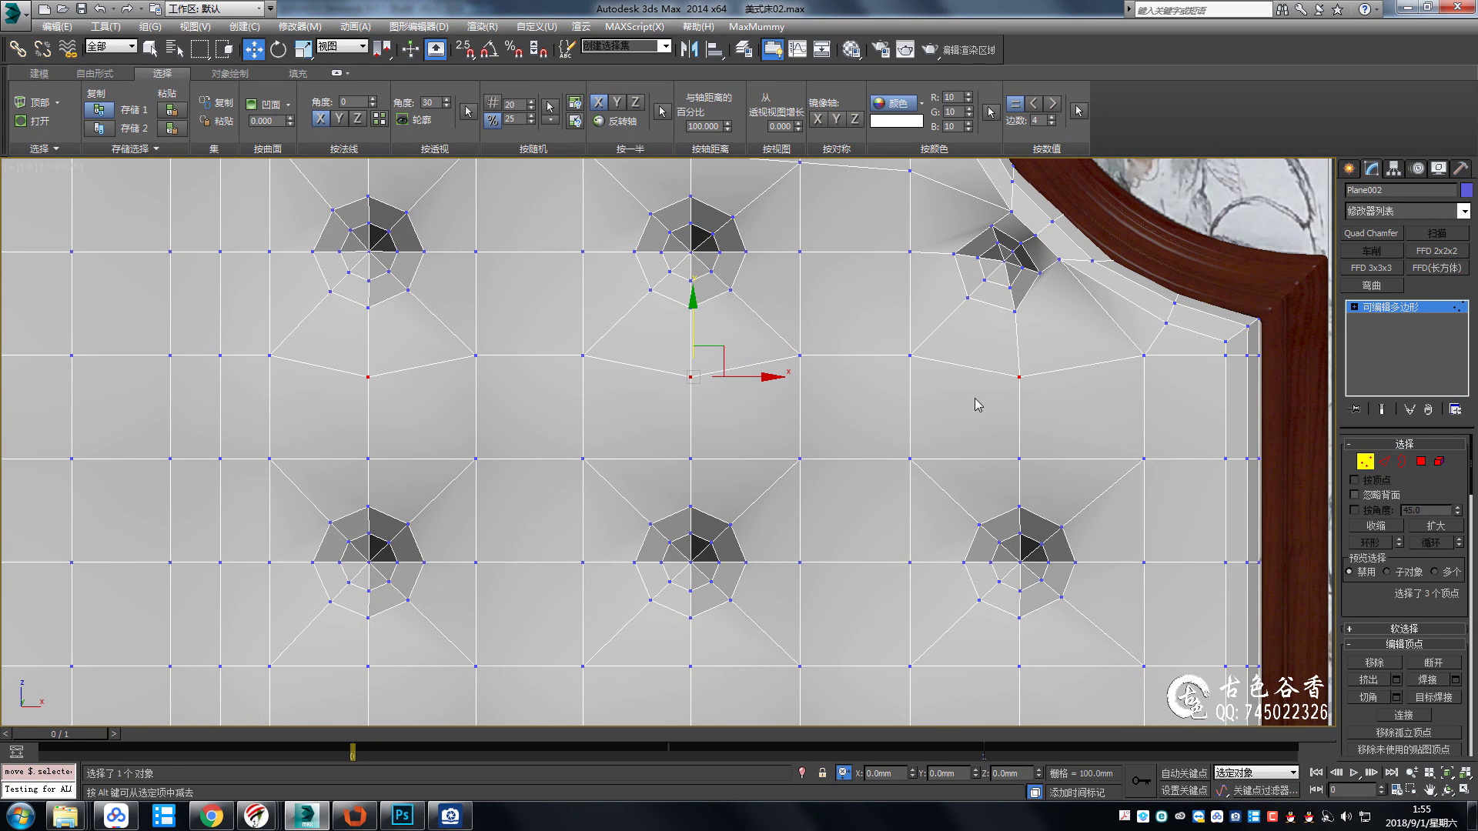
# Move the selected lower-row vertices up.
pyautogui.moveTo(405, 480); pyautogui.dragTo(406, 481)
pyautogui.keyDown('ctrl'); pyautogui.click(690, 459); pyautogui.keyUp('ctrl')
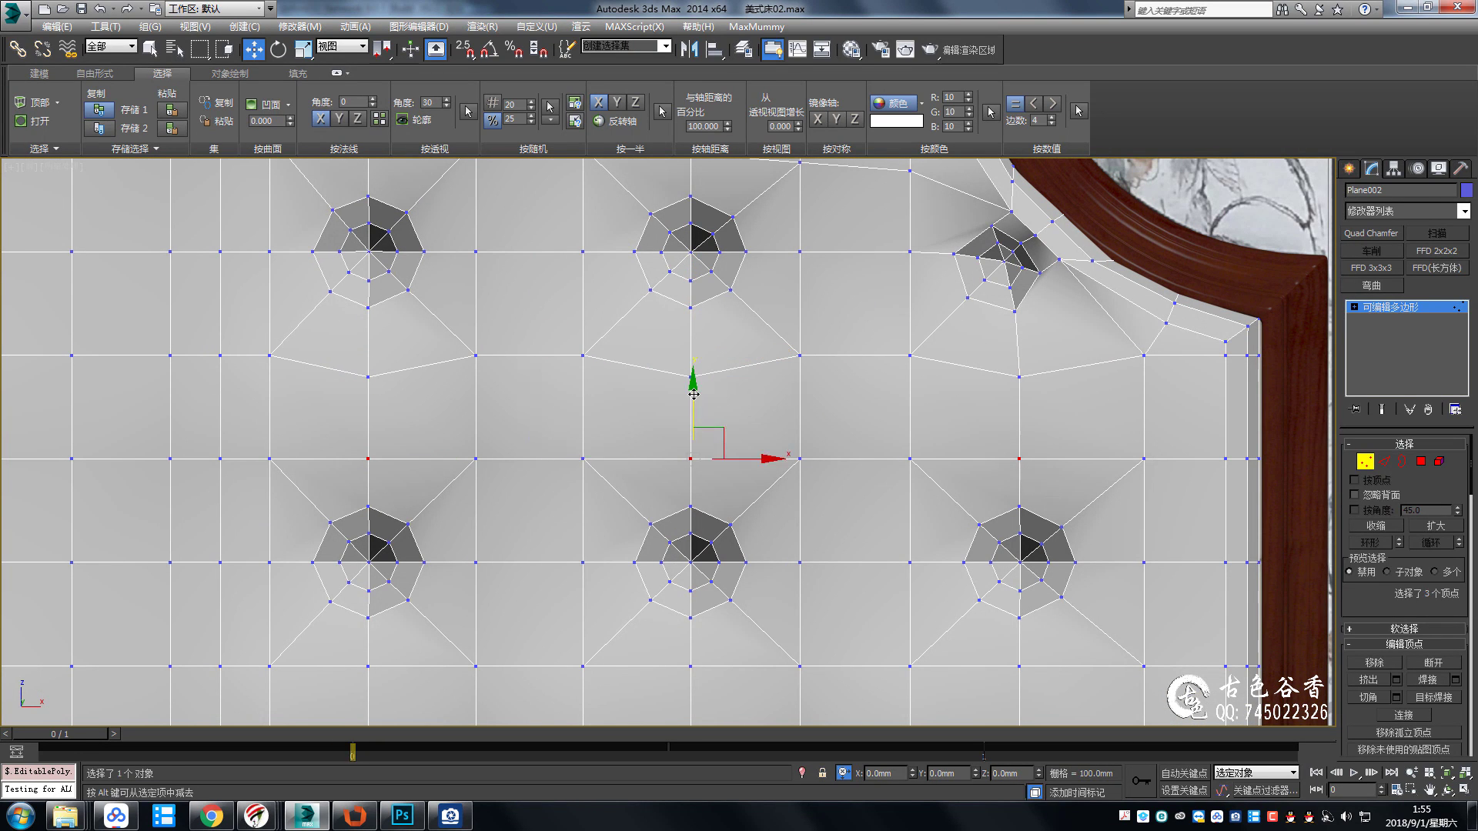
pyautogui.moveTo(694, 394); pyautogui.dragTo(694, 376)
pyautogui.moveTo(693, 376); pyautogui.dragTo(729, 468, button='middle')
# Select further vertices near the top row, below the bottom tufts, and between tuft rows.
pyautogui.click(618, 344)
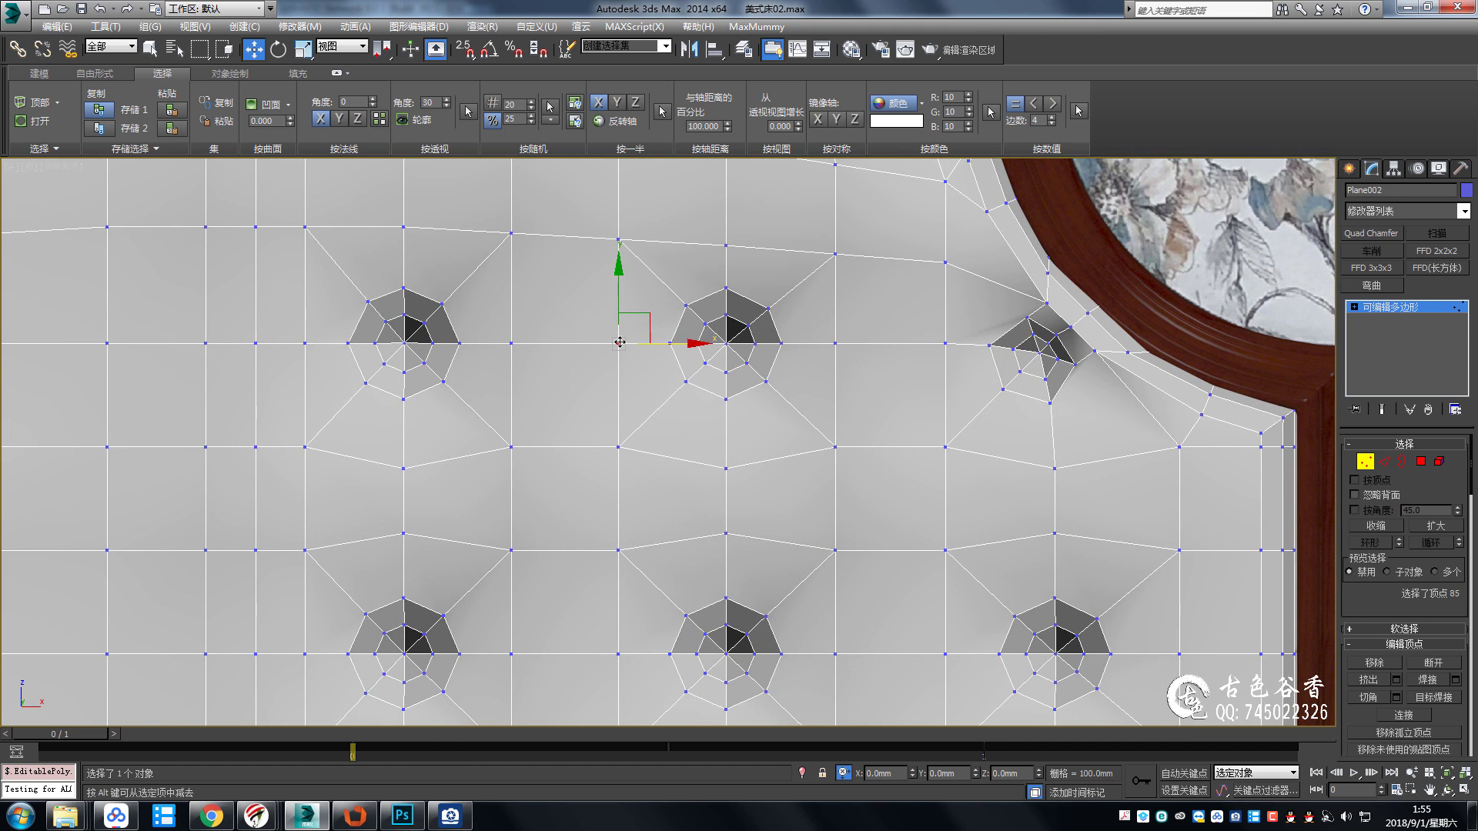
pyautogui.moveTo(620, 342); pyautogui.dragTo(691, 360, button='middle')
pyautogui.scroll(-4, 701, 384)
pyautogui.keyDown('ctrl'); pyautogui.click(705, 467); pyautogui.keyUp('ctrl')
pyautogui.moveTo(746, 643); pyautogui.dragTo(712, 498, button='middle')
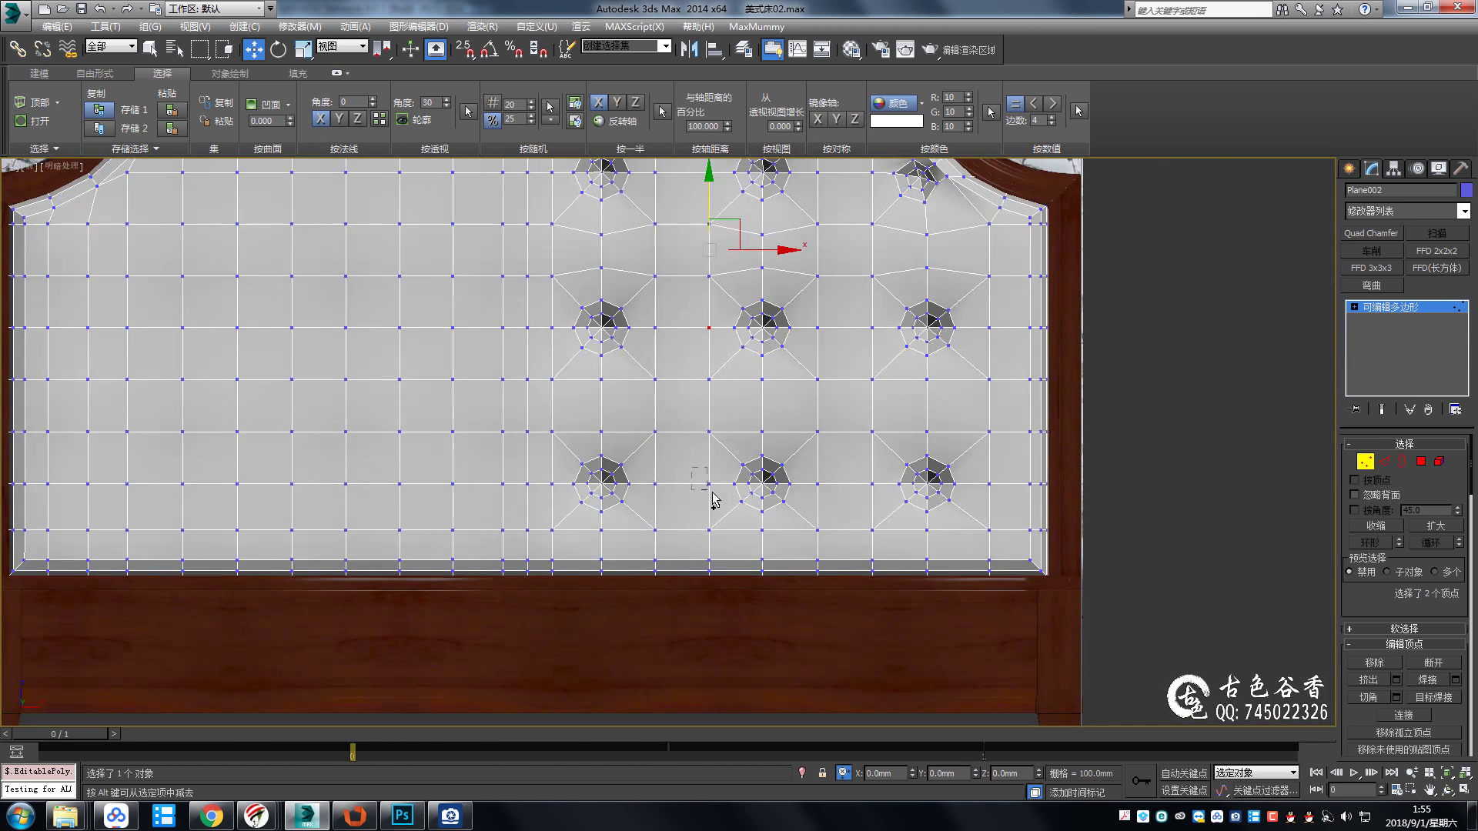
pyautogui.scroll(3, 714, 499)
pyautogui.click(618, 527)
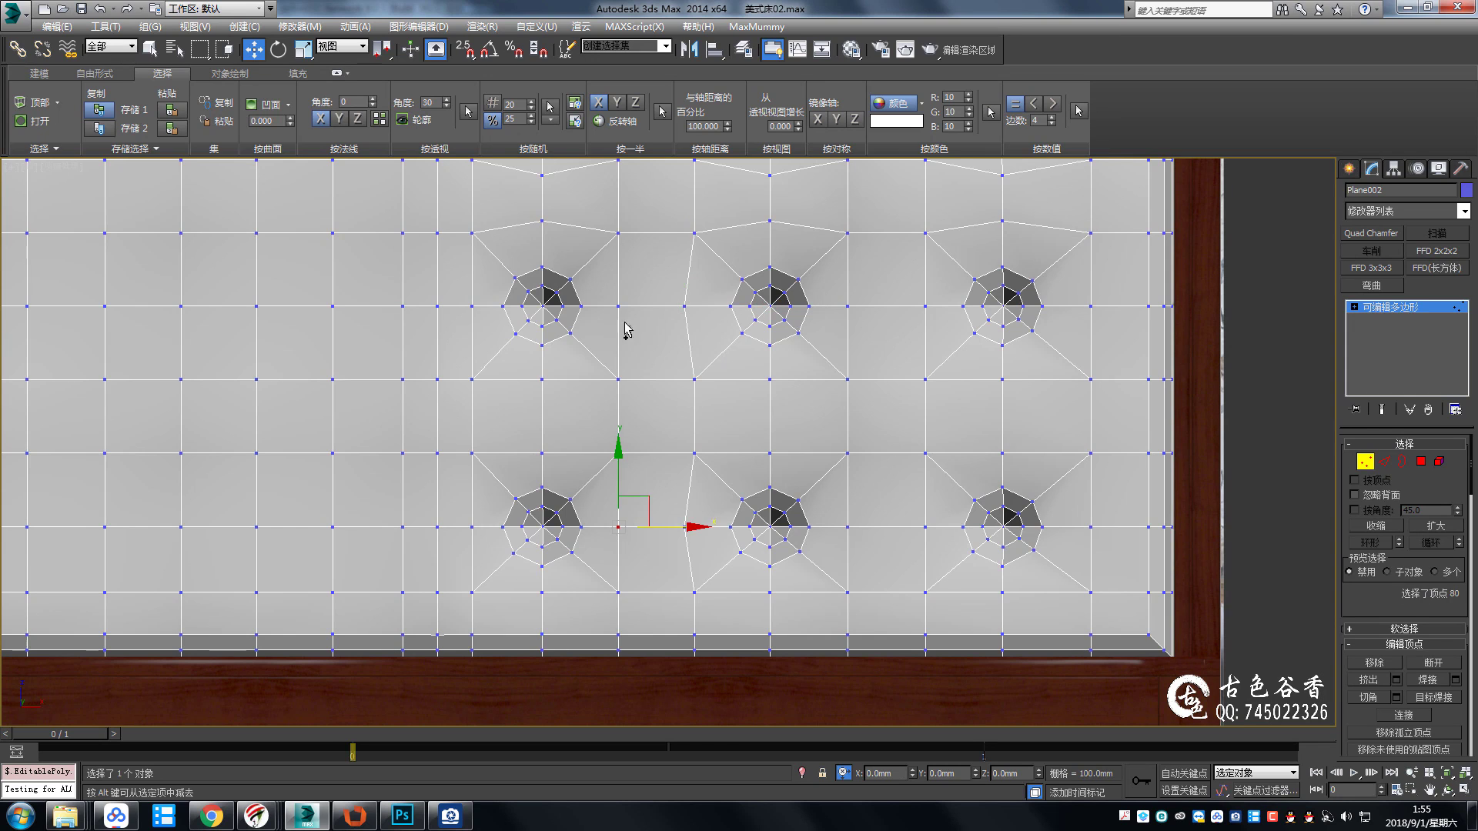
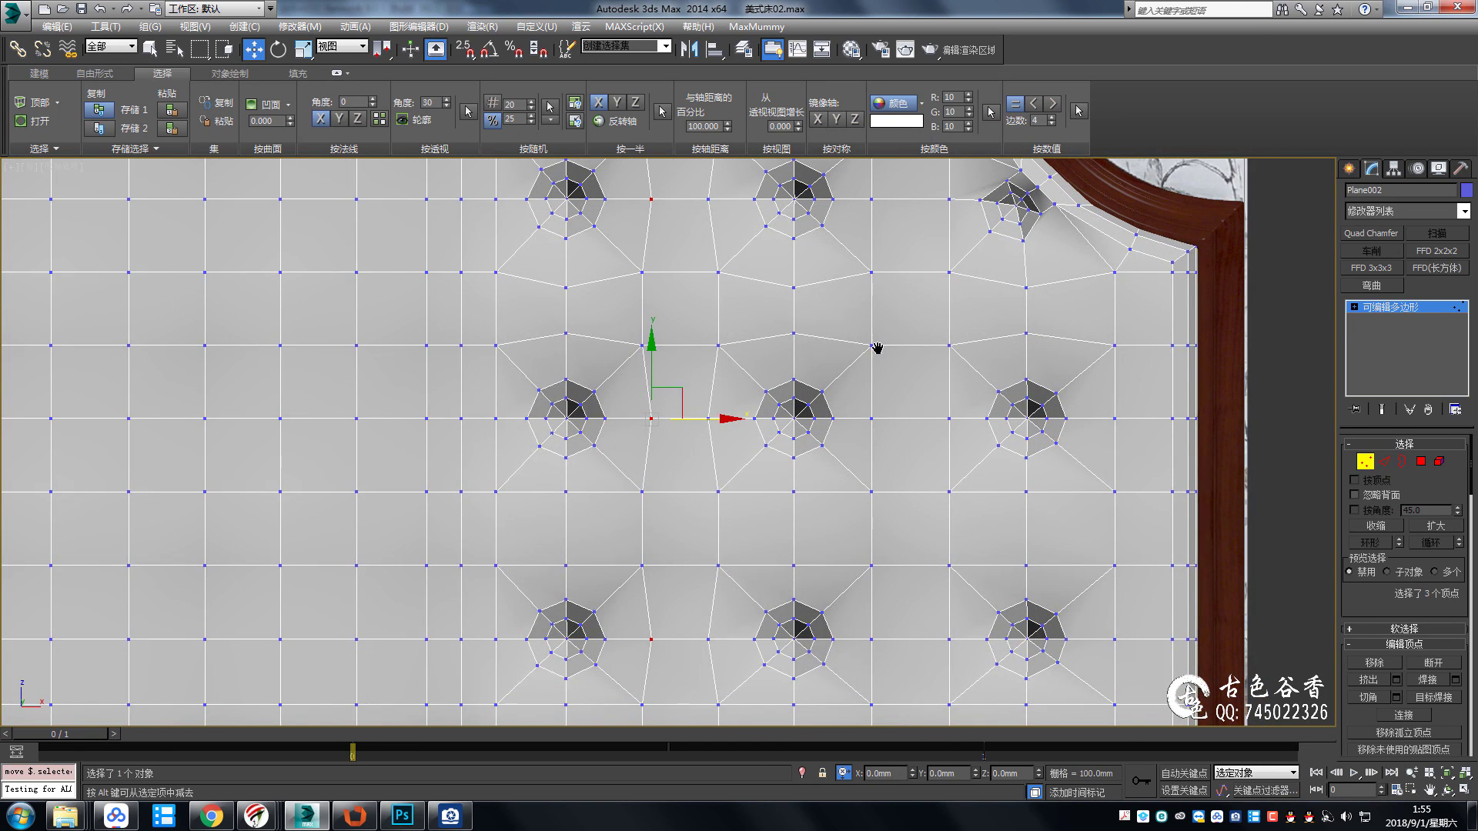
# Select the vertex column between the tufted dimples near the right frame.
pyautogui.scroll(-1, 877, 348)
pyautogui.click(876, 351)
pyautogui.moveTo(851, 559)
pyautogui.mouseDown(button='middle')
pyautogui.moveTo(851, 412)
pyautogui.moveTo(892, 474)
pyautogui.mouseUp(button='middle')
pyautogui.scroll(1, 835, 403)
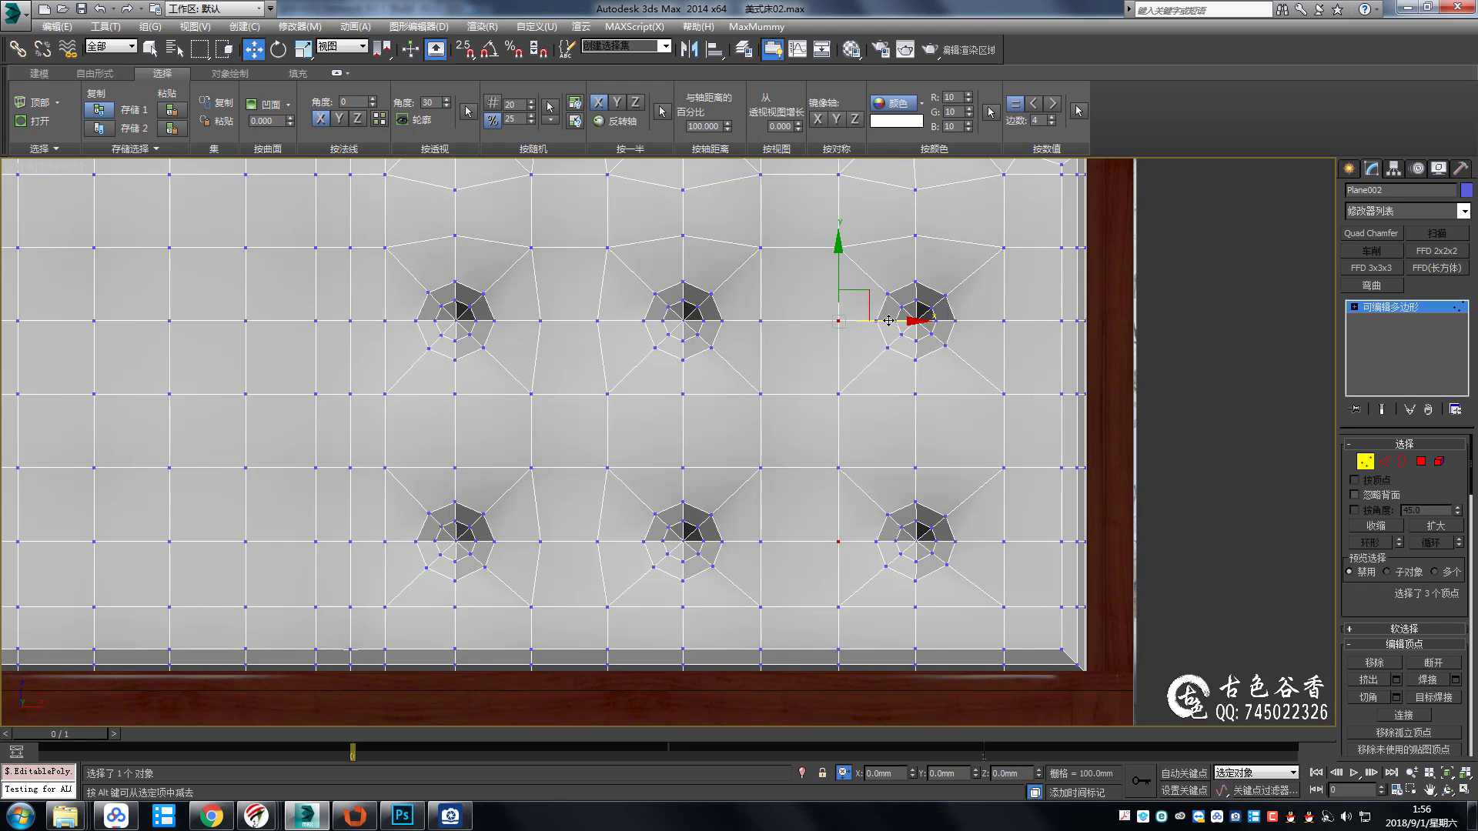
pyautogui.click(760, 541)
pyautogui.keyDown('ctrl'); pyautogui.click(760, 321); pyautogui.keyUp('ctrl')
pyautogui.moveTo(782, 212); pyautogui.dragTo(781, 432, button='middle')
# Select the bottom-edge vertex pair in the next column and shift it slightly right along X.
pyautogui.moveTo(855, 506); pyautogui.dragTo(821, 370, button='middle')
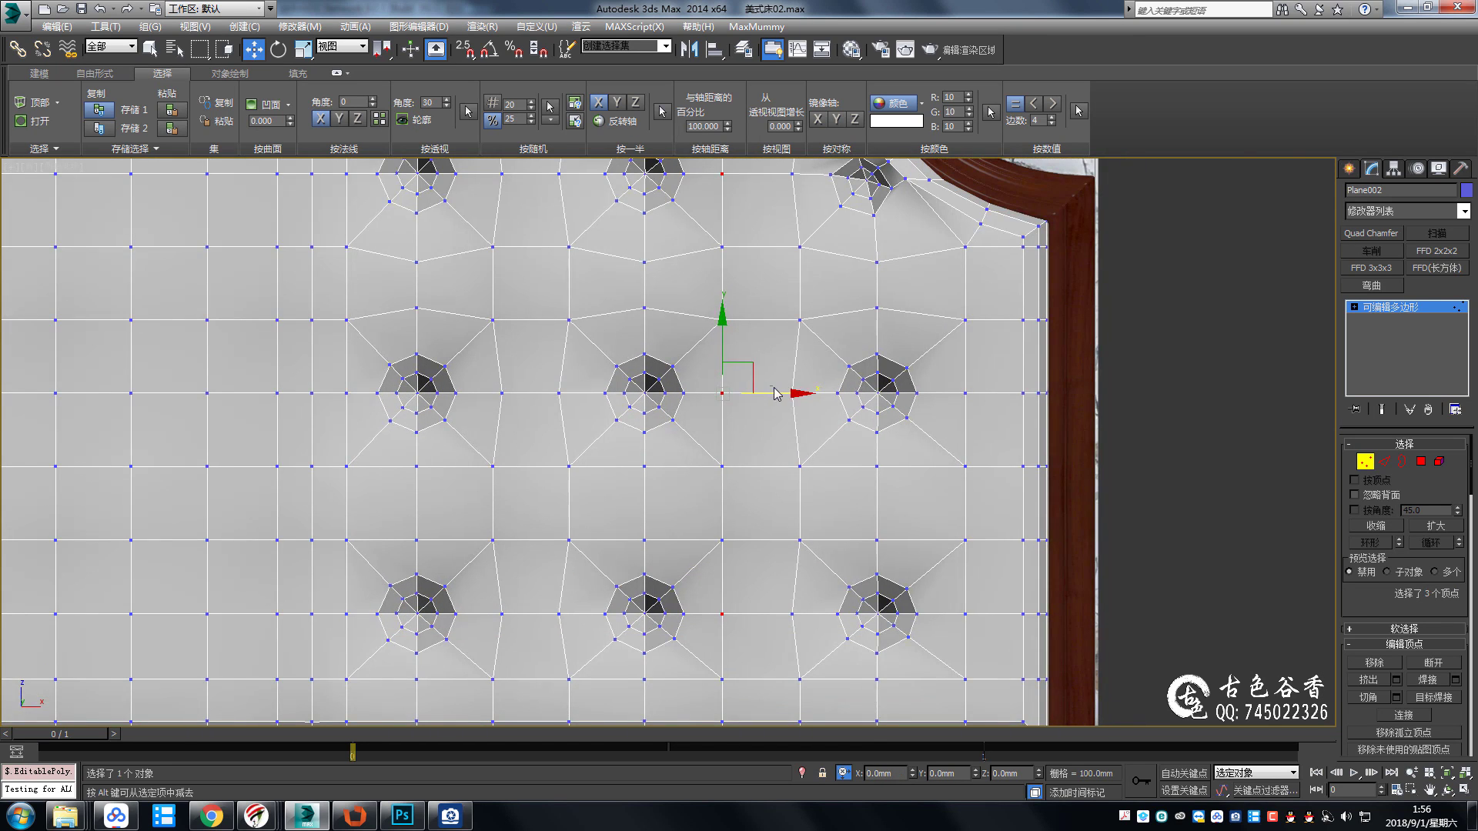
pyautogui.moveTo(943, 634); pyautogui.dragTo(921, 518, button='middle')
pyautogui.scroll(1, 885, 538)
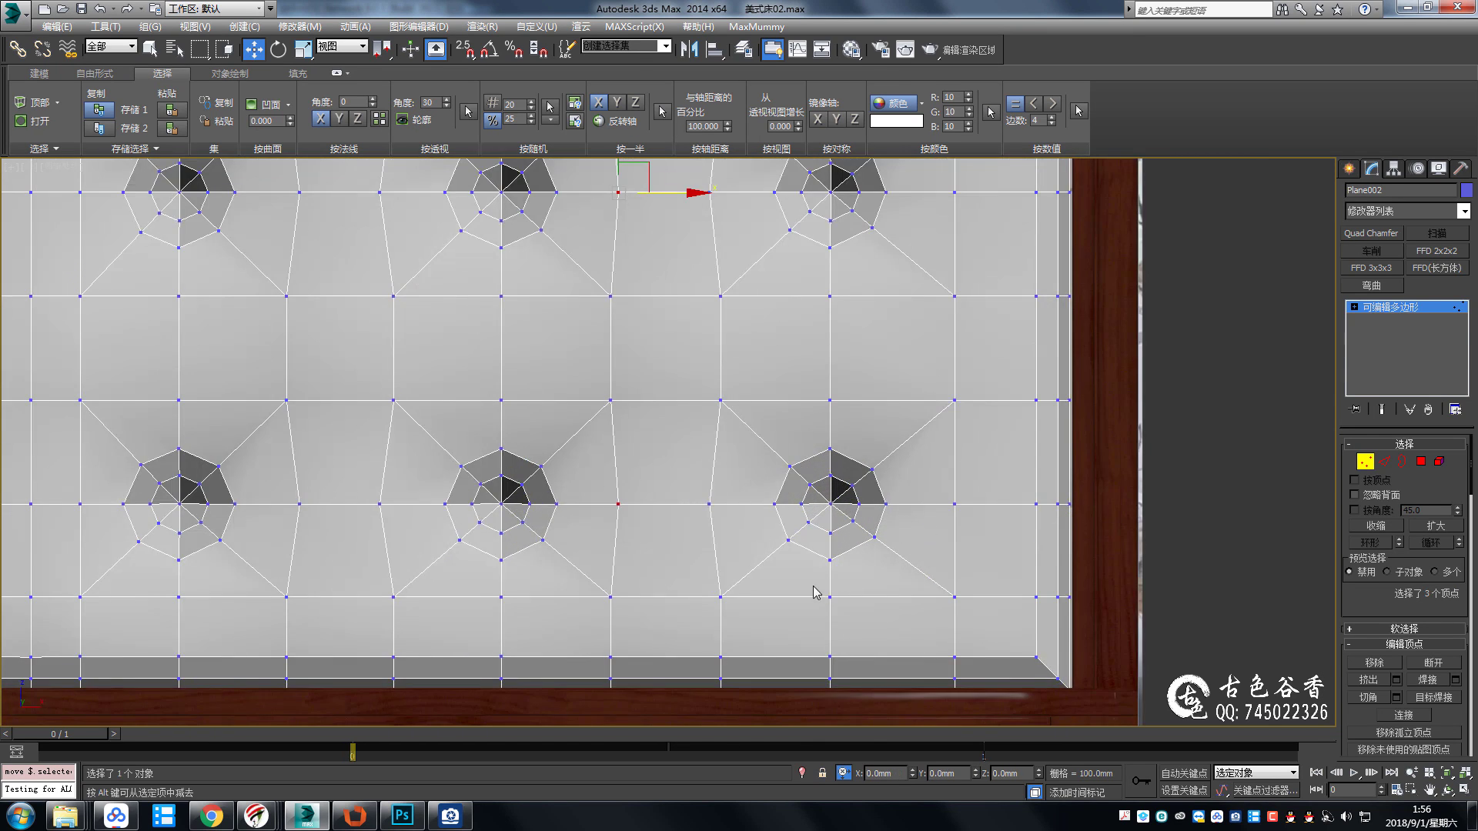
pyautogui.click(820, 594)
pyautogui.moveTo(635, 581); pyautogui.dragTo(901, 474, button='middle')
pyautogui.keyDown('ctrl'); pyautogui.click(759, 488); pyautogui.keyUp('ctrl')
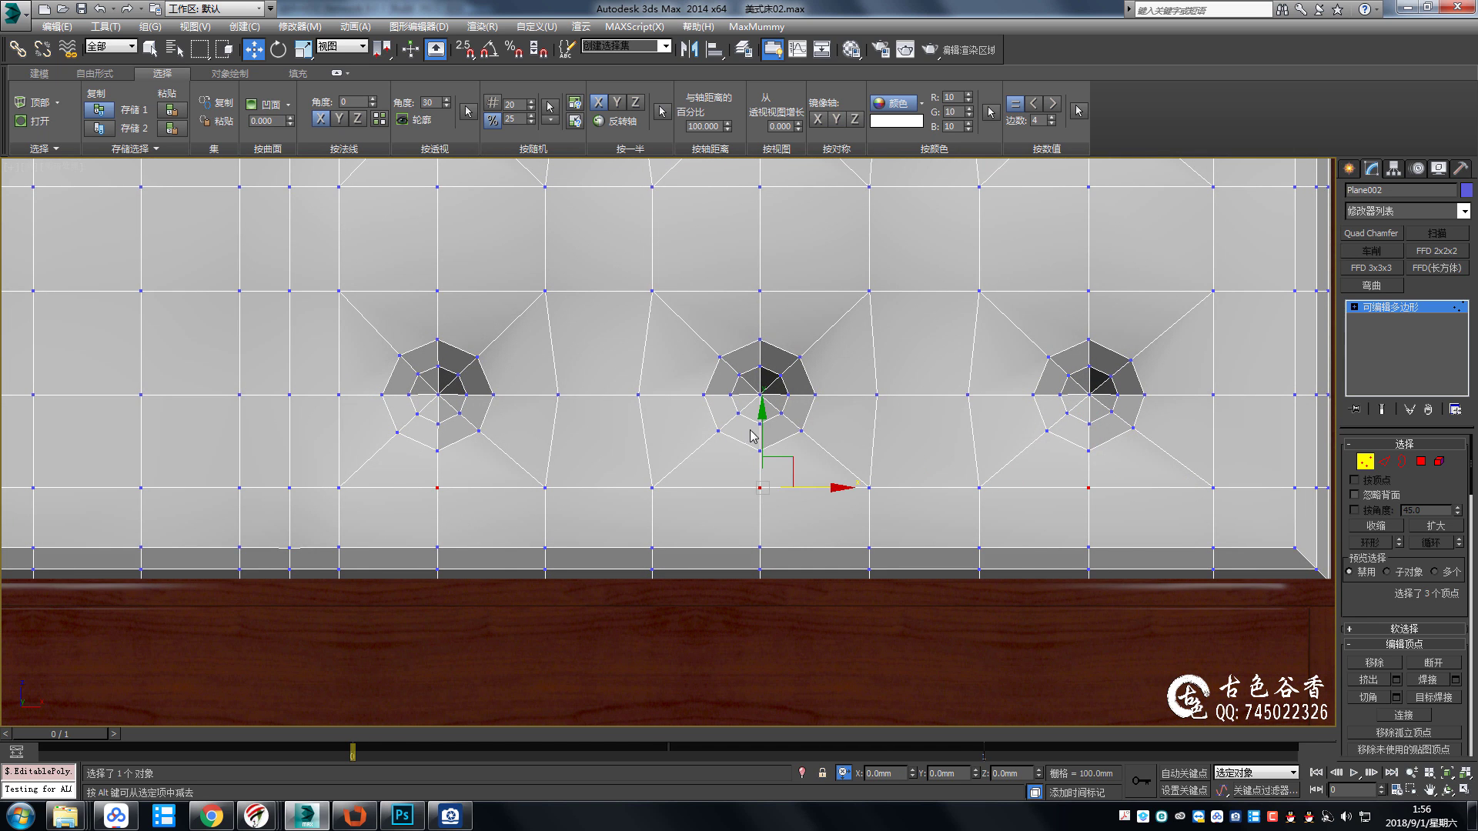
pyautogui.moveTo(753, 436)
pyautogui.mouseDown(button='middle')
pyautogui.moveTo(966, 588)
pyautogui.moveTo(967, 422)
pyautogui.moveTo(933, 446)
pyautogui.moveTo(924, 190)
pyautogui.mouseUp(button='middle')
pyautogui.click(958, 584)
pyautogui.moveTo(956, 522); pyautogui.dragTo(963, 521)
# Preview the headboard with NURMS smoothing to check the tufts beside the frame.
pyautogui.moveTo(952, 528)
pyautogui.mouseDown(button='middle')
pyautogui.moveTo(940, 340)
pyautogui.moveTo(859, 391)
pyautogui.mouseUp(button='middle')
pyautogui.press('1')
pyautogui.hotkey('ctrl', 'q')
pyautogui.hotkey('ctrl', 'q')
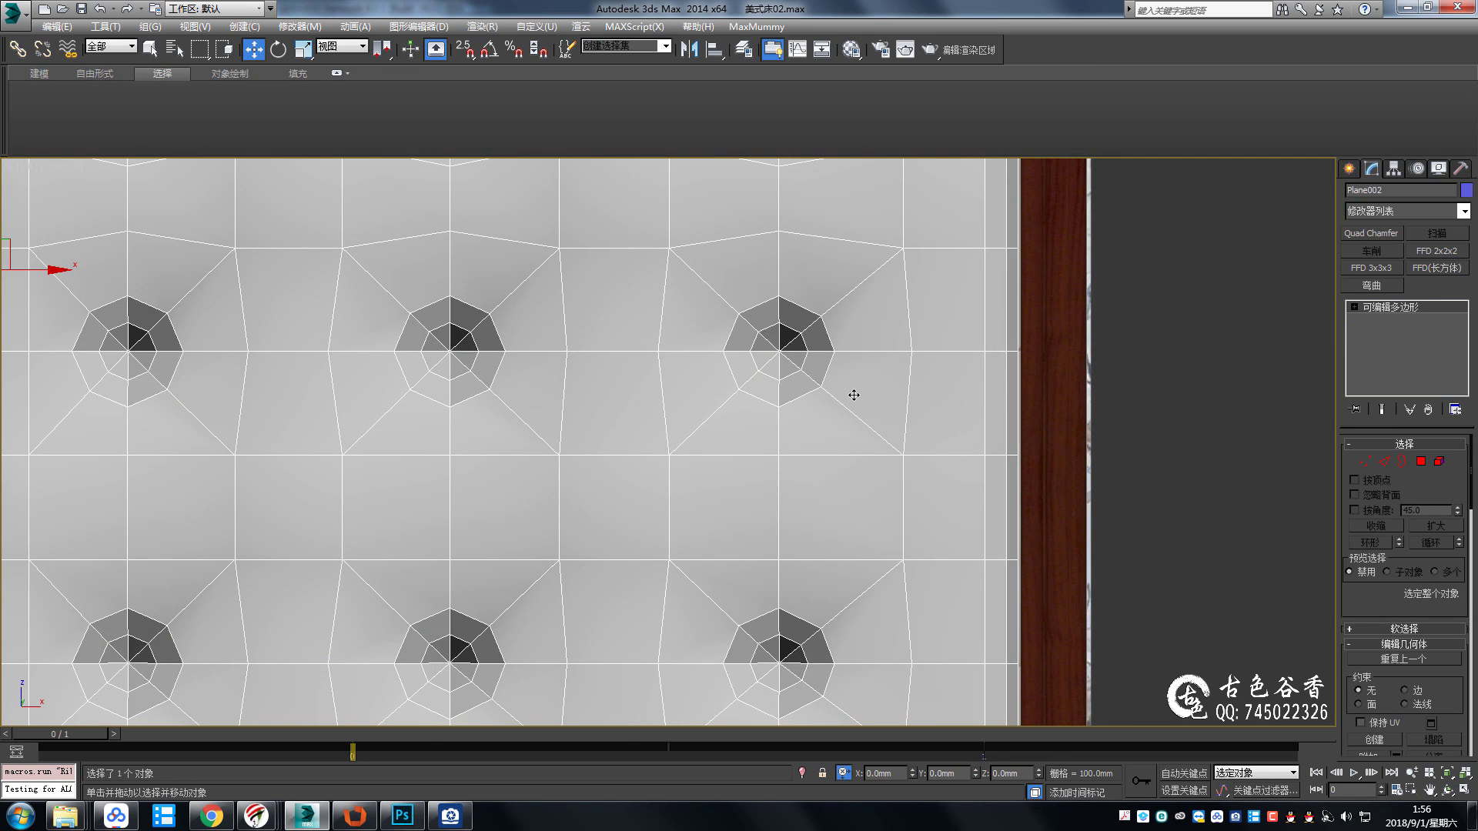
pyautogui.scroll(-3, 839, 385)
pyautogui.moveTo(768, 344); pyautogui.dragTo(779, 367, button='middle')
# At Edge level, loop-select the horizontal seam through the buttons, including its left part.
pyautogui.scroll(3, 779, 367)
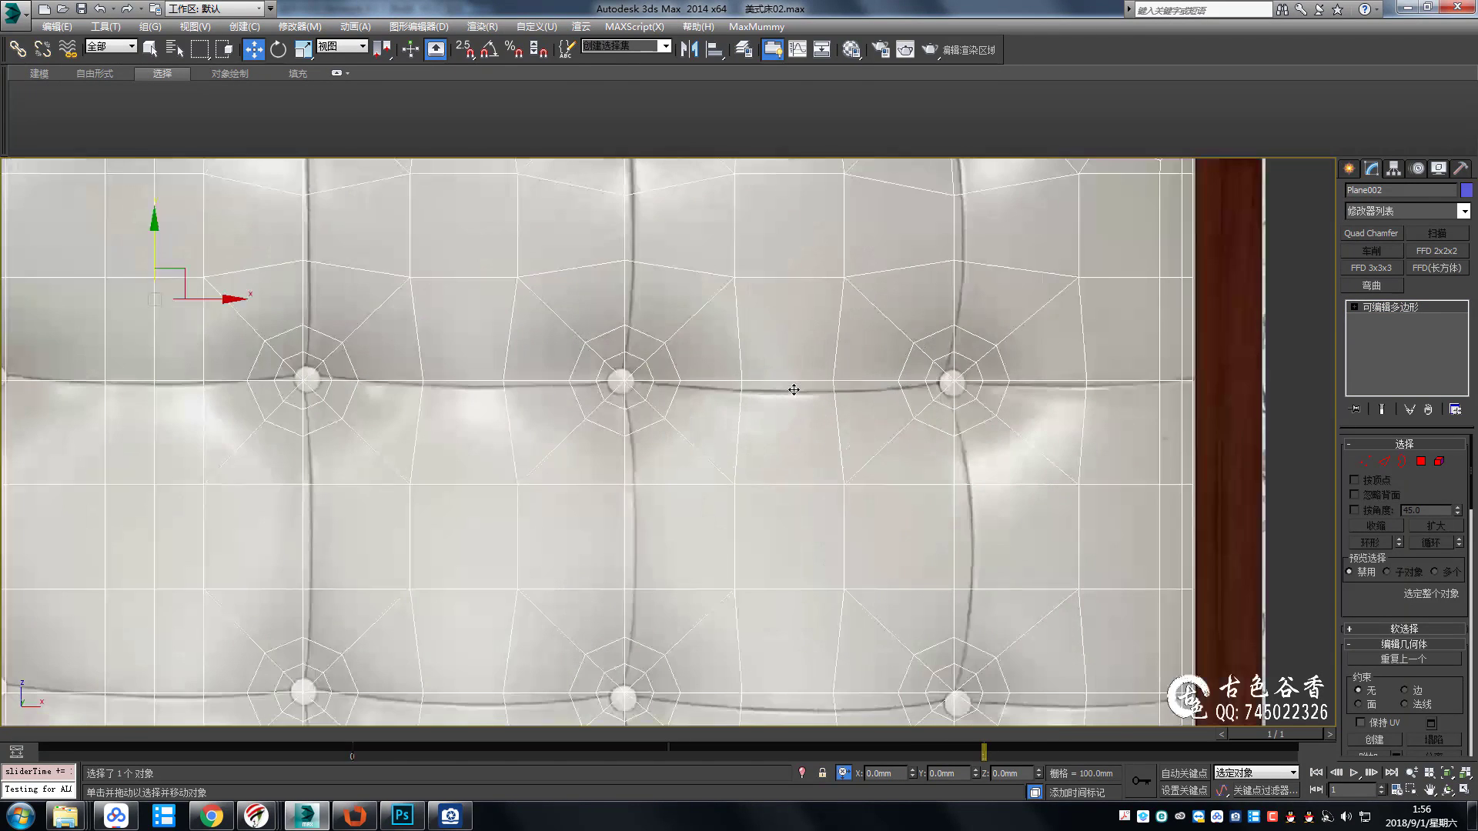
pyautogui.press('2')
pyautogui.click(846, 379)
pyautogui.press('q')
pyautogui.moveTo(441, 385)
pyautogui.mouseDown(button='middle')
pyautogui.moveTo(683, 391)
pyautogui.moveTo(631, 414)
pyautogui.mouseUp(button='middle')
pyautogui.keyDown('ctrl'); pyautogui.doubleClick(679, 382); pyautogui.keyUp('ctrl')
pyautogui.keyDown('ctrl'); pyautogui.doubleClick(639, 410); pyautogui.keyUp('ctrl')
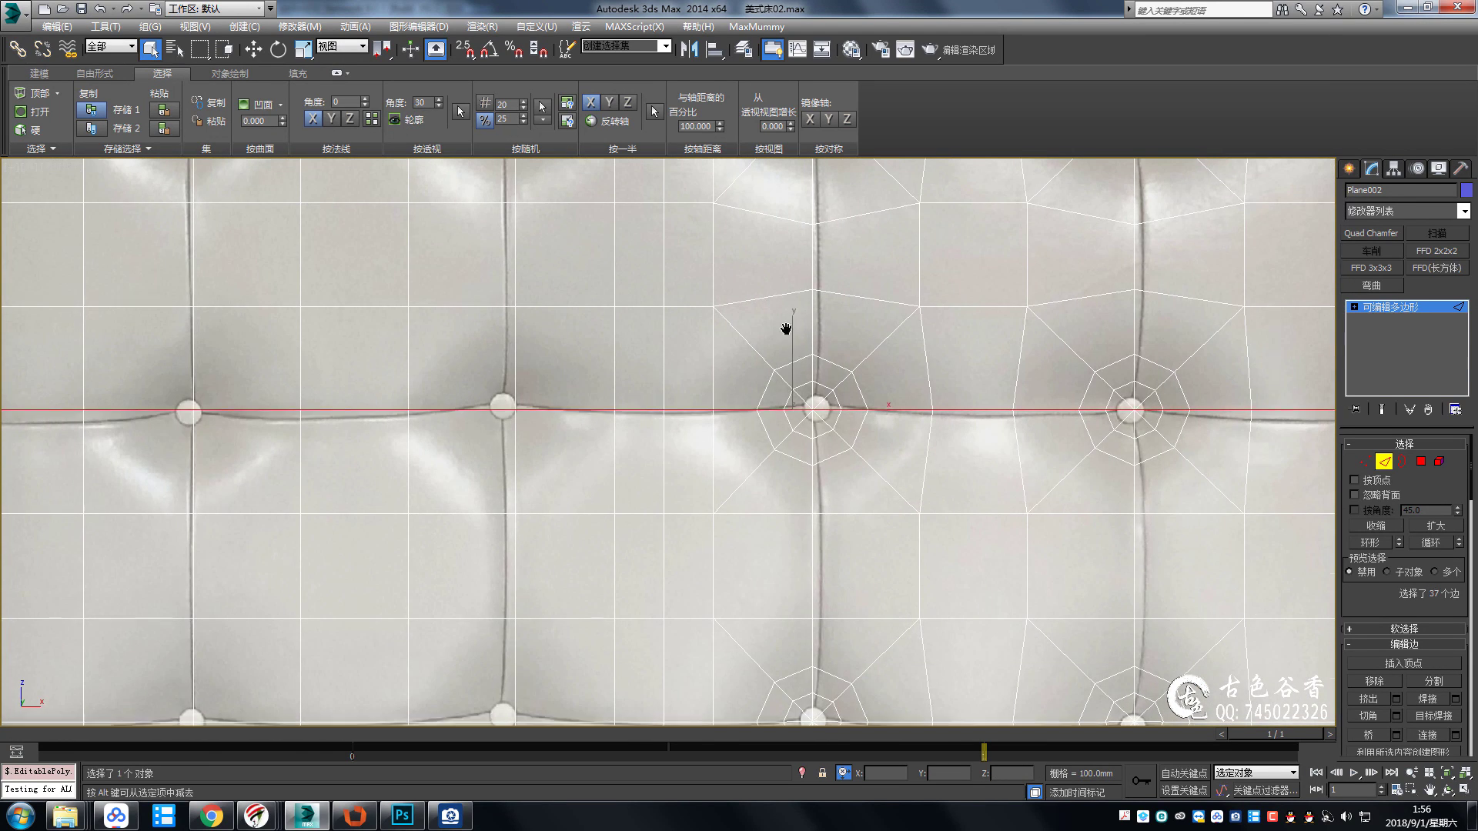
# Add the upper horizontal seam loop and the upper vertical seam loop to the selection.
pyautogui.scroll(-2, 785, 327)
pyautogui.scroll(2, 832, 310)
pyautogui.keyDown('ctrl'); pyautogui.doubleClick(865, 311); pyautogui.keyUp('ctrl')
pyautogui.keyDown('ctrl'); pyautogui.doubleClick(708, 310); pyautogui.keyUp('ctrl')
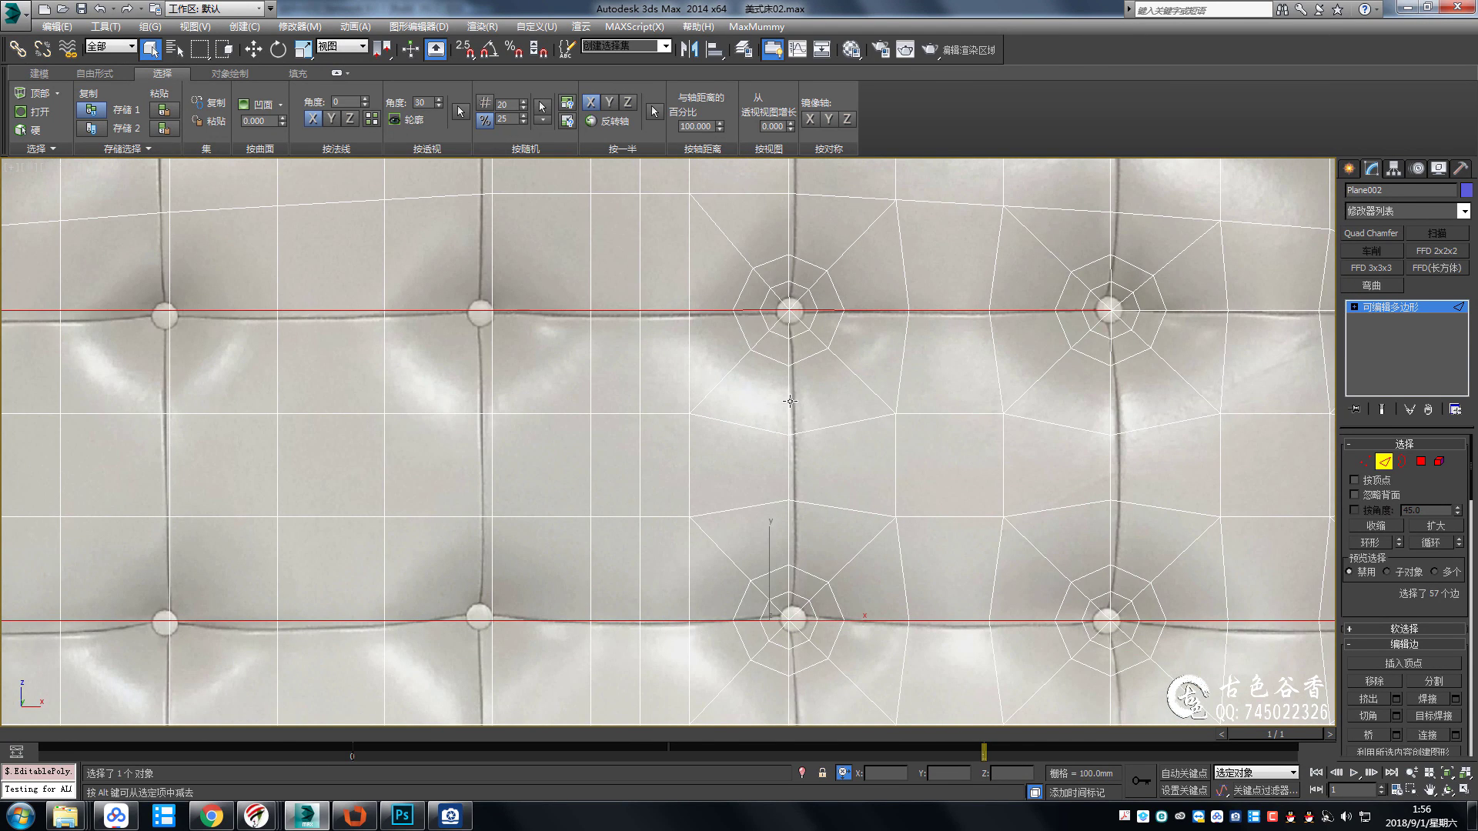
pyautogui.keyDown('ctrl'); pyautogui.doubleClick(791, 233); pyautogui.keyUp('ctrl')
pyautogui.moveTo(791, 232)
pyautogui.mouseDown(button='middle')
pyautogui.moveTo(818, 402)
pyautogui.moveTo(931, 501)
pyautogui.moveTo(925, 431)
pyautogui.moveTo(939, 440)
pyautogui.mouseUp(button='middle')
# Toggle between vertex and edge levels and show the plain untextured base mesh.
pyautogui.scroll(2, 925, 431)
pyautogui.scroll(2, 925, 431)
pyautogui.press('1')
pyautogui.press('2')
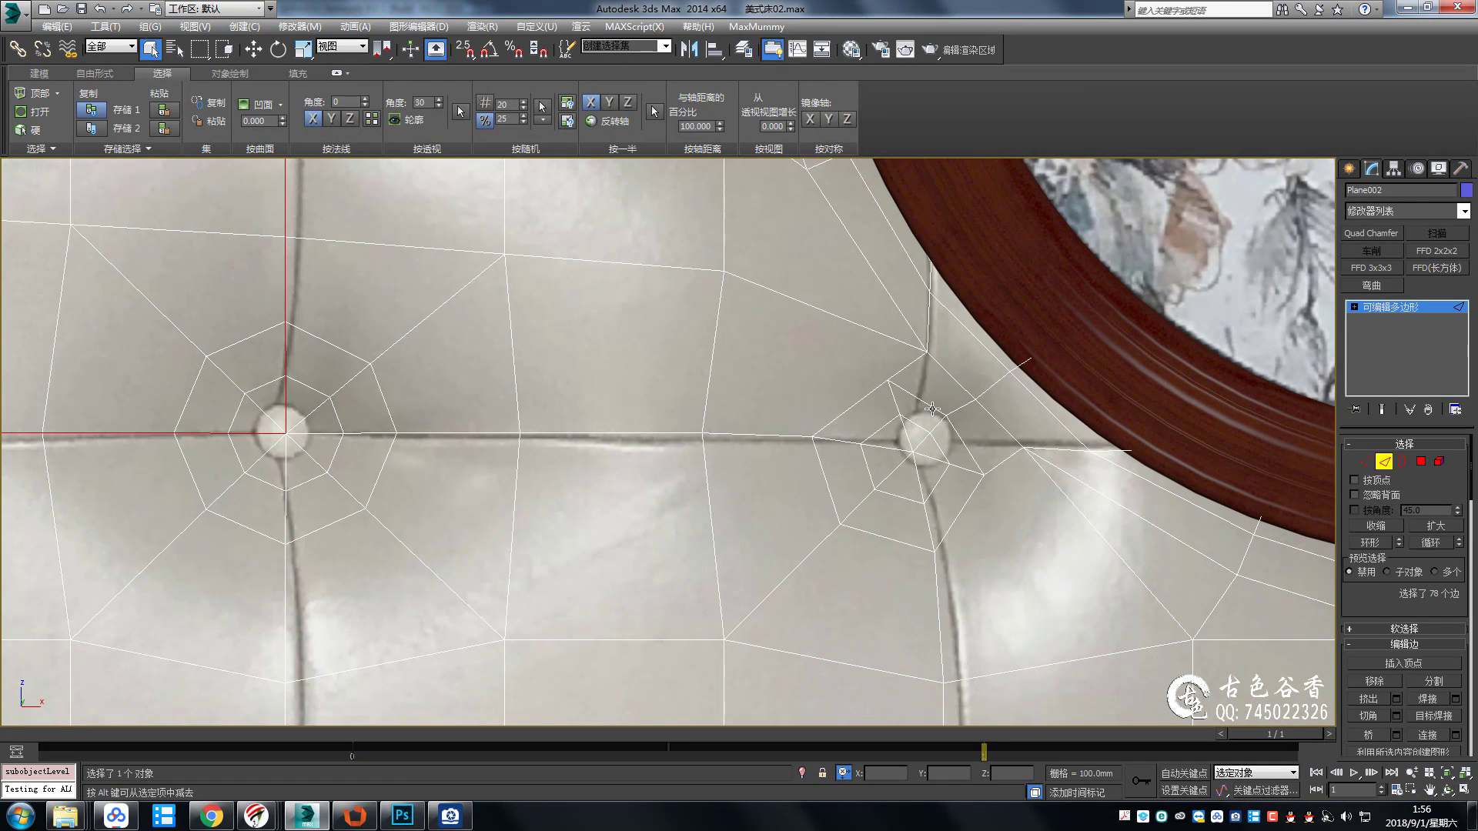
pyautogui.press(',')
pyautogui.scroll(2, 924, 423)
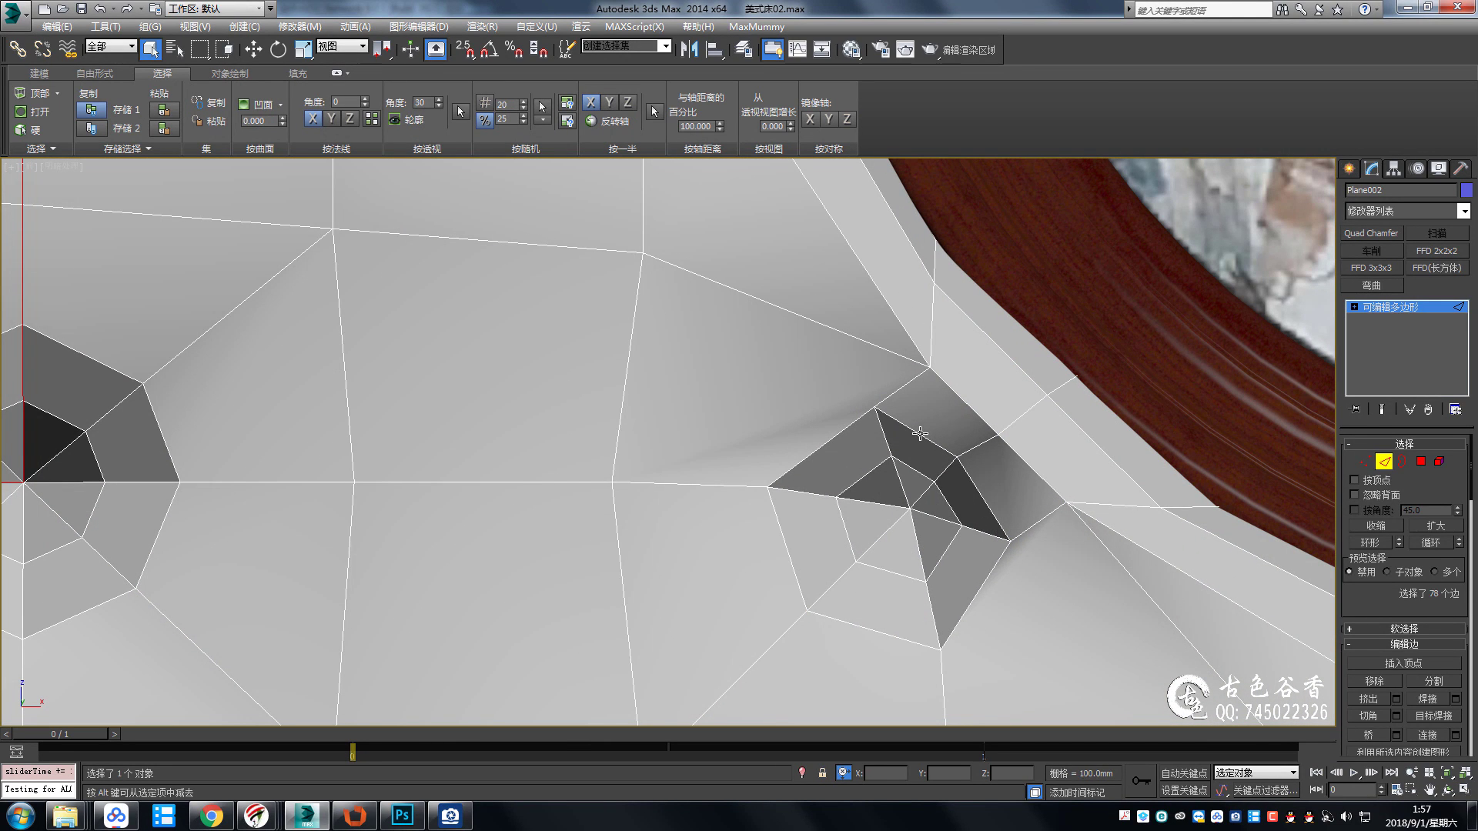
# In Vertex mode, nudge the selected vertices slightly right.
pyautogui.press('1')
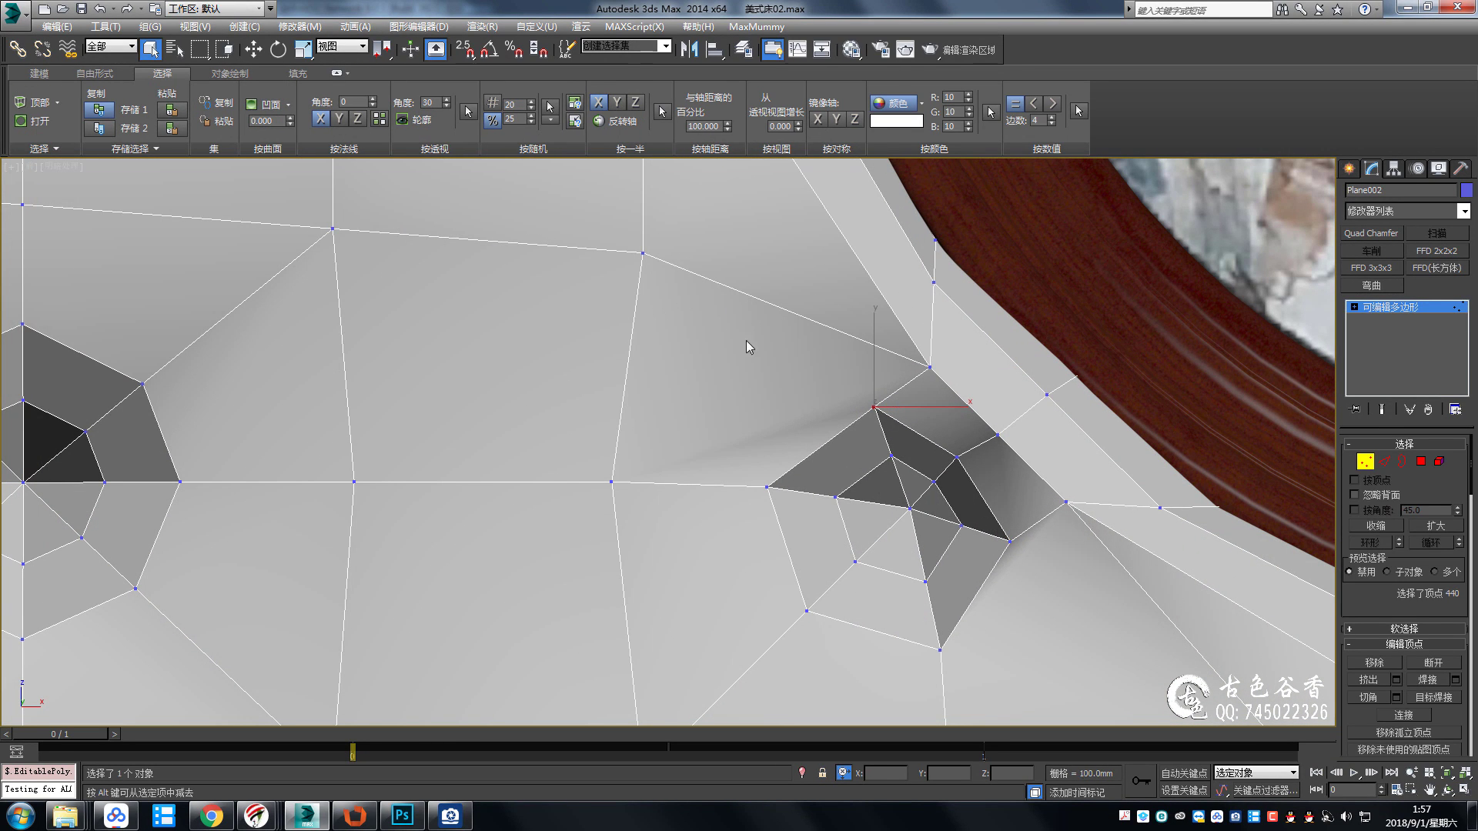
pyautogui.press('w')
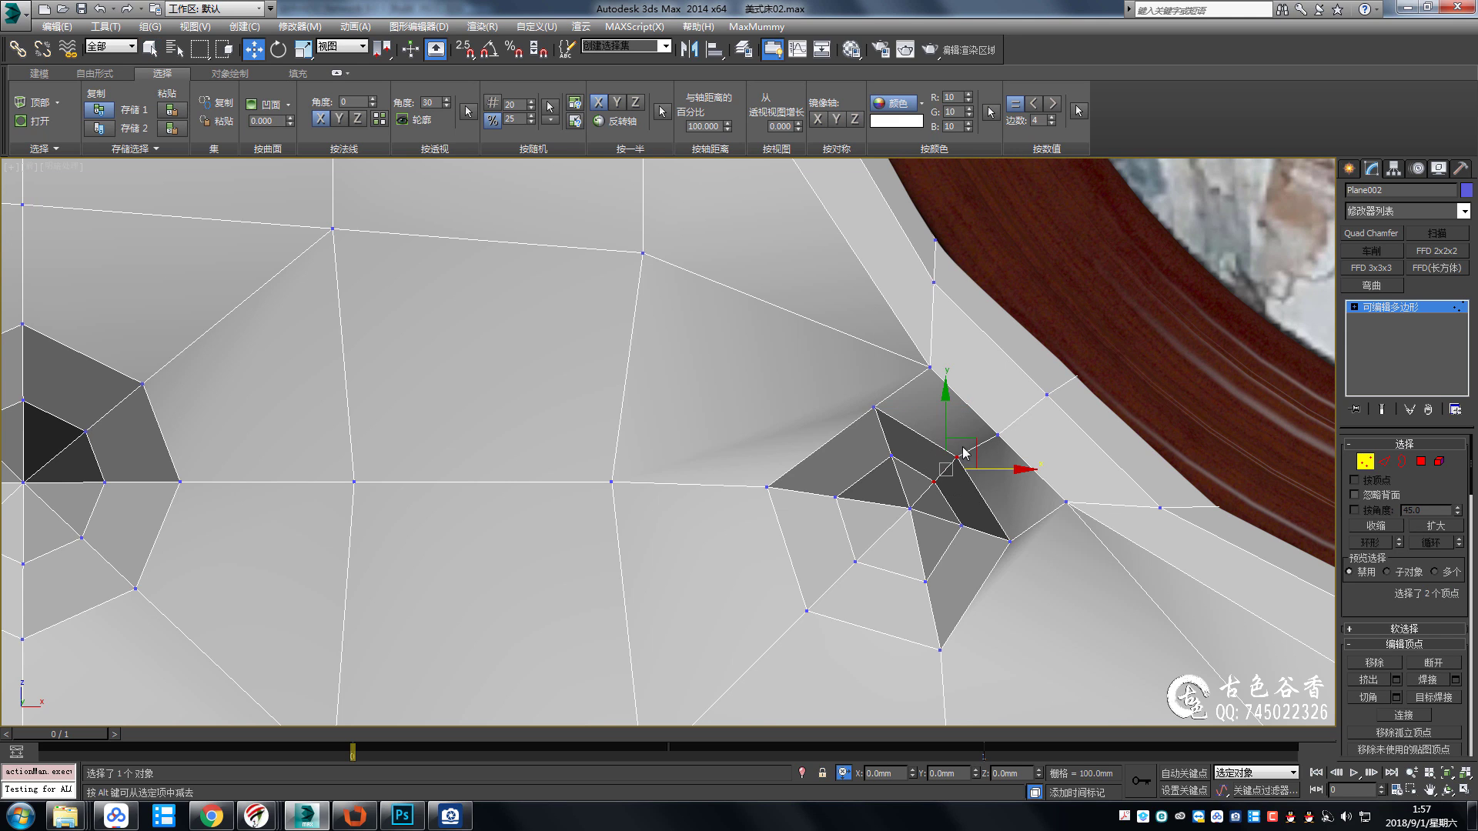
pyautogui.moveTo(966, 454); pyautogui.dragTo(974, 455)
# Cut two new edges into the dimple beside the arch with Alt+C.
pyautogui.hotkey('alt', 'c')
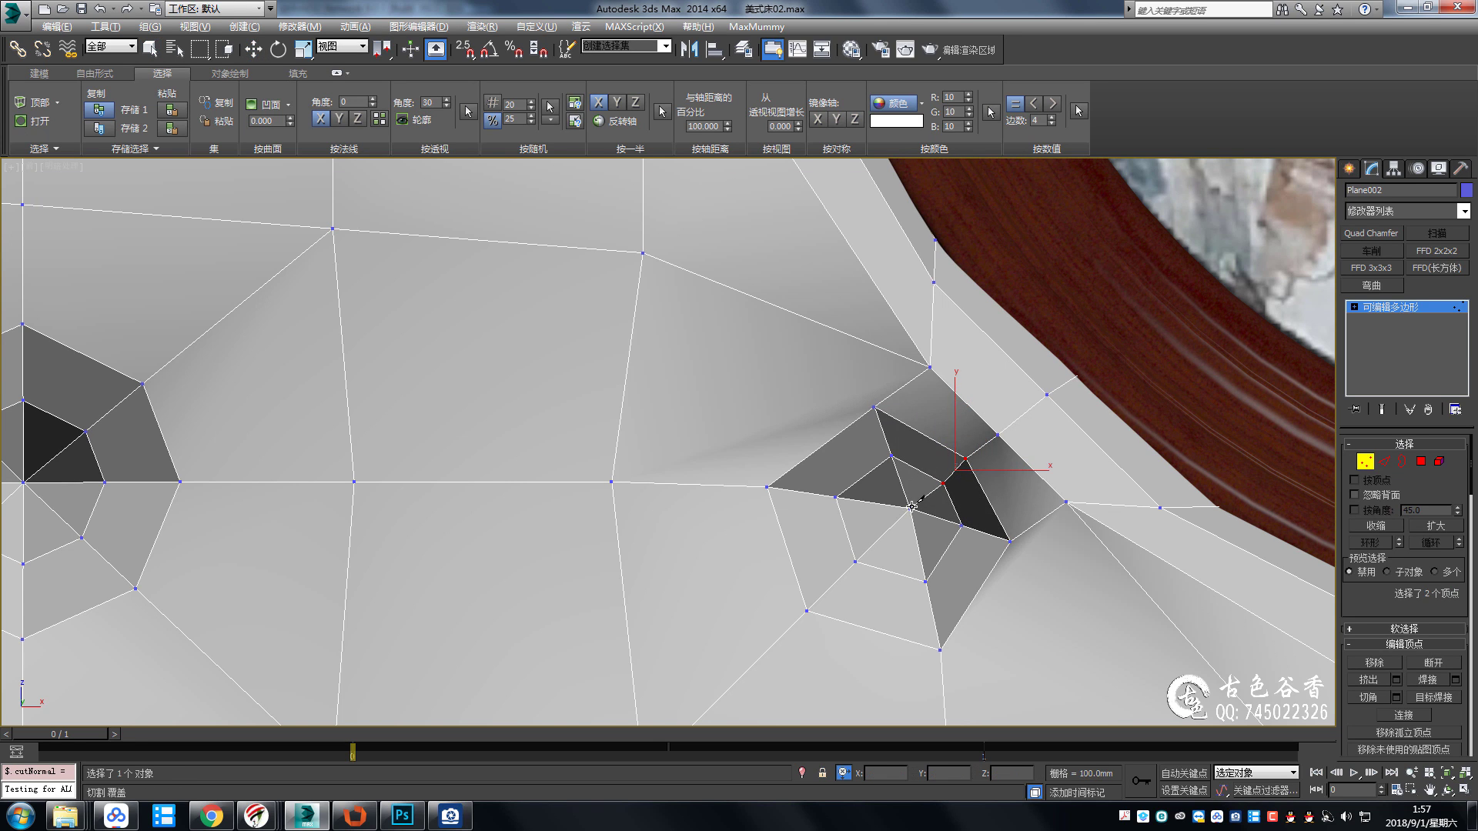
pyautogui.click(930, 369)
pyautogui.rightClick(931, 370)
pyautogui.click(930, 367)
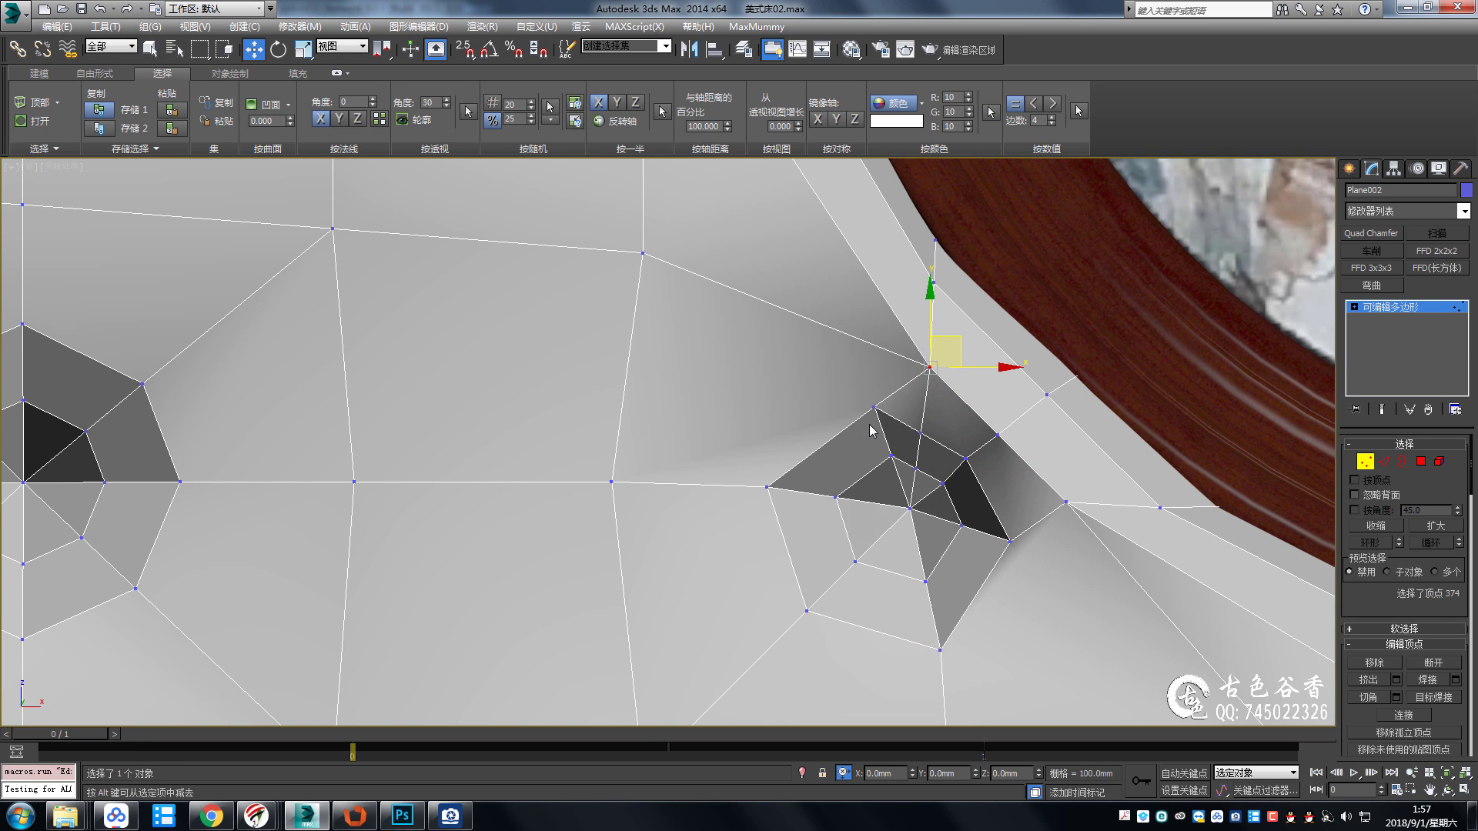
pyautogui.hotkey('alt', 'c')
pyautogui.click(643, 252)
pyautogui.rightClick(766, 362)
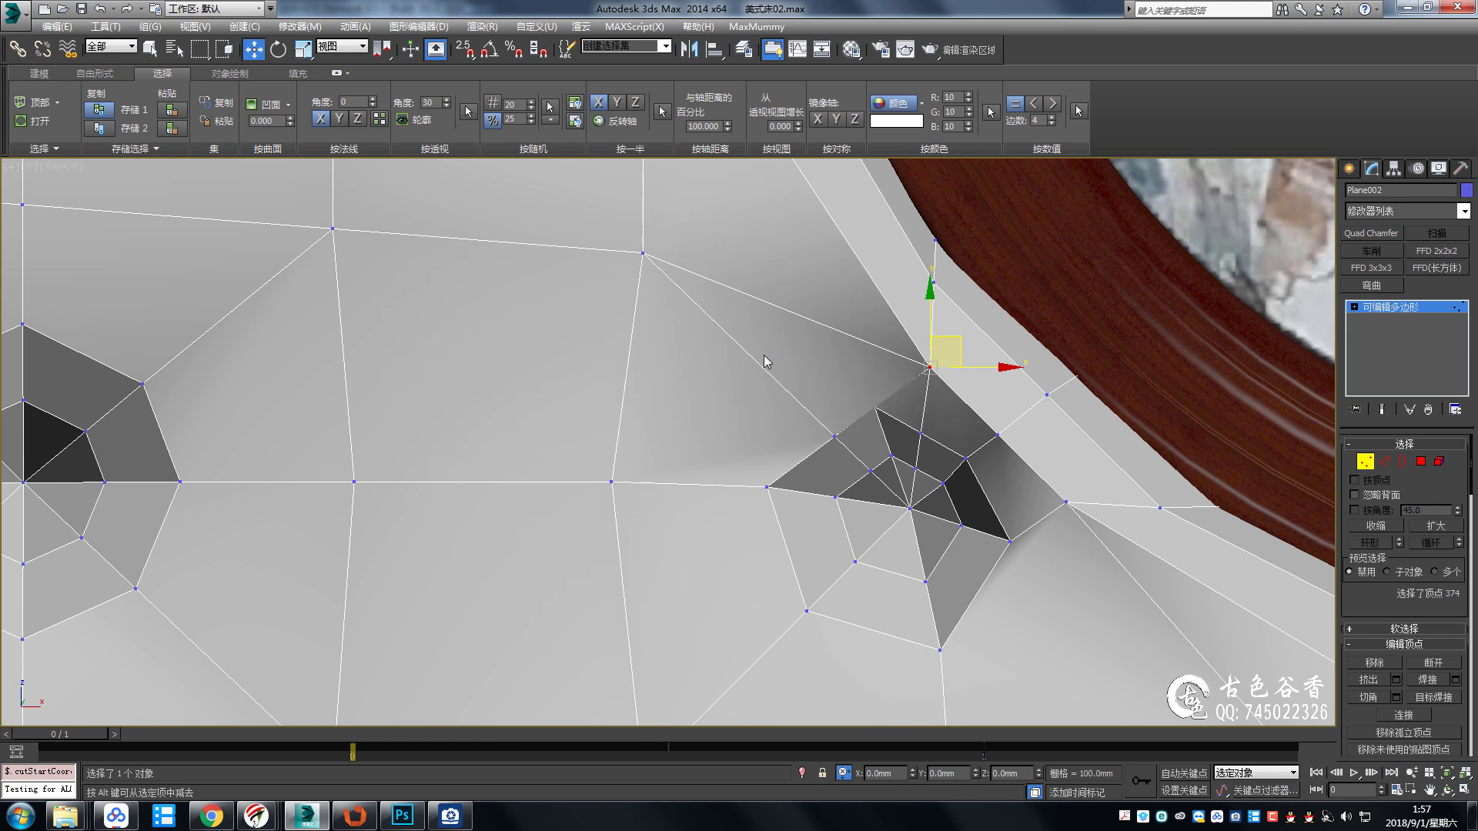
# Select the dimple vertices around the button and move the vertex below it.
pyautogui.press('2')
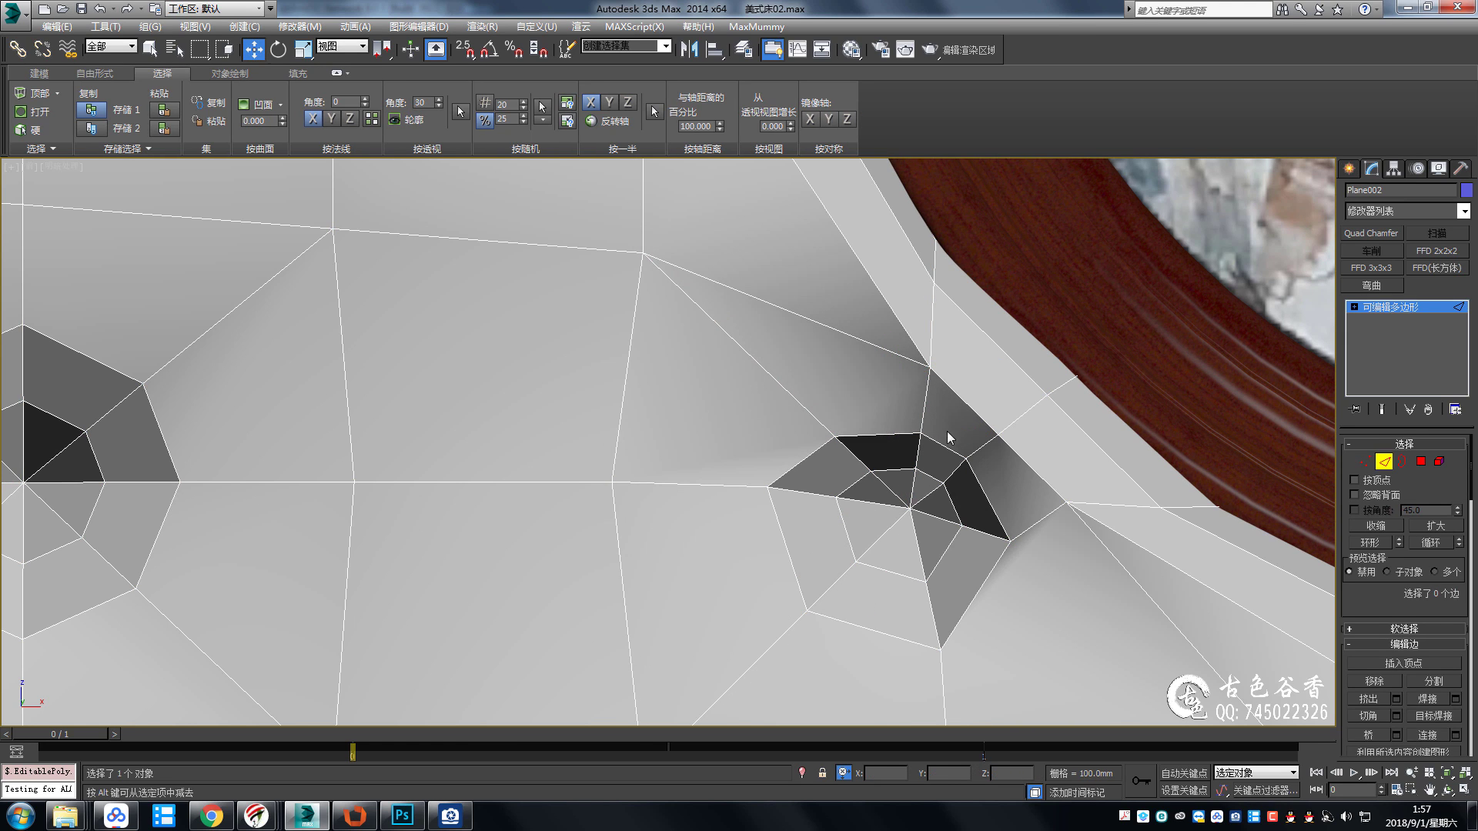
pyautogui.click(927, 406)
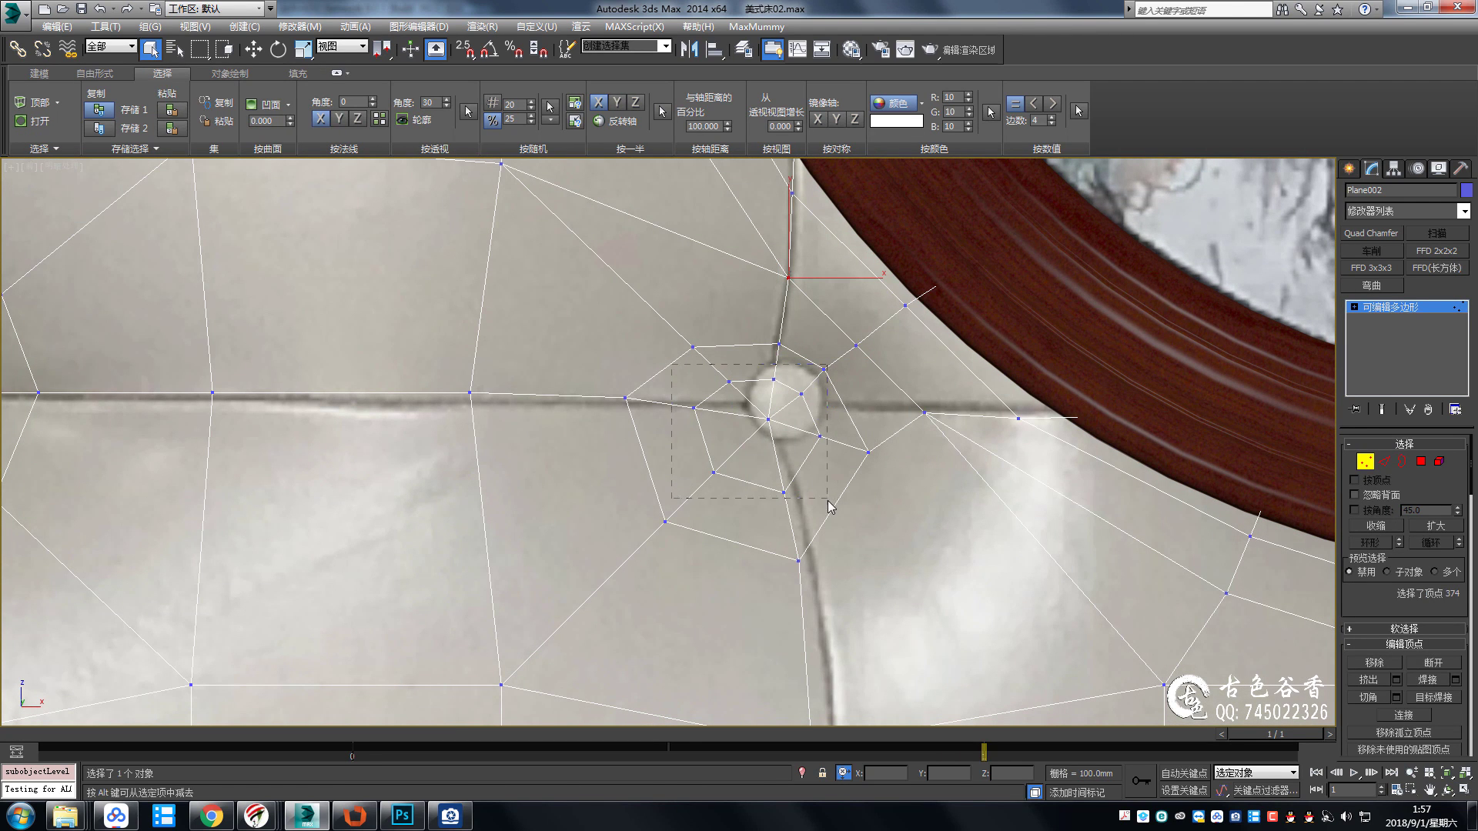
pyautogui.press('w')
pyautogui.keyDown('ctrl'); pyautogui.moveTo(783, 362); pyautogui.dragTo(858, 430); pyautogui.keyUp('ctrl')
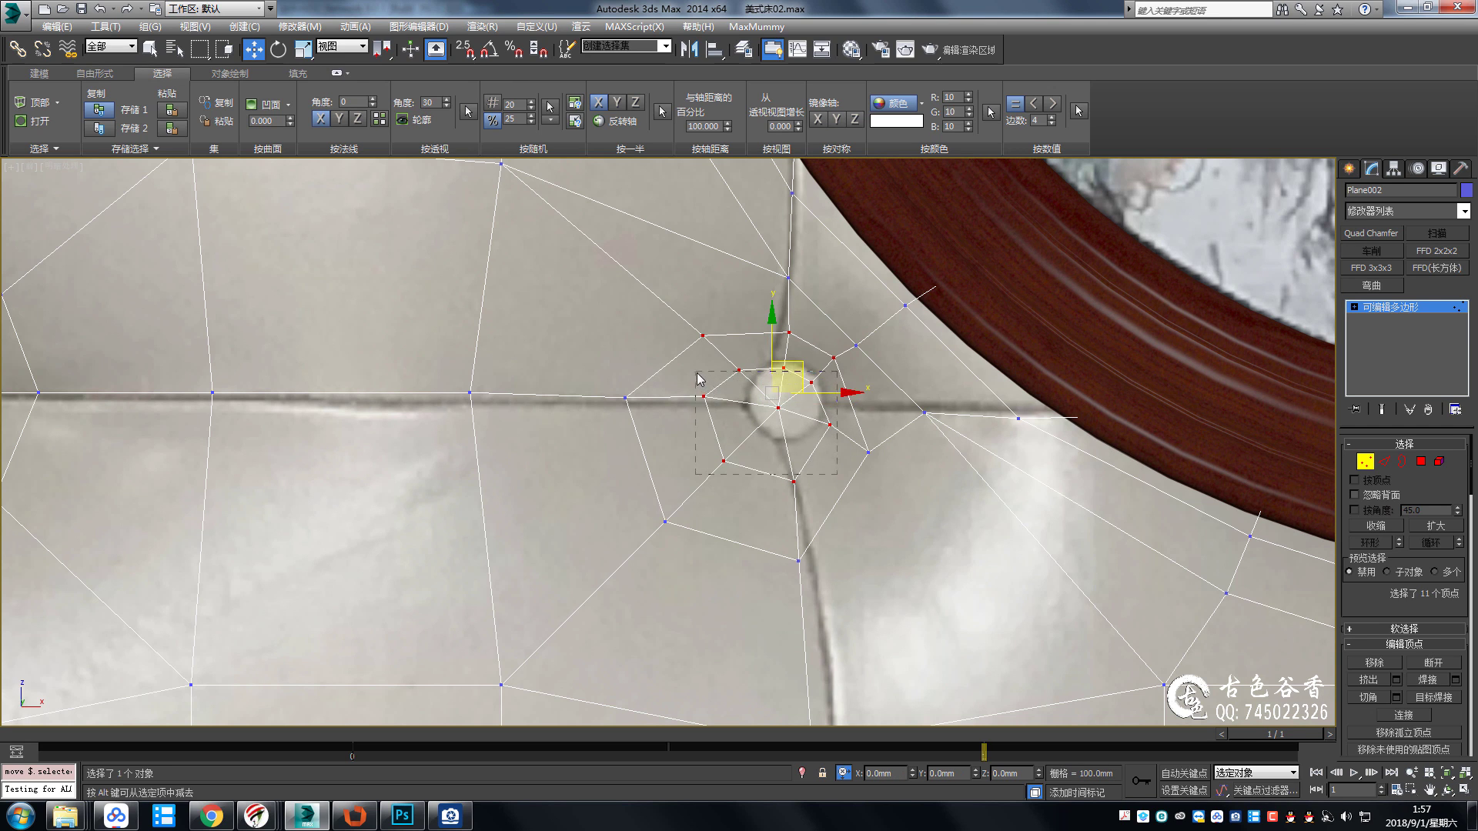
pyautogui.moveTo(698, 378); pyautogui.dragTo(697, 374)
pyautogui.moveTo(902, 489); pyautogui.dragTo(900, 487)
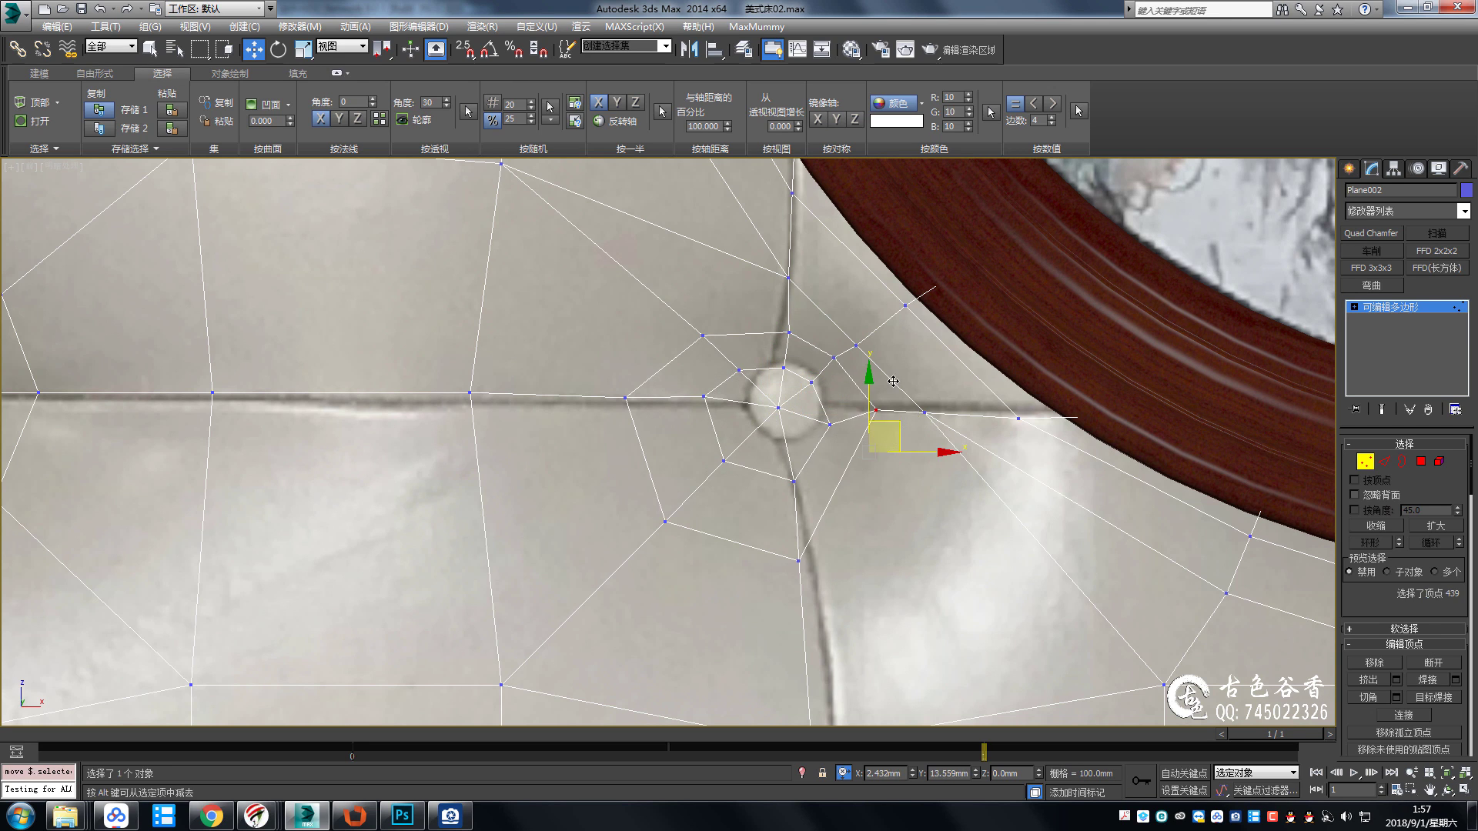
pyautogui.moveTo(884, 429)
pyautogui.mouseDown()
pyautogui.moveTo(890, 397)
pyautogui.moveTo(841, 413)
pyautogui.mouseUp()
# Move the dimple's lower vertex down-right and outward toward the frame.
pyautogui.moveTo(983, 558); pyautogui.dragTo(928, 412, button='middle')
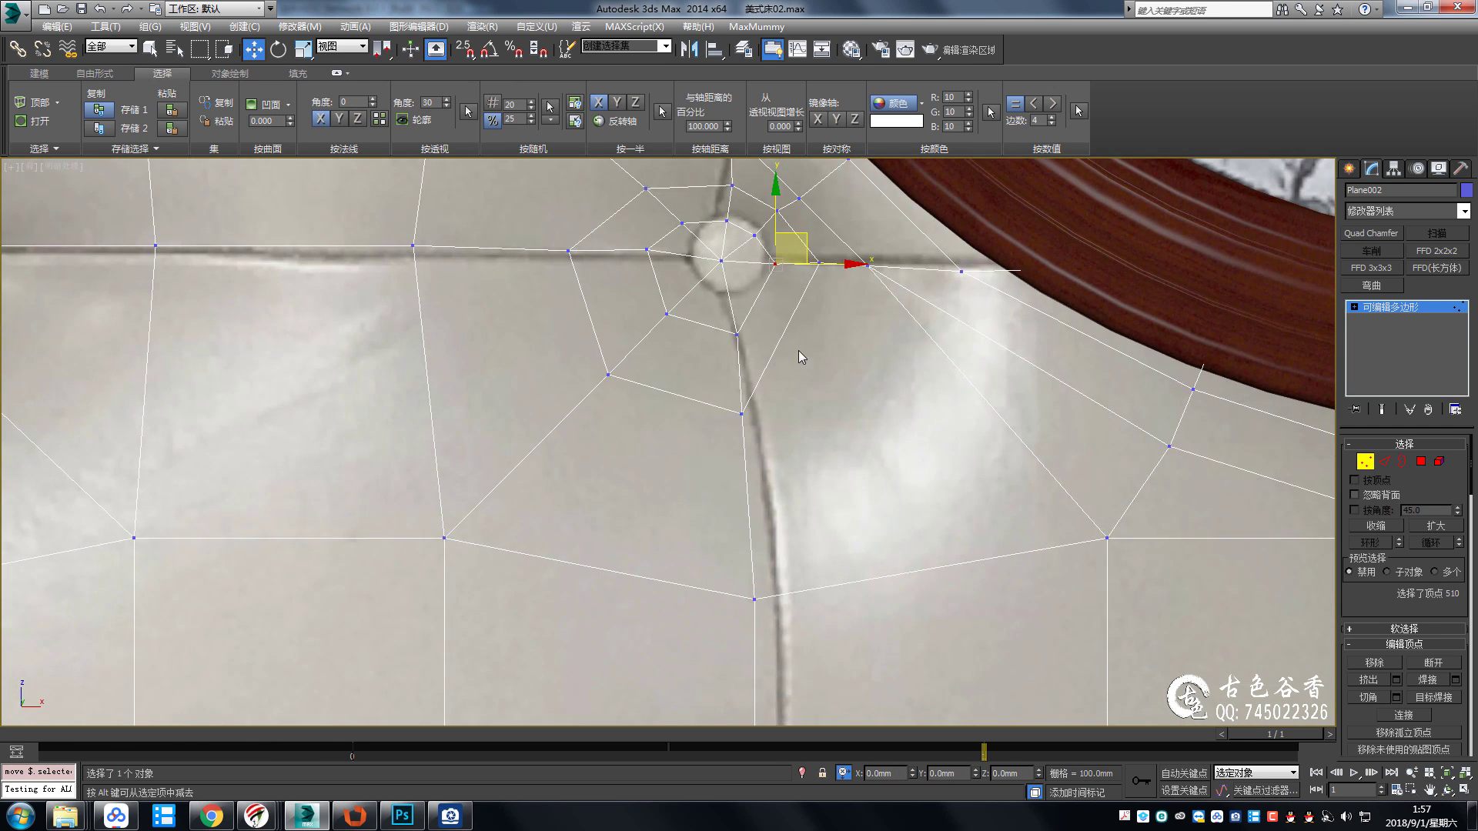
pyautogui.click(779, 339)
pyautogui.moveTo(1036, 498); pyautogui.dragTo(1195, 589)
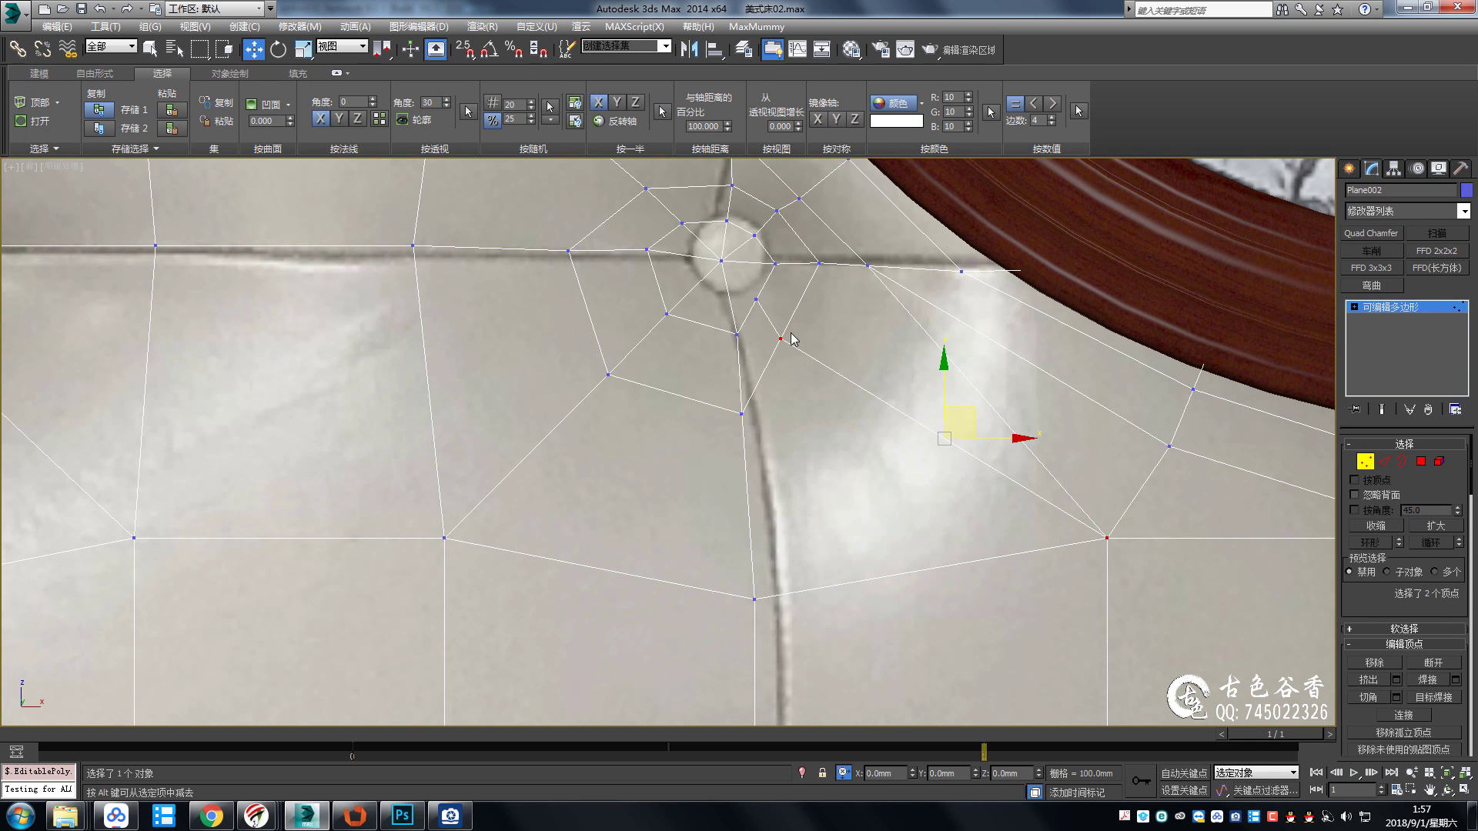
pyautogui.moveTo(787, 317); pyautogui.dragTo(840, 348)
pyautogui.click(779, 338)
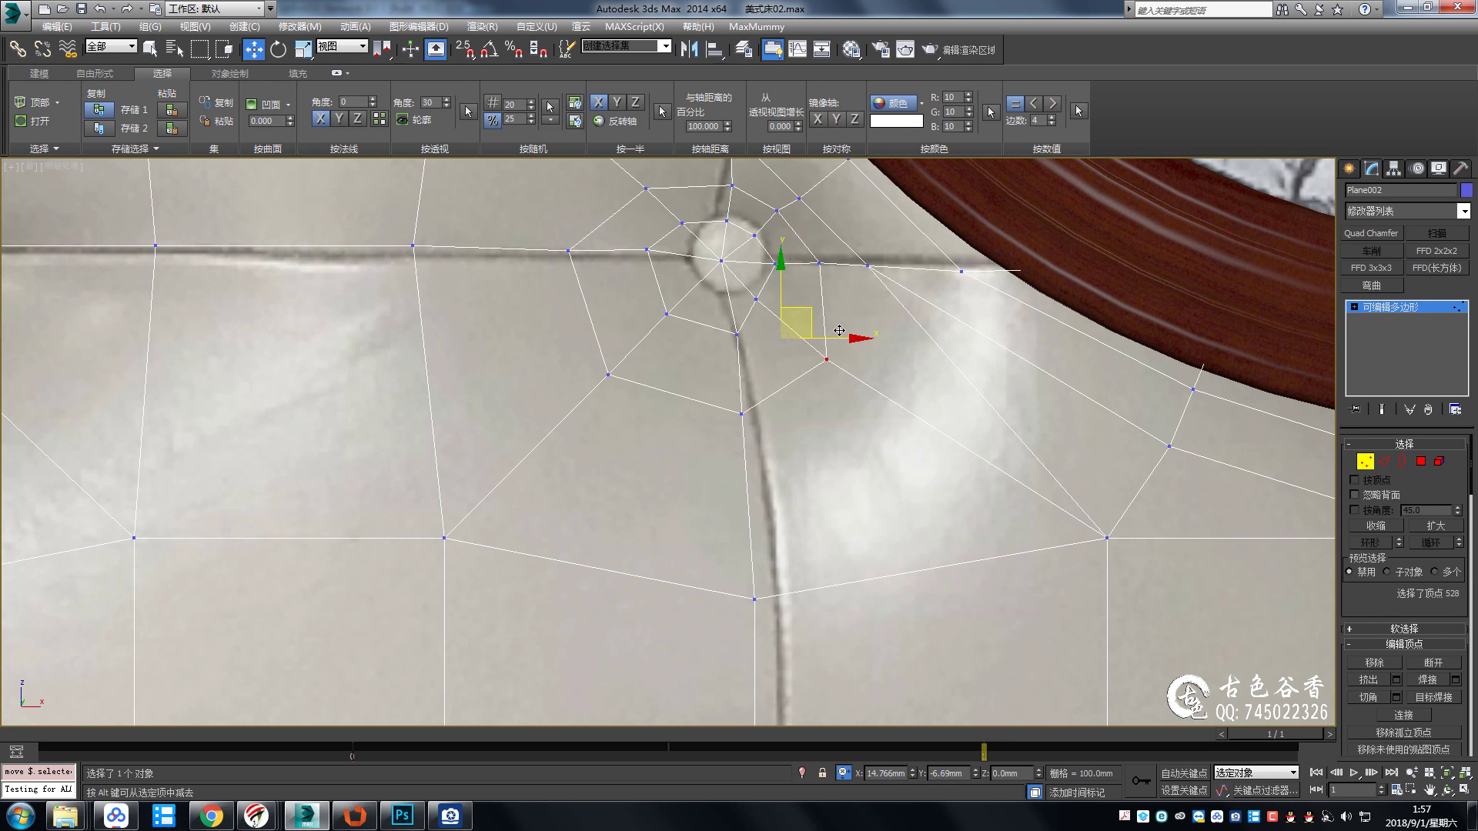
pyautogui.click(756, 299)
# Inspect the button area and return to edge selection facing the frame corner.
pyautogui.scroll(-2, 888, 423)
pyautogui.scroll(2, 891, 400)
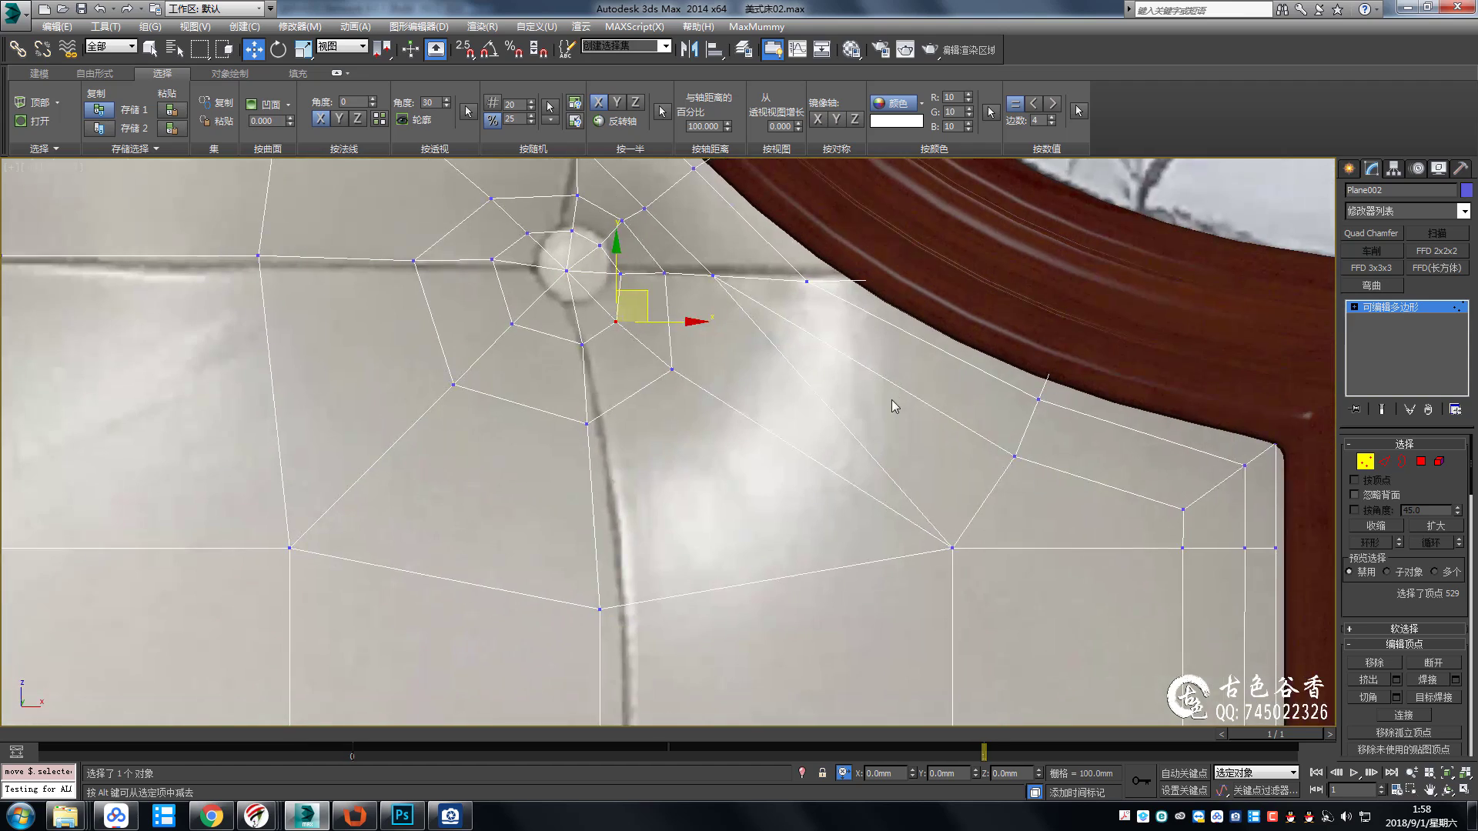
pyautogui.moveTo(899, 417); pyautogui.dragTo(857, 488, button='middle')
pyautogui.scroll(-2, 857, 487)
pyautogui.scroll(2, 788, 432)
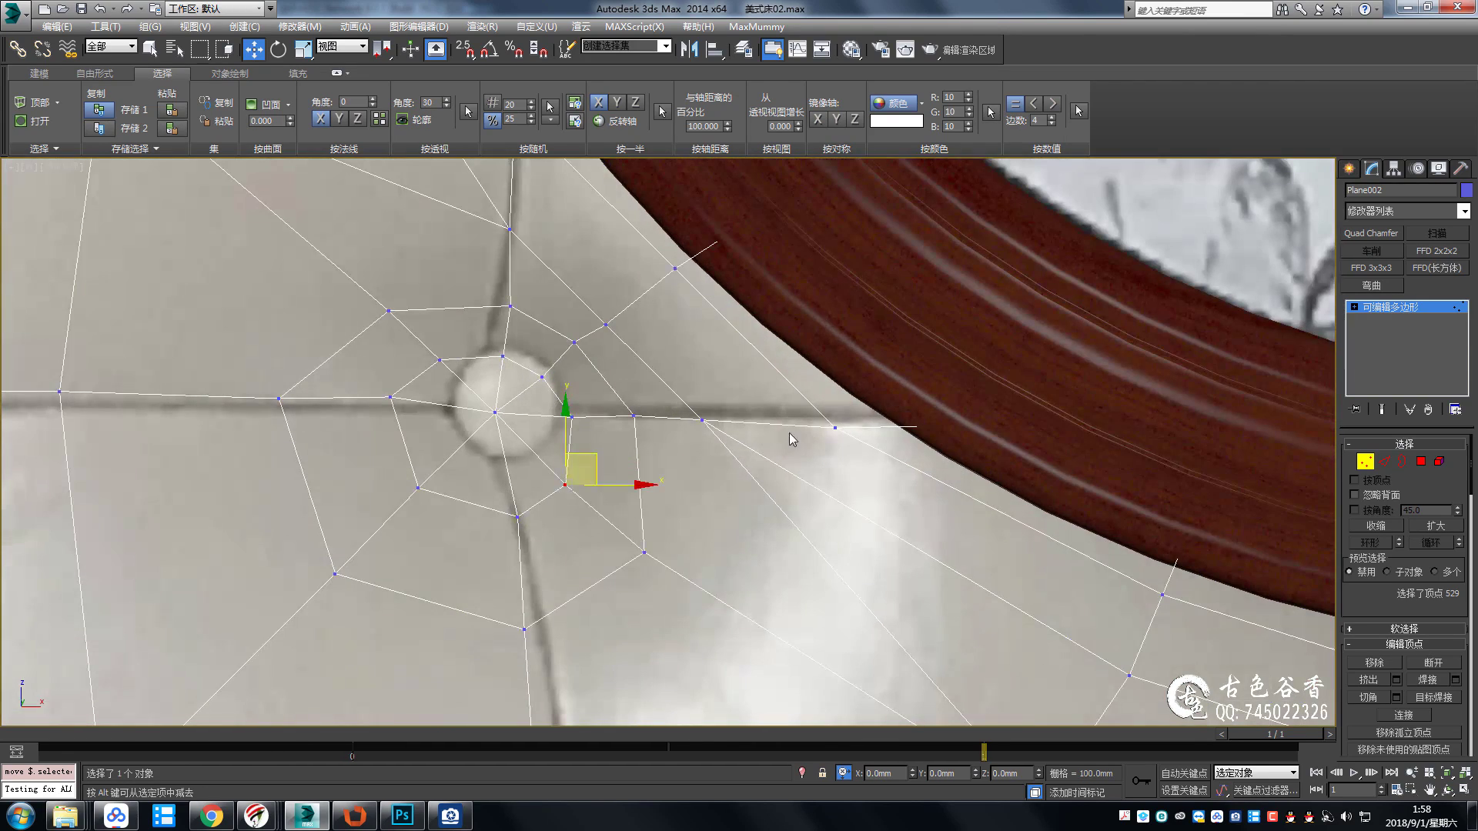
pyautogui.press('2')
pyautogui.press('q')
pyautogui.scroll(-2, 780, 431)
pyautogui.moveTo(779, 431); pyautogui.dragTo(779, 354, button='middle')
# Show the textured headboard and extend the seam selection to the left button and edge.
pyautogui.scroll(2, 779, 390)
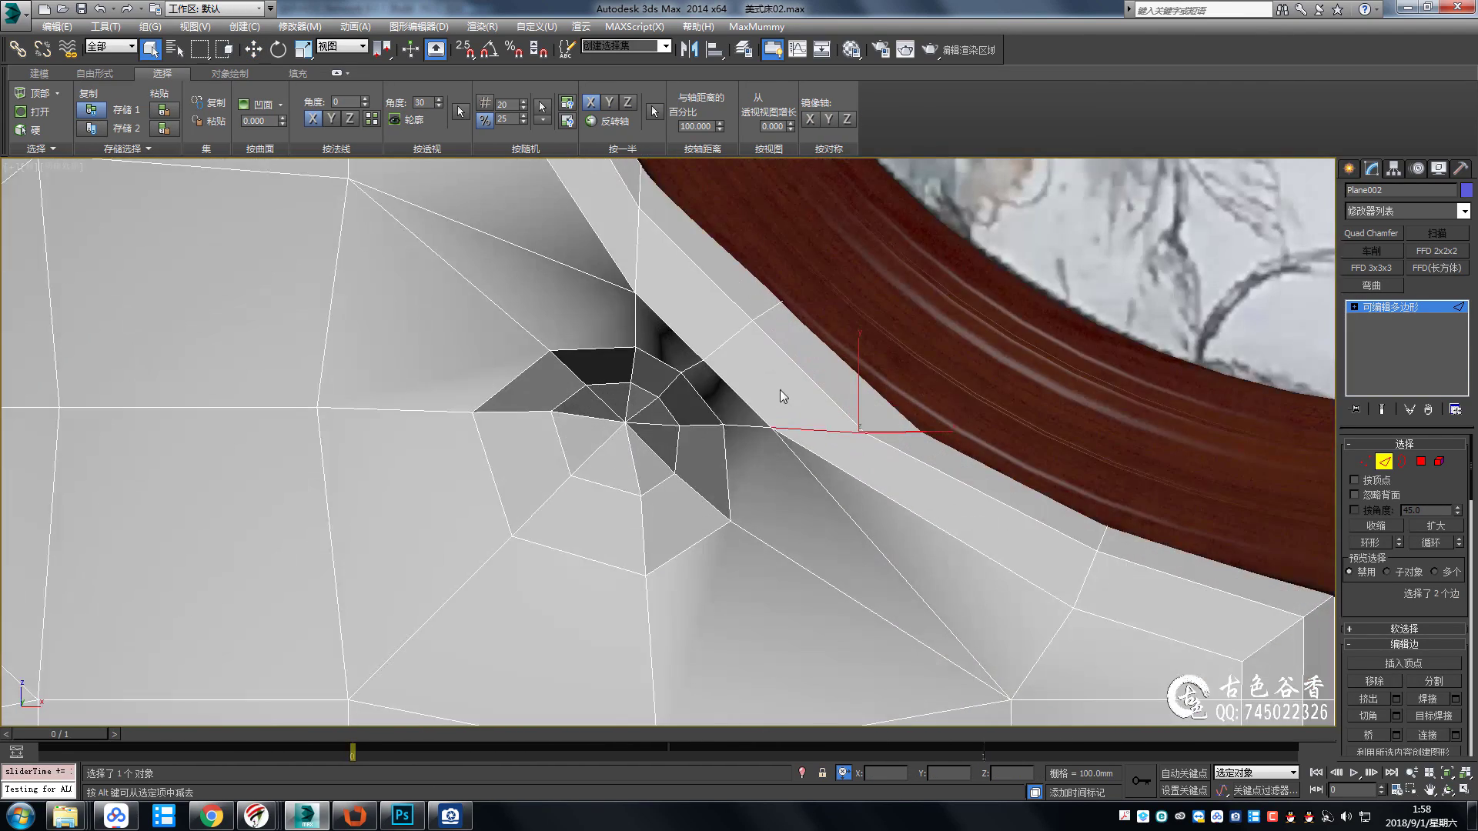
pyautogui.scroll(1, 779, 390)
pyautogui.scroll(-2, 709, 390)
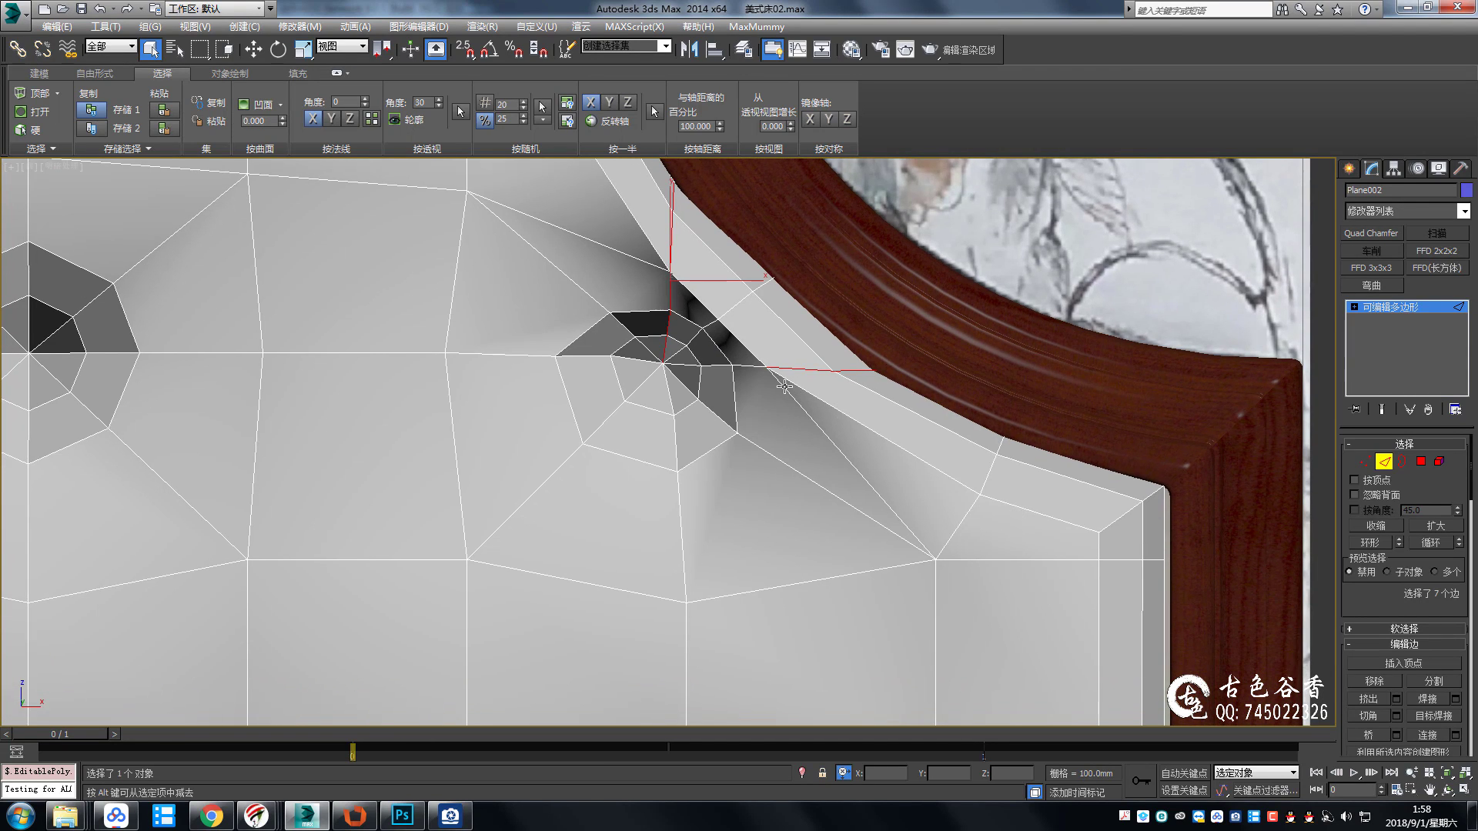
pyautogui.press('.')
pyautogui.scroll(2, 764, 373)
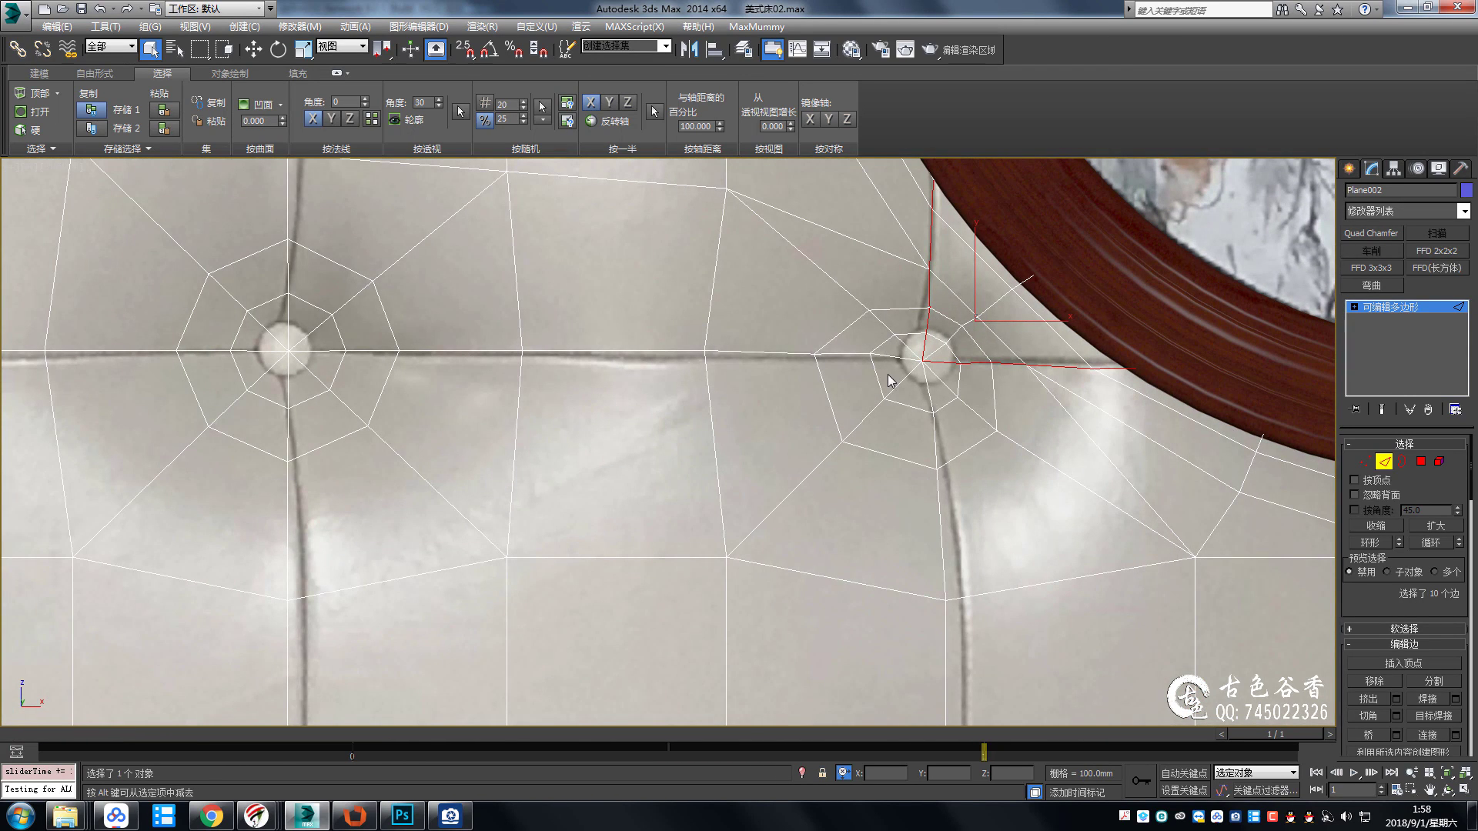
pyautogui.keyDown('ctrl'); pyautogui.click(755, 356); pyautogui.keyUp('ctrl')
pyautogui.moveTo(989, 271); pyautogui.dragTo(766, 345, button='middle')
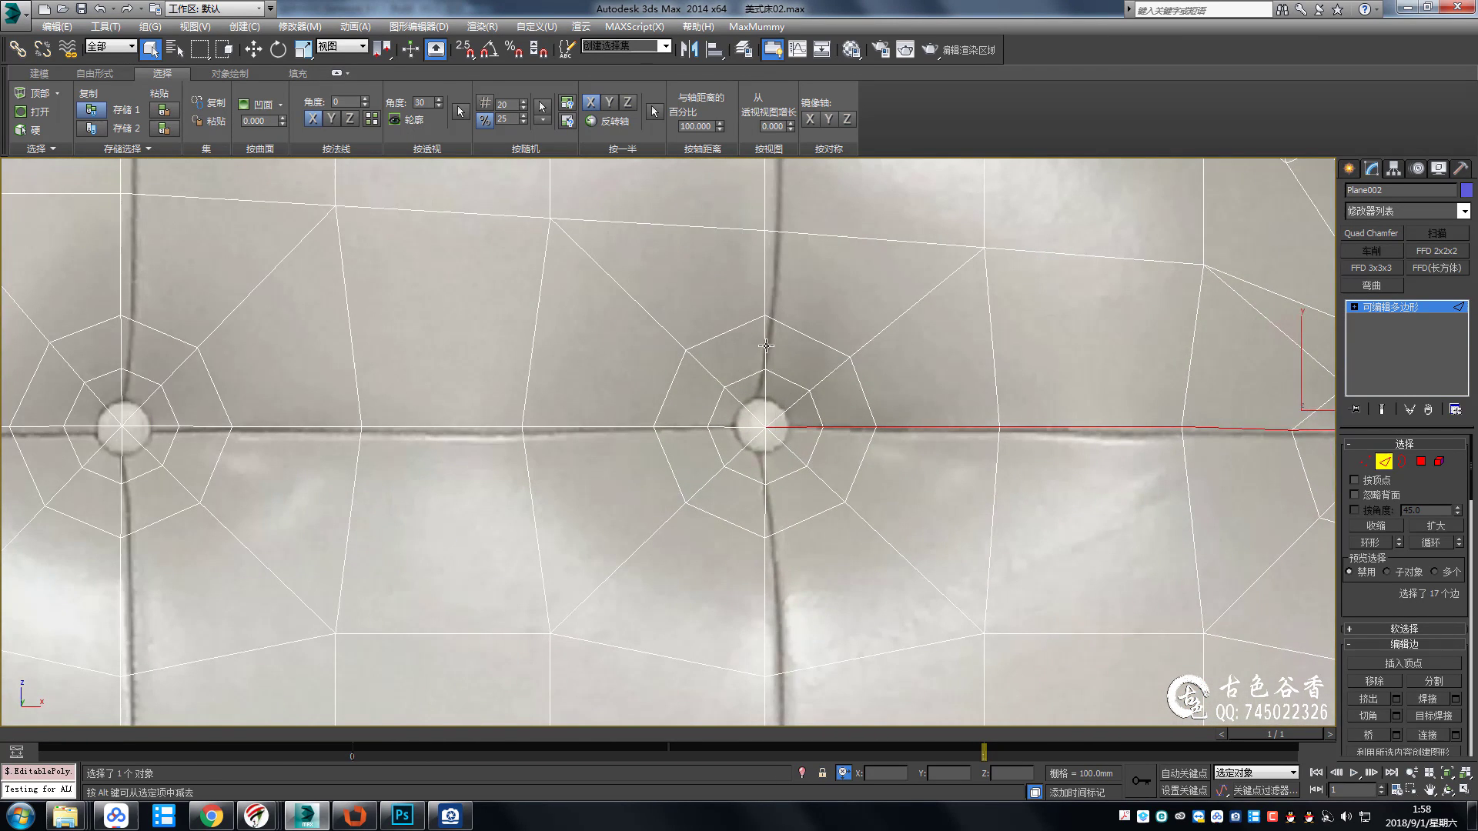
pyautogui.keyDown('ctrl'); pyautogui.click(600, 427); pyautogui.keyUp('ctrl')
pyautogui.scroll(-2, 599, 428)
pyautogui.keyDown('ctrl'); pyautogui.click(429, 464); pyautogui.keyUp('ctrl')
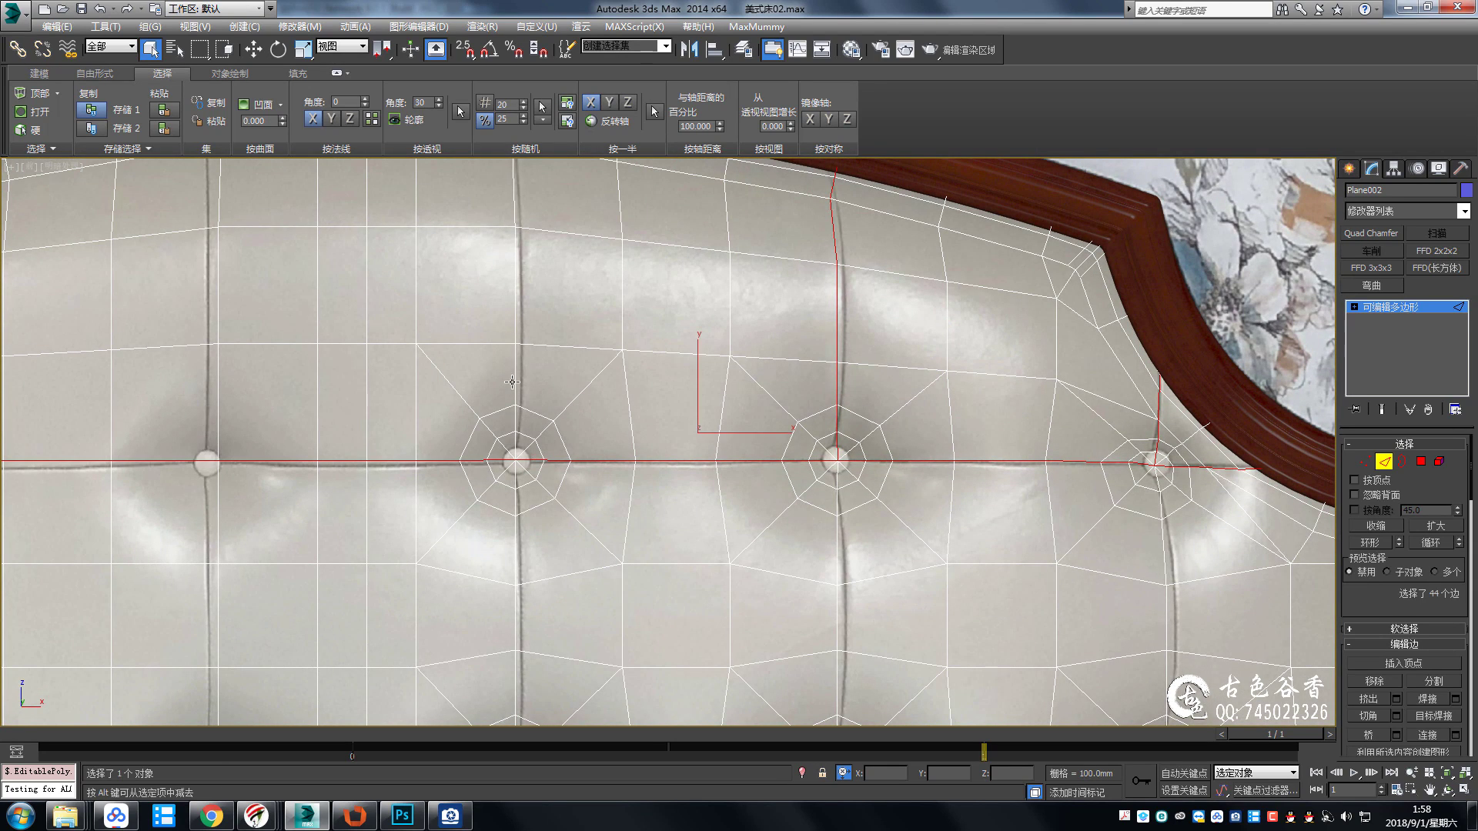
# Add the vertical seam edge and two more horizontal seam loops to the selection.
pyautogui.scroll(-2, 704, 368)
pyautogui.scroll(2, 939, 645)
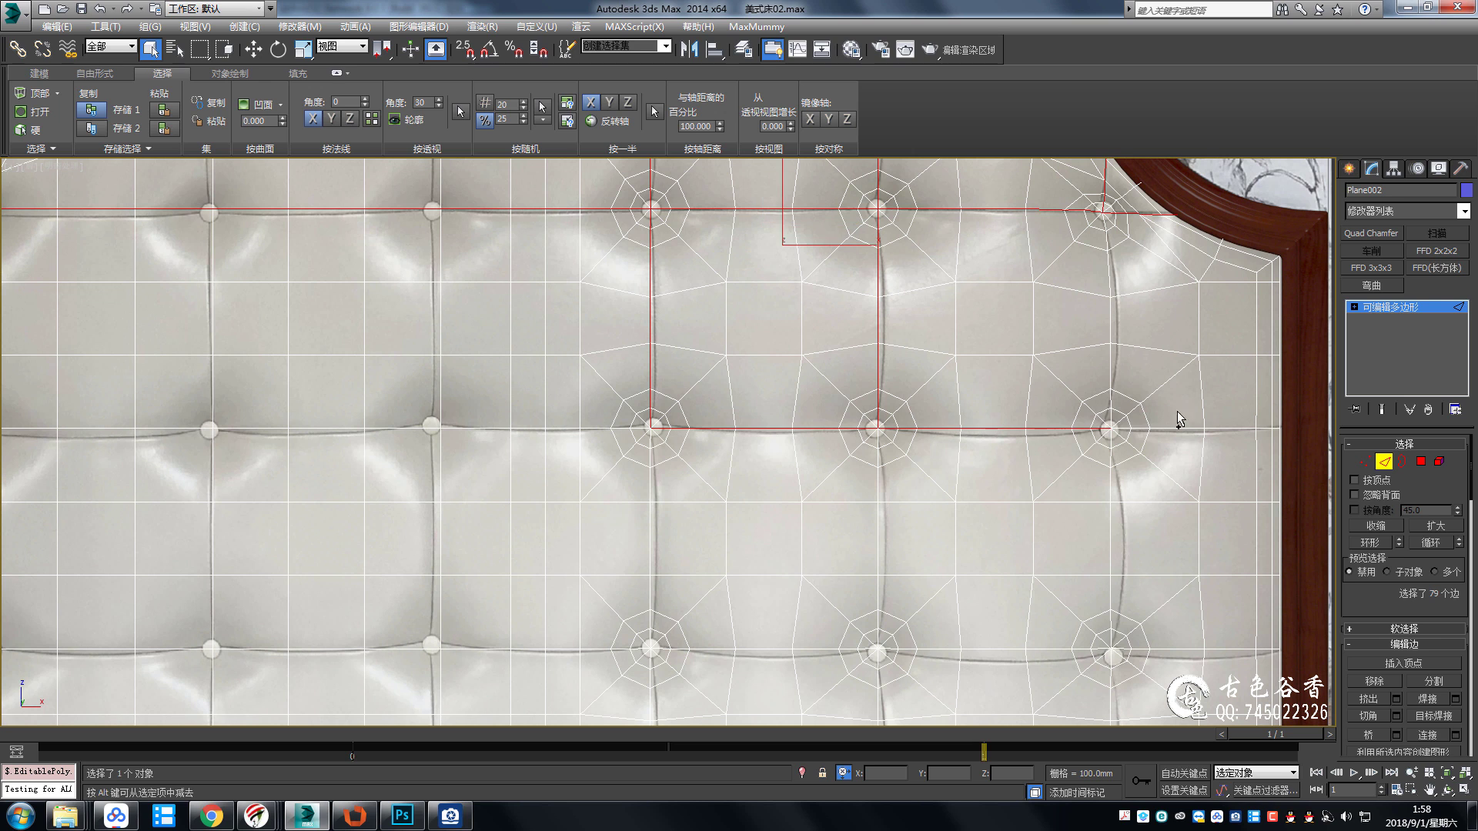
pyautogui.scroll(-2, 1107, 308)
pyautogui.scroll(2, 1048, 387)
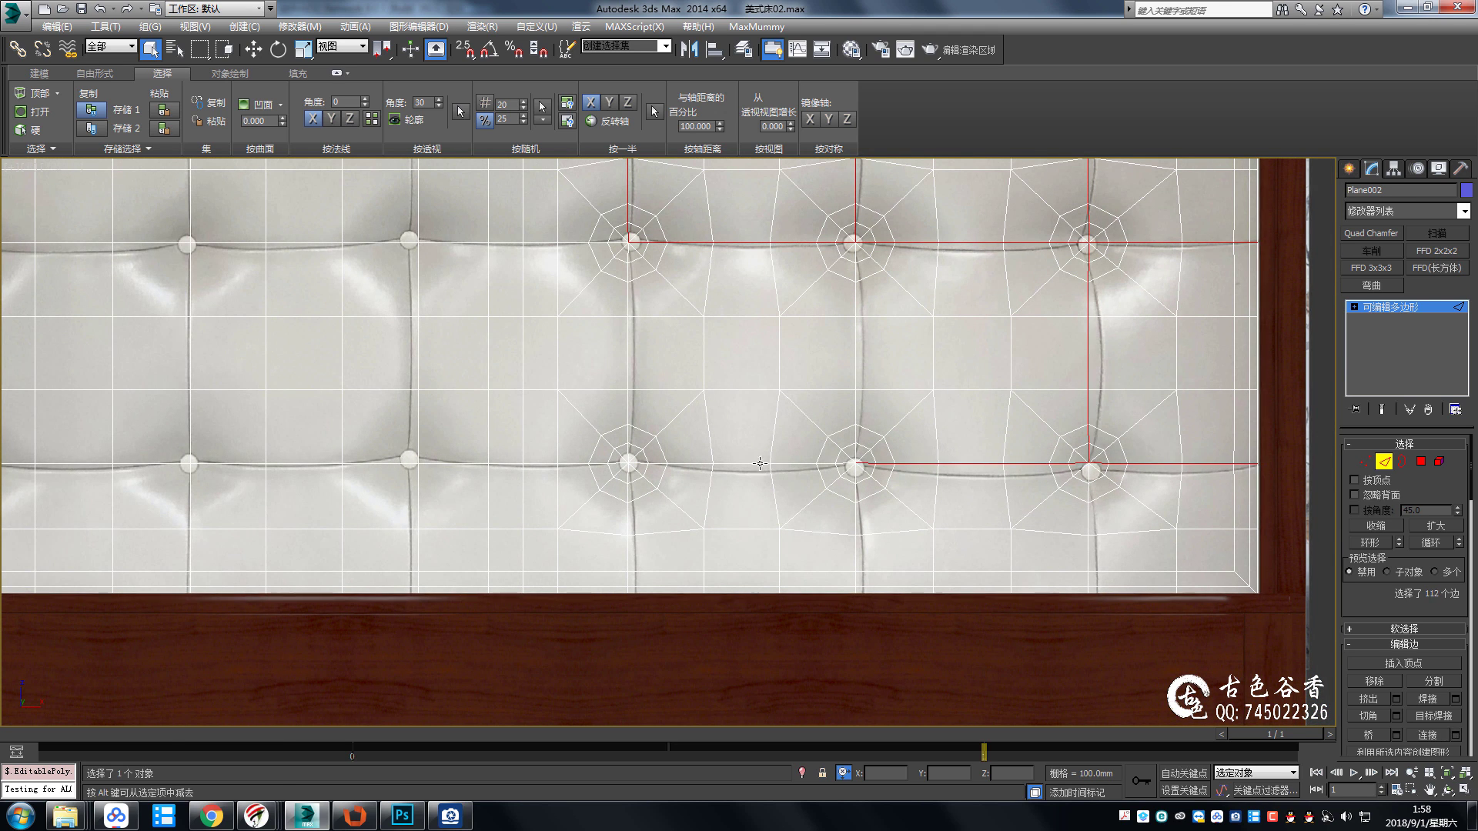
pyautogui.keyDown('ctrl'); pyautogui.click(854, 362); pyautogui.keyUp('ctrl')
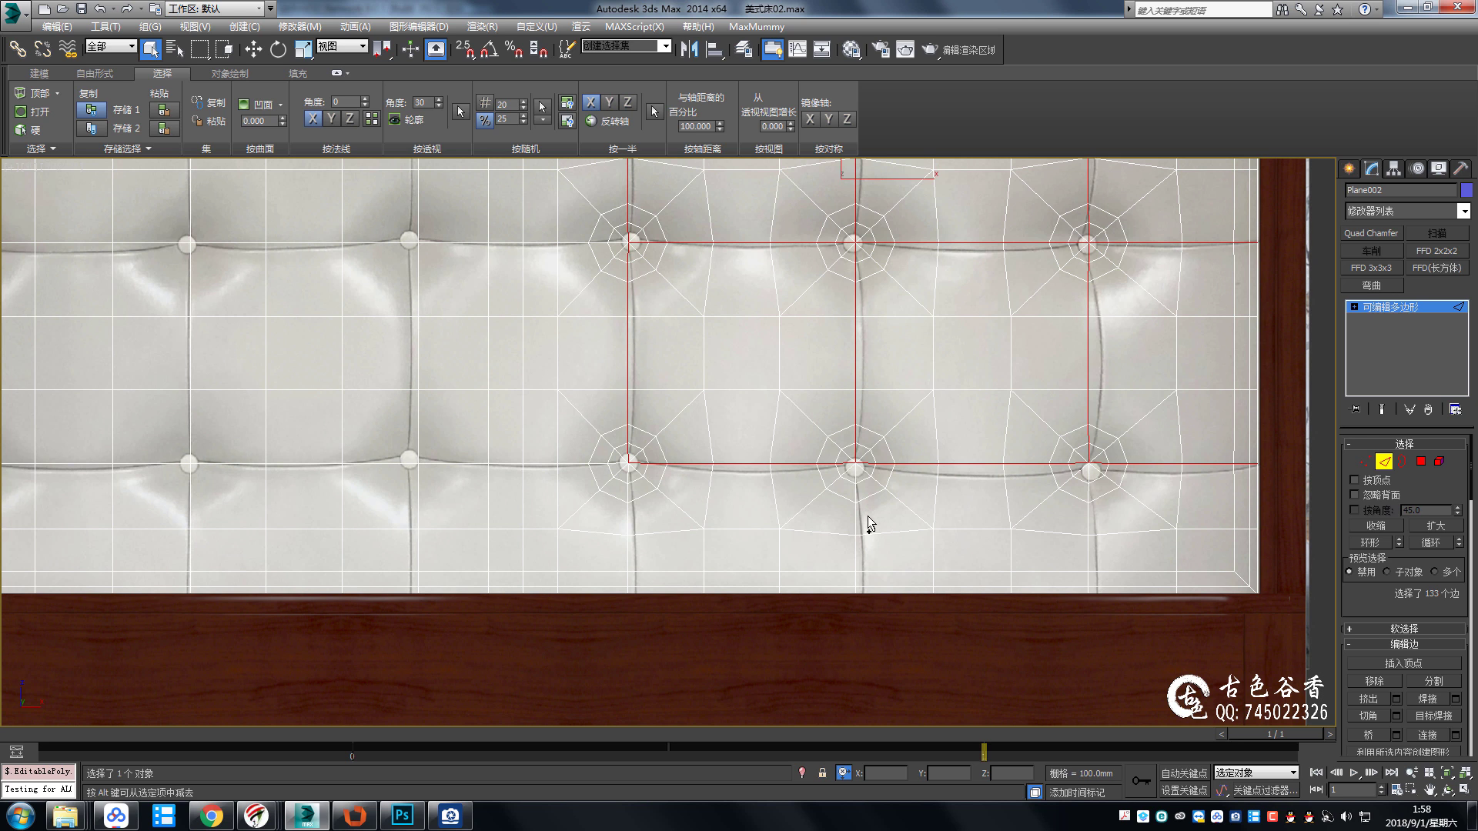
pyautogui.scroll(-3, 628, 523)
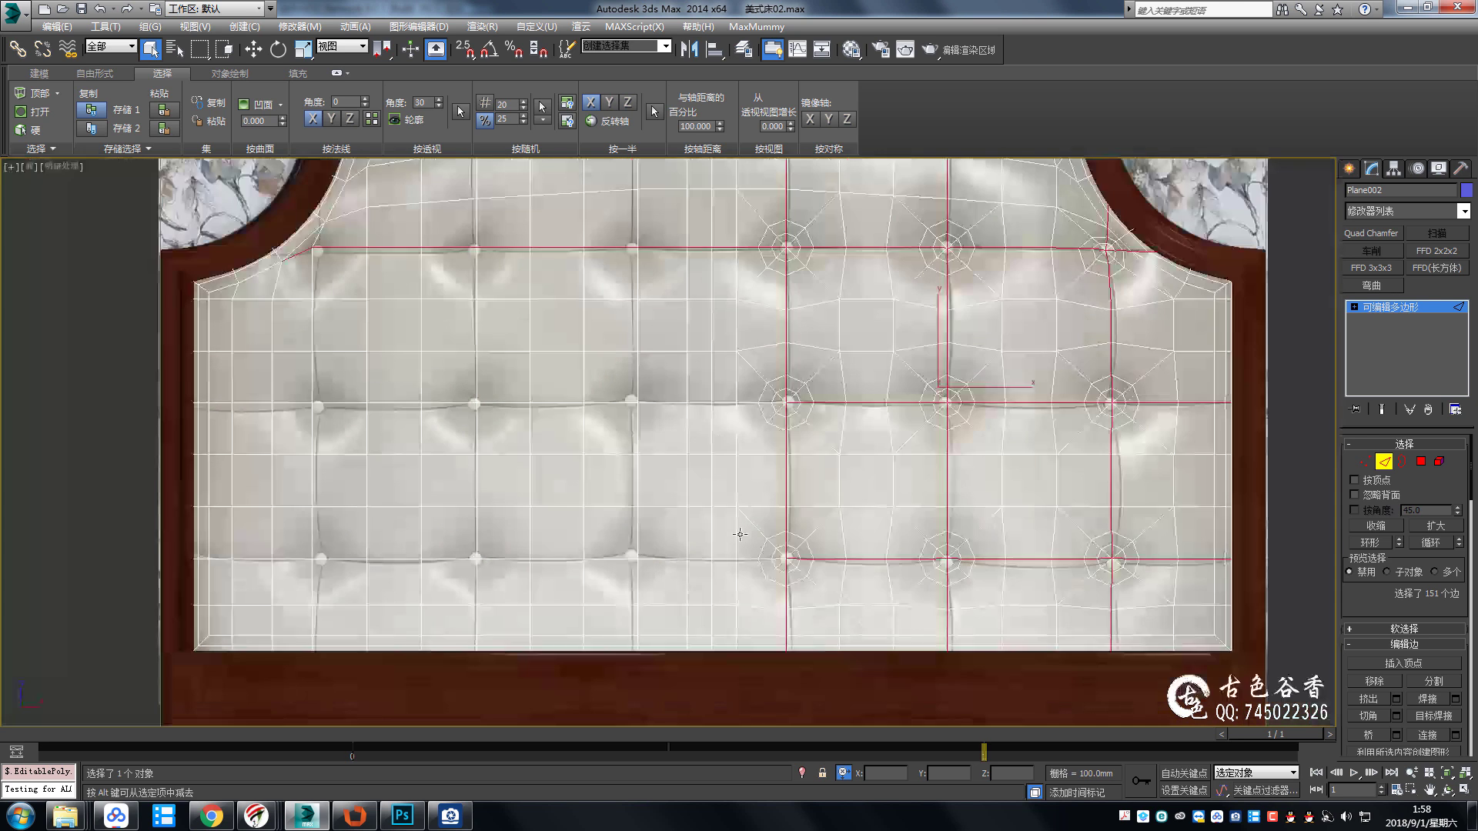
pyautogui.scroll(3, 739, 393)
pyautogui.keyDown('ctrl'); pyautogui.doubleClick(739, 389); pyautogui.keyUp('ctrl')
pyautogui.keyDown('ctrl'); pyautogui.doubleClick(754, 608); pyautogui.keyUp('ctrl')
# Maximize the perspective view to frame the whole tufted headboard and its seams.
pyautogui.moveTo(754, 608)
pyautogui.mouseDown(button='middle')
pyautogui.moveTo(782, 429)
pyautogui.moveTo(891, 514)
pyautogui.moveTo(939, 442)
pyautogui.mouseUp(button='middle')
pyautogui.scroll(-3, 782, 429)
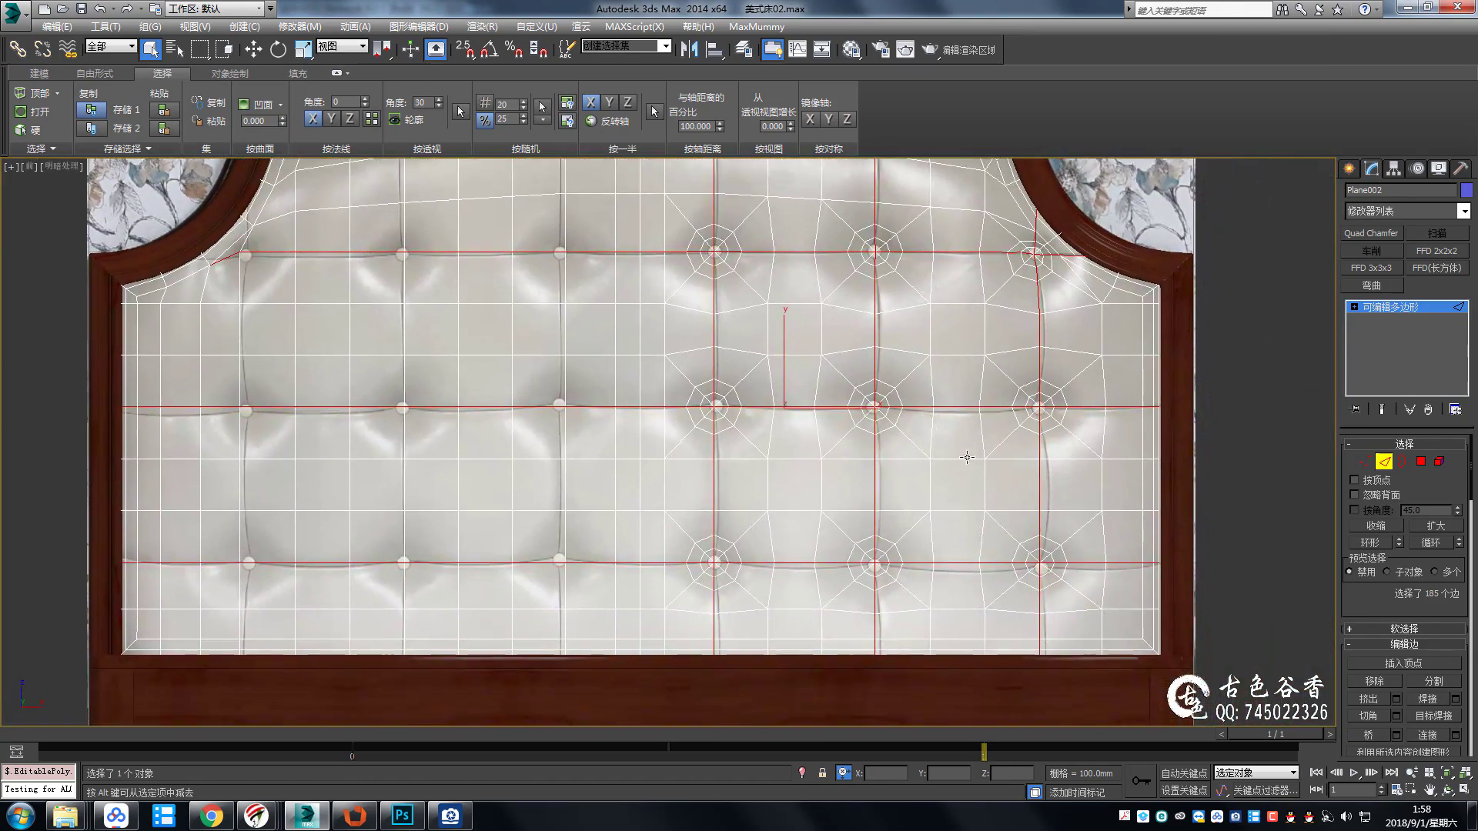
pyautogui.hotkey('alt', 'w')
pyautogui.middleClick(825, 446)
pyautogui.hotkey('alt', 'w')
pyautogui.scroll(3, 857, 408)
pyautogui.scroll(-4, 857, 408)
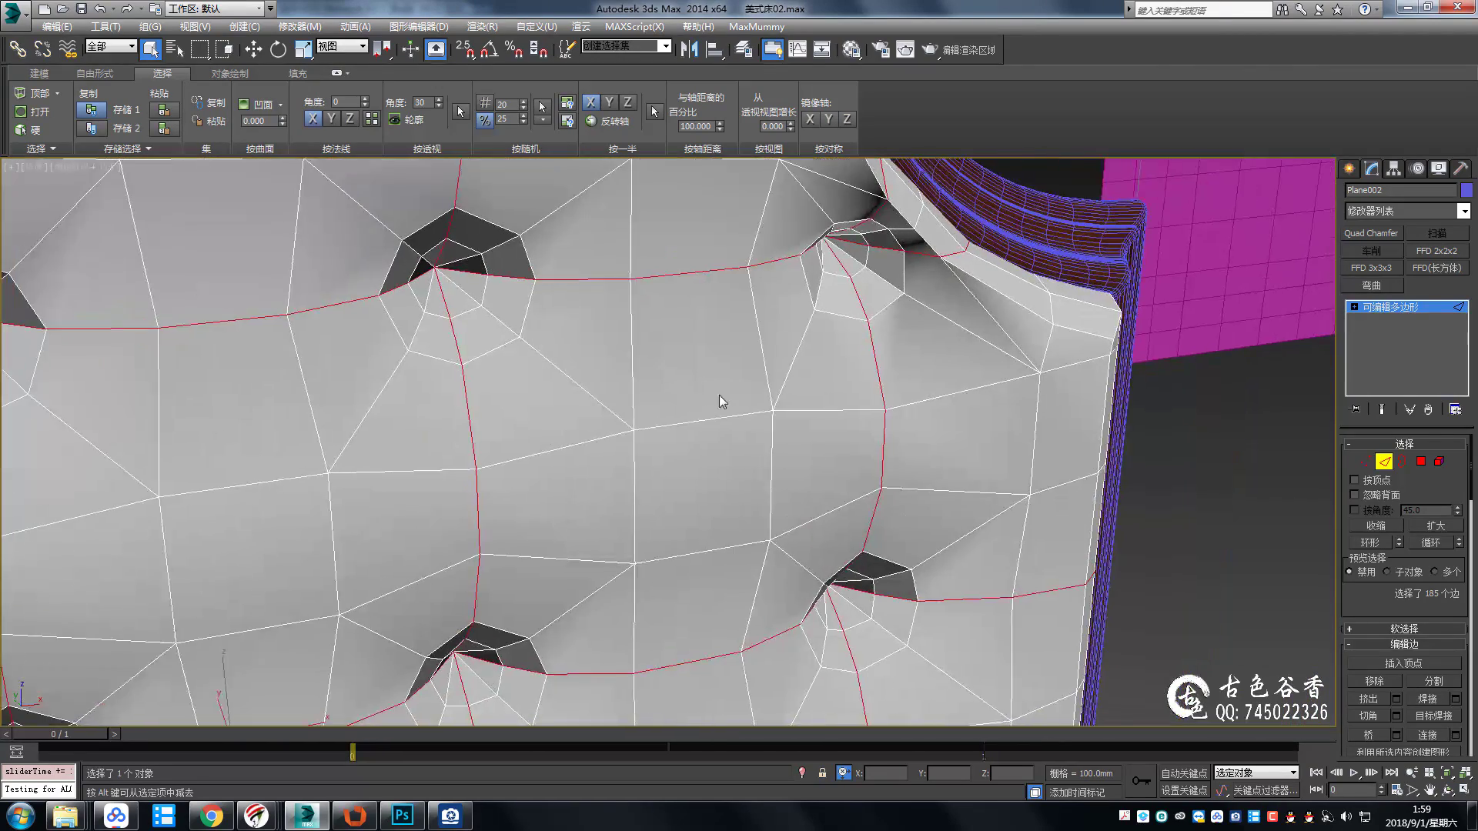
pyautogui.moveTo(718, 395); pyautogui.dragTo(723, 437, button='middle')
# Extrude the selected seams with Height -6.0mm and Width 3.0mm, then deselect.
pyautogui.hotkey('shift', 'e')
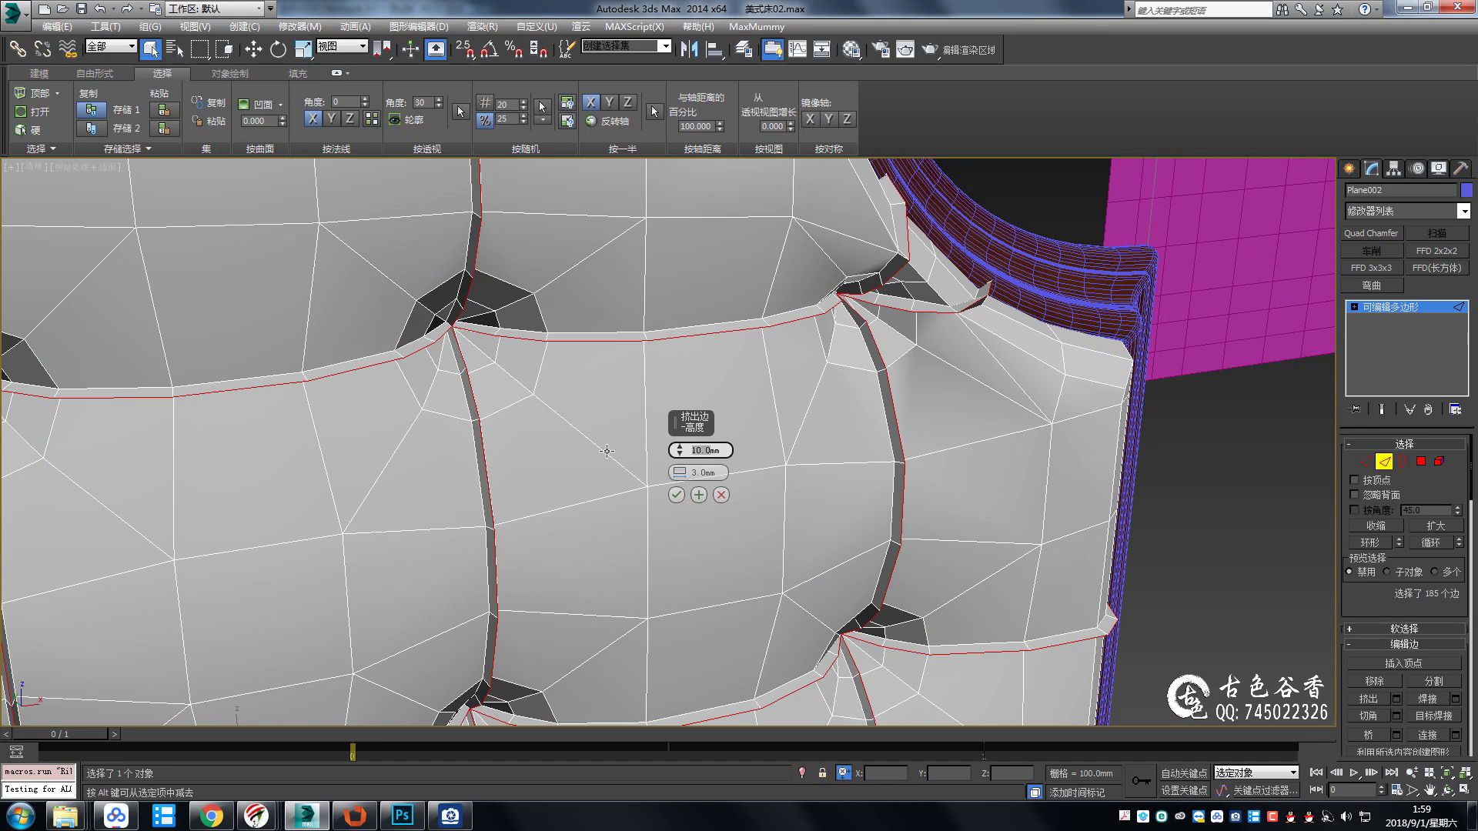
pyautogui.click(680, 472)
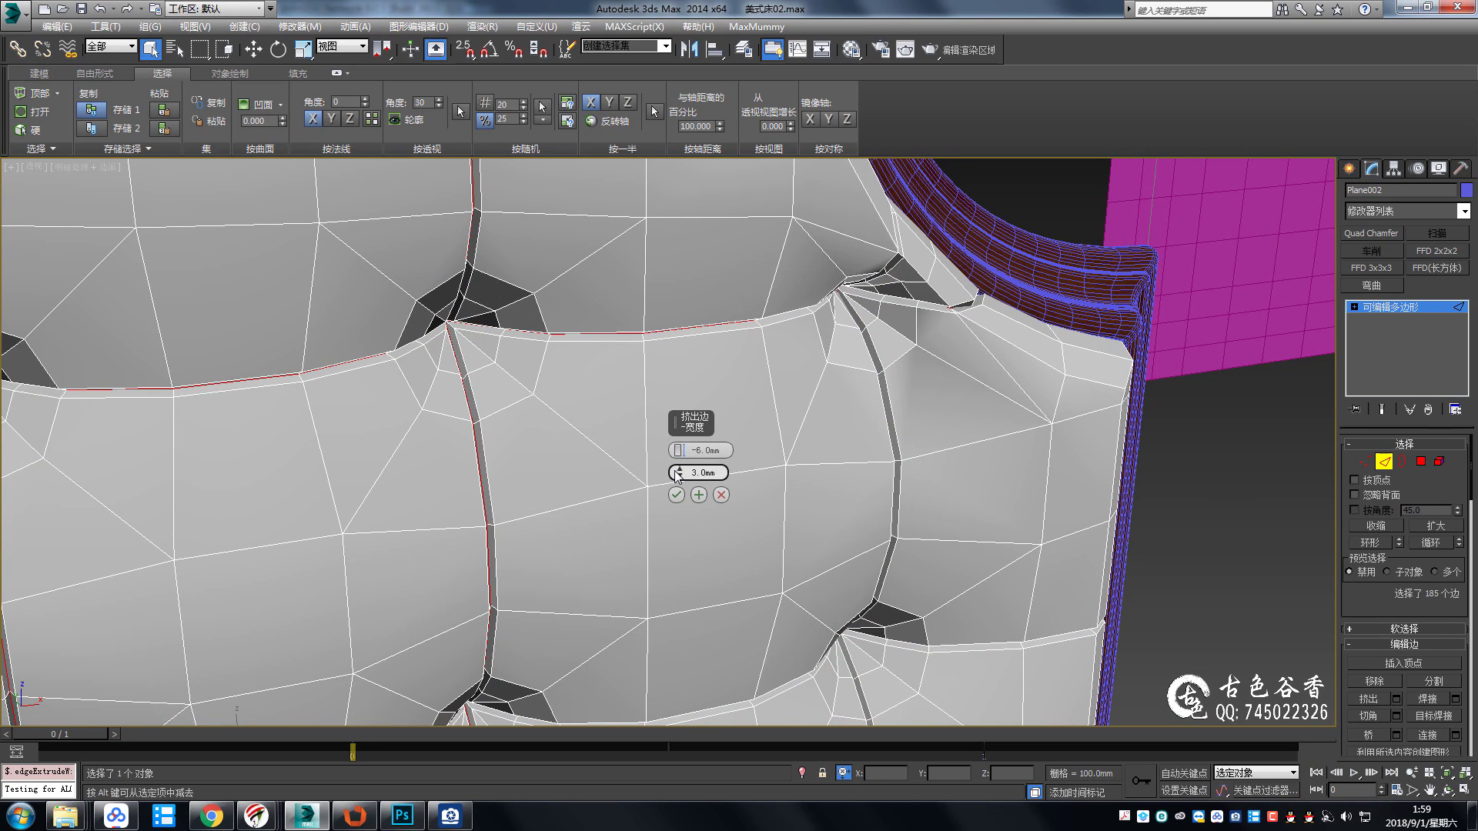
pyautogui.click(677, 495)
pyautogui.click(1226, 454)
# Hide edged faces and select the Plane002 headboard.
pyautogui.scroll(-3, 846, 462)
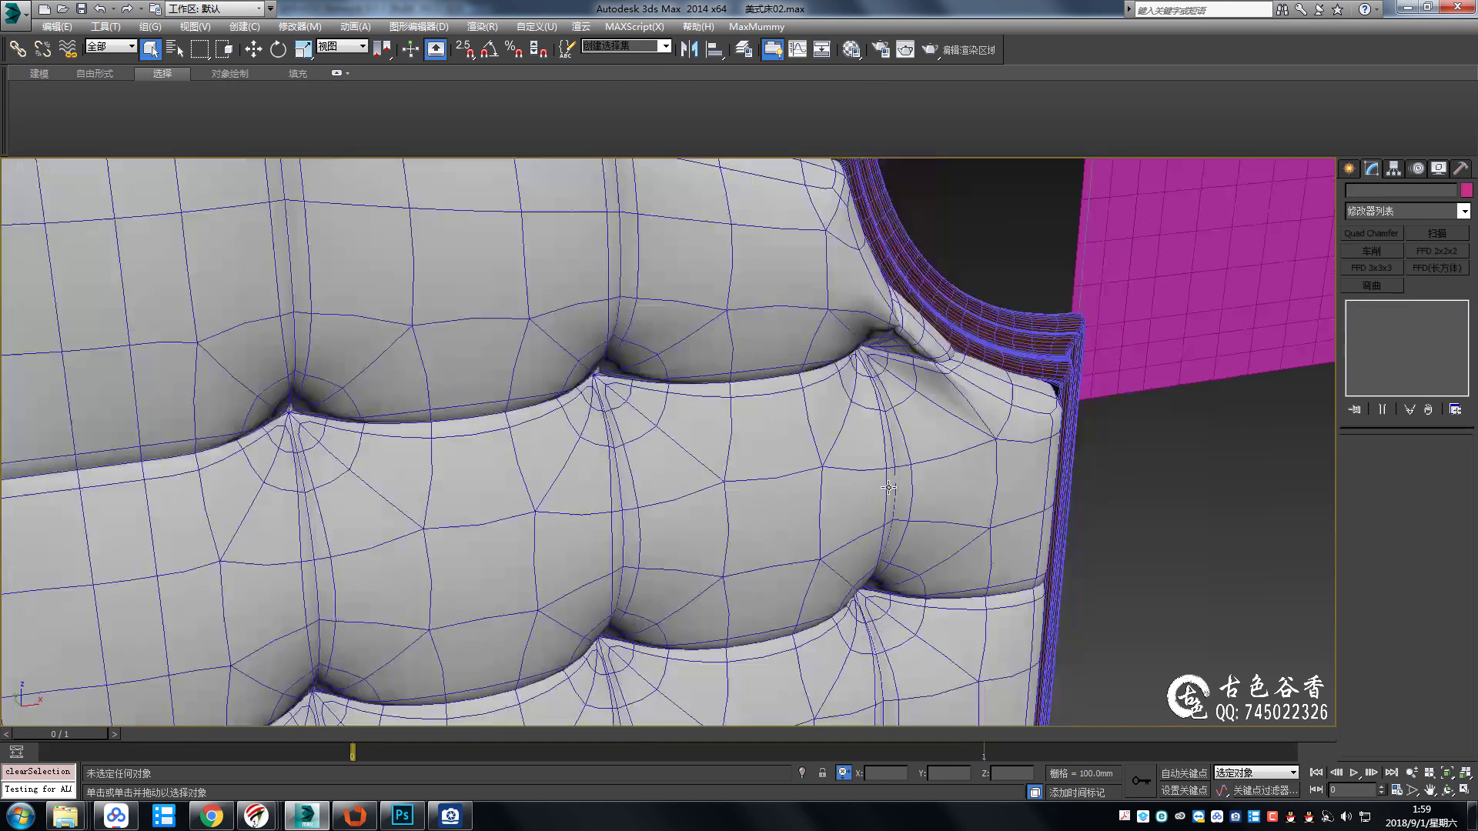
pyautogui.moveTo(846, 461)
pyautogui.mouseDown(button='middle')
pyautogui.moveTo(799, 475)
pyautogui.moveTo(720, 366)
pyautogui.mouseUp(button='middle')
pyautogui.press('F4')
pyautogui.scroll(-5, 799, 475)
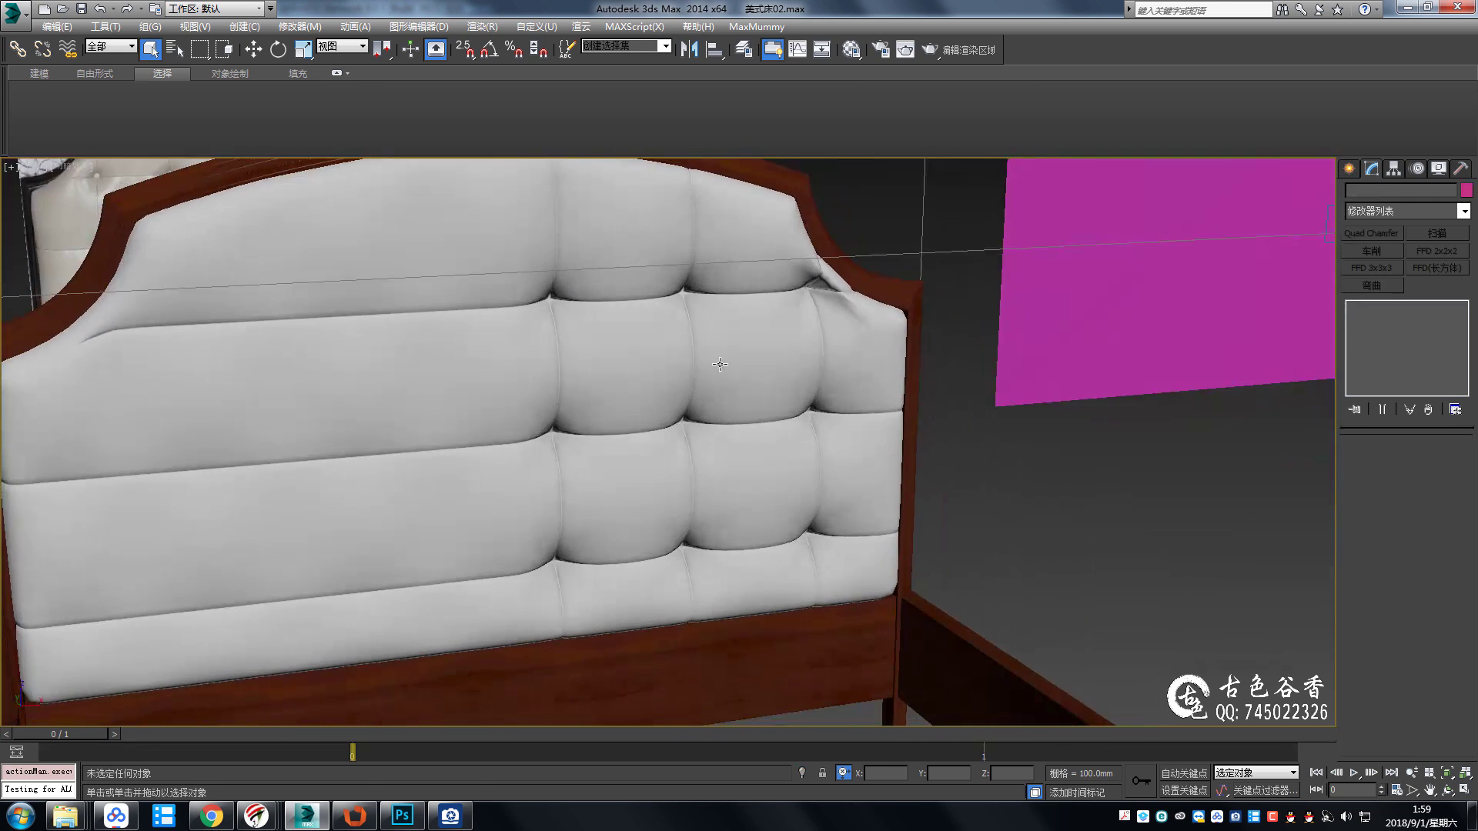
pyautogui.scroll(6, 721, 365)
pyautogui.scroll(2, 720, 366)
pyautogui.click(699, 280)
# Turn off NURMS smoothing, show edged faces with F4, and switch to Edge level.
pyautogui.scroll(-4, 700, 280)
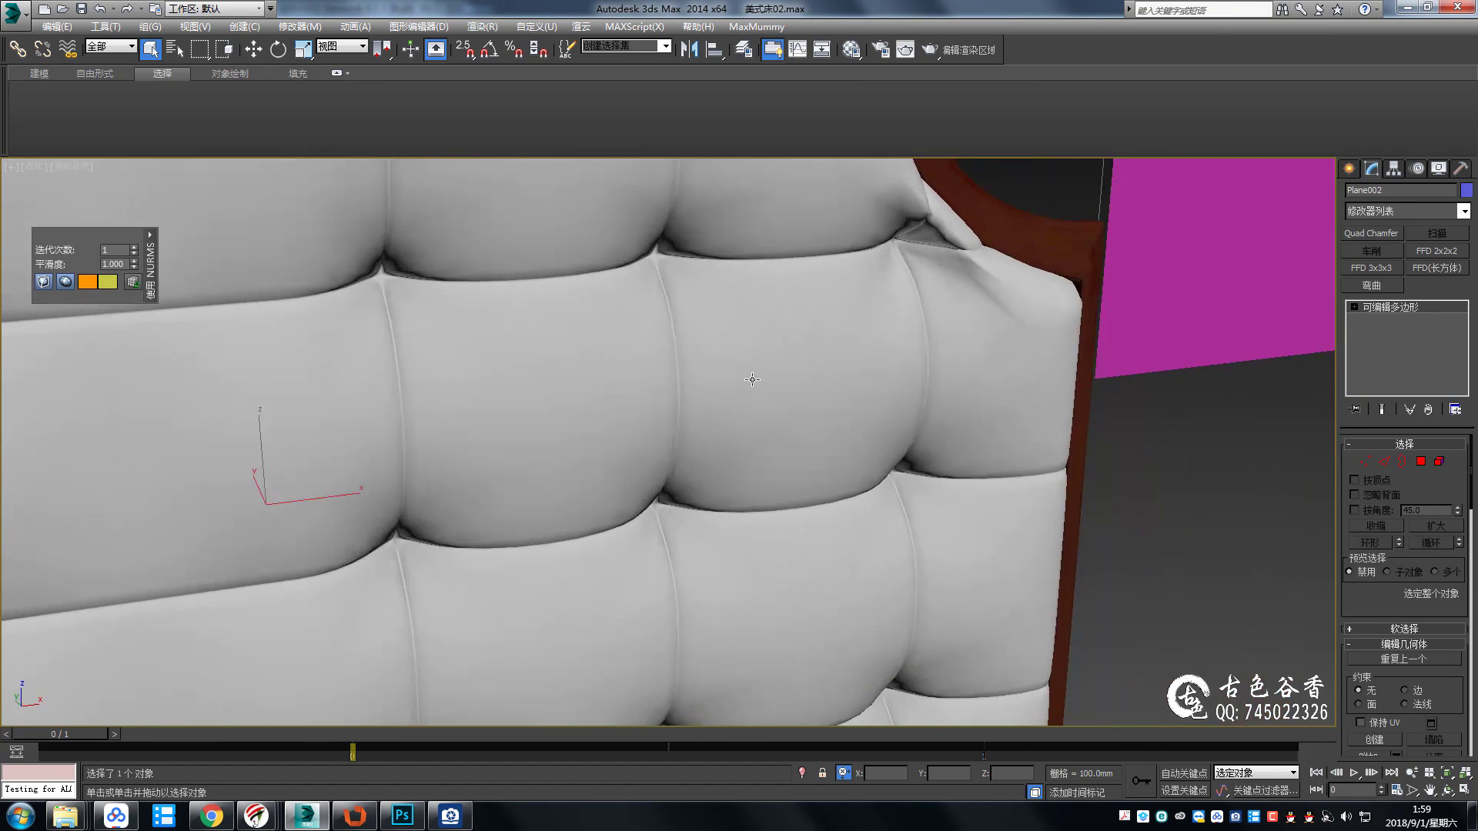
pyautogui.scroll(-2, 751, 421)
pyautogui.scroll(-4, 750, 421)
pyautogui.keyDown('alt'); pyautogui.moveTo(751, 421); pyautogui.dragTo(719, 407, button='middle'); pyautogui.keyUp('alt')
pyautogui.scroll(6, 720, 407)
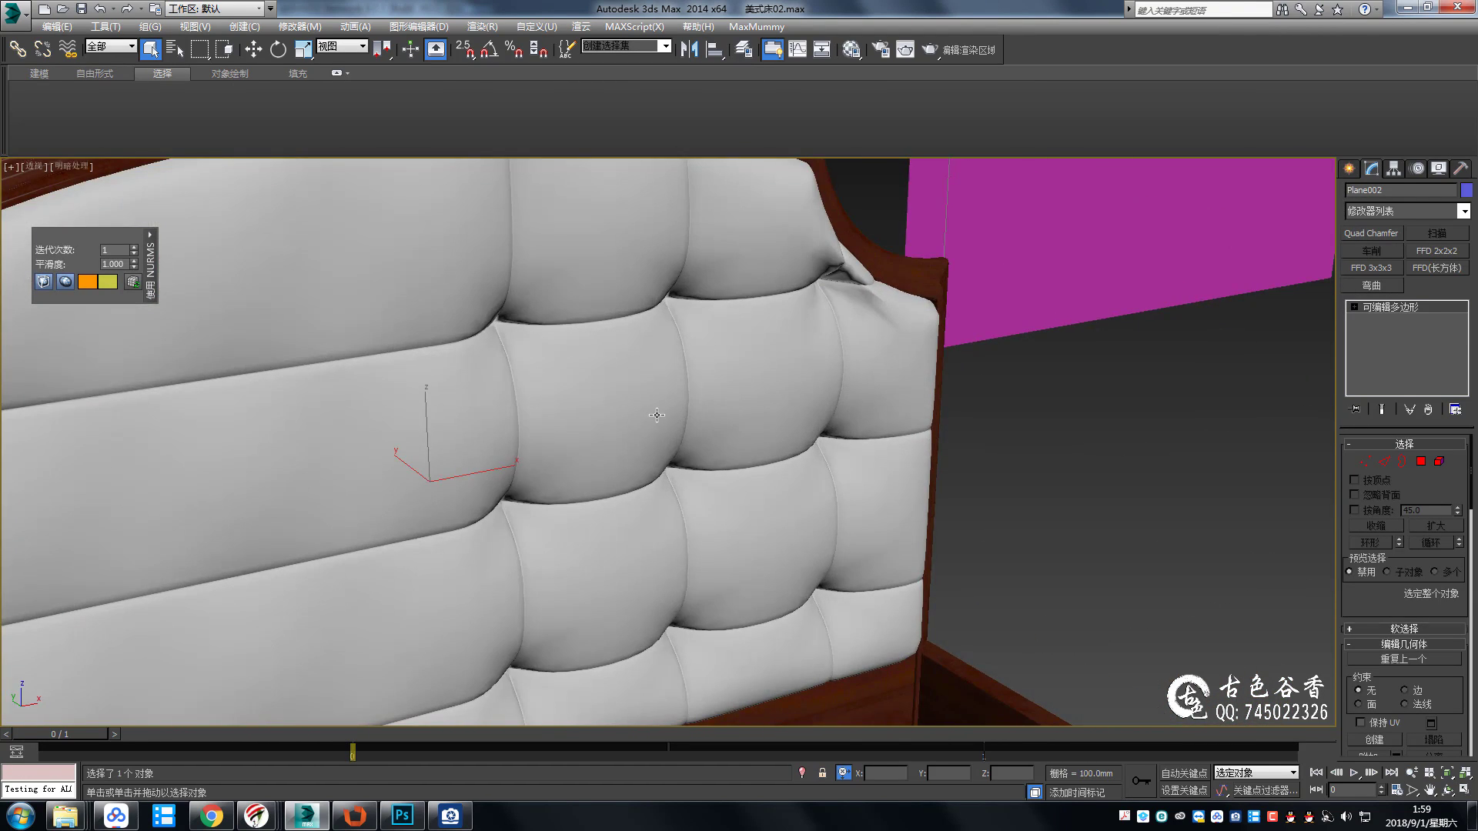
pyautogui.hotkey('ctrl', 'q')
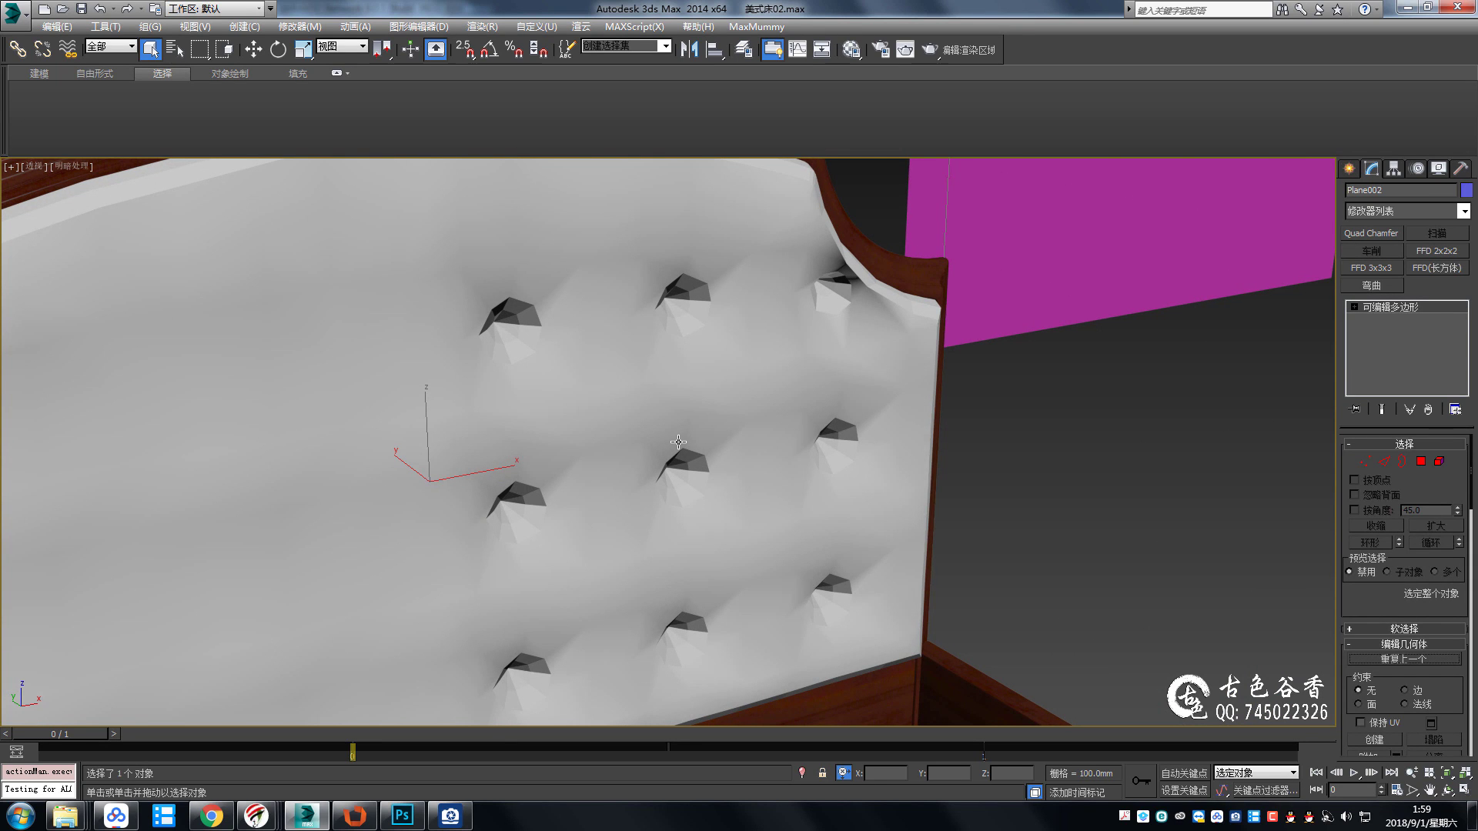
pyautogui.press('F4')
pyautogui.press('2')
pyautogui.scroll(3, 700, 452)
# Re-extrude the seam edges shallower at Height -3.0mm and Width 2mm.
pyautogui.hotkey('shift', 'e')
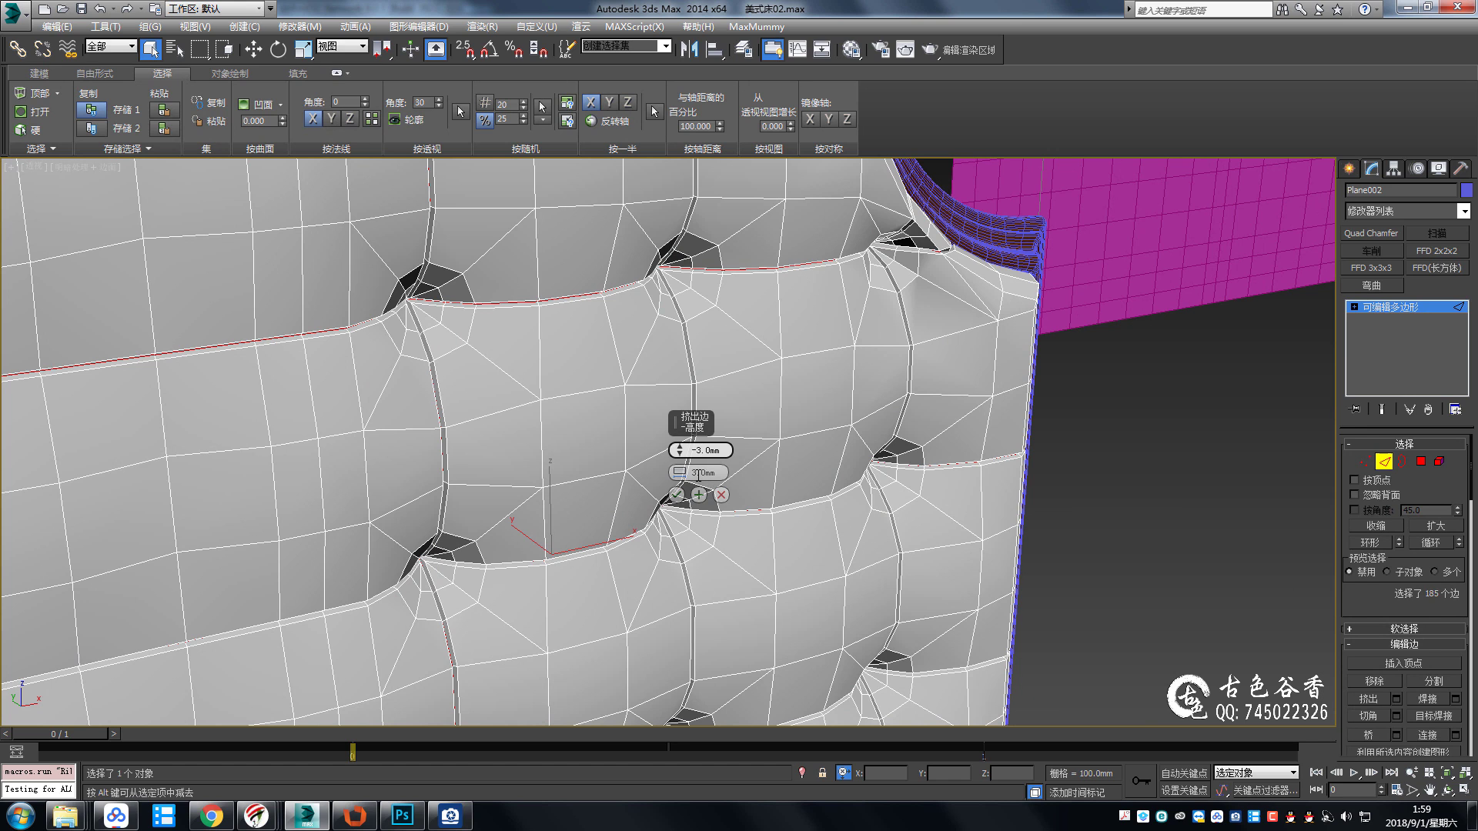
pyautogui.moveTo(698, 475); pyautogui.dragTo(702, 482)
pyautogui.write('2')
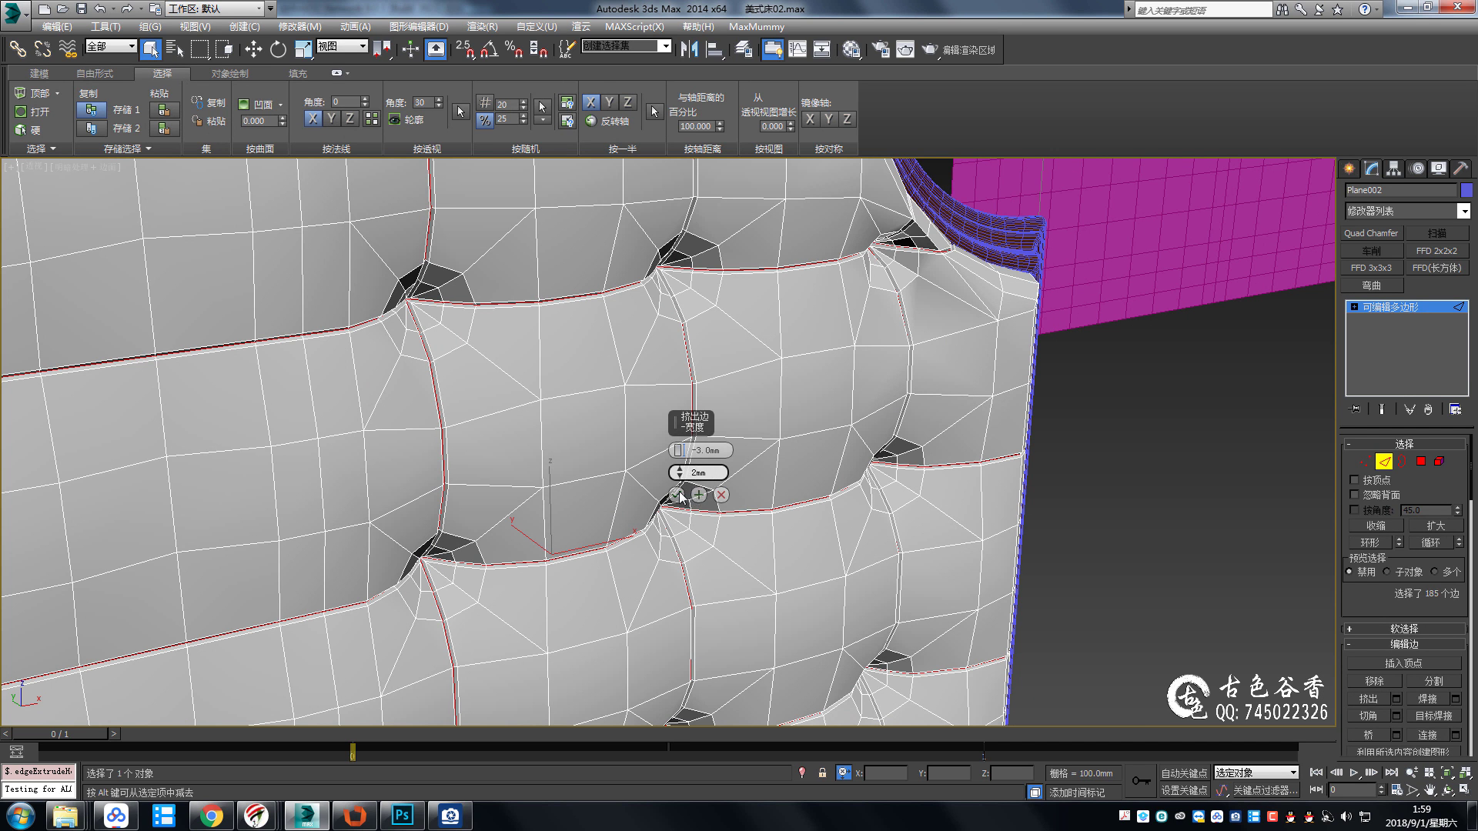
pyautogui.click(676, 494)
# Turn the headboard's smoothing back on, deselect it, and hide edged faces.
pyautogui.hotkey('ctrl', 'q')
pyautogui.click(1162, 485)
pyautogui.press('F4')
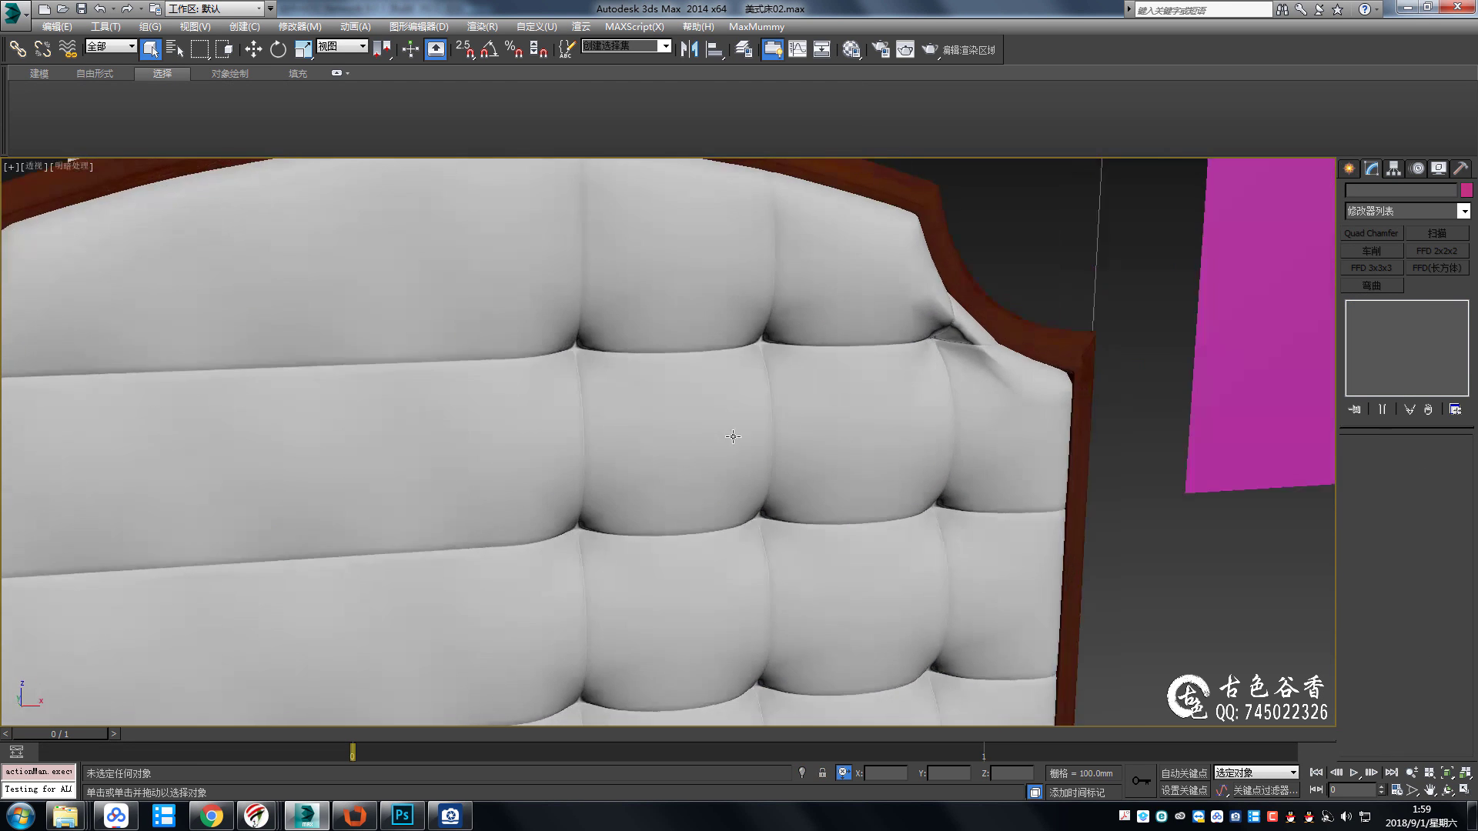
pyautogui.scroll(-3, 733, 436)
pyautogui.keyDown('alt'); pyautogui.moveTo(705, 439); pyautogui.dragTo(374, 321, button='middle'); pyautogui.keyUp('alt')
pyautogui.scroll(3, 374, 322)
pyautogui.scroll(2, 428, 371)
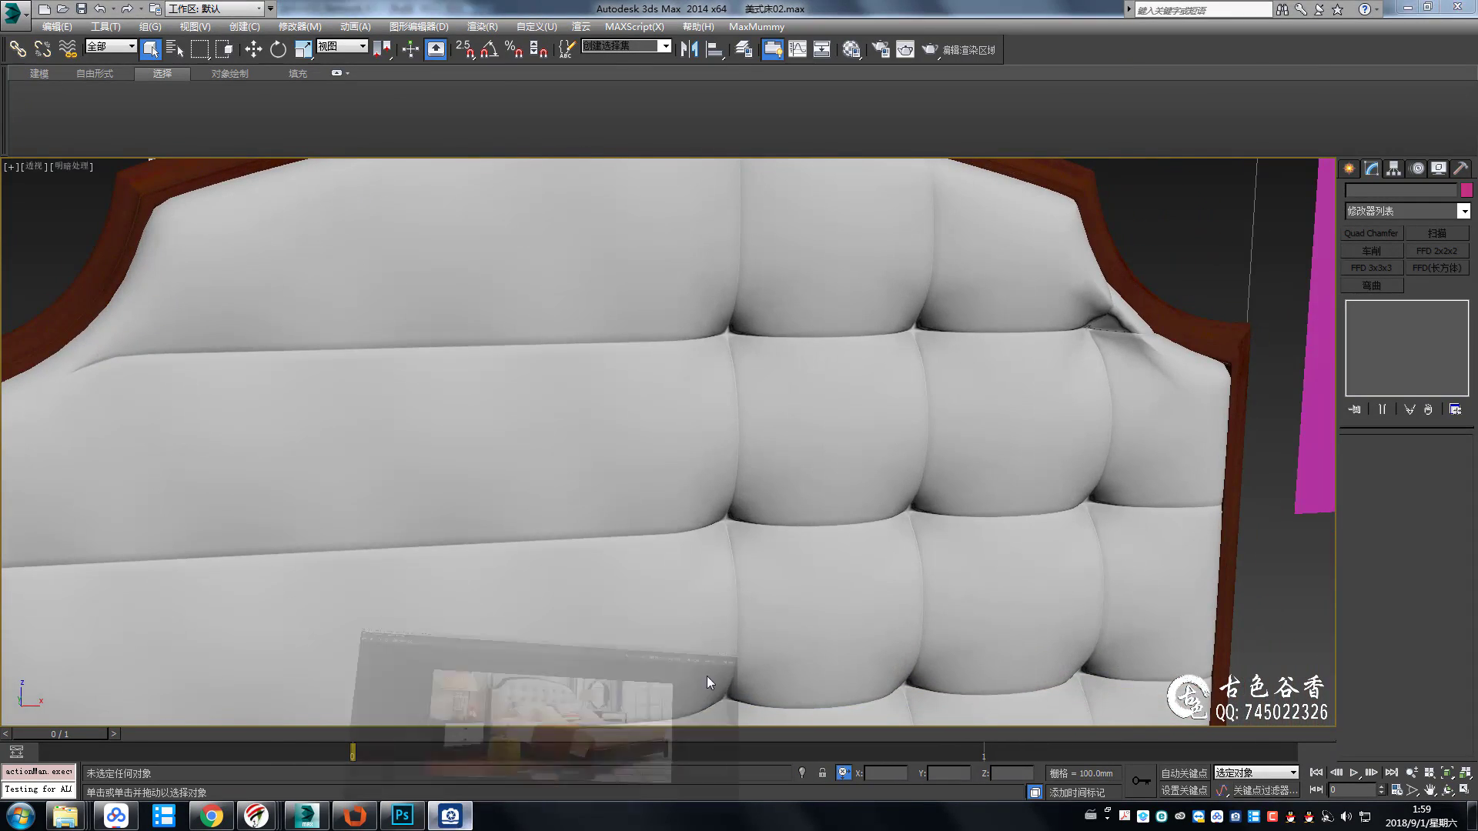
# Bring up reference photo 5.jpg in ACDSee and pan to the tufted button near the frame.
pyautogui.click(706, 676)
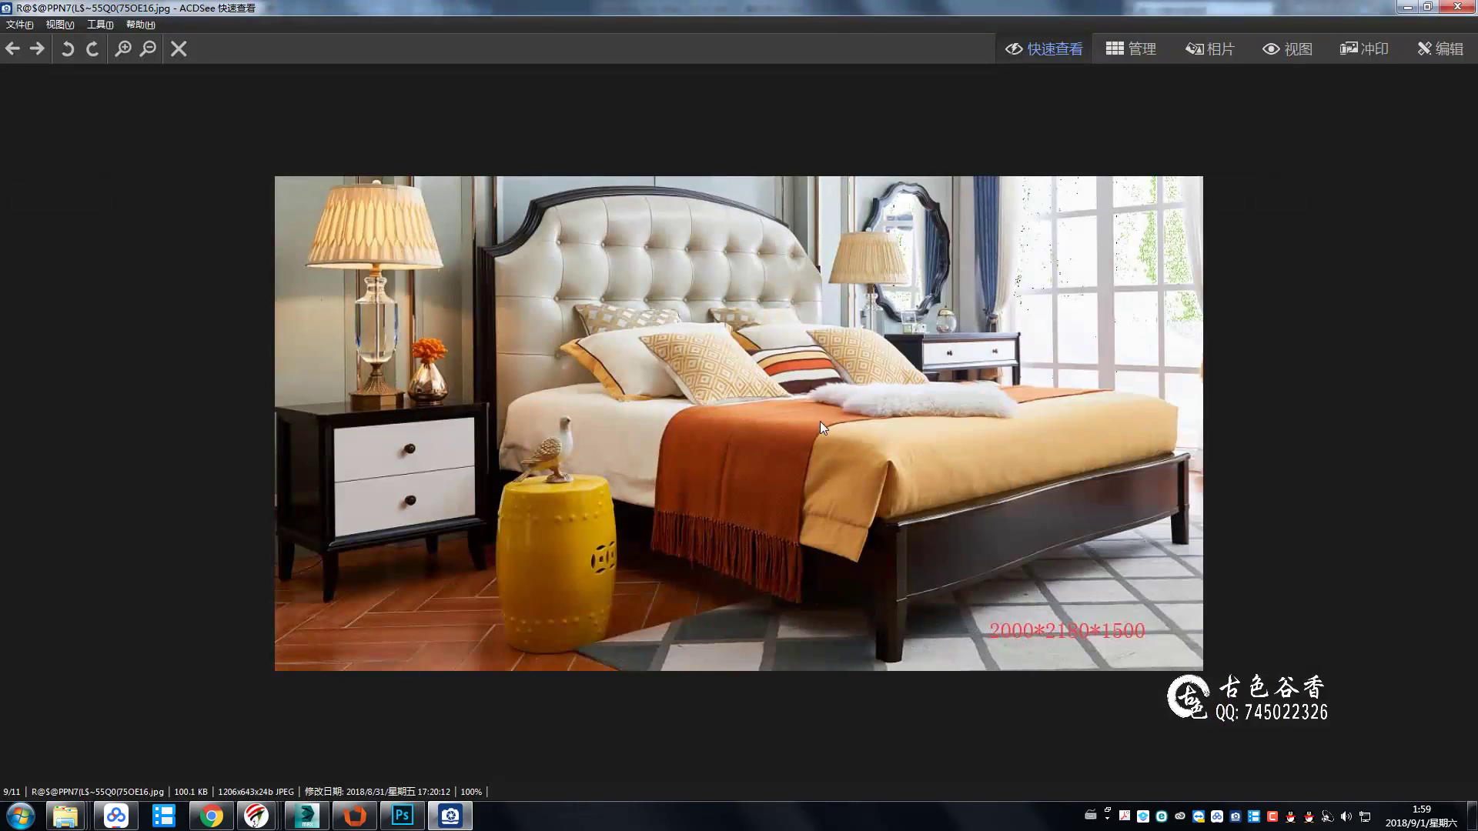
pyautogui.scroll(1, 819, 422)
pyautogui.scroll(1, 820, 422)
pyautogui.scroll(1, 817, 420)
pyautogui.scroll(1, 816, 419)
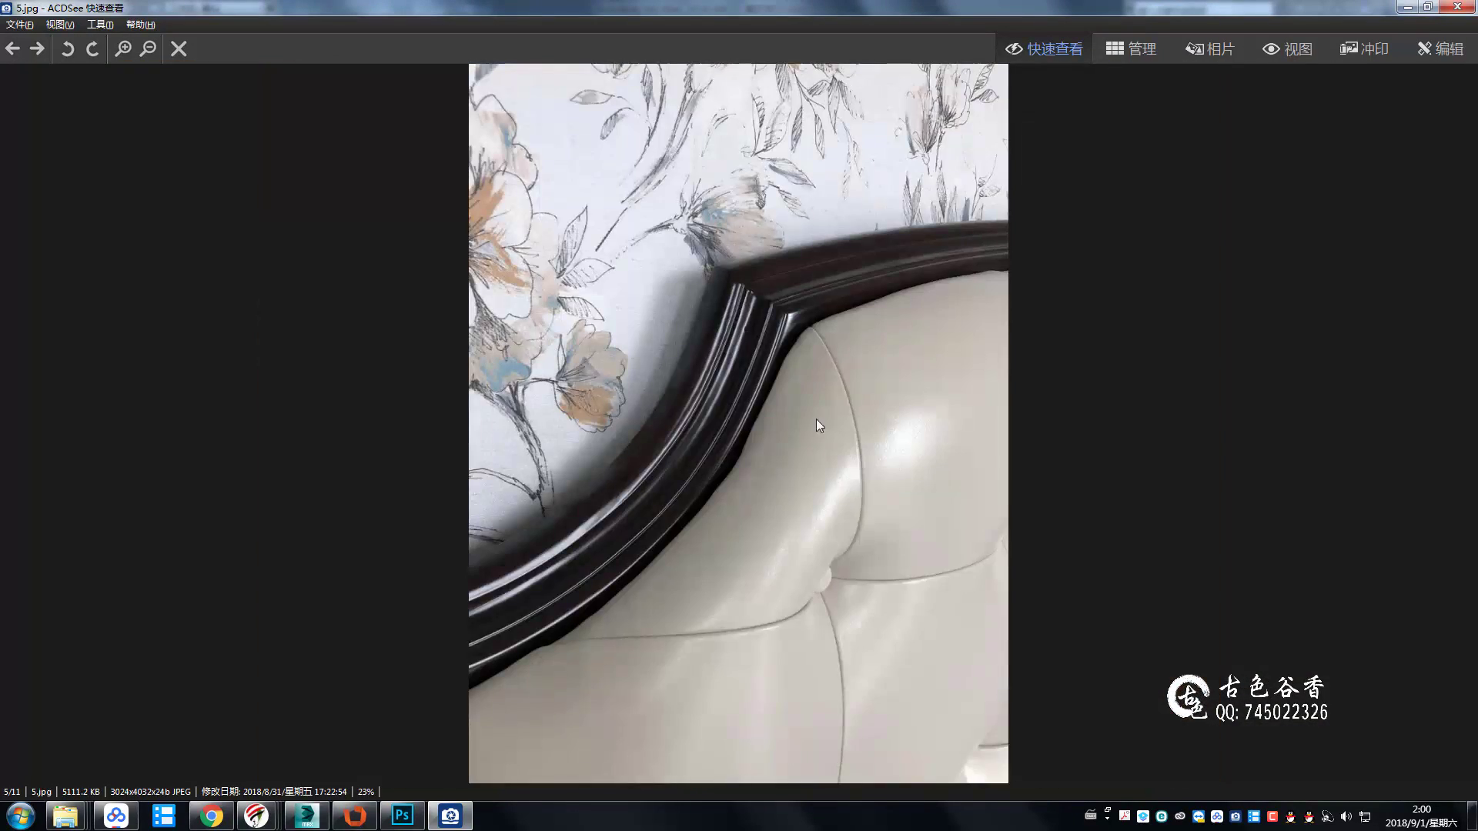
pyautogui.keyDown('ctrl'); pyautogui.scroll(3, 816, 419); pyautogui.keyUp('ctrl')
pyautogui.moveTo(885, 435); pyautogui.dragTo(884, 379)
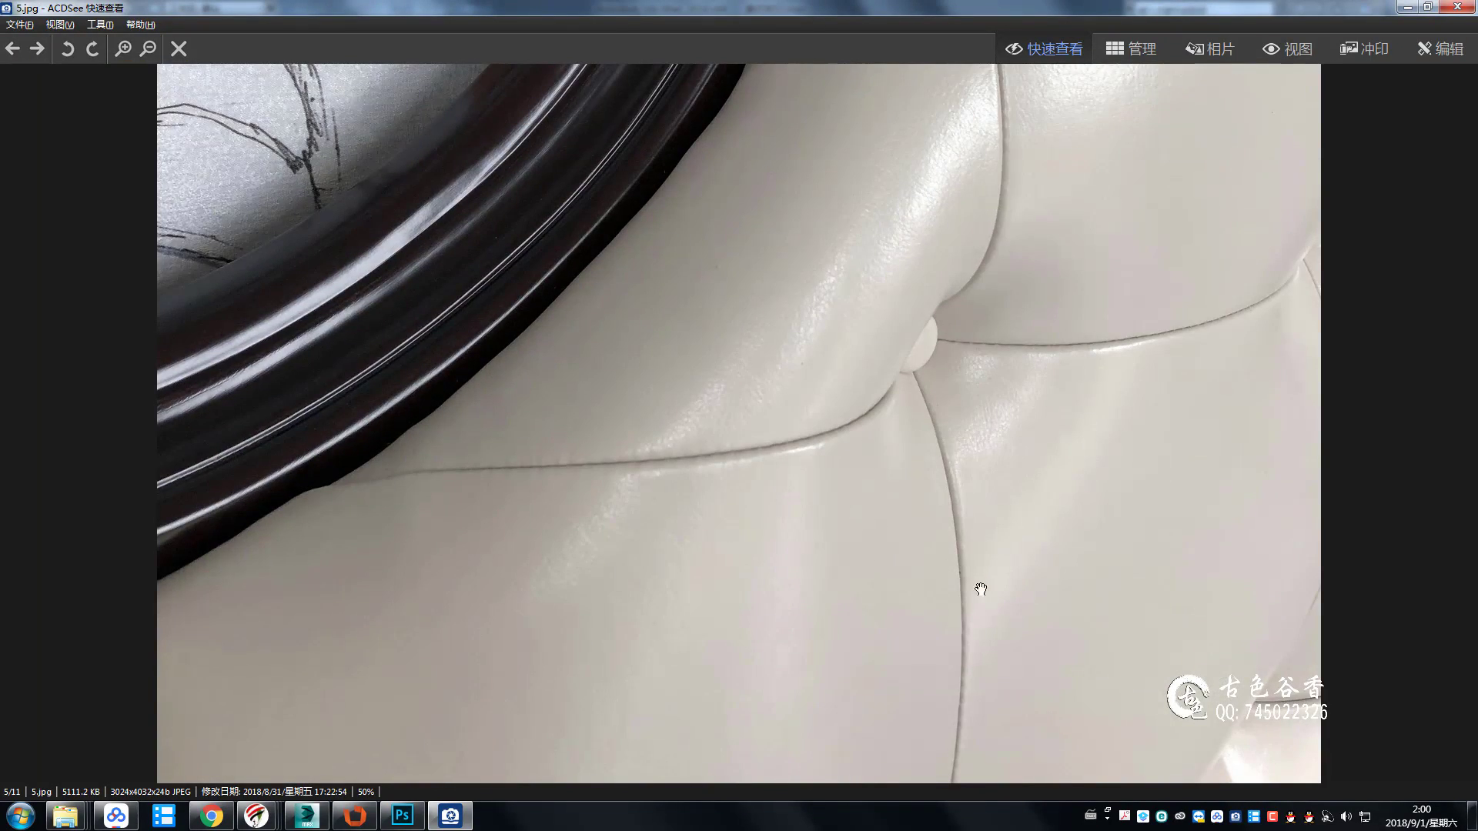
# Back in 3ds Max, select the headboard and view it from the front.
pyautogui.click(322, 822)
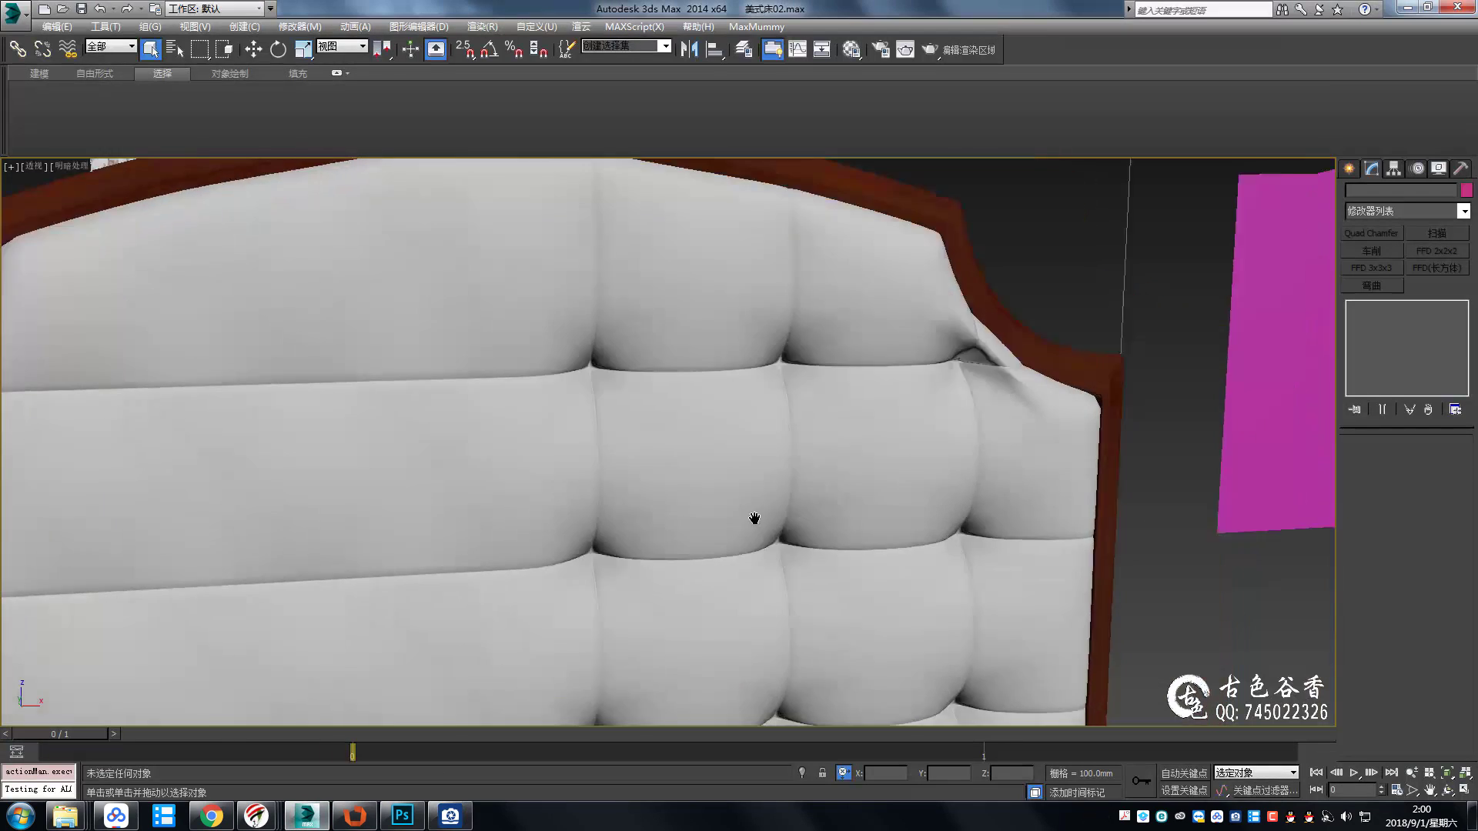
pyautogui.scroll(5, 768, 478)
pyautogui.scroll(-5, 769, 477)
pyautogui.scroll(2, 808, 402)
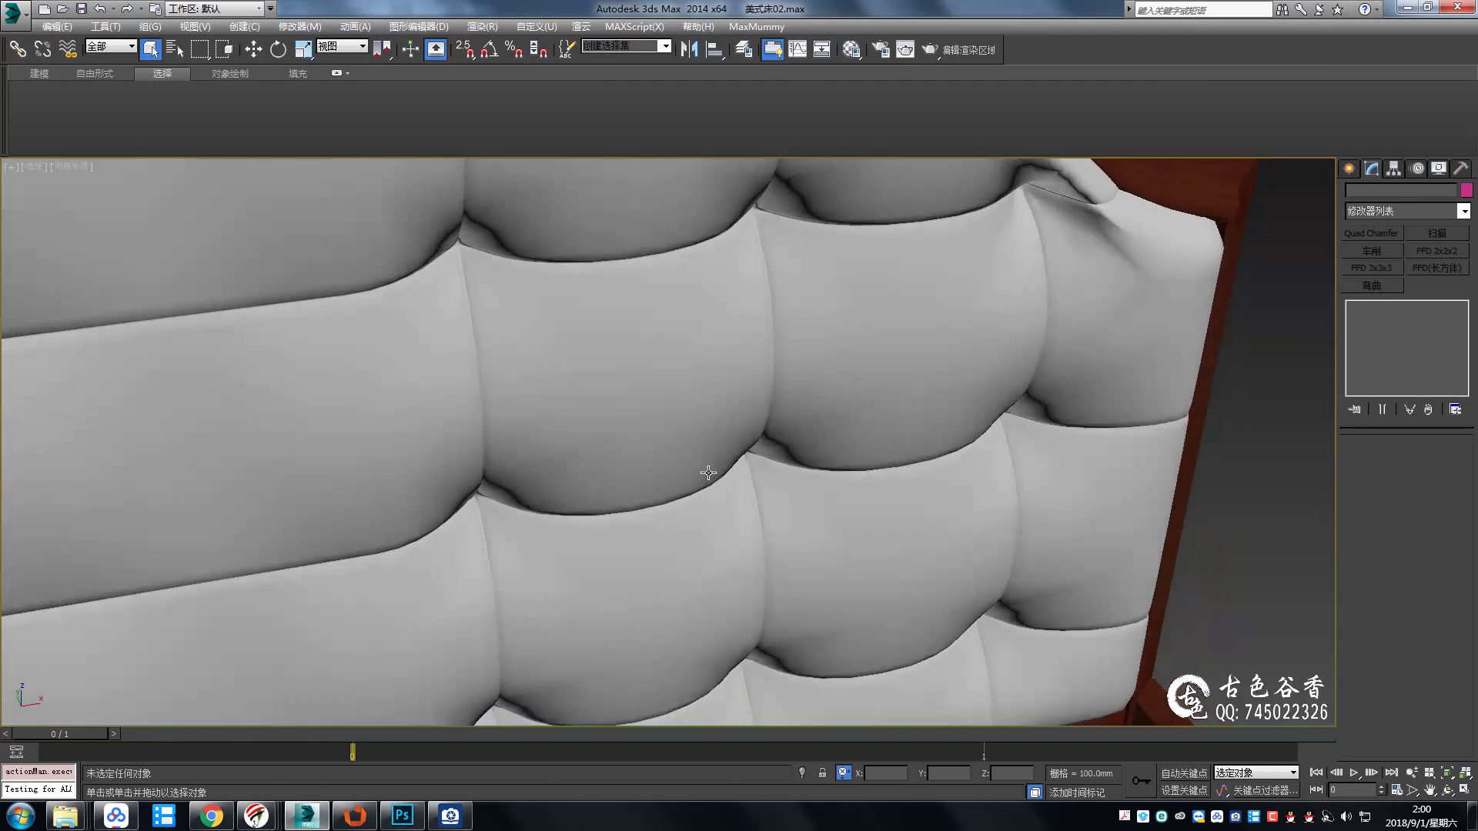
pyautogui.scroll(-2, 735, 481)
pyautogui.scroll(-2, 735, 481)
pyautogui.scroll(2, 752, 472)
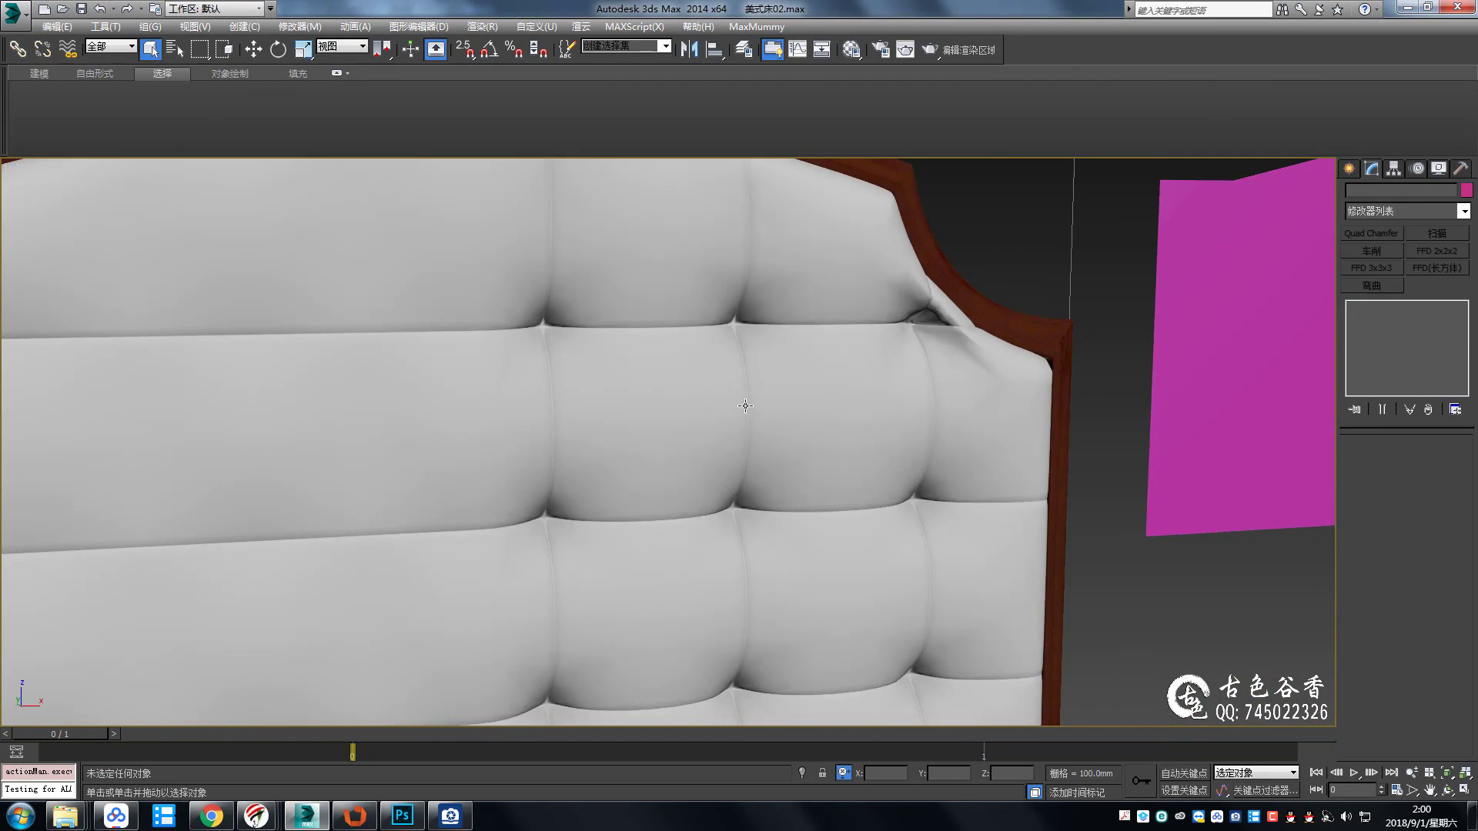
pyautogui.scroll(2, 753, 471)
pyautogui.click(752, 398)
pyautogui.scroll(-2, 788, 384)
pyautogui.hotkey('alt', 'w')
pyautogui.hotkey('alt', 'w')
pyautogui.scroll(5, 890, 382)
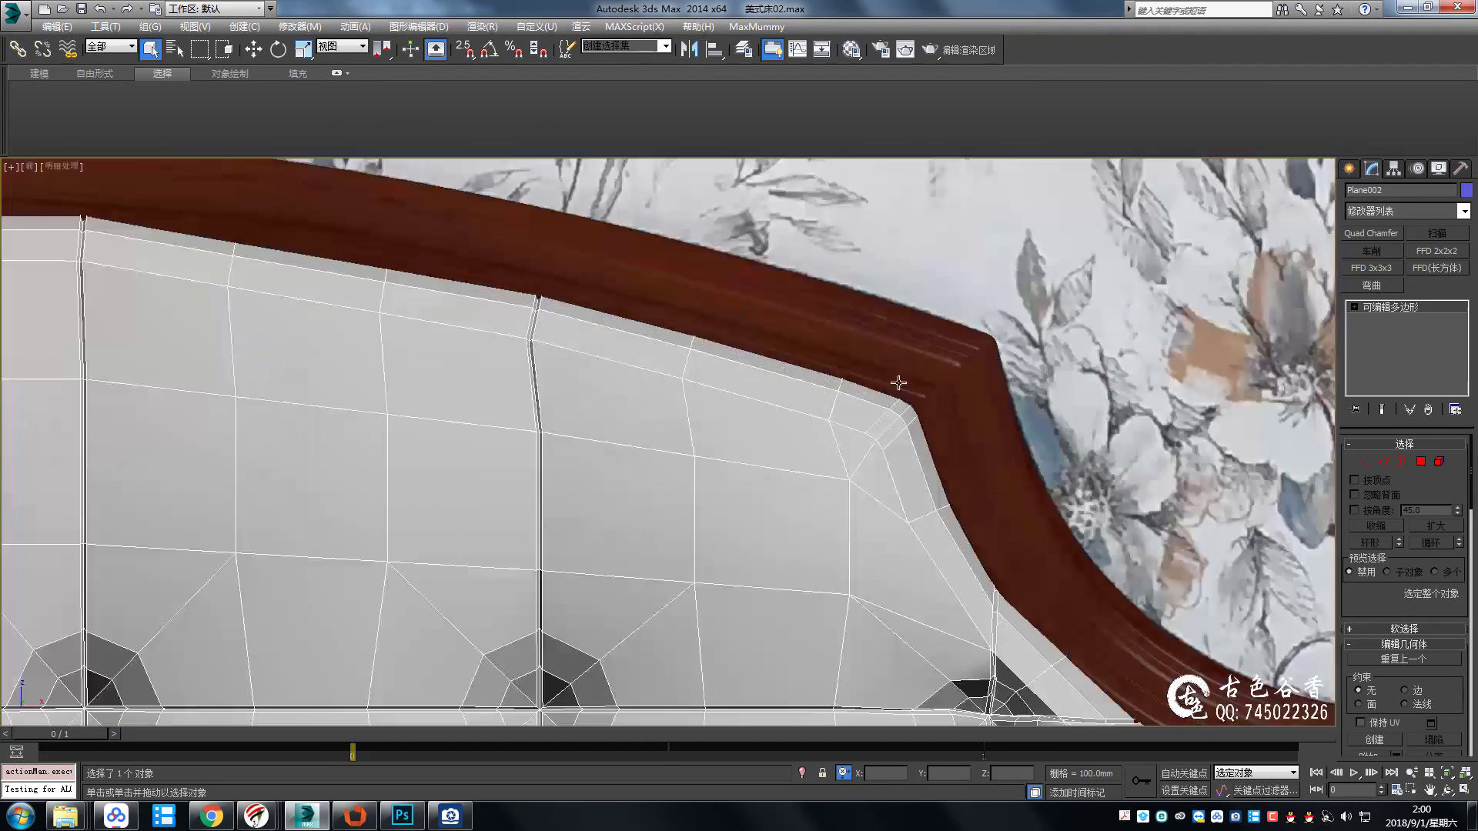
pyautogui.scroll(-2, 825, 373)
pyautogui.scroll(3, 795, 383)
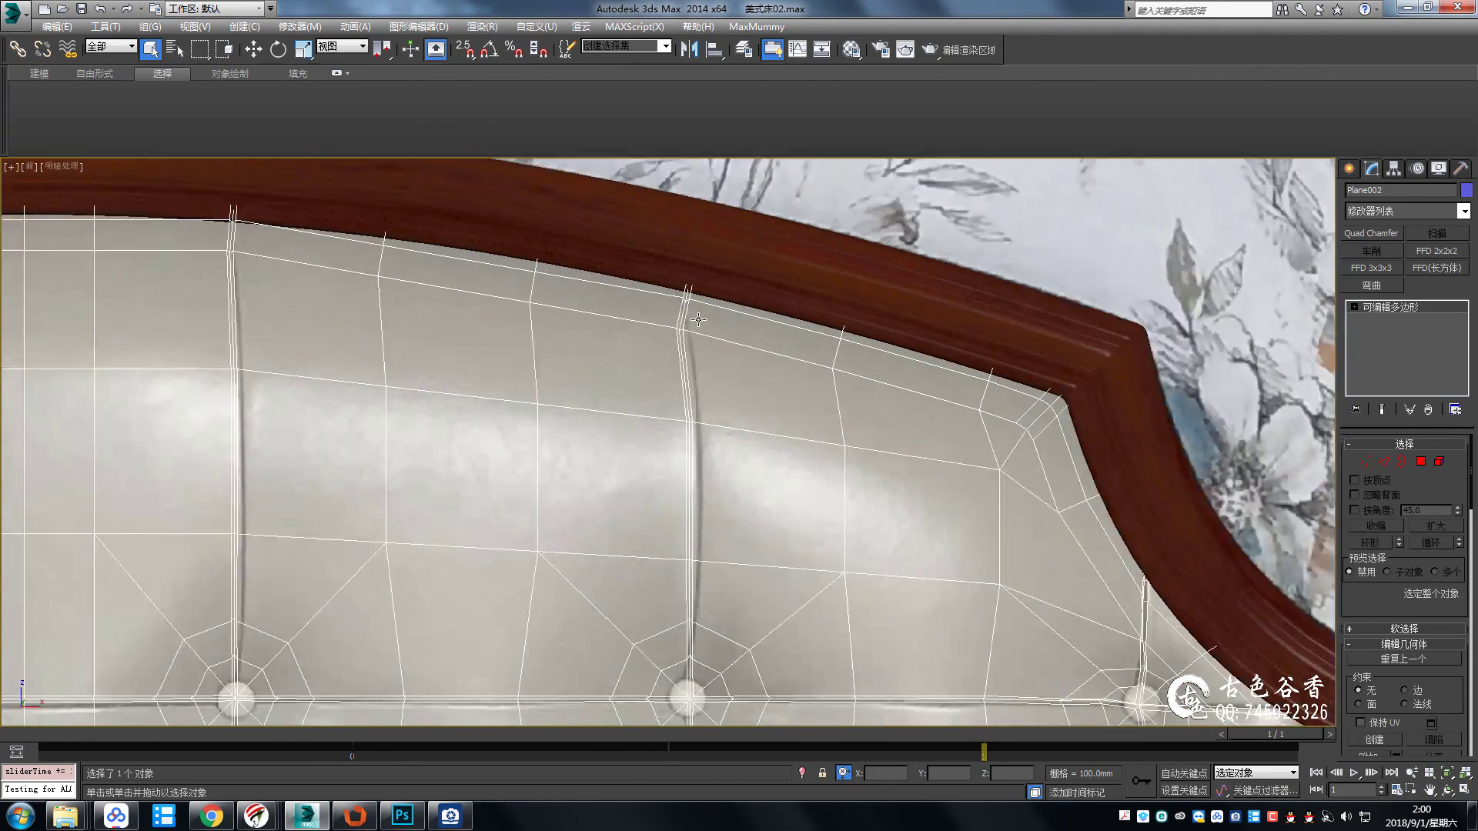
# Rotate the seam vertices near the top of the headboard to run more vertically.
pyautogui.press('1')
pyautogui.scroll(1, 610, 225)
pyautogui.moveTo(659, 231); pyautogui.dragTo(744, 272)
pyautogui.press('e')
pyautogui.scroll(-3, 924, 414)
pyautogui.scroll(-2, 858, 303)
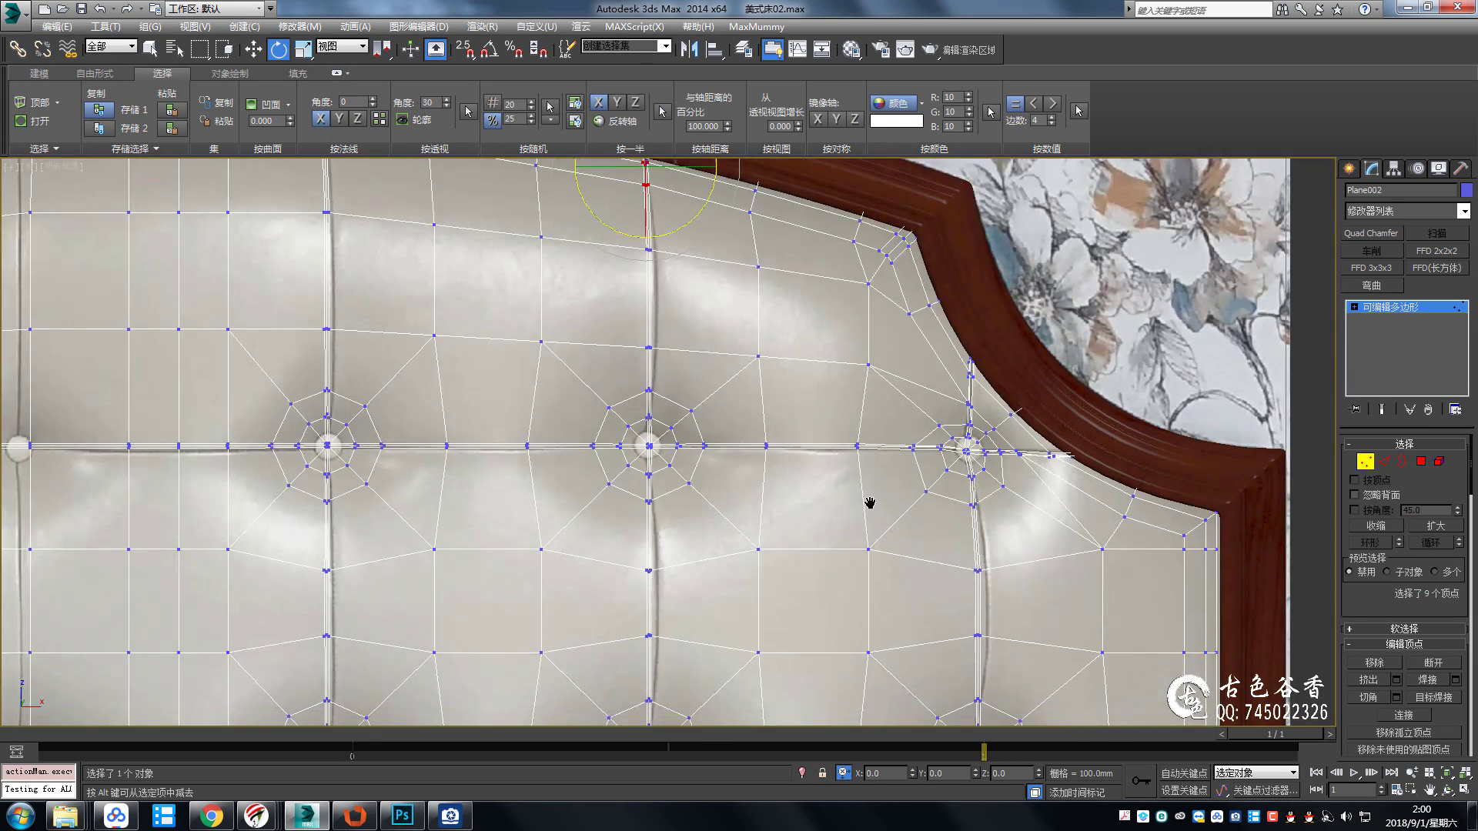
# Move the three upper-right corner vertices slightly down.
pyautogui.moveTo(867, 501); pyautogui.dragTo(980, 429, button='middle')
pyautogui.scroll(4, 980, 429)
pyautogui.moveTo(863, 394); pyautogui.dragTo(1008, 415)
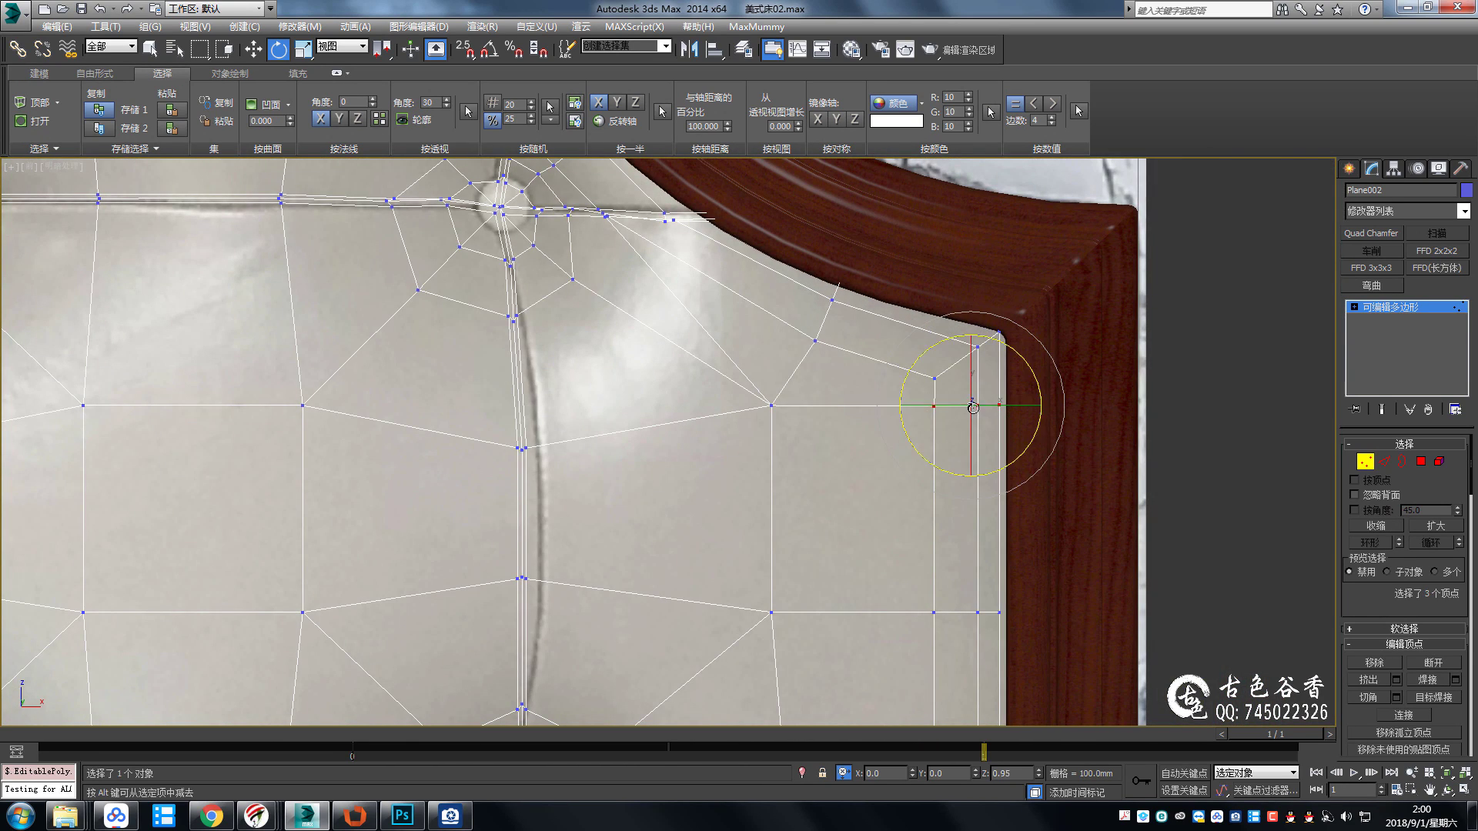
pyautogui.press('w')
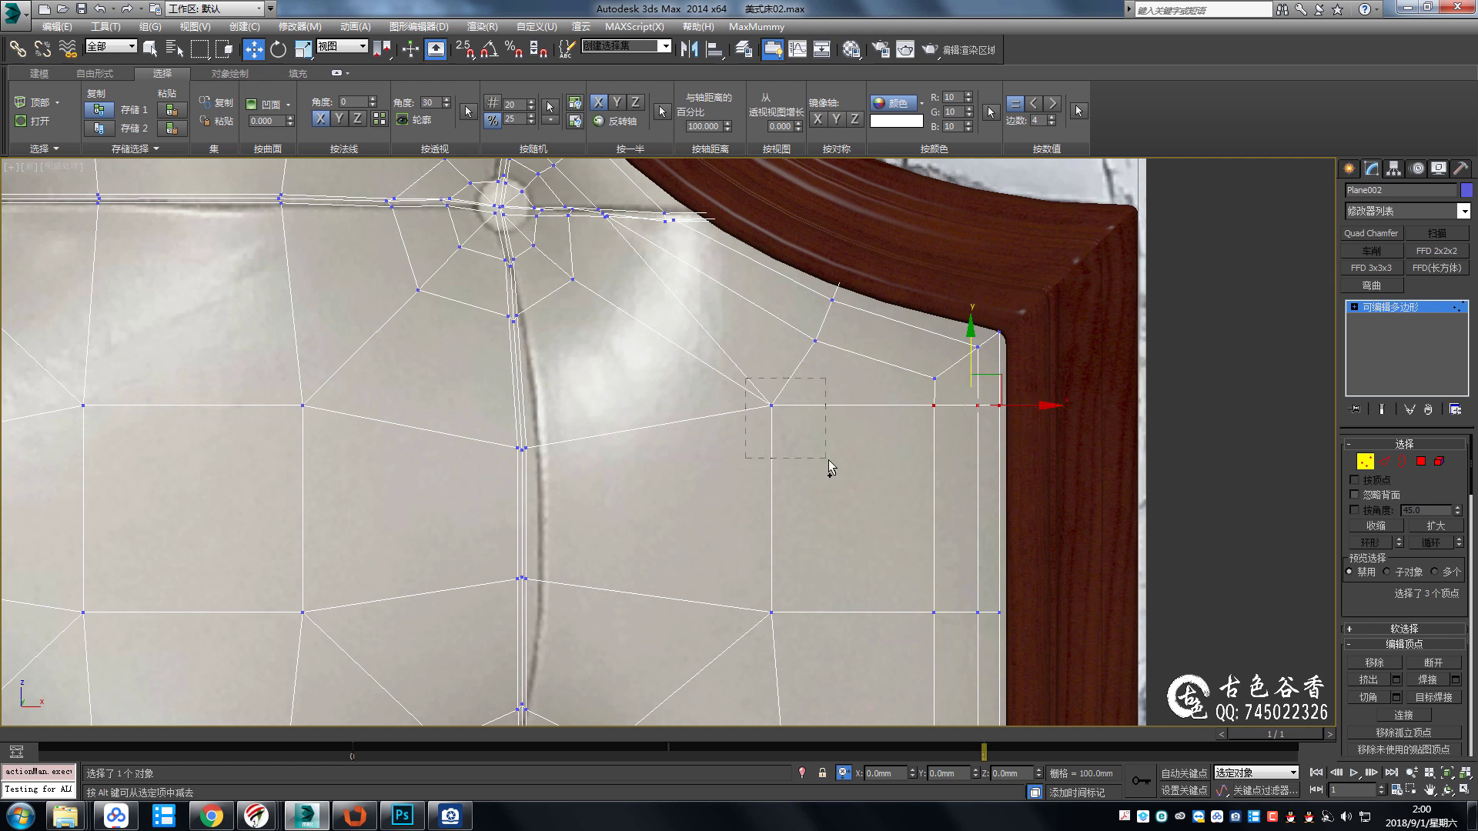
pyautogui.moveTo(922, 351); pyautogui.dragTo(922, 376)
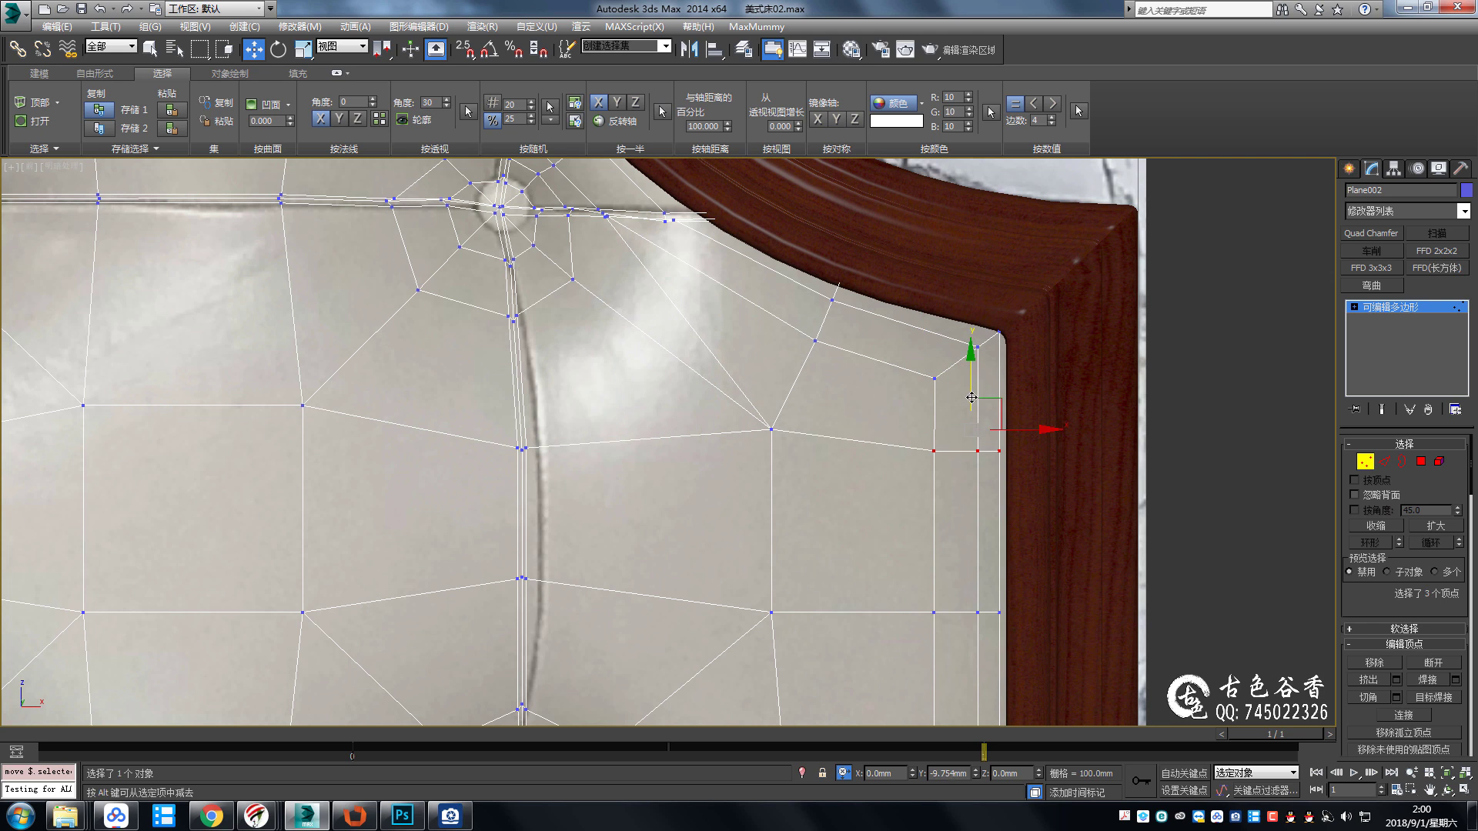
# Chamfer the Plane002 corner edges by 0.673 mm with 2 segments.
pyautogui.press('2')
pyautogui.click(990, 345)
pyautogui.hotkey('ctrl', 'shift', 'c')
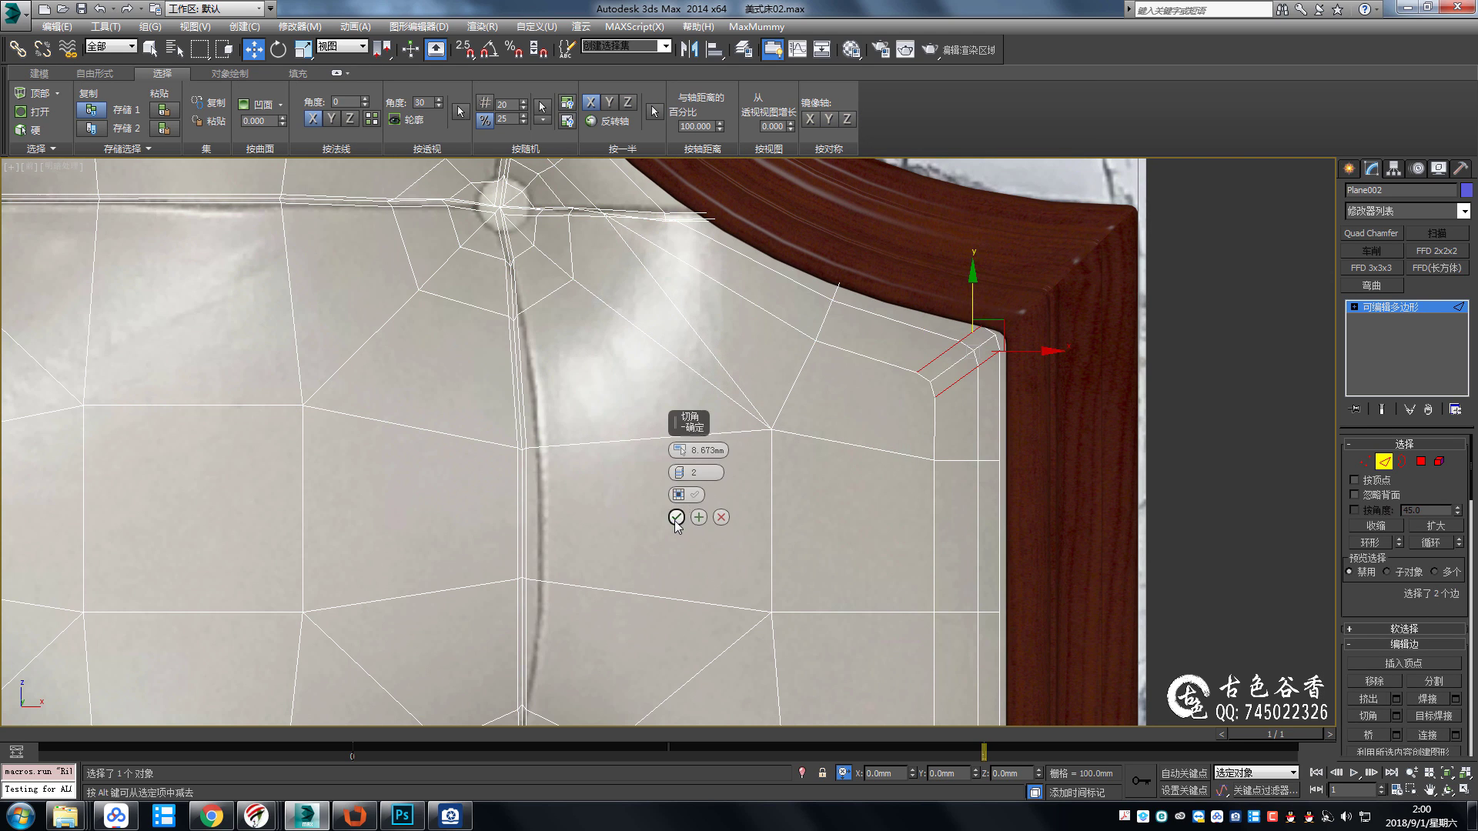
pyautogui.click(675, 521)
pyautogui.scroll(2, 718, 478)
pyautogui.press('1')
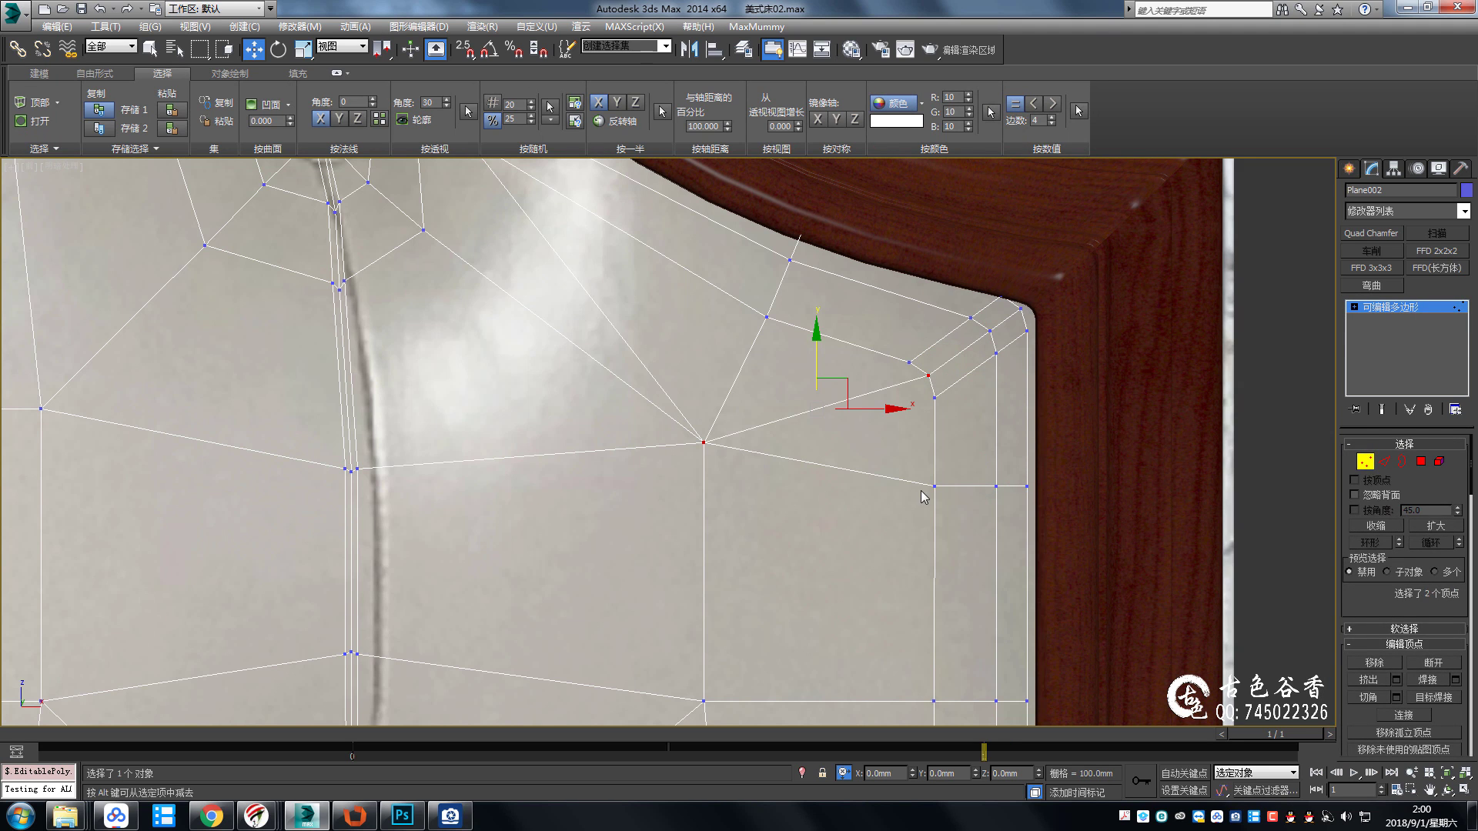
pyautogui.moveTo(1013, 435); pyautogui.dragTo(985, 427, button='middle')
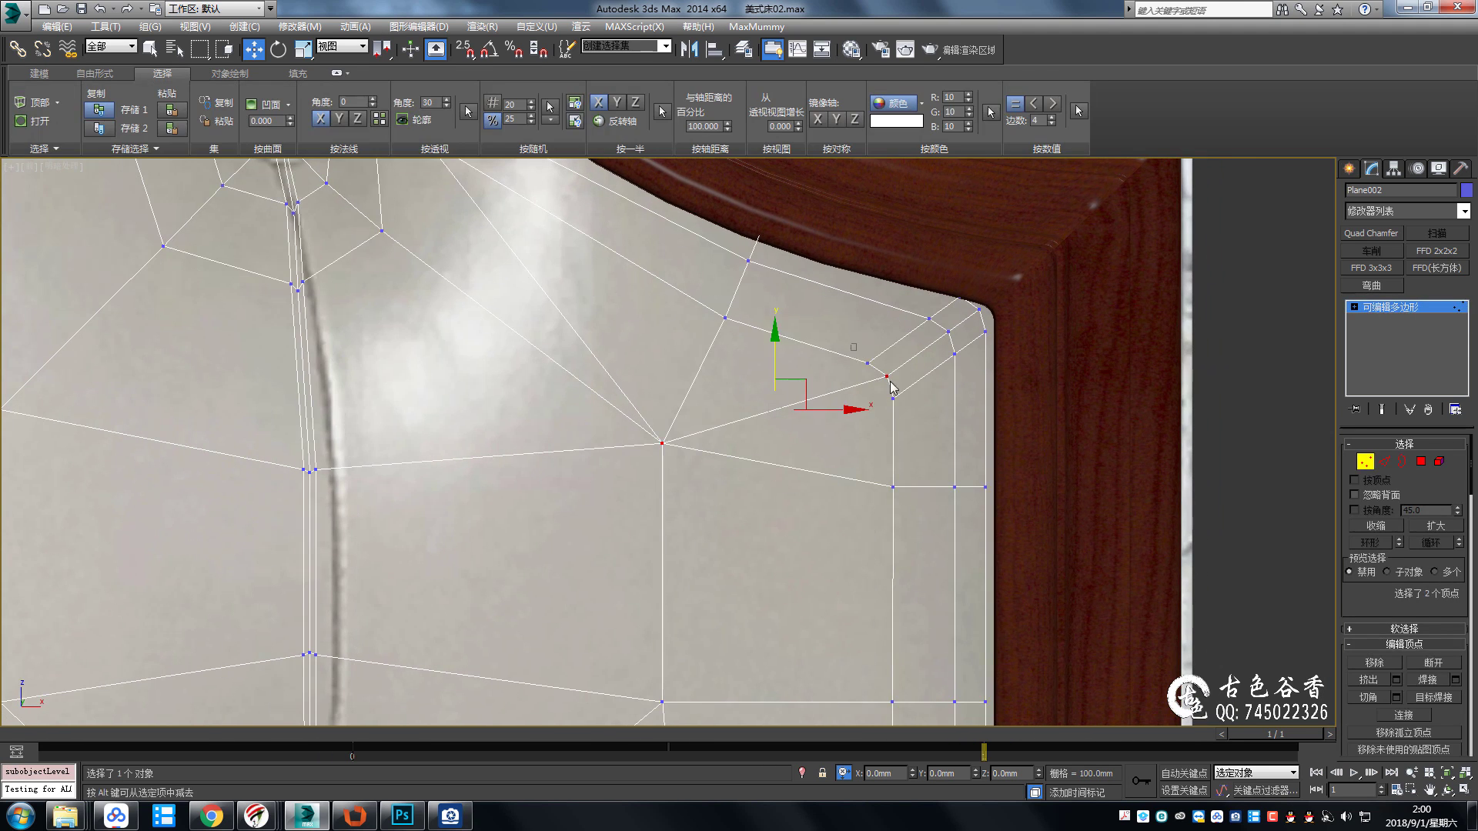
# Preview the headboard smoothed, inspect the side corner, and clear the edge selection.
pyautogui.press('2')
pyautogui.hotkey('ctrl', 'q')
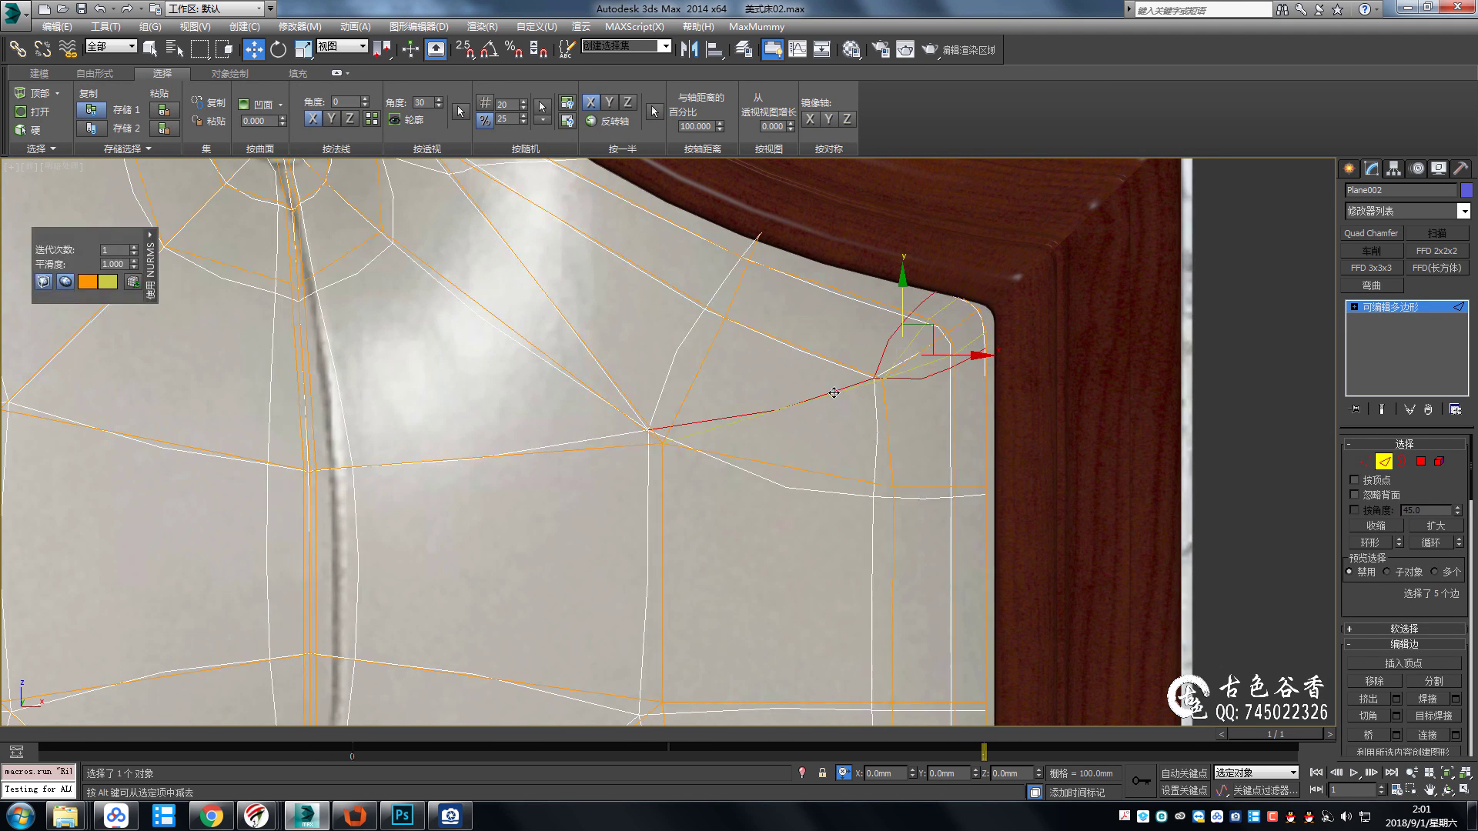
pyautogui.scroll(-4, 1024, 388)
pyautogui.scroll(3, 973, 418)
pyautogui.moveTo(973, 418)
pyautogui.keyDown('alt'); pyautogui.mouseDown(button='middle')
pyautogui.moveTo(1049, 392)
pyautogui.moveTo(977, 429)
pyautogui.mouseUp(button='middle'); pyautogui.keyUp('alt')
pyautogui.scroll(2, 1000, 426)
pyautogui.scroll(2, 959, 394)
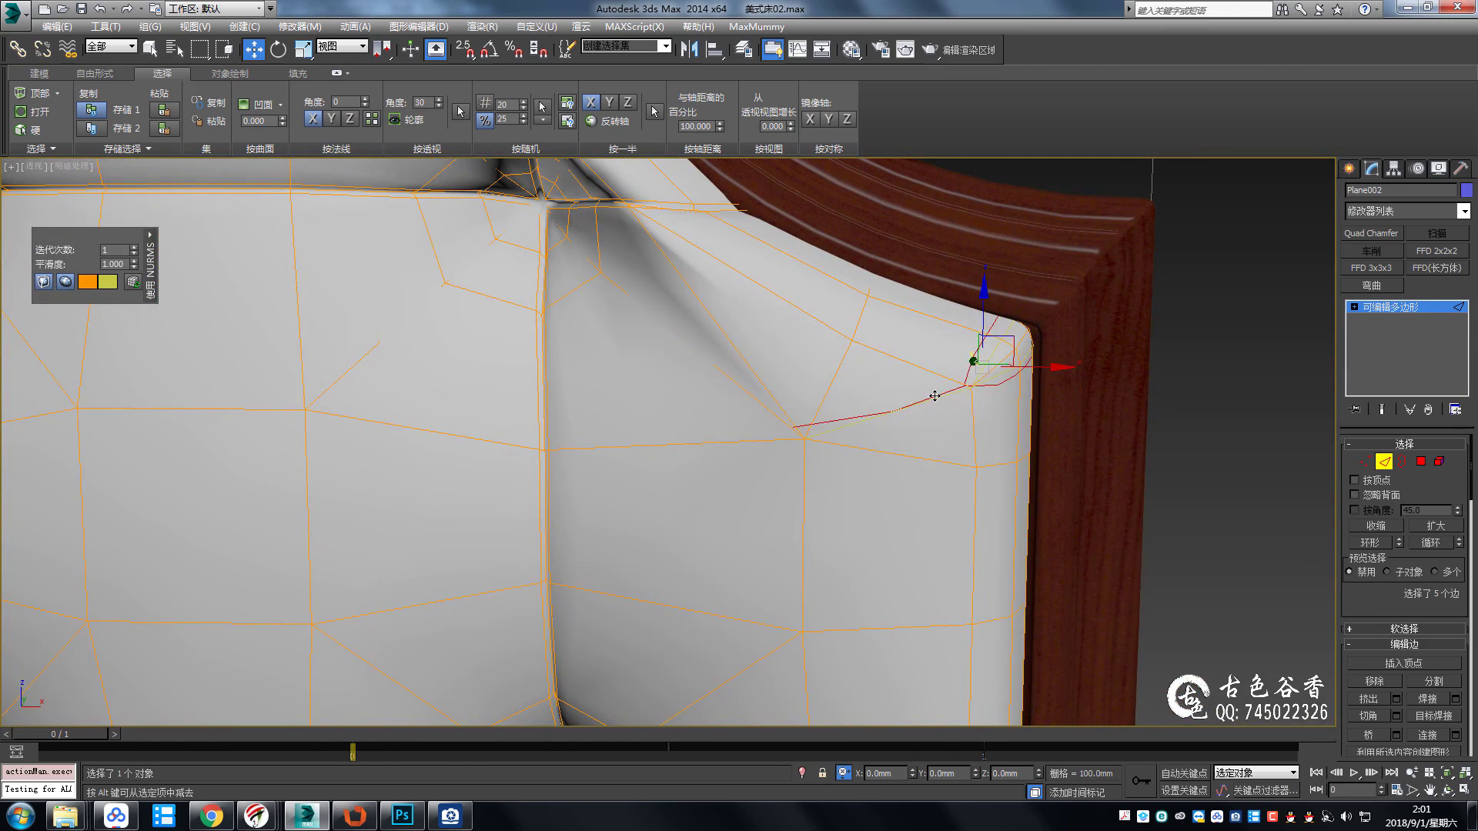
pyautogui.click(934, 396)
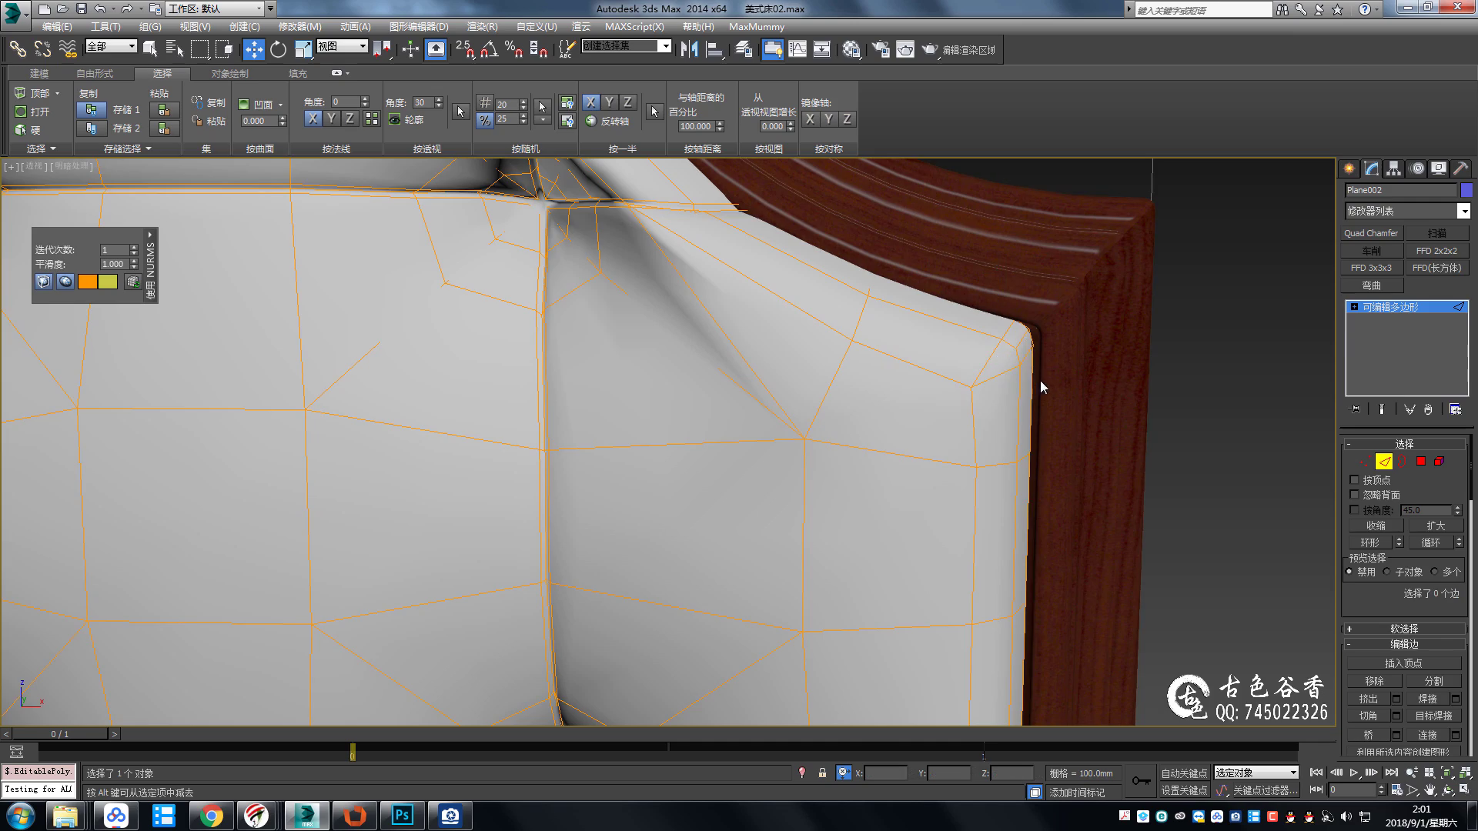
pyautogui.scroll(-2, 1040, 387)
pyautogui.scroll(-2, 1005, 385)
pyautogui.scroll(-1, 1065, 354)
# Turn off smoothing, show wireframe edges, and frame the corner dimple beside the frame.
pyautogui.hotkey('ctrl', 'q')
pyautogui.scroll(3, 728, 263)
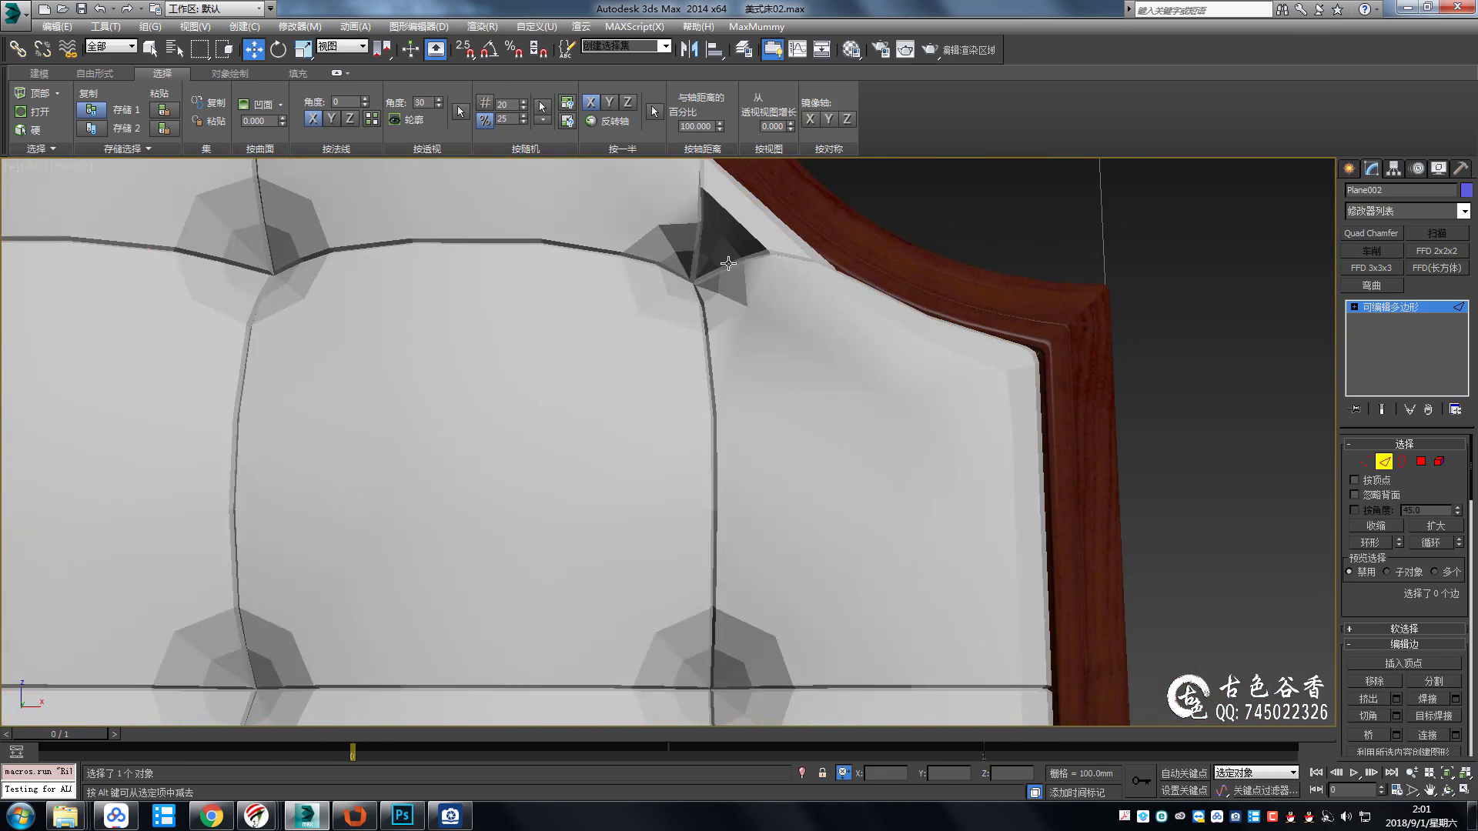
pyautogui.press('1')
pyautogui.scroll(-2, 728, 263)
pyautogui.scroll(2, 768, 323)
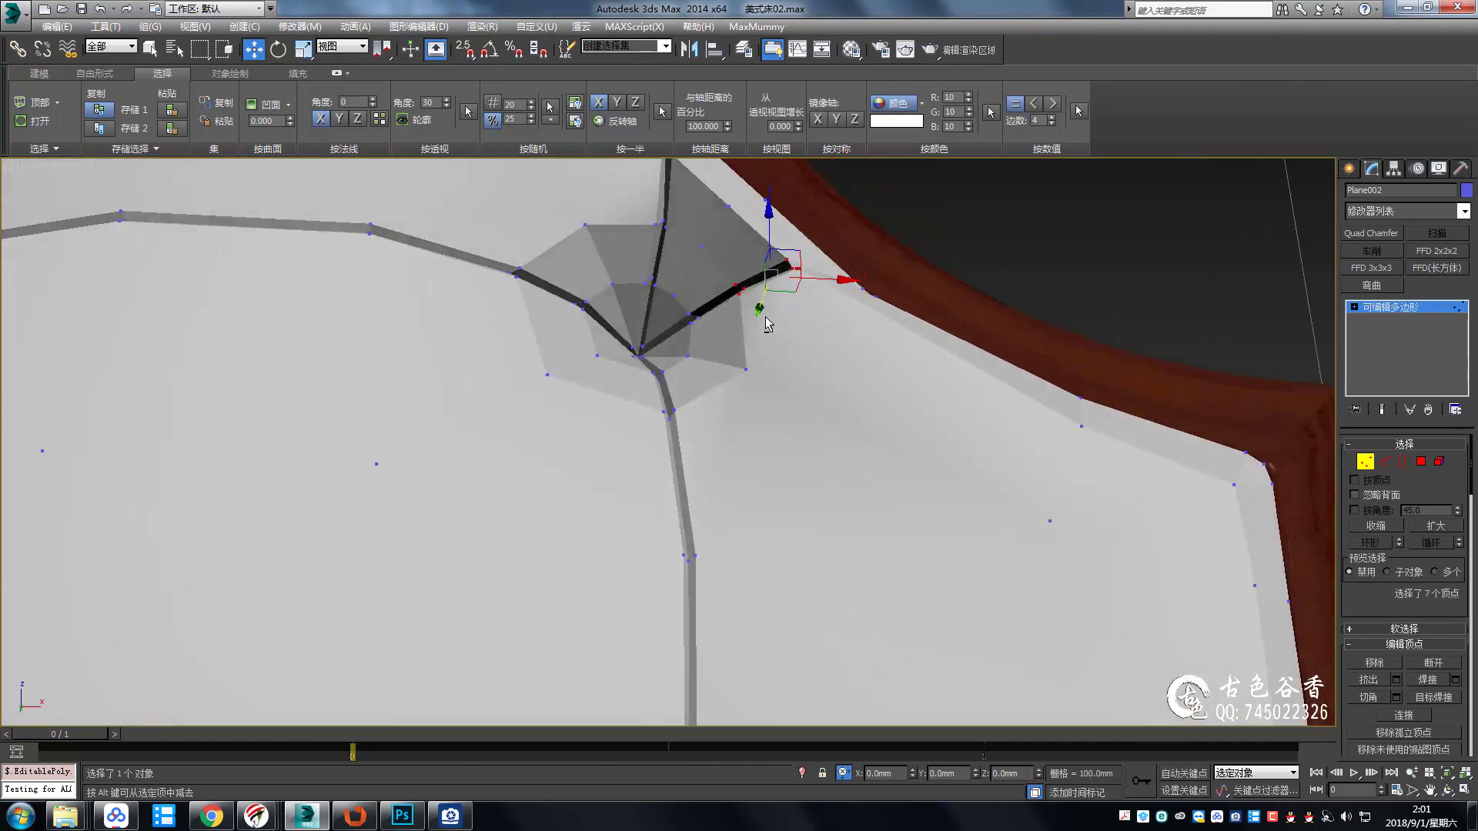
pyautogui.scroll(-2, 767, 324)
pyautogui.scroll(2, 701, 273)
pyautogui.scroll(2, 718, 271)
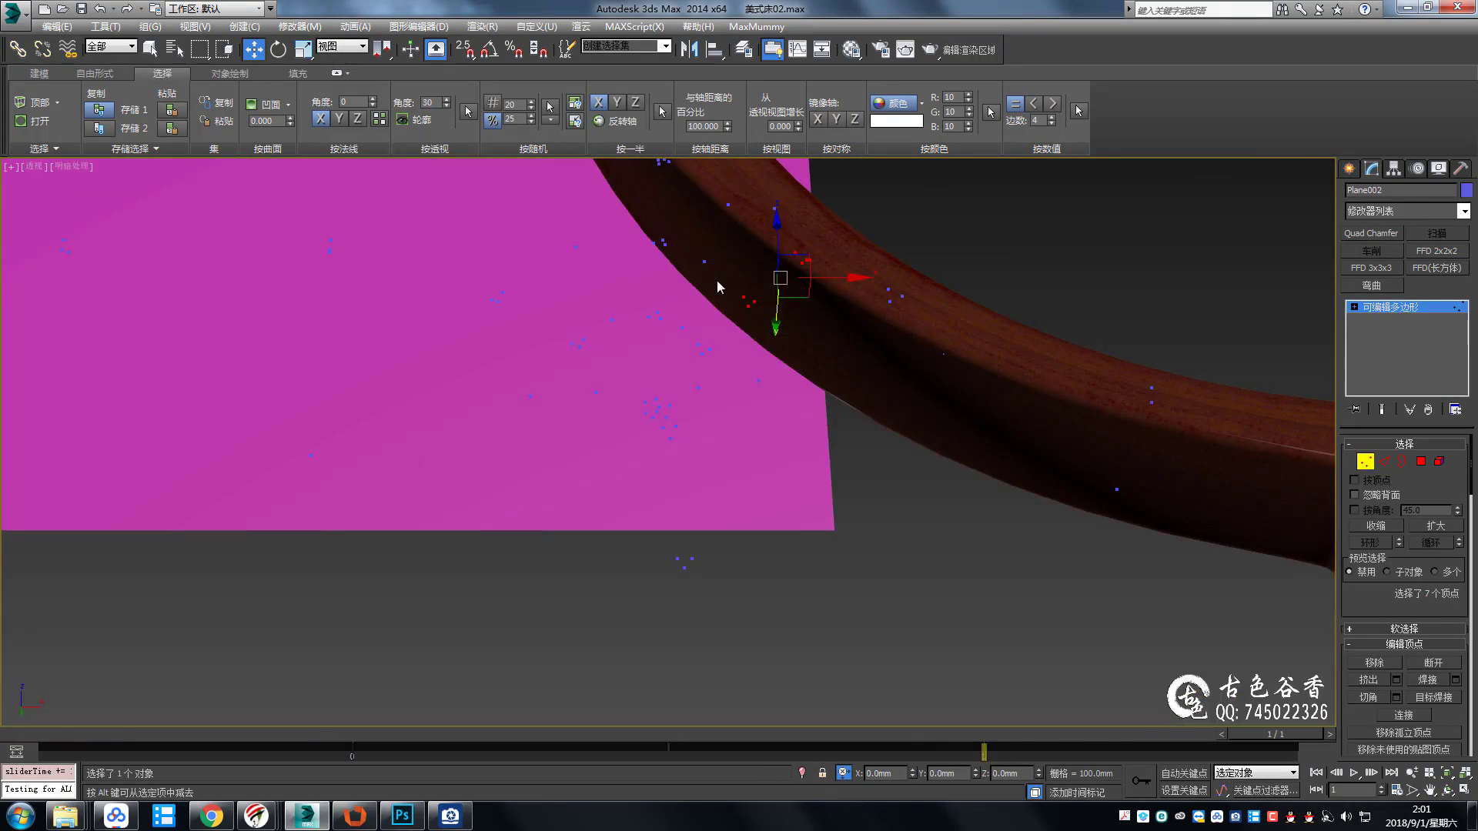
pyautogui.scroll(-2, 716, 280)
pyautogui.press('F4')
pyautogui.moveTo(696, 254); pyautogui.dragTo(758, 311)
pyautogui.moveTo(758, 290)
pyautogui.keyDown('alt'); pyautogui.mouseDown(button='middle')
pyautogui.moveTo(799, 293)
pyautogui.moveTo(747, 277)
pyautogui.moveTo(654, 309)
pyautogui.moveTo(695, 383)
pyautogui.moveTo(641, 343)
pyautogui.mouseUp(button='middle'); pyautogui.keyUp('alt')
pyautogui.press('2')
pyautogui.press('z')
pyautogui.scroll(-4, 715, 295)
pyautogui.scroll(2, 689, 375)
# In front view over the reference photo, select the dimple vertices beside the round button.
pyautogui.press('1')
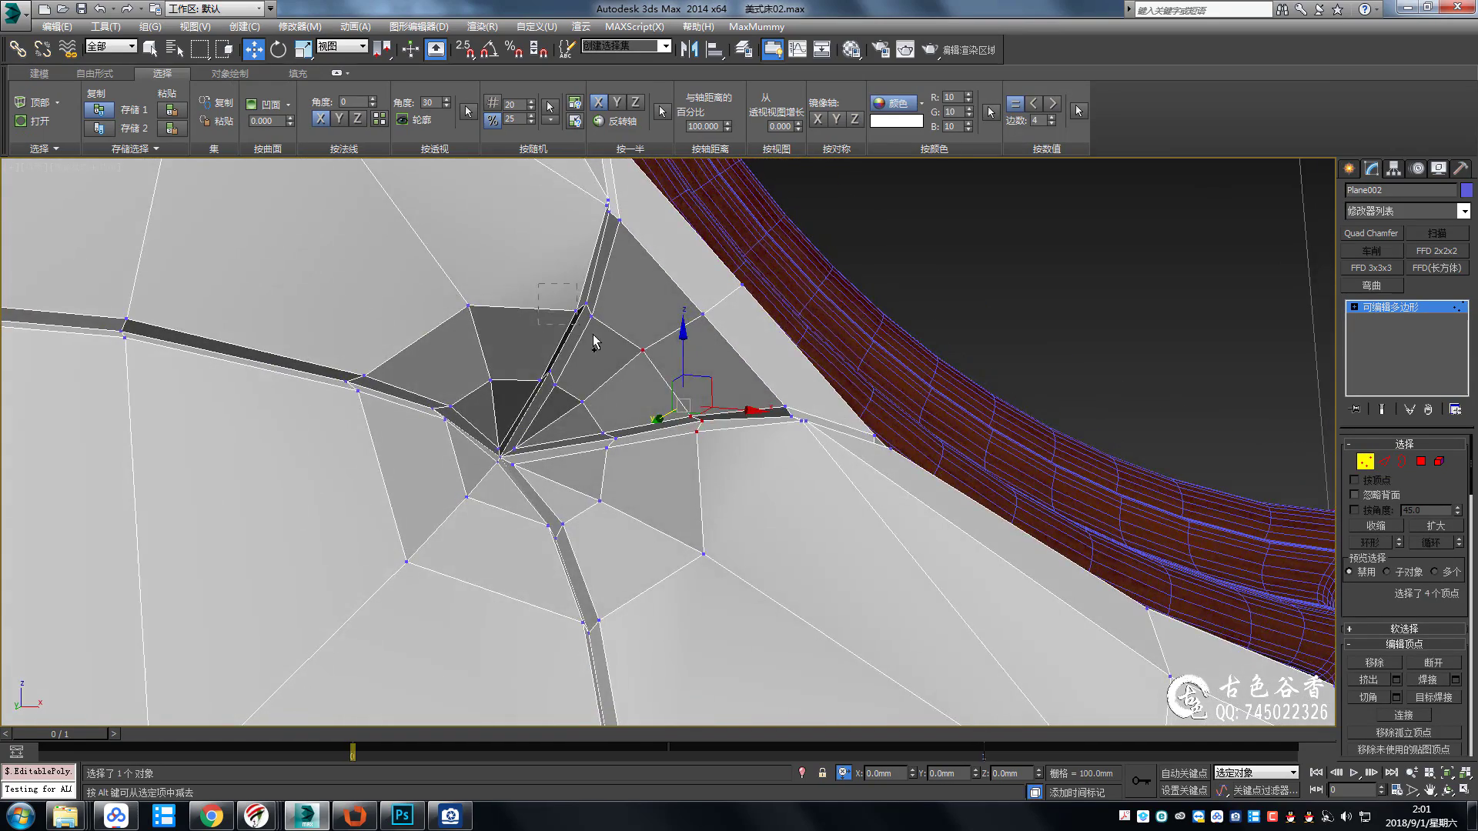
pyautogui.keyDown('ctrl'); pyautogui.moveTo(594, 342); pyautogui.dragTo(596, 344); pyautogui.keyUp('ctrl')
pyautogui.moveTo(596, 343)
pyautogui.keyDown('alt'); pyautogui.mouseDown(button='middle')
pyautogui.moveTo(658, 350)
pyautogui.moveTo(647, 362)
pyautogui.mouseUp(button='middle'); pyautogui.keyUp('alt')
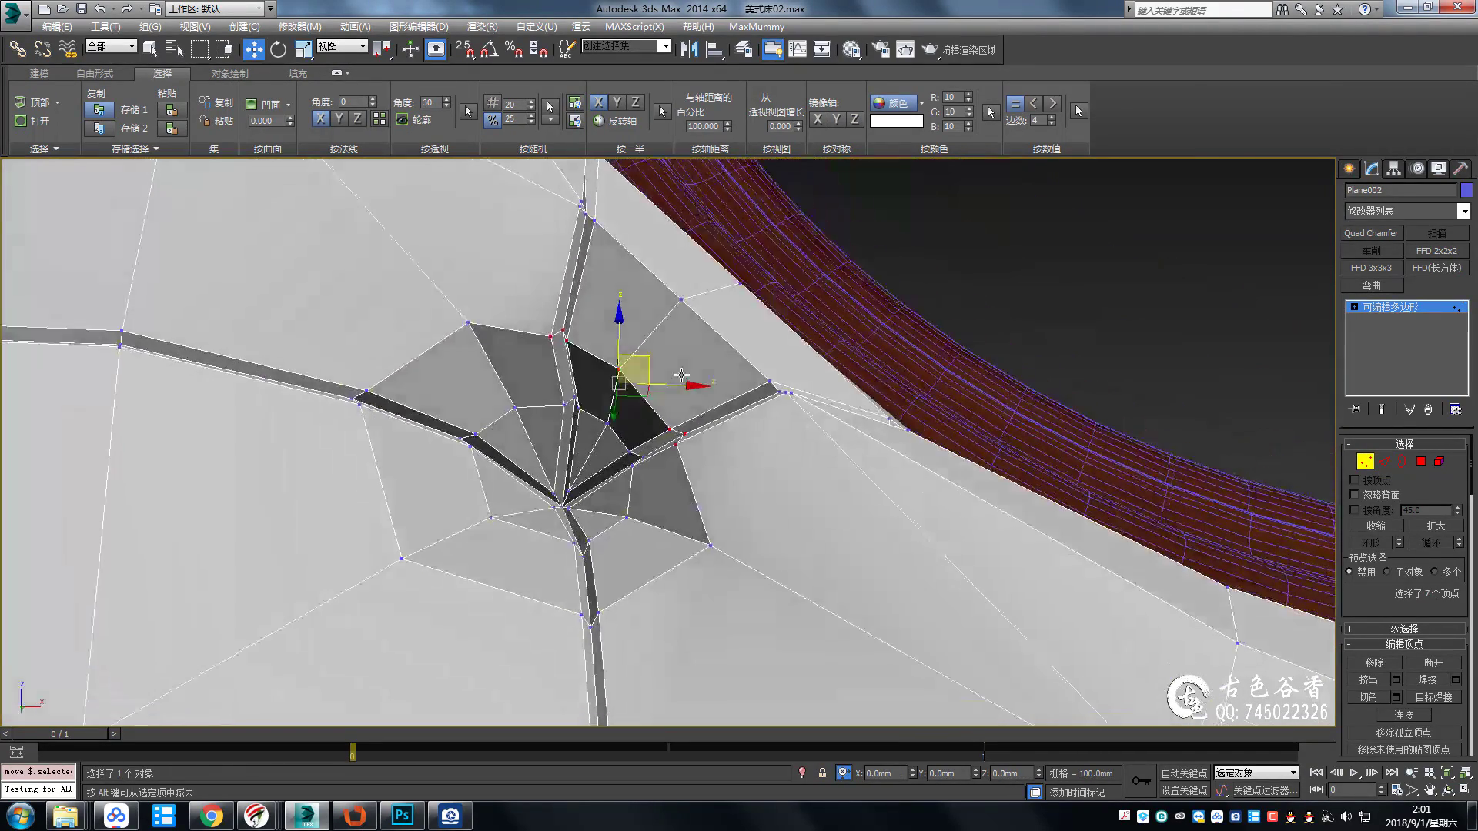
pyautogui.hotkey('alt', 'w')
pyautogui.hotkey('alt', 'w')
pyautogui.scroll(-5, 785, 289)
pyautogui.scroll(3, 662, 347)
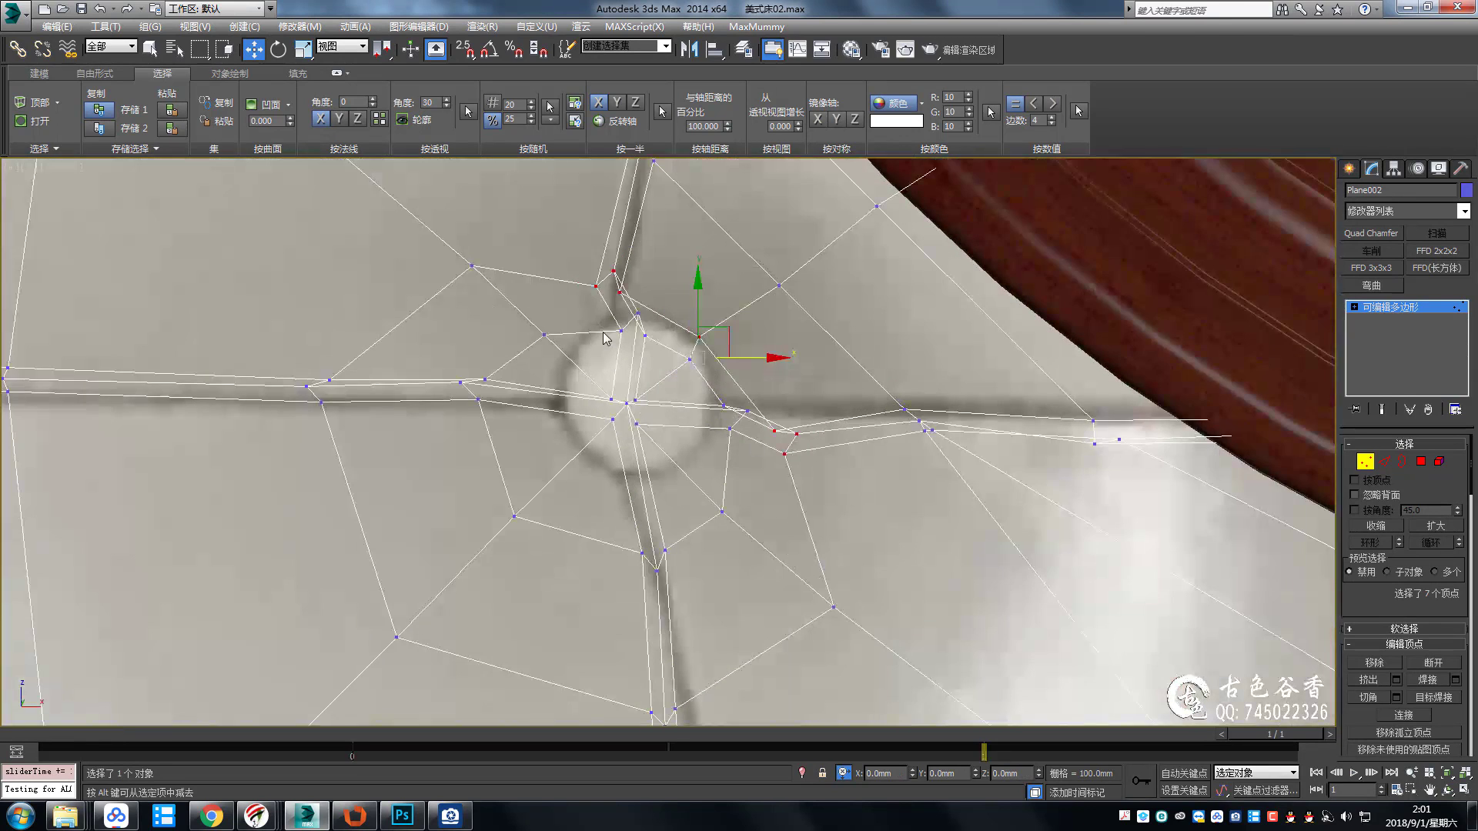
pyautogui.scroll(1, 661, 346)
pyautogui.moveTo(584, 377); pyautogui.dragTo(634, 330)
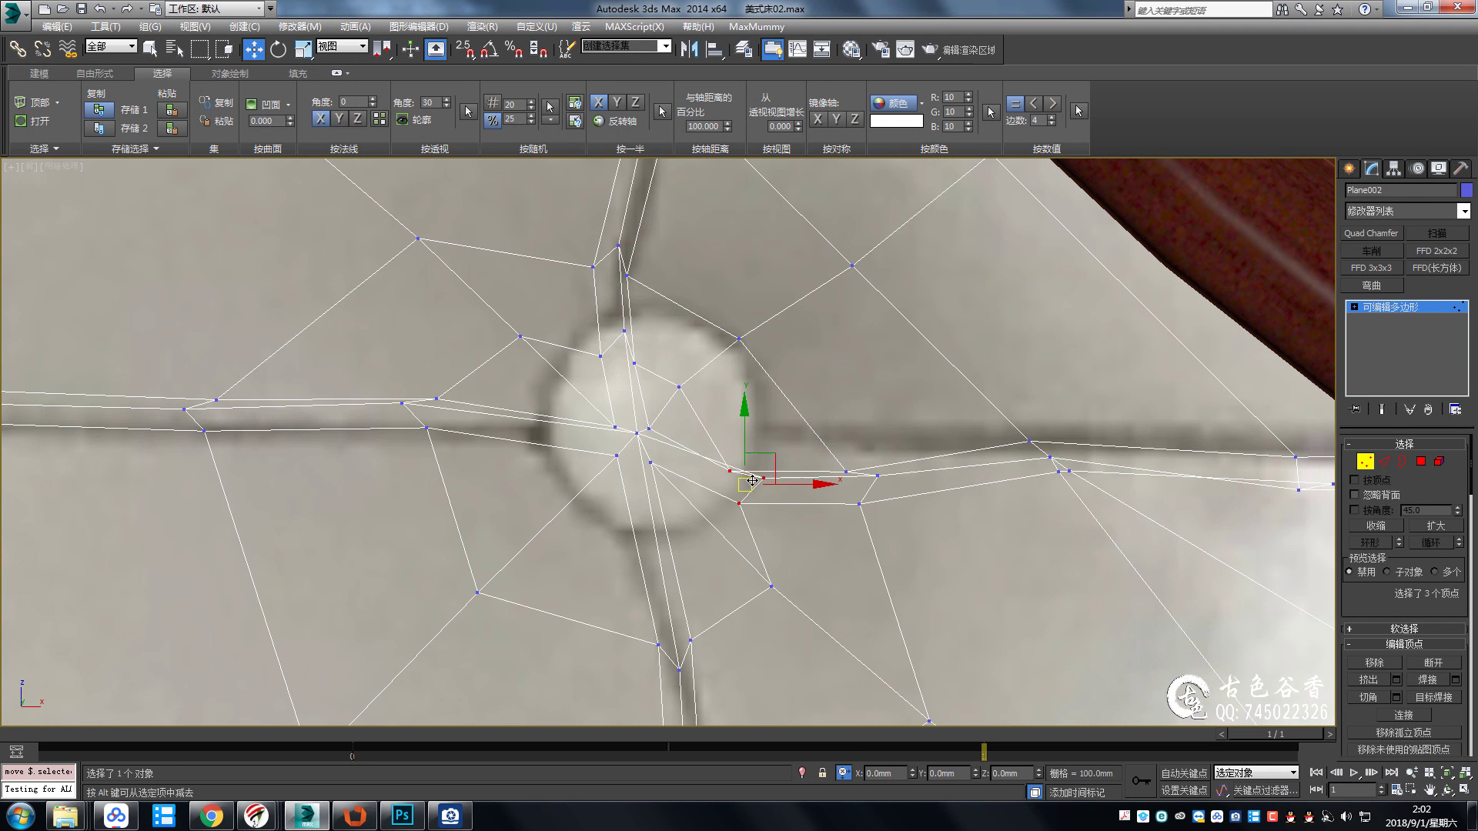
pyautogui.moveTo(752, 481); pyautogui.dragTo(821, 361, button='middle')
pyautogui.click(840, 466)
pyautogui.scroll(-2, 620, 247)
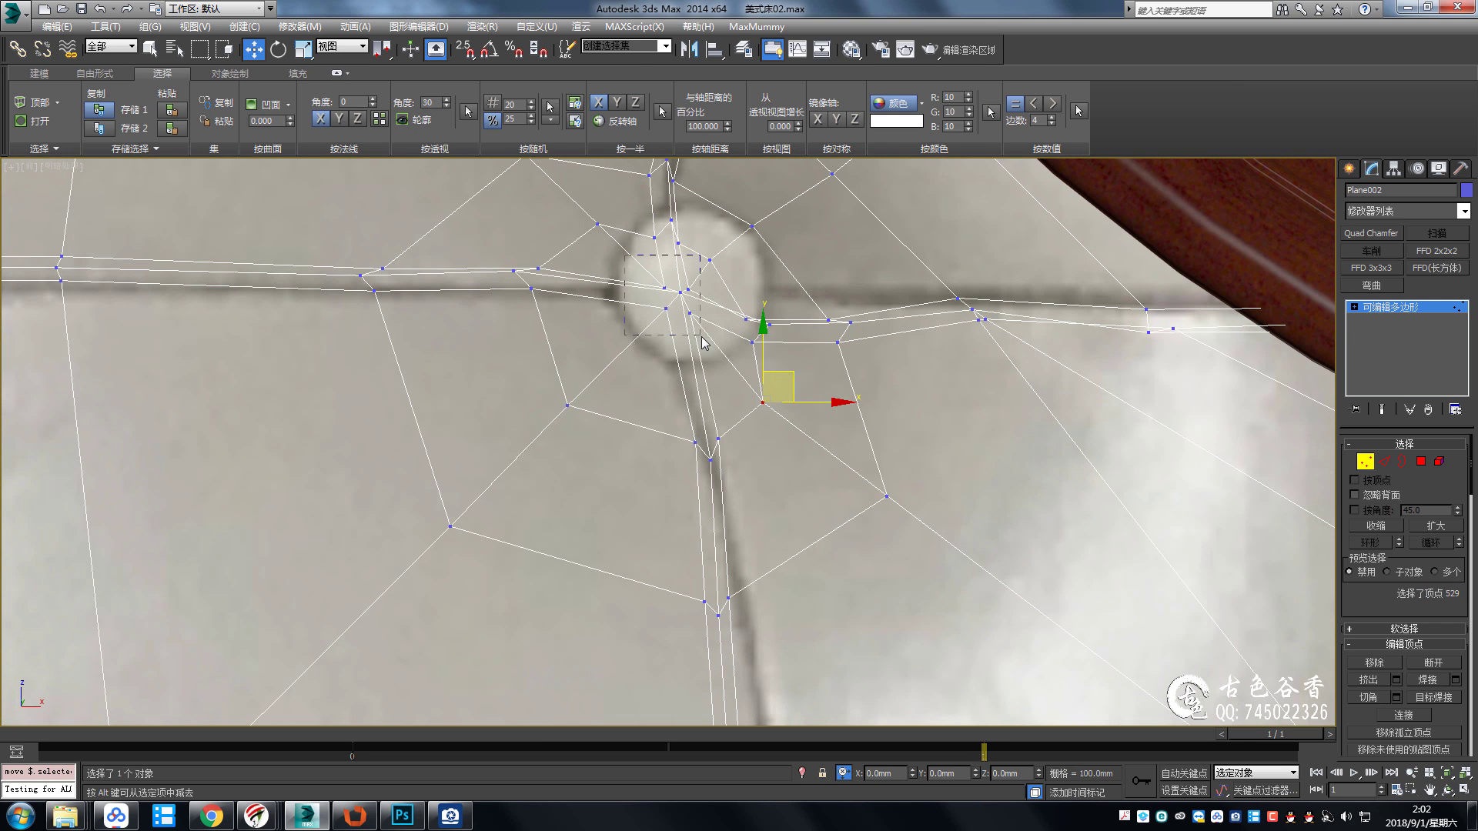
pyautogui.moveTo(515, 237); pyautogui.dragTo(537, 246, button='middle')
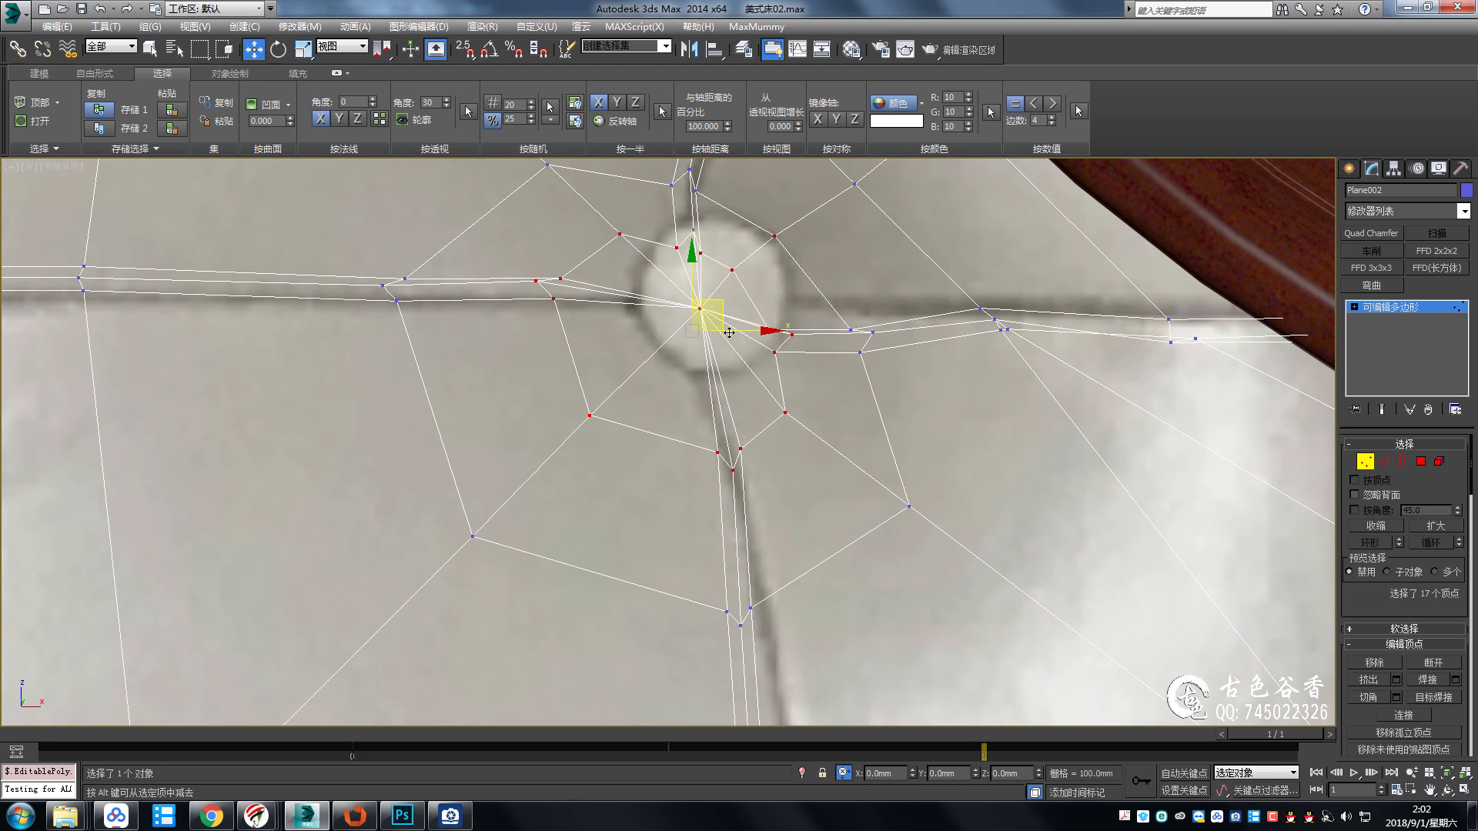
# Move the selected dimple vertices down-left onto the button in the reference.
pyautogui.moveTo(714, 302); pyautogui.dragTo(688, 335)
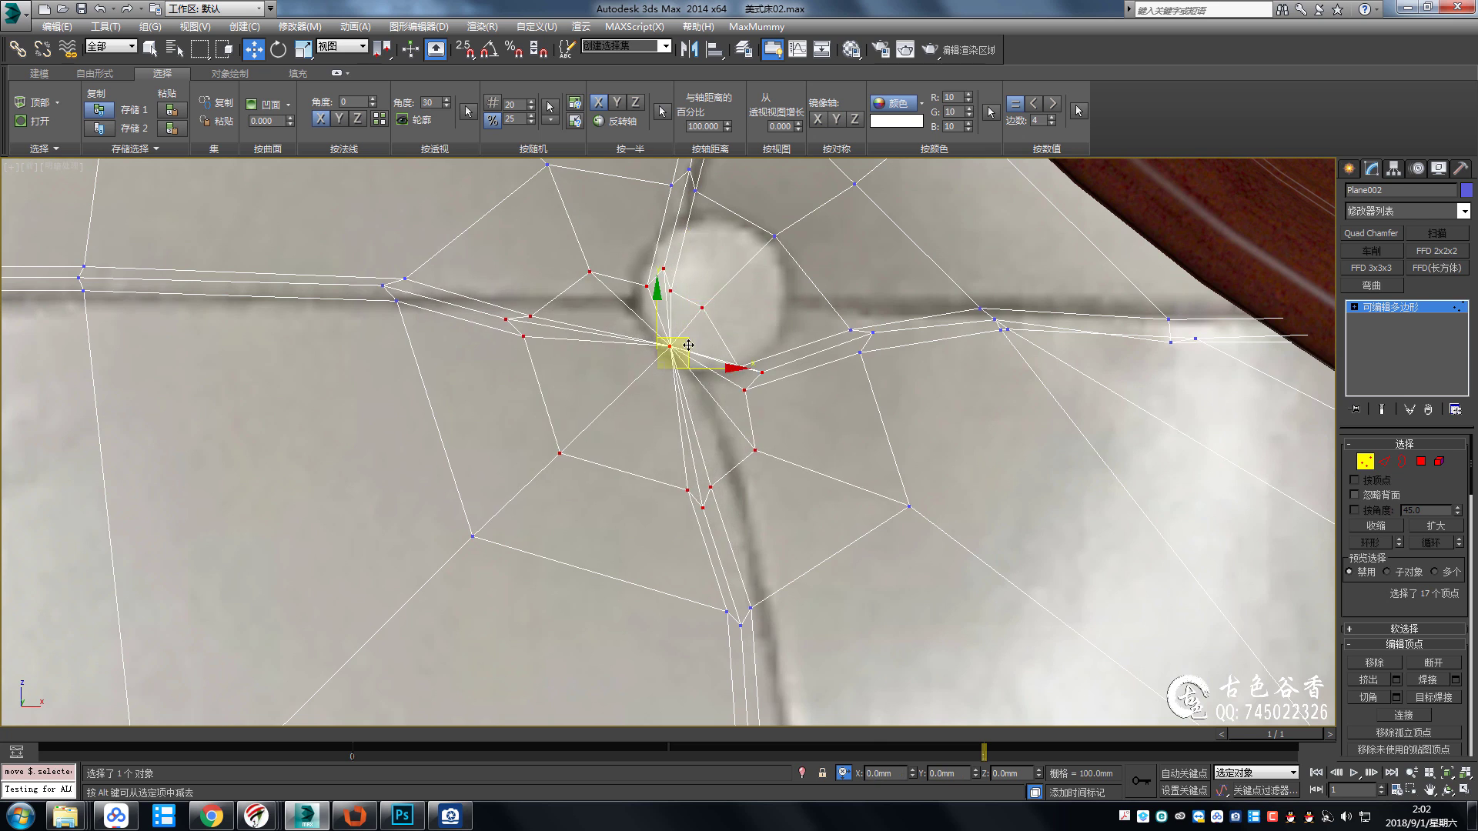
pyautogui.scroll(-2, 716, 431)
pyautogui.moveTo(712, 312); pyautogui.dragTo(745, 412, button='middle')
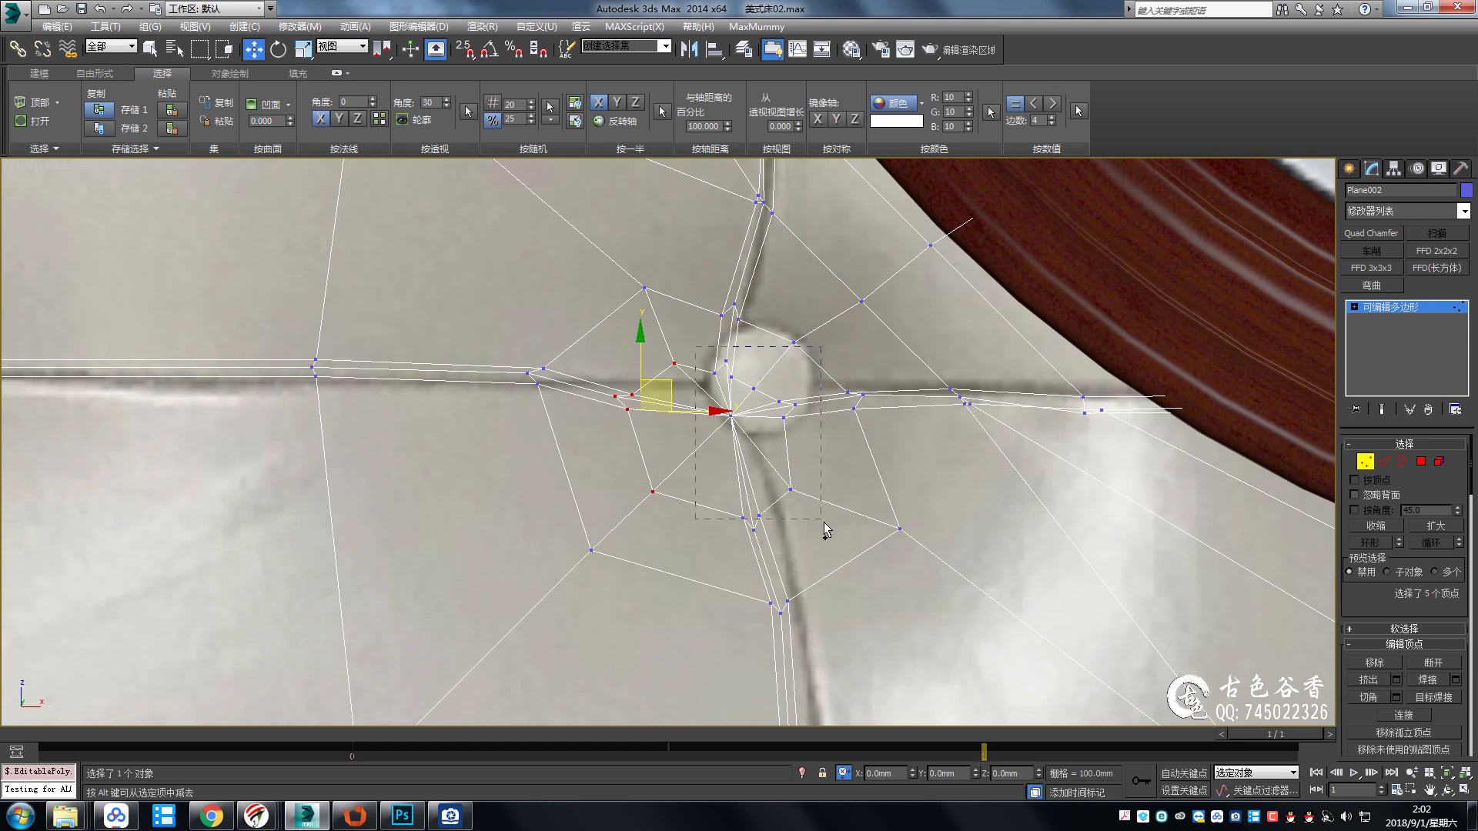
pyautogui.moveTo(753, 385); pyautogui.dragTo(745, 397)
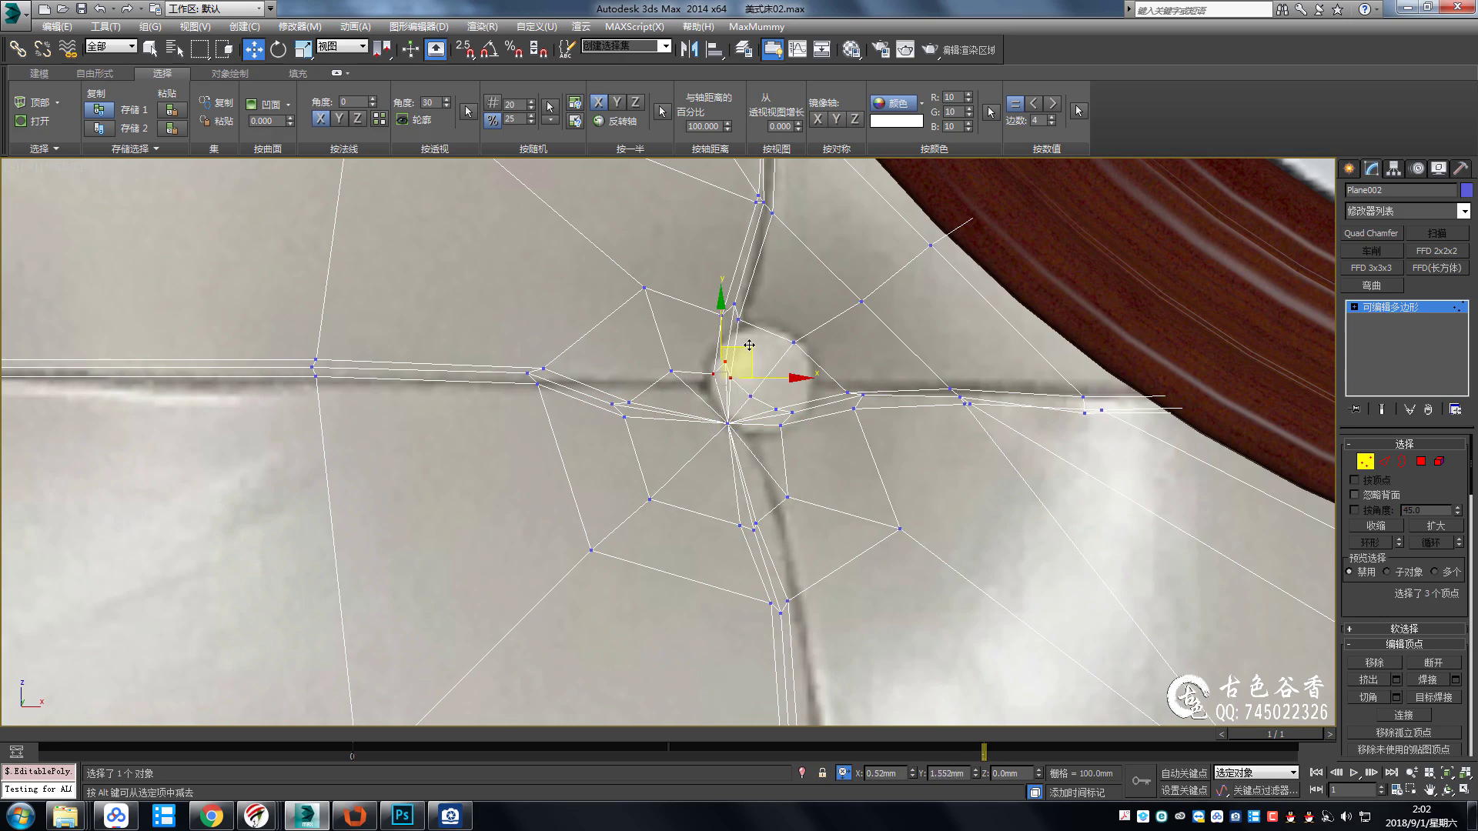
pyautogui.scroll(-3, 976, 490)
pyautogui.scroll(2, 757, 431)
# Toggle the NURMS smoothing preview on the dimple while switching between edge and vertex modes.
pyautogui.hotkey('ctrl', 'q')
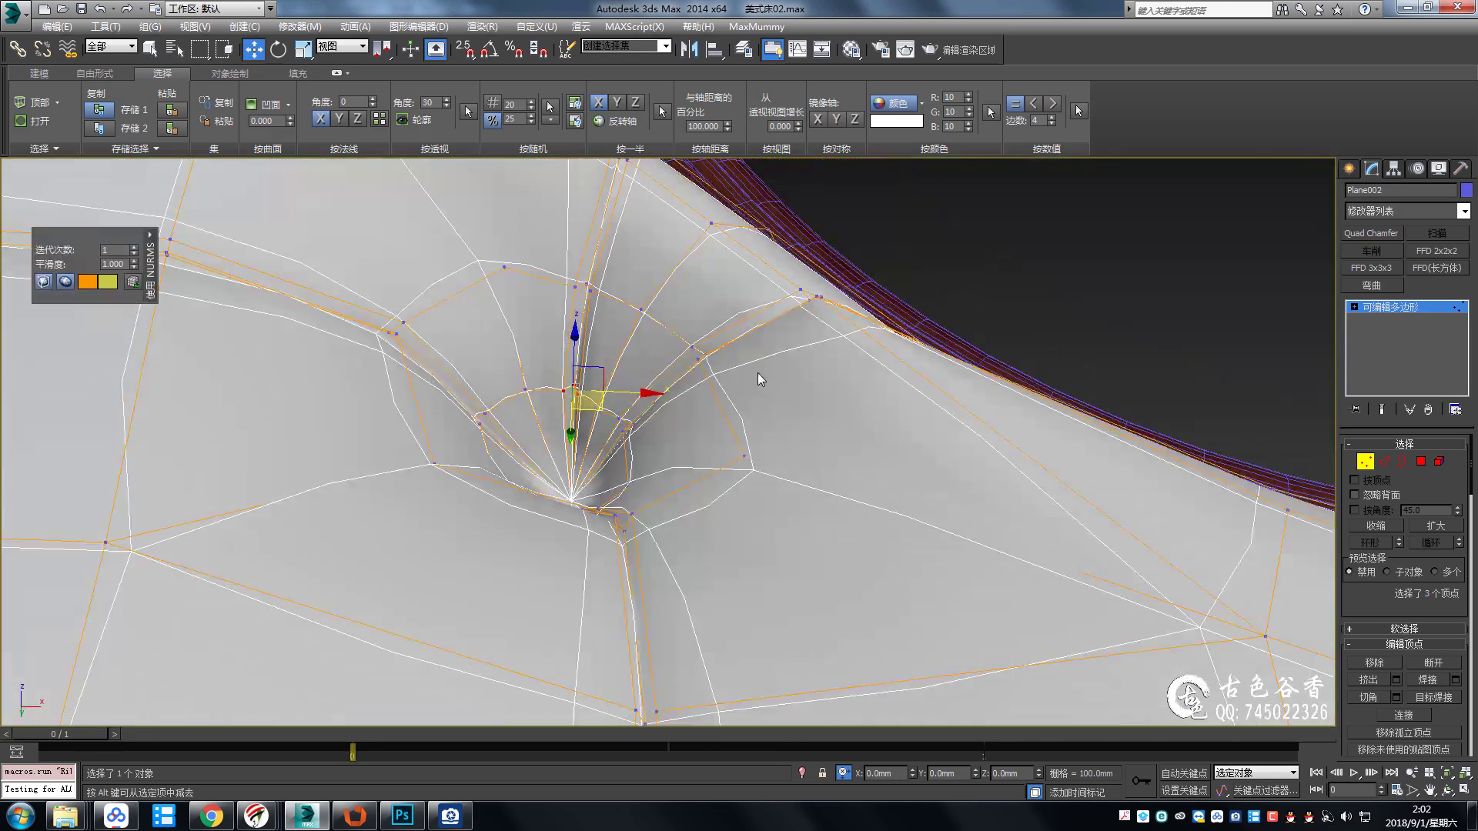
pyautogui.hotkey('ctrl', 'q')
pyautogui.scroll(3, 796, 451)
pyautogui.scroll(2, 768, 413)
pyautogui.press('2')
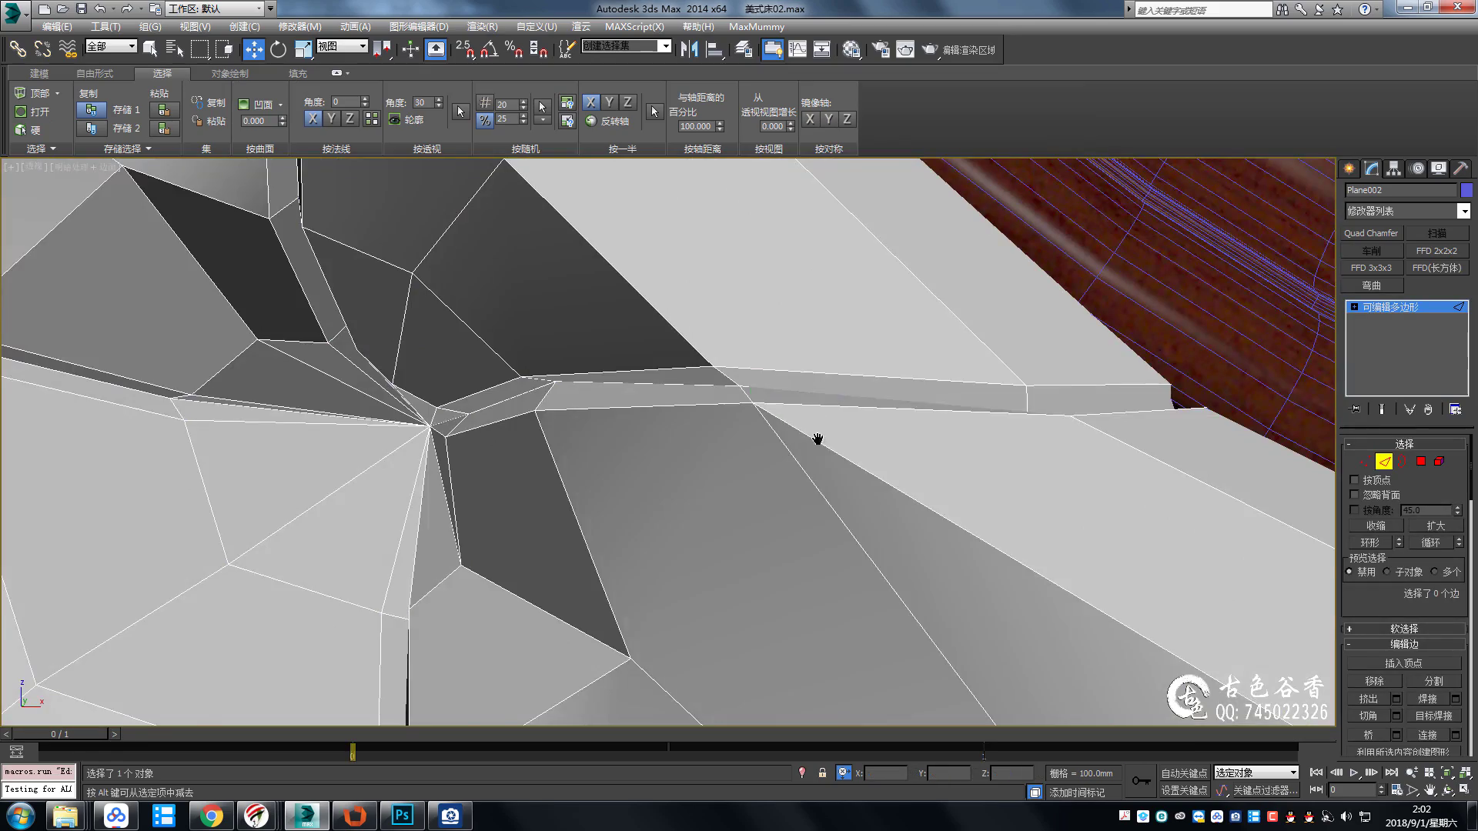
pyautogui.hotkey('ctrl', 'q')
pyautogui.scroll(-3, 867, 502)
pyautogui.hotkey('ctrl', 'q')
pyautogui.scroll(3, 799, 442)
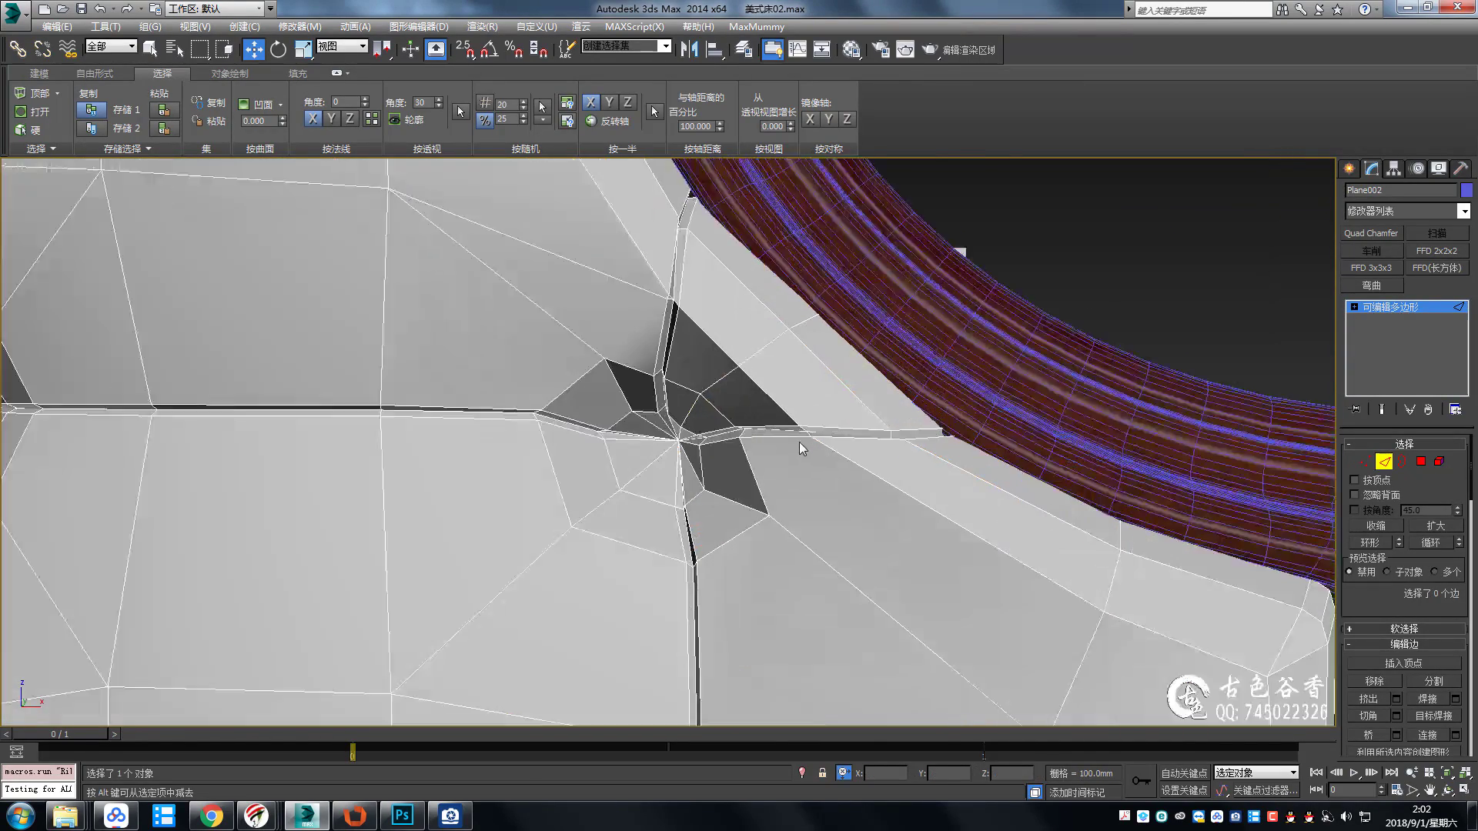
pyautogui.scroll(2, 708, 437)
pyautogui.press('1')
pyautogui.press('2')
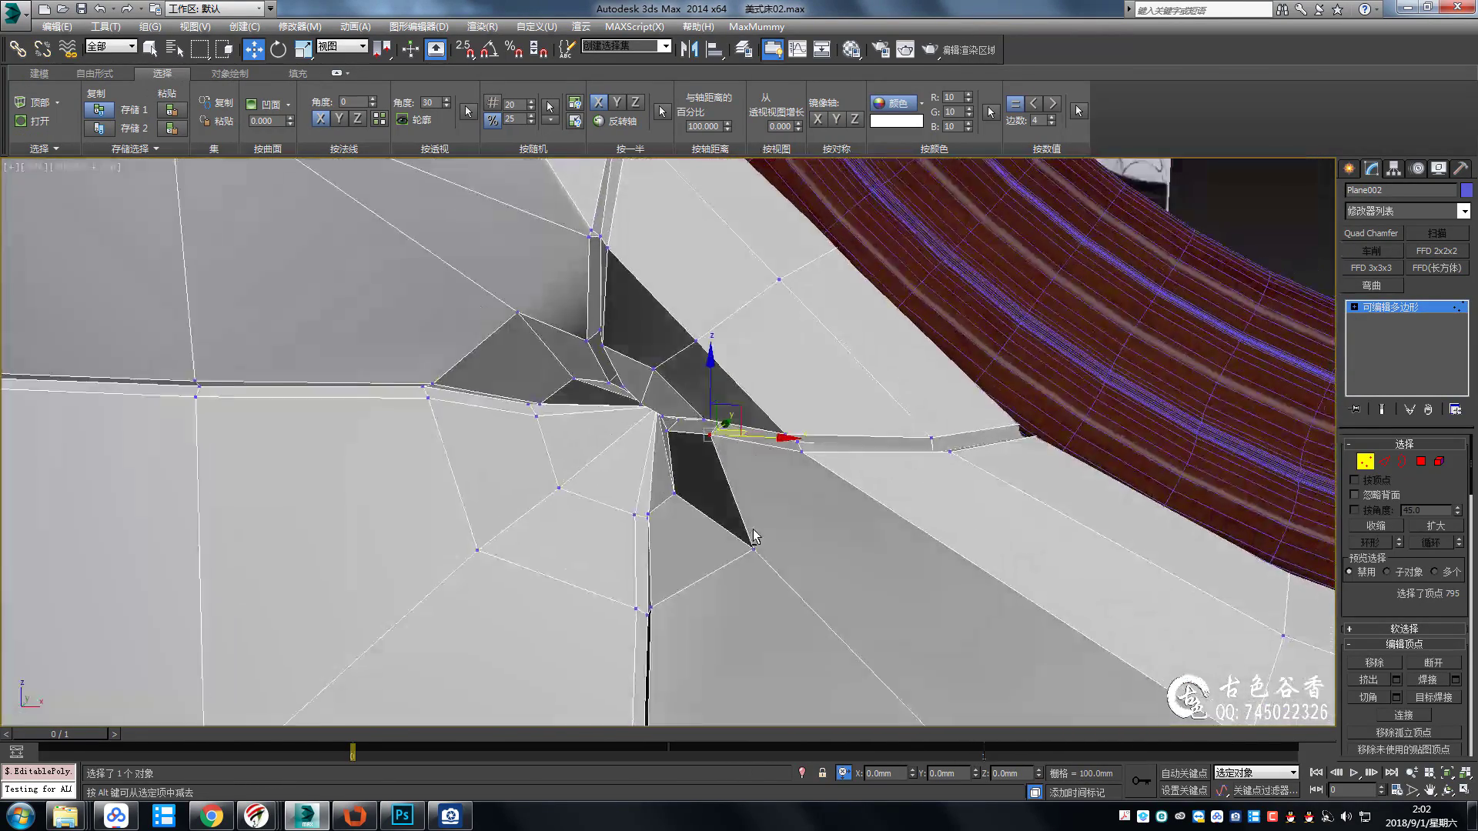
pyautogui.scroll(-2, 616, 409)
pyautogui.scroll(5, 638, 346)
# Cut a new edge from the dimple vertex to the vertex near the curved frame.
pyautogui.click(632, 343)
pyautogui.scroll(-2, 655, 362)
pyautogui.scroll(-3, 697, 380)
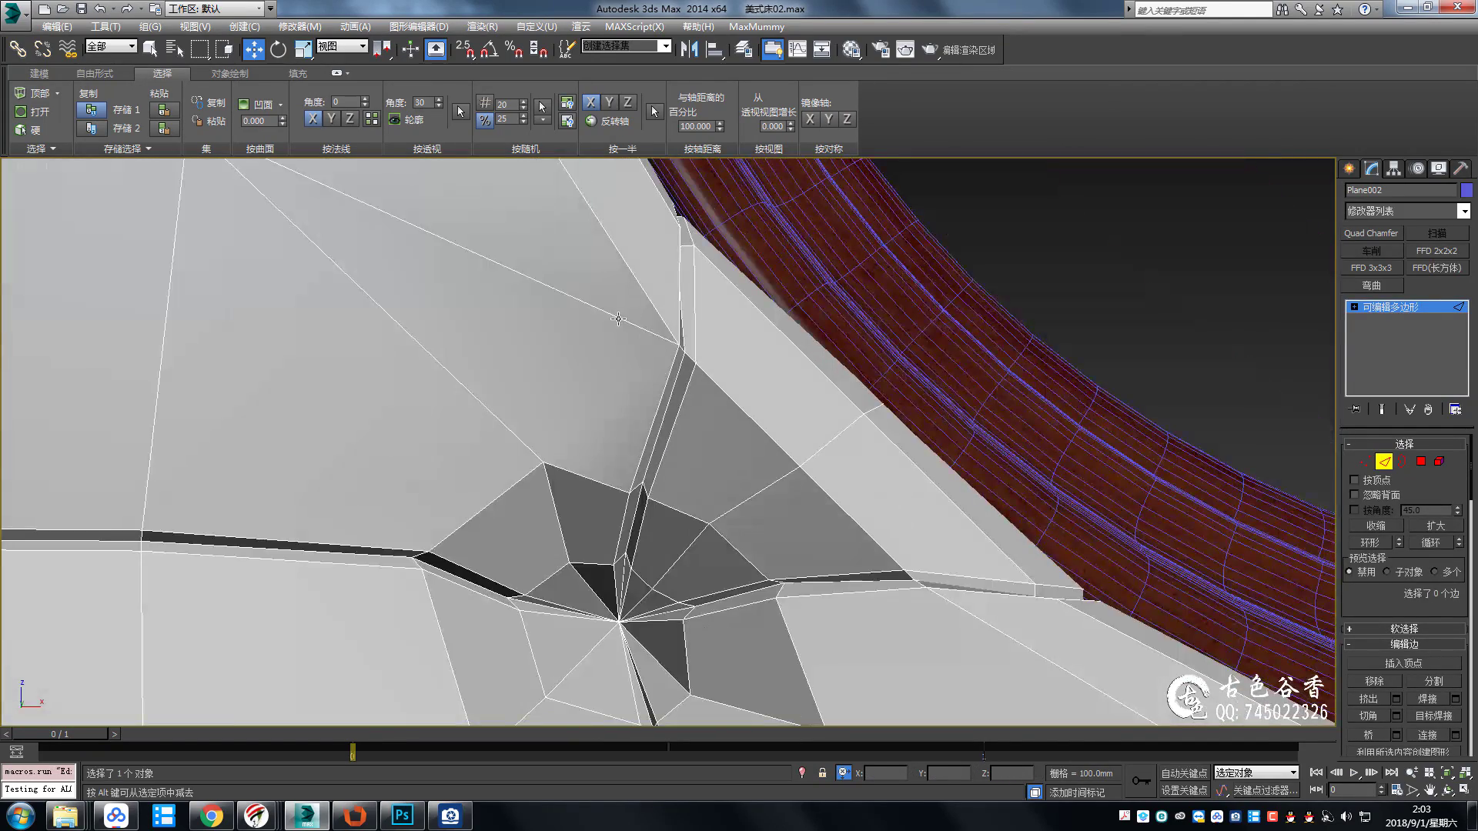
pyautogui.scroll(-3, 669, 408)
pyautogui.scroll(-1, 638, 435)
pyautogui.keyDown('alt'); pyautogui.moveTo(638, 435); pyautogui.dragTo(670, 400, button='middle'); pyautogui.keyUp('alt')
pyautogui.scroll(3, 670, 400)
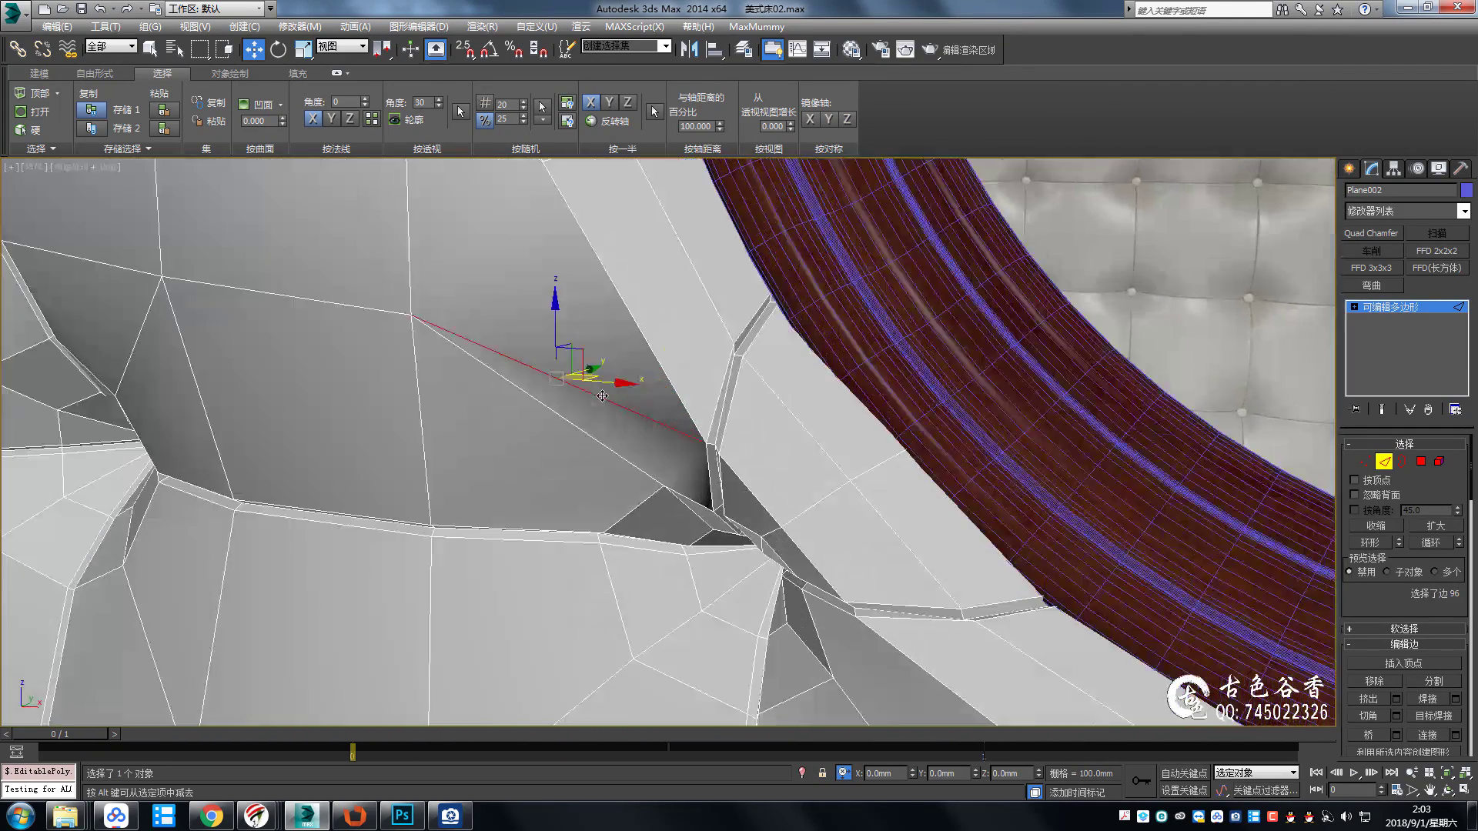
pyautogui.press('1')
pyautogui.scroll(2, 708, 373)
pyautogui.click(433, 305)
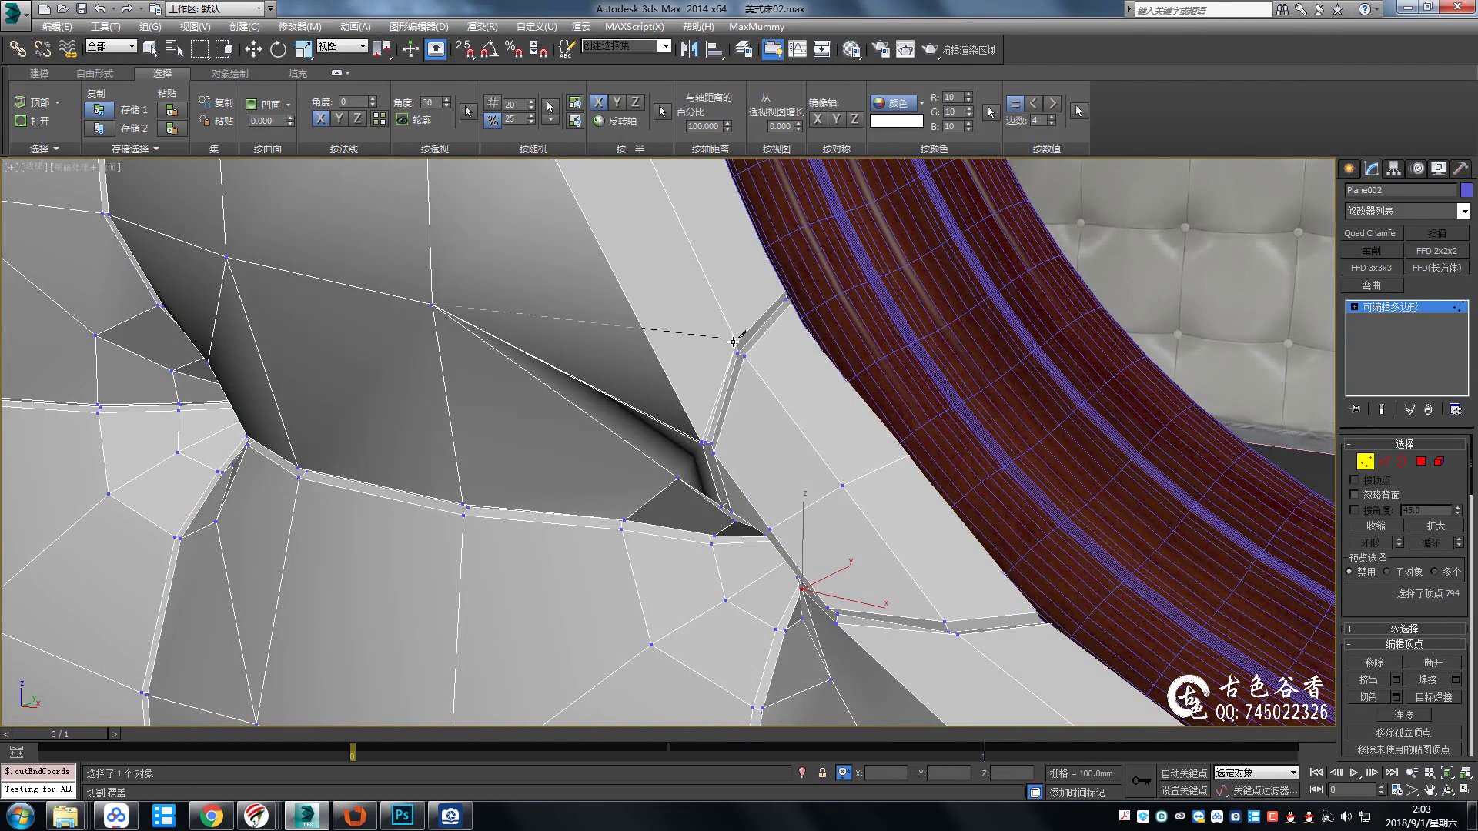
pyautogui.click(736, 342)
pyautogui.rightClick(736, 342)
pyautogui.press('2')
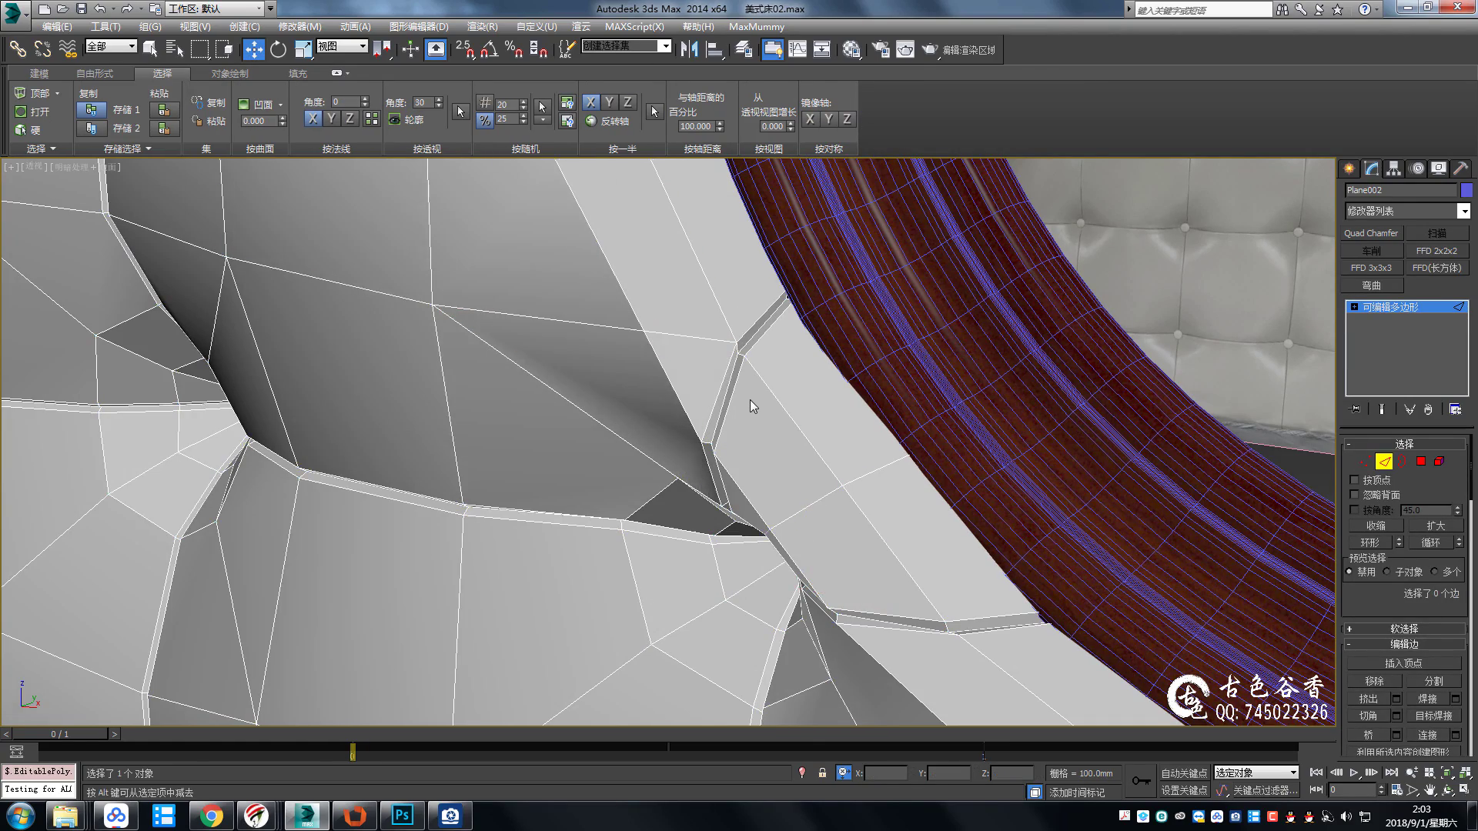
# Select the new cut's end vertex and three crease vertices, then preview them smoothed.
pyautogui.press('1')
pyautogui.click(744, 347)
pyautogui.moveTo(737, 439)
pyautogui.keyDown('alt'); pyautogui.mouseDown(button='middle')
pyautogui.moveTo(715, 400)
pyautogui.moveTo(739, 354)
pyautogui.mouseUp(button='middle'); pyautogui.keyUp('alt')
pyautogui.scroll(2, 731, 369)
pyautogui.moveTo(720, 385); pyautogui.dragTo(762, 444)
pyautogui.keyDown('alt'); pyautogui.moveTo(739, 416); pyautogui.dragTo(732, 420, button='middle'); pyautogui.keyUp('alt')
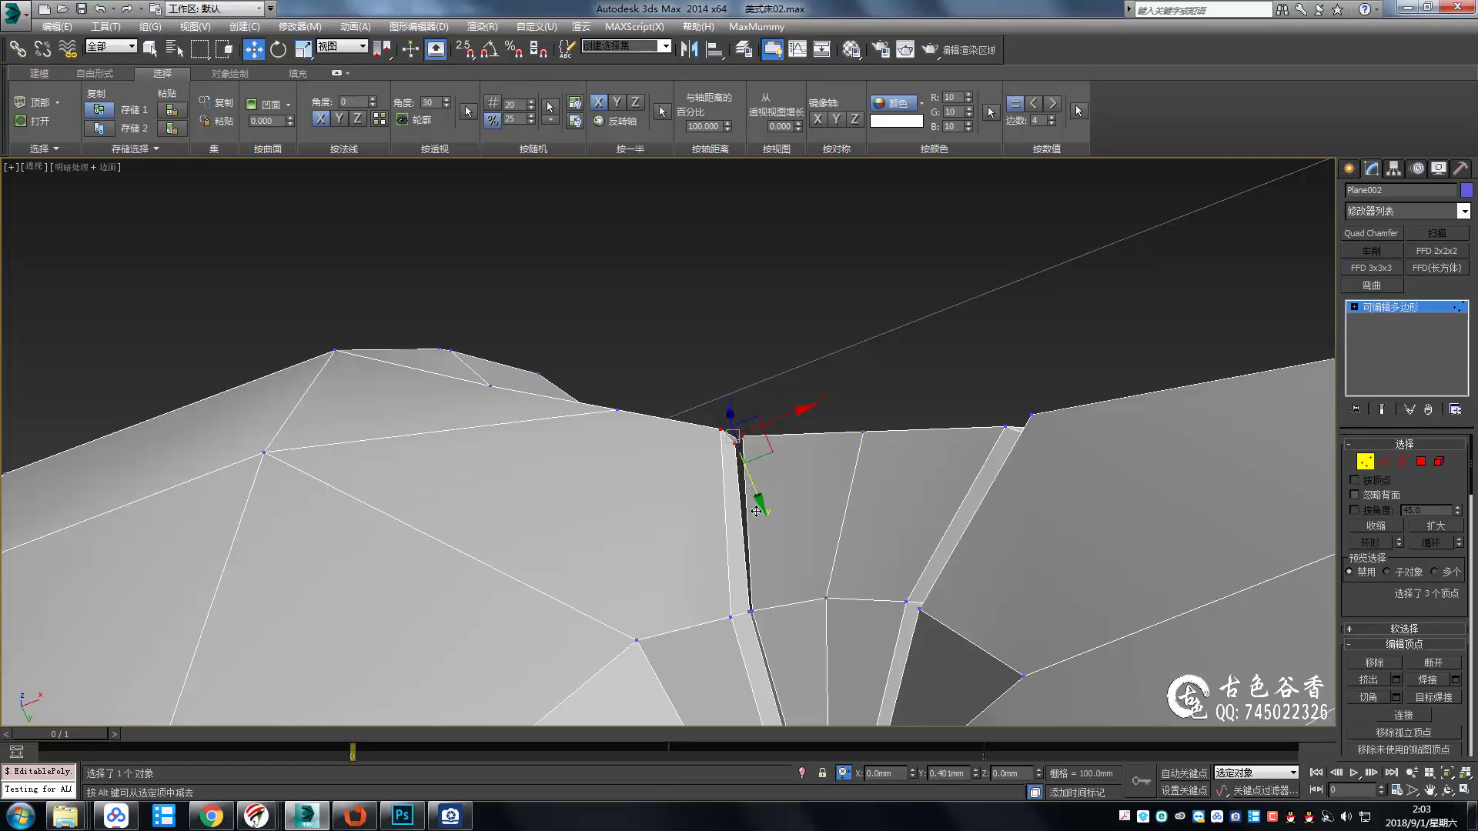
pyautogui.moveTo(757, 511)
pyautogui.keyDown('alt'); pyautogui.mouseDown(button='middle')
pyautogui.moveTo(865, 520)
pyautogui.moveTo(956, 473)
pyautogui.mouseUp(button='middle'); pyautogui.keyUp('alt')
pyautogui.moveTo(990, 533)
pyautogui.keyDown('alt'); pyautogui.mouseDown(button='middle')
pyautogui.moveTo(865, 395)
pyautogui.moveTo(923, 385)
pyautogui.moveTo(913, 441)
pyautogui.moveTo(968, 412)
pyautogui.moveTo(832, 486)
pyautogui.mouseUp(button='middle'); pyautogui.keyUp('alt')
pyautogui.hotkey('ctrl', 'BackSpace')
pyautogui.scroll(-2, 865, 395)
pyautogui.scroll(1, 825, 485)
pyautogui.scroll(3, 777, 336)
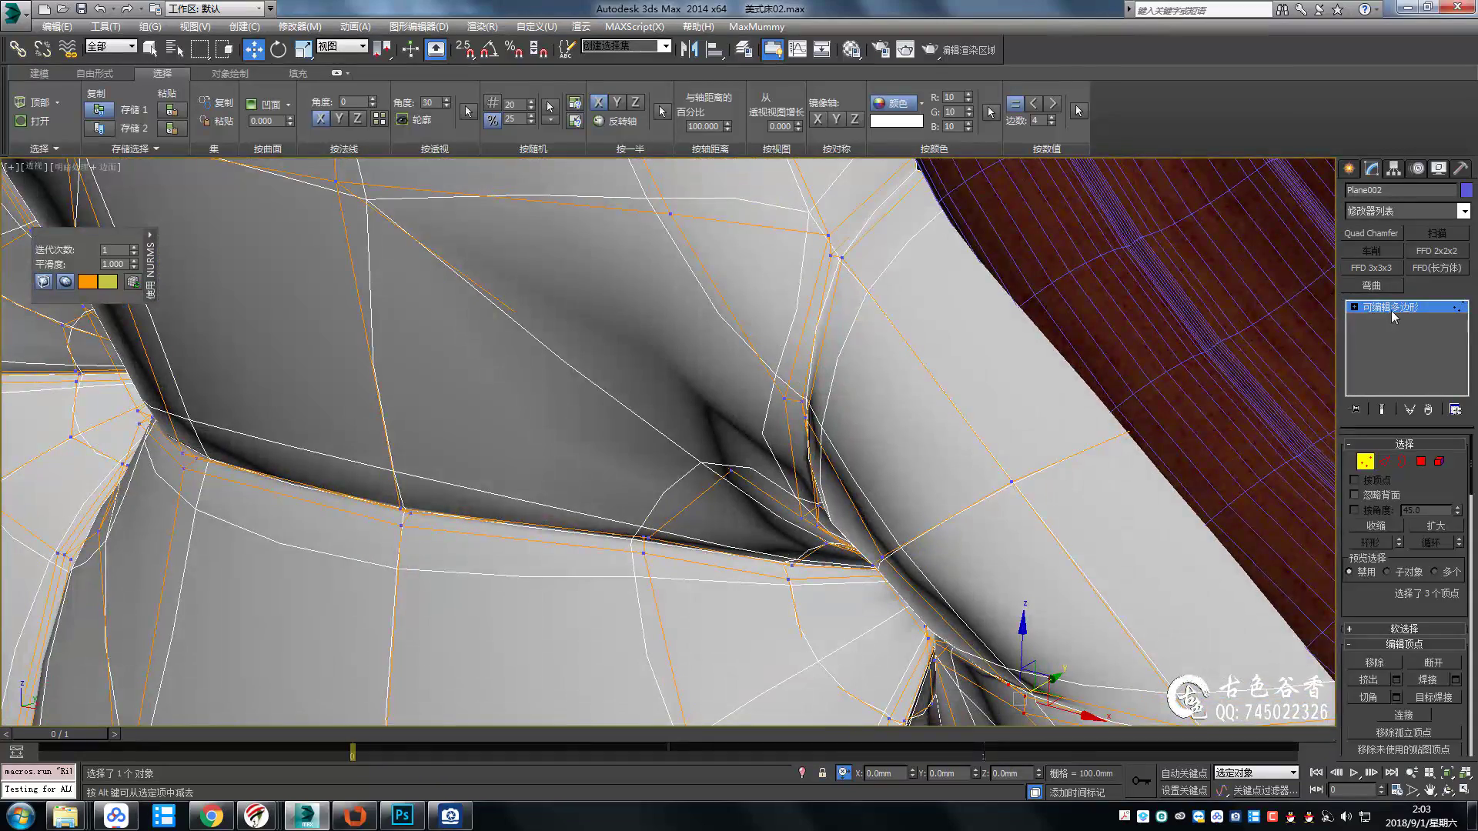
pyautogui.scroll(-5, 1056, 349)
# Reselect the tufted headboard from a frontal view.
pyautogui.keyDown('alt'); pyautogui.moveTo(1056, 350); pyautogui.dragTo(868, 450, button='middle'); pyautogui.keyUp('alt')
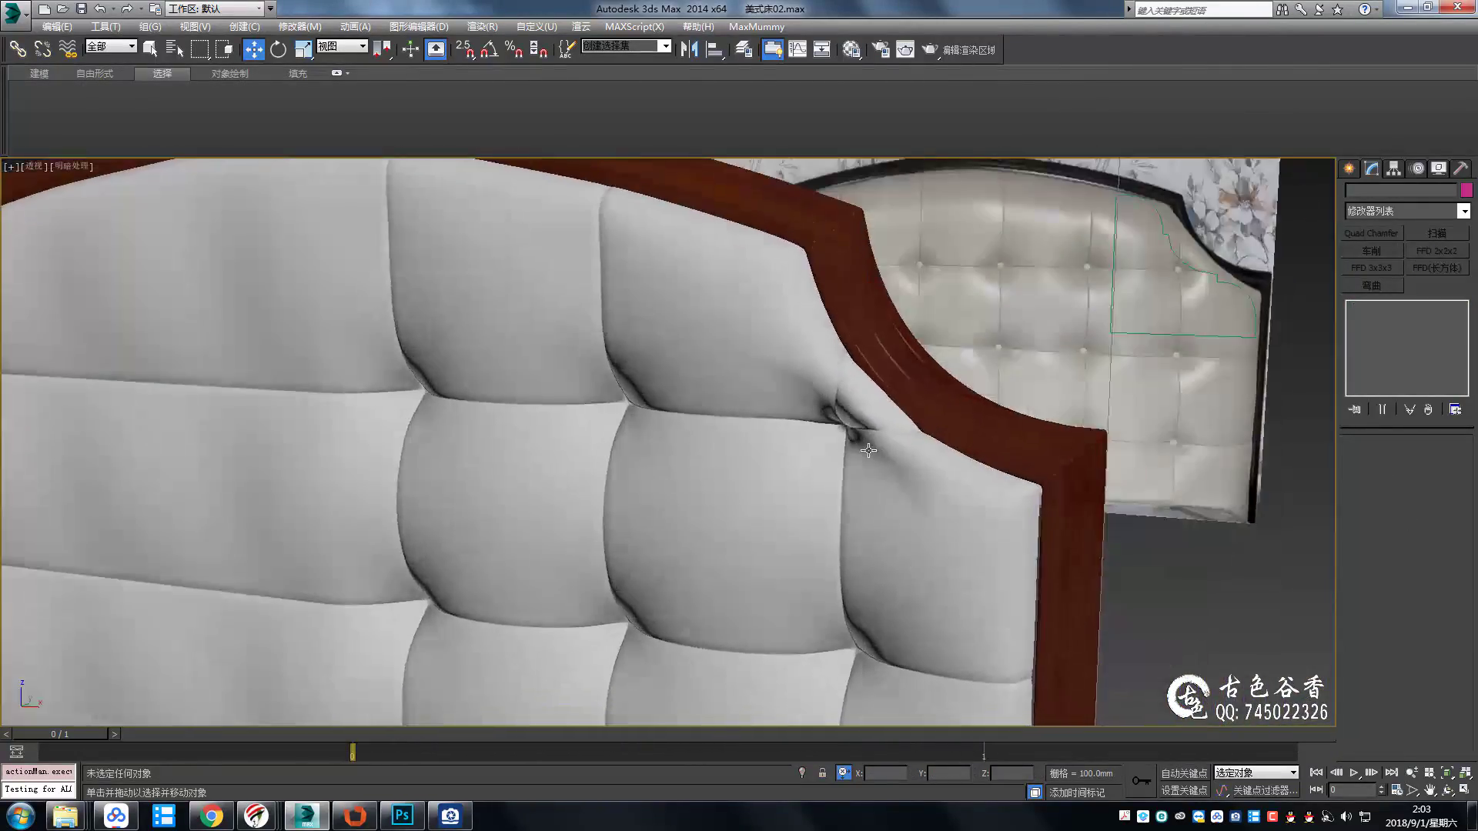
pyautogui.scroll(-1, 845, 417)
pyautogui.scroll(2, 847, 415)
pyautogui.click(854, 412)
pyautogui.scroll(2, 855, 412)
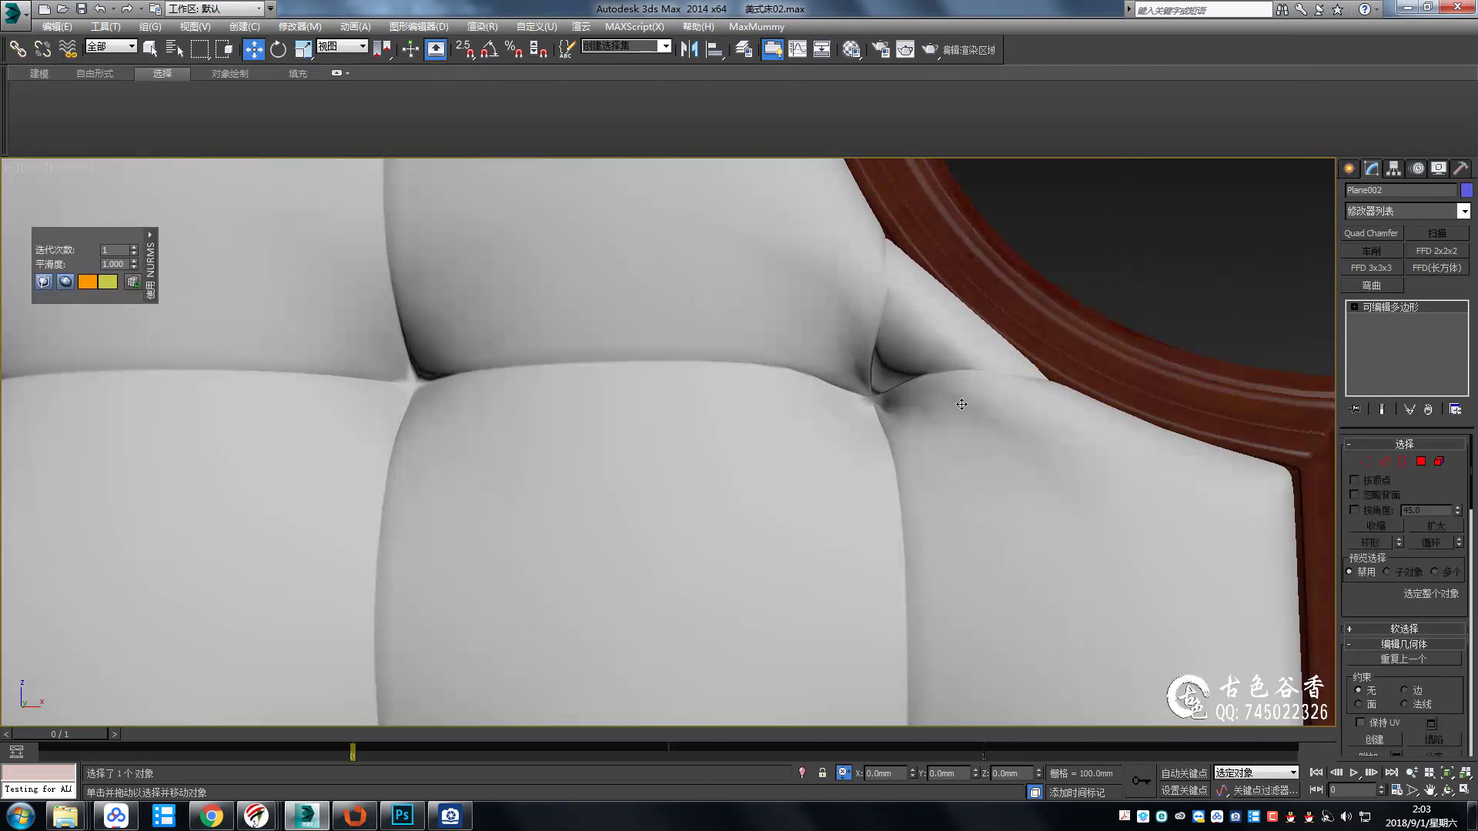
pyautogui.scroll(-3, 865, 408)
pyautogui.scroll(2, 909, 413)
pyautogui.scroll(3, 852, 402)
pyautogui.scroll(-5, 852, 402)
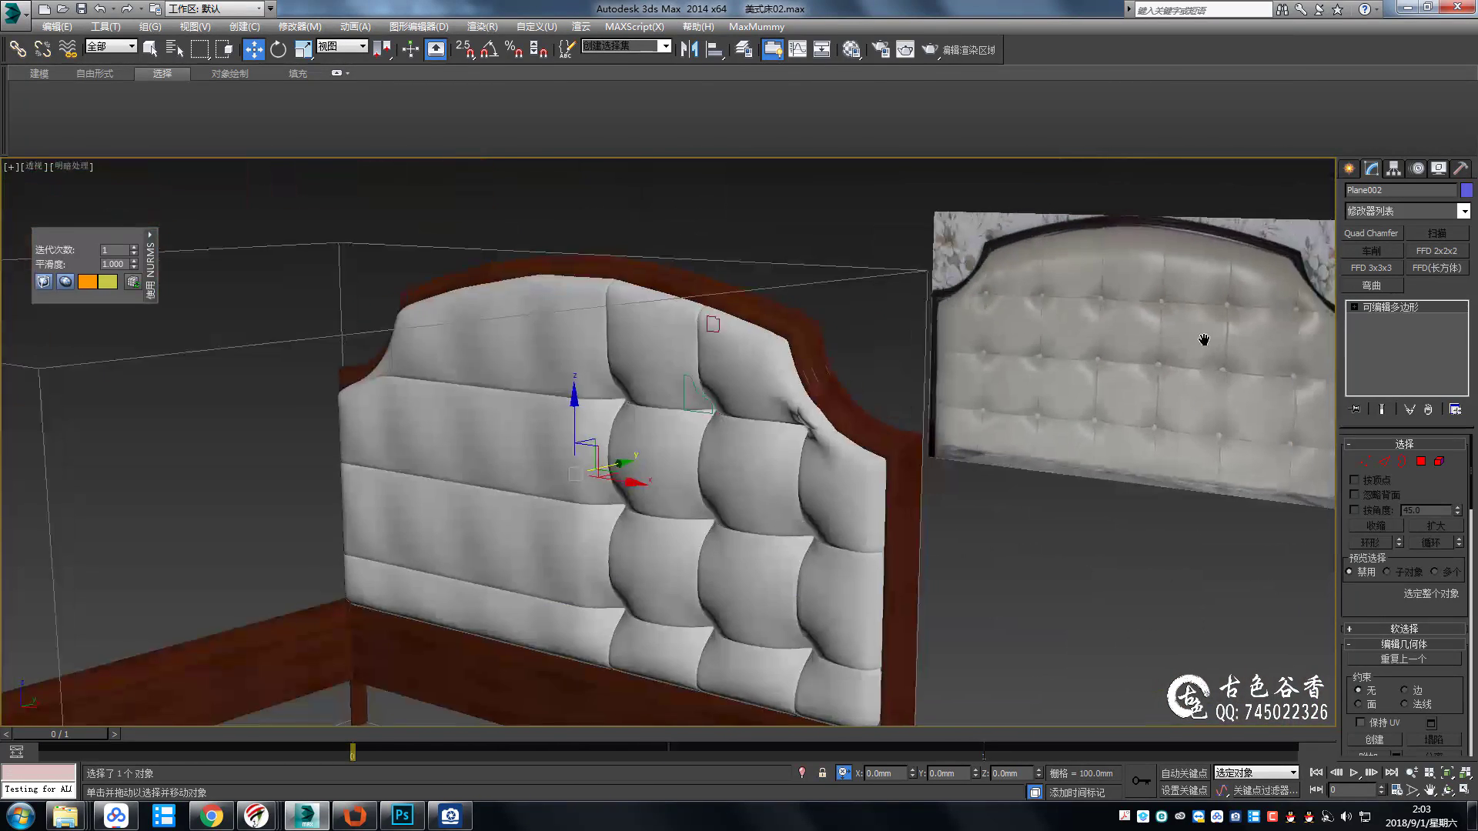
pyautogui.scroll(1, 906, 415)
# Select the corner dimple's vertices in the front view and shift them slightly down-left.
pyautogui.hotkey('alt', 'w')
pyautogui.hotkey('alt', 'w')
pyautogui.press('1')
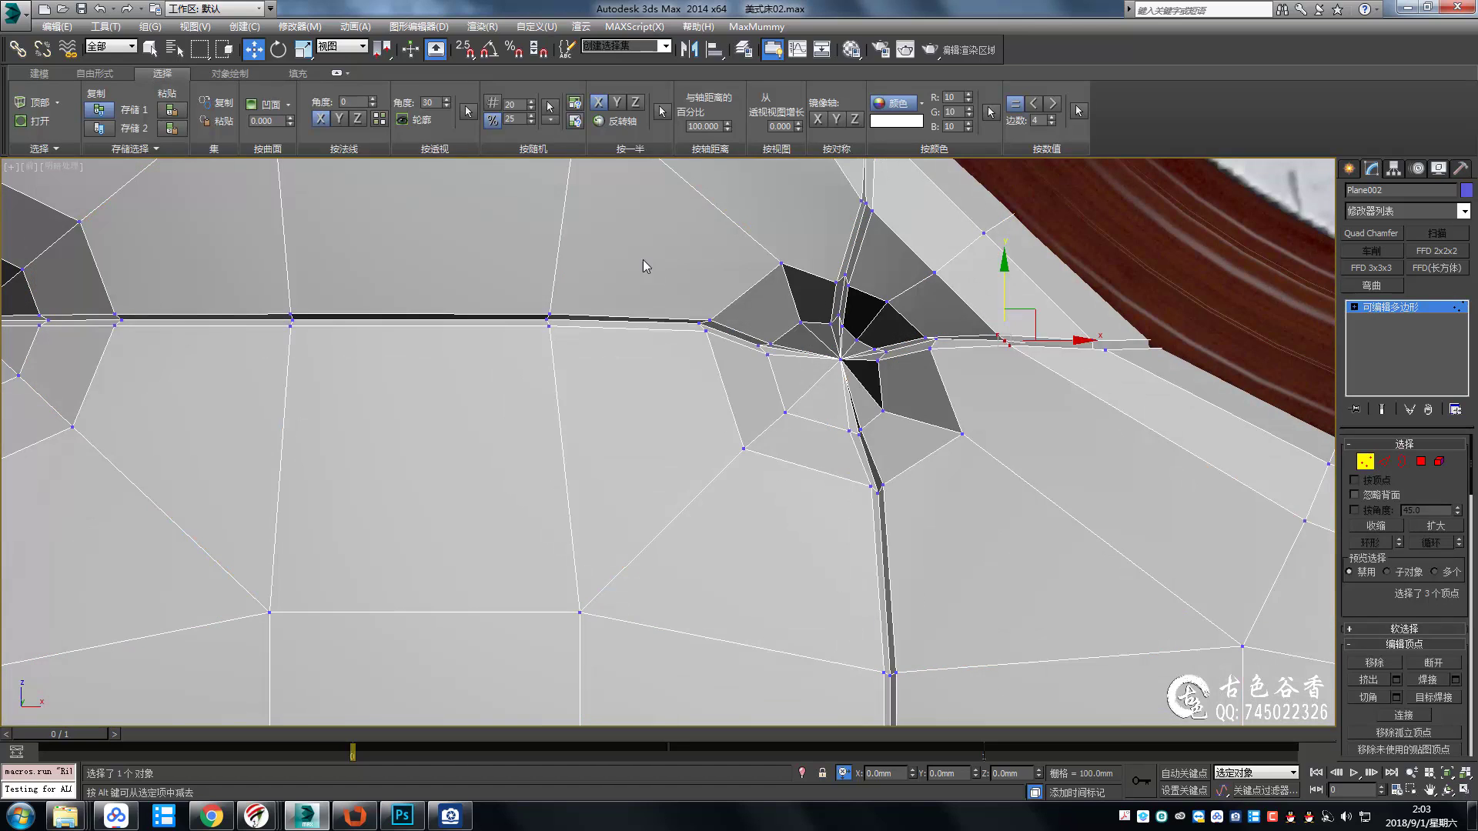
pyautogui.moveTo(945, 511); pyautogui.dragTo(943, 509)
pyautogui.scroll(-2, 885, 308)
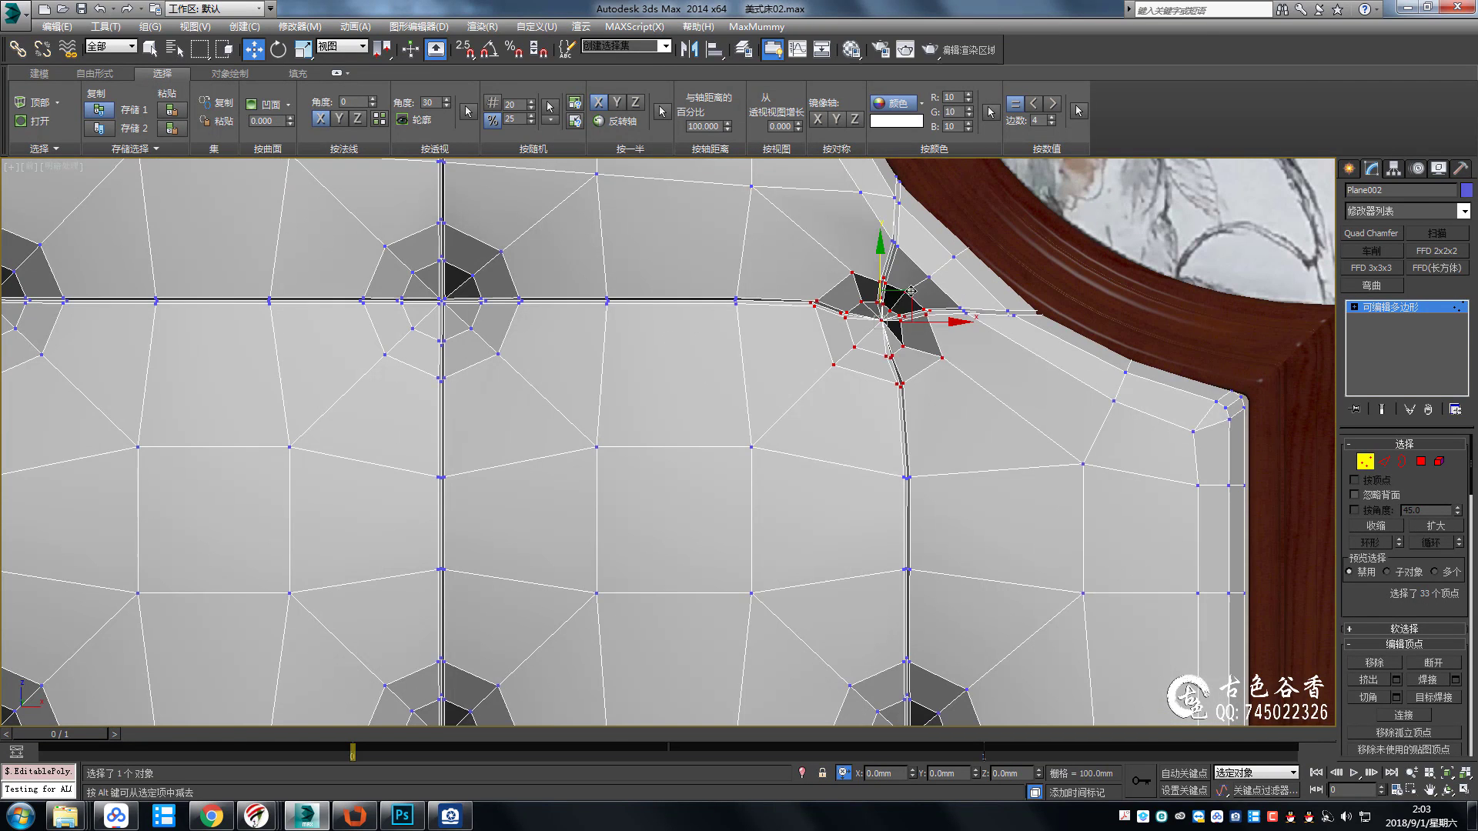
pyautogui.scroll(2, 887, 246)
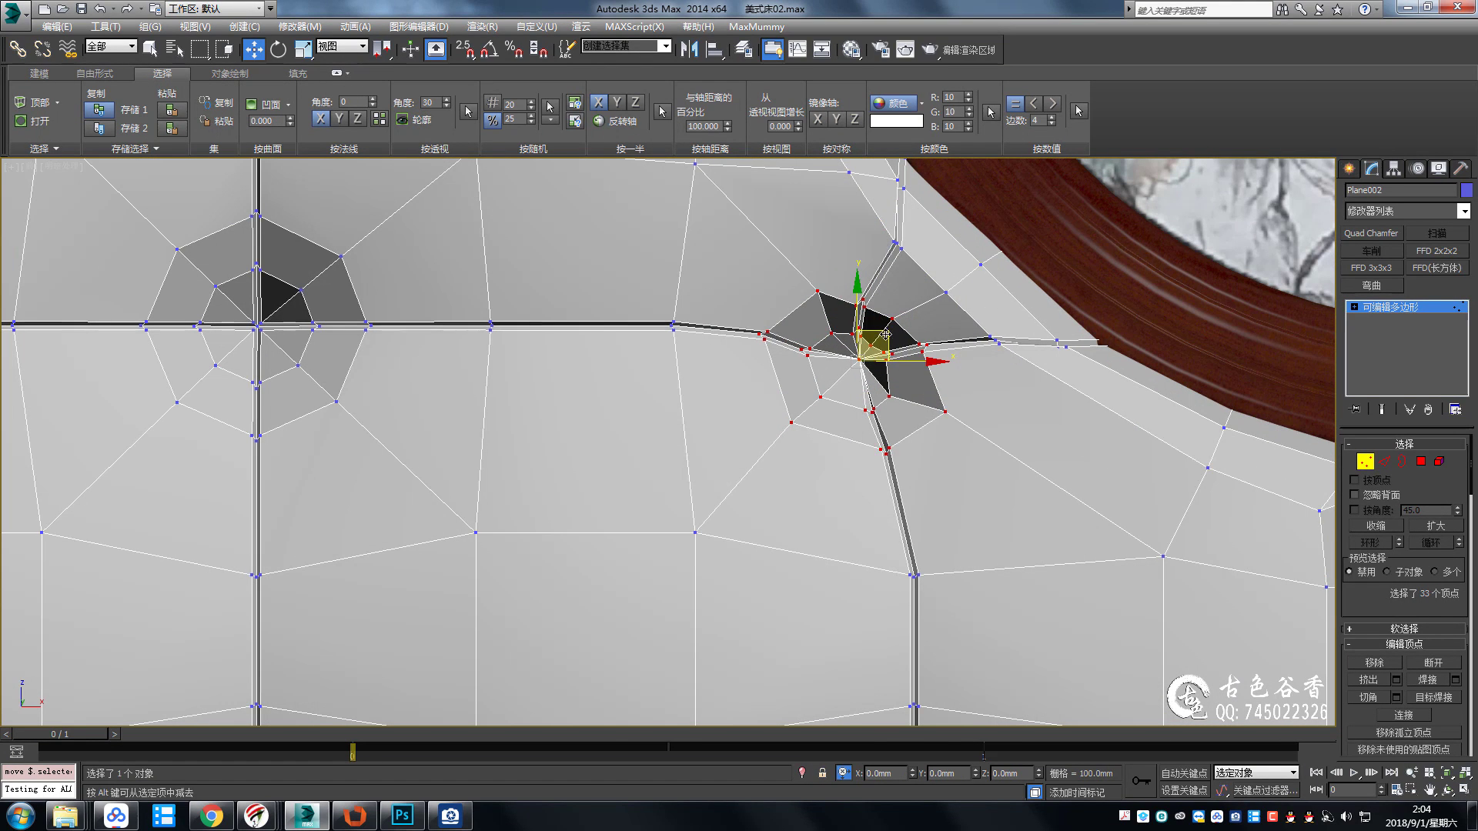
pyautogui.moveTo(885, 334); pyautogui.dragTo(881, 350)
pyautogui.scroll(-4, 968, 367)
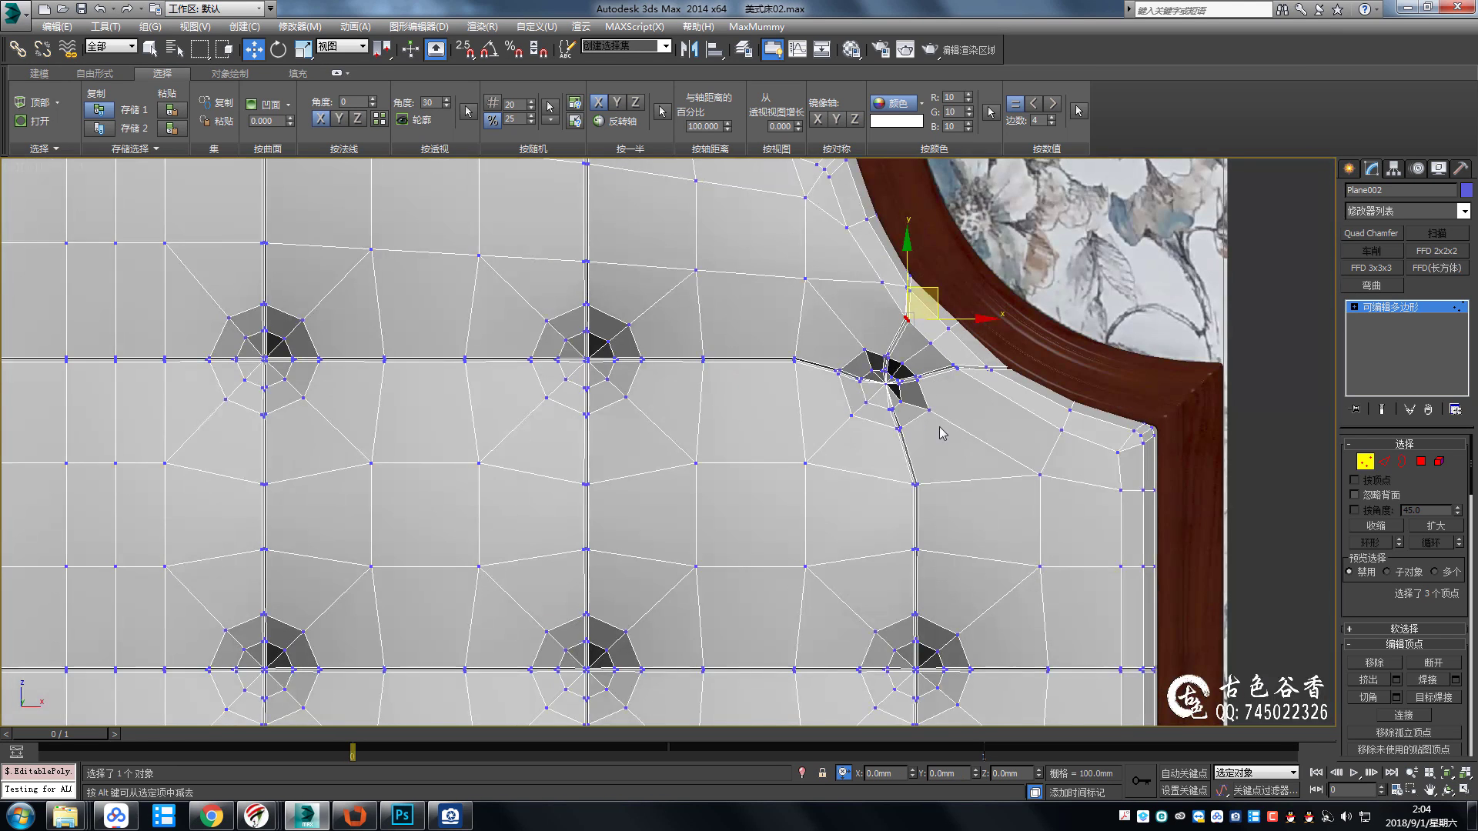
pyautogui.scroll(2, 940, 429)
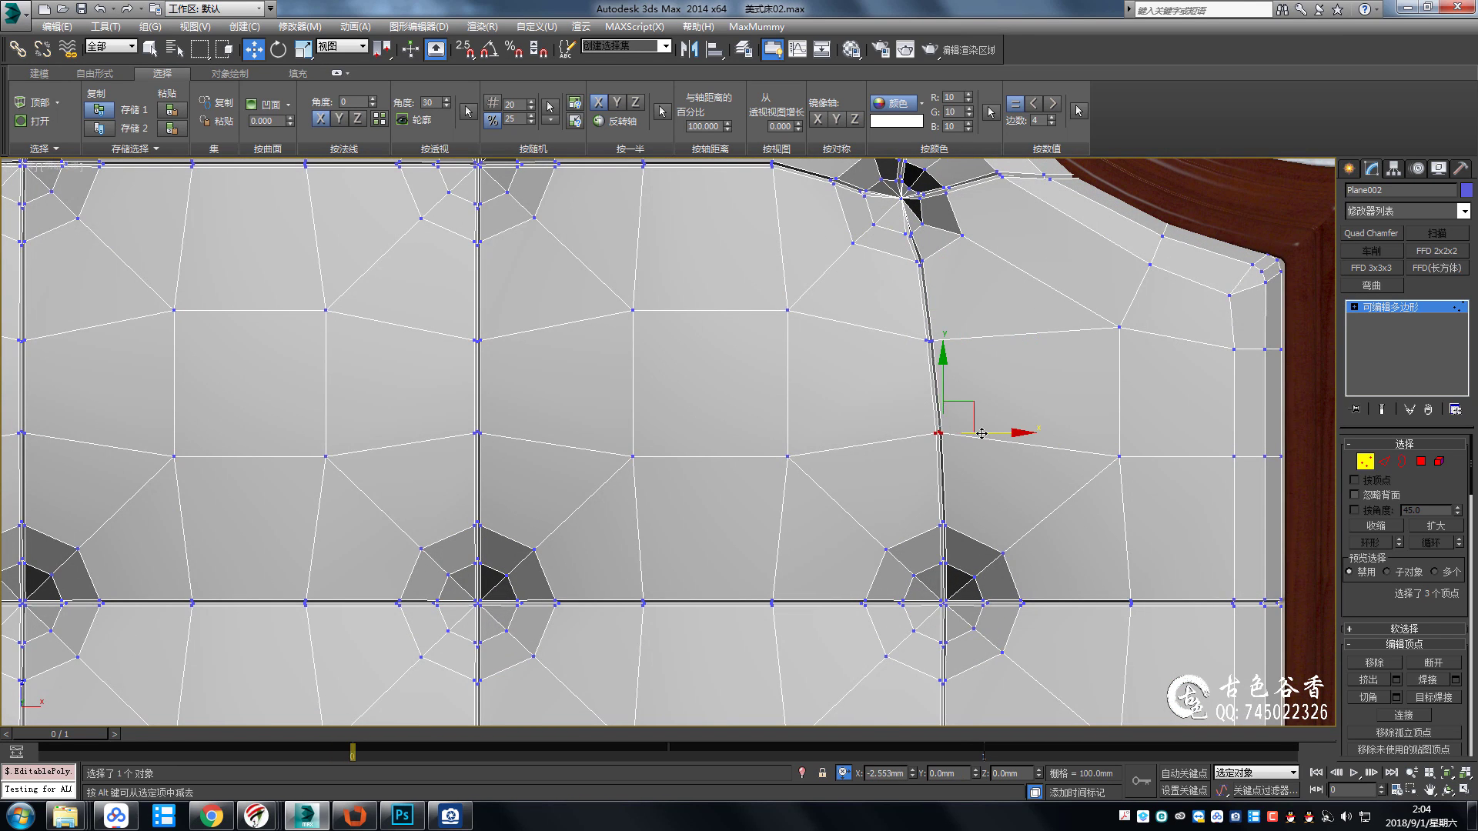
# Zoom in on the dimple vertices with wireframe edges shown and preview the smoothing.
pyautogui.moveTo(982, 433); pyautogui.dragTo(963, 448, button='middle')
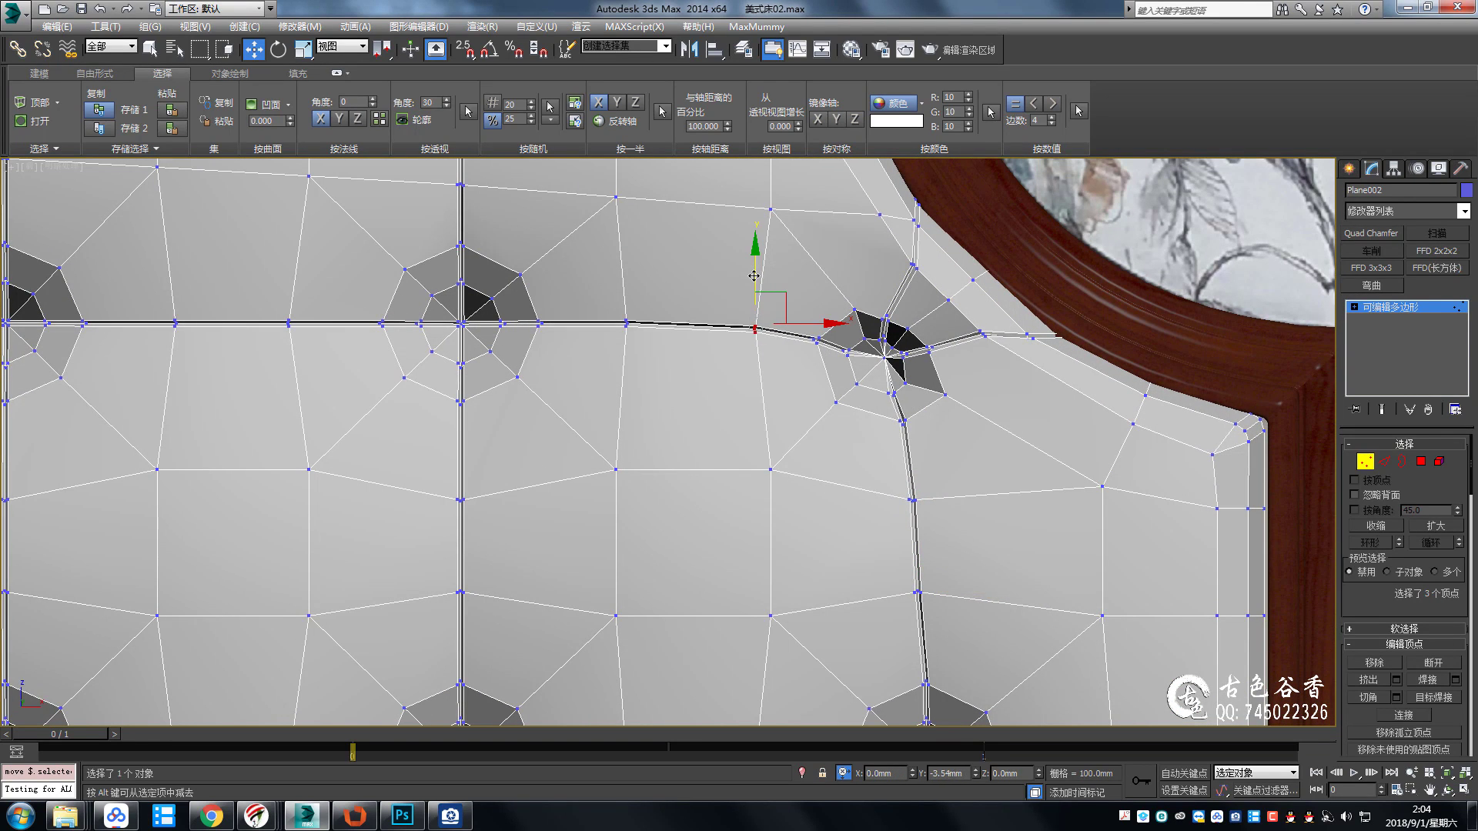
pyautogui.hotkey('alt', 'w')
pyautogui.hotkey('alt', 'w')
pyautogui.press('z')
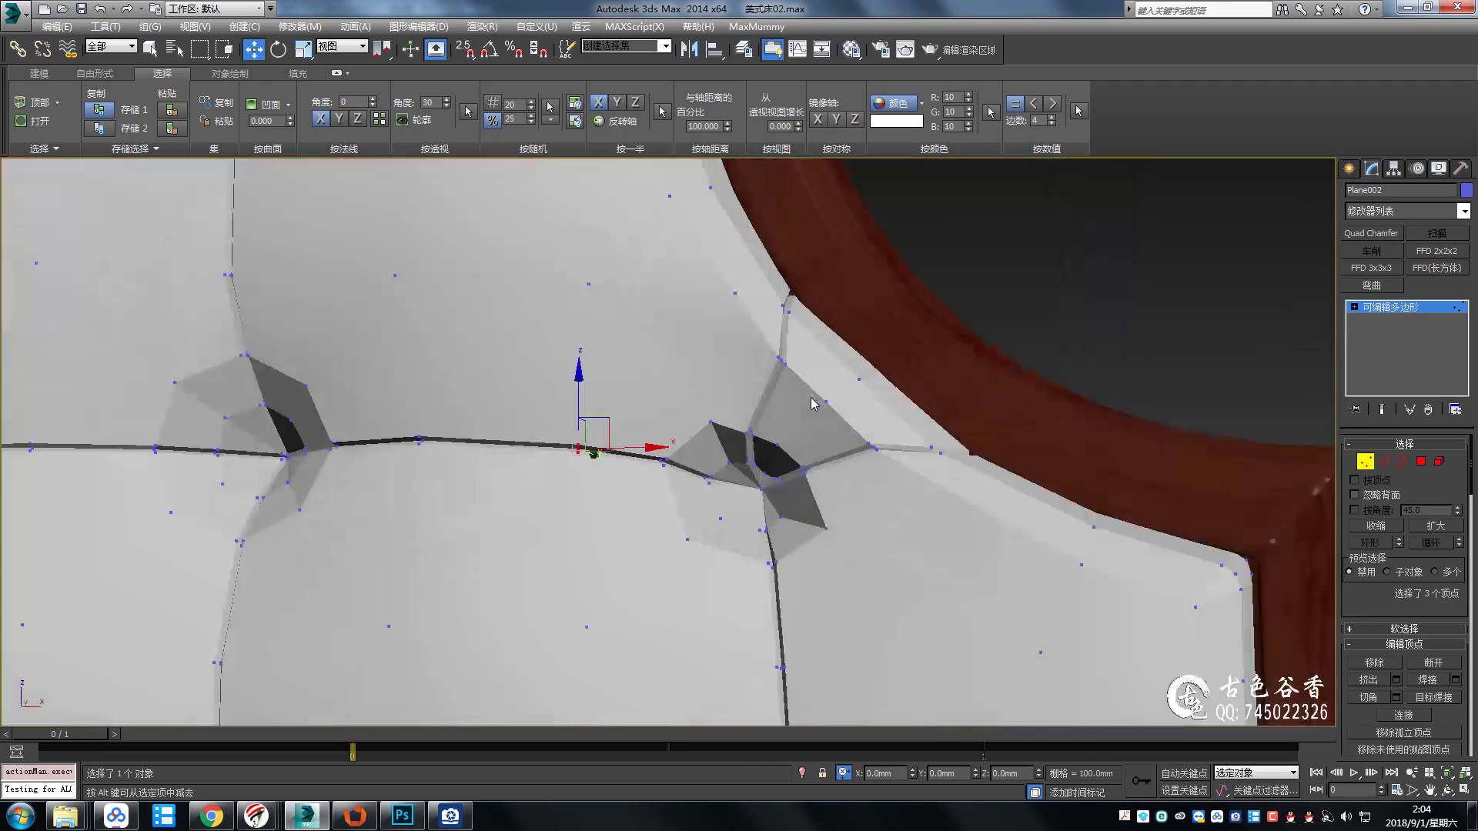
pyautogui.press('F4')
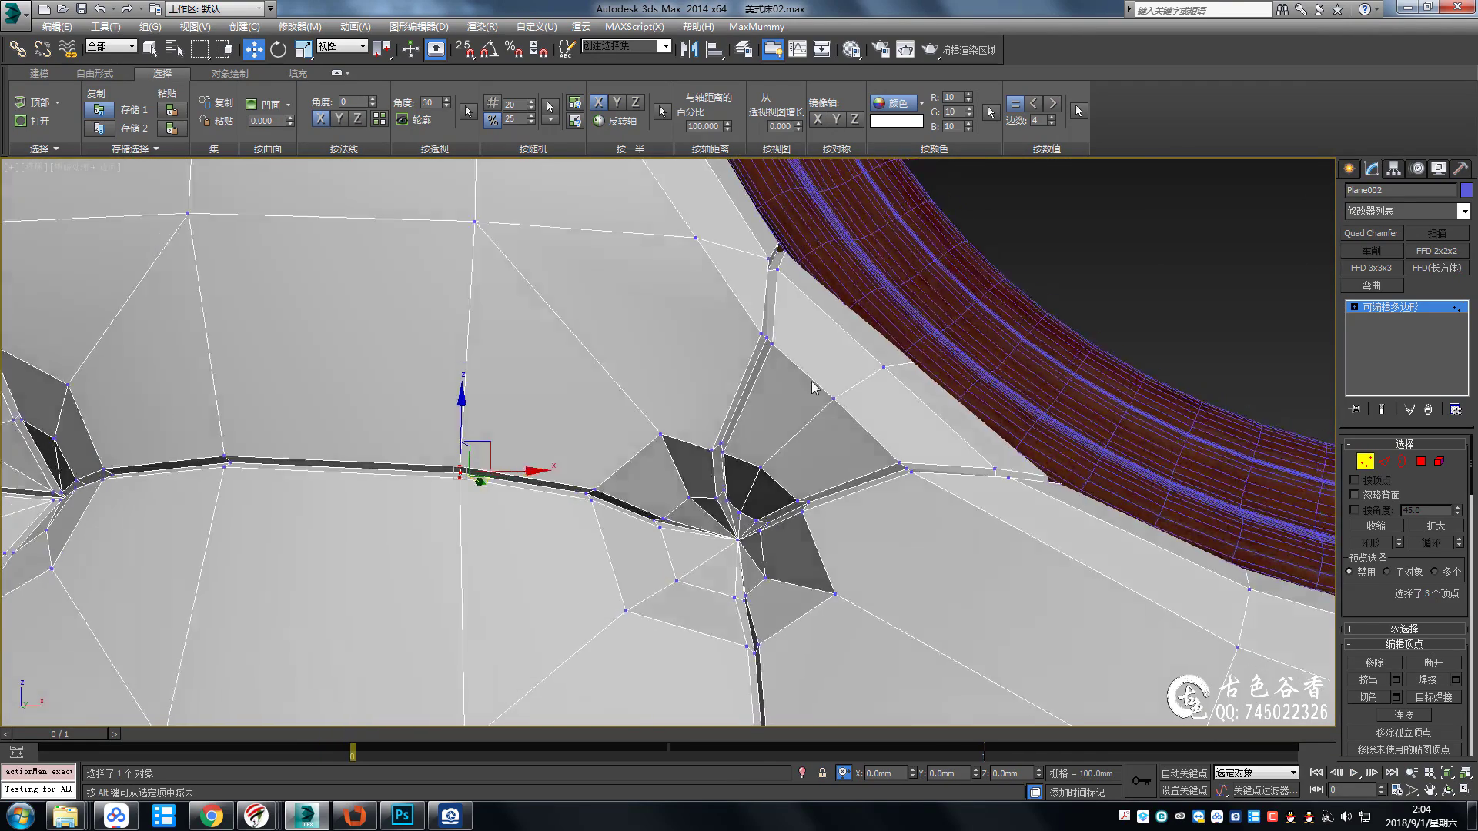
pyautogui.click(832, 401)
pyautogui.keyDown('alt'); pyautogui.moveTo(831, 400); pyautogui.dragTo(844, 389, button='middle'); pyautogui.keyUp('alt')
pyautogui.scroll(5, 845, 462)
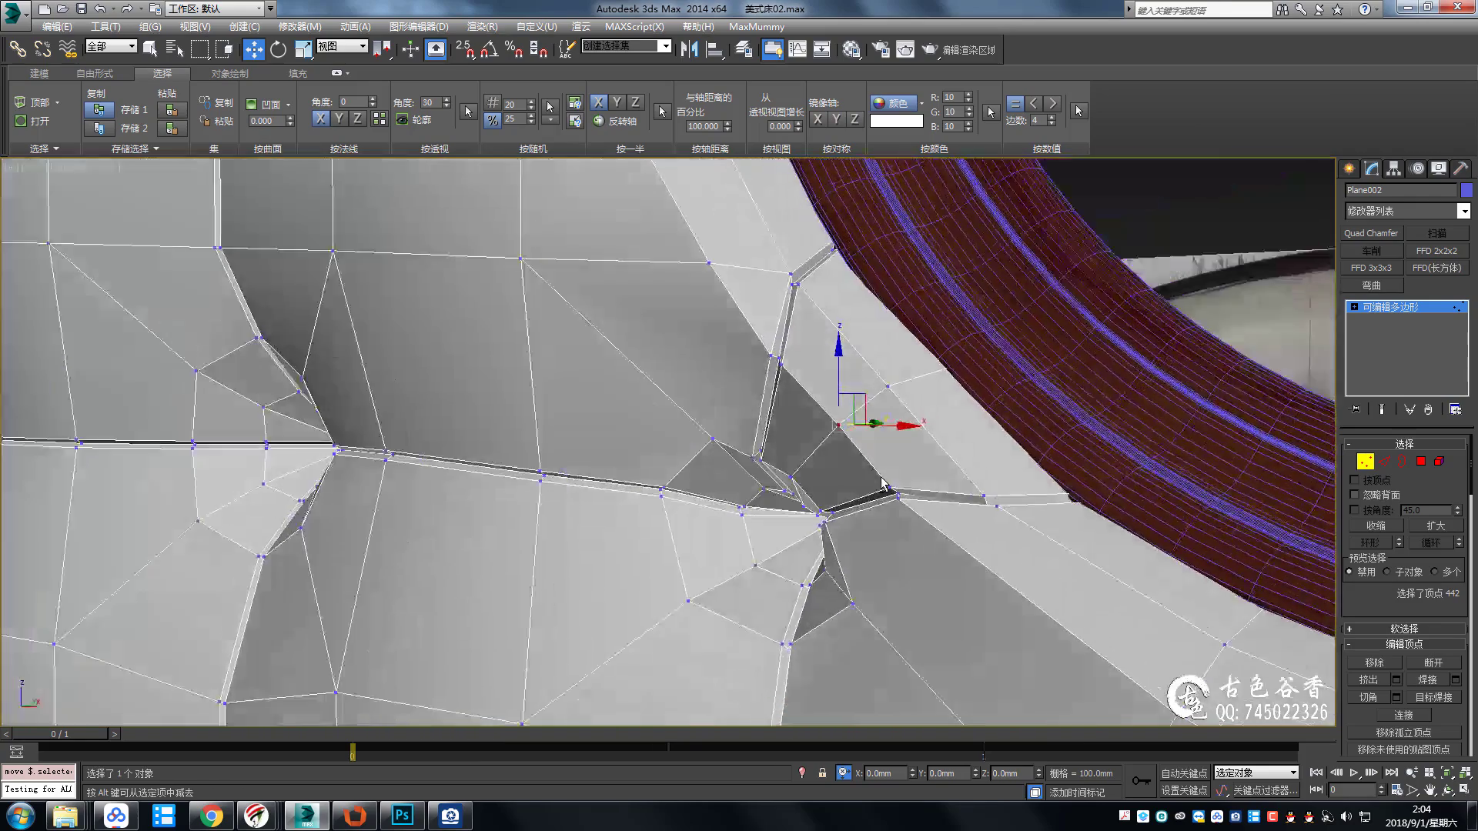
pyautogui.keyDown('alt'); pyautogui.moveTo(845, 463); pyautogui.dragTo(839, 466, button='middle'); pyautogui.keyUp('alt')
pyautogui.scroll(3, 839, 466)
pyautogui.hotkey('ctrl', 'q')
pyautogui.hotkey('ctrl', 'q')
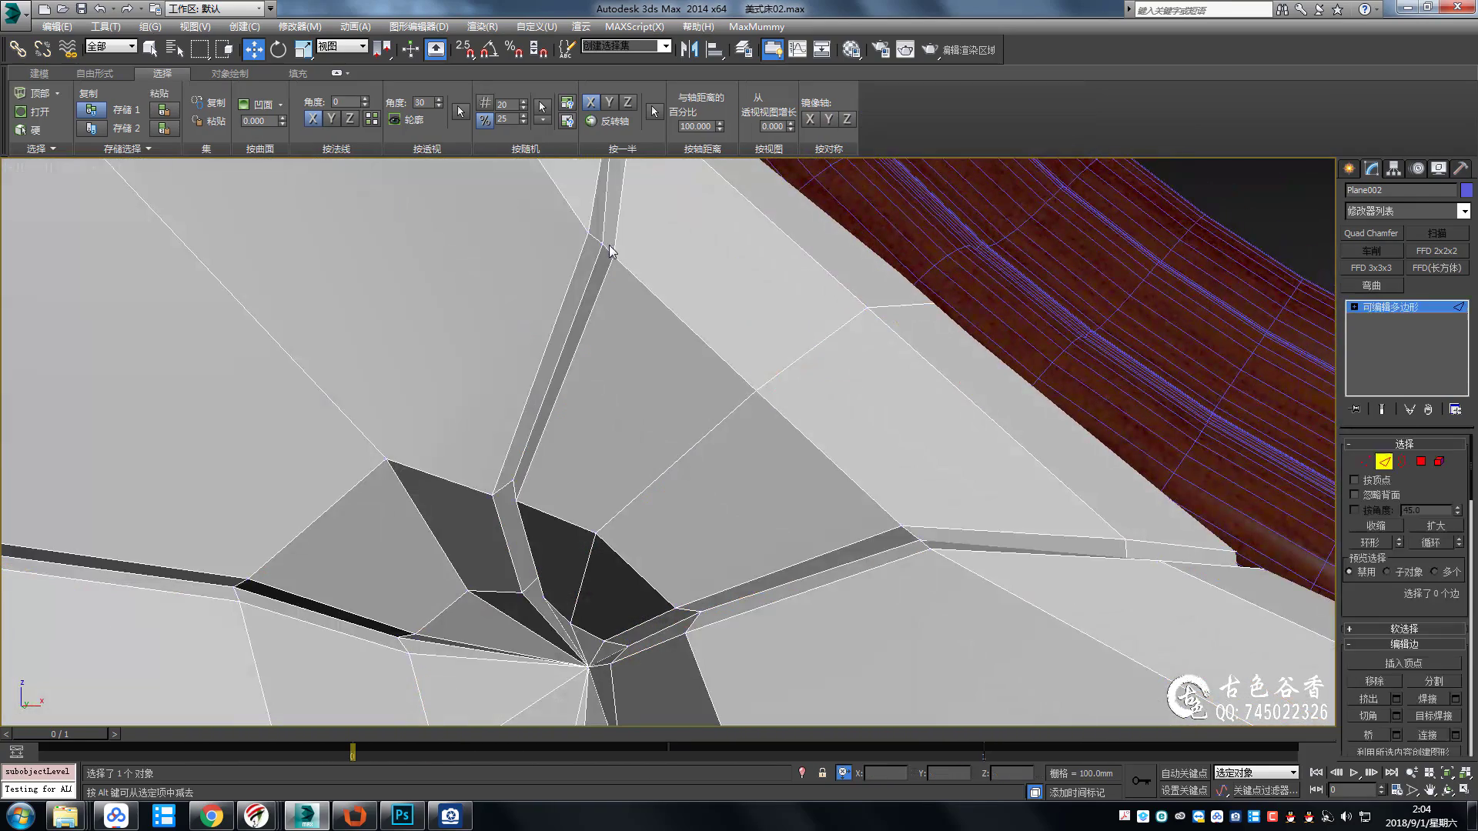
# Nudge the vertices beside the frame curve into place and check the smoothed crease.
pyautogui.click(613, 257)
pyautogui.moveTo(613, 257)
pyautogui.keyDown('alt'); pyautogui.mouseDown(button='middle')
pyautogui.moveTo(619, 289)
pyautogui.moveTo(953, 495)
pyautogui.moveTo(913, 493)
pyautogui.mouseUp(button='middle'); pyautogui.keyUp('alt')
pyautogui.click(953, 495)
pyautogui.moveTo(1048, 511)
pyautogui.keyDown('alt'); pyautogui.mouseDown(button='middle')
pyautogui.moveTo(920, 551)
pyautogui.moveTo(1129, 551)
pyautogui.moveTo(1163, 523)
pyautogui.moveTo(1173, 534)
pyautogui.moveTo(1001, 478)
pyautogui.moveTo(826, 454)
pyautogui.moveTo(802, 372)
pyautogui.moveTo(832, 386)
pyautogui.moveTo(821, 340)
pyautogui.moveTo(809, 508)
pyautogui.moveTo(800, 439)
pyautogui.mouseUp(button='middle'); pyautogui.keyUp('alt')
pyautogui.click(1146, 536)
pyautogui.click(1180, 511)
pyautogui.hotkey('ctrl', 'BackSpace')
pyautogui.hotkey('ctrl', 'BackSpace')
pyautogui.moveTo(800, 439); pyautogui.dragTo(846, 493)
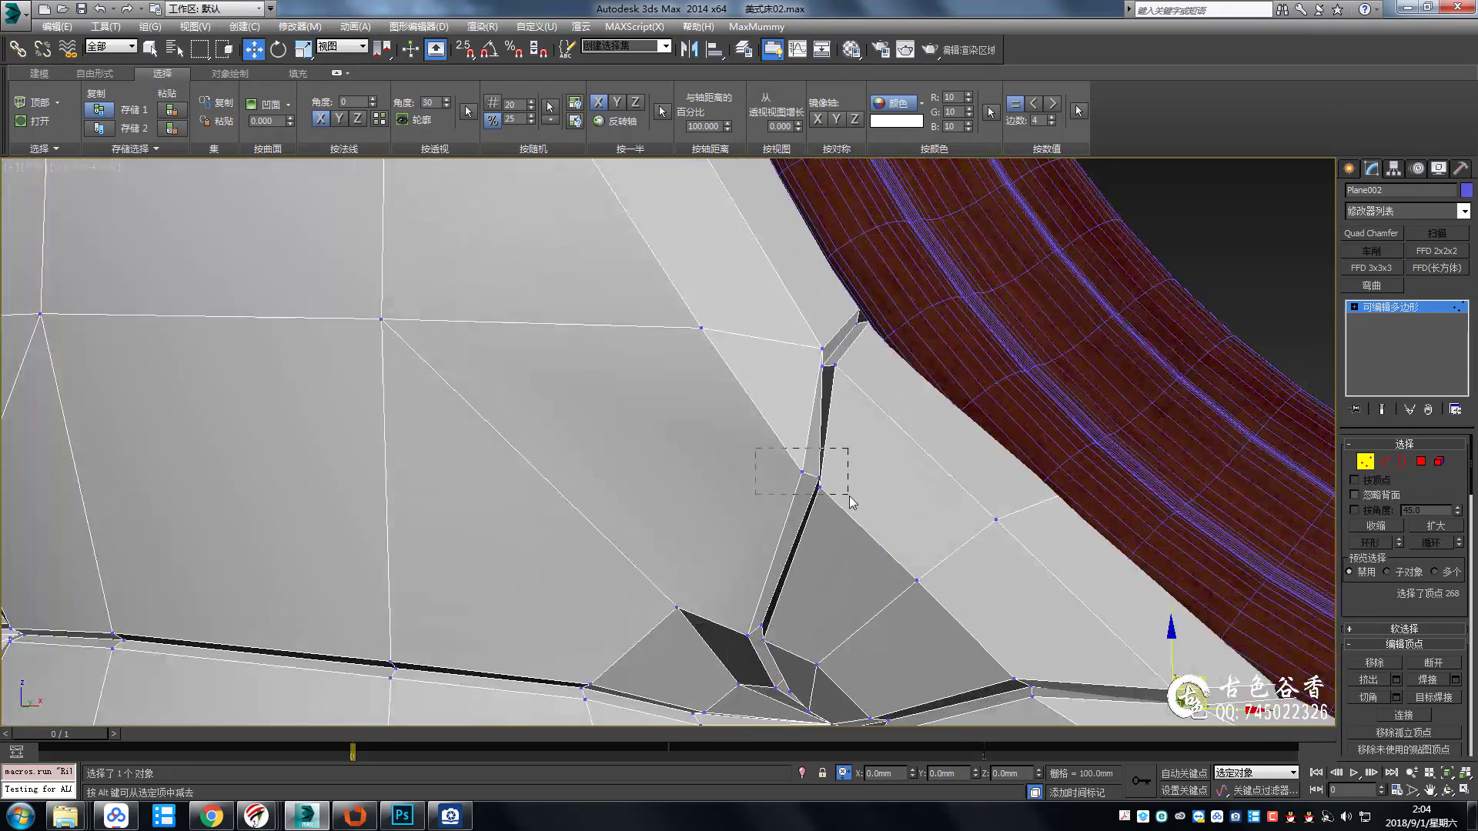
pyautogui.scroll(-3, 814, 459)
pyautogui.hotkey('ctrl', 'BackSpace')
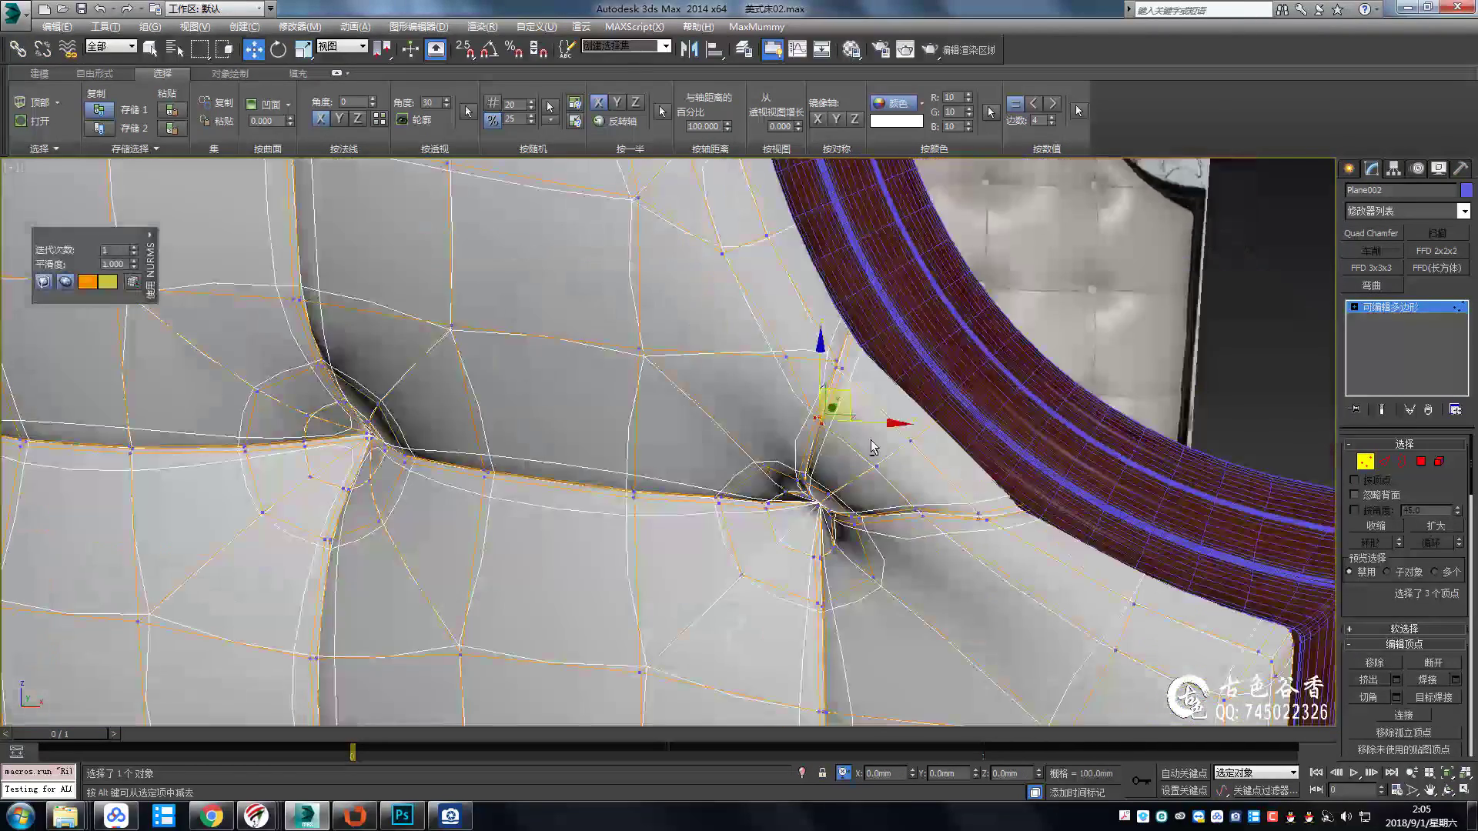
pyautogui.scroll(-3, 962, 516)
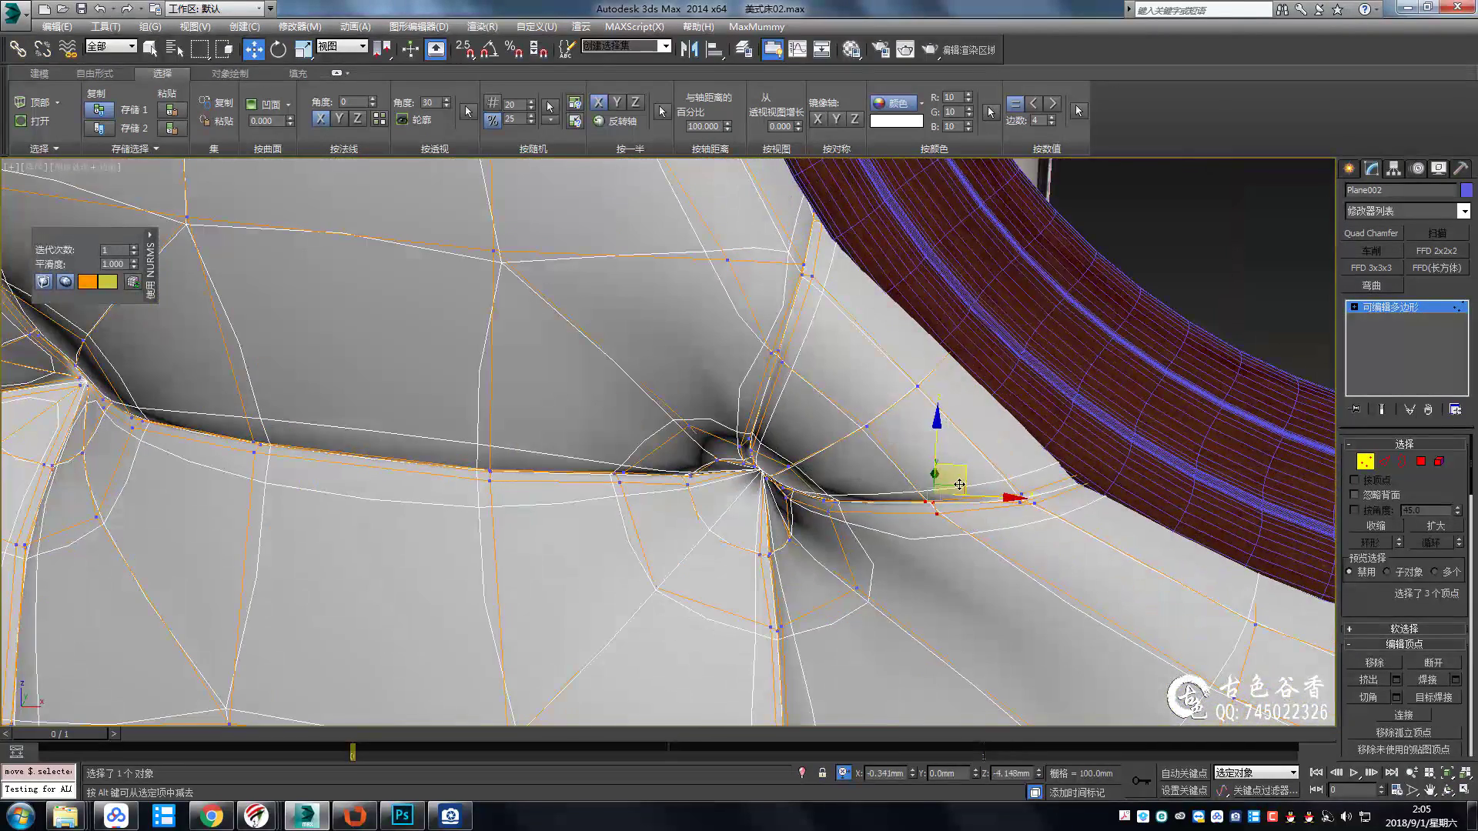
pyautogui.moveTo(993, 554)
pyautogui.keyDown('alt'); pyautogui.mouseDown(button='middle')
pyautogui.moveTo(1003, 544)
pyautogui.moveTo(952, 425)
pyautogui.moveTo(875, 445)
pyautogui.mouseUp(button='middle'); pyautogui.keyUp('alt')
# Reselect the headboard with edged faces shown, trying and undoing a Symmetry modifier.
pyautogui.click(1263, 511)
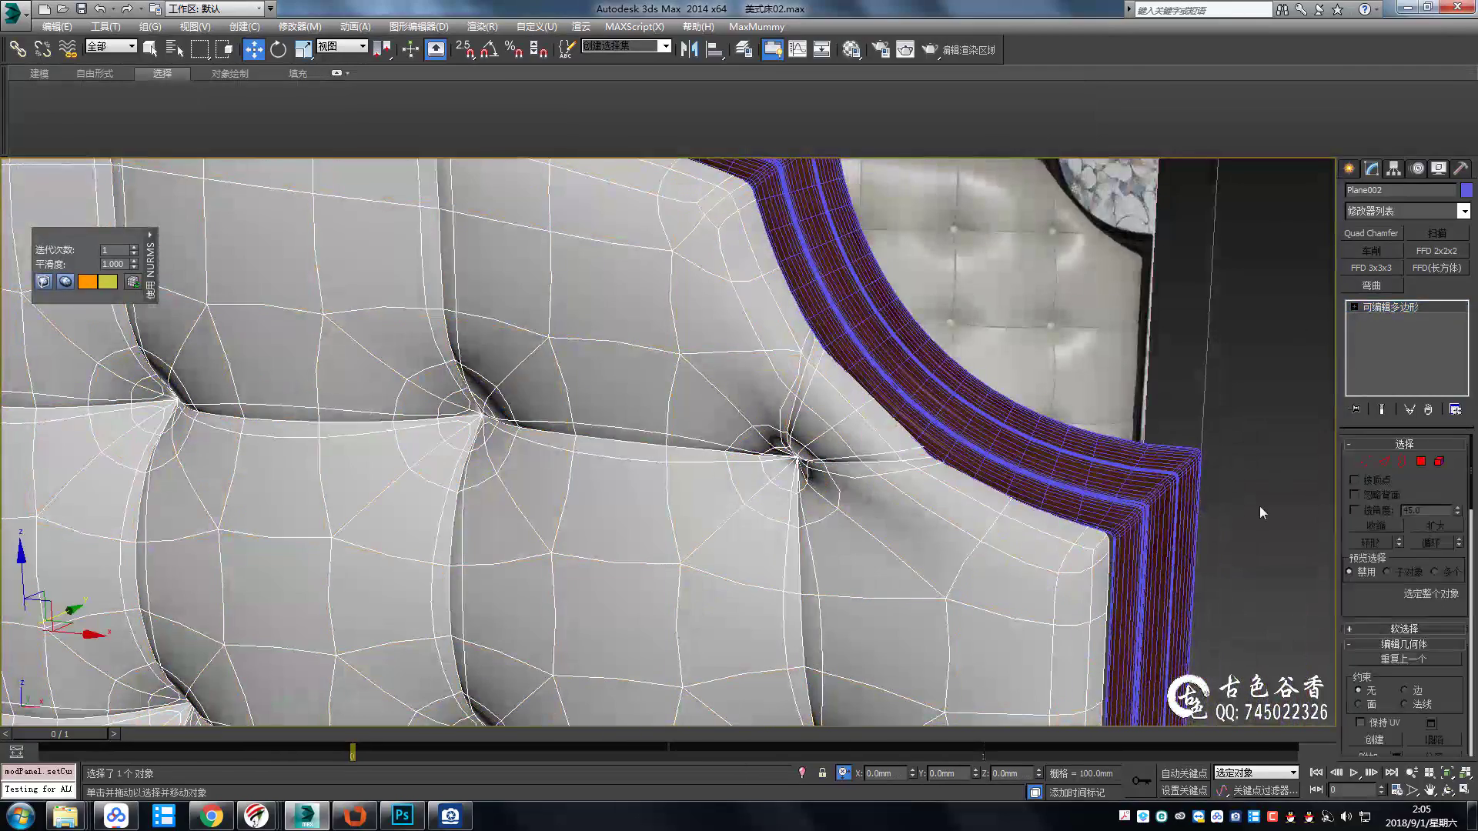
pyautogui.scroll(3, 1078, 479)
pyautogui.scroll(-3, 1062, 439)
pyautogui.scroll(3, 1032, 343)
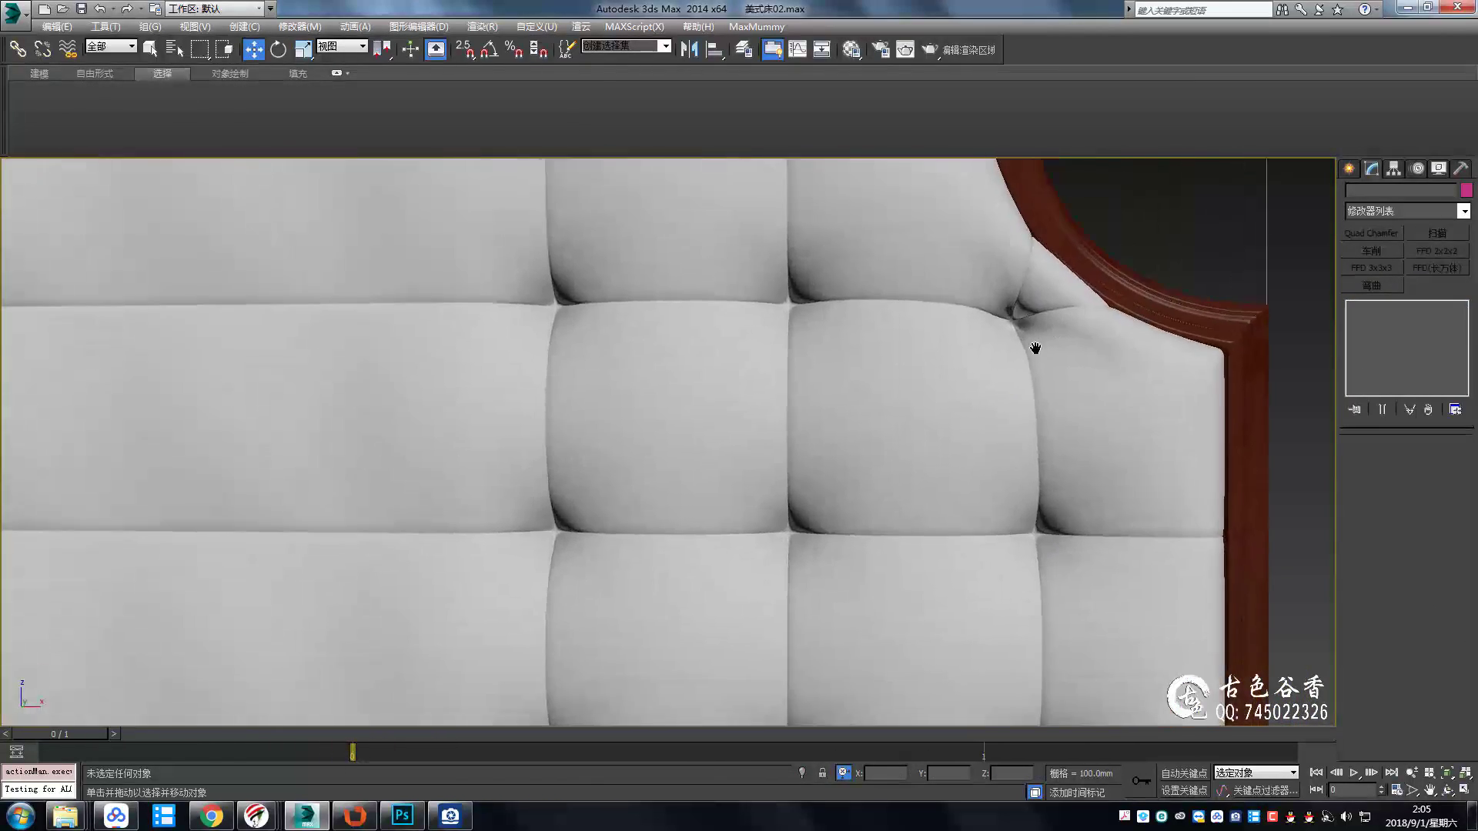
pyautogui.moveTo(1032, 344)
pyautogui.mouseDown(button='middle')
pyautogui.moveTo(1039, 290)
pyautogui.moveTo(1007, 314)
pyautogui.mouseUp(button='middle')
pyautogui.scroll(-2, 766, 387)
pyautogui.moveTo(666, 384); pyautogui.dragTo(767, 385, button='middle')
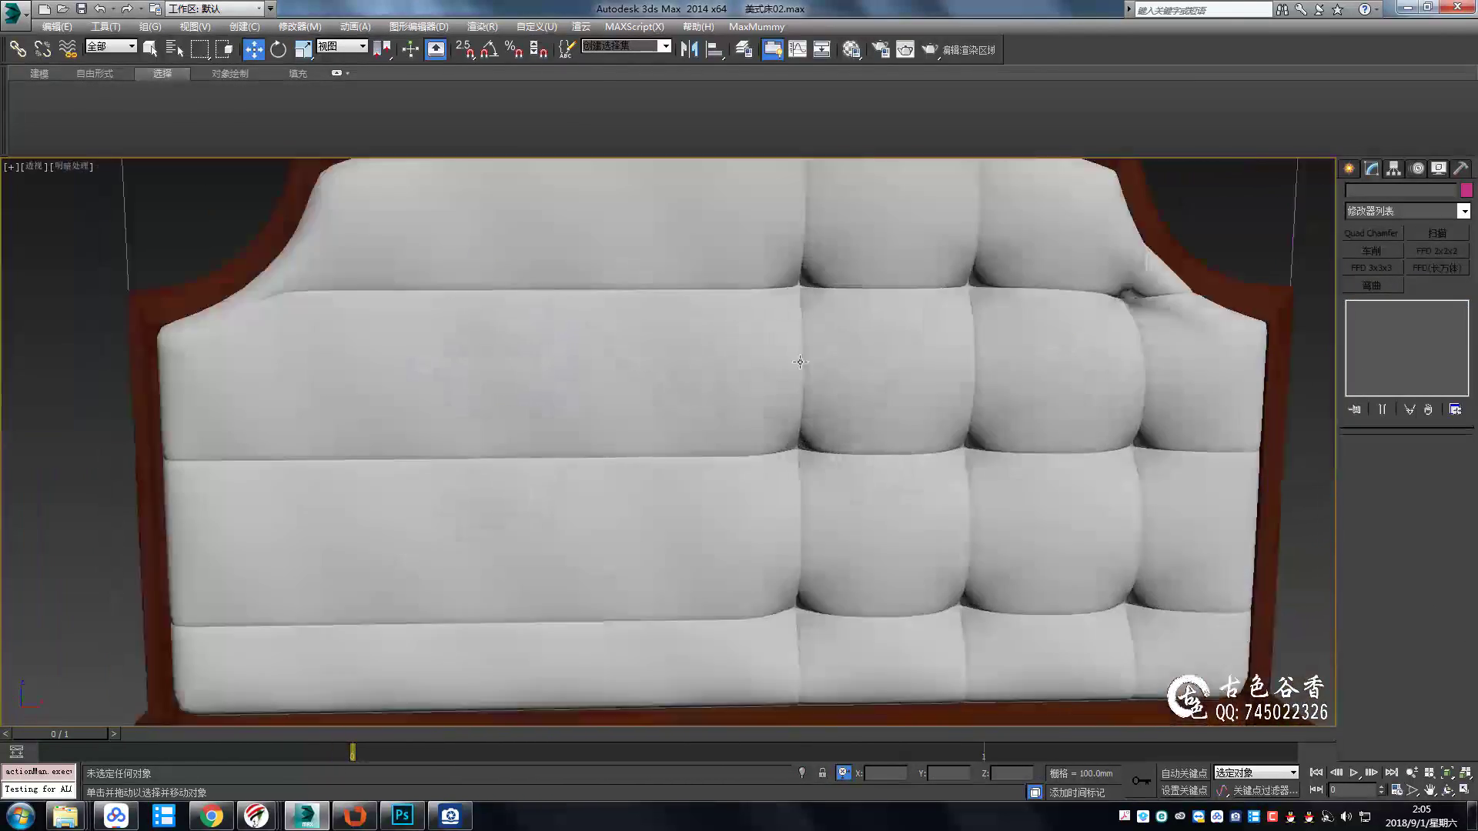
pyautogui.click(767, 385)
pyautogui.hotkey('ctrl', 'BackSpace')
pyautogui.press('F4')
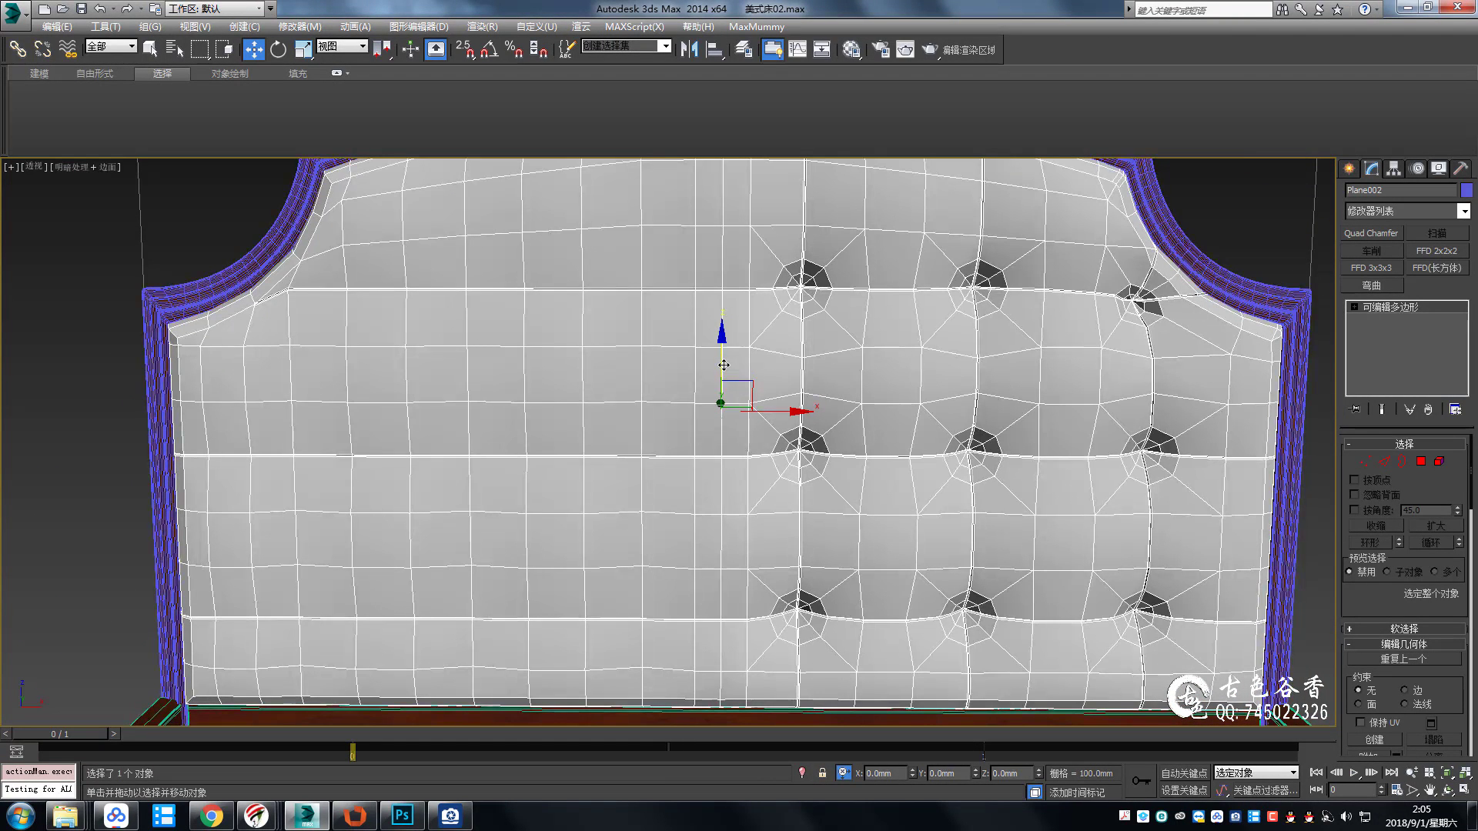
pyautogui.hotkey('alt', 's')
pyautogui.hotkey('ctrl', 'z')
# Preview the smoothed headboard from a near-frontal view against the frame 1 reference image.
pyautogui.press('2')
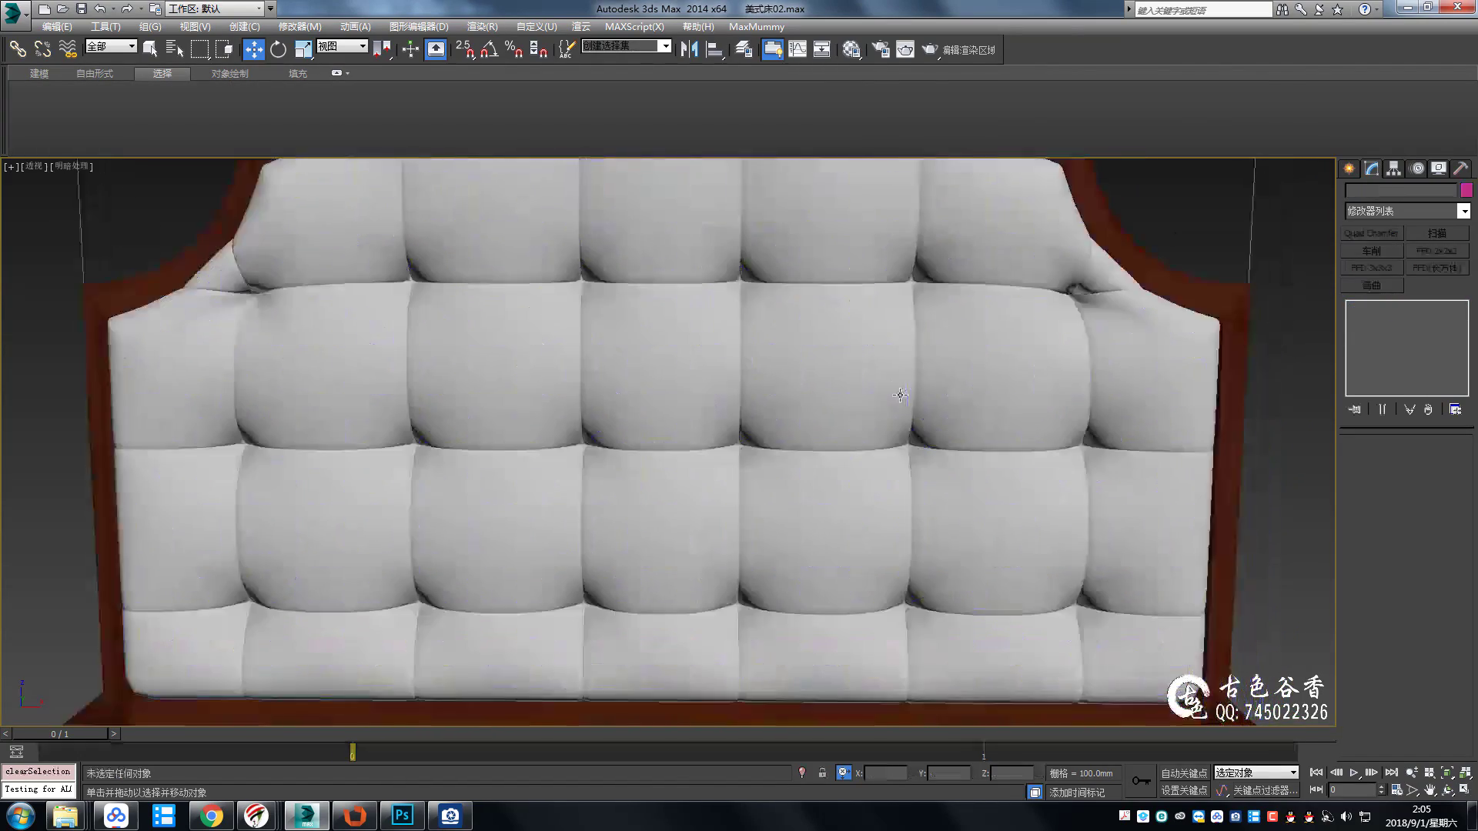
pyautogui.click(712, 358)
pyautogui.scroll(-3, 711, 358)
pyautogui.keyDown('alt'); pyautogui.moveTo(711, 359); pyautogui.dragTo(666, 418, button='middle'); pyautogui.keyUp('alt')
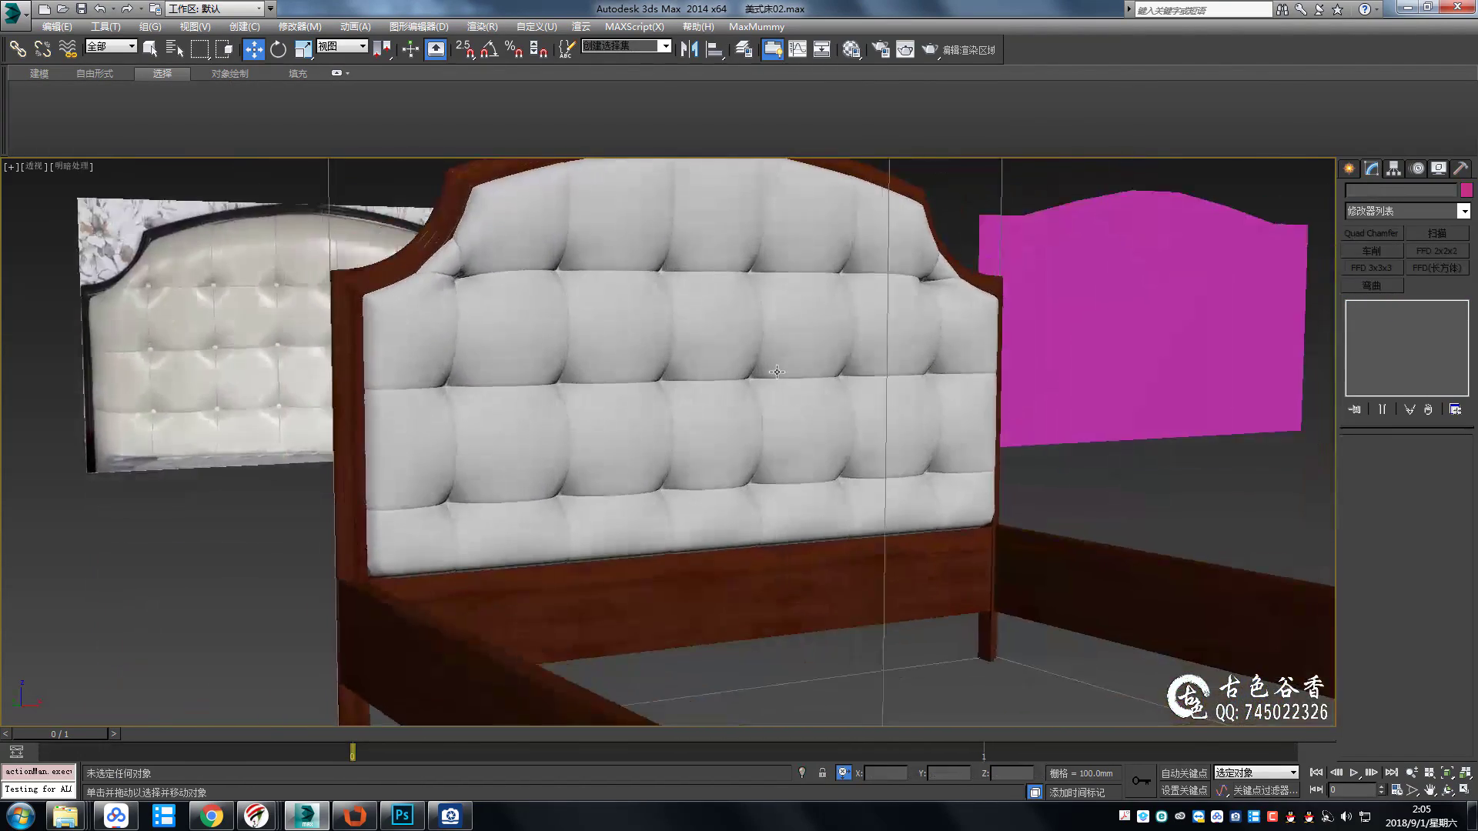
pyautogui.scroll(3, 732, 380)
pyautogui.scroll(-2, 732, 380)
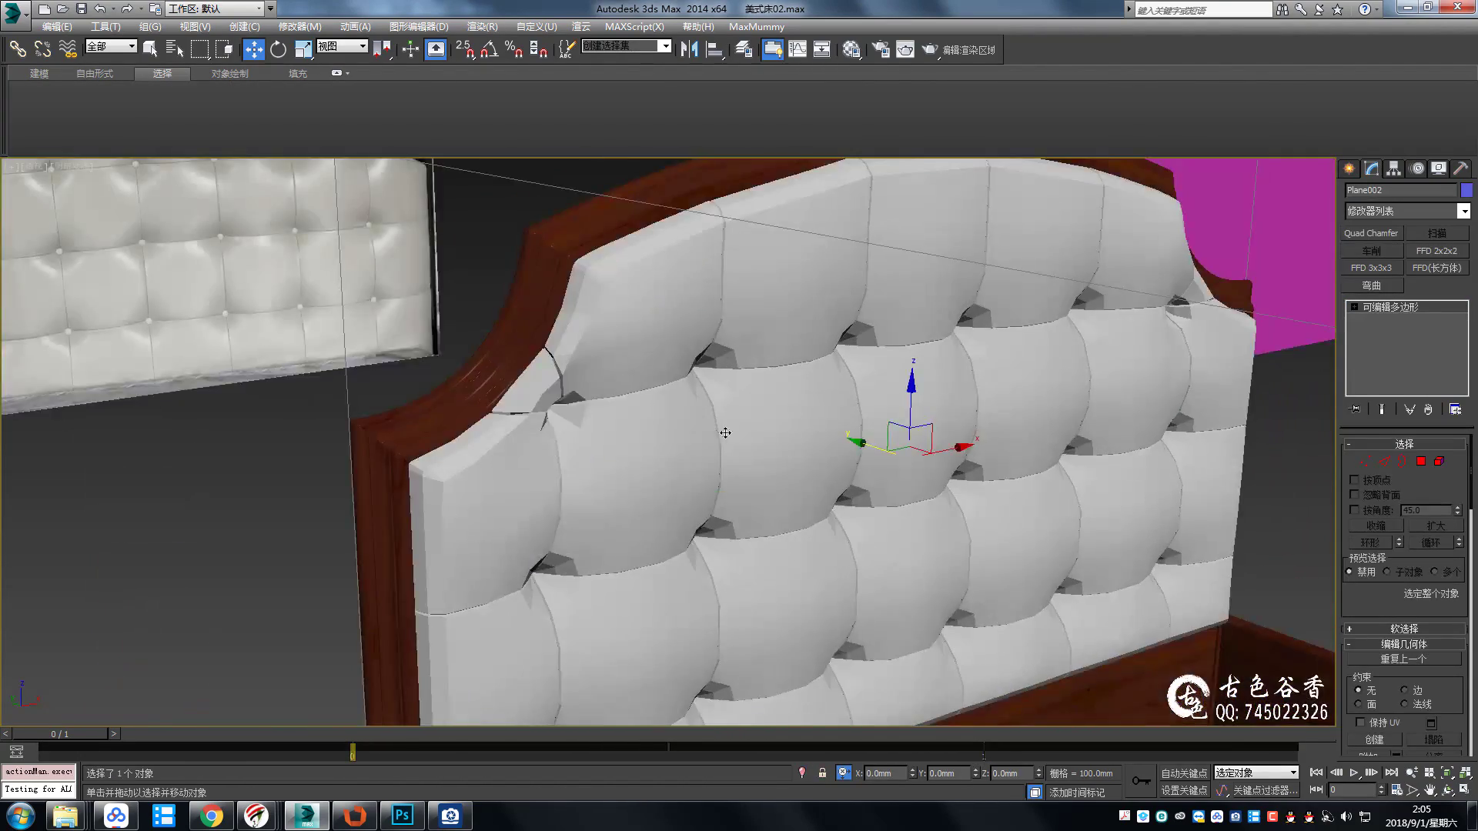
pyautogui.moveTo(745, 452)
pyautogui.keyDown('alt'); pyautogui.mouseDown(button='middle')
pyautogui.moveTo(885, 385)
pyautogui.moveTo(1088, 335)
pyautogui.moveTo(1039, 385)
pyautogui.mouseUp(button='middle'); pyautogui.keyUp('alt')
pyautogui.hotkey('ctrl', 'BackSpace')
pyautogui.scroll(3, 1087, 335)
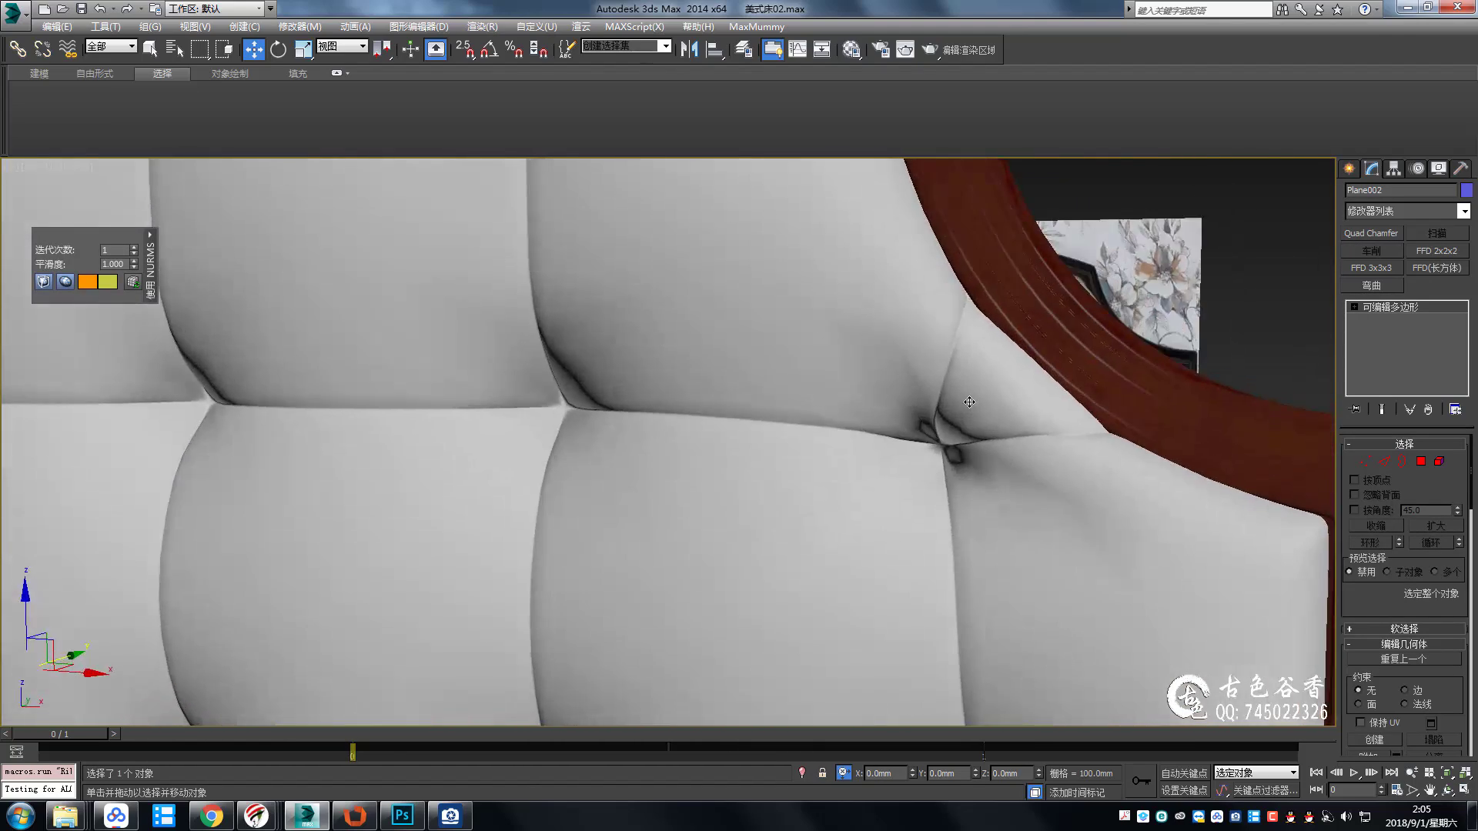
pyautogui.scroll(-3, 1039, 385)
pyautogui.scroll(4, 1027, 482)
pyautogui.press('.')
pyautogui.scroll(-3, 1028, 482)
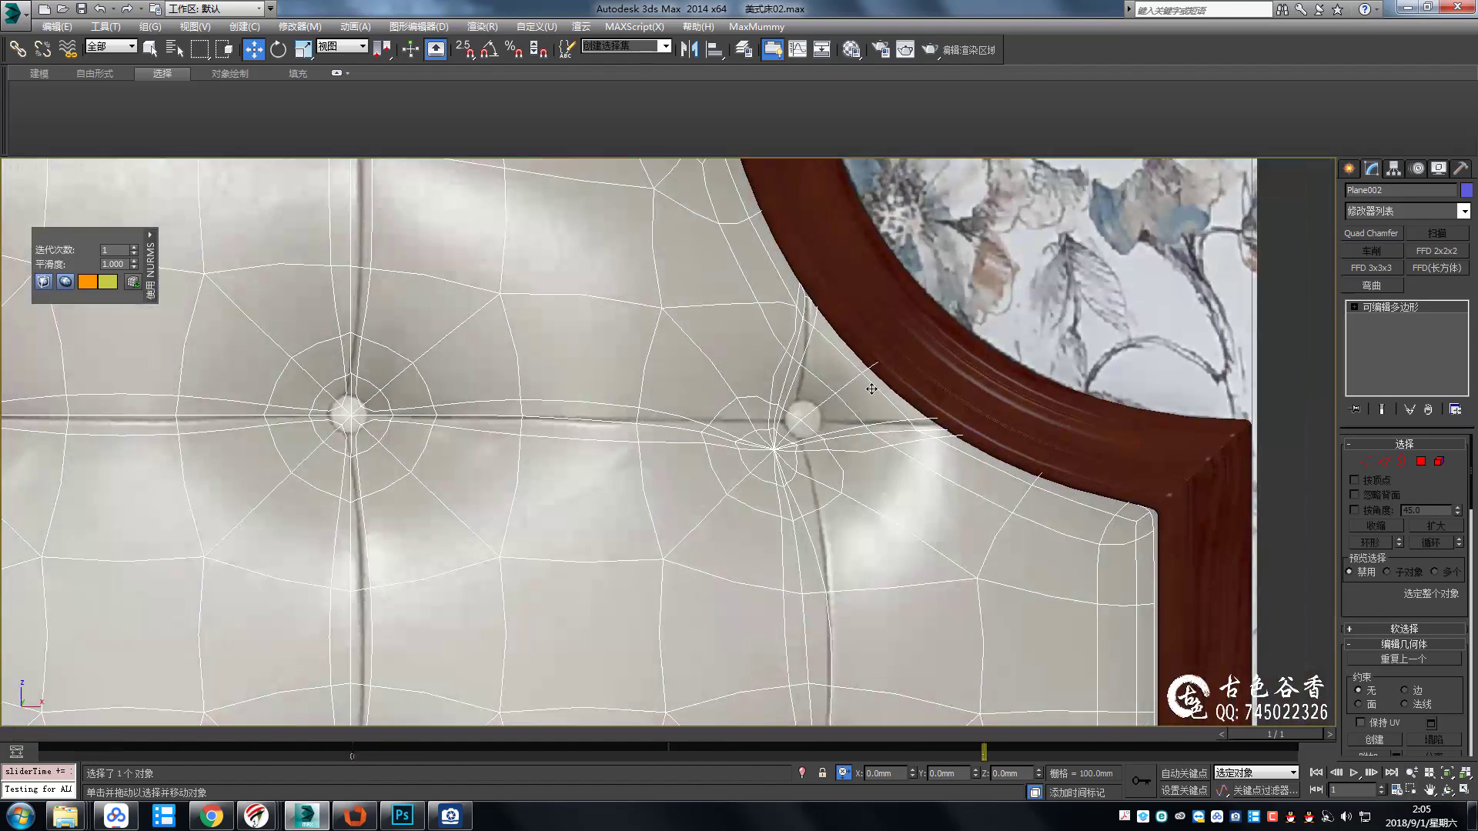
pyautogui.scroll(3, 881, 387)
pyautogui.scroll(-1, 881, 387)
# Set the top view to wireframe and return to the four-viewport layout in vertex mode.
pyautogui.press('t')
pyautogui.press('F3')
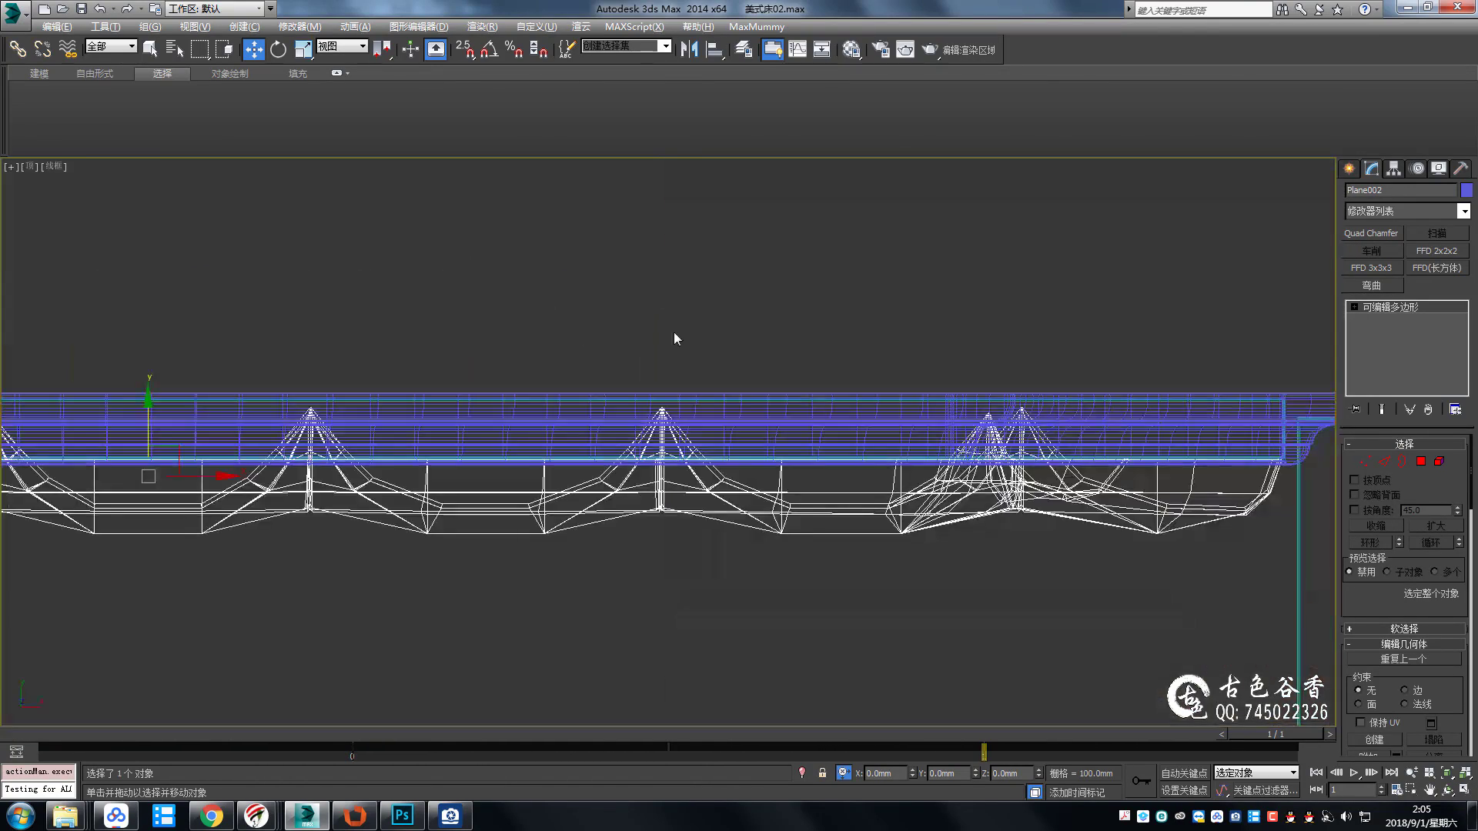
pyautogui.scroll(-2, 672, 331)
pyautogui.hotkey('alt', 'w')
pyautogui.hotkey('alt', 'w')
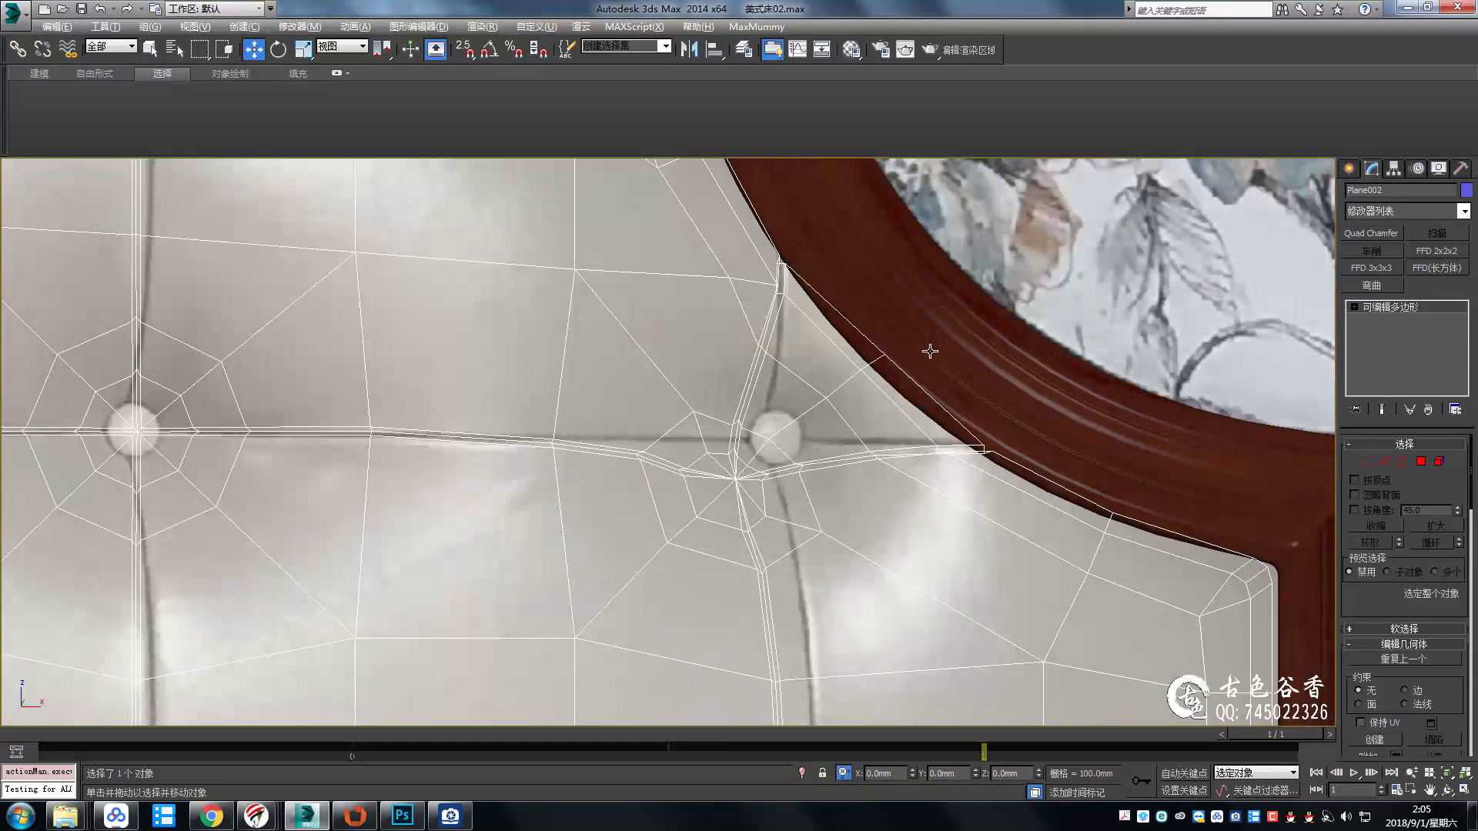
pyautogui.press('1')
pyautogui.scroll(2, 904, 332)
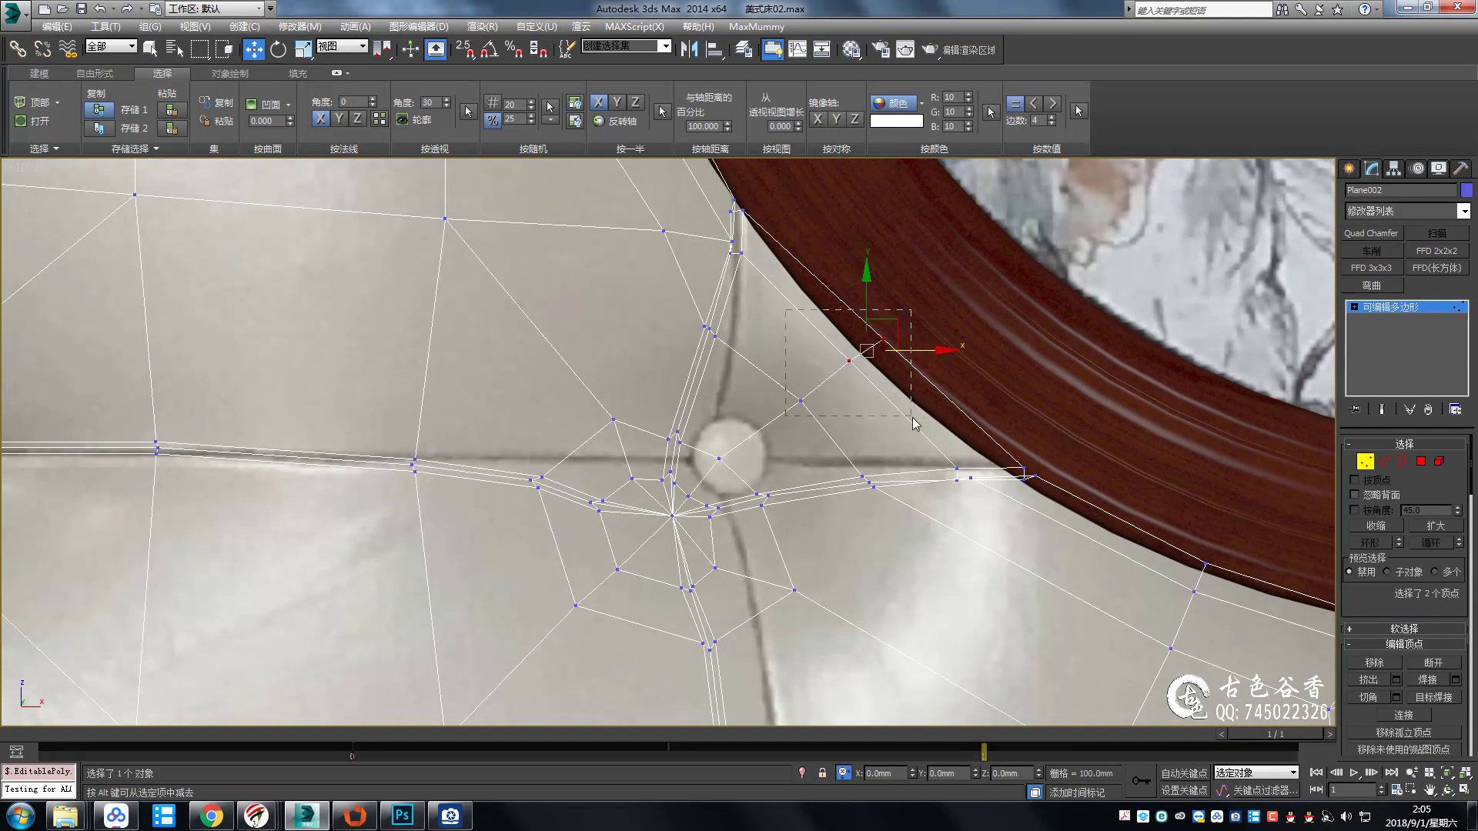
pyautogui.scroll(-3, 875, 381)
# Box-select the vertices along the opposite curved frame corner, then exit vertex editing.
pyautogui.moveTo(725, 373); pyautogui.dragTo(868, 307, button='middle')
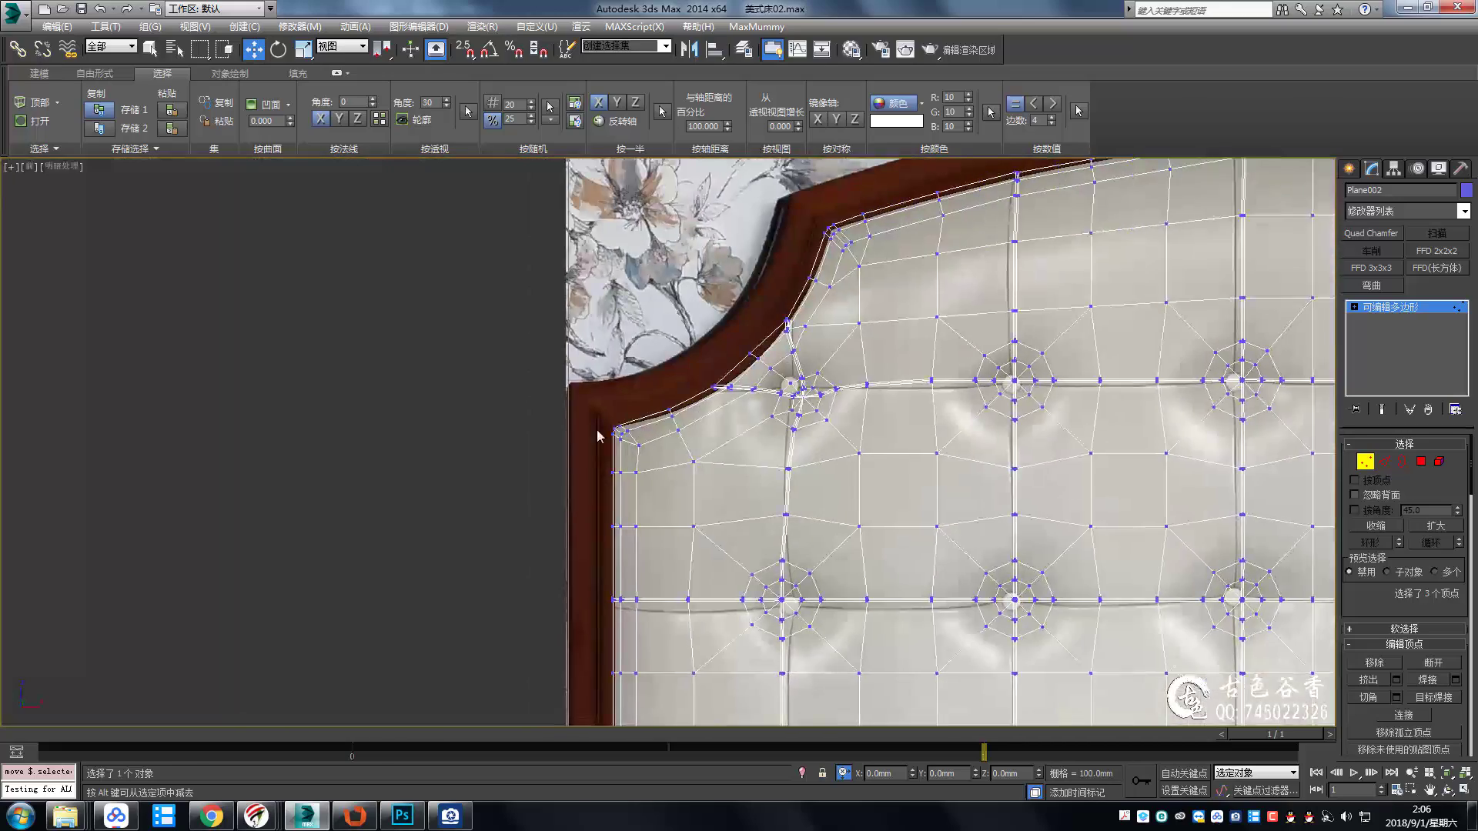
pyautogui.scroll(3, 868, 308)
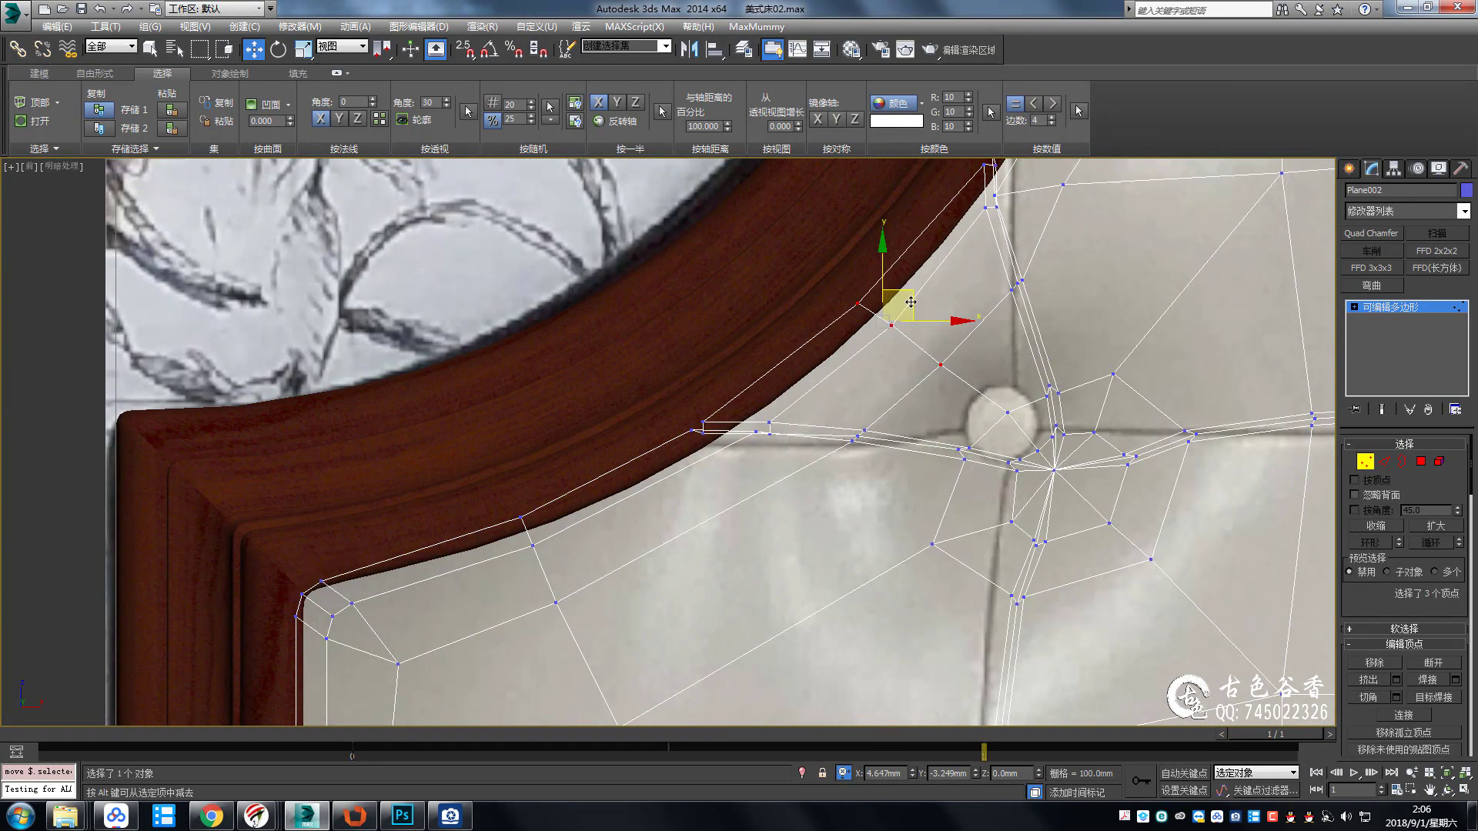
pyautogui.scroll(-3, 704, 391)
pyautogui.scroll(3, 739, 430)
pyautogui.moveTo(695, 347); pyautogui.dragTo(874, 438)
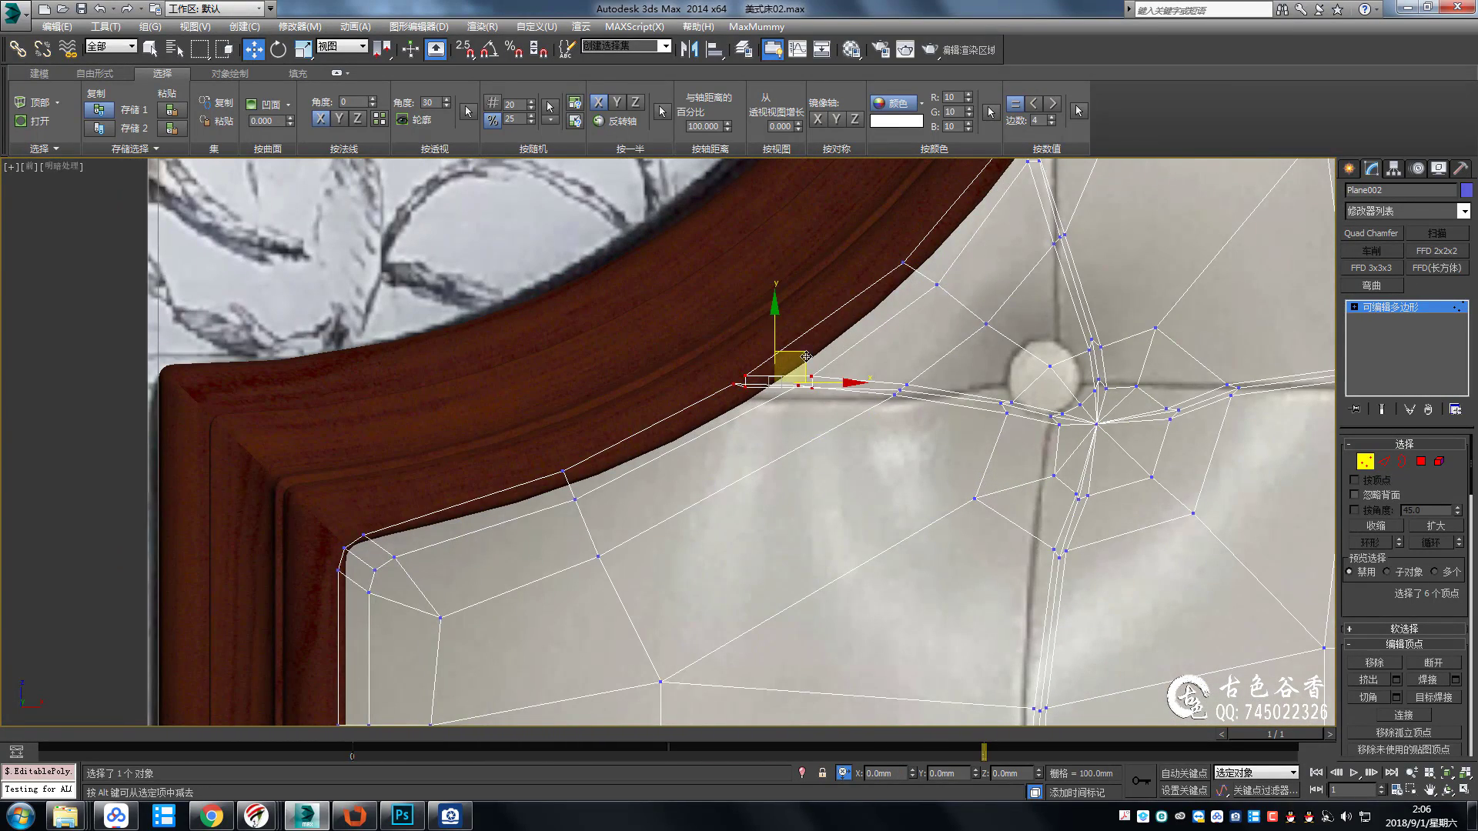
pyautogui.scroll(-2, 841, 385)
pyautogui.scroll(-2, 729, 442)
pyautogui.scroll(-2, 730, 443)
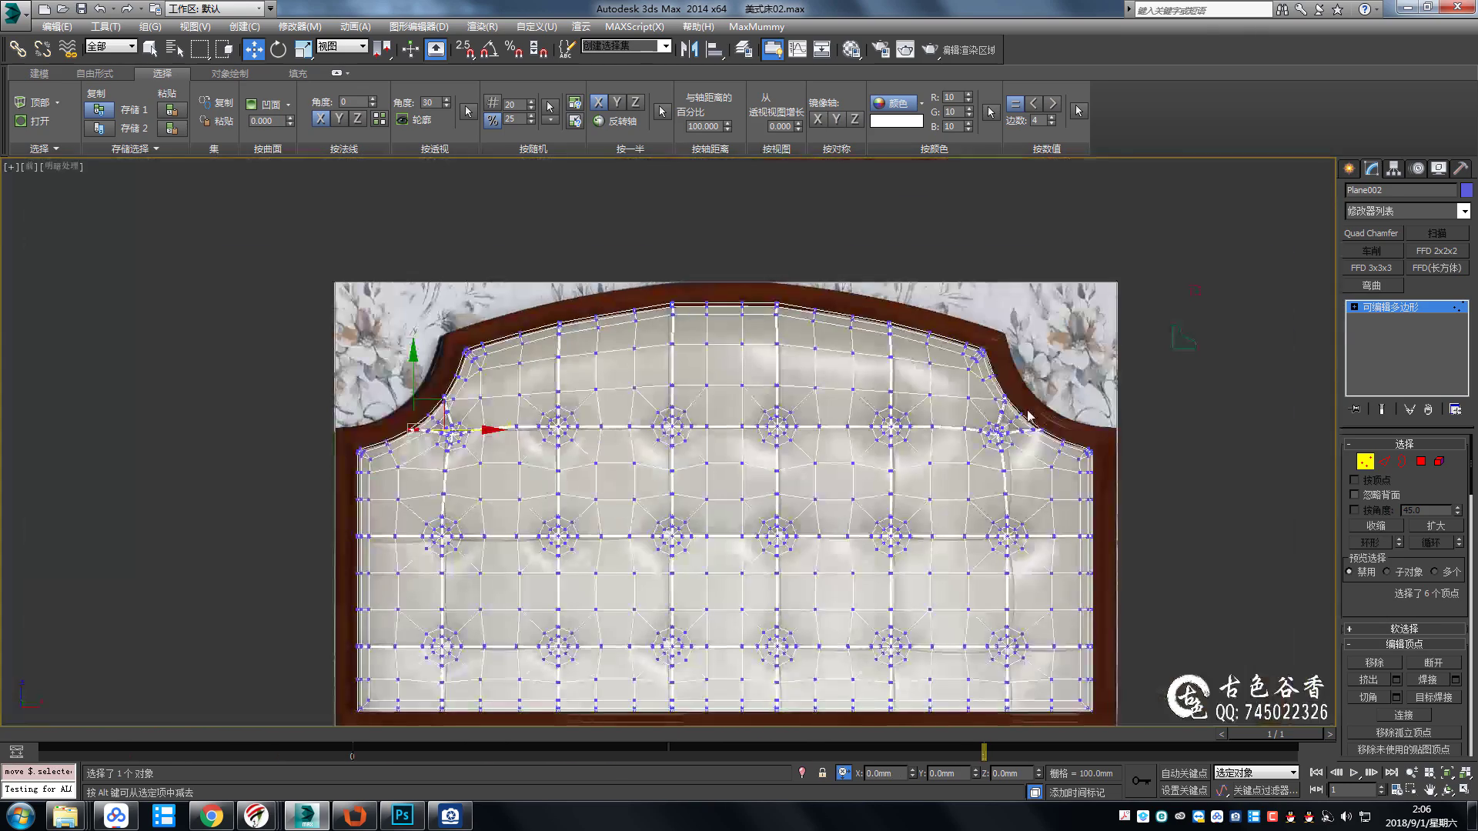
pyautogui.click(1374, 318)
# Isolate the headboard in the four-viewport layout and switch to edge editing.
pyautogui.hotkey('alt', 'w')
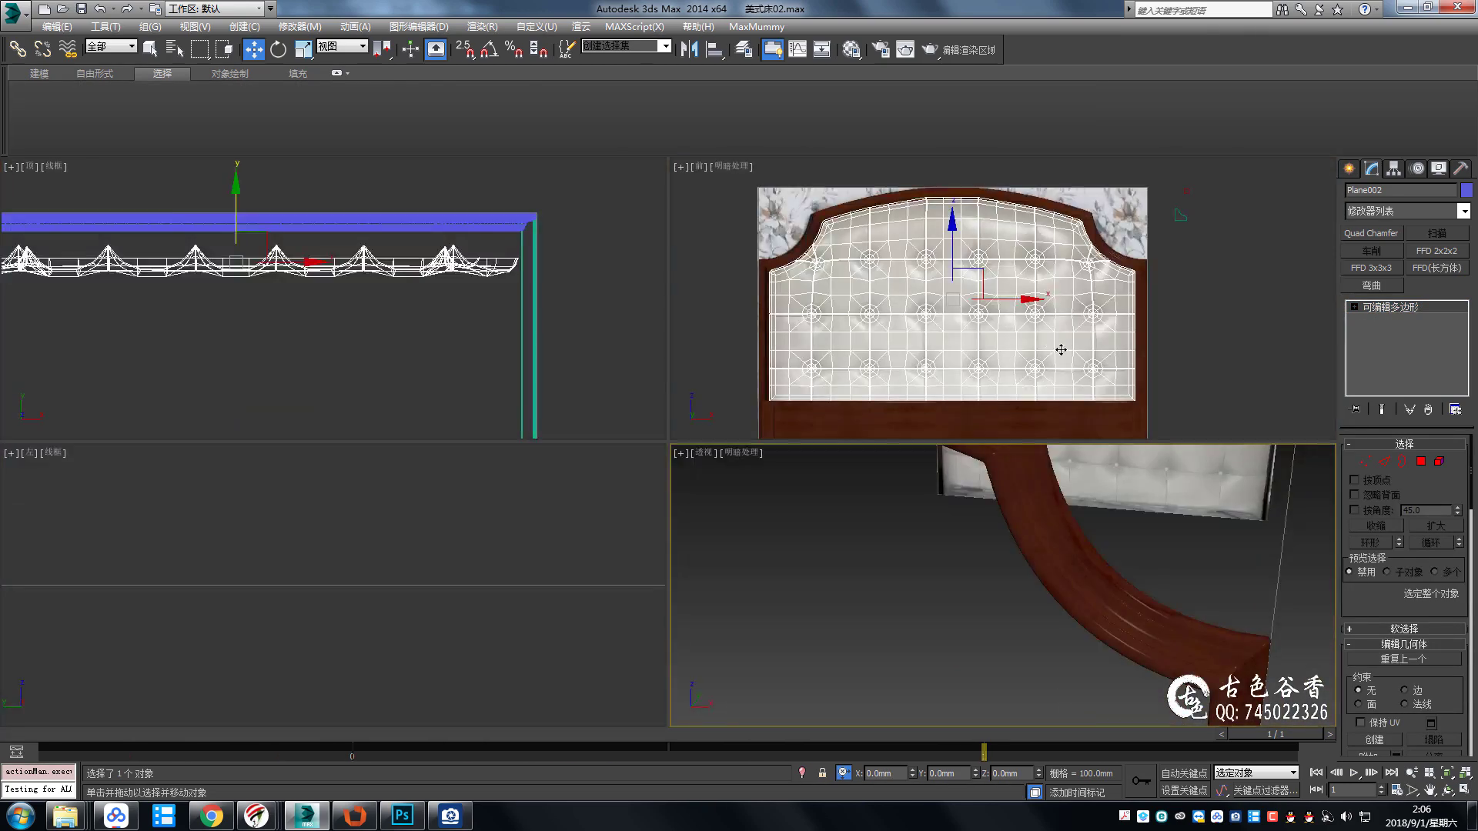
pyautogui.hotkey('alt', 'q')
pyautogui.scroll(4, 901, 361)
pyautogui.press('2')
pyautogui.scroll(2, 847, 380)
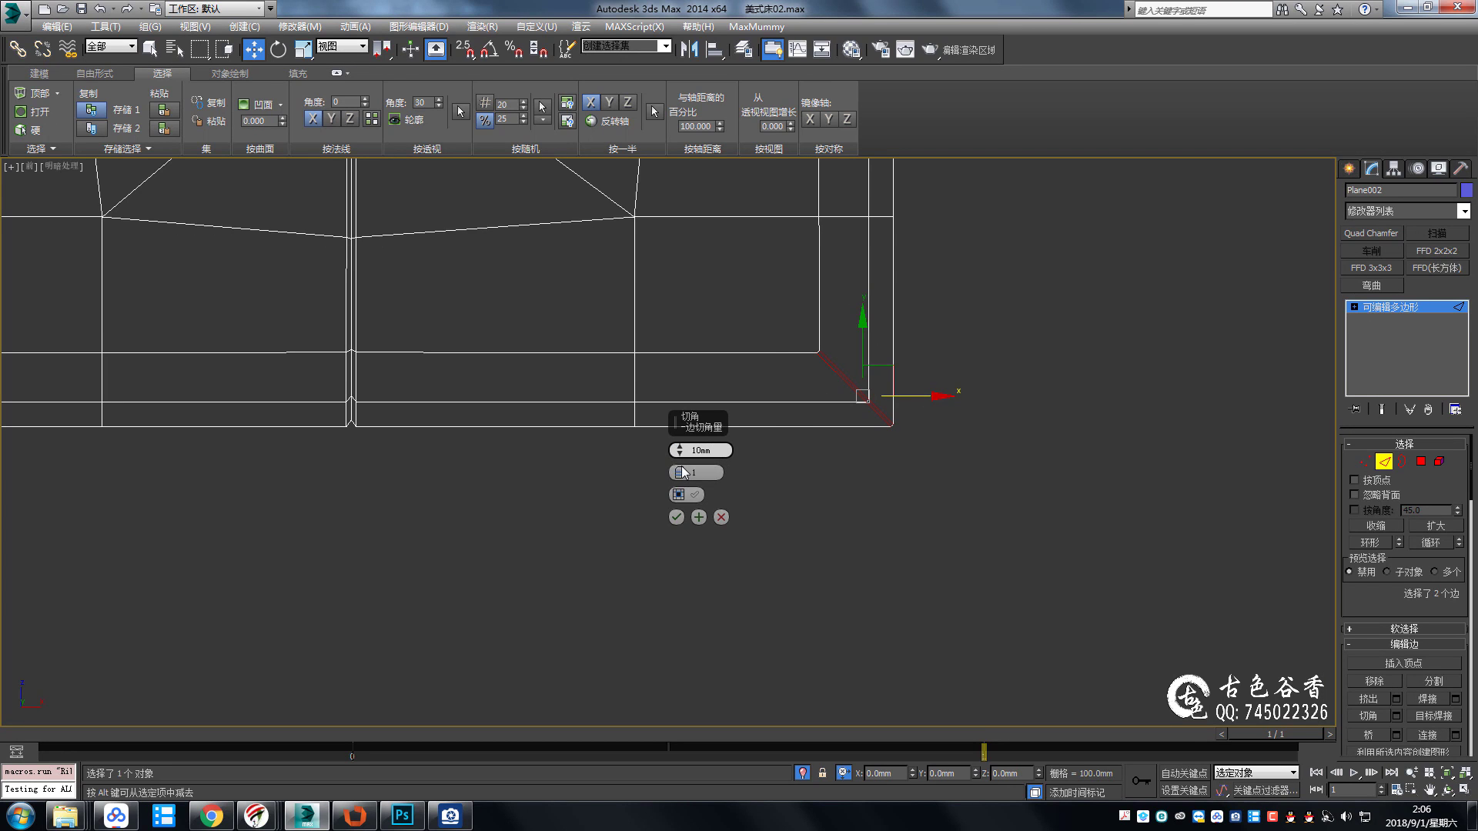
pyautogui.scroll(2, 838, 371)
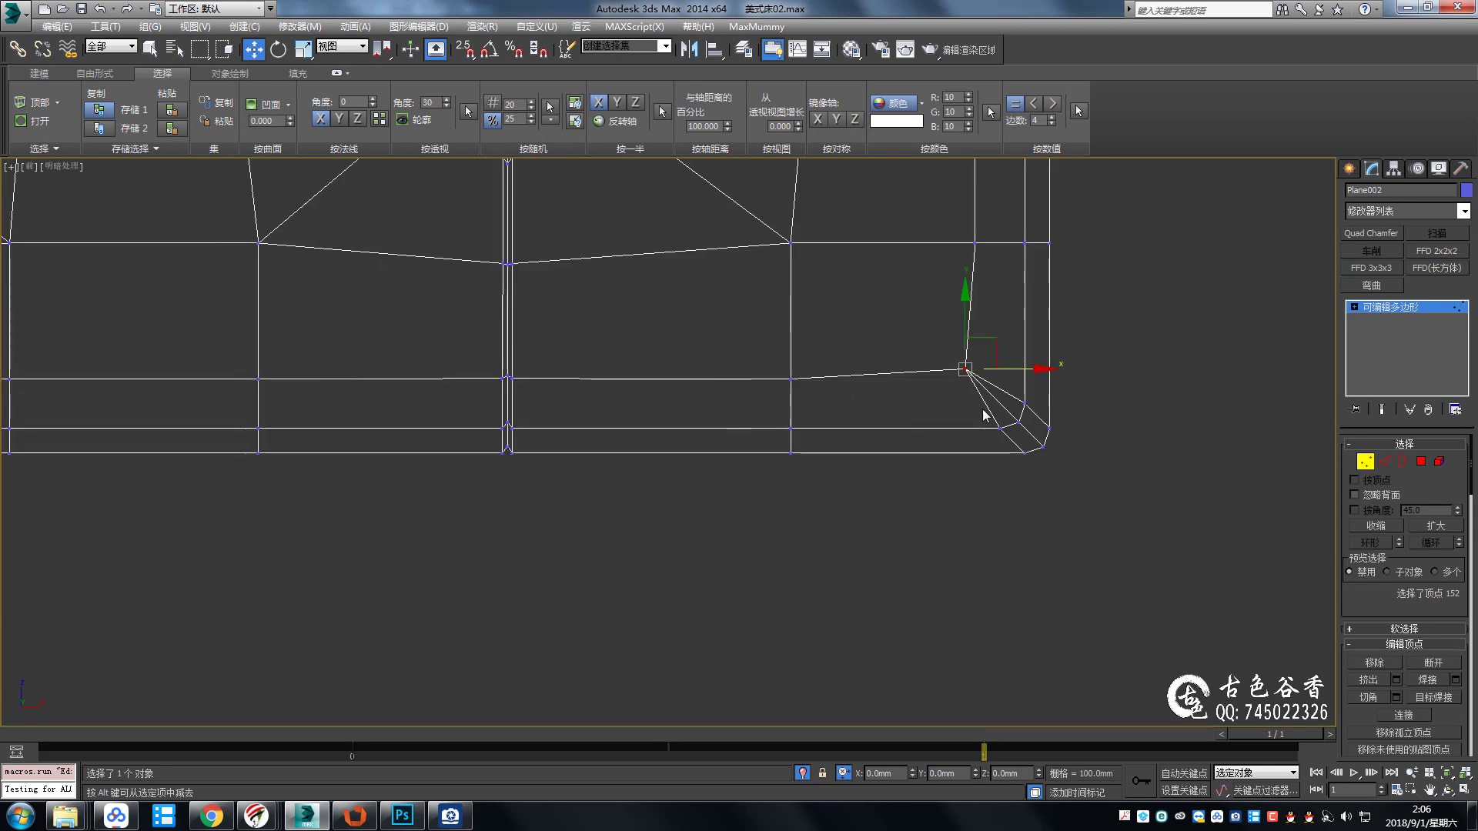
# Chamfer the headboard's lower corner edges by 10 mm.
pyautogui.click(1003, 401)
pyautogui.scroll(-3, 1008, 420)
pyautogui.scroll(4, 647, 441)
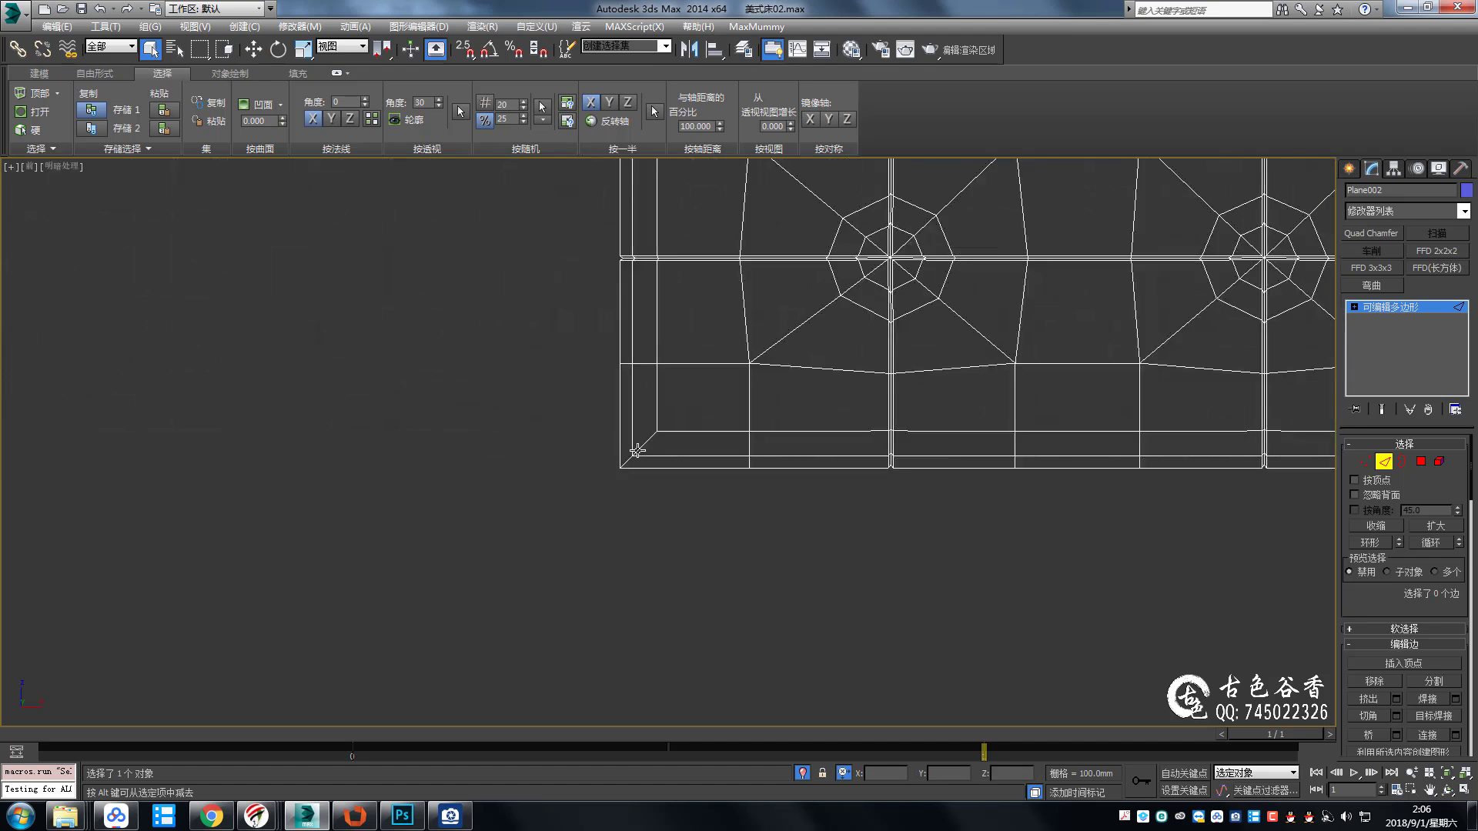
pyautogui.keyDown('ctrl'); pyautogui.click(647, 441); pyautogui.keyUp('ctrl')
pyautogui.click(677, 517)
pyautogui.scroll(2, 633, 495)
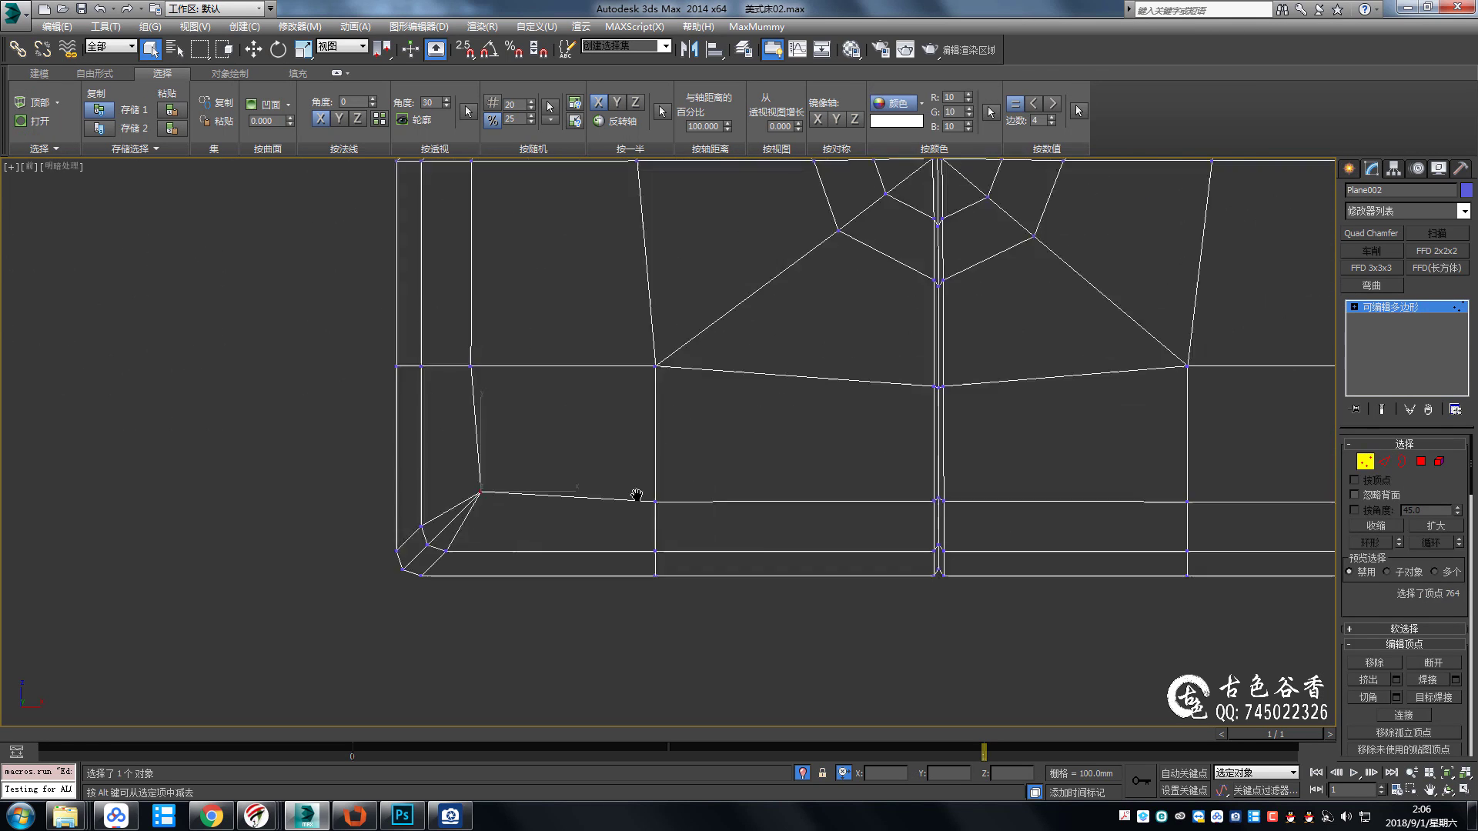
pyautogui.scroll(1, 495, 520)
pyautogui.scroll(-3, 745, 567)
pyautogui.scroll(-3, 808, 472)
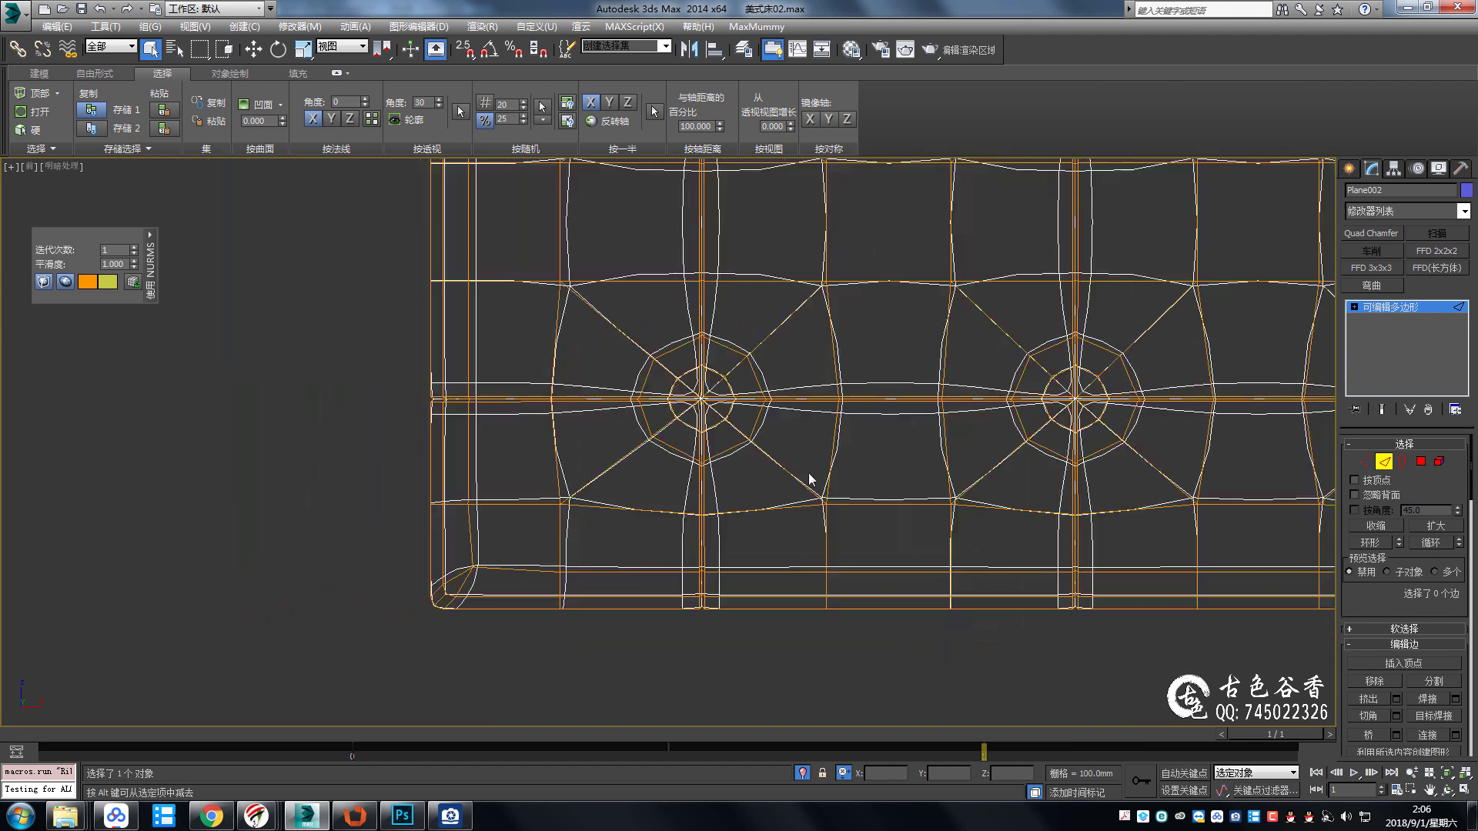
# In Top view, select the panel's open border and restore the surrounding scene objects.
pyautogui.press('t')
pyautogui.click(986, 359)
pyautogui.moveTo(533, 344); pyautogui.dragTo(674, 402, button='middle')
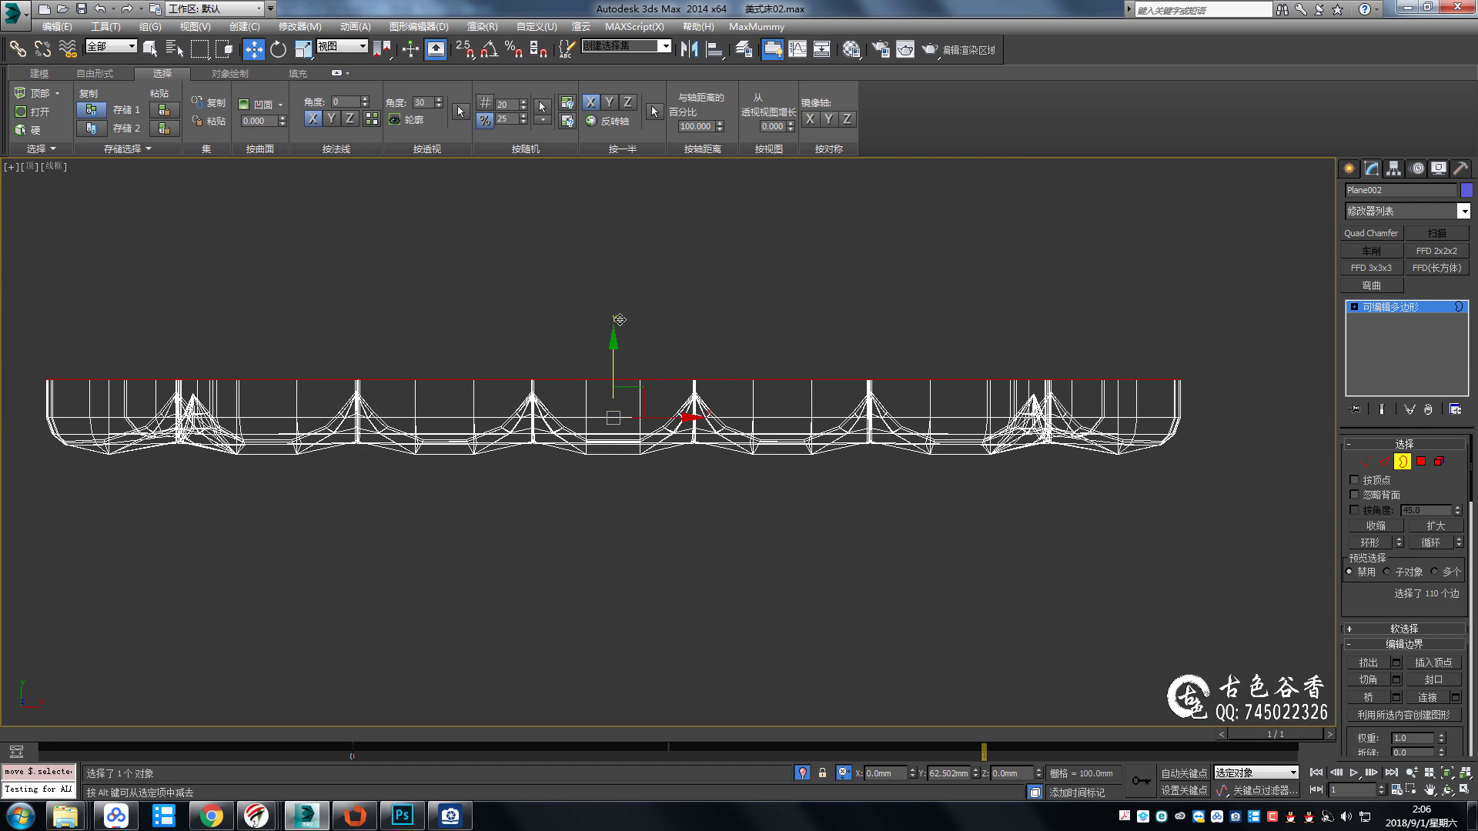
pyautogui.hotkey('alt', 'q')
pyautogui.moveTo(620, 318); pyautogui.dragTo(766, 324, button='middle')
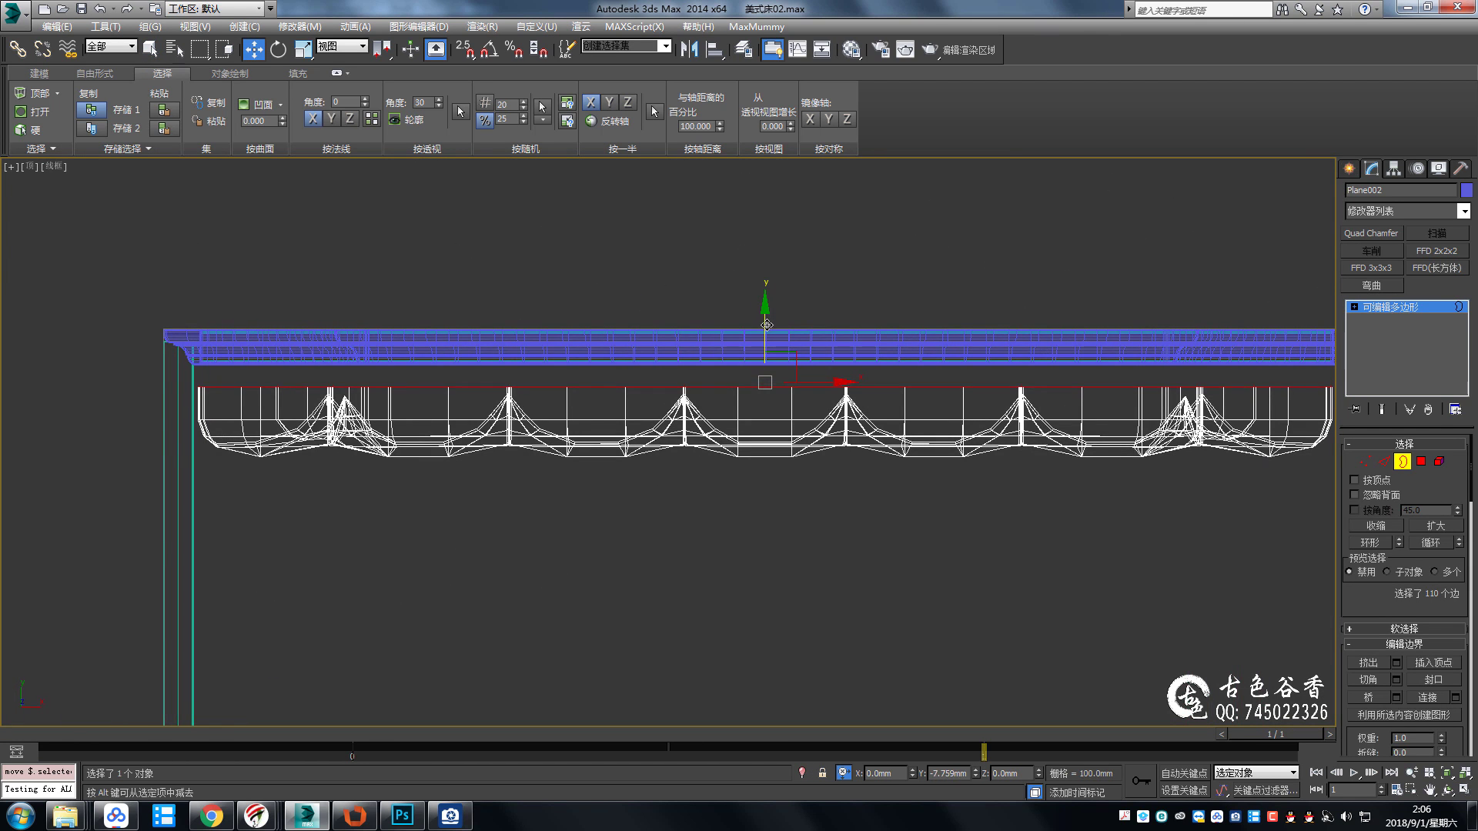
pyautogui.scroll(5, 900, 385)
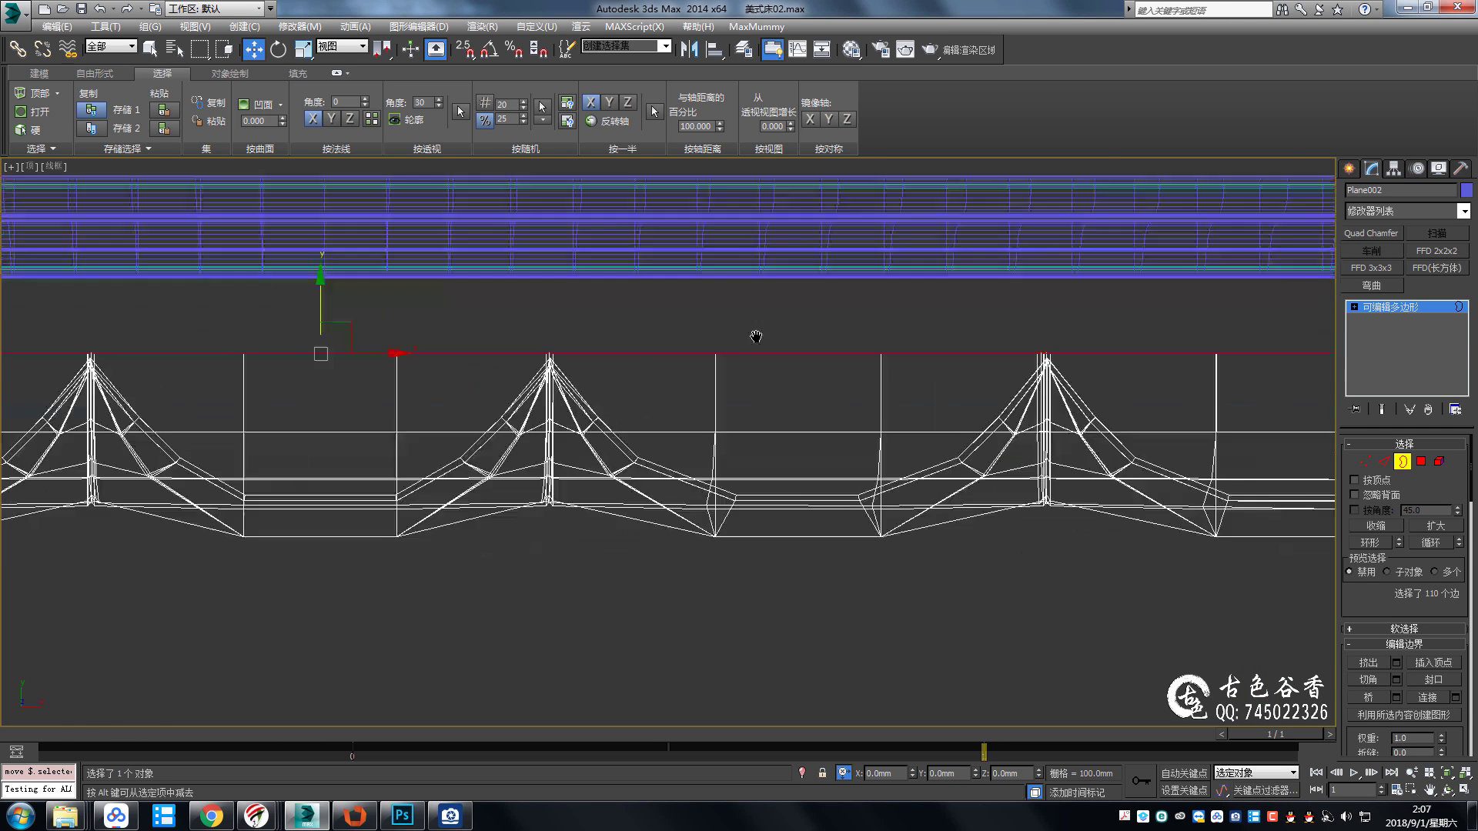
# Return to Perspective and orbit onto a close-up of a headboard dimple.
pyautogui.press('p')
pyautogui.scroll(3, 885, 373)
pyautogui.scroll(2, 902, 348)
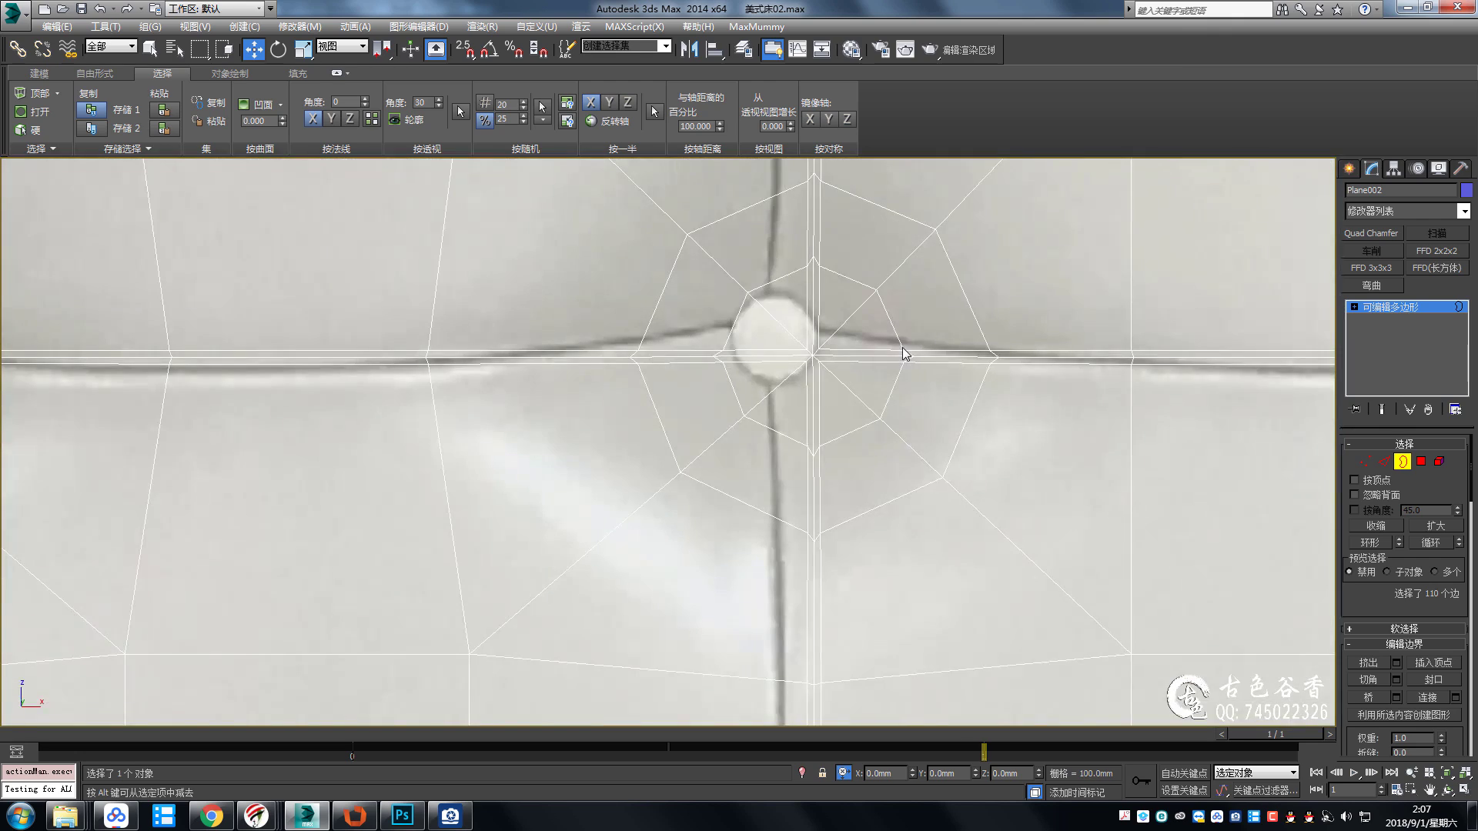
pyautogui.scroll(-5, 930, 358)
pyautogui.moveTo(930, 358)
pyautogui.keyDown('alt'); pyautogui.mouseDown(button='middle')
pyautogui.moveTo(1072, 523)
pyautogui.moveTo(1085, 309)
pyautogui.moveTo(917, 369)
pyautogui.moveTo(752, 488)
pyautogui.mouseUp(button='middle'); pyautogui.keyUp('alt')
# Deselect the headboard and compare it with reference photo 3.jpg in ACDSee.
pyautogui.scroll(2, 917, 435)
pyautogui.scroll(2, 708, 333)
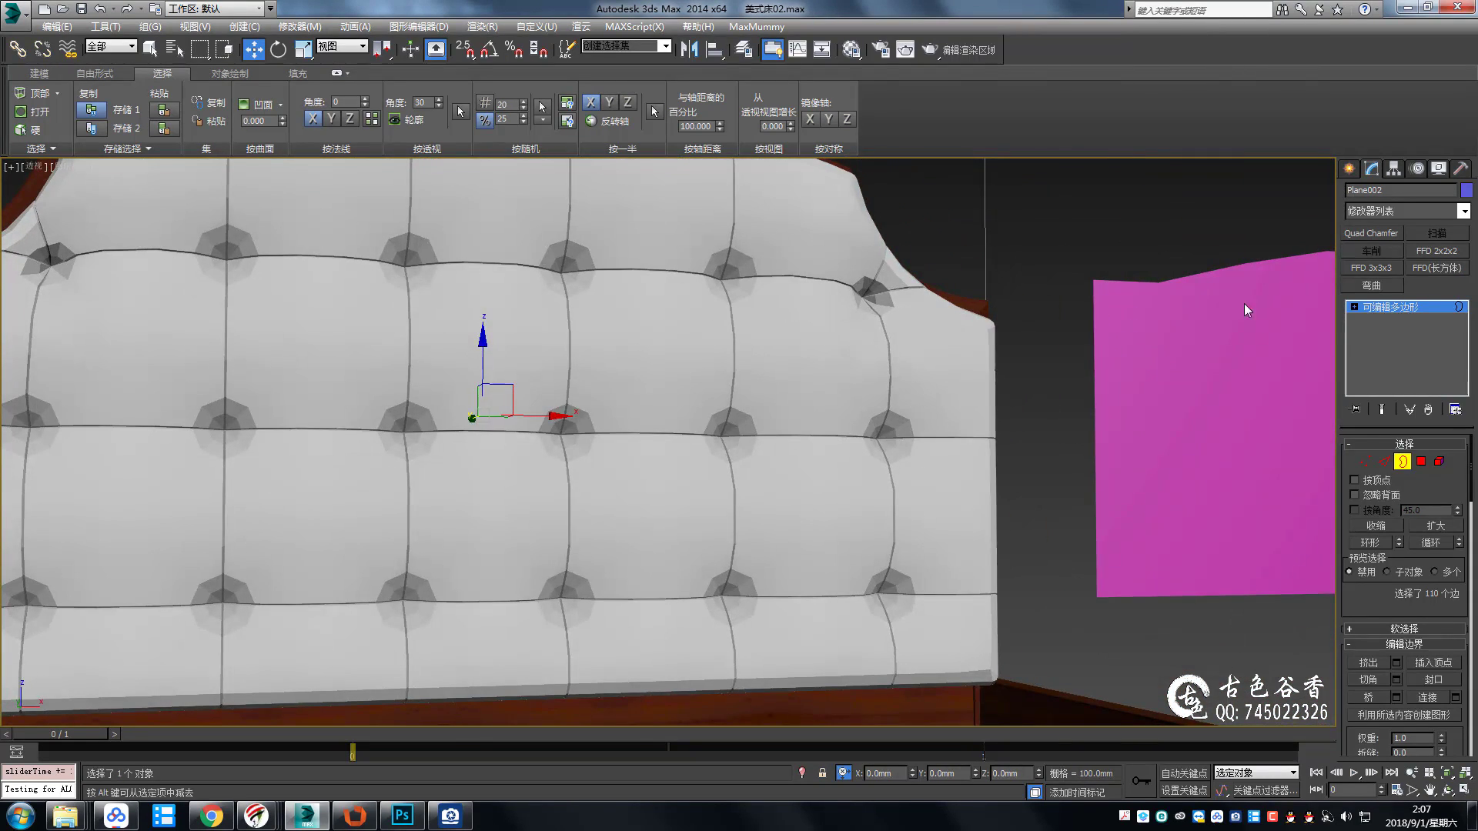
pyautogui.click(1046, 336)
pyautogui.moveTo(1046, 336)
pyautogui.keyDown('alt'); pyautogui.mouseDown(button='middle')
pyautogui.moveTo(800, 302)
pyautogui.moveTo(684, 462)
pyautogui.mouseUp(button='middle'); pyautogui.keyUp('alt')
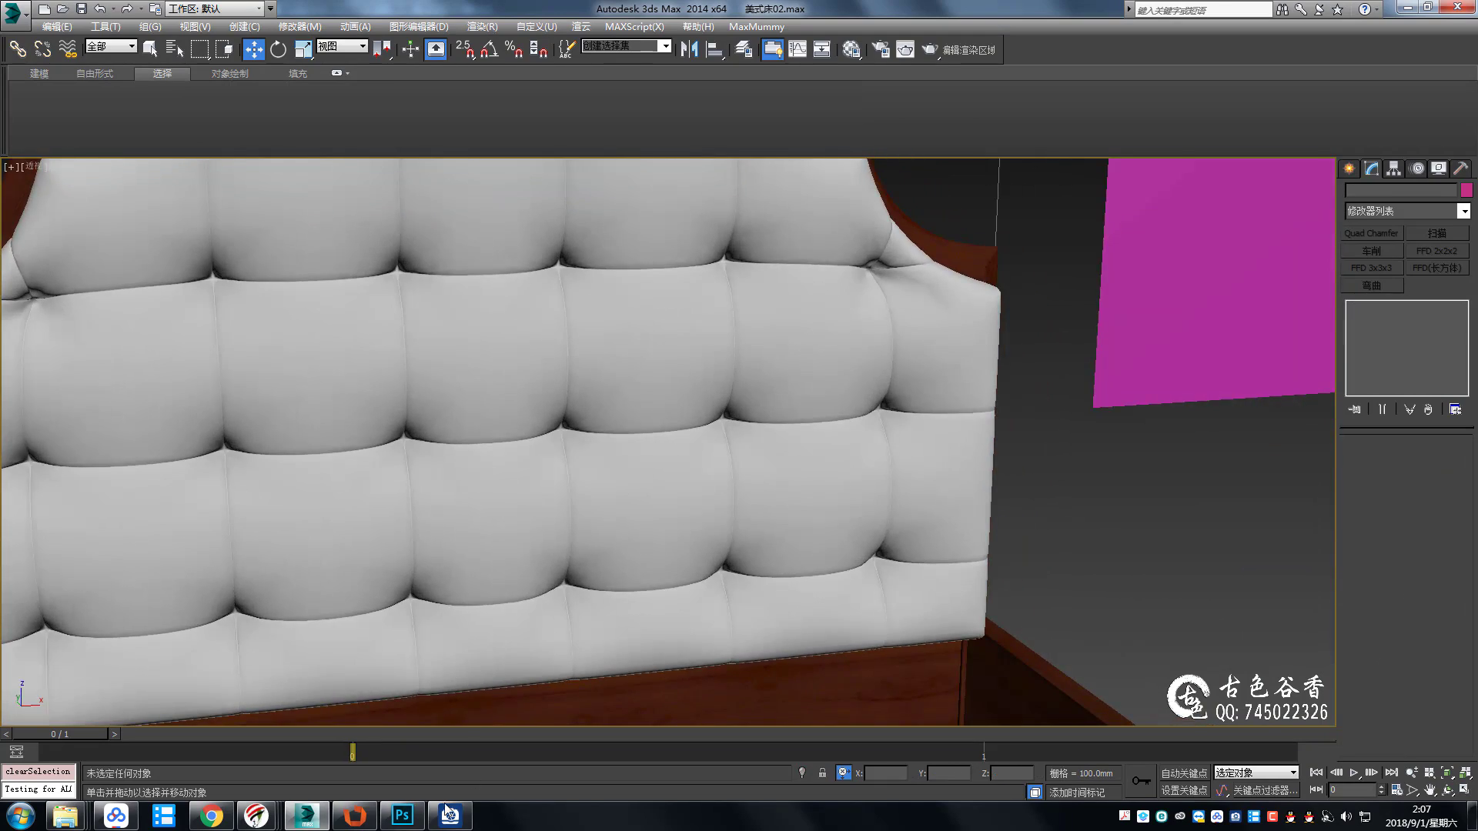
pyautogui.click(449, 816)
pyautogui.scroll(1, 932, 431)
pyautogui.scroll(1, 909, 428)
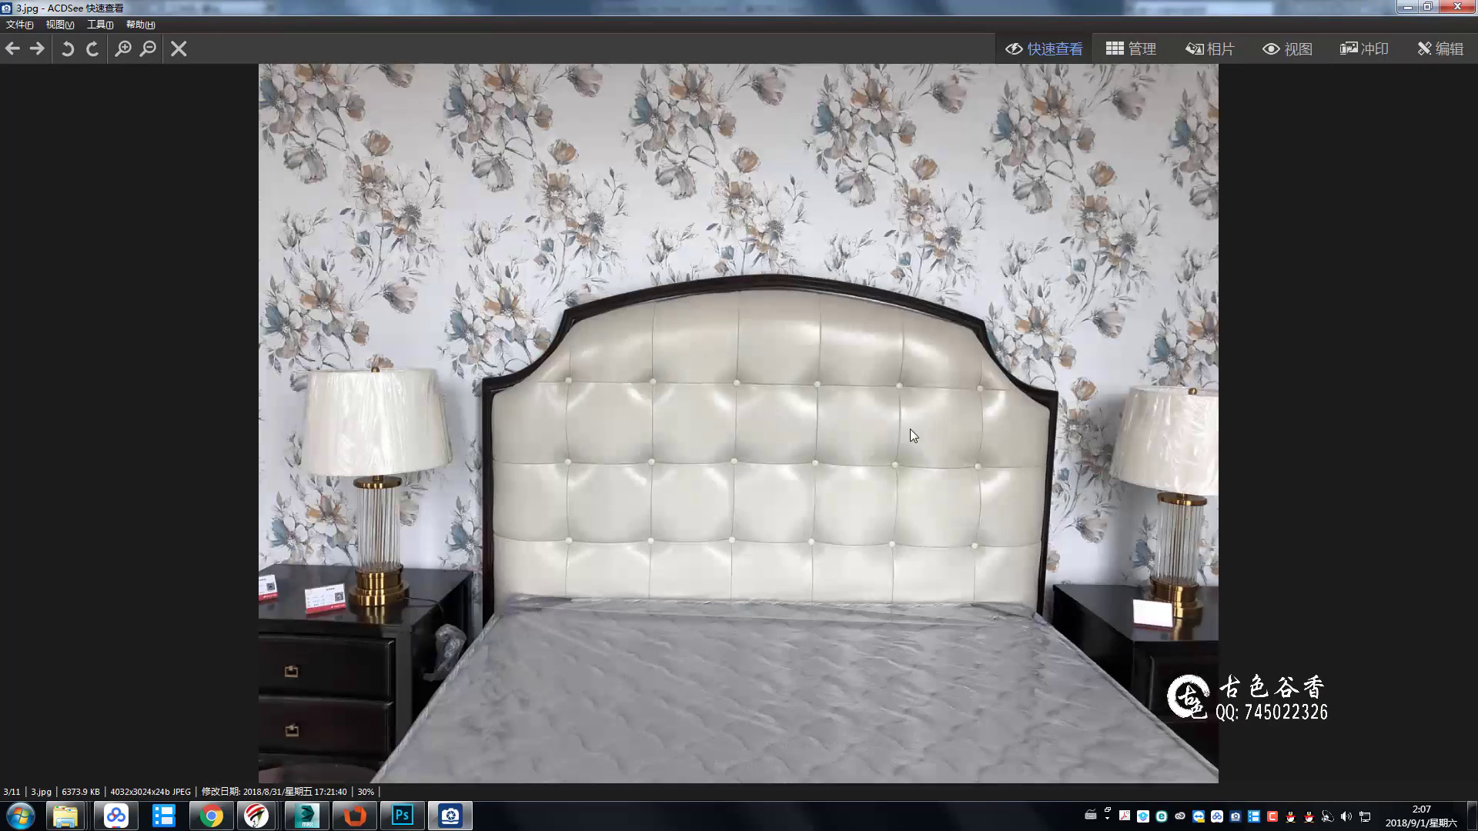
pyautogui.click(306, 815)
# Face the tufted headboard front-on with edged faces (F4) showing.
pyautogui.keyDown('alt'); pyautogui.moveTo(650, 462); pyautogui.dragTo(783, 289, button='middle'); pyautogui.keyUp('alt')
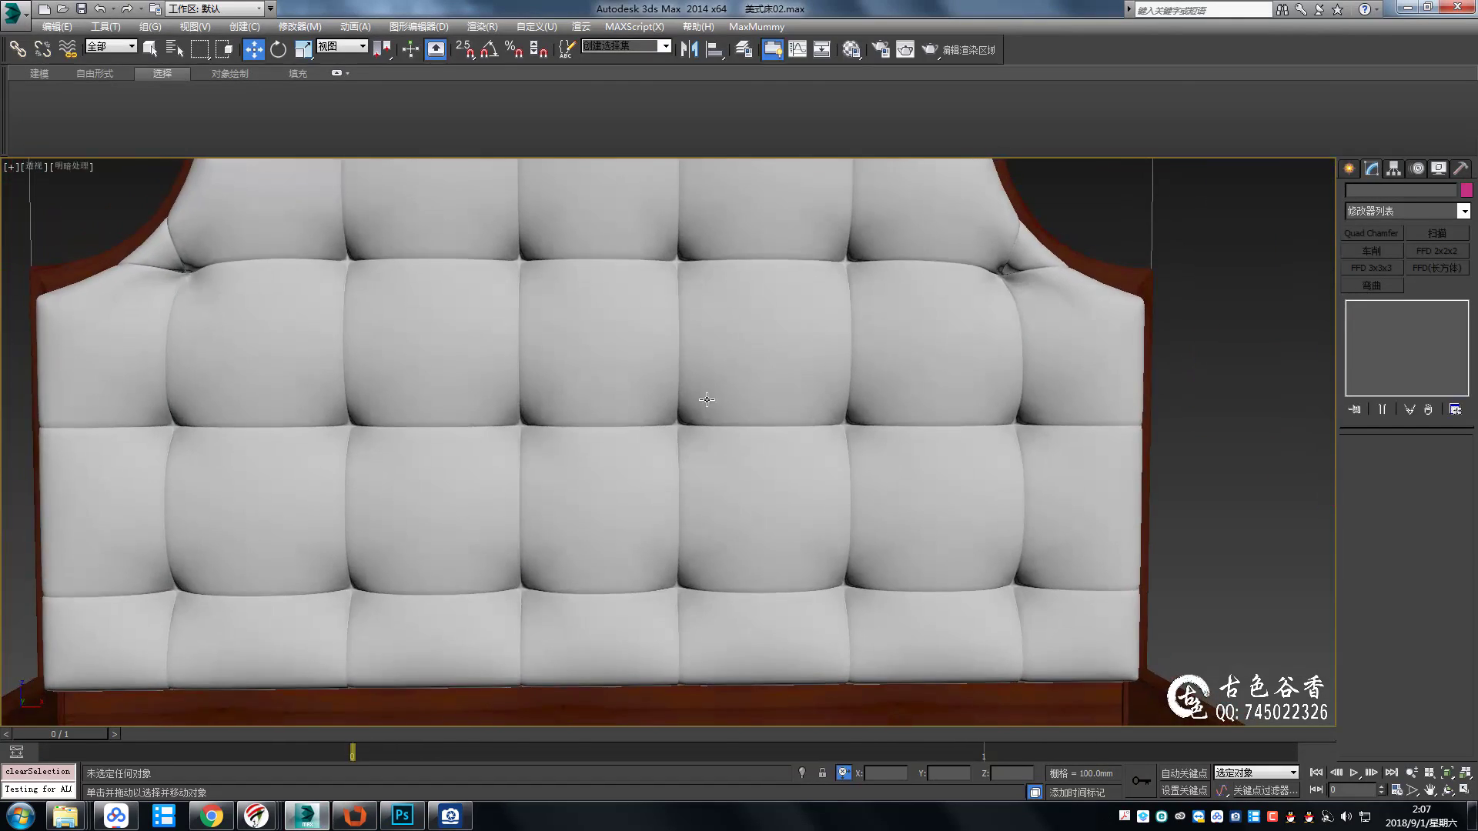
pyautogui.scroll(2, 783, 289)
pyautogui.press('F4')
pyautogui.scroll(3, 1032, 281)
pyautogui.scroll(-3, 926, 287)
# Select the octagon edge rings around five of the headboard's button dimples.
pyautogui.scroll(3, 873, 417)
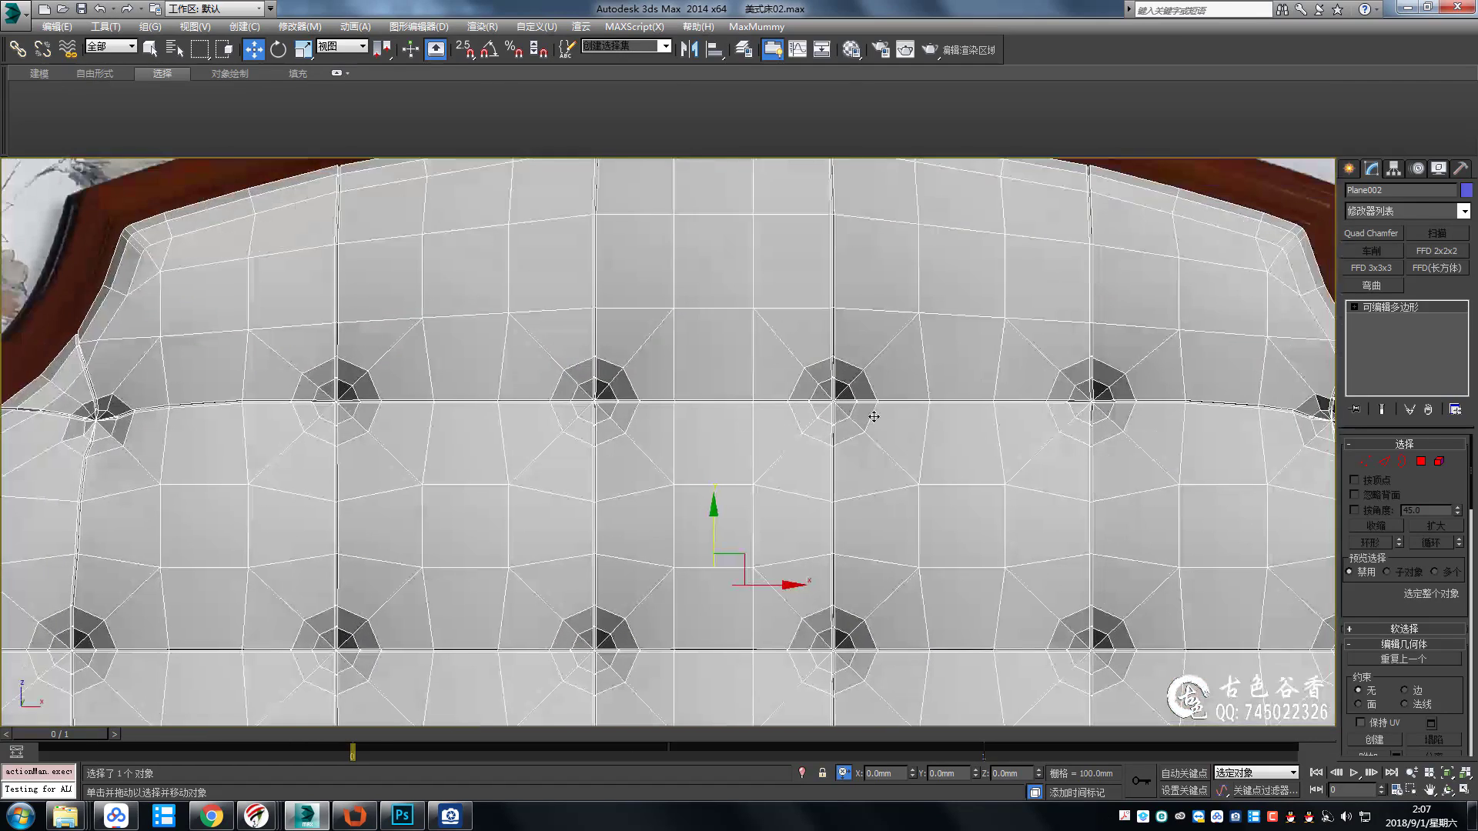
pyautogui.press('2')
pyautogui.doubleClick(869, 381)
pyautogui.moveTo(1115, 369); pyautogui.dragTo(1085, 356, button='middle')
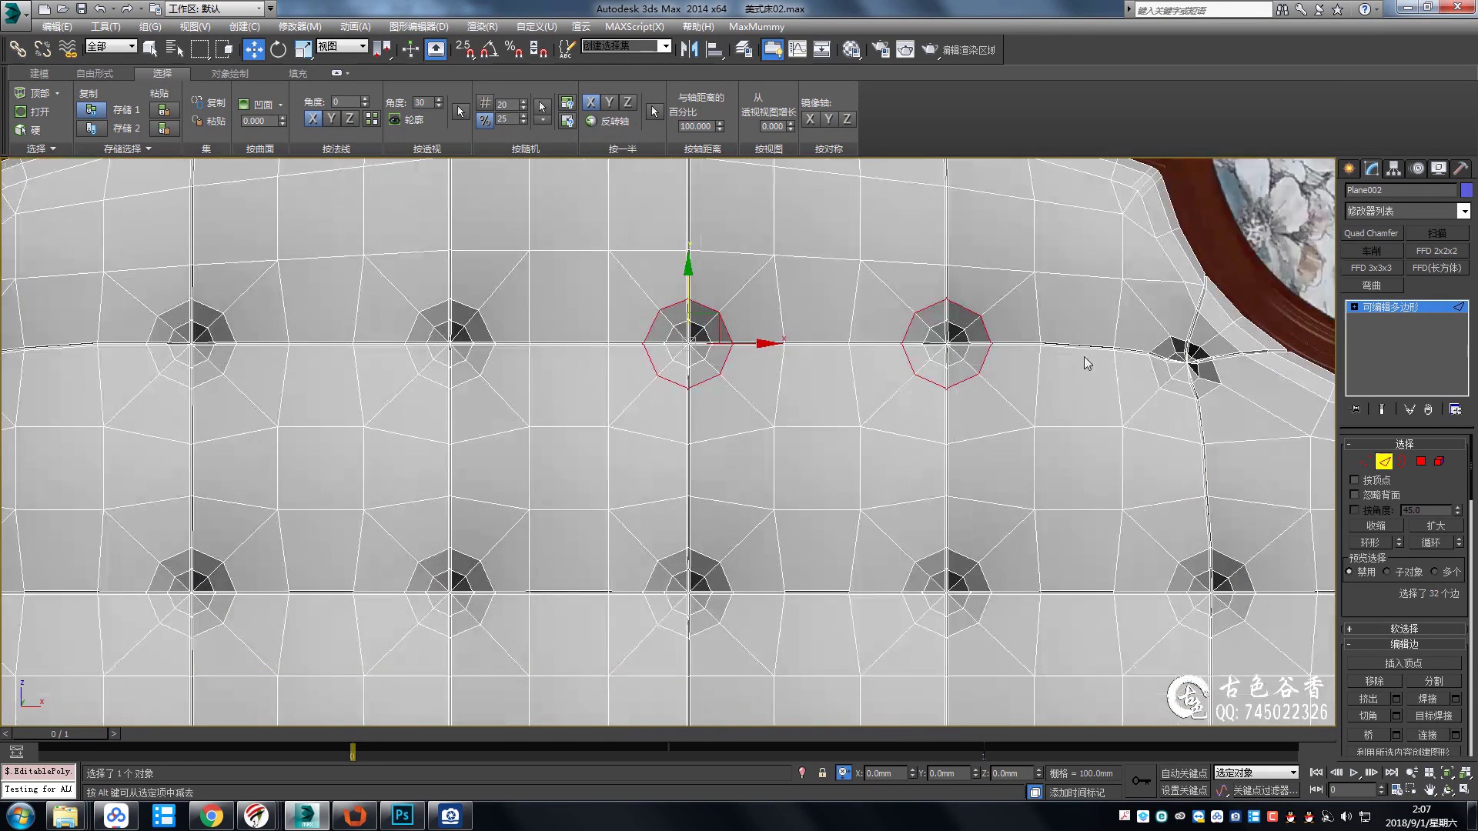
pyautogui.keyDown('ctrl'); pyautogui.doubleClick(981, 339); pyautogui.keyUp('ctrl')
pyautogui.press('q')
pyautogui.moveTo(989, 518); pyautogui.dragTo(990, 383, button='middle')
pyautogui.keyDown('ctrl'); pyautogui.doubleClick(722, 423); pyautogui.keyUp('ctrl')
pyautogui.moveTo(712, 664); pyautogui.dragTo(775, 387, button='middle')
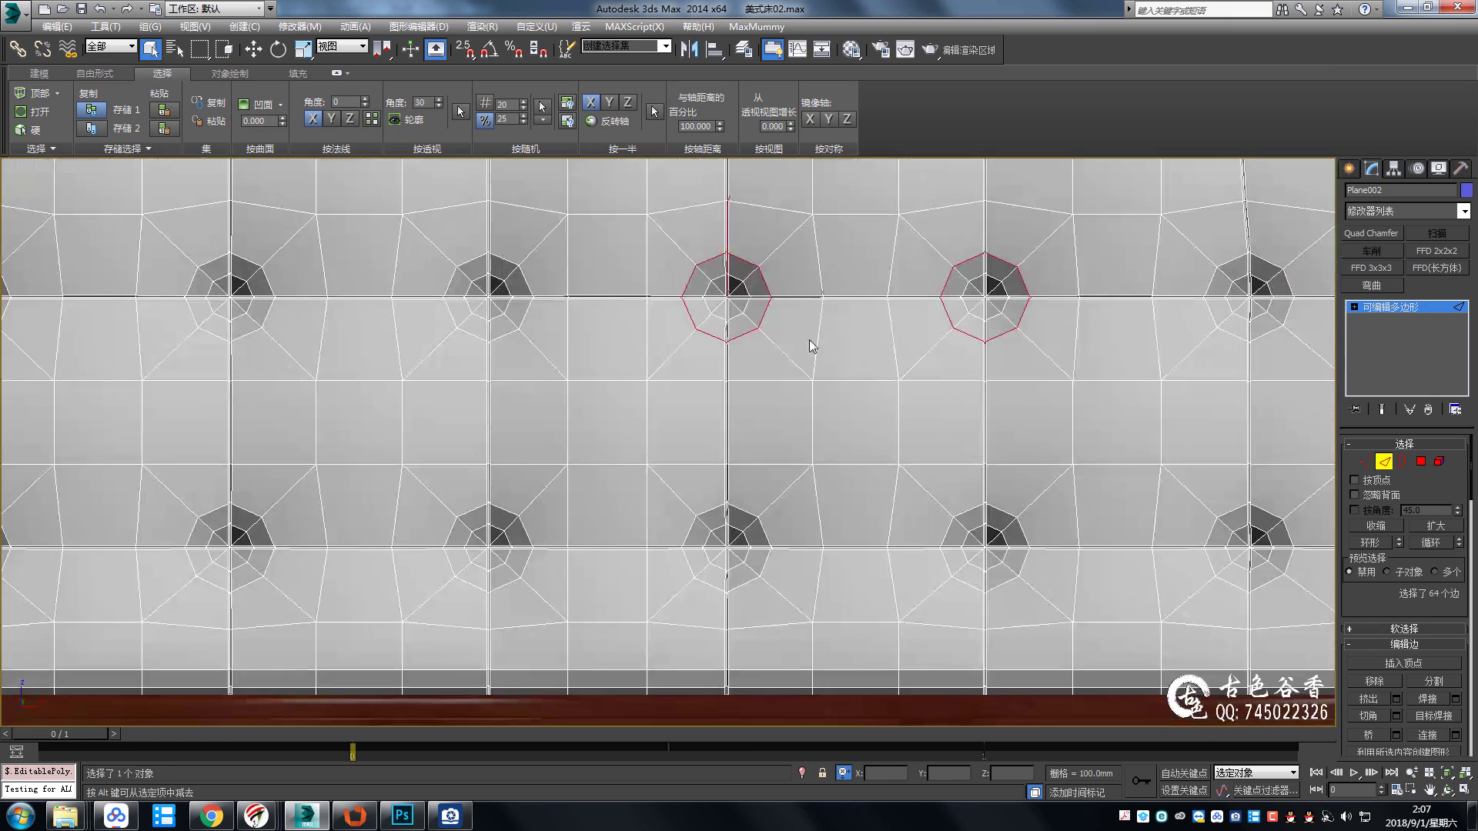
pyautogui.keyDown('ctrl'); pyautogui.doubleClick(1048, 408); pyautogui.keyUp('ctrl')
pyautogui.moveTo(1128, 379); pyautogui.dragTo(865, 460, button='middle')
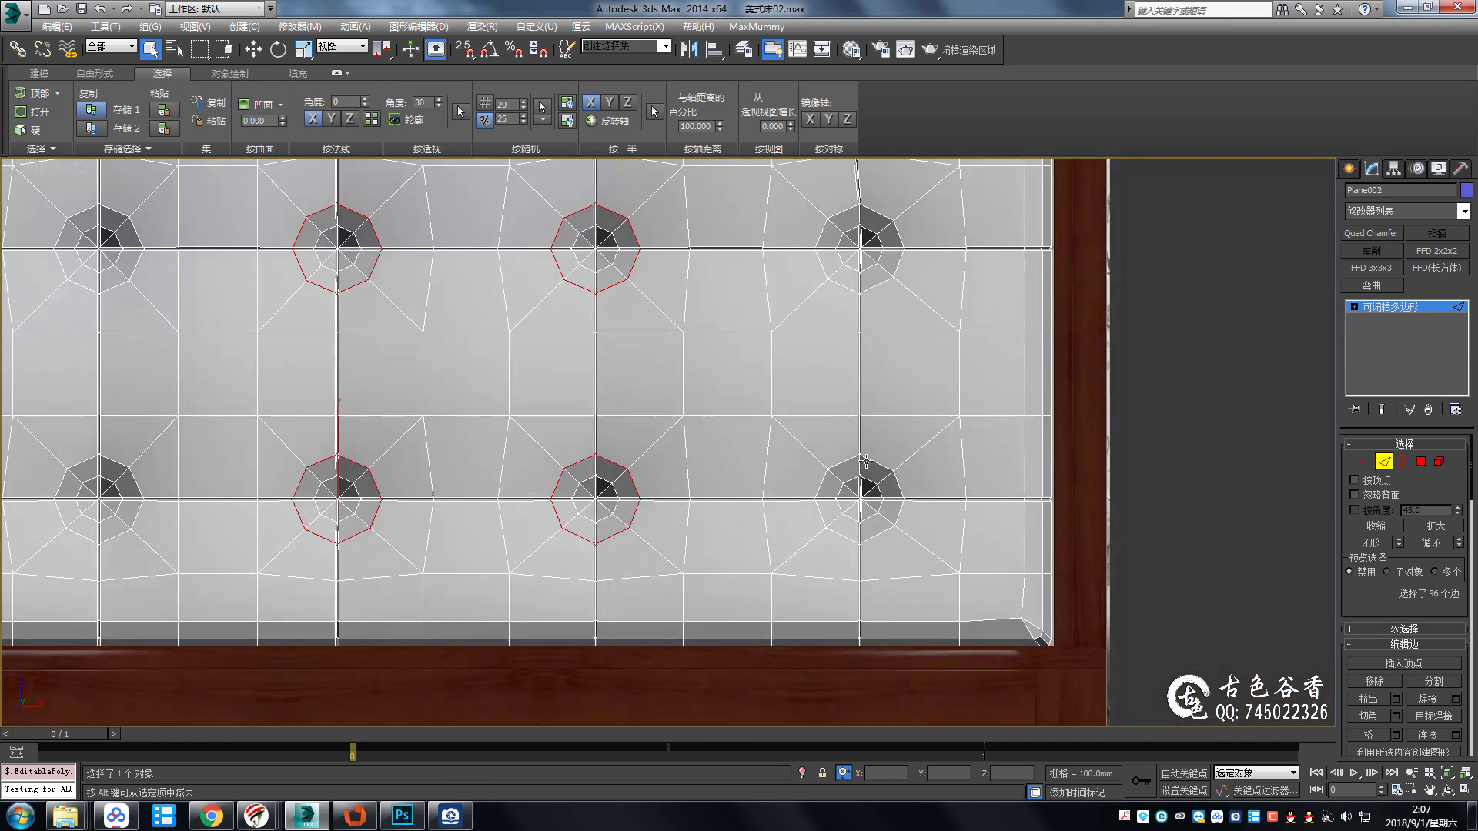
pyautogui.scroll(-2, 853, 342)
pyautogui.keyDown('ctrl'); pyautogui.doubleClick(869, 385); pyautogui.keyUp('ctrl')
pyautogui.moveTo(686, 323)
pyautogui.mouseDown(button='middle')
pyautogui.moveTo(719, 386)
pyautogui.moveTo(701, 309)
pyautogui.mouseUp(button='middle')
# Scale the selected octagon rings up to about 117%.
pyautogui.press('r')
pyautogui.moveTo(644, 634)
pyautogui.mouseDown(button='middle')
pyautogui.moveTo(644, 577)
pyautogui.moveTo(644, 612)
pyautogui.mouseUp(button='middle')
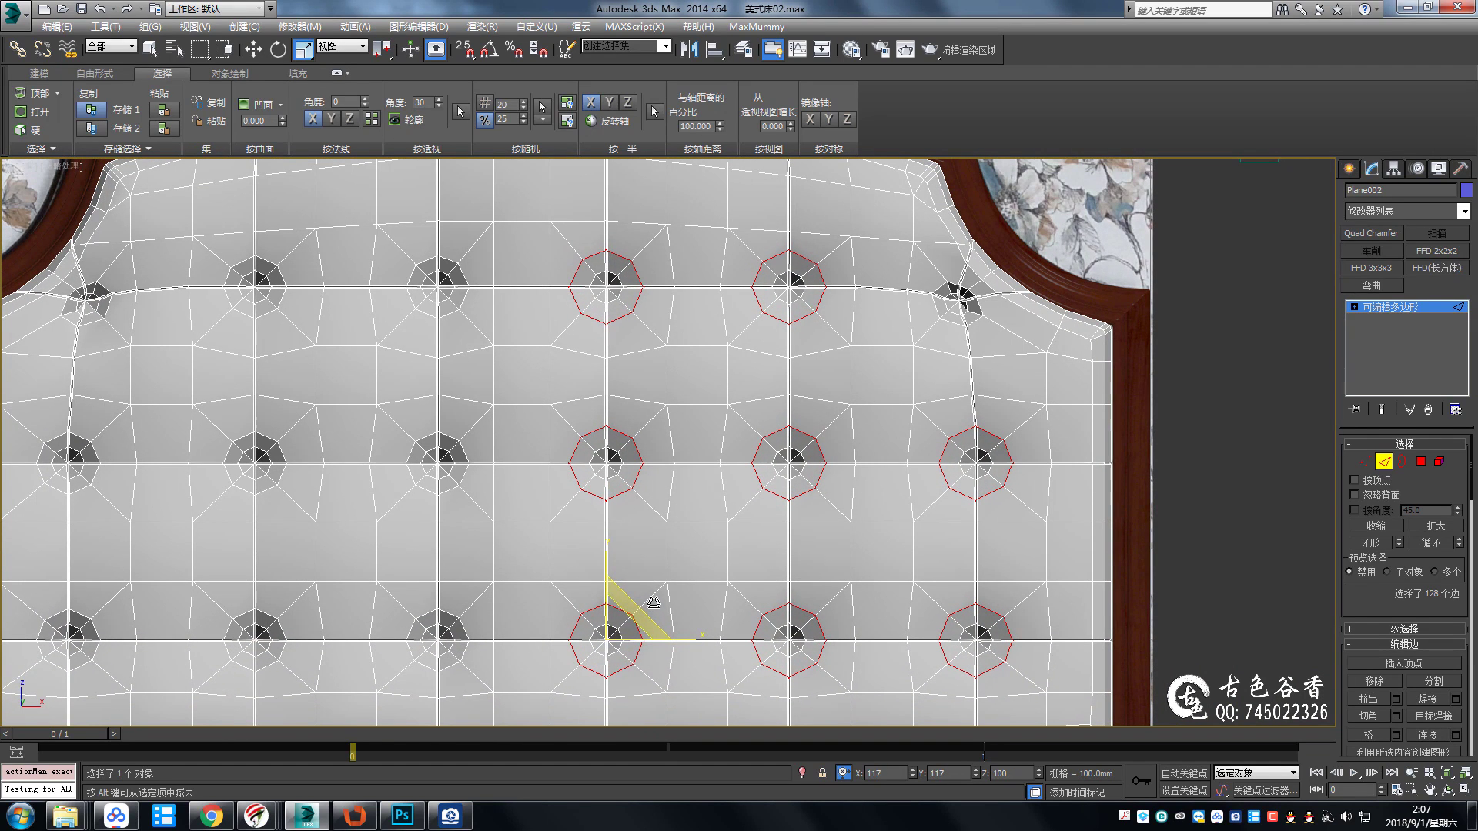
pyautogui.scroll(-3, 654, 601)
pyautogui.press('1')
pyautogui.scroll(10, 847, 400)
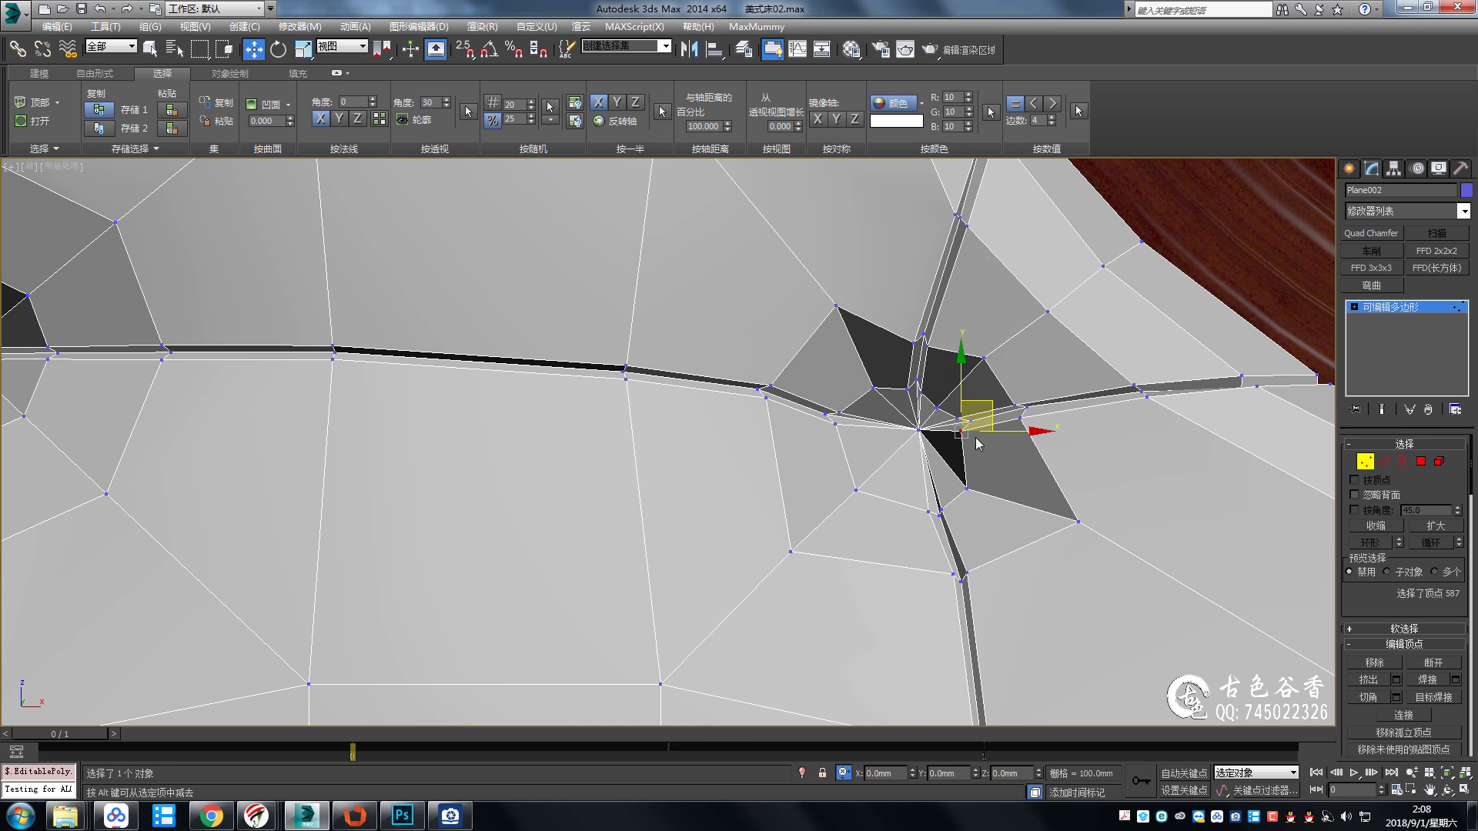
# Move the tangled vertices at the upper-right dimple up and right along the seam.
pyautogui.moveTo(939, 514); pyautogui.dragTo(931, 412, button='middle')
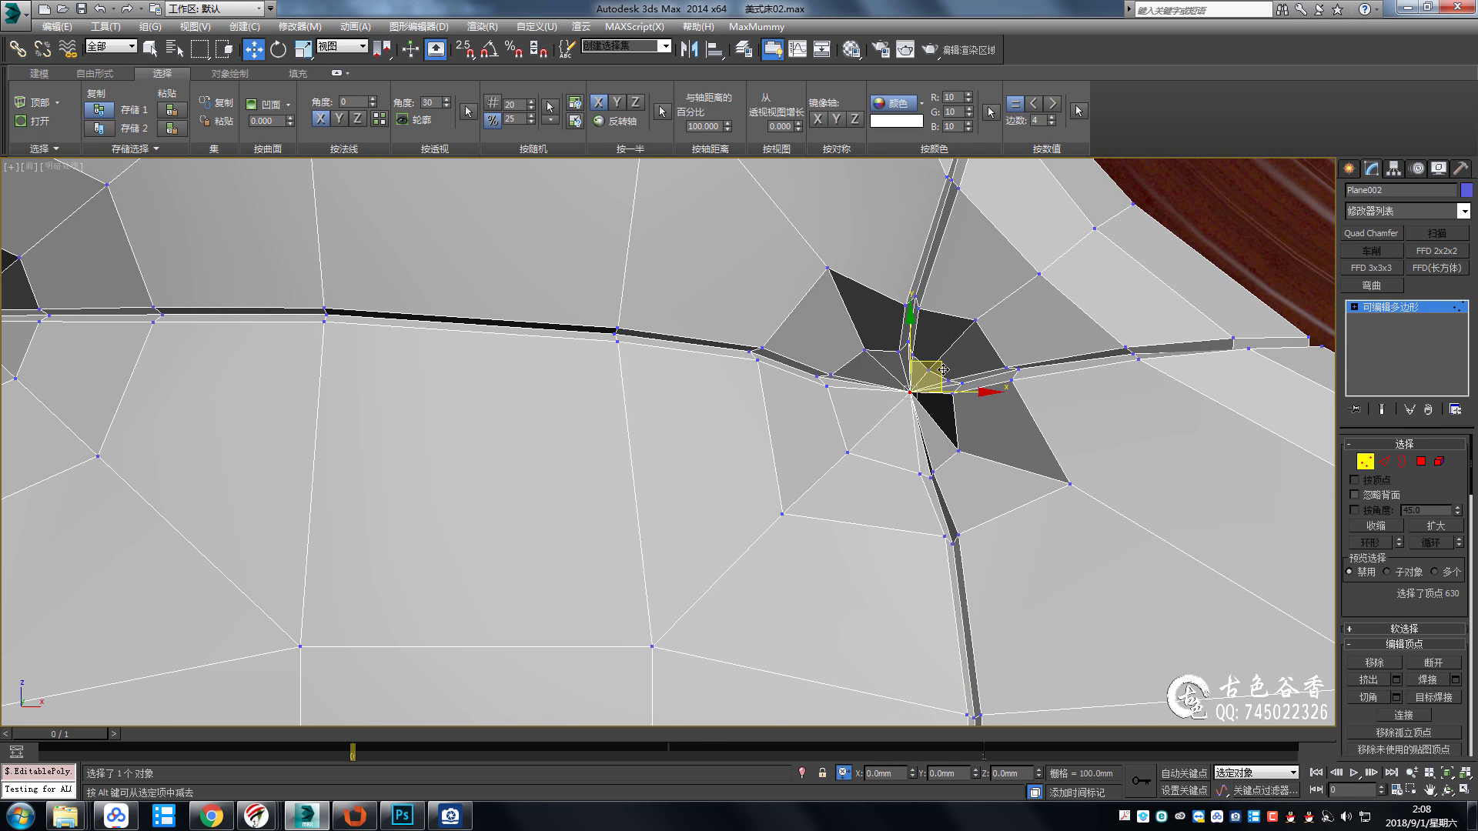
pyautogui.scroll(-3, 943, 370)
pyautogui.scroll(3, 895, 384)
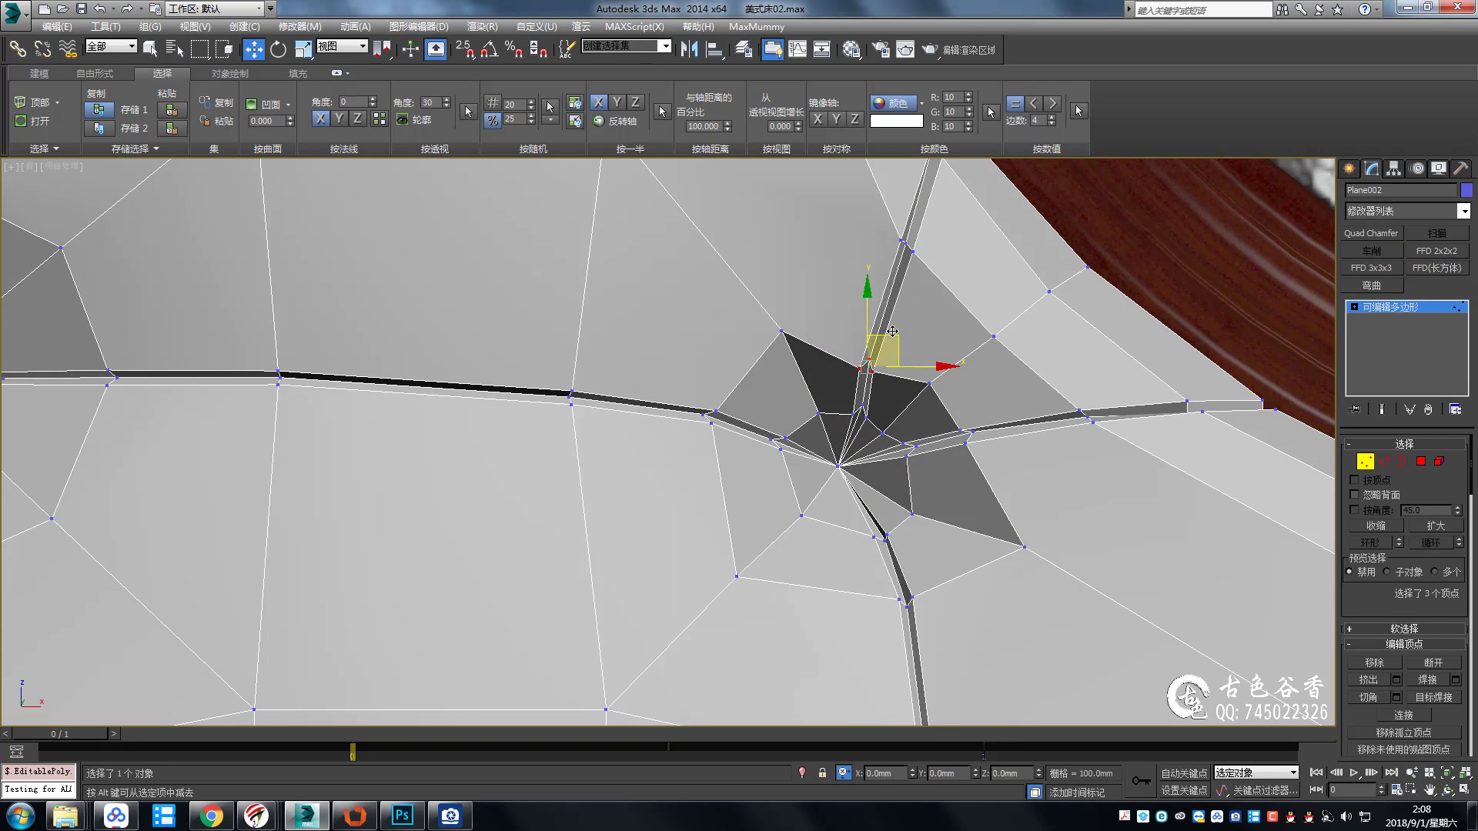
pyautogui.moveTo(891, 331); pyautogui.dragTo(898, 321)
pyautogui.moveTo(1001, 416); pyautogui.dragTo(1015, 419)
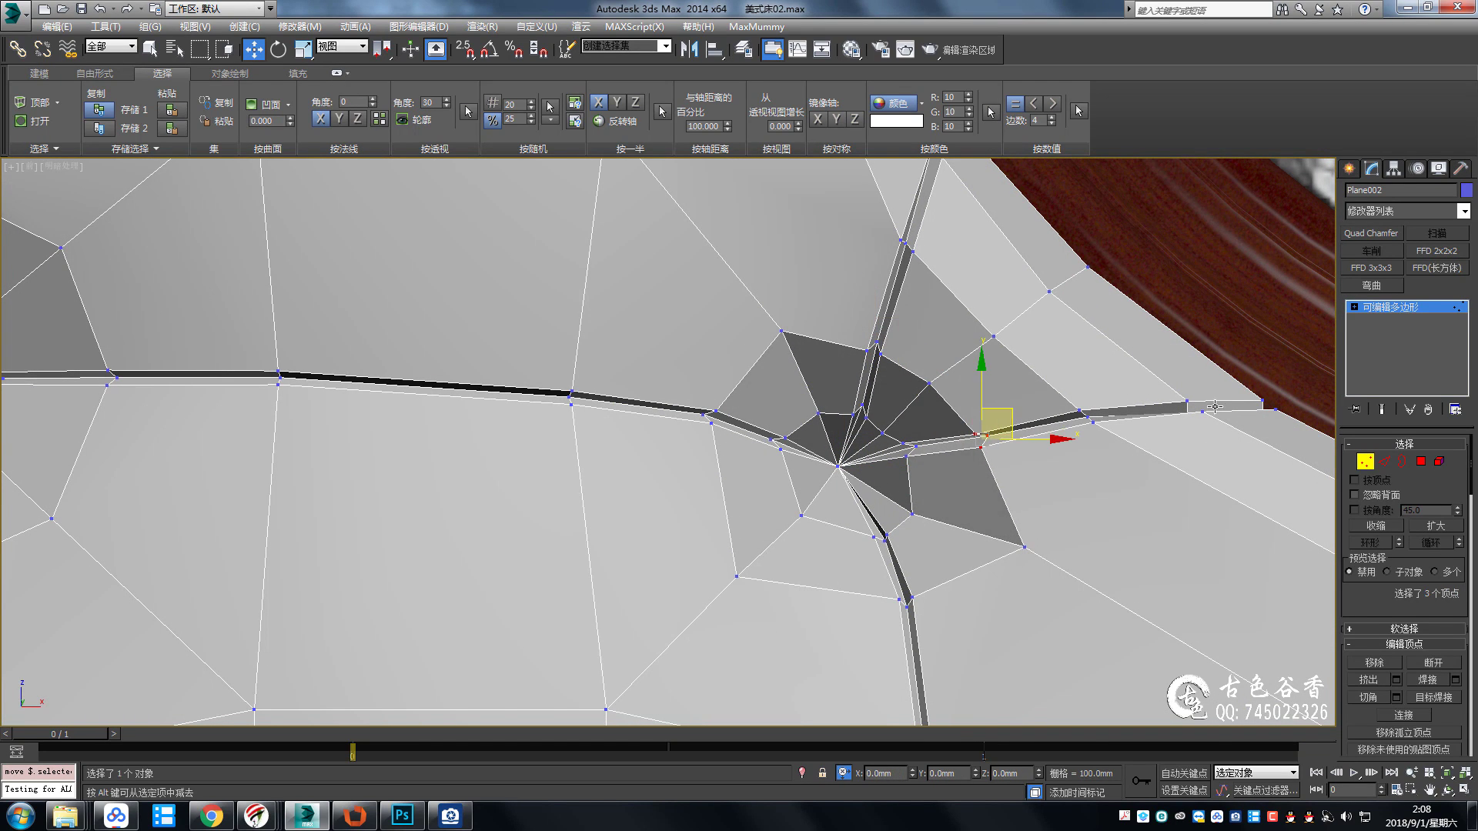
pyautogui.scroll(-5, 847, 431)
pyautogui.hotkey('ctrl', 'd')
# Reselect the cushion, show edged faces, and switch to Front view in vertex mode.
pyautogui.scroll(-3, 703, 439)
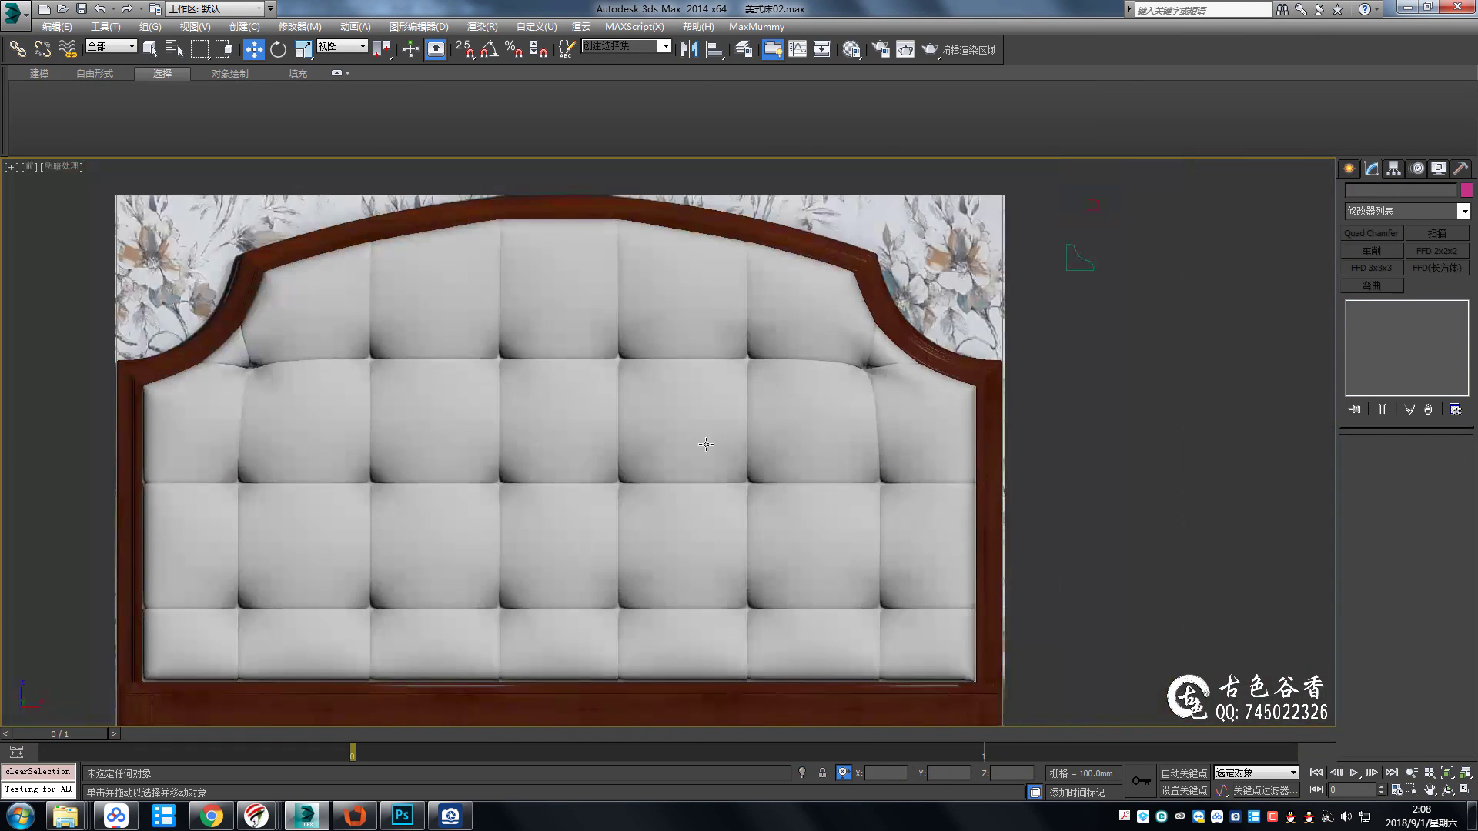
pyautogui.scroll(2, 800, 381)
pyautogui.click(800, 381)
pyautogui.moveTo(959, 508)
pyautogui.keyDown('alt'); pyautogui.mouseDown(button='middle')
pyautogui.moveTo(861, 481)
pyautogui.moveTo(764, 388)
pyautogui.moveTo(816, 377)
pyautogui.mouseUp(button='middle'); pyautogui.keyUp('alt')
pyautogui.scroll(3, 865, 369)
pyautogui.press('F4')
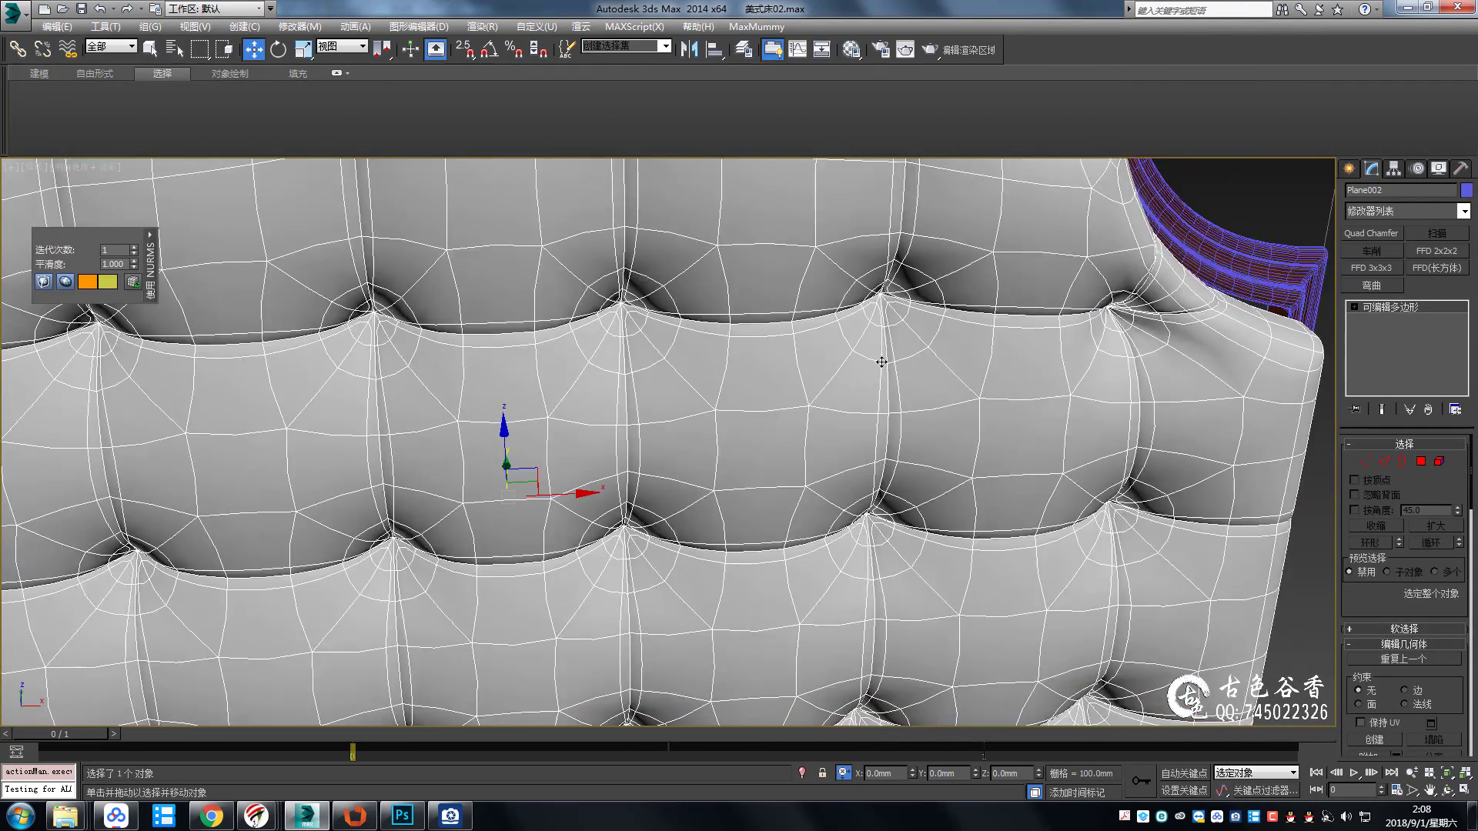
pyautogui.scroll(1, 893, 331)
pyautogui.press('f')
pyautogui.press('1')
pyautogui.scroll(2, 846, 319)
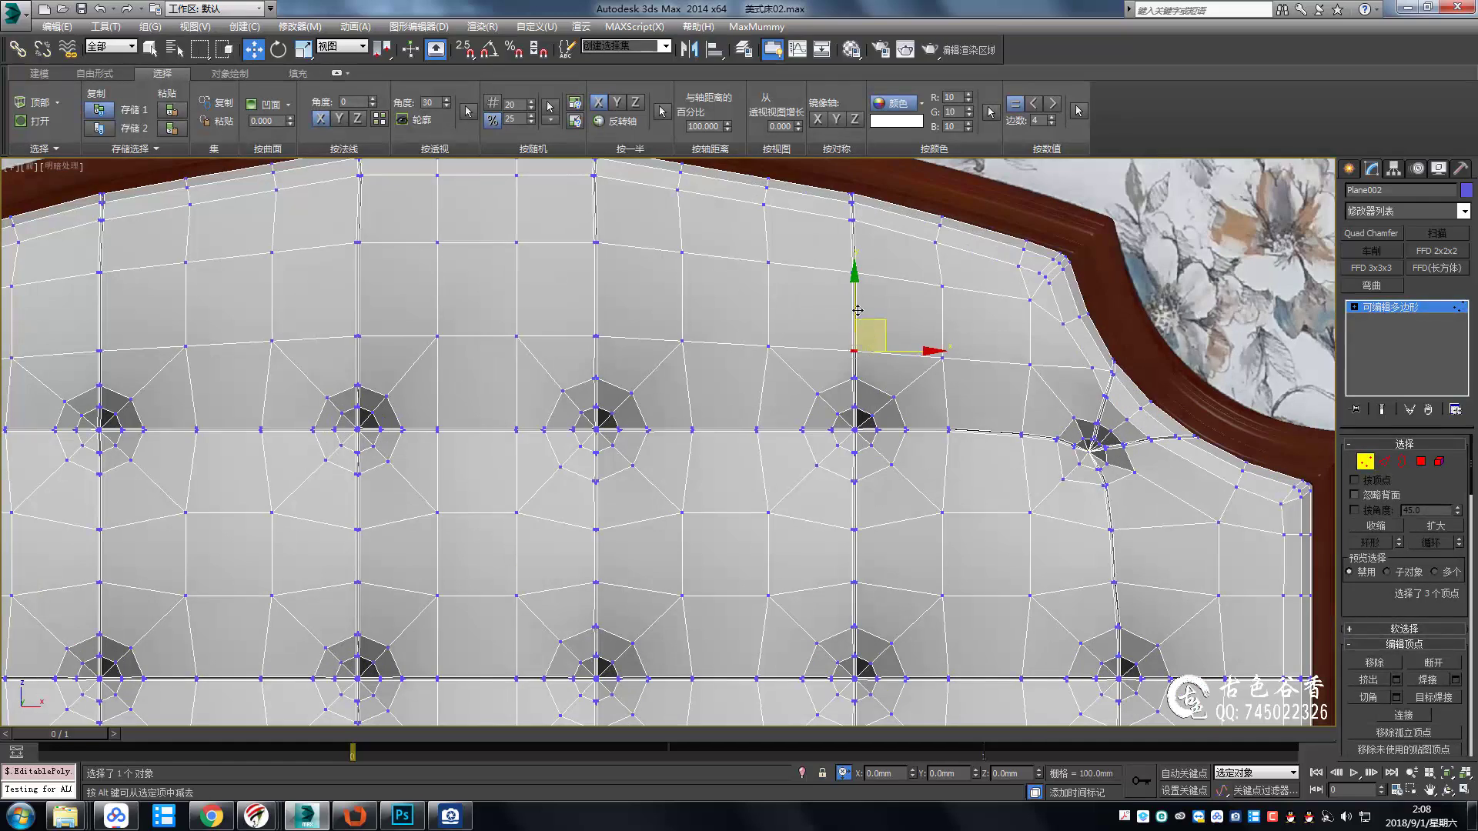
# Add a Symmetry modifier to mirror the tufted cushion.
pyautogui.moveTo(598, 281); pyautogui.dragTo(875, 356, button='middle')
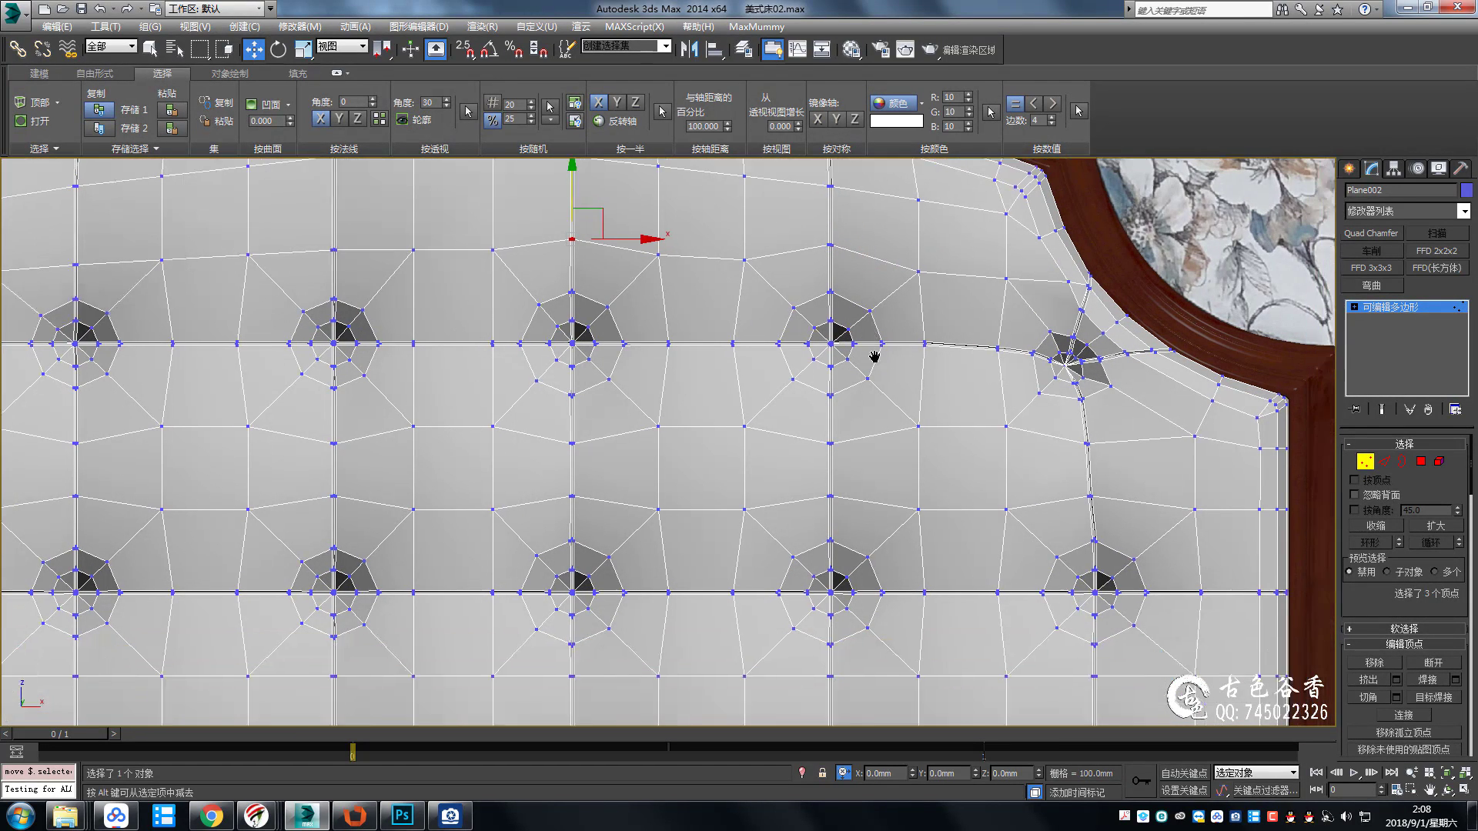
pyautogui.moveTo(980, 455)
pyautogui.mouseDown(button='middle')
pyautogui.moveTo(924, 330)
pyautogui.moveTo(960, 391)
pyautogui.moveTo(965, 338)
pyautogui.mouseUp(button='middle')
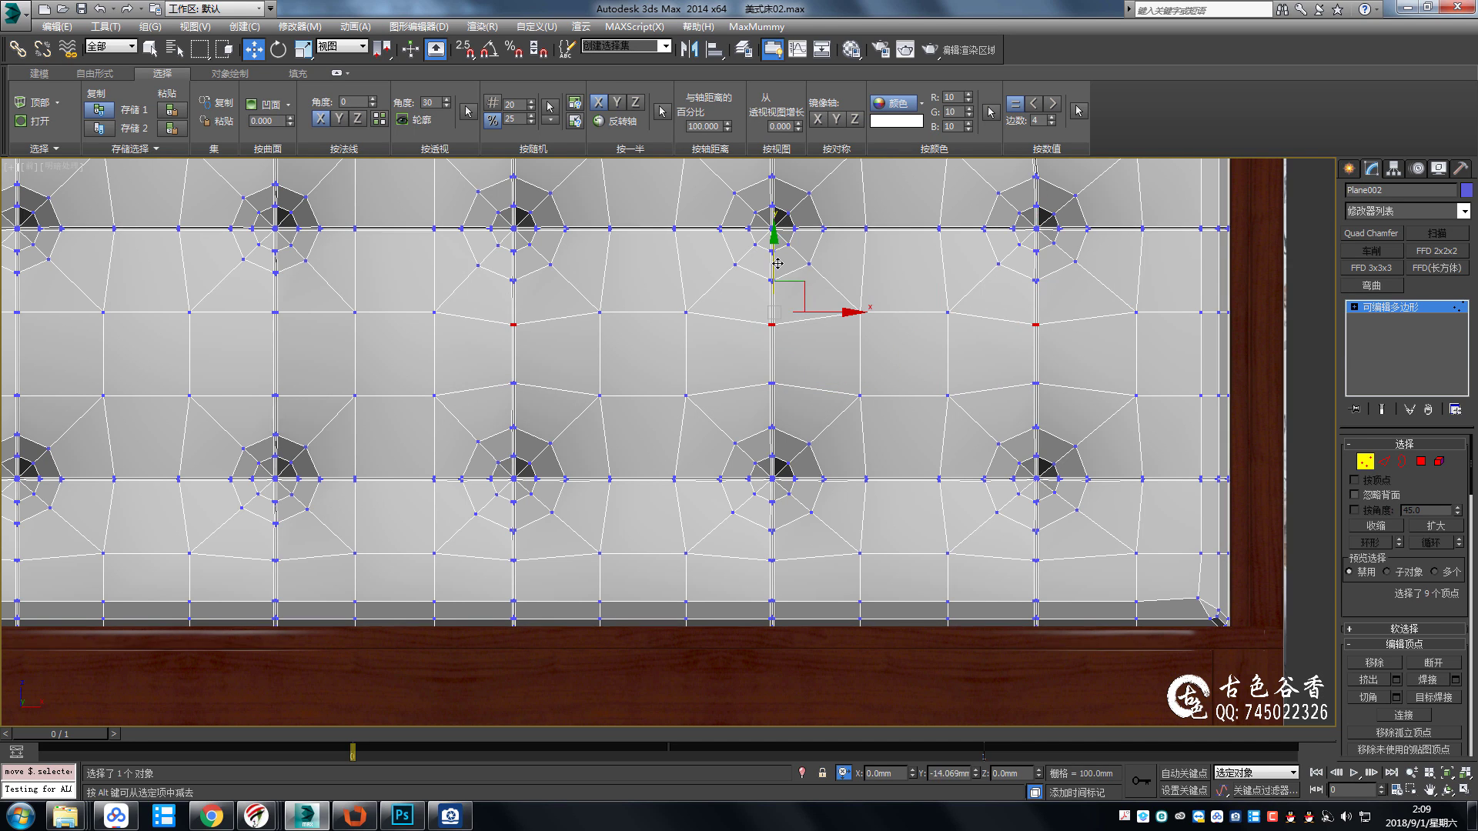
pyautogui.moveTo(1034, 301)
pyautogui.mouseDown(button='middle')
pyautogui.moveTo(992, 401)
pyautogui.moveTo(926, 277)
pyautogui.moveTo(651, 541)
pyautogui.mouseUp(button='middle')
pyautogui.hotkey('alt', 's')
pyautogui.moveTo(617, 366); pyautogui.dragTo(700, 362, button='middle')
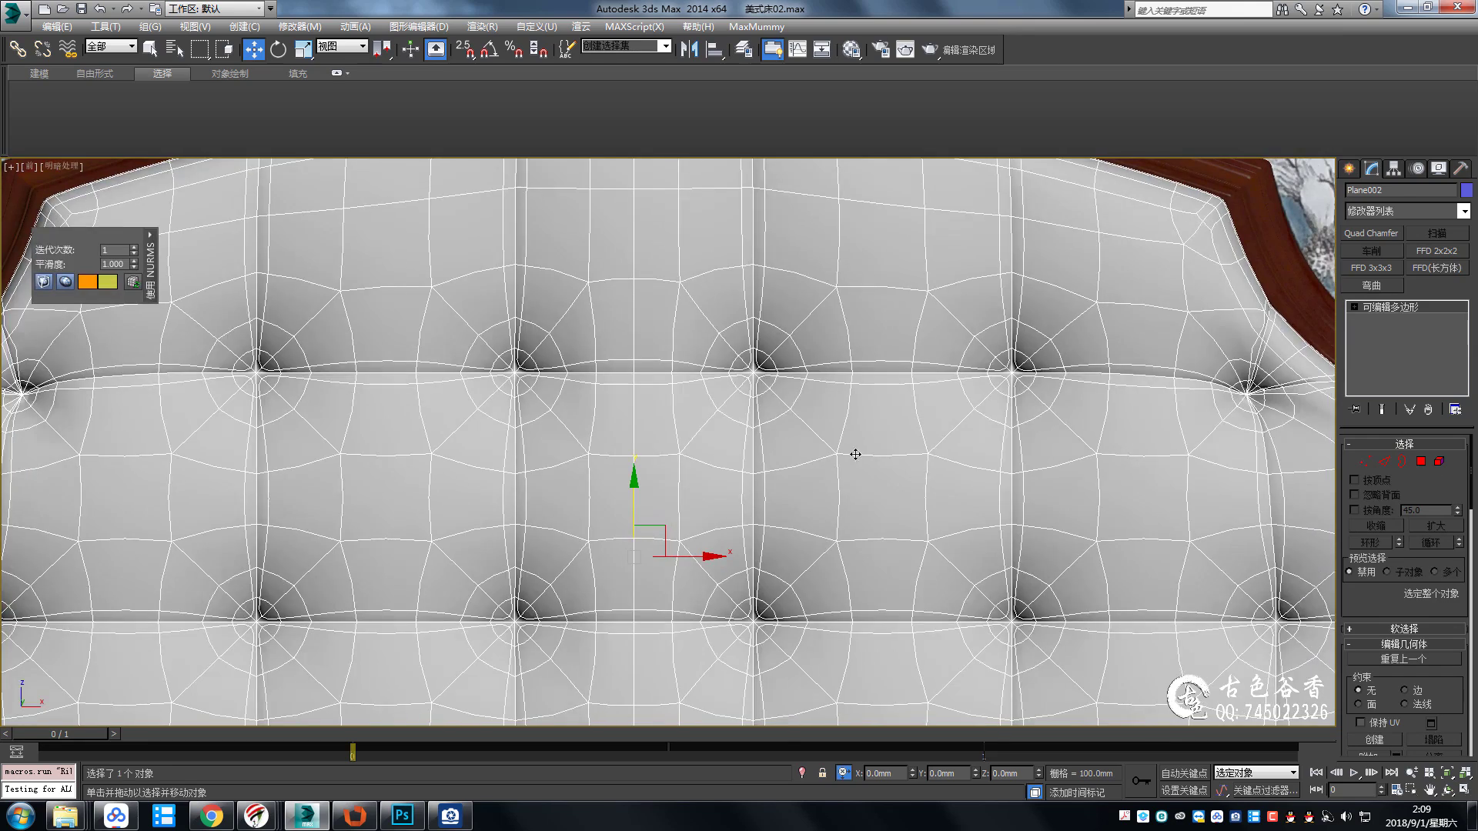
pyautogui.scroll(-5, 854, 452)
pyautogui.click(1059, 432)
pyautogui.moveTo(750, 422); pyautogui.dragTo(855, 415, button='middle')
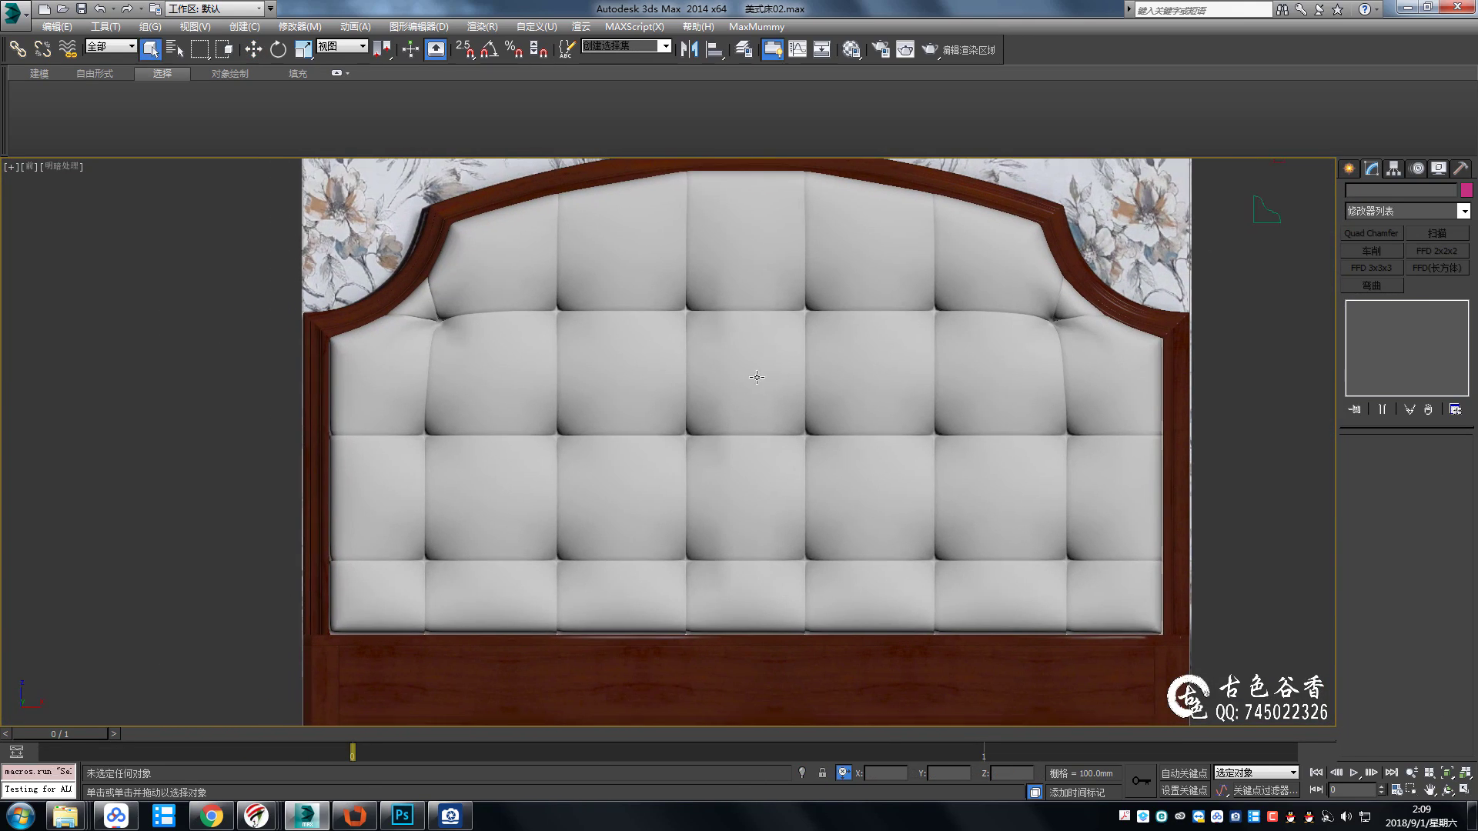
# Select the top-edge and right-seam vertices and rotate them.
pyautogui.press('q')
pyautogui.click(749, 426)
pyautogui.scroll(5, 741, 246)
pyautogui.press('1')
pyautogui.moveTo(655, 238); pyautogui.dragTo(827, 350)
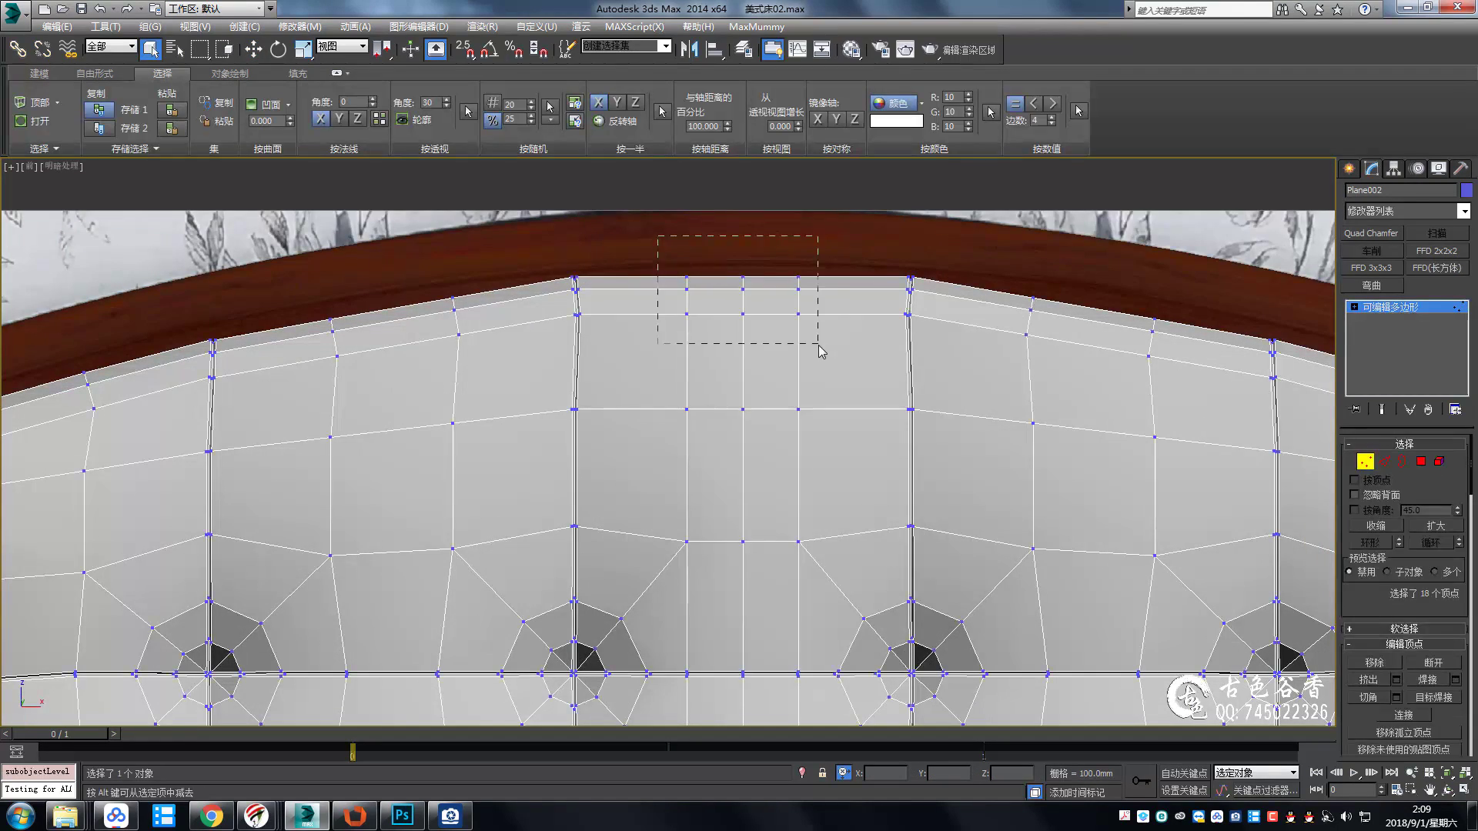
pyautogui.moveTo(486, 278); pyautogui.dragTo(517, 353)
pyautogui.scroll(2, 508, 300)
pyautogui.press('e')
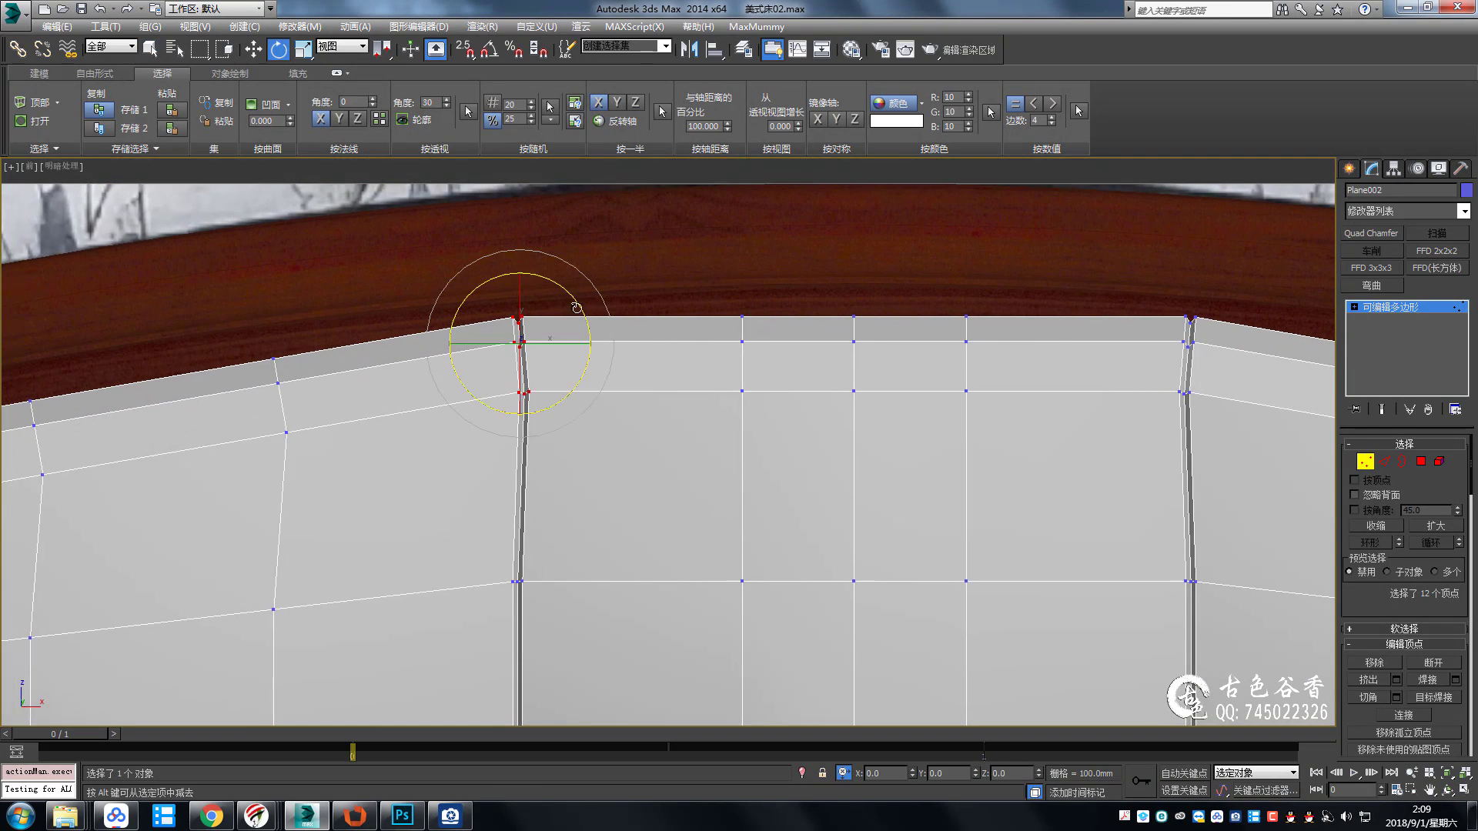
pyautogui.moveTo(728, 322); pyautogui.dragTo(442, 327, button='middle')
pyautogui.moveTo(860, 289); pyautogui.dragTo(944, 463)
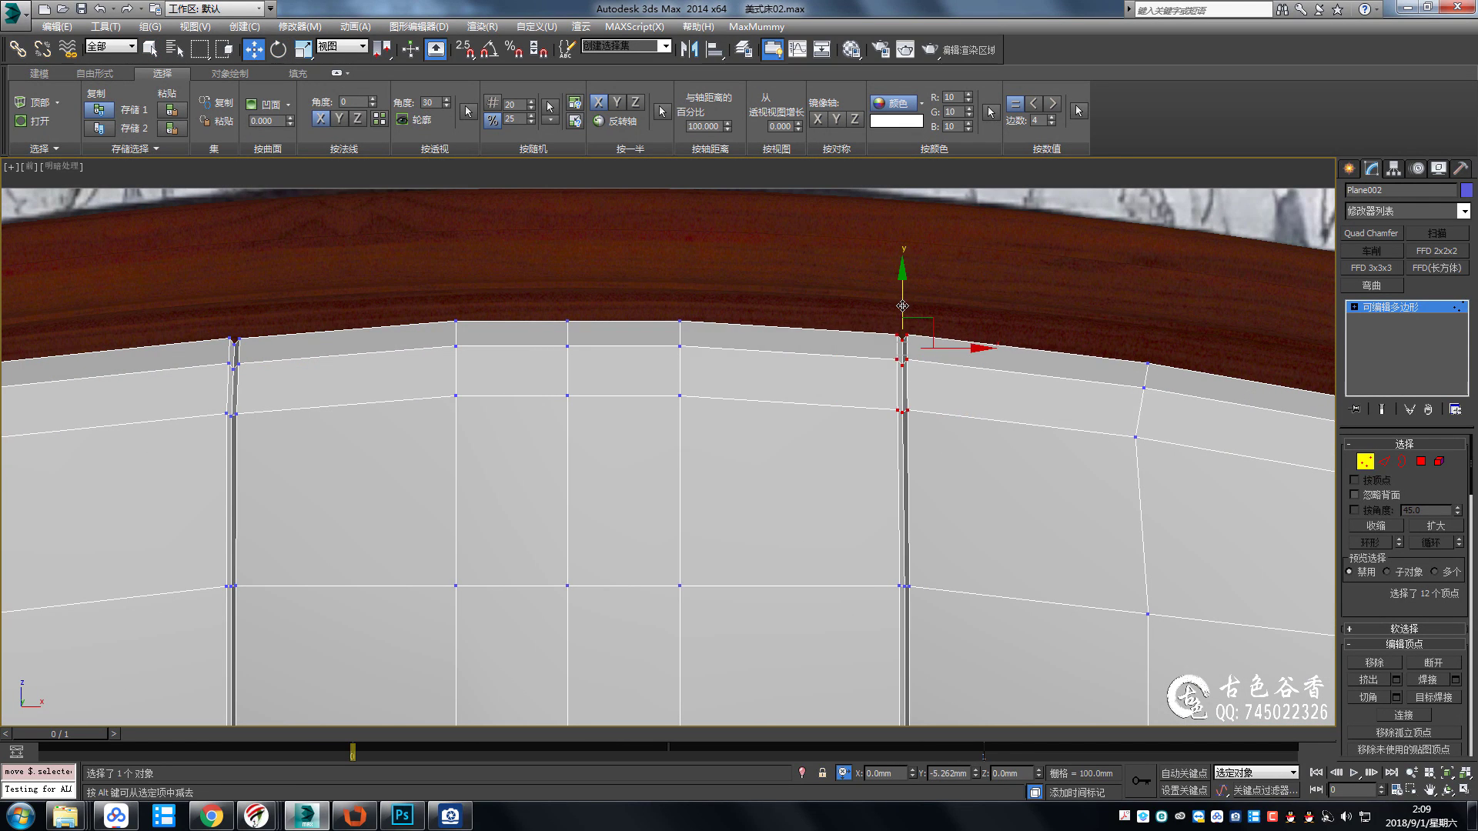
# Clear the vertex selection and reselect the whole cushion in the Perspective view.
pyautogui.scroll(-3, 785, 376)
pyautogui.scroll(-2, 791, 389)
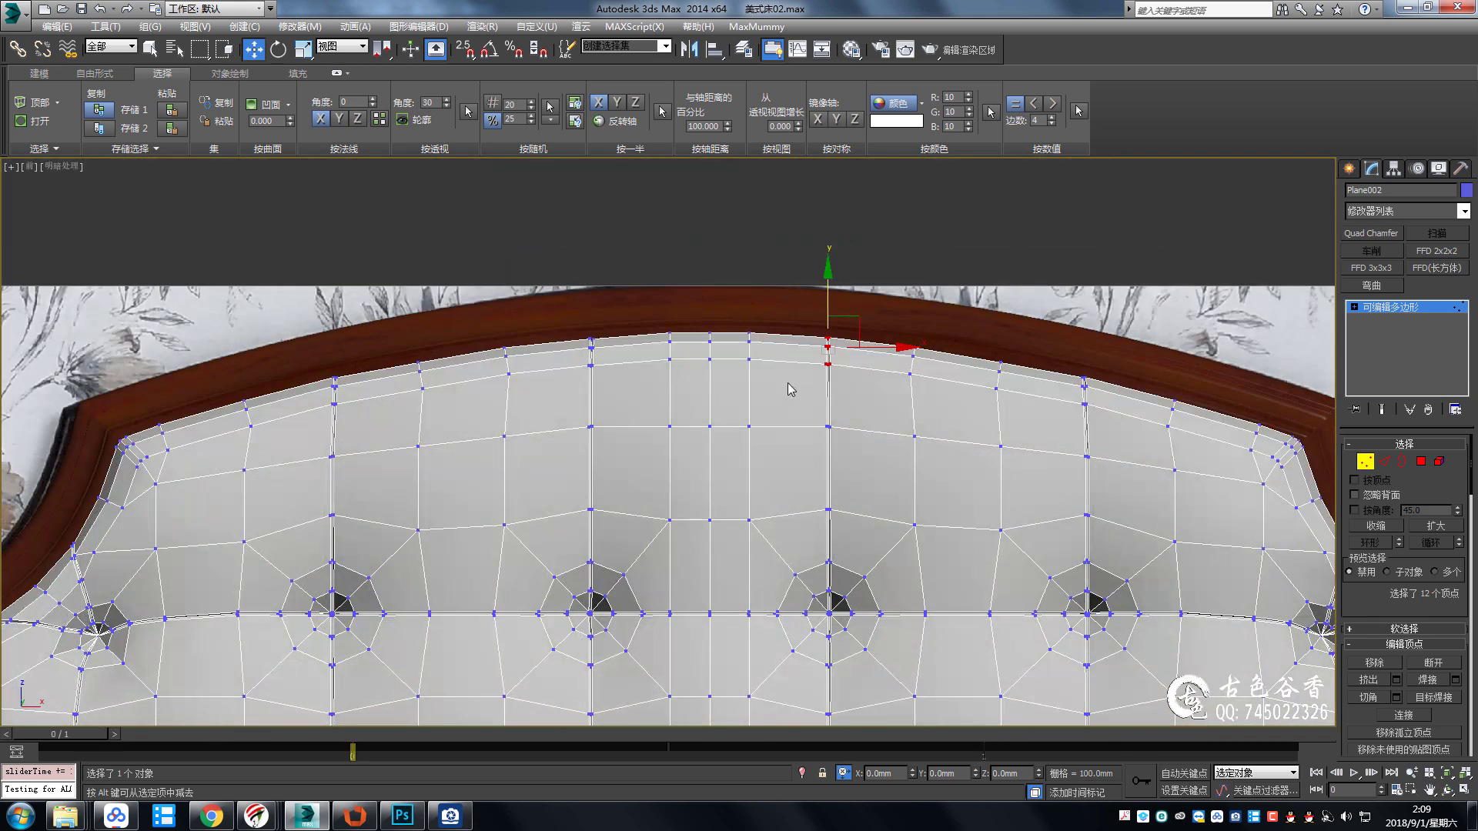
pyautogui.press('2')
pyautogui.scroll(3, 719, 377)
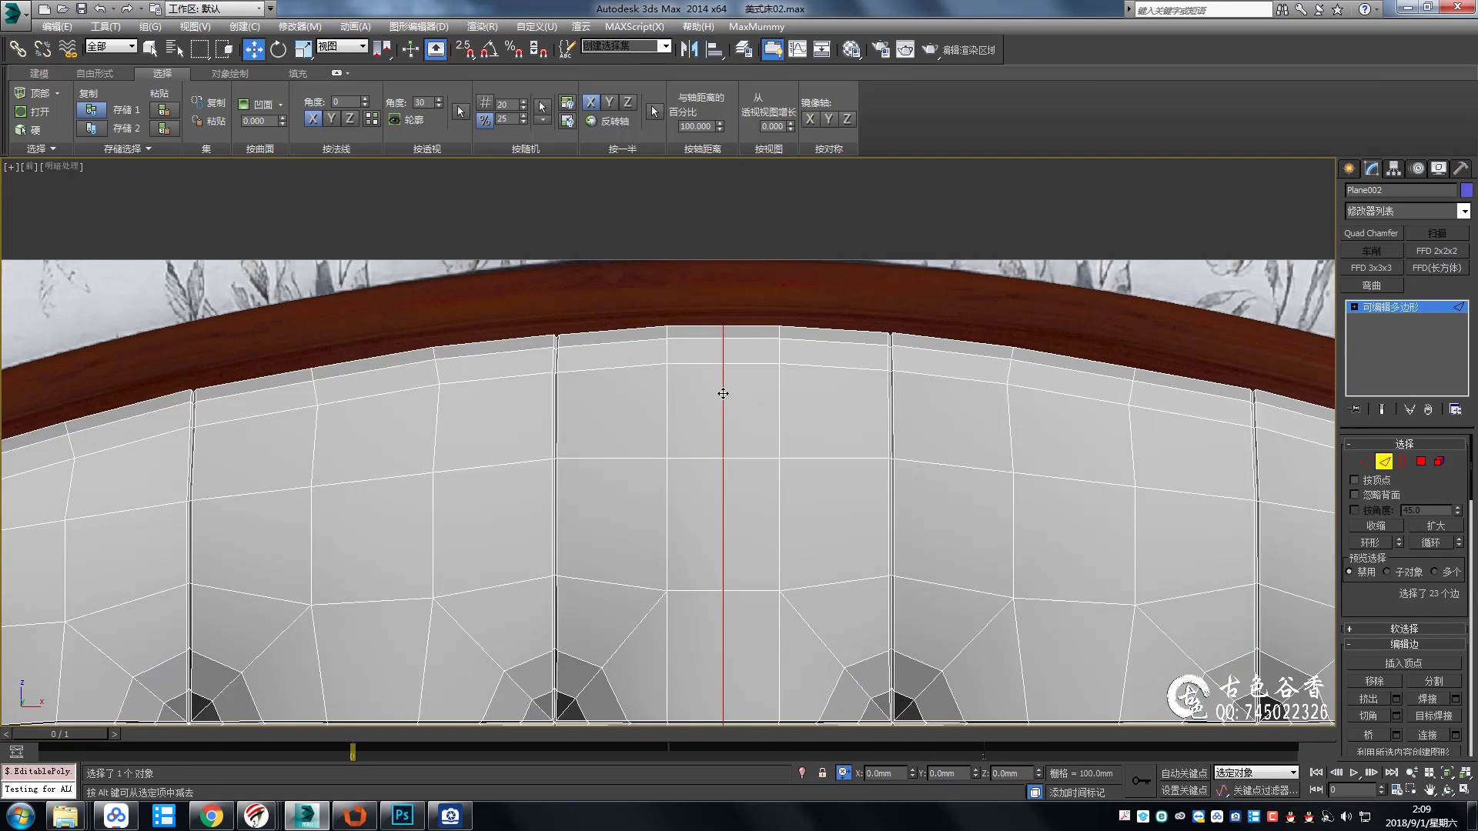
pyautogui.scroll(-3, 731, 408)
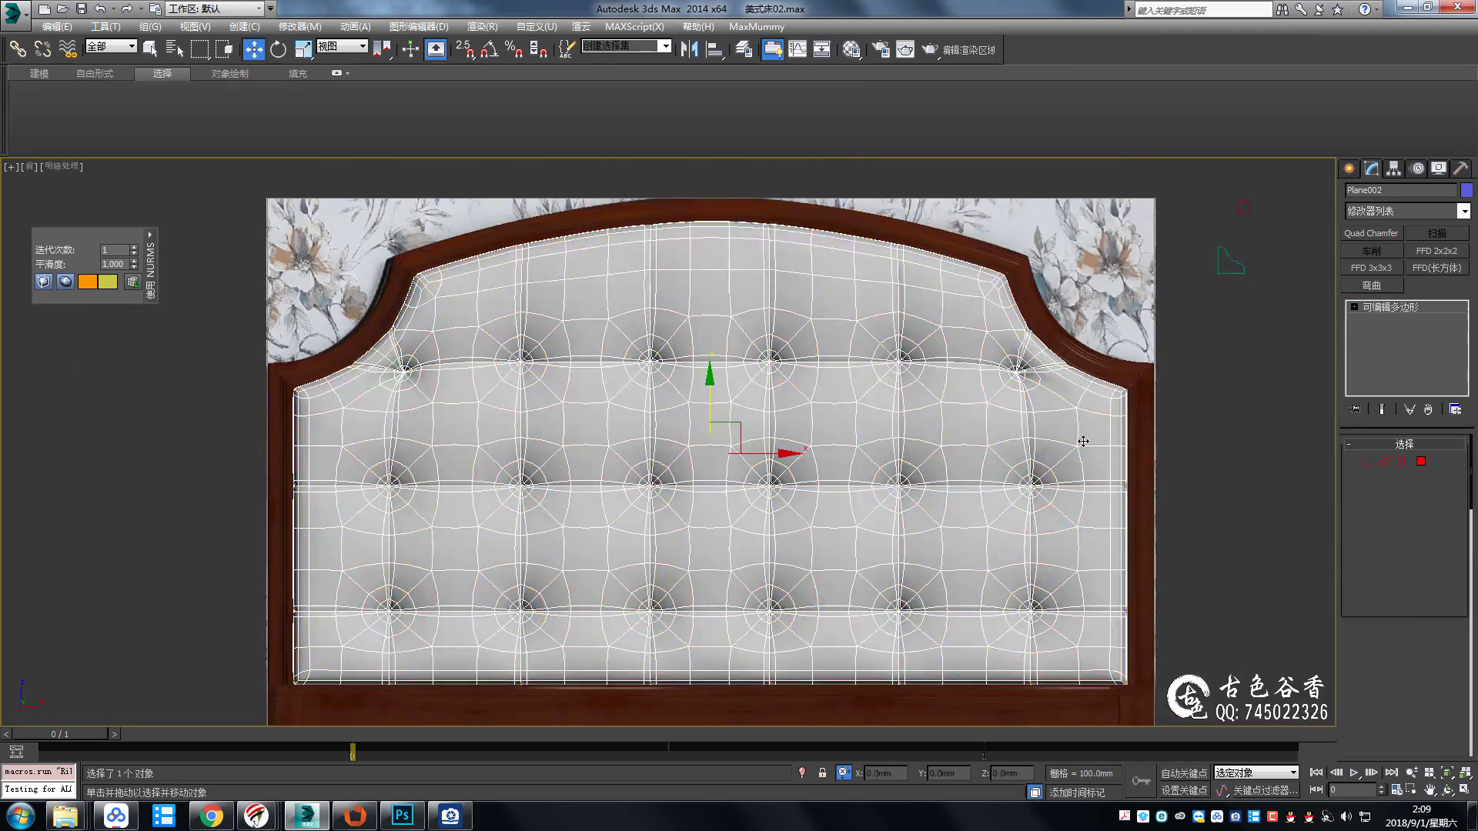
pyautogui.click(1123, 527)
pyautogui.press('q')
pyautogui.click(637, 453)
pyautogui.hotkey('alt', 'w')
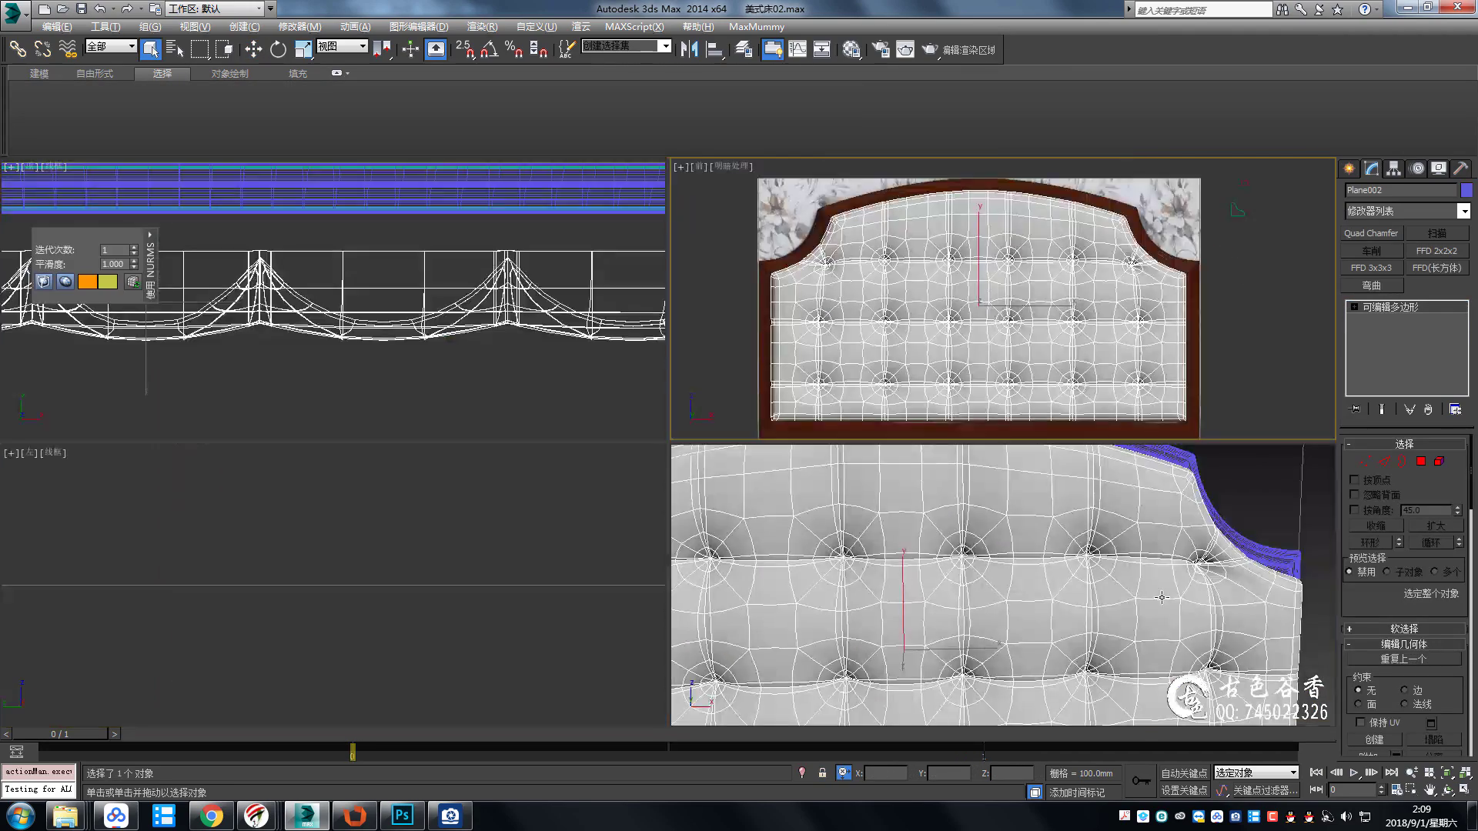
pyautogui.hotkey('alt', 'w')
# Shift the tufted cushion along Y so it sits inside the wooden frame.
pyautogui.moveTo(785, 442)
pyautogui.keyDown('alt'); pyautogui.mouseDown(button='middle')
pyautogui.moveTo(837, 460)
pyautogui.moveTo(692, 461)
pyautogui.mouseUp(button='middle'); pyautogui.keyUp('alt')
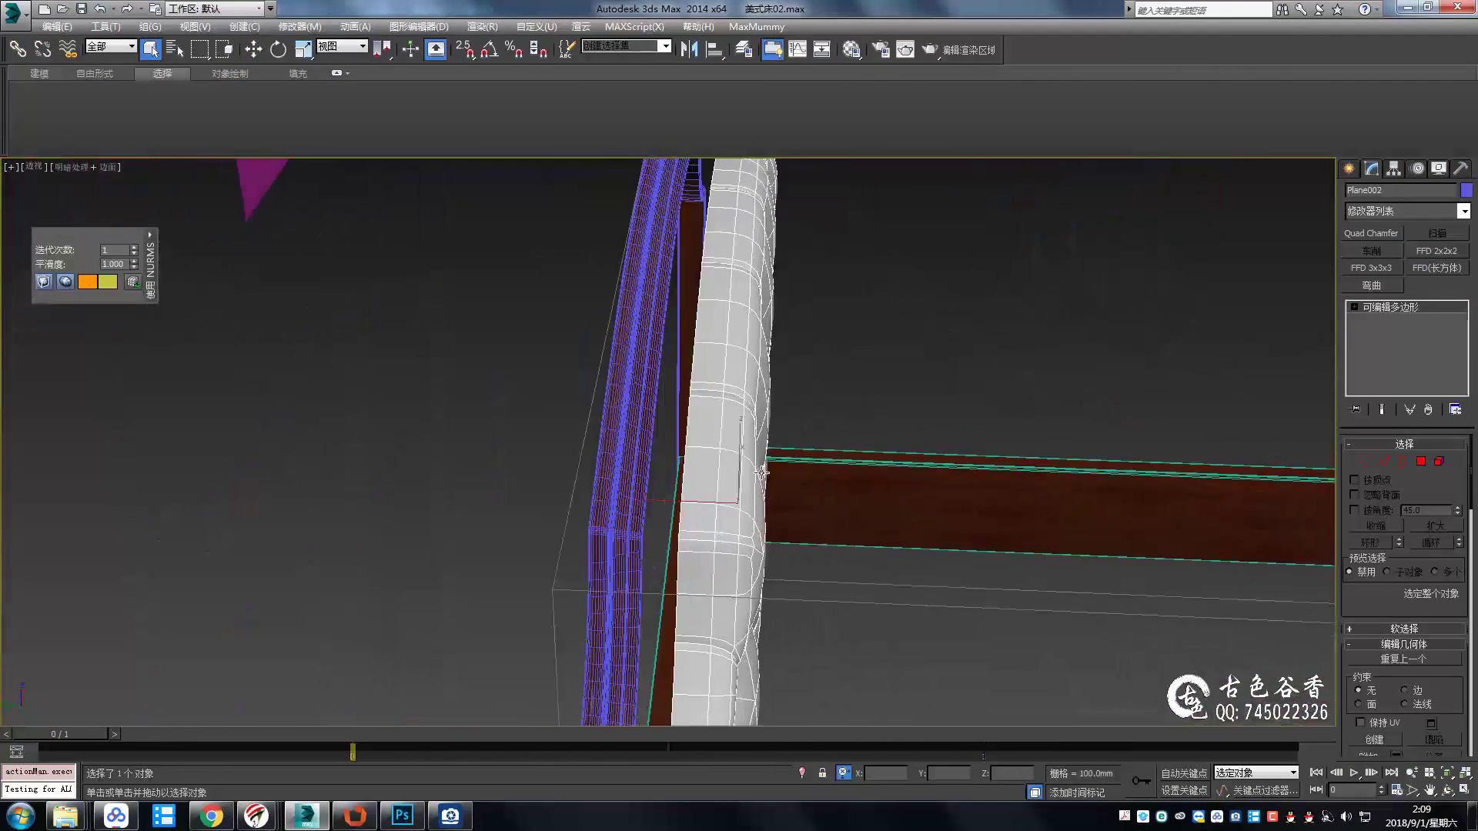
pyautogui.press('w')
pyautogui.moveTo(675, 461); pyautogui.dragTo(640, 462)
pyautogui.keyDown('alt'); pyautogui.moveTo(640, 462); pyautogui.dragTo(727, 474, button='middle'); pyautogui.keyUp('alt')
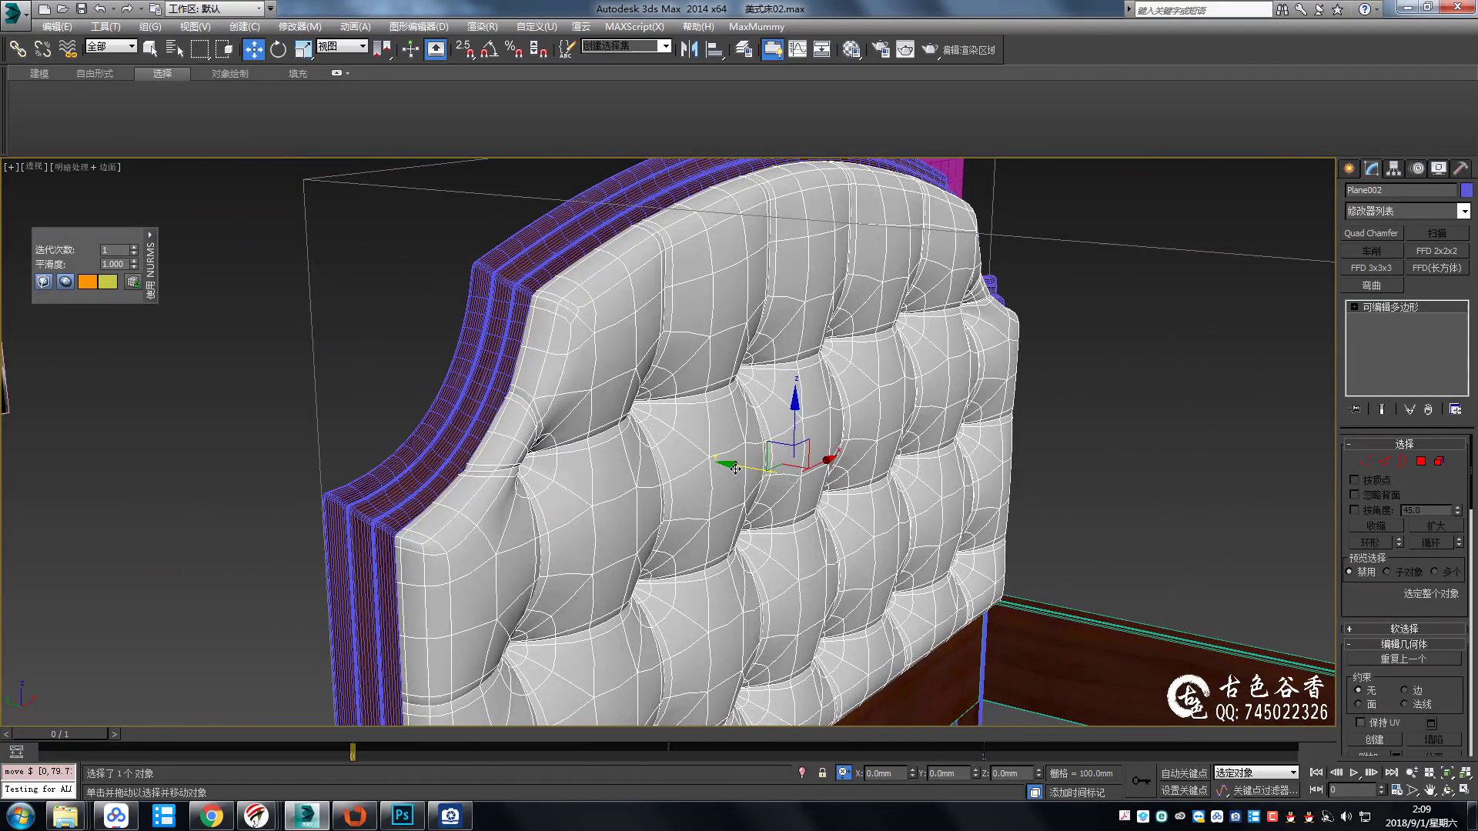
pyautogui.moveTo(735, 468); pyautogui.dragTo(735, 470)
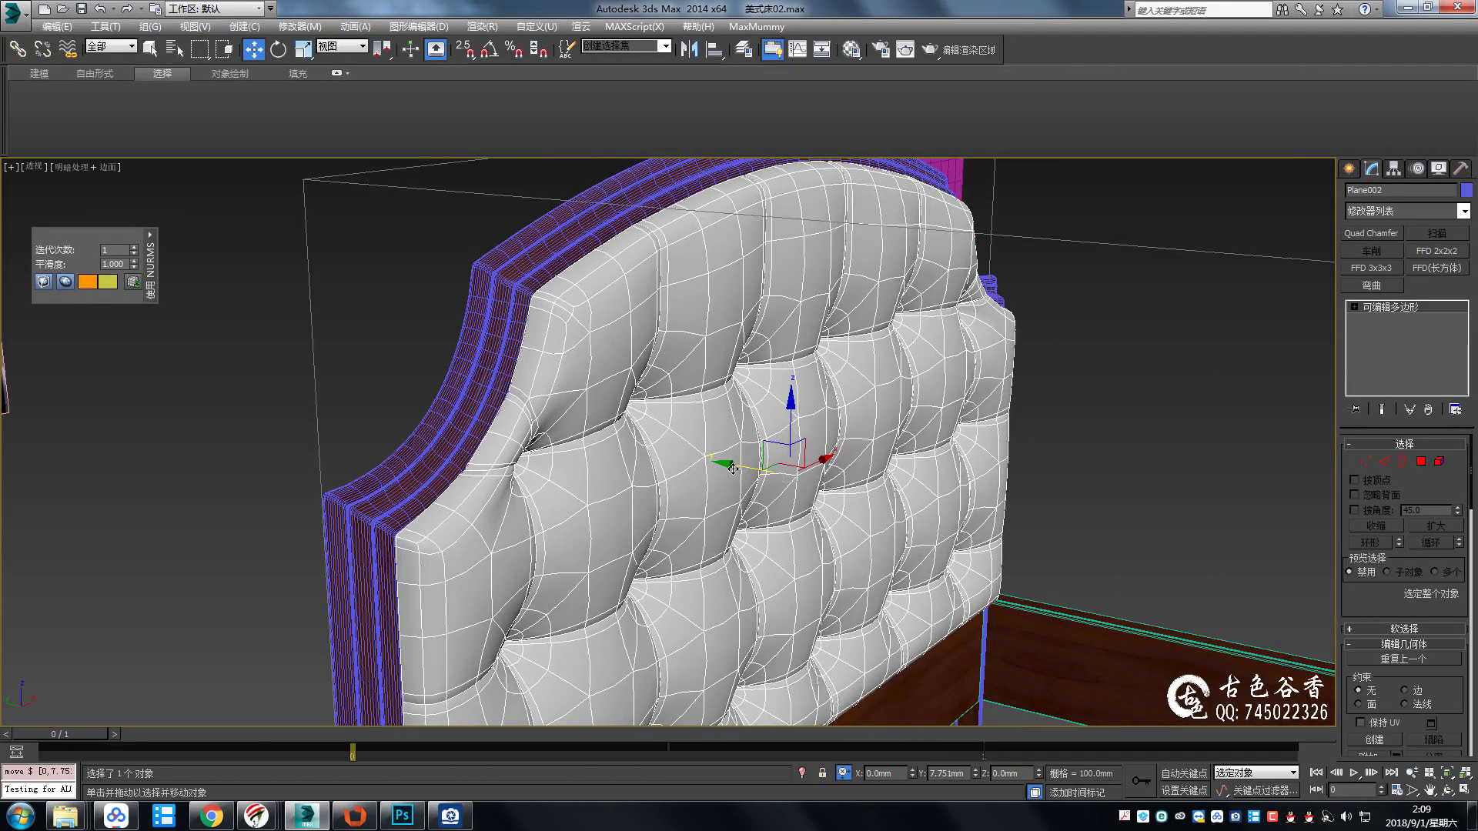
# Pan over reference photo 3.jpg in ACDSee, then orbit the 3ds Max headboard.
pyautogui.click(438, 826)
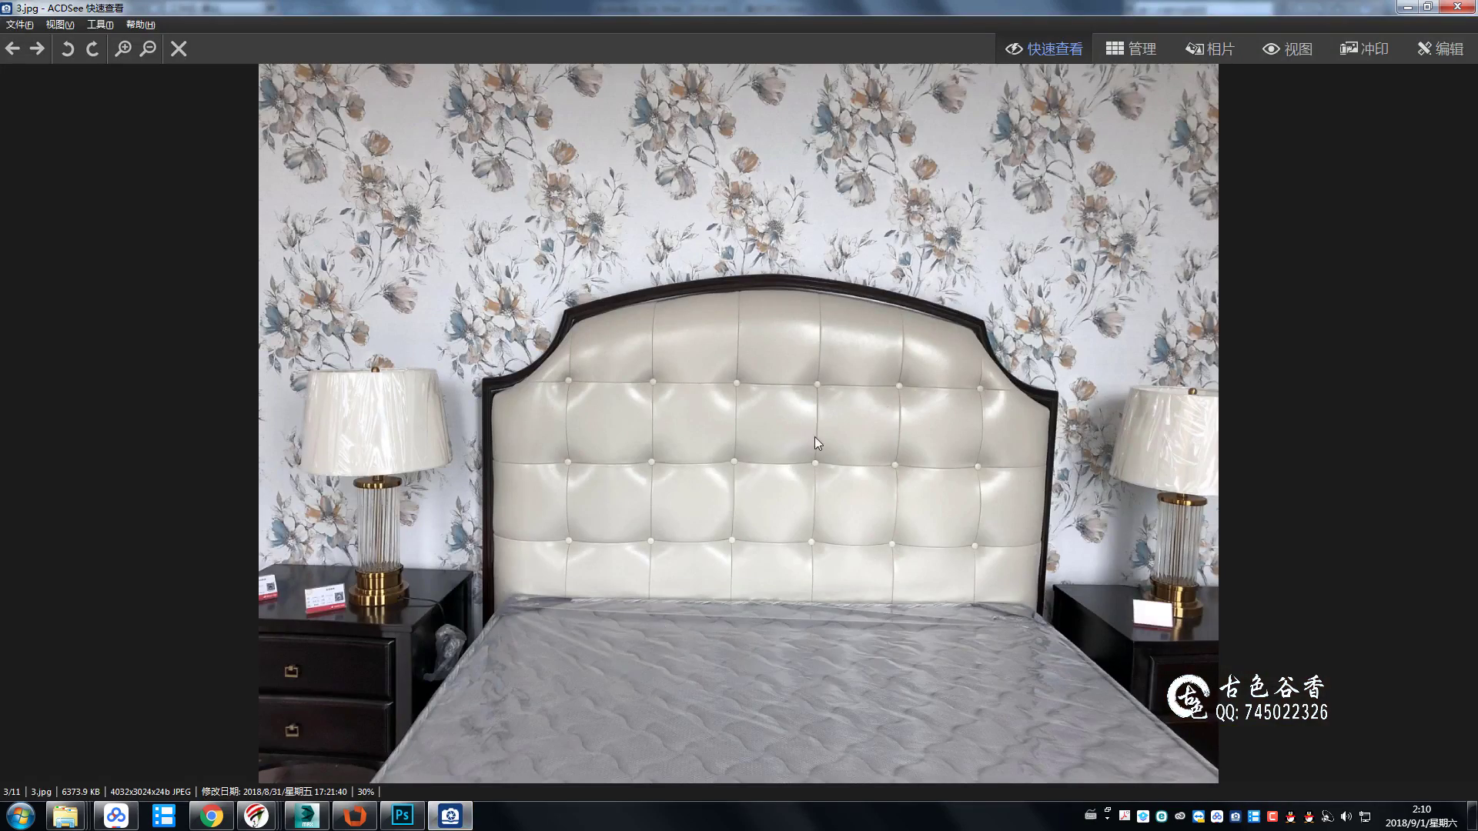
pyautogui.scroll(3, 814, 439)
pyautogui.moveTo(814, 439)
pyautogui.mouseDown()
pyautogui.moveTo(1072, 460)
pyautogui.moveTo(831, 464)
pyautogui.moveTo(976, 343)
pyautogui.mouseUp()
pyautogui.scroll(-2, 962, 346)
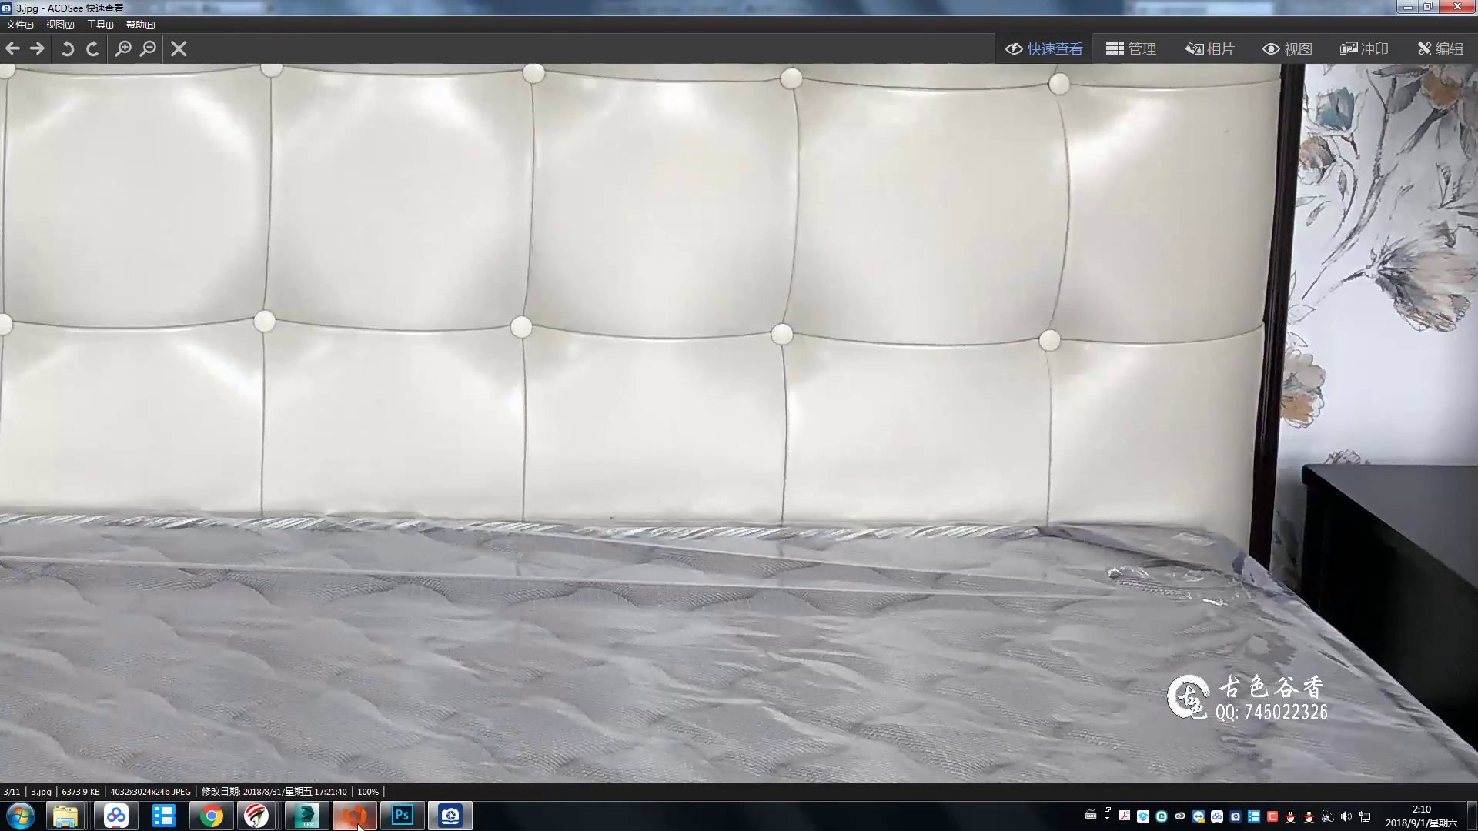
pyautogui.click(306, 815)
pyautogui.moveTo(539, 462)
pyautogui.keyDown('alt'); pyautogui.mouseDown(button='middle')
pyautogui.moveTo(642, 465)
pyautogui.moveTo(653, 527)
pyautogui.moveTo(718, 493)
pyautogui.mouseUp(button='middle'); pyautogui.keyUp('alt')
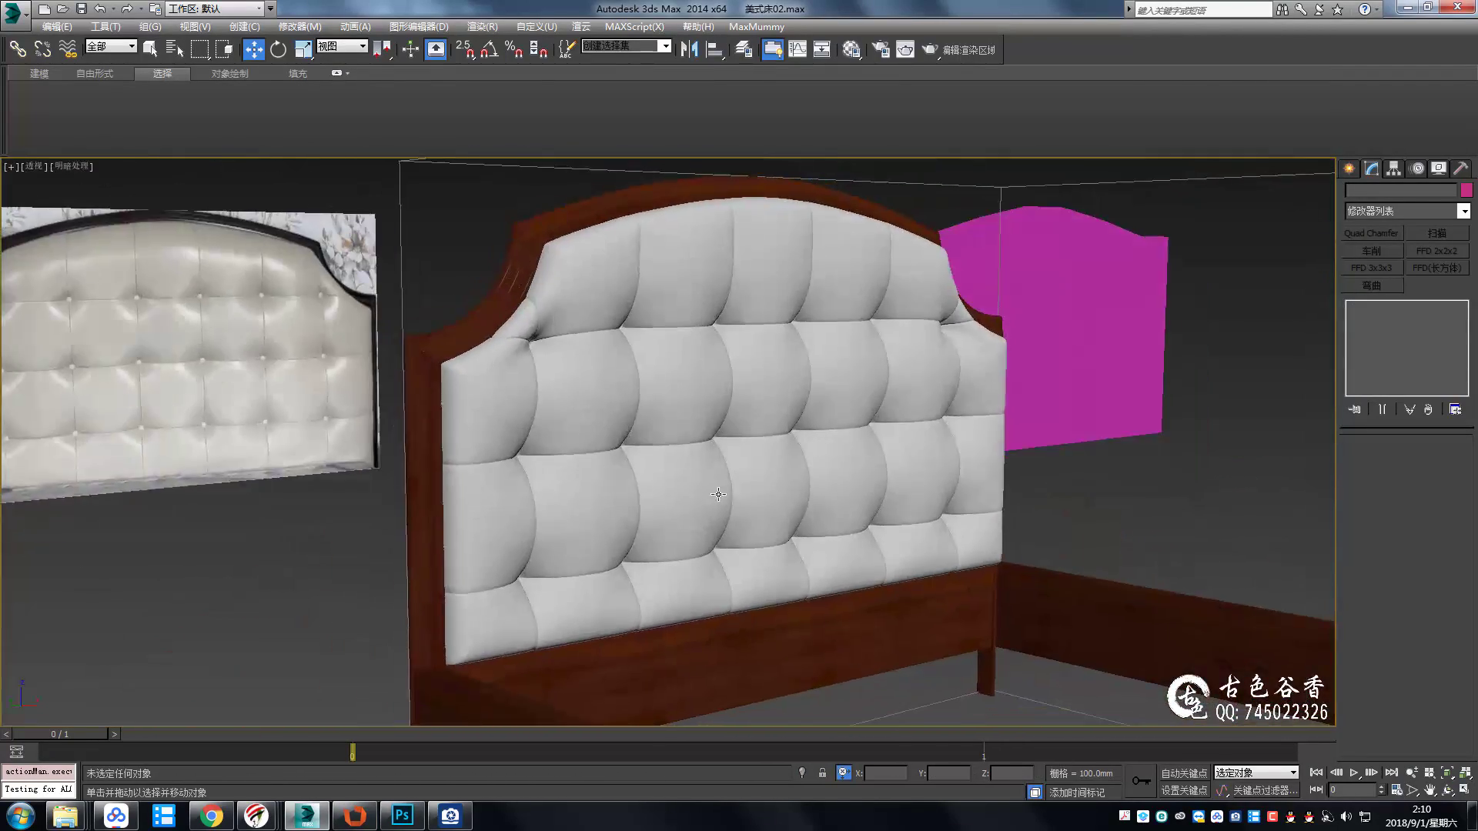
pyautogui.press('q')
pyautogui.scroll(-5, 718, 493)
pyautogui.scroll(5, 727, 454)
pyautogui.scroll(3, 731, 430)
pyautogui.scroll(3, 737, 411)
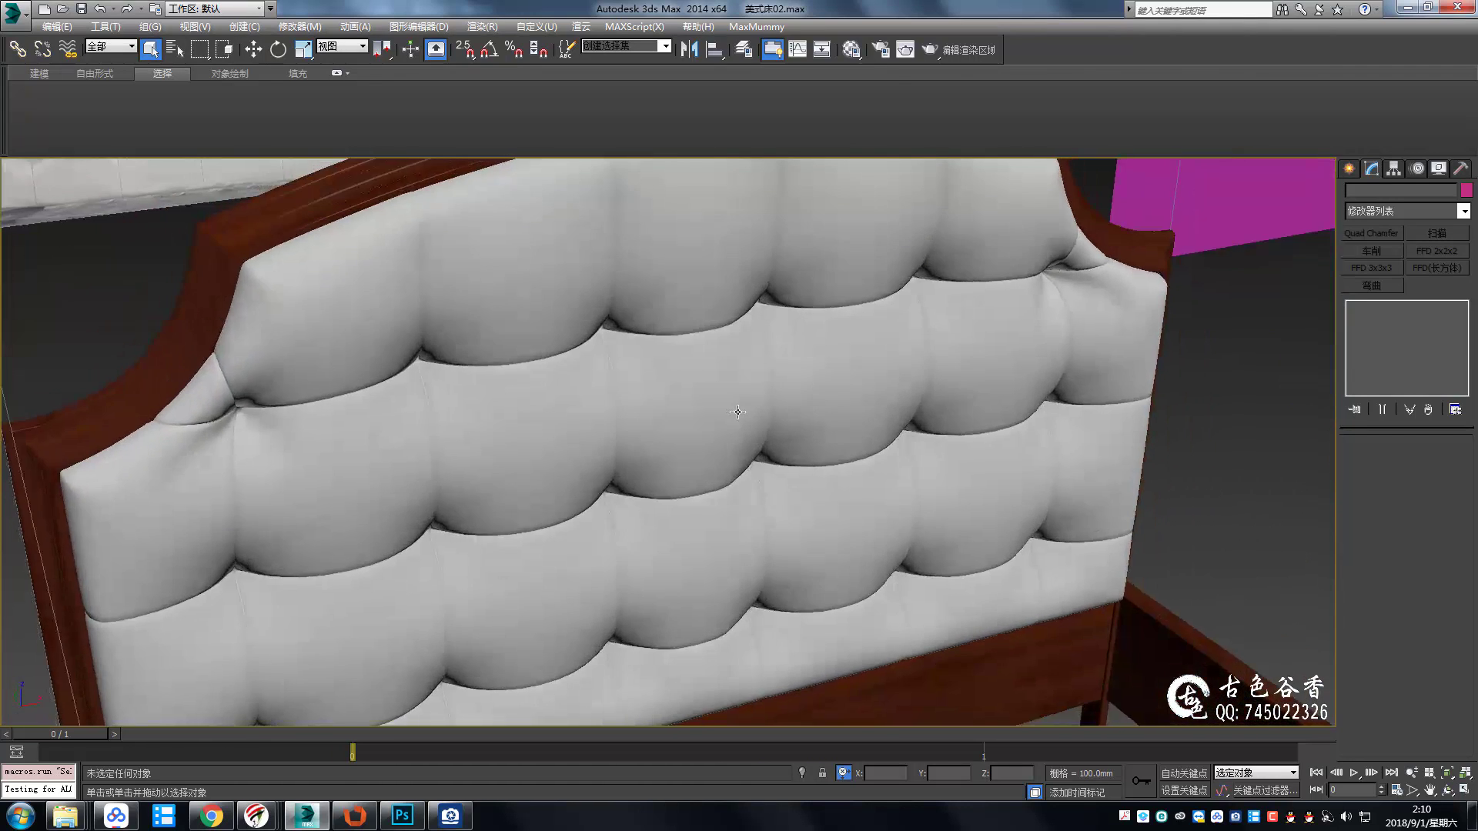
pyautogui.moveTo(738, 411)
pyautogui.keyDown('alt'); pyautogui.mouseDown(button='middle')
pyautogui.moveTo(700, 321)
pyautogui.moveTo(772, 338)
pyautogui.mouseUp(button='middle'); pyautogui.keyUp('alt')
pyautogui.click(771, 339)
pyautogui.press('l')
pyautogui.moveTo(557, 521); pyautogui.dragTo(586, 501, button='middle')
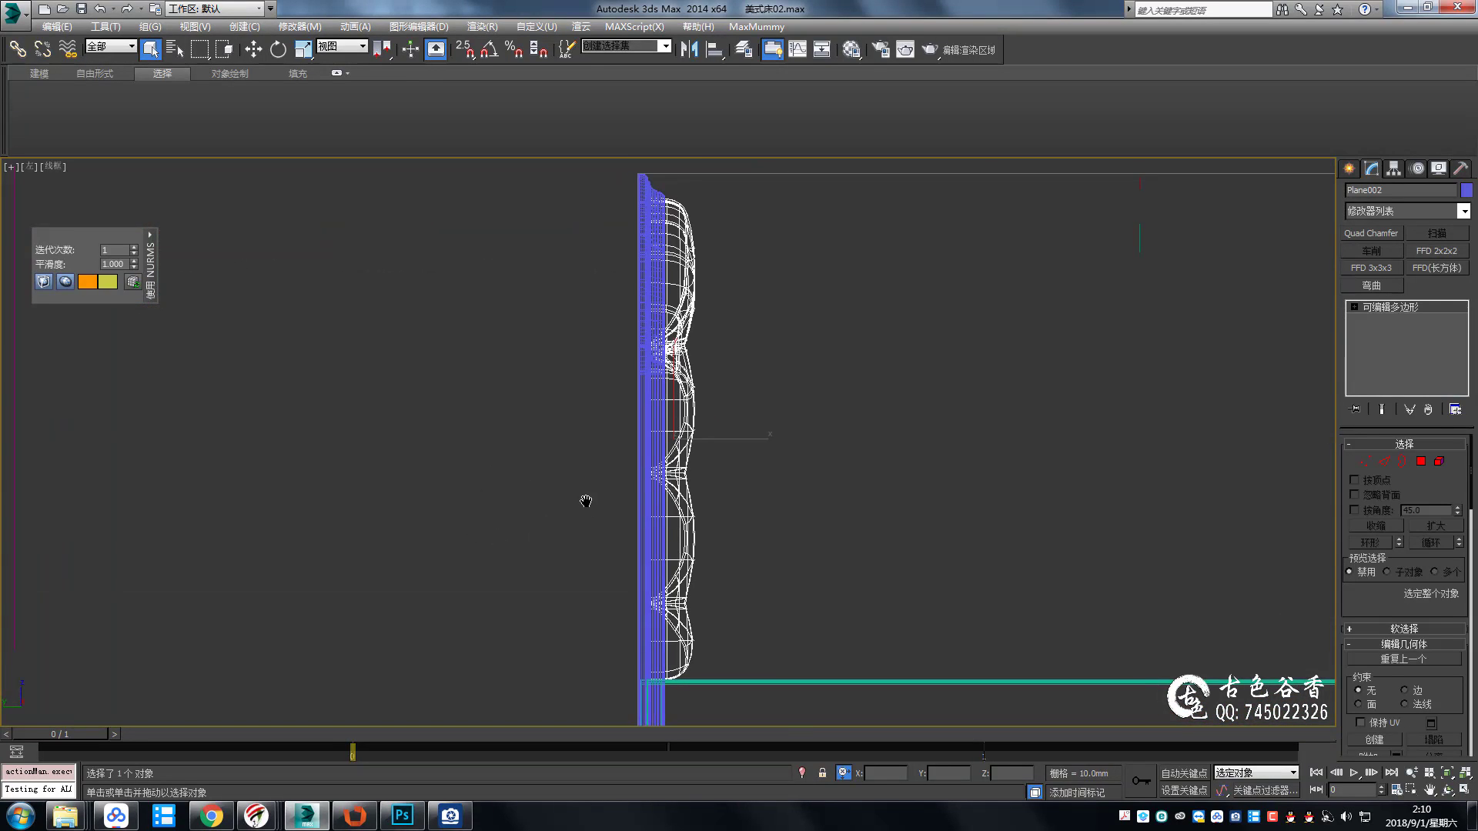
pyautogui.hotkey('alt', 'q')
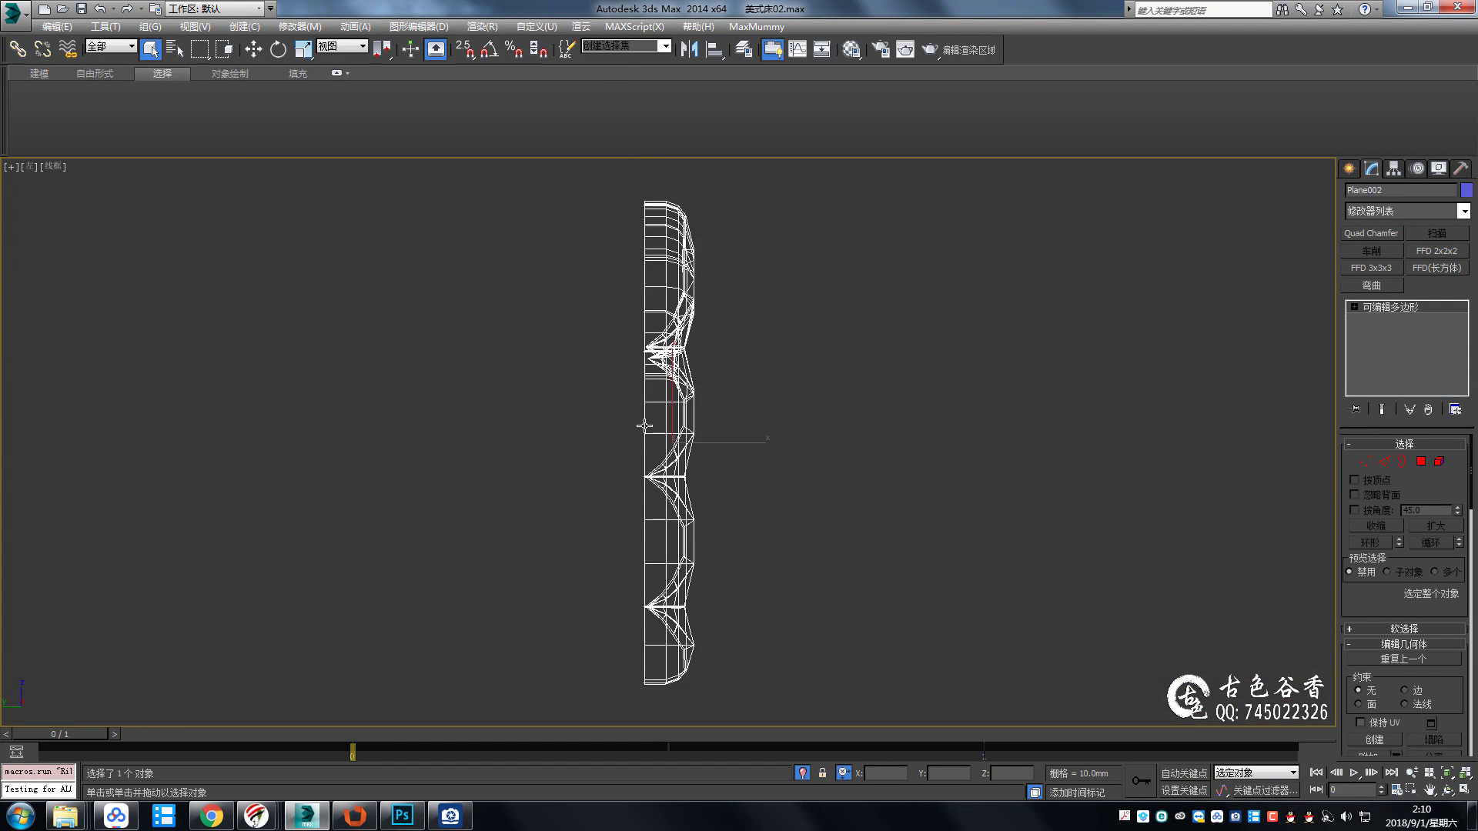
pyautogui.press('2')
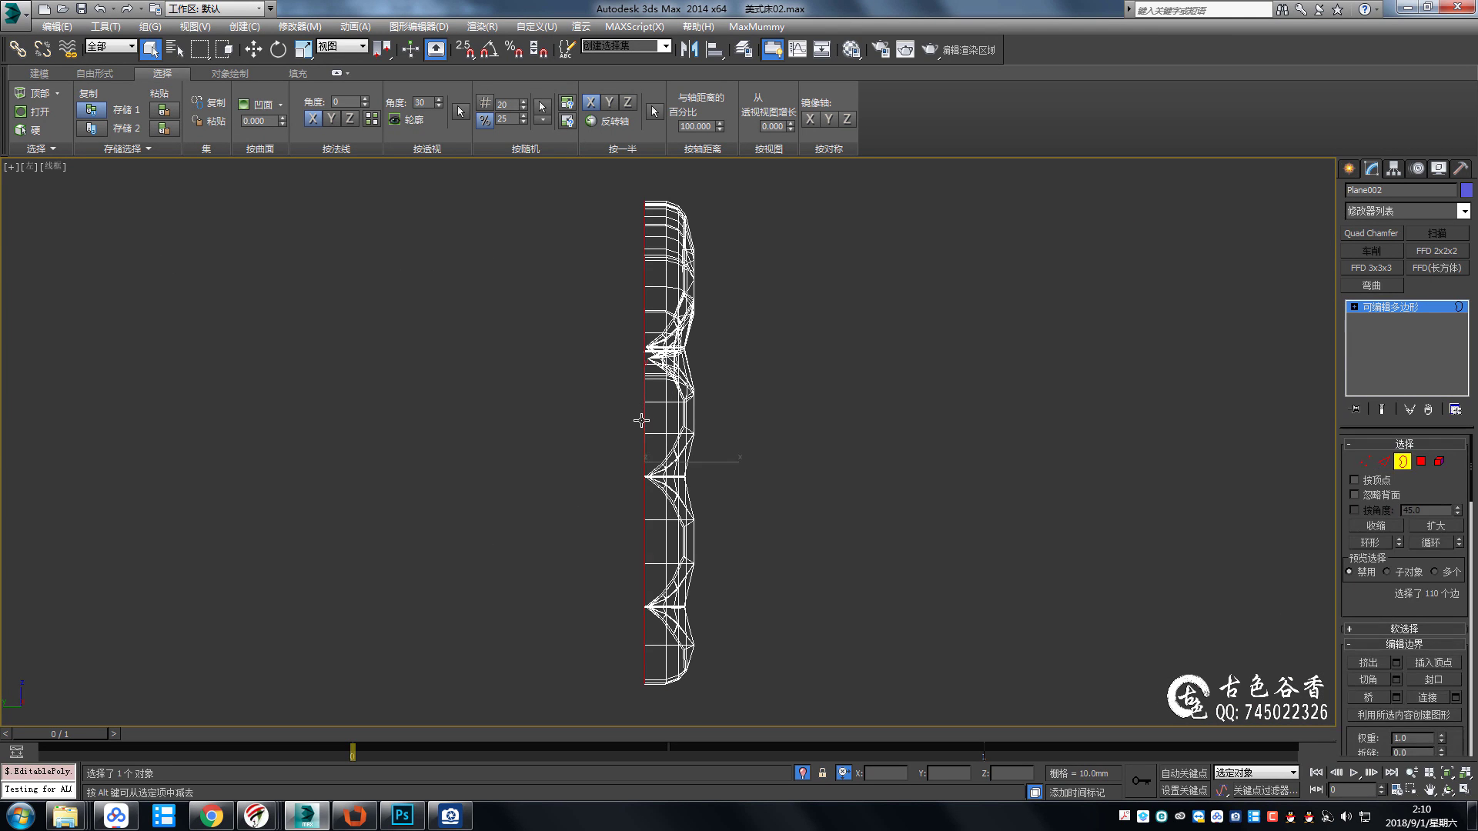
pyautogui.scroll(2, 645, 389)
pyautogui.press('1')
pyautogui.moveTo(608, 353); pyautogui.dragTo(662, 531)
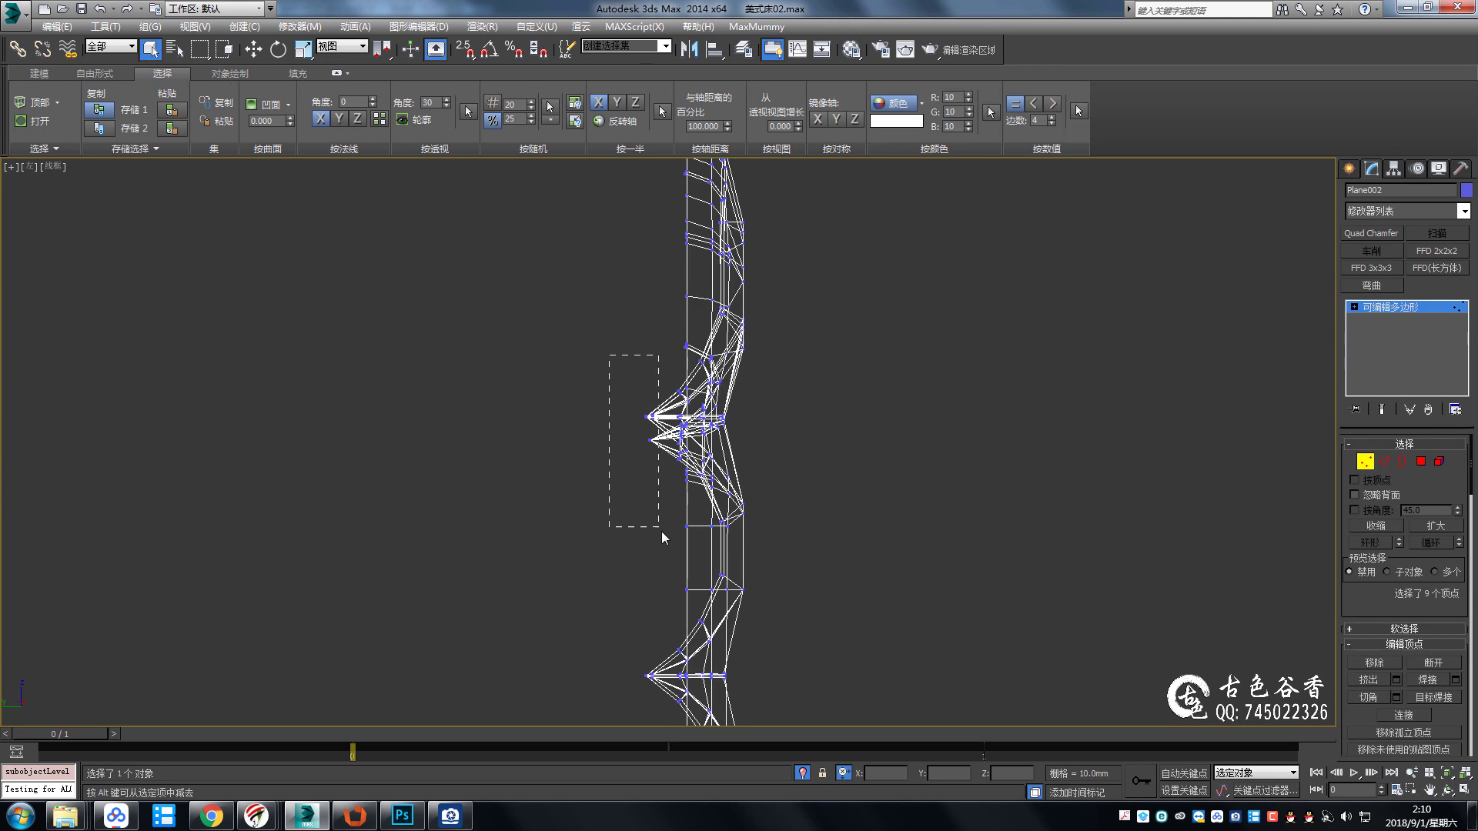
pyautogui.scroll(2, 648, 336)
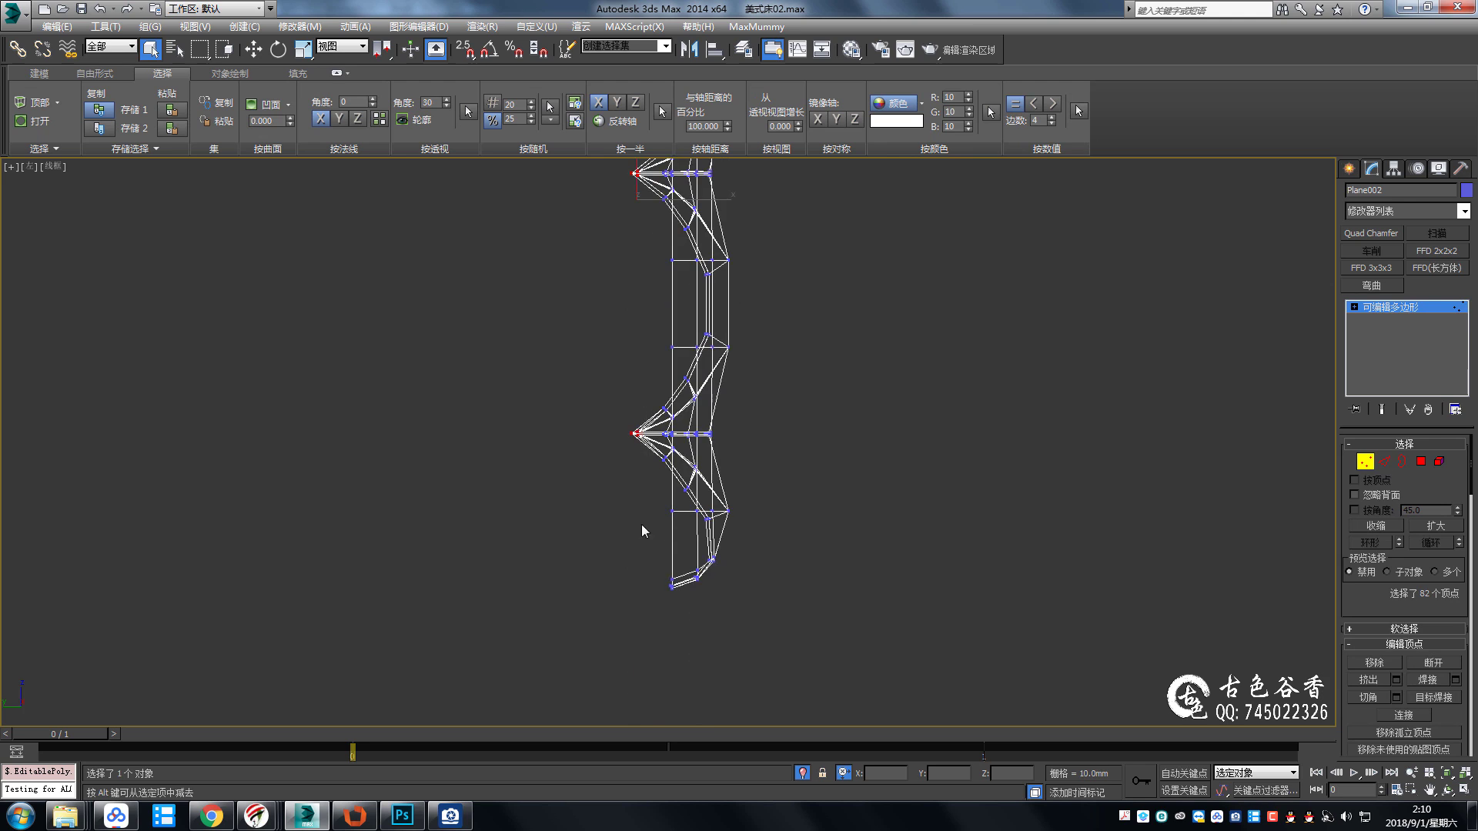
pyautogui.click(1422, 462)
pyautogui.moveTo(827, 591); pyautogui.dragTo(826, 584, button='middle')
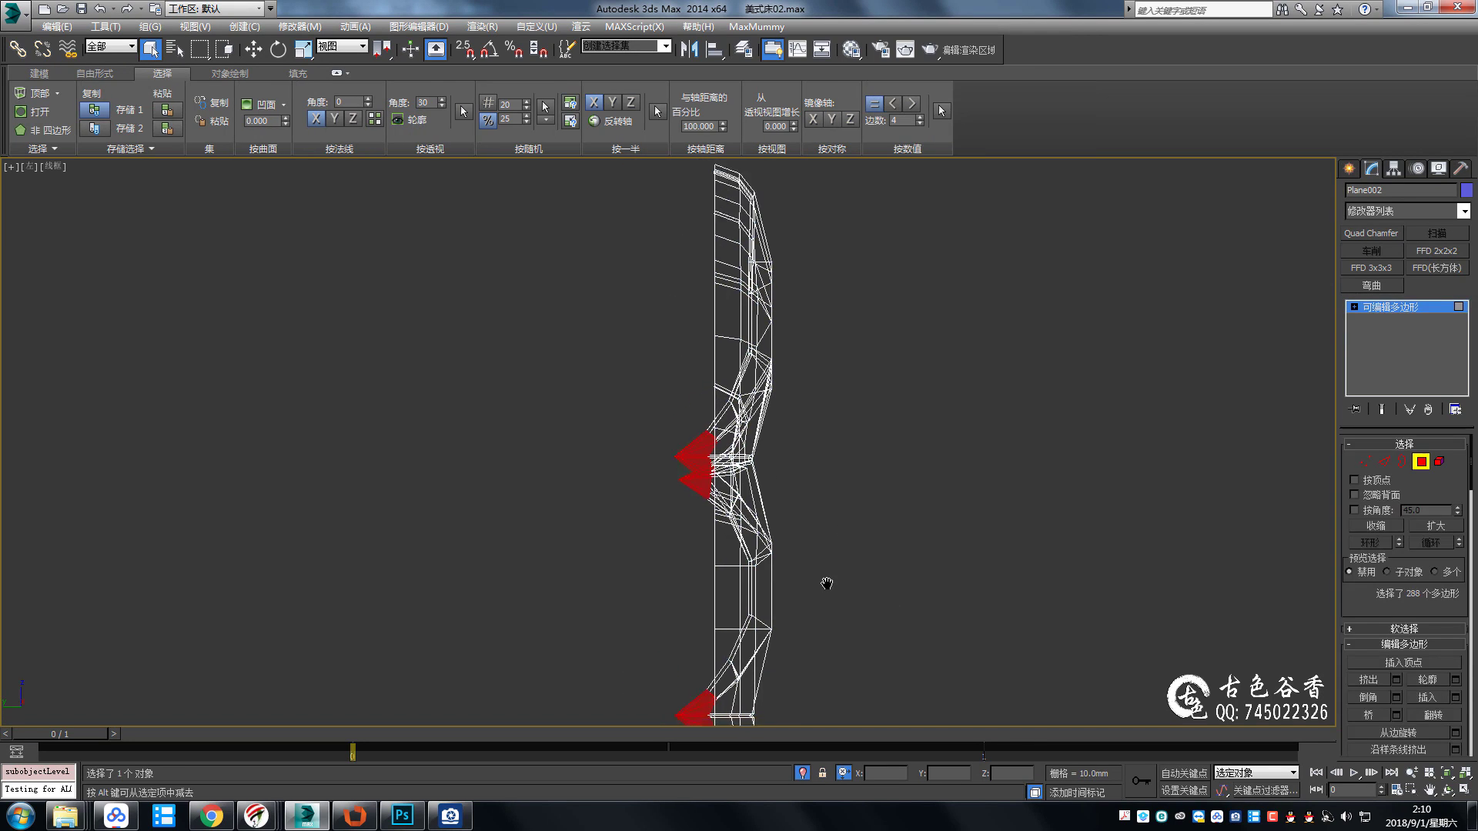
pyautogui.moveTo(753, 544); pyautogui.dragTo(750, 477, button='middle')
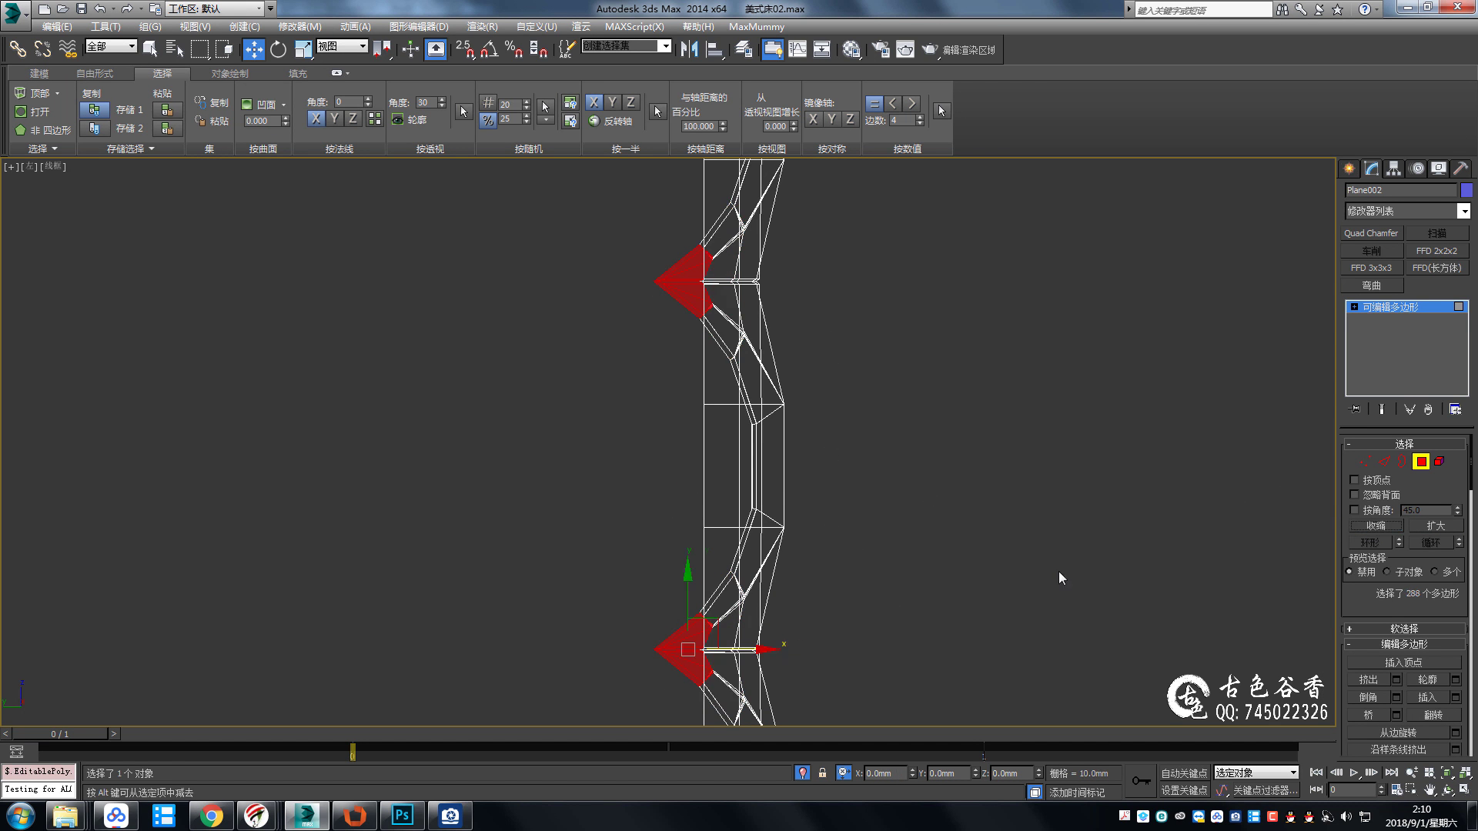
pyautogui.hotkey('alt', 'w')
pyautogui.hotkey('alt', 'w')
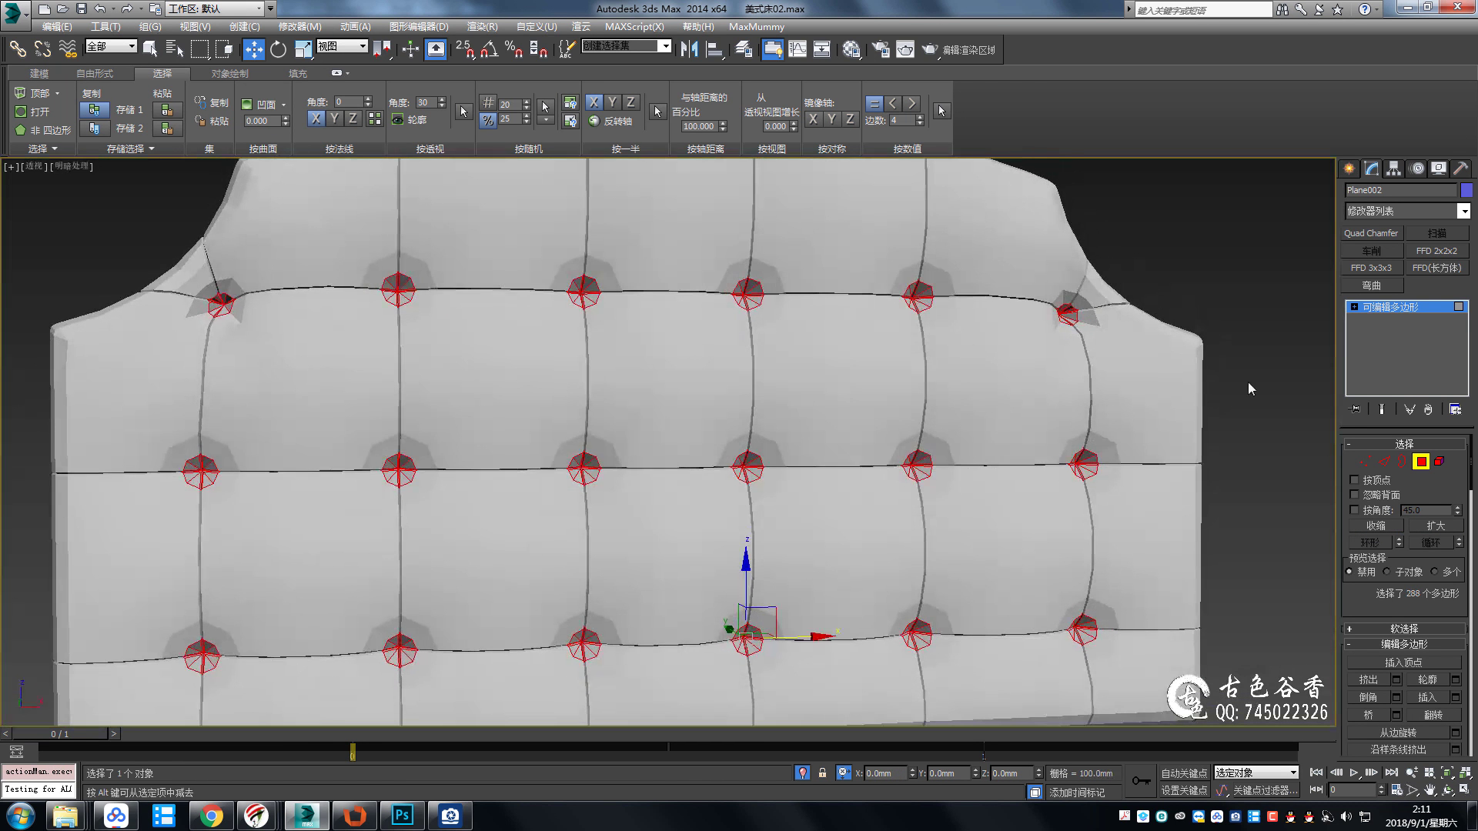
pyautogui.click(1253, 485)
pyautogui.moveTo(675, 425)
pyautogui.keyDown('alt'); pyautogui.mouseDown(button='middle')
pyautogui.moveTo(696, 404)
pyautogui.moveTo(751, 408)
pyautogui.moveTo(695, 377)
pyautogui.moveTo(799, 520)
pyautogui.moveTo(811, 490)
pyautogui.moveTo(720, 408)
pyautogui.moveTo(750, 405)
pyautogui.mouseUp(button='middle'); pyautogui.keyUp('alt')
pyautogui.click(720, 408)
pyautogui.press('l')
pyautogui.press('F3')
pyautogui.scroll(-3, 750, 405)
pyautogui.press('t')
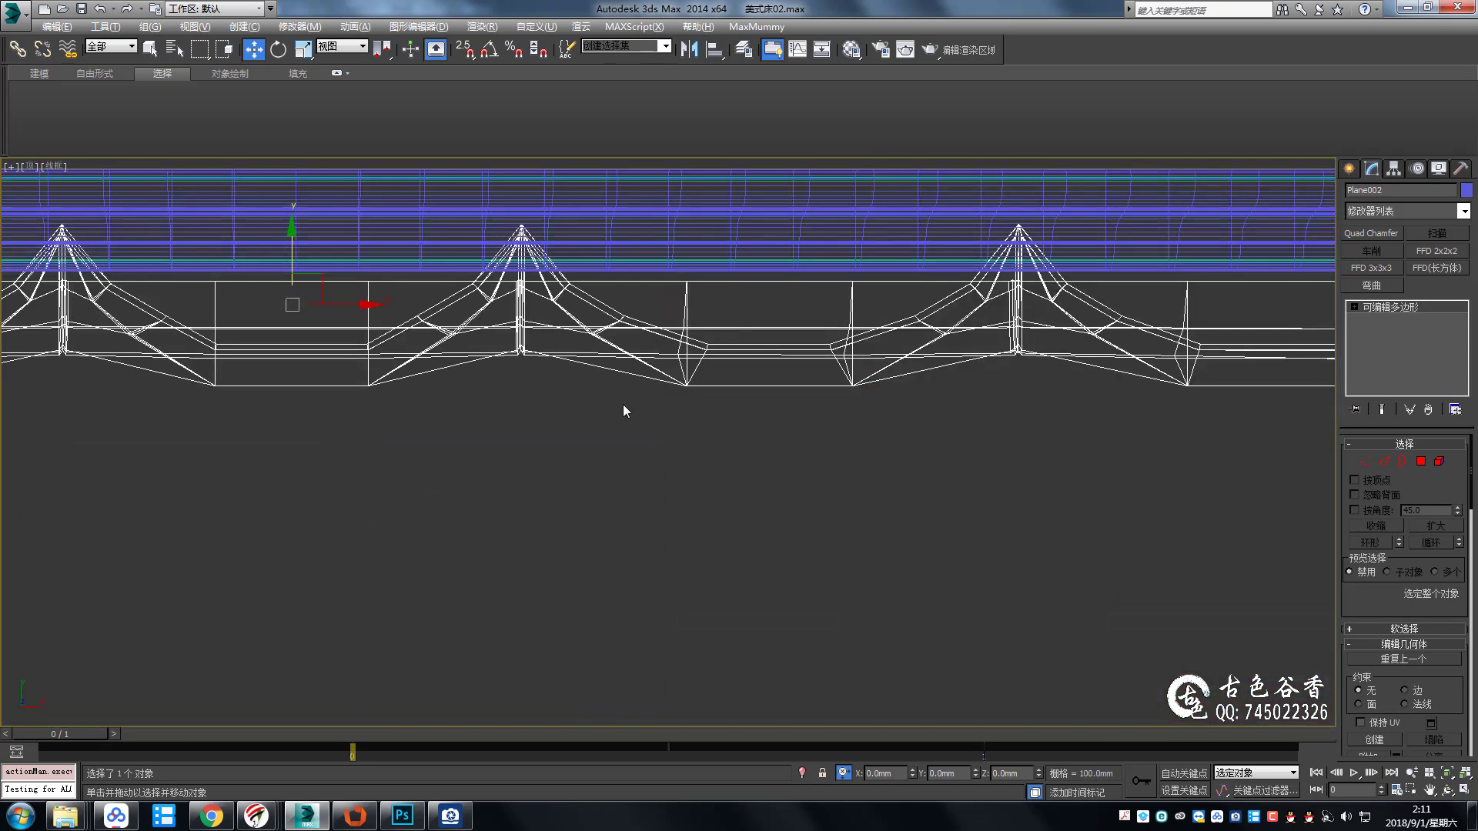
pyautogui.scroll(-3, 621, 403)
pyautogui.scroll(-2, 1078, 434)
pyautogui.press('1')
pyautogui.moveTo(1195, 477); pyautogui.dragTo(259, 429)
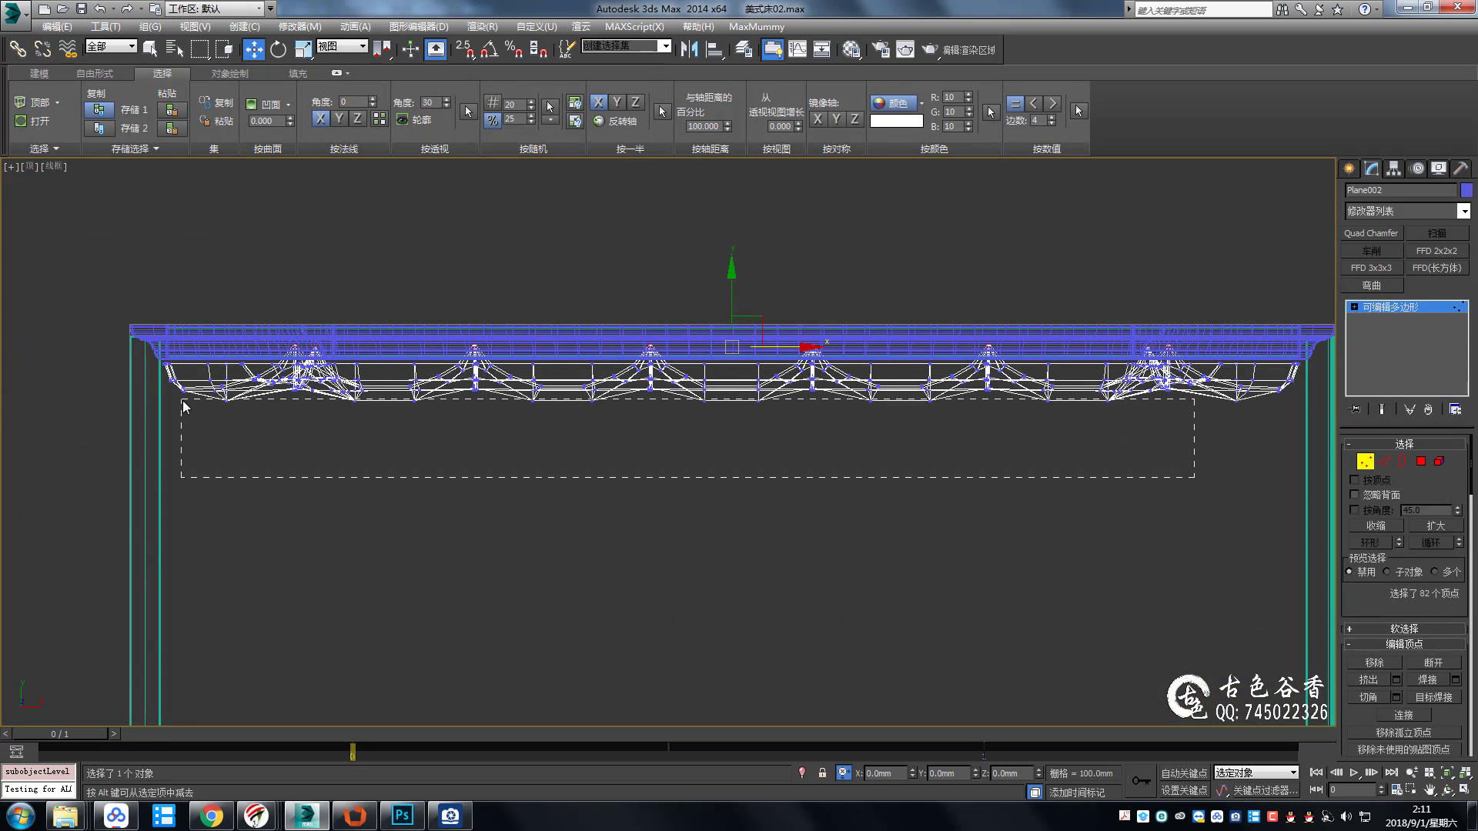
pyautogui.scroll(4, 277, 422)
pyautogui.scroll(-2, 555, 428)
pyautogui.scroll(1, 785, 439)
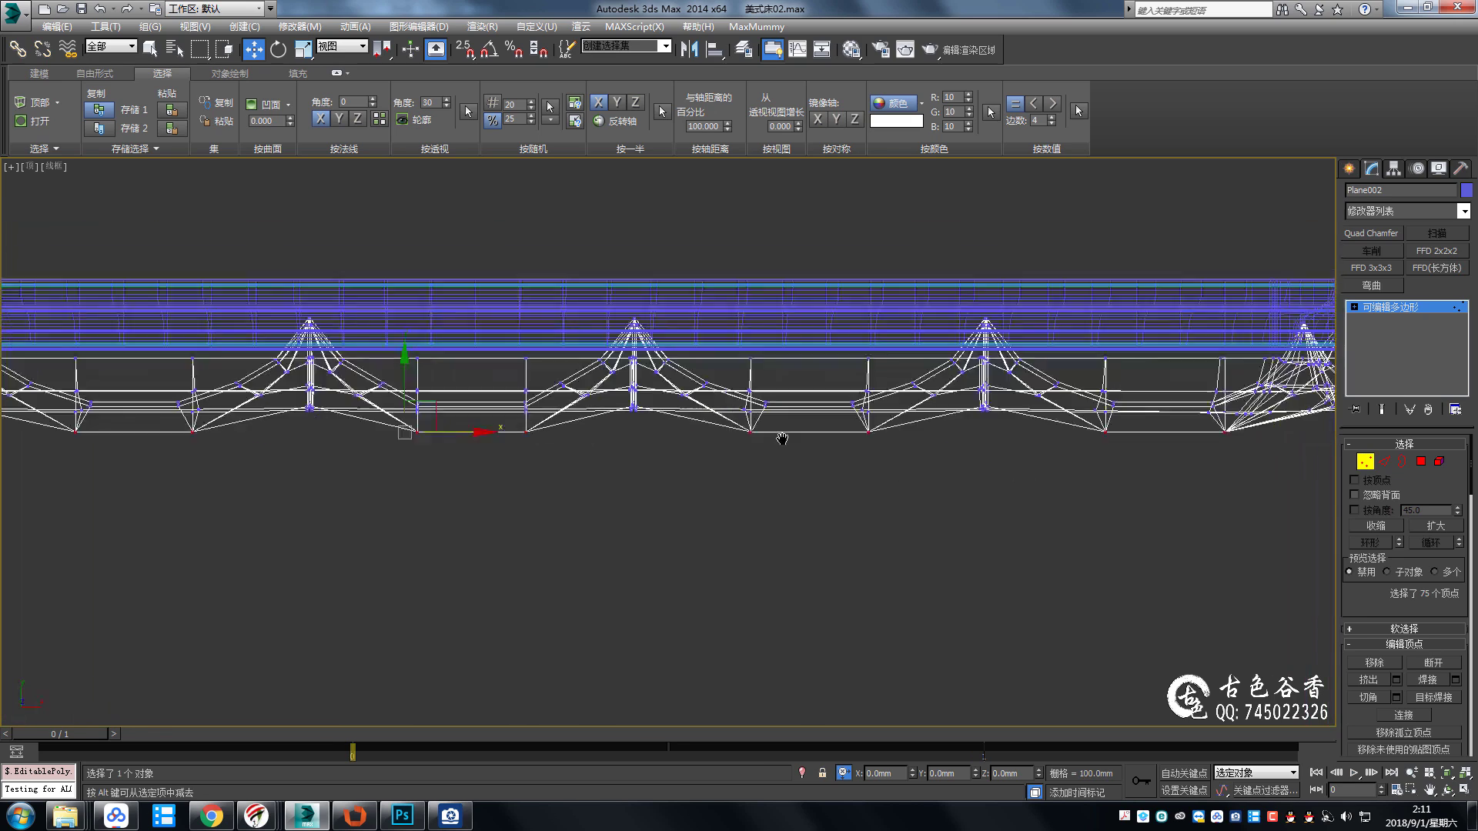
pyautogui.scroll(3, 585, 439)
pyautogui.moveTo(456, 423); pyautogui.dragTo(553, 452, button='middle')
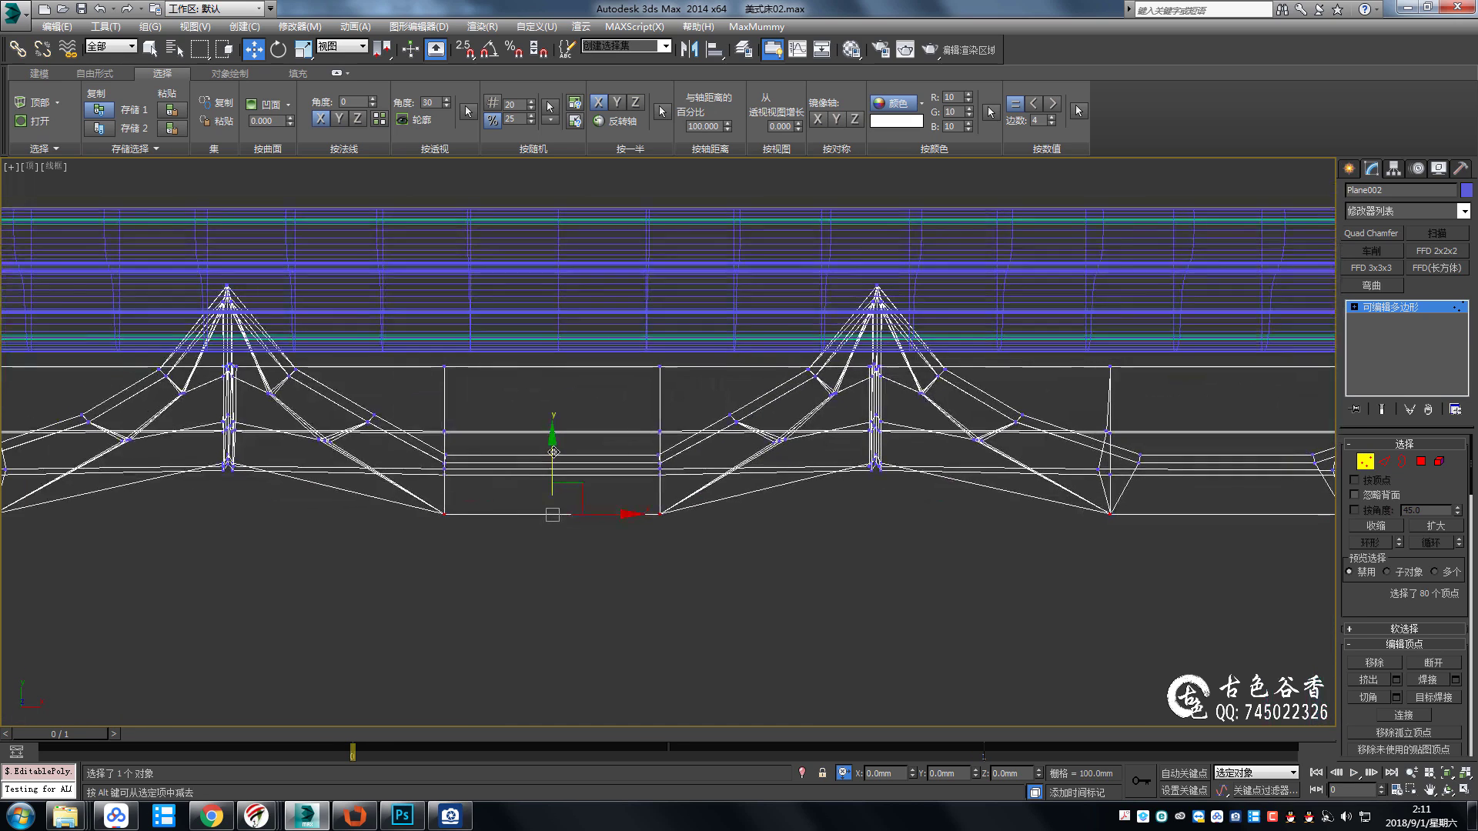
pyautogui.scroll(-2, 585, 447)
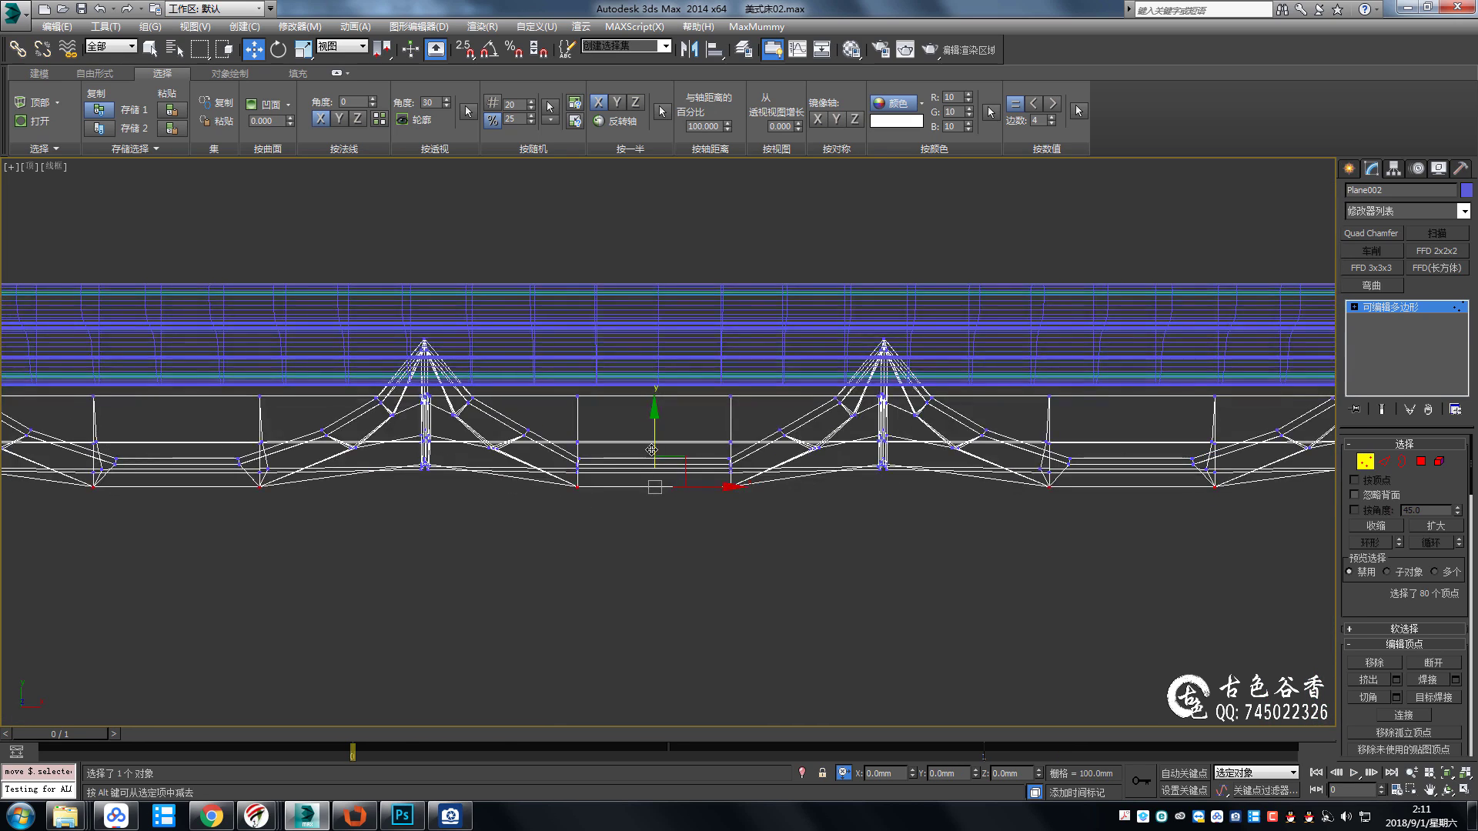
pyautogui.hotkey('alt', 'w')
pyautogui.hotkey('alt', 'w')
# Select the headboard and set its NURMS smoothing (Ctrl+Q caddy) to 2 iterations.
pyautogui.press('1')
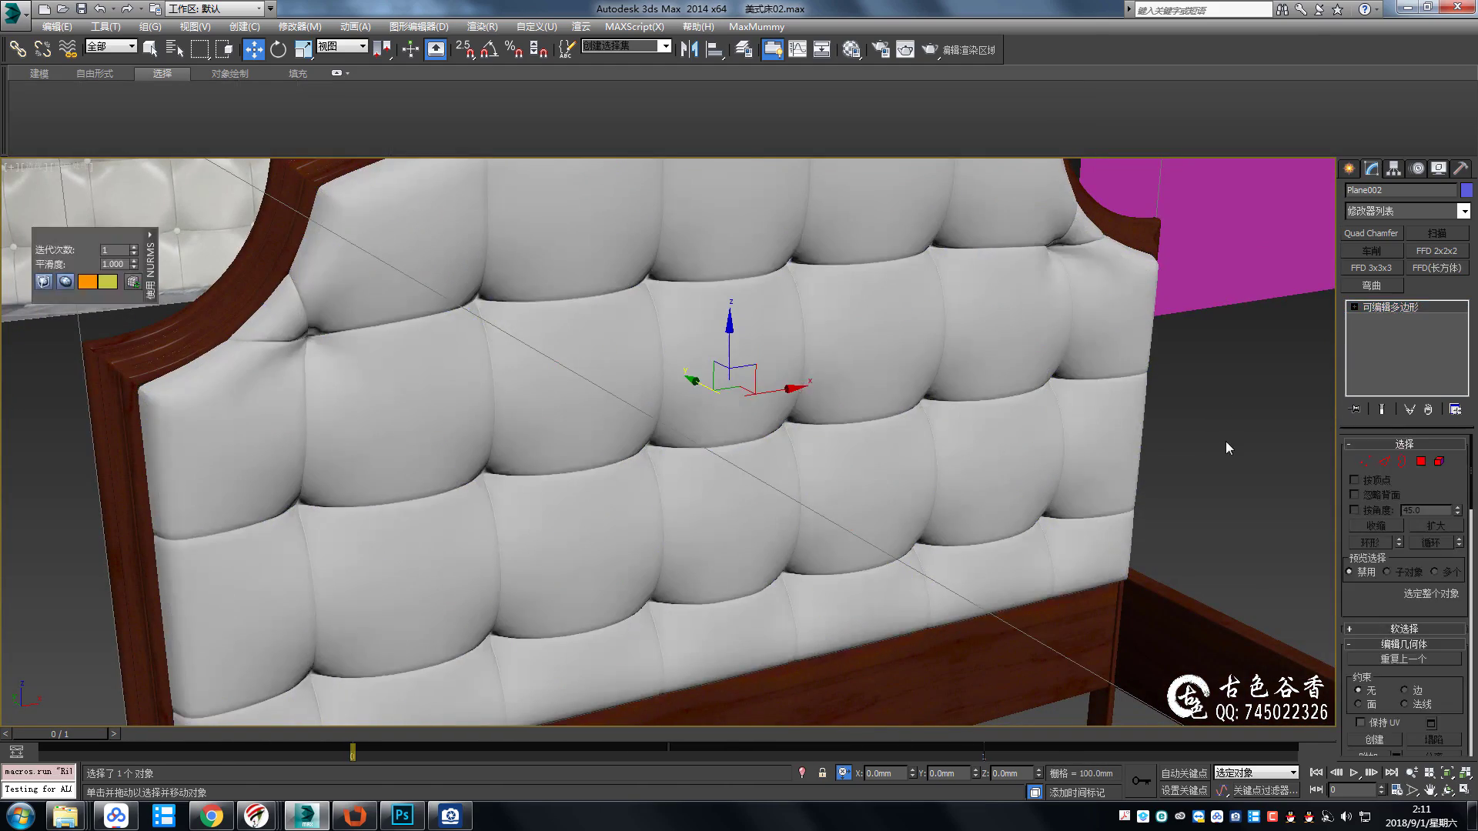
pyautogui.click(1225, 441)
pyautogui.moveTo(1225, 441)
pyautogui.keyDown('alt'); pyautogui.mouseDown(button='middle')
pyautogui.moveTo(751, 434)
pyautogui.moveTo(692, 416)
pyautogui.moveTo(785, 469)
pyautogui.moveTo(738, 459)
pyautogui.mouseUp(button='middle'); pyautogui.keyUp('alt')
pyautogui.scroll(-4, 692, 416)
pyautogui.press('q')
pyautogui.click(750, 466)
pyautogui.hotkey('ctrl', 'q')
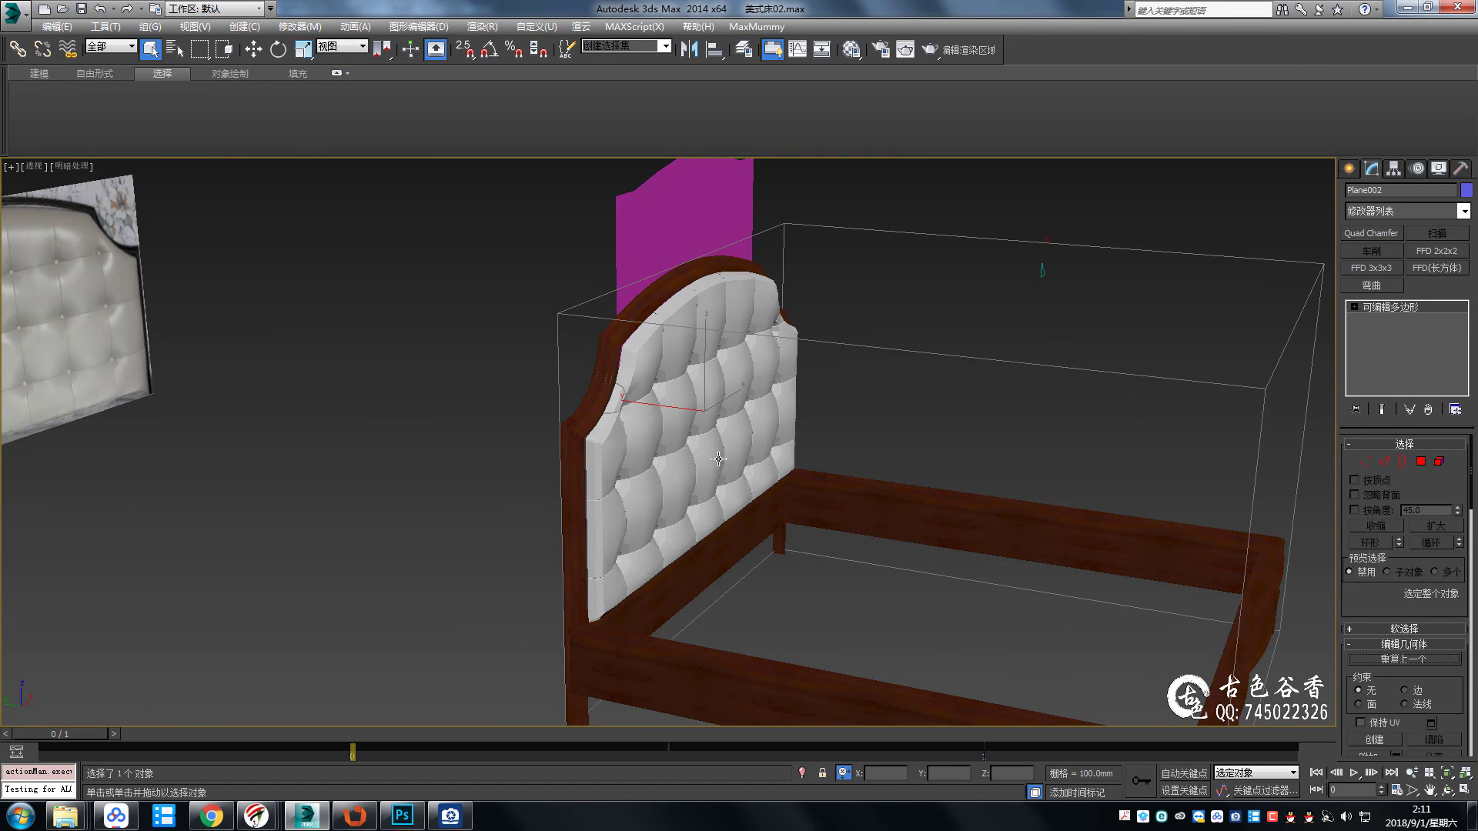
# Orbit around the smoothed headboard to inspect it from the front and side.
pyautogui.keyDown('alt'); pyautogui.moveTo(636, 411); pyautogui.dragTo(746, 450, button='middle'); pyautogui.keyUp('alt')
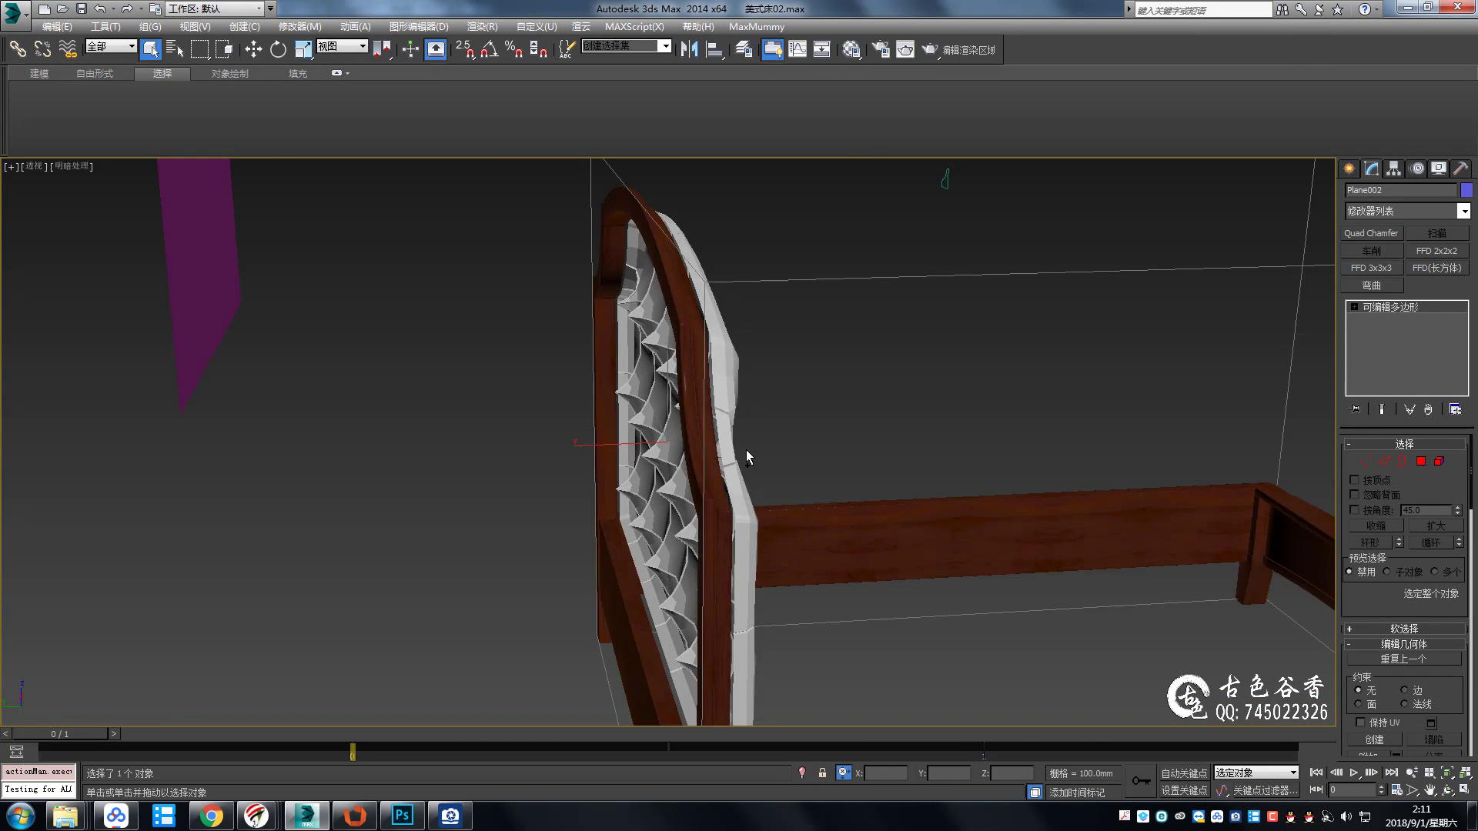
pyautogui.click(746, 455)
pyautogui.keyDown('alt'); pyautogui.moveTo(742, 459); pyautogui.dragTo(691, 446, button='middle'); pyautogui.keyUp('alt')
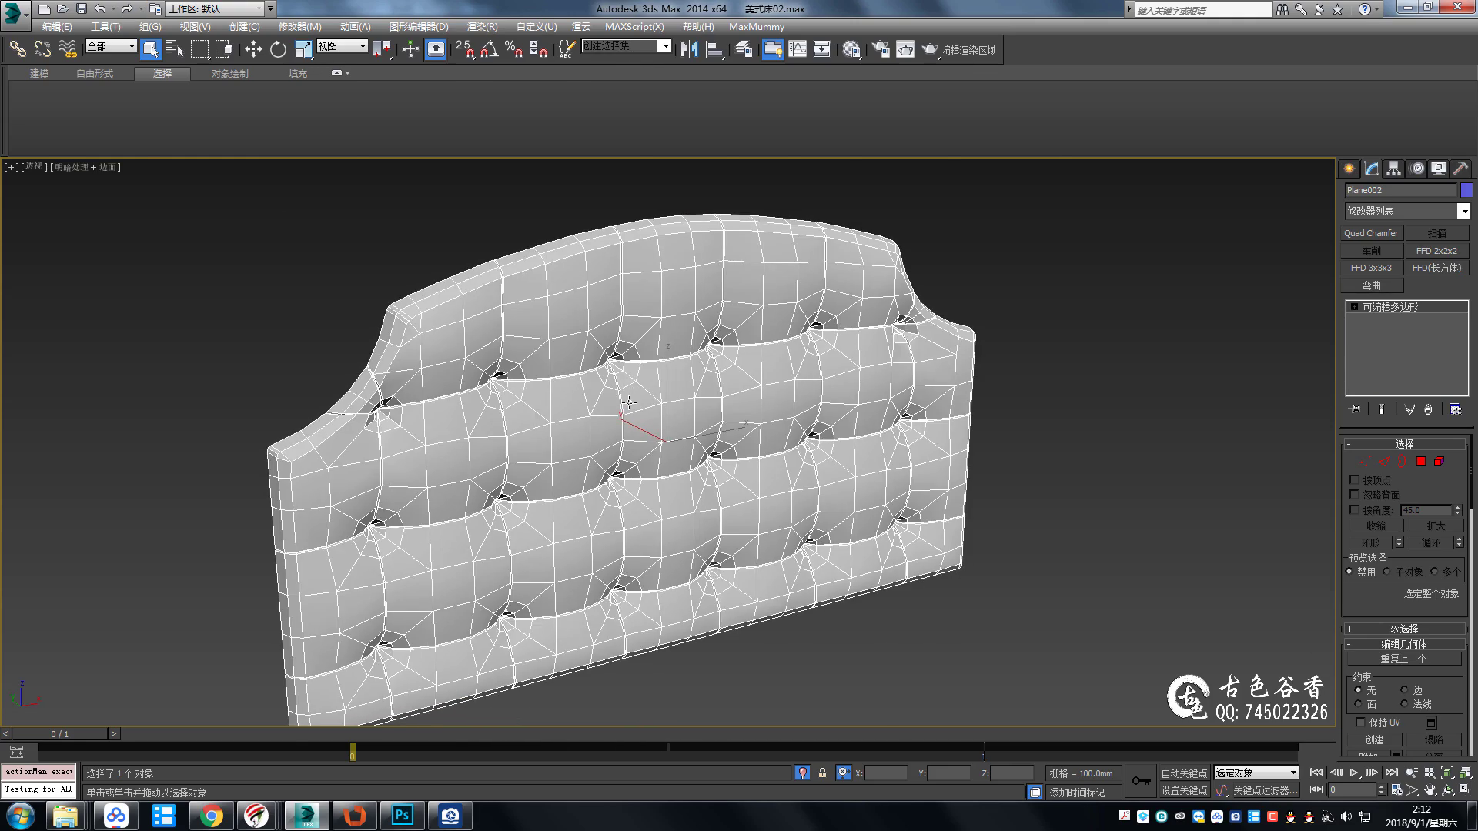
pyautogui.press('1')
pyautogui.moveTo(628, 403)
pyautogui.keyDown('alt'); pyautogui.mouseDown(button='middle')
pyautogui.moveTo(728, 514)
pyautogui.moveTo(860, 504)
pyautogui.moveTo(711, 428)
pyautogui.moveTo(759, 378)
pyautogui.moveTo(758, 394)
pyautogui.moveTo(620, 345)
pyautogui.moveTo(685, 351)
pyautogui.mouseUp(button='middle'); pyautogui.keyUp('alt')
pyautogui.scroll(3, 728, 515)
pyautogui.scroll(3, 860, 504)
pyautogui.scroll(-5, 859, 504)
# Hide edged faces and reselect the headboard from an angled side view.
pyautogui.press('F4')
pyautogui.click(759, 394)
pyautogui.click(185, 323)
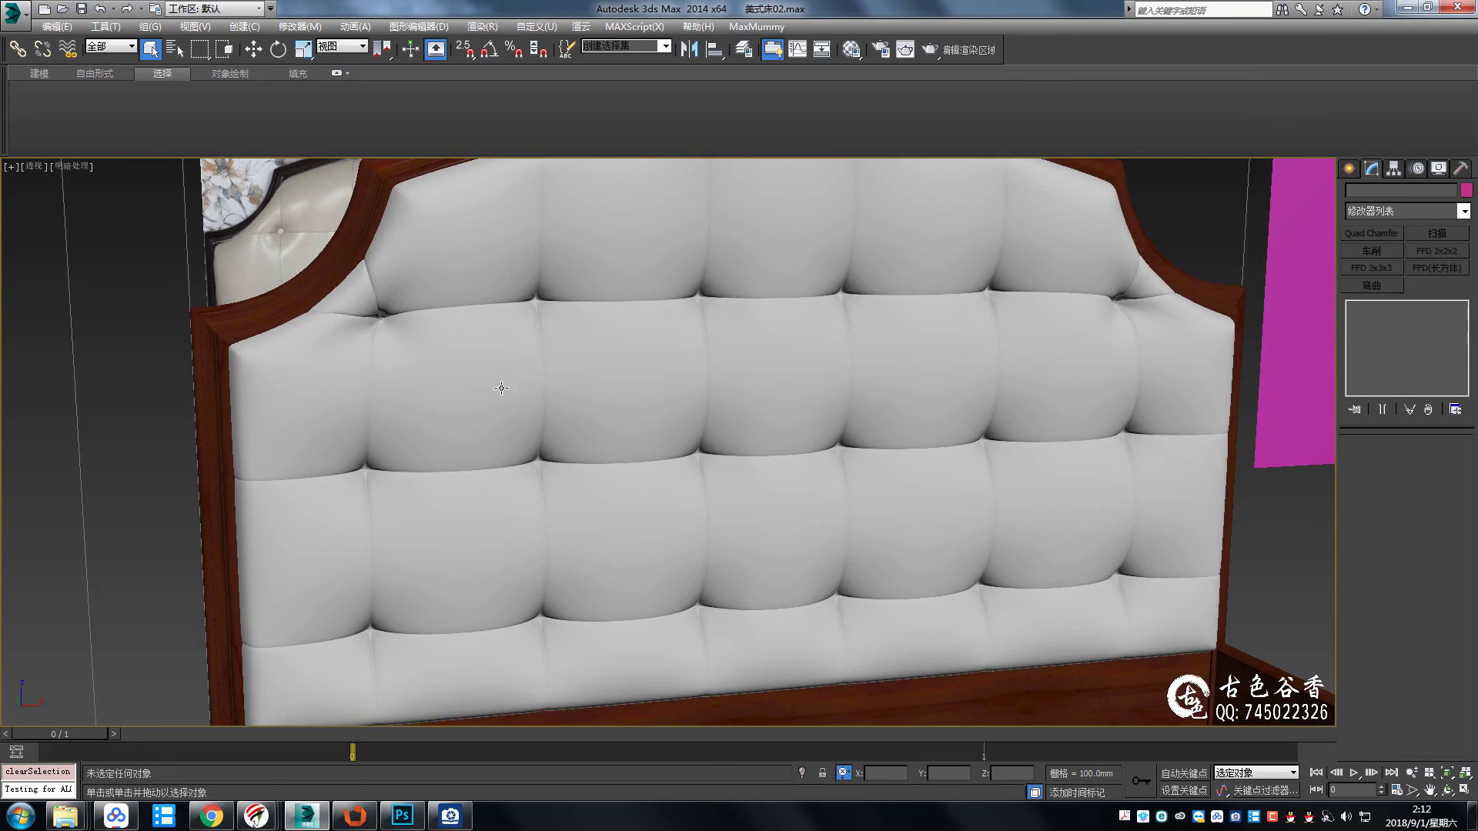
pyautogui.moveTo(495, 390)
pyautogui.keyDown('alt'); pyautogui.mouseDown(button='middle')
pyautogui.moveTo(577, 369)
pyautogui.moveTo(692, 385)
pyautogui.mouseUp(button='middle'); pyautogui.keyUp('alt')
pyautogui.click(693, 385)
# In the Top view at vertex level, box-select one dimple's vertices.
pyautogui.press('t')
pyautogui.scroll(-3, 755, 390)
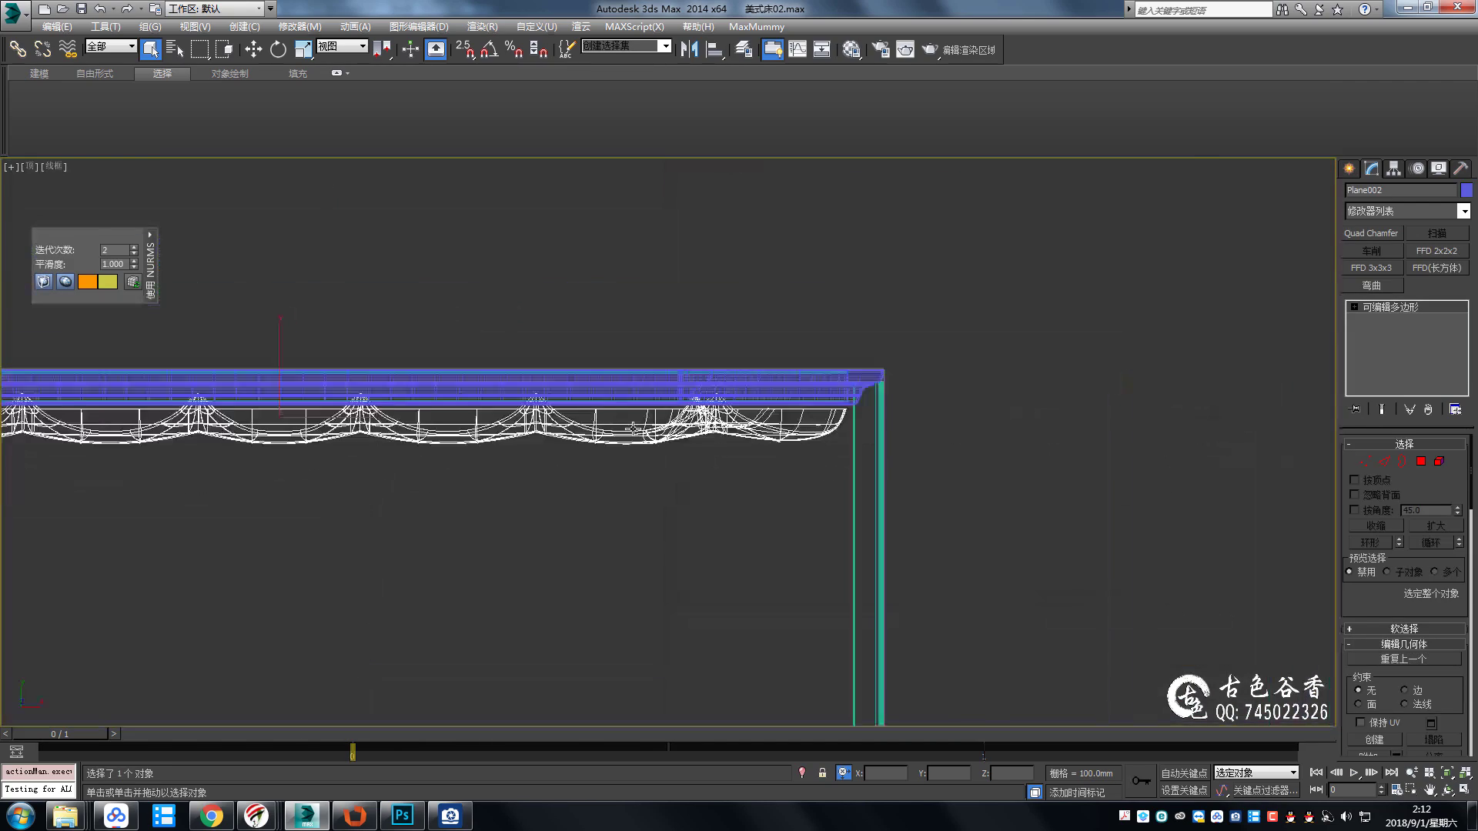
pyautogui.scroll(2, 816, 453)
pyautogui.press('1')
pyautogui.moveTo(889, 348); pyautogui.dragTo(783, 444)
pyautogui.scroll(3, 909, 425)
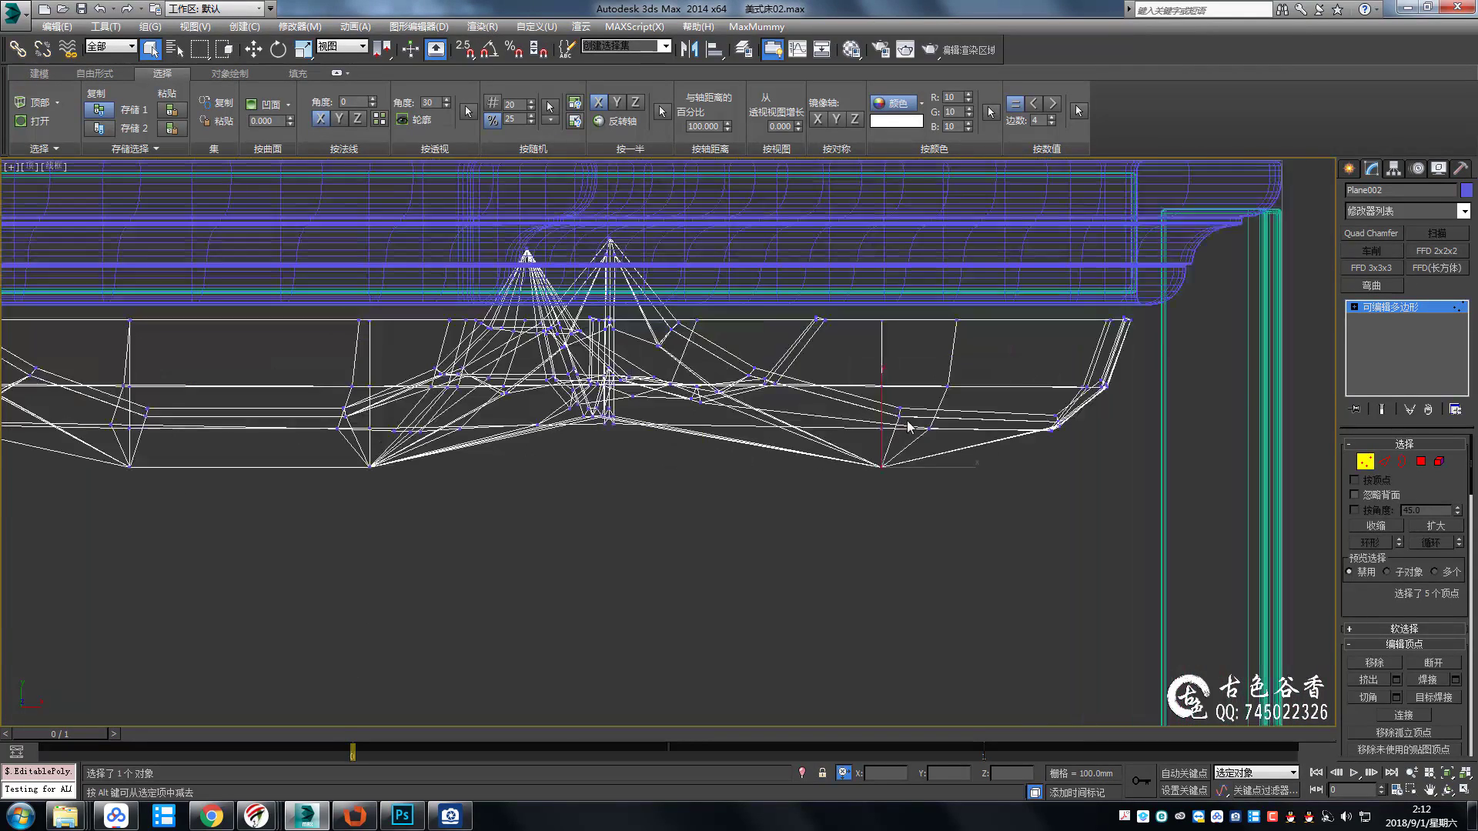
# Orbit the perspective view and preview the smoothed headboard with its cage.
pyautogui.press('p')
pyautogui.moveTo(831, 436)
pyautogui.keyDown('alt'); pyautogui.mouseDown(button='middle')
pyautogui.moveTo(1068, 501)
pyautogui.moveTo(854, 428)
pyautogui.moveTo(846, 339)
pyautogui.moveTo(822, 372)
pyautogui.moveTo(824, 339)
pyautogui.moveTo(862, 400)
pyautogui.moveTo(905, 356)
pyautogui.mouseUp(button='middle'); pyautogui.keyUp('alt')
pyautogui.hotkey('ctrl', 'q')
pyautogui.scroll(-3, 905, 356)
# Box-select the dimple-profile vertices in the maximized side view.
pyautogui.hotkey('alt', 'w')
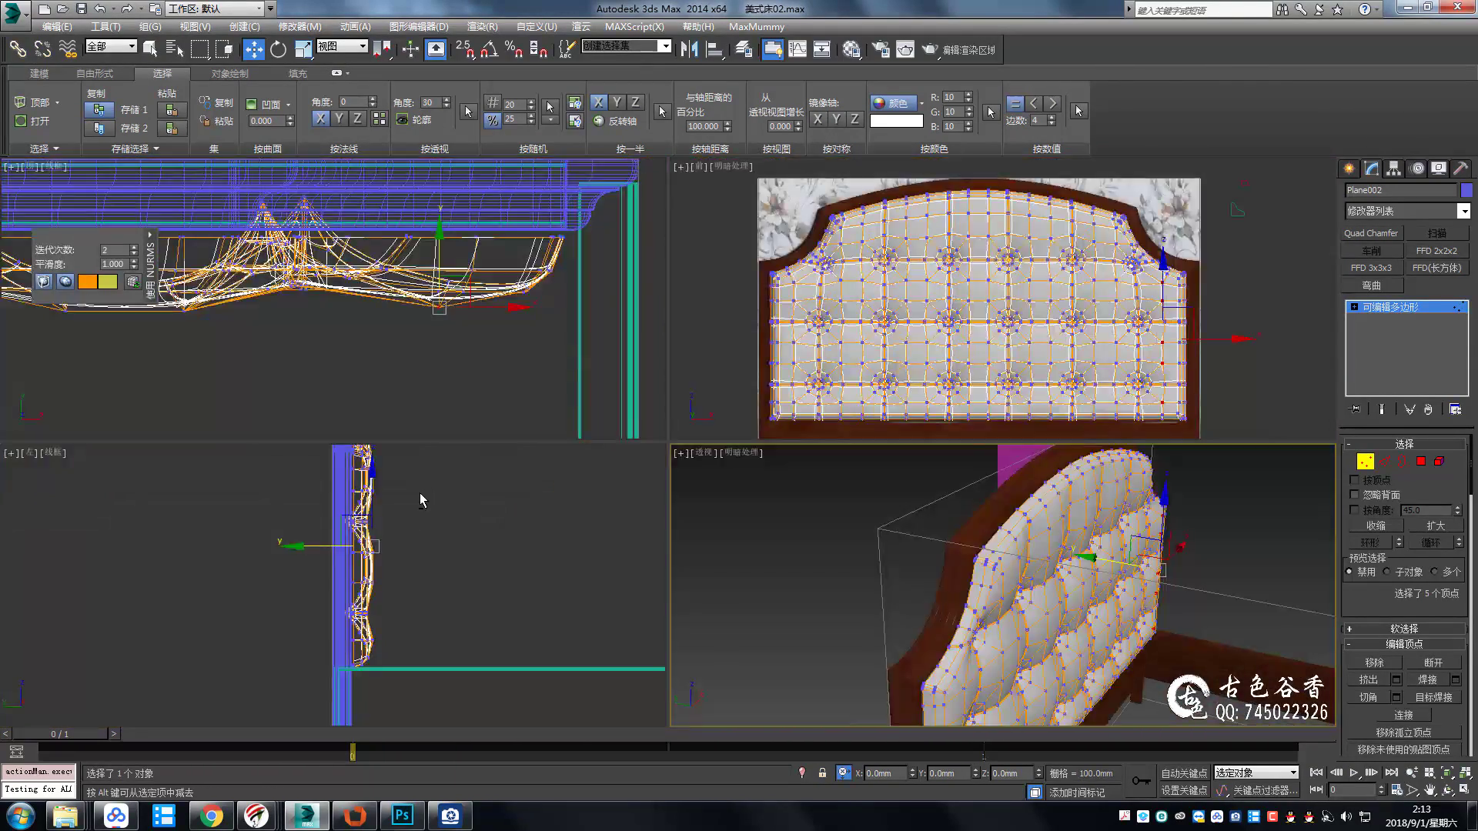
pyautogui.hotkey('alt', 'w')
pyautogui.scroll(4, 710, 426)
pyautogui.scroll(3, 768, 397)
pyautogui.moveTo(764, 325); pyautogui.dragTo(815, 446)
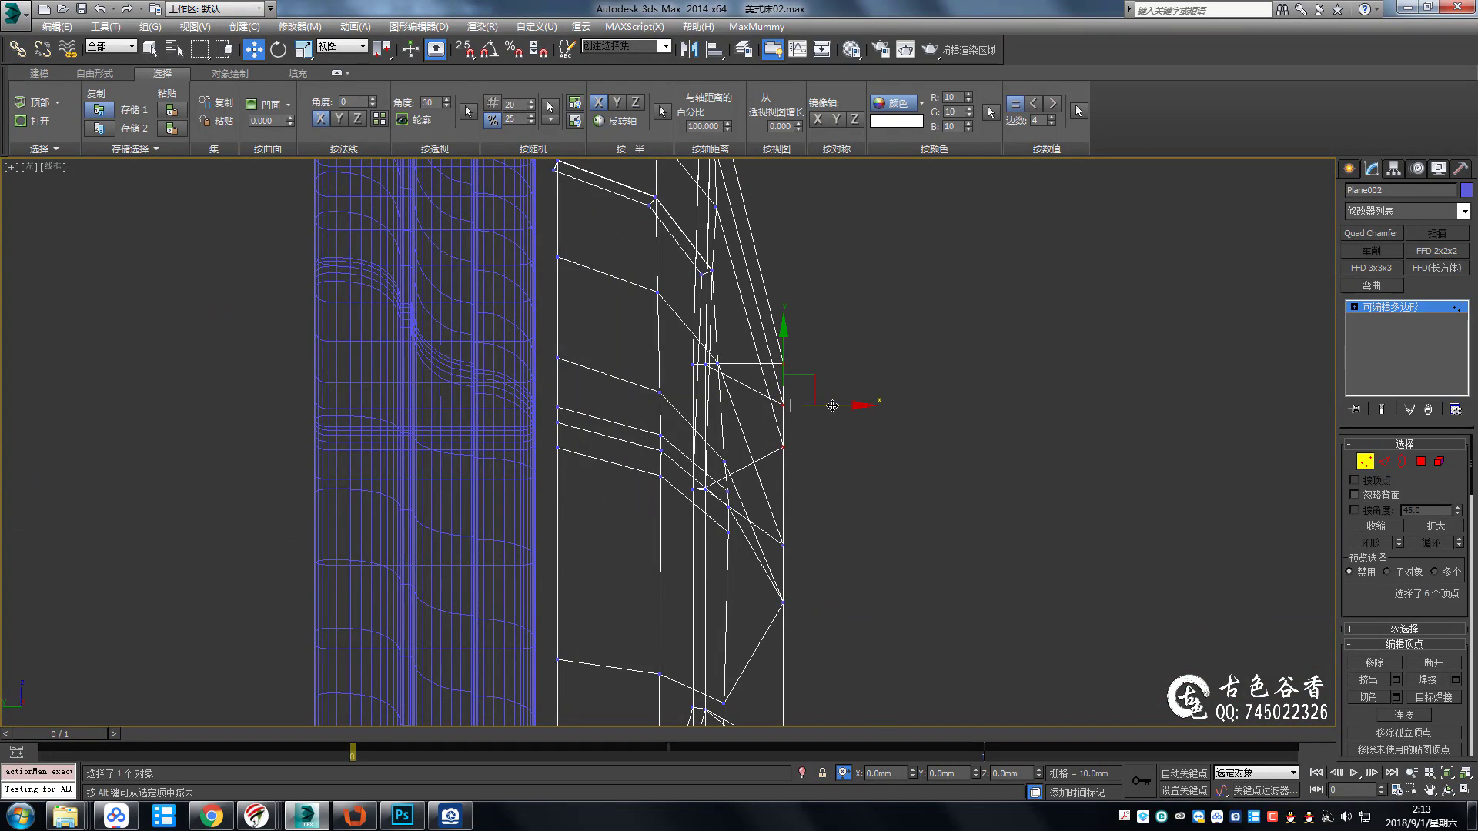
pyautogui.scroll(-3, 824, 410)
pyautogui.scroll(-2, 838, 331)
# Exit vertex editing, go to the Front view and start a Sphere primitive.
pyautogui.hotkey('alt', 'w')
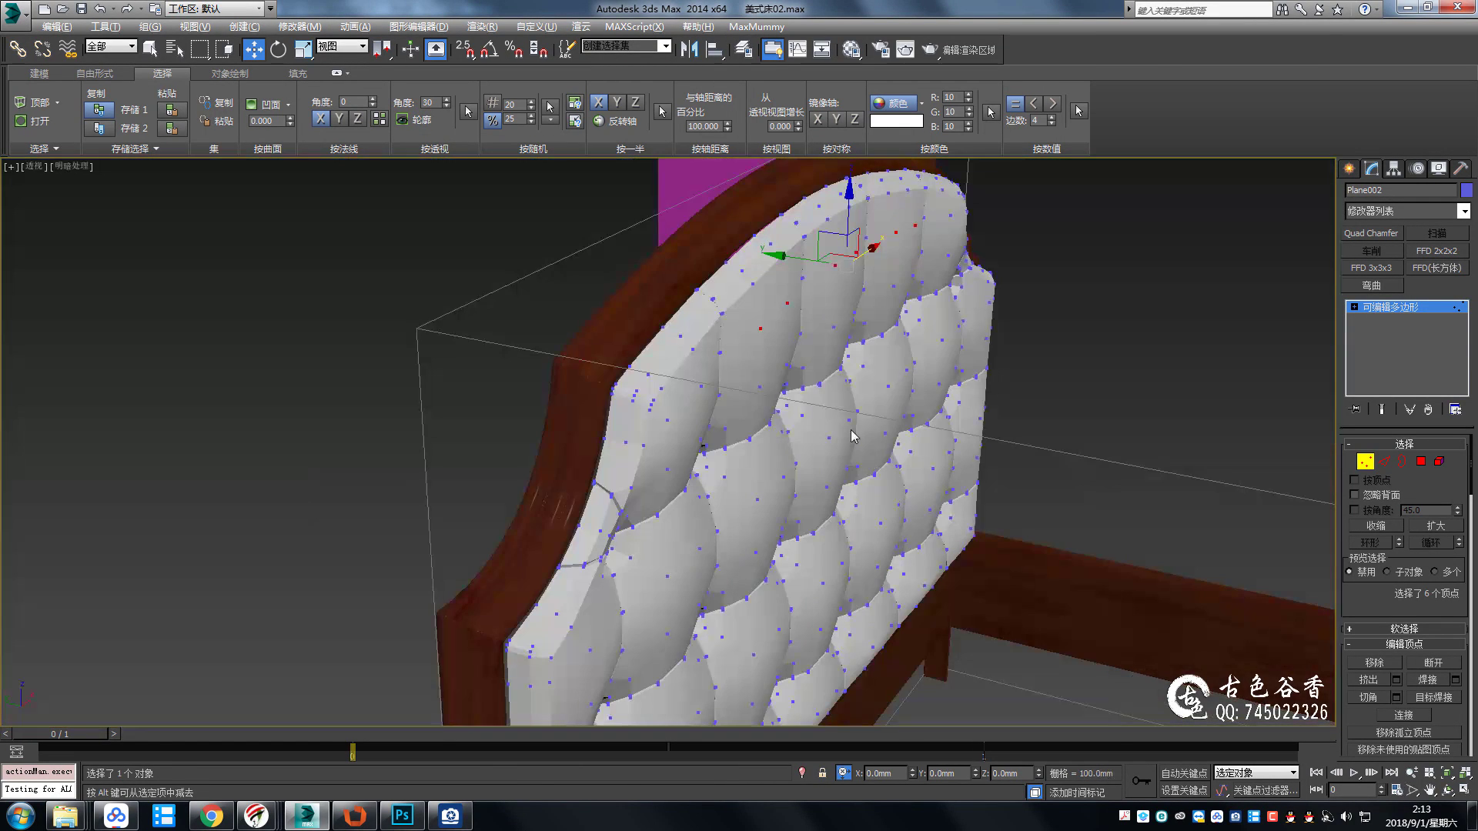
pyautogui.click(1386, 307)
pyautogui.hotkey('alt', 'w')
pyautogui.hotkey('alt', 'w')
pyautogui.click(449, 816)
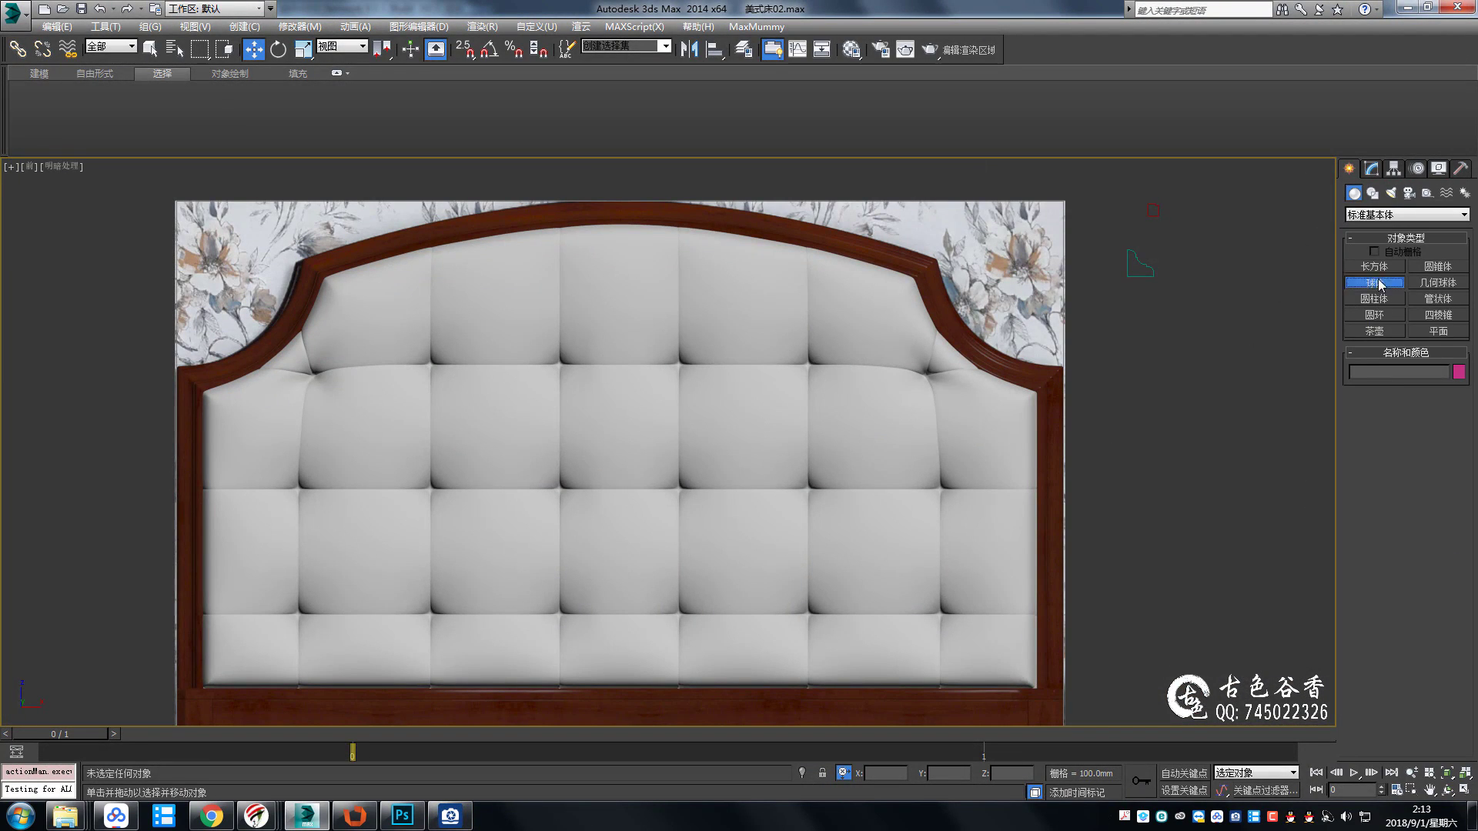
# Switch to Move and convert the new Sphere001 button to an editable poly.
pyautogui.scroll(5, 783, 272)
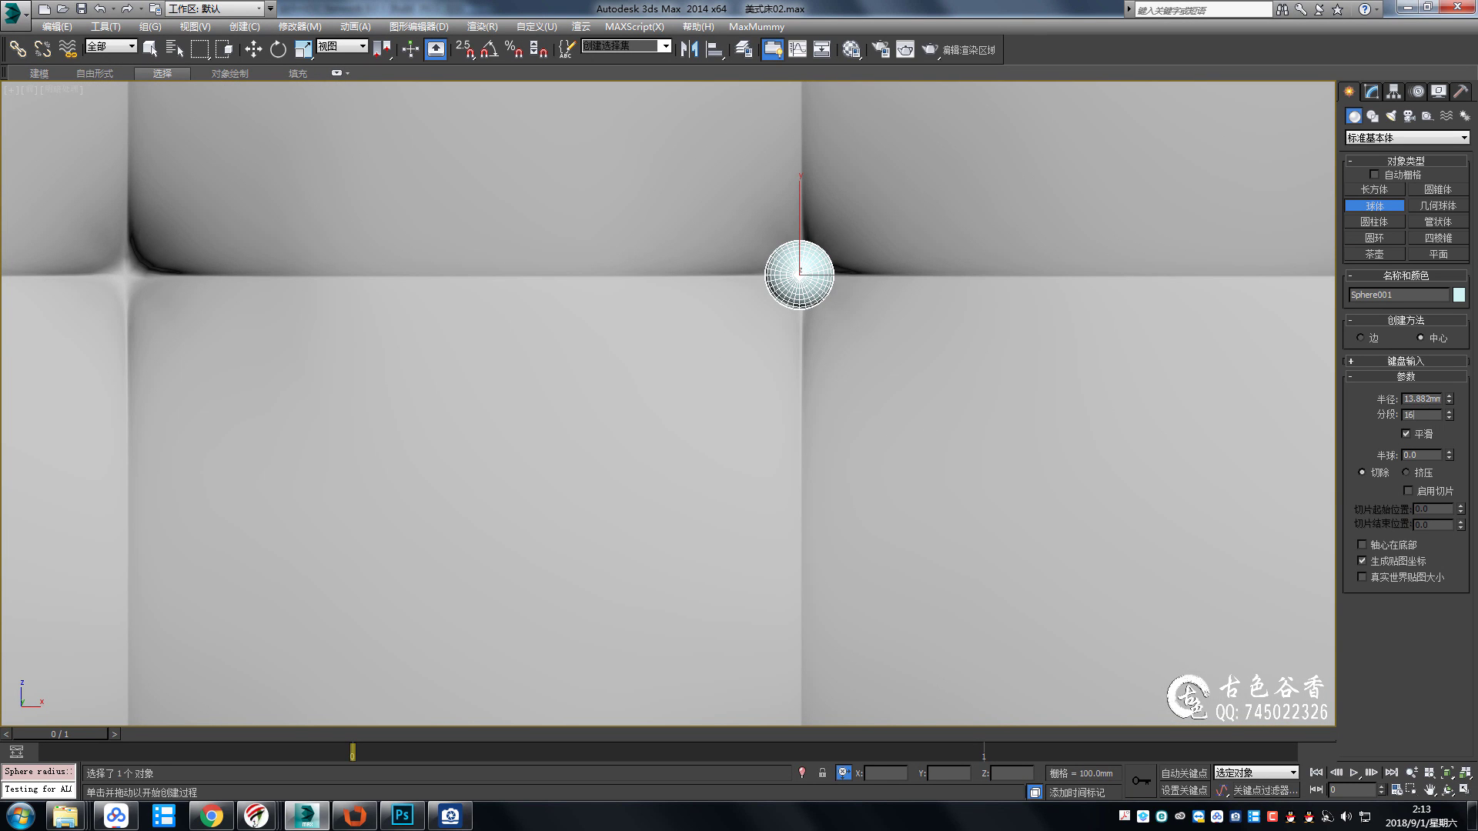
pyautogui.scroll(4, 867, 321)
pyautogui.press('w')
pyautogui.hotkey('ctrl', 'e')
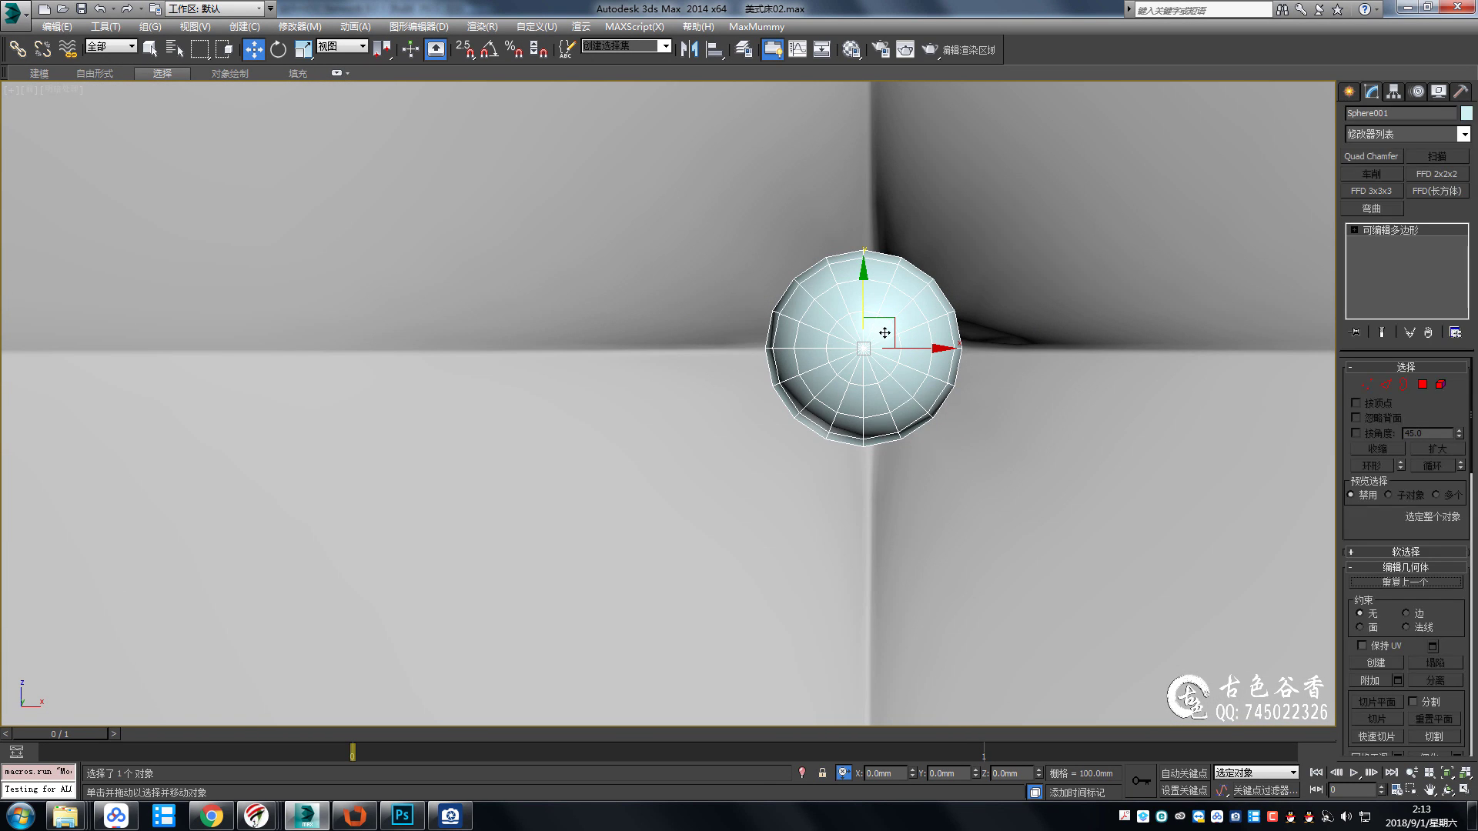
# Compare the button against the headboard reference photo in ACDSee, then return.
pyautogui.scroll(-5, 867, 330)
pyautogui.scroll(-3, 533, 664)
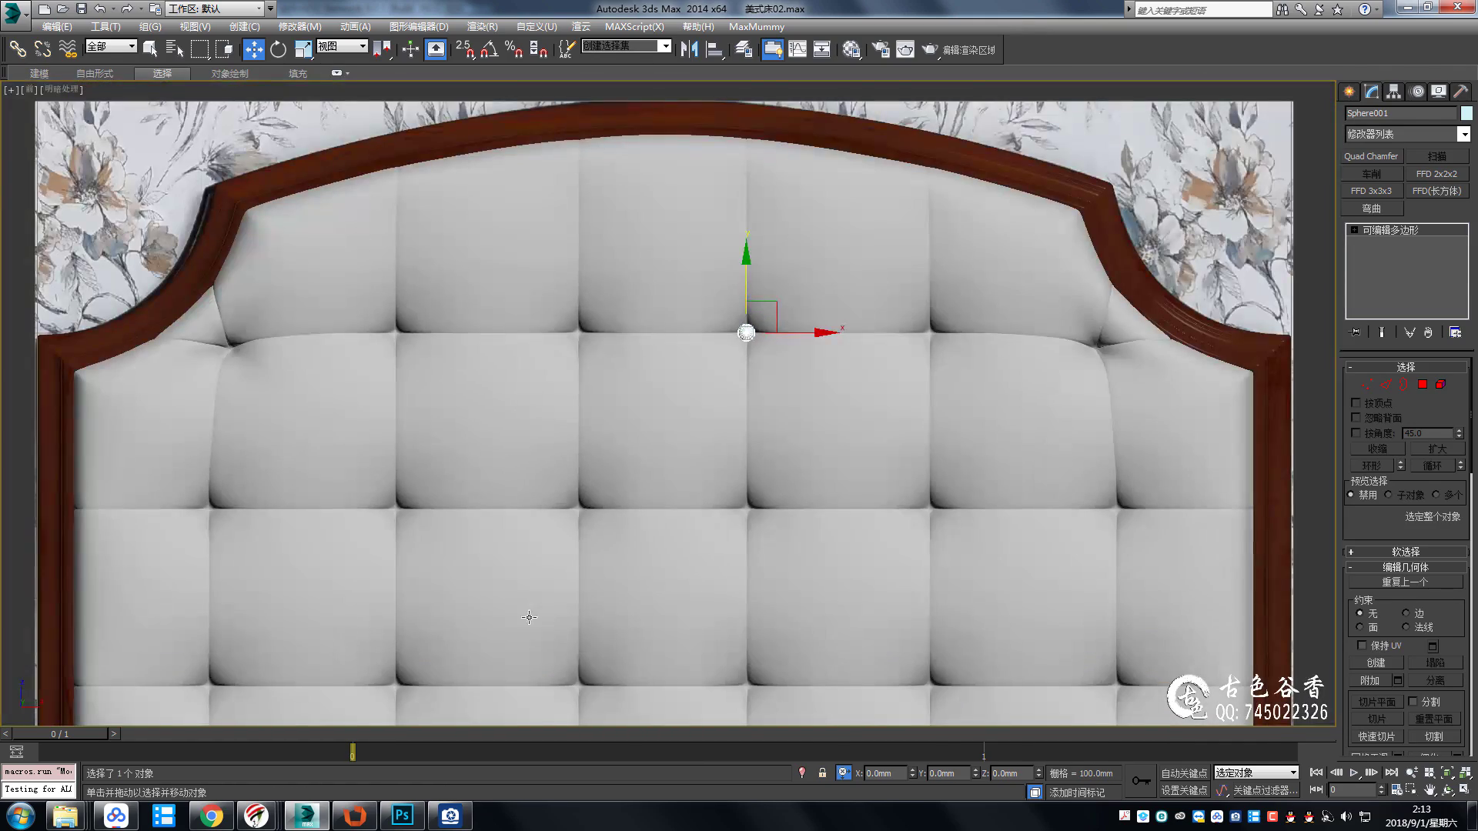
pyautogui.click(451, 816)
pyautogui.scroll(-1, 985, 461)
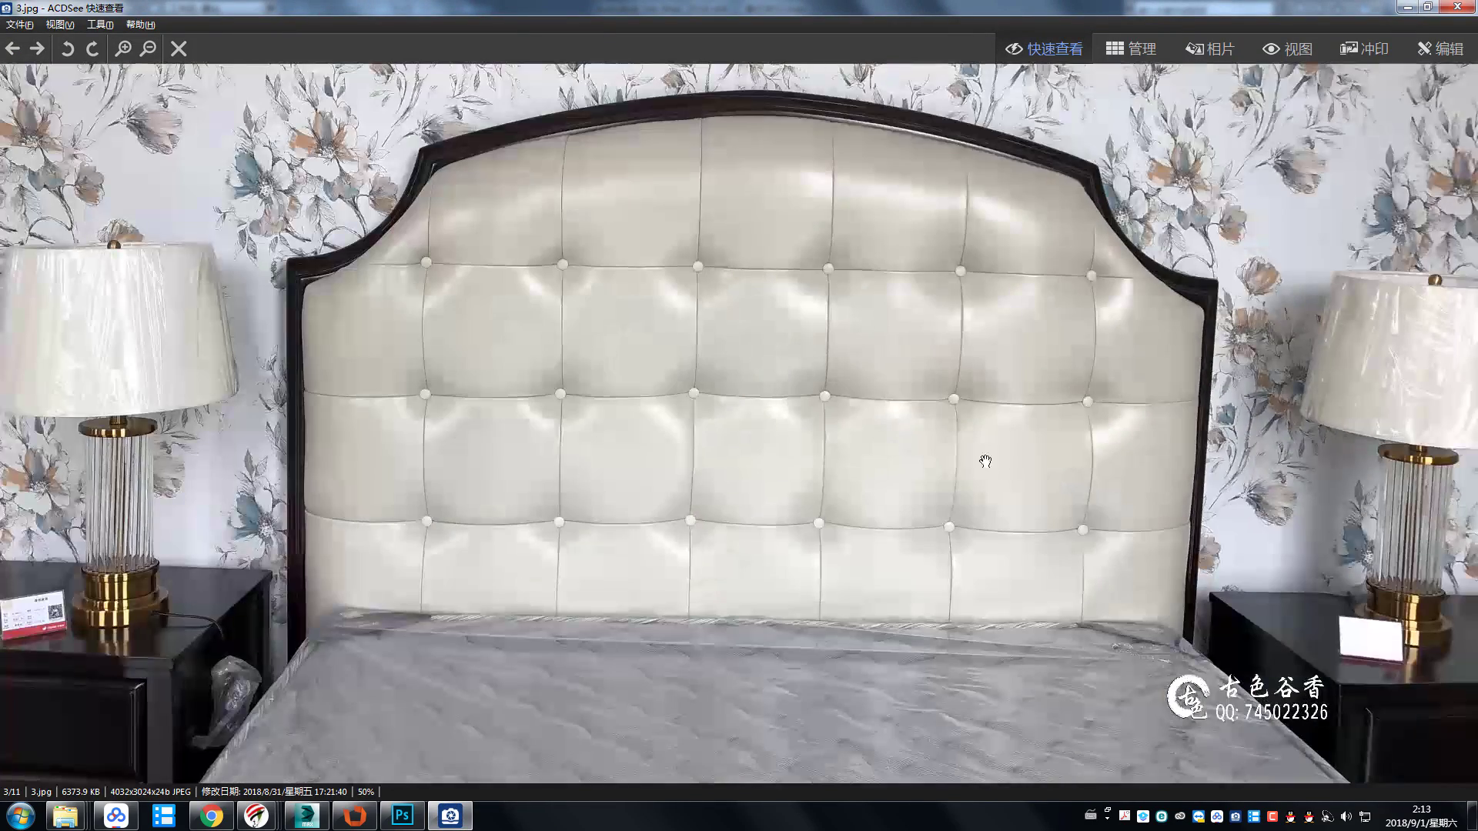
pyautogui.click(306, 817)
# In the Top wireframe view, squash Sphere001 on Y to about 49%.
pyautogui.scroll(5, 762, 339)
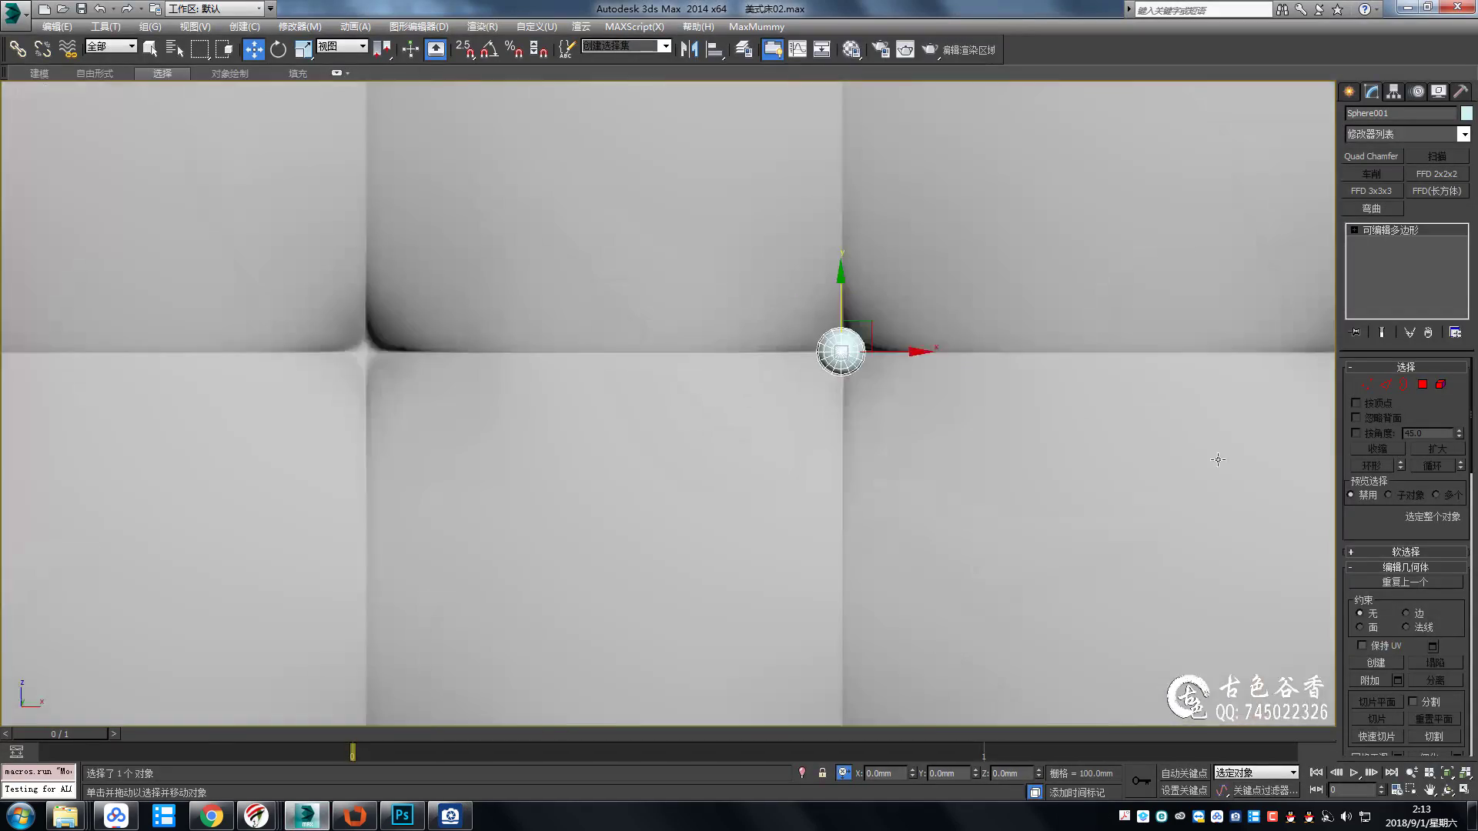
pyautogui.scroll(2, 765, 392)
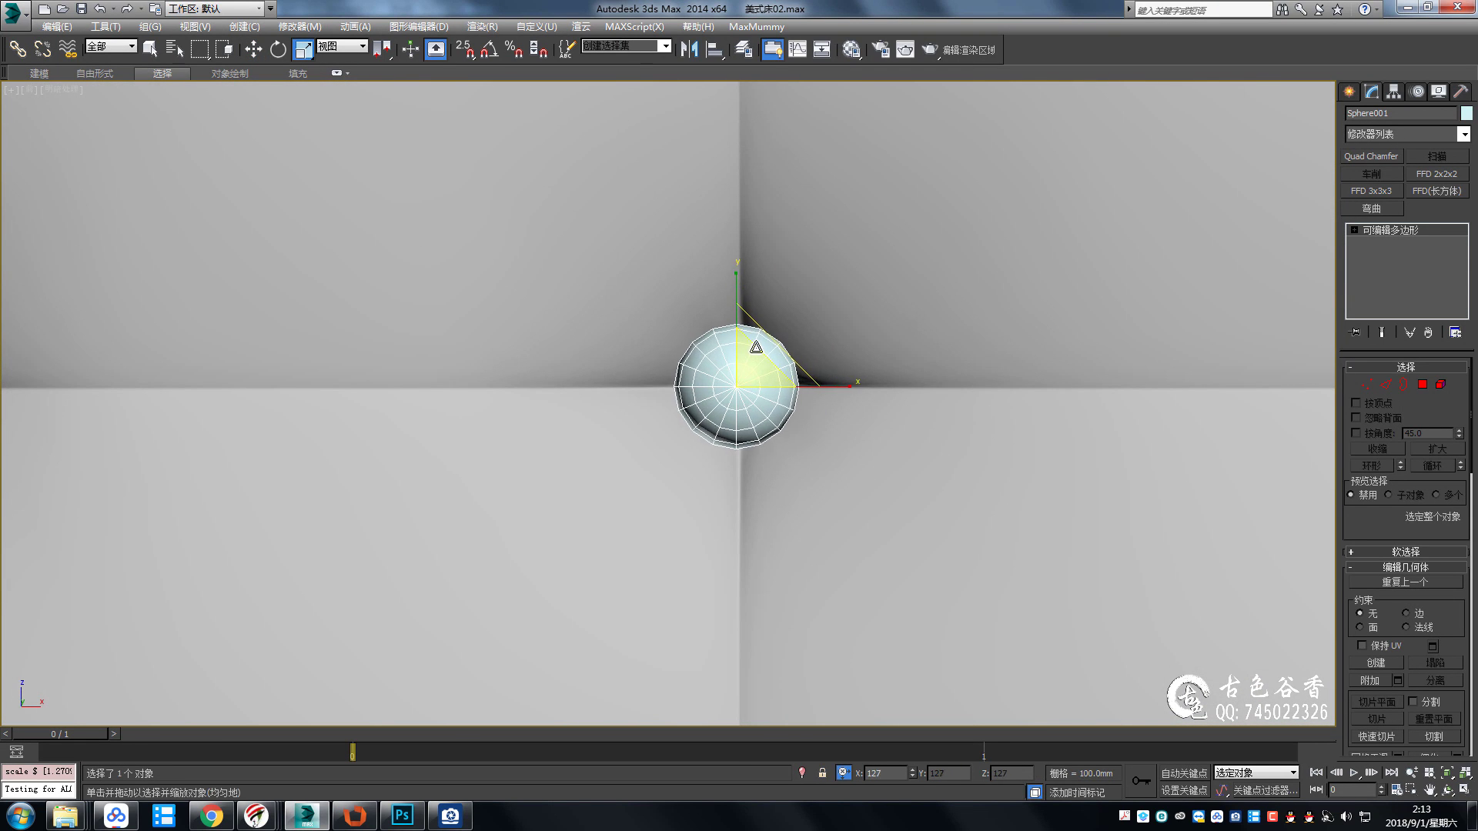
pyautogui.scroll(-5, 828, 406)
pyautogui.scroll(-3, 828, 406)
pyautogui.scroll(4, 807, 331)
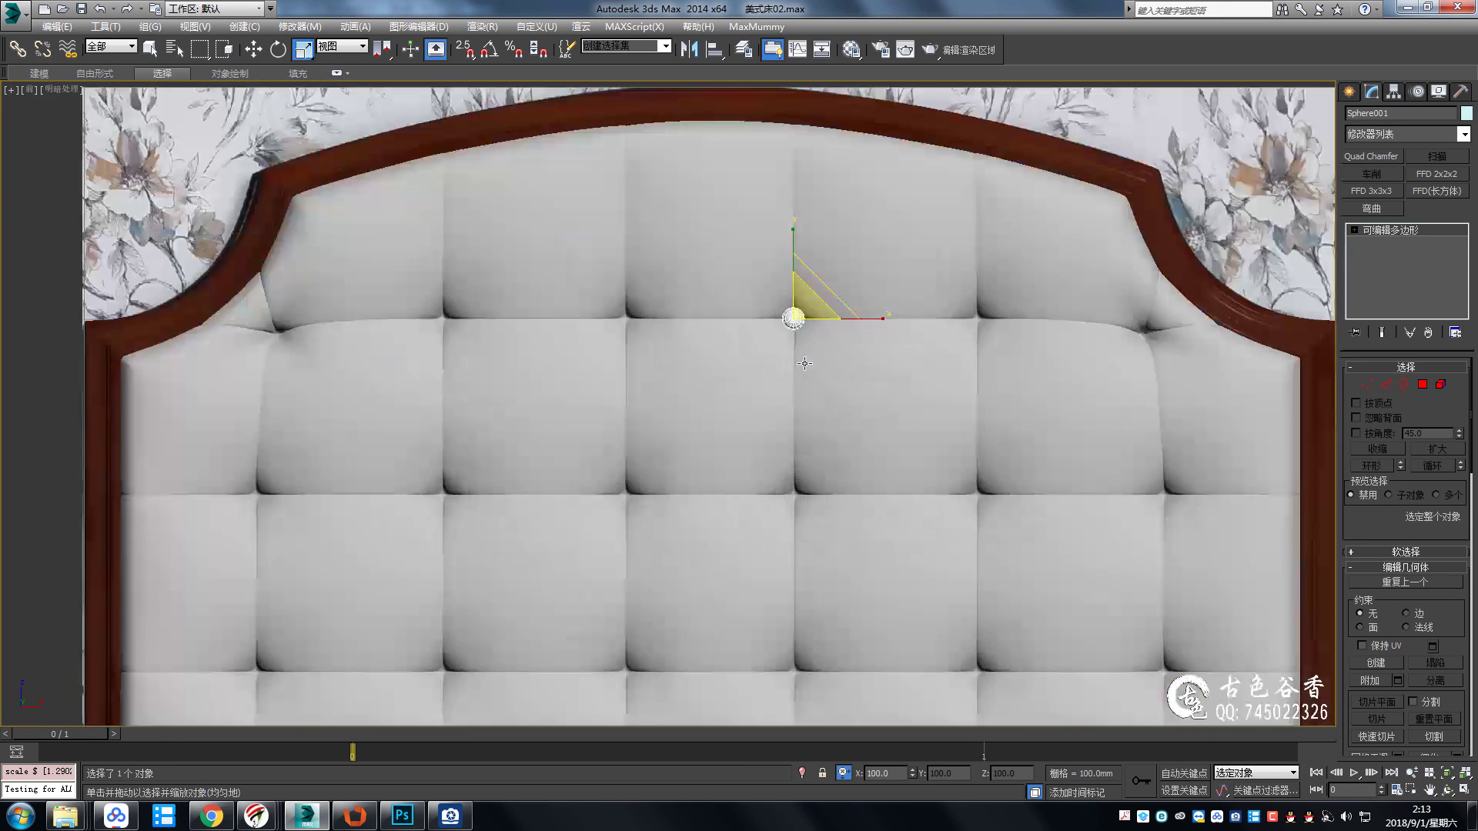
pyautogui.scroll(2, 807, 331)
pyautogui.press('t')
pyautogui.press('F3')
pyautogui.press('z')
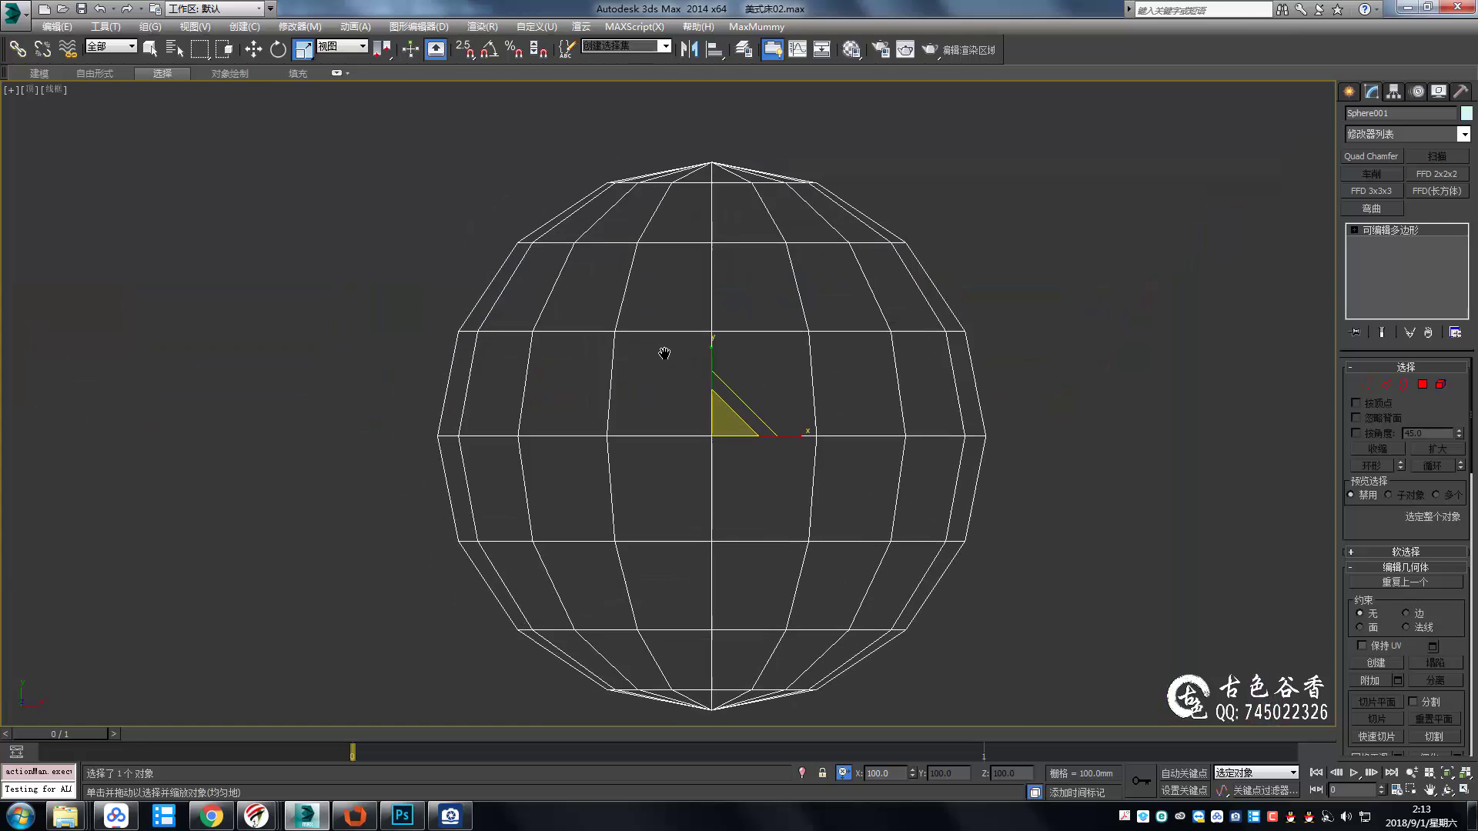
pyautogui.moveTo(711, 368); pyautogui.dragTo(710, 426)
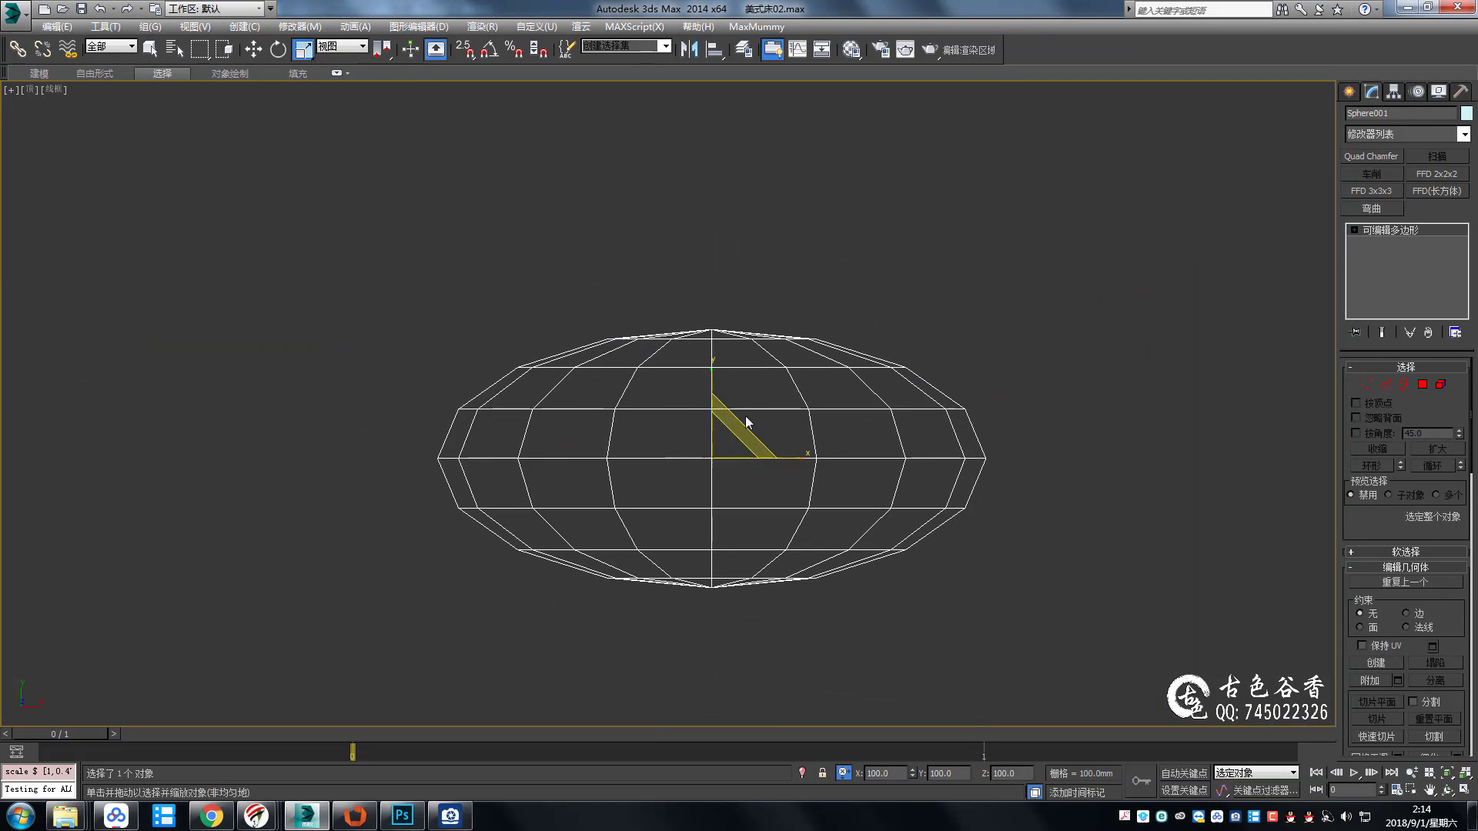
# Inspect the flattened sphere in the four-view layout and an orbited perspective.
pyautogui.hotkey('alt', 'w')
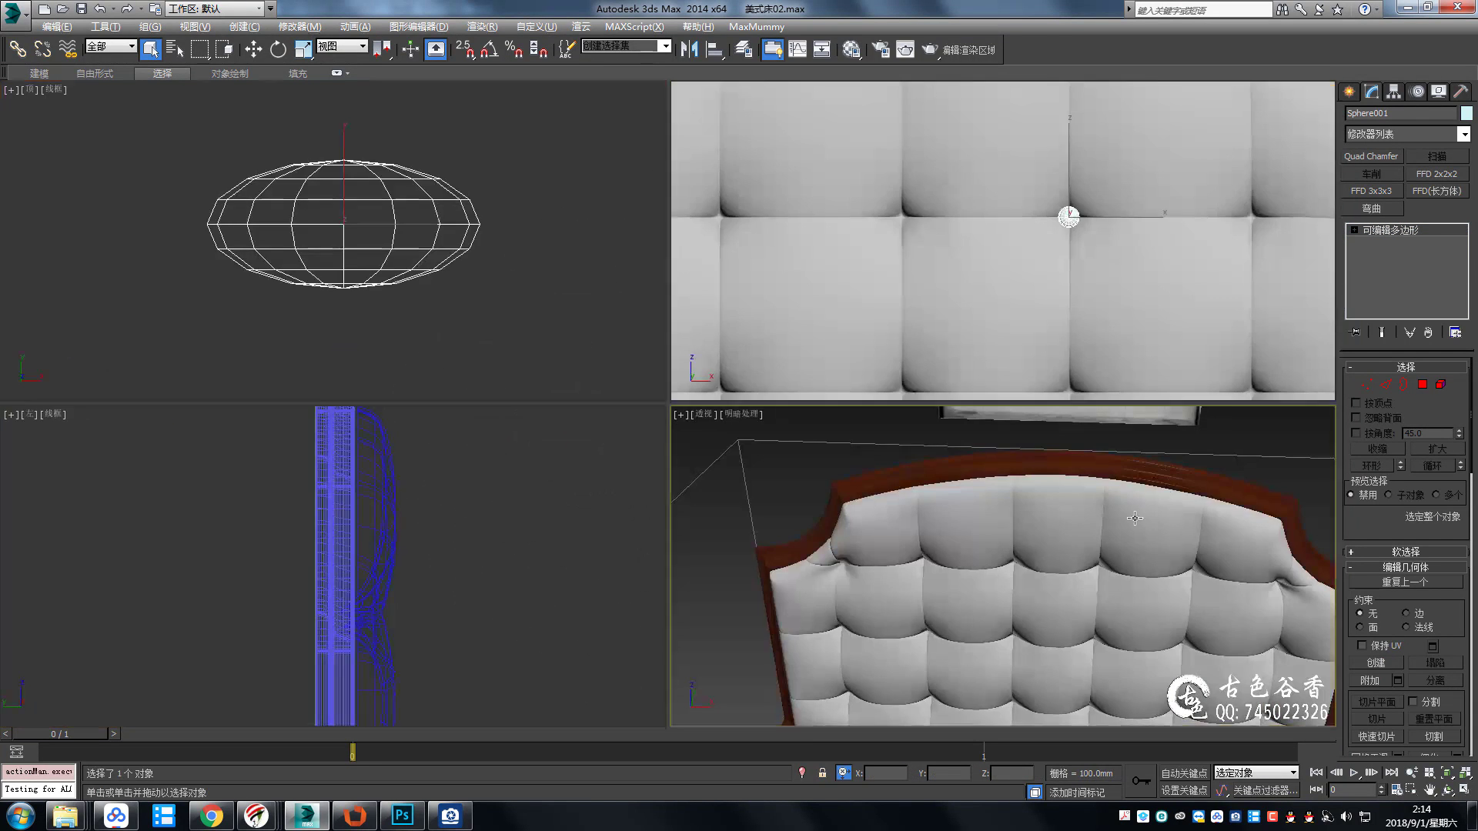
pyautogui.hotkey('alt', 'w')
pyautogui.scroll(-5, 495, 254)
pyautogui.hotkey('alt', 'w')
pyautogui.hotkey('alt', 'w')
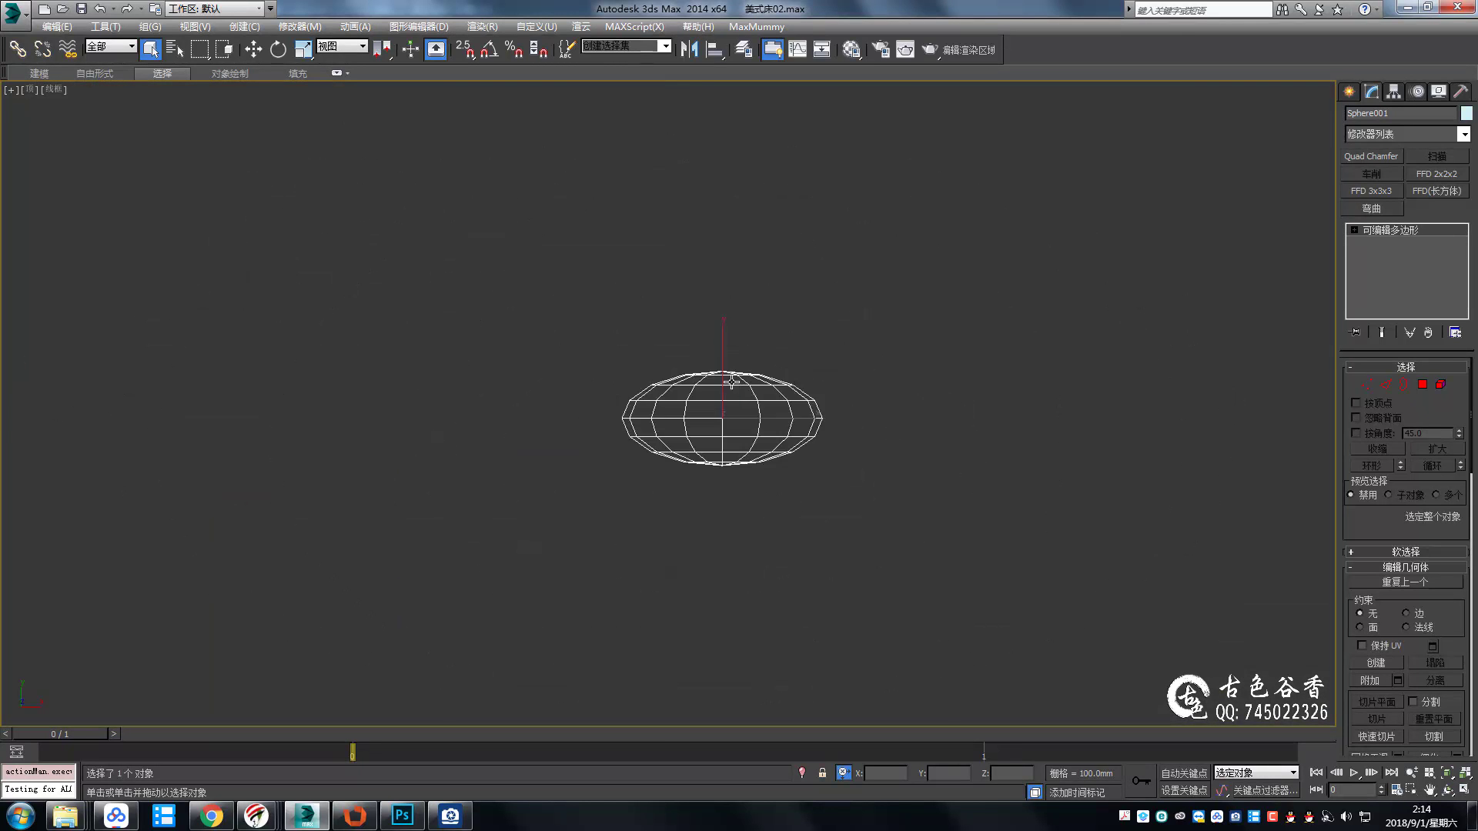
pyautogui.scroll(-5, 723, 336)
pyautogui.press('w')
pyautogui.scroll(5, 700, 386)
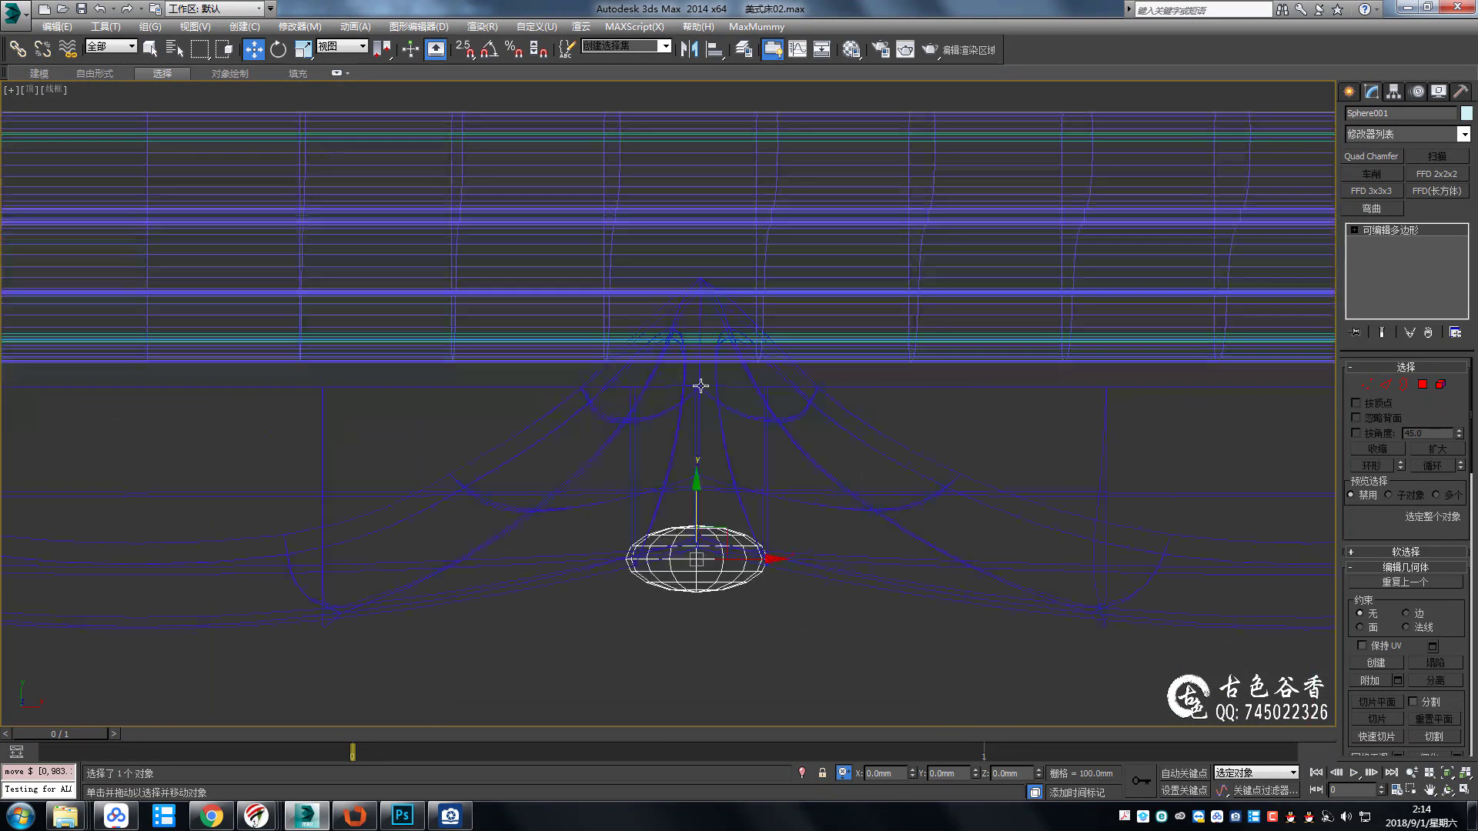
pyautogui.press('p')
pyautogui.press('z')
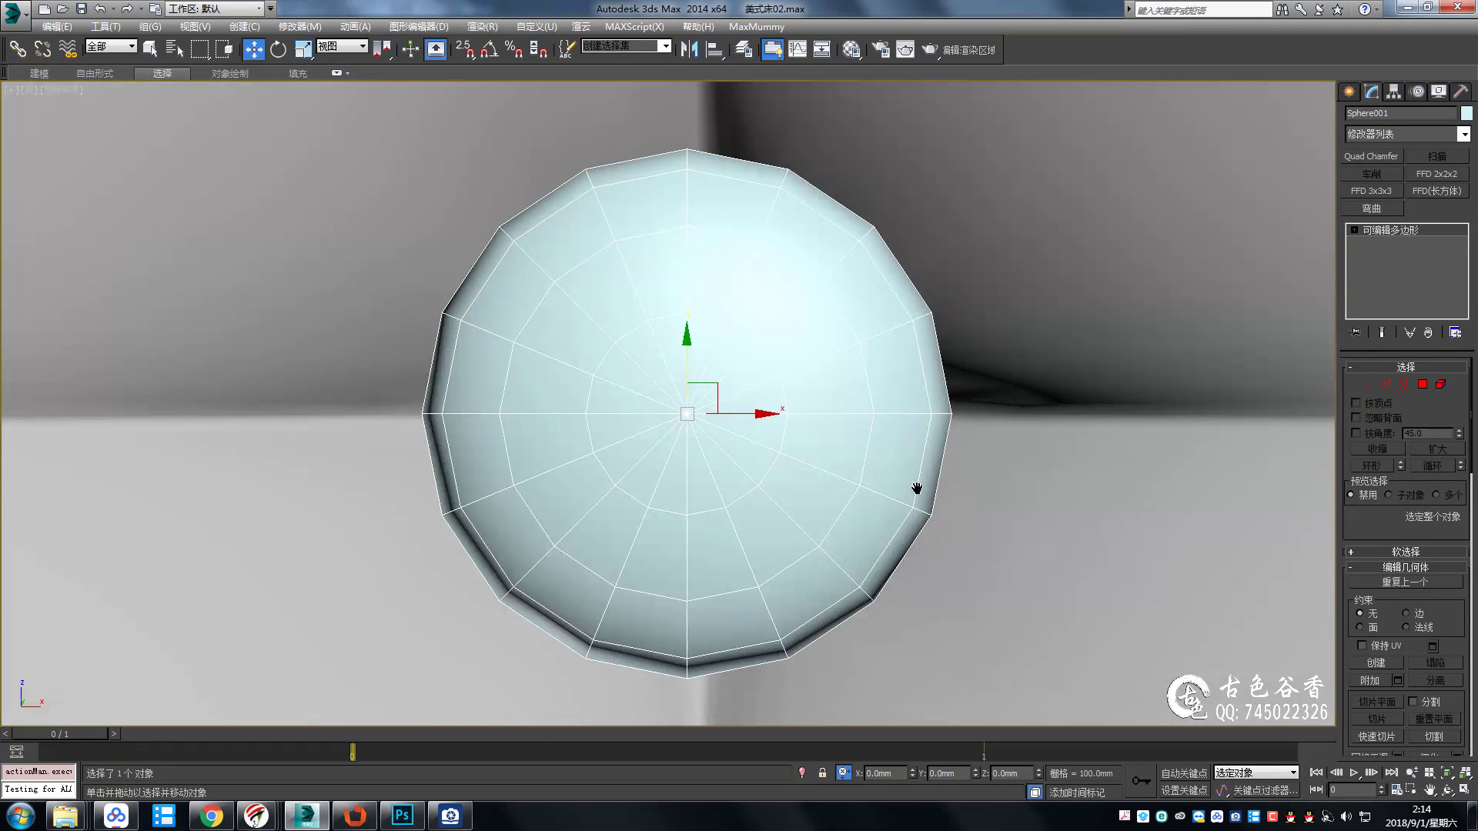
pyautogui.moveTo(919, 489)
pyautogui.keyDown('alt'); pyautogui.mouseDown(button='middle')
pyautogui.moveTo(763, 444)
pyautogui.moveTo(759, 423)
pyautogui.moveTo(762, 461)
pyautogui.mouseUp(button='middle'); pyautogui.keyUp('alt')
# Recheck the button from the top view and from above in perspective.
pyautogui.press('t')
pyautogui.scroll(2, 735, 418)
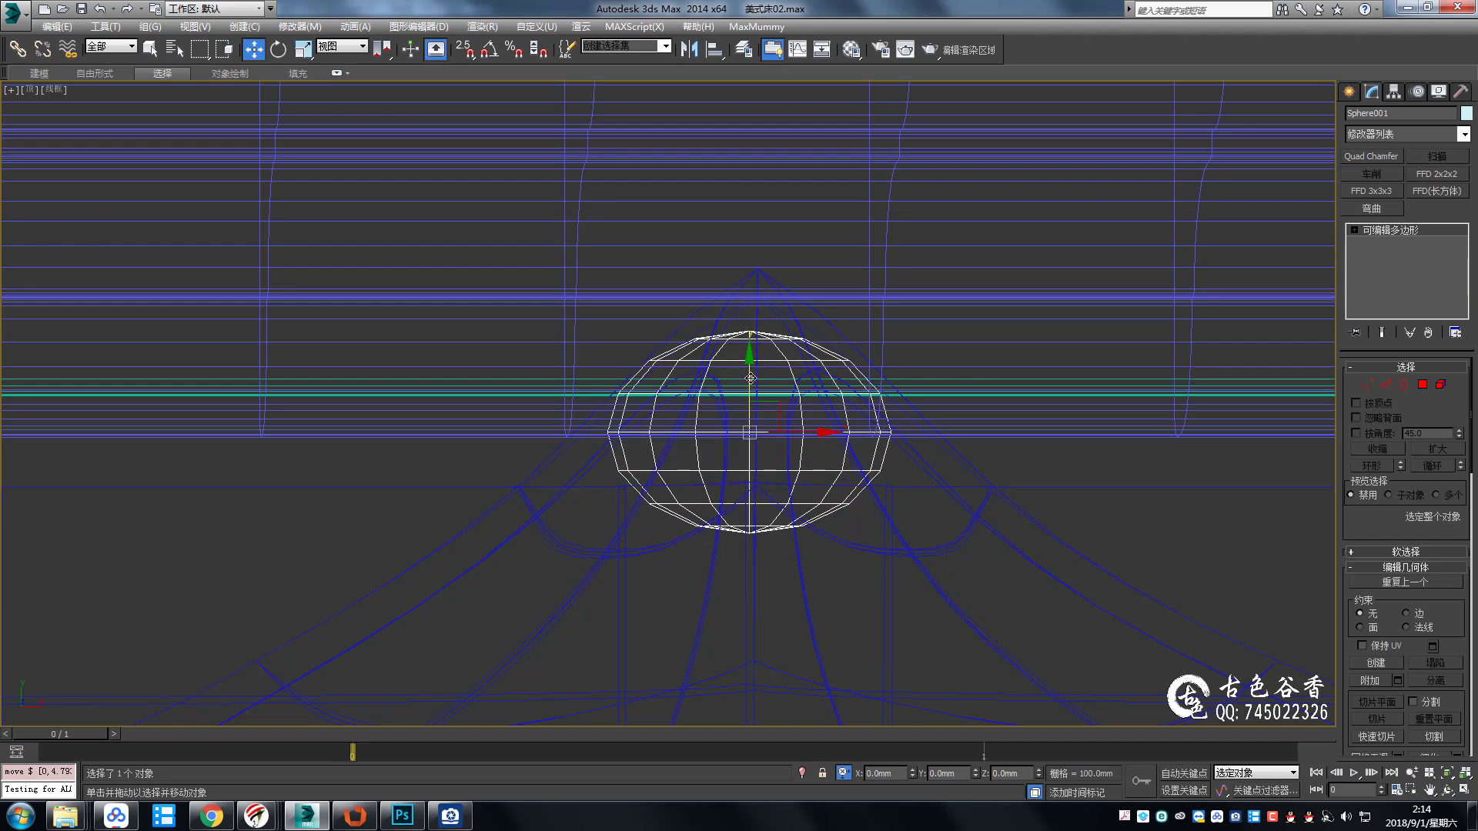
pyautogui.press('p')
pyautogui.moveTo(1088, 257)
pyautogui.keyDown('alt'); pyautogui.mouseDown(button='middle')
pyautogui.moveTo(864, 297)
pyautogui.moveTo(880, 327)
pyautogui.mouseUp(button='middle'); pyautogui.keyUp('alt')
pyautogui.press('t')
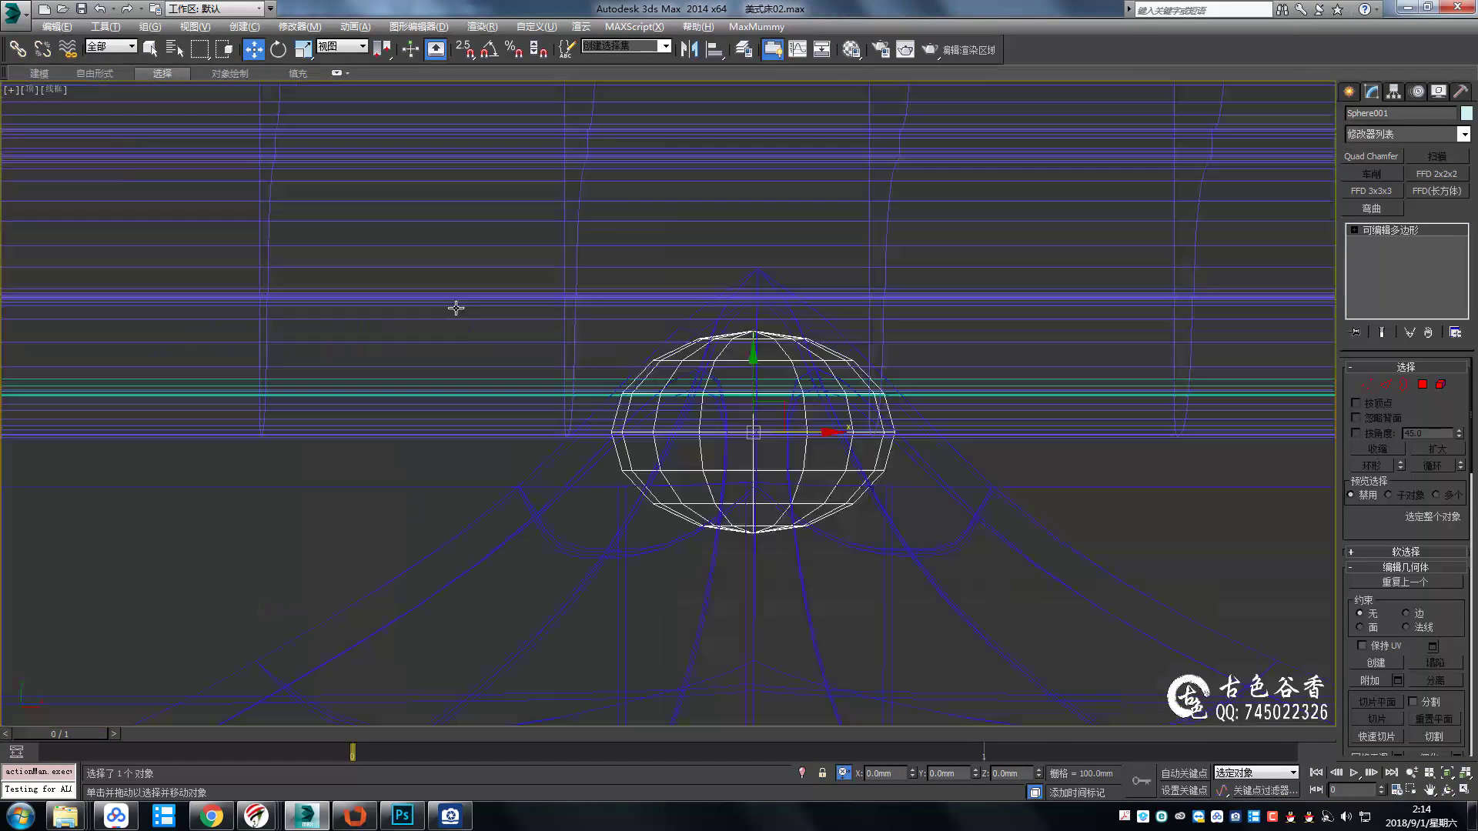
pyautogui.press('p')
pyautogui.press('z')
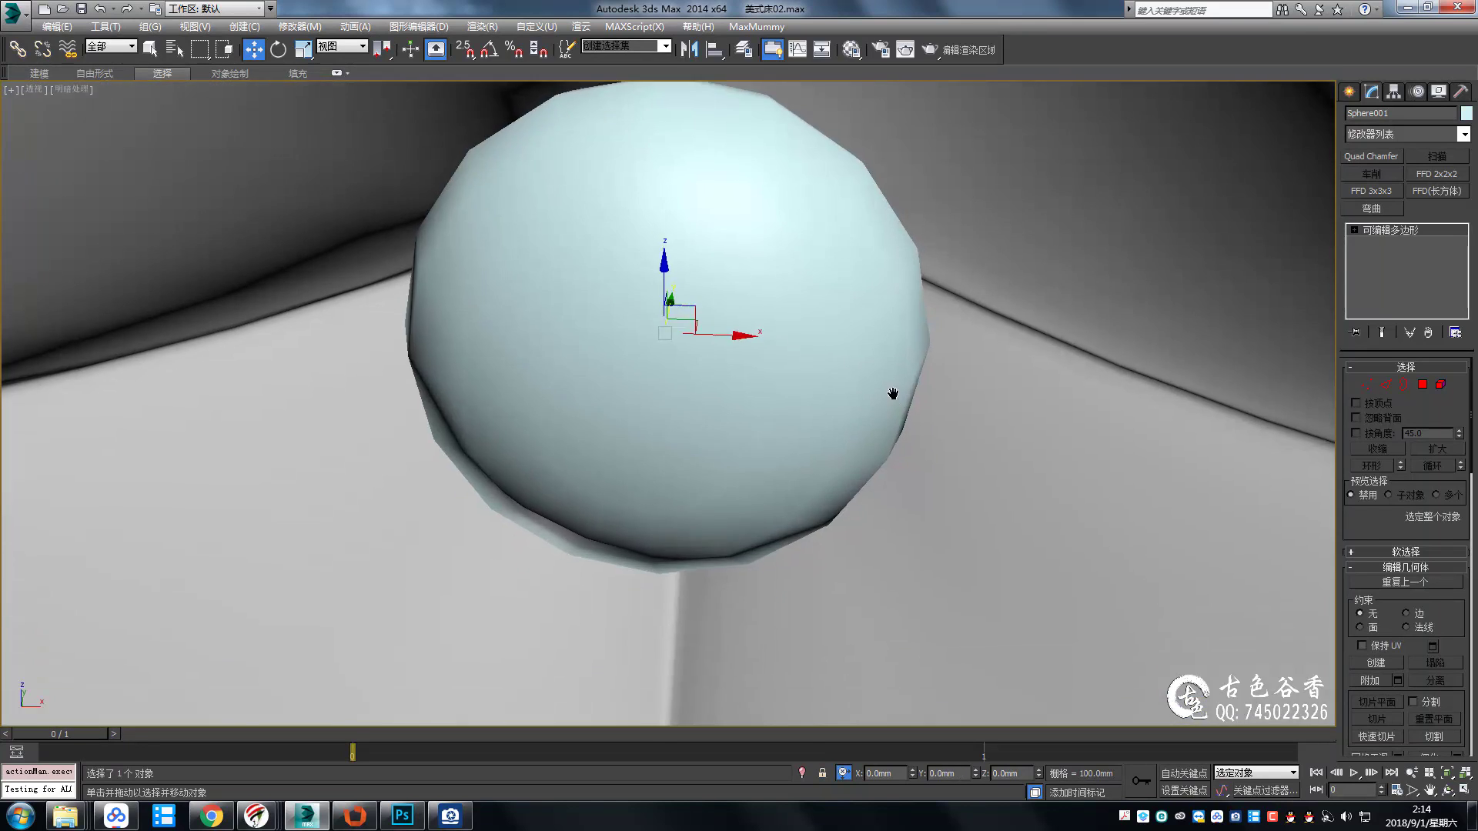
pyautogui.scroll(-2, 887, 360)
pyautogui.scroll(-1, 887, 360)
pyautogui.scroll(-4, 893, 364)
pyautogui.scroll(-2, 904, 373)
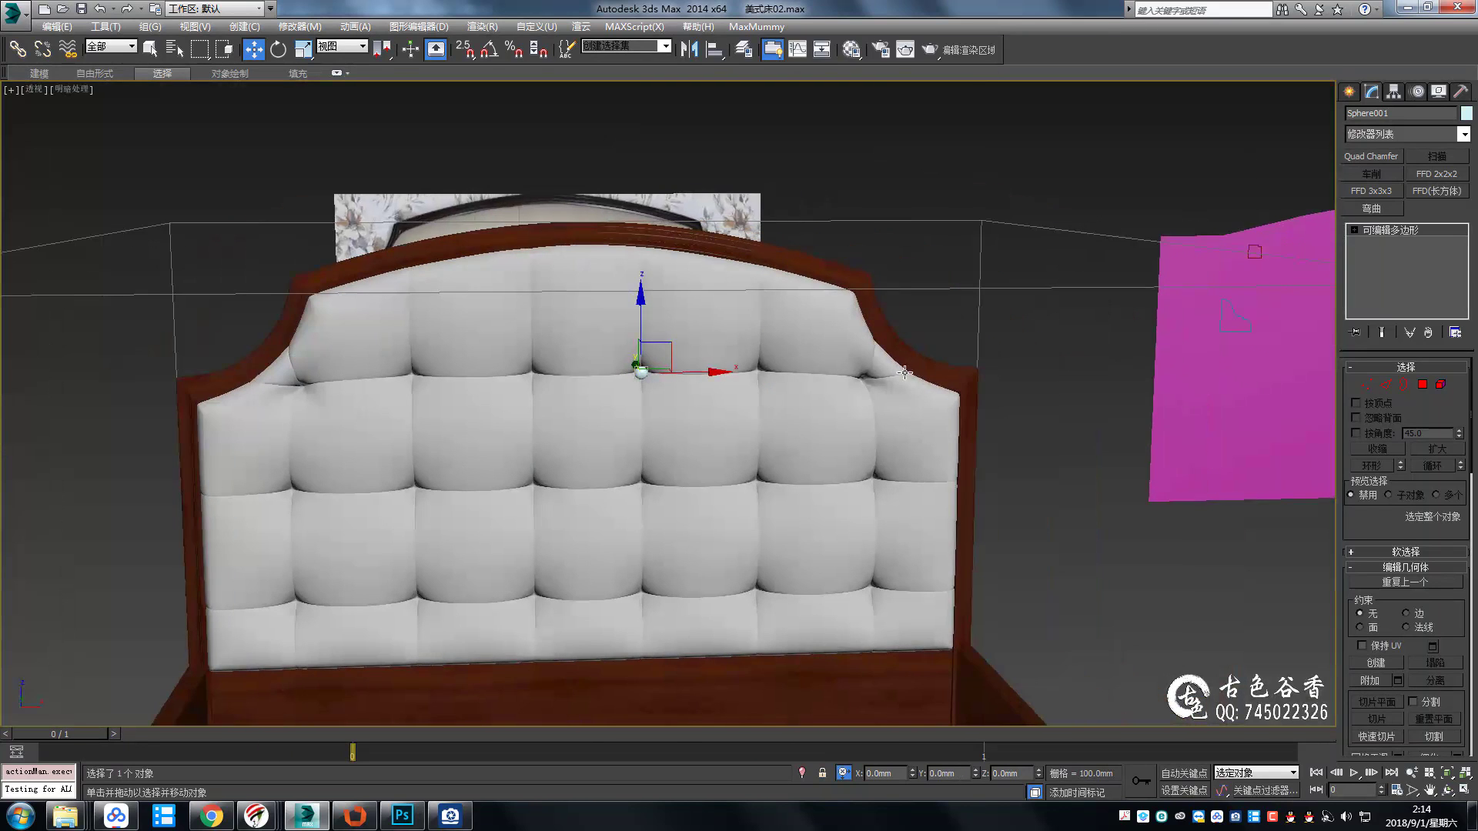
# Delete the magenta plane and the headboard reference image plane.
pyautogui.press('Delete')
pyautogui.moveTo(634, 204)
pyautogui.keyDown('alt'); pyautogui.mouseDown(button='middle')
pyautogui.moveTo(696, 246)
pyautogui.moveTo(902, 173)
pyautogui.mouseUp(button='middle'); pyautogui.keyUp('alt')
pyautogui.press('Delete')
pyautogui.keyDown('alt'); pyautogui.moveTo(902, 369); pyautogui.dragTo(842, 349, button='middle'); pyautogui.keyUp('alt')
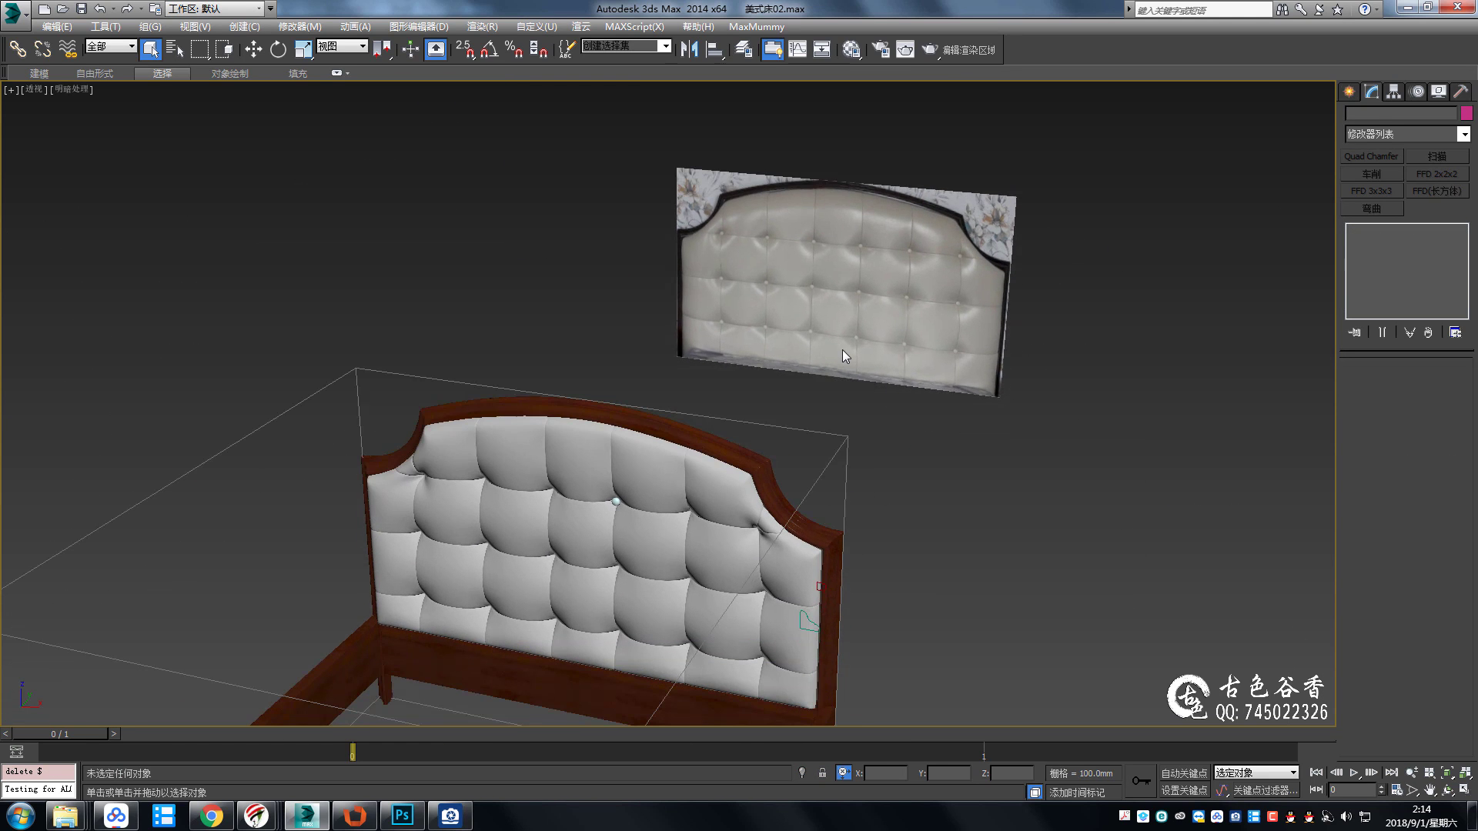
pyautogui.click(842, 349)
pyautogui.press('Delete')
# Reselect Sphere001 and frame it in the maximized view.
pyautogui.scroll(5, 616, 362)
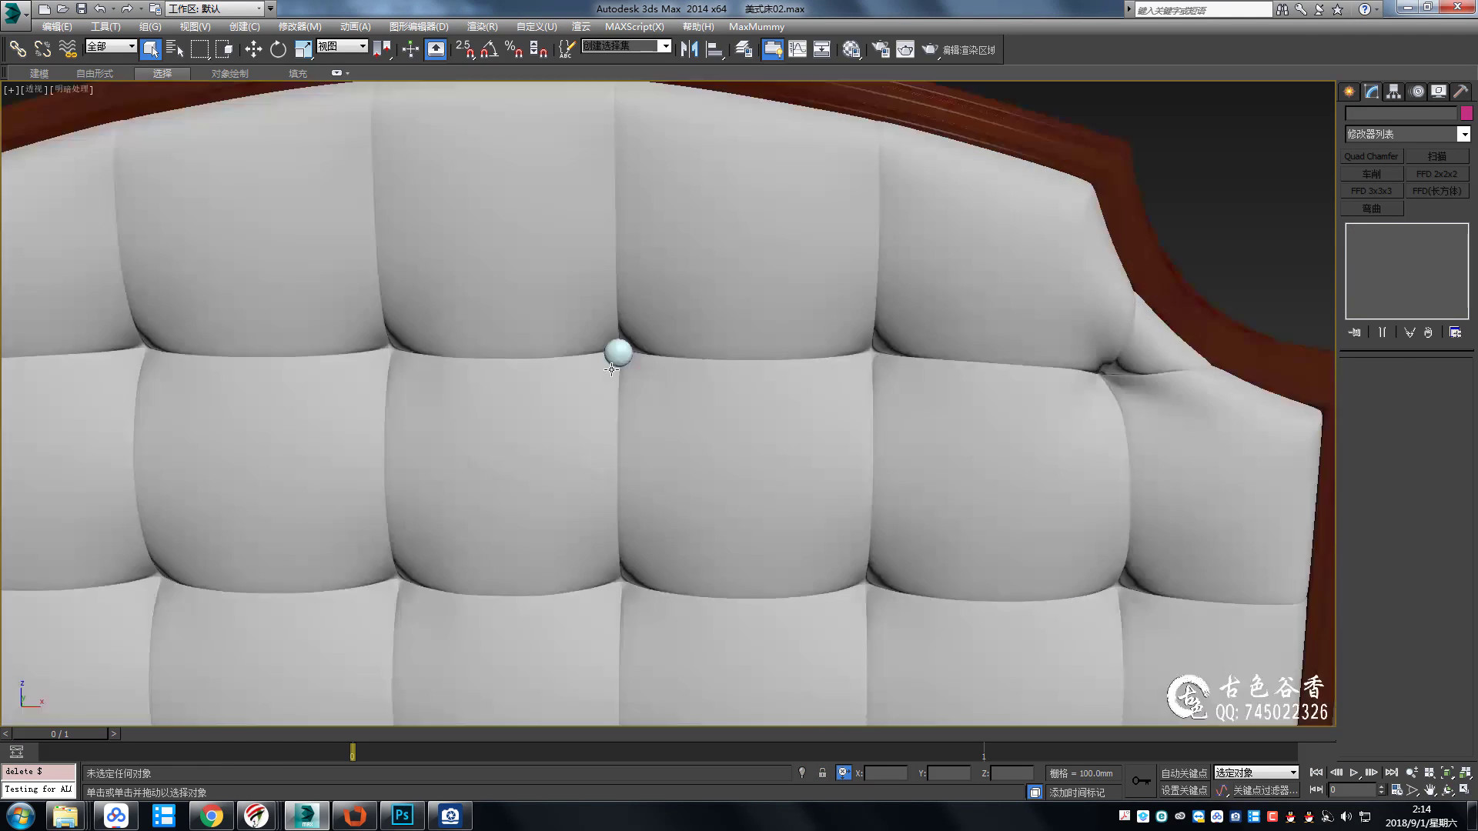
pyautogui.scroll(2, 603, 380)
pyautogui.click(603, 380)
pyautogui.scroll(-5, 603, 380)
pyautogui.scroll(-3, 677, 370)
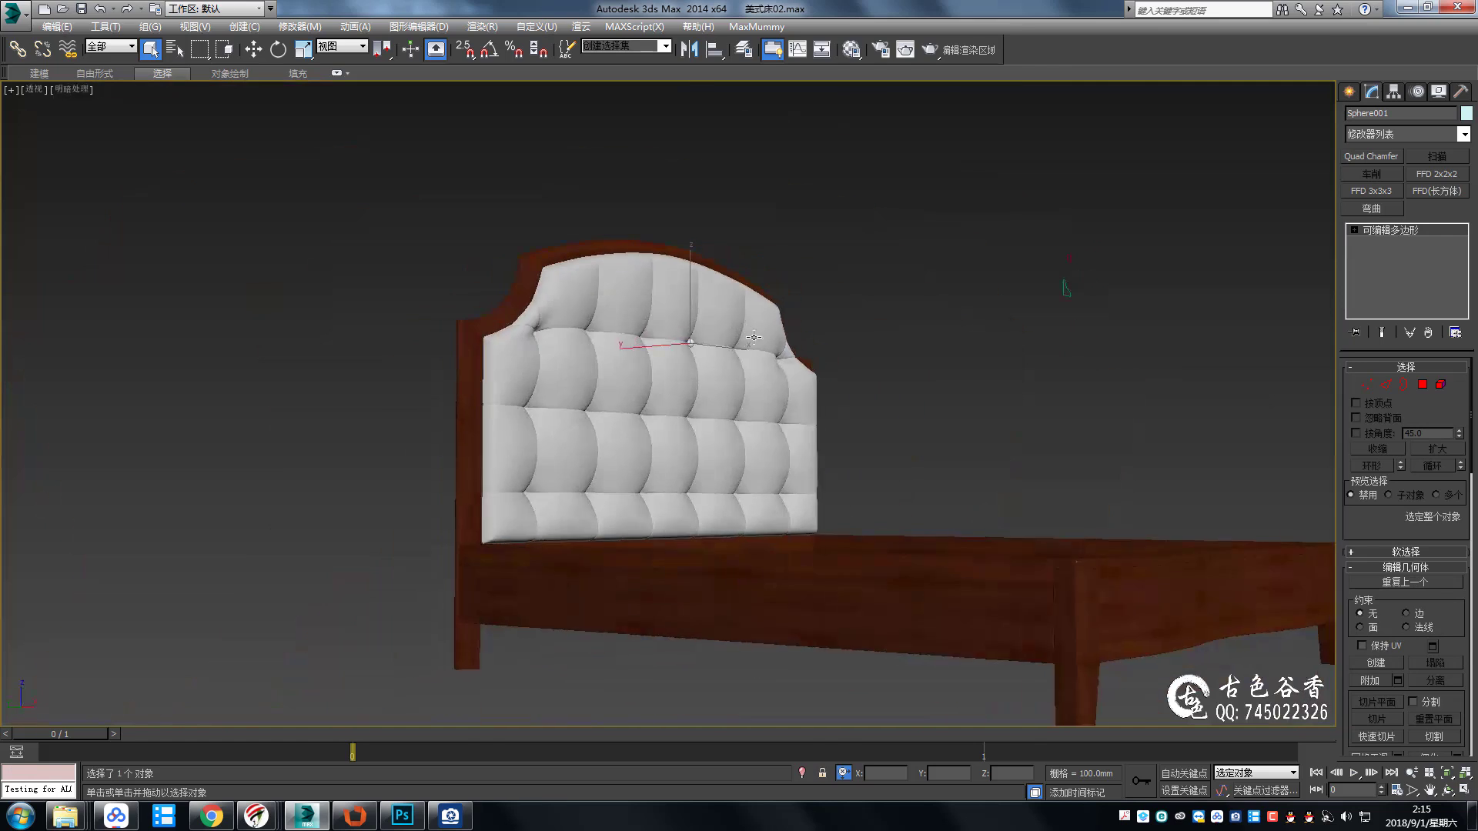
pyautogui.scroll(3, 747, 331)
pyautogui.moveTo(748, 331)
pyautogui.keyDown('alt'); pyautogui.mouseDown(button='middle')
pyautogui.moveTo(699, 346)
pyautogui.moveTo(916, 363)
pyautogui.mouseUp(button='middle'); pyautogui.keyUp('alt')
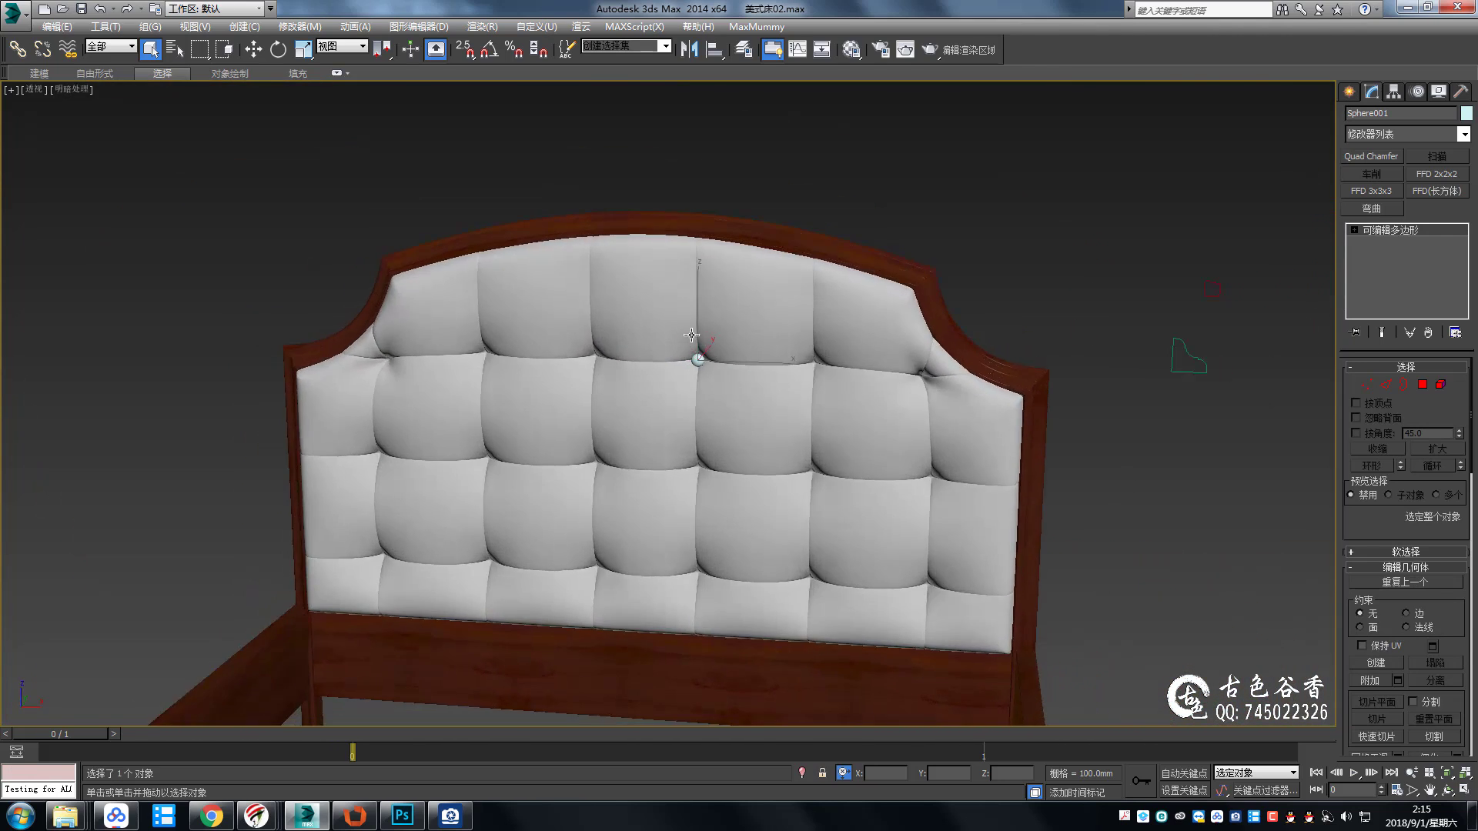
pyautogui.press('z')
pyautogui.hotkey('alt', 'w')
pyautogui.scroll(3, 1032, 221)
pyautogui.hotkey('alt', 'w')
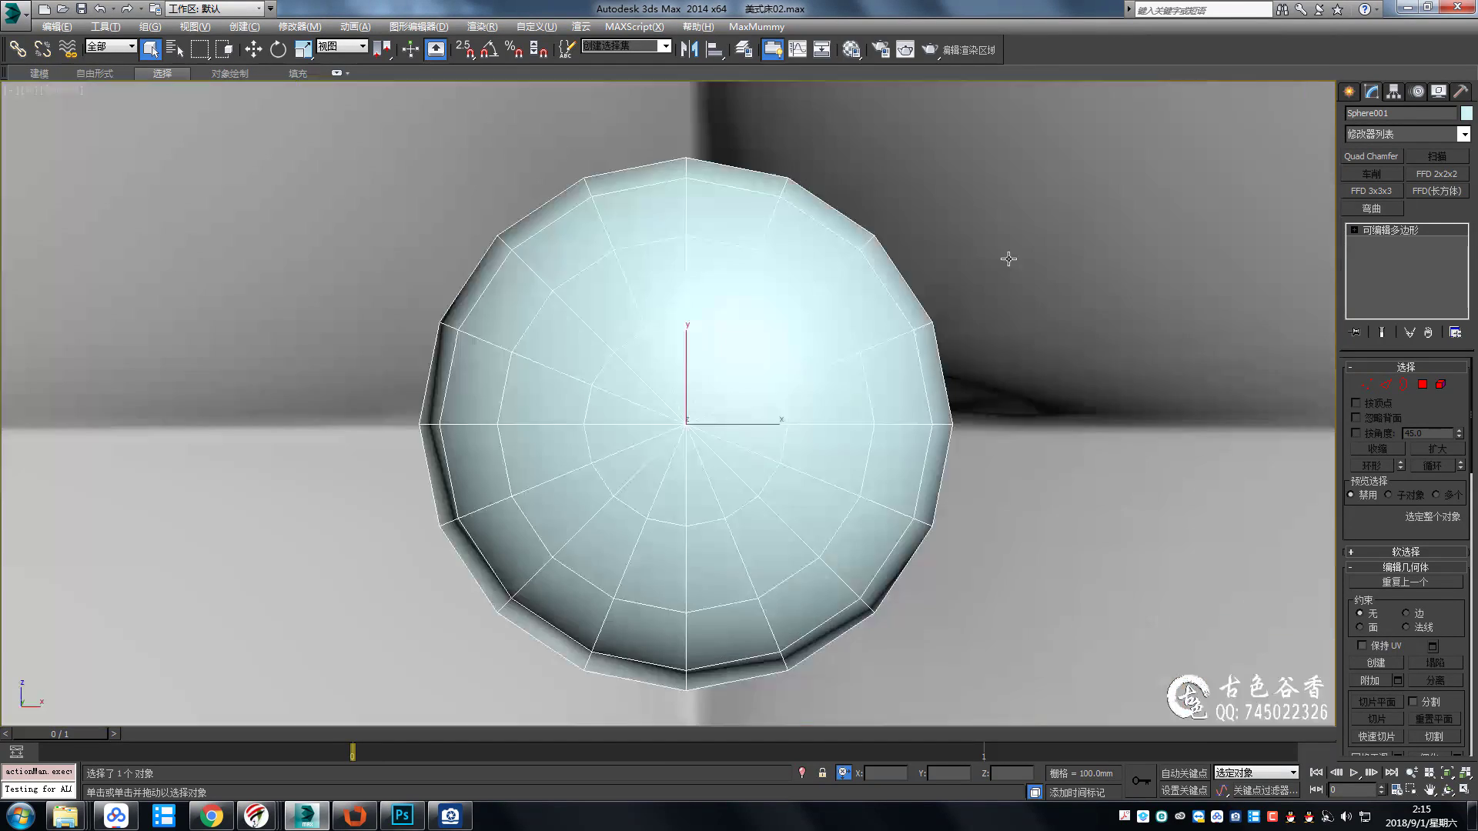
pyautogui.scroll(-3, 869, 337)
pyautogui.scroll(-4, 868, 338)
# Open the Material Editor and orbit to a three-quarter view of the bed.
pyautogui.press('m')
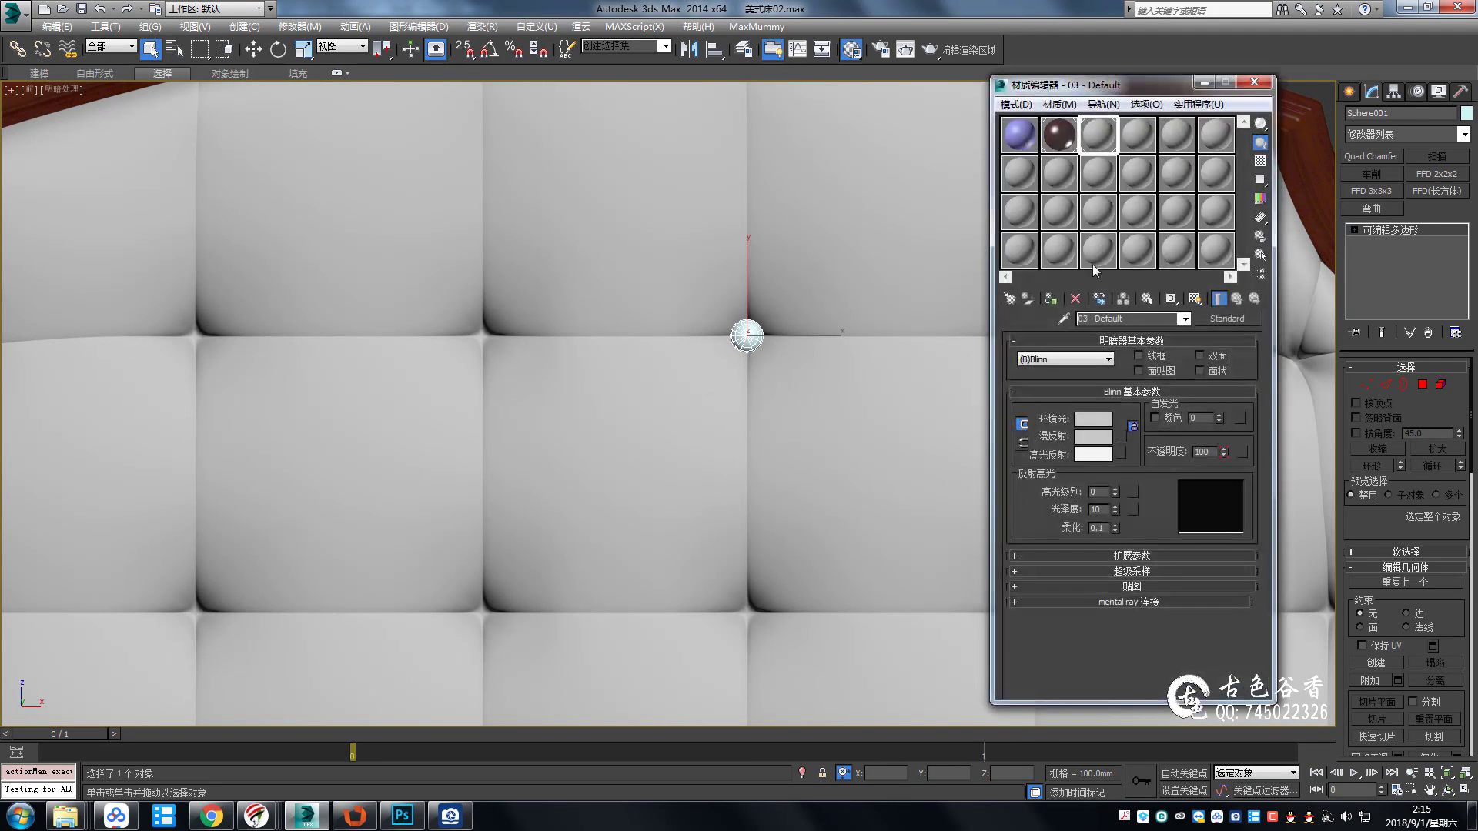
pyautogui.hotkey('ctrl', 'alt', 'z')
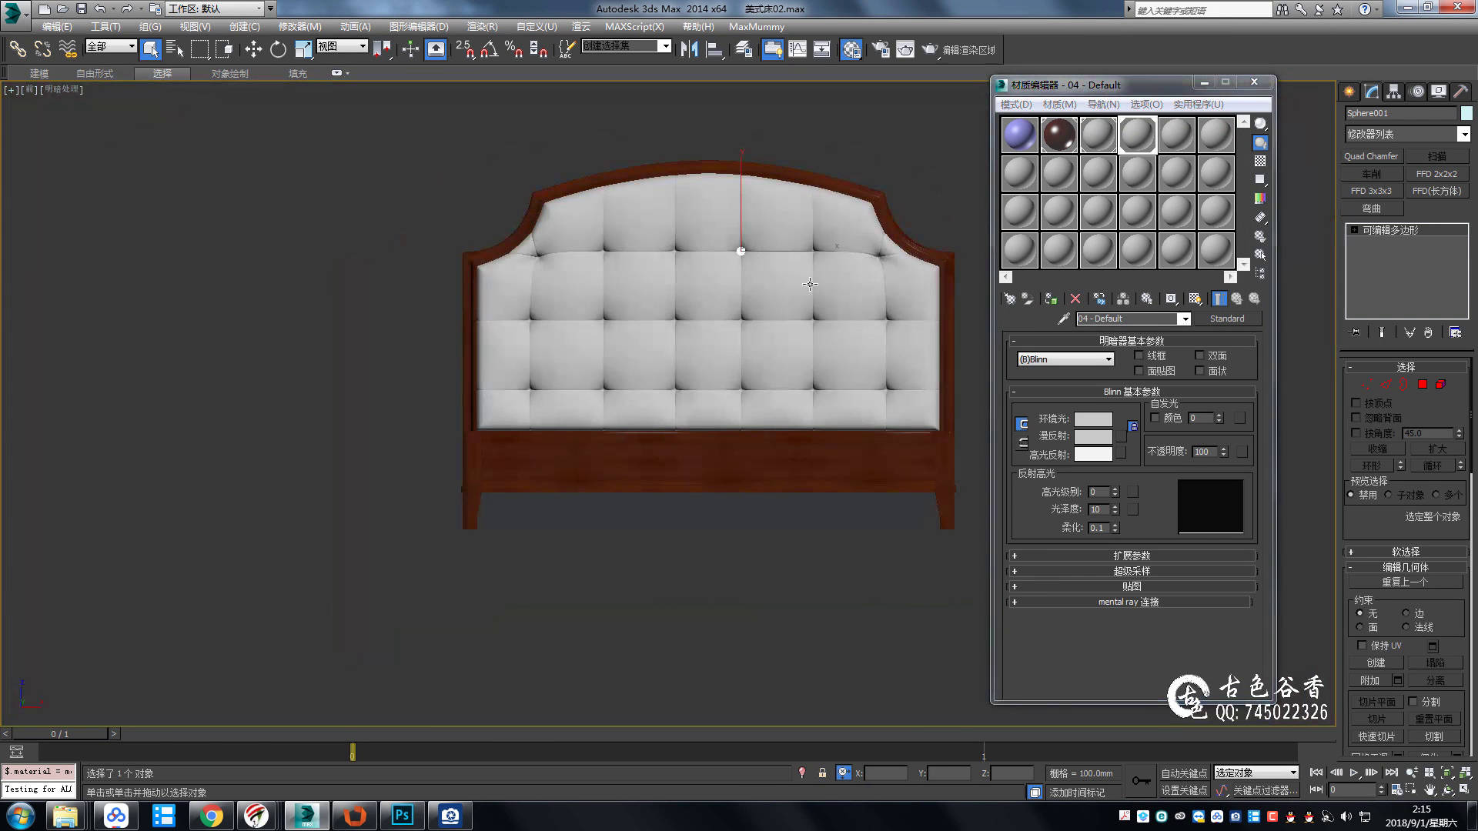
pyautogui.press('p')
pyautogui.keyDown('alt'); pyautogui.moveTo(785, 528); pyautogui.dragTo(671, 414, button='middle'); pyautogui.keyUp('alt')
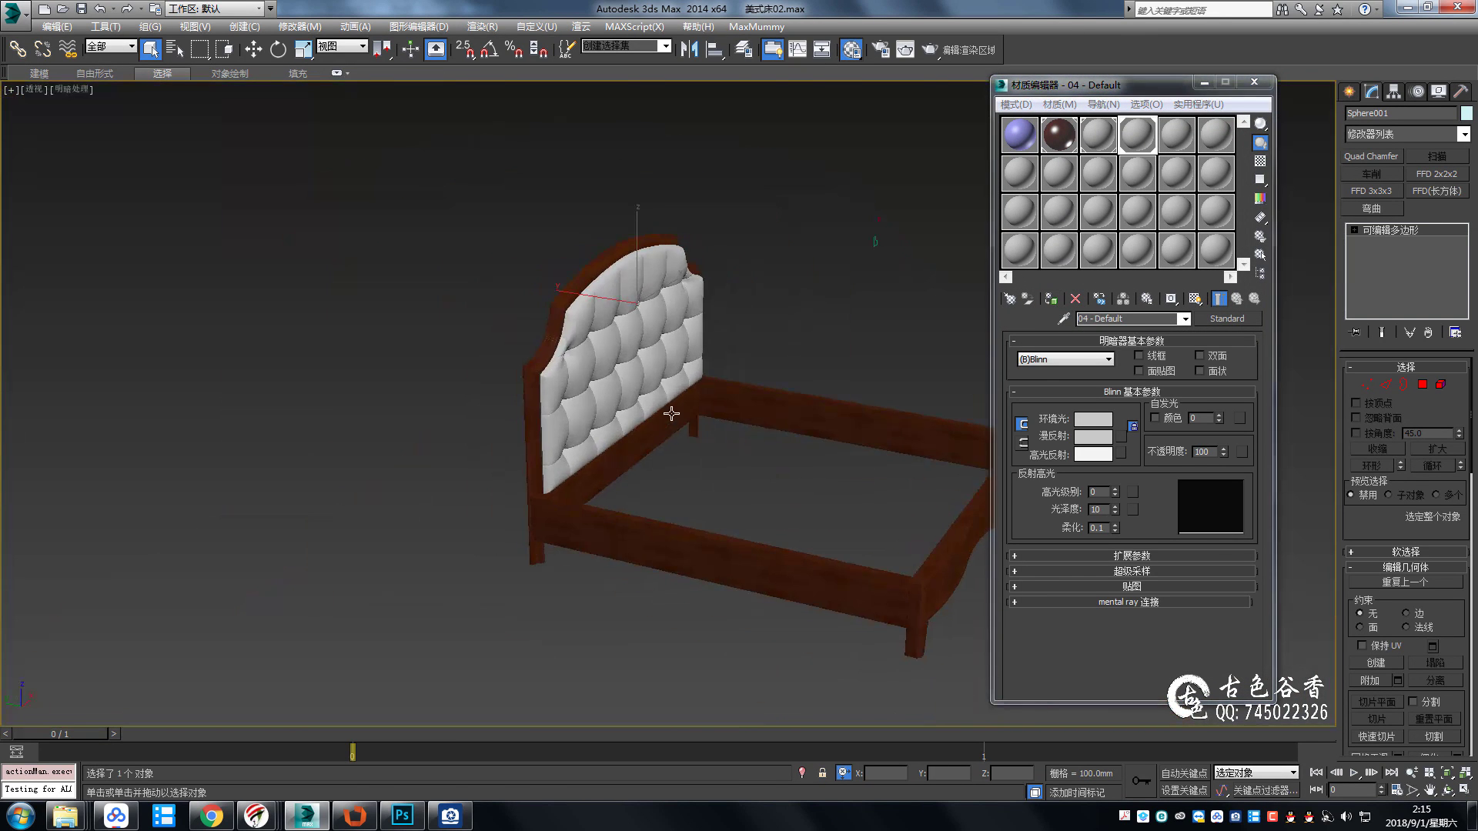
# Name a new material slot '皮' and make it a VRayMtl.
pyautogui.click(1176, 135)
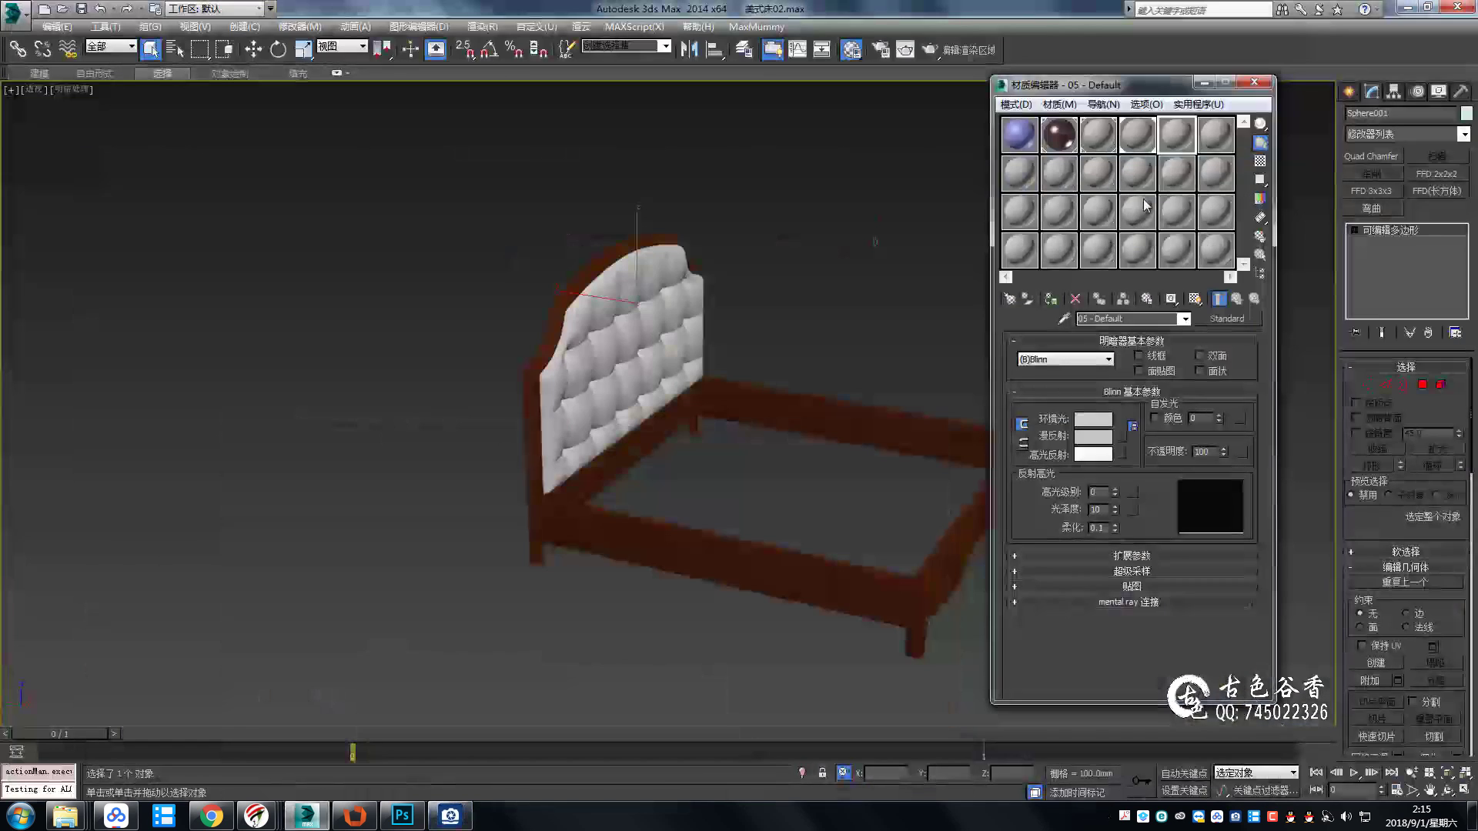
pyautogui.write('皮')
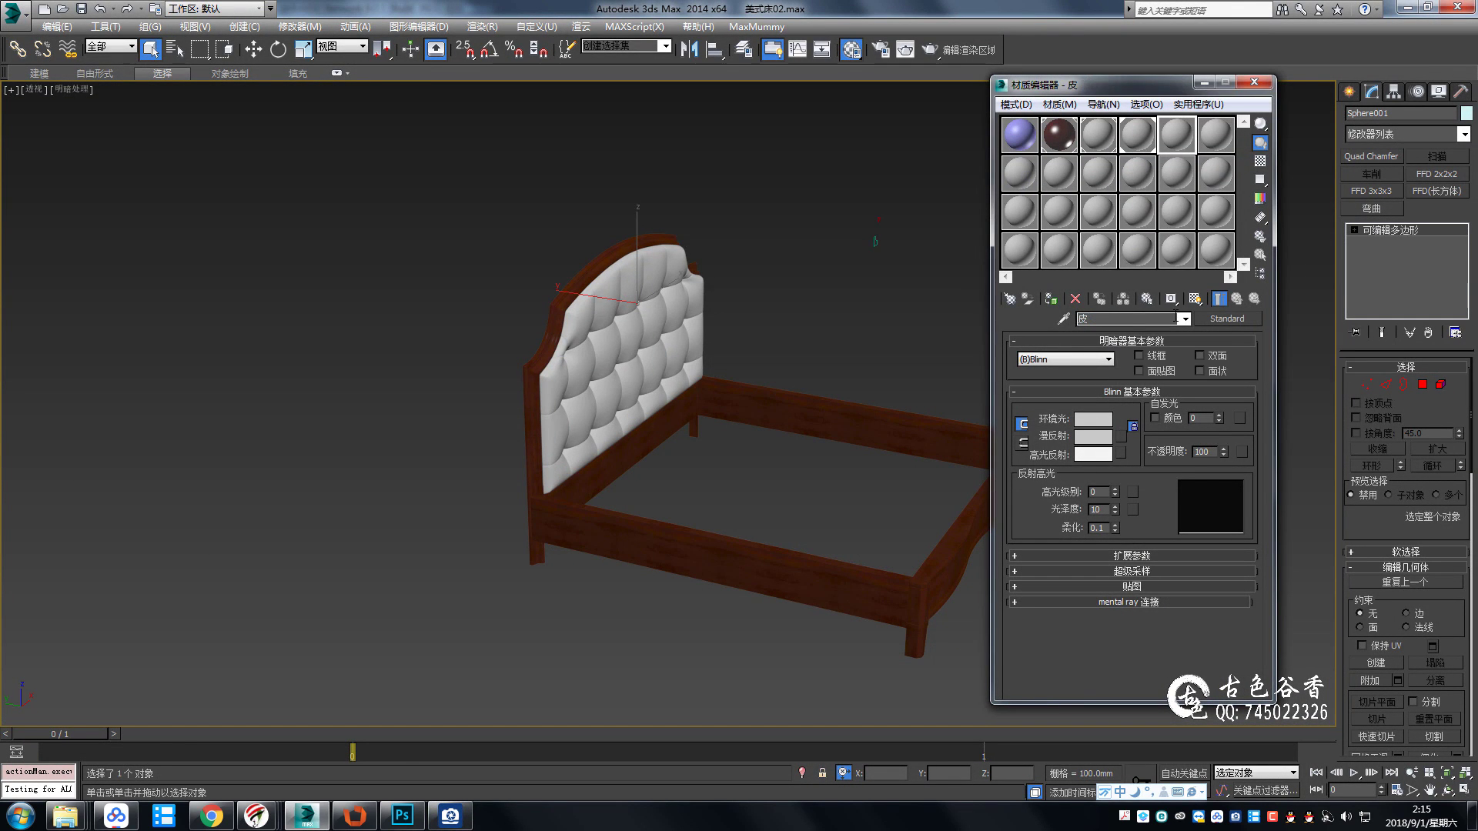
pyautogui.click(1227, 318)
pyautogui.doubleClick(645, 390)
# Set the diffuse colour to a pale cream with brightness 200.
pyautogui.click(1099, 428)
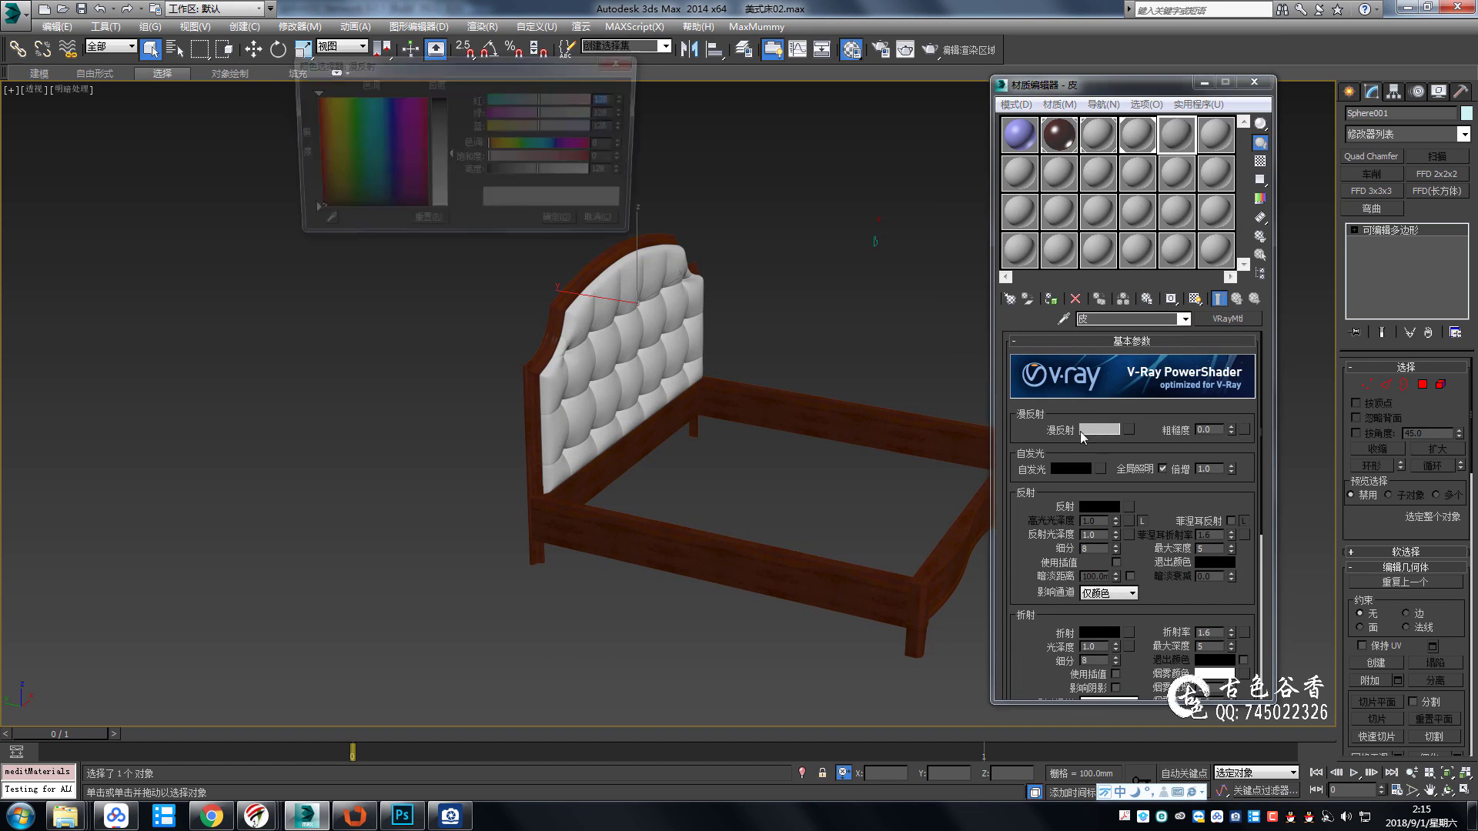
pyautogui.click(321, 115)
pyautogui.moveTo(539, 158); pyautogui.dragTo(509, 158)
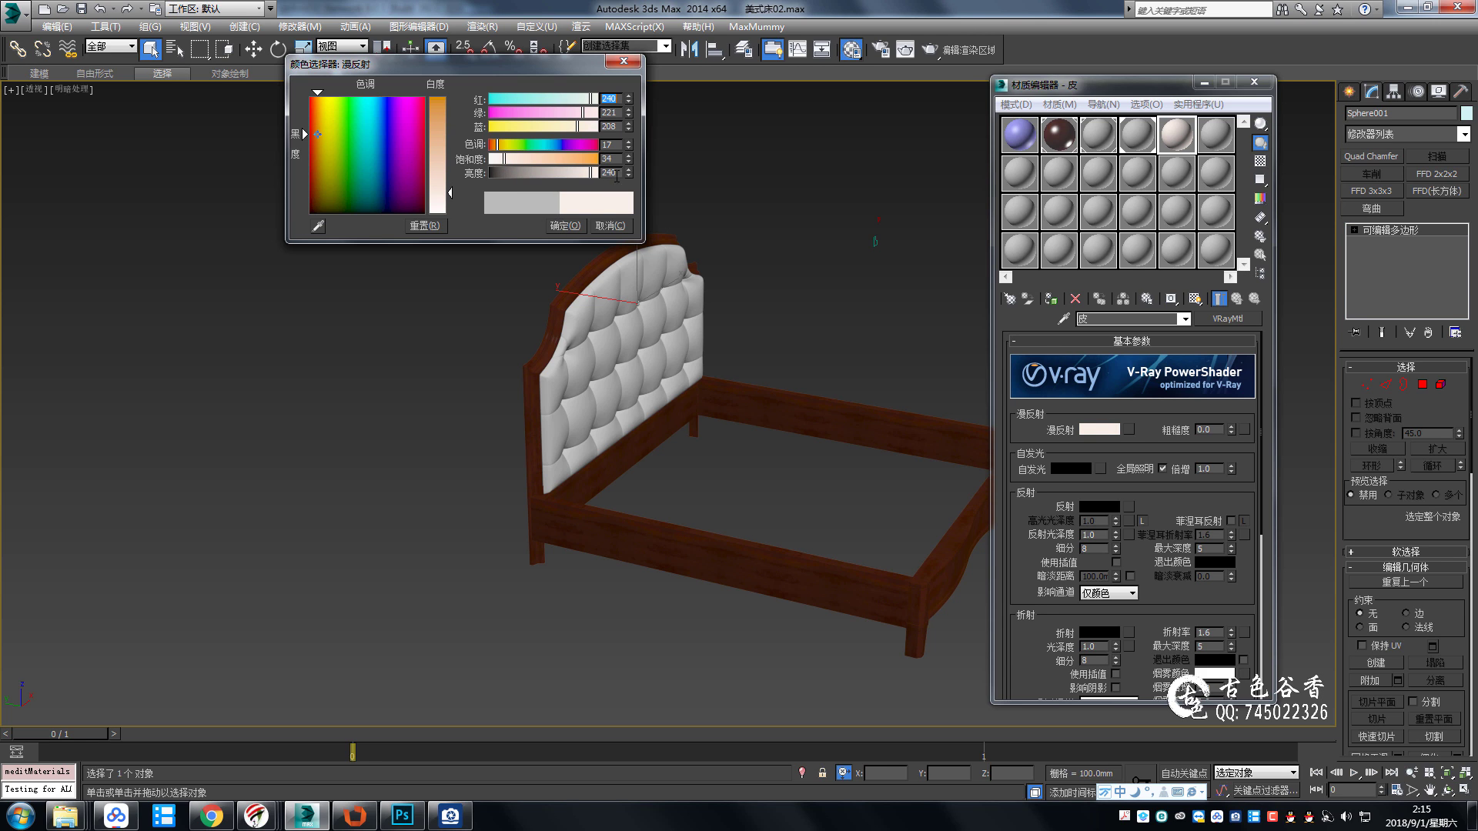
pyautogui.write('200')
pyautogui.press('Return')
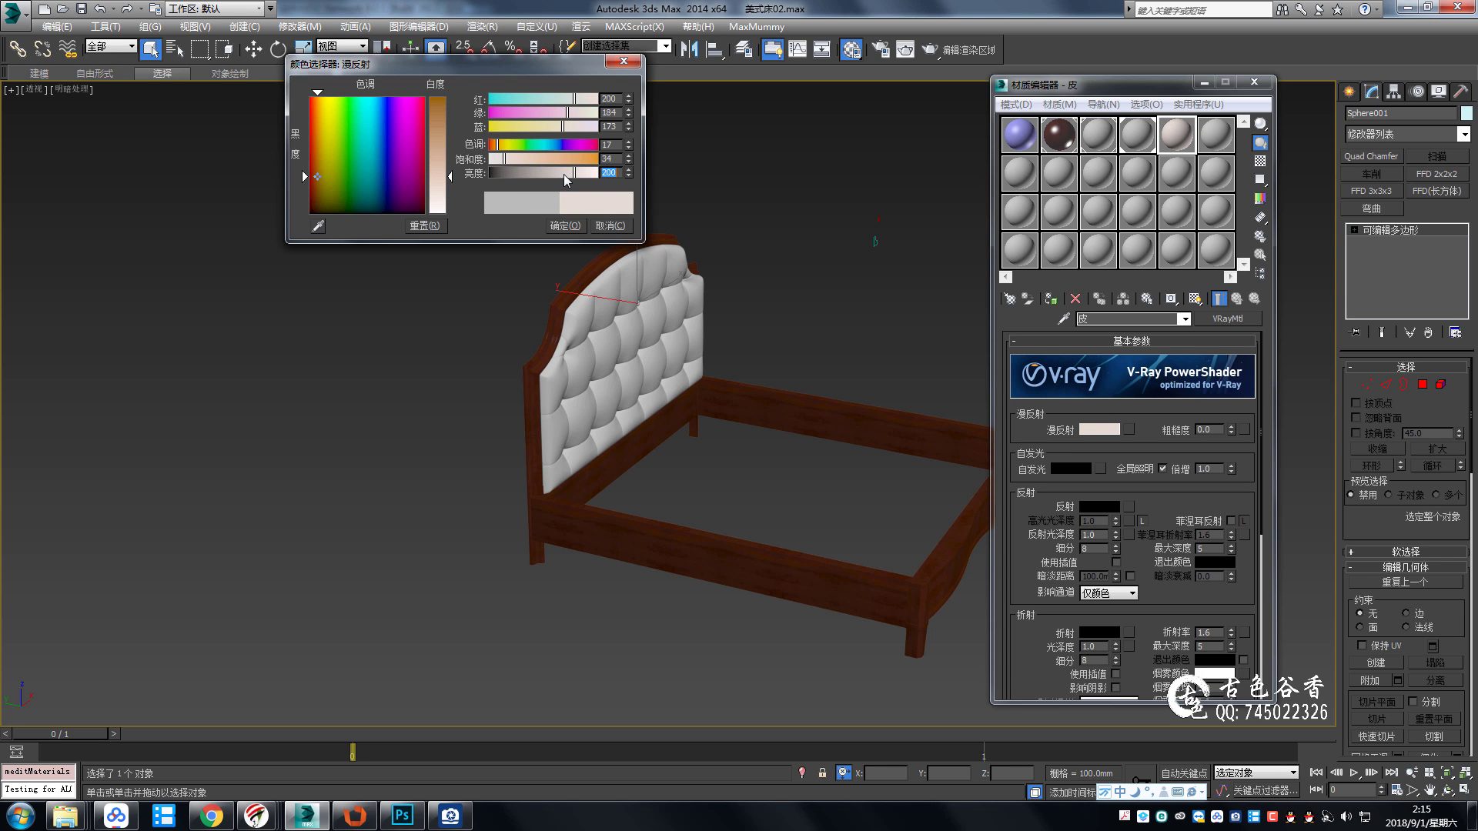
pyautogui.click(576, 231)
# Put a VRay colour map on diffuse, pasting in the cream colour.
pyautogui.click(1129, 429)
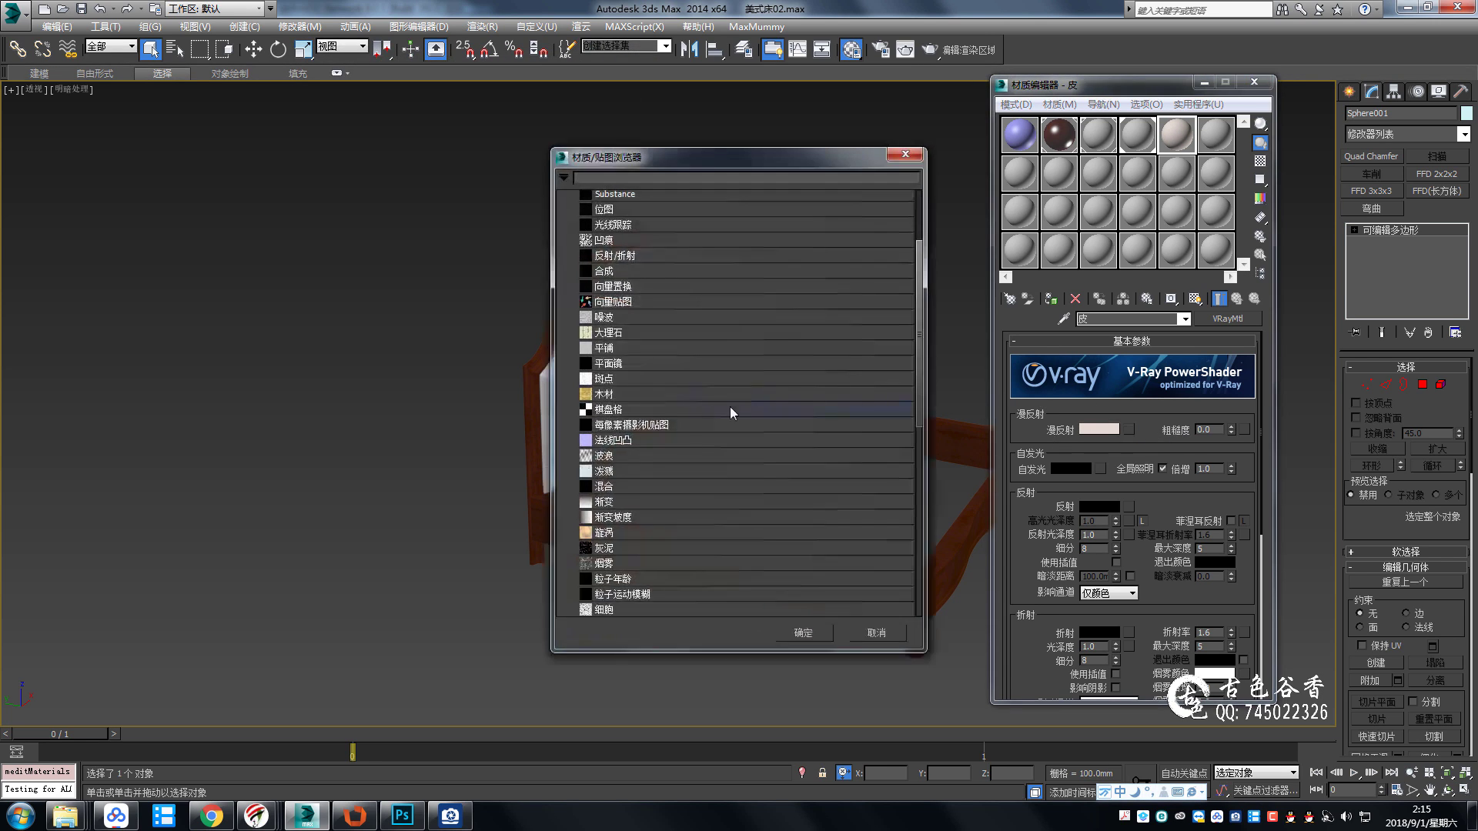
pyautogui.scroll(-5, 635, 515)
pyautogui.scroll(-2, 635, 515)
pyautogui.scroll(-2, 636, 508)
pyautogui.doubleClick(631, 552)
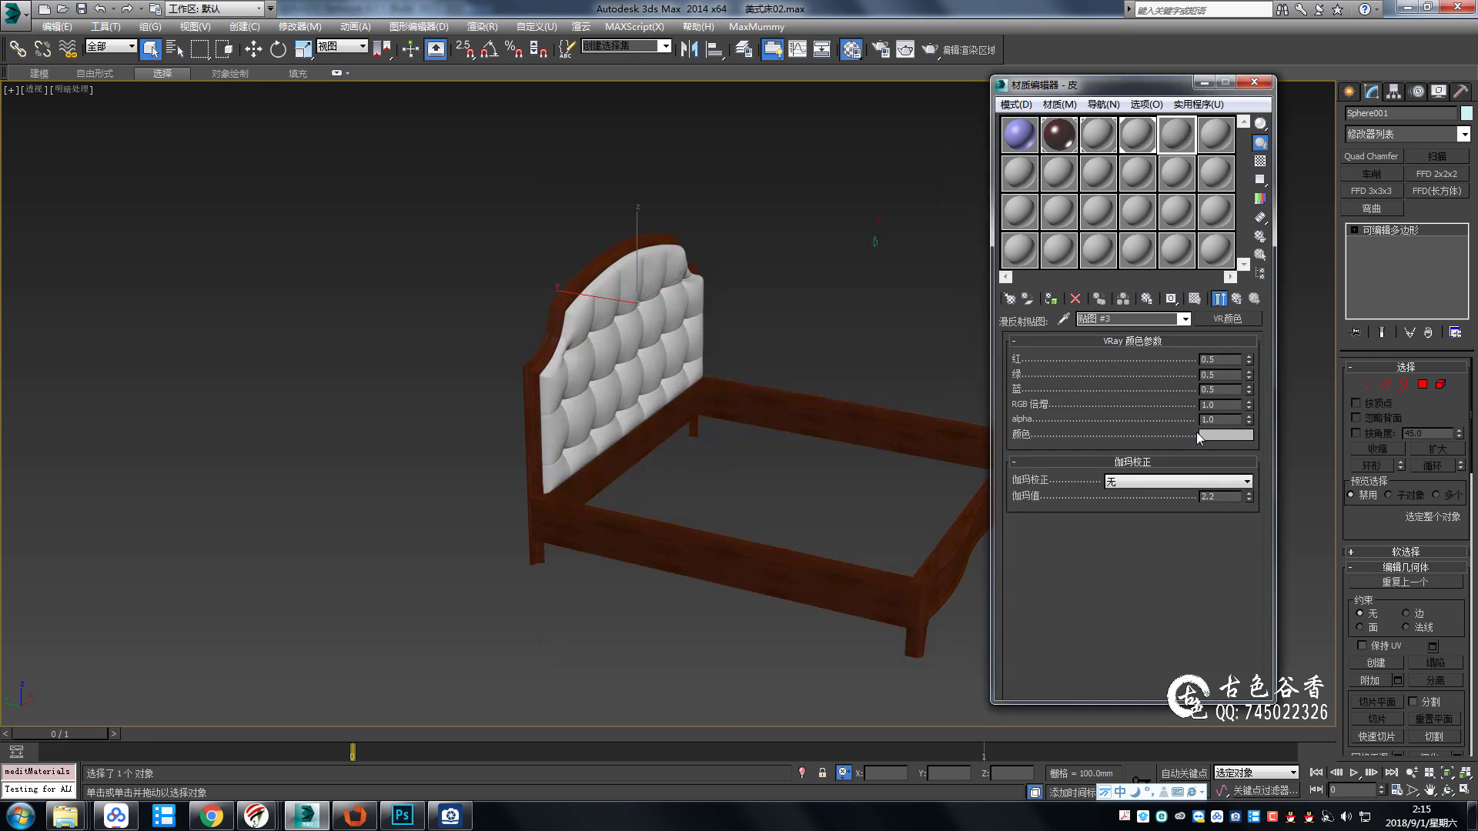
pyautogui.rightClick(1225, 435)
pyautogui.click(1241, 464)
# Set the leather material's reflection colour to grey.
pyautogui.click(1236, 299)
pyautogui.click(1099, 506)
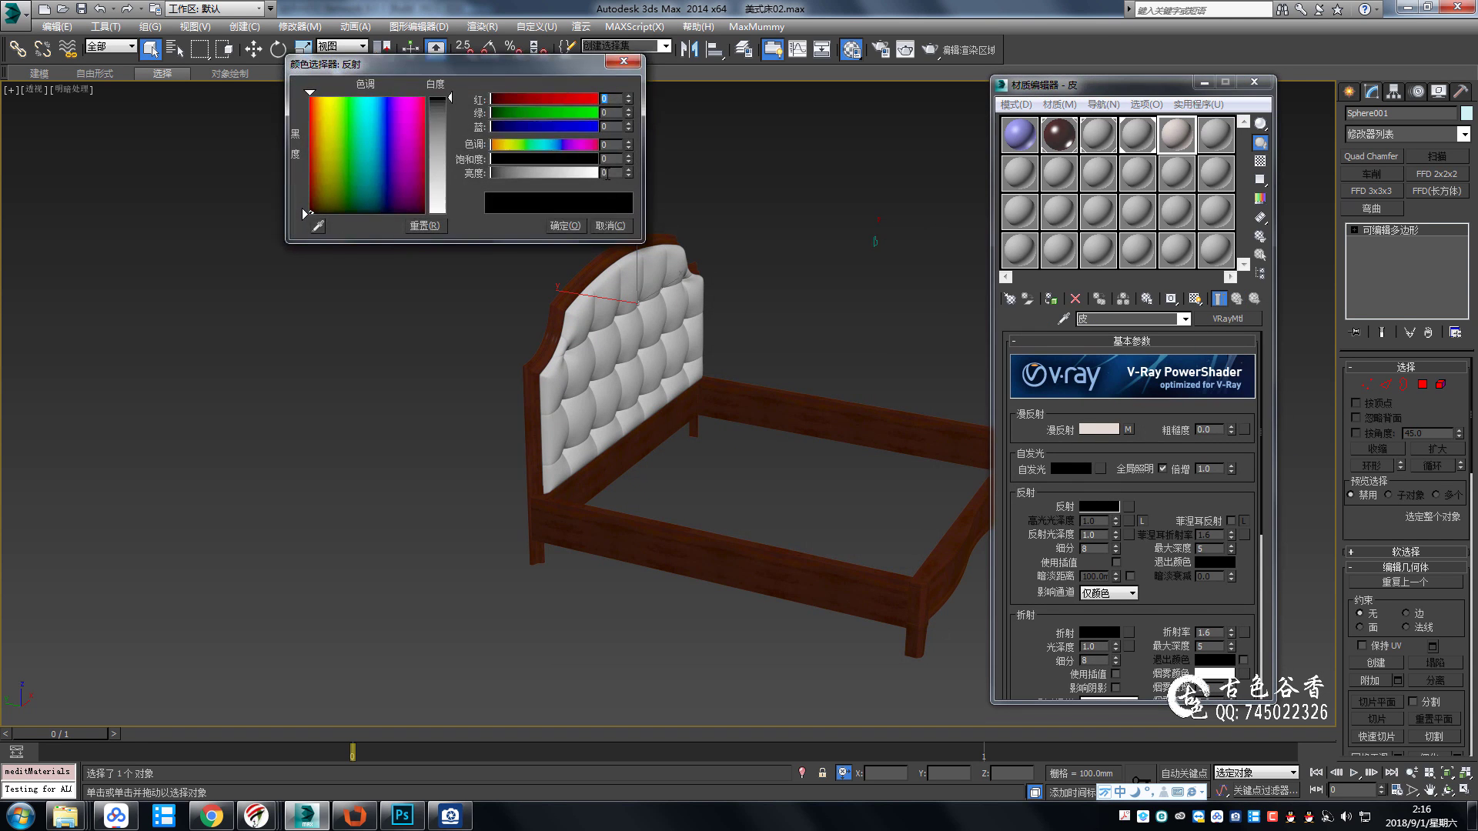
pyautogui.click(573, 225)
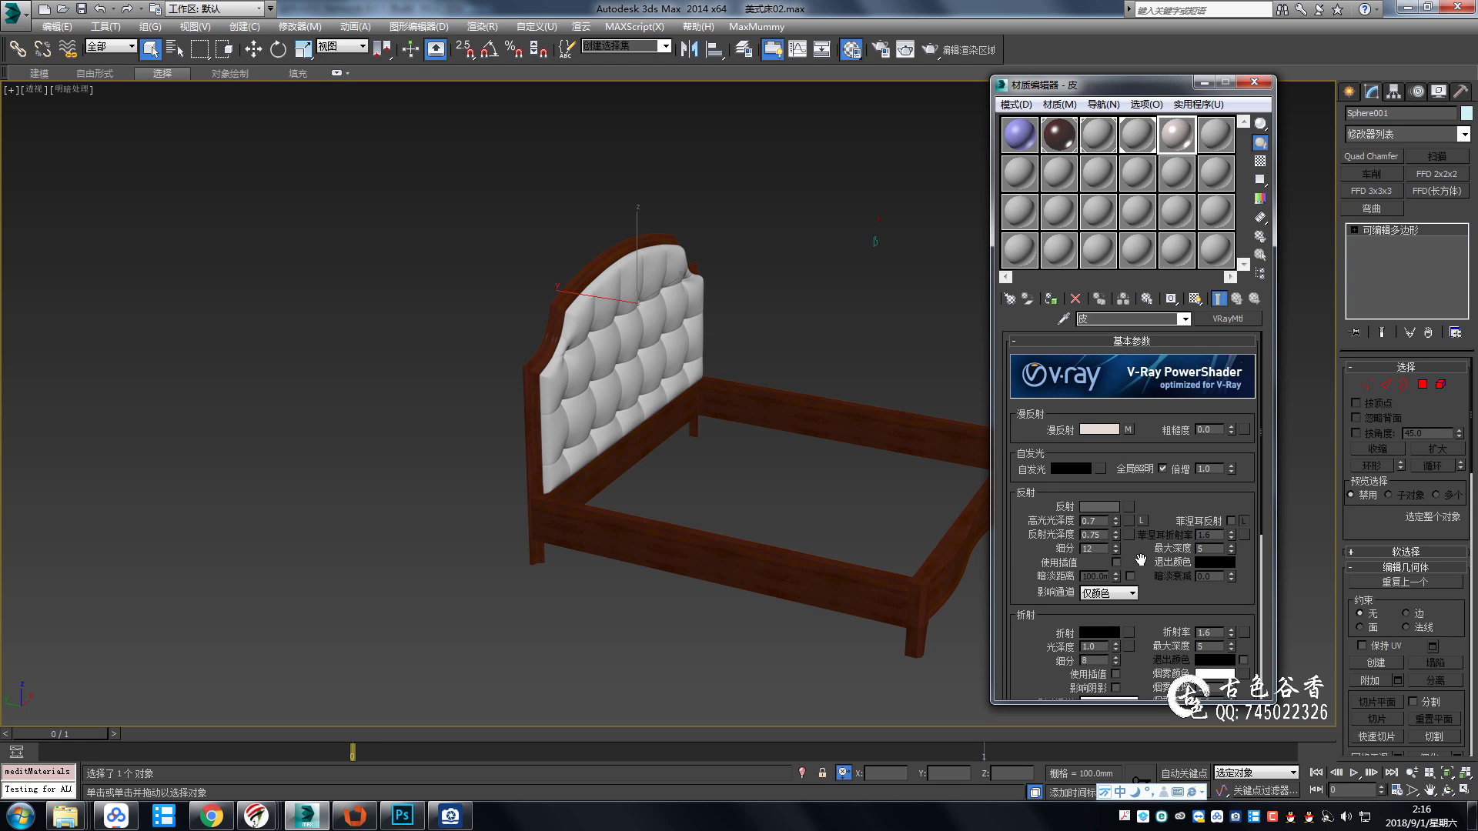
pyautogui.press('z')
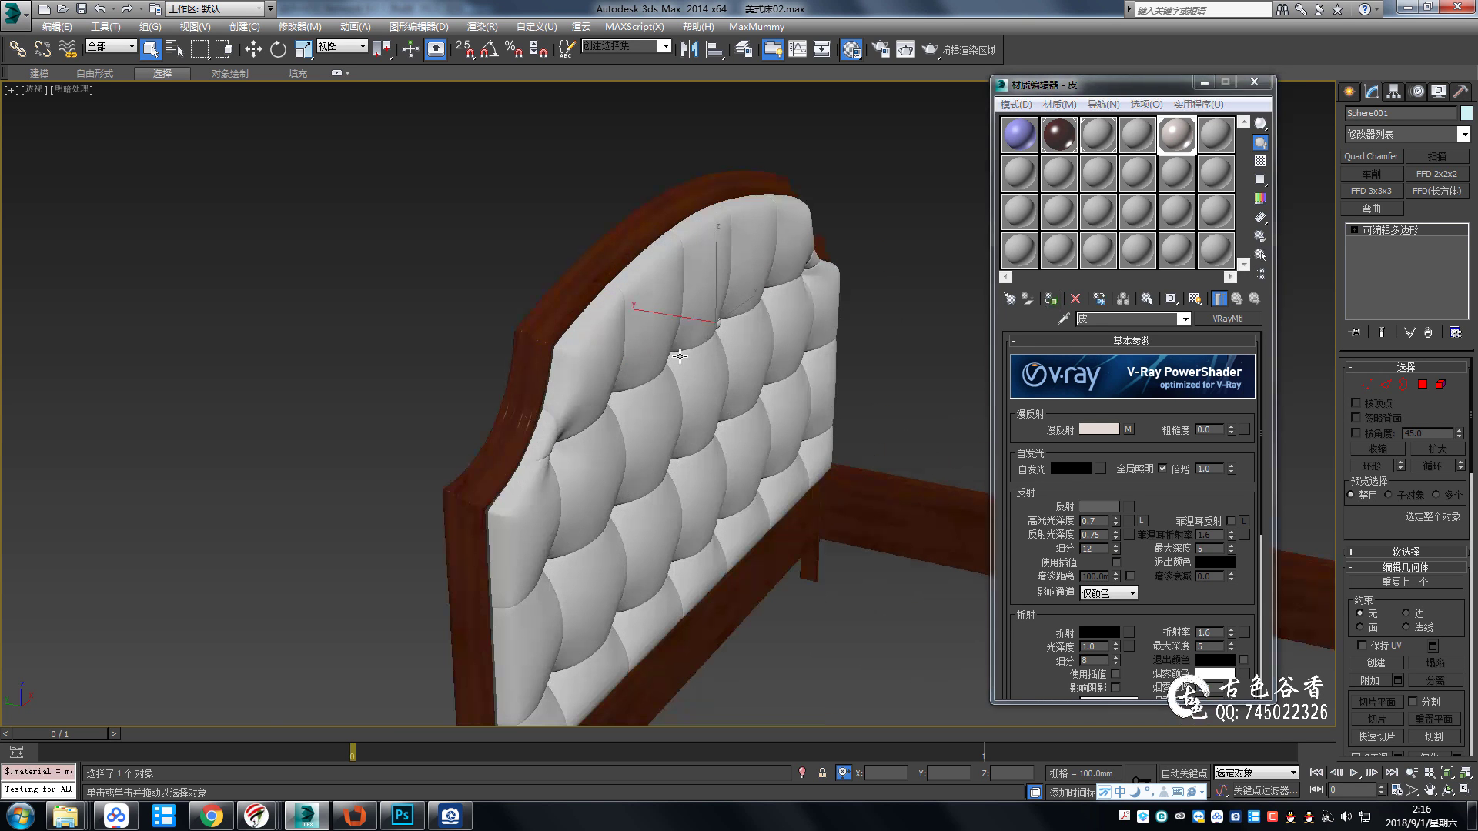
pyautogui.scroll(2, 893, 352)
pyautogui.hotkey('ctrl', 'd')
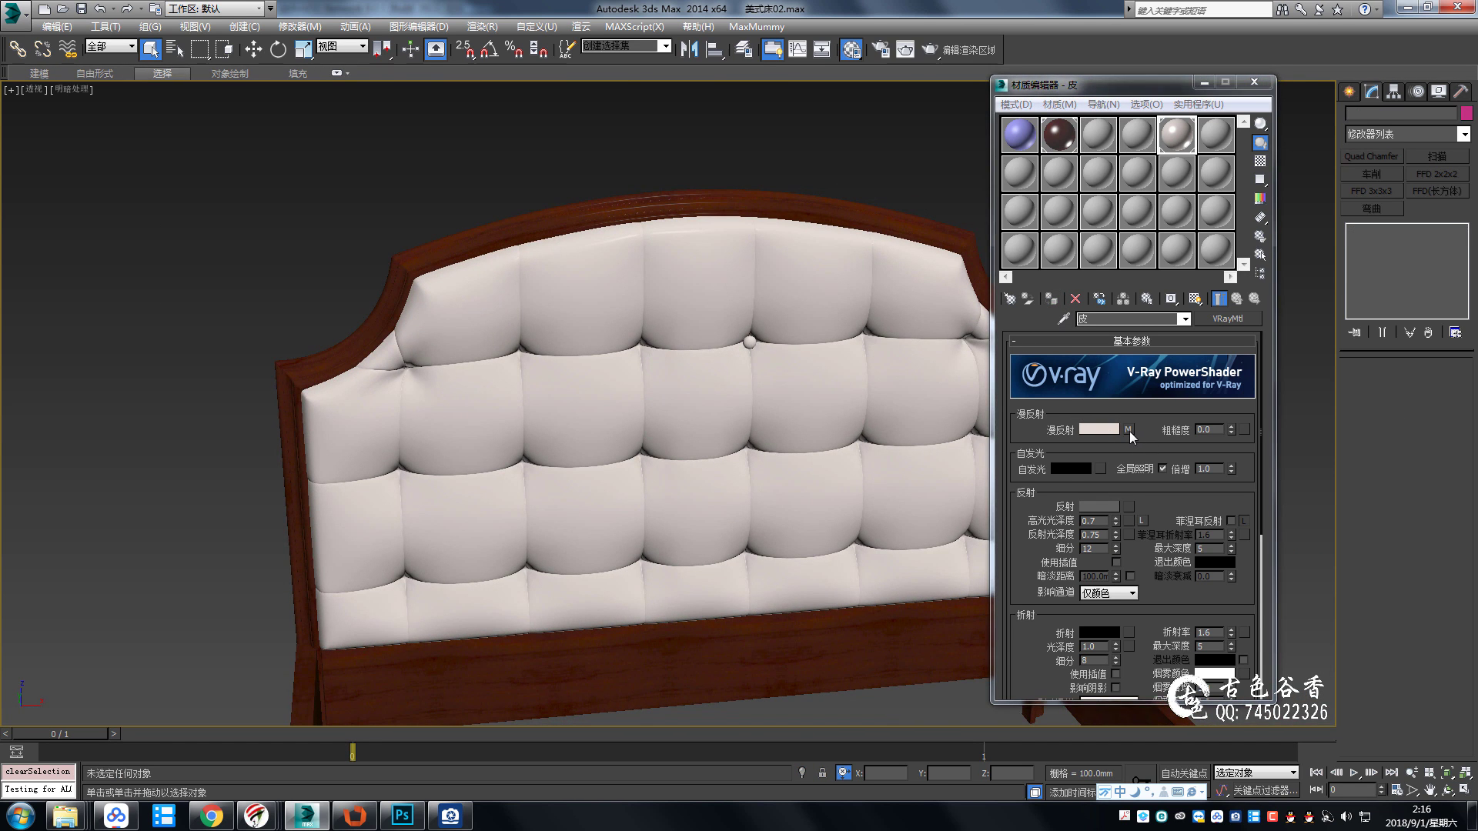
# Lower the diffuse colour map's saturation to 20 and close the Material Editor.
pyautogui.click(1129, 431)
pyautogui.click(1205, 434)
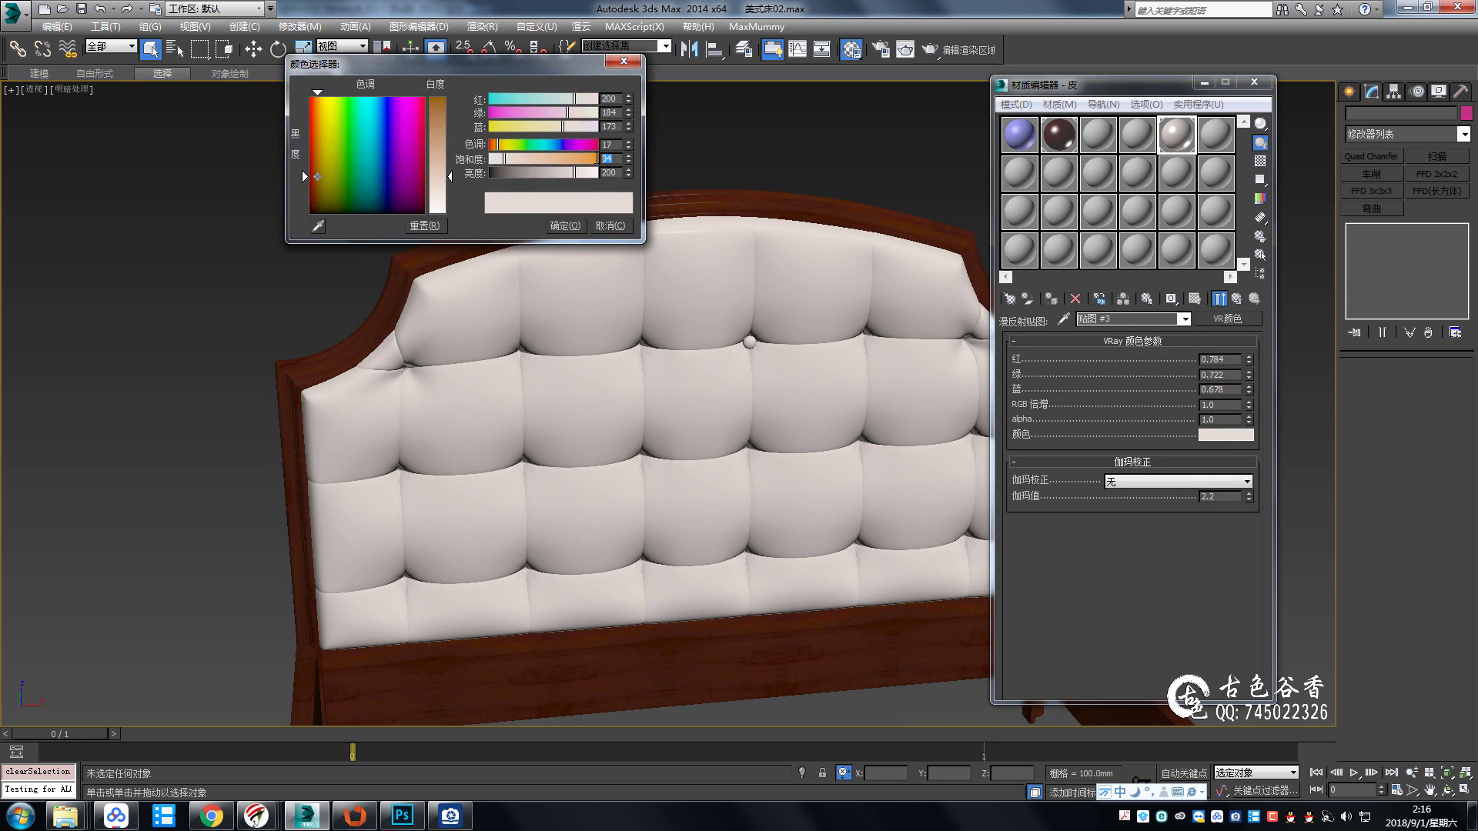
pyautogui.press('Return')
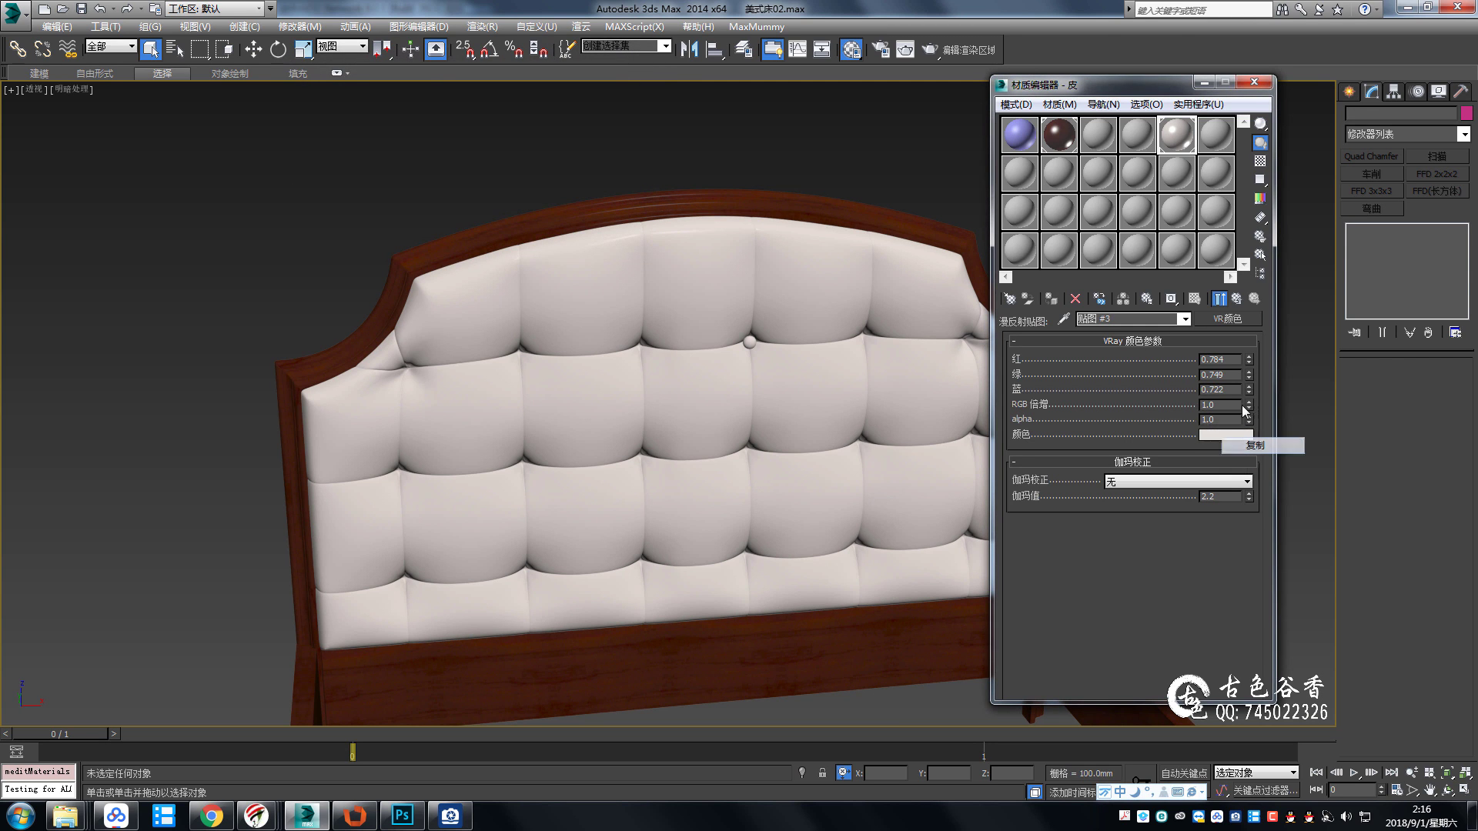
pyautogui.click(1236, 299)
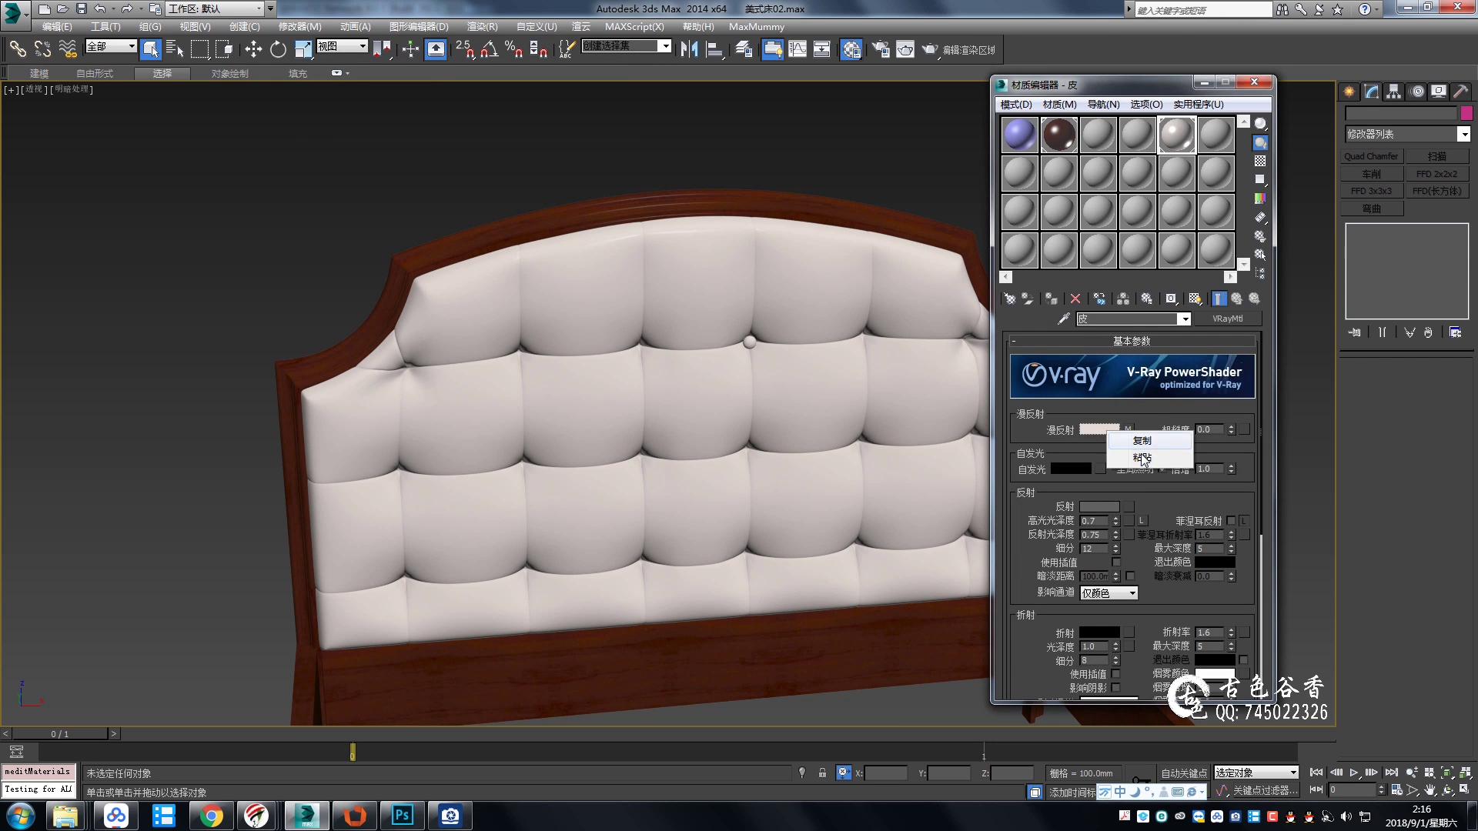
pyautogui.click(1254, 83)
pyautogui.keyDown('alt'); pyautogui.moveTo(692, 346); pyautogui.dragTo(808, 346, button='middle'); pyautogui.keyUp('alt')
pyautogui.scroll(6, 739, 277)
# Select the button sphere in Front view and clone a copy into the next dimple to the left.
pyautogui.click(725, 257)
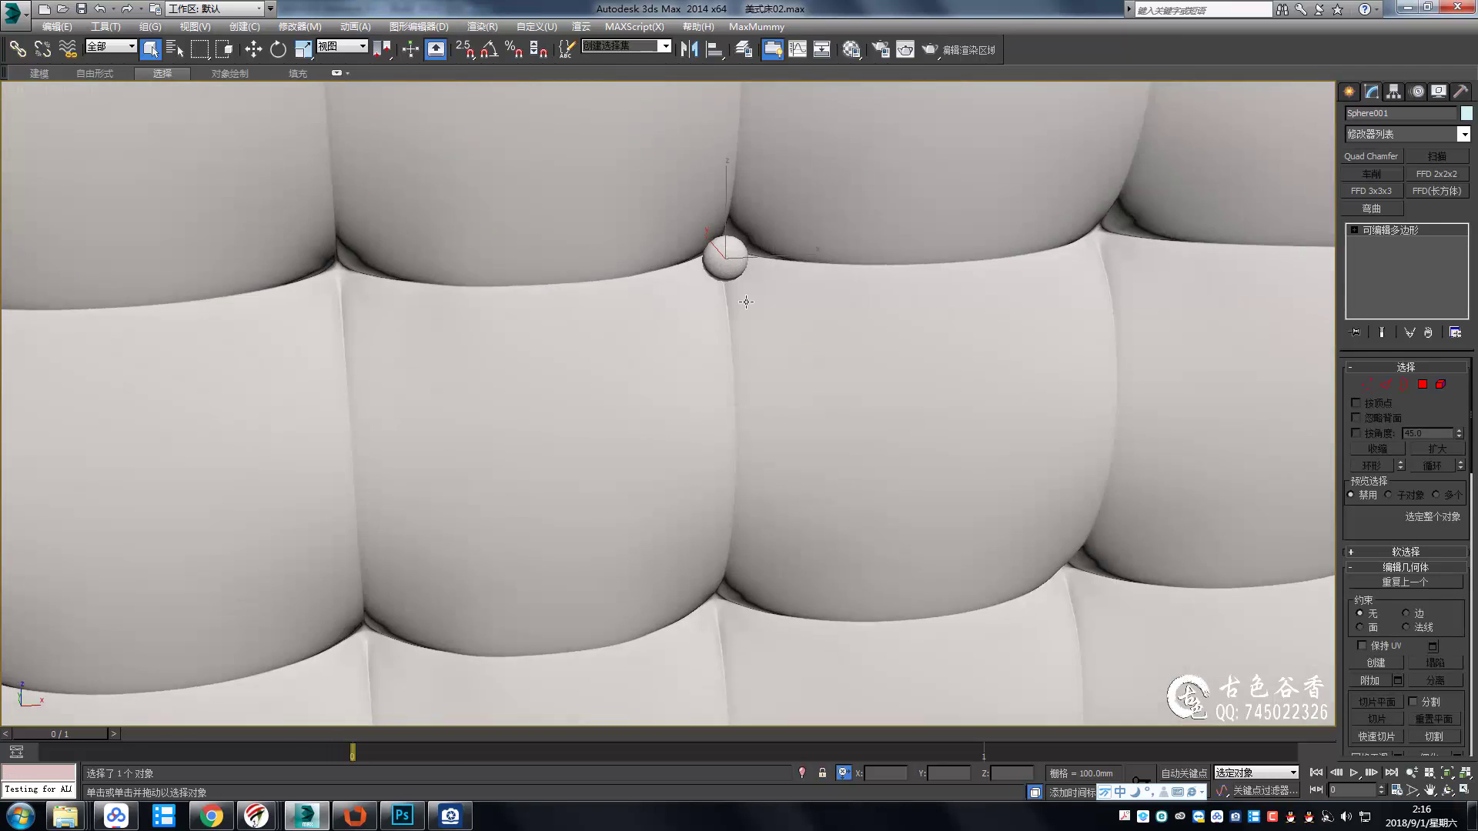
pyautogui.scroll(-4, 769, 302)
pyautogui.press('f')
pyautogui.scroll(4, 846, 292)
pyautogui.scroll(3, 912, 325)
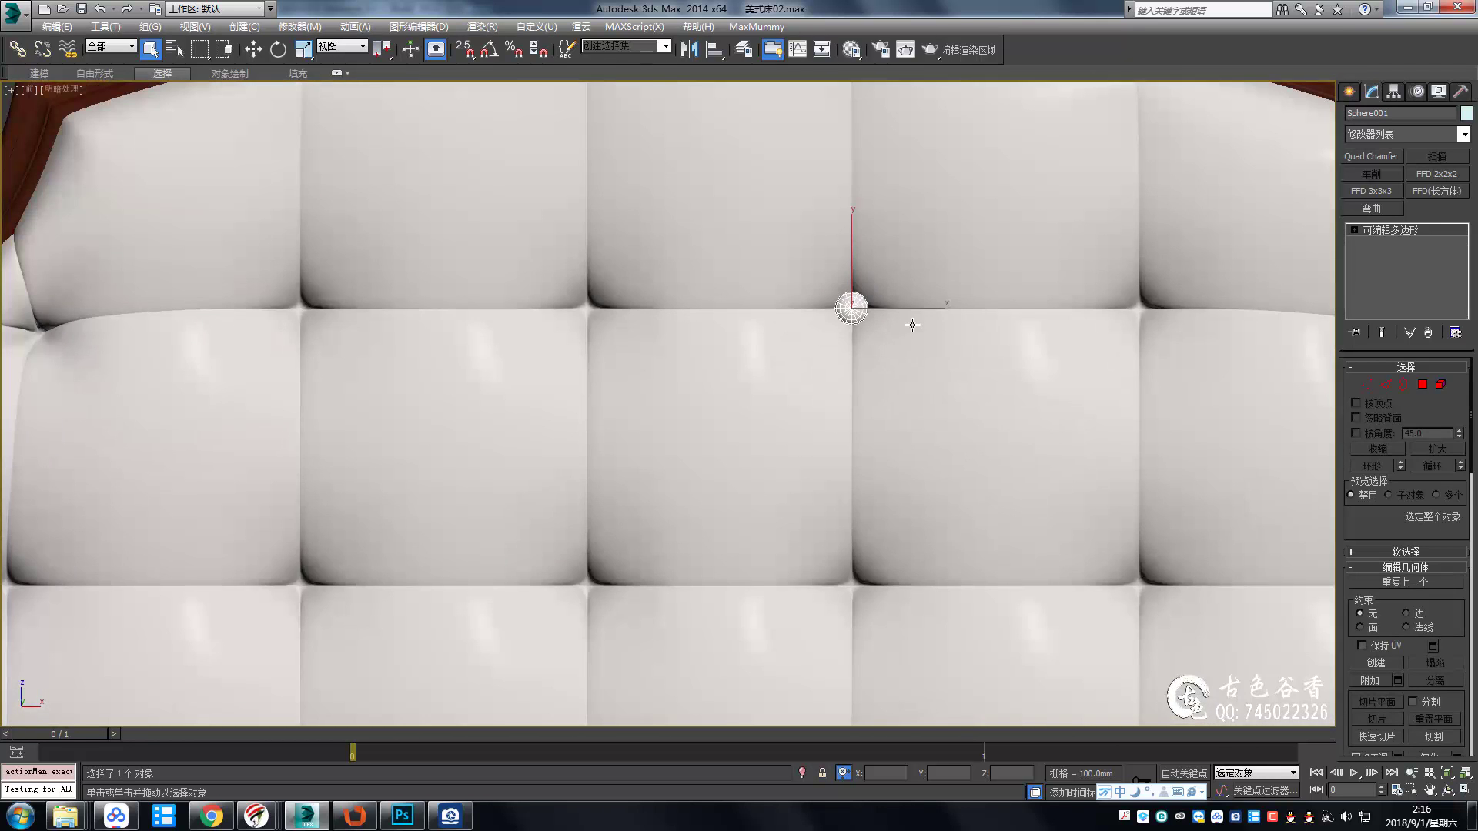
pyautogui.scroll(-3, 912, 324)
pyautogui.press('w')
pyautogui.scroll(3, 959, 324)
pyautogui.moveTo(847, 339)
pyautogui.keyDown('shift'); pyautogui.mouseDown()
pyautogui.moveTo(568, 339)
pyautogui.moveTo(587, 339)
pyautogui.mouseUp(); pyautogui.keyUp('shift')
pyautogui.click(739, 471)
# Clone two more buttons leftward along the top row, ending on the leftmost tuft.
pyautogui.moveTo(739, 466); pyautogui.dragTo(1111, 430, button='middle')
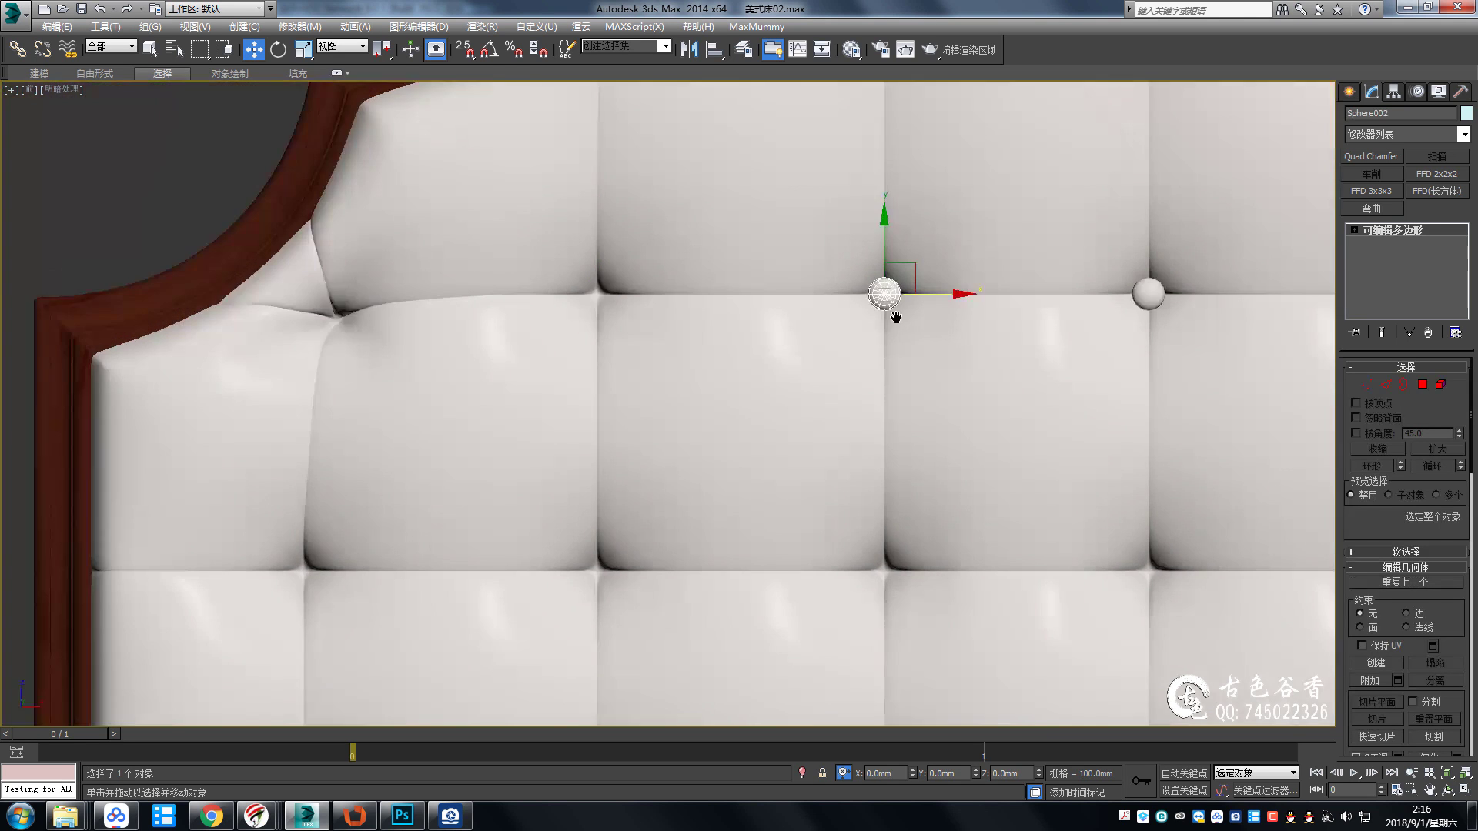
pyautogui.scroll(3, 924, 314)
pyautogui.keyDown('shift'); pyautogui.moveTo(906, 286); pyautogui.dragTo(334, 290); pyautogui.keyUp('shift')
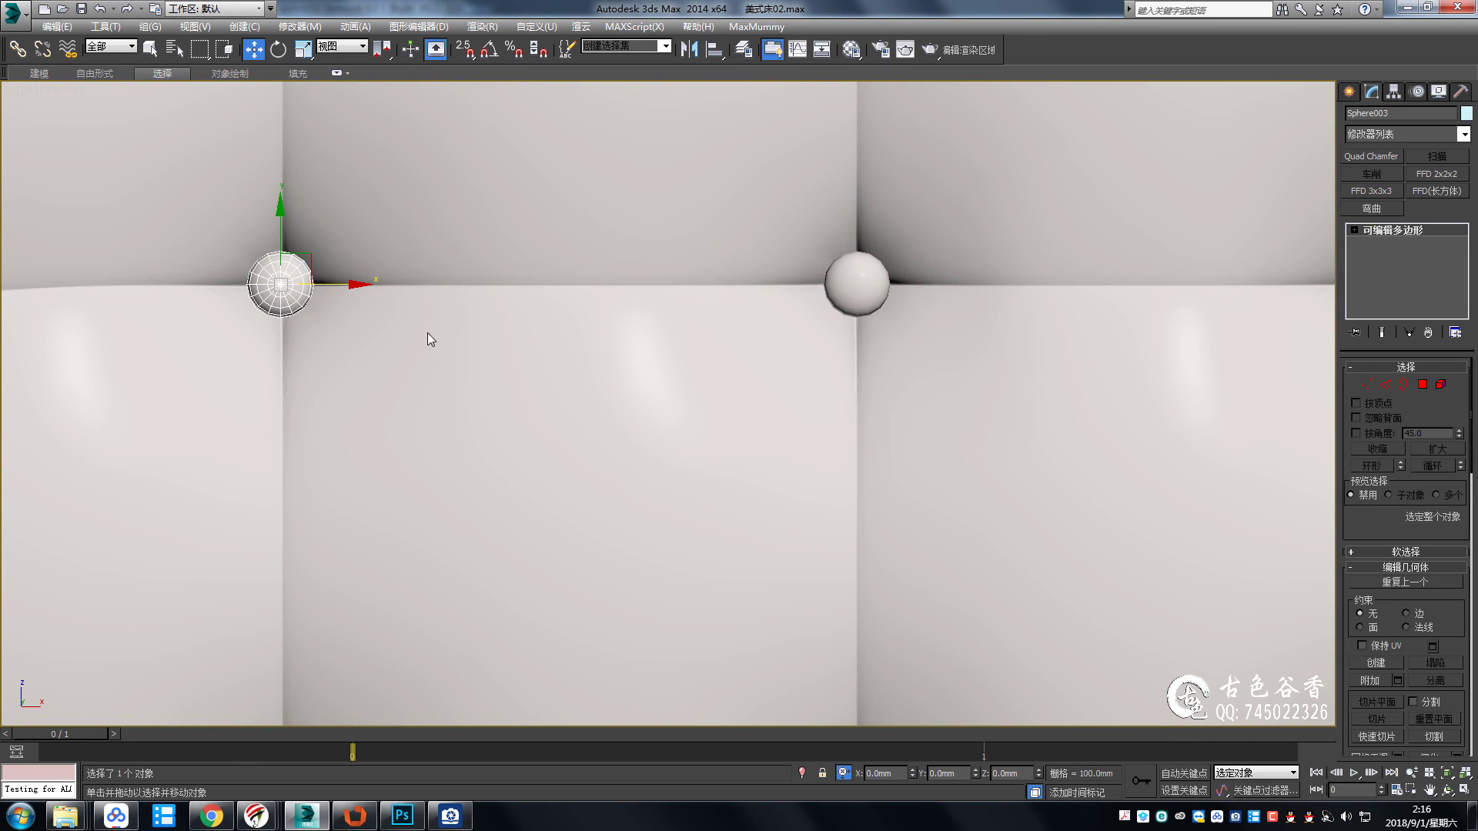
pyautogui.click(732, 465)
pyautogui.moveTo(732, 465); pyautogui.dragTo(993, 347, button='middle')
pyautogui.scroll(3, 993, 347)
pyautogui.scroll(-3, 1076, 164)
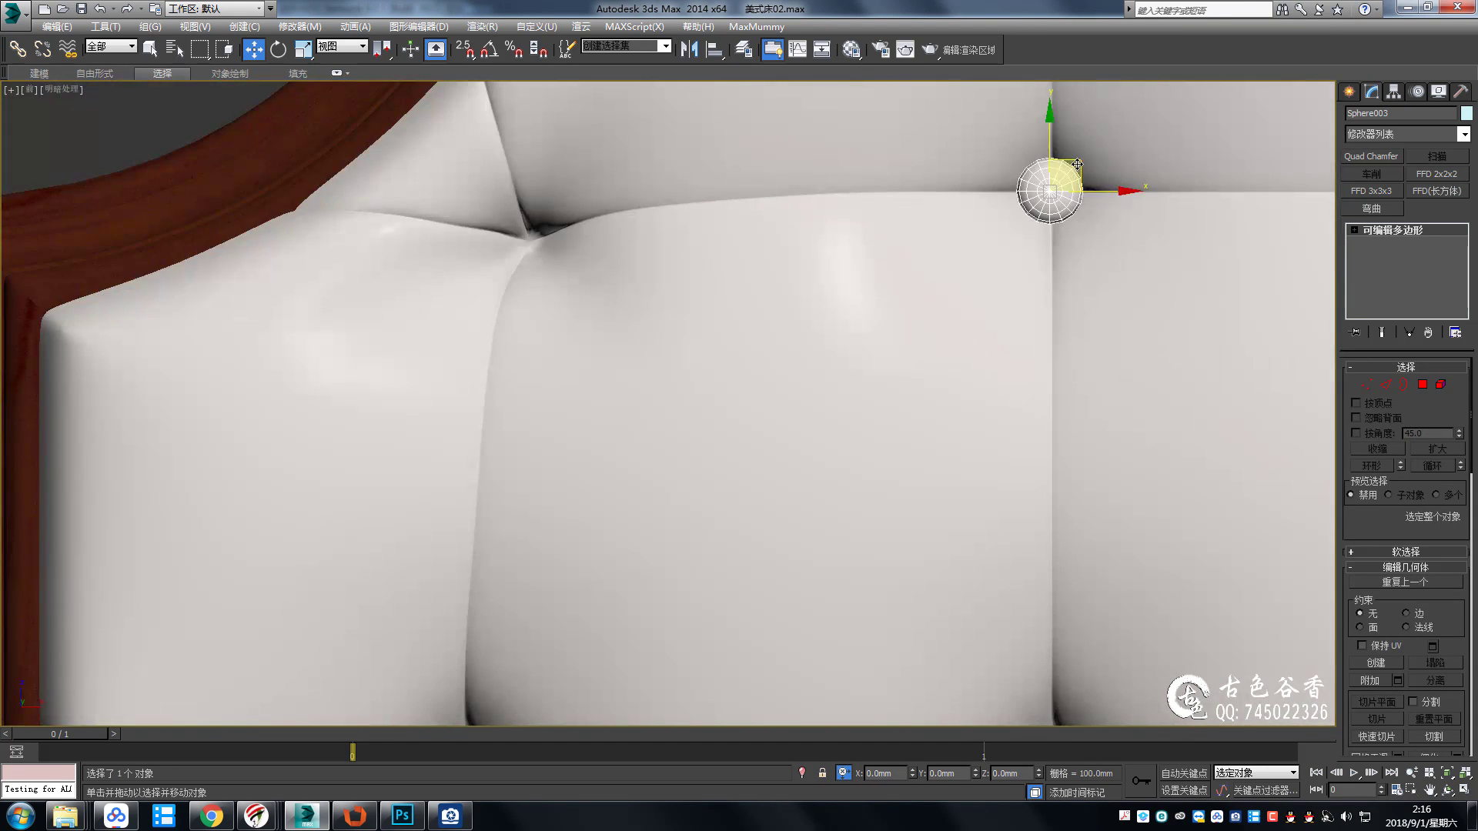
pyautogui.moveTo(1077, 164)
pyautogui.keyDown('shift'); pyautogui.mouseDown()
pyautogui.moveTo(539, 220)
pyautogui.moveTo(555, 211)
pyautogui.mouseUp(); pyautogui.keyUp('shift')
pyautogui.click(735, 469)
# Clone a button down to the next seam row, then one into the dimple to its right.
pyautogui.moveTo(583, 407); pyautogui.dragTo(588, 380, button='middle')
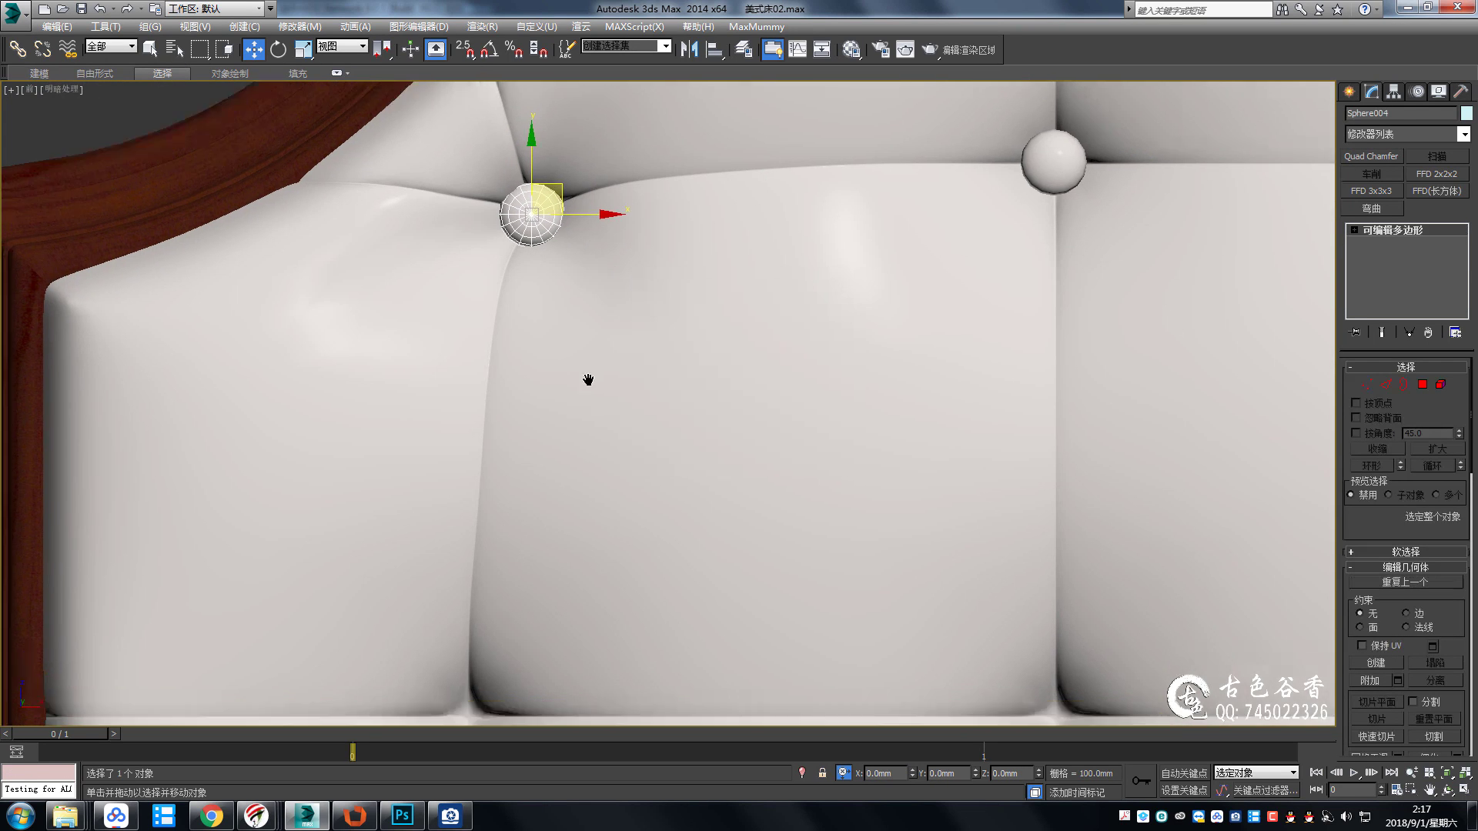
pyautogui.scroll(-3, 588, 379)
pyautogui.keyDown('shift'); pyautogui.moveTo(597, 164); pyautogui.dragTo(561, 419); pyautogui.keyUp('shift')
pyautogui.click(737, 471)
pyautogui.scroll(4, 694, 382)
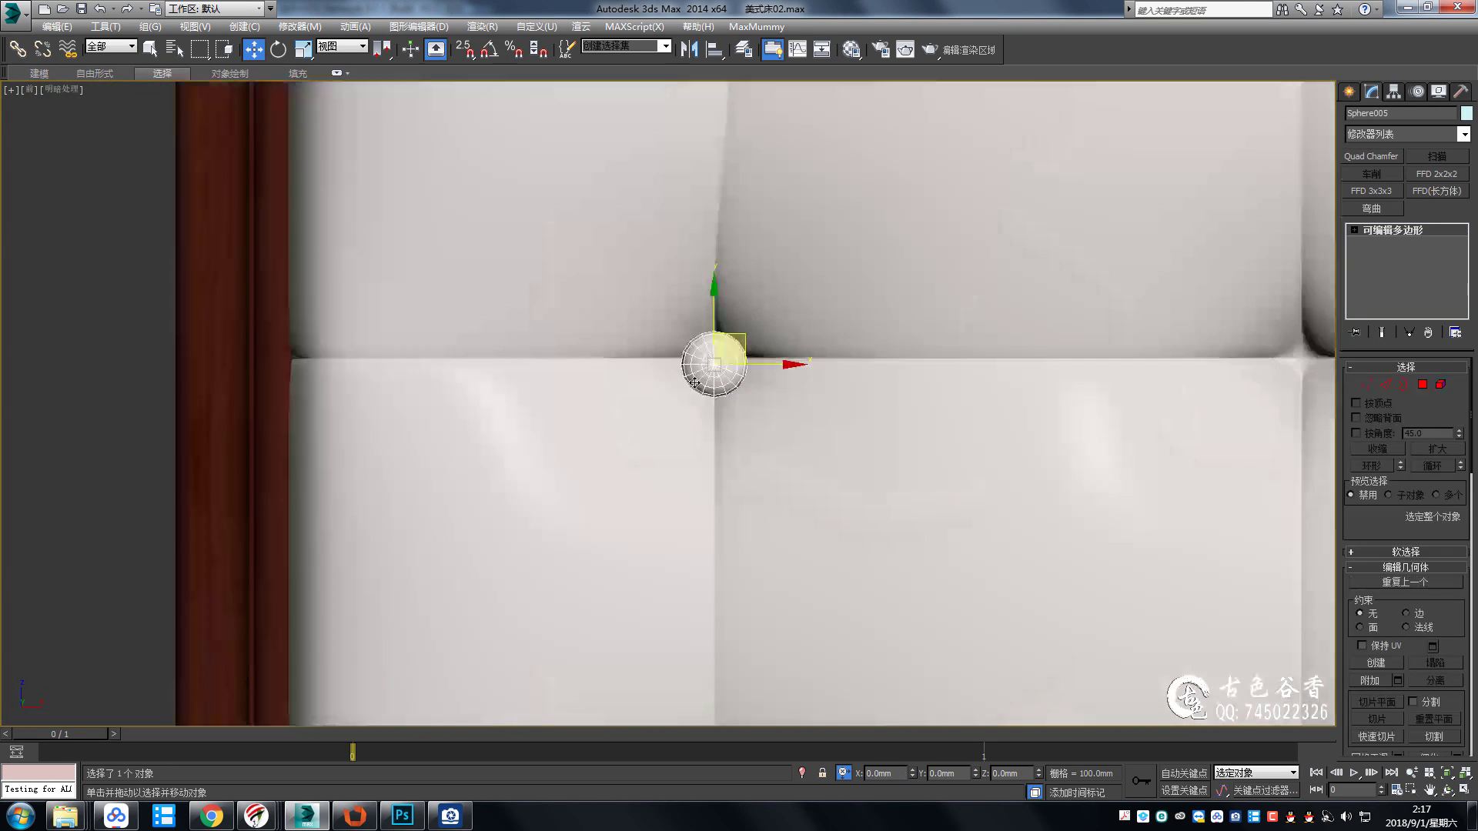
pyautogui.scroll(3, 695, 383)
pyautogui.scroll(-3, 748, 332)
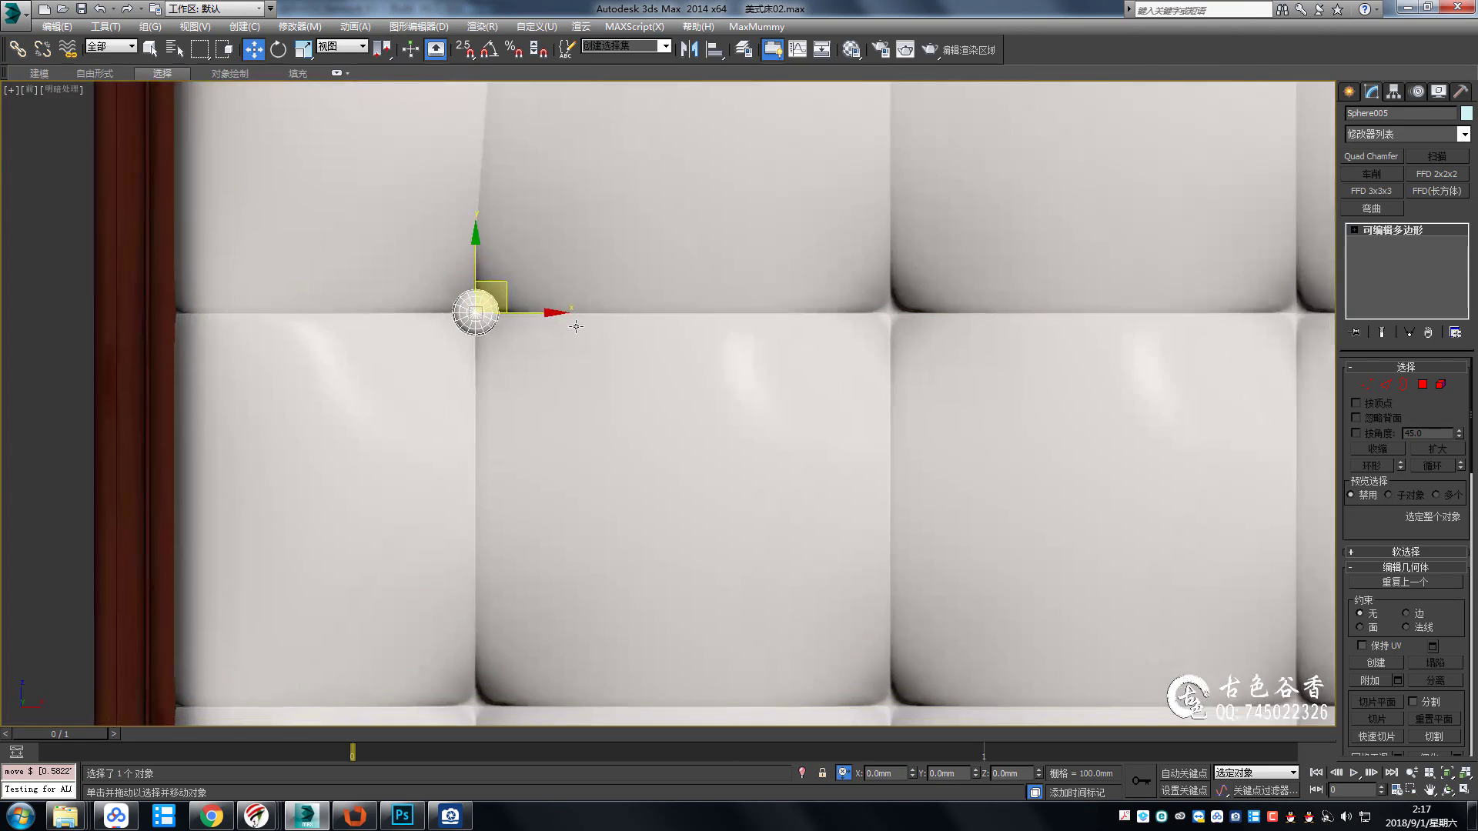
pyautogui.scroll(-2, 564, 317)
pyautogui.keyDown('shift'); pyautogui.moveTo(564, 317); pyautogui.dragTo(856, 317); pyautogui.keyUp('shift')
pyautogui.click(743, 469)
# Clone buttons rightward across the row, filling each dimple through to the last one.
pyautogui.moveTo(756, 448); pyautogui.dragTo(455, 485, button='middle')
pyautogui.moveTo(560, 352)
pyautogui.keyDown('shift'); pyautogui.mouseDown()
pyautogui.moveTo(847, 357)
pyautogui.moveTo(841, 370)
pyautogui.mouseUp(); pyautogui.keyUp('shift')
pyautogui.press('Return')
pyautogui.moveTo(848, 356); pyautogui.dragTo(683, 375, button='middle')
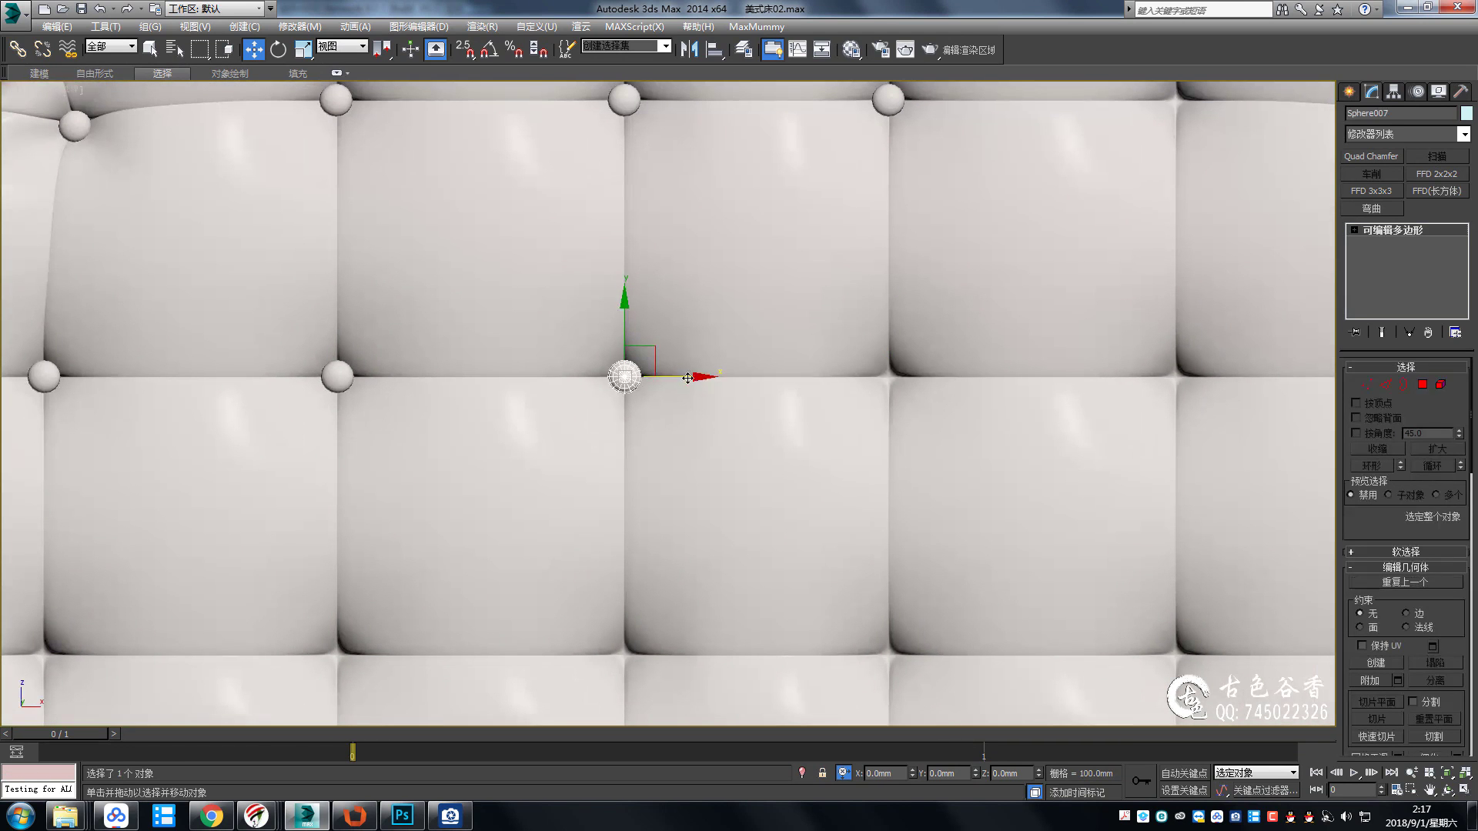
pyautogui.keyDown('shift'); pyautogui.moveTo(683, 375); pyautogui.dragTo(942, 373); pyautogui.keyUp('shift')
pyautogui.click(741, 474)
pyautogui.moveTo(942, 371); pyautogui.dragTo(678, 351, button='middle')
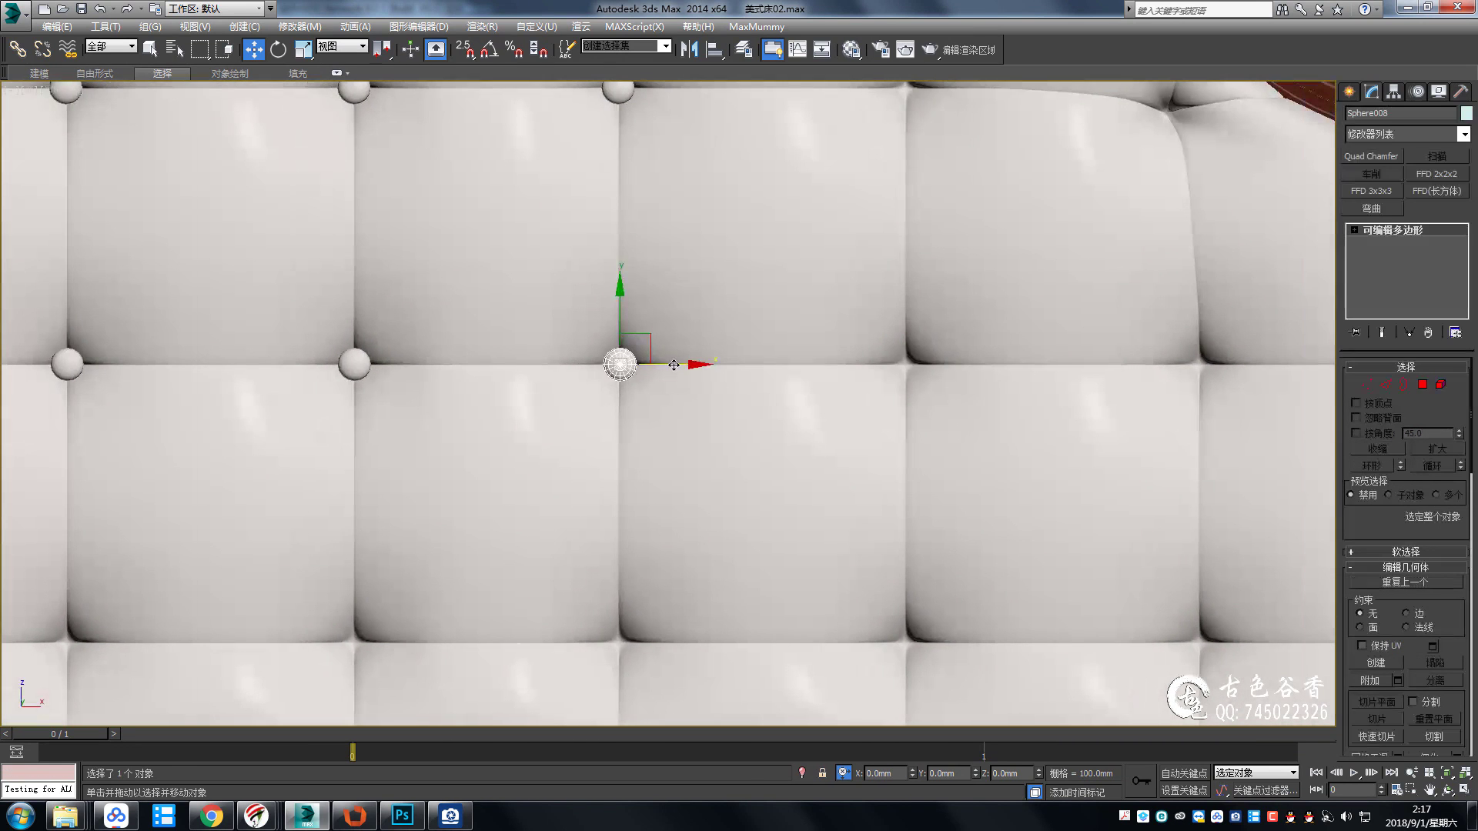
pyautogui.keyDown('shift'); pyautogui.moveTo(679, 351); pyautogui.dragTo(962, 350); pyautogui.keyUp('shift')
pyautogui.click(740, 473)
pyautogui.moveTo(908, 360); pyautogui.dragTo(678, 360, button='middle')
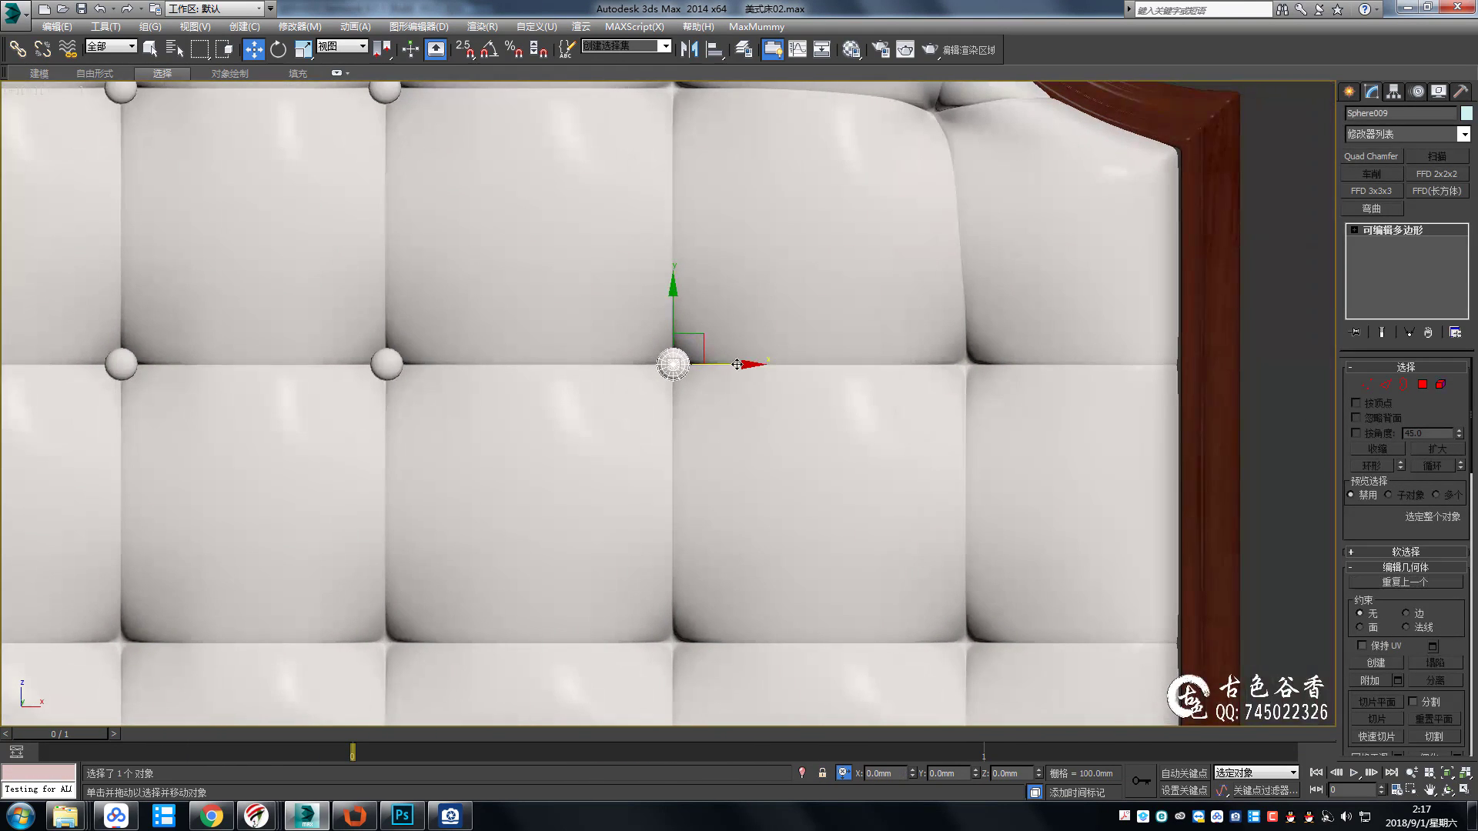
pyautogui.keyDown('shift'); pyautogui.moveTo(678, 360); pyautogui.dragTo(967, 361); pyautogui.keyUp('shift')
pyautogui.press('Return')
# Select the middle row of buttons and clone the whole row down to the lower seam.
pyautogui.scroll(-3, 934, 344)
pyautogui.scroll(3, 933, 344)
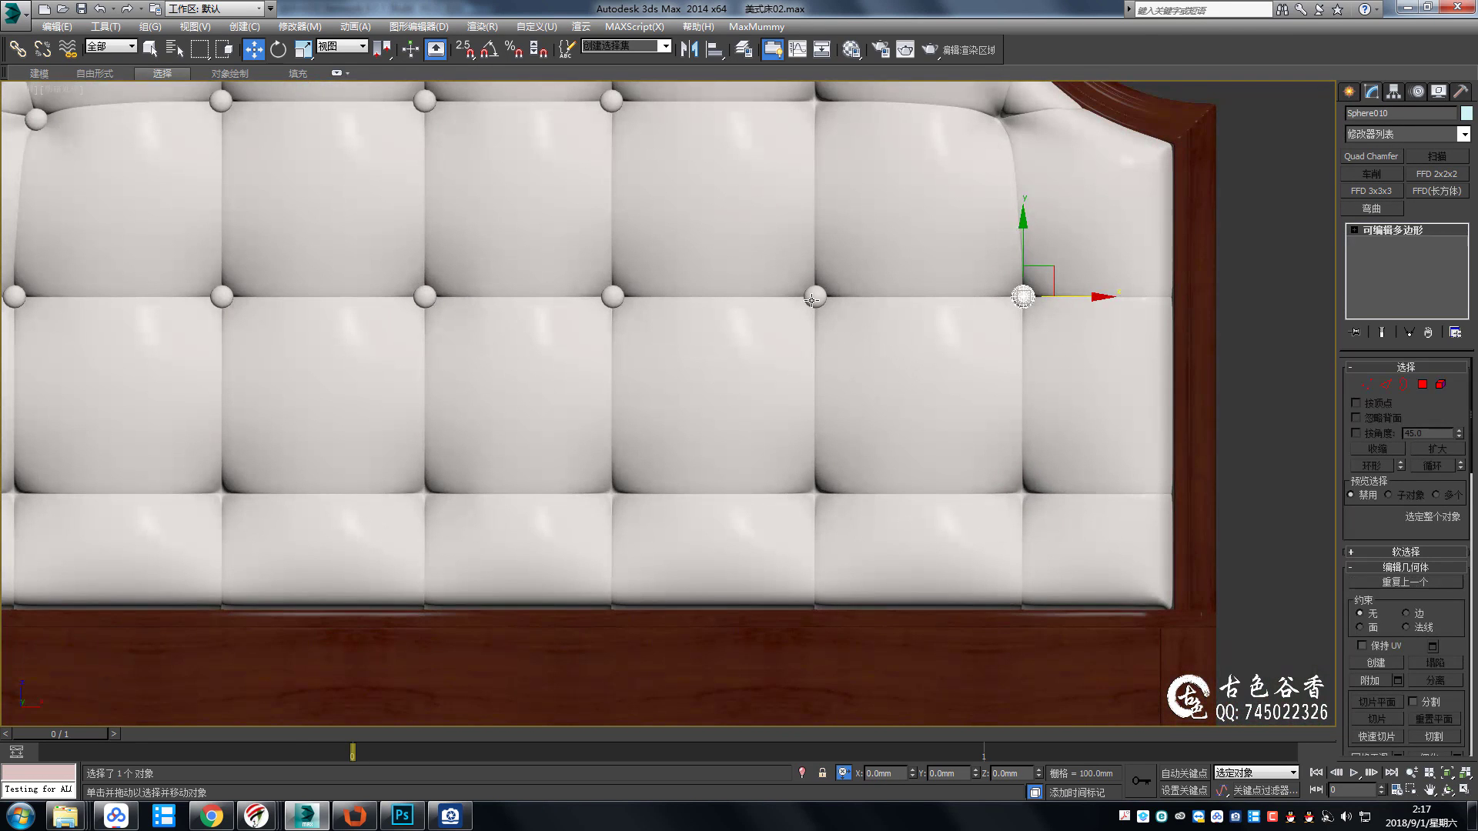
pyautogui.keyDown('ctrl'); pyautogui.click(815, 297); pyautogui.keyUp('ctrl')
pyautogui.keyDown('ctrl'); pyautogui.click(612, 296); pyautogui.keyUp('ctrl')
pyautogui.moveTo(669, 305); pyautogui.dragTo(1054, 276, button='middle')
pyautogui.keyDown('ctrl'); pyautogui.click(807, 267); pyautogui.keyUp('ctrl')
pyautogui.keyDown('ctrl'); pyautogui.click(604, 267); pyautogui.keyUp('ctrl')
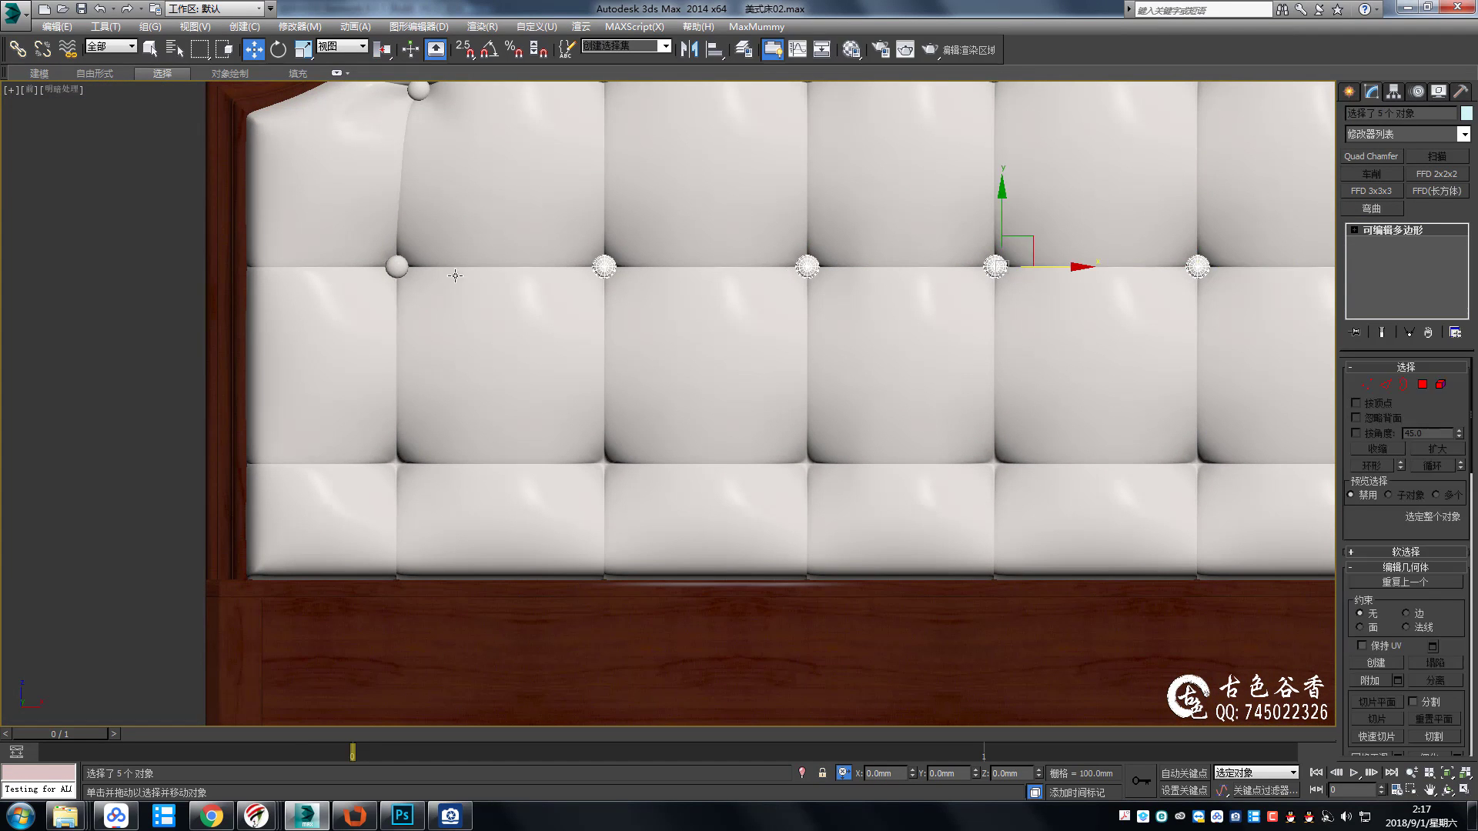
pyautogui.moveTo(897, 204); pyautogui.dragTo(935, 398)
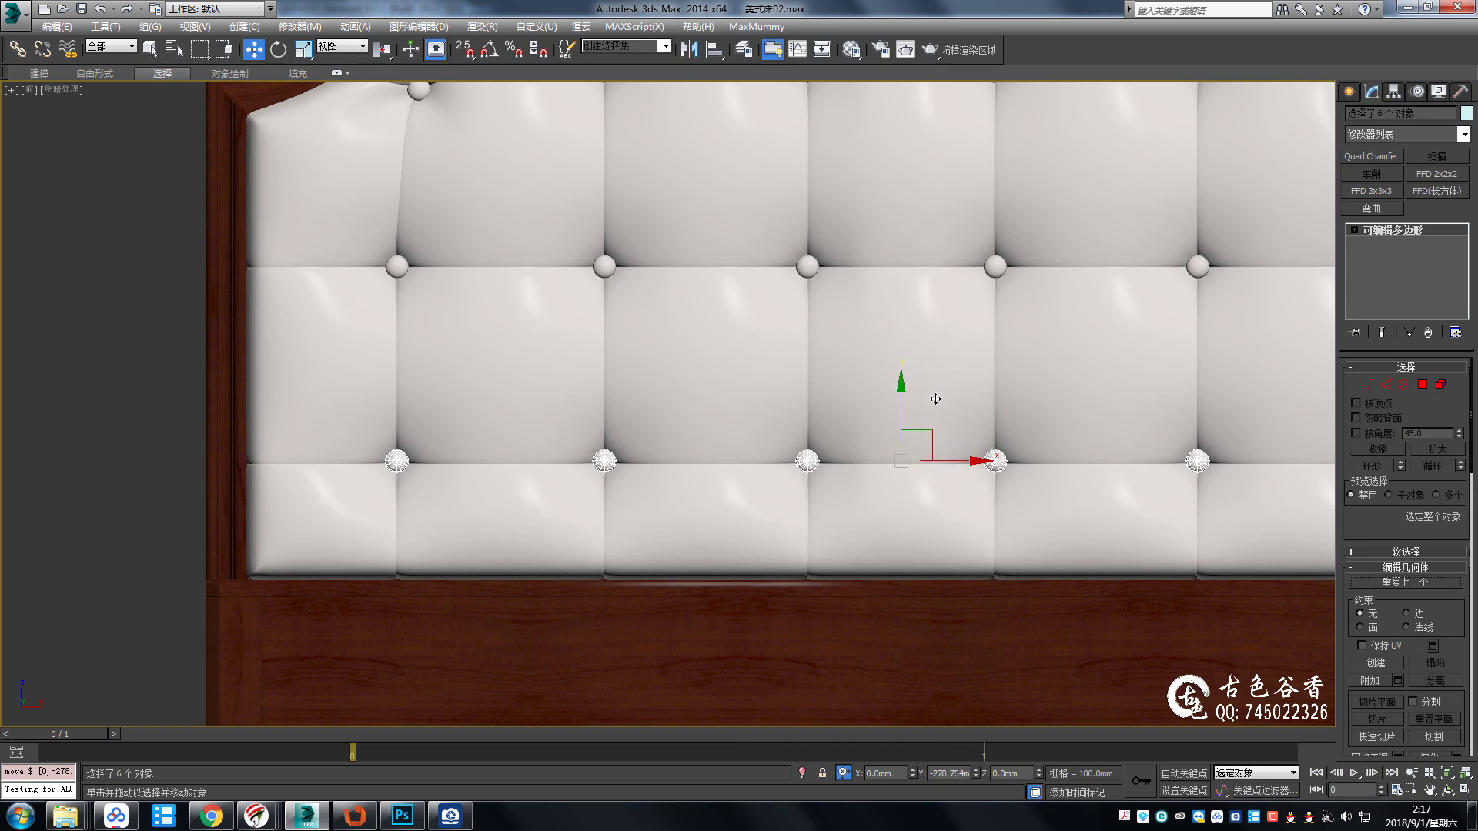
pyautogui.click(754, 472)
# Clone the top-right corner button toward the right edge dimple.
pyautogui.scroll(3, 903, 458)
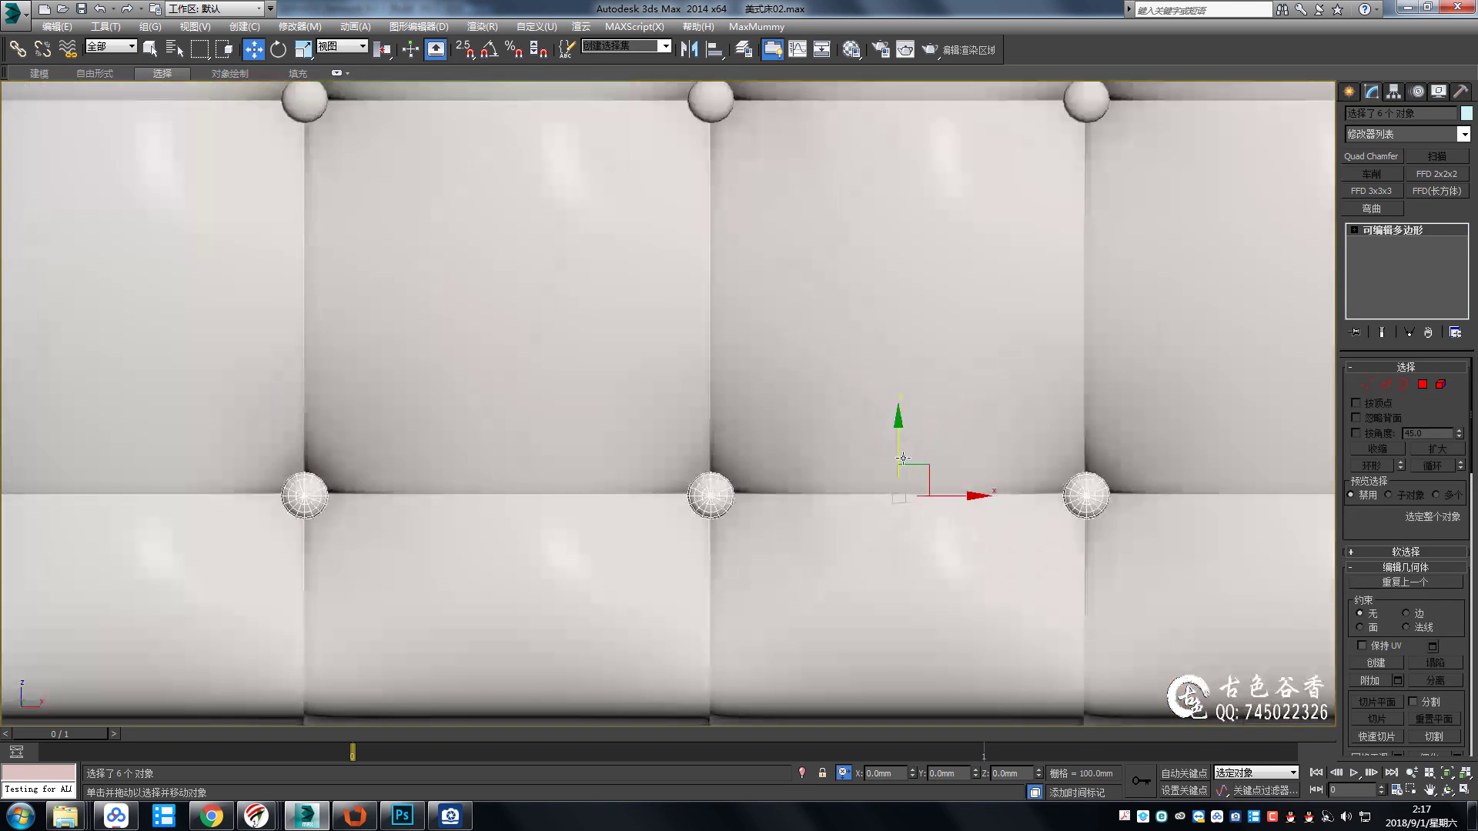
pyautogui.scroll(-5, 1019, 446)
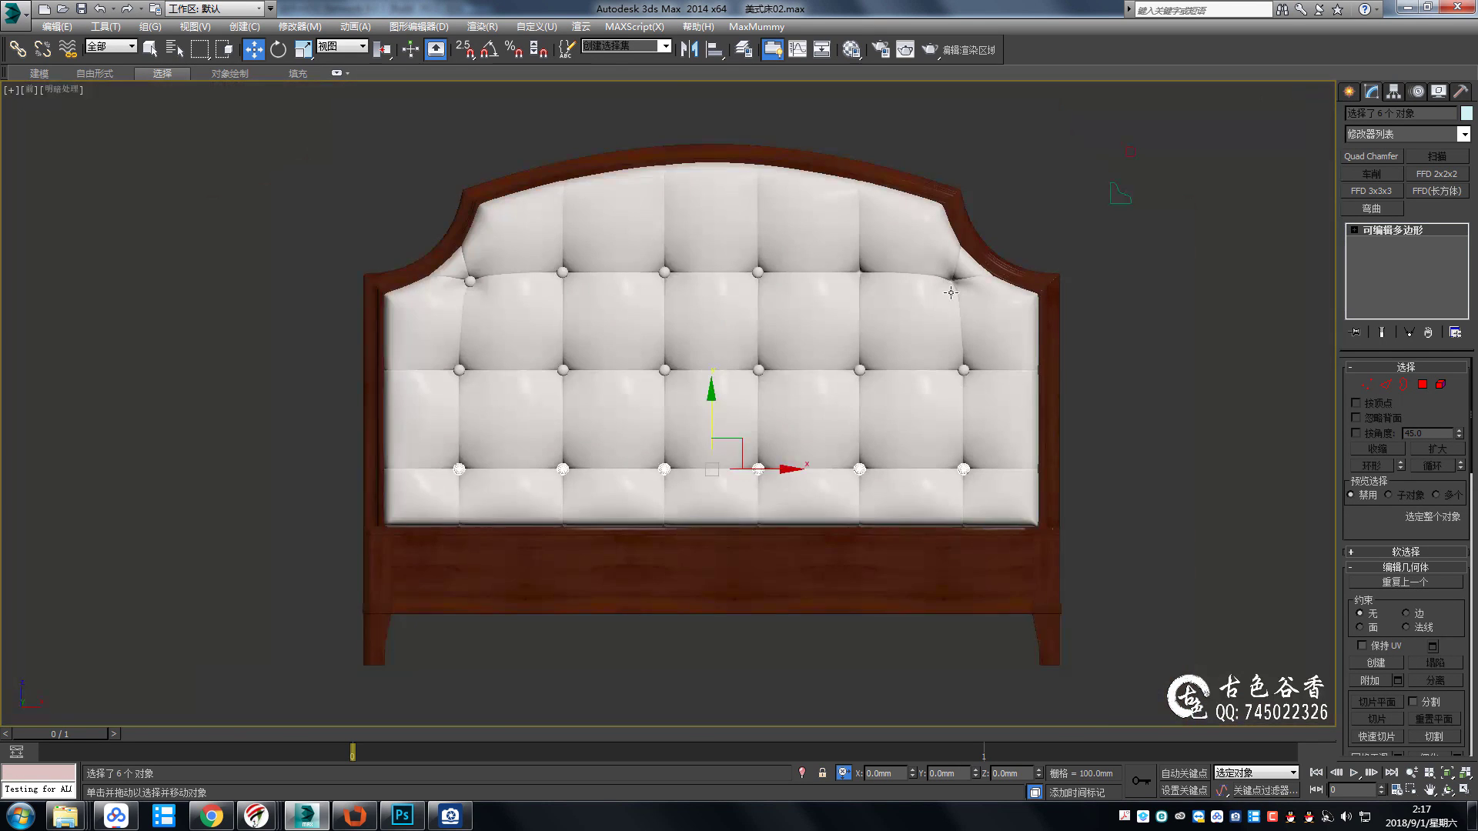
pyautogui.scroll(2, 1001, 384)
pyautogui.click(972, 223)
pyautogui.keyDown('shift'); pyautogui.moveTo(972, 222); pyautogui.dragTo(955, 224); pyautogui.keyUp('shift')
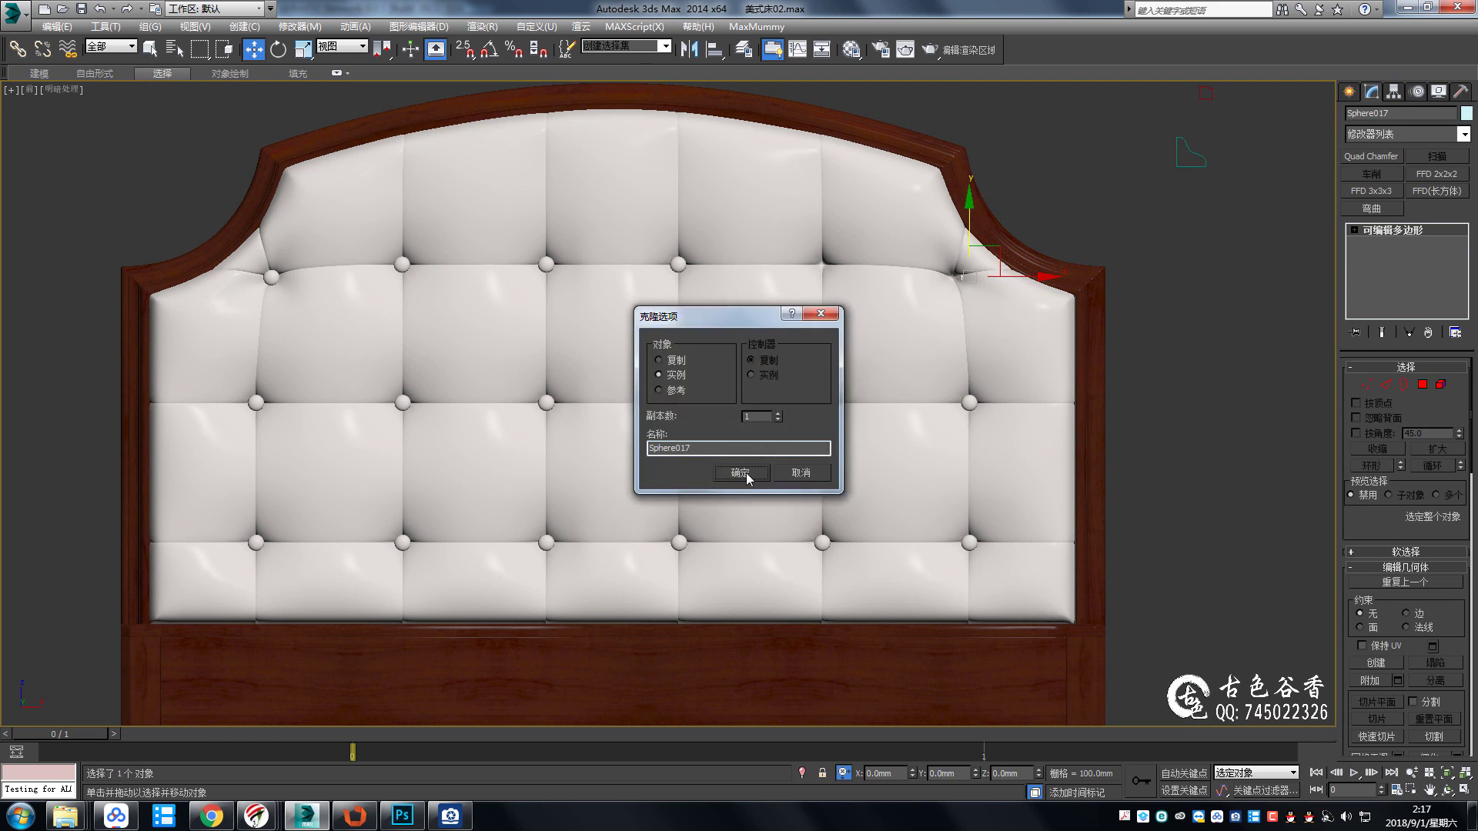
pyautogui.click(746, 473)
# Clone a neighbouring button onto the empty seam crossing.
pyautogui.scroll(5, 936, 308)
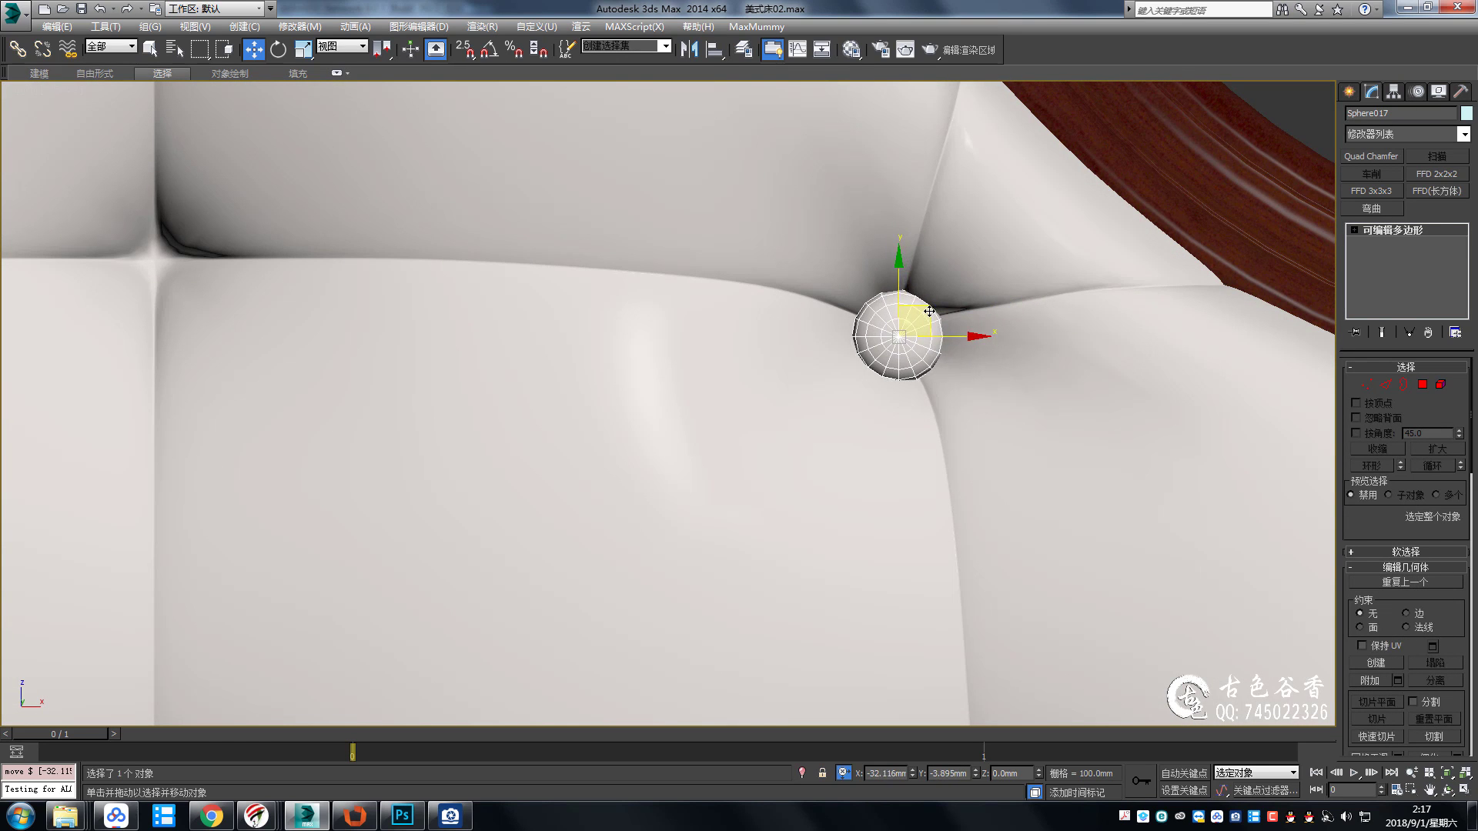
pyautogui.moveTo(937, 308); pyautogui.dragTo(970, 350, button='middle')
pyautogui.scroll(-4, 970, 350)
pyautogui.click(402, 353)
pyautogui.keyDown('shift'); pyautogui.moveTo(458, 353); pyautogui.dragTo(864, 353); pyautogui.keyUp('shift')
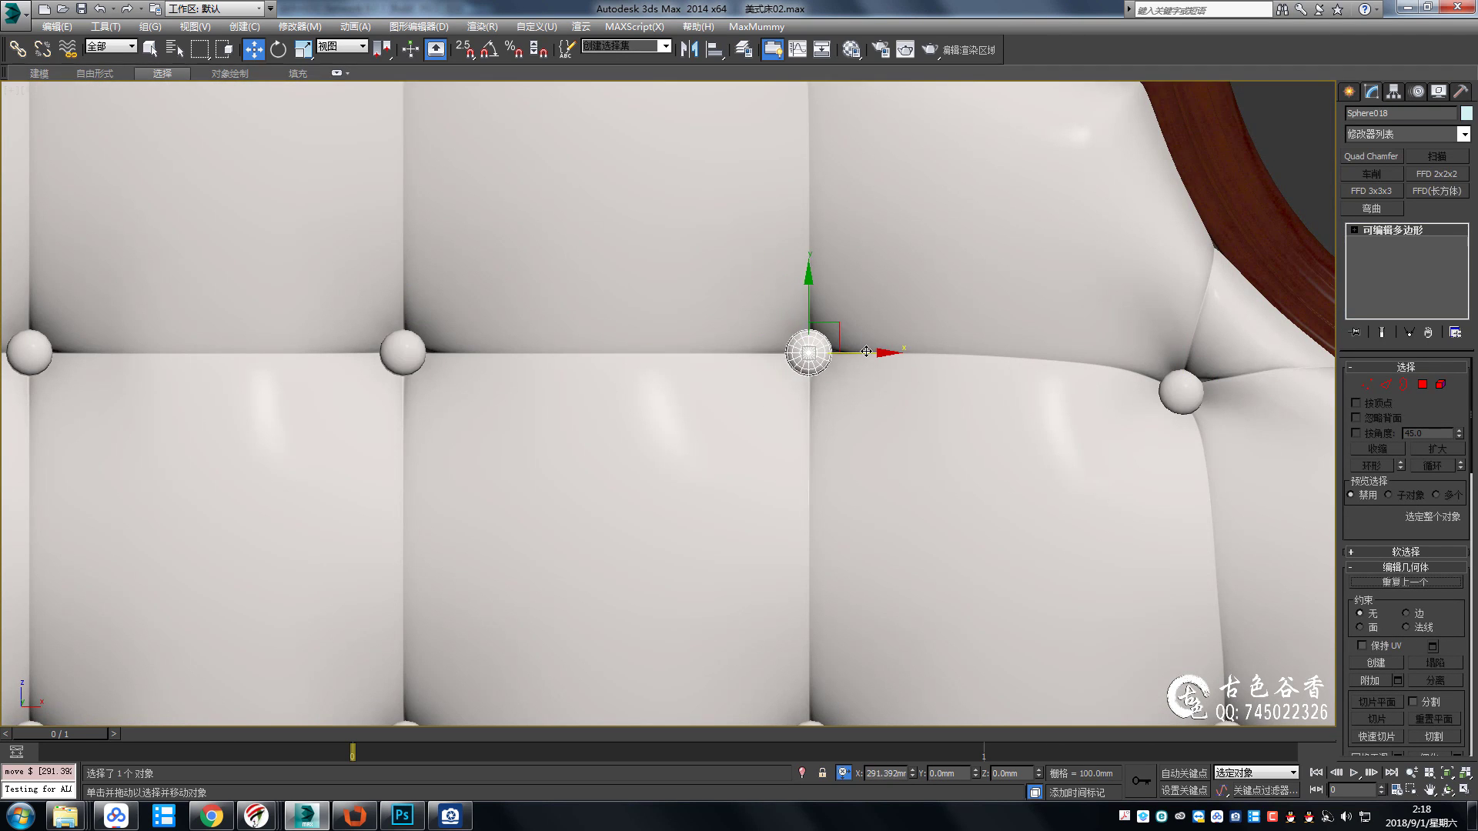
pyautogui.click(746, 472)
pyautogui.scroll(4, 816, 358)
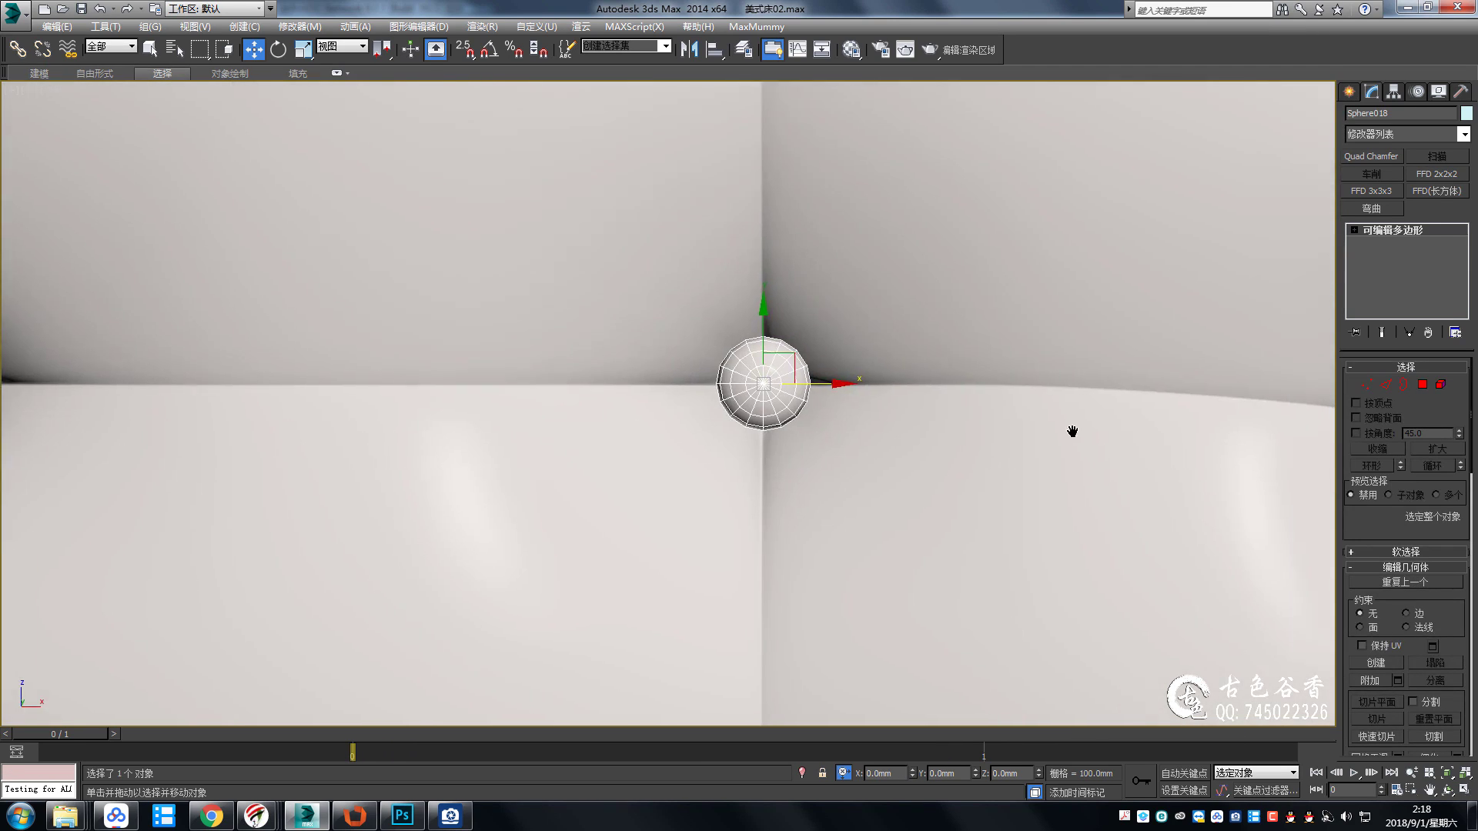
pyautogui.scroll(-5, 1072, 429)
# Nudge the right edge button into its dimple.
pyautogui.click(1075, 528)
pyautogui.scroll(5, 1095, 408)
pyautogui.click(963, 293)
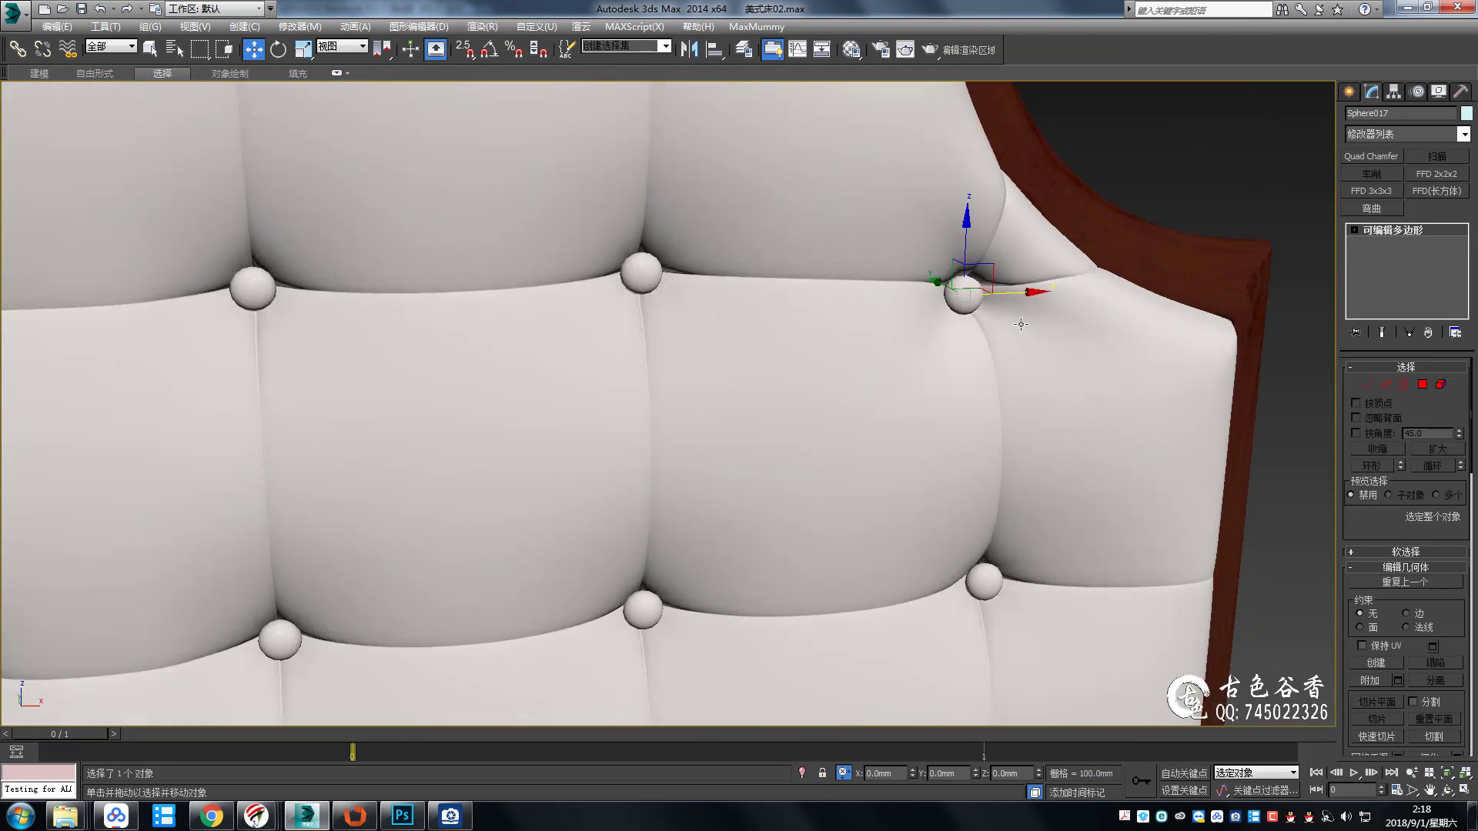
pyautogui.scroll(-2, 962, 293)
pyautogui.keyDown('alt'); pyautogui.moveTo(962, 293); pyautogui.dragTo(1000, 284, button='middle'); pyautogui.keyUp('alt')
pyautogui.moveTo(1009, 280); pyautogui.dragTo(1002, 283)
pyautogui.keyDown('alt'); pyautogui.moveTo(1002, 283); pyautogui.dragTo(792, 308, button='middle'); pyautogui.keyUp('alt')
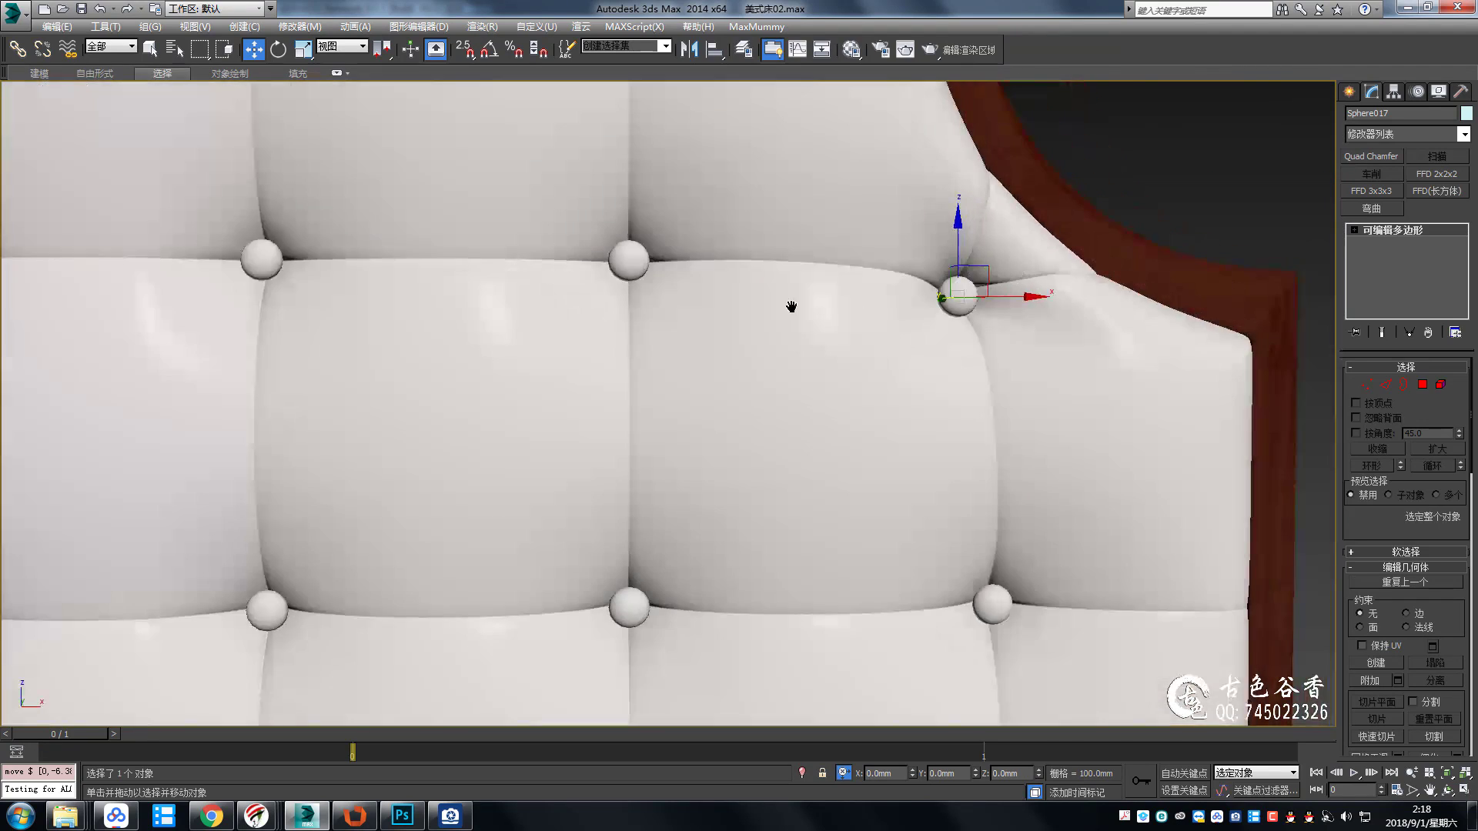
pyautogui.scroll(3, 847, 304)
pyautogui.scroll(2, 723, 283)
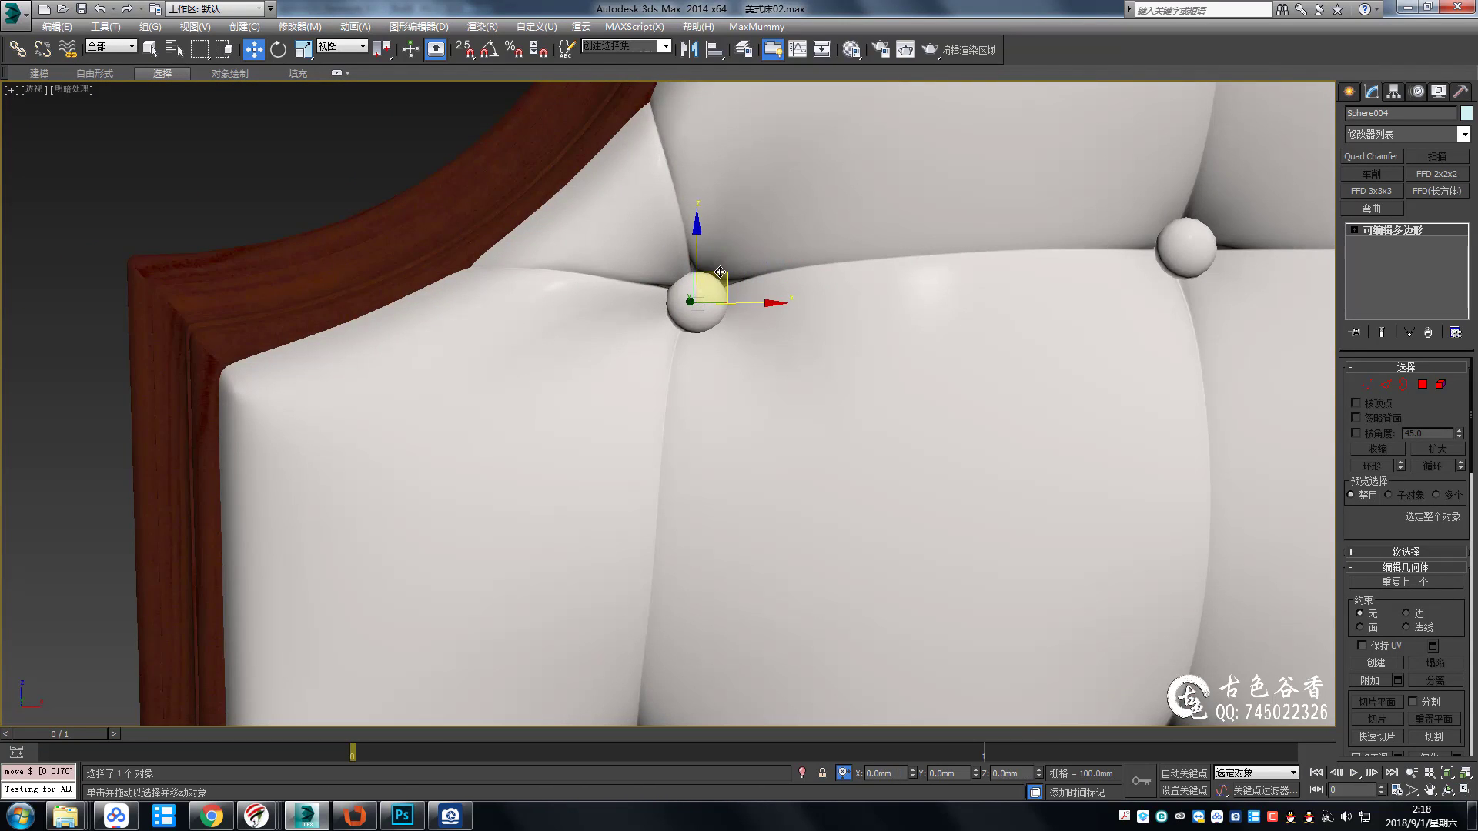
# Nudge the left edge button into its dimple.
pyautogui.keyDown('alt'); pyautogui.moveTo(708, 289); pyautogui.dragTo(647, 292, button='middle'); pyautogui.keyUp('alt')
pyautogui.moveTo(639, 292); pyautogui.dragTo(651, 295)
pyautogui.keyDown('alt'); pyautogui.moveTo(651, 296); pyautogui.dragTo(731, 281, button='middle'); pyautogui.keyUp('alt')
pyautogui.click(662, 304)
pyautogui.moveTo(731, 281); pyautogui.dragTo(740, 280)
pyautogui.keyDown('alt'); pyautogui.moveTo(741, 280); pyautogui.dragTo(750, 312, button='middle'); pyautogui.keyUp('alt')
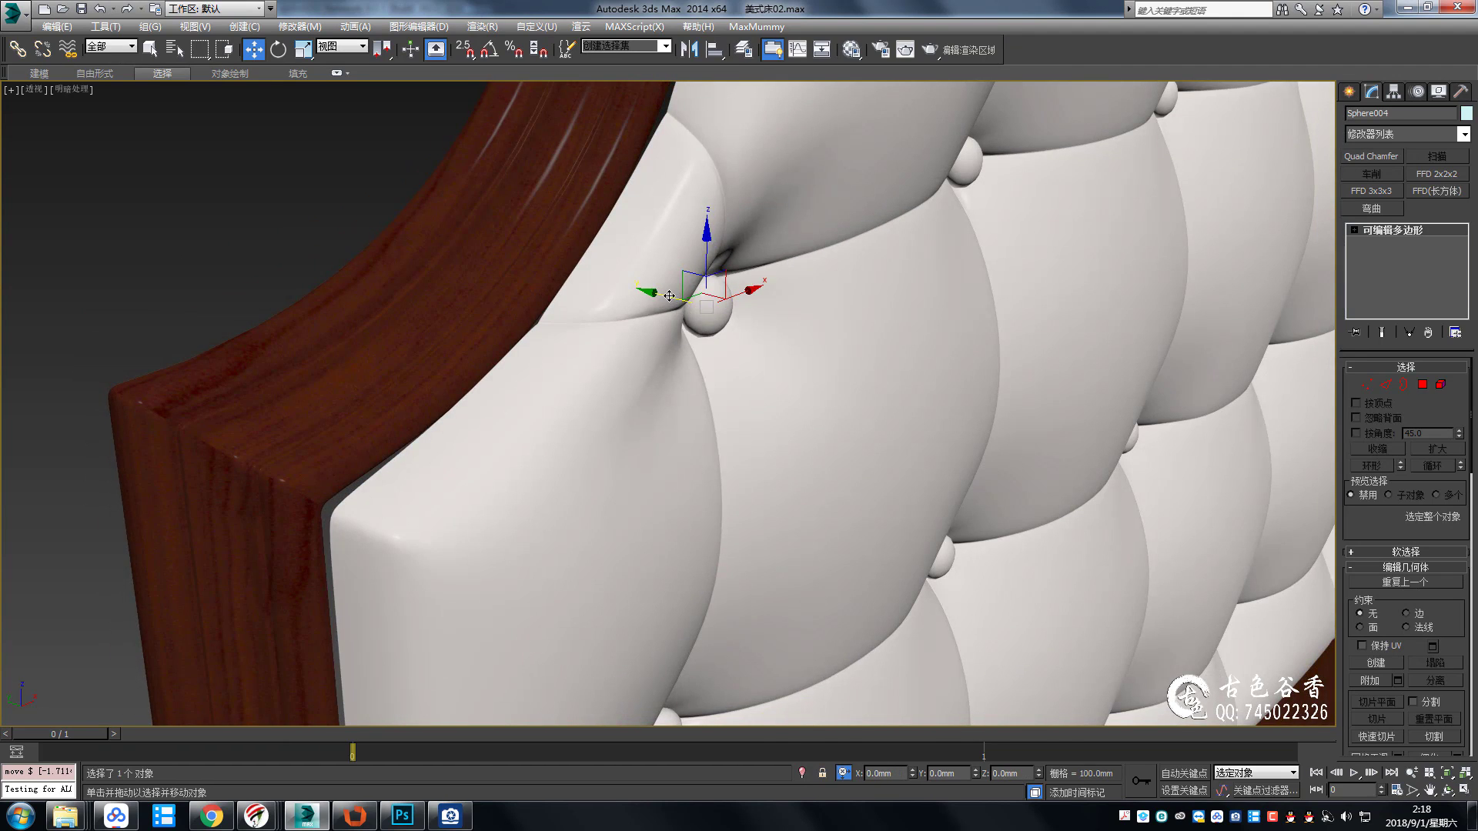
pyautogui.scroll(-3, 669, 296)
pyautogui.scroll(-2, 669, 295)
pyautogui.scroll(-2, 669, 296)
# Box-select the stray objects beside the bed and delete them.
pyautogui.press('q')
pyautogui.moveTo(969, 156); pyautogui.dragTo(1152, 279)
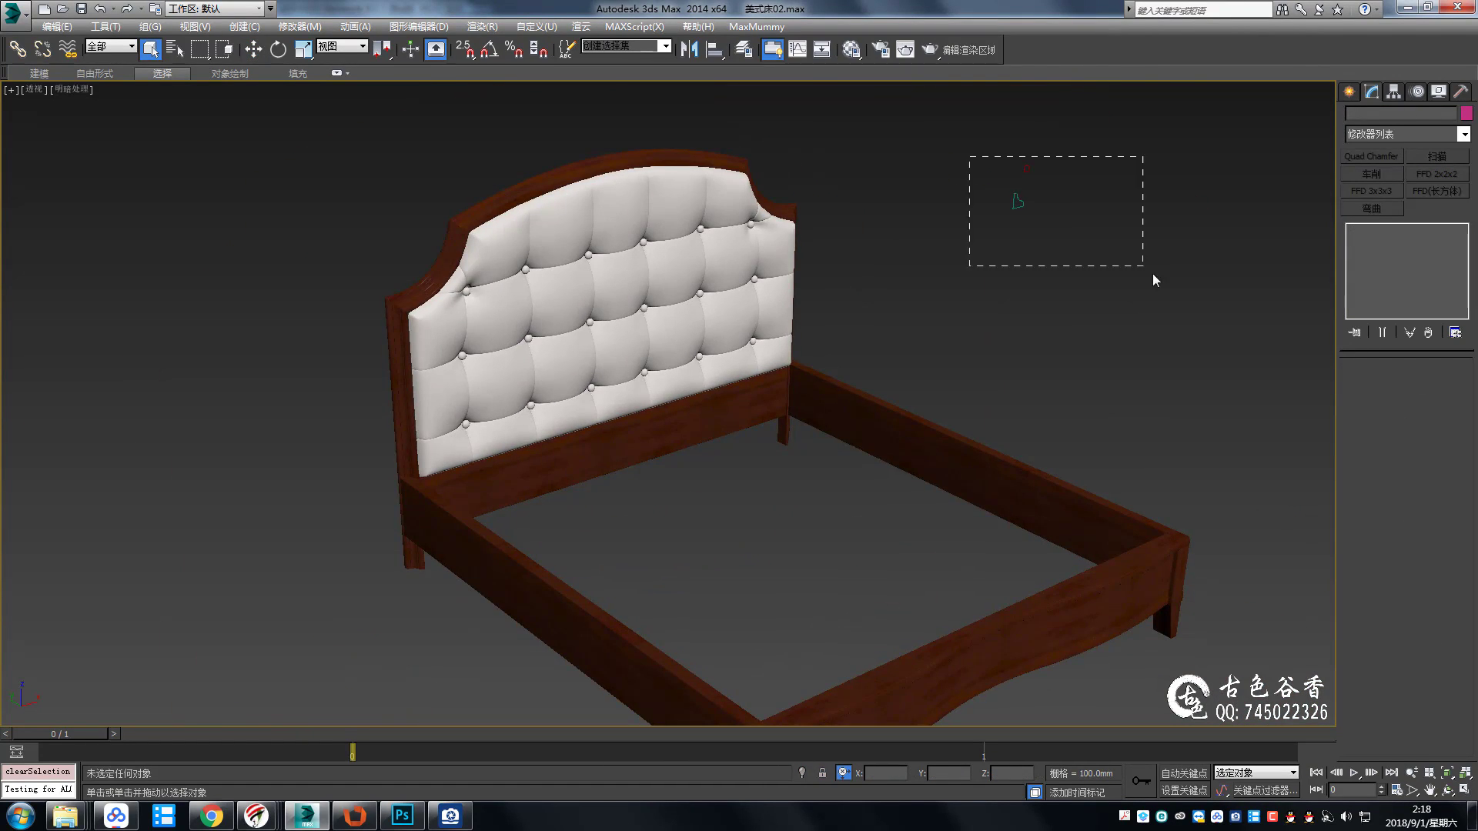
pyautogui.press('Delete')
pyautogui.scroll(3, 678, 289)
pyautogui.scroll(3, 697, 287)
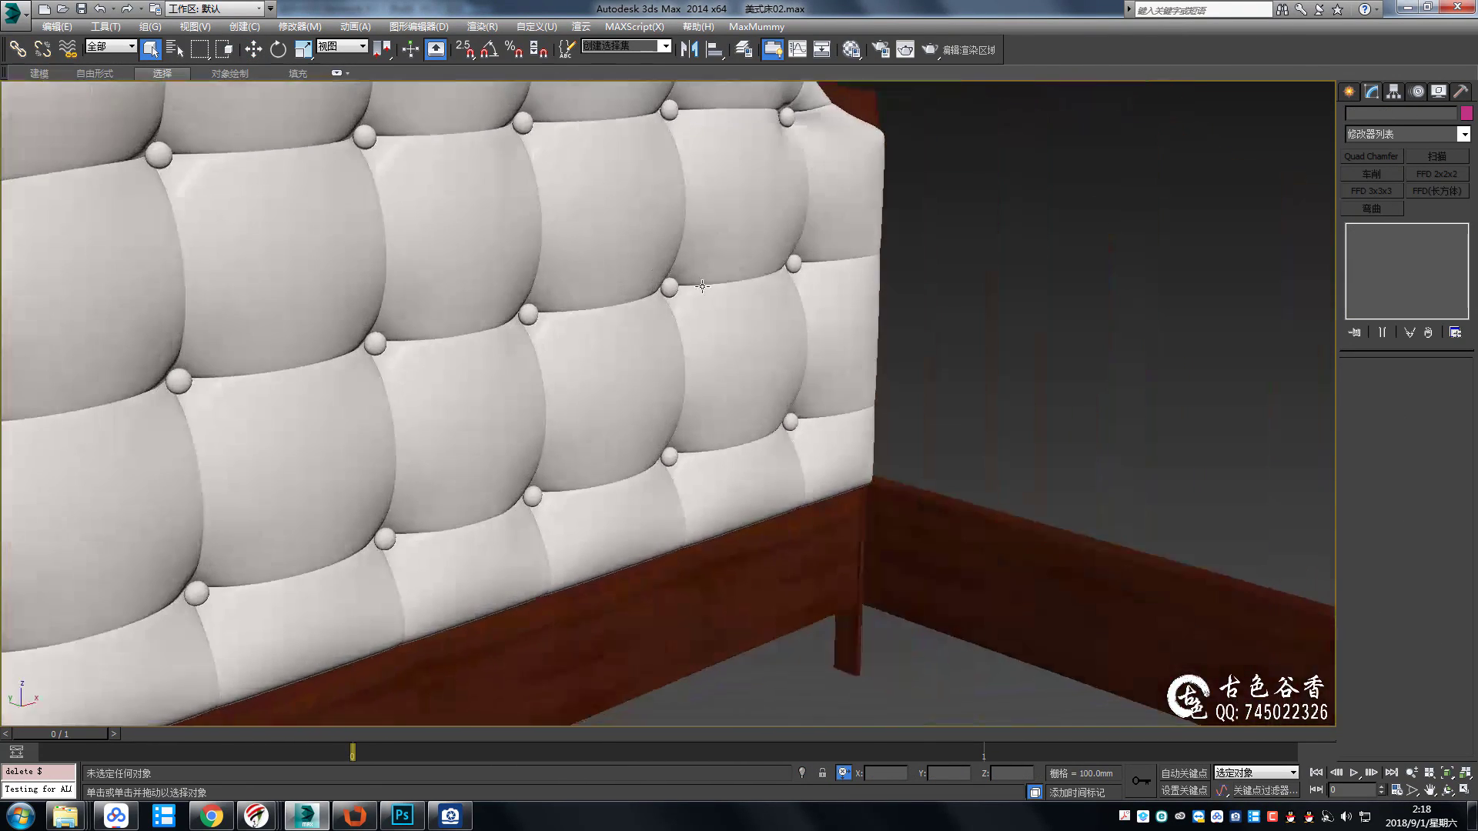
pyautogui.scroll(-2, 702, 285)
pyautogui.scroll(5, 616, 231)
# Orbit around the buttoned bed to check it from a low side angle and full view.
pyautogui.click(593, 210)
pyautogui.scroll(-6, 790, 448)
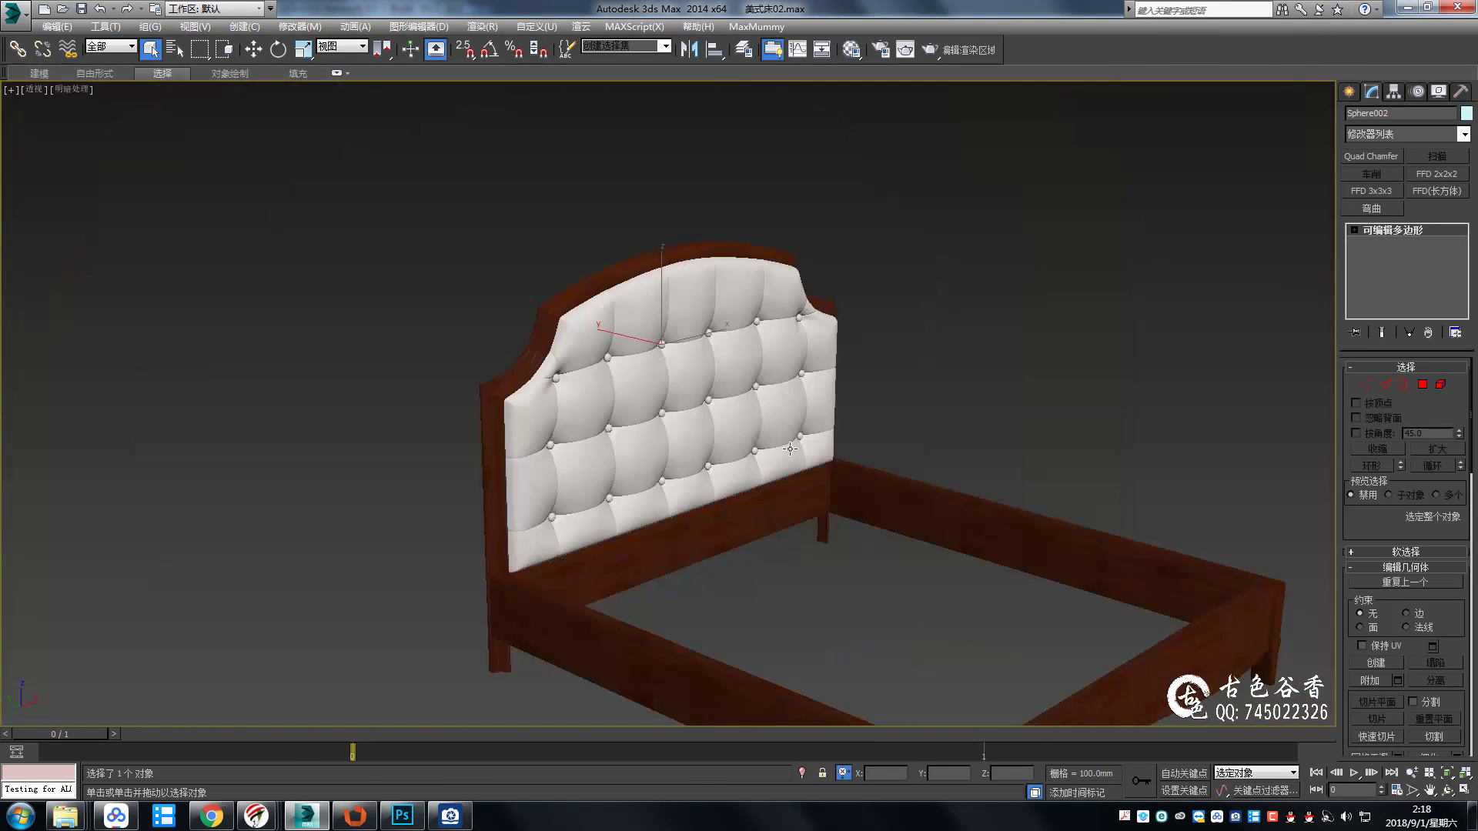
pyautogui.scroll(-2, 762, 427)
pyautogui.keyDown('alt'); pyautogui.moveTo(735, 406); pyautogui.dragTo(732, 354, button='middle'); pyautogui.keyUp('alt')
pyautogui.scroll(2, 692, 369)
pyautogui.scroll(6, 561, 438)
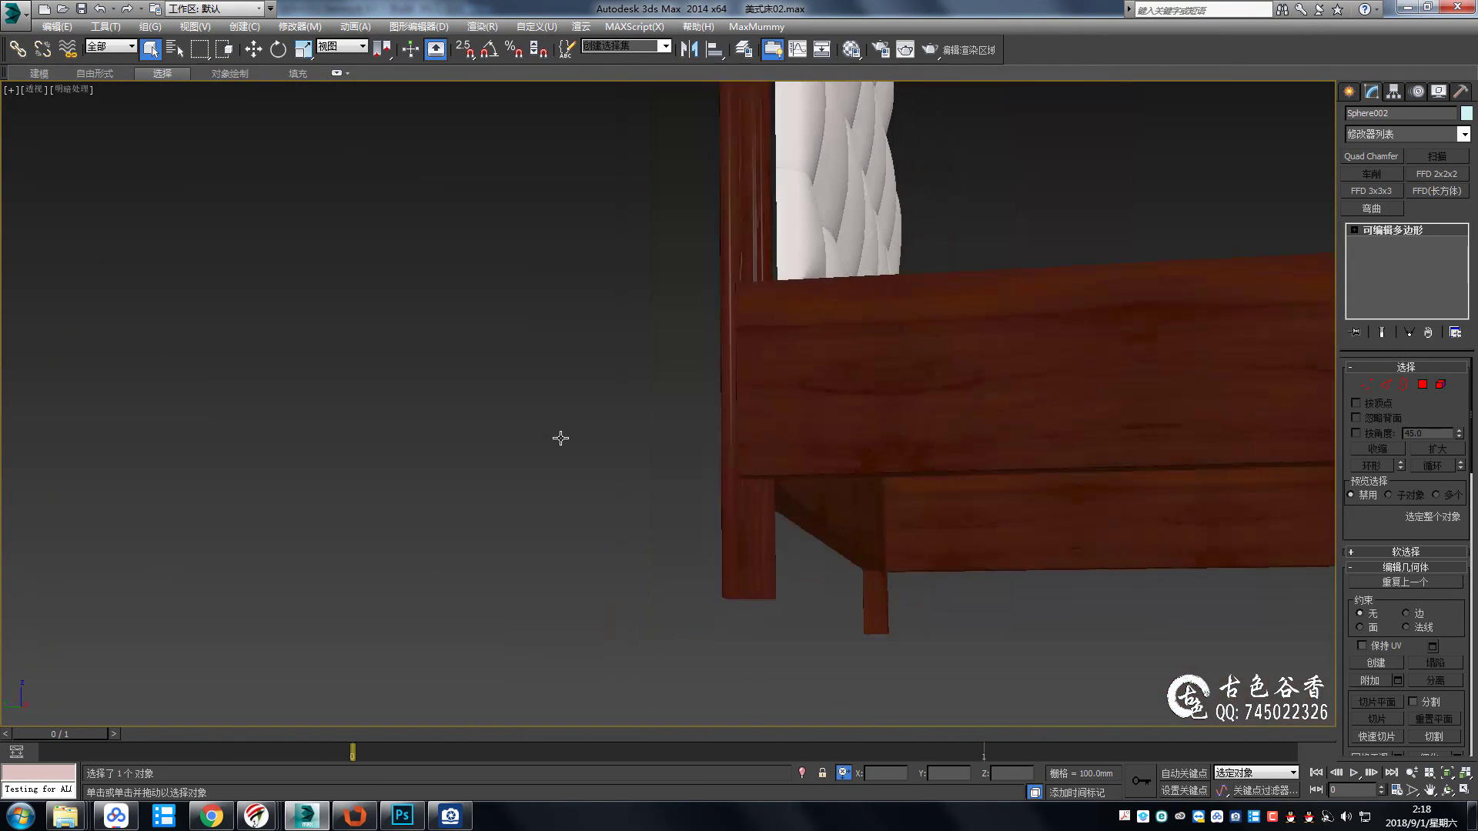
pyautogui.scroll(-5, 560, 438)
pyautogui.keyDown('alt'); pyautogui.moveTo(538, 321); pyautogui.dragTo(782, 300, button='middle'); pyautogui.keyUp('alt')
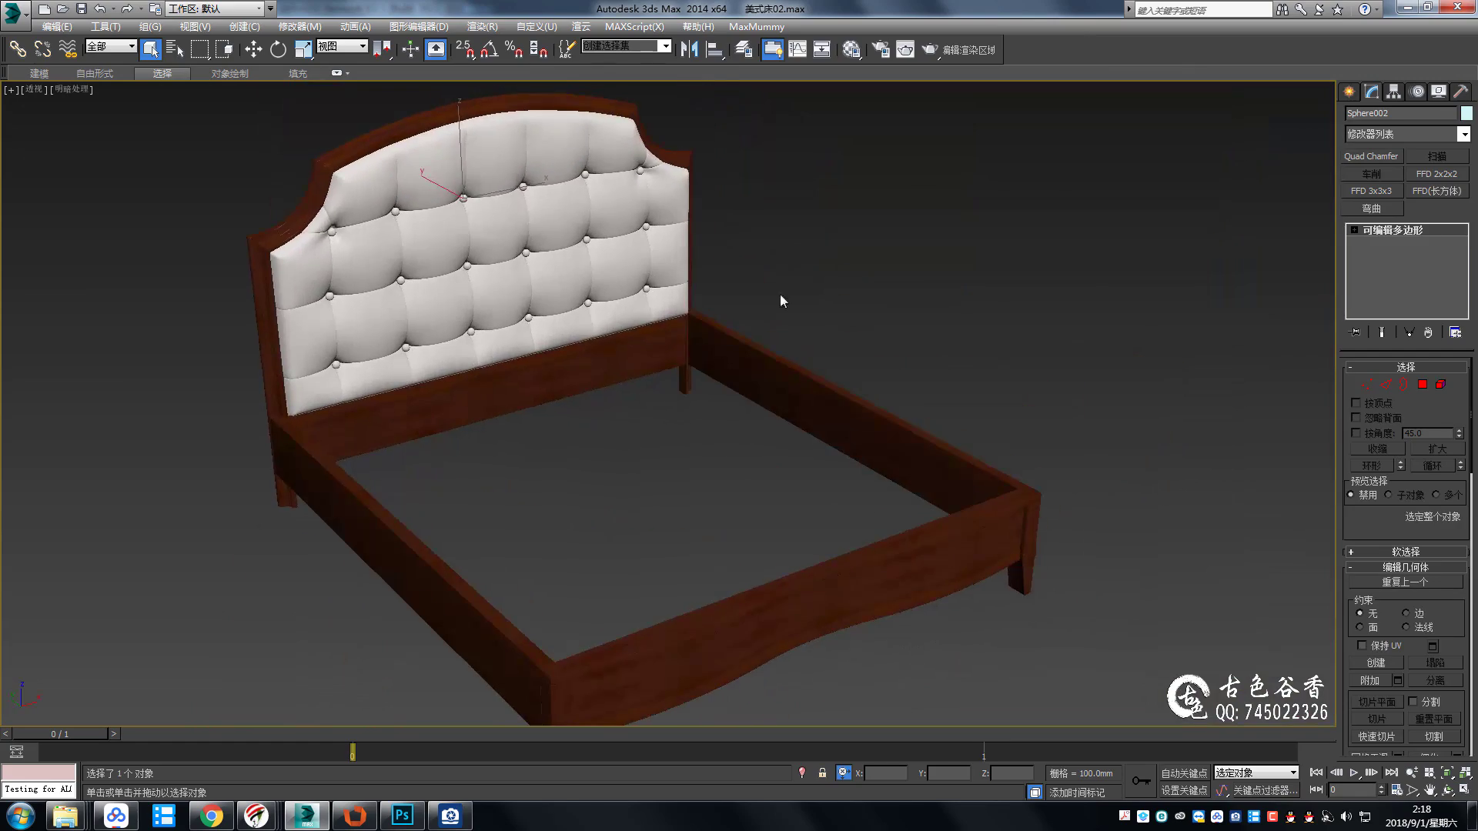
pyautogui.click(648, 398)
pyautogui.moveTo(649, 399); pyautogui.dragTo(676, 413, button='middle')
pyautogui.scroll(-2, 675, 413)
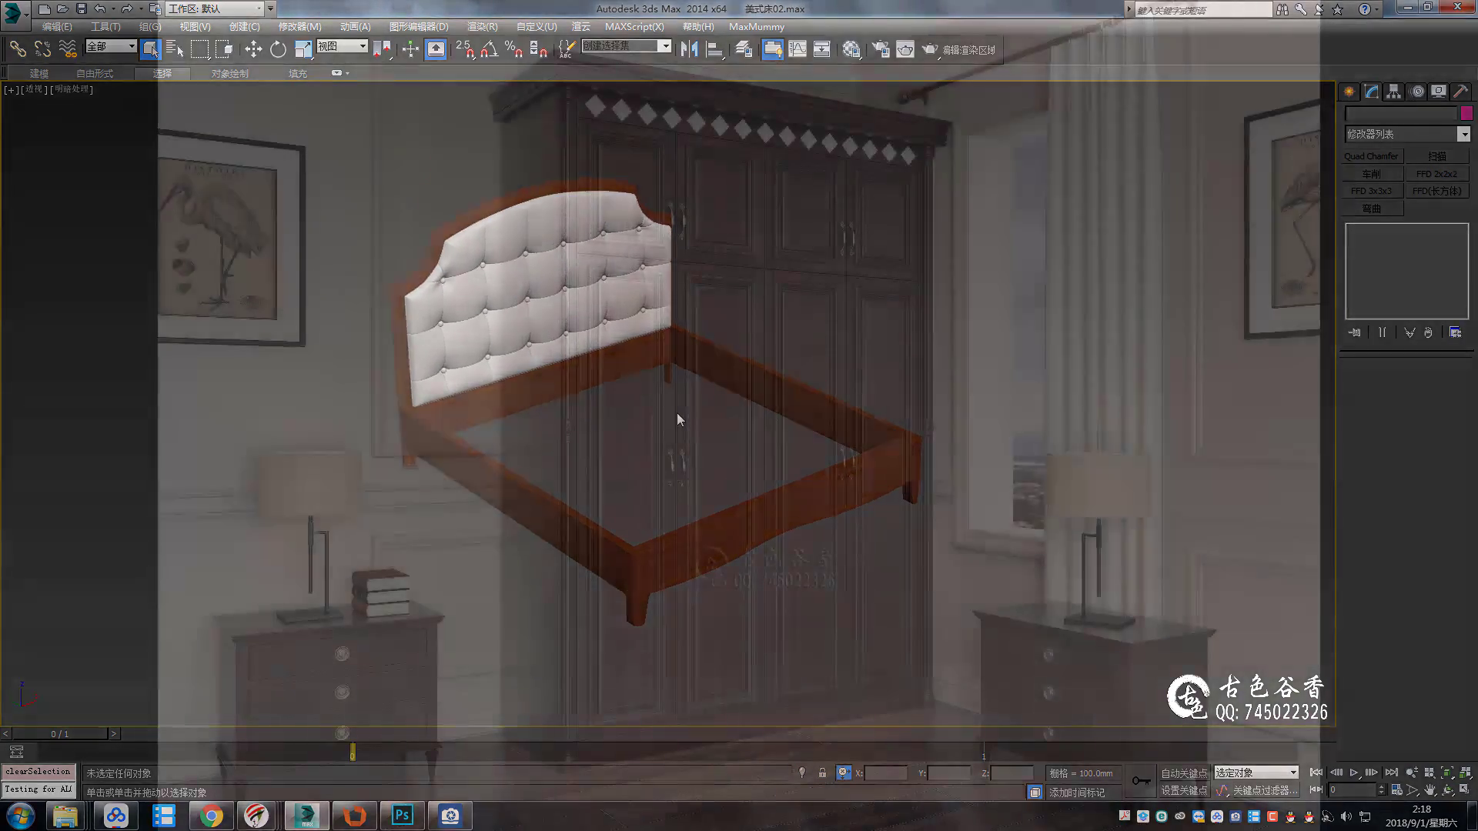